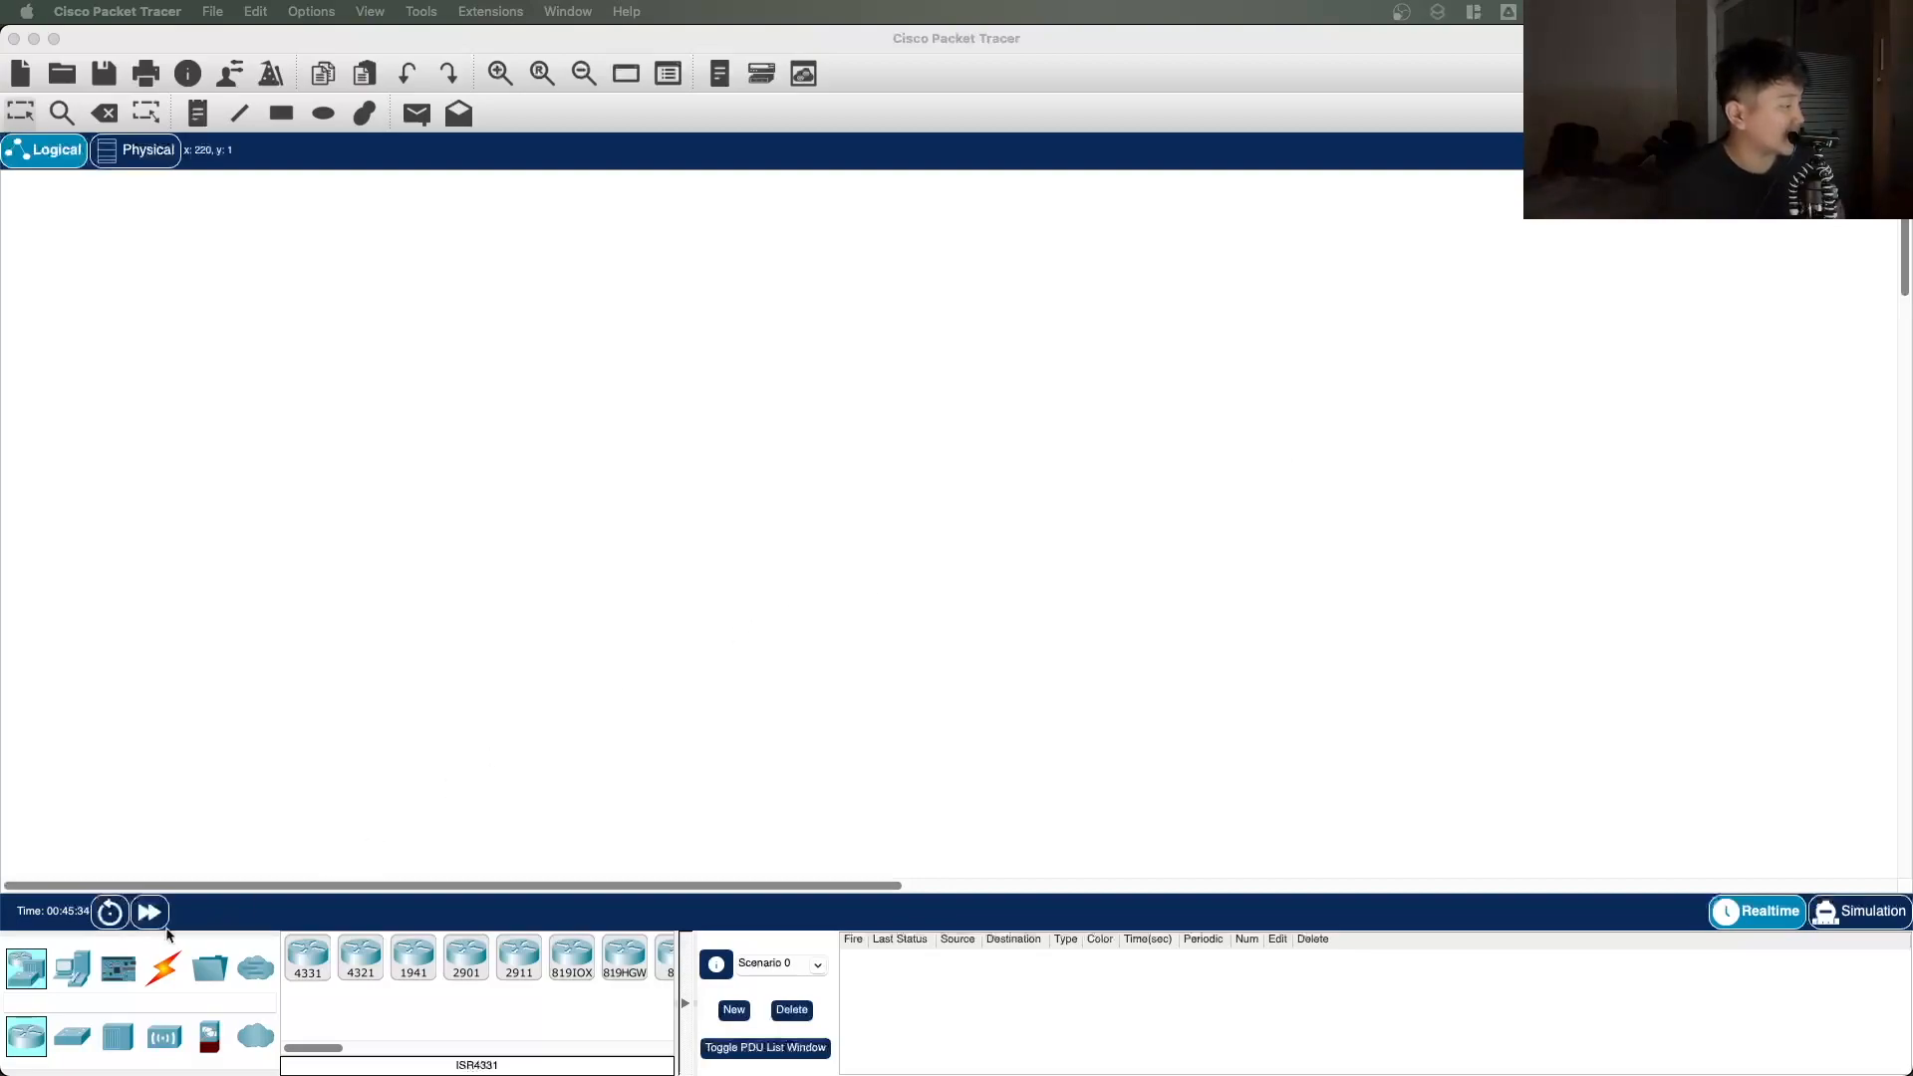
# Step: Place a PC in the lower-left part of the logical workspace
pyautogui.click(103, 976)
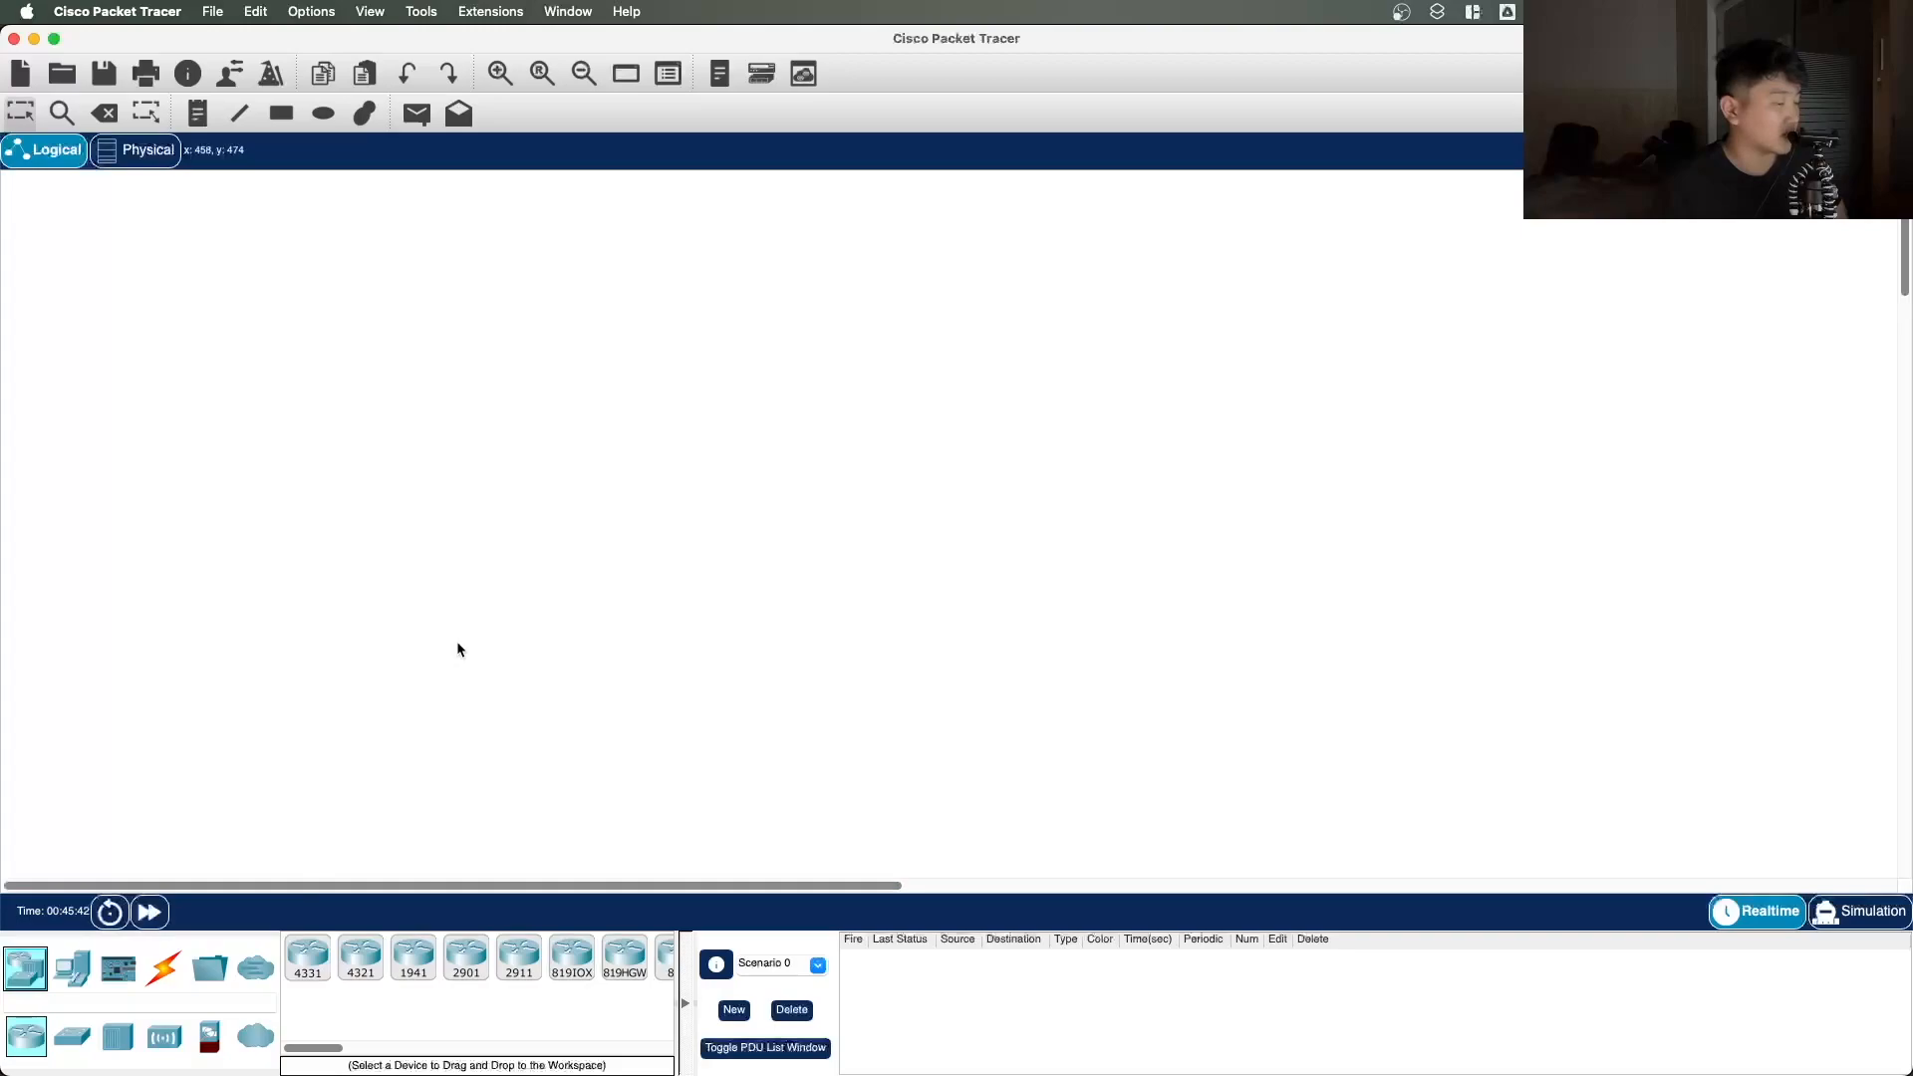
pyautogui.click(79, 971)
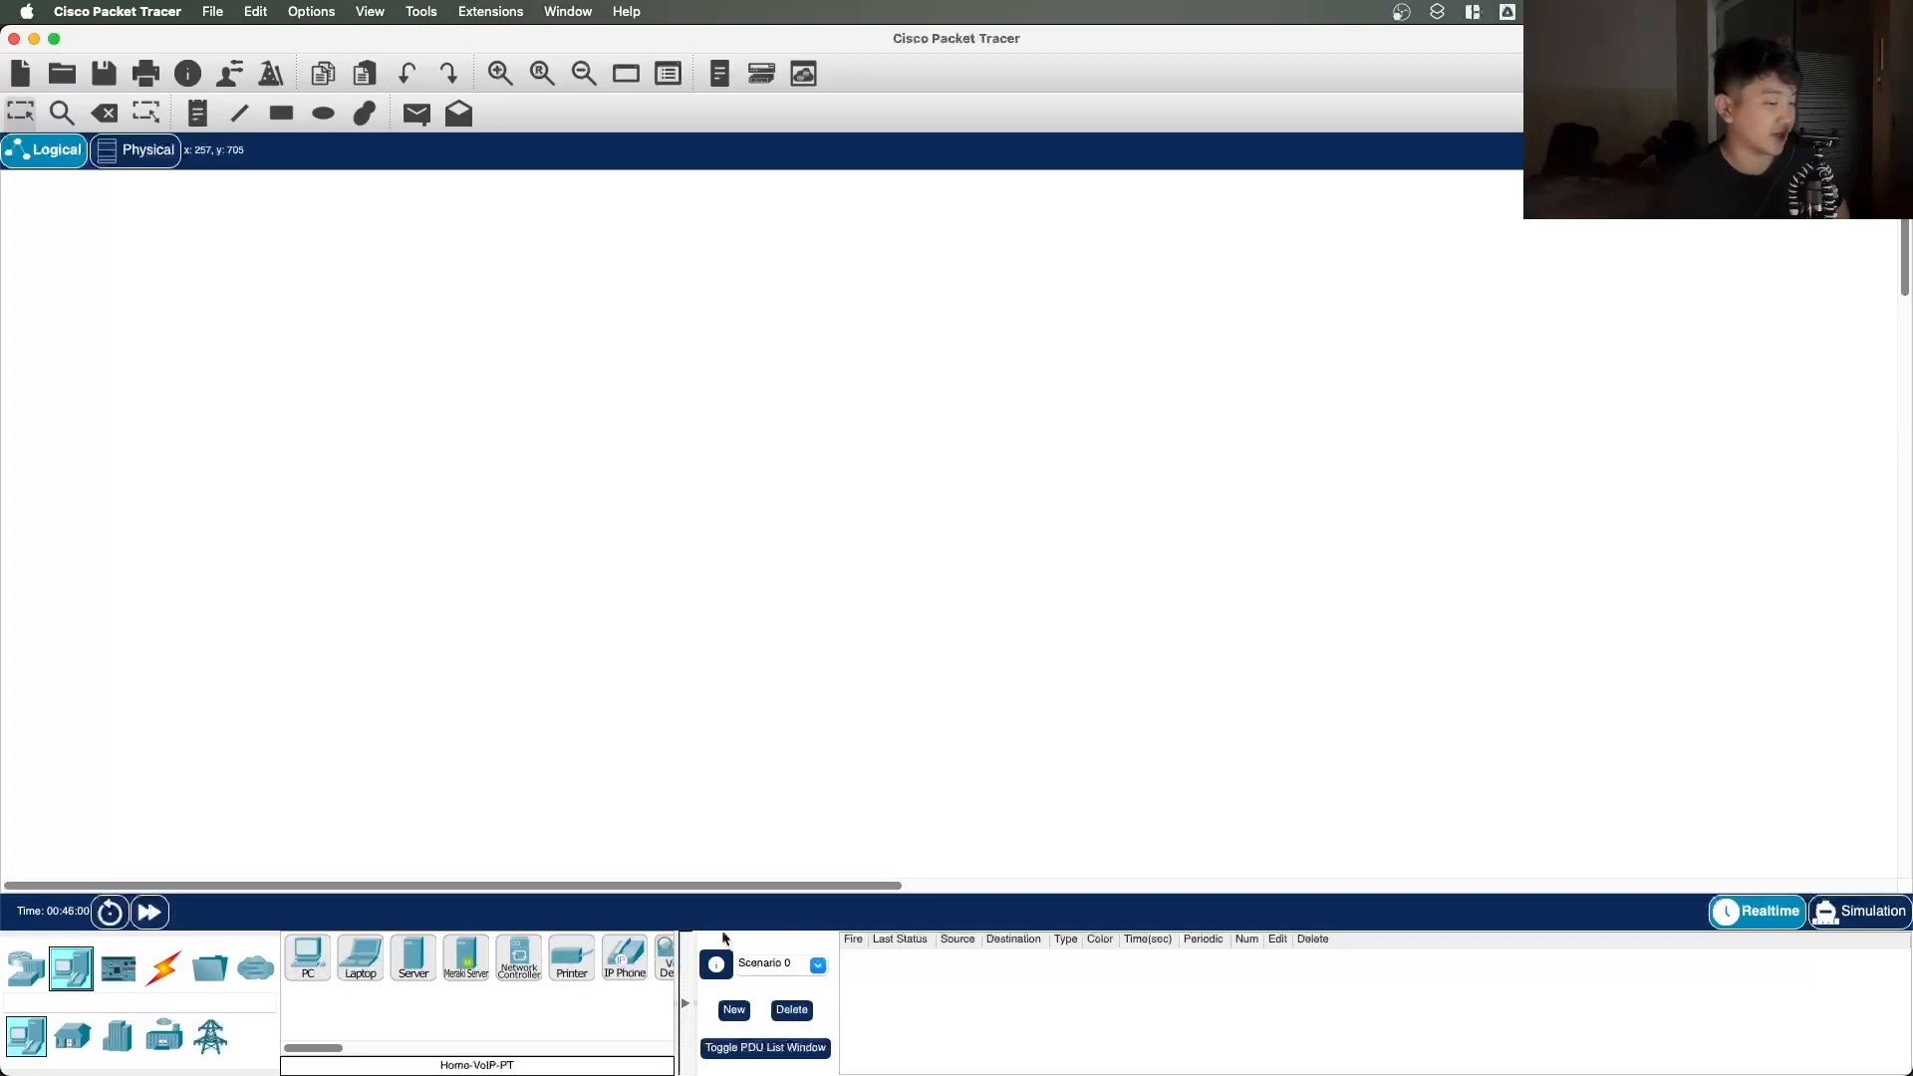
pyautogui.click(308, 958)
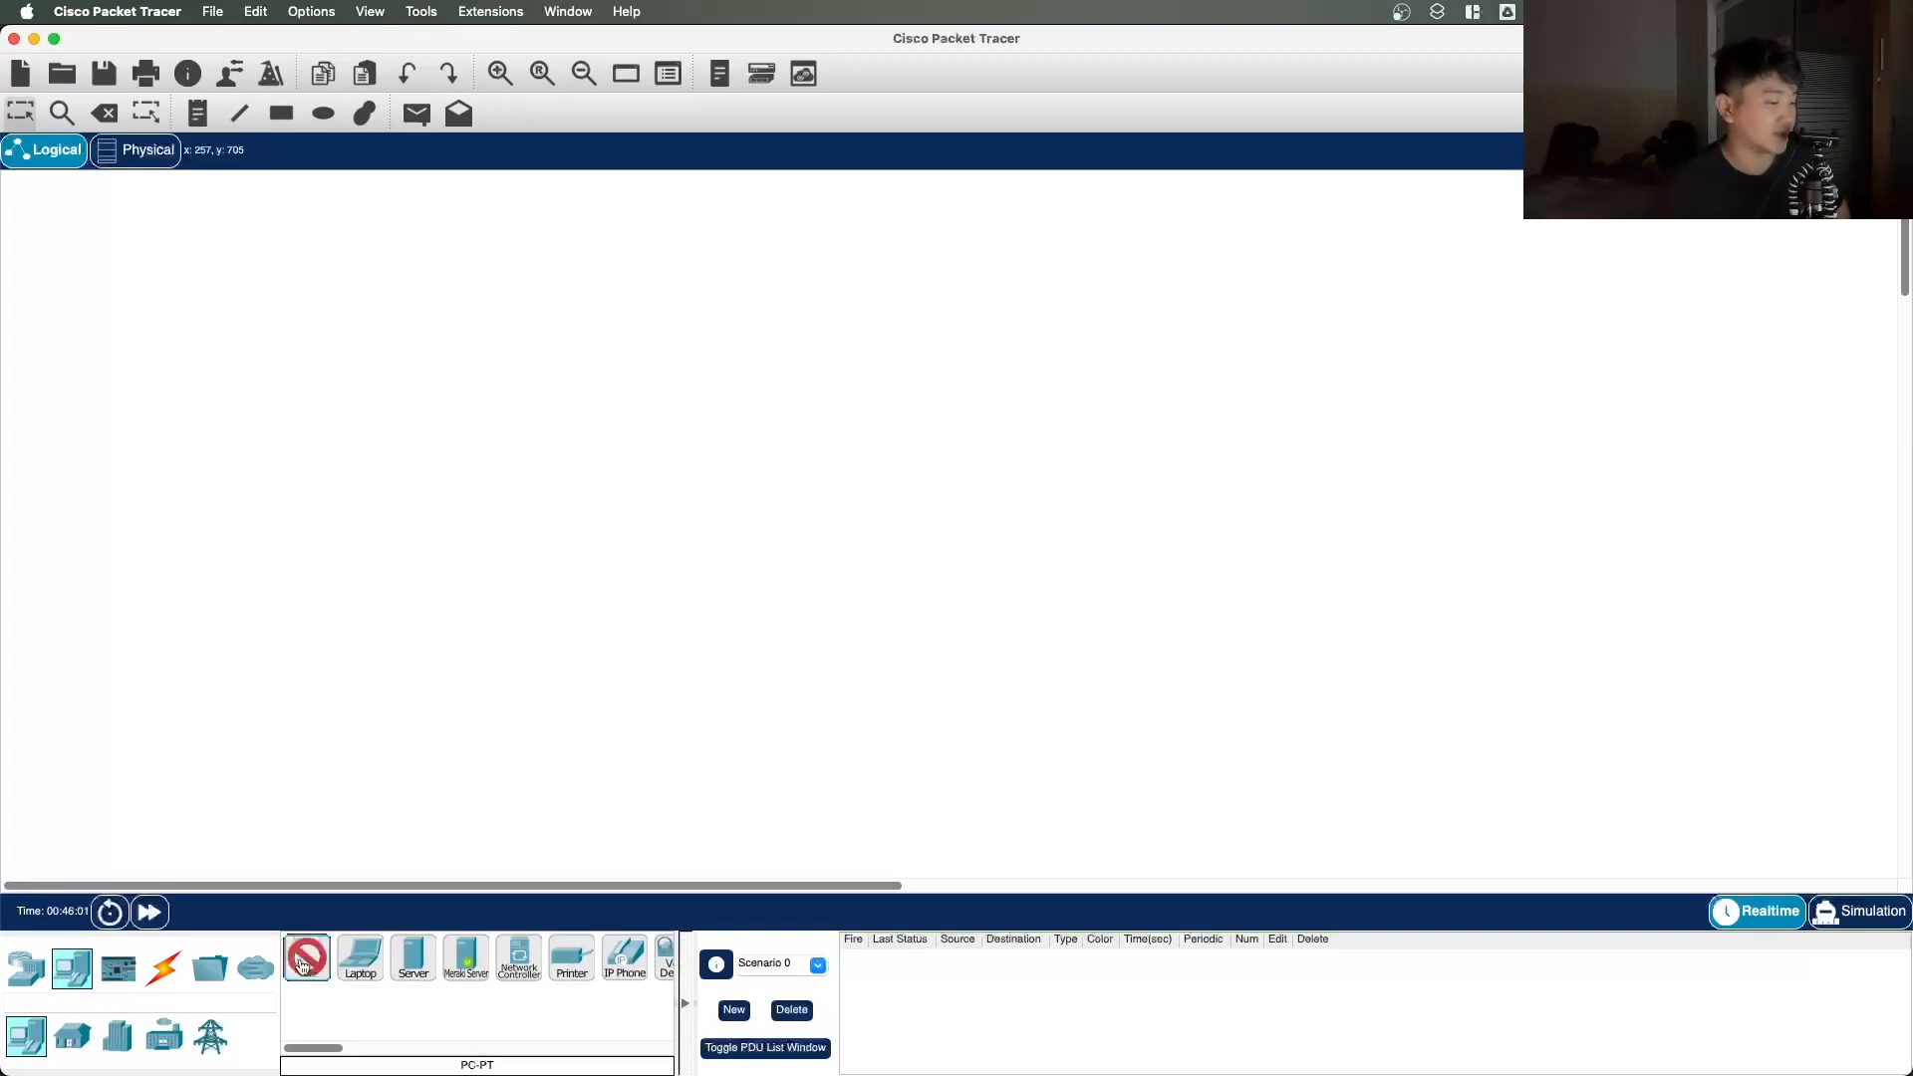
pyautogui.click(261, 613)
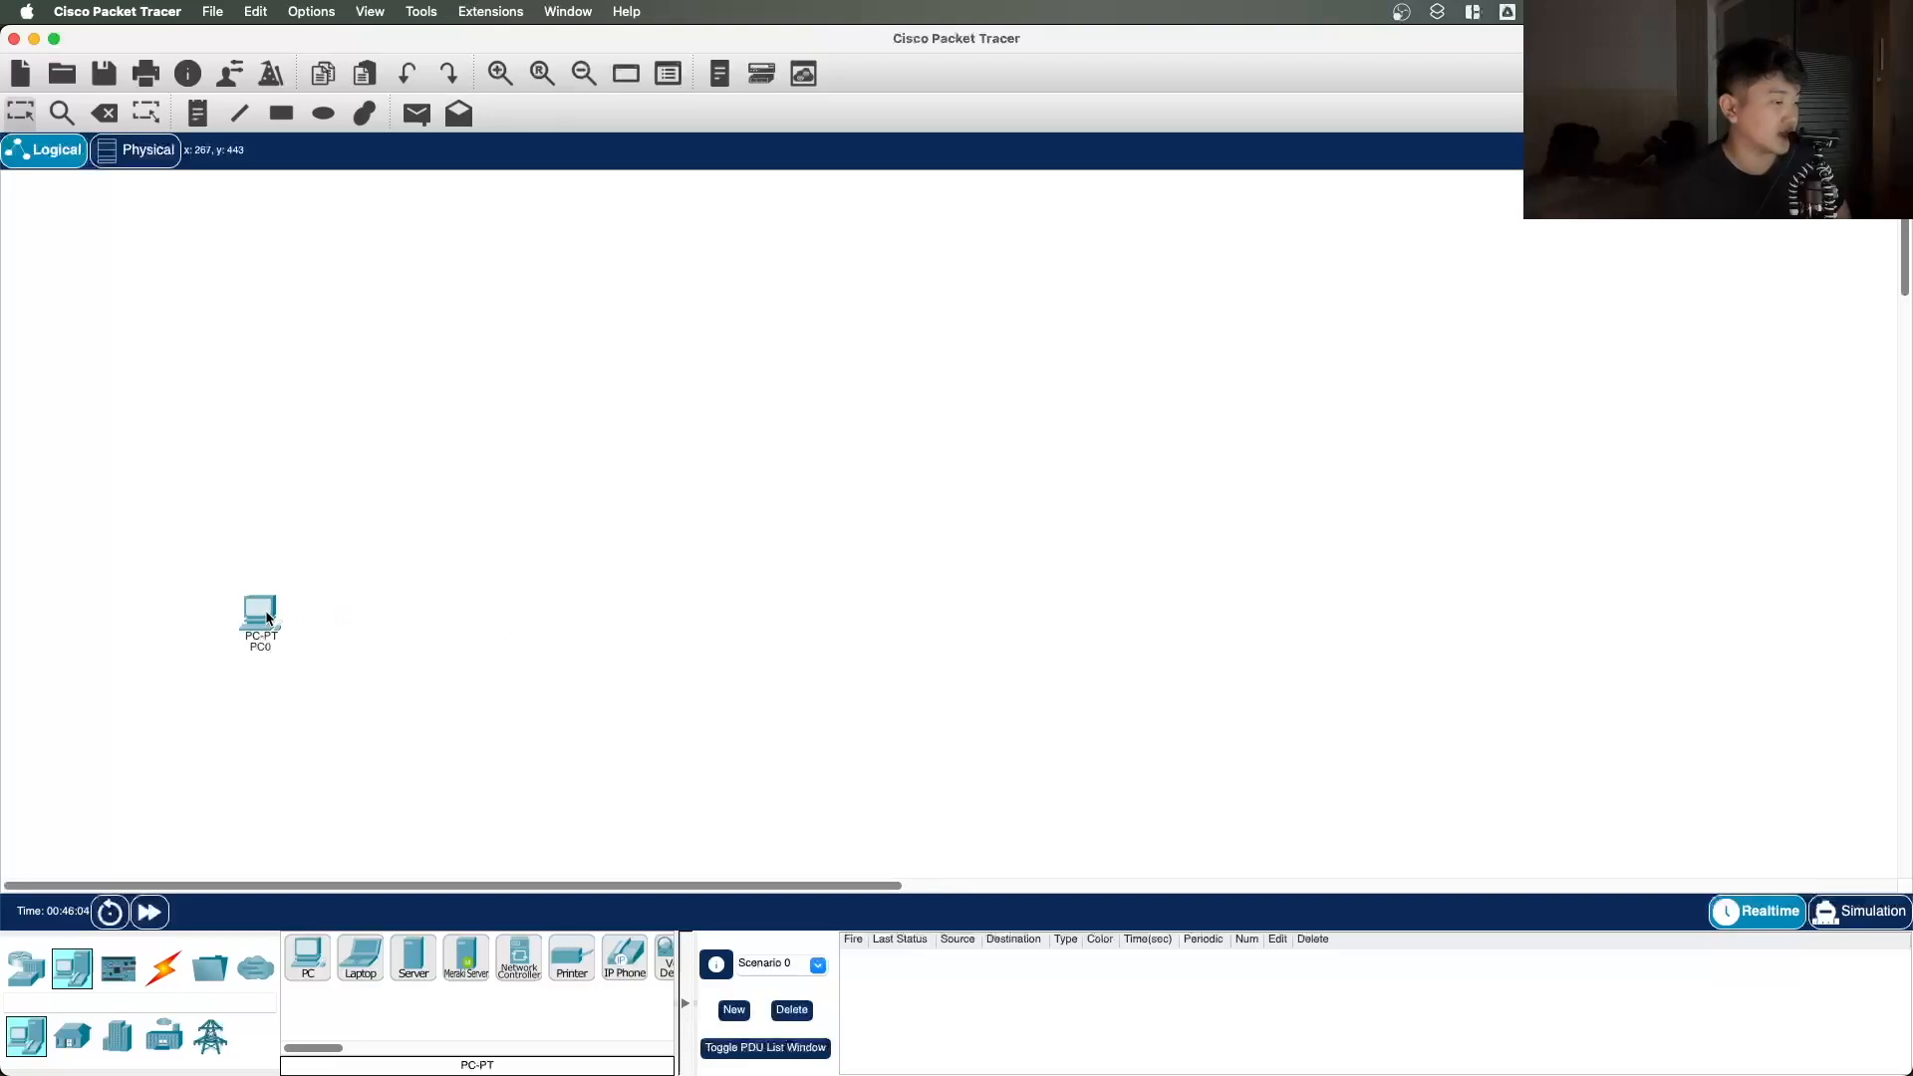
pyautogui.moveTo(268, 617); pyautogui.dragTo(280, 629)
pyautogui.click(451, 610)
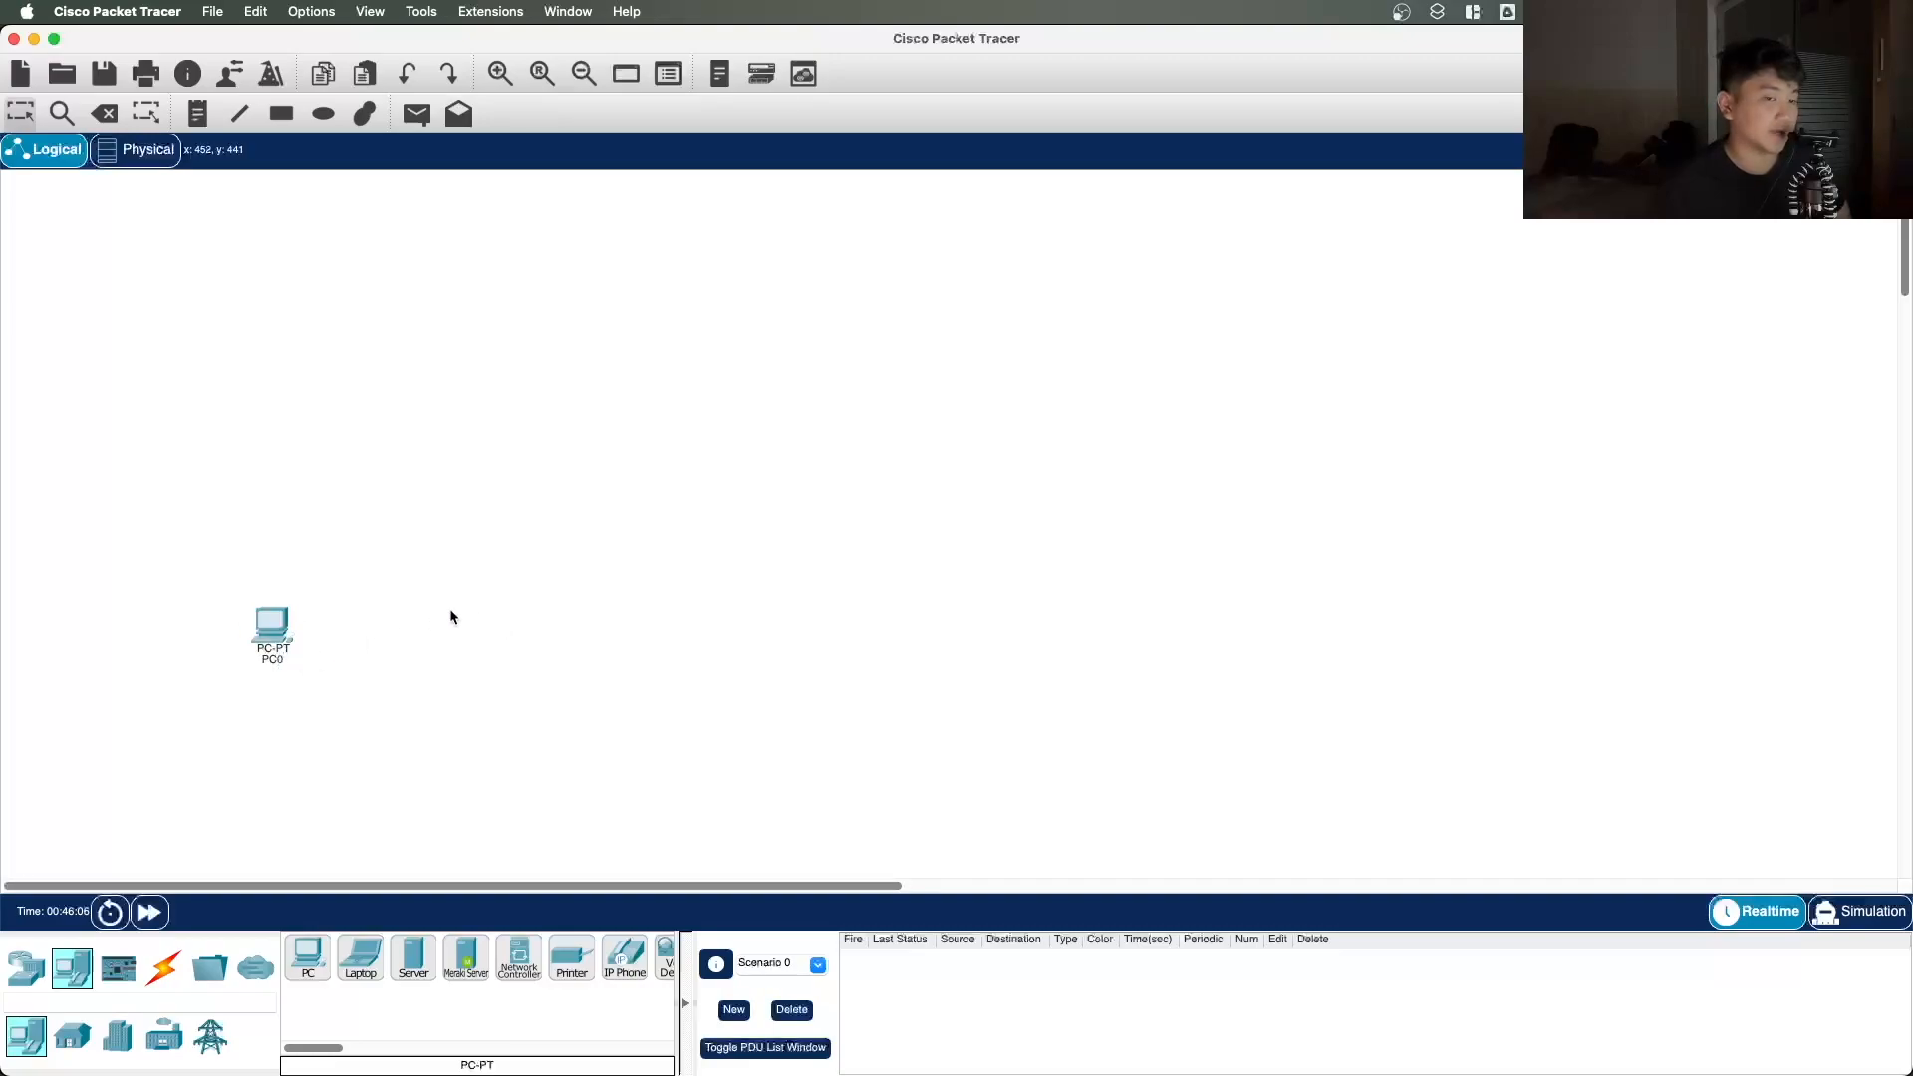
# Step: Place a laptop beside the PC and line the two devices up in a row
pyautogui.click(347, 962)
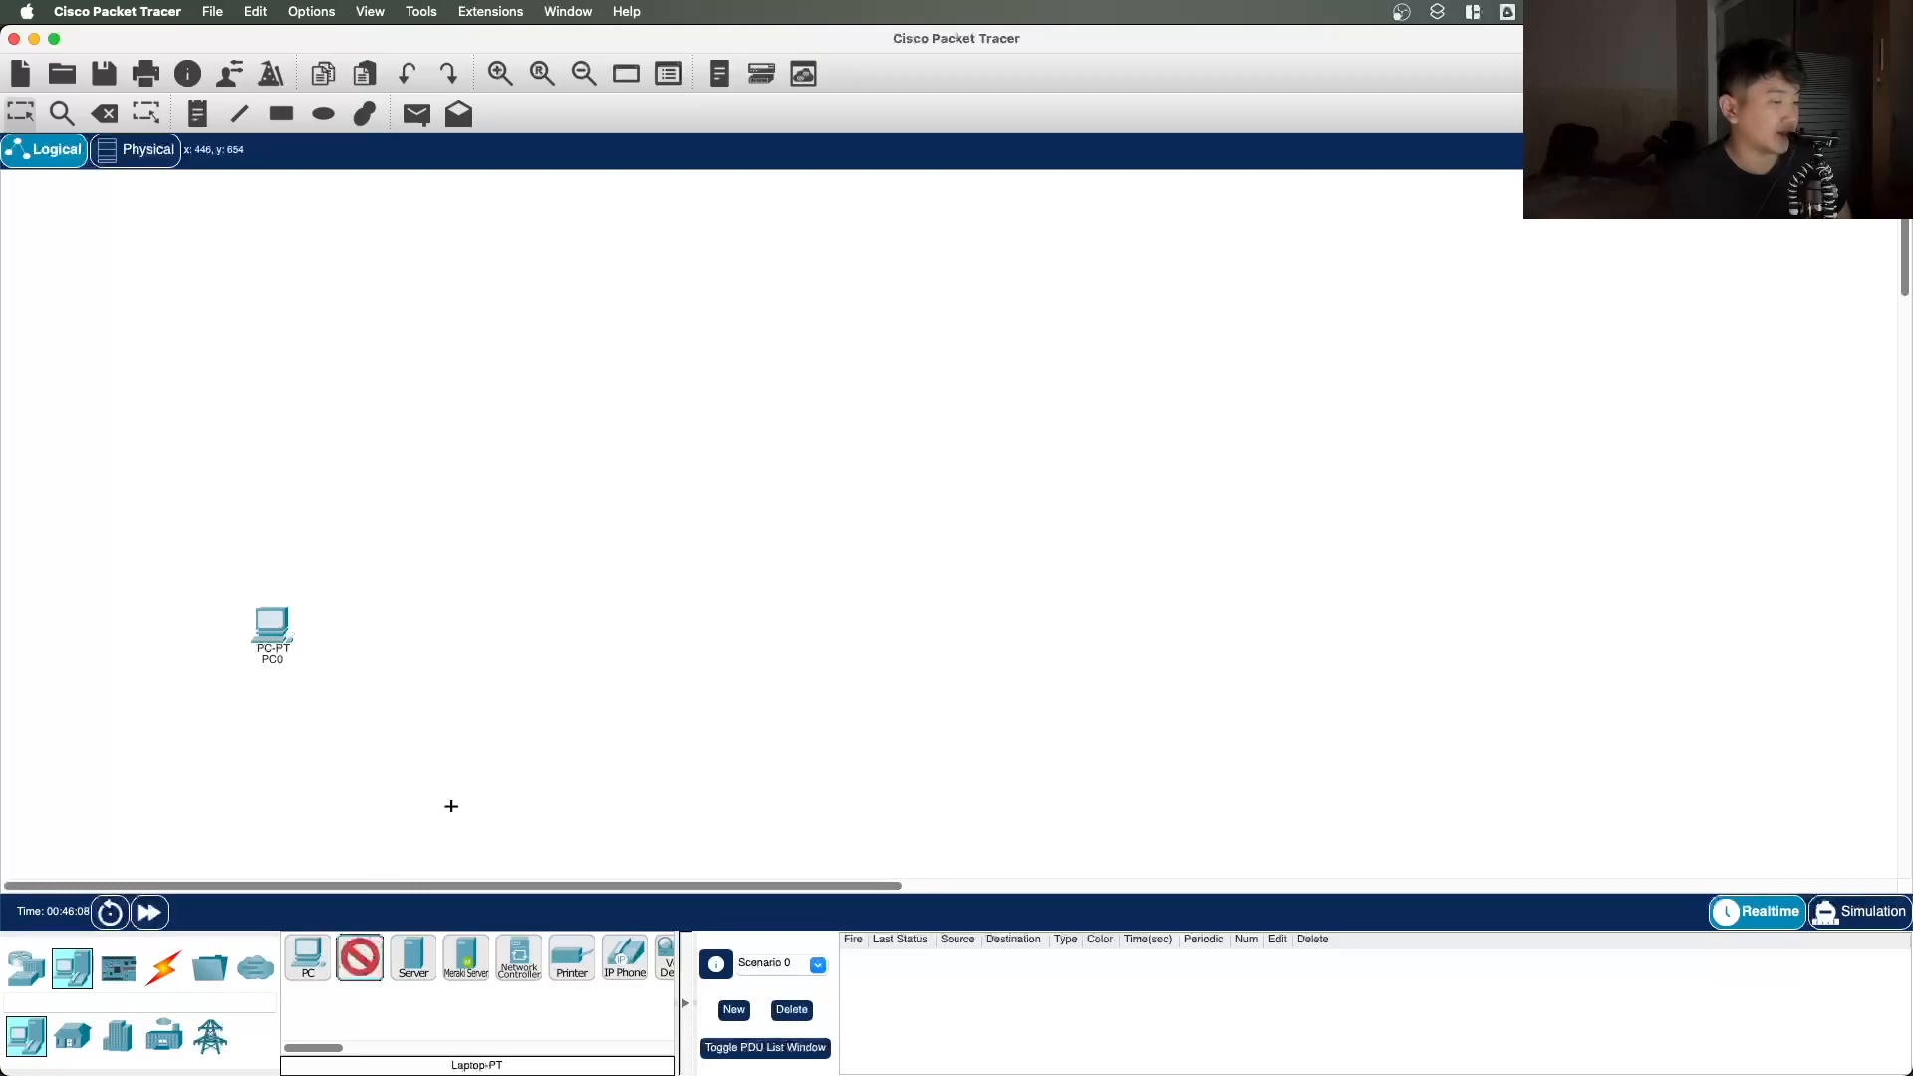
pyautogui.click(444, 623)
pyautogui.moveTo(463, 631); pyautogui.dragTo(472, 628)
pyautogui.click(415, 557)
pyautogui.moveTo(288, 632); pyautogui.dragTo(306, 620)
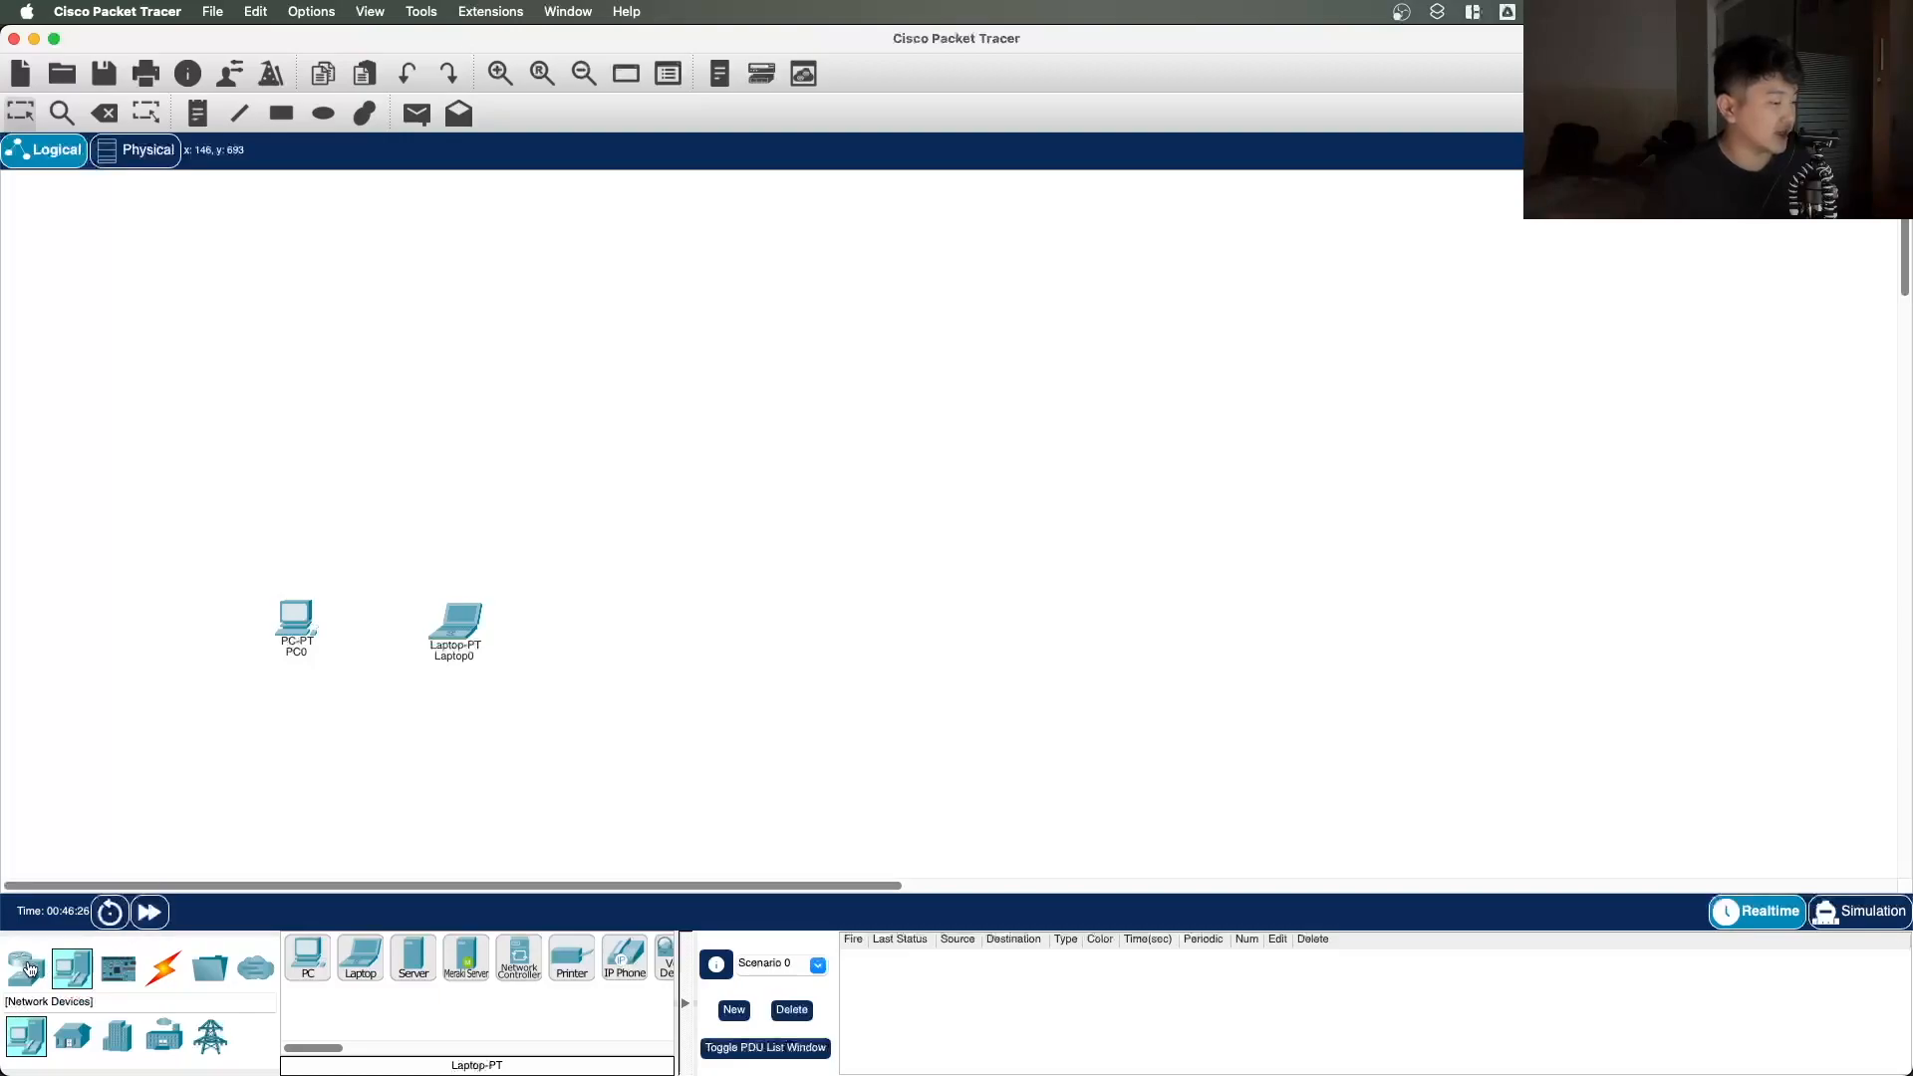
# Step: Examine the router, switch and end-device models offered in the device catalogue
pyautogui.click(72, 964)
pyautogui.click(118, 966)
pyautogui.click(162, 966)
pyautogui.click(27, 966)
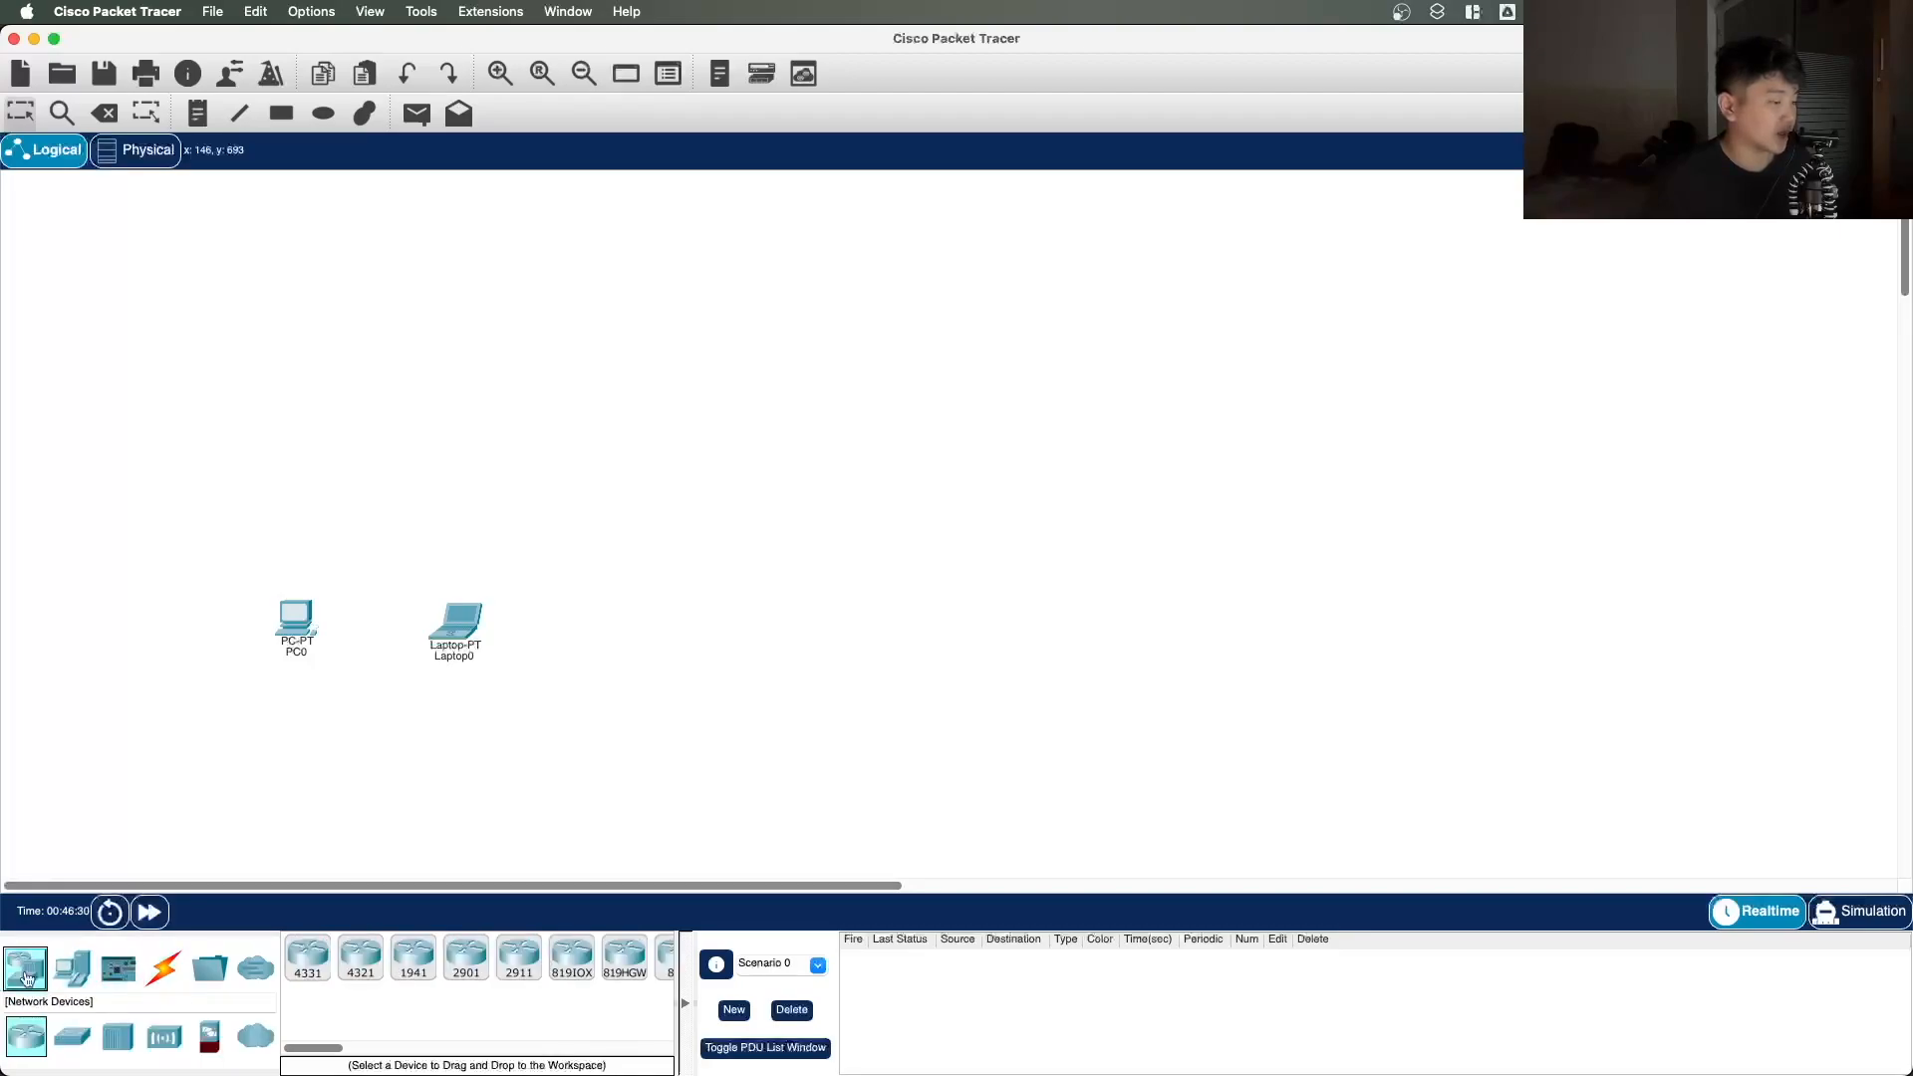
pyautogui.click(73, 1046)
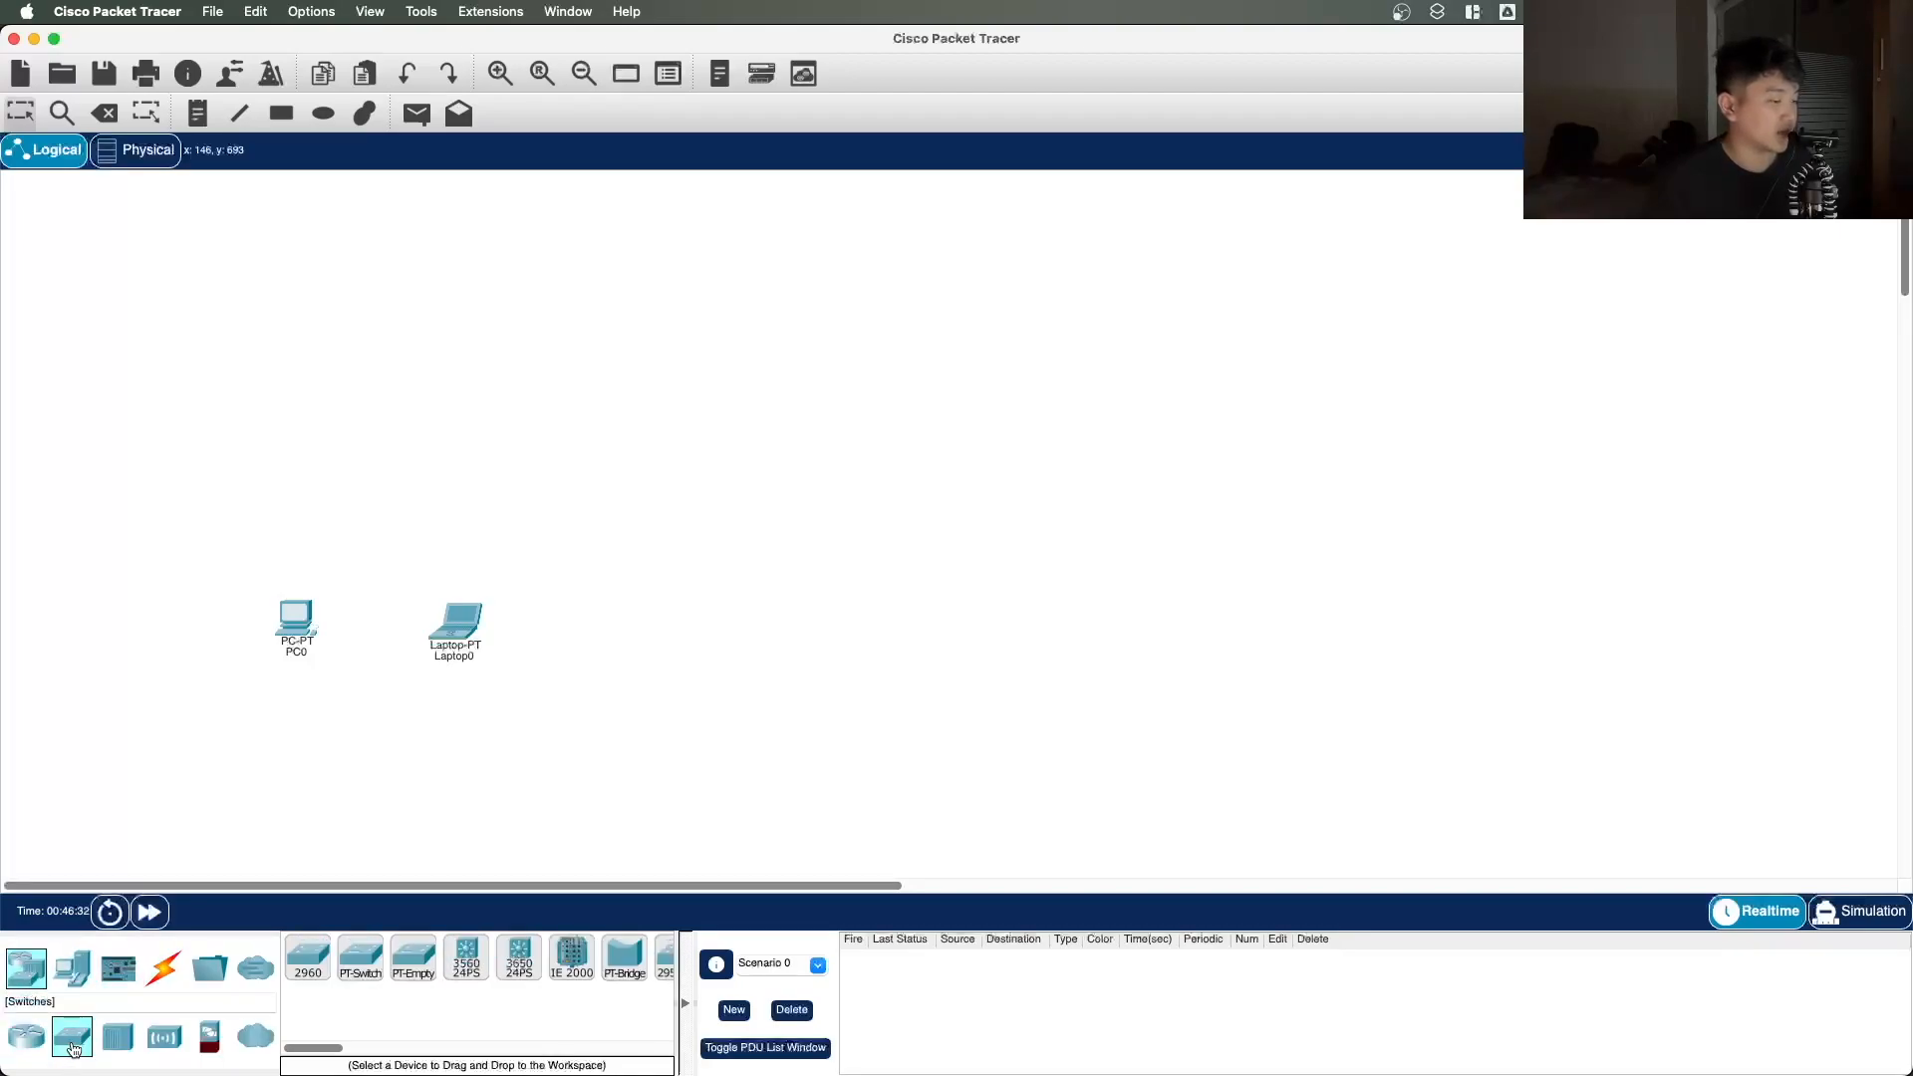
pyautogui.click(28, 1038)
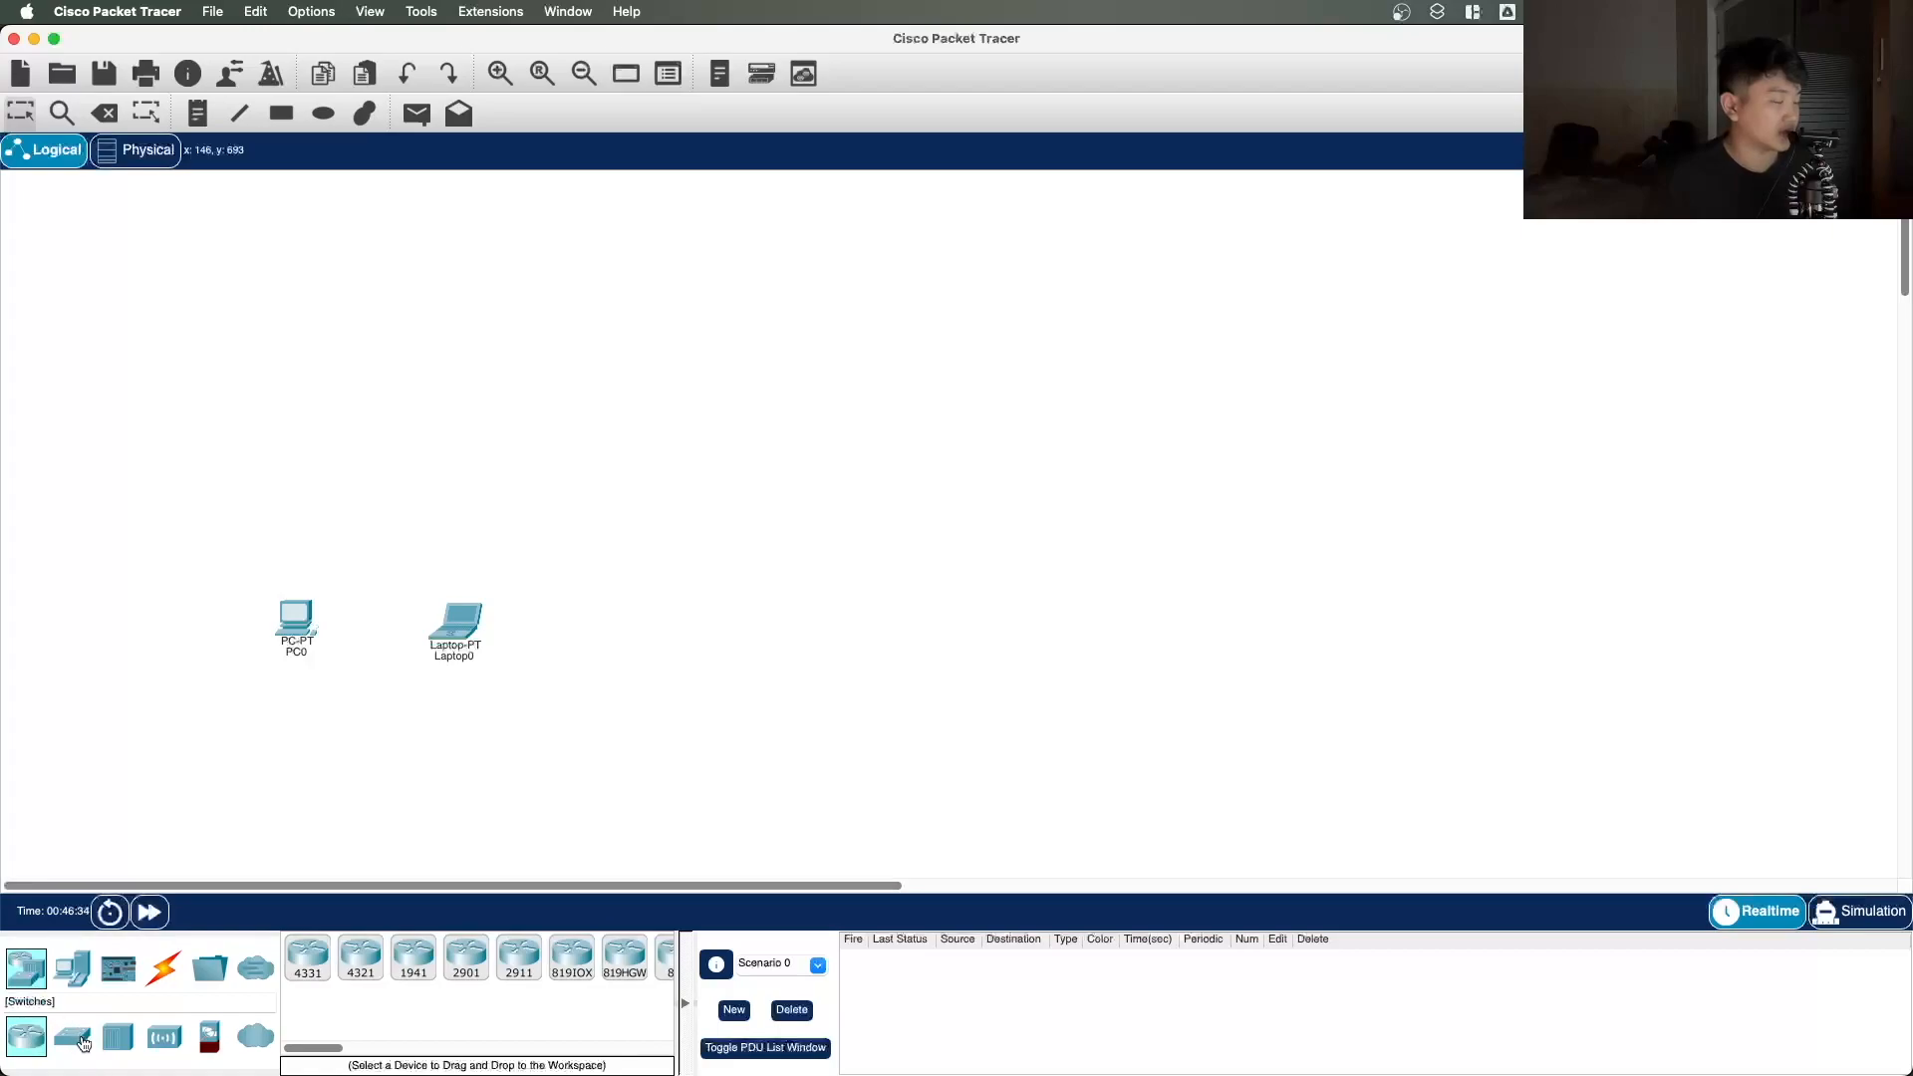
pyautogui.click(81, 1042)
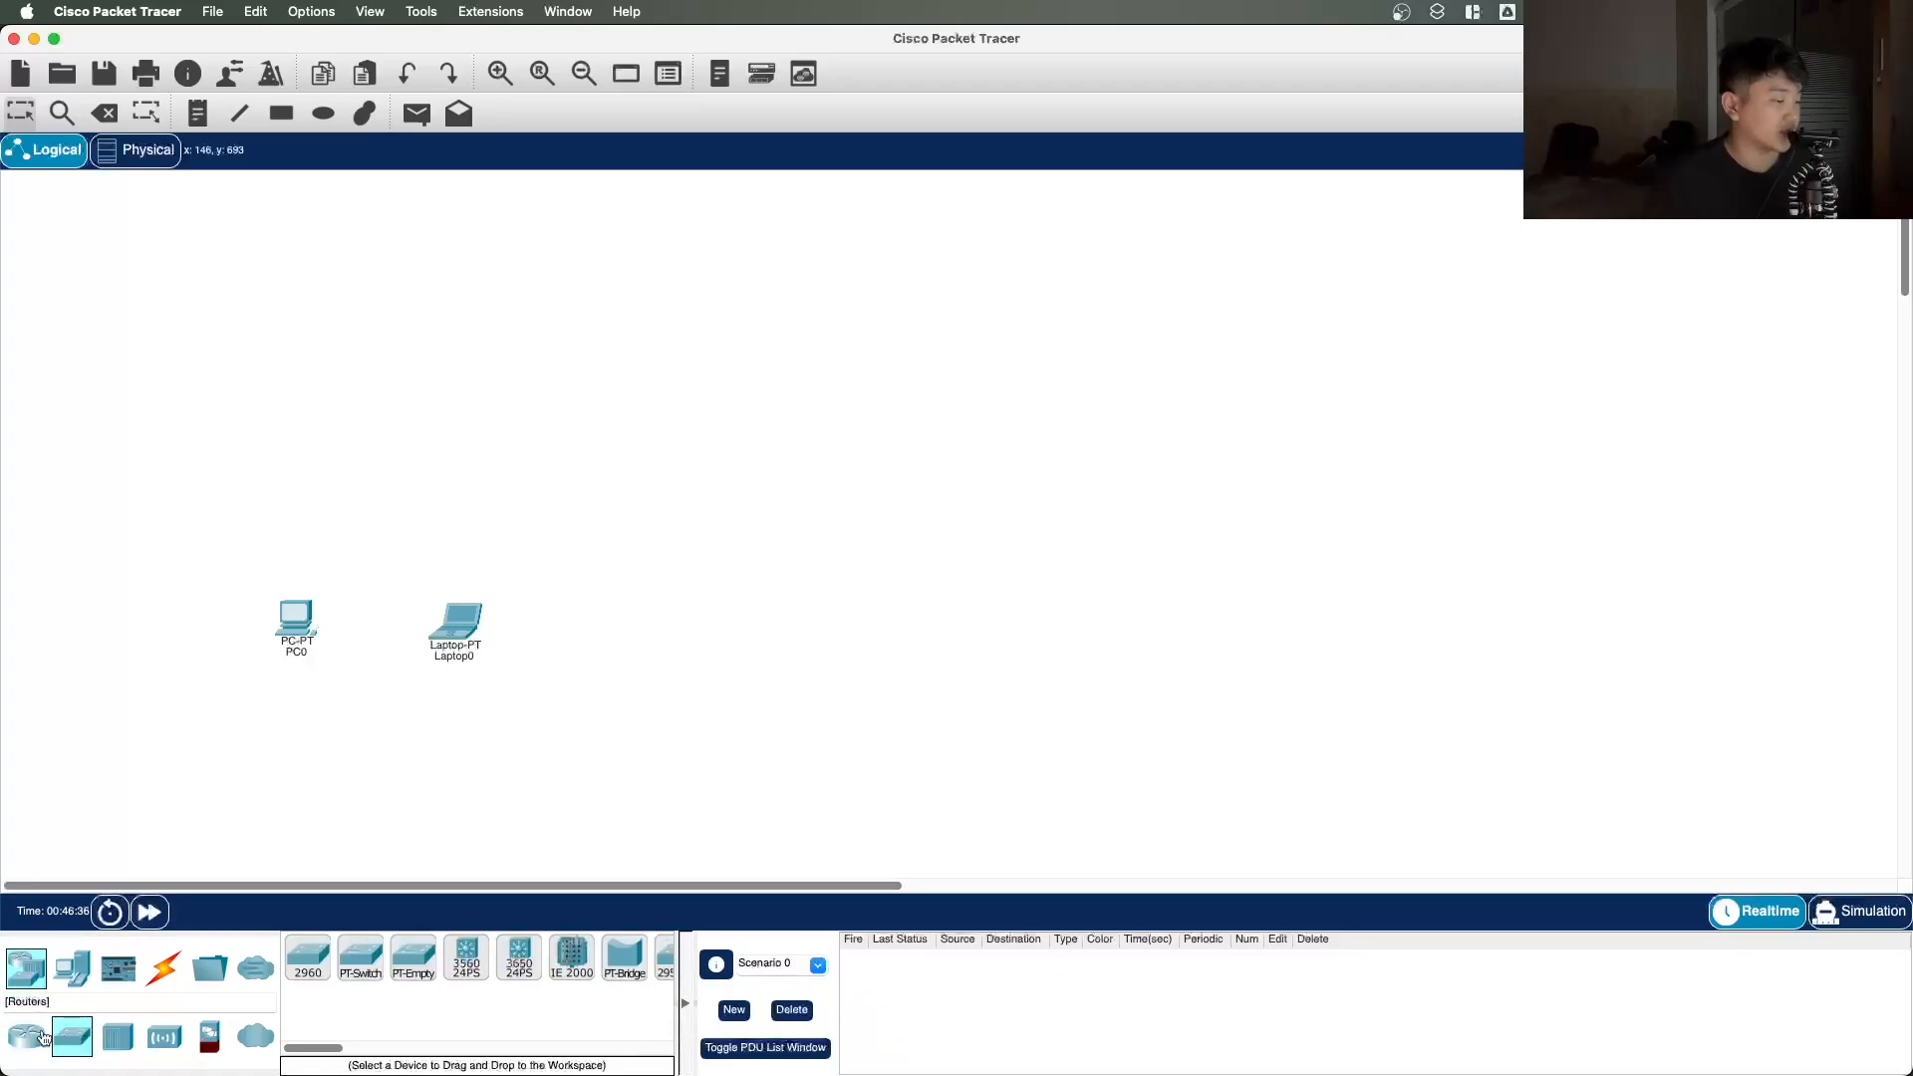
pyautogui.click(71, 966)
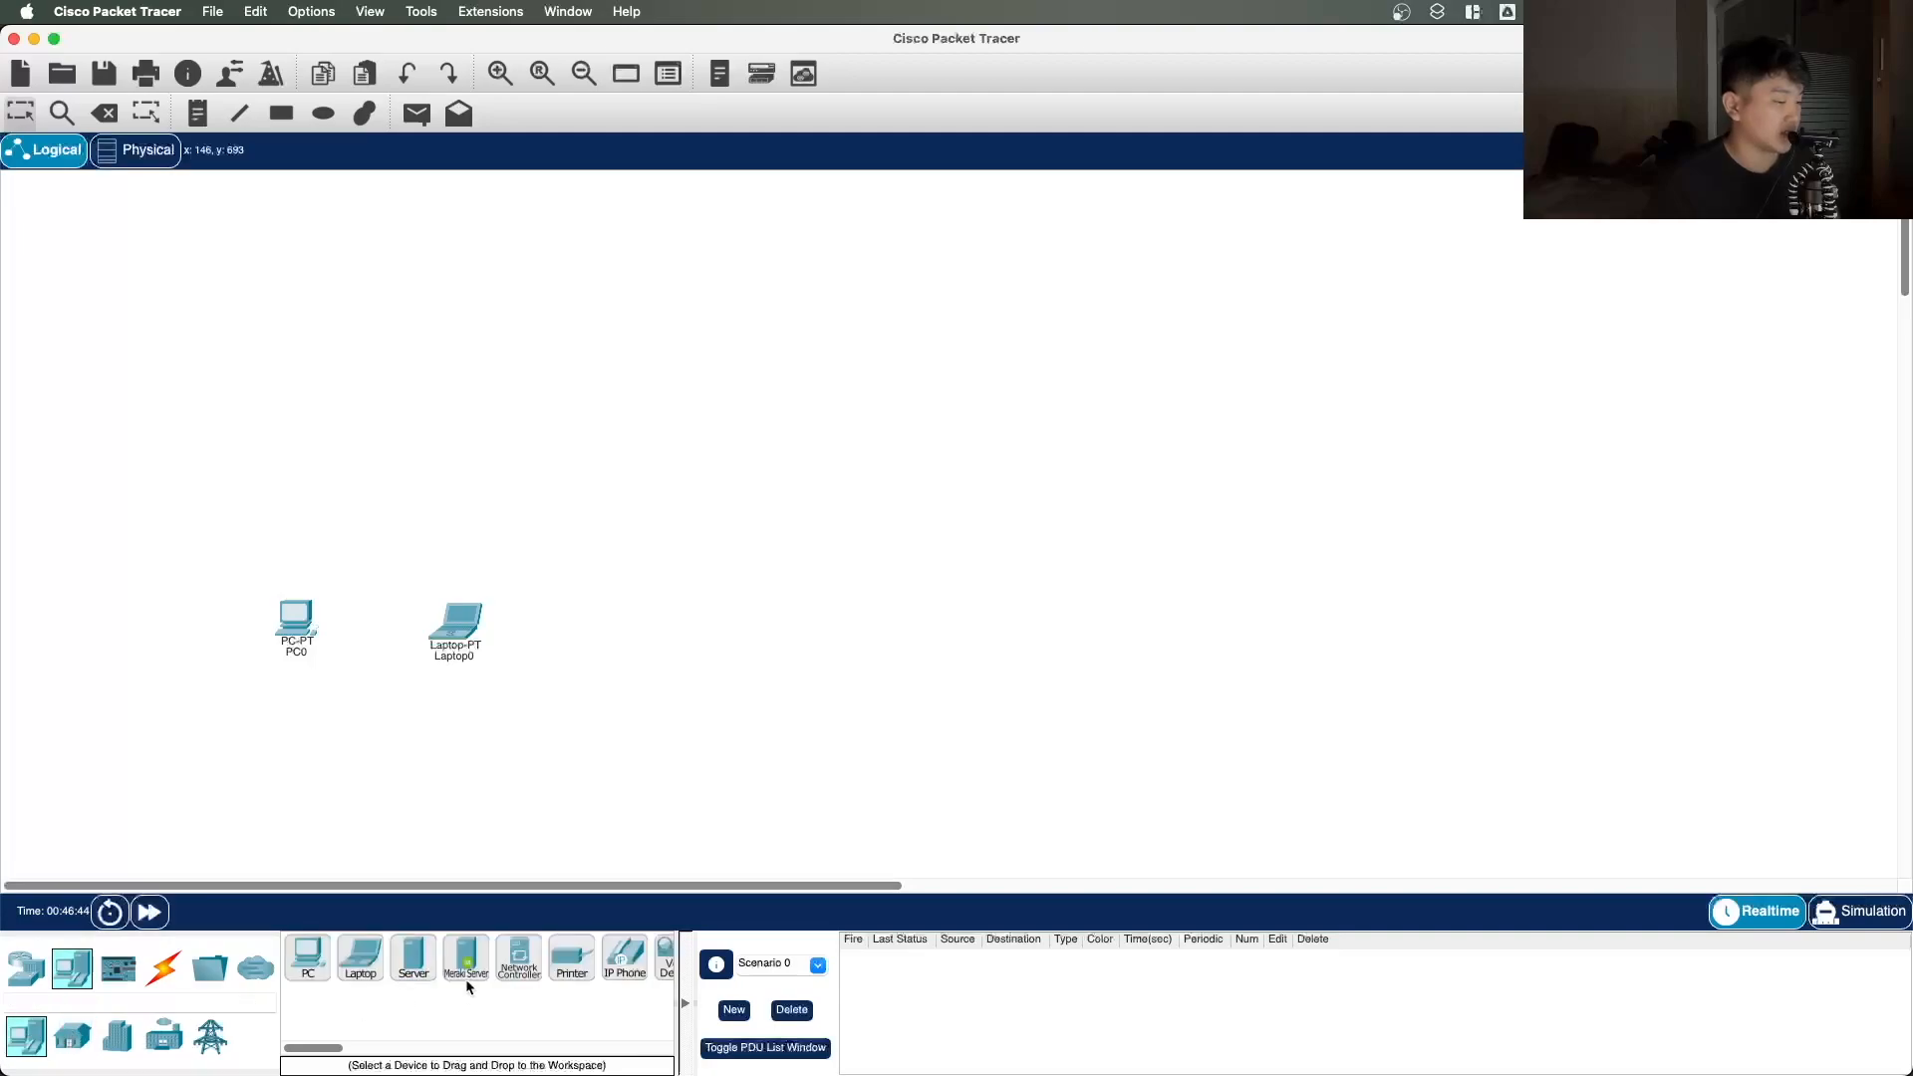
# Step: Place a 2960 switch above and between the PC and the laptop
pyautogui.click(30, 973)
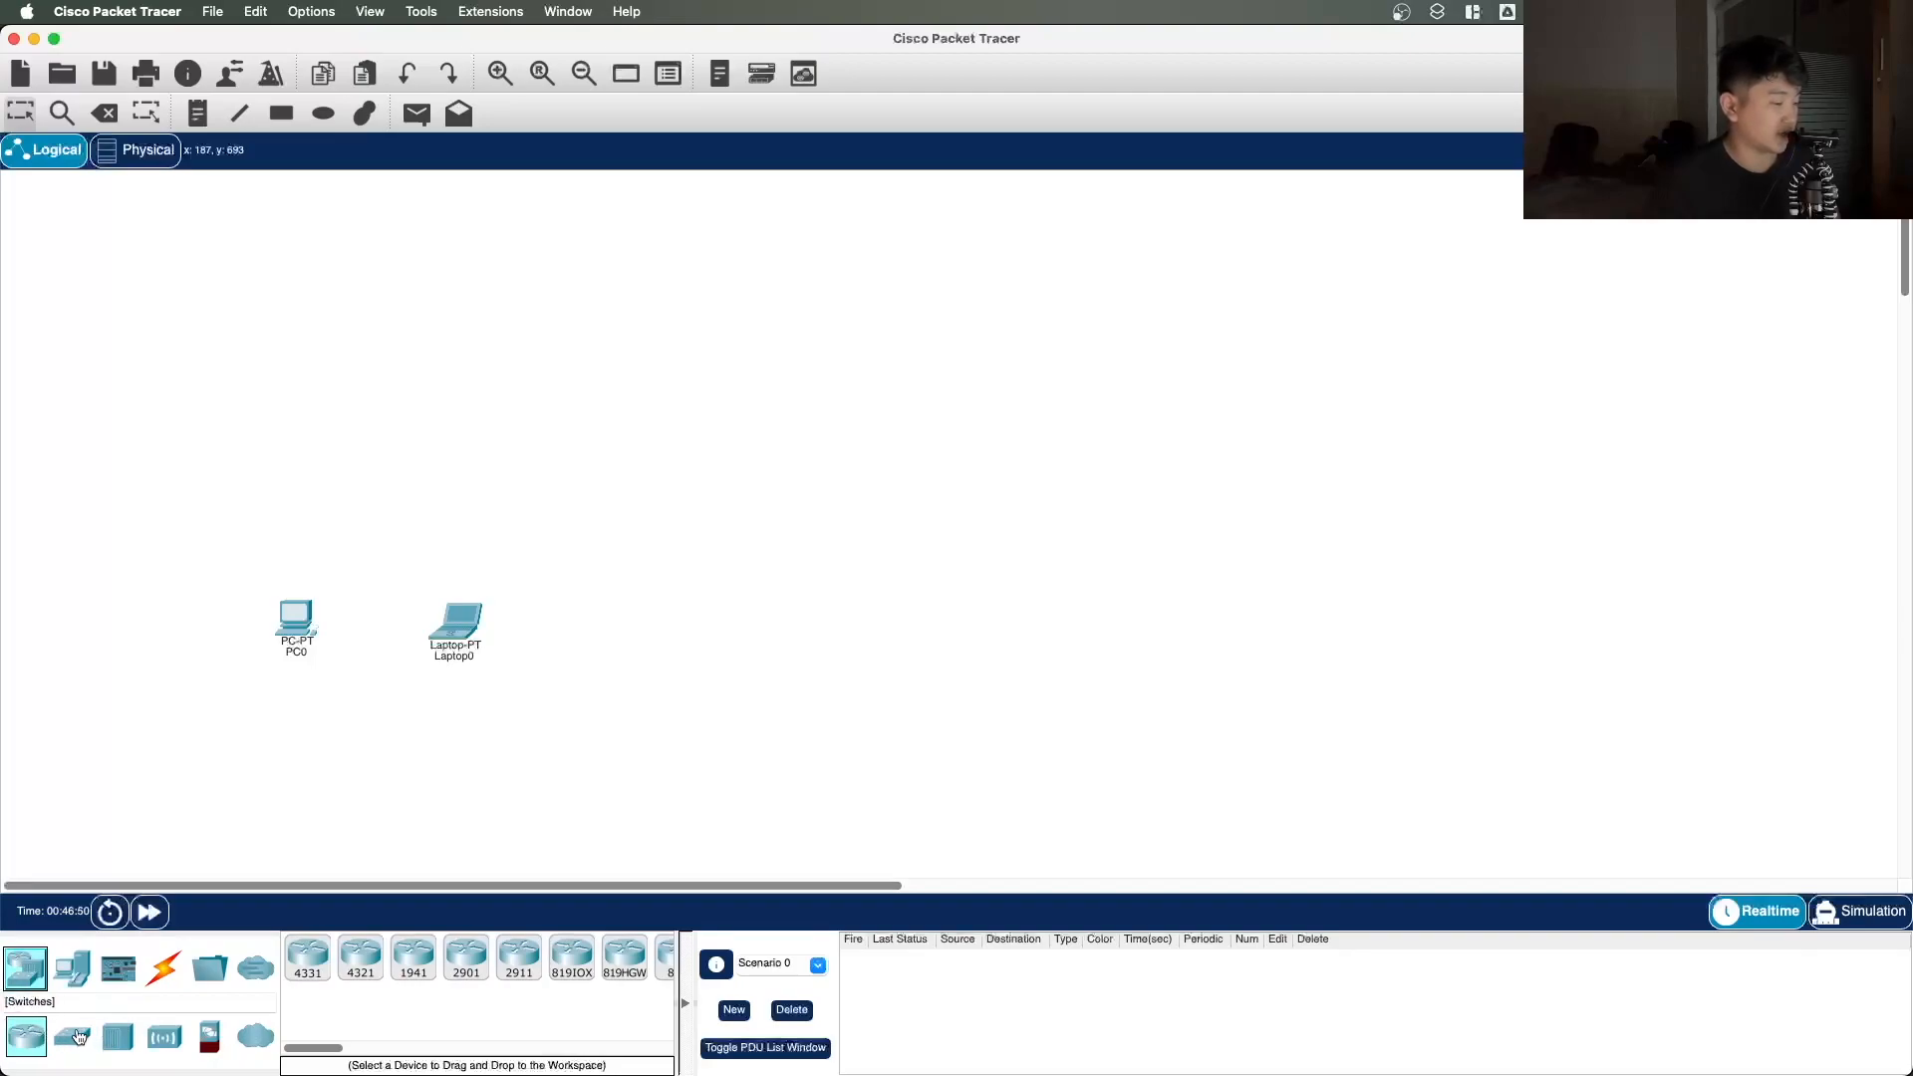
pyautogui.click(80, 1035)
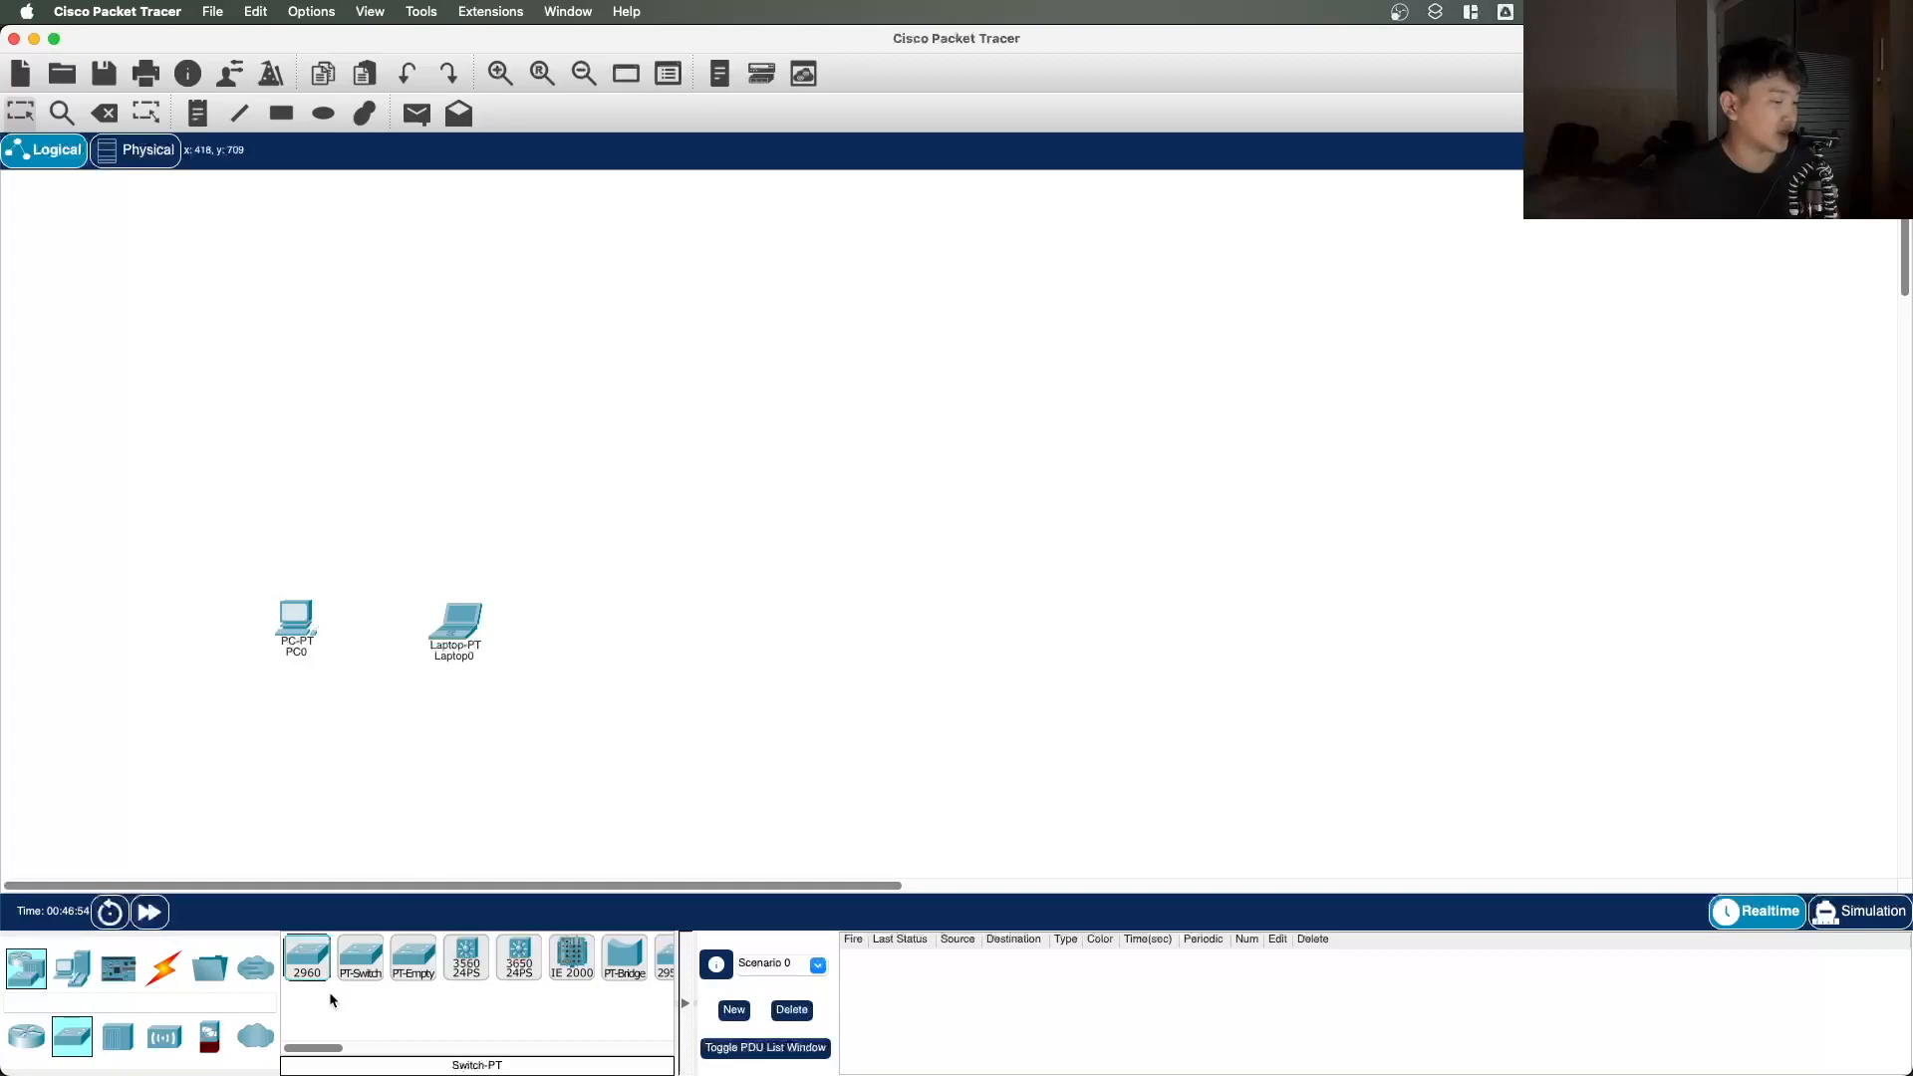
pyautogui.moveTo(307, 956); pyautogui.dragTo(395, 499)
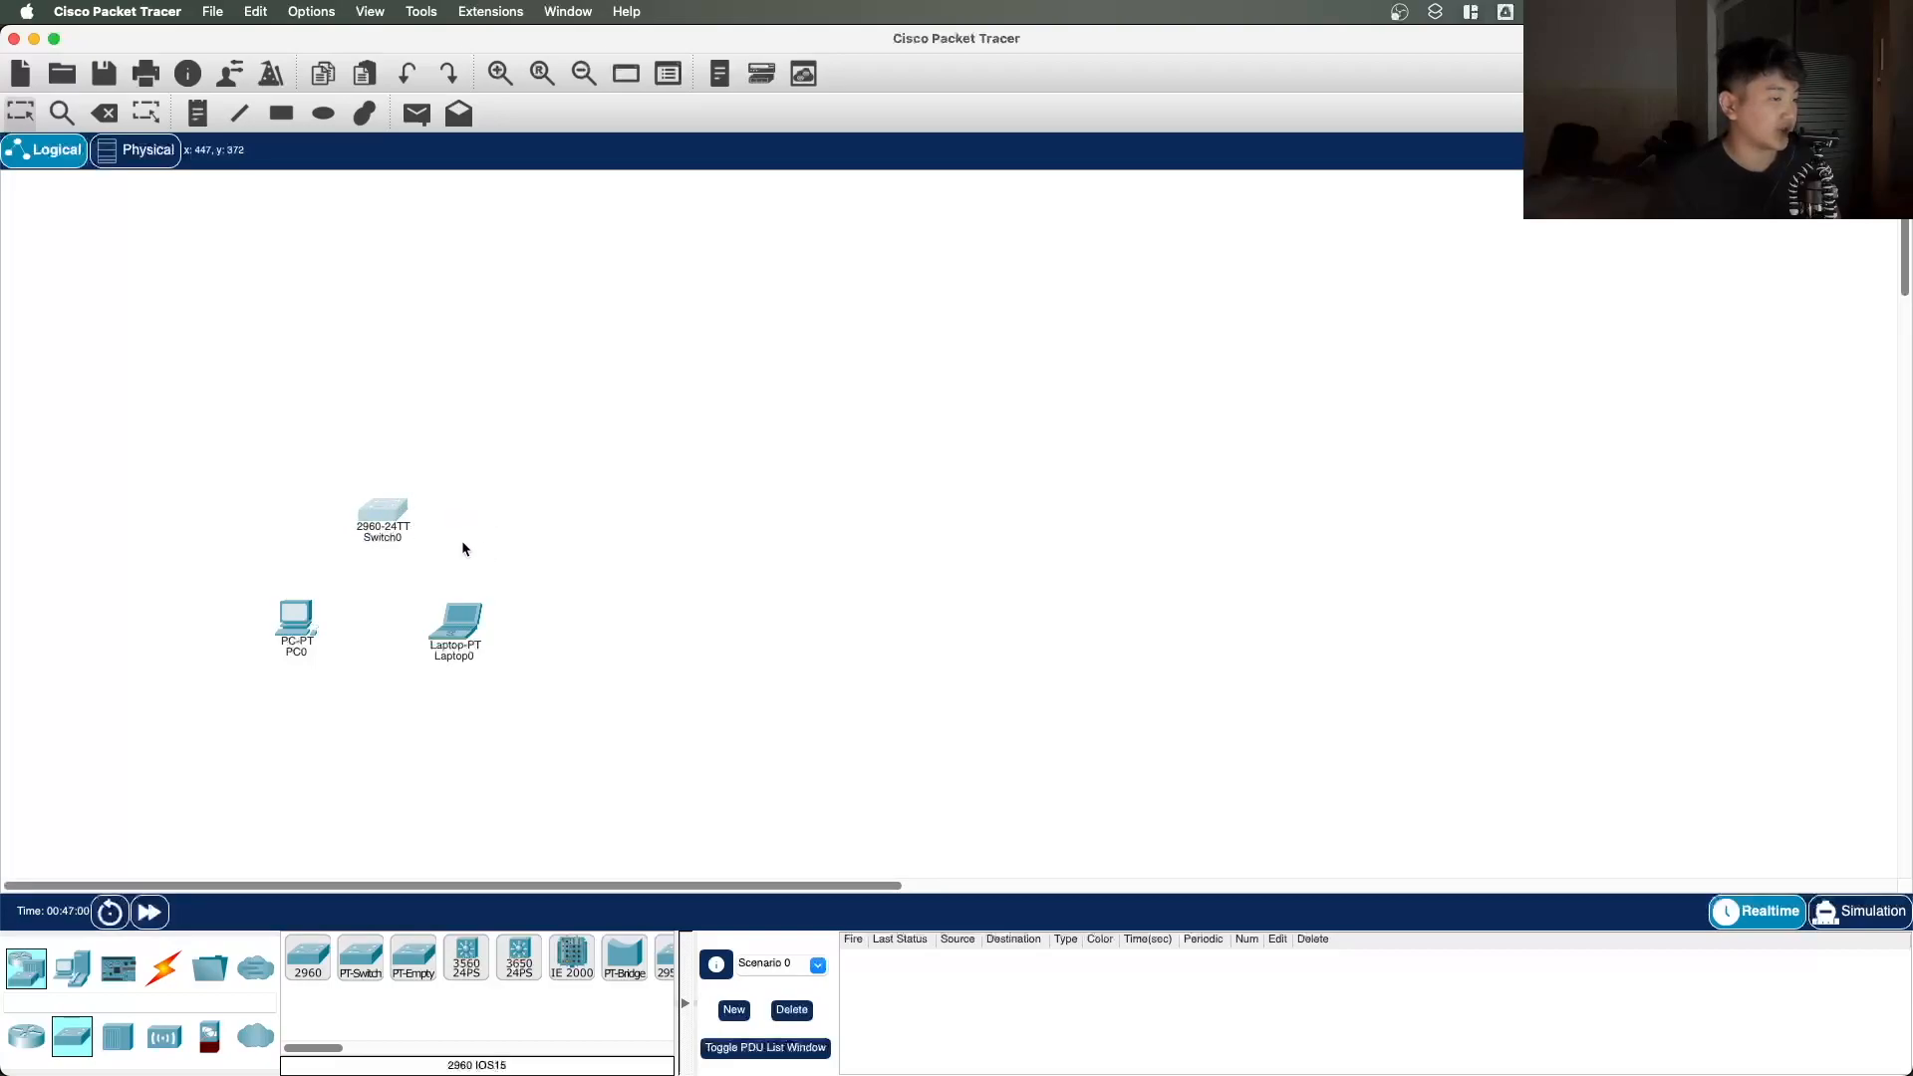
pyautogui.click(515, 549)
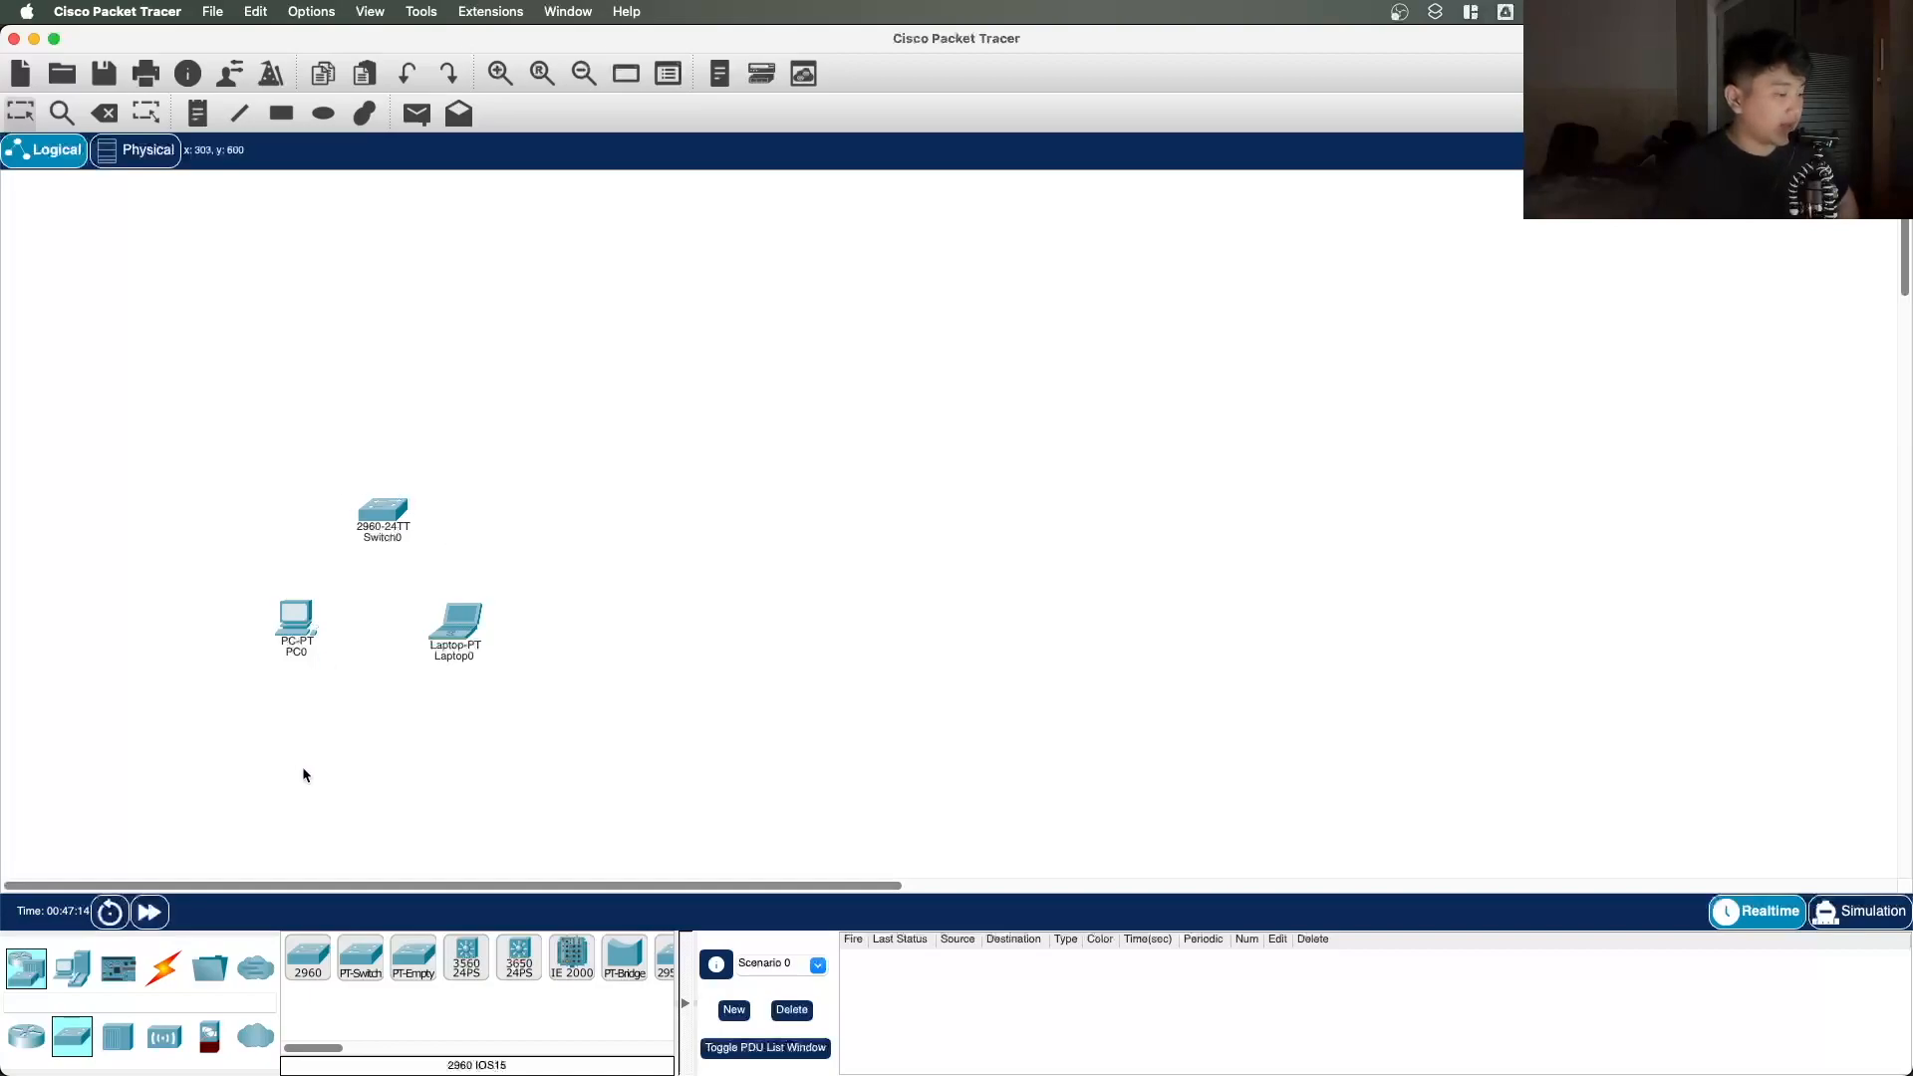
# Step: Choose the copper straight-through cable for connecting the devices
pyautogui.click(165, 972)
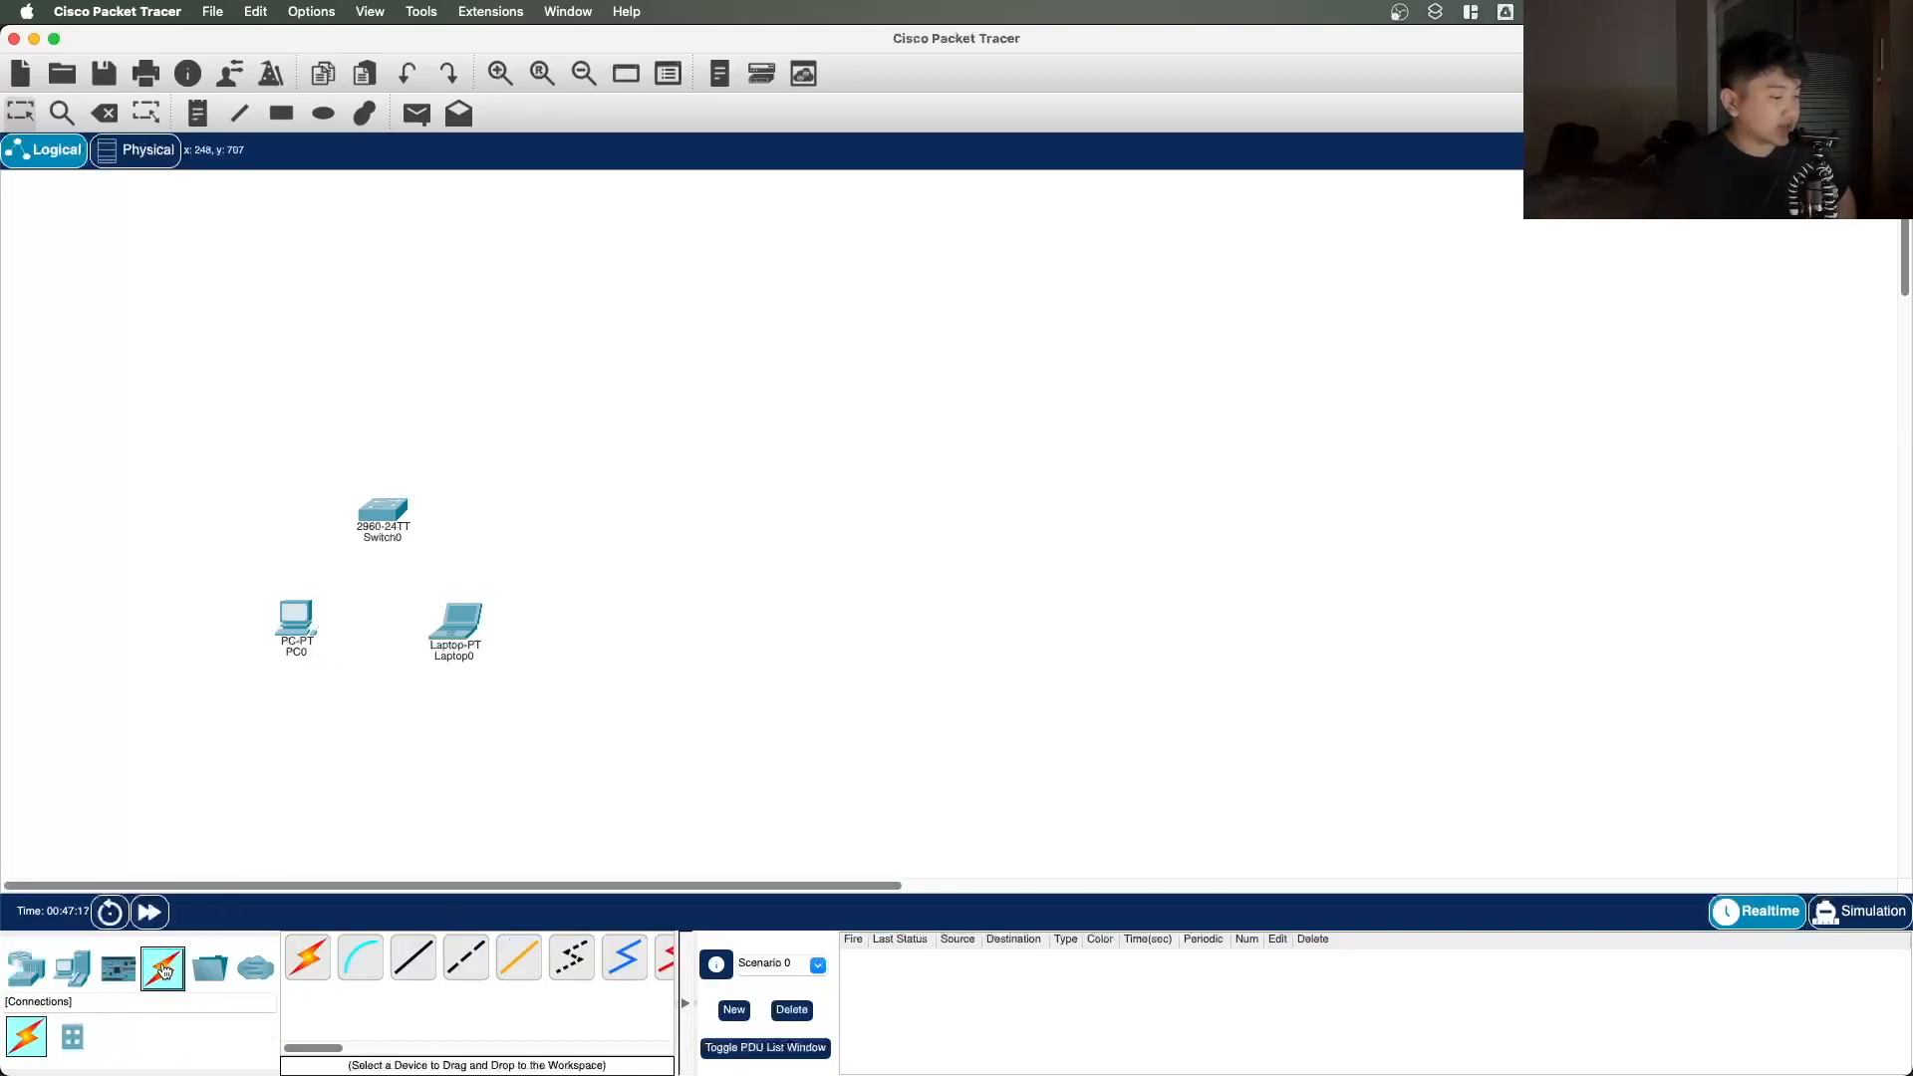
pyautogui.click(426, 971)
pyautogui.click(312, 624)
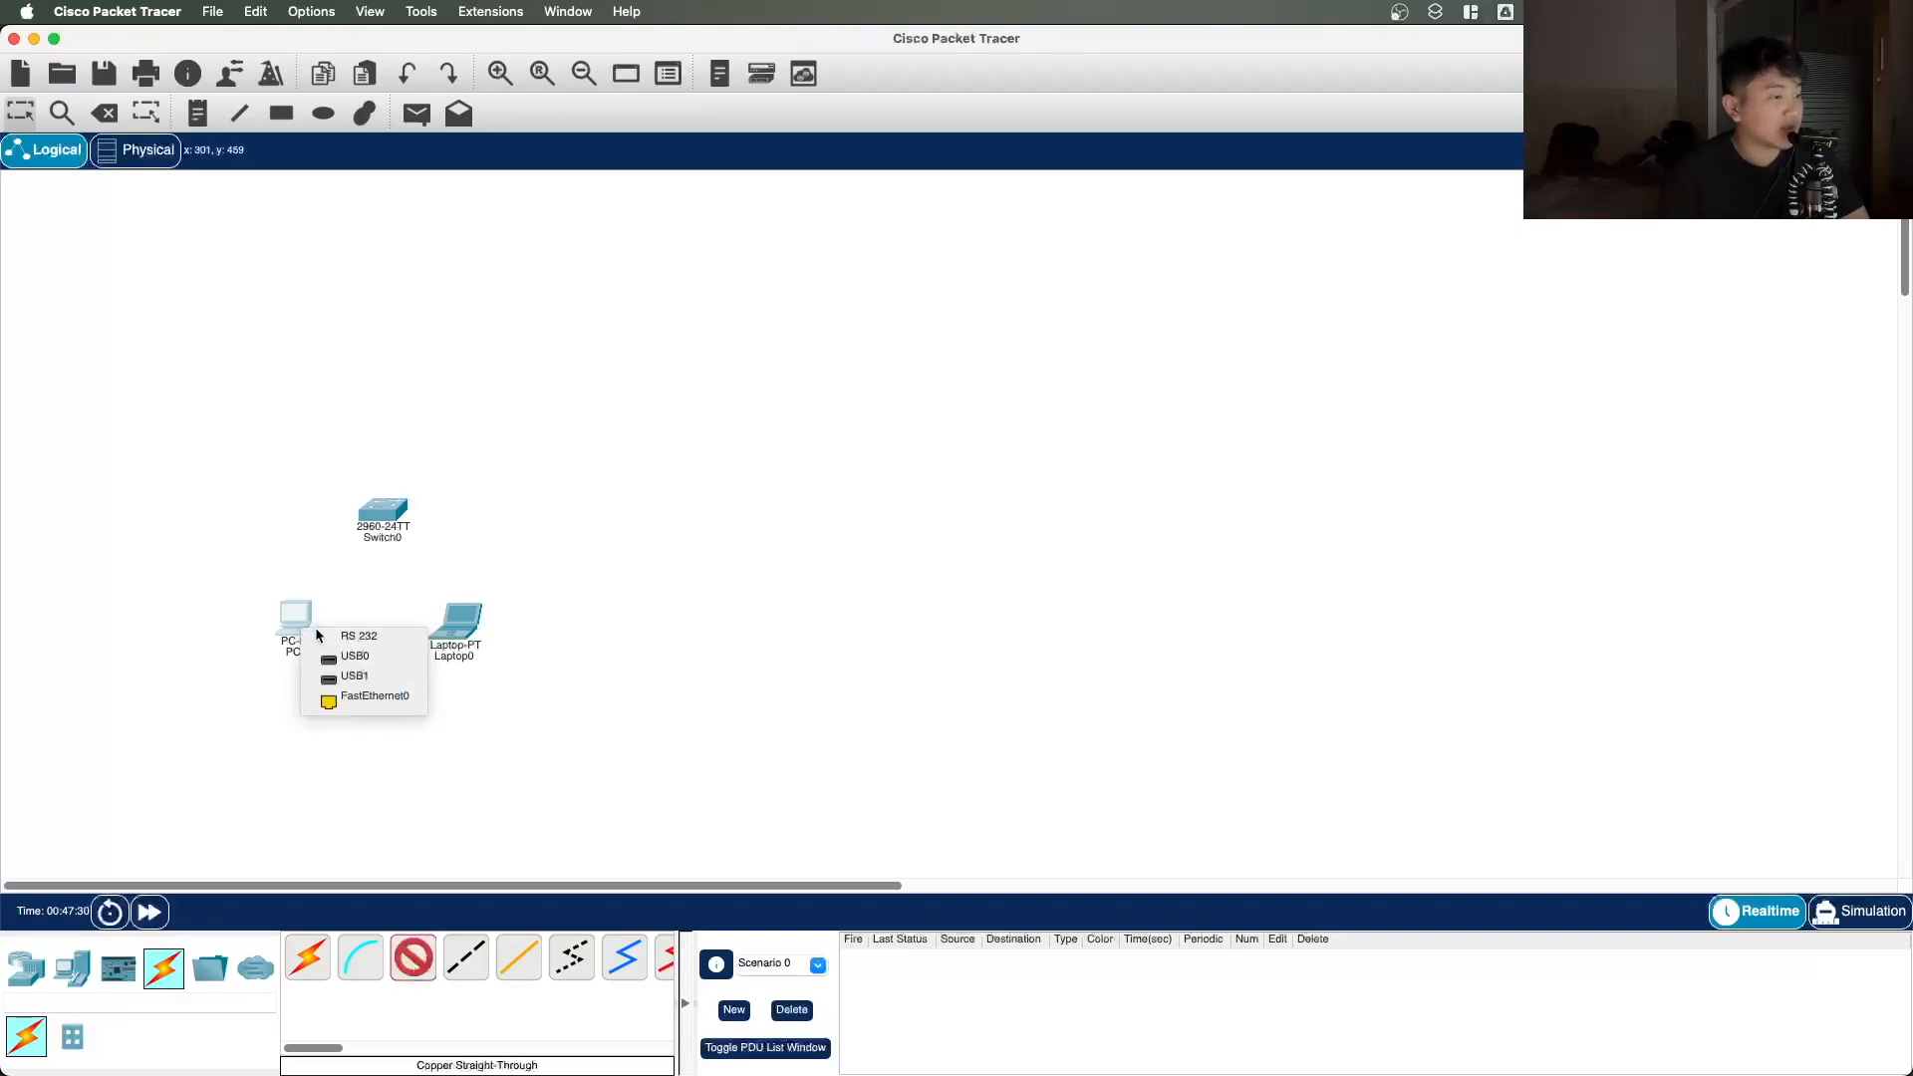
pyautogui.click(395, 587)
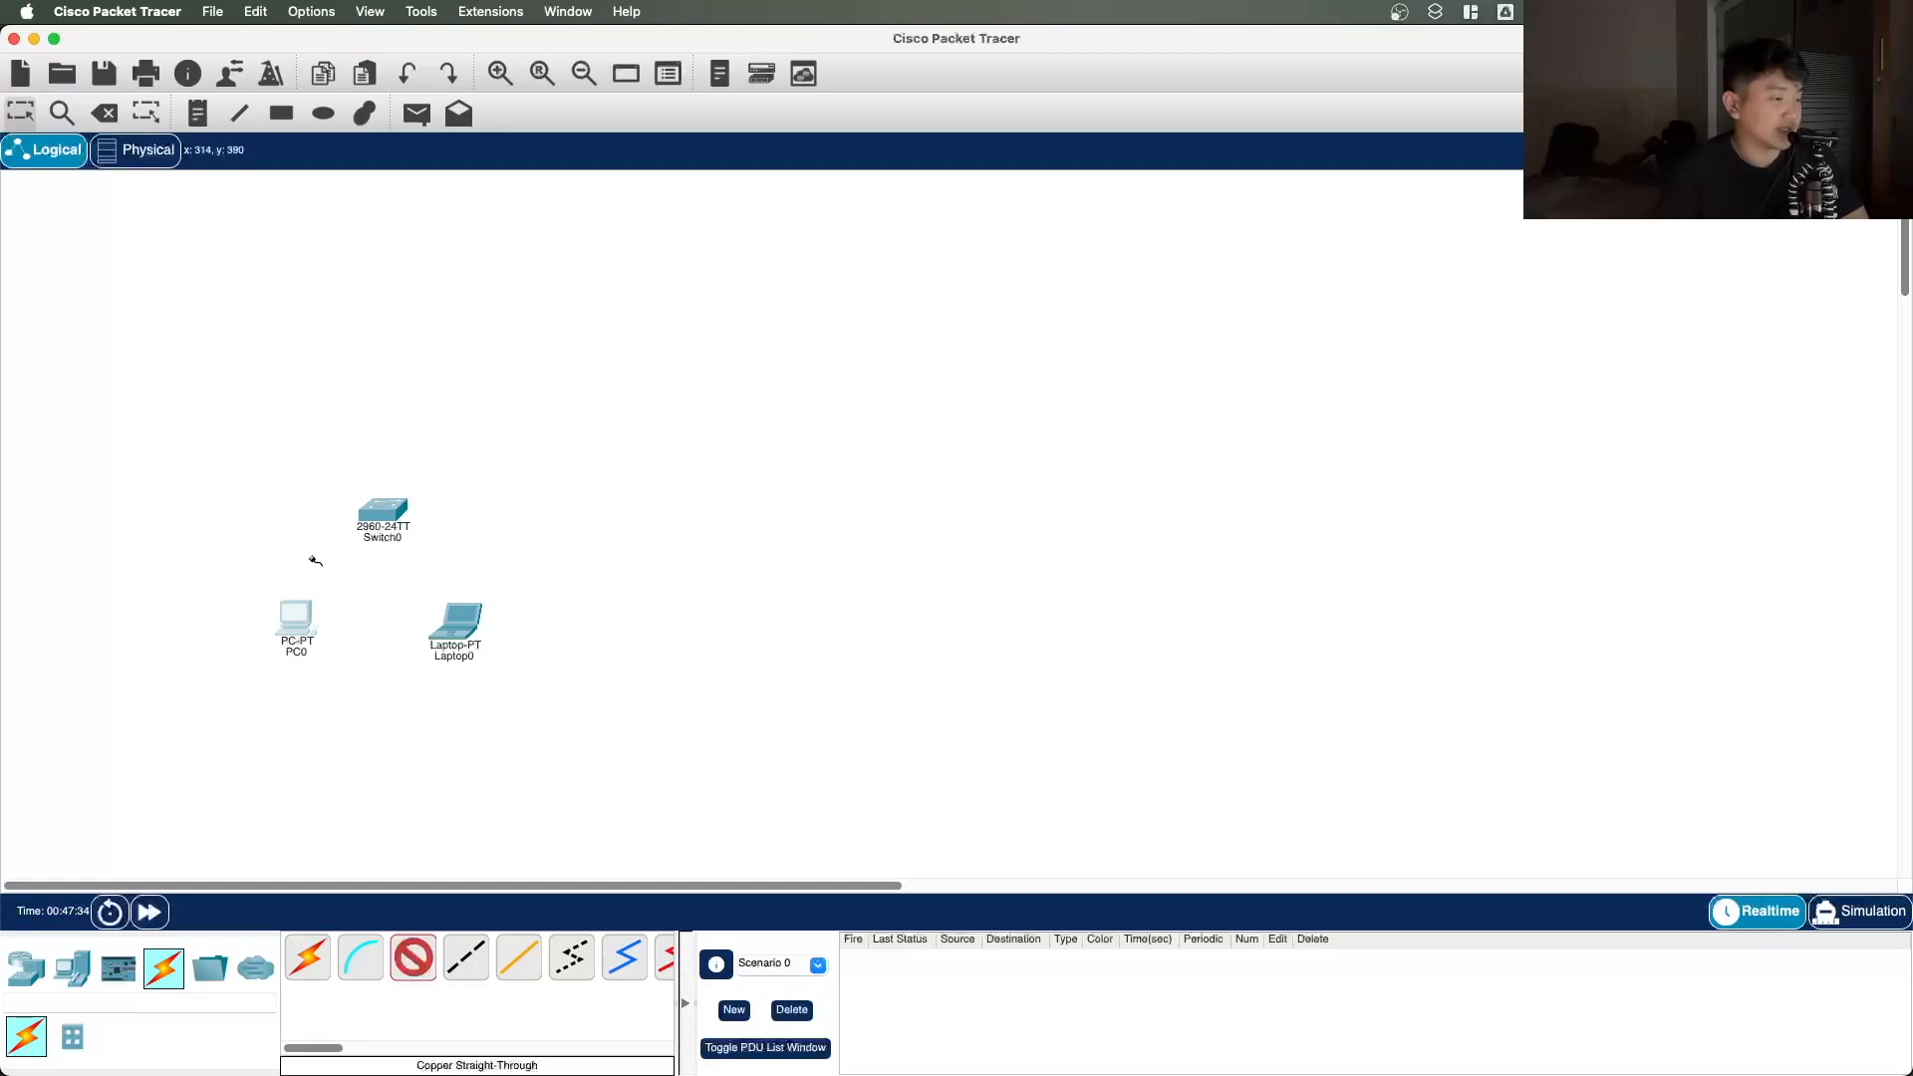
pyautogui.click(299, 615)
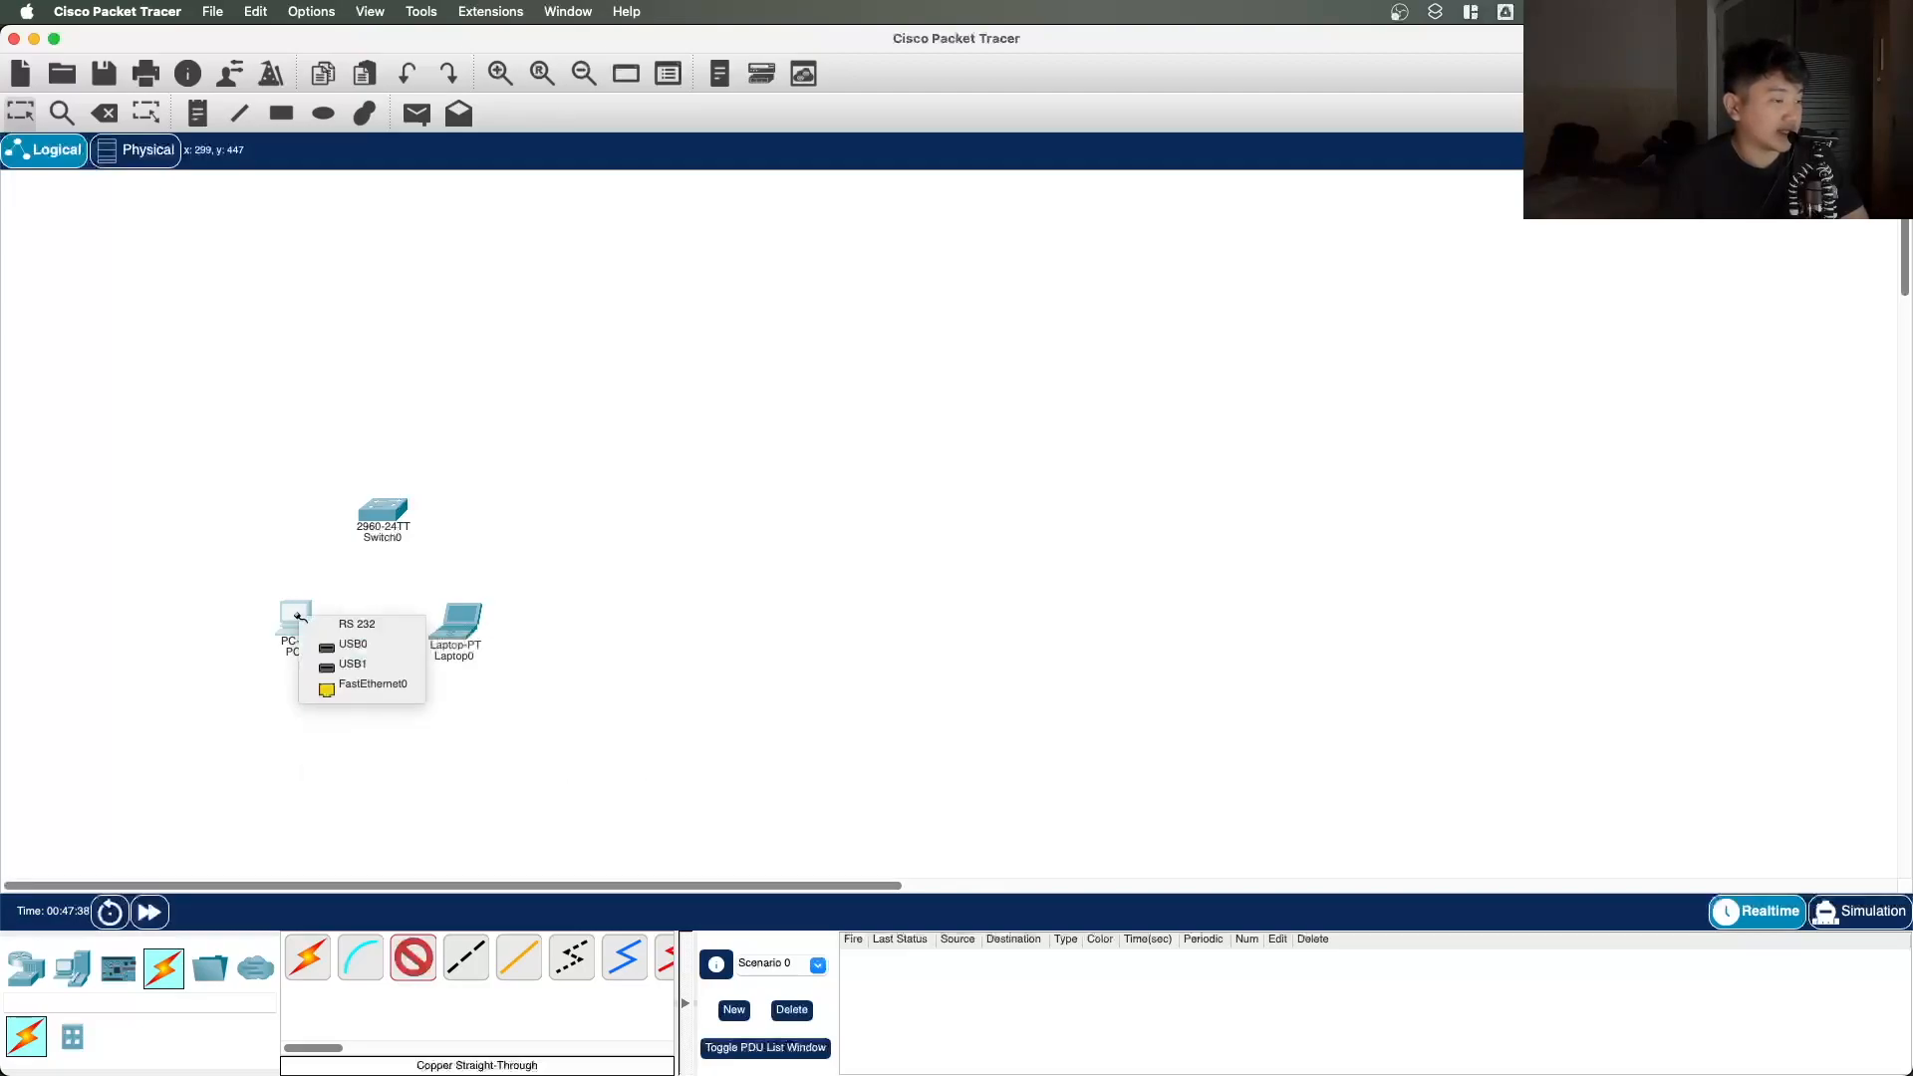
pyautogui.click(414, 765)
pyautogui.hscroll(4, 462, 1016)
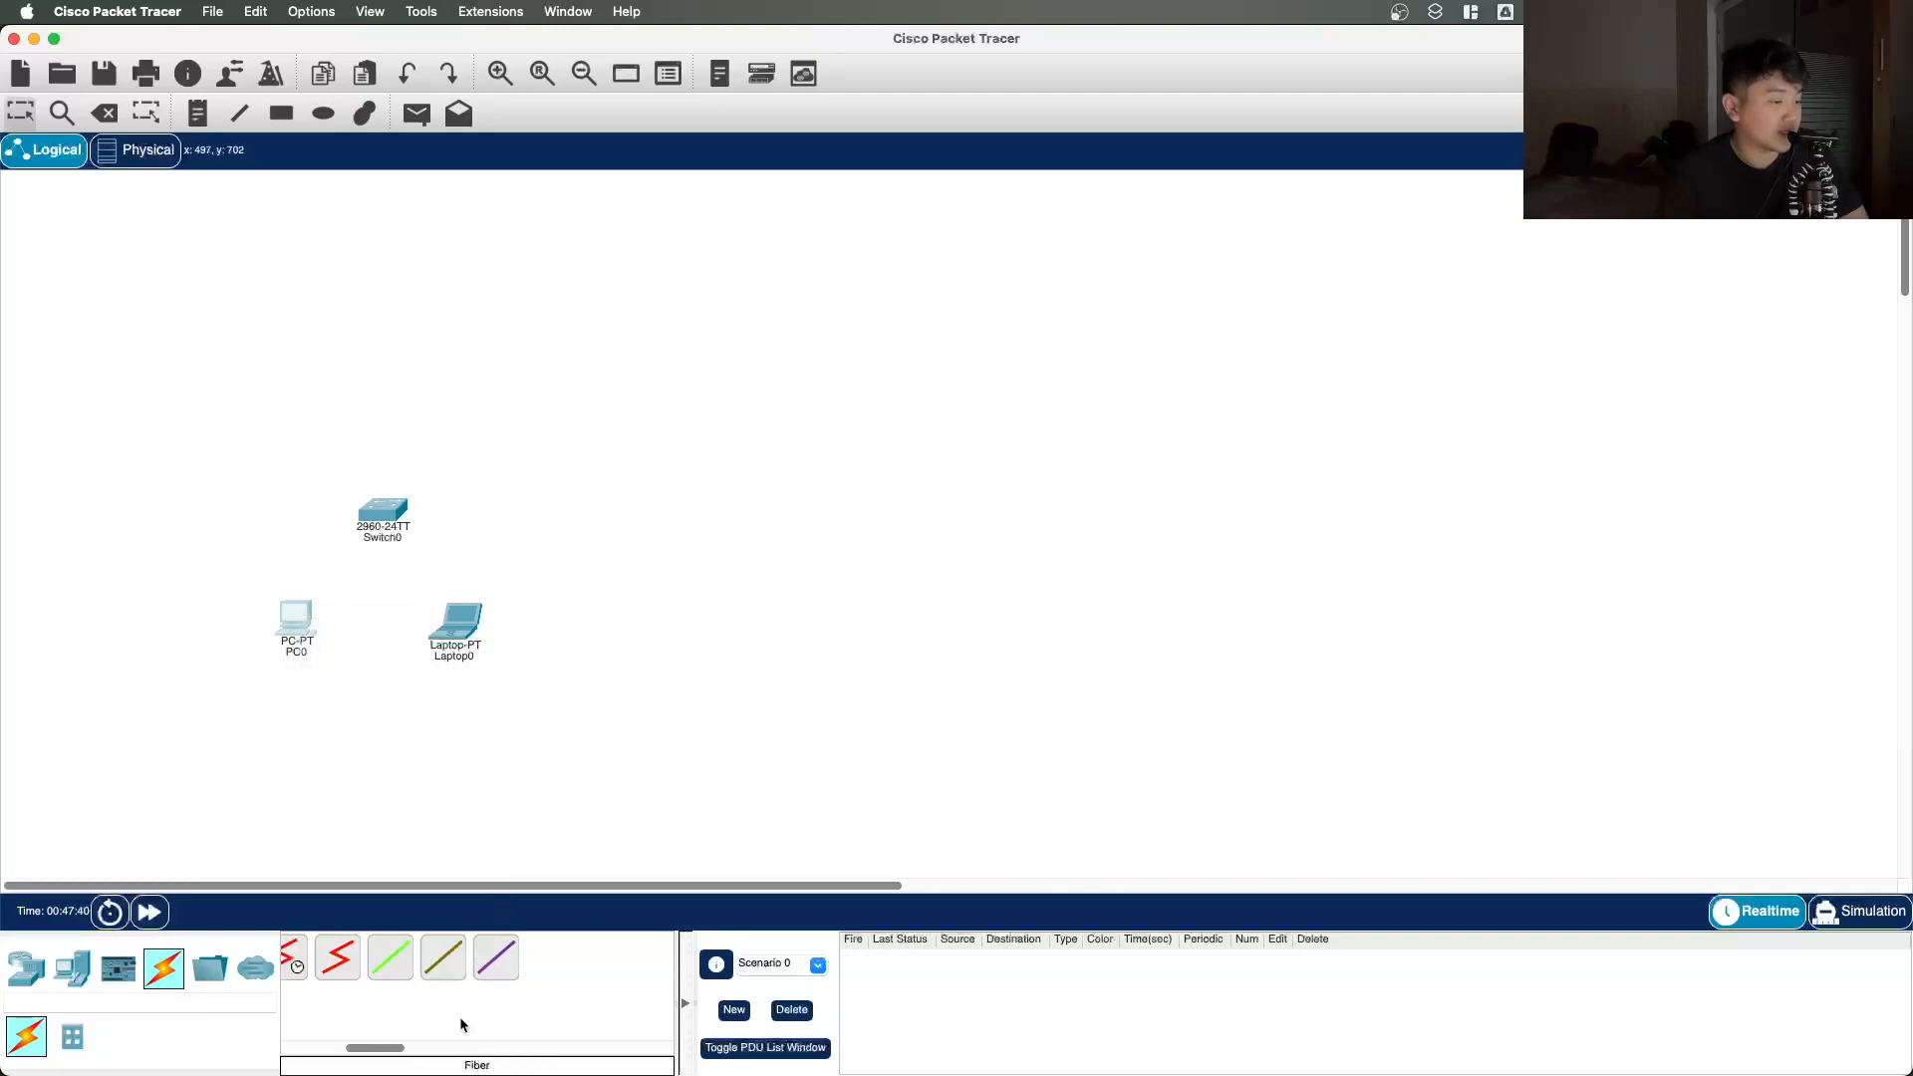
pyautogui.hscroll(-4, 395, 1045)
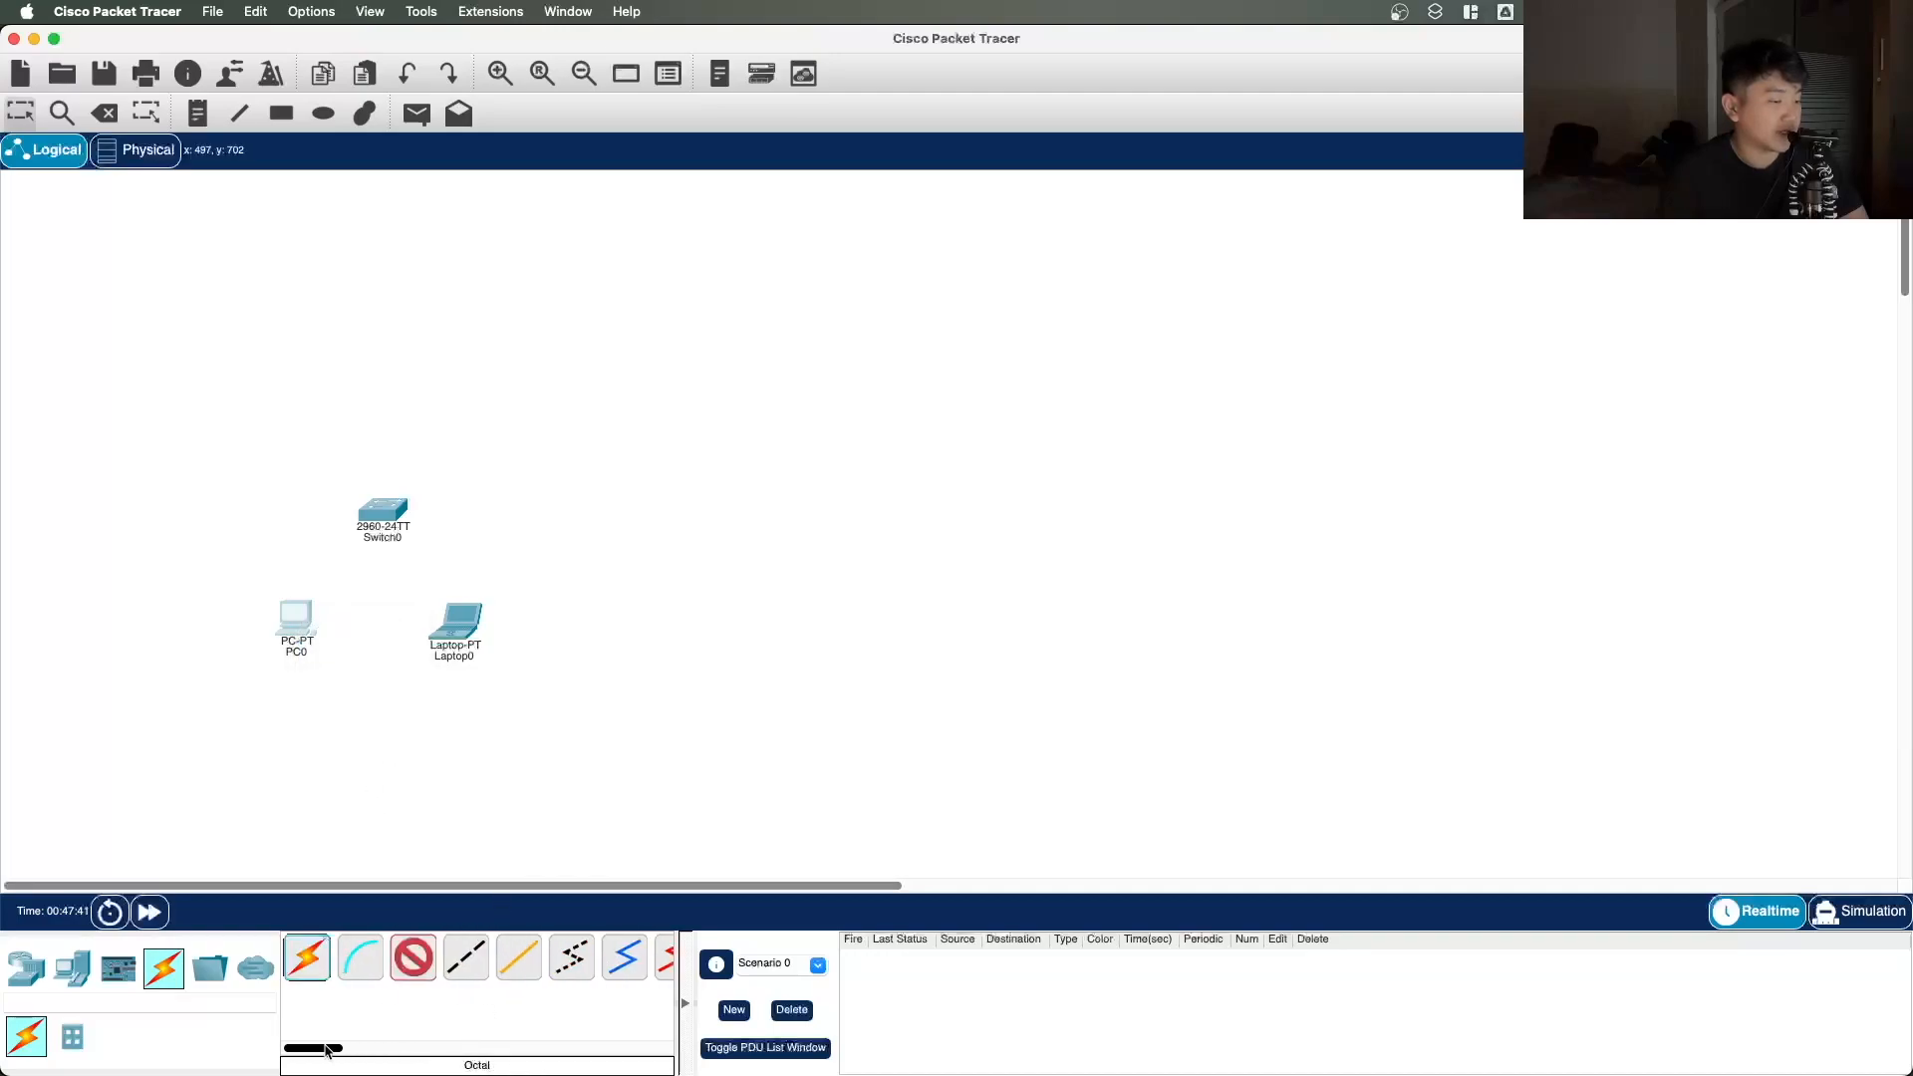
# Step: Connect PC0's FastEthernet0 port to FastEthernet0/1 on the switch with a copper straight-through cable
pyautogui.click(413, 956)
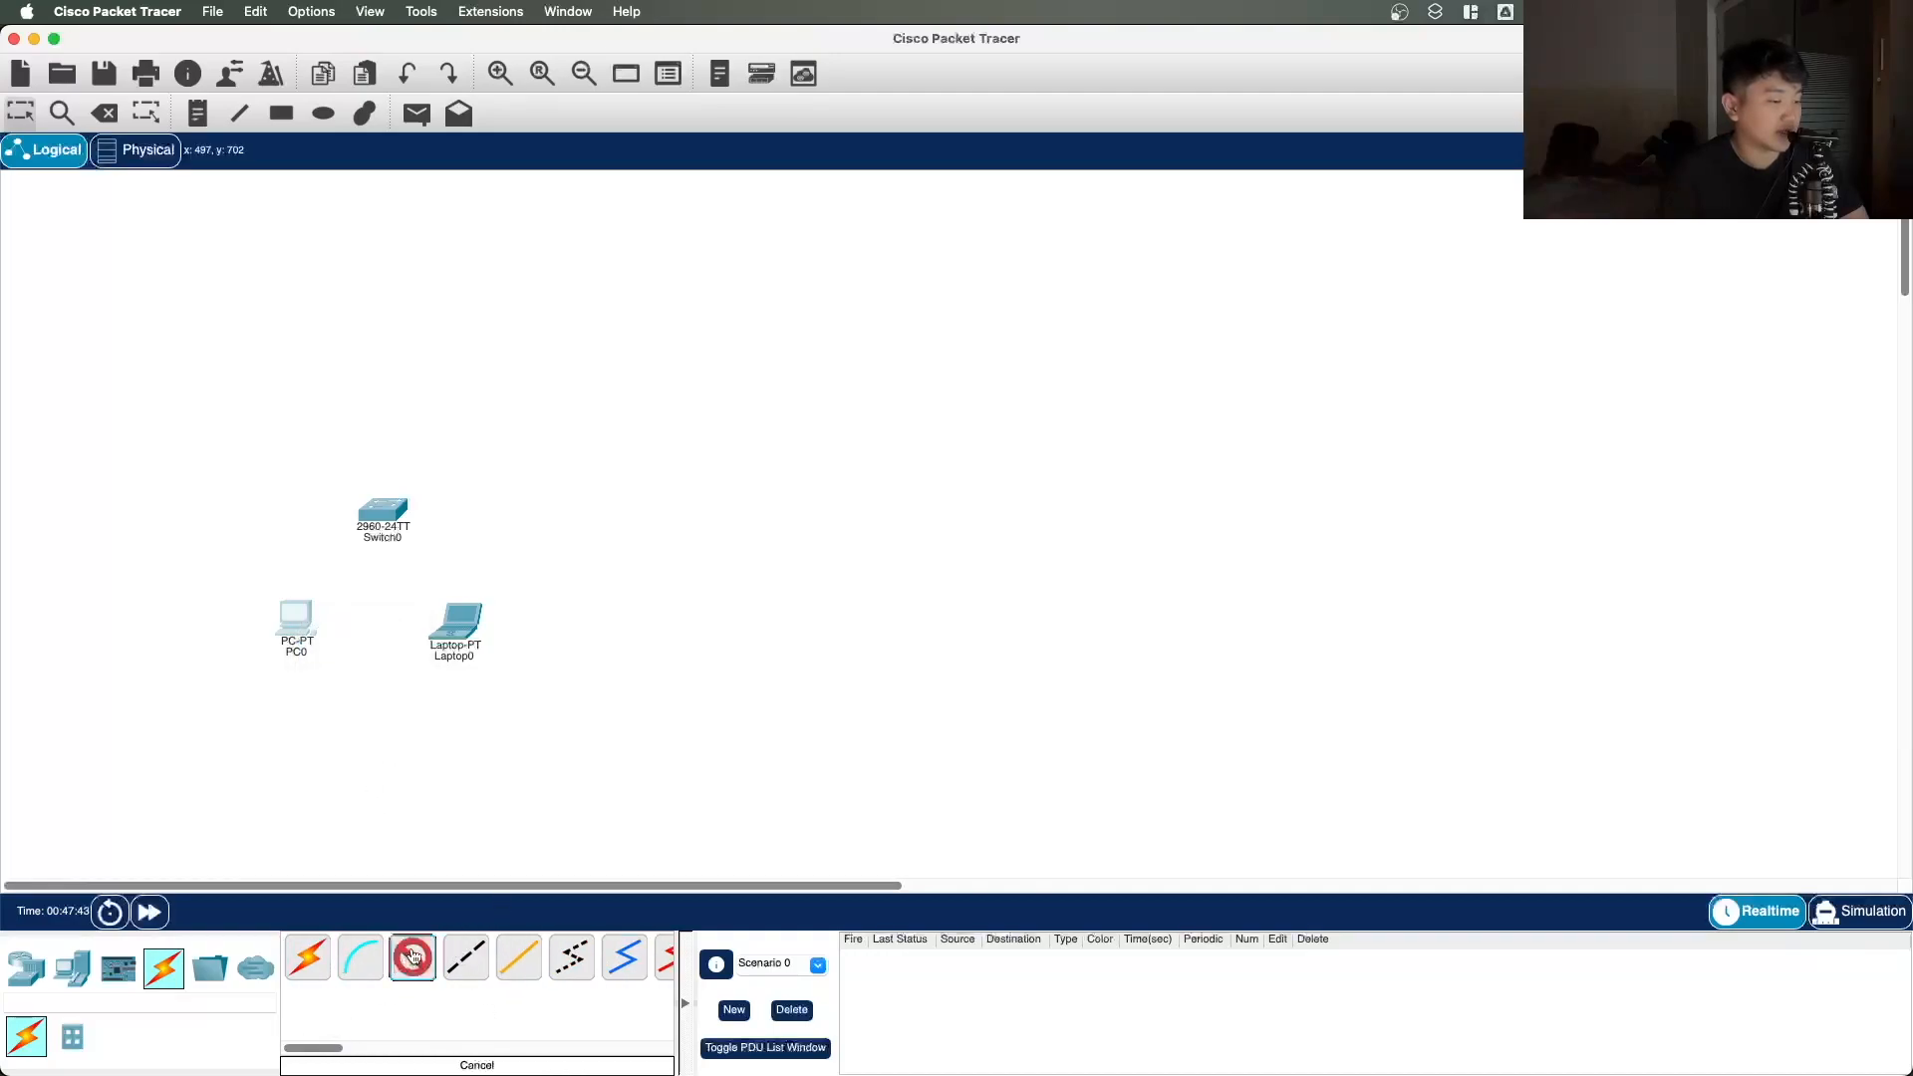
pyautogui.click(294, 621)
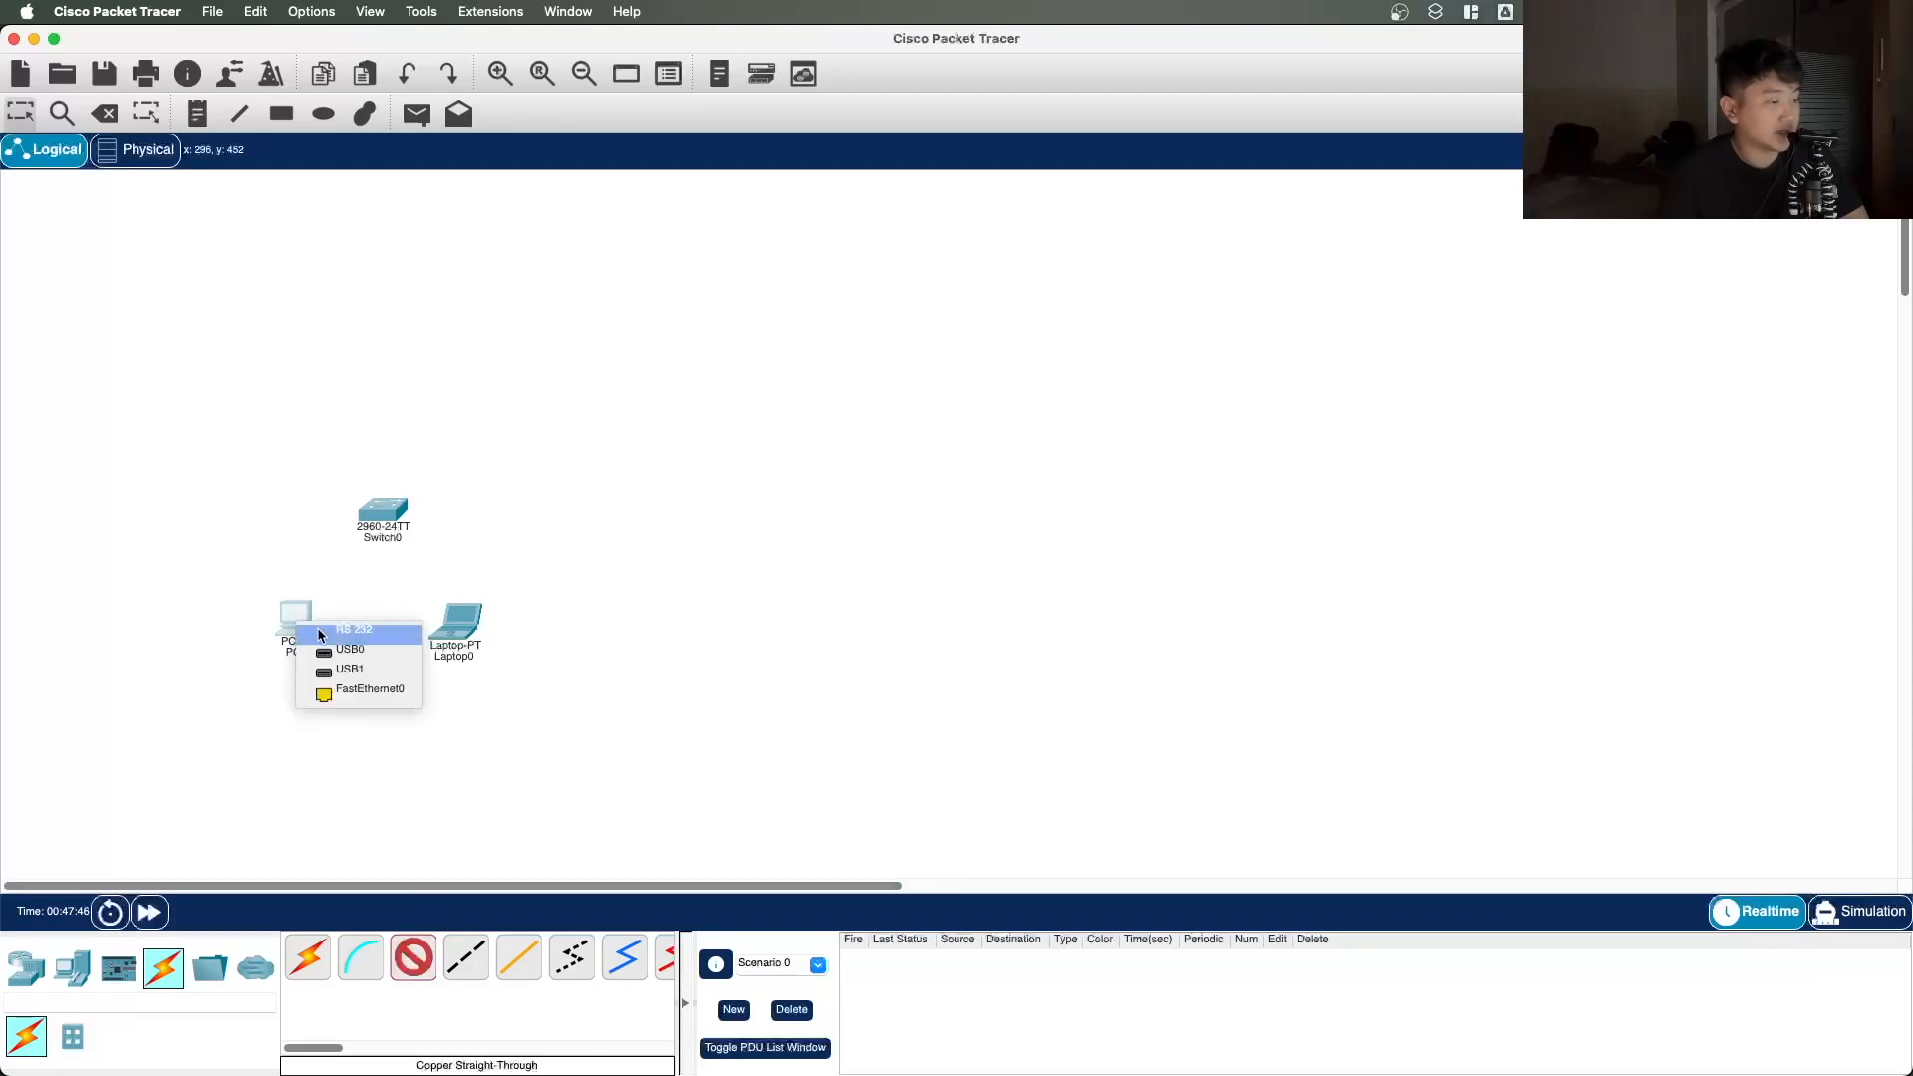
pyautogui.click(385, 692)
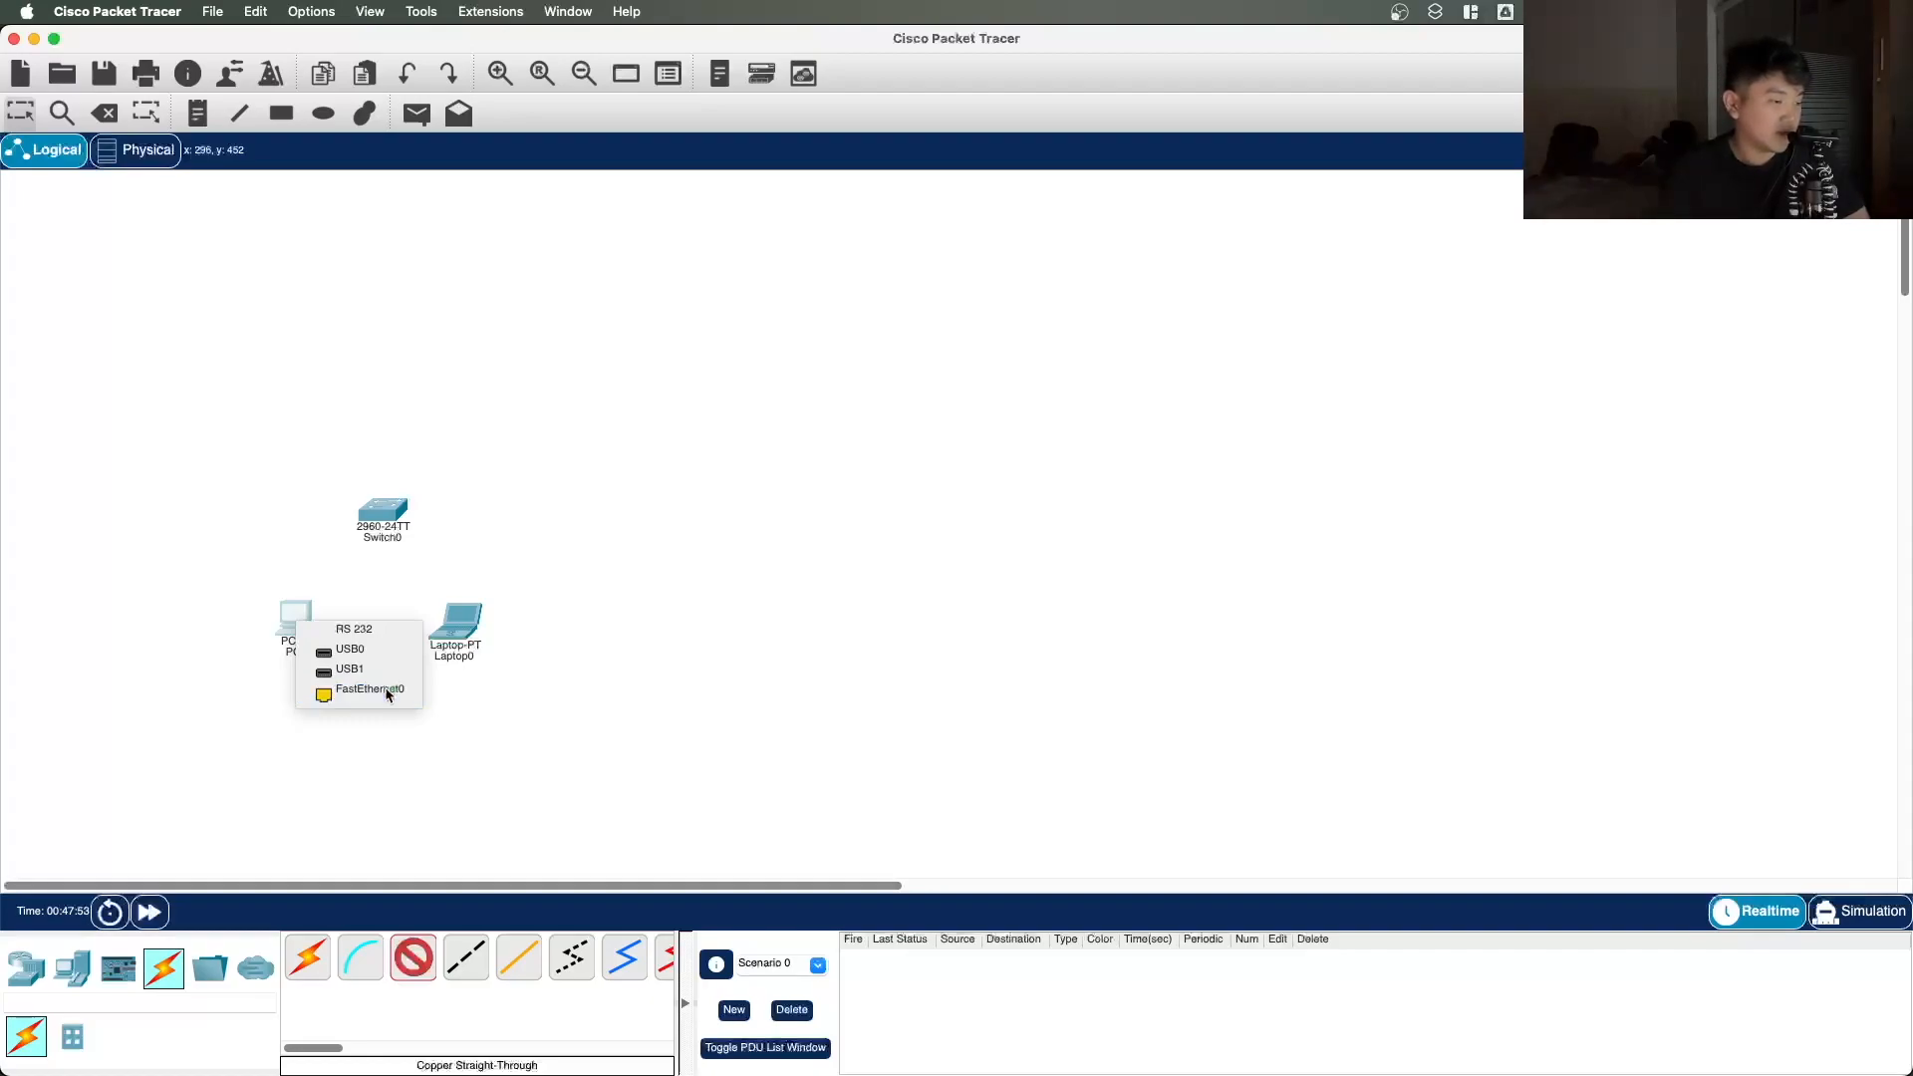
pyautogui.click(389, 506)
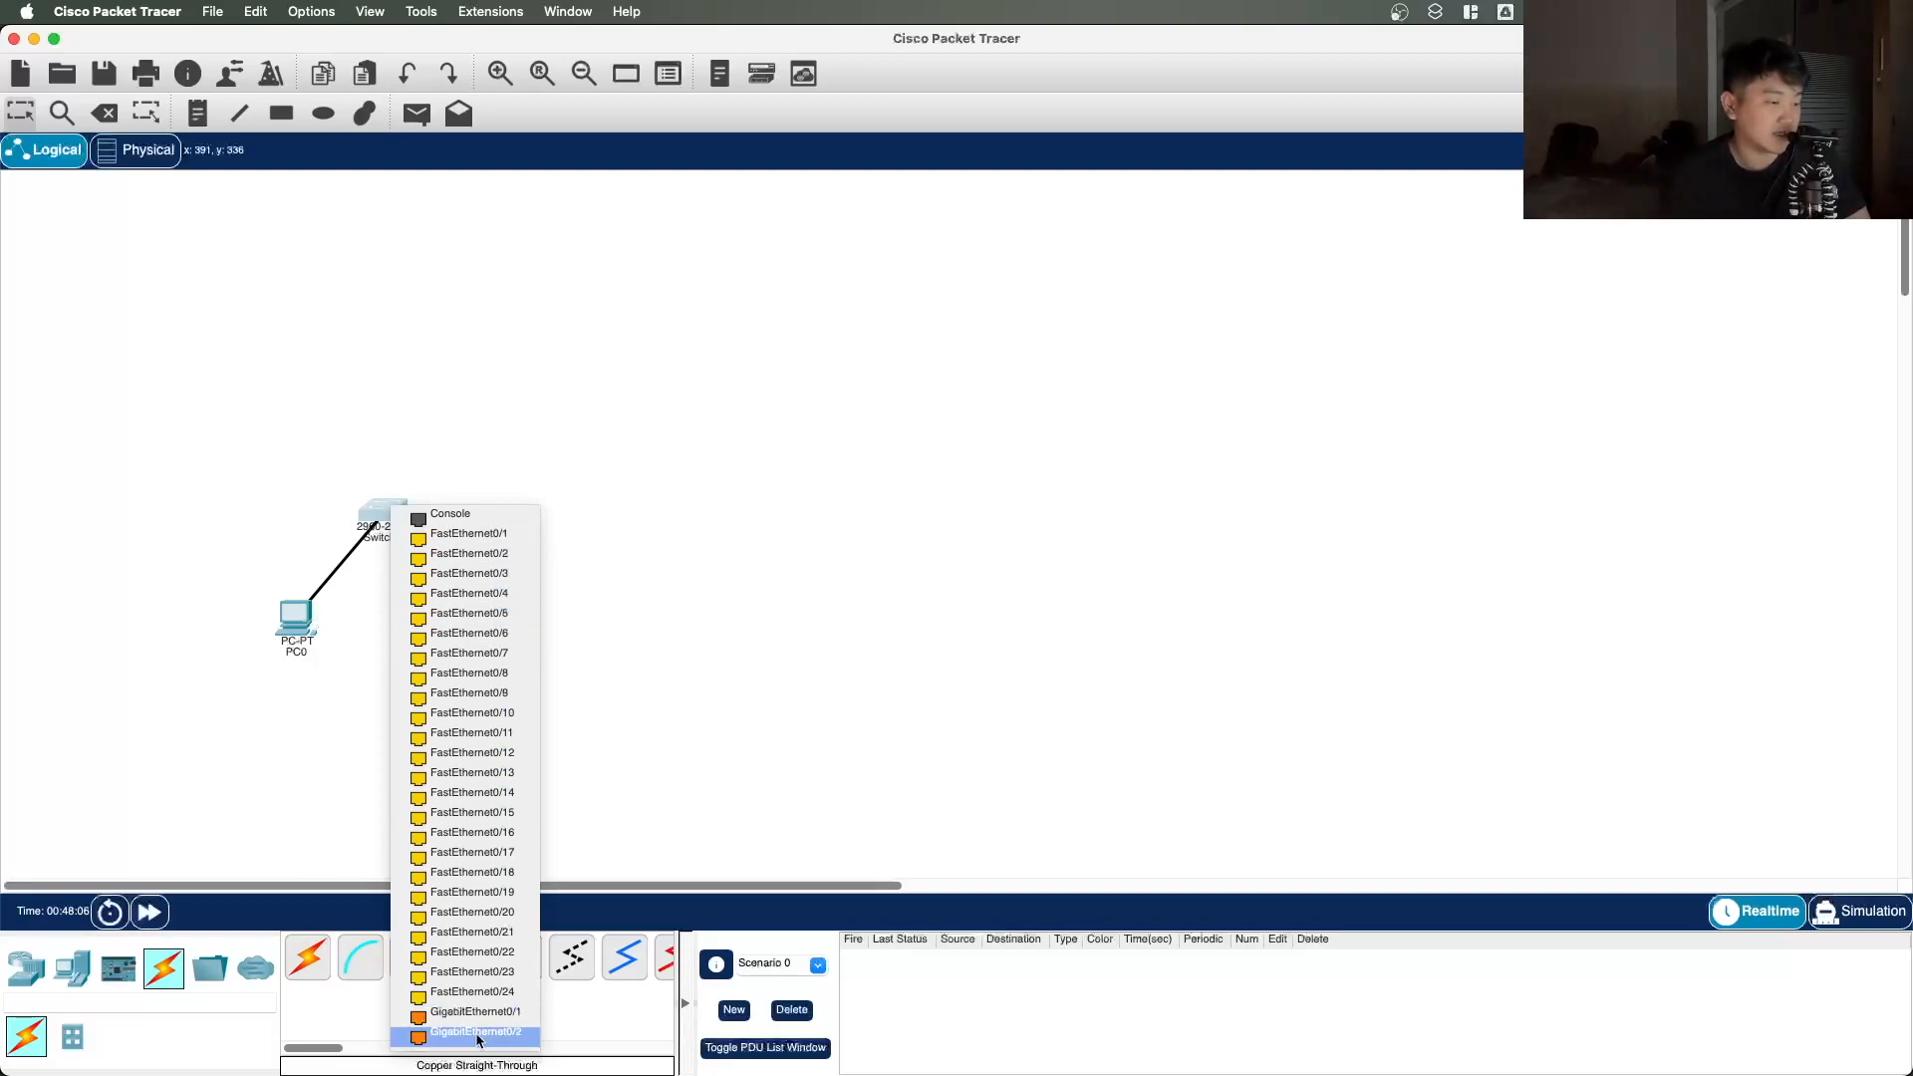
pyautogui.click(475, 542)
# Step: Shift PC0 slightly down and away from the laptop, keeping it below the switch
pyautogui.moveTo(295, 619); pyautogui.dragTo(259, 657)
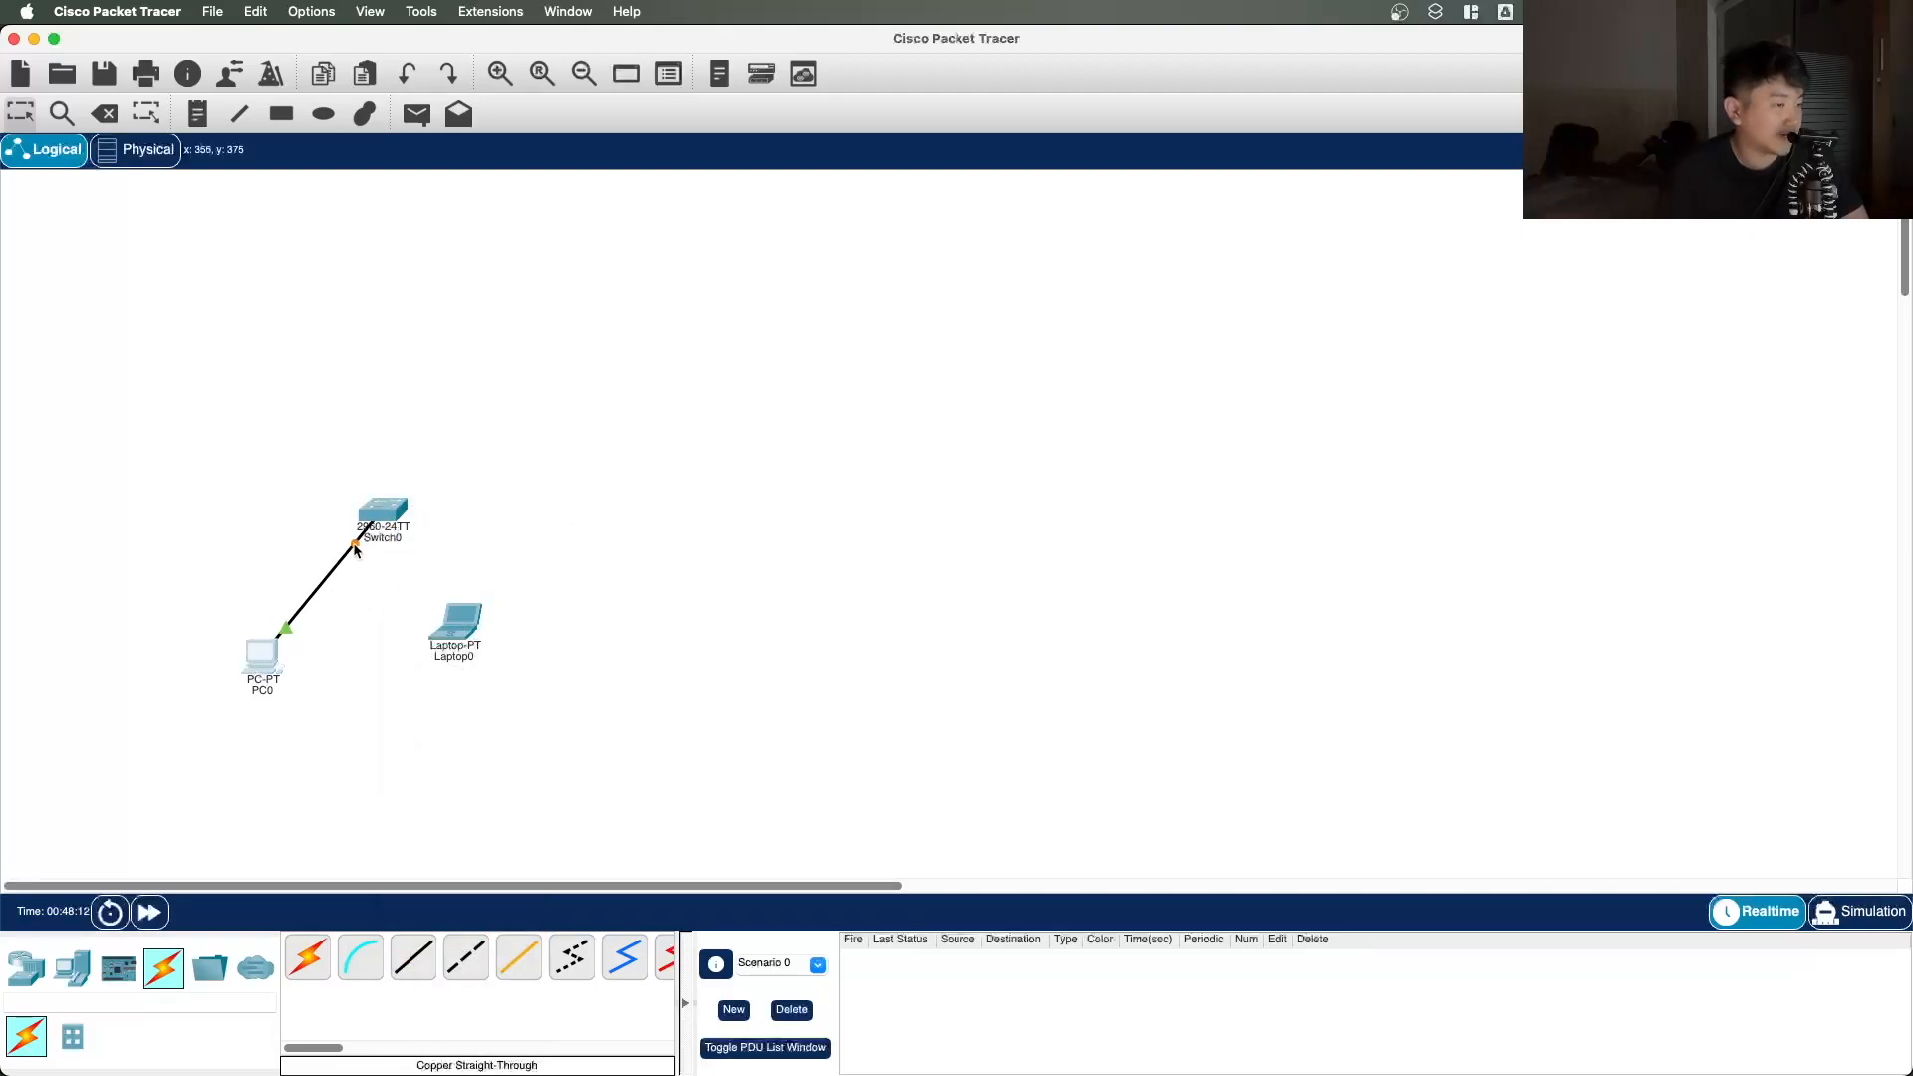
pyautogui.click(286, 629)
pyautogui.click(267, 655)
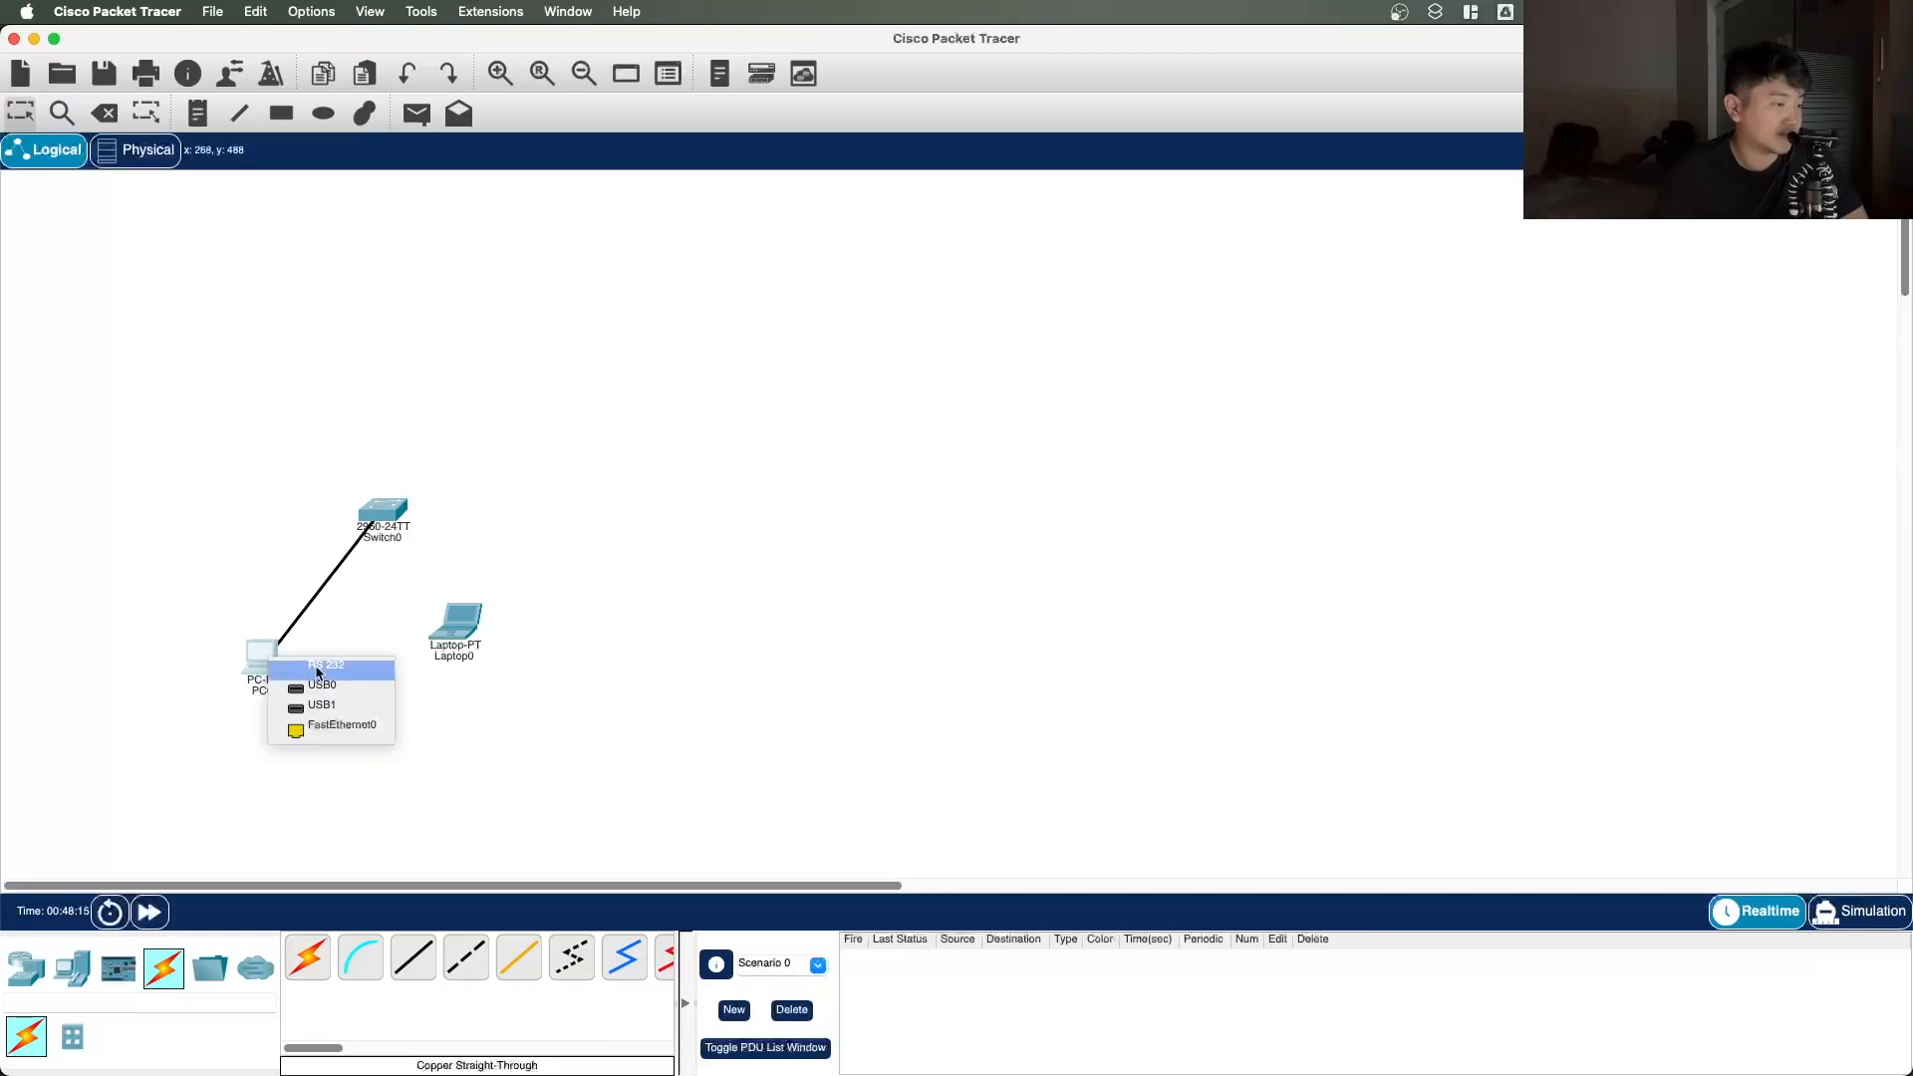
pyautogui.click(329, 730)
pyautogui.moveTo(269, 668); pyautogui.dragTo(285, 638)
# Step: Connect Laptop0 to the switch with a copper straight-through cable
pyautogui.moveTo(464, 629); pyautogui.dragTo(448, 655)
pyautogui.click(413, 958)
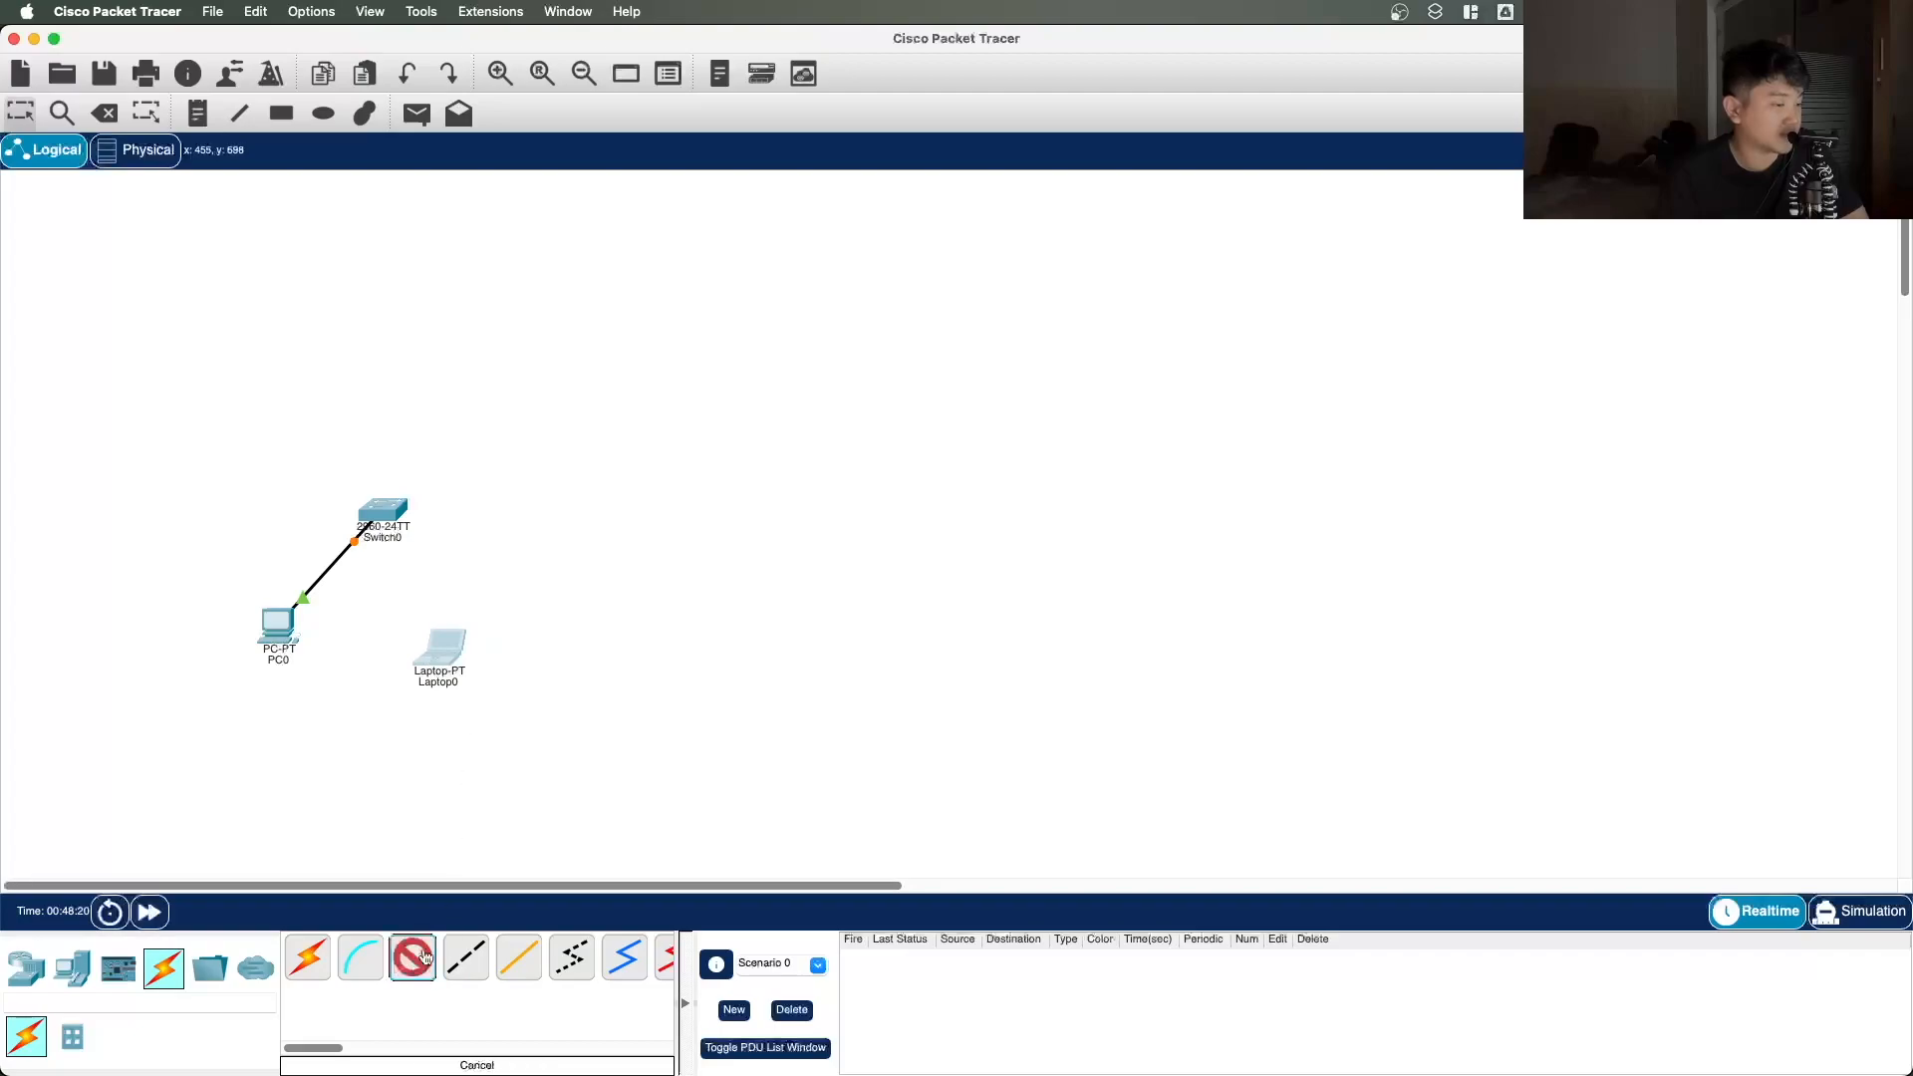
pyautogui.click(449, 646)
pyautogui.click(503, 713)
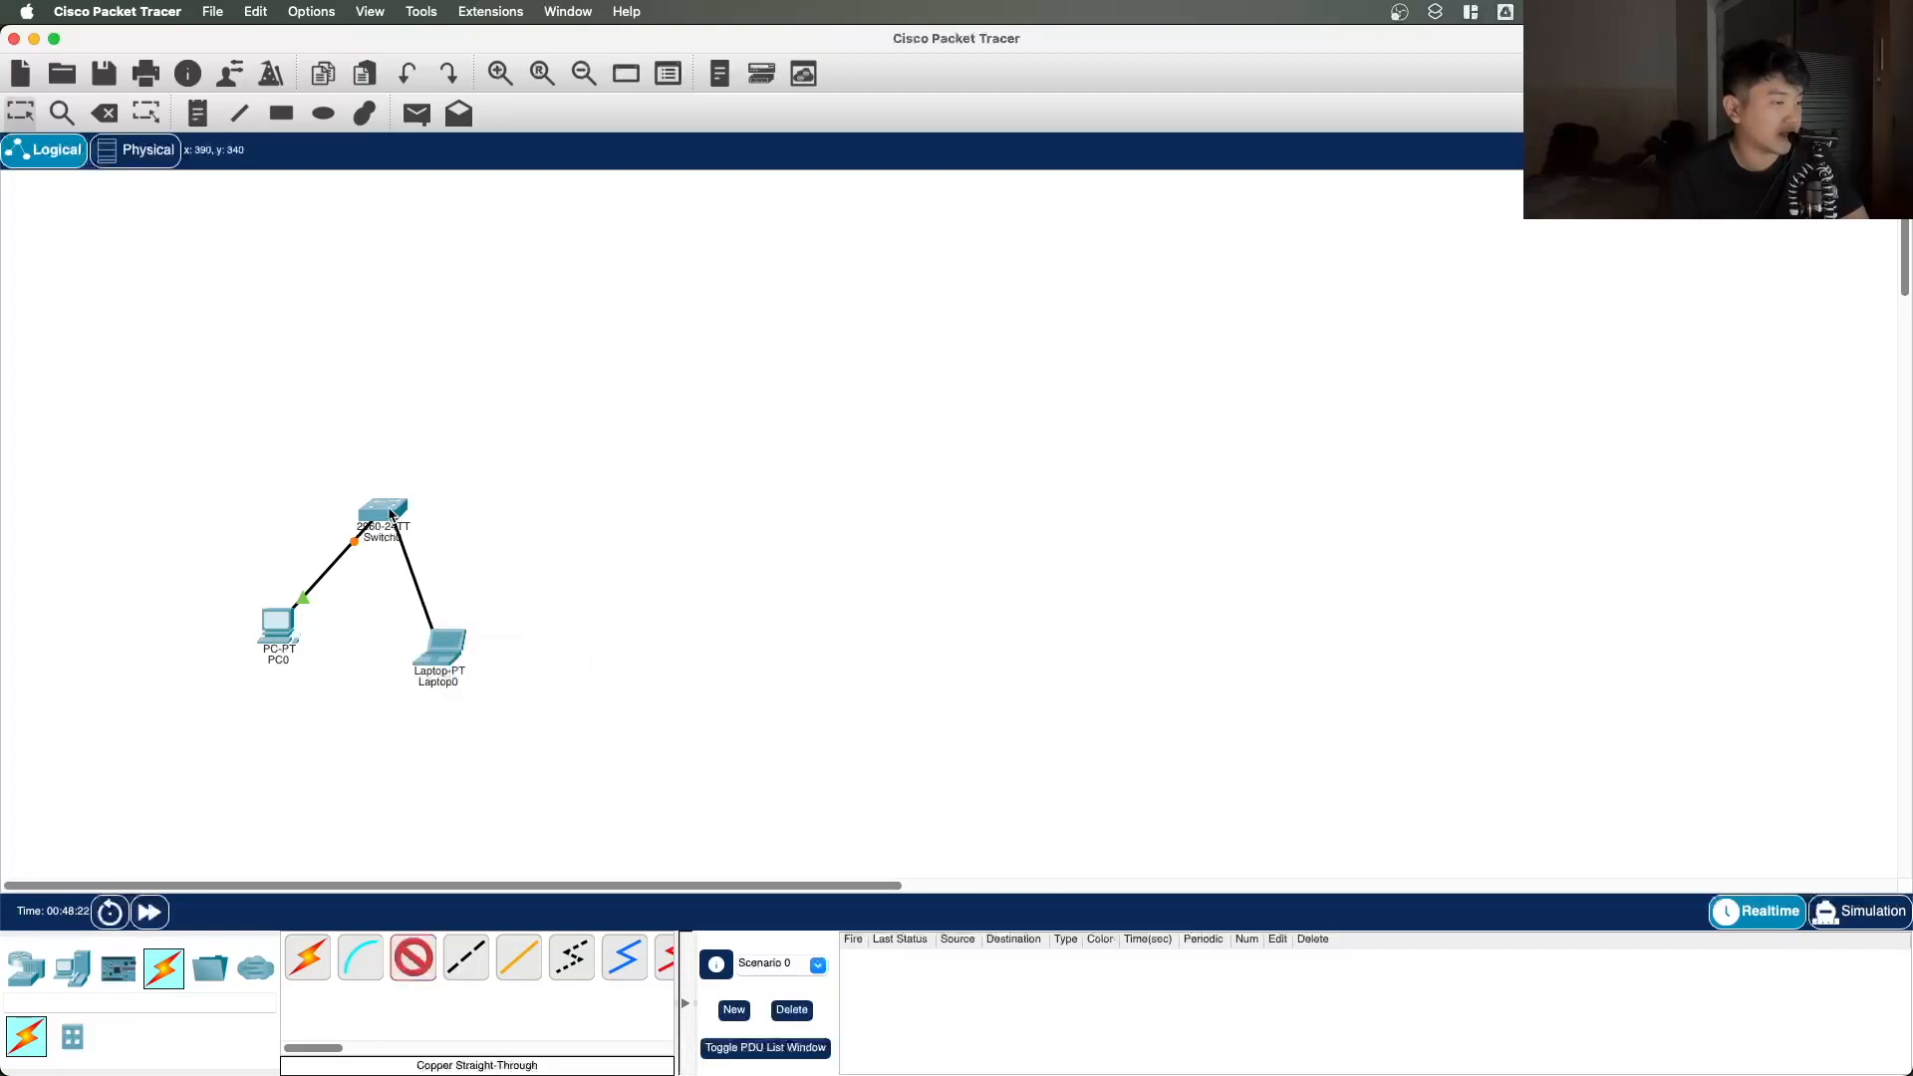
pyautogui.click(392, 508)
pyautogui.click(458, 546)
# Step: Move Laptop0 directly beneath the switch and level PC0 with it on the left
pyautogui.moveTo(428, 640); pyautogui.dragTo(442, 620)
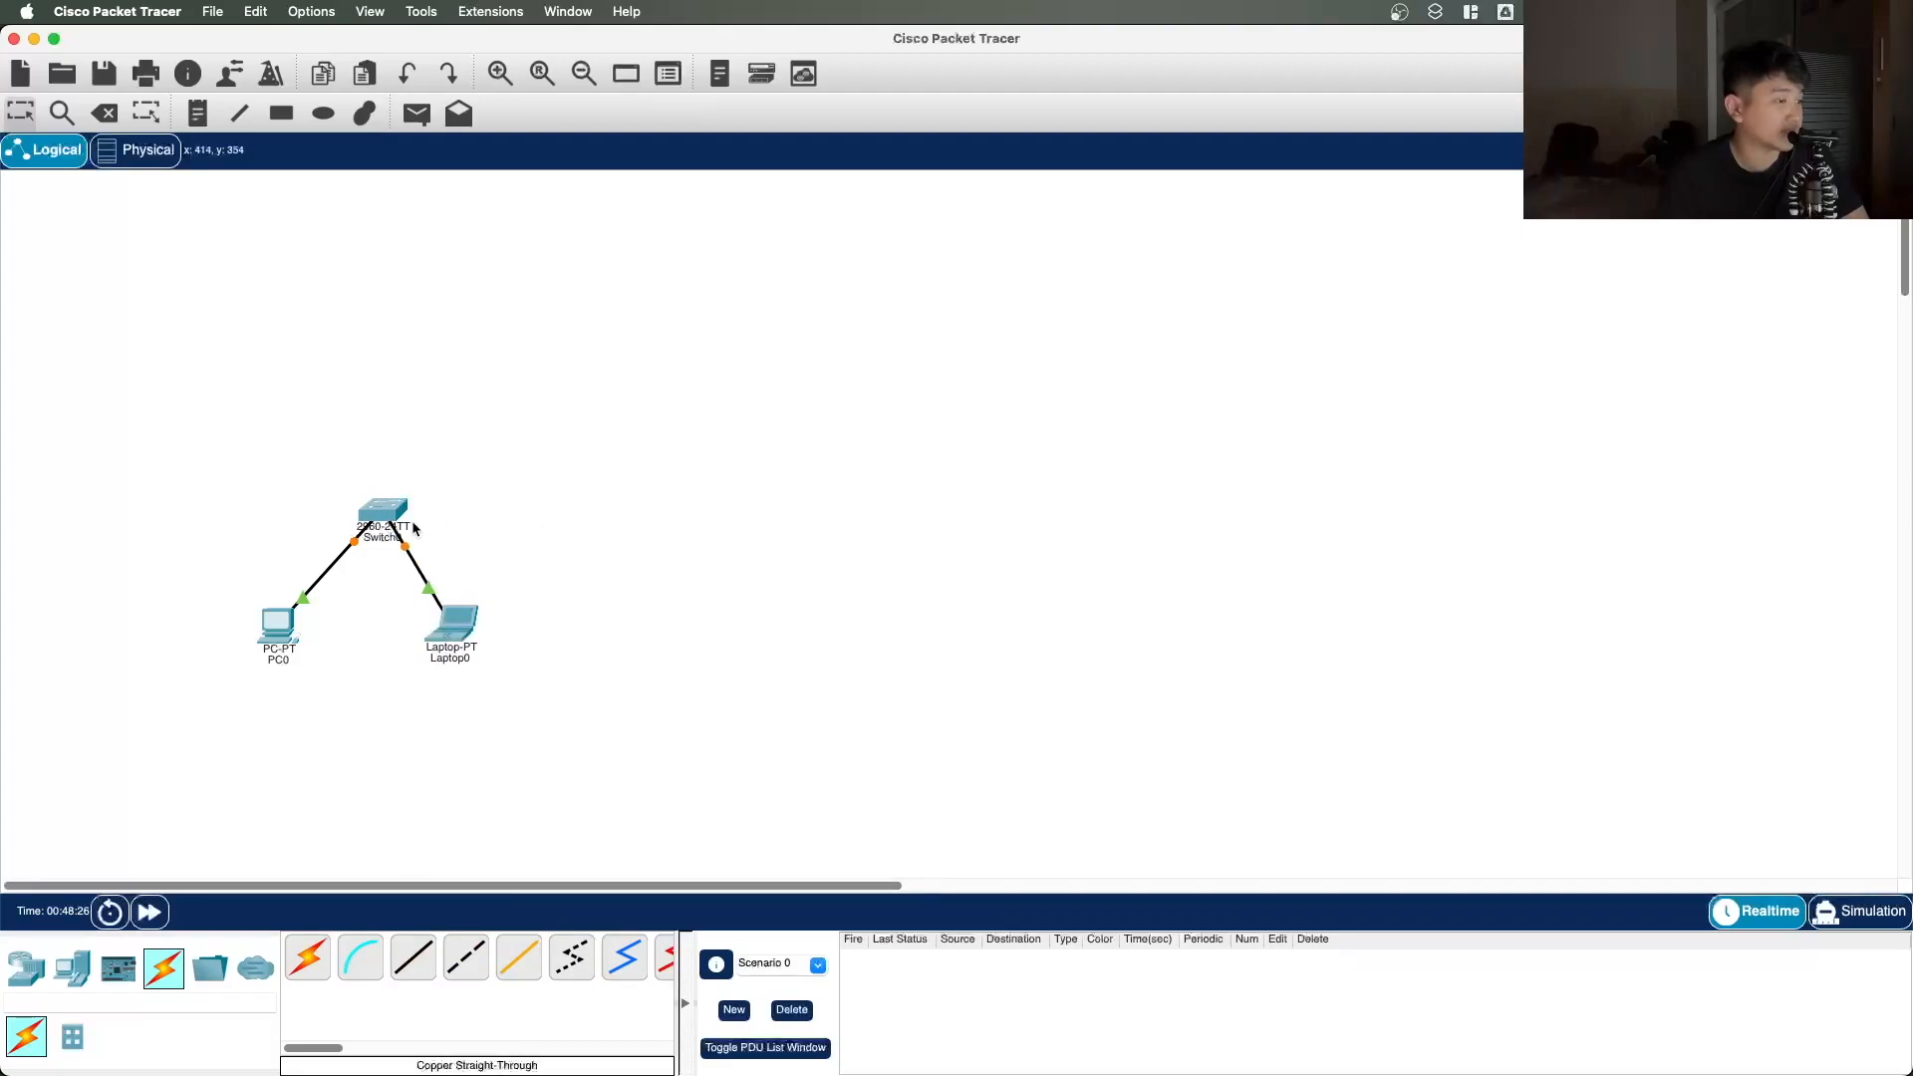
pyautogui.moveTo(295, 626); pyautogui.dragTo(295, 625)
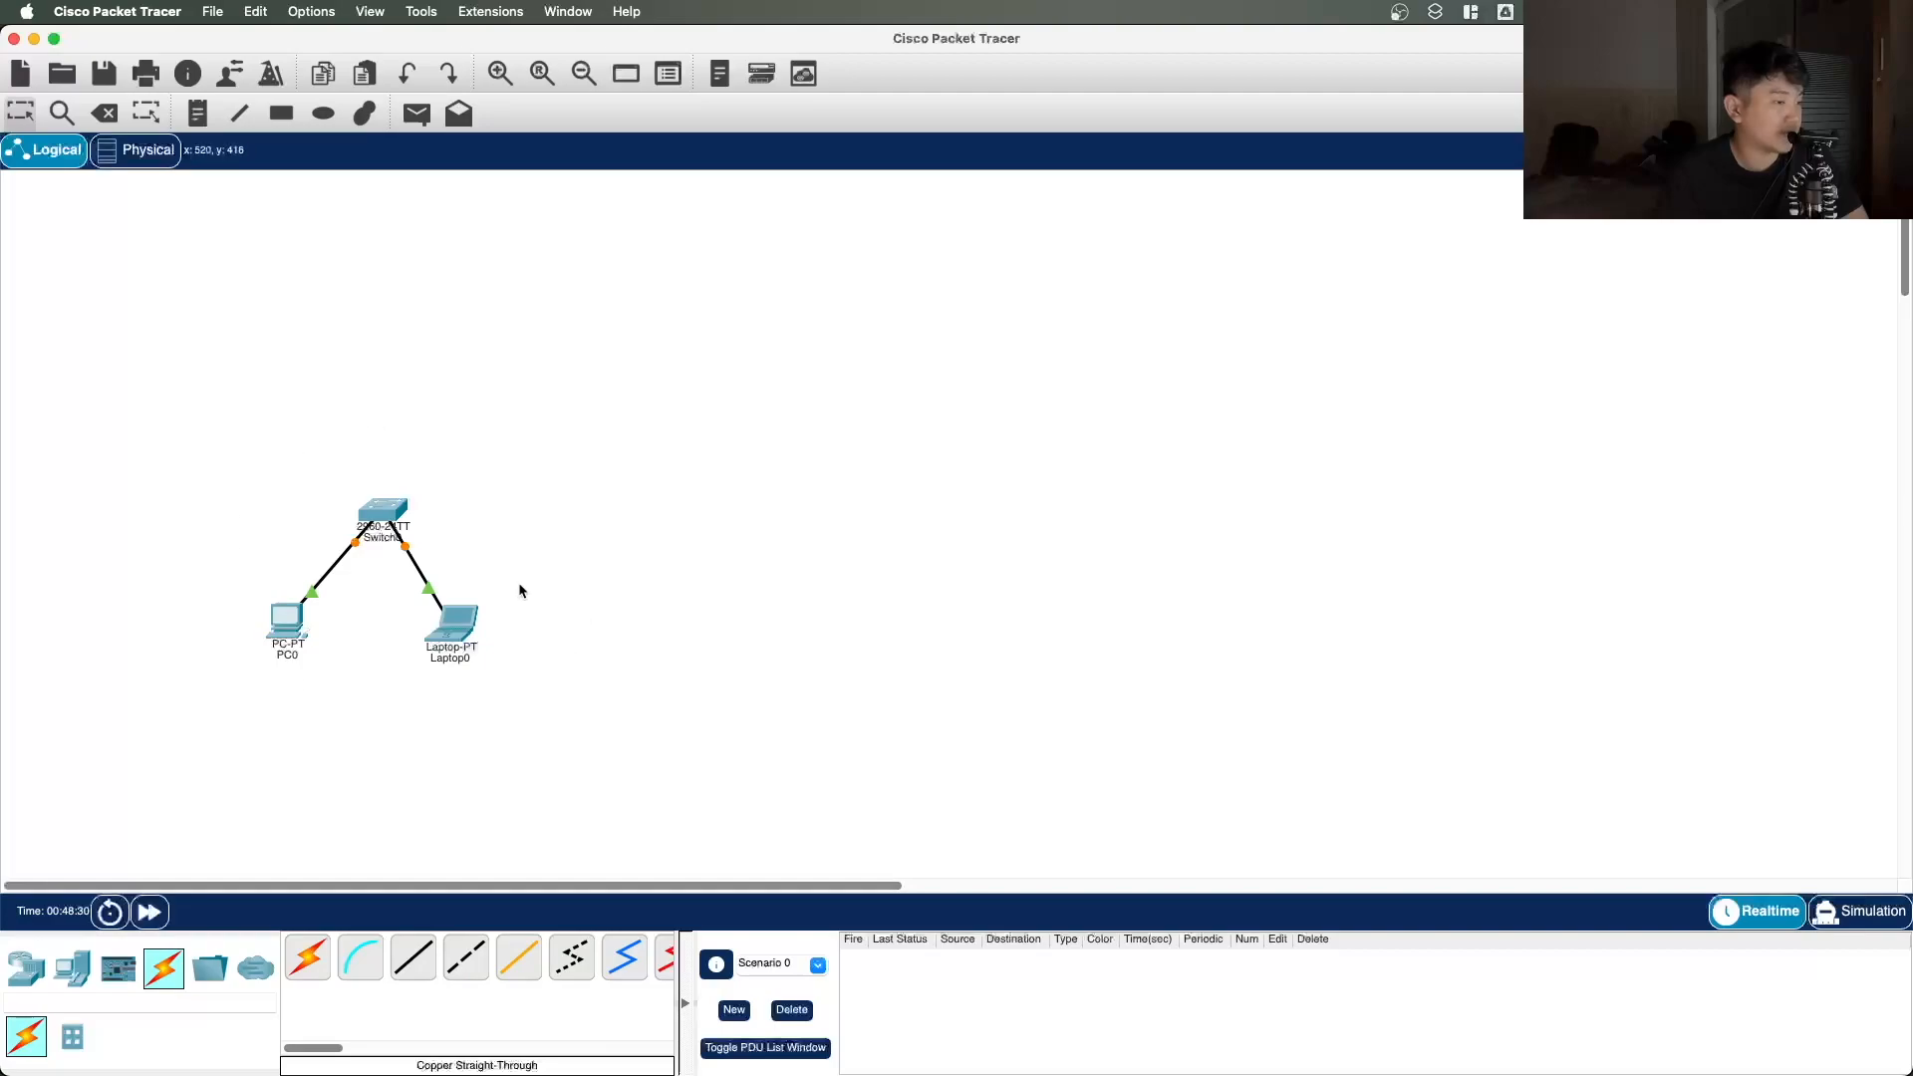
pyautogui.moveTo(431, 632); pyautogui.dragTo(280, 636)
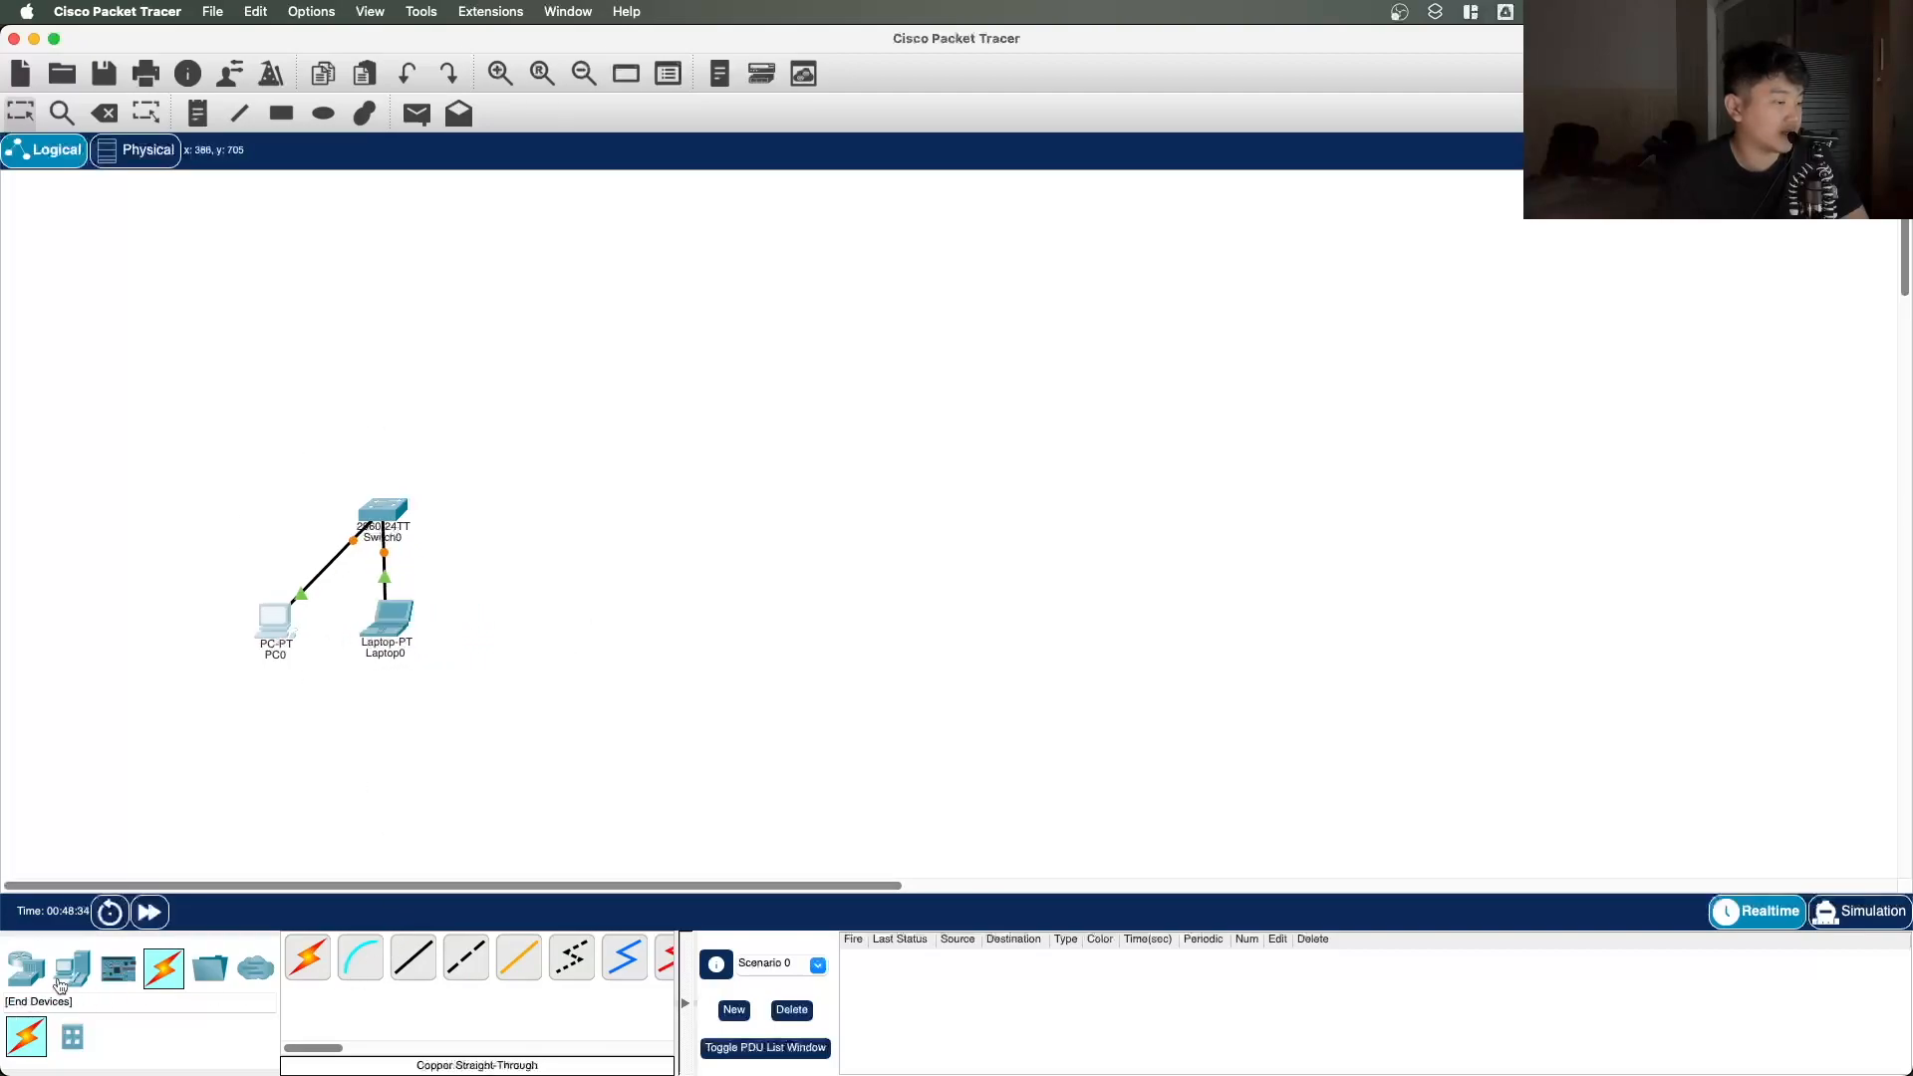
# Step: Place a second PC to the right of Laptop0, level with the other end devices
pyautogui.click(70, 967)
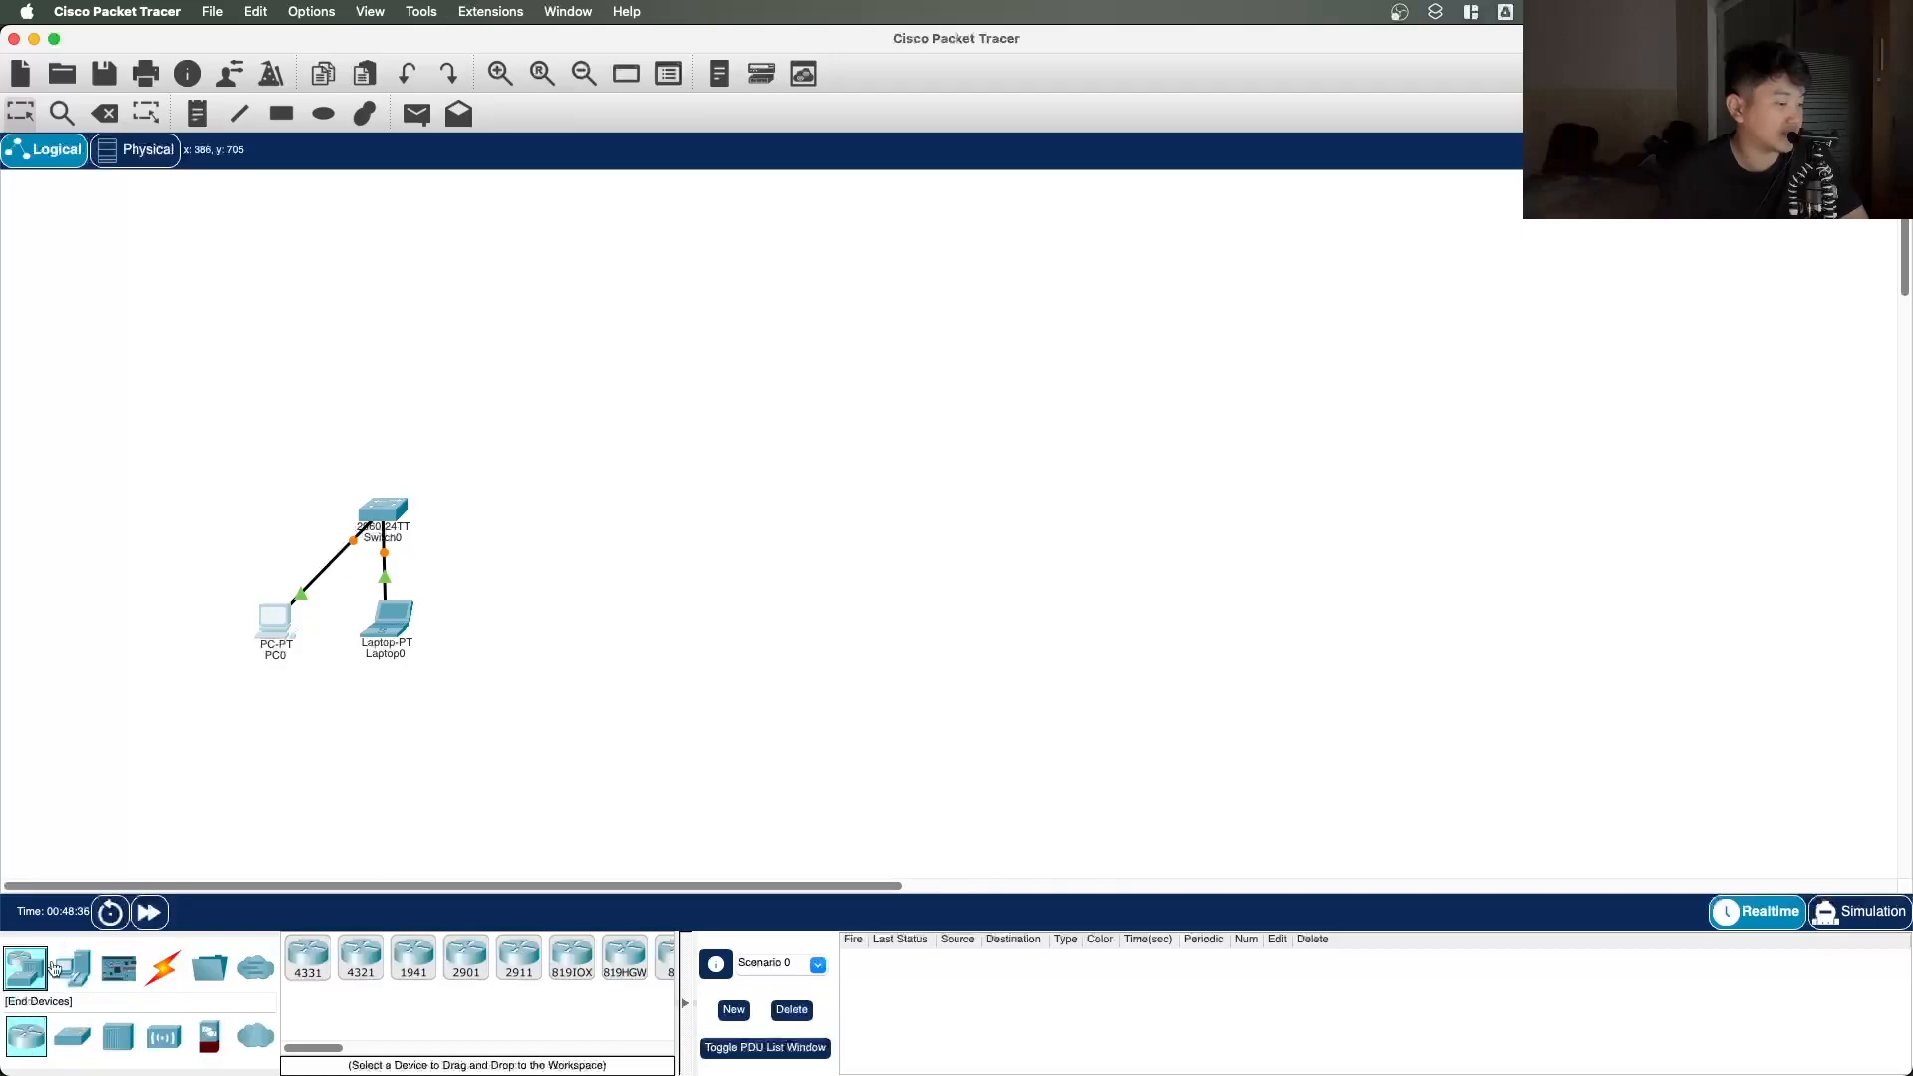
pyautogui.click(308, 956)
pyautogui.click(493, 633)
pyautogui.moveTo(493, 633); pyautogui.dragTo(495, 623)
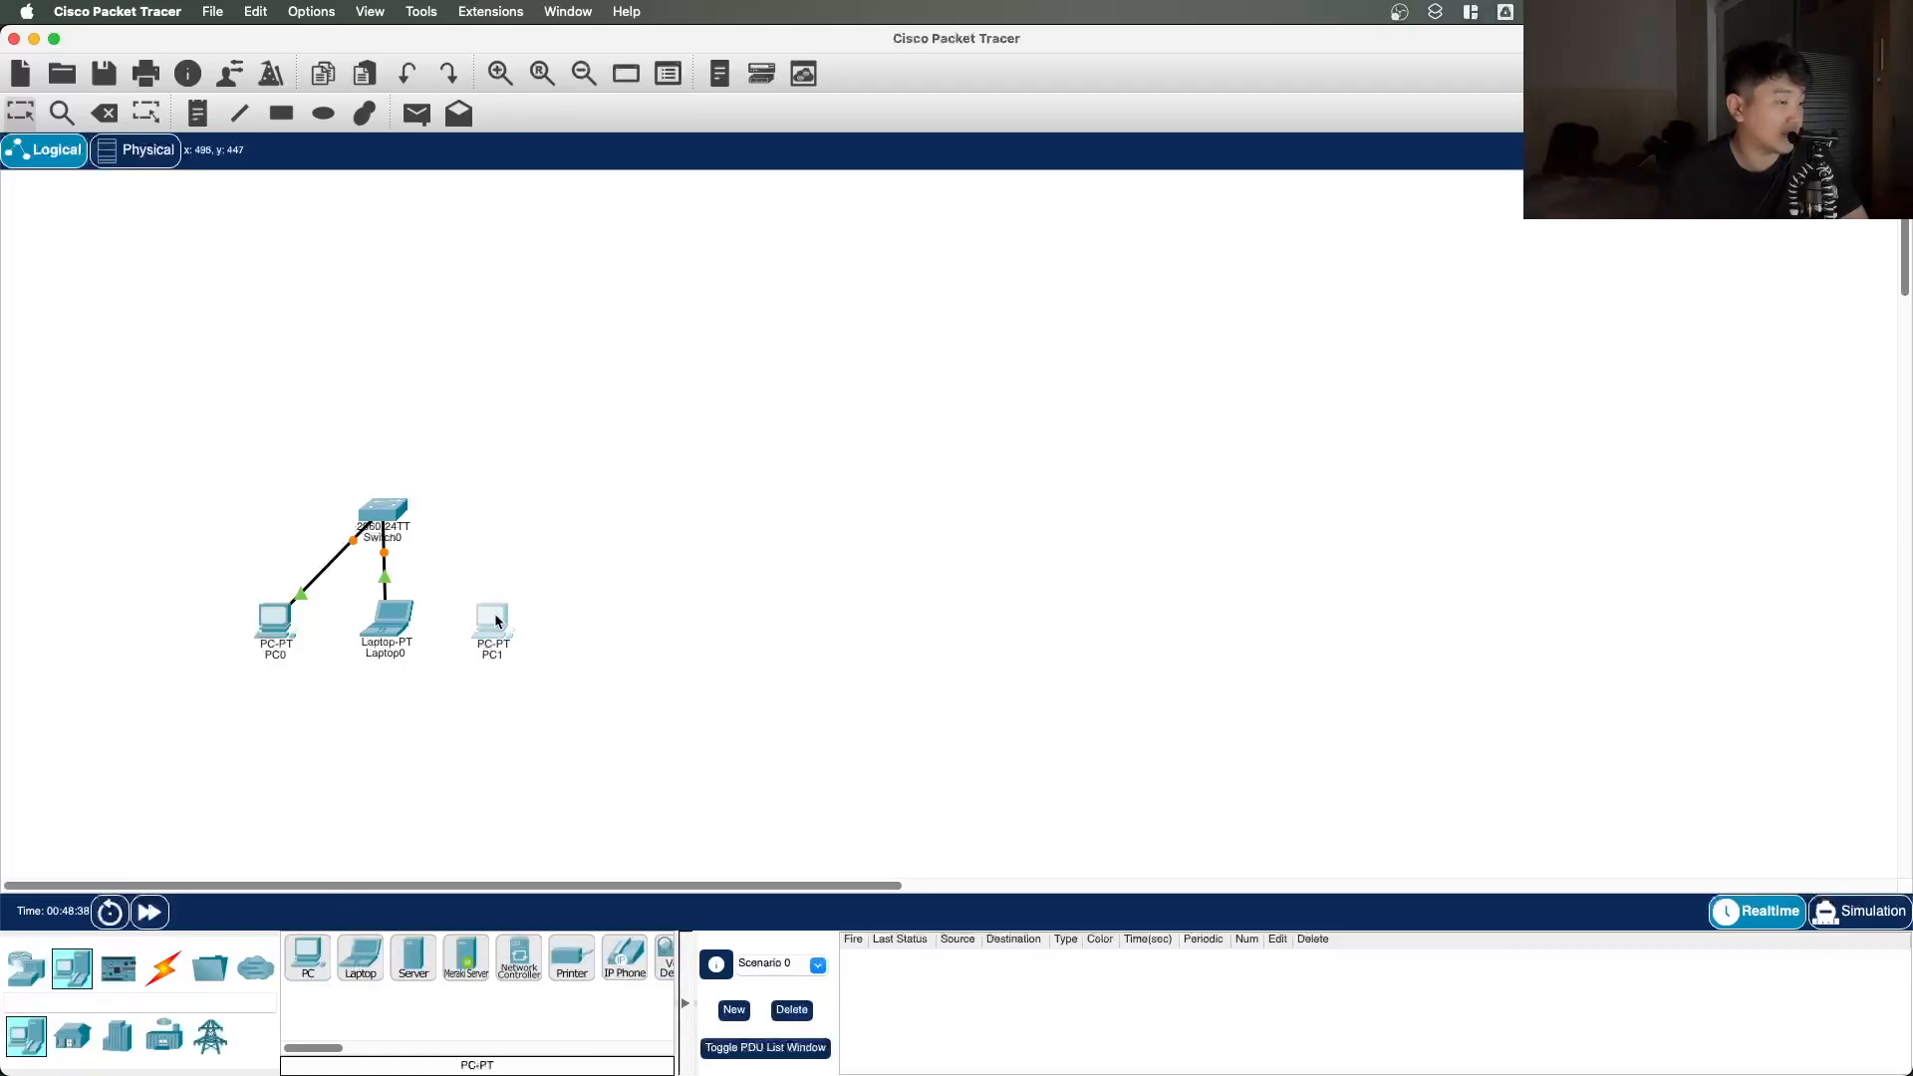
# Step: Connect PC1 to the switch with a copper straight-through cable
pyautogui.click(162, 967)
pyautogui.click(412, 956)
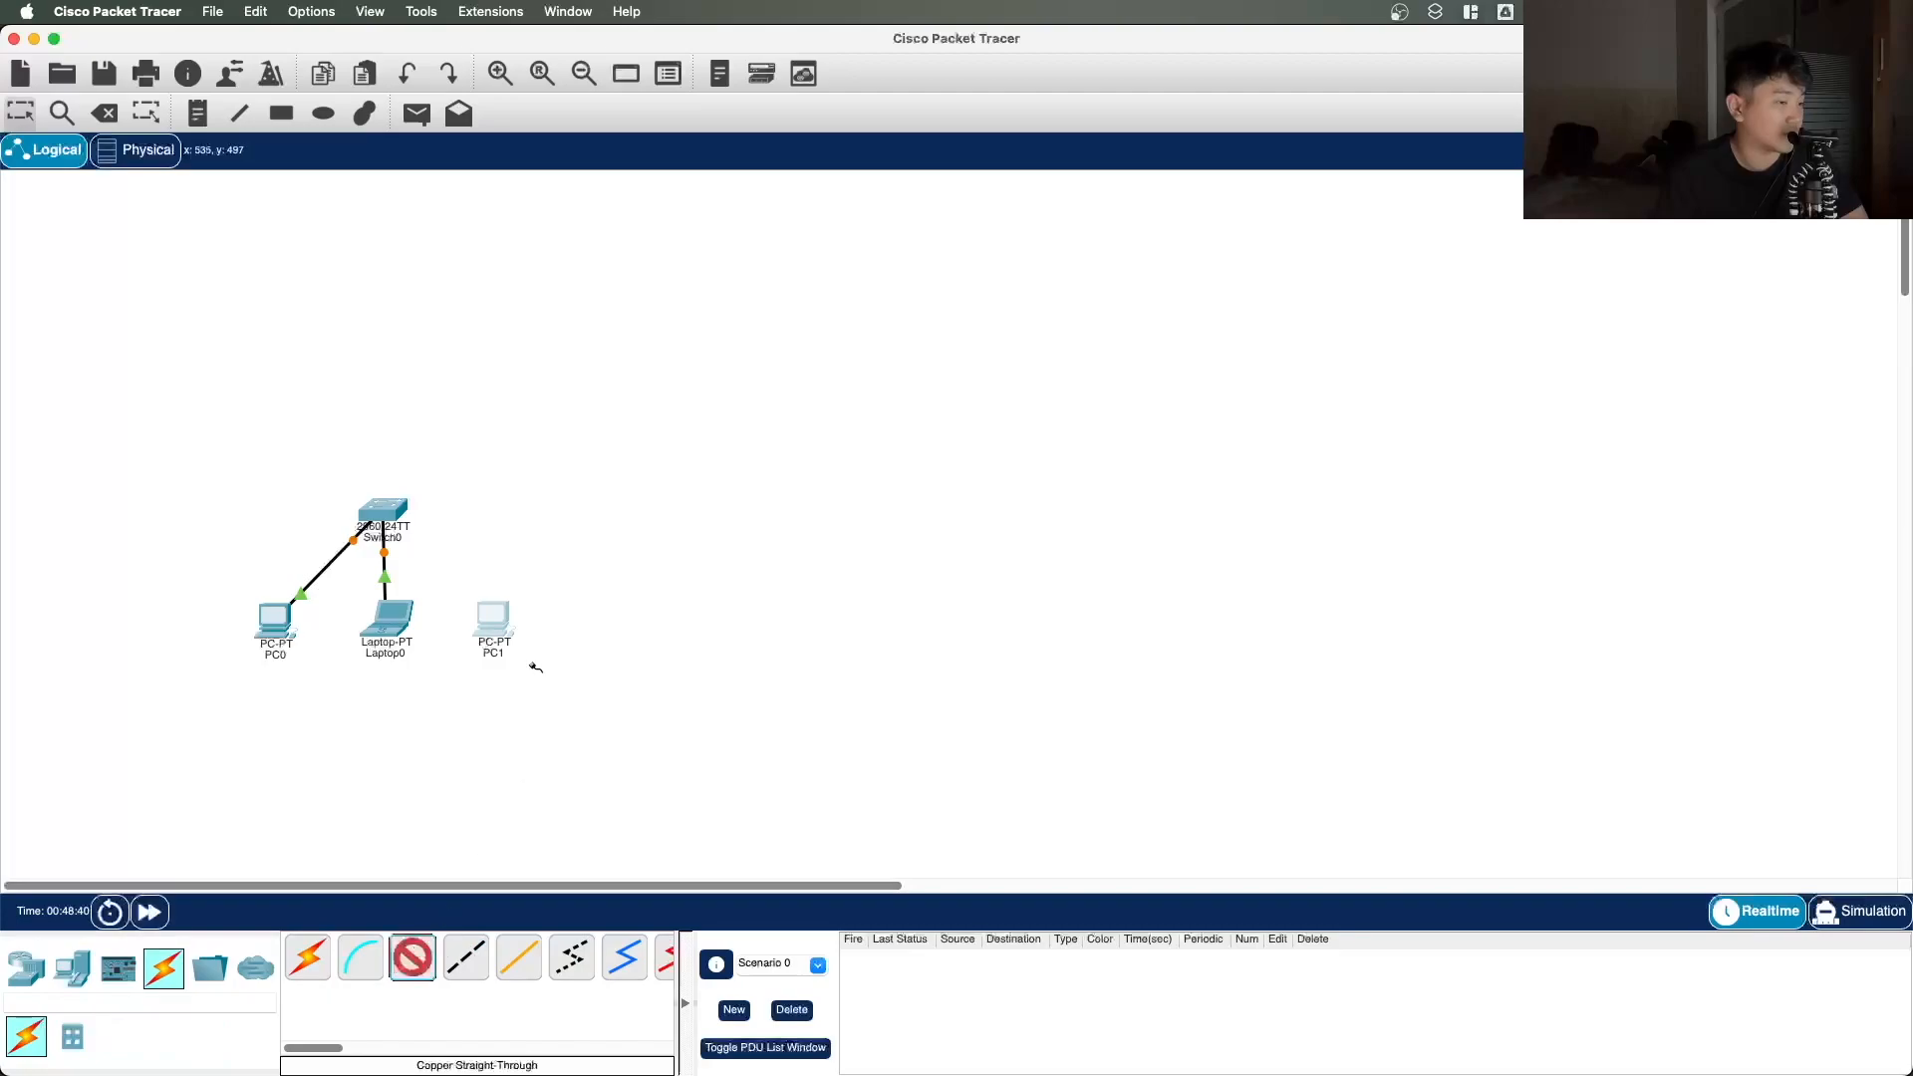
pyautogui.click(506, 615)
pyautogui.click(581, 679)
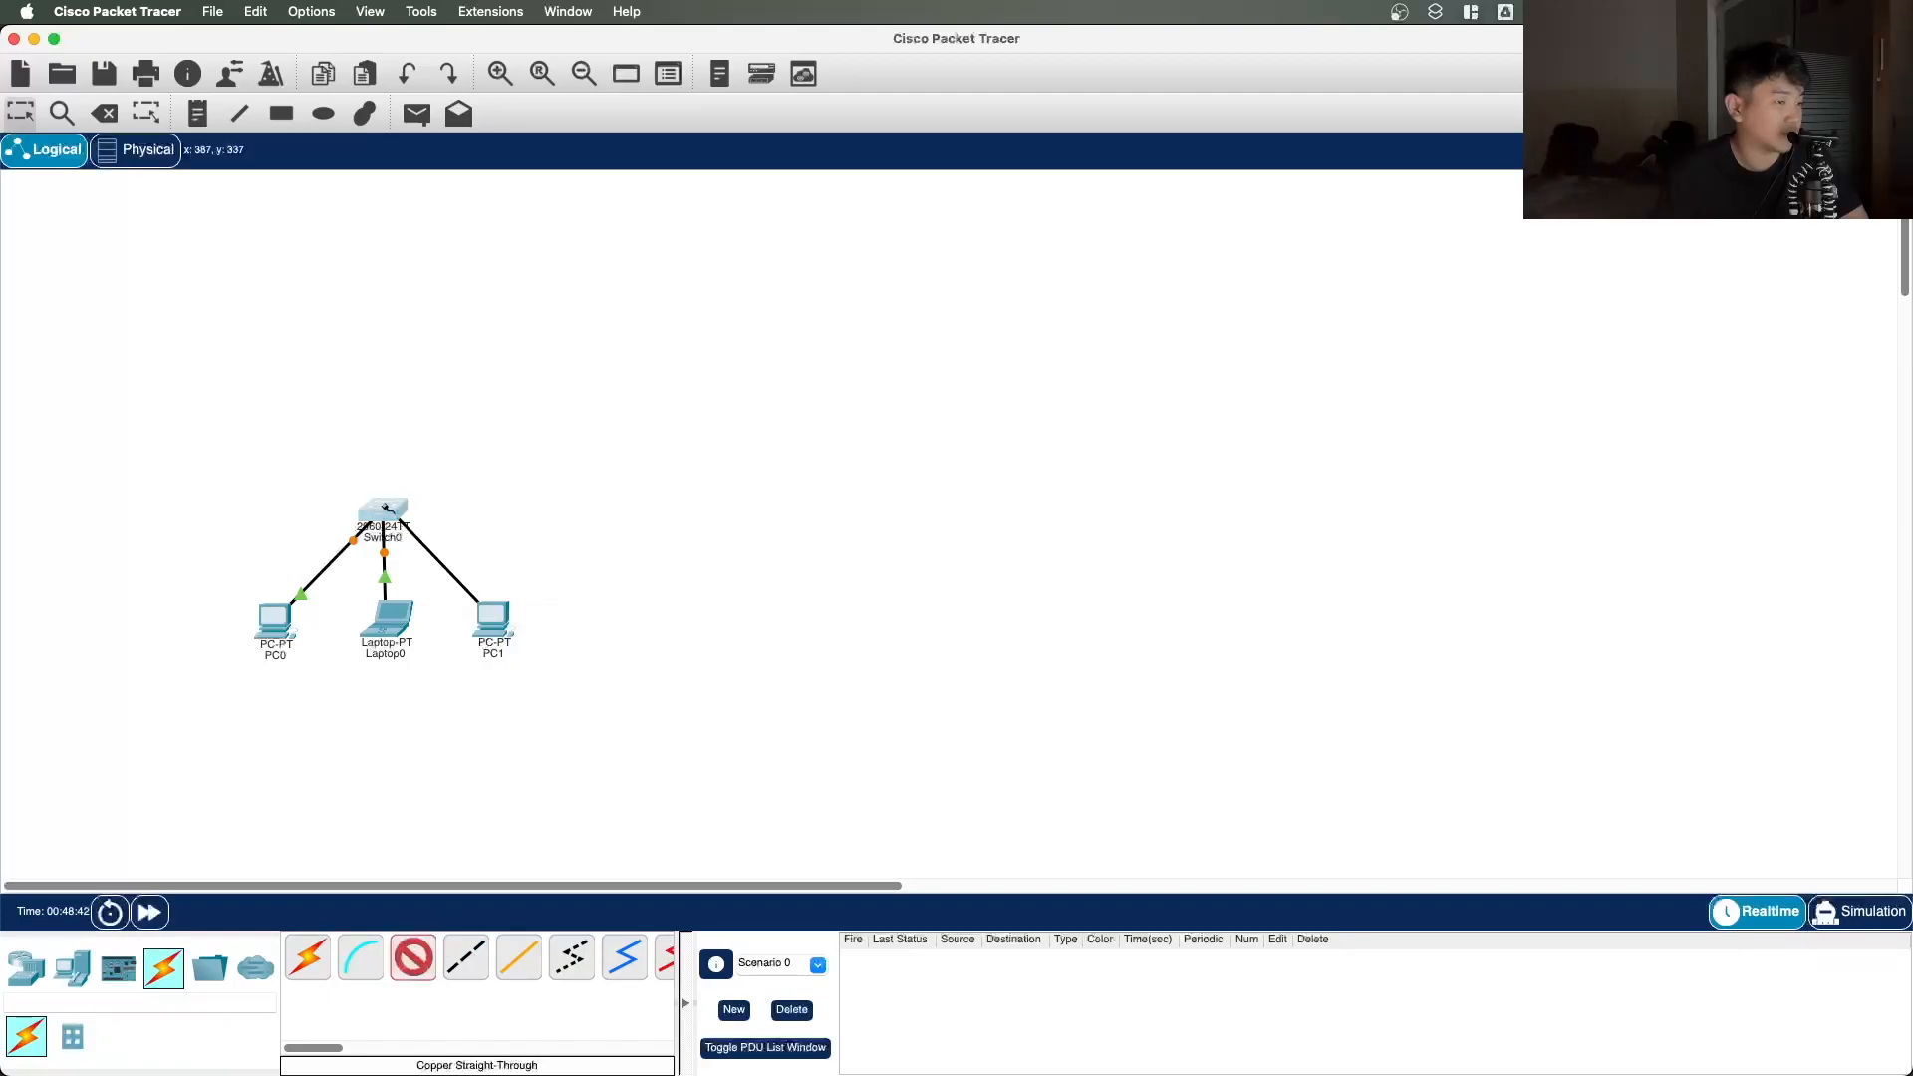
pyautogui.click(389, 510)
pyautogui.click(499, 549)
# Step: Nudge PC1, Laptop0 and the switch so the end devices sit in an even row beneath Switch0
pyautogui.moveTo(493, 623); pyautogui.dragTo(479, 622)
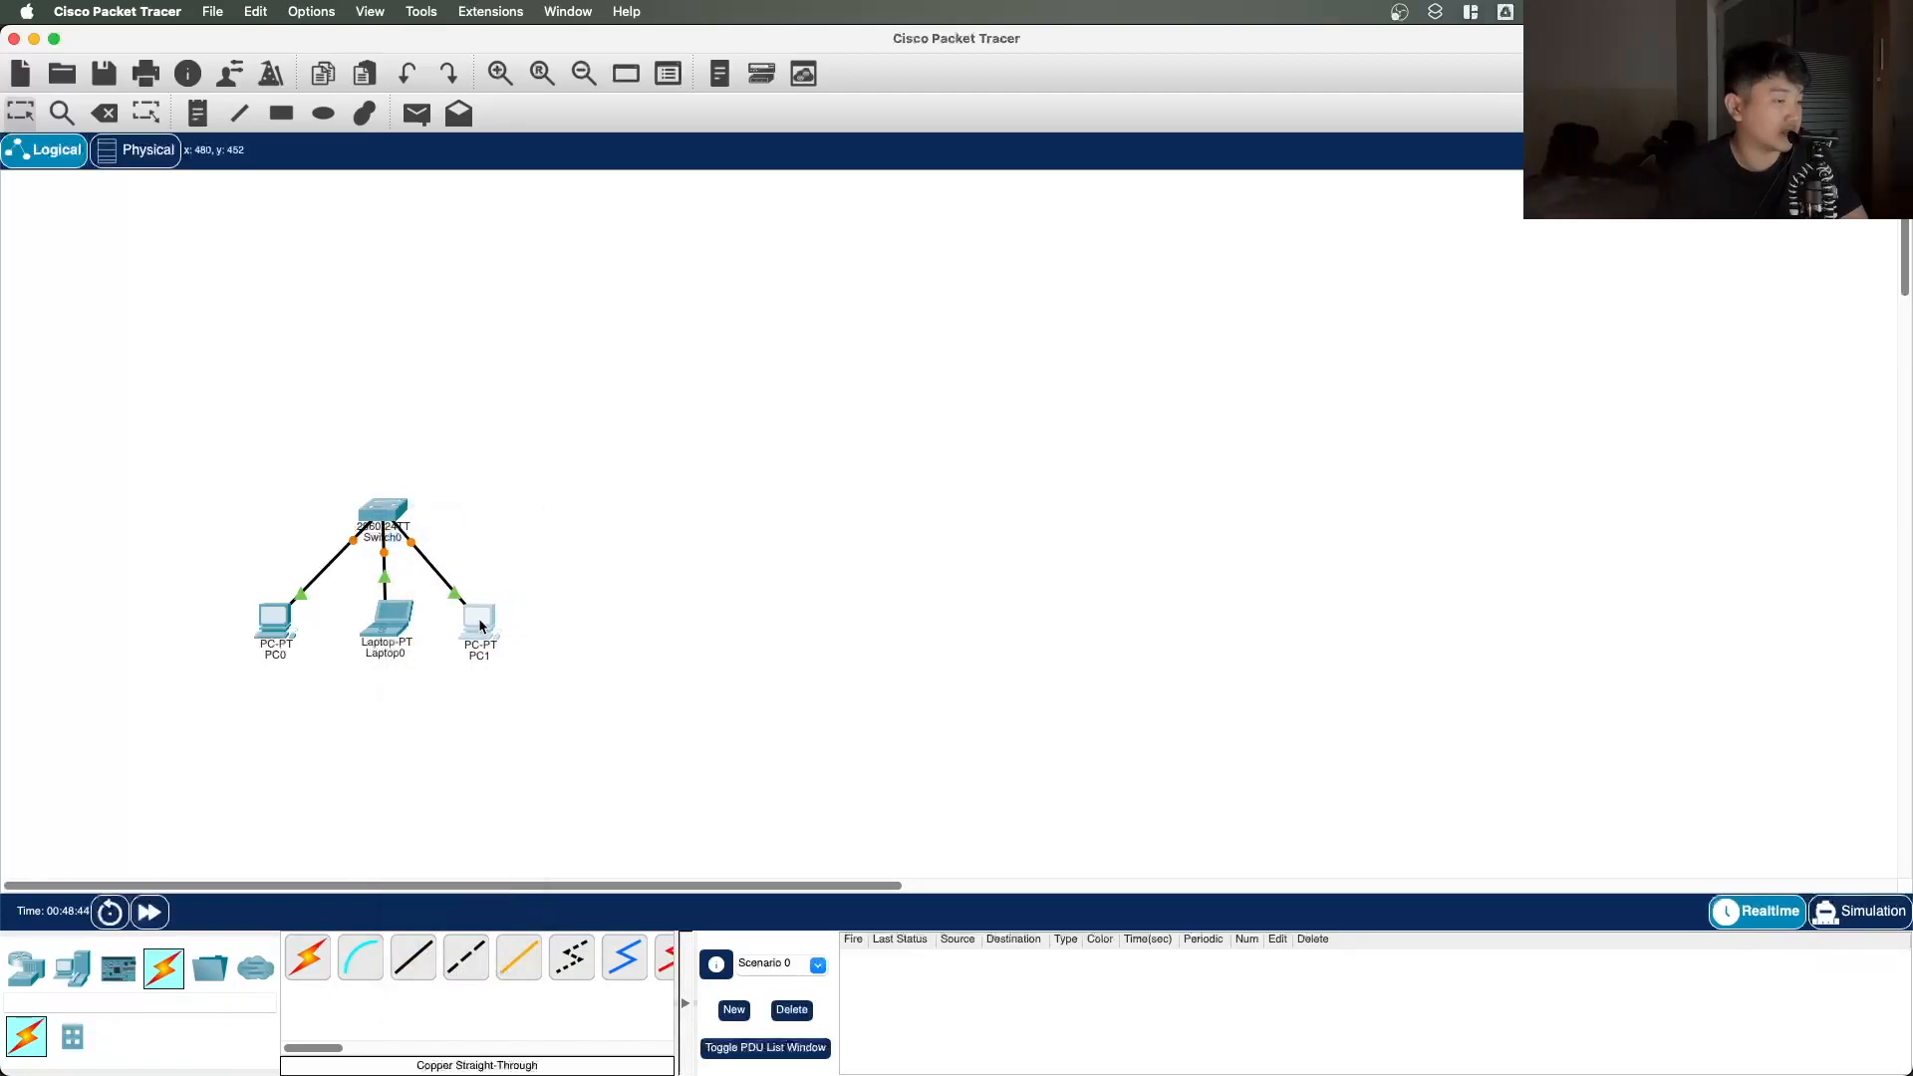
pyautogui.moveTo(384, 506); pyautogui.dragTo(391, 506)
pyautogui.moveTo(390, 631); pyautogui.dragTo(487, 631)
pyautogui.click(527, 604)
pyautogui.click(535, 544)
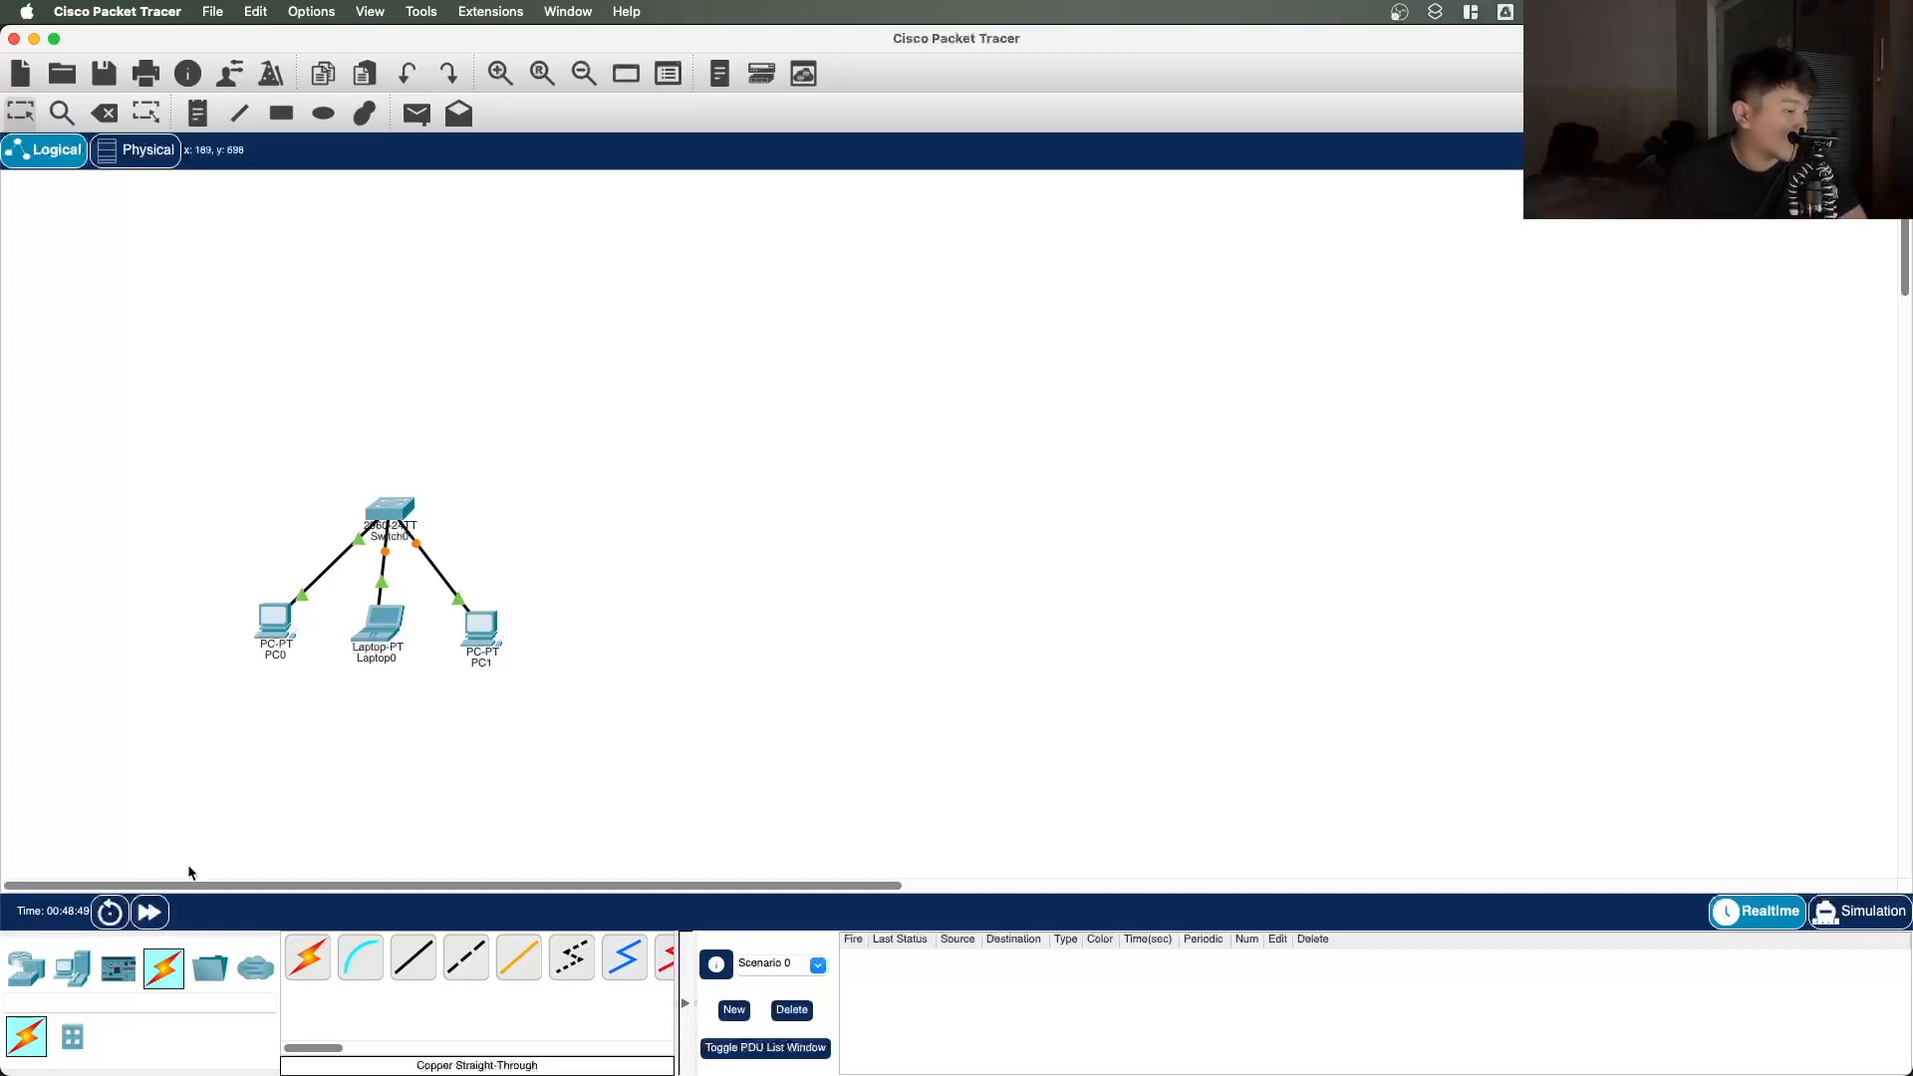
# Step: Add a 4331 router to the workspace and position it above the switch
pyautogui.click(25, 966)
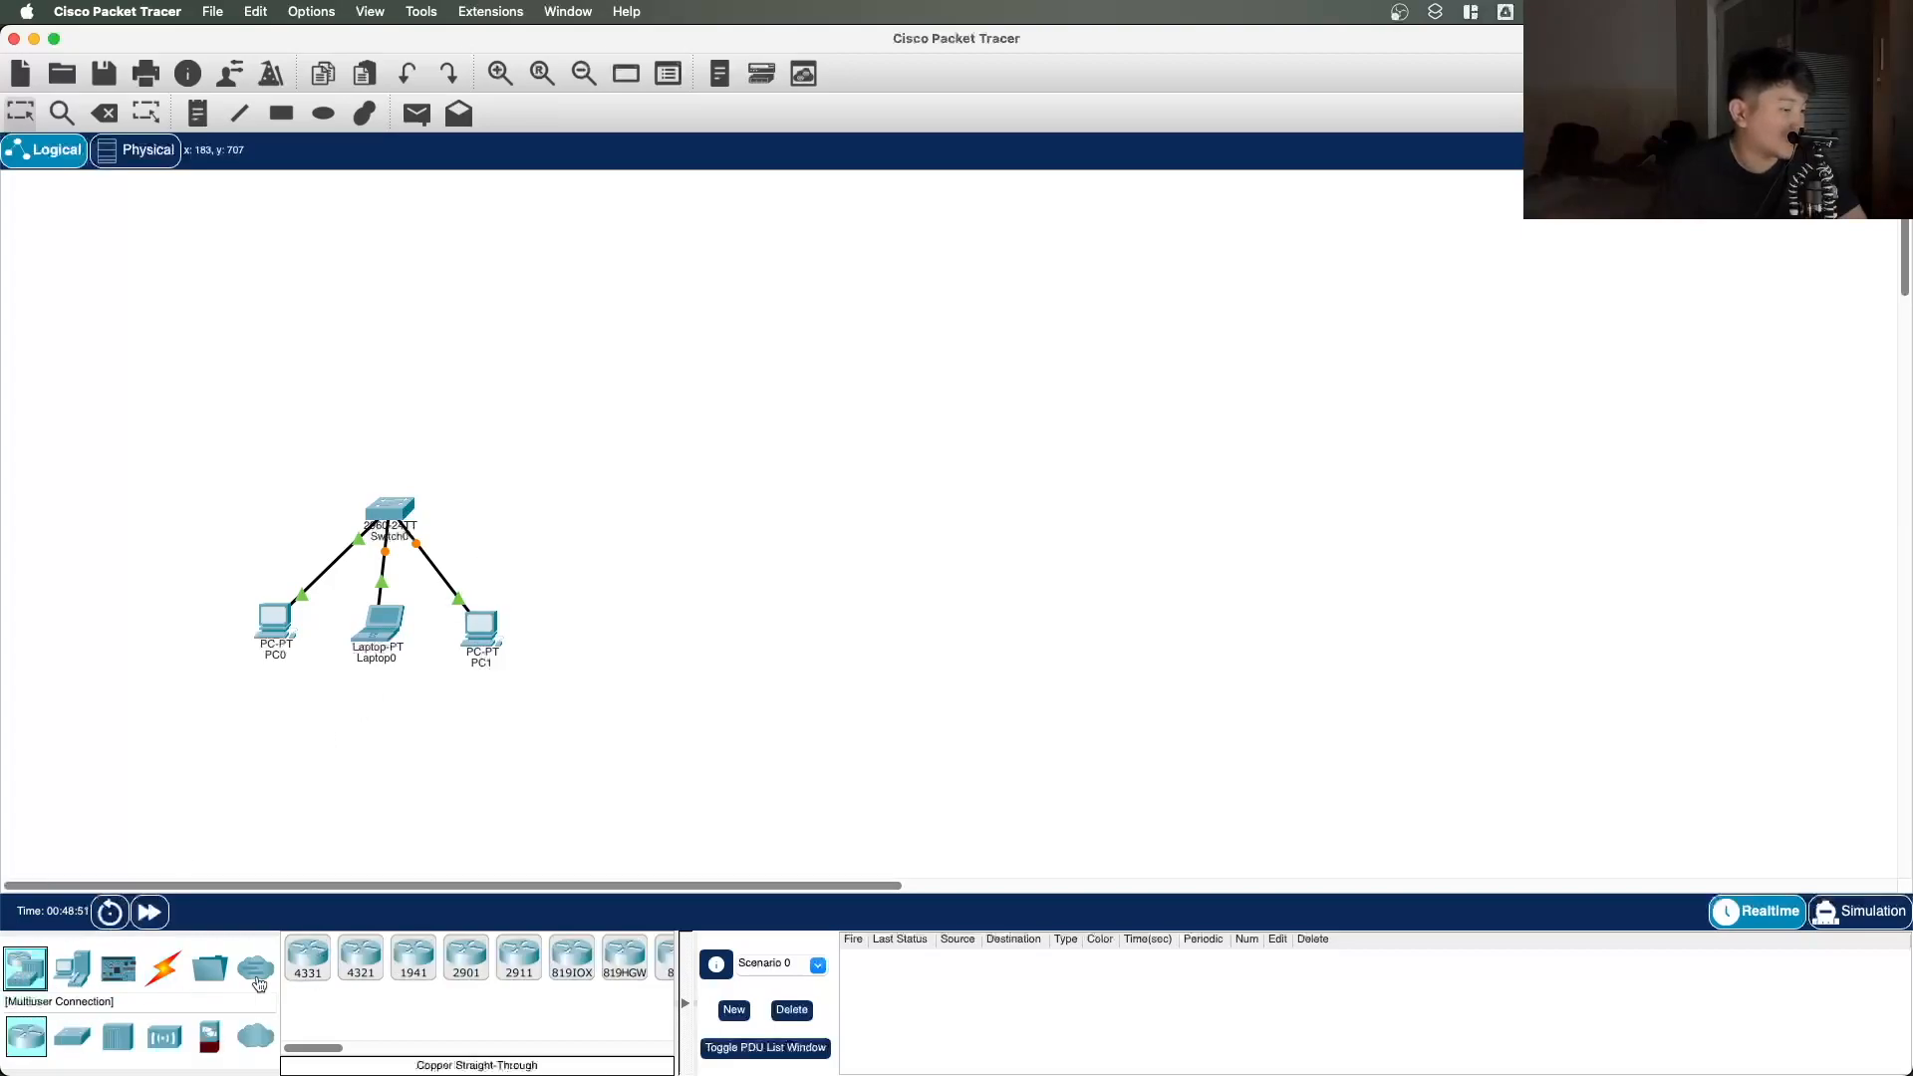
pyautogui.click(72, 968)
pyautogui.click(38, 969)
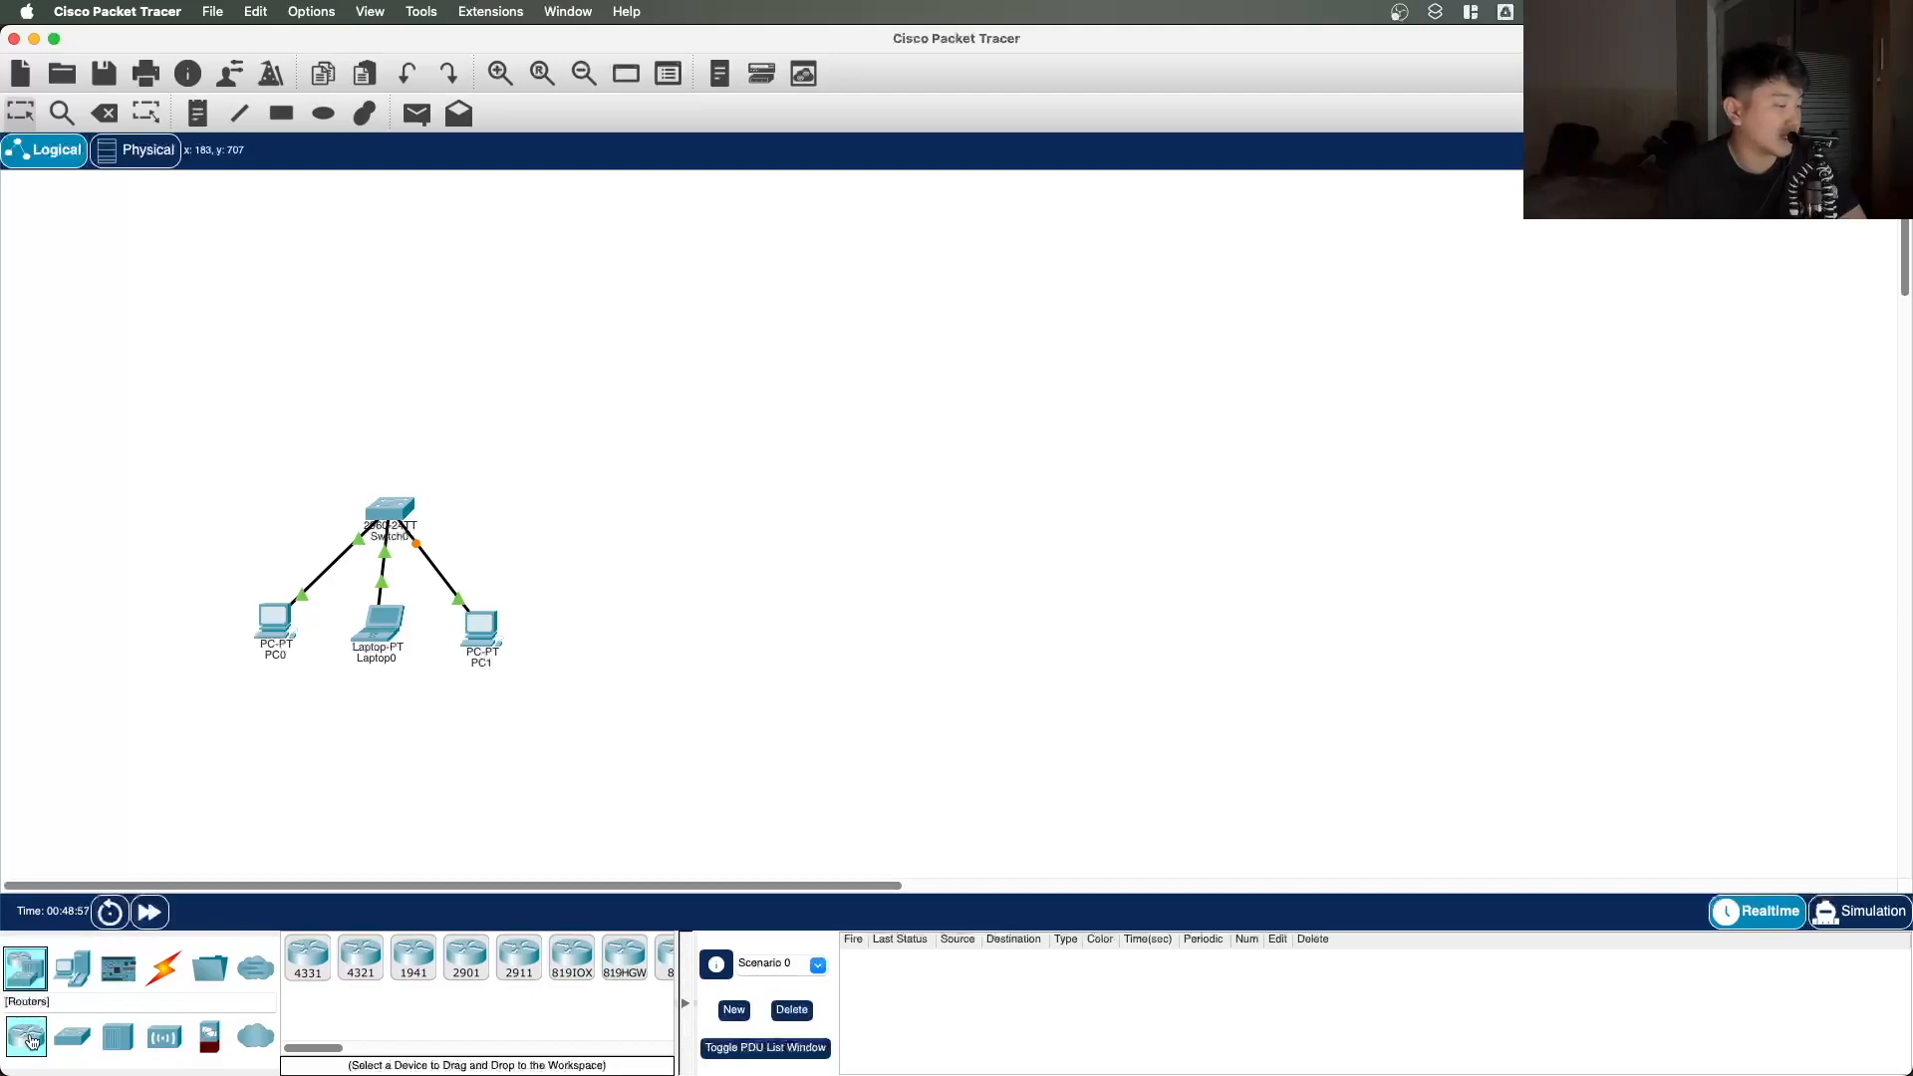
pyautogui.click(323, 962)
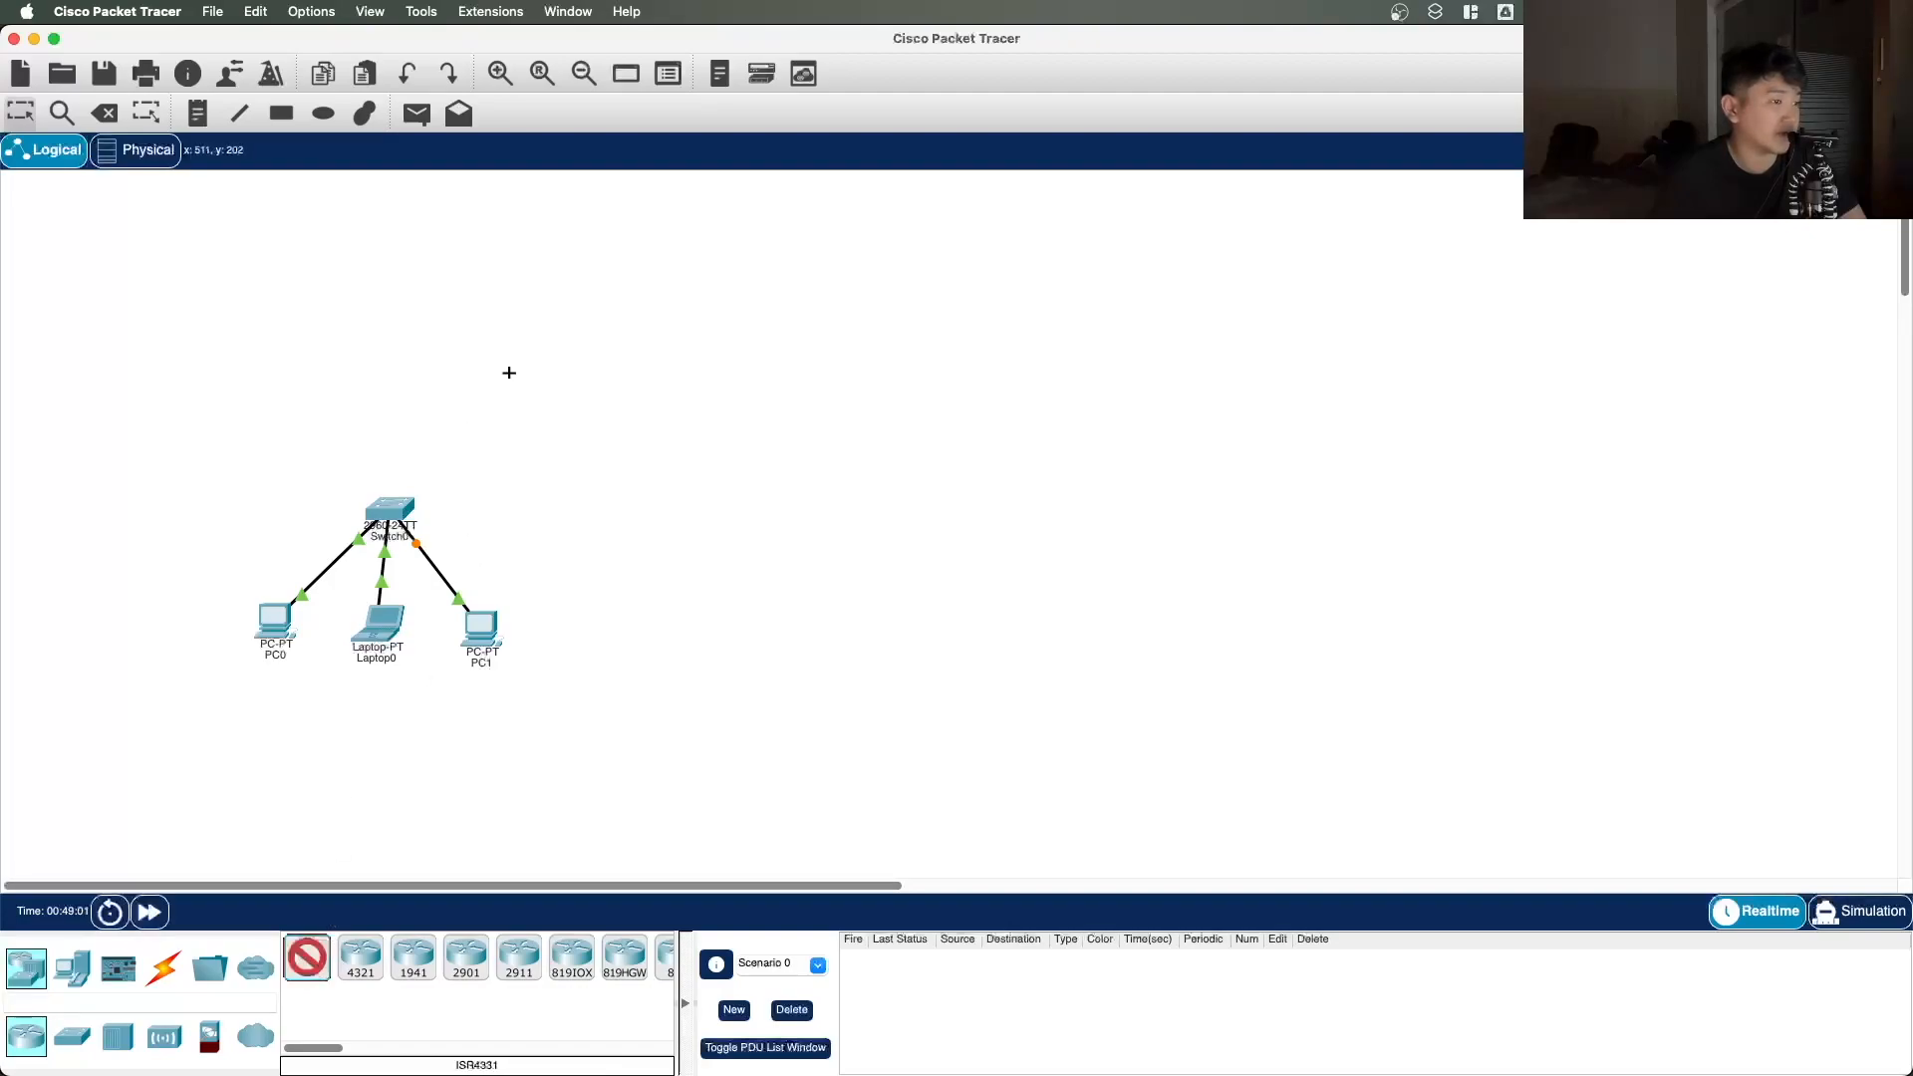
pyautogui.click(508, 350)
pyautogui.moveTo(513, 388); pyautogui.dragTo(403, 387)
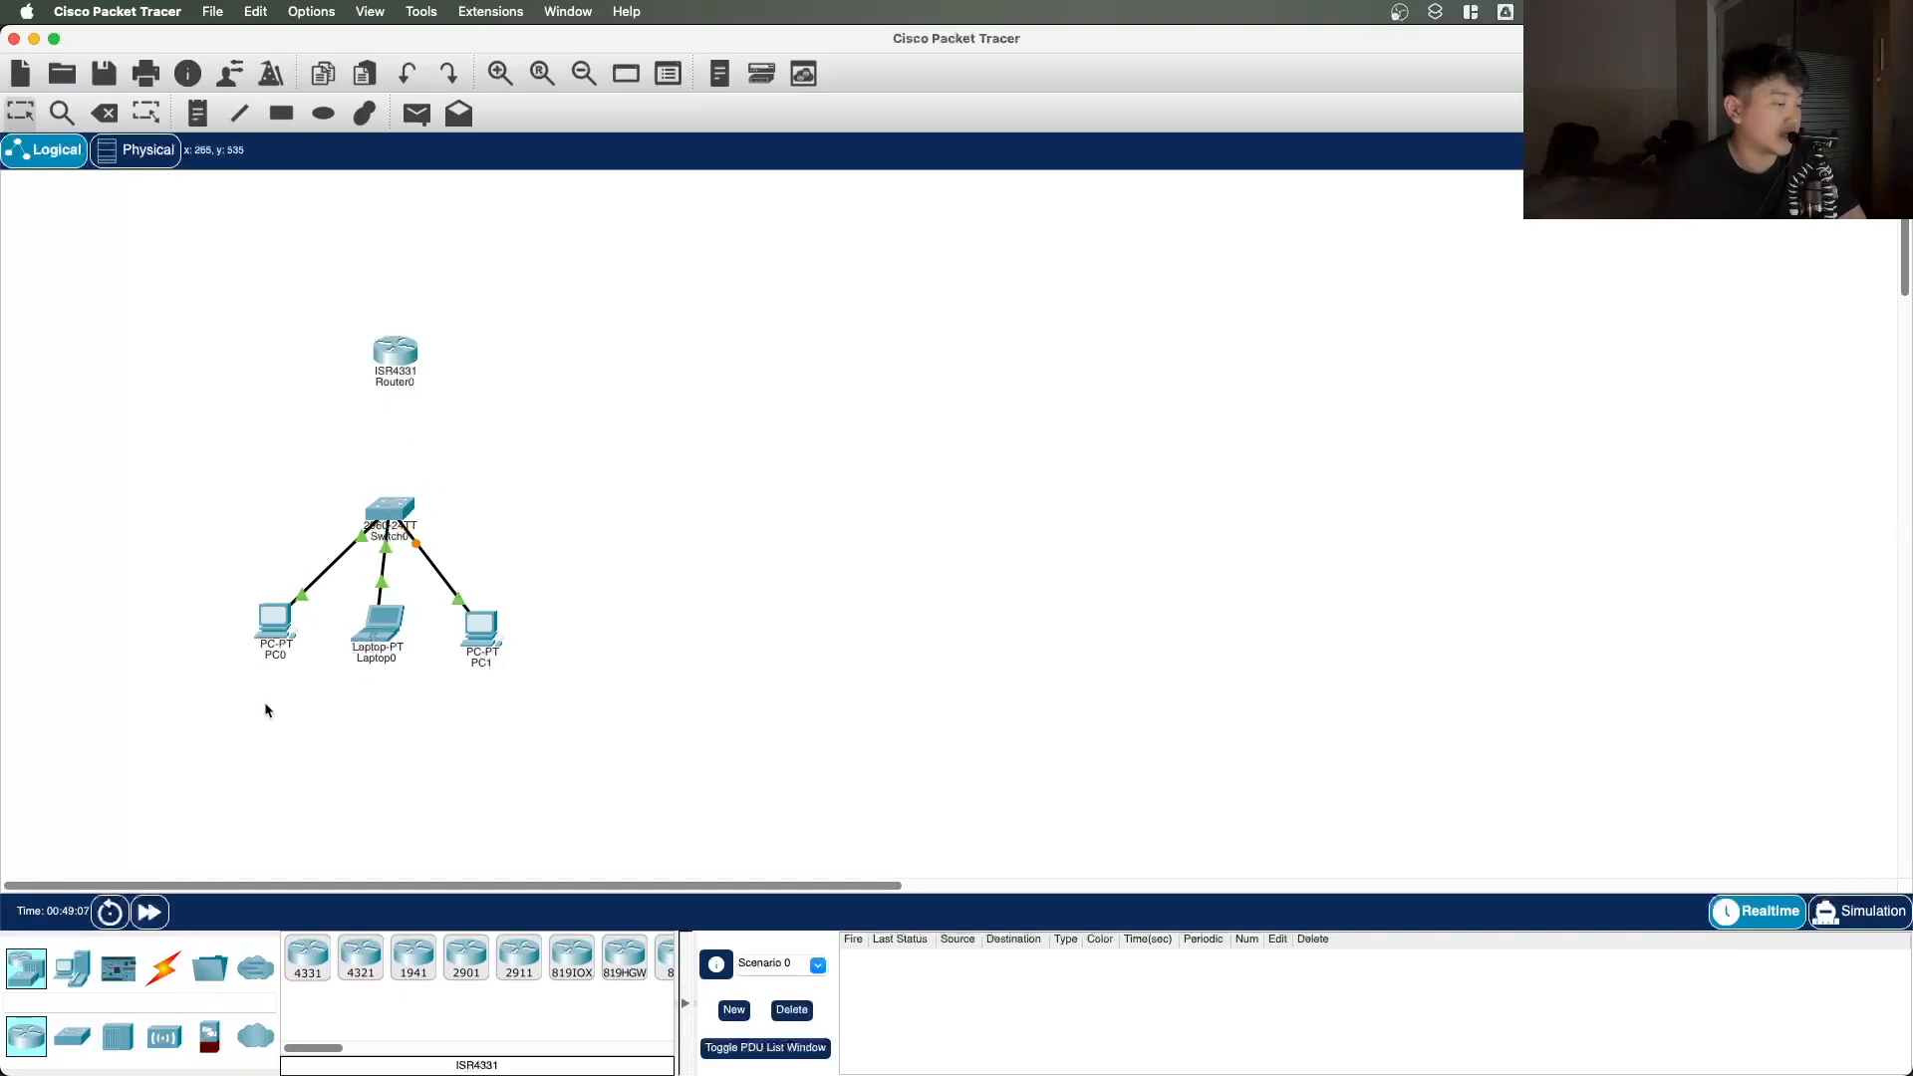
# Step: Connect FastEthernet0/4 on the switch to a GigabitEthernet port on Router0 with a copper straight-through cable
pyautogui.click(173, 969)
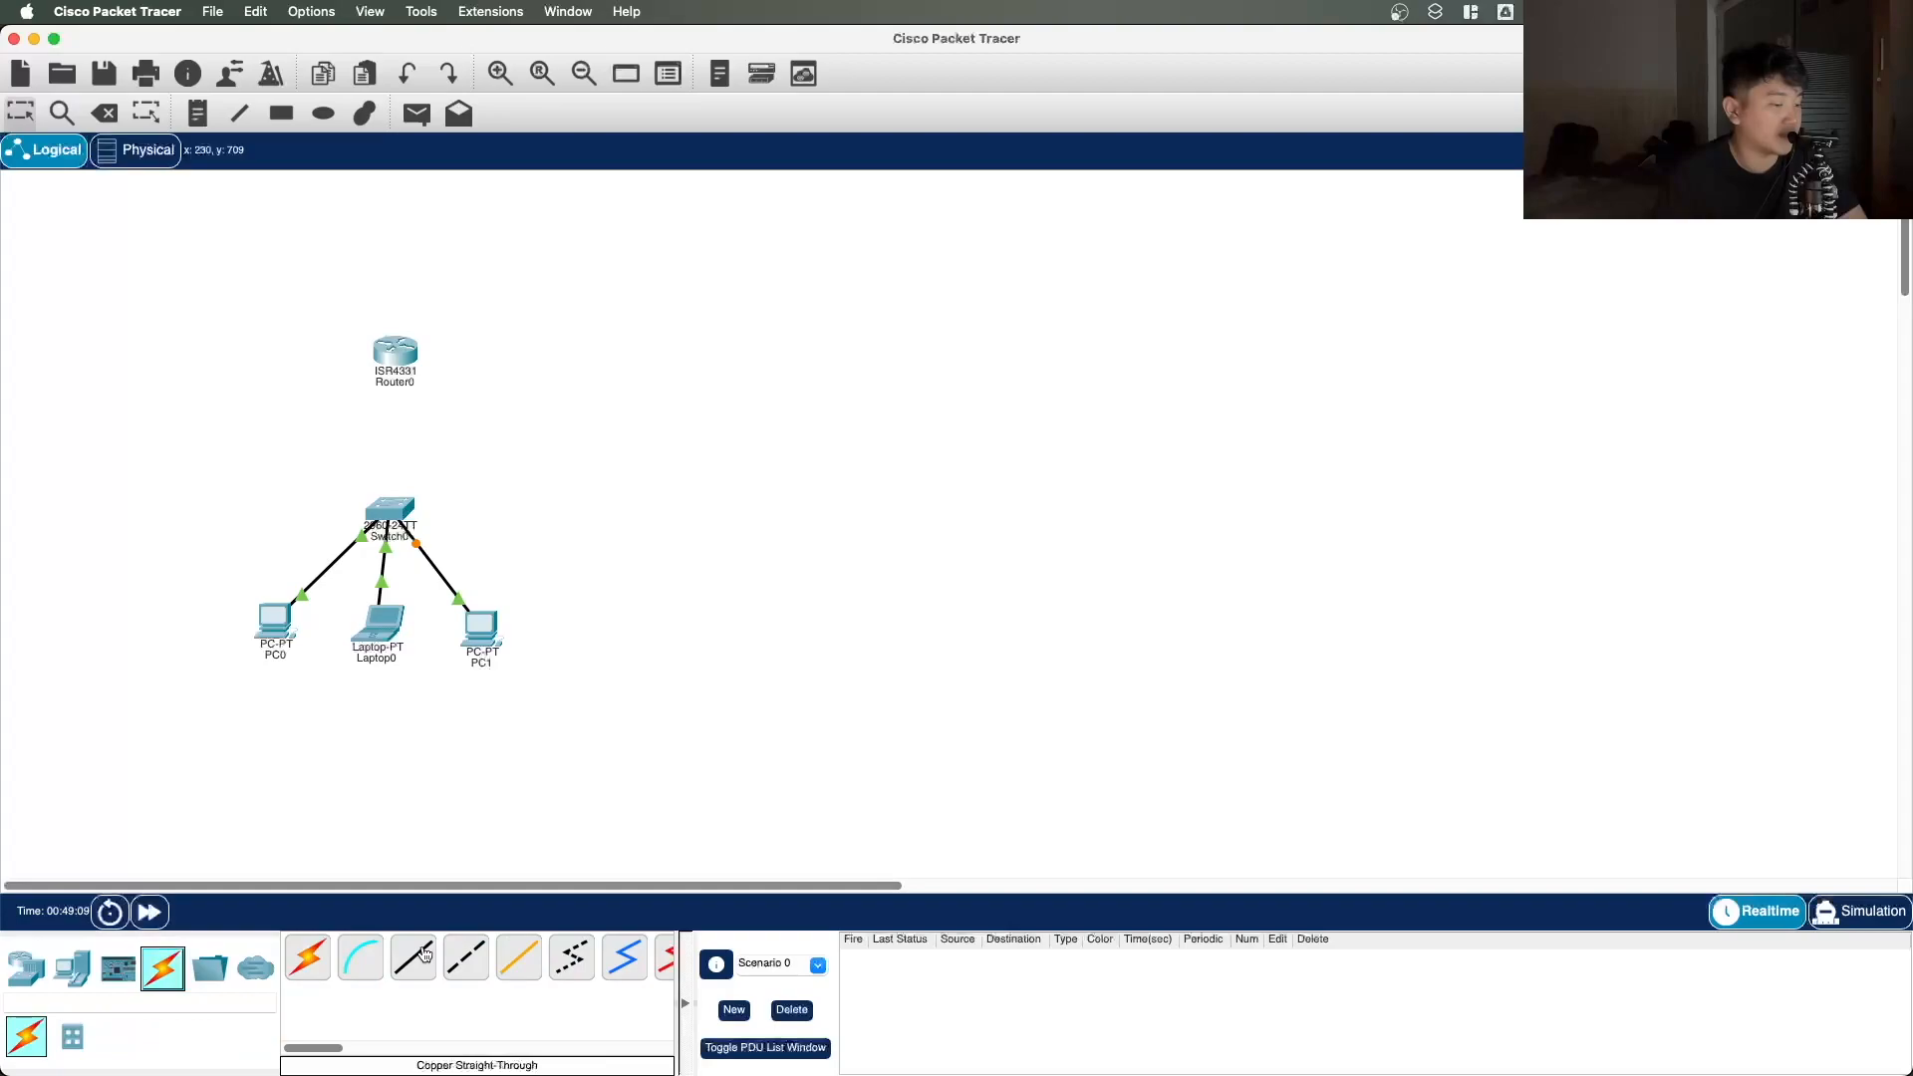
pyautogui.click(420, 955)
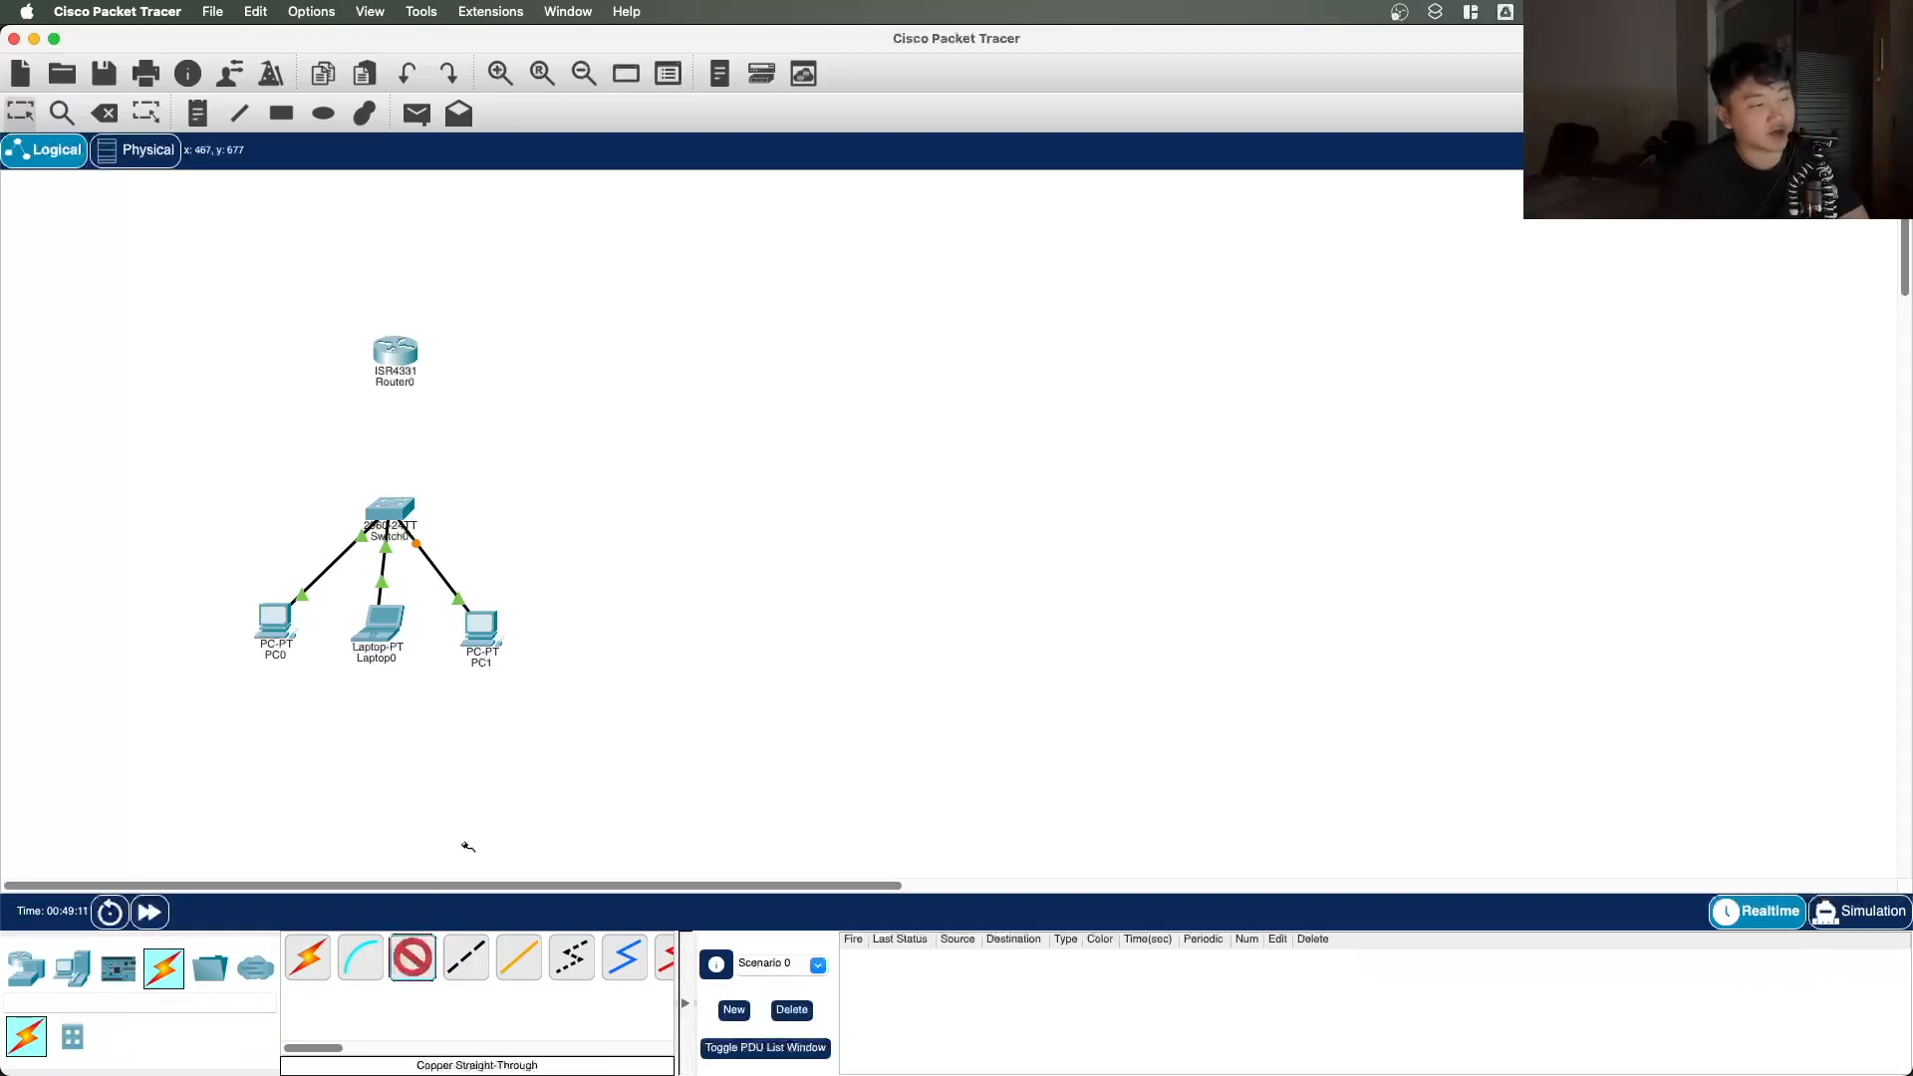
pyautogui.click(385, 512)
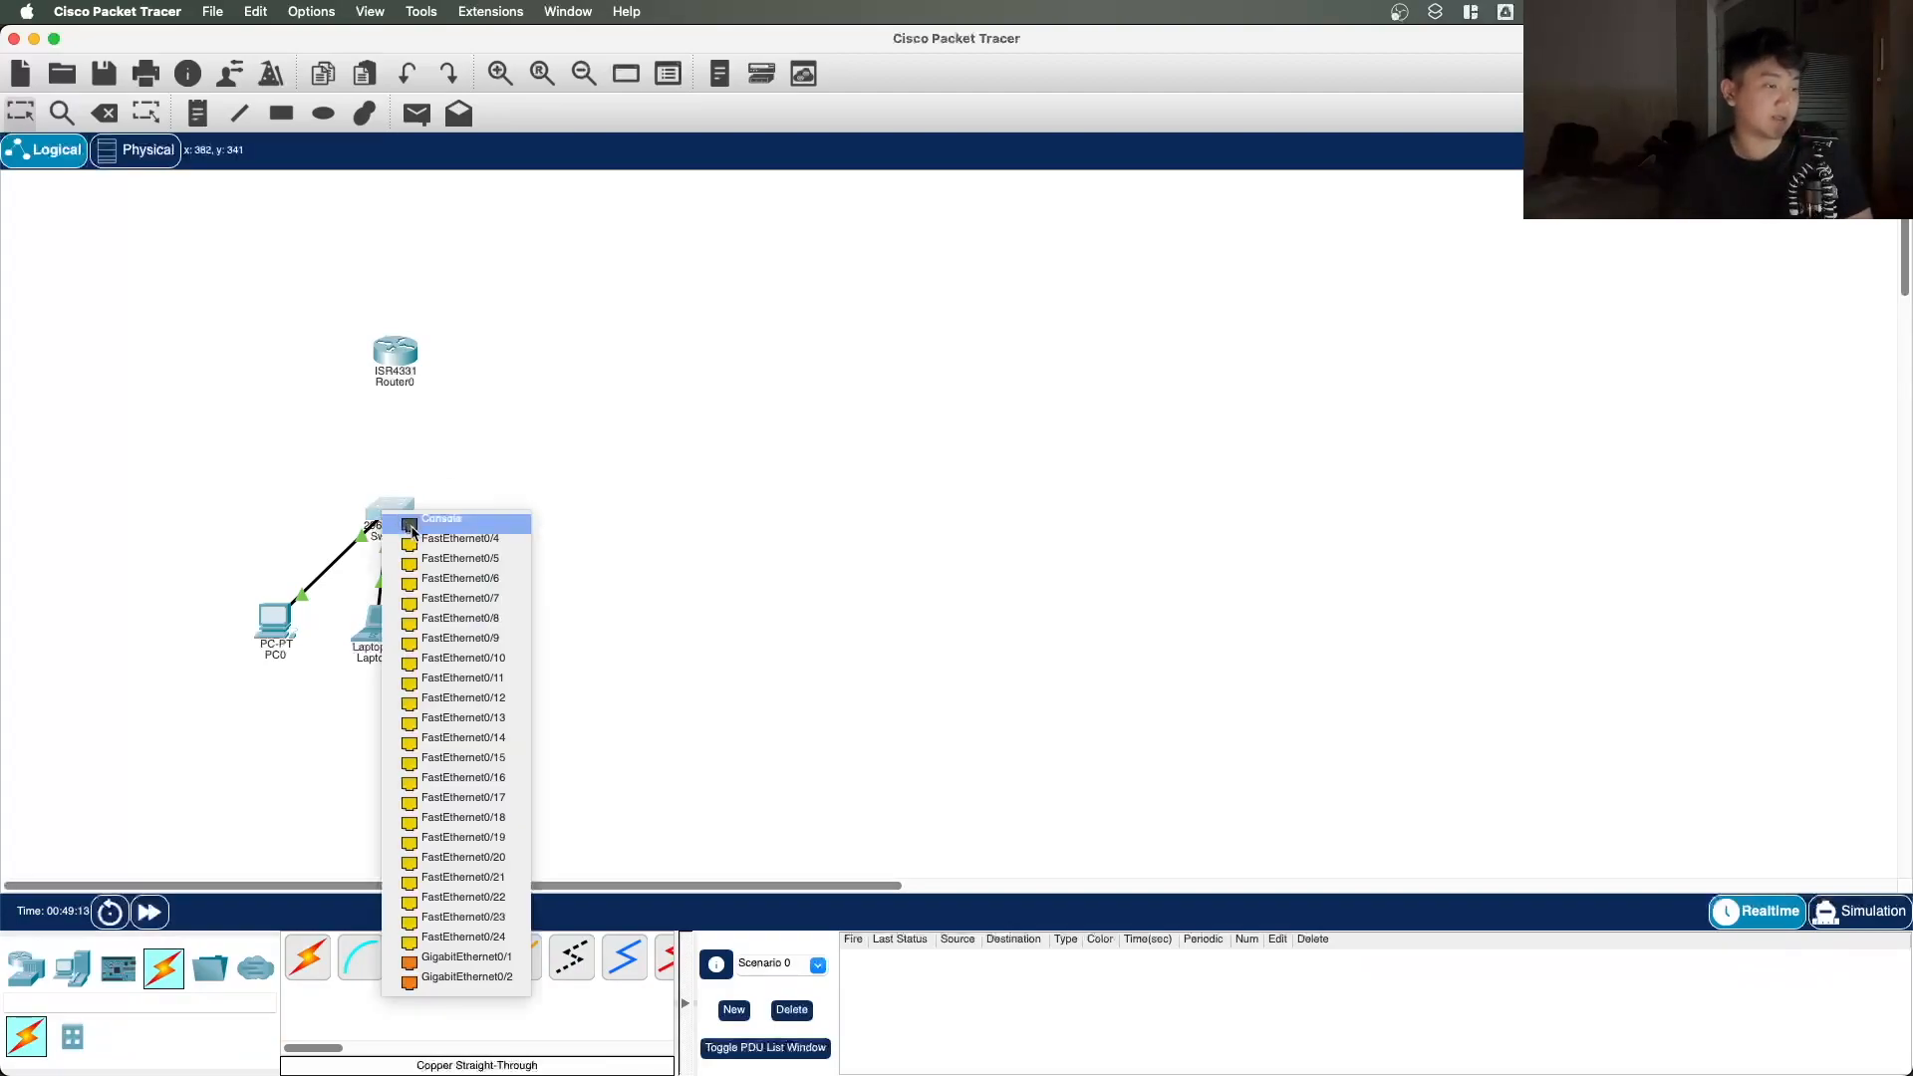
pyautogui.click(418, 539)
pyautogui.click(396, 359)
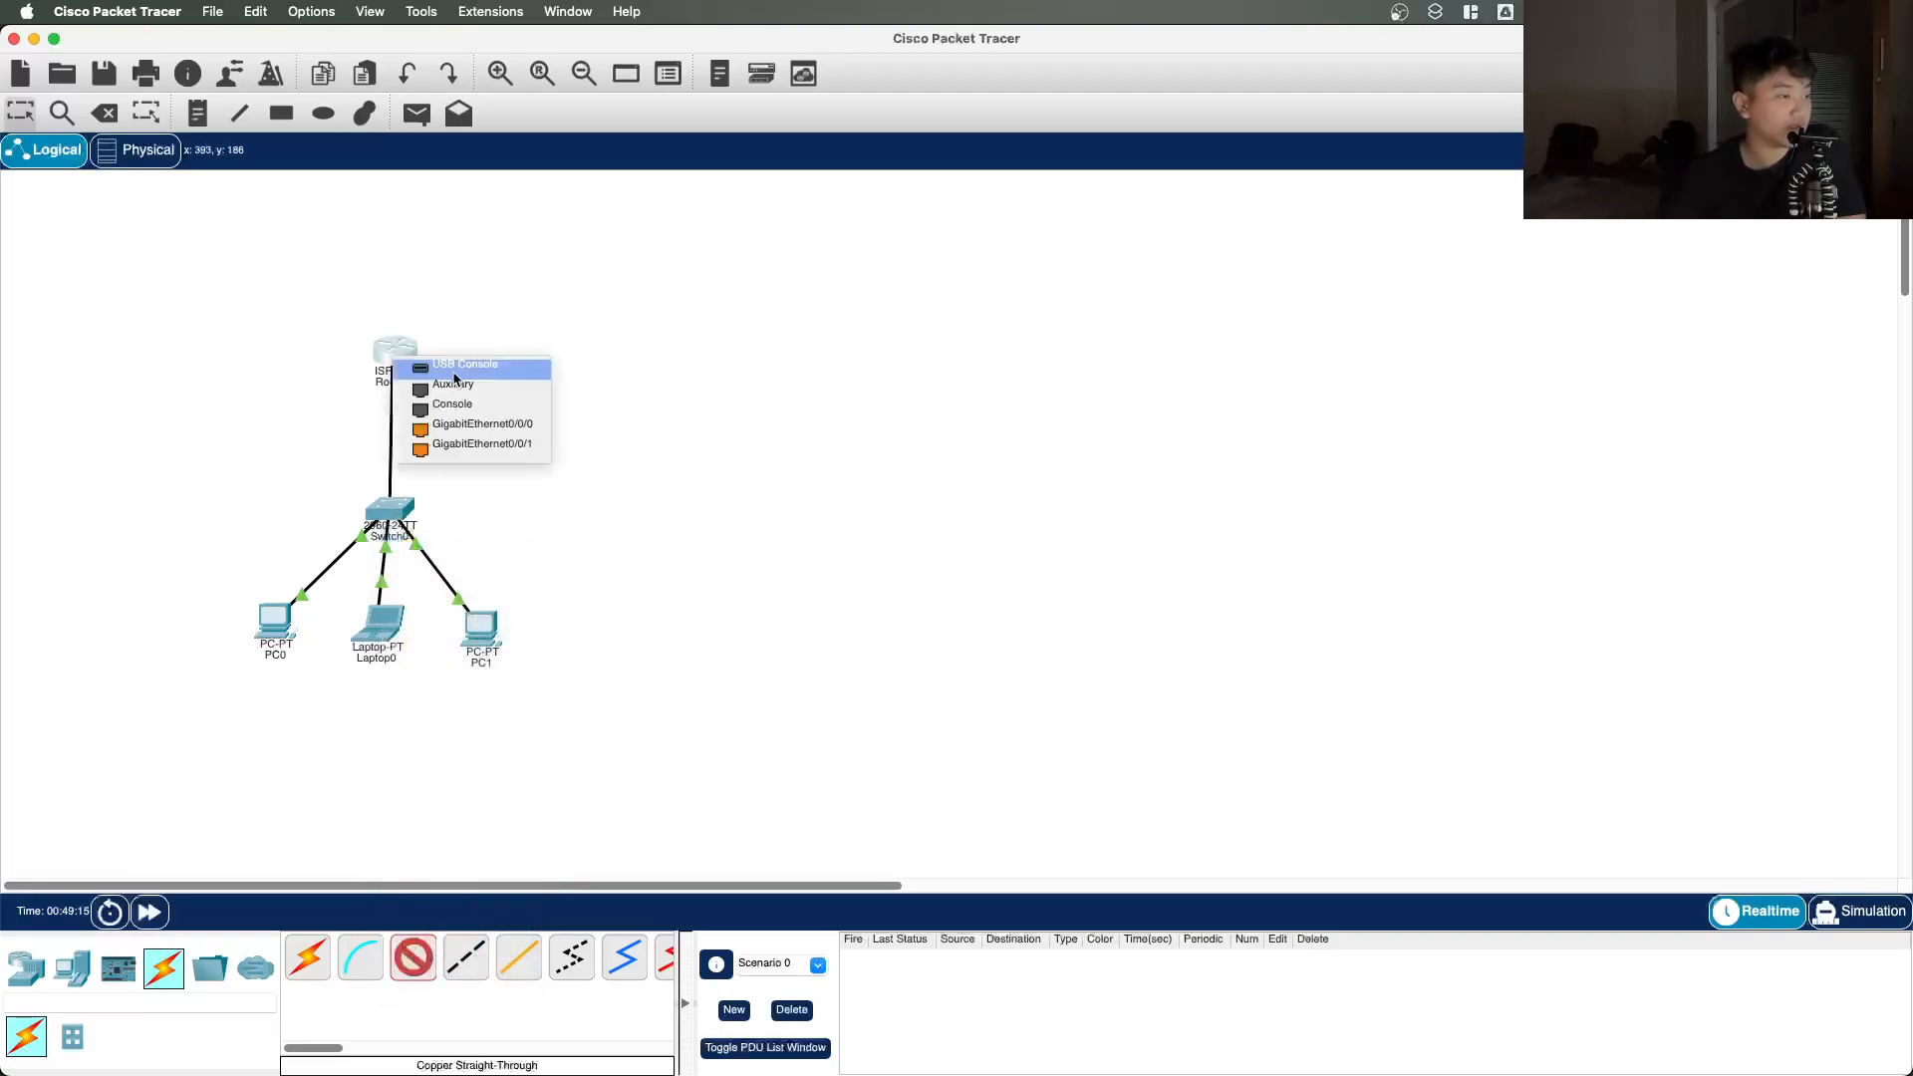
pyautogui.click(504, 439)
# Step: Line Router0 up directly above the switch and spread PC0 and PC1 farther out from Laptop0
pyautogui.moveTo(409, 349)
pyautogui.mouseDown()
pyautogui.moveTo(431, 355)
pyautogui.moveTo(394, 359)
pyautogui.mouseUp()
pyautogui.moveTo(276, 621); pyautogui.dragTo(251, 621)
pyautogui.moveTo(481, 626); pyautogui.dragTo(504, 618)
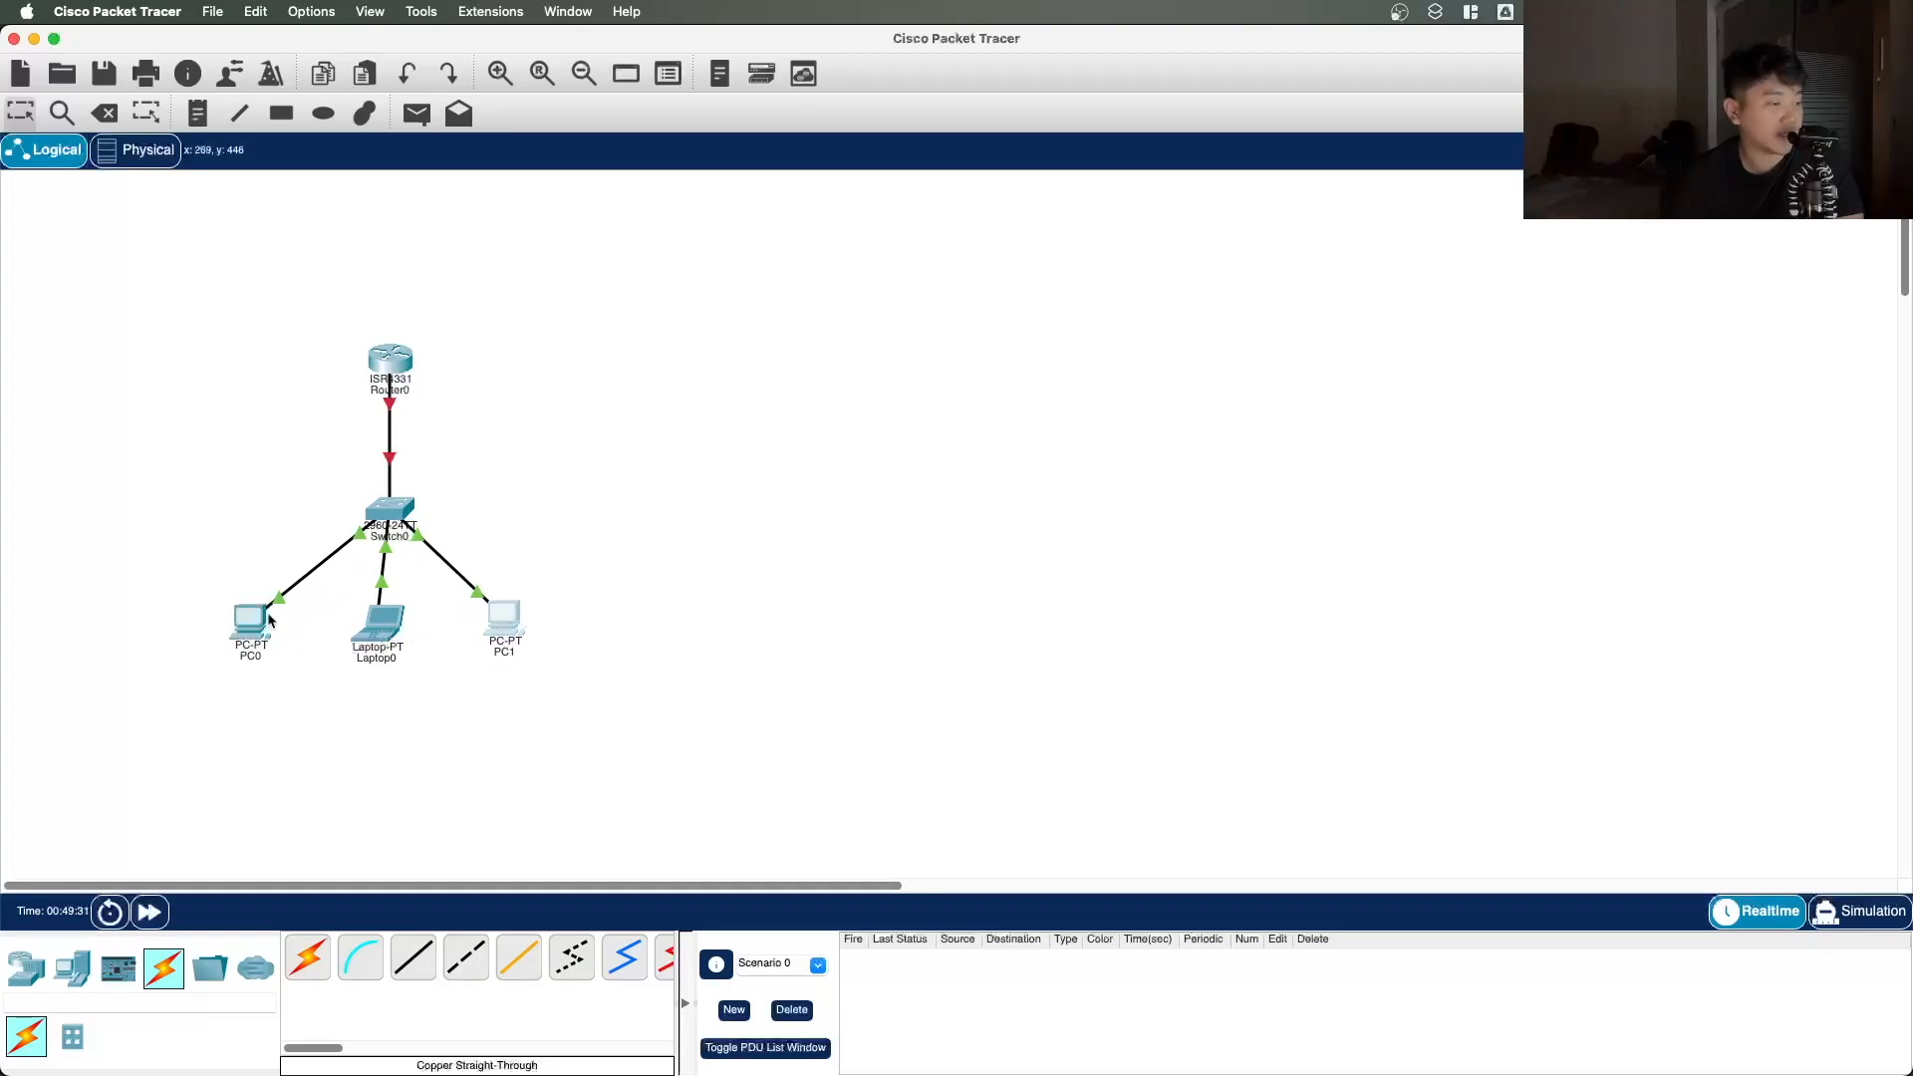
pyautogui.moveTo(263, 625); pyautogui.dragTo(251, 621)
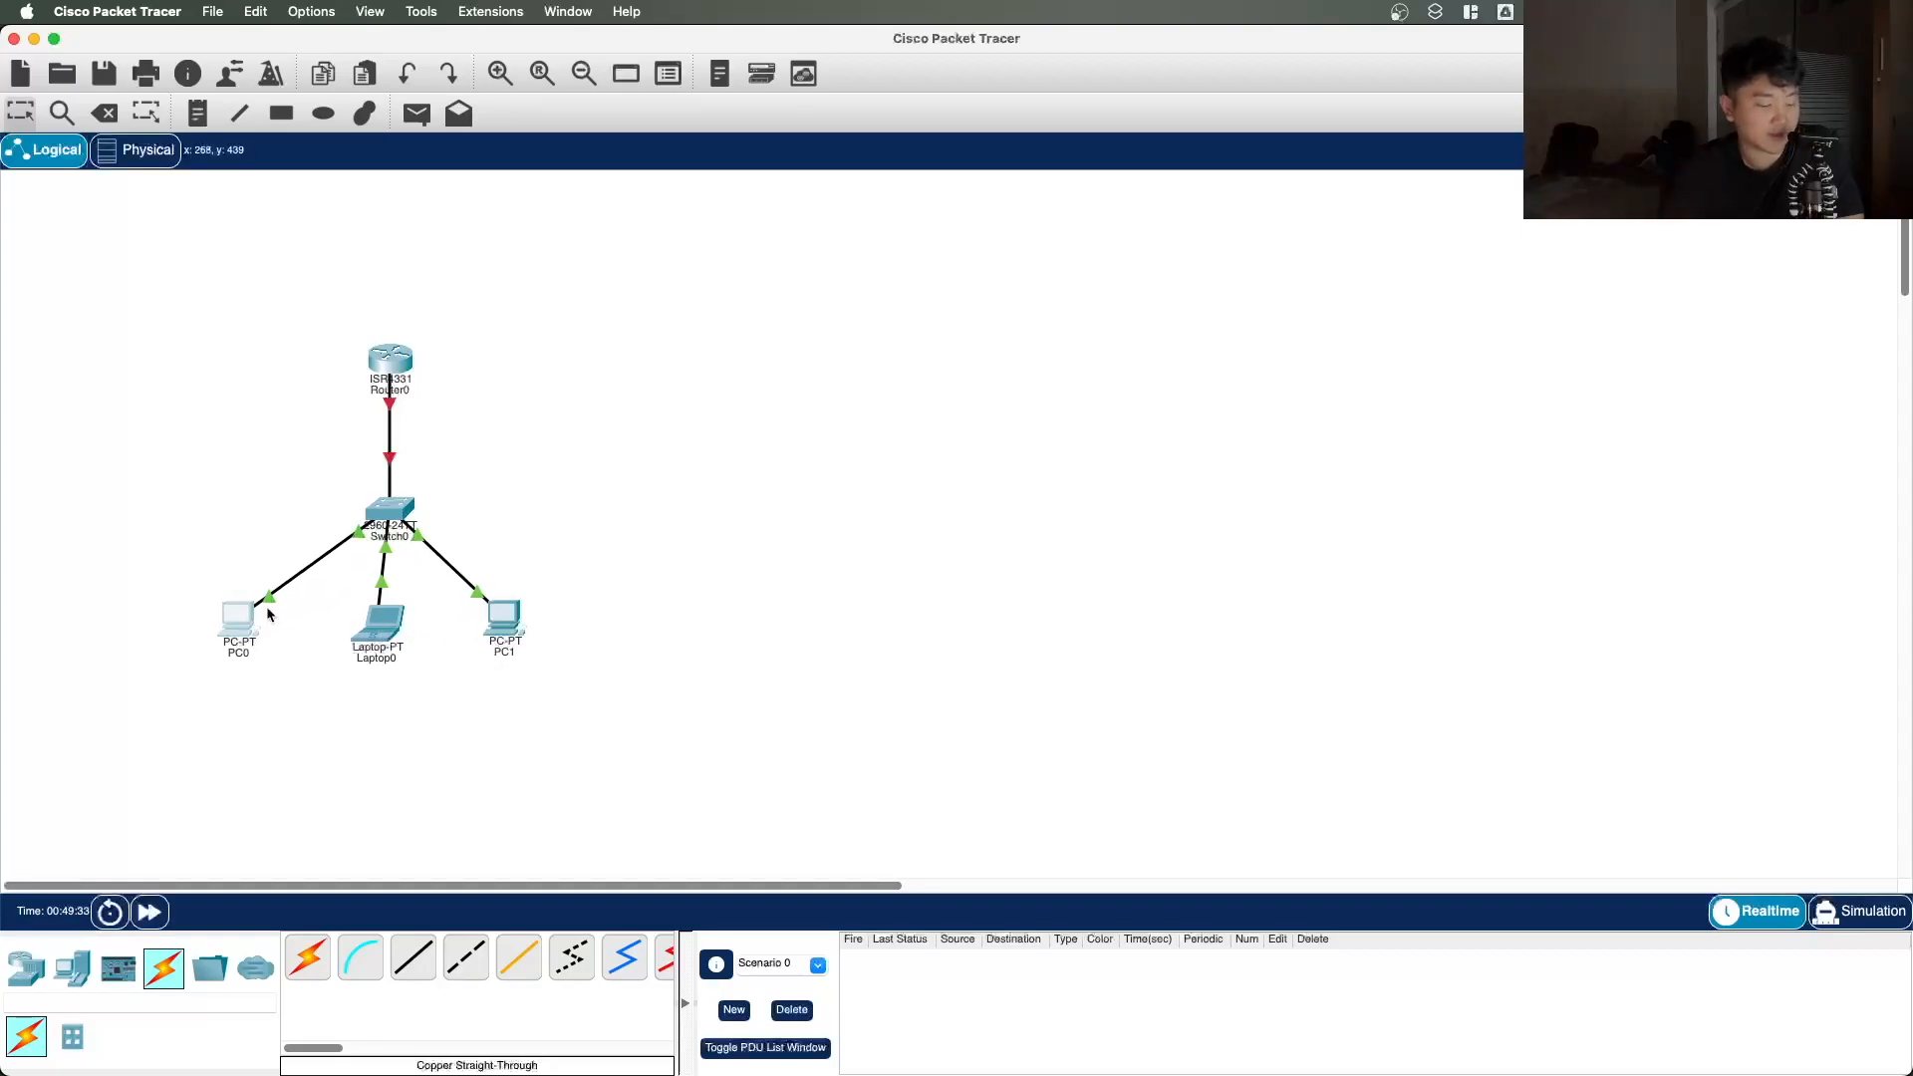
pyautogui.press('XF86AudioMute')
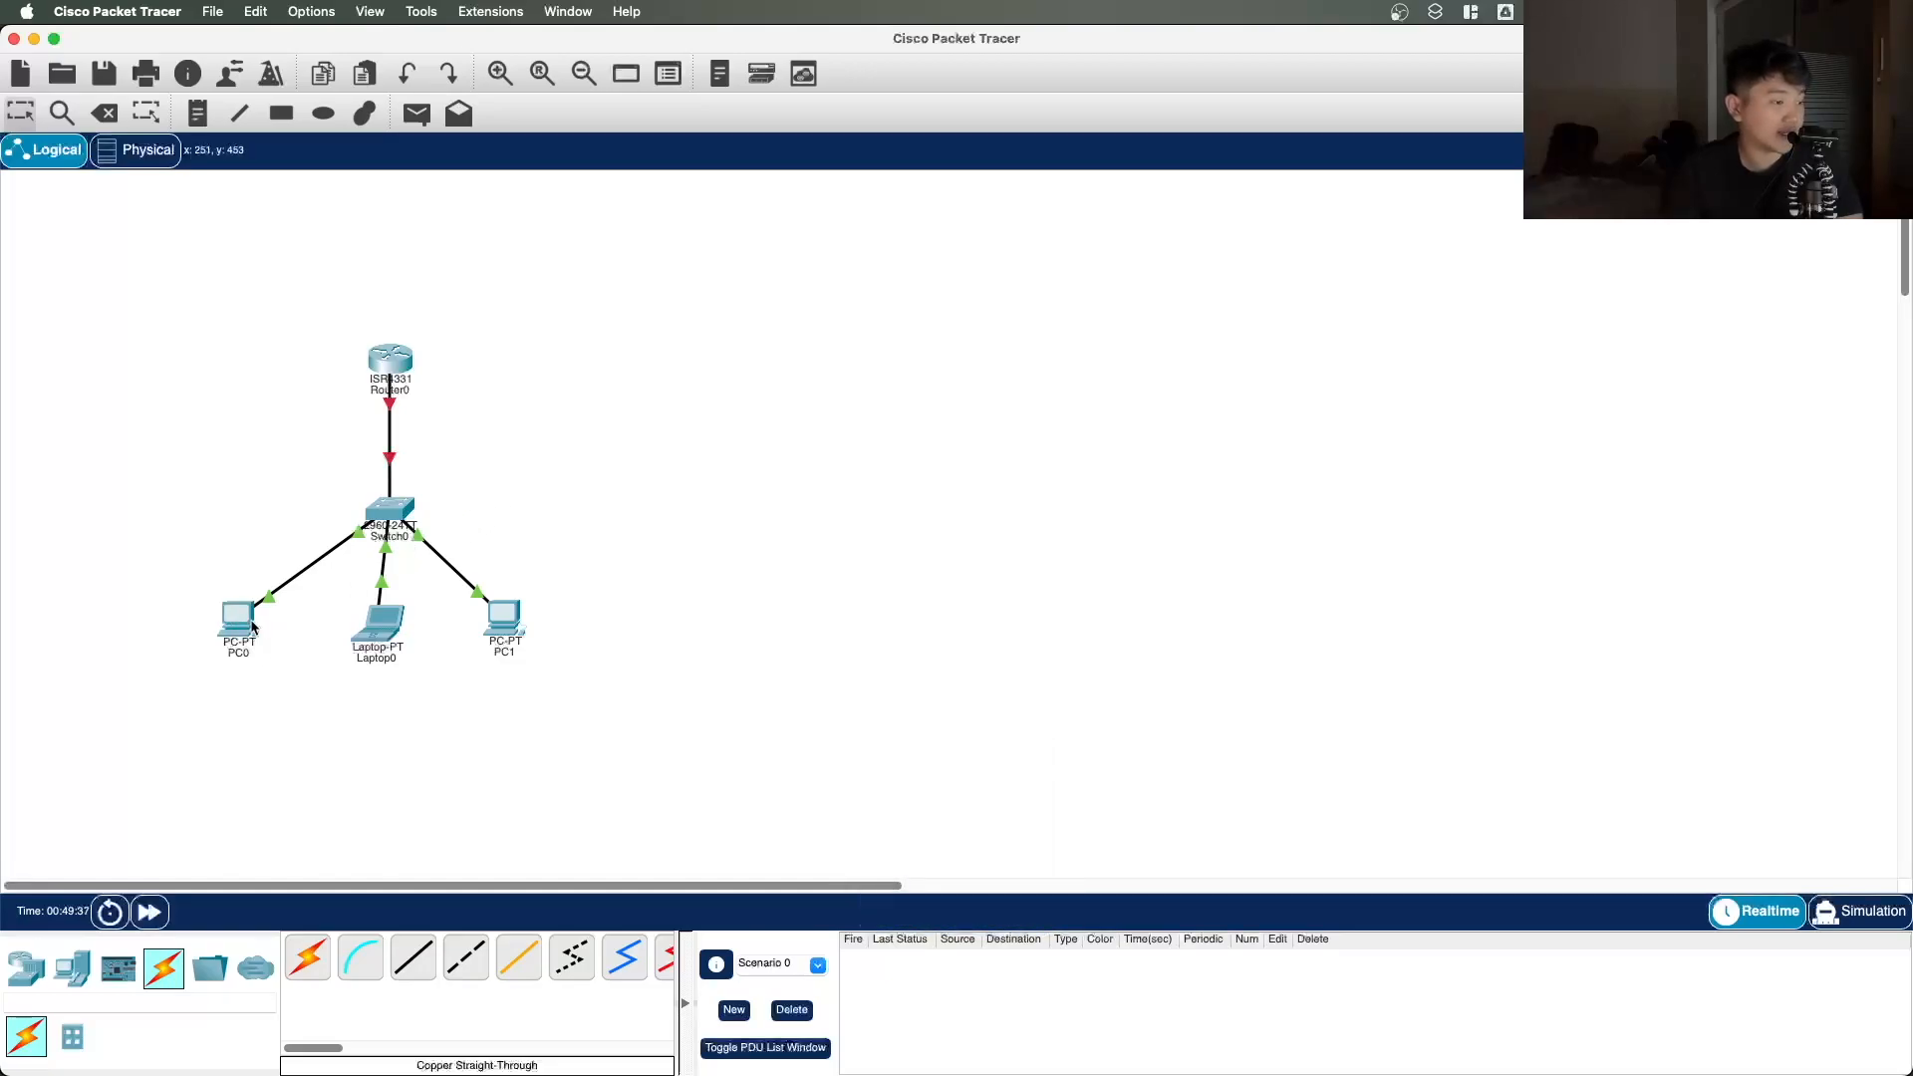
# Step: Open PC0 and examine its physical device view, its built-in network port and the PT-HEADPHONE module
pyautogui.click(240, 622)
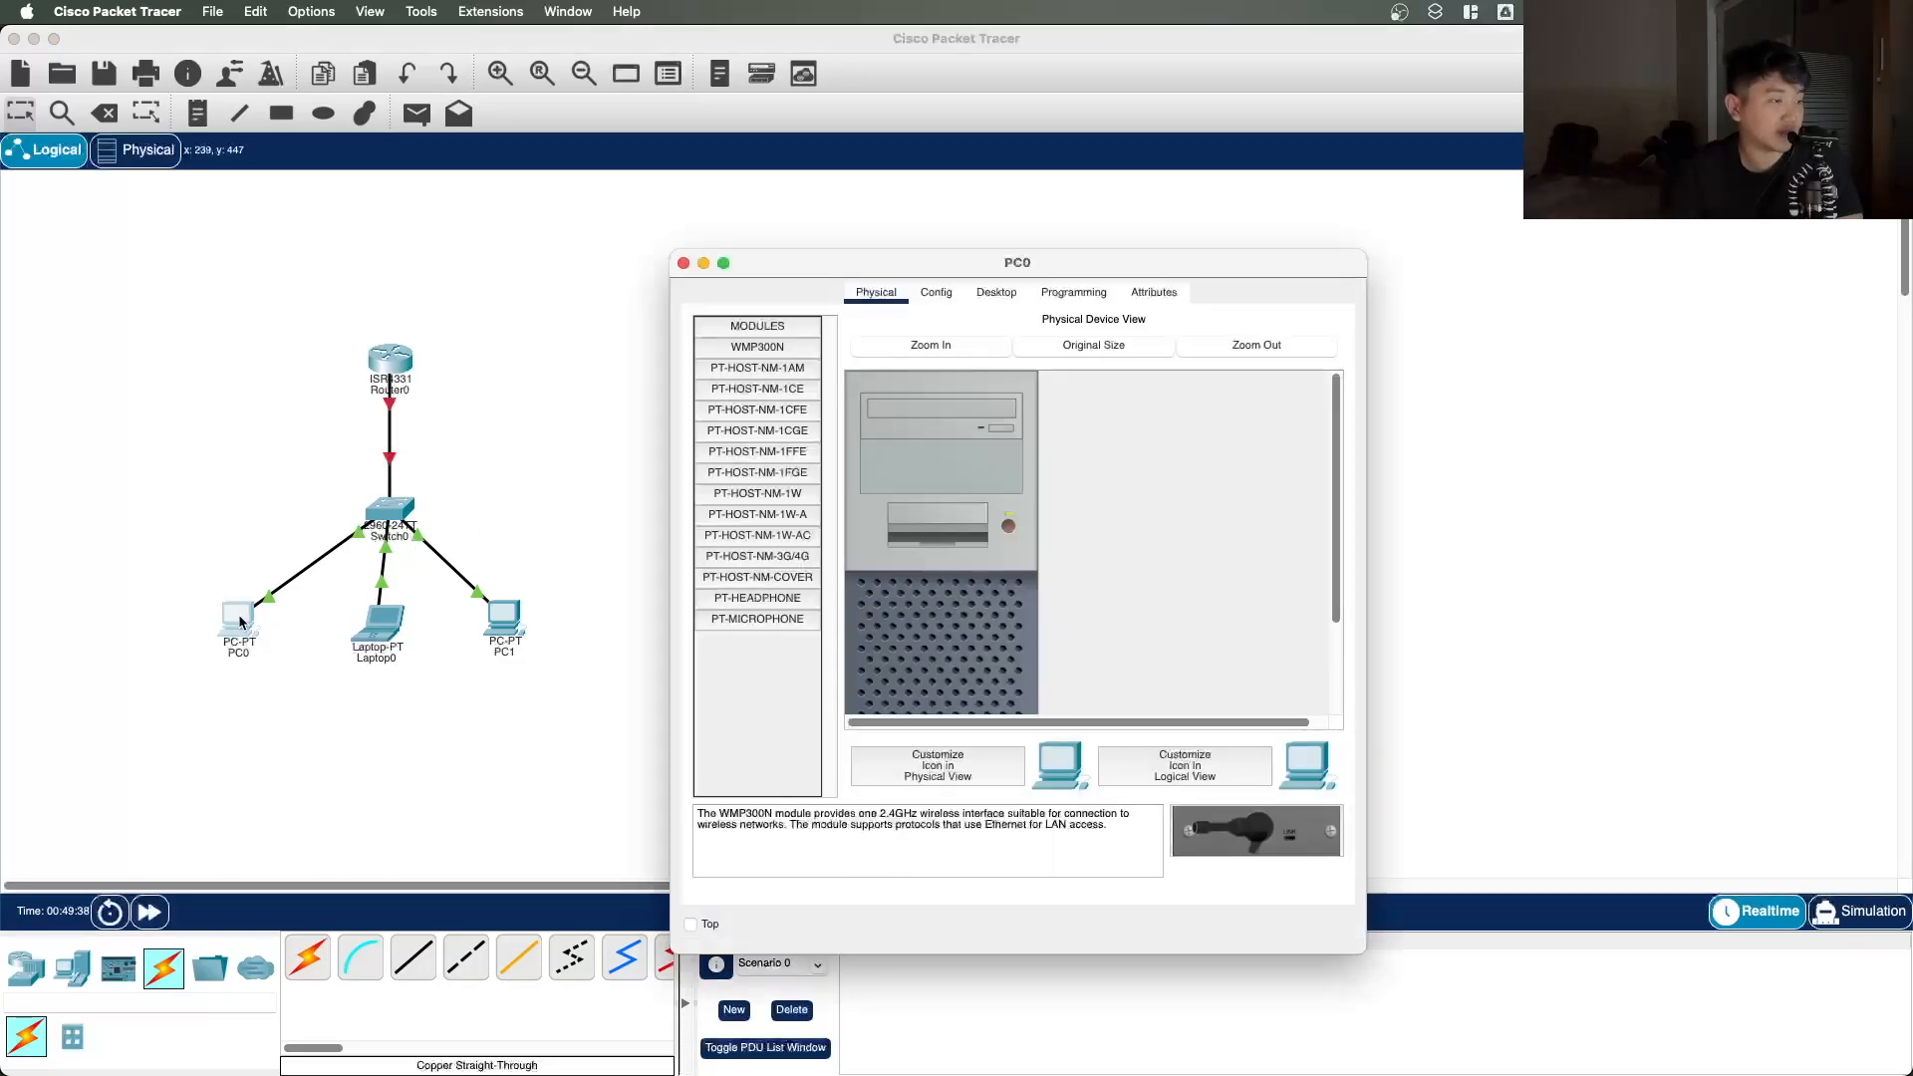
pyautogui.moveTo(1010, 265); pyautogui.dragTo(1013, 201)
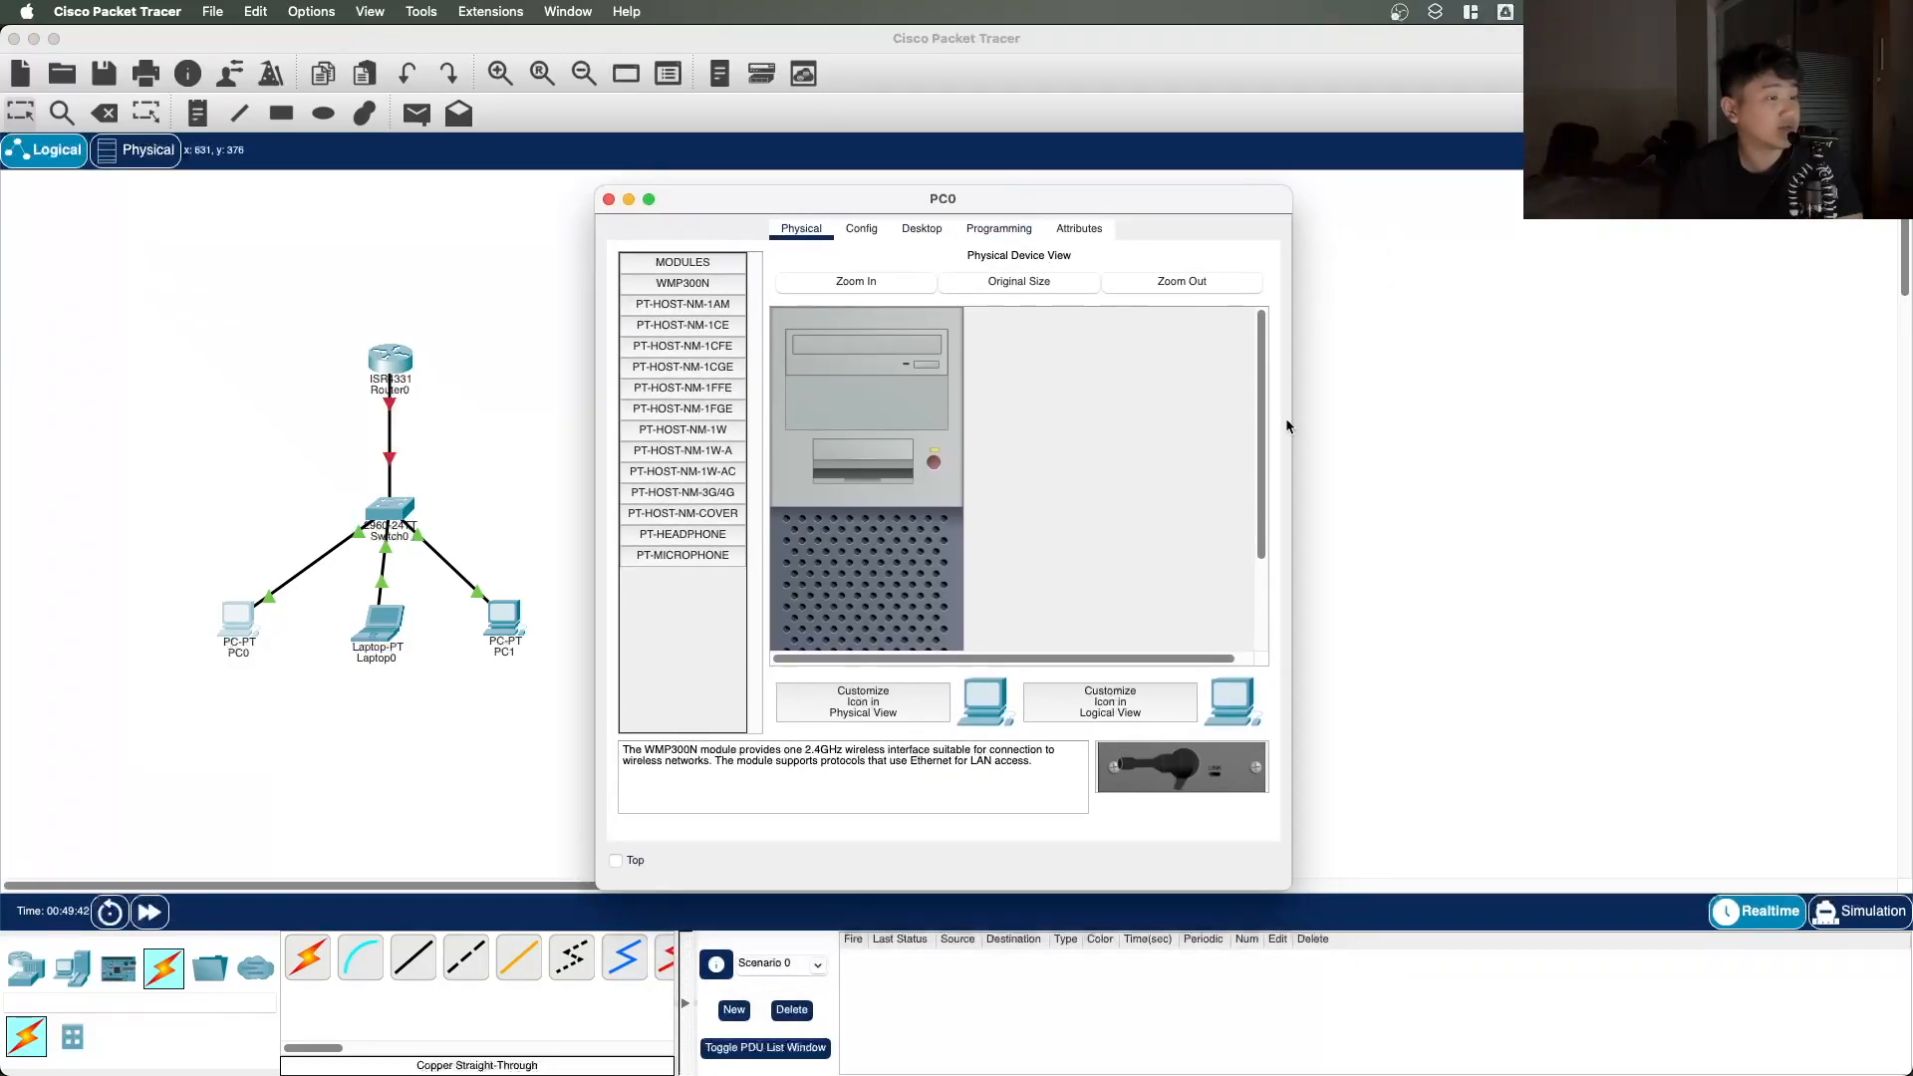
pyautogui.moveTo(1198, 182); pyautogui.dragTo(1195, 48)
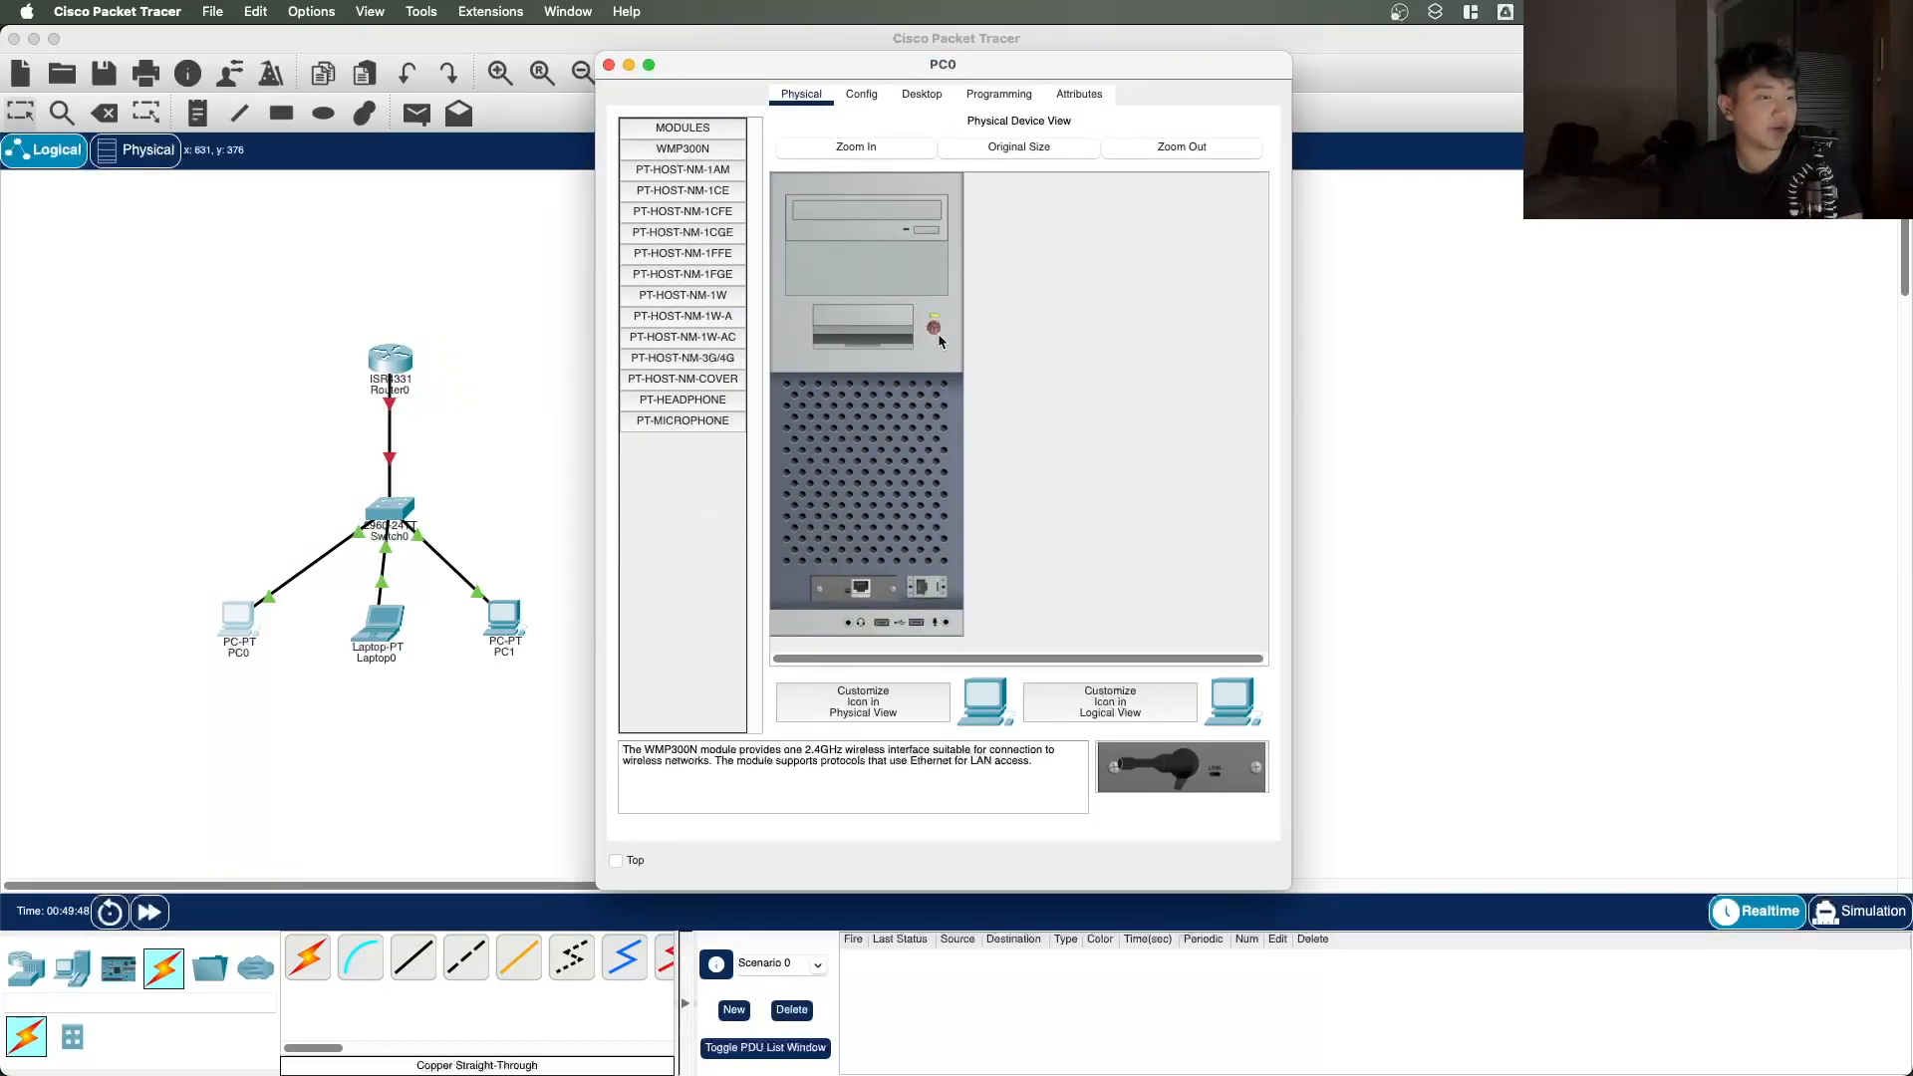
pyautogui.click(867, 600)
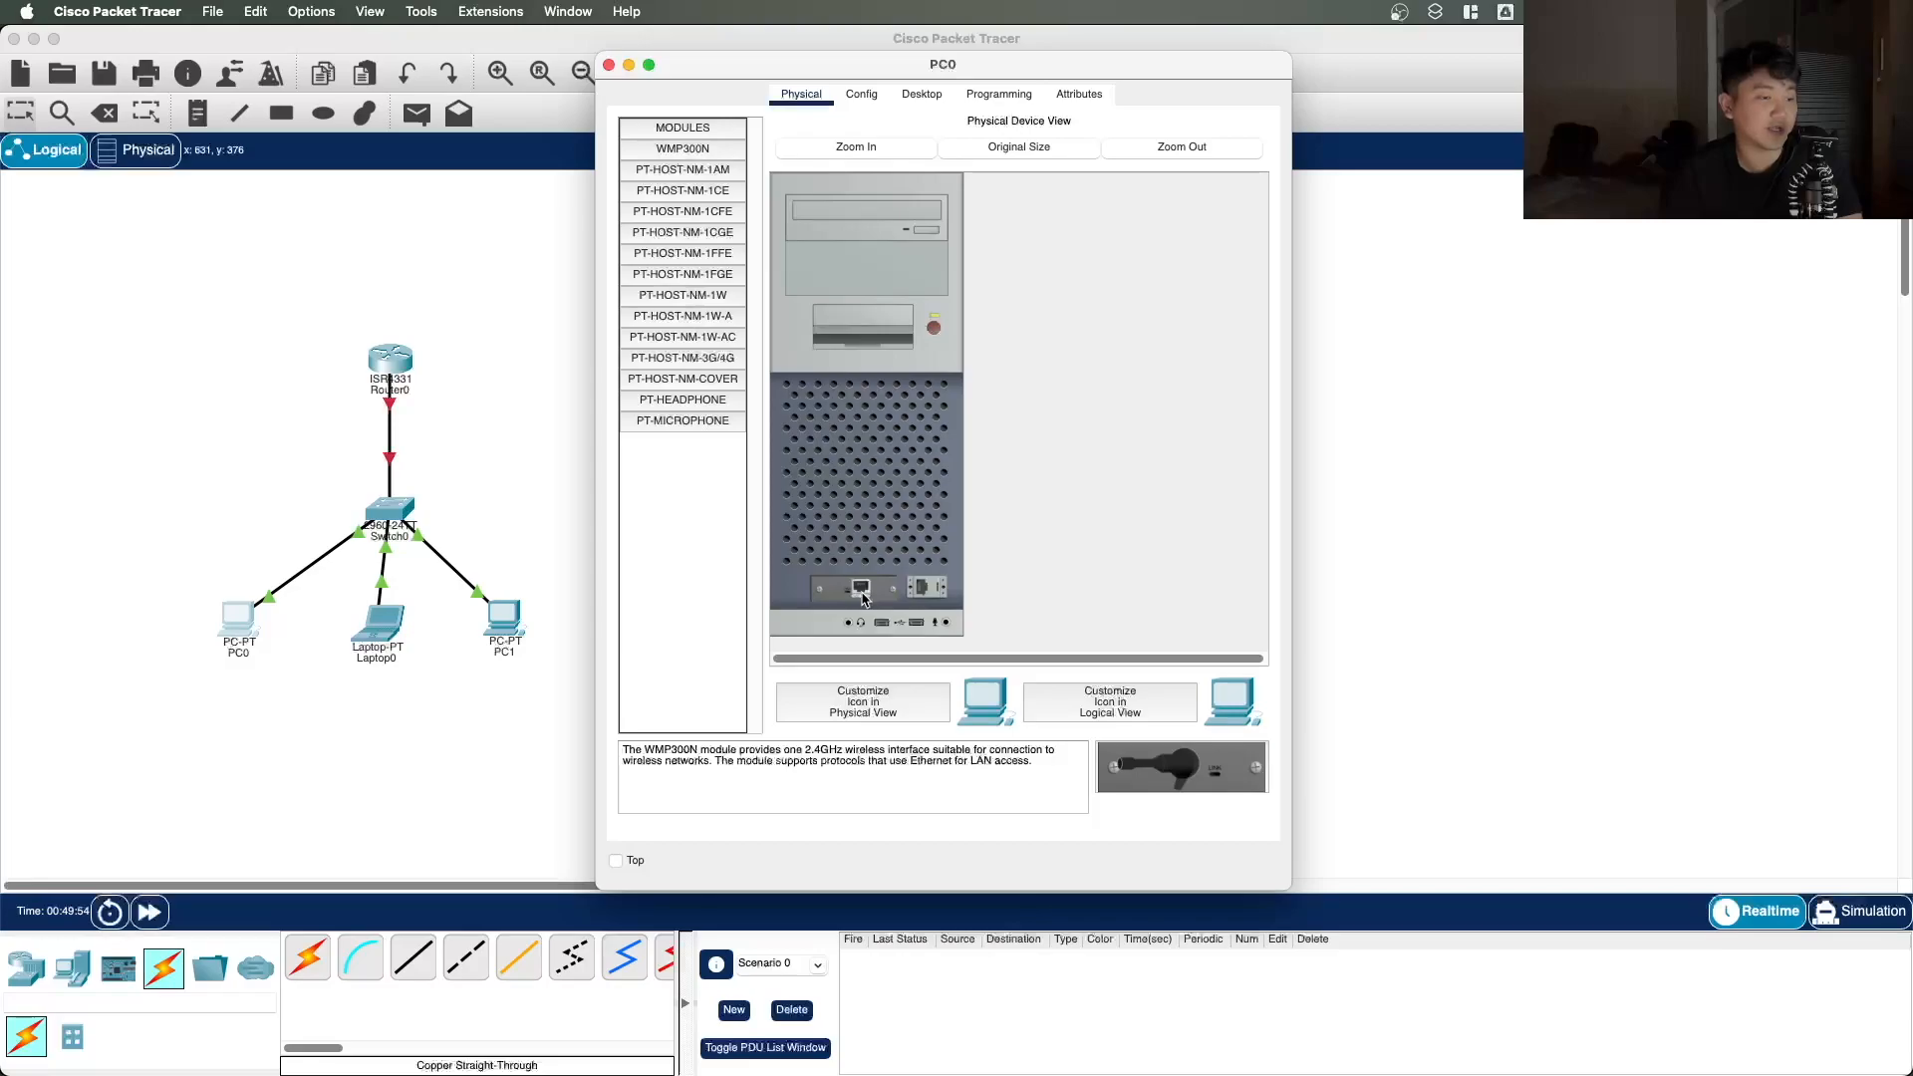
pyautogui.moveTo(838, 529); pyautogui.dragTo(705, 345)
pyautogui.moveTo(714, 416)
pyautogui.mouseDown()
pyautogui.moveTo(706, 443)
pyautogui.moveTo(669, 442)
pyautogui.moveTo(689, 413)
pyautogui.mouseUp()
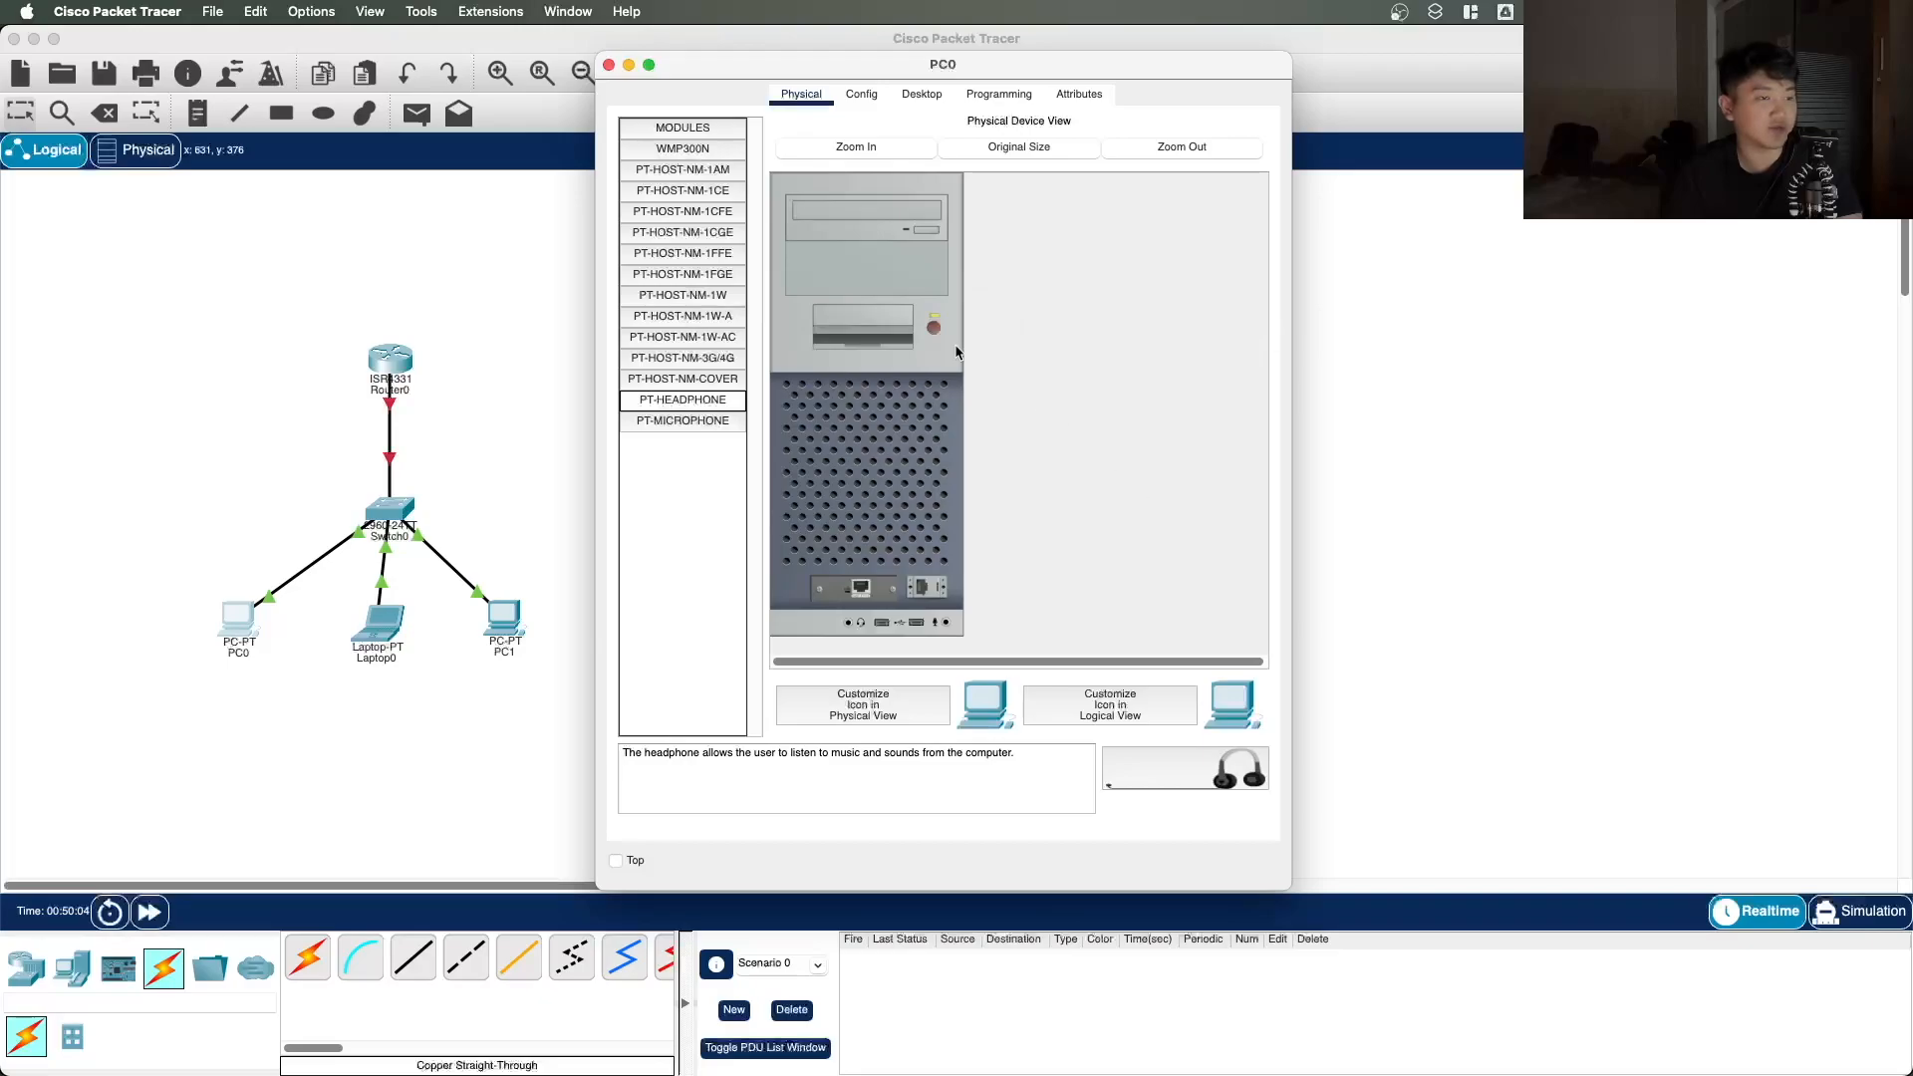
pyautogui.click(904, 487)
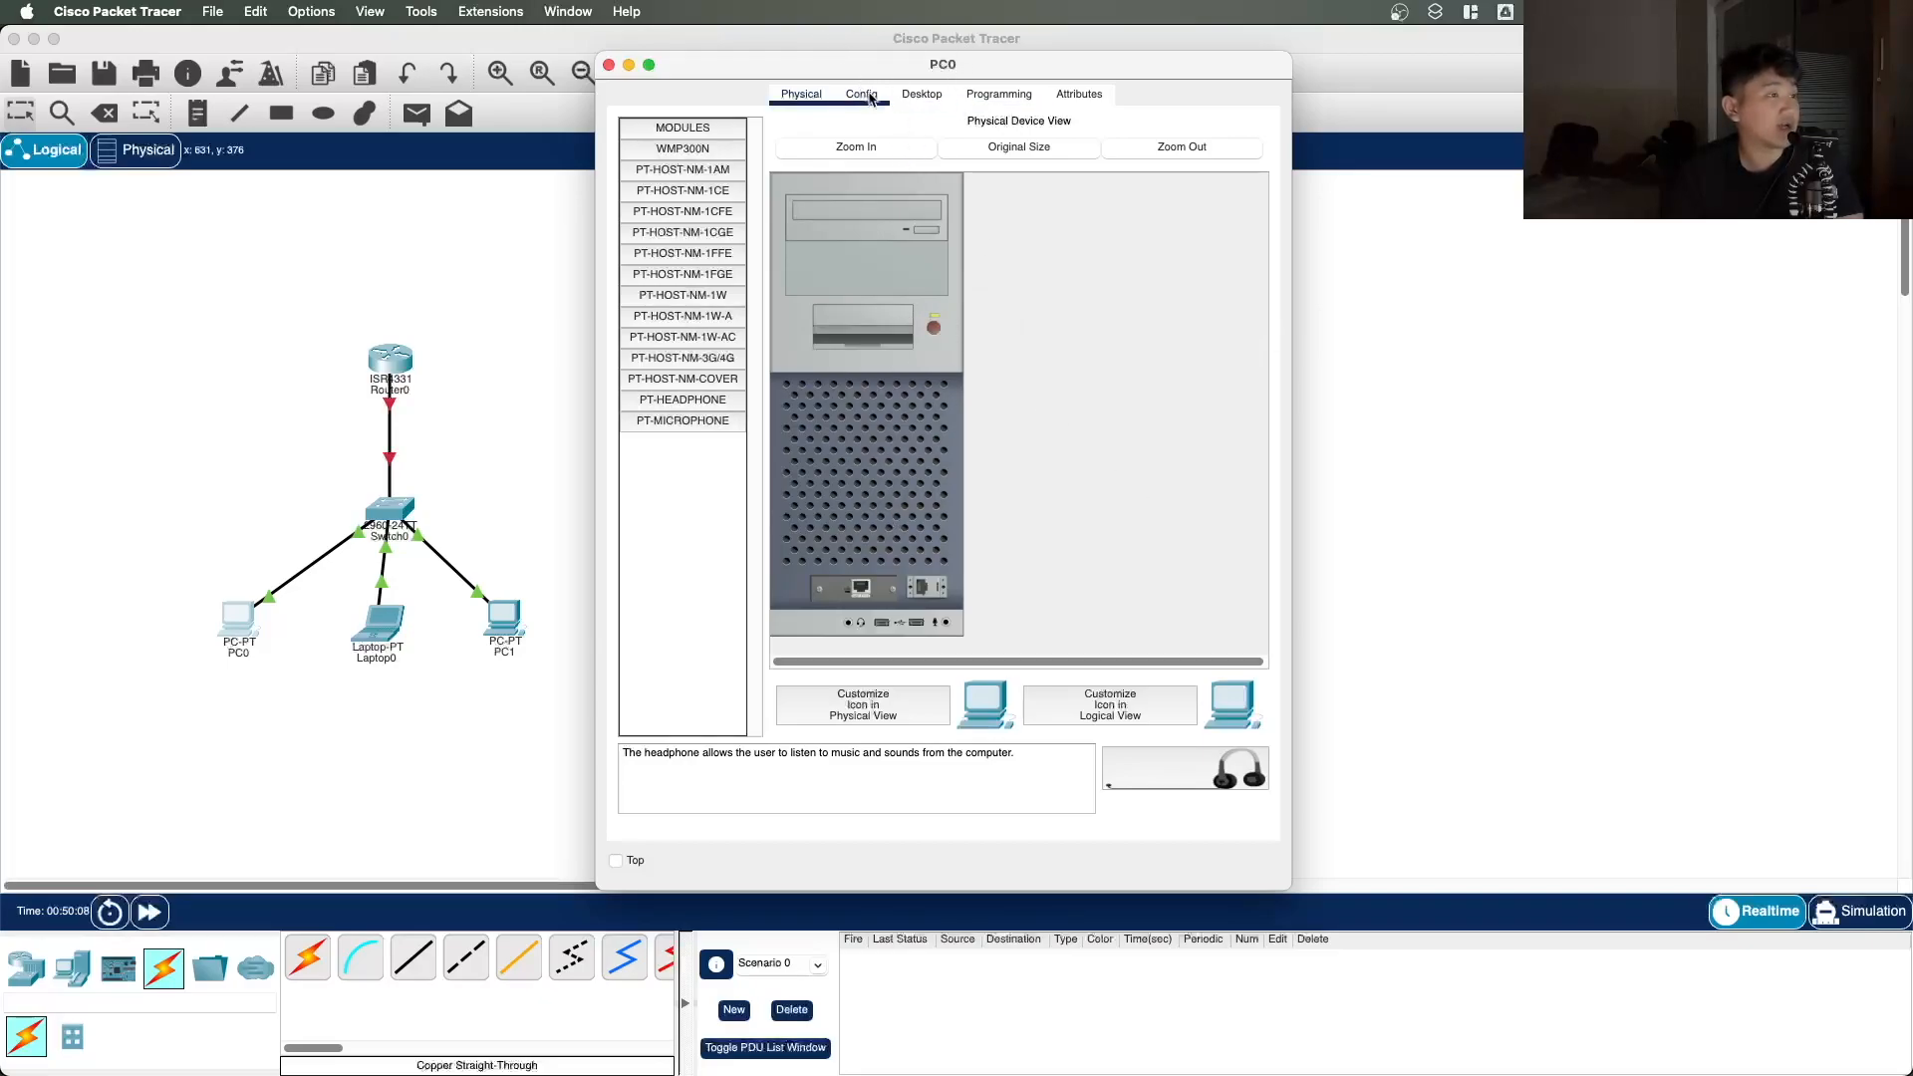
# Step: Review PC0's configuration pages for the FastEthernet0 and Bluetooth interfaces, the algorithm settings and the global settings
pyautogui.moveTo(884, 70); pyautogui.dragTo(823, 207)
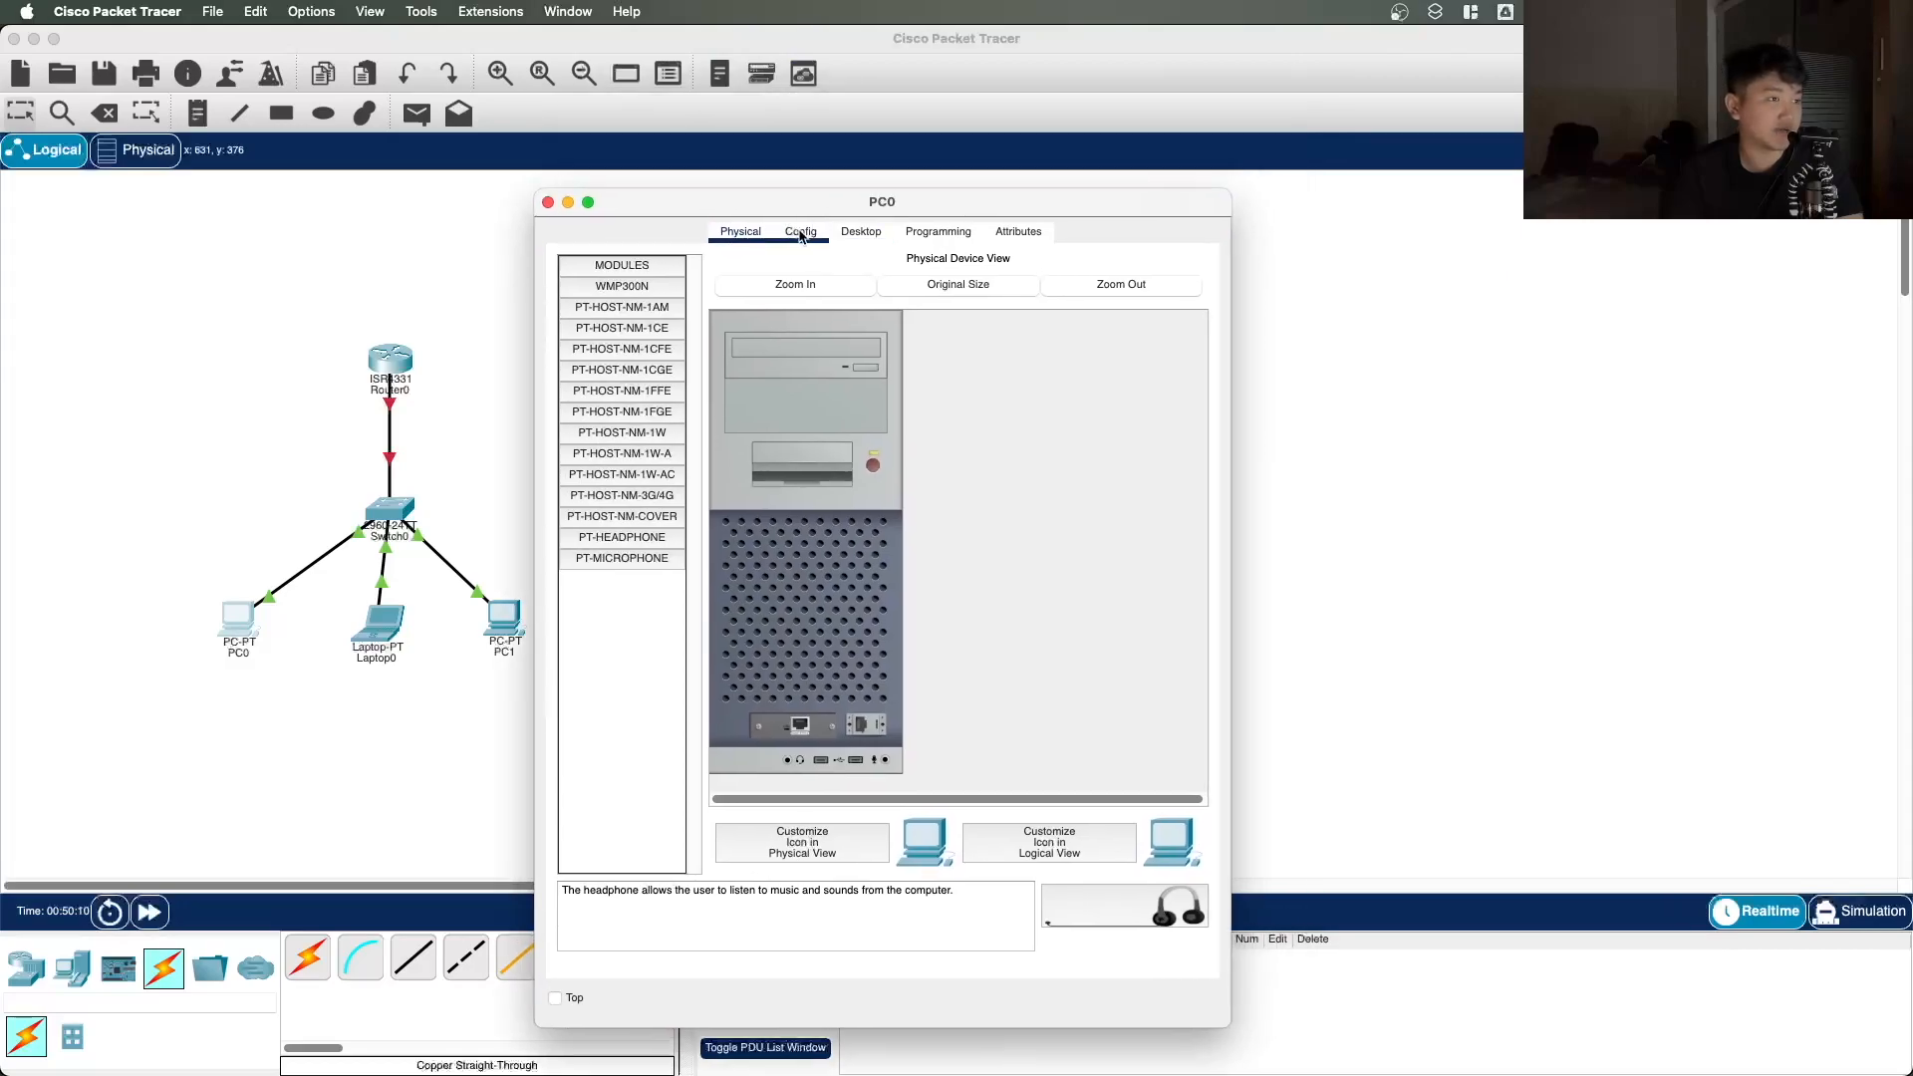
pyautogui.click(802, 233)
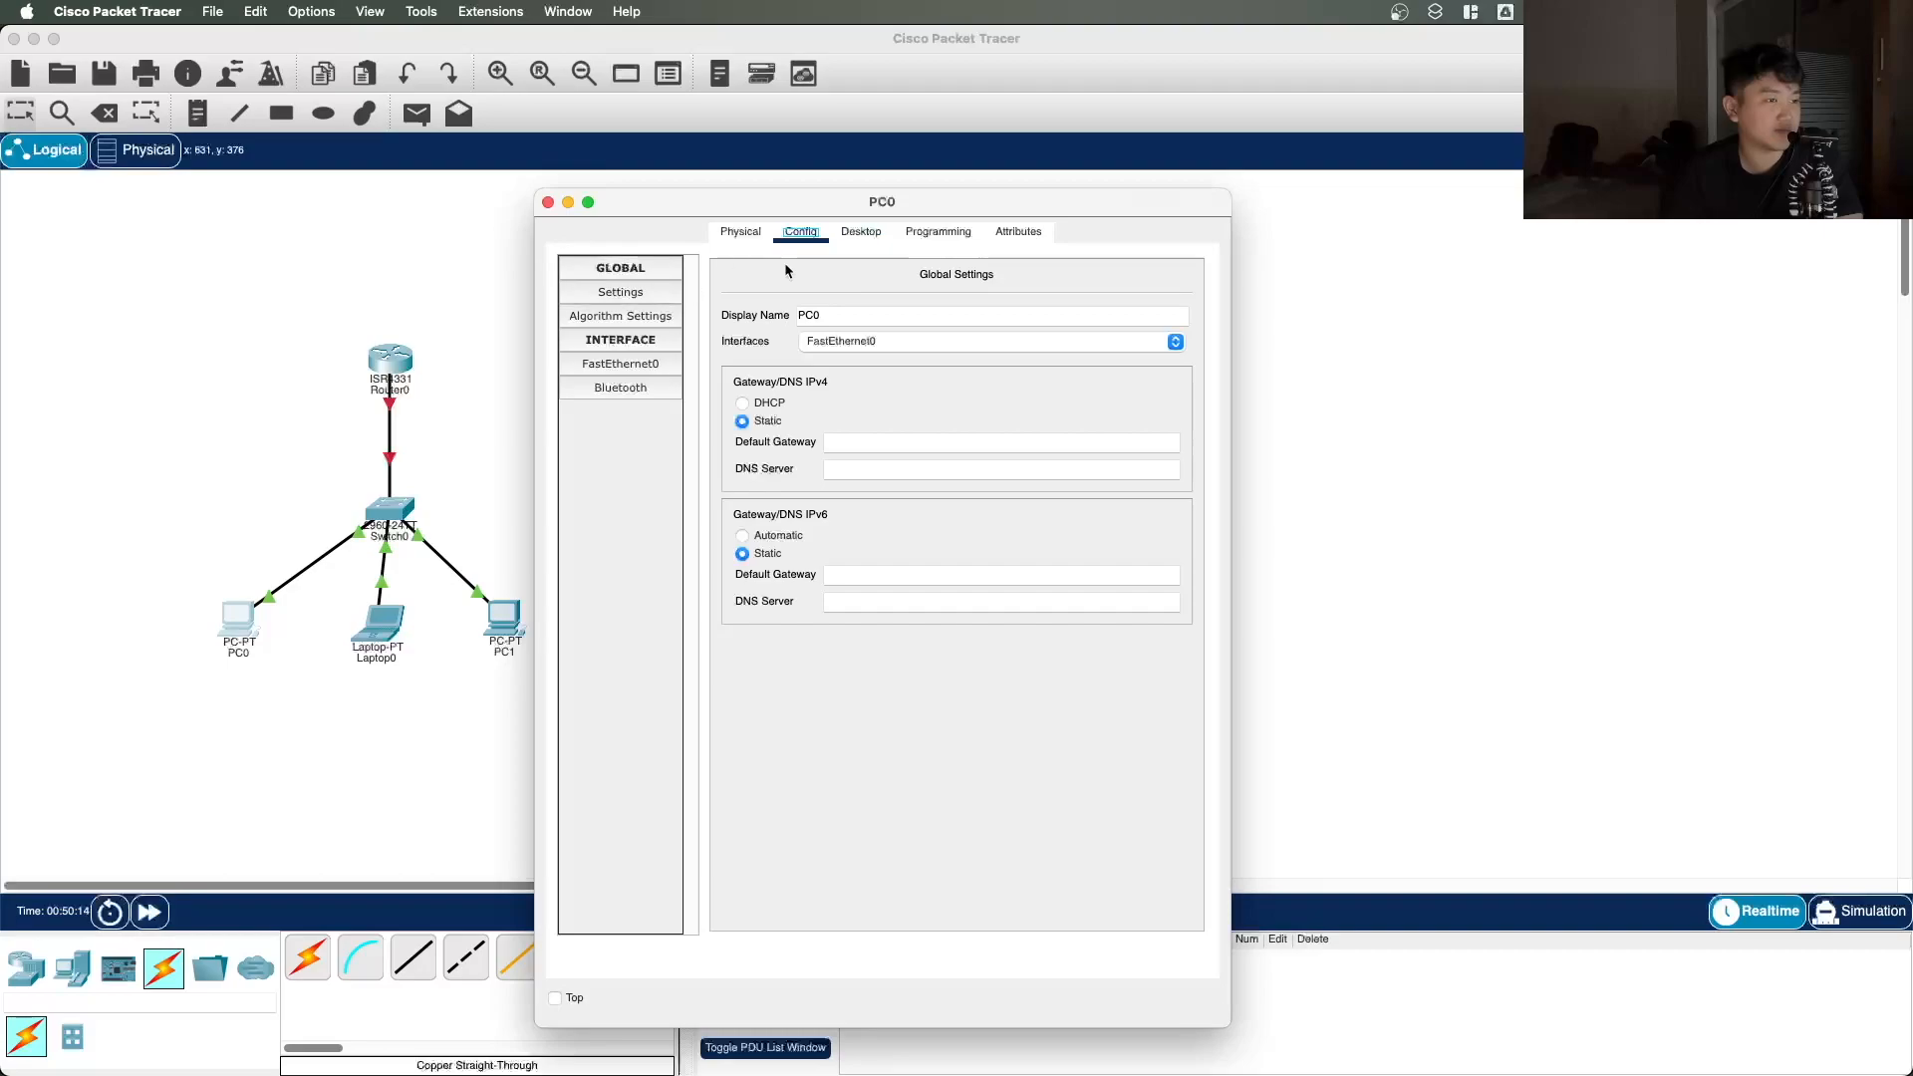
pyautogui.moveTo(879, 209); pyautogui.dragTo(863, 182)
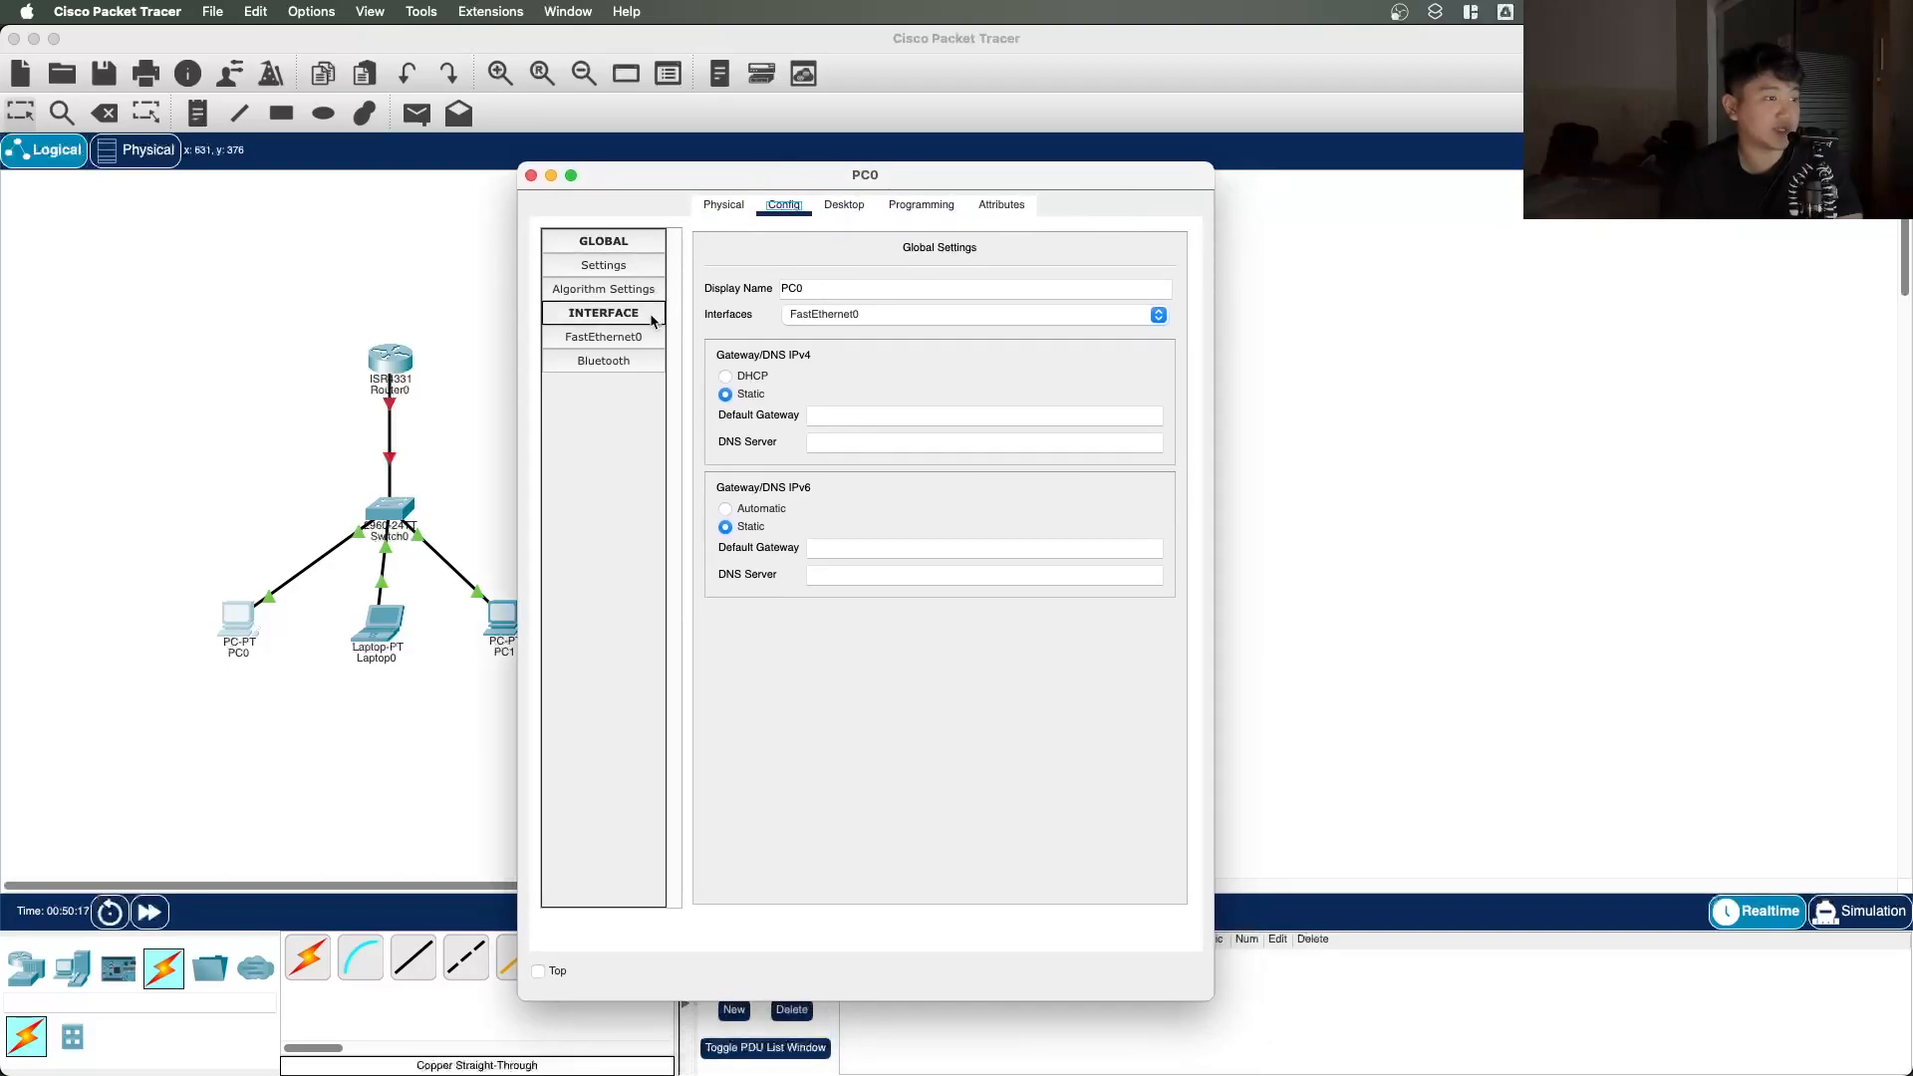
pyautogui.click(643, 337)
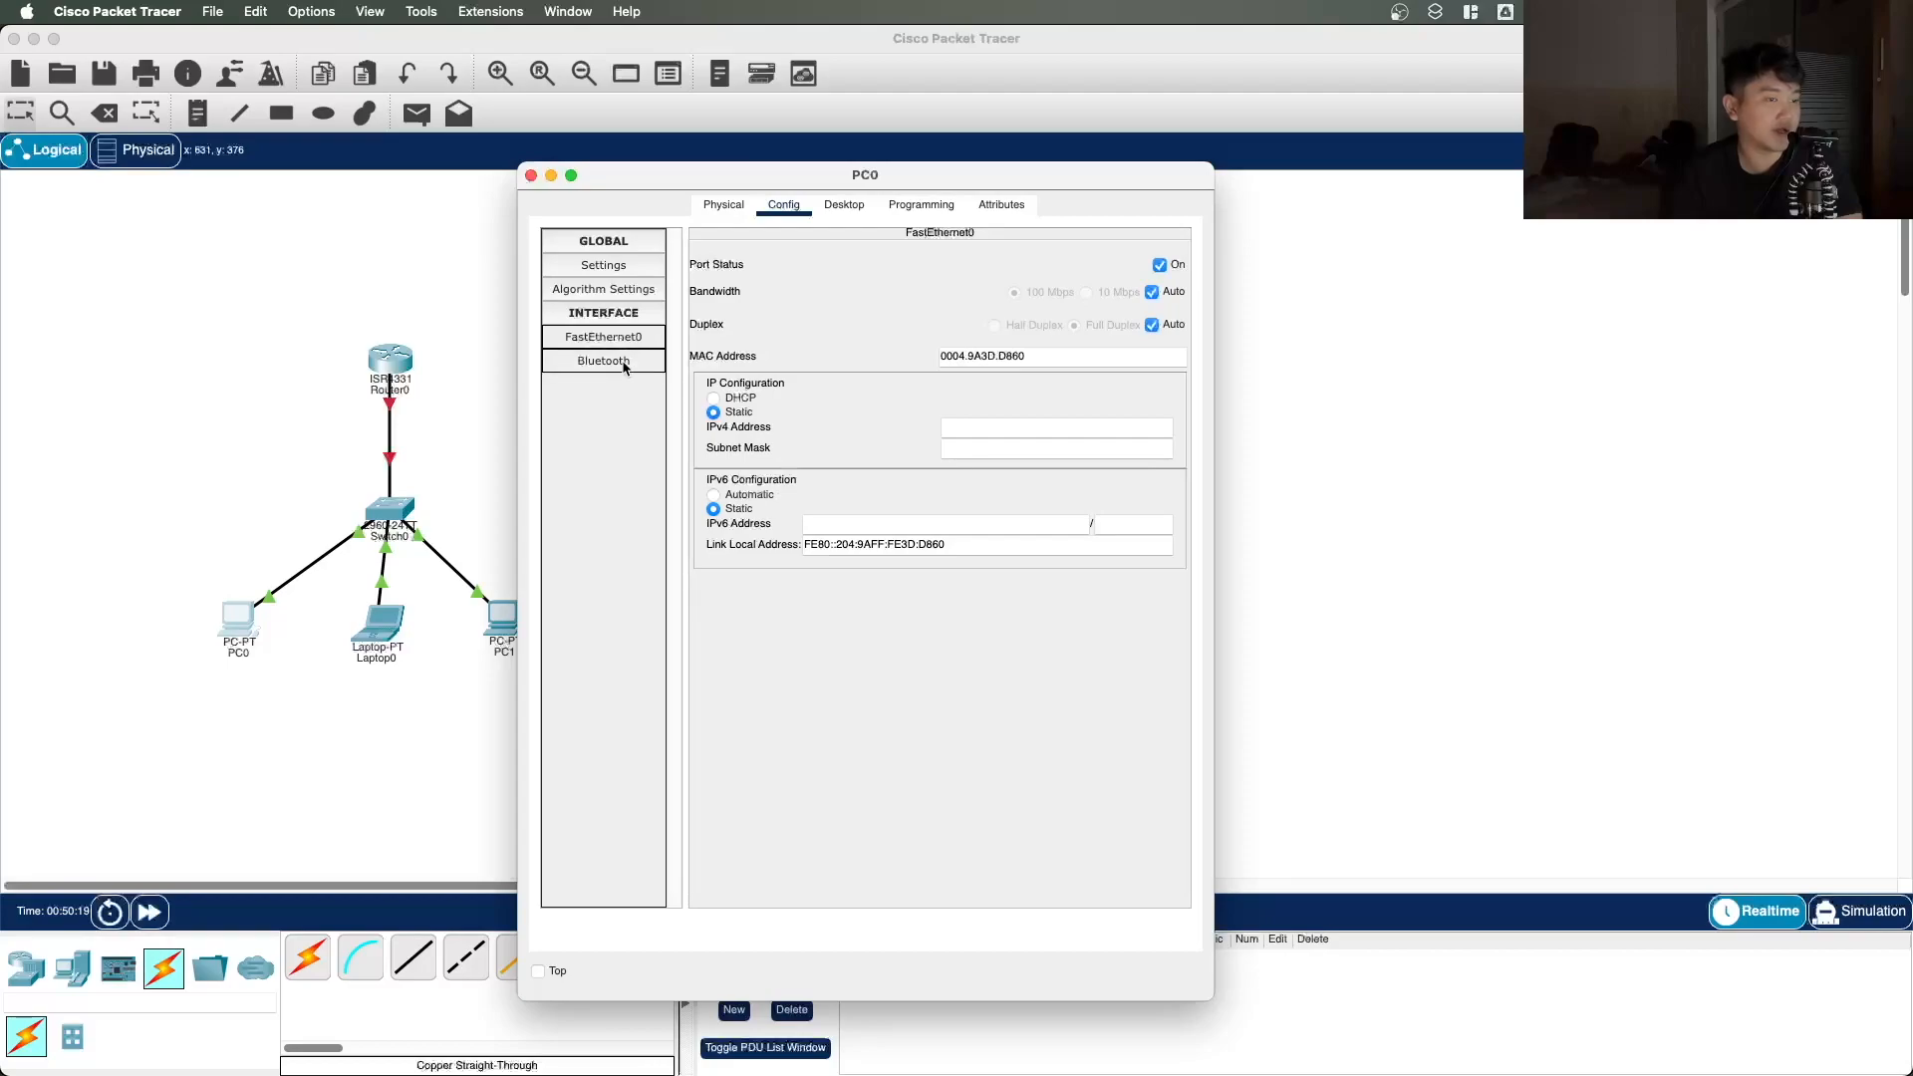
pyautogui.click(616, 363)
pyautogui.click(612, 267)
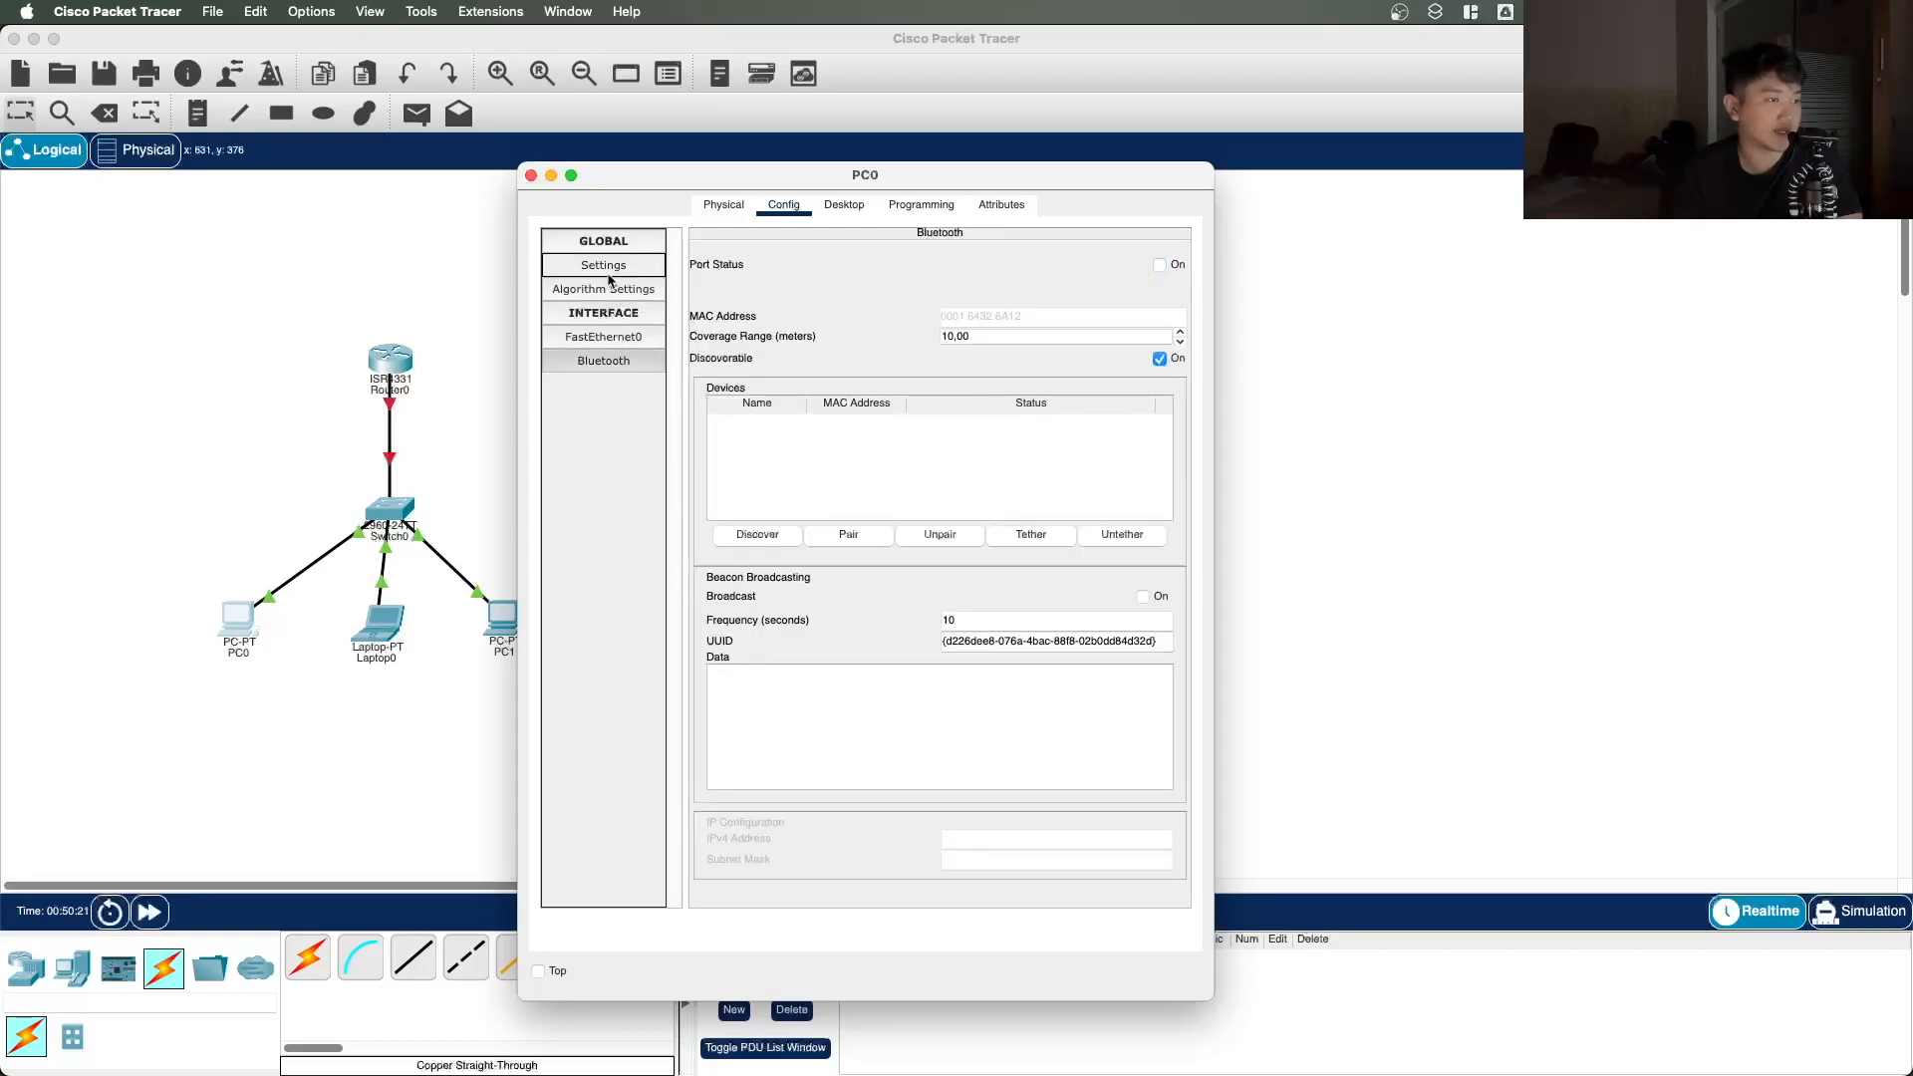
pyautogui.click(618, 290)
pyautogui.click(641, 271)
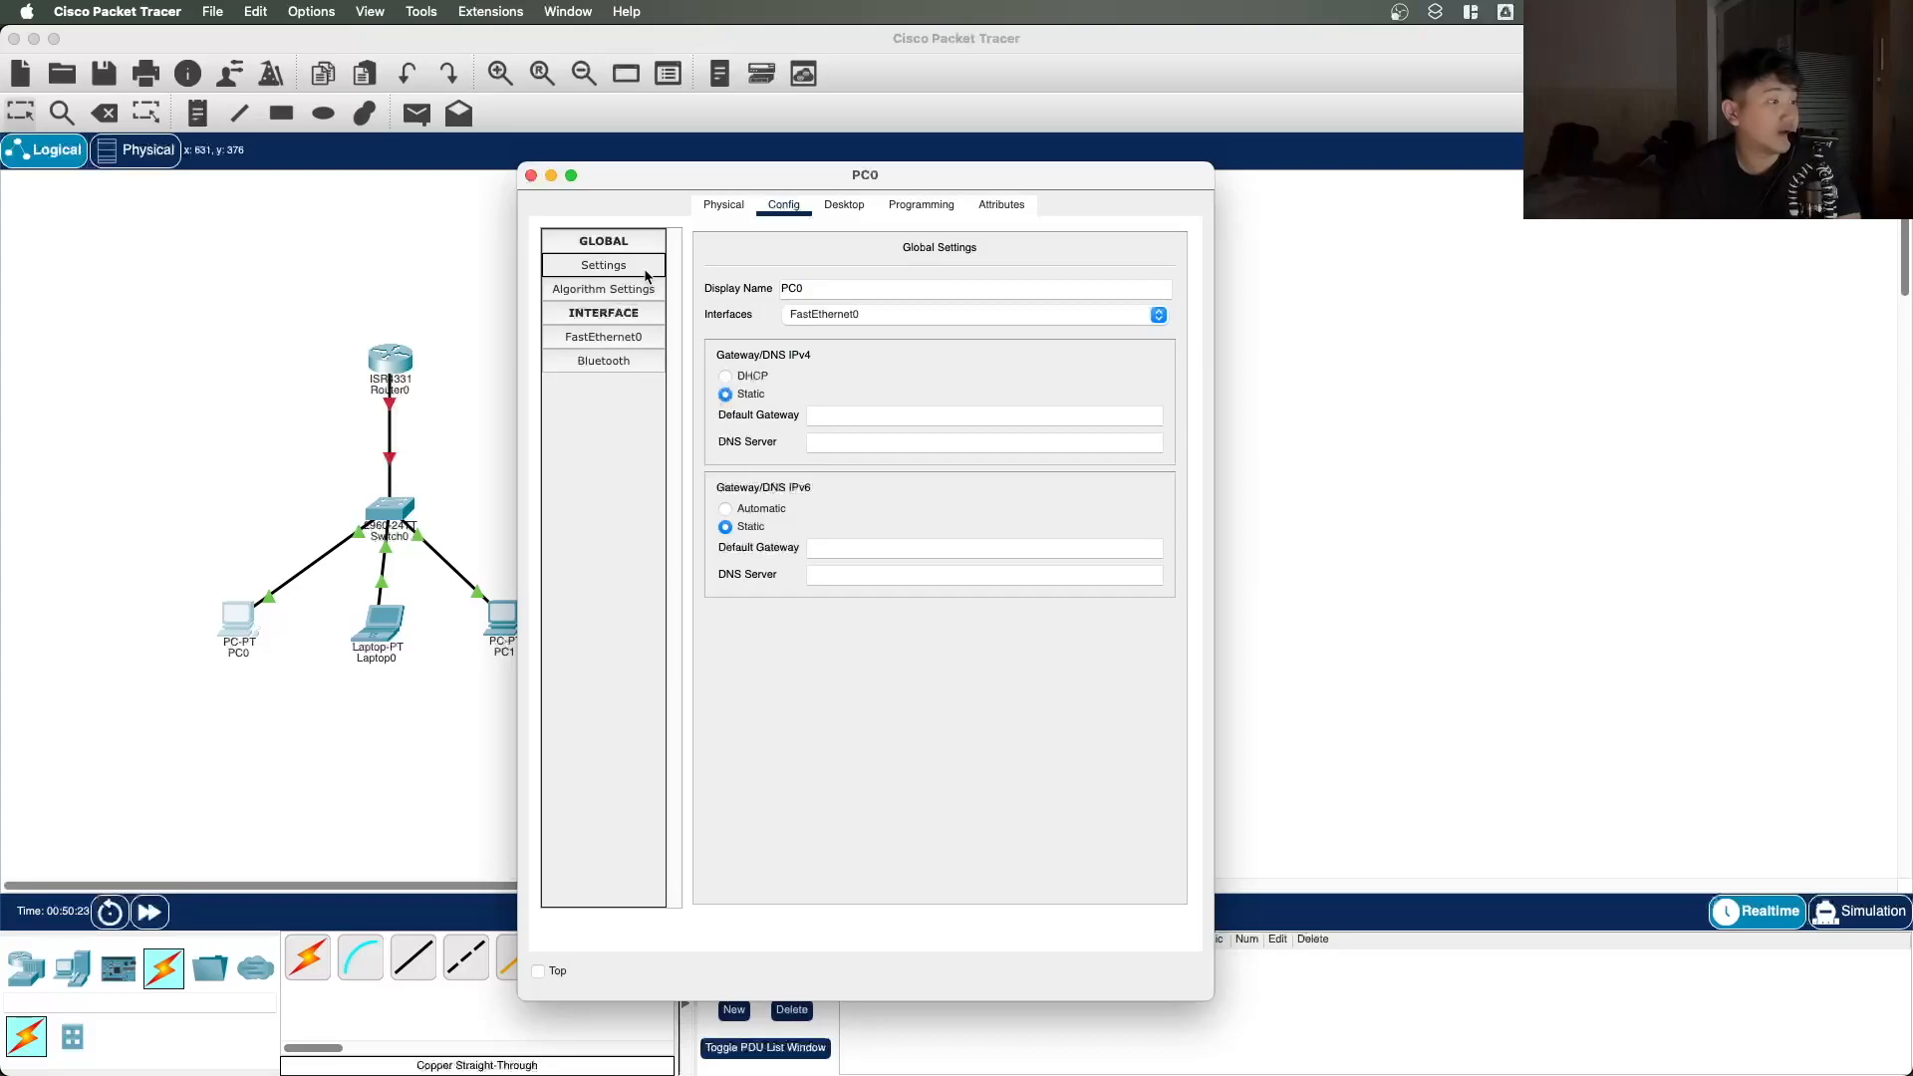
# Step: Look through PC0's desktop applications and open the Terminal's port configuration
pyautogui.click(843, 205)
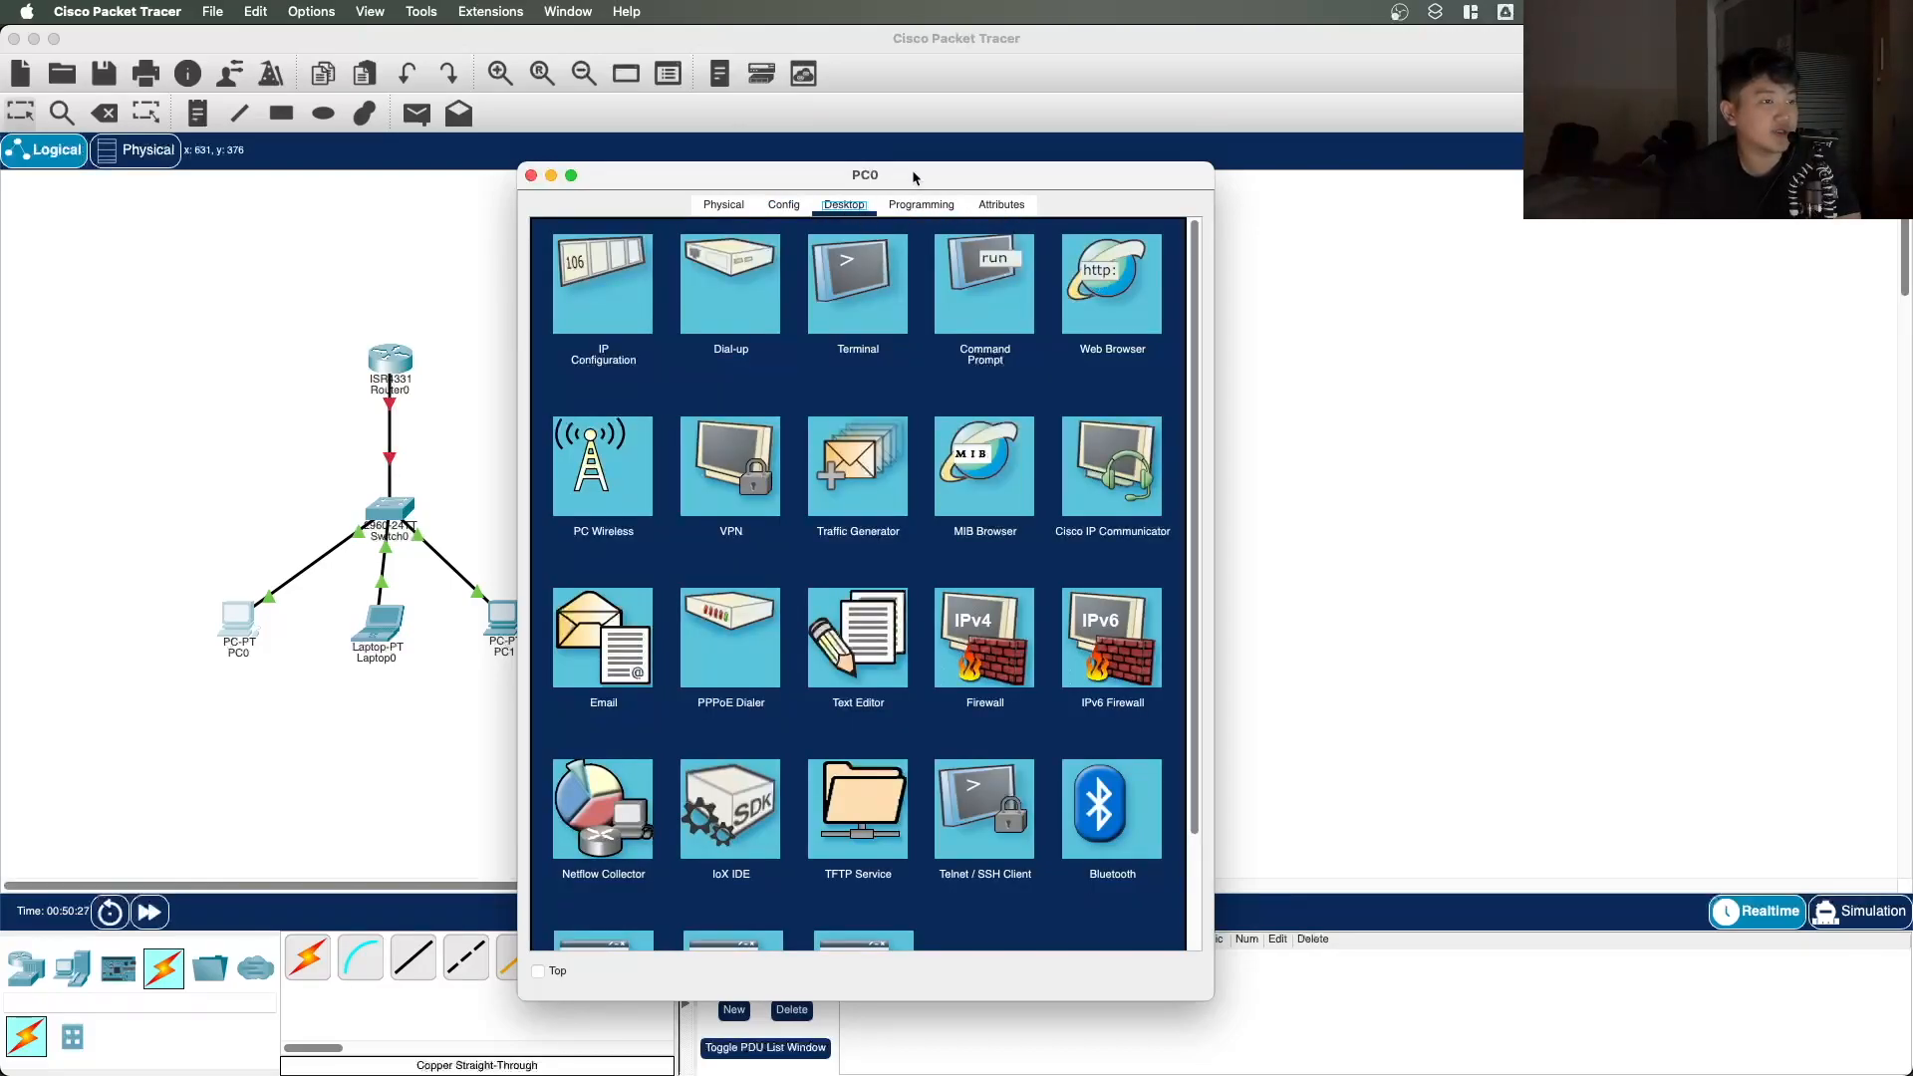
pyautogui.moveTo(914, 177); pyautogui.dragTo(873, 127)
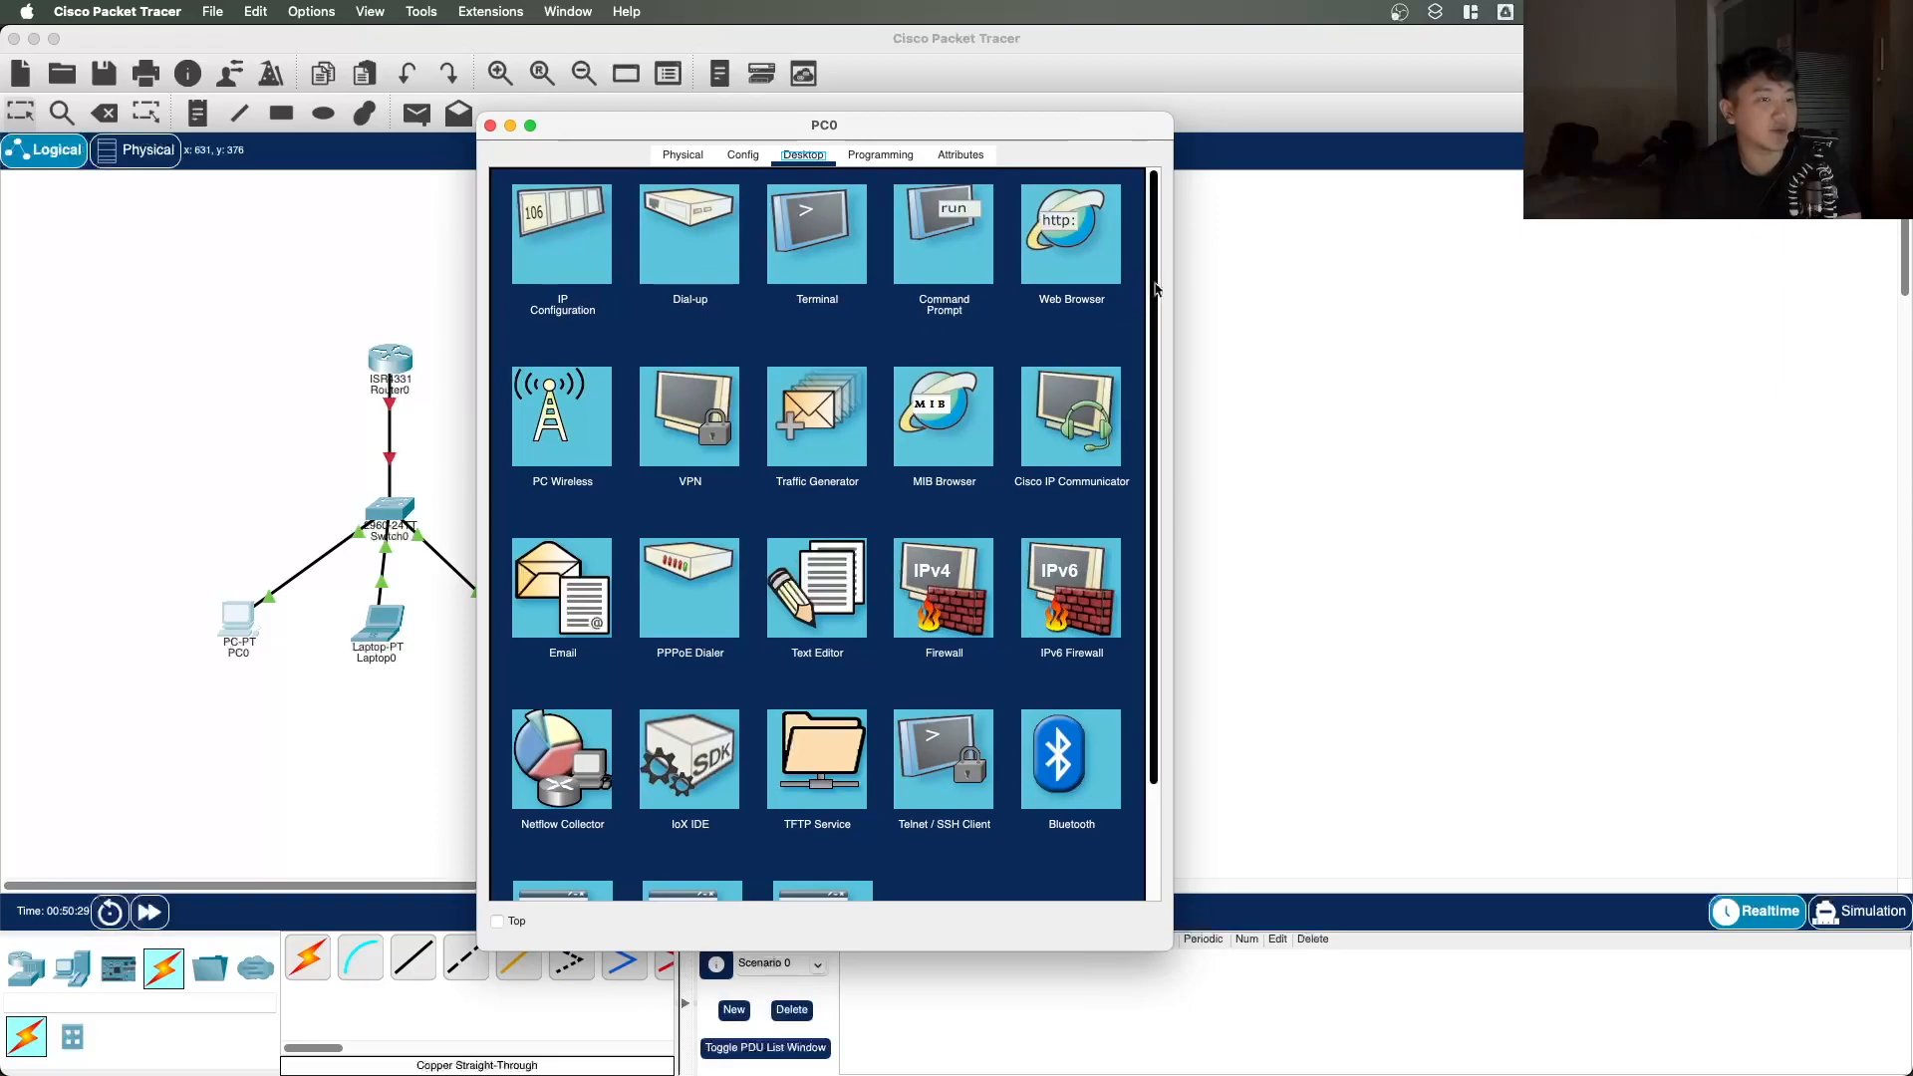
pyautogui.scroll(-2, 1151, 288)
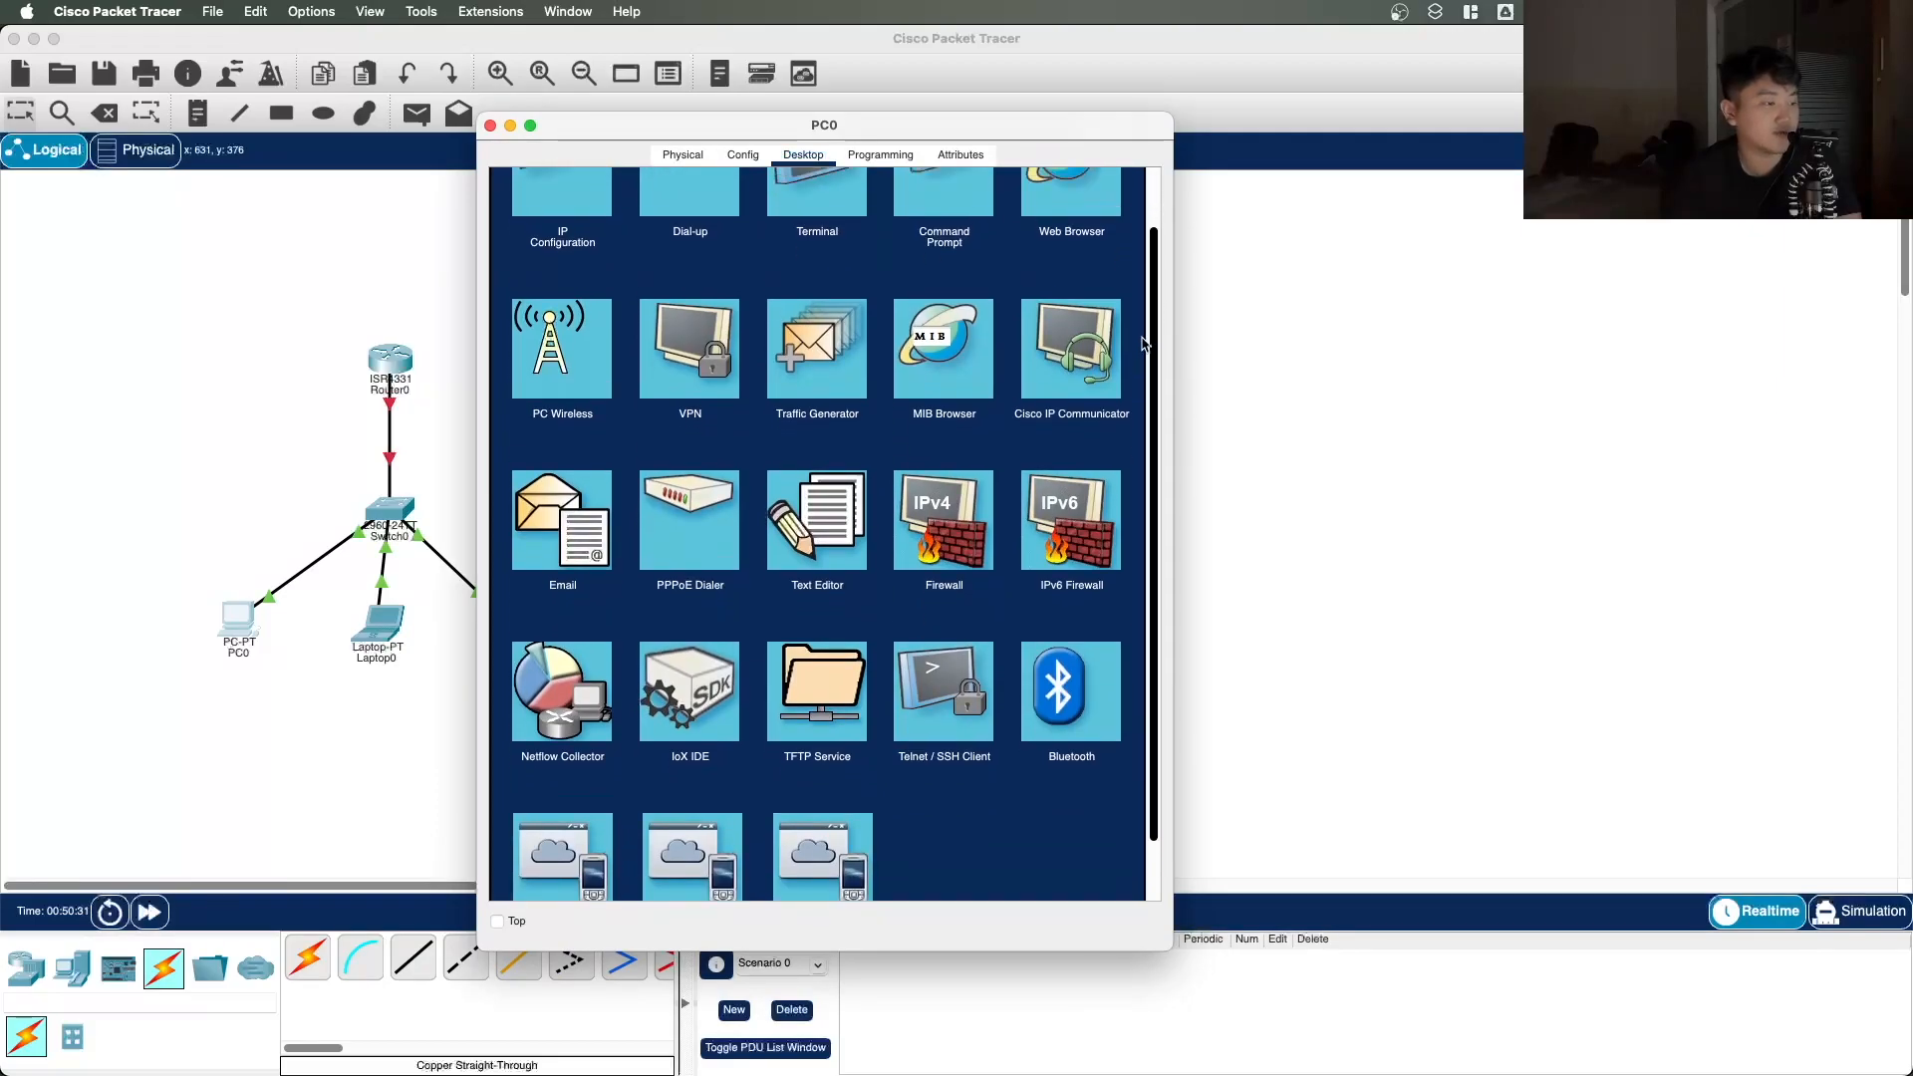
pyautogui.scroll(2, 873, 395)
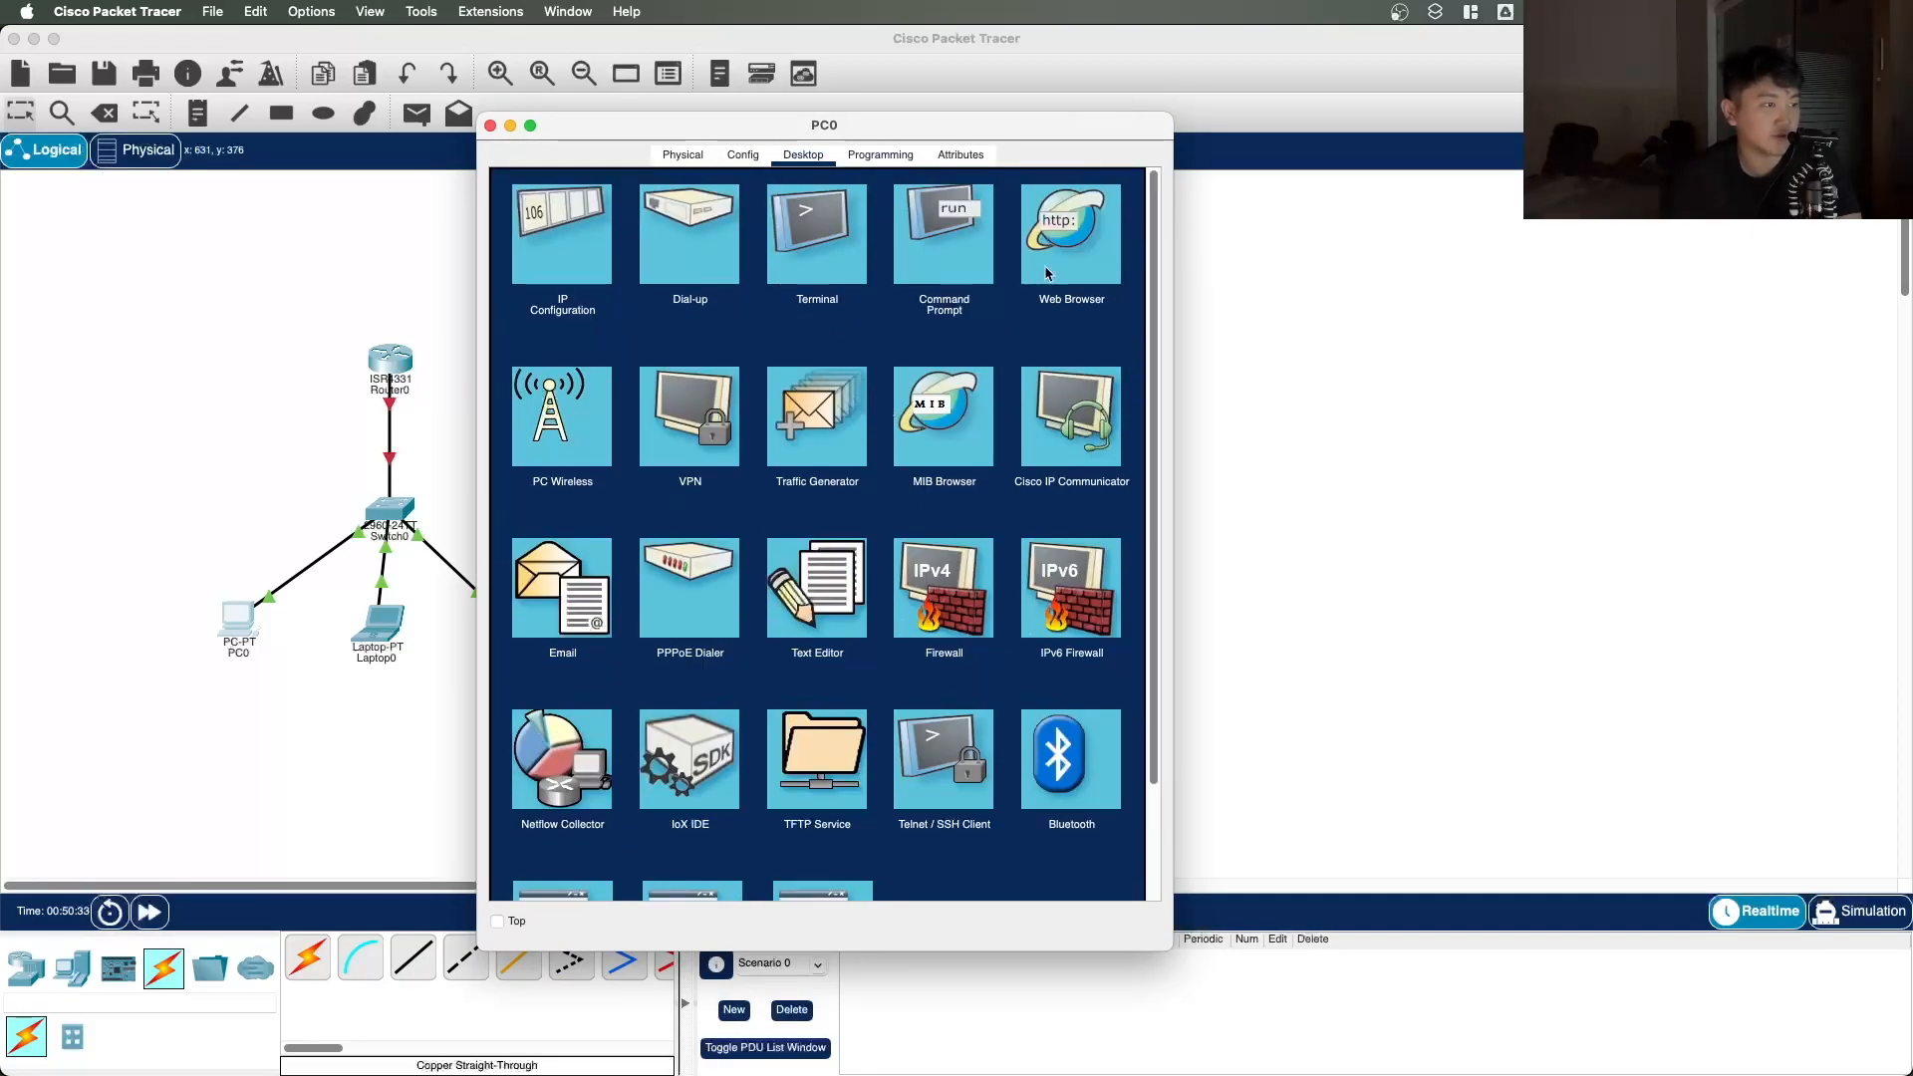
pyautogui.click(837, 244)
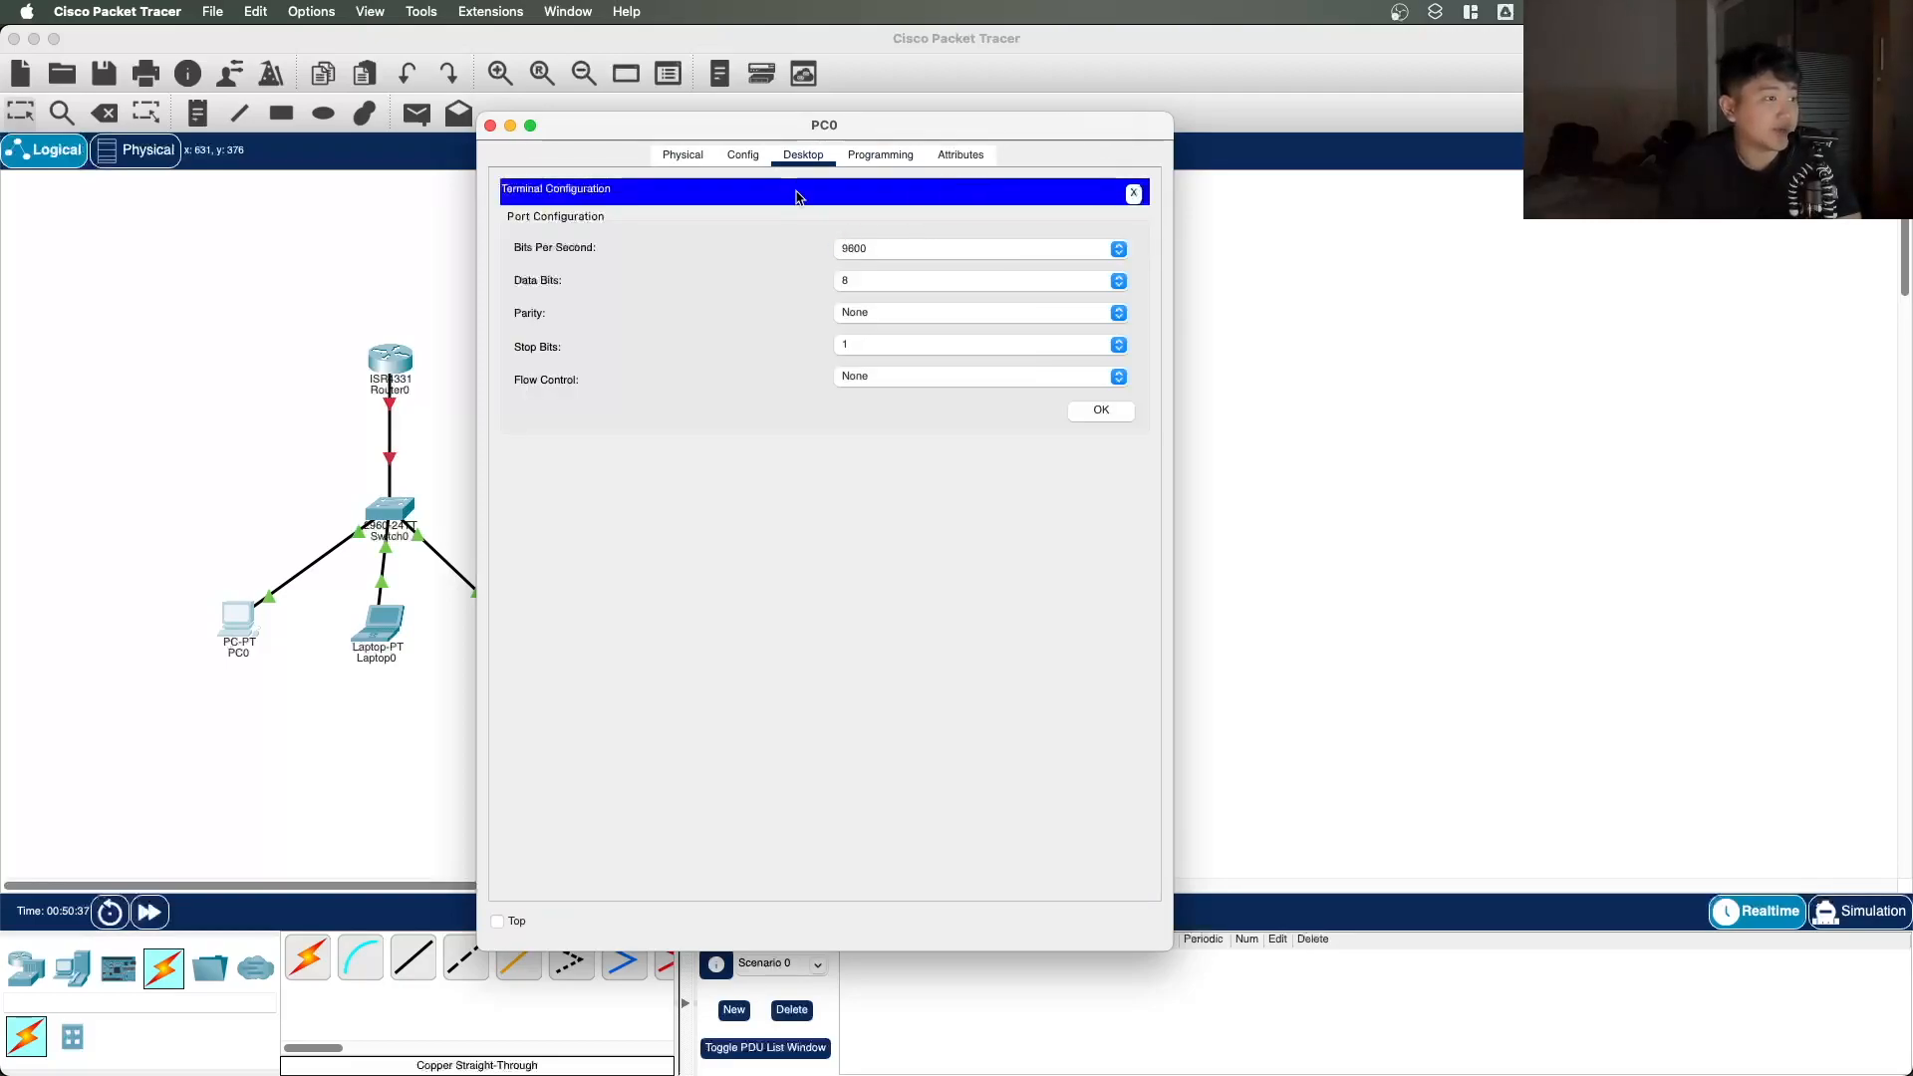
pyautogui.click(742, 155)
pyautogui.click(819, 156)
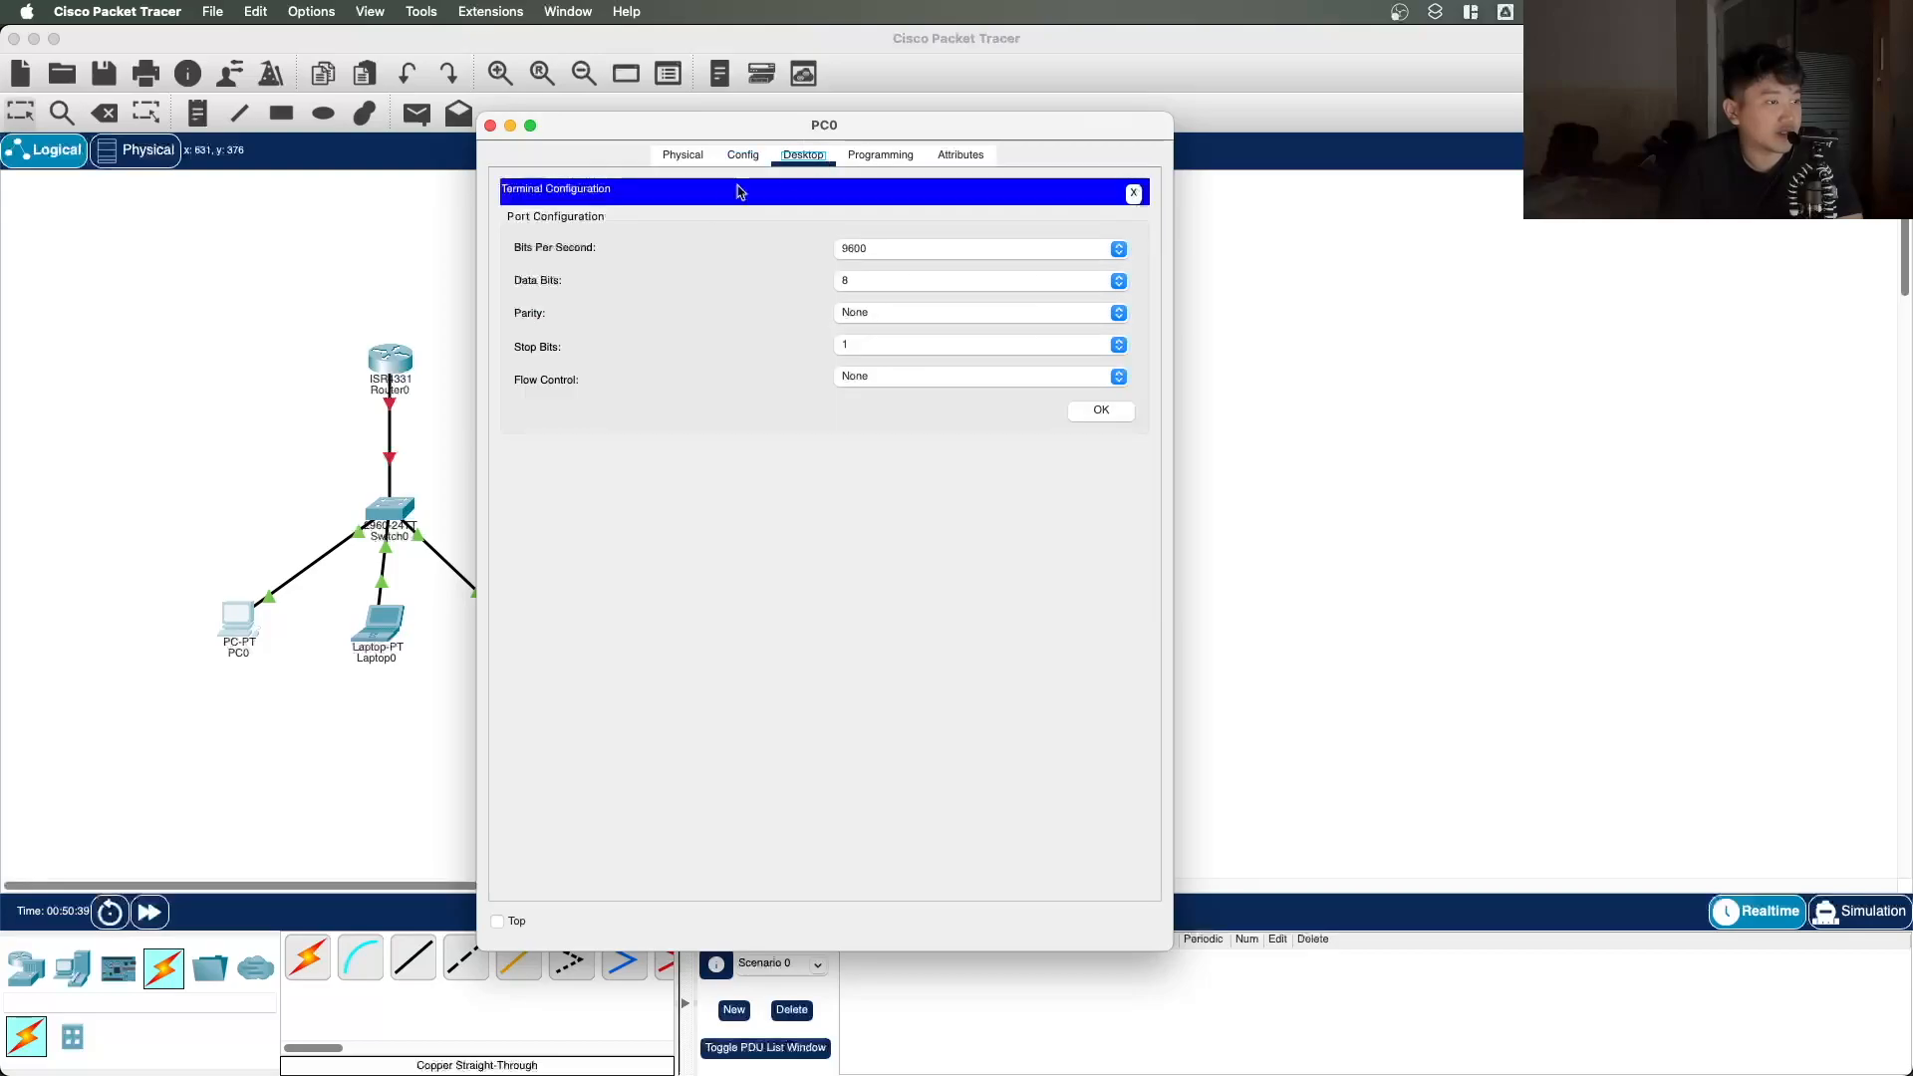
pyautogui.click(742, 155)
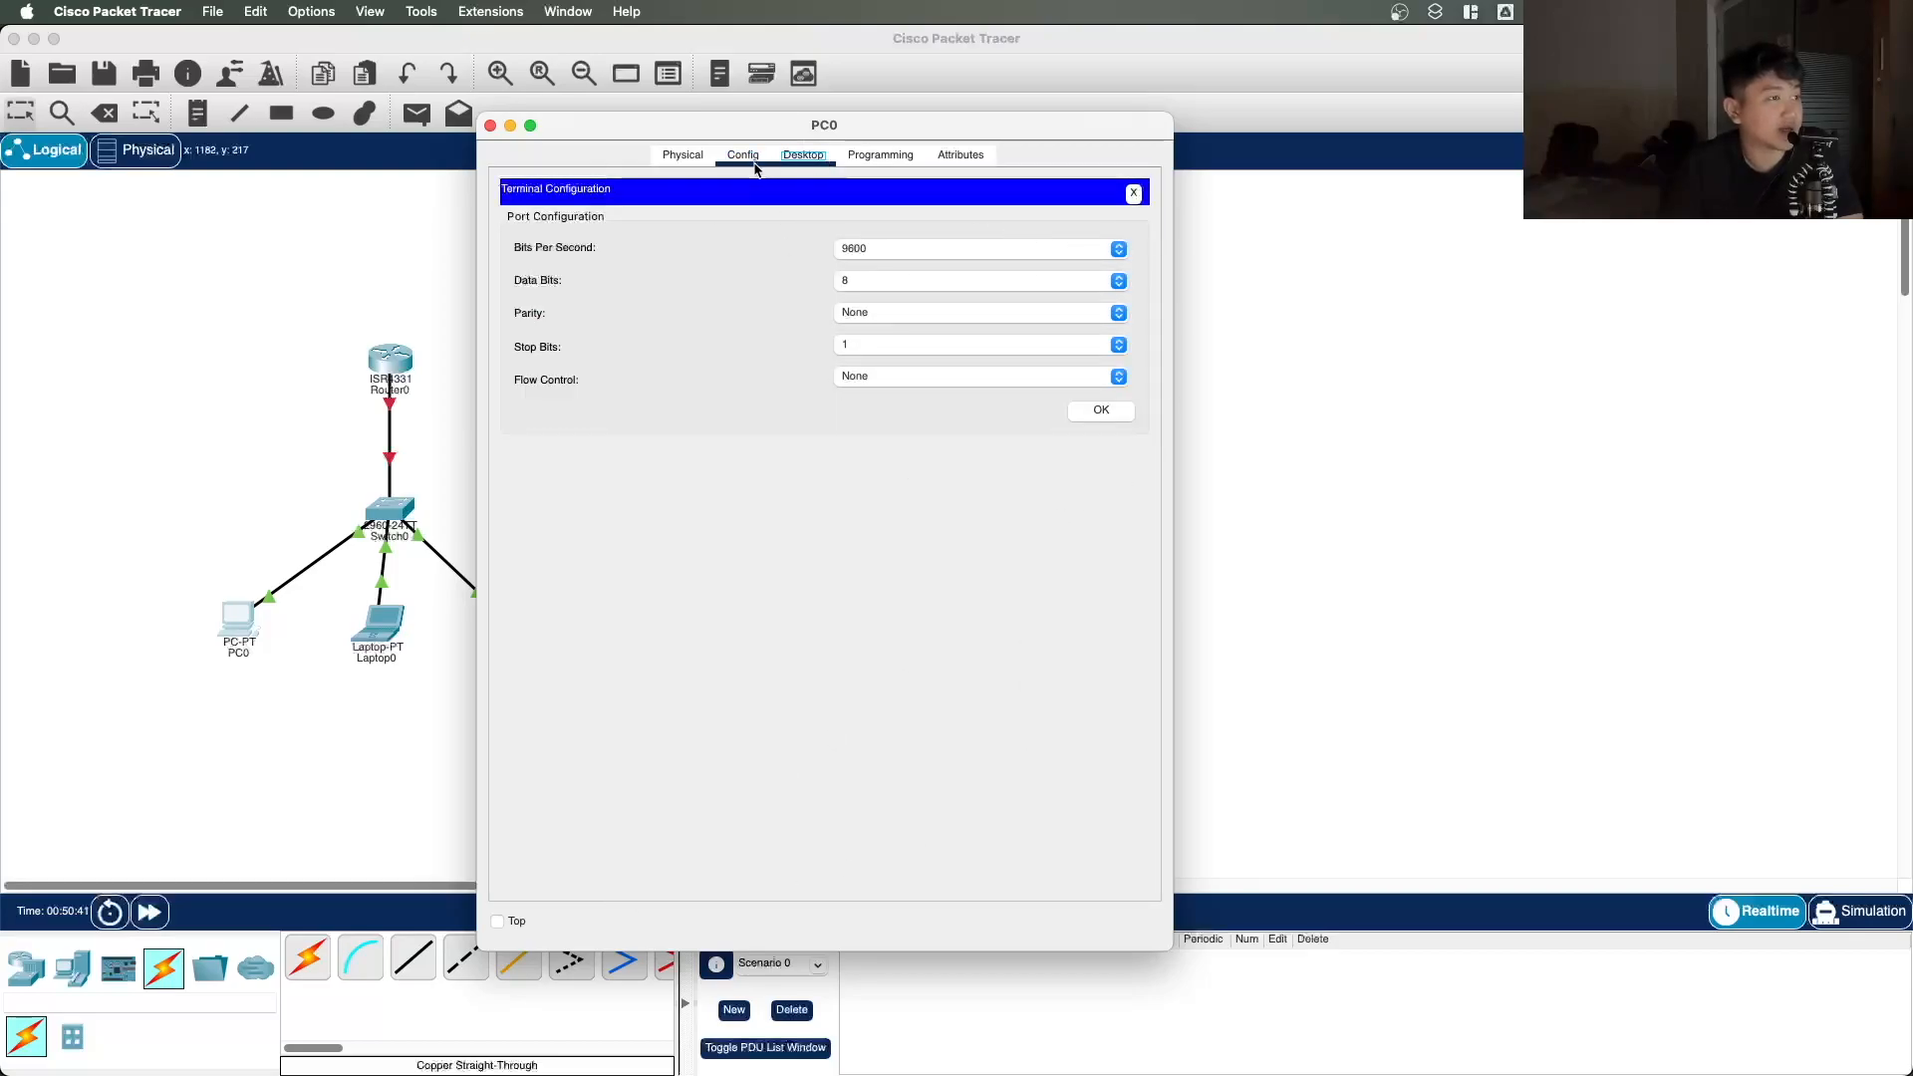
pyautogui.click(802, 160)
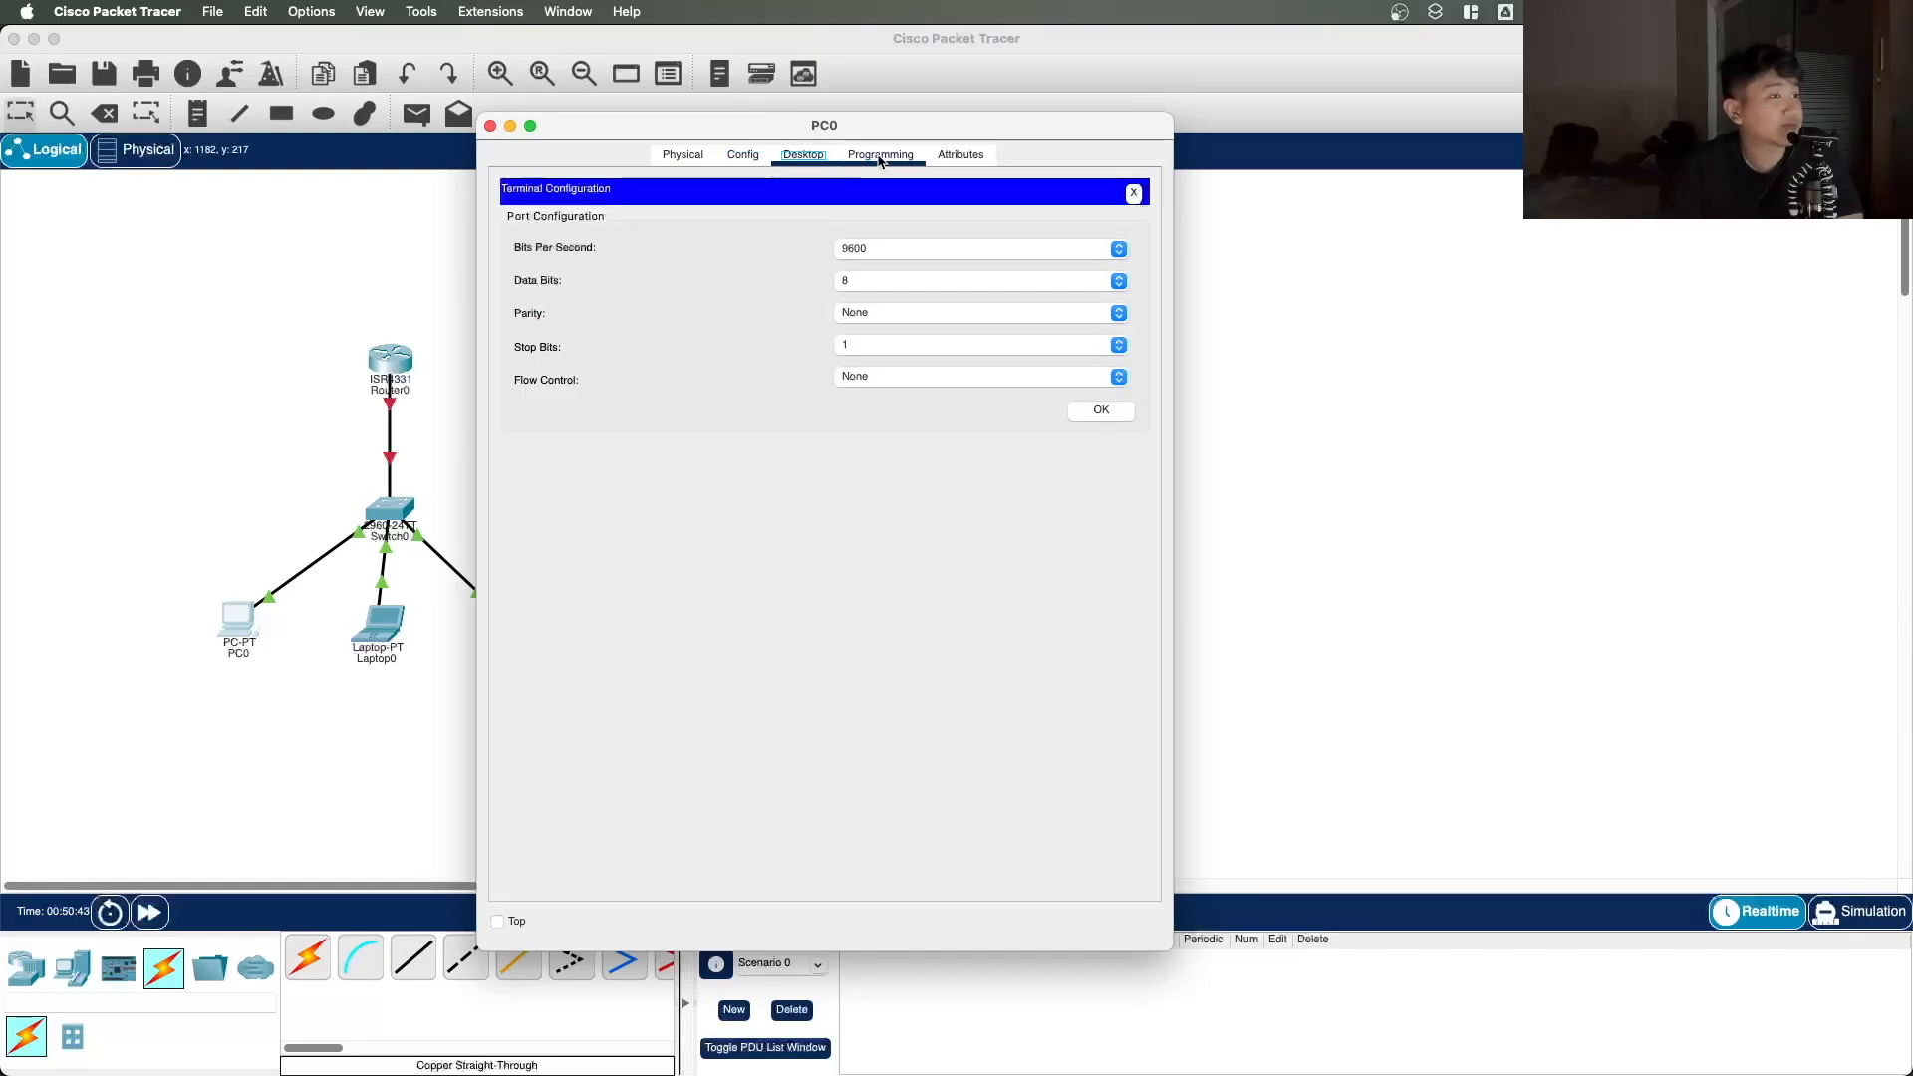
# Step: Close the Terminal configuration and look through PC0's desktop applications, programming page and device attributes
pyautogui.click(1141, 203)
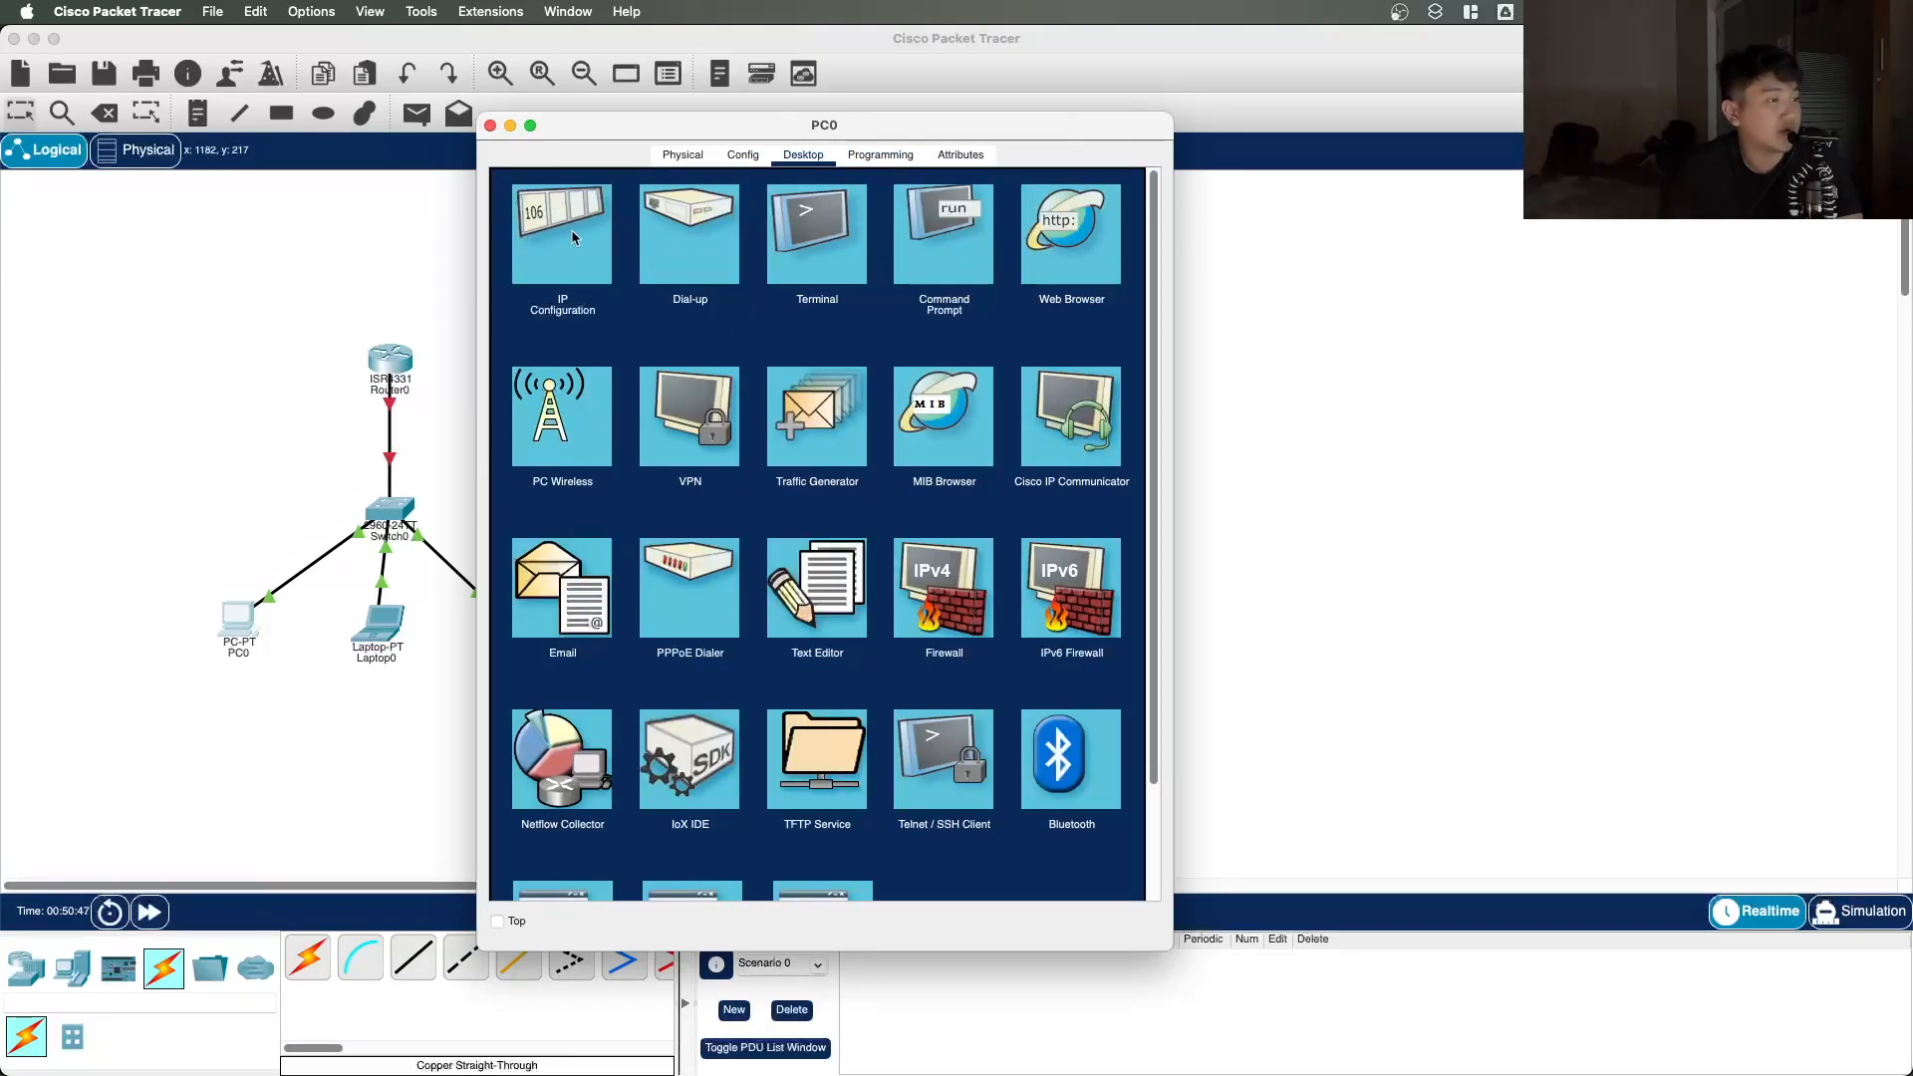
pyautogui.scroll(-2, 980, 528)
pyautogui.scroll(2, 979, 538)
pyautogui.click(880, 156)
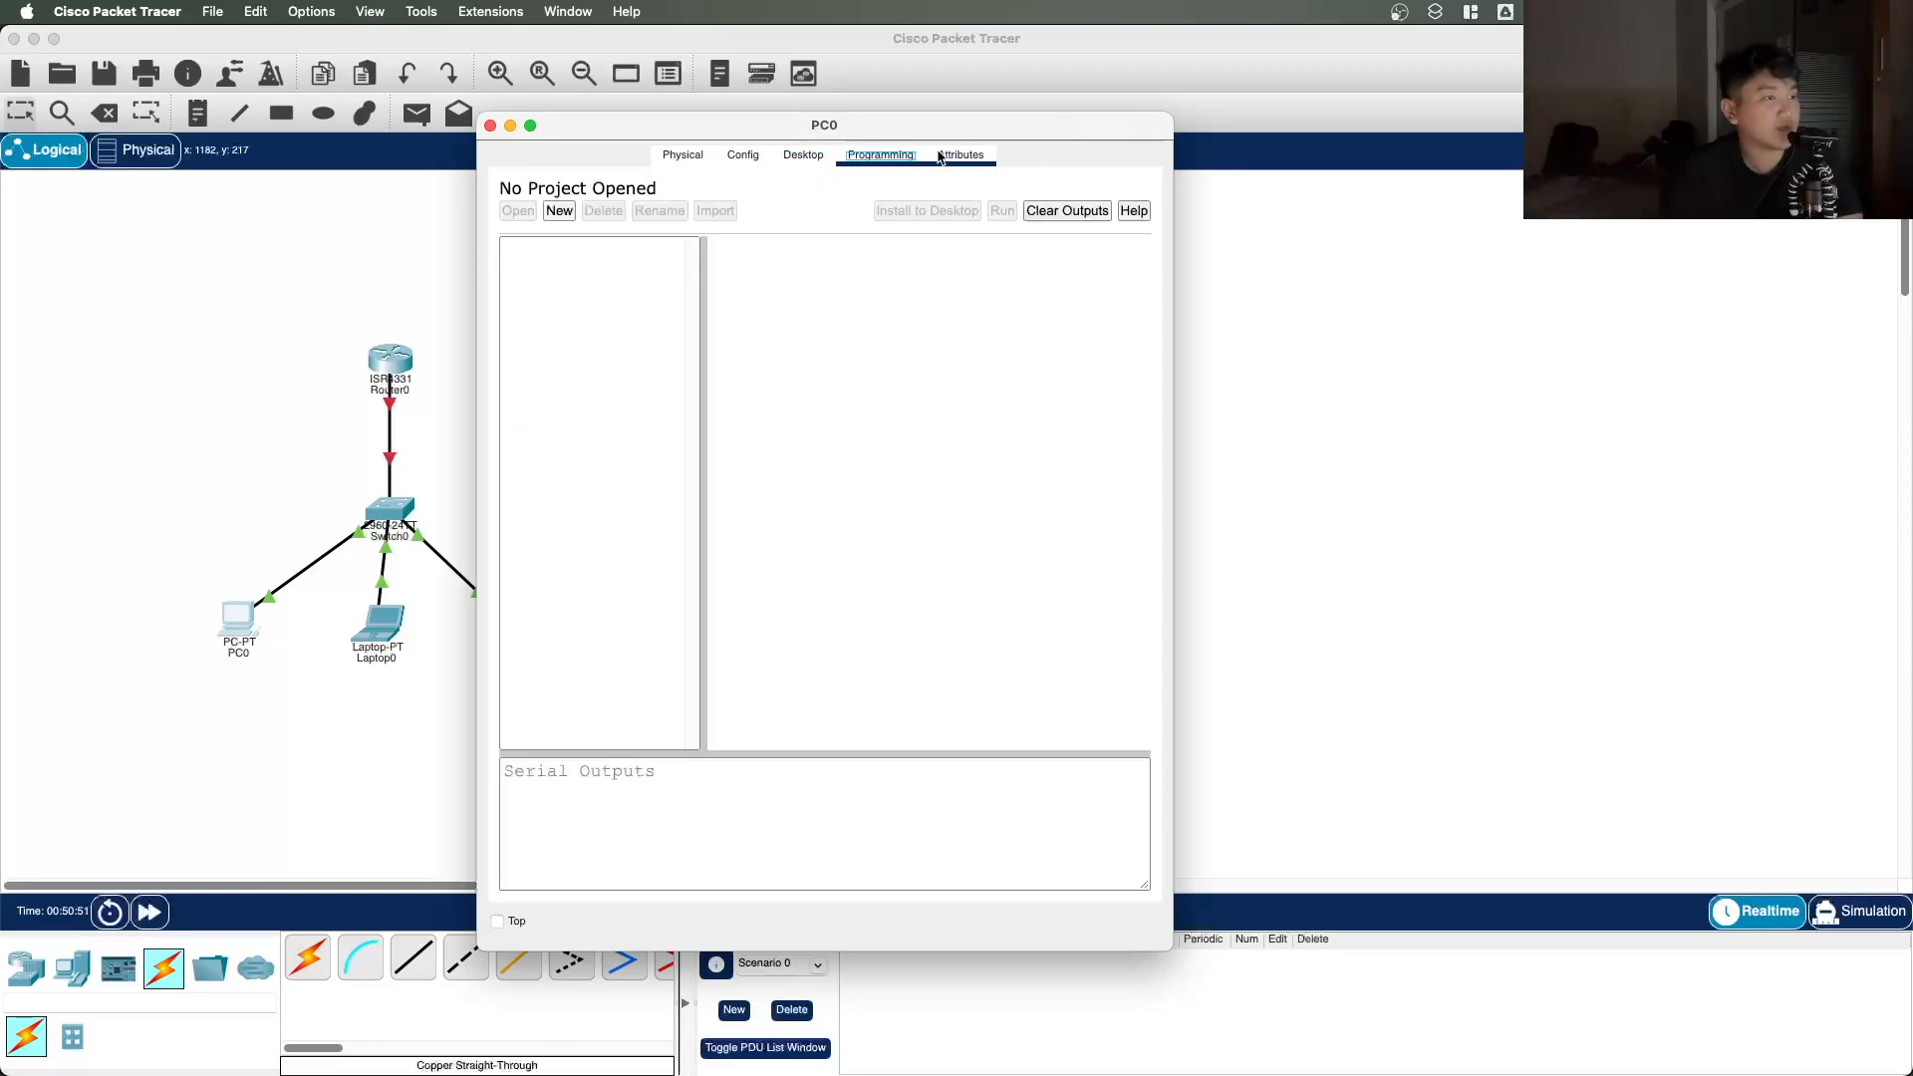
pyautogui.click(941, 157)
pyautogui.click(888, 156)
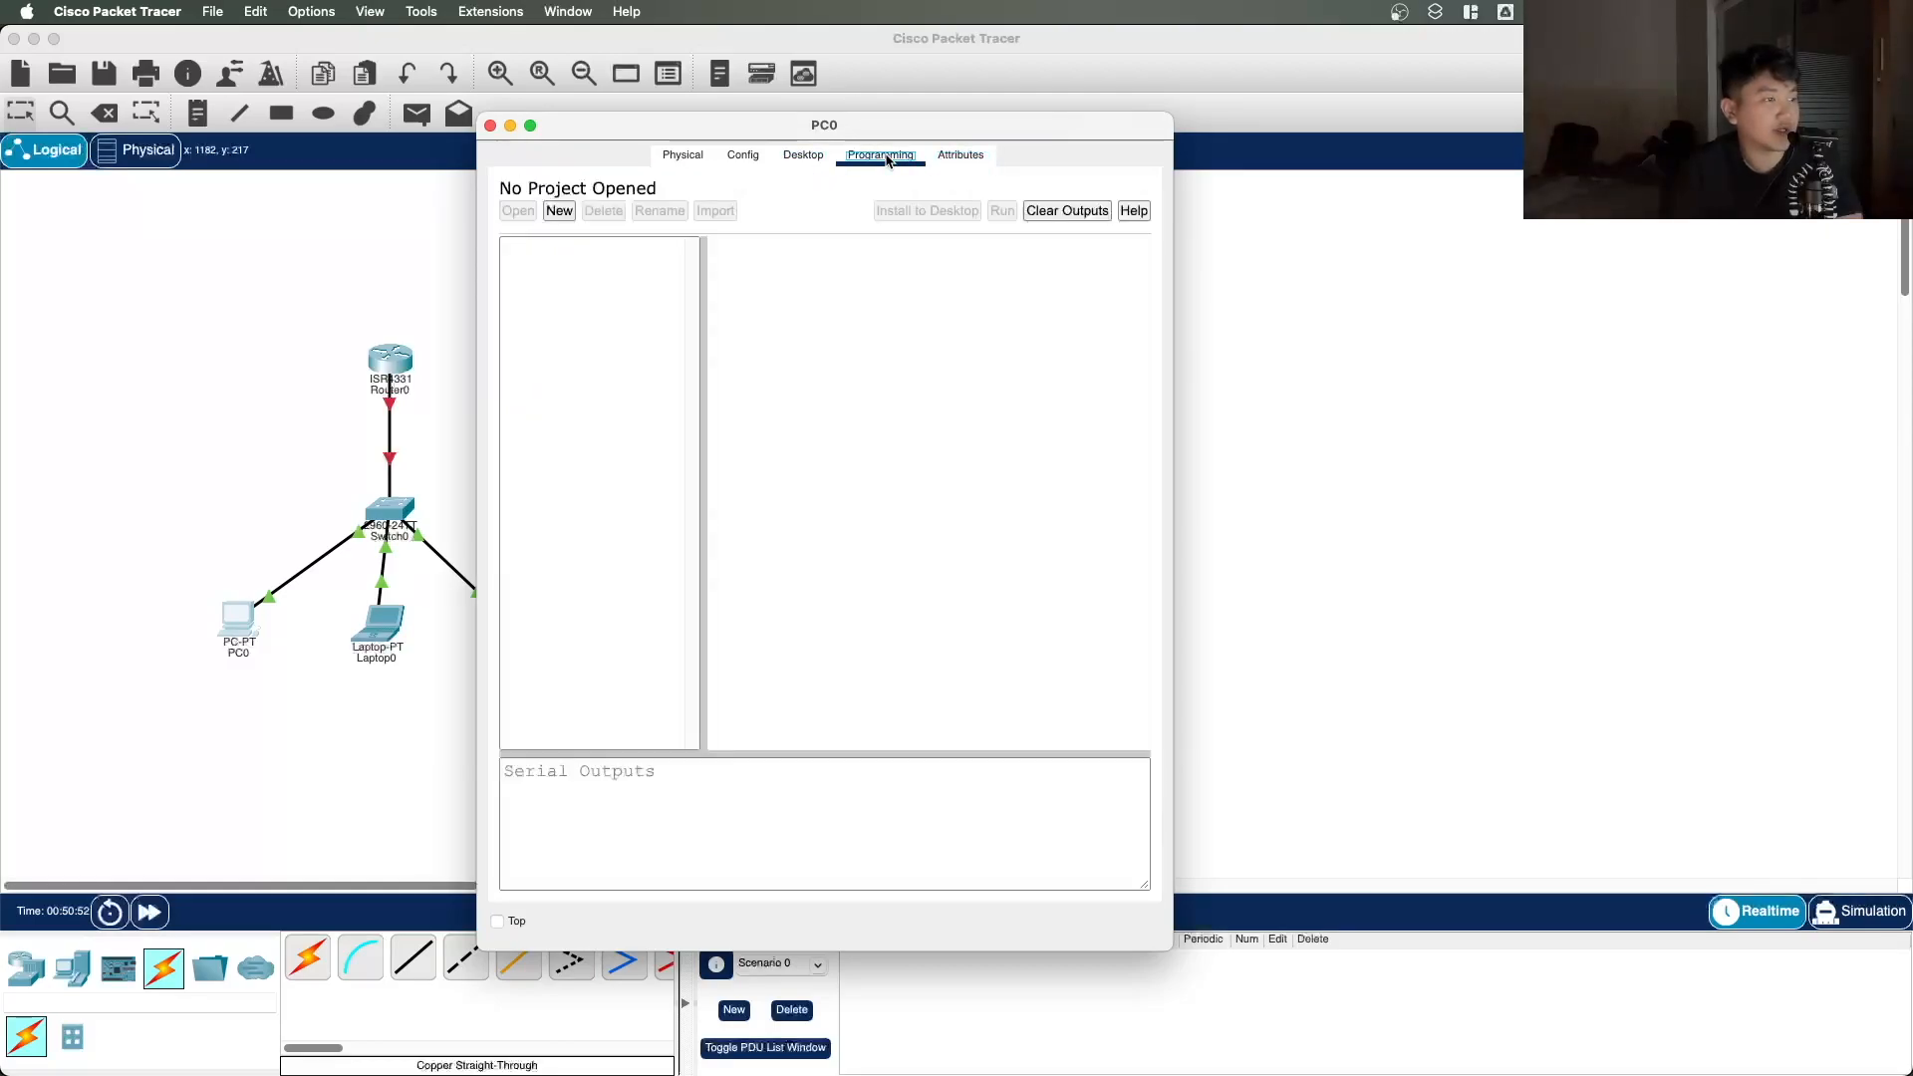
pyautogui.click(942, 156)
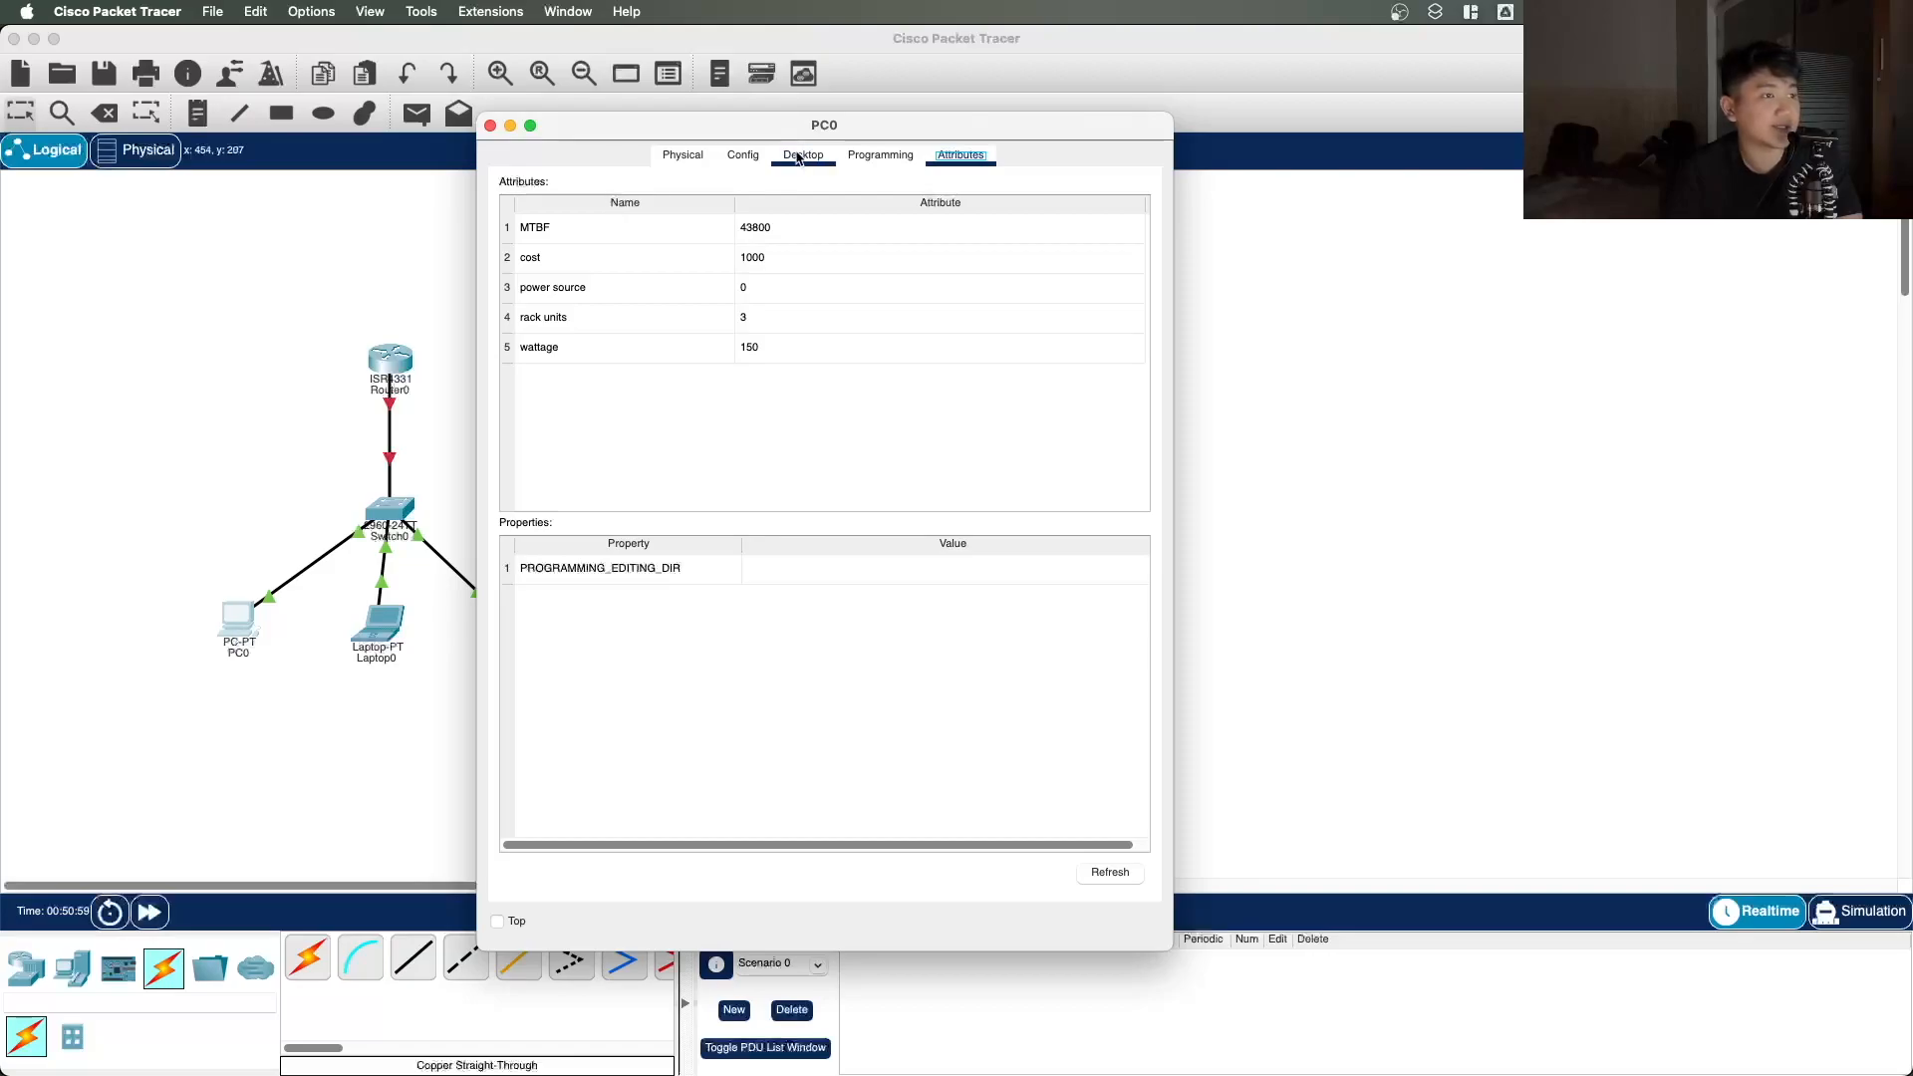
# Step: Open PC0's IP configuration, check the available interfaces and choose FastEthernet0
pyautogui.click(805, 159)
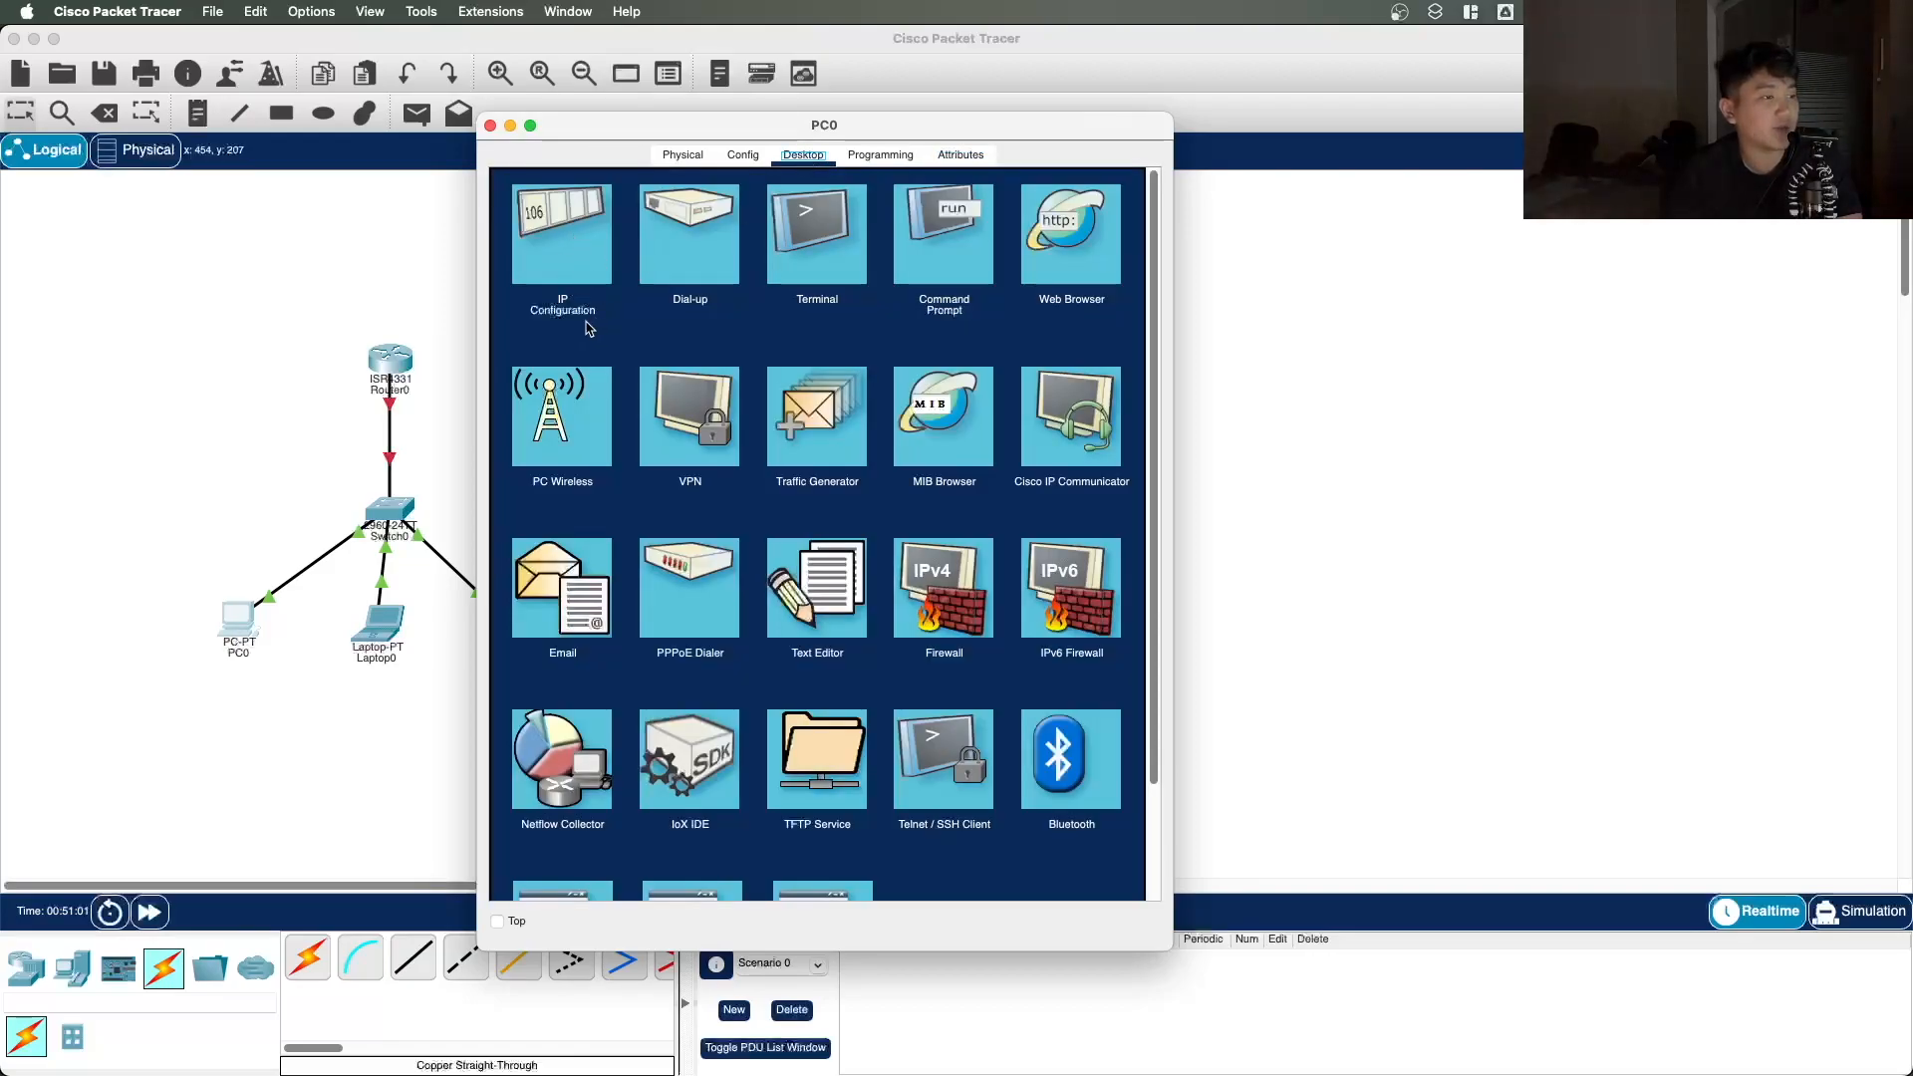
pyautogui.click(586, 202)
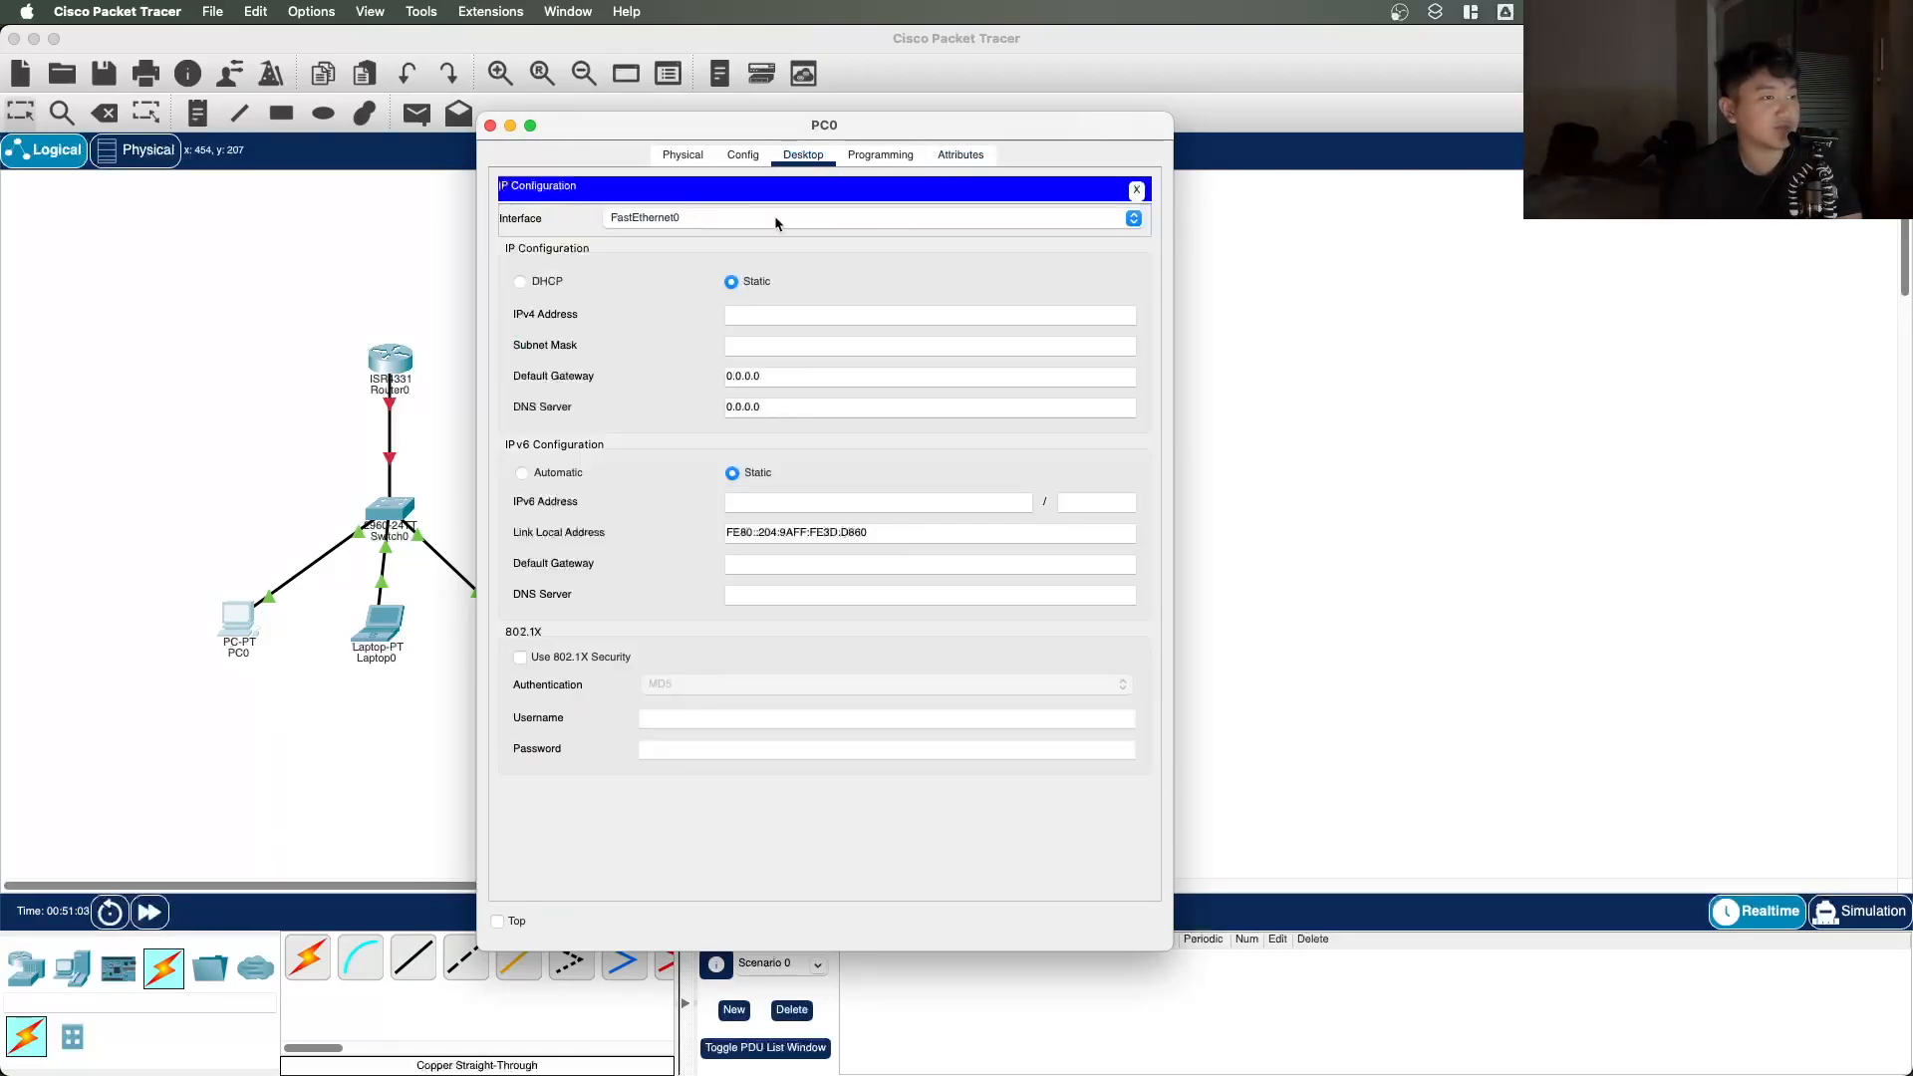
pyautogui.click(962, 219)
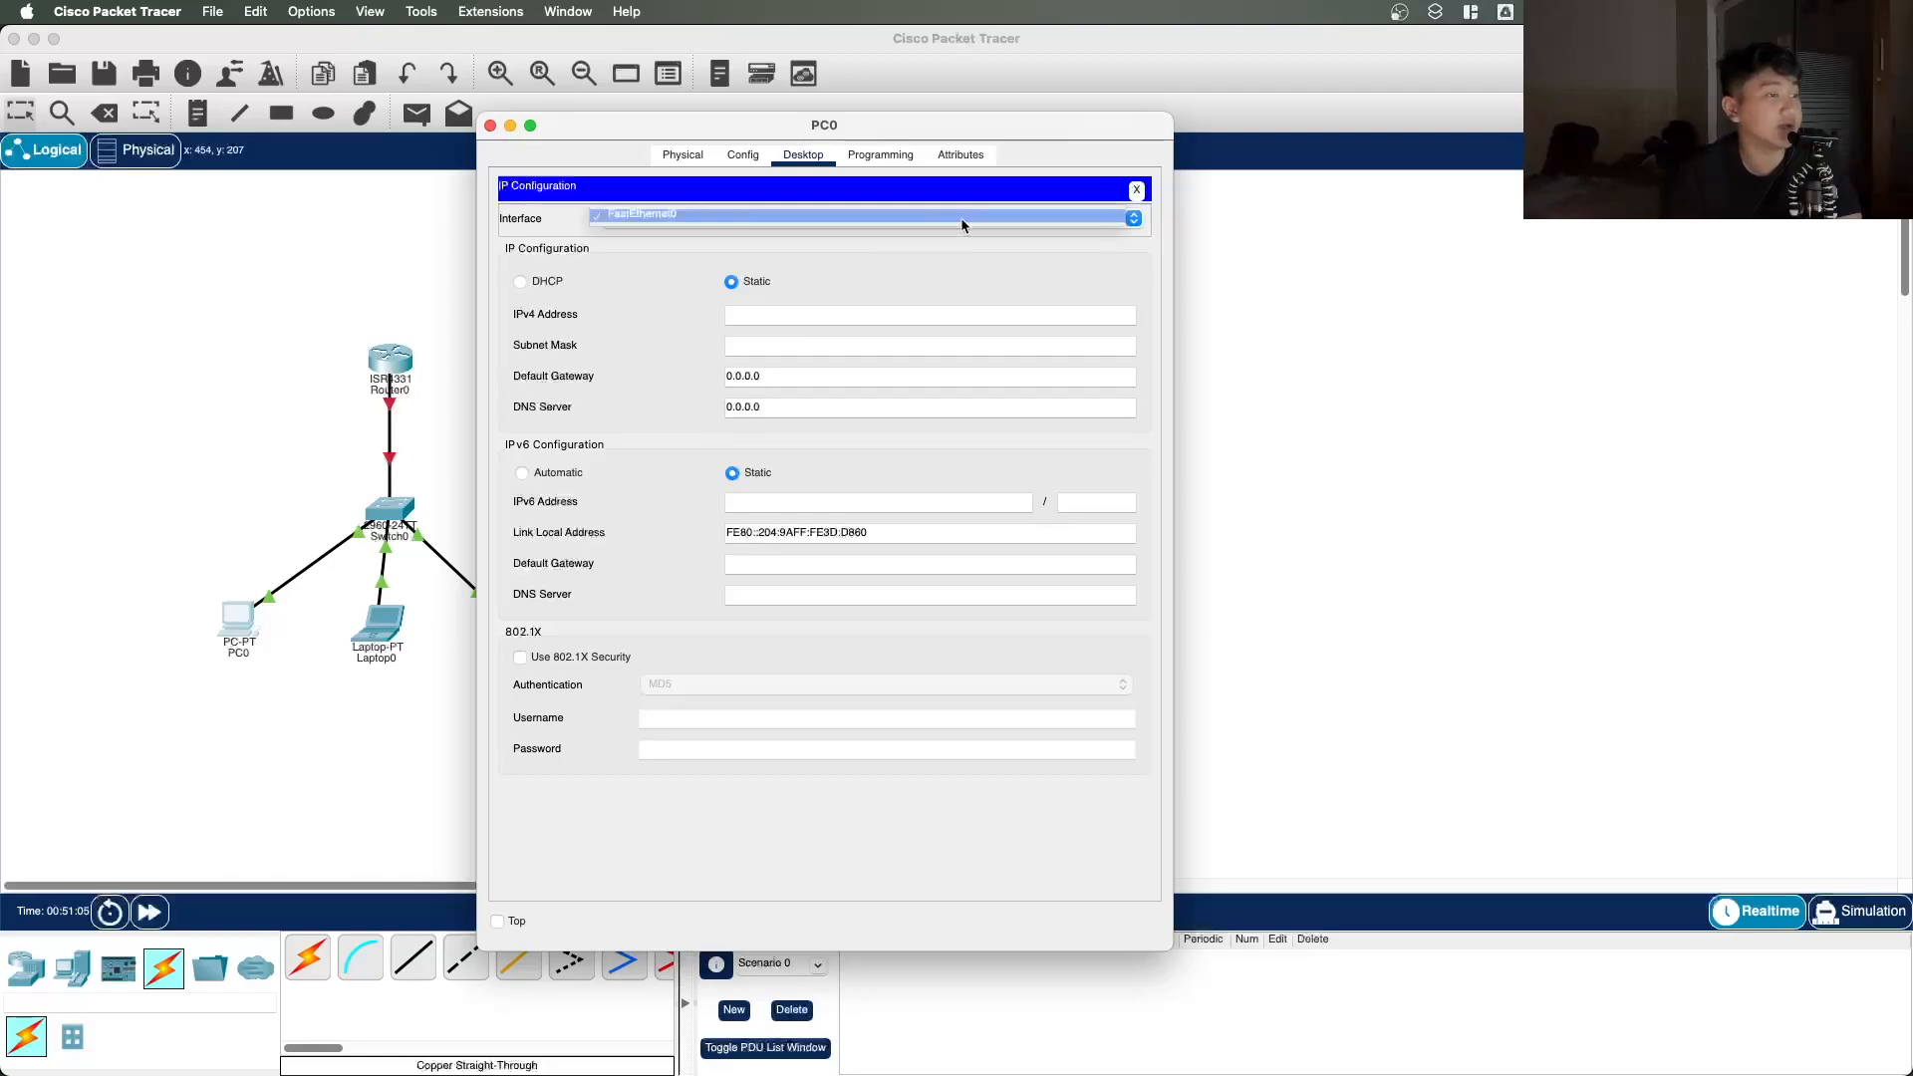
pyautogui.click(943, 251)
pyautogui.click(694, 219)
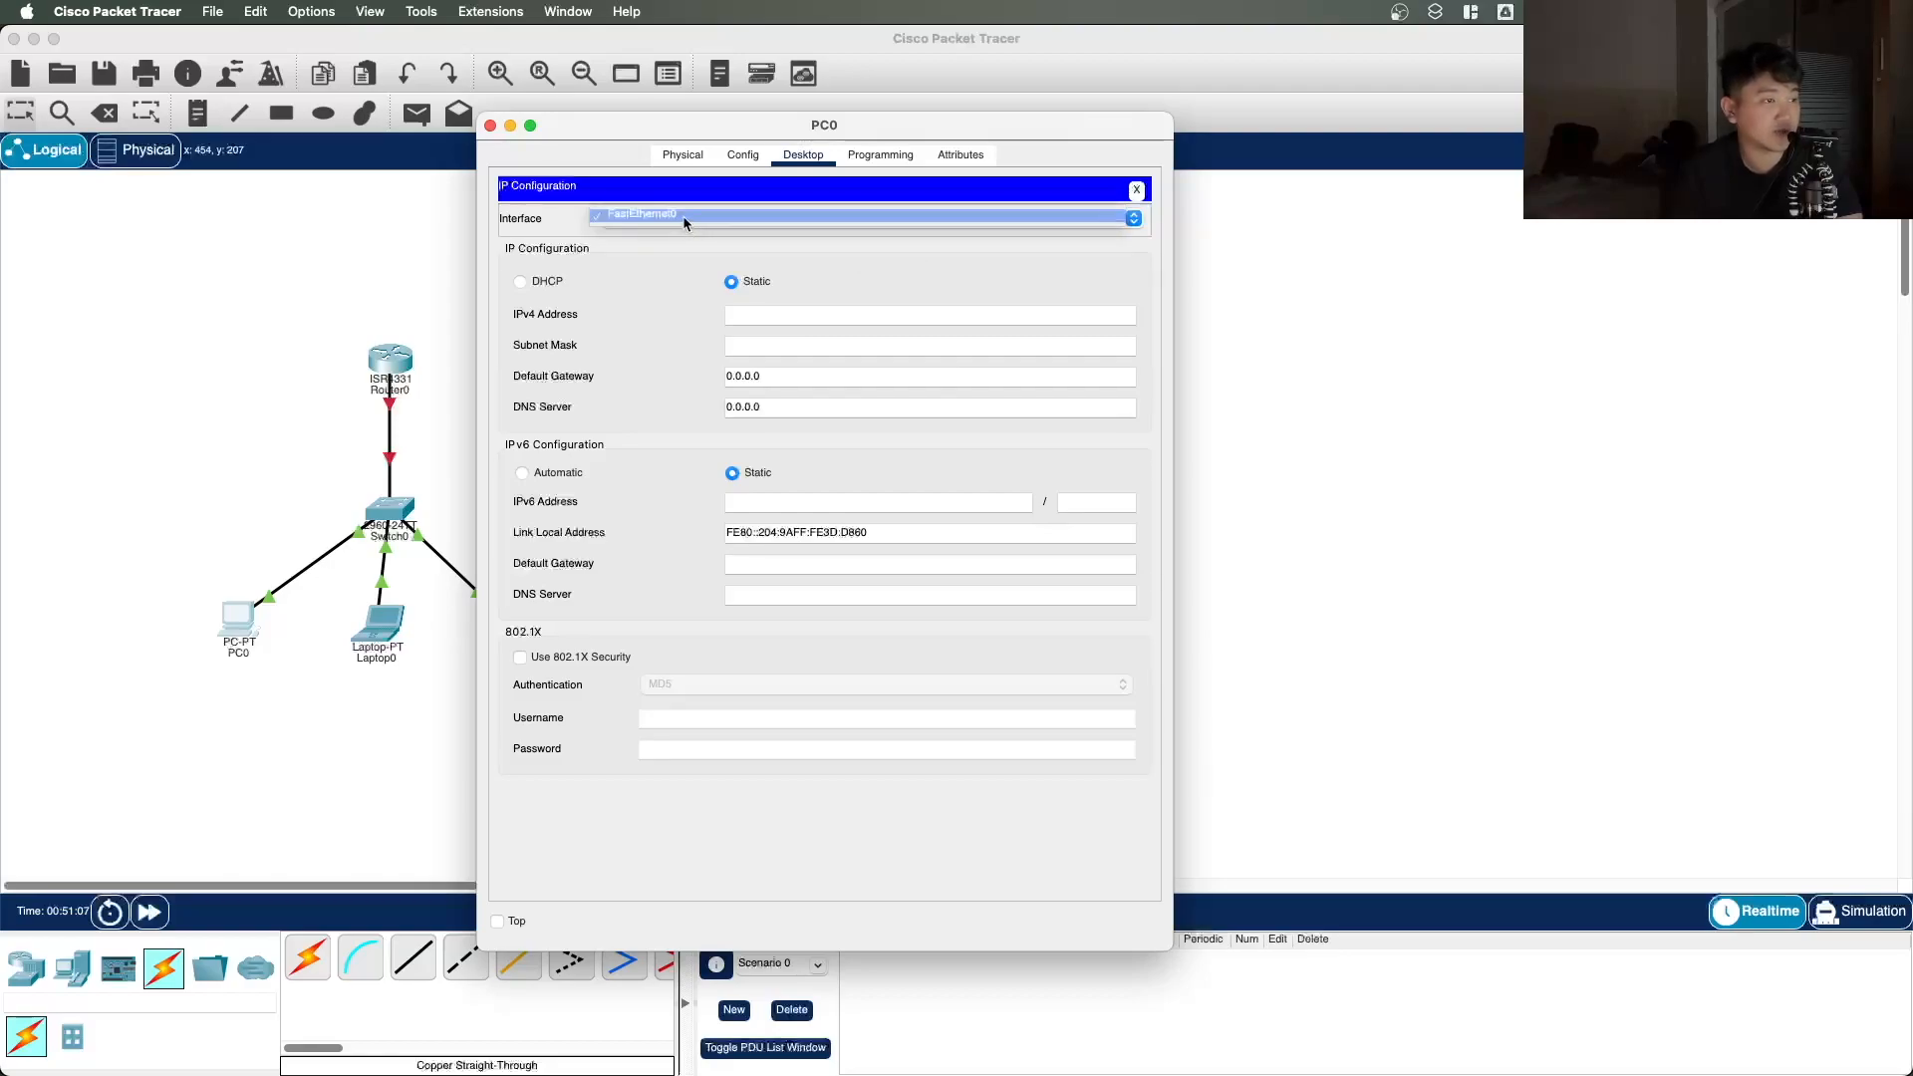
pyautogui.click(683, 215)
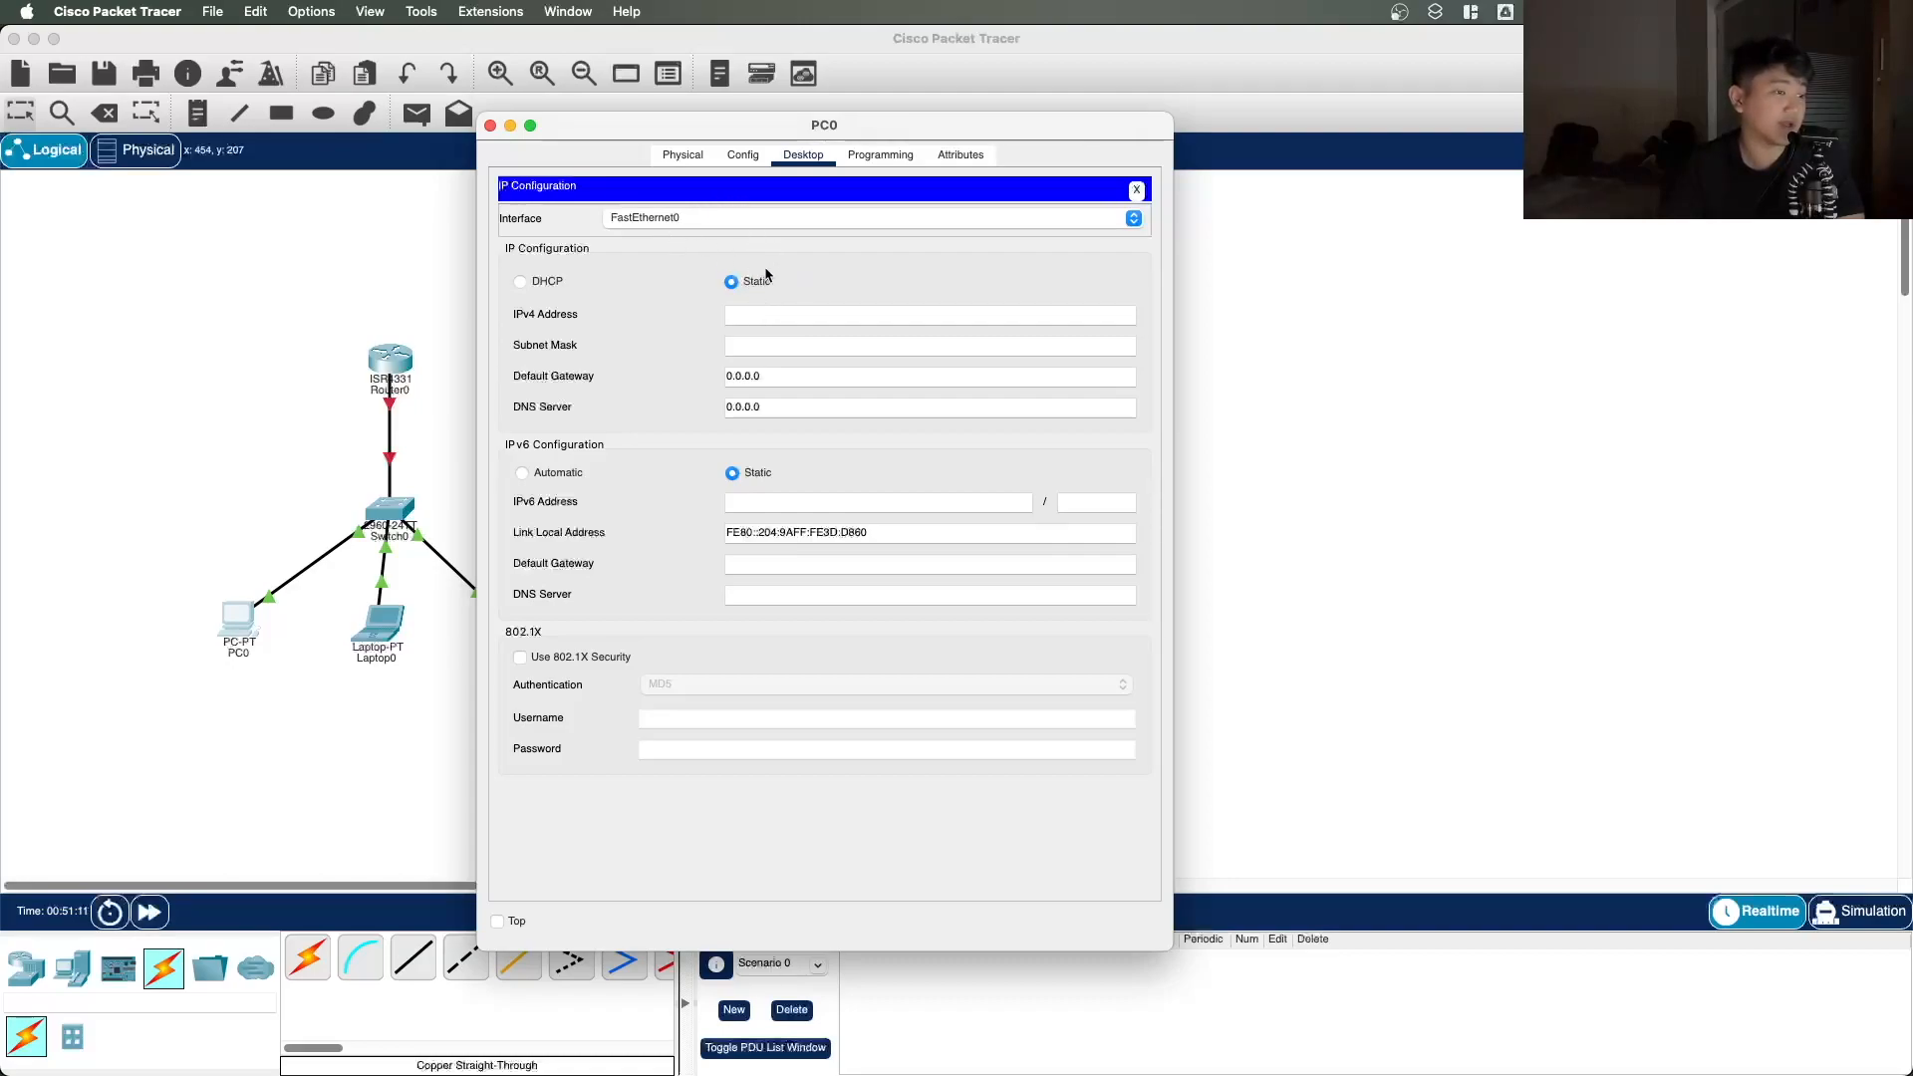
# Step: Assign PC0 the static IPv4 address 192.168.1.2 with subnet mask 255.255.255.0
pyautogui.click(559, 283)
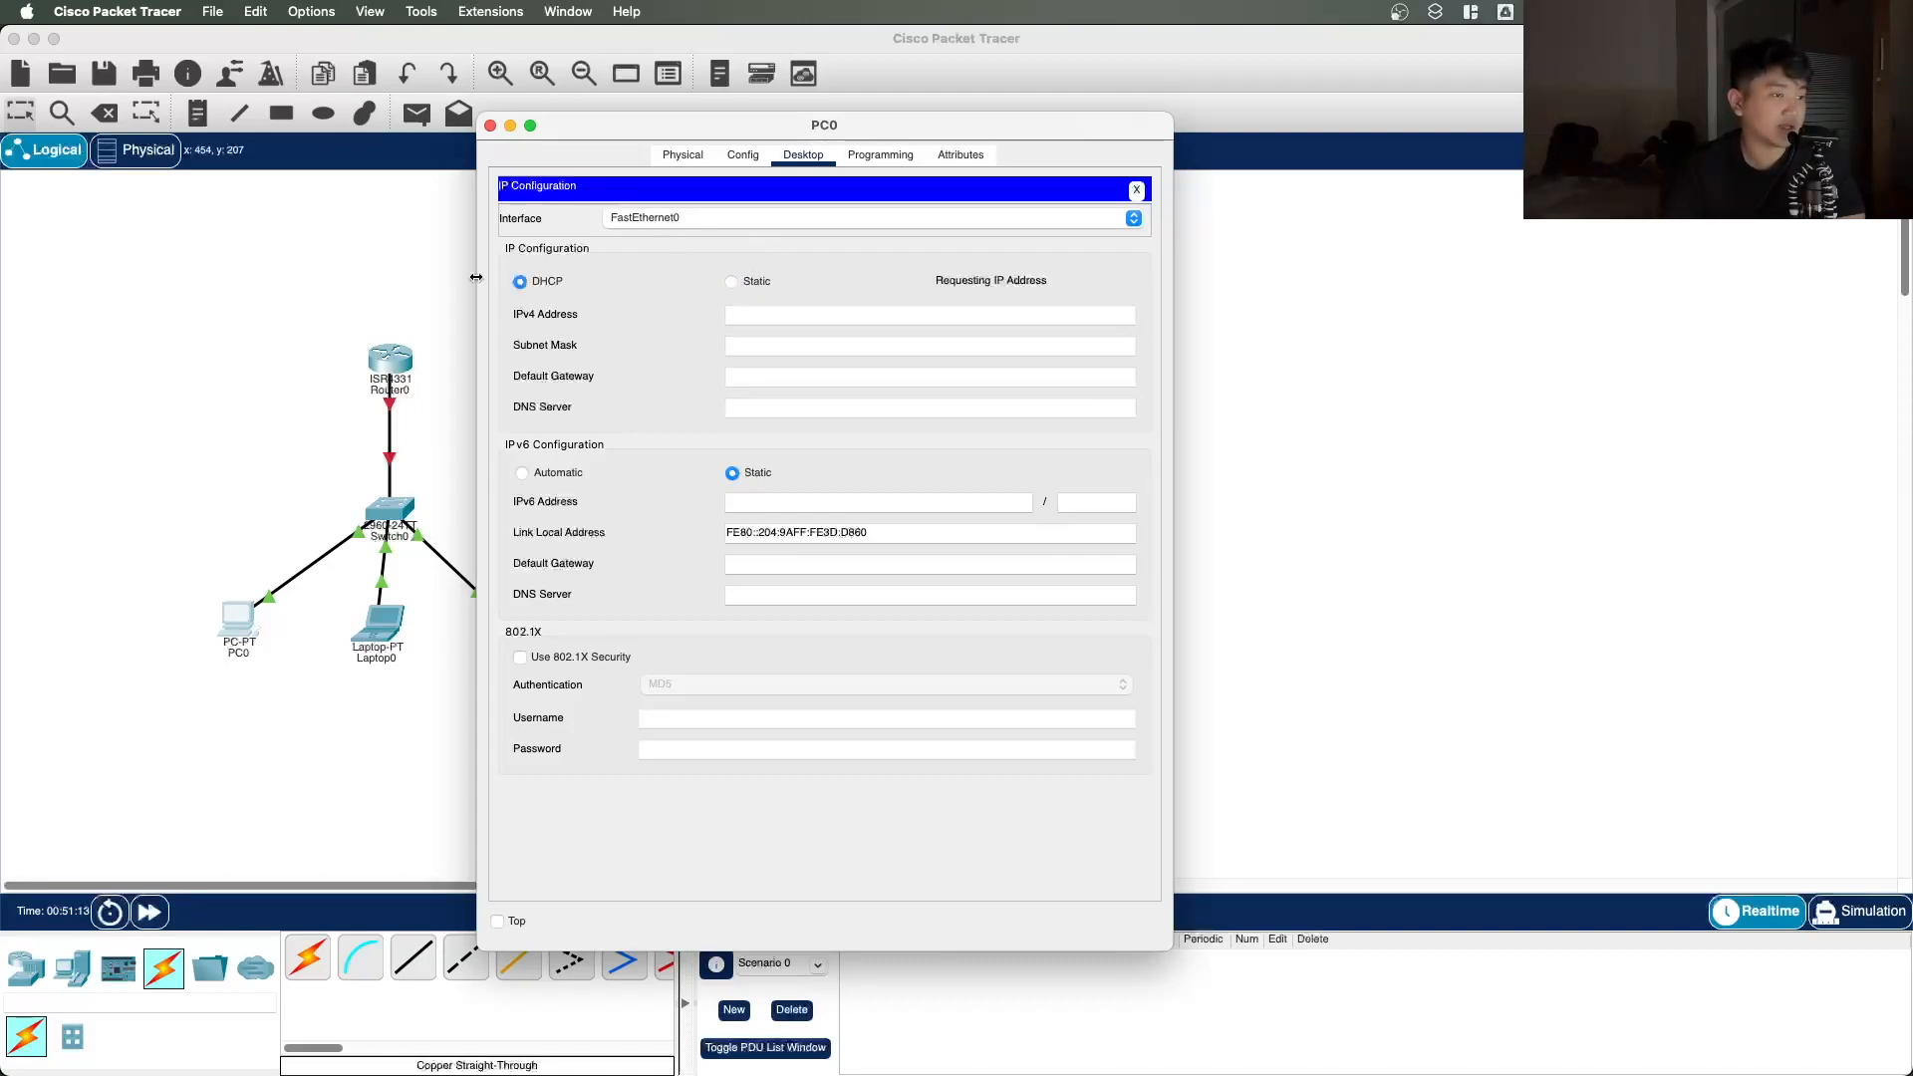
pyautogui.click(742, 282)
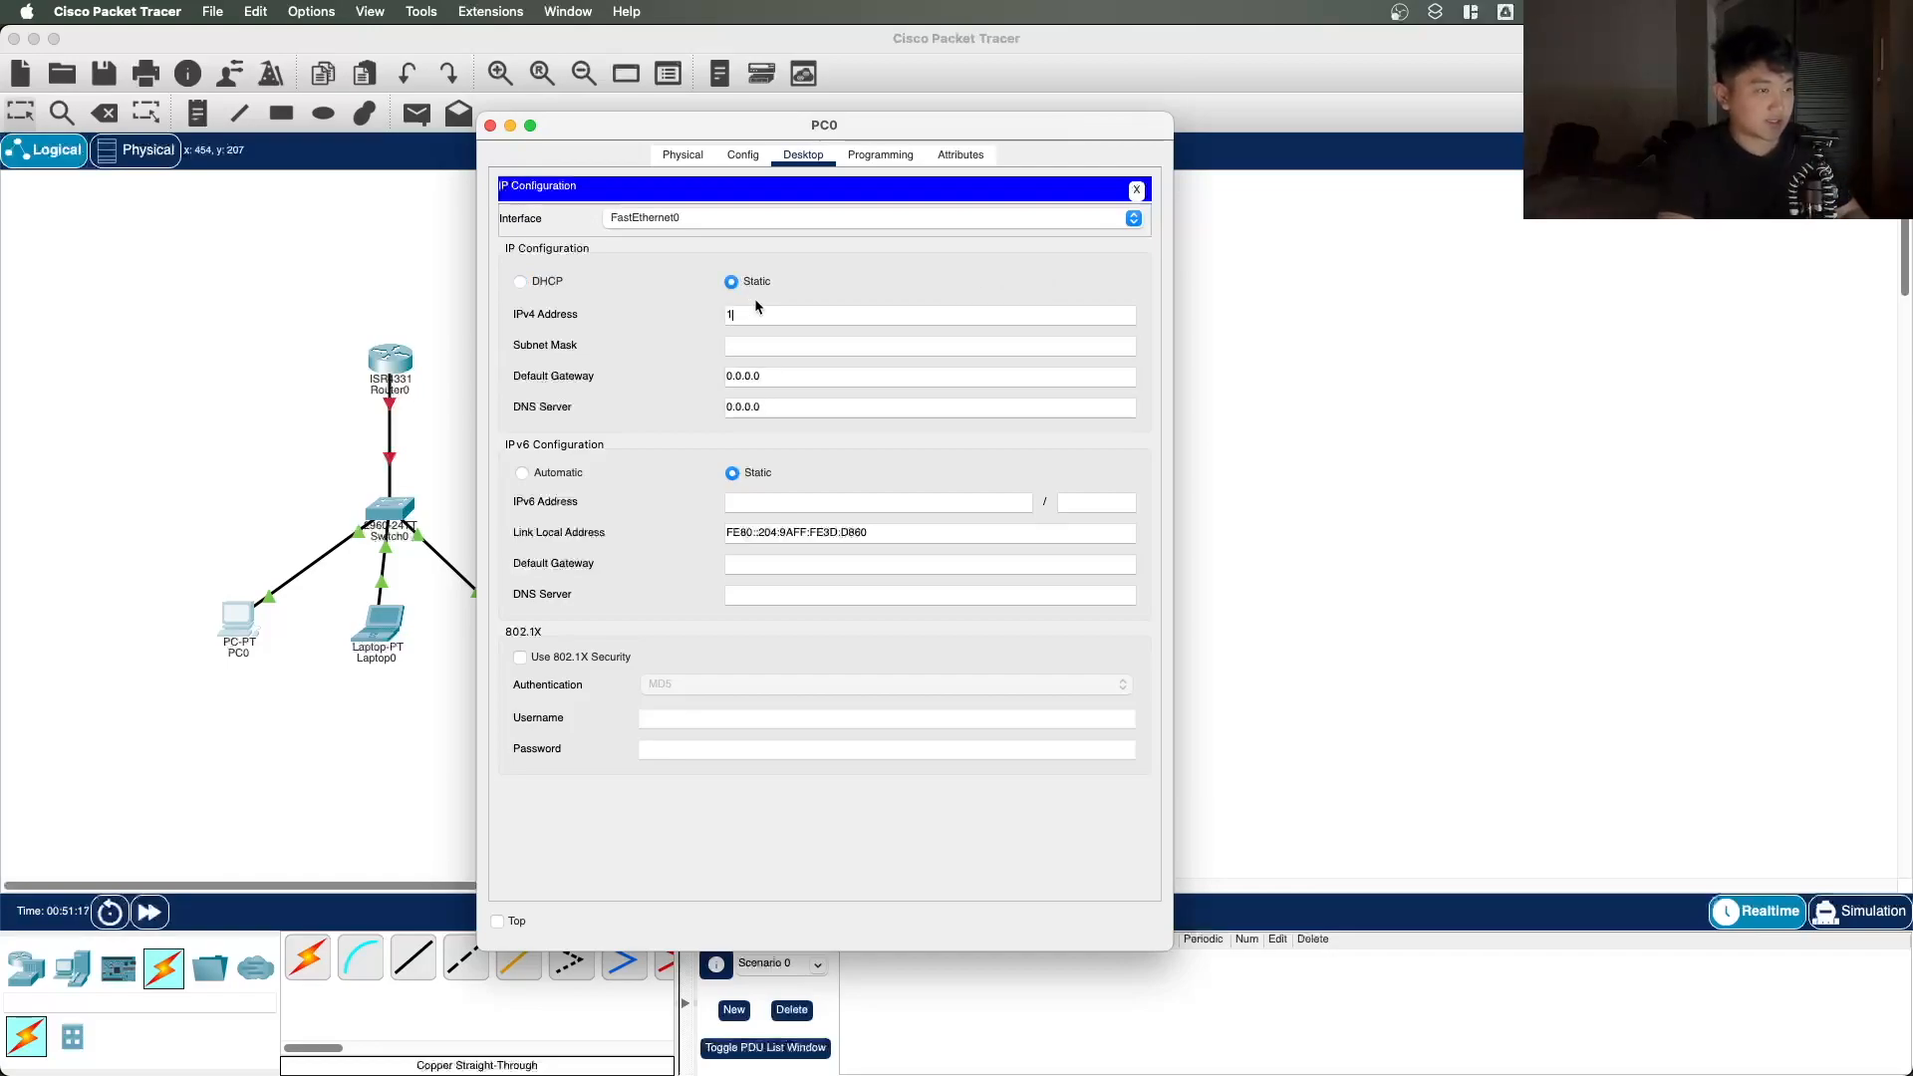
pyautogui.write('192.16')
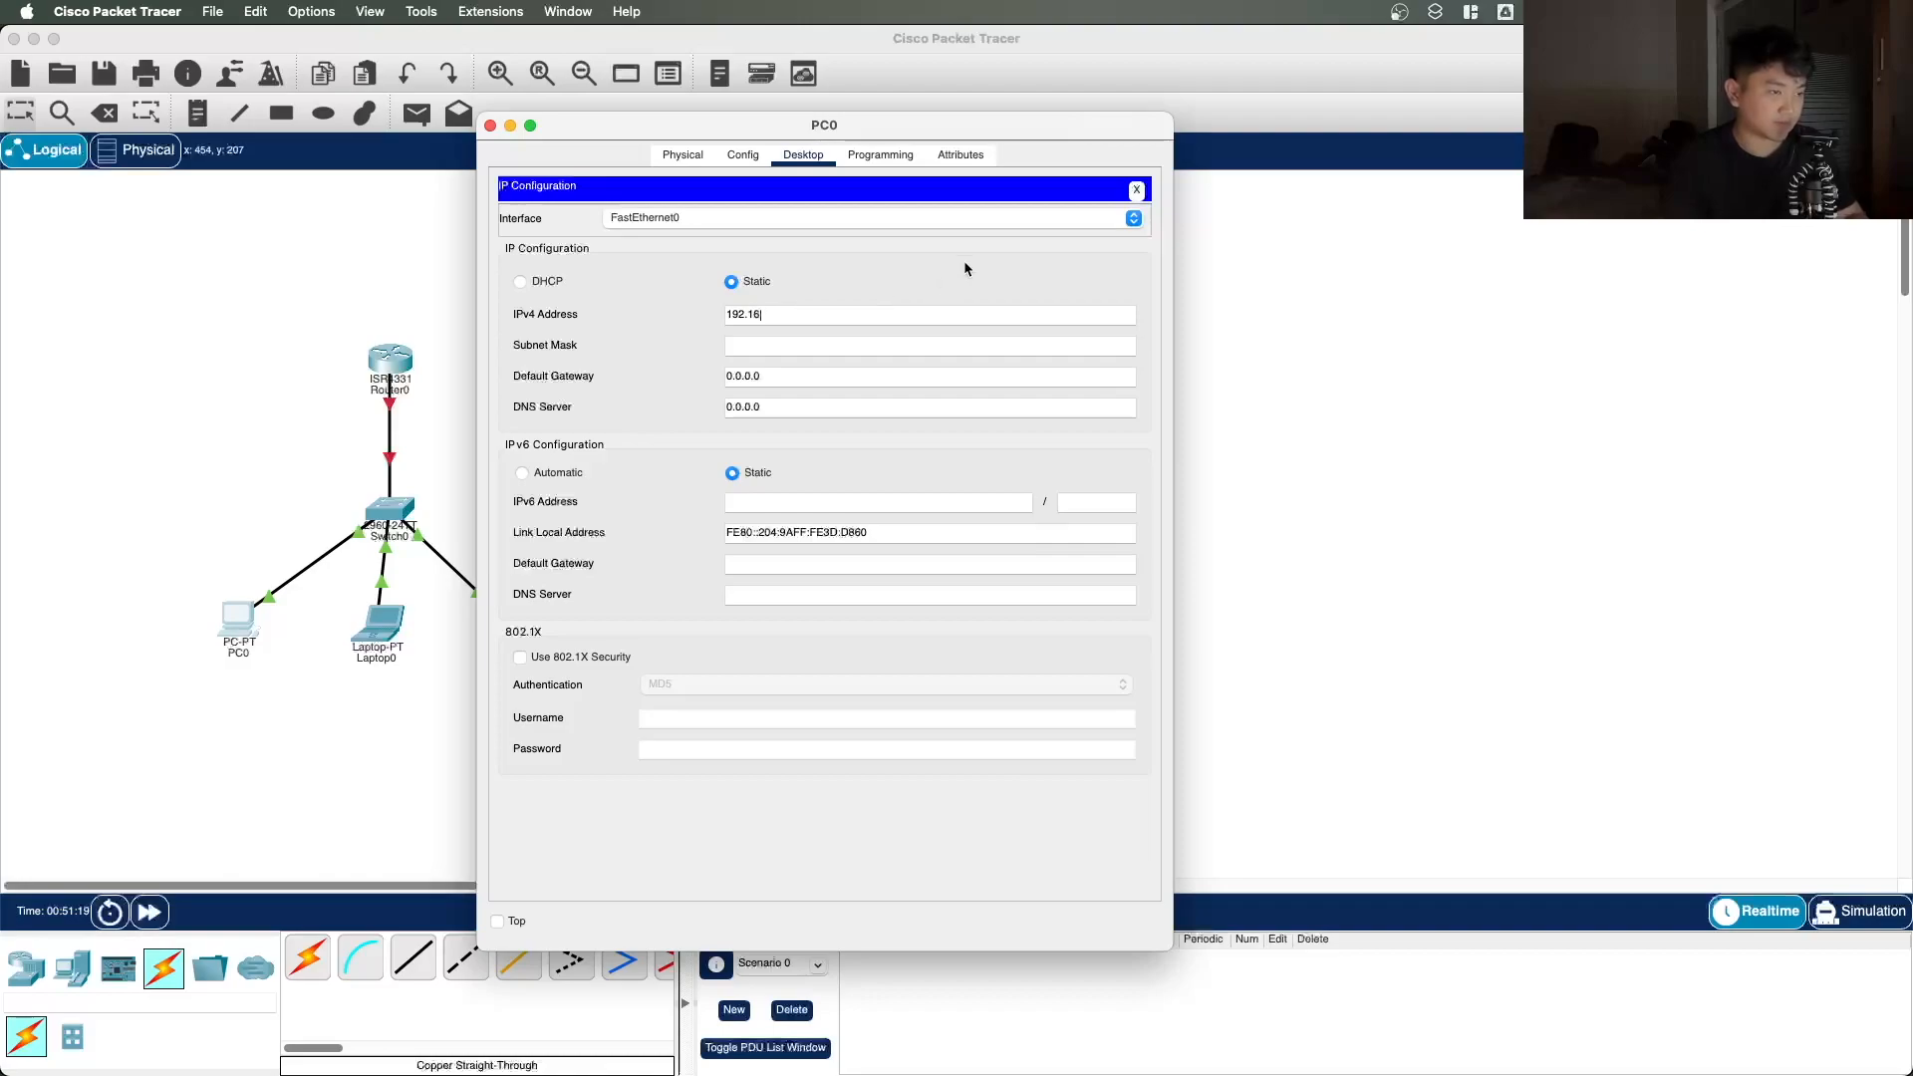
pyautogui.write('8.1.2')
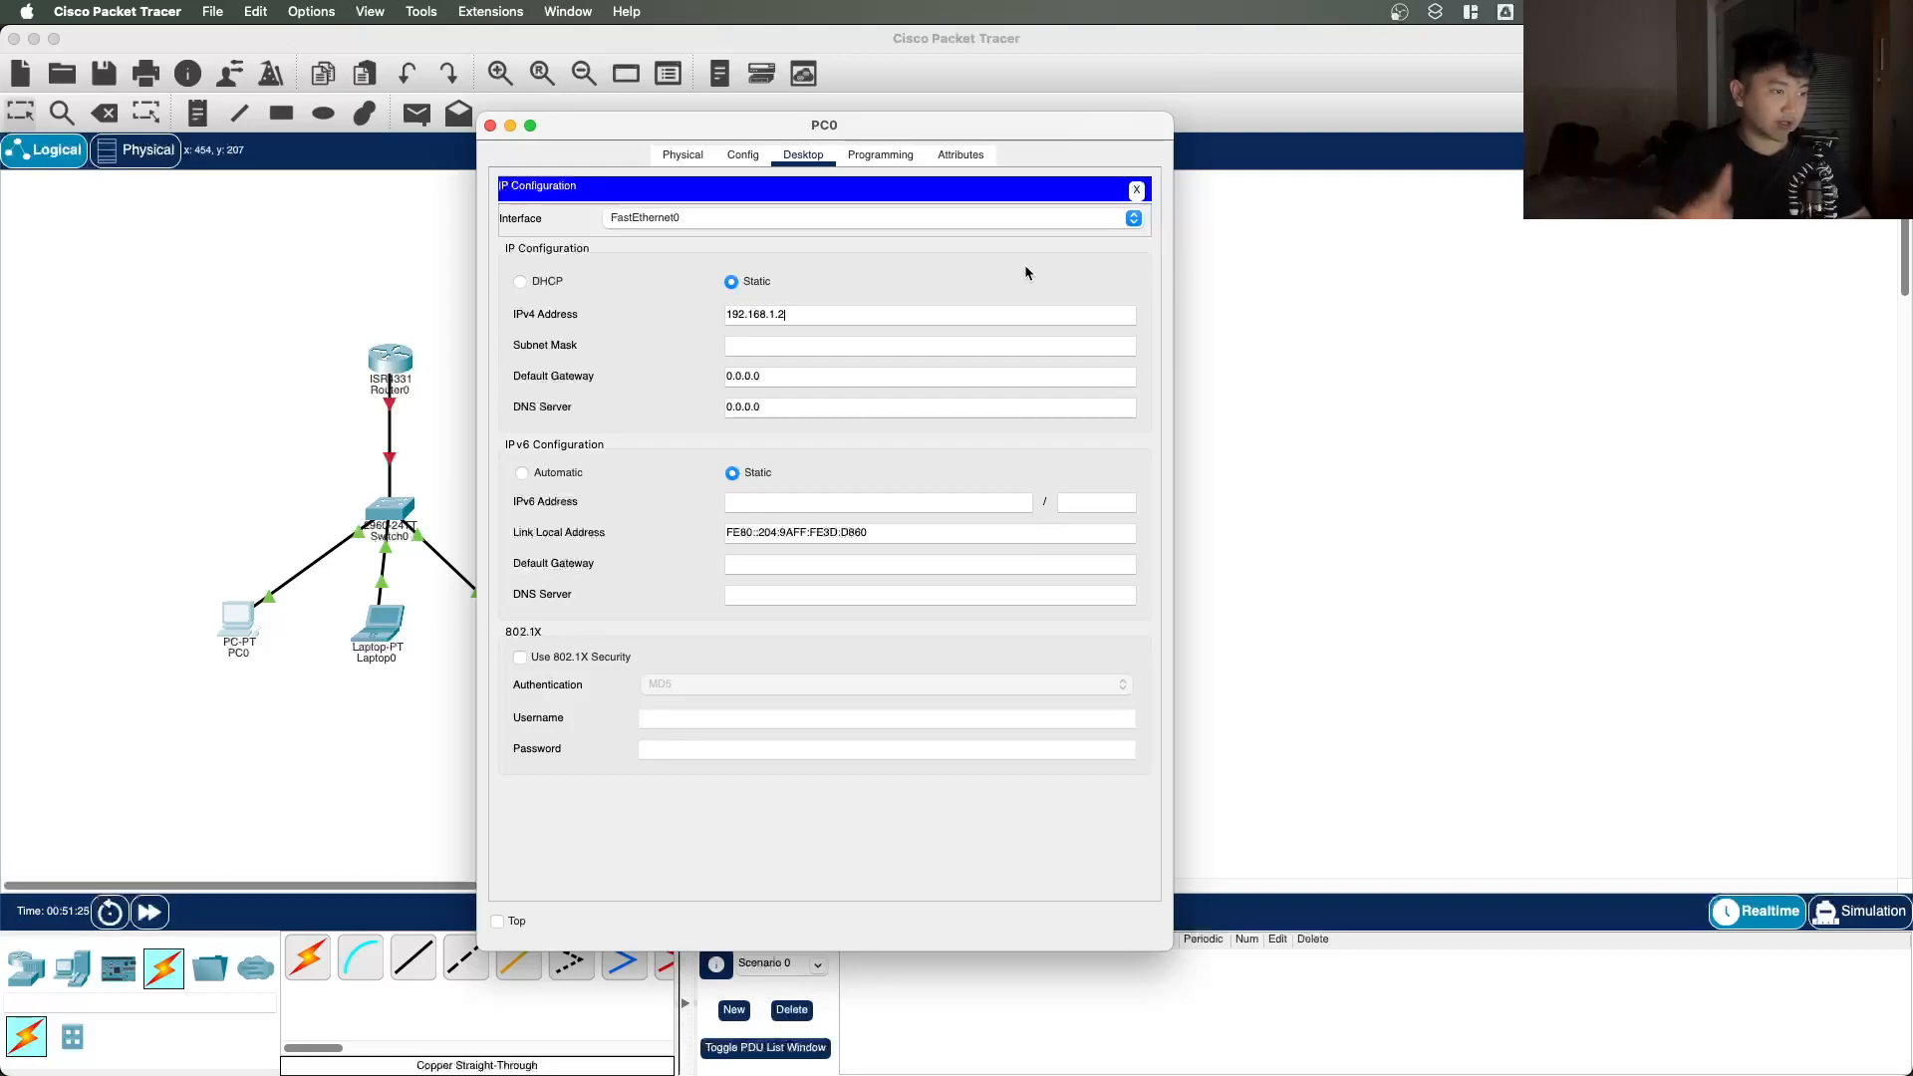
pyautogui.click(849, 342)
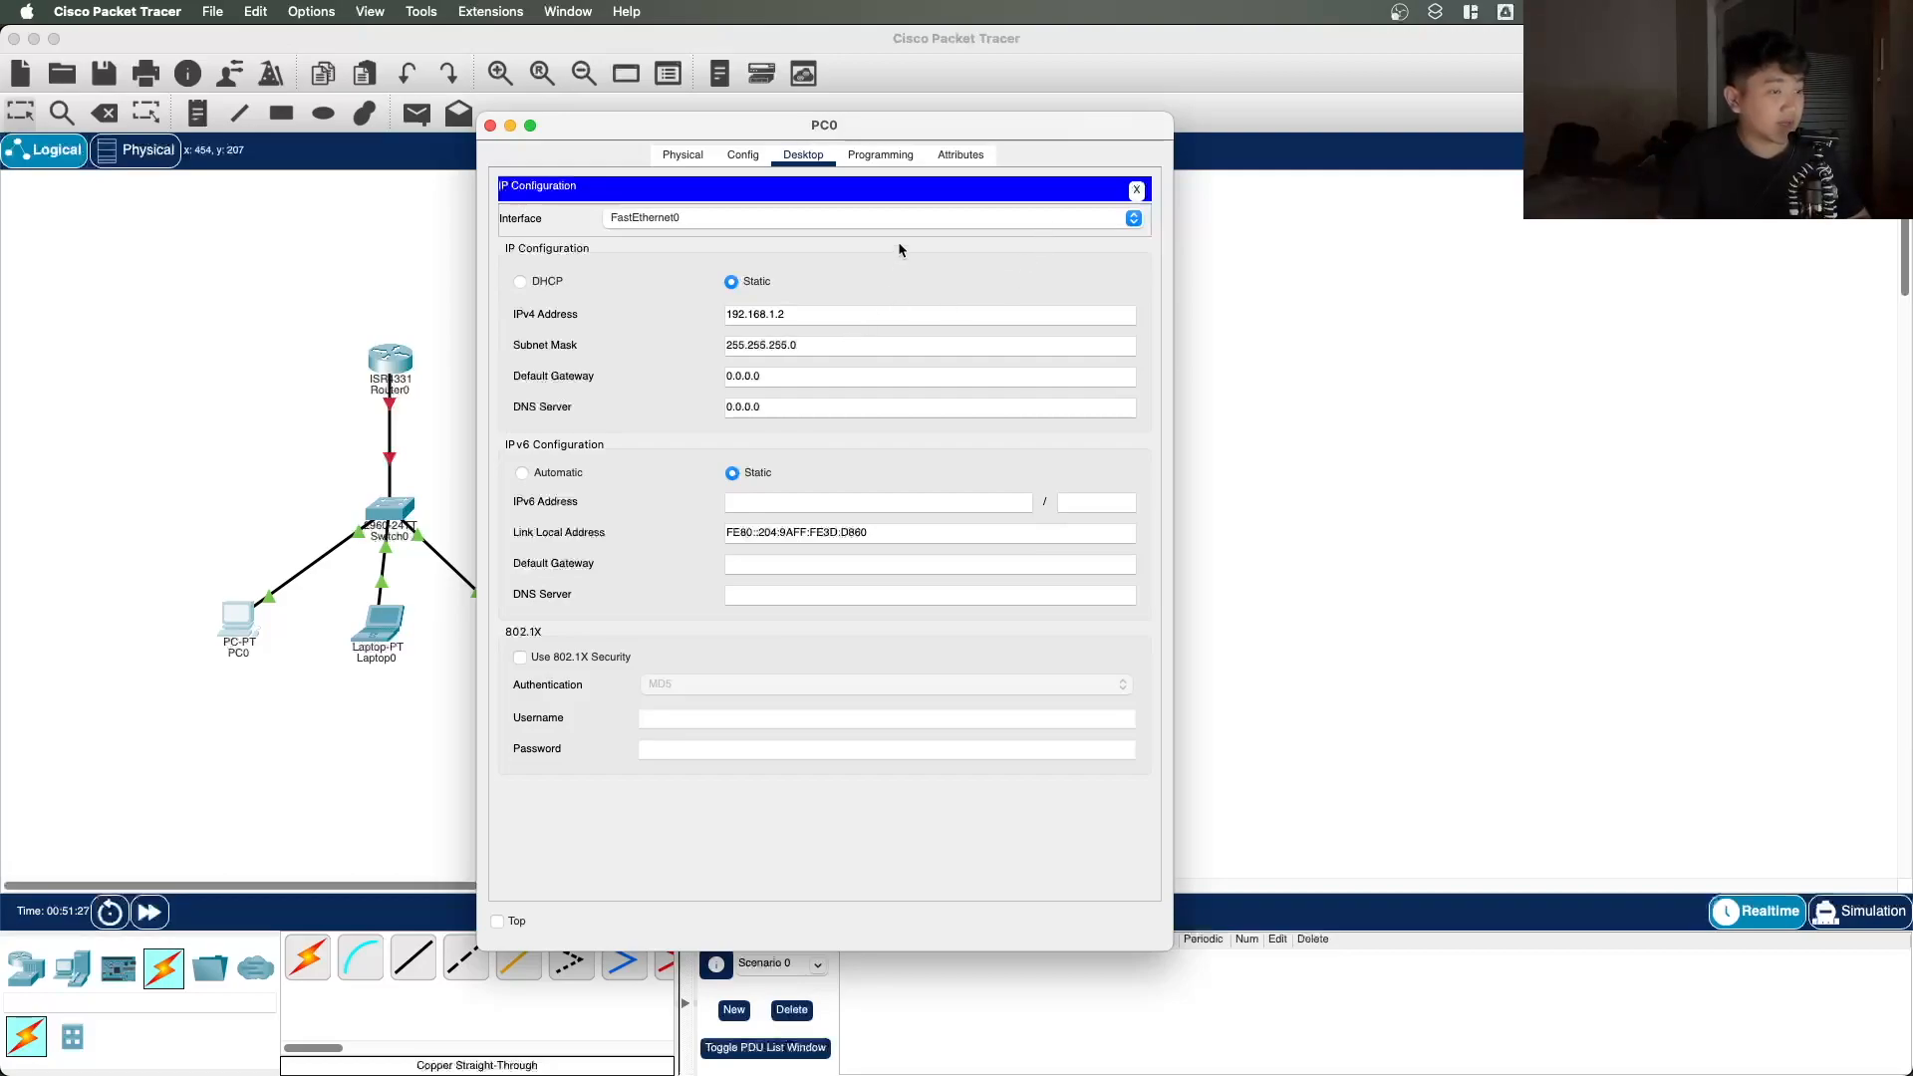
pyautogui.moveTo(832, 345); pyautogui.dragTo(781, 311)
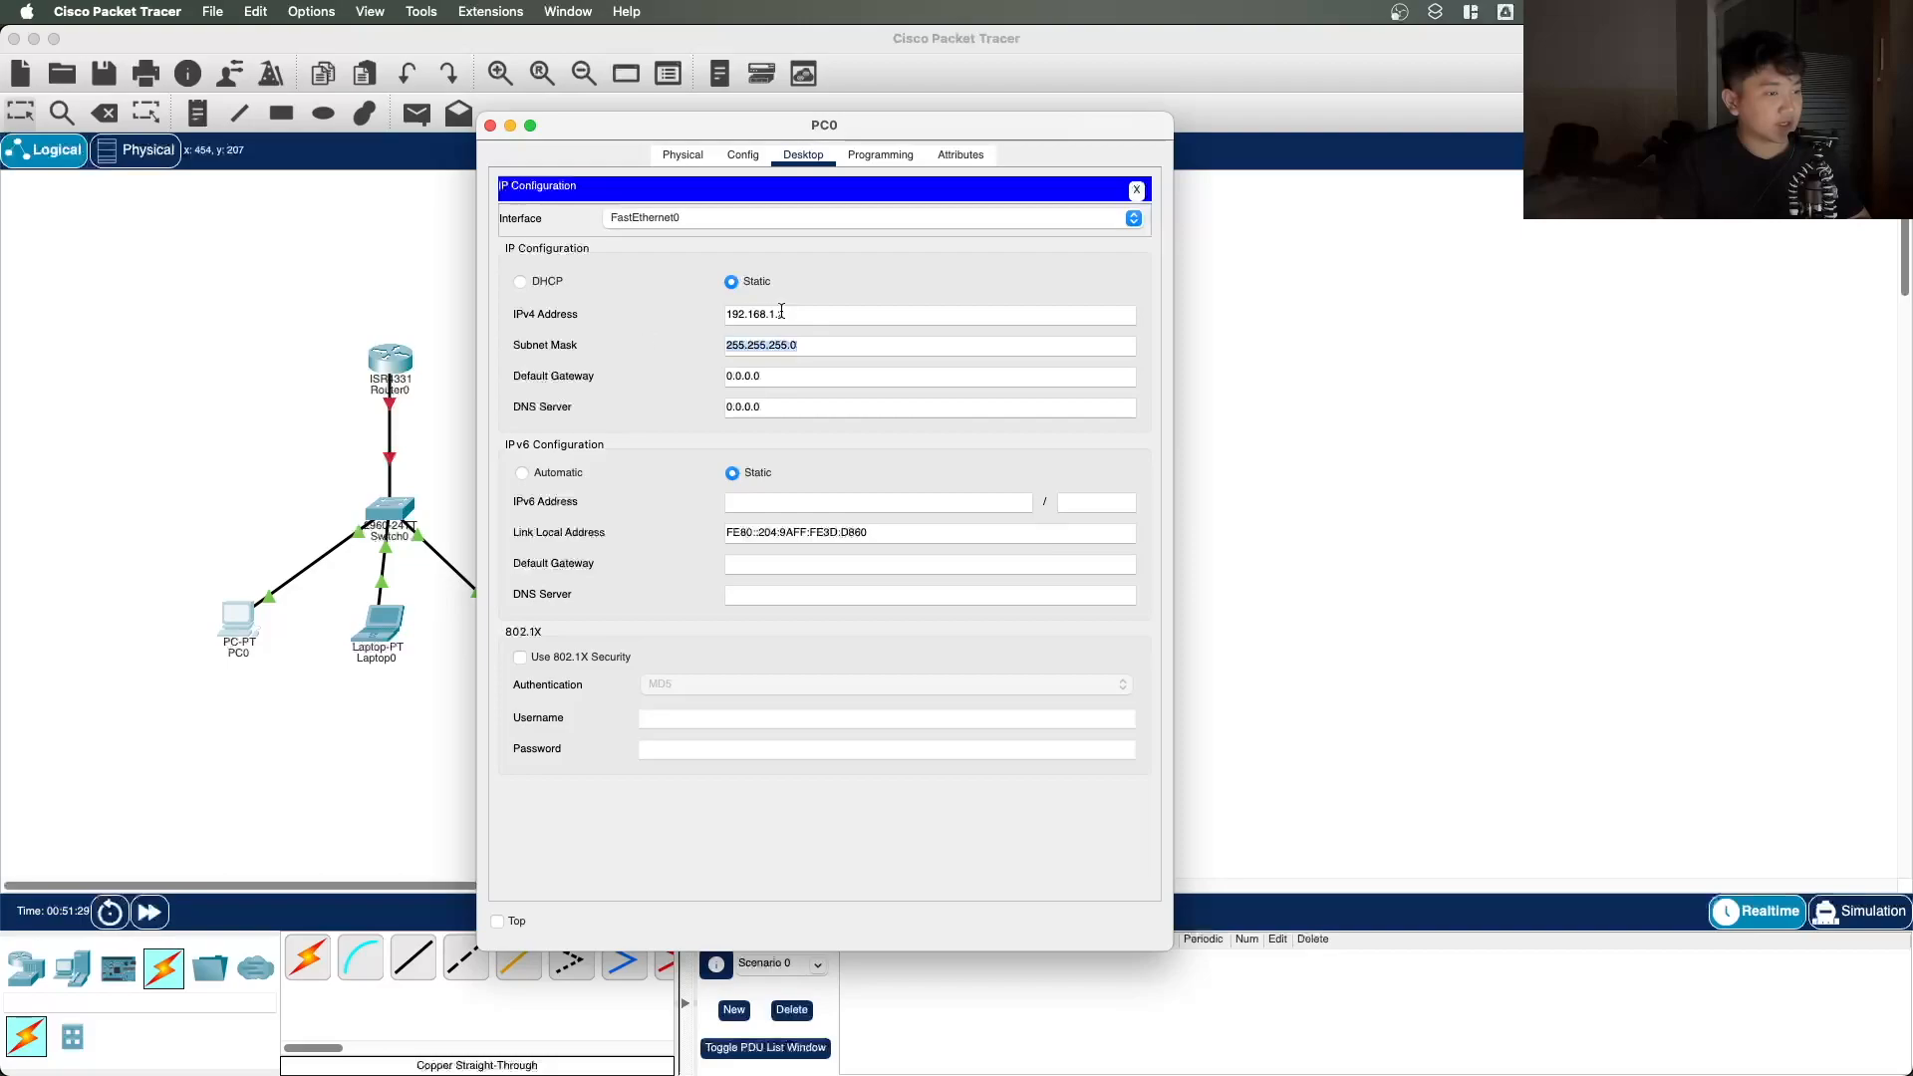
pyautogui.click(783, 218)
pyautogui.click(829, 275)
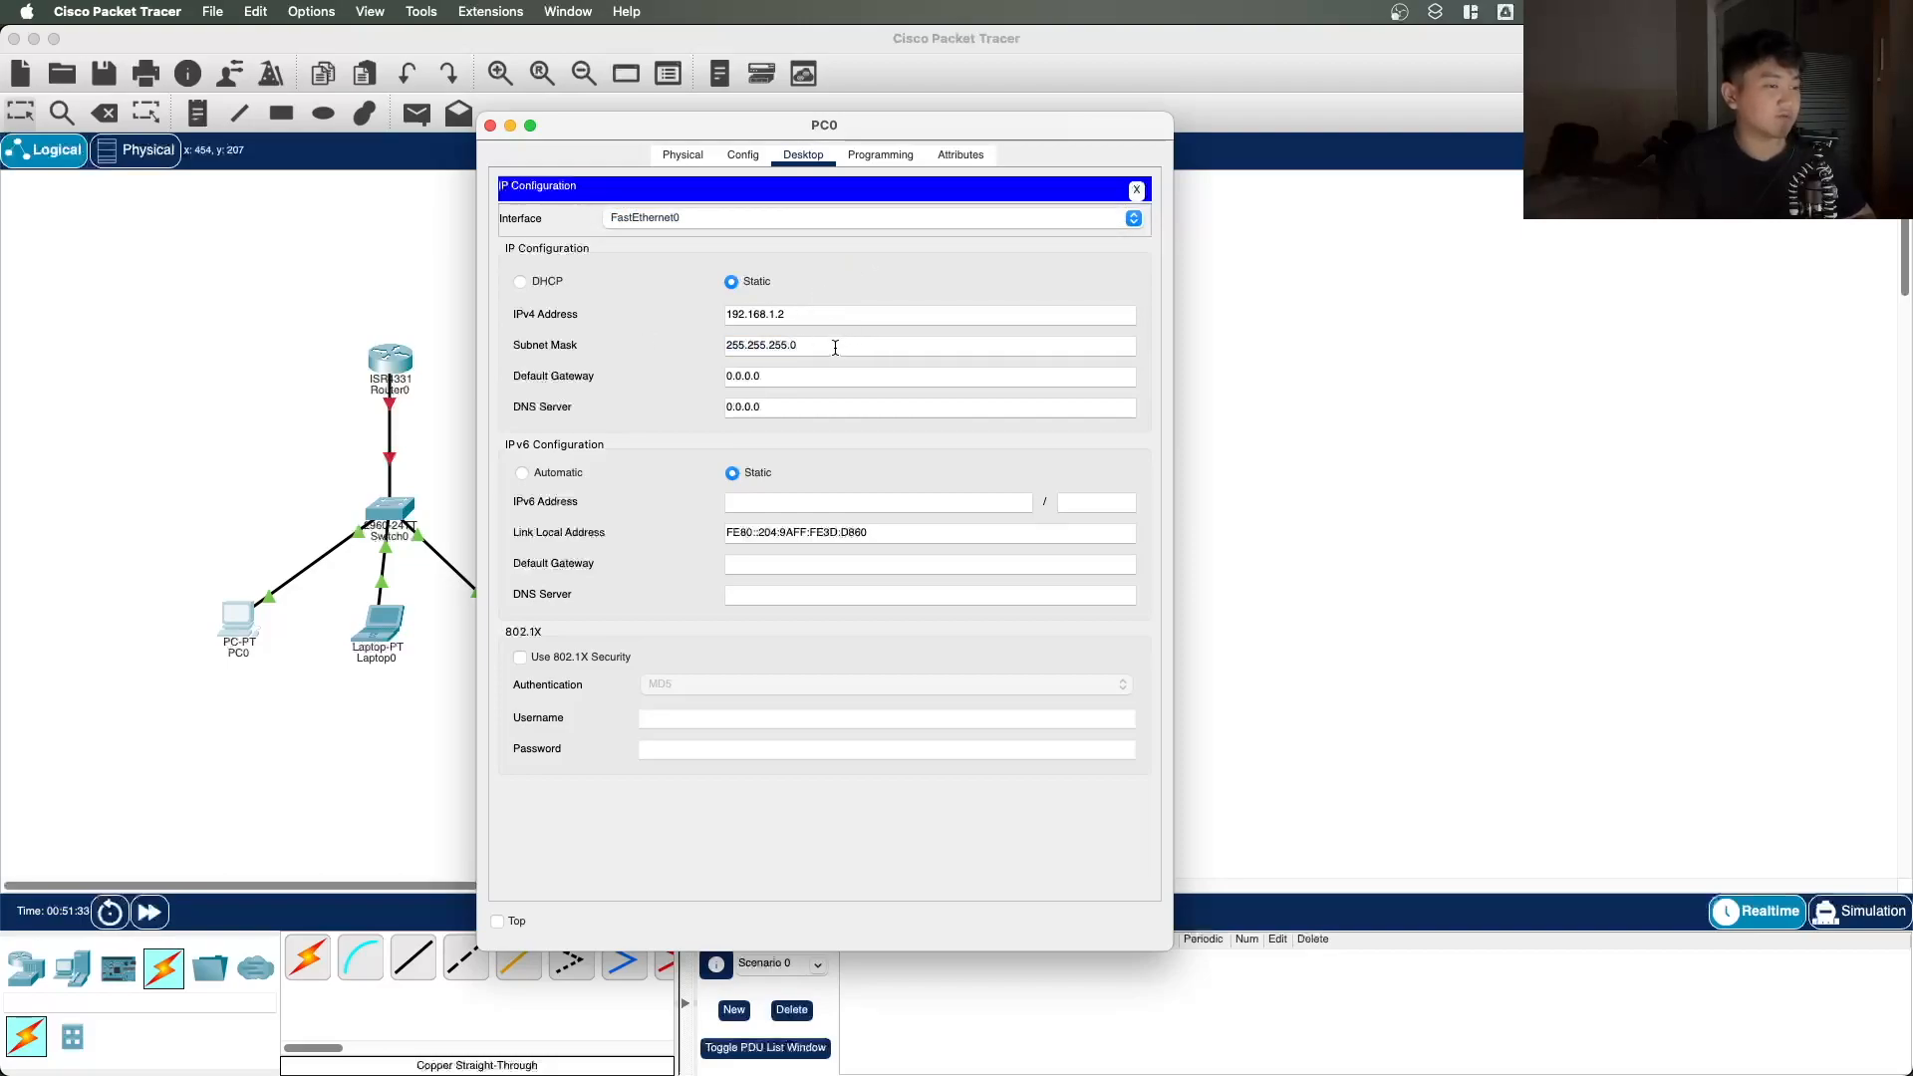
# Step: Set PC0's IPv4 default gateway to 192.168.1.1 and close its device window
pyautogui.moveTo(842, 317); pyautogui.dragTo(594, 317)
pyautogui.press('super+c')
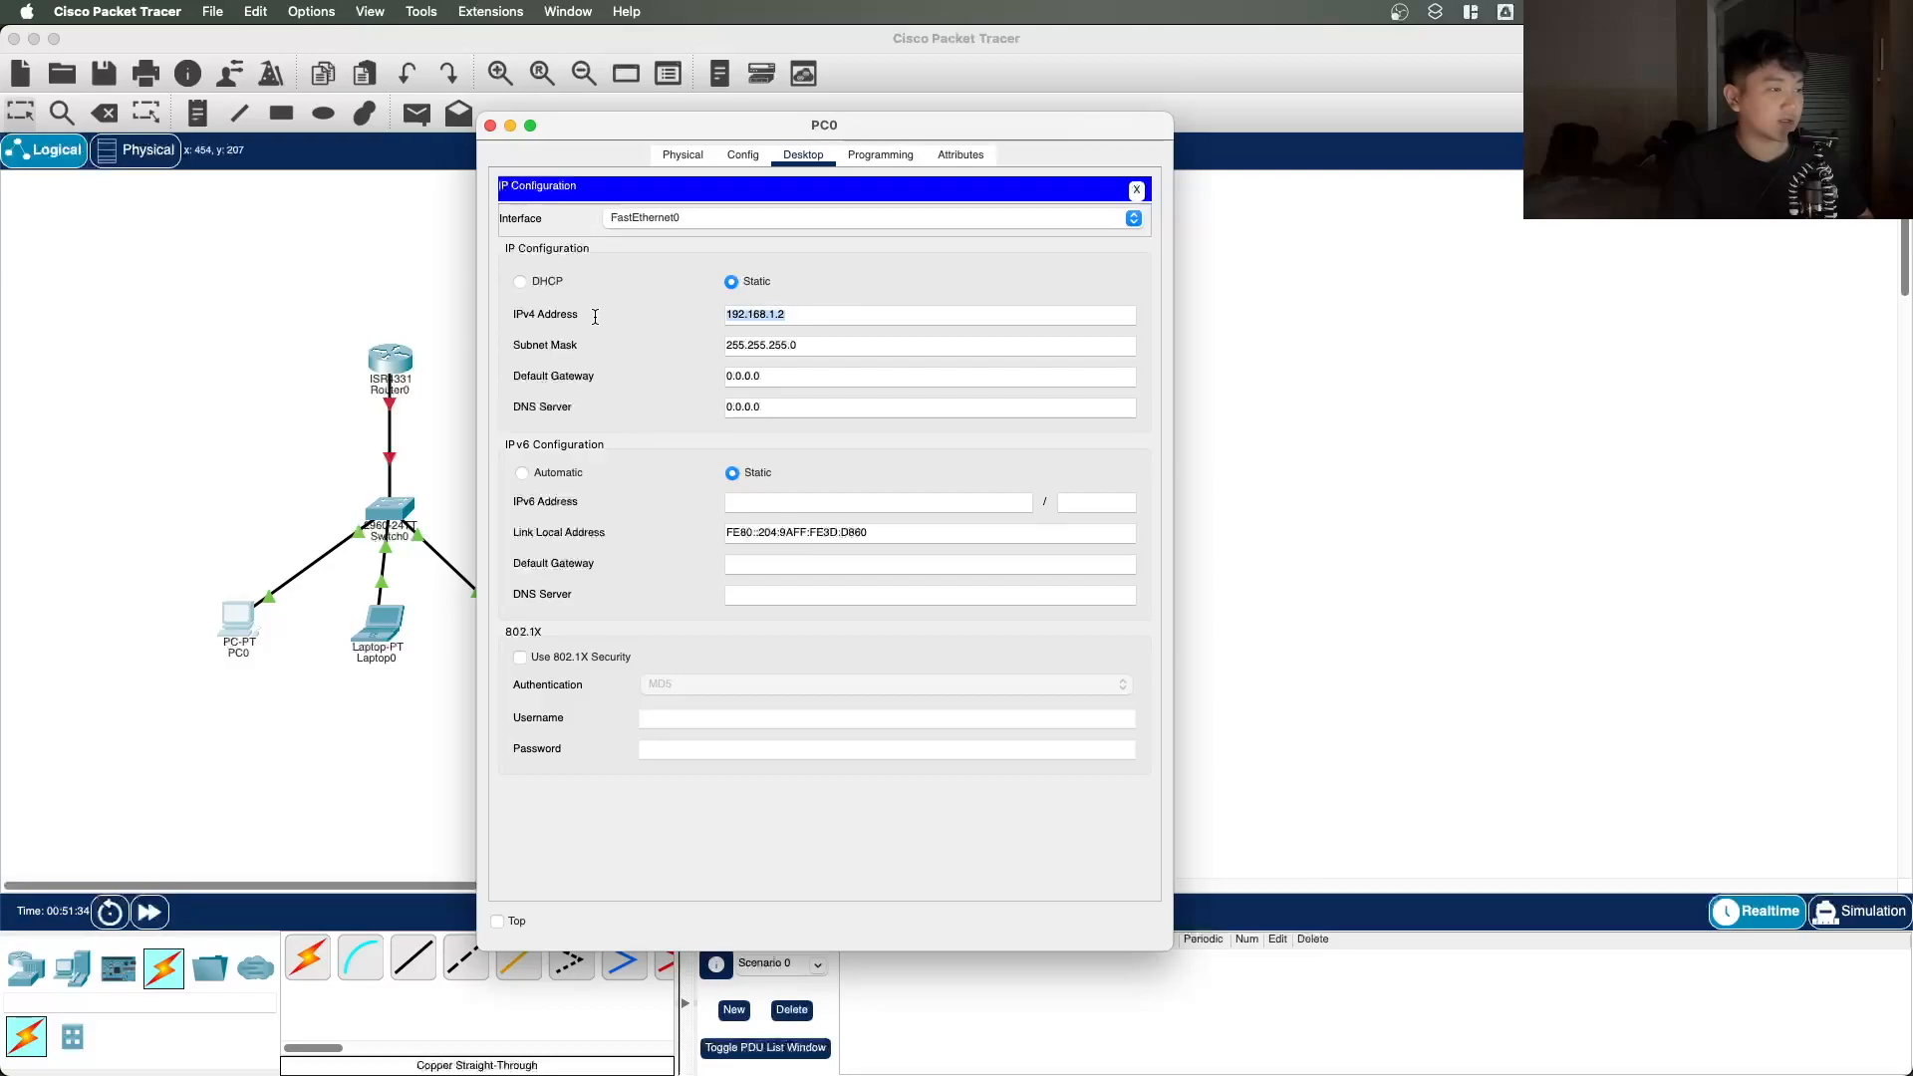
pyautogui.click(783, 375)
pyautogui.press('super+a')
pyautogui.press('super+v')
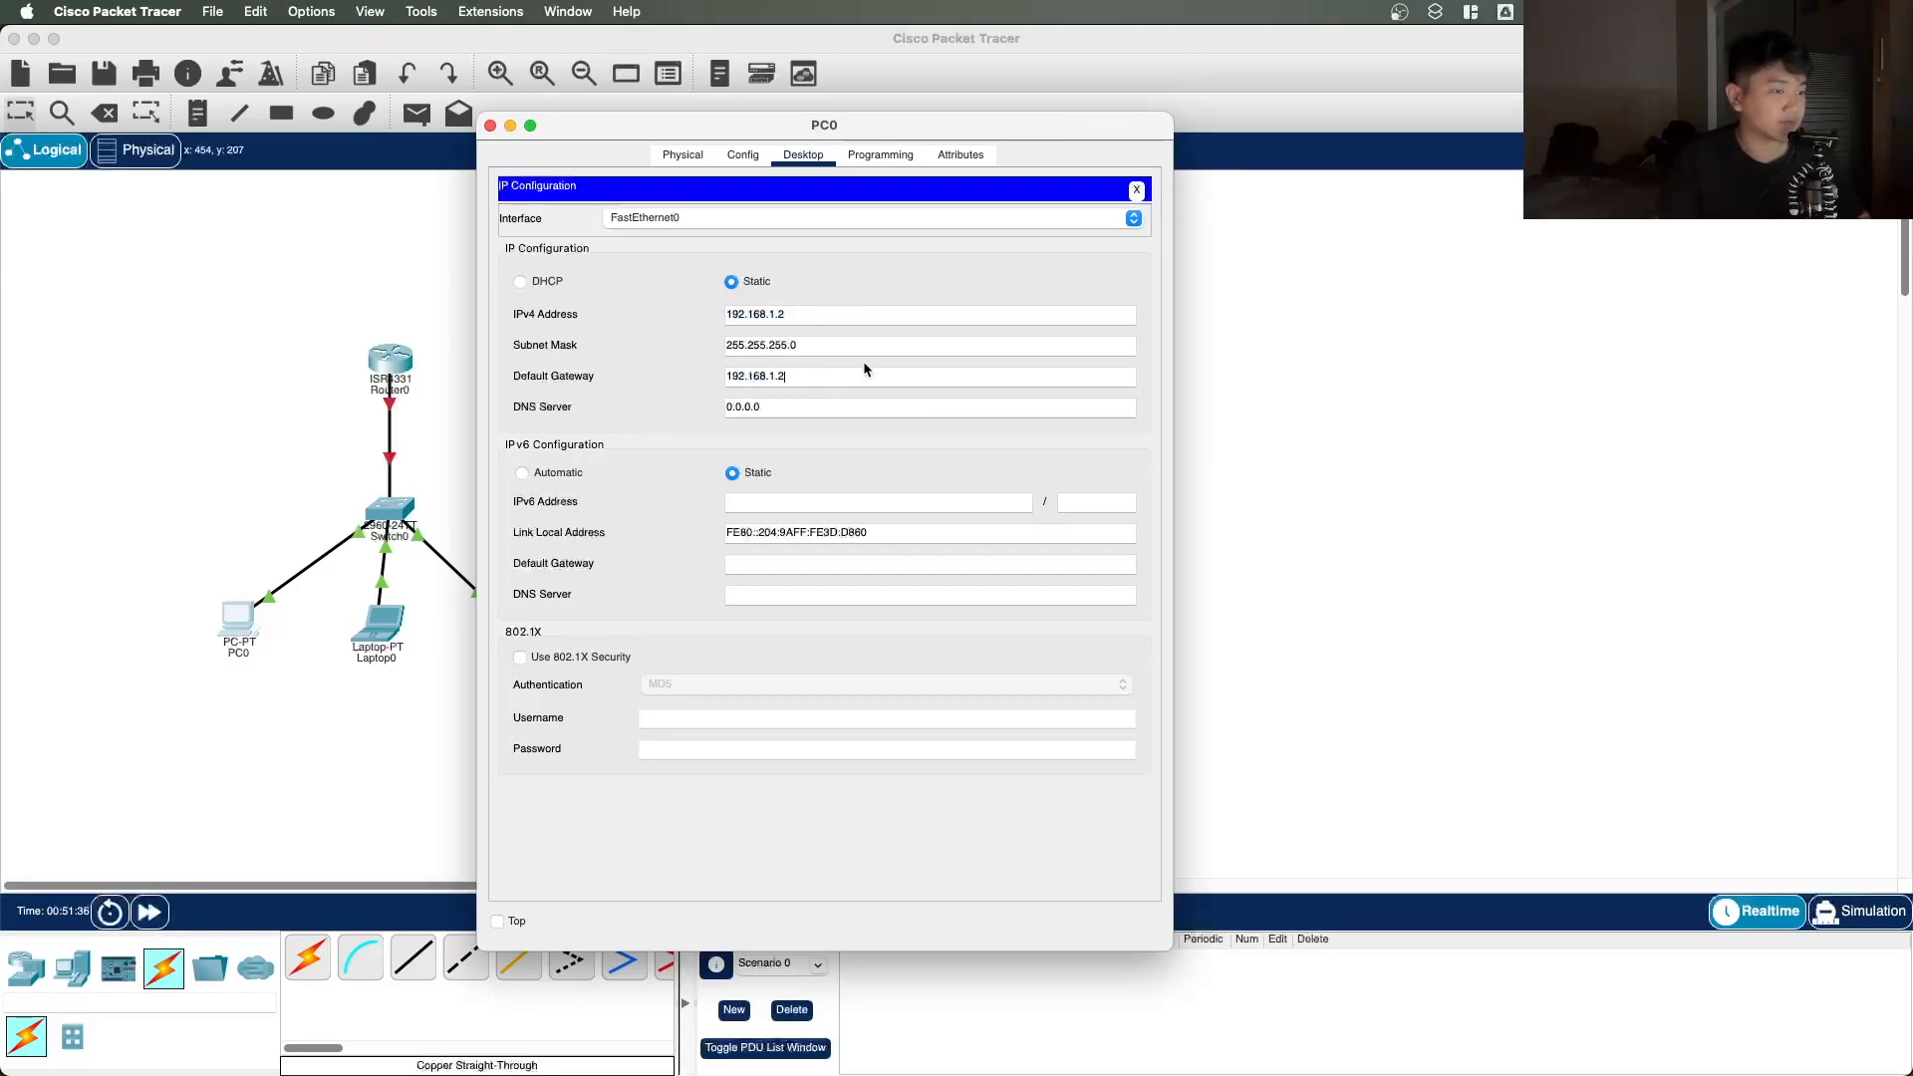
pyautogui.press('BackSpace')
pyautogui.write('1')
pyautogui.moveTo(794, 381); pyautogui.dragTo(659, 376)
pyautogui.click(913, 270)
pyautogui.click(700, 297)
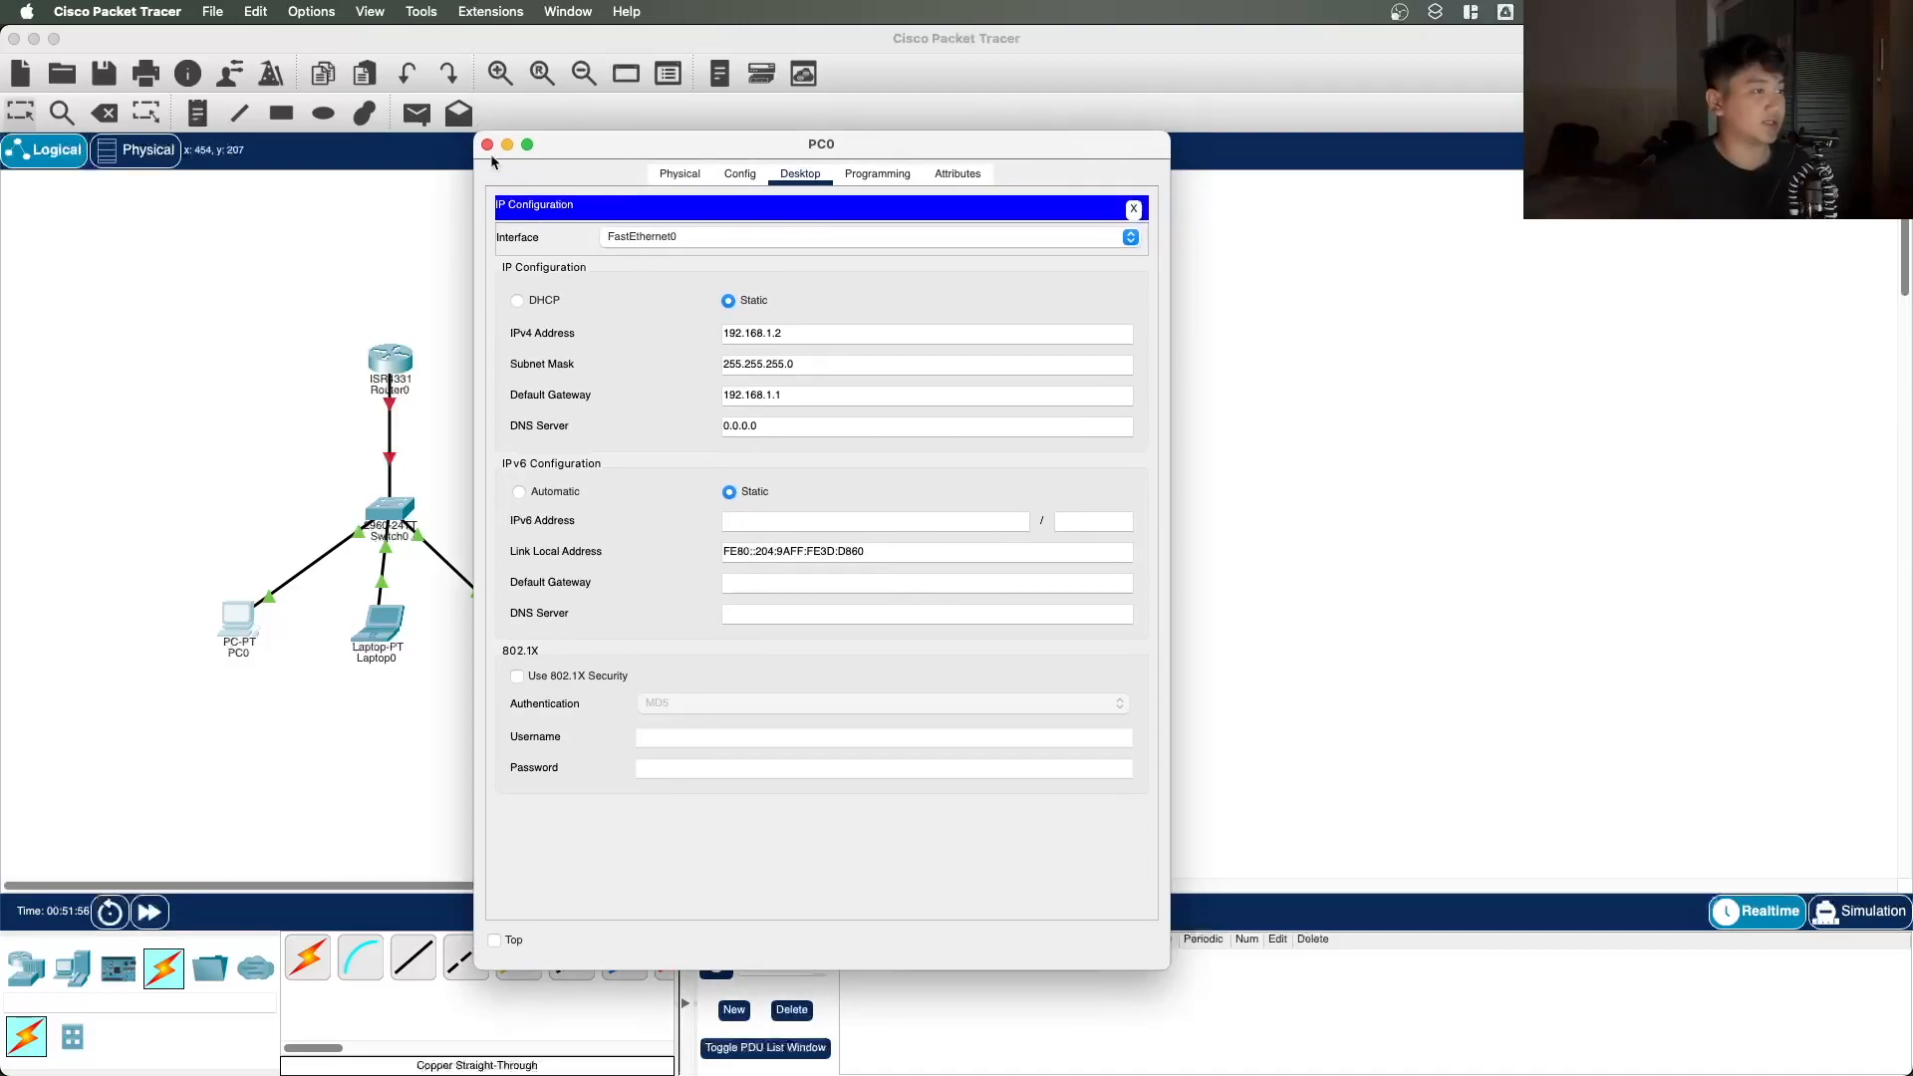
pyautogui.click(490, 126)
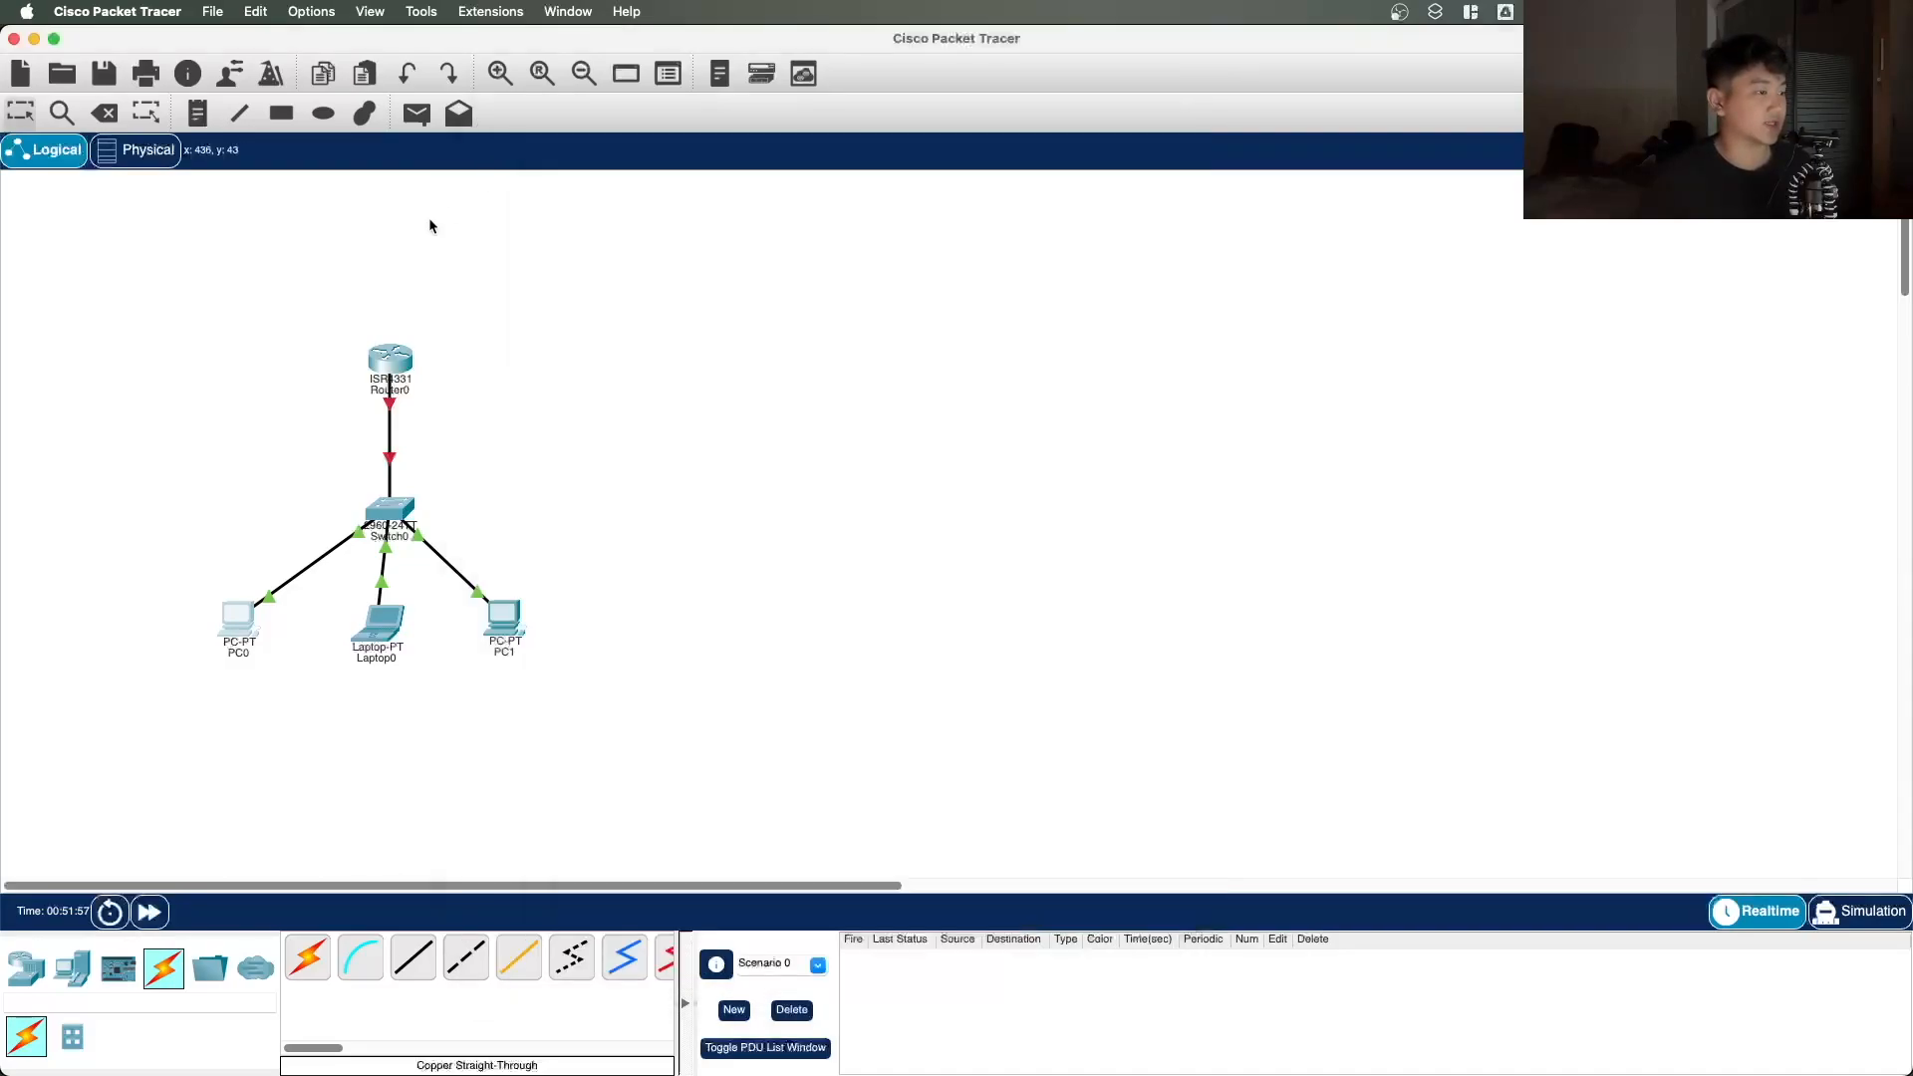
# Step: Reopen PC0 and check the gateway in its global settings and the addressing on its FastEthernet0 interface
pyautogui.click(247, 626)
pyautogui.click(936, 292)
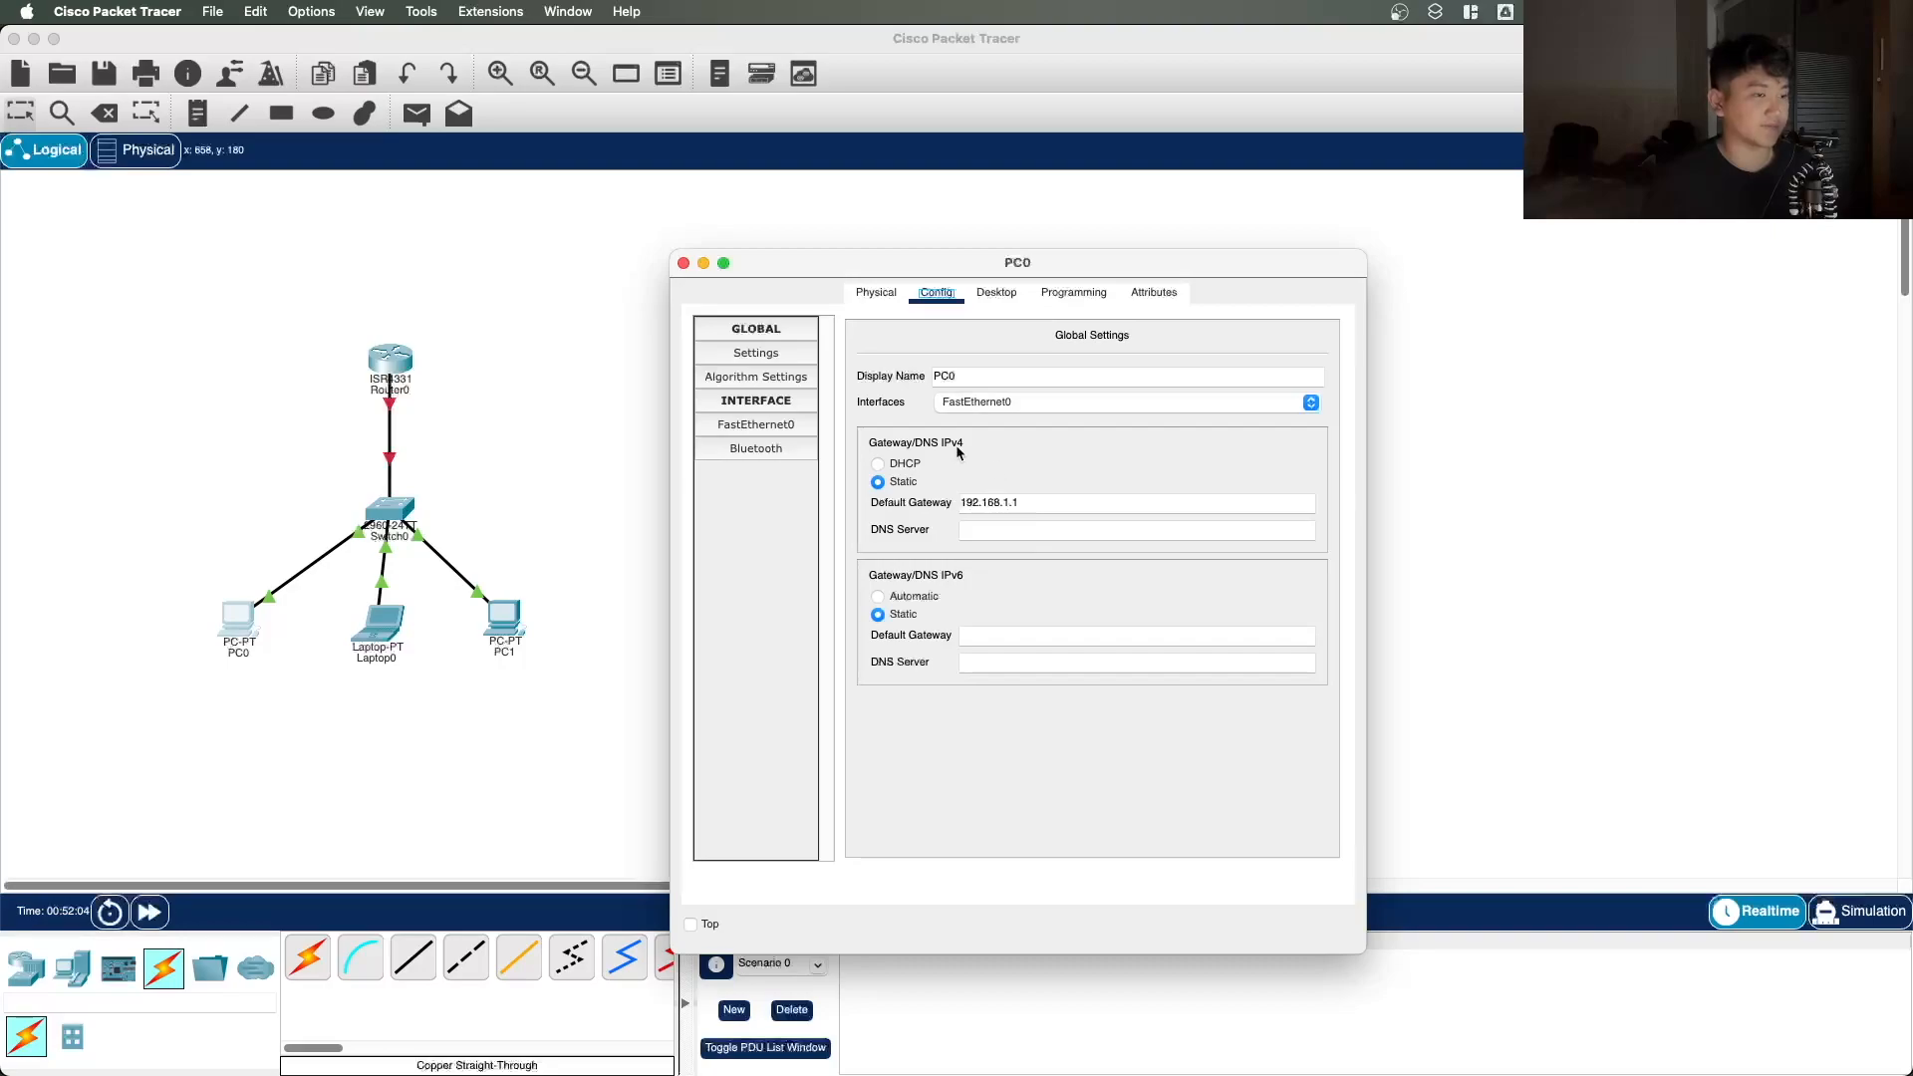
pyautogui.click(796, 423)
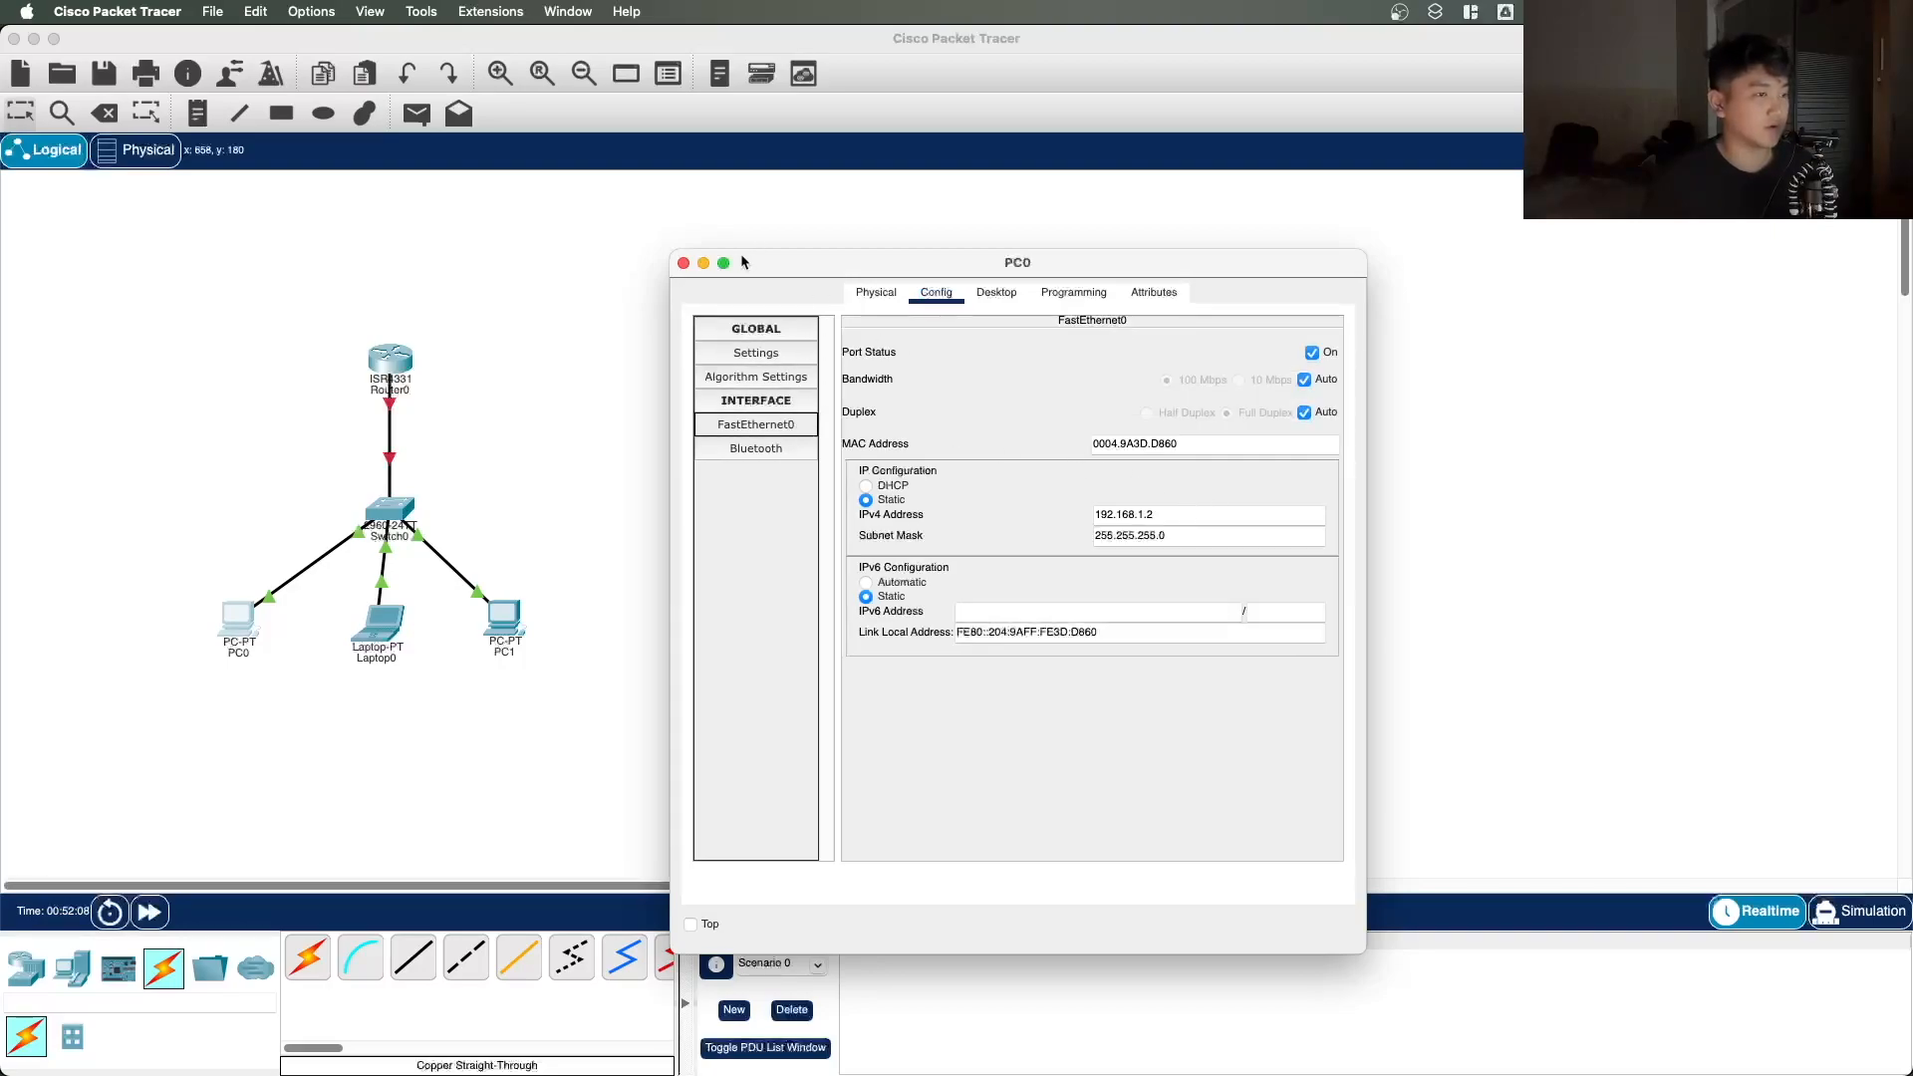
pyautogui.click(683, 262)
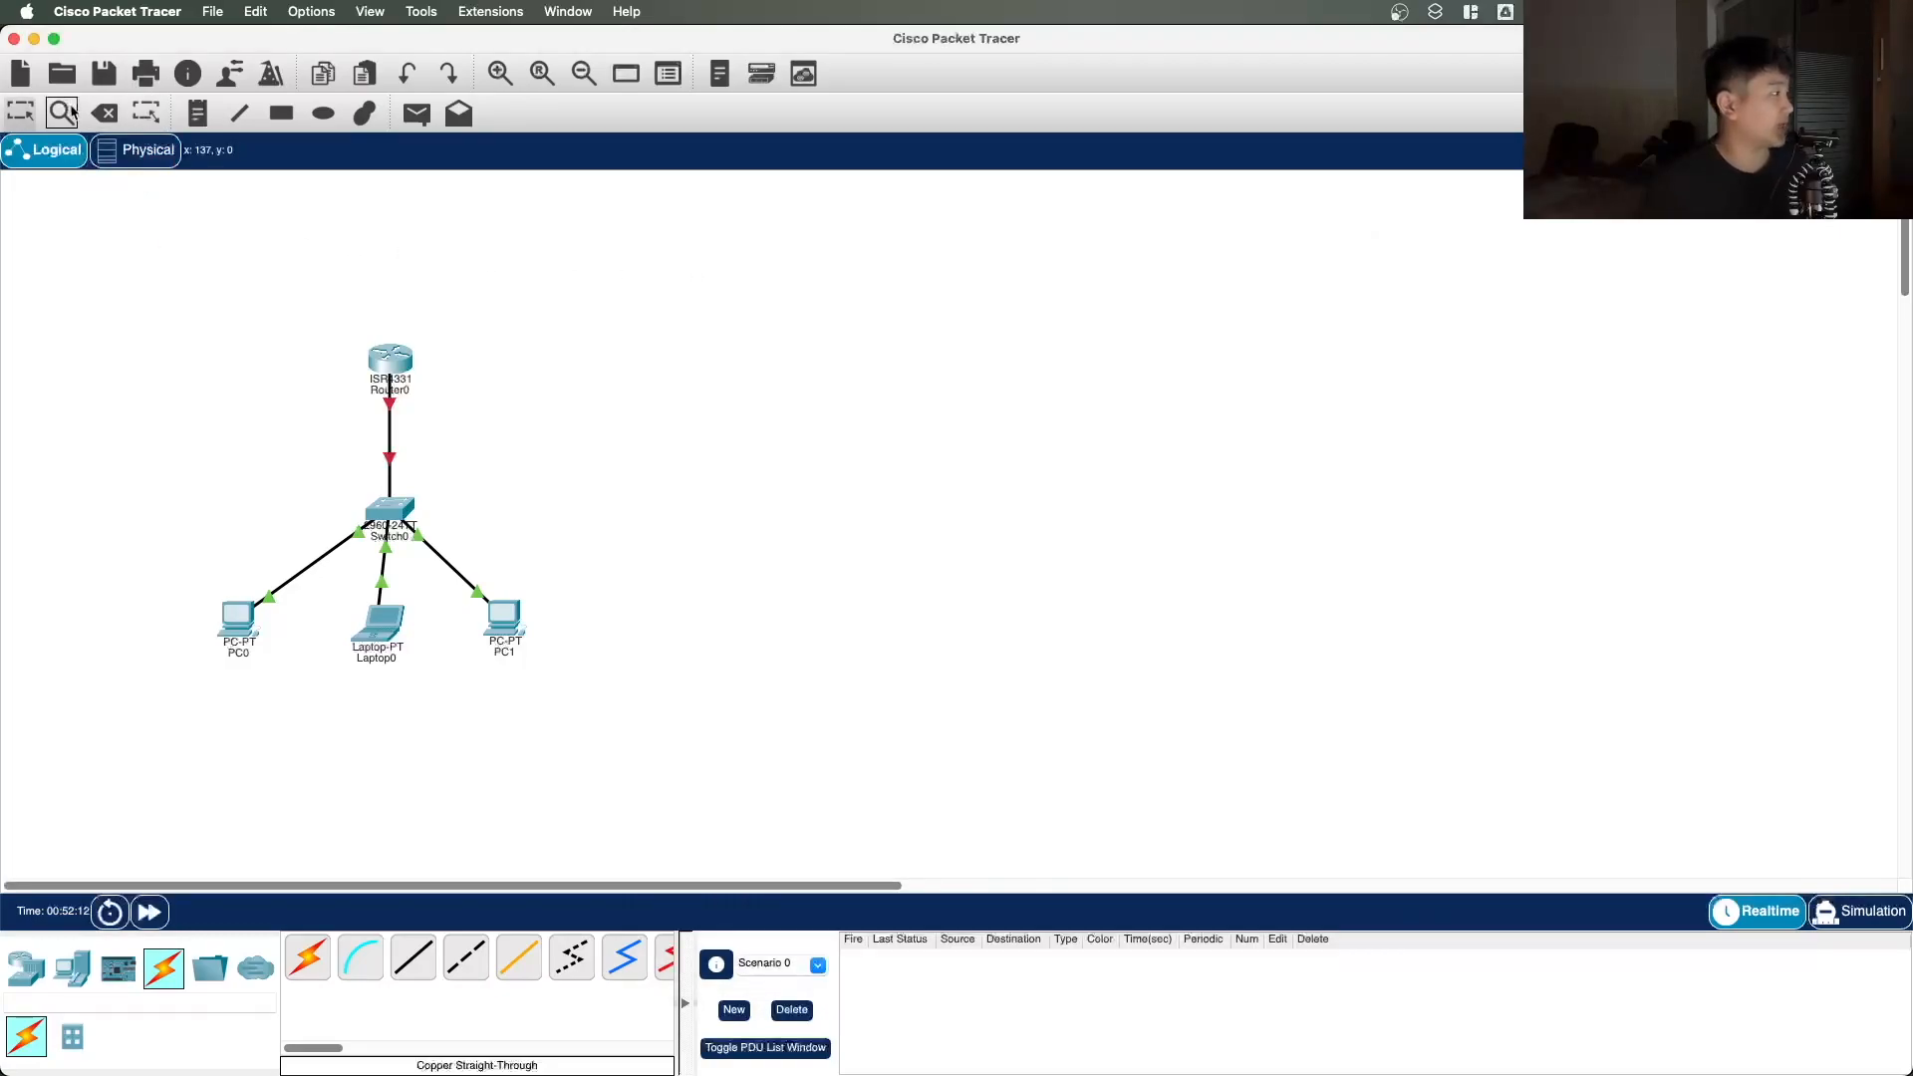
# Step: Place a note reading 192.168.1.2 just above PC0 in the topology and return to the selection tool
pyautogui.click(200, 114)
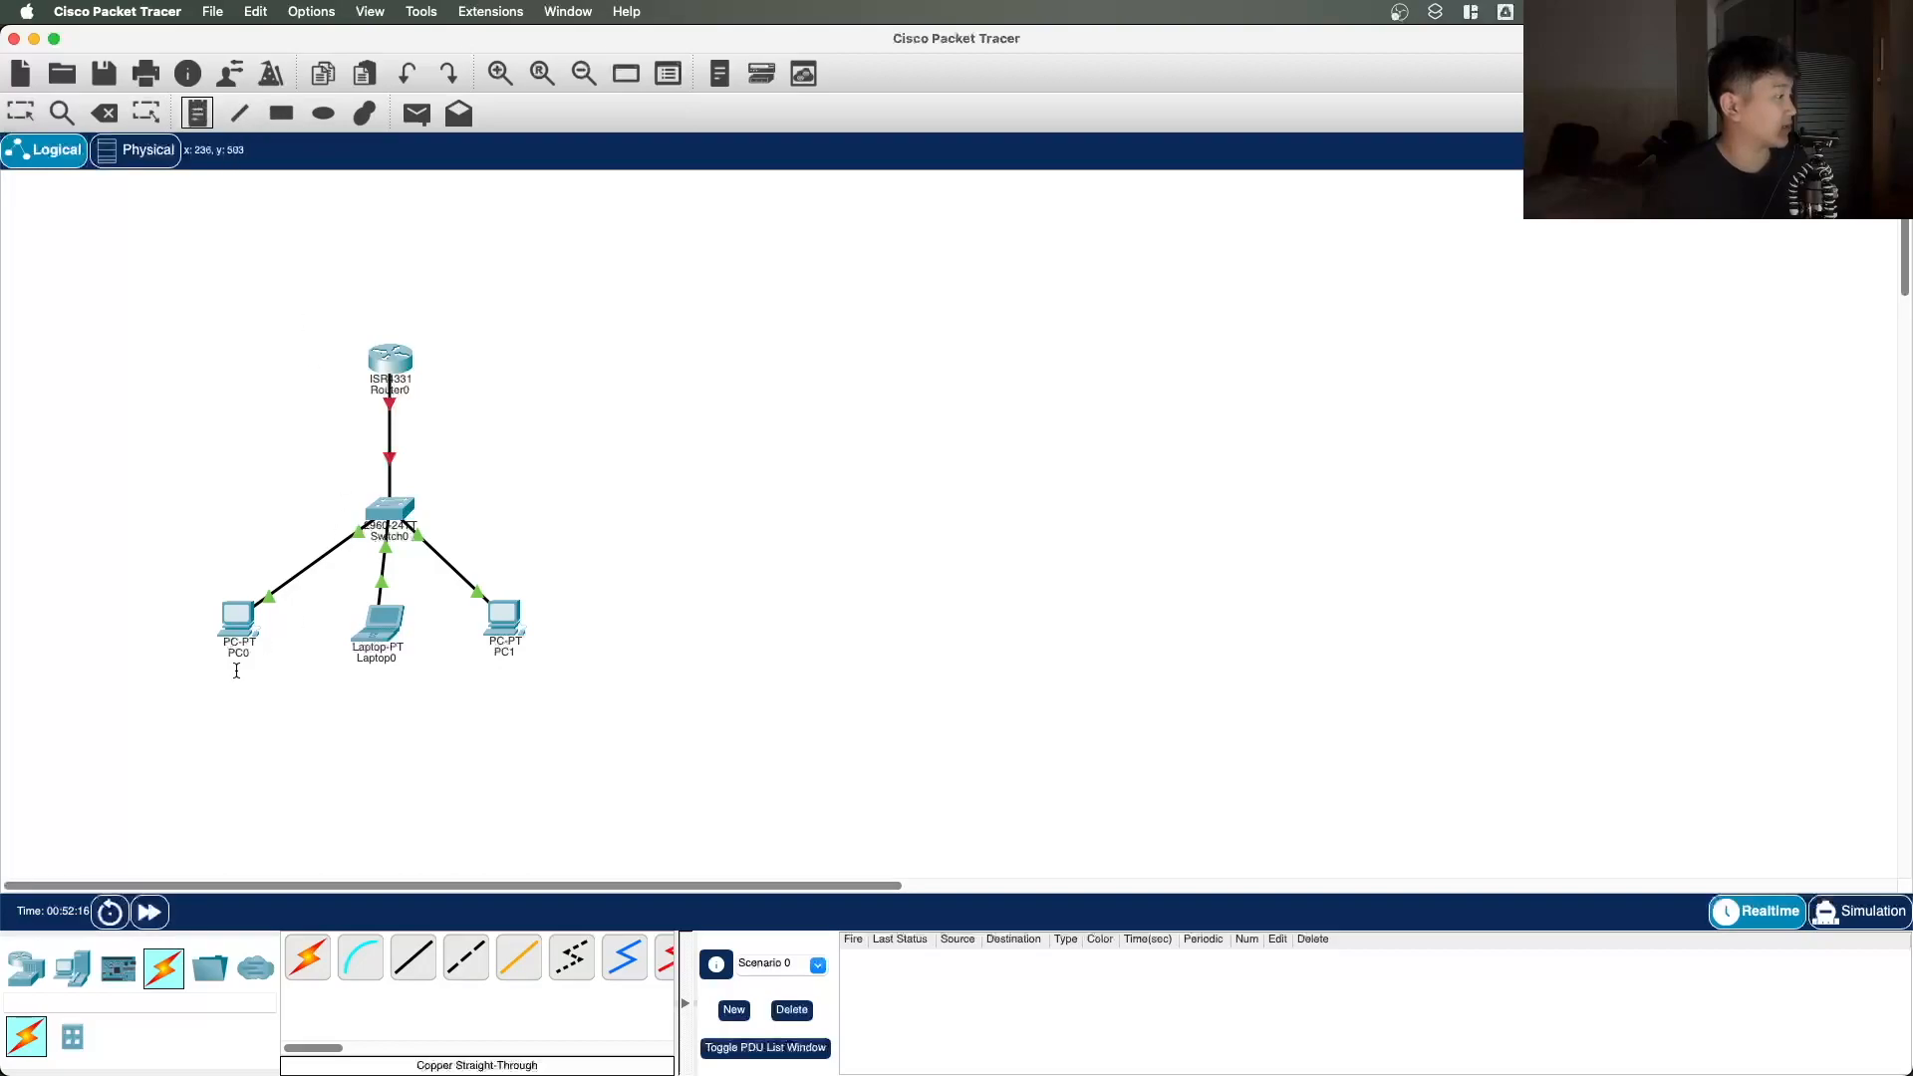
pyautogui.click(171, 578)
pyautogui.write('293.')
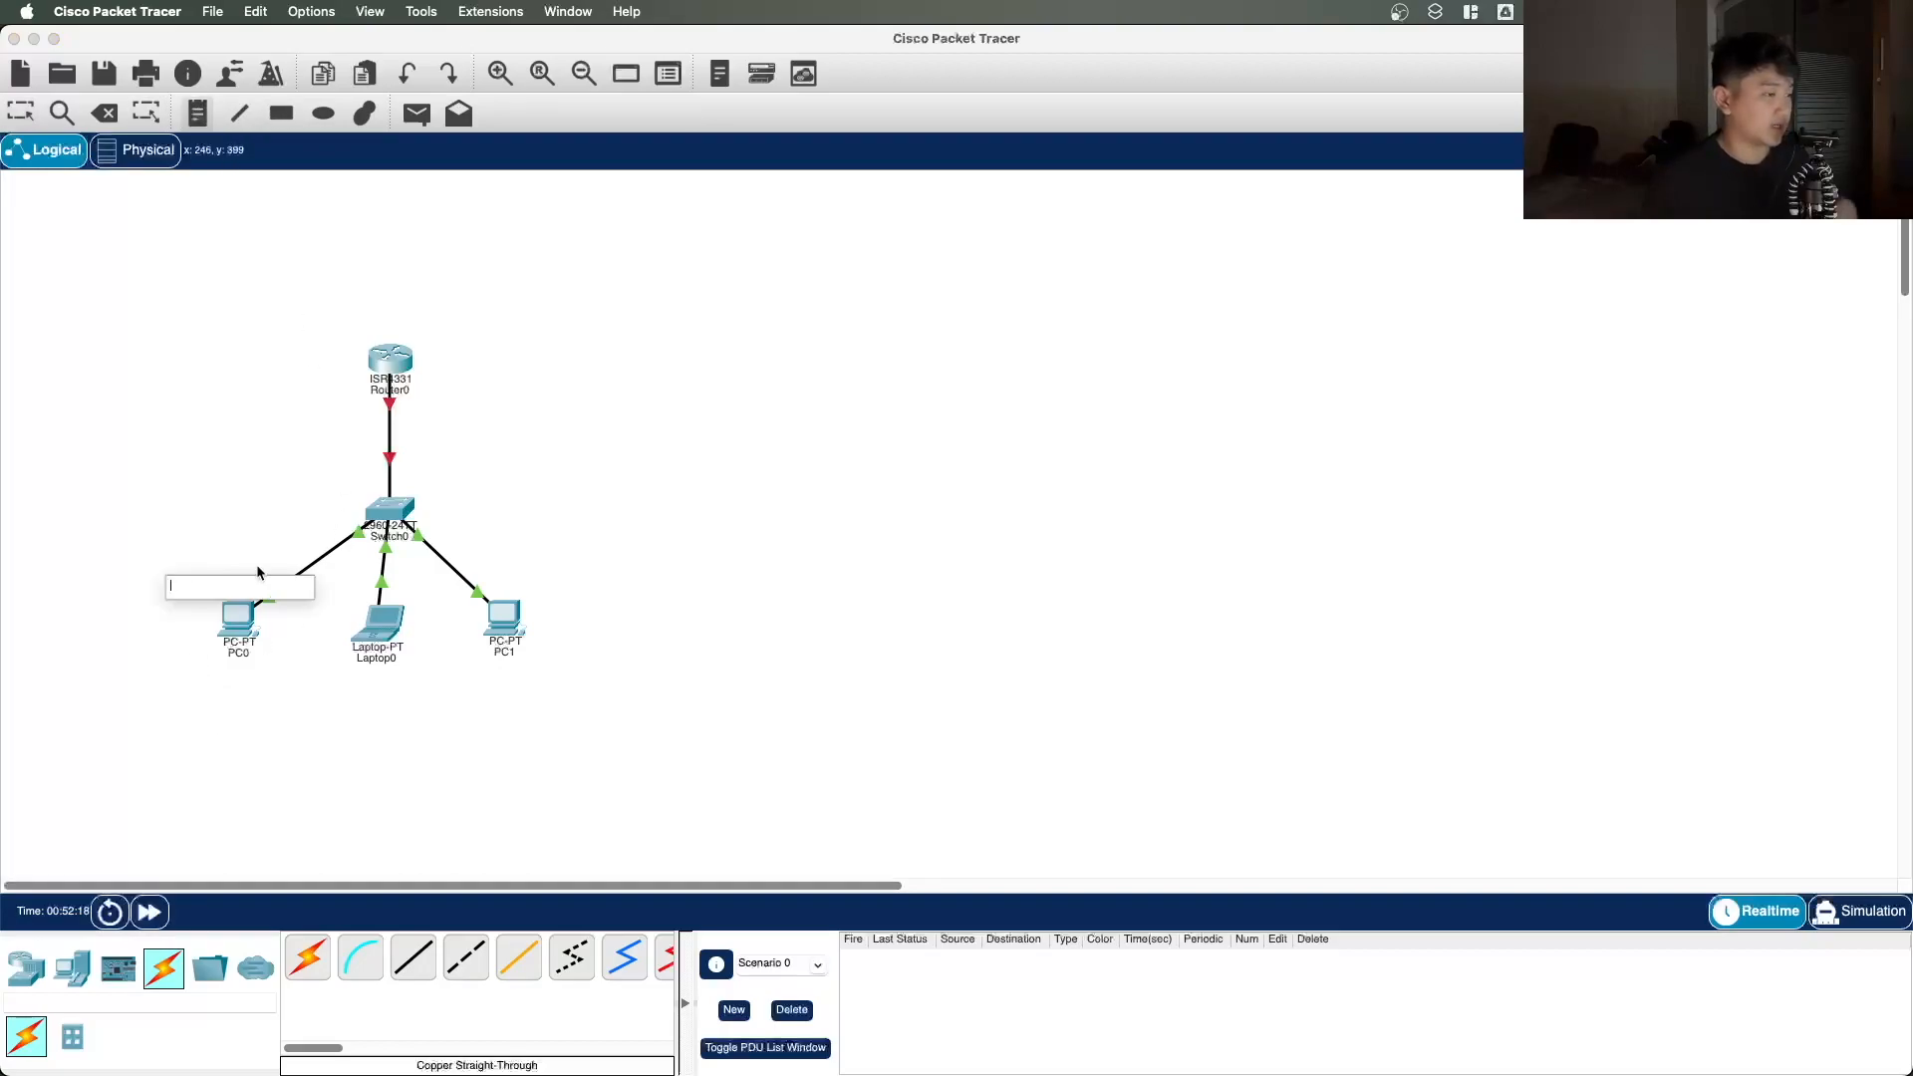
pyautogui.press('BackSpace')
pyautogui.press('BackSpace')
pyautogui.press('BackSpace')
pyautogui.write('192.168.1.2')
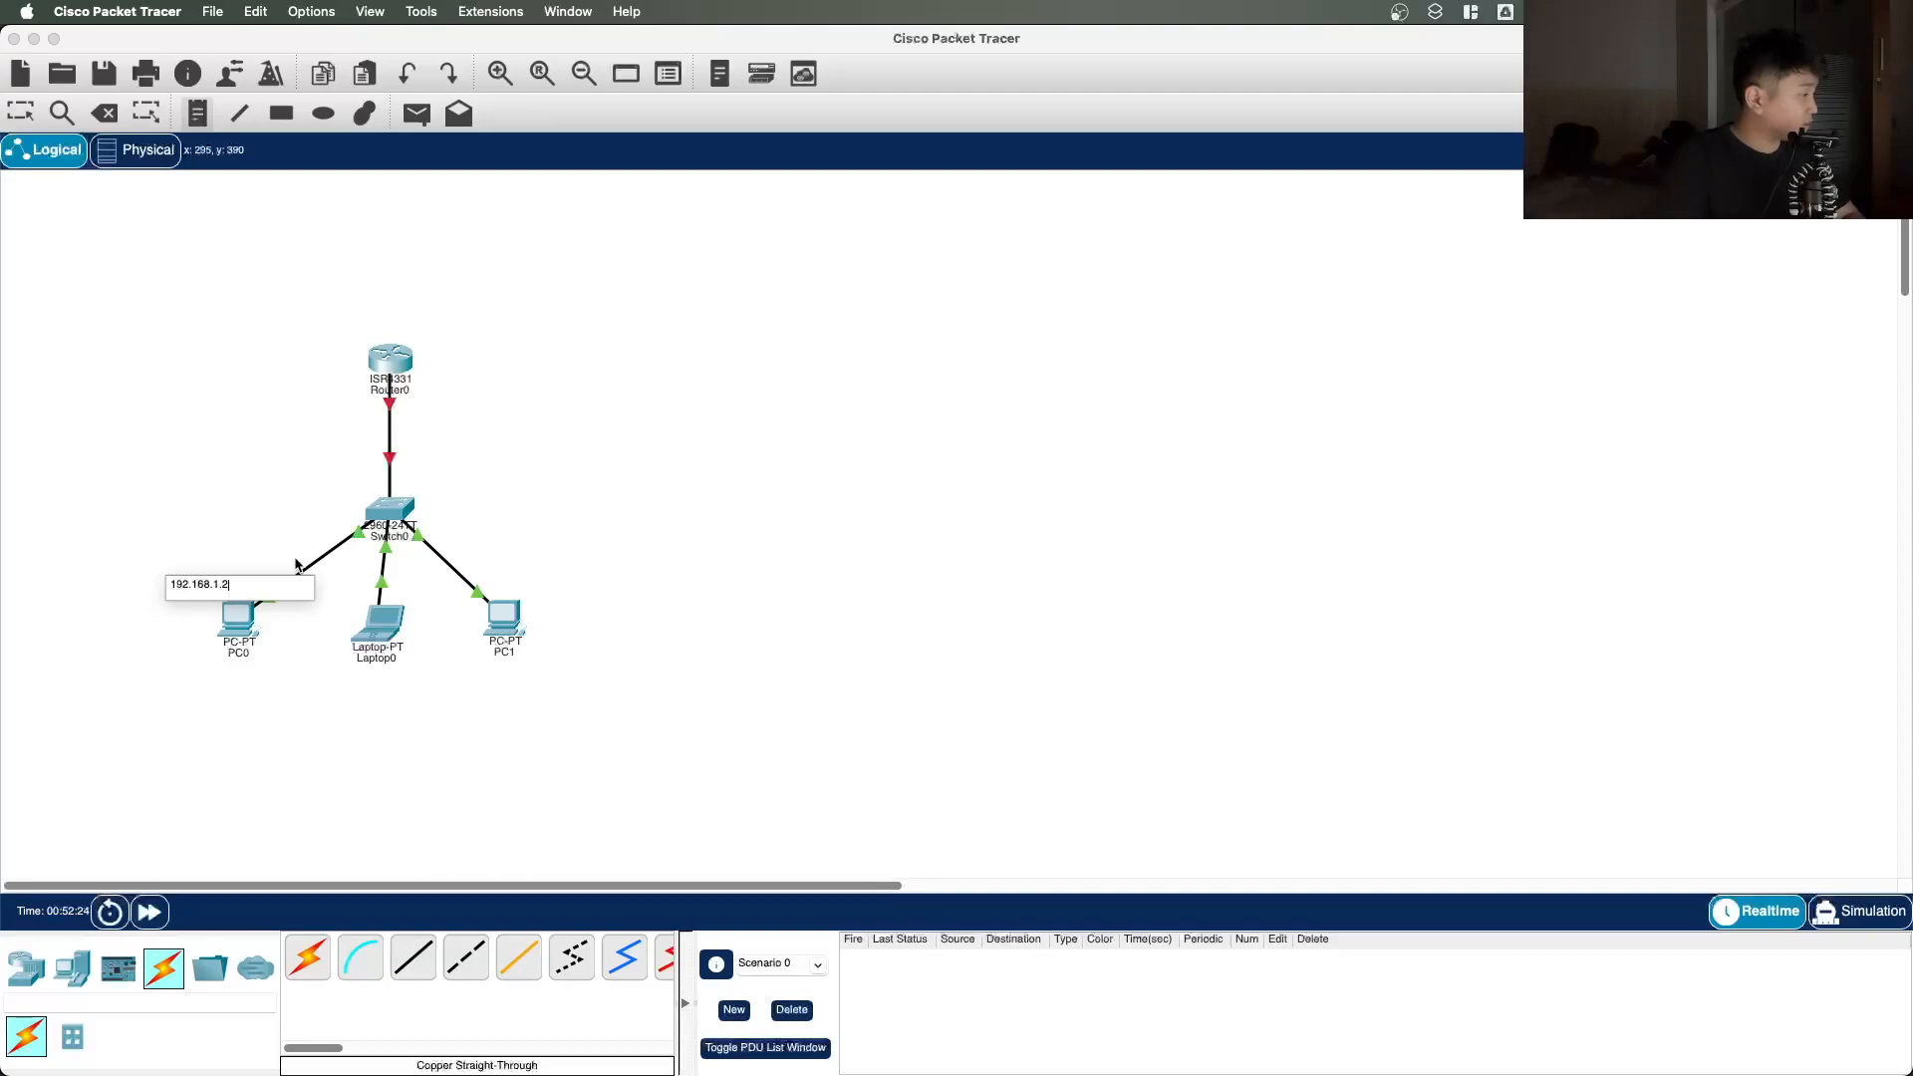
pyautogui.click(217, 490)
pyautogui.click(201, 594)
pyautogui.click(207, 527)
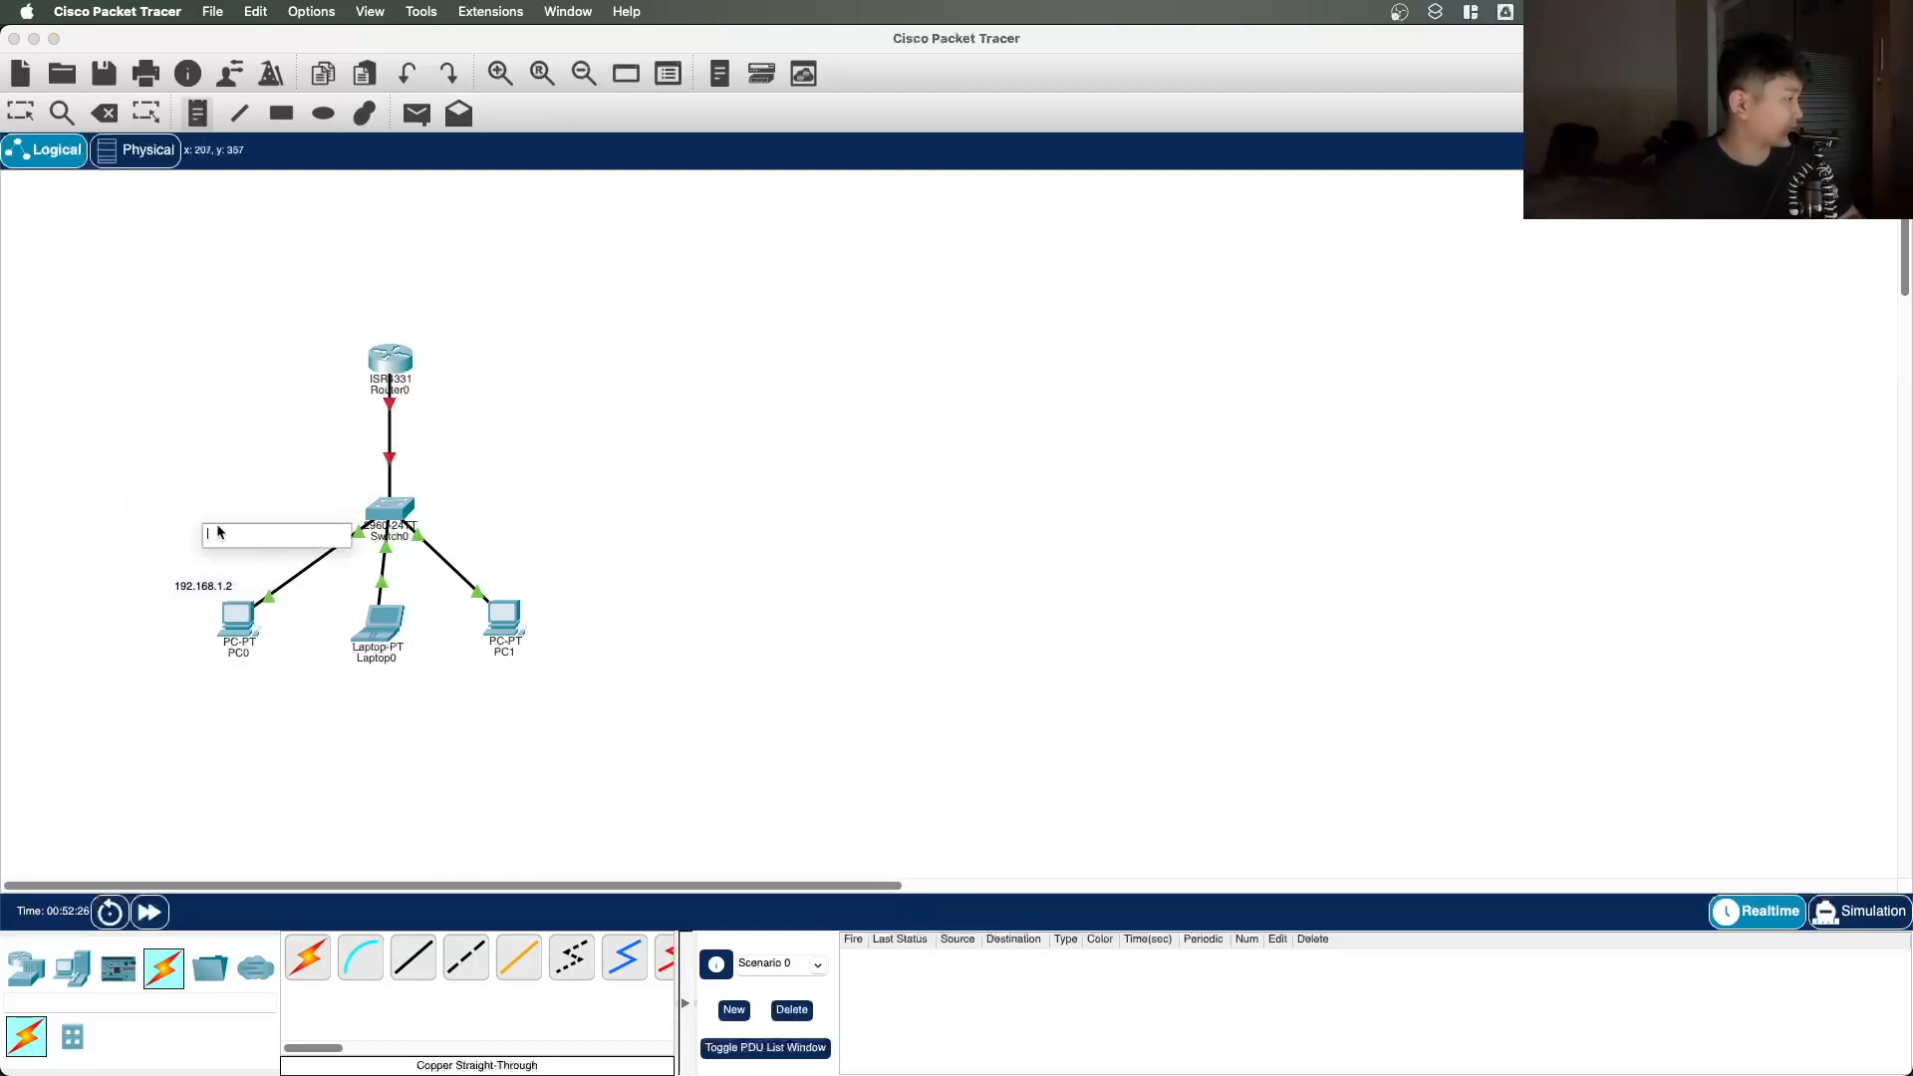
pyautogui.click(731, 371)
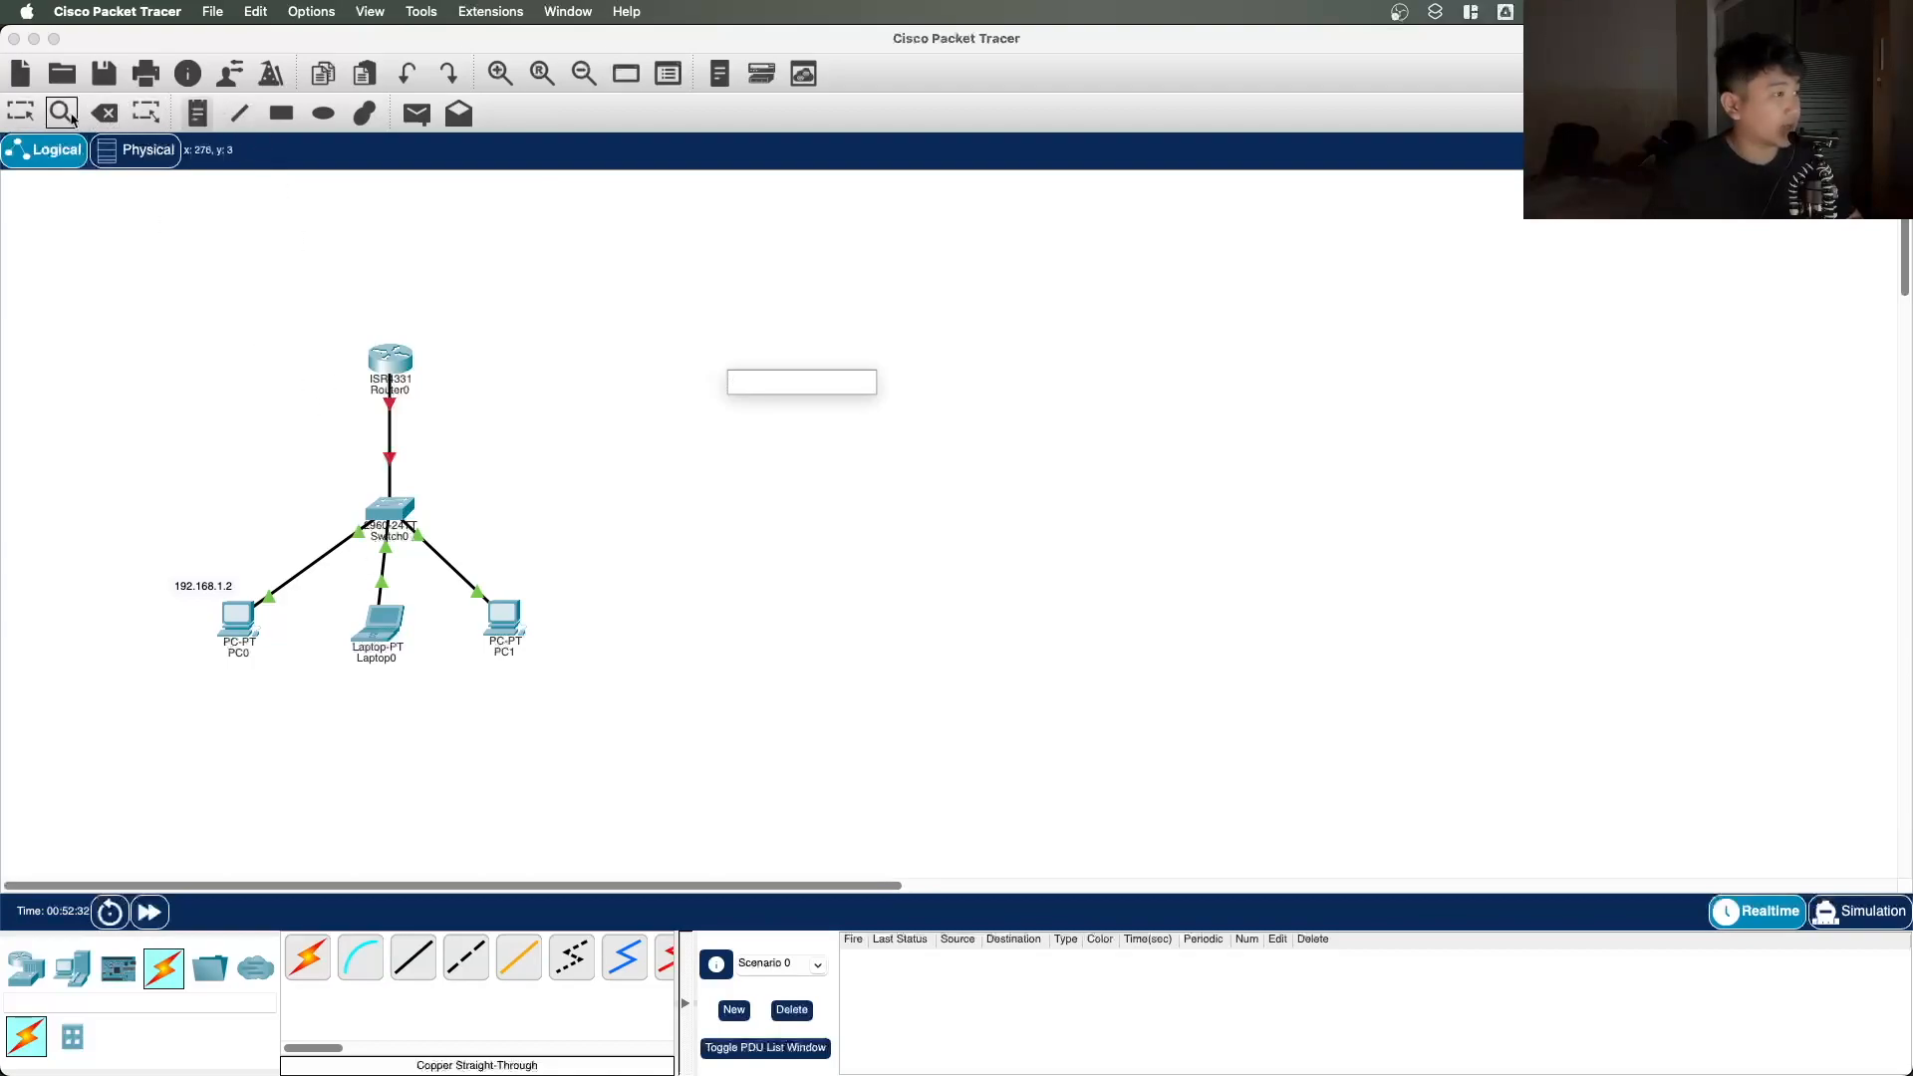
pyautogui.click(361, 590)
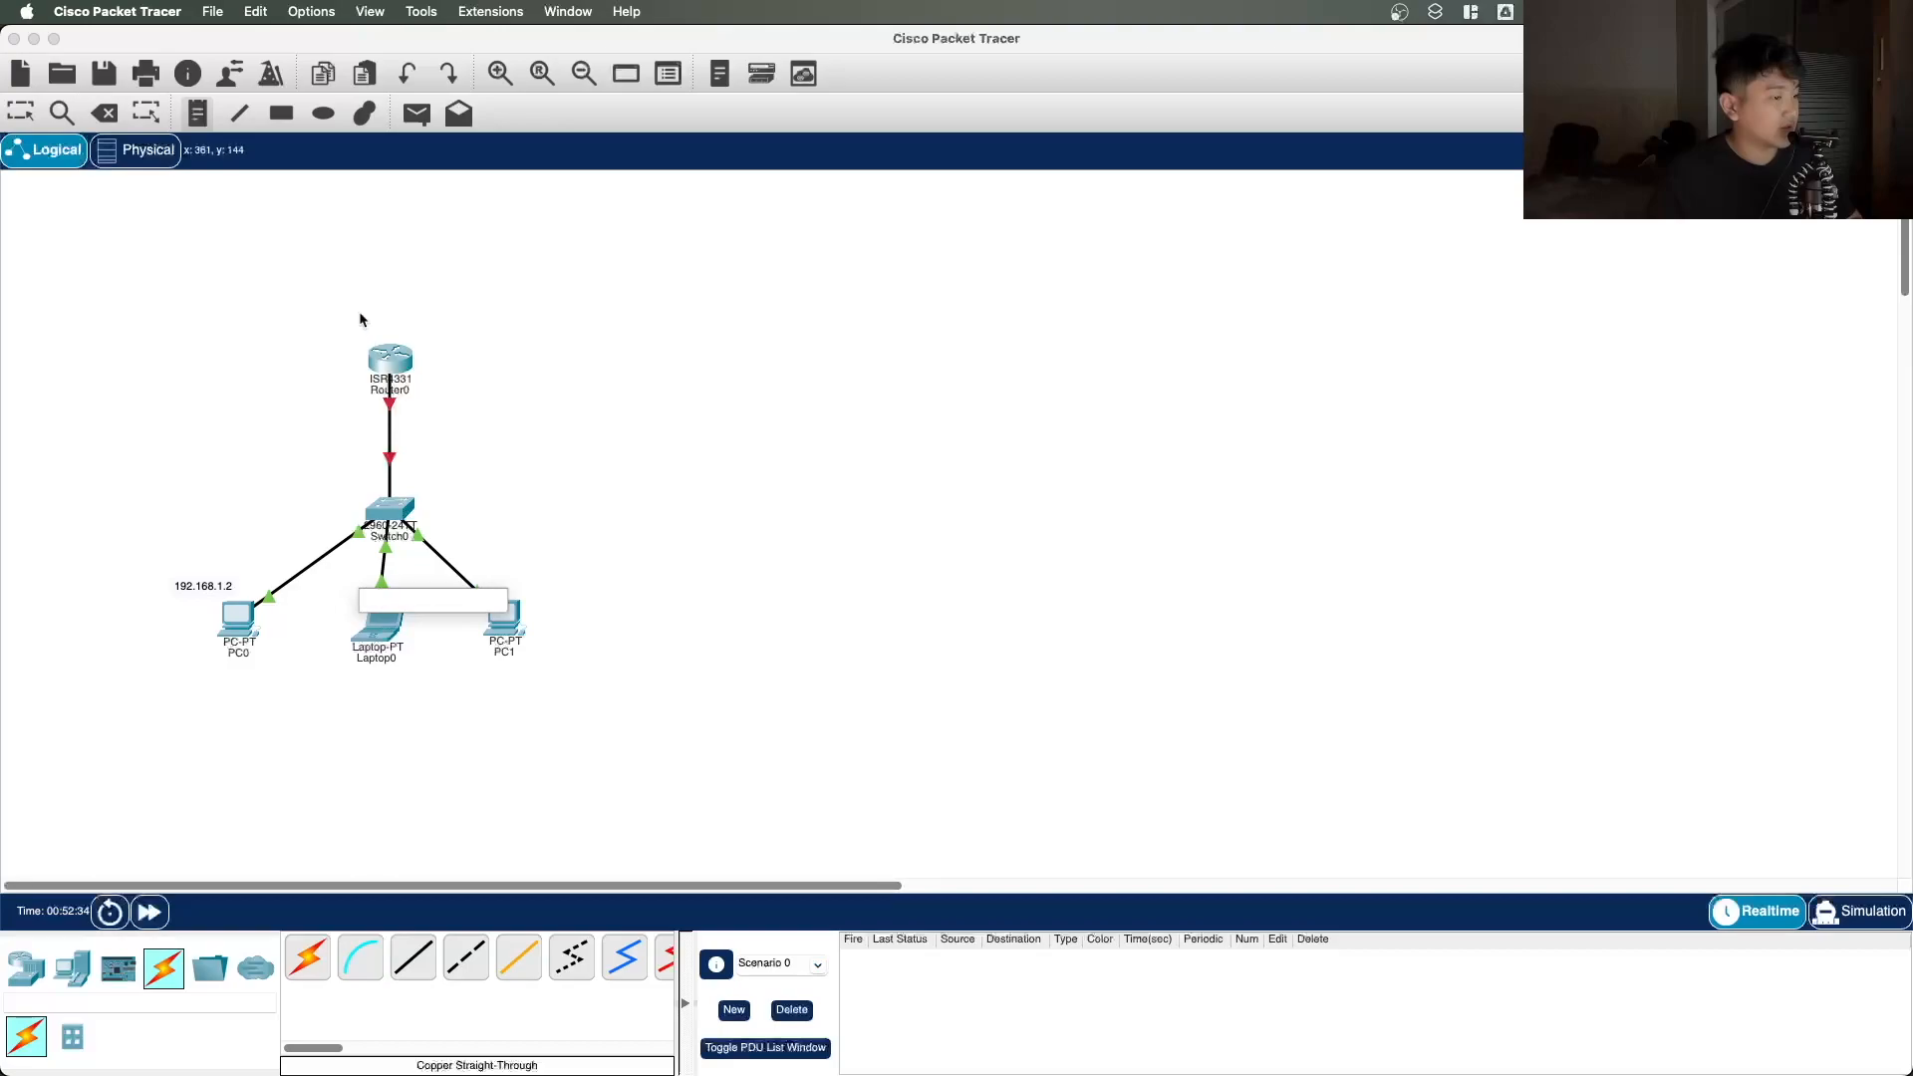
pyautogui.click(23, 116)
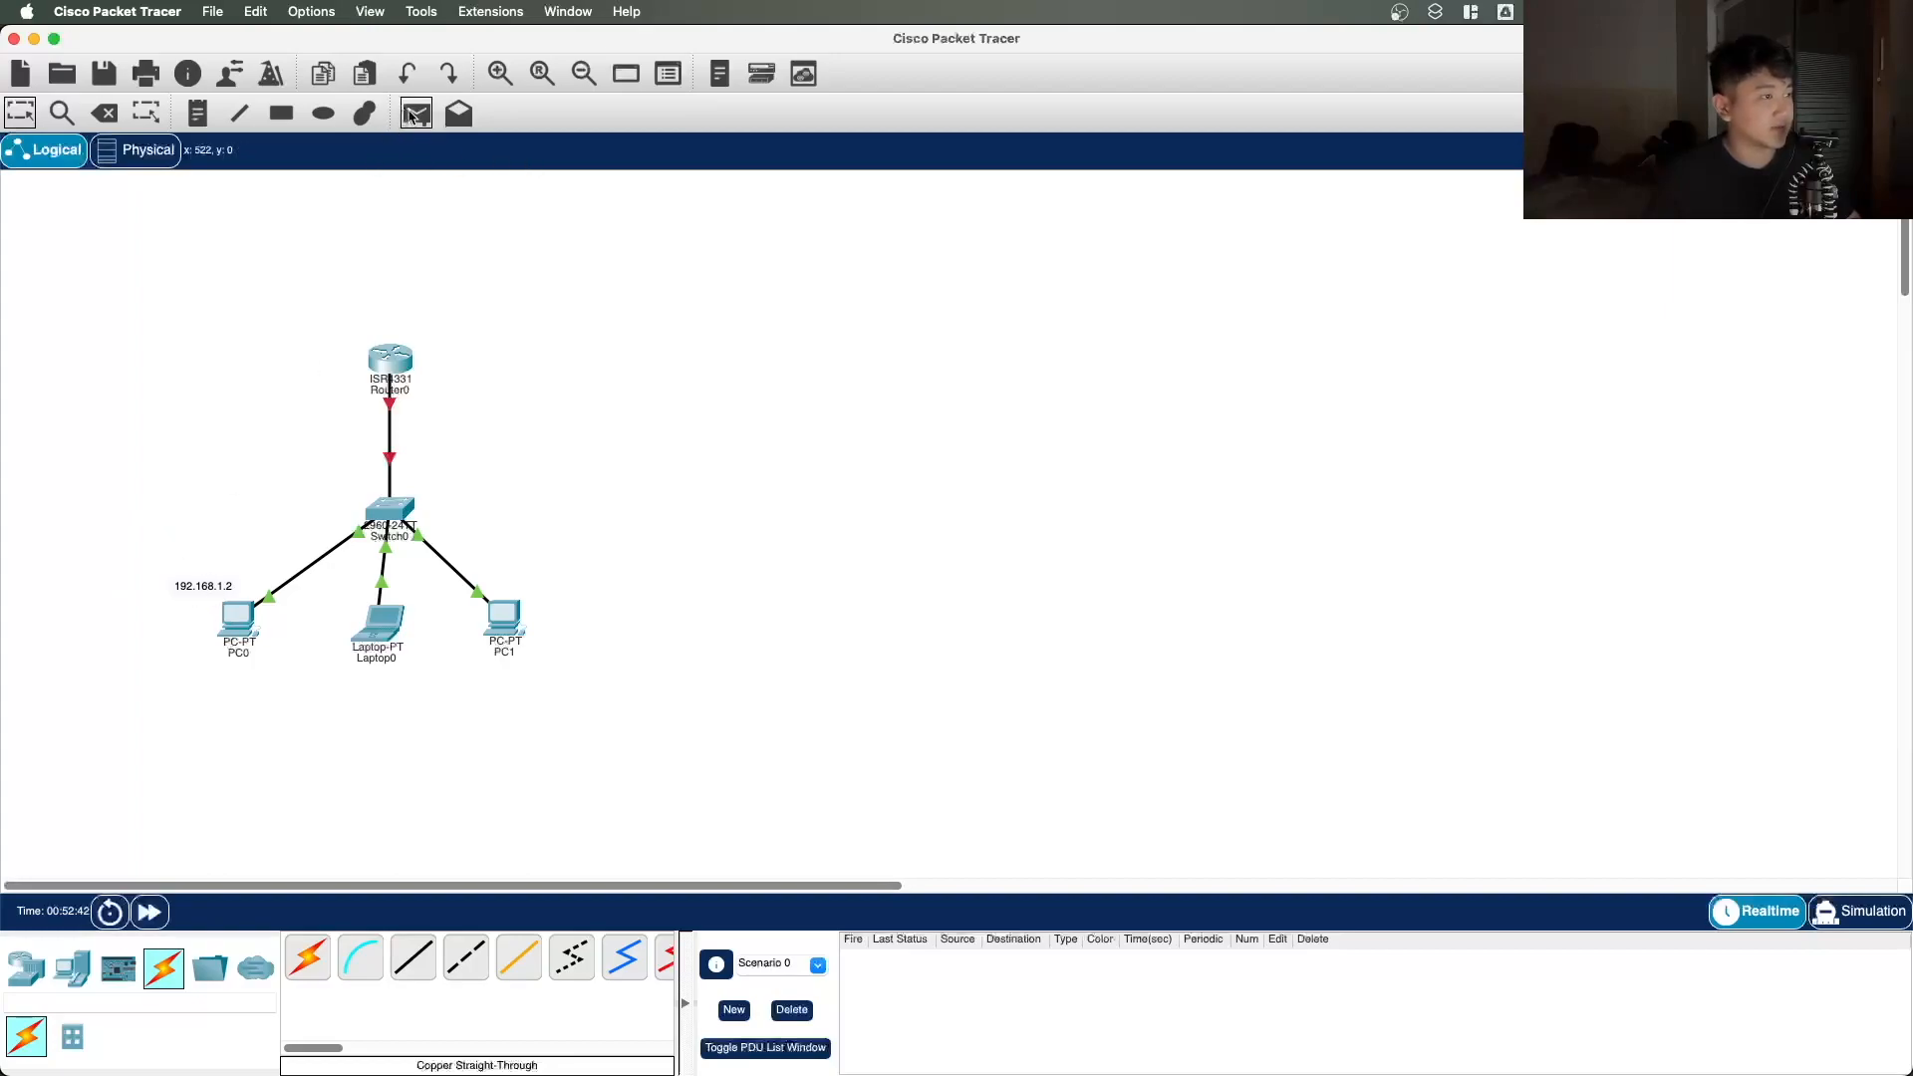
# Step: Open Laptop0's IP configuration and set its static IPv4 address to 192.168.1.3
pyautogui.click(389, 627)
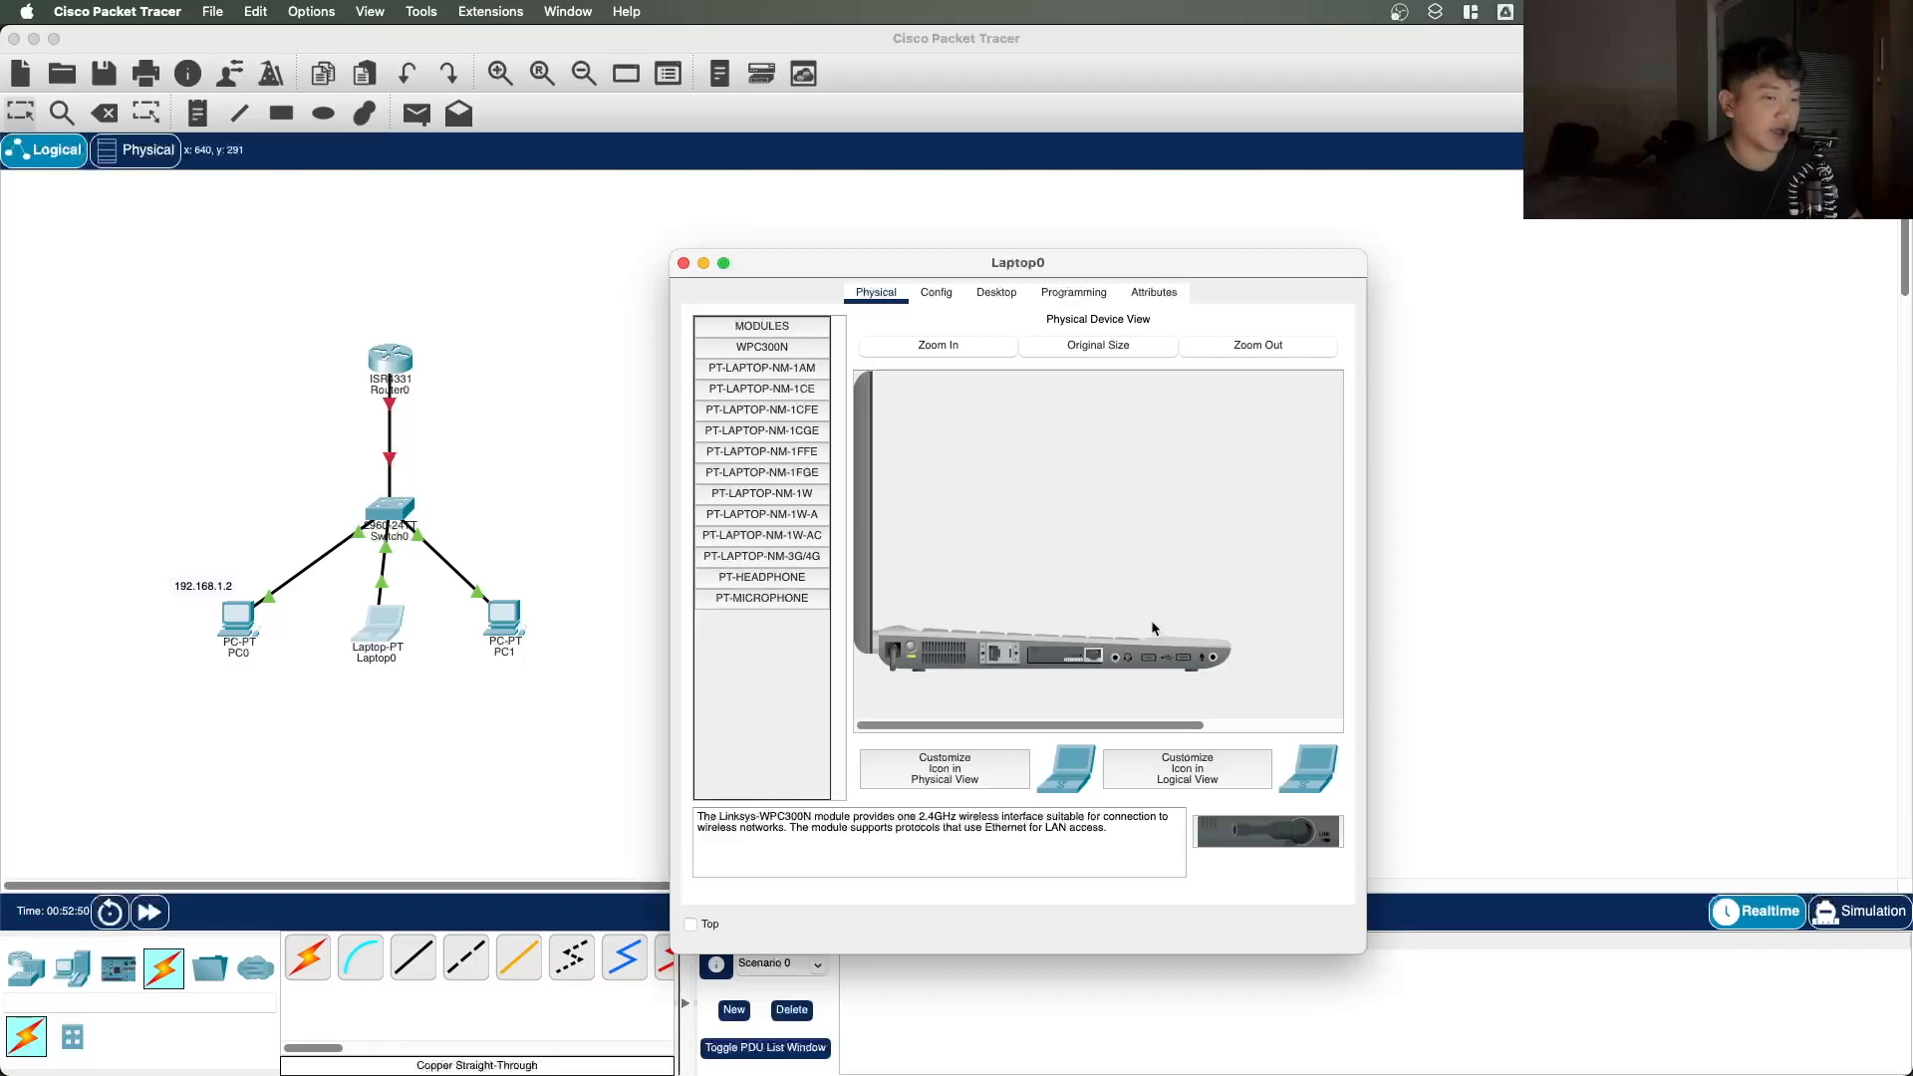
pyautogui.click(996, 291)
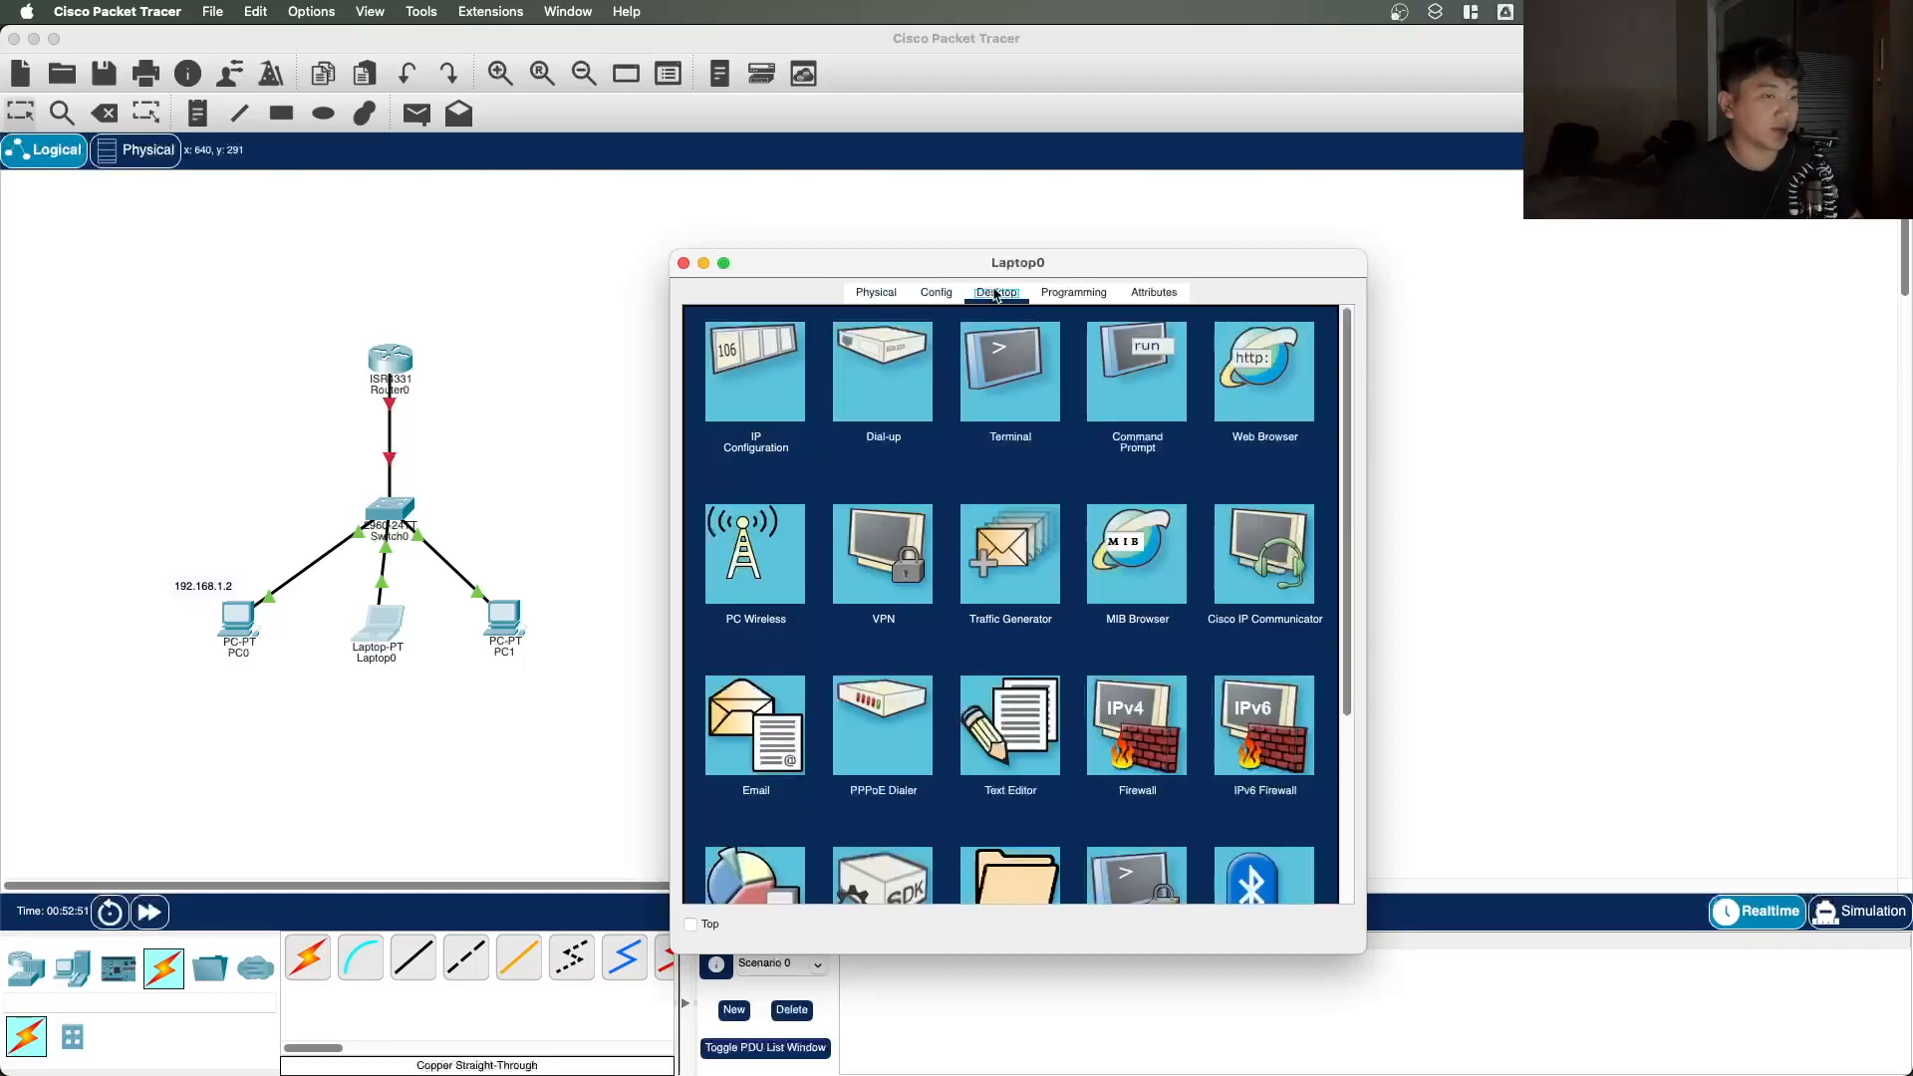
pyautogui.click(705, 413)
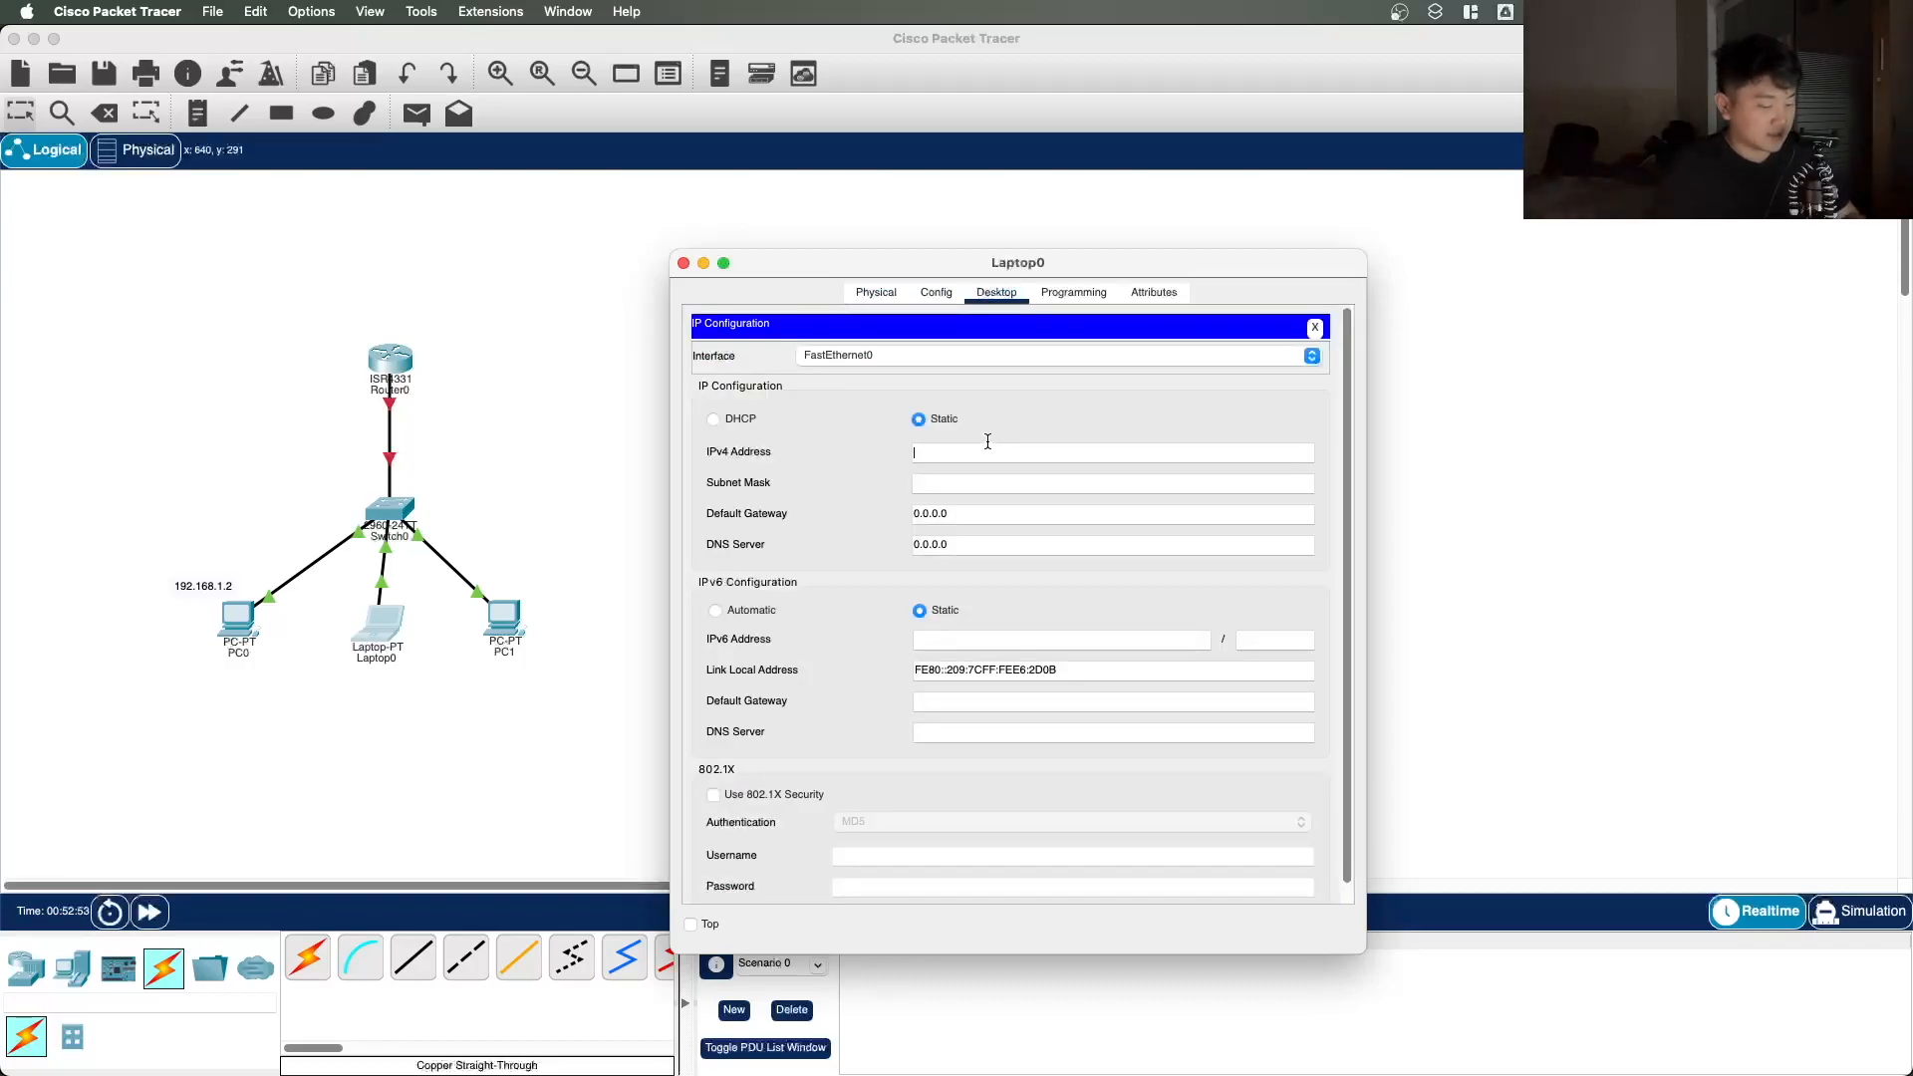
pyautogui.click(987, 442)
pyautogui.write('192.168.1.3')
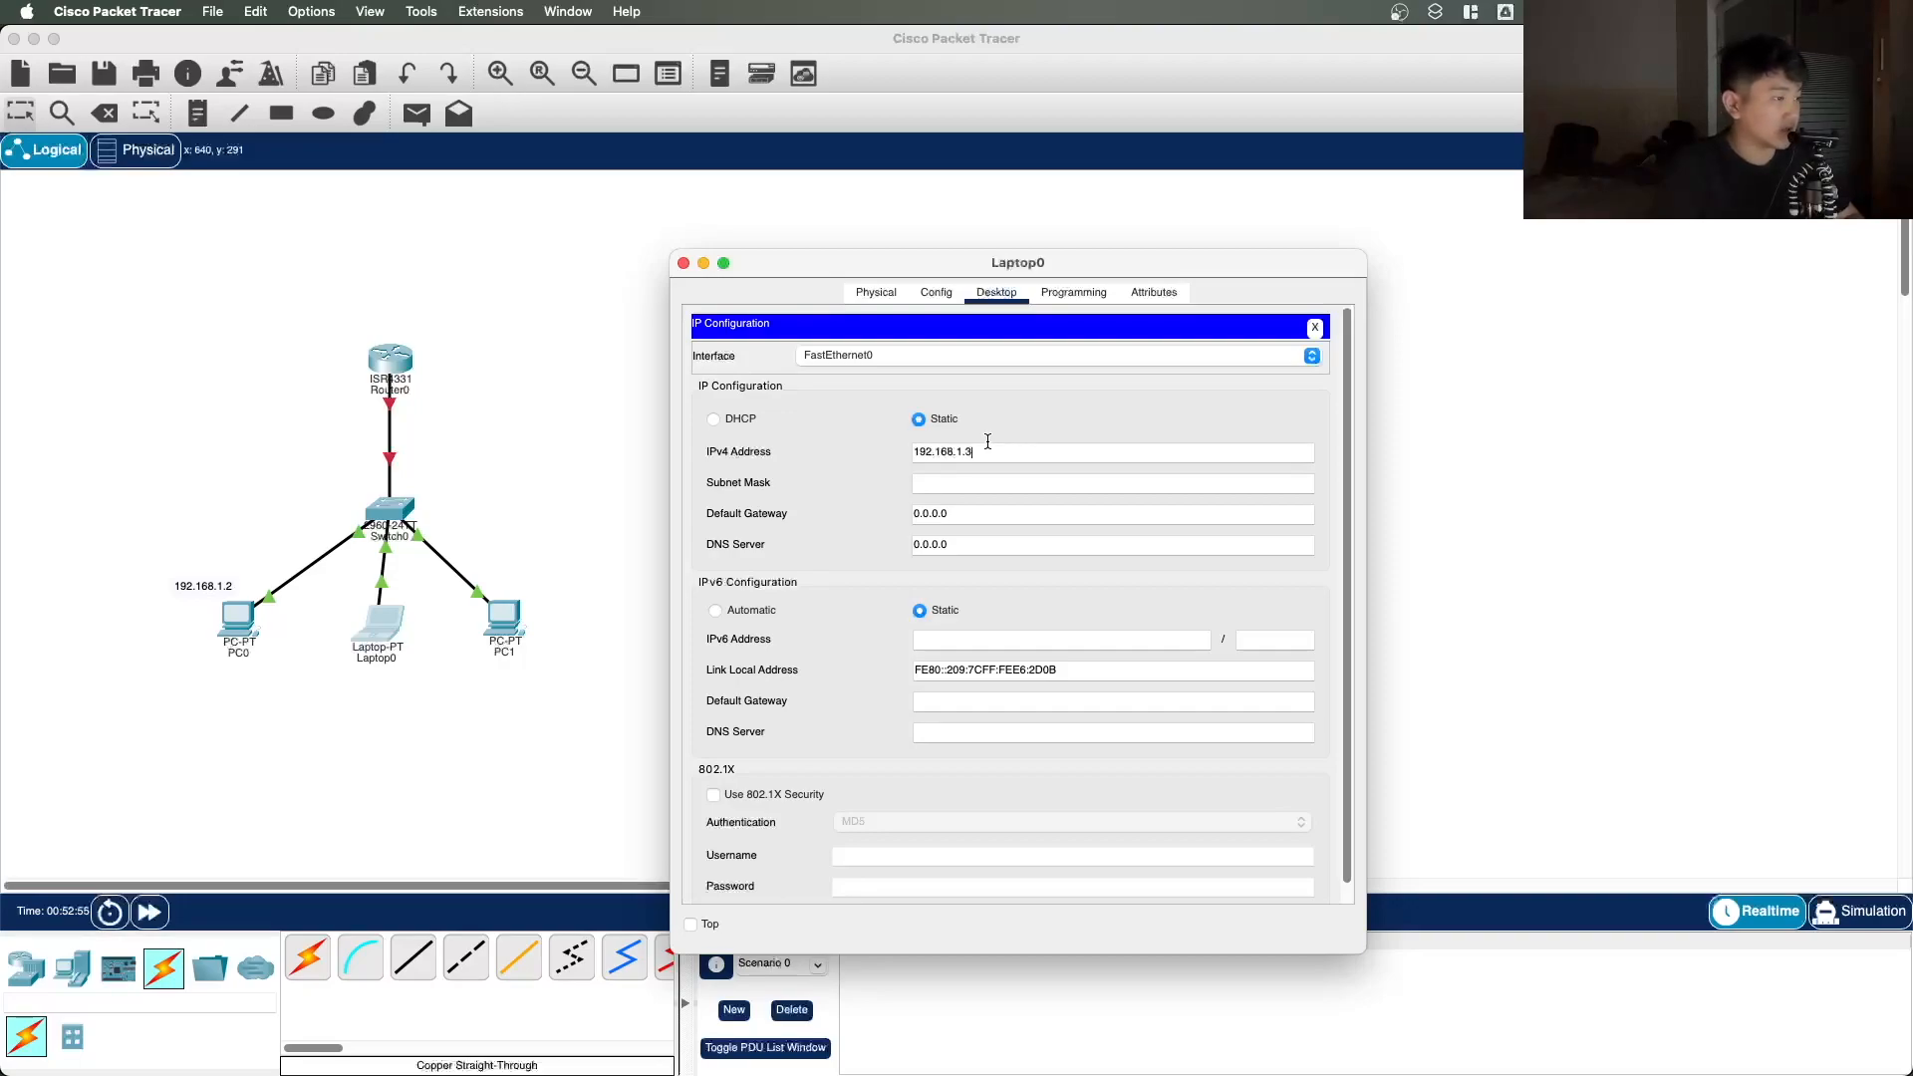
# Step: Set Laptop0's subnet mask to 255.255.255.0 and its IPv4 default gateway to 192.168.1.1
pyautogui.press('super+a')
pyautogui.press('super+c')
pyautogui.press('super+a')
pyautogui.press('super+v')
pyautogui.press('BackSpace')
pyautogui.write('1')
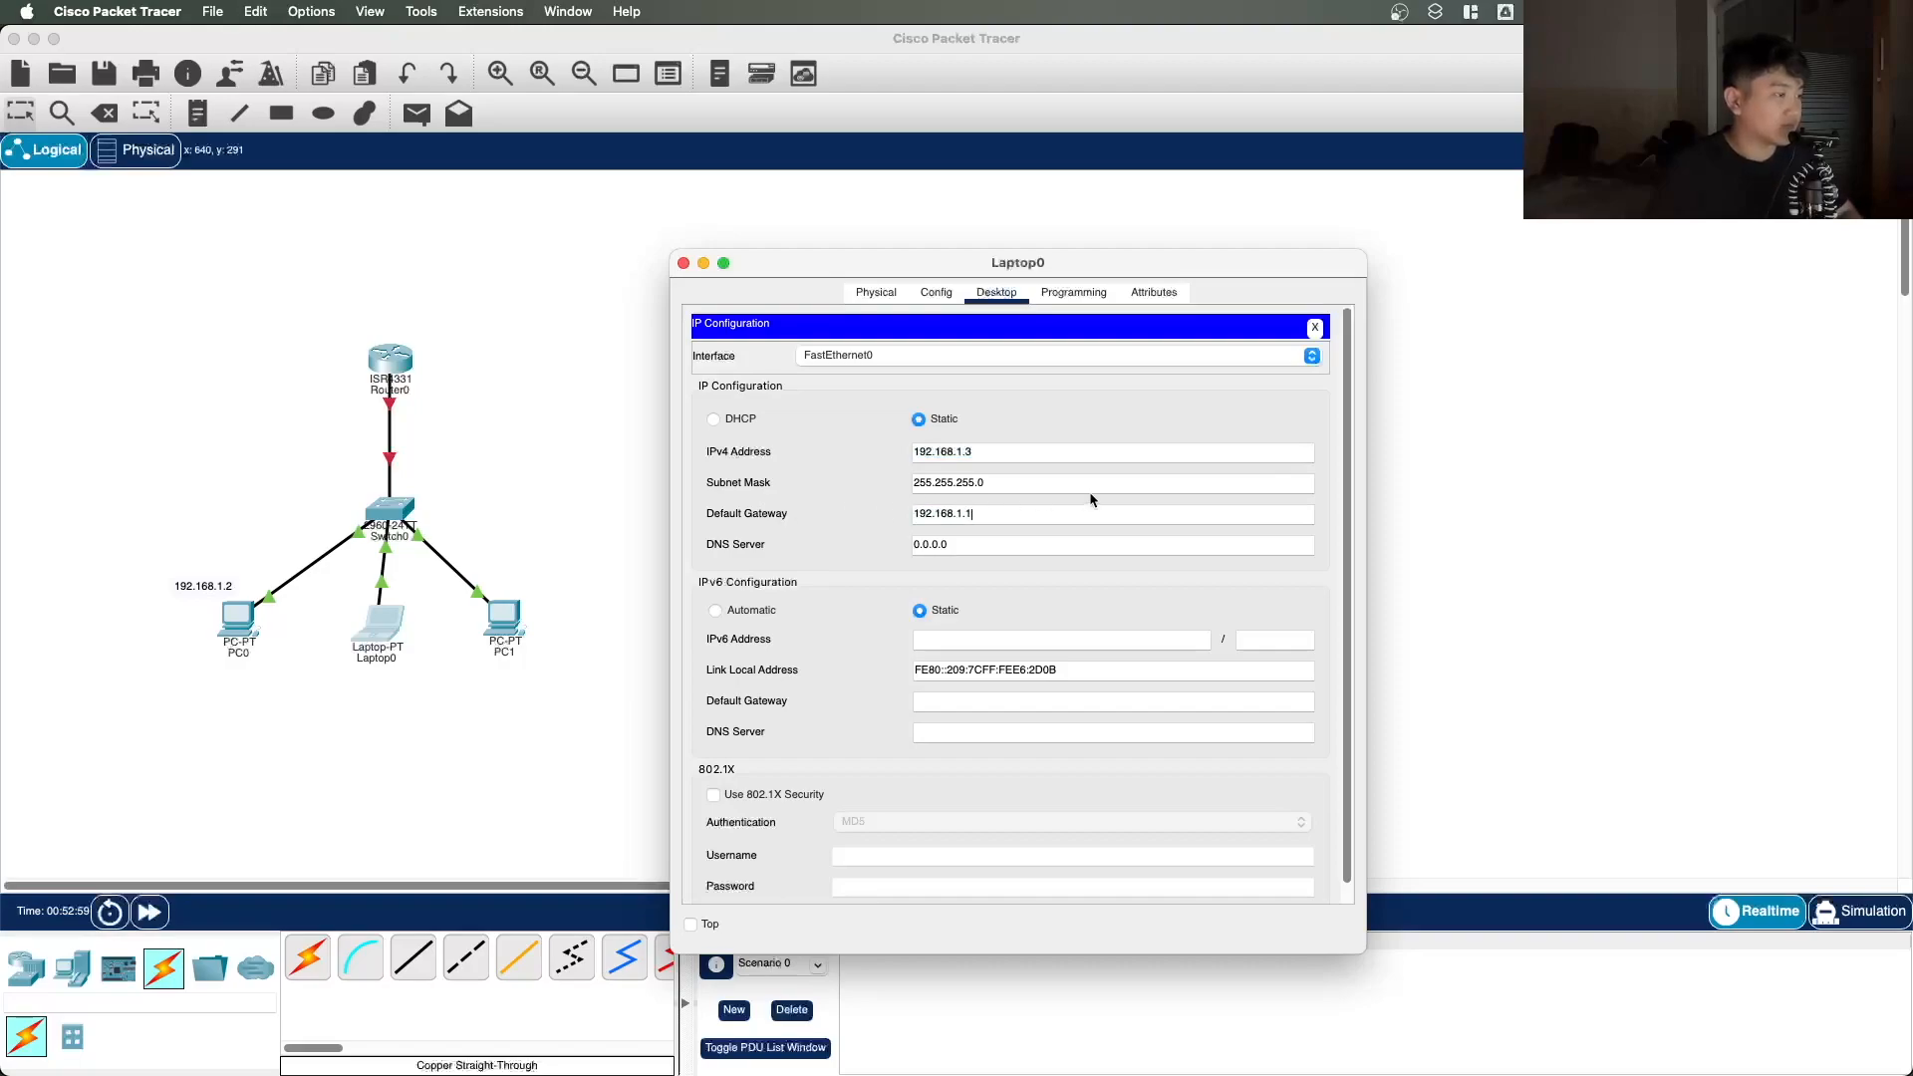
# Step: Close Laptop0's configuration window and nudge the laptop's icon slightly left beneath the switch
pyautogui.click(683, 263)
pyautogui.click(416, 113)
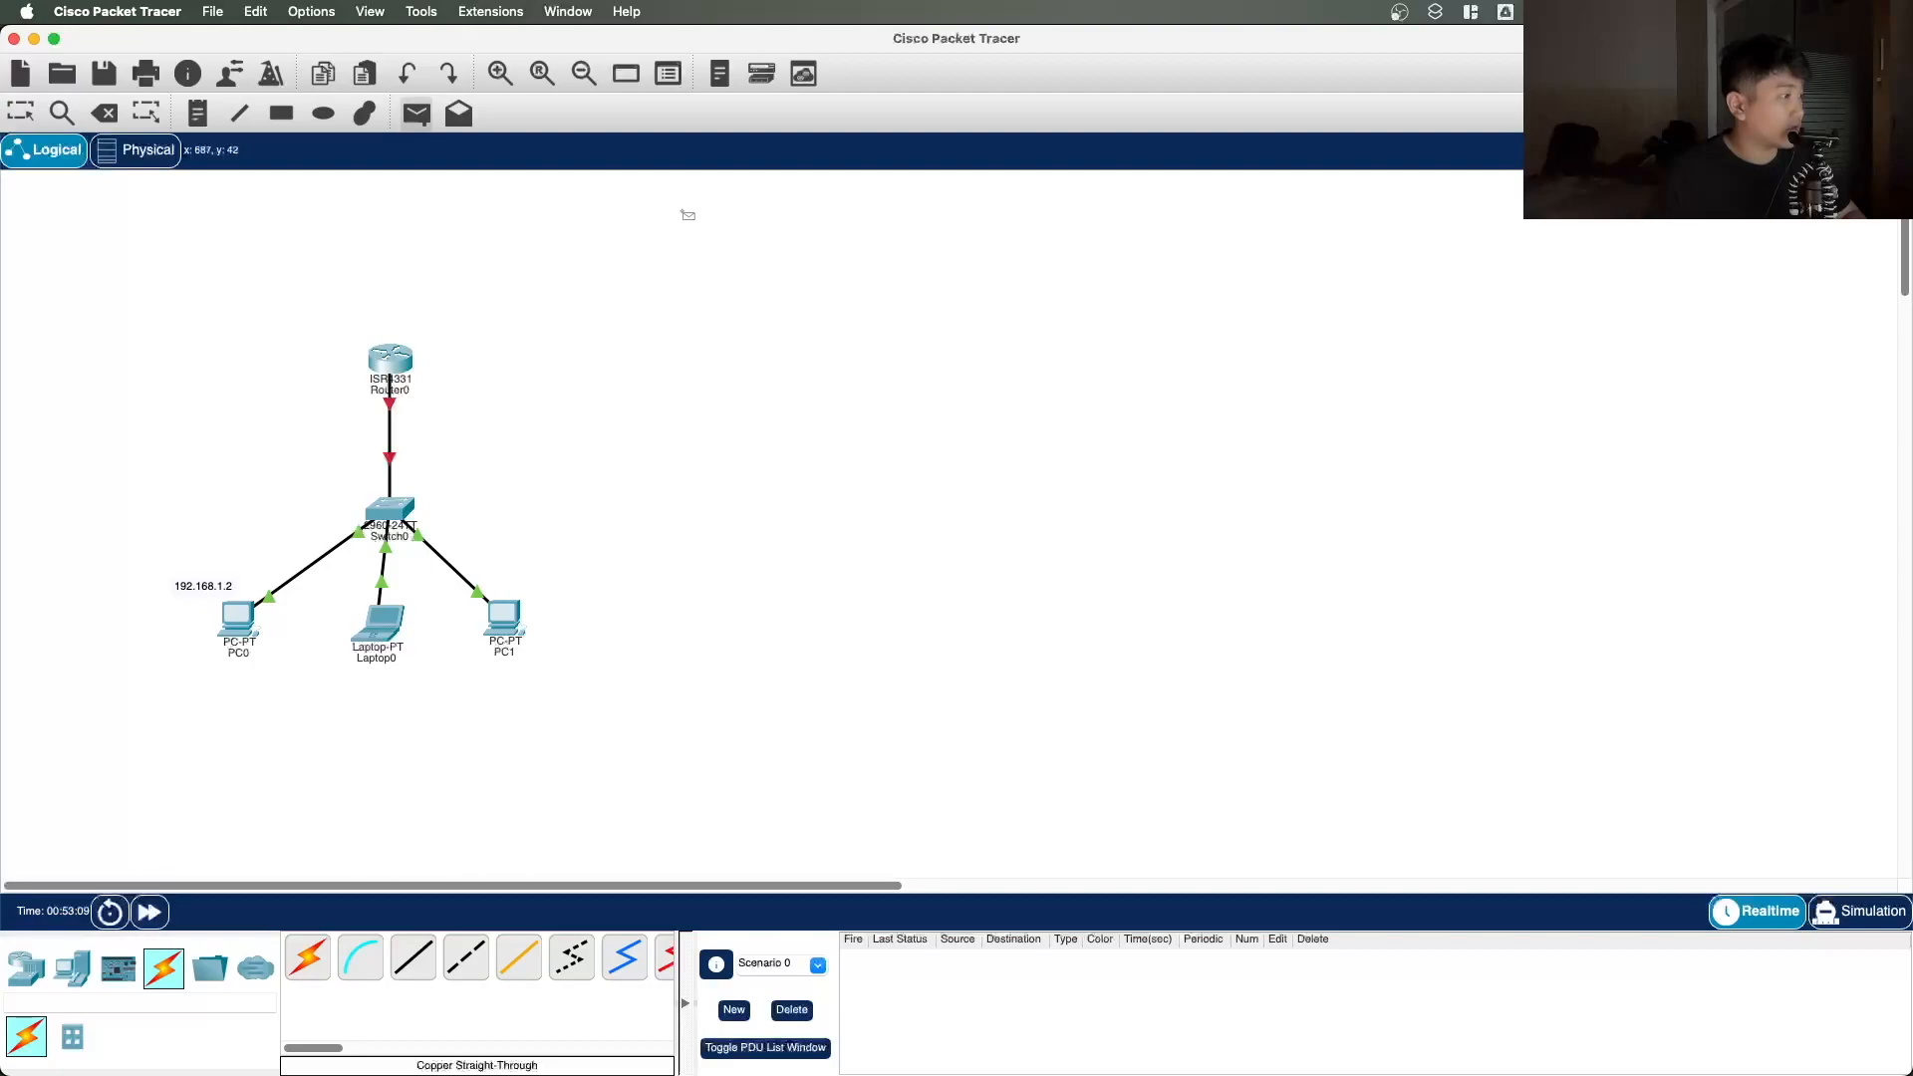
pyautogui.click(28, 118)
pyautogui.click(416, 114)
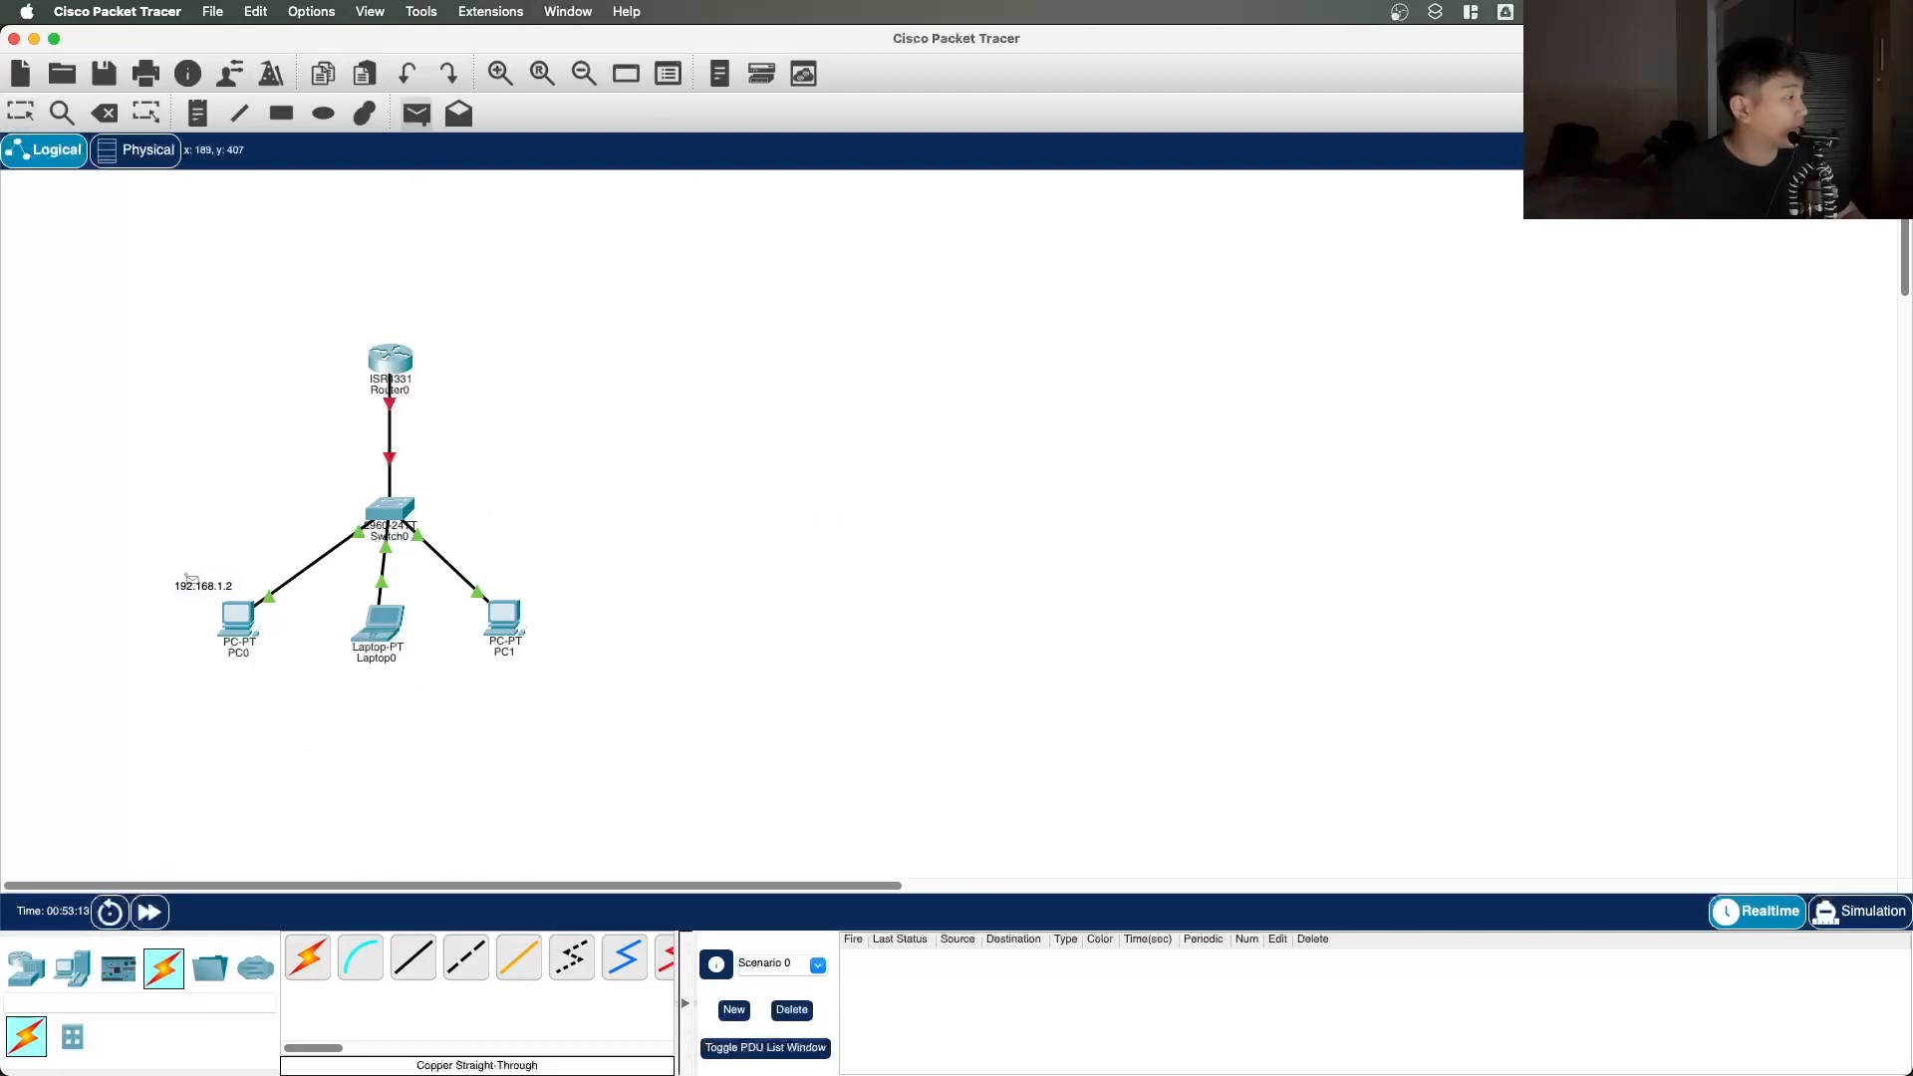
pyautogui.click(458, 113)
pyautogui.click(21, 112)
pyautogui.moveTo(397, 626); pyautogui.dragTo(404, 632)
pyautogui.click(417, 113)
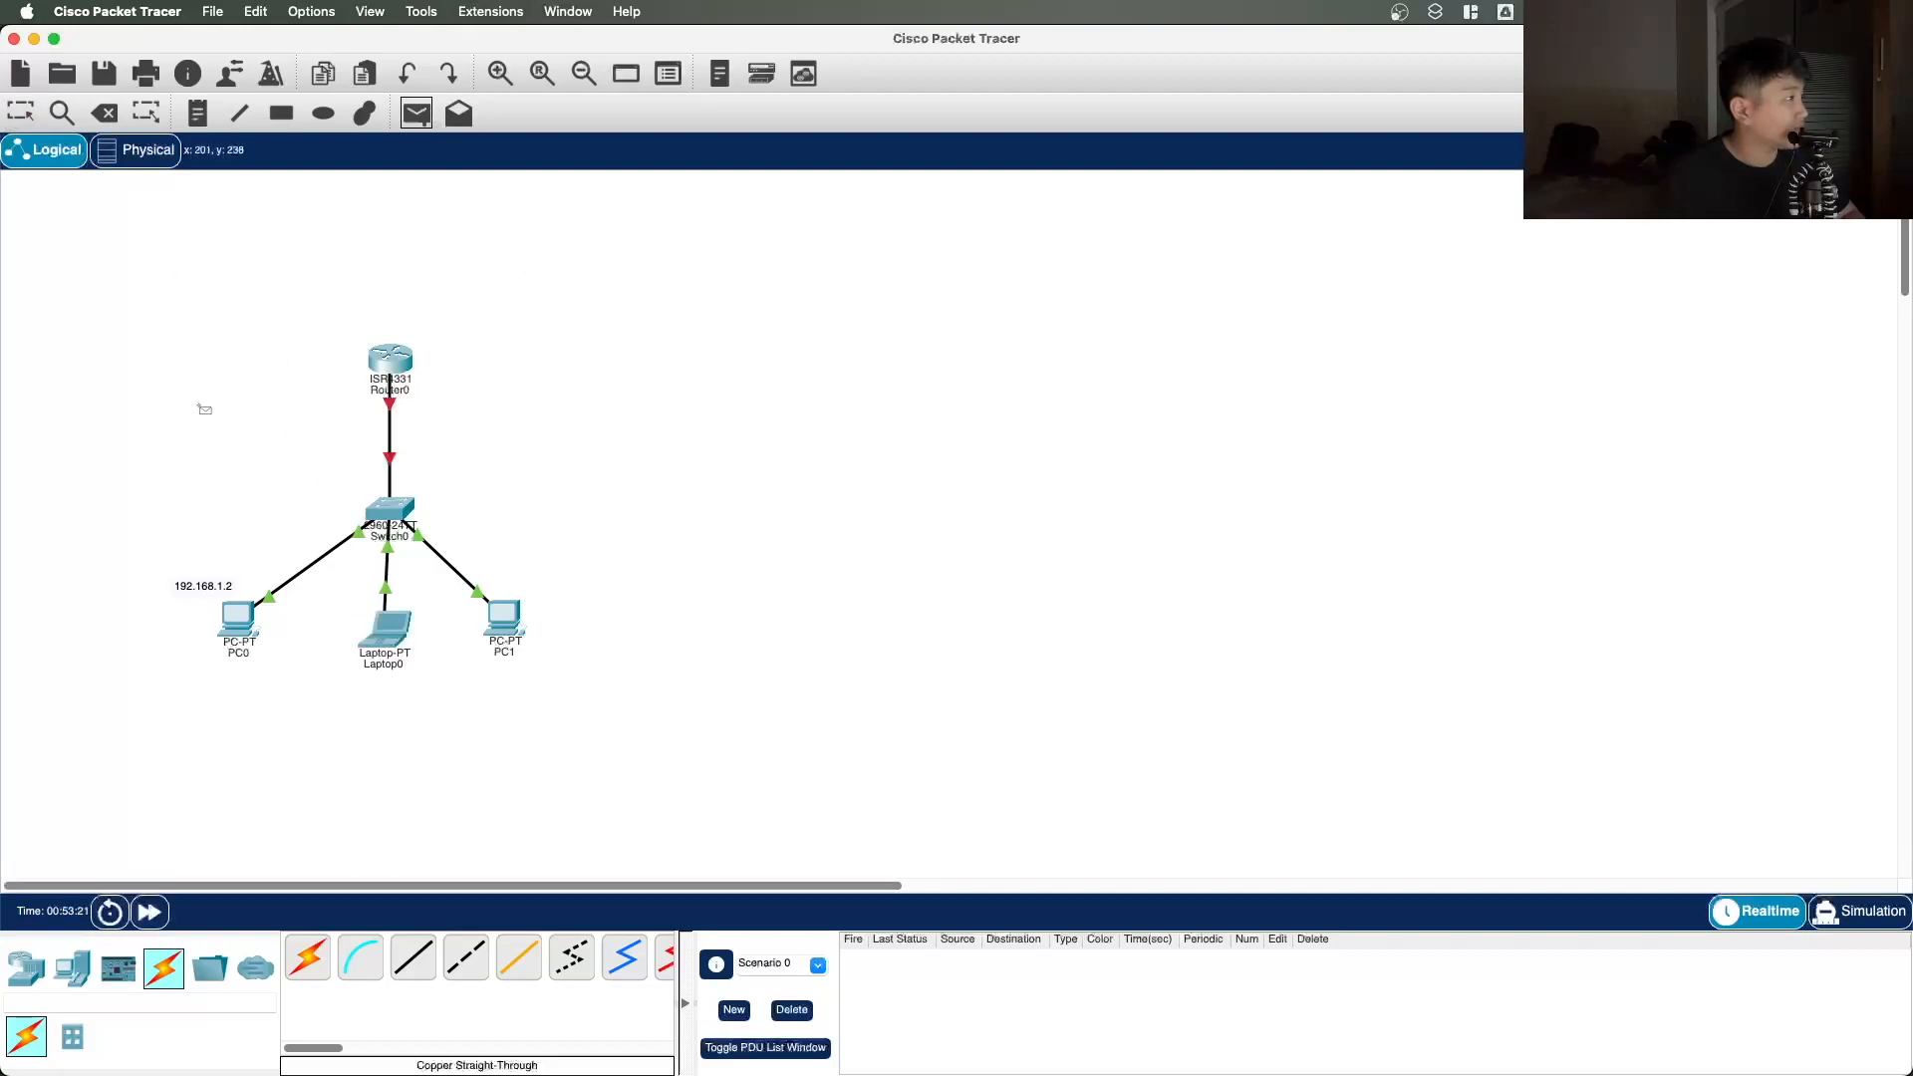
pyautogui.click(149, 151)
pyautogui.click(57, 159)
pyautogui.moveTo(397, 631); pyautogui.dragTo(385, 622)
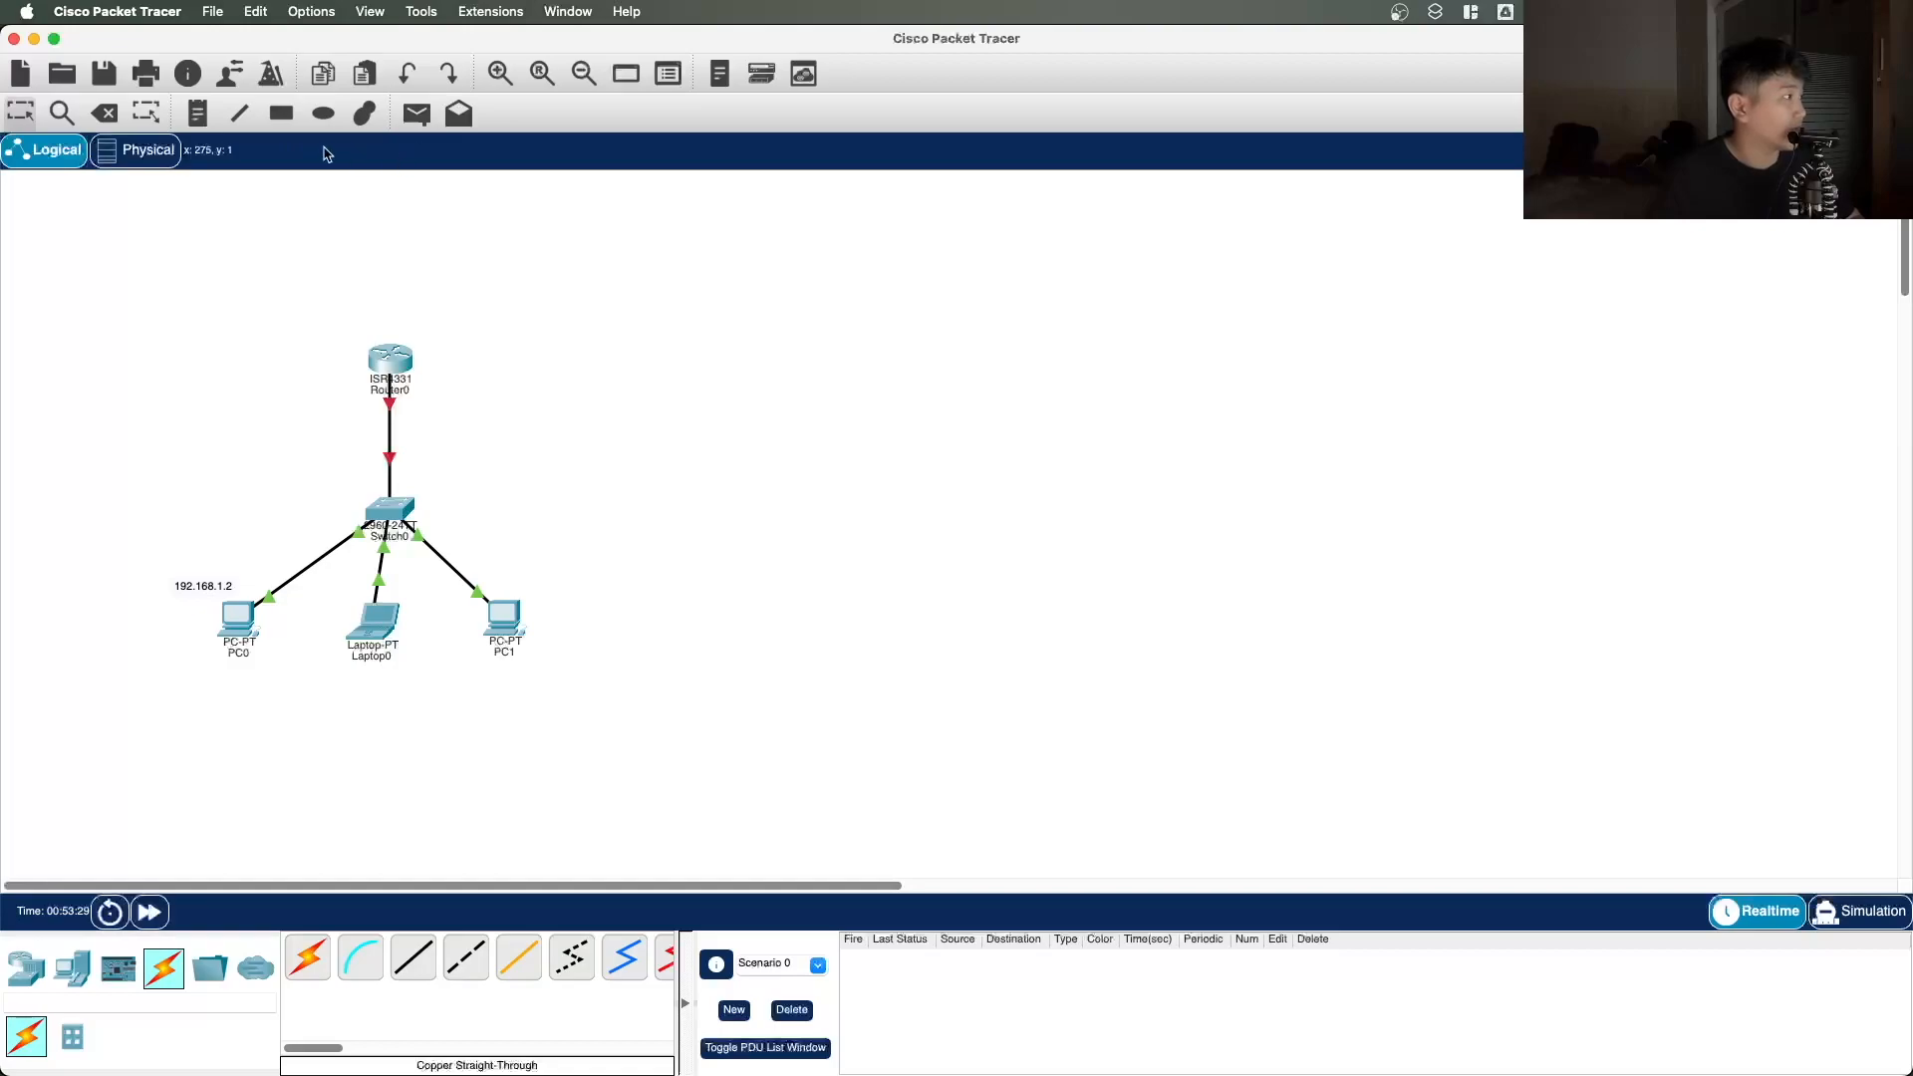
pyautogui.click(416, 112)
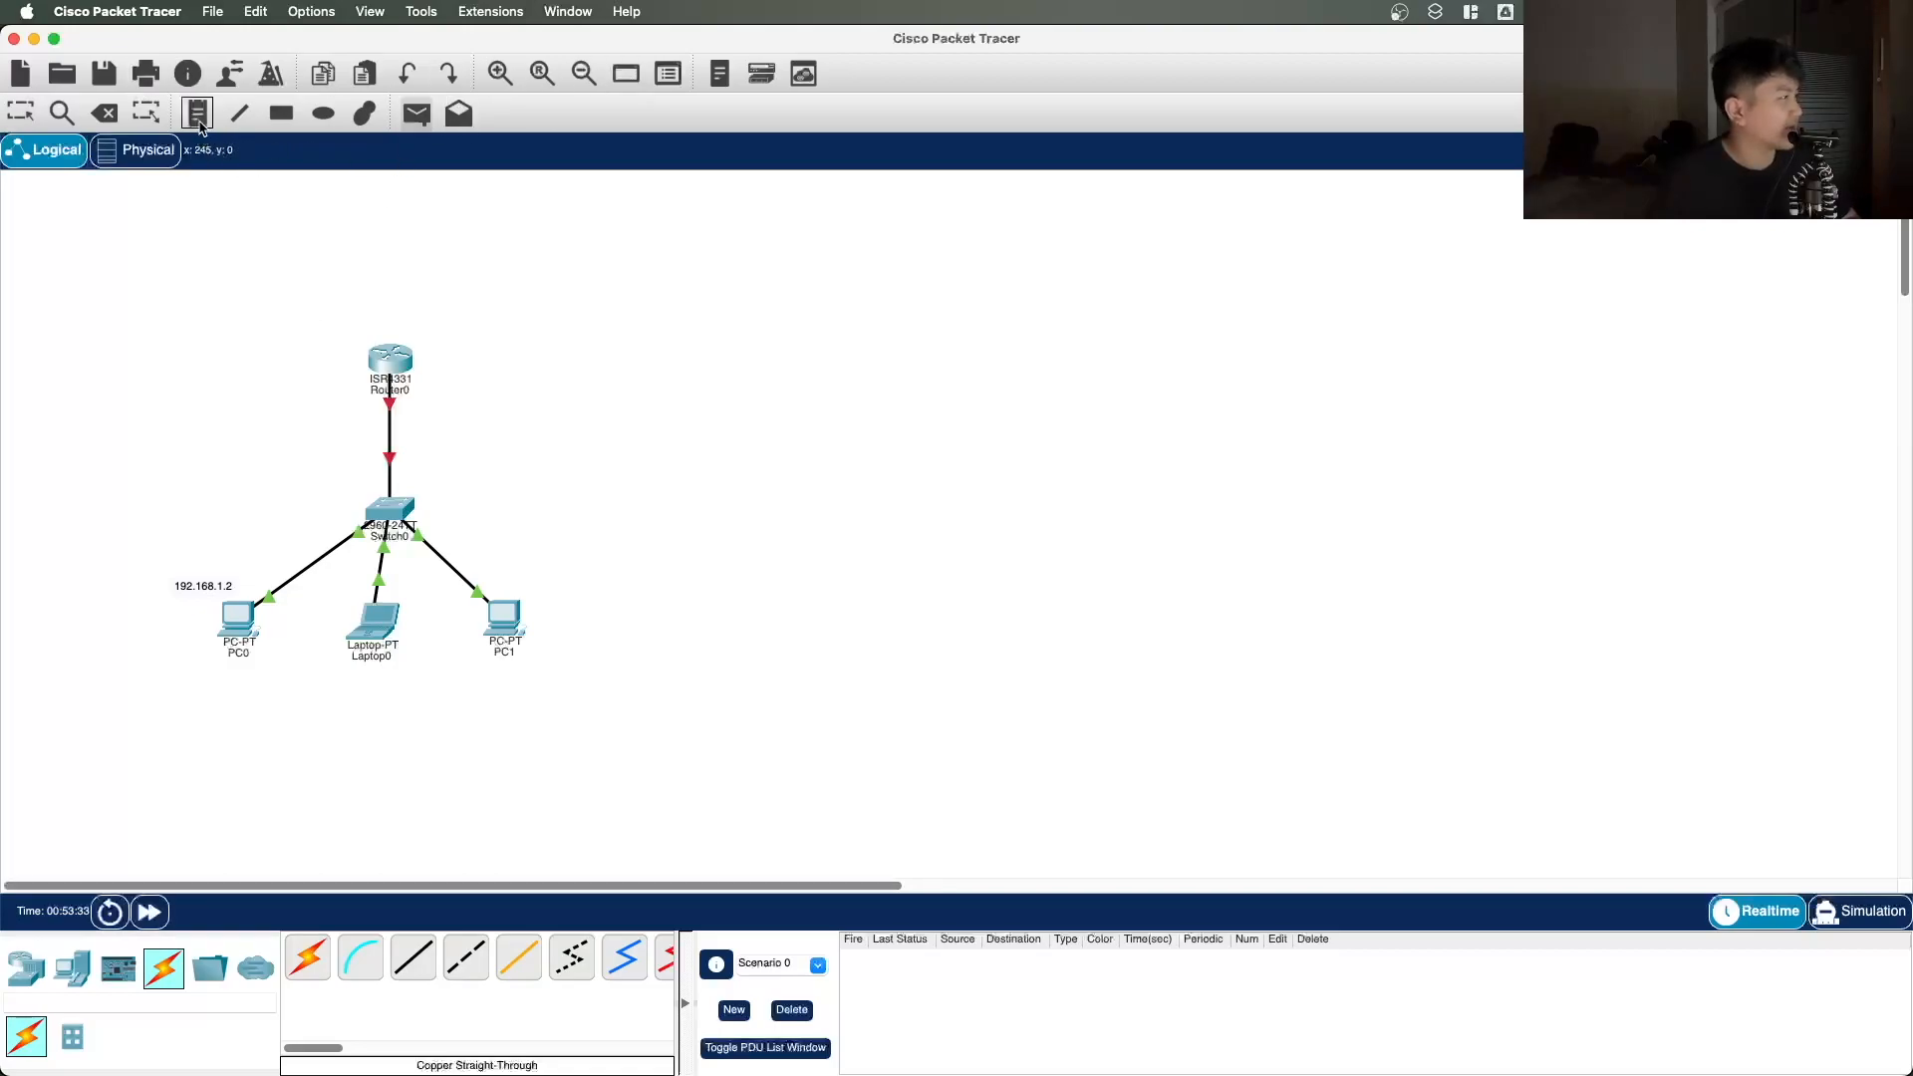
# Step: Place a note reading 192.168.1.3 just below Laptop0 in the topology and return to the selection tool
pyautogui.click(198, 112)
pyautogui.click(228, 498)
pyautogui.click(285, 394)
pyautogui.click(201, 115)
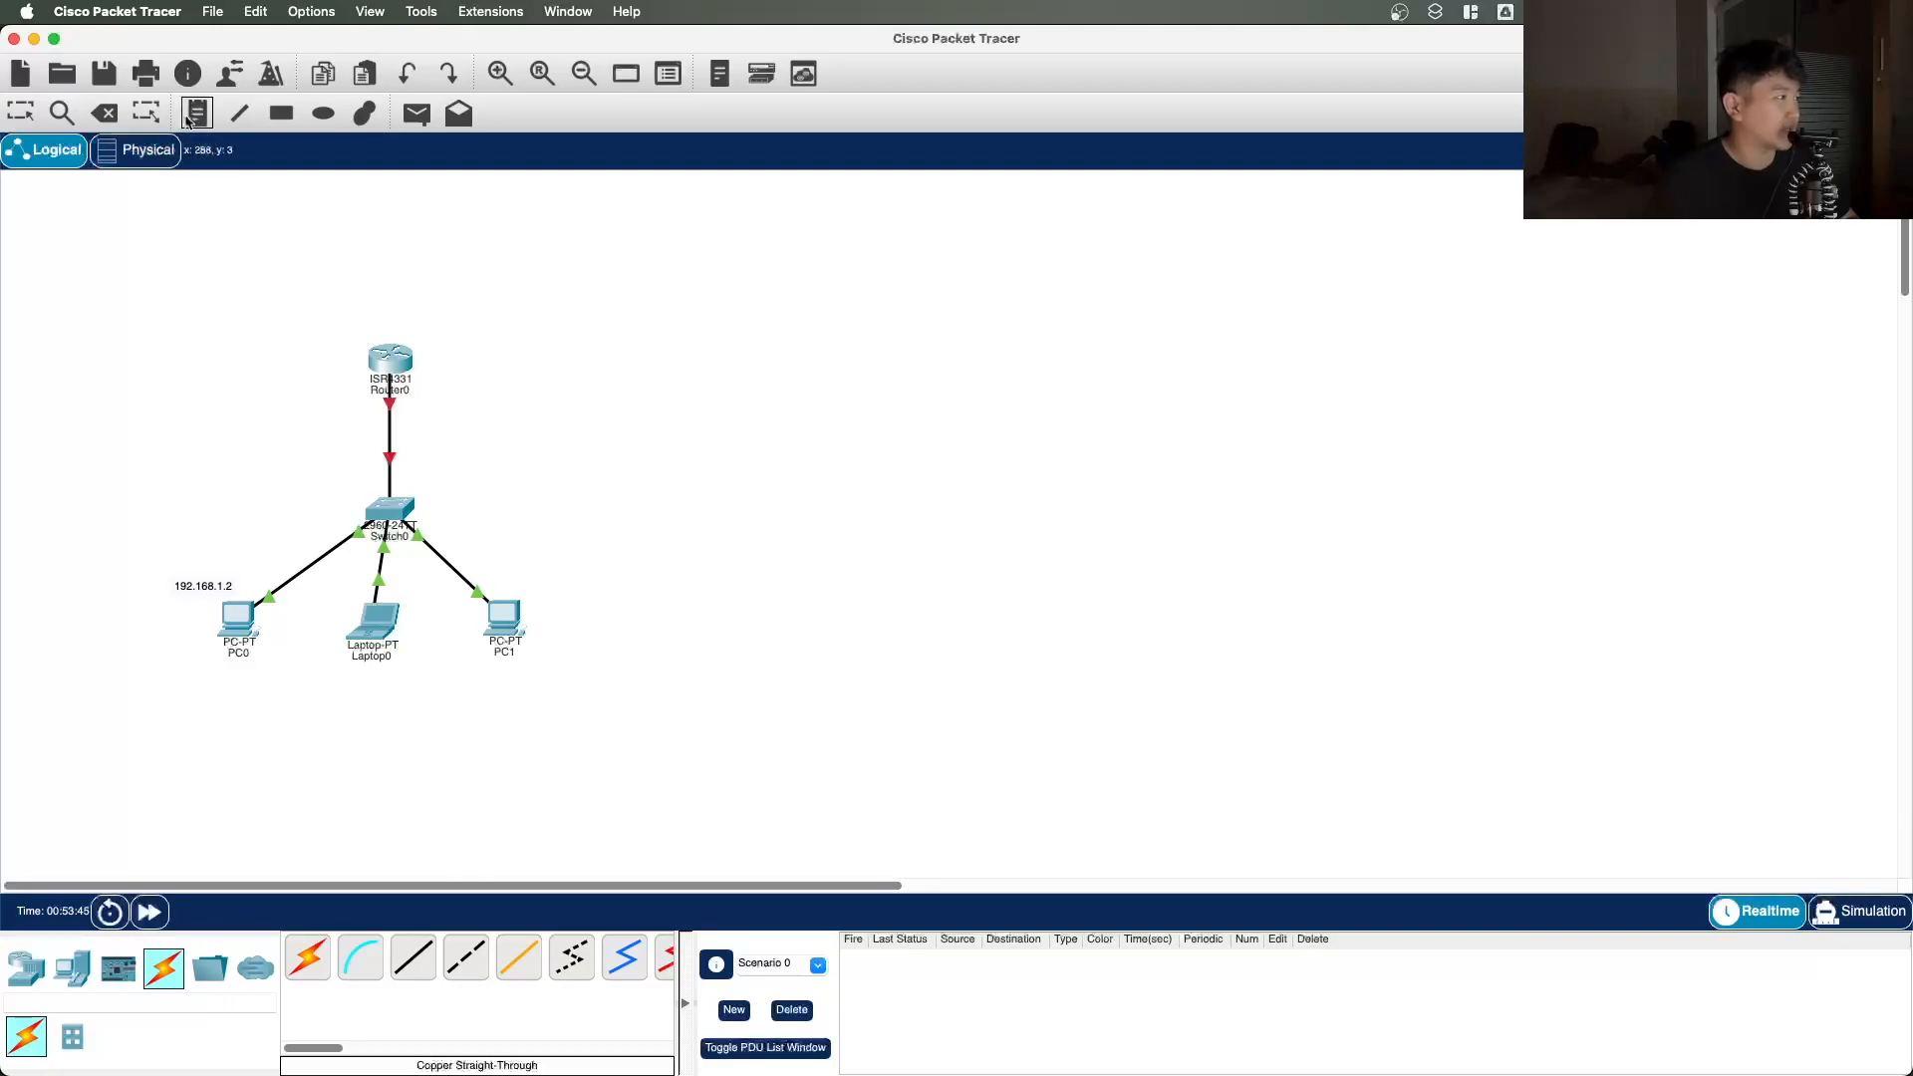
pyautogui.click(351, 674)
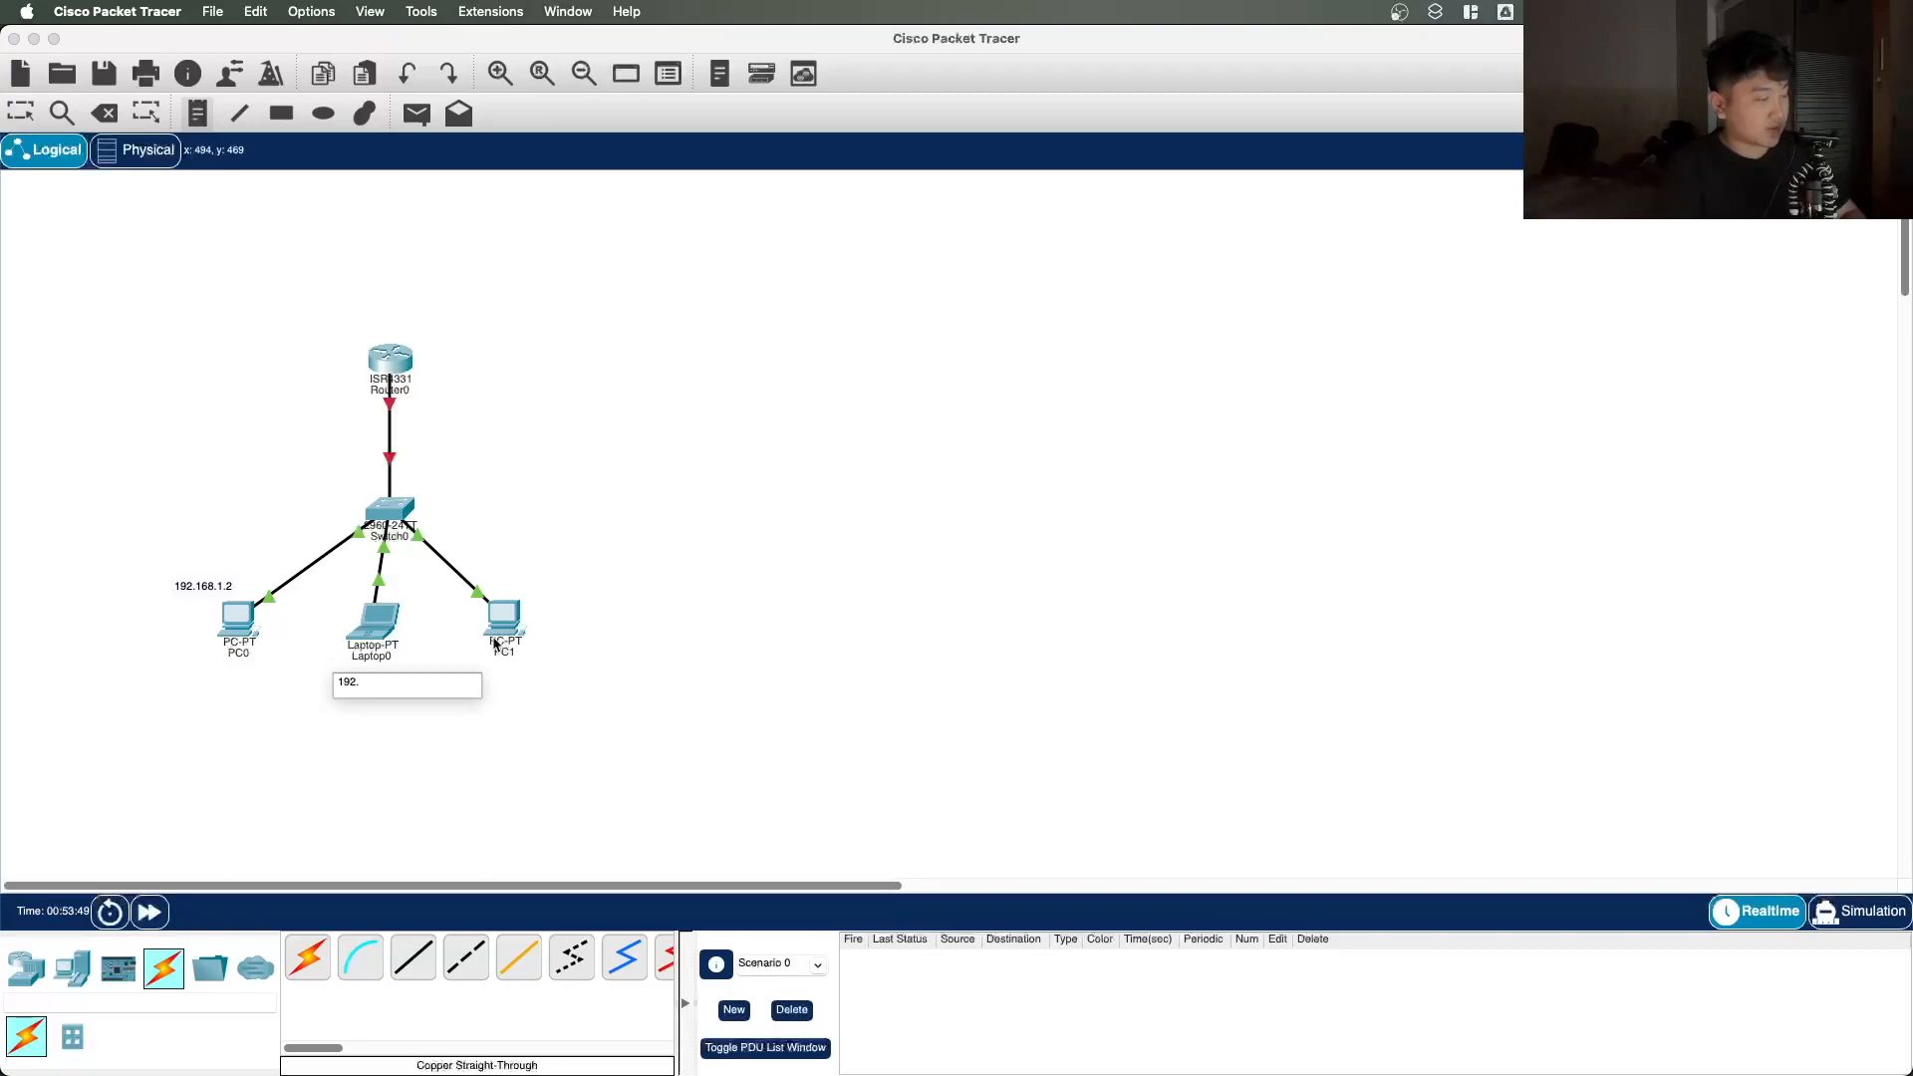
pyautogui.write('192.169')
pyautogui.press('BackSpace')
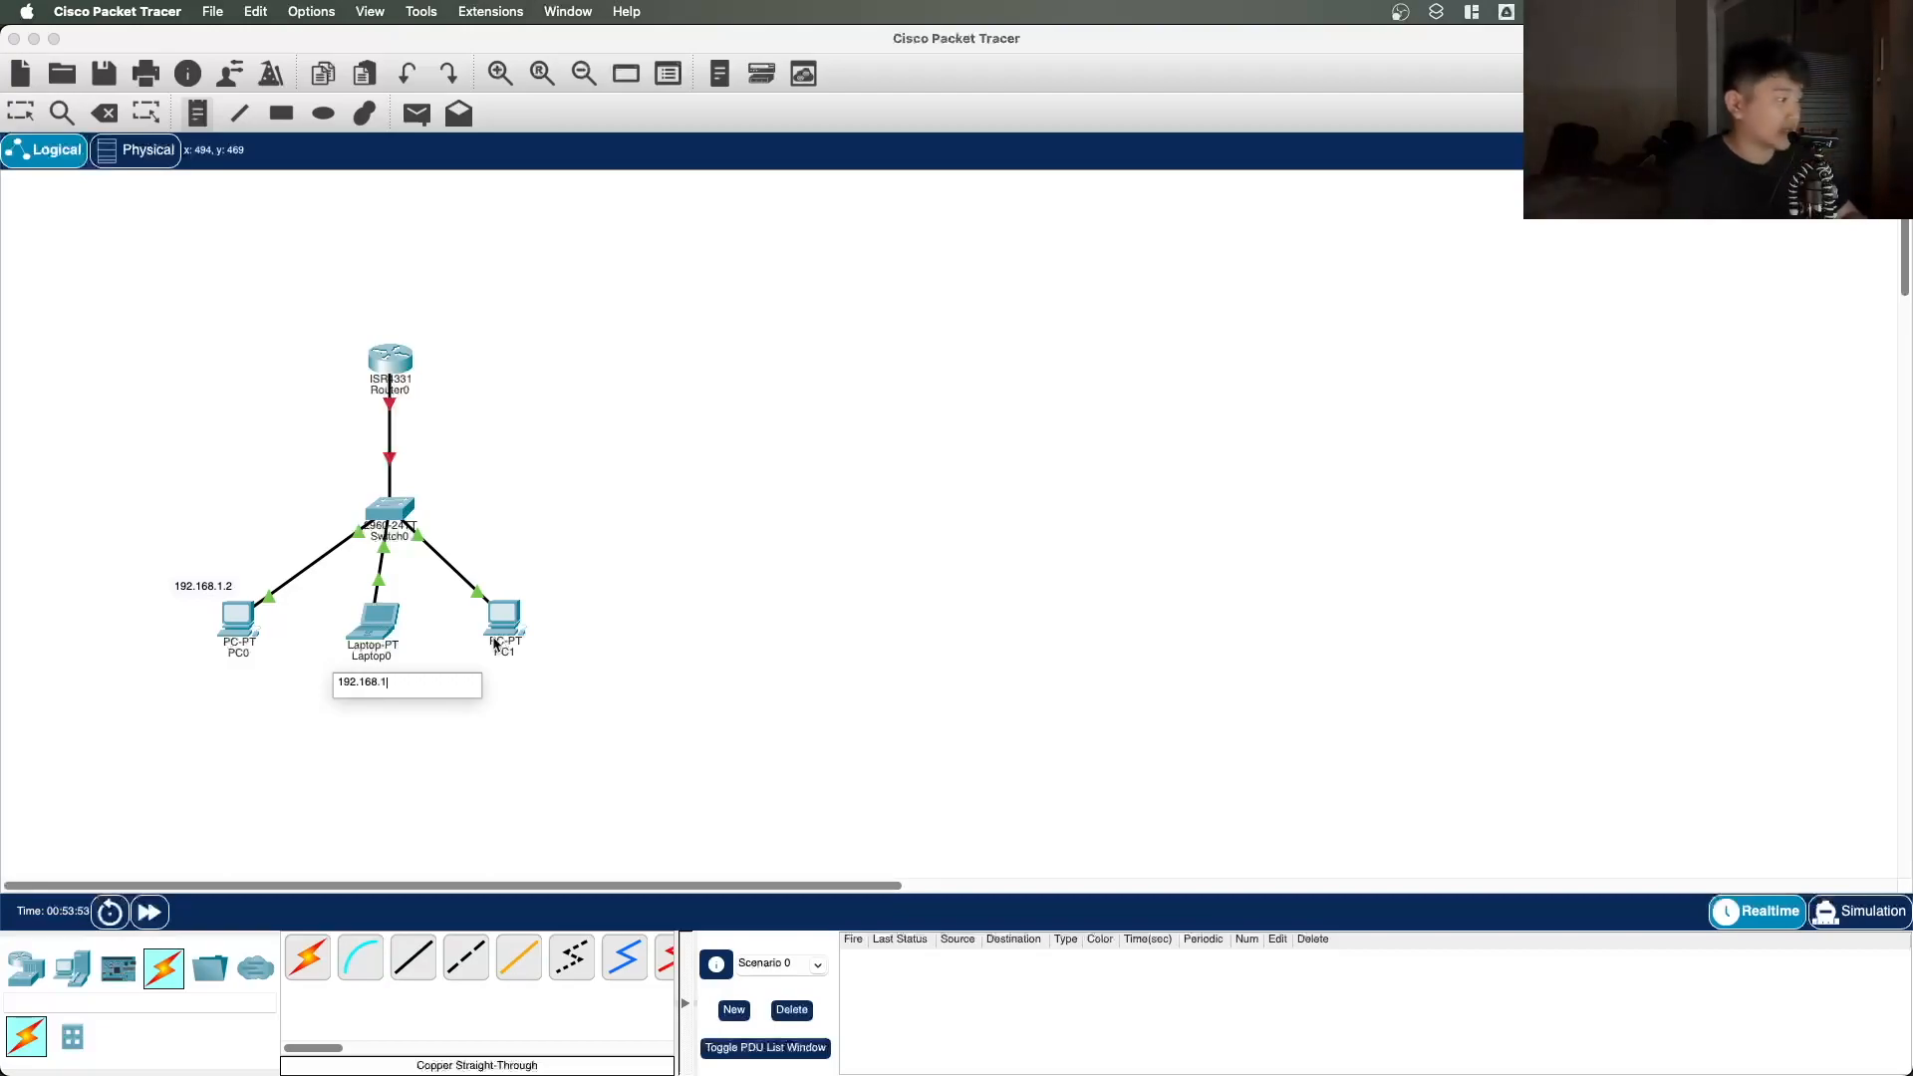
pyautogui.click(797, 520)
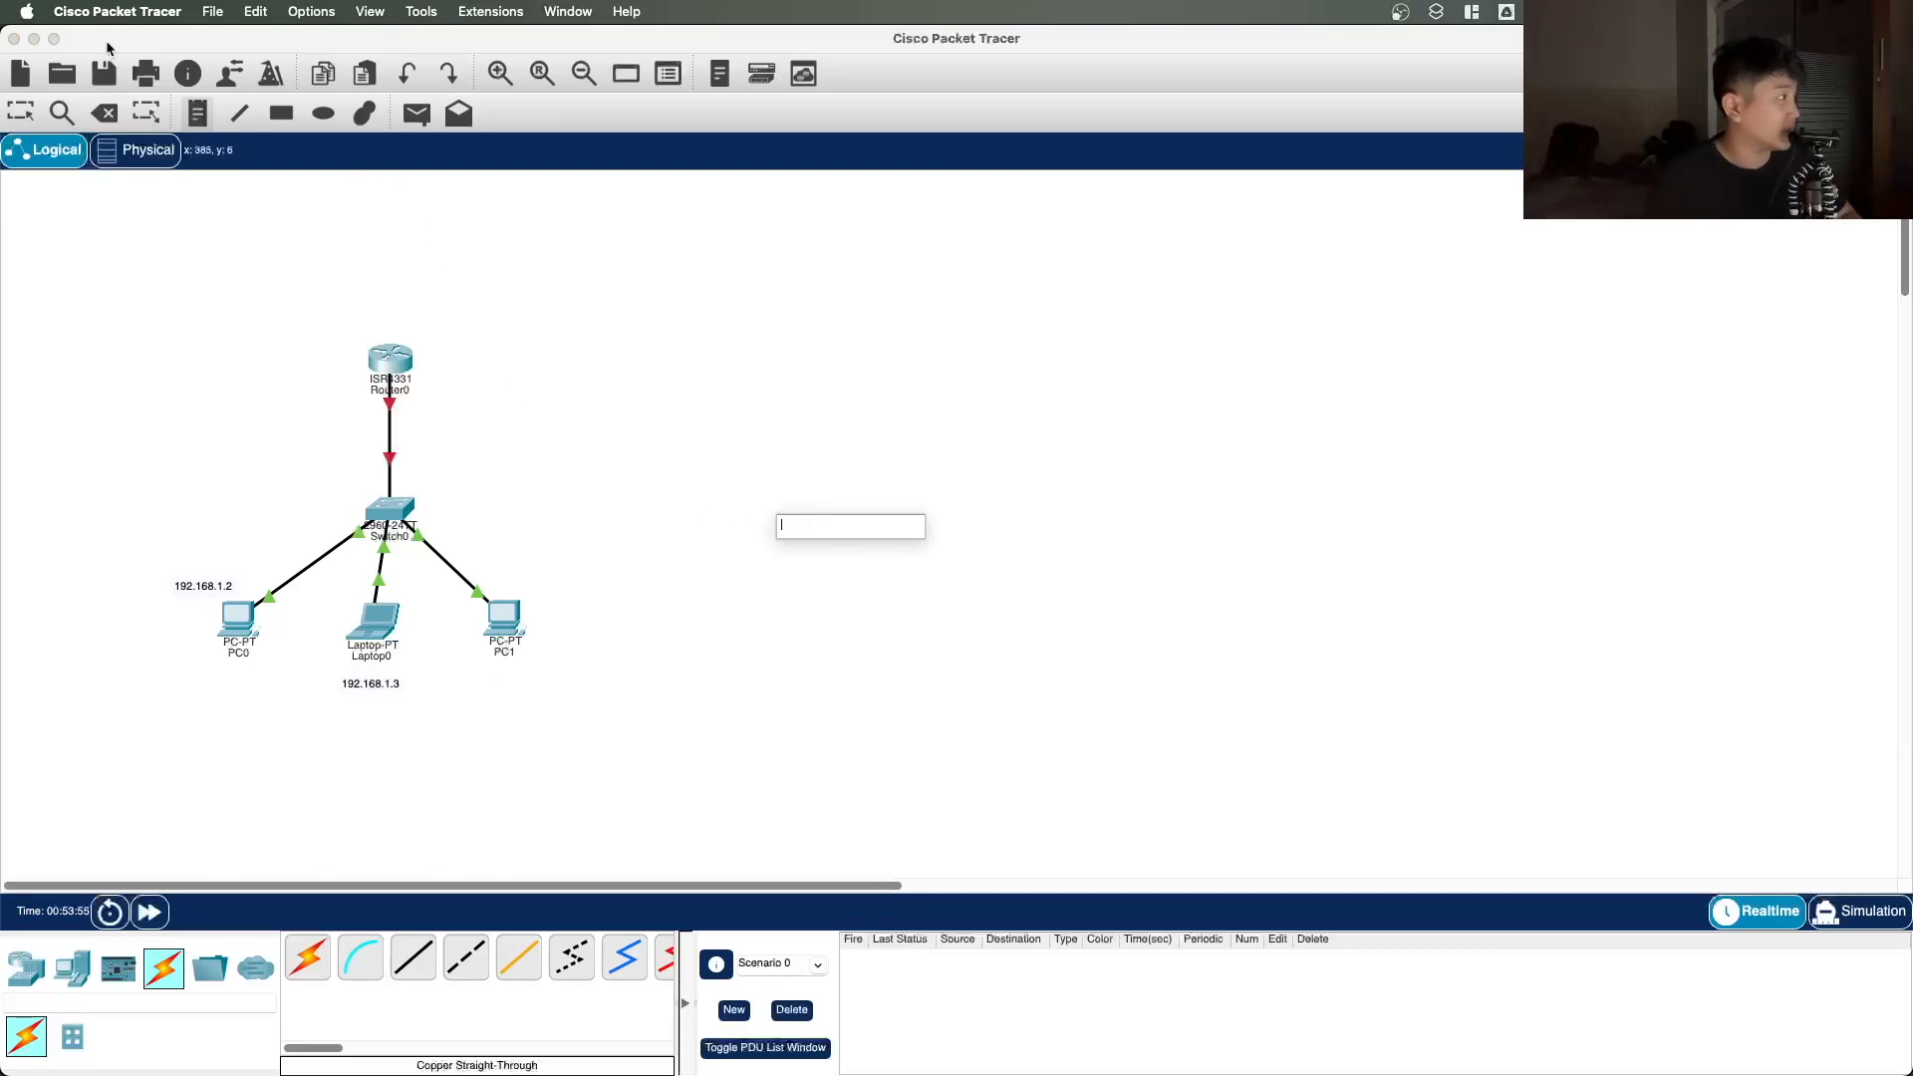
pyautogui.click(20, 115)
# Step: Open PC1's IP configuration, set its static IPv4 address to 192.168.1.4 and copy that address
pyautogui.click(504, 618)
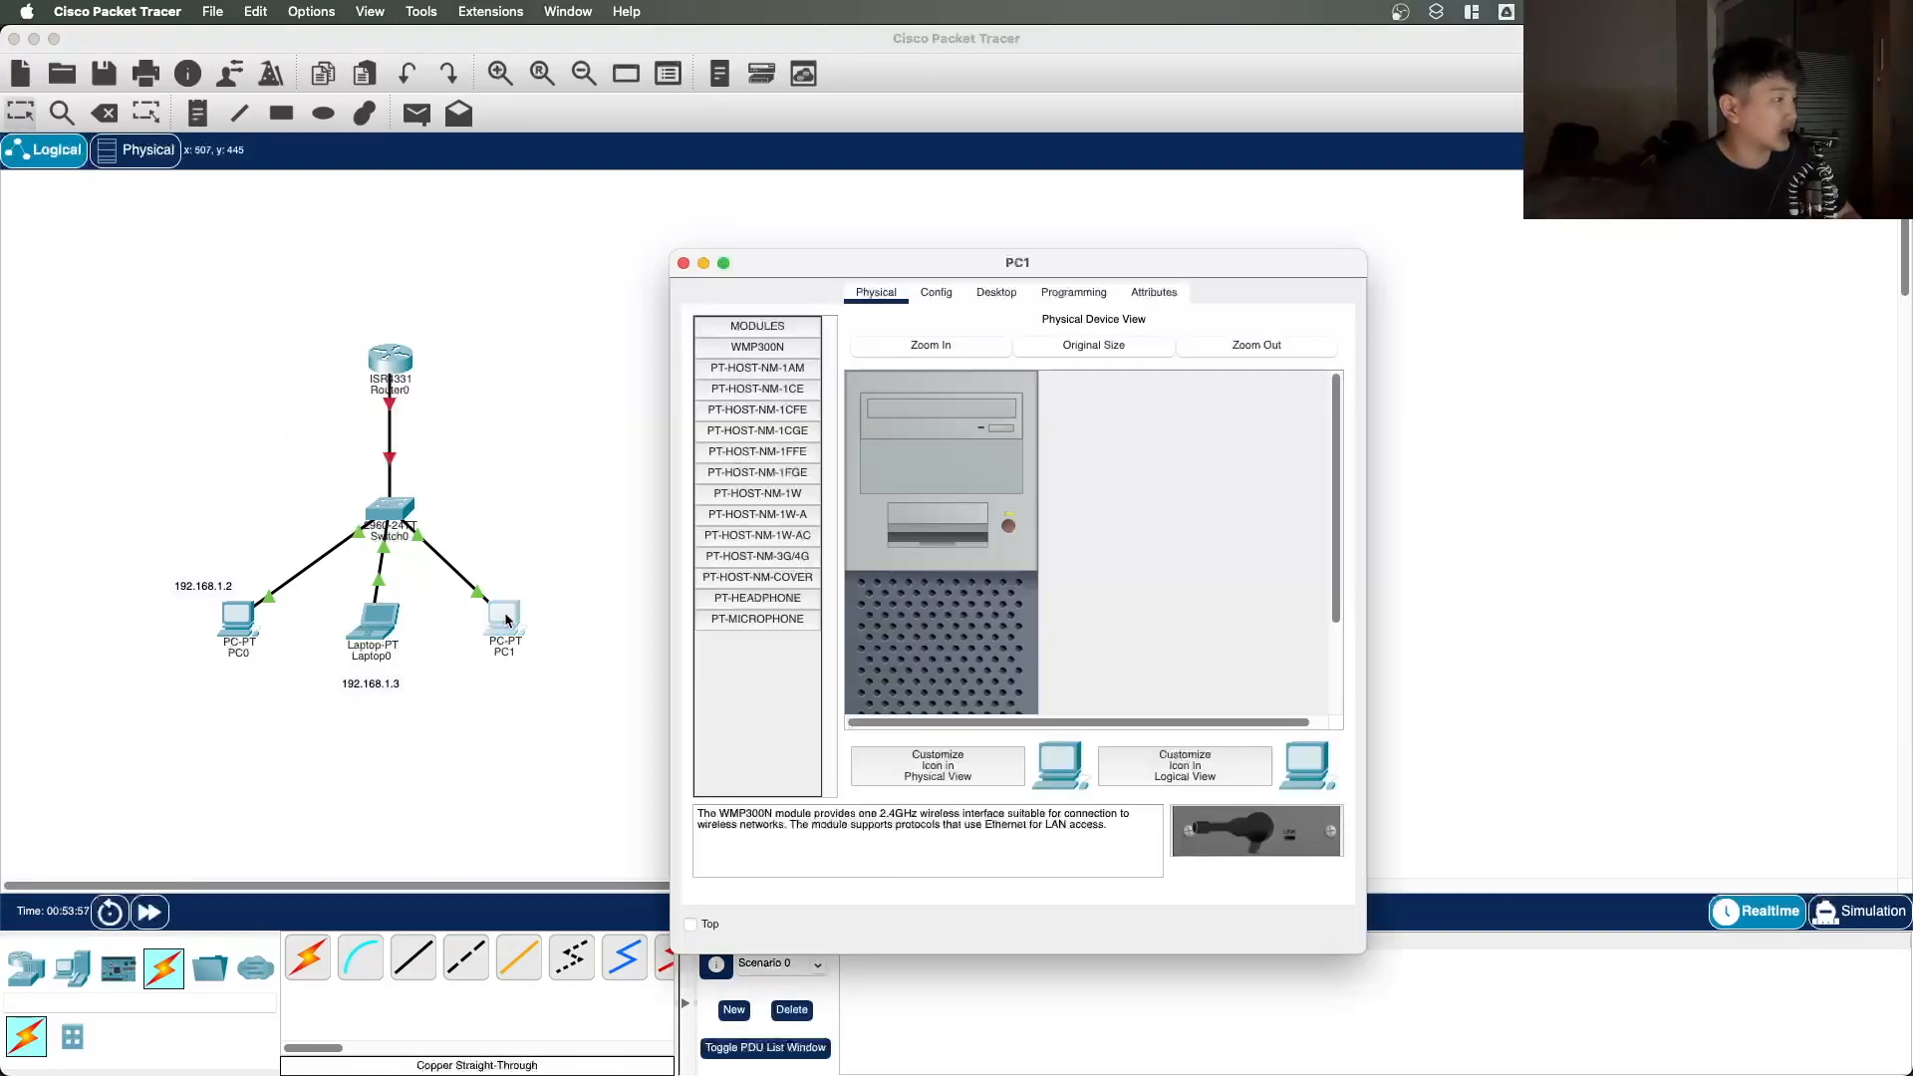
pyautogui.click(999, 295)
pyautogui.click(815, 406)
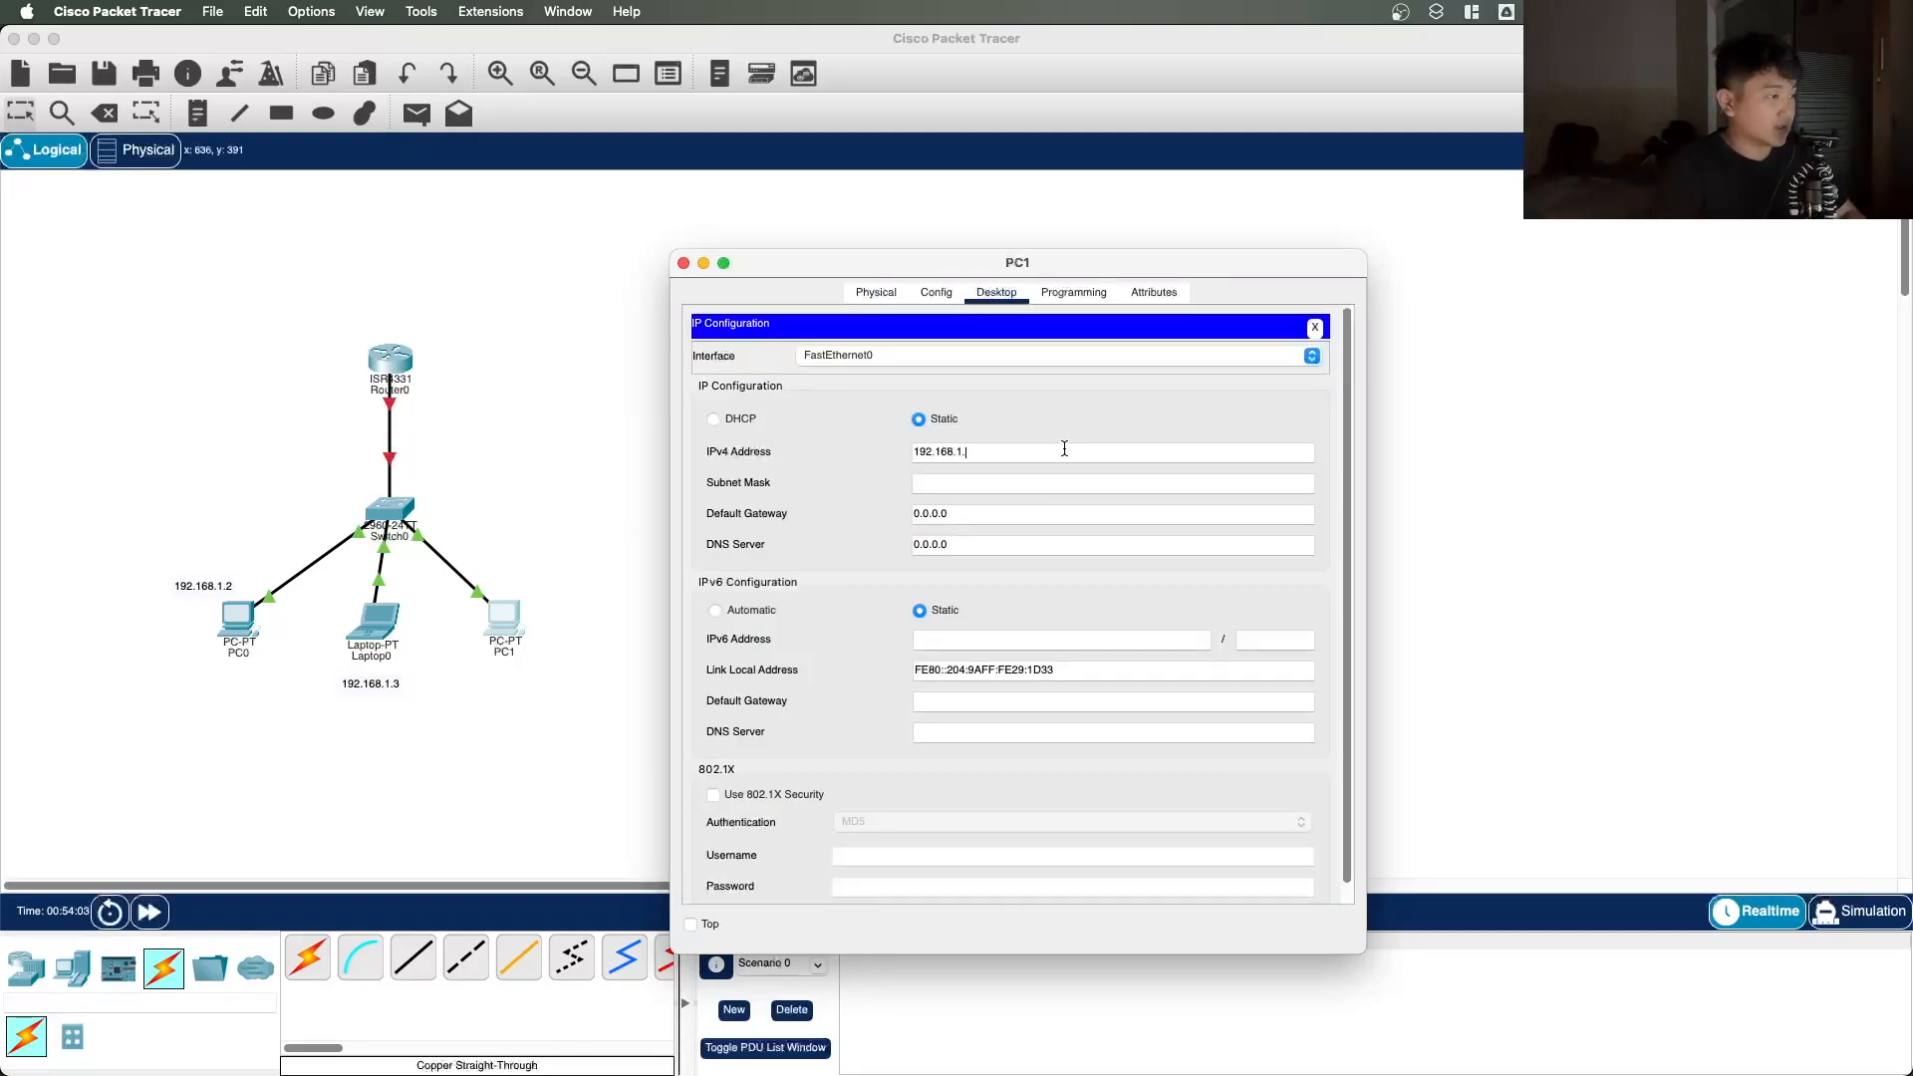
pyautogui.moveTo(1002, 453); pyautogui.dragTo(768, 439)
pyautogui.press('super+c')
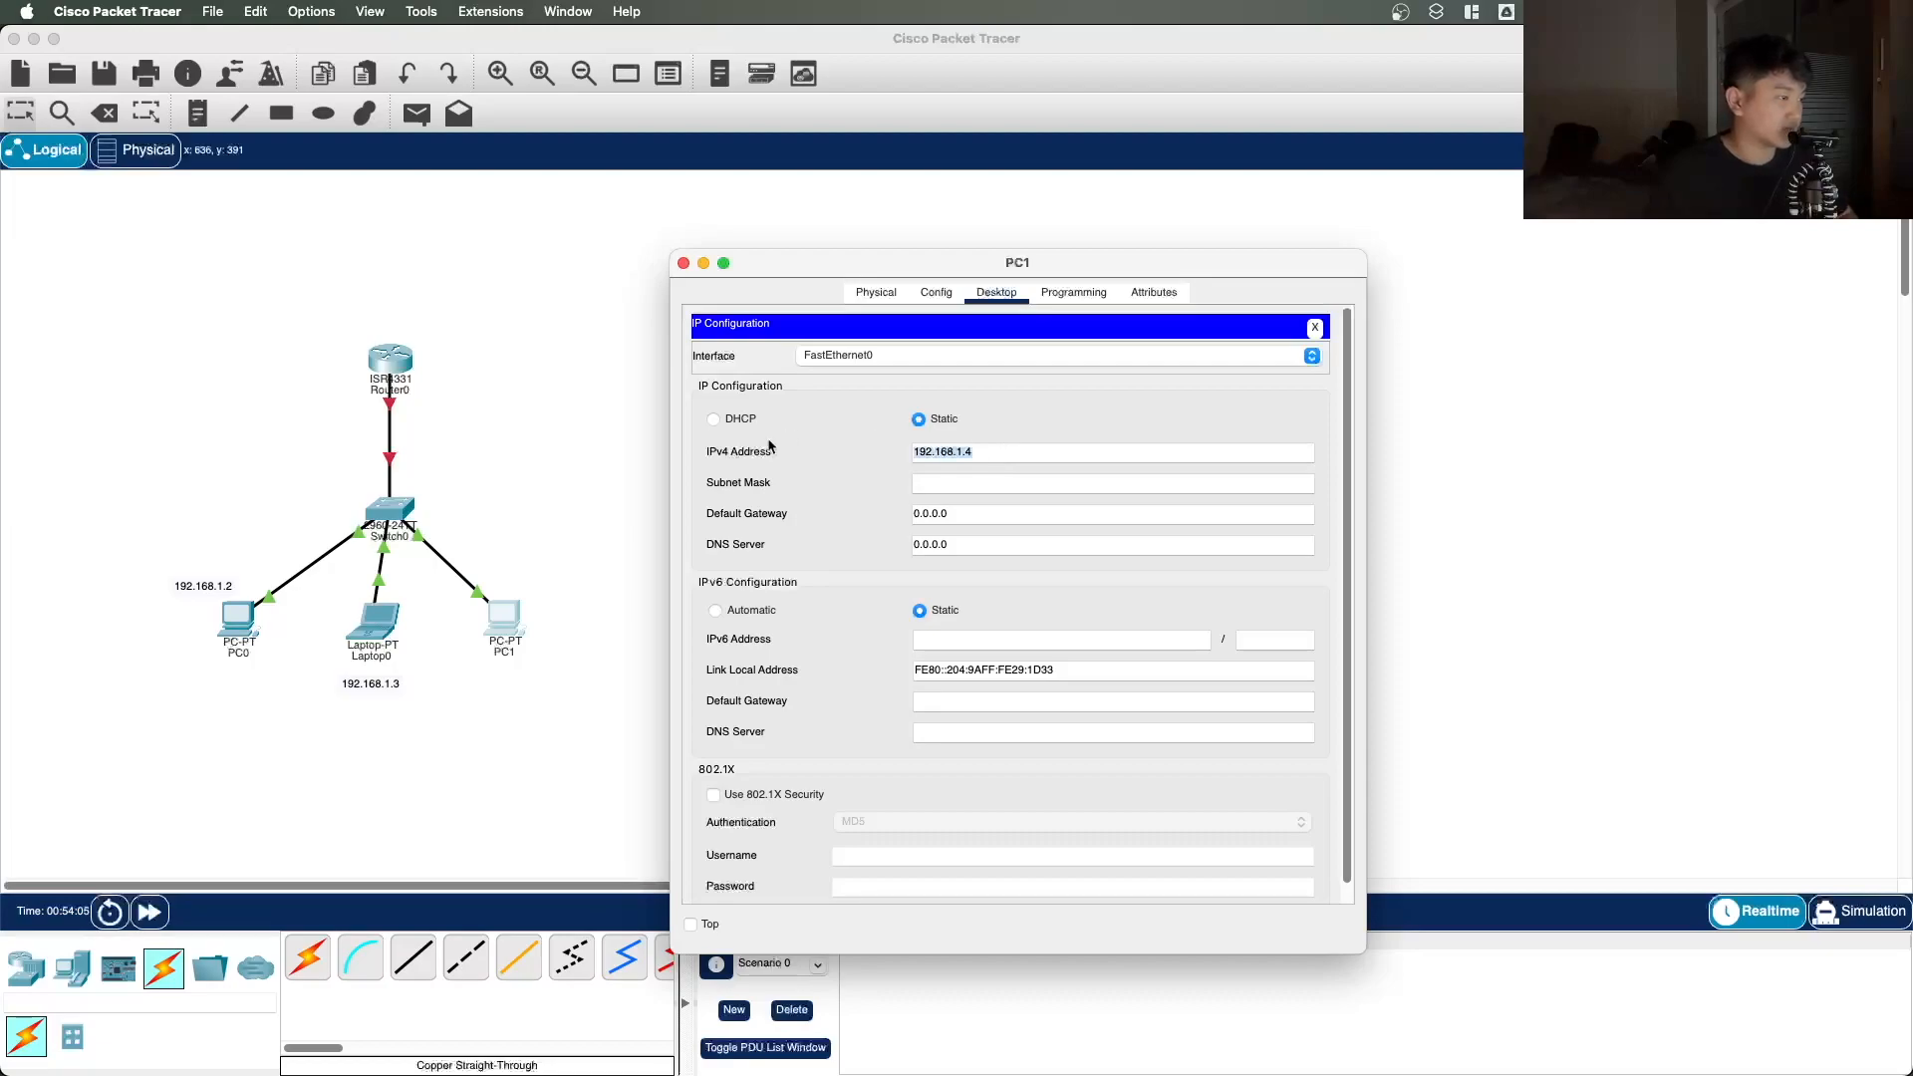
# Step: Fill in PC1's subnet mask, set its IPv4 default gateway to 192.168.1.1 and close the PC1 window
pyautogui.click(985, 481)
pyautogui.click(991, 517)
pyautogui.moveTo(963, 512); pyautogui.dragTo(782, 498)
pyautogui.press('super+v')
pyautogui.write('1')
pyautogui.press('BackSpace')
pyautogui.press('BackSpace')
pyautogui.write('1')
pyautogui.click(802, 487)
pyautogui.click(684, 263)
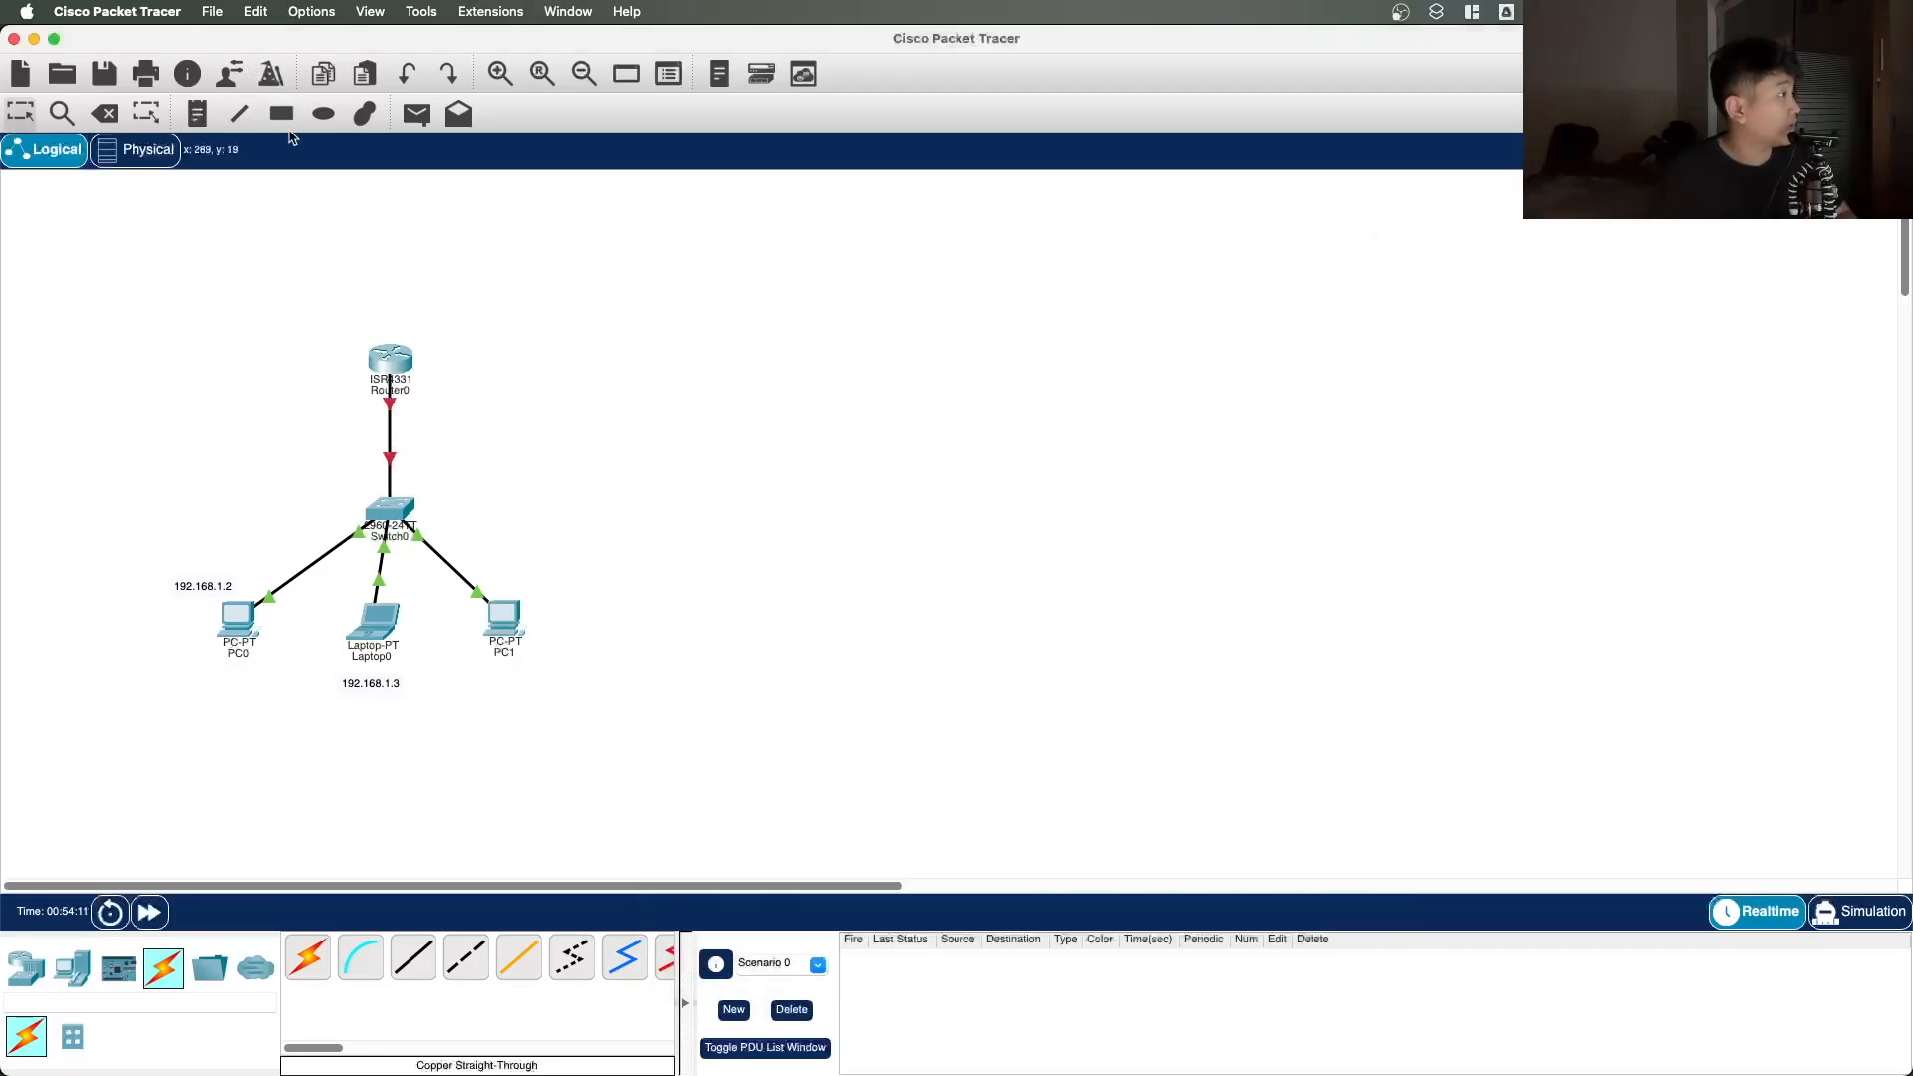
# Step: Place a note with the copied address 192.168.1.4 just below PC1 and return to the selection tool
pyautogui.click(502, 669)
pyautogui.press('super+v')
pyautogui.click(822, 631)
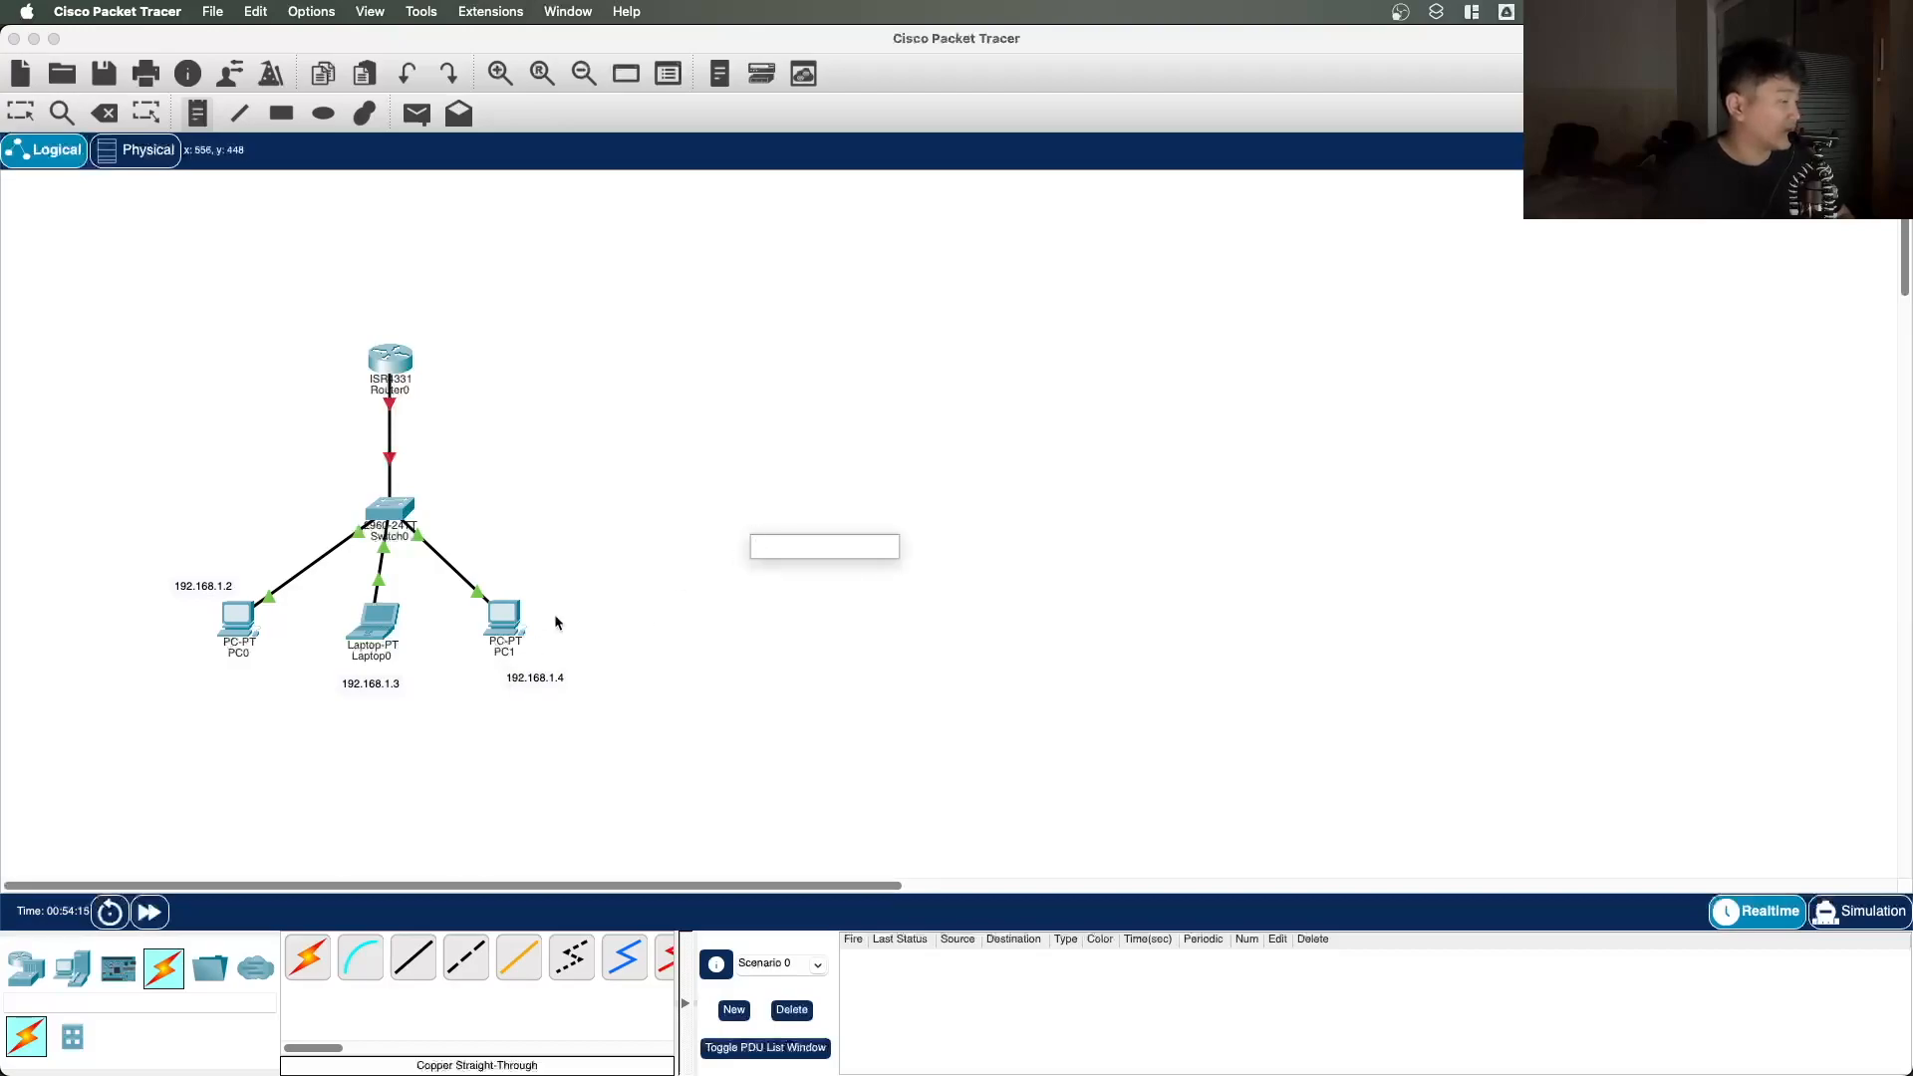
pyautogui.click(547, 324)
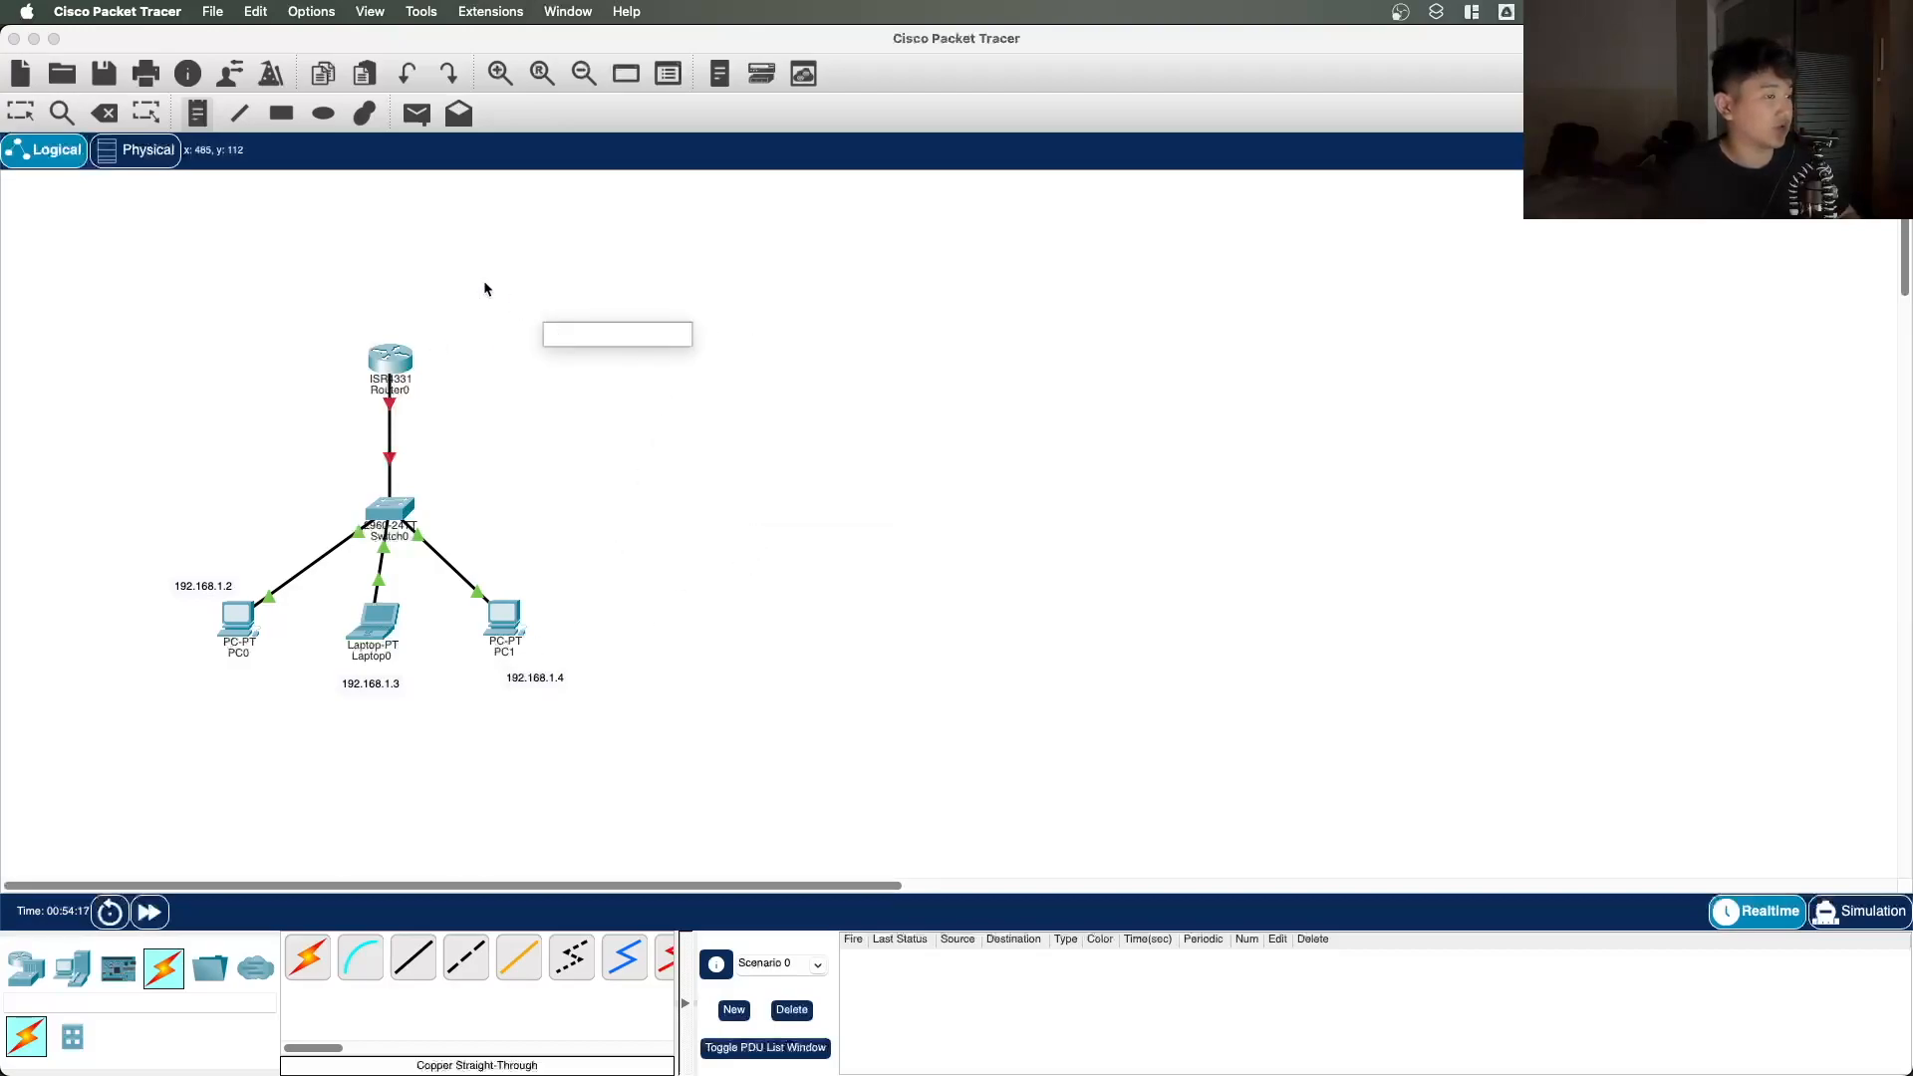
pyautogui.click(32, 112)
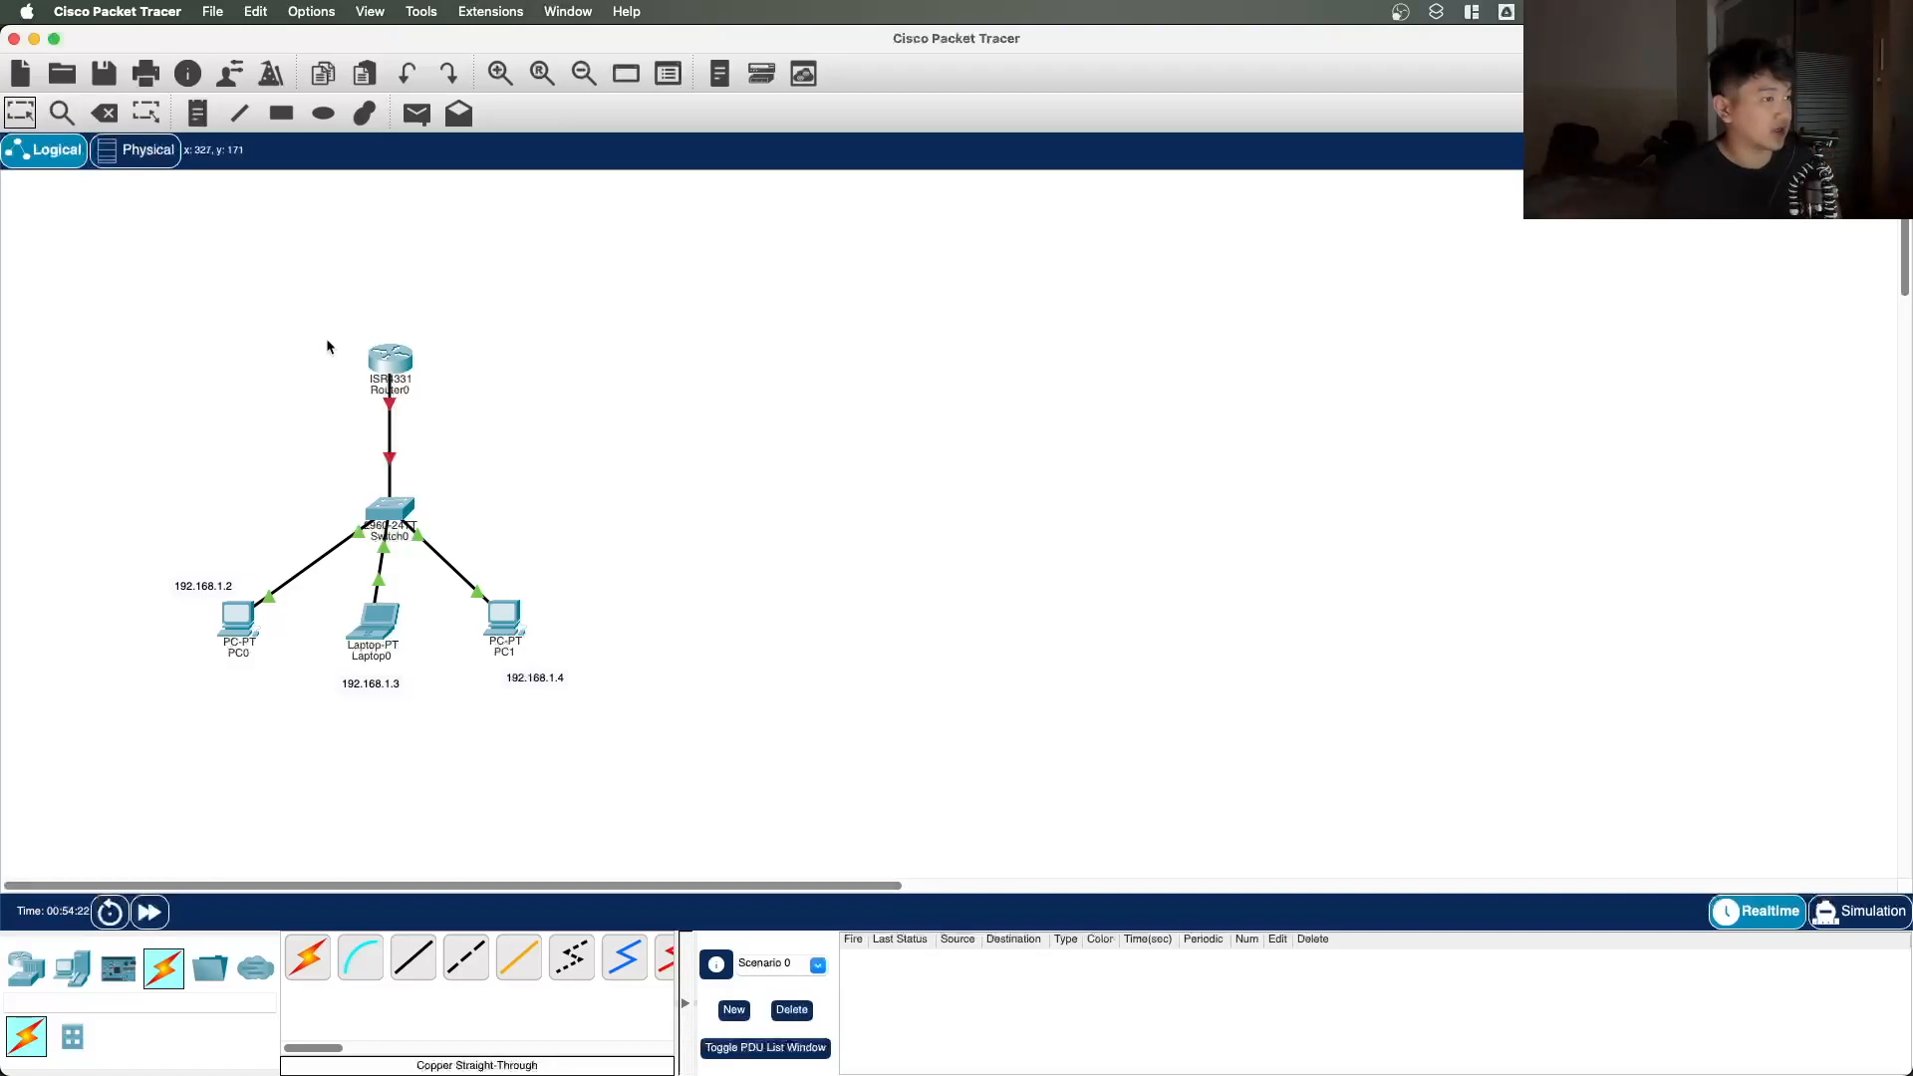
# Step: Open Switch0 and look through its global settings, command line and physical device view, closing its window when done
pyautogui.moveTo(381, 368); pyautogui.dragTo(383, 365)
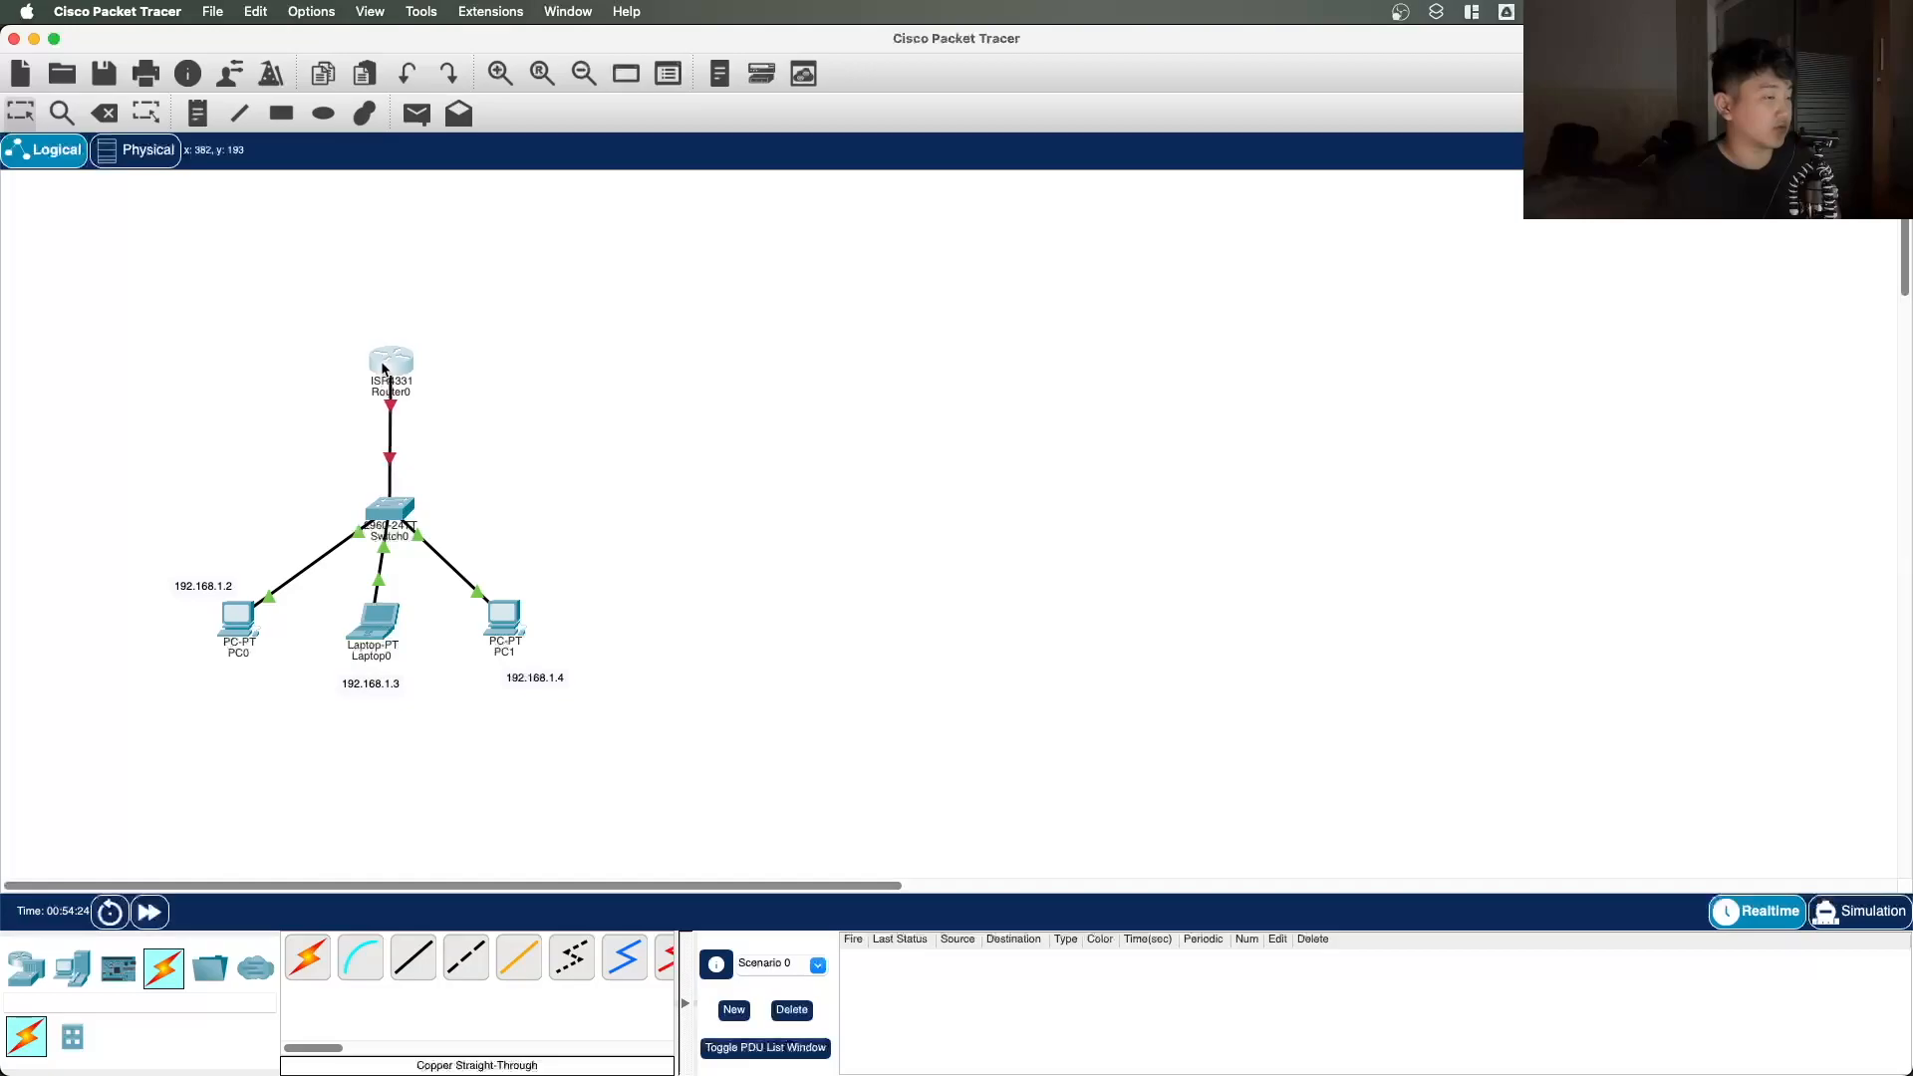
pyautogui.click(388, 516)
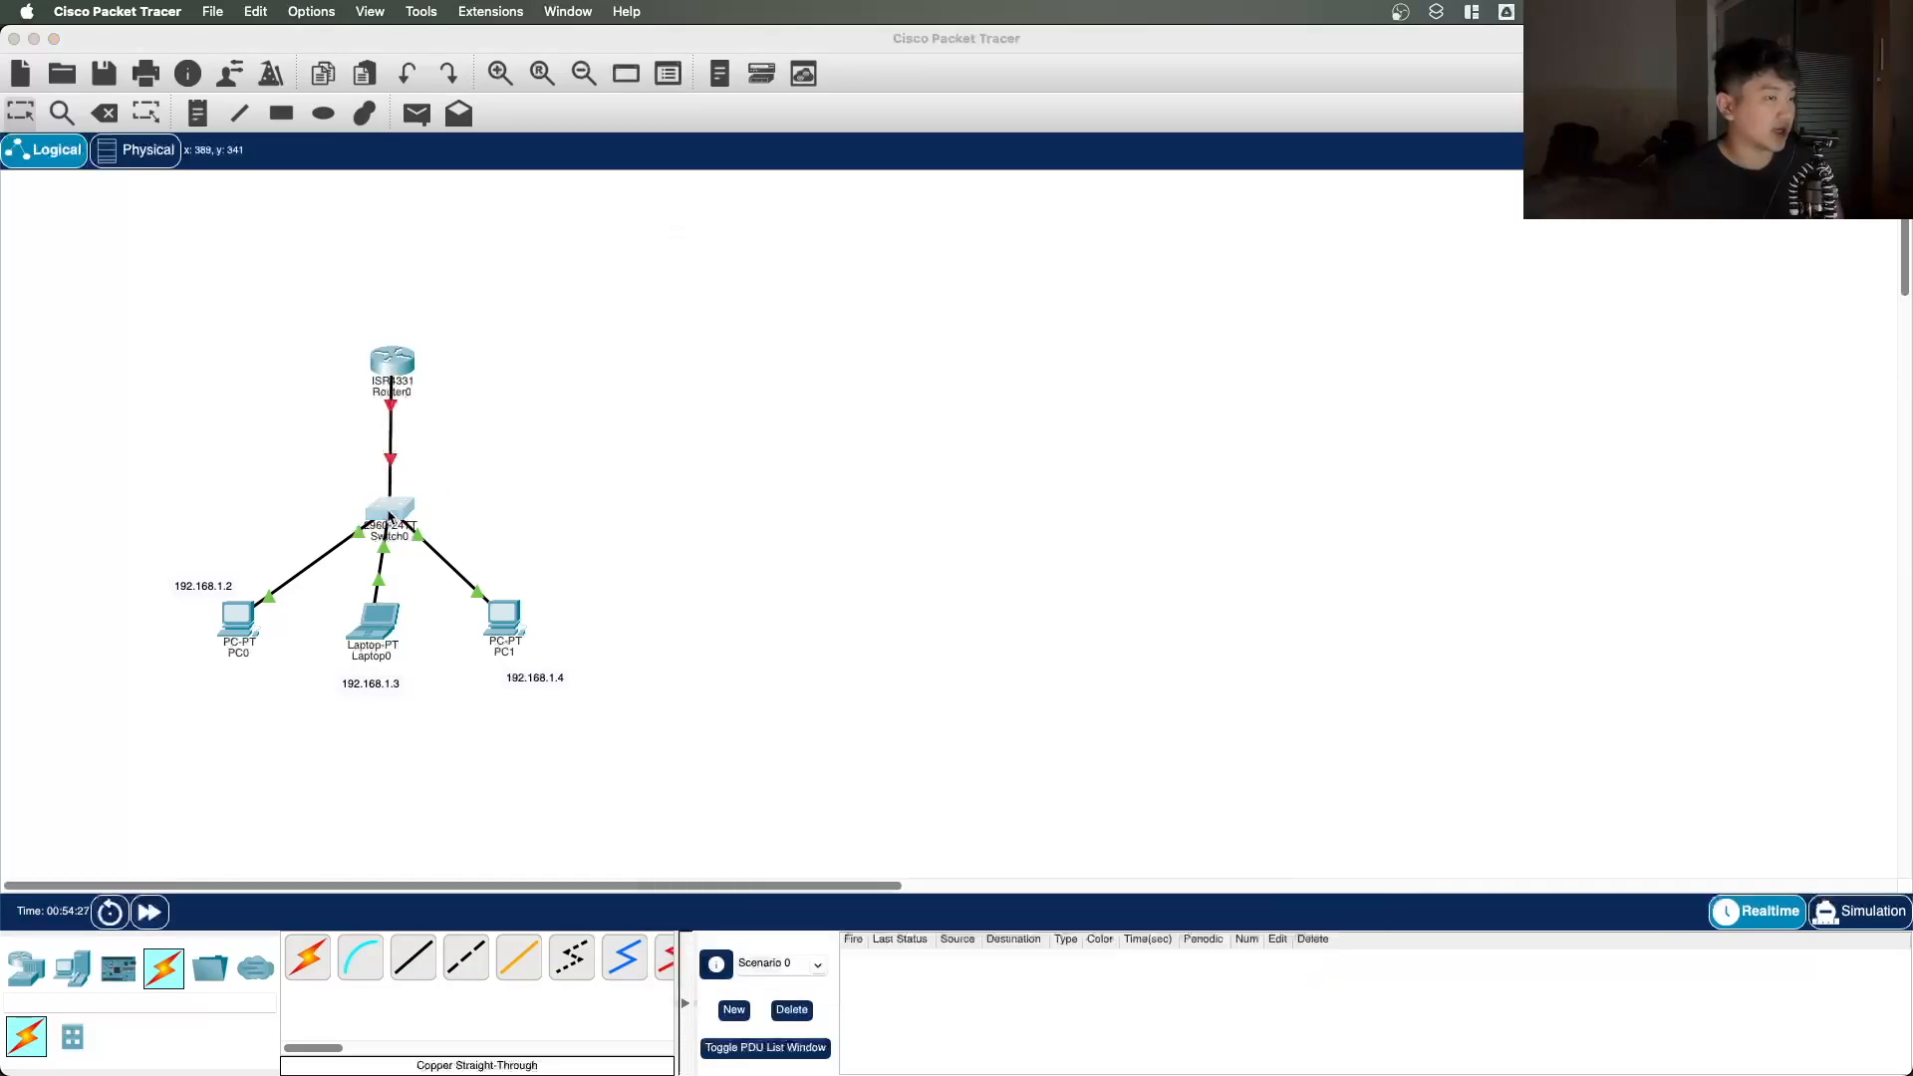
pyautogui.click(989, 293)
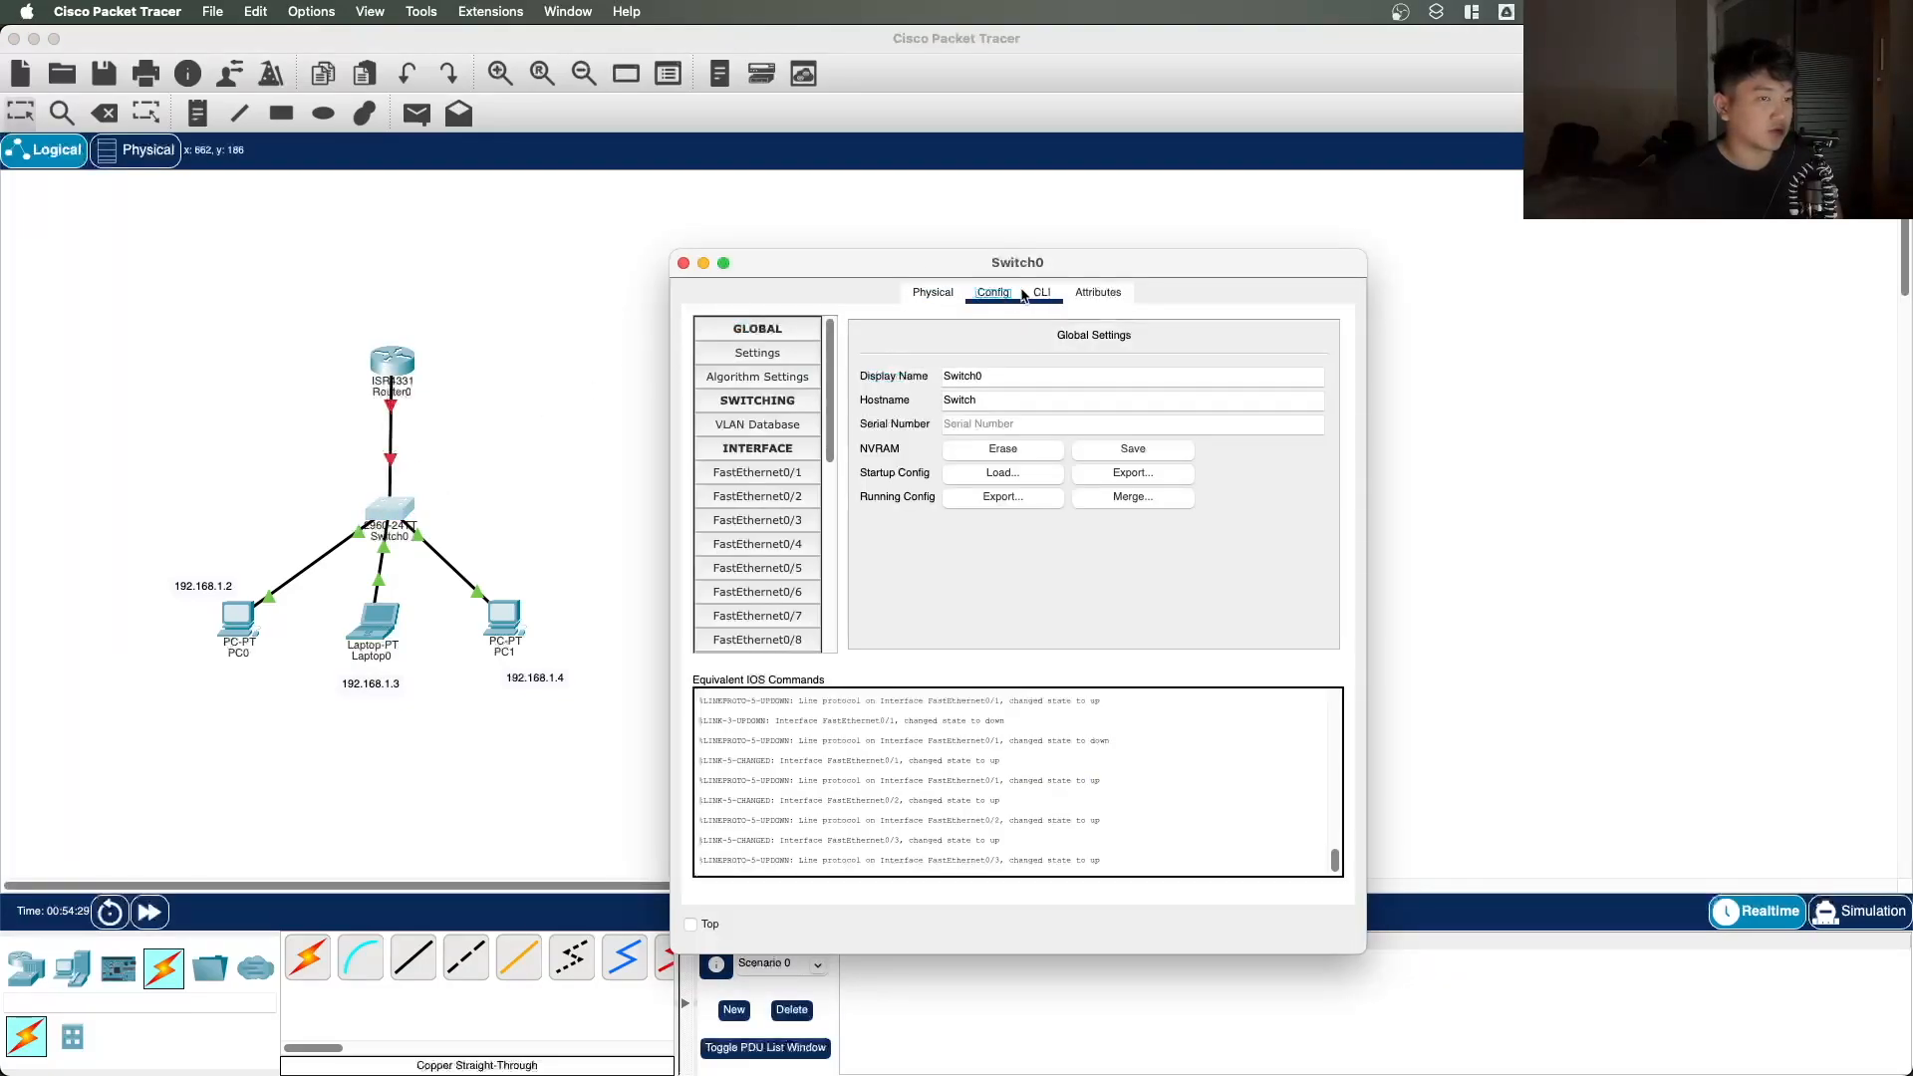
pyautogui.click(1041, 293)
pyautogui.click(986, 293)
pyautogui.click(928, 294)
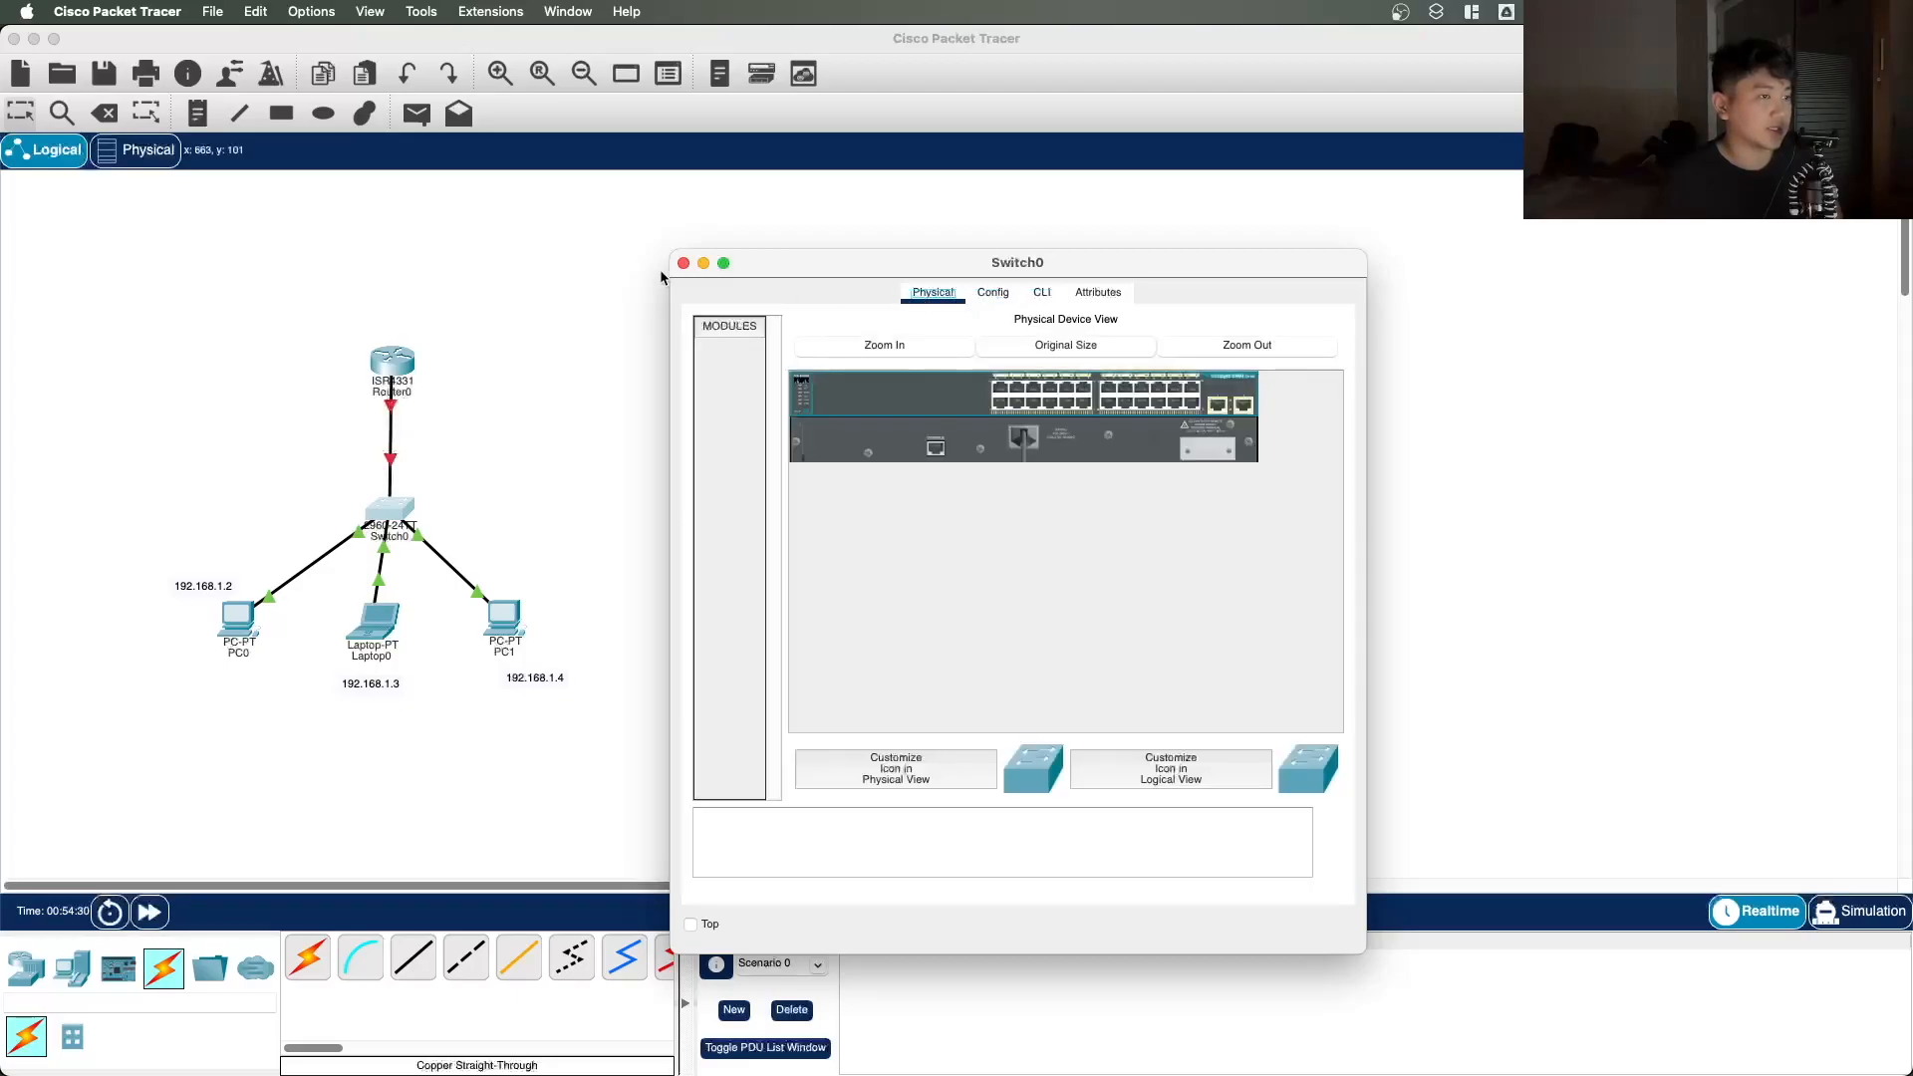
pyautogui.click(683, 264)
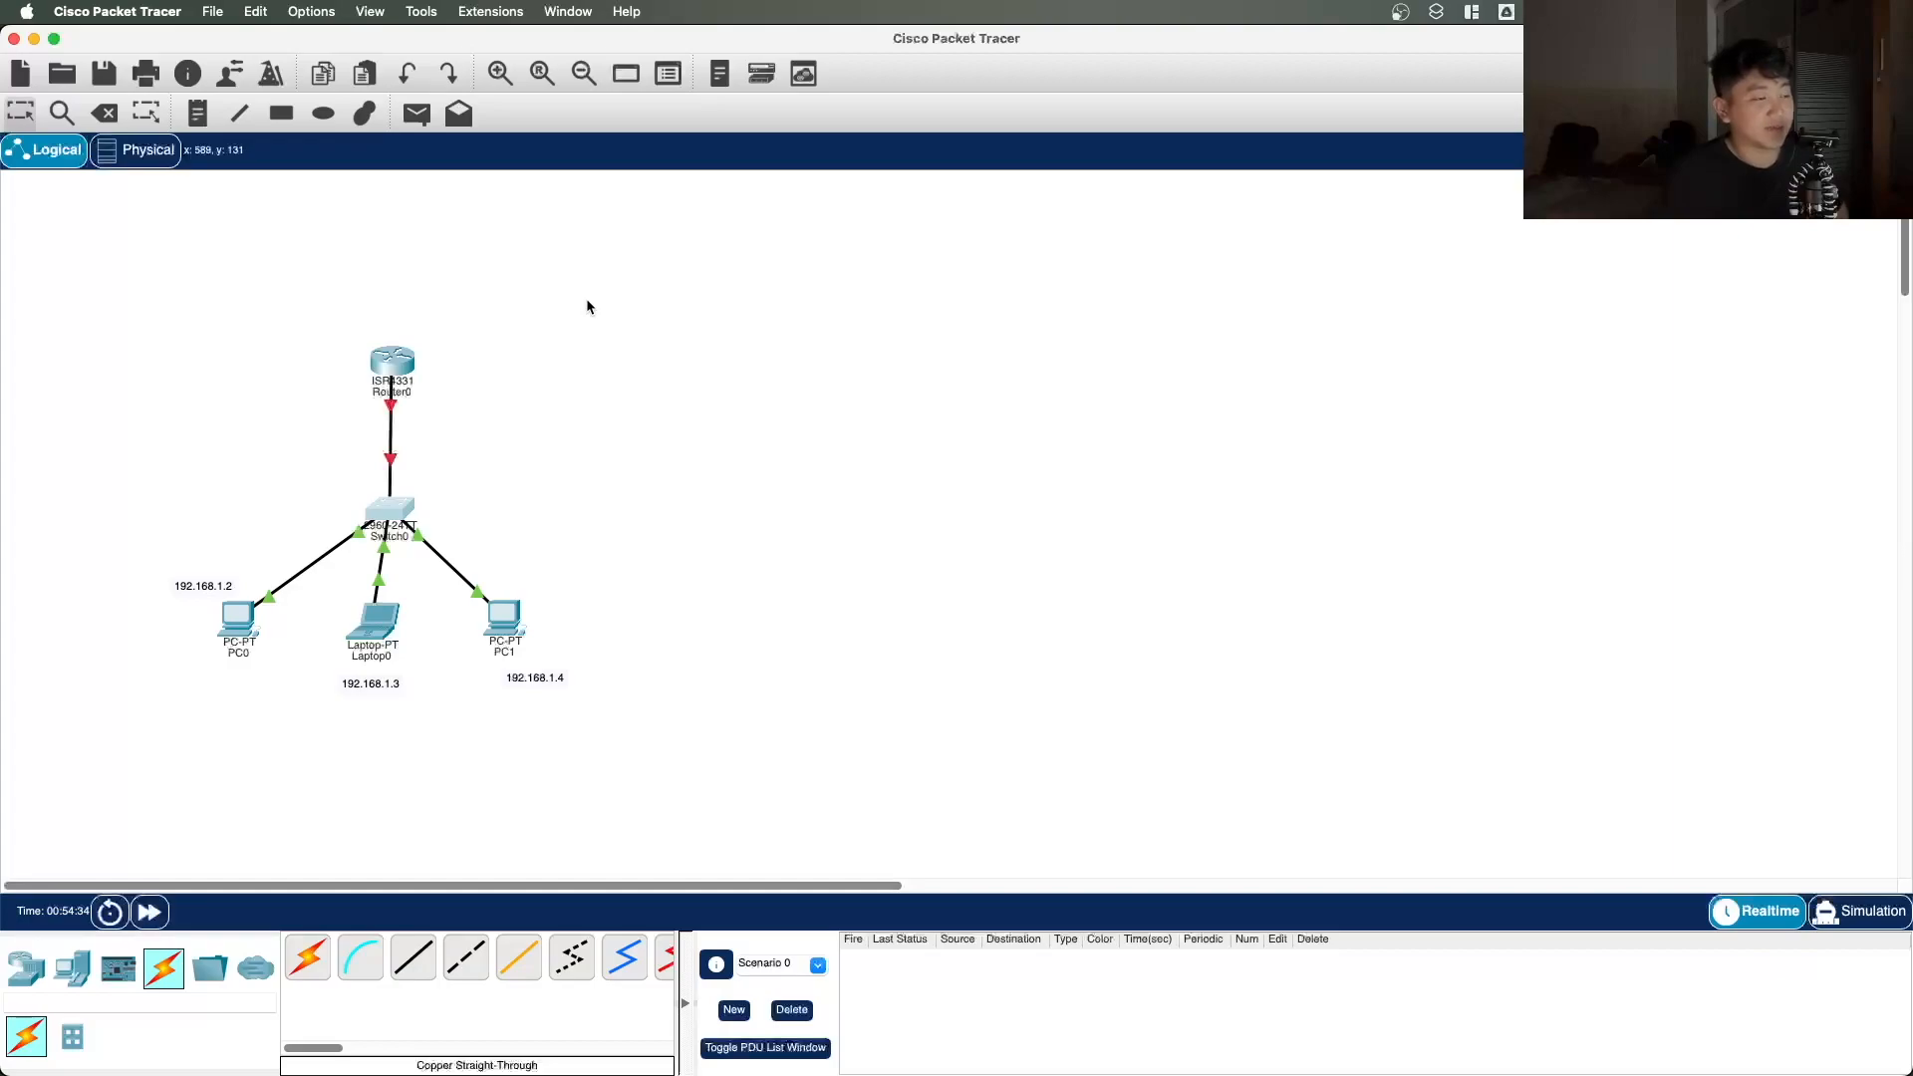
# Step: Open Router0 and examine its physical device view, global settings and command-line interface
pyautogui.moveTo(395, 368); pyautogui.dragTo(388, 366)
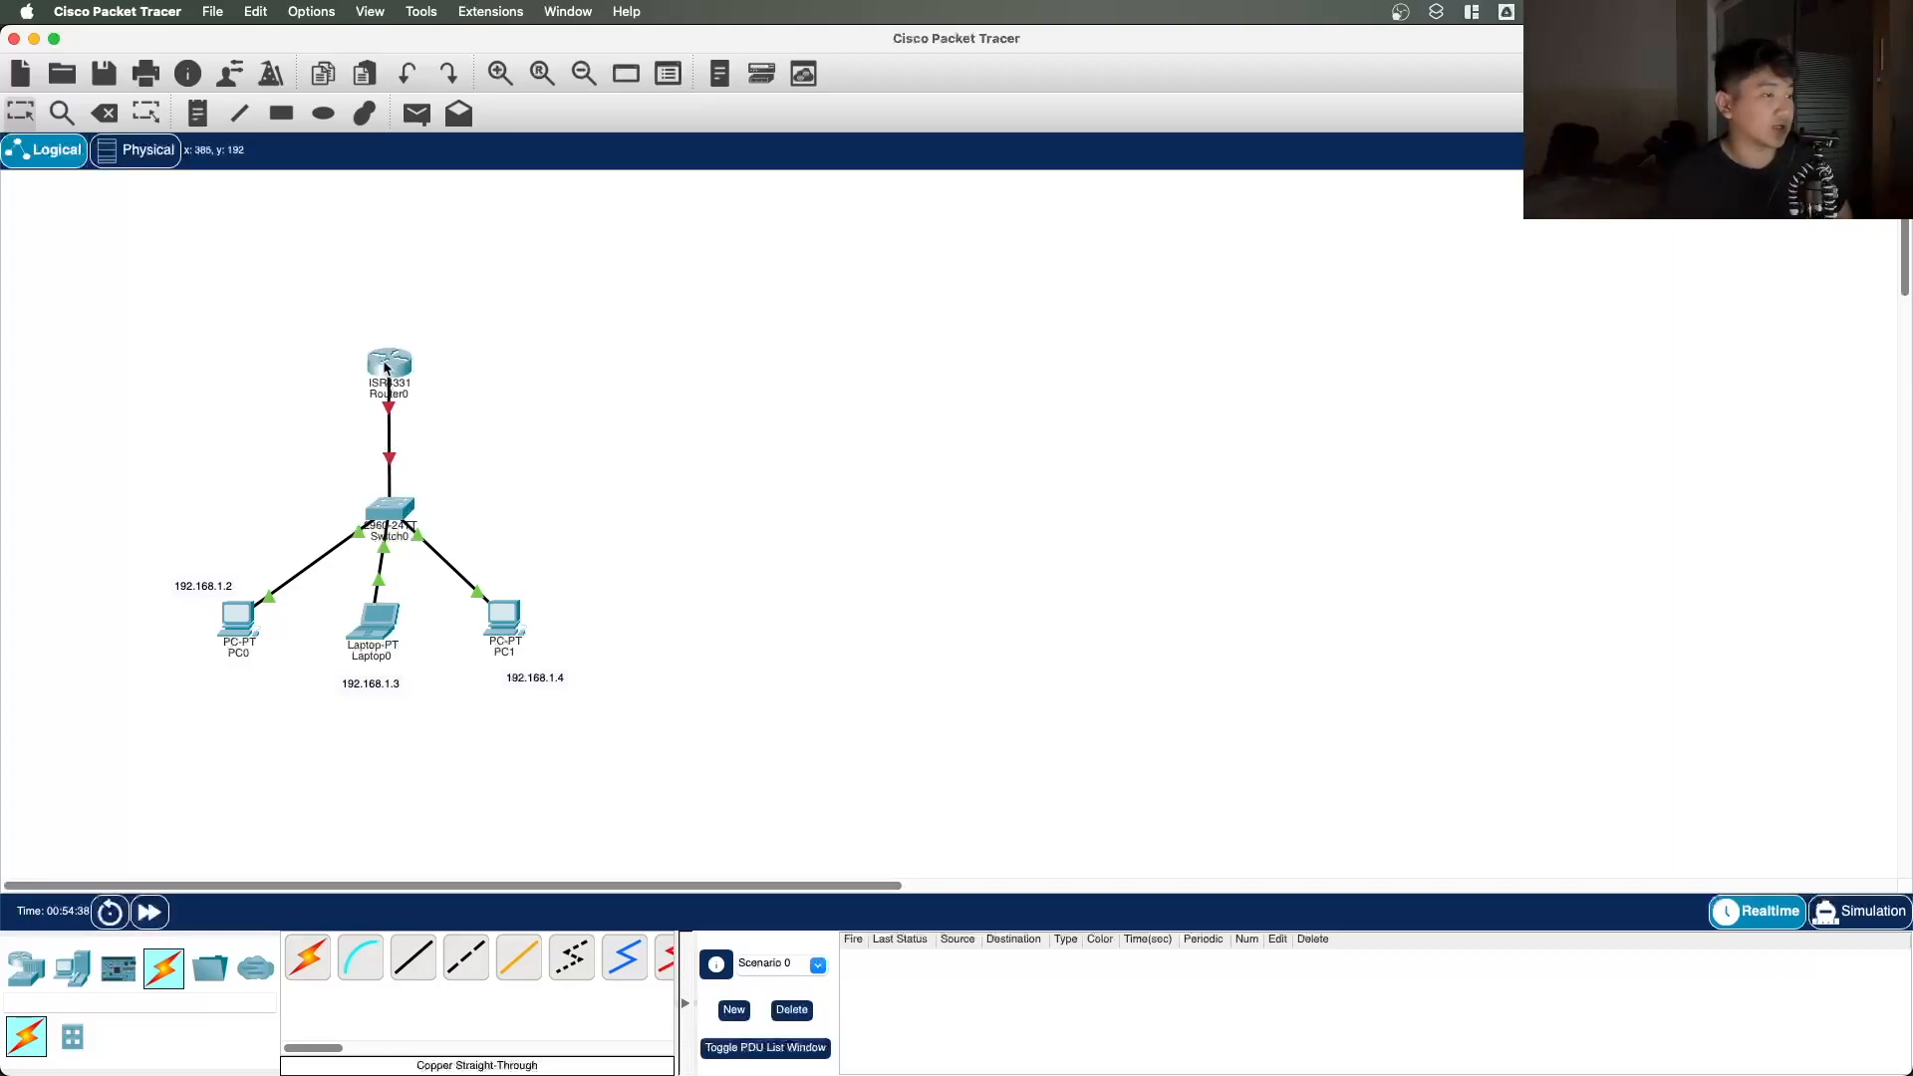
pyautogui.click(388, 365)
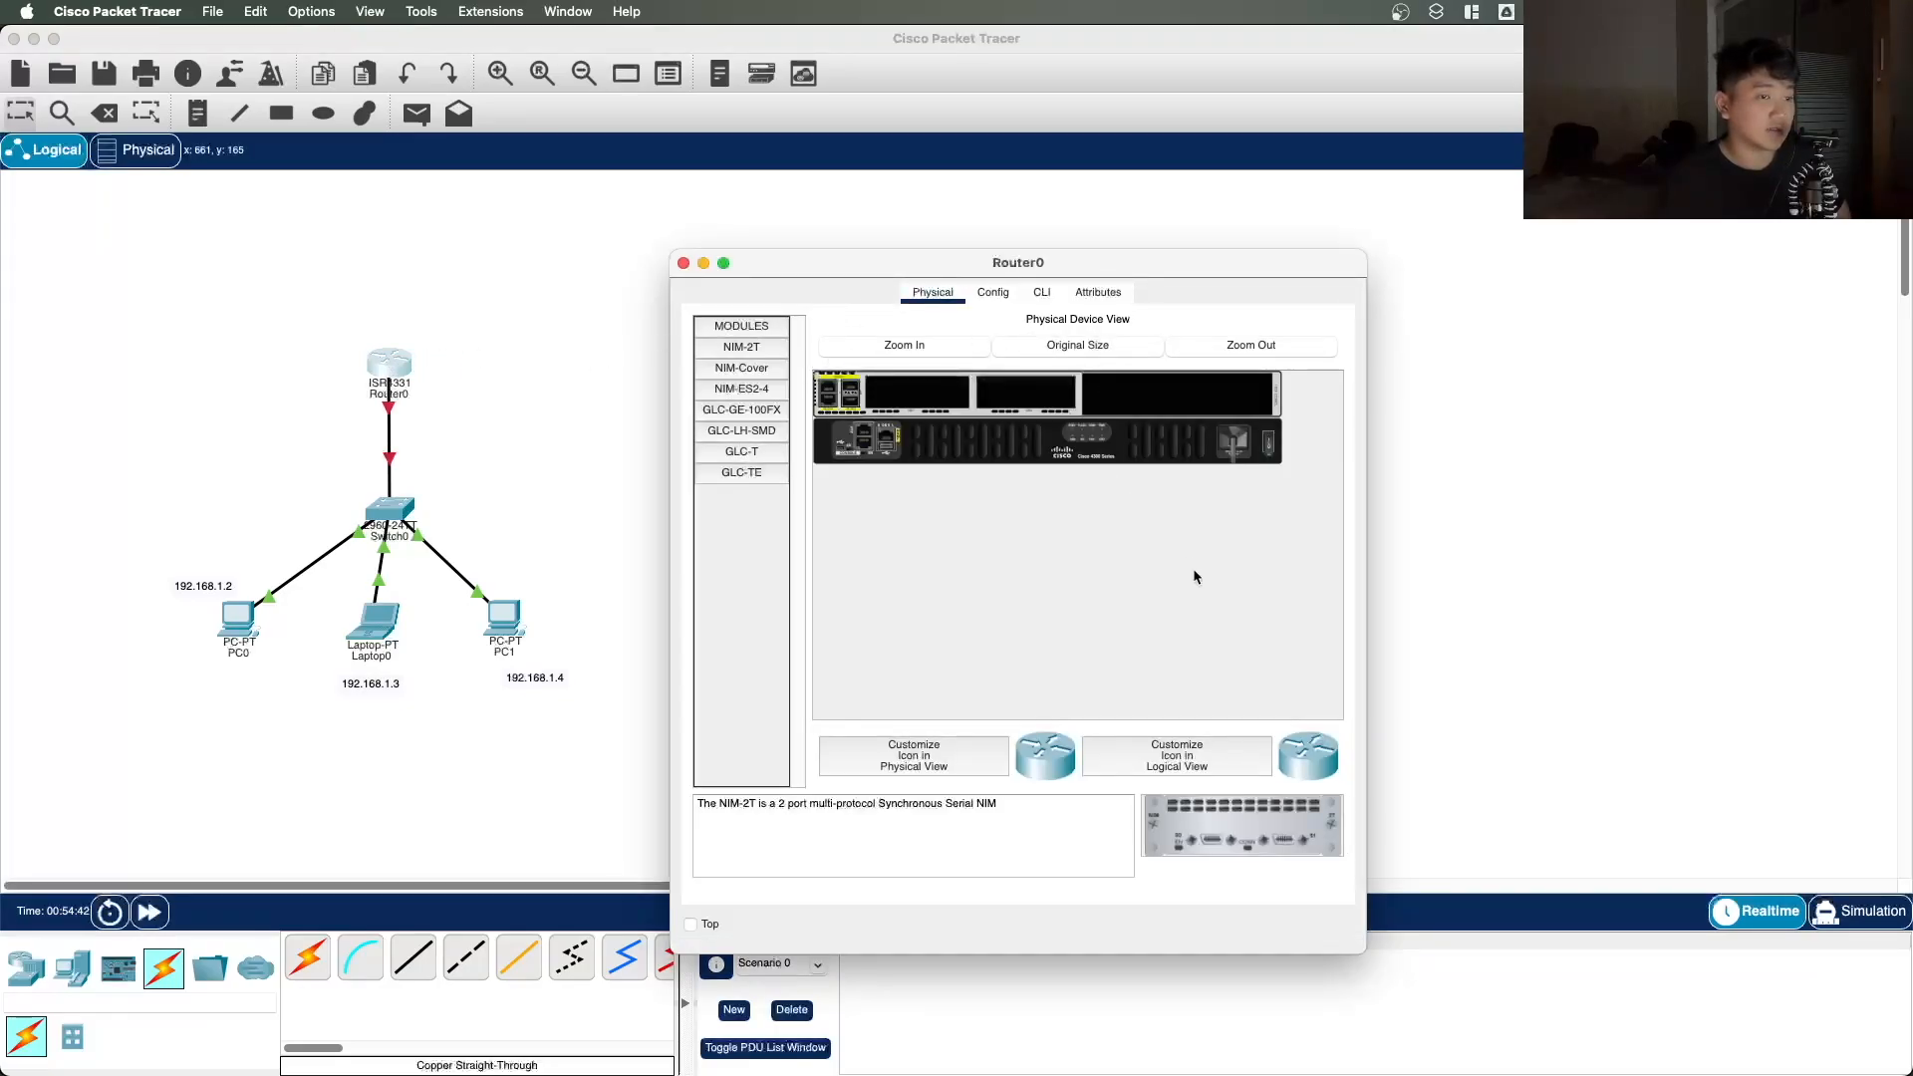
pyautogui.click(990, 297)
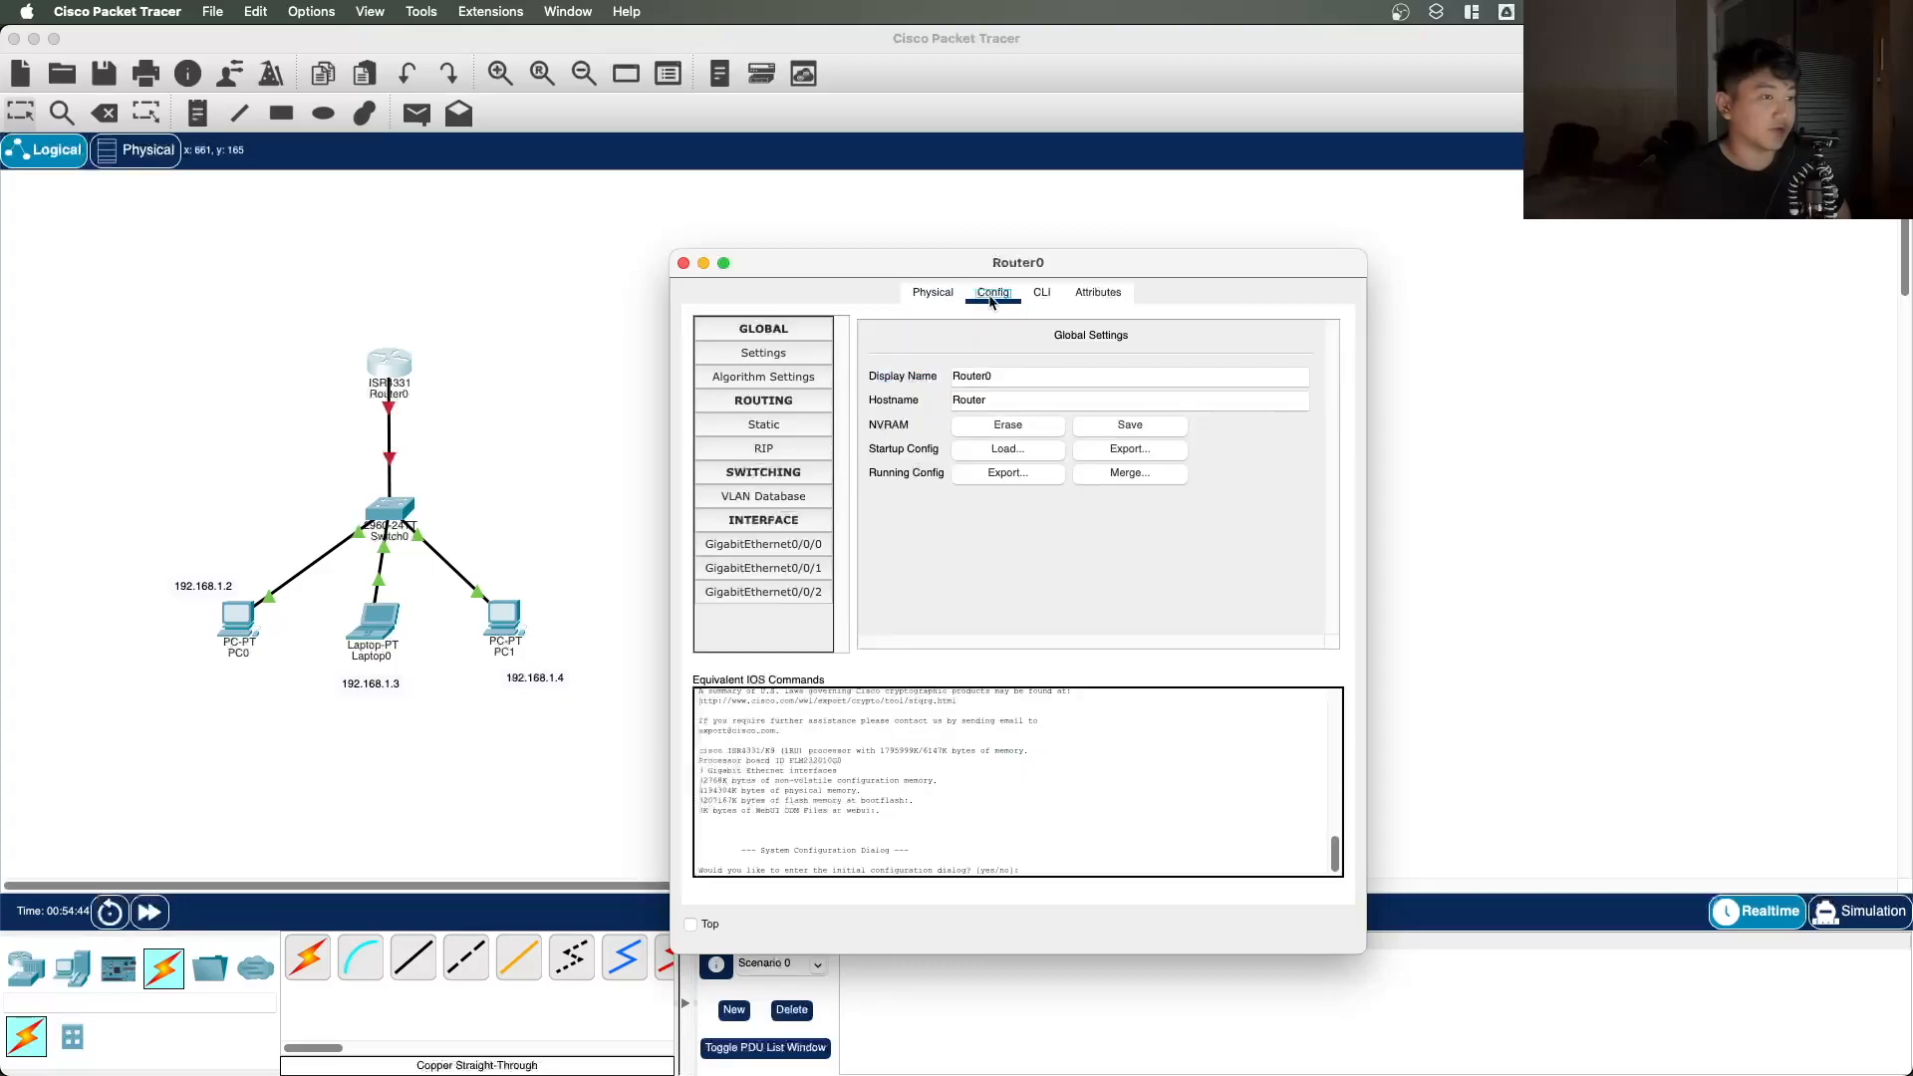
pyautogui.click(1039, 296)
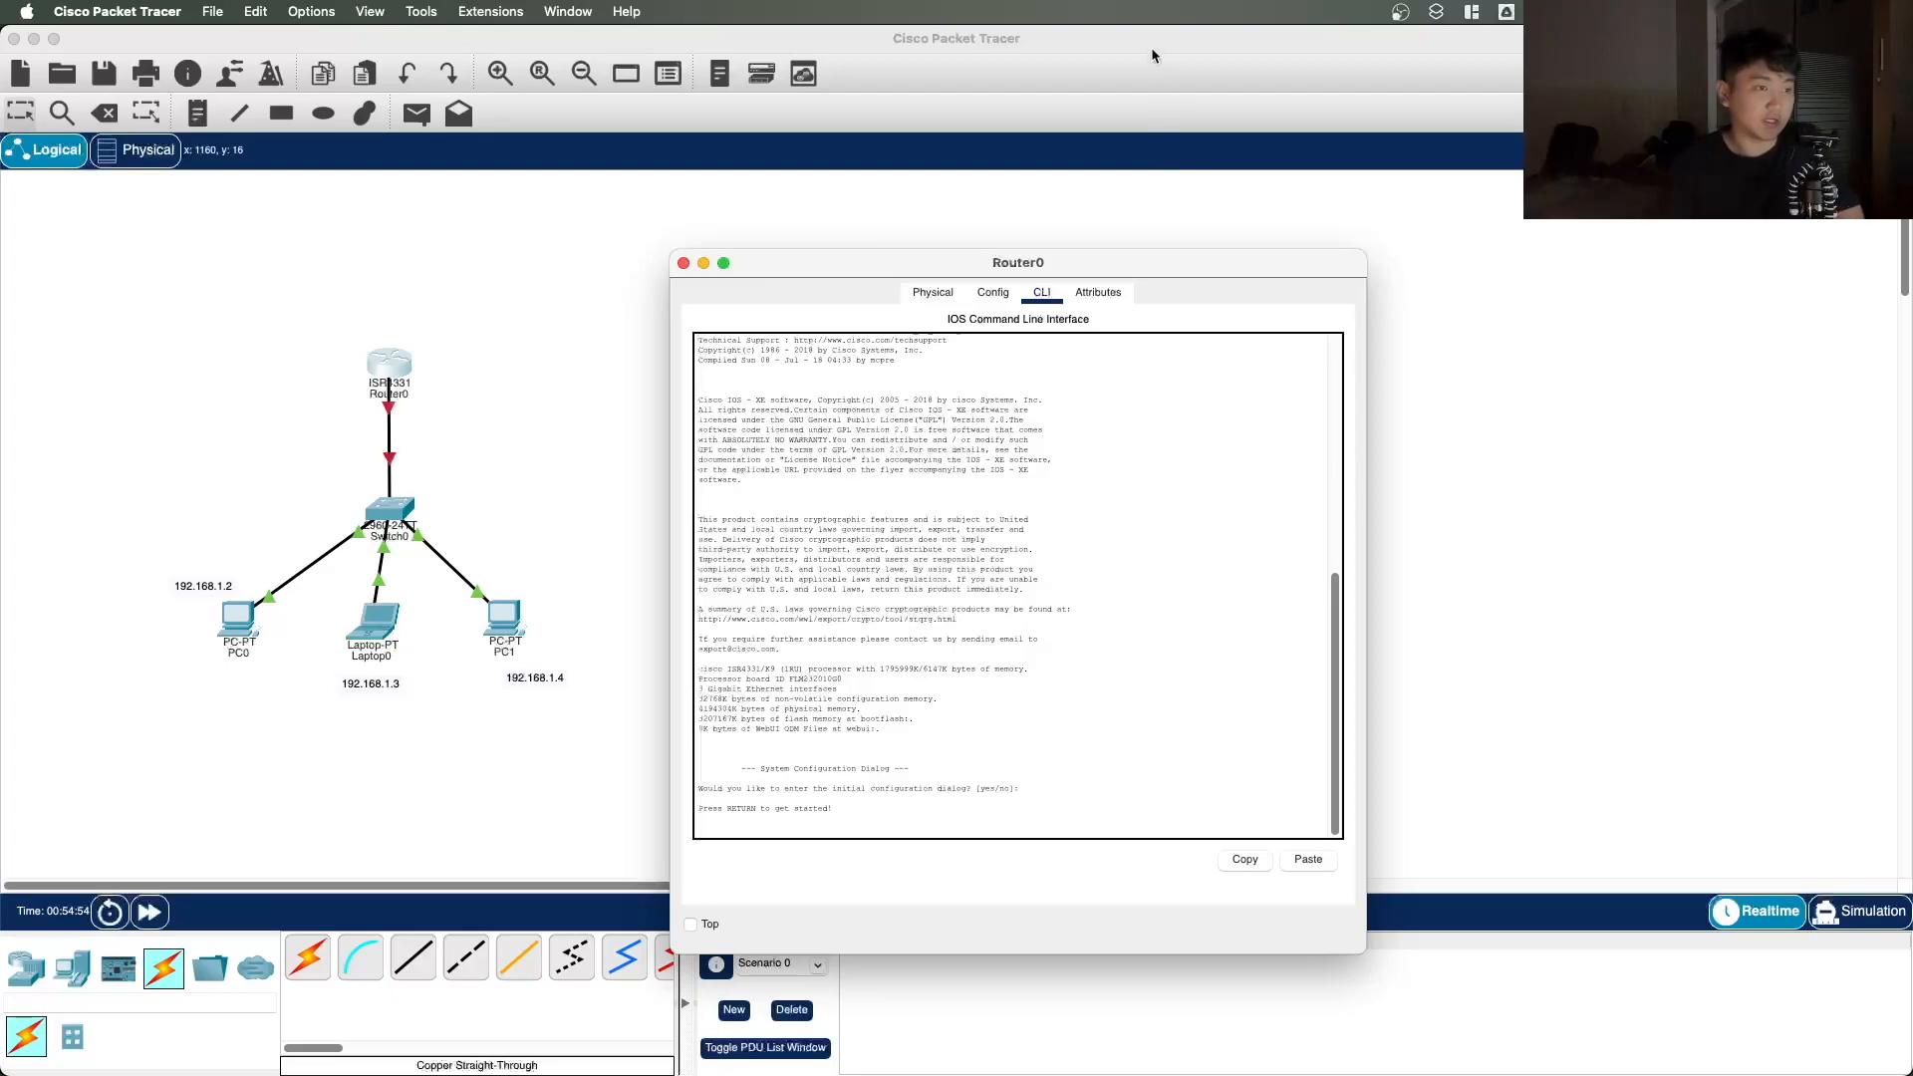
# Step: Configure Router0's GigabitEthernet0/0/0 interface with IPv4 address 192.168.1.1 and subnet mask 255.255.255.0
pyautogui.click(989, 296)
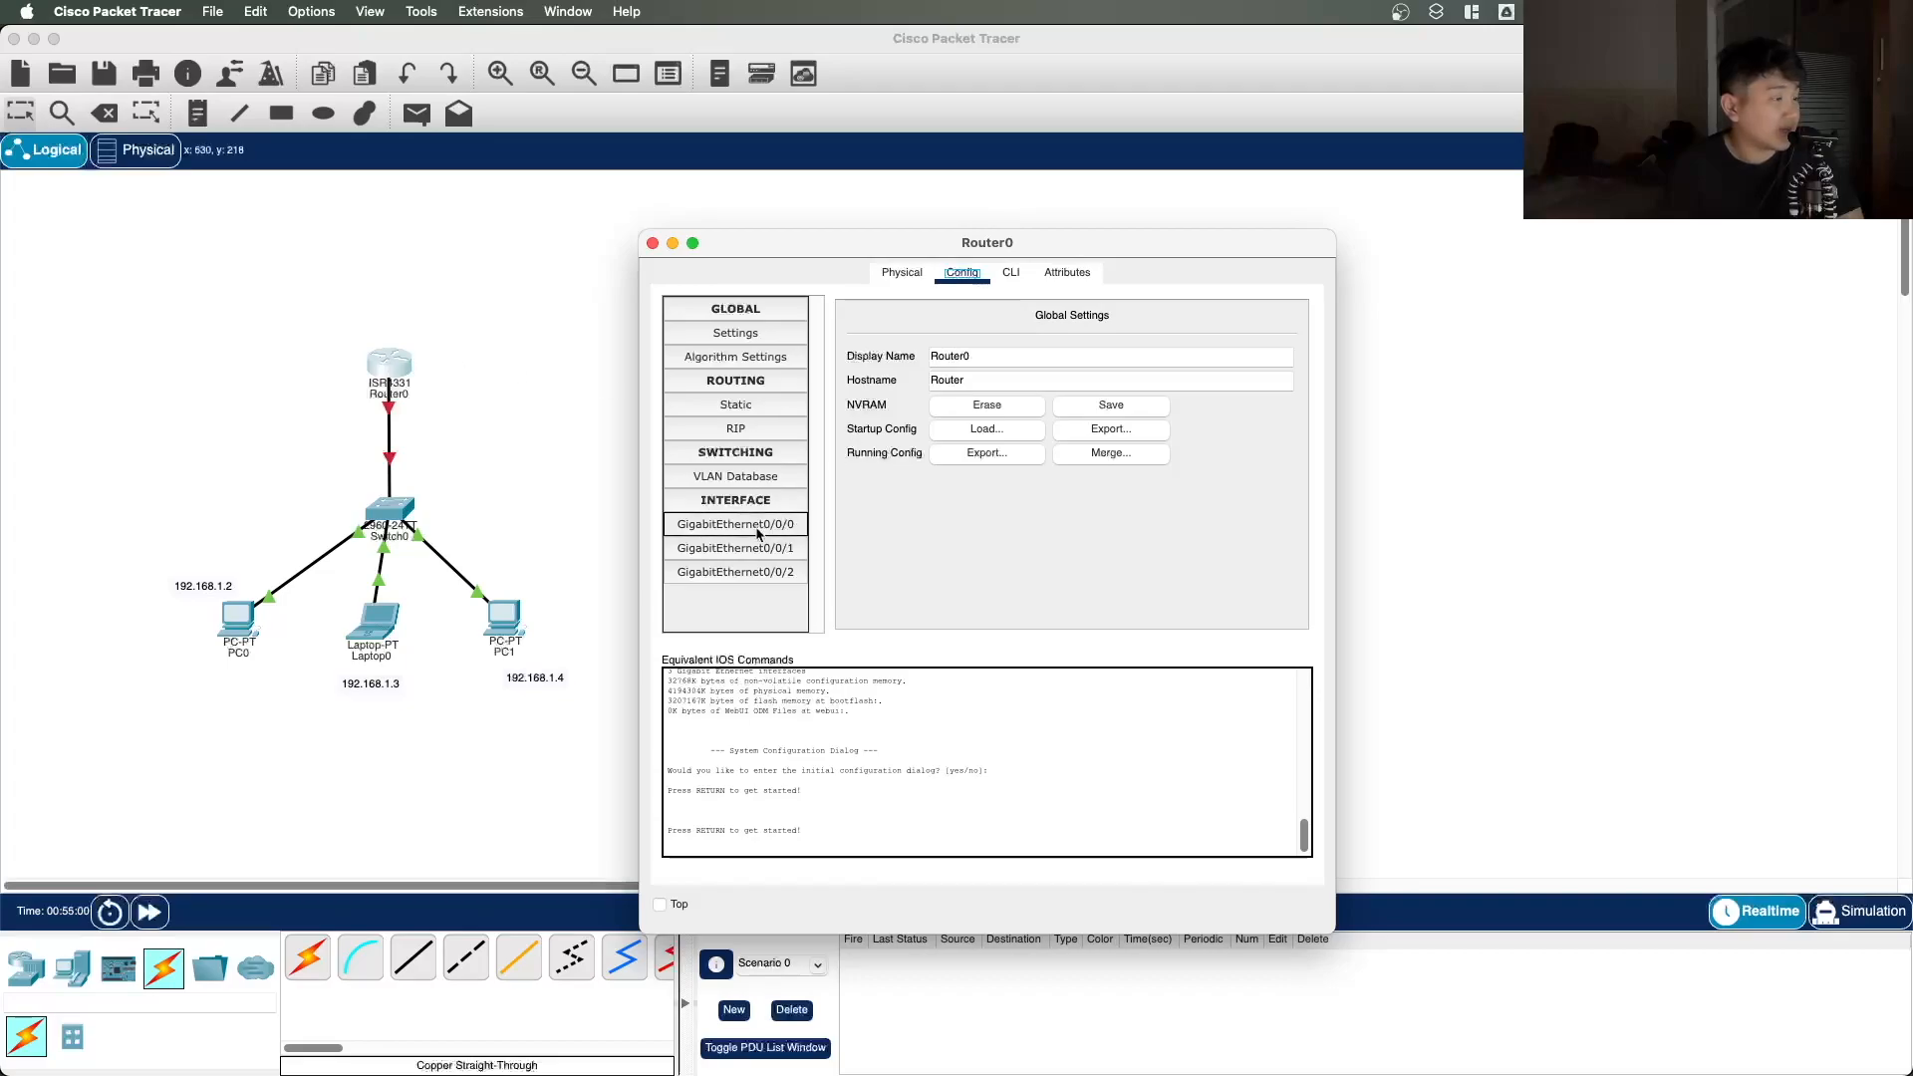
pyautogui.click(742, 519)
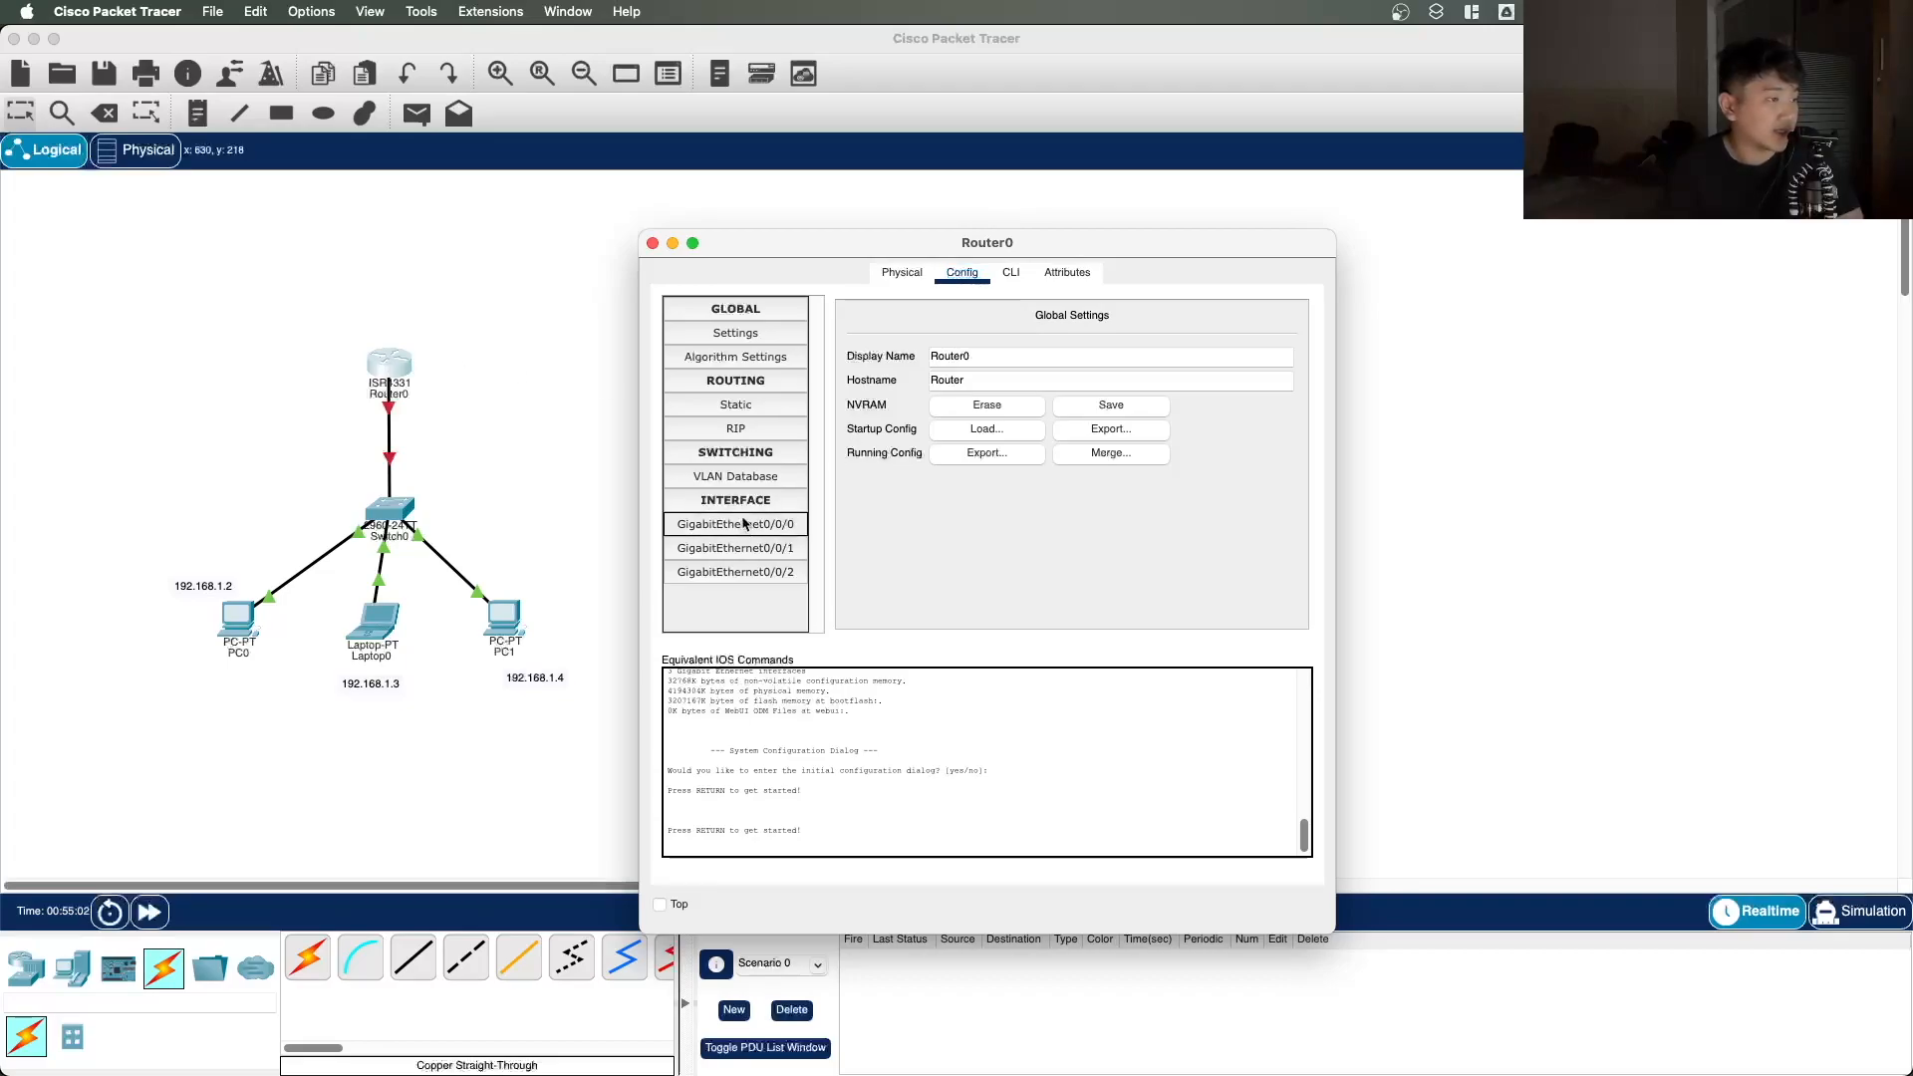
pyautogui.click(738, 526)
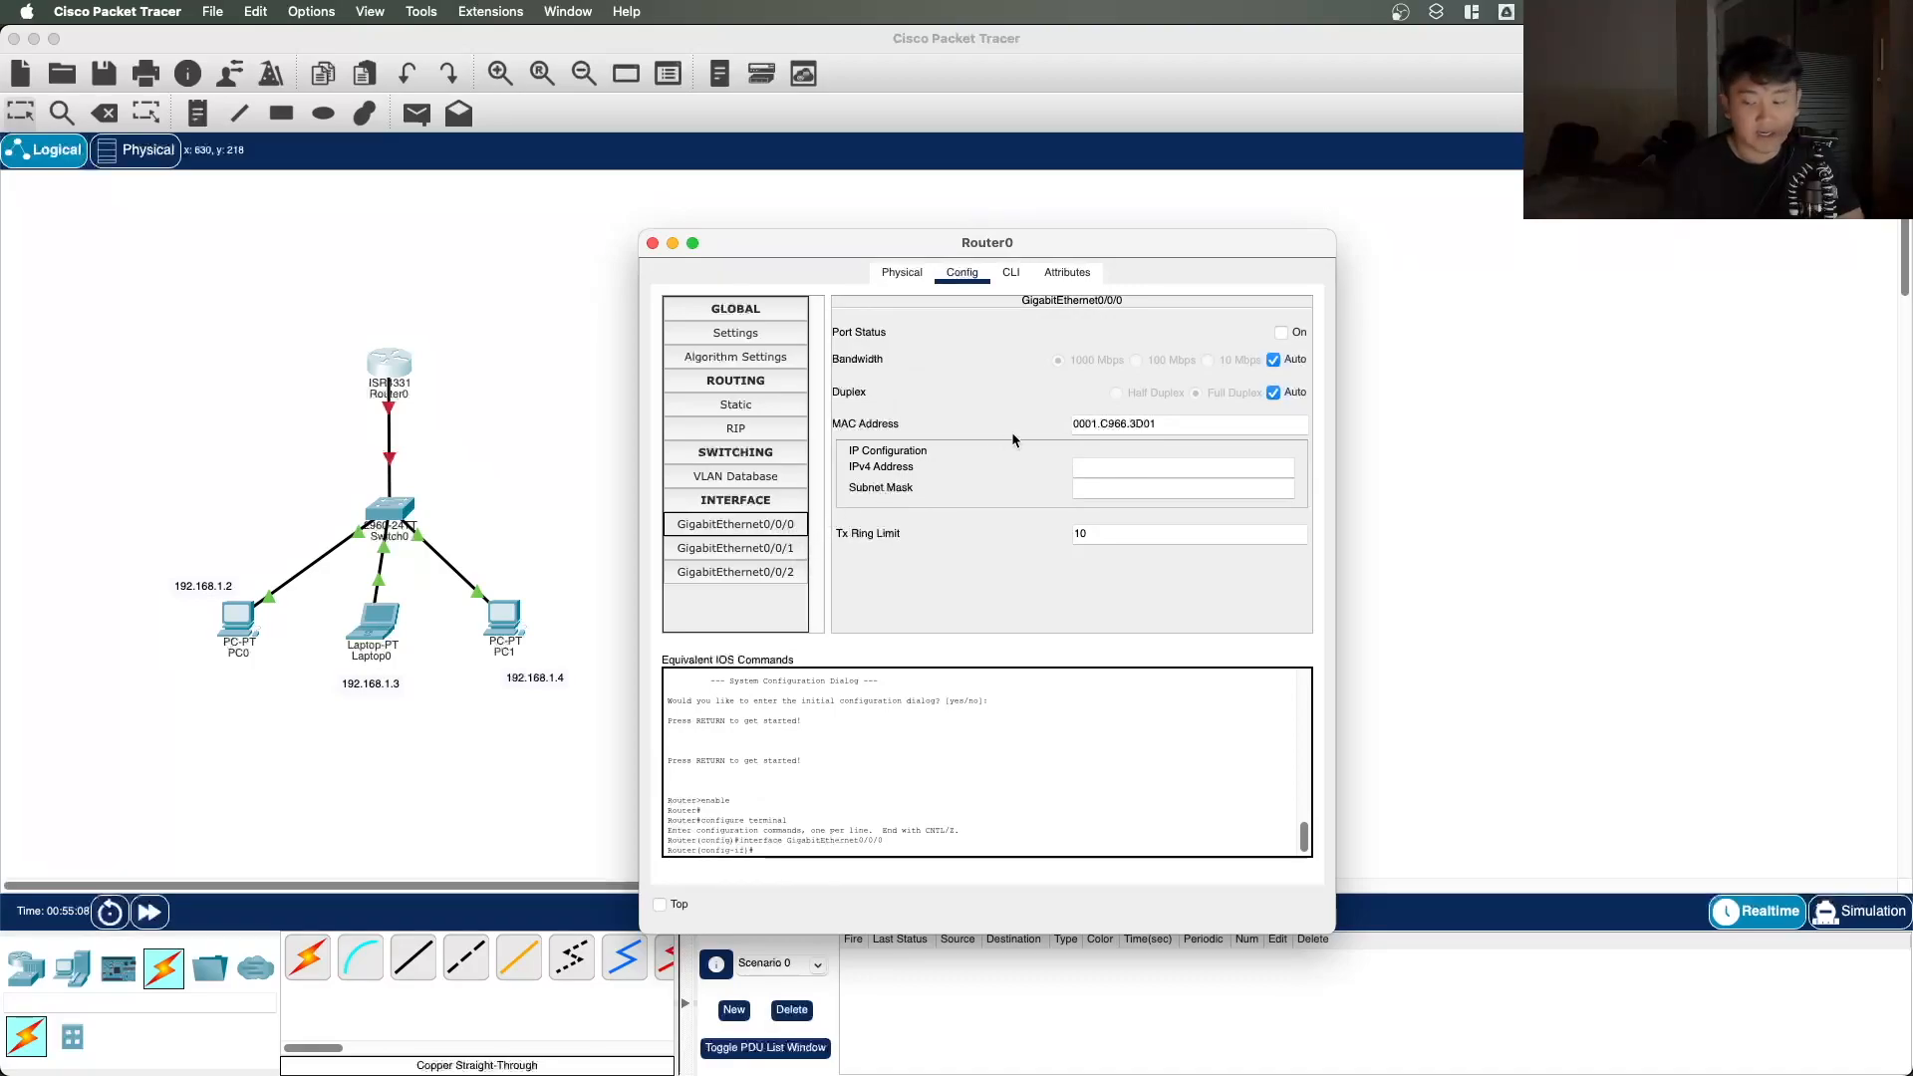
pyautogui.click(1115, 469)
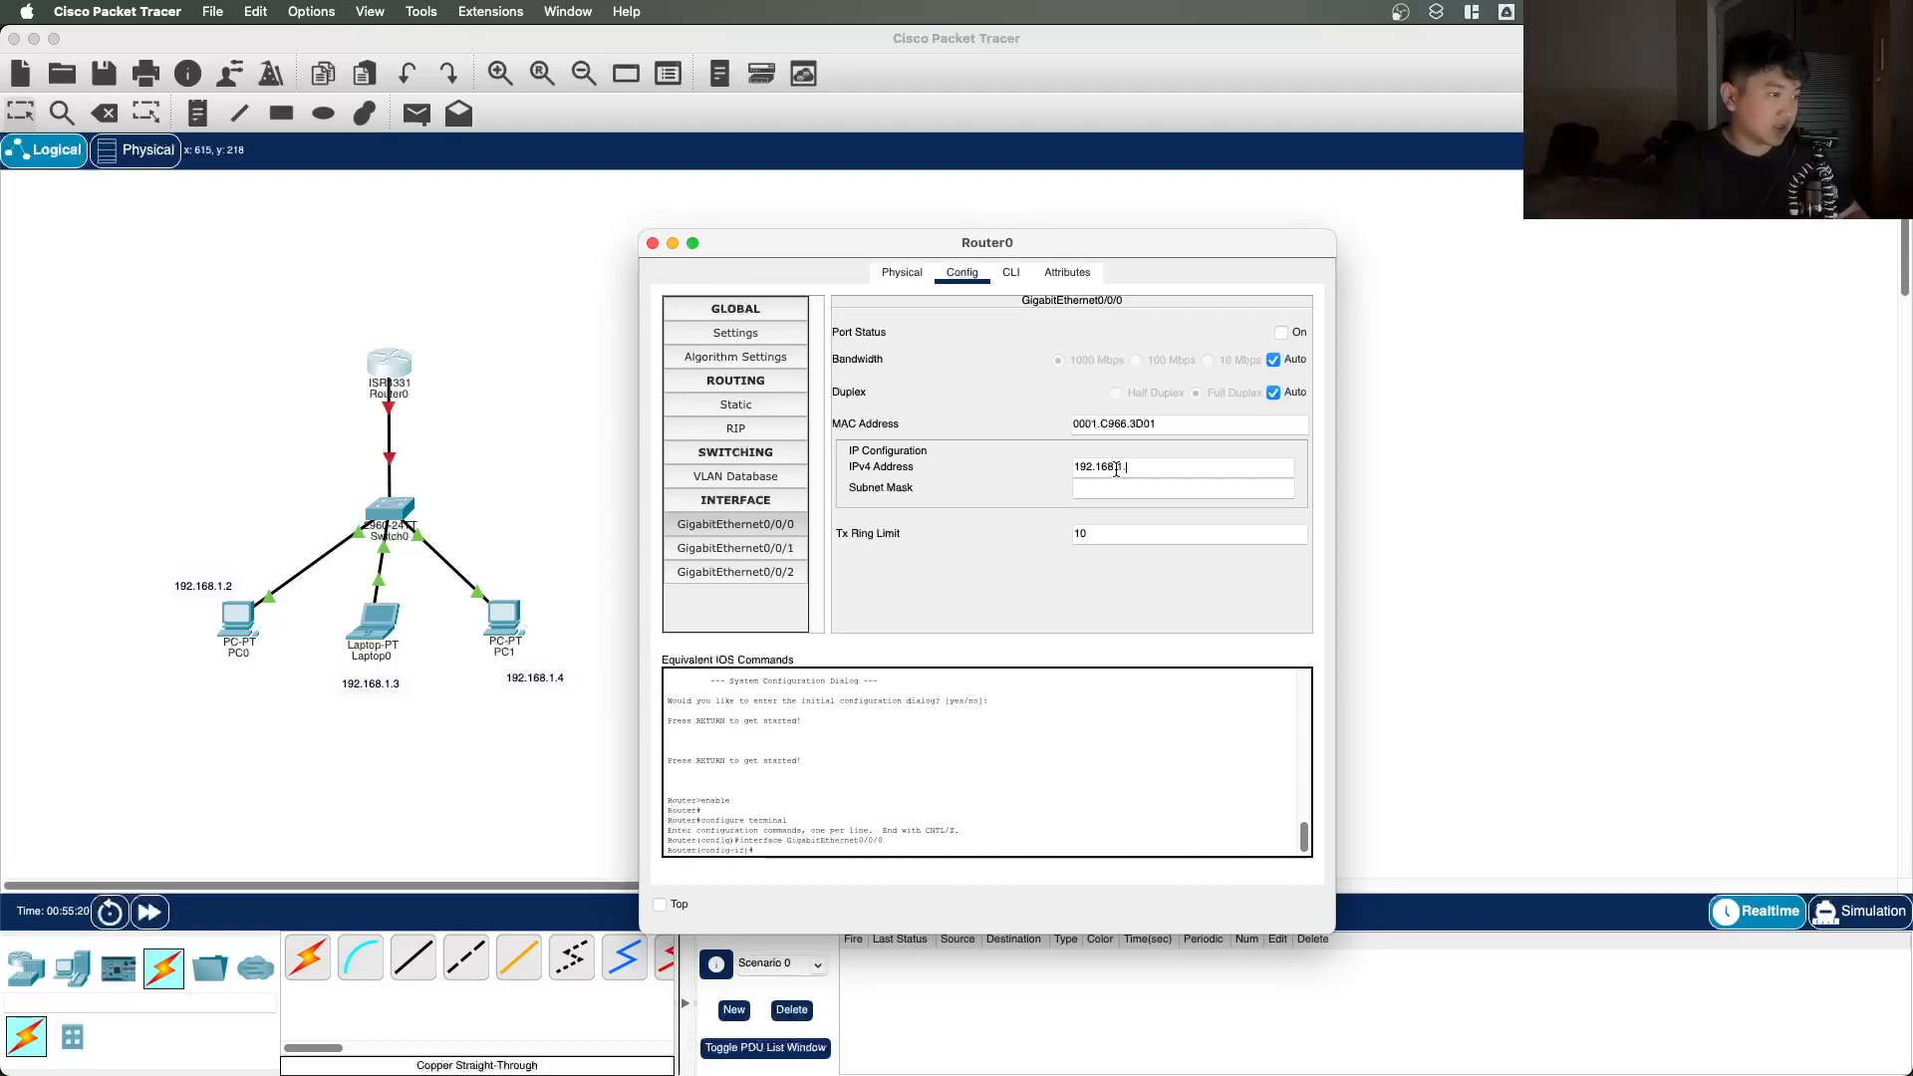
pyautogui.write('192.168.1.1')
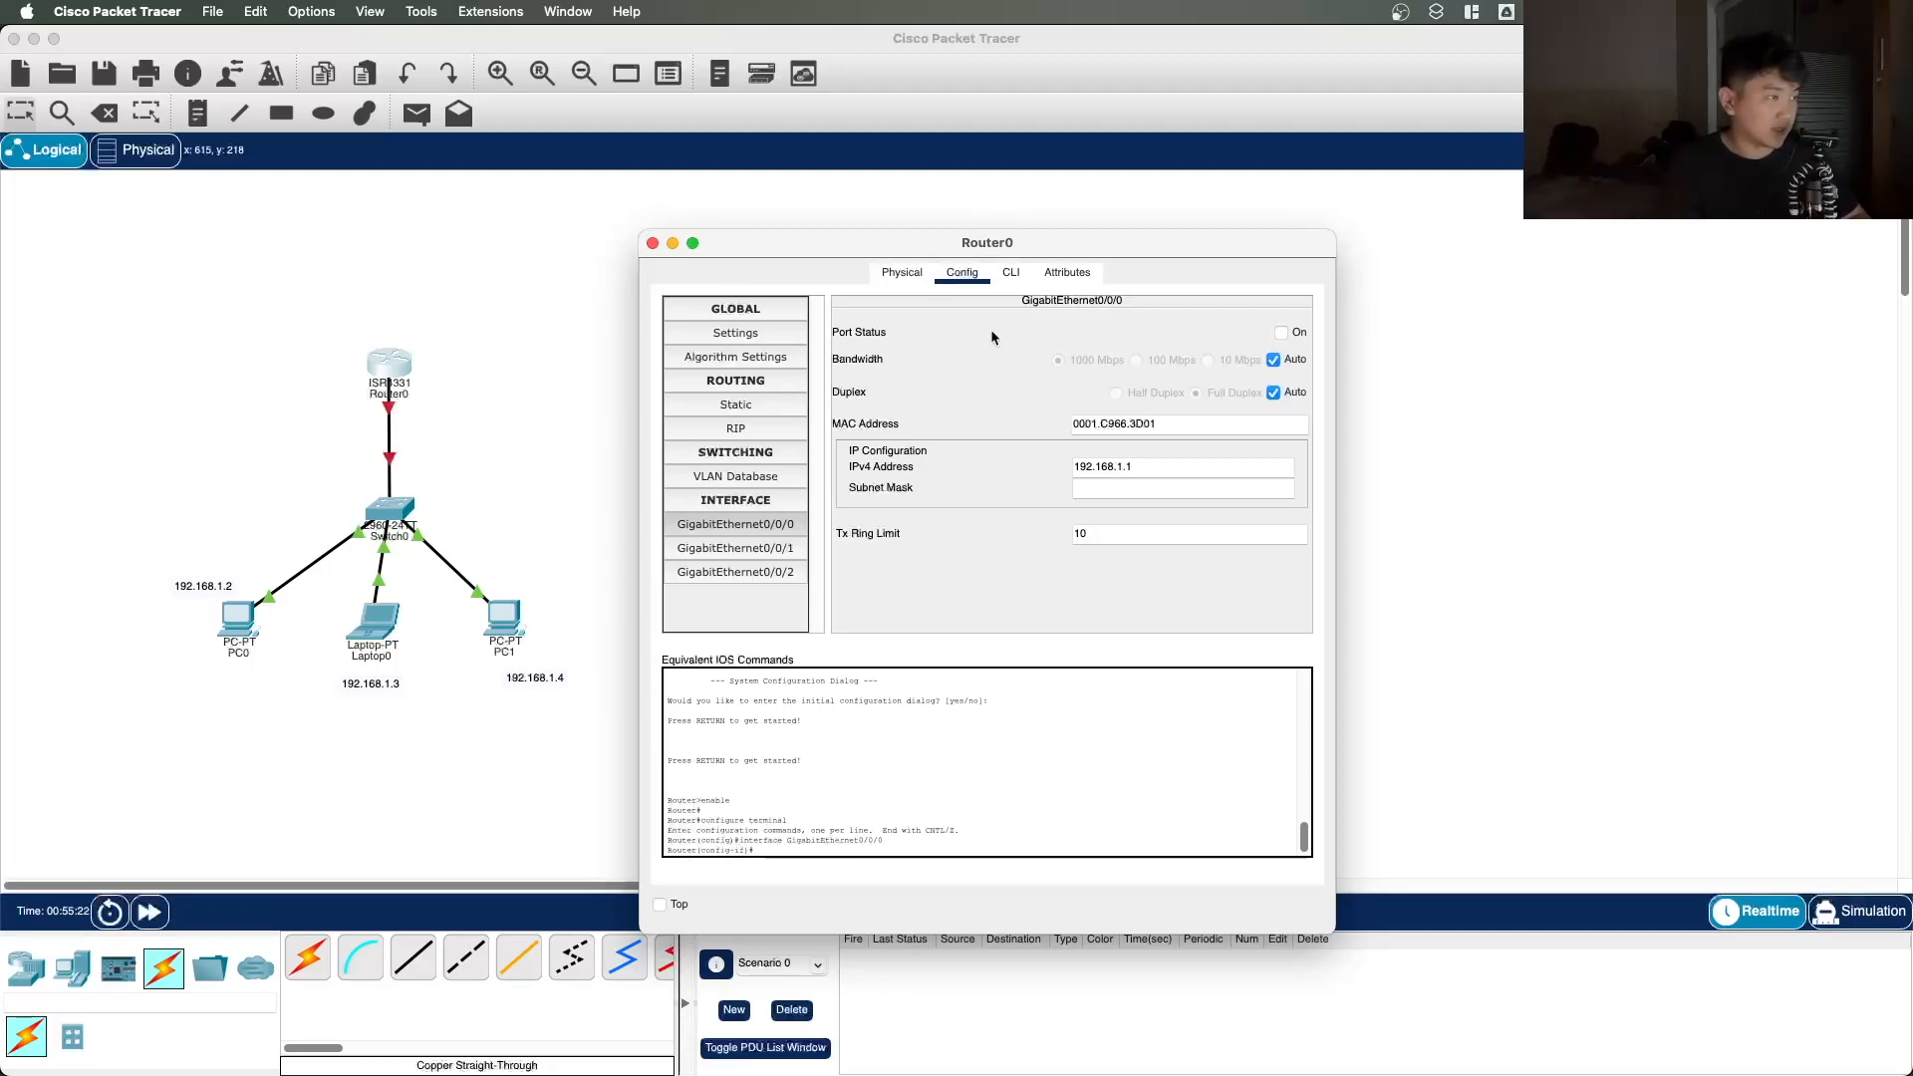
pyautogui.click(1195, 490)
pyautogui.press('Tab')
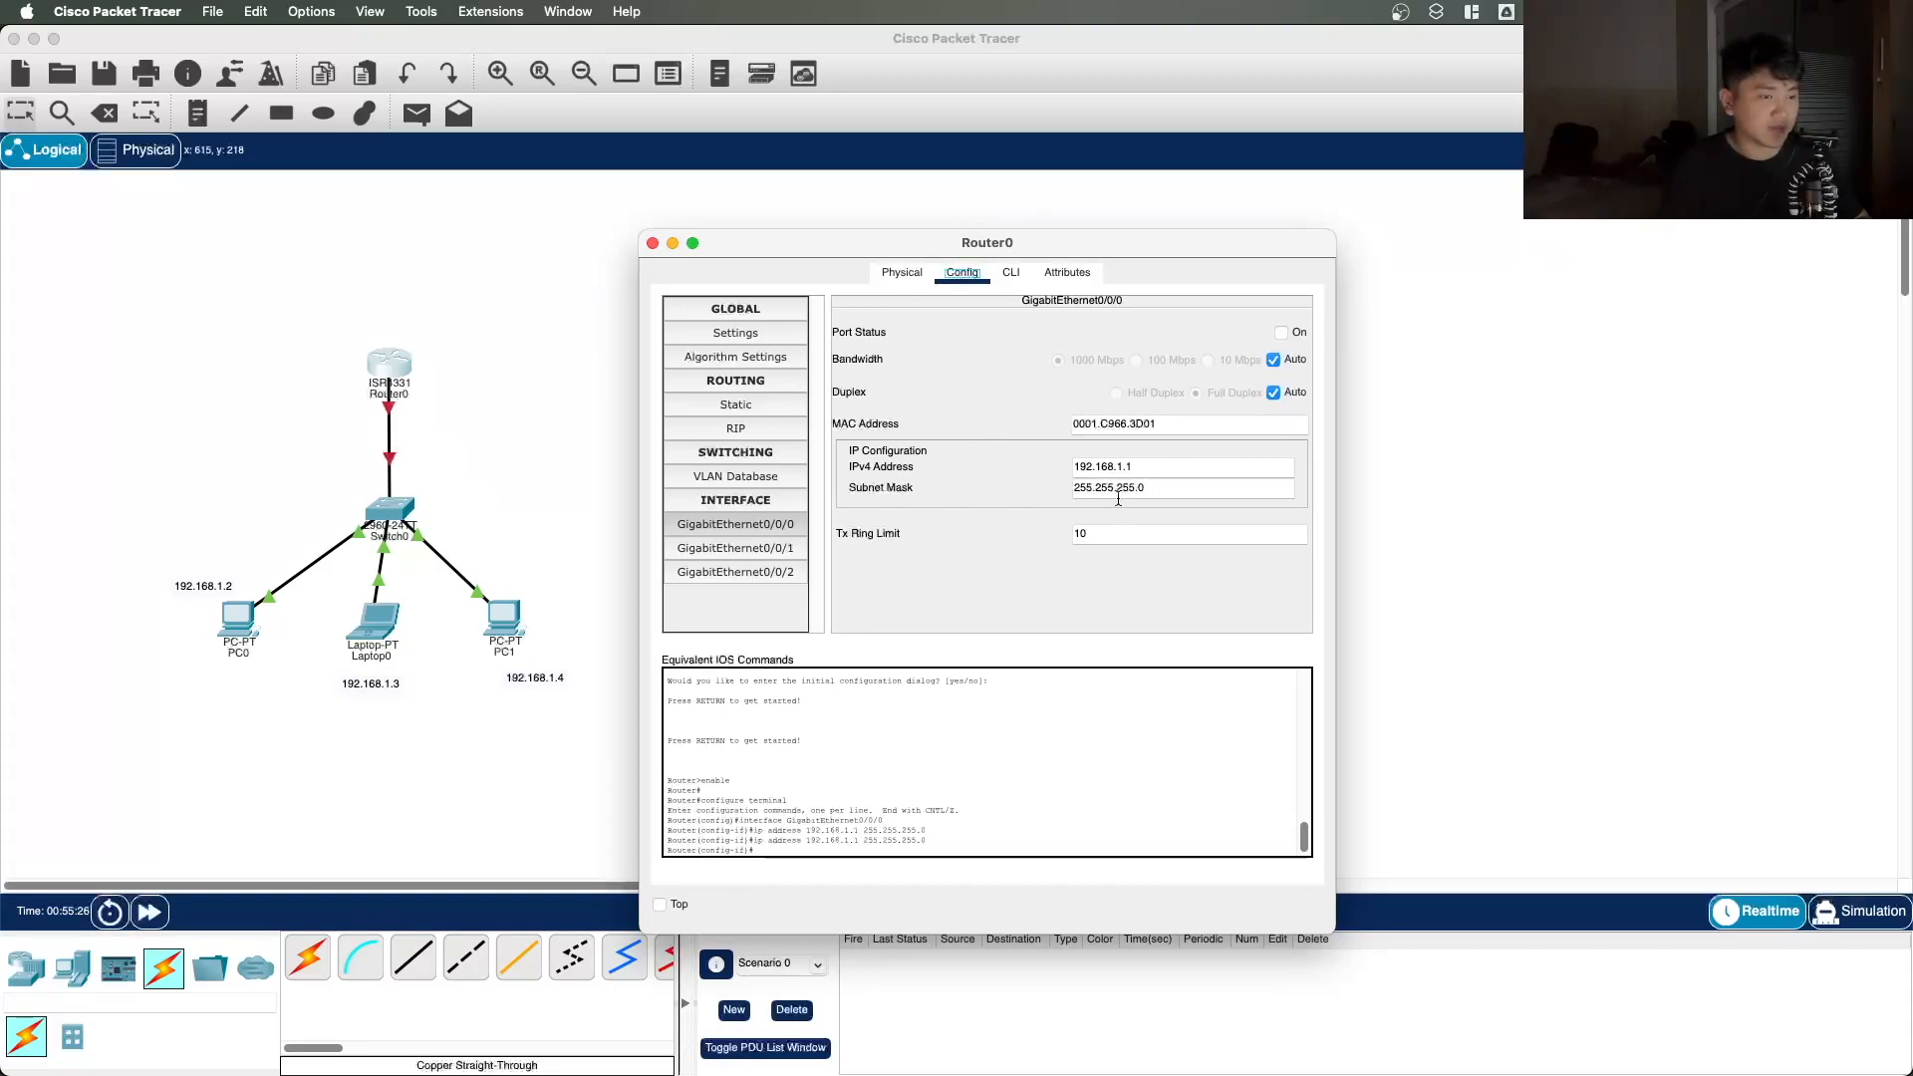
pyautogui.hotkey('shift', 'Tab')
pyautogui.press('Tab')
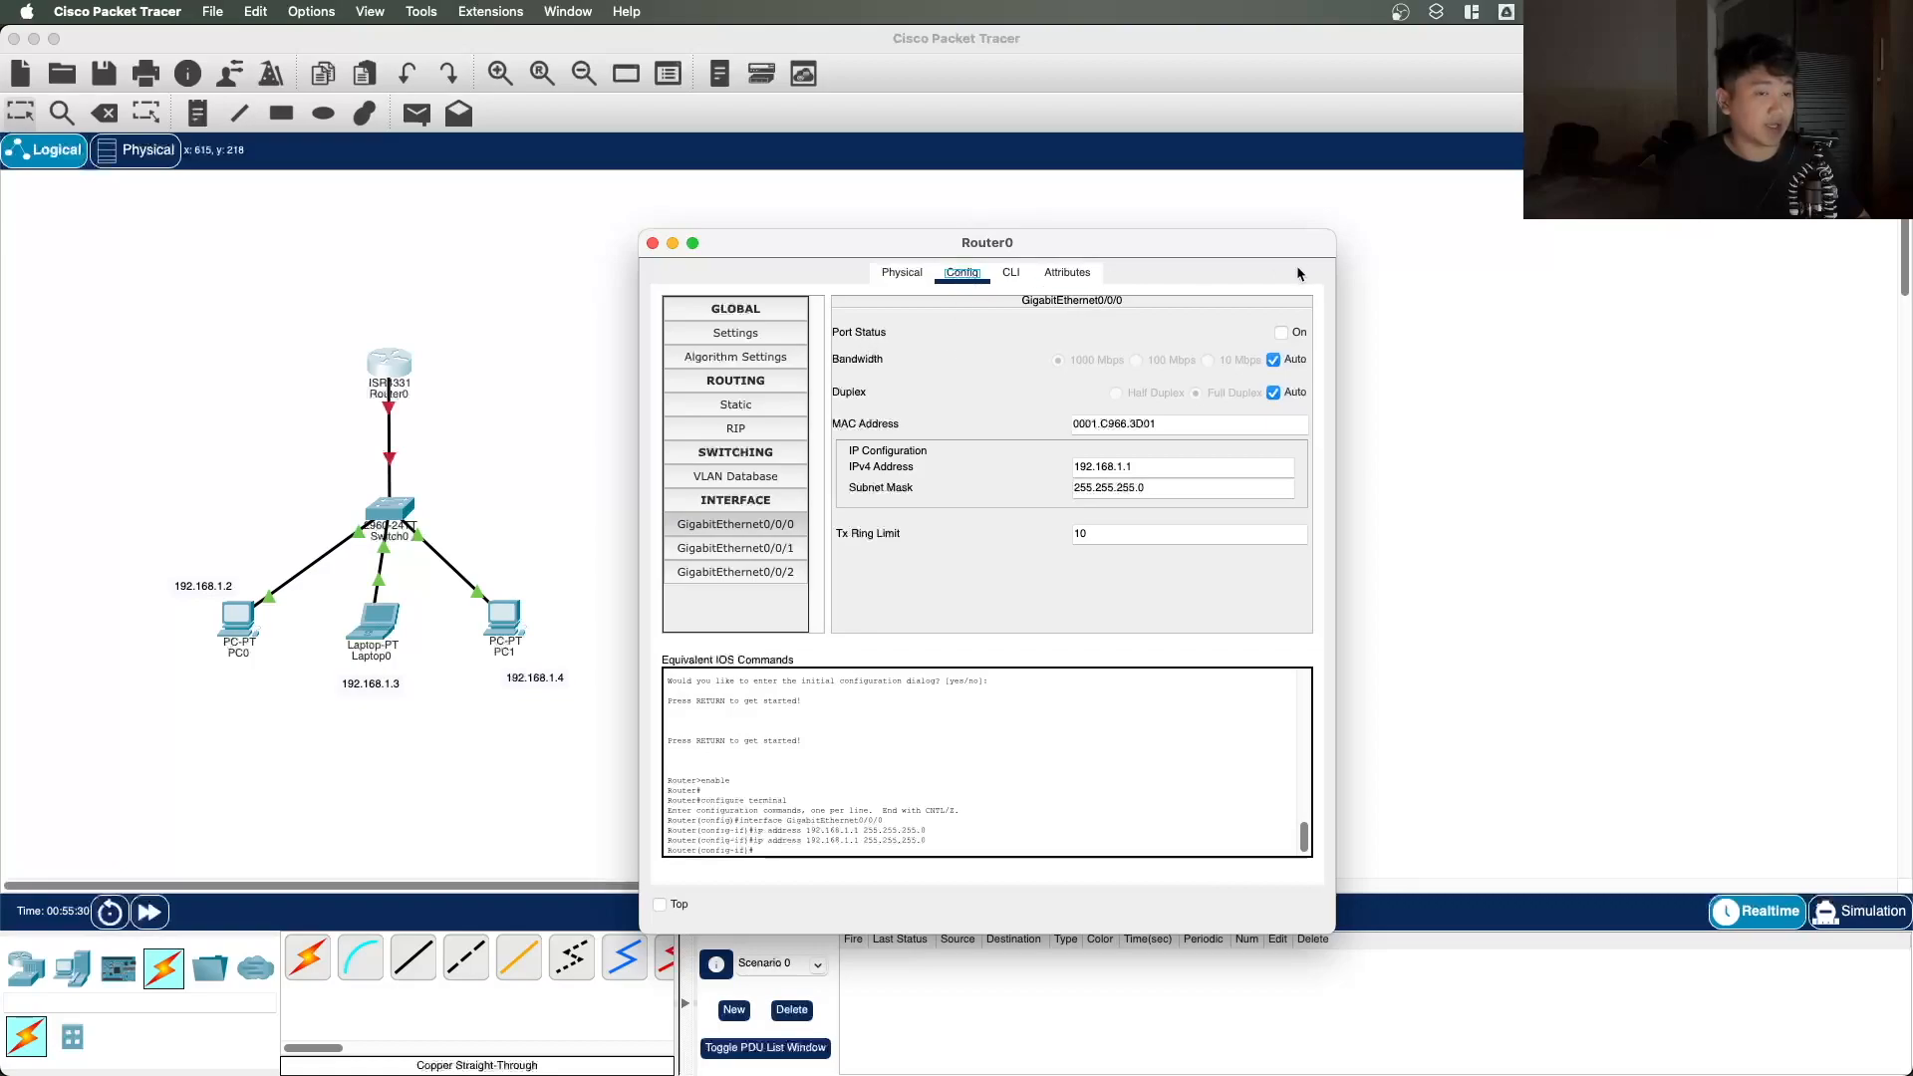
# Step: Turn on the port status of Router0's GigabitEthernet0/0/0 interface and close the router's window
pyautogui.click(1282, 332)
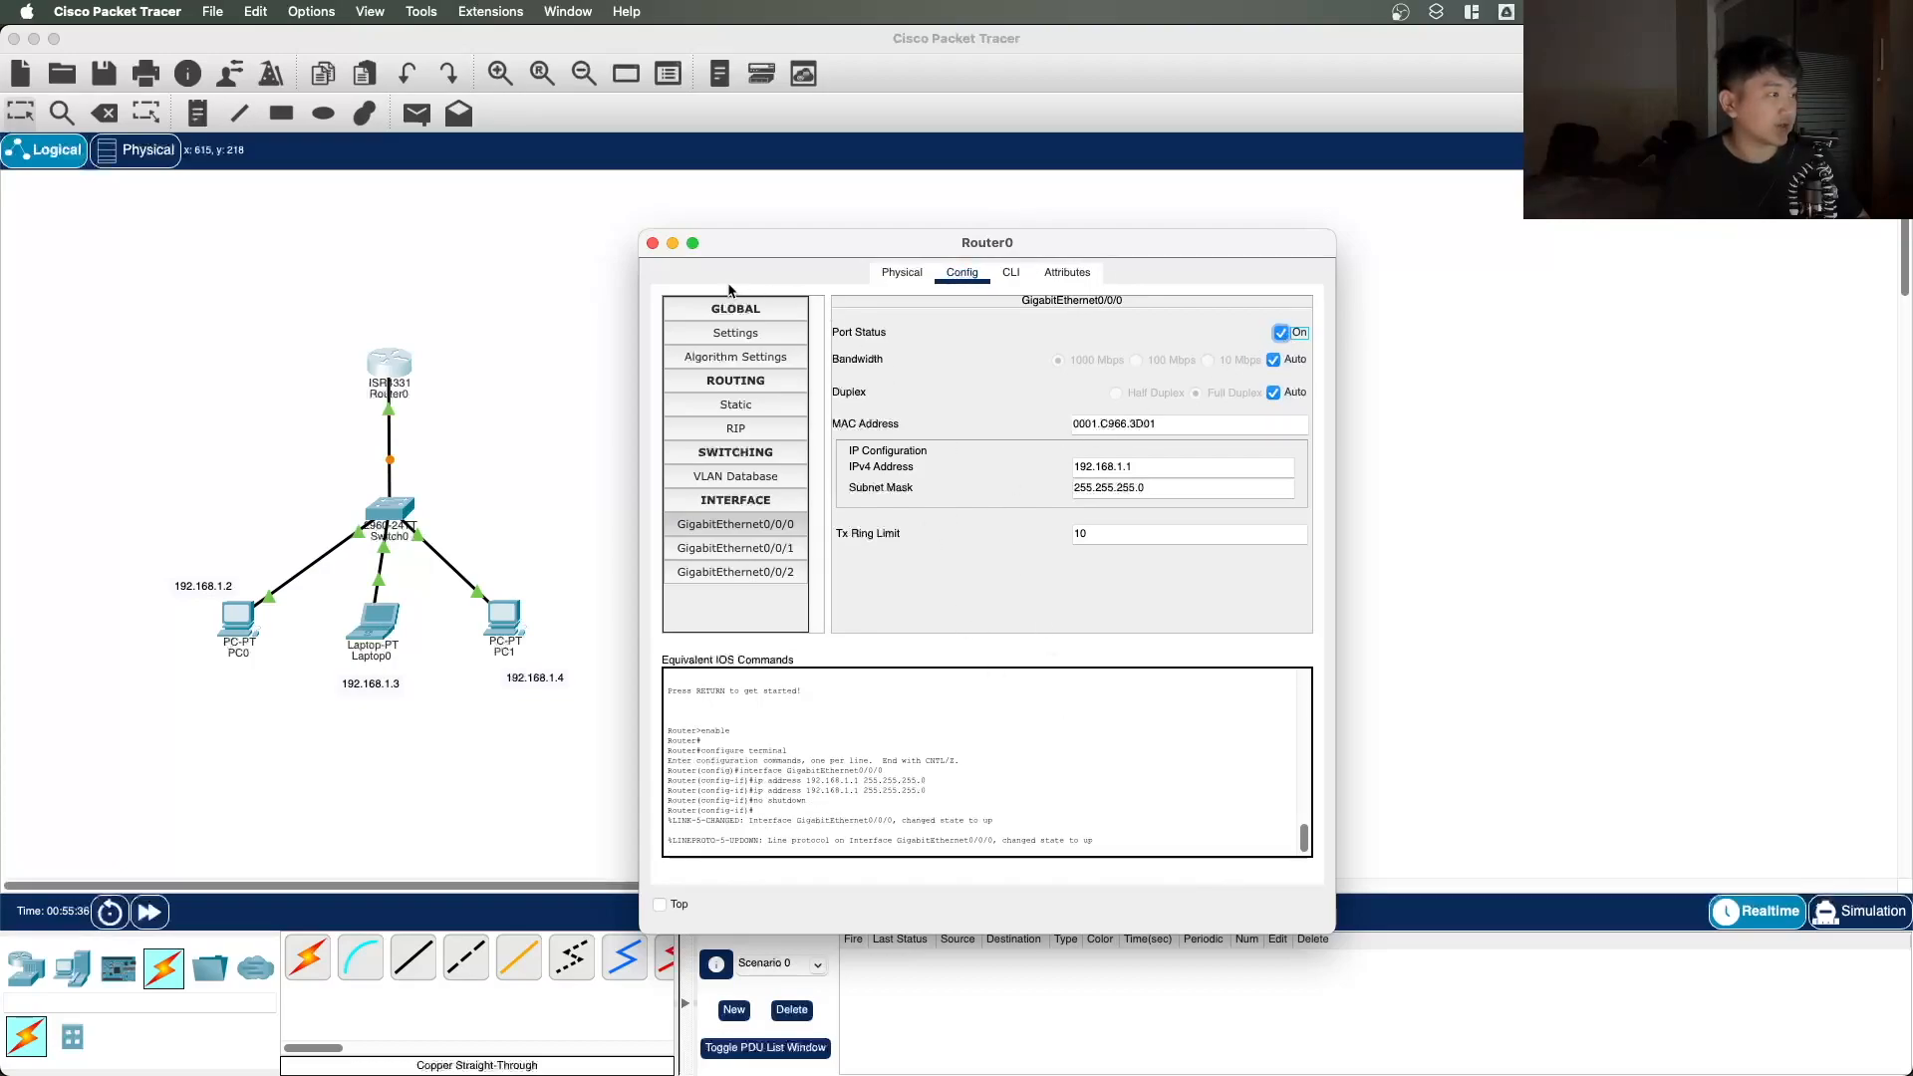
pyautogui.click(652, 244)
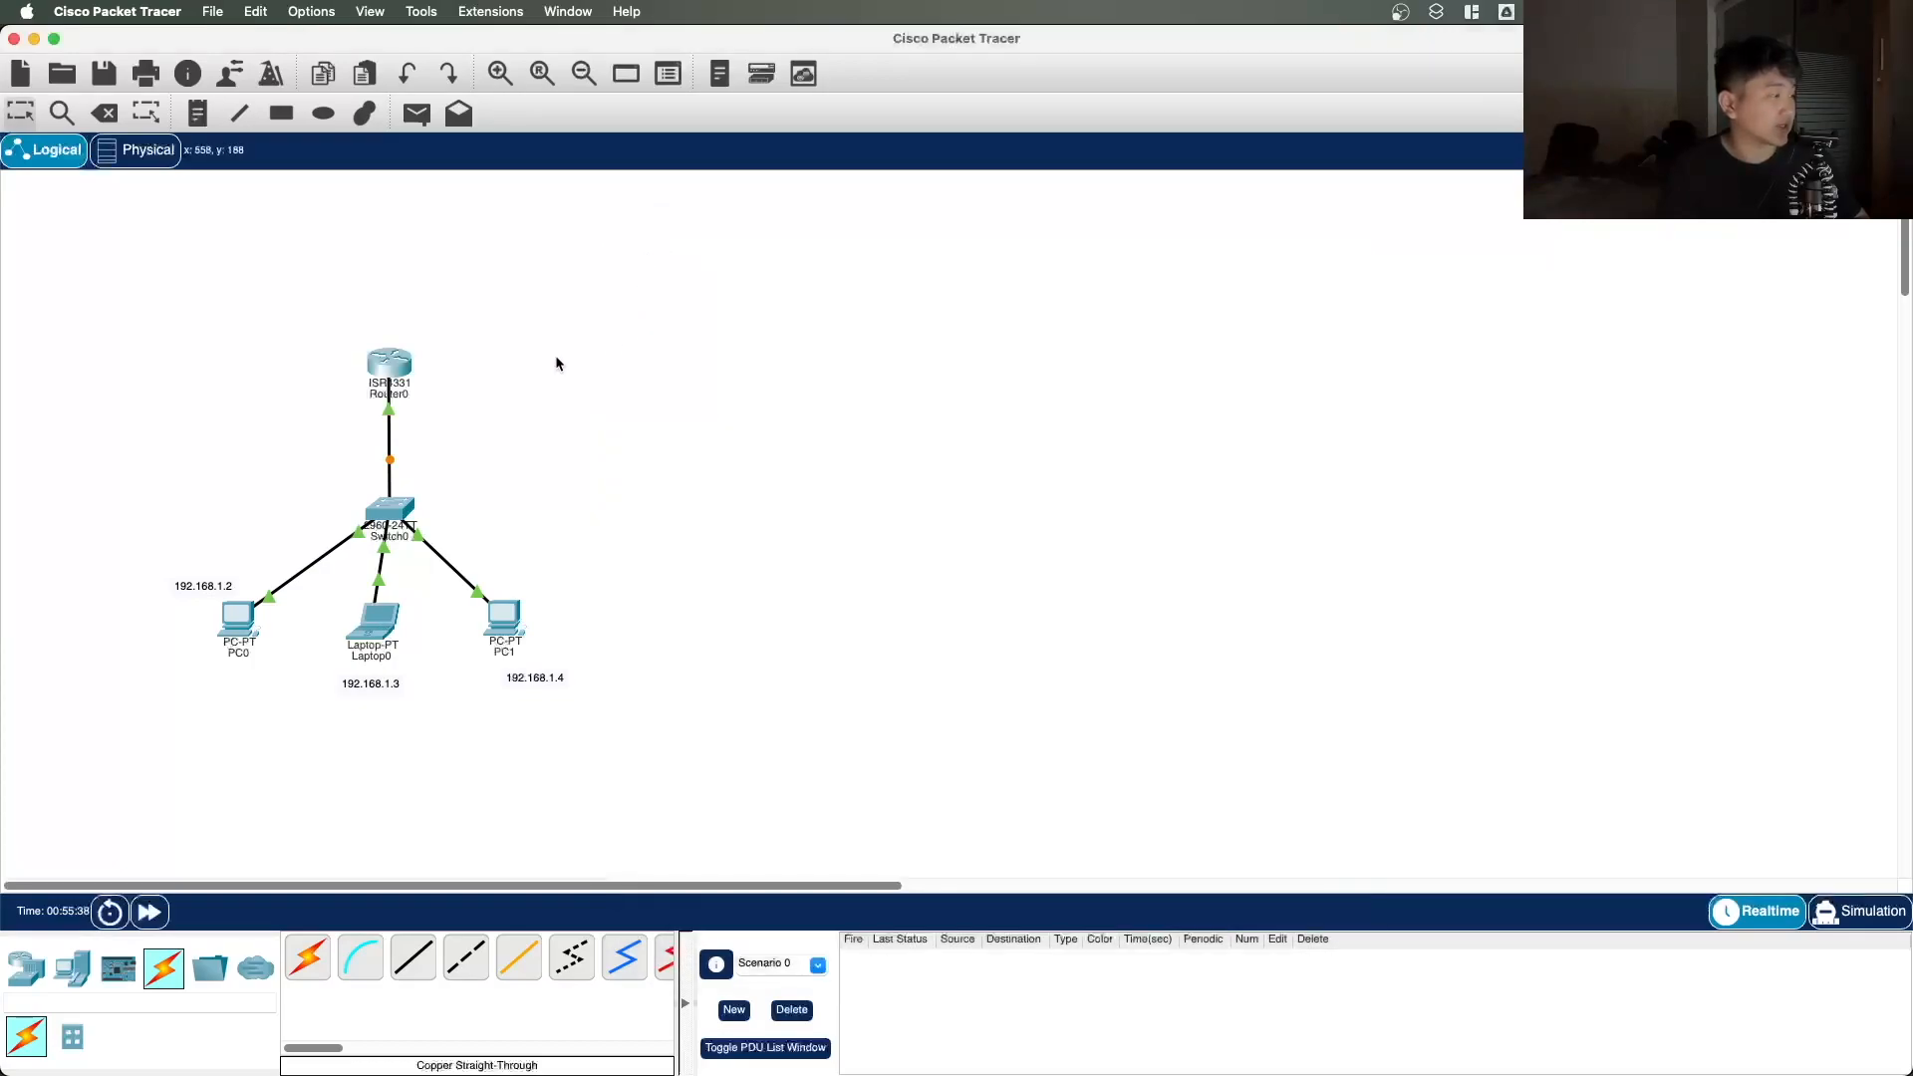
pyautogui.moveTo(376, 366); pyautogui.dragTo(380, 366)
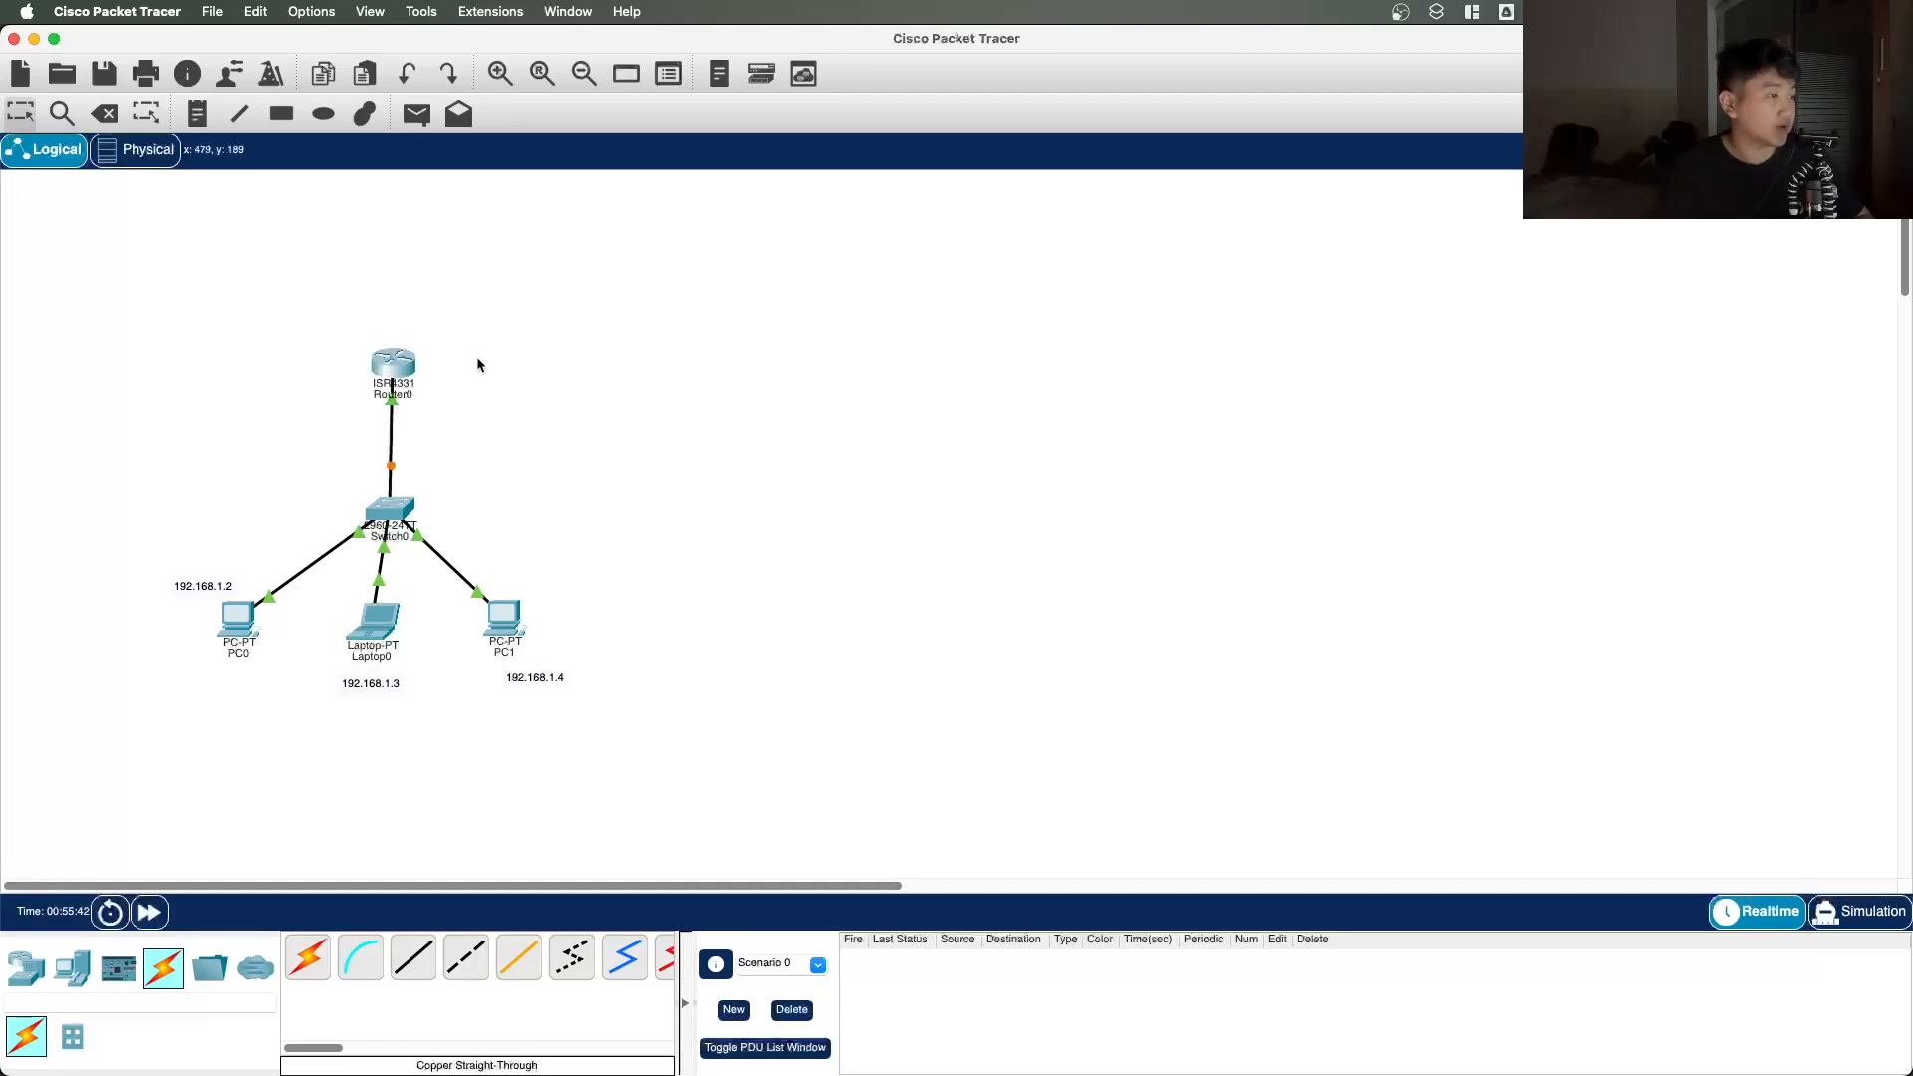
# Step: Check Router0's settings once more, close its window and fast-forward the network time to bring up the Switch0–Router0 link
pyautogui.click(402, 403)
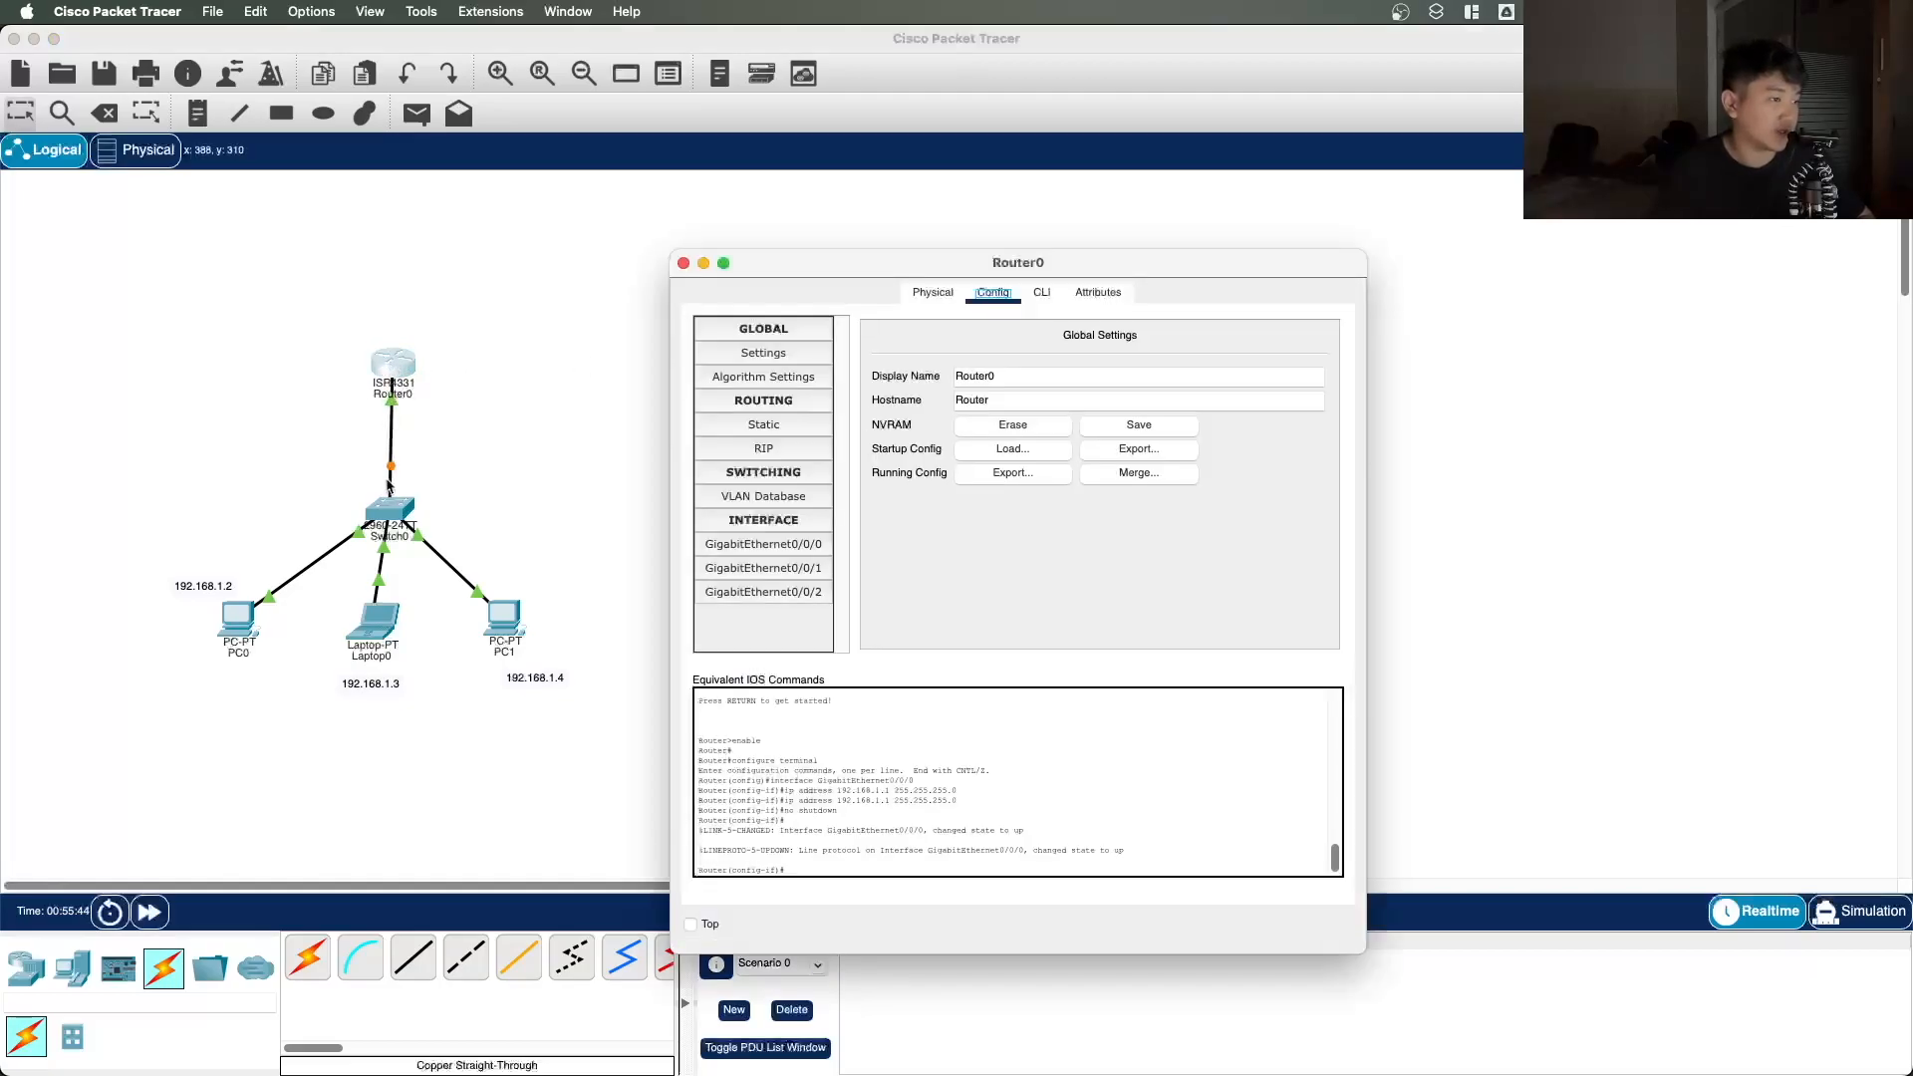
pyautogui.click(683, 263)
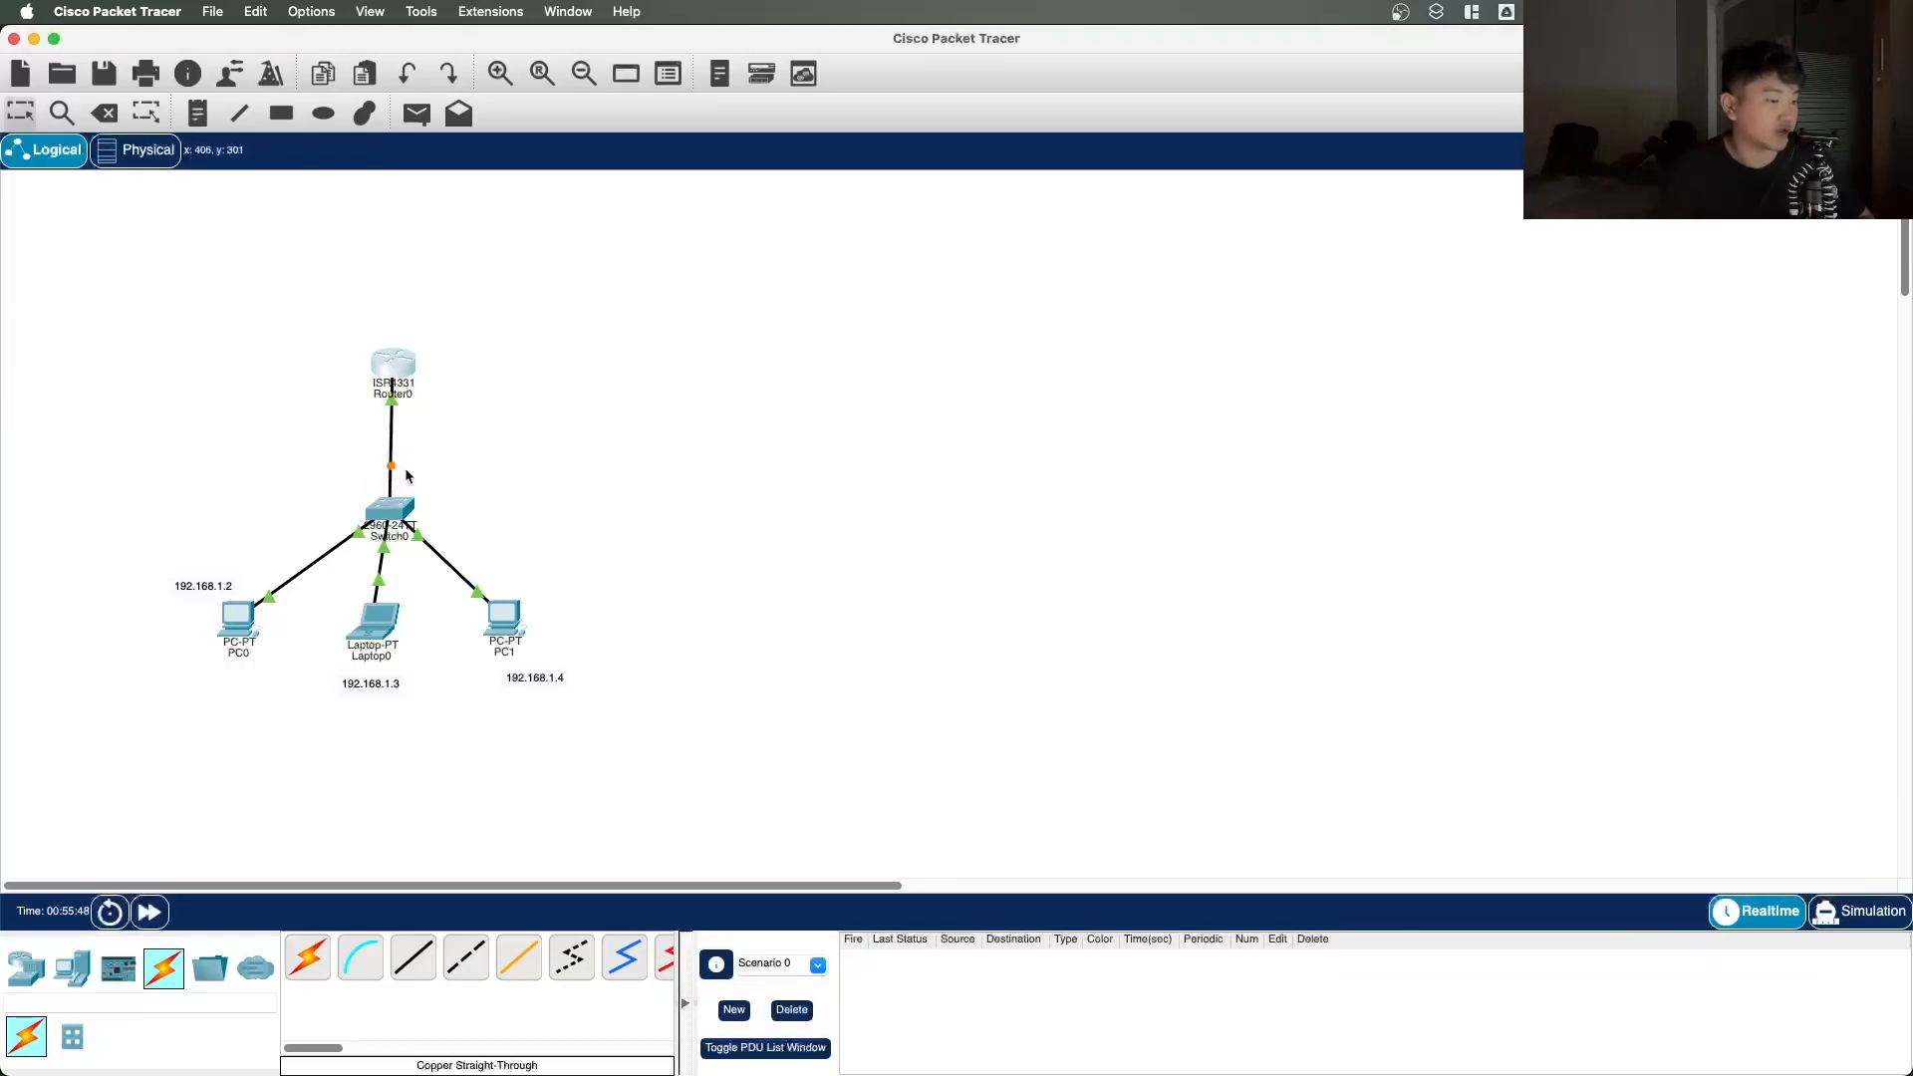
pyautogui.click(150, 913)
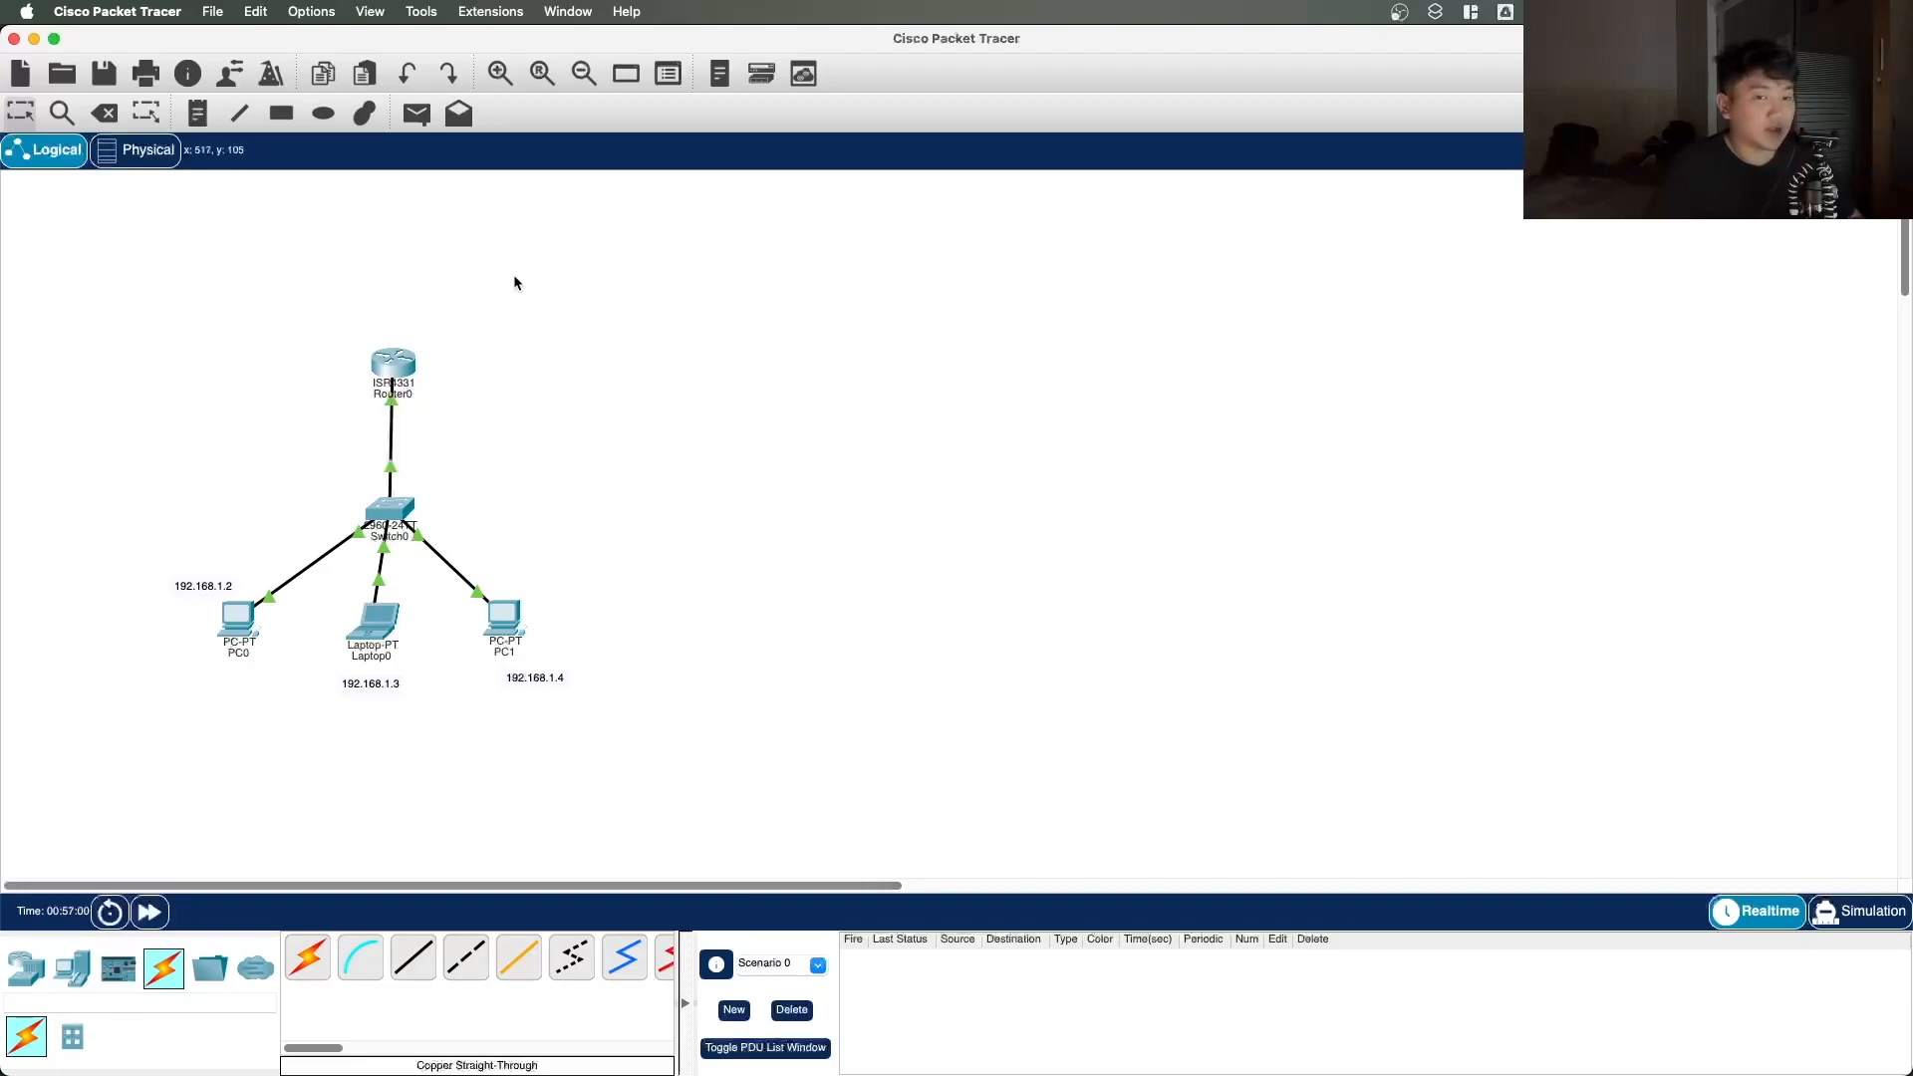
pyautogui.moveTo(240, 623); pyautogui.dragTo(240, 624)
pyautogui.click(626, 603)
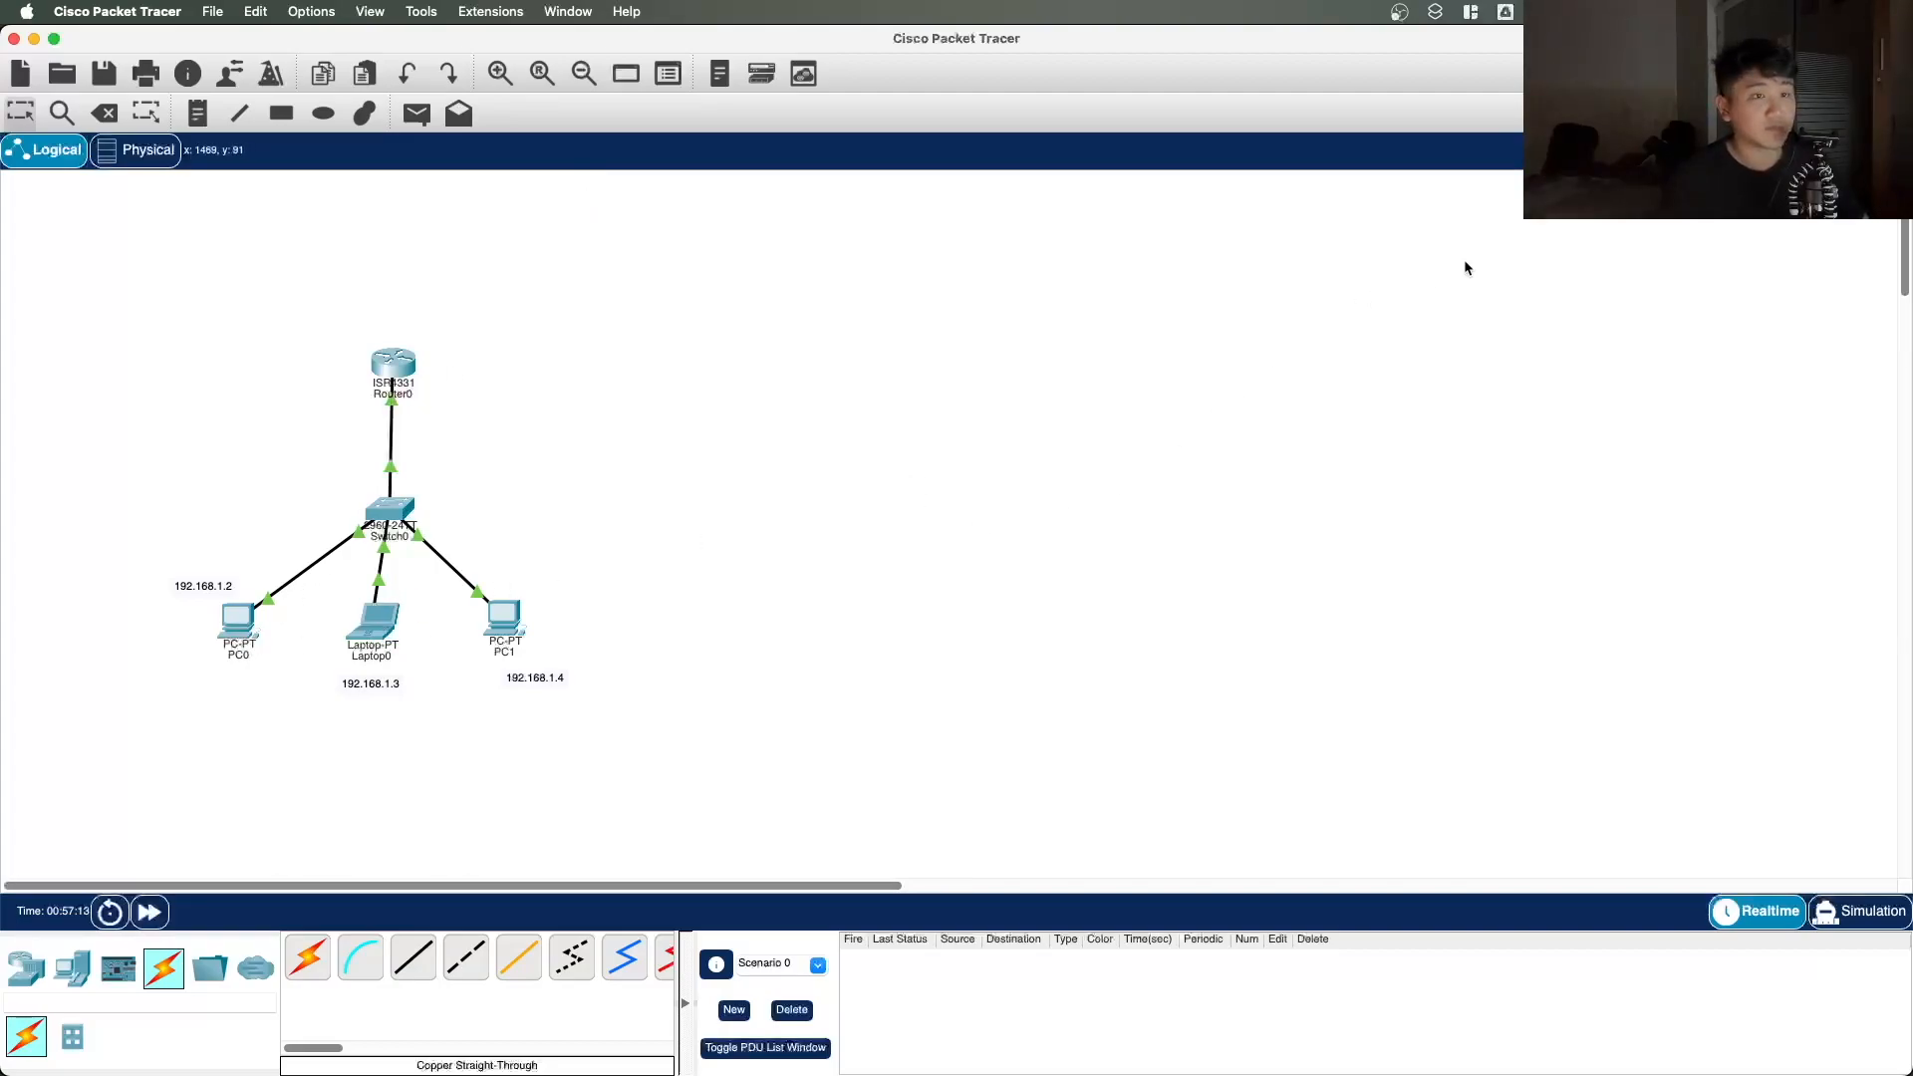
# Step: Switch to Simulation mode and add a simple PDU from PC0 to Laptop0
pyautogui.click(419, 118)
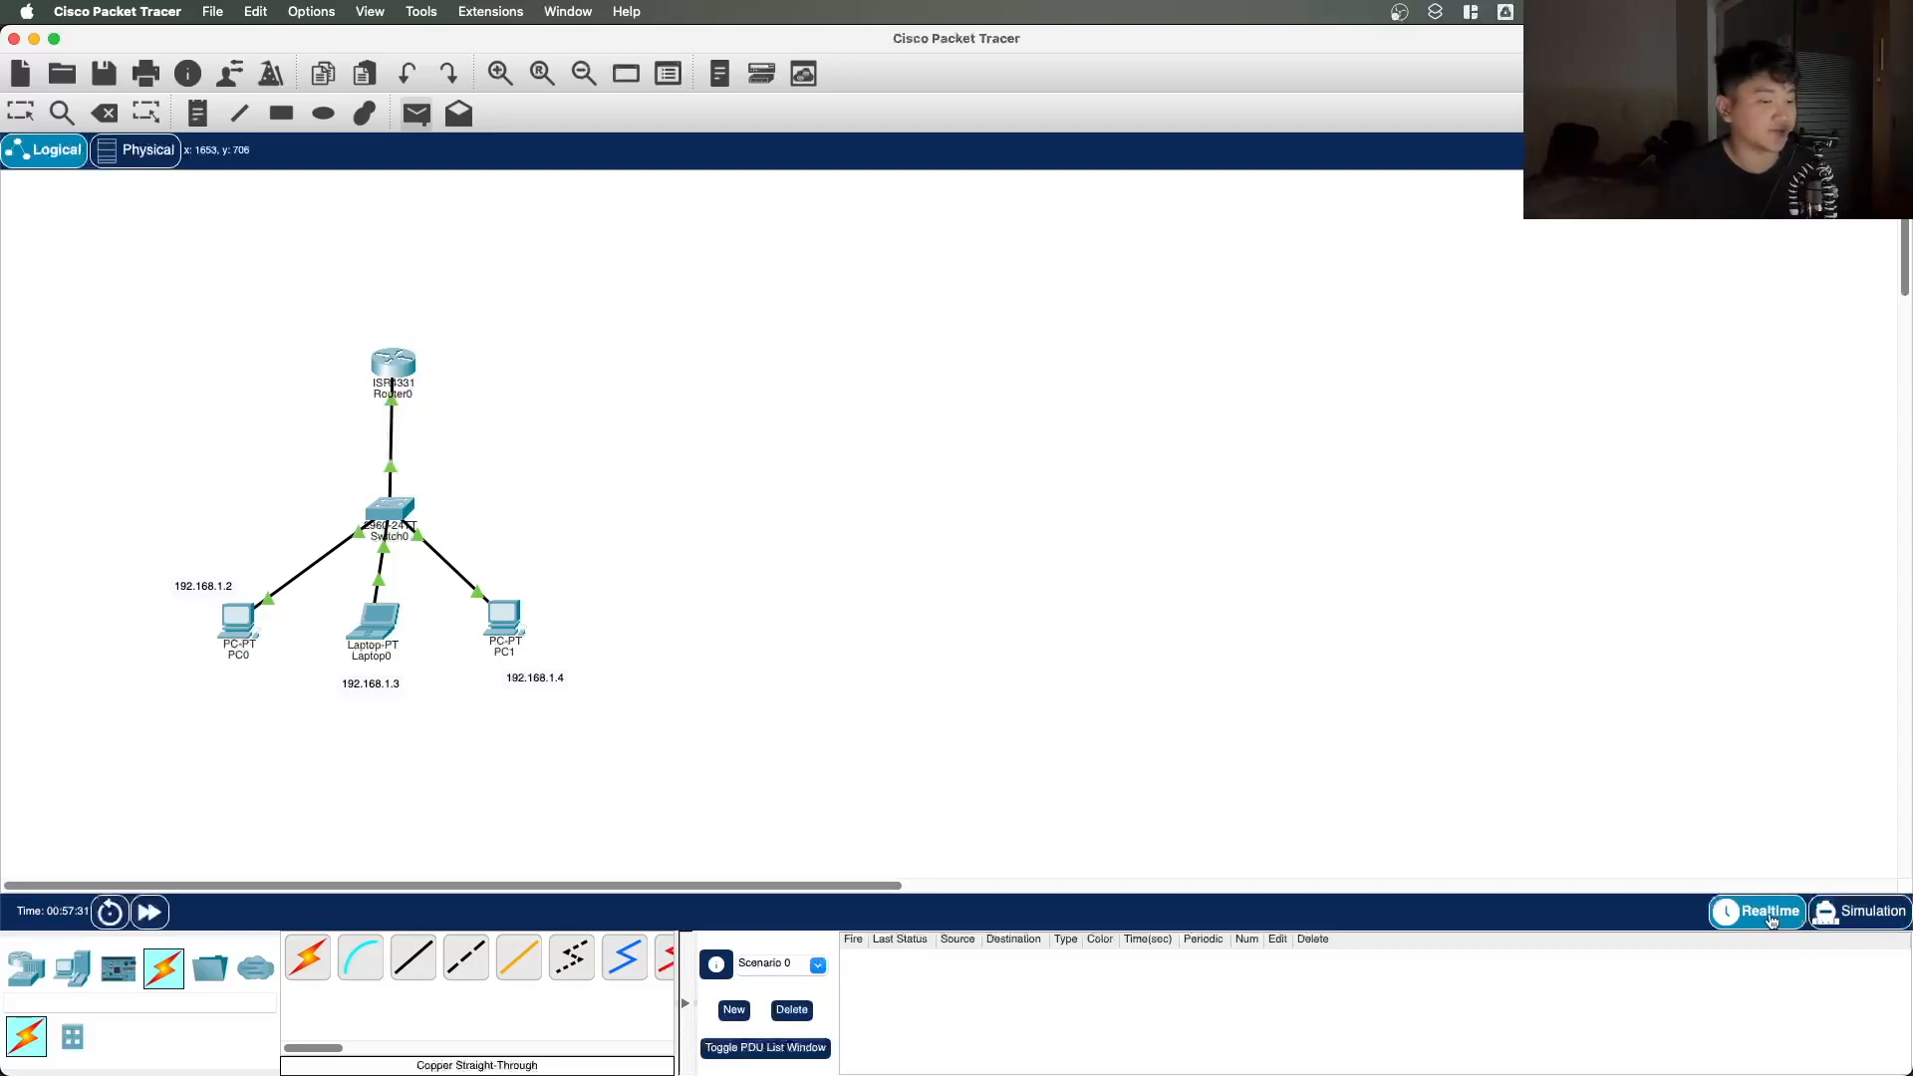
pyautogui.click(1858, 921)
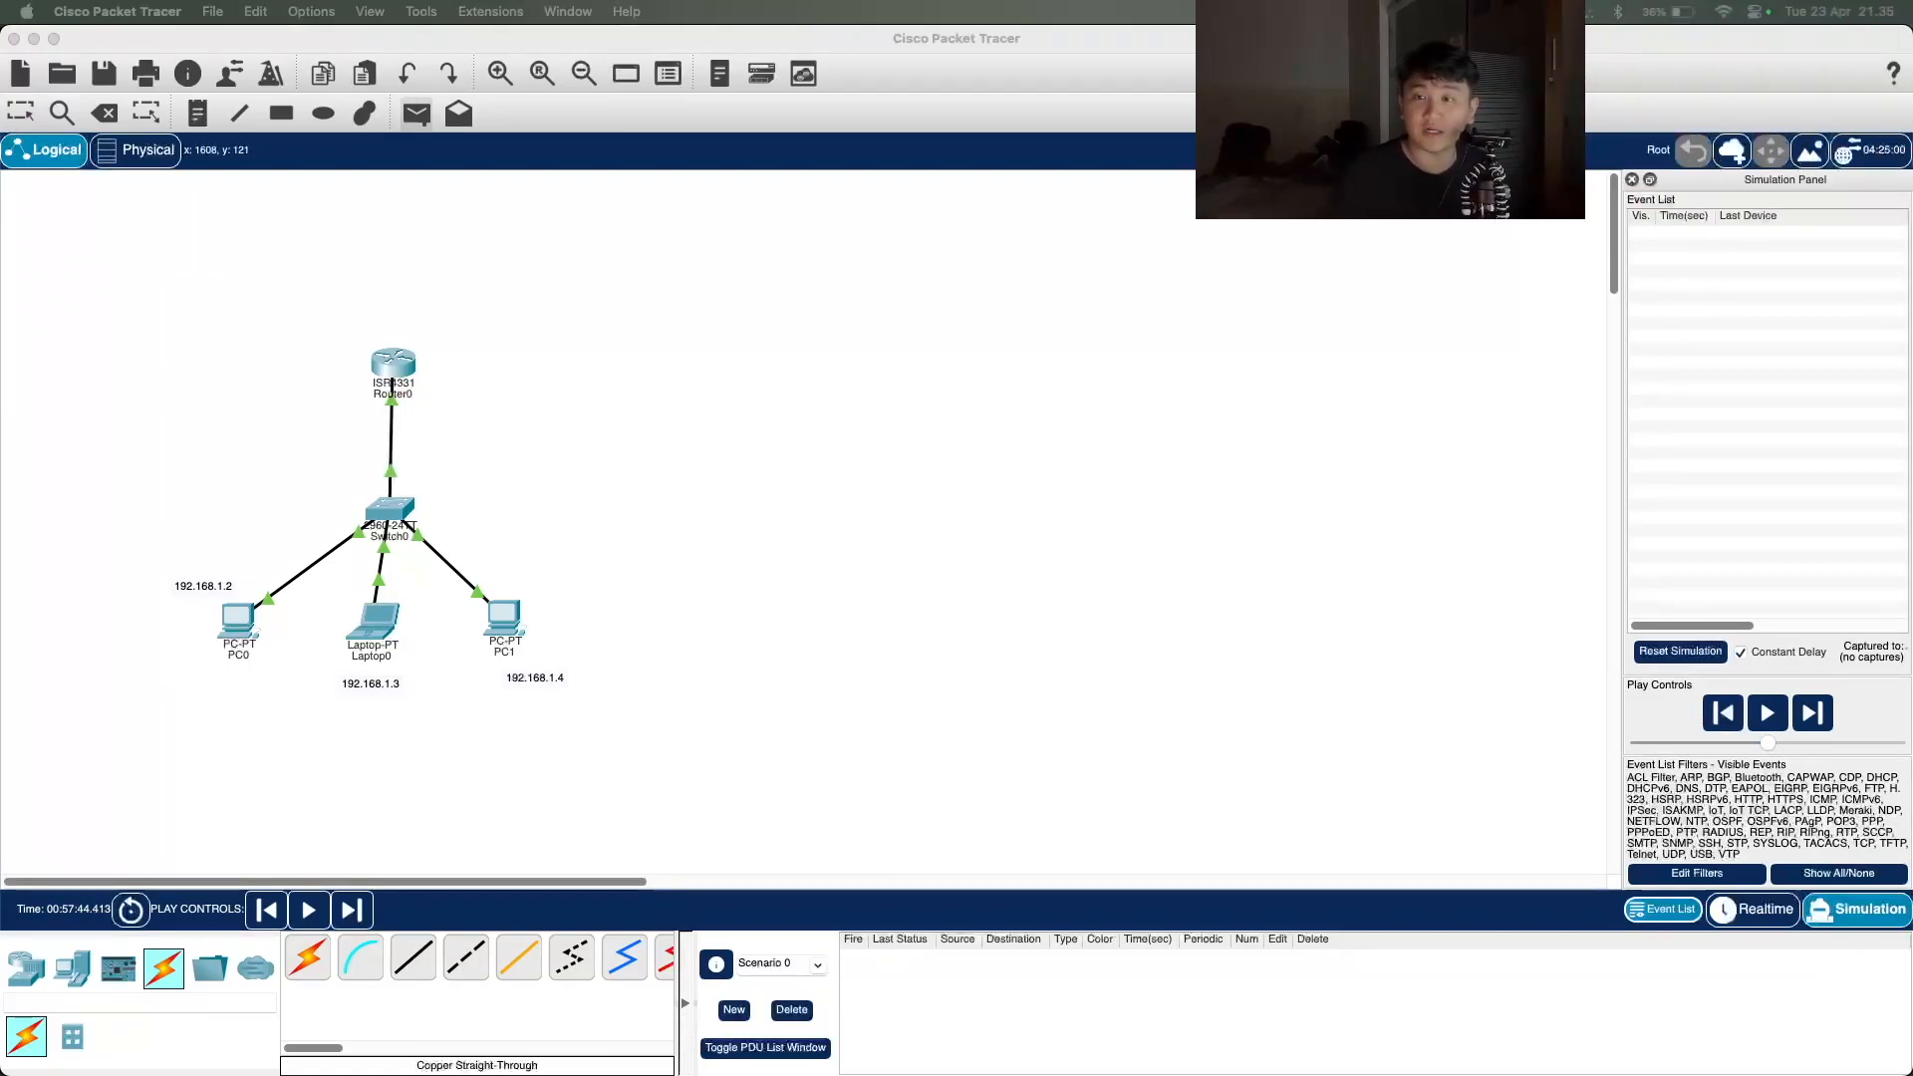
pyautogui.click(1721, 256)
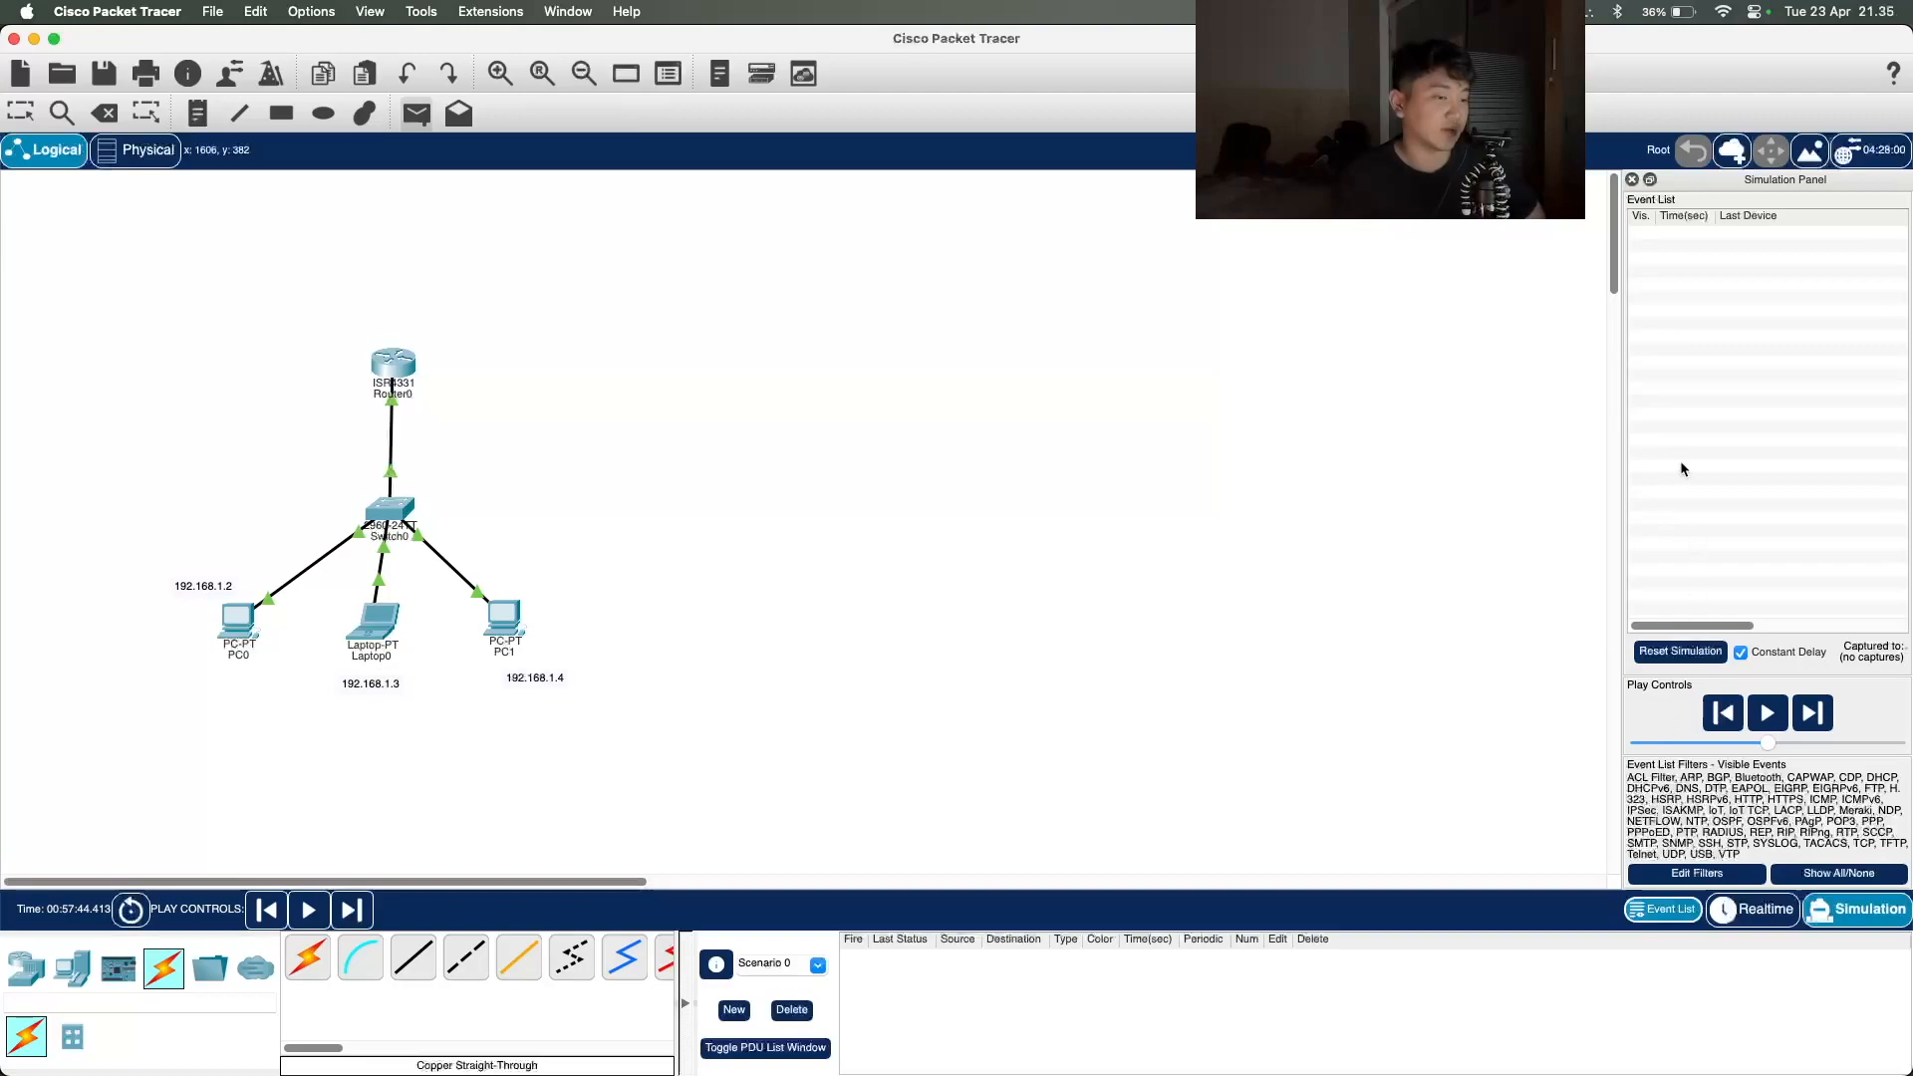
pyautogui.click(423, 116)
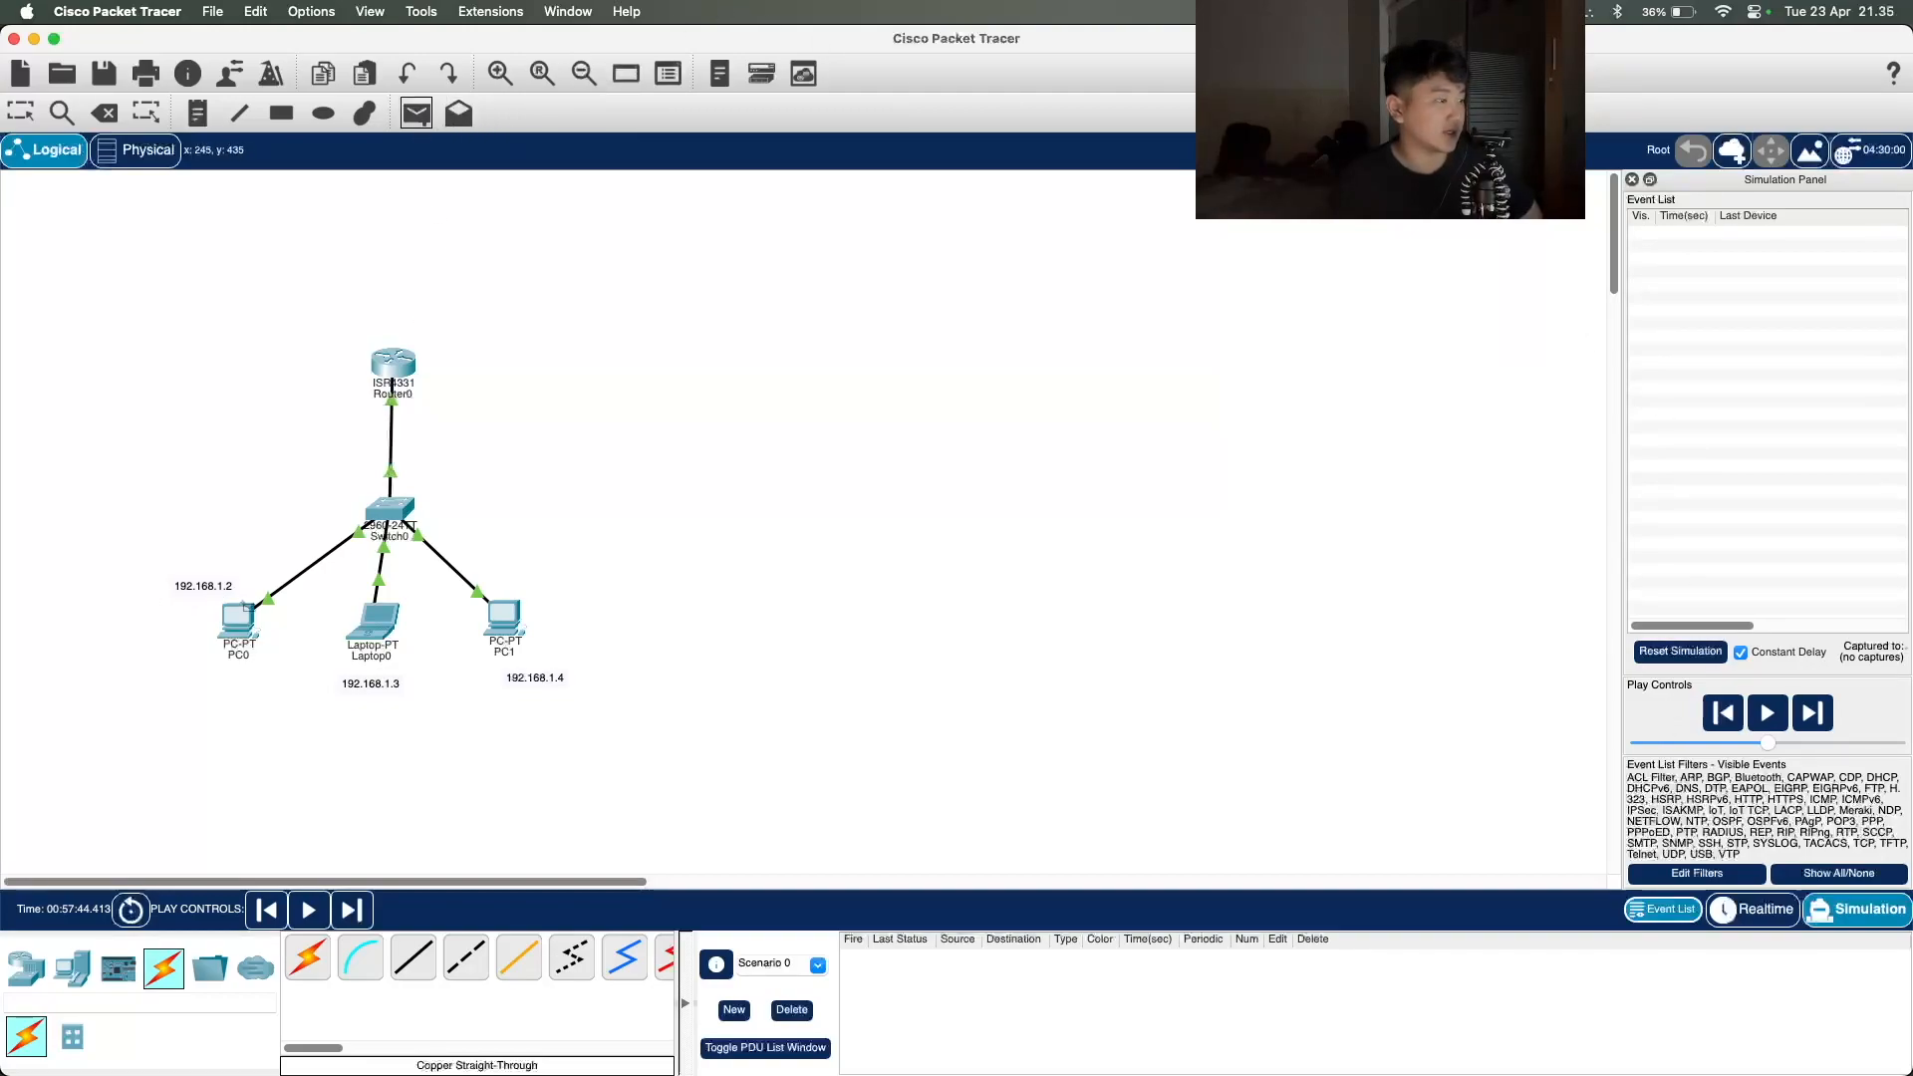
pyautogui.click(237, 623)
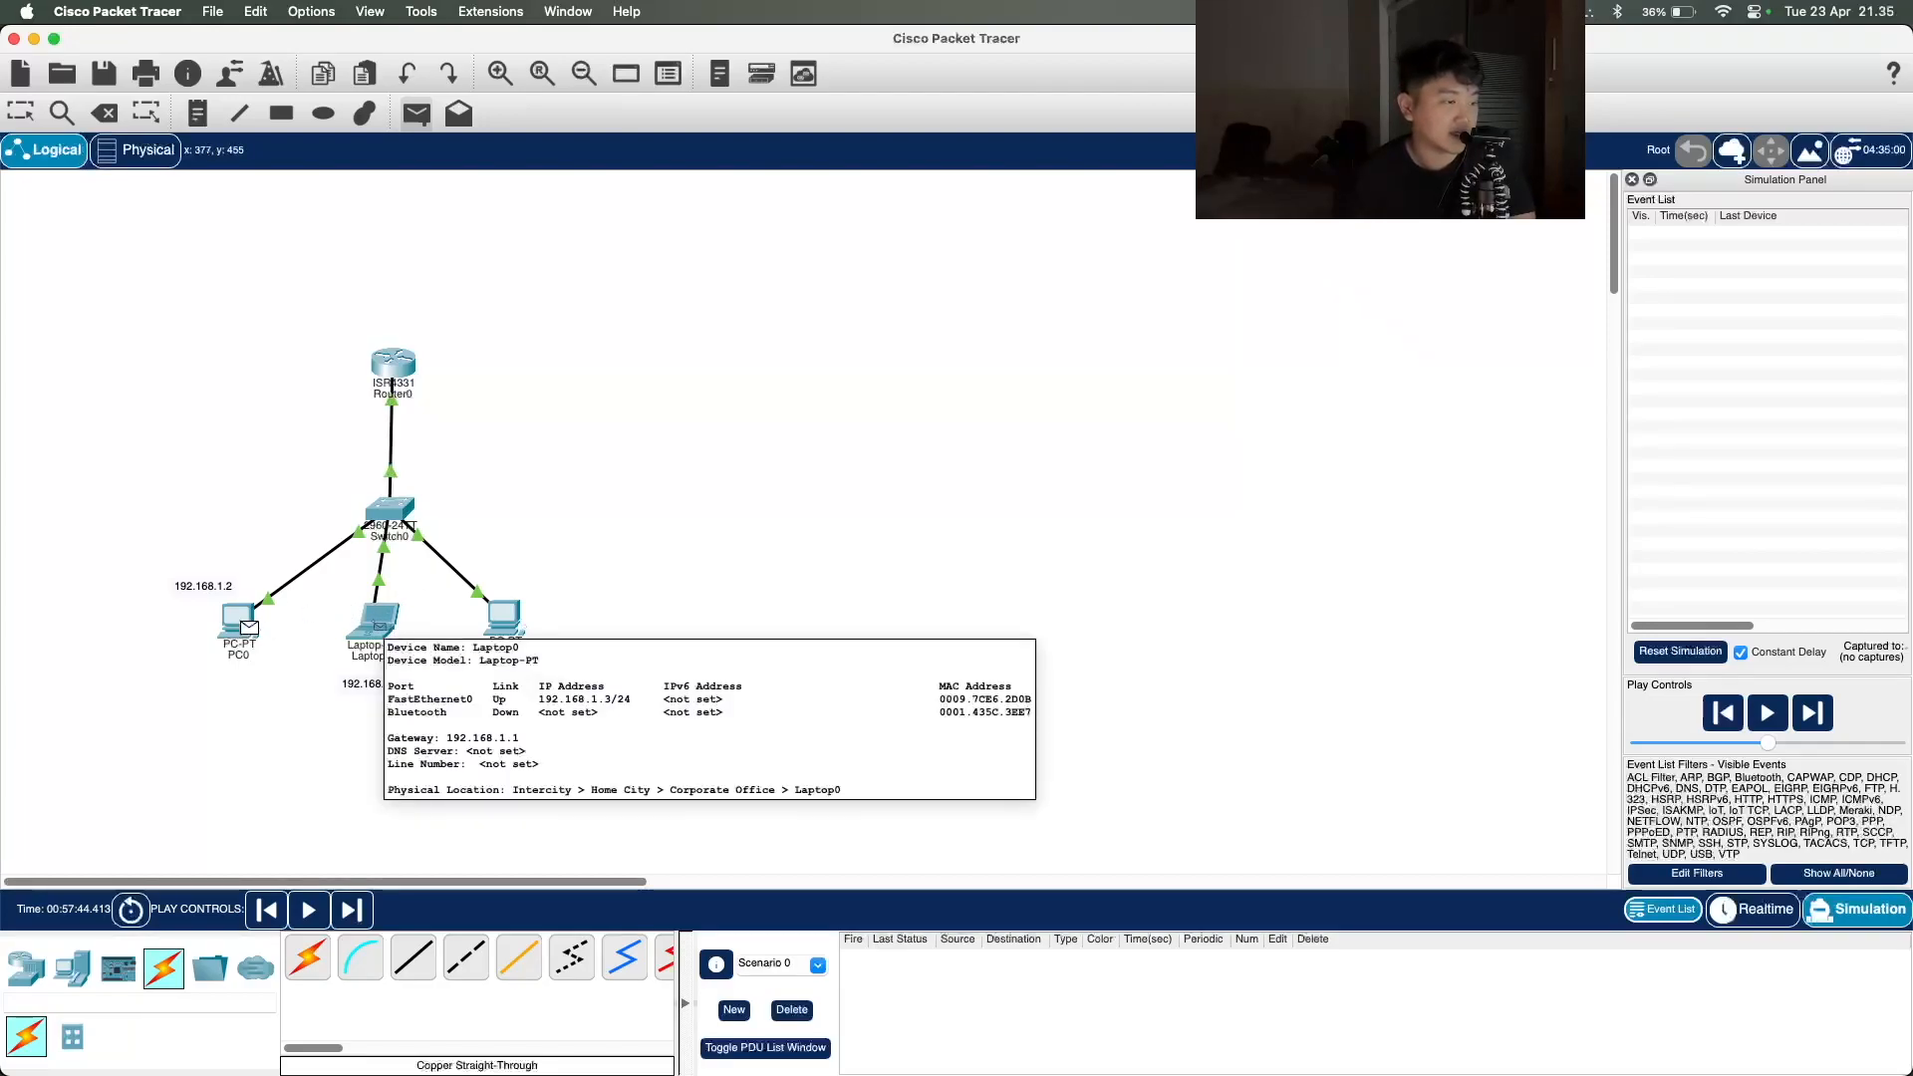
pyautogui.click(377, 622)
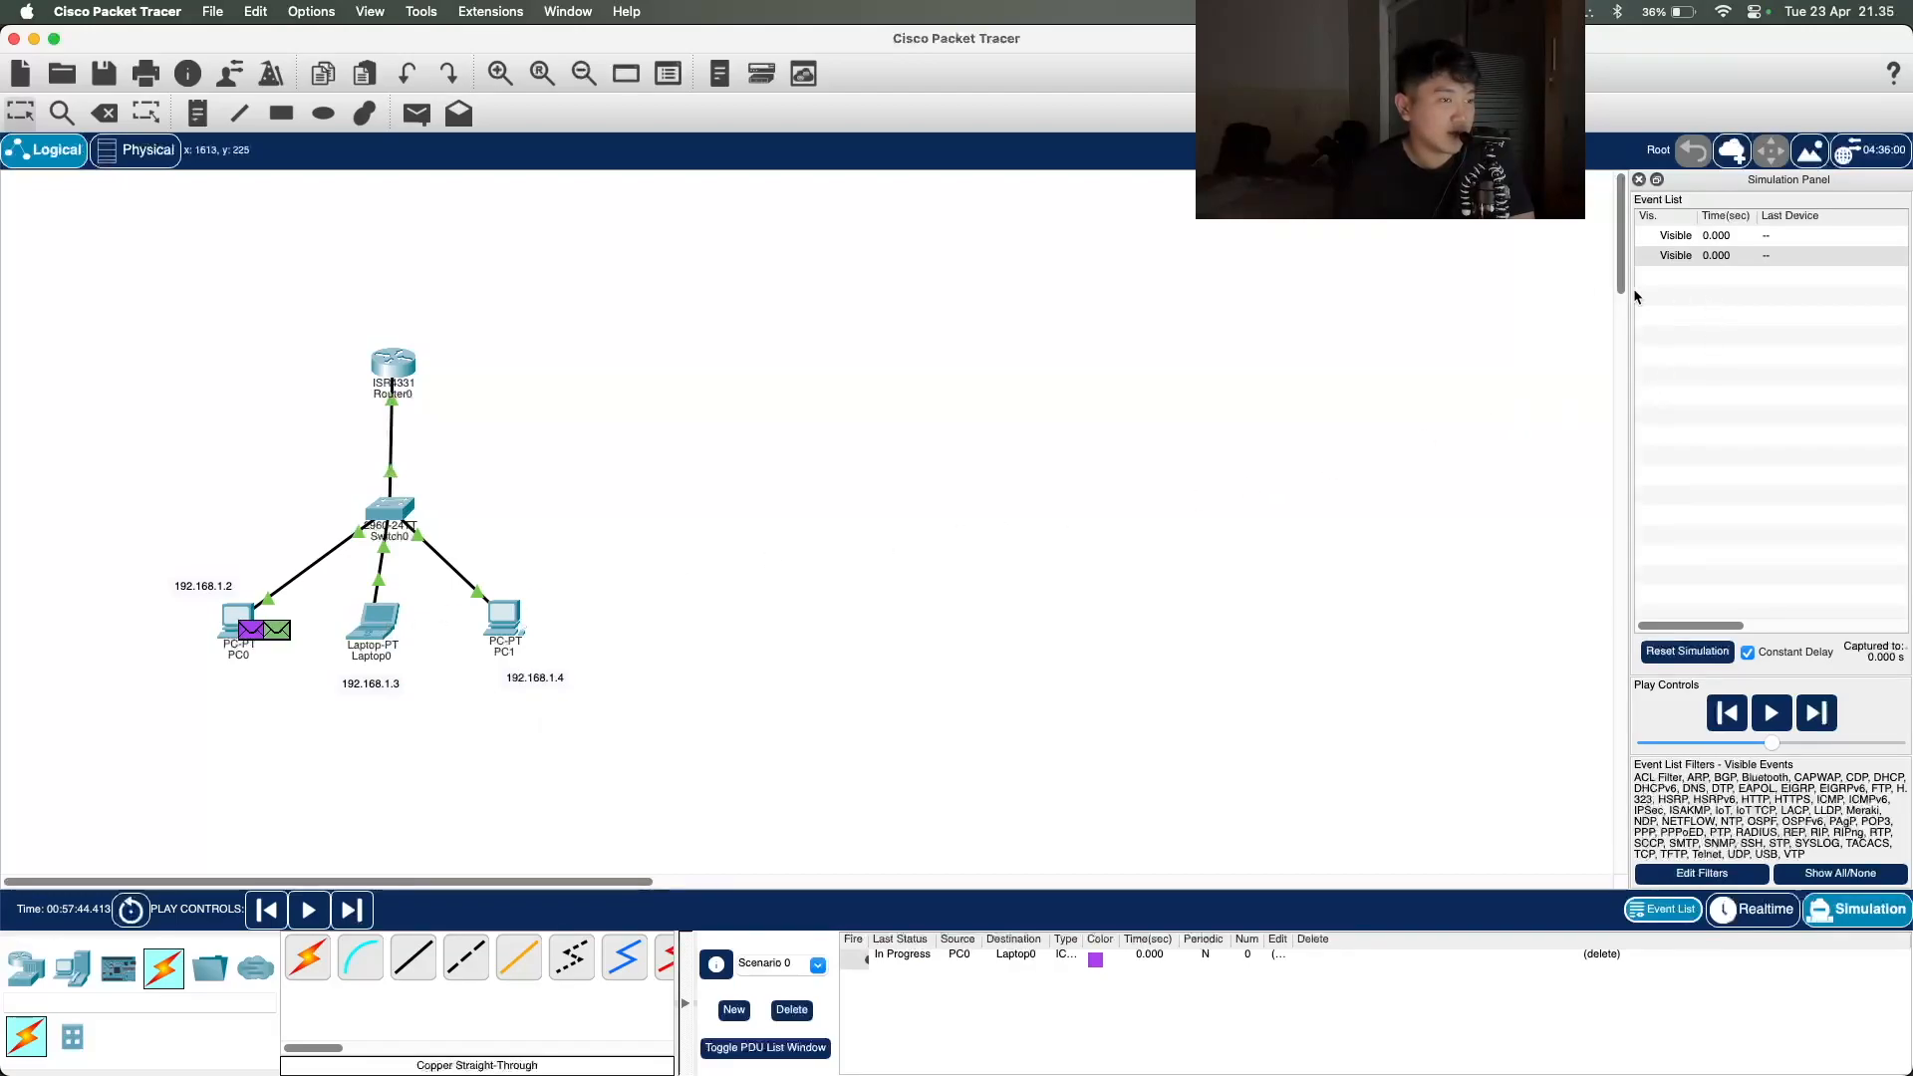
# Step: Widen the simulation panel and narrow the event list's Last Device column so the At Device column fits
pyautogui.moveTo(1624, 299); pyautogui.dragTo(1502, 299)
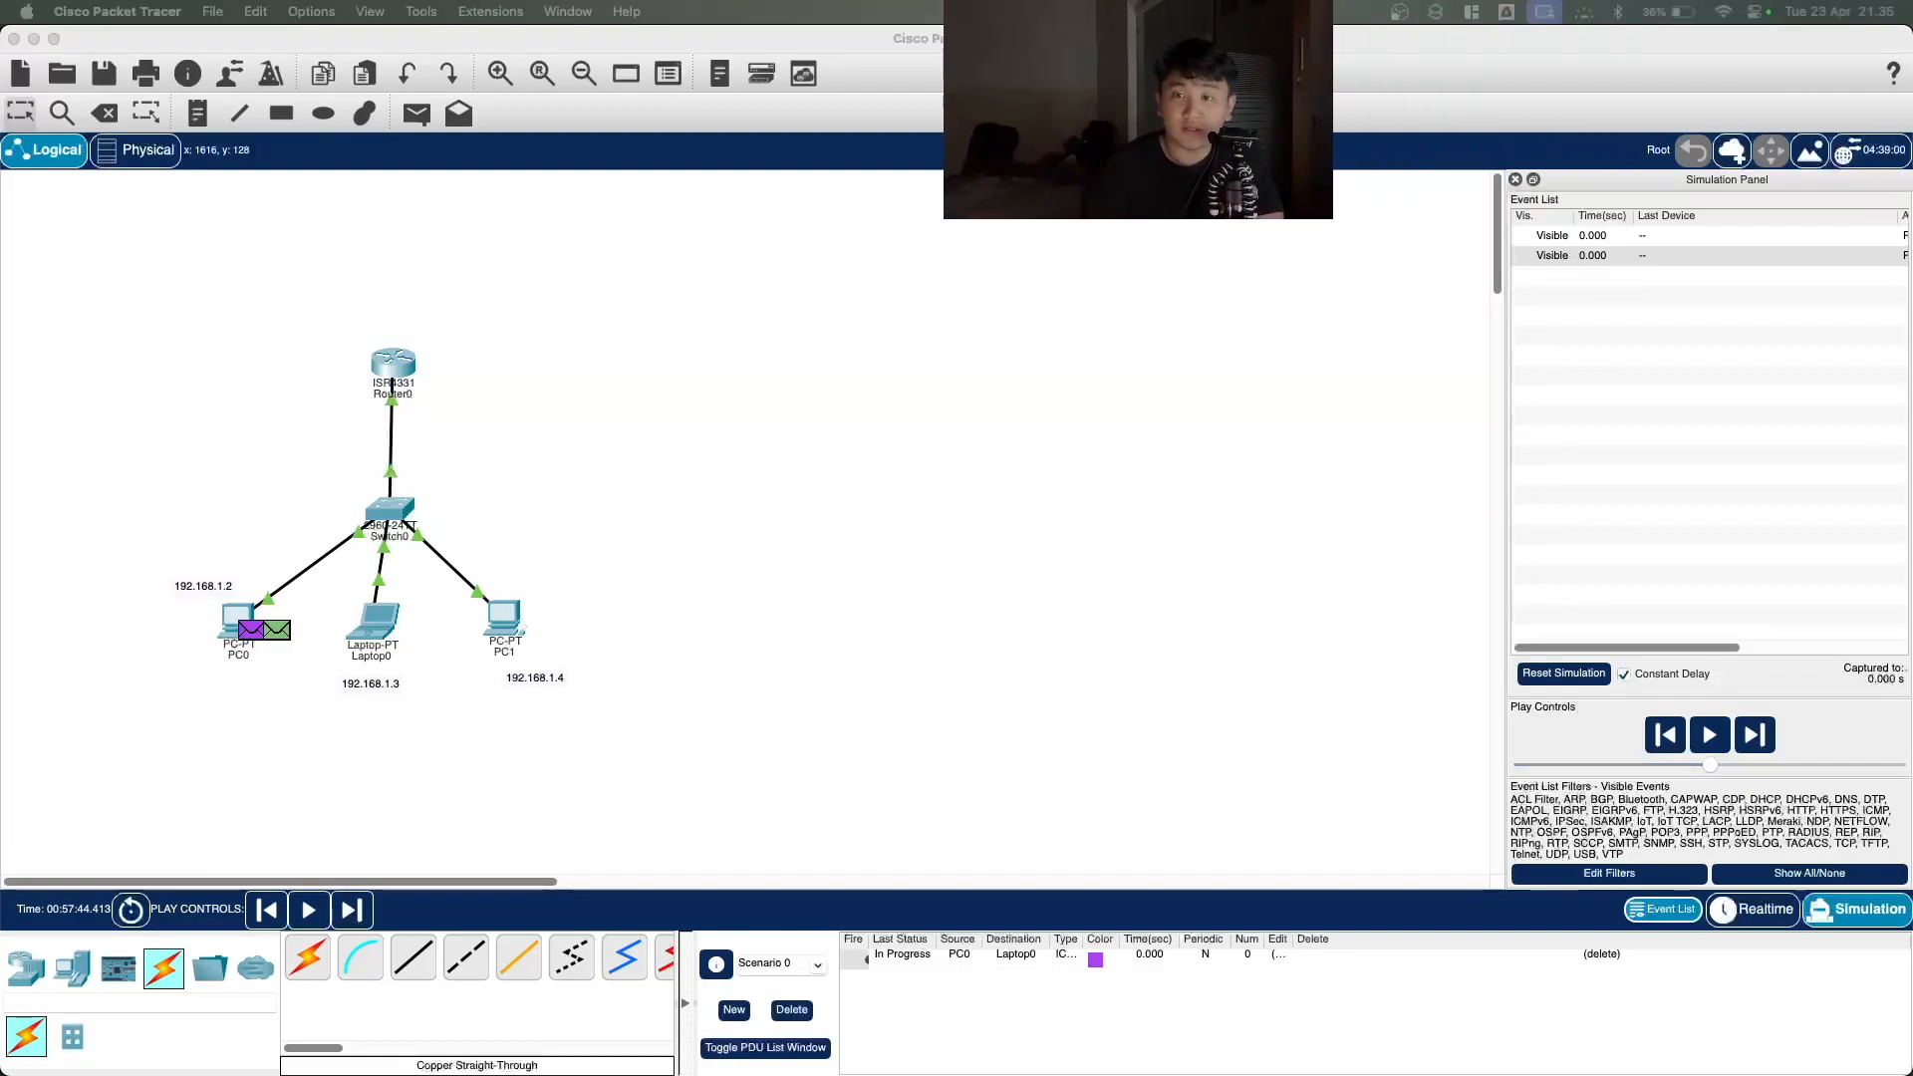
pyautogui.click(1654, 255)
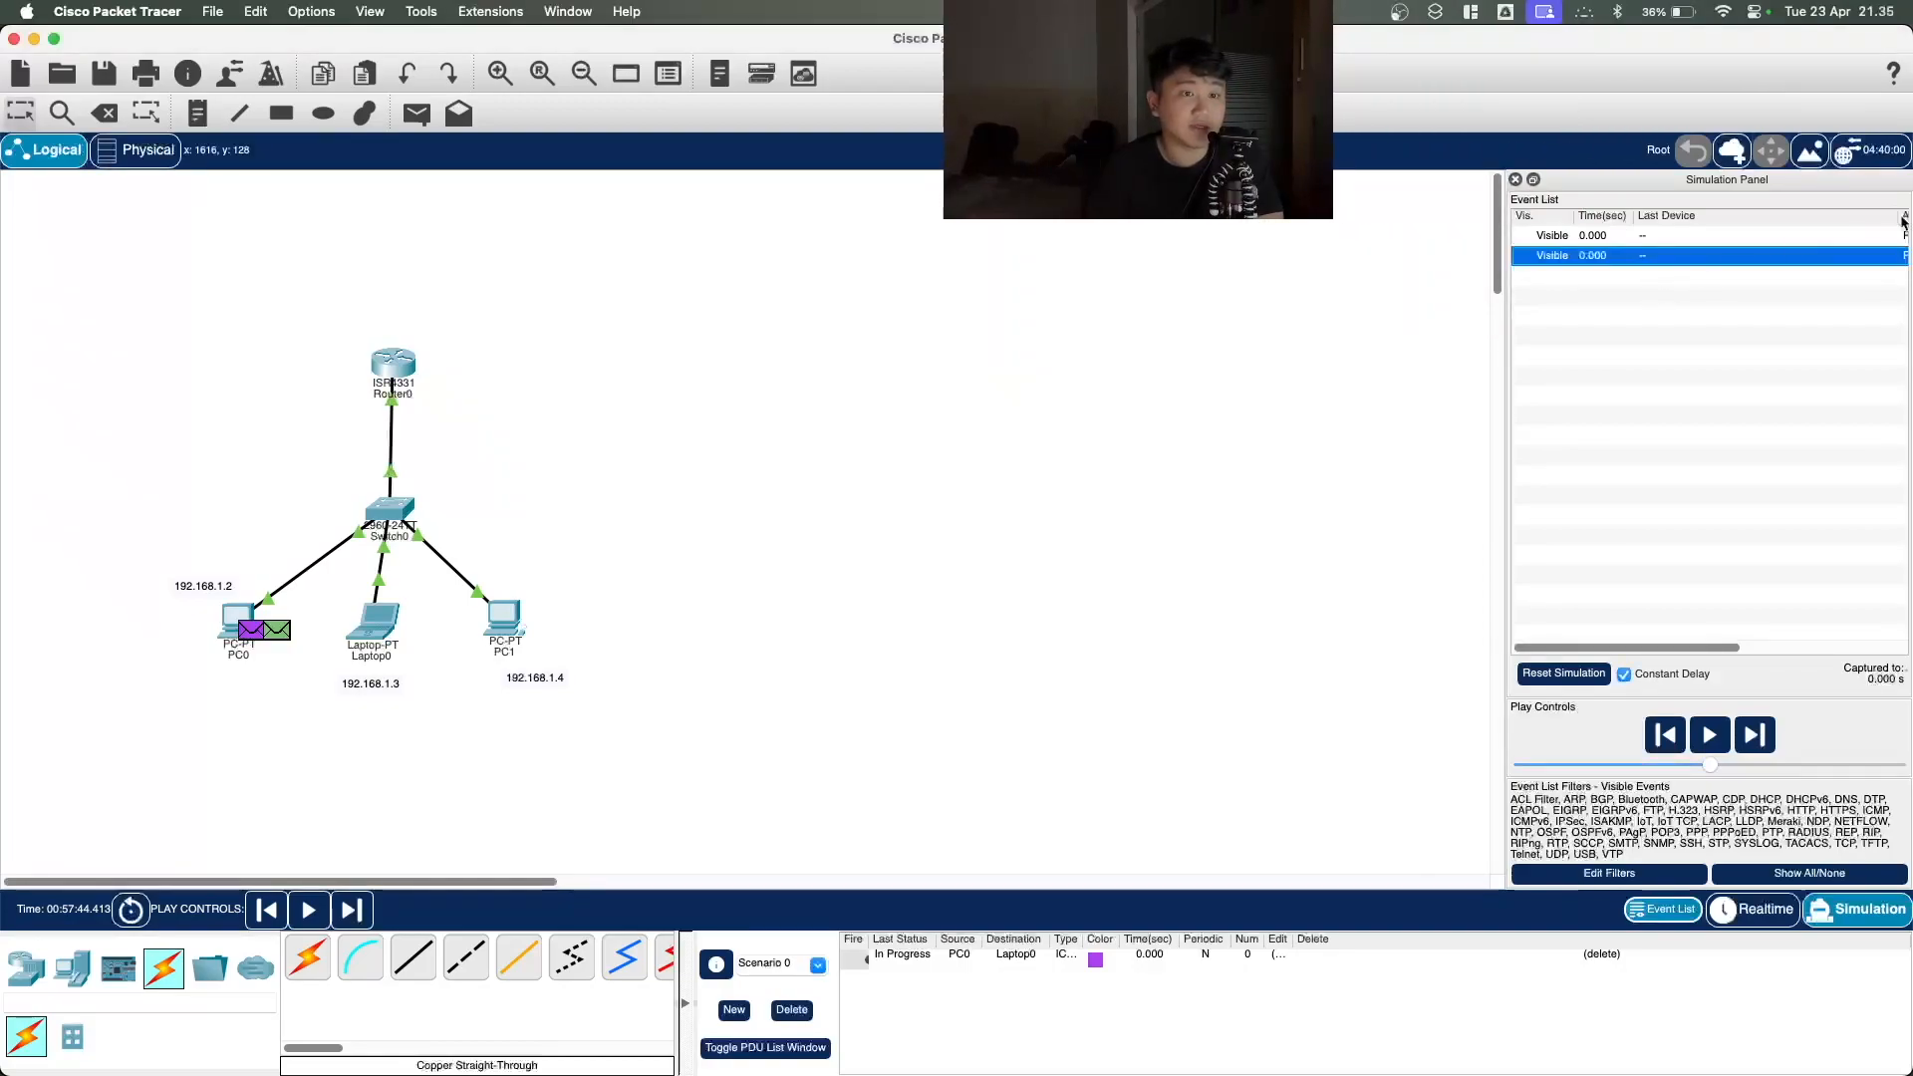
pyautogui.moveTo(1893, 218); pyautogui.dragTo(1729, 215)
pyautogui.click(1563, 237)
pyautogui.click(1569, 254)
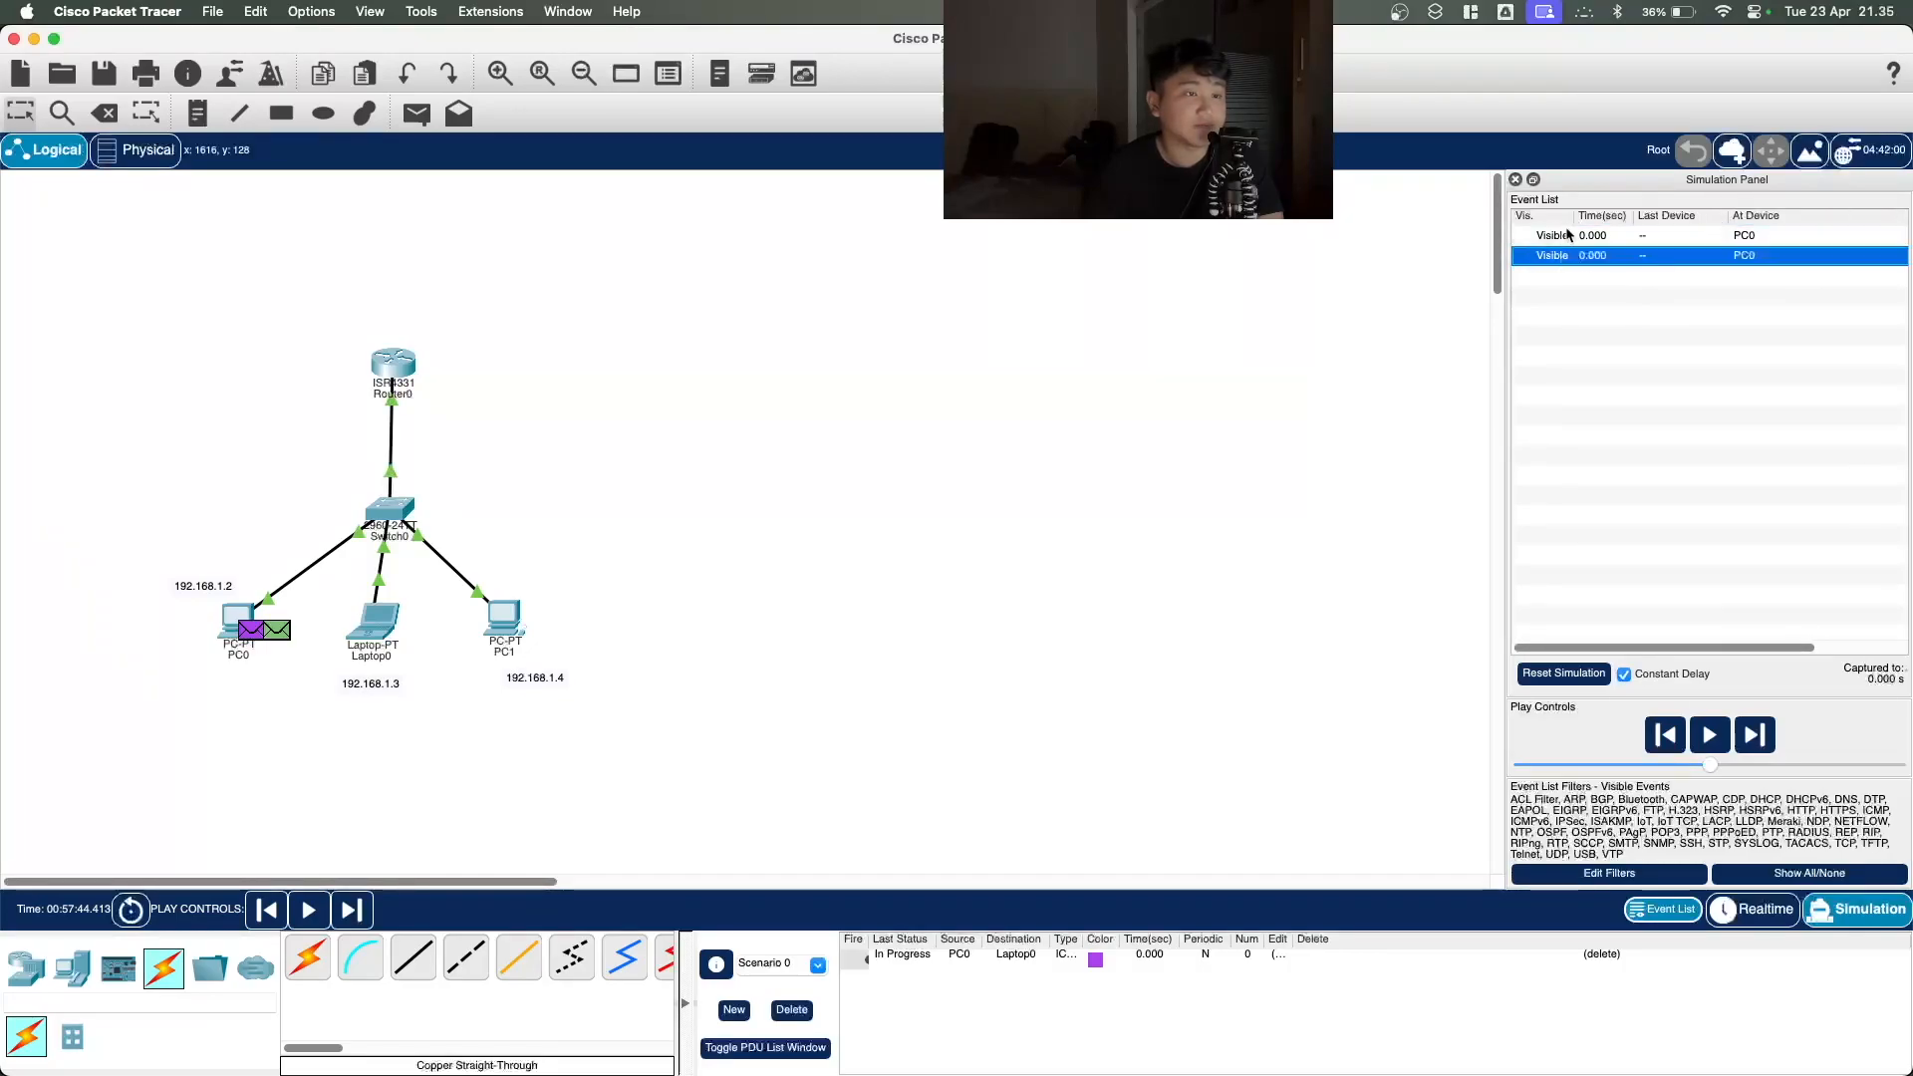
# Step: Examine the PDU information of PC0's ARP broadcast and of its ICMP message to Laptop0, closing each window
pyautogui.click(1613, 257)
pyautogui.doubleClick(1614, 259)
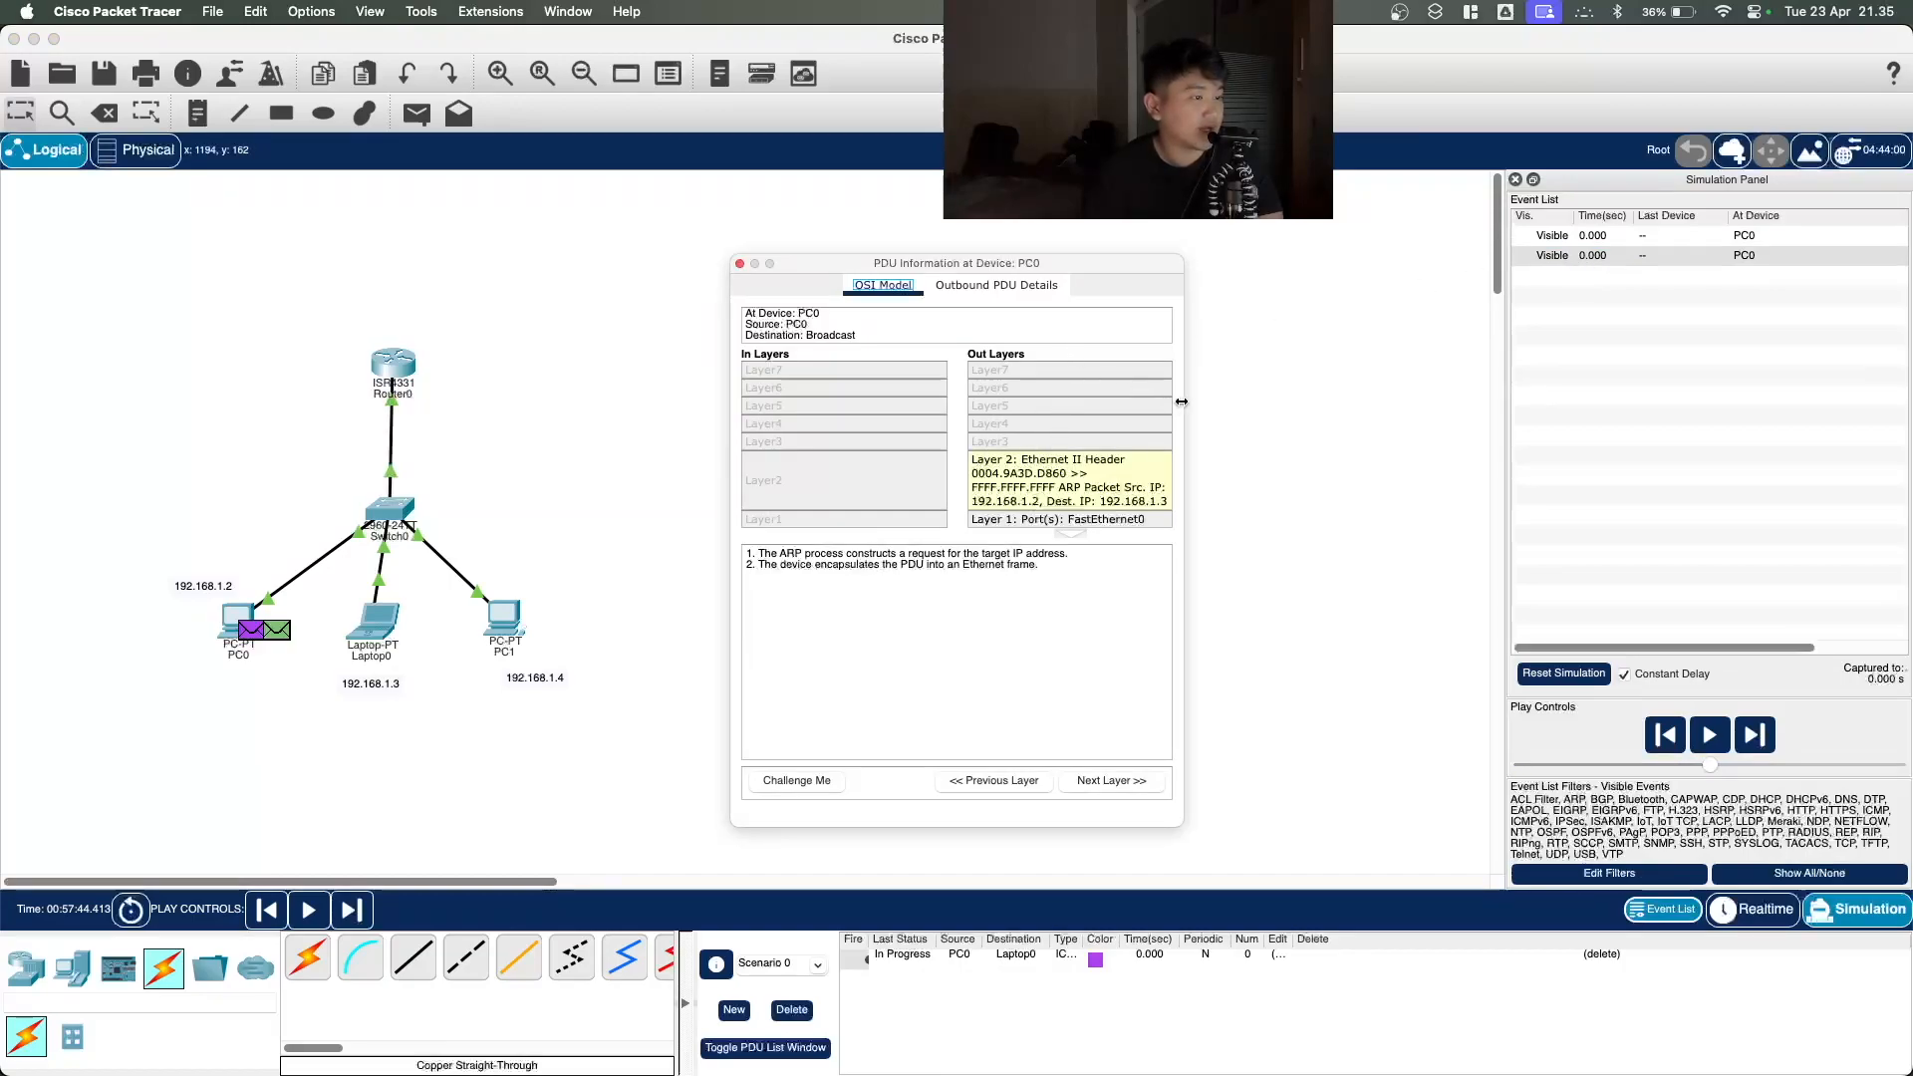
pyautogui.moveTo(1183, 404); pyautogui.dragTo(1257, 404)
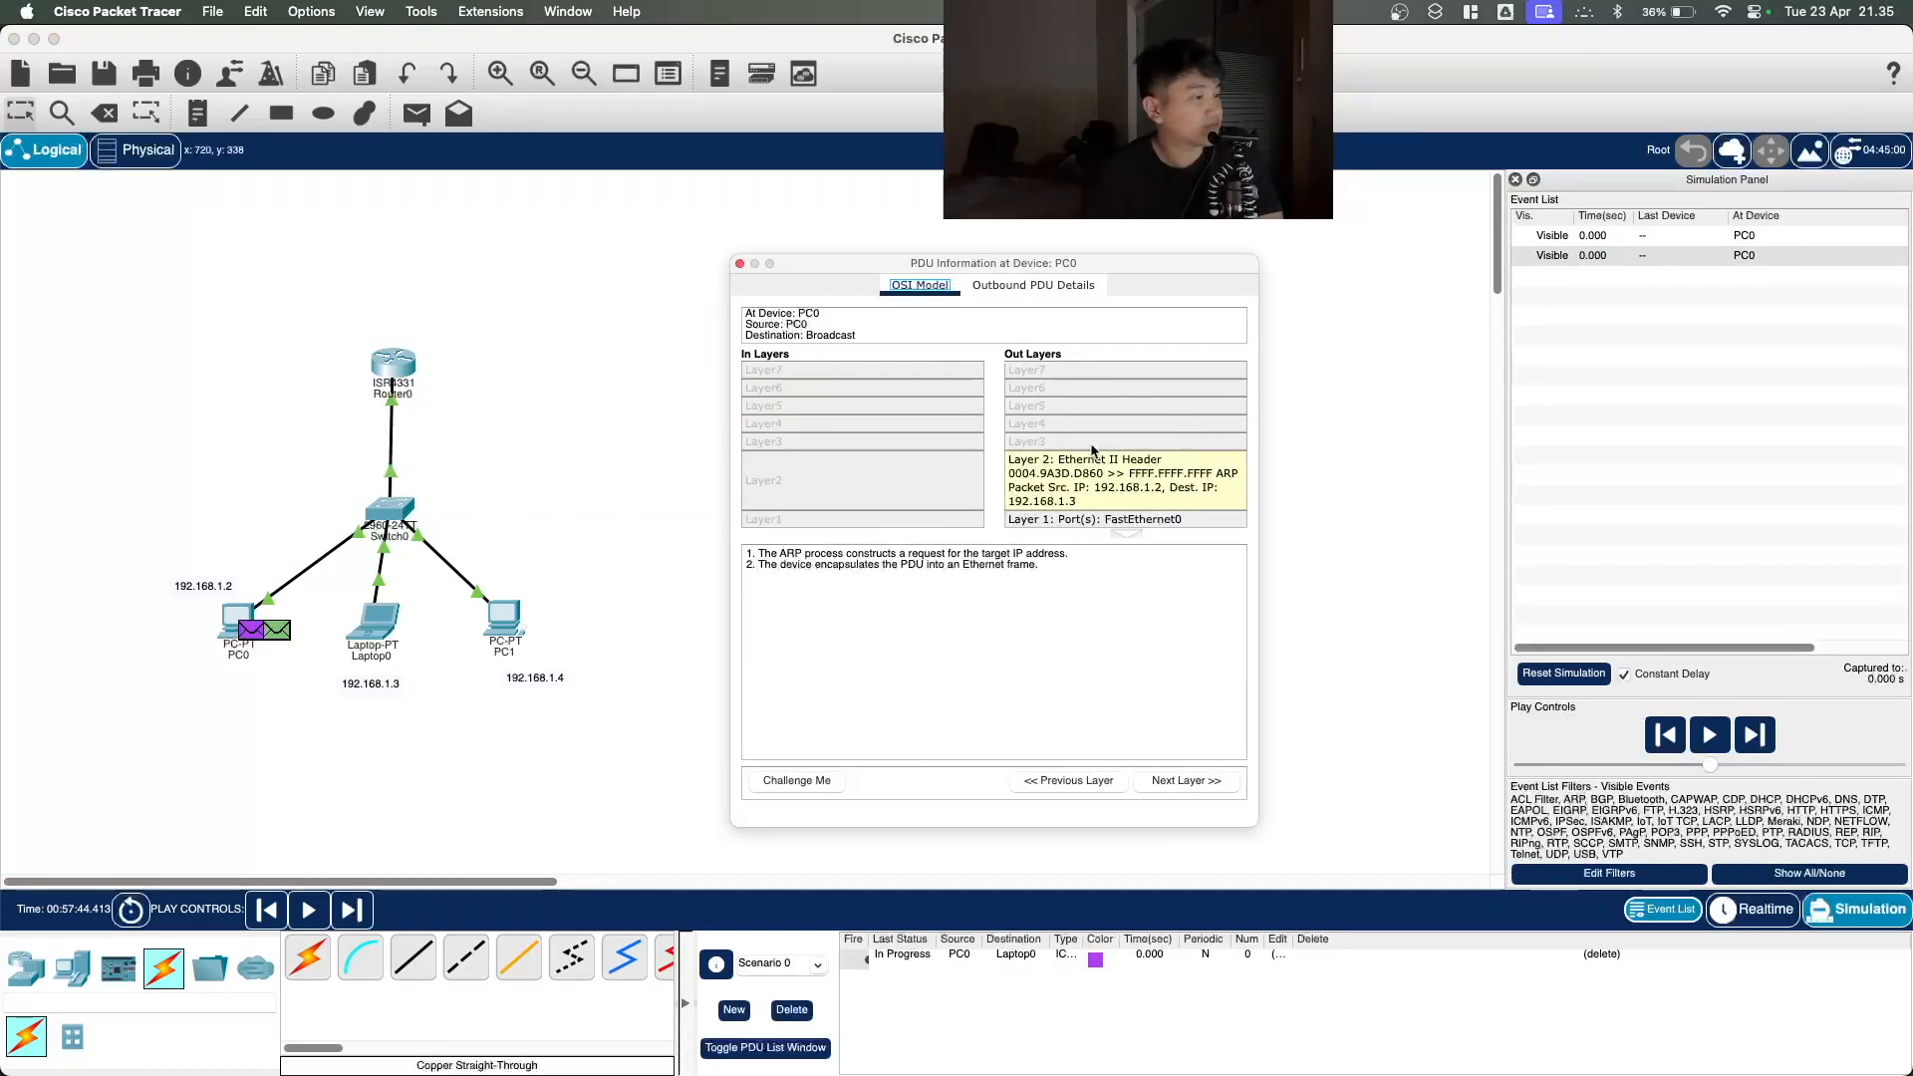
pyautogui.click(739, 266)
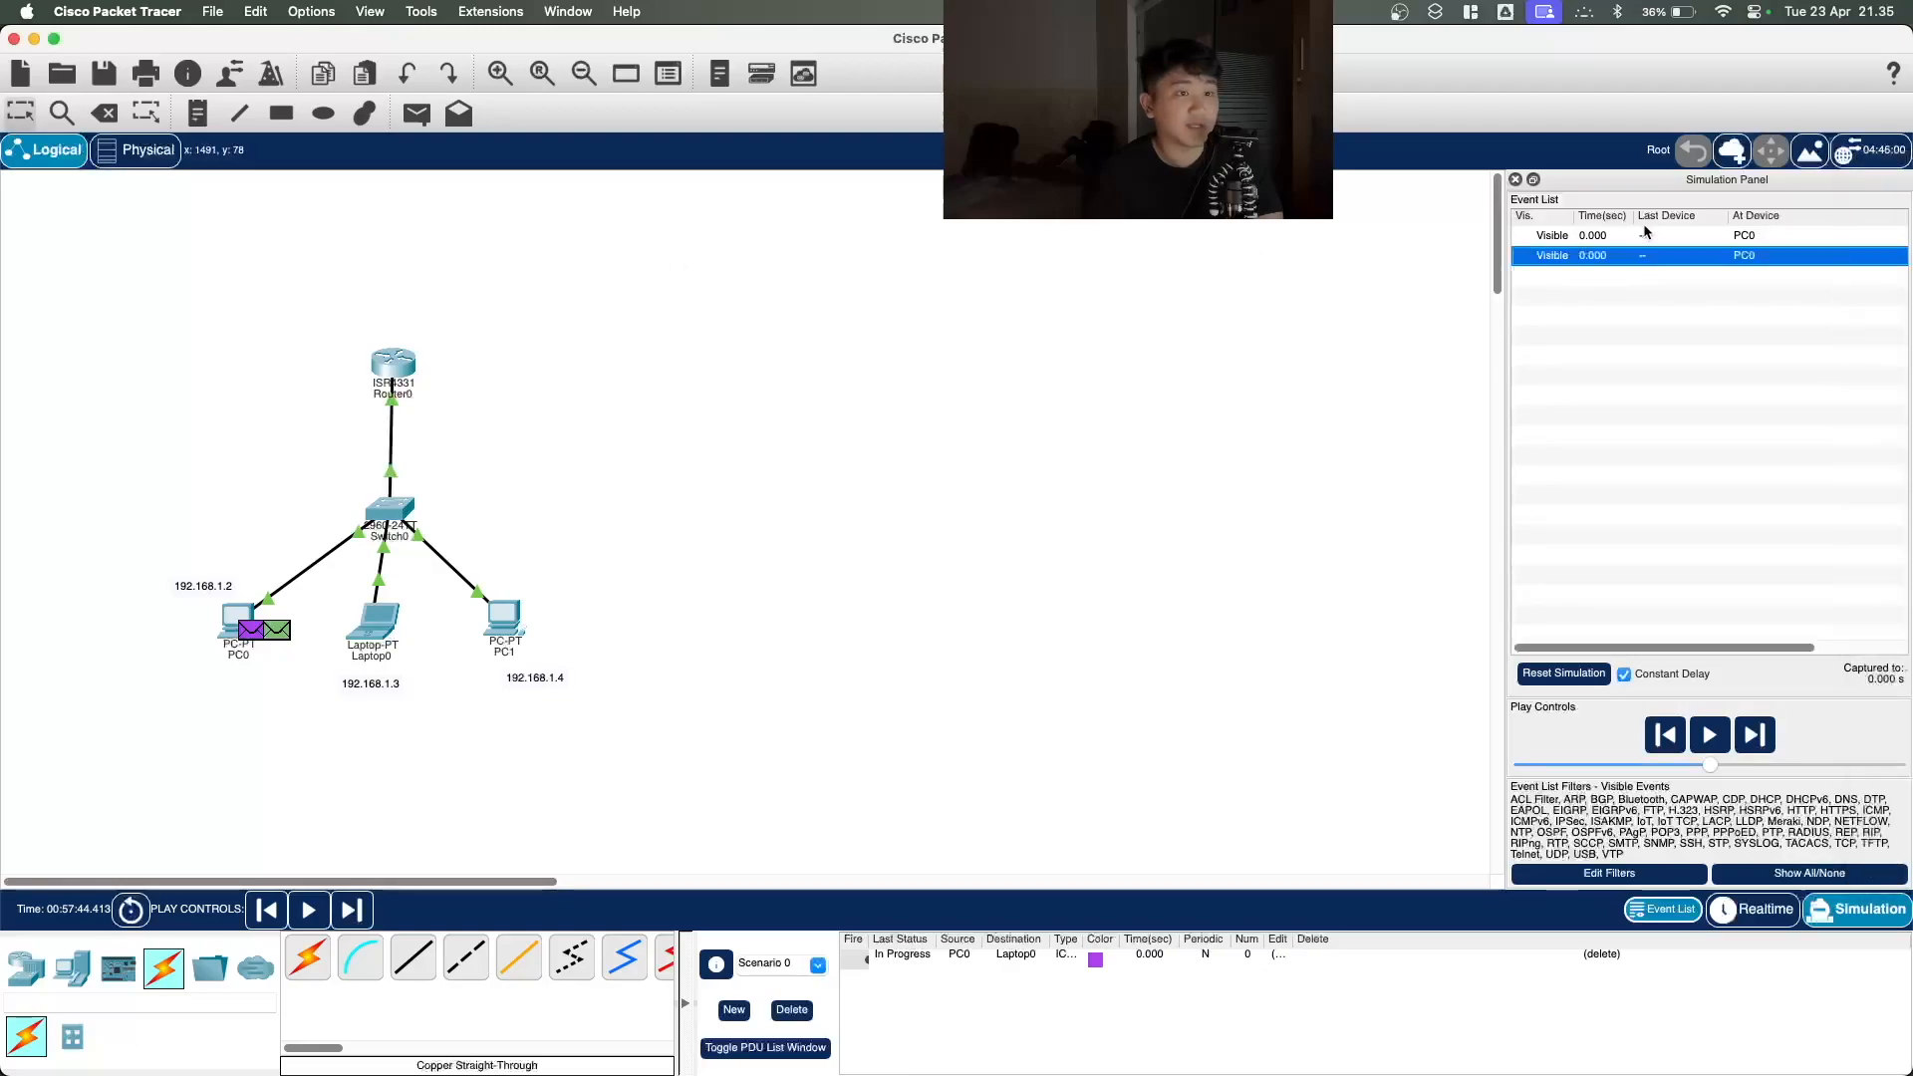
pyautogui.doubleClick(1783, 237)
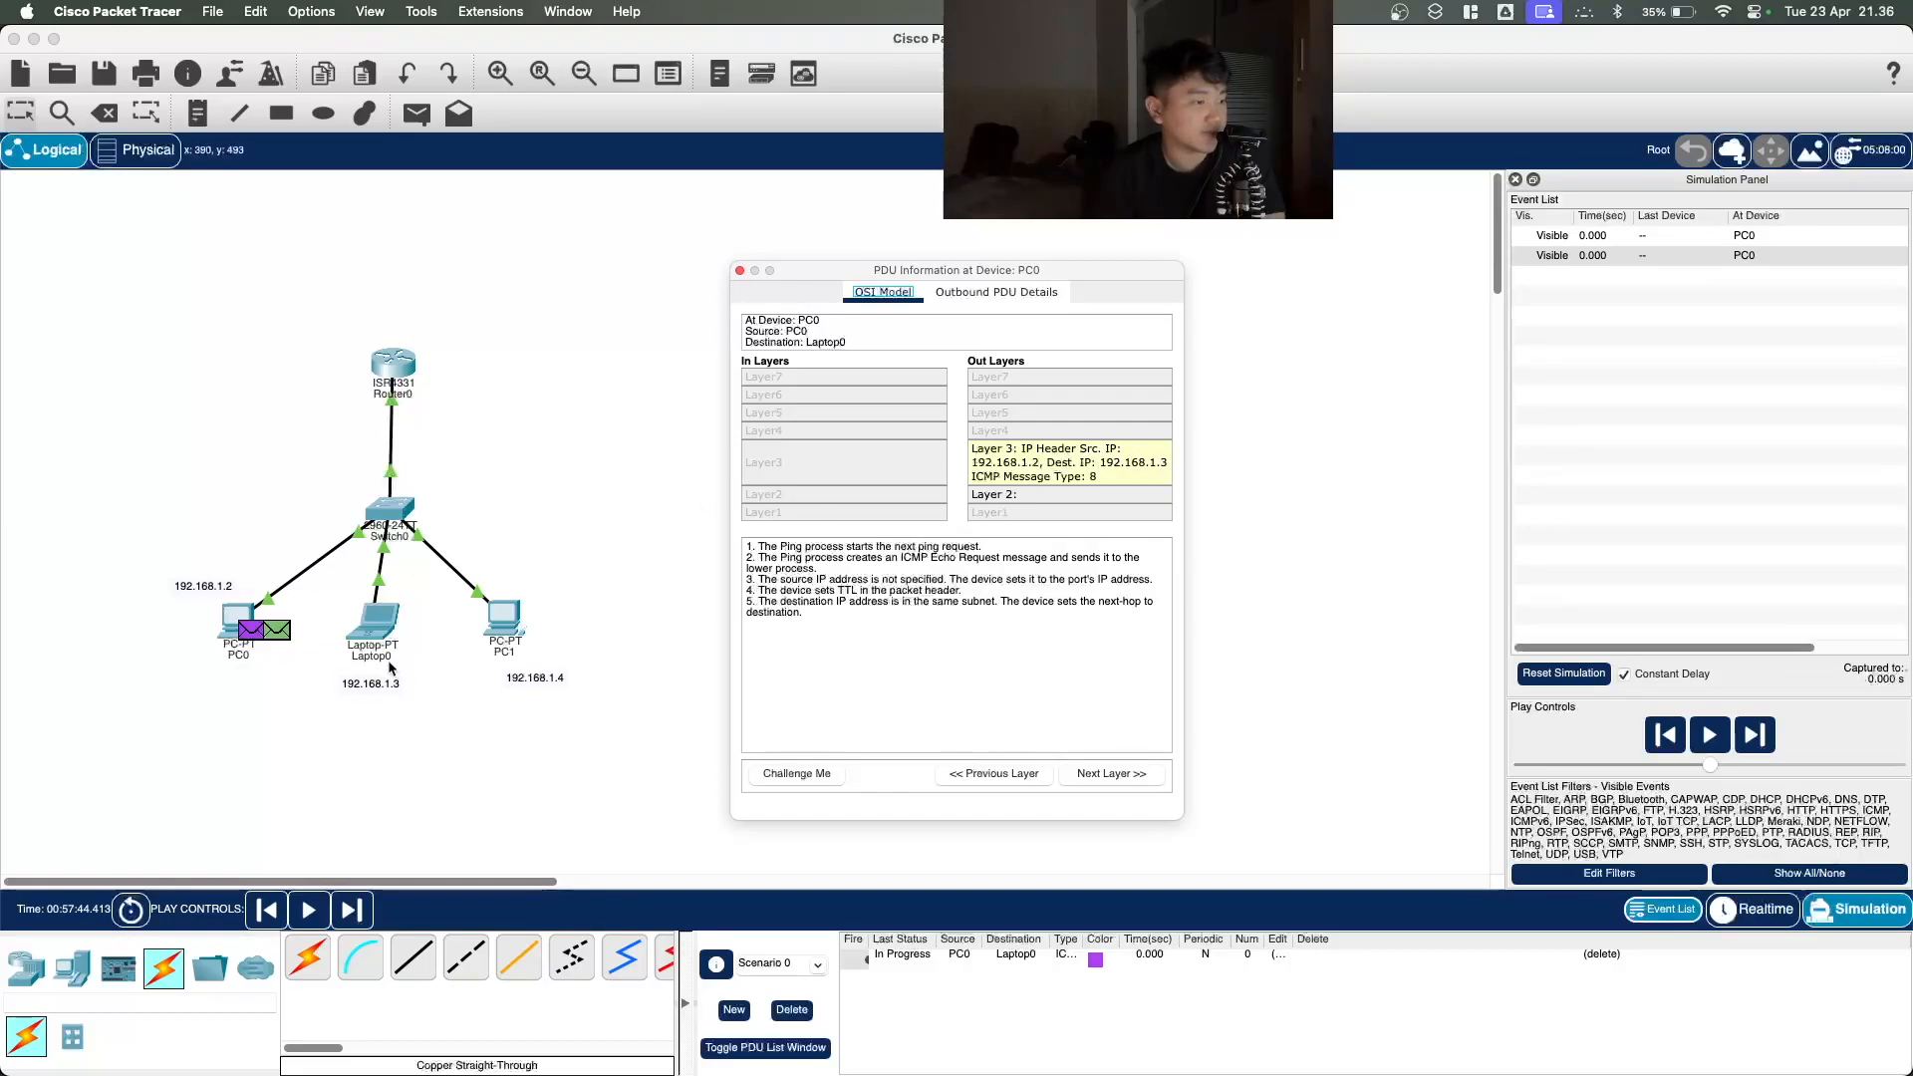
pyautogui.click(739, 271)
# Step: Reopen PC0's ARP broadcast event, read its outbound Layer 2 header and process description, and close the window
pyautogui.click(1673, 257)
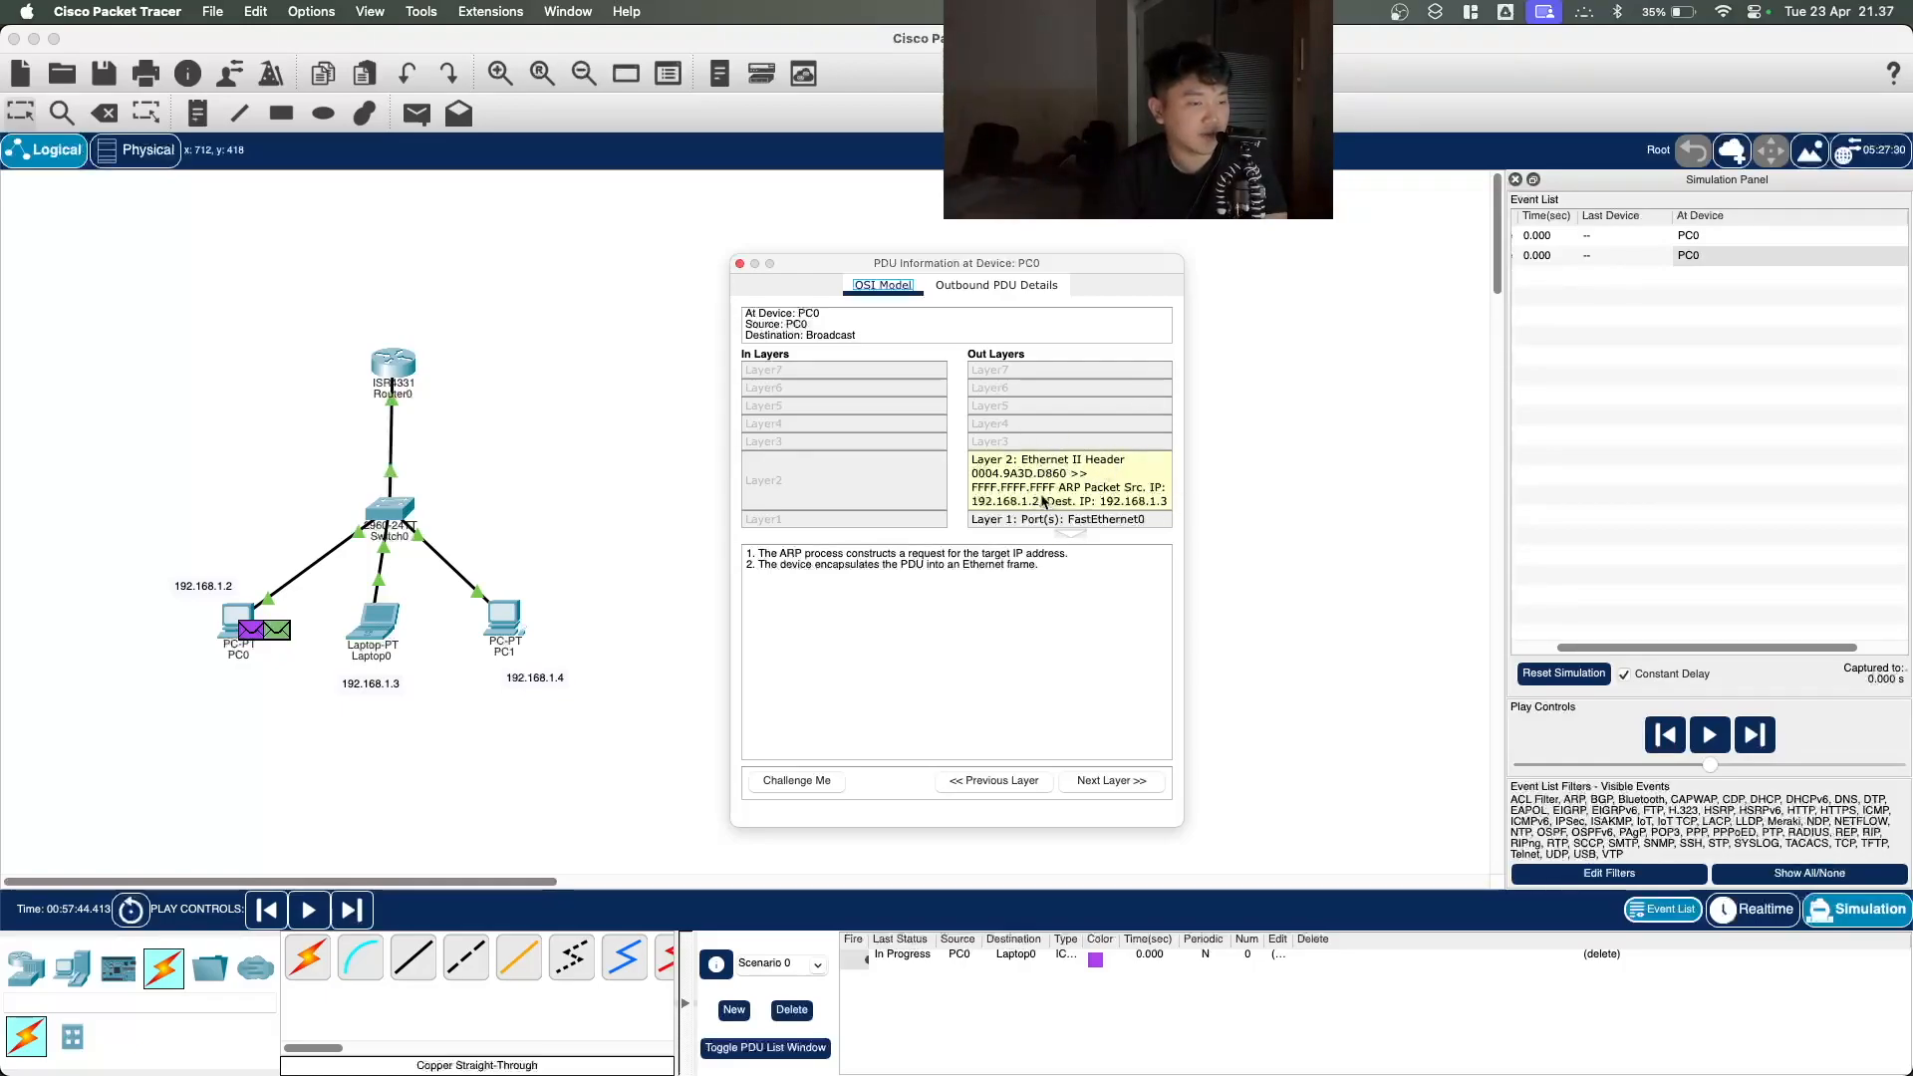
pyautogui.moveTo(780, 555); pyautogui.dragTo(1052, 571)
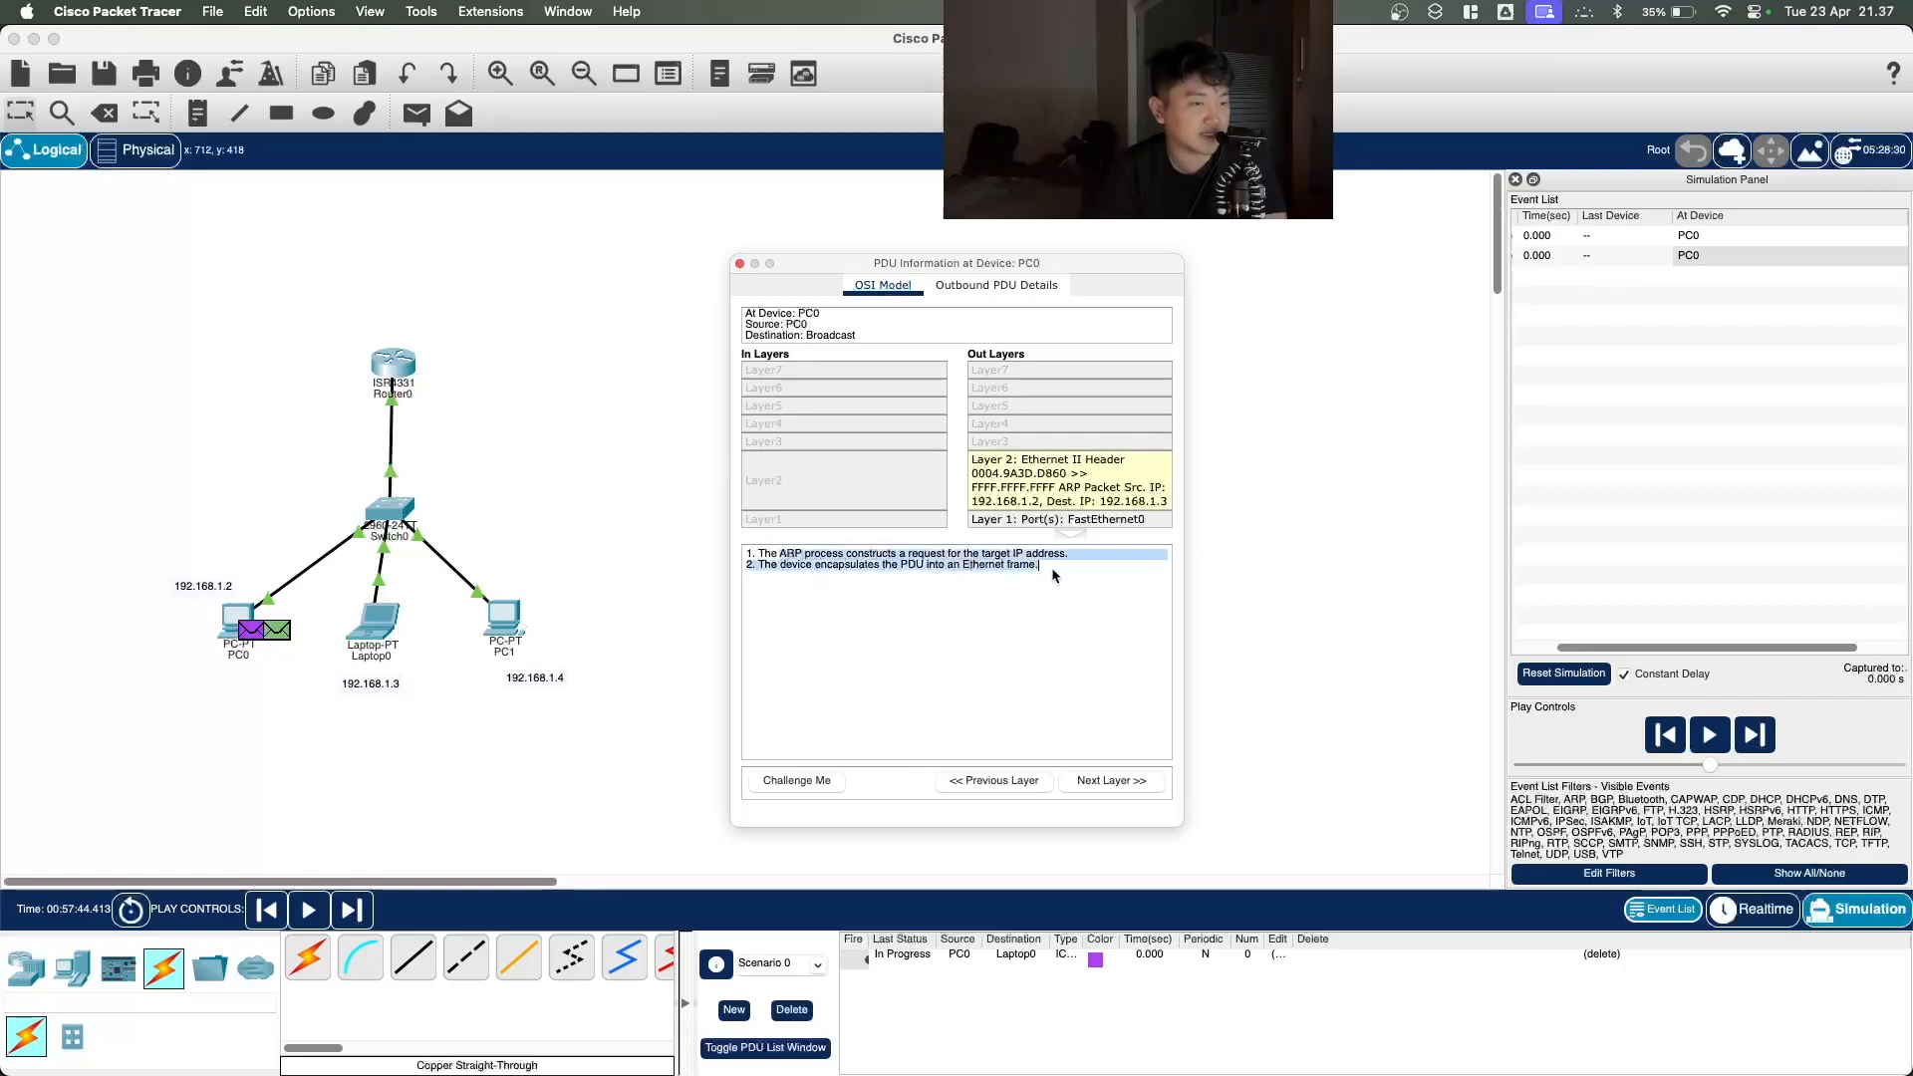
pyautogui.click(1052, 571)
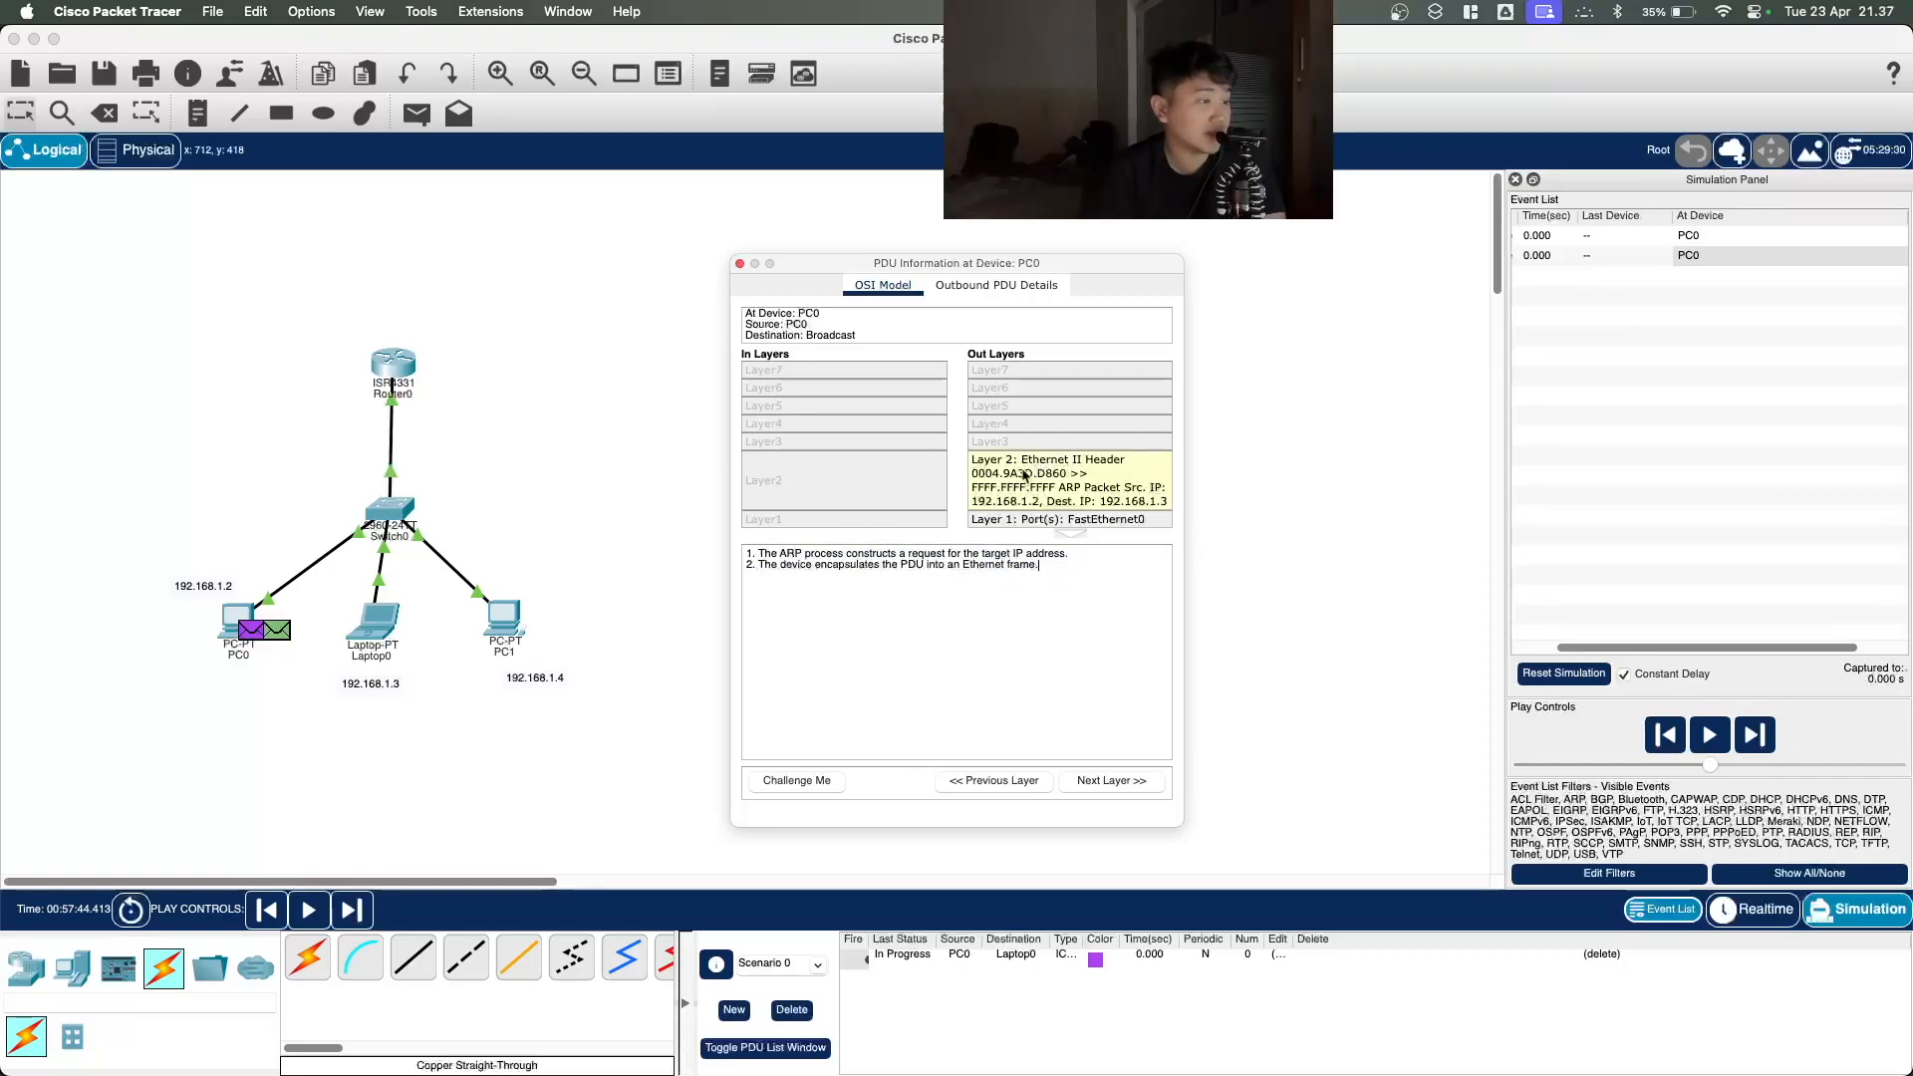
pyautogui.click(1023, 476)
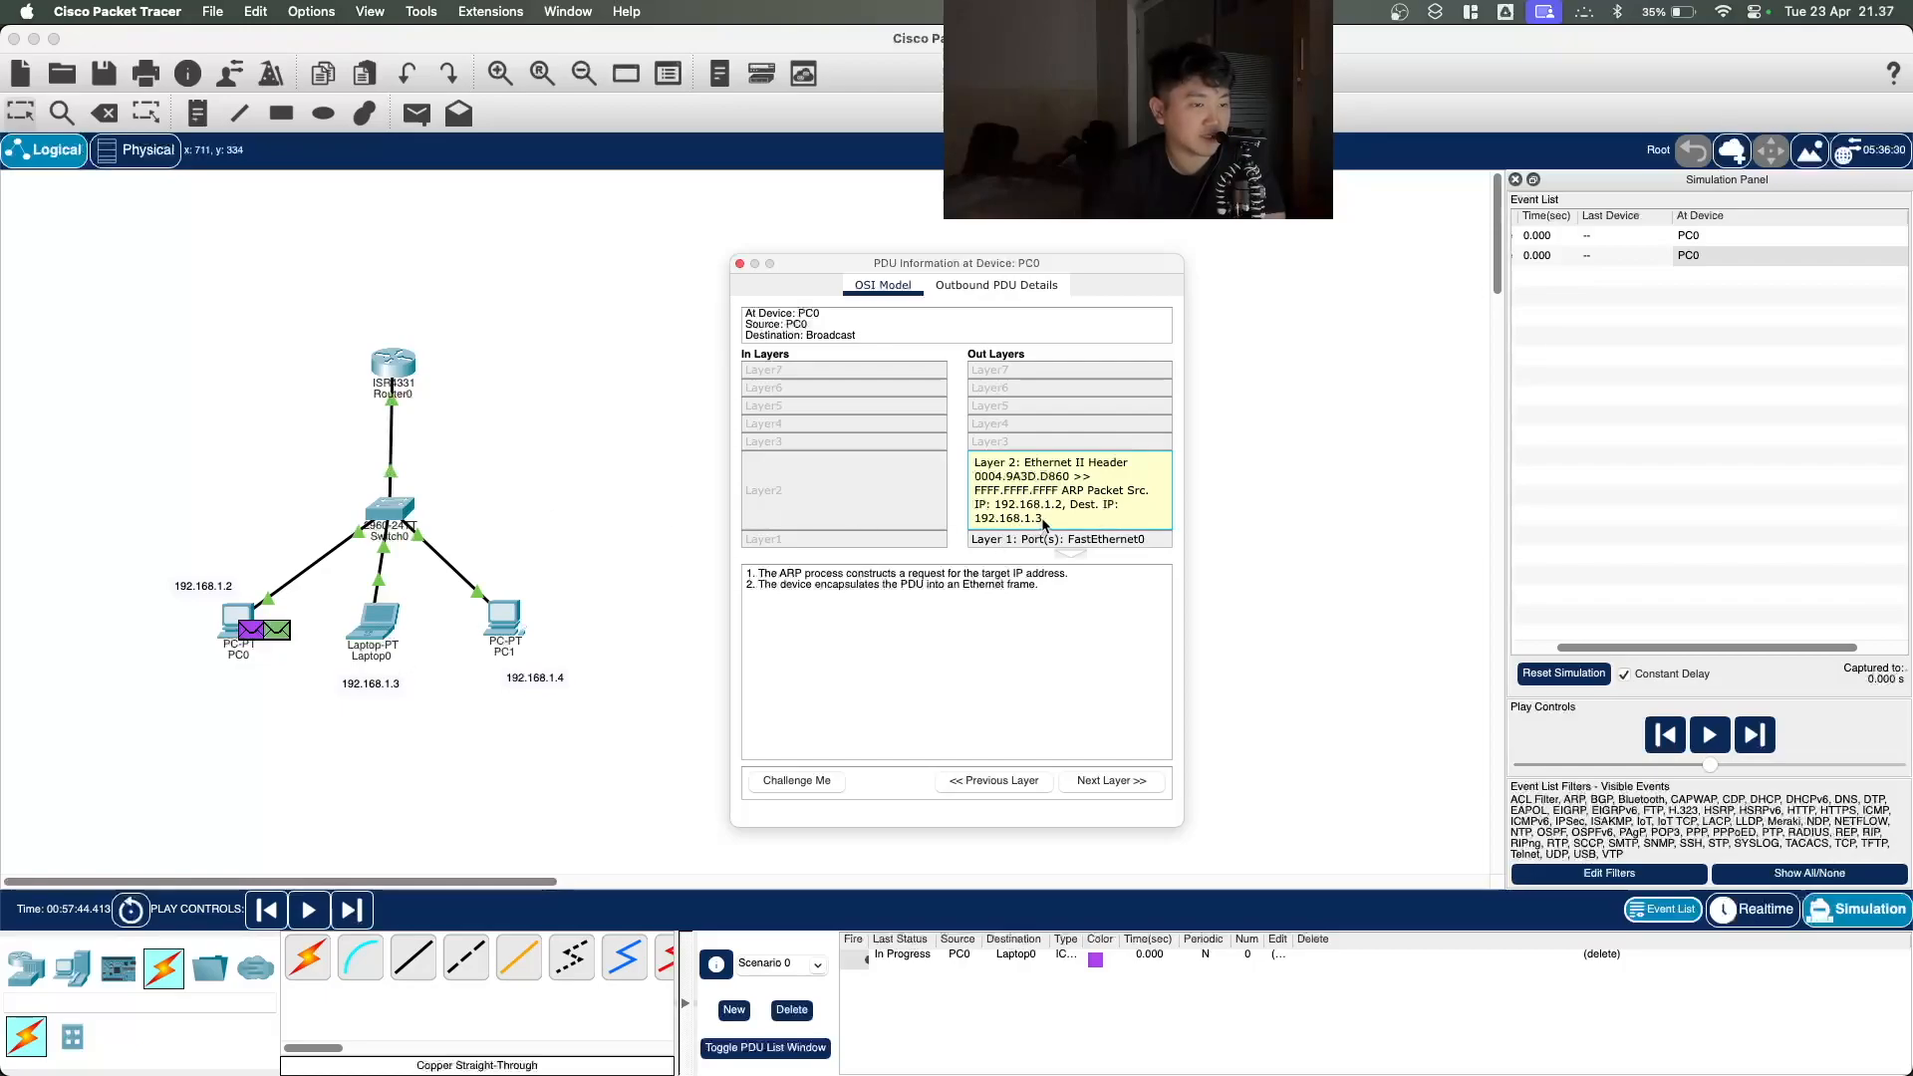
pyautogui.click(739, 264)
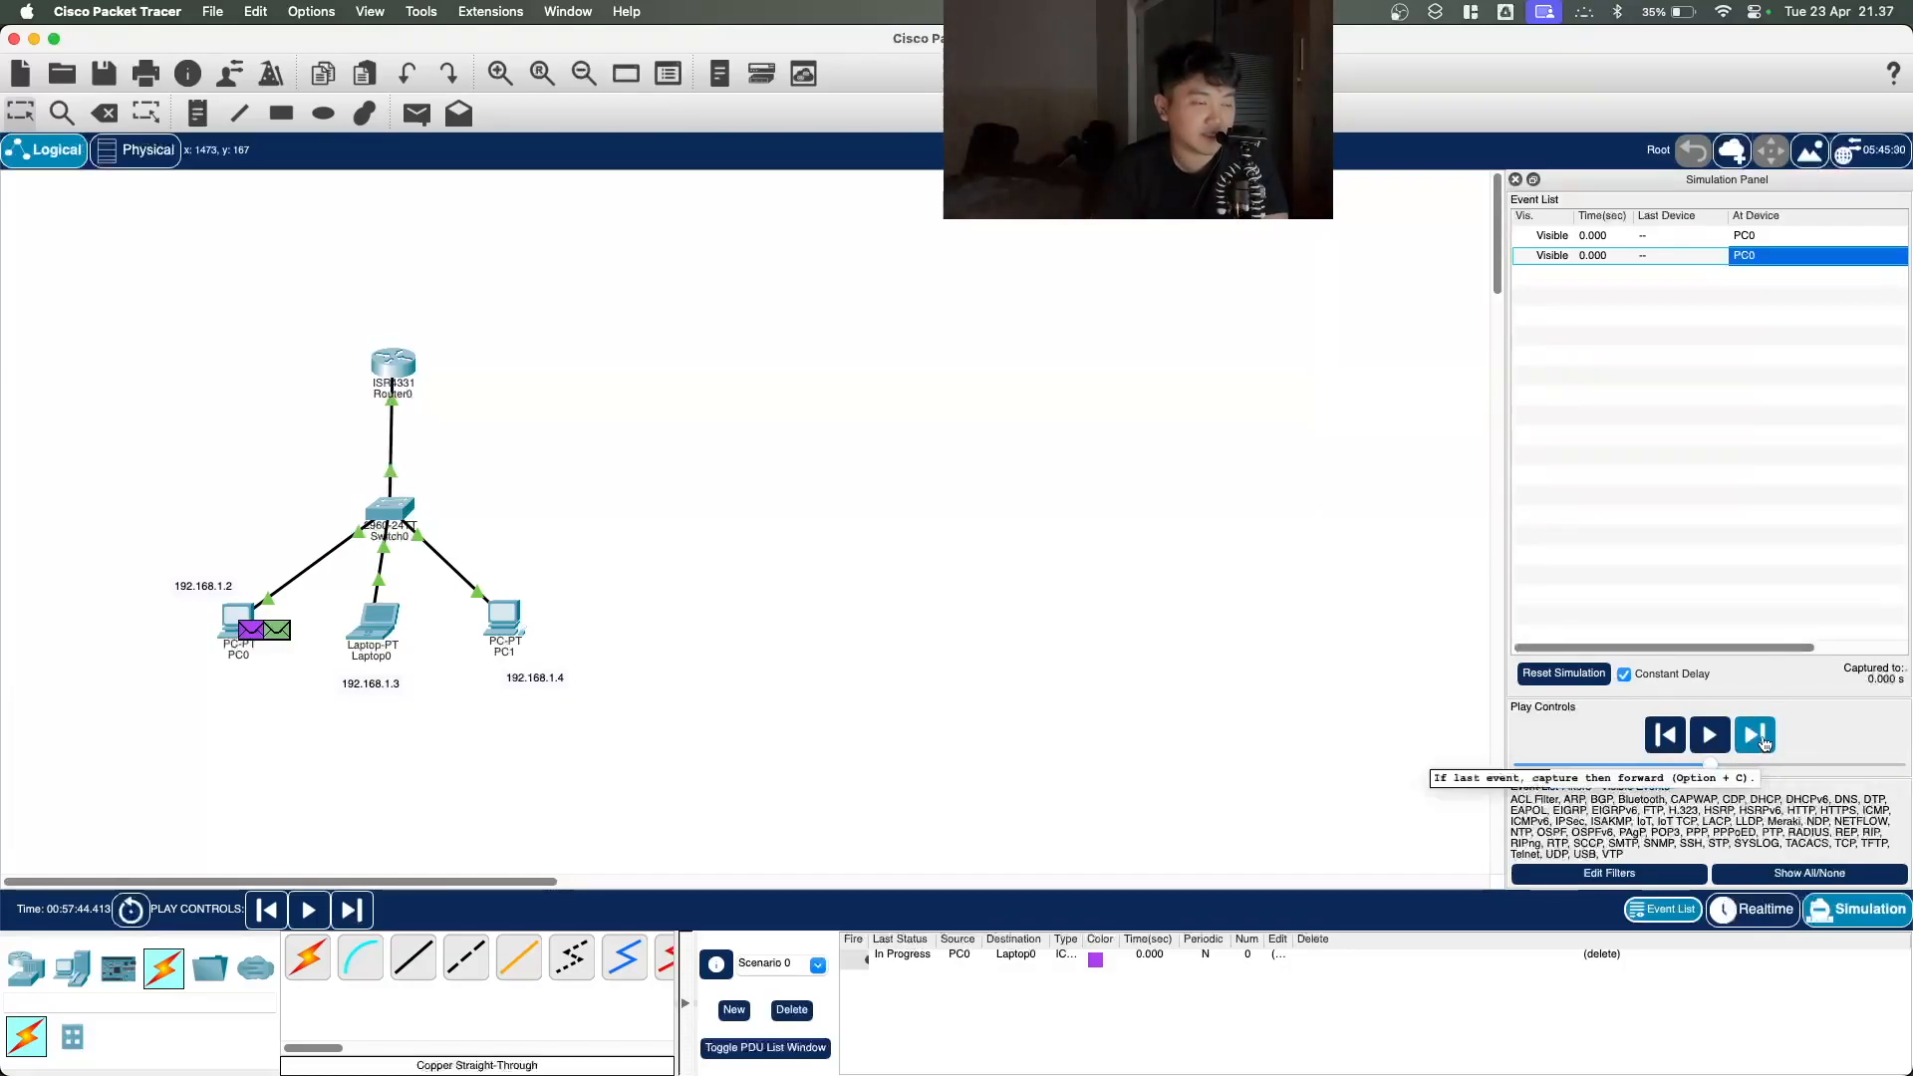
# Step: Advance the simulation by one event and view the PDU information of the frame at Switch0, closing its window
pyautogui.click(1756, 737)
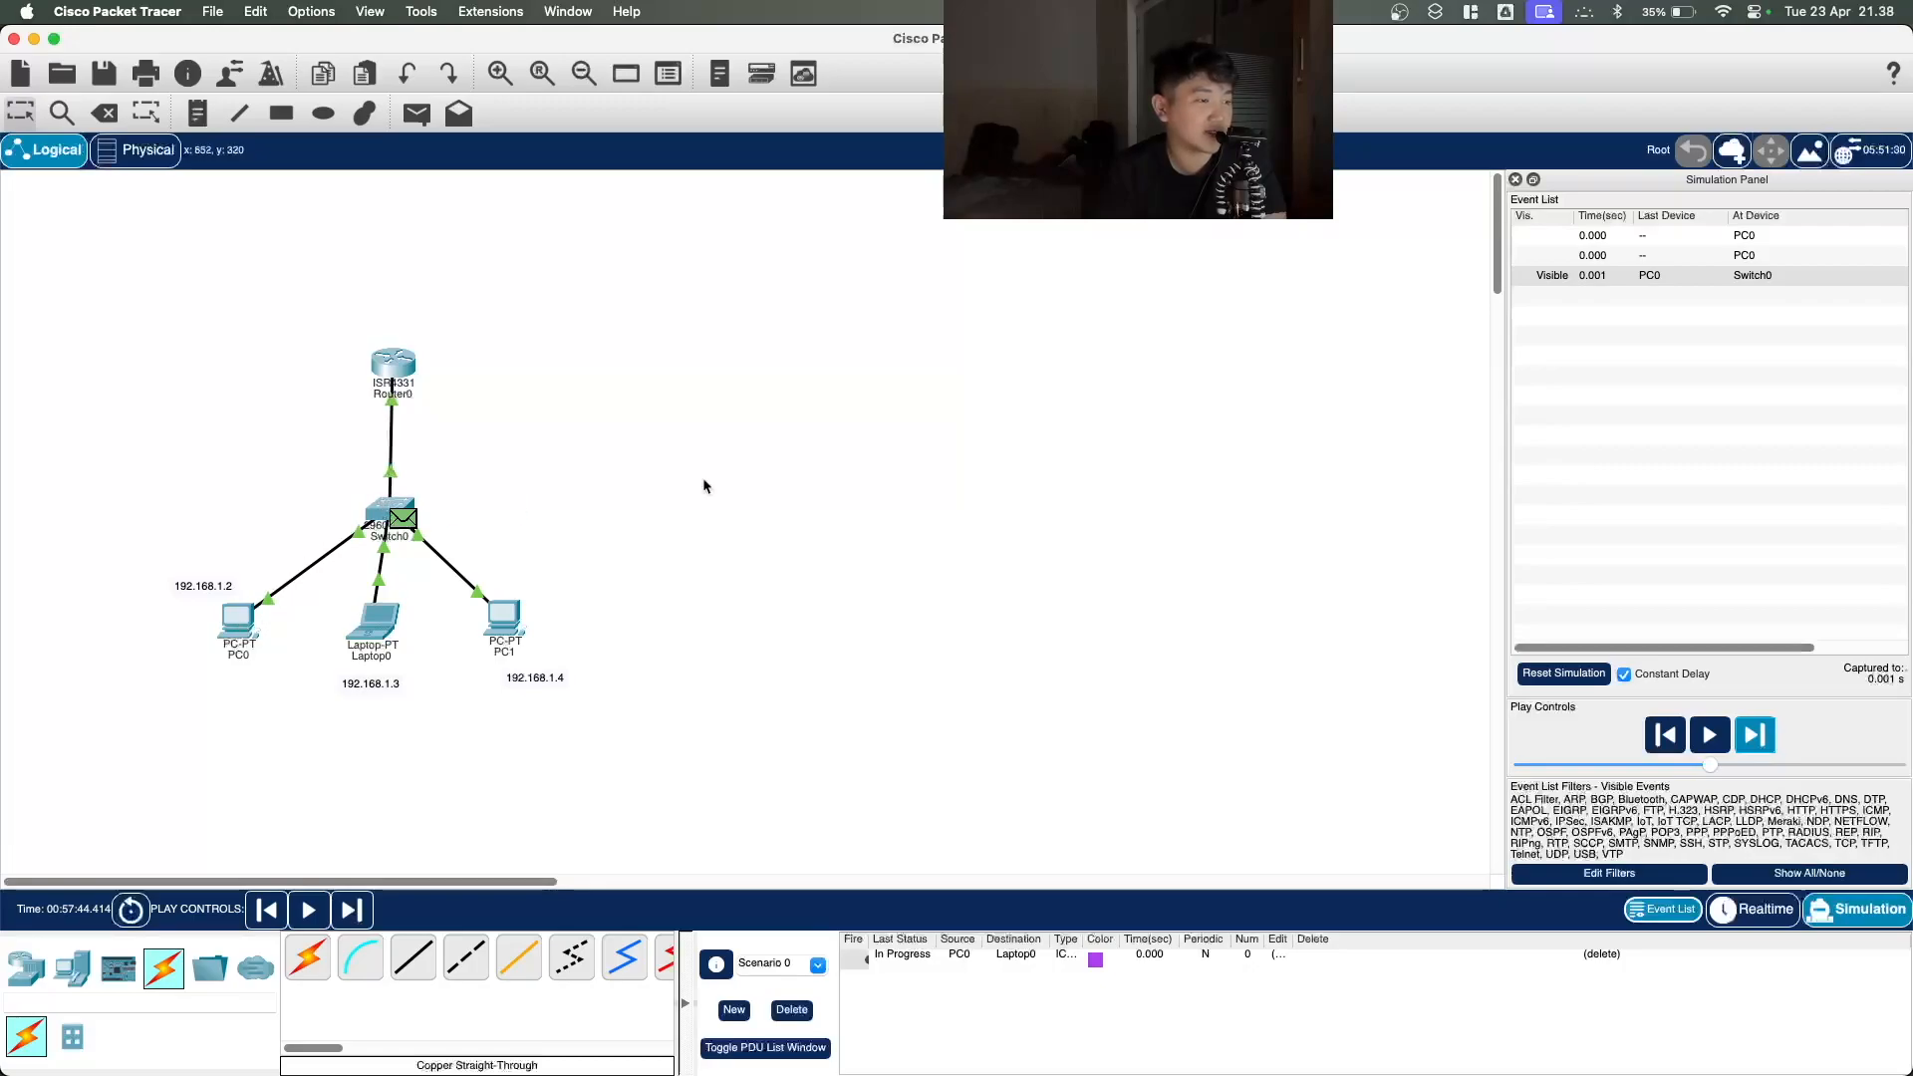
pyautogui.click(1799, 277)
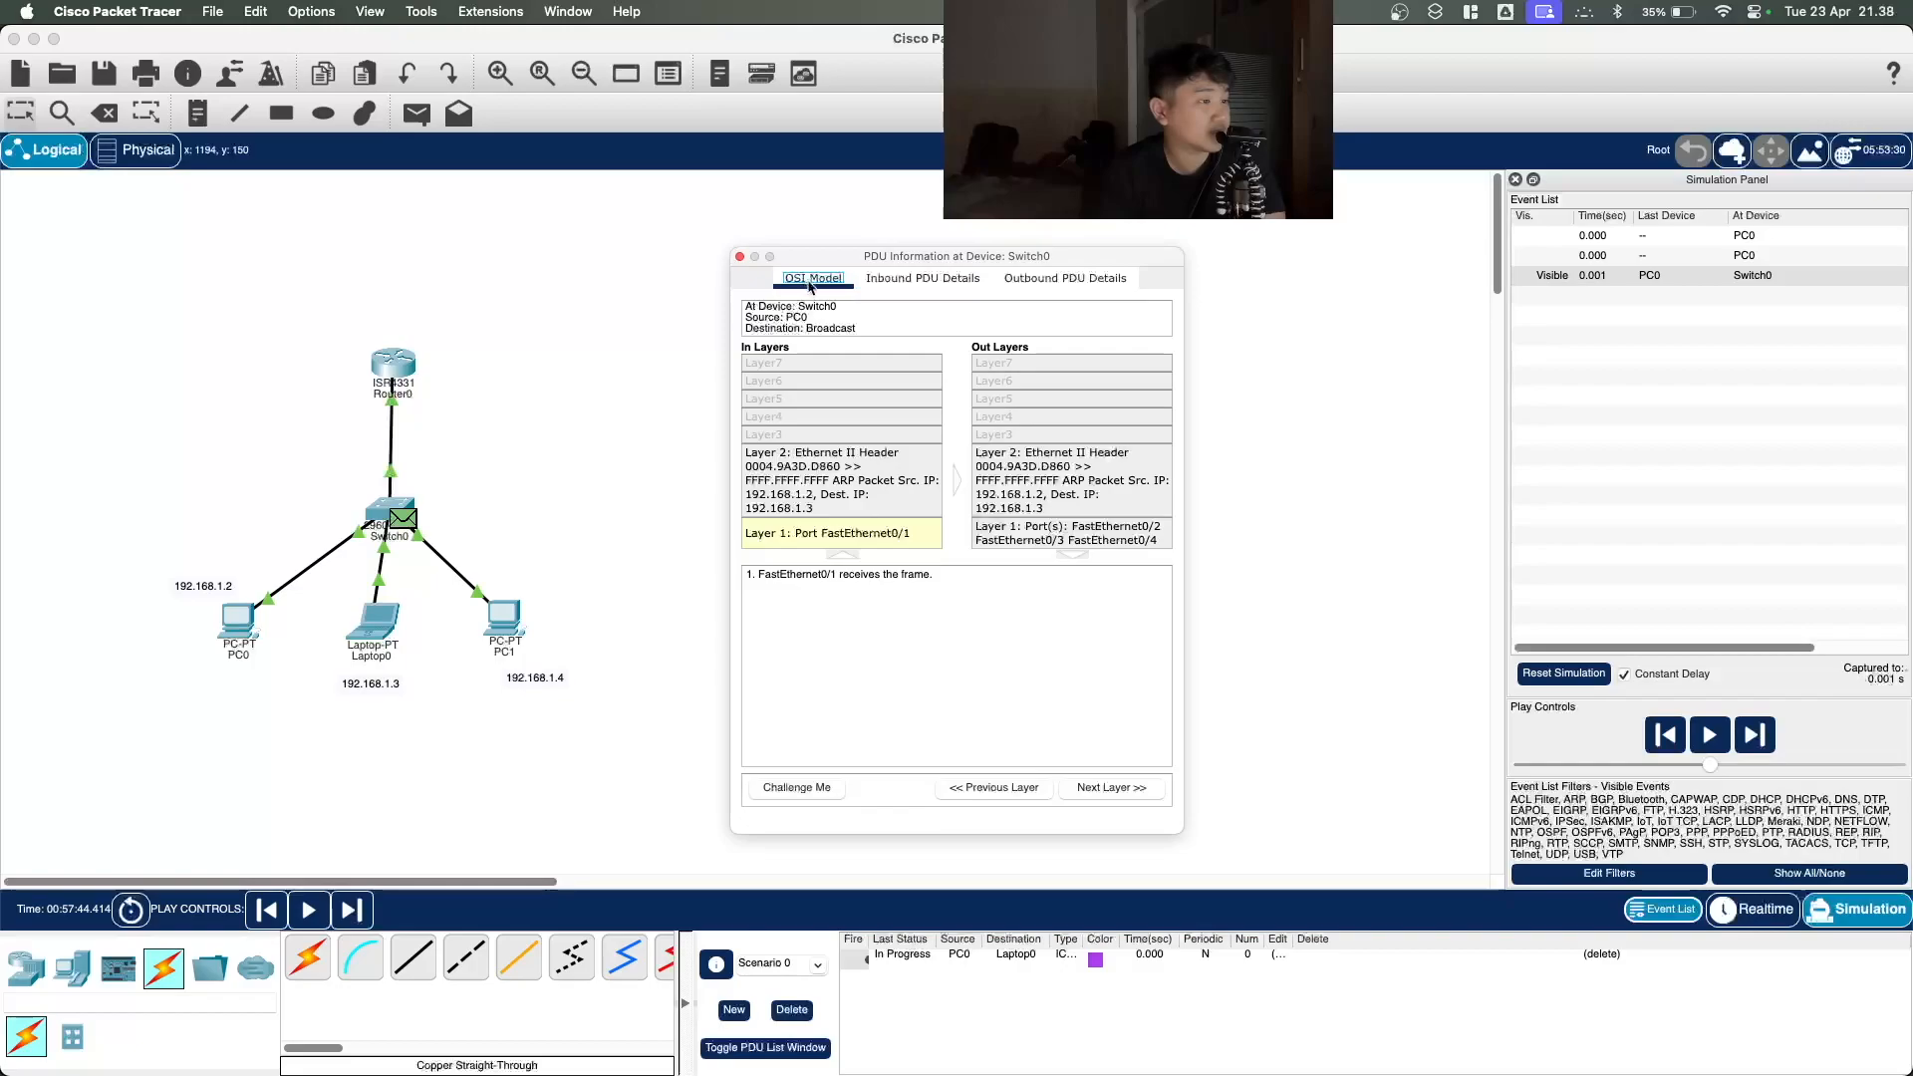
pyautogui.moveTo(883, 257); pyautogui.dragTo(854, 255)
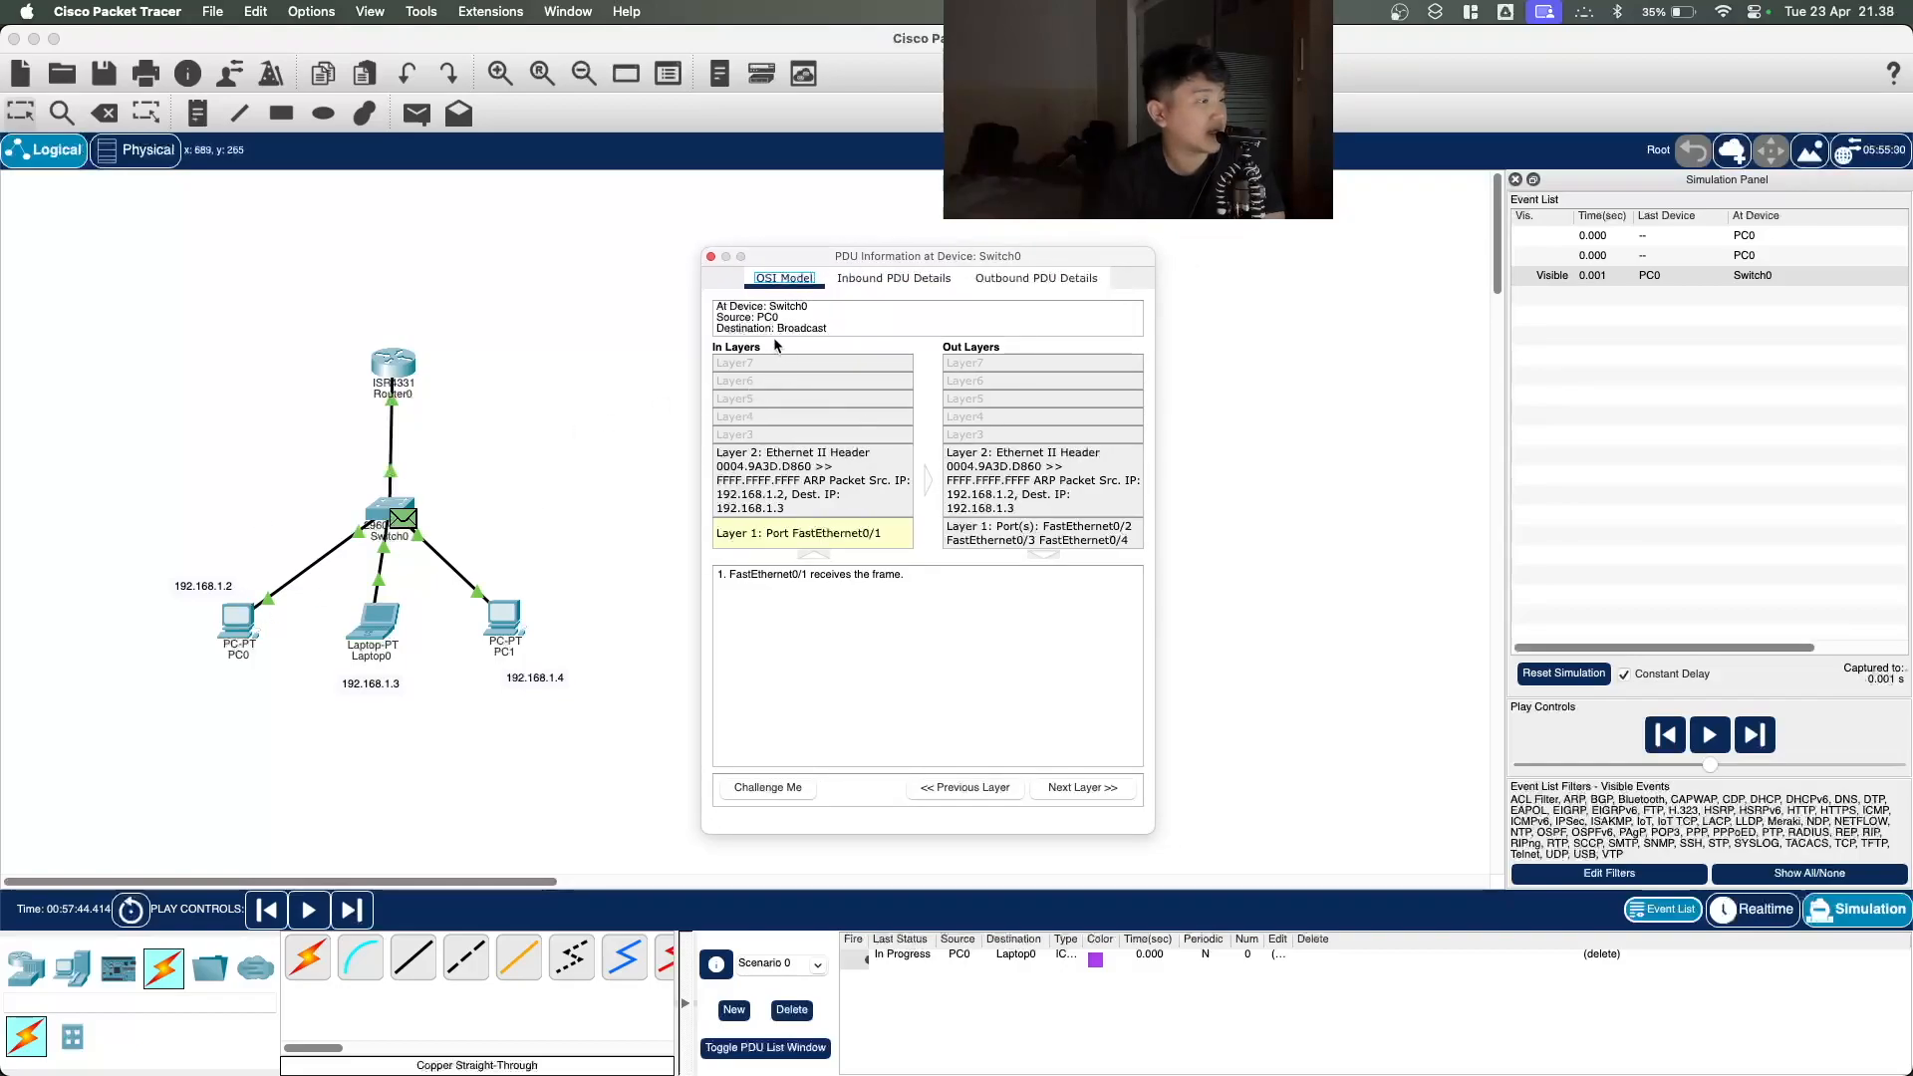
pyautogui.click(712, 258)
# Step: Compare PC0's ARP broadcast with the frame at Switch0, examining the switch's outbound Layer 1 ports, and close both windows
pyautogui.click(1768, 256)
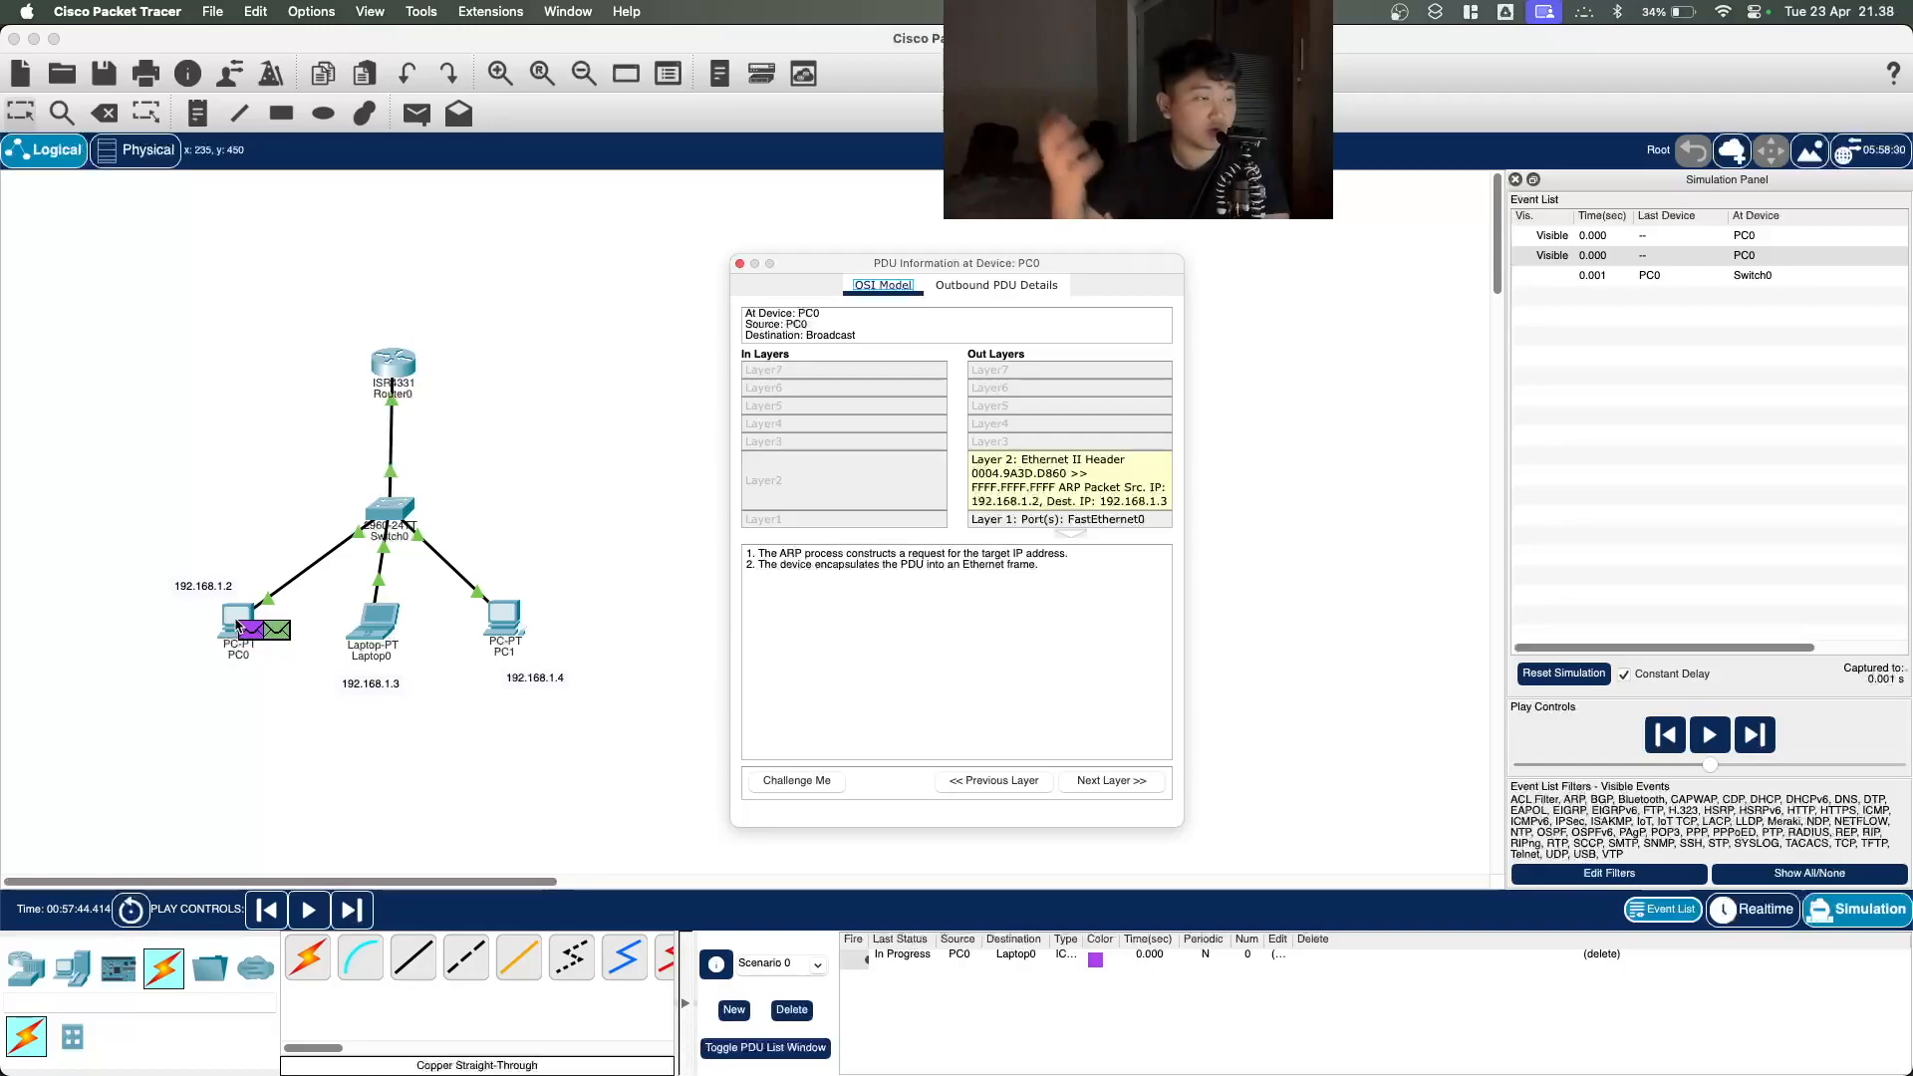
pyautogui.click(739, 263)
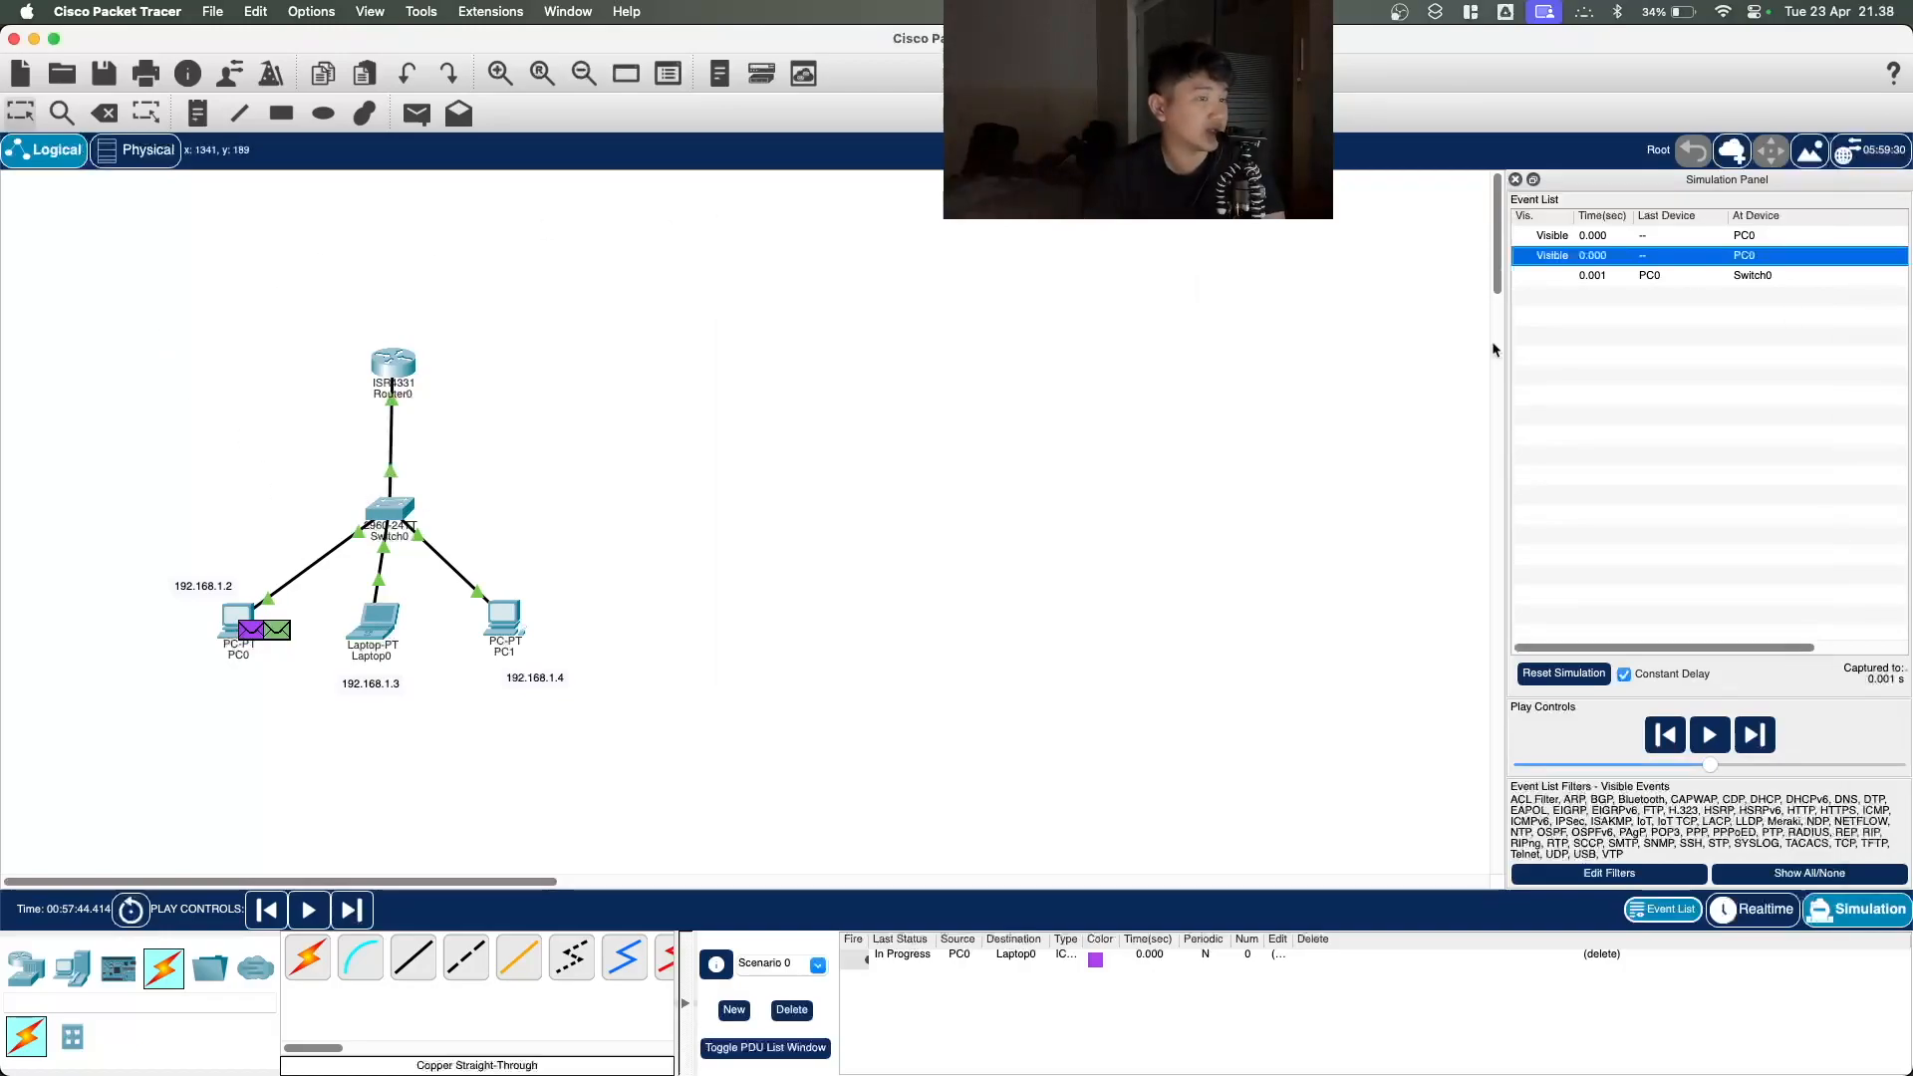
pyautogui.click(1660, 275)
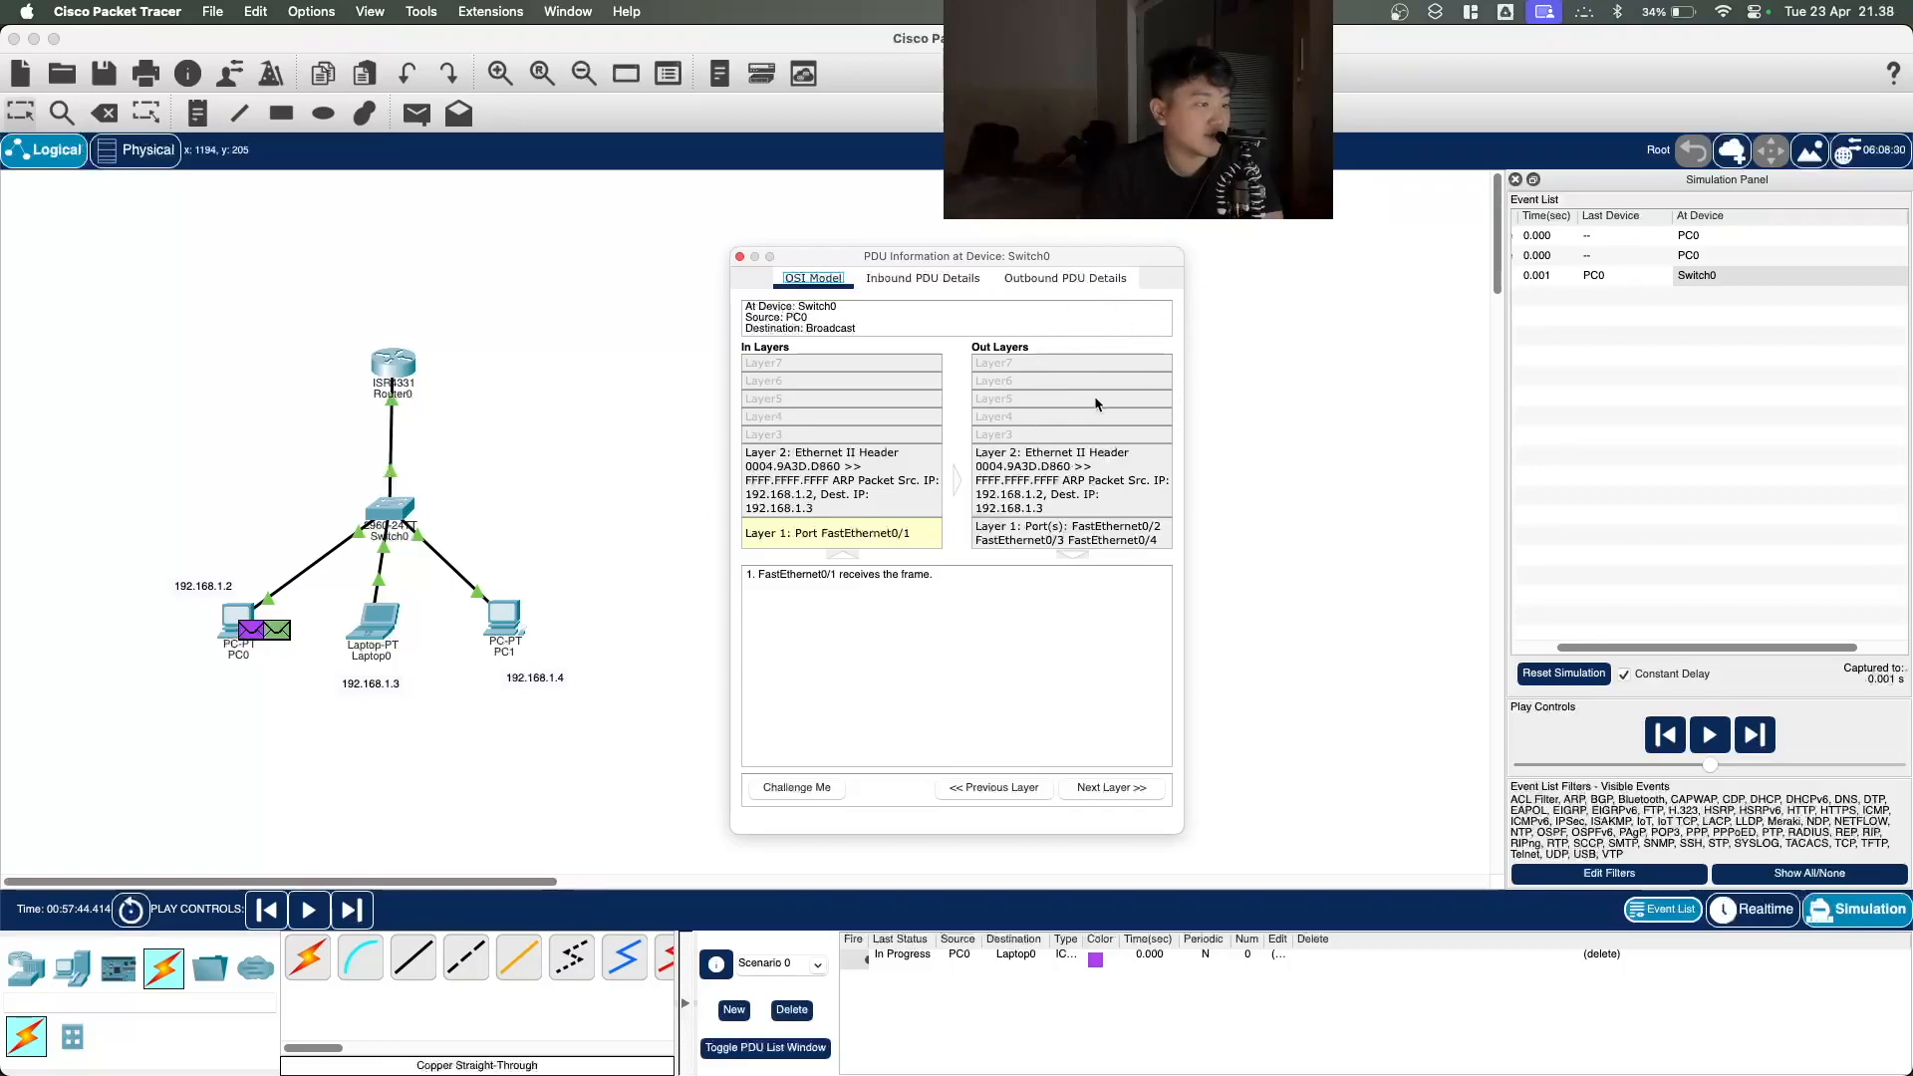
pyautogui.click(1070, 555)
pyautogui.click(1036, 544)
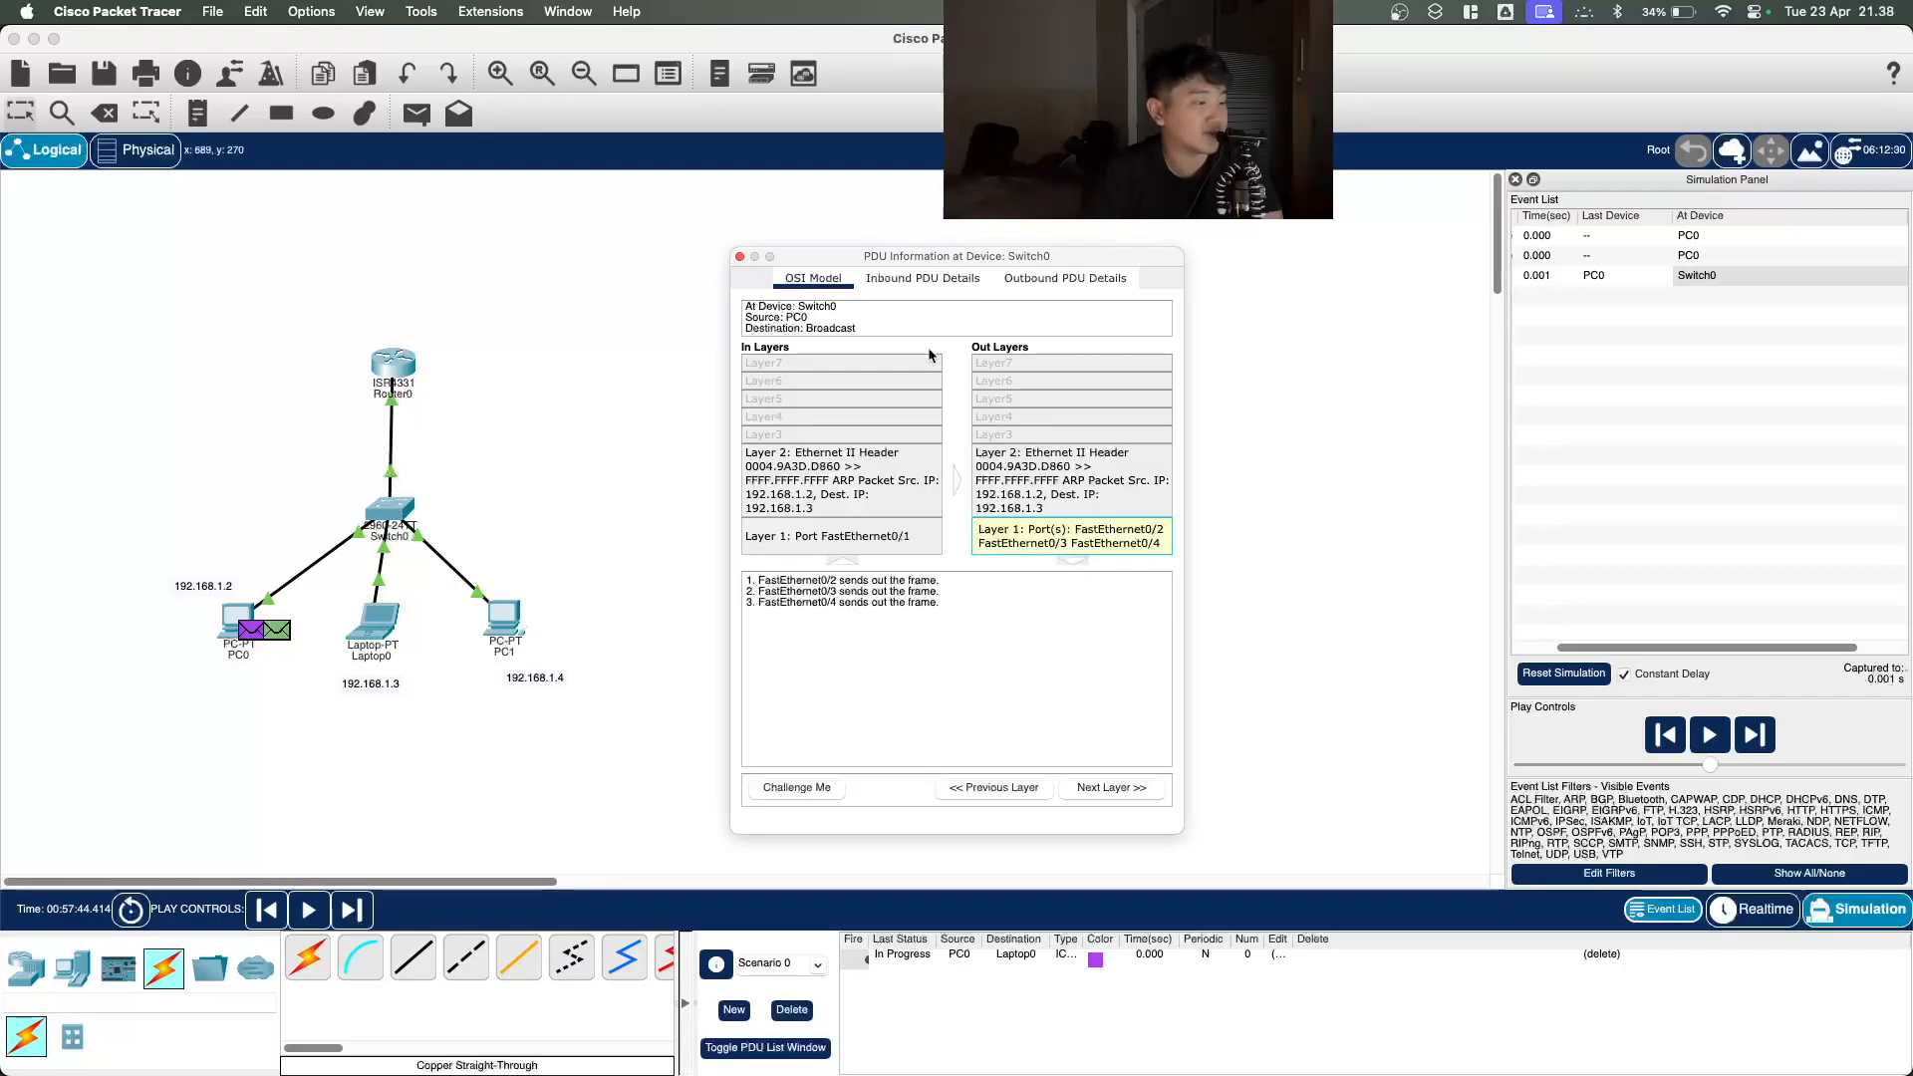
pyautogui.click(740, 258)
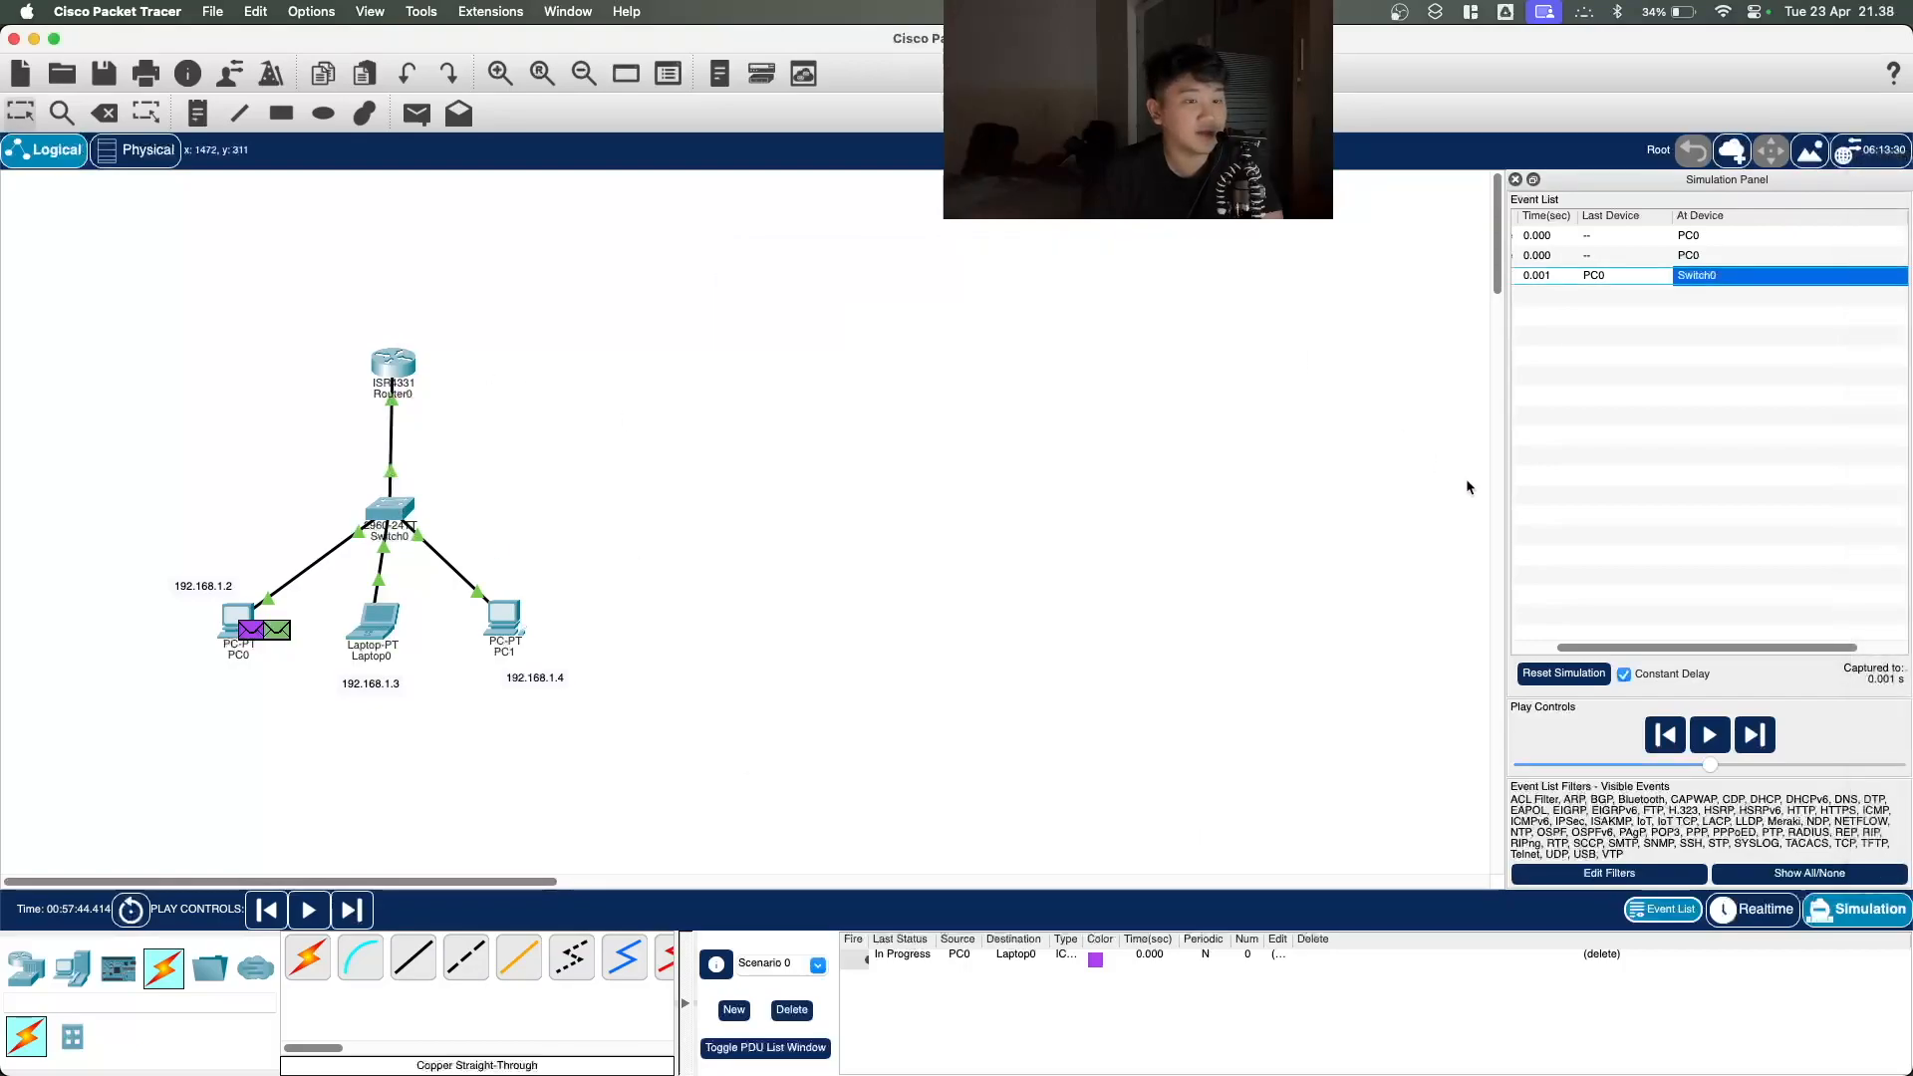
# Step: Advance the simulation past Switch0's broadcast and examine the outbound Layer 2 ARP details of the event at Laptop0
pyautogui.click(1759, 736)
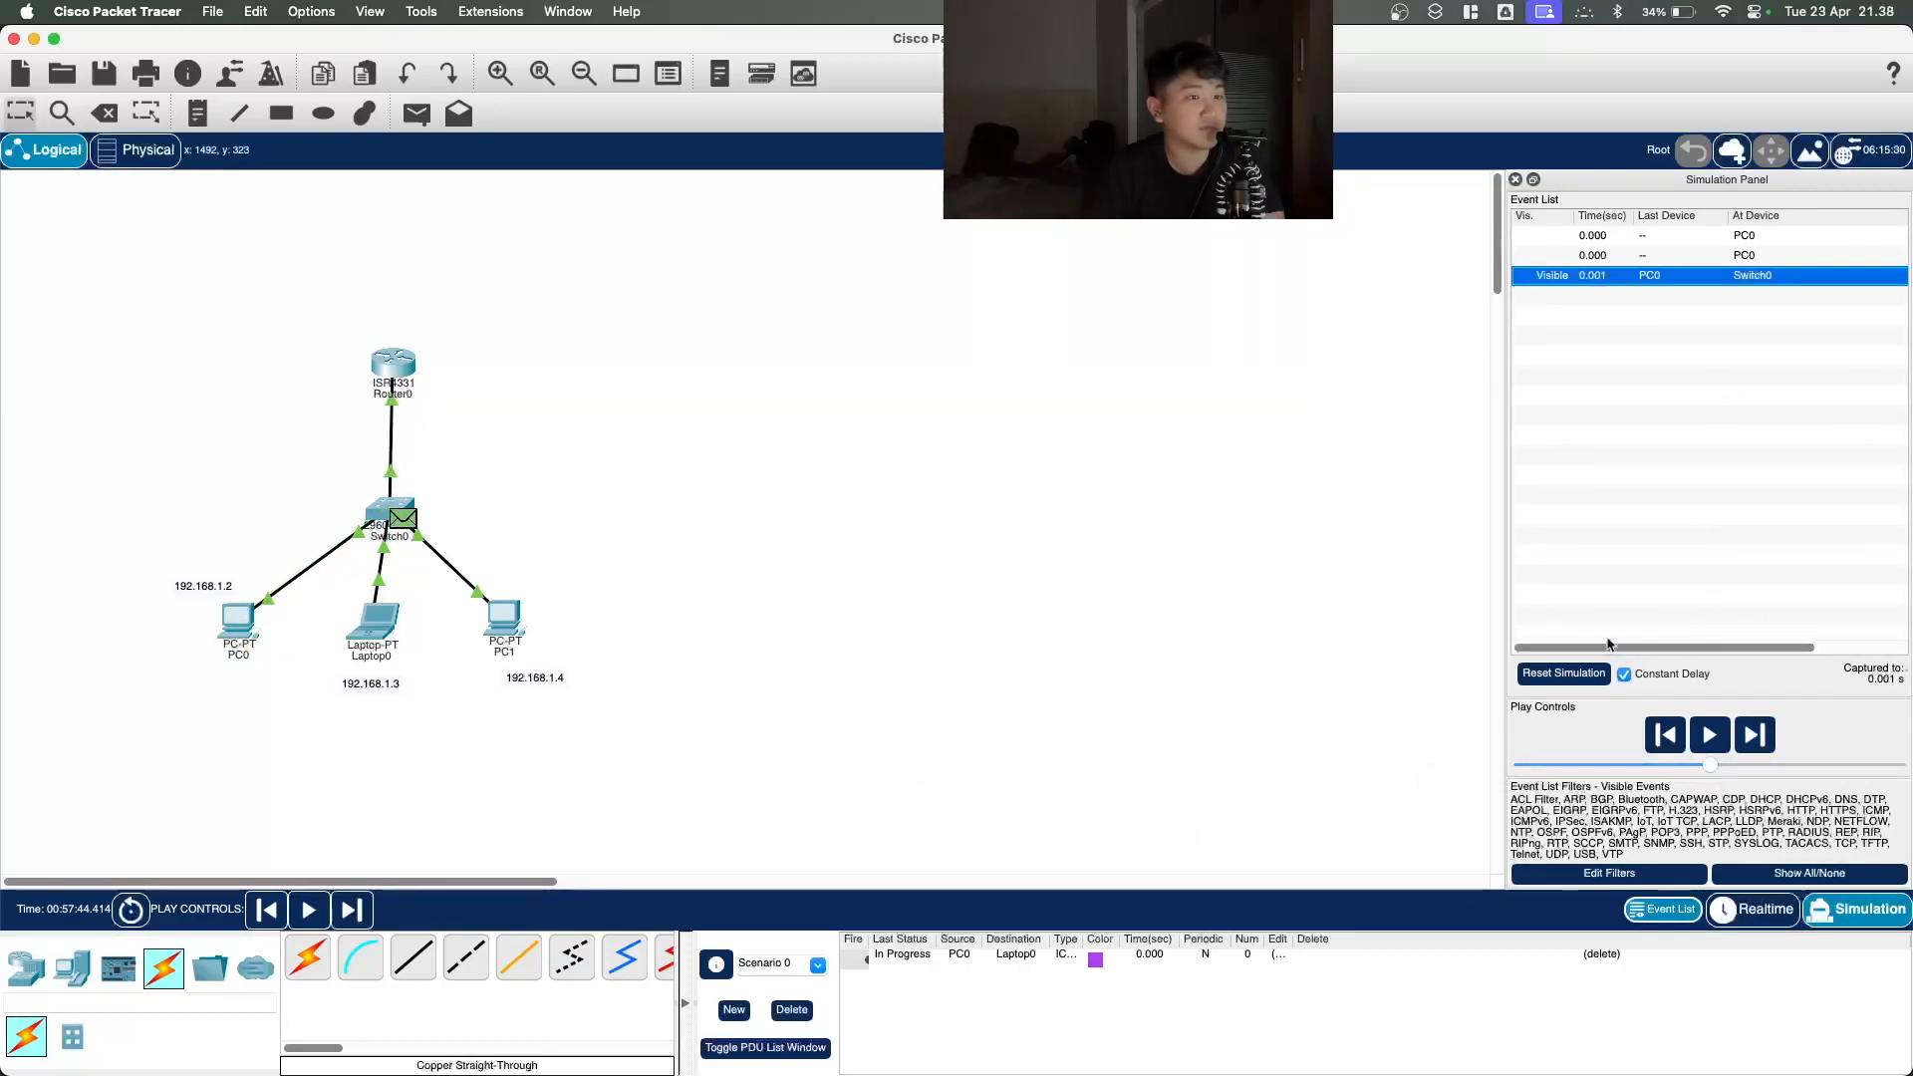
pyautogui.click(1751, 734)
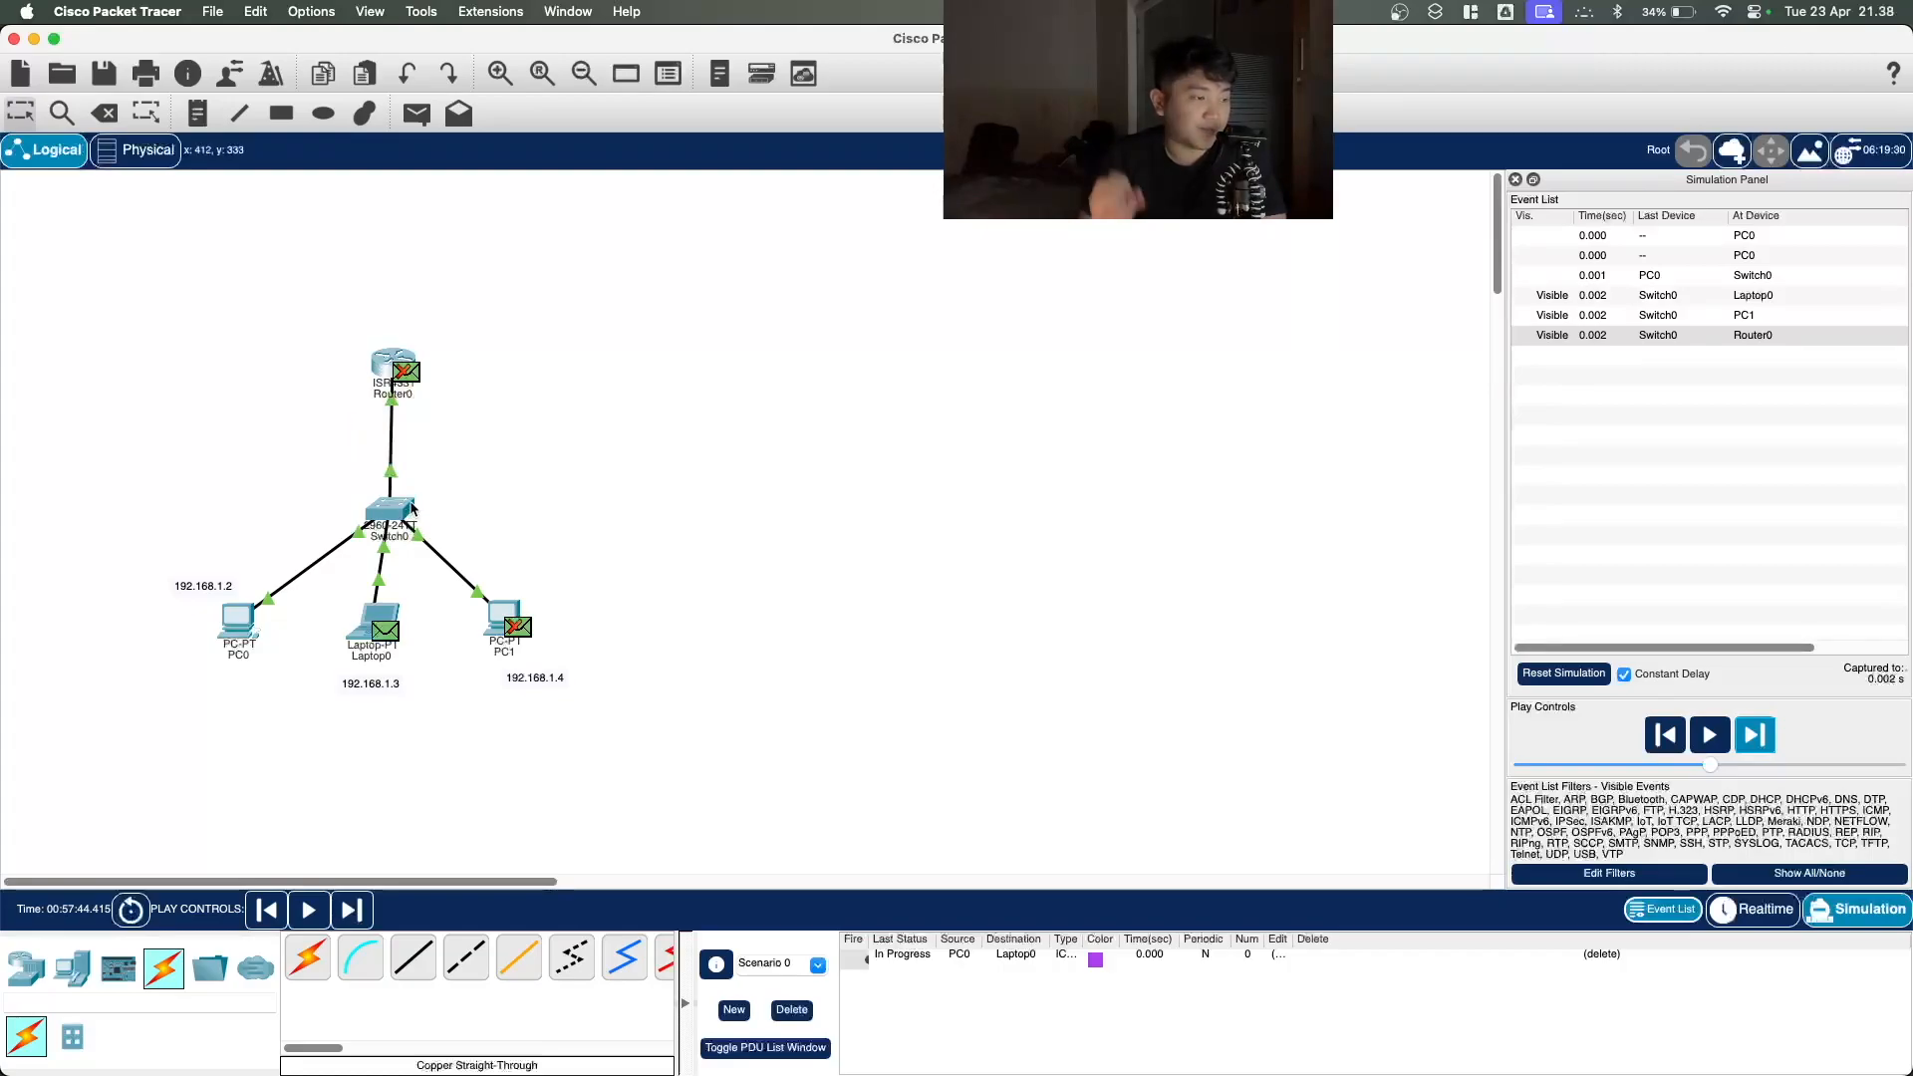
pyautogui.moveTo(412, 508)
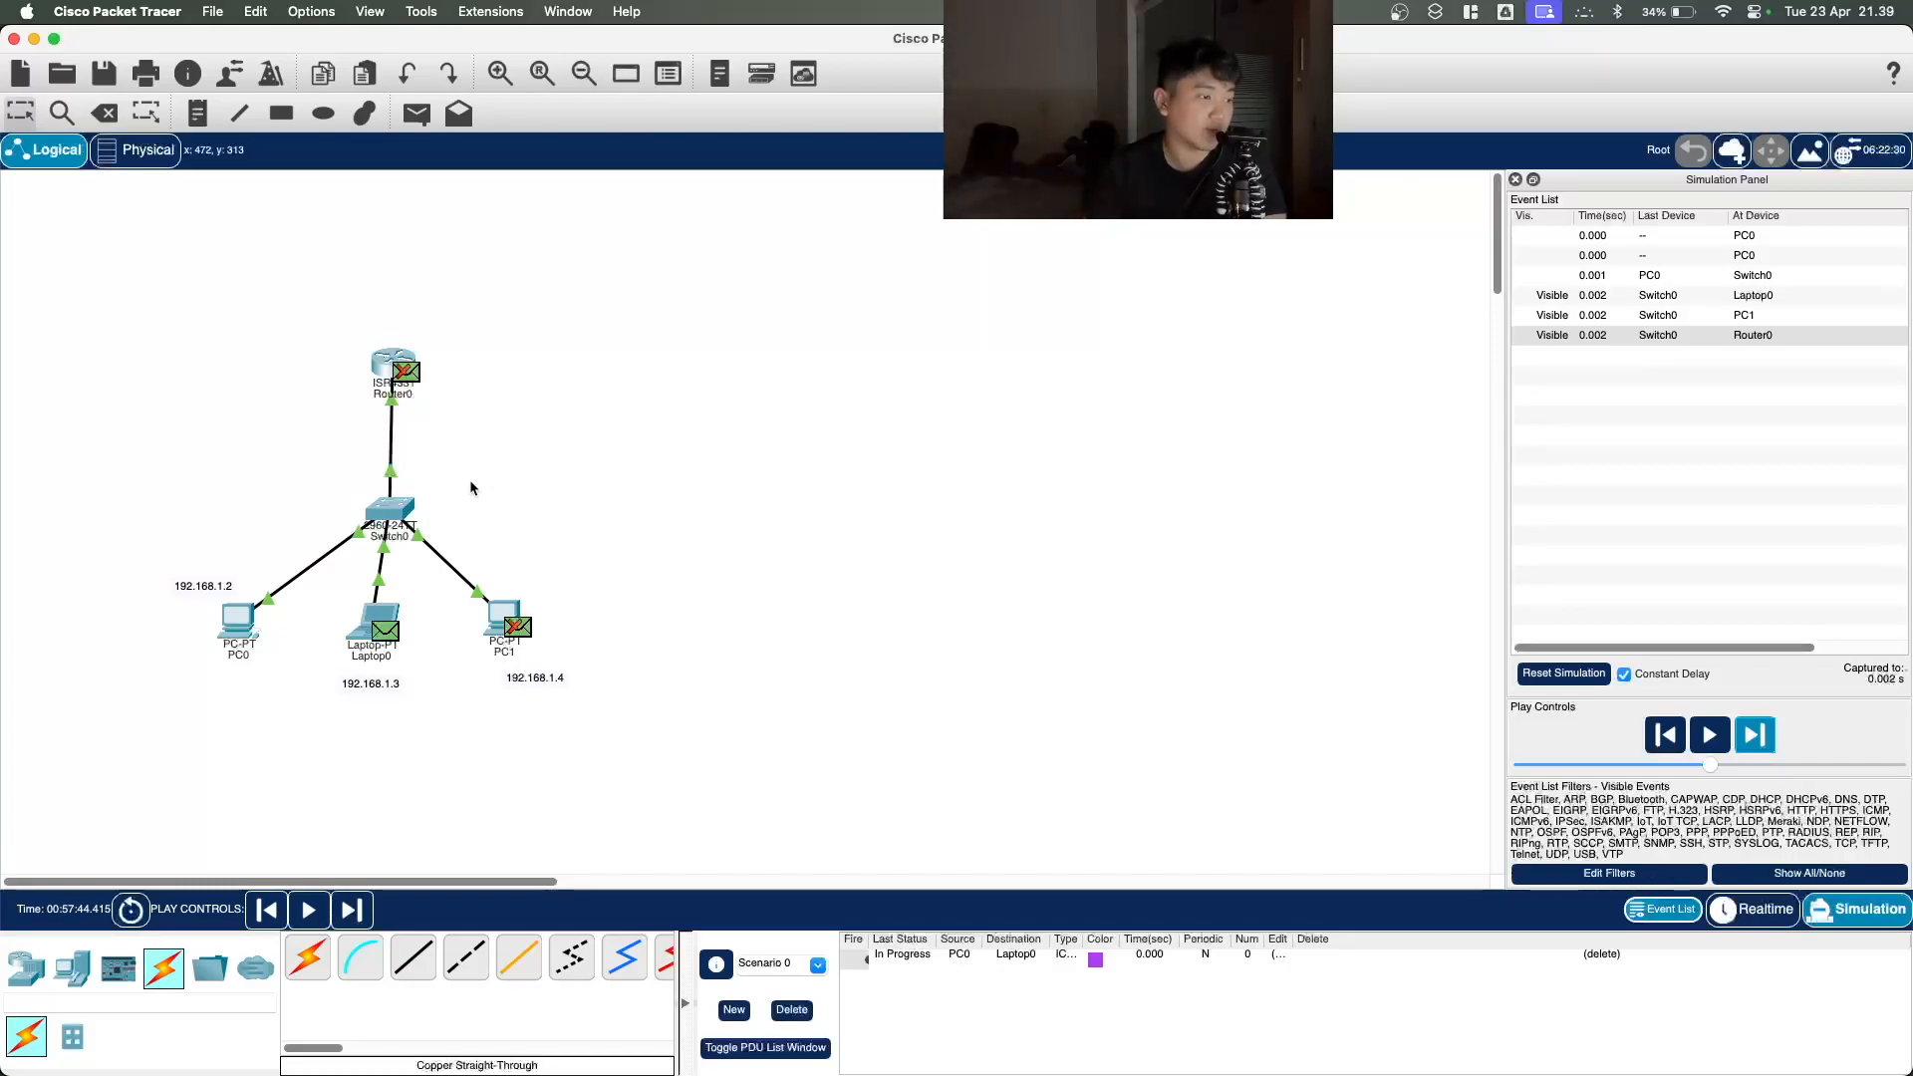
pyautogui.click(1767, 296)
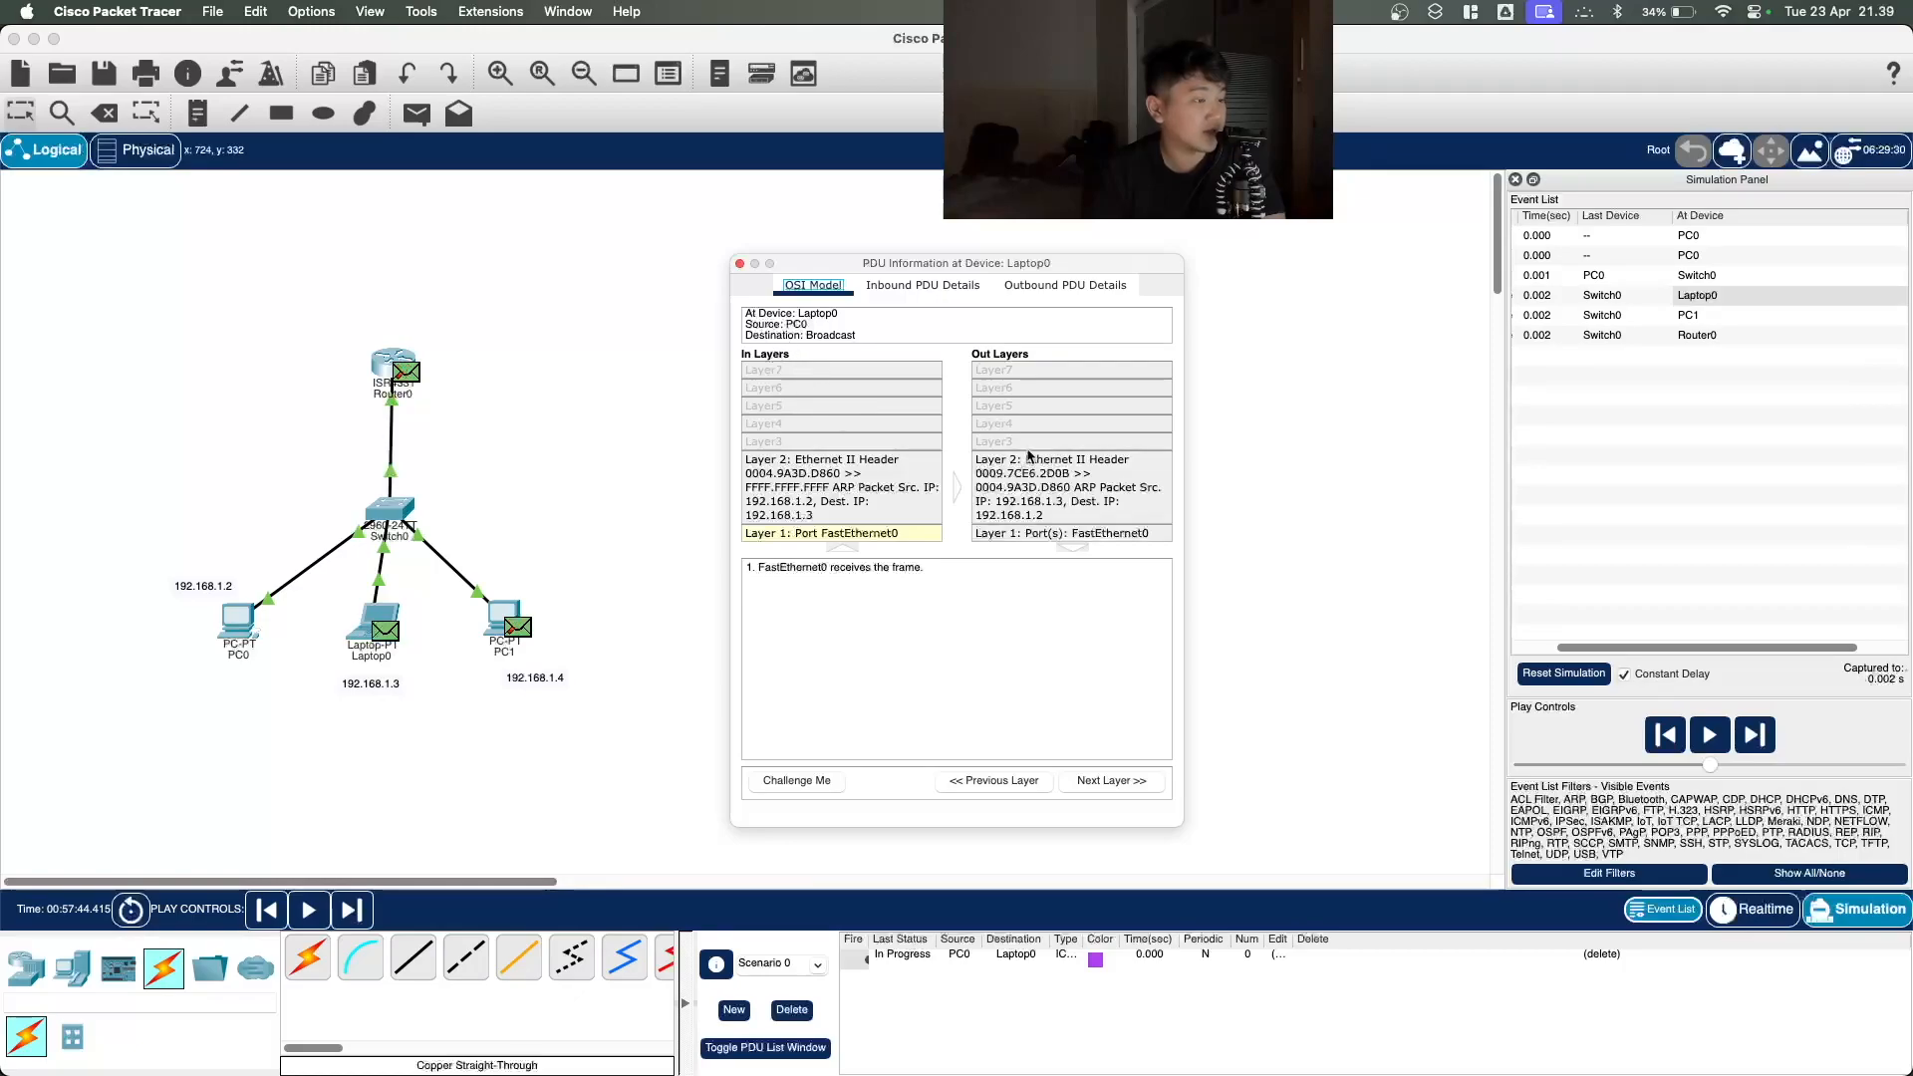
pyautogui.click(1085, 490)
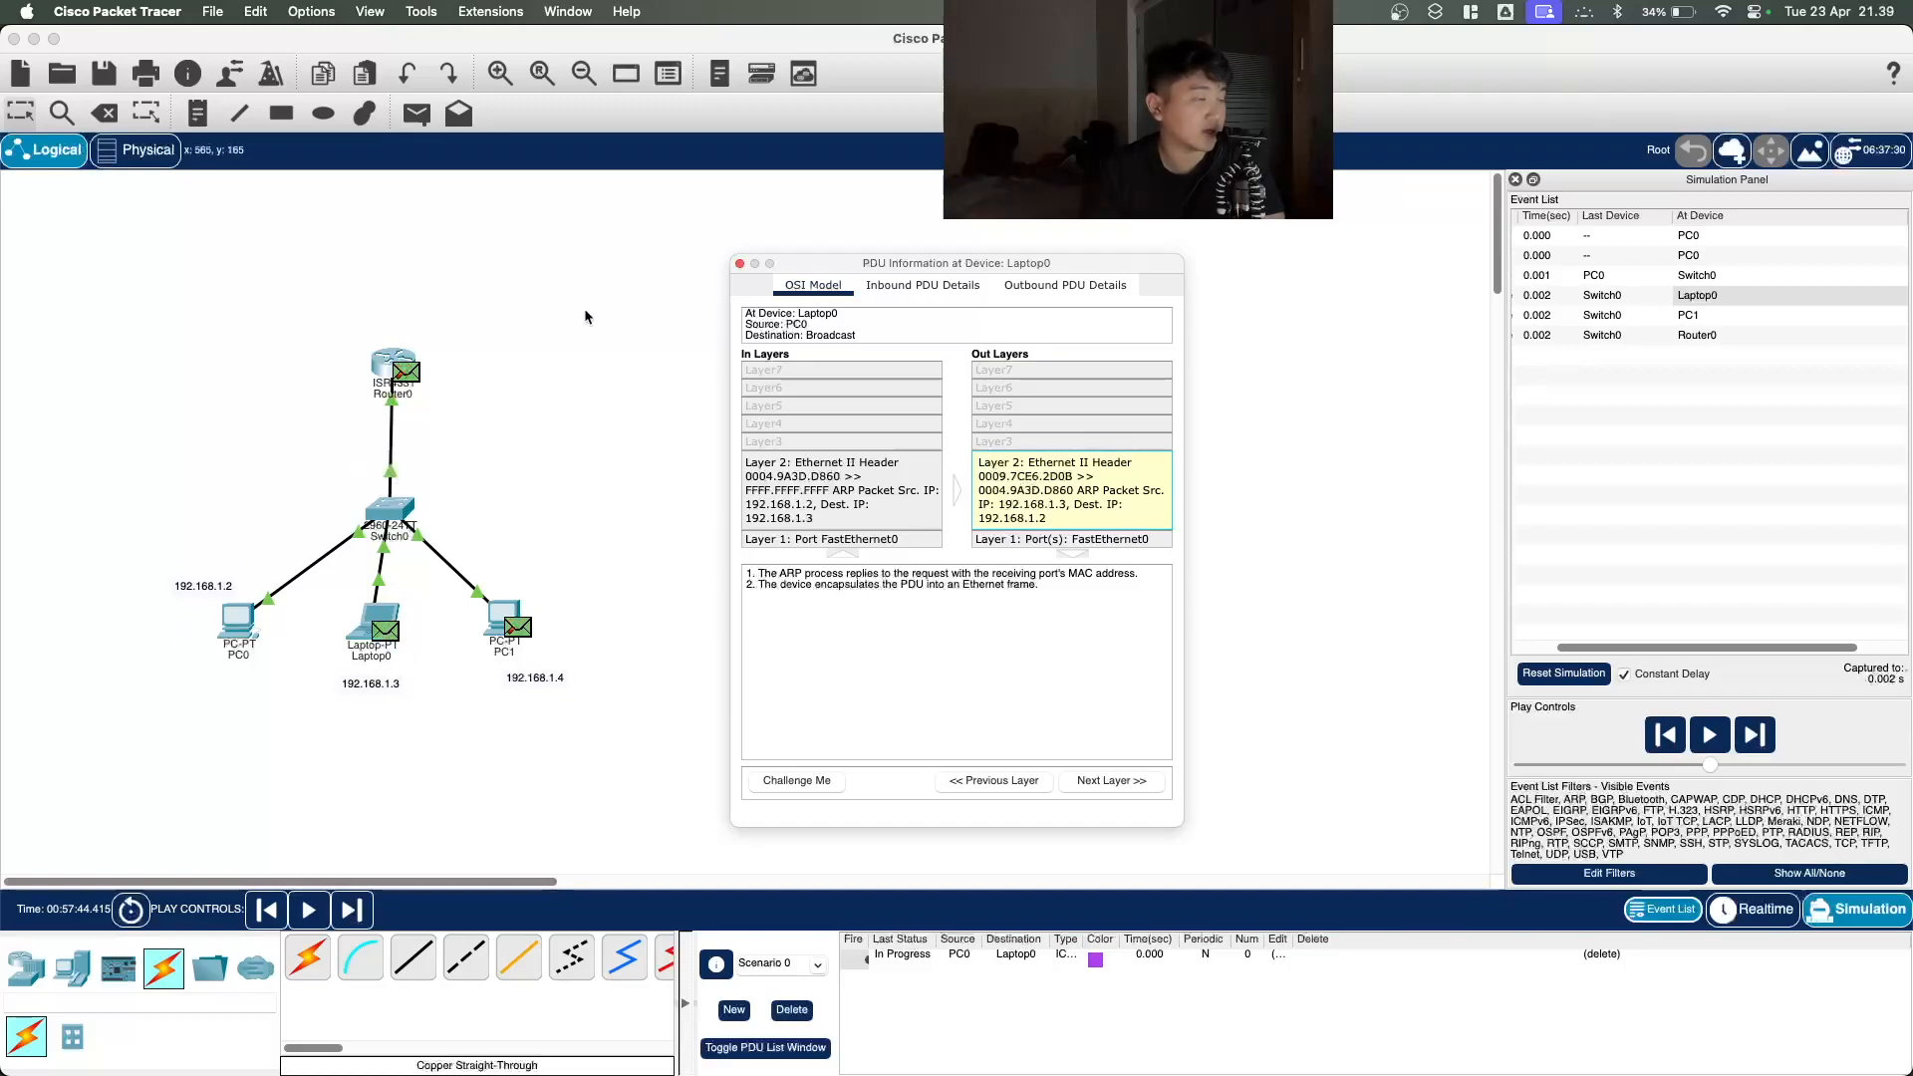
# Step: Close Laptop0's PDU information and examine the ARP broadcast events at PC1 and Router0, closing each window
pyautogui.click(739, 263)
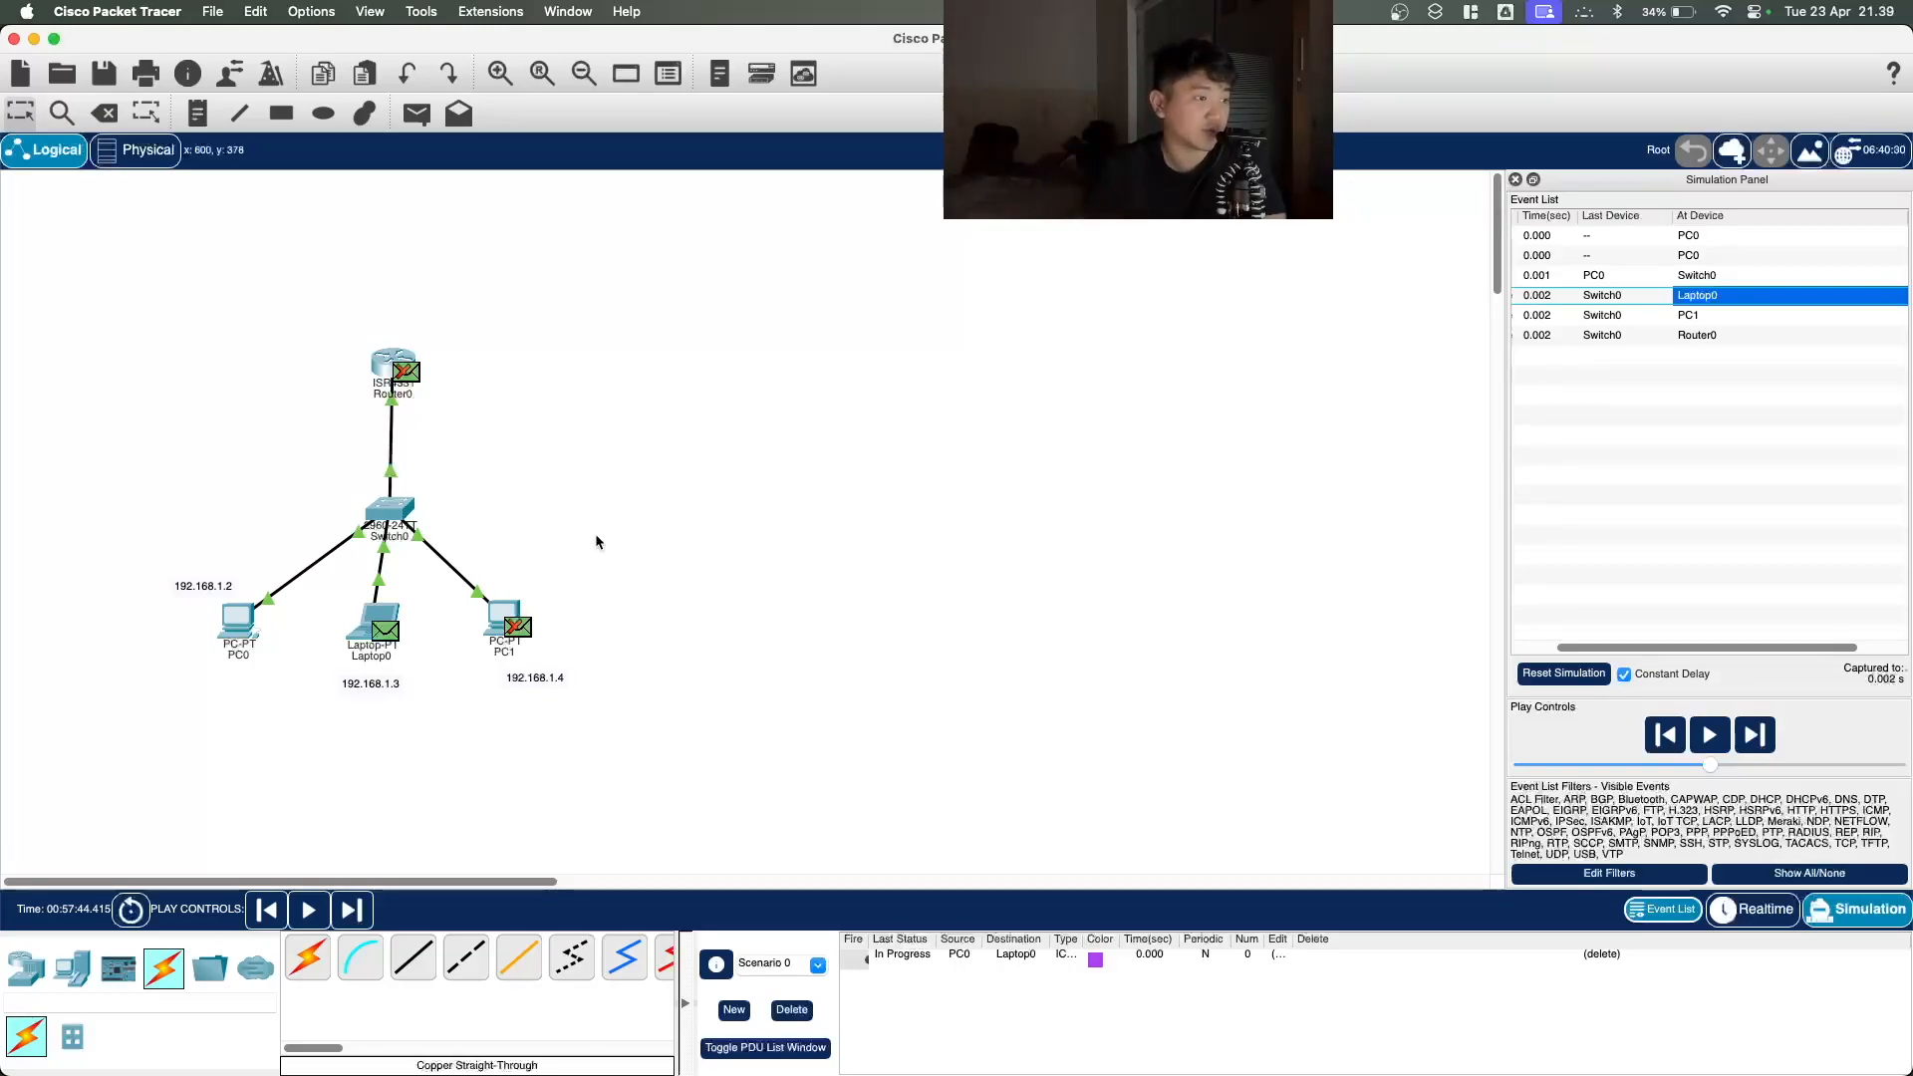
pyautogui.click(1699, 317)
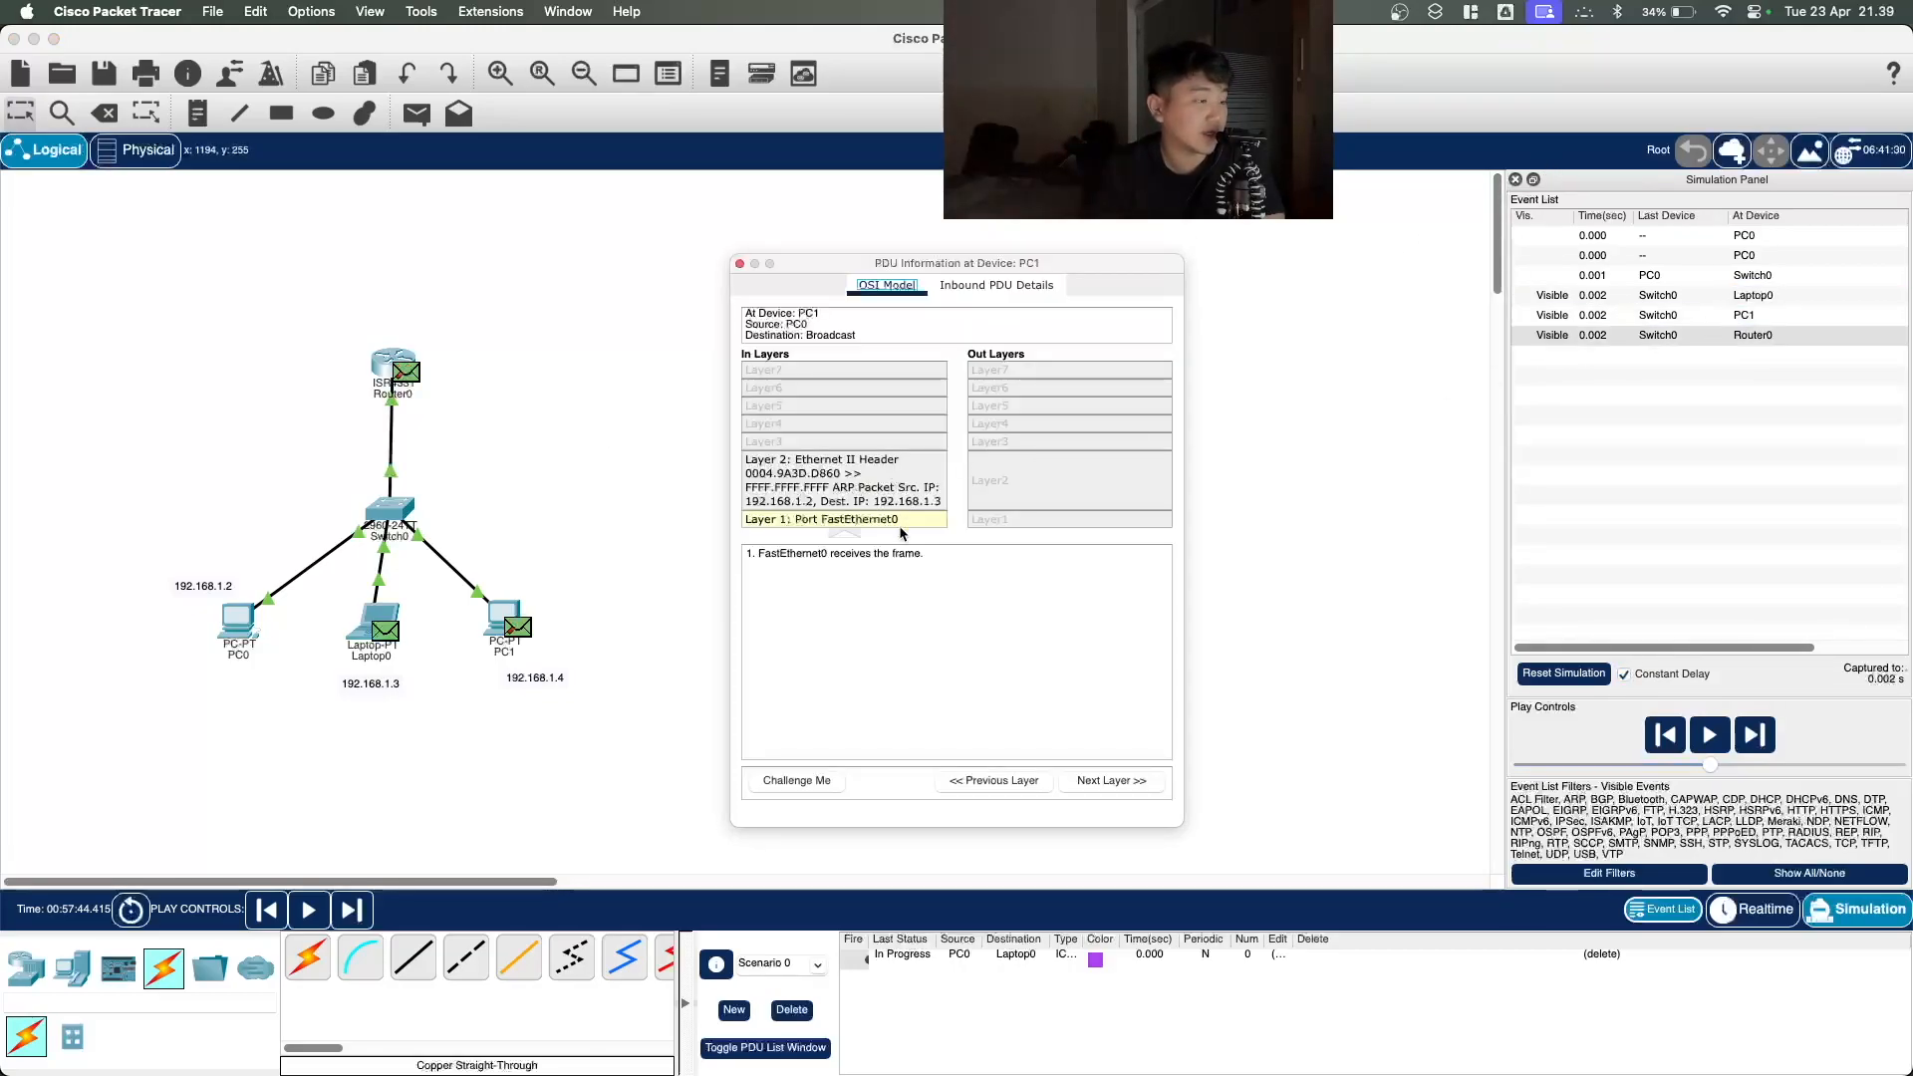
pyautogui.click(740, 264)
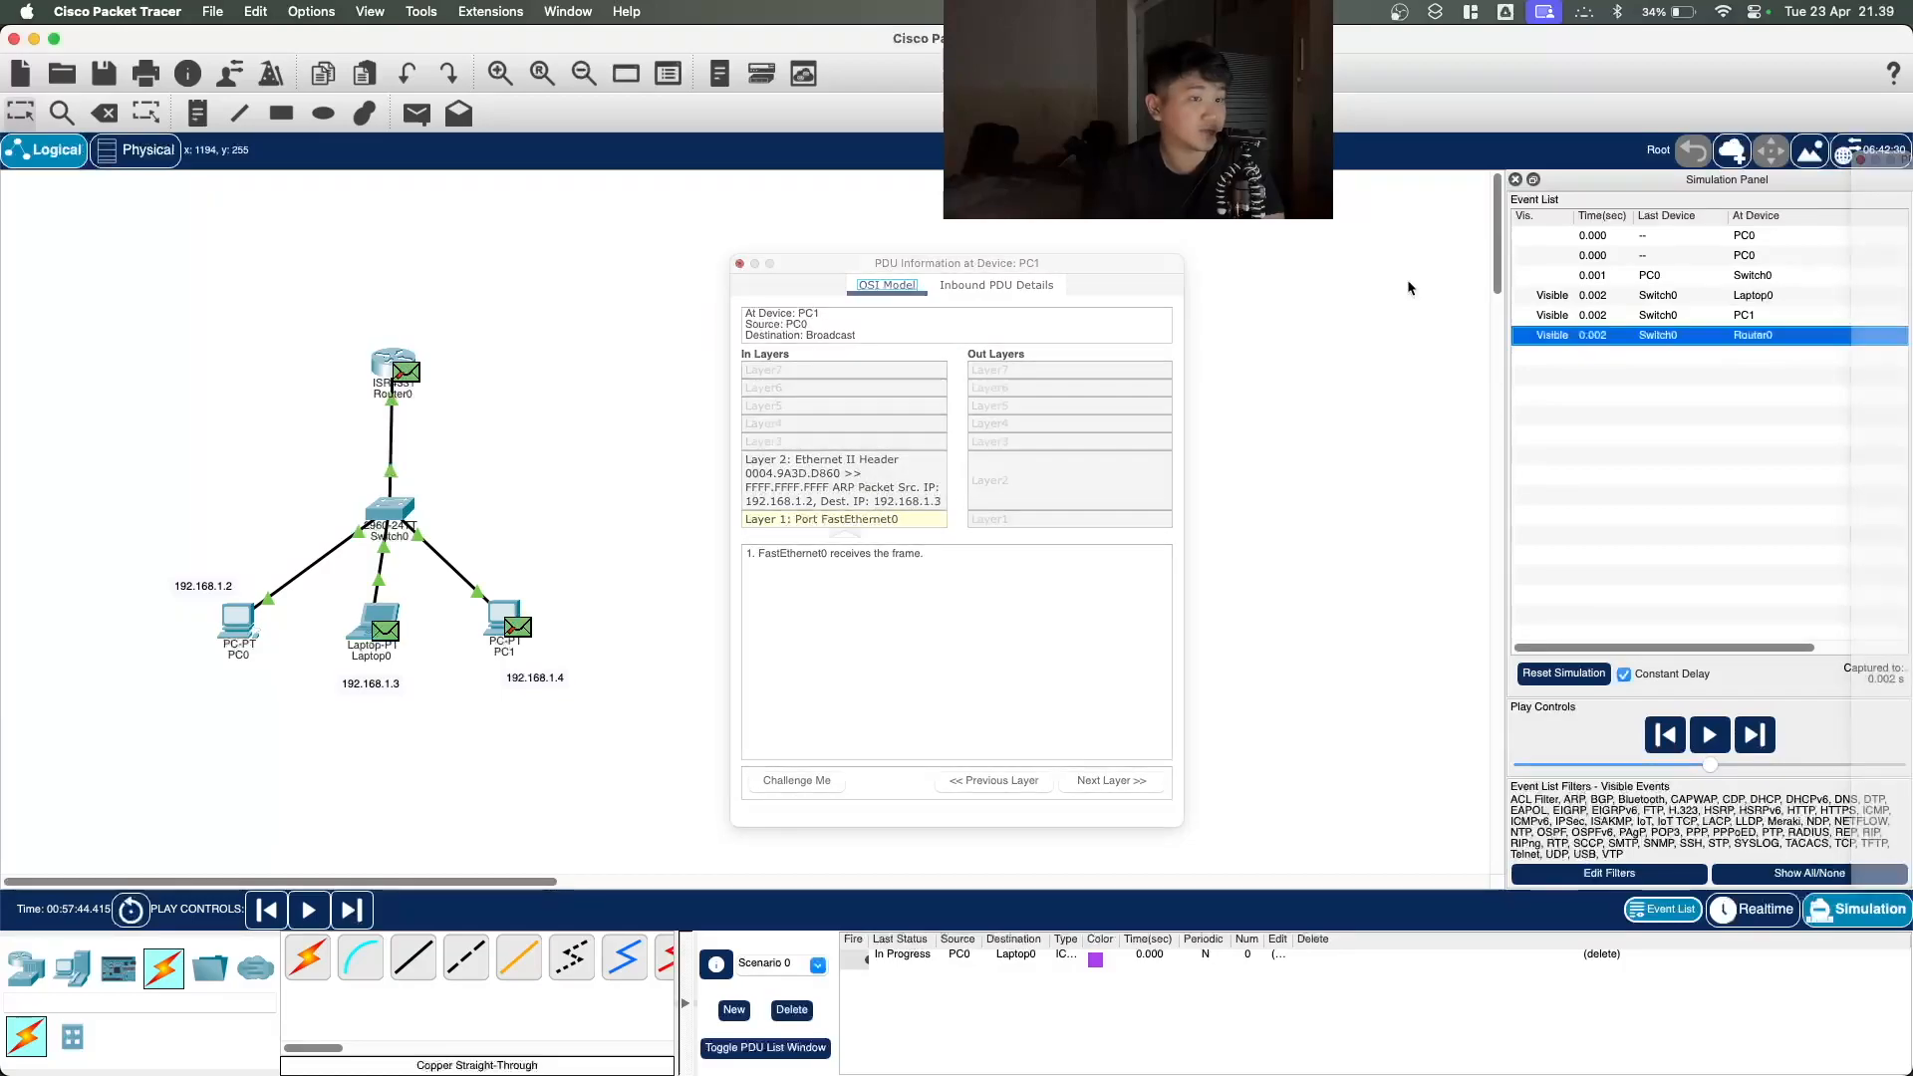
pyautogui.click(1763, 316)
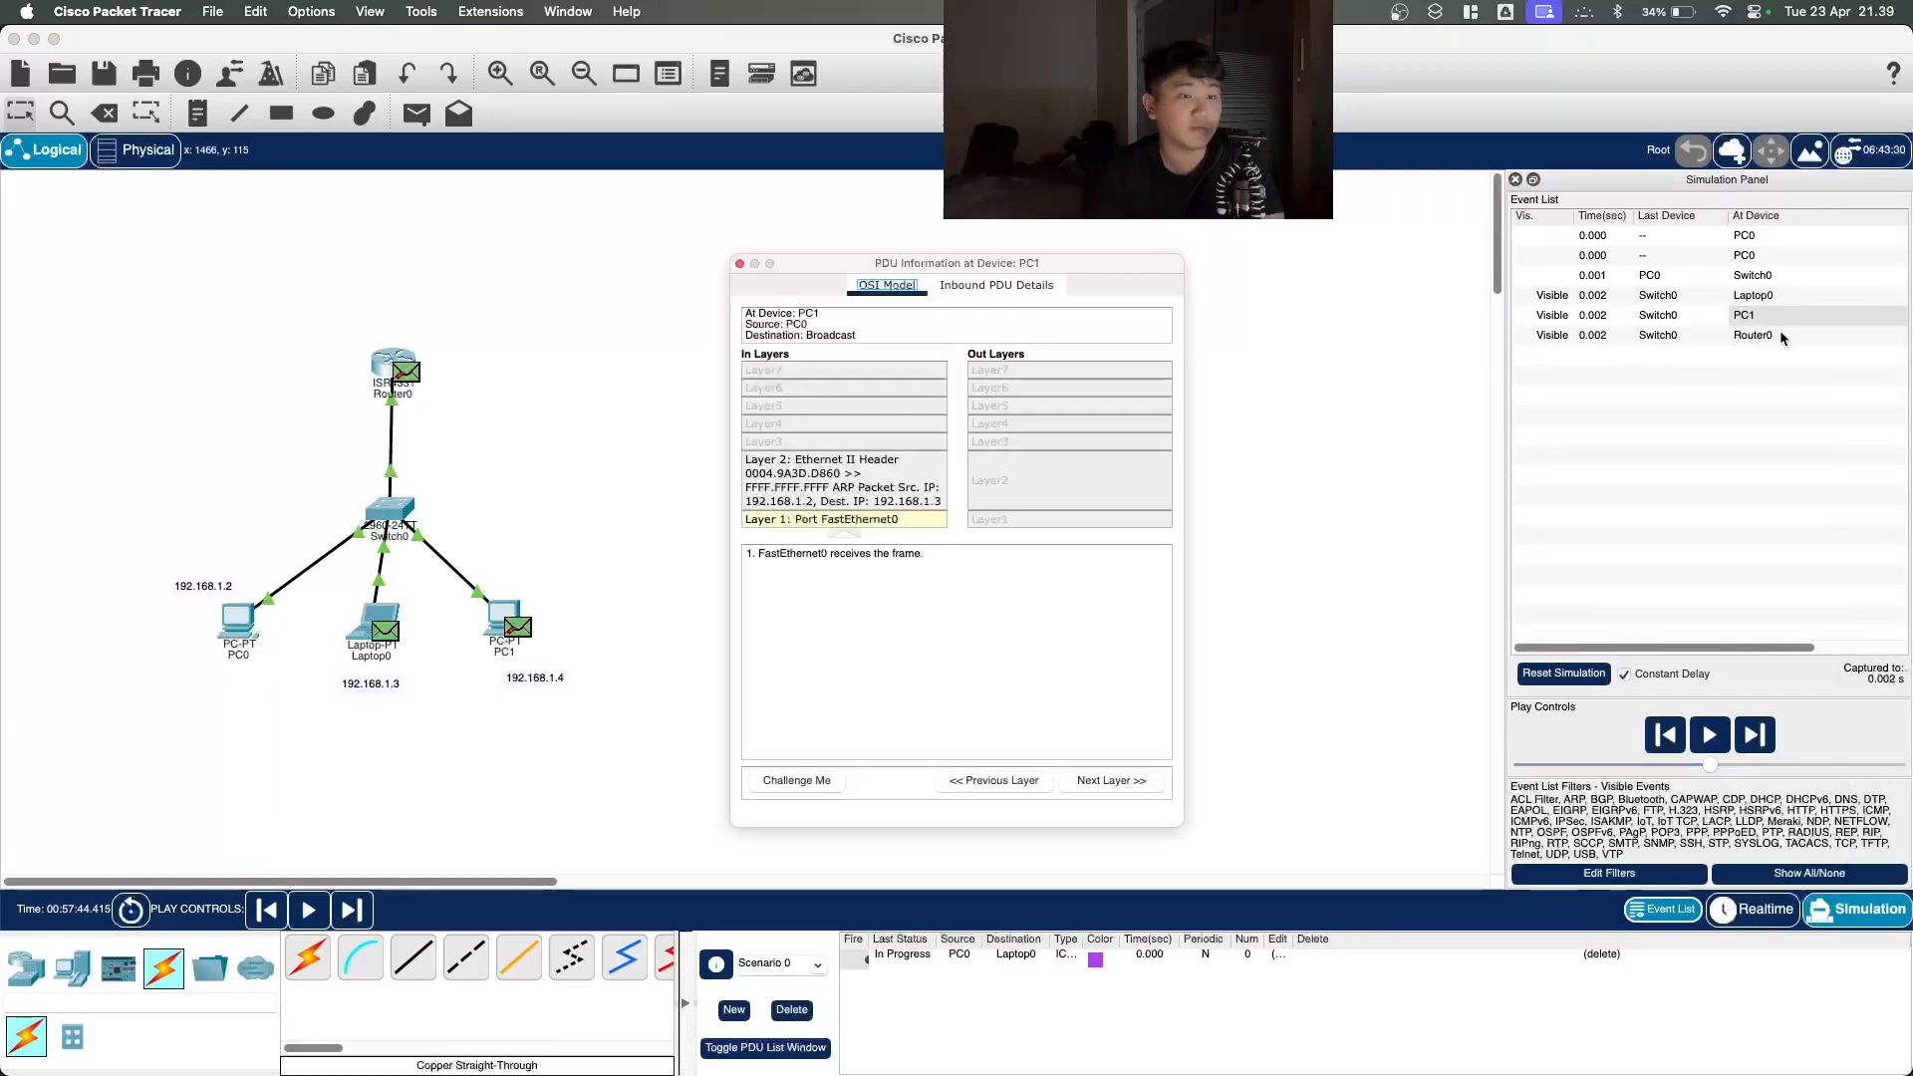
pyautogui.click(740, 264)
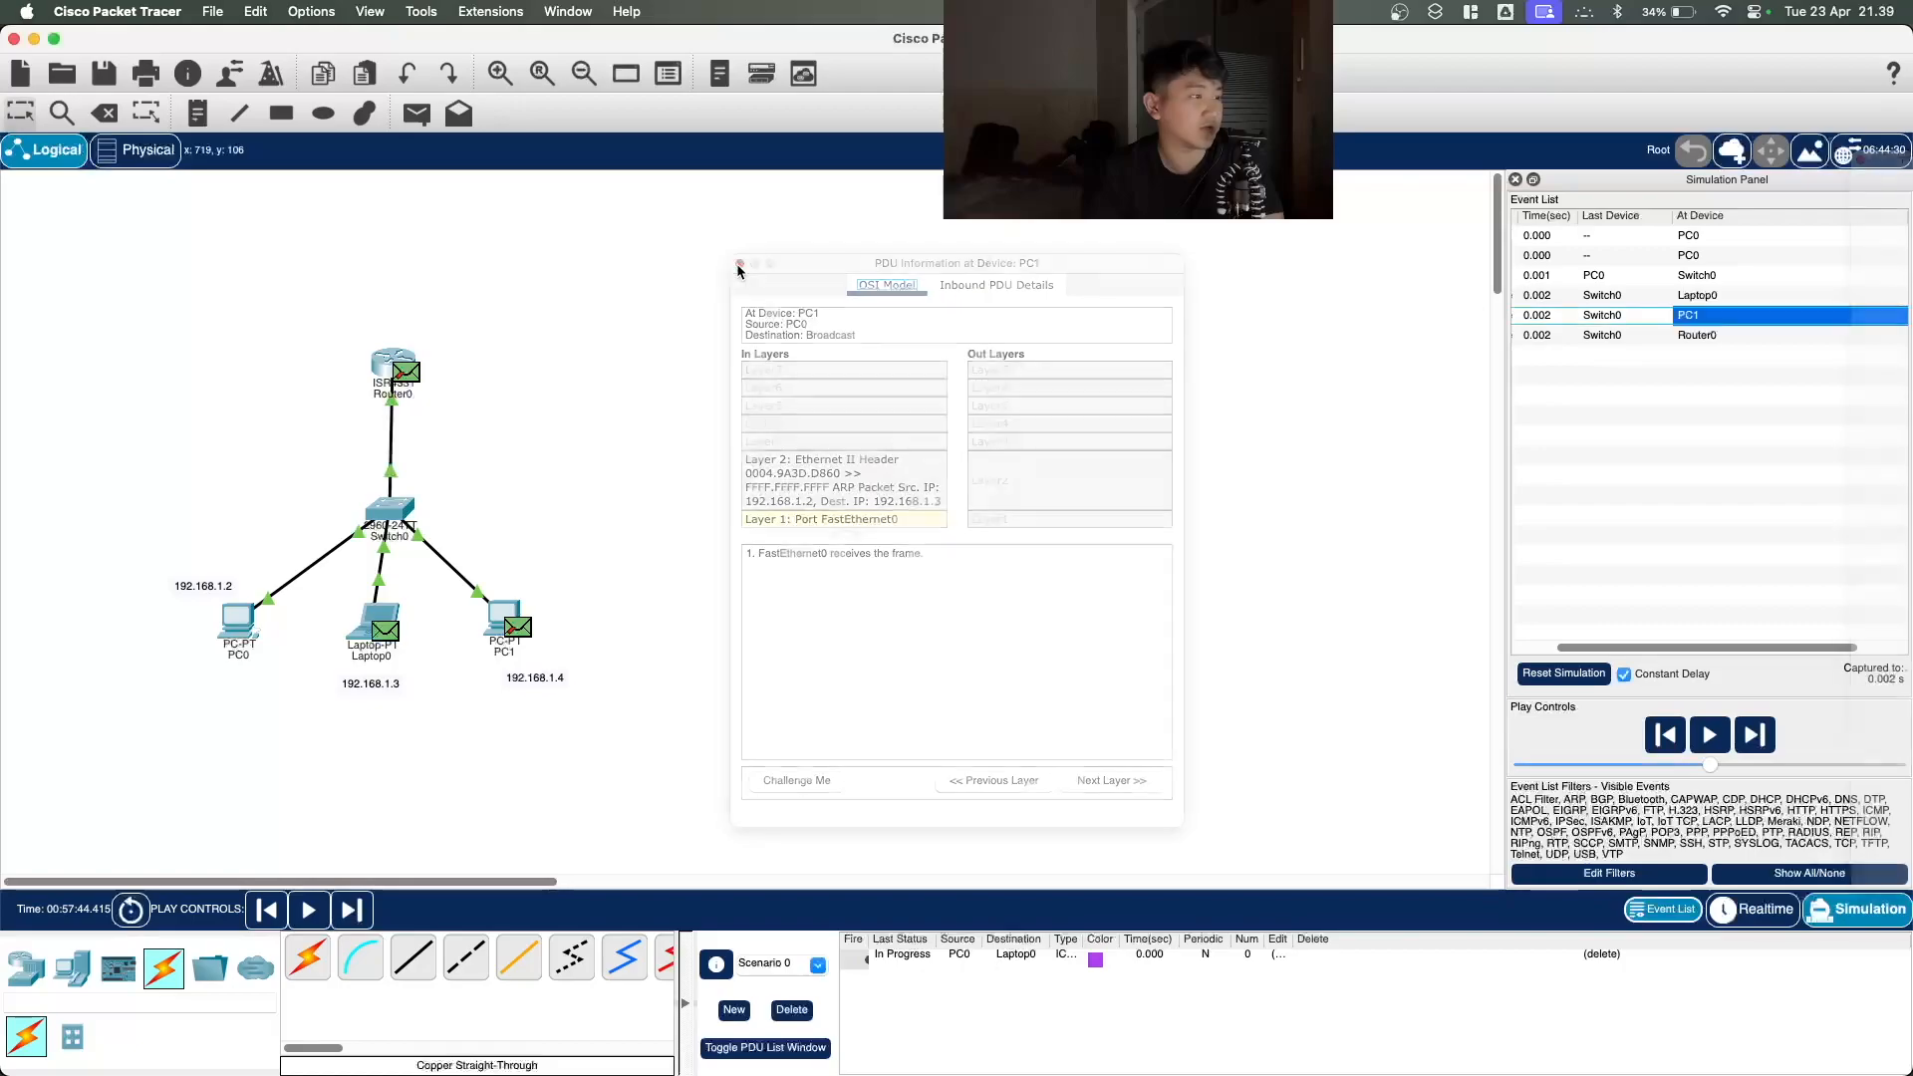
pyautogui.click(1688, 335)
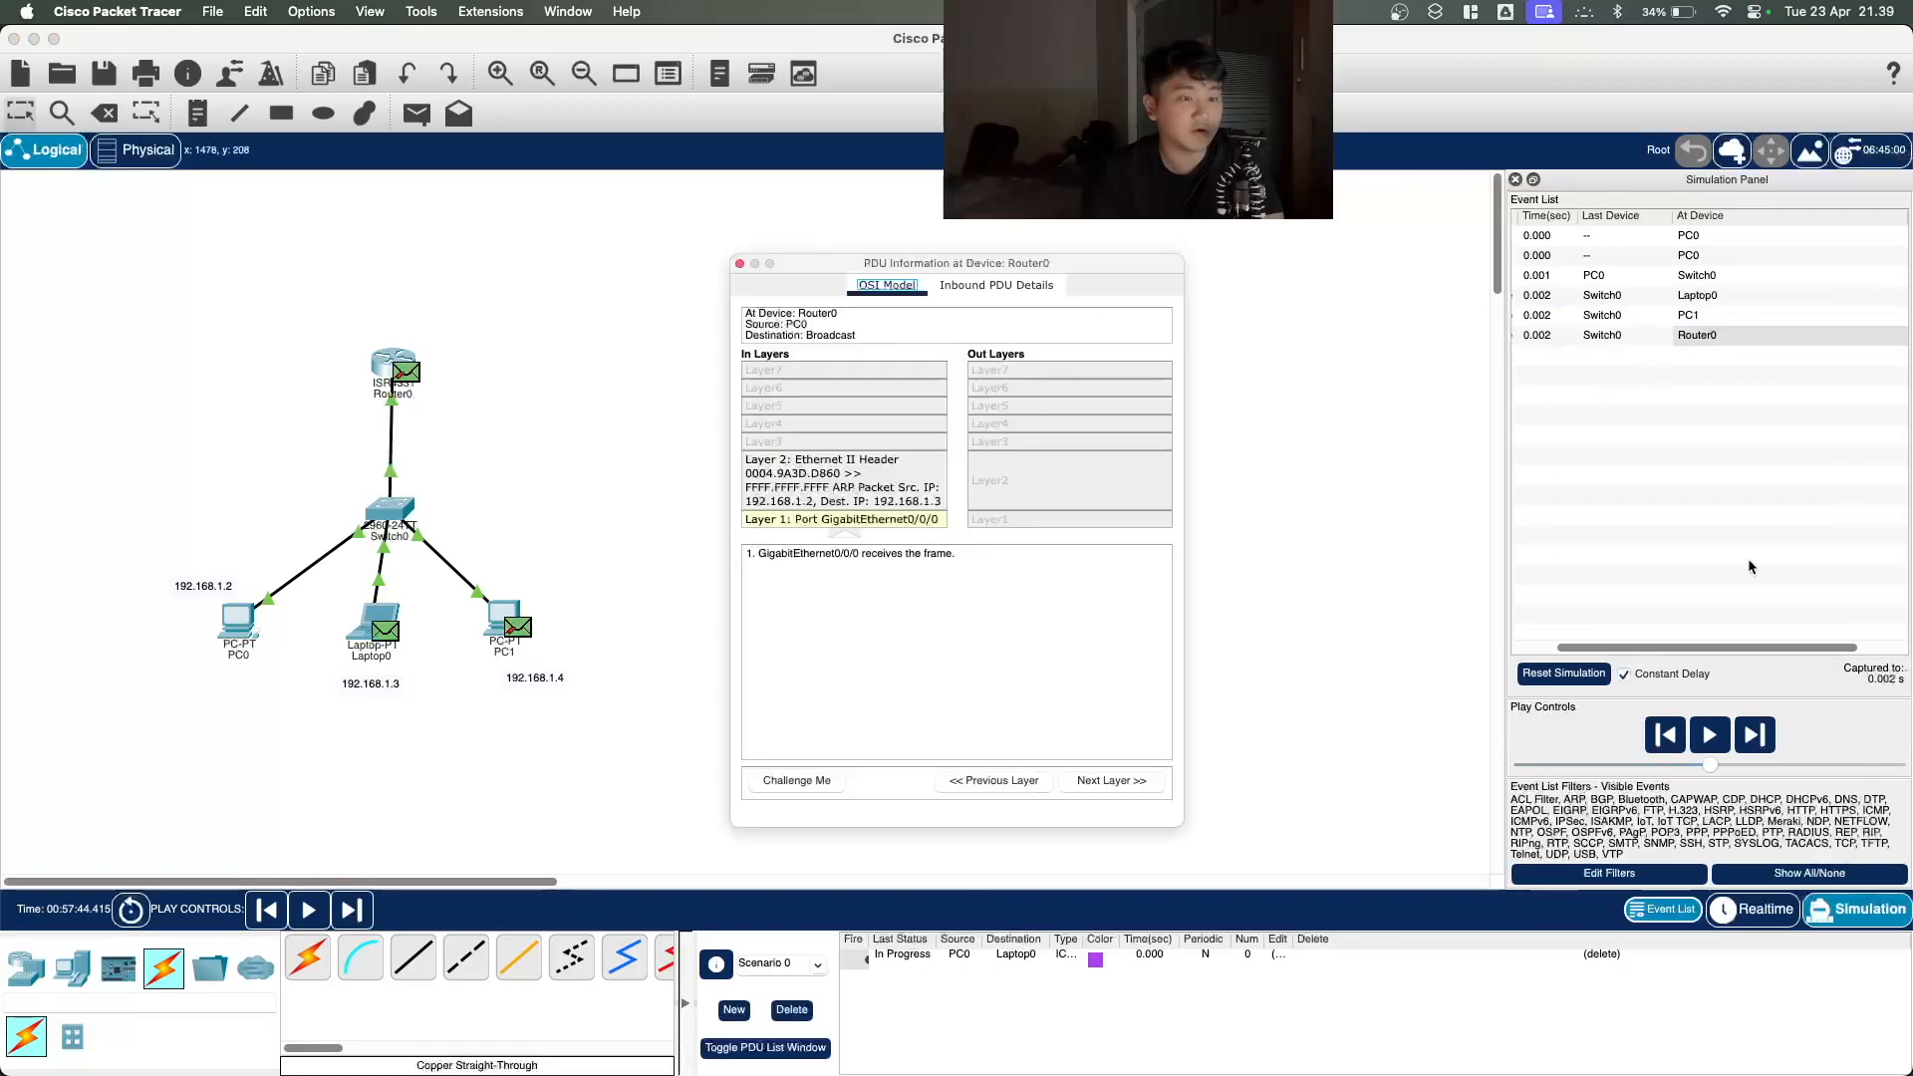
pyautogui.click(740, 264)
# Step: Advance the simulation by one event and examine the outbound Layer 1 port of Laptop0's ARP reply at Switch0, closing the window
pyautogui.click(1754, 734)
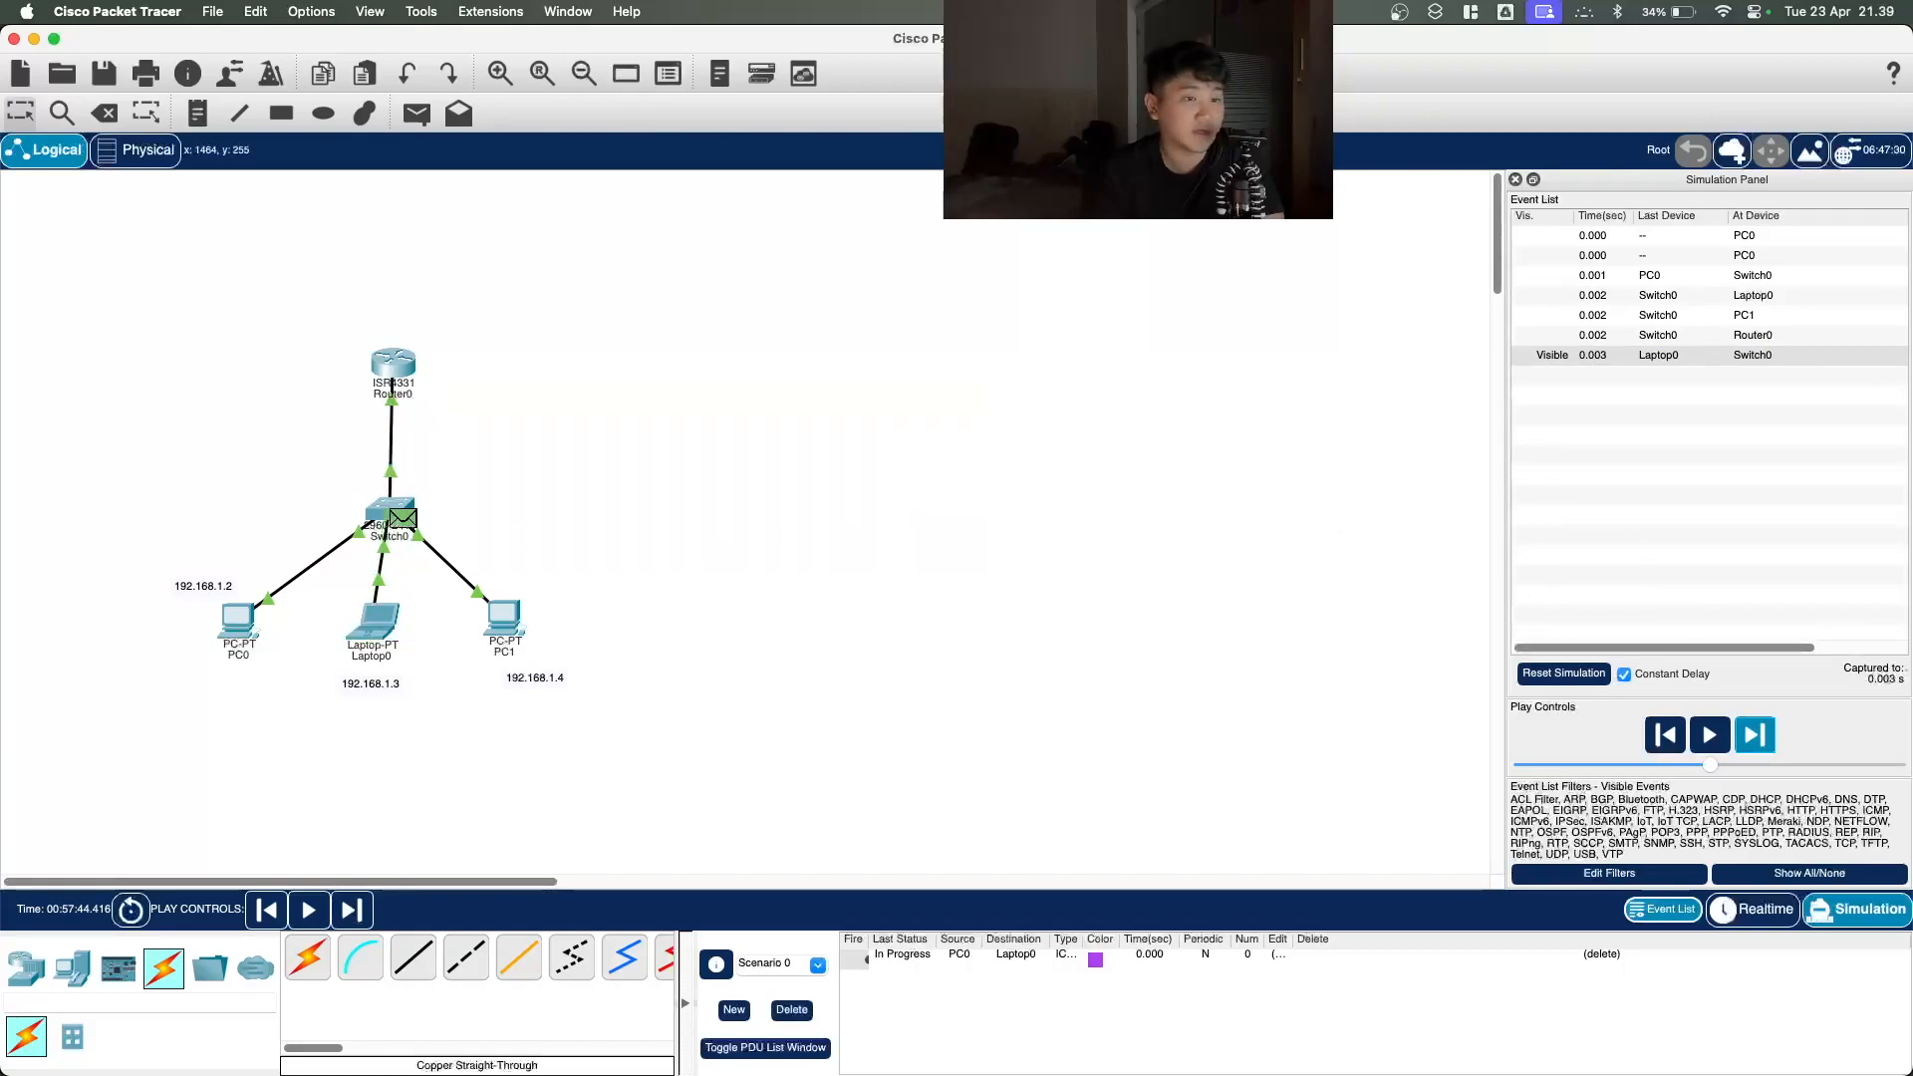
pyautogui.click(1730, 359)
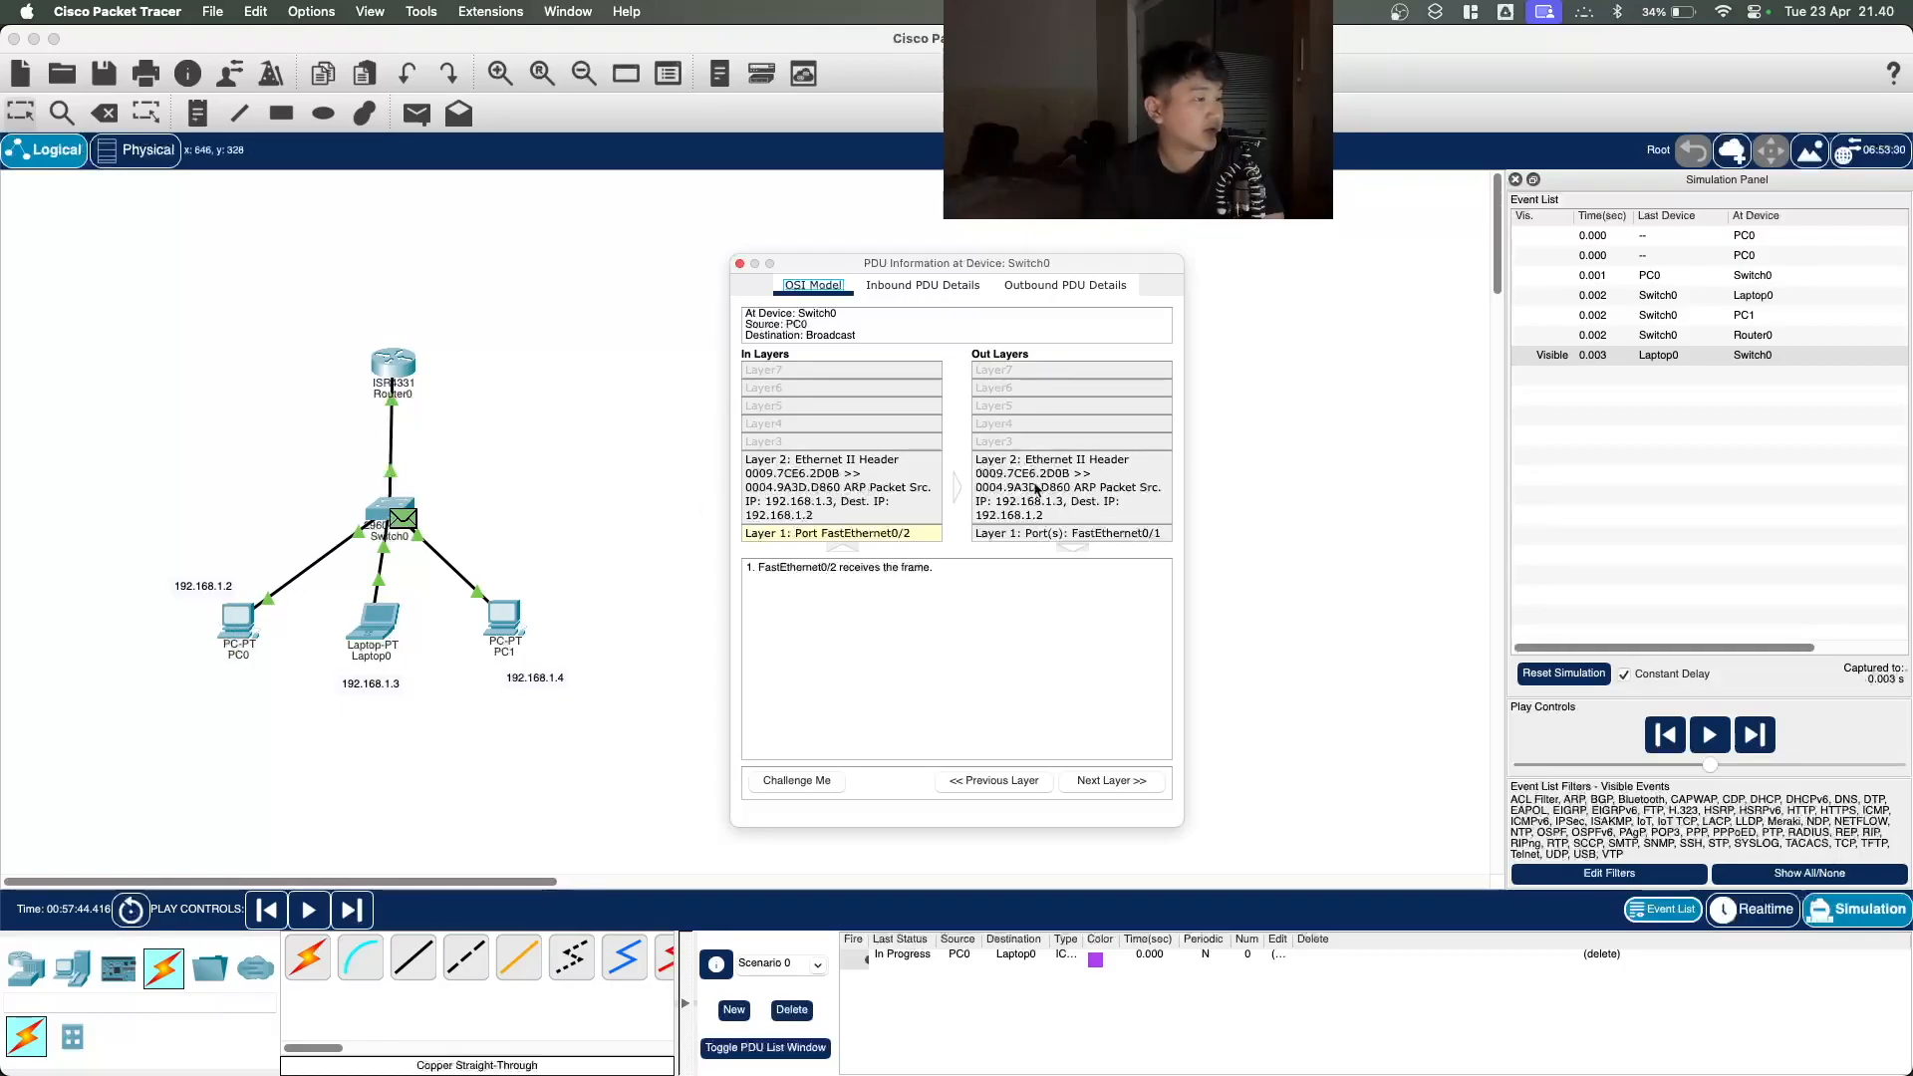
pyautogui.click(1141, 538)
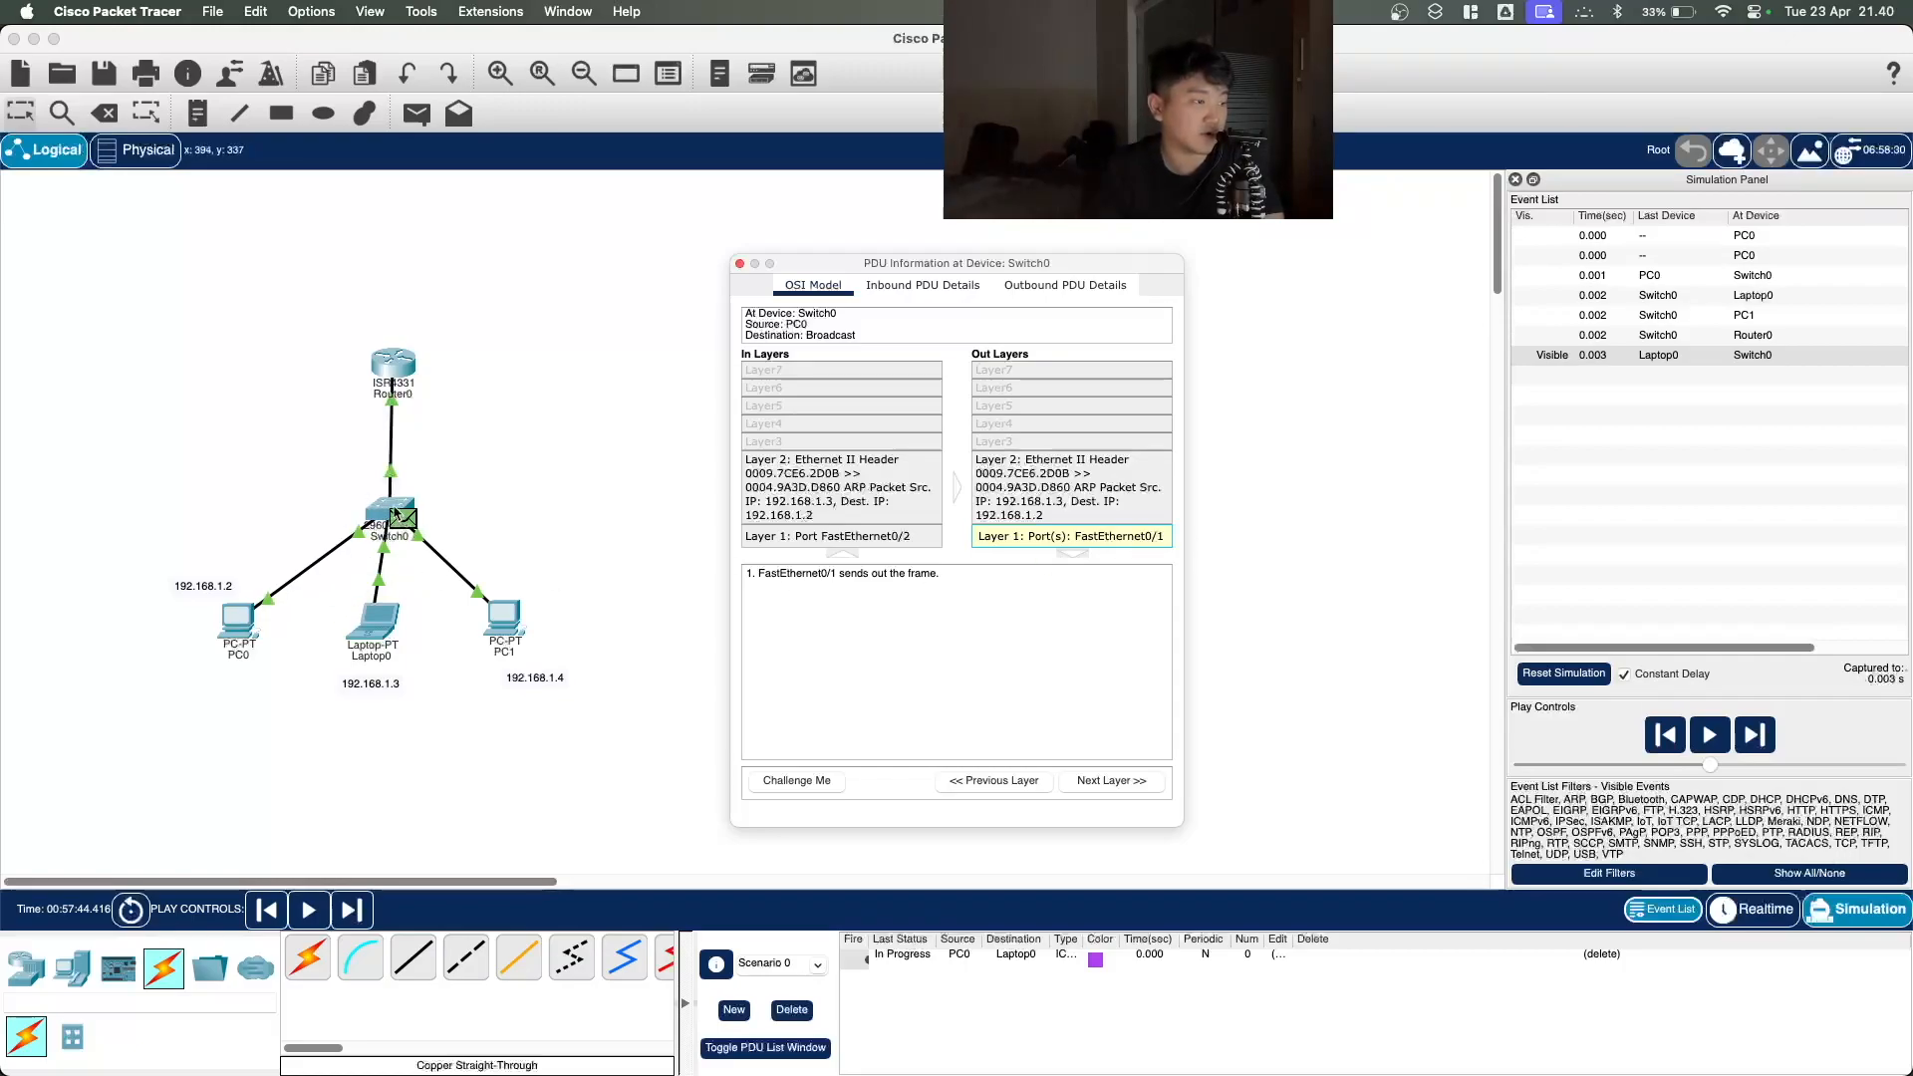
pyautogui.click(740, 265)
# Step: Advance the simulation to PC0 and view the PDU information of its received ARP reply and its resent ping, closing both windows
pyautogui.click(1753, 730)
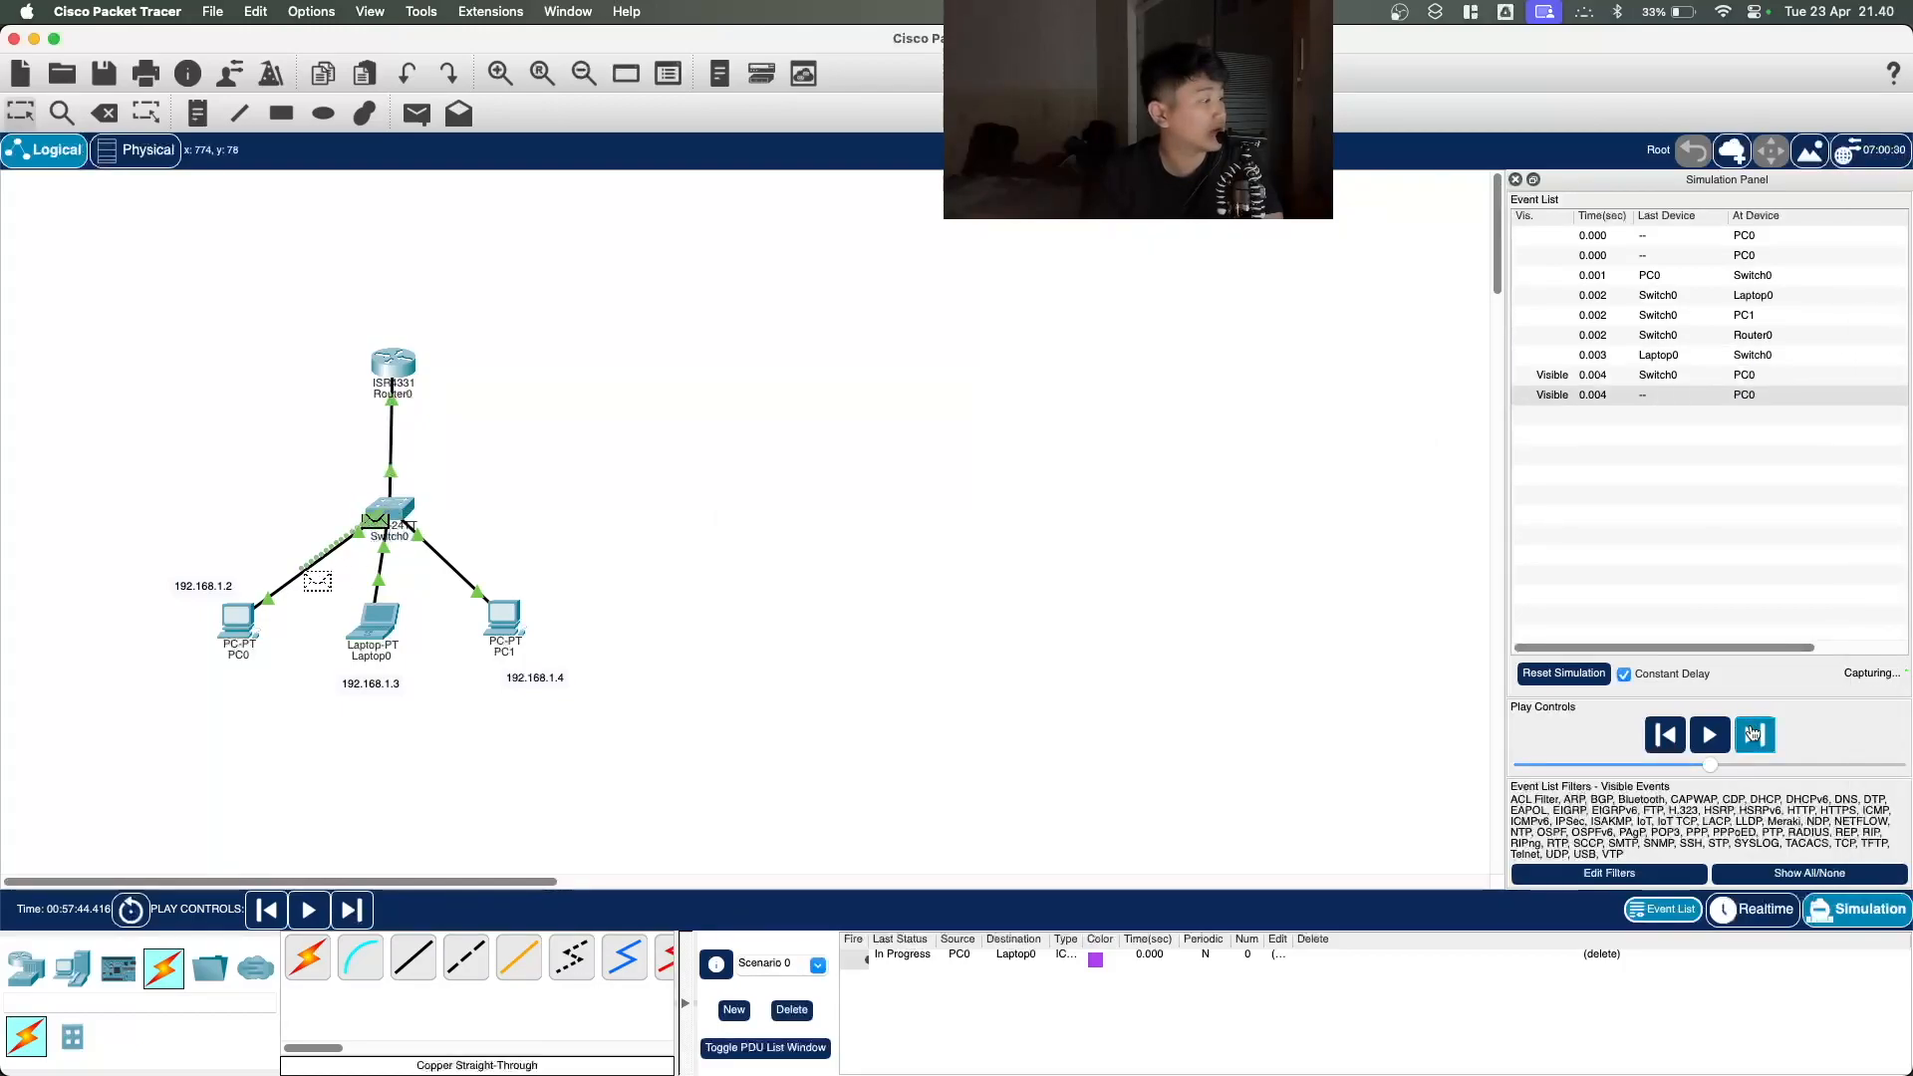
pyautogui.click(1759, 375)
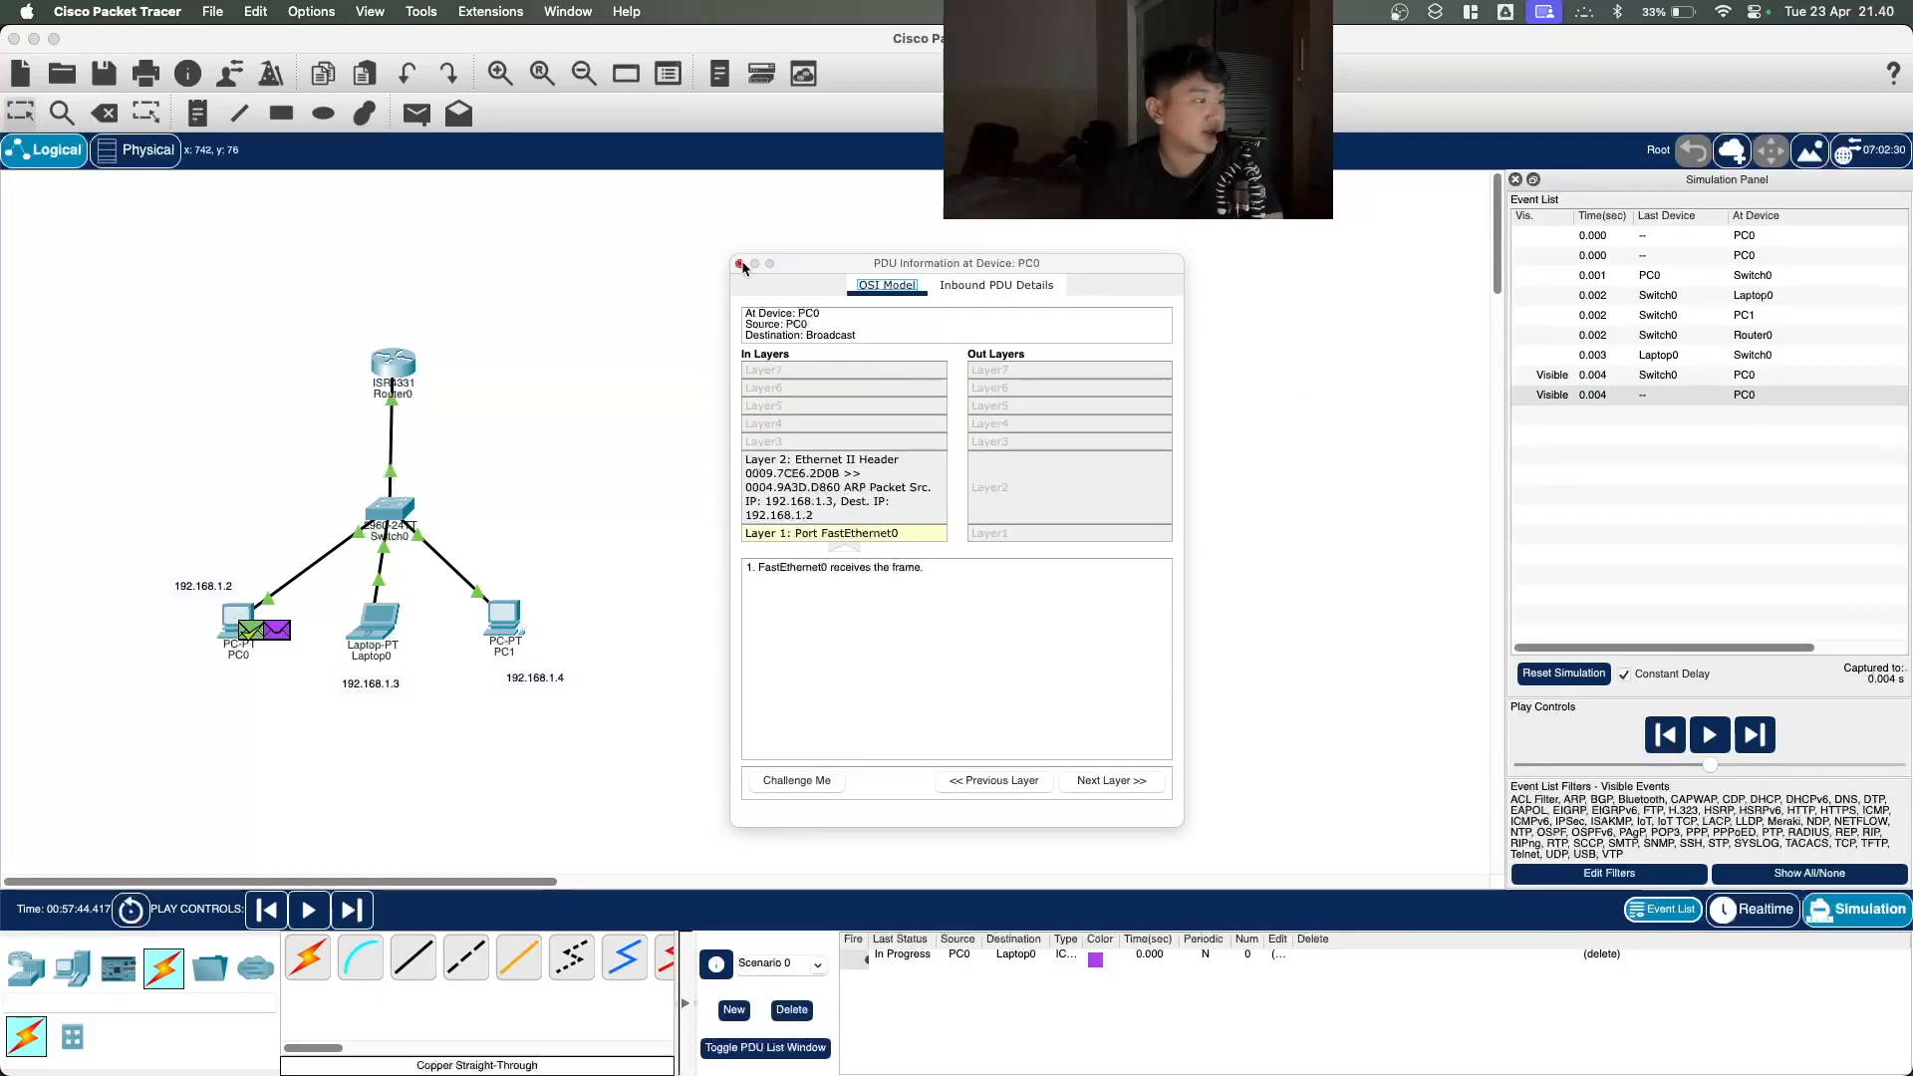
pyautogui.click(739, 264)
pyautogui.click(1783, 395)
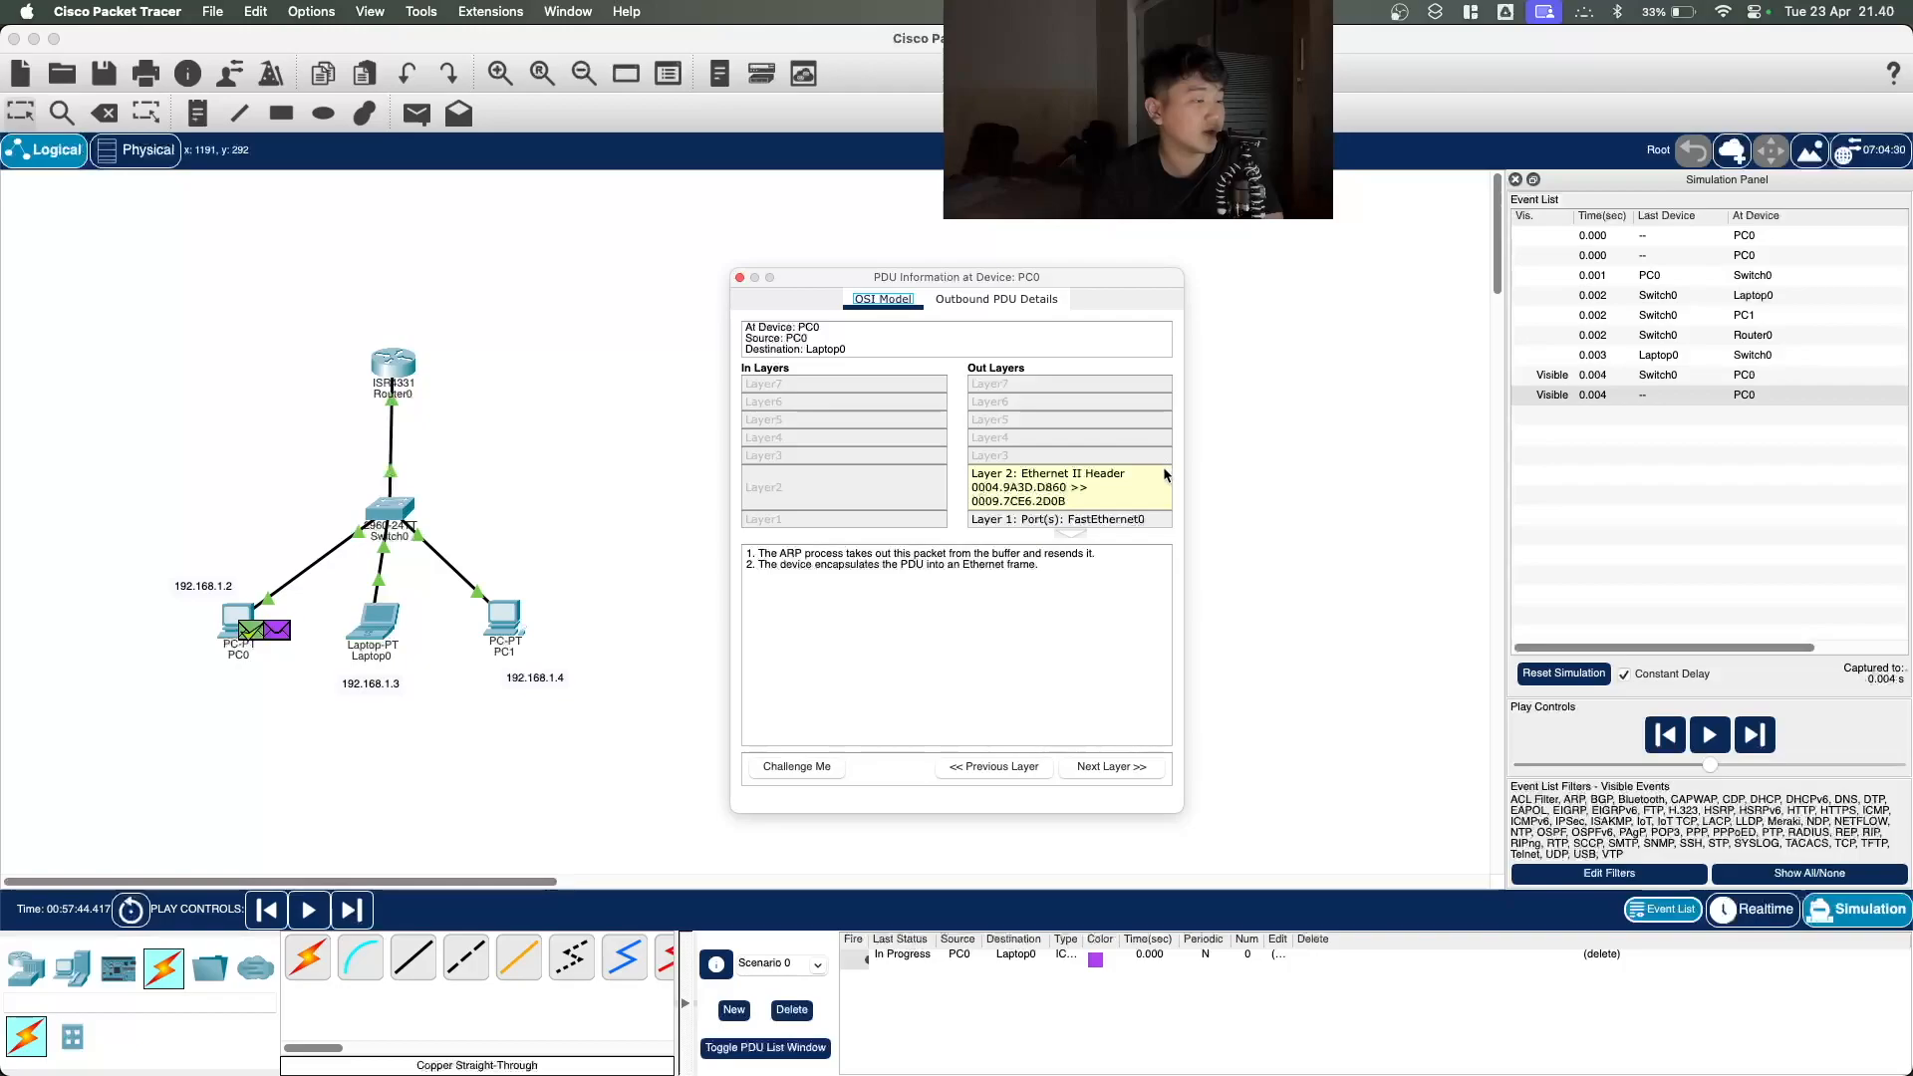
pyautogui.click(739, 277)
# Step: Advance the simulation by one event and view the PDU information of PC0's ping at Switch0, closing the window
pyautogui.click(1755, 736)
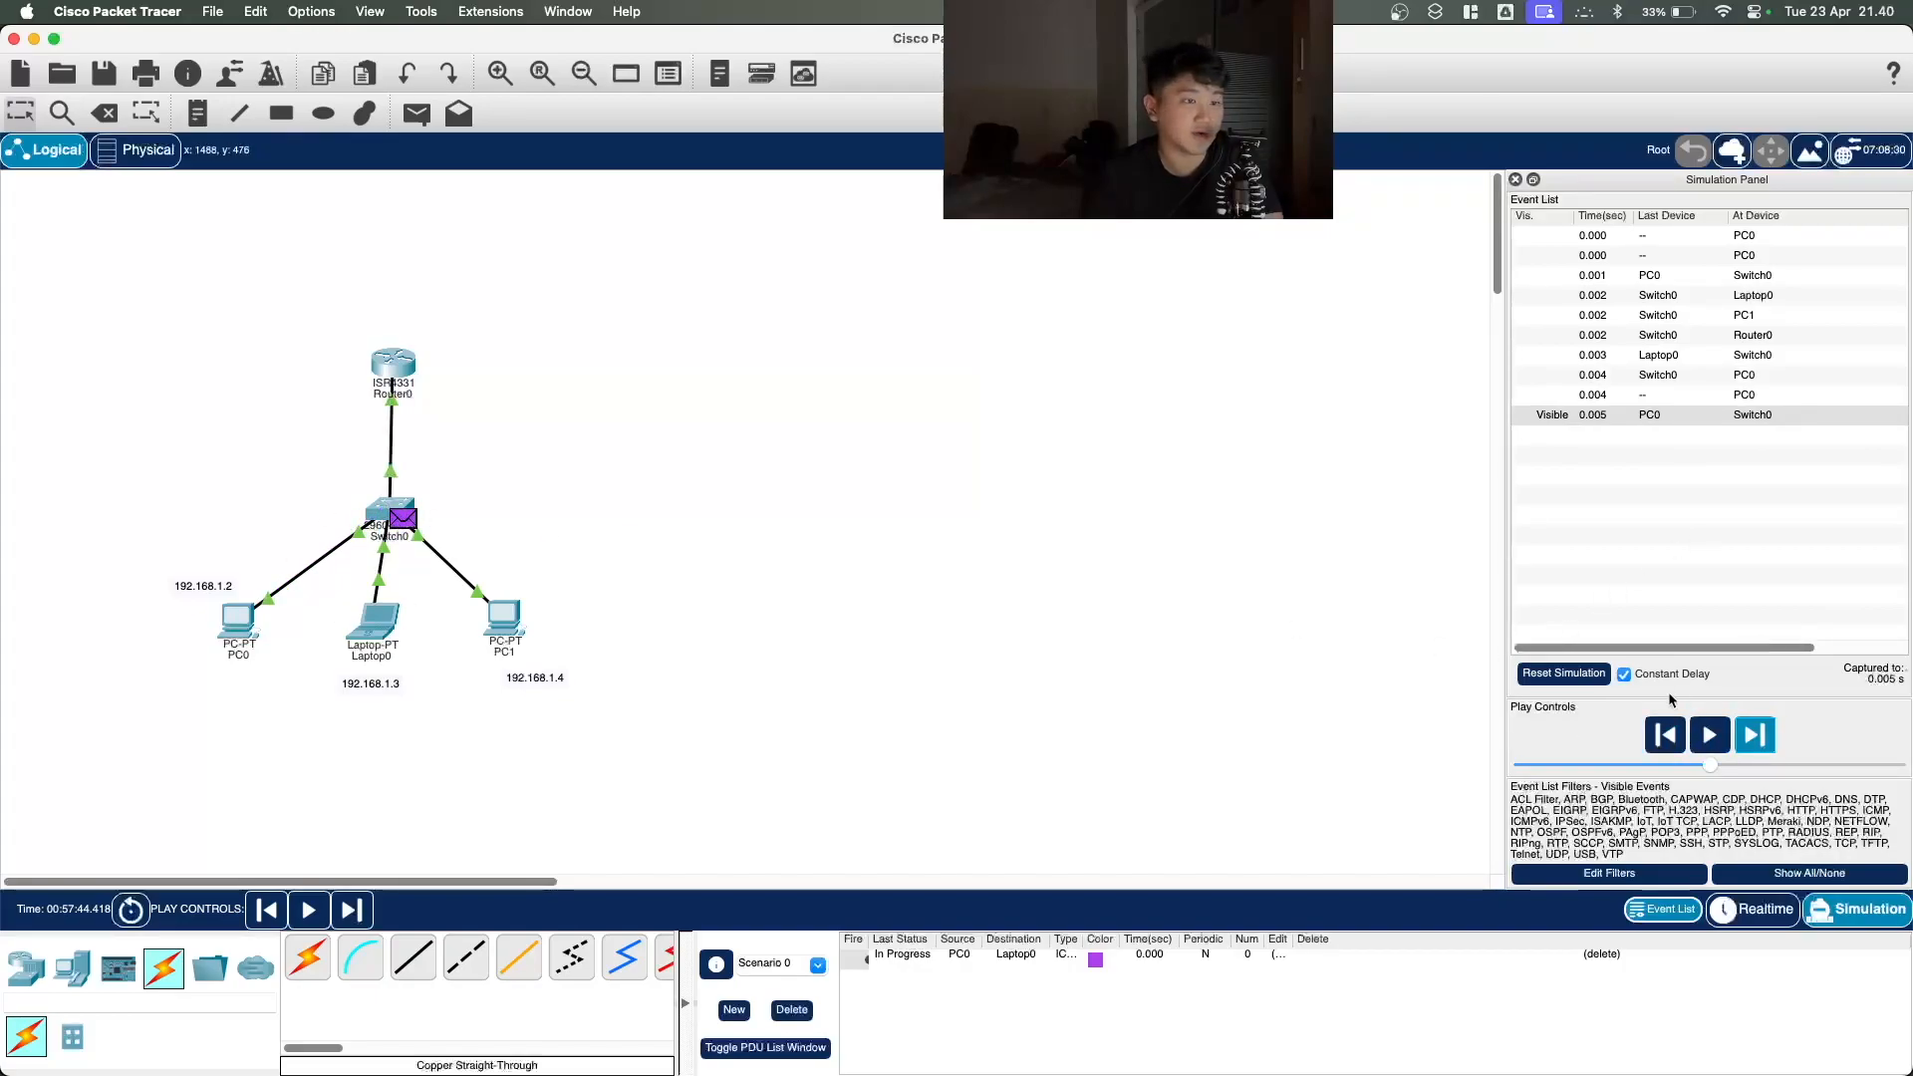
pyautogui.click(1714, 415)
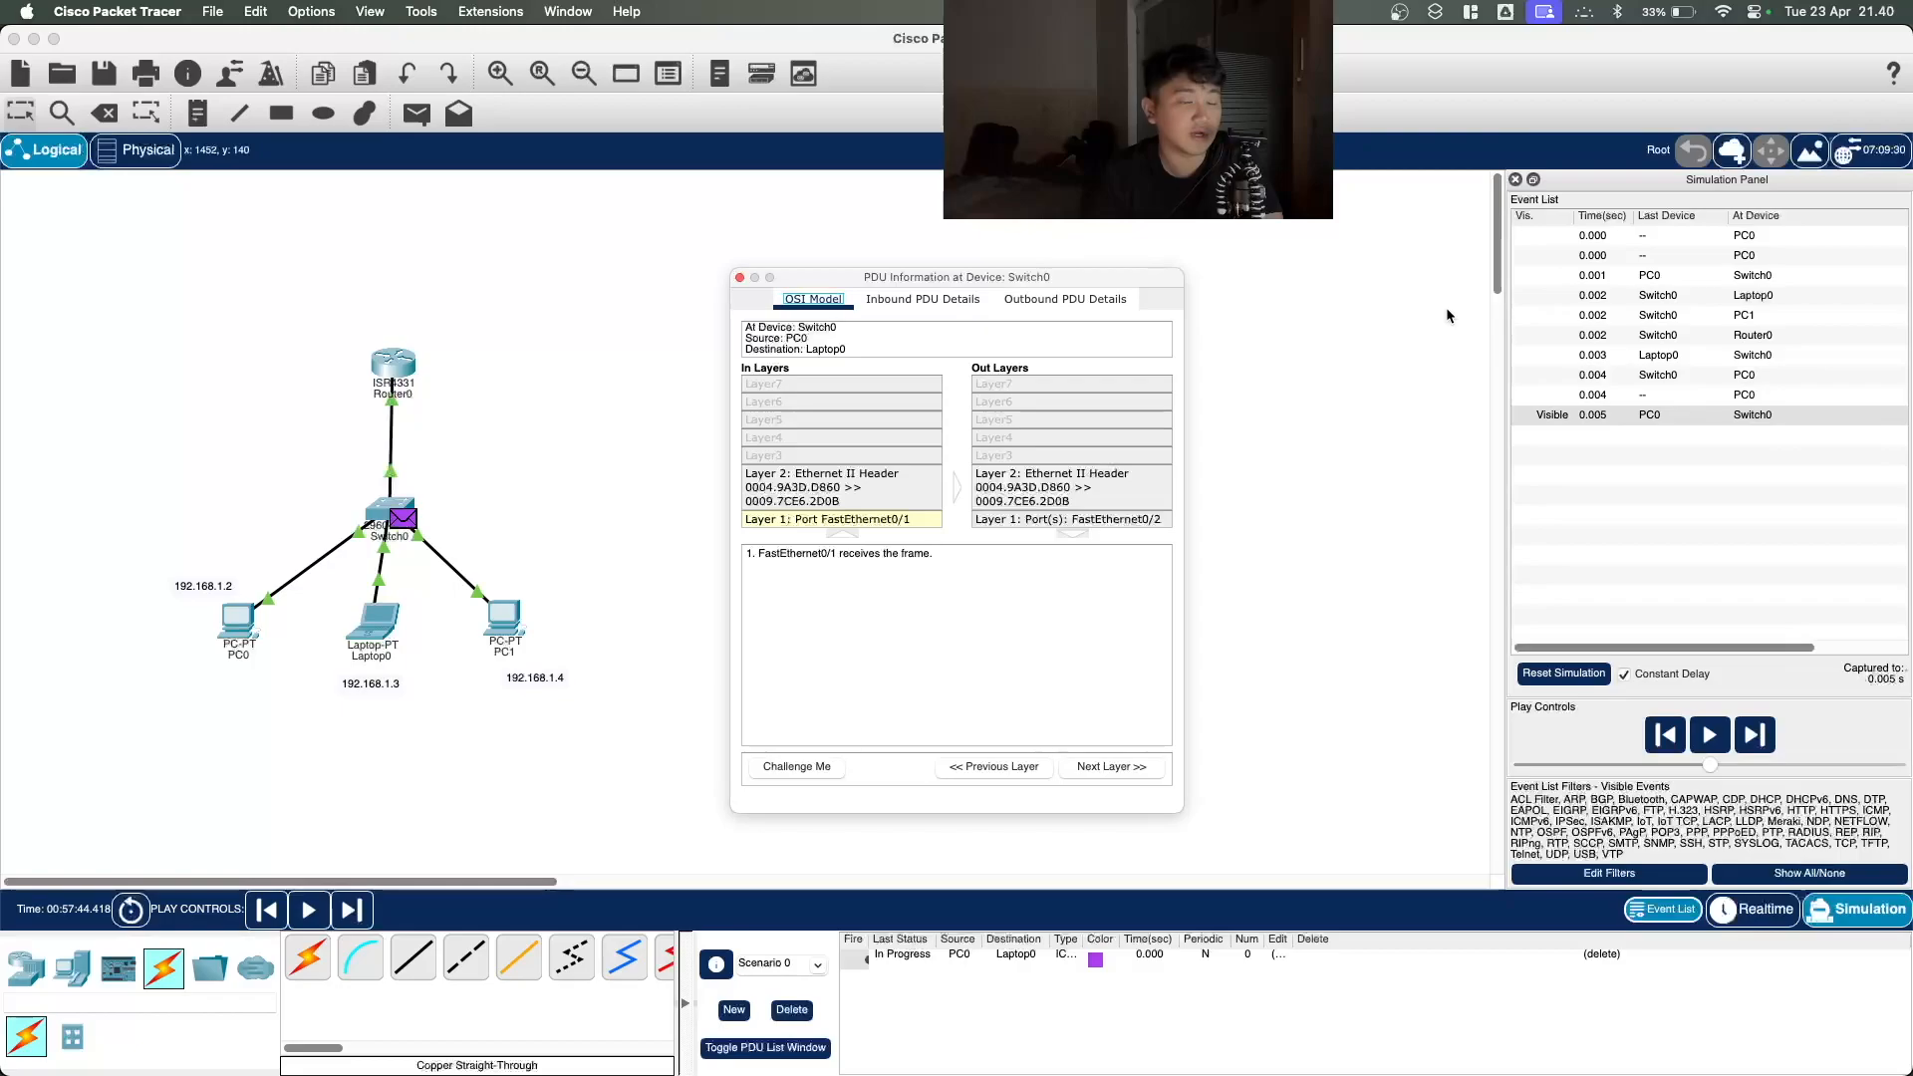
pyautogui.click(739, 277)
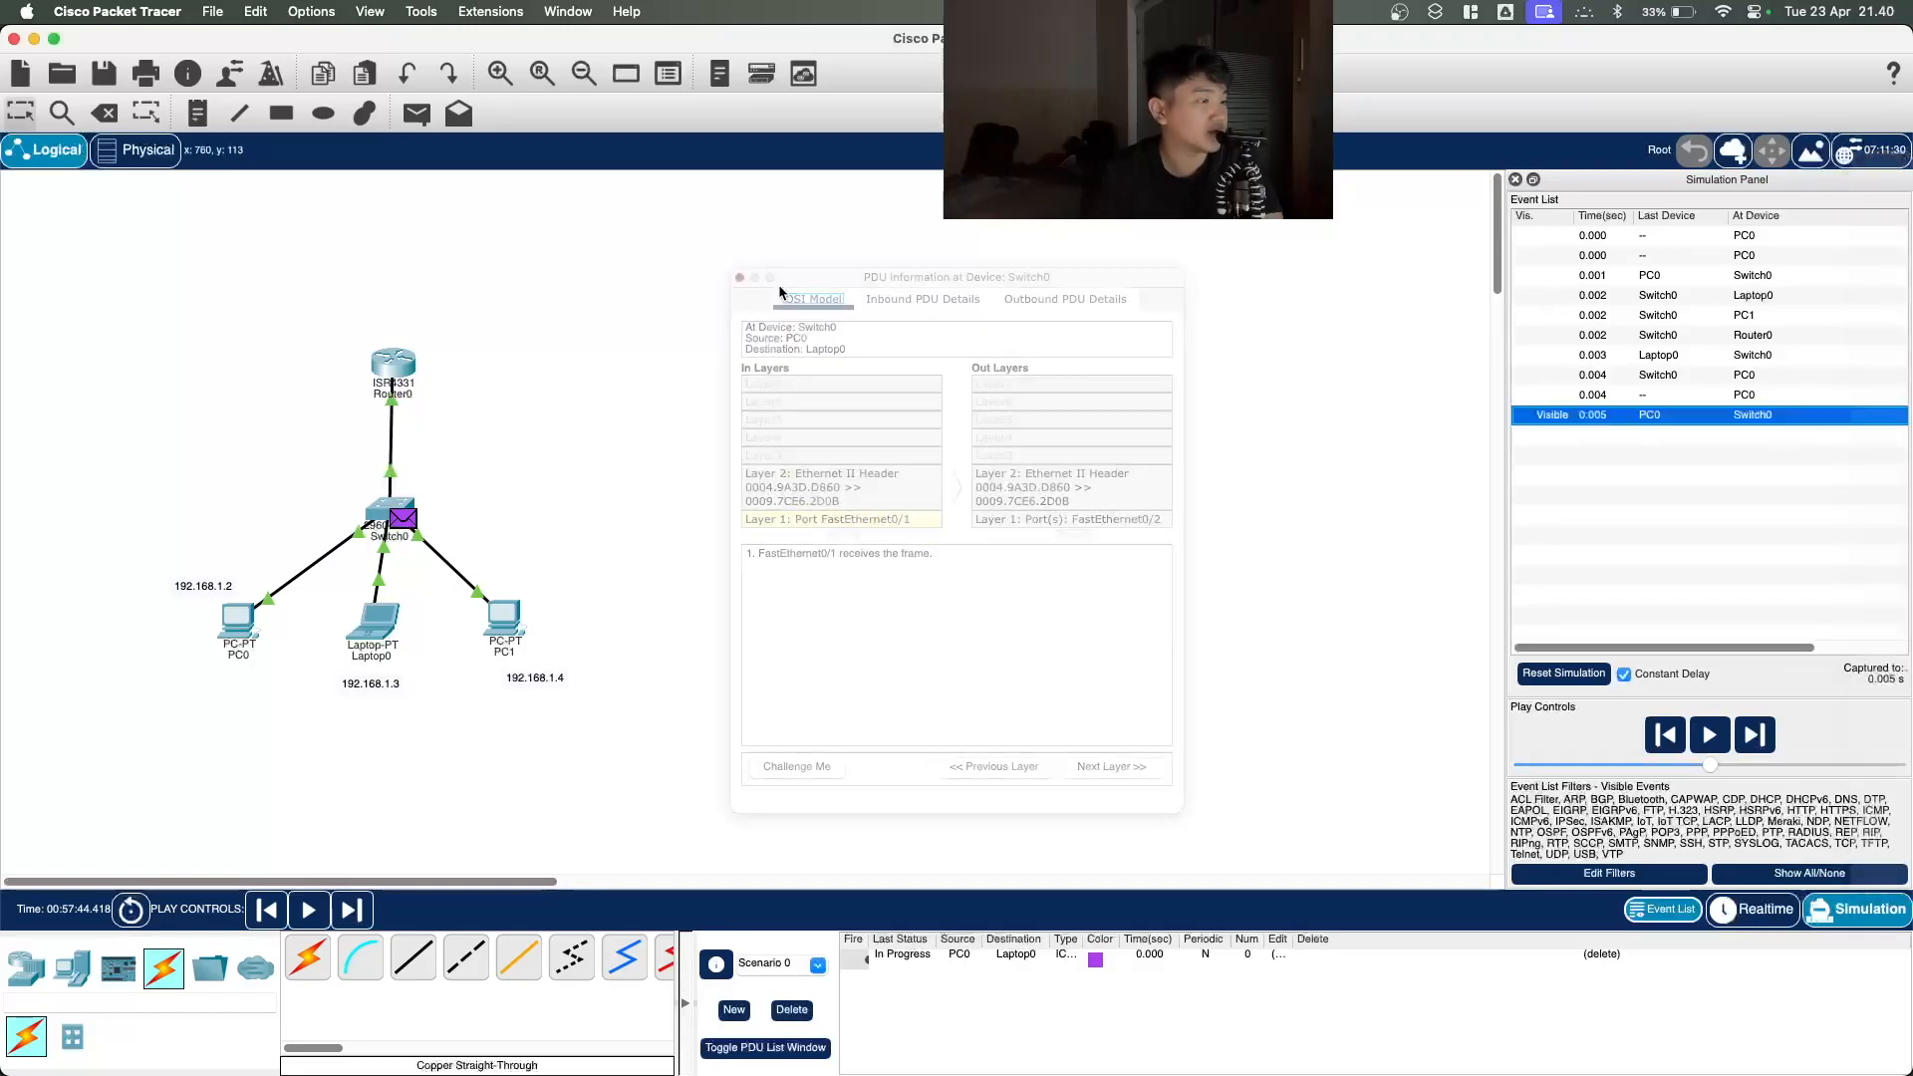
# Step: Step the simulation through the remaining ping events, start automatic playback, and check the last status of the PC0 to Laptop0 PDU
pyautogui.click(1757, 735)
pyautogui.click(1756, 735)
pyautogui.click(1757, 735)
pyautogui.click(1756, 735)
pyautogui.click(1756, 735)
pyautogui.click(1756, 735)
pyautogui.click(1756, 736)
pyautogui.click(1756, 735)
pyautogui.click(1756, 735)
pyautogui.click(1756, 735)
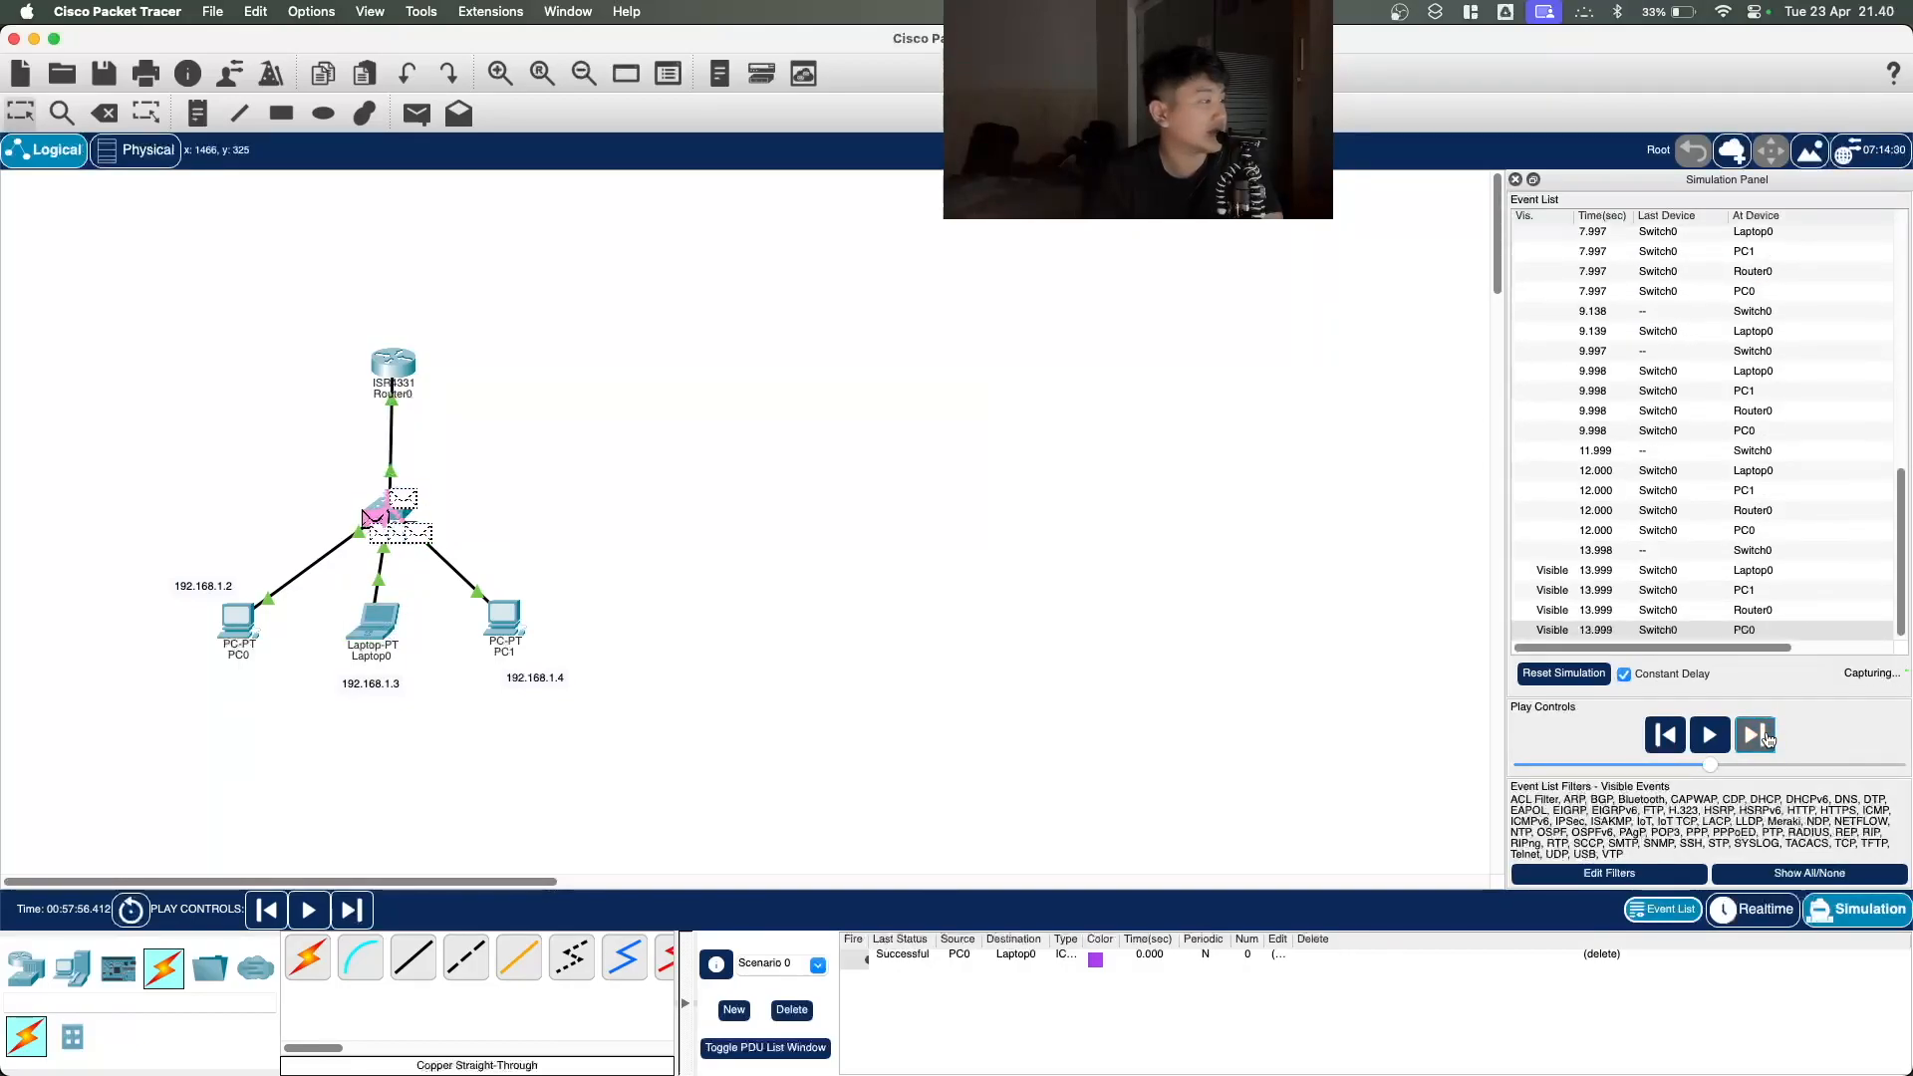
pyautogui.click(1756, 735)
pyautogui.click(1756, 735)
pyautogui.click(1756, 735)
pyautogui.click(1757, 735)
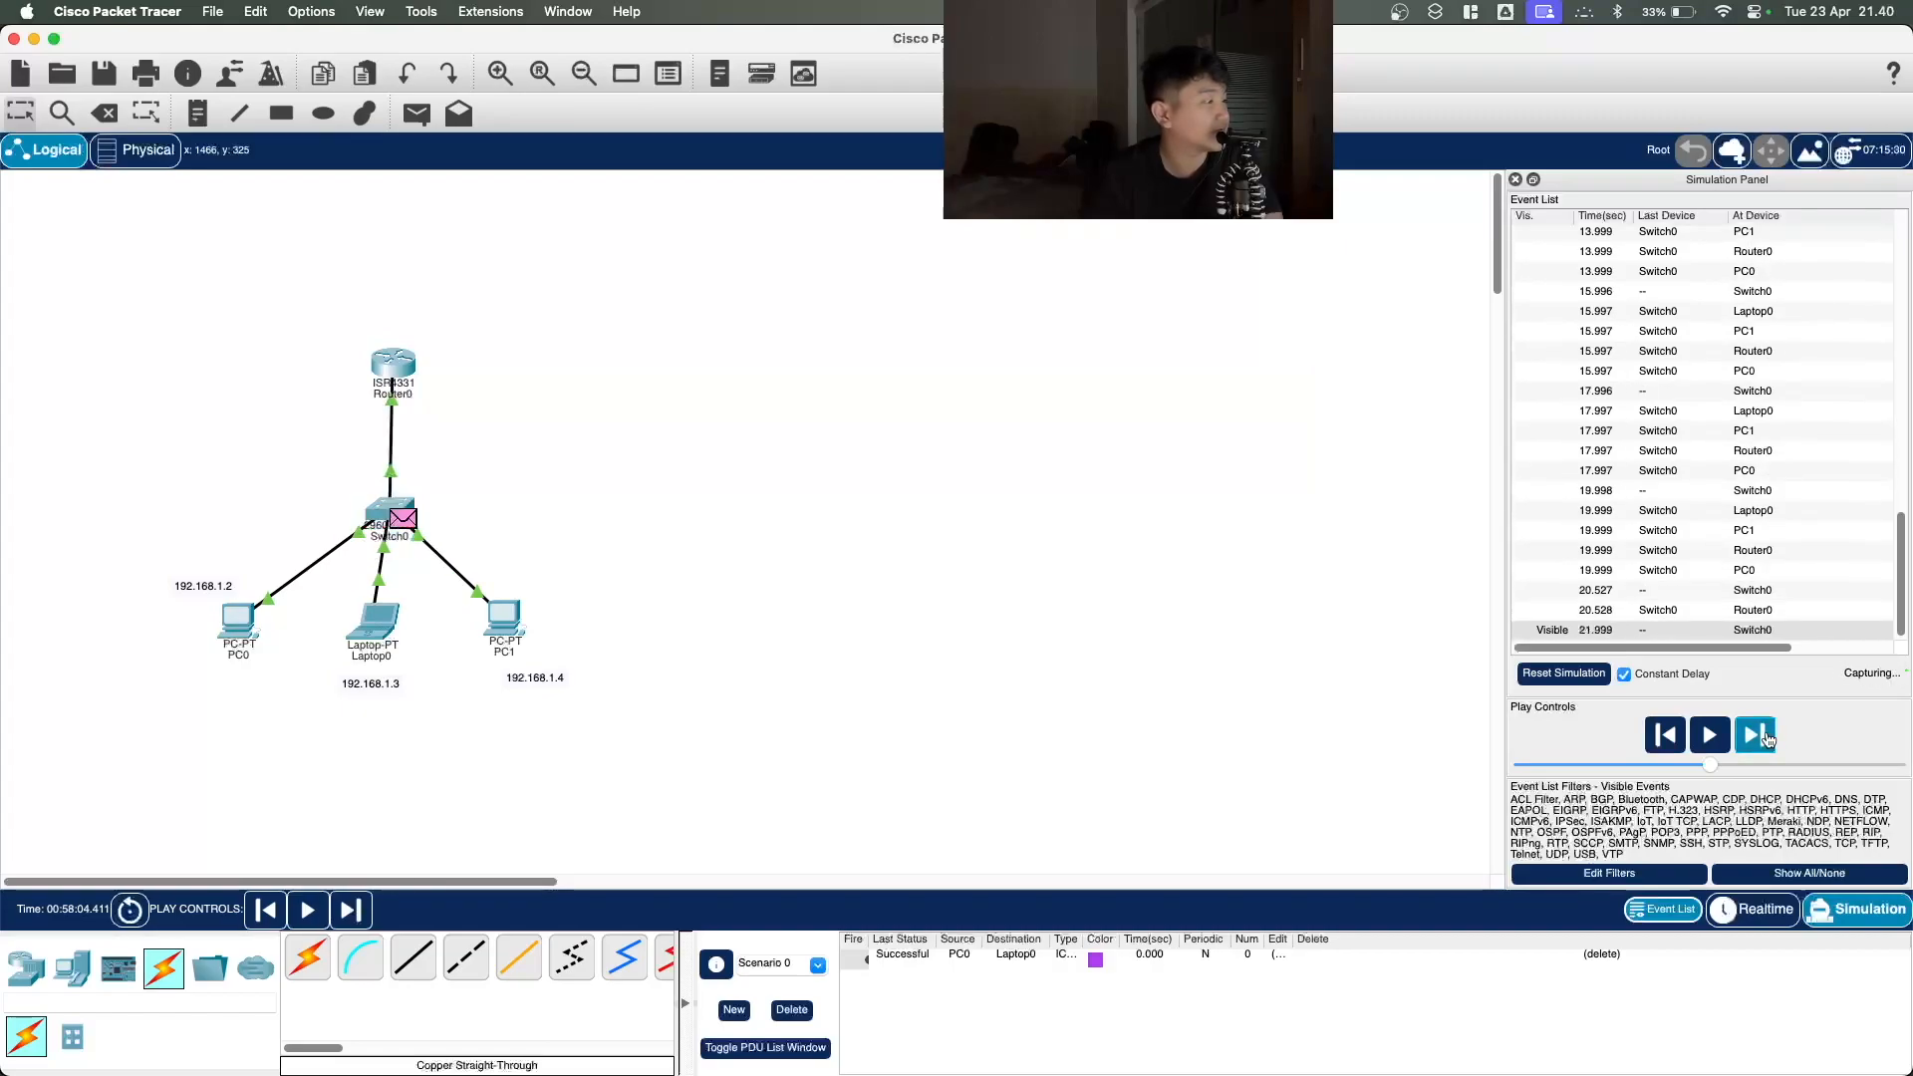
pyautogui.click(1756, 735)
pyautogui.click(1709, 735)
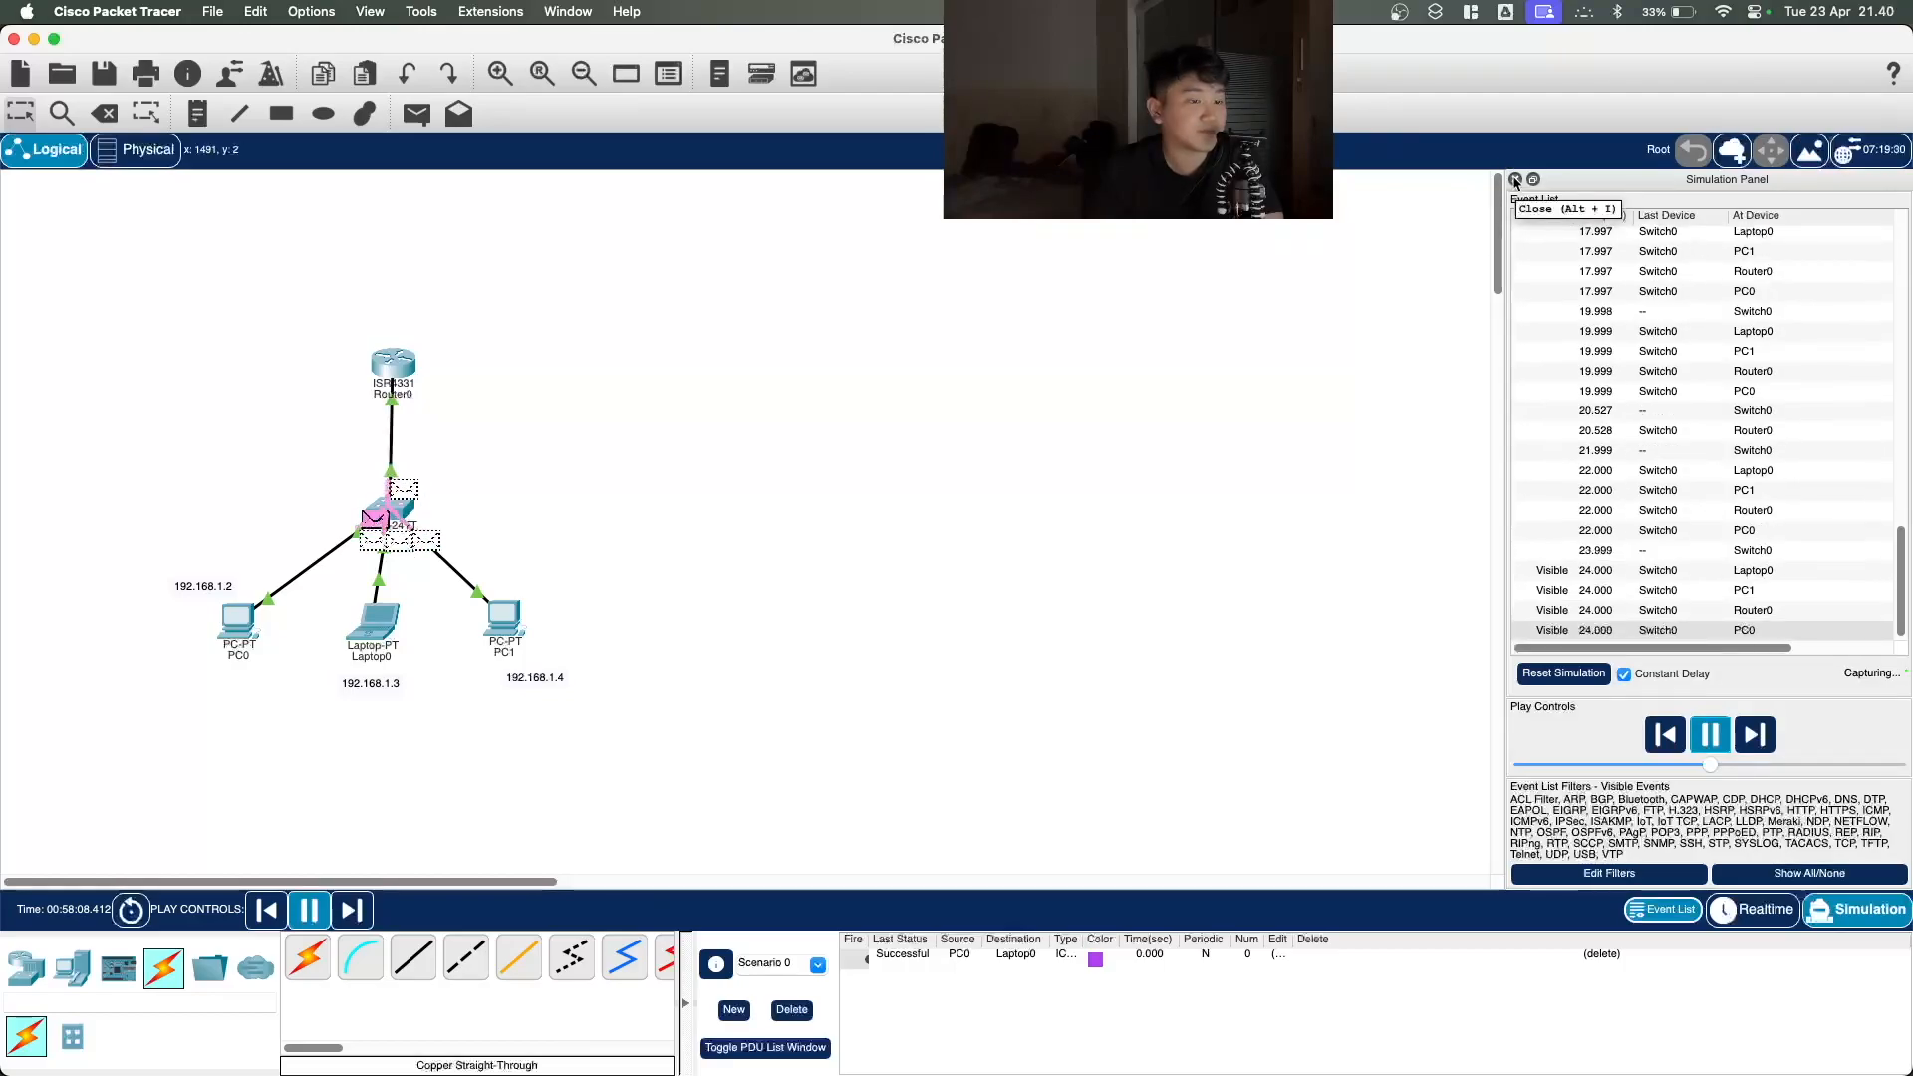
pyautogui.click(907, 964)
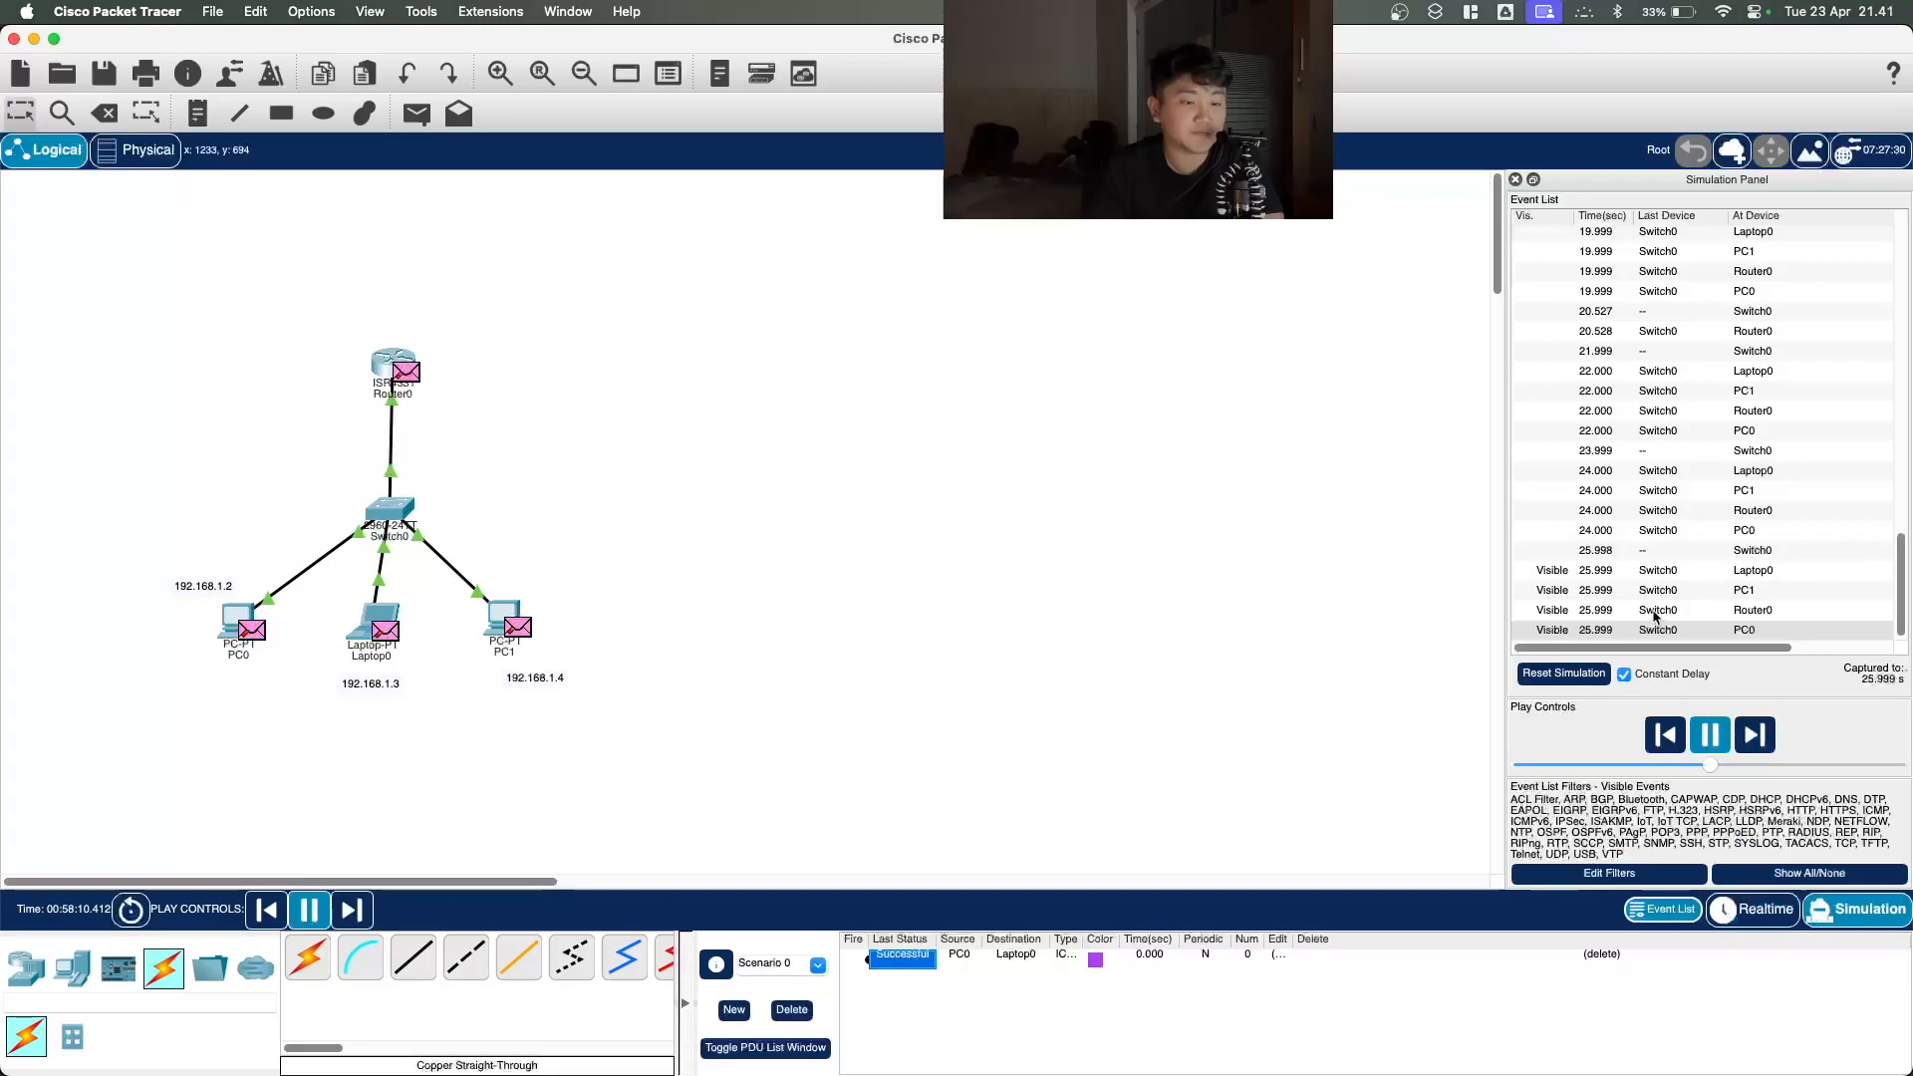
# Step: Close the simulation view, return to Realtime mode, and send a simple PDU from PC0 to PC1
pyautogui.click(1531, 183)
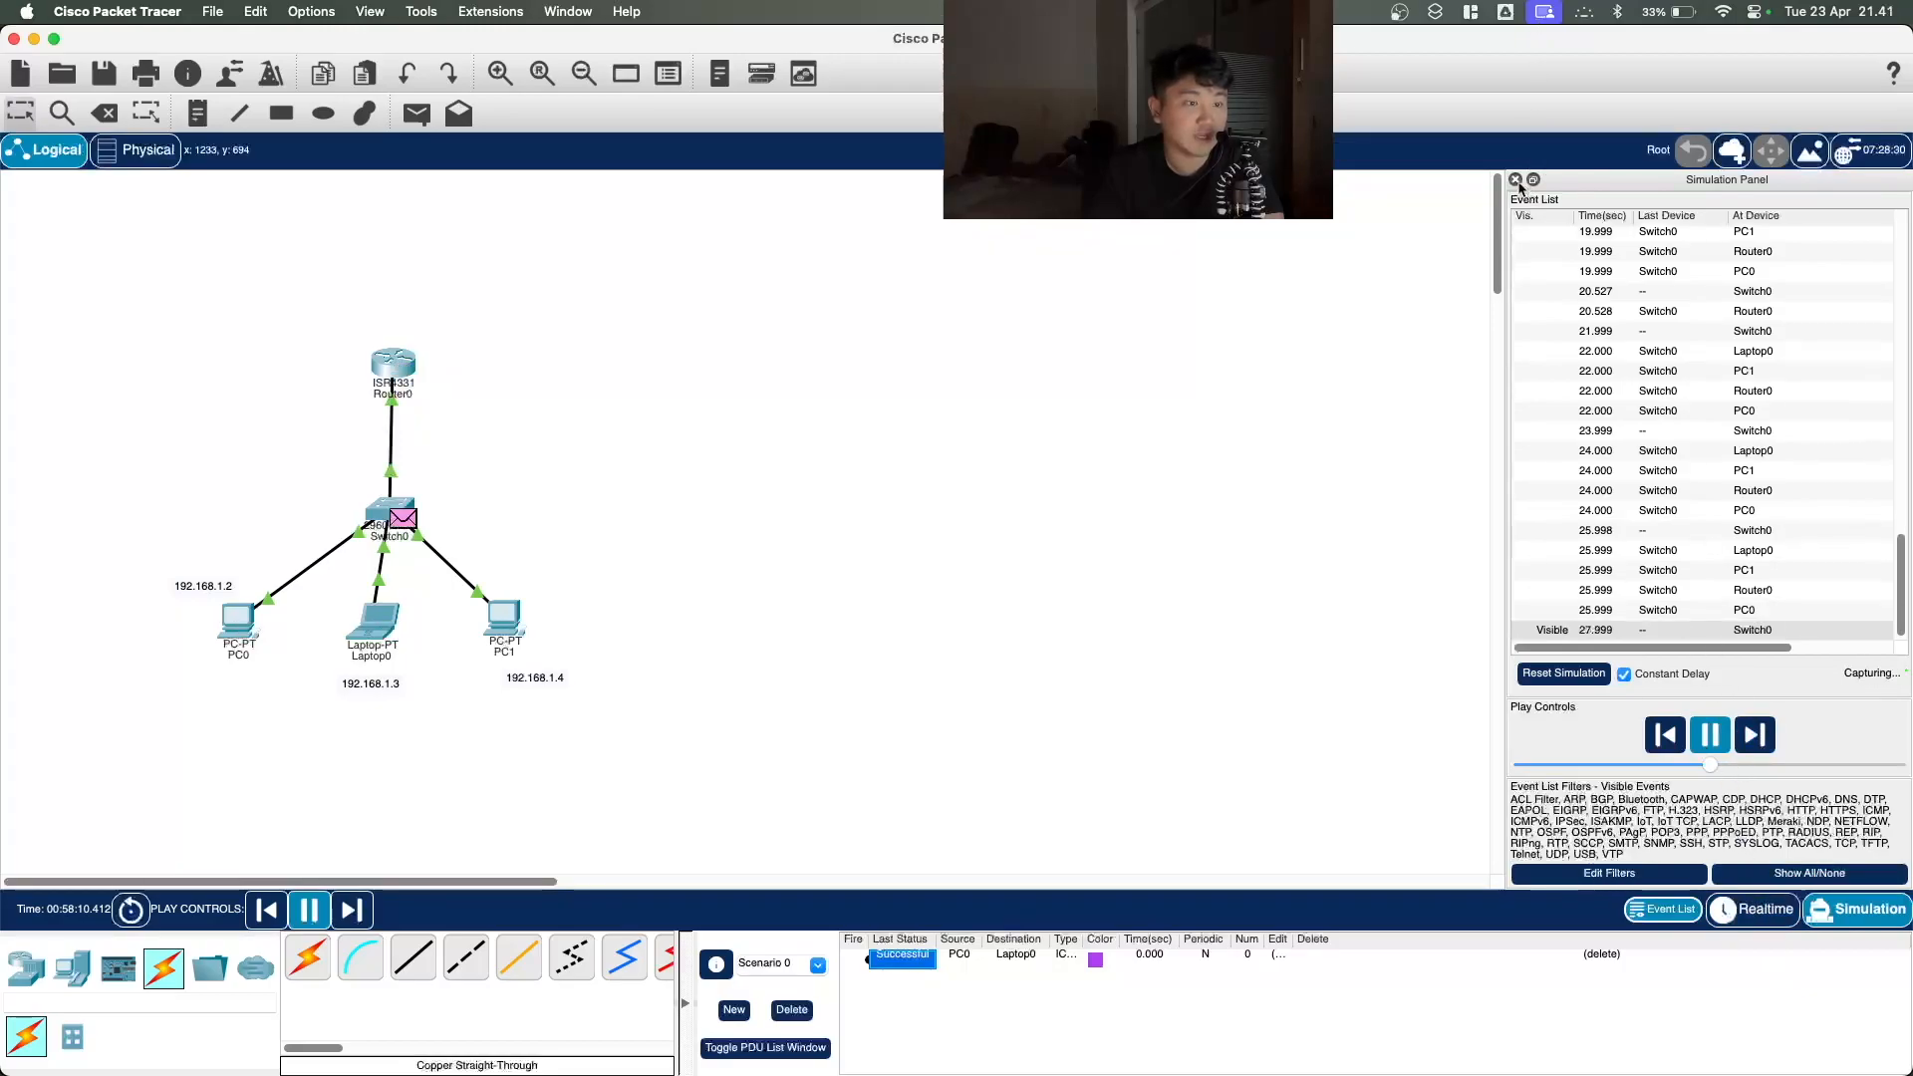
pyautogui.click(1756, 912)
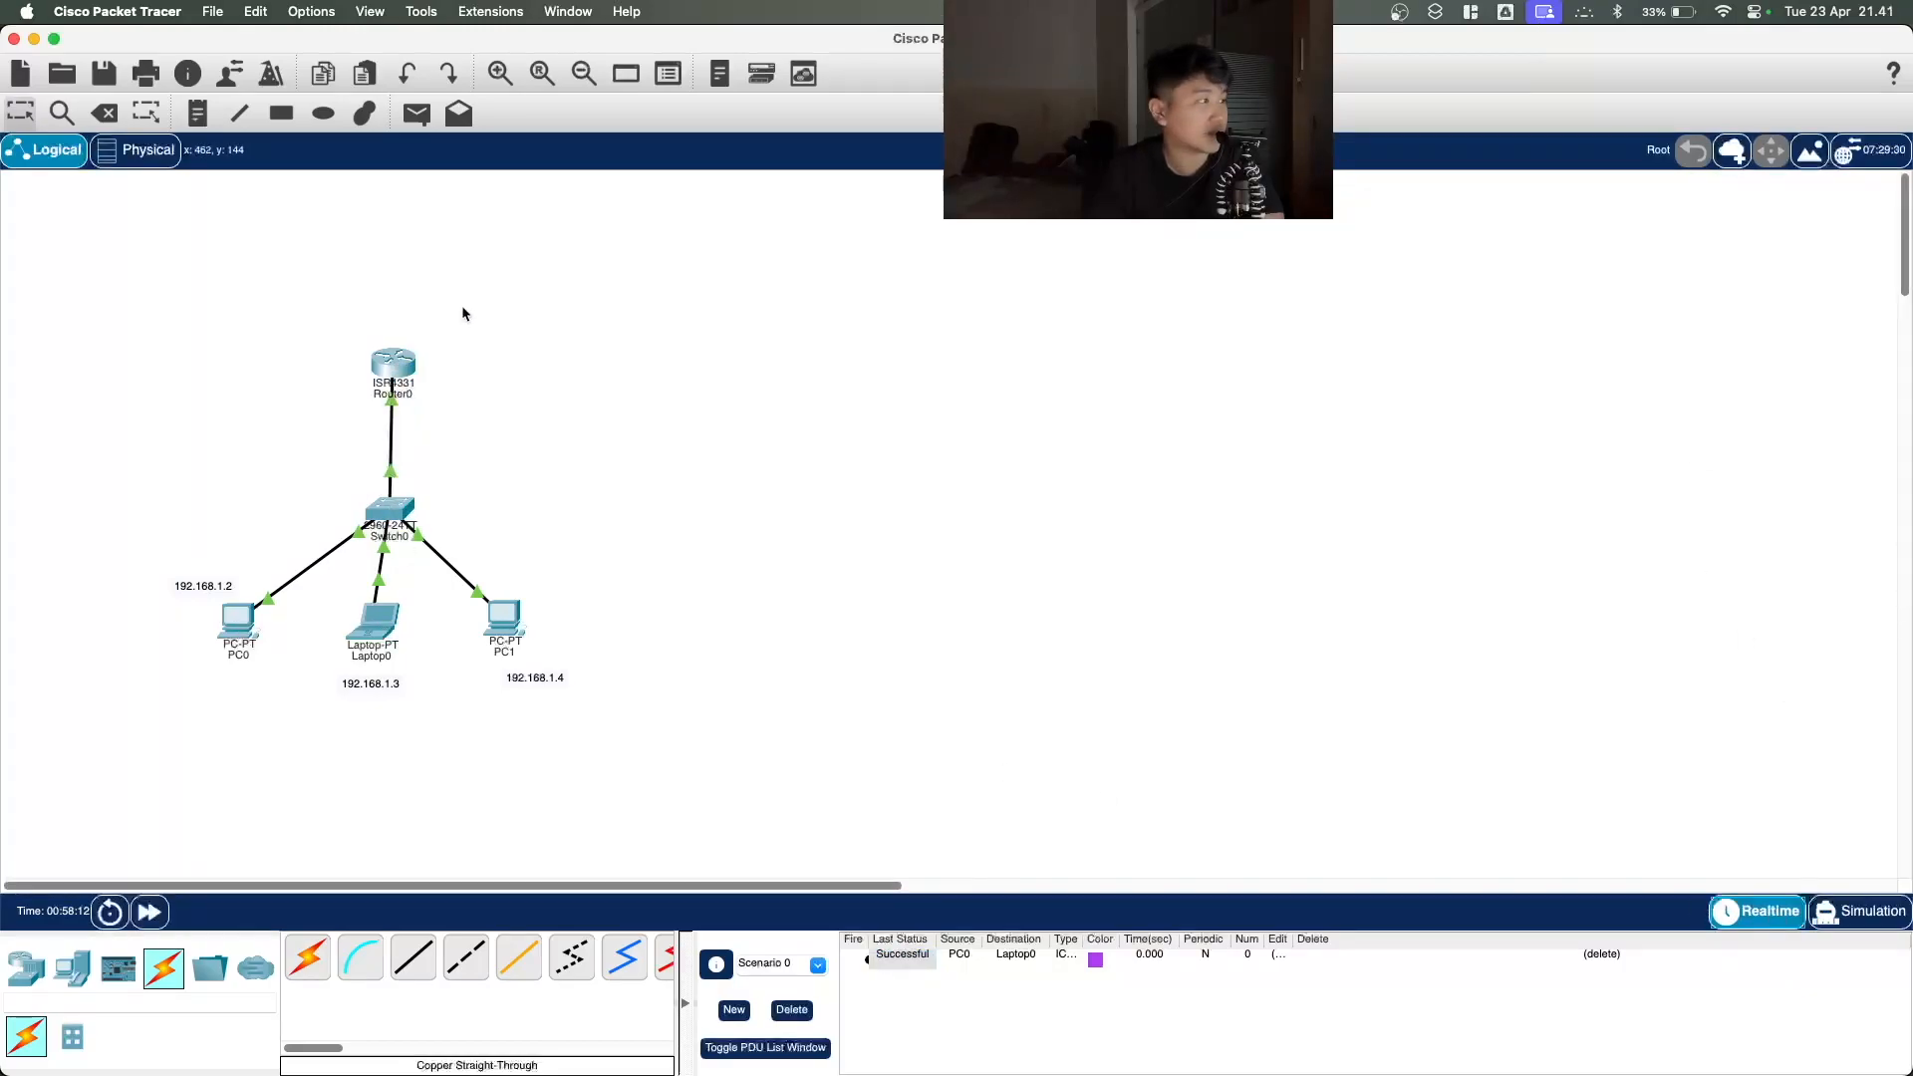
pyautogui.click(416, 113)
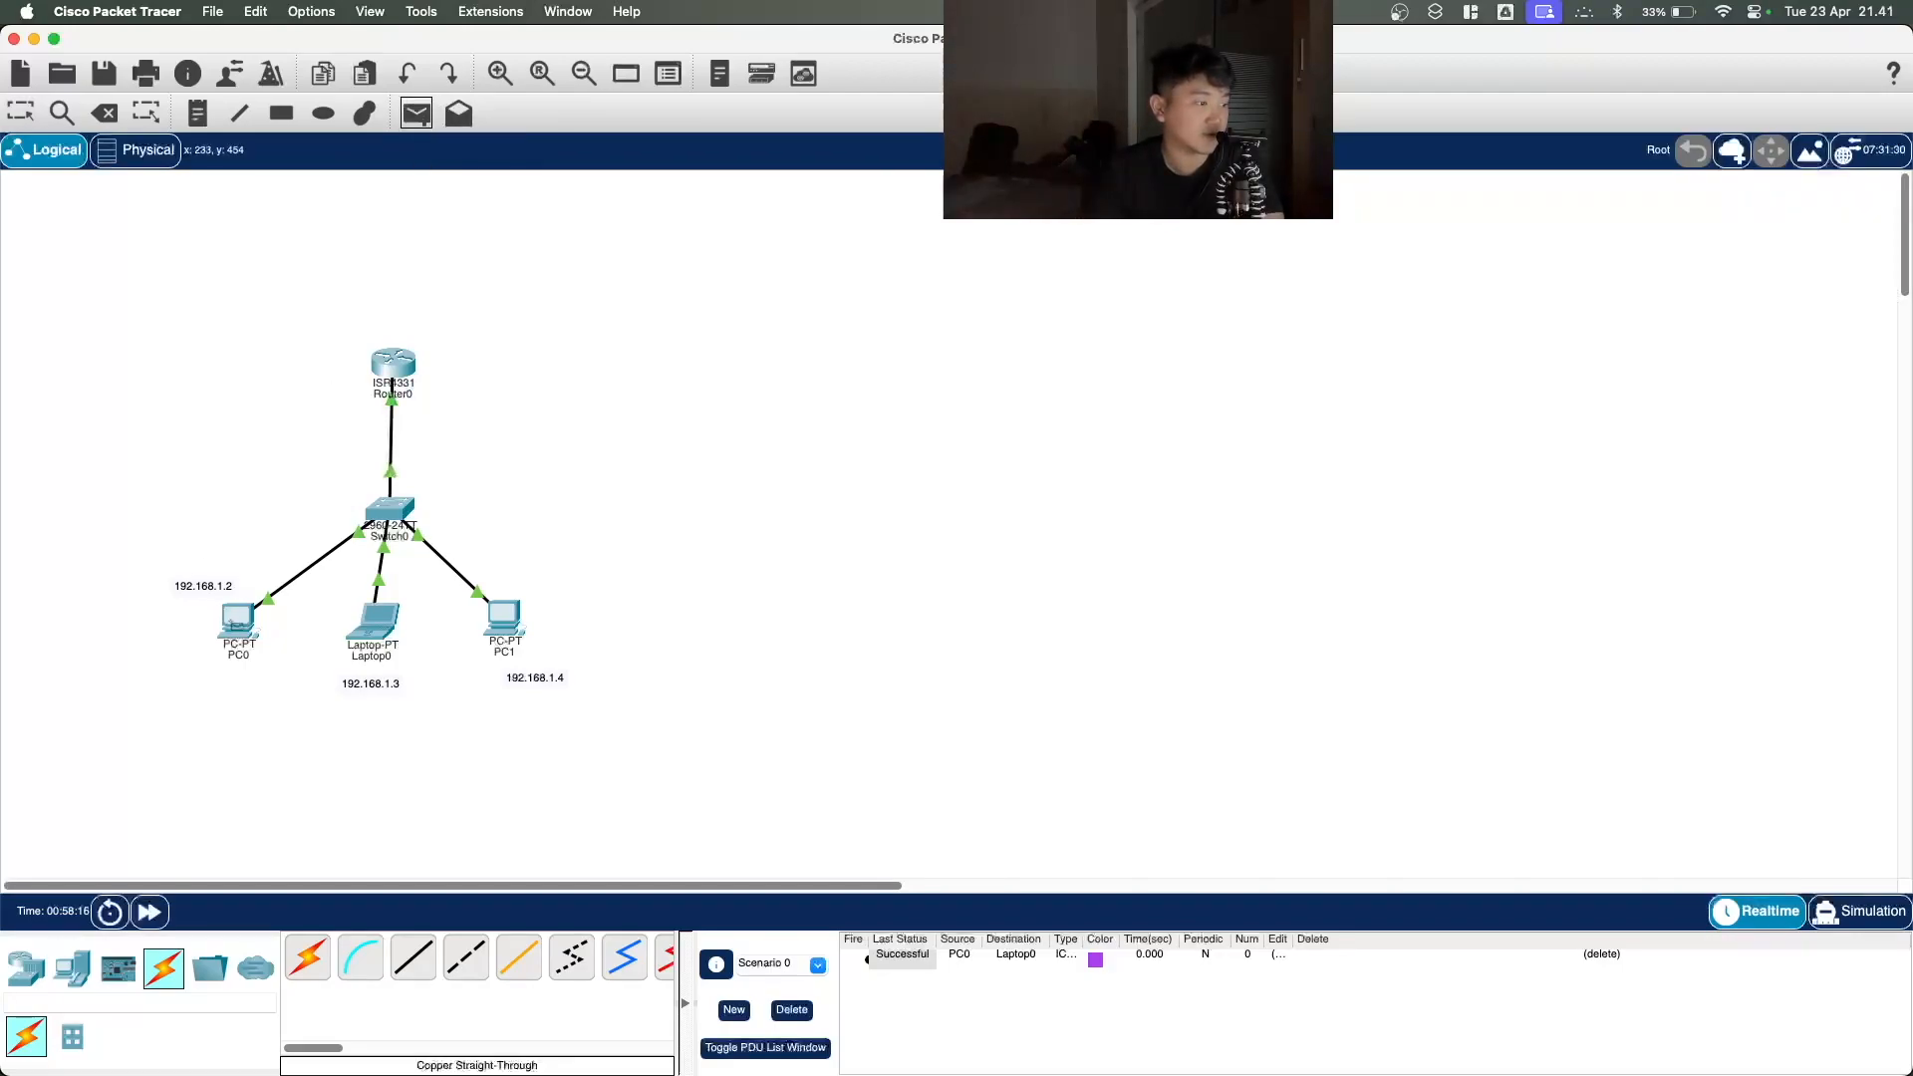
pyautogui.click(237, 625)
pyautogui.click(507, 615)
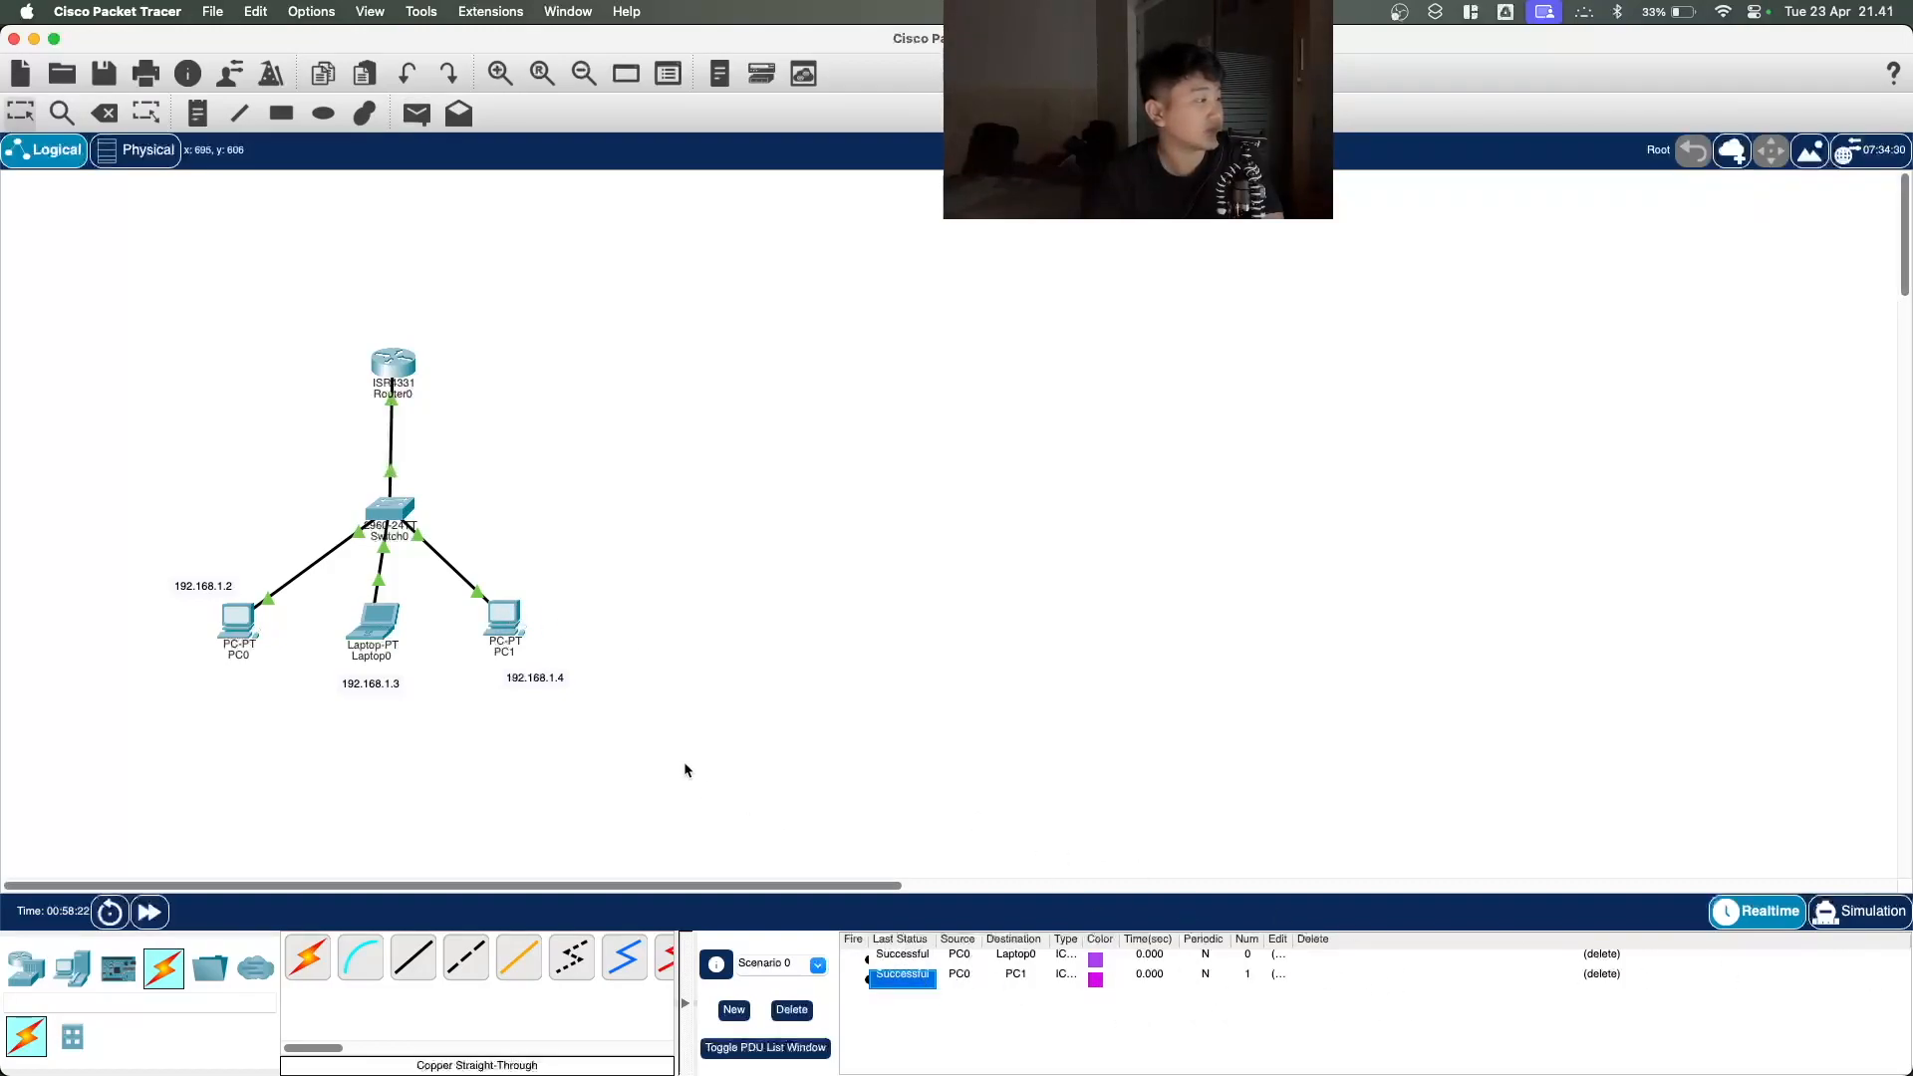
# Step: Switch to Simulation mode and play both PDUs from PC0 automatically, slightly lowering the playback speed
pyautogui.click(1858, 910)
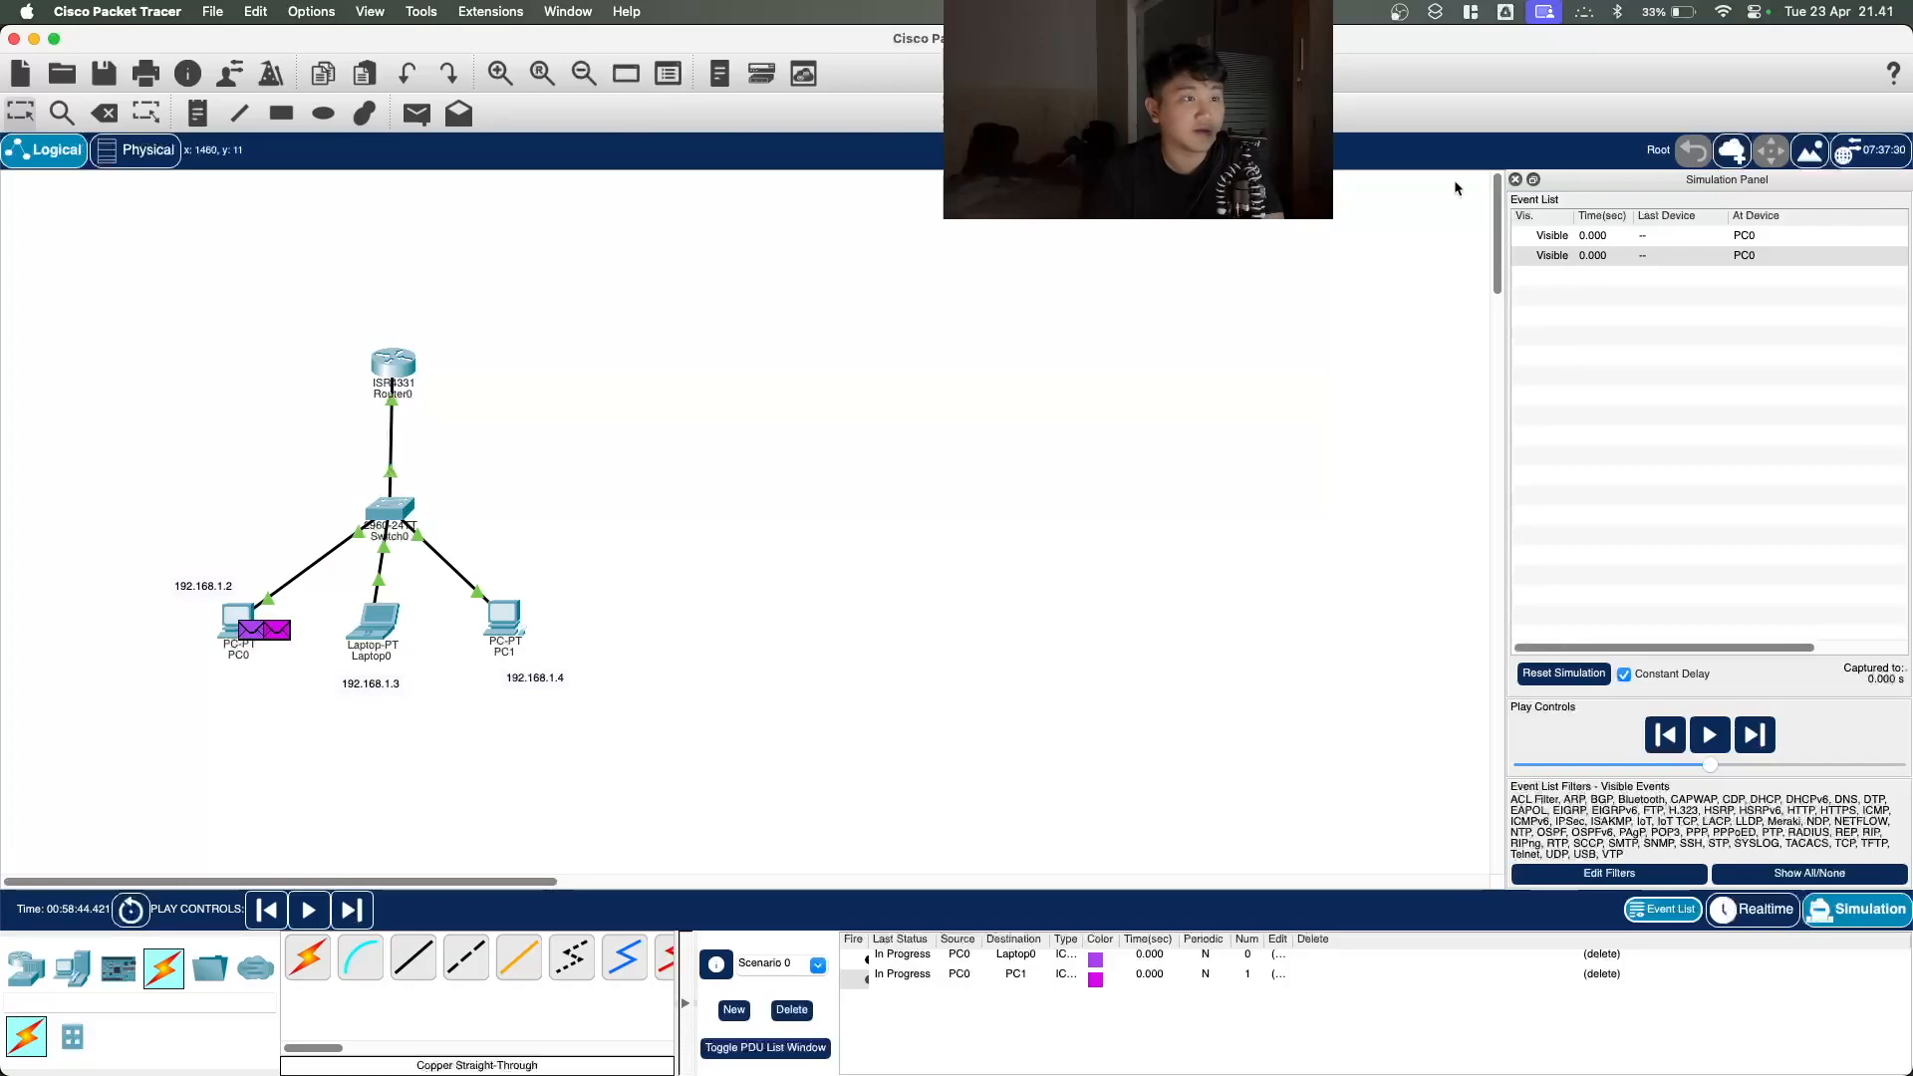
pyautogui.click(1515, 181)
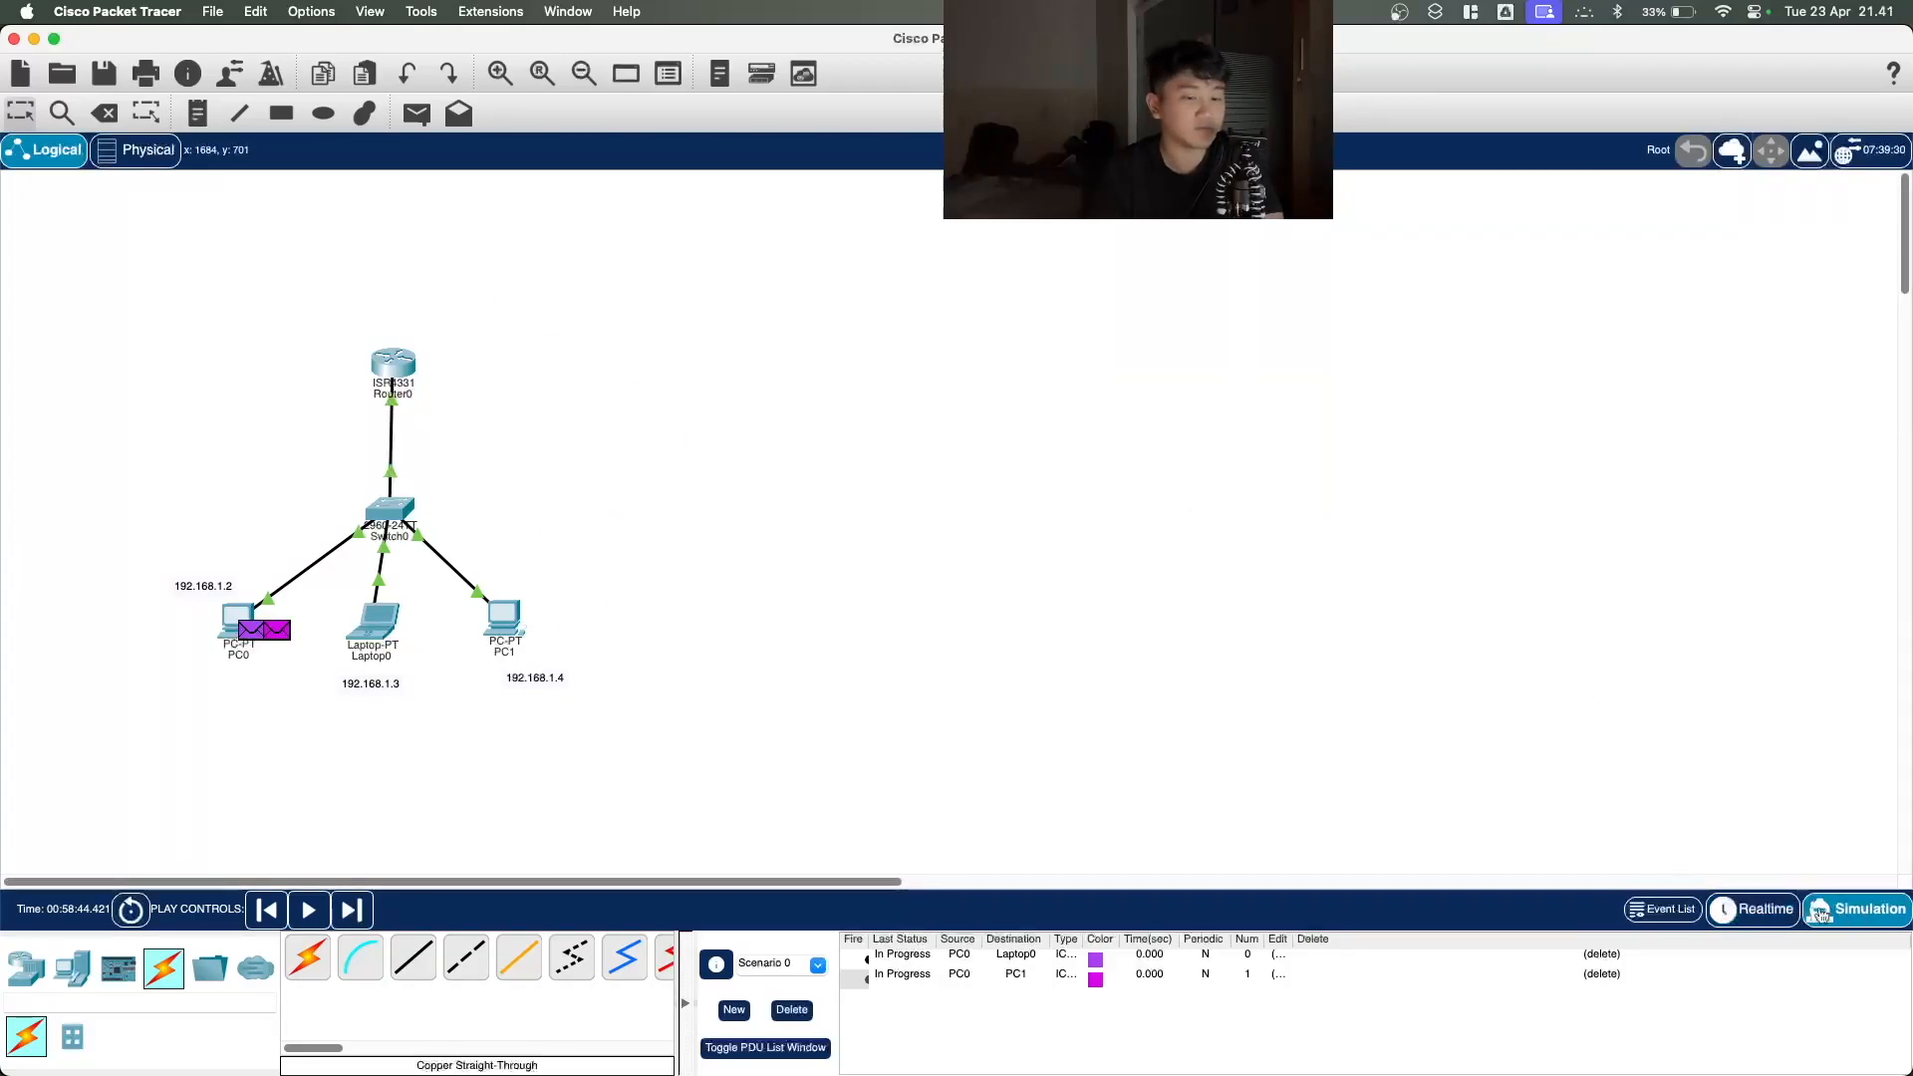
pyautogui.click(1753, 908)
pyautogui.click(1856, 908)
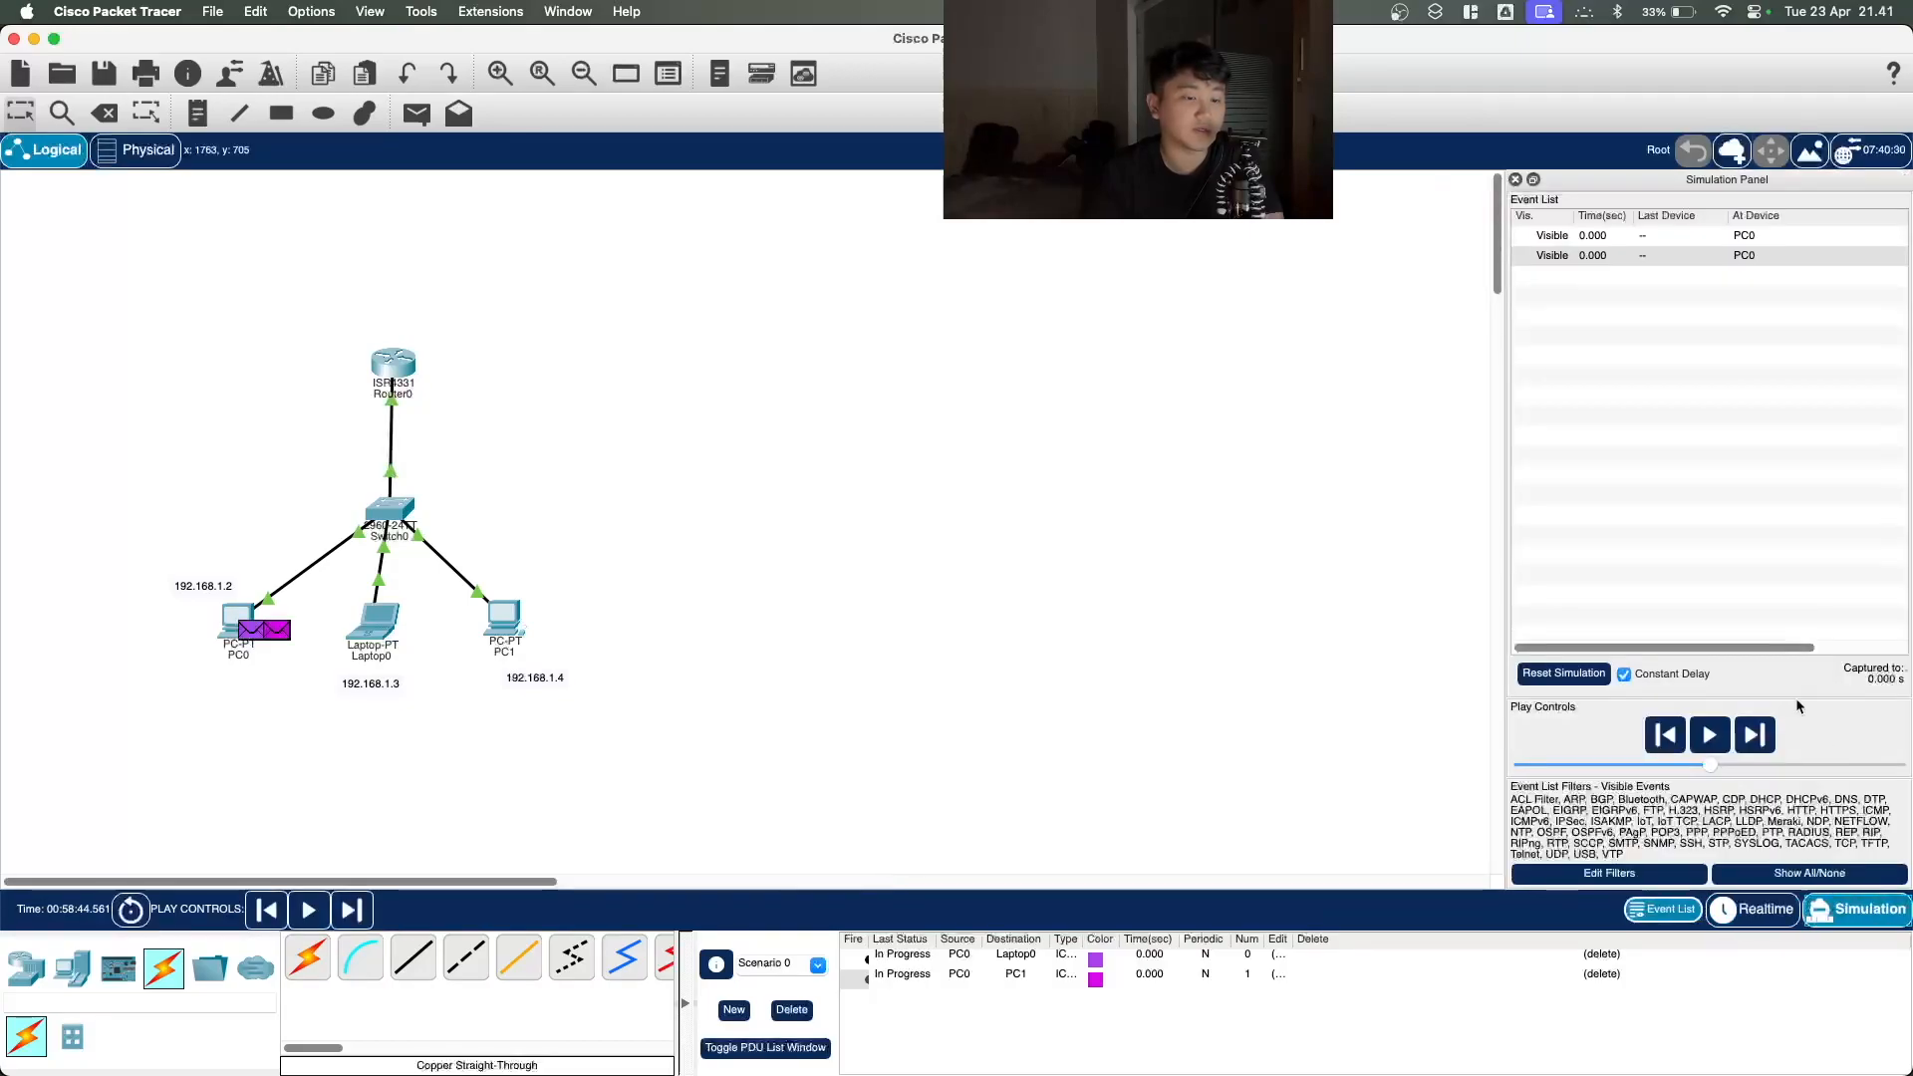
pyautogui.click(1710, 738)
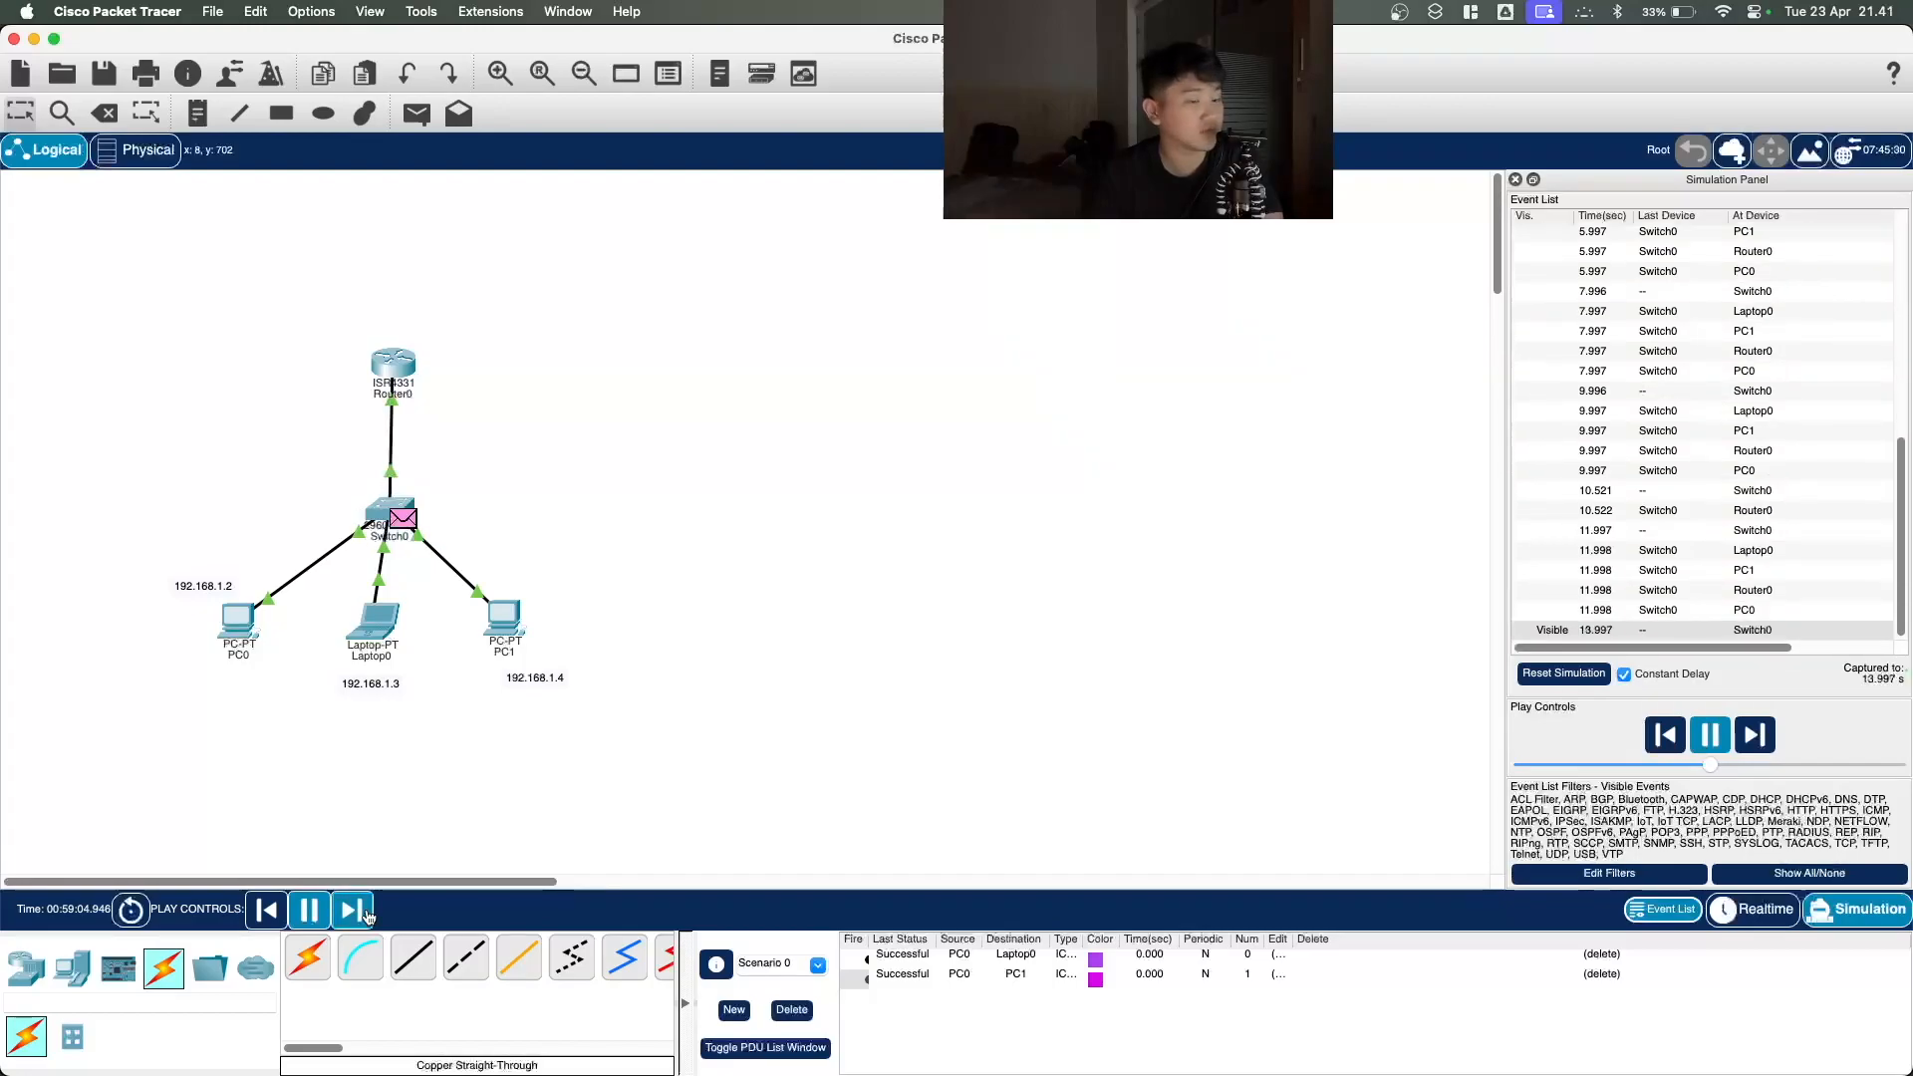
pyautogui.moveTo(1709, 764)
pyautogui.mouseDown()
pyautogui.moveTo(1681, 766)
pyautogui.moveTo(1706, 764)
pyautogui.mouseUp()
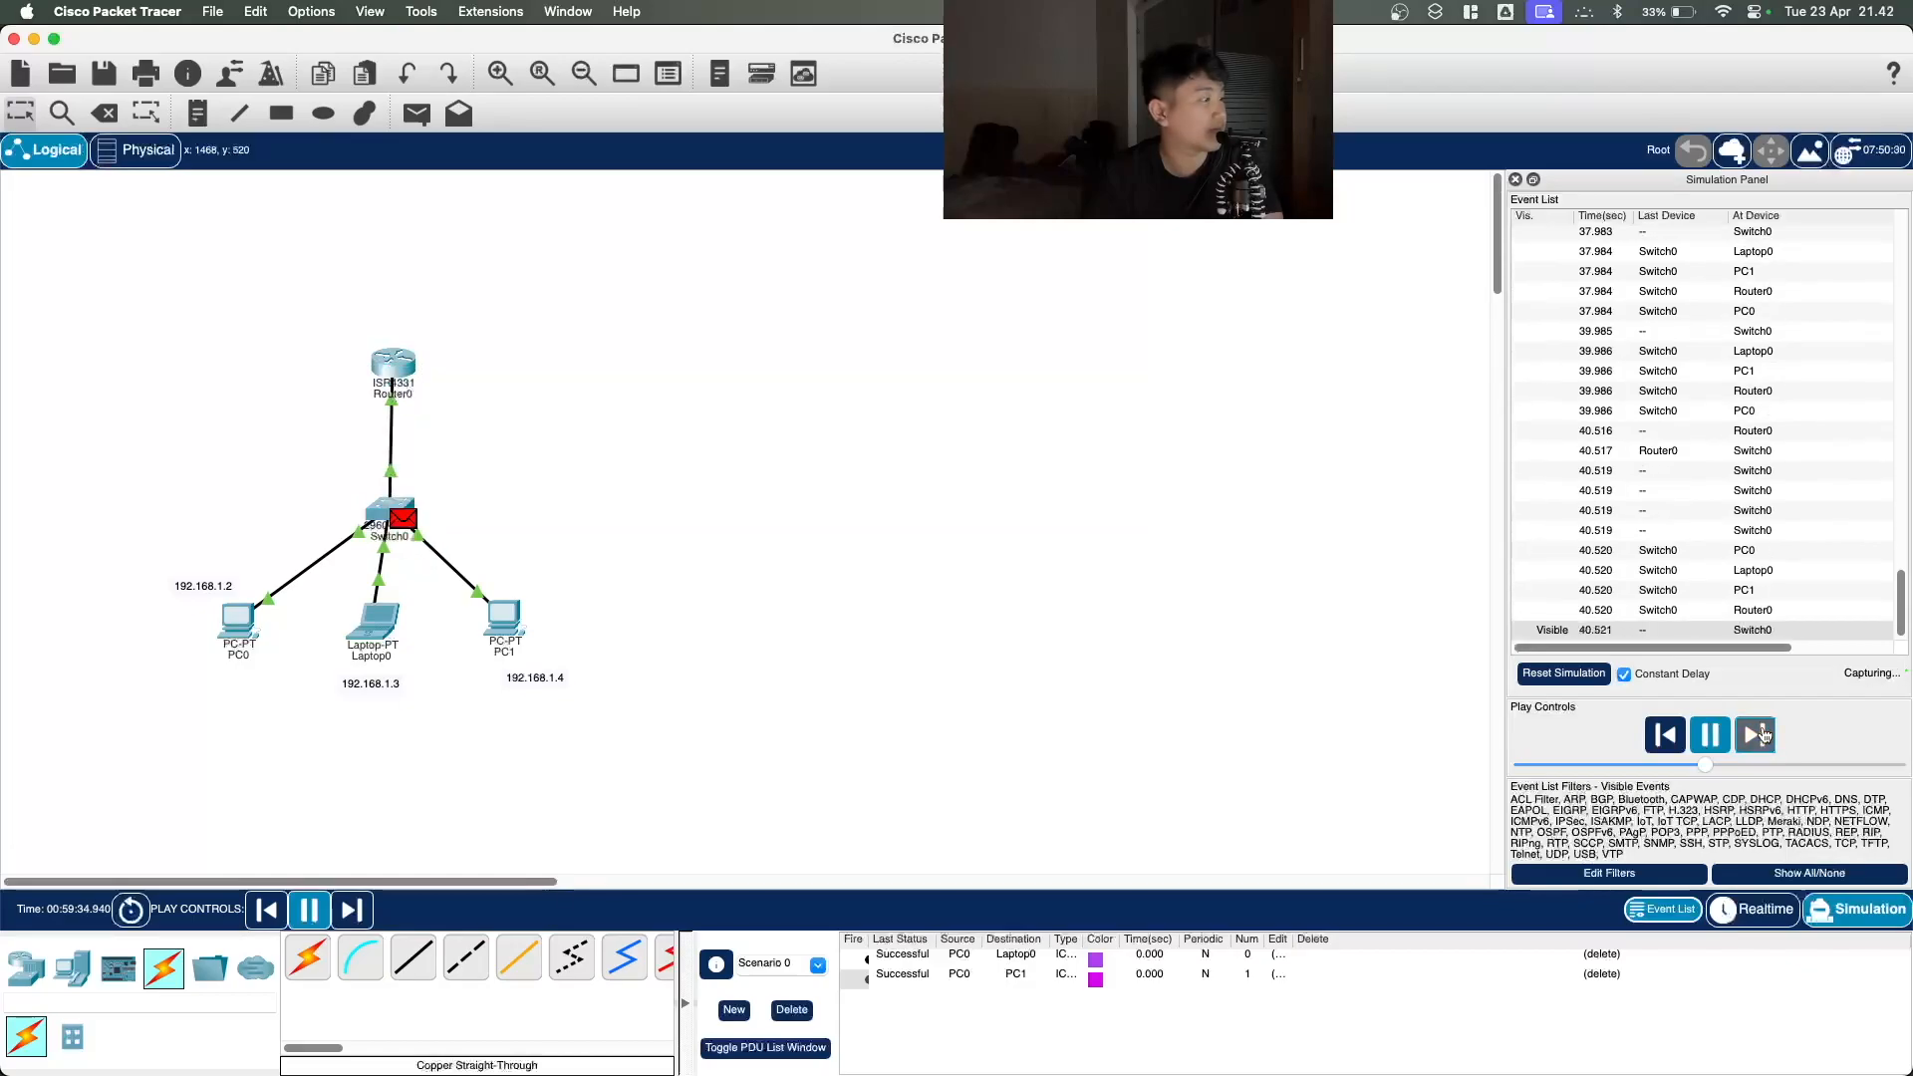
# Step: Close the simulation event view, return to Realtime mode, and fast-forward the network time
pyautogui.click(1515, 179)
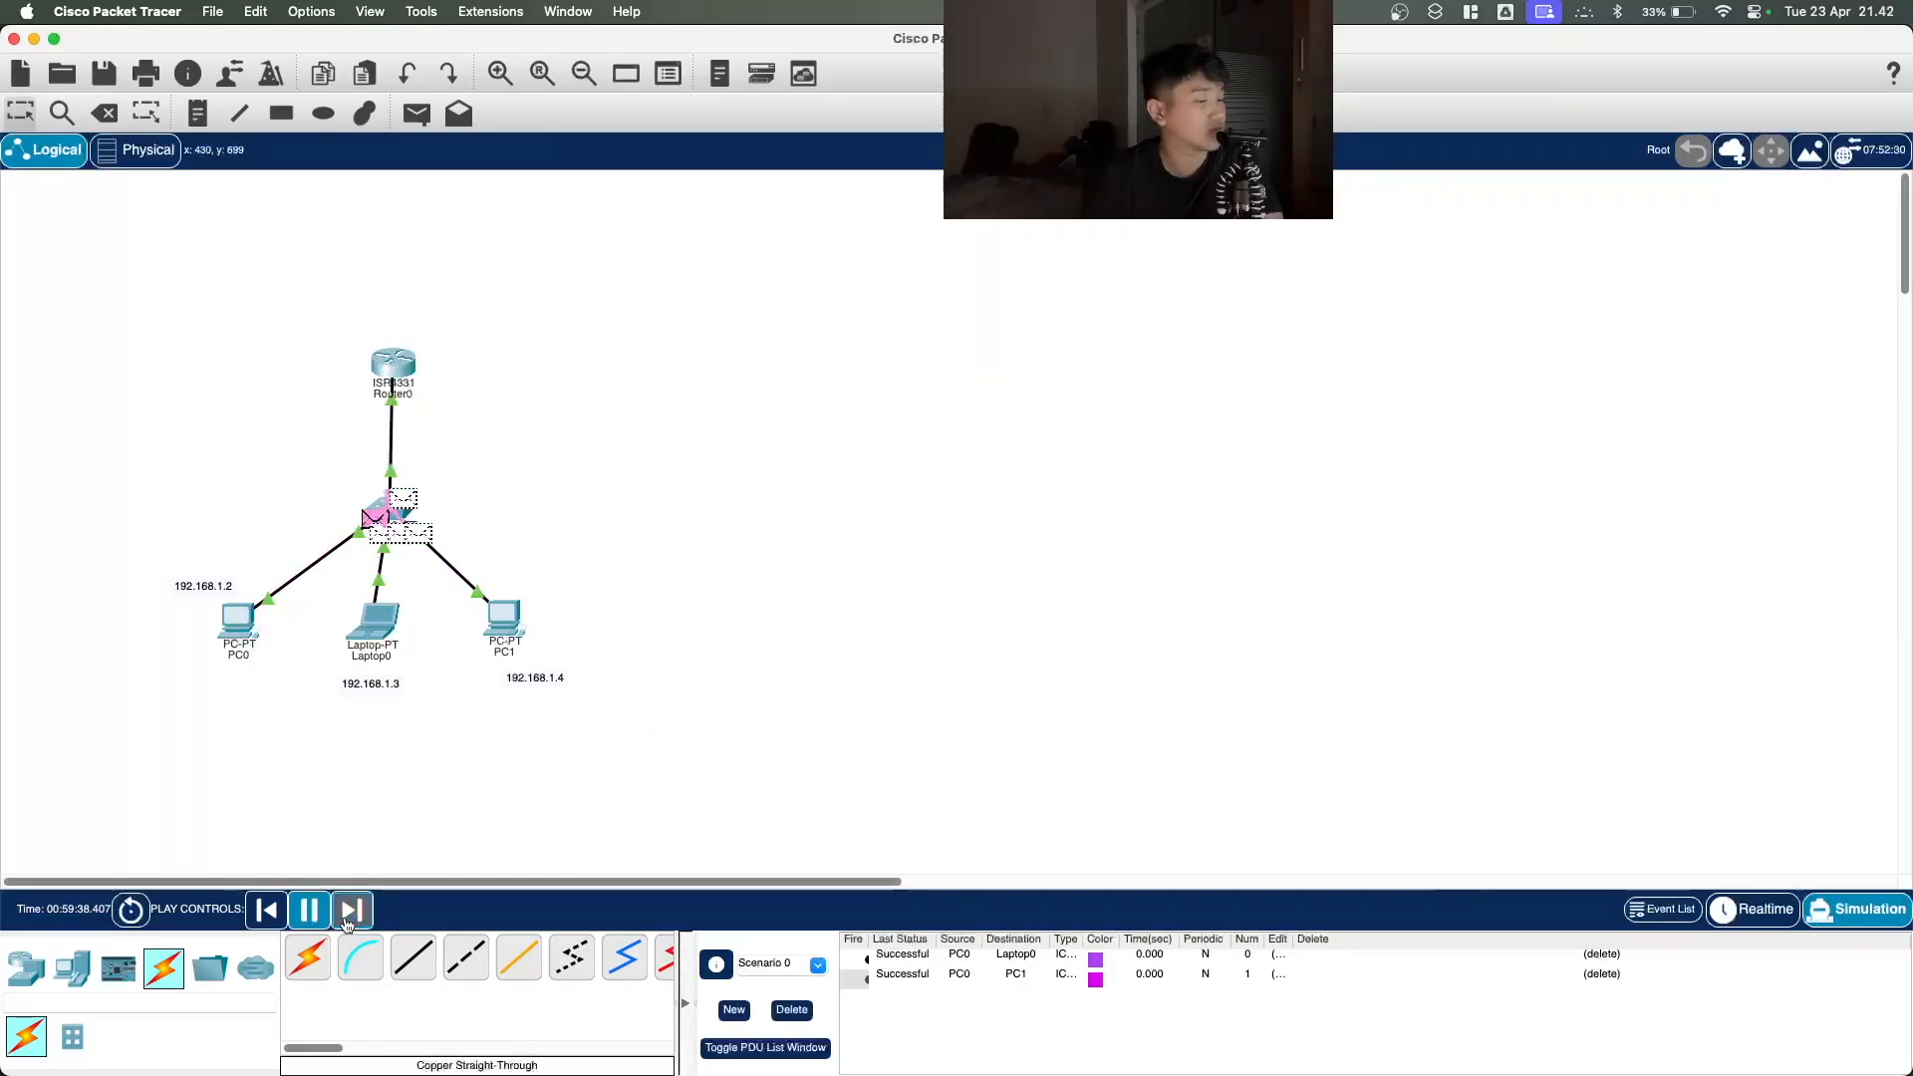
pyautogui.click(1755, 908)
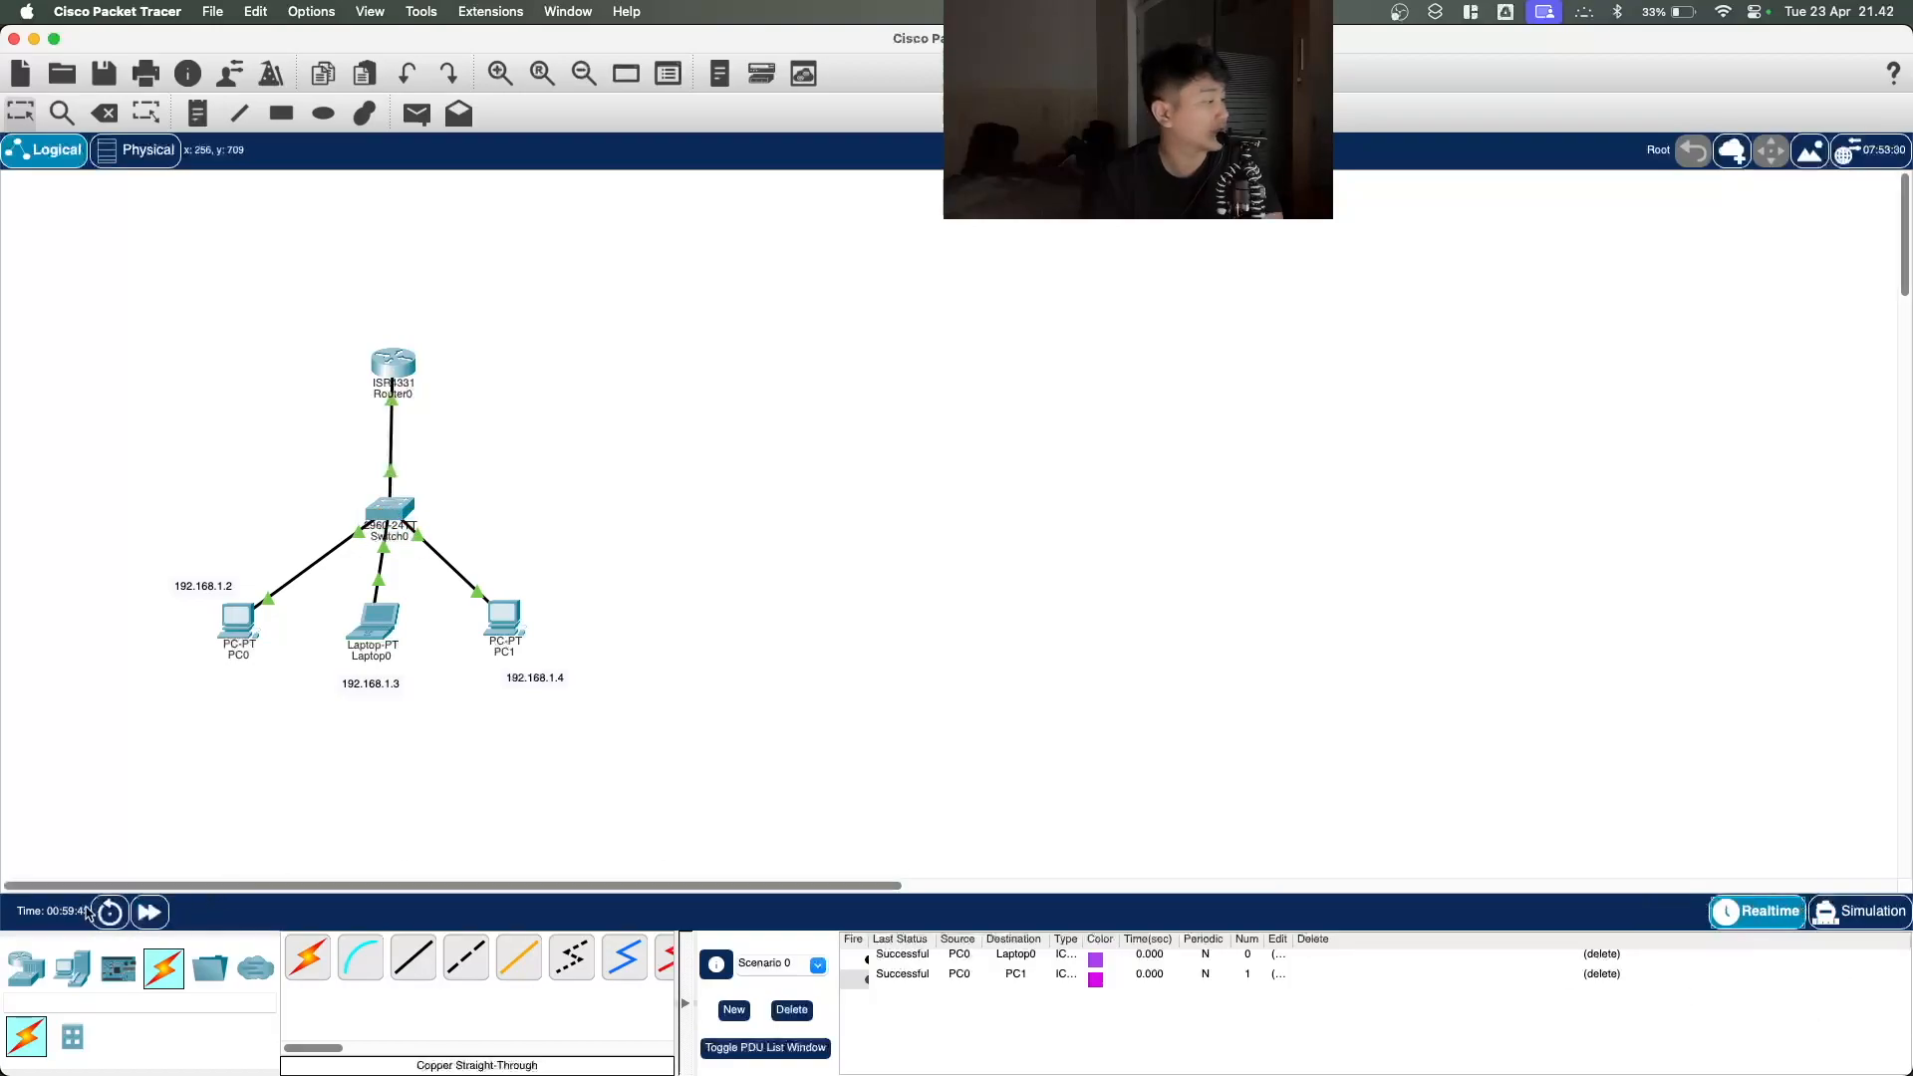
pyautogui.click(135, 920)
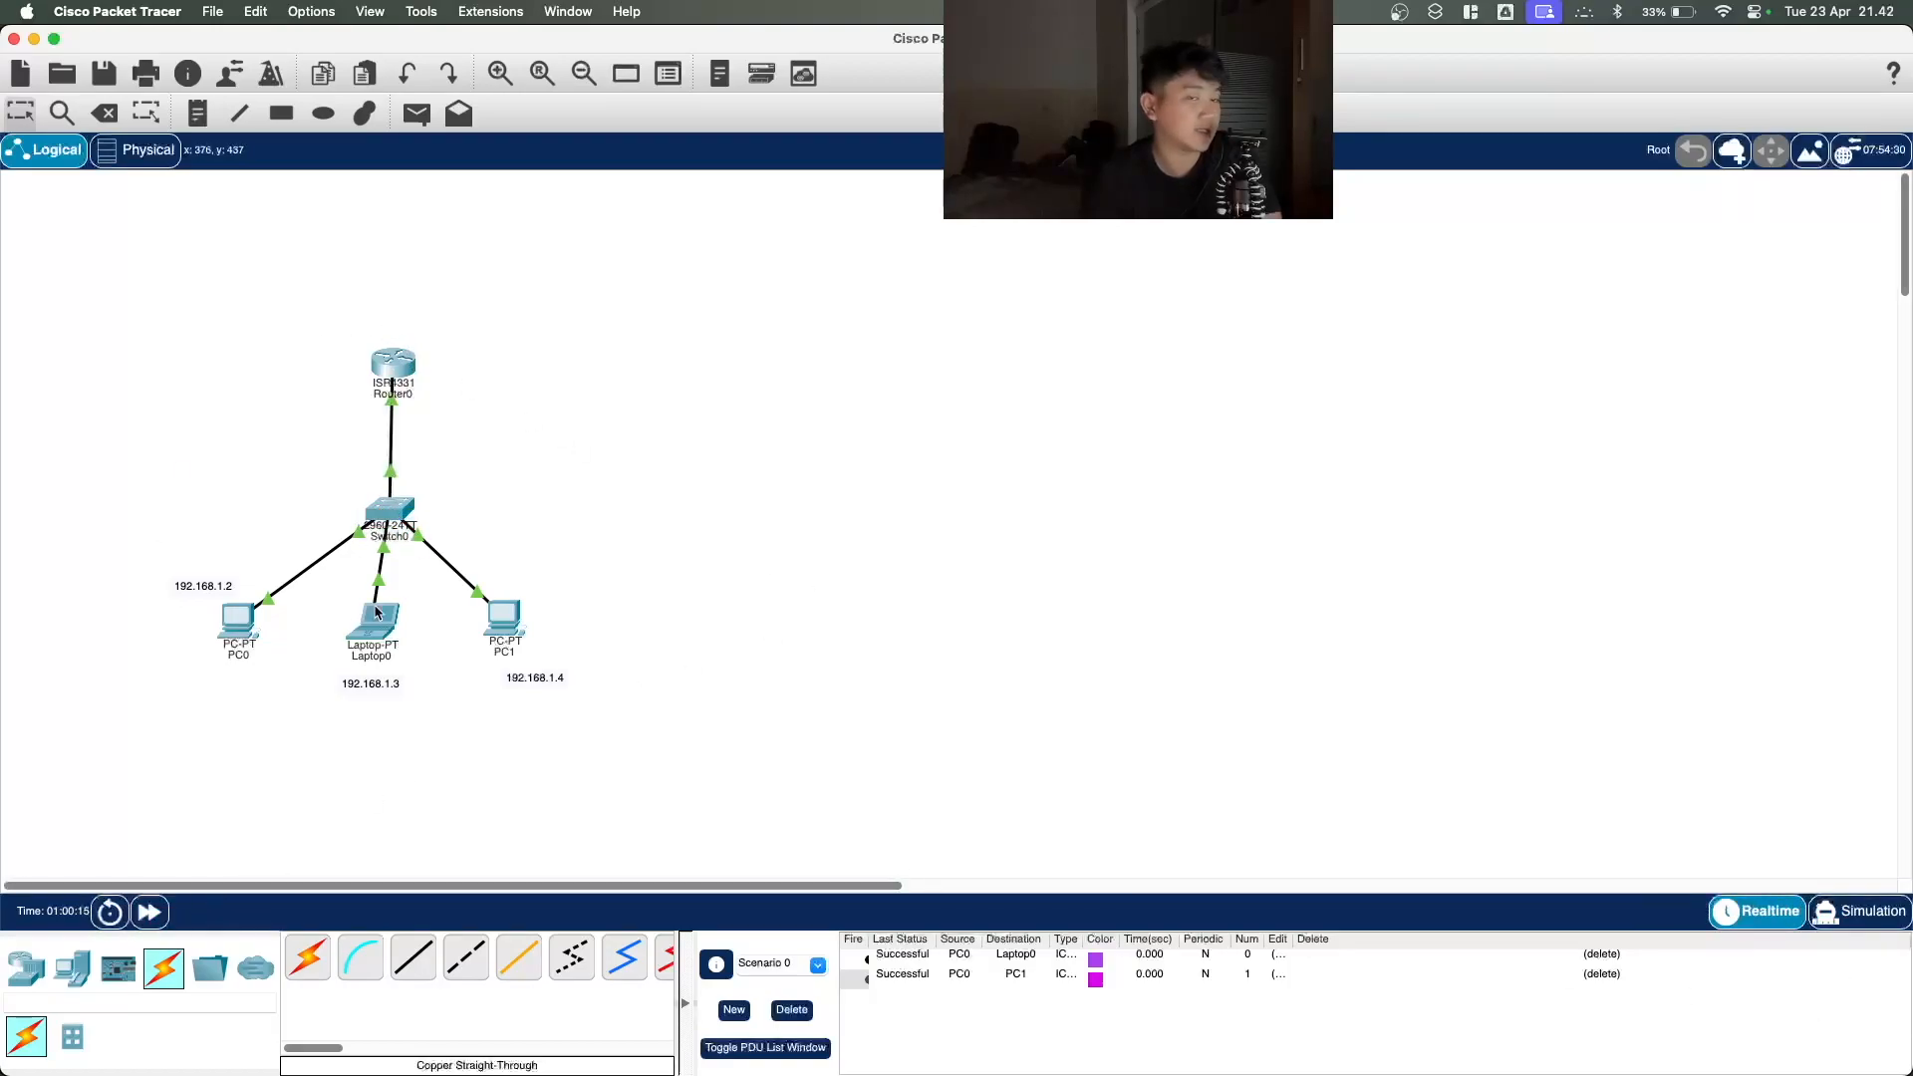
# Step: Move Router0 up and to the right of Switch0, and place a second 2960 switch on the other side, below the router
pyautogui.moveTo(405, 361); pyautogui.dragTo(627, 329)
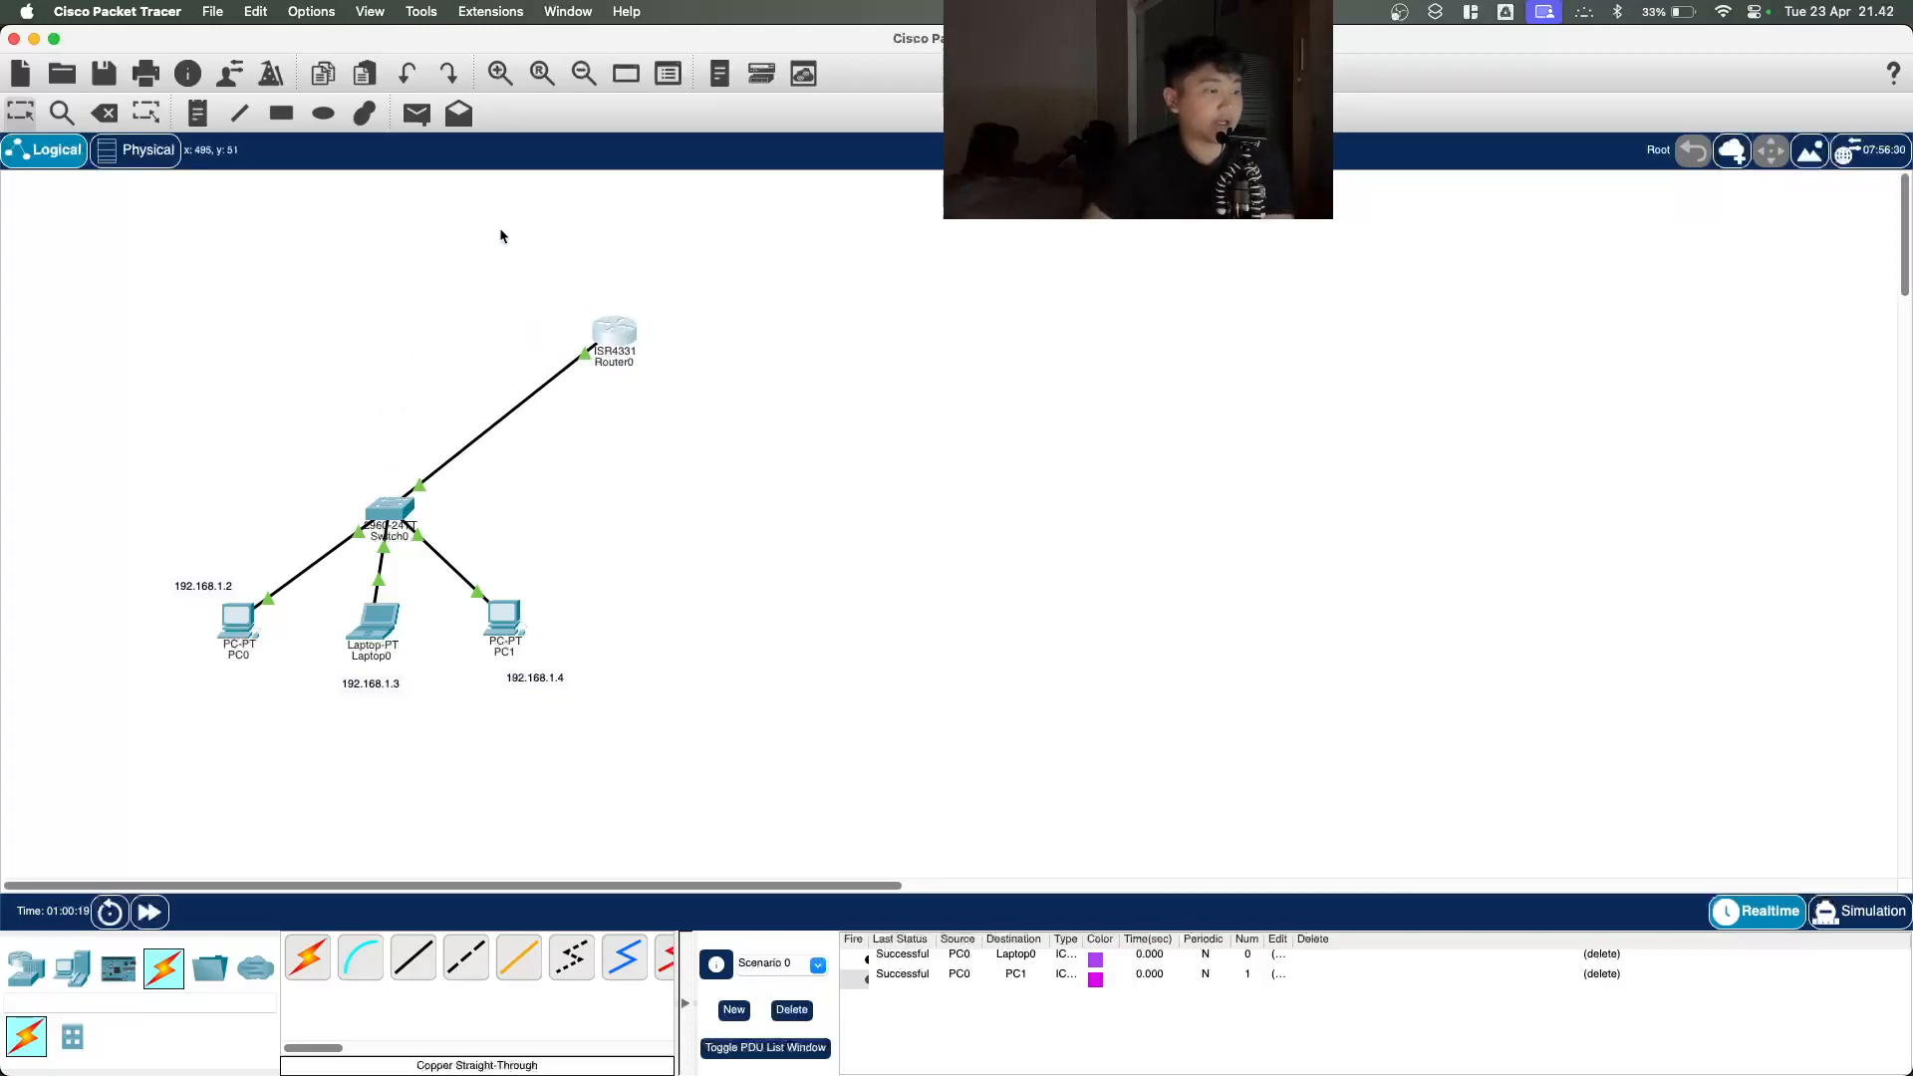
pyautogui.click(72, 966)
pyautogui.click(26, 966)
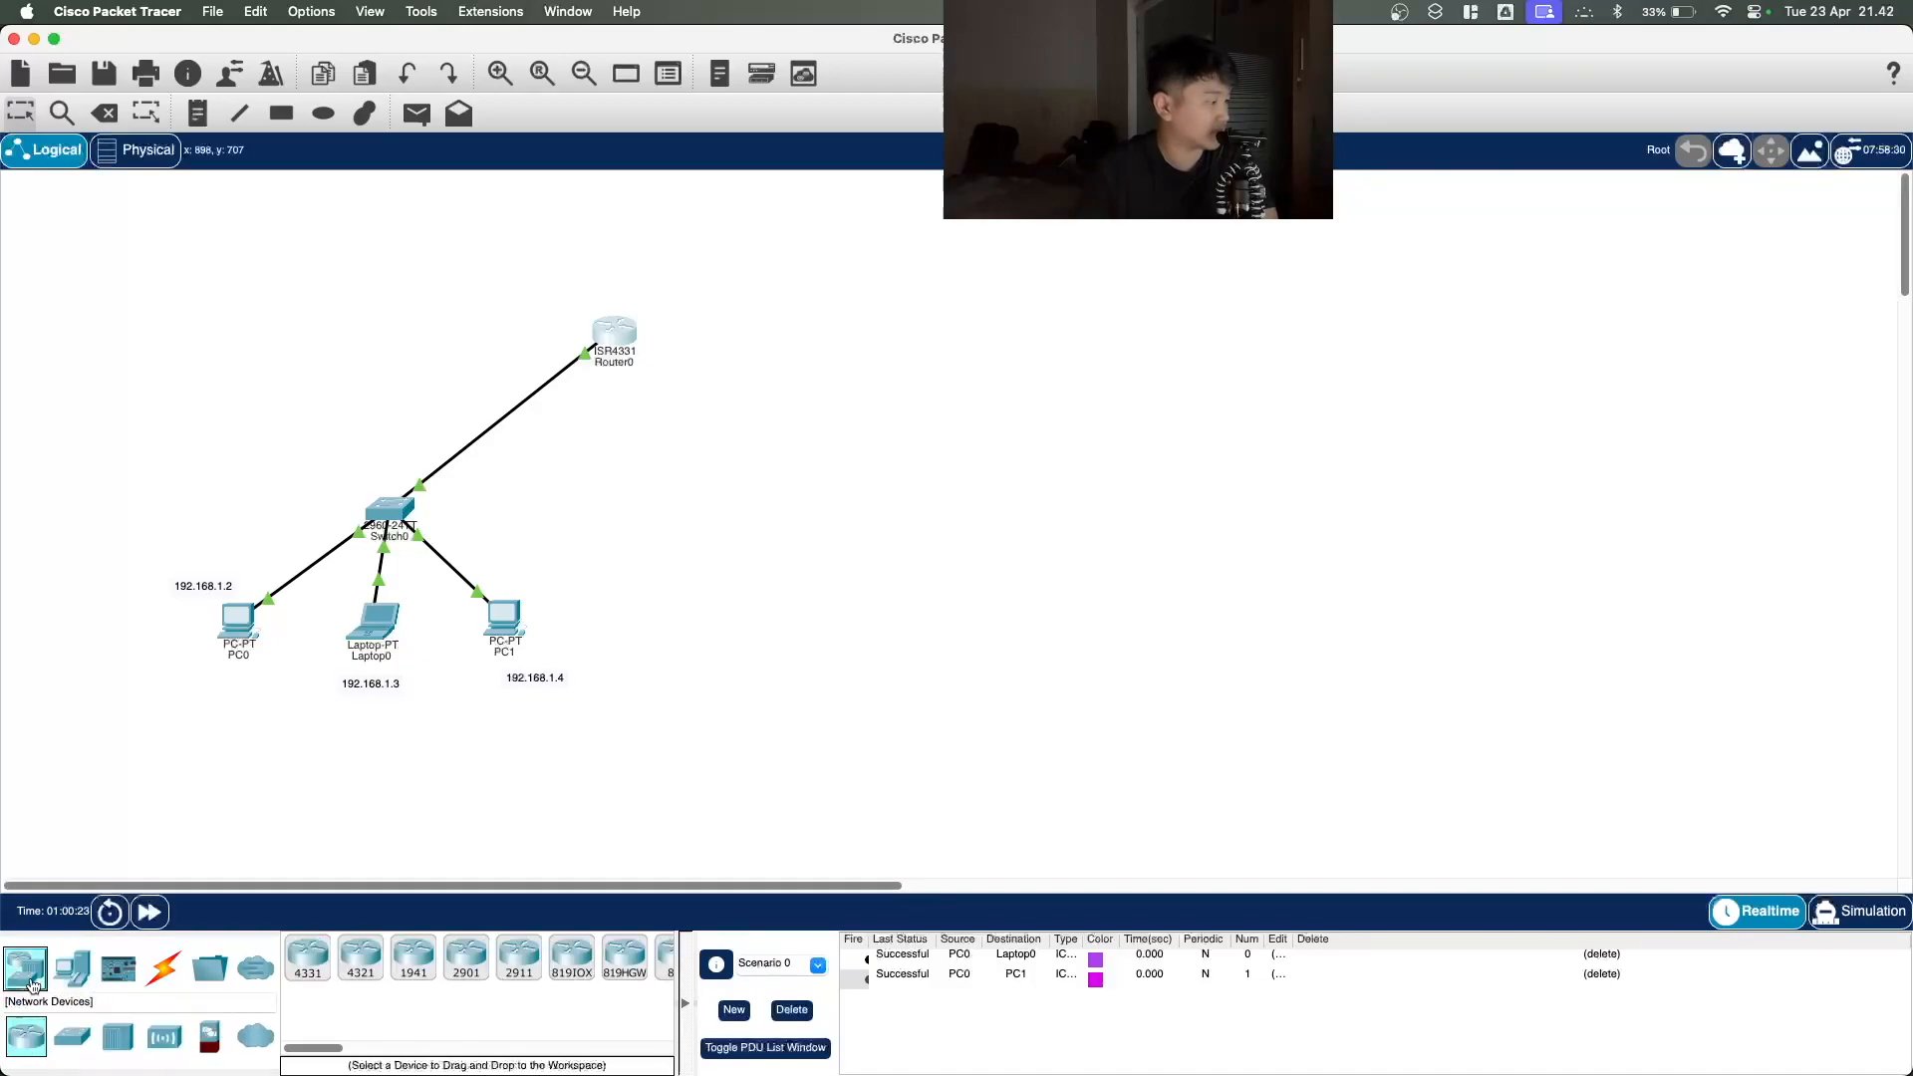
pyautogui.click(72, 1036)
pyautogui.click(306, 956)
pyautogui.click(735, 481)
pyautogui.moveTo(737, 483); pyautogui.dragTo(752, 534)
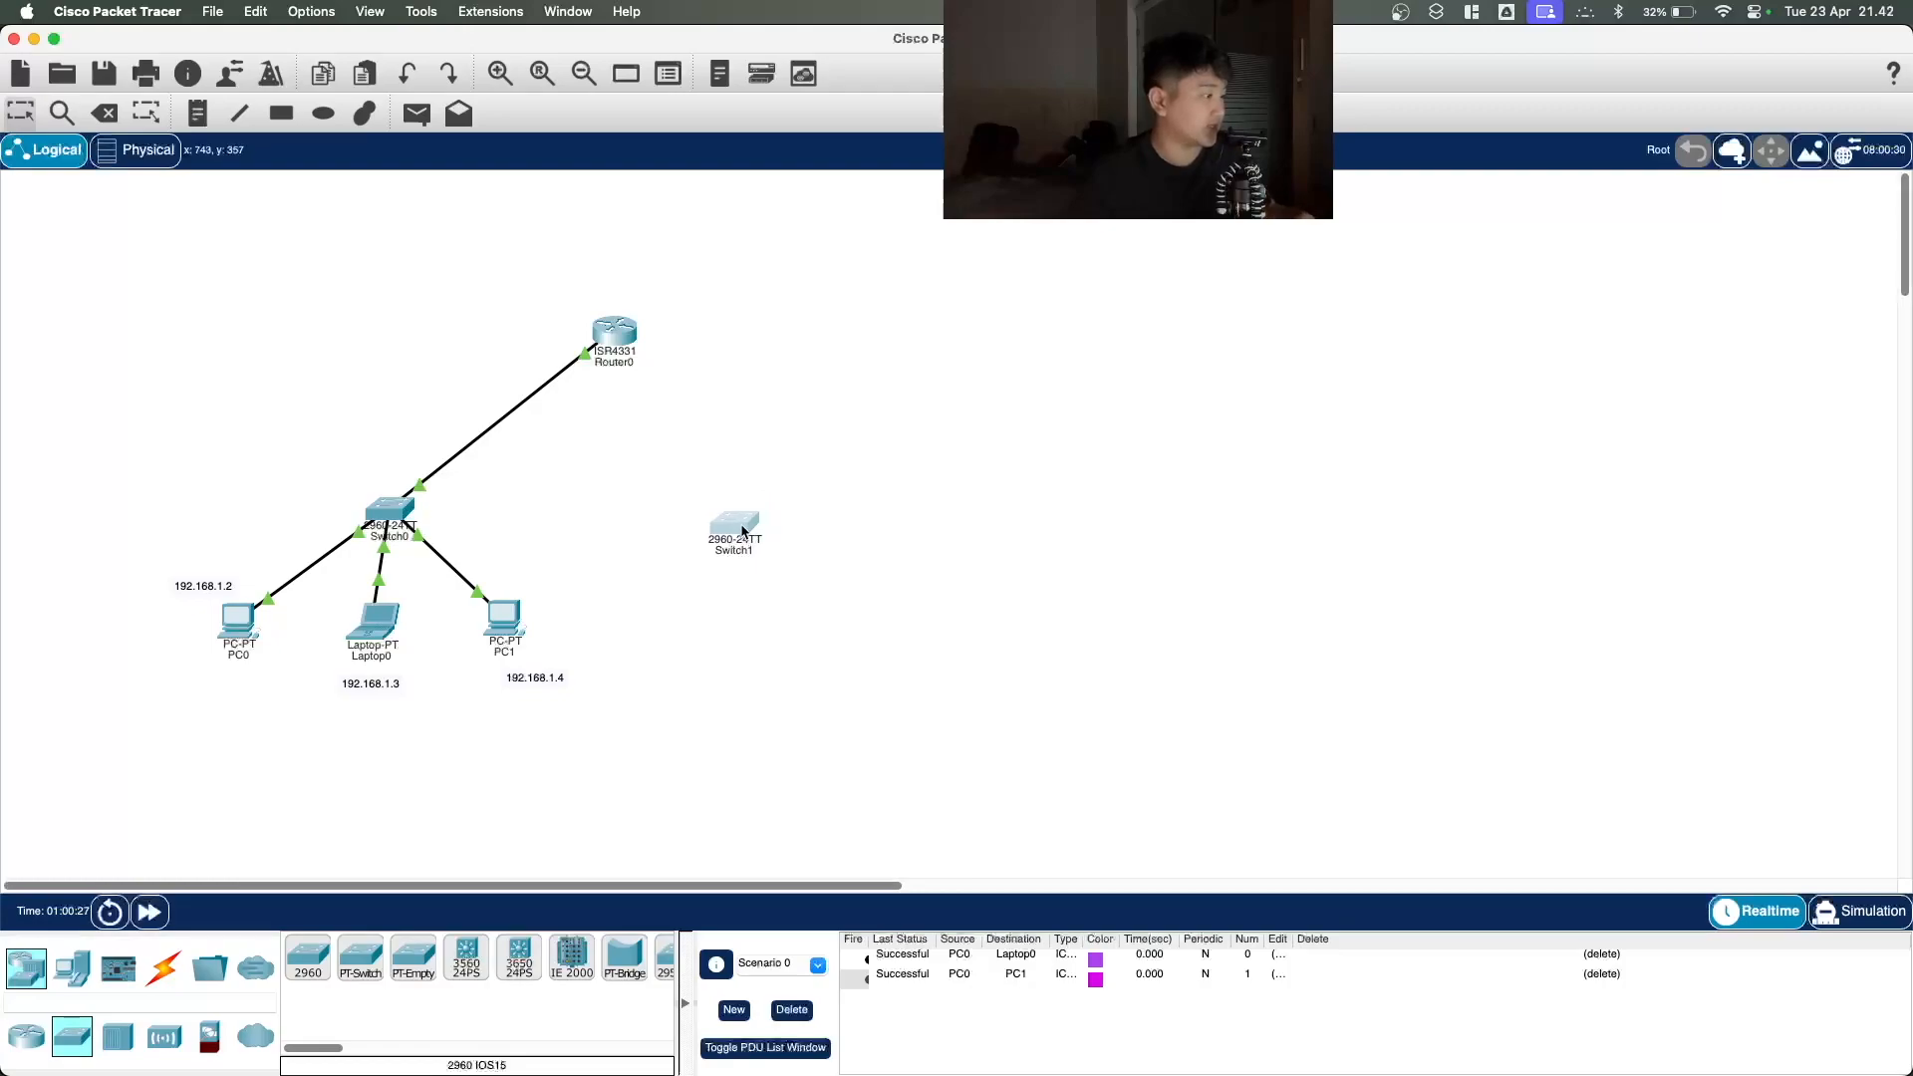
# Step: Place a new PC directly below the newly added 2960 switch
pyautogui.click(80, 968)
pyautogui.click(306, 956)
pyautogui.click(731, 626)
pyautogui.moveTo(731, 626); pyautogui.dragTo(738, 619)
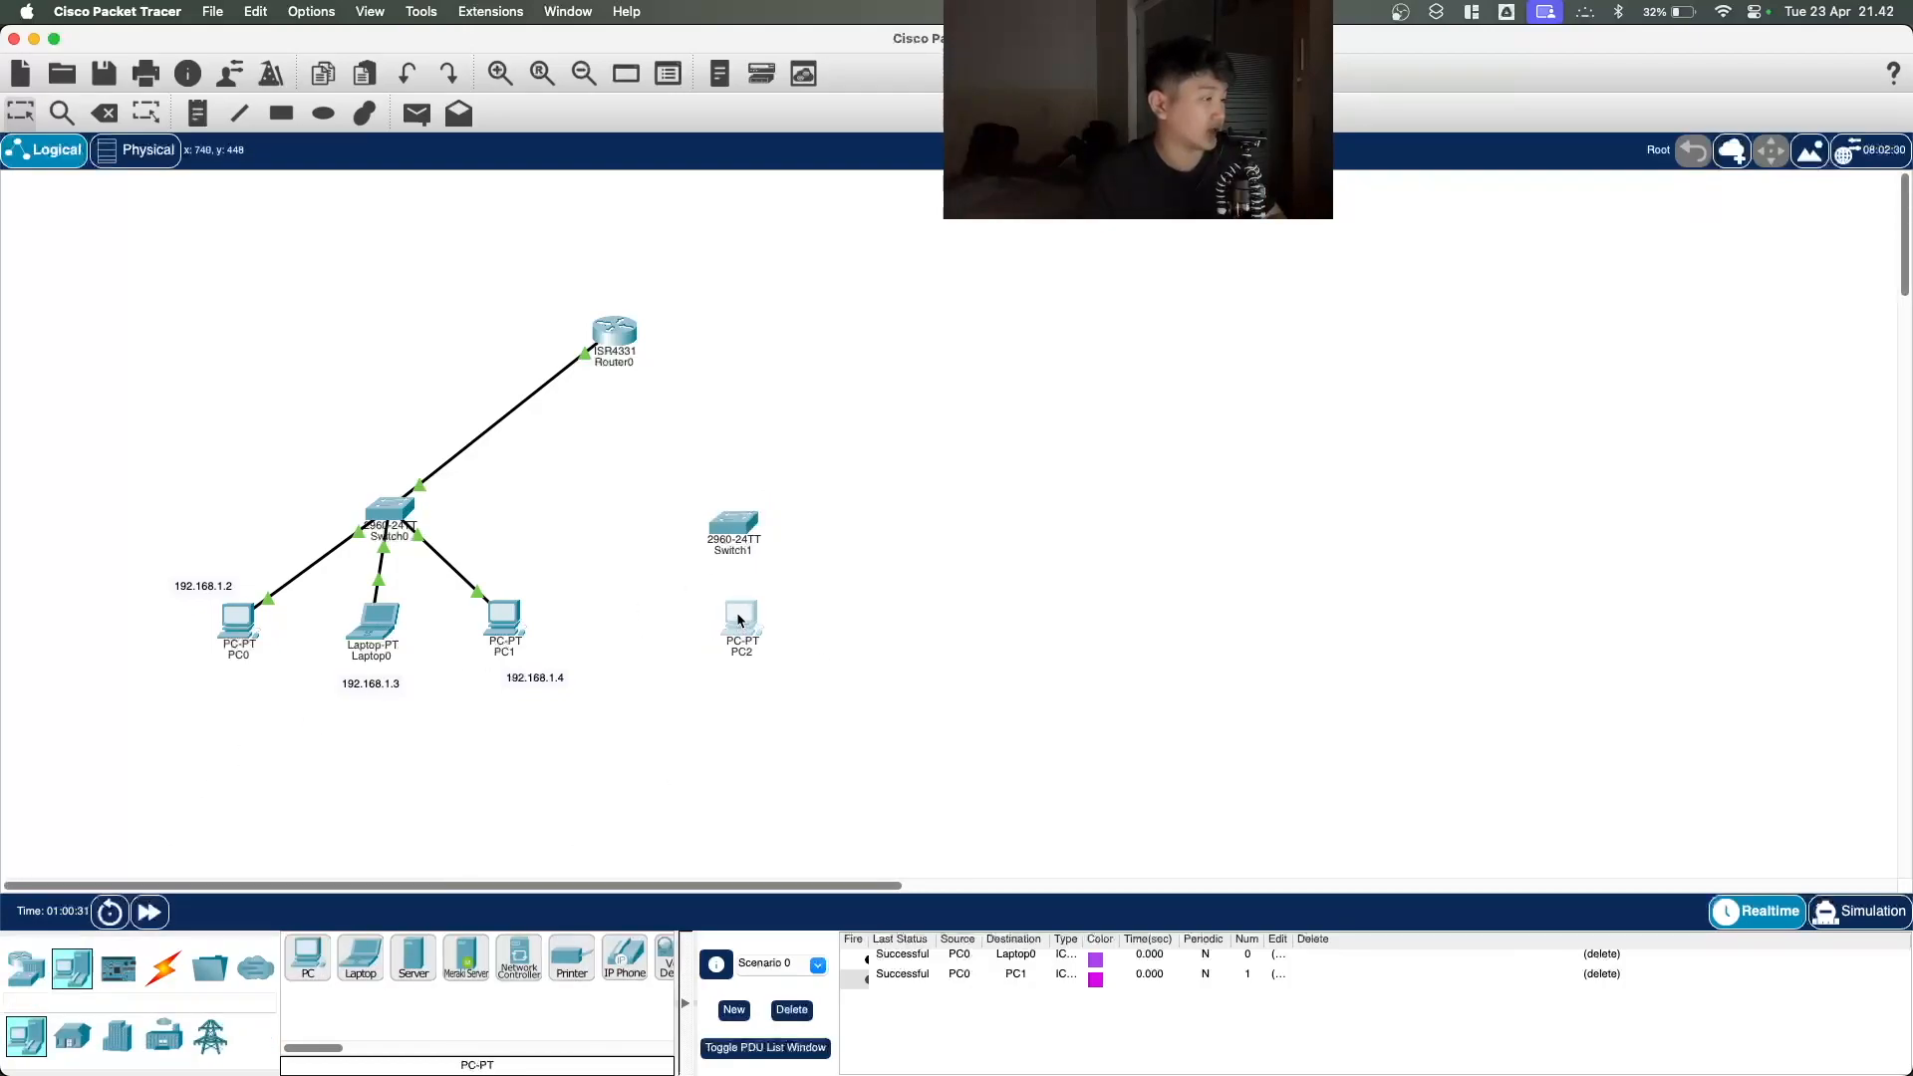
# Step: Adjust the positions of Switch1 and PC2 so that PC2 sits directly below the switch
pyautogui.moveTo(724, 512); pyautogui.dragTo(729, 502)
pyautogui.moveTo(746, 619); pyautogui.dragTo(748, 624)
pyautogui.moveTo(743, 522); pyautogui.dragTo(752, 525)
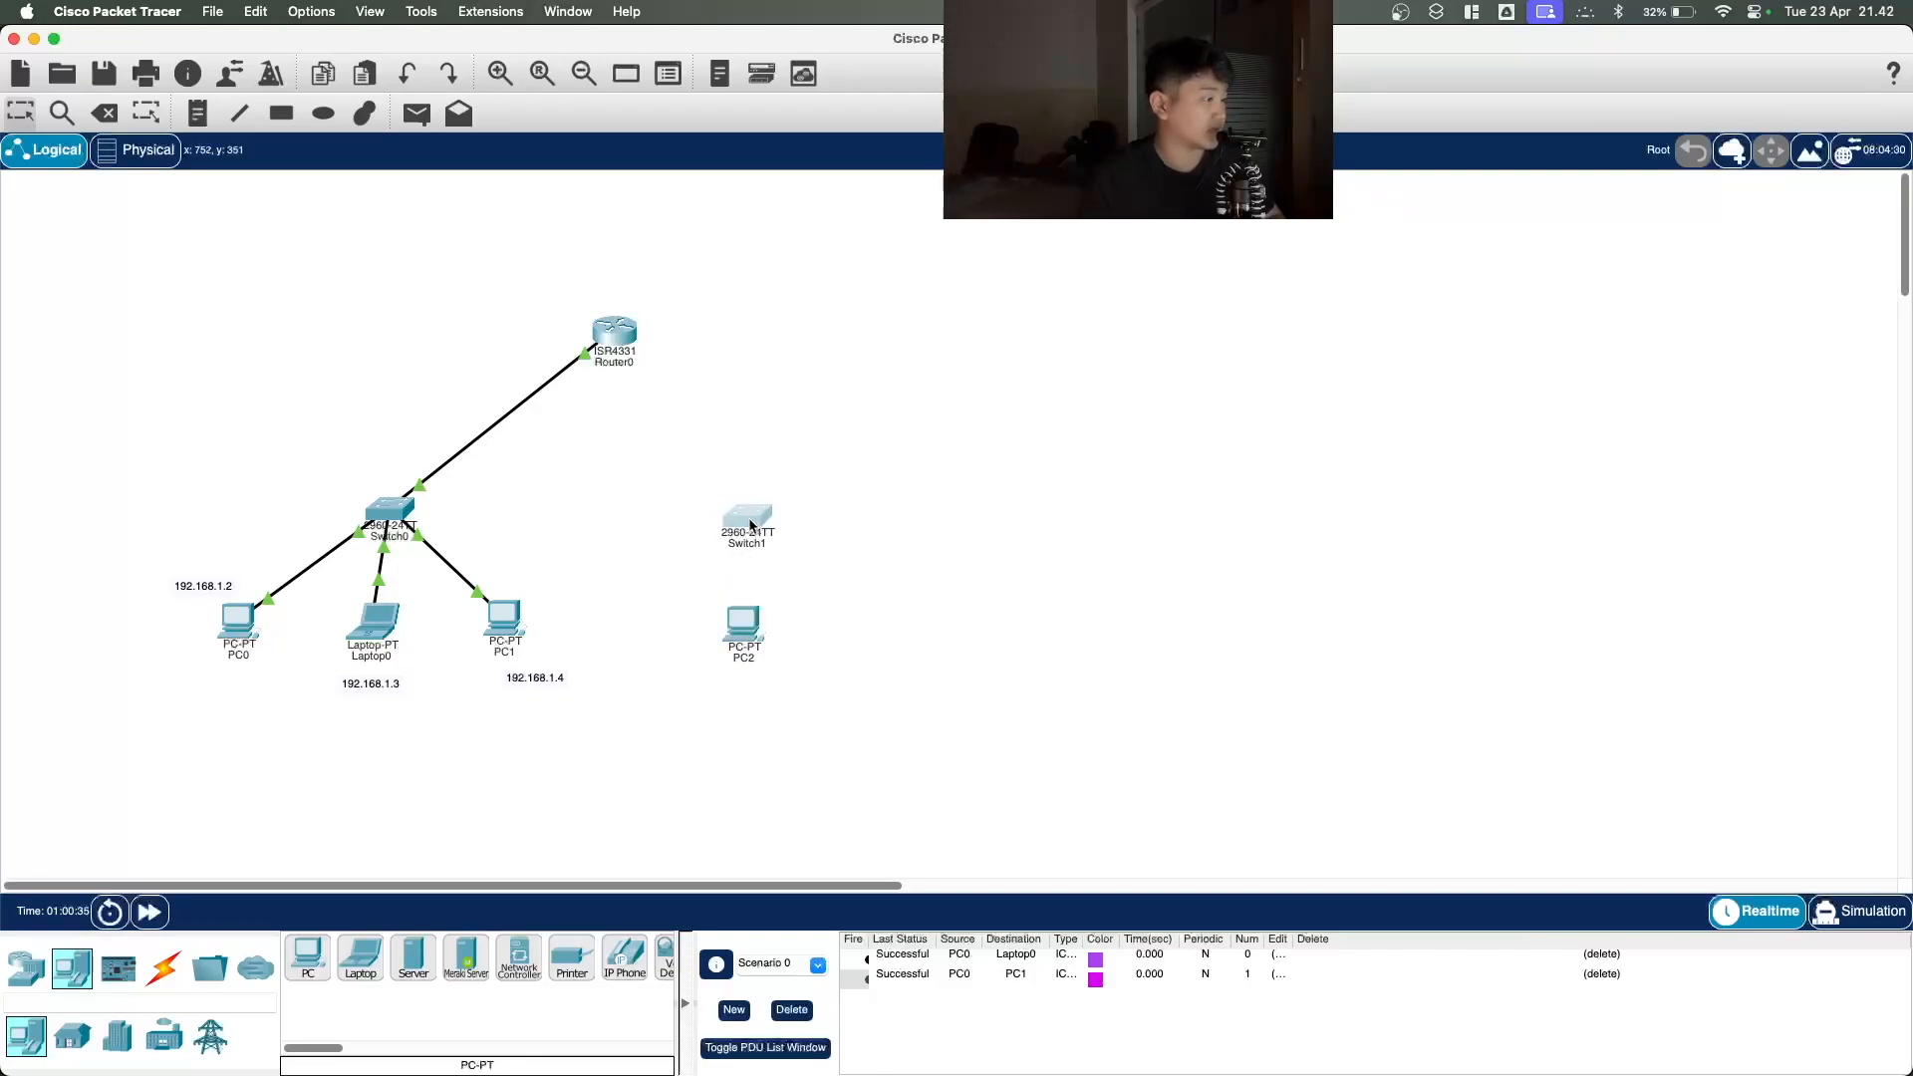
pyautogui.moveTo(750, 609); pyautogui.dragTo(745, 608)
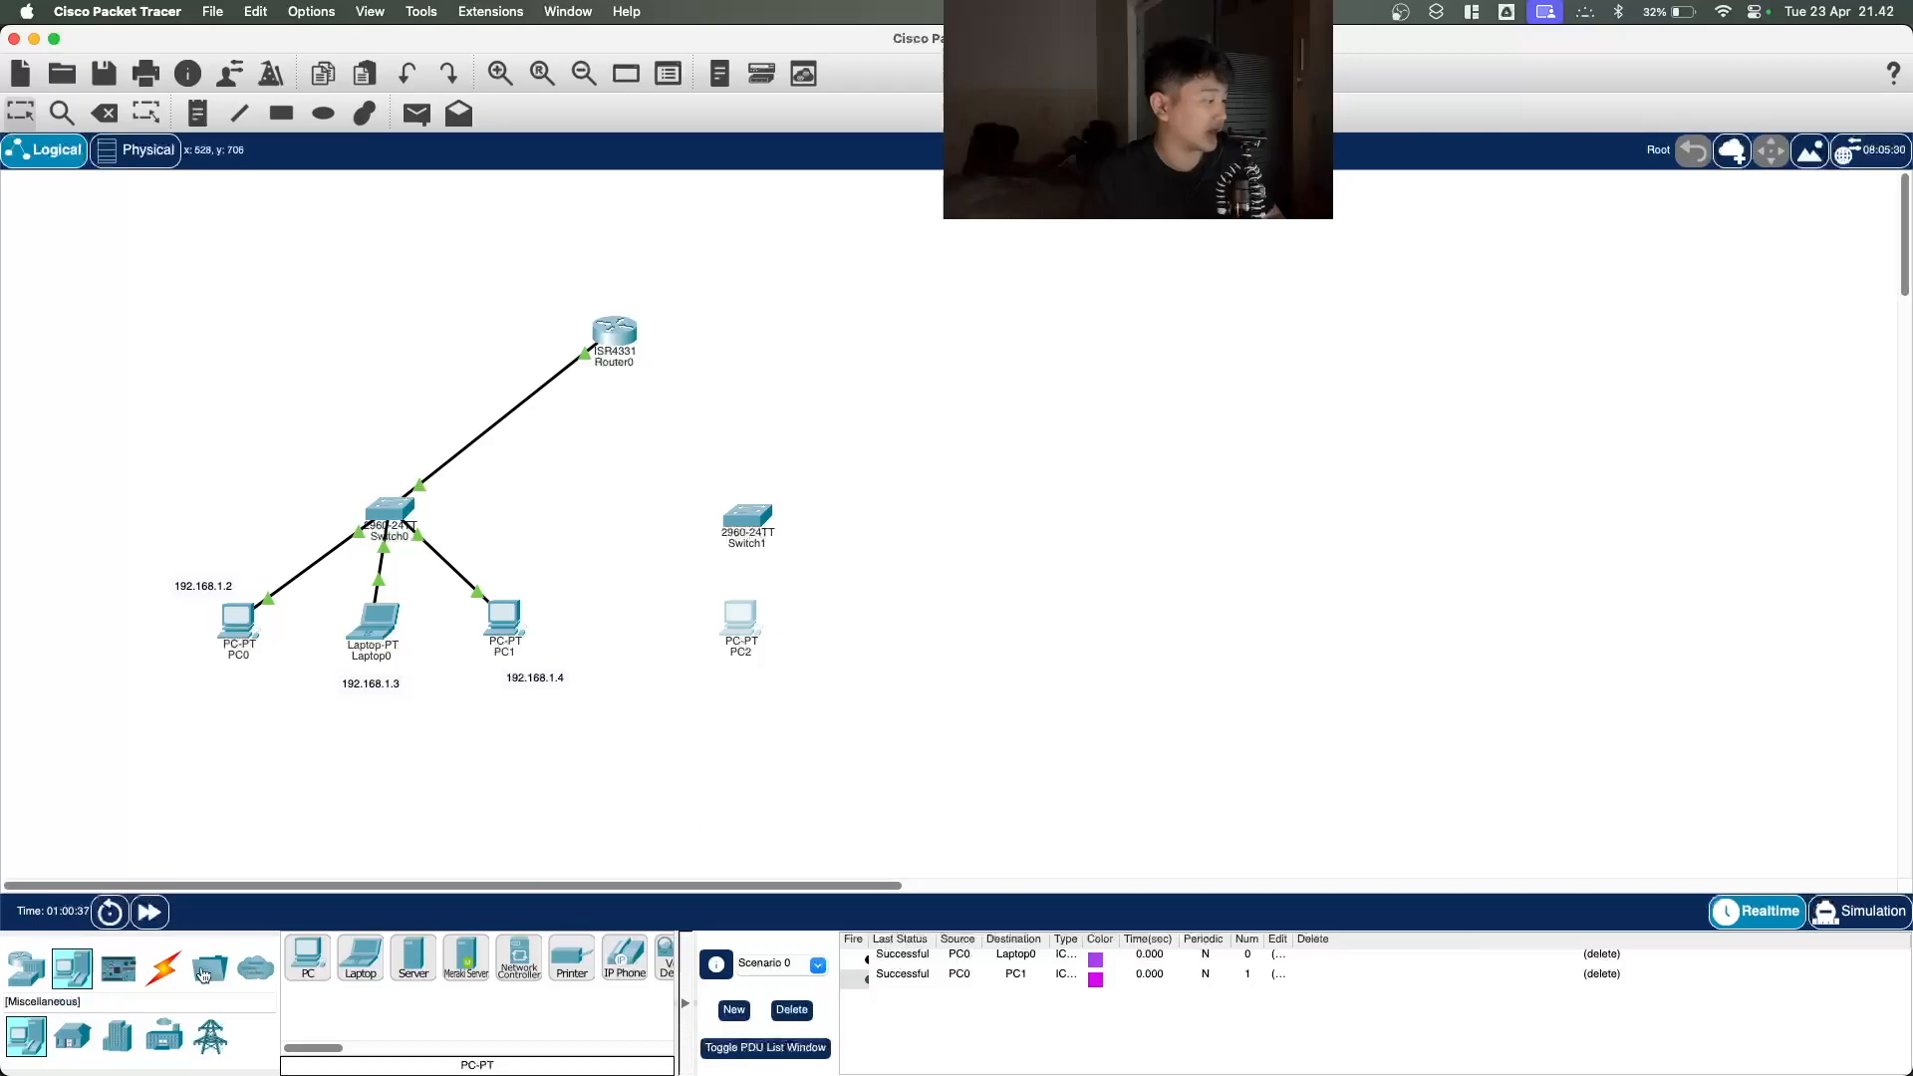
# Step: Connect PC2 to Switch1's FastEthernet0/1 port with a copper straight-through cable
pyautogui.click(163, 966)
pyautogui.click(411, 956)
pyautogui.click(739, 615)
pyautogui.click(811, 687)
pyautogui.click(747, 514)
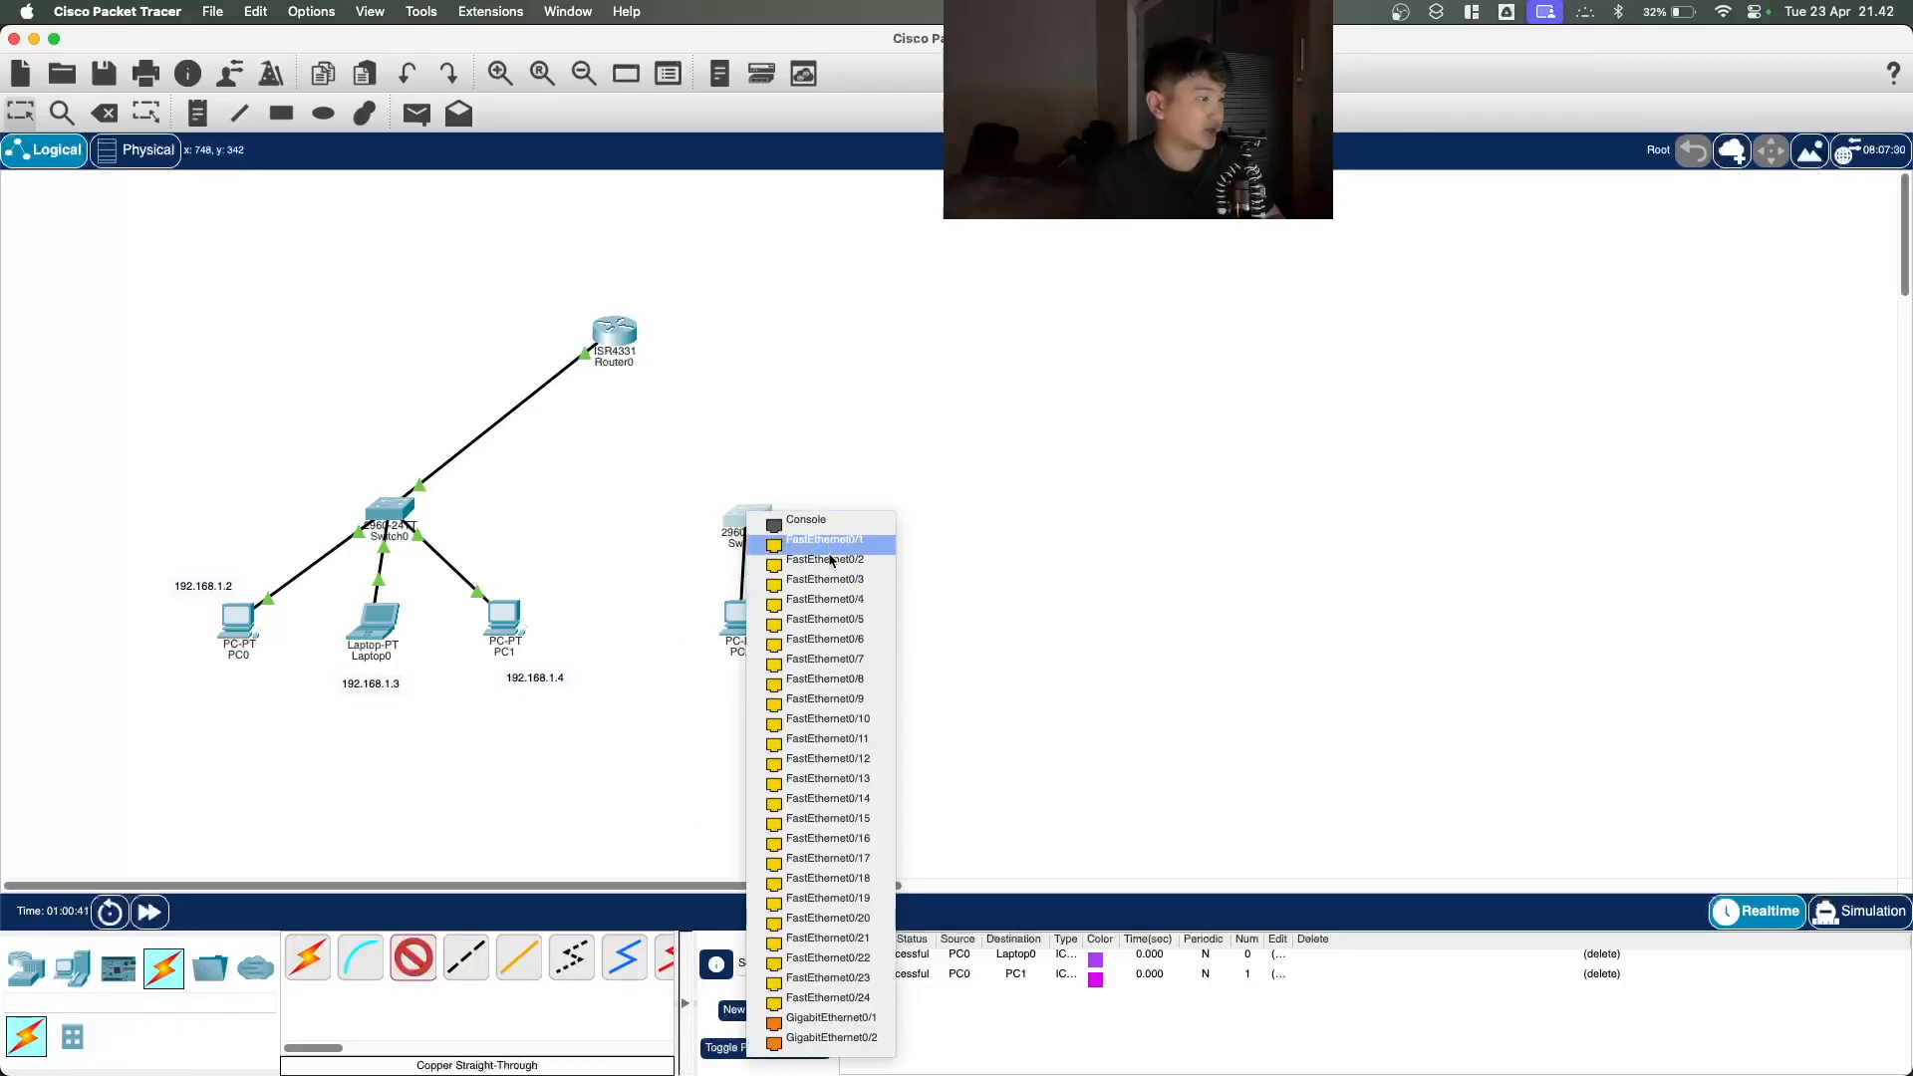
pyautogui.click(824, 541)
# Step: Connect Switch1 to Router0's GigabitEthernet0/0/1 port with a copper straight-through cable
pyautogui.click(411, 956)
pyautogui.click(751, 514)
pyautogui.click(827, 540)
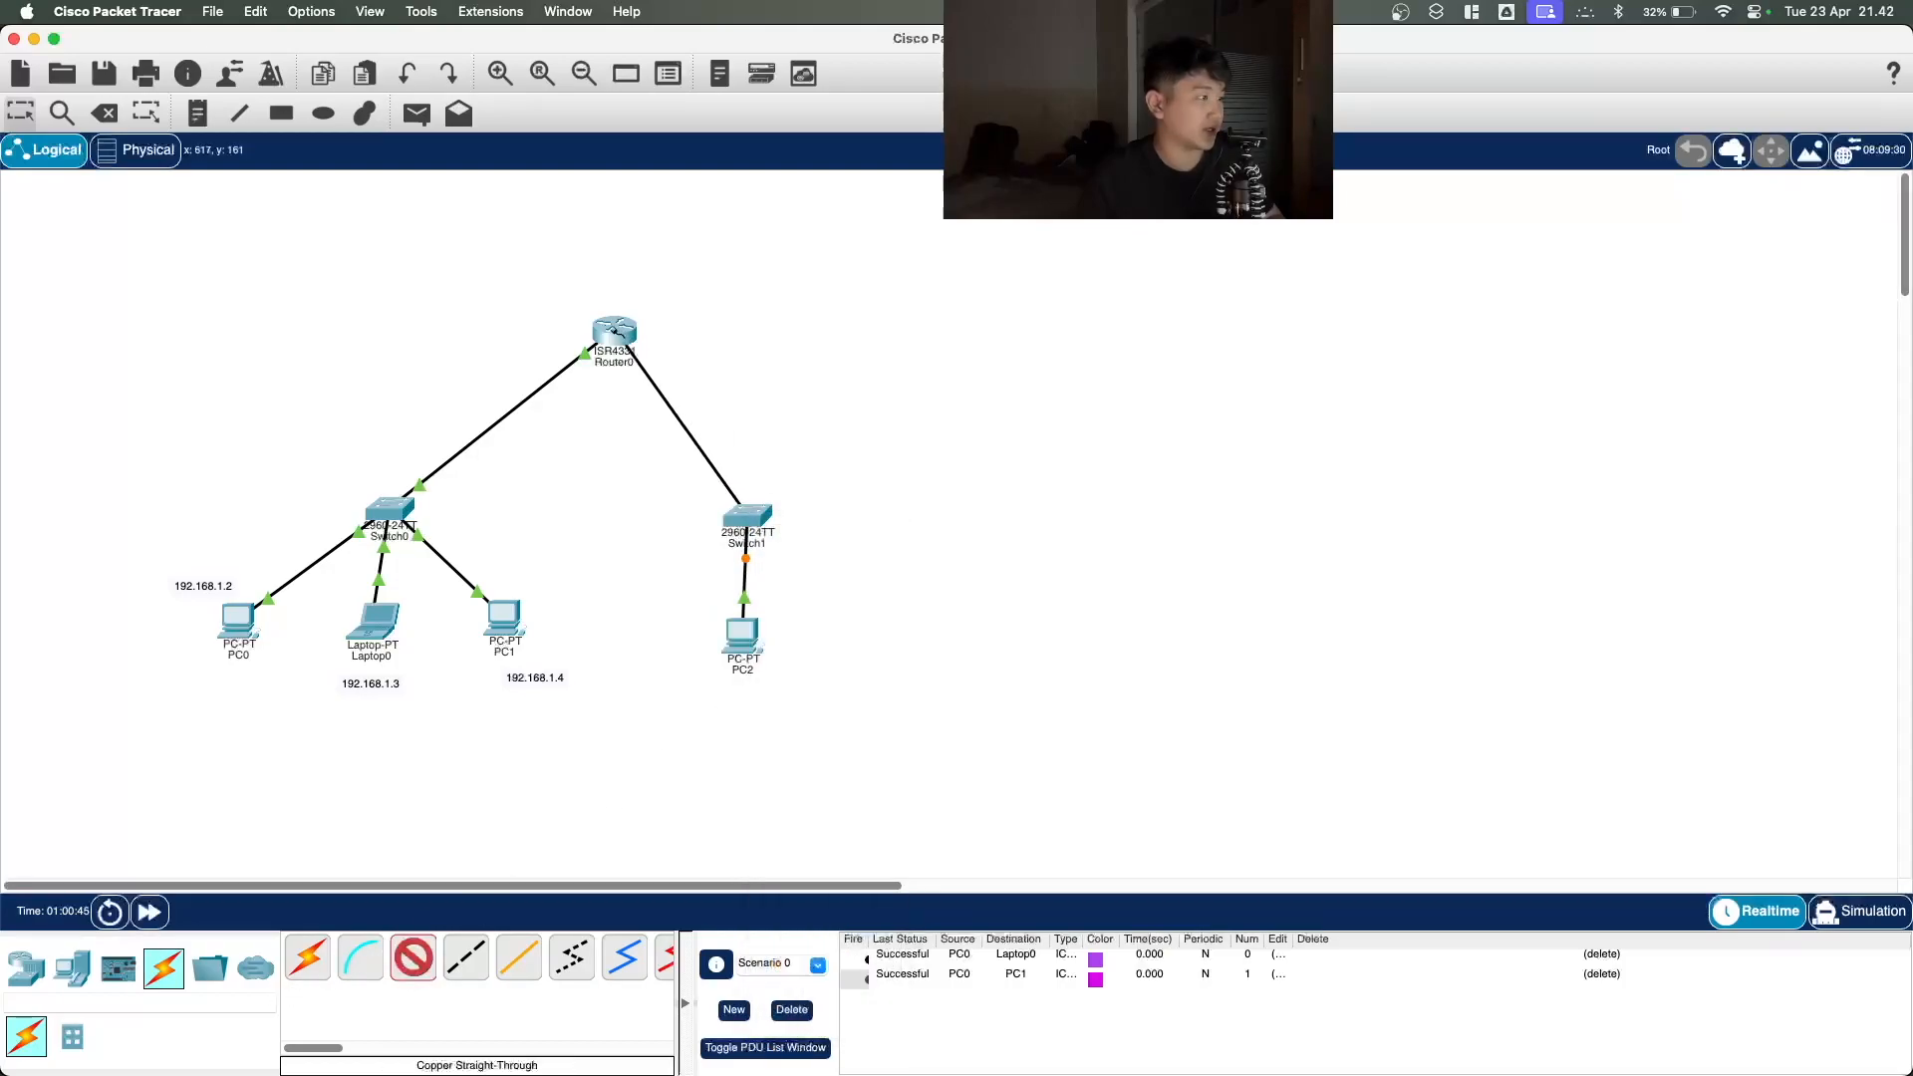
pyautogui.click(614, 333)
pyautogui.click(711, 399)
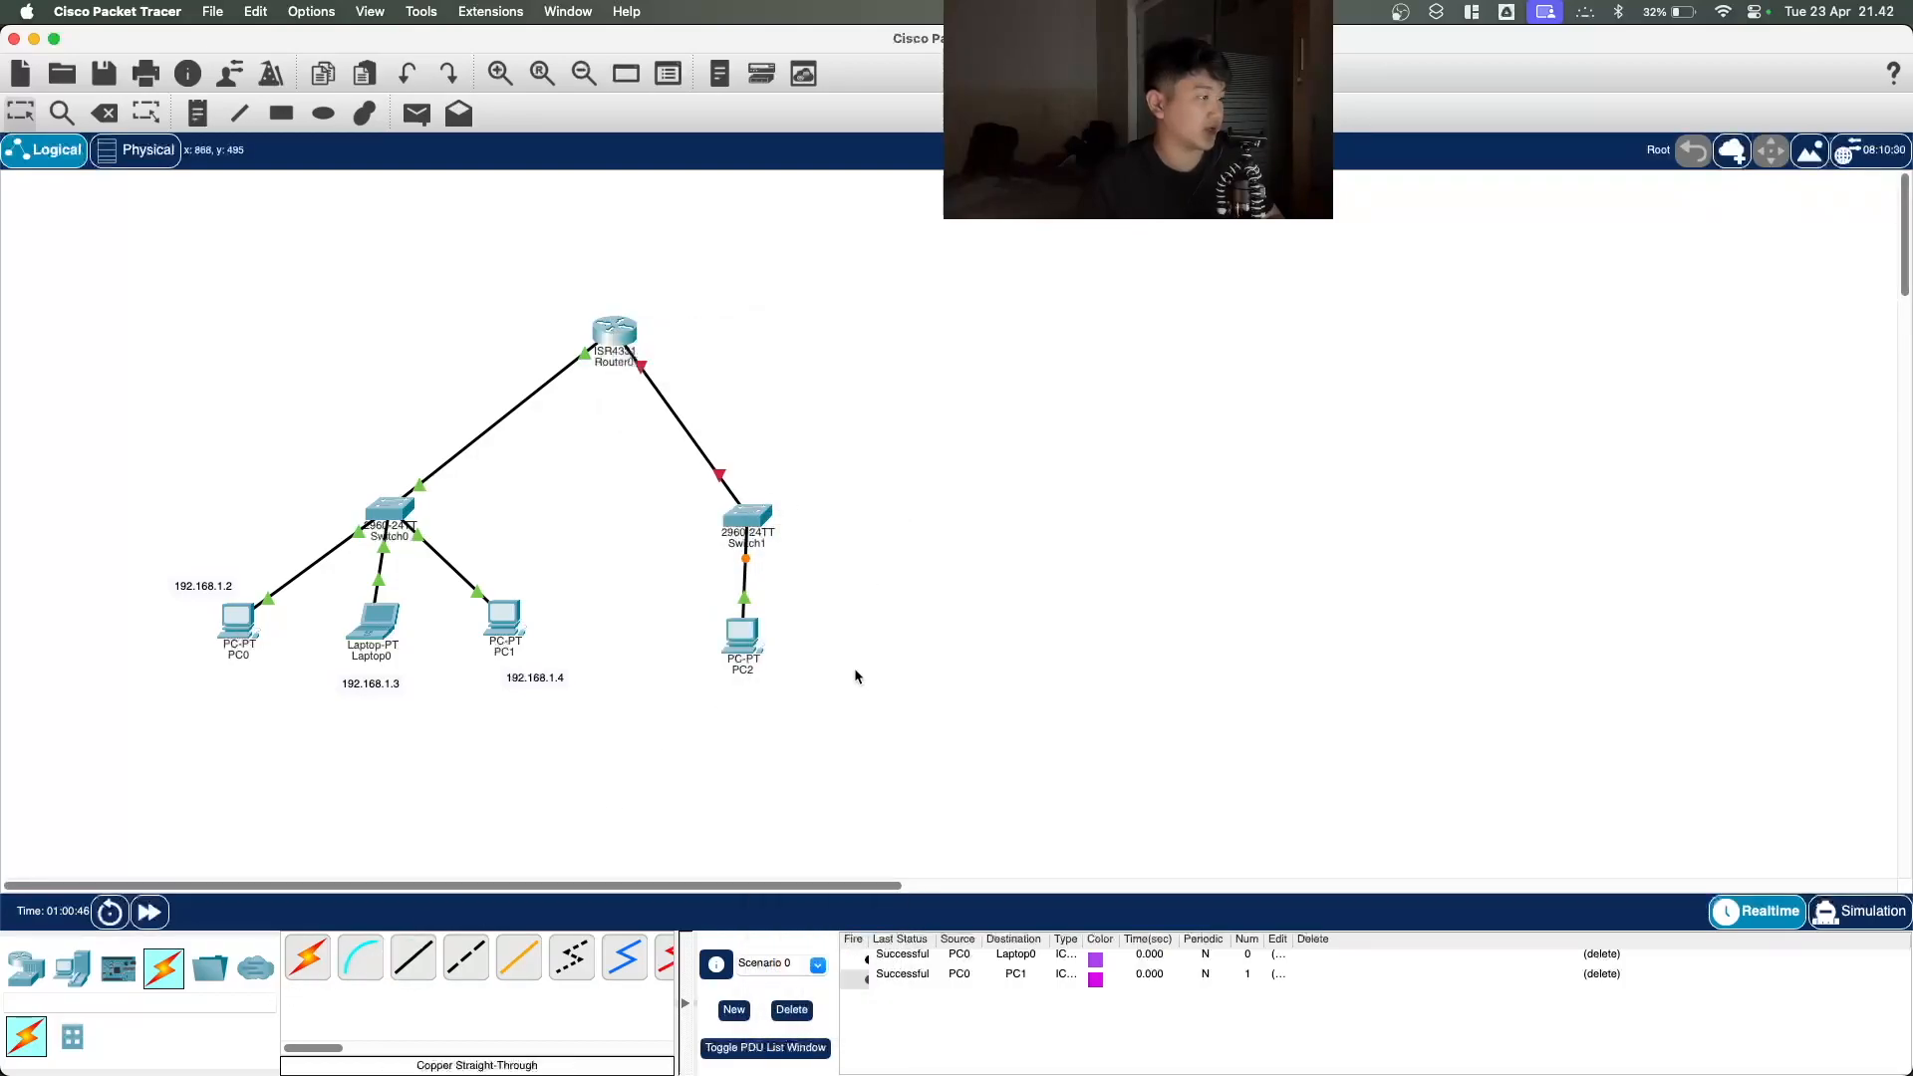
# Step: Open PC2's IP configuration and set the static IPv4 address to 192.168.2.2
pyautogui.click(742, 634)
pyautogui.click(996, 293)
pyautogui.click(747, 367)
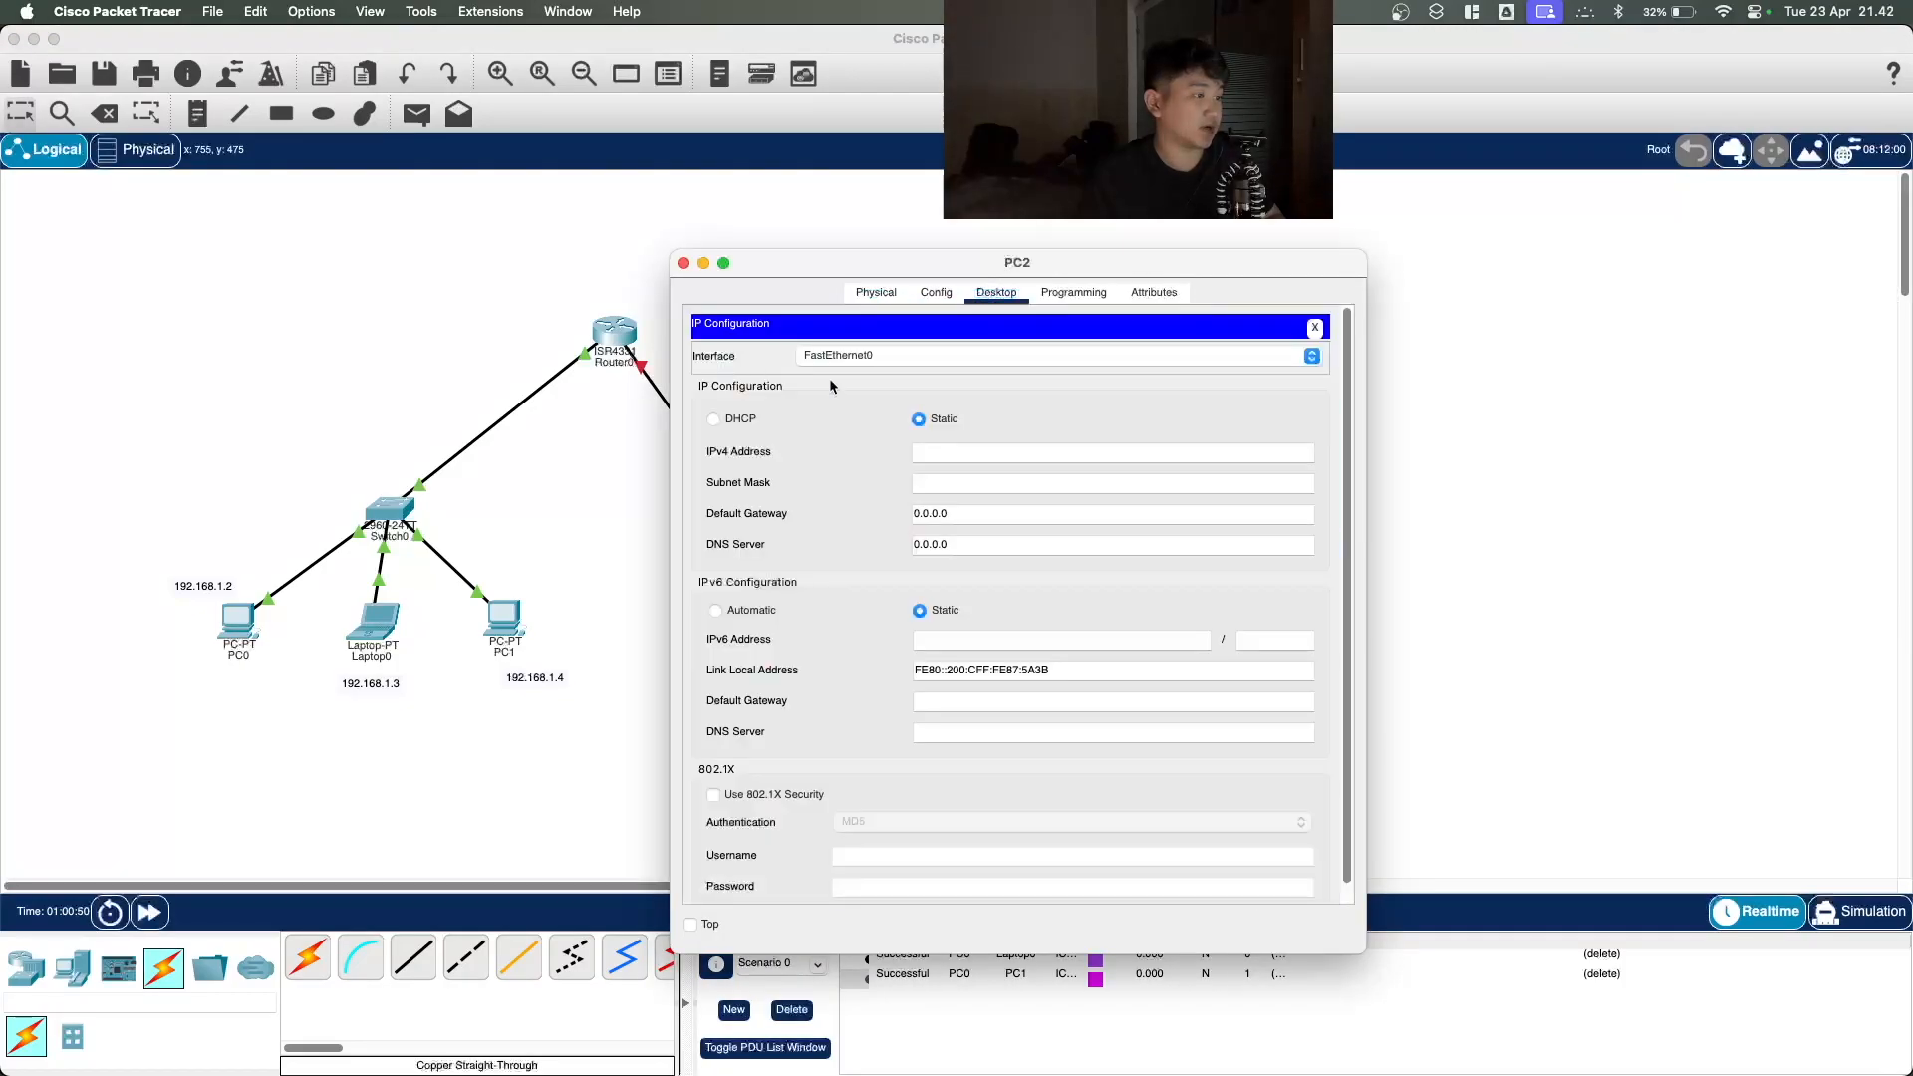
pyautogui.click(1002, 452)
pyautogui.write('192.168.2.')
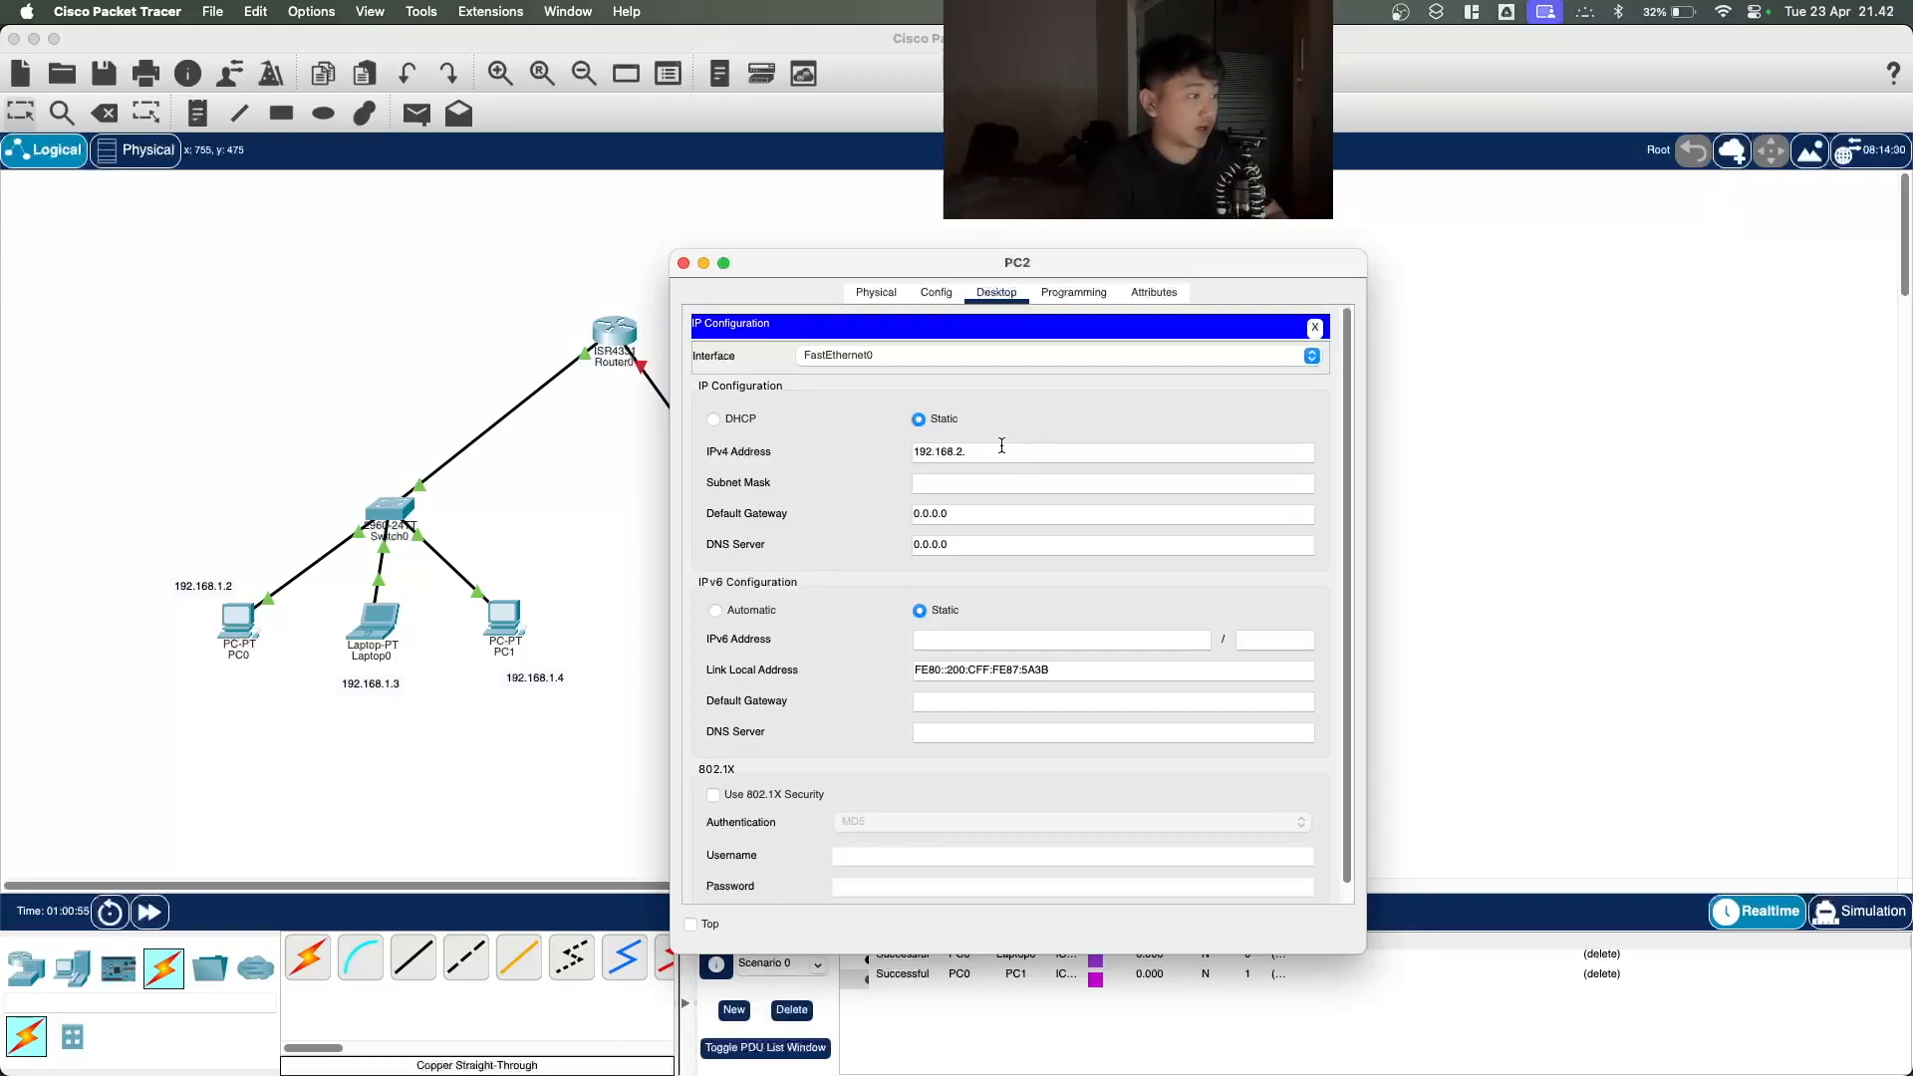
# Step: Set PC2's default gateway to 192.168.2.1 by reusing its IPv4 address, and close the PC2 window
pyautogui.moveTo(1002, 449); pyautogui.dragTo(843, 442)
pyautogui.press('super+c')
pyautogui.moveTo(977, 517); pyautogui.dragTo(792, 506)
pyautogui.press('super+v')
pyautogui.press('BackSpace')
pyautogui.write('1')
pyautogui.click(684, 264)
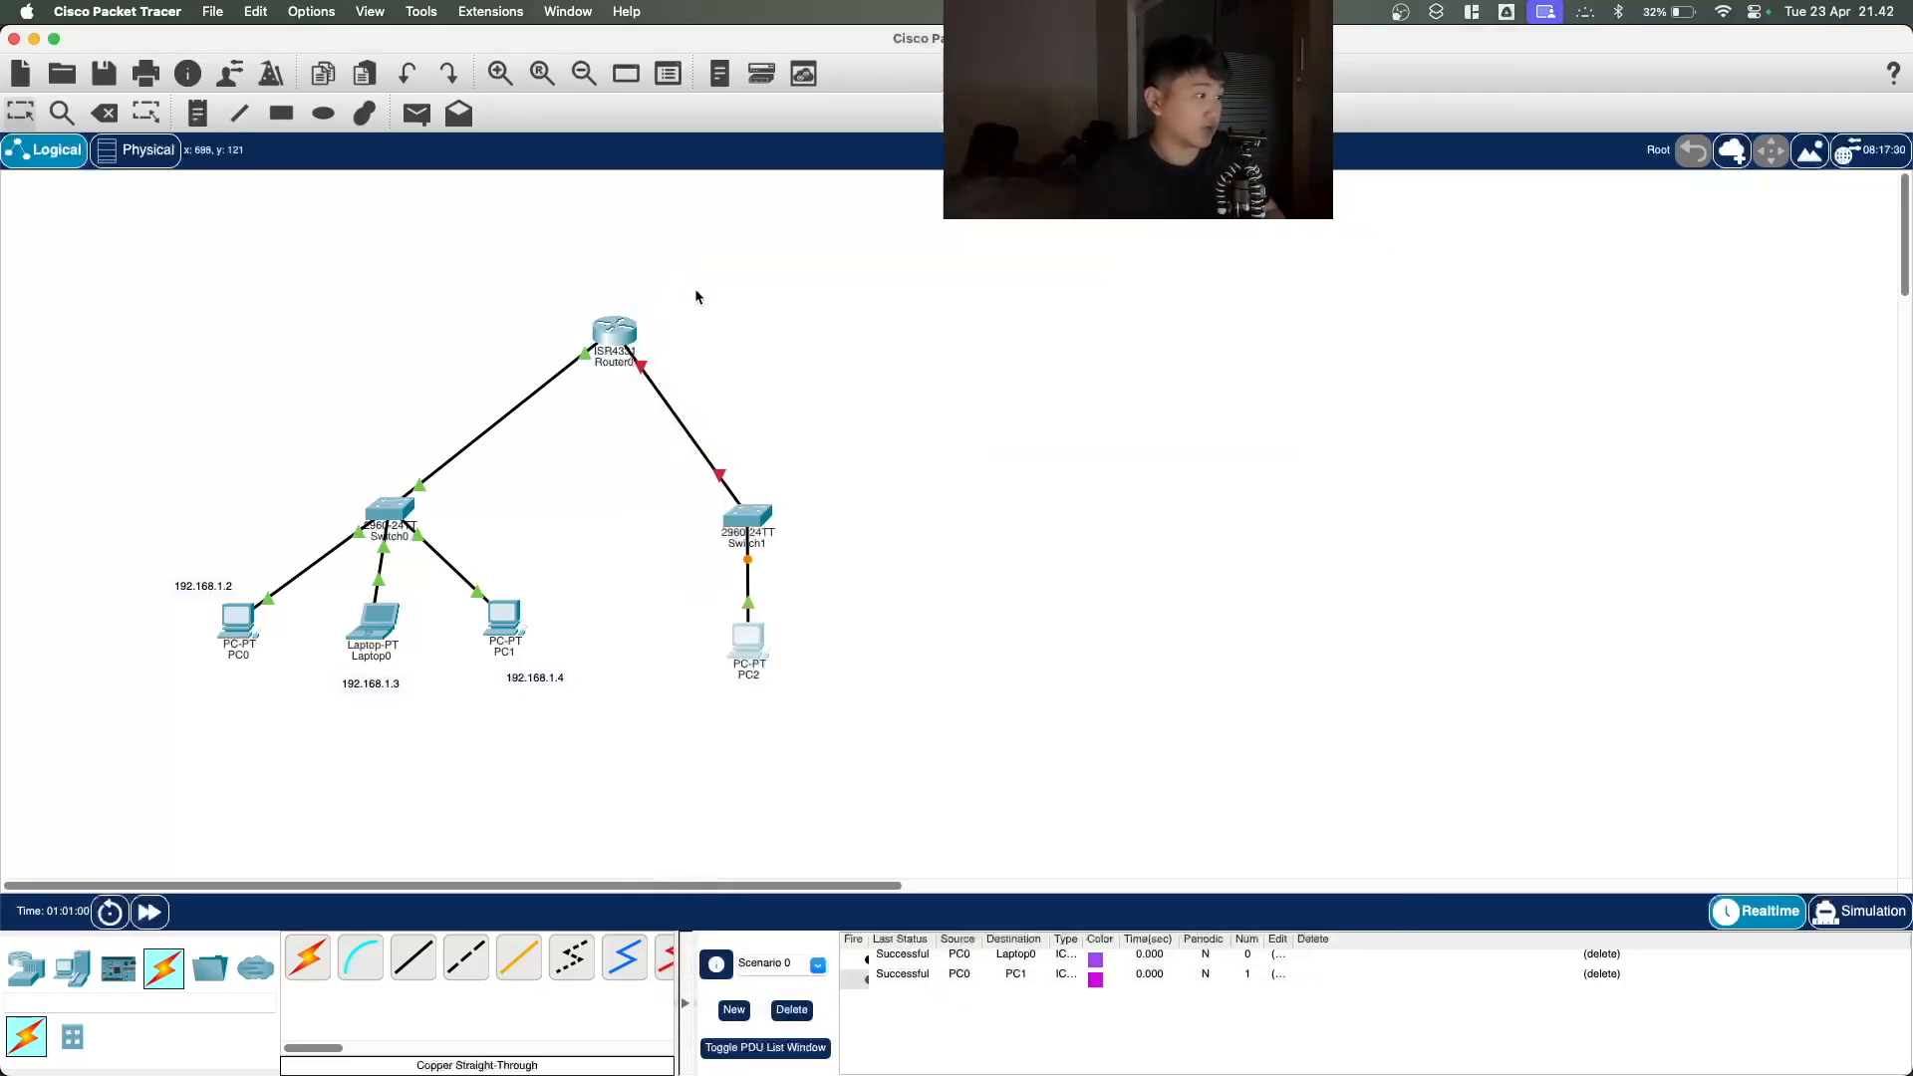
# Step: Place a note reading 192.168.2.2 below PC2
pyautogui.click(197, 113)
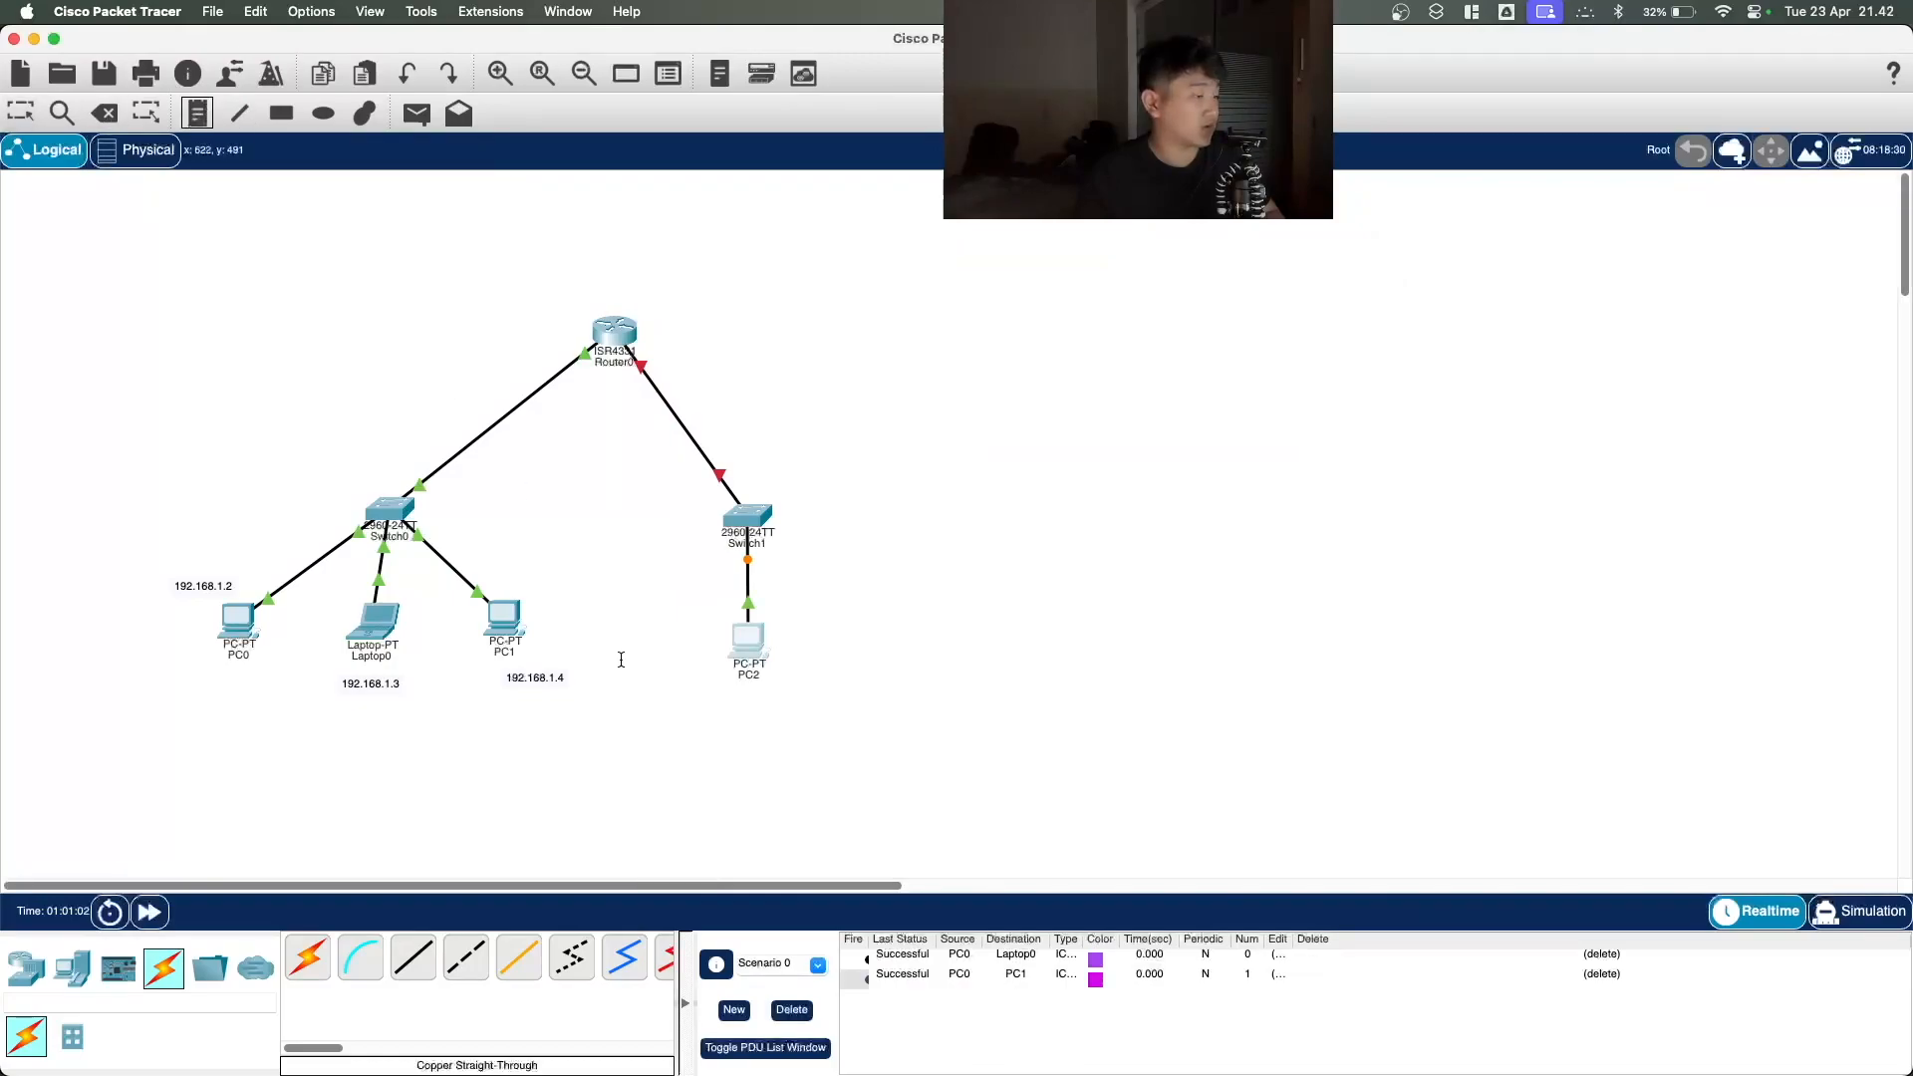
pyautogui.click(720, 681)
pyautogui.press('super+v')
pyautogui.click(932, 685)
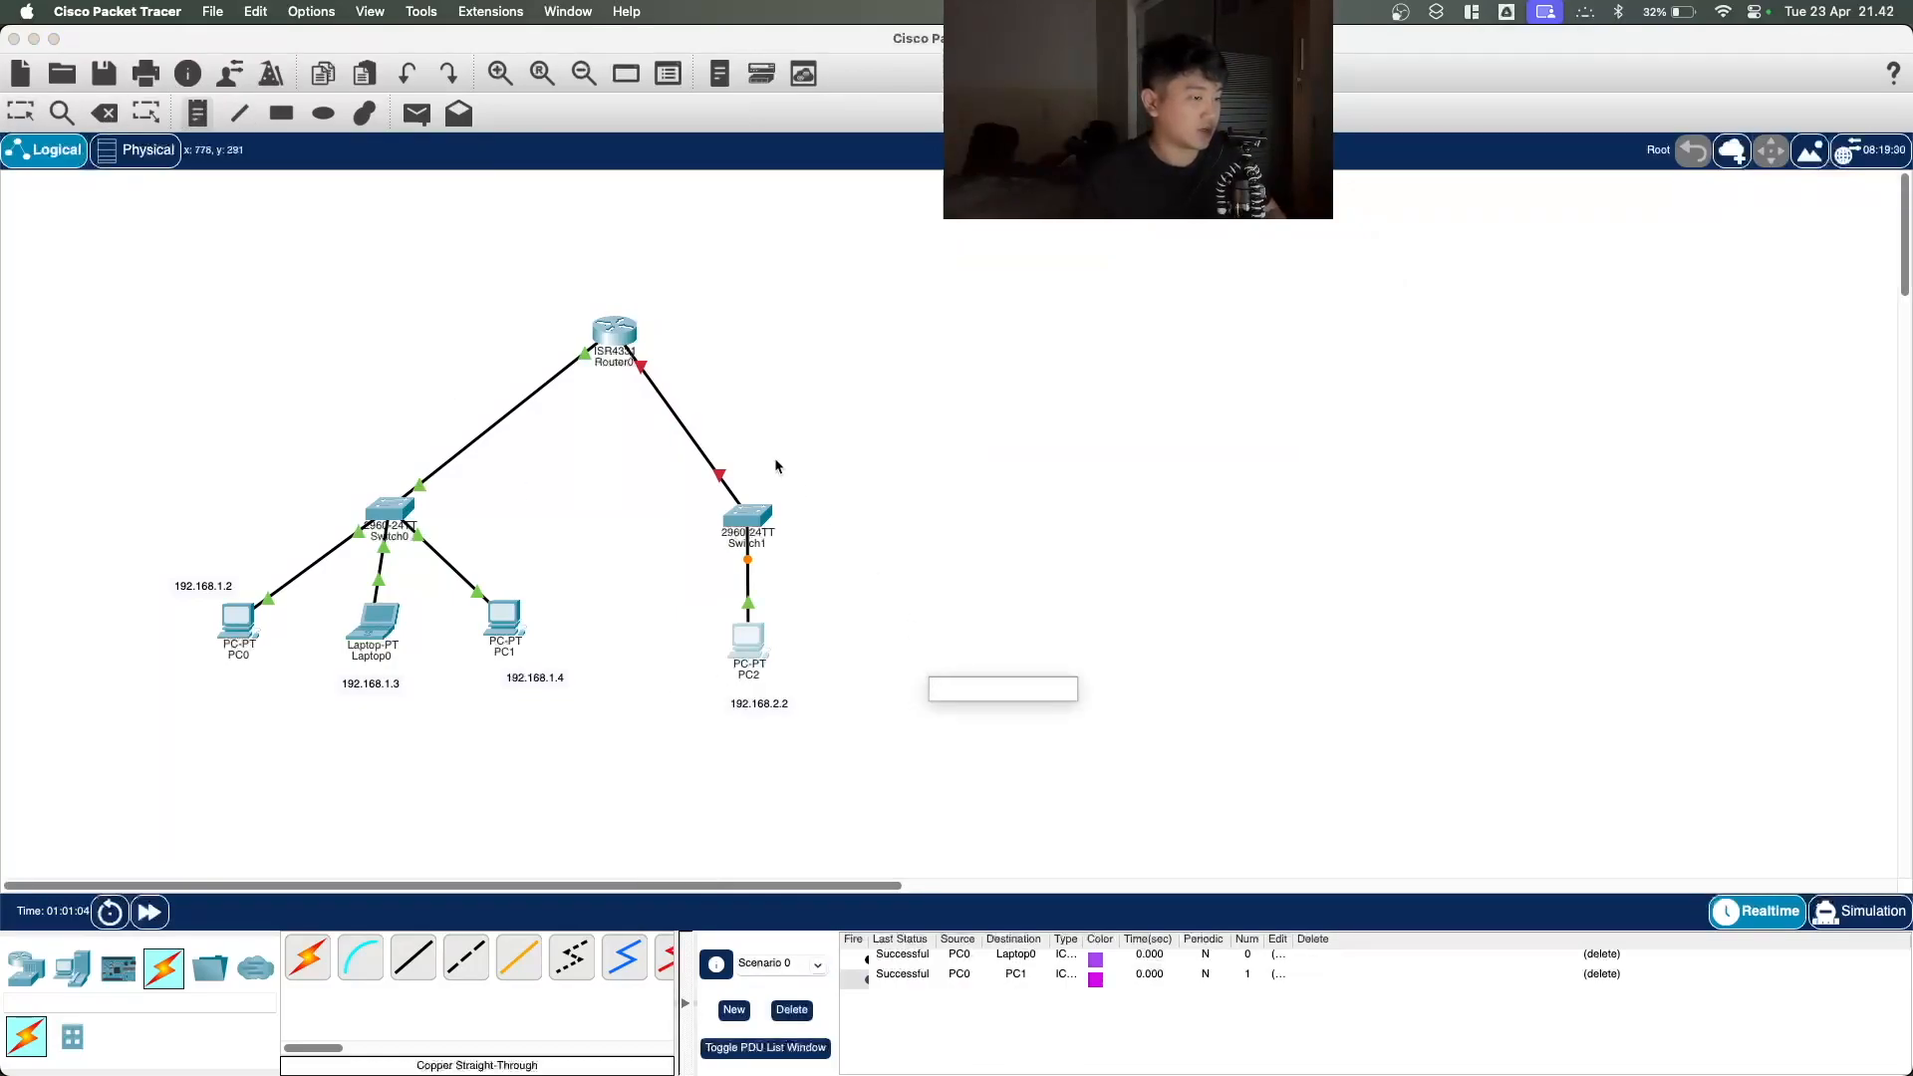
# Step: Place a note reading 192.168.2.1 beside Router0 on the side facing Switch1
pyautogui.click(648, 307)
pyautogui.press('super+v')
pyautogui.press('BackSpace')
pyautogui.write('1')
pyautogui.click(708, 289)
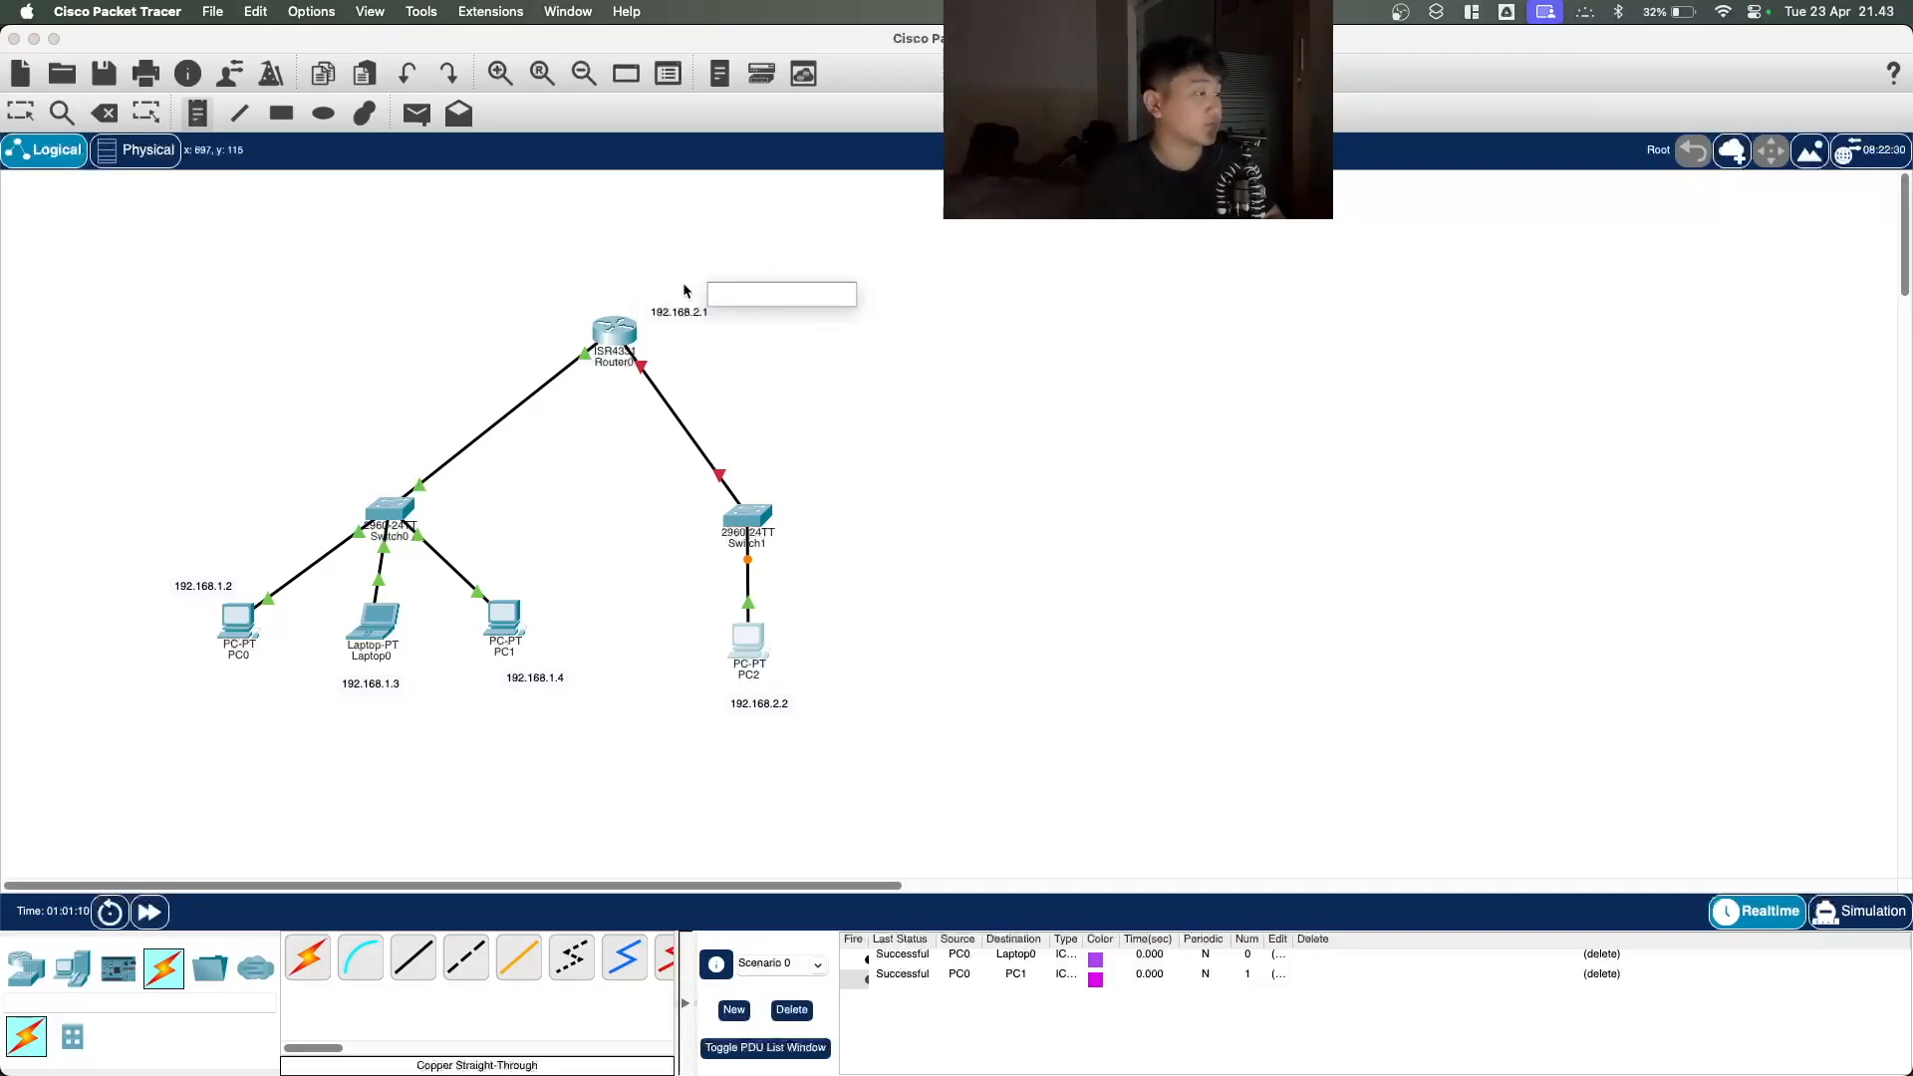
# Step: Place a note reading 192.168.1.1 beside Router0 on the side facing Switch0, and return to the selection tool
pyautogui.click(550, 310)
pyautogui.write('192.168.1')
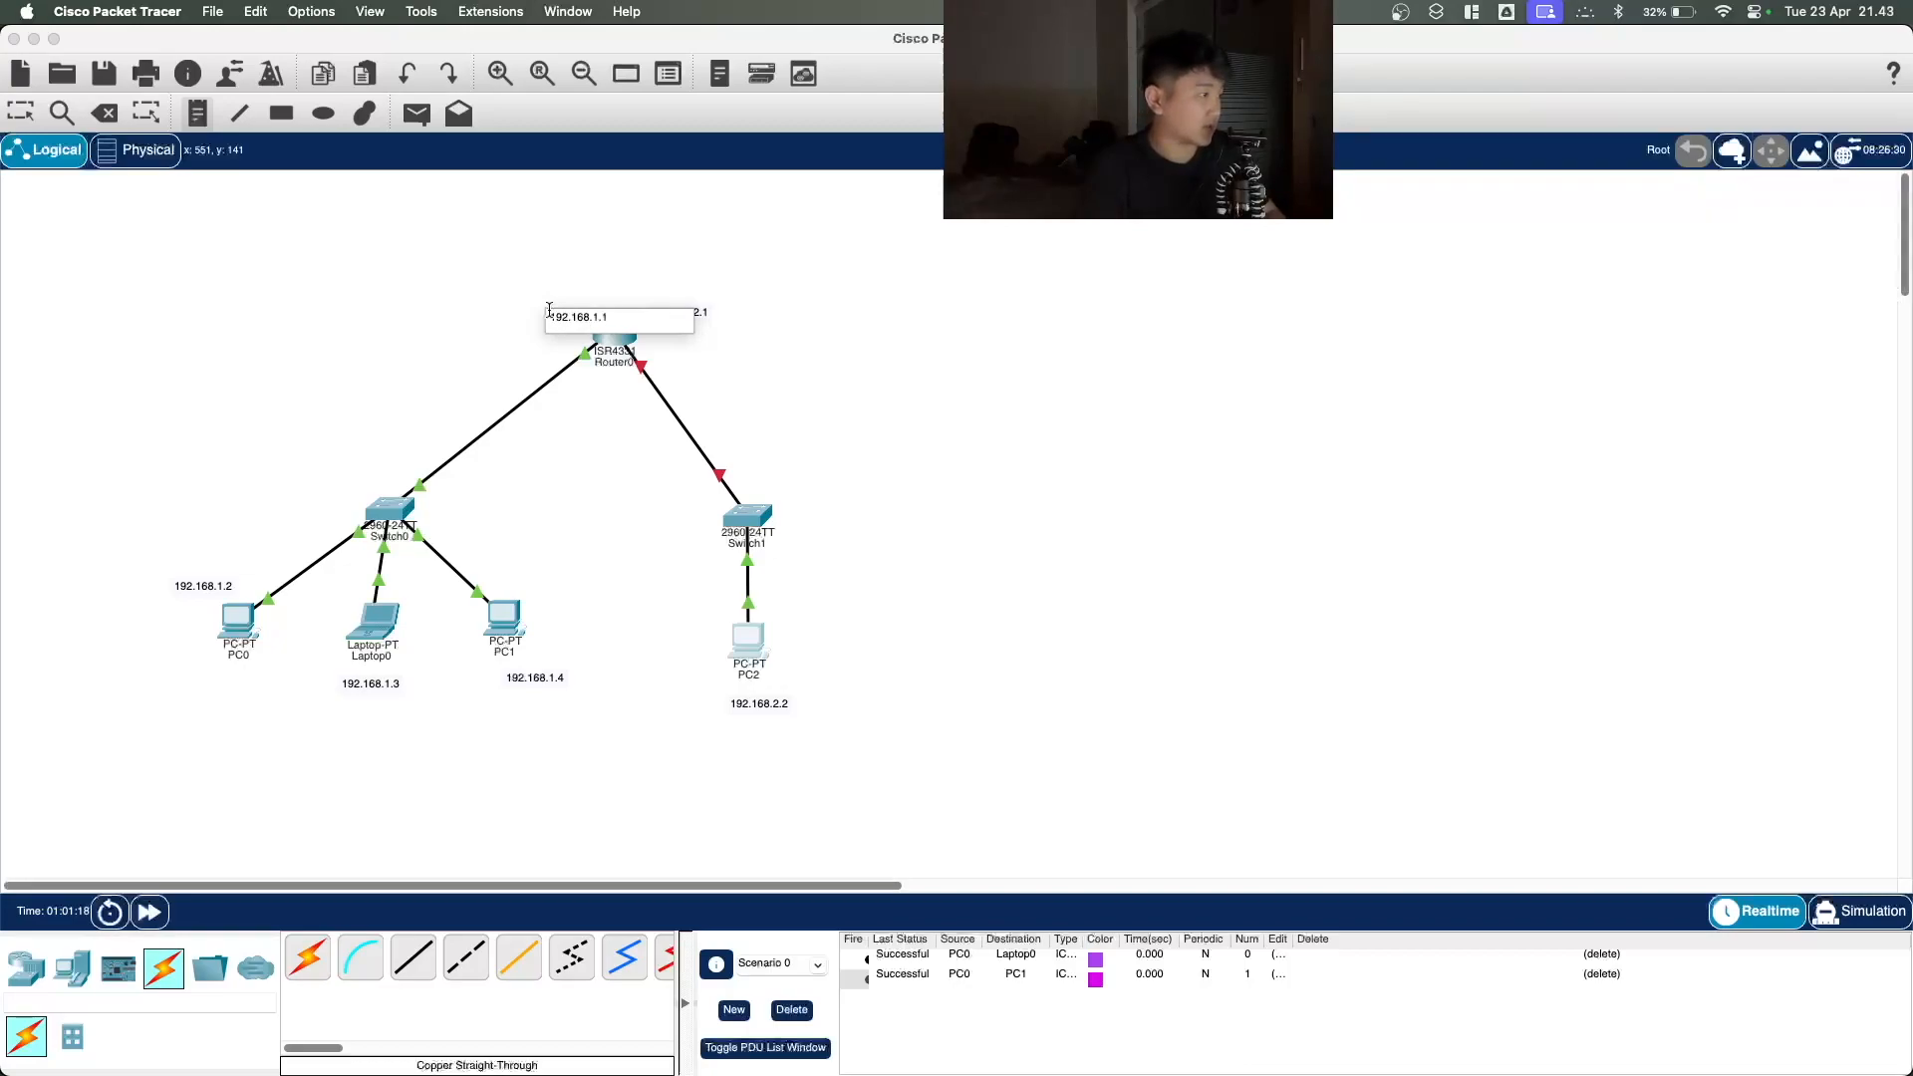
pyautogui.write('.1')
pyautogui.click(602, 290)
pyautogui.click(719, 200)
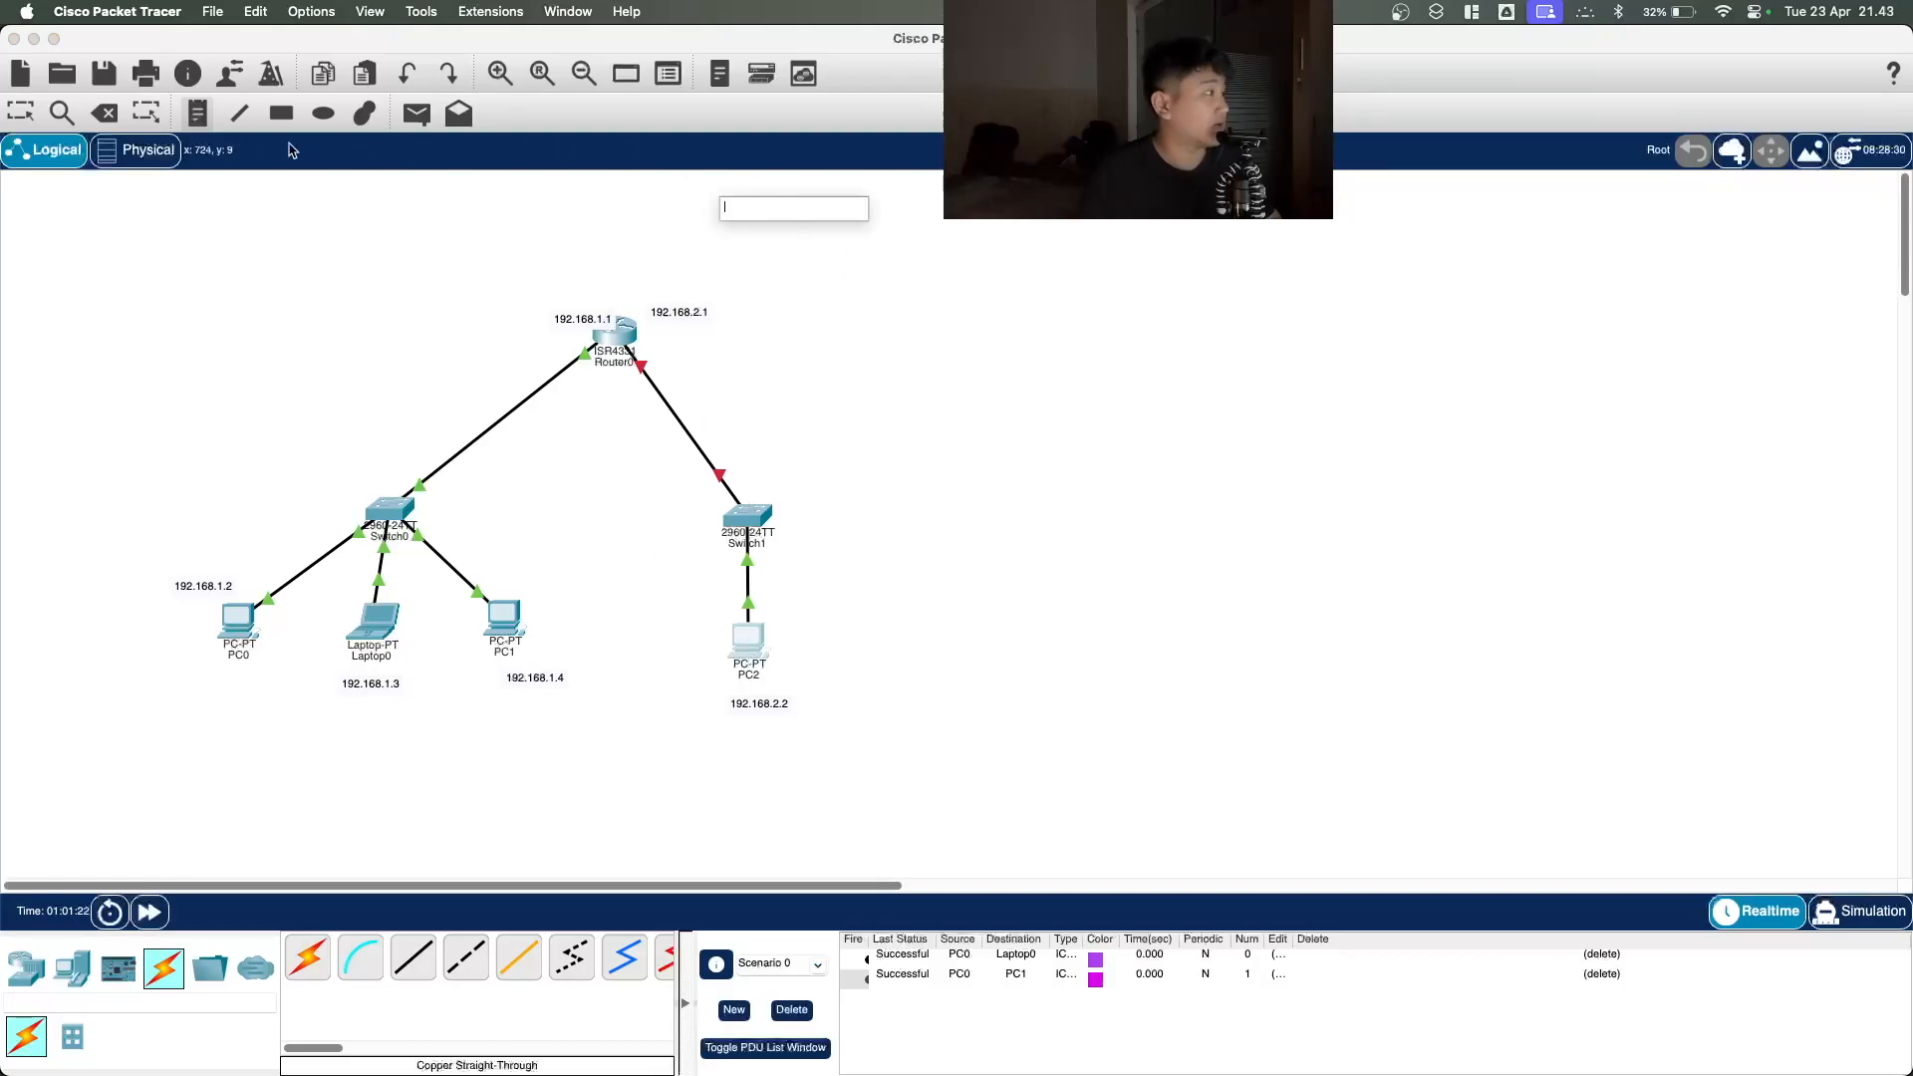
pyautogui.click(20, 117)
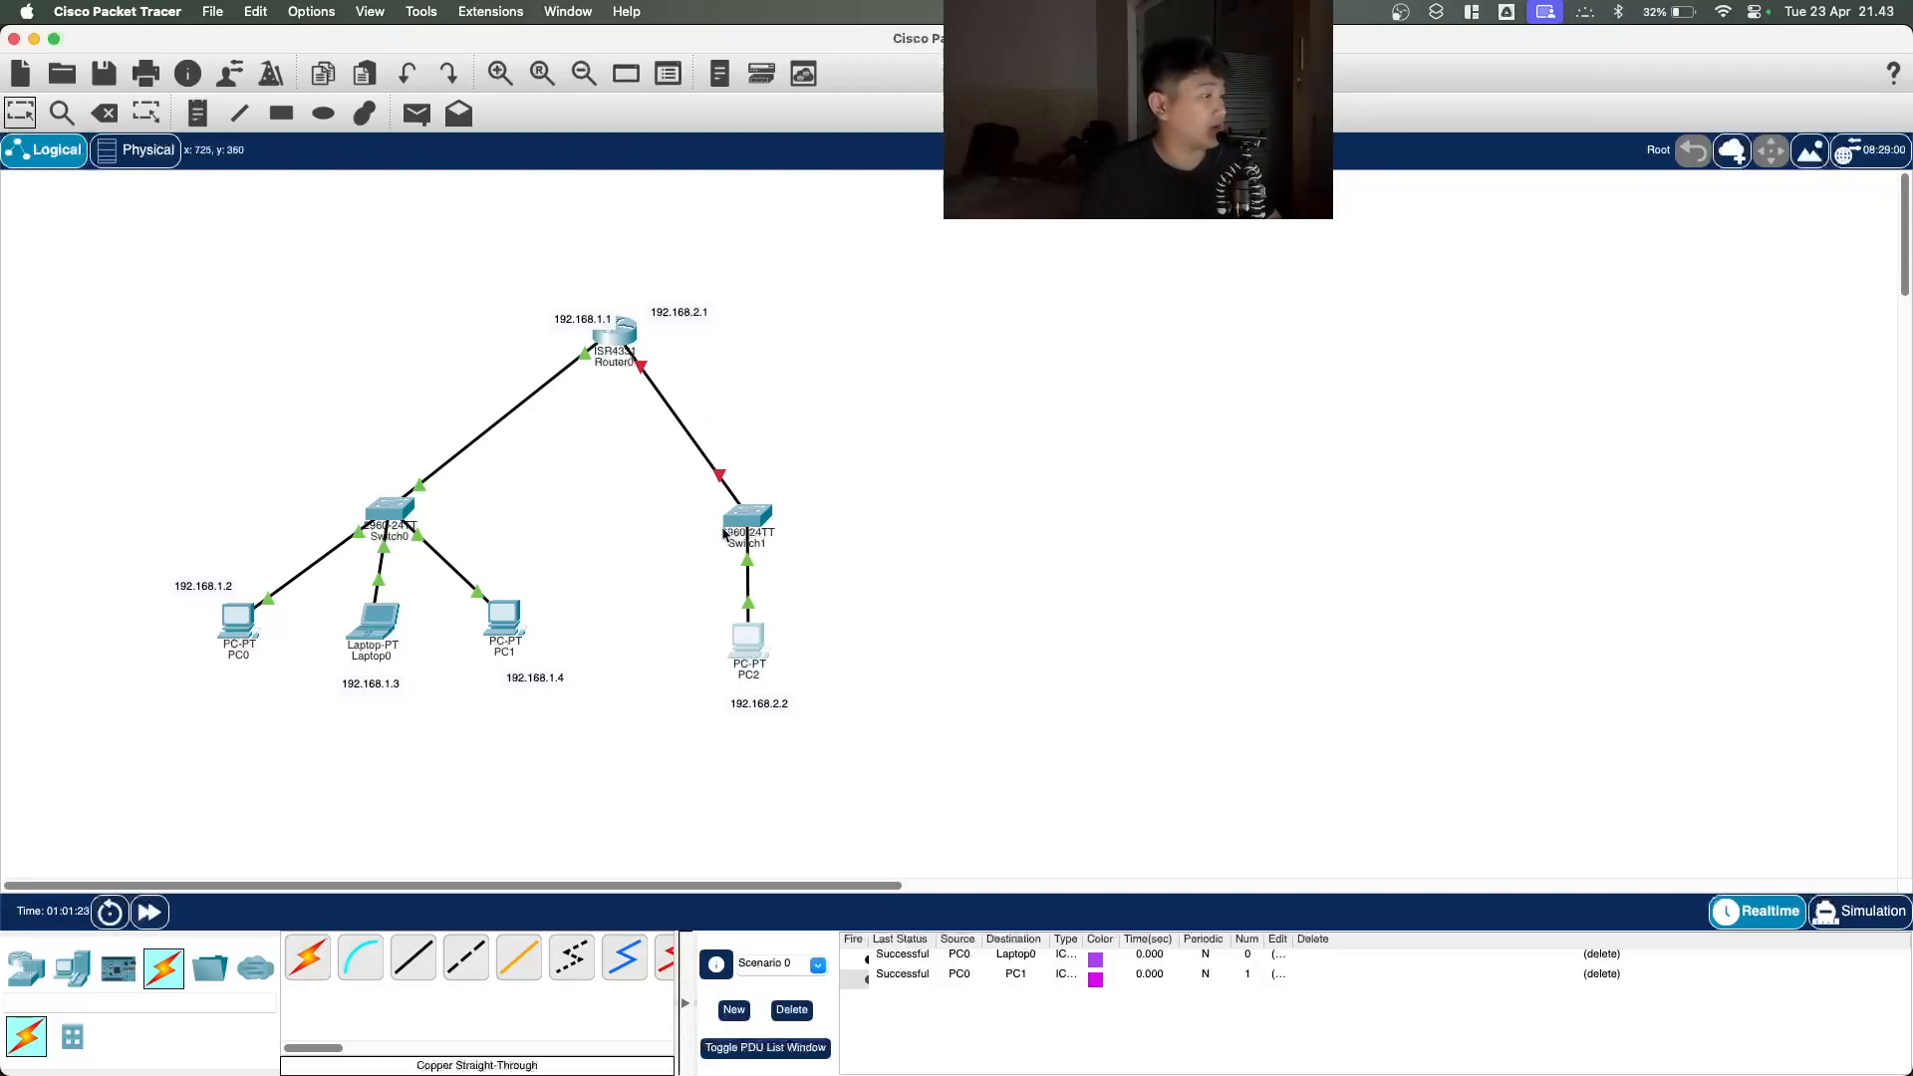
# Step: Assign 192.168.2.1 with subnet mask 255.255.255.0 to Router0's GigabitEthernet0/0/1, and fast-forward the network time
pyautogui.click(622, 339)
pyautogui.click(797, 567)
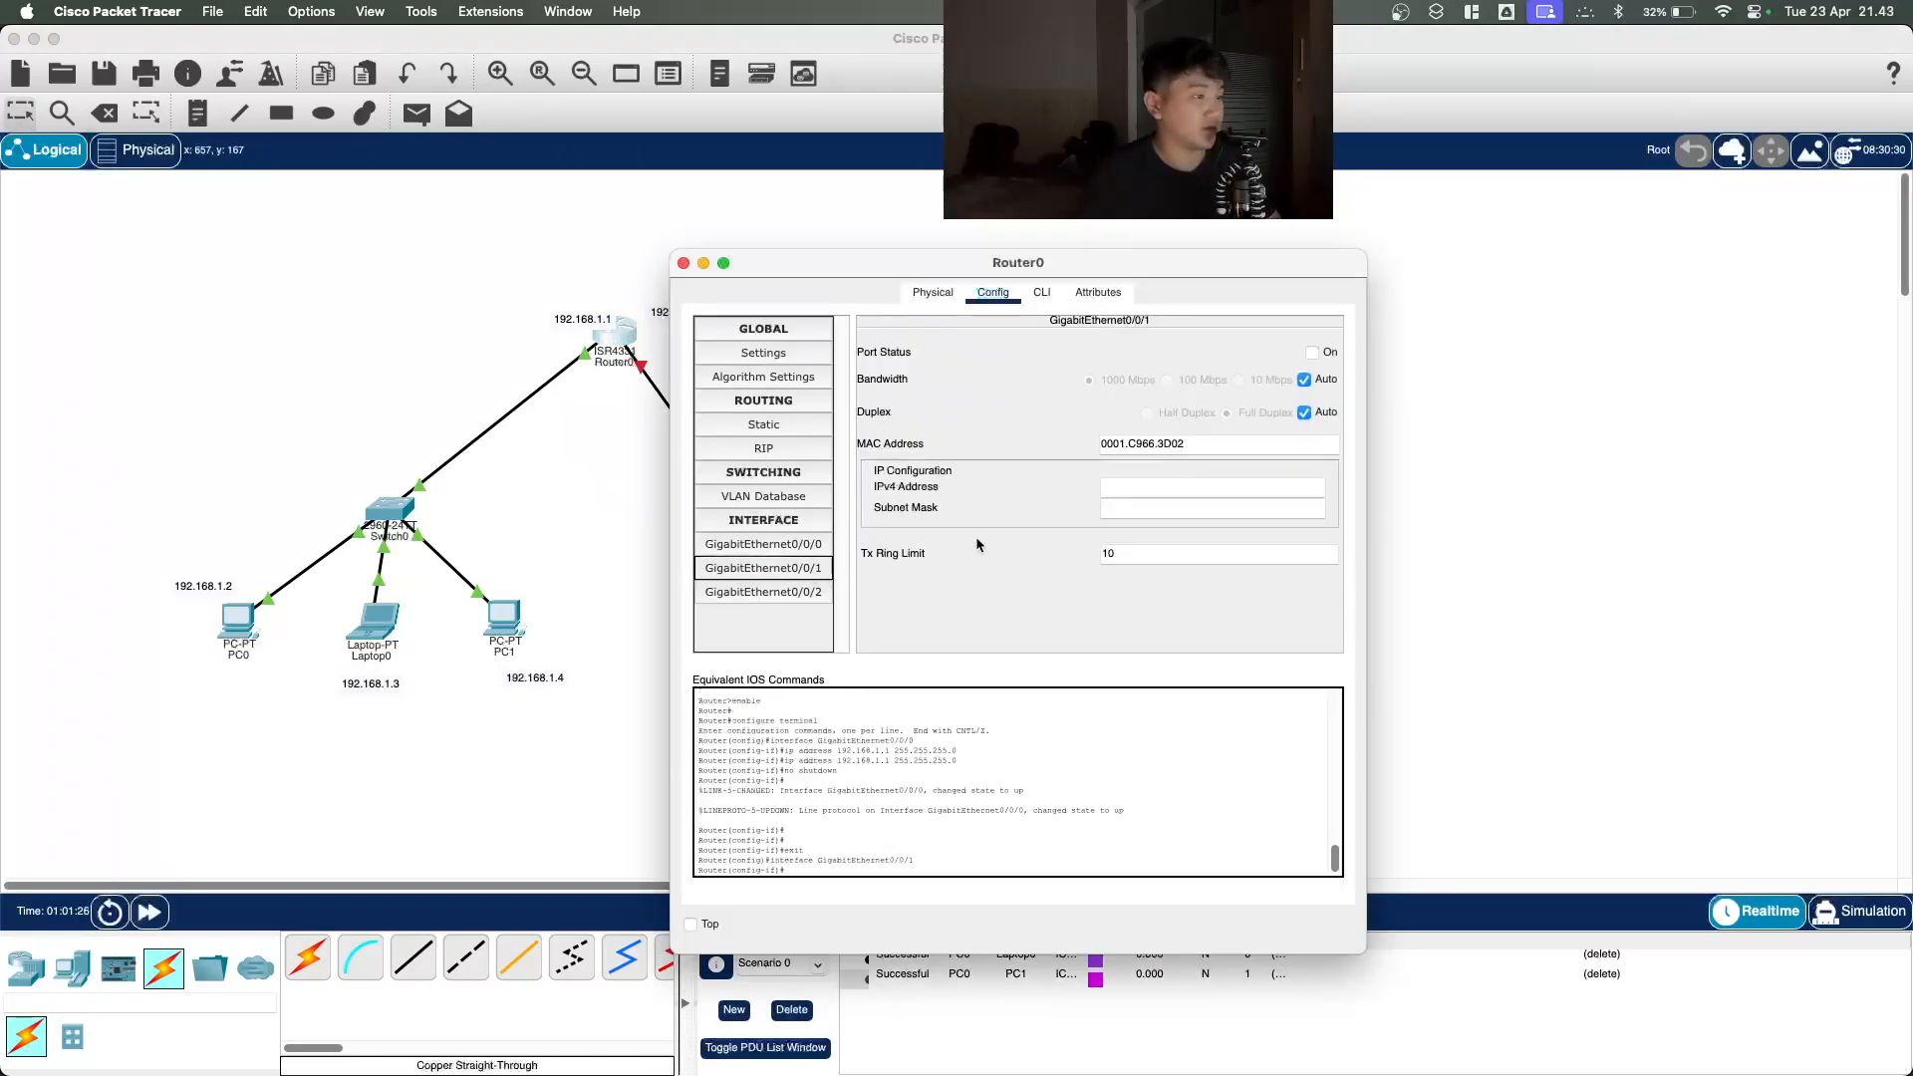
pyautogui.click(1206, 480)
pyautogui.write('192.168.2.1')
pyautogui.click(1186, 512)
pyautogui.click(1204, 531)
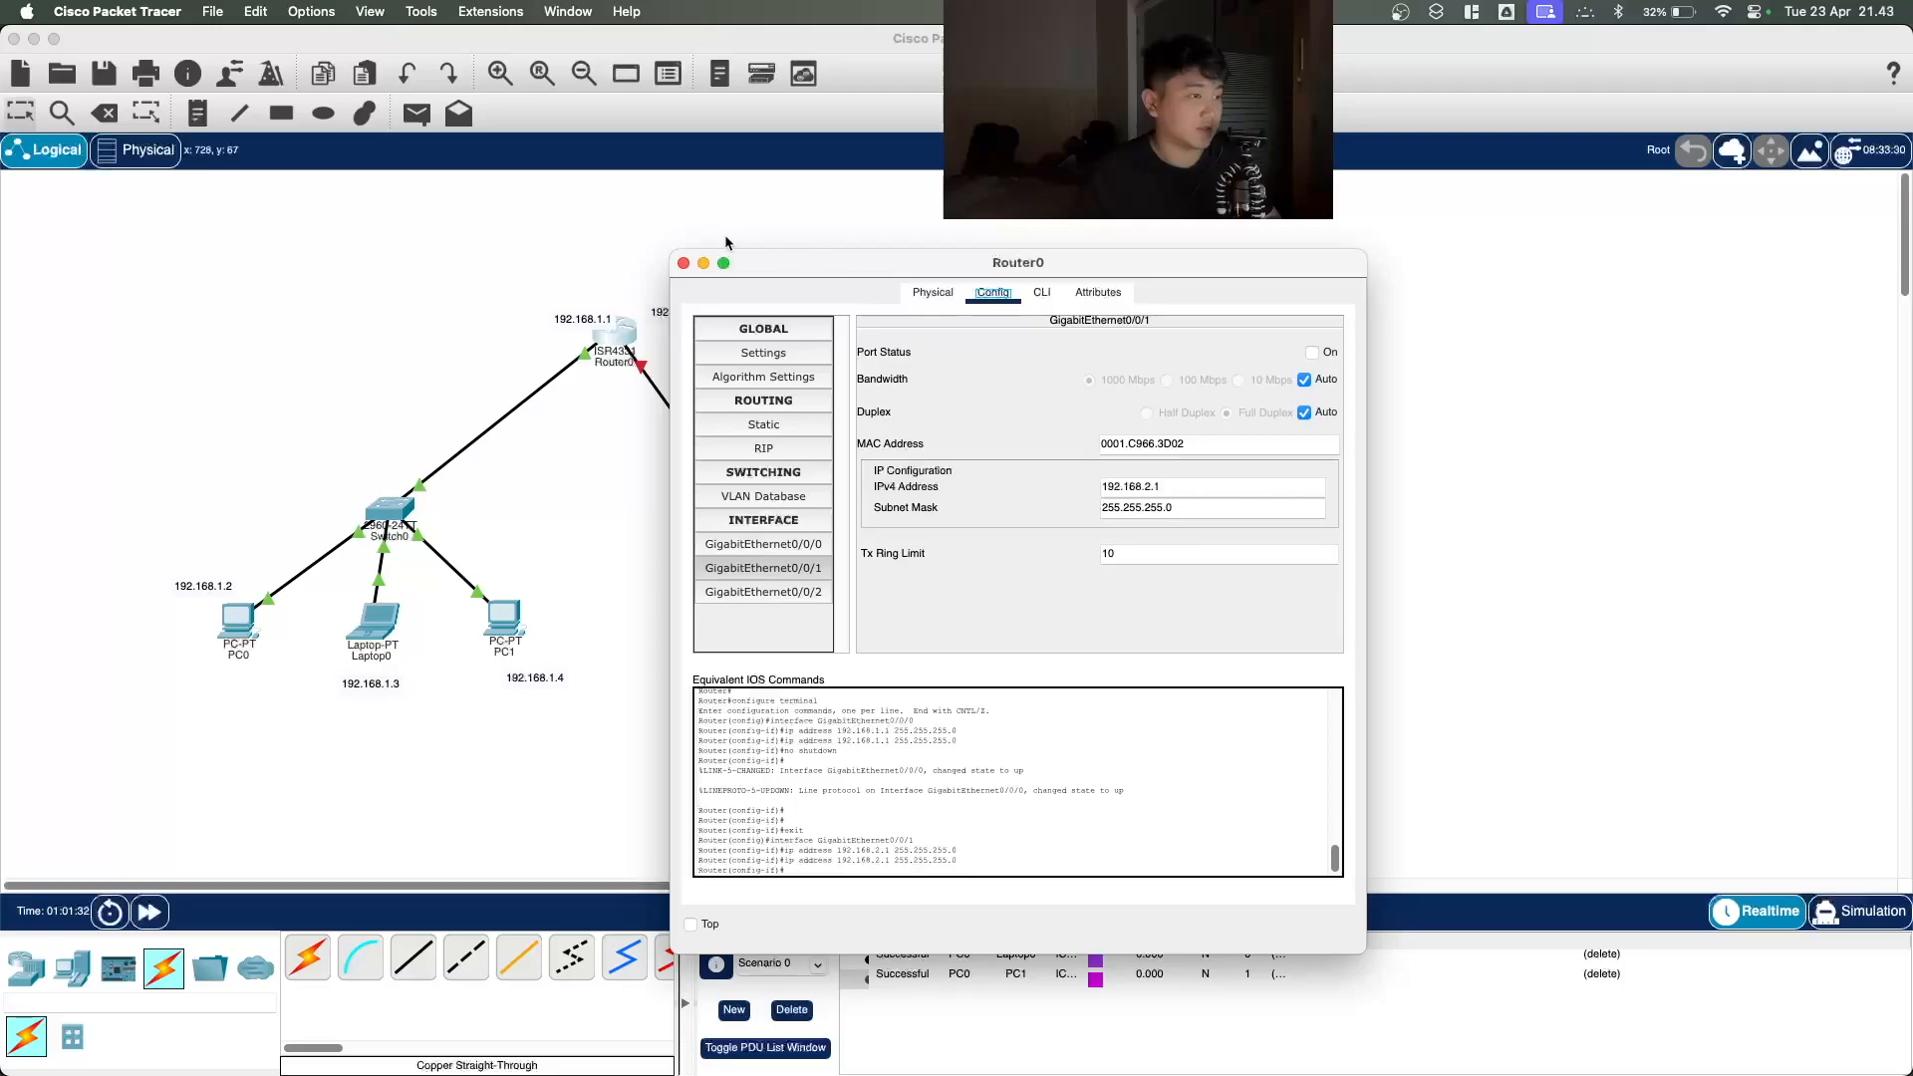
pyautogui.click(683, 263)
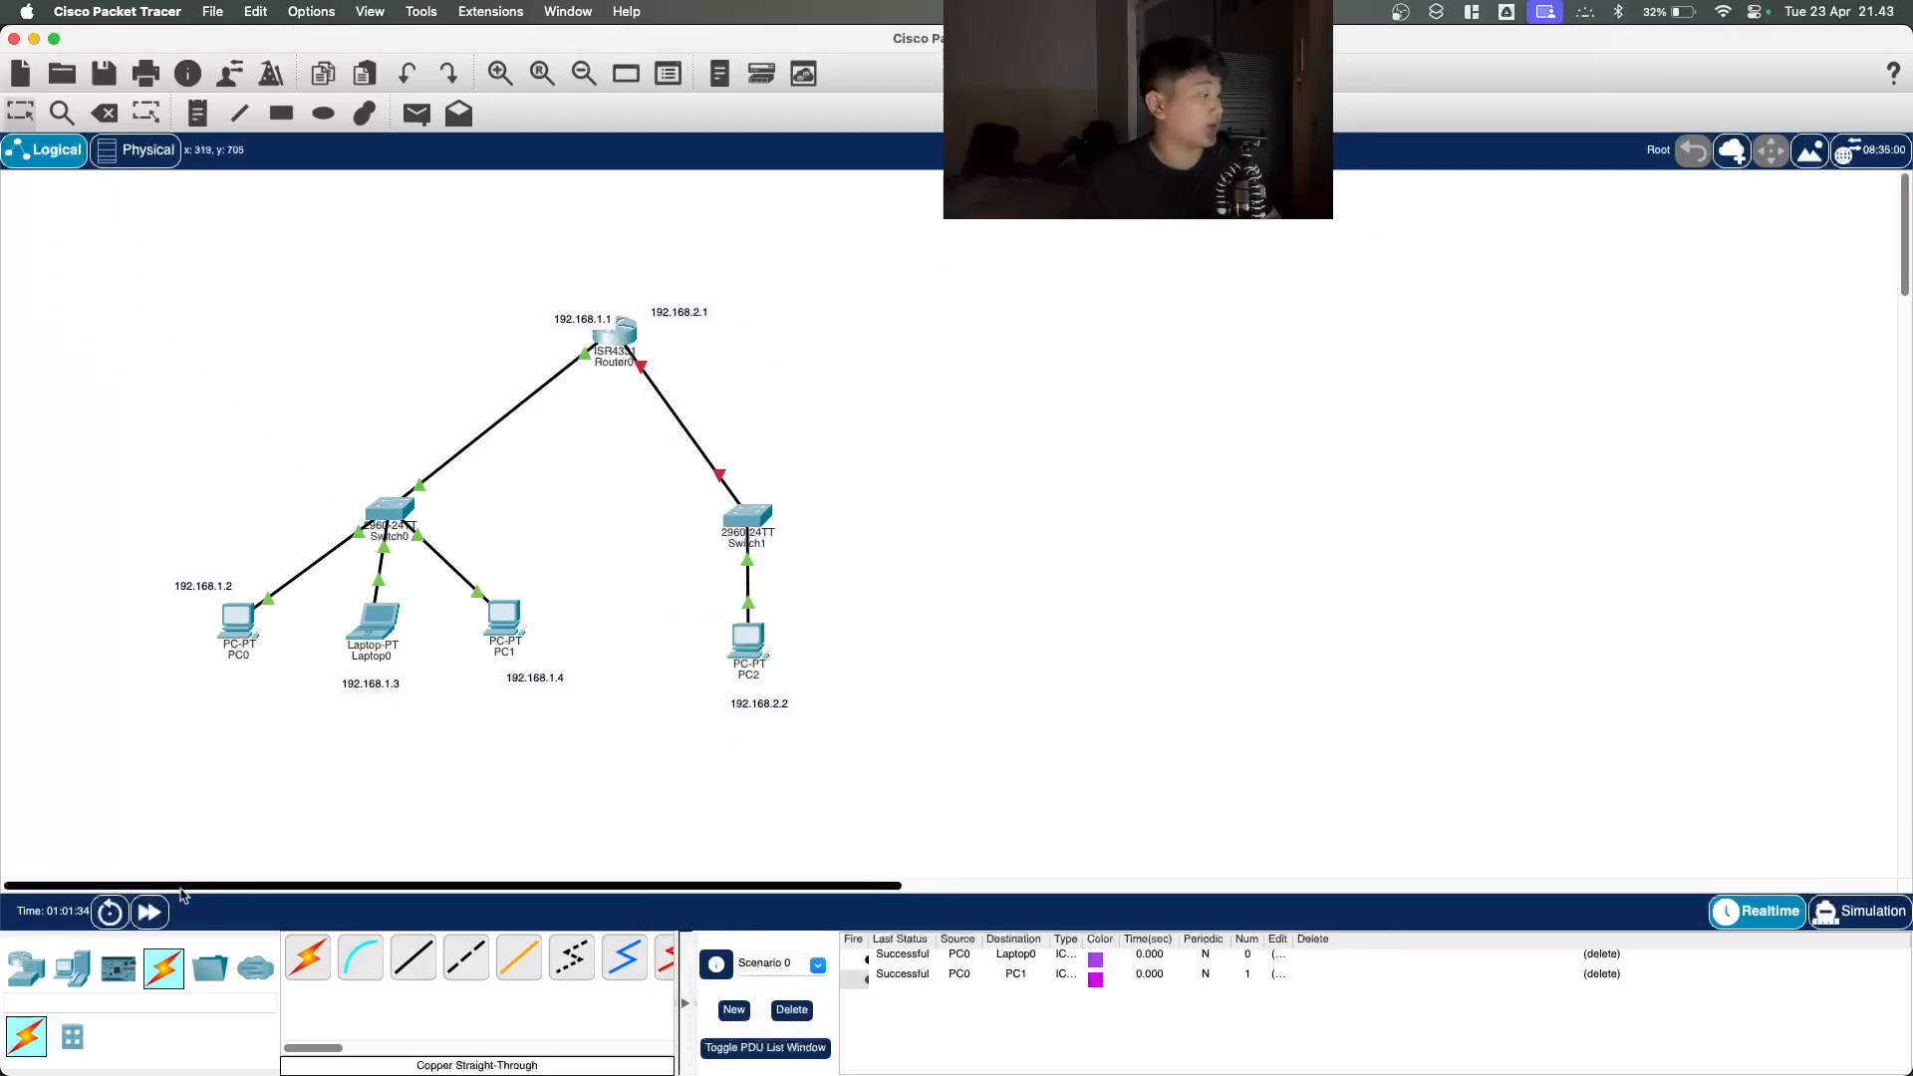
pyautogui.click(152, 910)
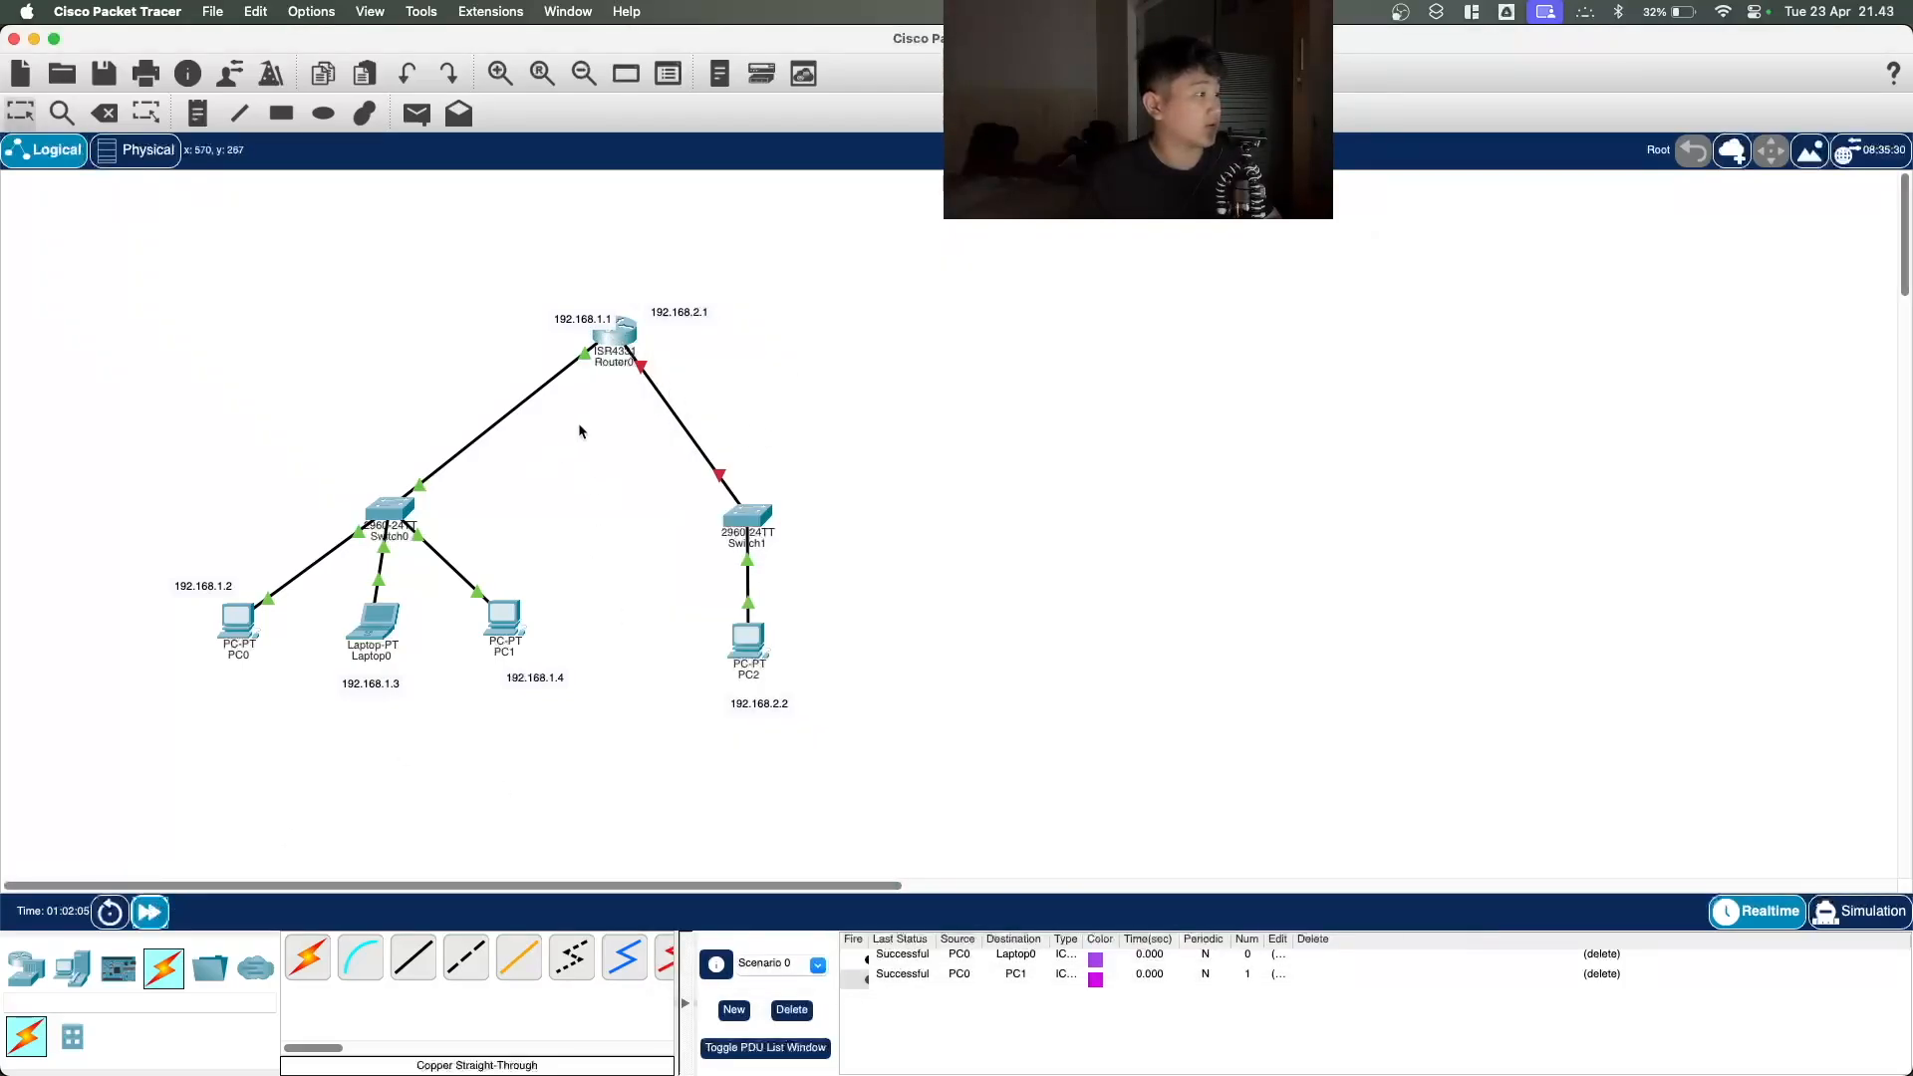
# Step: Turn on the port status of Router0's GigabitEthernet0/0/1 and fast-forward the network time twice
pyautogui.click(618, 339)
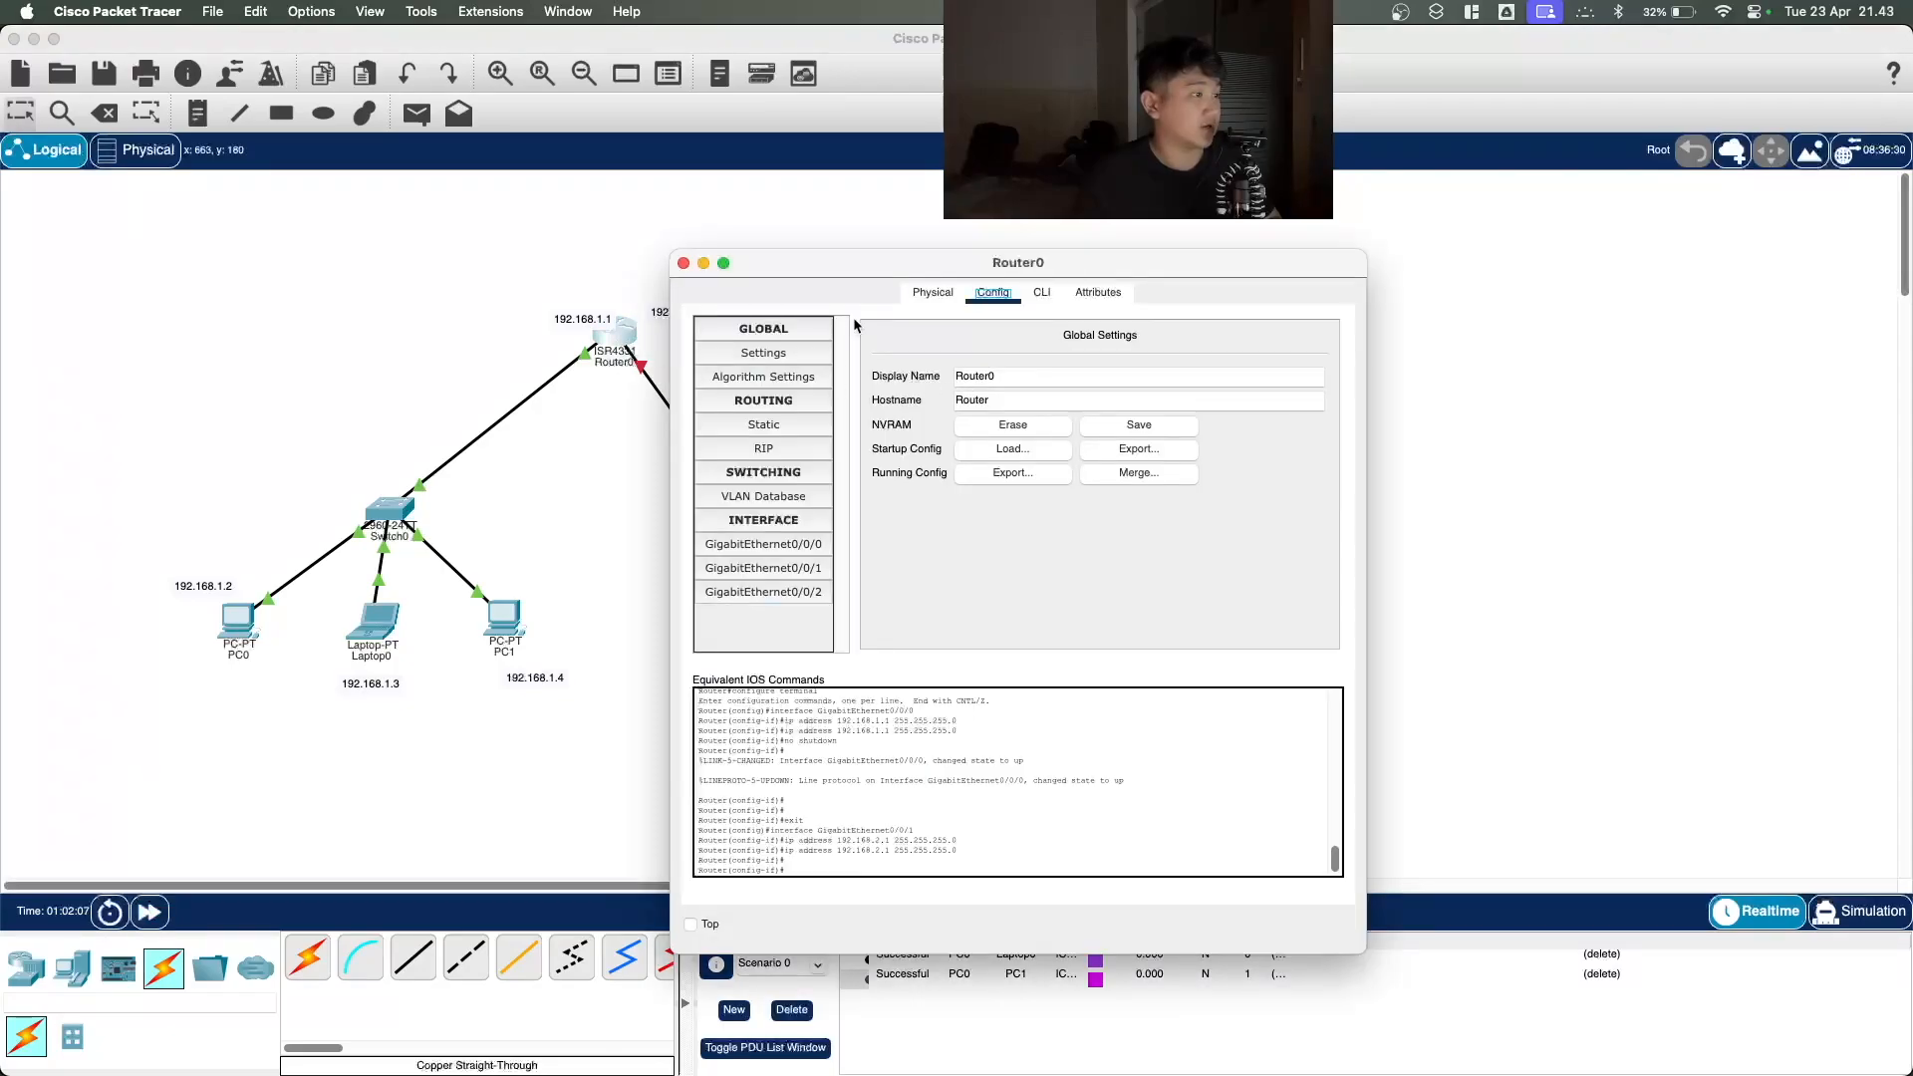
pyautogui.click(763, 567)
pyautogui.click(1330, 351)
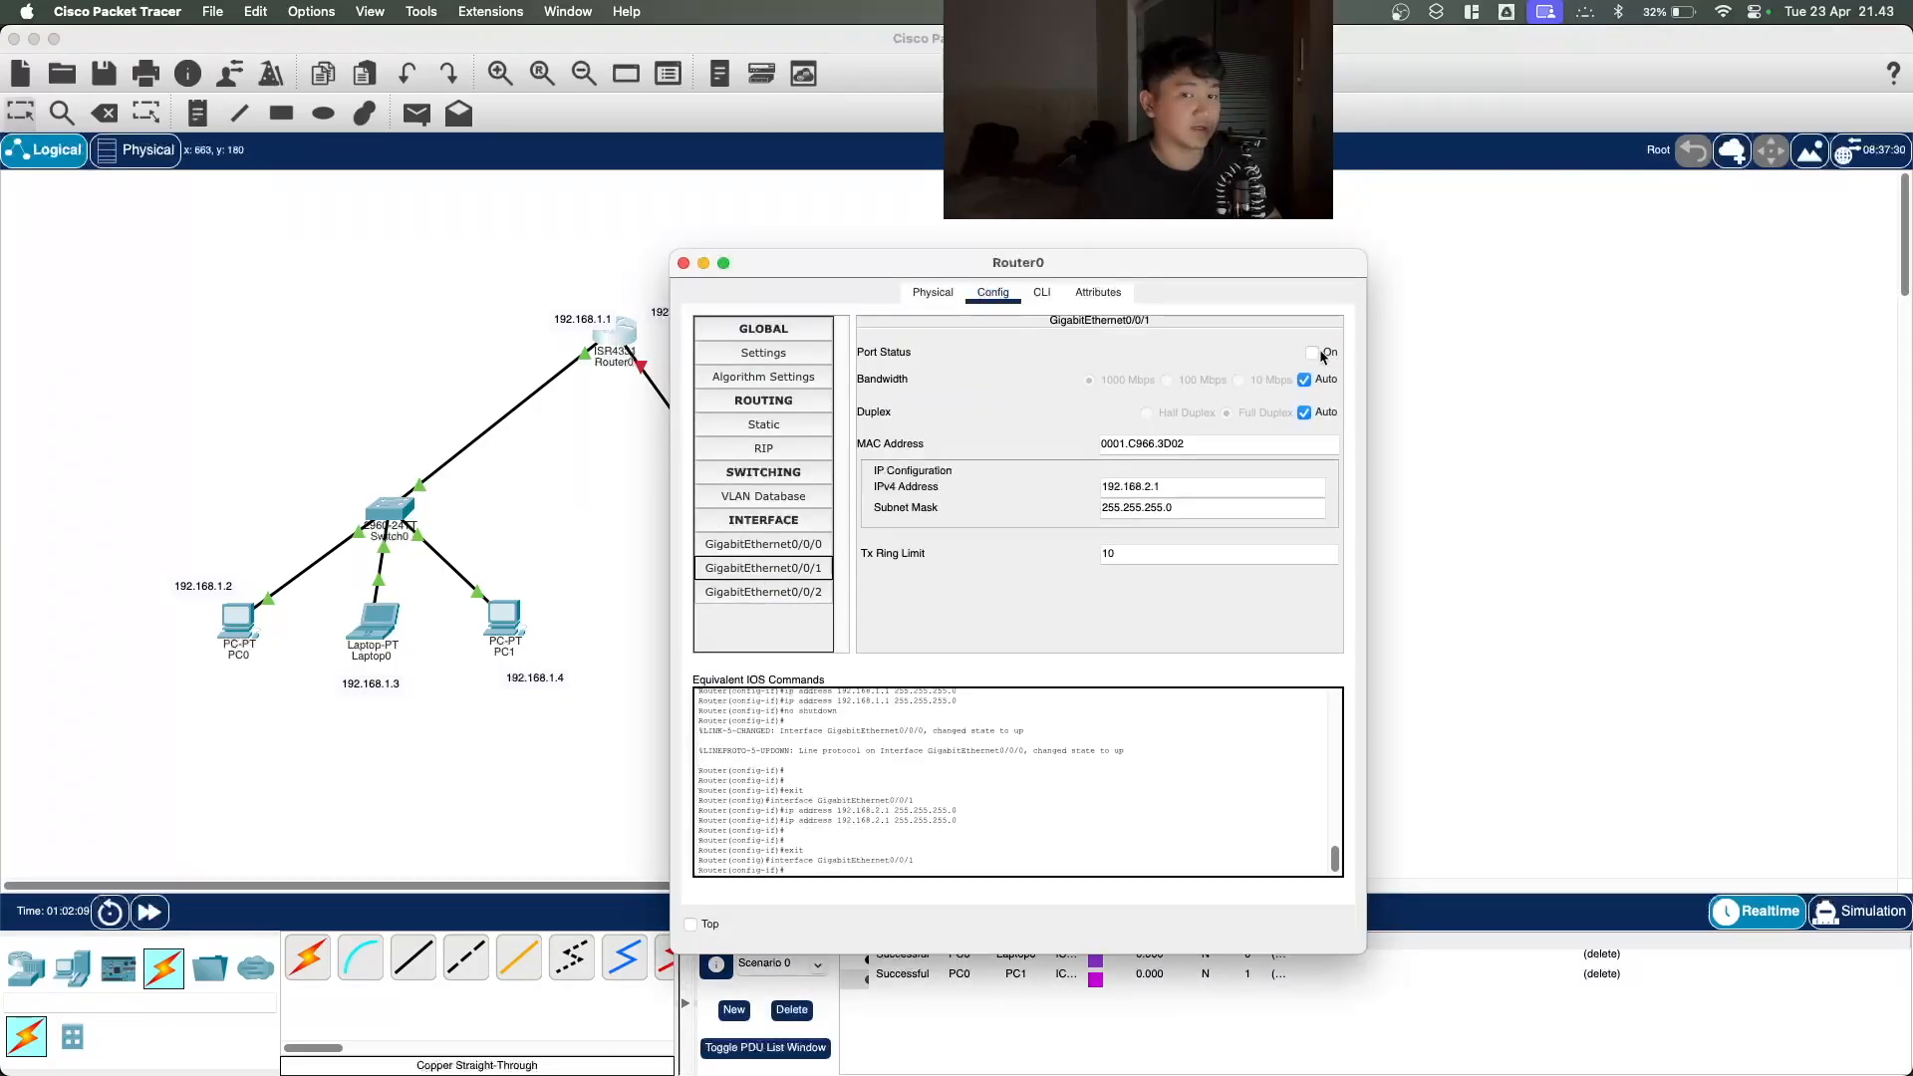
pyautogui.click(684, 263)
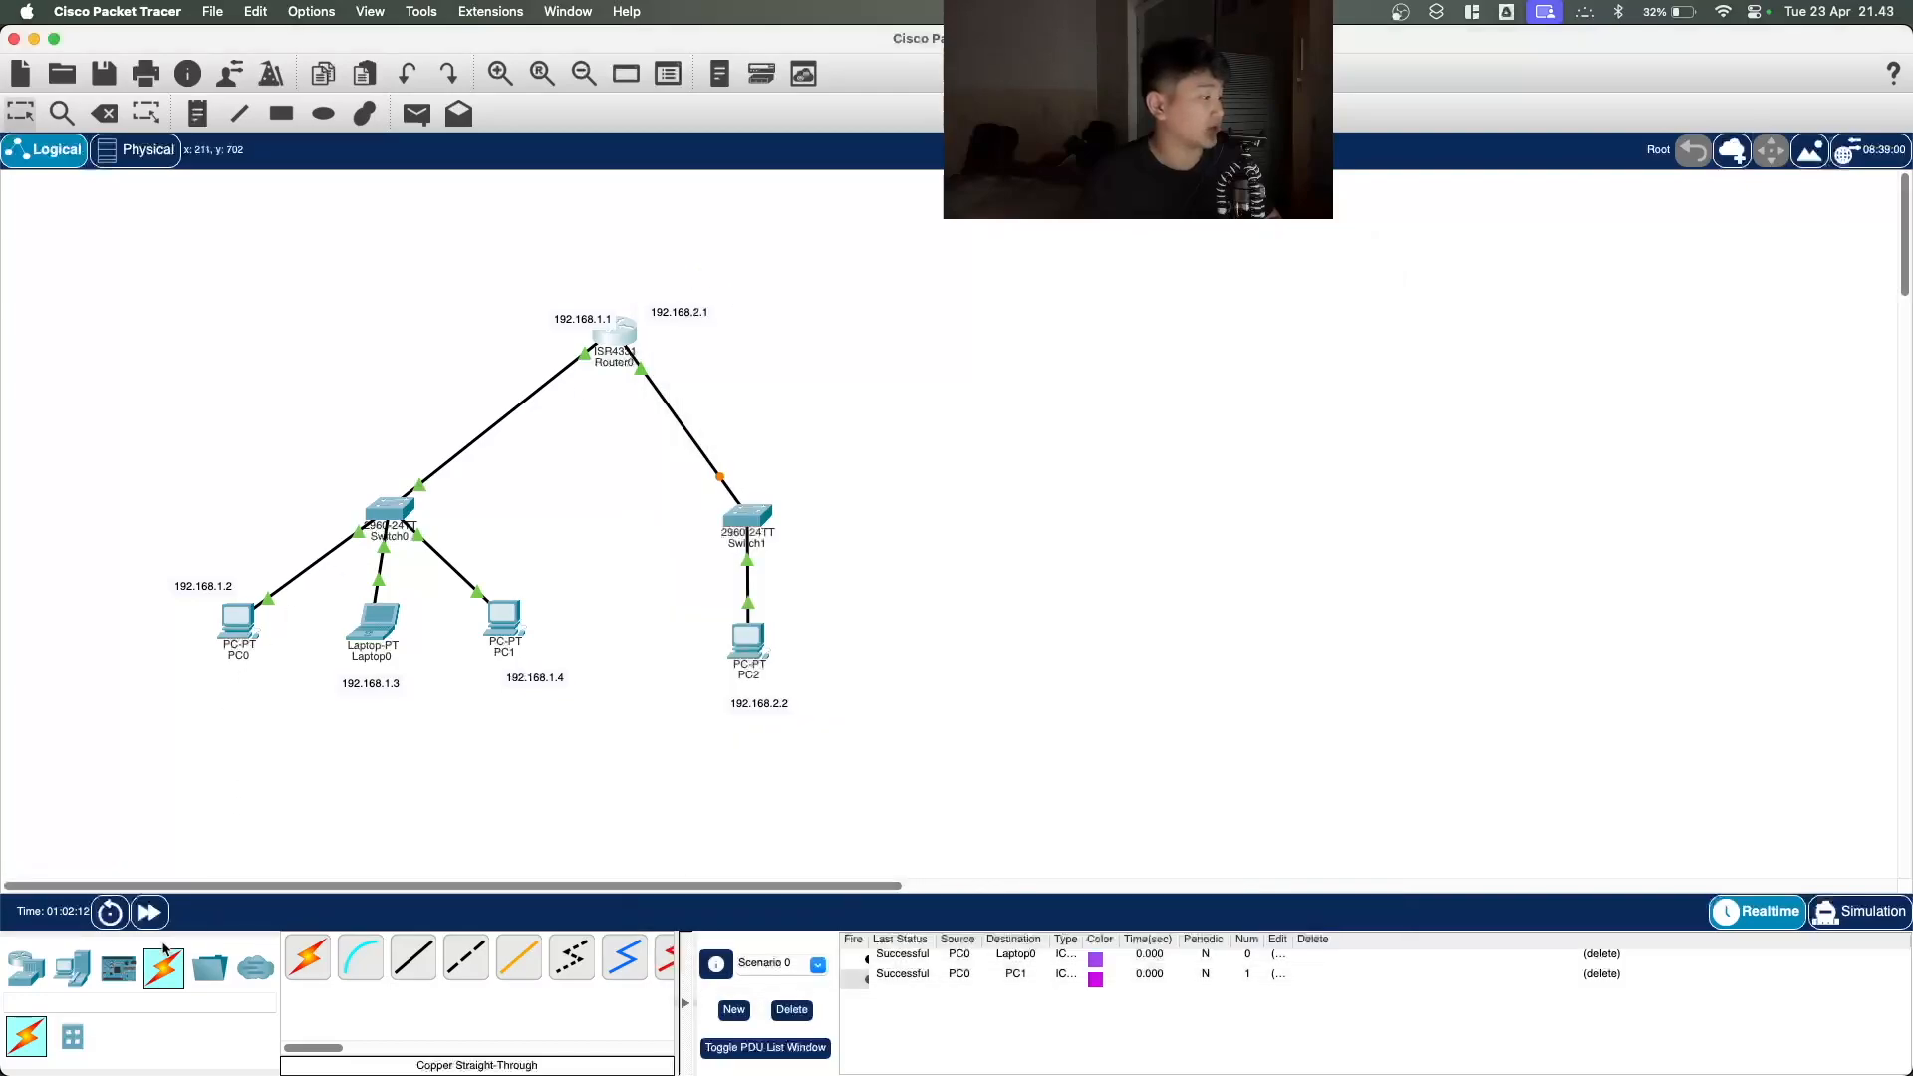
pyautogui.click(150, 912)
pyautogui.click(149, 911)
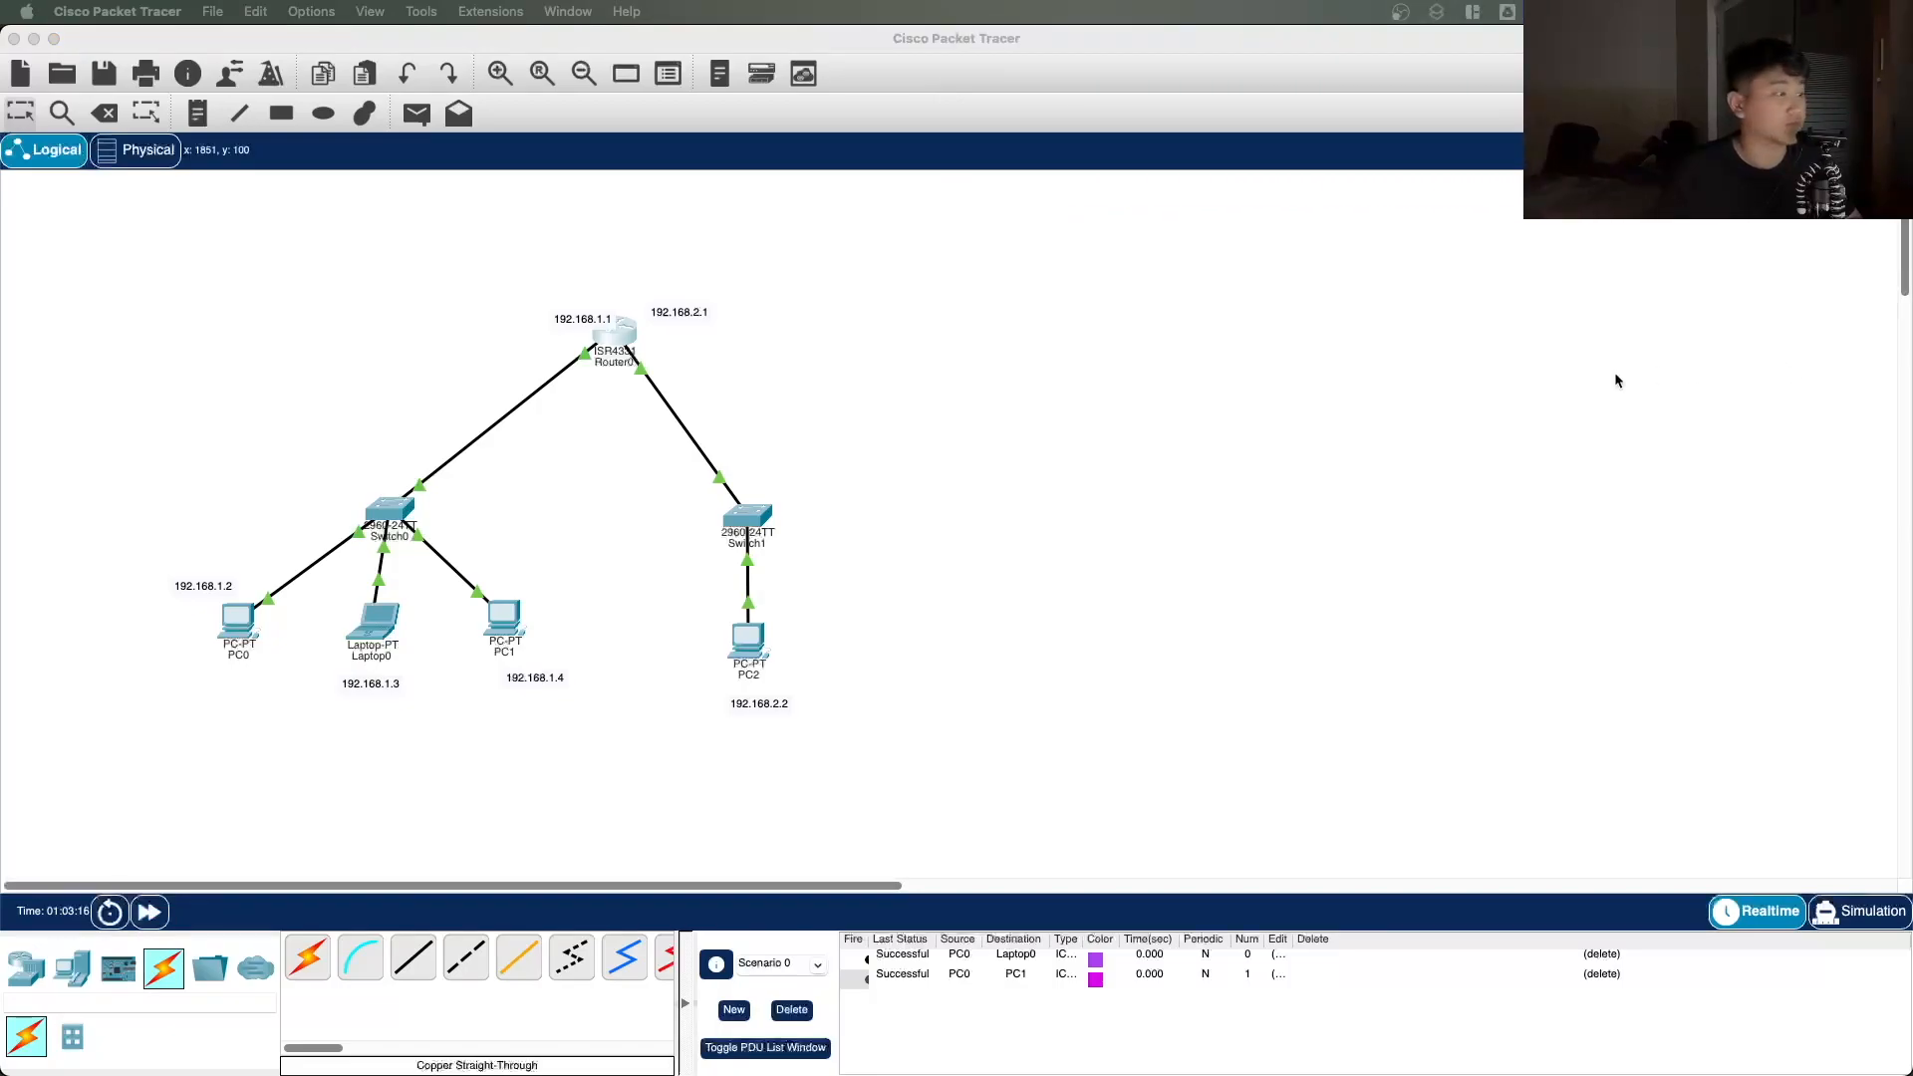
# Step: Nudge PC0 and PC1 slightly downward in the workspace
pyautogui.click(958, 389)
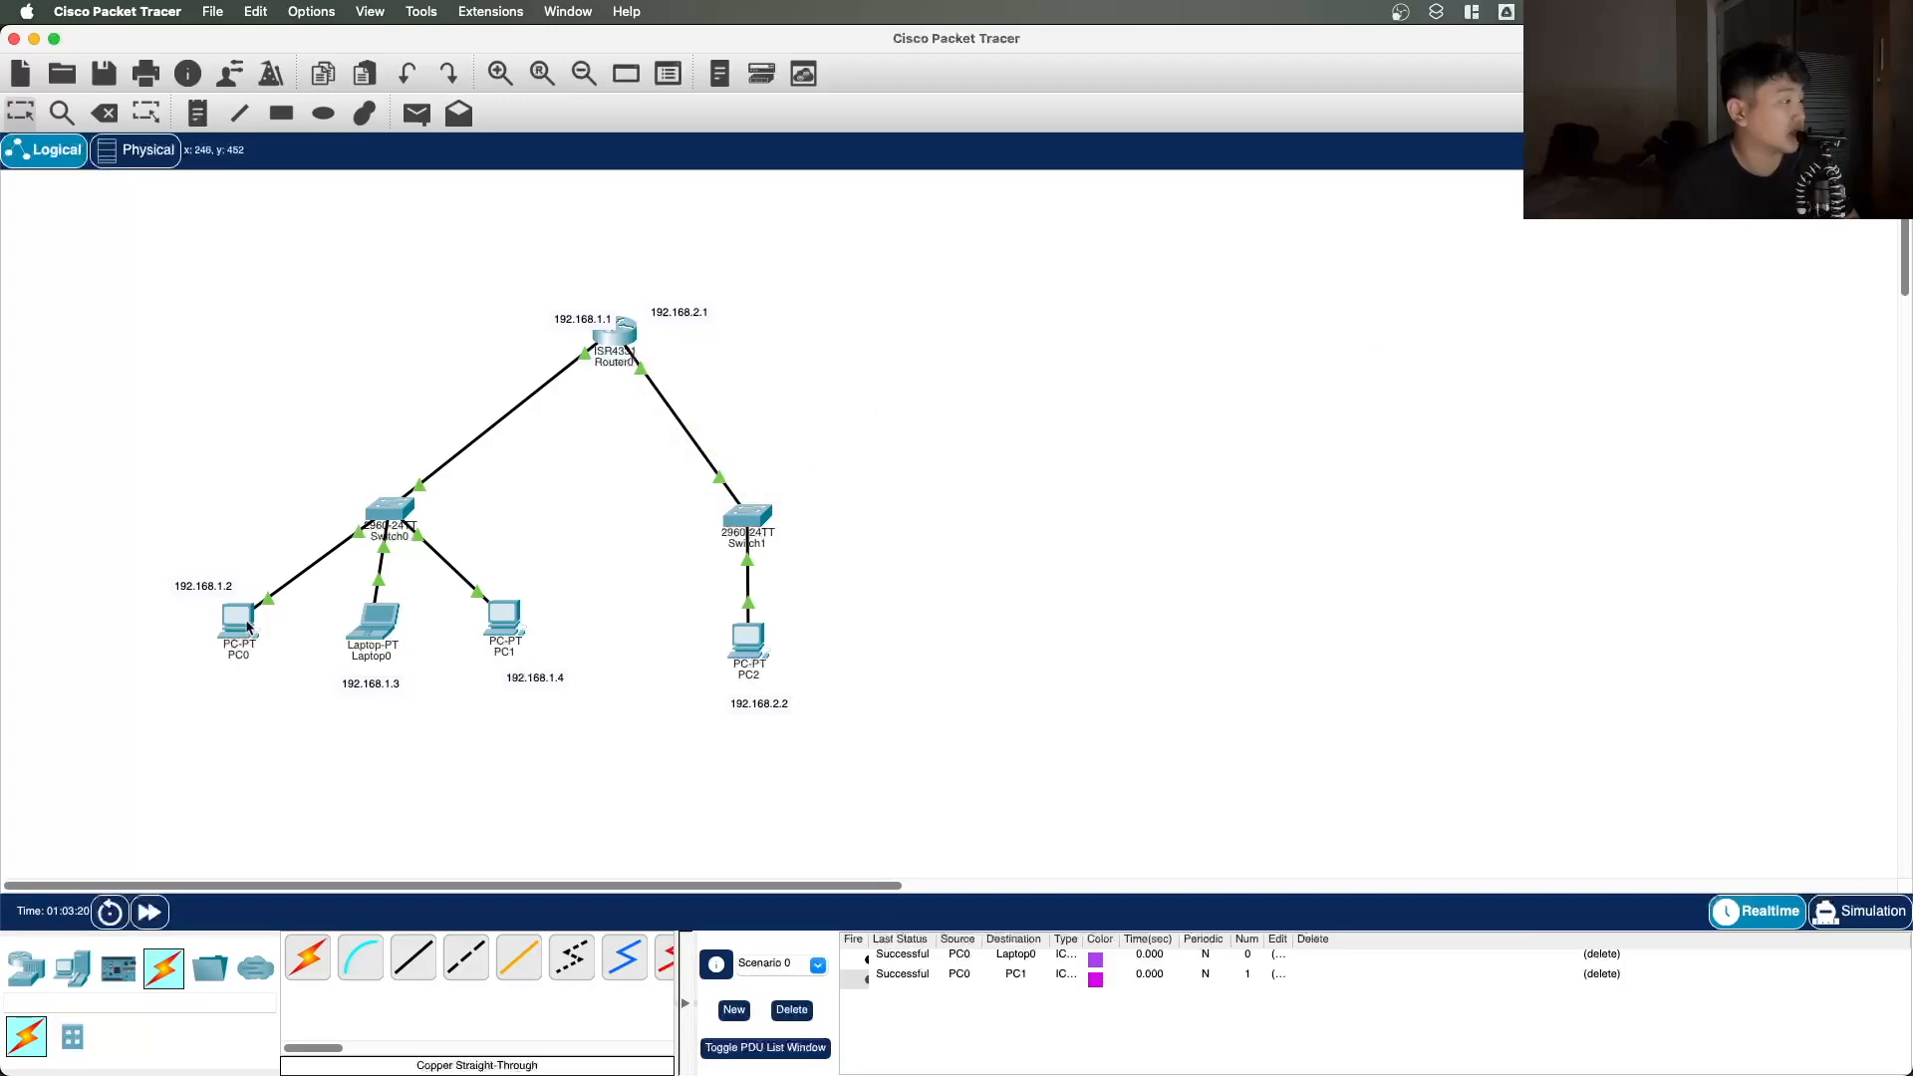
pyautogui.moveTo(229, 632); pyautogui.dragTo(232, 639)
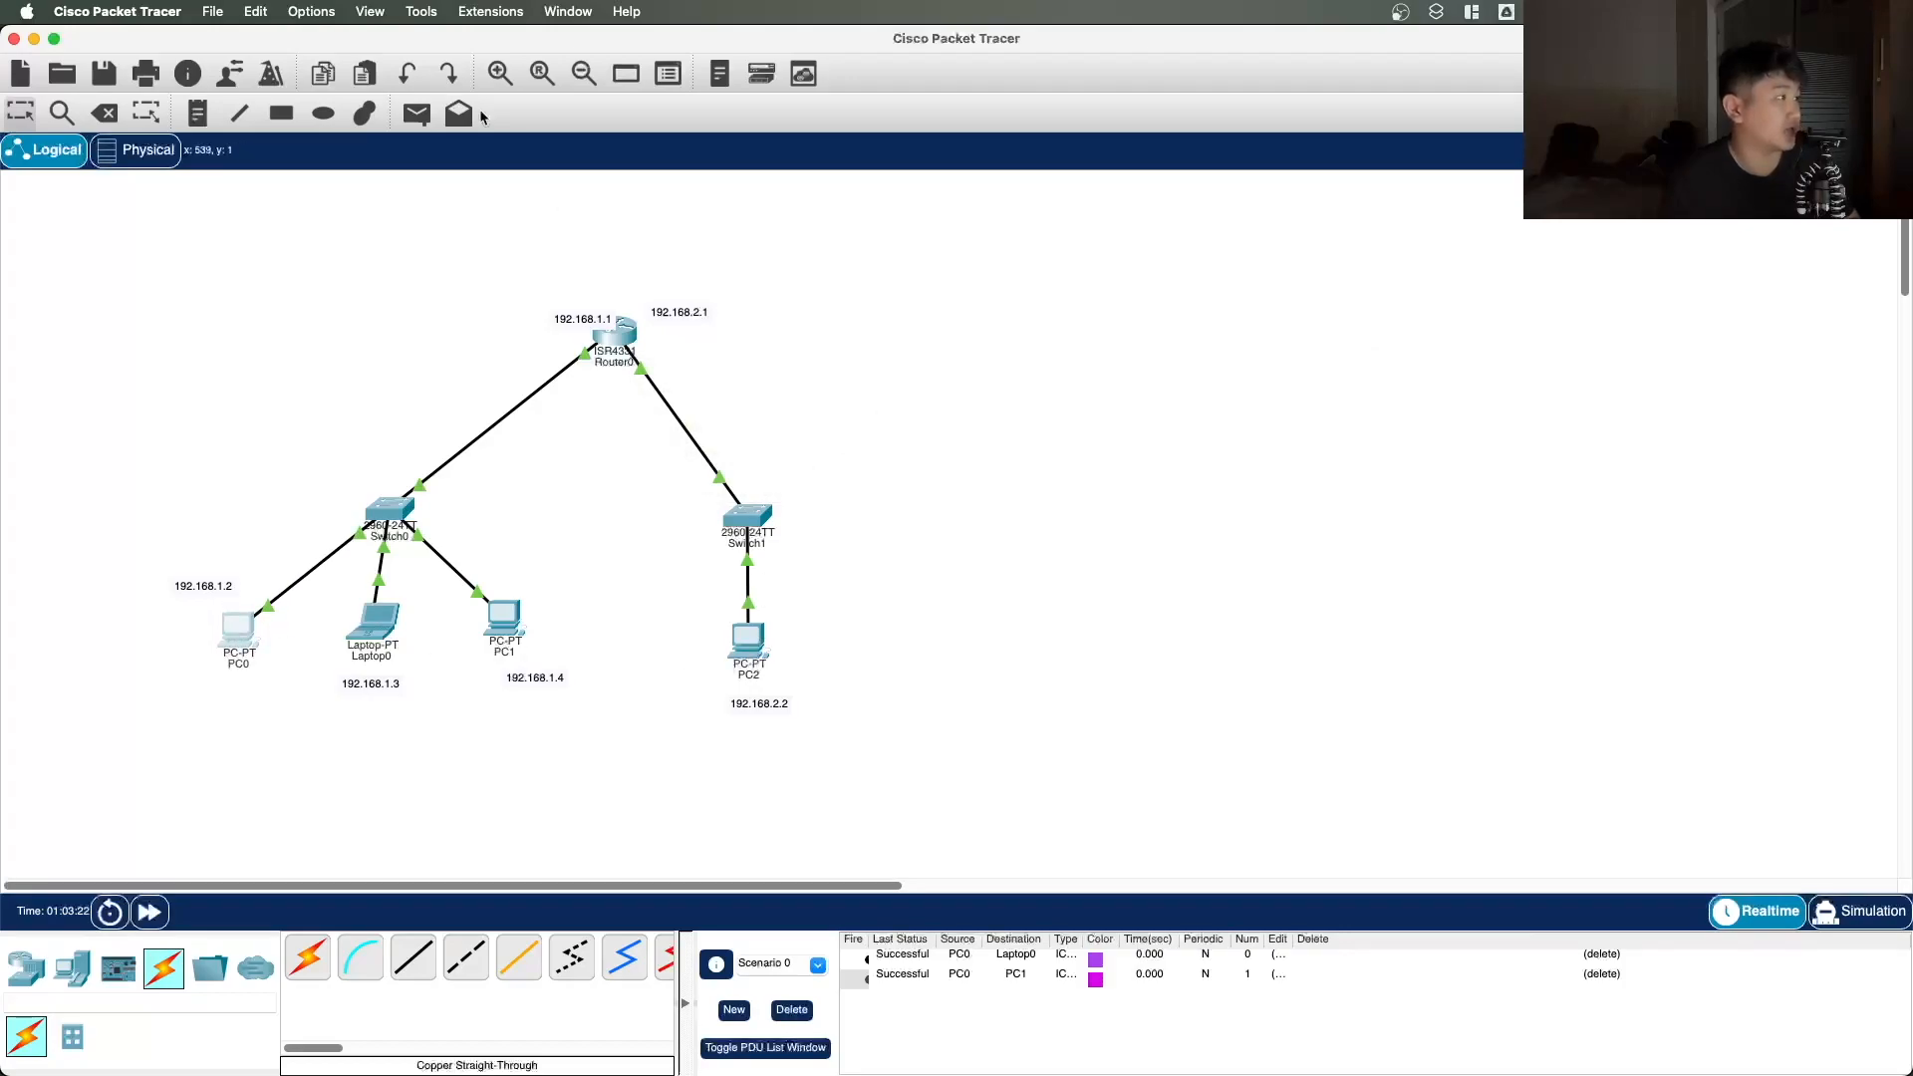
pyautogui.moveTo(505, 634); pyautogui.dragTo(514, 639)
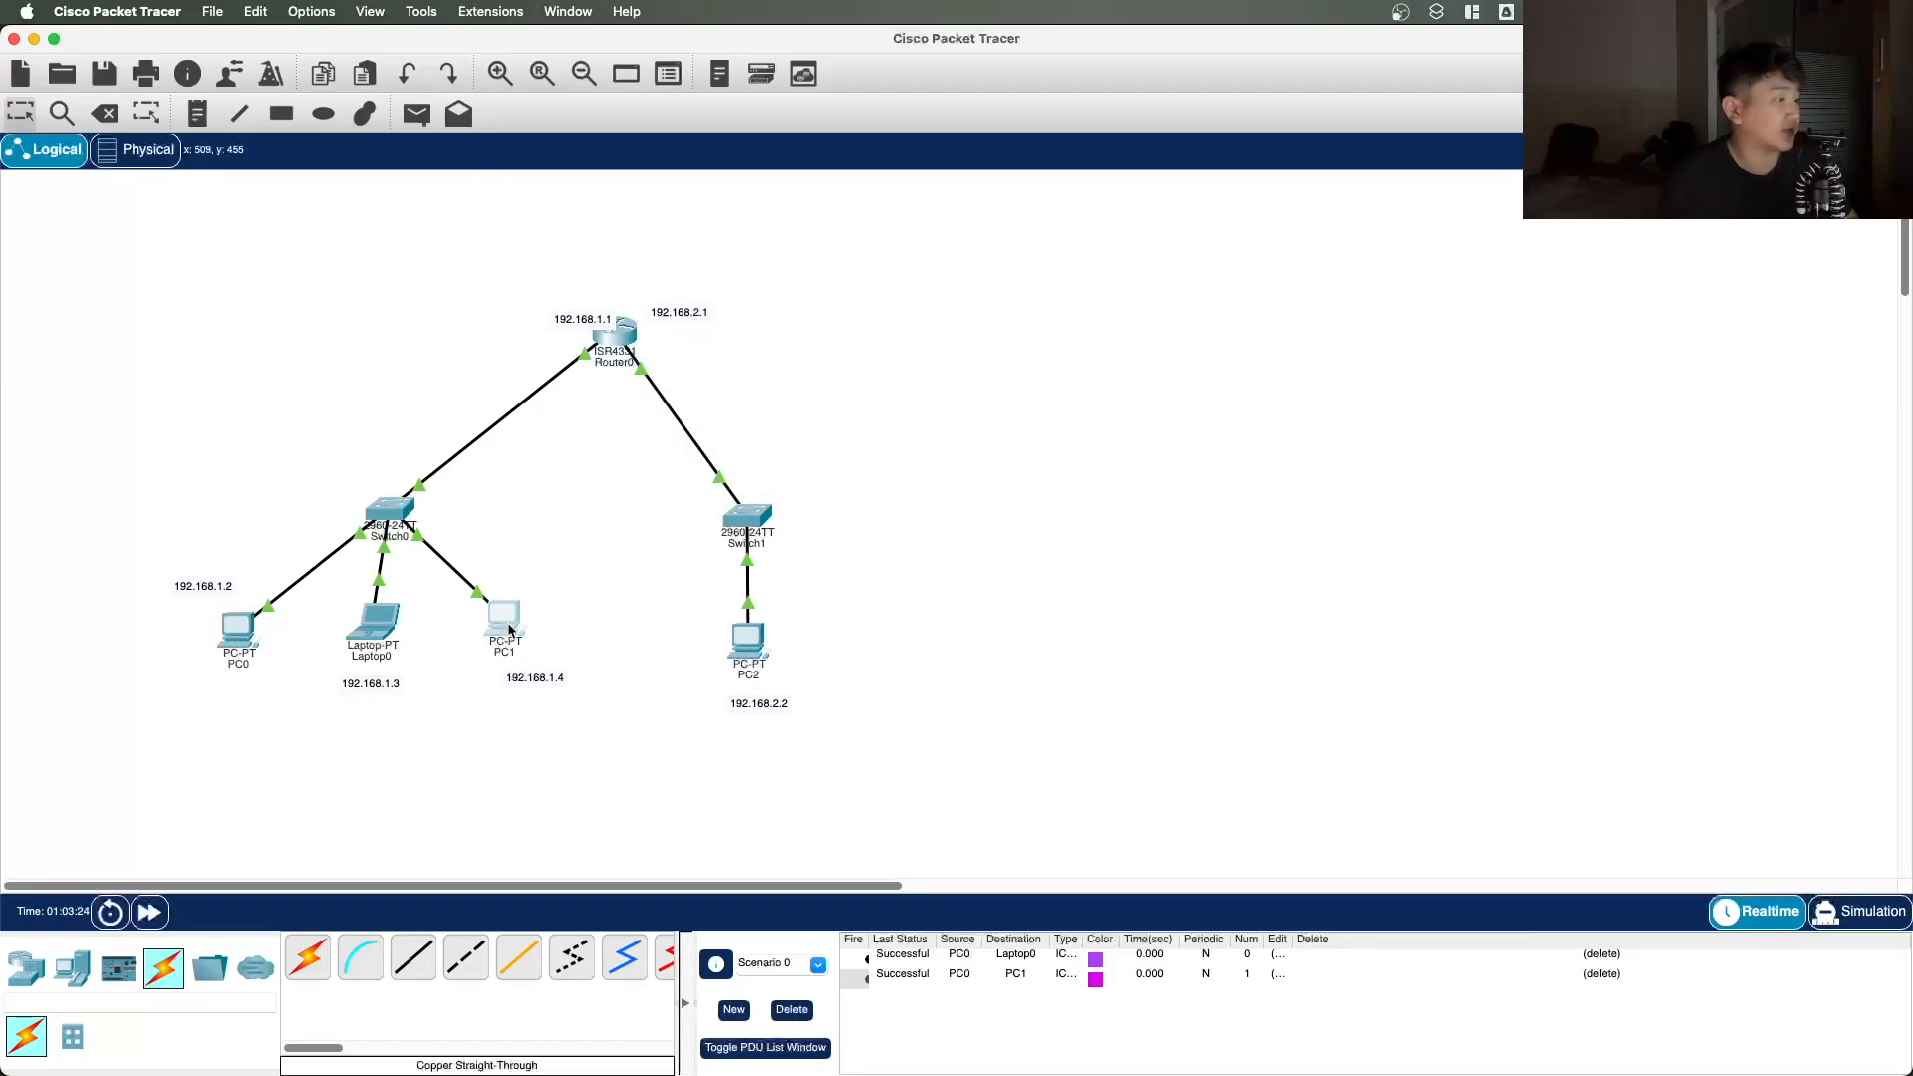
# Step: Switch to Simulation mode and examine the OSI model details of the PDU from PC0 to PC1
pyautogui.click(419, 113)
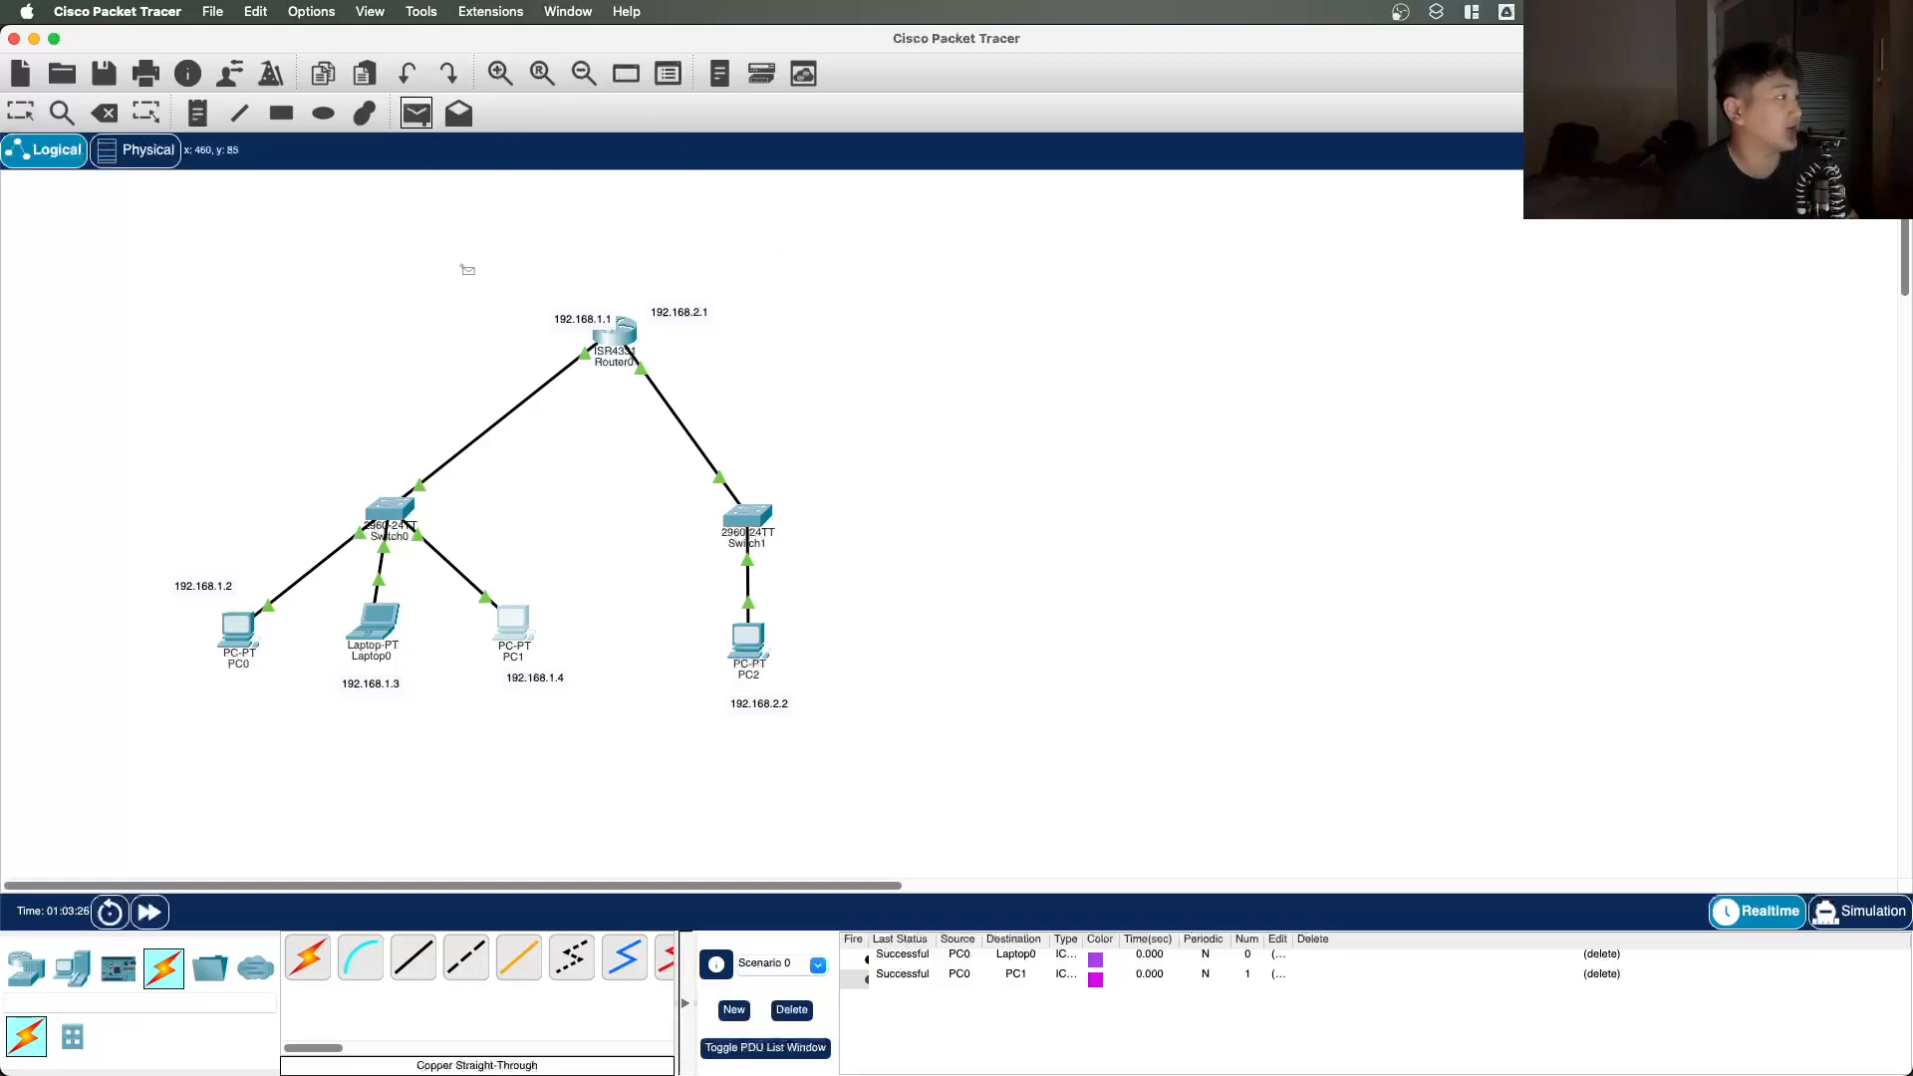
pyautogui.click(1848, 914)
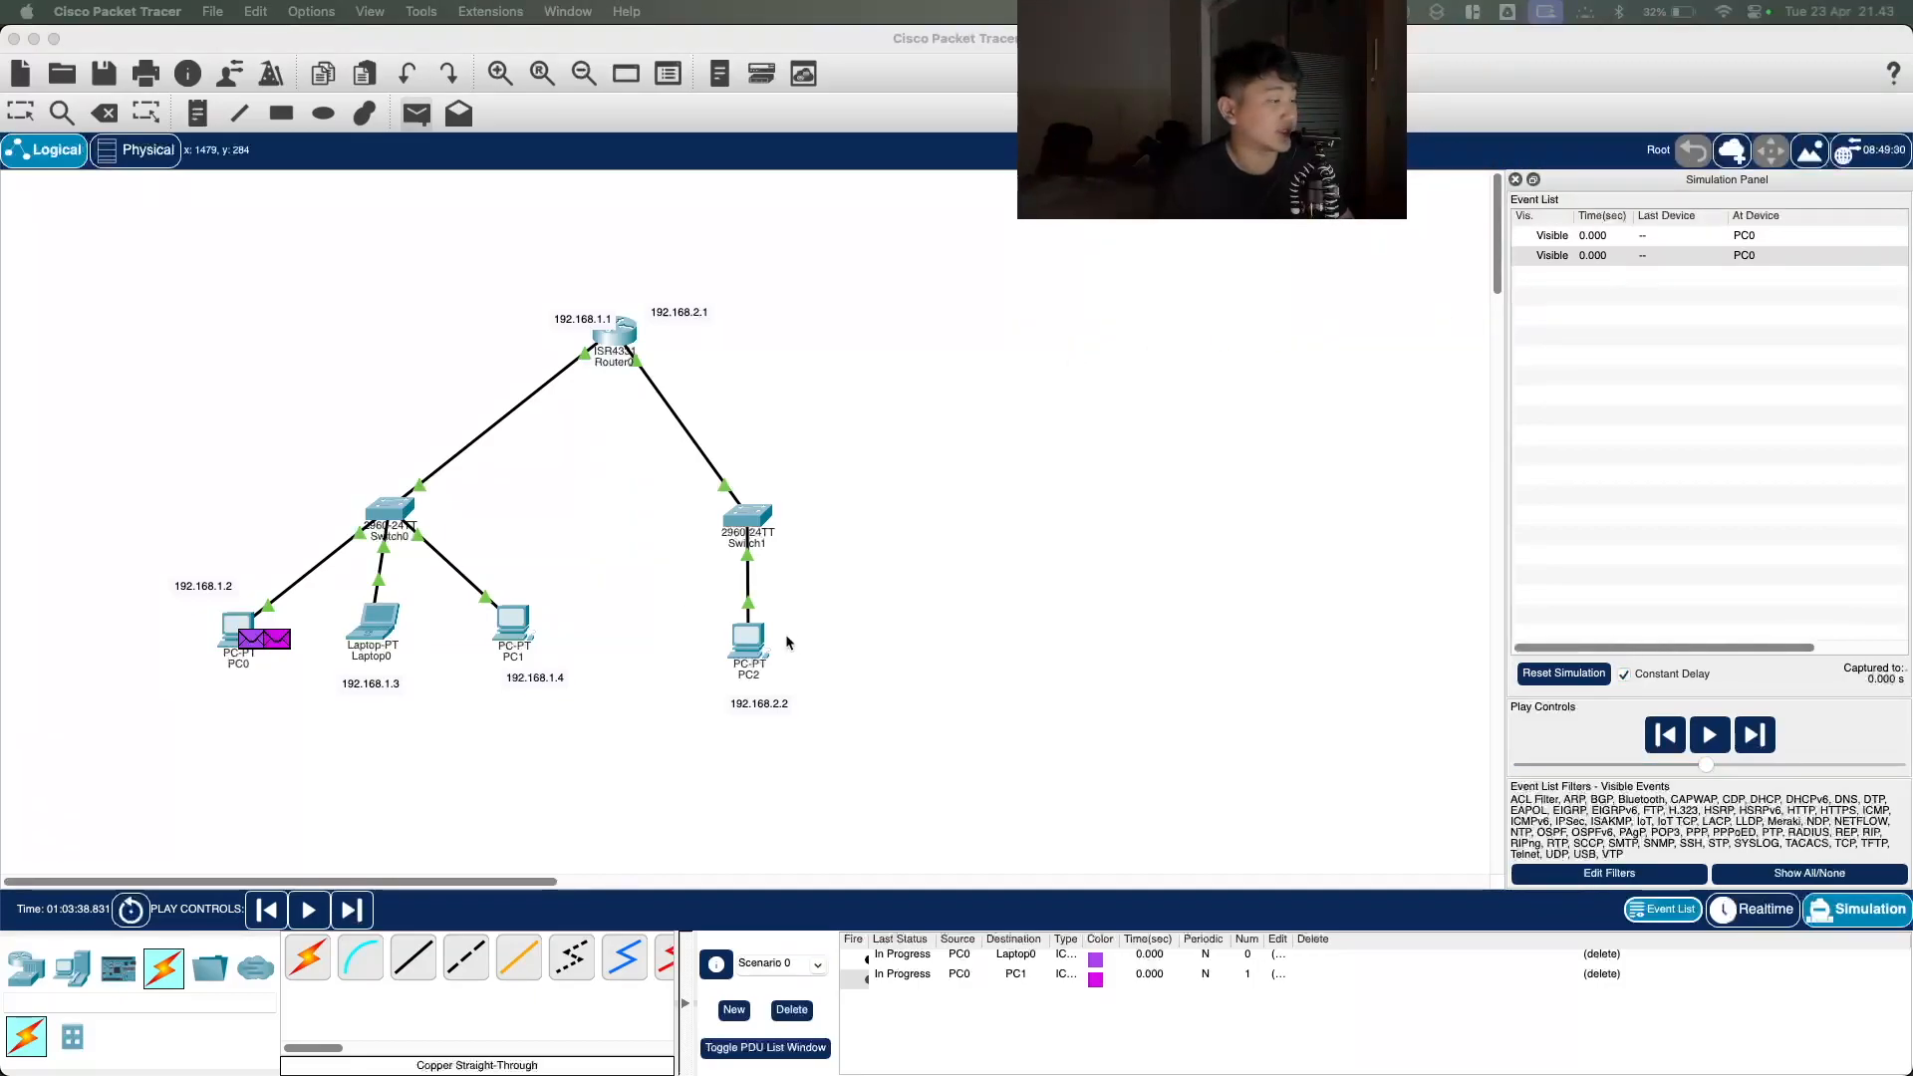
pyautogui.click(1703, 253)
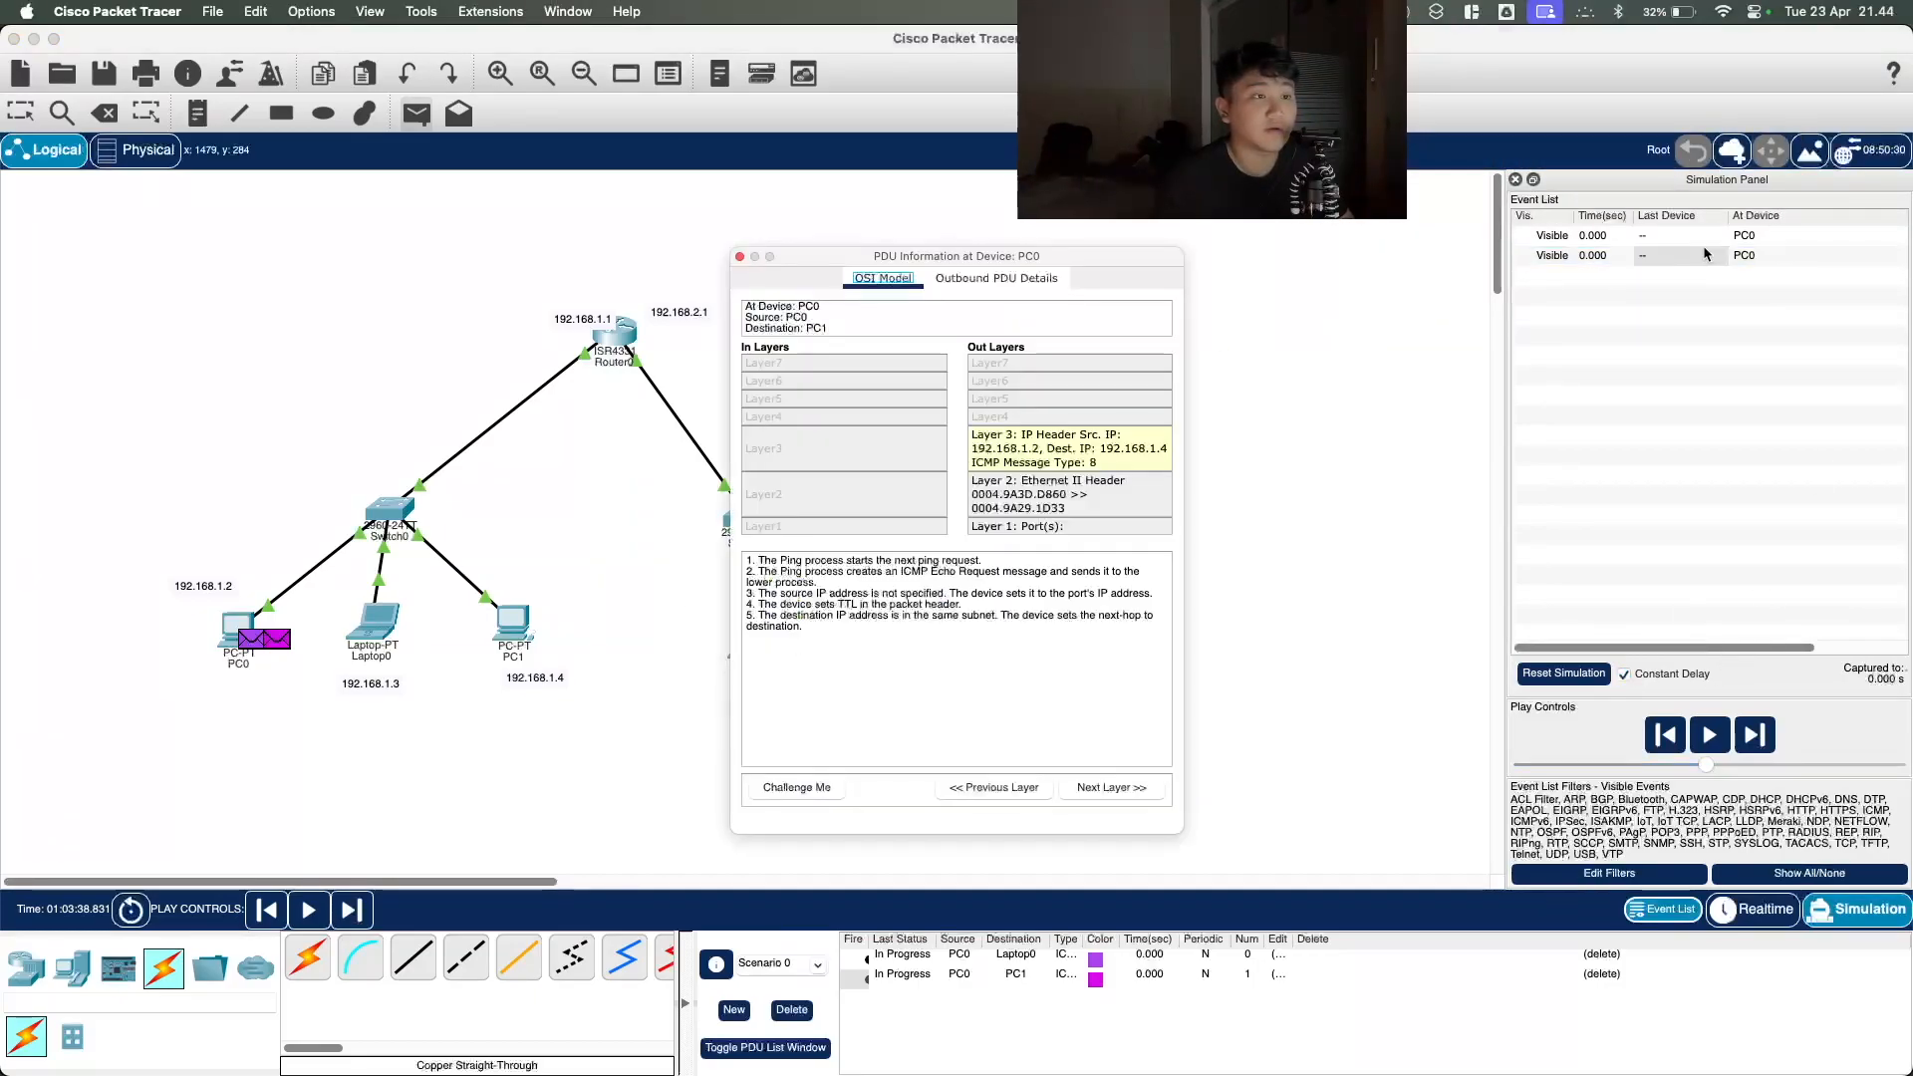
pyautogui.click(738, 258)
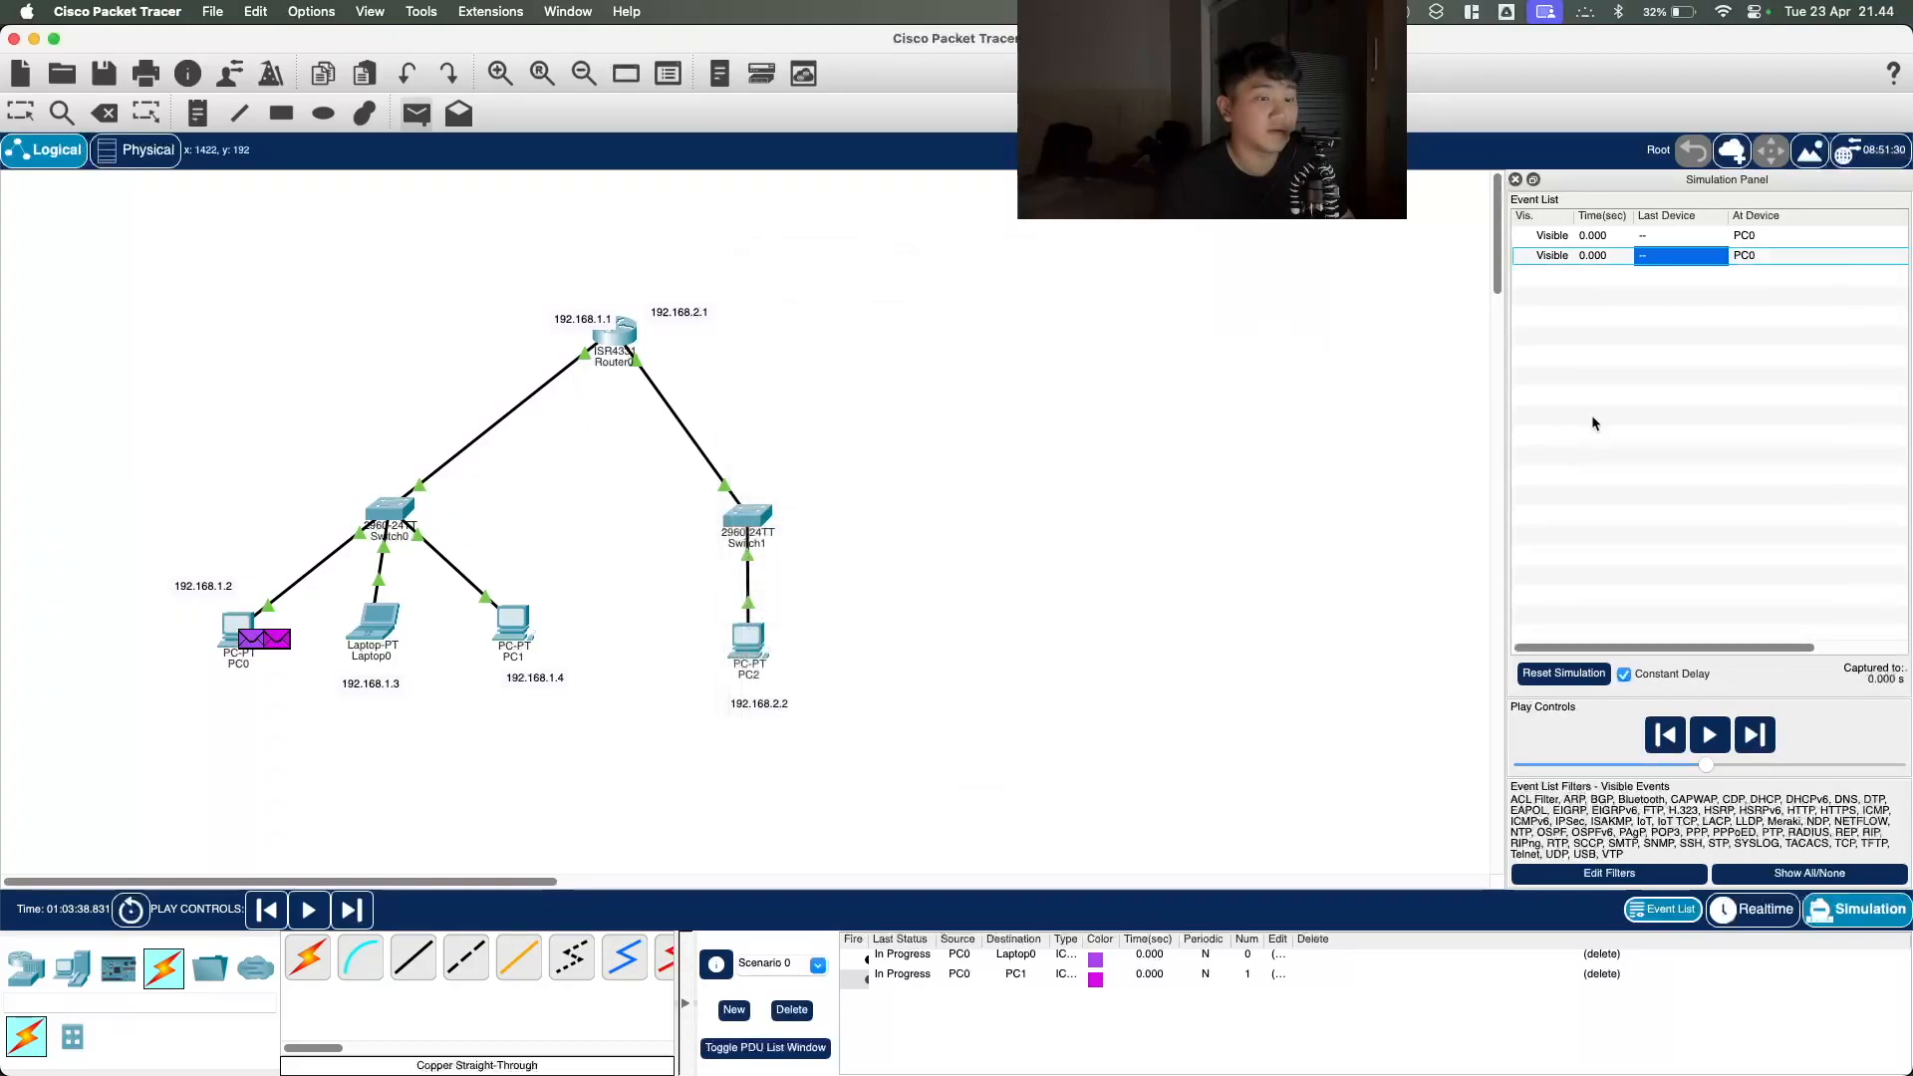
# Step: Add a simple PDU with PC1 as source and PC2 as destination
pyautogui.click(416, 114)
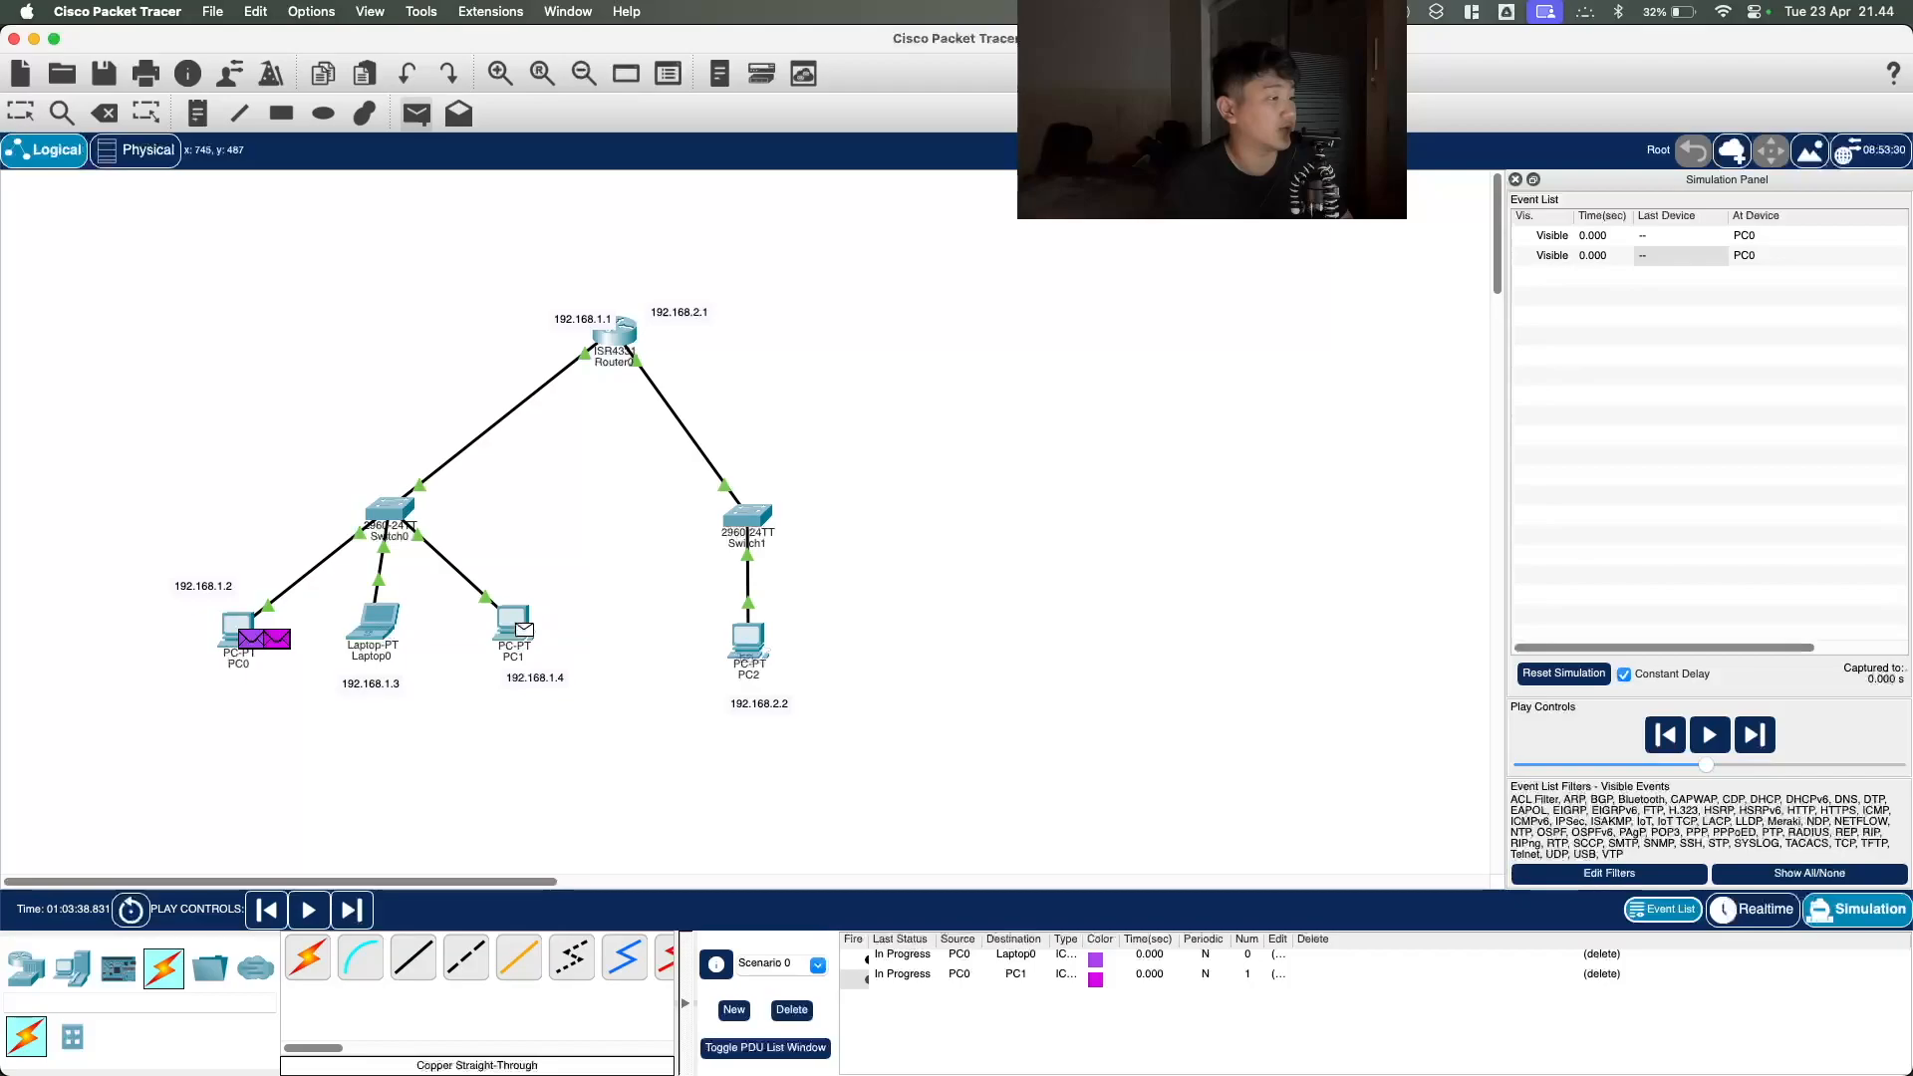
pyautogui.click(516, 626)
pyautogui.click(749, 643)
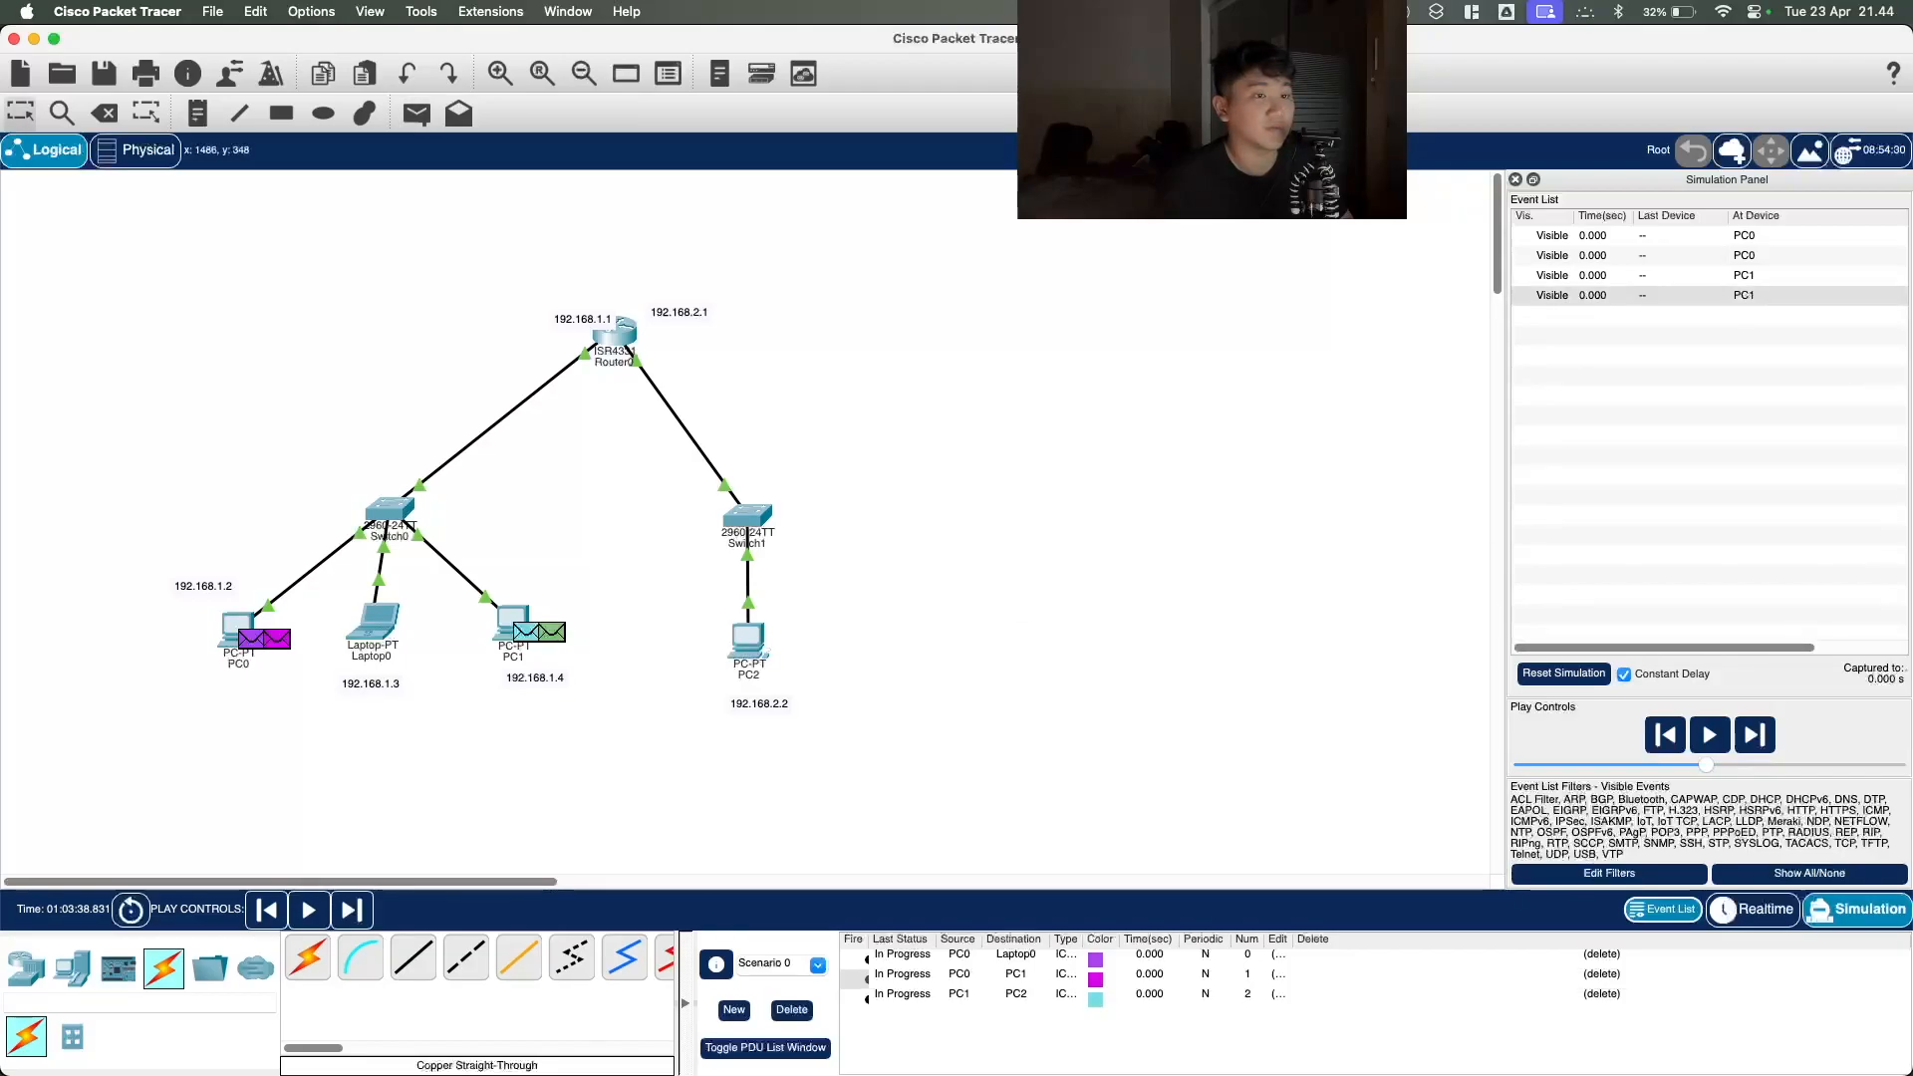
# Step: Compare the OSI model details of the PC0-to-PC1 PDU with those of the PC1-to-PC2 PDU
pyautogui.click(1746, 257)
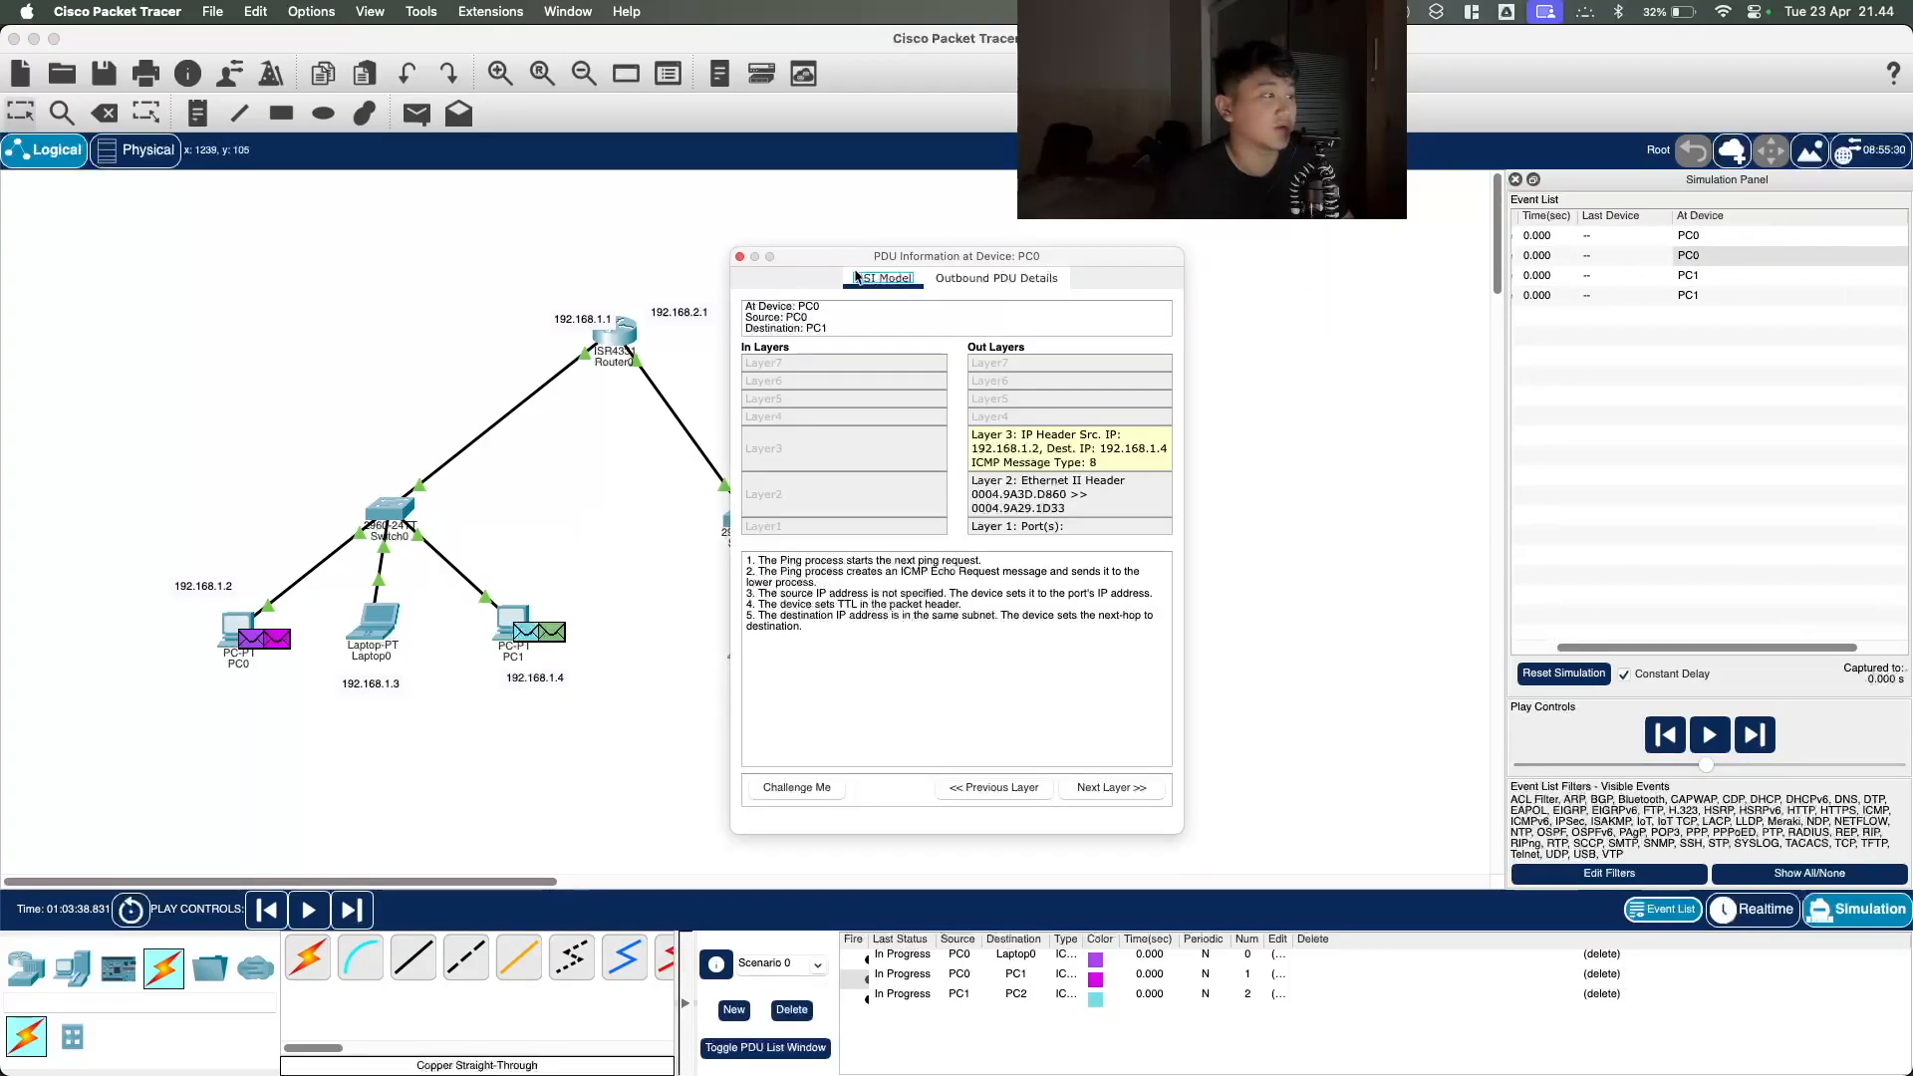
pyautogui.click(739, 257)
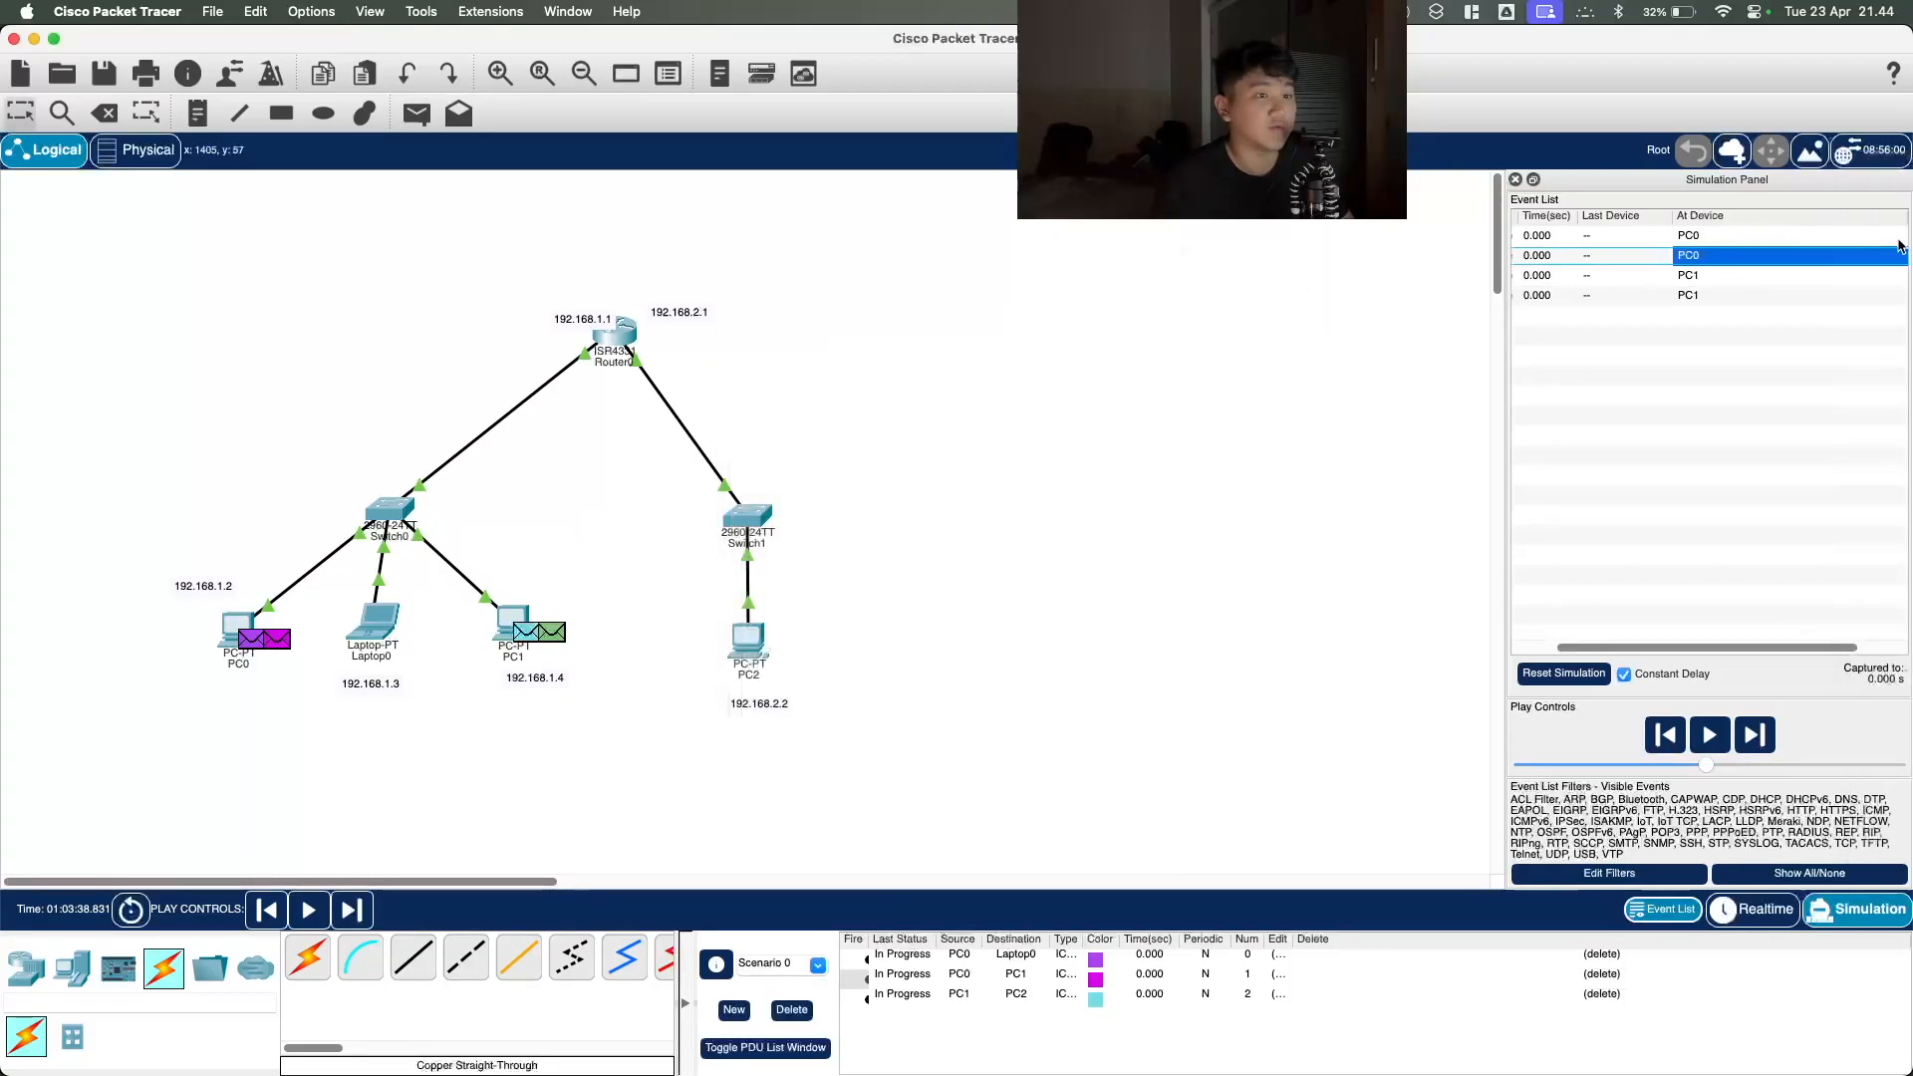
pyautogui.click(1720, 275)
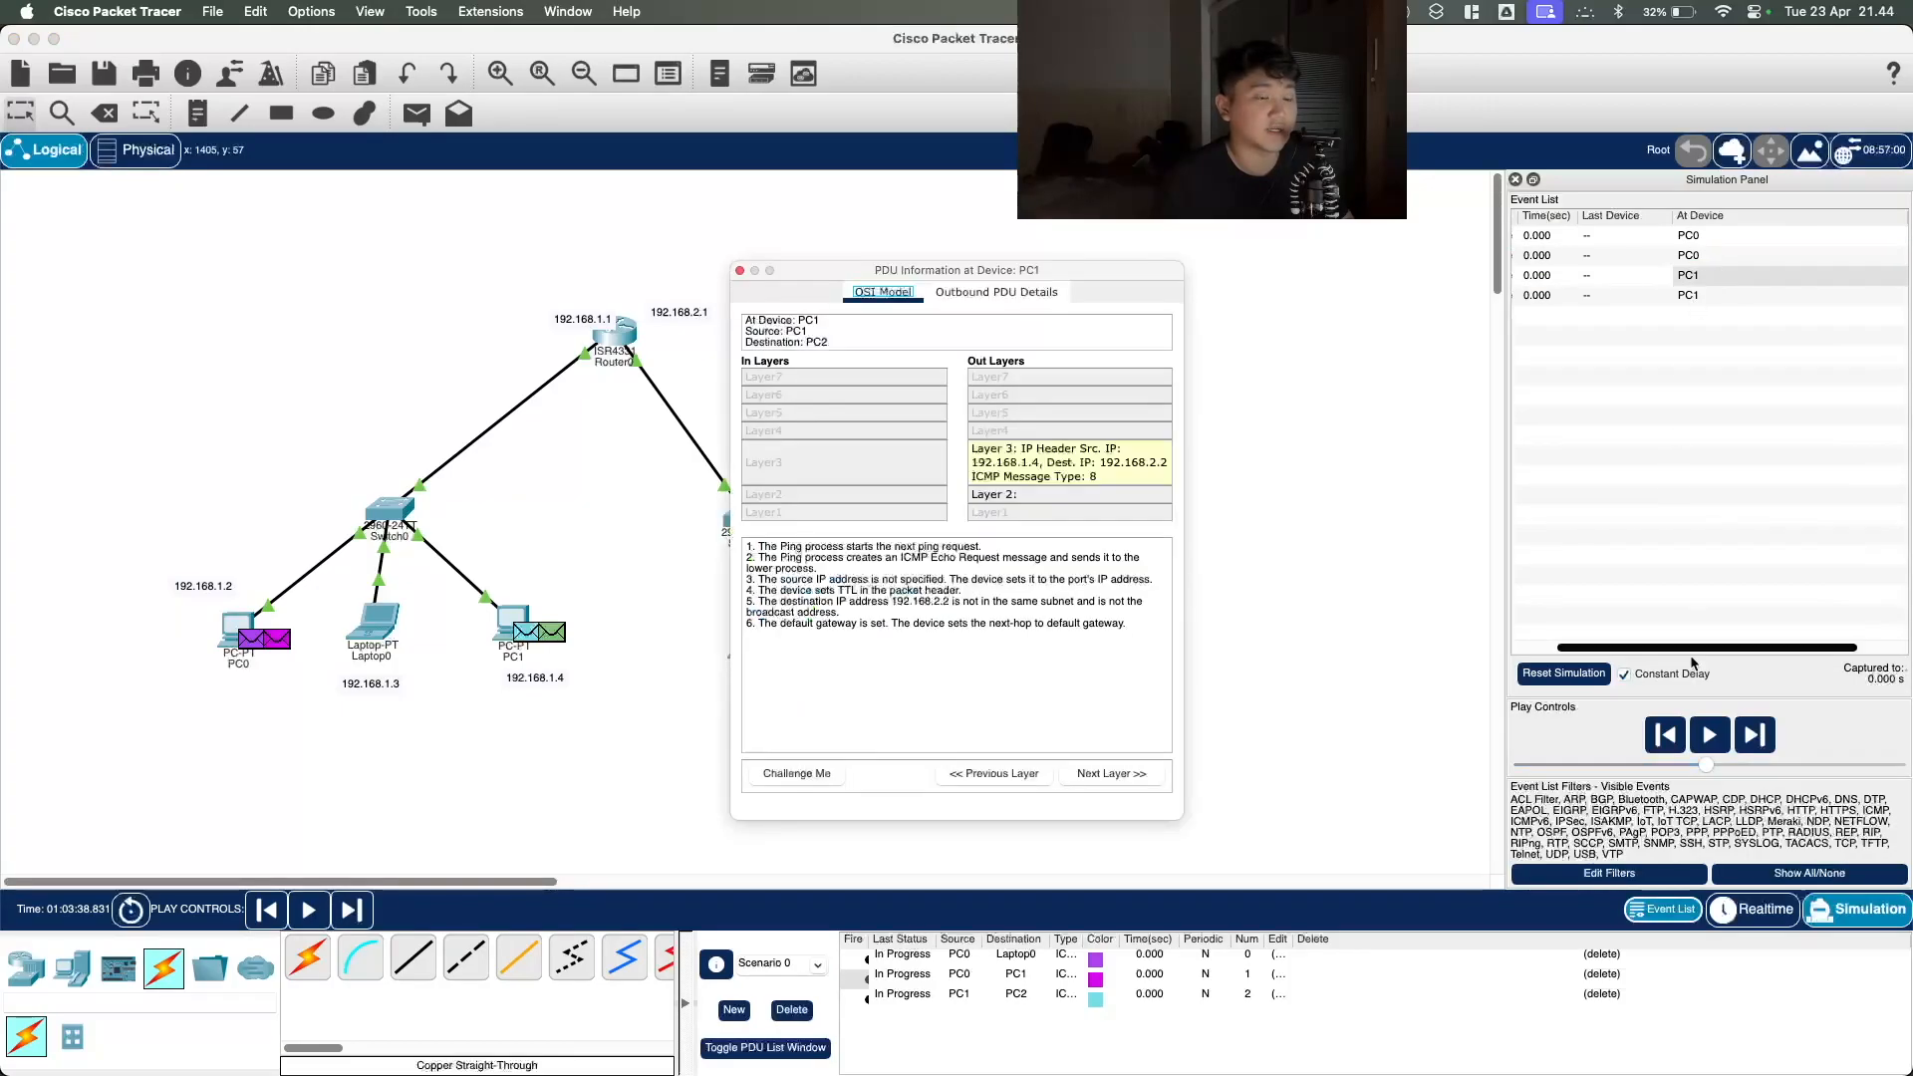
pyautogui.click(739, 271)
pyautogui.click(1748, 277)
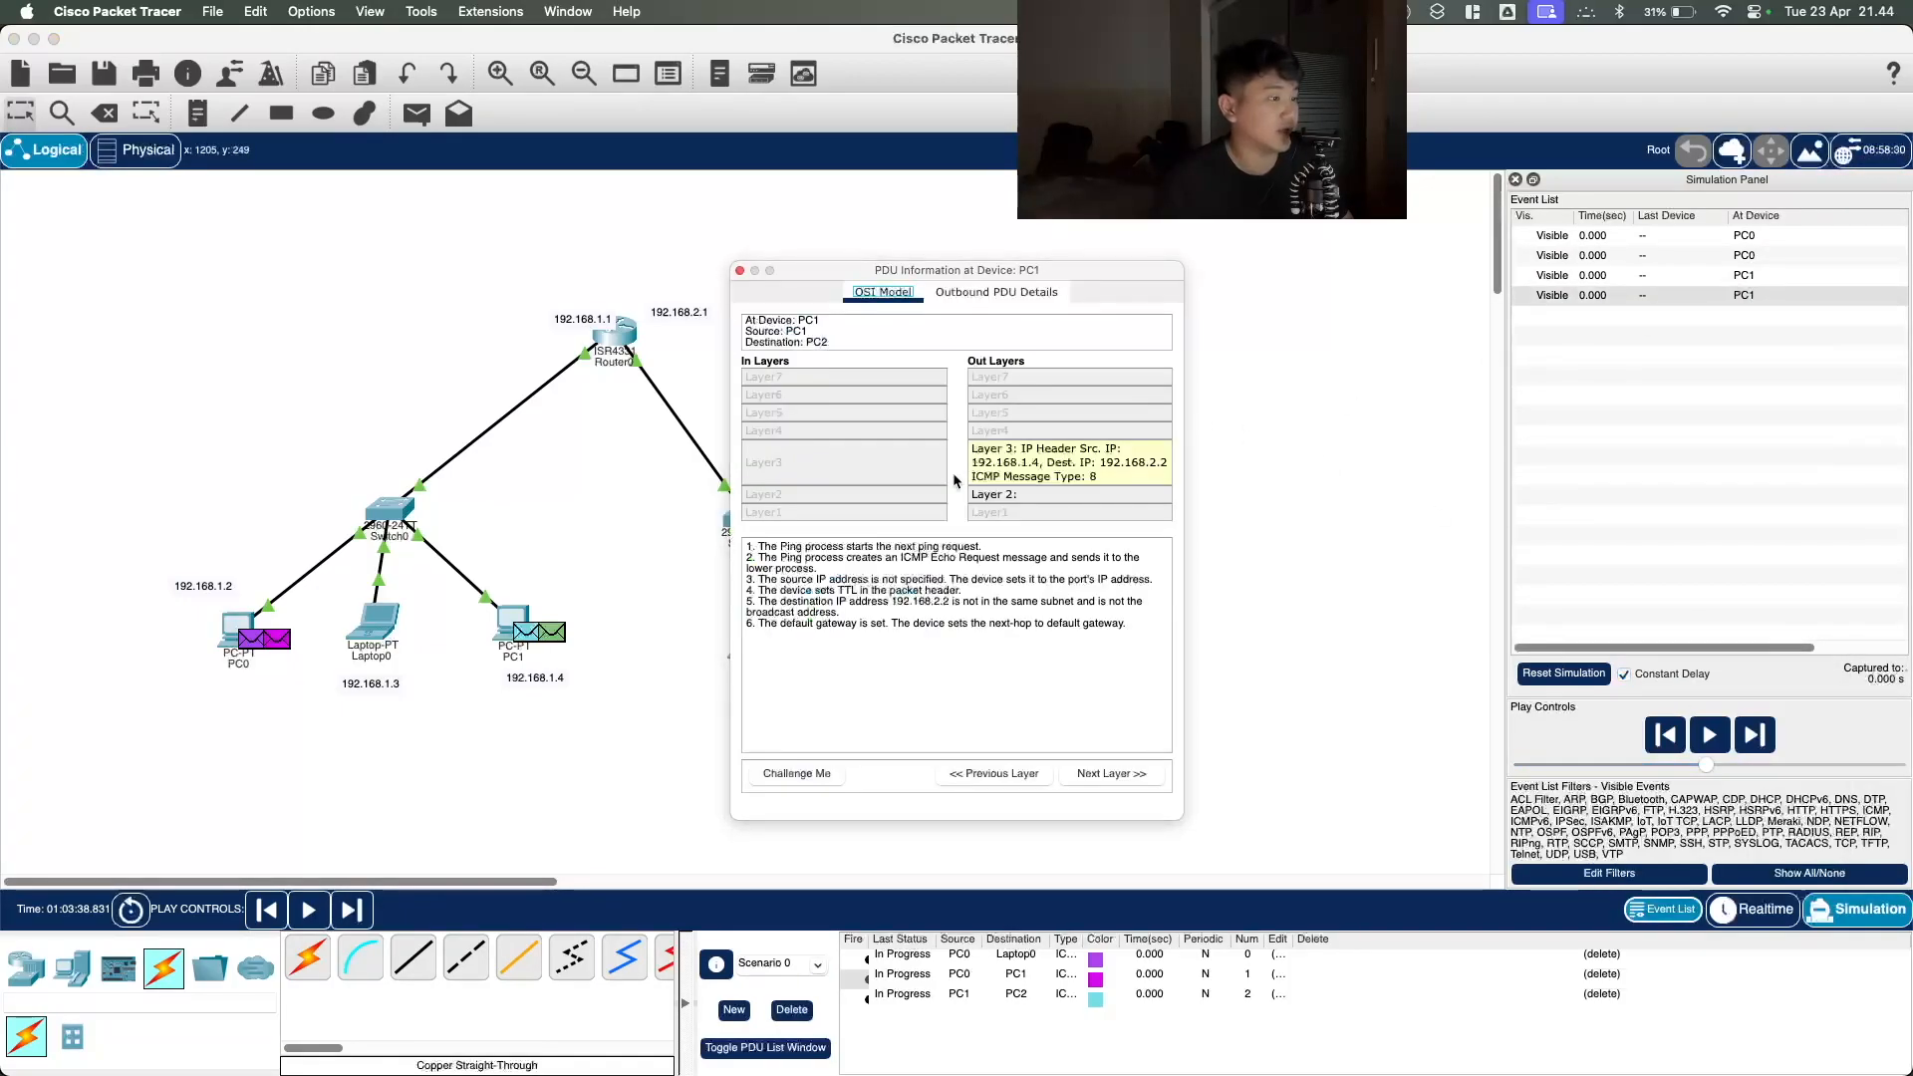
# Step: Examine the outbound Layer 3 details of PC1's ping to PC2 and the OSI model of PC1's ARP broadcast
pyautogui.click(1048, 471)
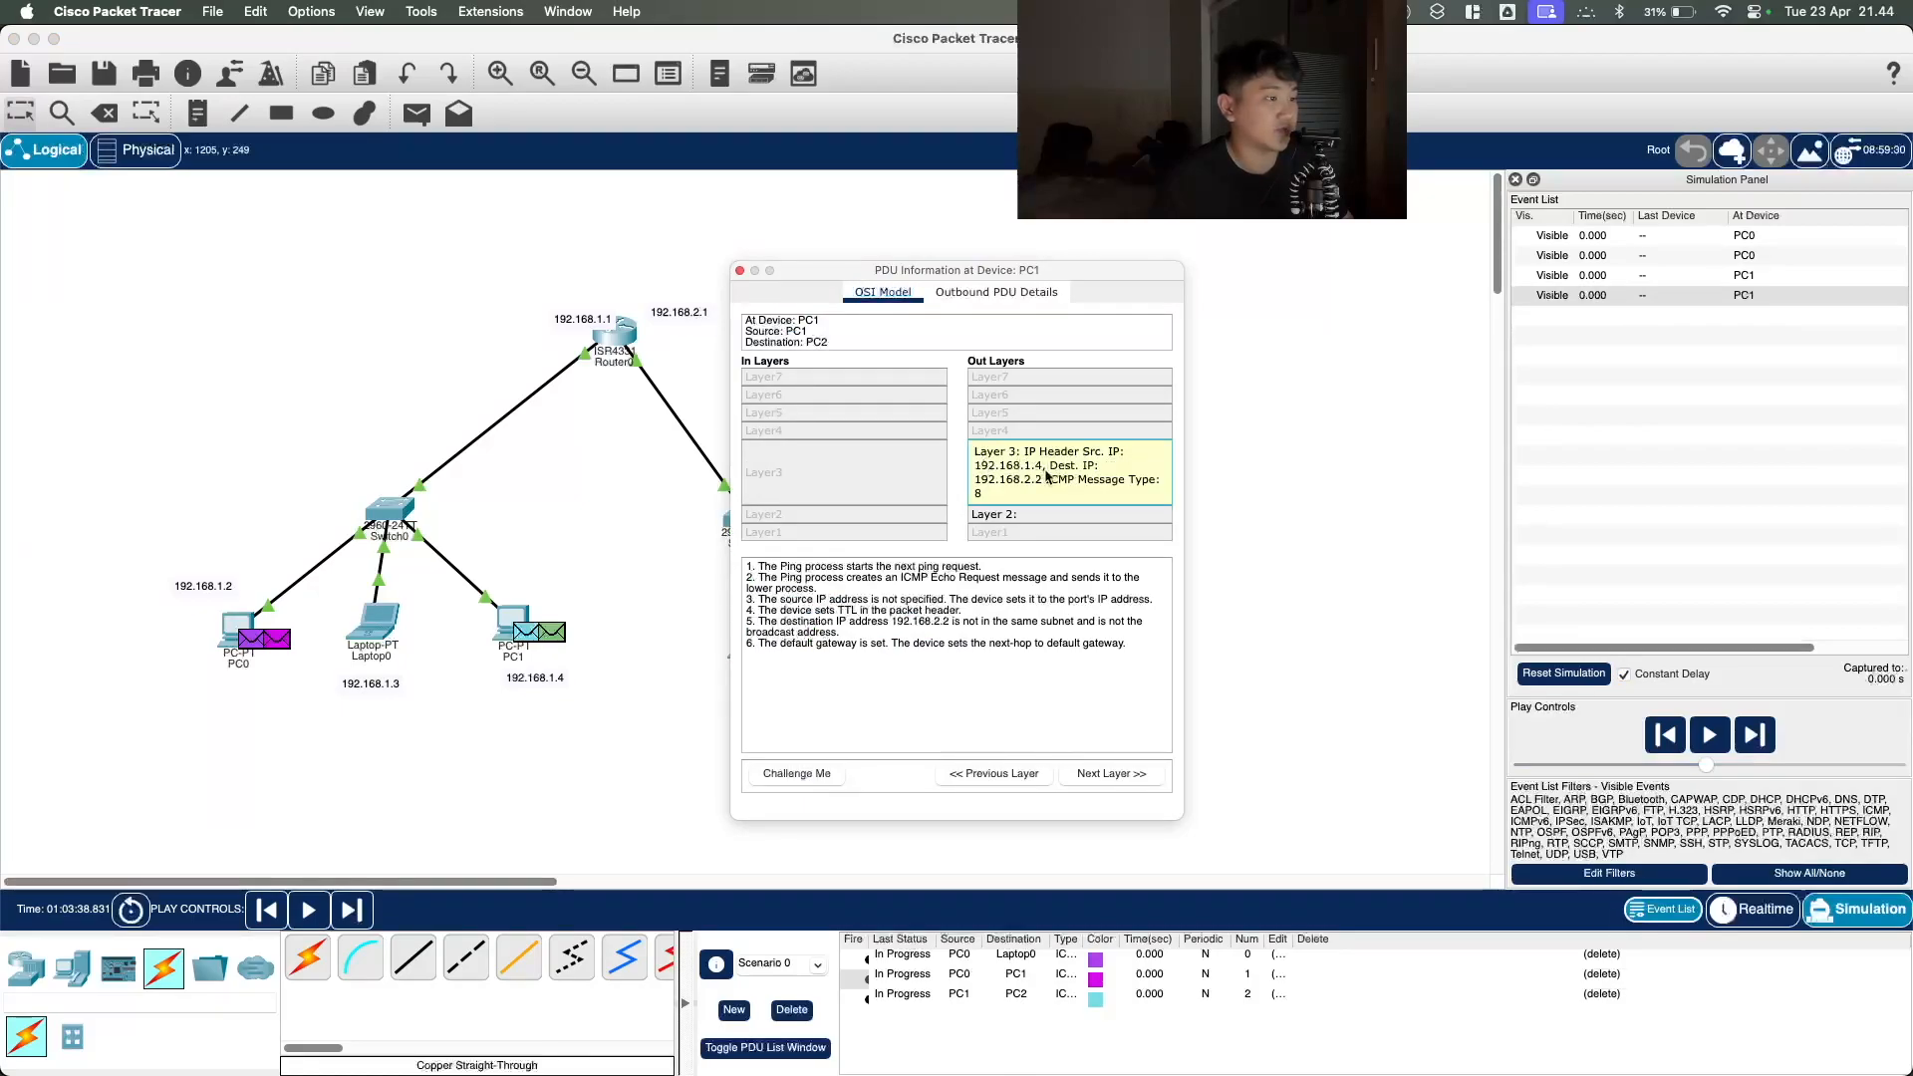
pyautogui.click(739, 271)
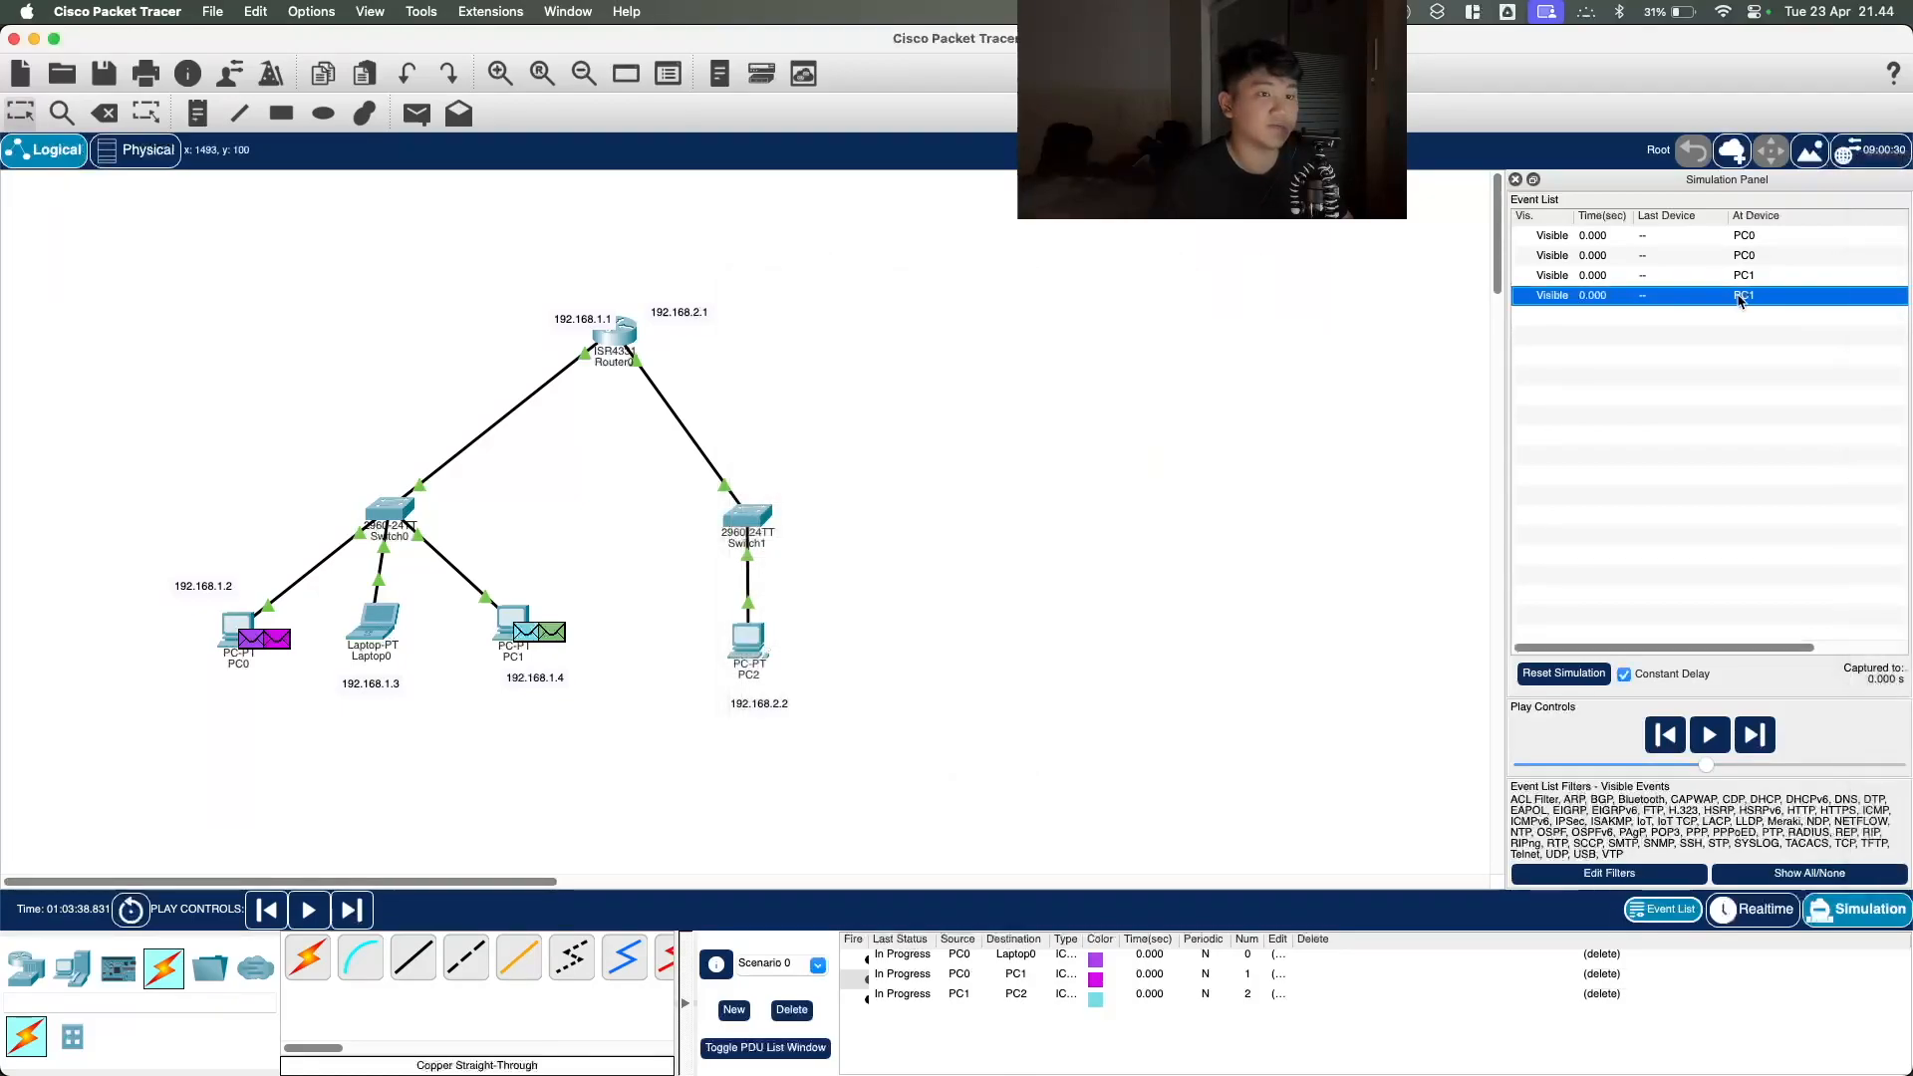
pyautogui.click(1777, 291)
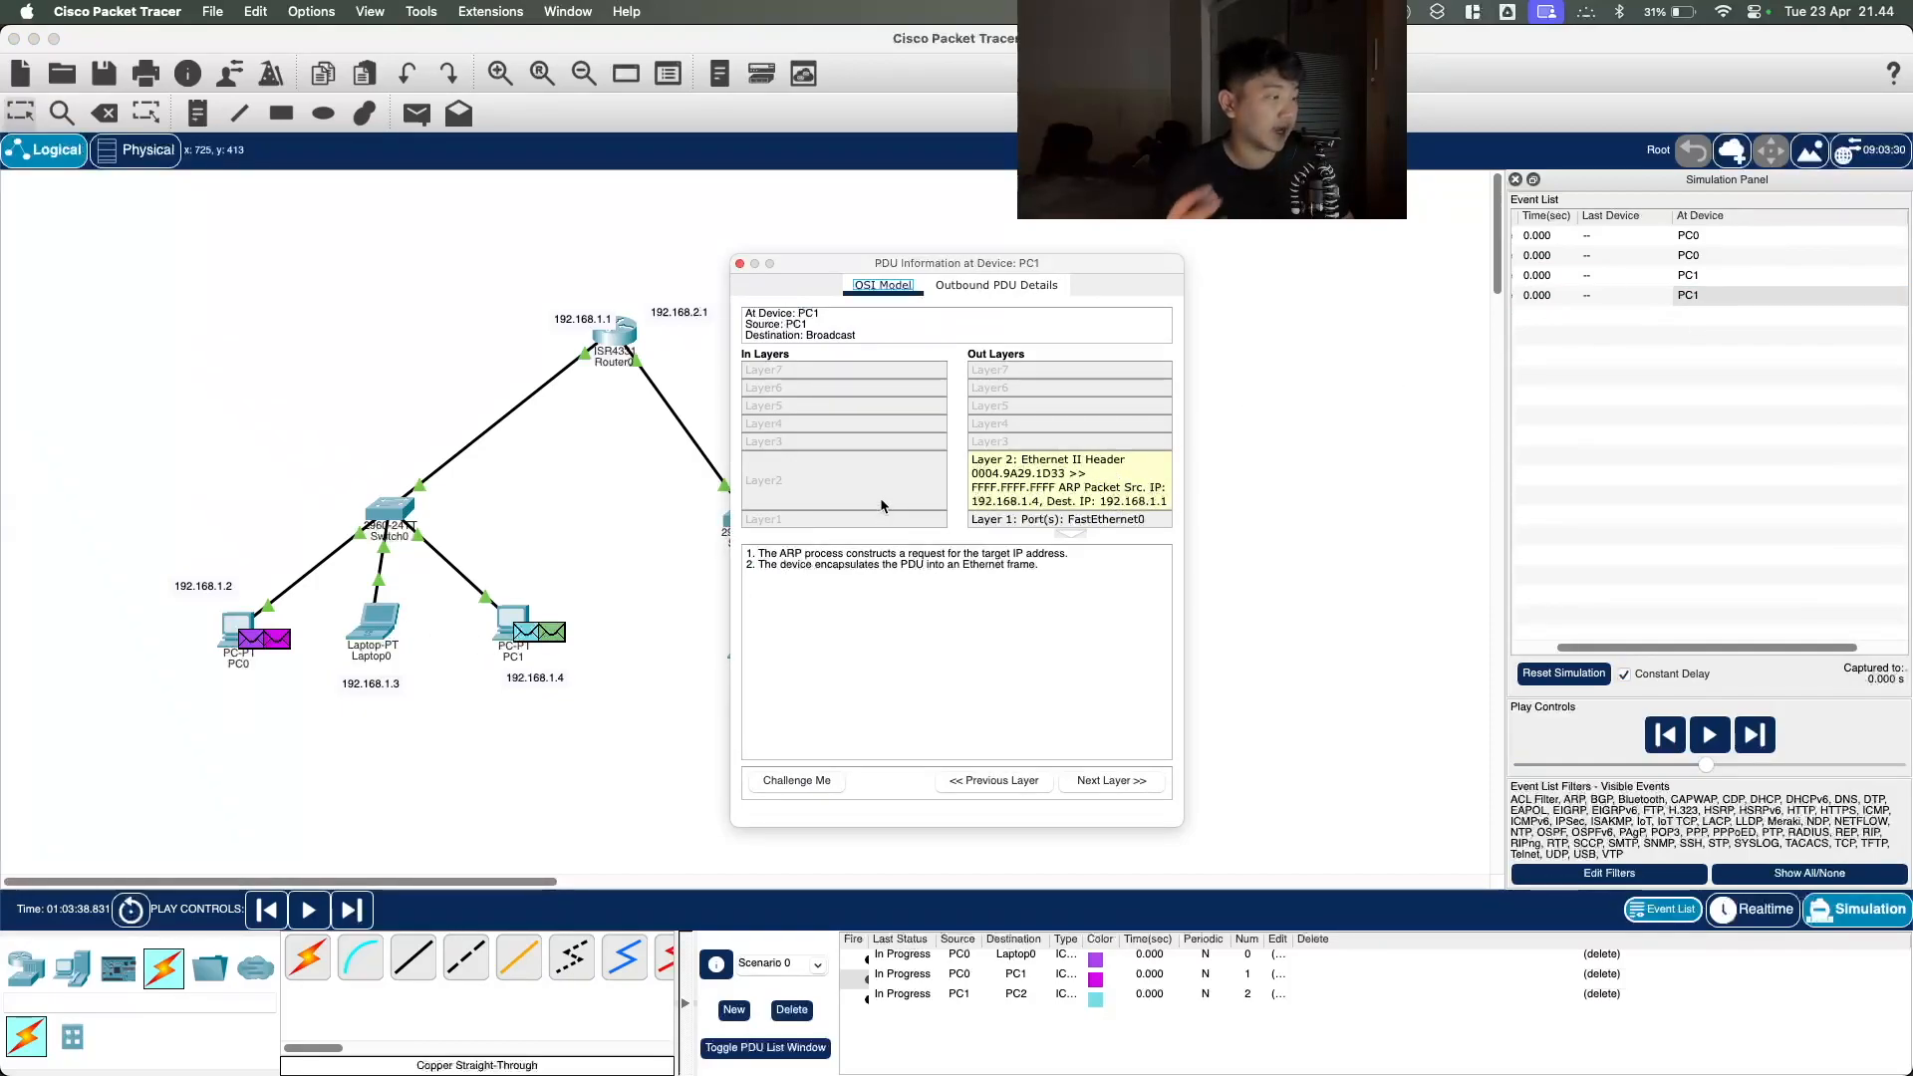
pyautogui.click(739, 265)
# Step: Advance the simulation by one event, run the remaining events automatically, and return to Realtime mode
pyautogui.click(1756, 743)
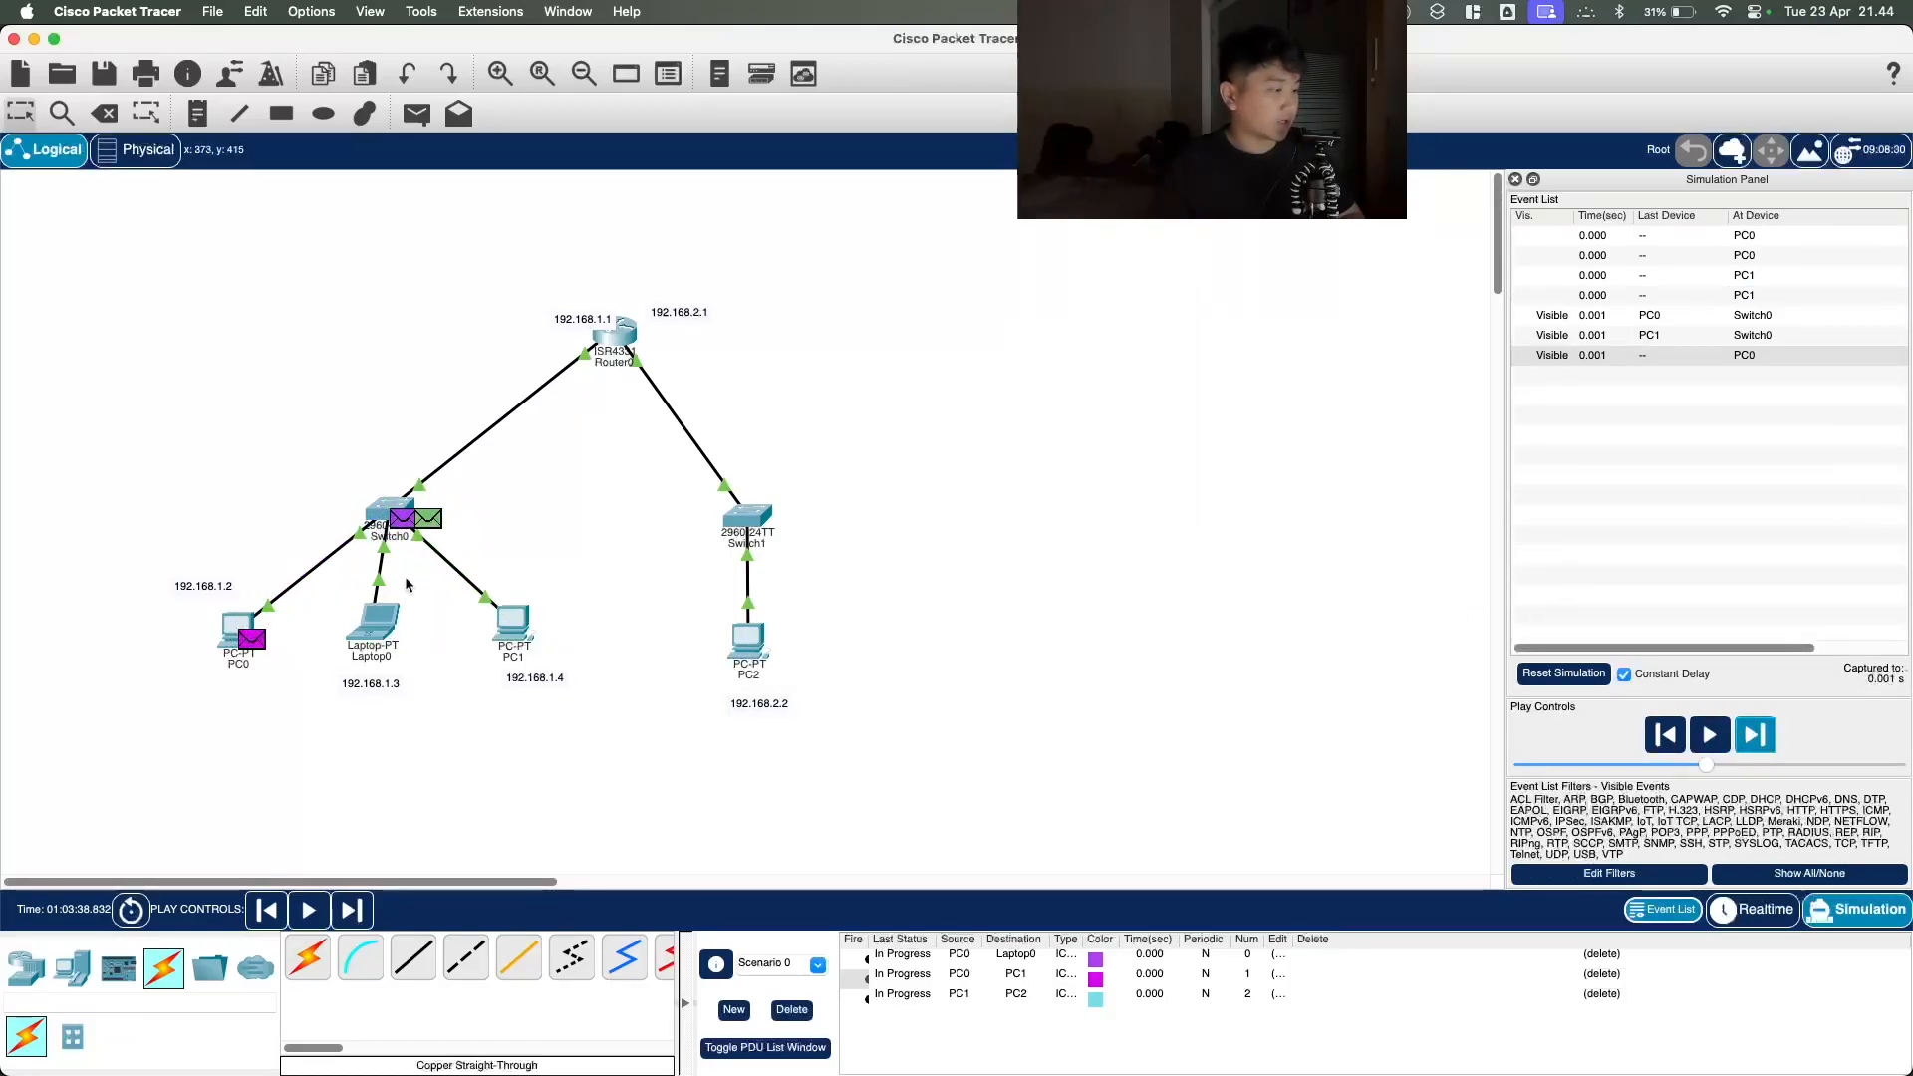
pyautogui.click(1710, 736)
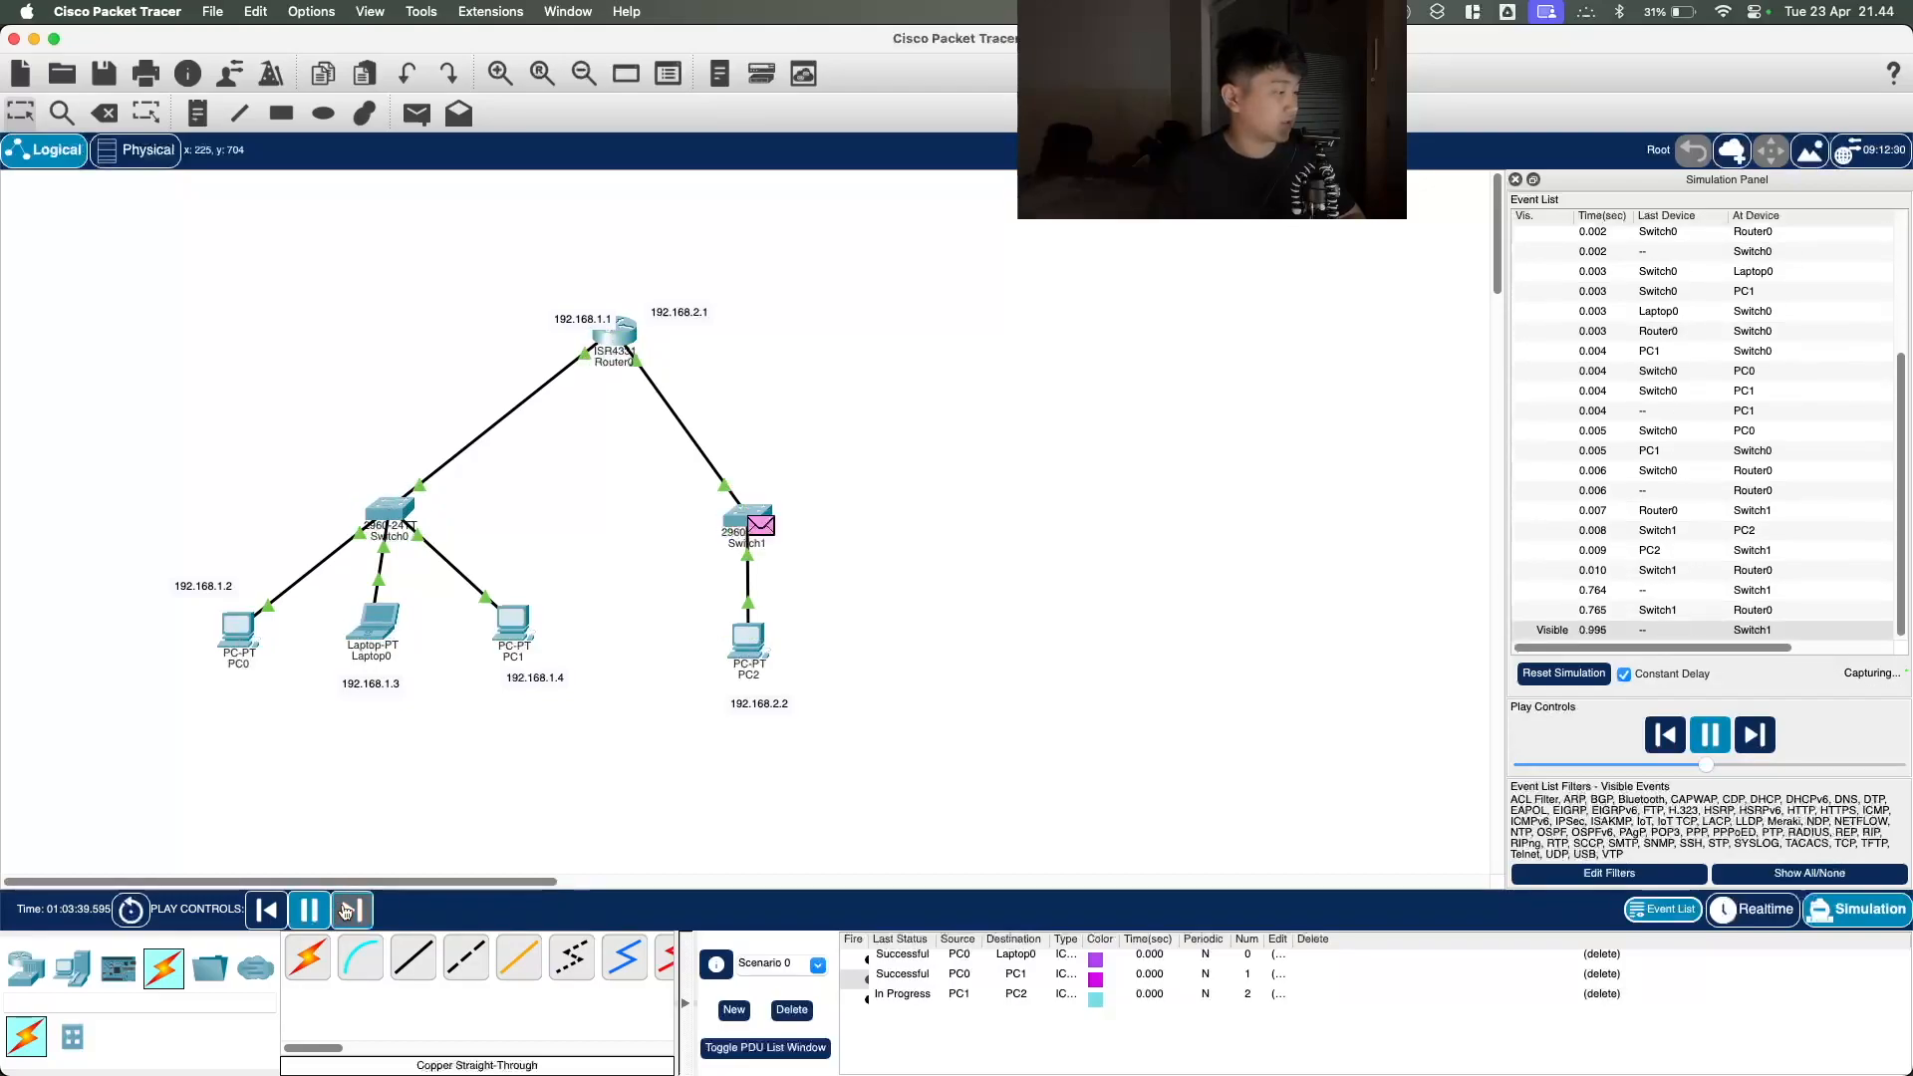
pyautogui.click(1764, 906)
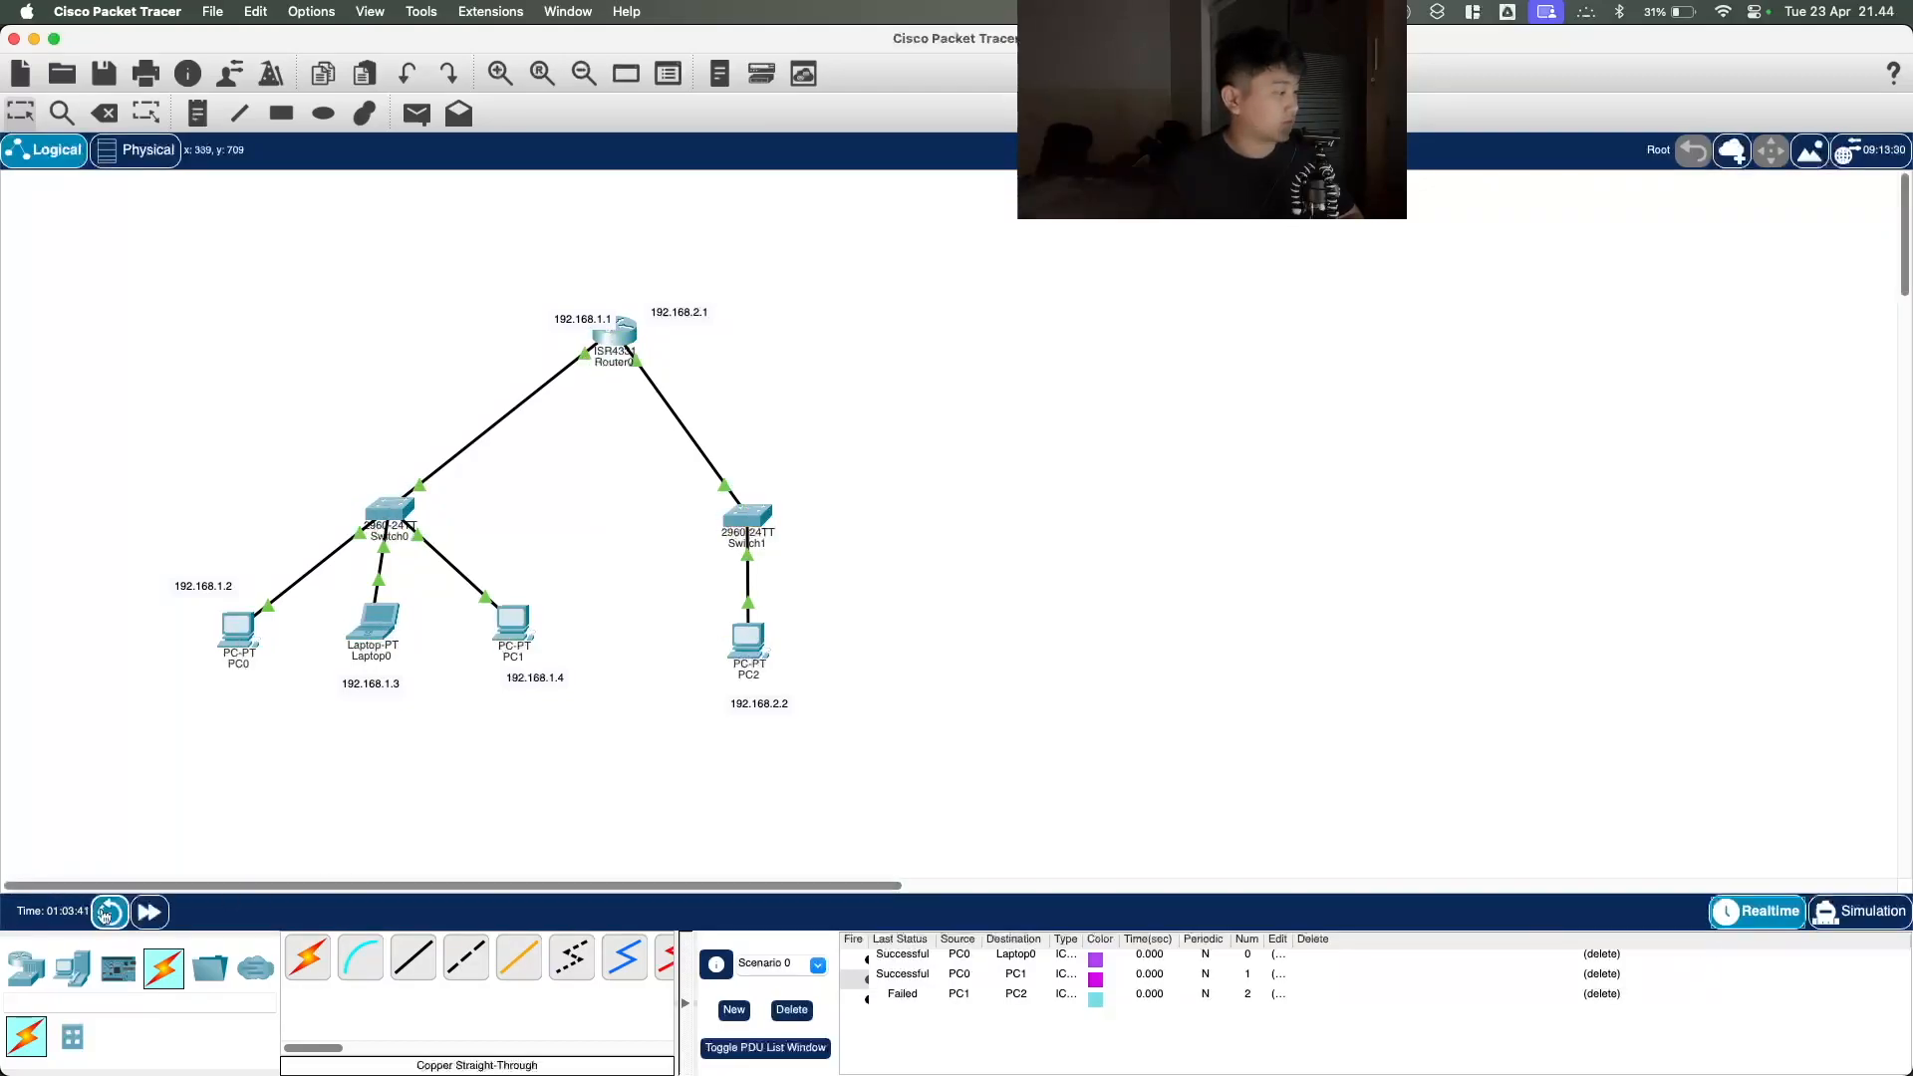
# Step: Delete Scenario 0 to clear all of its PDUs
pyautogui.click(961, 1000)
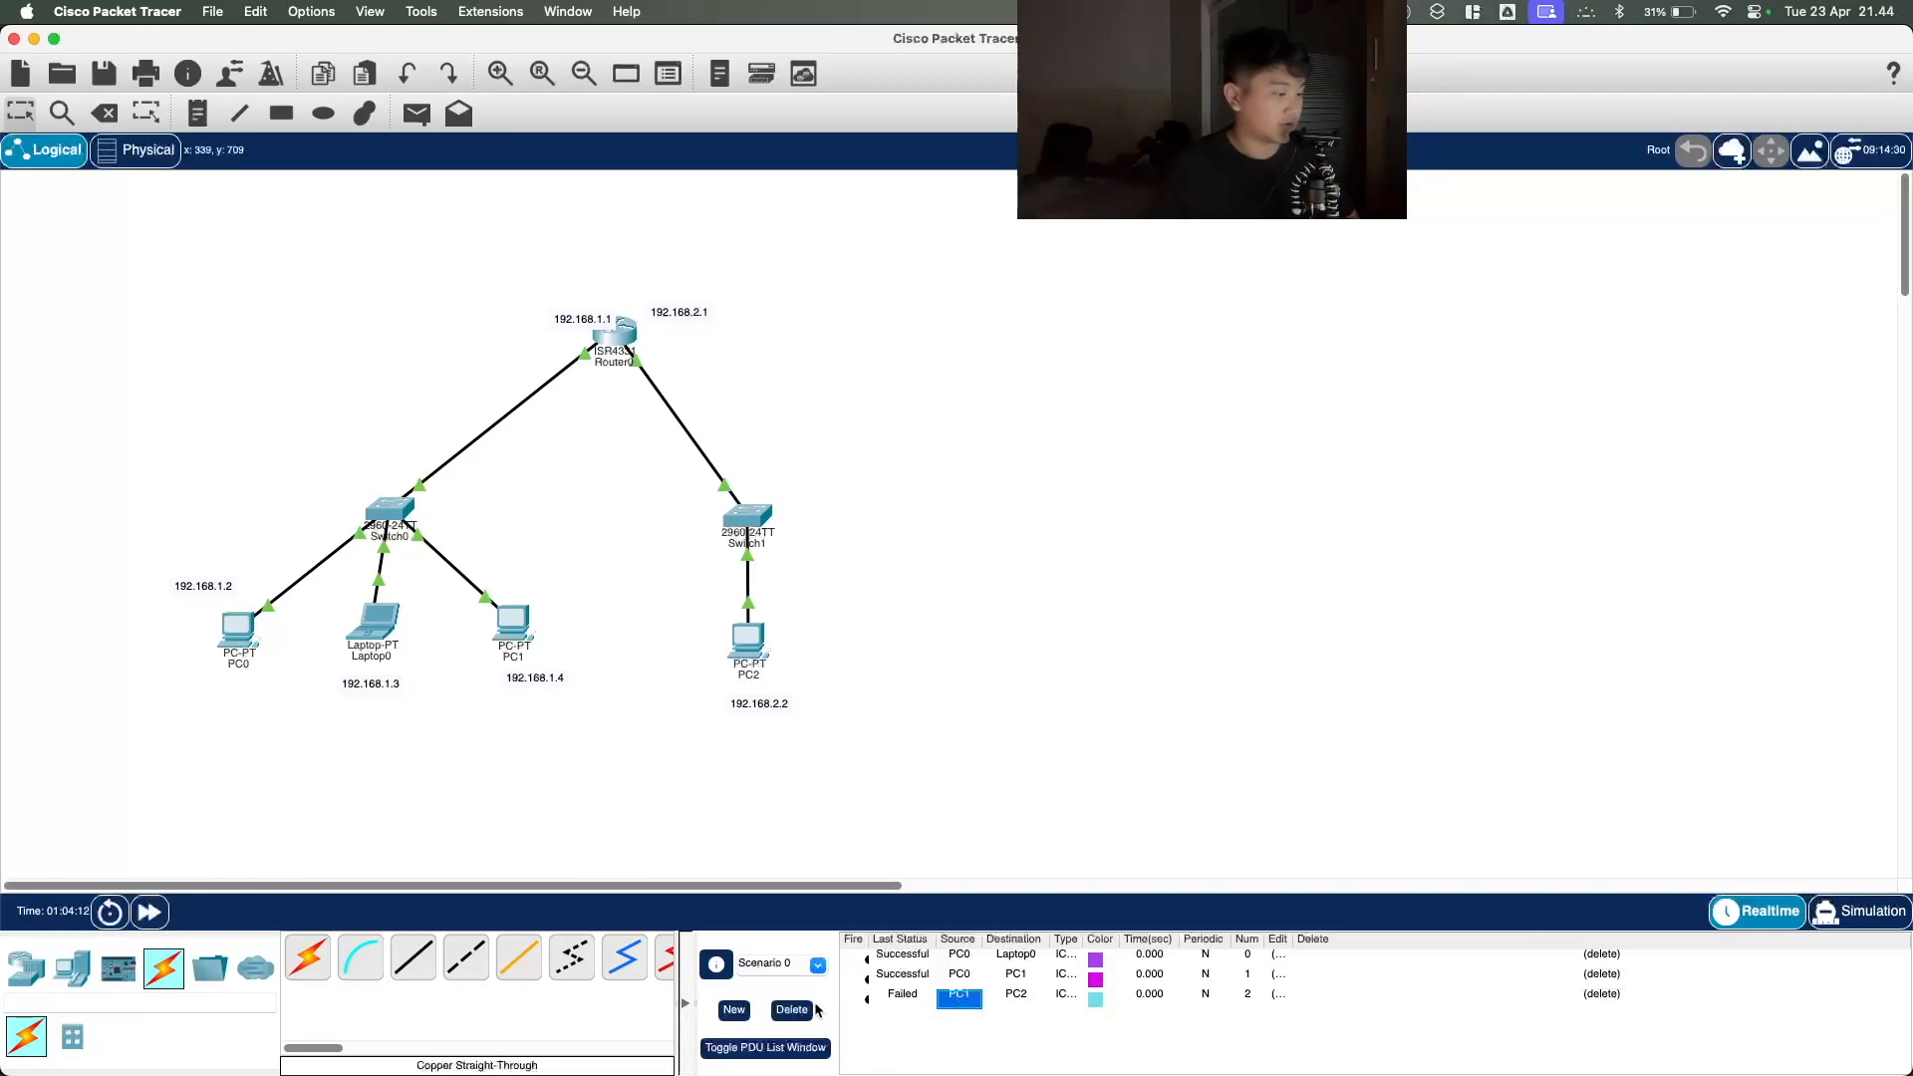
pyautogui.click(962, 978)
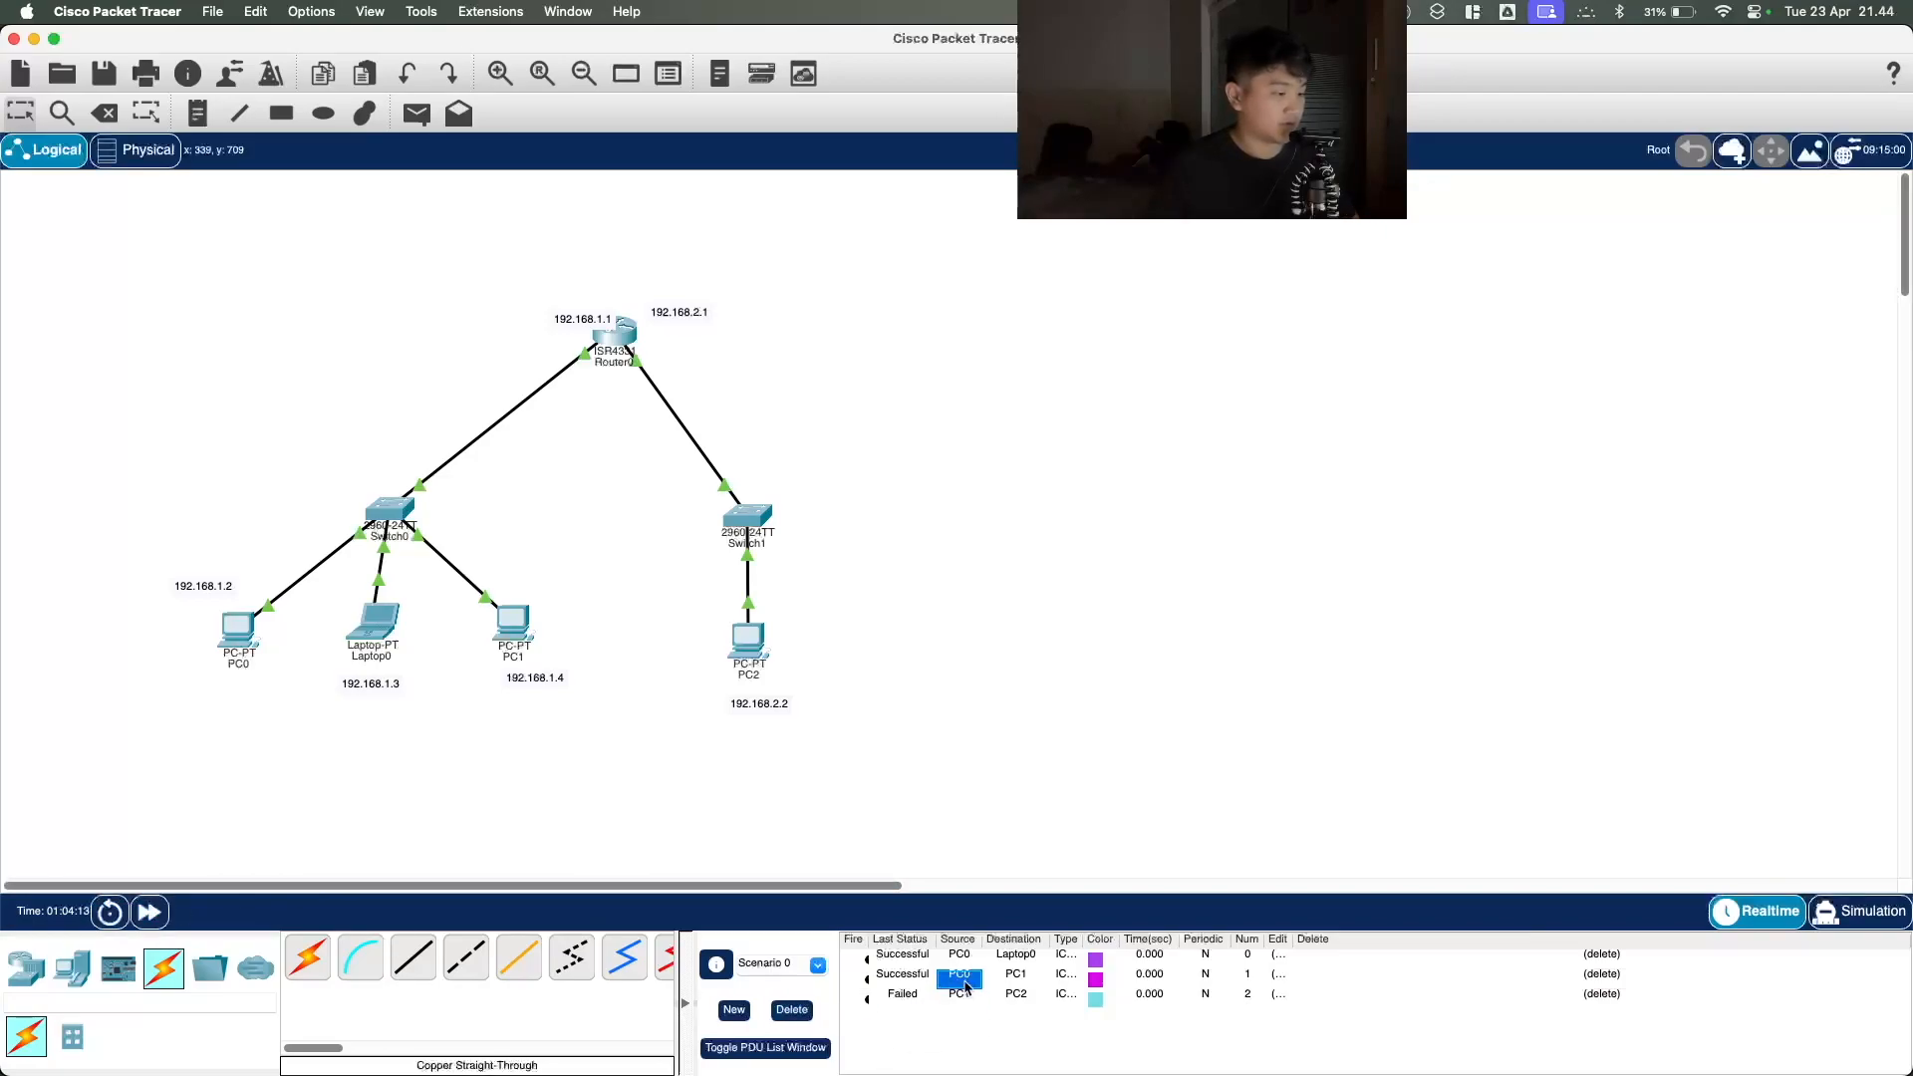
pyautogui.click(793, 1013)
# Step: Switch to Simulation mode and add a simple PDU with Laptop0 as source and PC2 as destination
pyautogui.click(1858, 911)
pyautogui.click(416, 112)
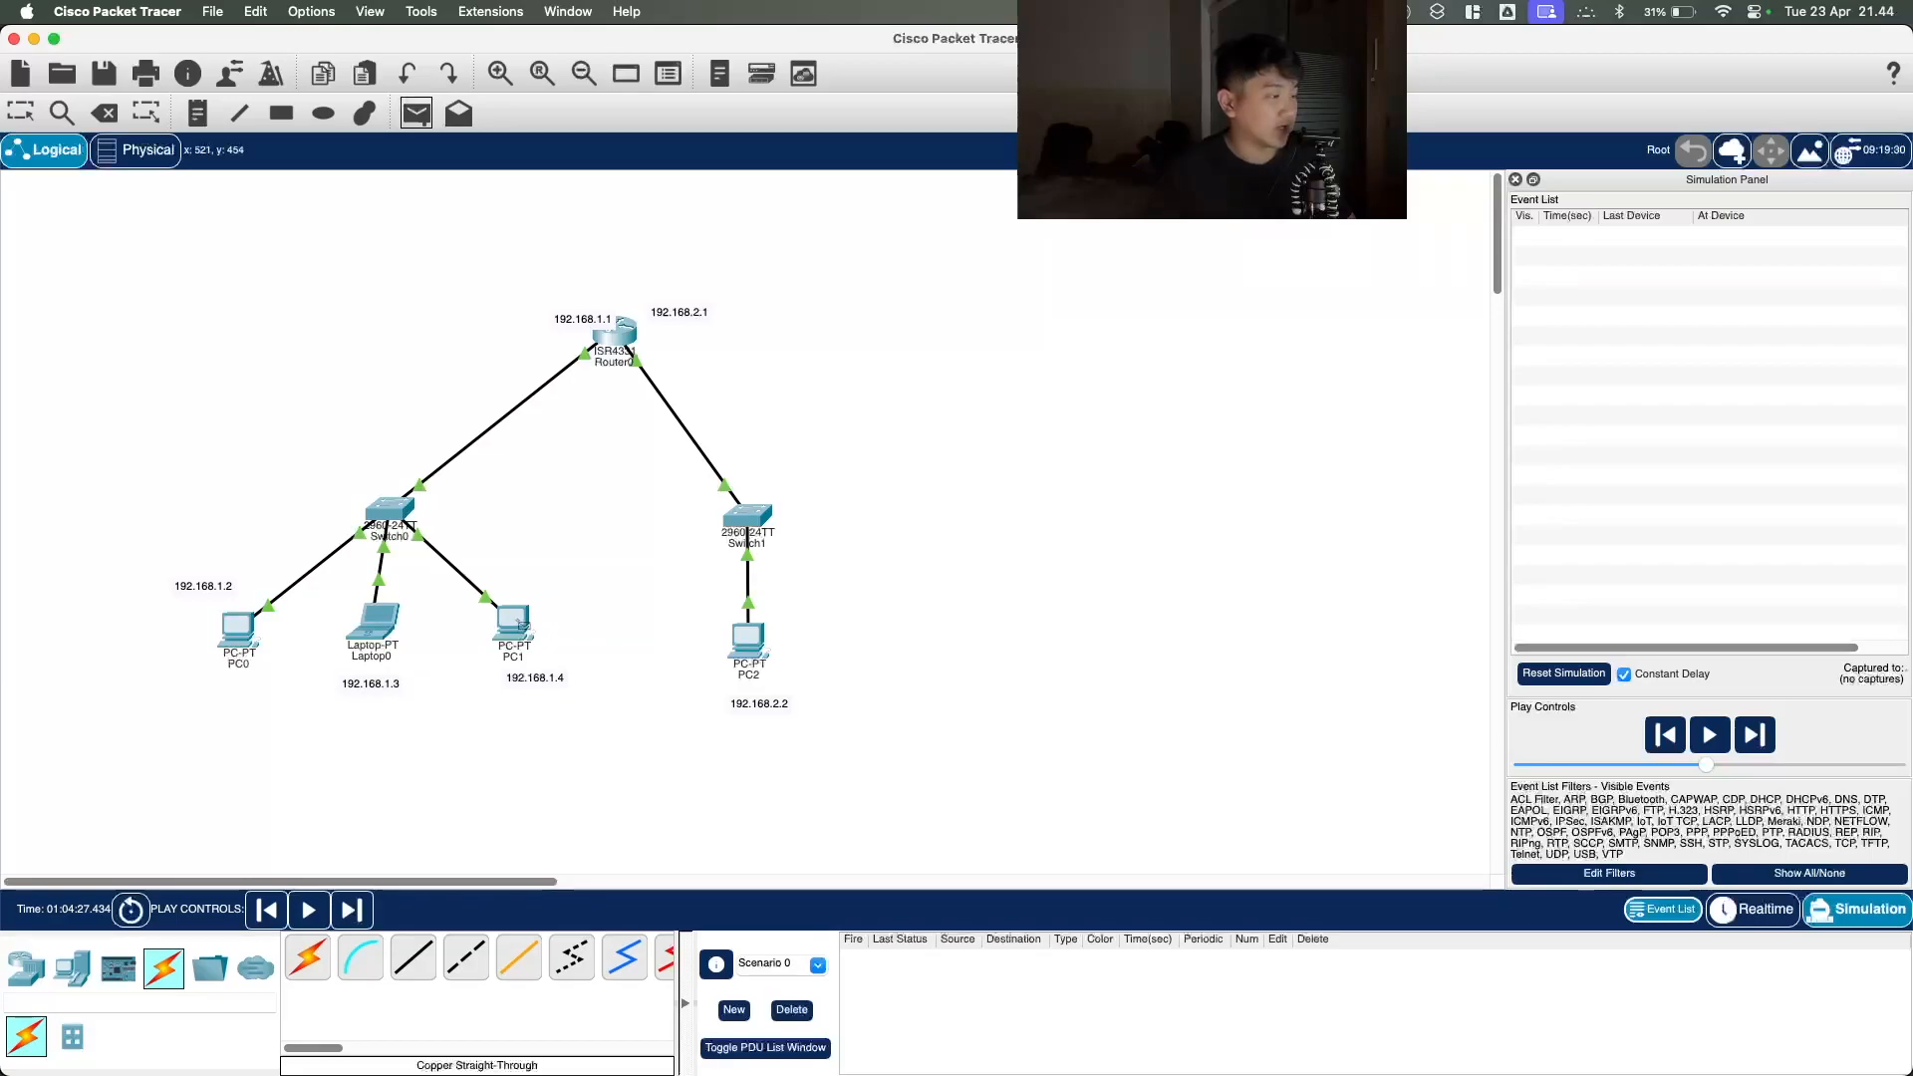
pyautogui.click(381, 625)
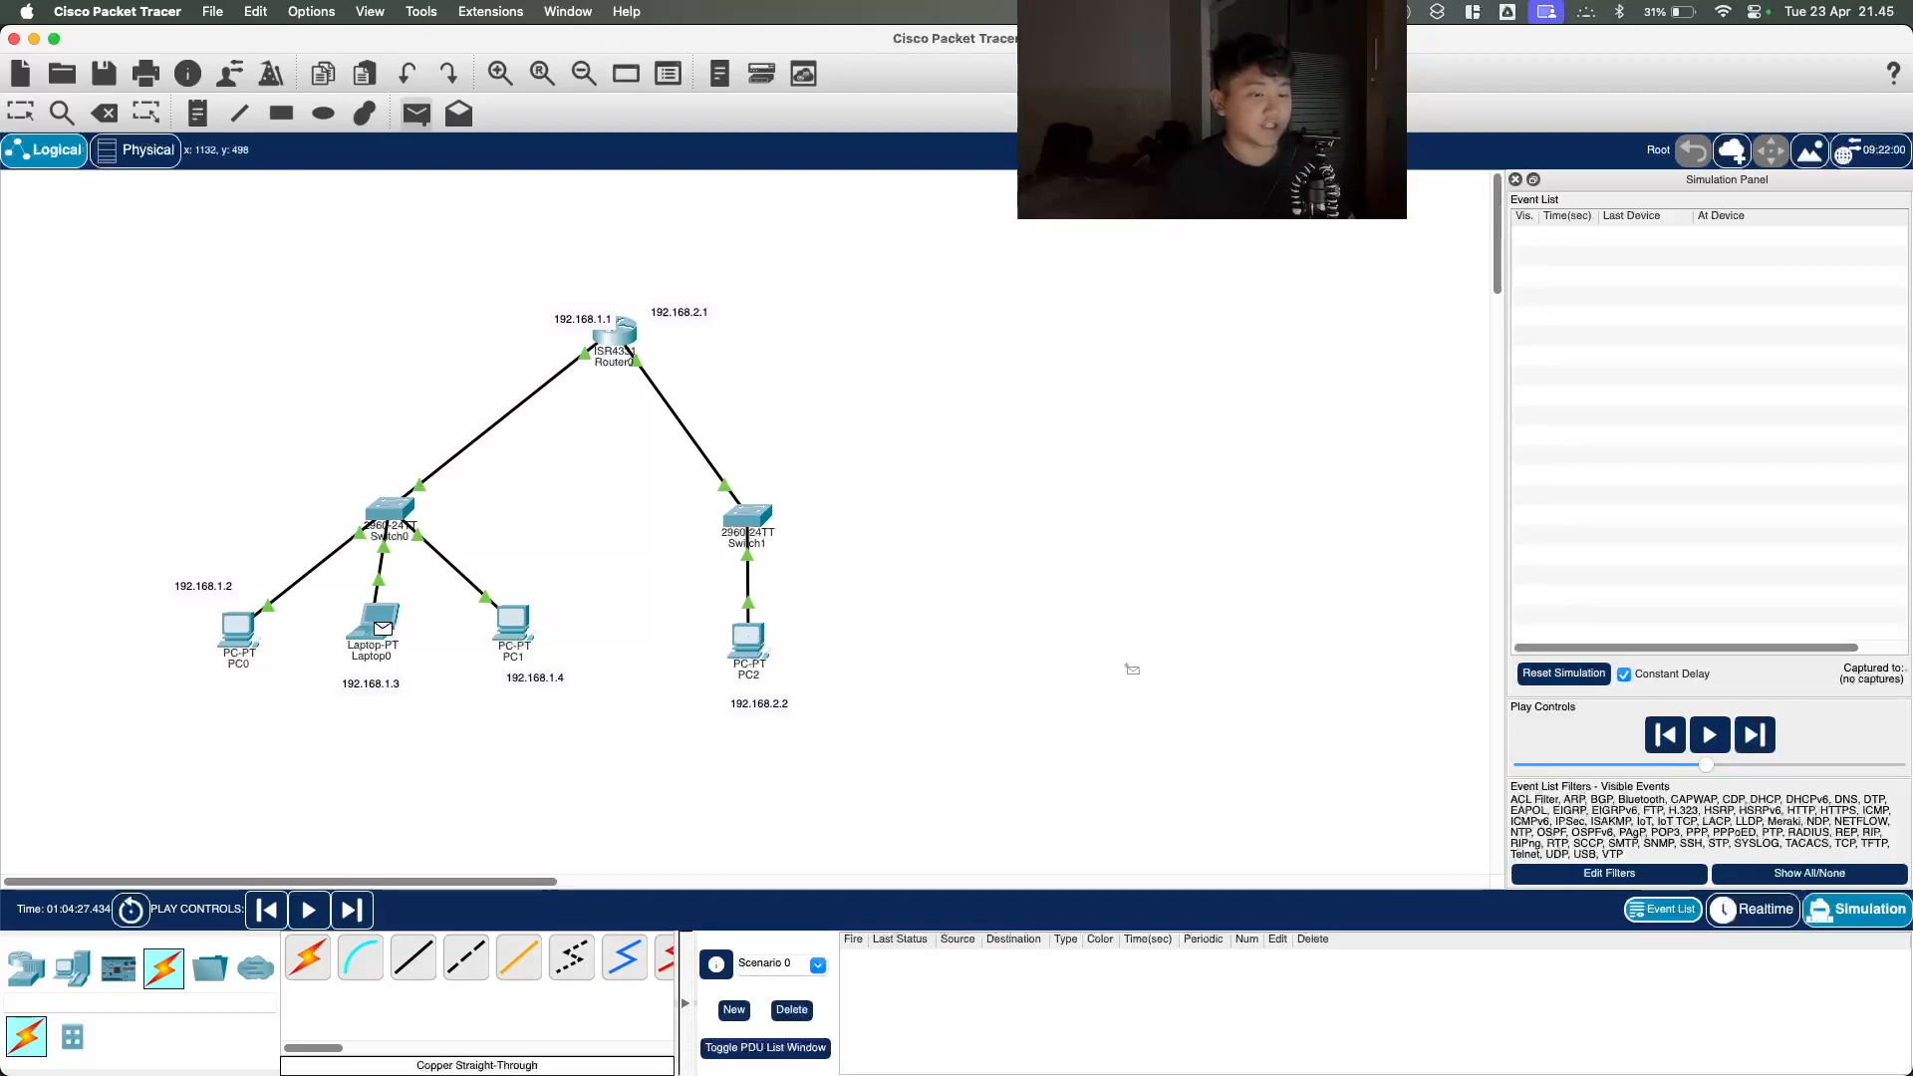
pyautogui.click(747, 638)
# Step: Examine the OSI model details of Laptop0's ping PDU to PC2 and of its ARP broadcast PDU
pyautogui.click(1745, 257)
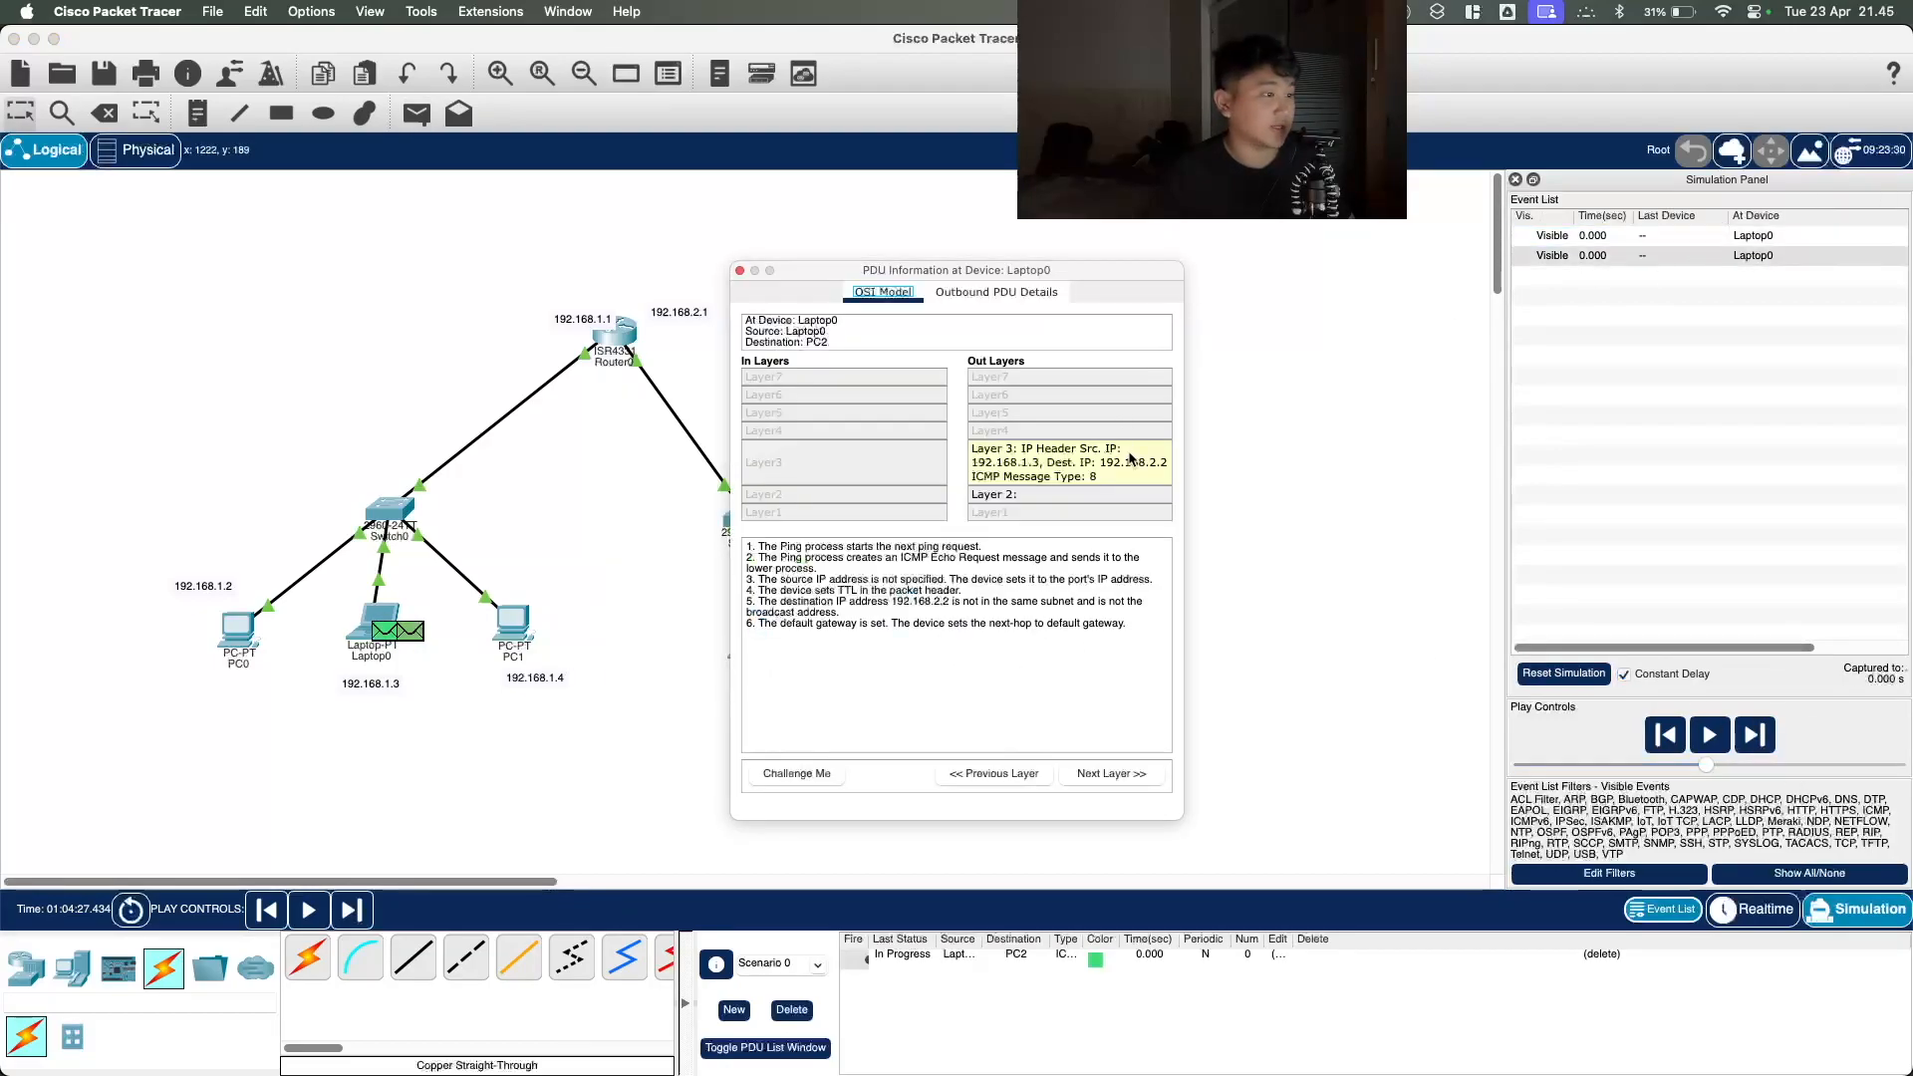
pyautogui.click(739, 270)
pyautogui.click(1745, 255)
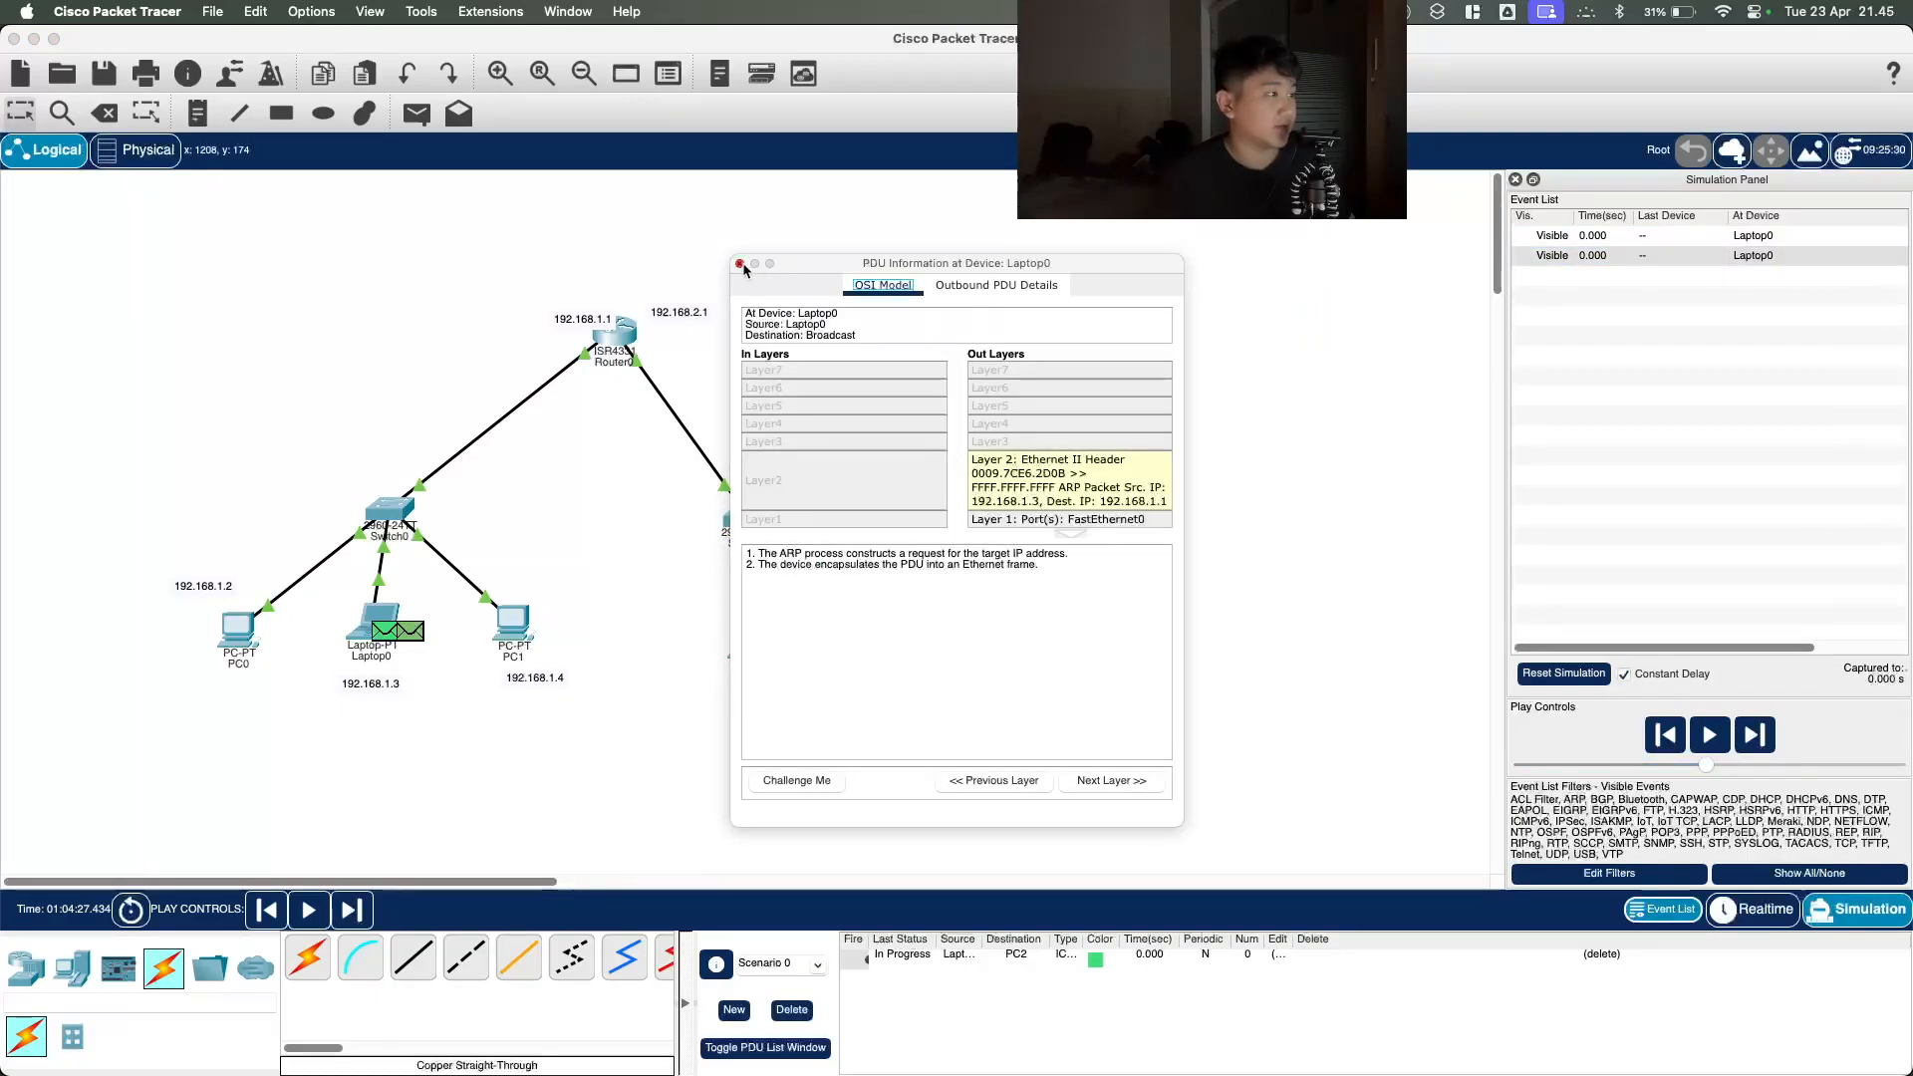
pyautogui.click(741, 266)
# Step: Advance the simulation by three events, taking the ARP request through Switch0 to Router0 and the reply back to Switch0
pyautogui.click(1754, 738)
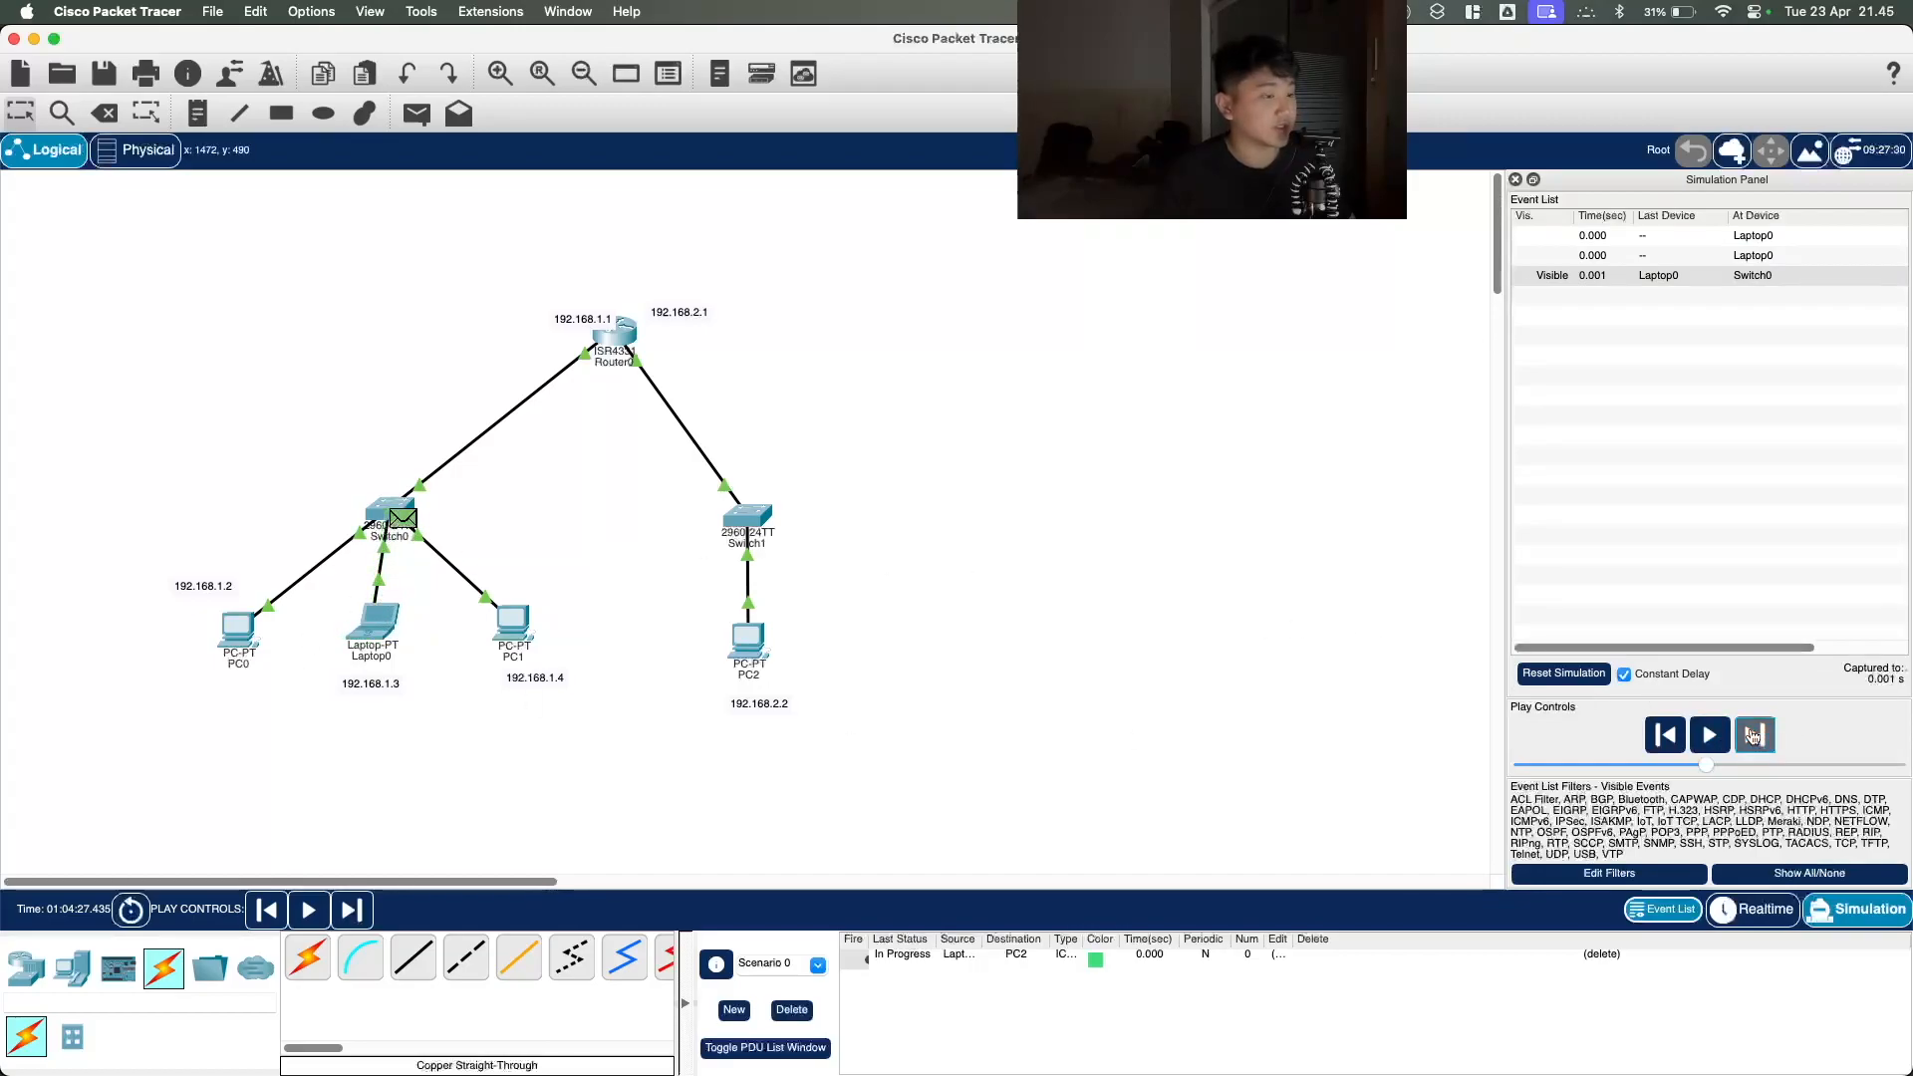
pyautogui.click(1754, 737)
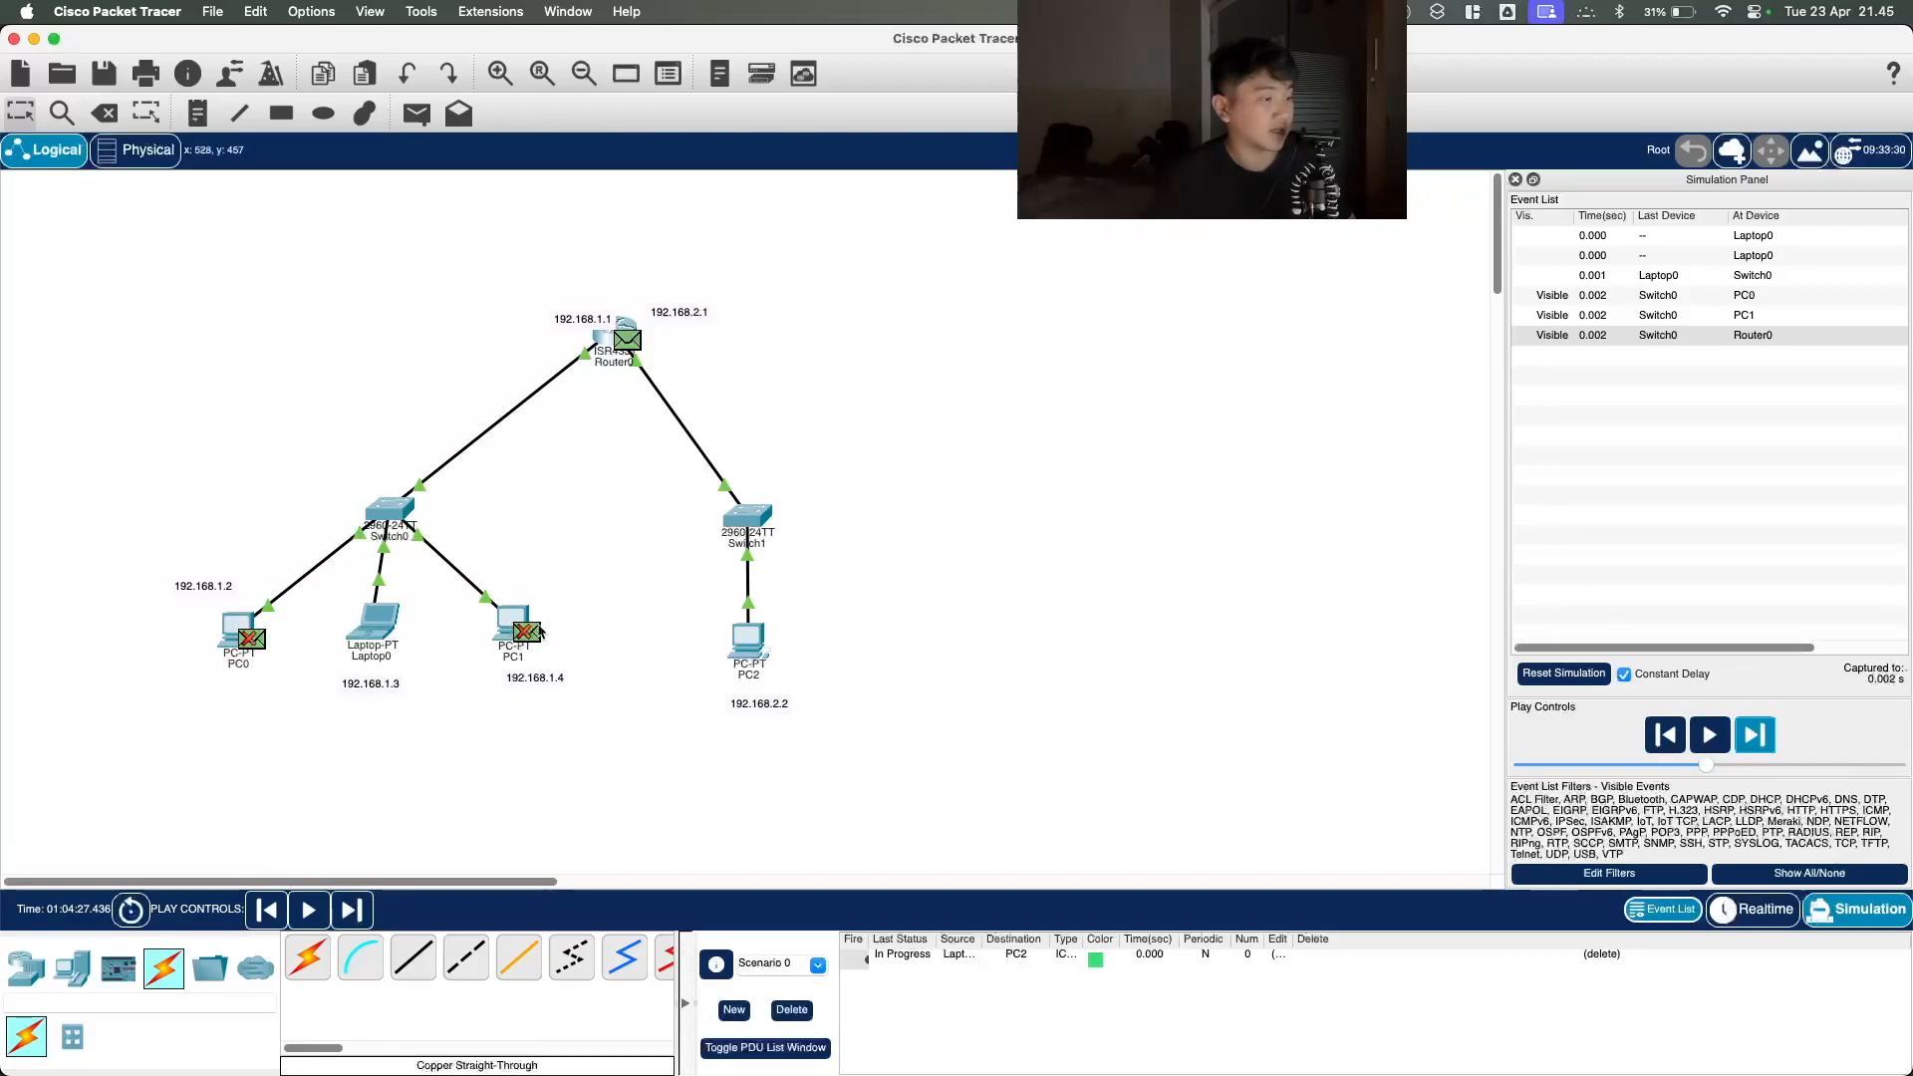
pyautogui.click(1761, 735)
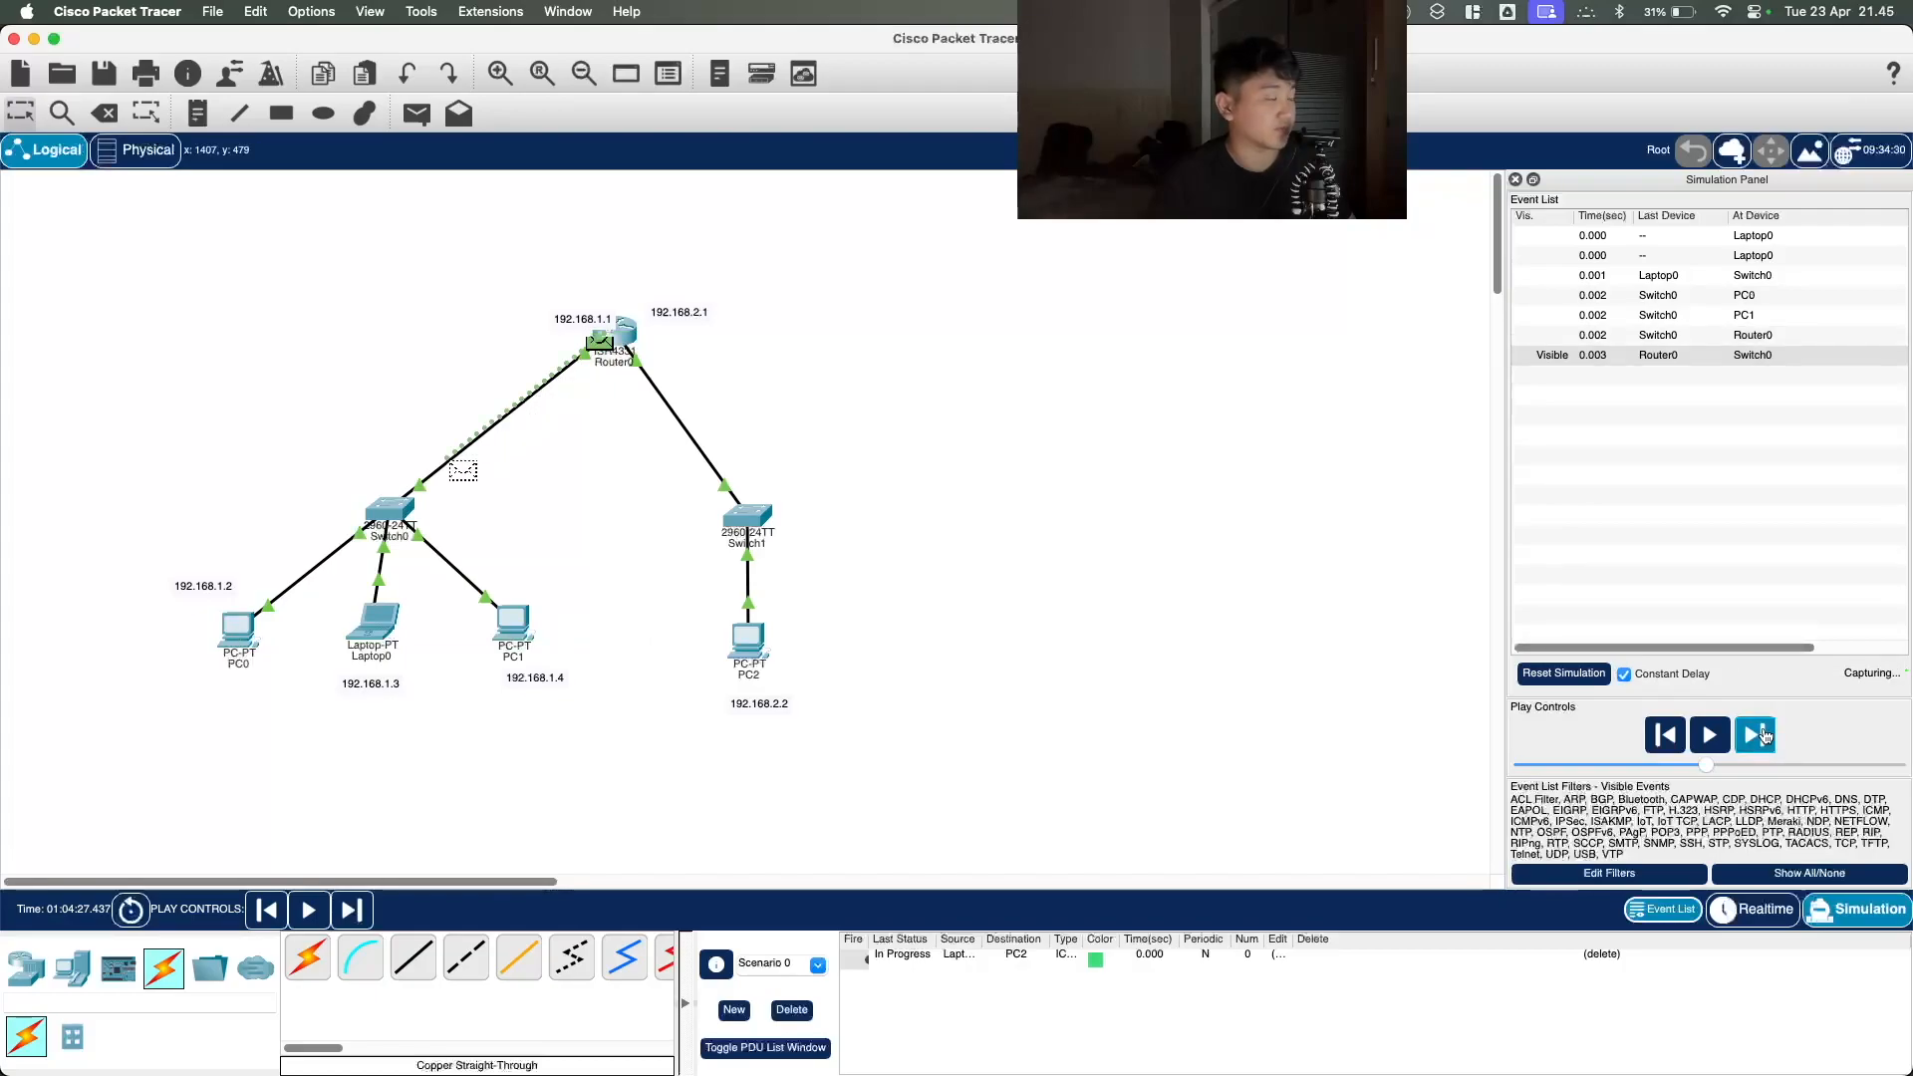
# Step: Examine the inbound and outbound Layer 2 details of the ARP PDU at Router0
pyautogui.click(1743, 335)
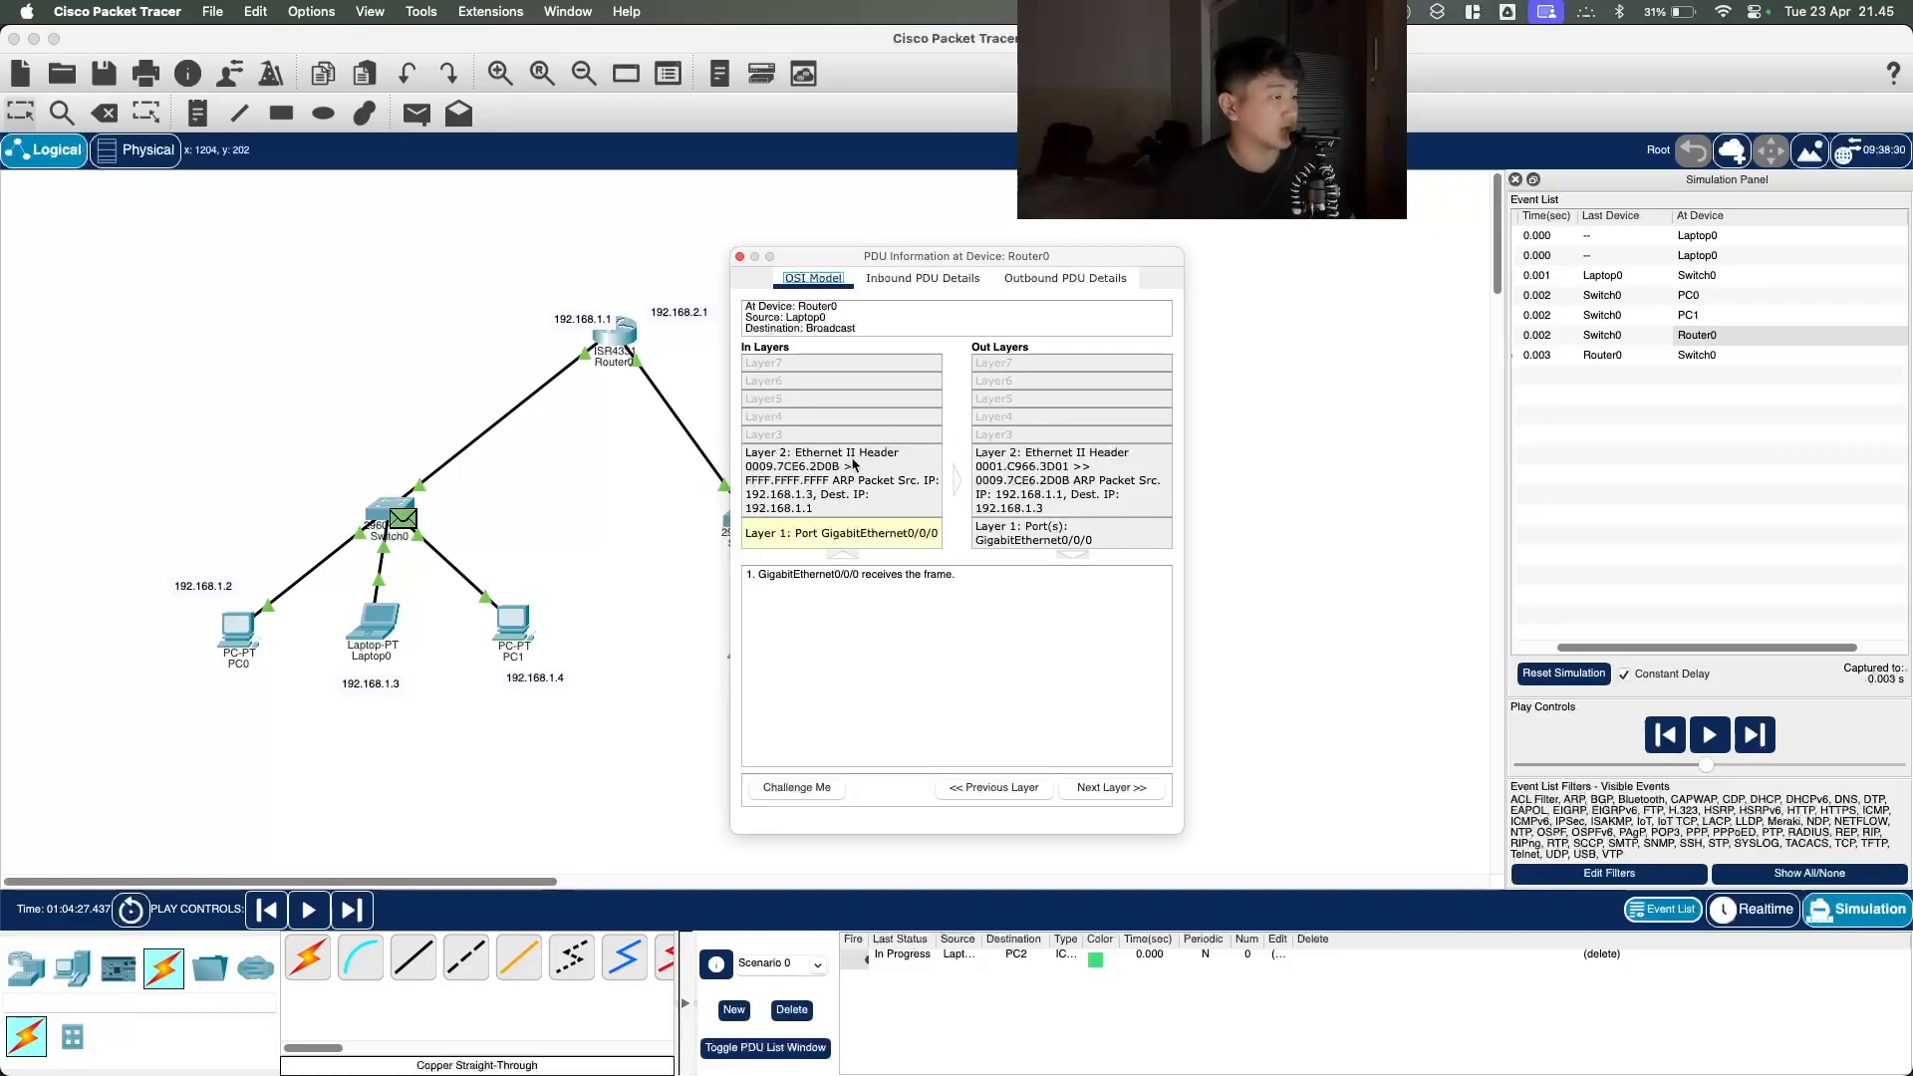
pyautogui.click(752, 485)
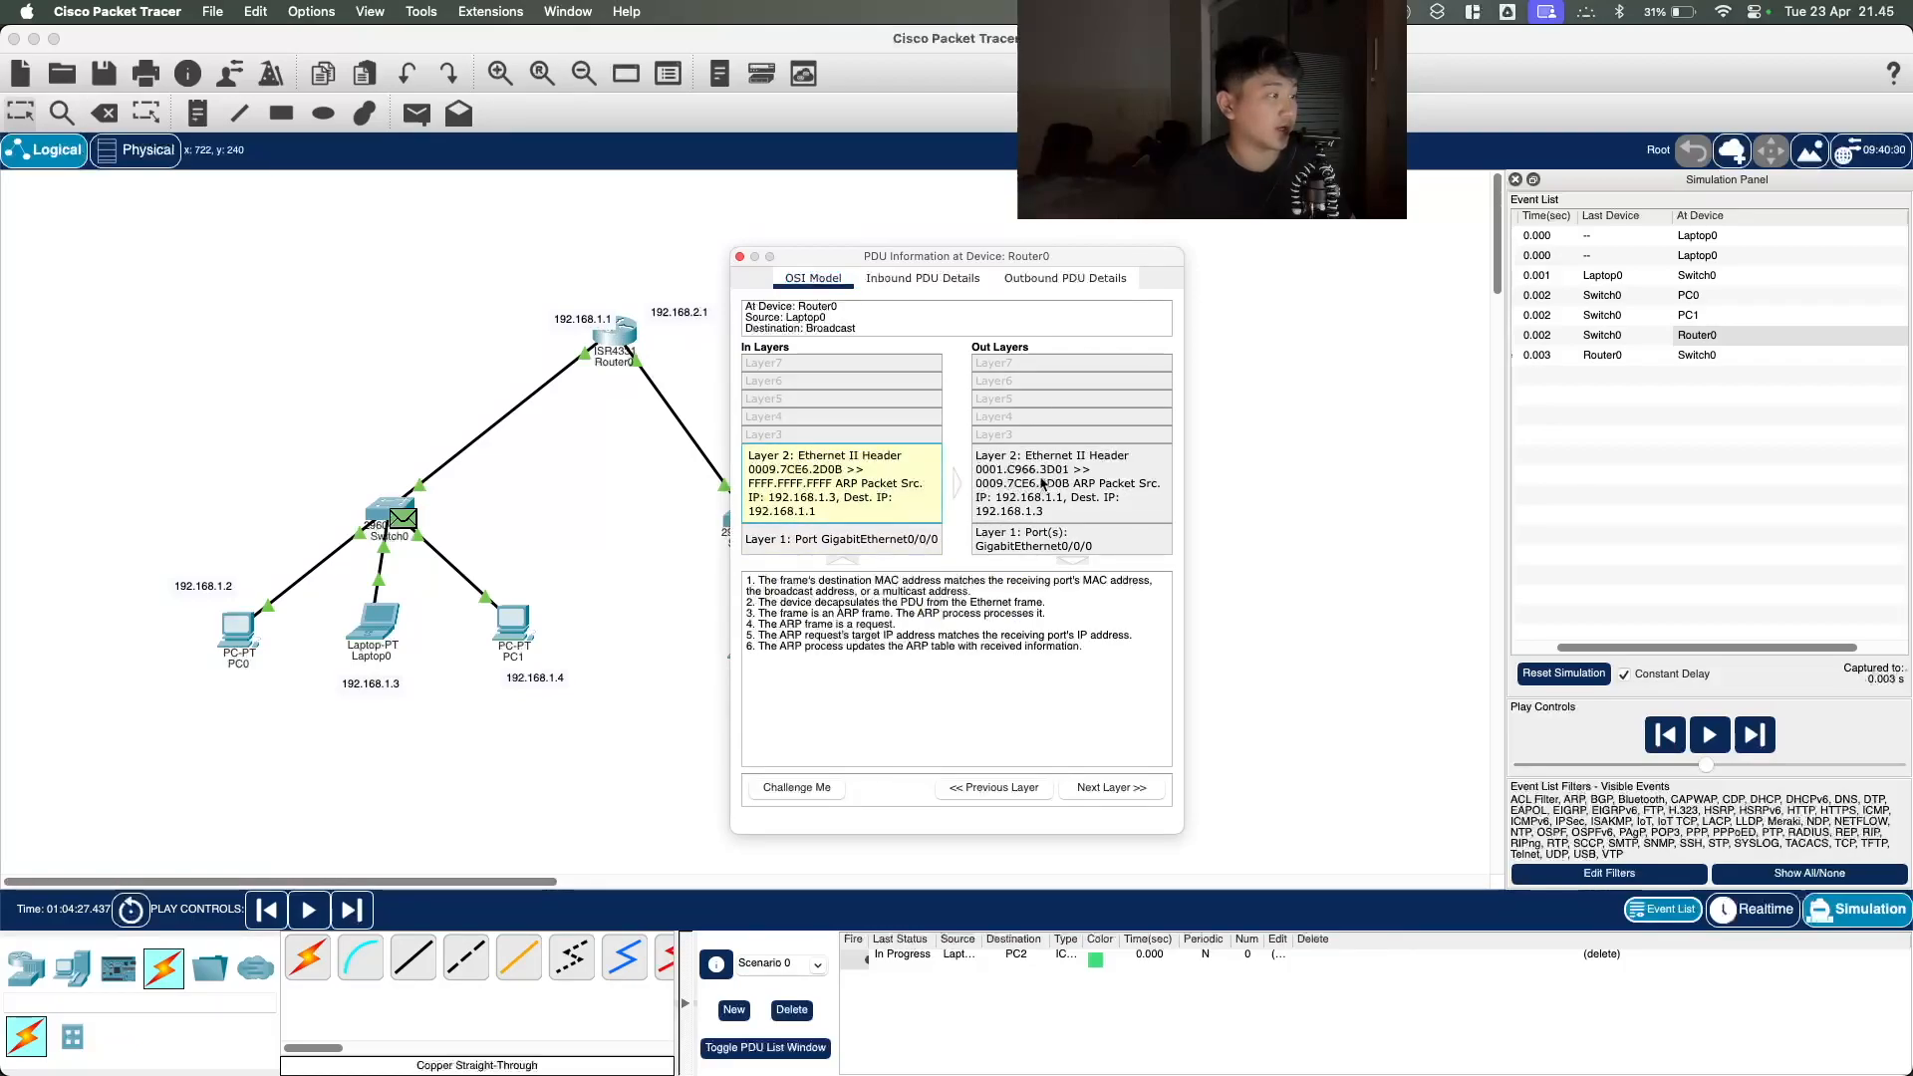
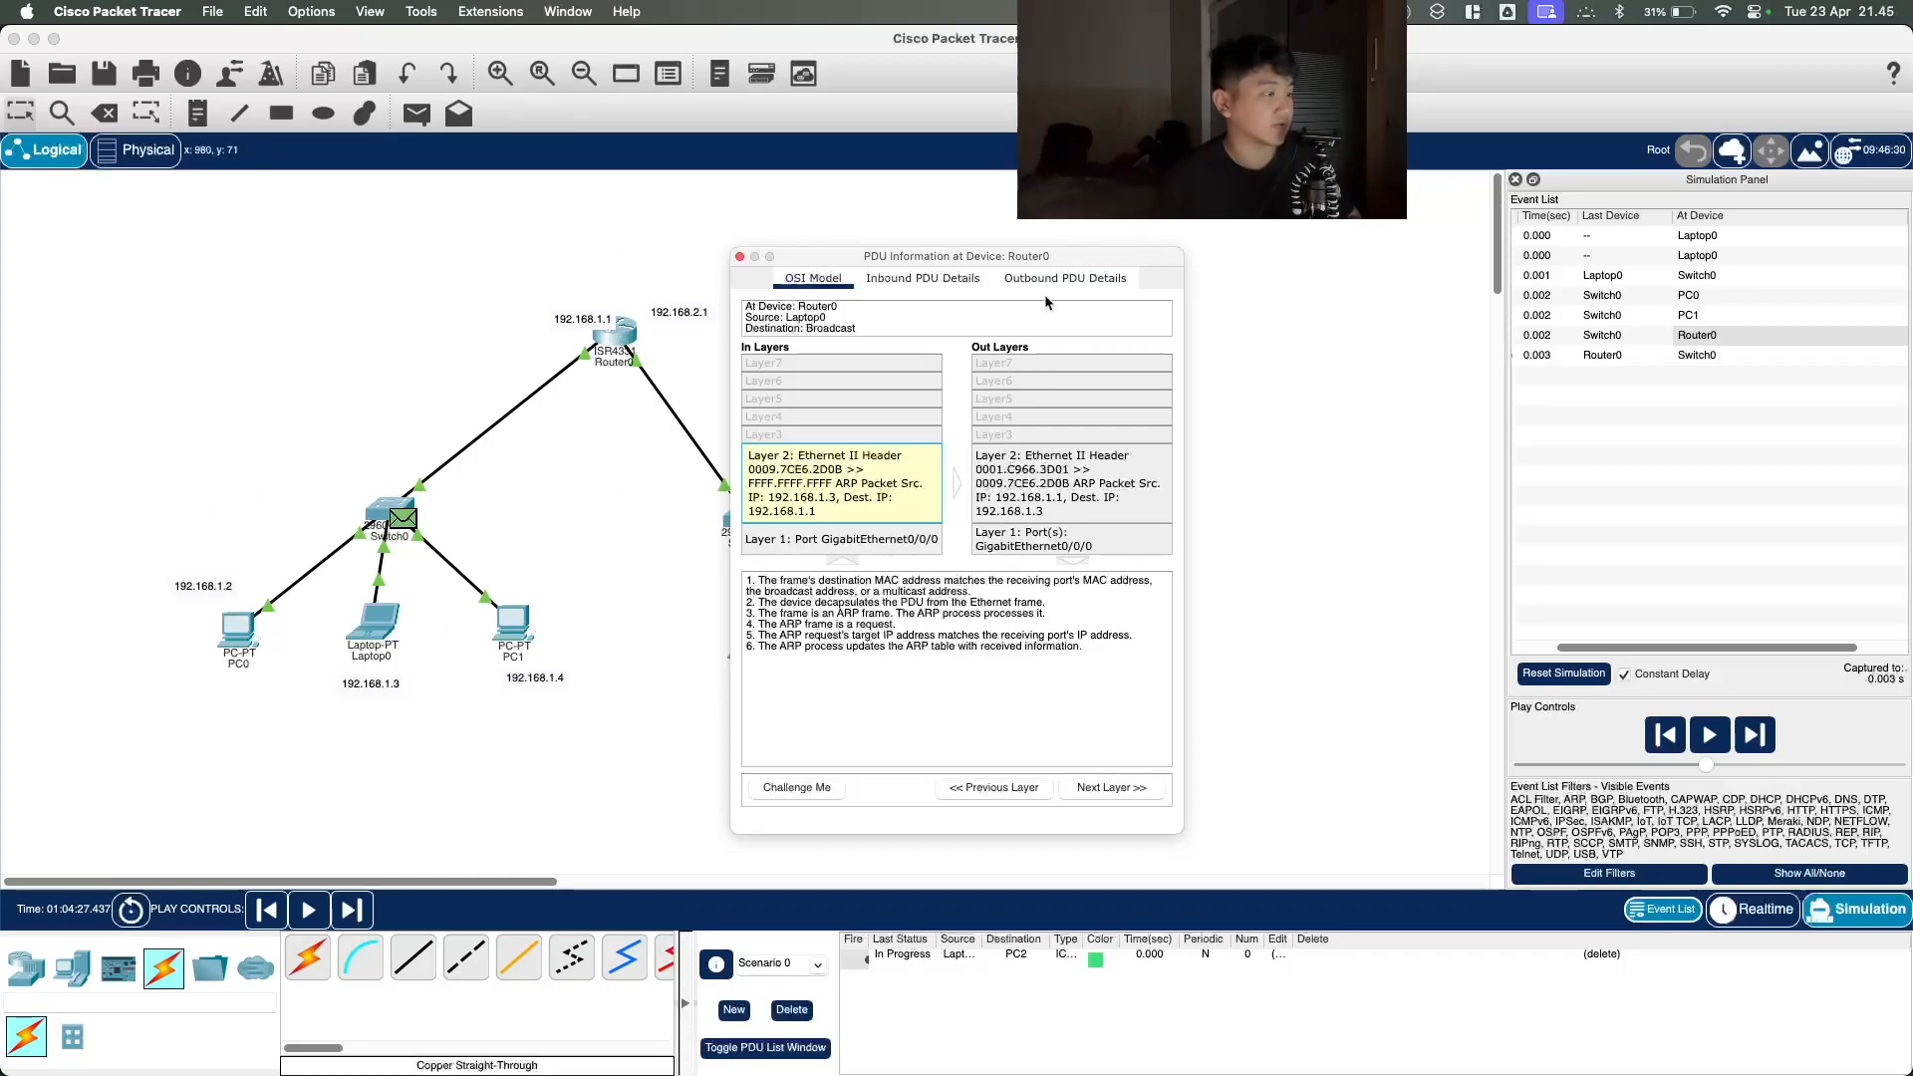
pyautogui.click(1046, 501)
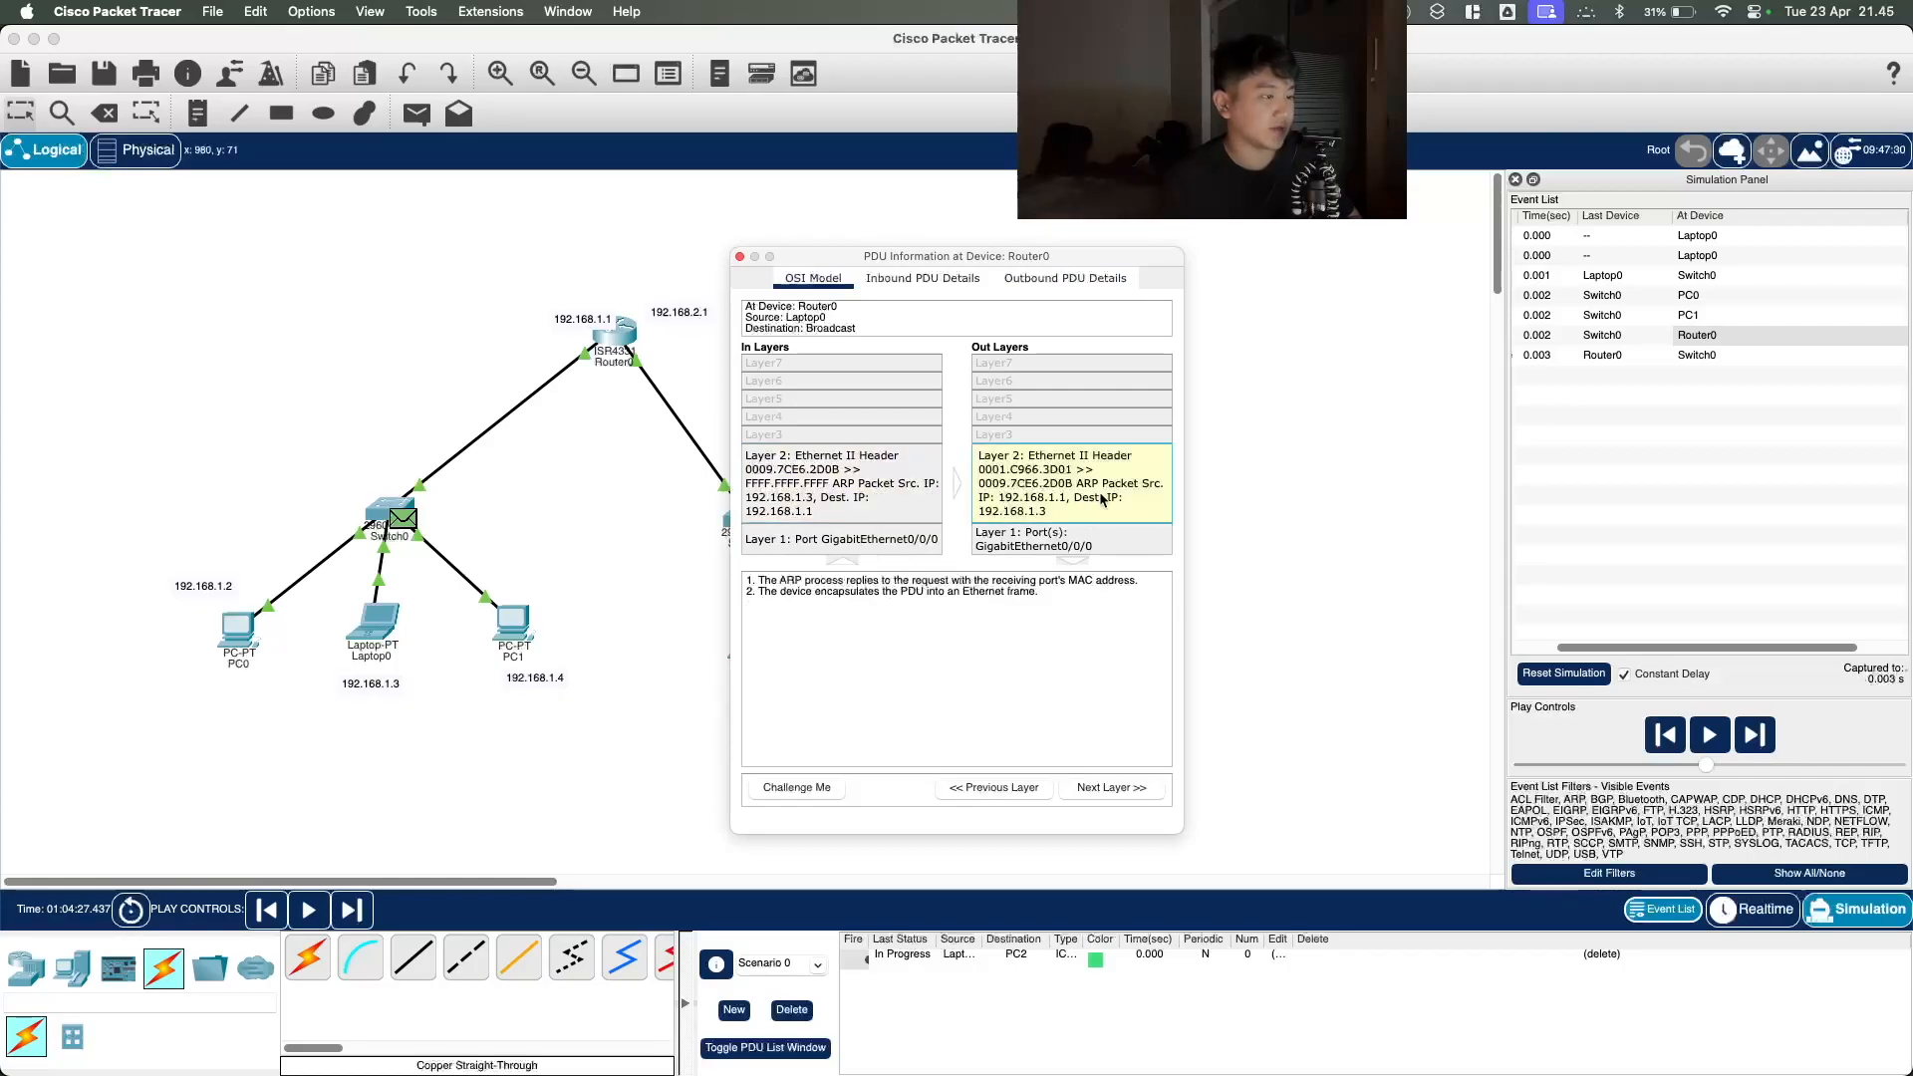
pyautogui.click(740, 256)
# Step: Advance the simulation by one event and examine the ARP reply received at Laptop0 and its outgoing PDU to PC2
pyautogui.click(1754, 734)
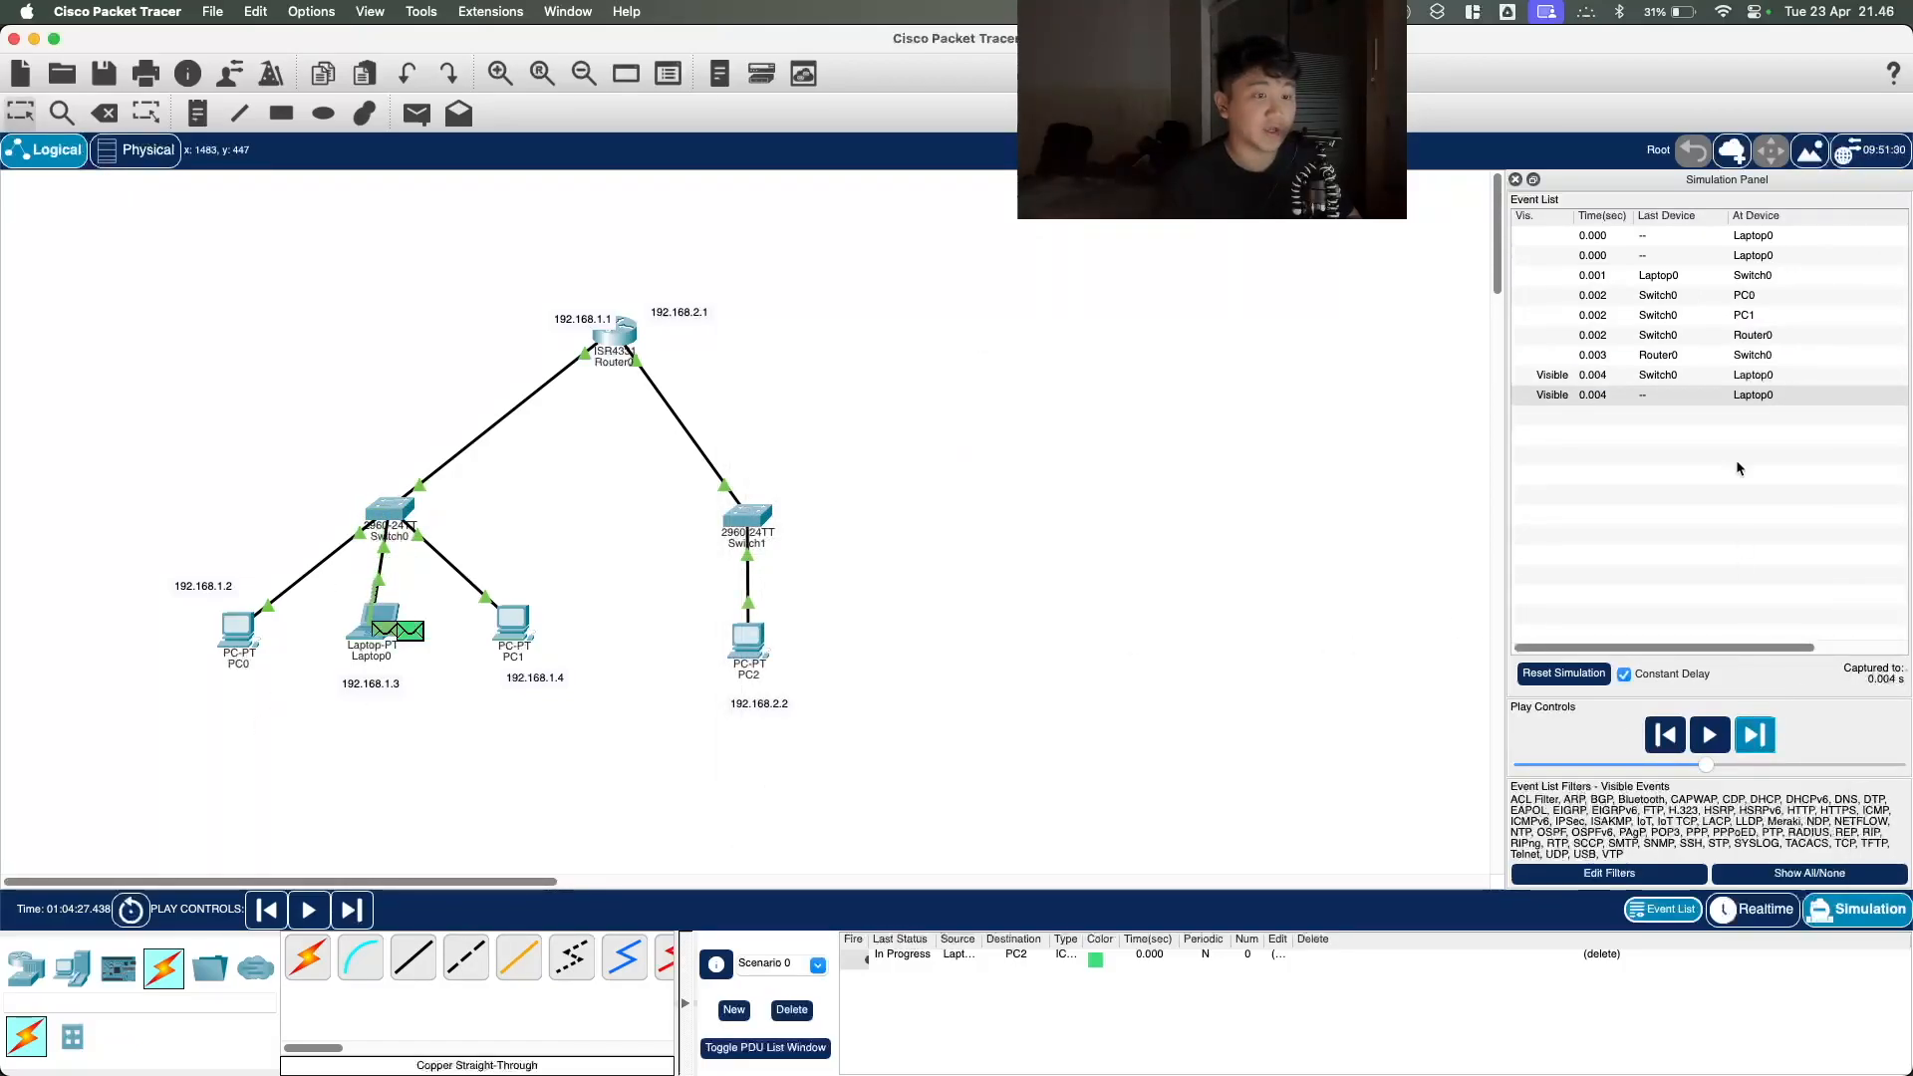
pyautogui.click(1759, 377)
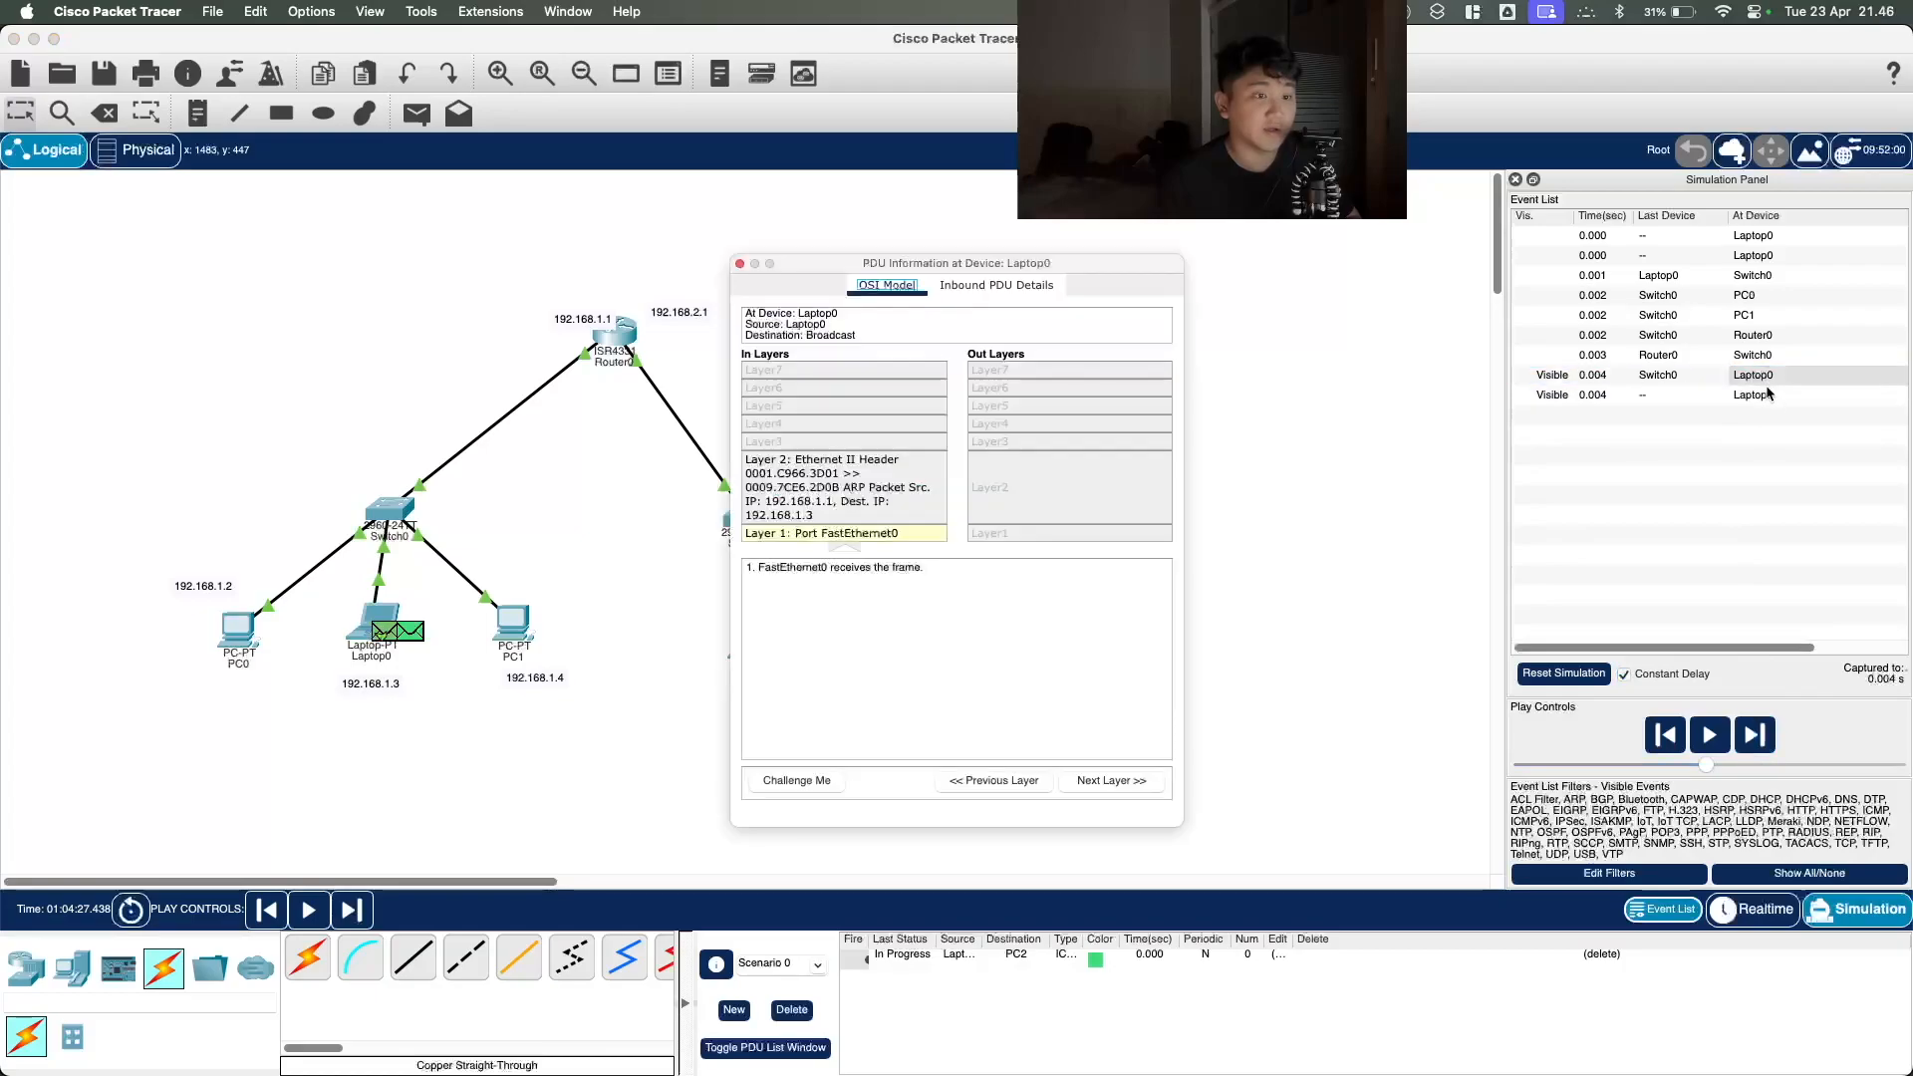
pyautogui.click(739, 264)
pyautogui.click(1693, 395)
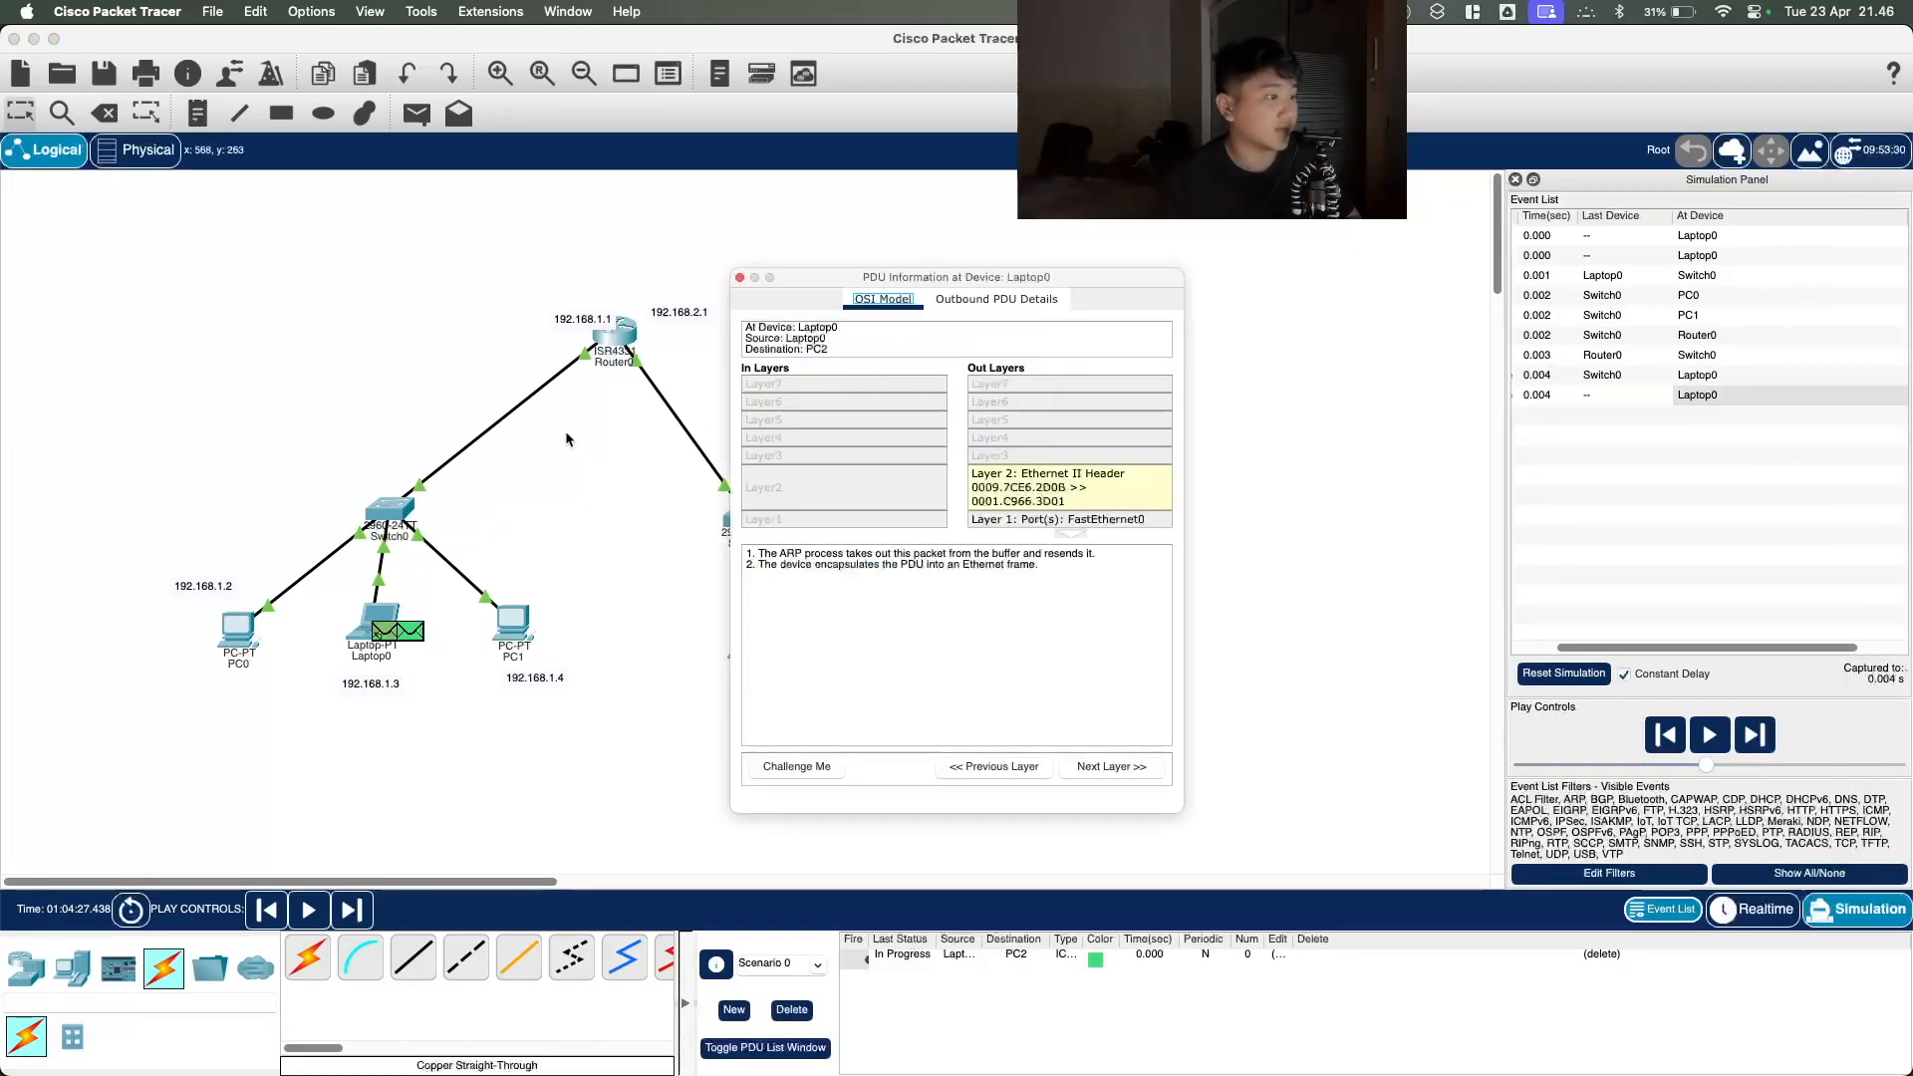
pyautogui.click(740, 279)
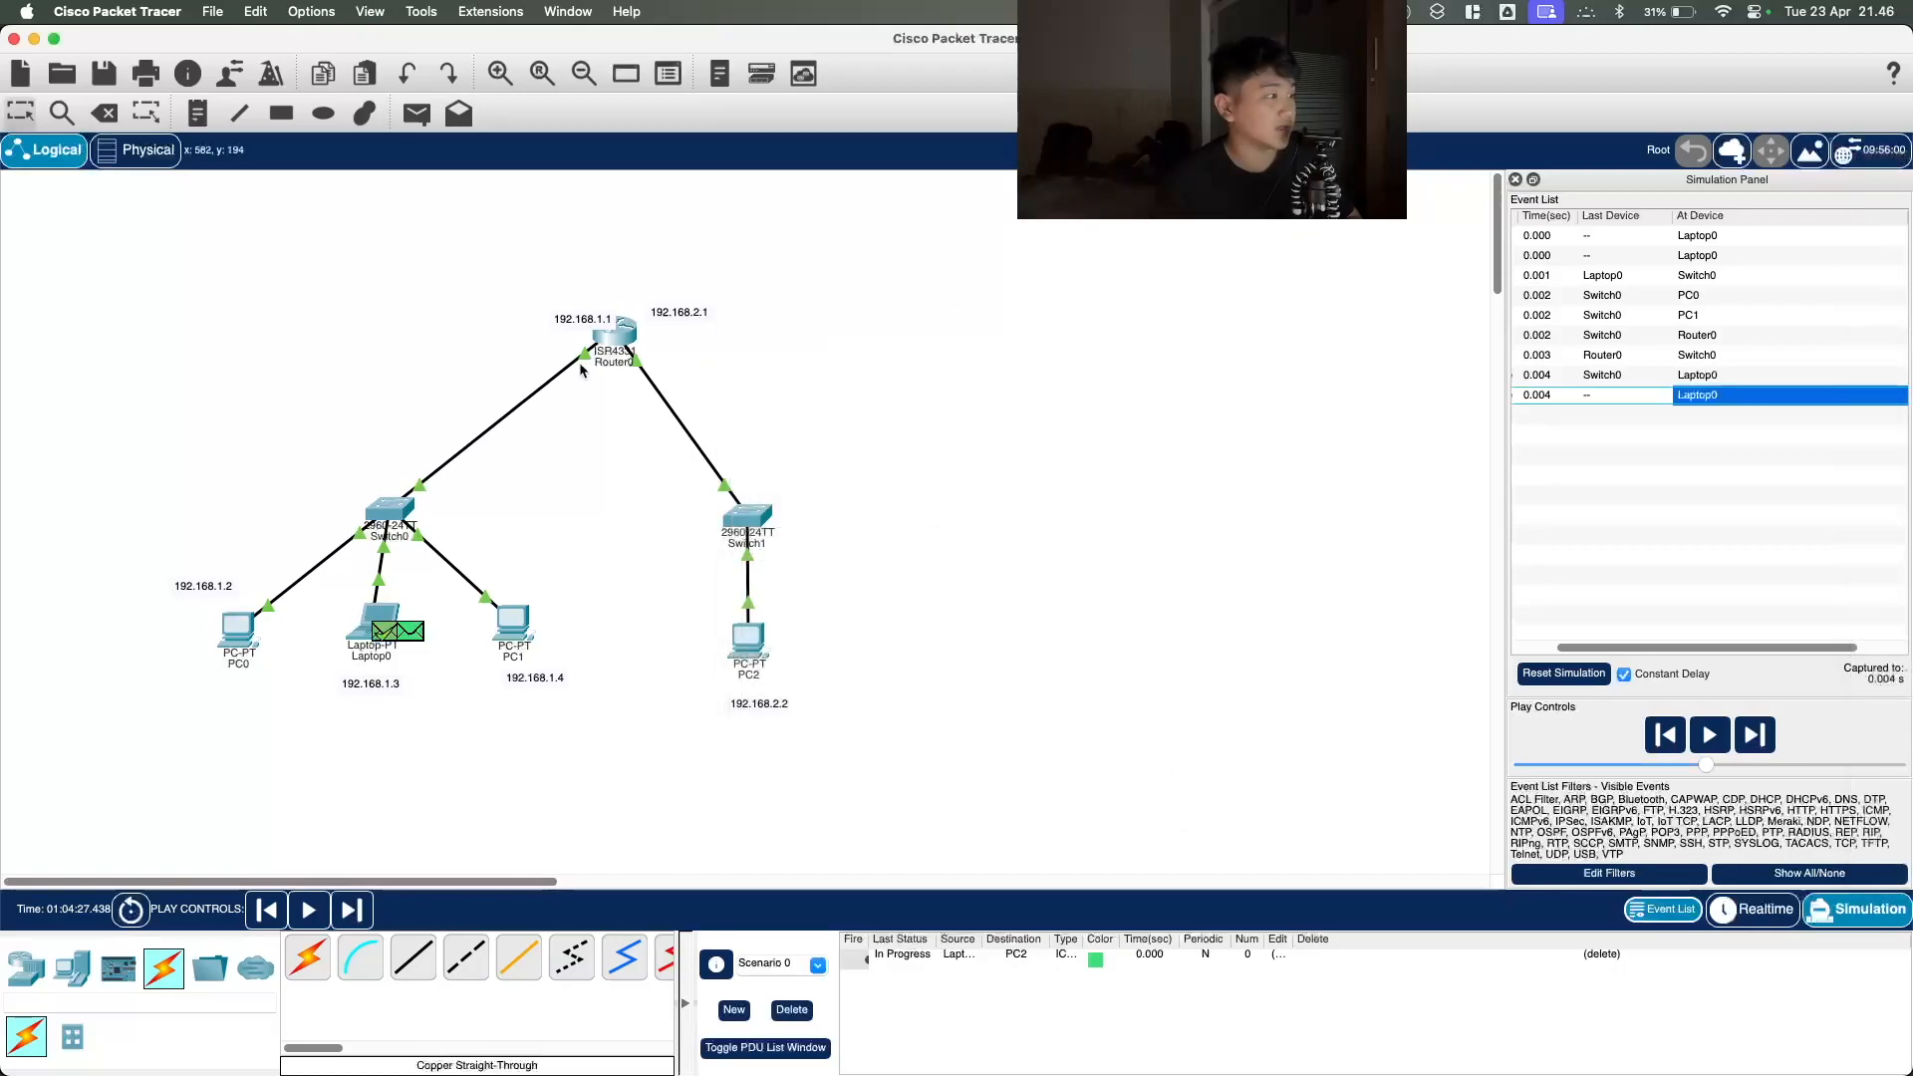
# Step: Advance the simulation by three events to carry Laptop0's ping through Switch0 and Router0 to Switch1
pyautogui.click(1772, 740)
pyautogui.click(1772, 740)
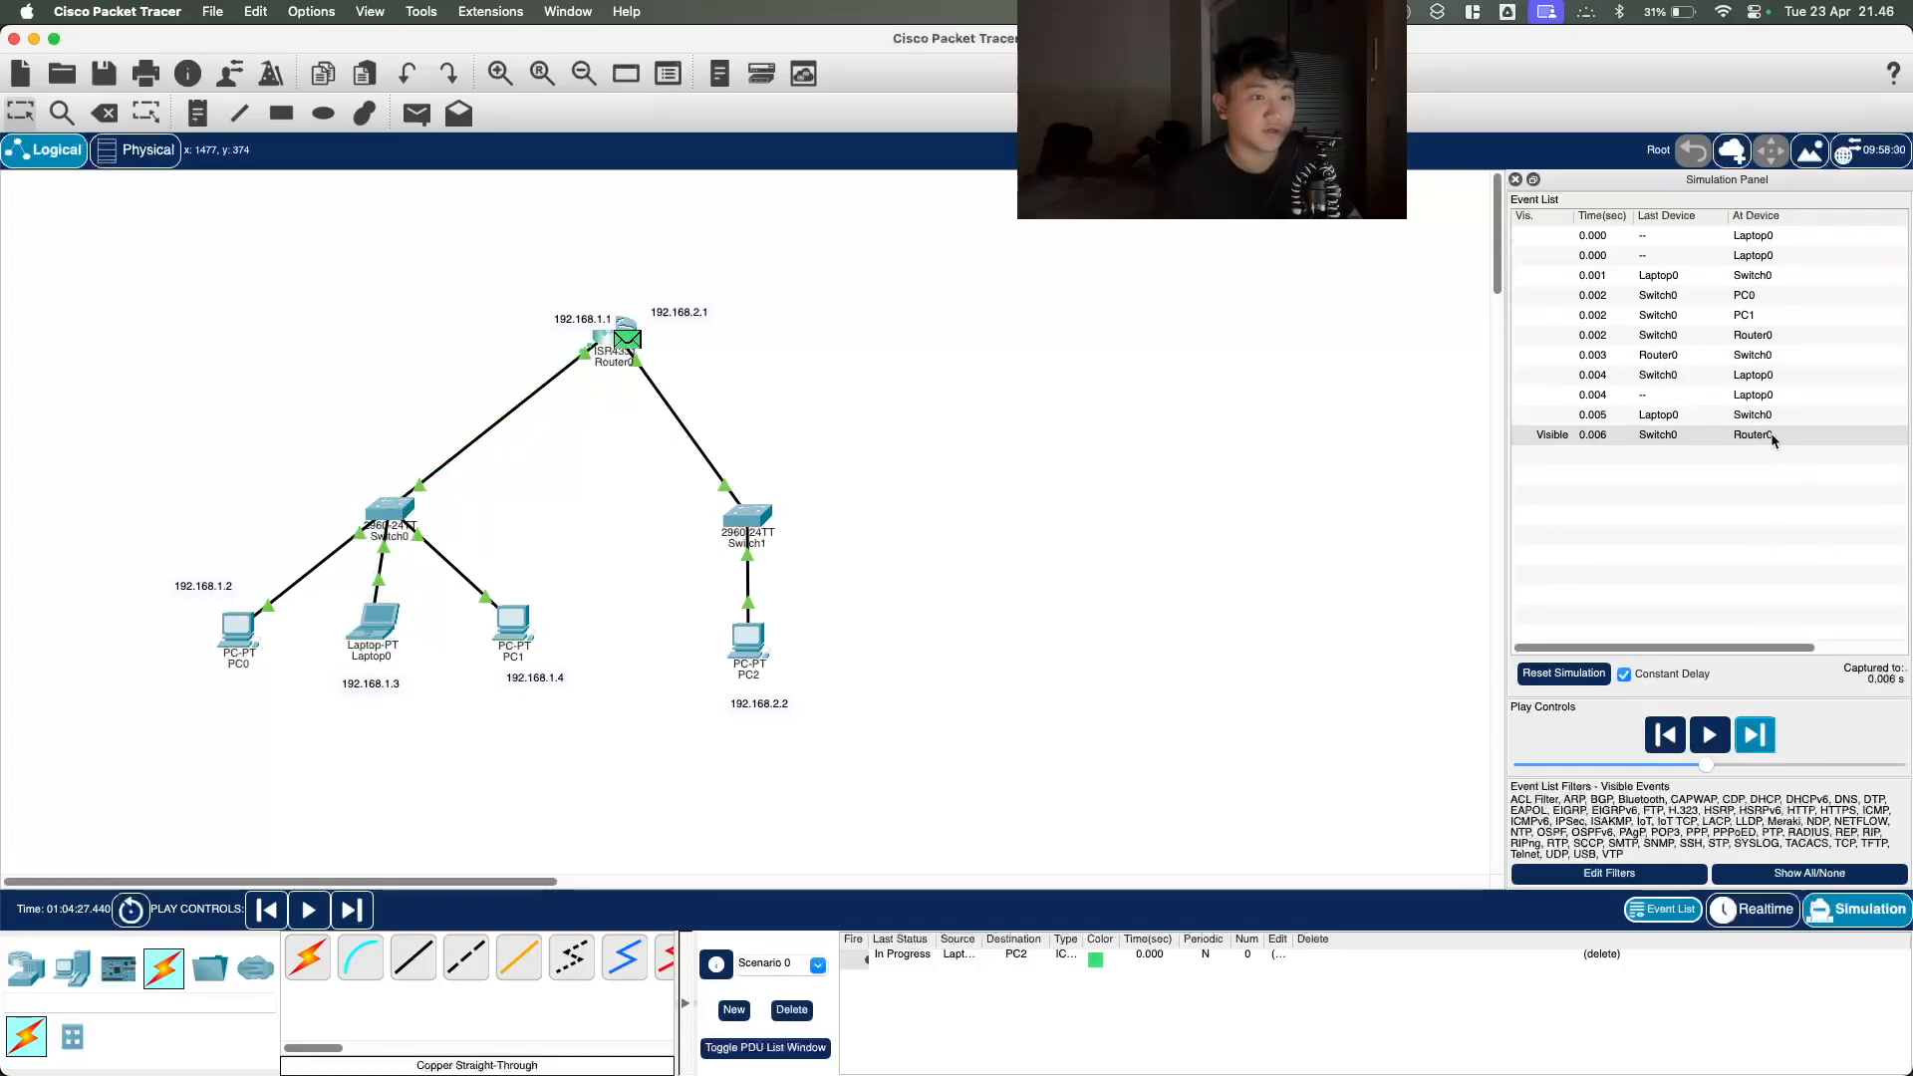
pyautogui.click(1765, 724)
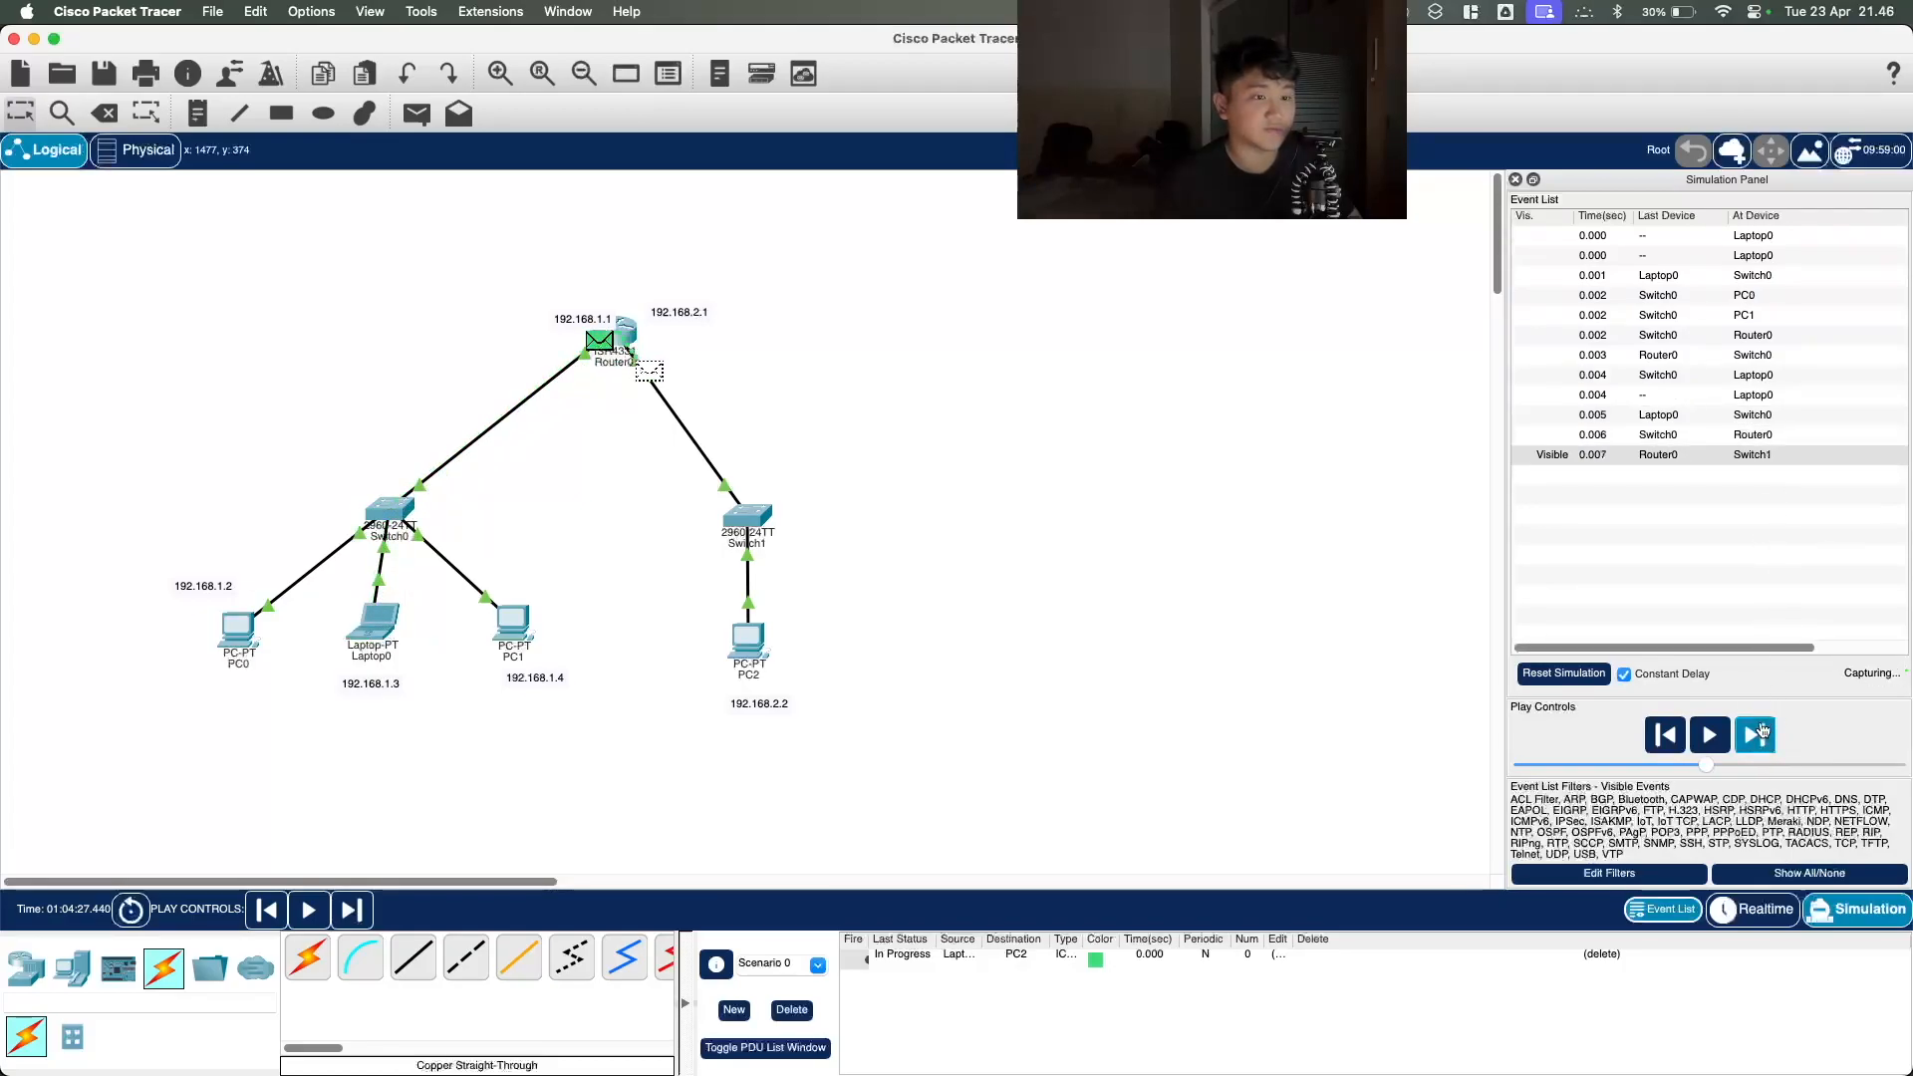
# Step: Examine the ping PDU's Layer 3 and outbound Layer 2 details at Router0, and its OSI model at Switch1
pyautogui.click(1777, 436)
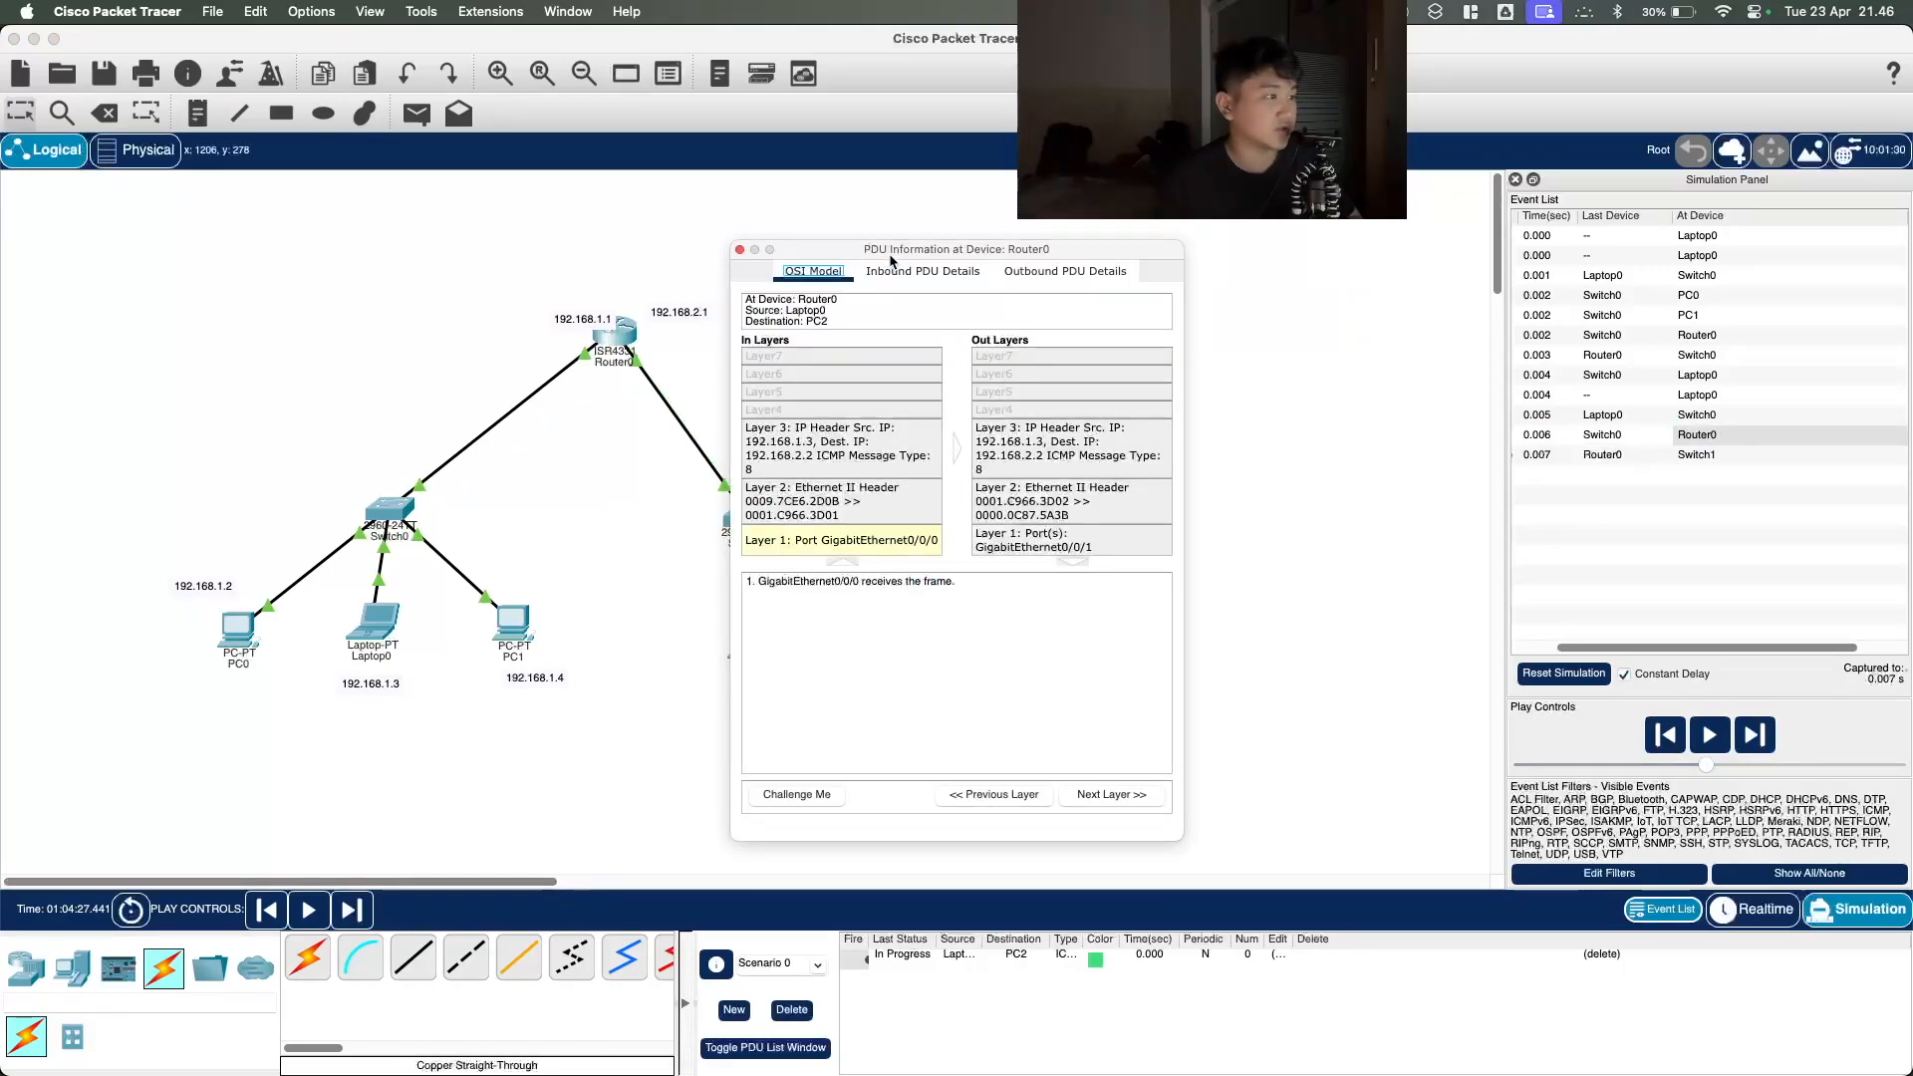
pyautogui.moveTo(896, 249); pyautogui.dragTo(1166, 216)
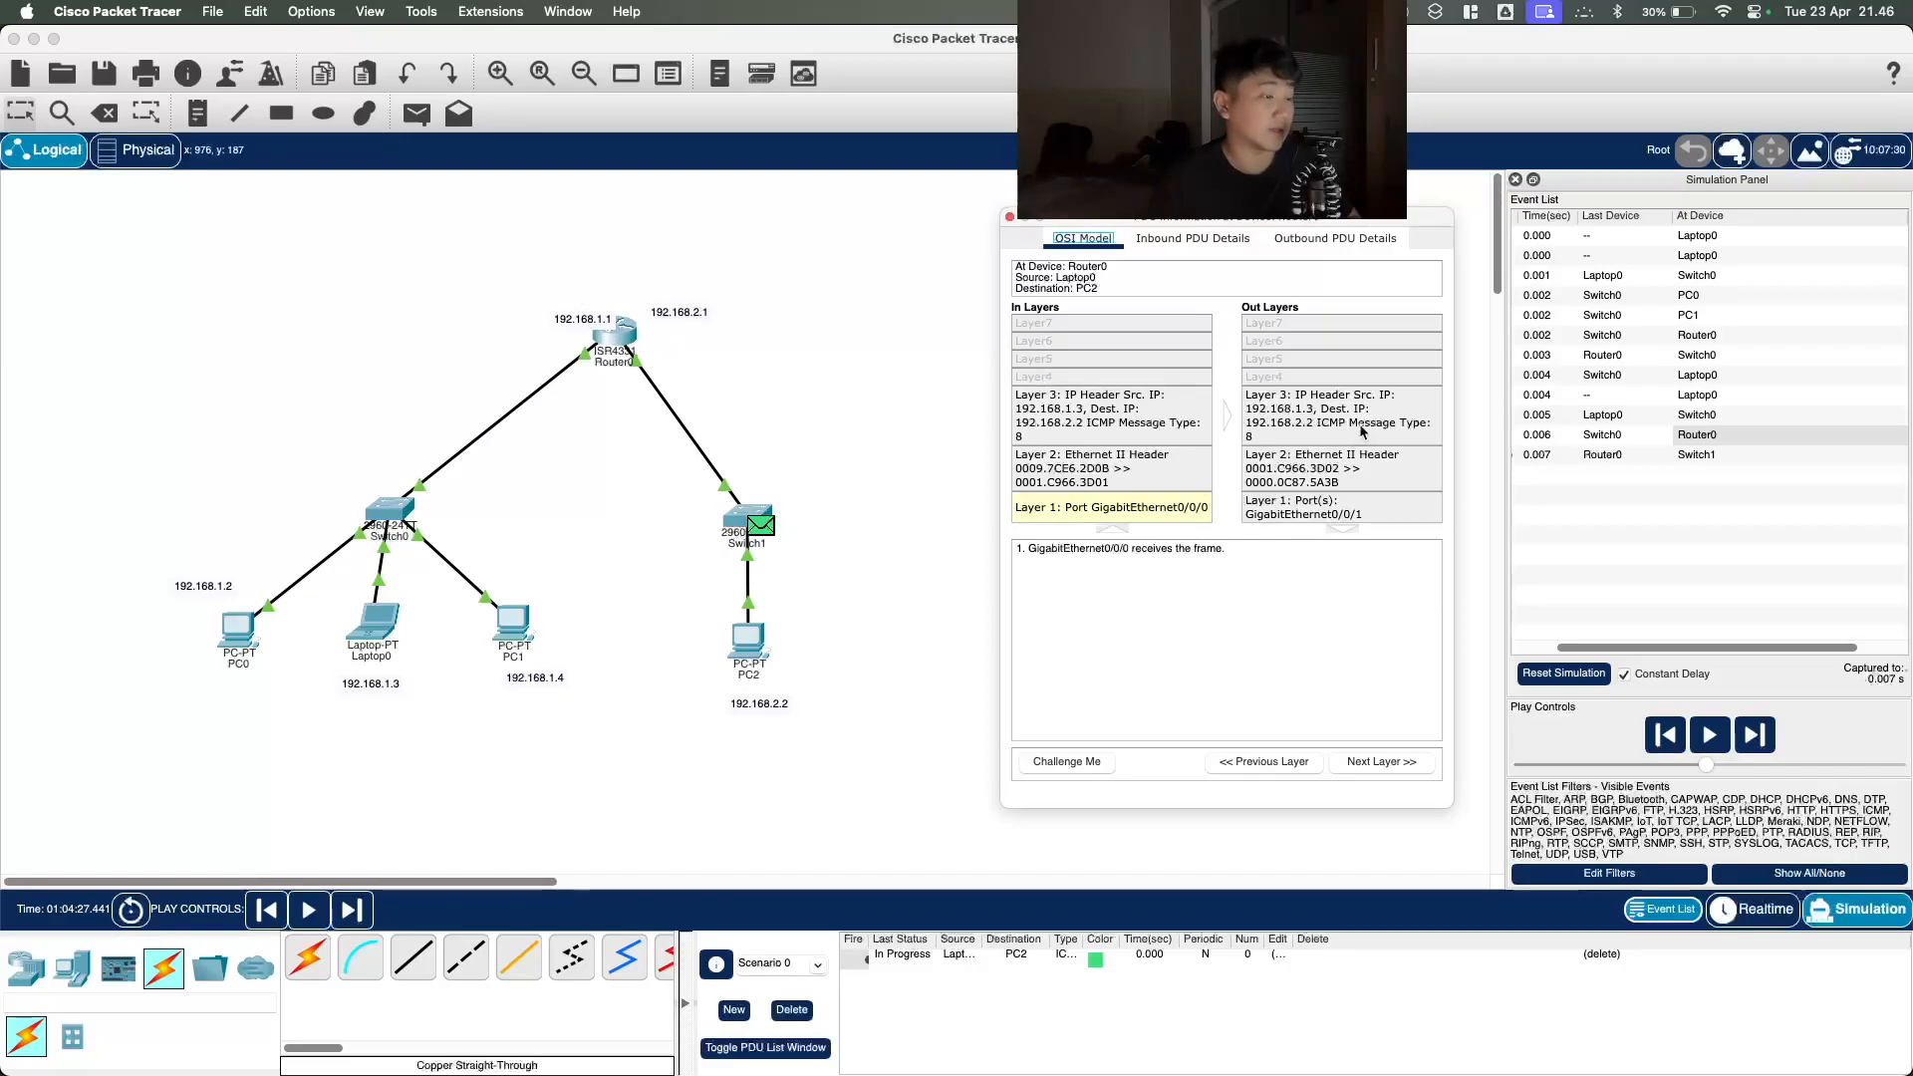
pyautogui.click(1080, 426)
pyautogui.click(1335, 427)
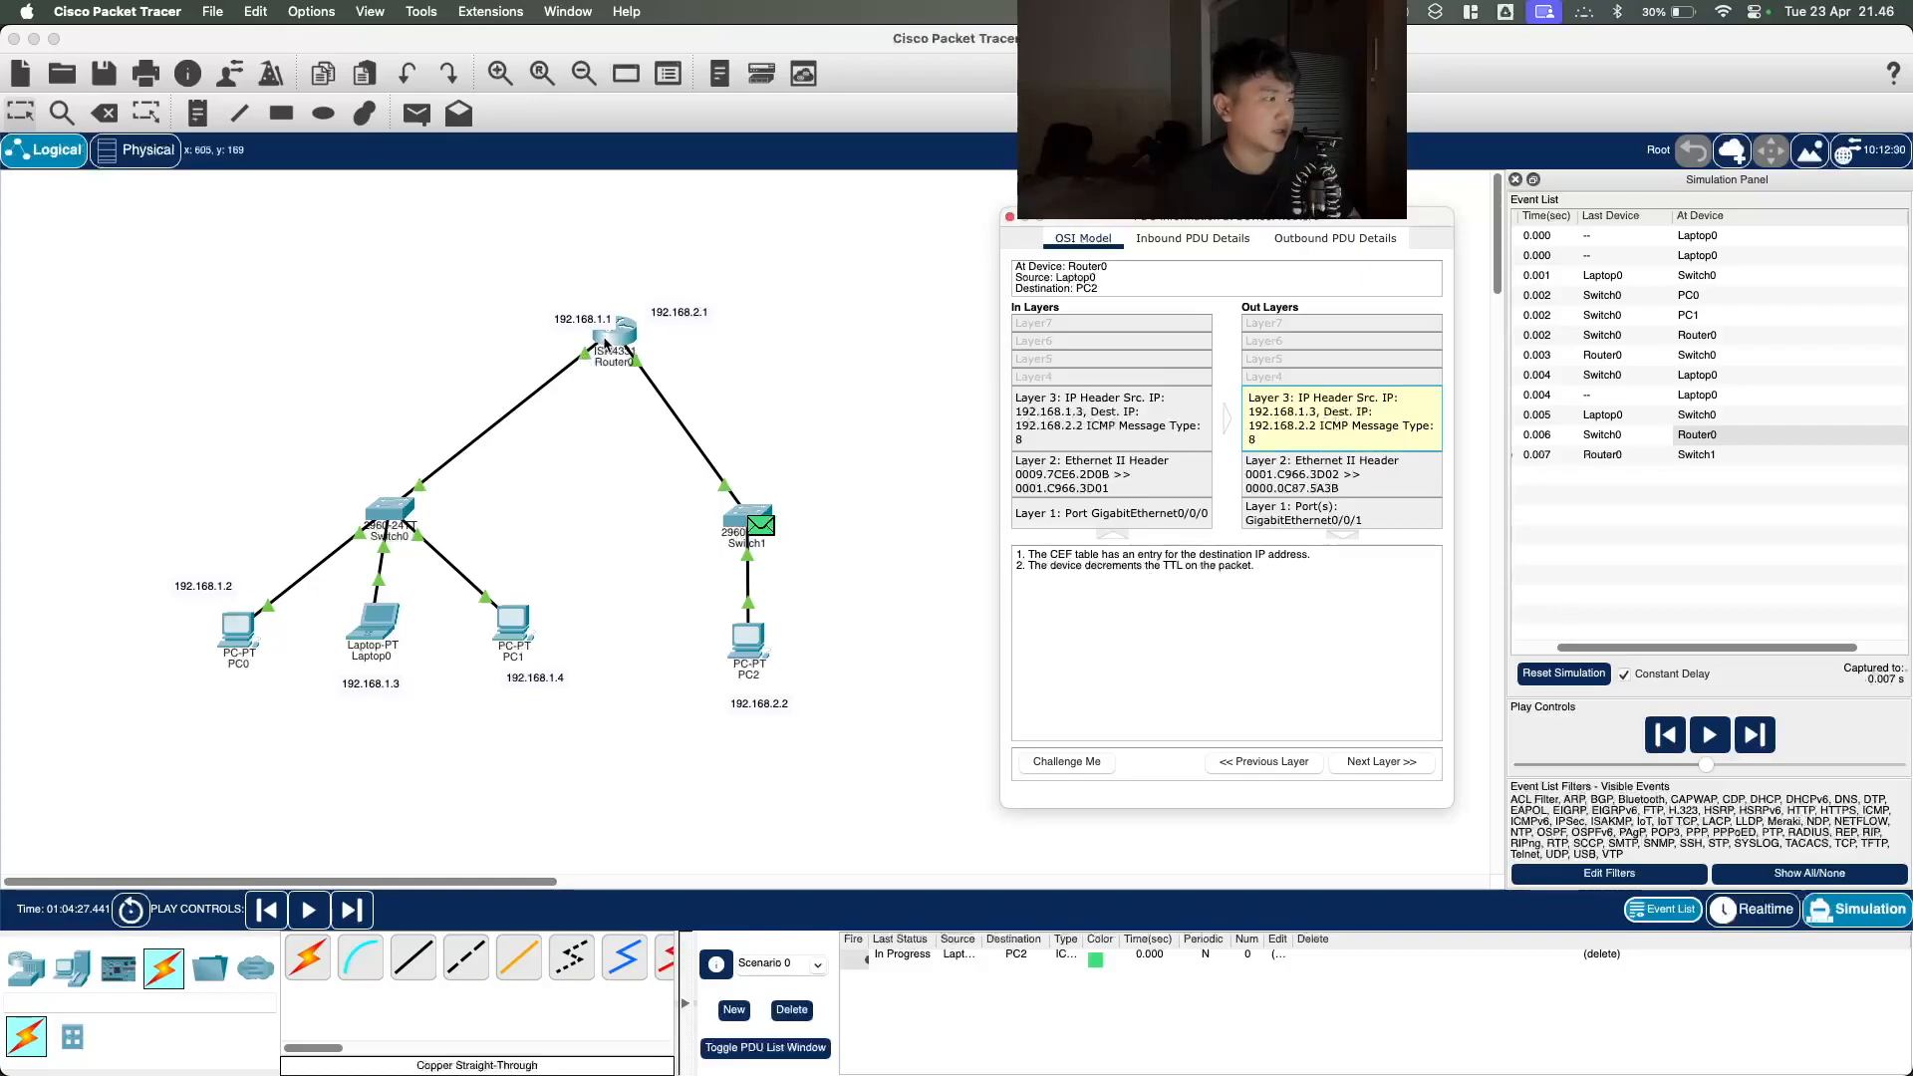
pyautogui.click(1328, 490)
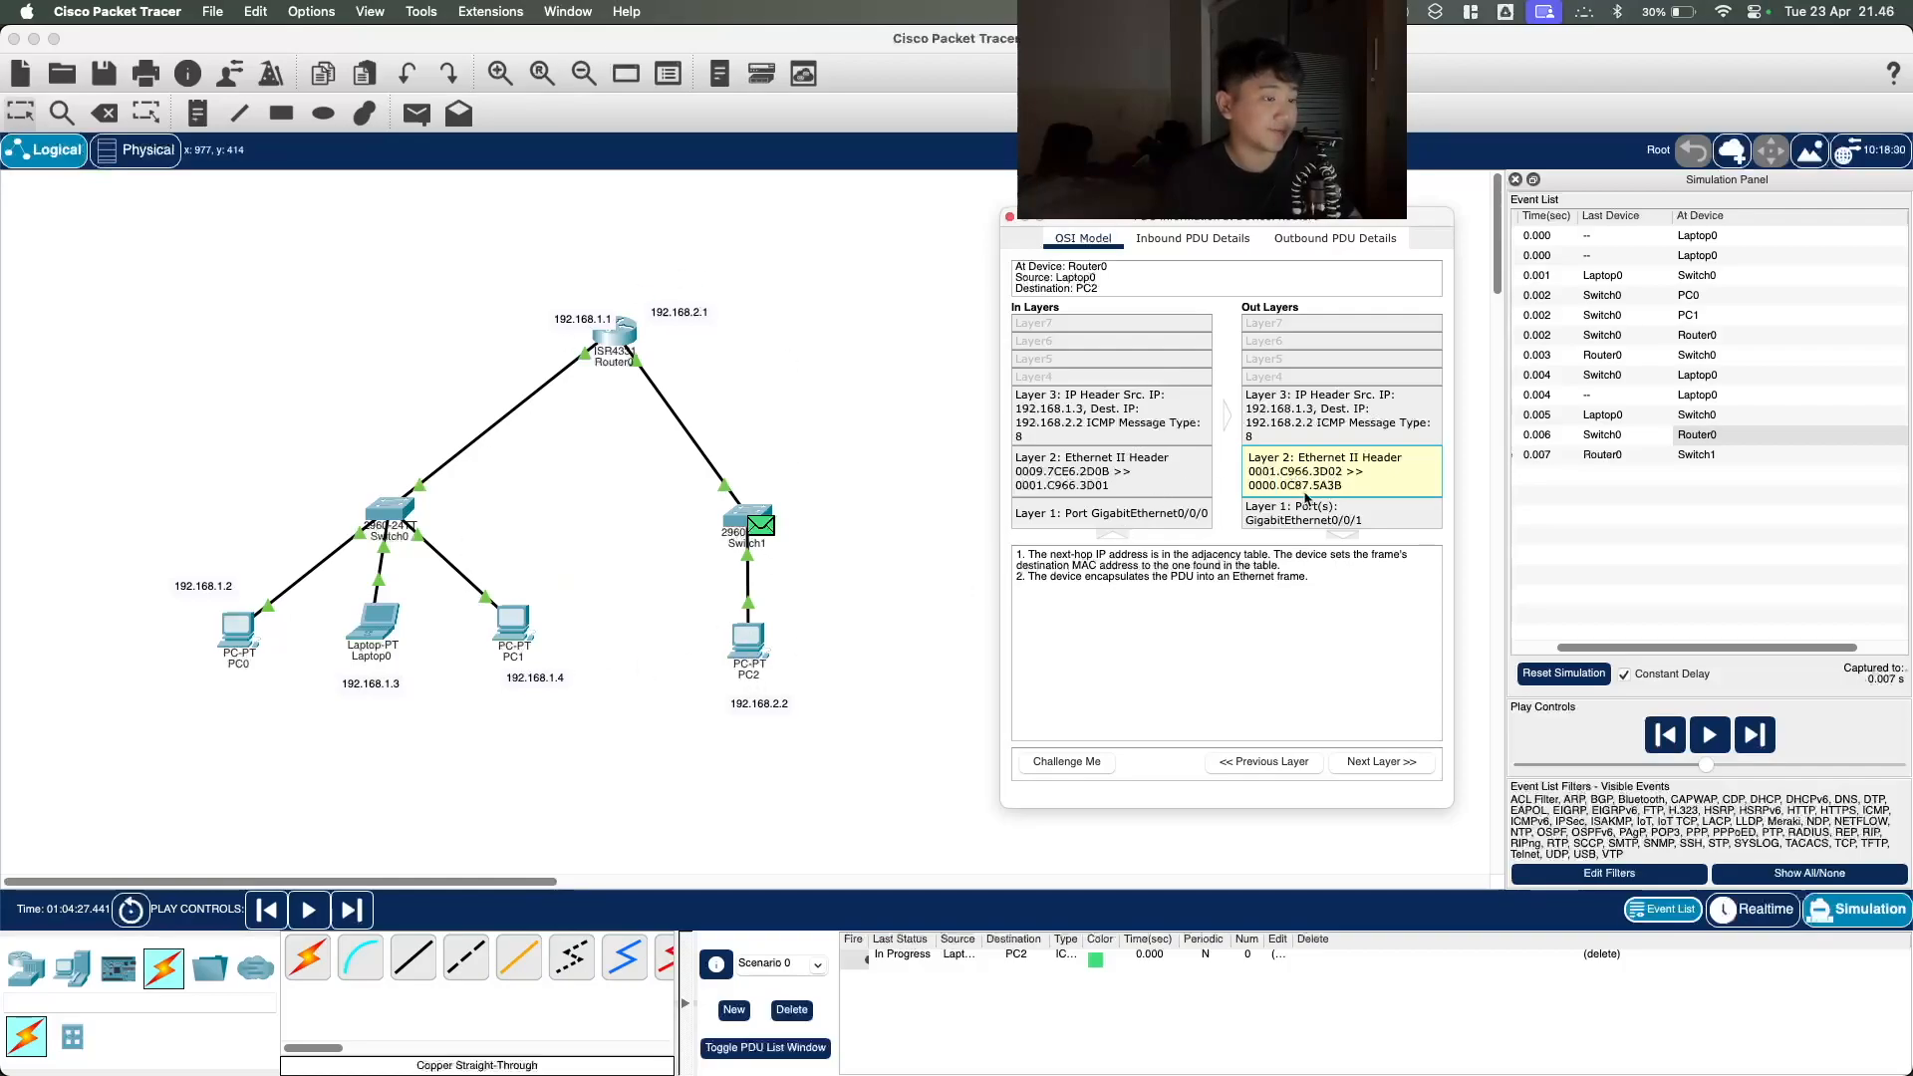
pyautogui.click(1008, 217)
pyautogui.click(1694, 454)
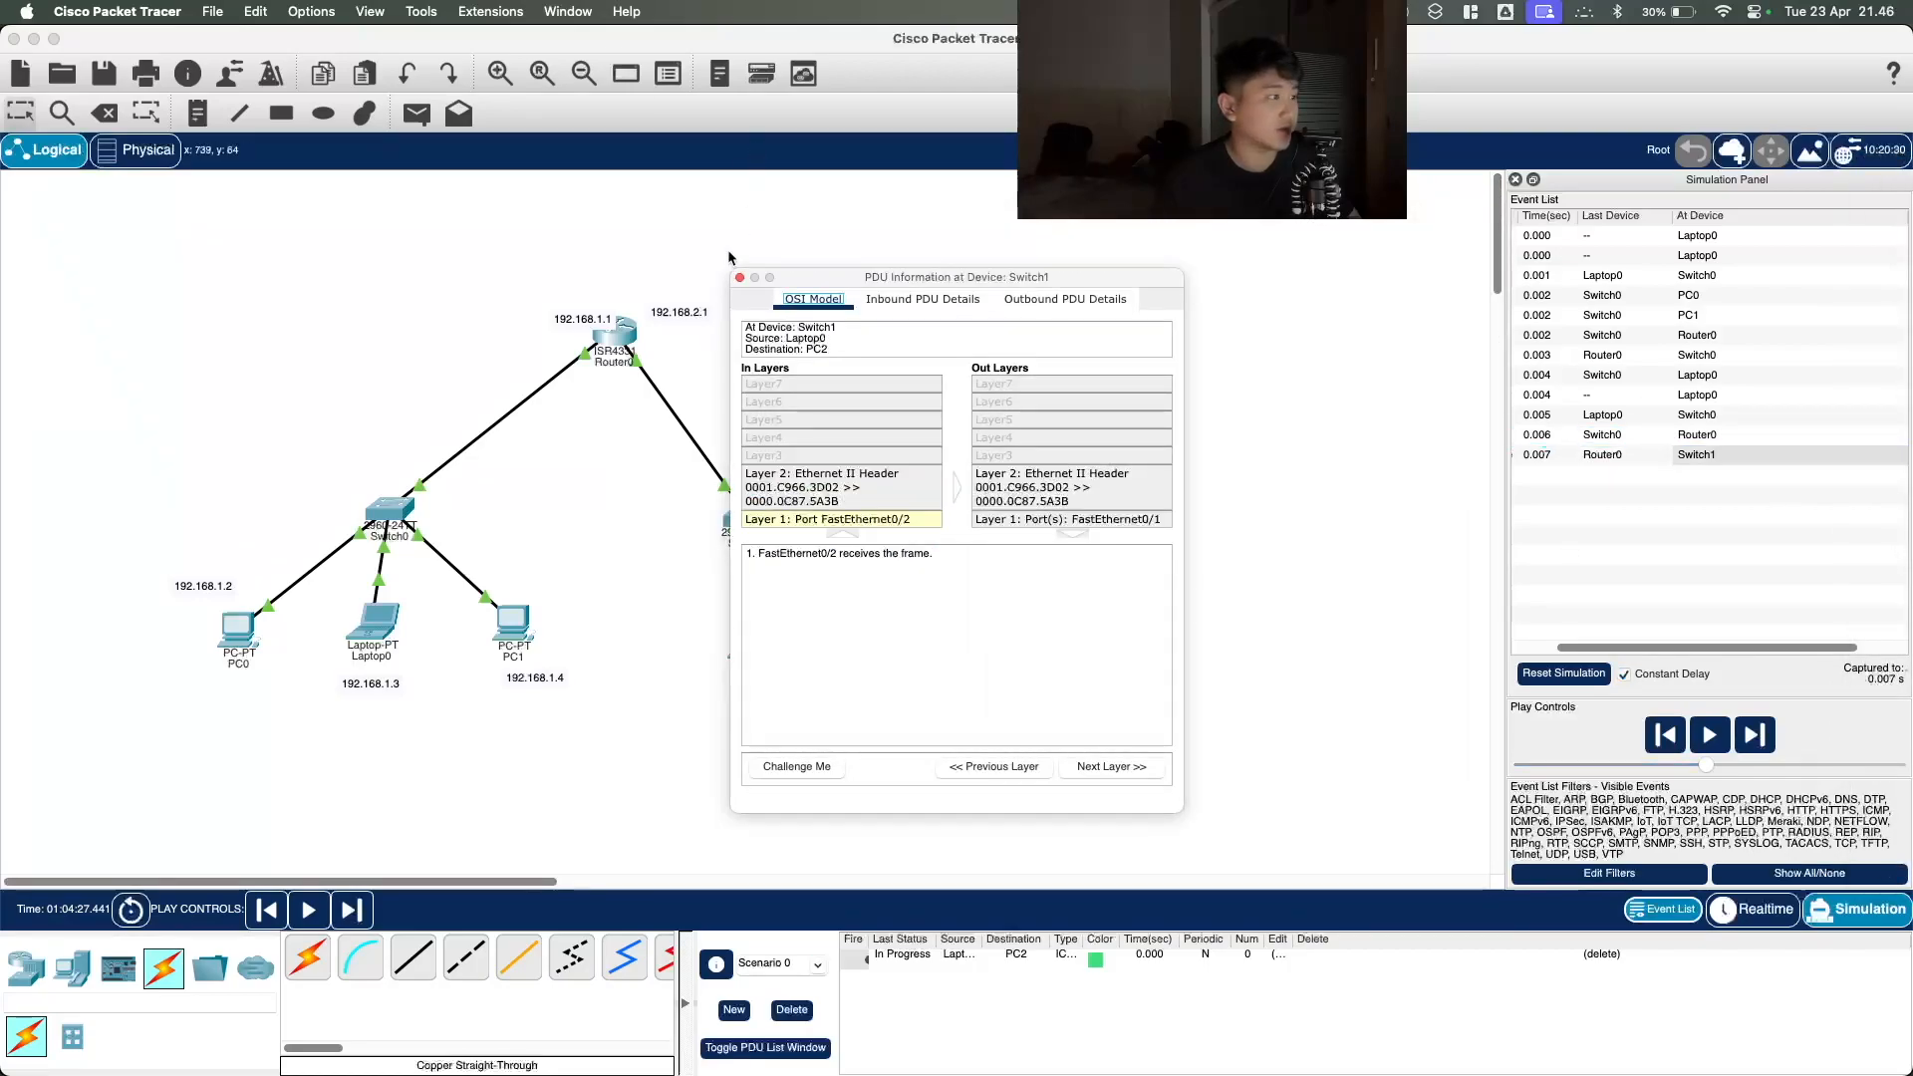
pyautogui.click(739, 281)
# Step: Advance the simulation event by event through the ping's arrival at PC2 and its reply's return to Laptop0
pyautogui.click(1754, 734)
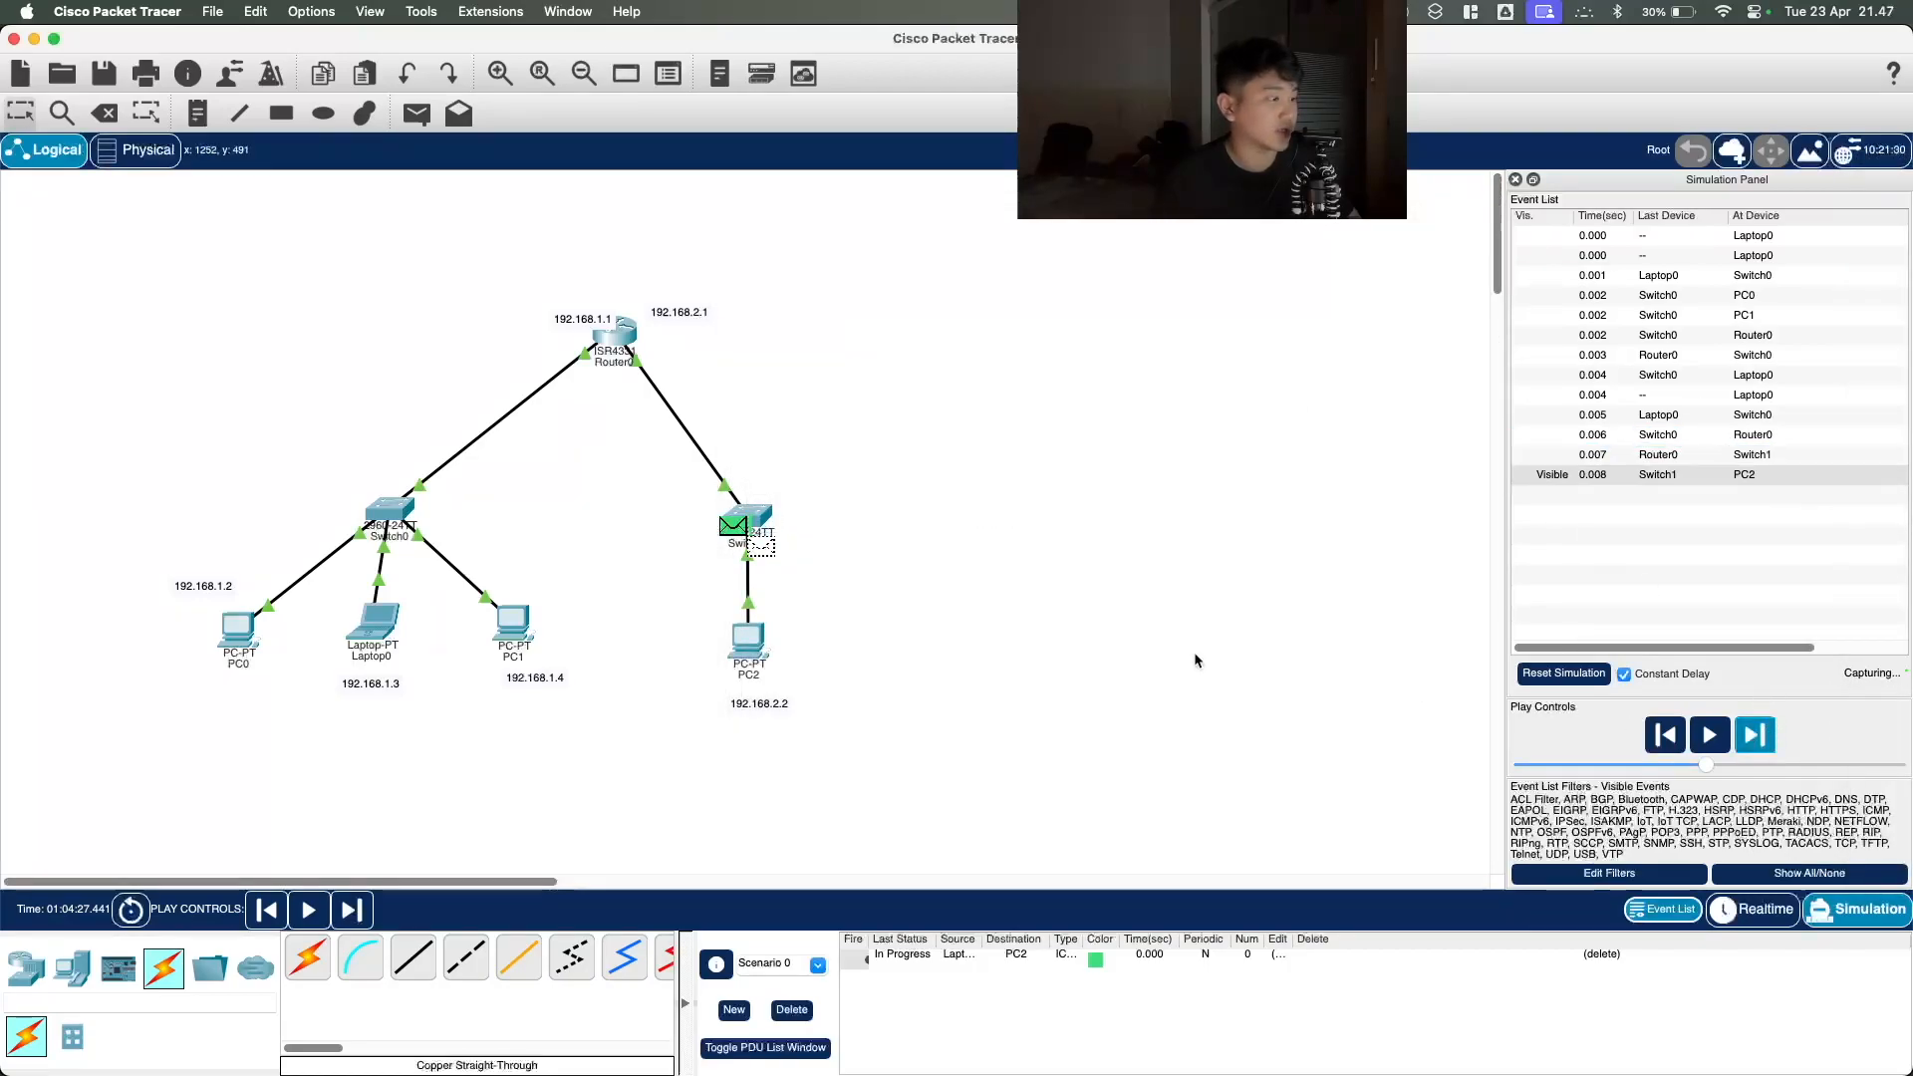
pyautogui.click(1761, 737)
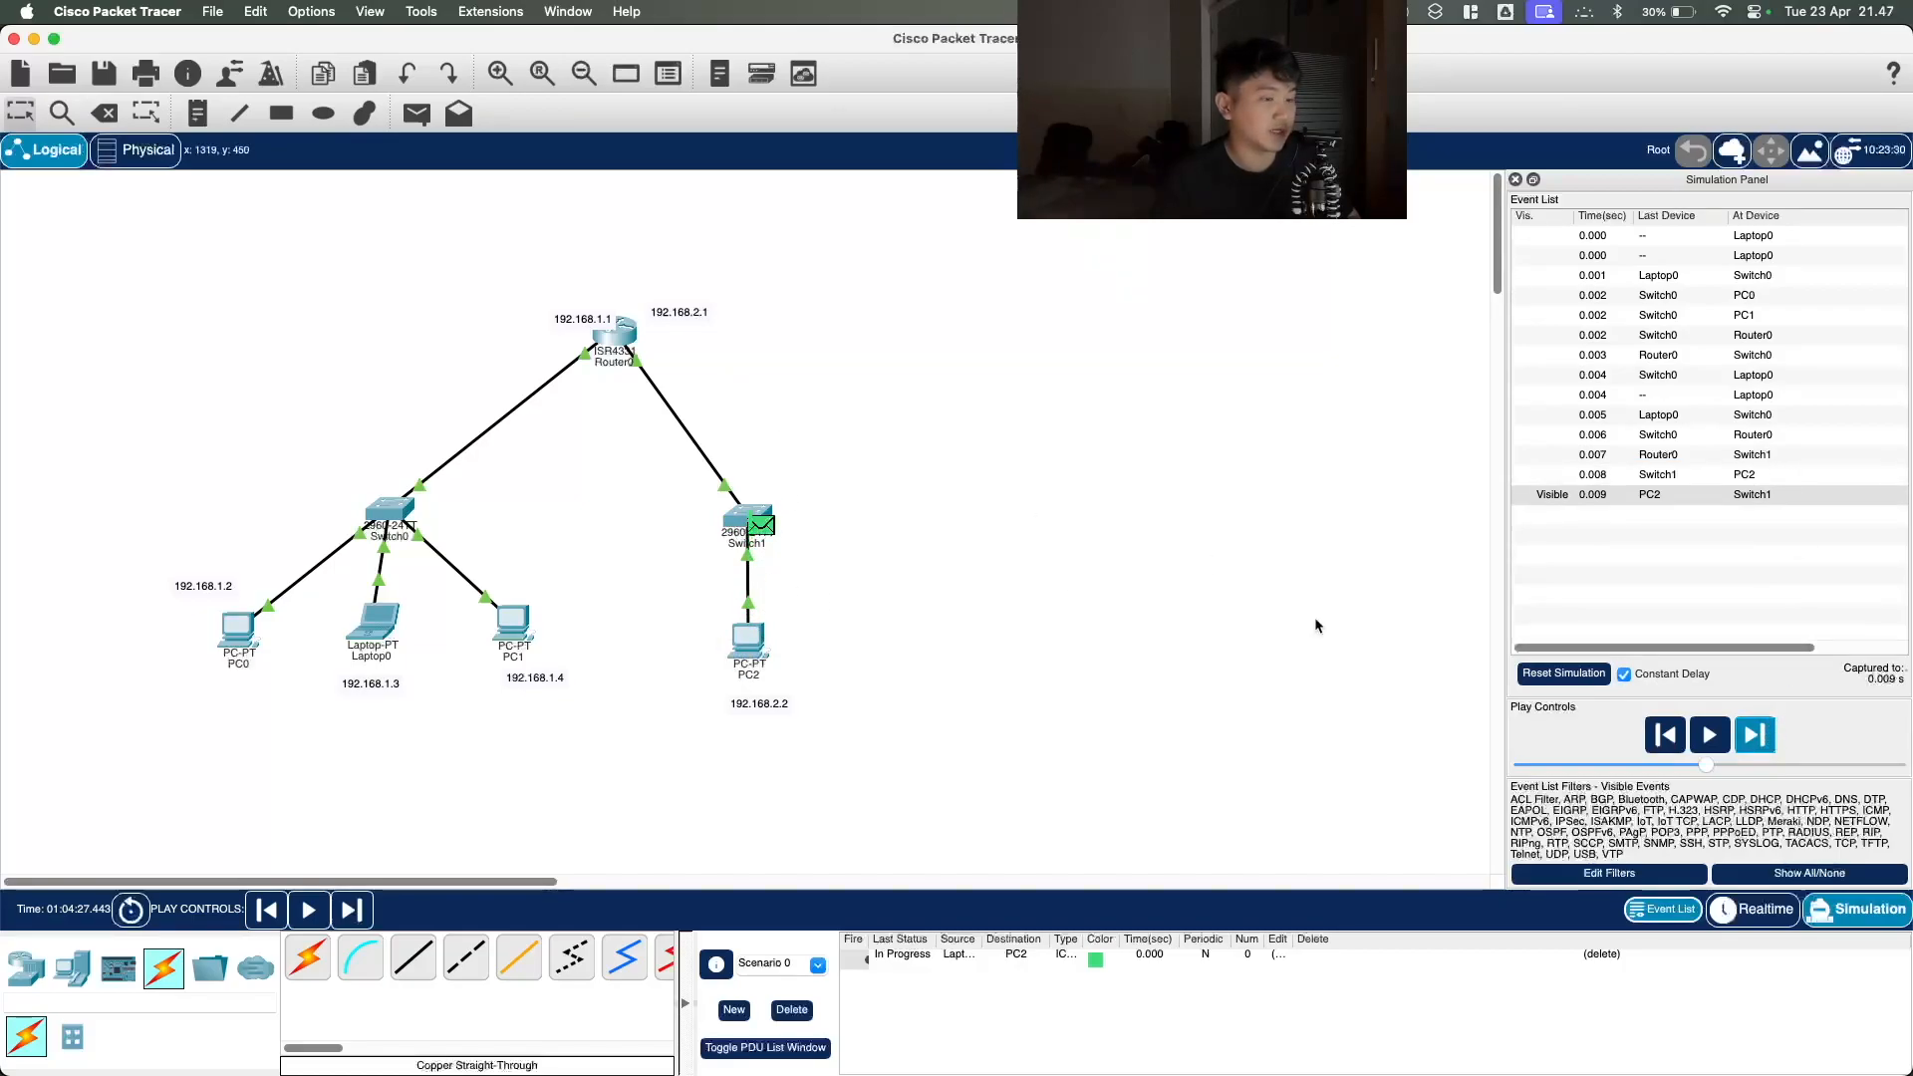
pyautogui.click(1752, 735)
pyautogui.click(1753, 736)
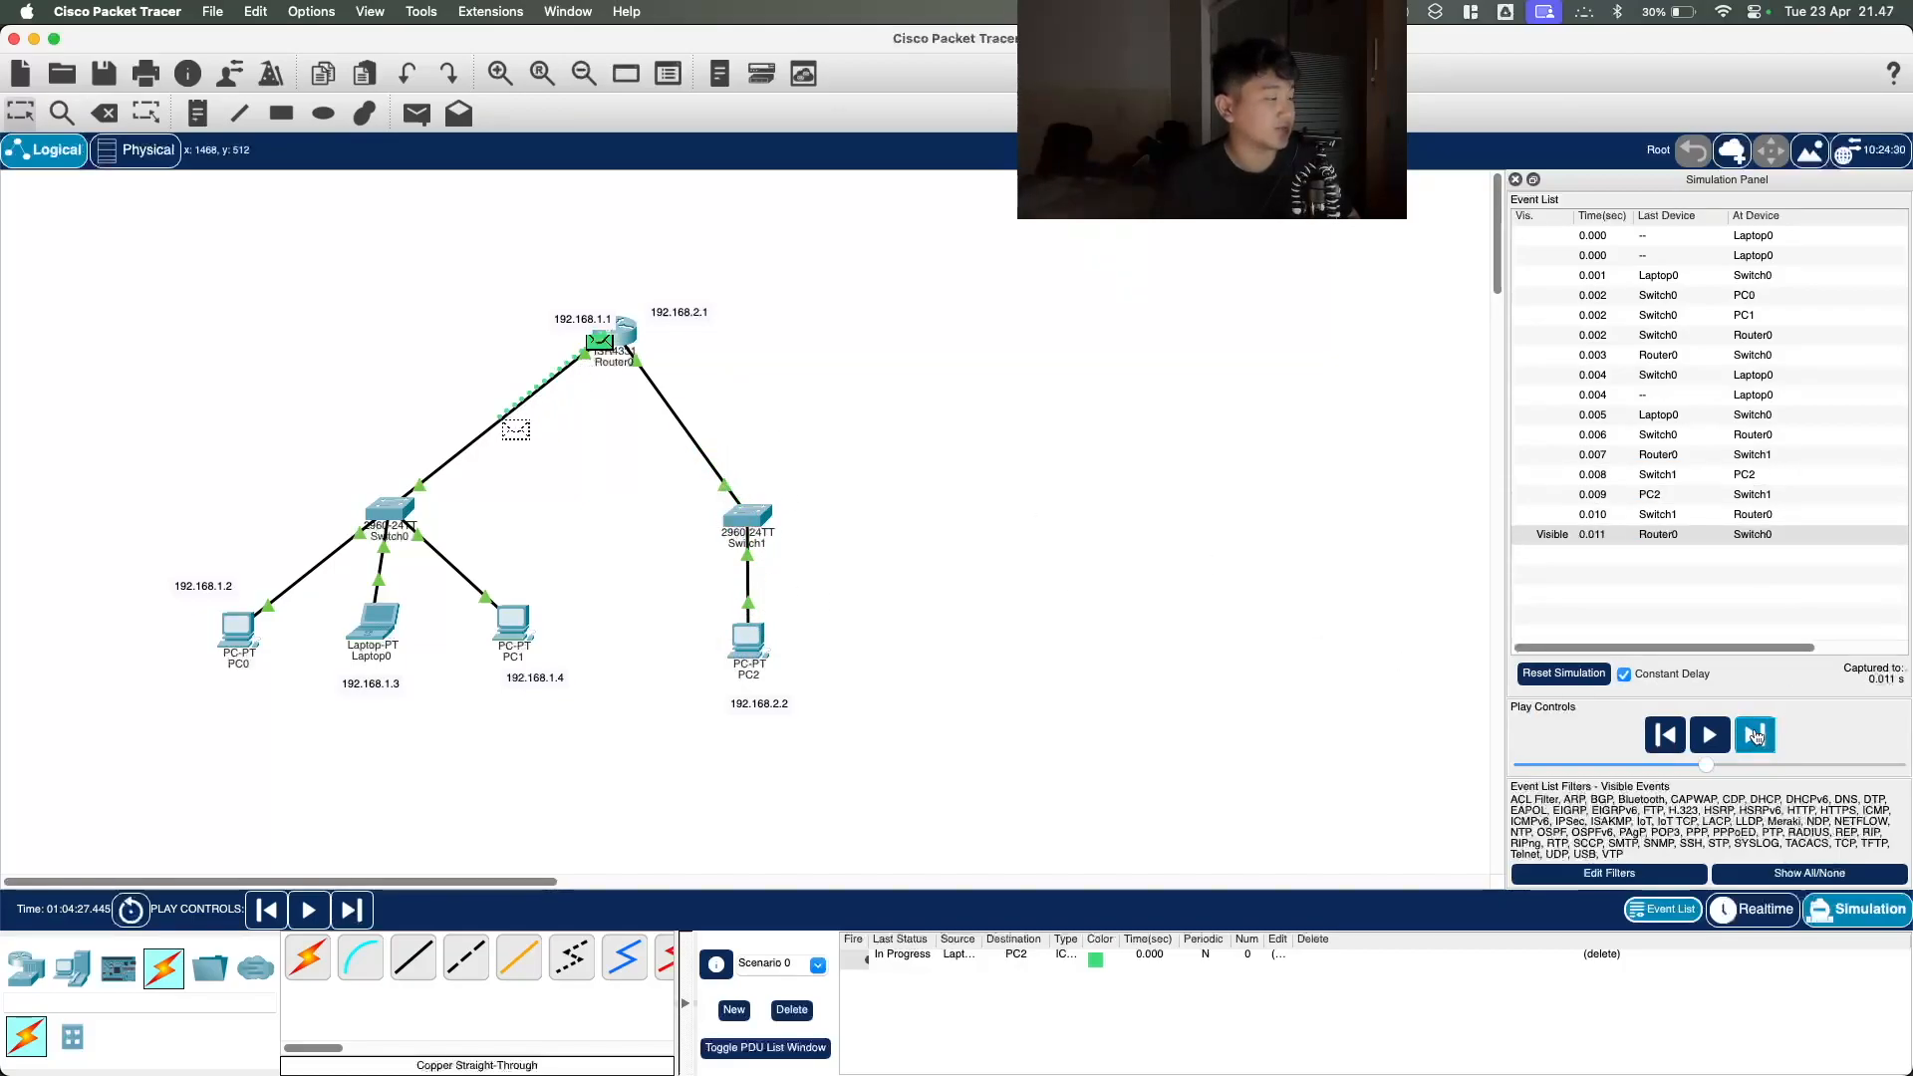
pyautogui.click(1754, 736)
pyautogui.click(1754, 736)
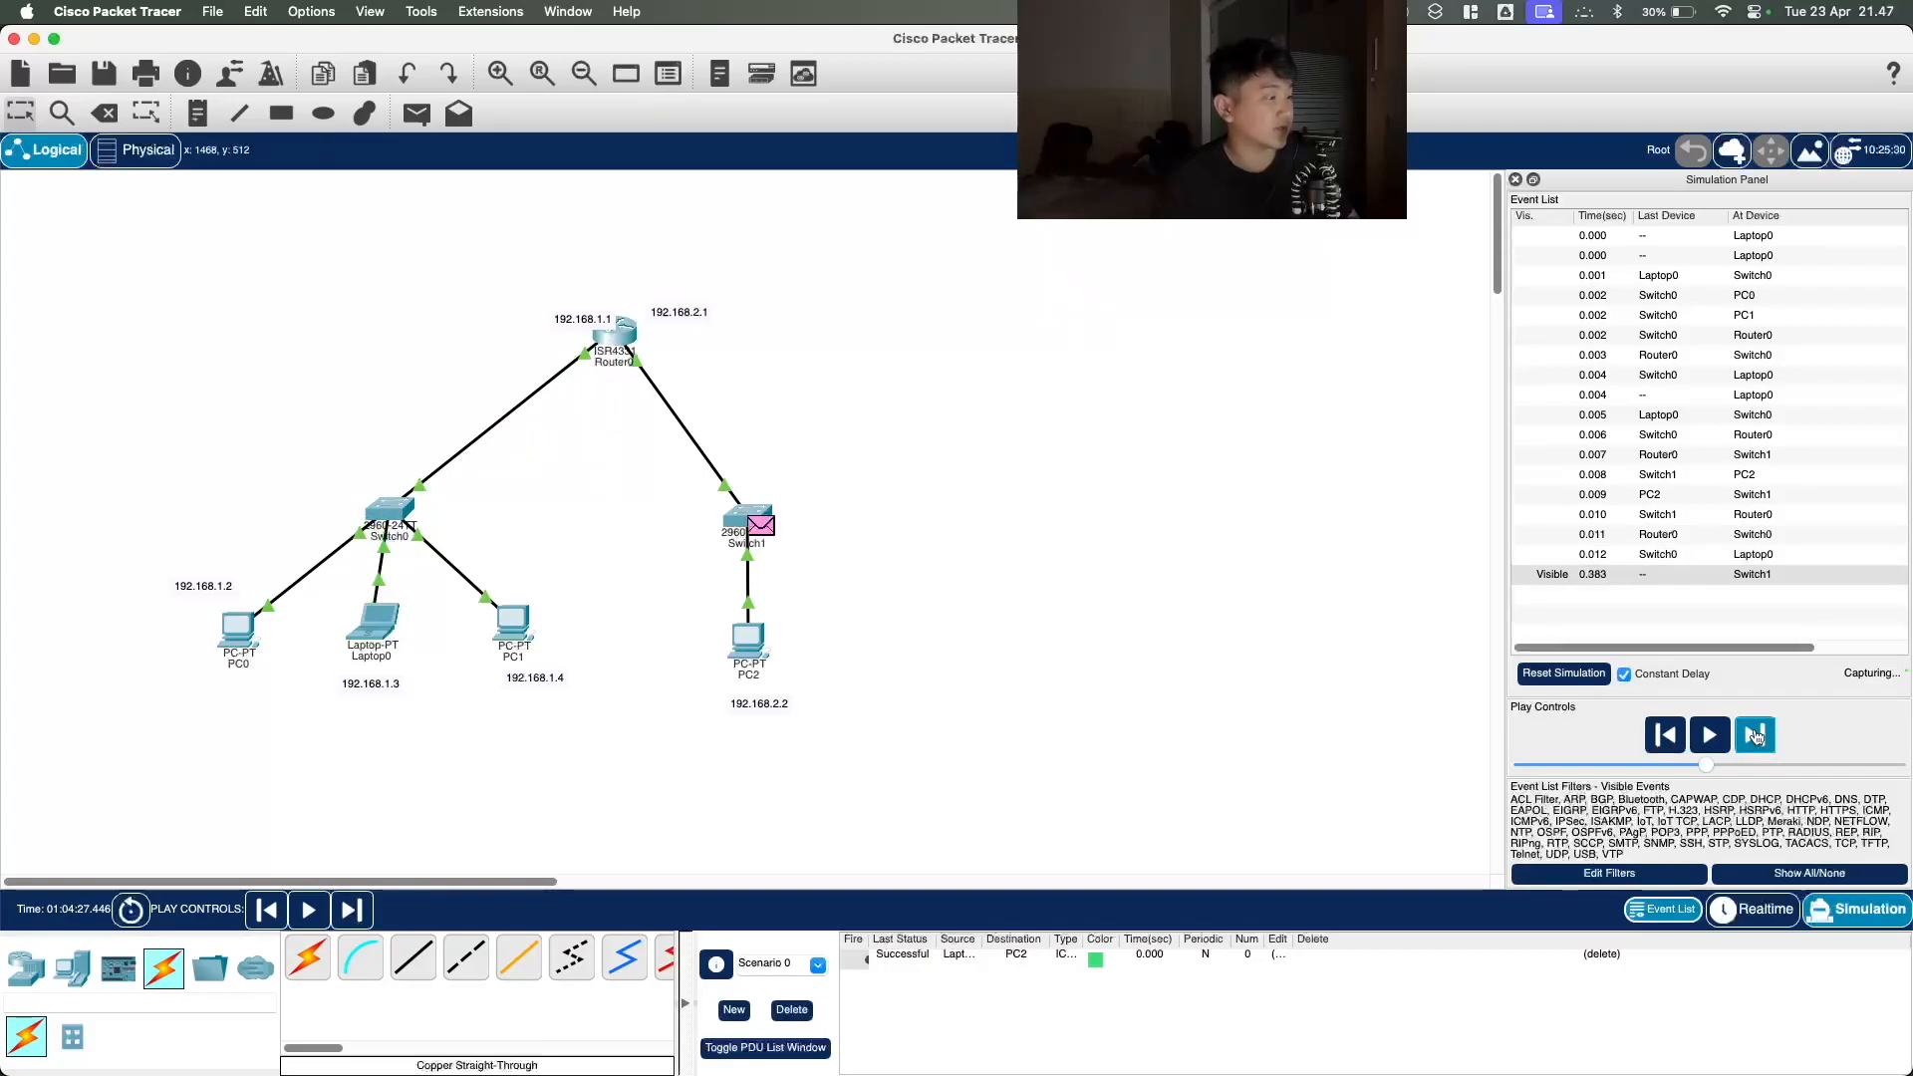
pyautogui.click(1754, 736)
pyautogui.click(1754, 736)
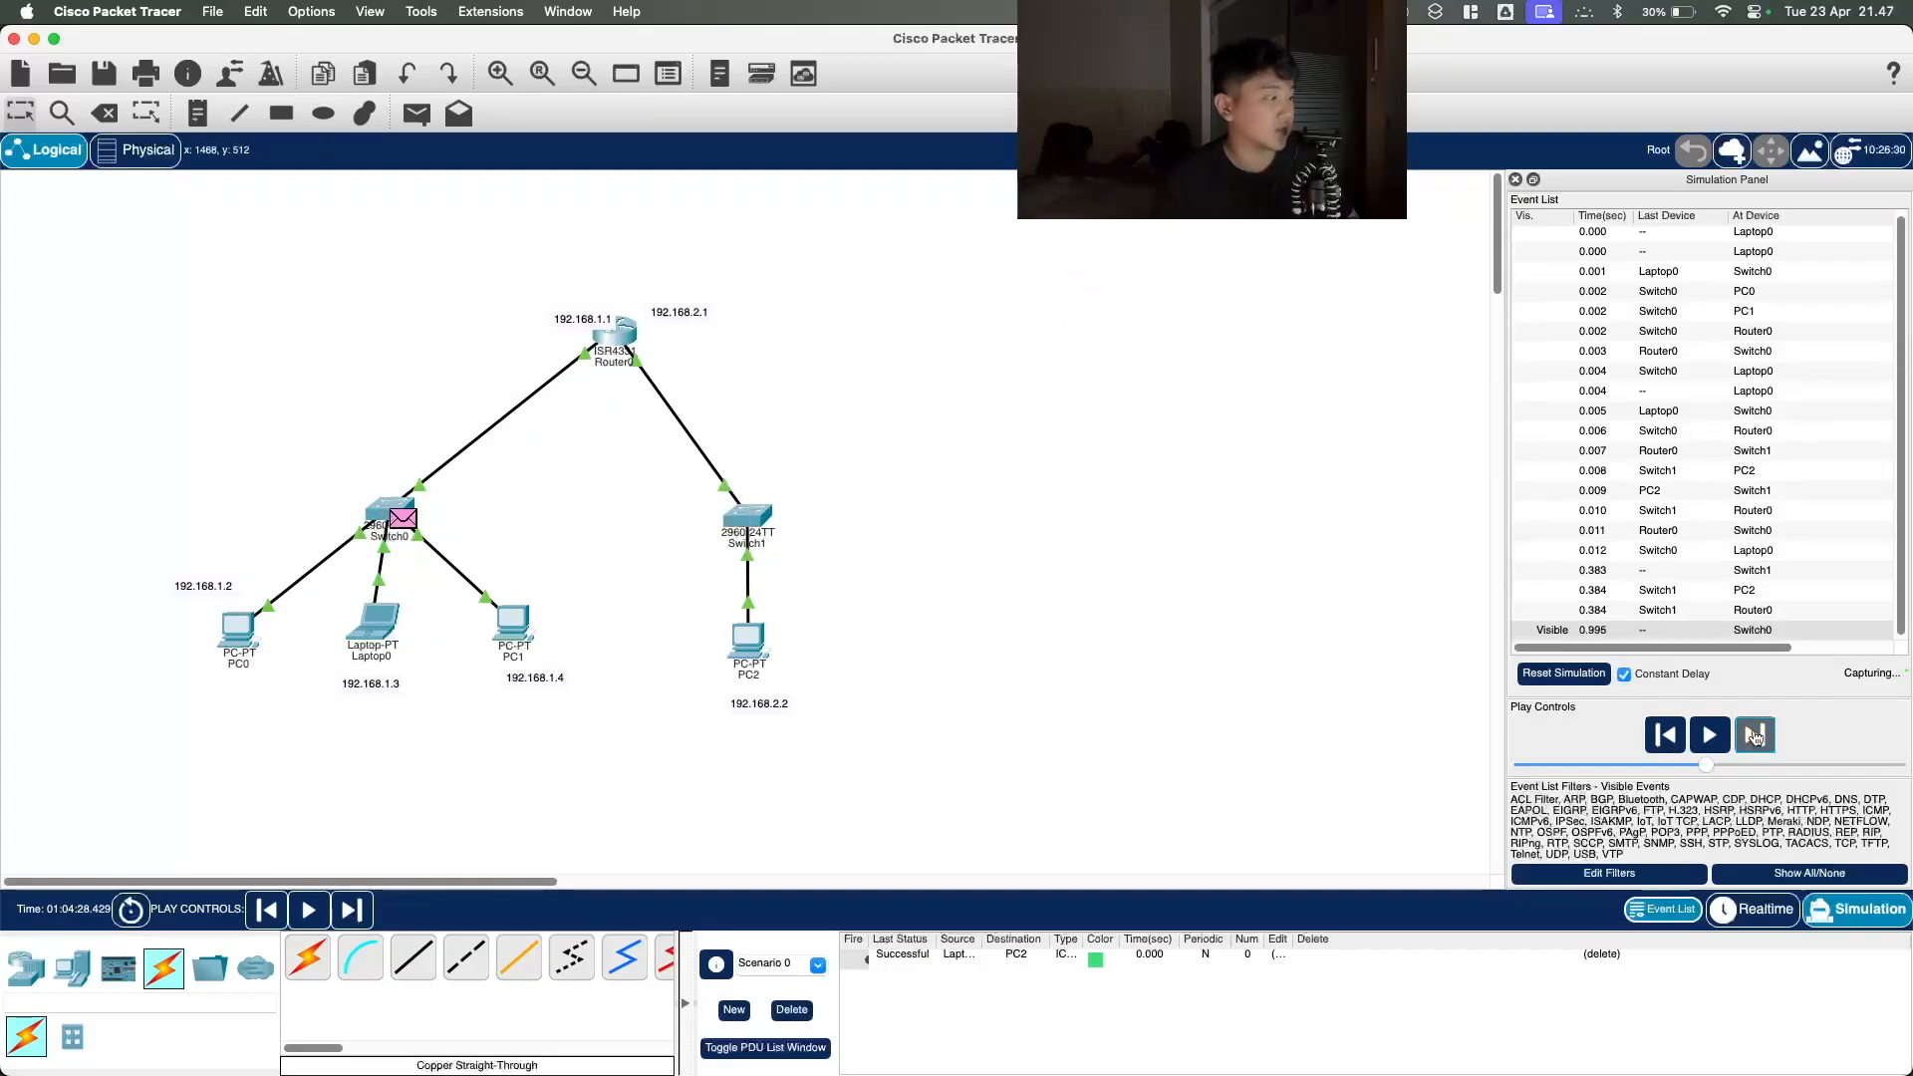
# Step: Return to Realtime mode and place a second ISR4331 router on the workspace, level with Router0 and beyond the Switch1 branch
pyautogui.click(1755, 908)
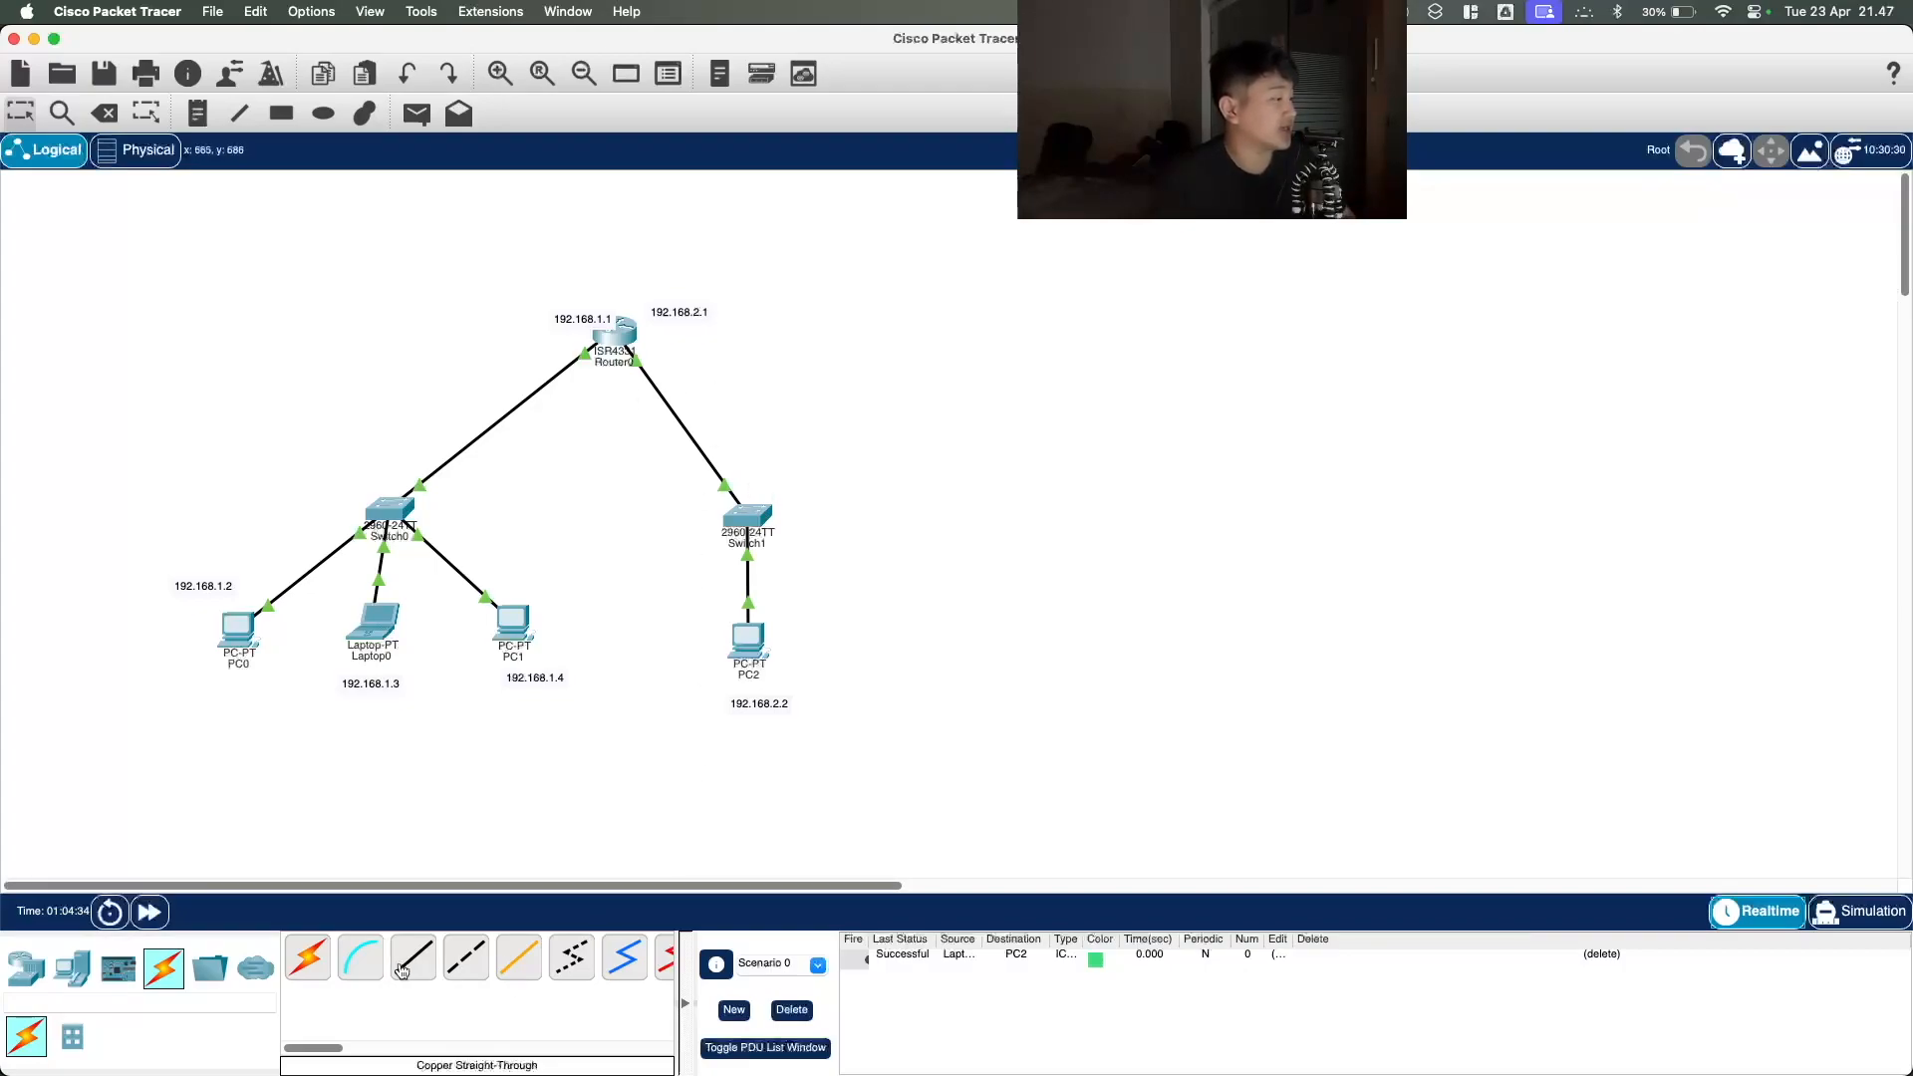
pyautogui.click(72, 971)
pyautogui.click(31, 975)
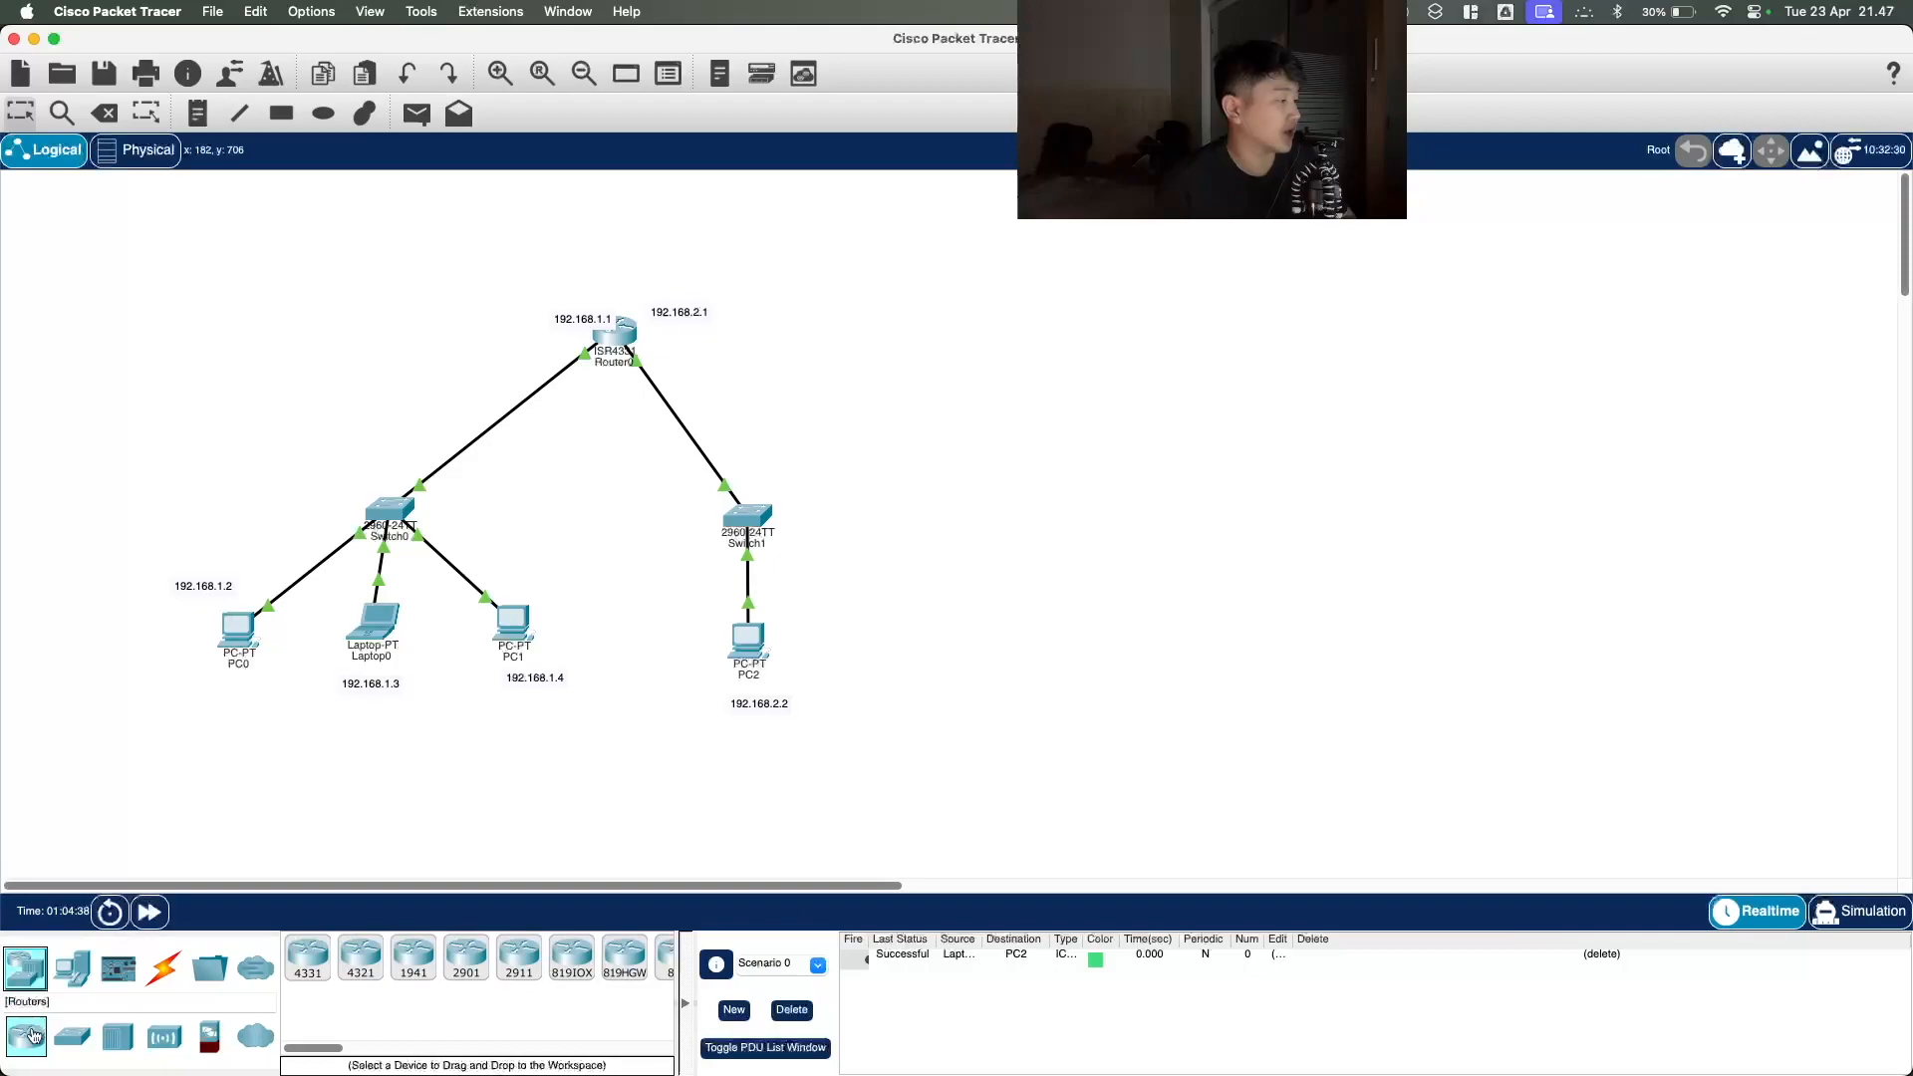
pyautogui.click(308, 957)
pyautogui.click(1003, 344)
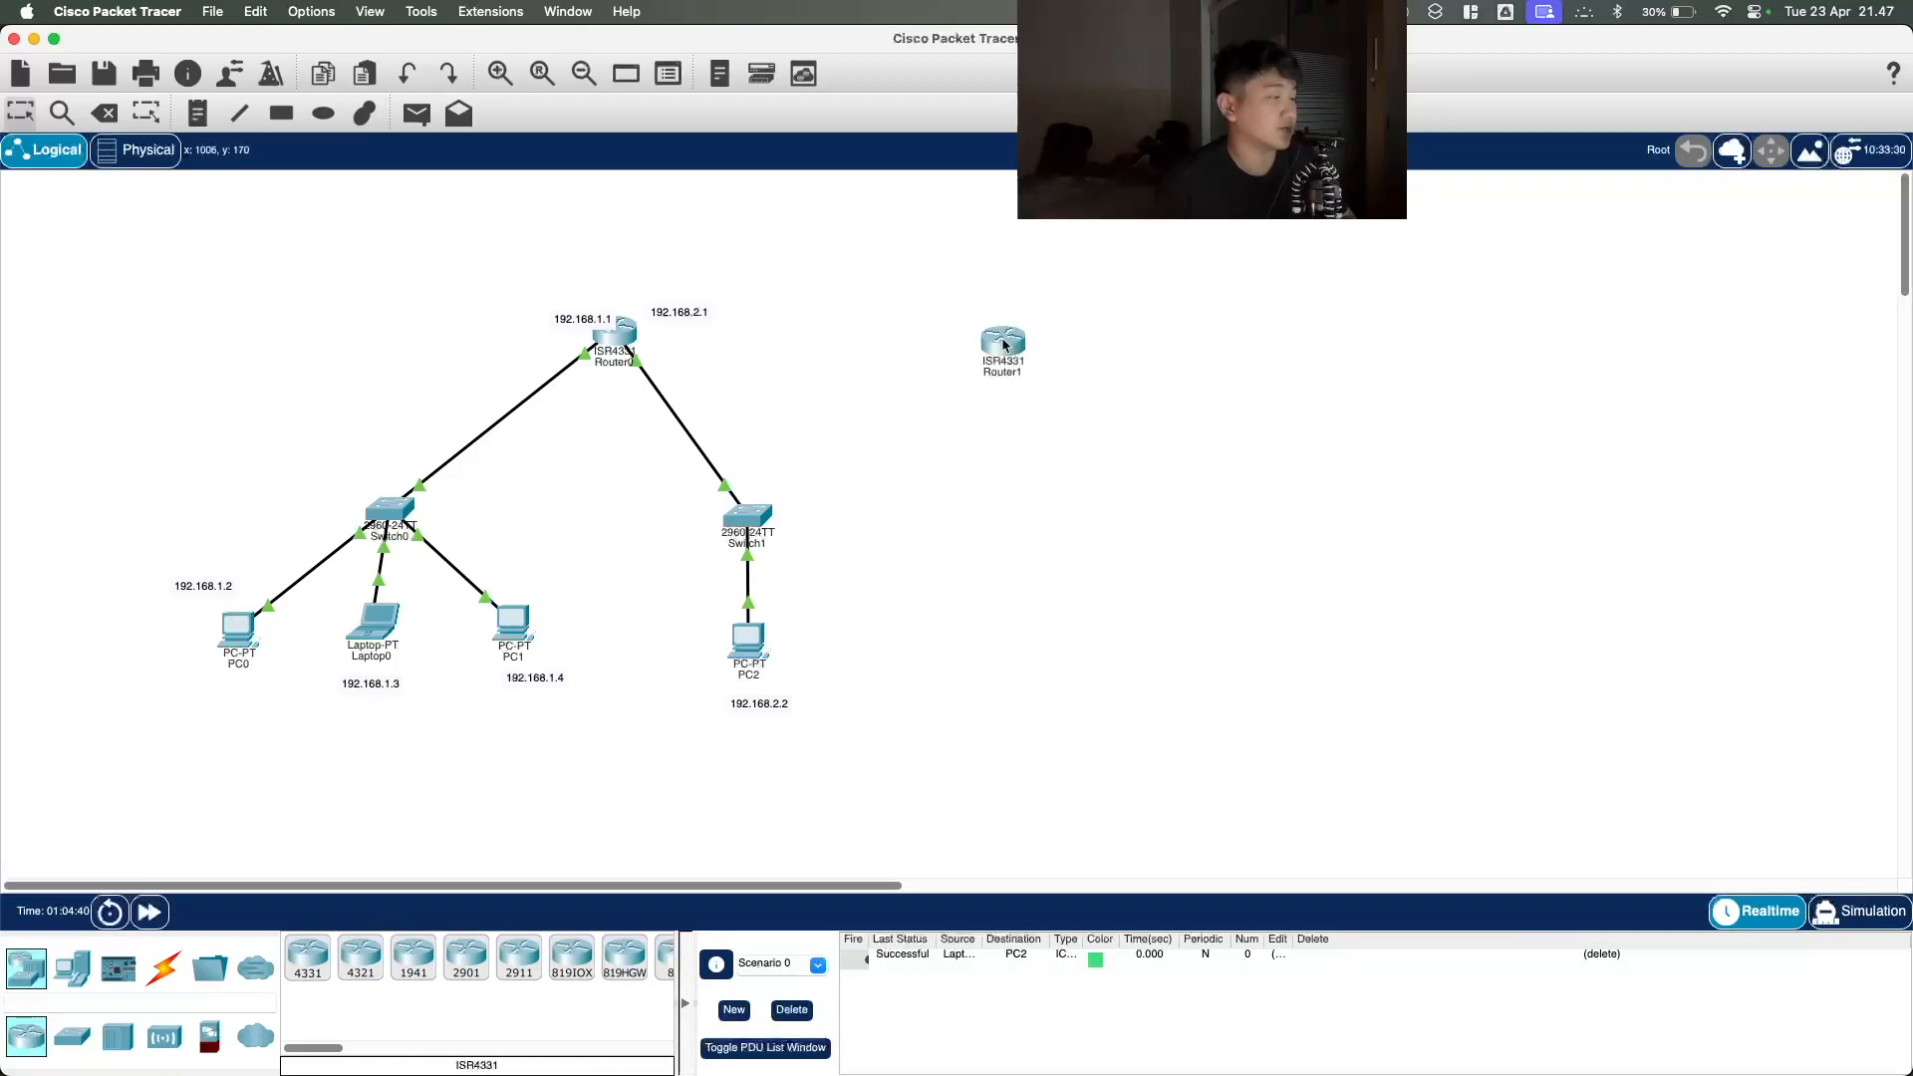
pyautogui.moveTo(1008, 337)
pyautogui.mouseDown()
pyautogui.moveTo(1032, 331)
pyautogui.moveTo(1016, 341)
pyautogui.mouseUp()
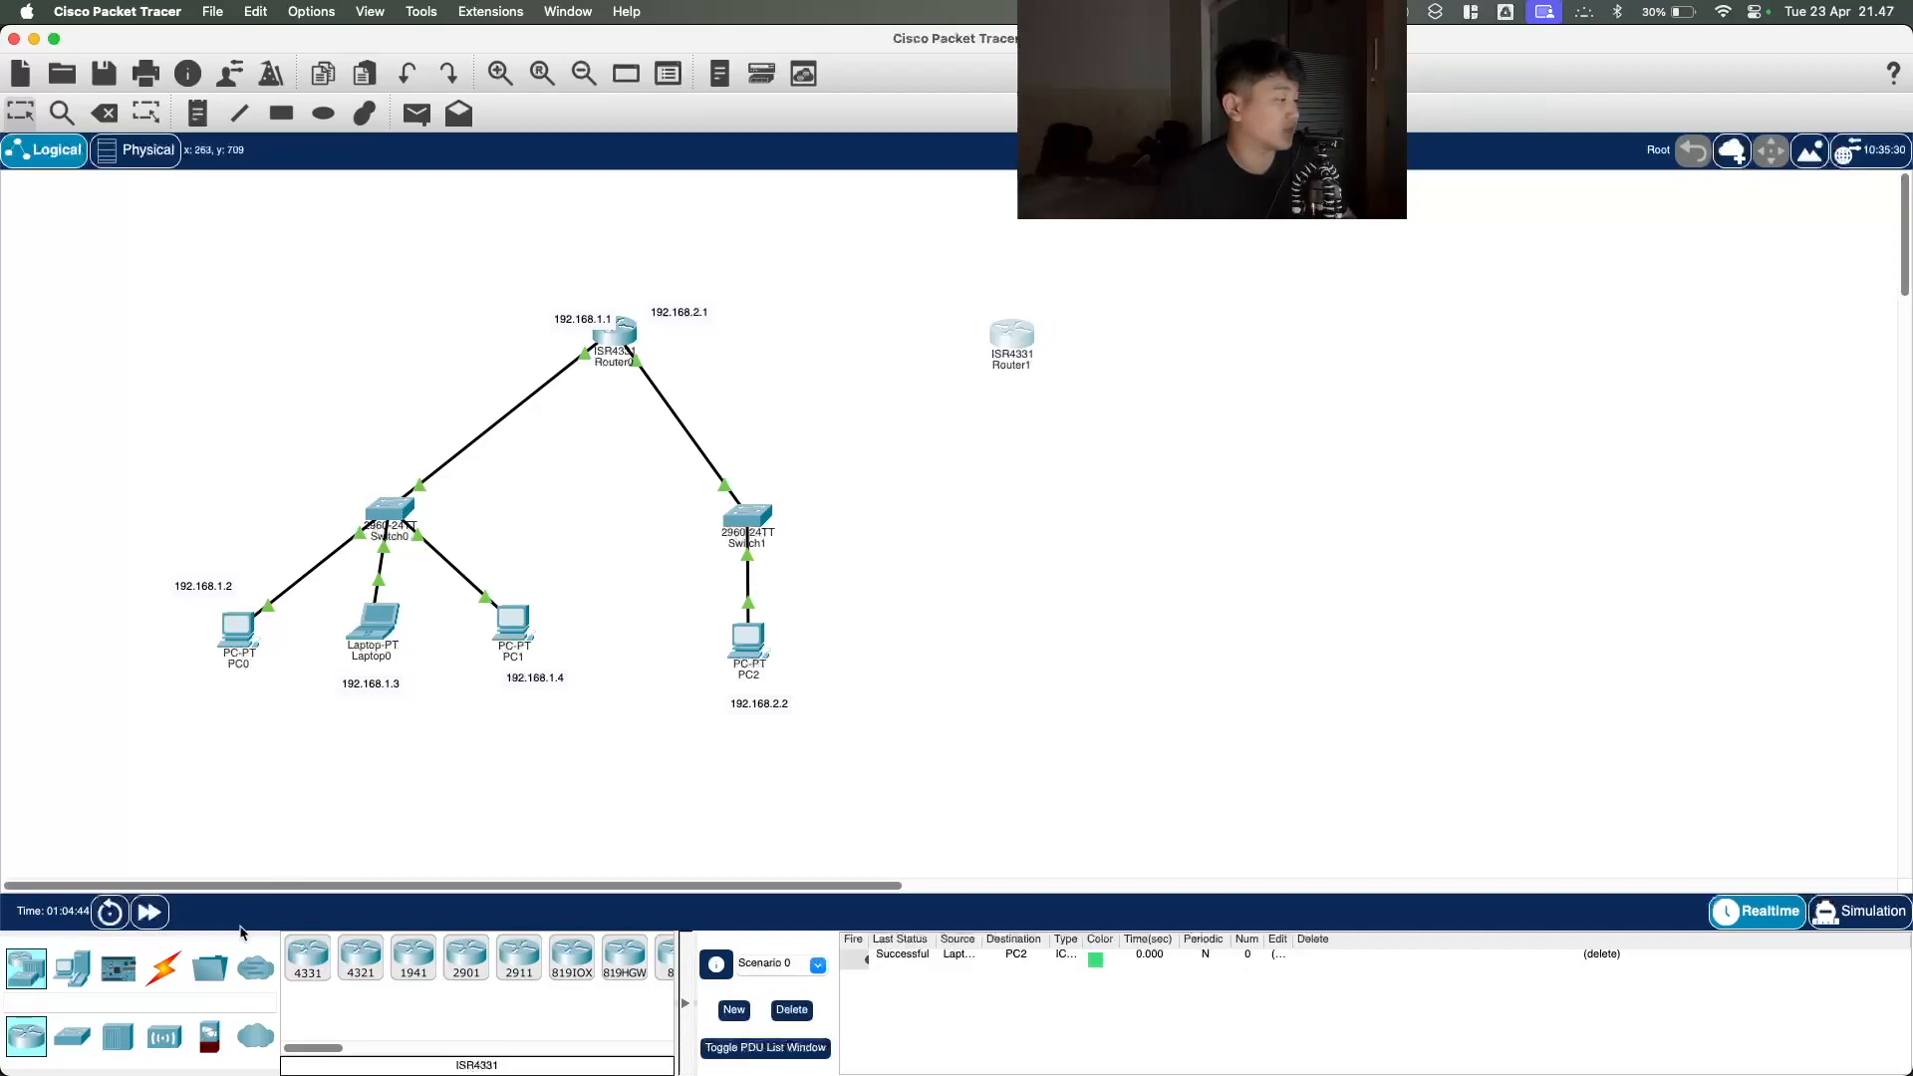
# Step: Select the Copper Cross-Over cable for a new connection in the topology
pyautogui.click(167, 969)
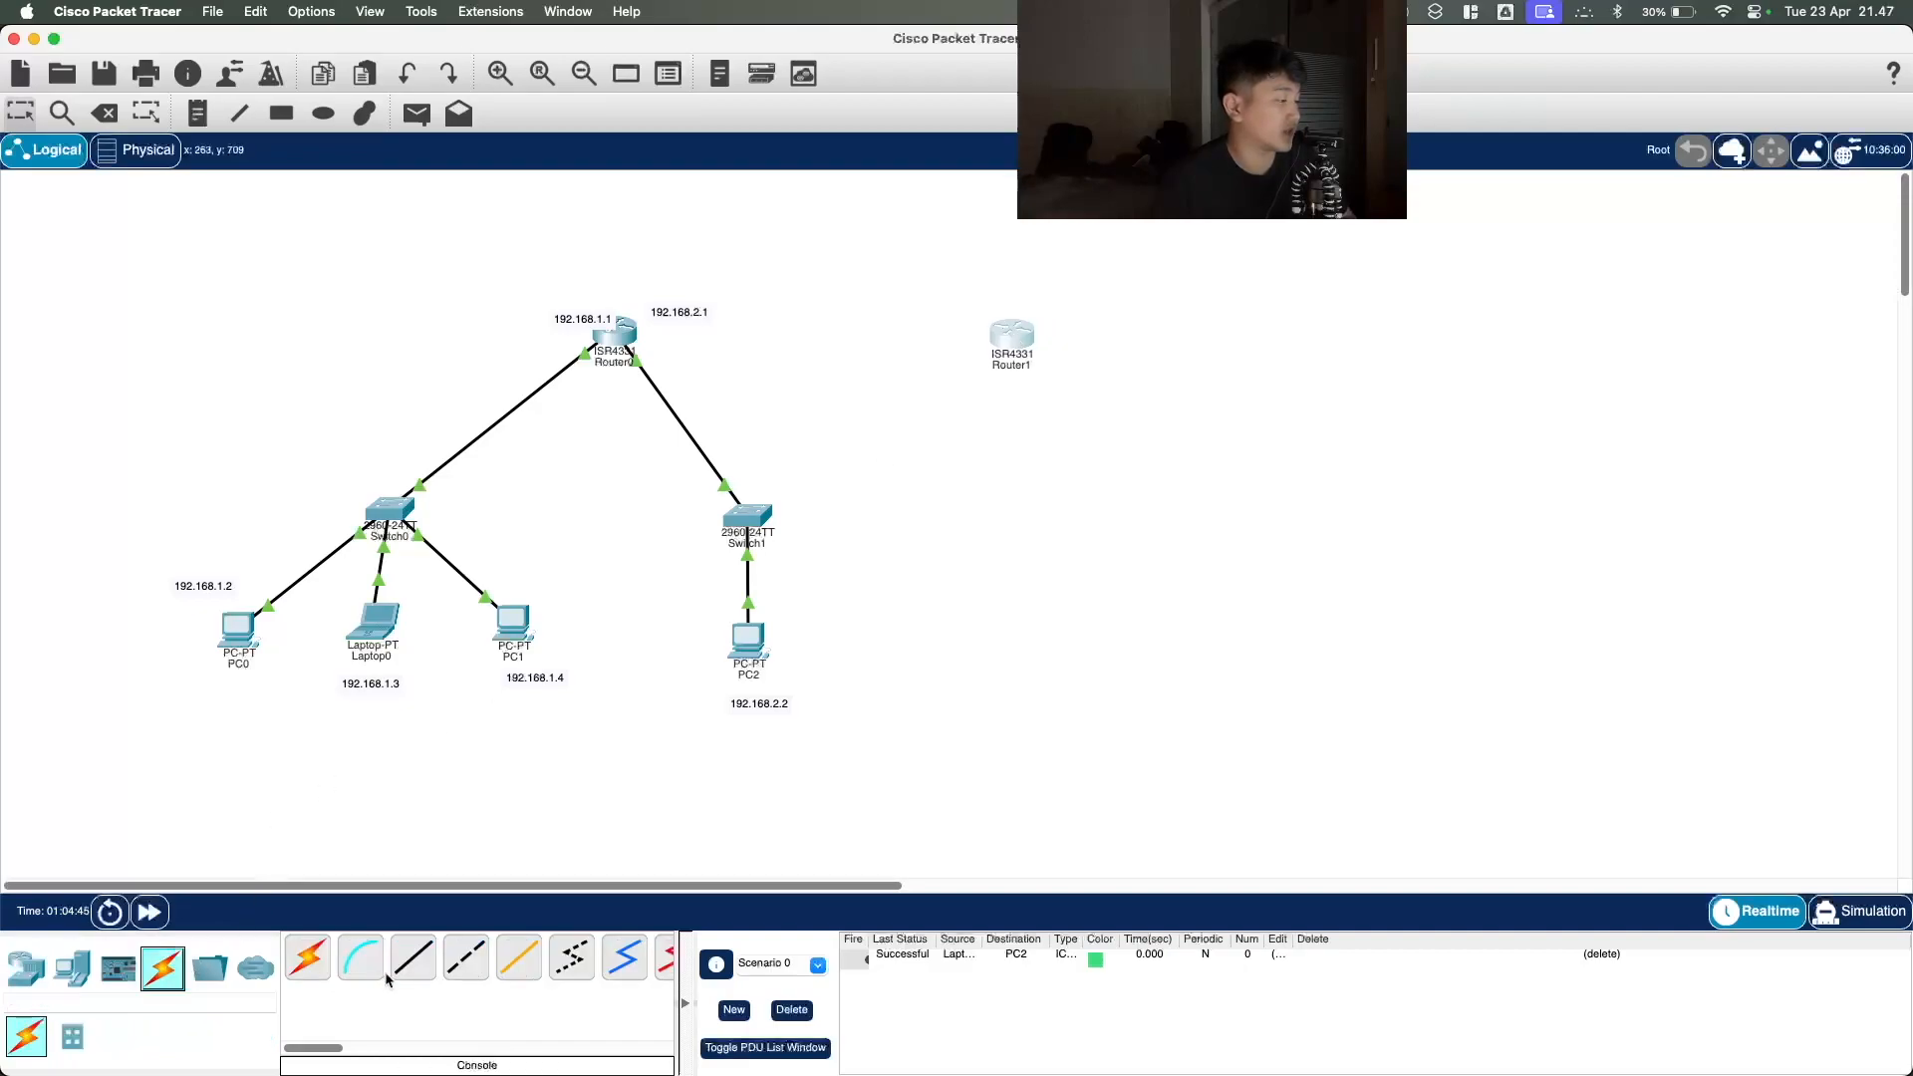
pyautogui.click(470, 970)
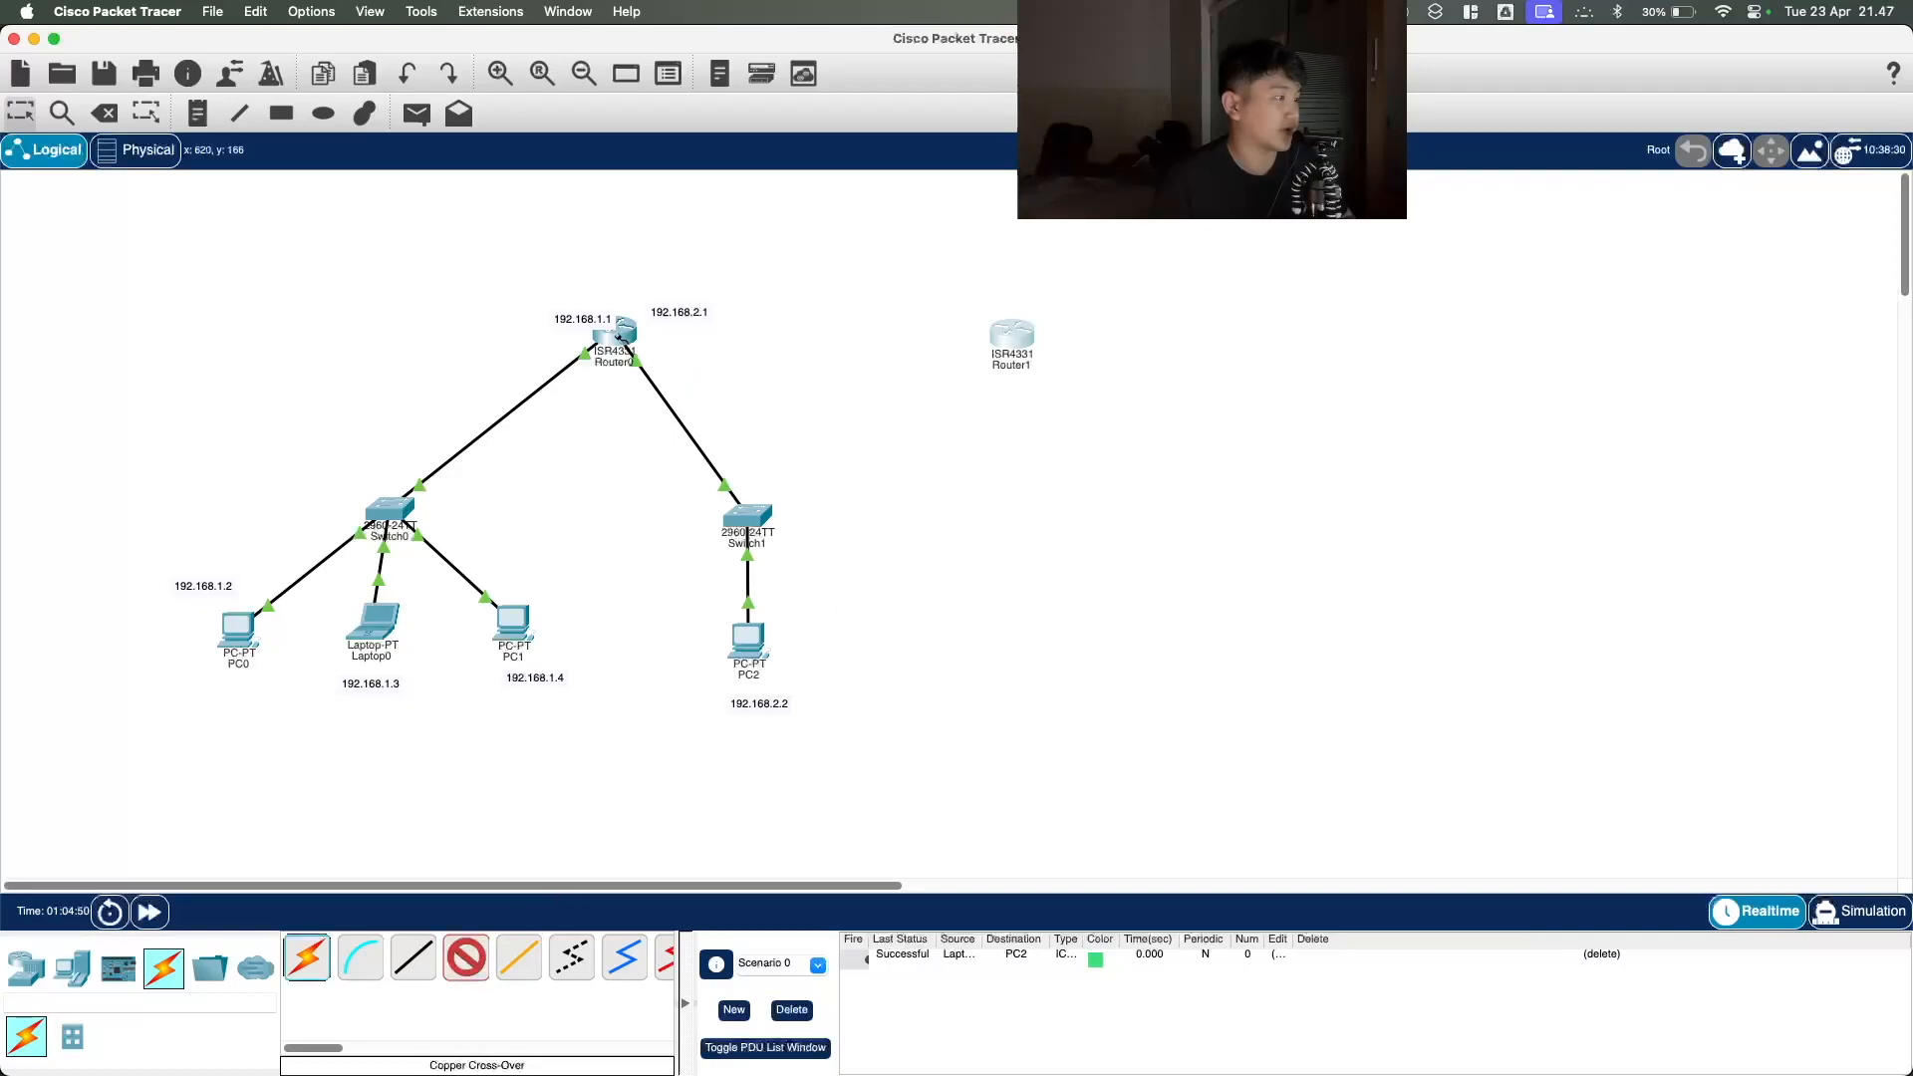
# Step: Try to connect Router0 to Router1 with a copper cross-over cable
pyautogui.click(619, 336)
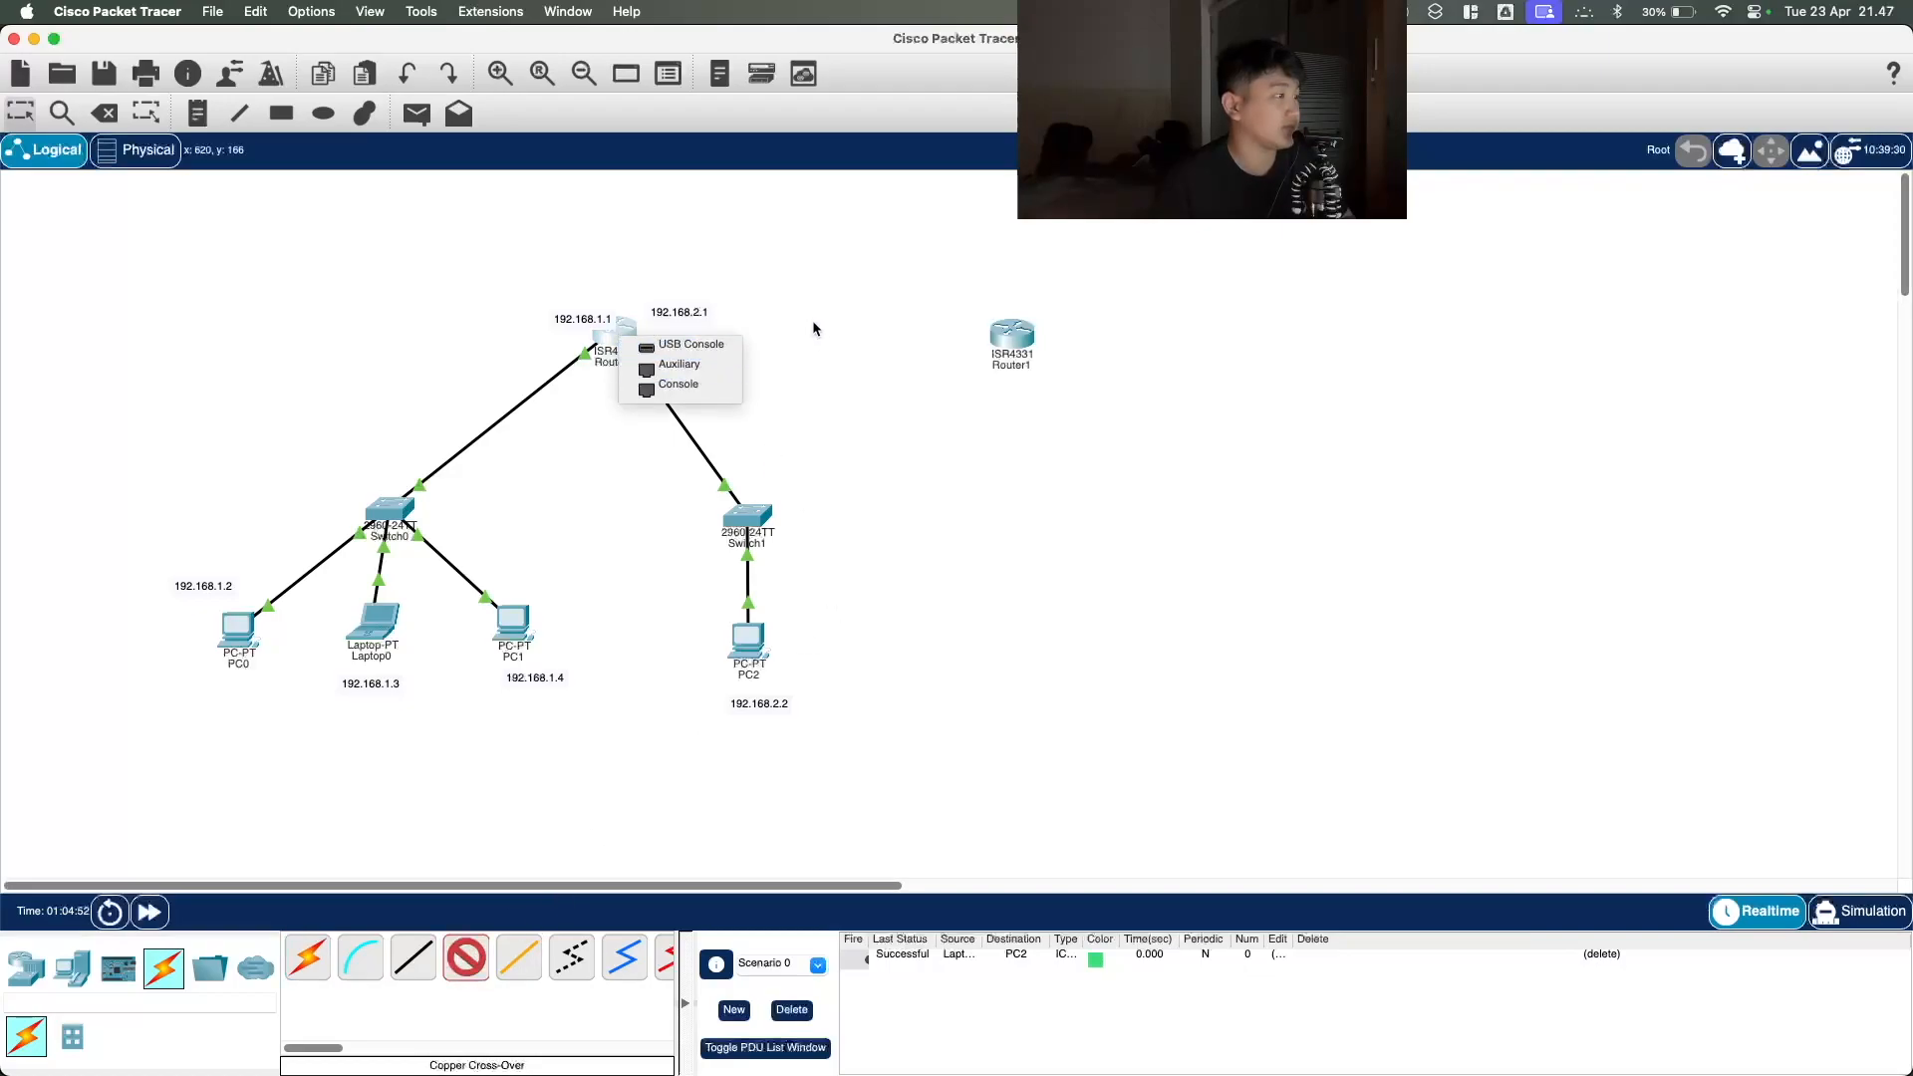
pyautogui.click(816, 319)
pyautogui.click(609, 344)
pyautogui.click(838, 353)
pyautogui.click(1014, 334)
pyautogui.click(922, 355)
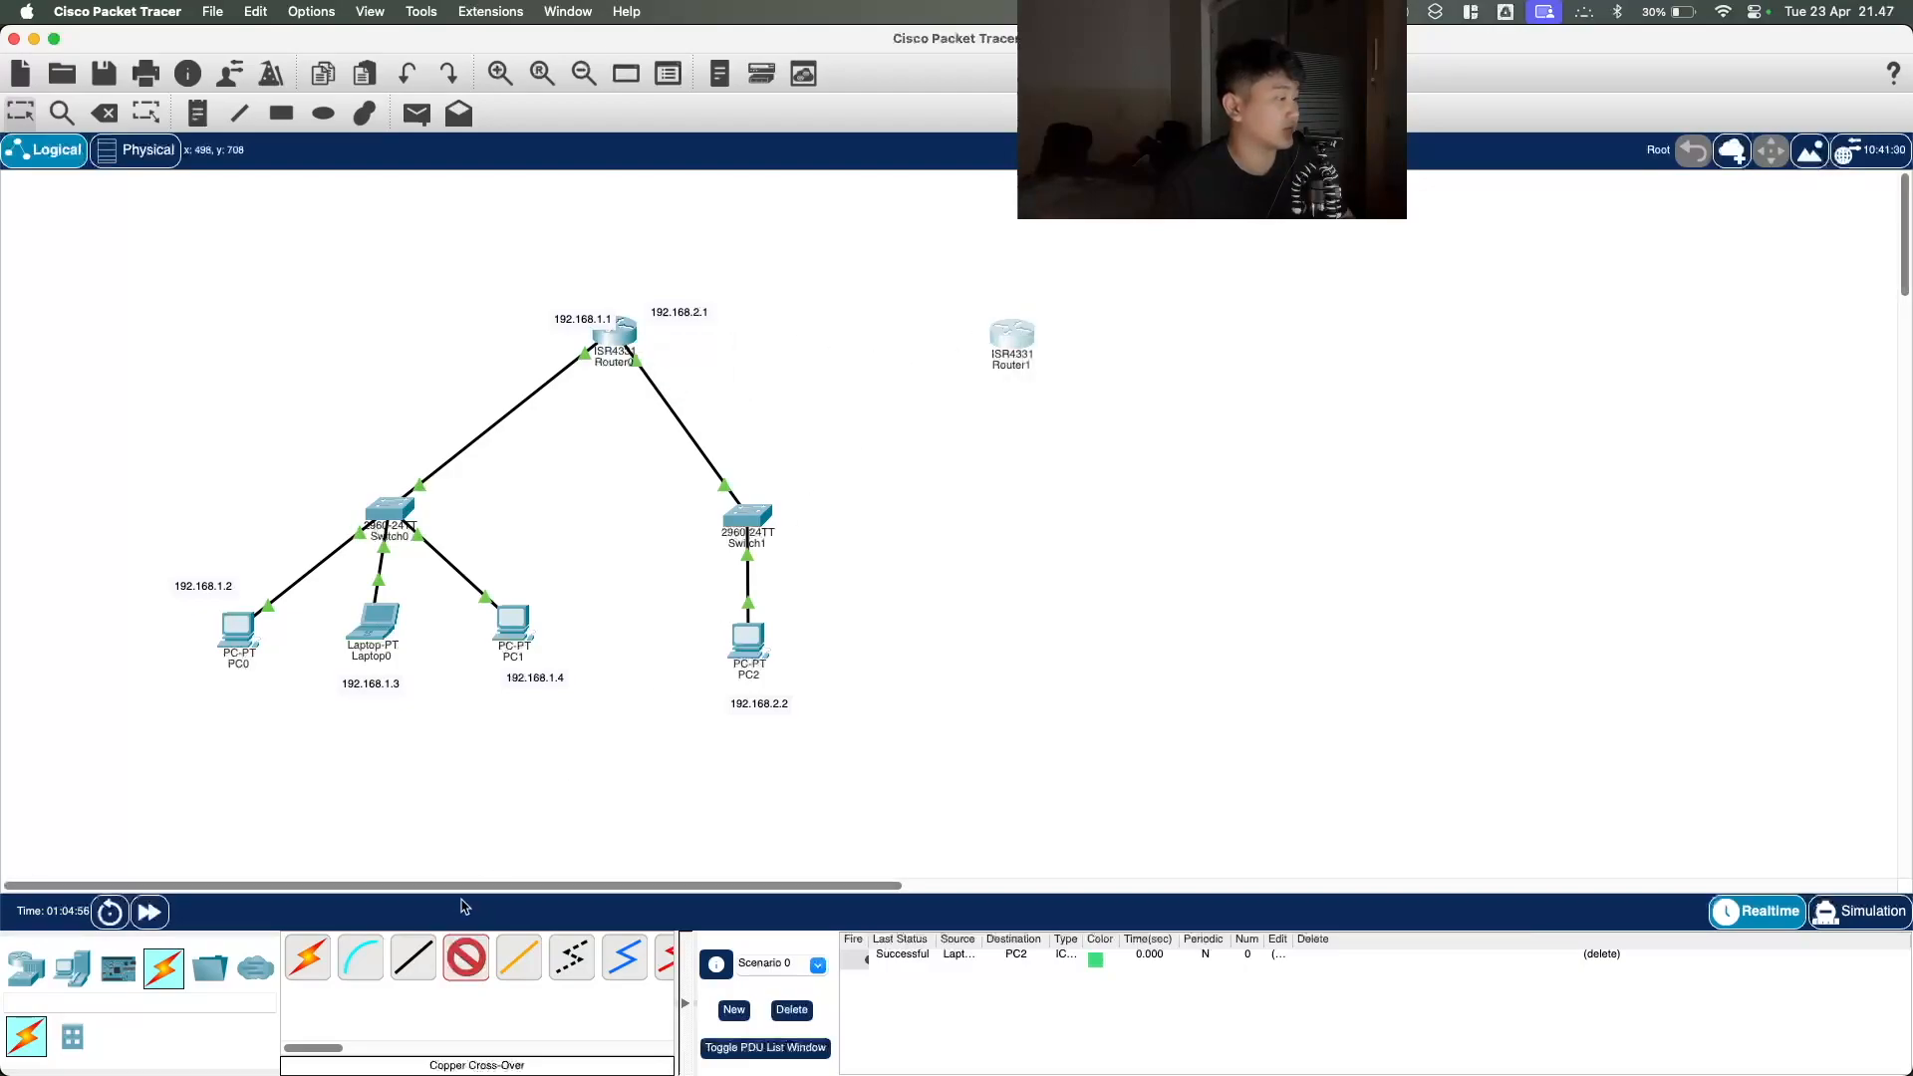
# Step: Try to link Router0 to Router1 with an automatically chosen connection type, and cancel the unfinished cable
pyautogui.click(24, 968)
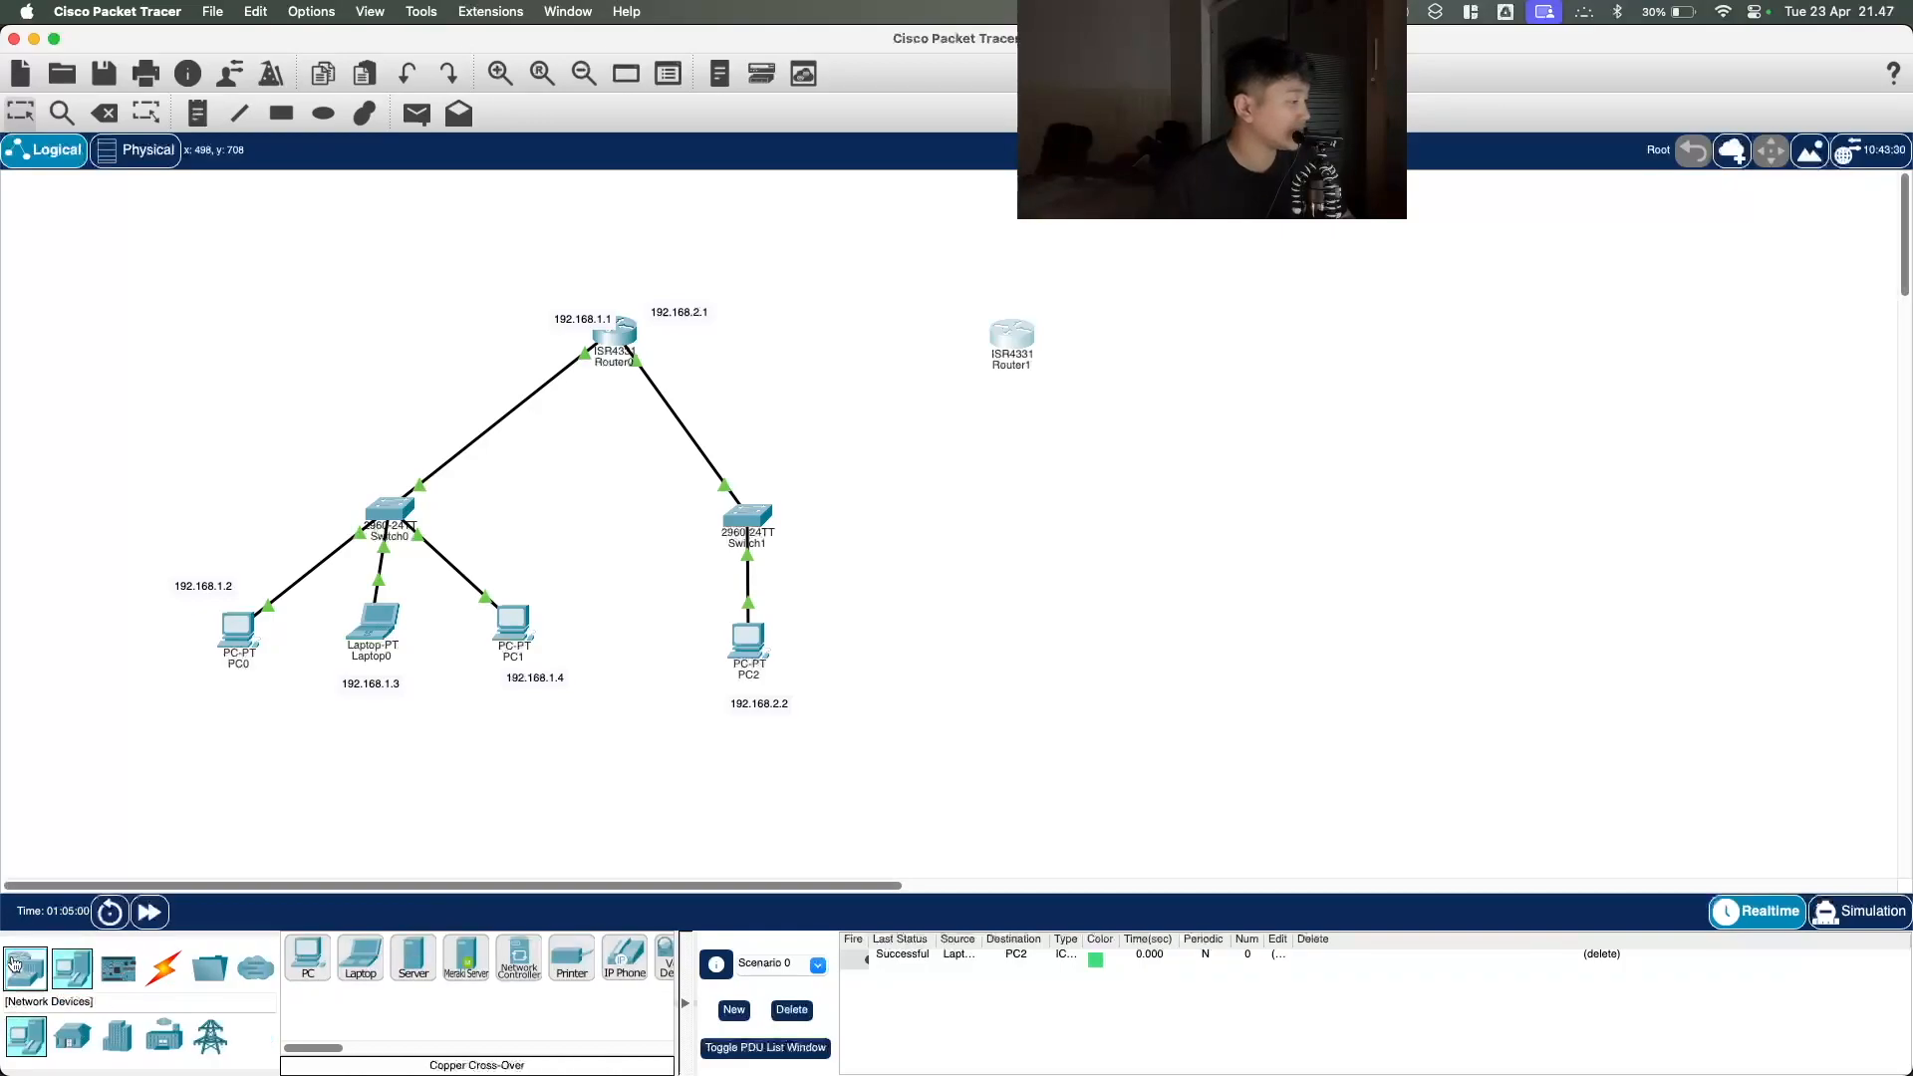
pyautogui.click(162, 968)
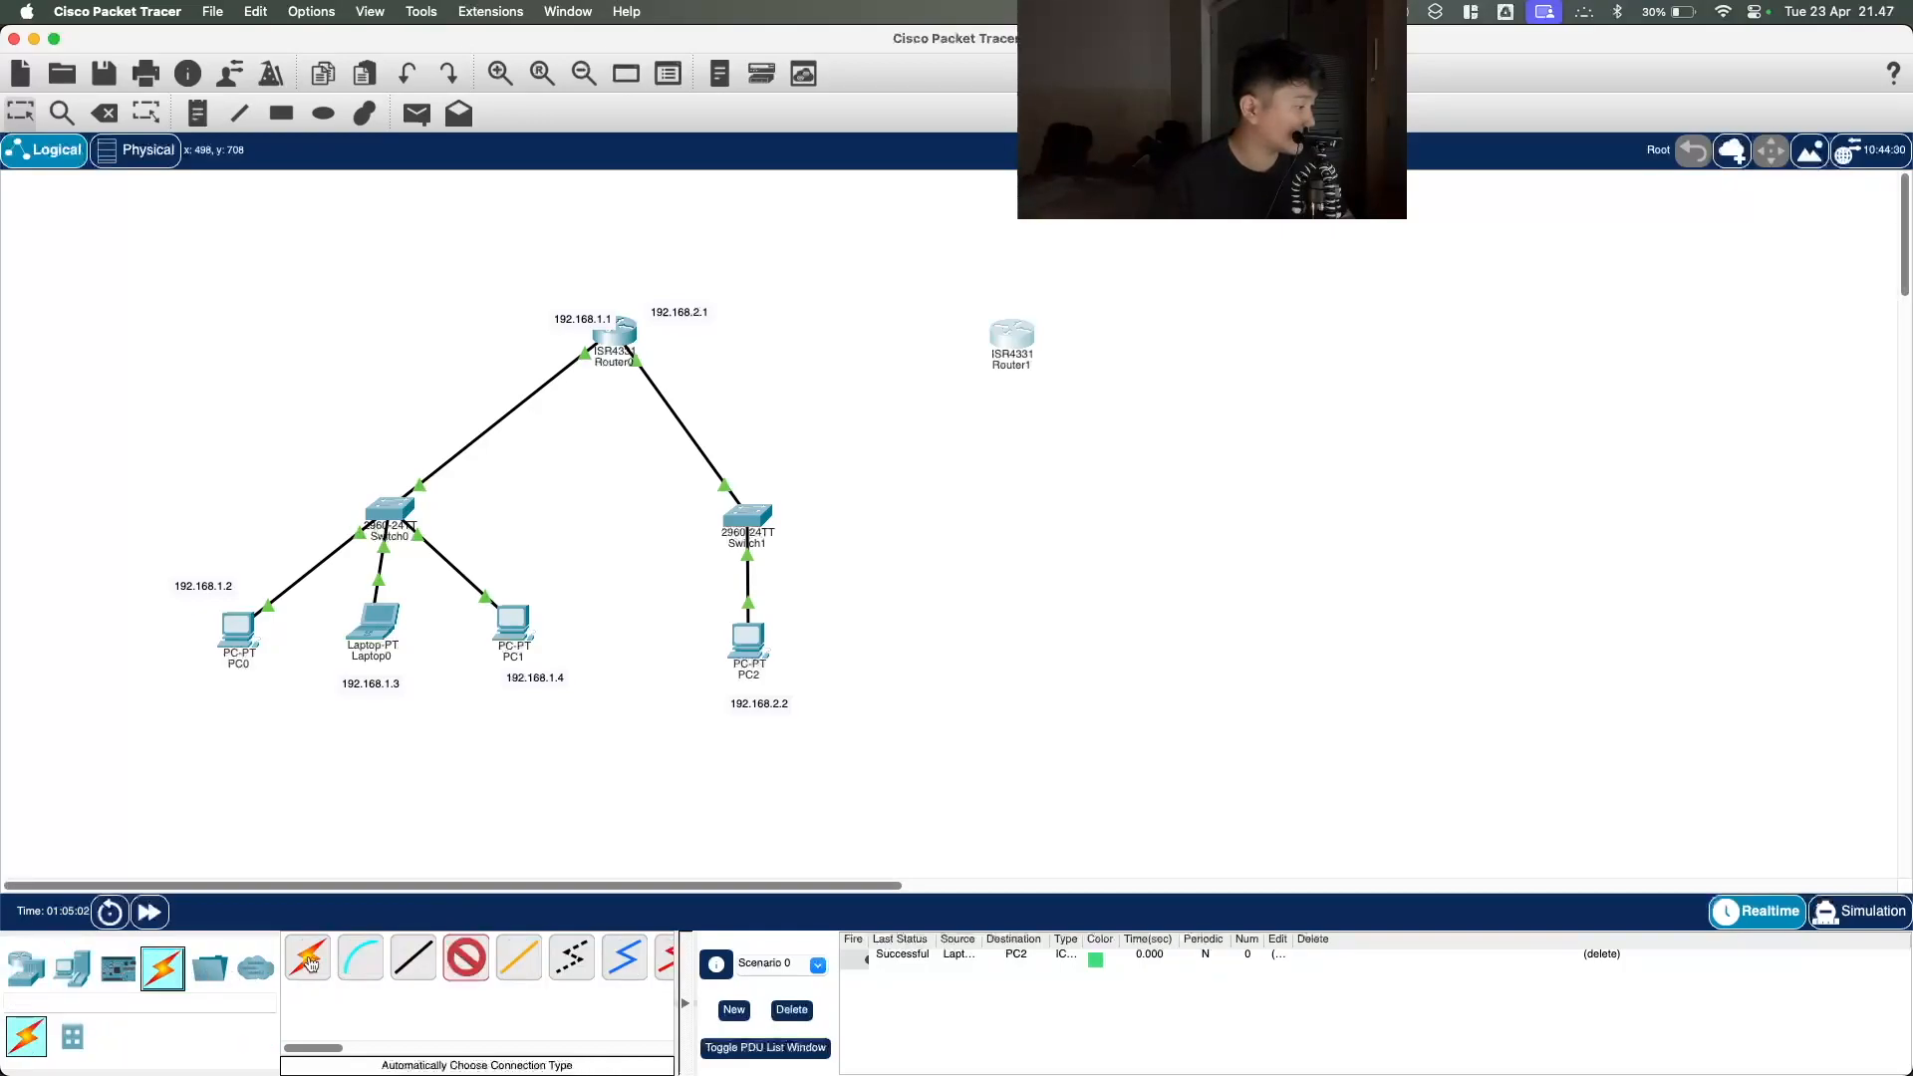
pyautogui.click(311, 961)
pyautogui.click(613, 332)
pyautogui.click(1011, 333)
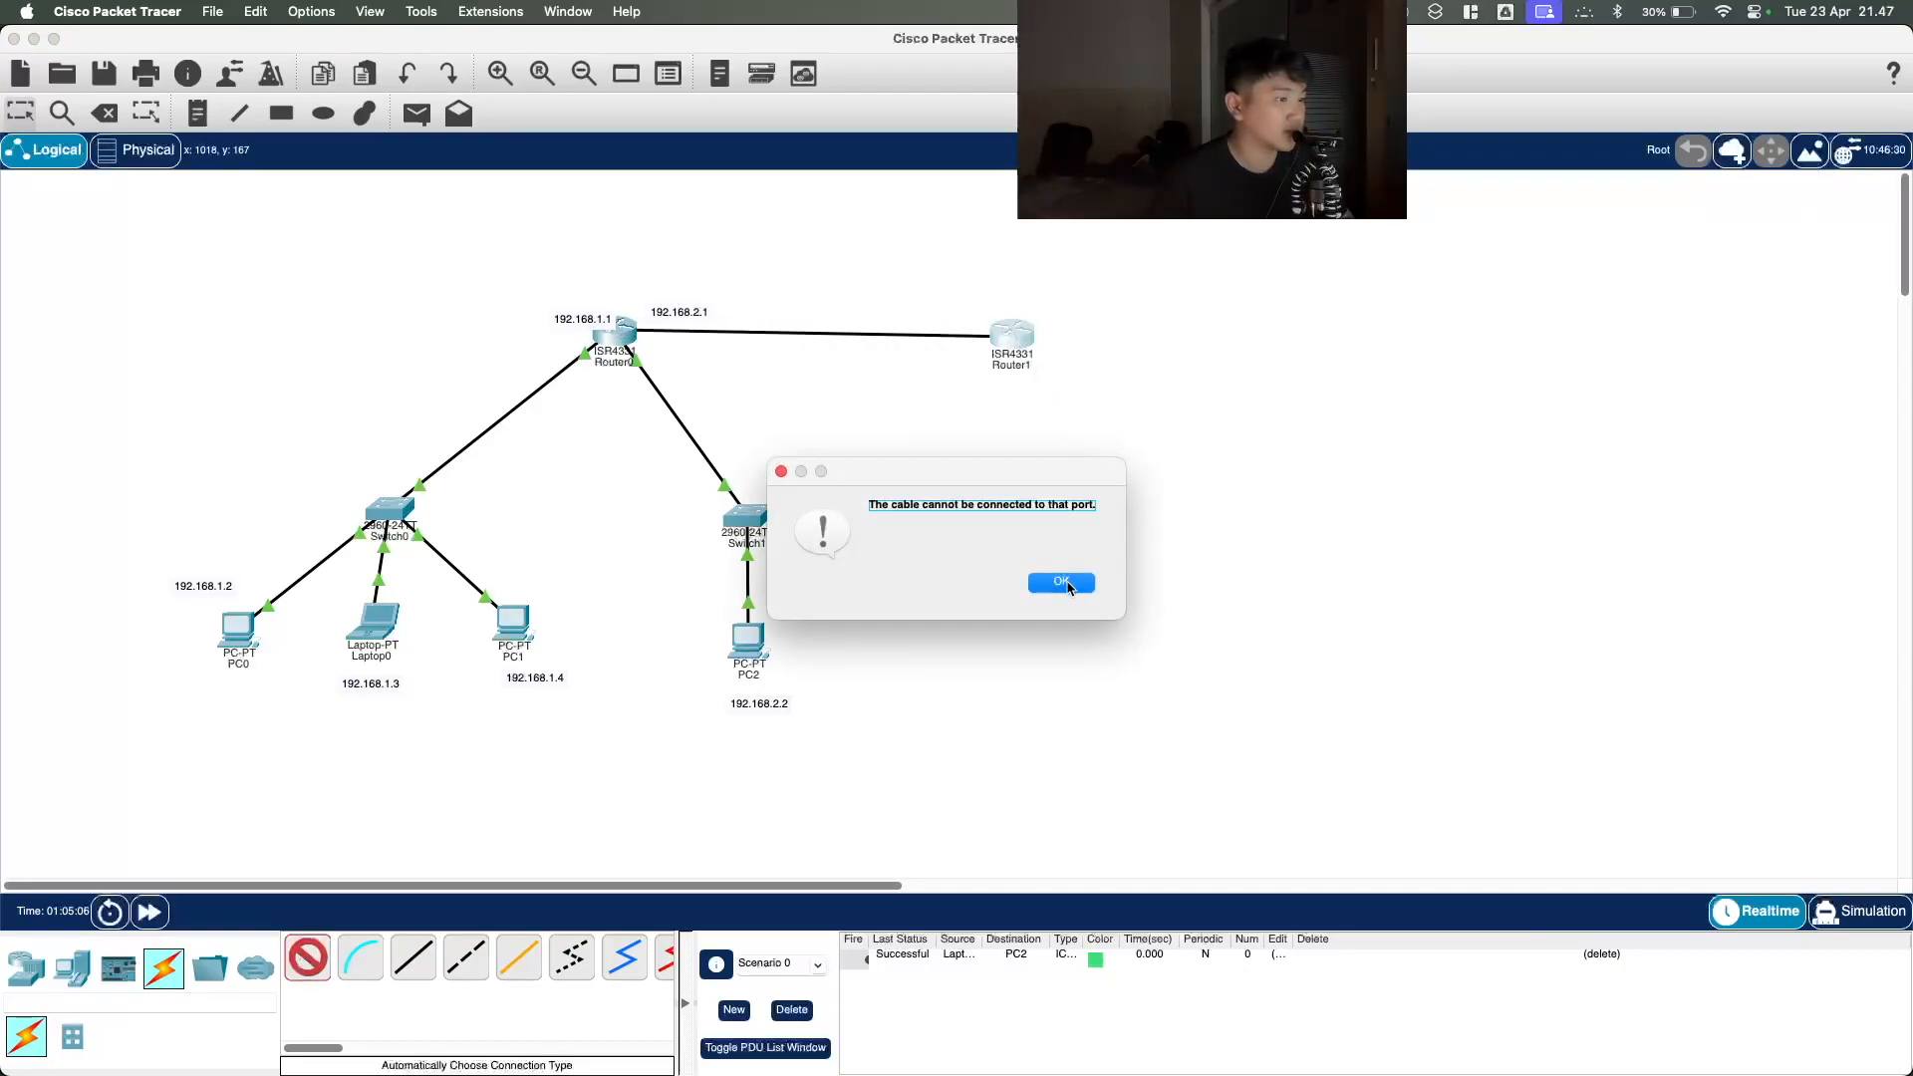
pyautogui.click(1073, 588)
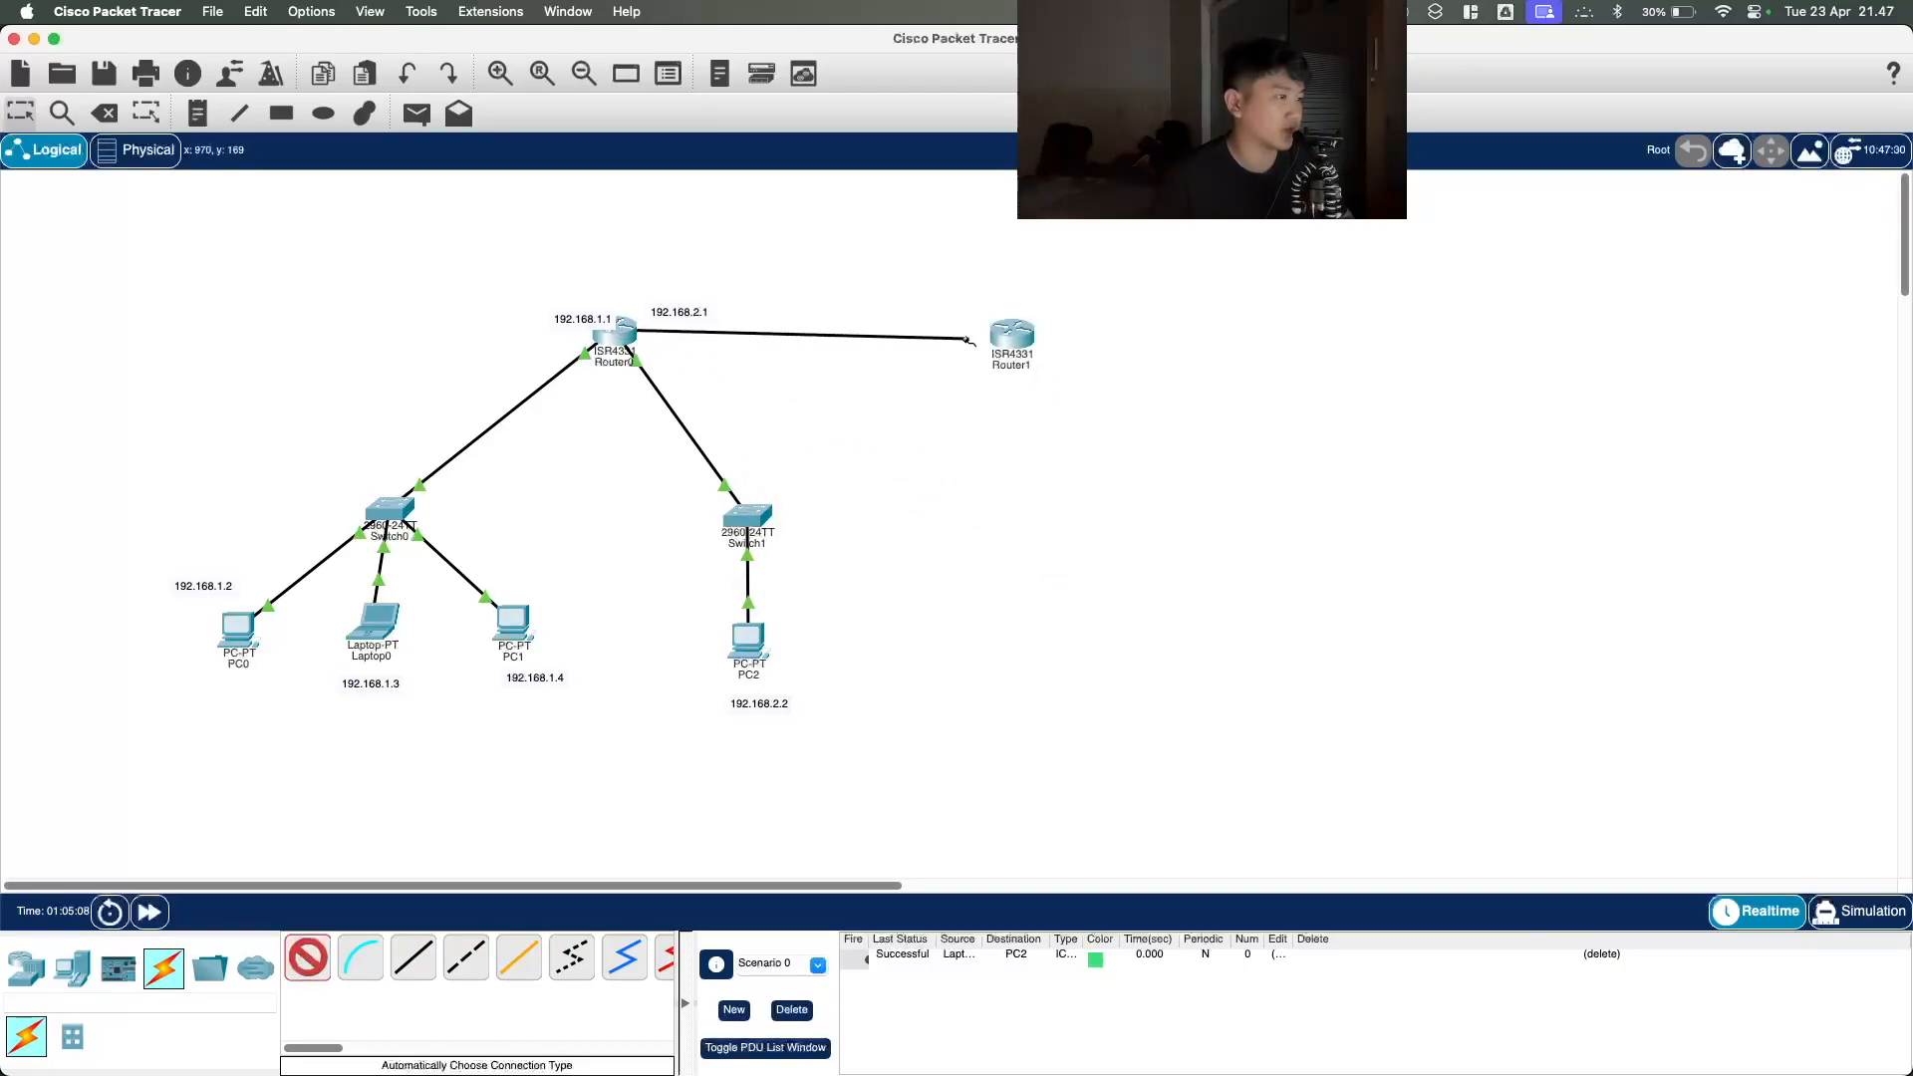
pyautogui.click(1005, 336)
pyautogui.click(1047, 590)
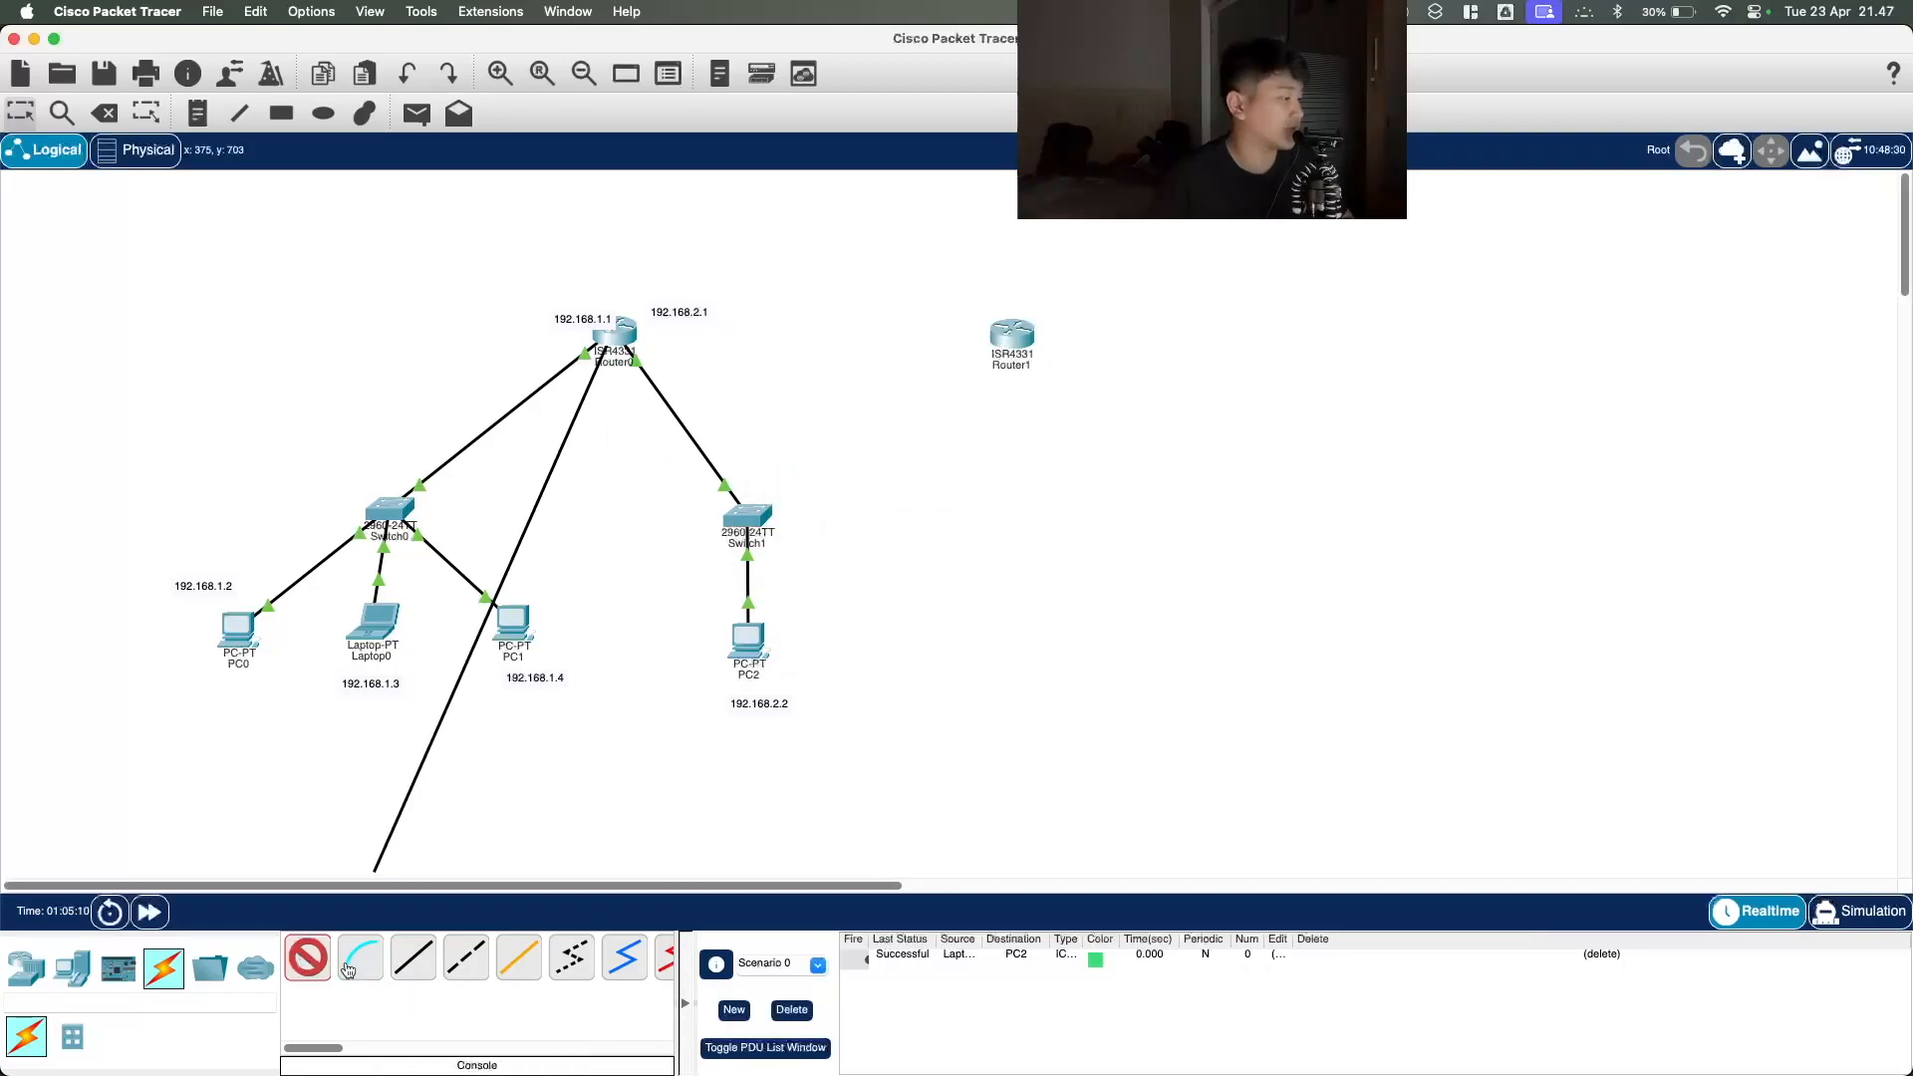
pyautogui.click(307, 957)
# Step: Open Router0's physical device view and try to add a NIM-ES2-4 module to the first empty slot
pyautogui.click(625, 331)
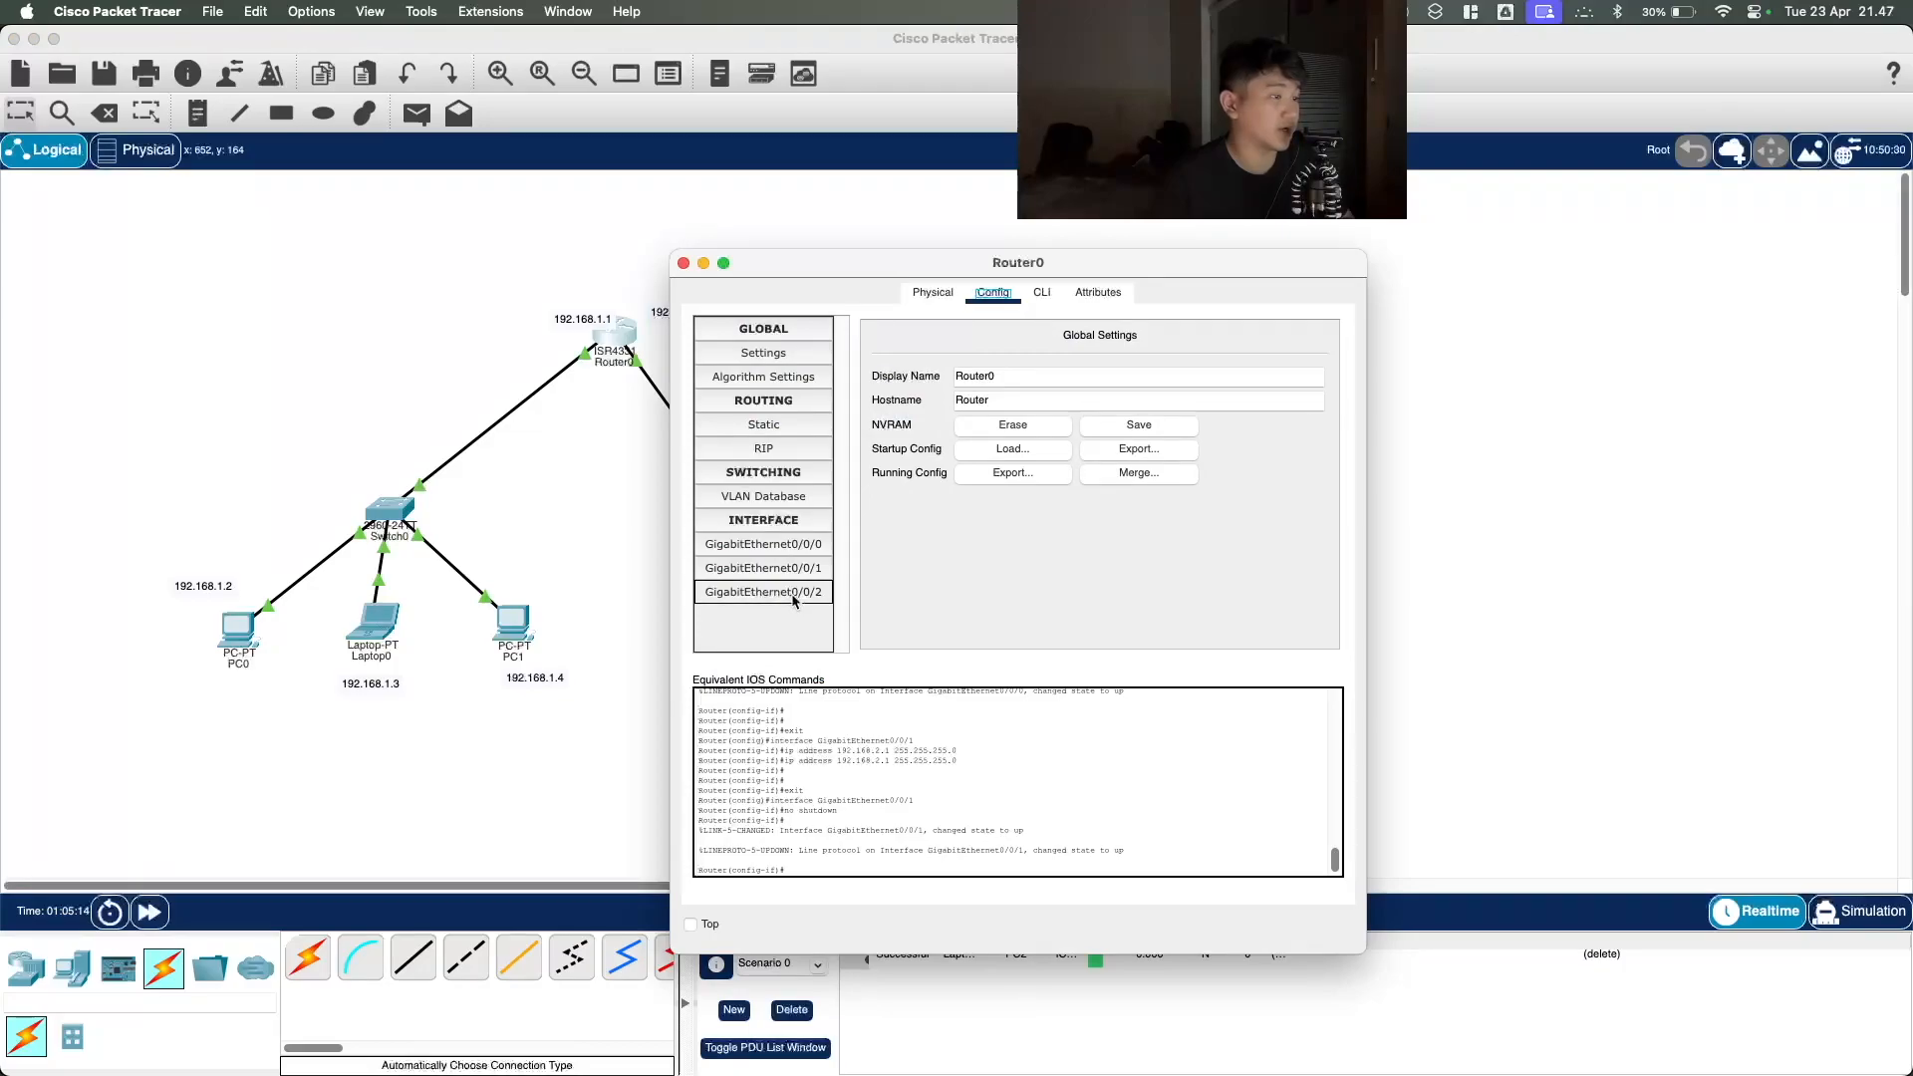
pyautogui.click(930, 292)
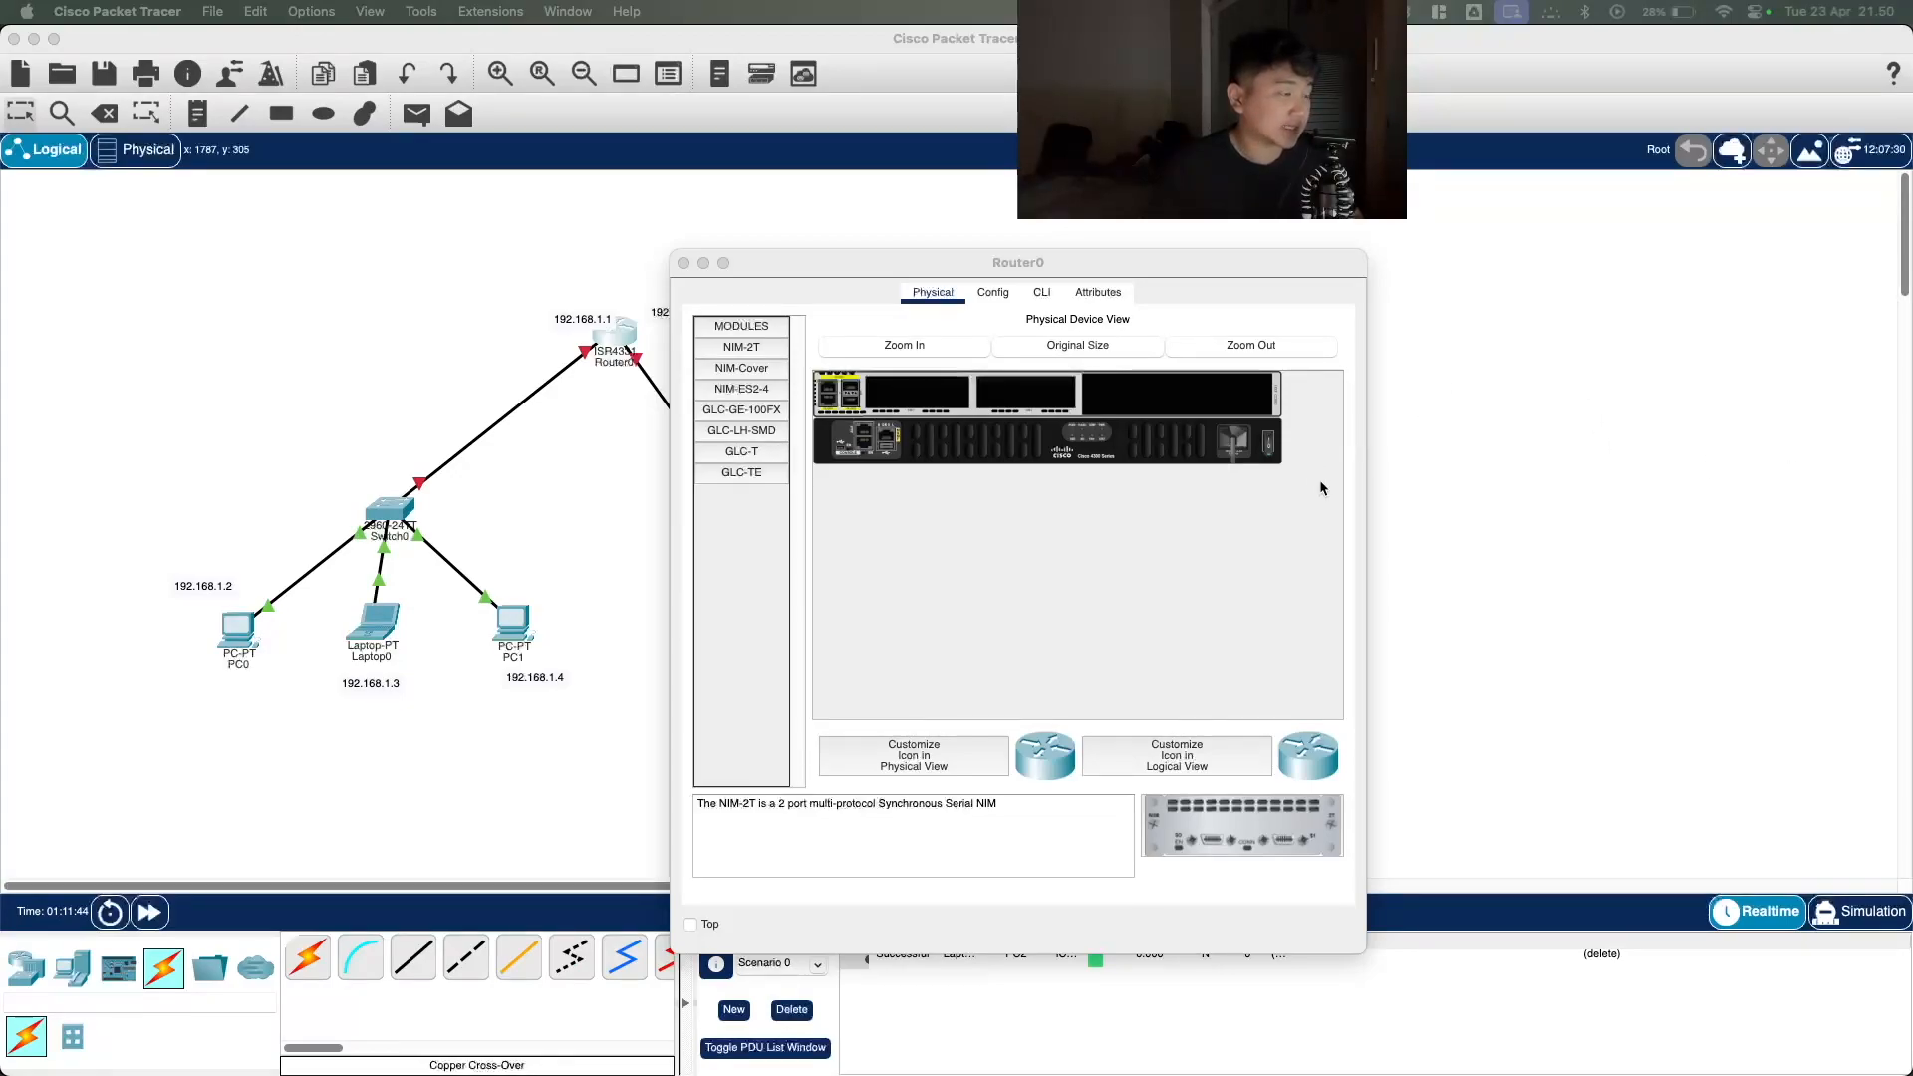
pyautogui.moveTo(748, 386); pyautogui.dragTo(748, 397)
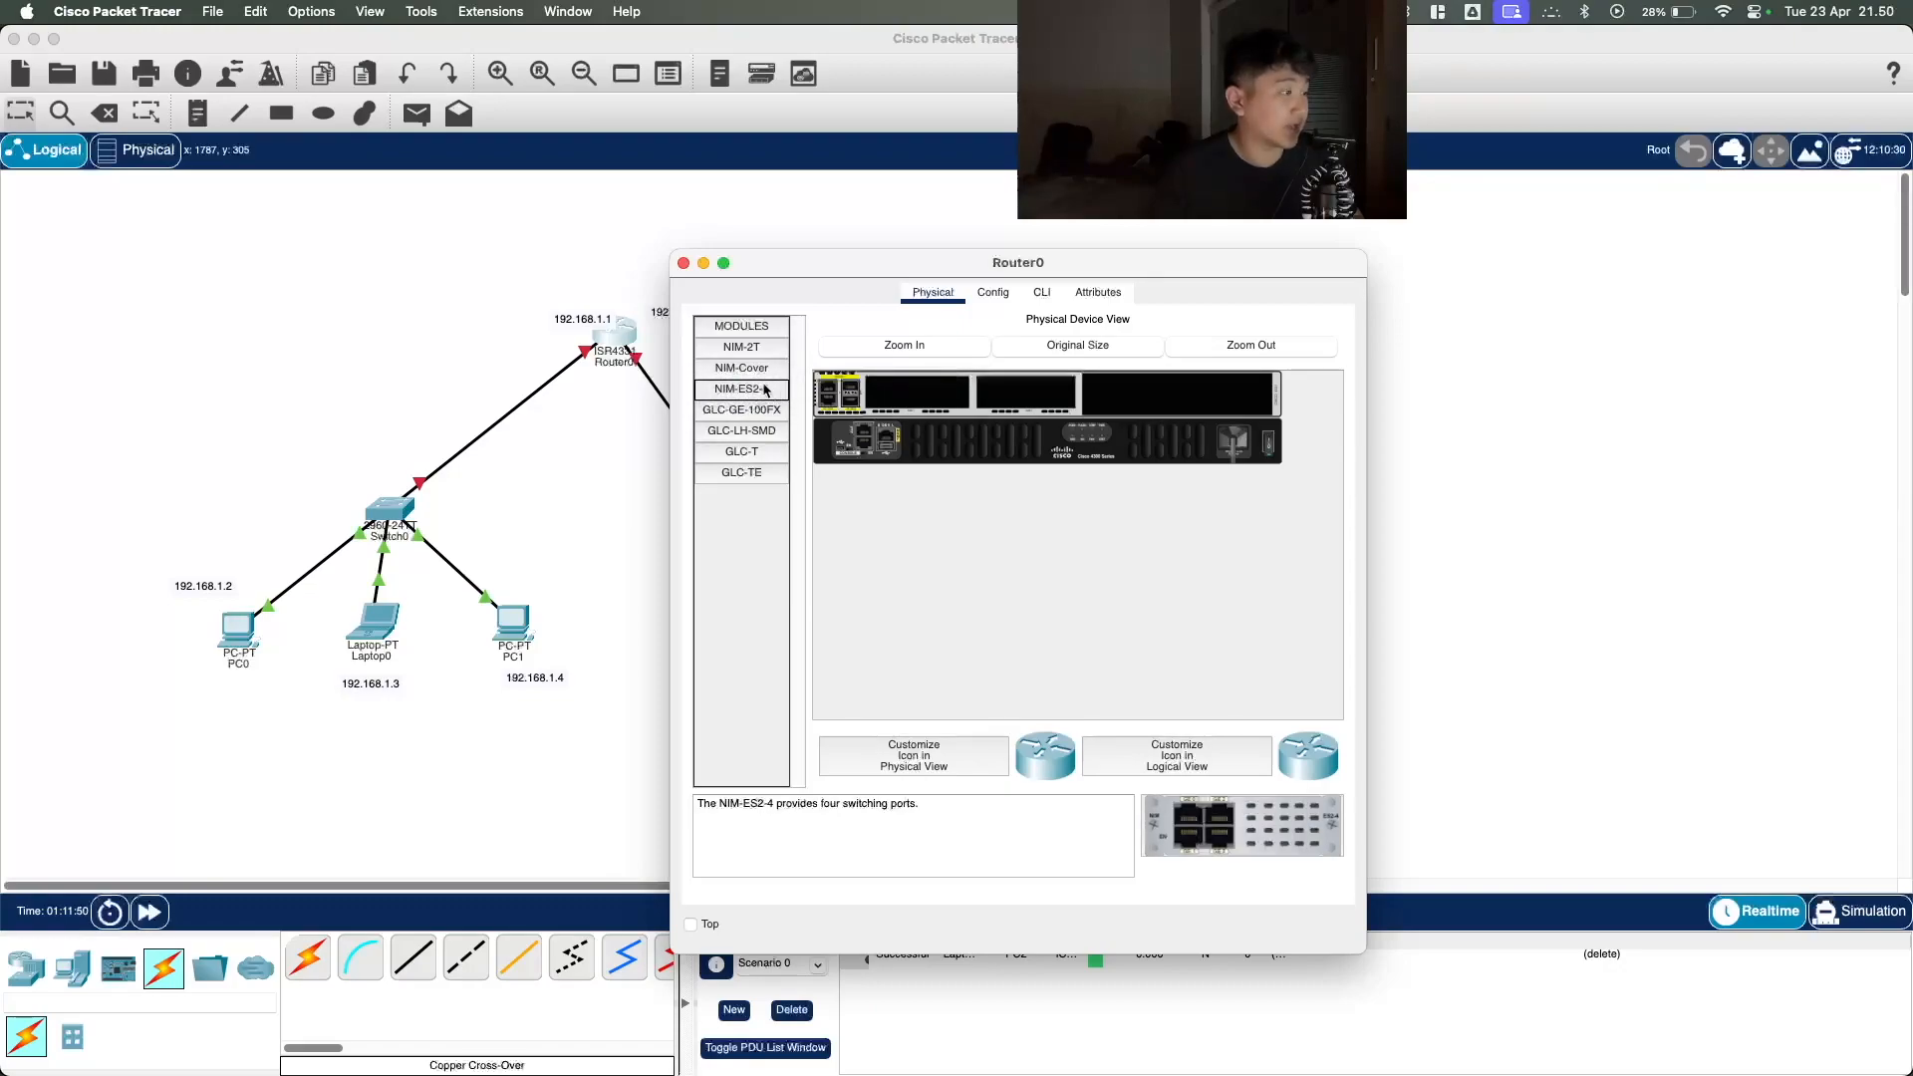
pyautogui.moveTo(761, 392); pyautogui.dragTo(918, 397)
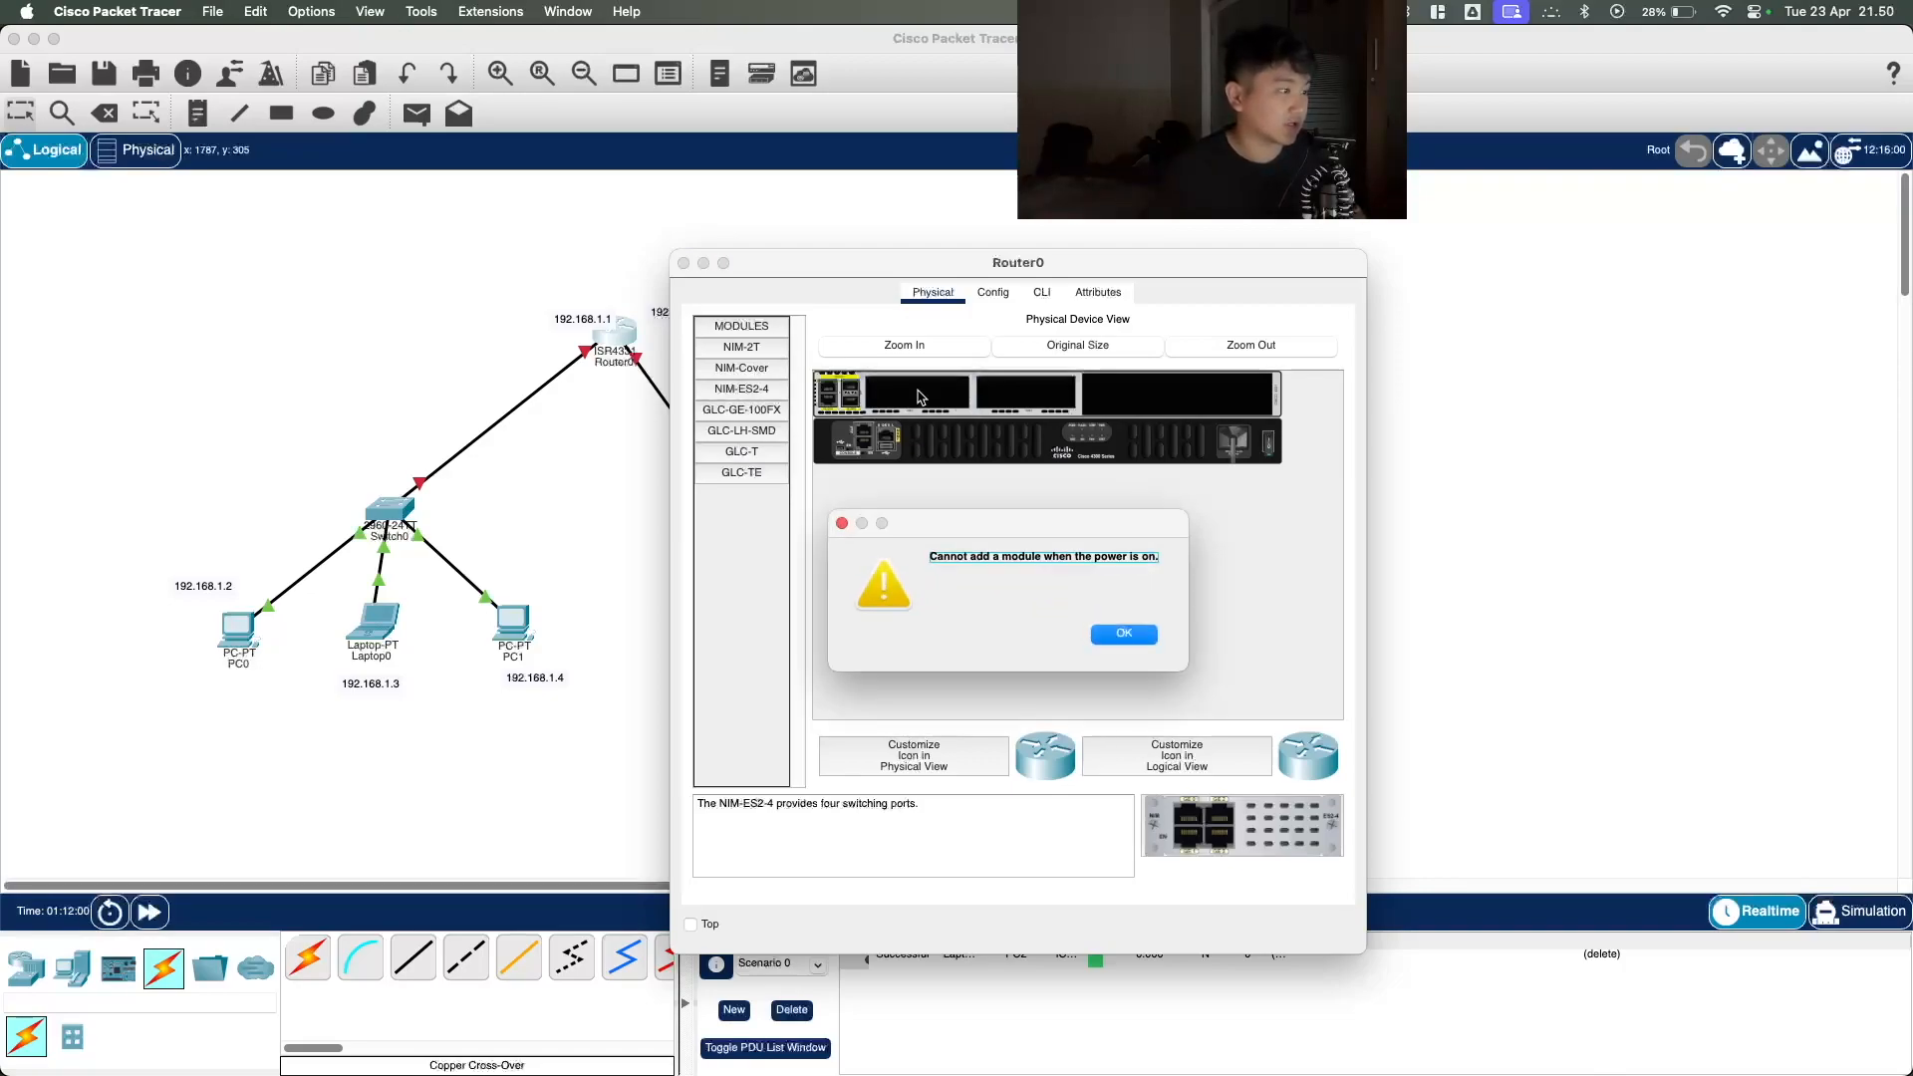
pyautogui.click(1146, 636)
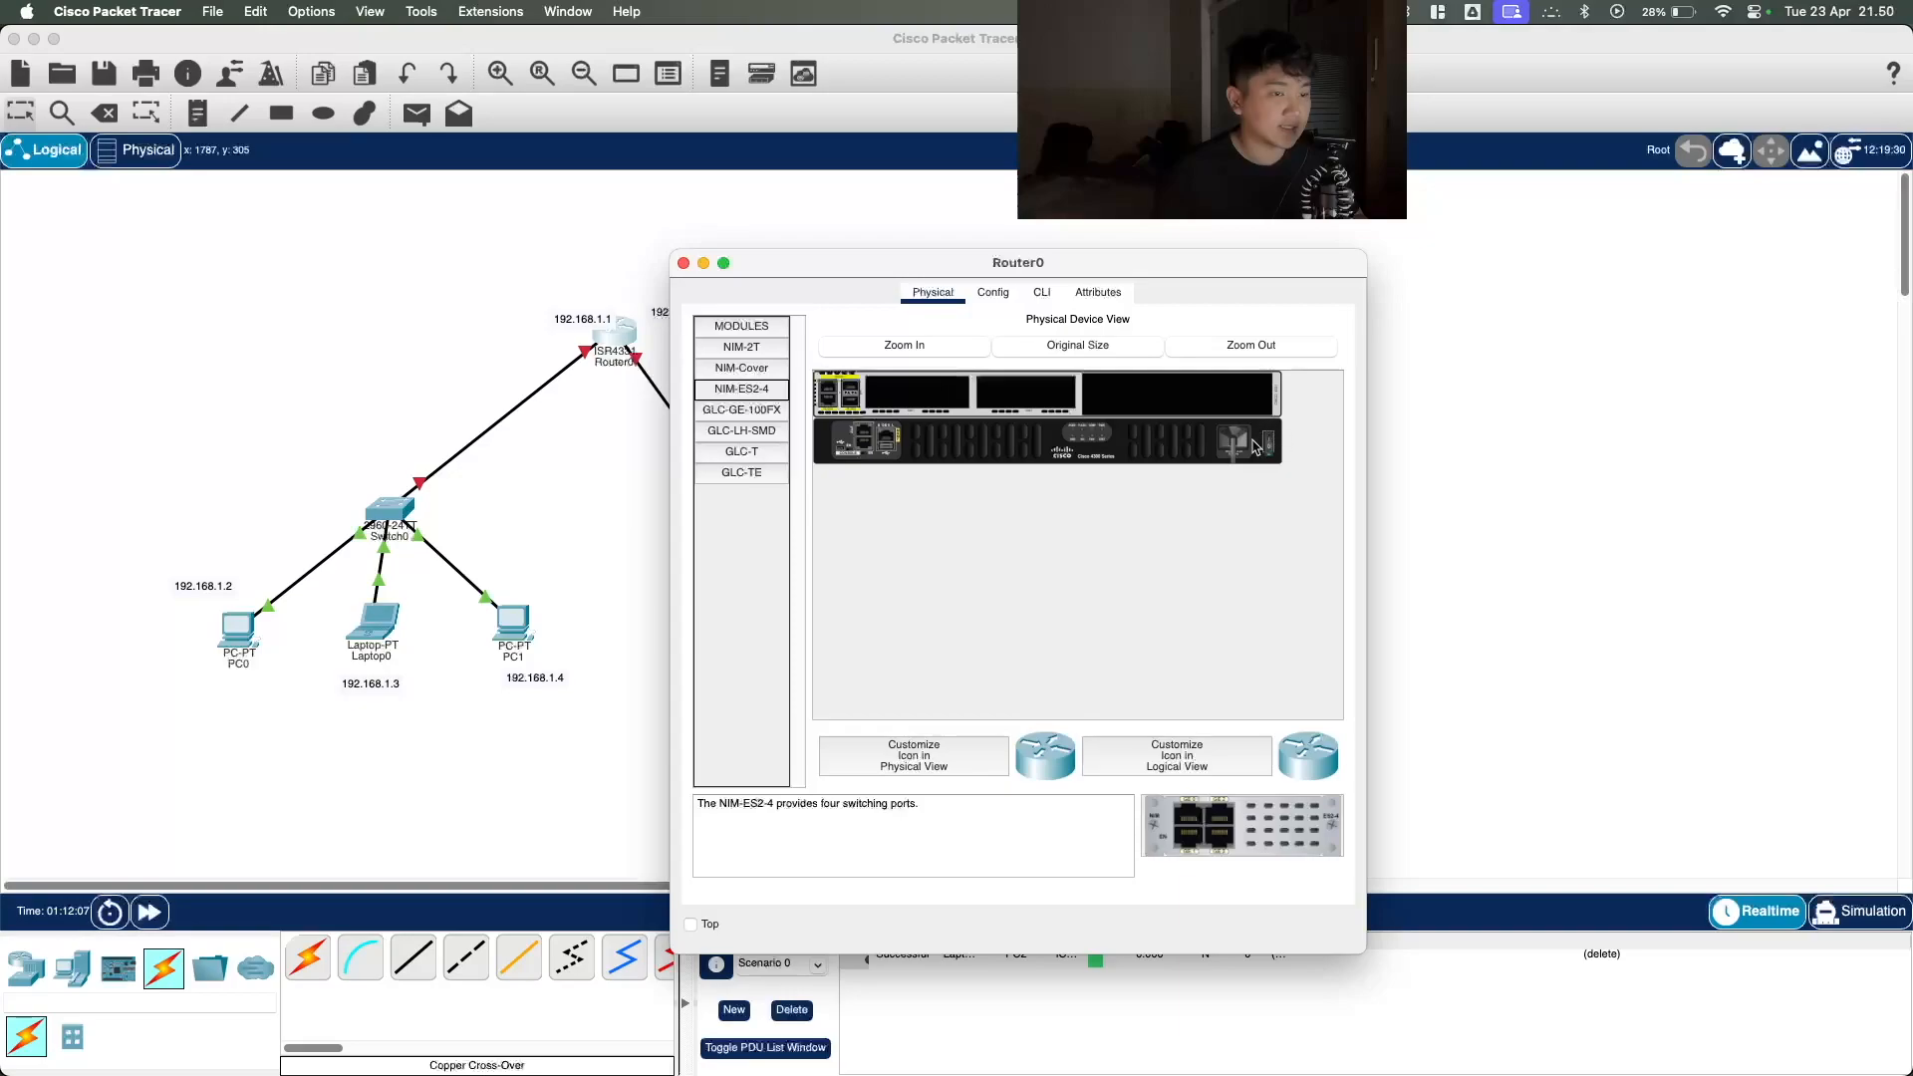
# Step: Power Router0 off, install the NIM-ES2-4 module in its first empty slot, and power the router back on
pyautogui.click(1273, 444)
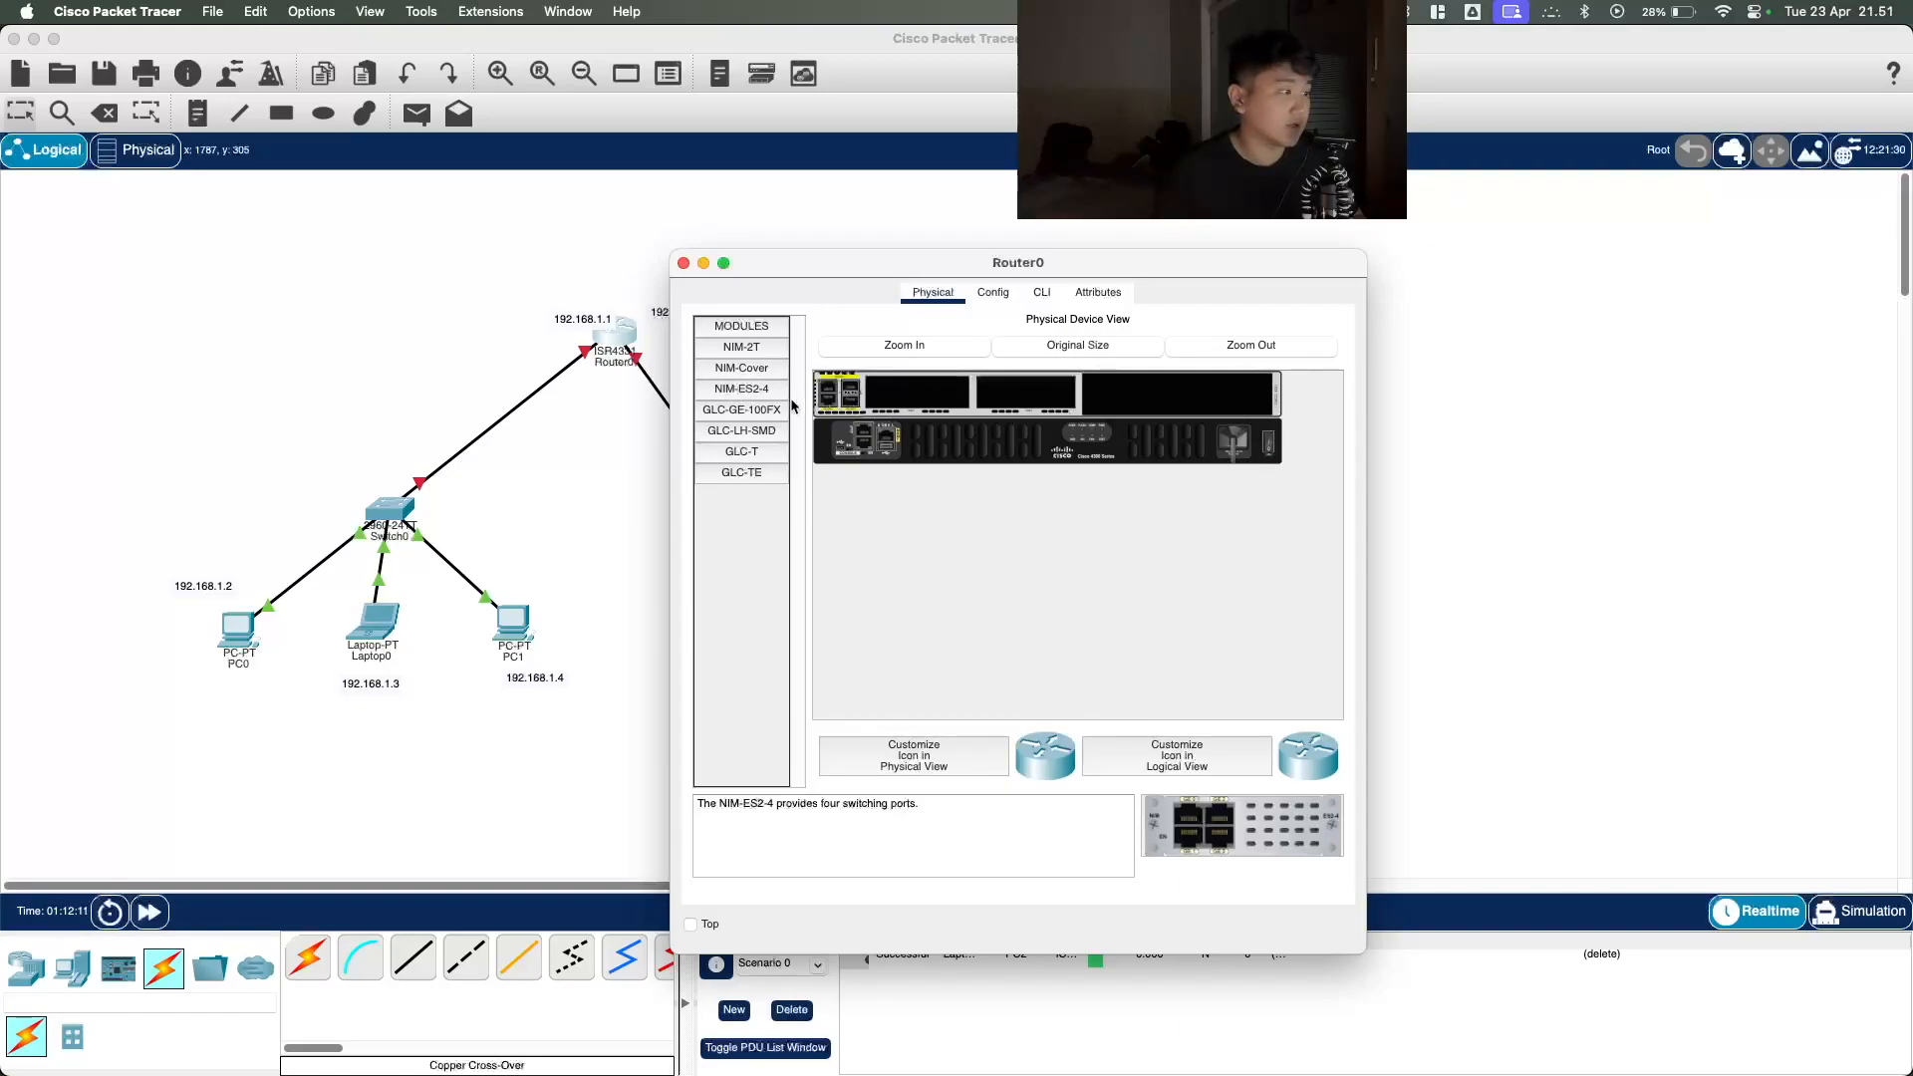
pyautogui.moveTo(757, 388); pyautogui.dragTo(908, 394)
pyautogui.click(1271, 444)
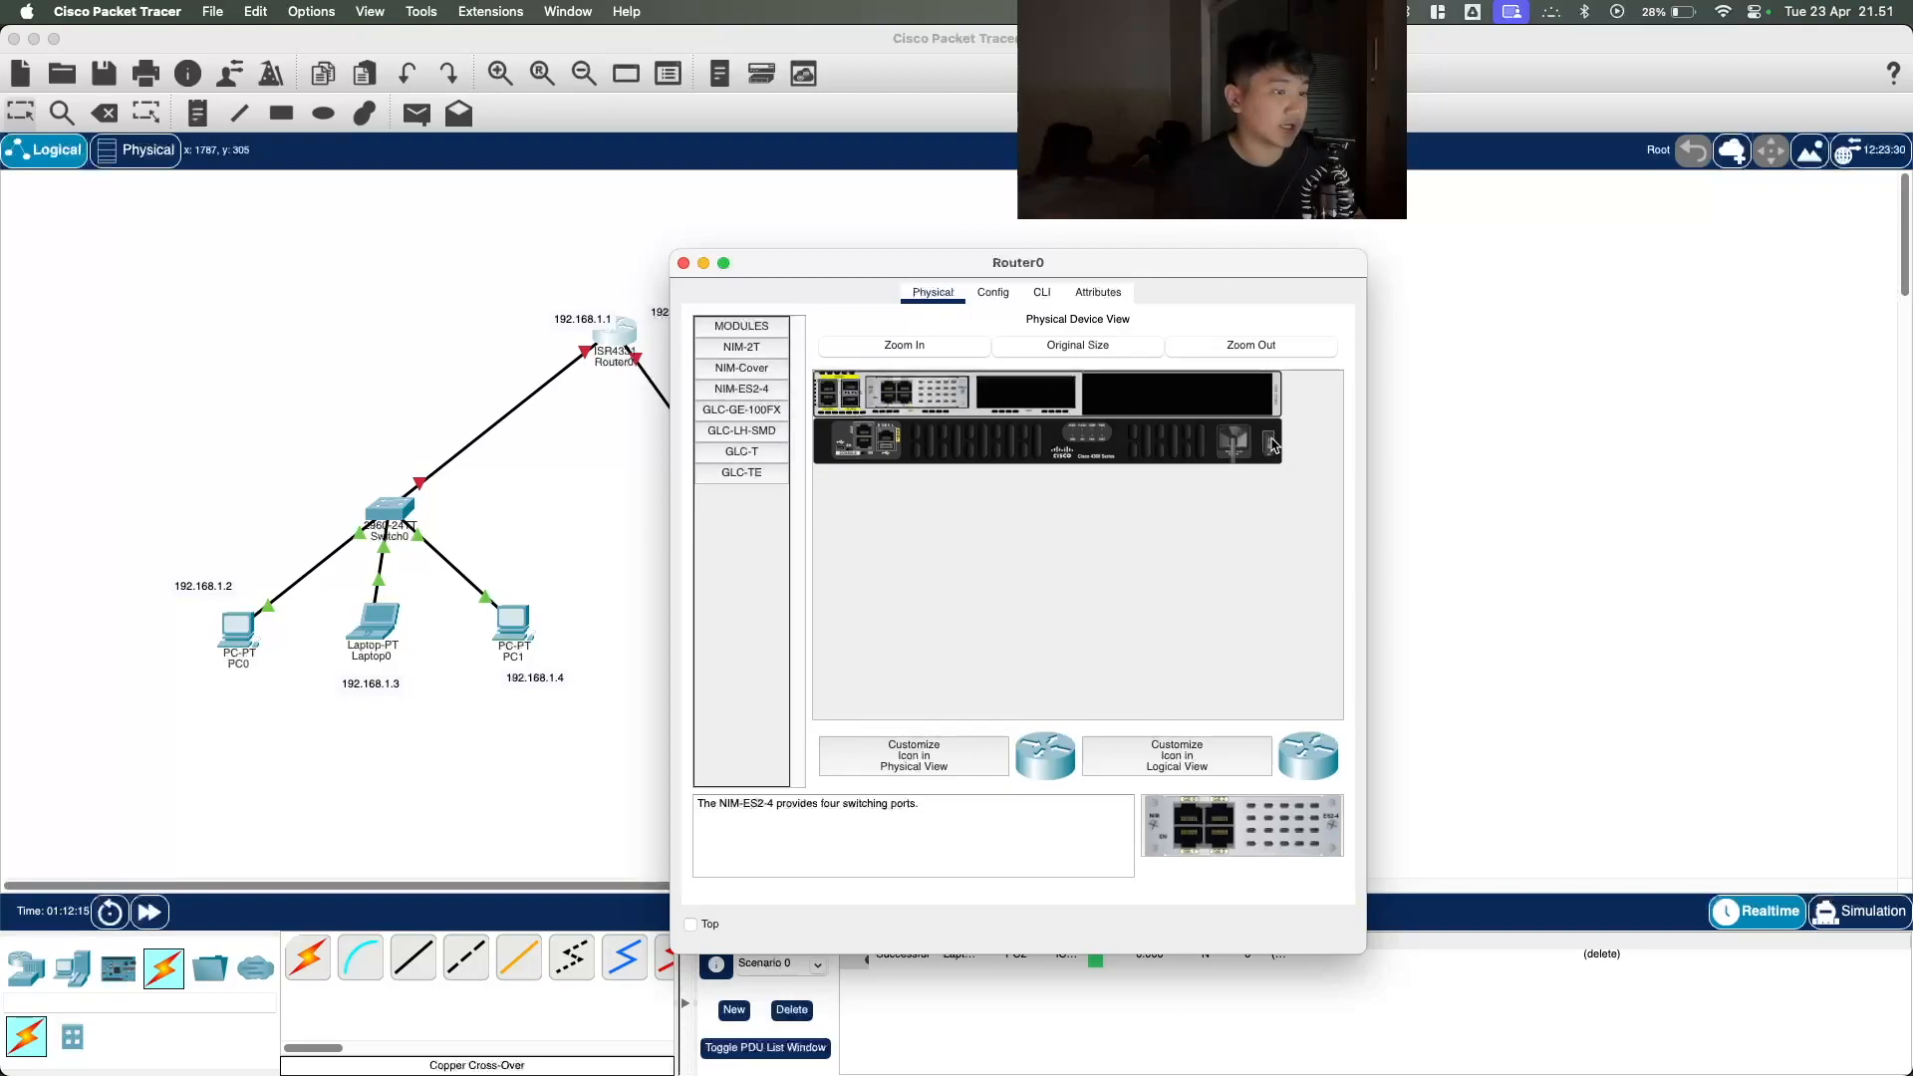
# Step: Close Router0's window and fast-forward the simulation time so the router can finish booting
pyautogui.click(992, 292)
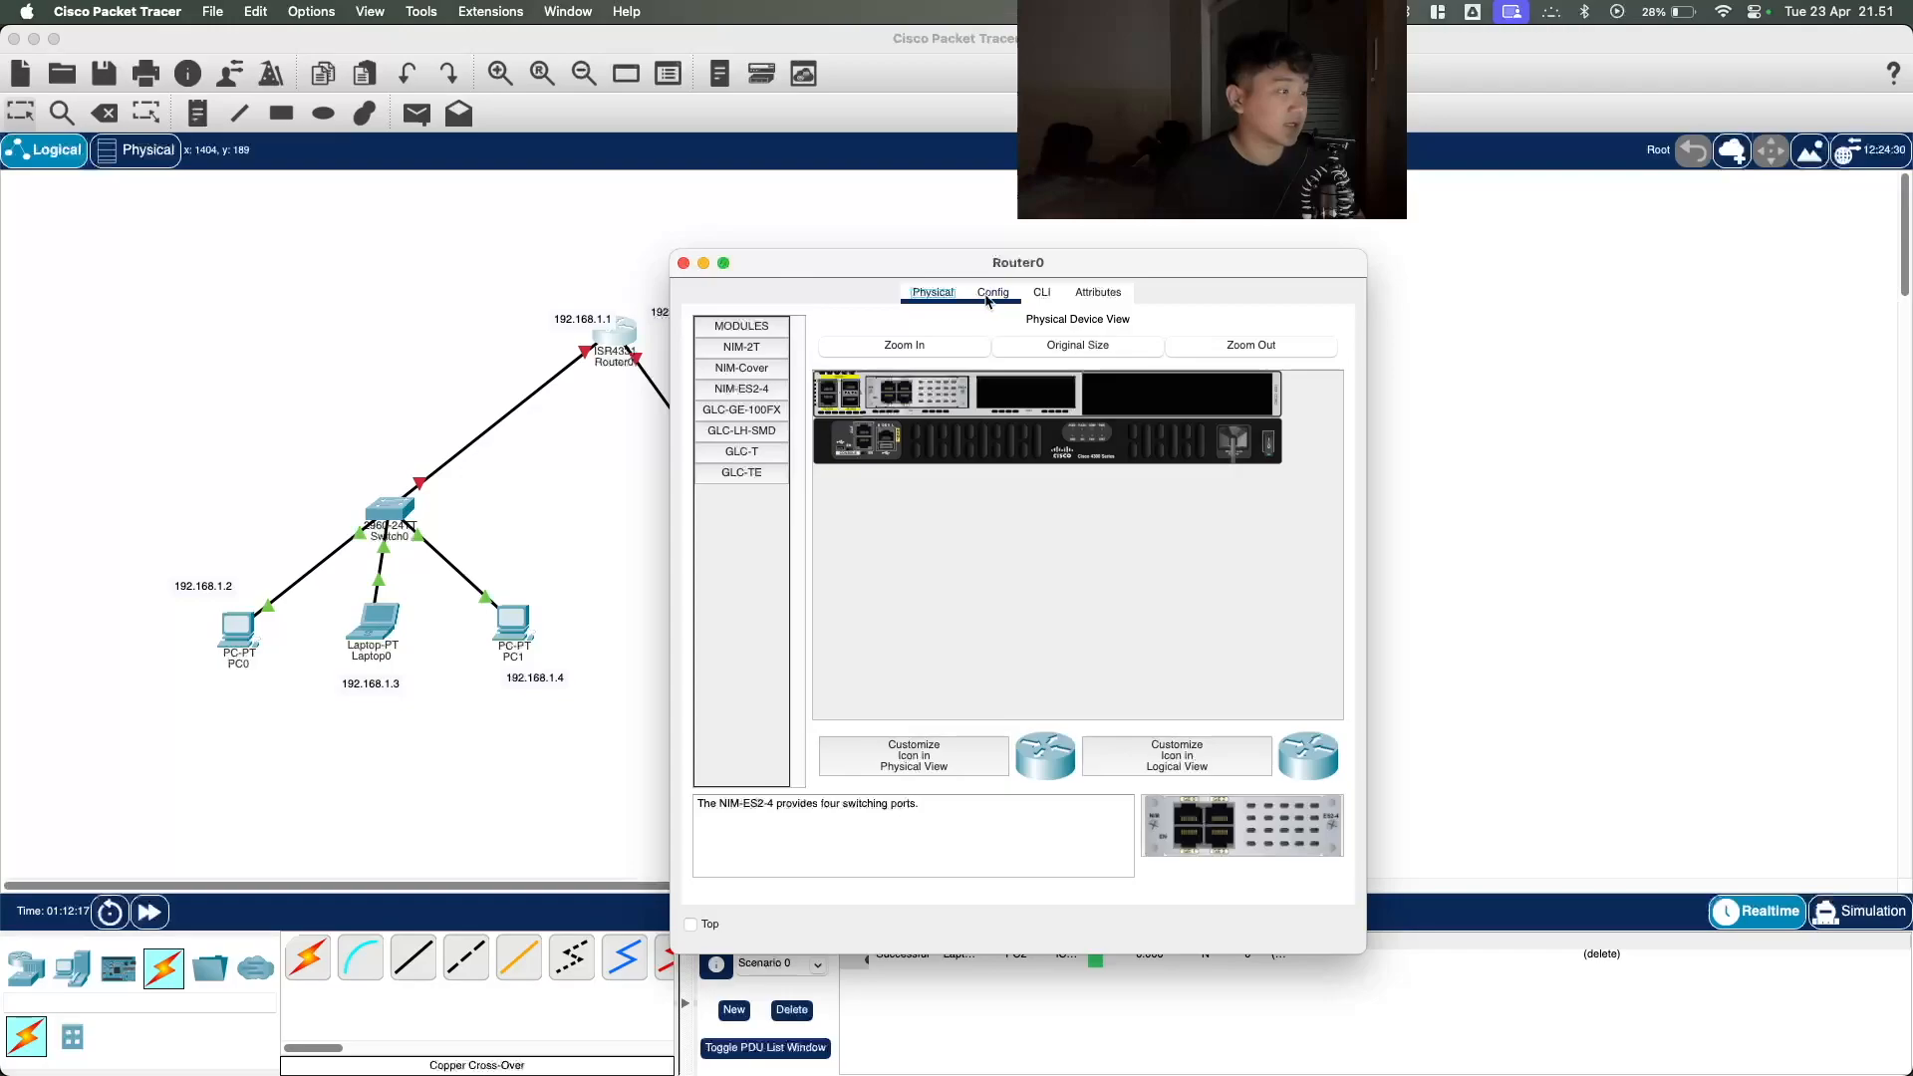
pyautogui.click(1100, 645)
pyautogui.click(683, 263)
pyautogui.click(152, 911)
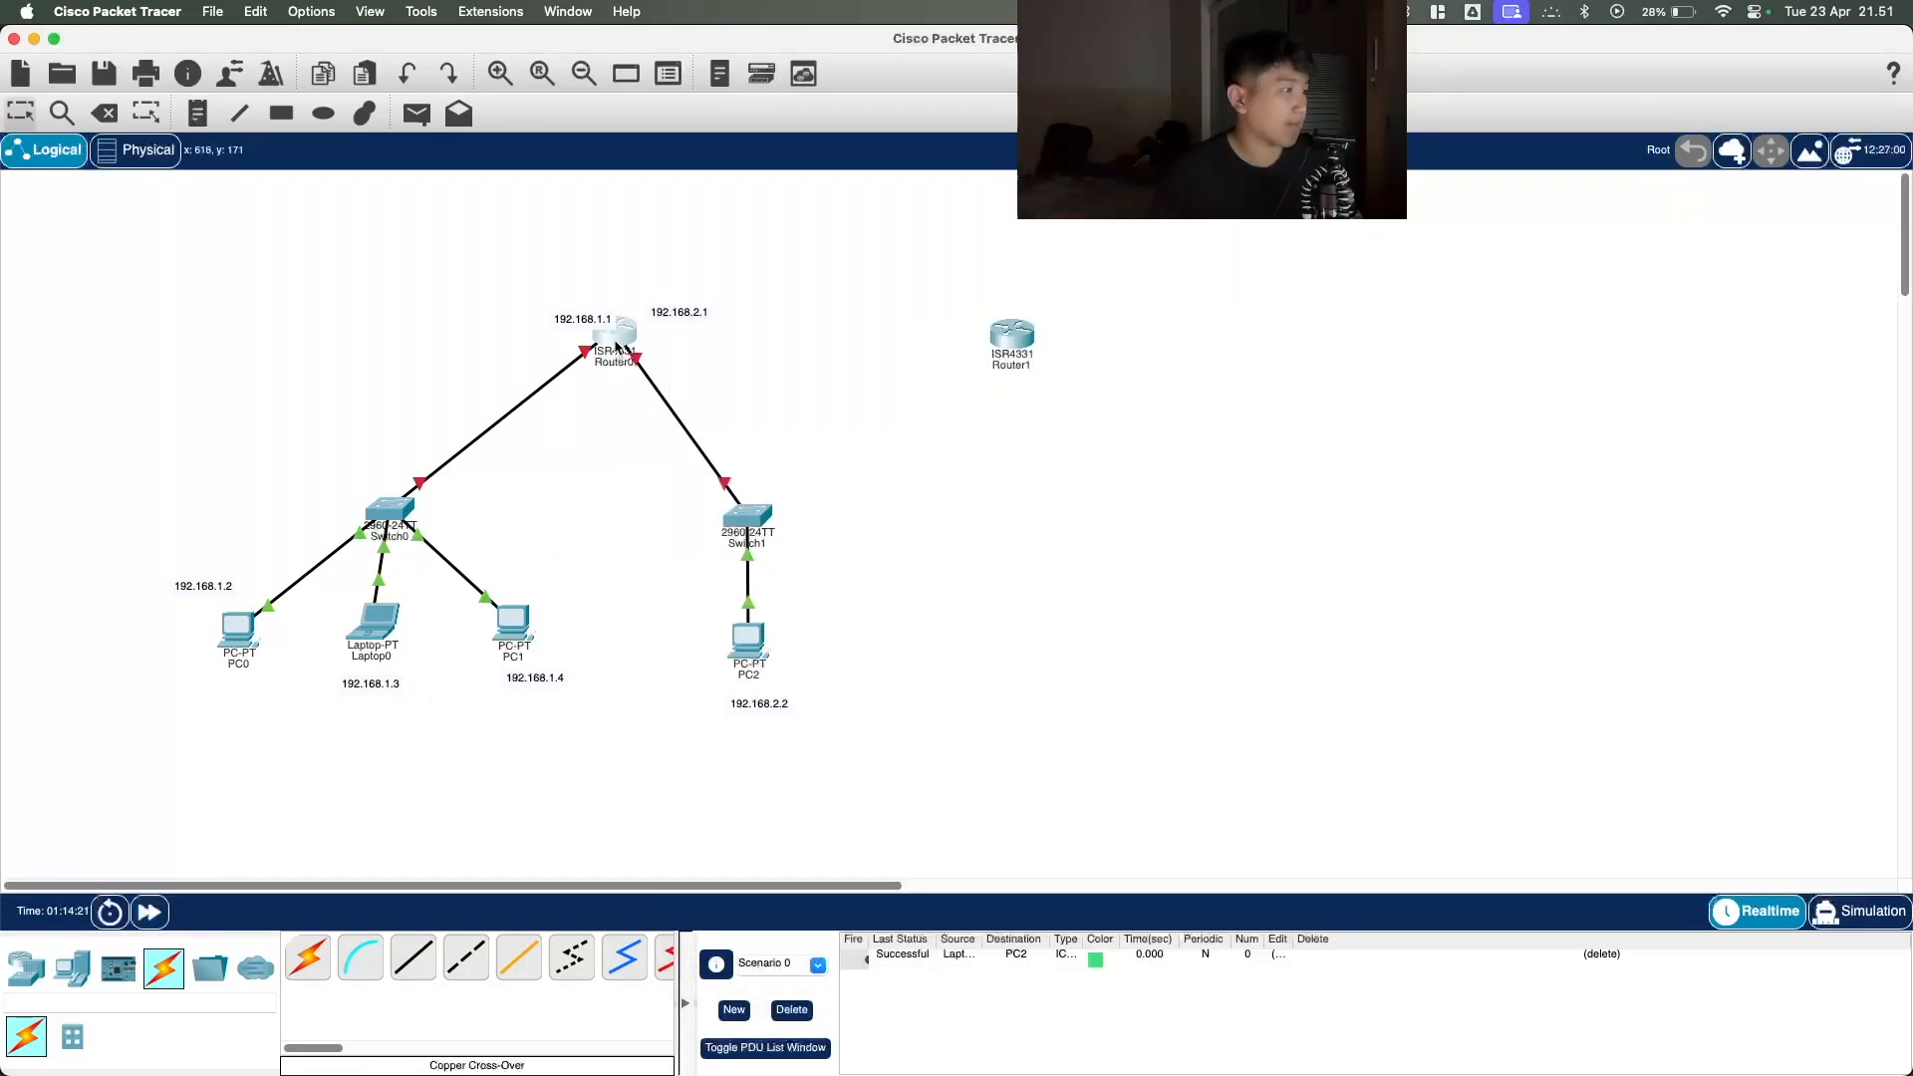
# Step: Configure Router0's GigabitEthernet0/0/0 with IPv4 address 192.168.1.1 and subnet mask 255.255.255.0, and turn the port on
pyautogui.click(626, 335)
pyautogui.click(992, 292)
pyautogui.scroll(-2, 800, 512)
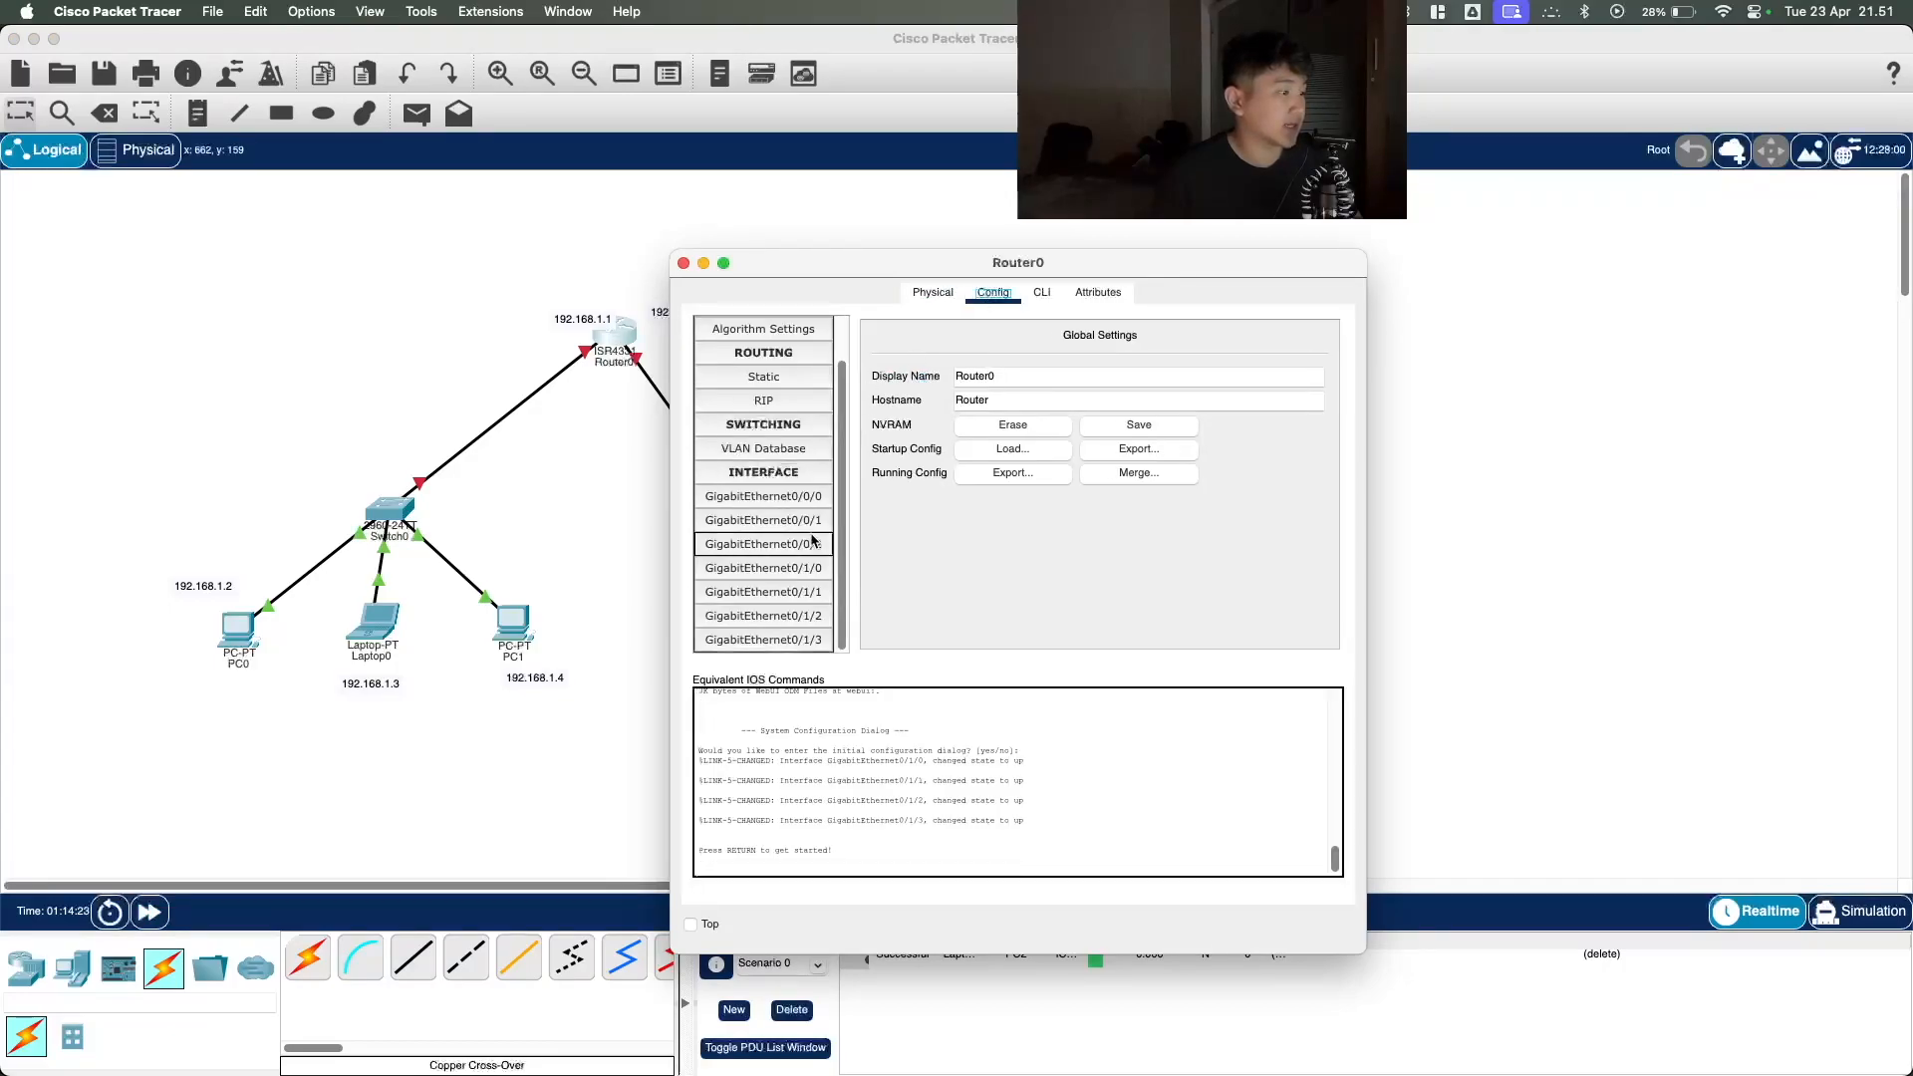
pyautogui.click(768, 501)
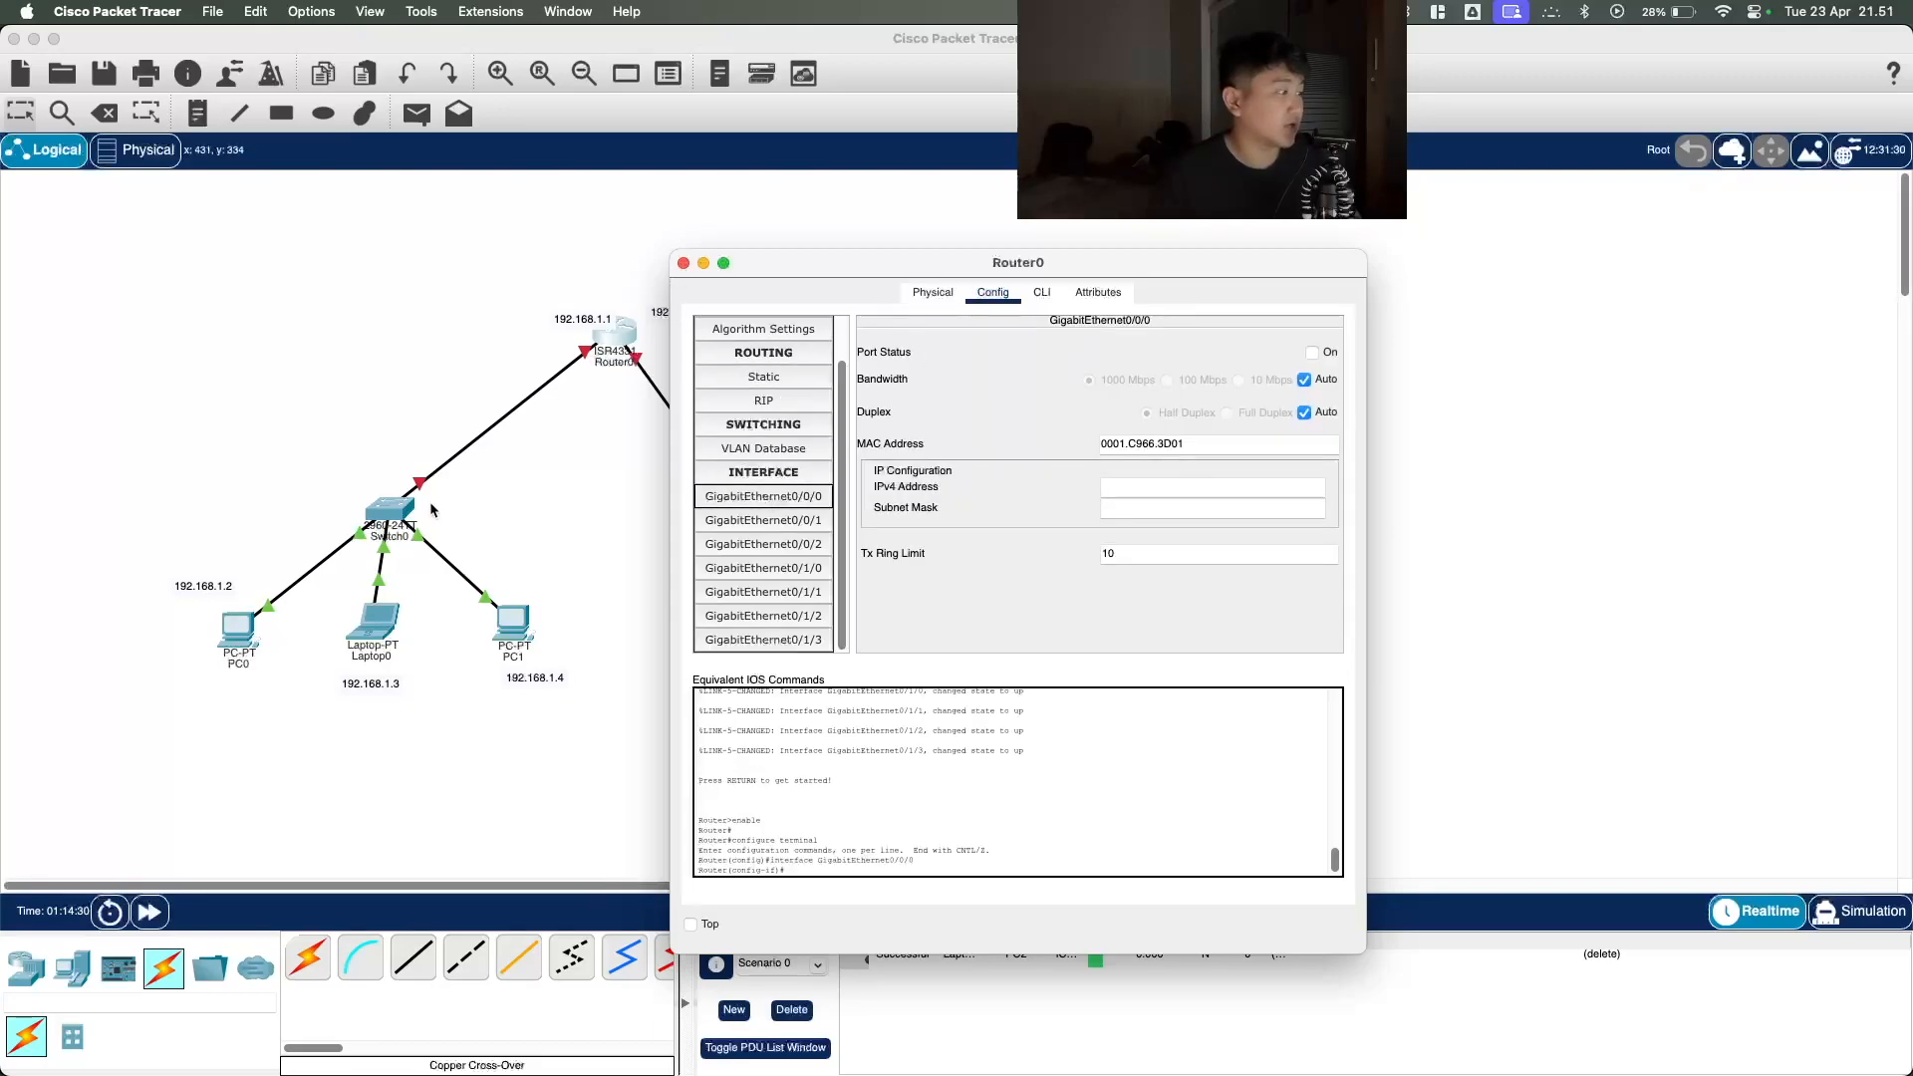
pyautogui.click(1122, 492)
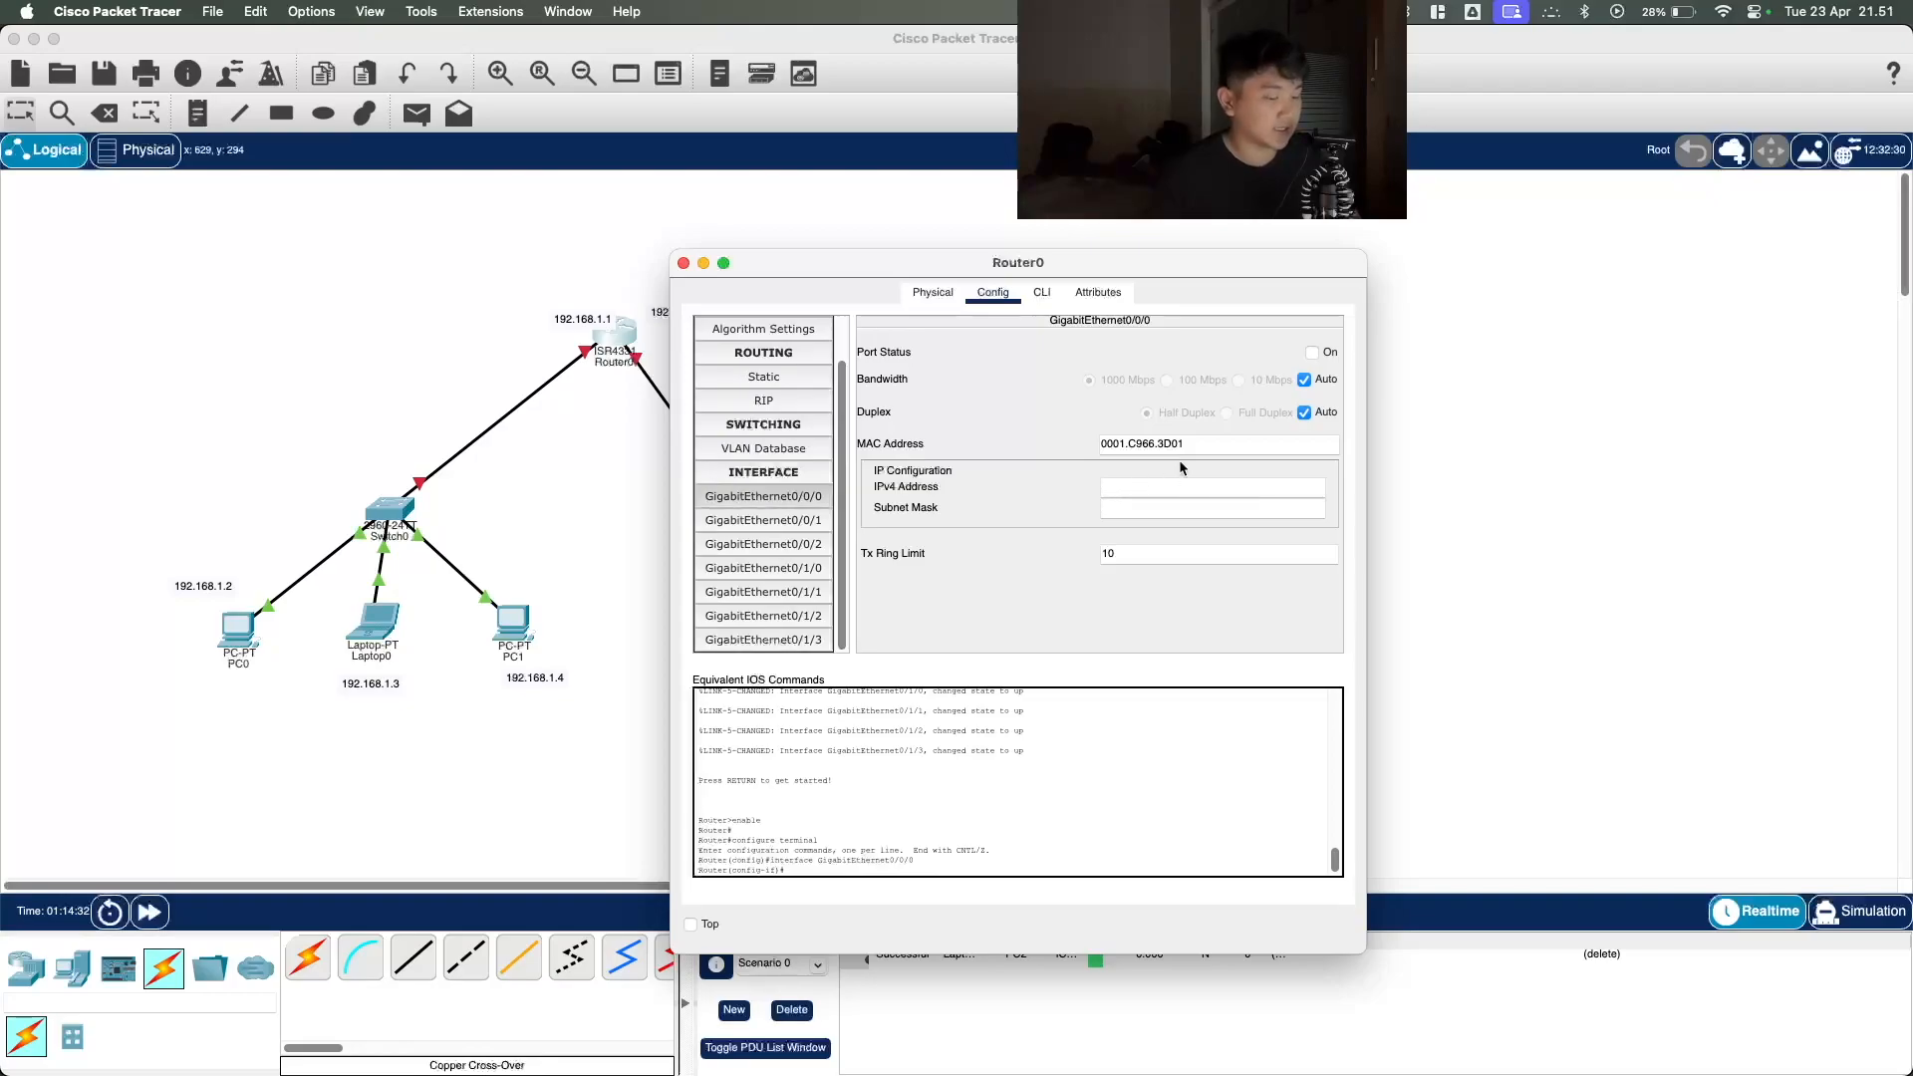
pyautogui.write('192.1')
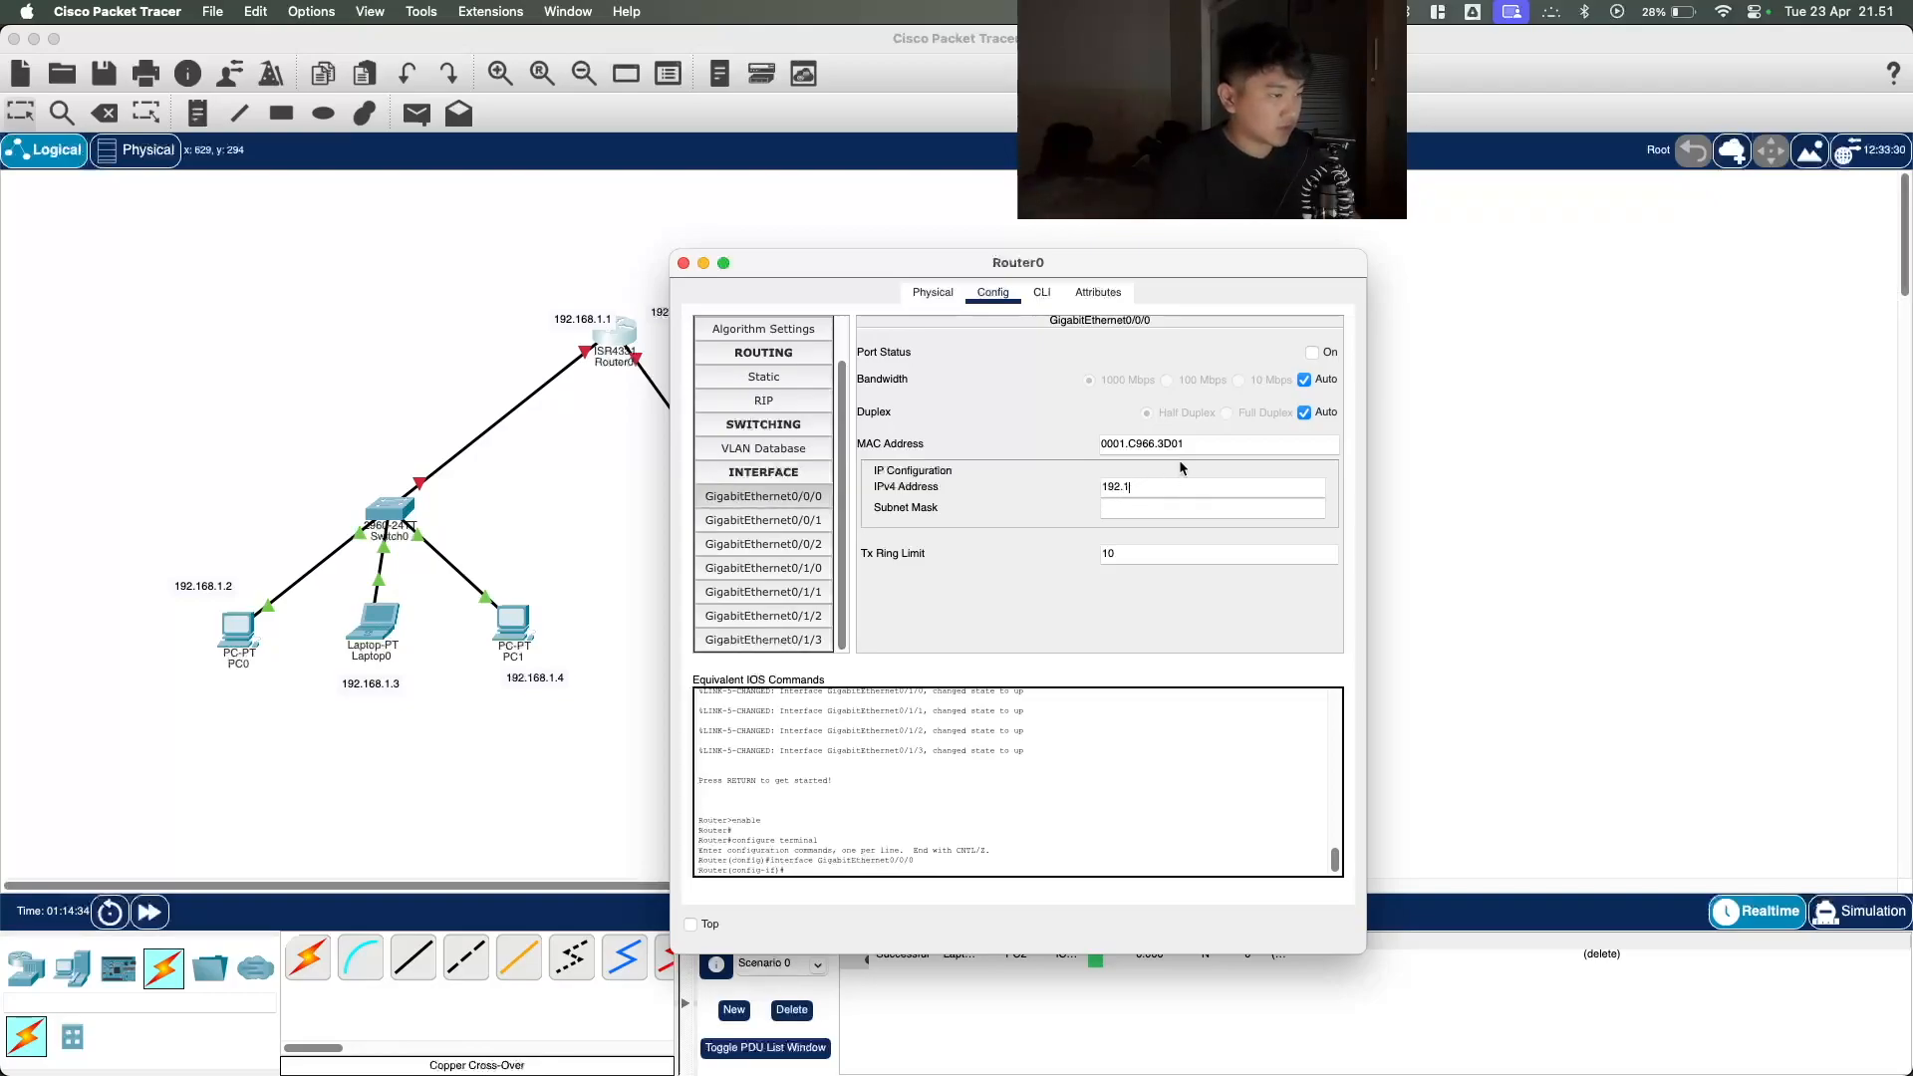
pyautogui.write('68.1.1')
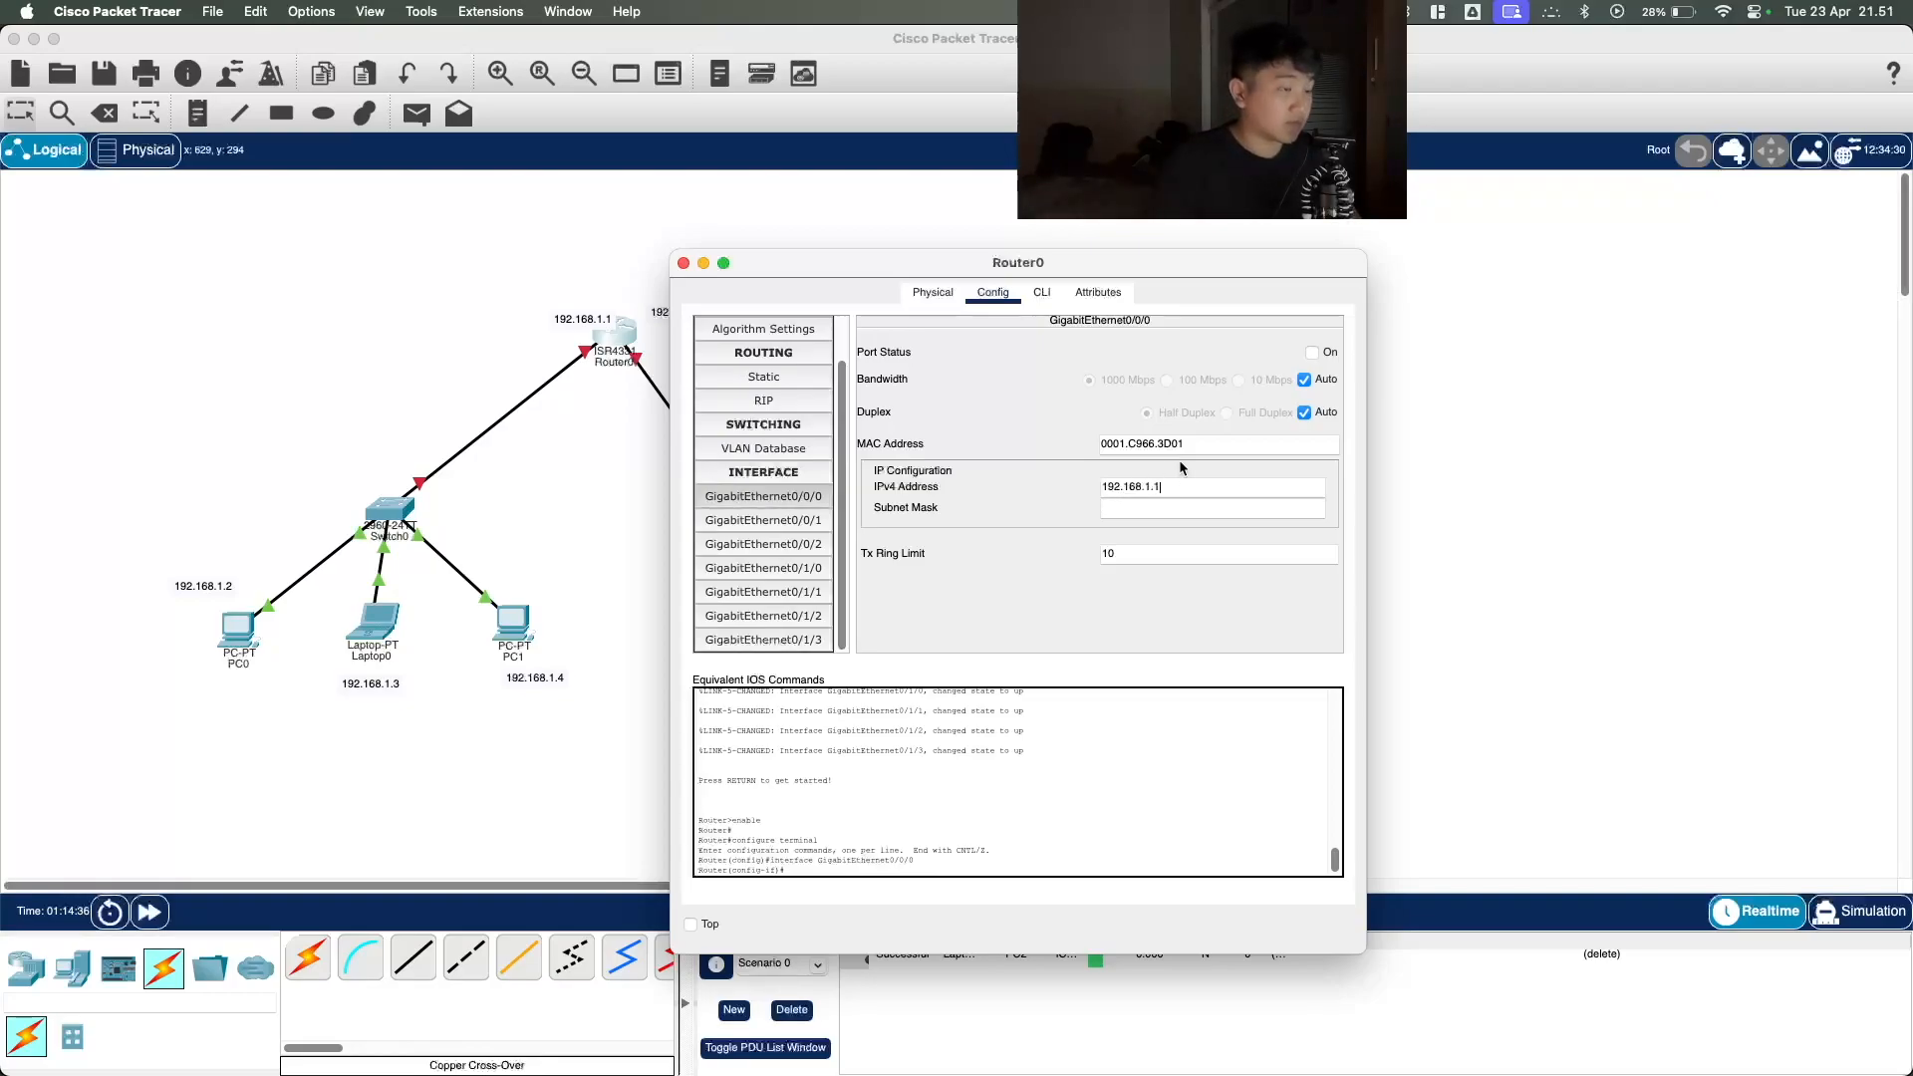
pyautogui.press('Tab')
pyautogui.click(1313, 352)
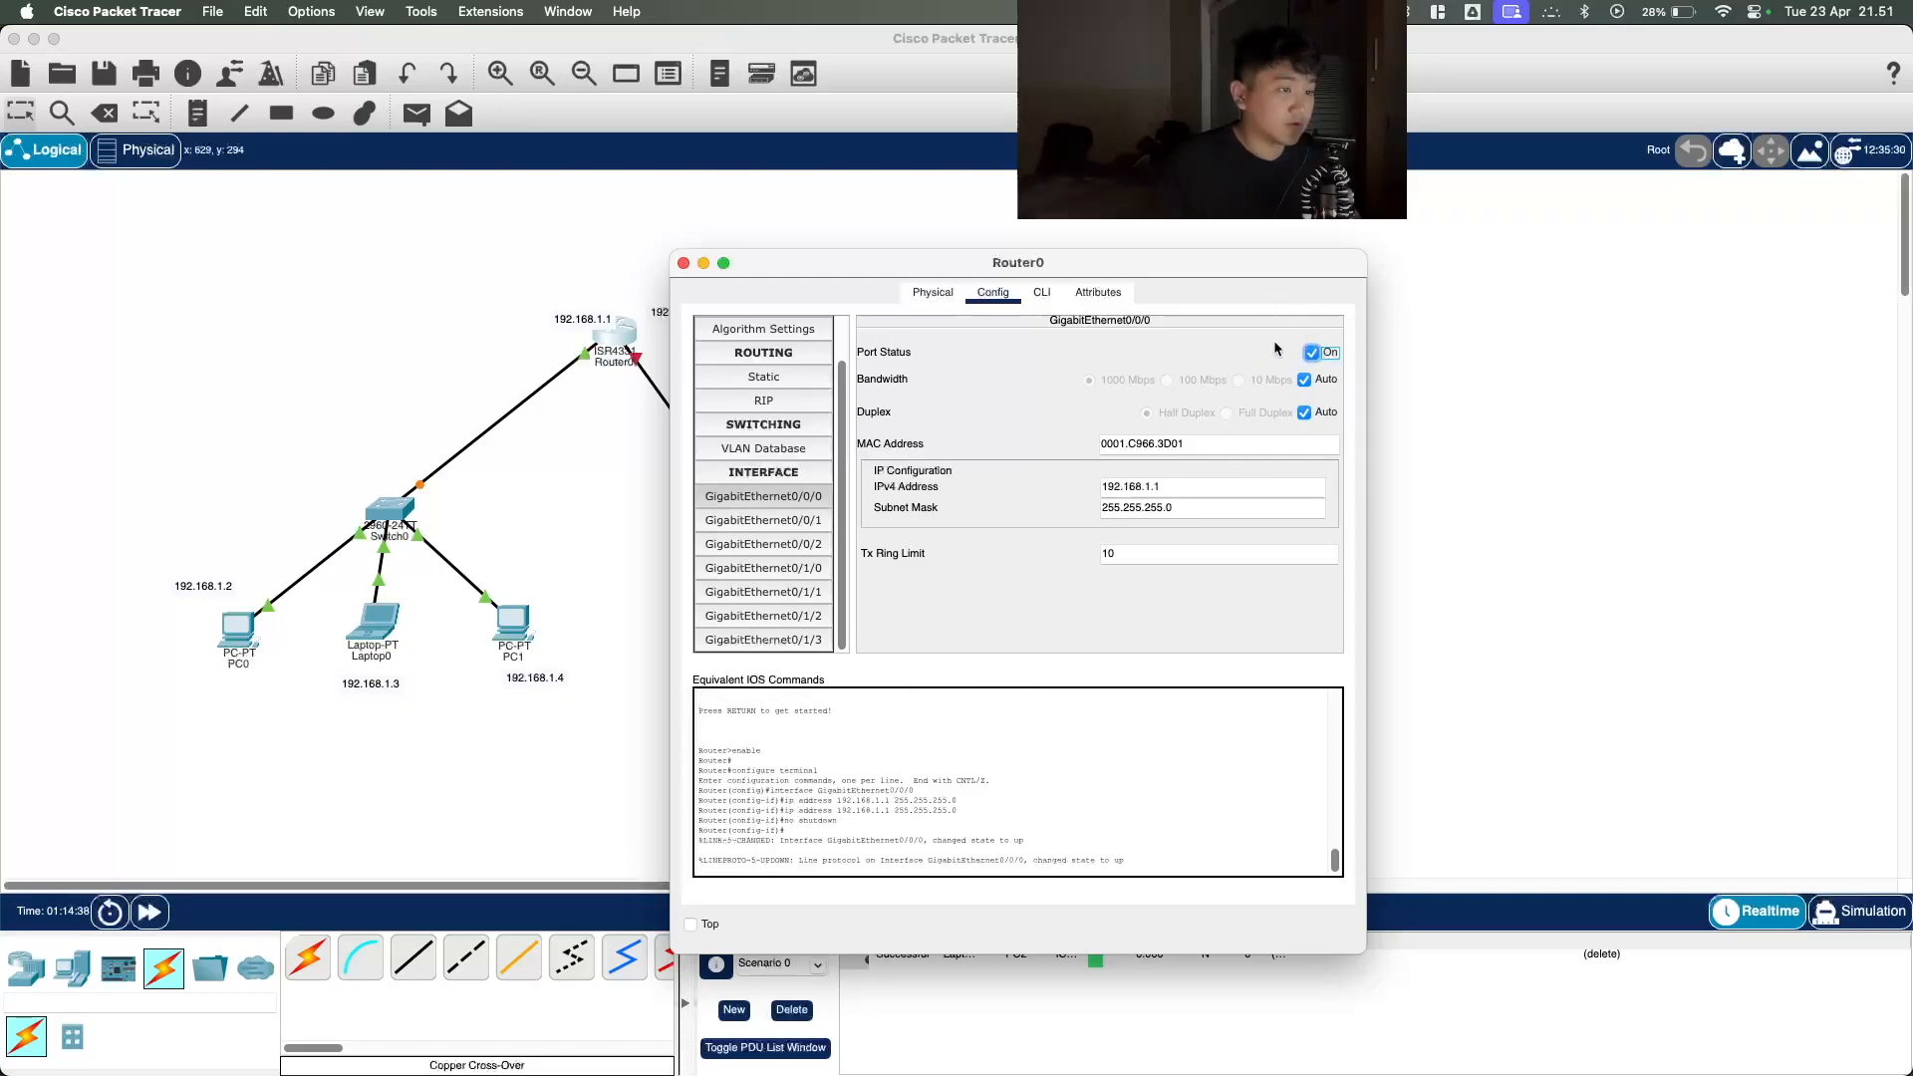
pyautogui.click(682, 264)
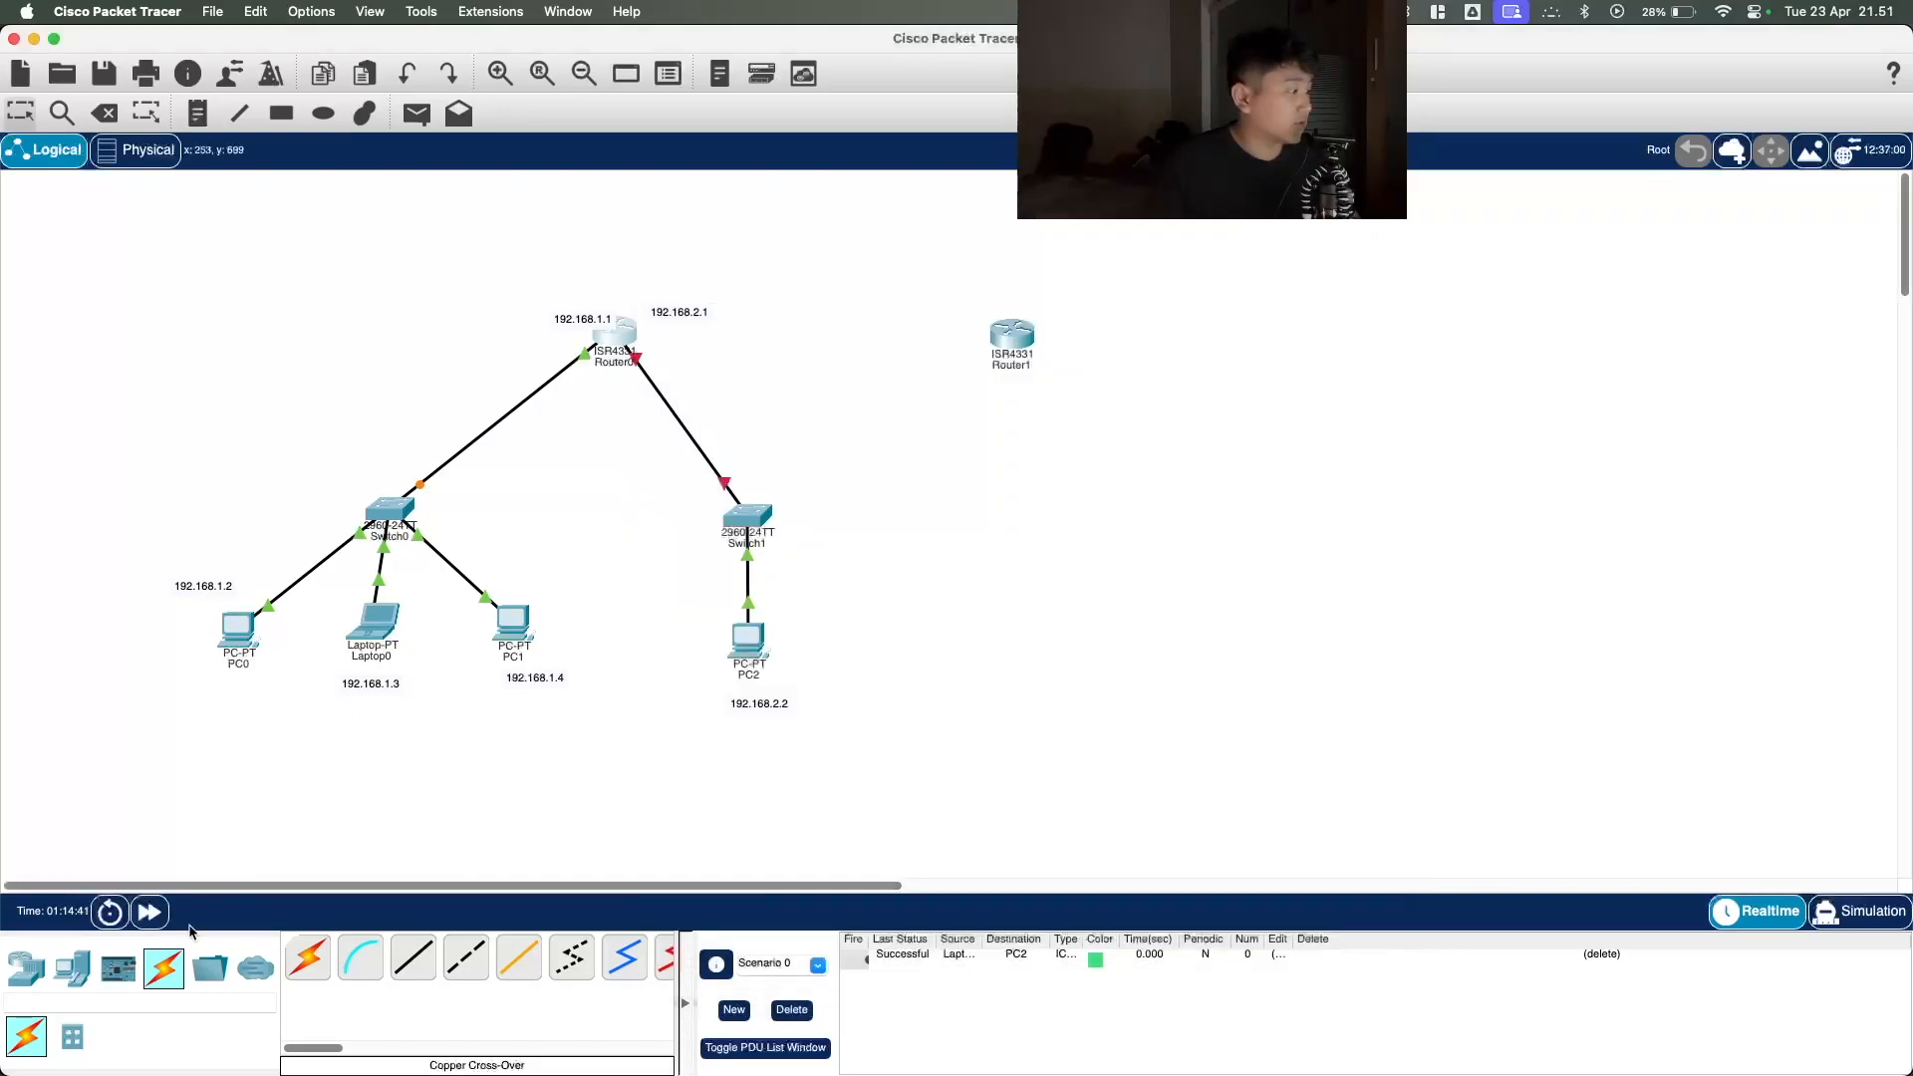
# Step: Configure Router0's GigabitEthernet0/0/1 with IPv4 address 192.168.2.1 and subnet mask 255.255.255.0, and turn the port on
pyautogui.click(620, 332)
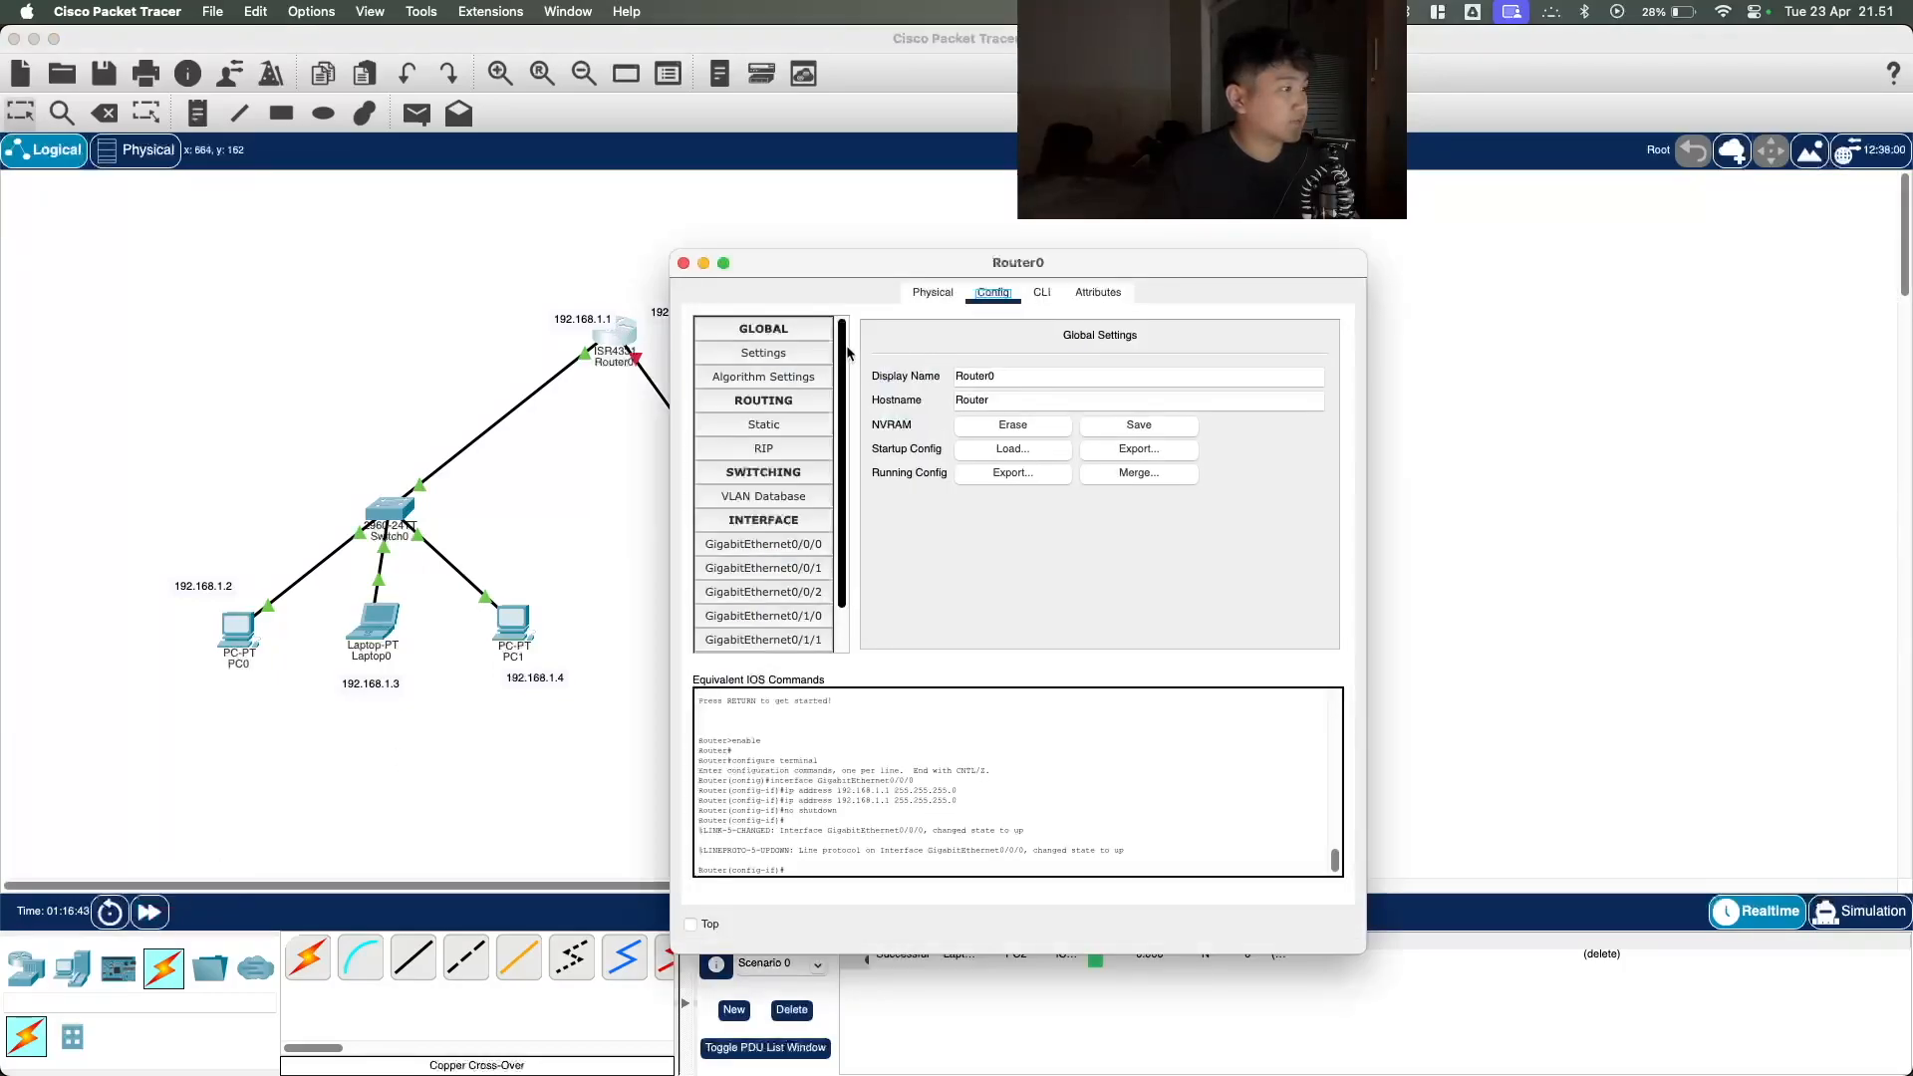
pyautogui.click(815, 568)
pyautogui.click(1177, 488)
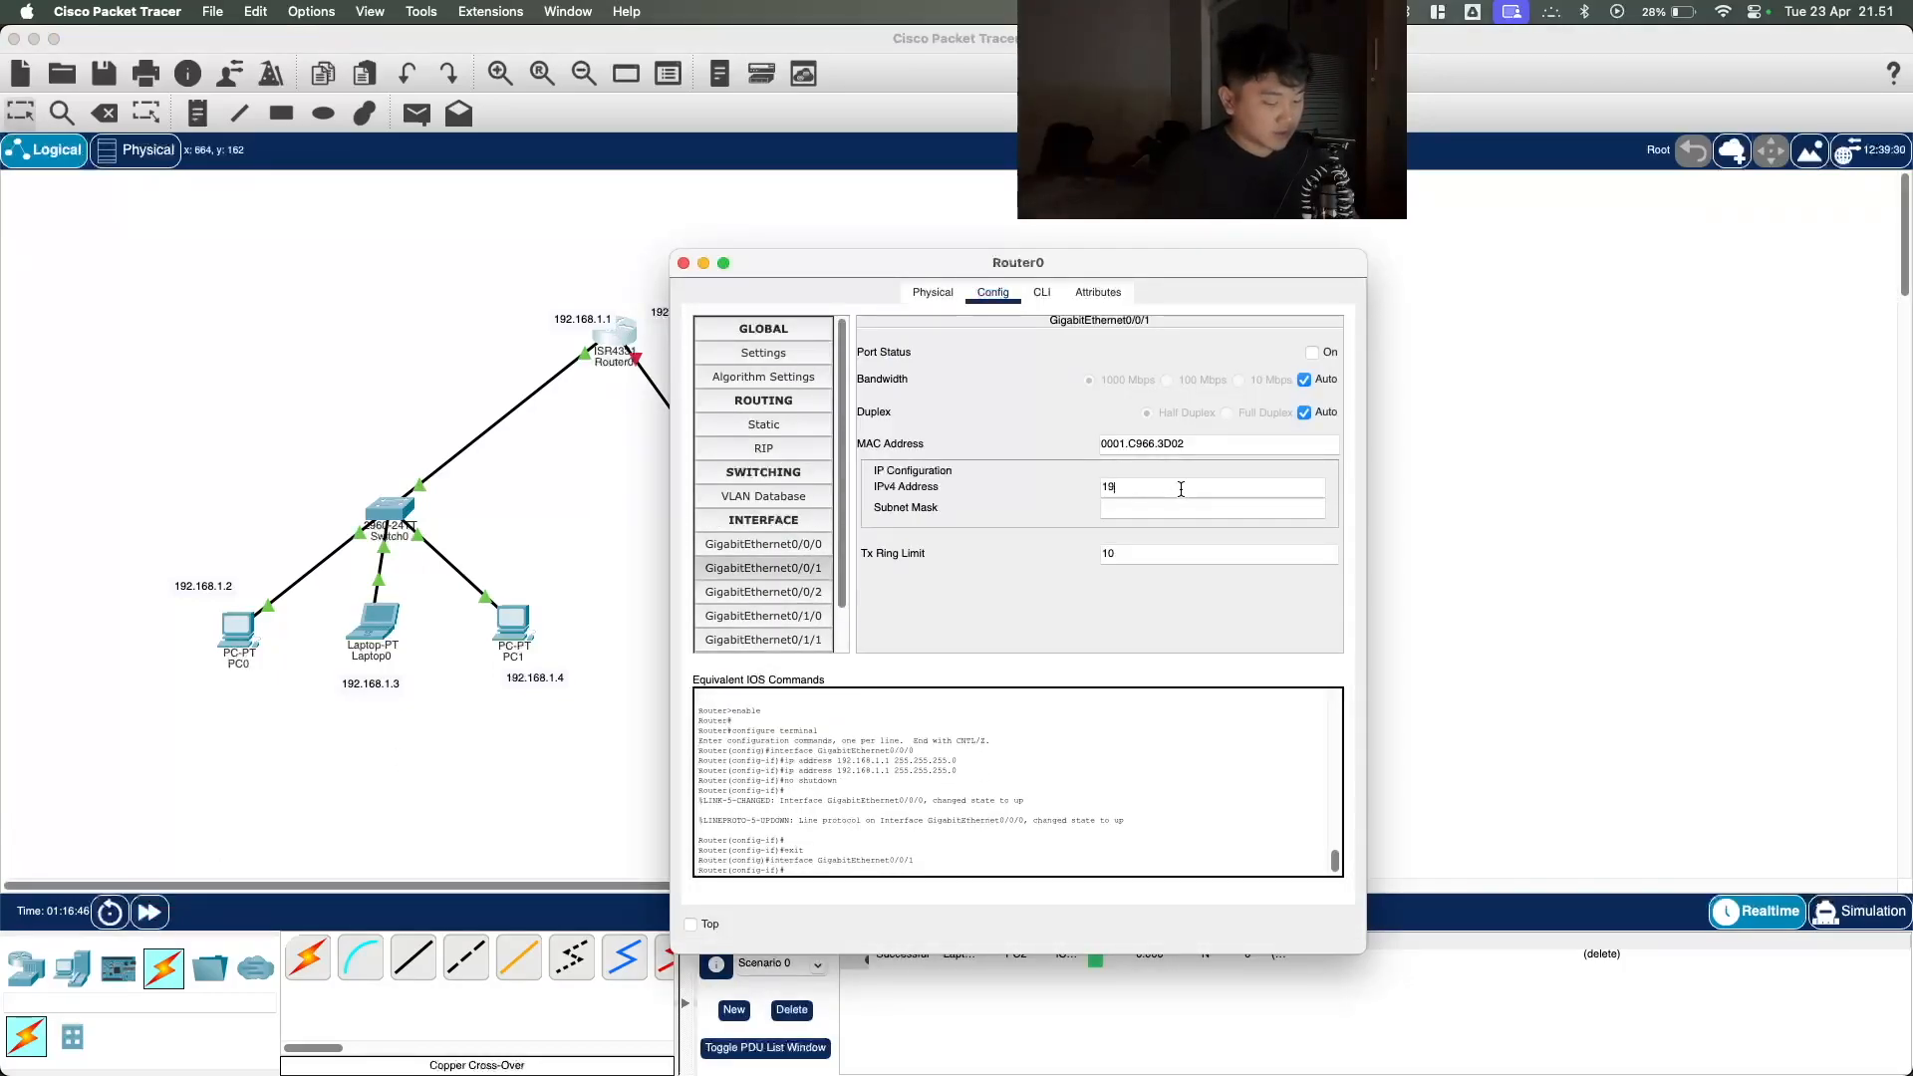
pyautogui.write('192.168.2.1')
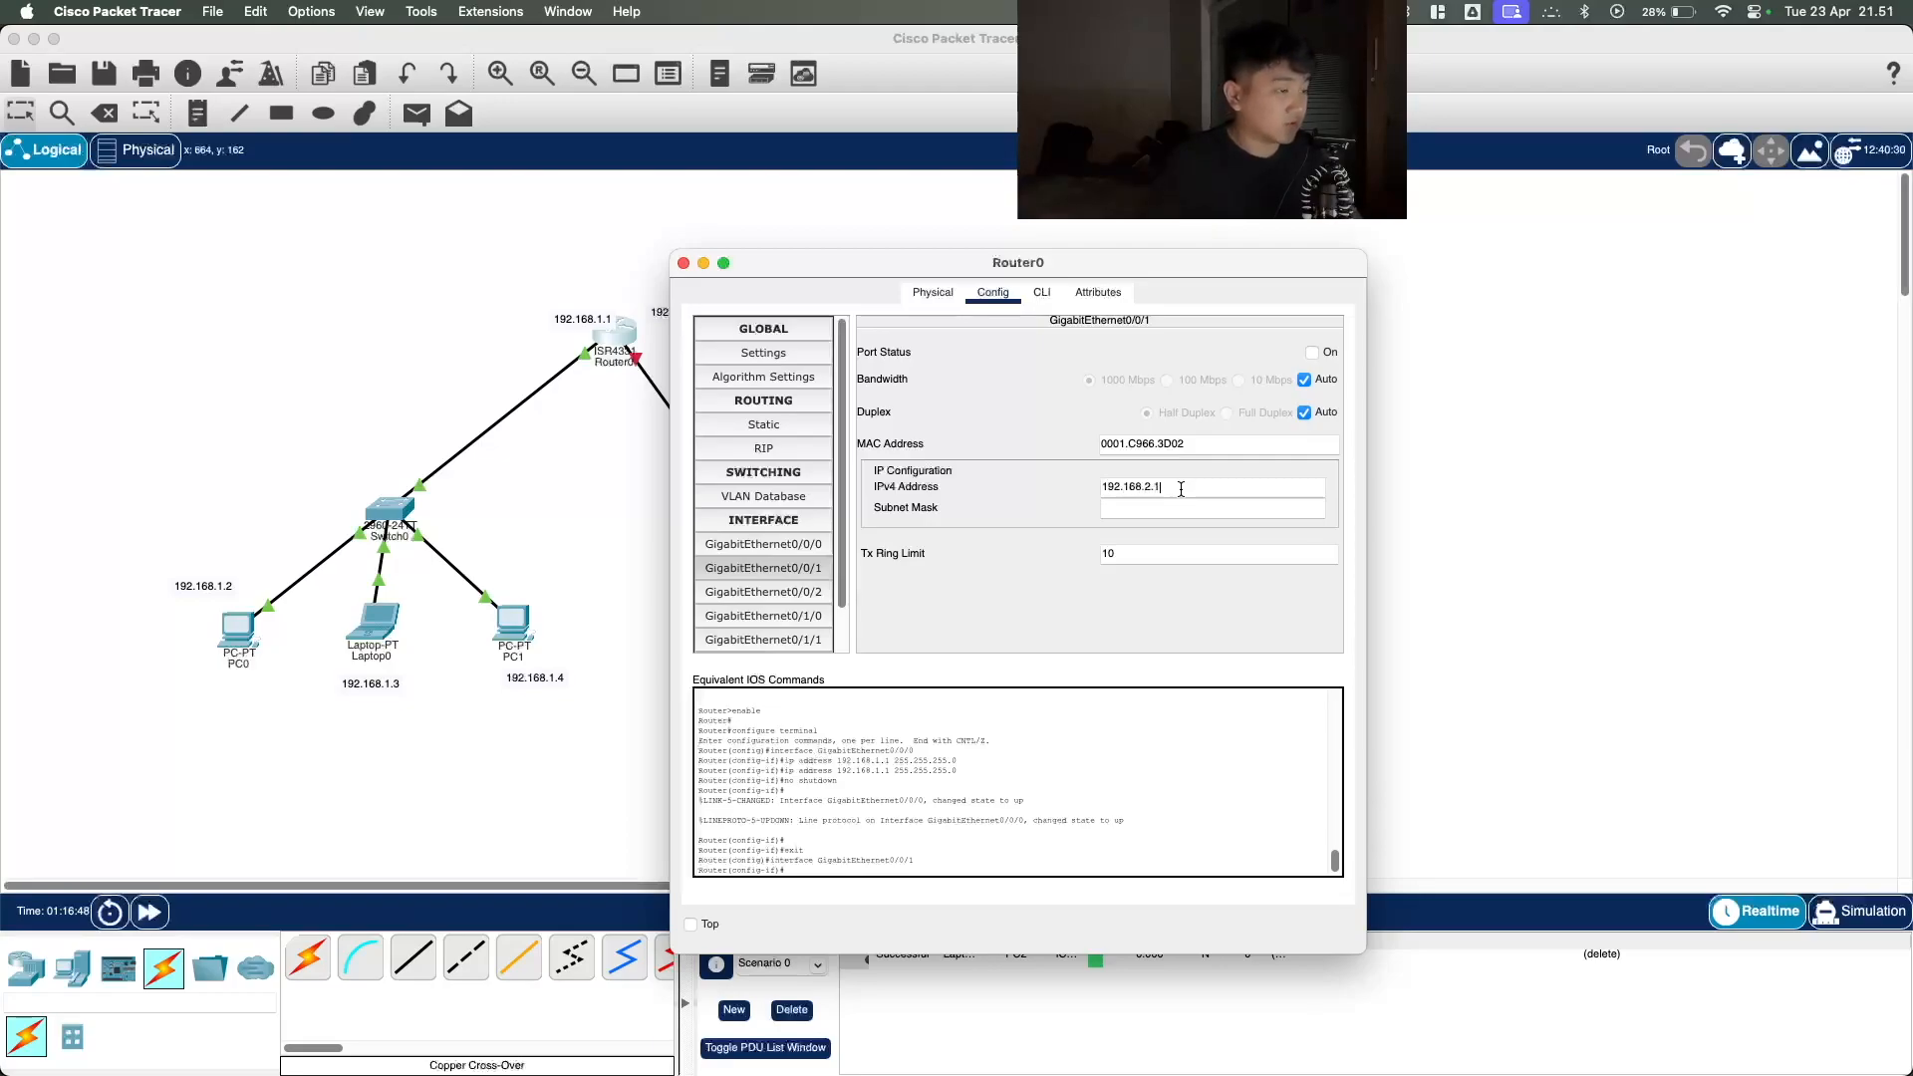
pyautogui.click(1186, 509)
pyautogui.click(1311, 353)
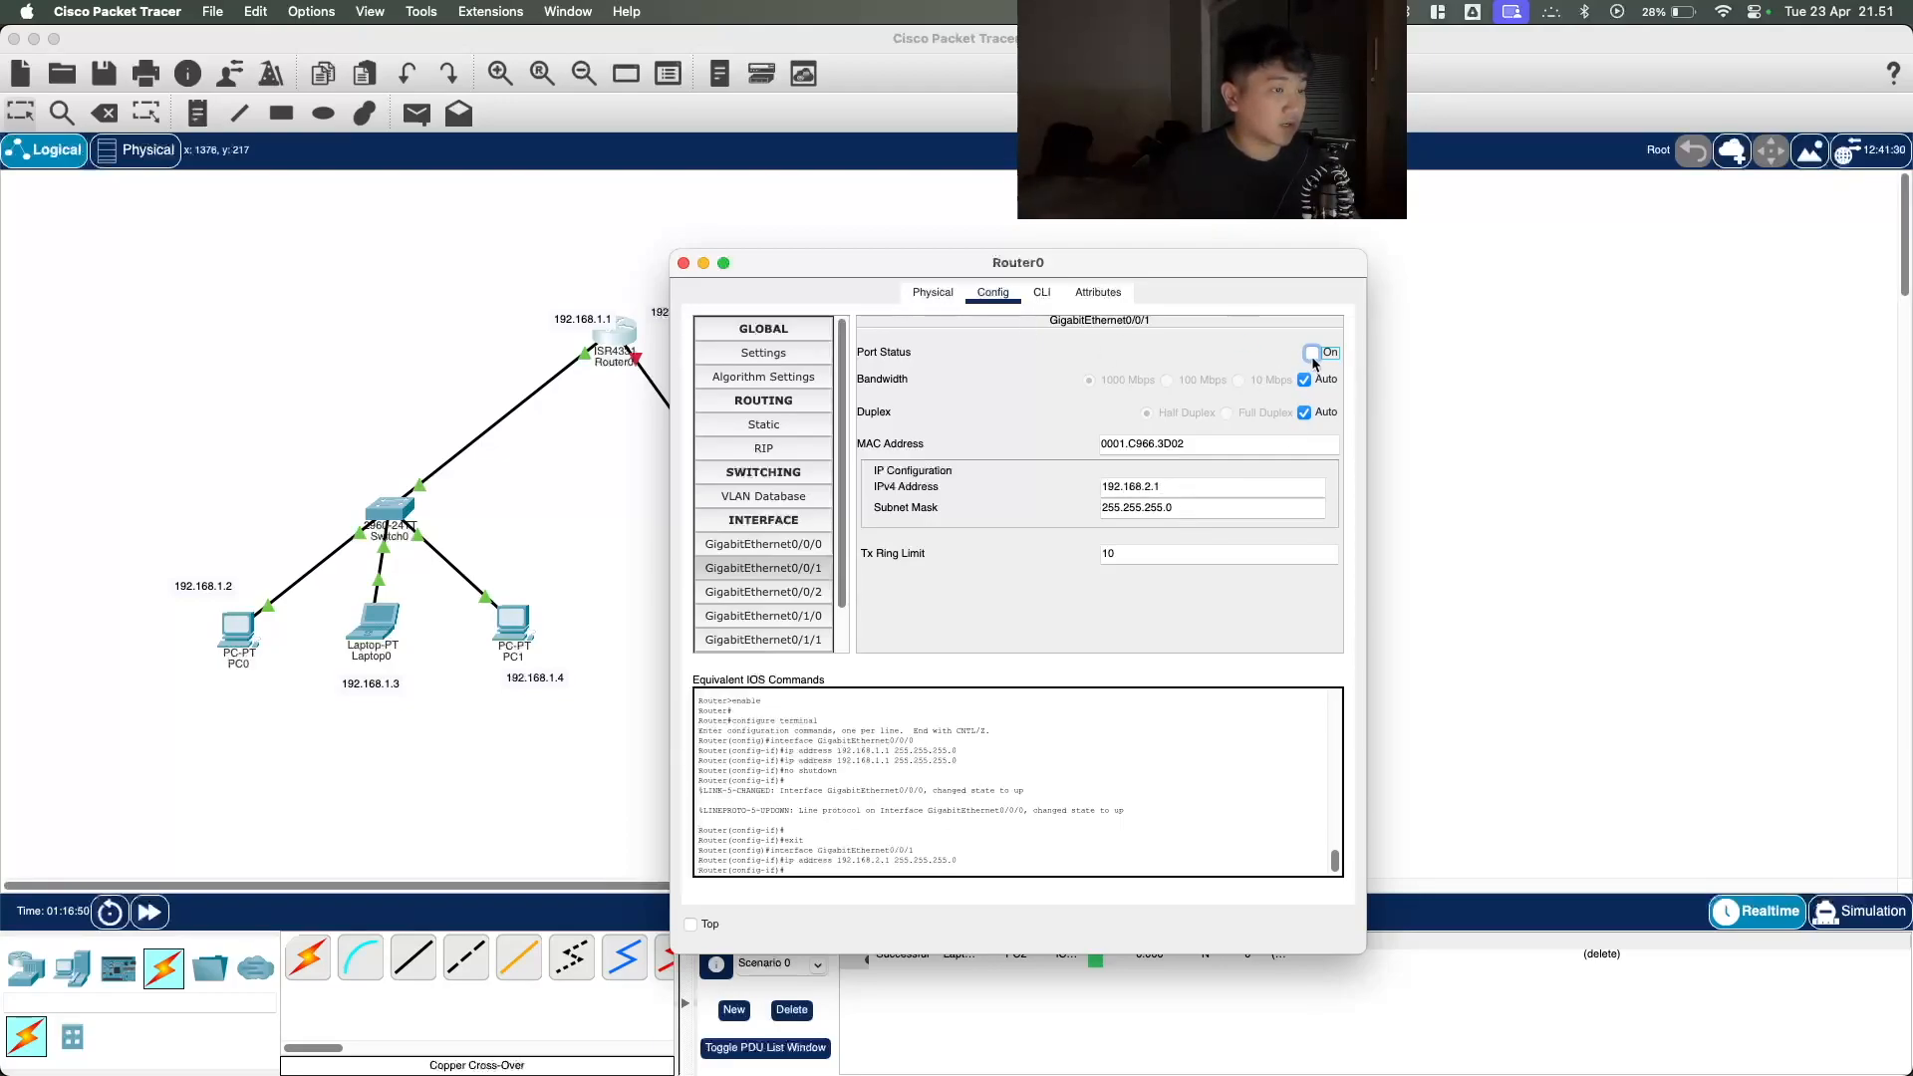
pyautogui.click(682, 264)
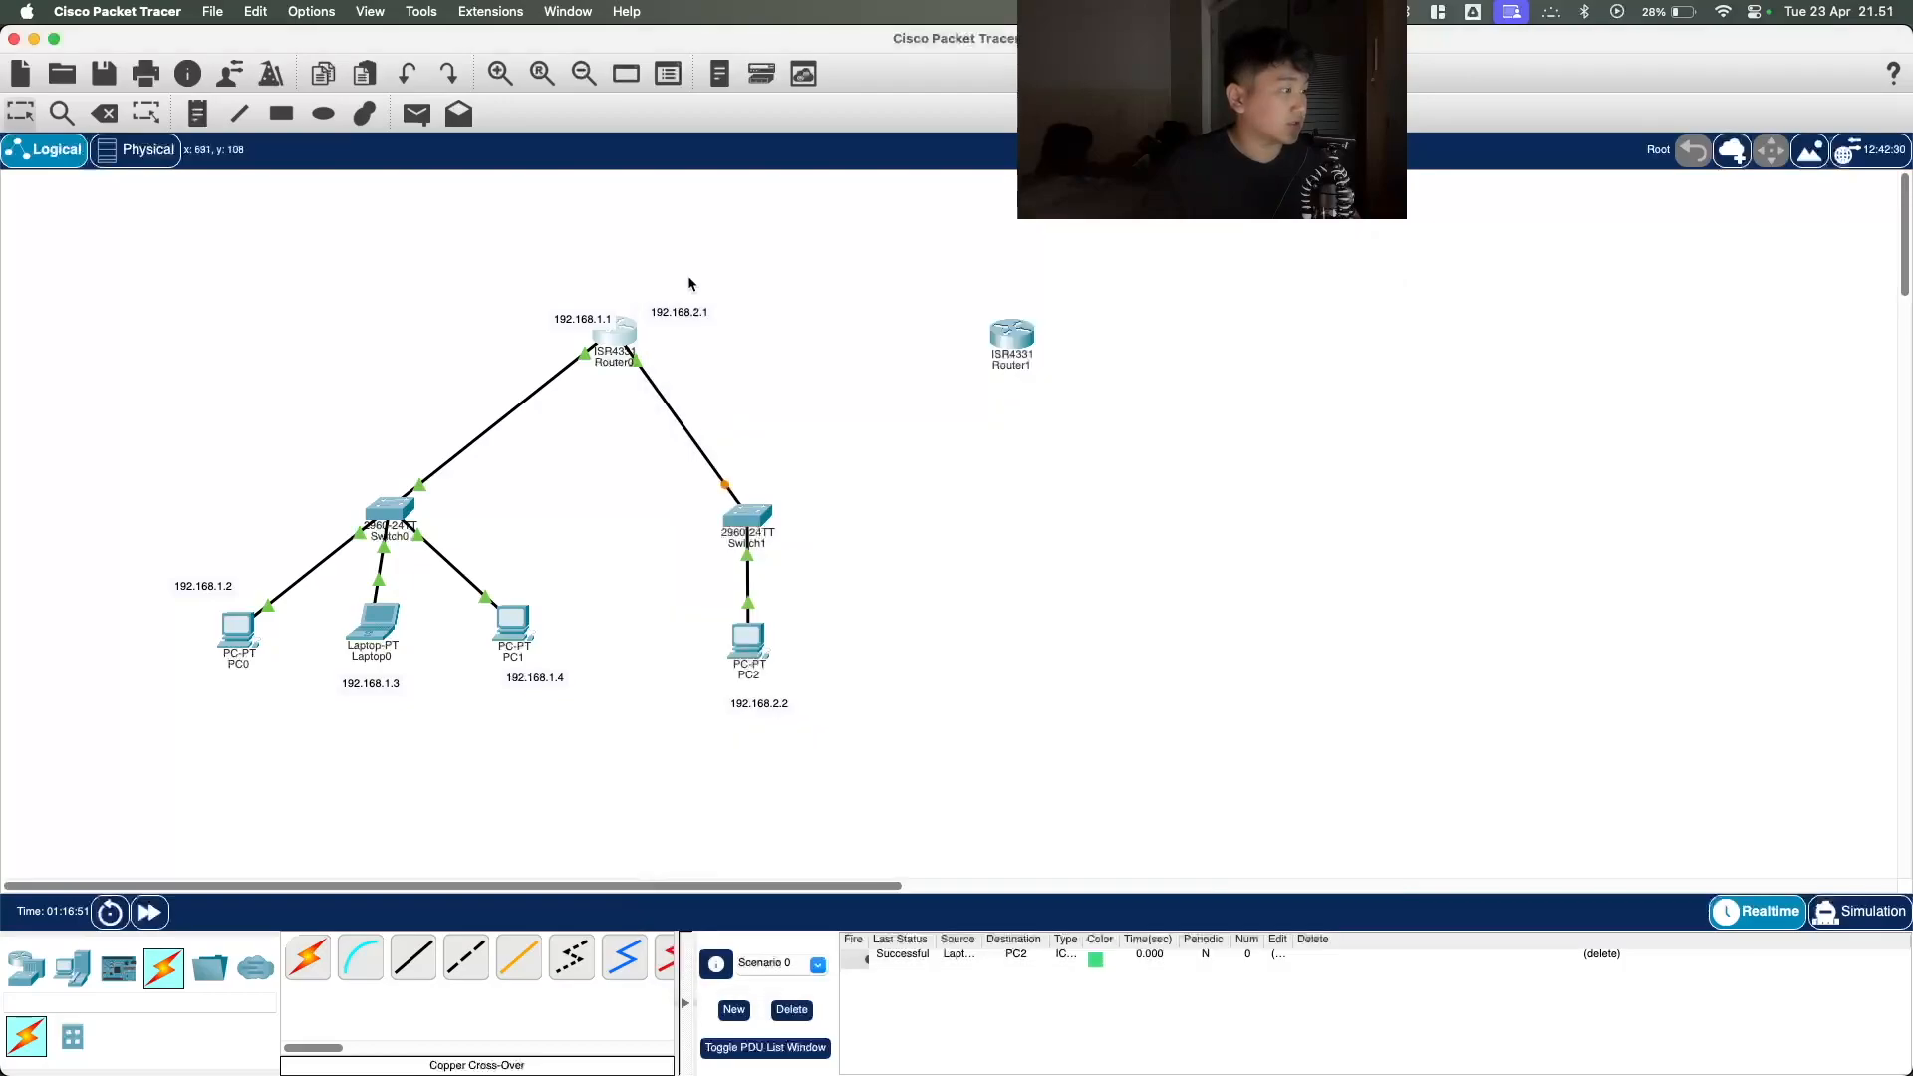
# Step: Link Router0 to Router1 with an automatically chosen connection type, and delete that link again
pyautogui.click(307, 957)
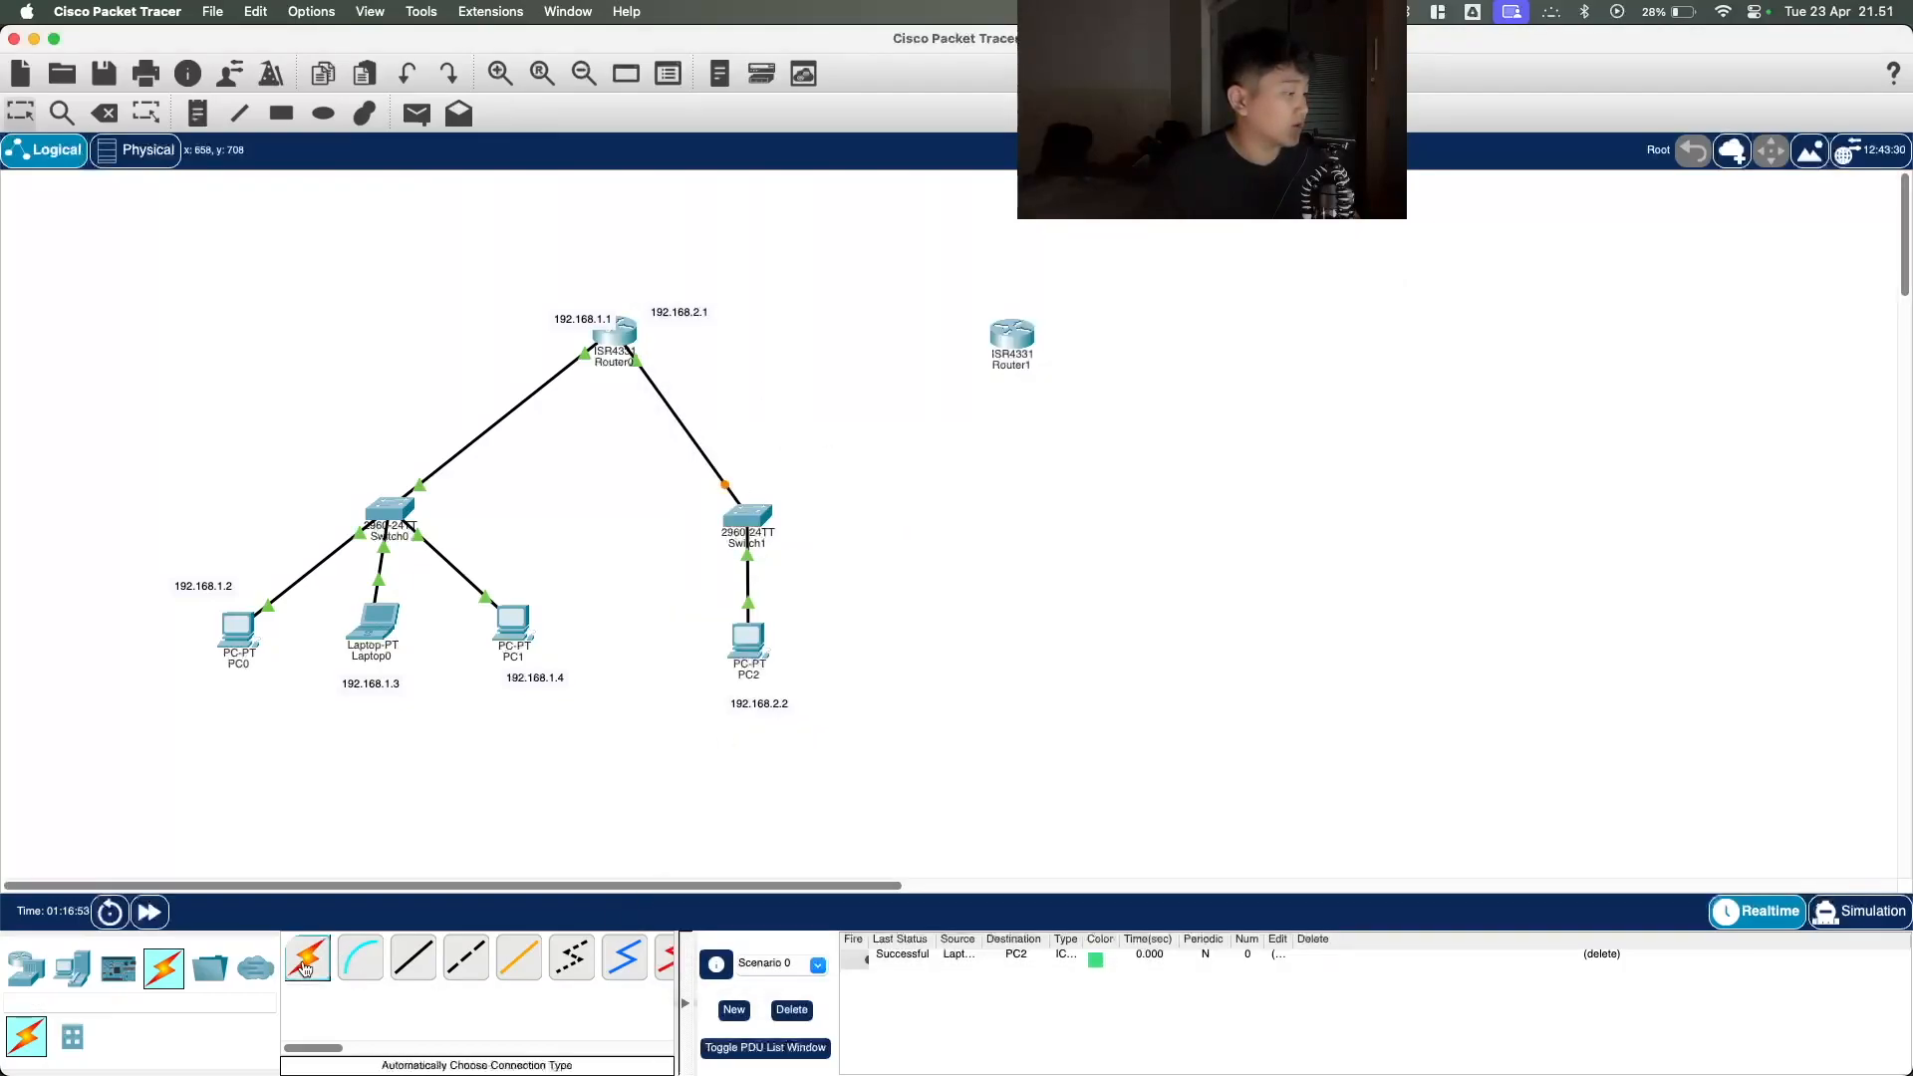
pyautogui.click(618, 335)
pyautogui.click(1007, 337)
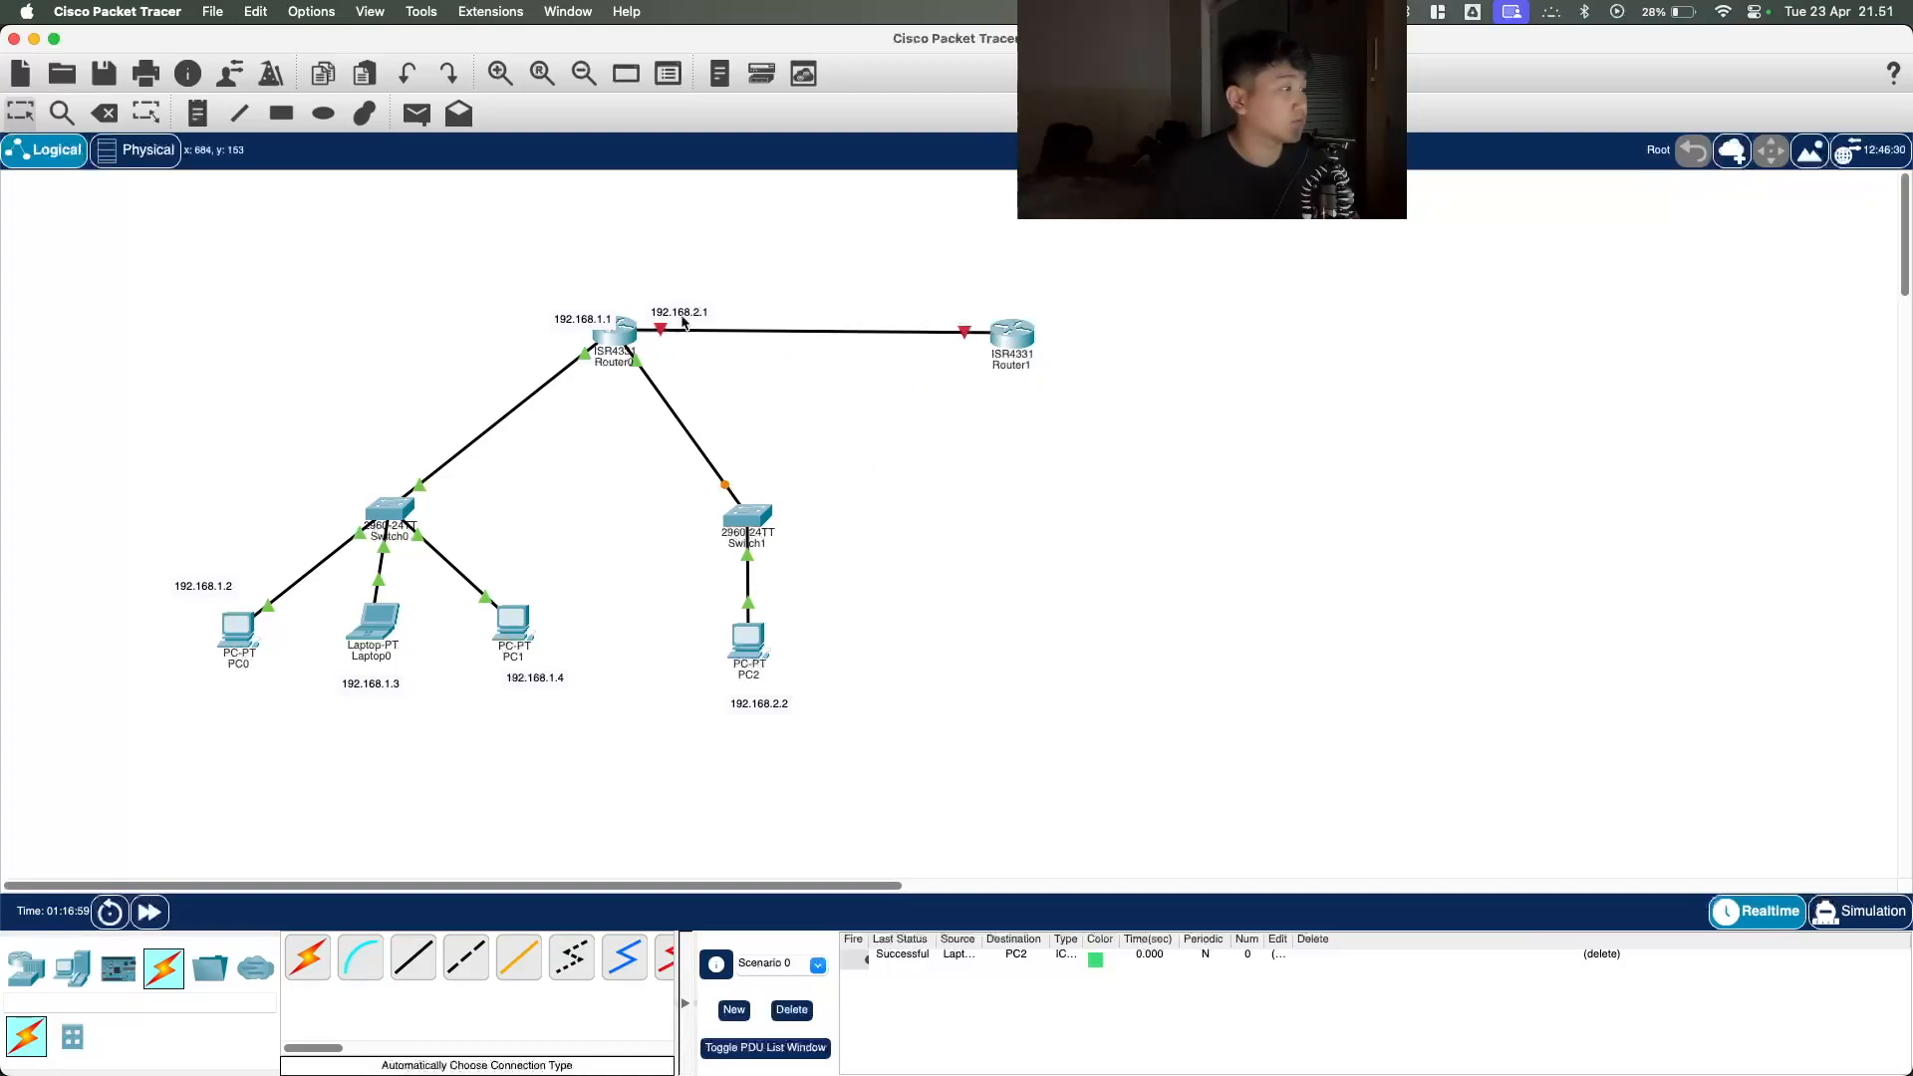
pyautogui.click(104, 113)
pyautogui.click(772, 331)
pyautogui.click(19, 112)
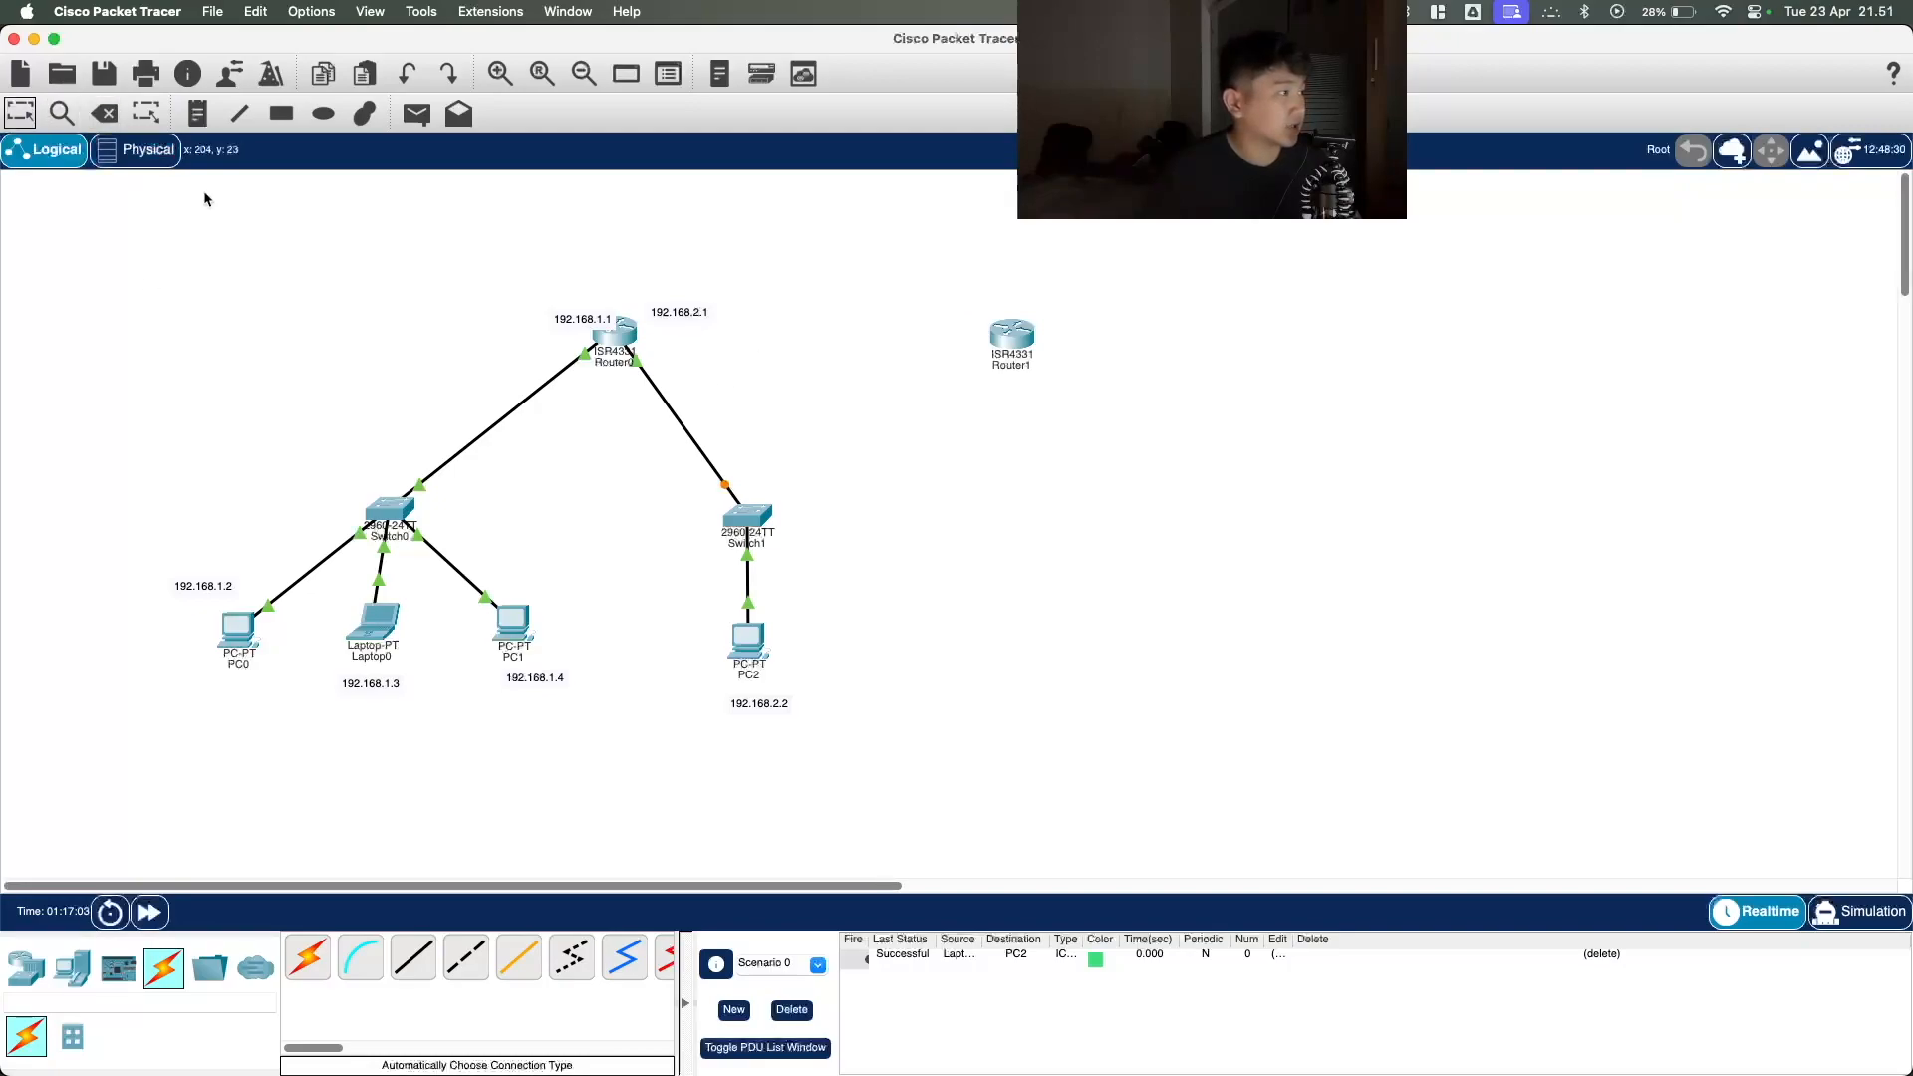
# Step: Connect Router0's GigabitEthernet0/1/0 port to Router1 with a copper cross-over cable
pyautogui.click(465, 958)
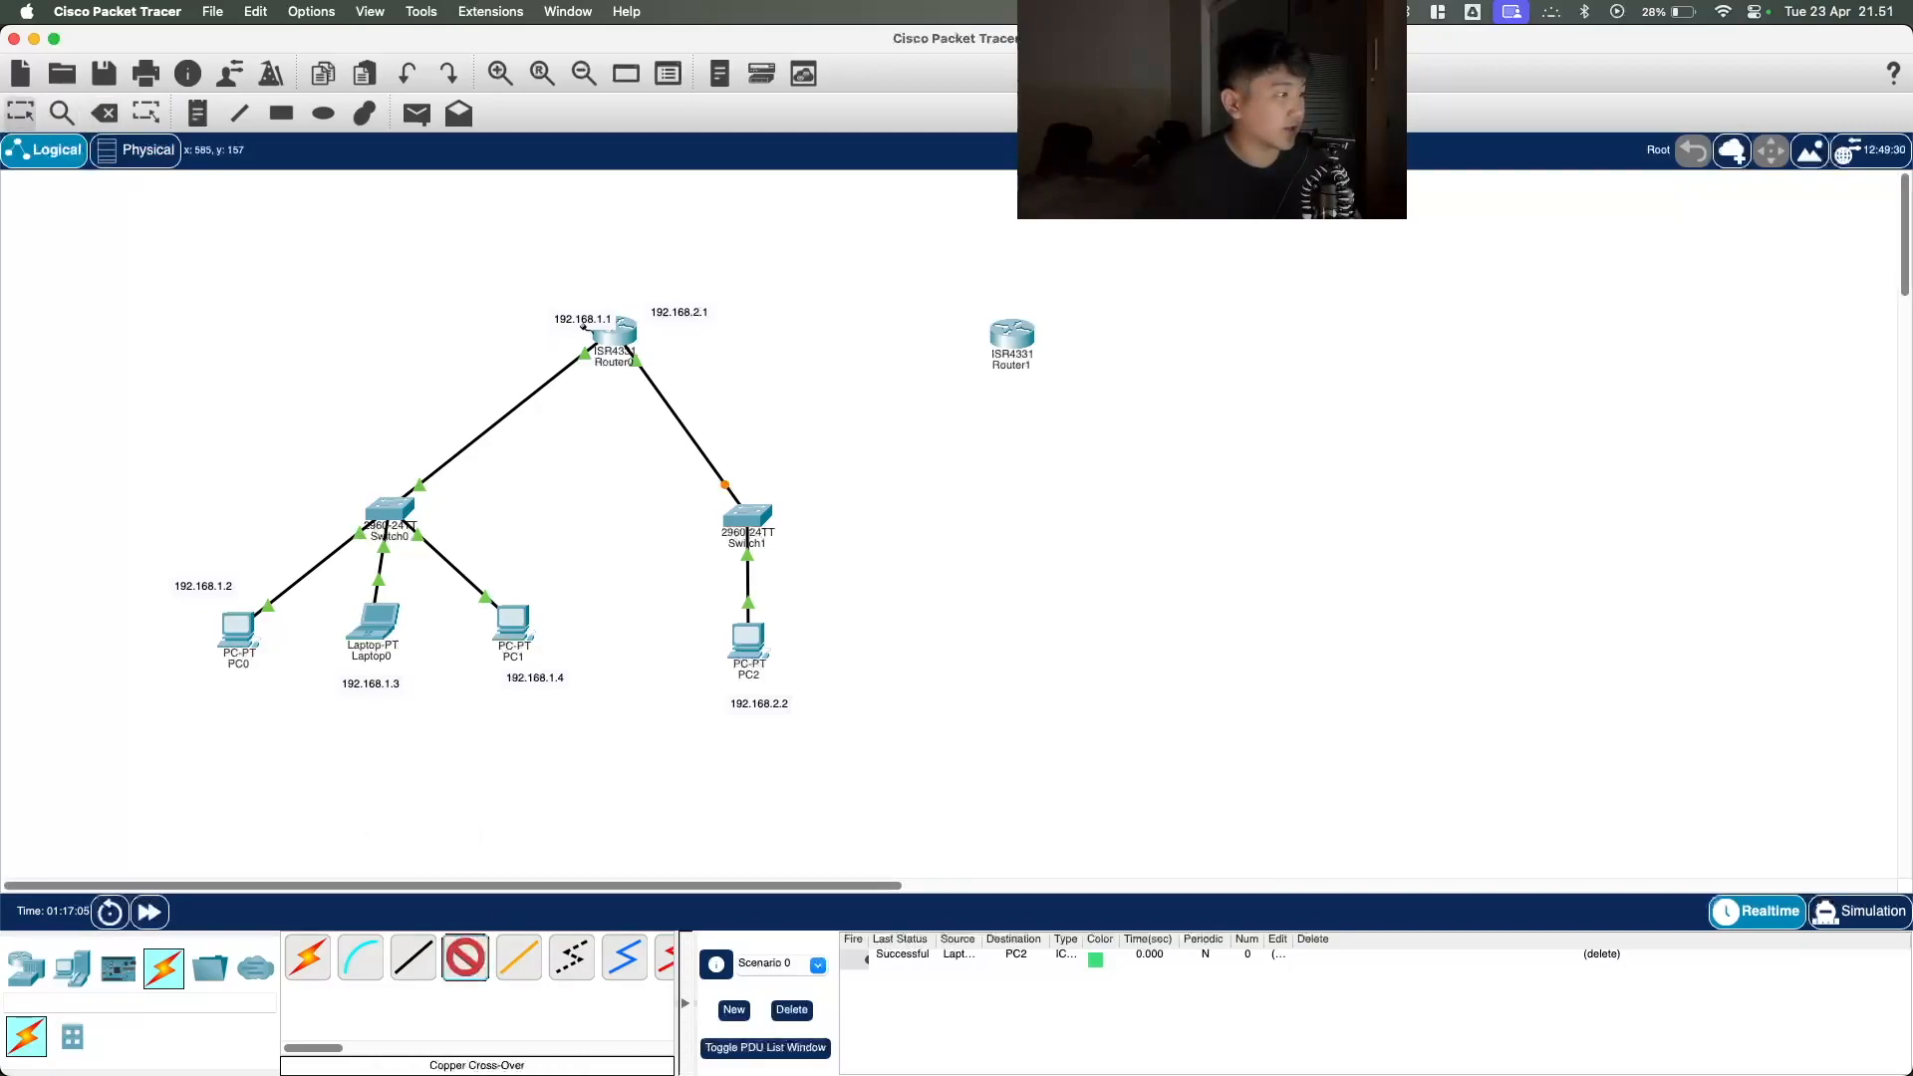
pyautogui.click(617, 333)
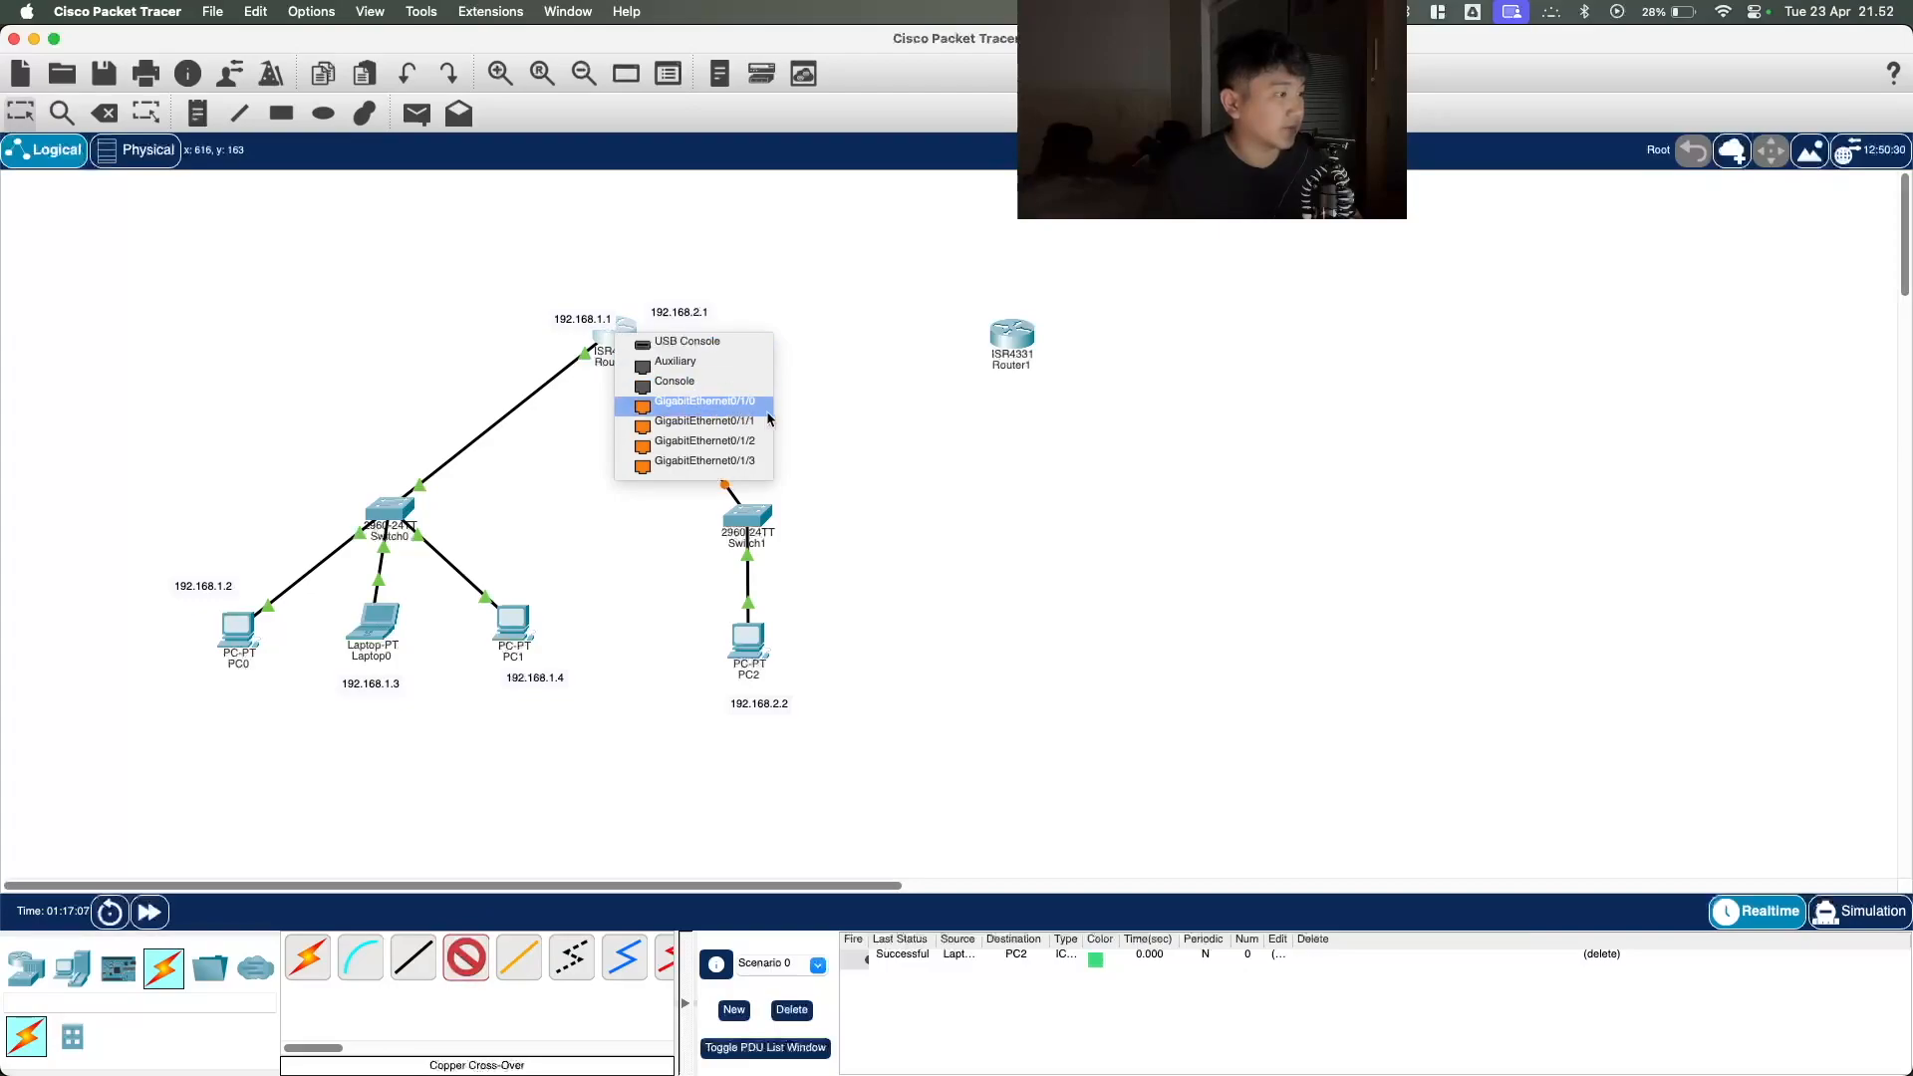
pyautogui.click(755, 404)
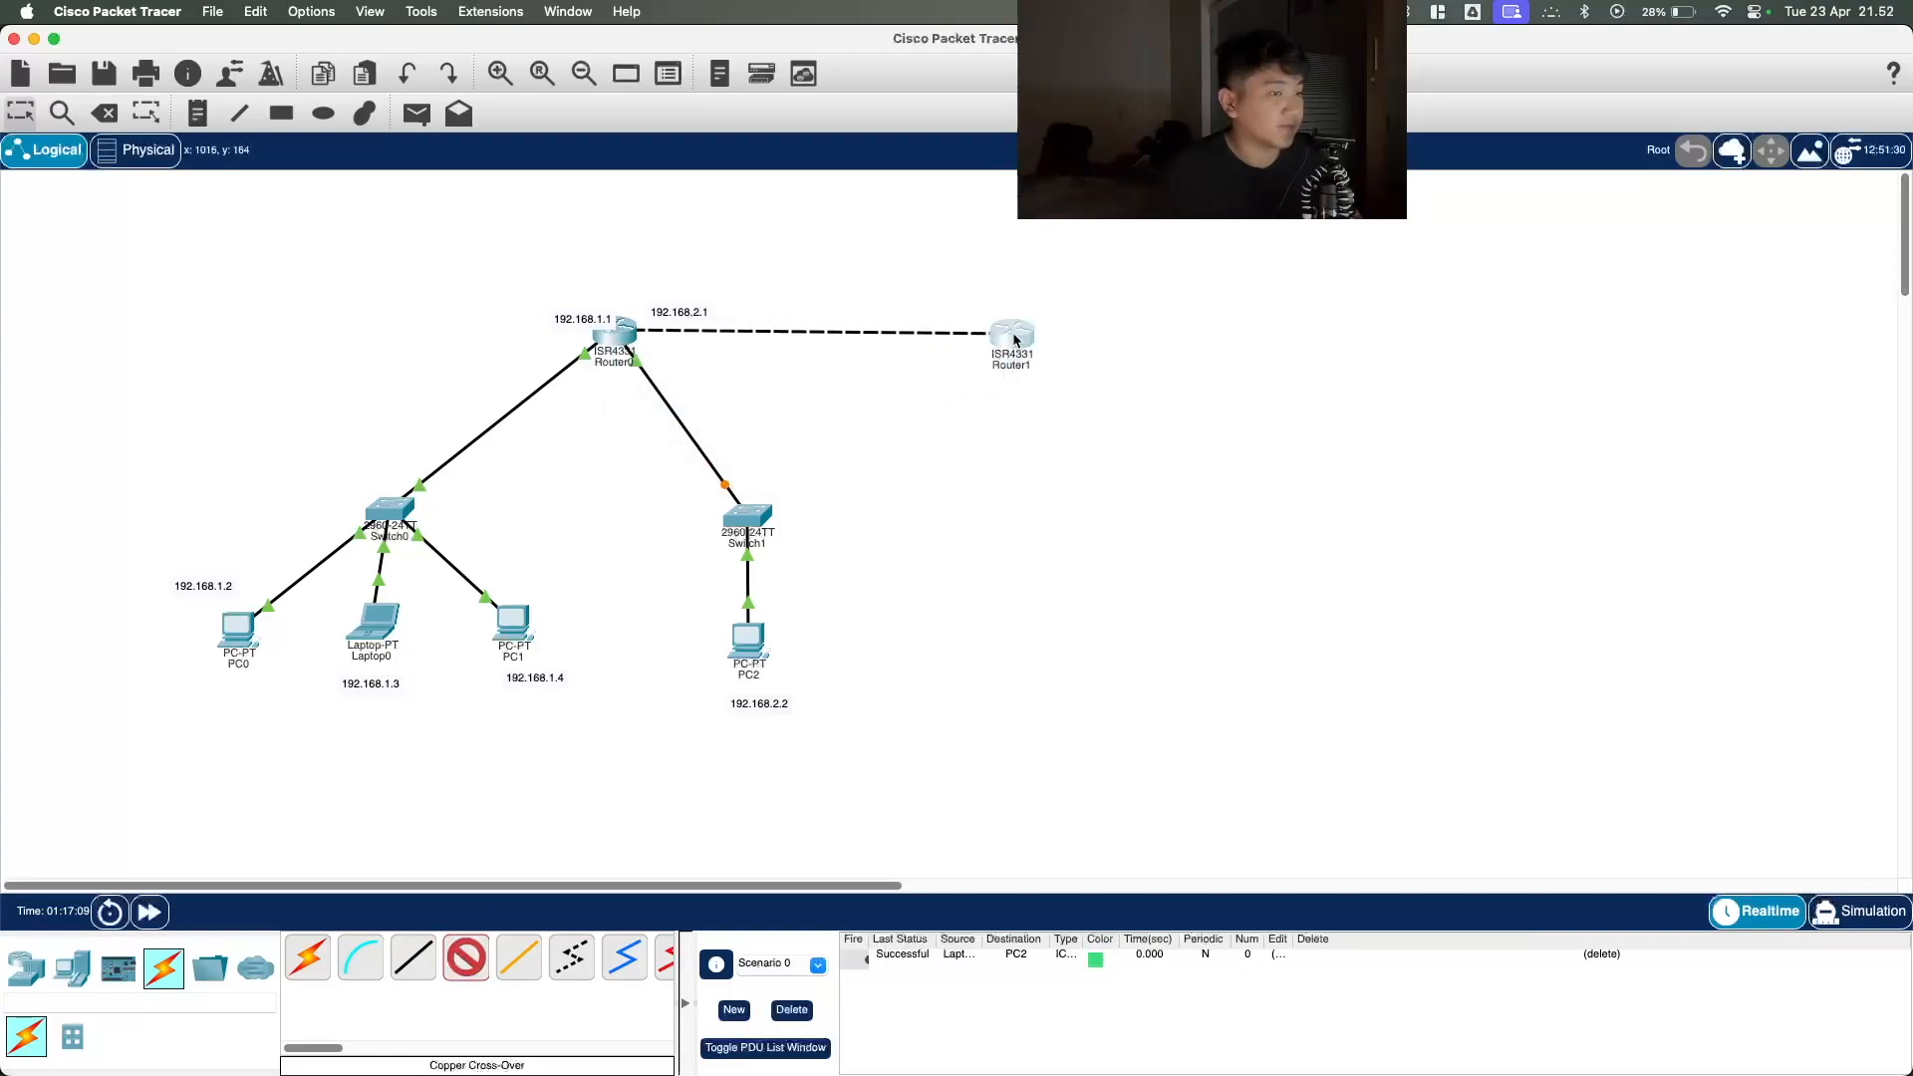
pyautogui.click(1012, 336)
pyautogui.click(1156, 409)
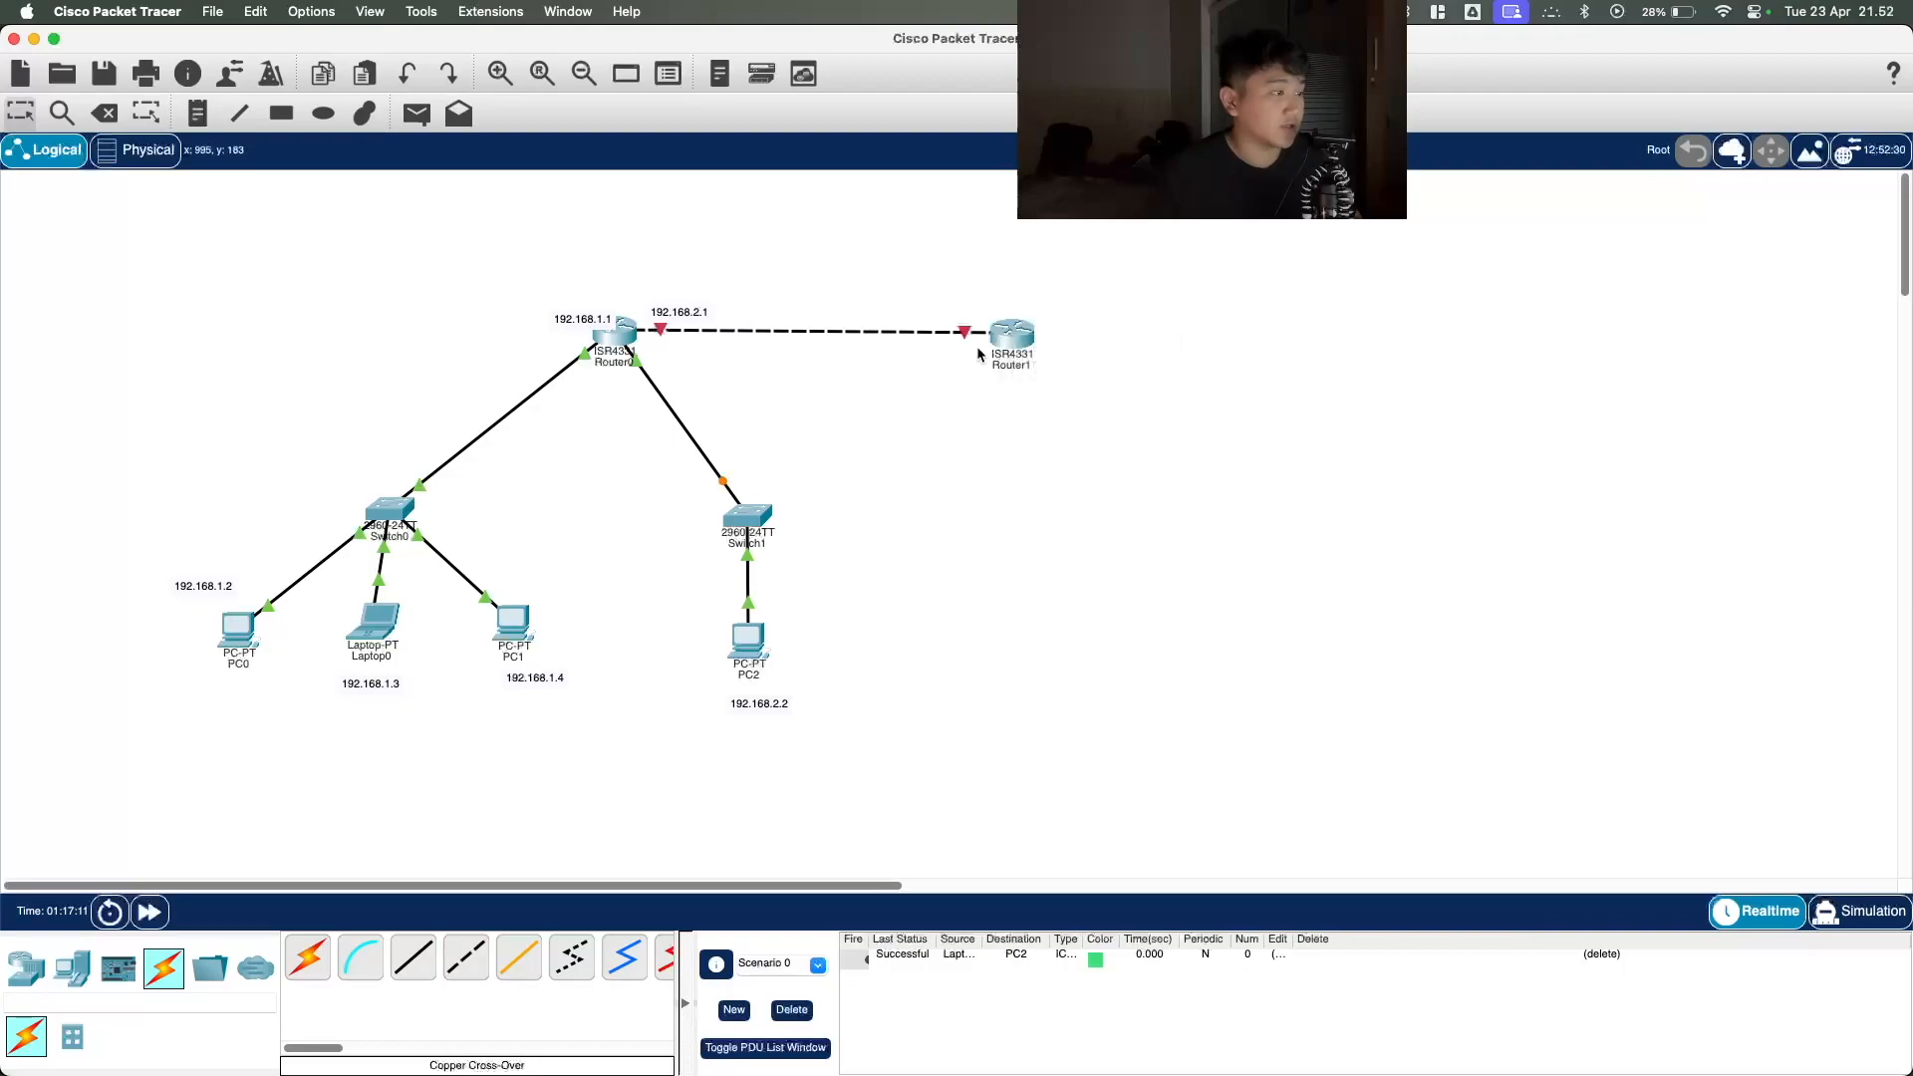
# Step: Move Router1 slightly farther from Router0 and place a 2960 switch directly below it
pyautogui.moveTo(1030, 343); pyautogui.dragTo(1045, 341)
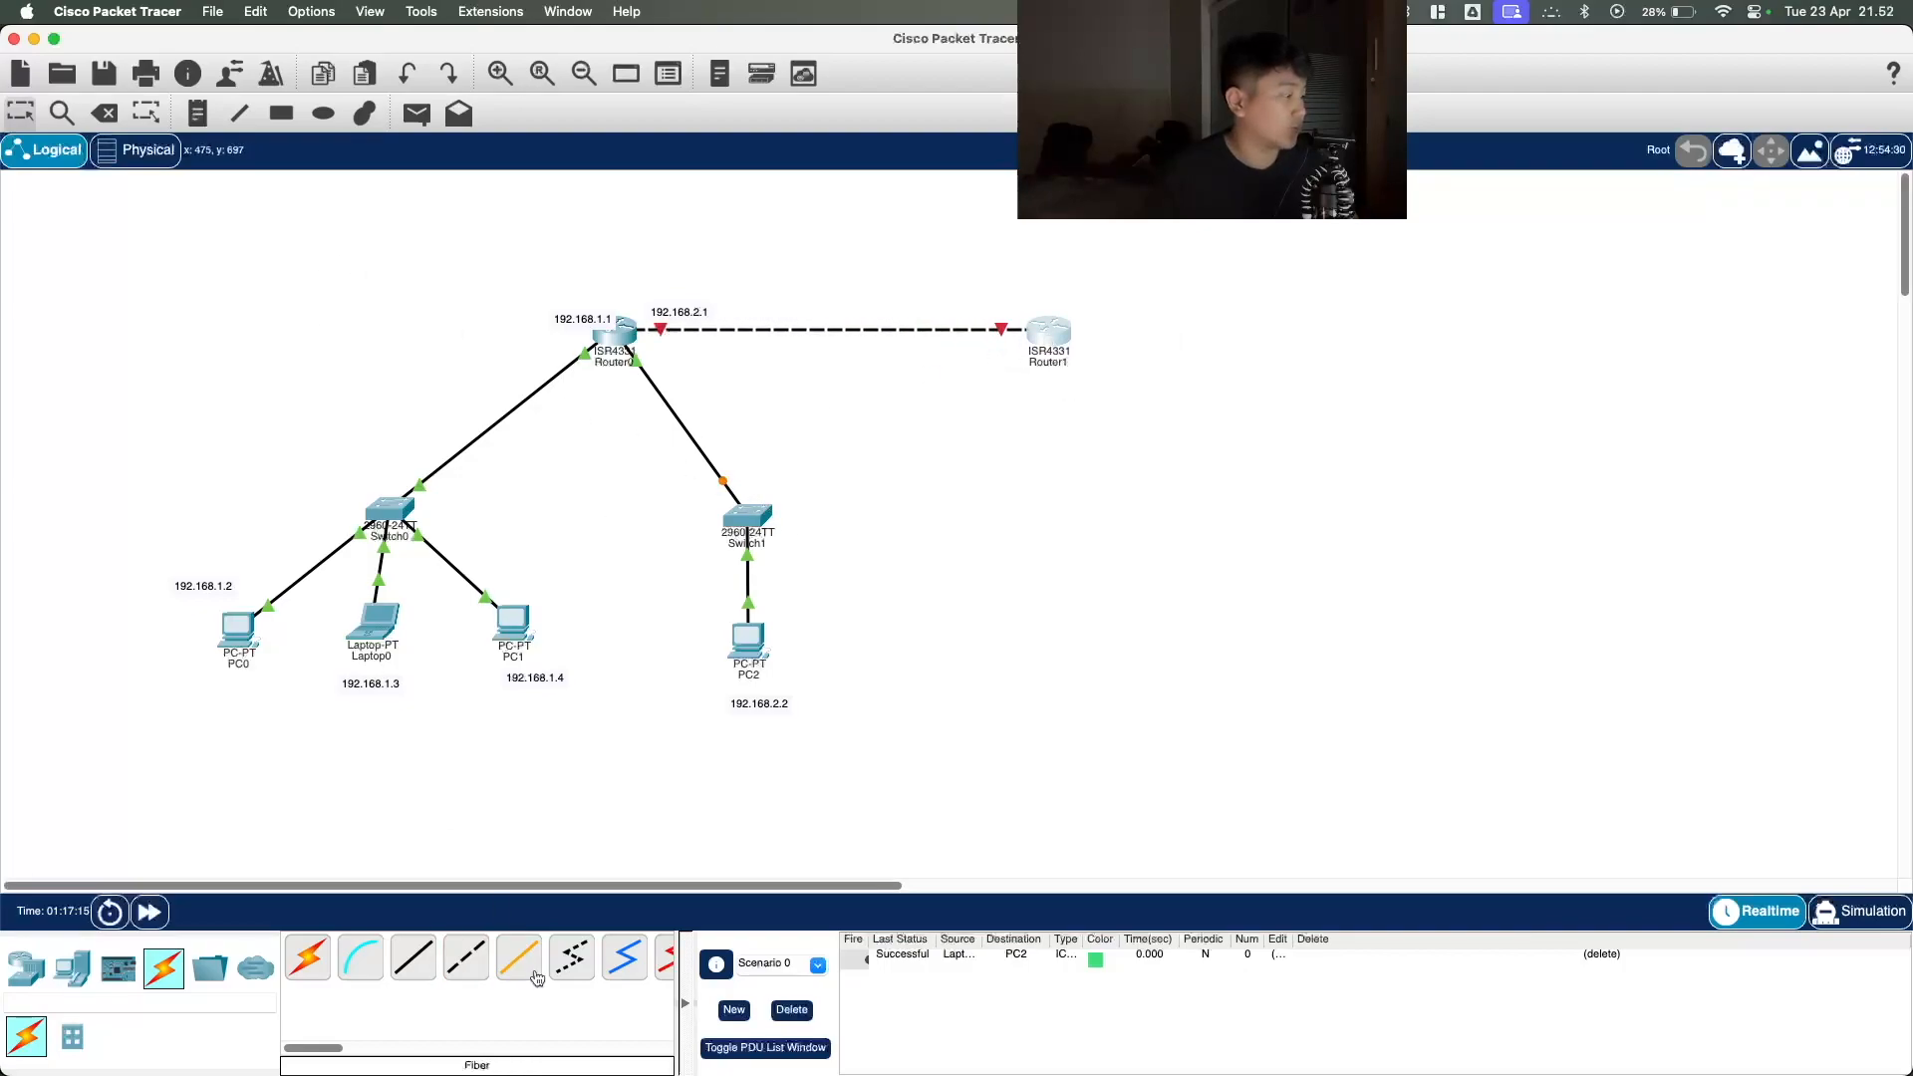
pyautogui.click(25, 966)
pyautogui.click(74, 1041)
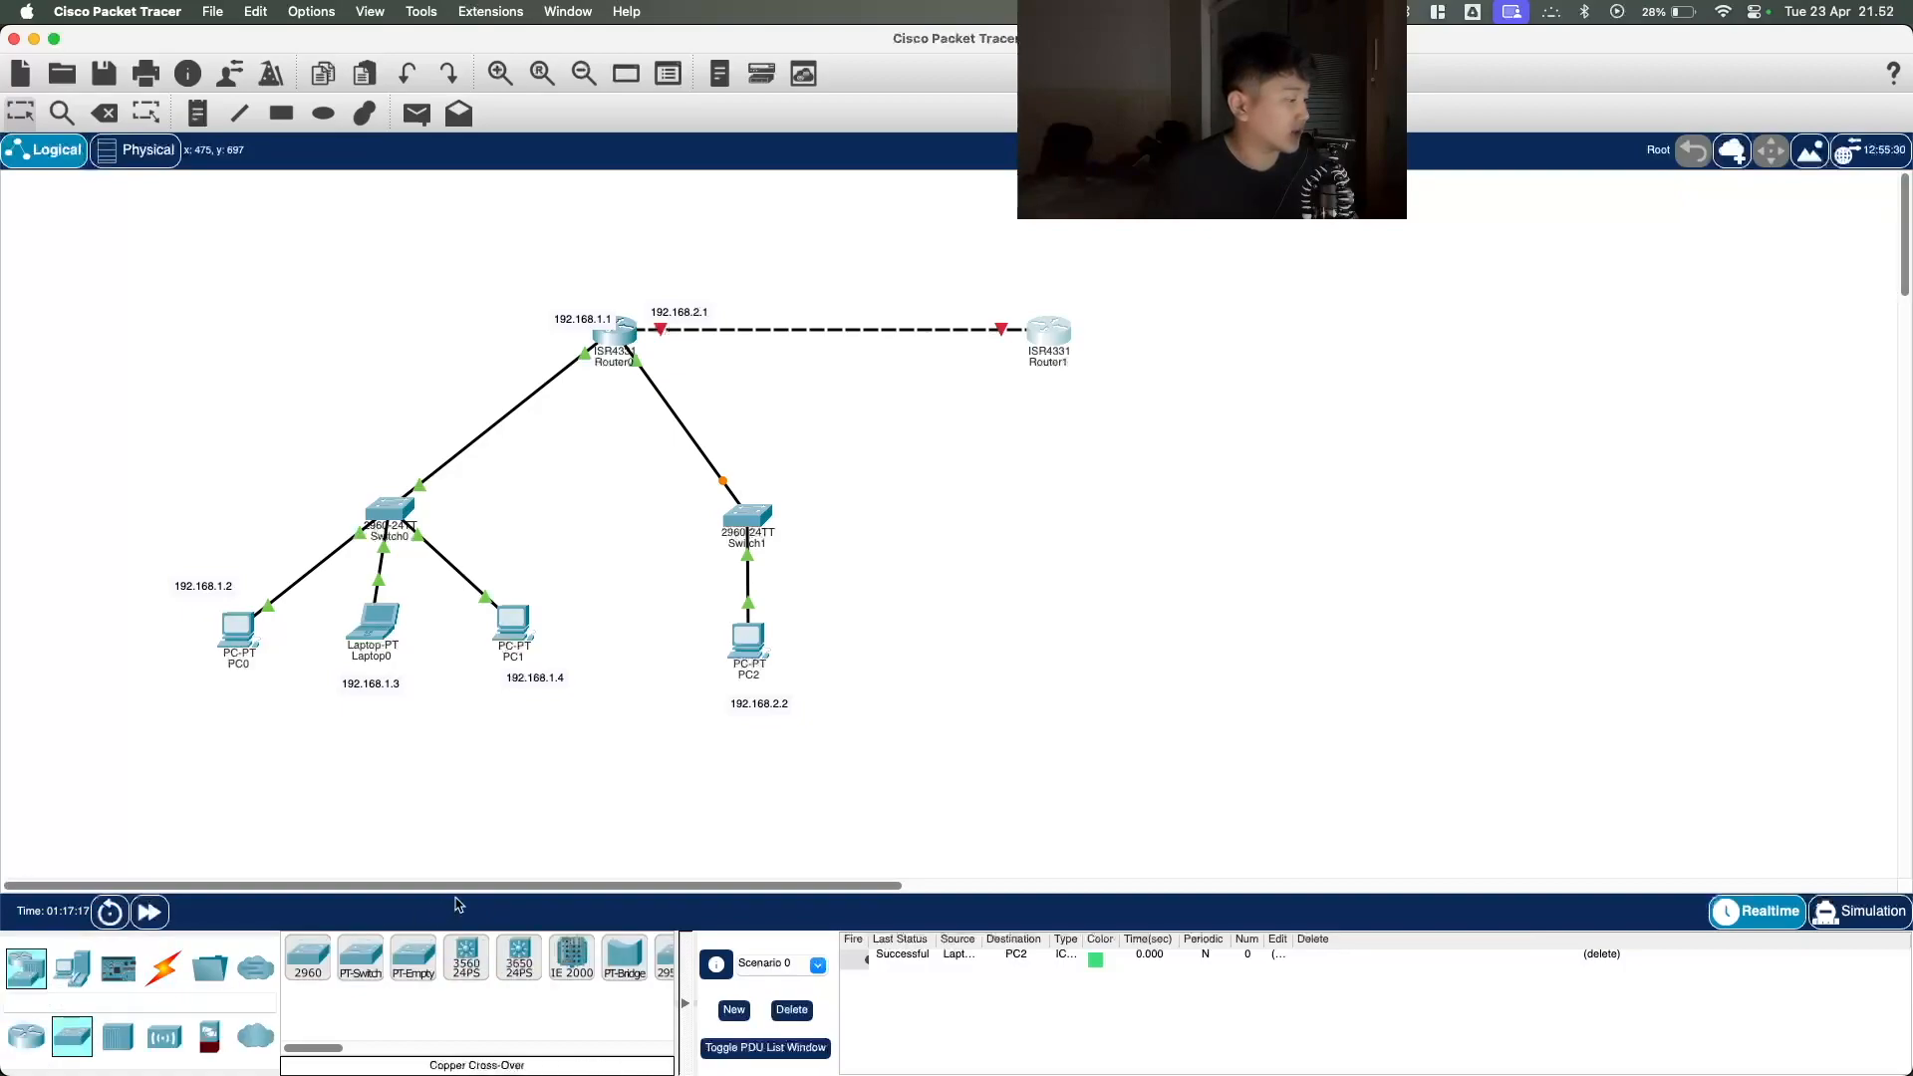
pyautogui.click(308, 958)
pyautogui.click(1053, 486)
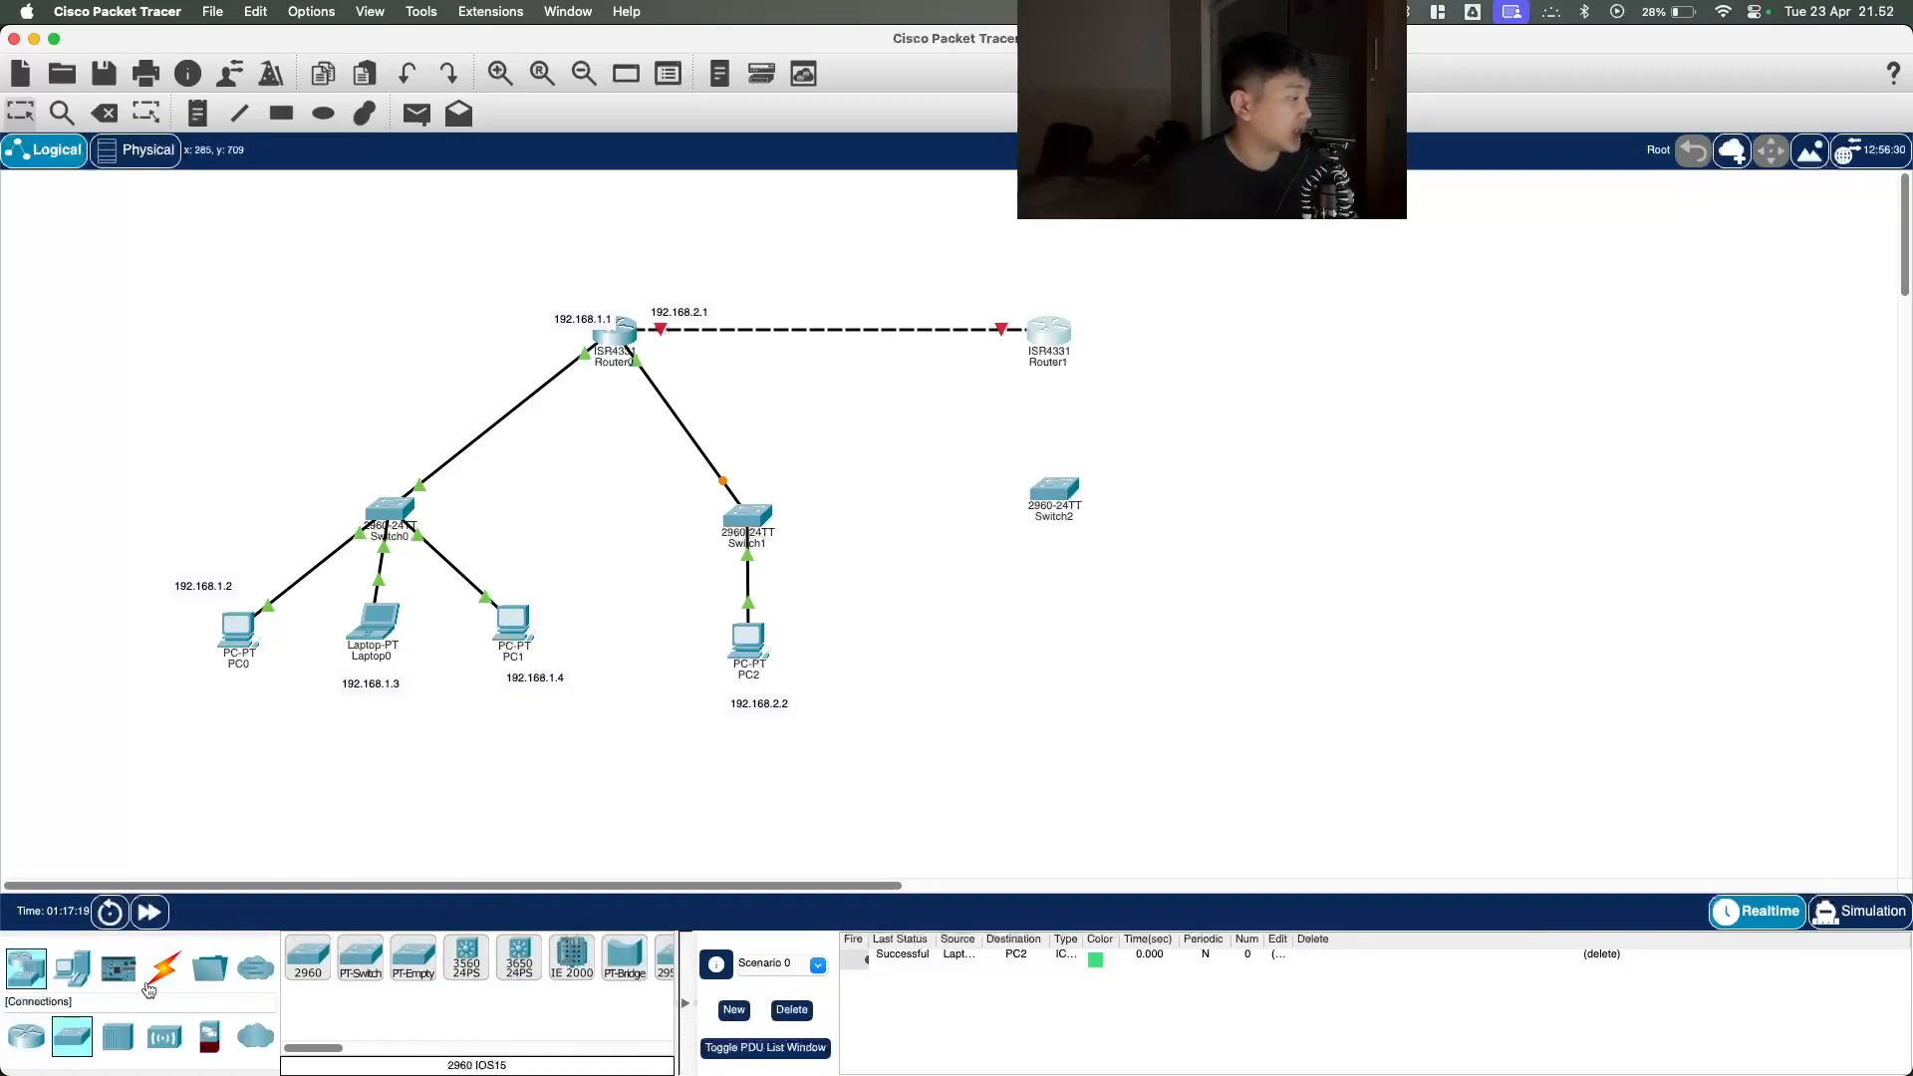
# Step: Place a PC end device below the new switch, Switch2
pyautogui.click(72, 966)
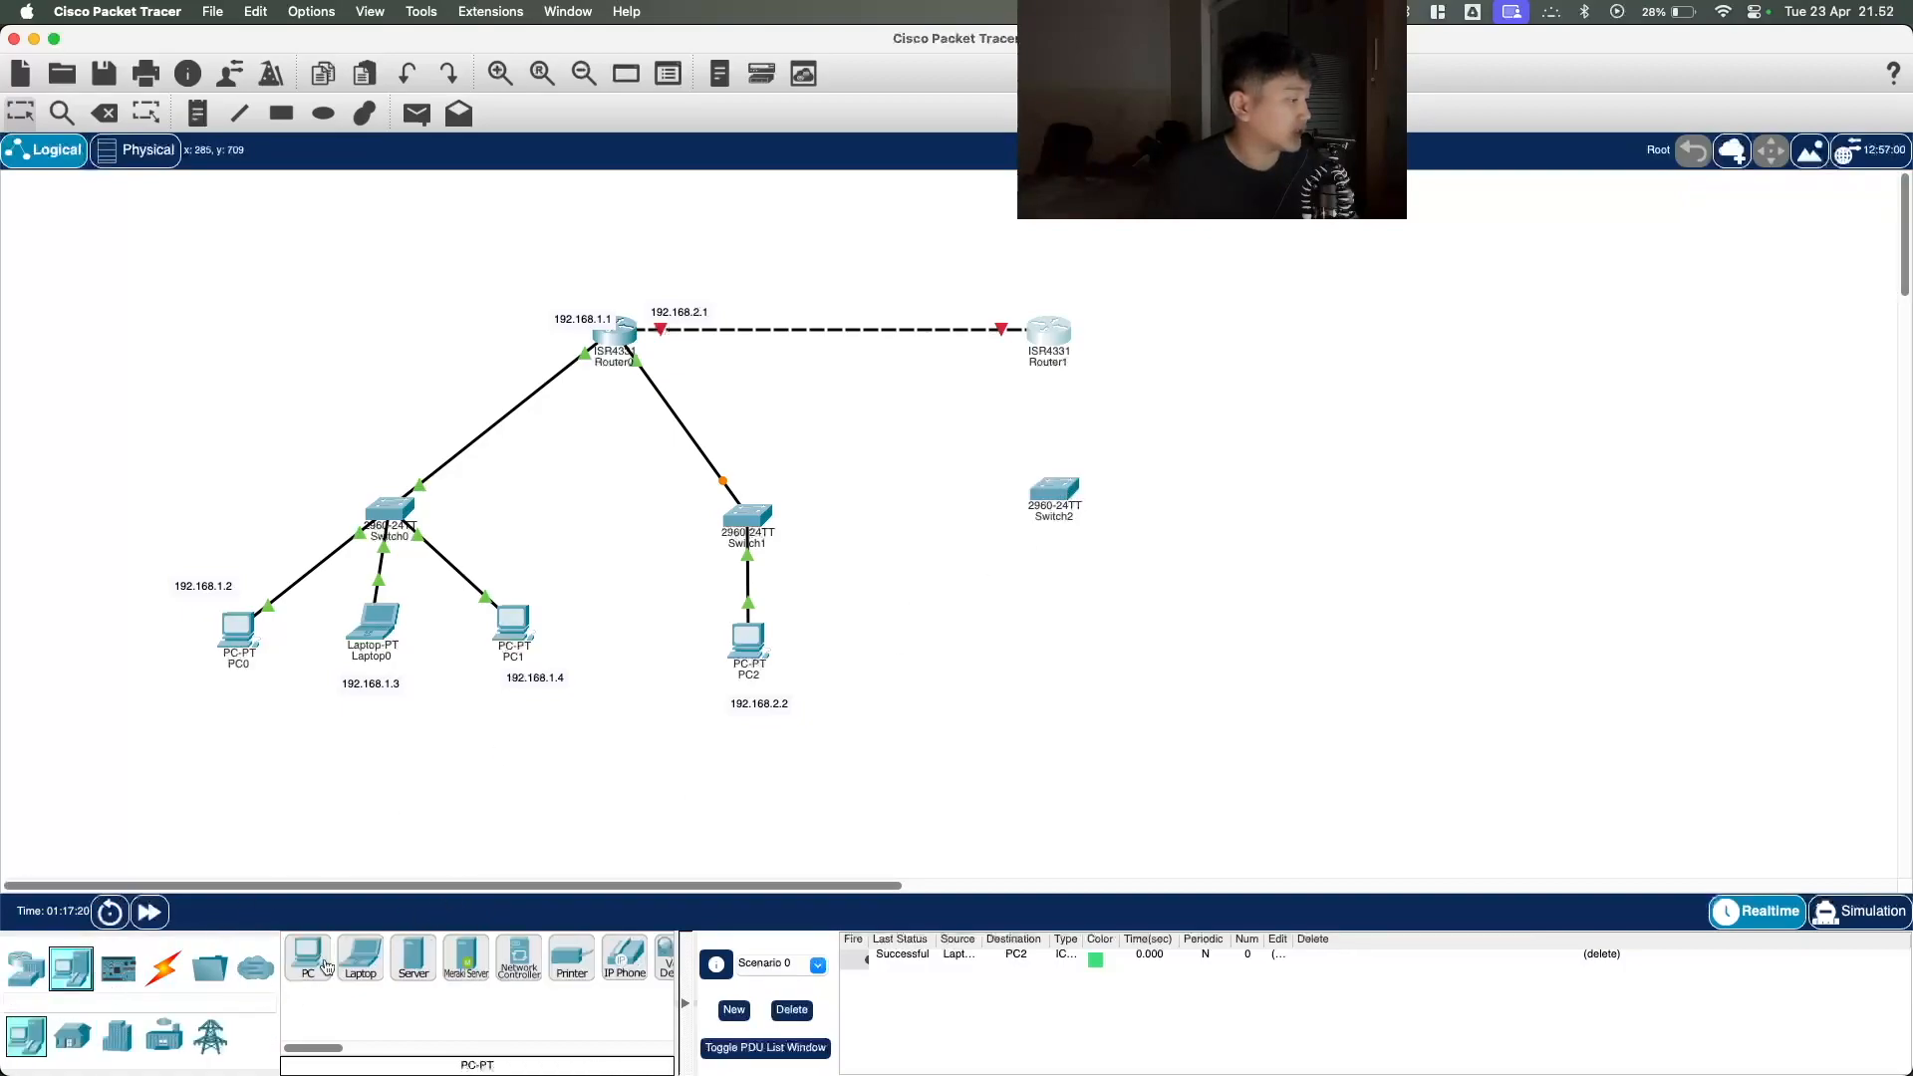
pyautogui.click(1073, 665)
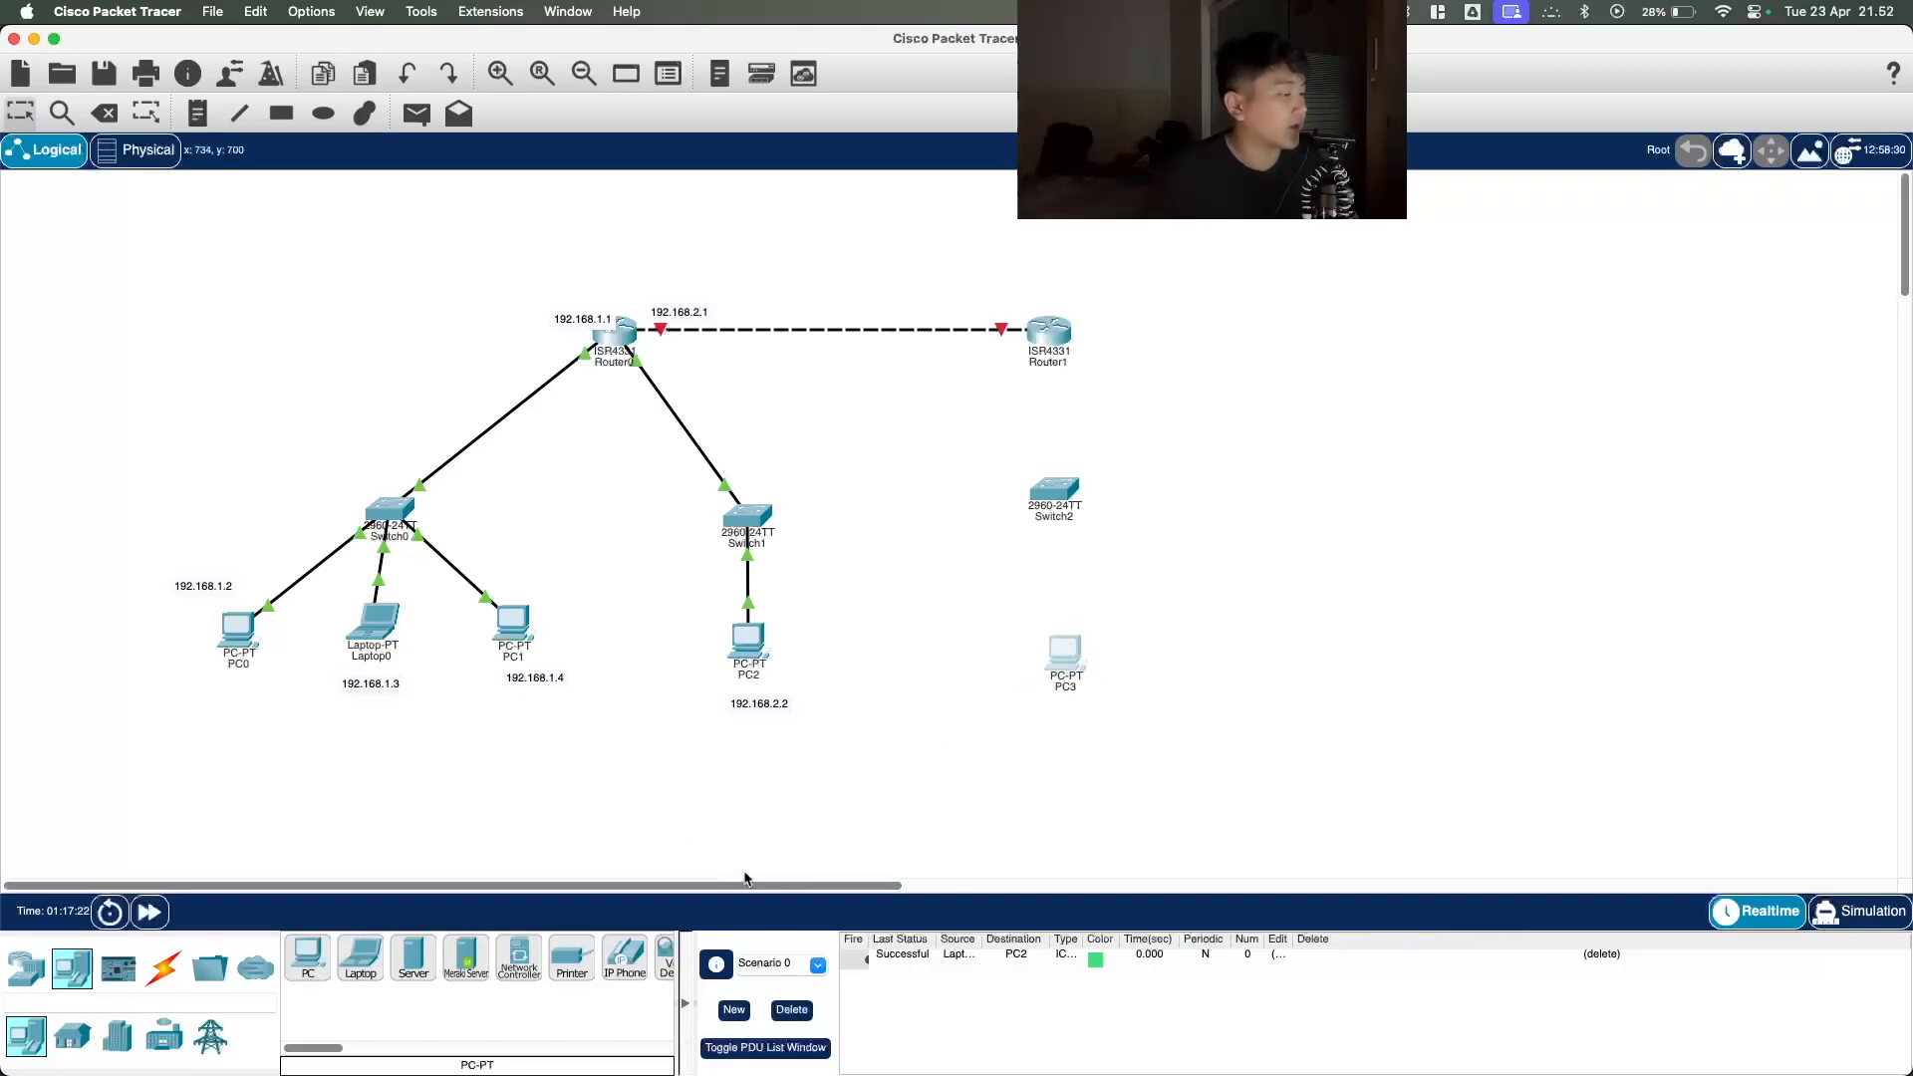
pyautogui.click(1068, 657)
pyautogui.click(683, 263)
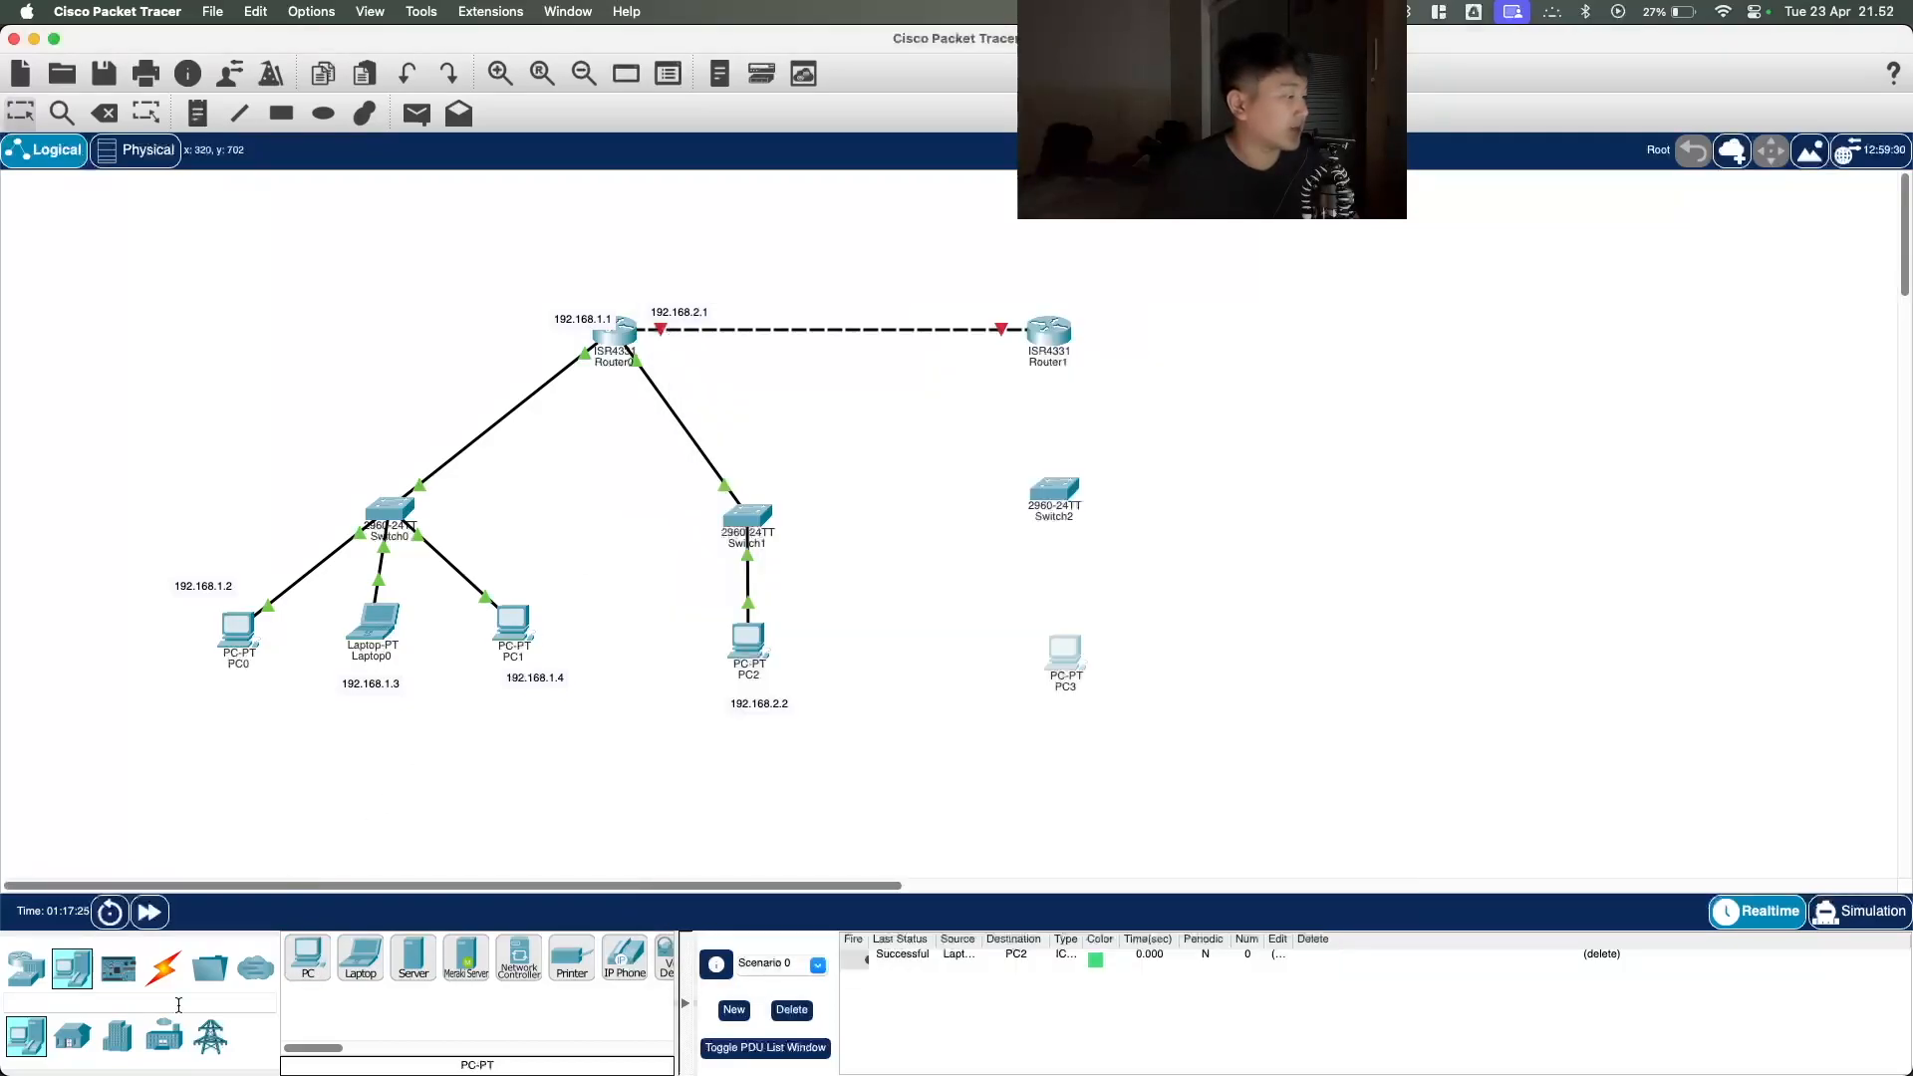
# Step: Connect PC3's FastEthernet0 port to Switch2's FastEthernet0/1 port with a copper straight-through cable
pyautogui.click(163, 967)
pyautogui.click(396, 964)
pyautogui.click(1084, 657)
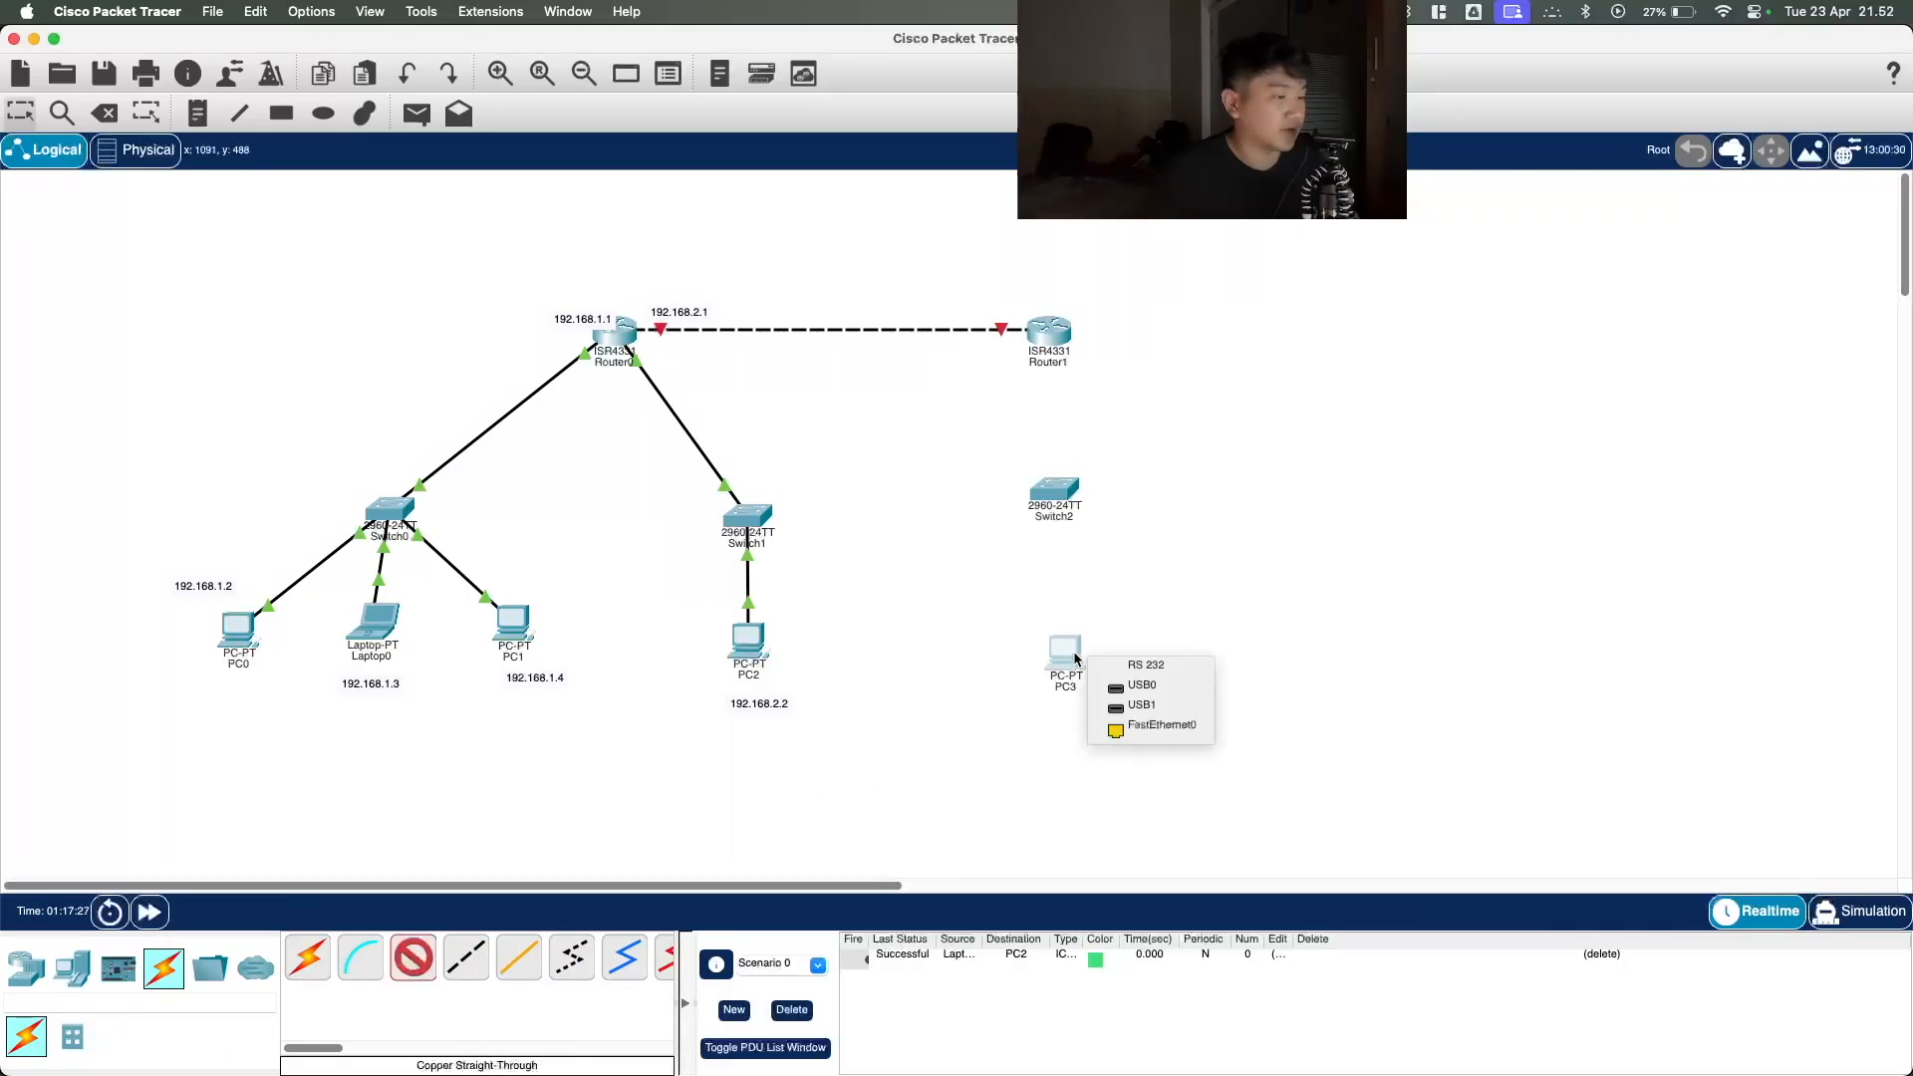
pyautogui.click(1131, 743)
pyautogui.click(1058, 488)
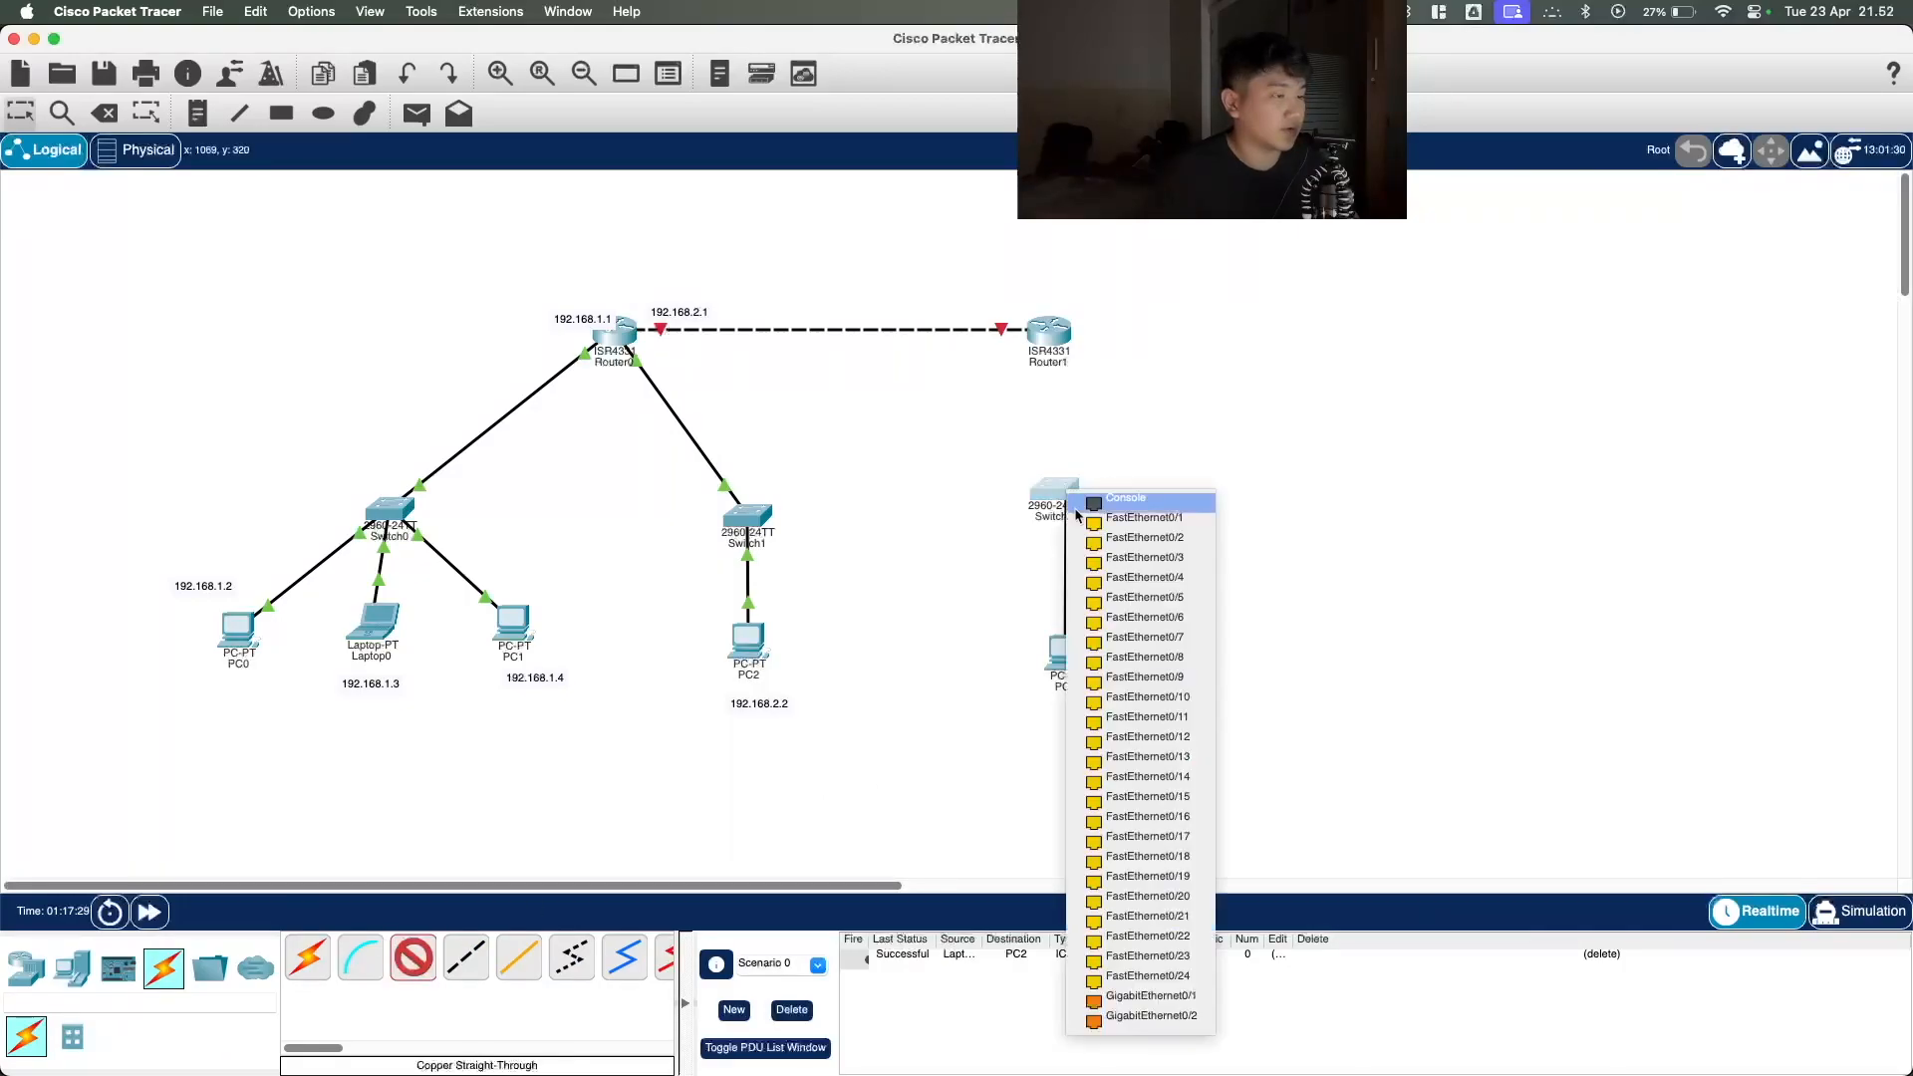
pyautogui.click(1093, 519)
pyautogui.click(414, 966)
pyautogui.click(1047, 497)
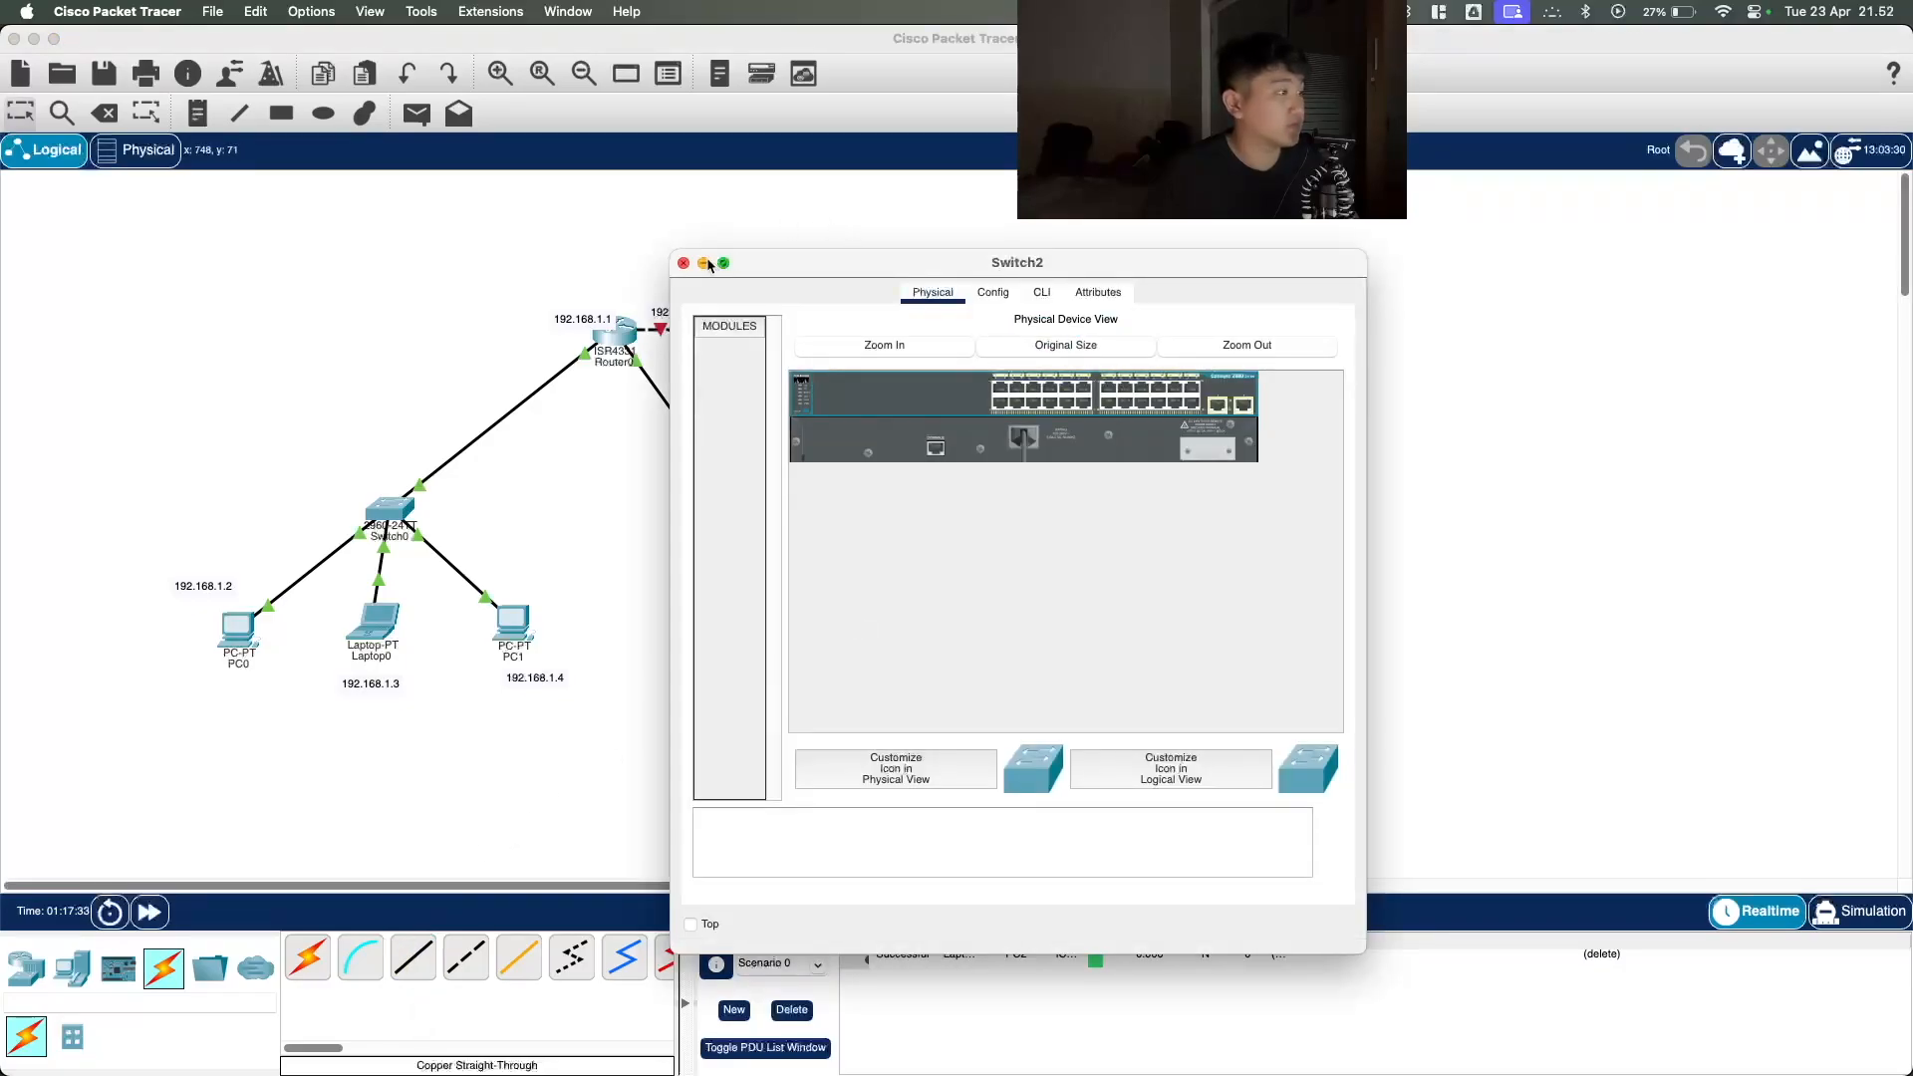
pyautogui.click(683, 262)
# Step: Connect Switch2 to Router1's GigabitEthernet0/0/1 with a copper straight-through cable, and shift the switch slightly down toward PC3
pyautogui.click(413, 959)
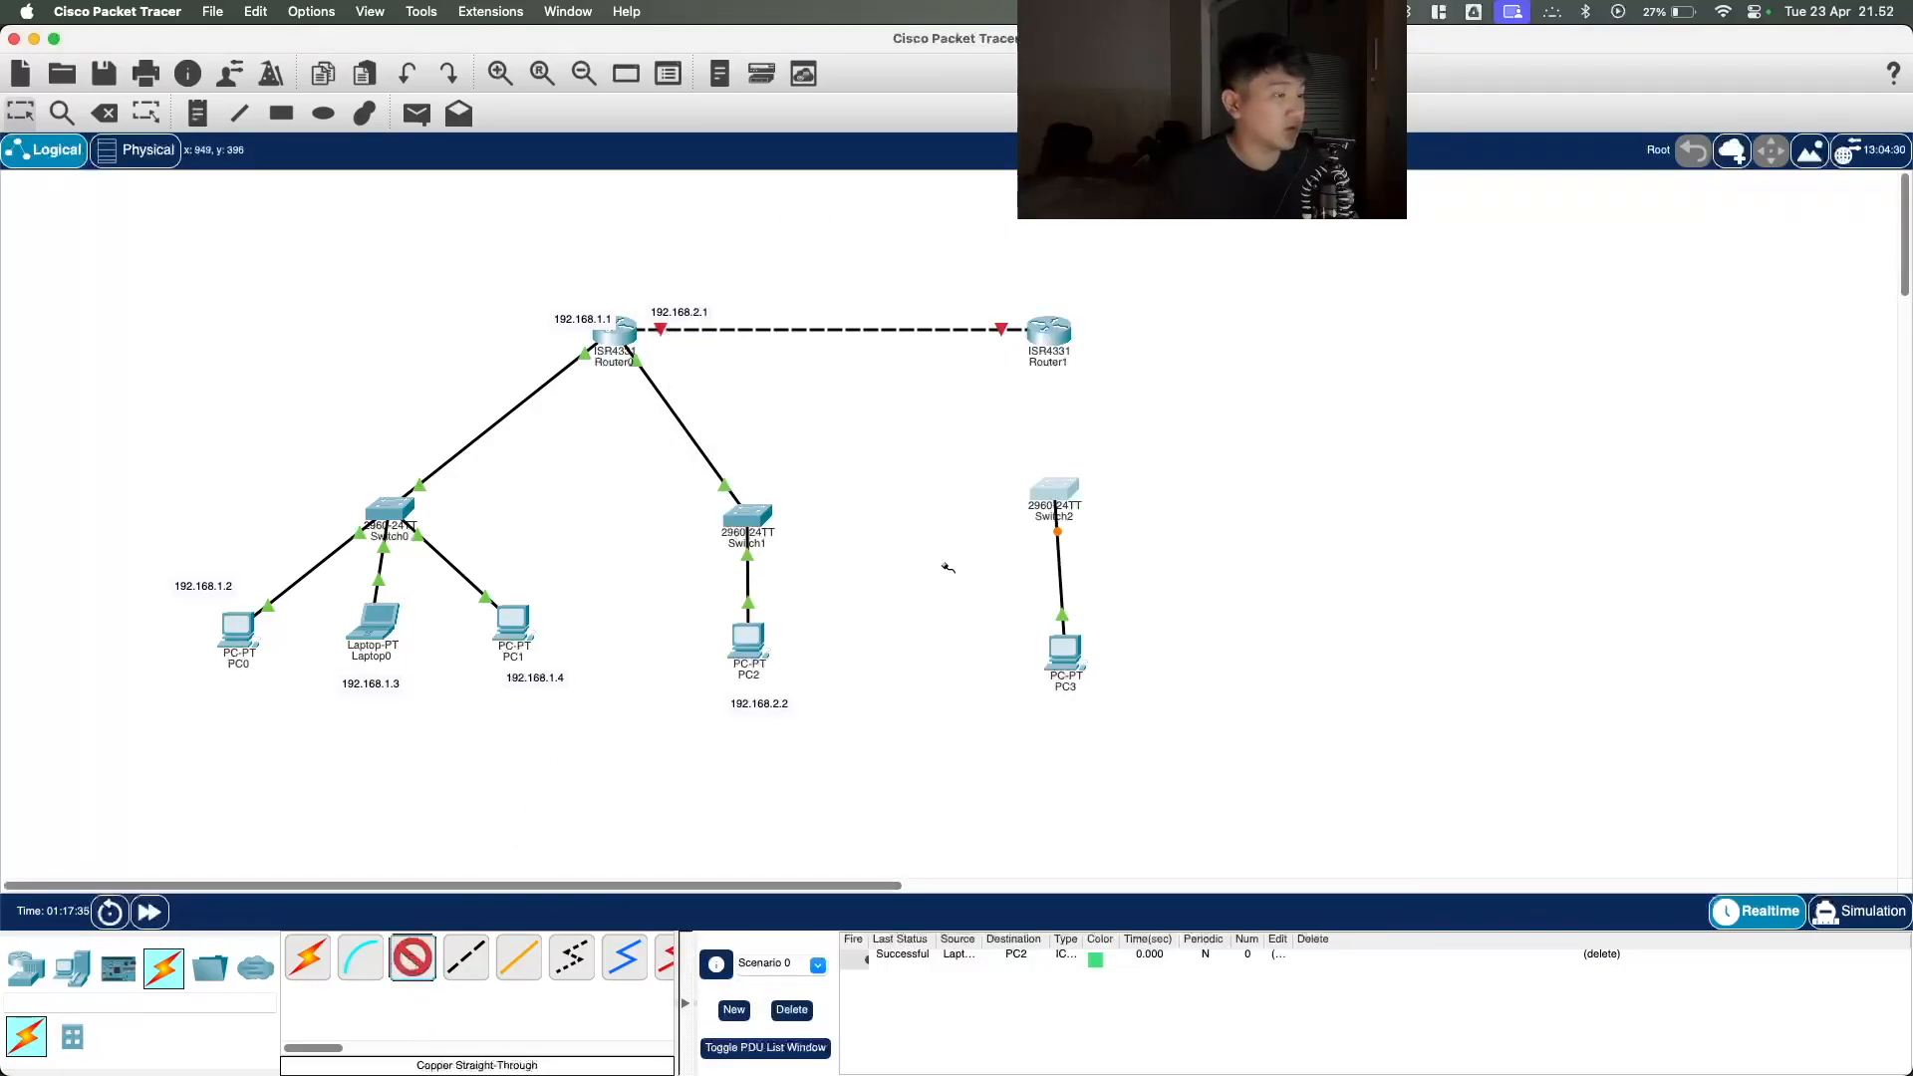
pyautogui.click(1056, 497)
pyautogui.click(1086, 523)
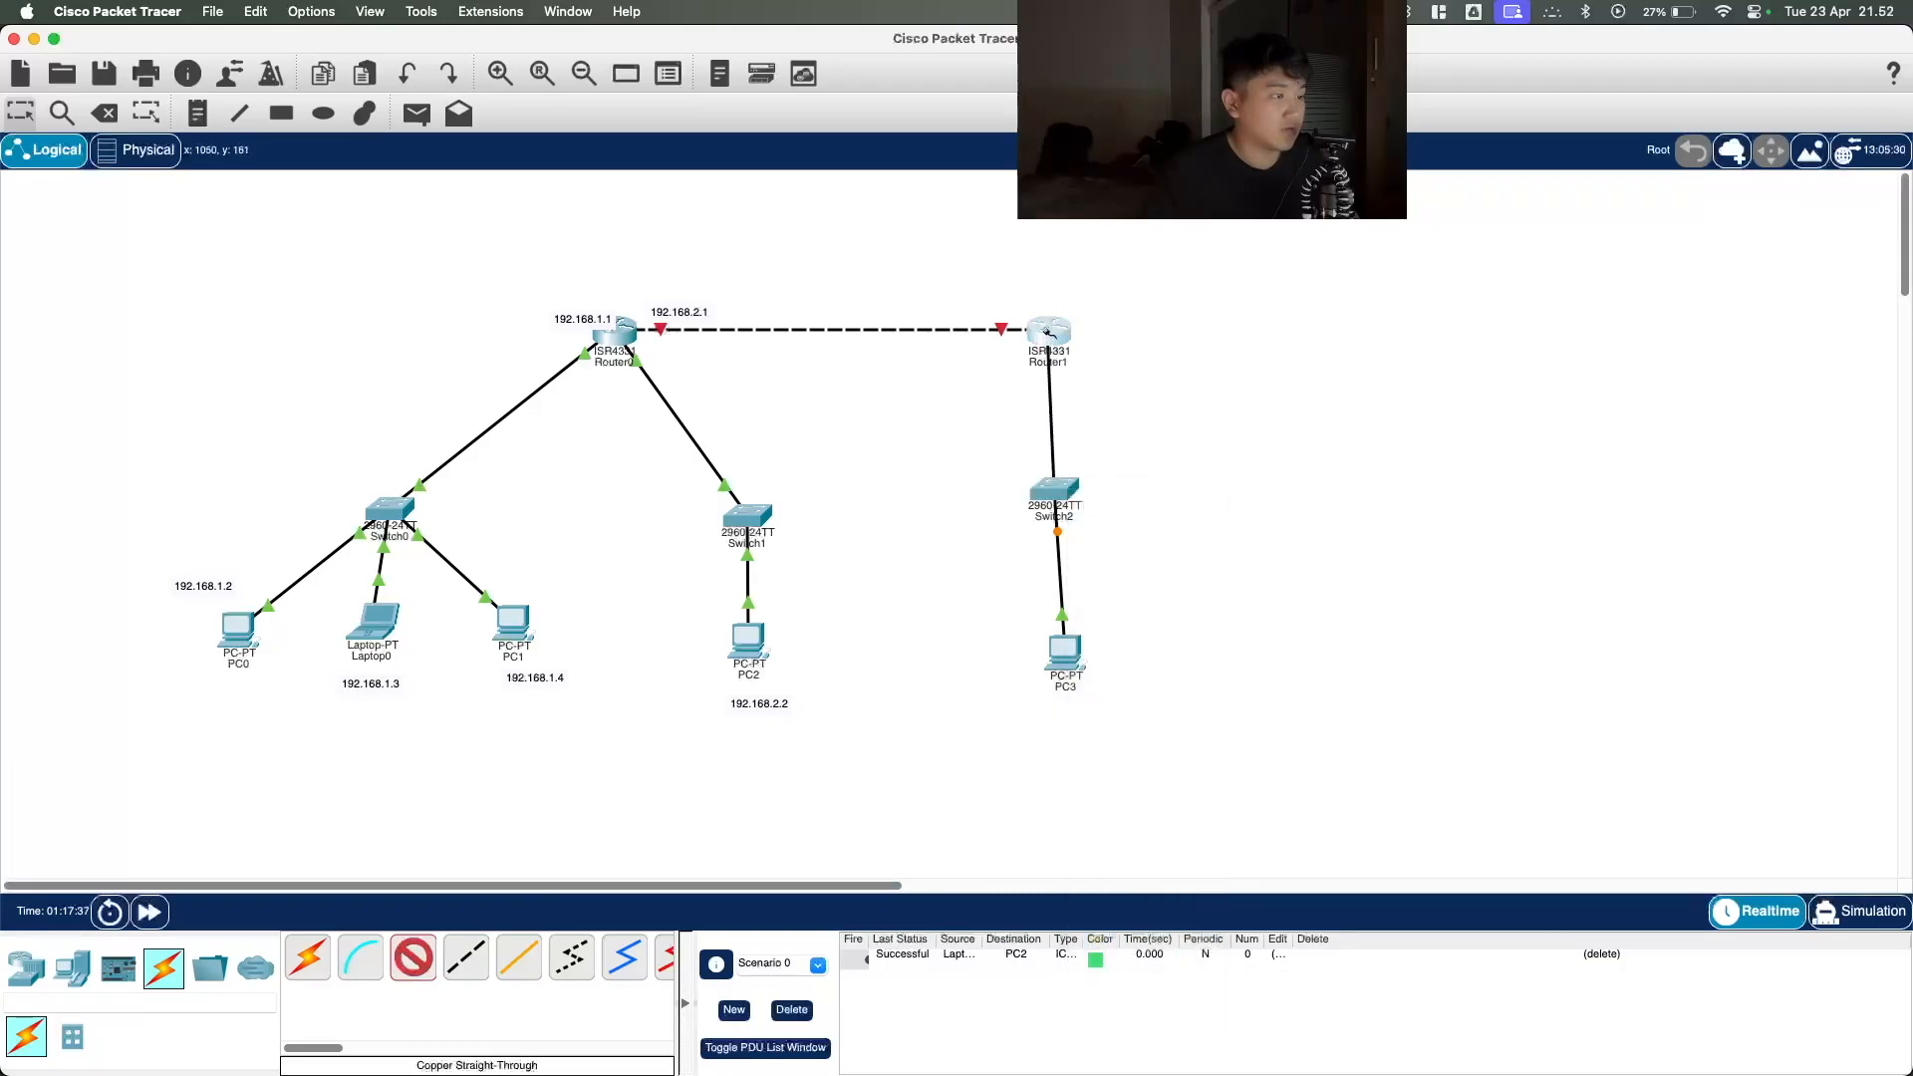
pyautogui.click(1049, 330)
pyautogui.click(1128, 401)
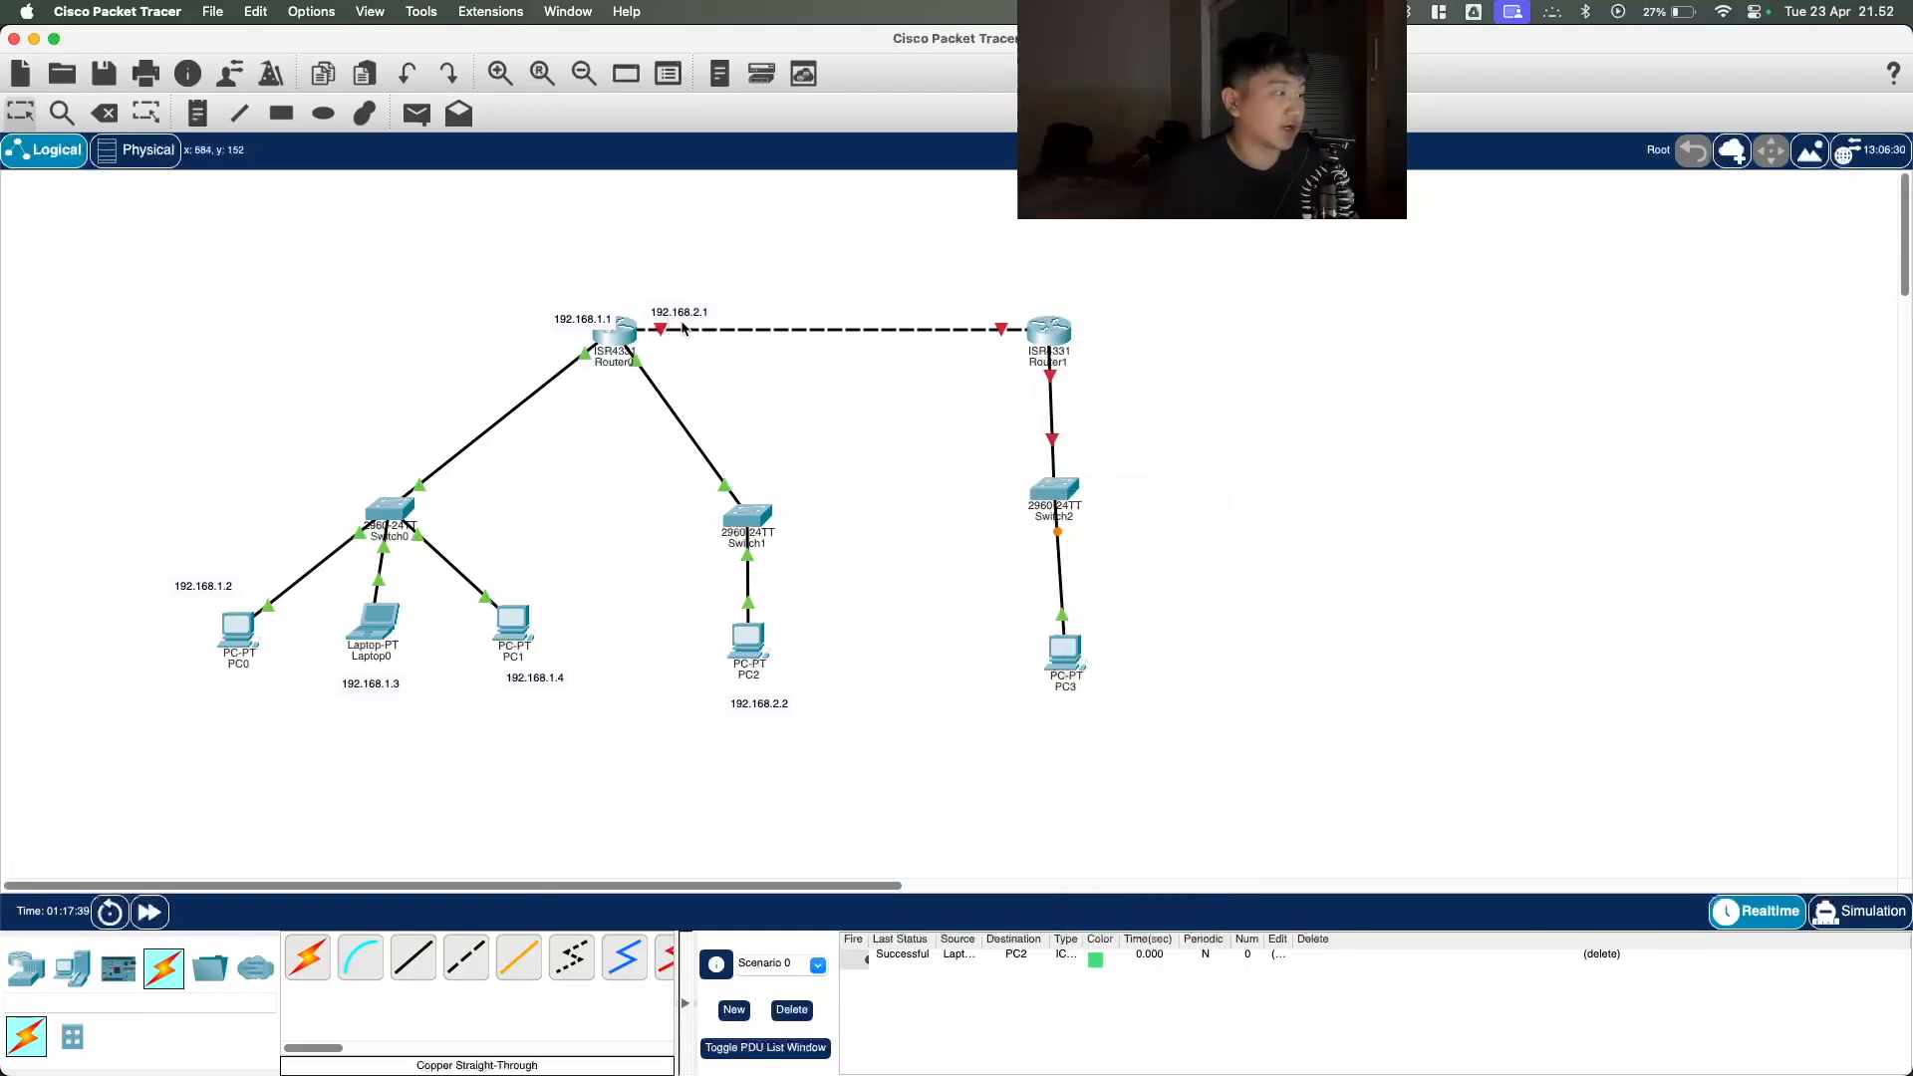
pyautogui.moveTo(1076, 490); pyautogui.dragTo(1080, 505)
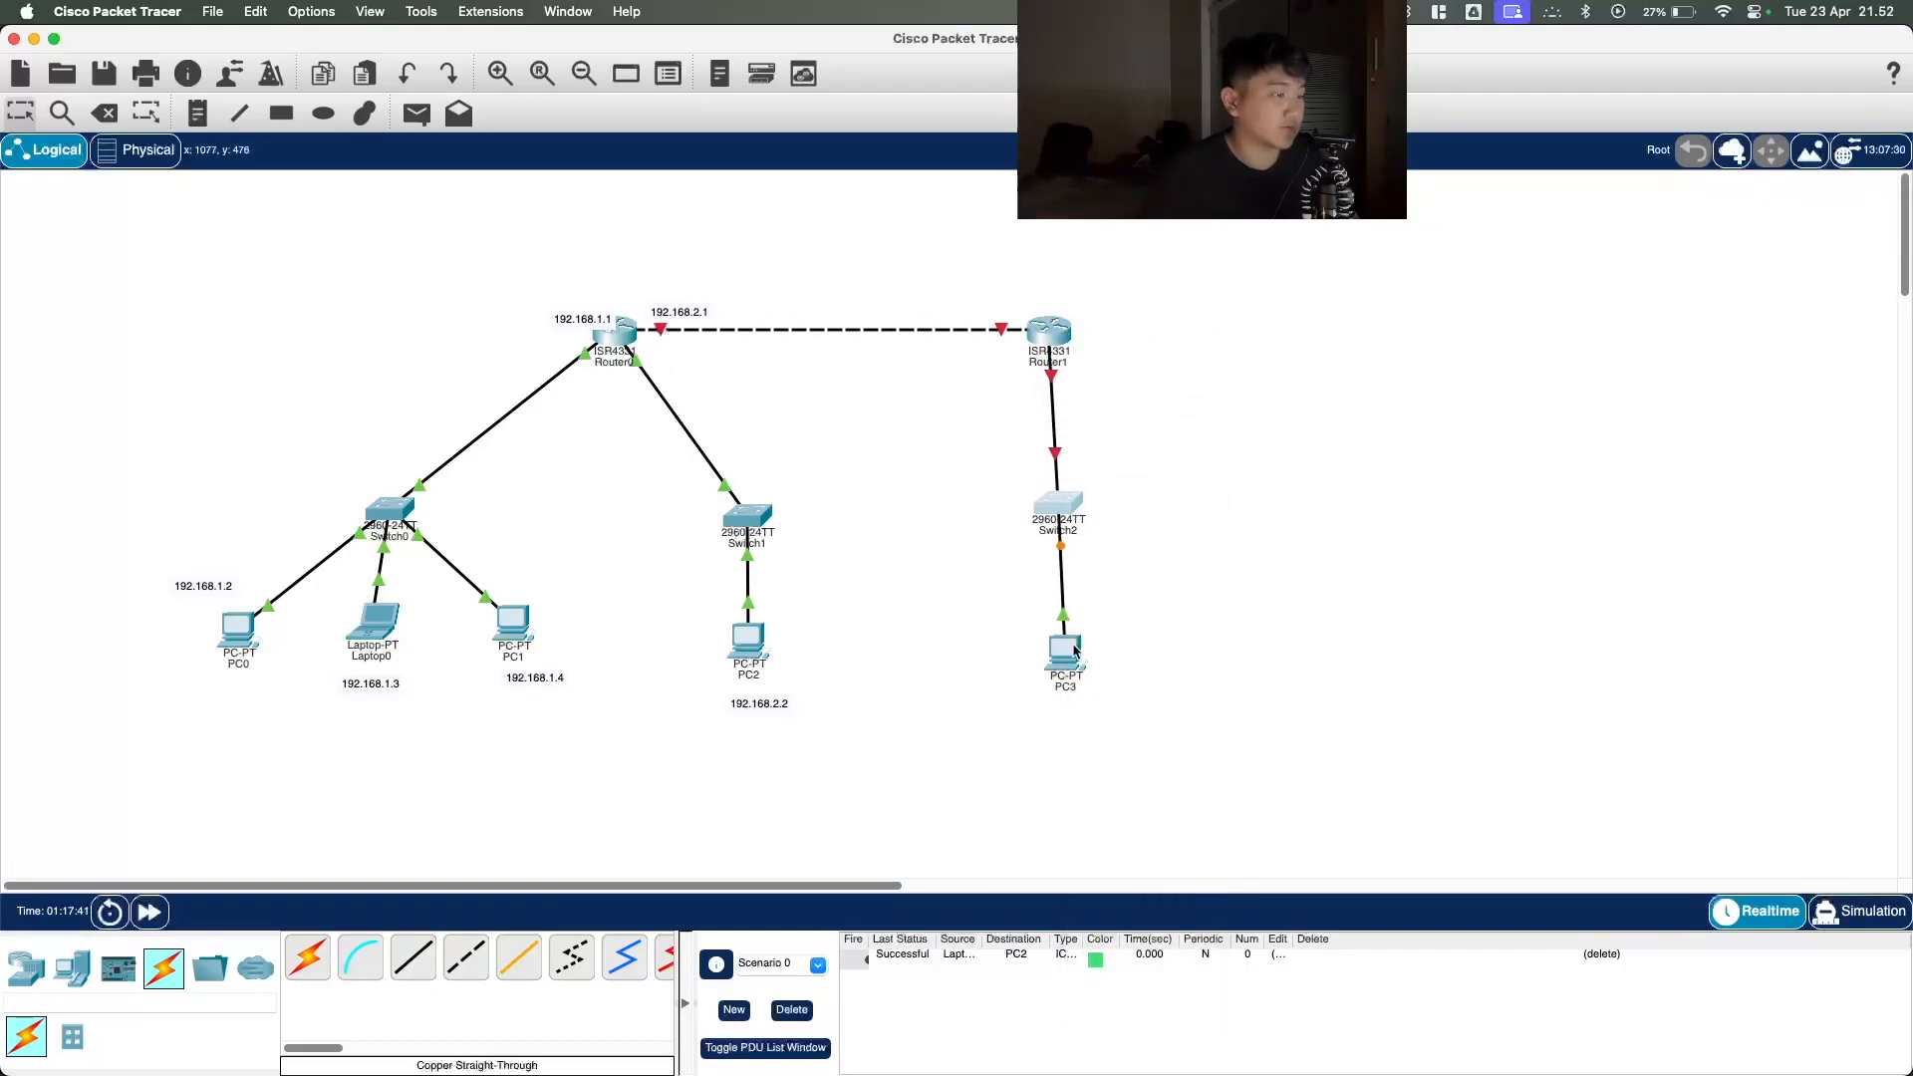
# Step: Assign PC3 the static IPv4 address 192.168.3.2 with subnet mask 255.255.255.0
pyautogui.click(1062, 666)
pyautogui.click(996, 292)
pyautogui.click(784, 363)
pyautogui.click(1043, 450)
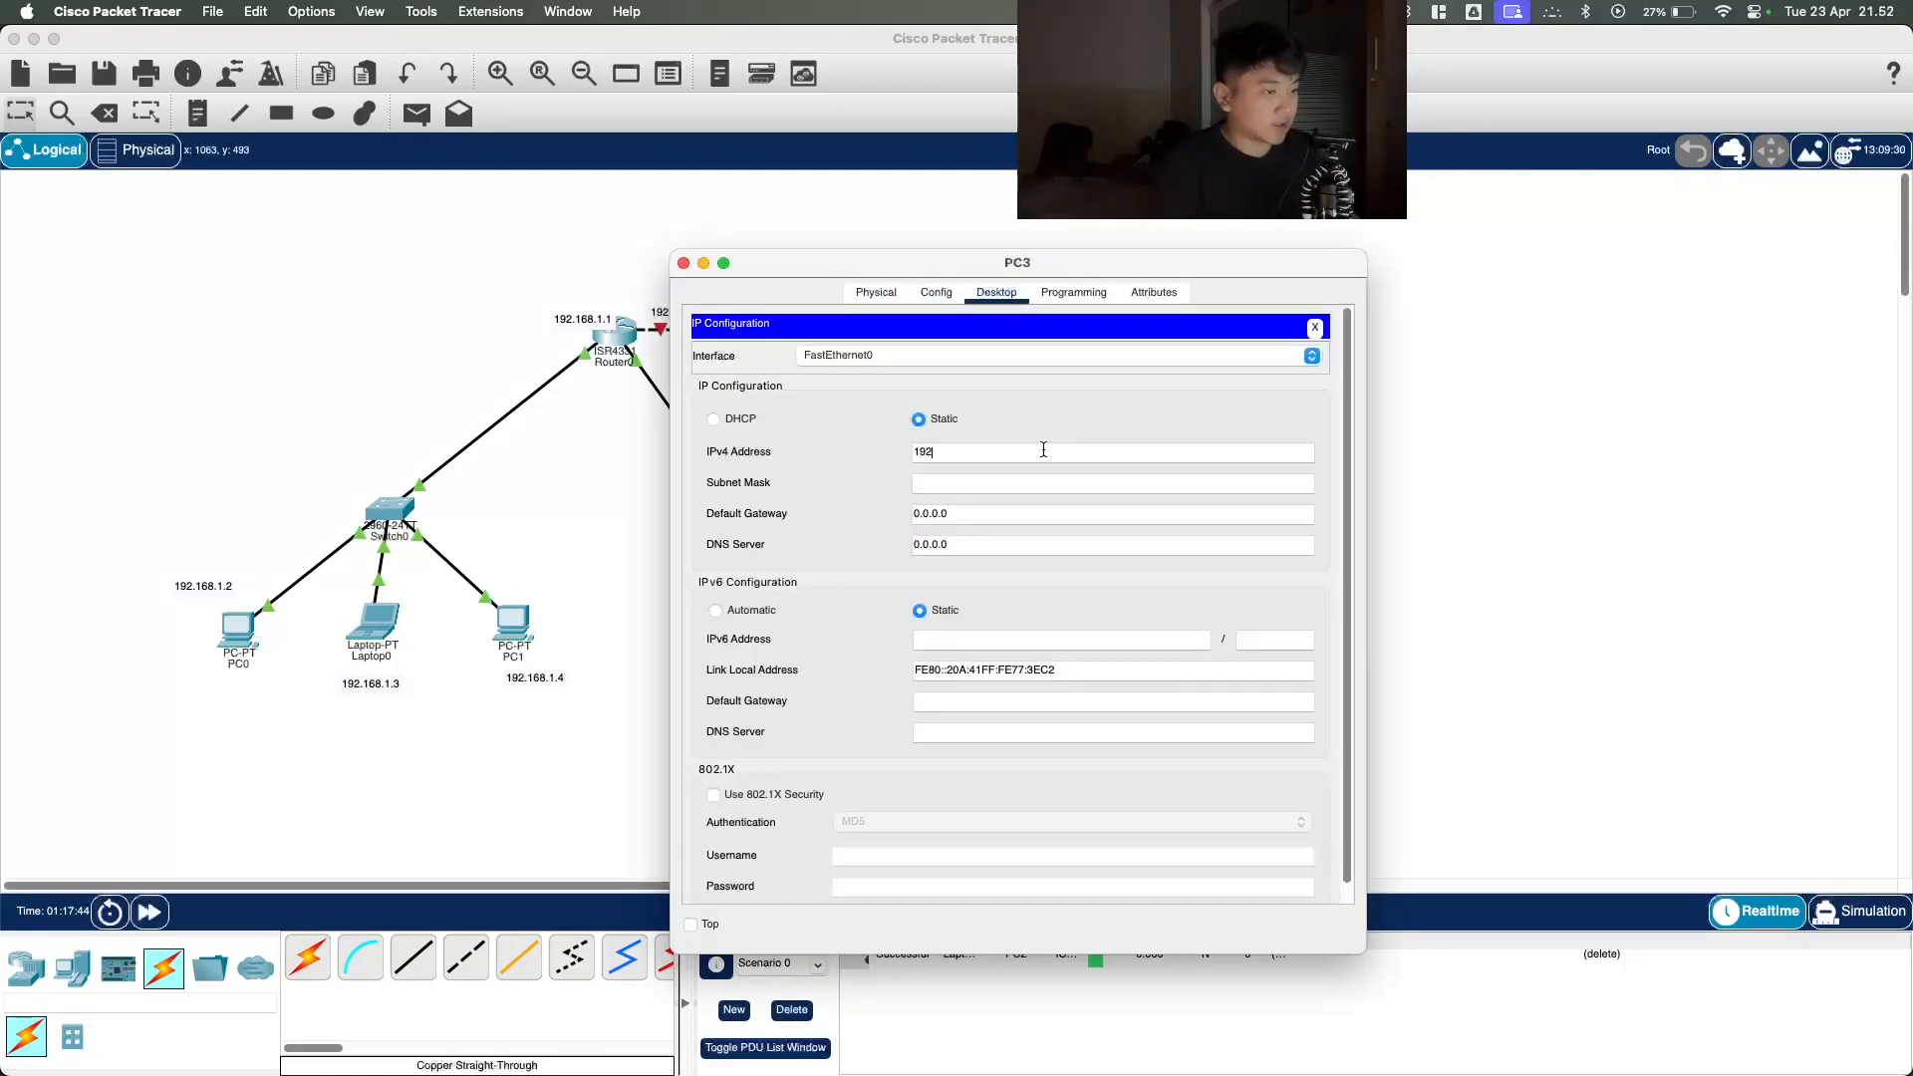
pyautogui.write('192.168.3.2')
pyautogui.press('Tab')
# Step: Set PC3's IPv4 default gateway to 192.168.3.1 and close its configuration window
pyautogui.write('192.168.2.2')
pyautogui.moveTo(1022, 514); pyautogui.dragTo(781, 499)
pyautogui.click(1000, 456)
pyautogui.press('super+z')
pyautogui.moveTo(988, 452); pyautogui.dragTo(737, 471)
pyautogui.press('super+c')
pyautogui.moveTo(976, 514); pyautogui.dragTo(715, 512)
pyautogui.press('super+v')
pyautogui.press('BackSpace')
pyautogui.write('1')
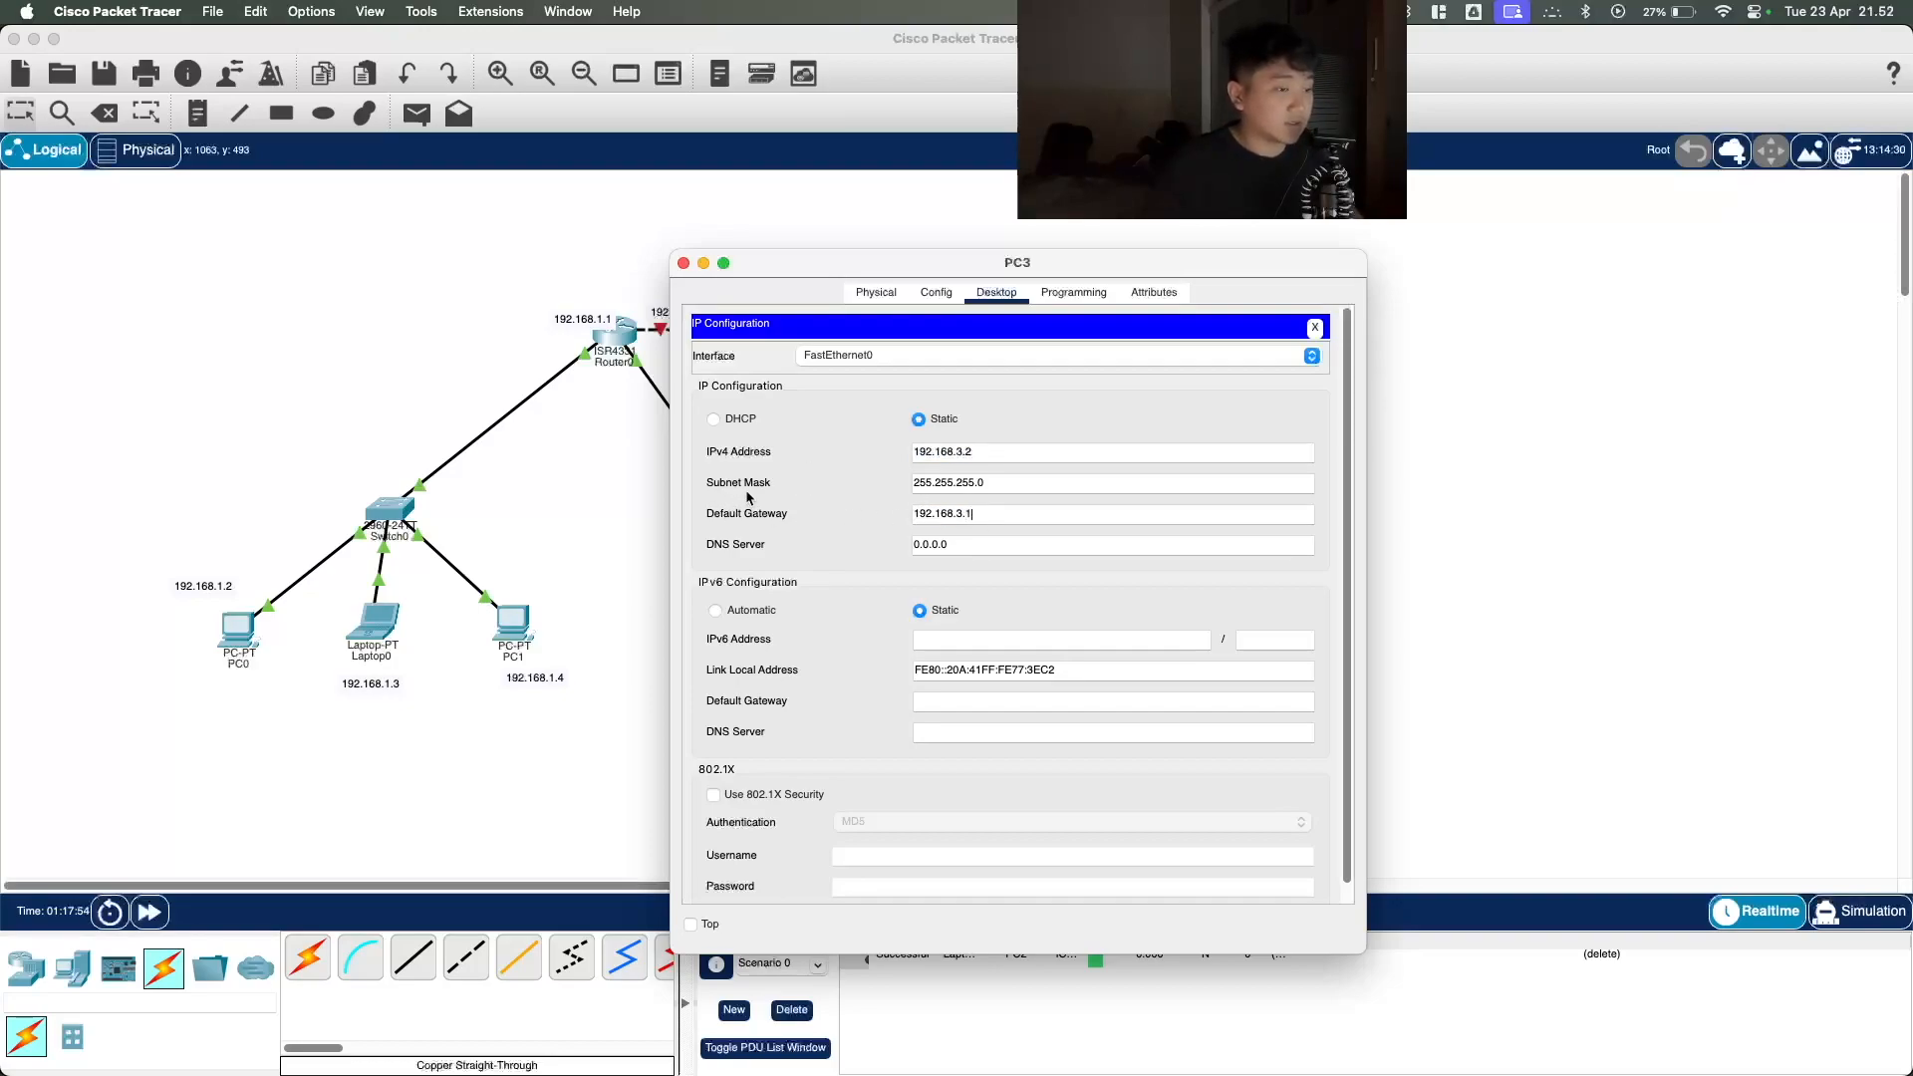
pyautogui.click(683, 264)
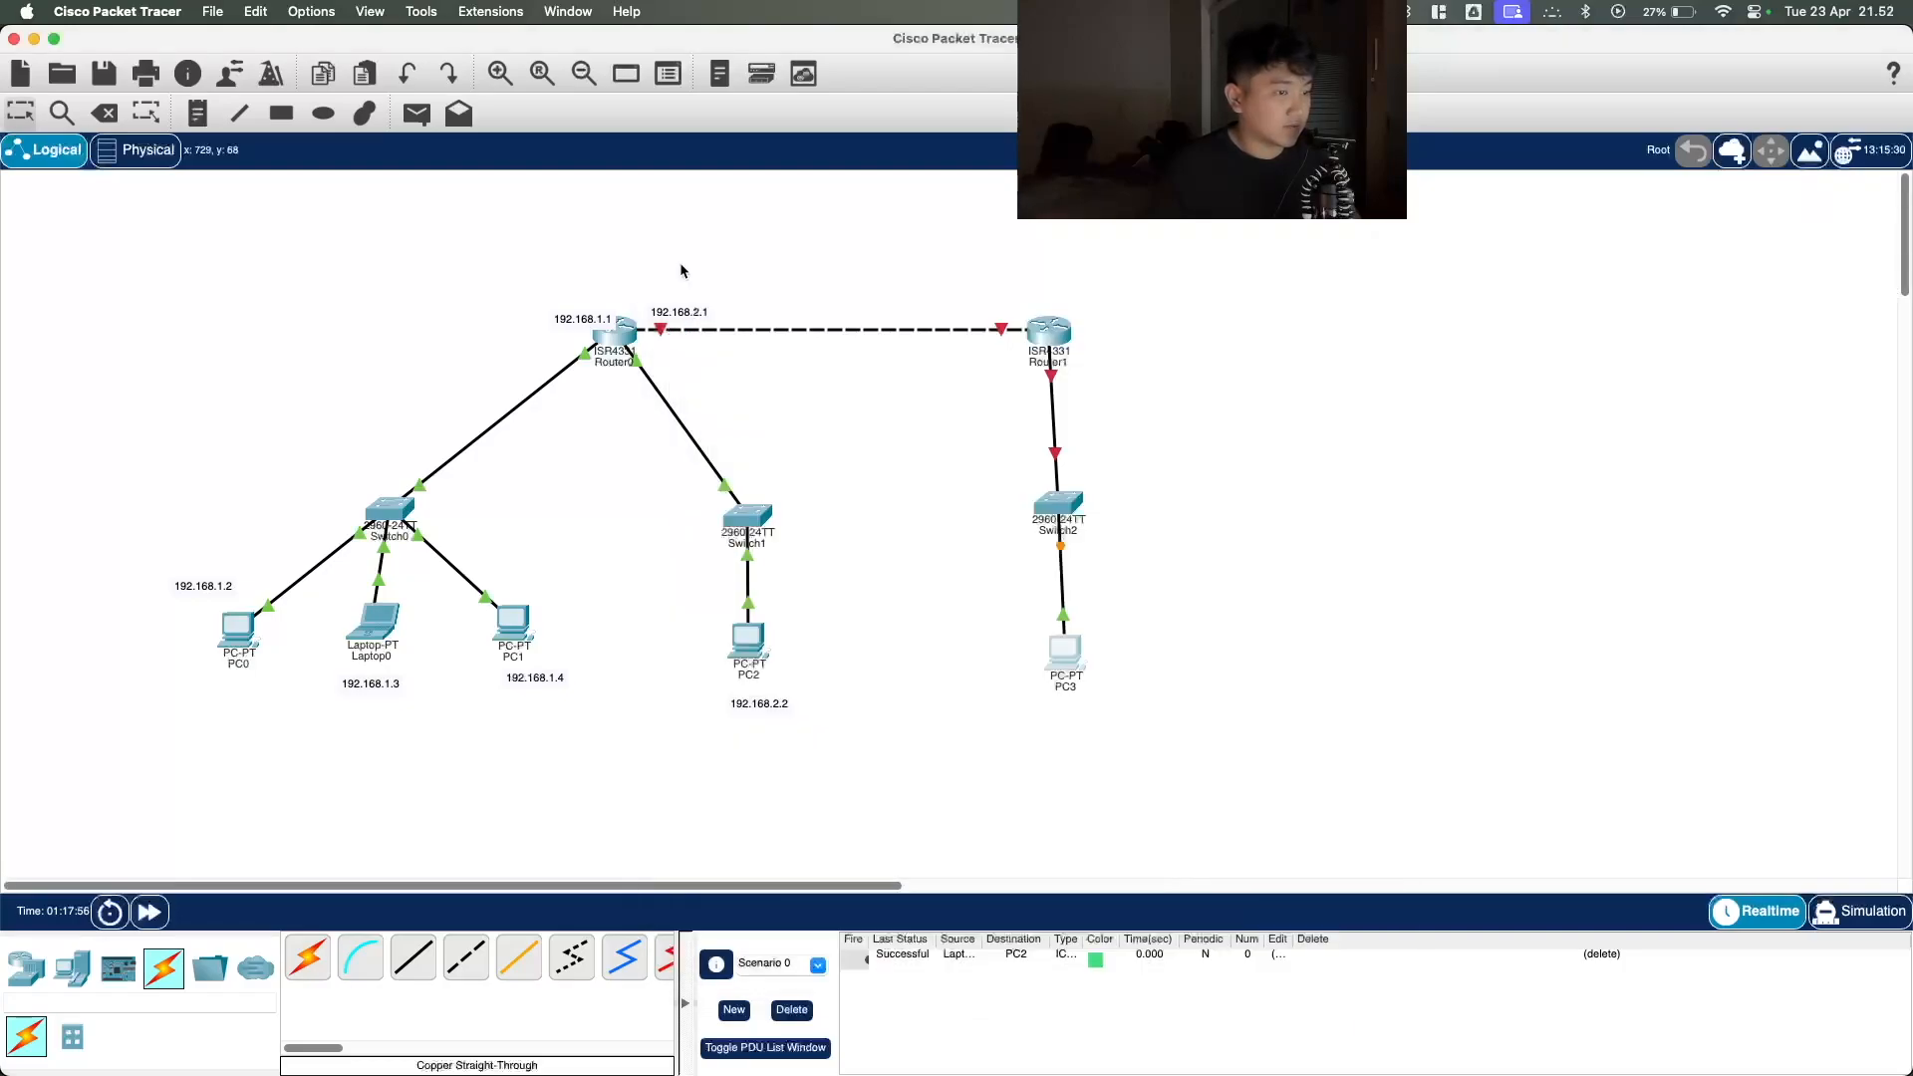
# Step: Configure Router1's GigabitEthernet0/0/1 with IPv4 address 192.168.3.1 and subnet mask 255.255.255.0, and turn the port on
pyautogui.click(1060, 342)
pyautogui.moveTo(1041, 294); pyautogui.dragTo(1474, 547)
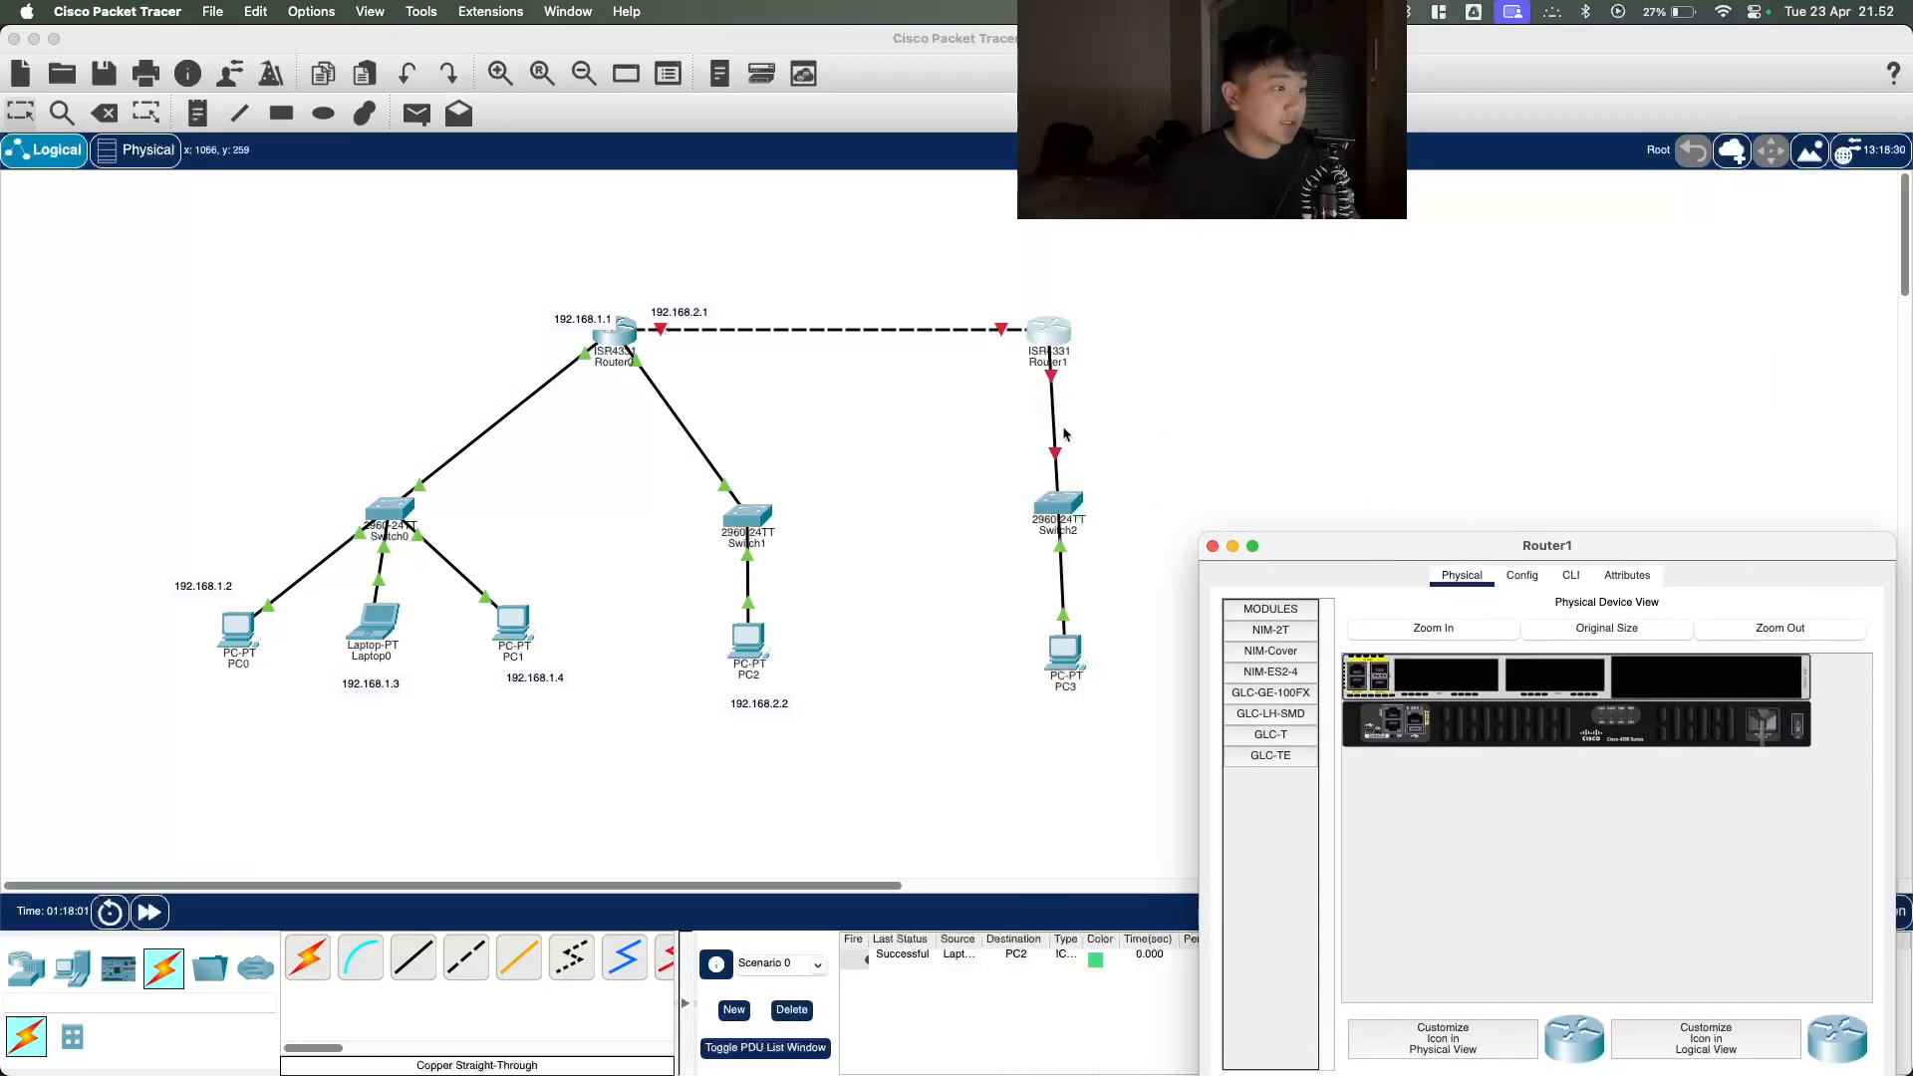
pyautogui.moveTo(1592, 552); pyautogui.dragTo(1582, 249)
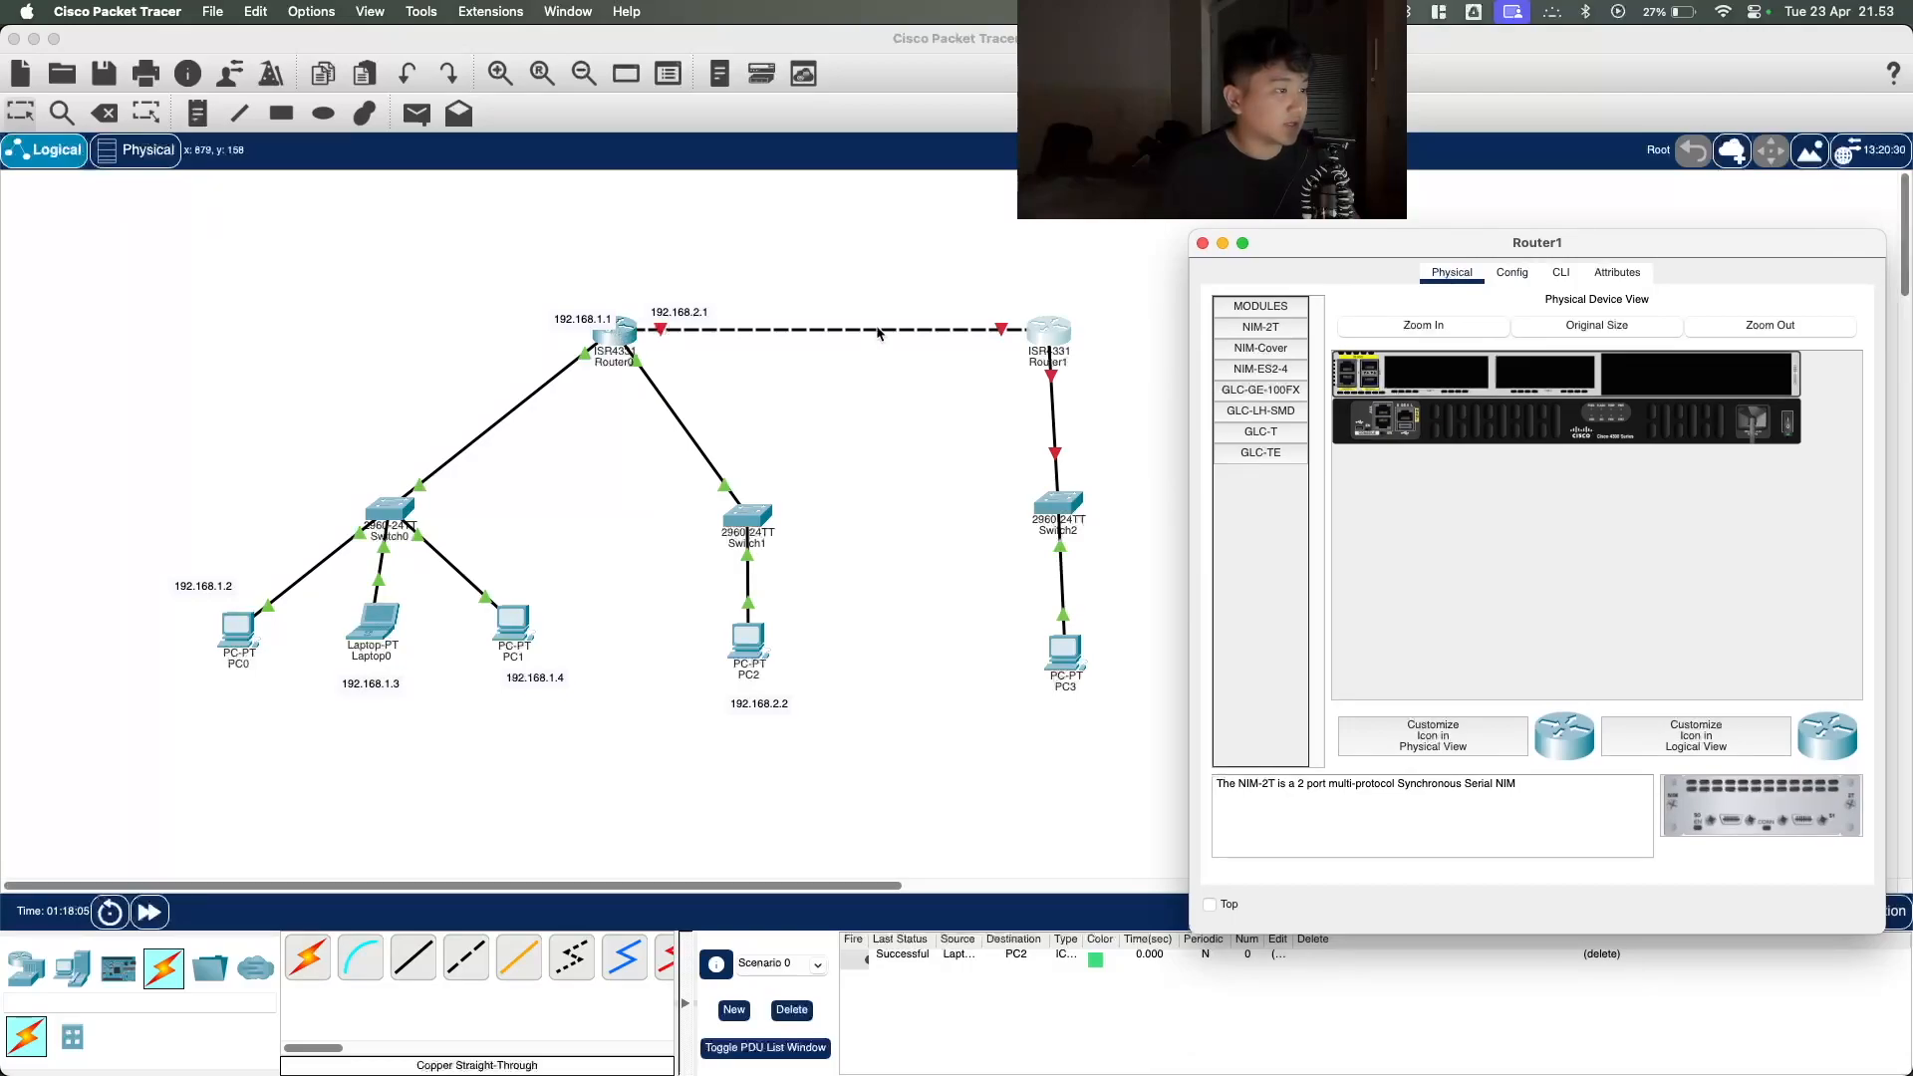
pyautogui.click(1512, 273)
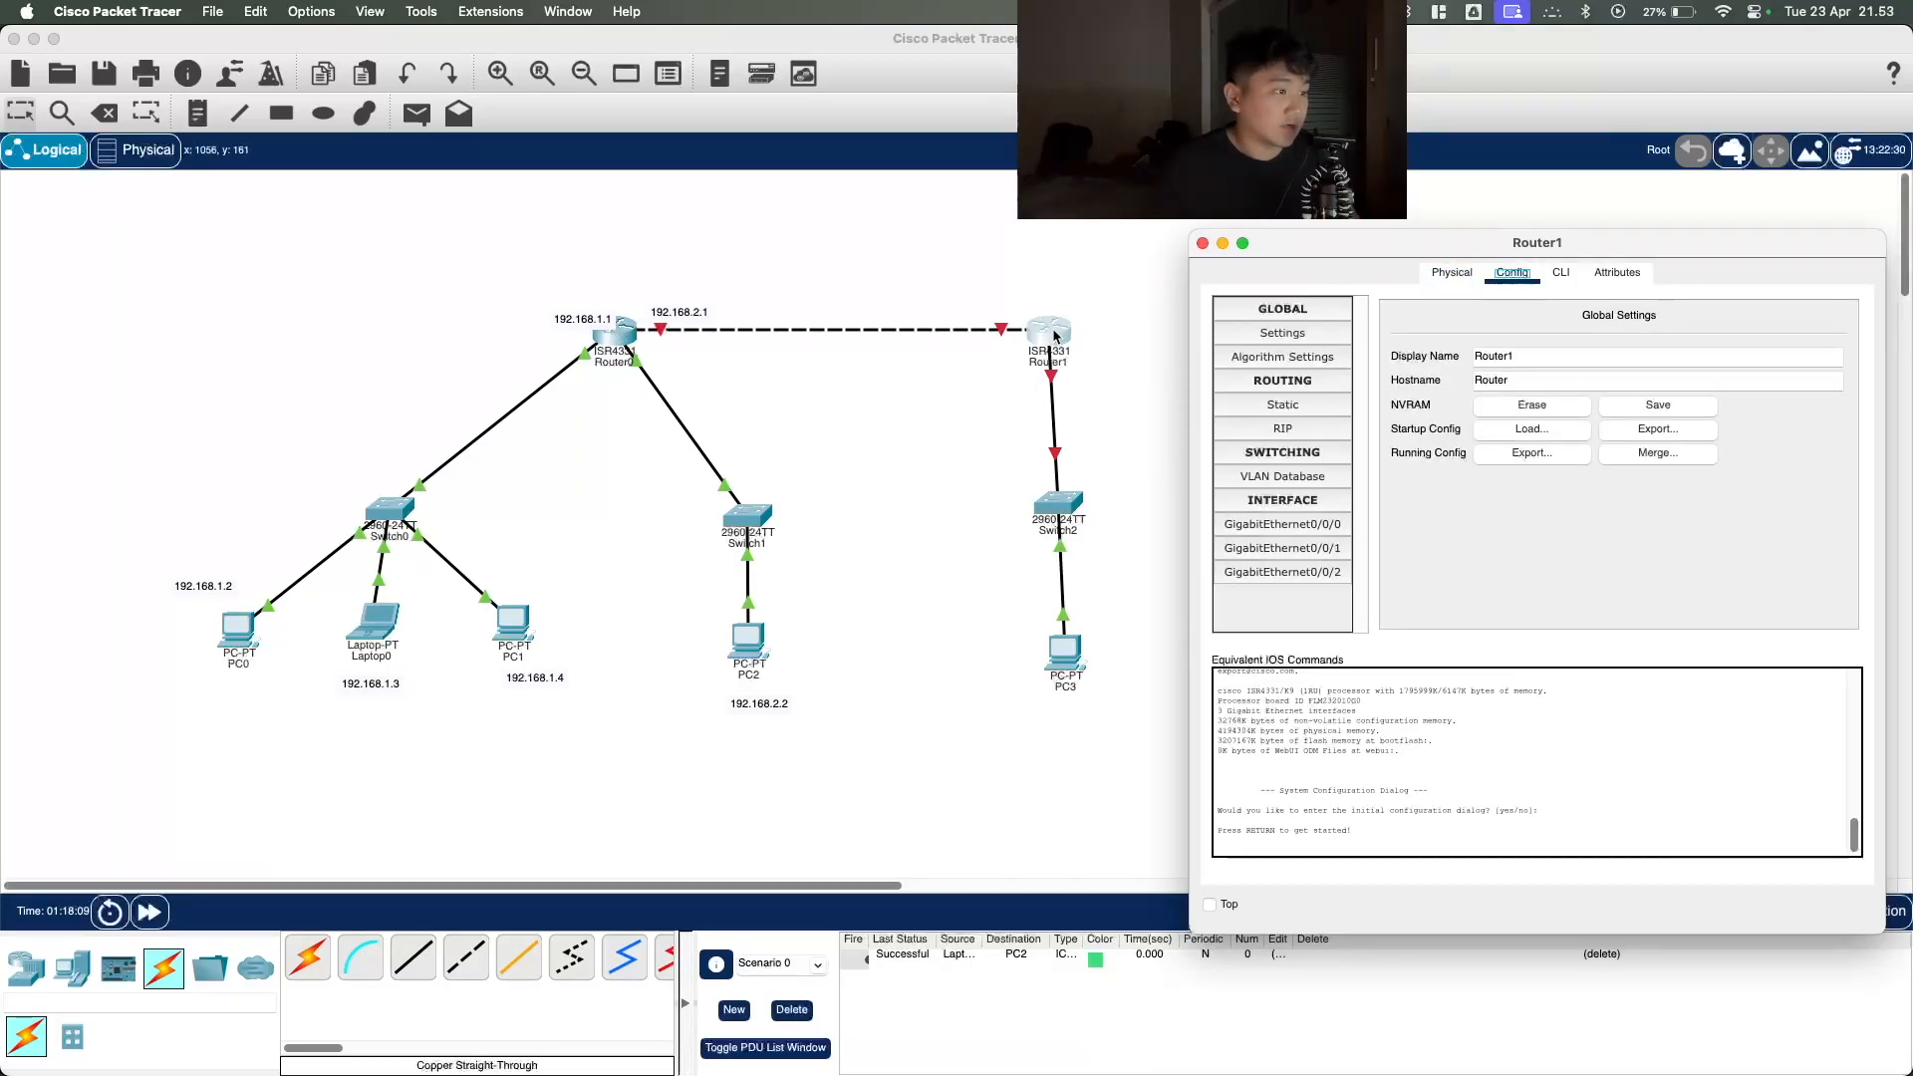
pyautogui.click(1324, 555)
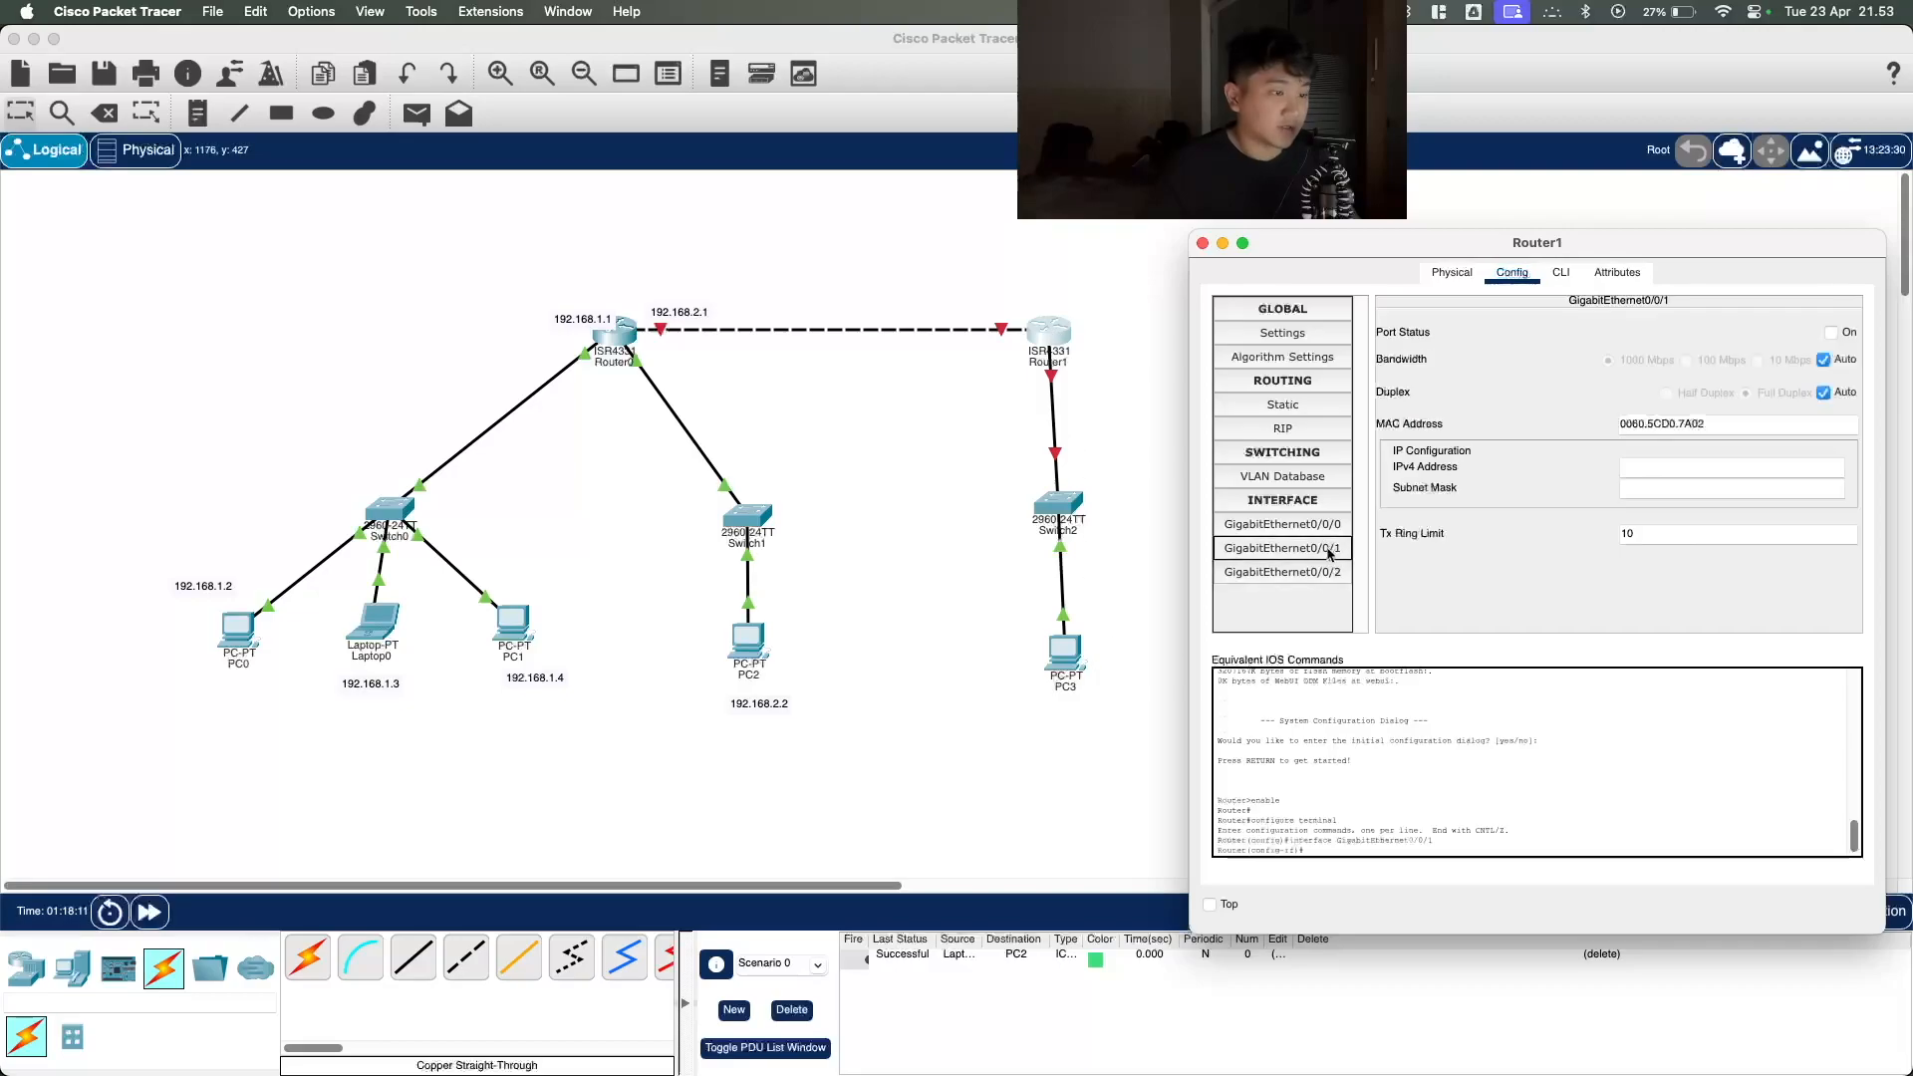
pyautogui.click(1644, 467)
pyautogui.press('super+v')
pyautogui.write('=')
pyautogui.press('BackSpace')
pyautogui.press('BackSpace')
pyautogui.write('1')
pyautogui.click(1753, 484)
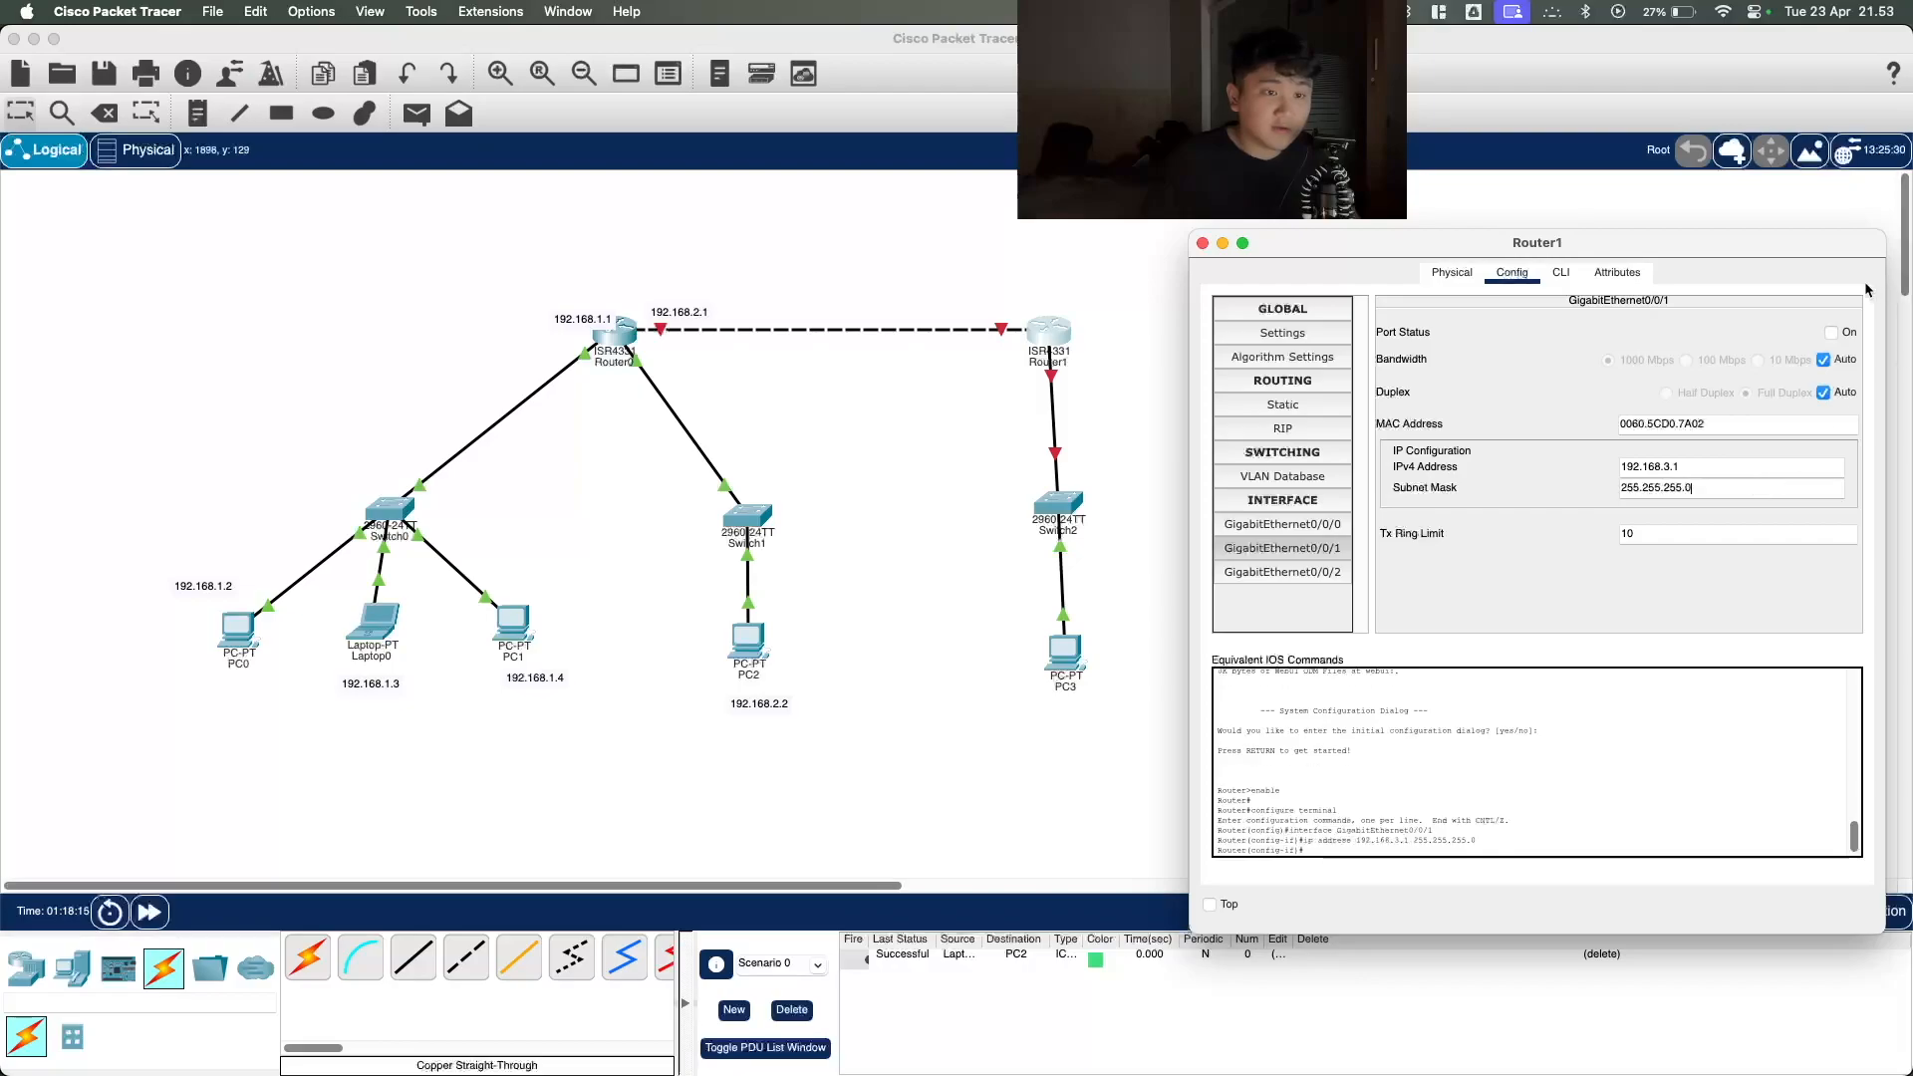
pyautogui.click(1831, 333)
pyautogui.click(1202, 243)
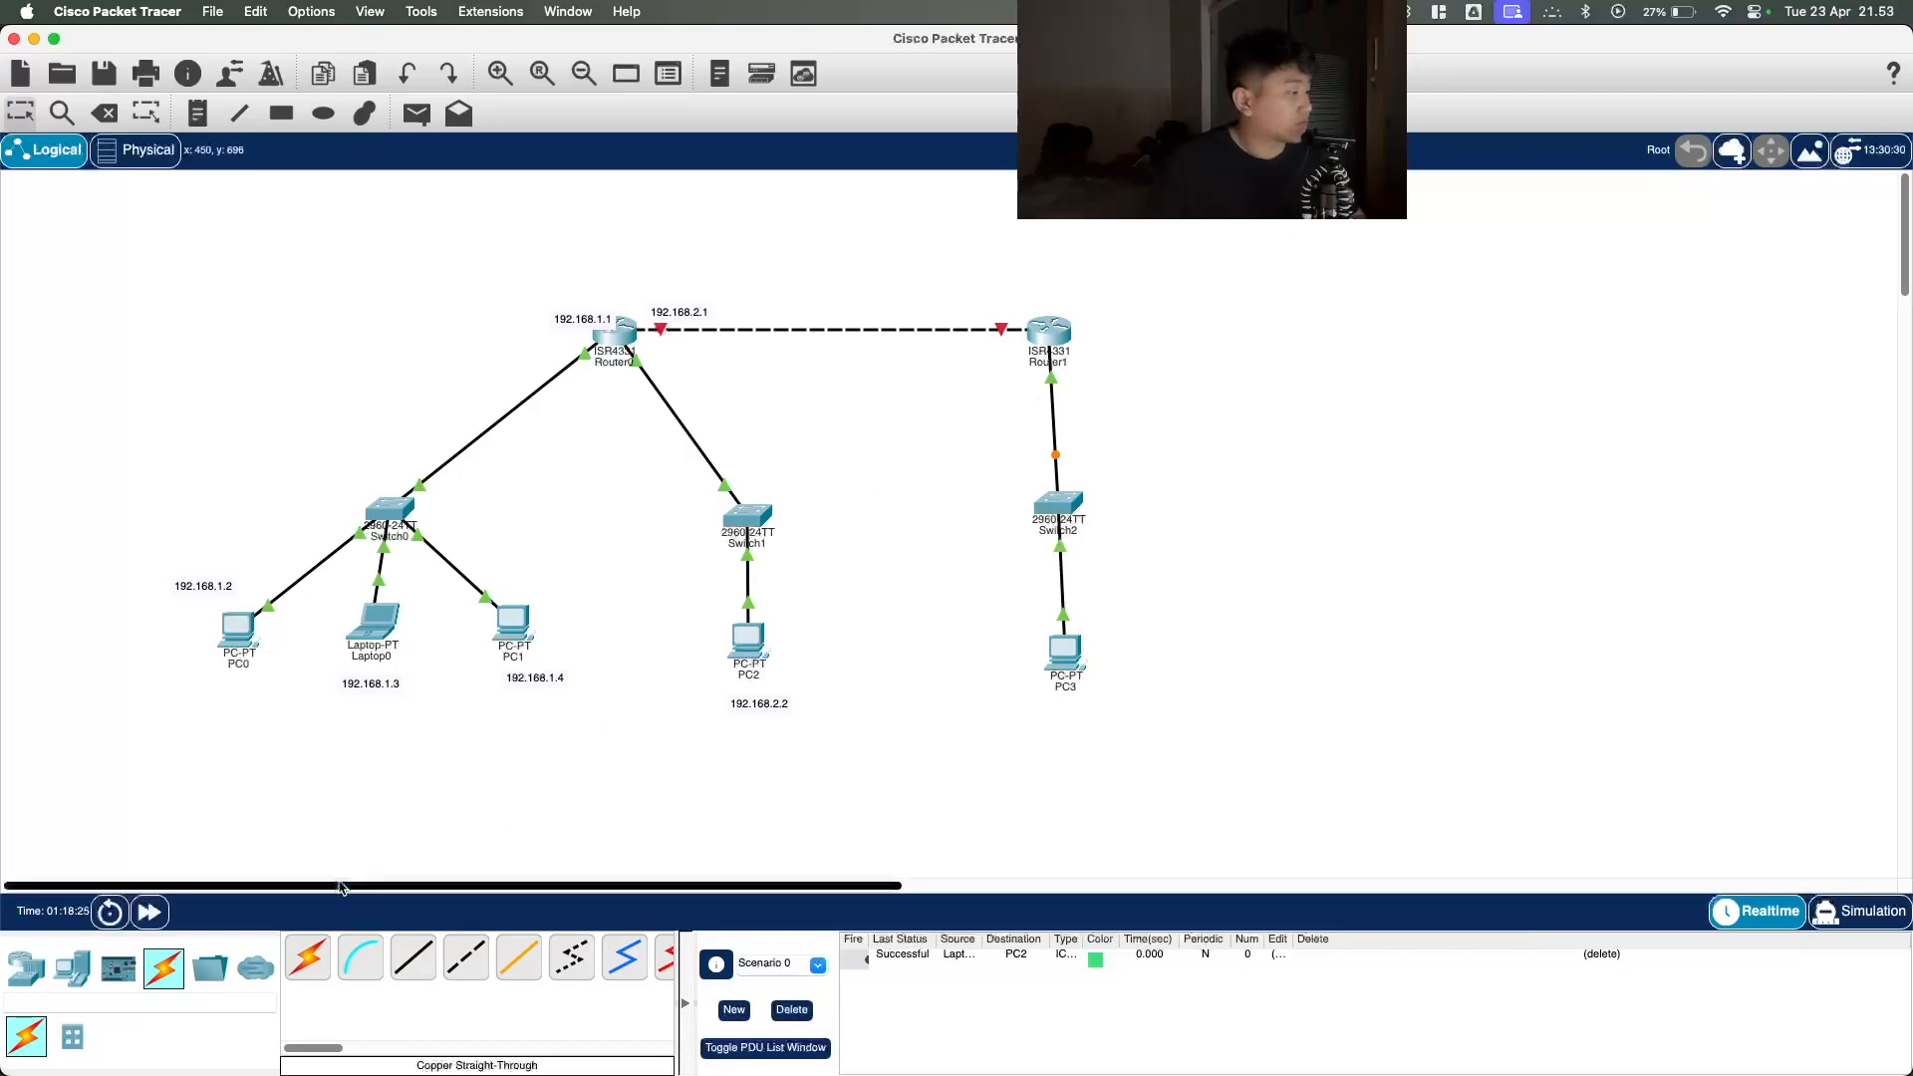
# Step: Fast-forward the network time, send a simple PDU from PC2 to PC3, and check its delivery status
pyautogui.click(150, 911)
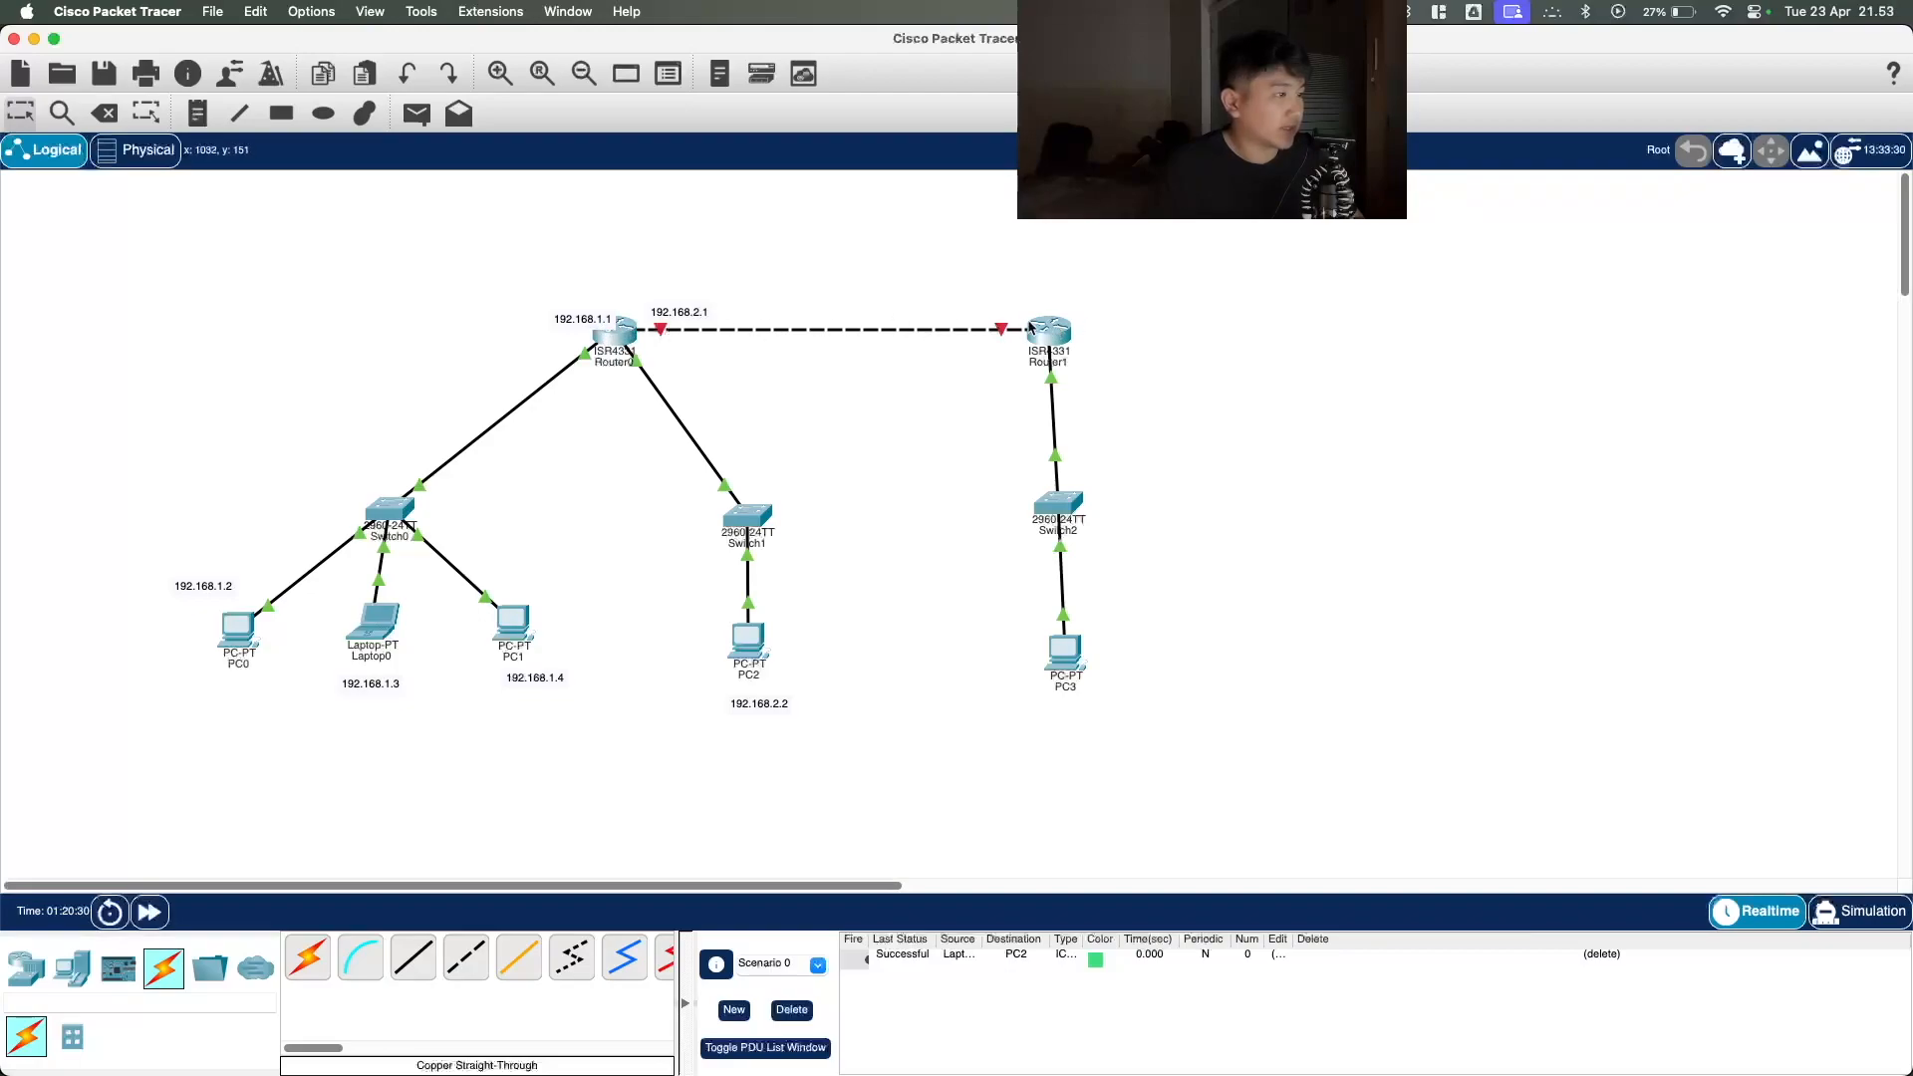
pyautogui.click(416, 113)
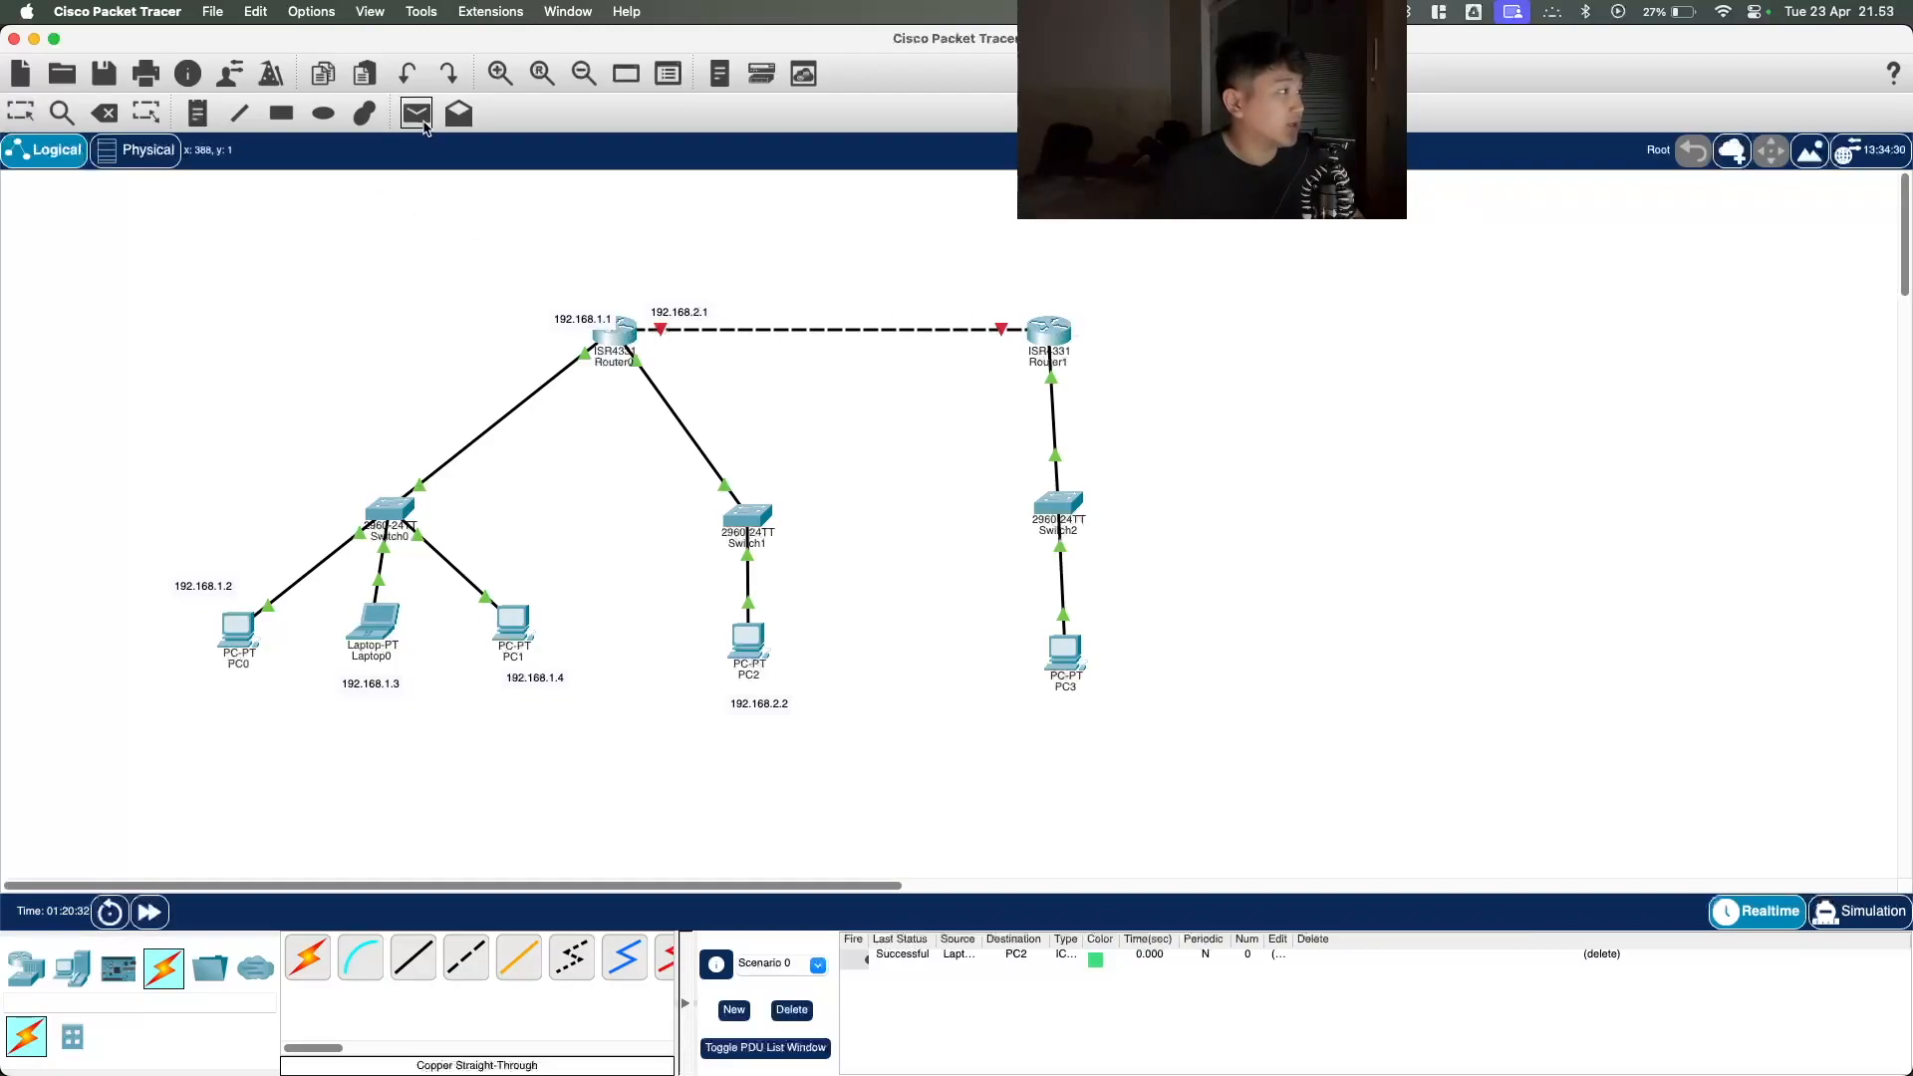
pyautogui.click(752, 637)
pyautogui.click(1064, 652)
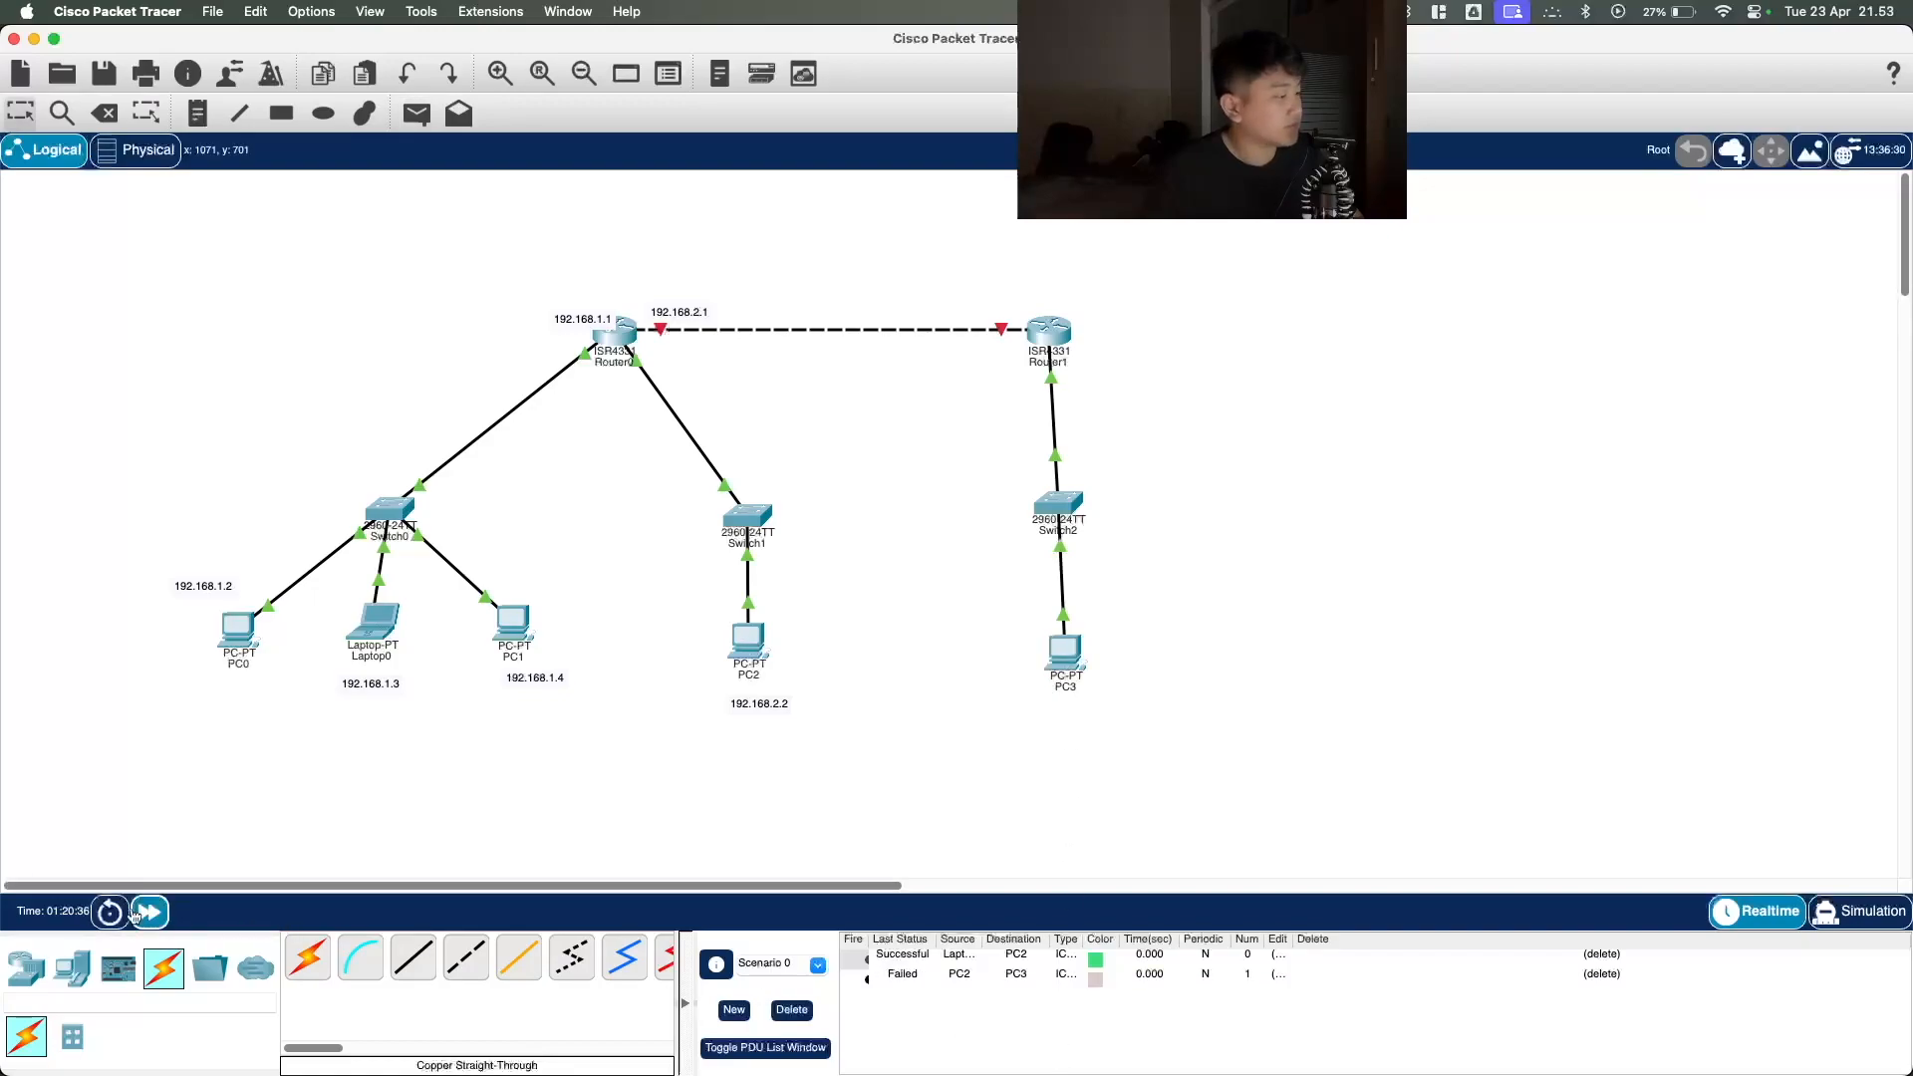
pyautogui.click(147, 910)
pyautogui.click(907, 980)
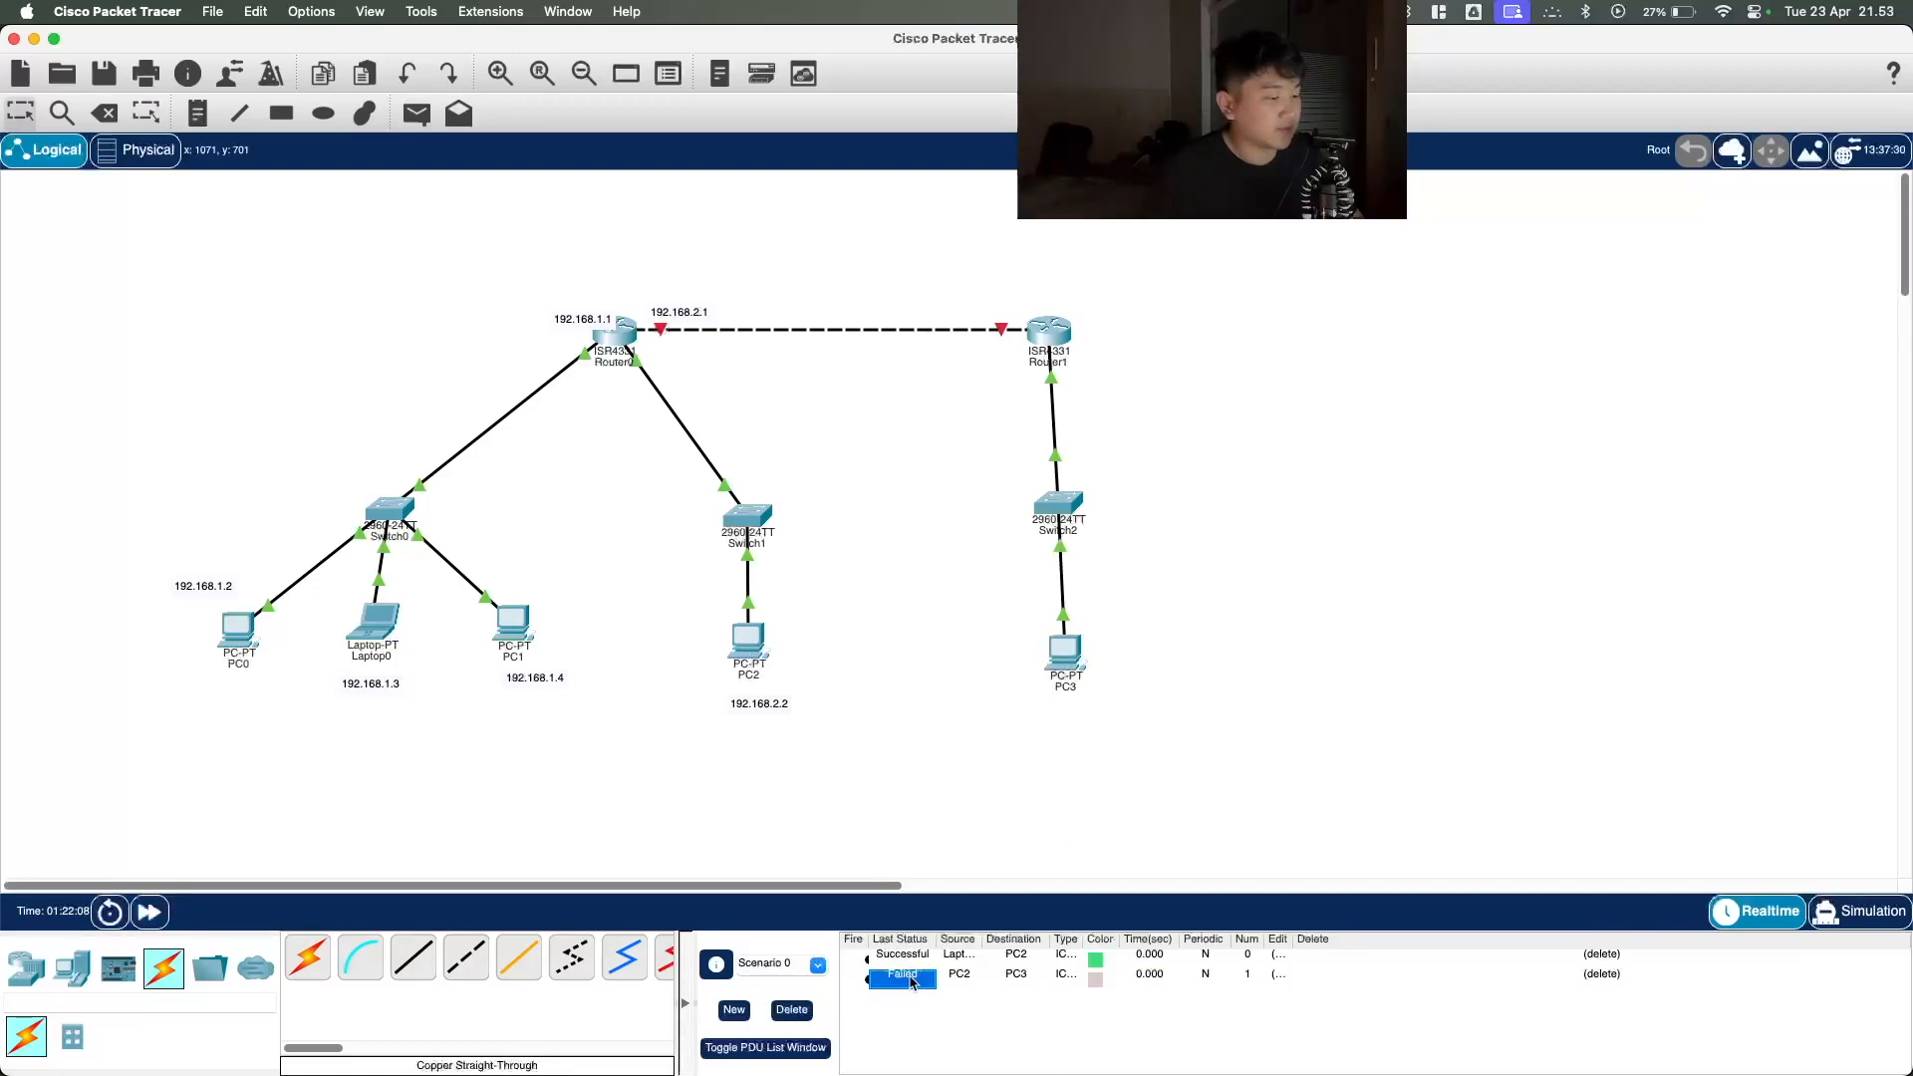
pyautogui.click(1015, 976)
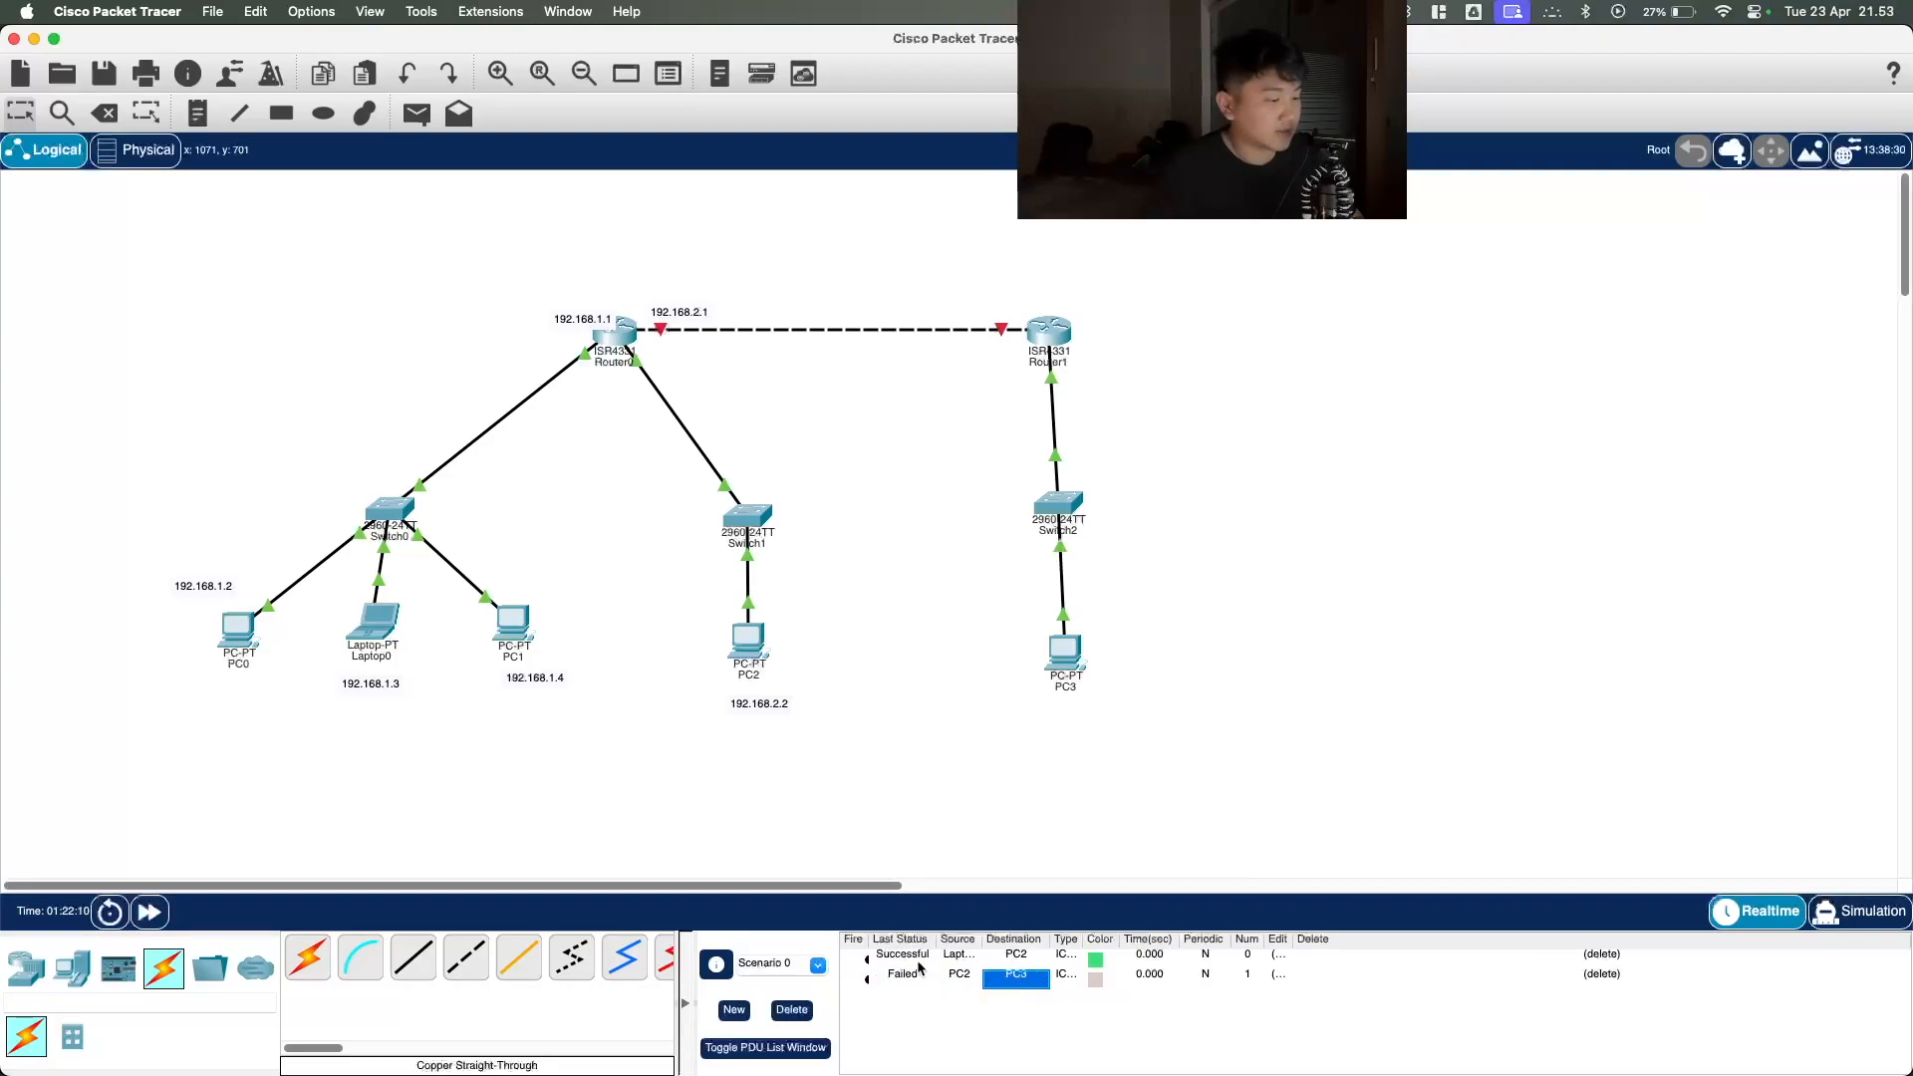
pyautogui.click(1222, 773)
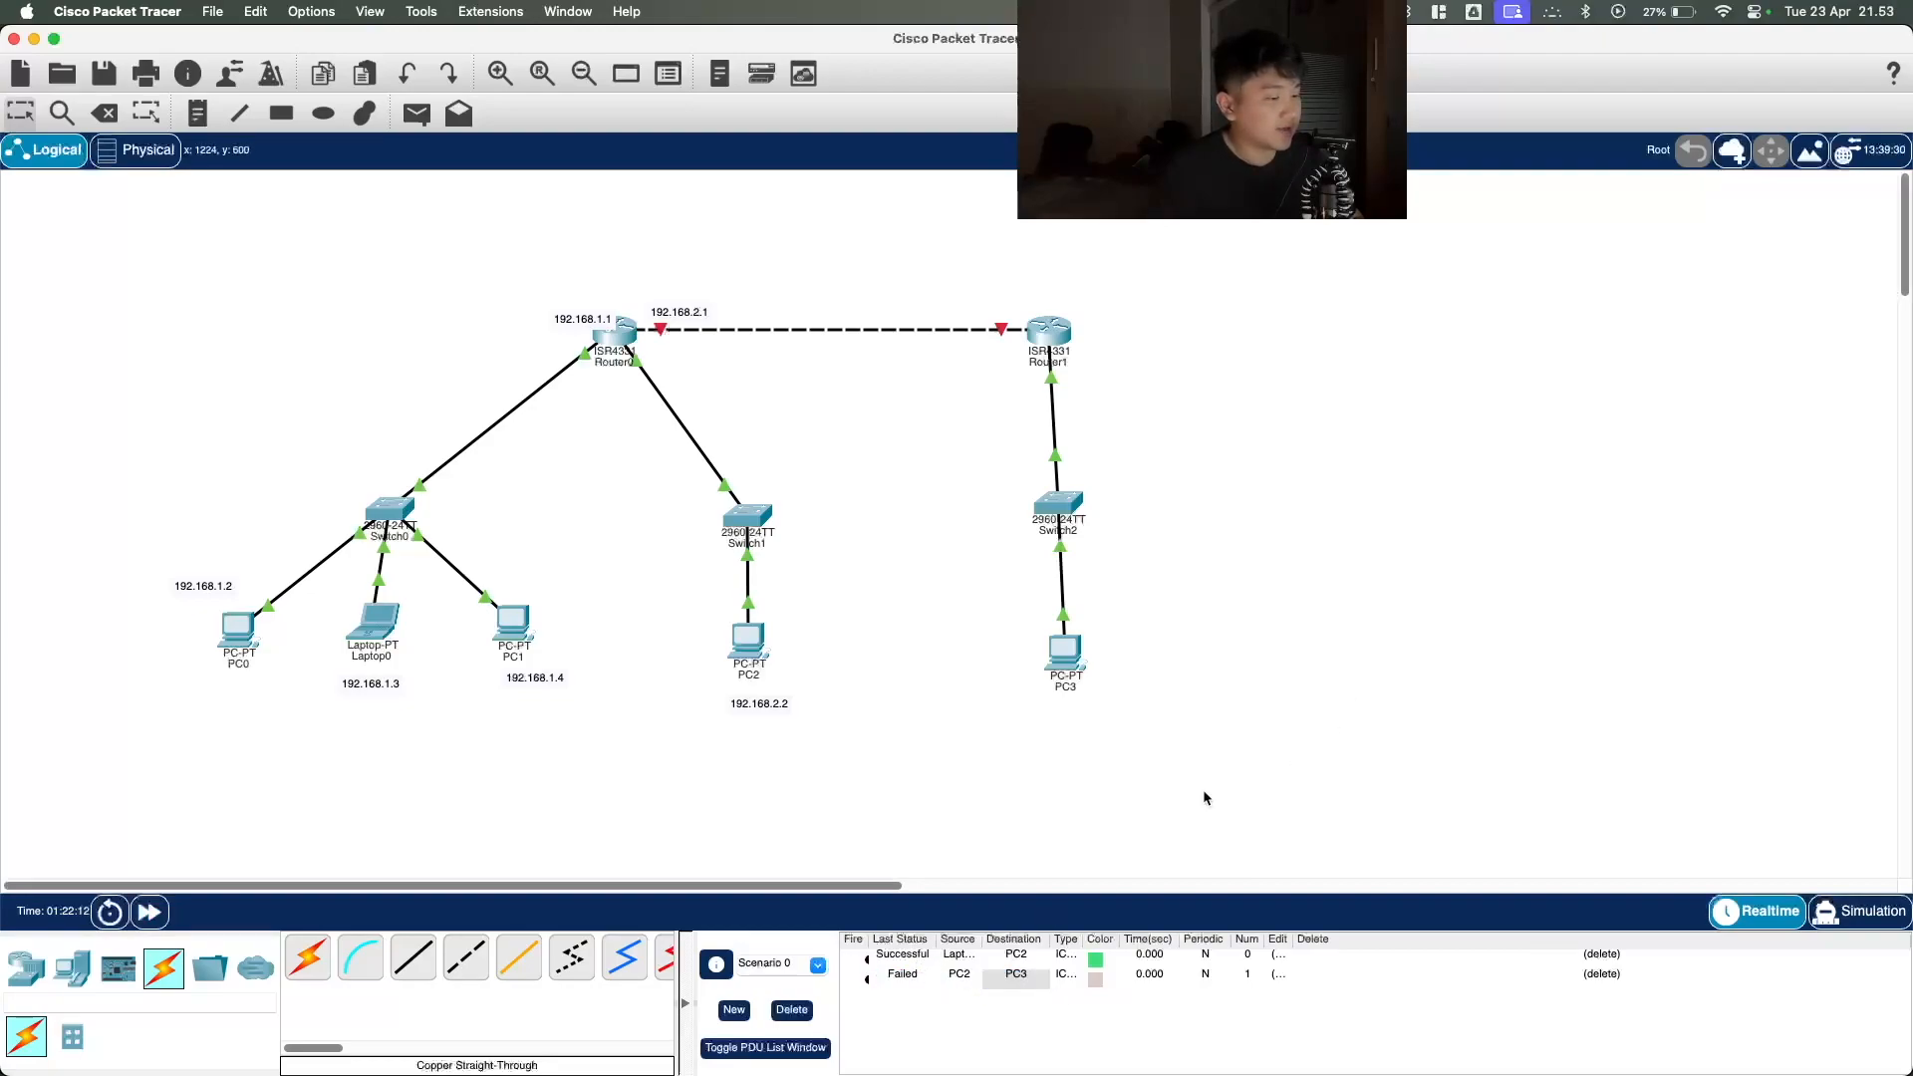
# Step: Nudge Router1 slightly toward Router0 and add a note reading 192.168.3.2 below PC3
pyautogui.moveTo(1063, 337); pyautogui.dragTo(1071, 333)
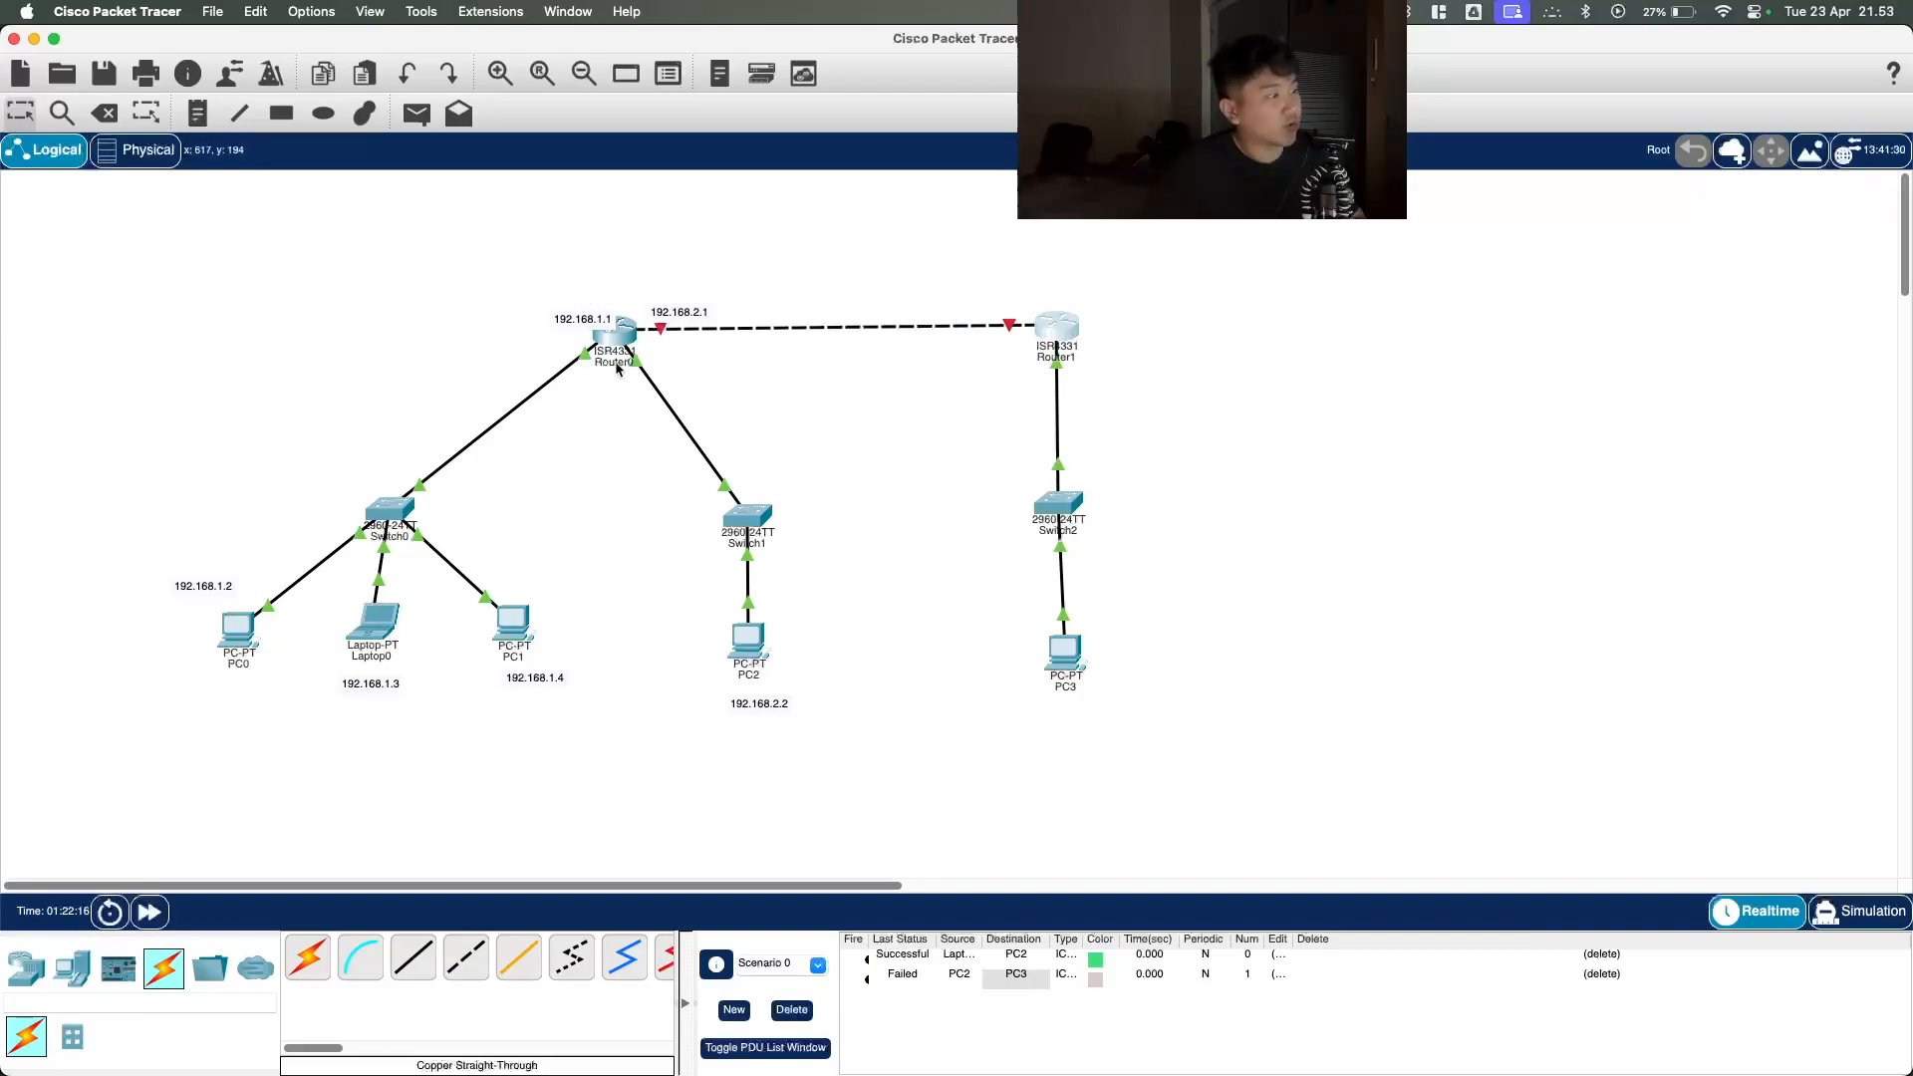
pyautogui.moveTo(1047, 331); pyautogui.dragTo(1031, 337)
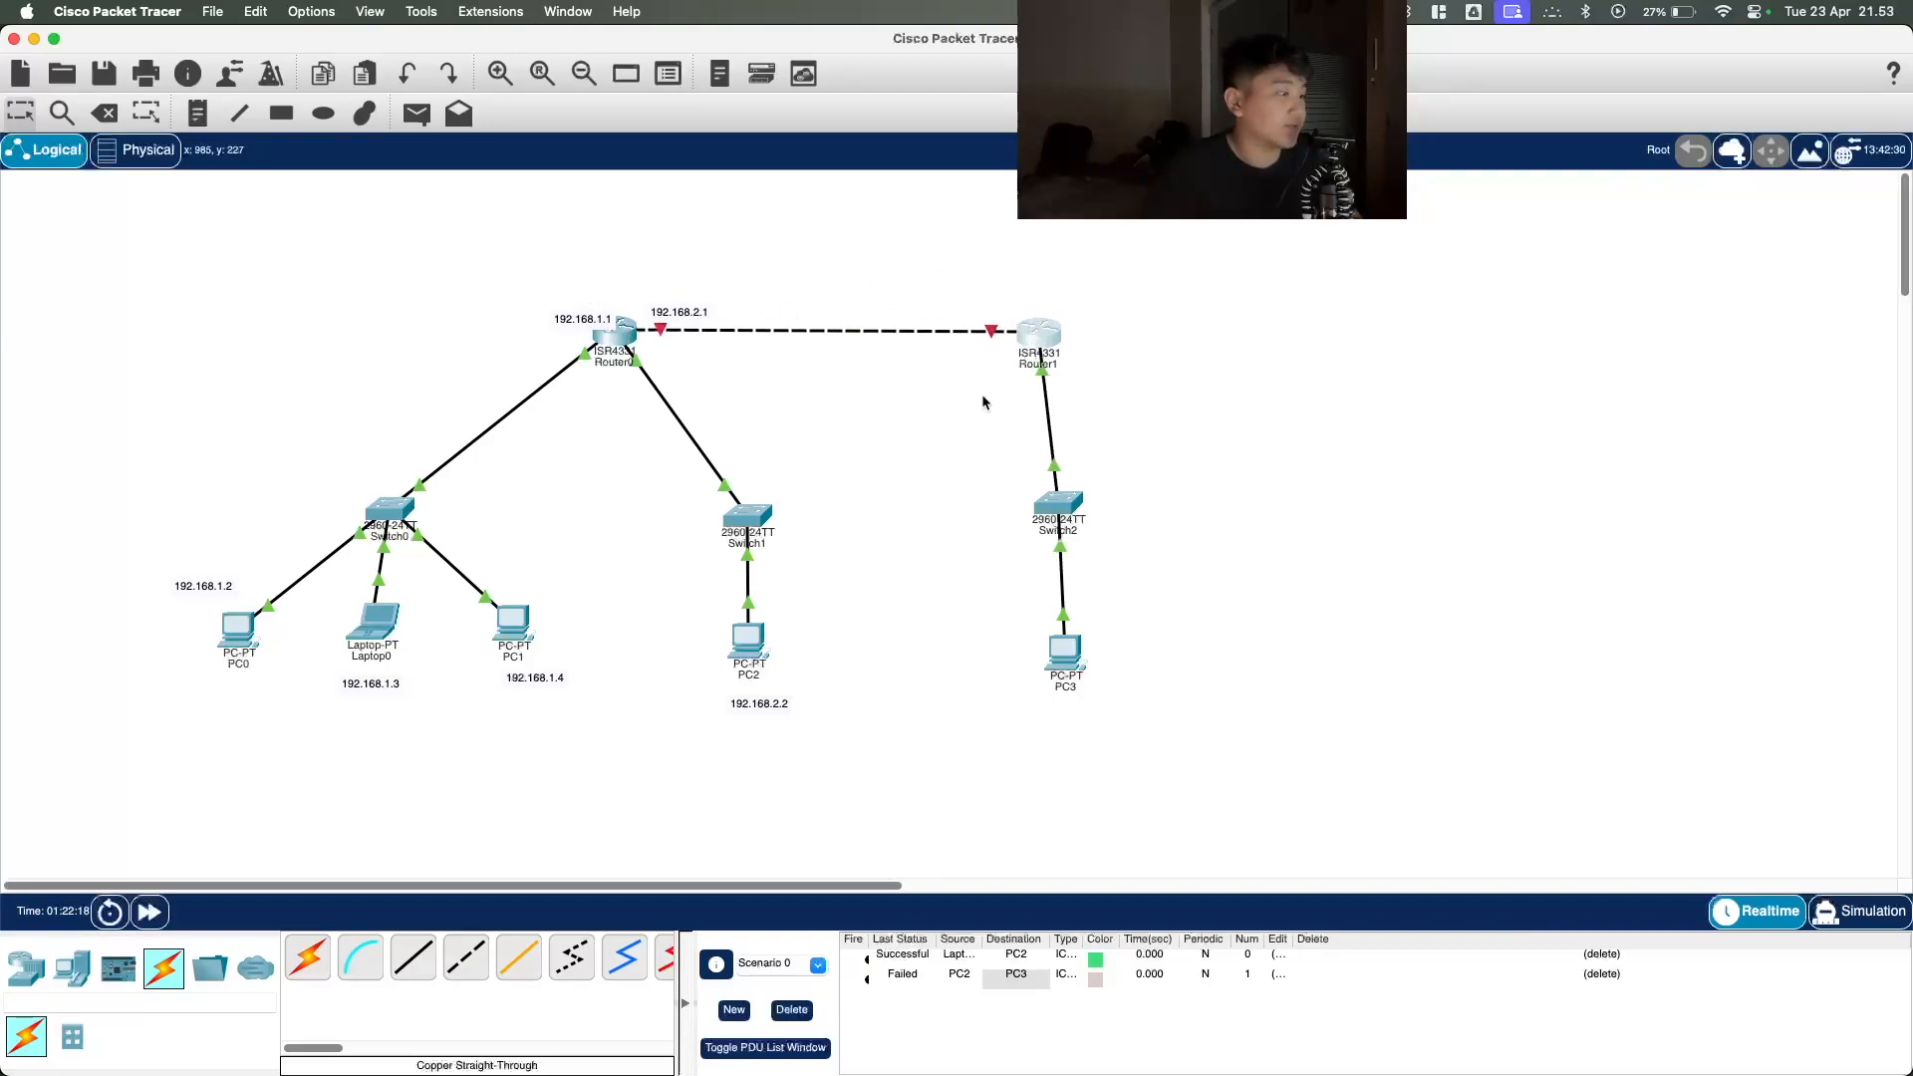
pyautogui.click(203, 110)
pyautogui.click(1039, 712)
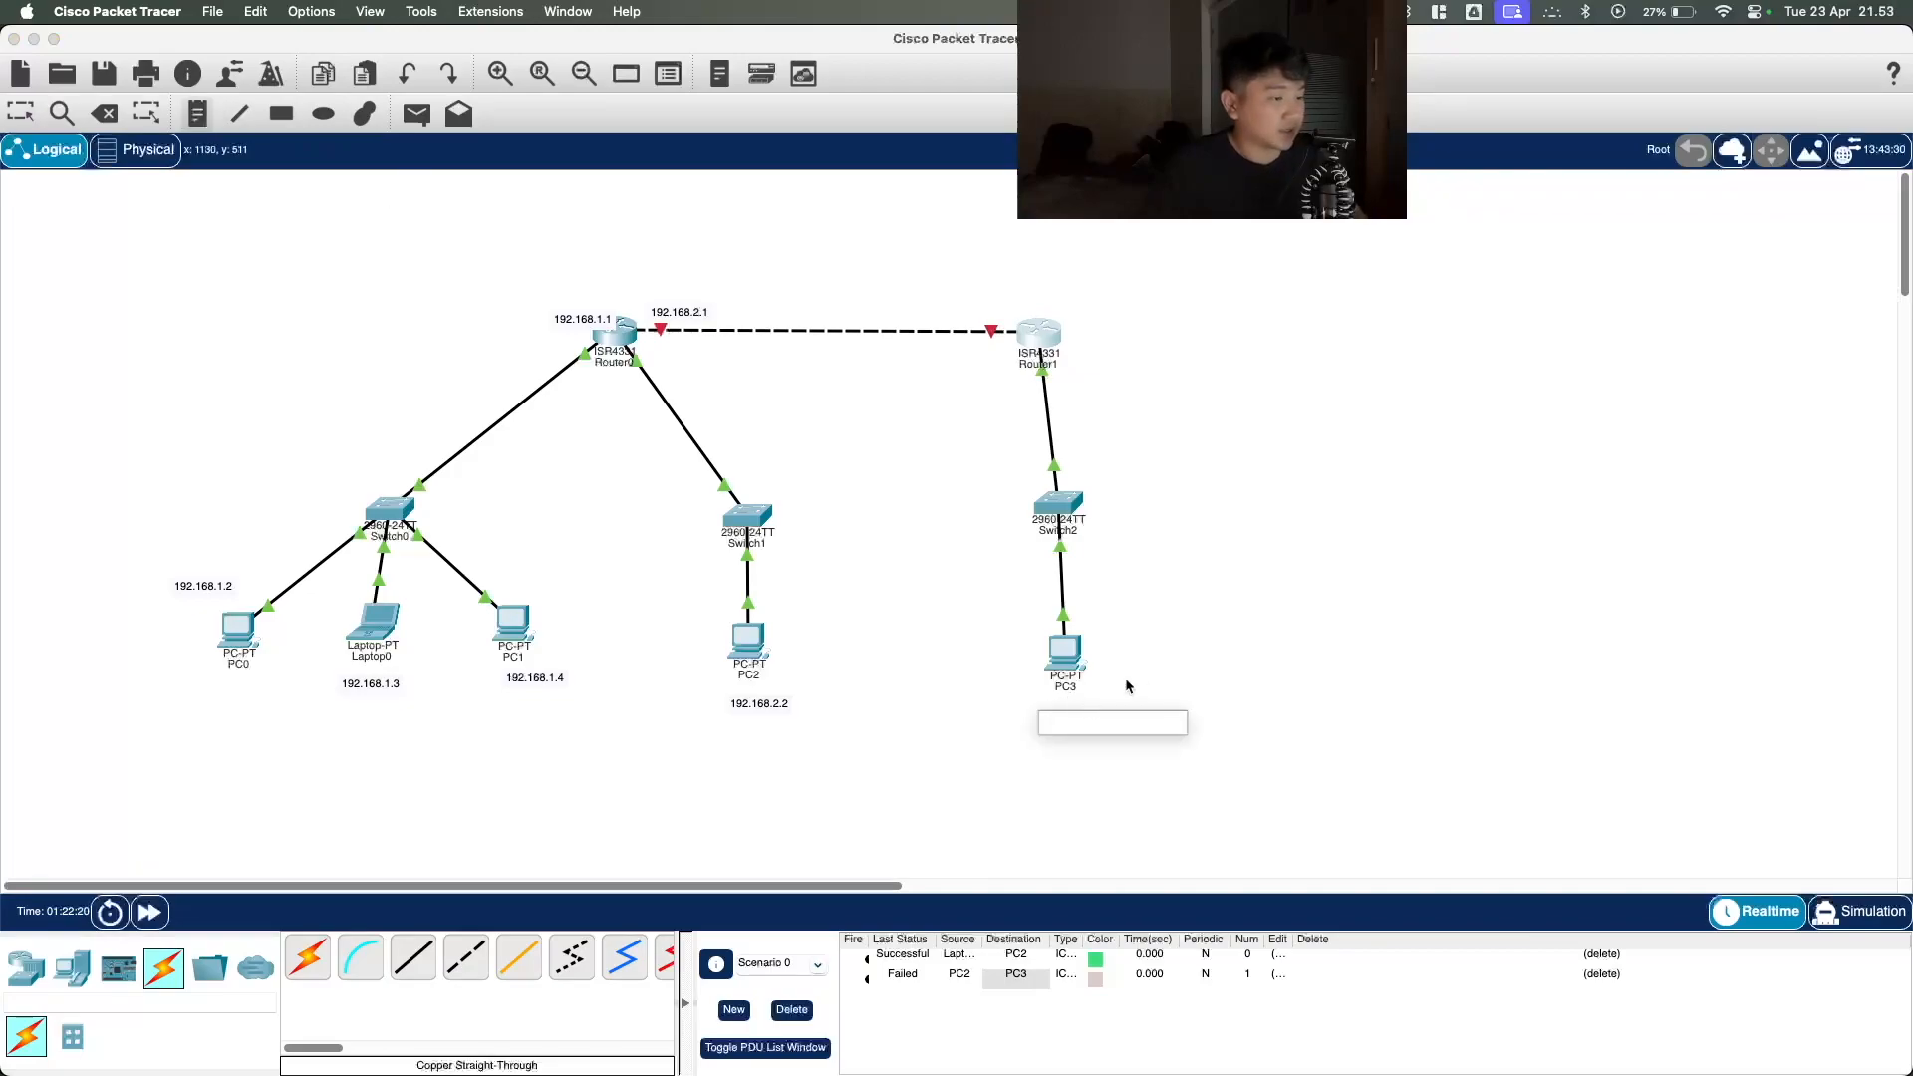
pyautogui.write('192.168.3.2')
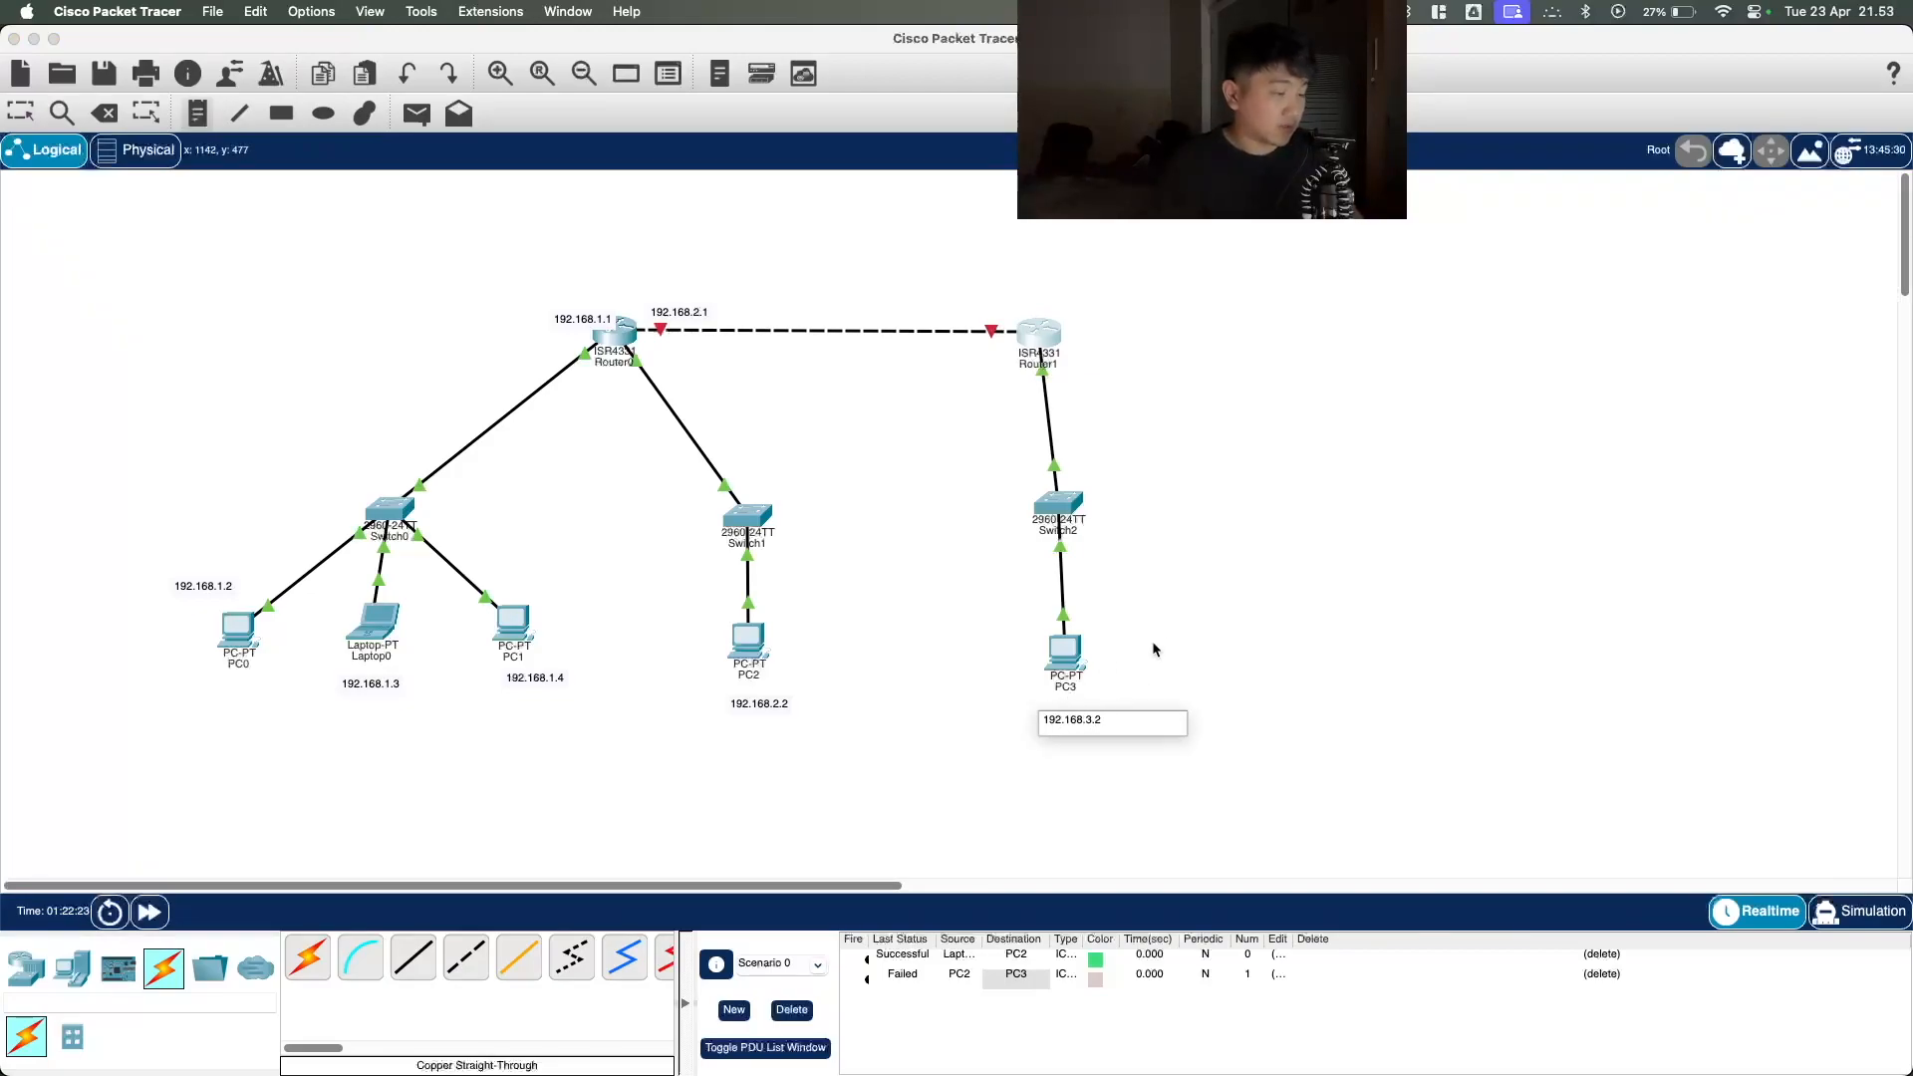
pyautogui.click(1158, 638)
# Step: Add a note reading 192.168.3.1 beside Router1's link to Switch2, and return to the selection tool
pyautogui.click(1063, 379)
pyautogui.write('192.168.3.2')
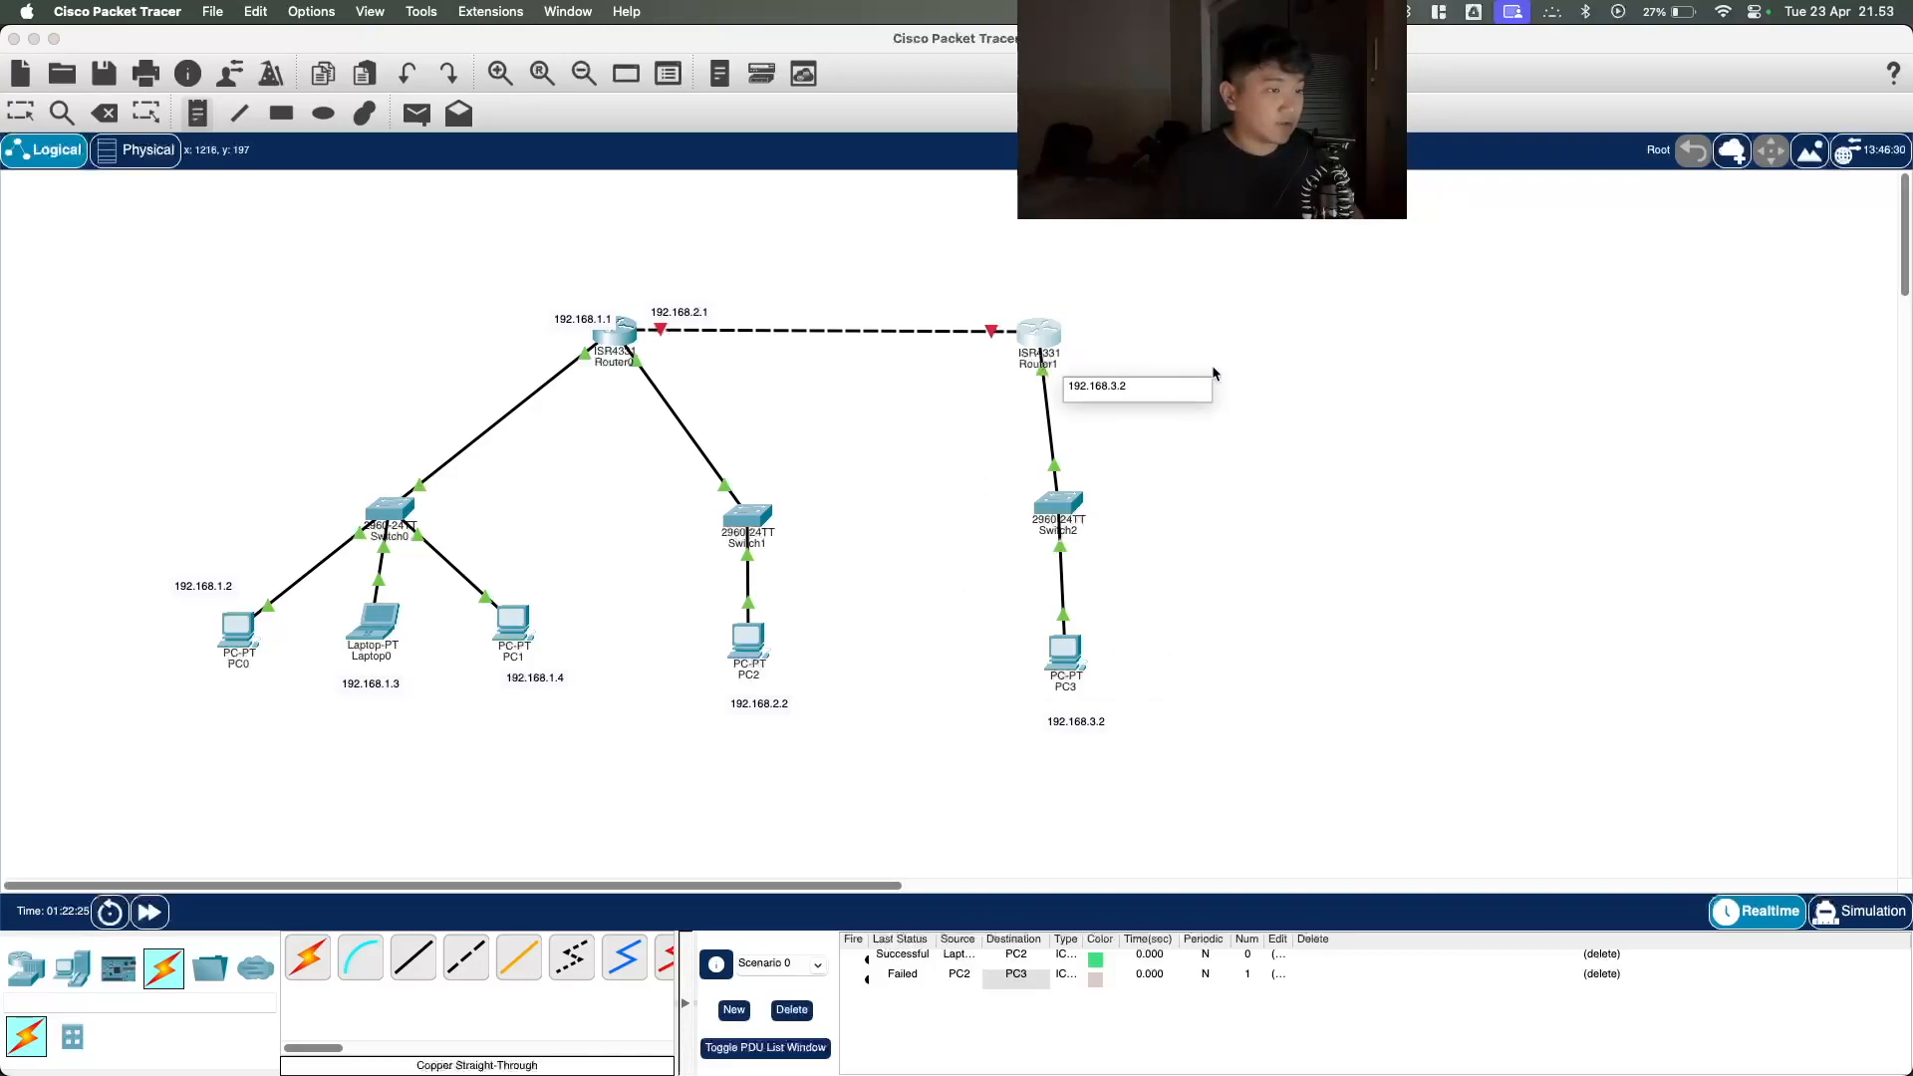
pyautogui.press('BackSpace')
pyautogui.write('1')
pyautogui.click(1166, 267)
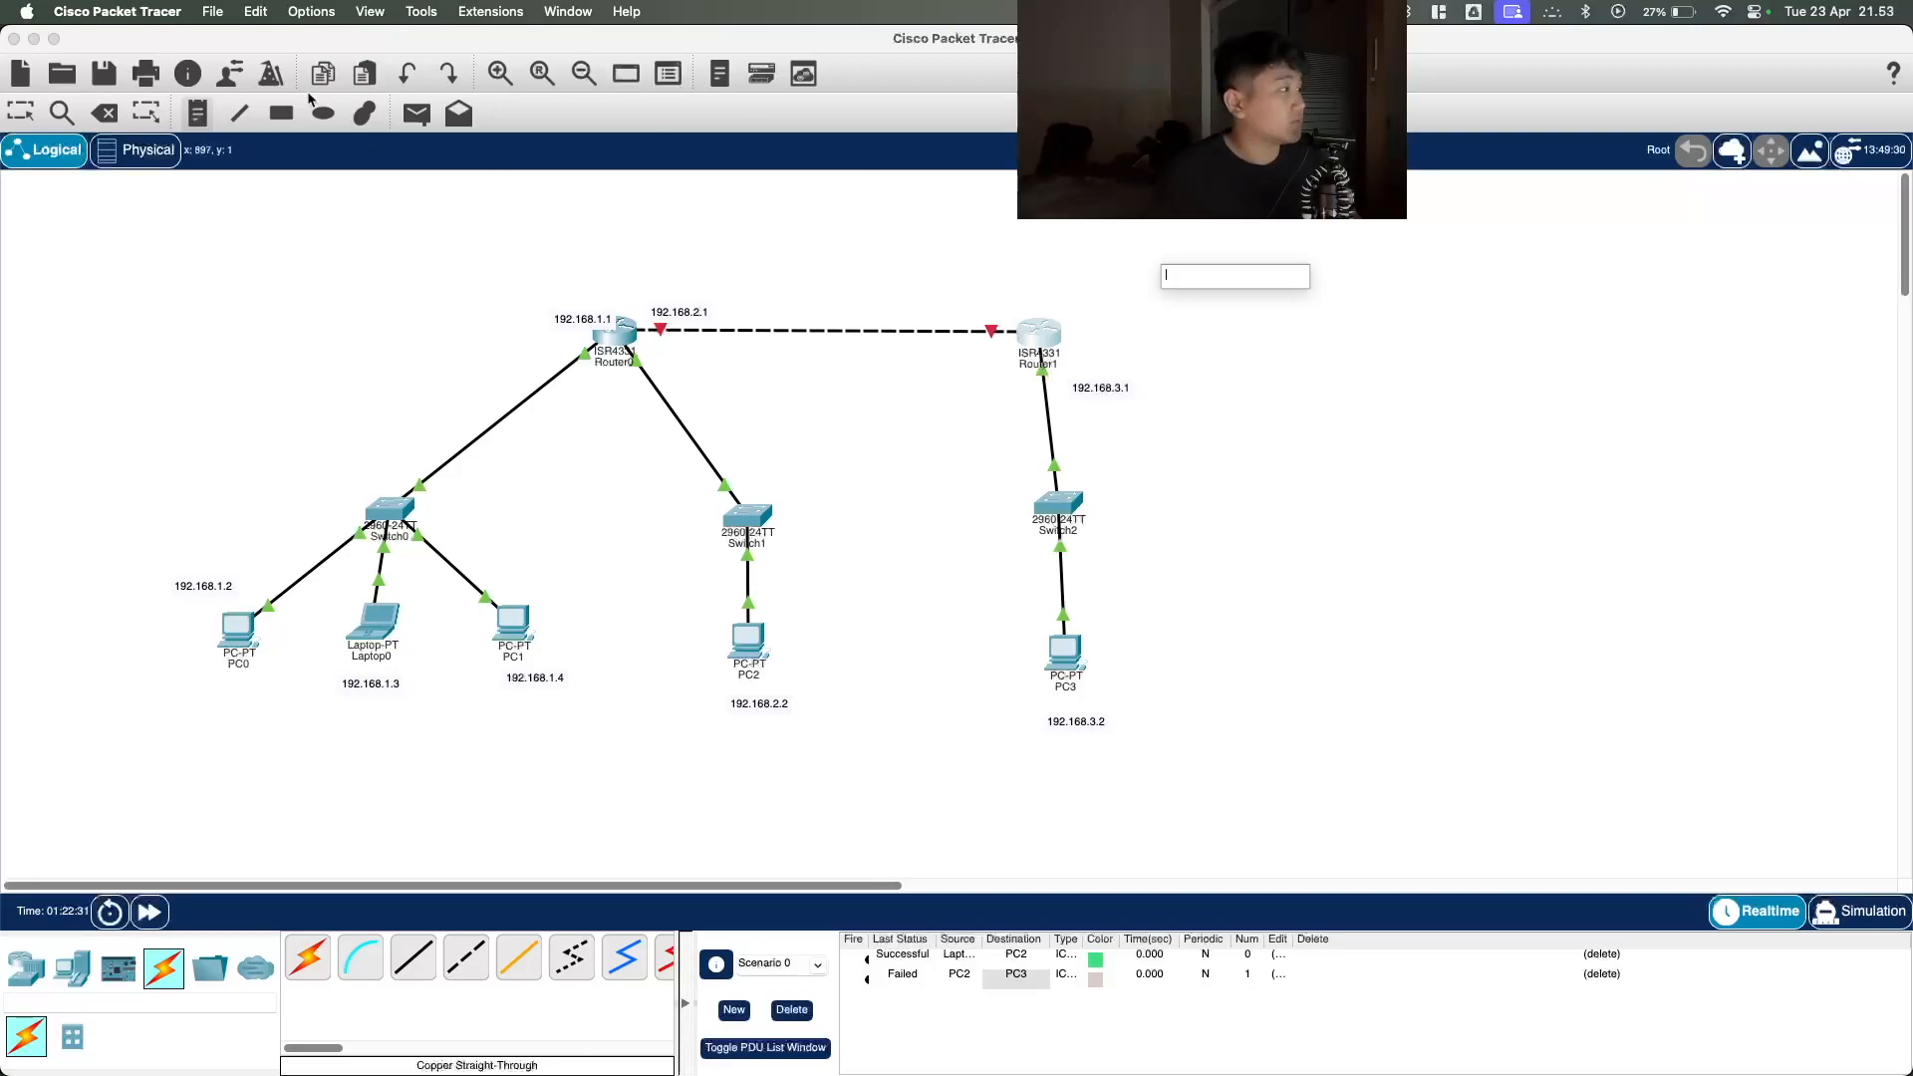
pyautogui.click(20, 117)
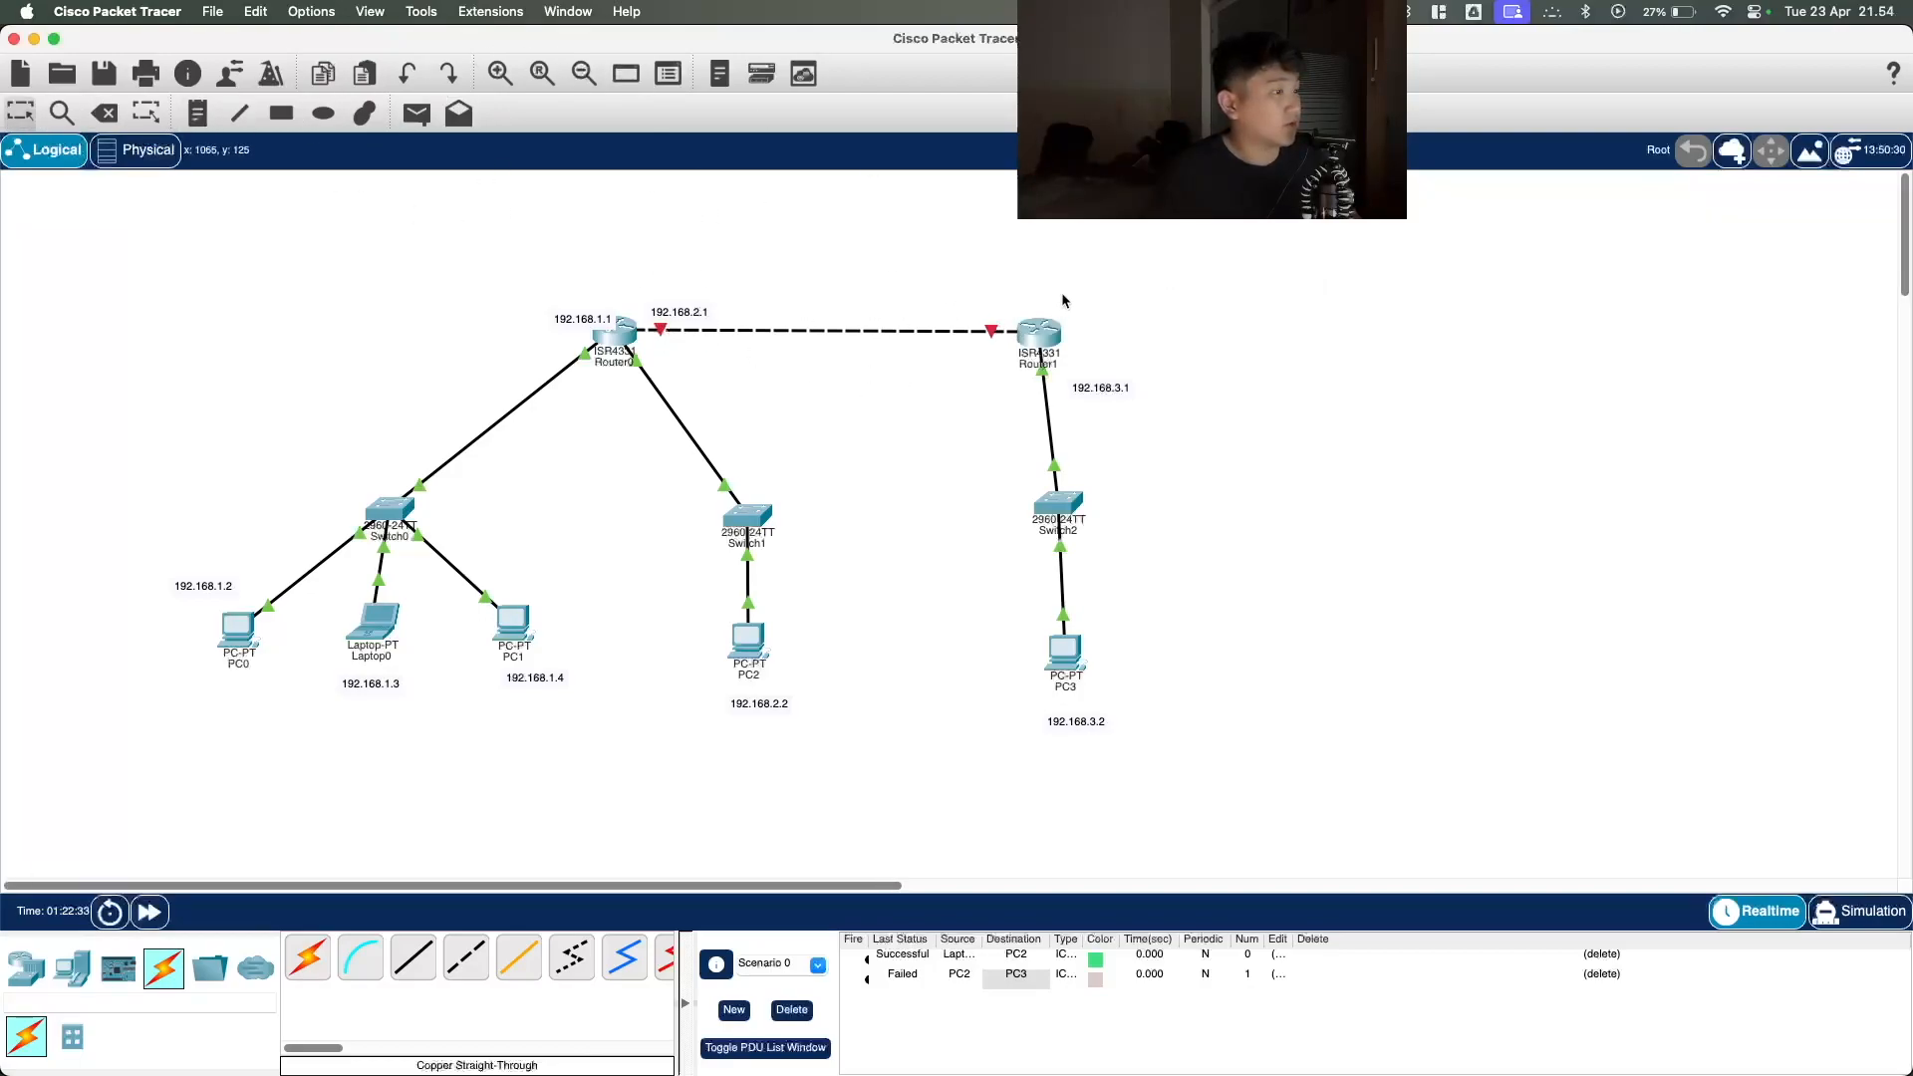
pyautogui.click(628, 331)
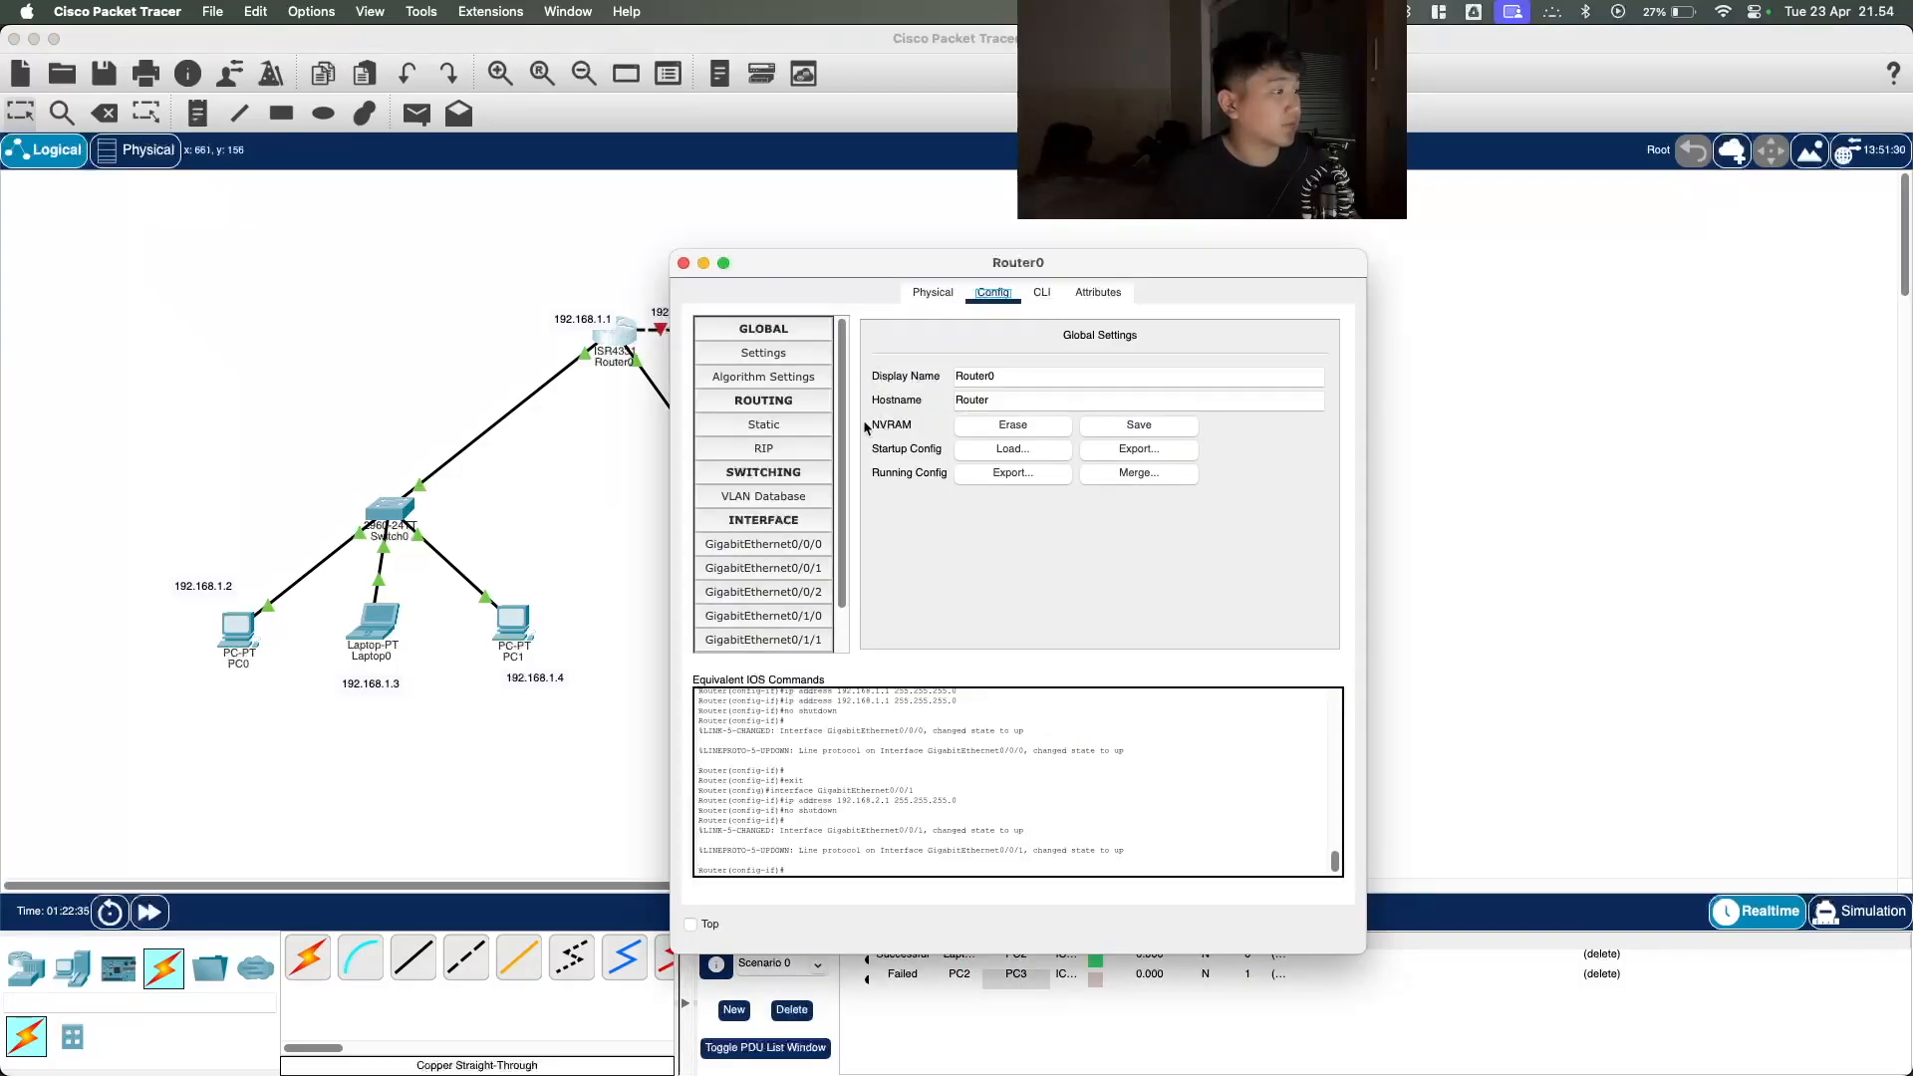
pyautogui.moveTo(834, 261); pyautogui.dragTo(1276, 182)
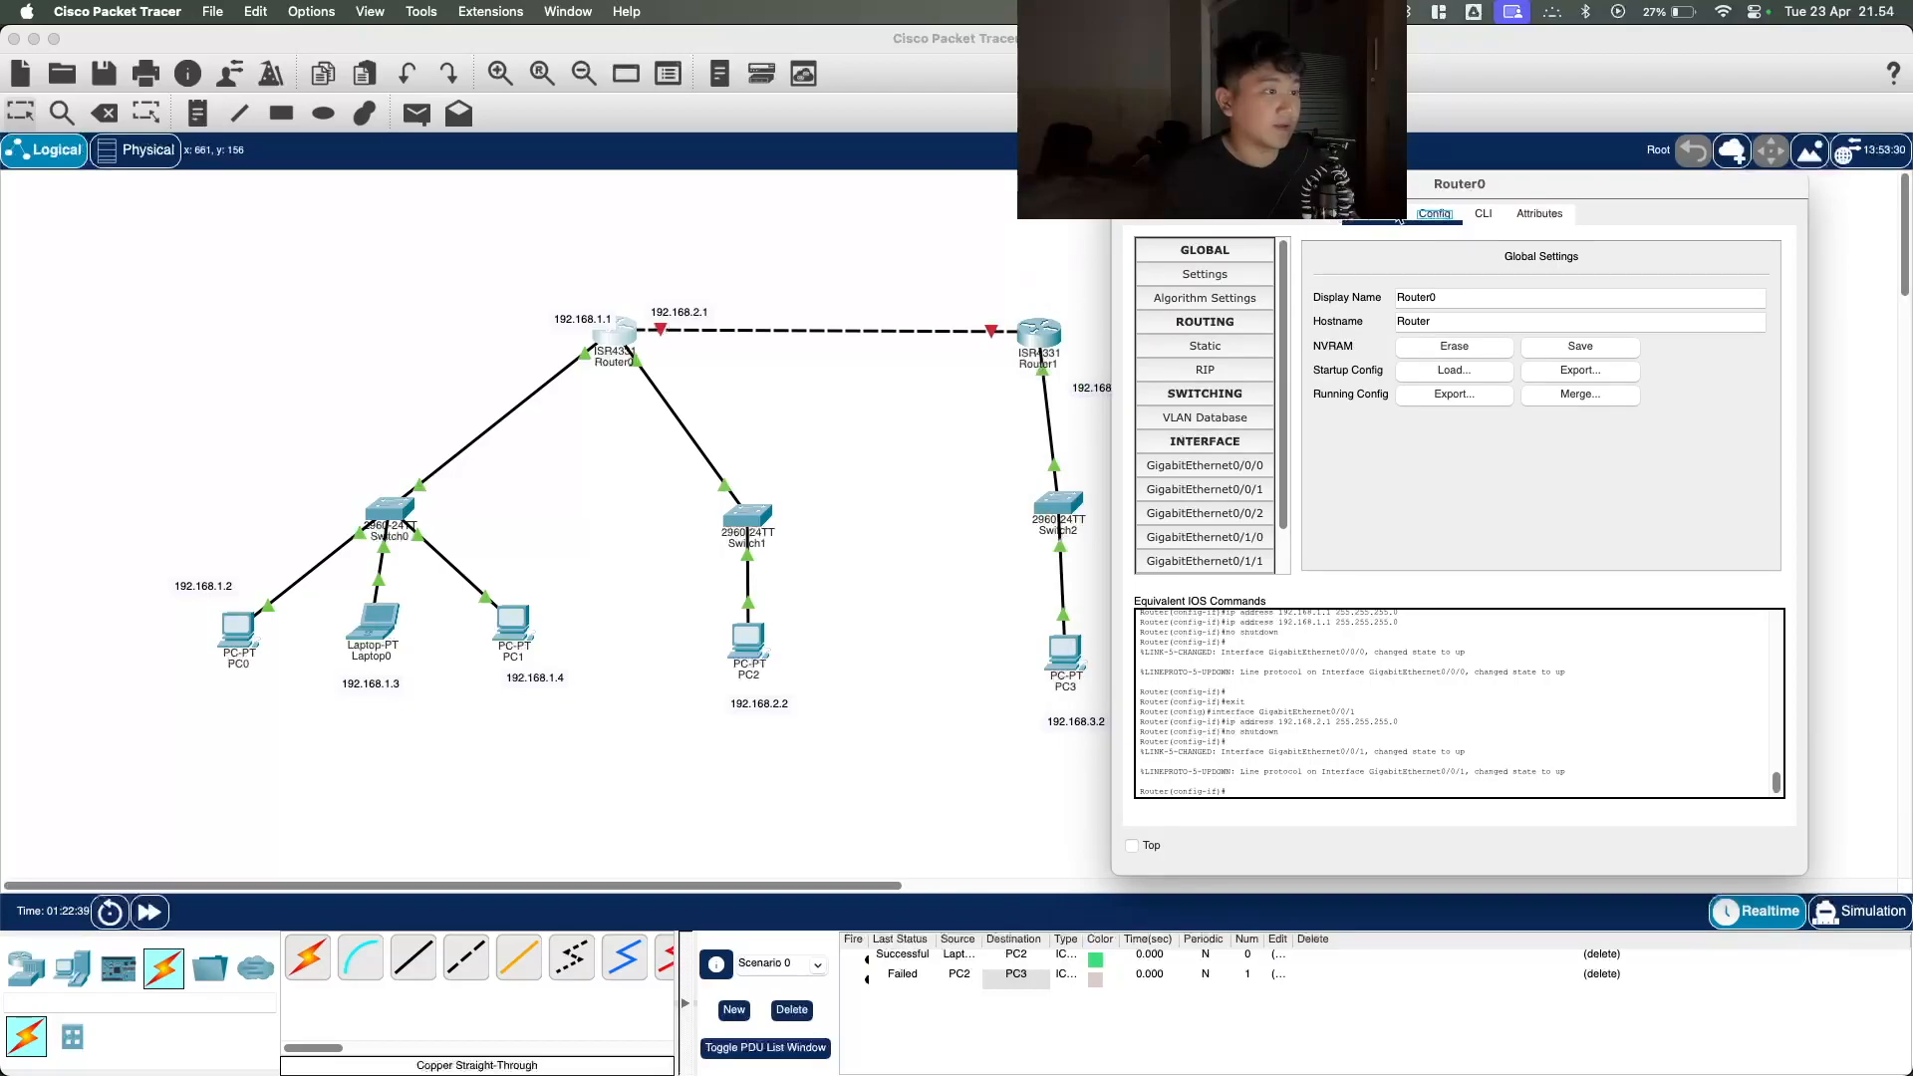
pyautogui.scroll(-2, 1205, 378)
pyautogui.scroll(2, 1205, 378)
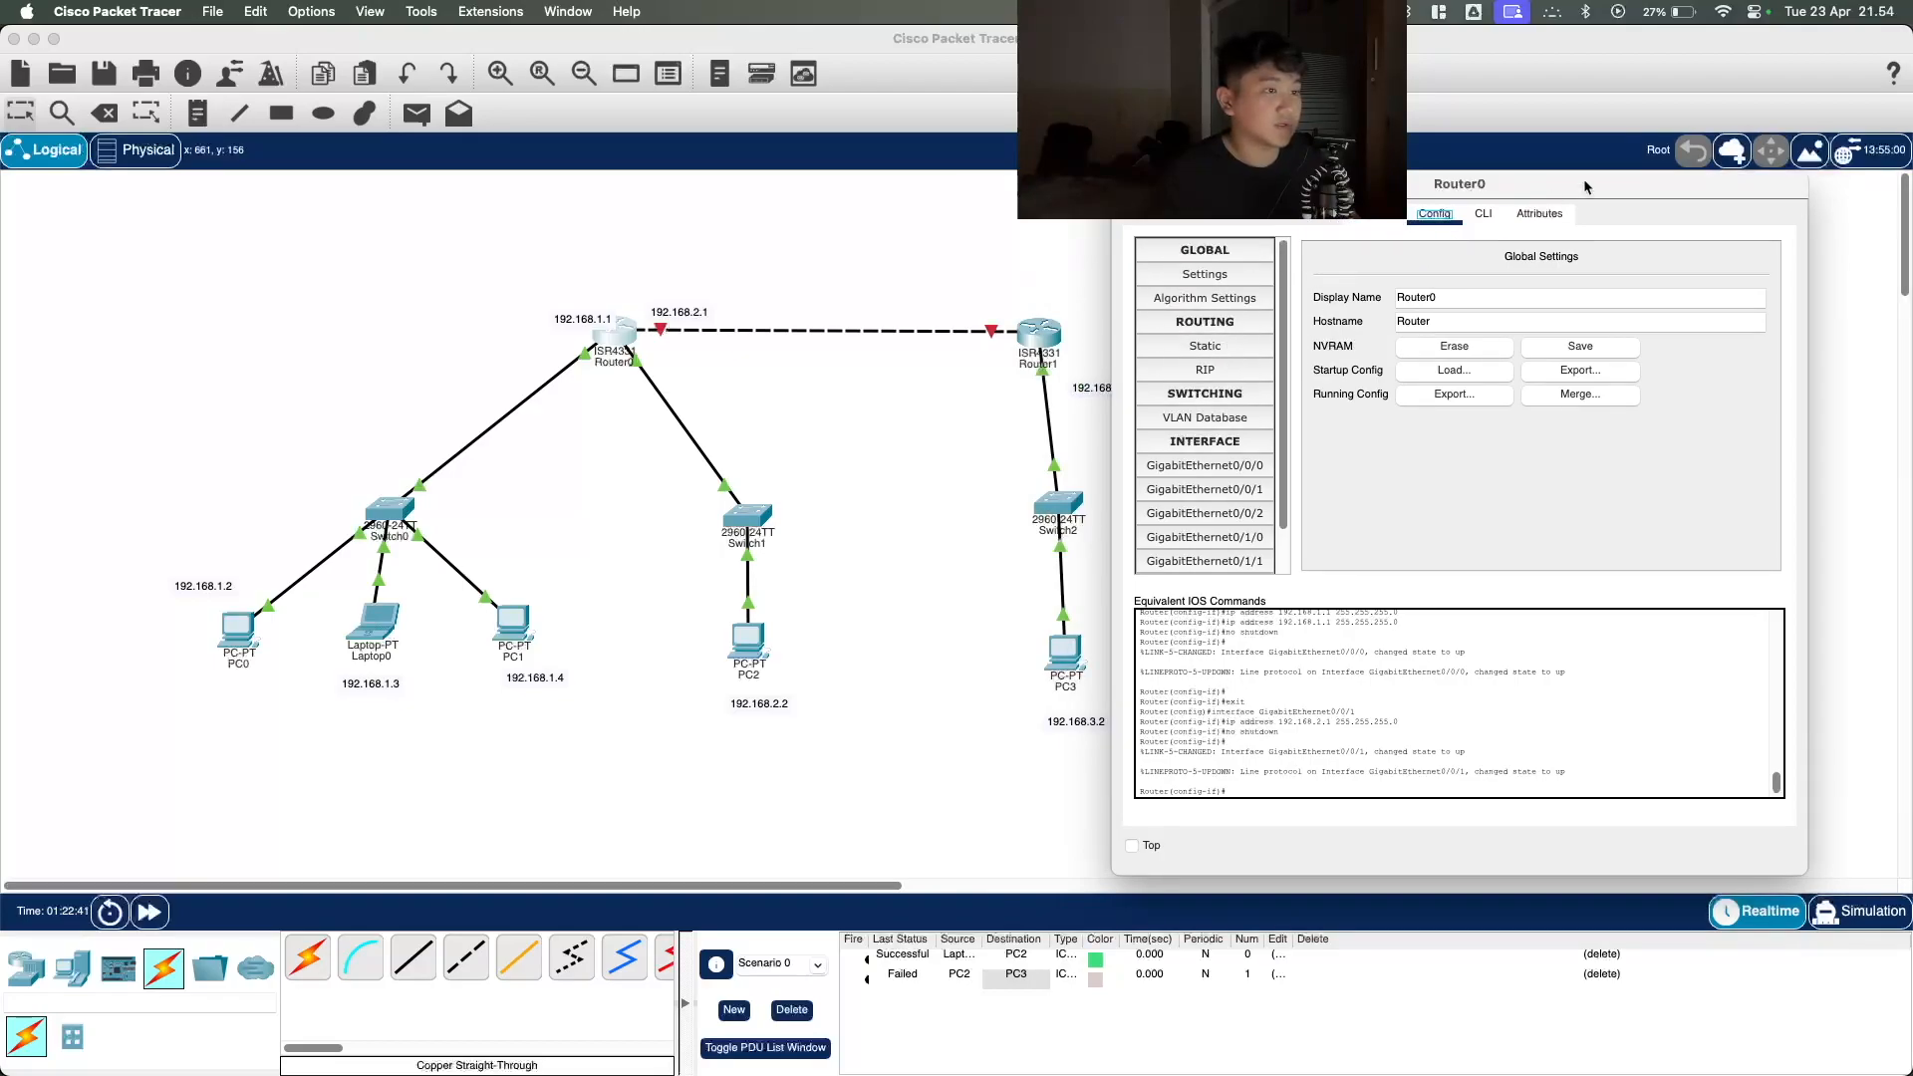
pyautogui.click(1216, 347)
pyautogui.moveTo(1432, 195); pyautogui.dragTo(1496, 274)
pyautogui.click(1463, 373)
pyautogui.write('192.168.3.0')
pyautogui.press('Tab')
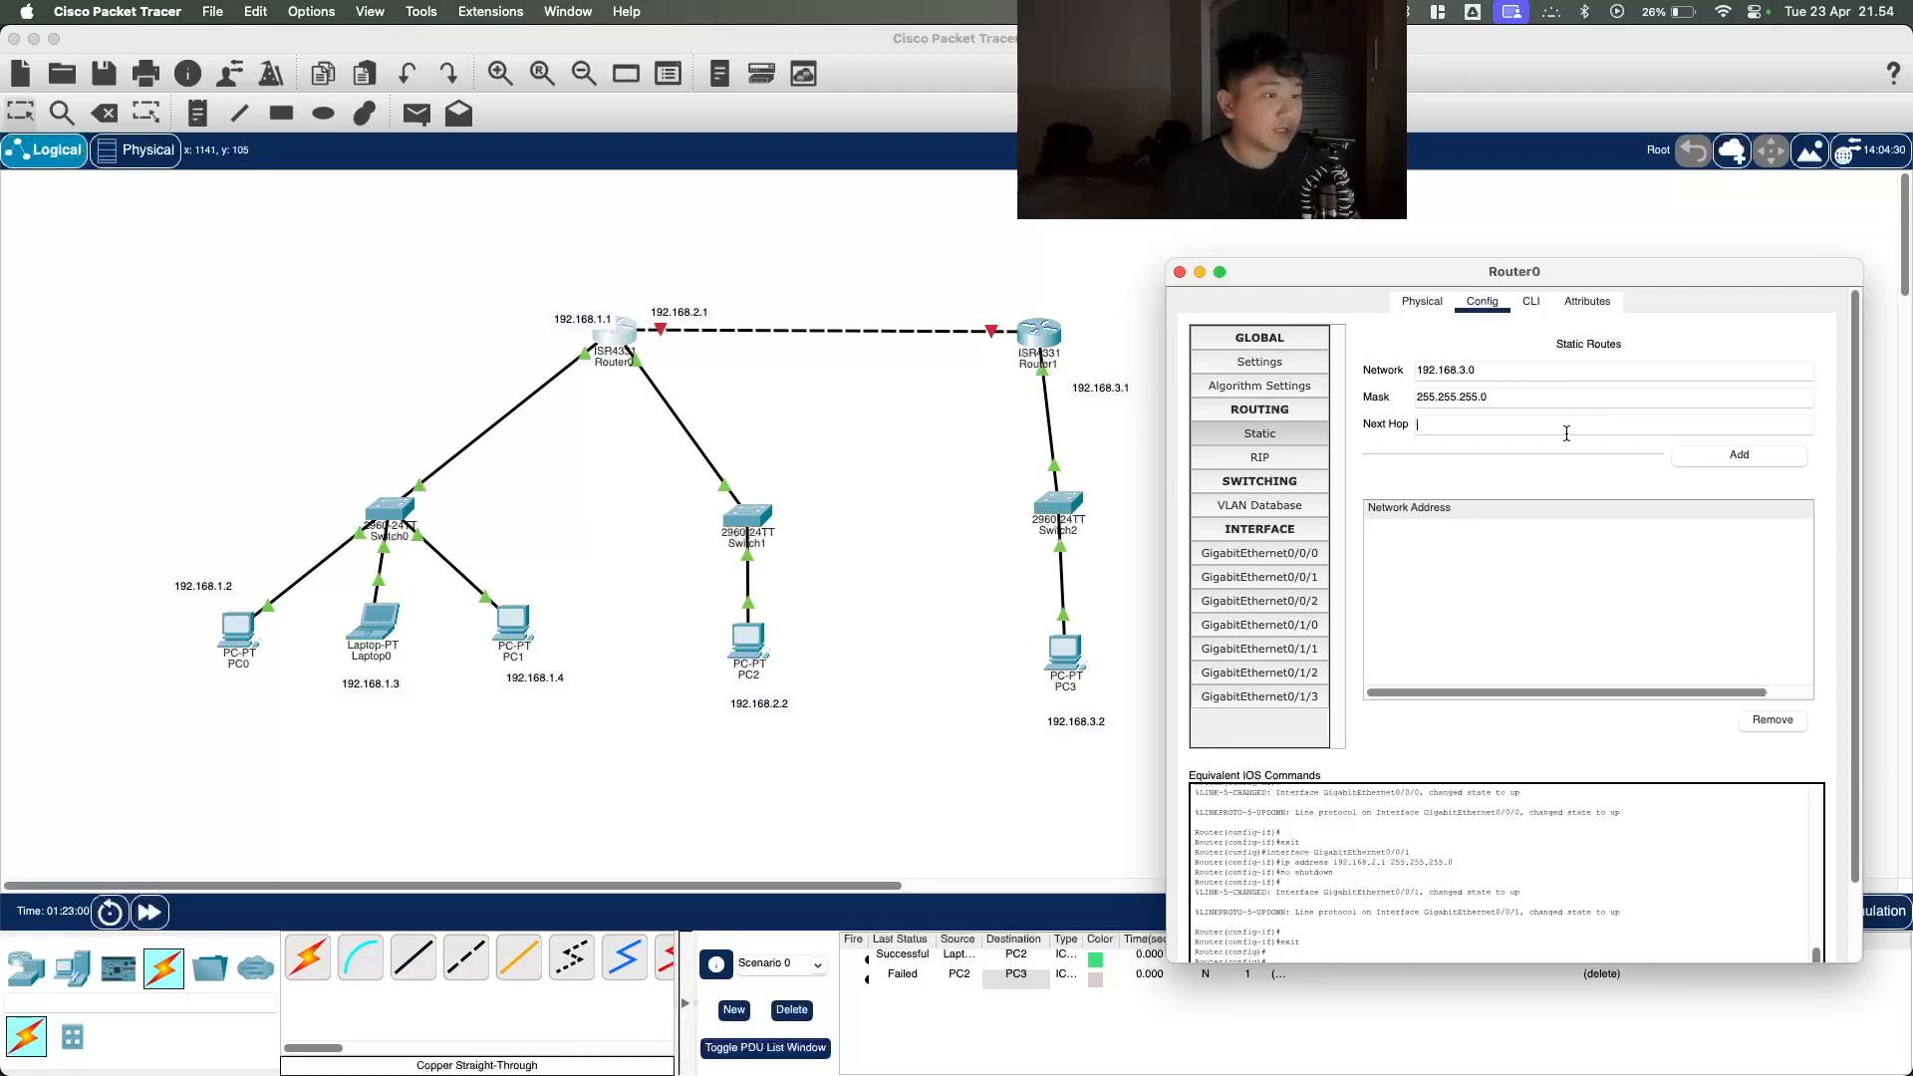
pyautogui.moveTo(1503, 367); pyautogui.dragTo(1384, 354)
pyautogui.moveTo(1537, 397); pyautogui.dragTo(1349, 364)
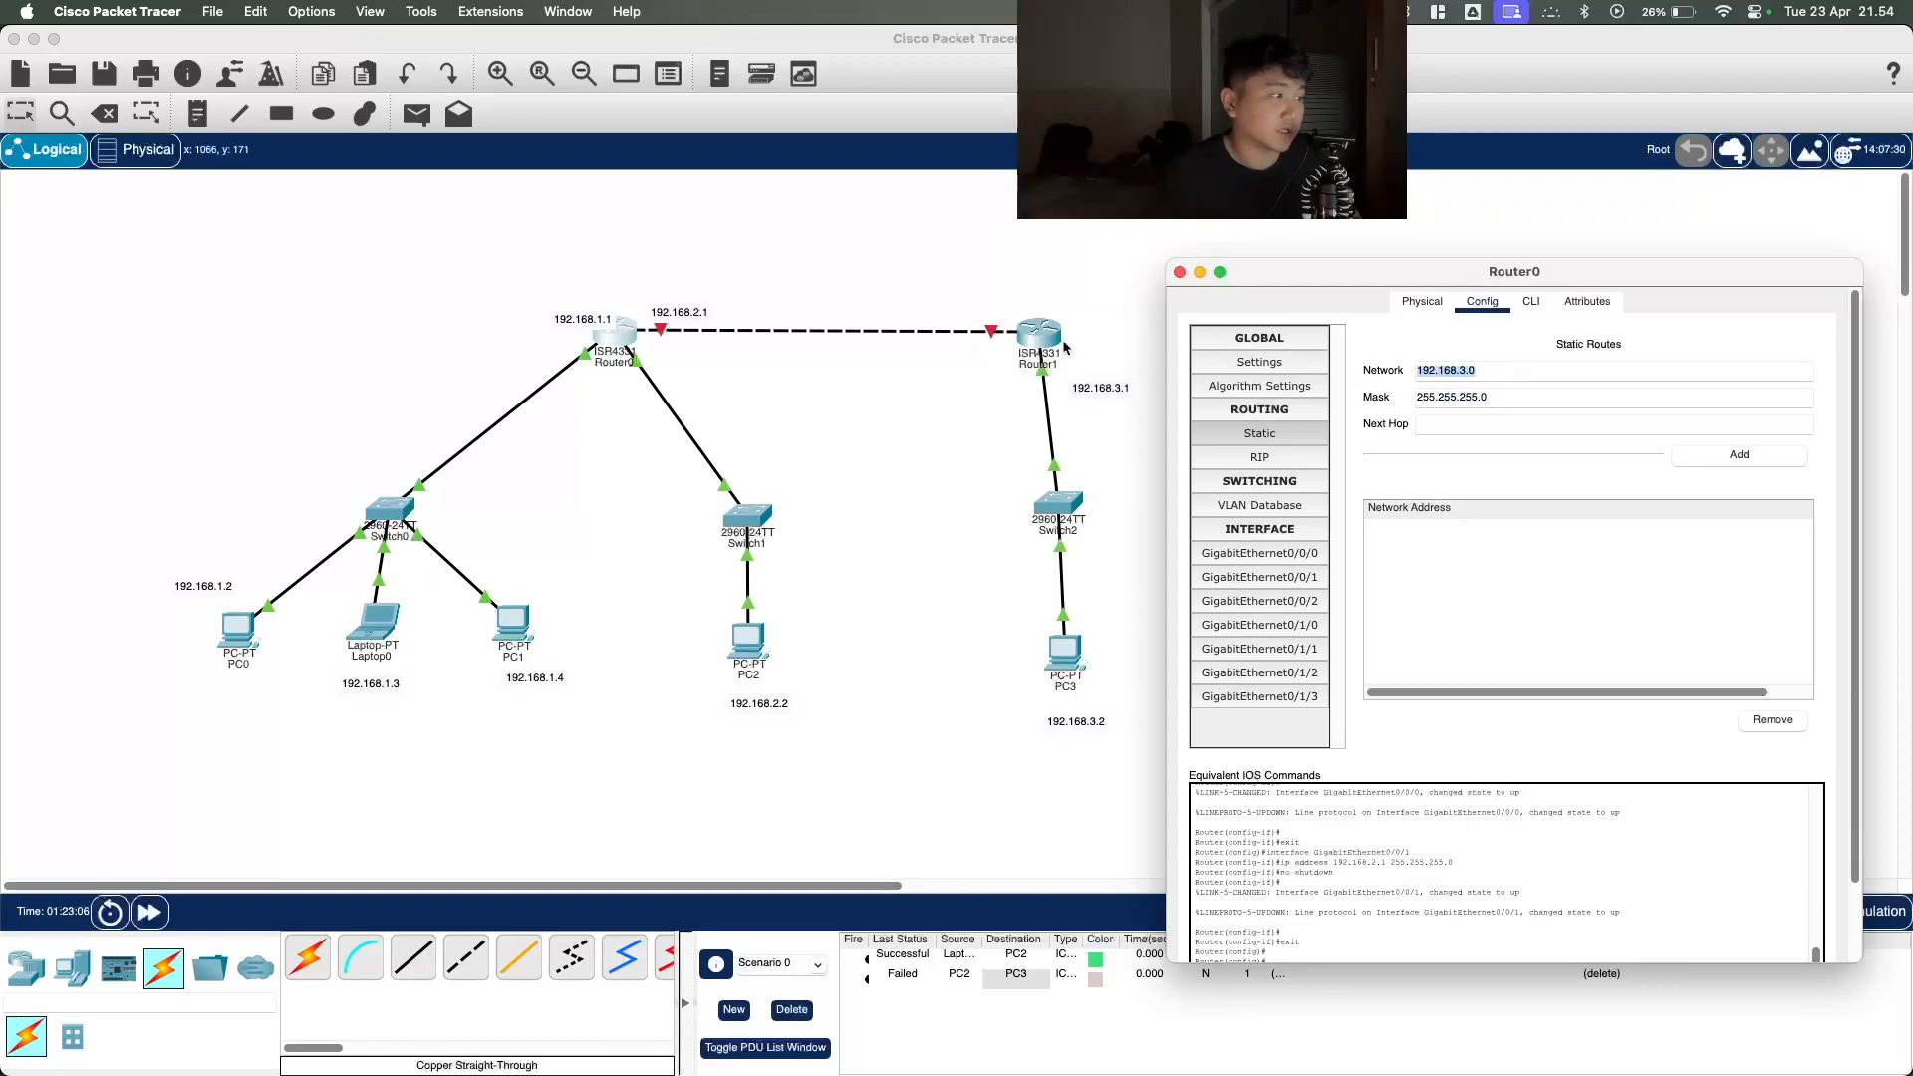
pyautogui.click(1494, 425)
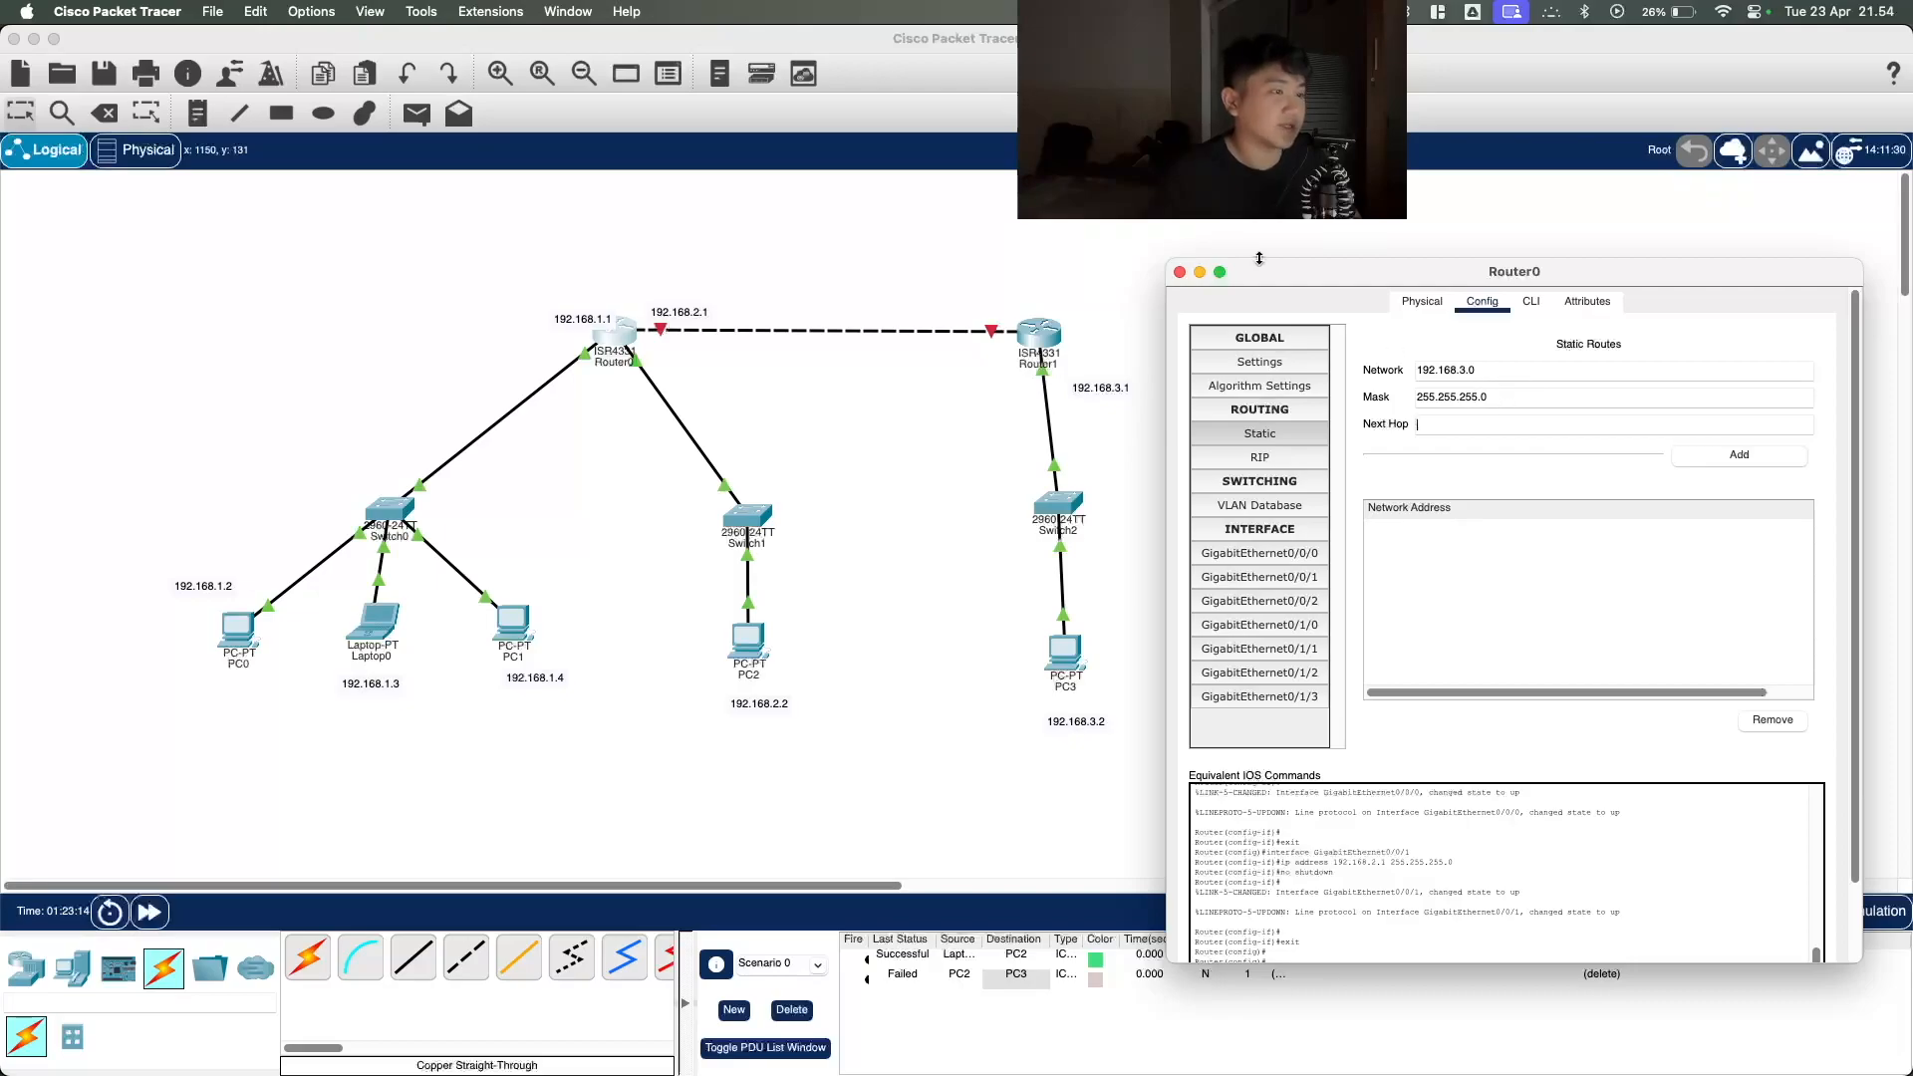
pyautogui.click(1179, 272)
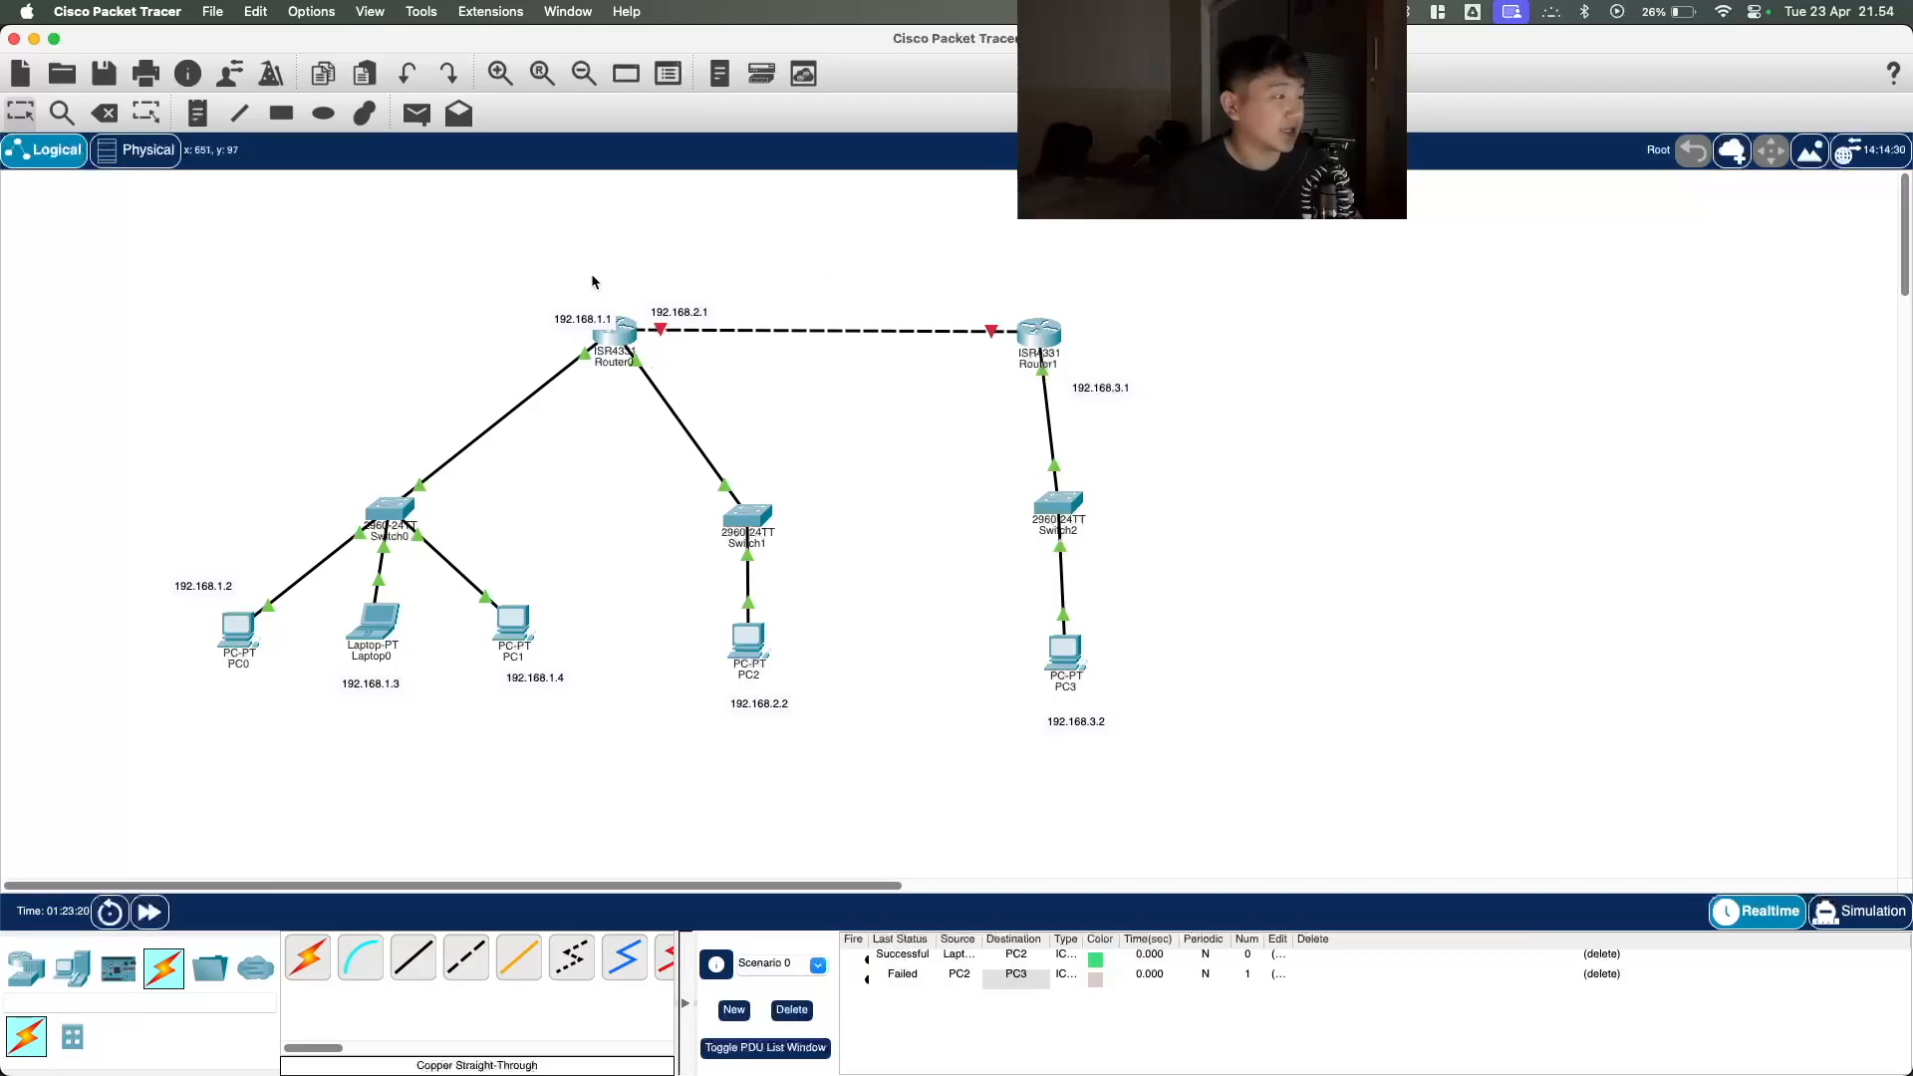
# Step: Configure Router0's GigabitEthernet0/0/2 with IPv4 address 192.168.4.1 and subnet mask 255.255.255.0, and close the router's settings
pyautogui.click(614, 337)
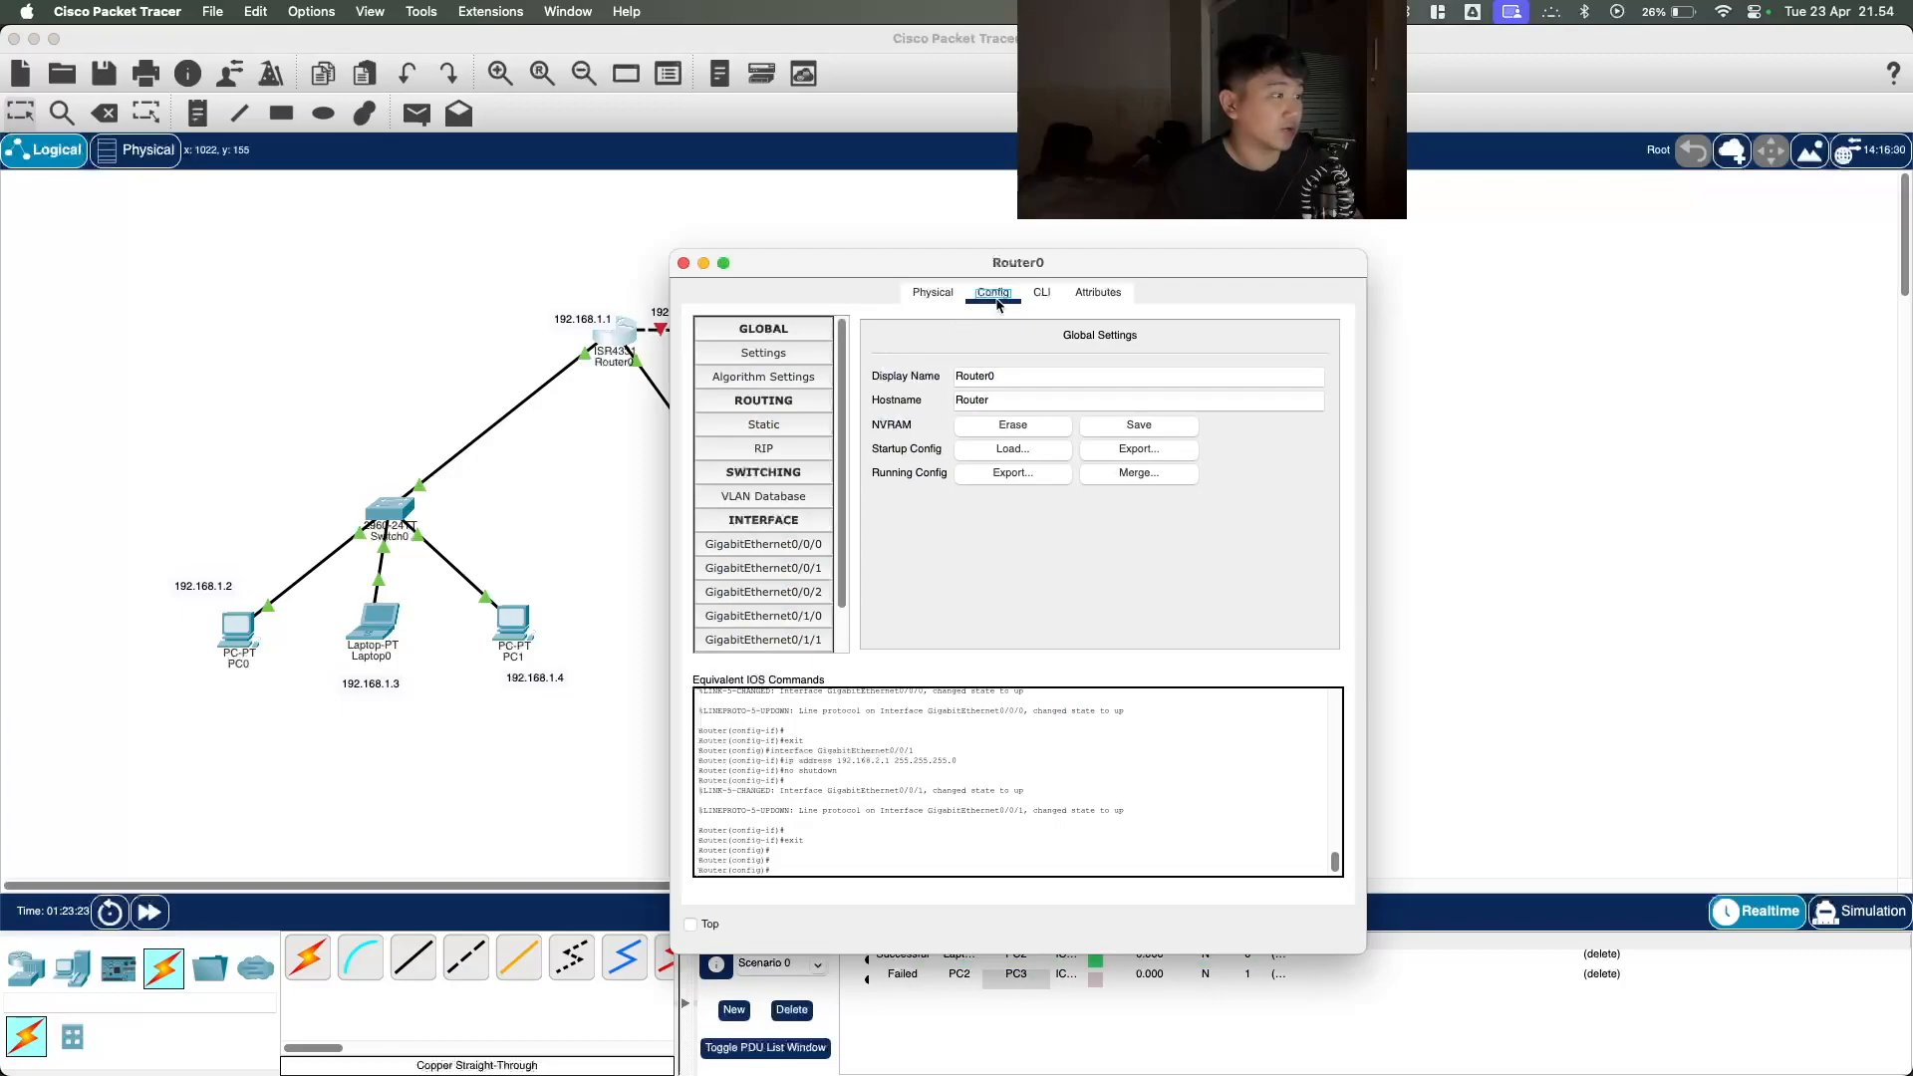
pyautogui.click(794, 596)
pyautogui.moveTo(1121, 262); pyautogui.dragTo(1485, 348)
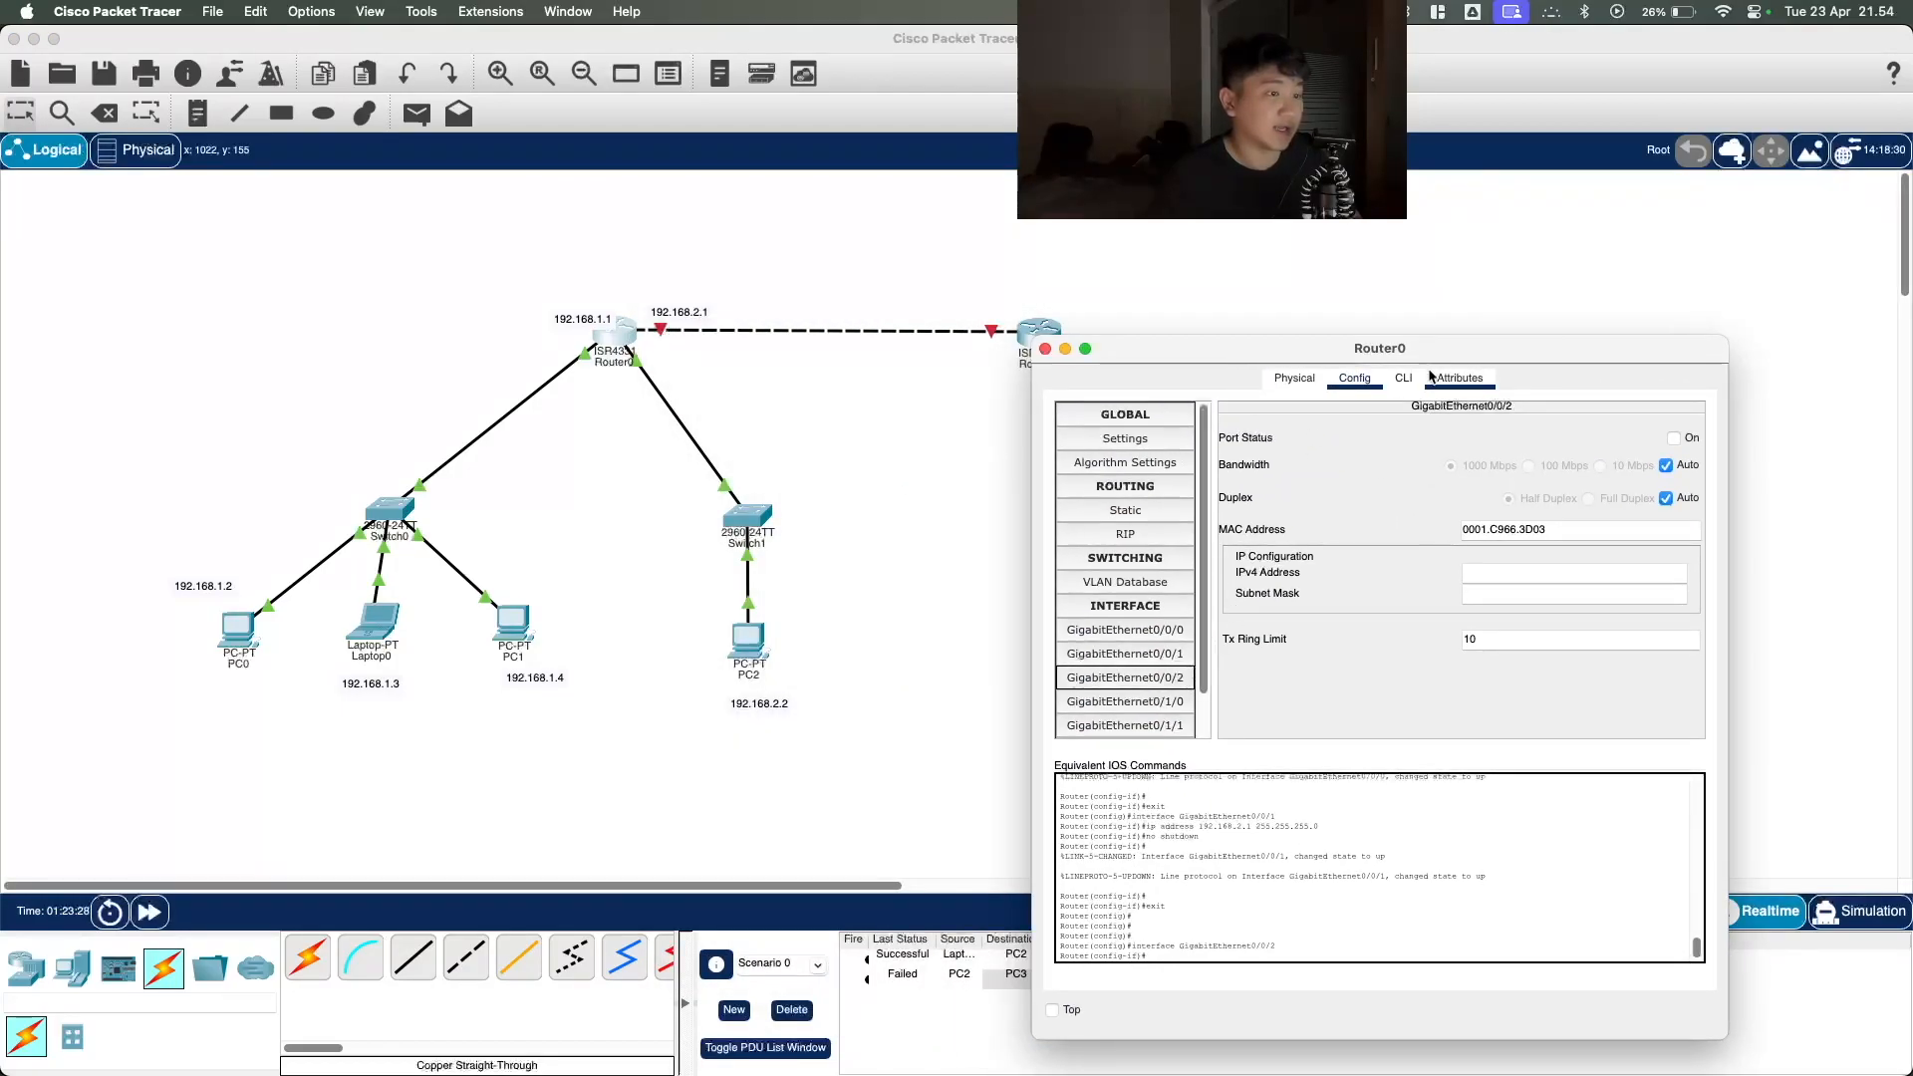
pyautogui.click(1516, 570)
pyautogui.write('192.168.')
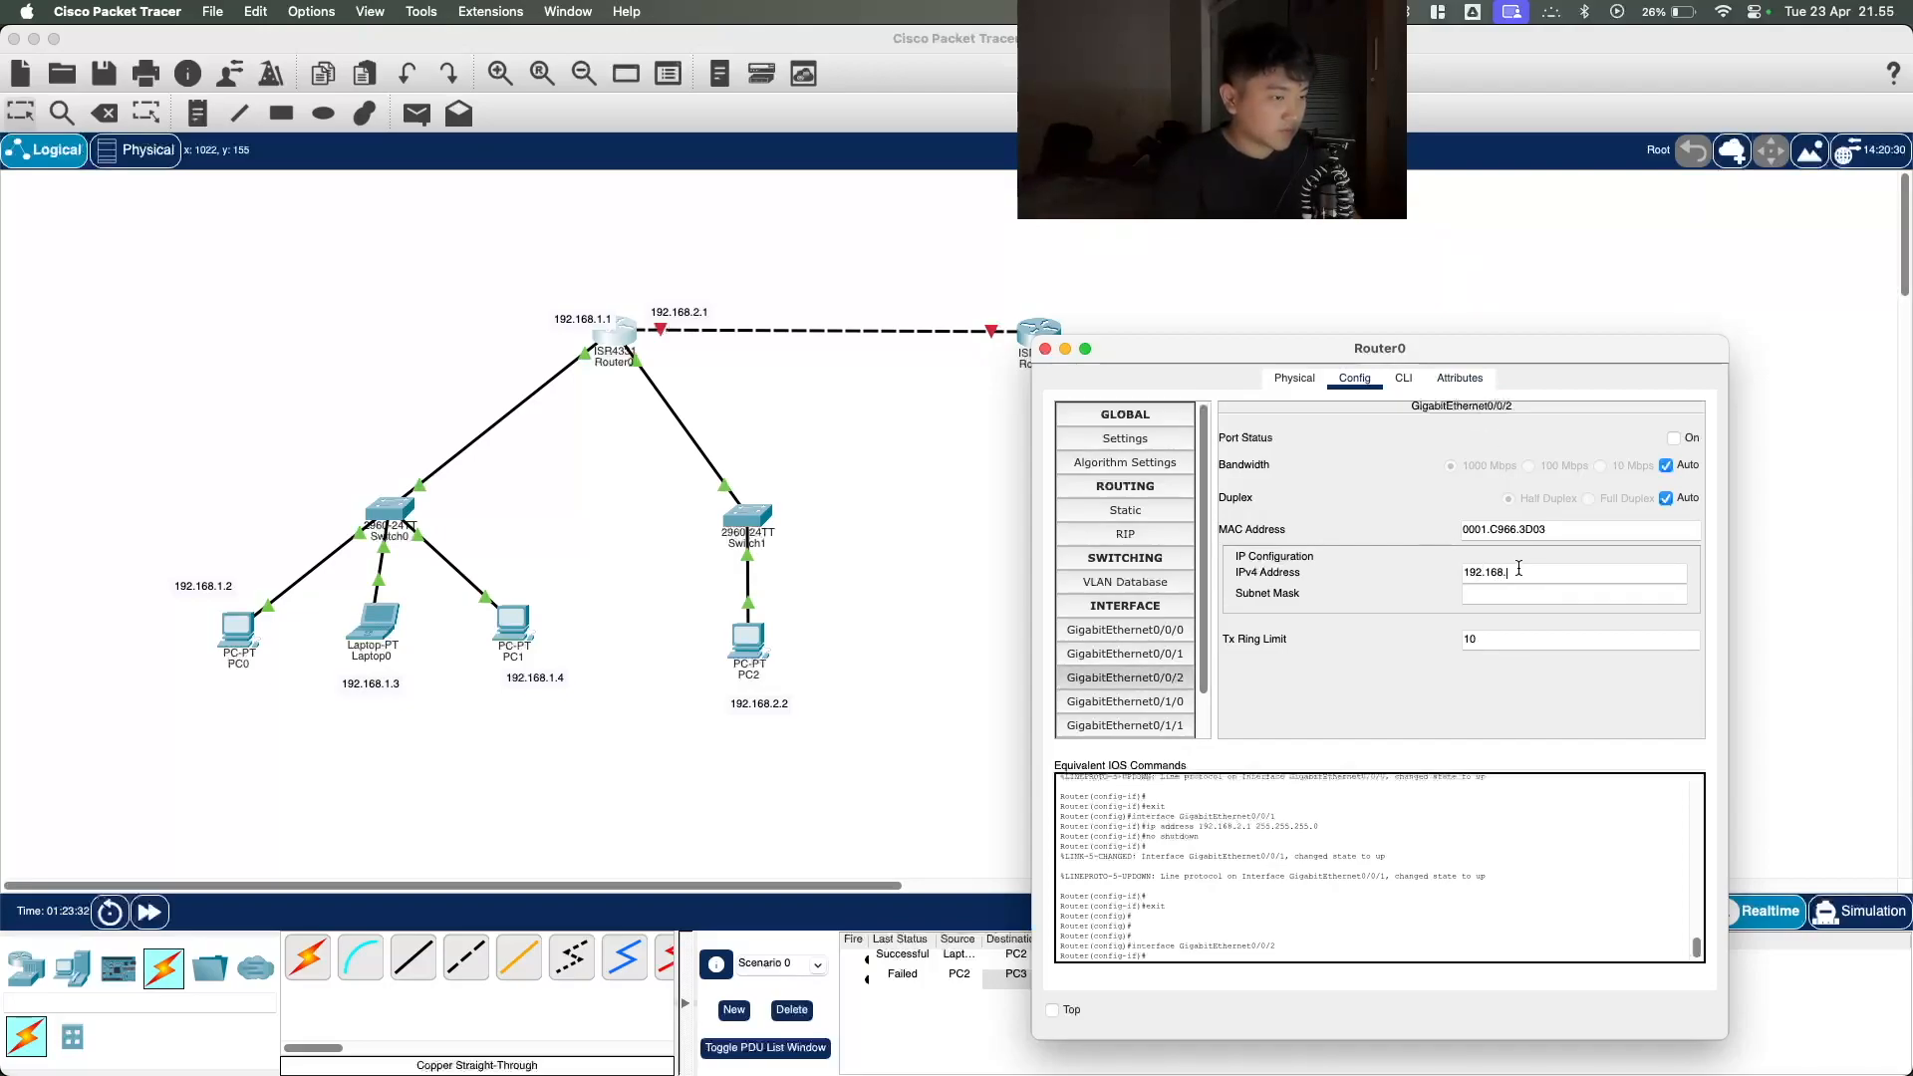
pyautogui.write('4.1')
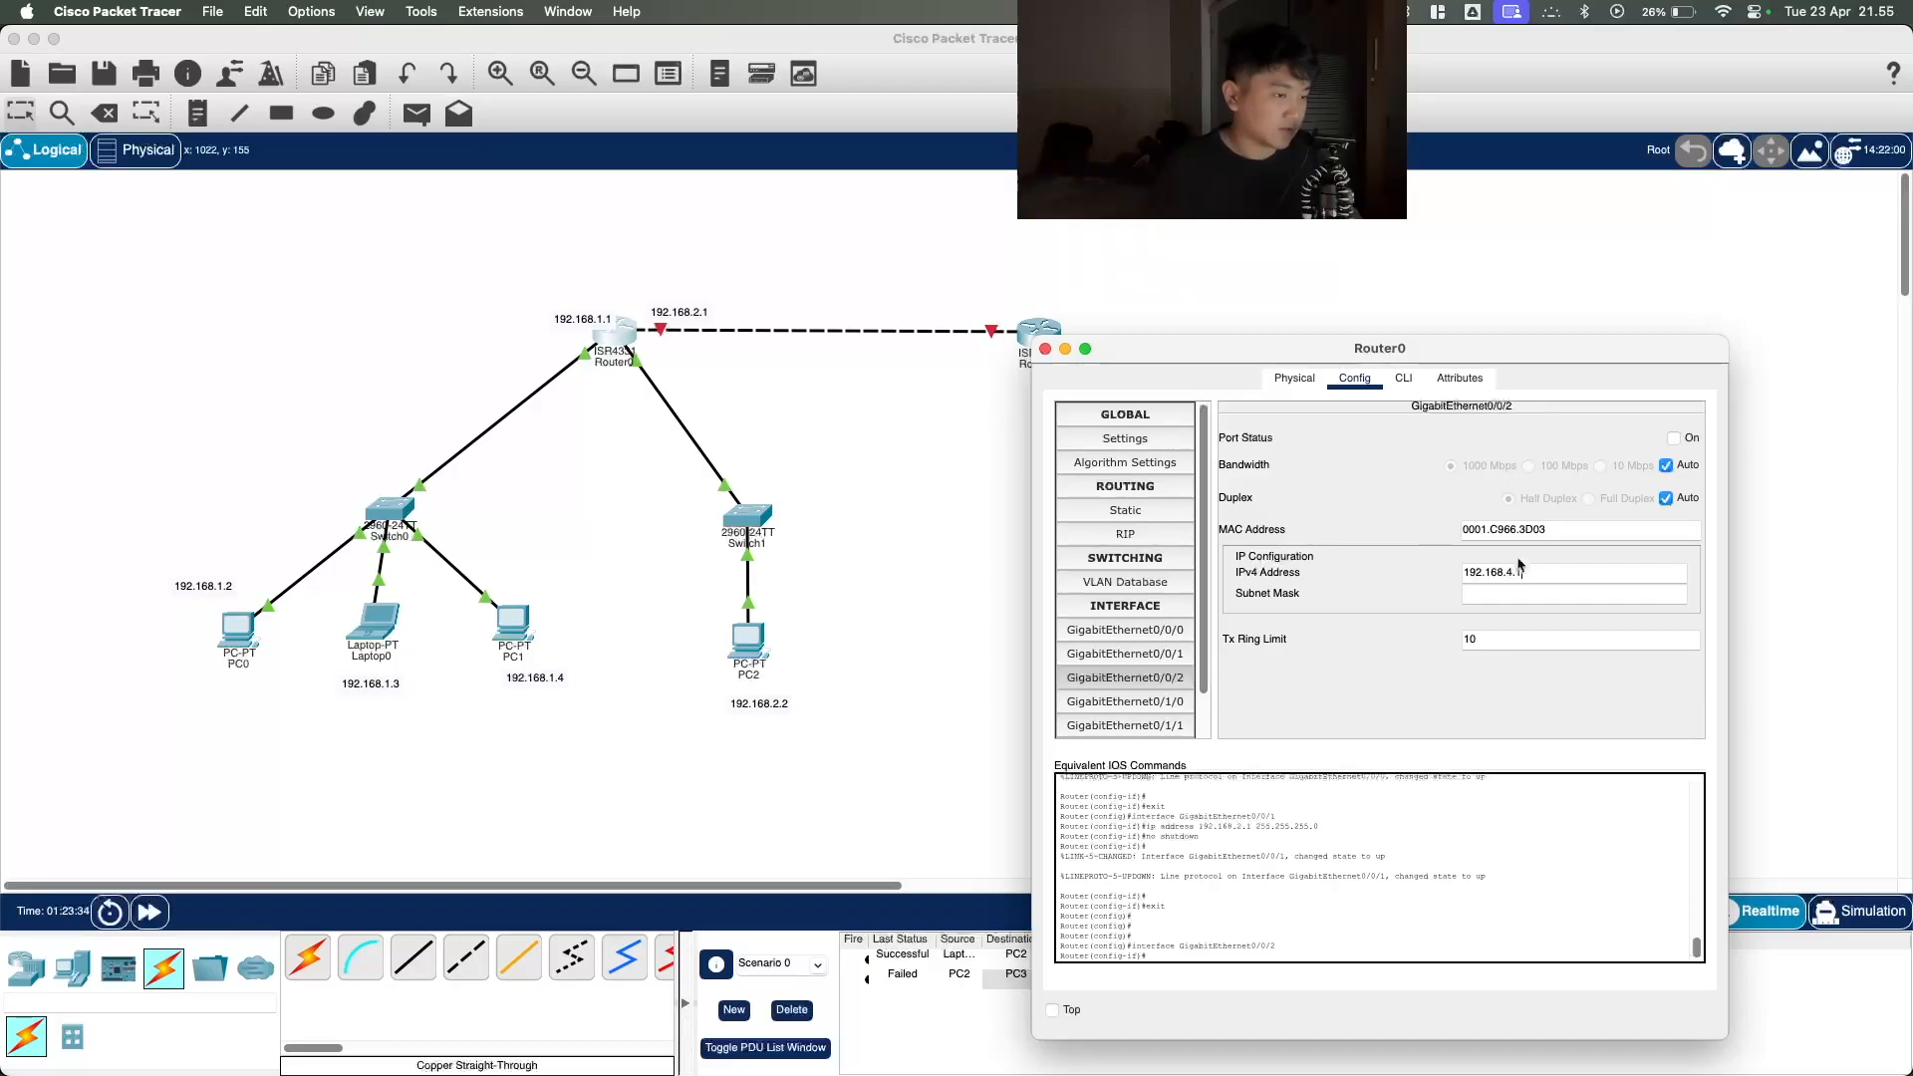
pyautogui.click(1561, 595)
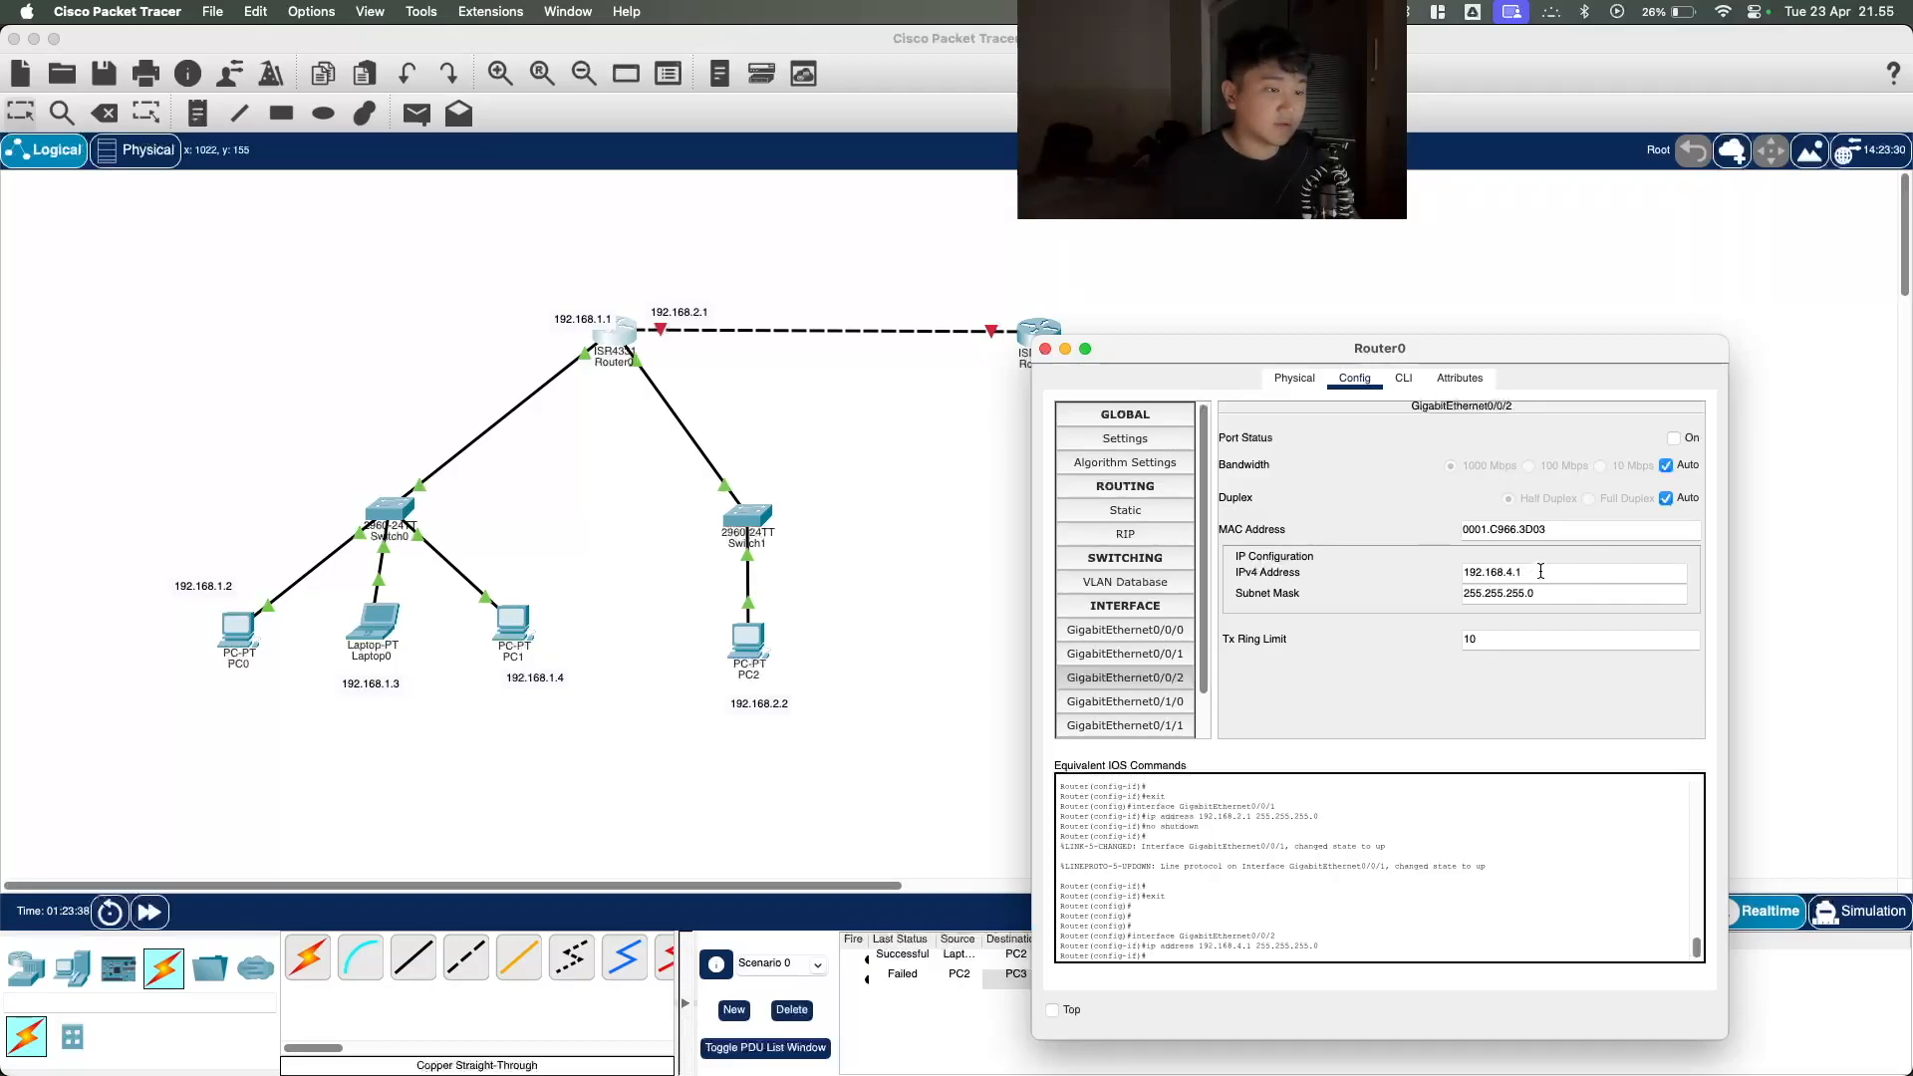
pyautogui.moveTo(1540, 571); pyautogui.dragTo(1343, 571)
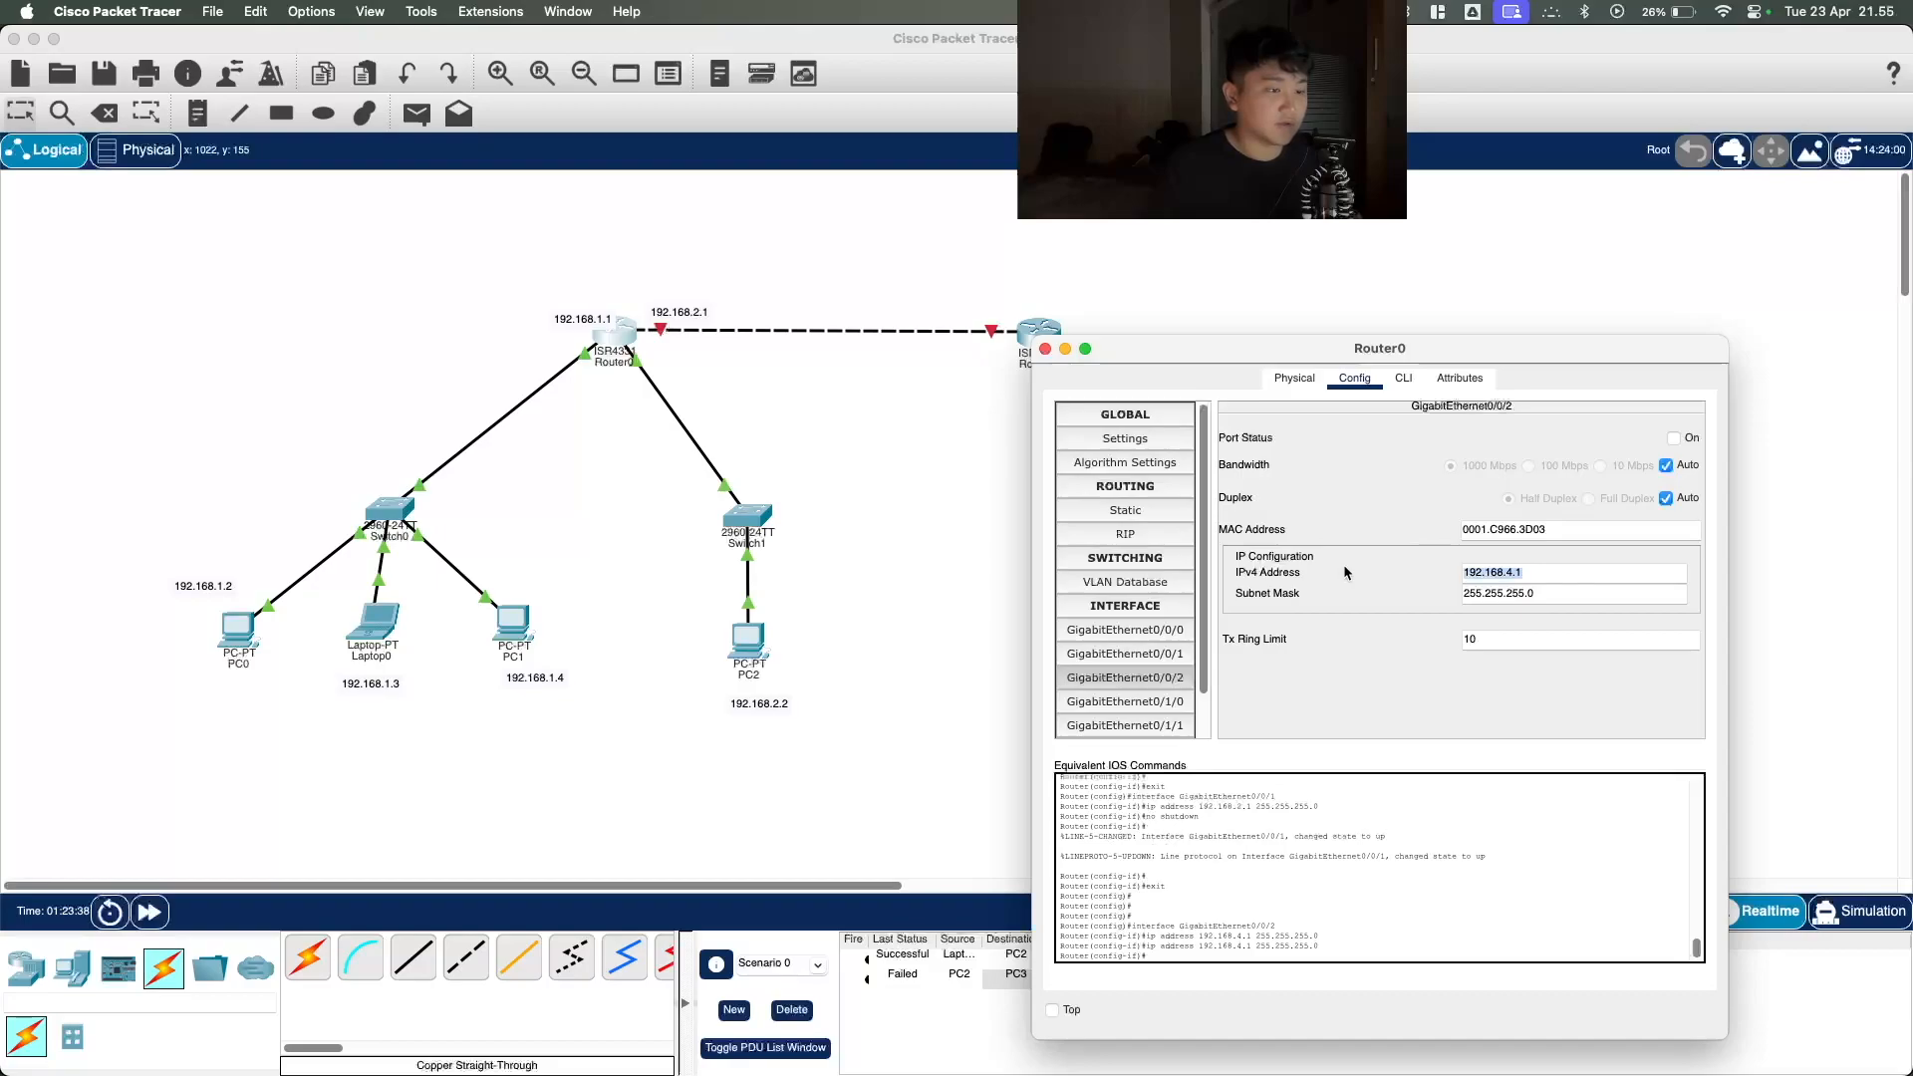
pyautogui.click(1045, 349)
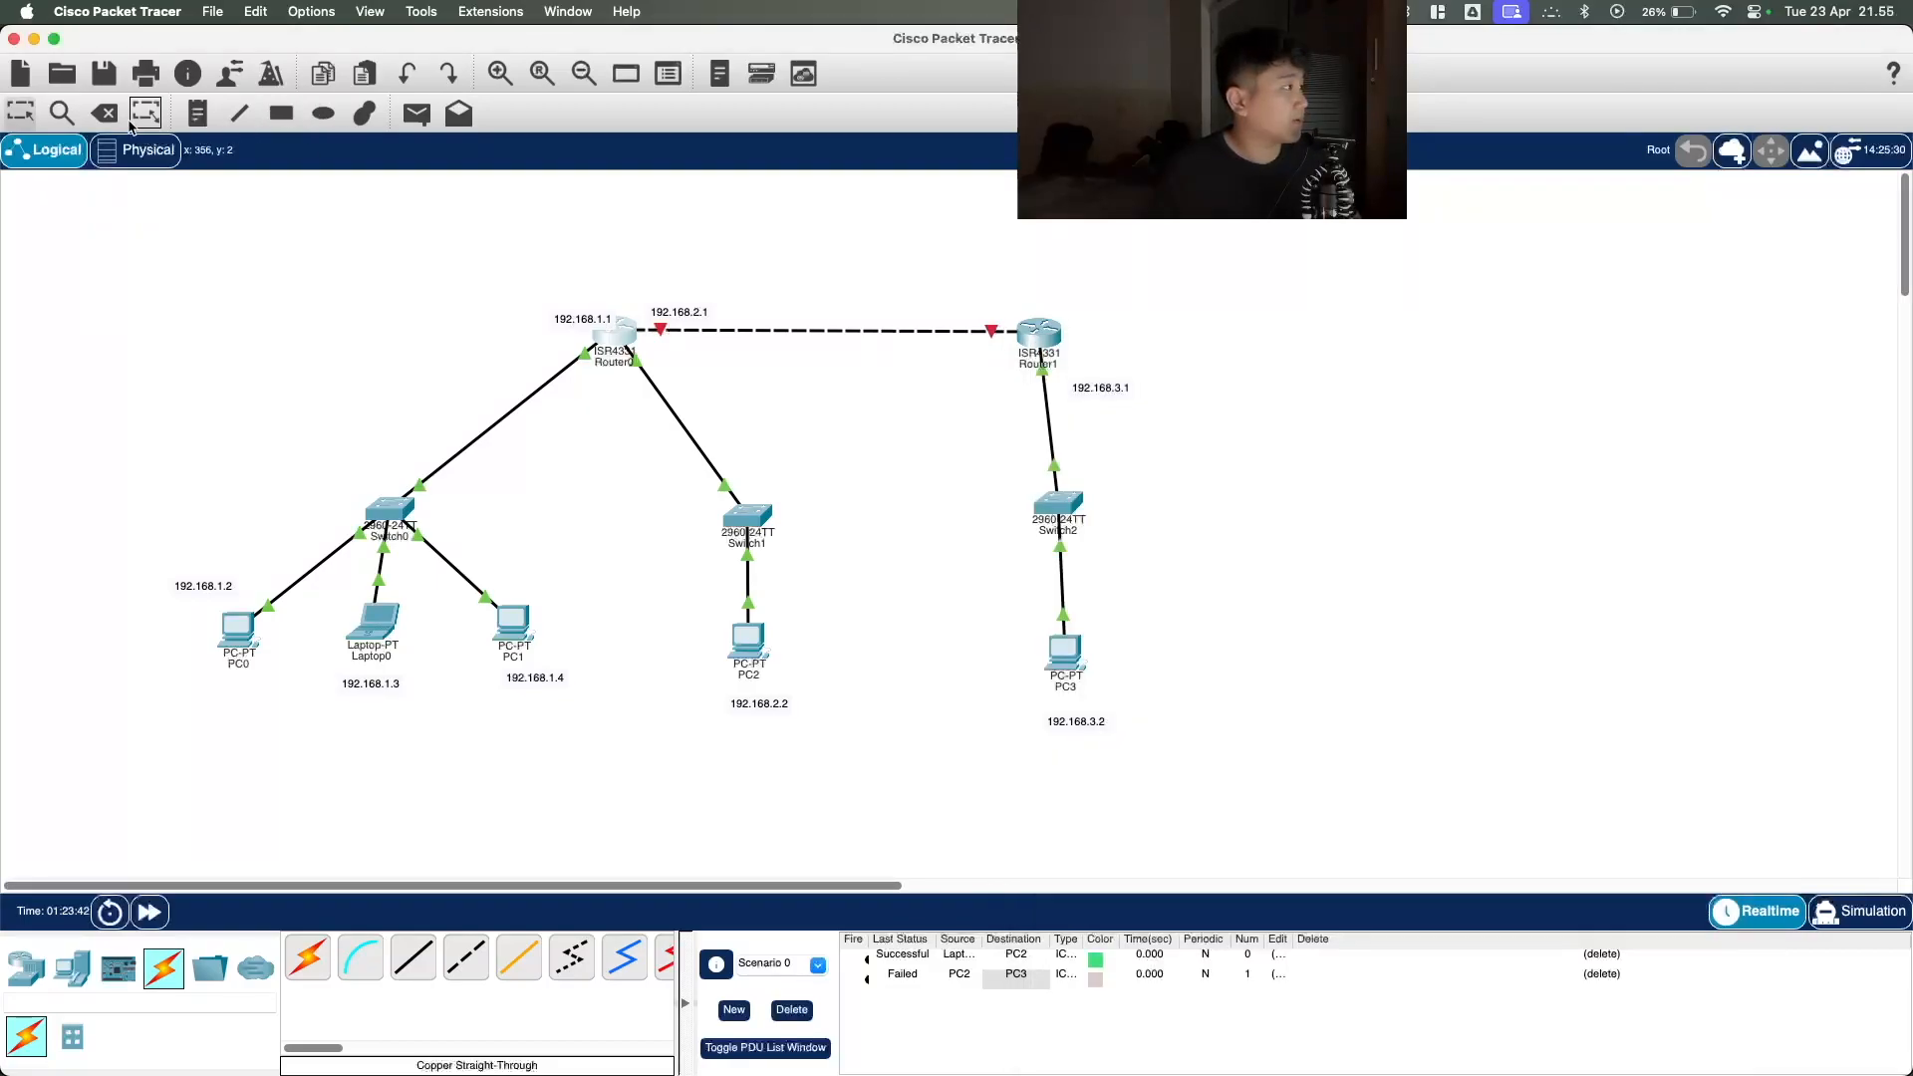
# Step: Move the 192.168.2.1 note beside Router0's link to Switch1 and add a note reading 192.168.4.1 at Router0's end of the inter-router link
pyautogui.click(1014, 589)
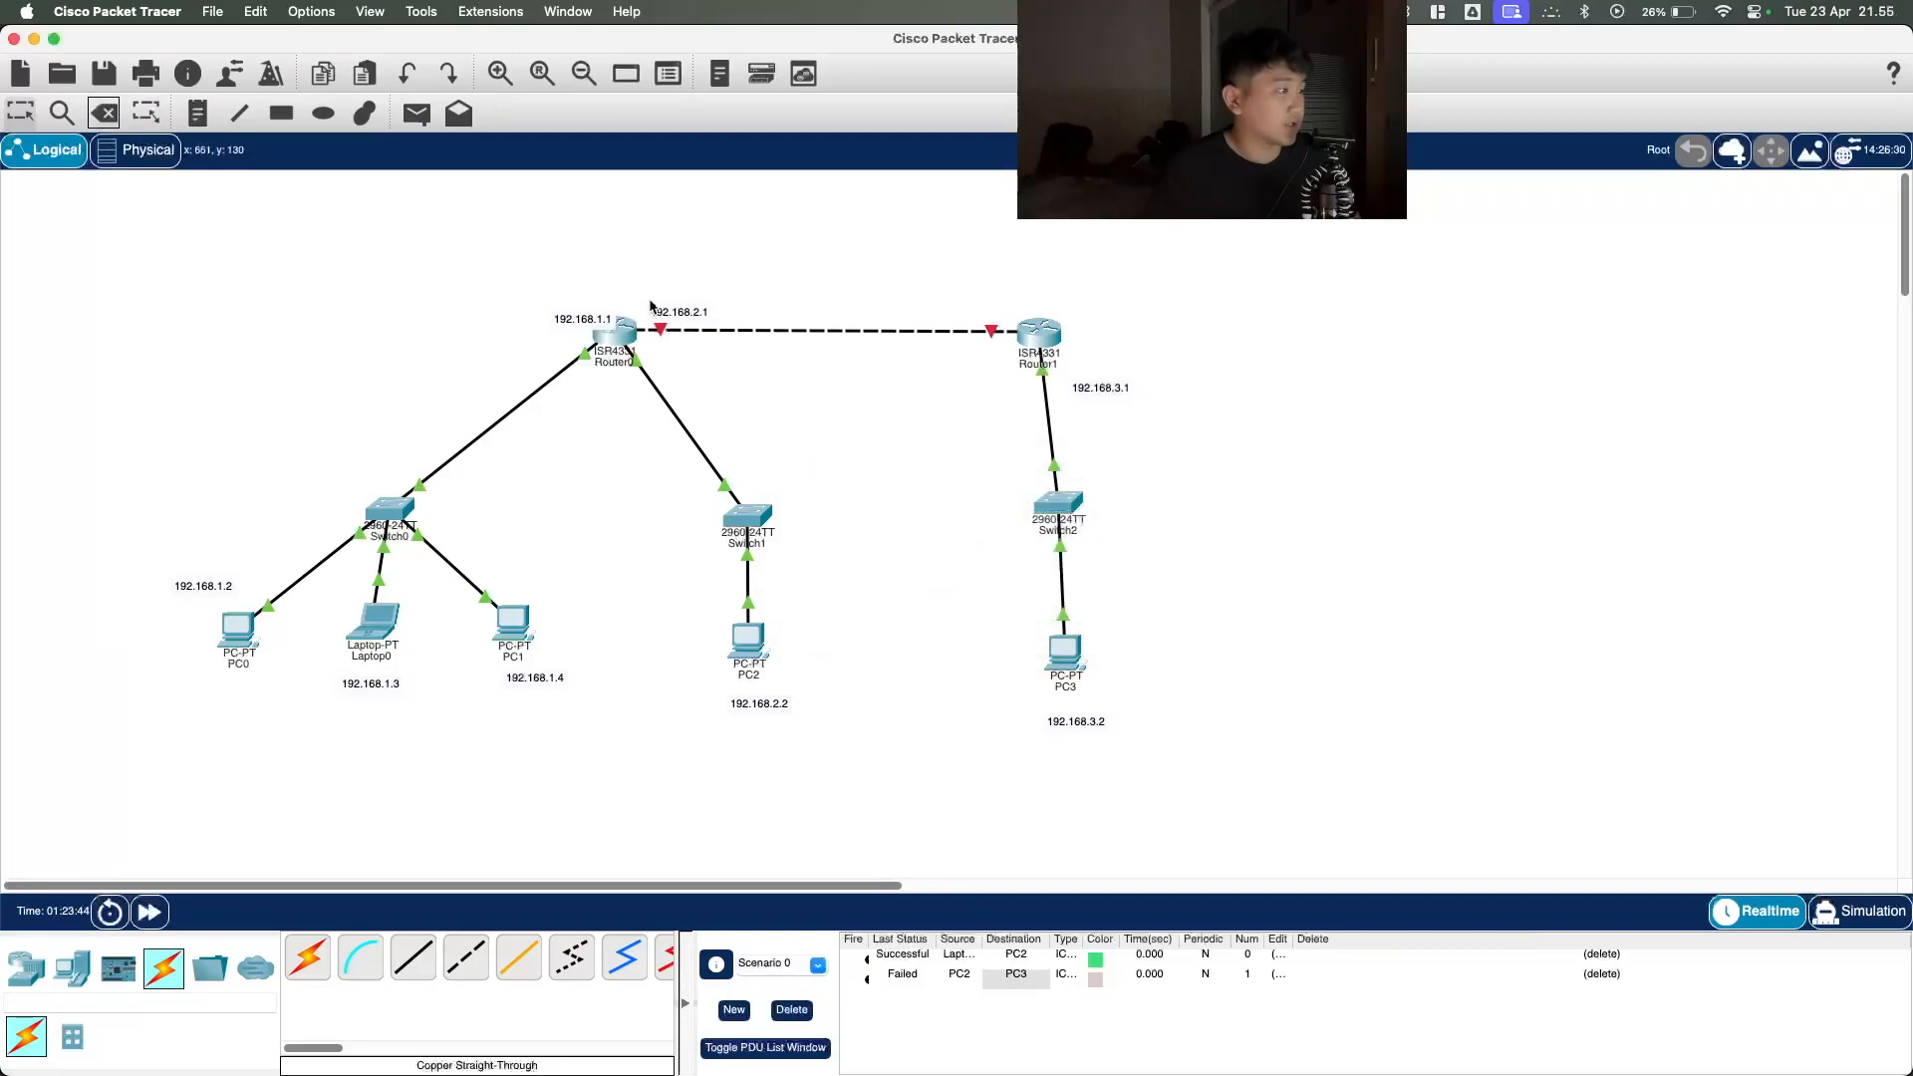
pyautogui.moveTo(685, 319); pyautogui.dragTo(692, 377)
pyautogui.click(197, 113)
pyautogui.click(638, 299)
pyautogui.write('192.168')
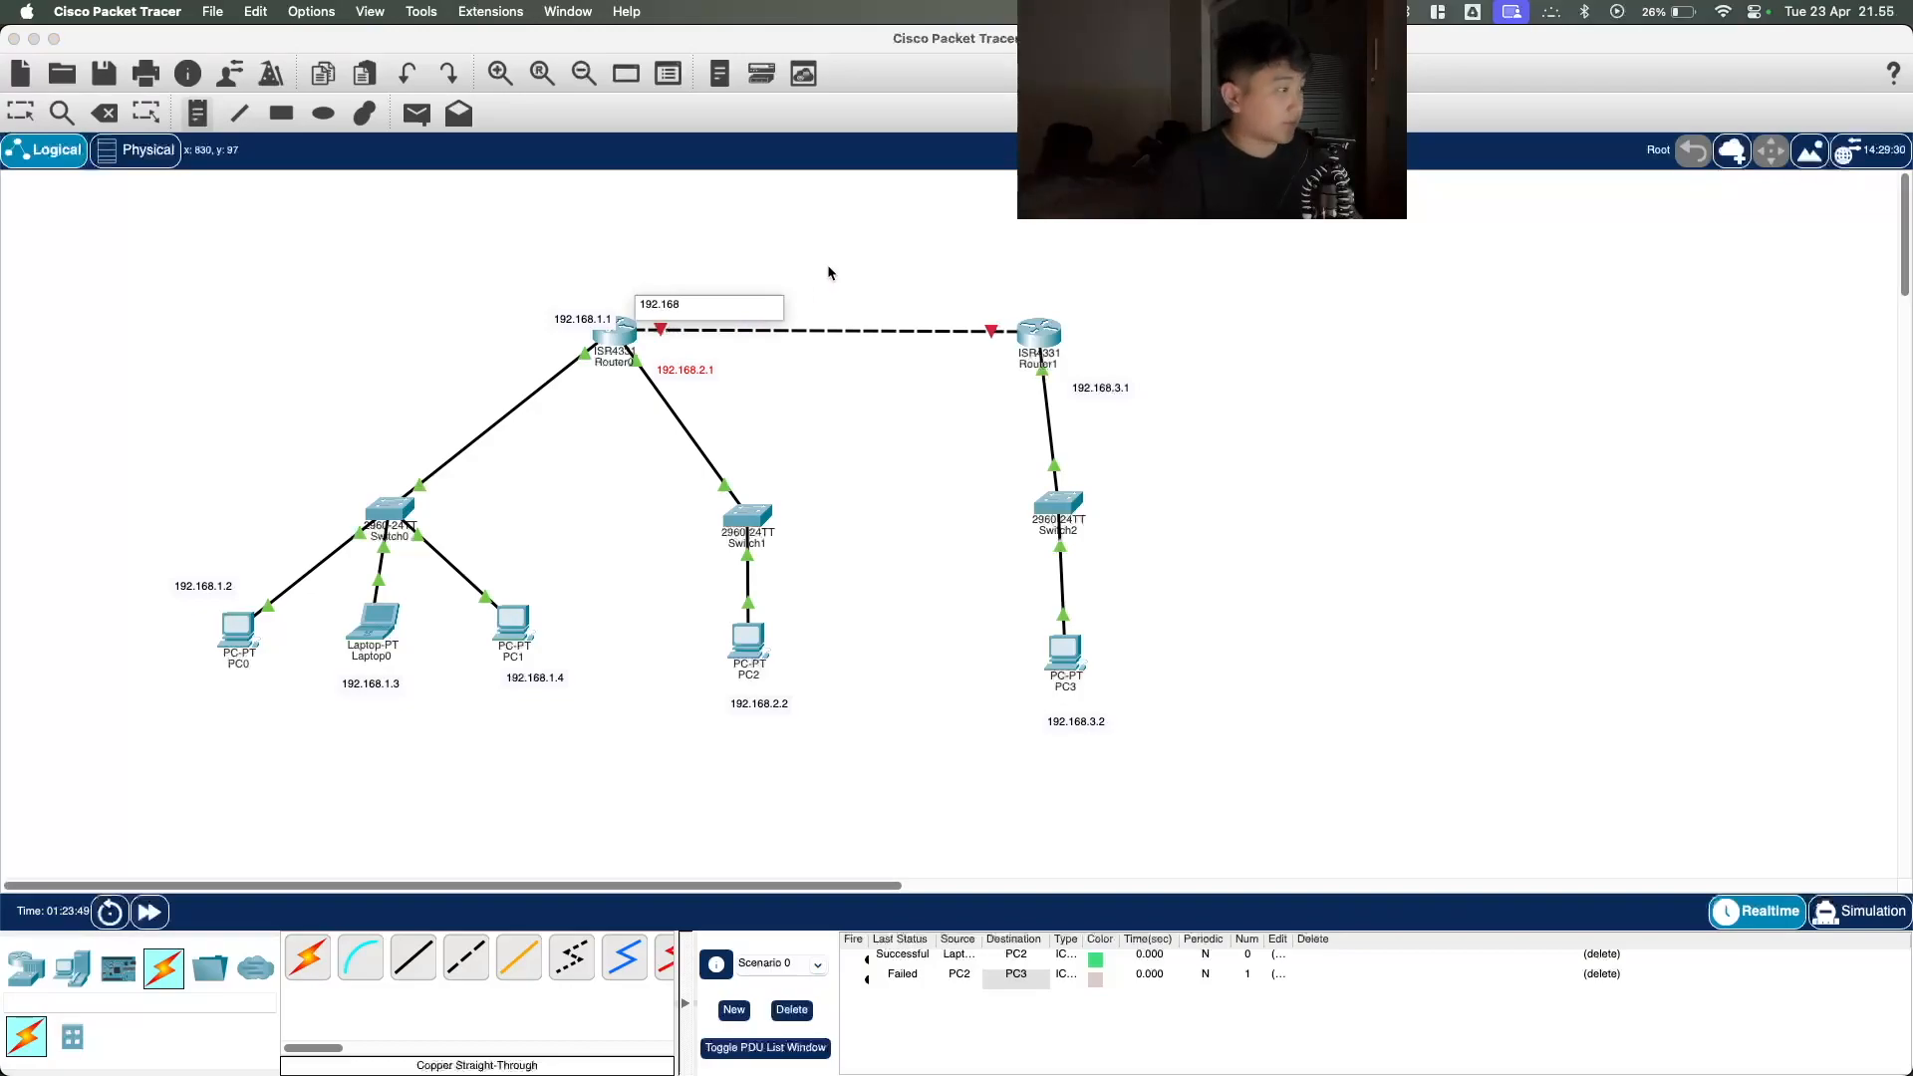
pyautogui.click(828, 272)
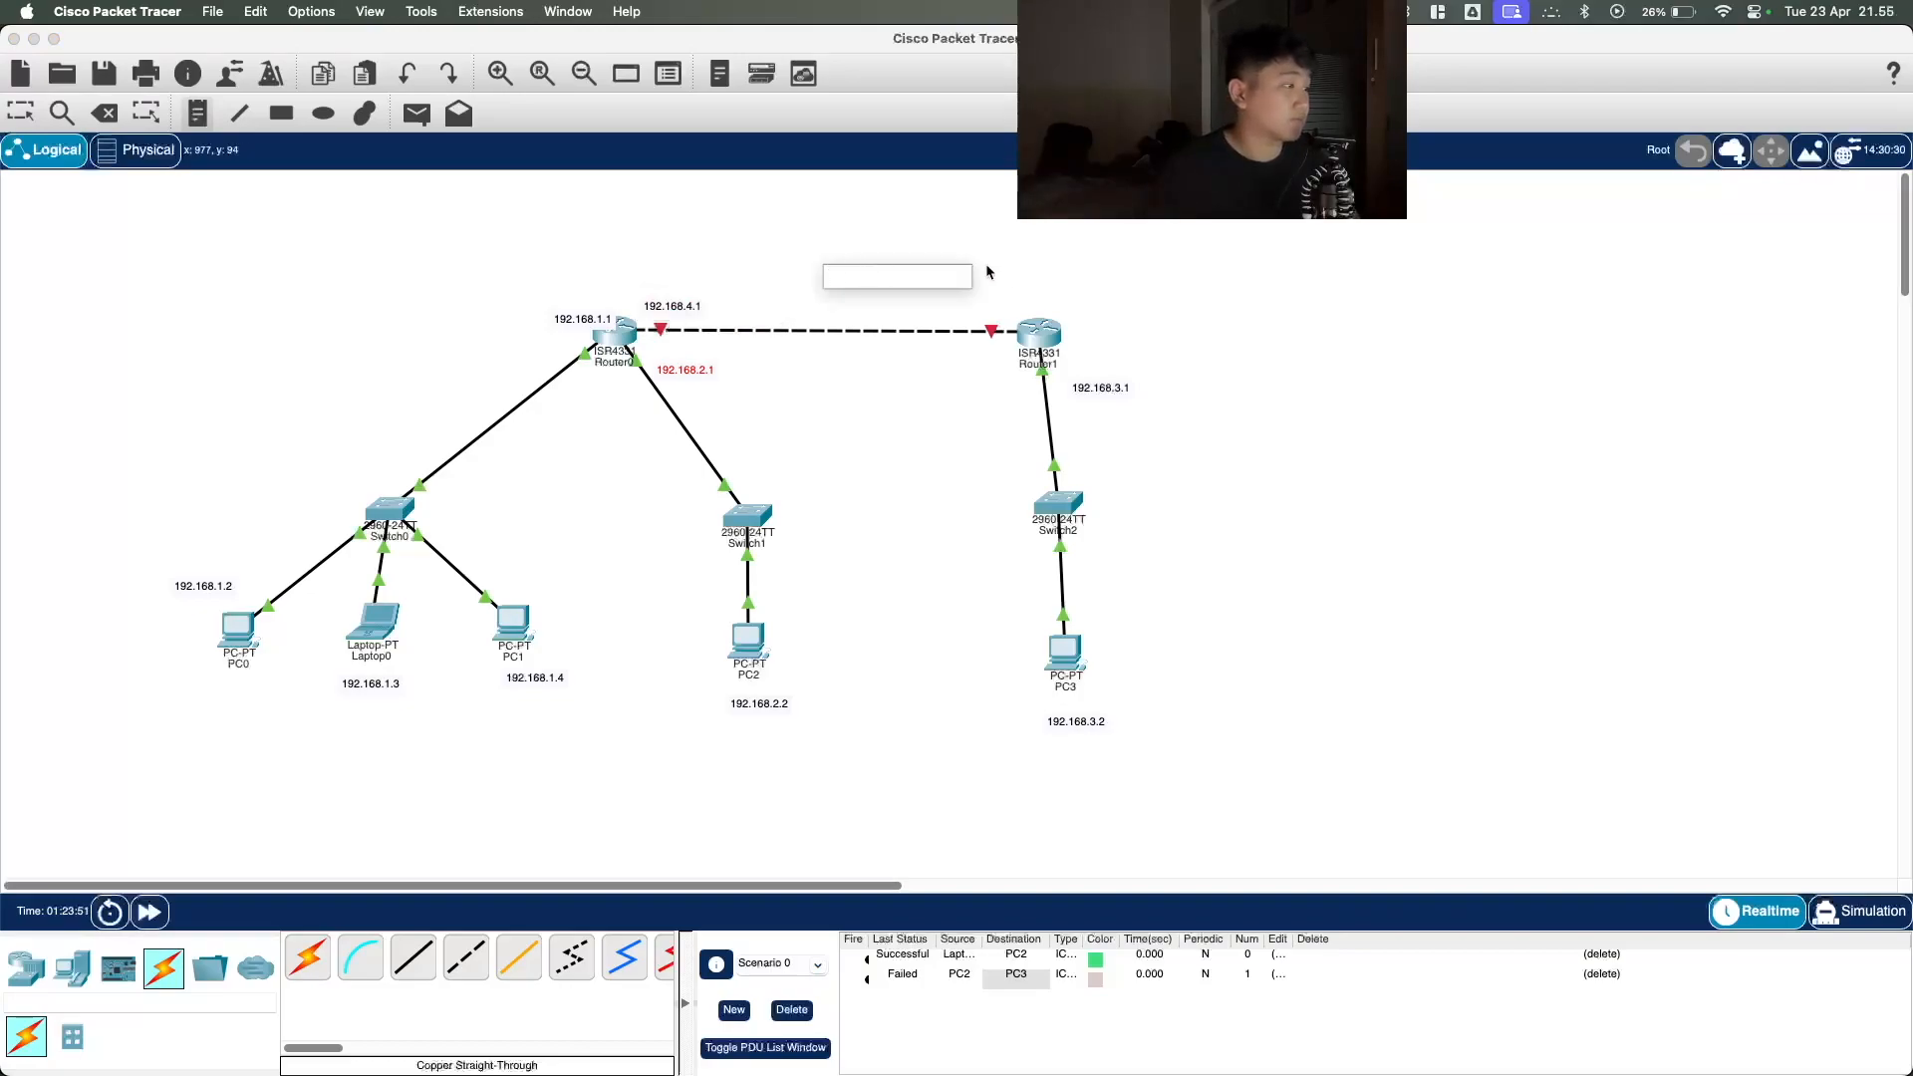
# Step: Add a note reading 192.168.4.2 at Router1's end of the inter-router link, and return to the selection tool
pyautogui.click(962, 313)
pyautogui.write('192.168.4.2')
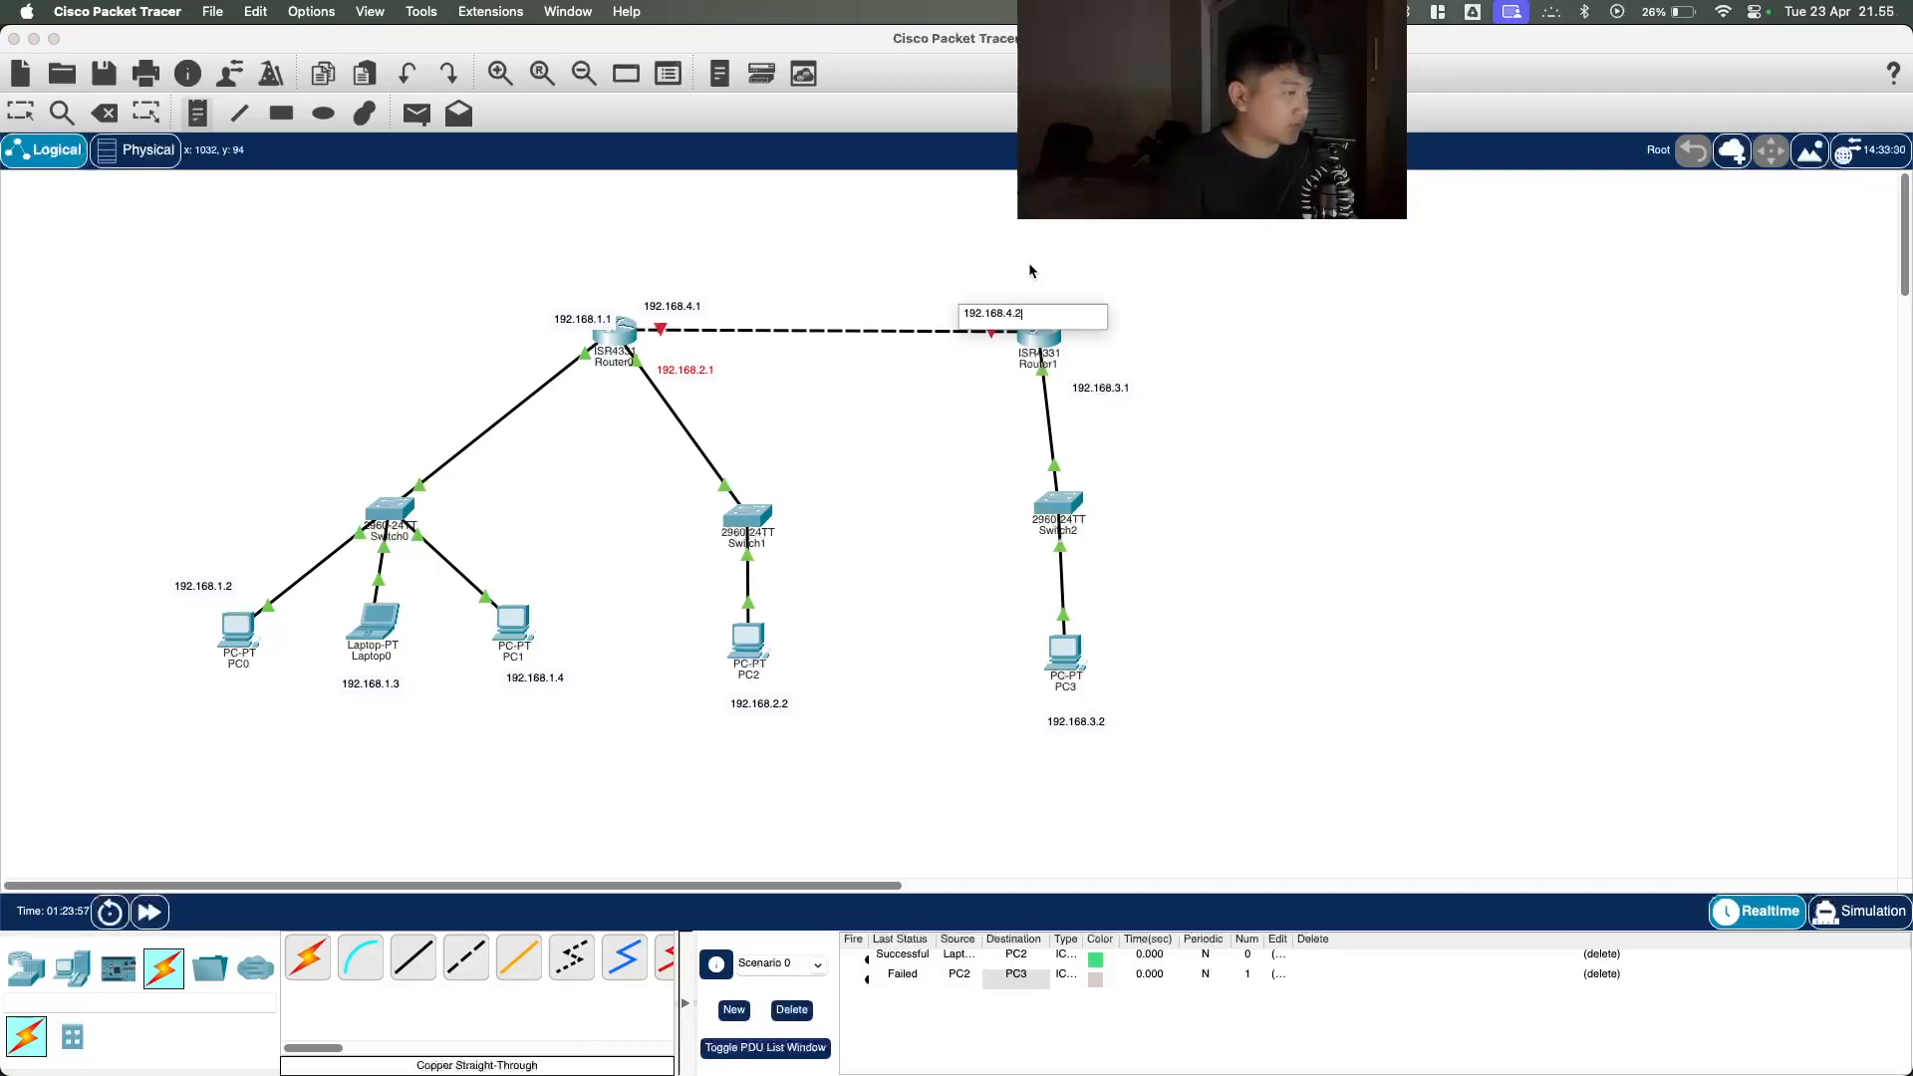
pyautogui.click(1030, 260)
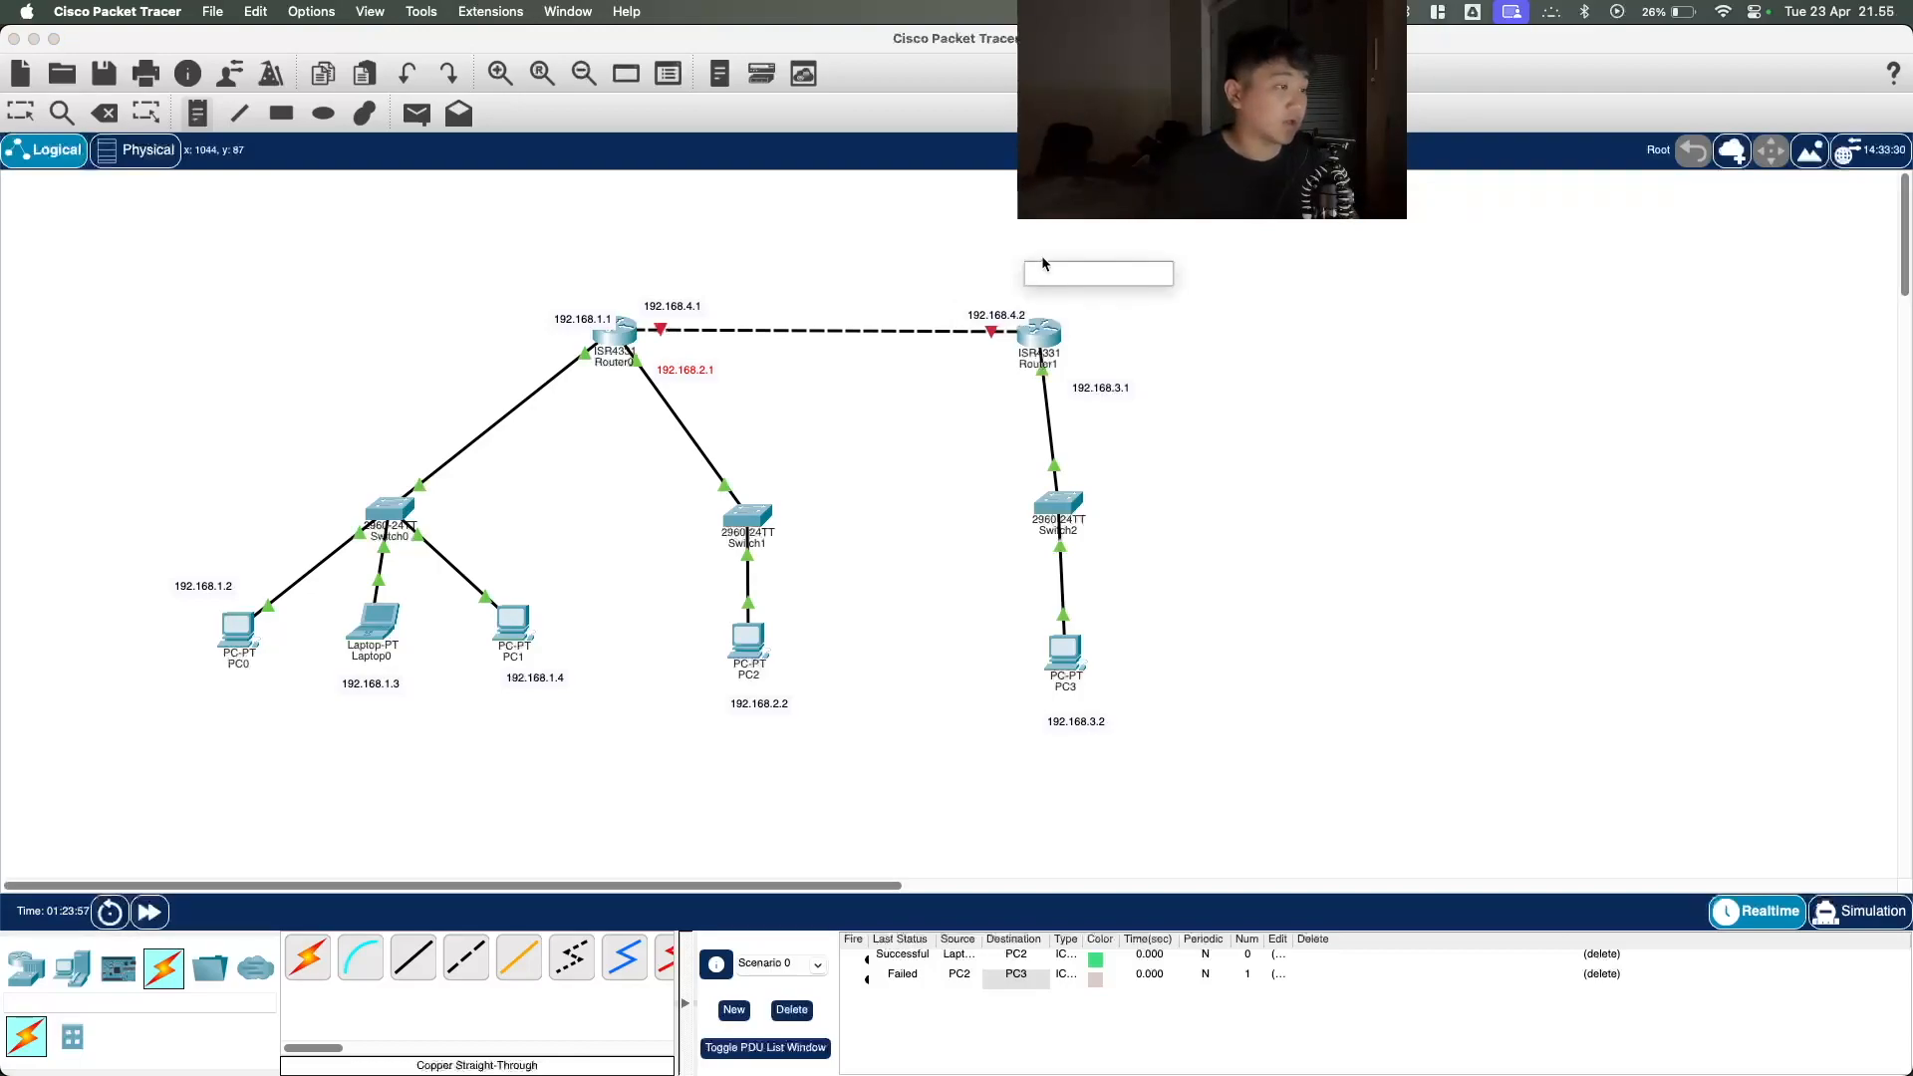
pyautogui.click(20, 111)
# Step: Nudge the 192.168.2.1 note slightly upward and raise the 192.168.4.2 note clear of the inter-router link, deselecting both
pyautogui.moveTo(683, 377); pyautogui.dragTo(698, 369)
pyautogui.click(698, 363)
pyautogui.click(739, 384)
pyautogui.click(698, 367)
pyautogui.click(773, 397)
pyautogui.moveTo(1006, 317); pyautogui.dragTo(994, 297)
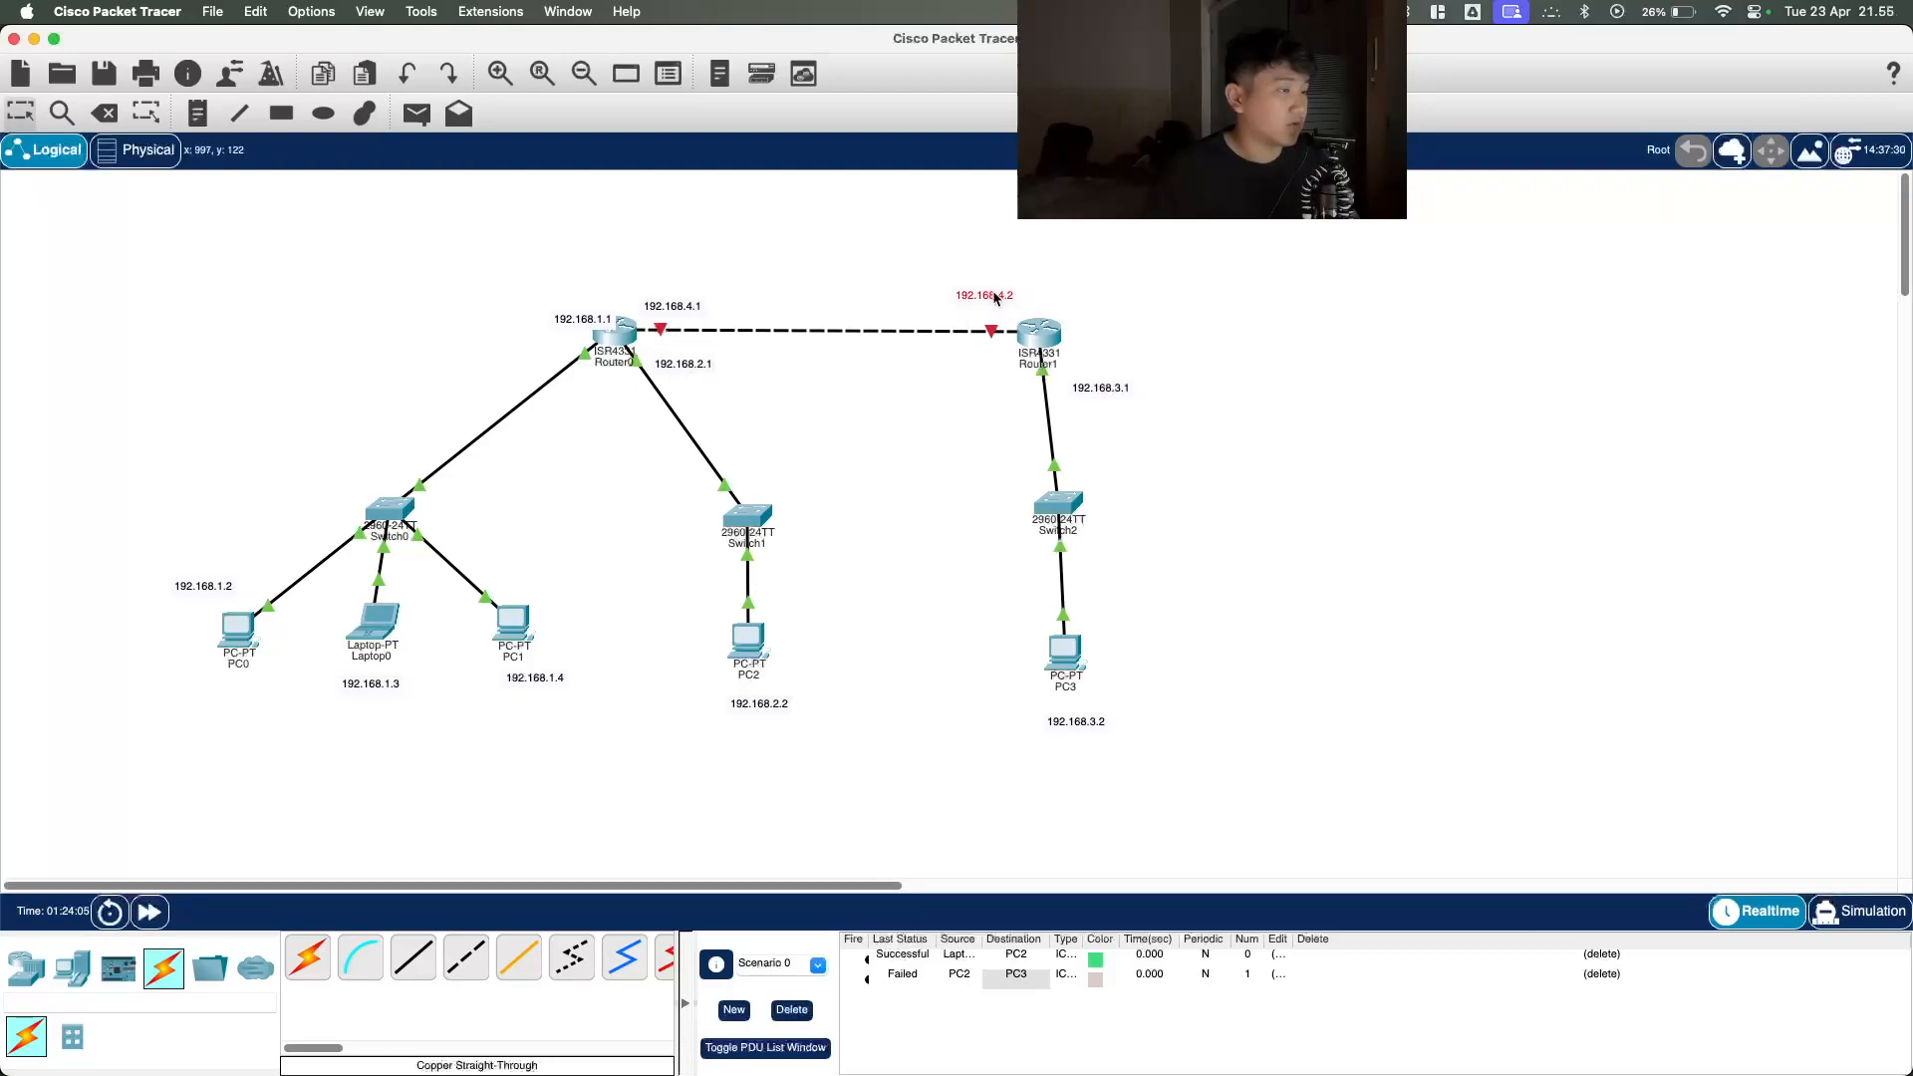
pyautogui.click(995, 297)
pyautogui.click(1172, 310)
# Step: Configure Router1's GigabitEthernet0/0/0 with IPv4 address 192.168.4.2 and subnet mask 255.255.255.0, and turn the port on
pyautogui.click(1044, 336)
pyautogui.moveTo(981, 278); pyautogui.dragTo(1312, 277)
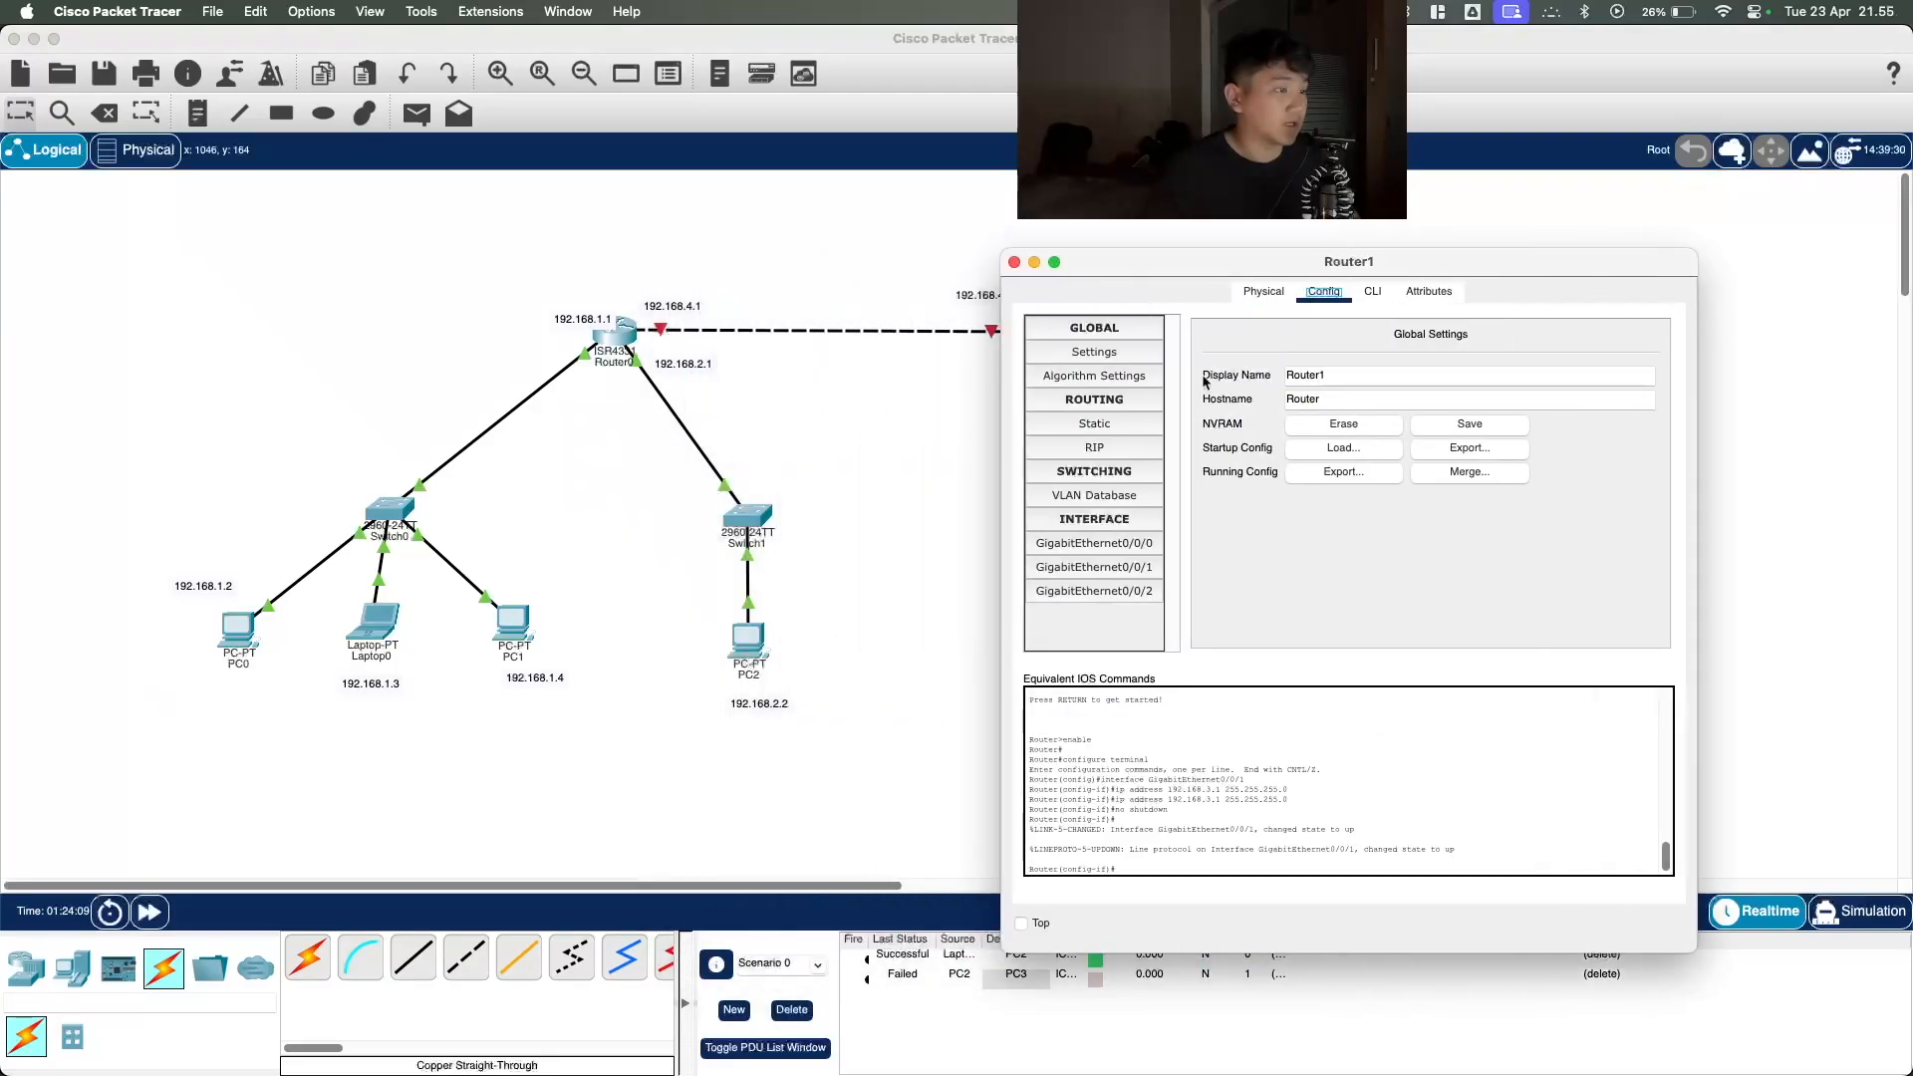
pyautogui.click(1110, 543)
pyautogui.write('192.168.3.2')
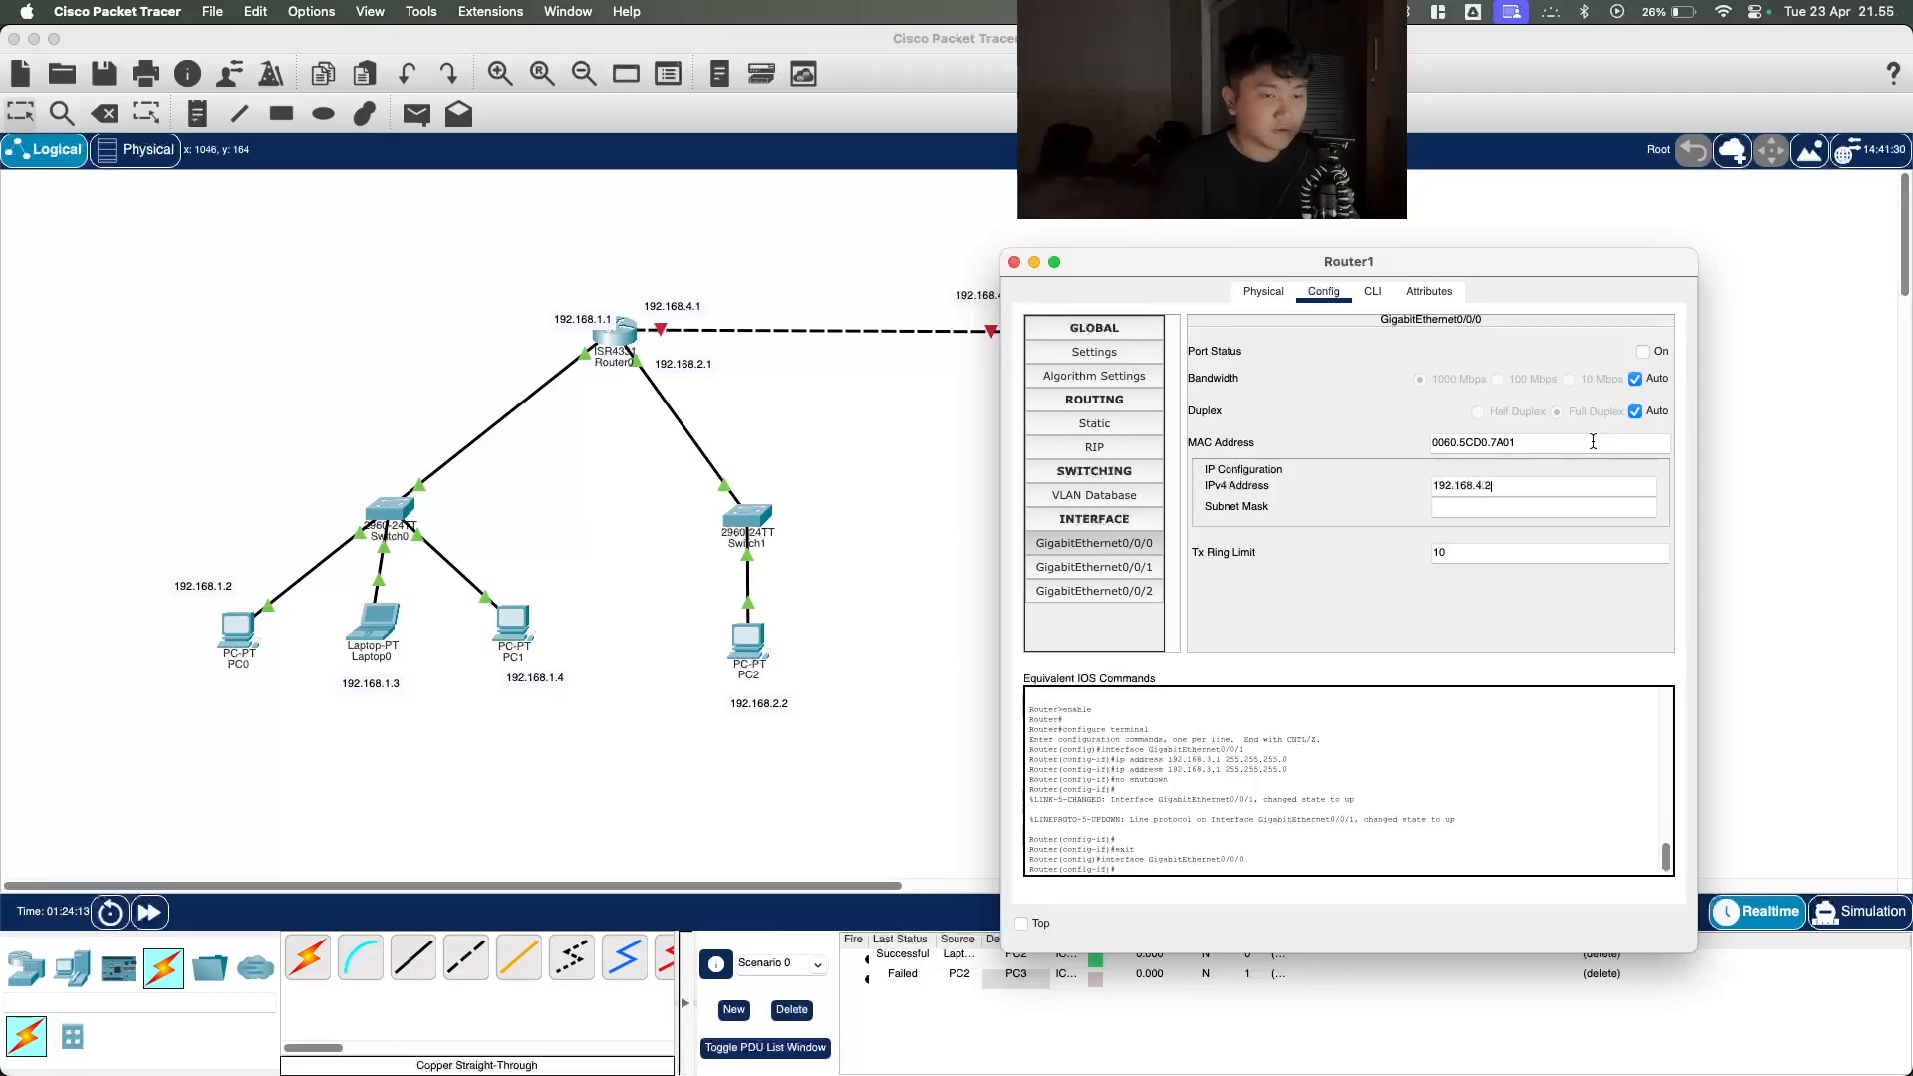
pyautogui.press('Tab')
pyautogui.press('Tab')
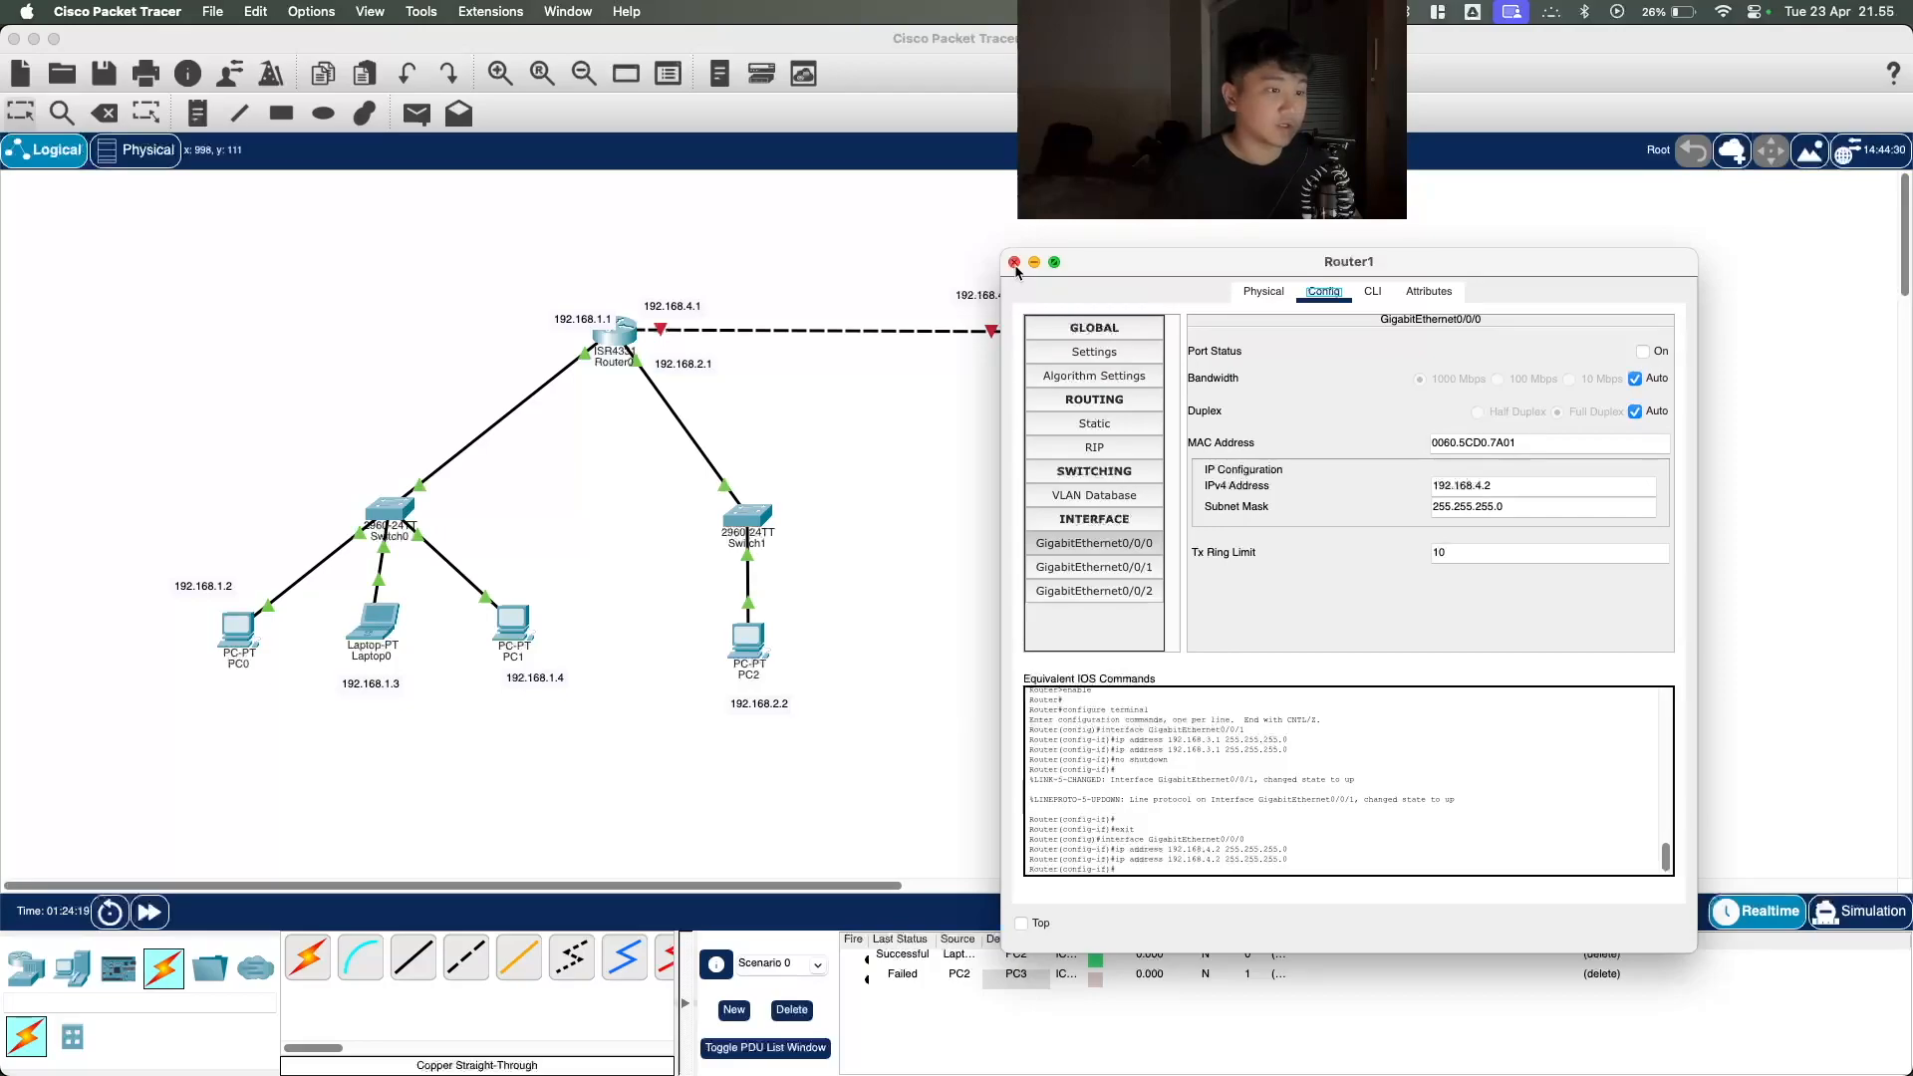
pyautogui.click(1643, 351)
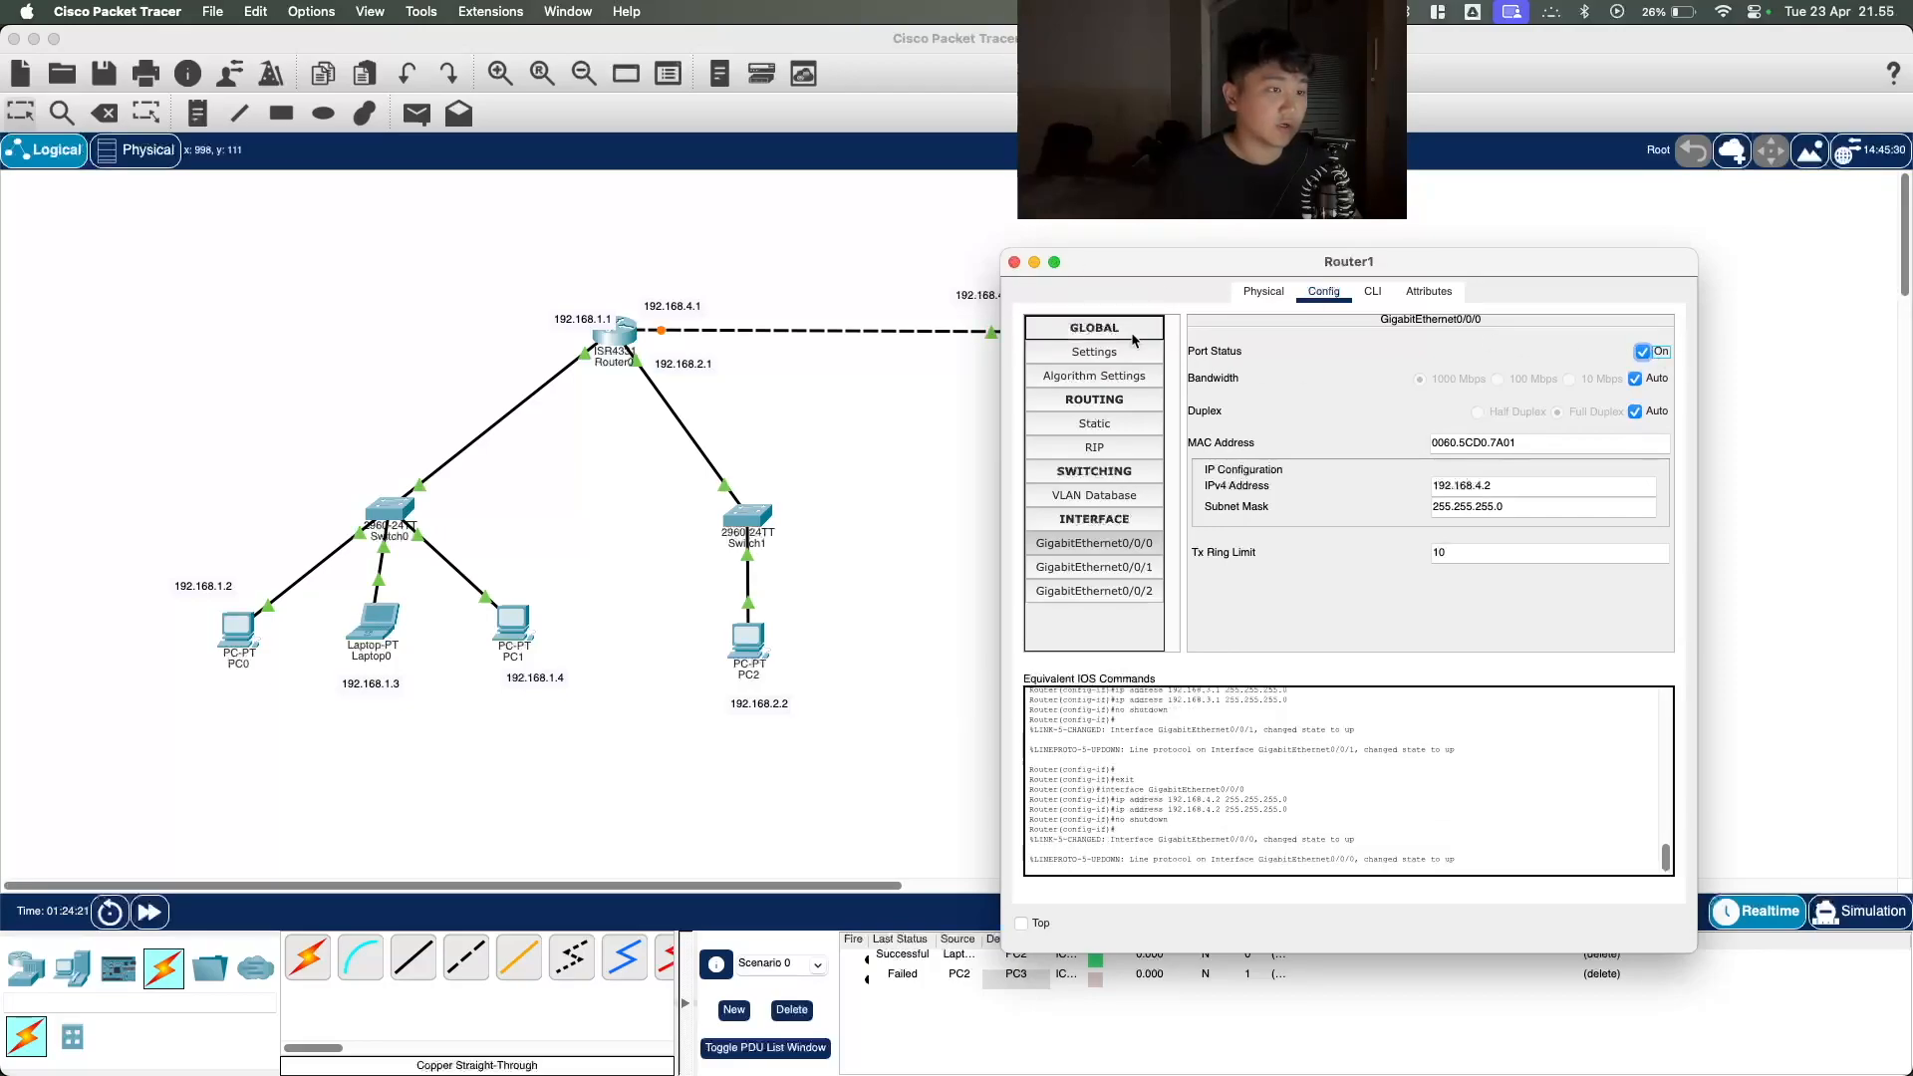
pyautogui.click(1014, 262)
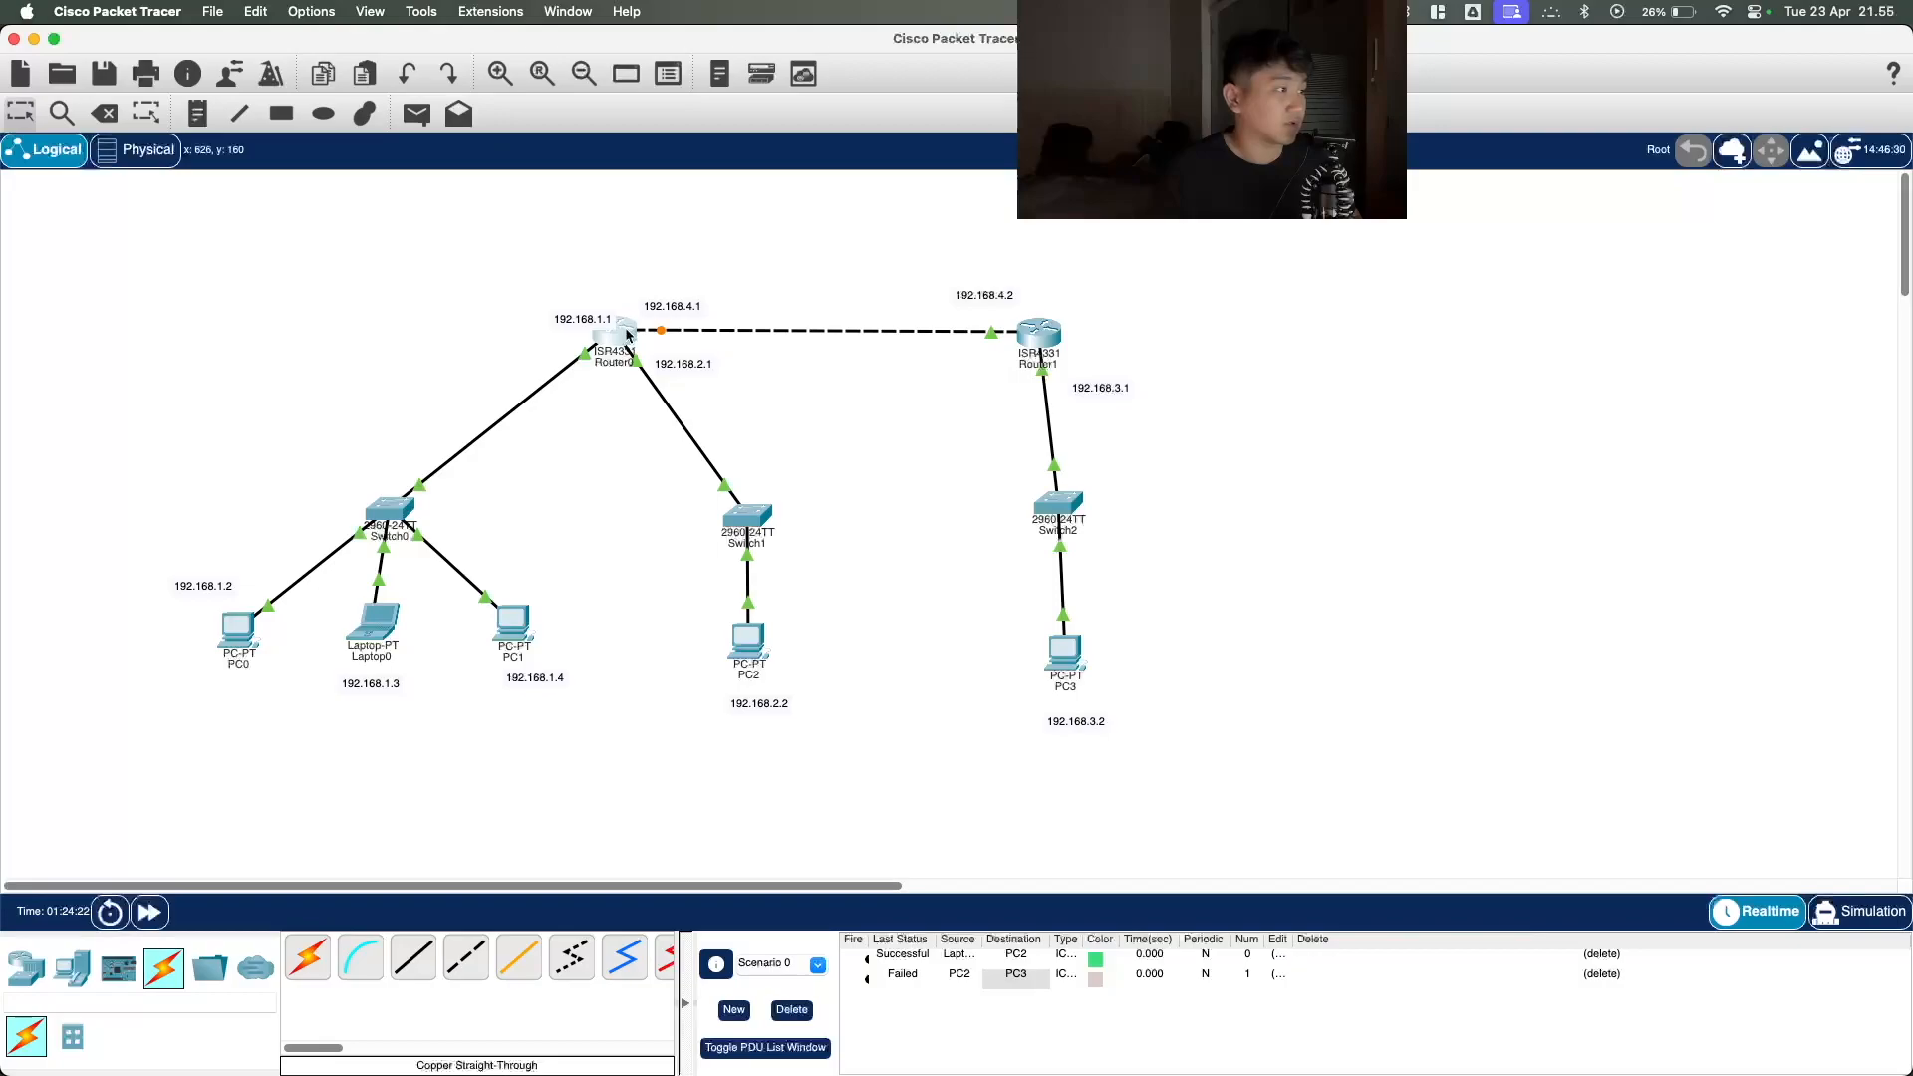
# Step: Turn on Router0's GigabitEthernet0/0/2 port and fast-forward the network time
pyautogui.click(626, 335)
pyautogui.click(763, 591)
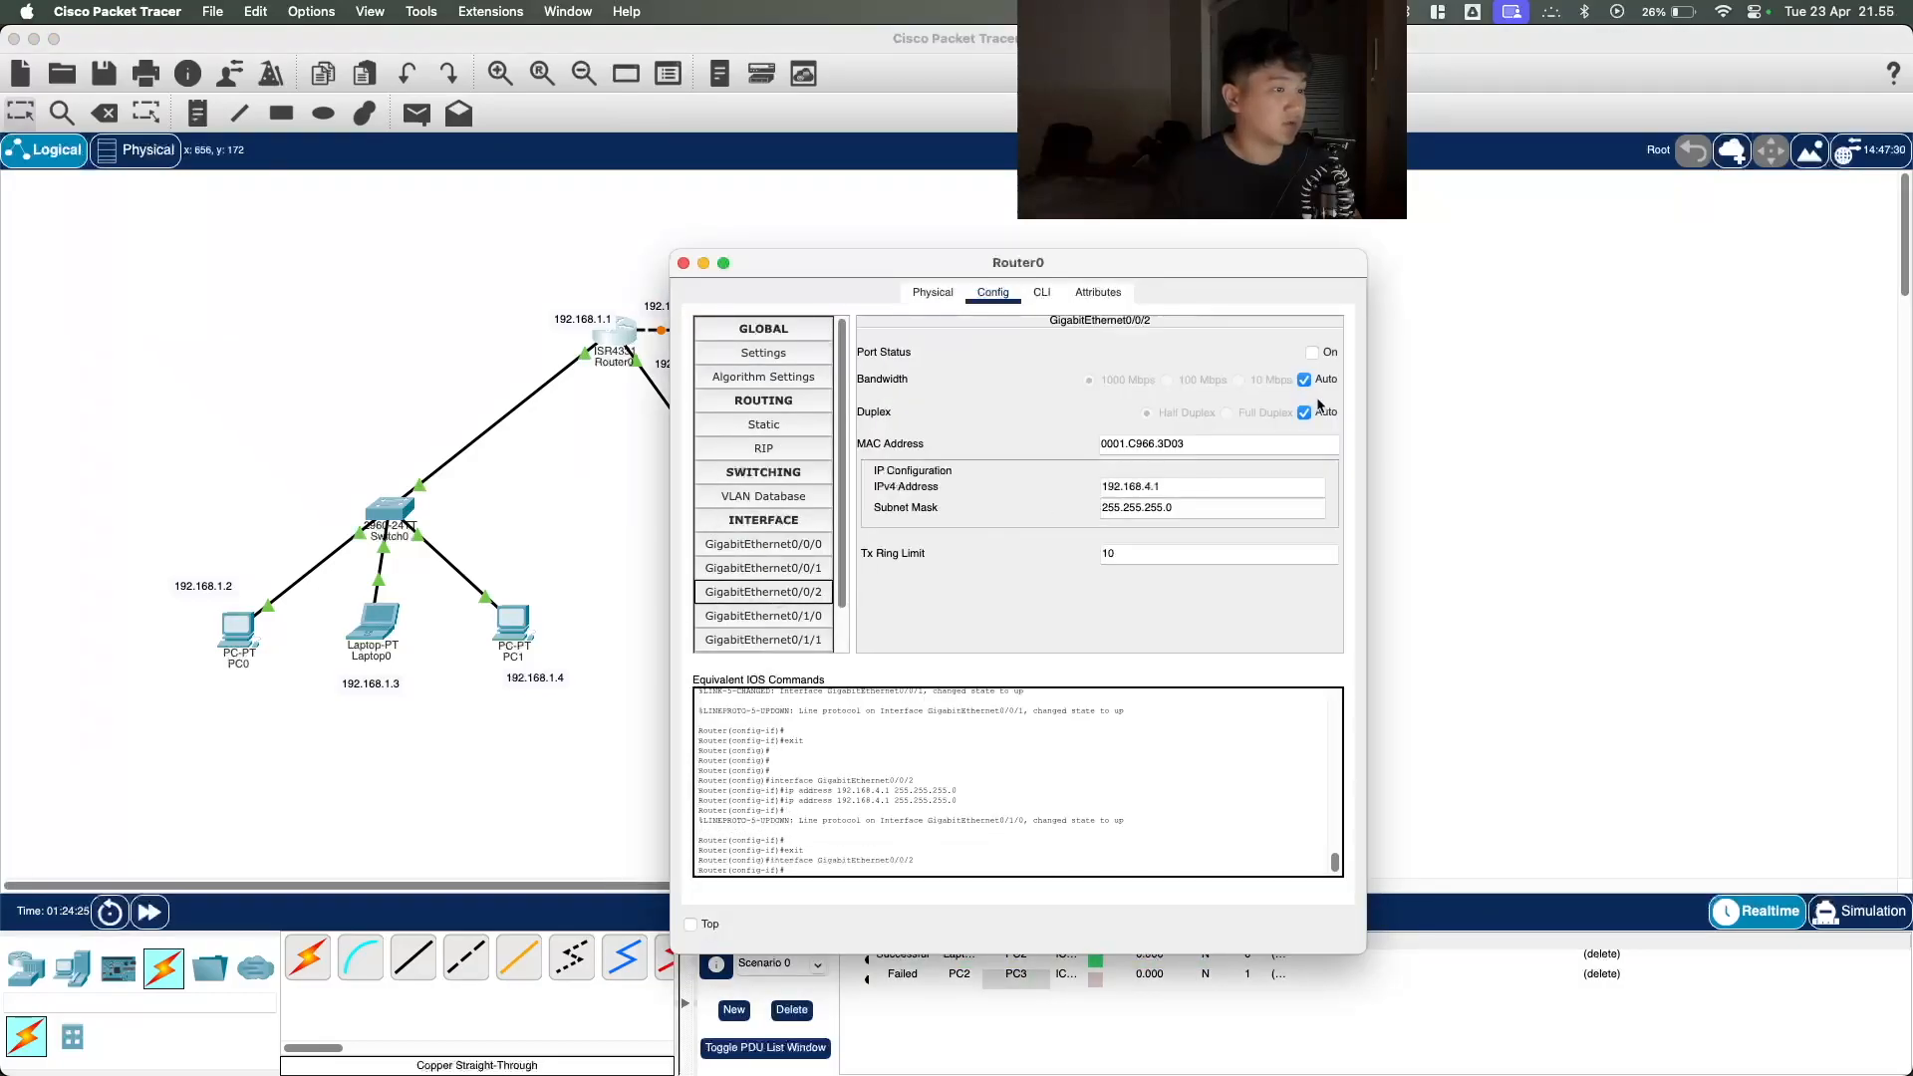
pyautogui.click(1315, 355)
pyautogui.click(684, 263)
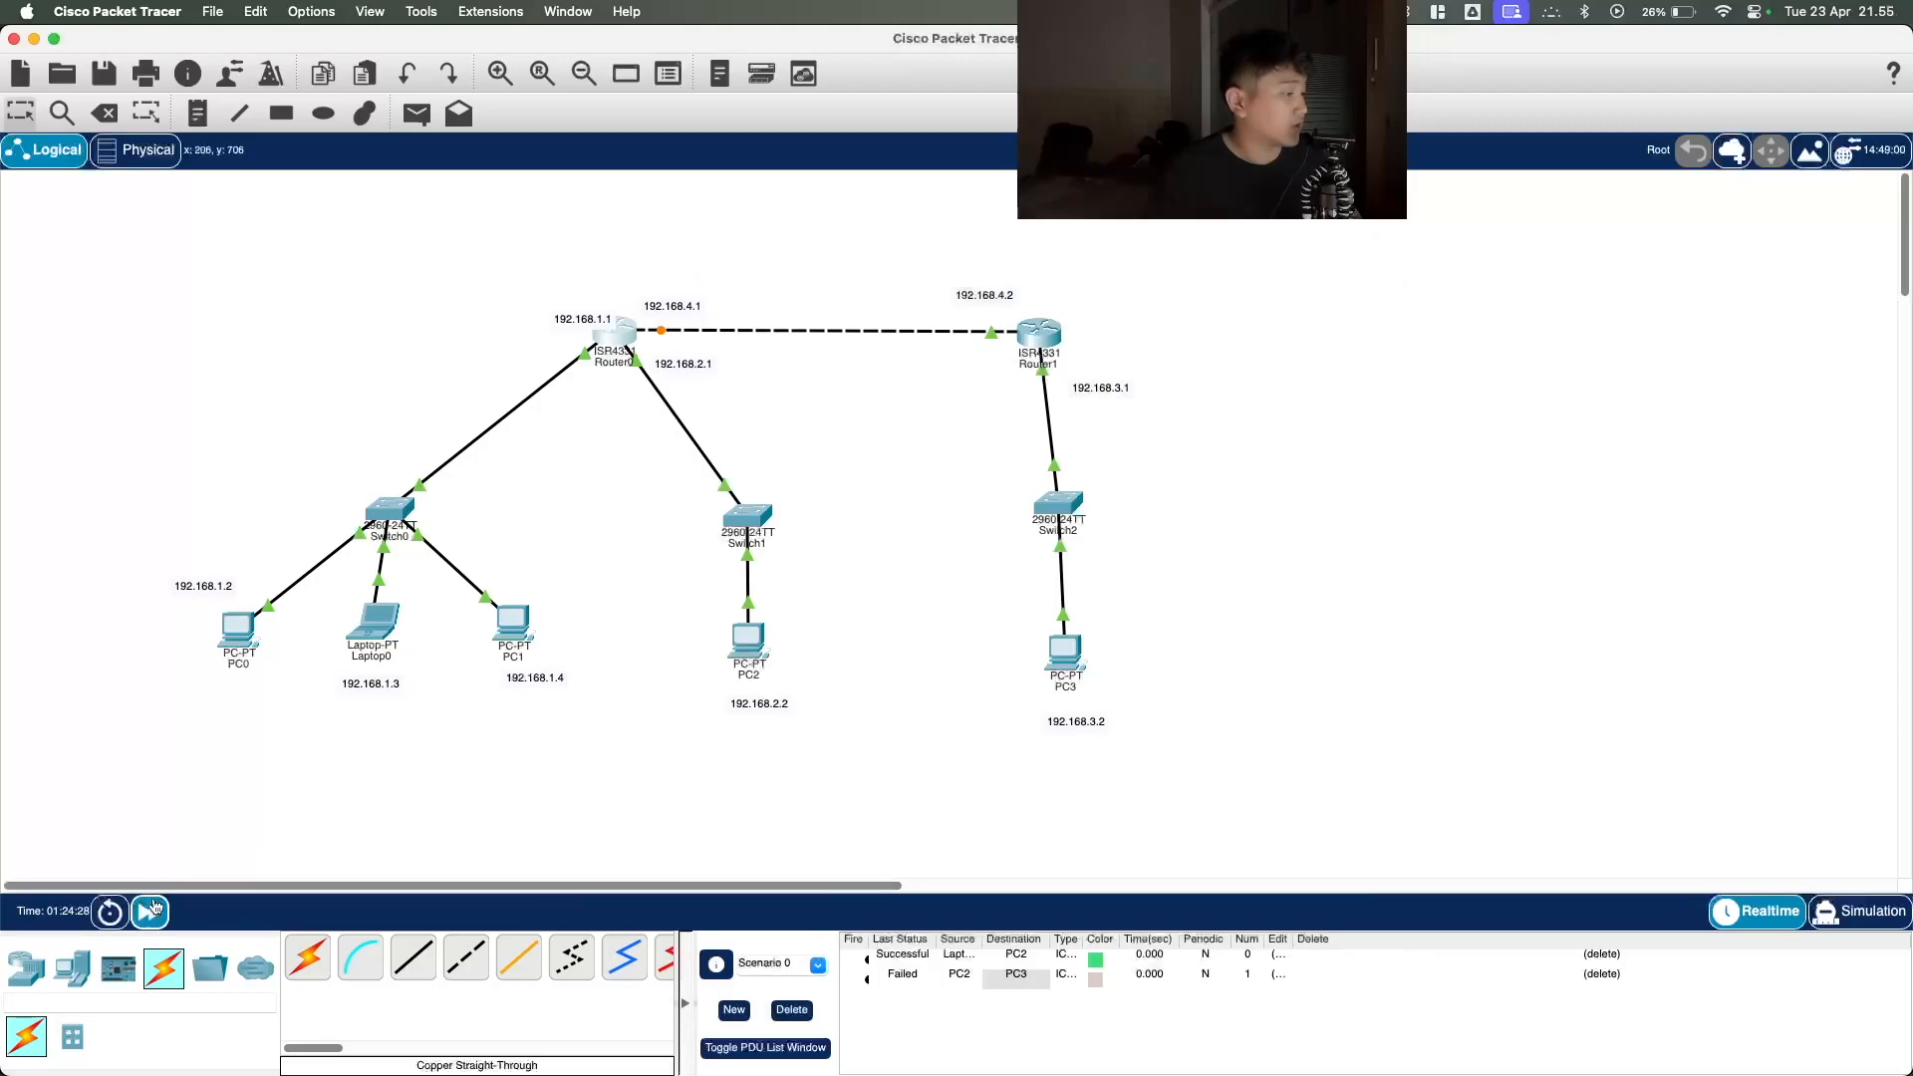
pyautogui.click(154, 911)
pyautogui.click(154, 912)
pyautogui.click(157, 911)
# Step: Add a static route on Router0 to network 192.168.3.0, mask 255.255.255.0, with next hop 192.168.4.2, and close its settings
pyautogui.click(625, 337)
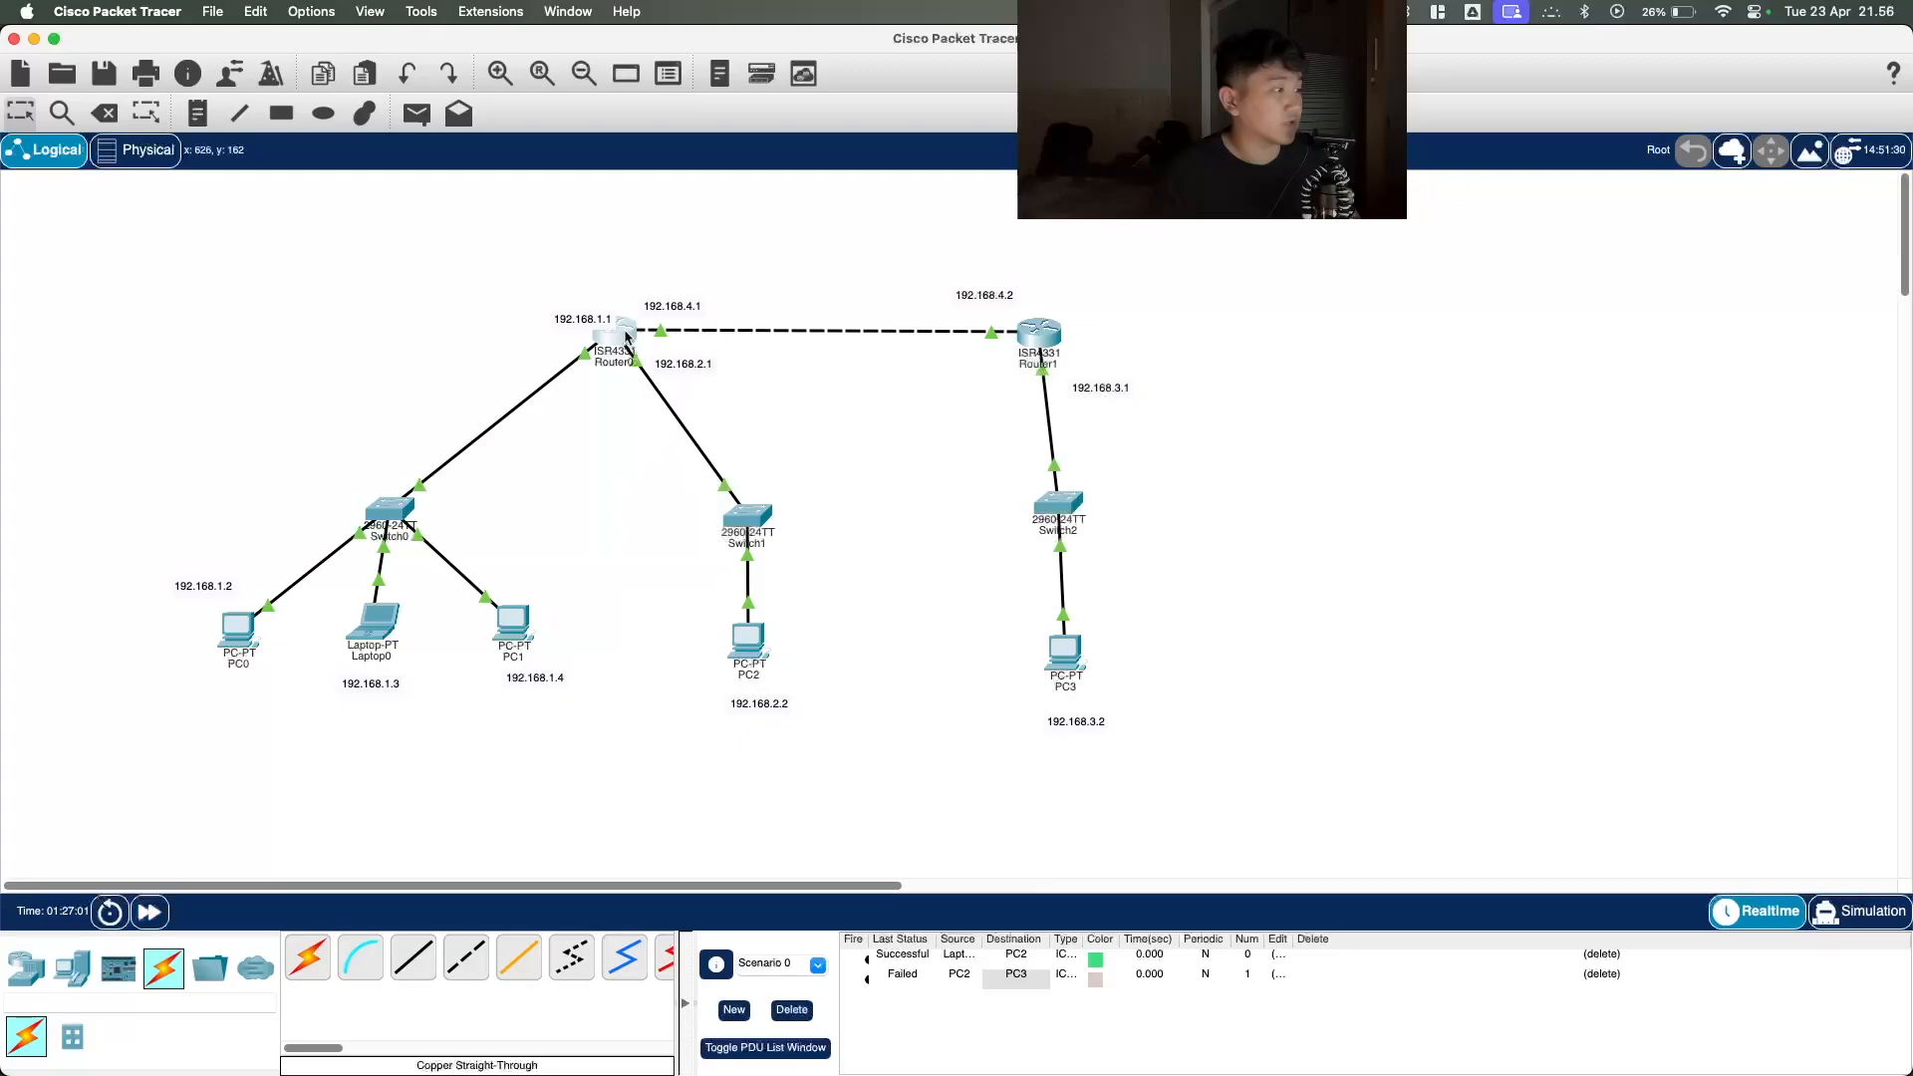
pyautogui.moveTo(882, 257); pyautogui.dragTo(1271, 178)
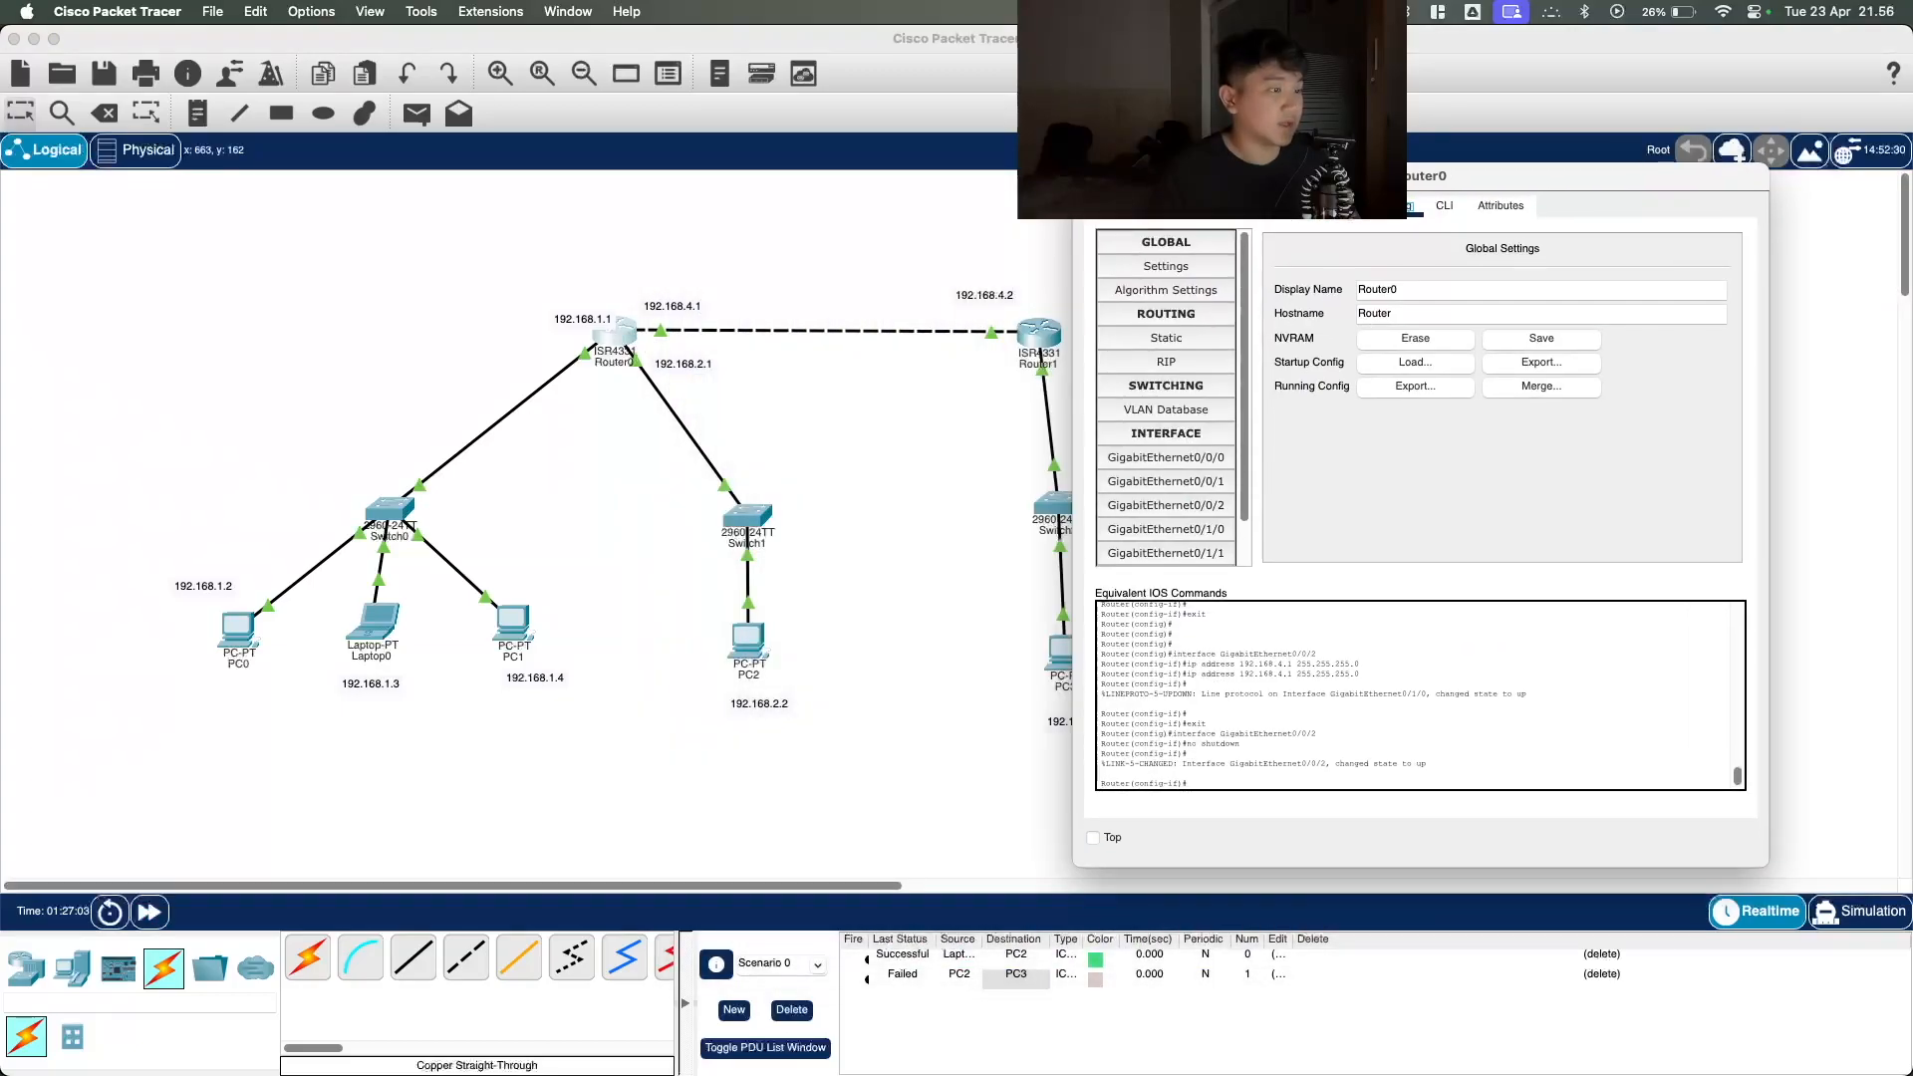
pyautogui.click(1205, 339)
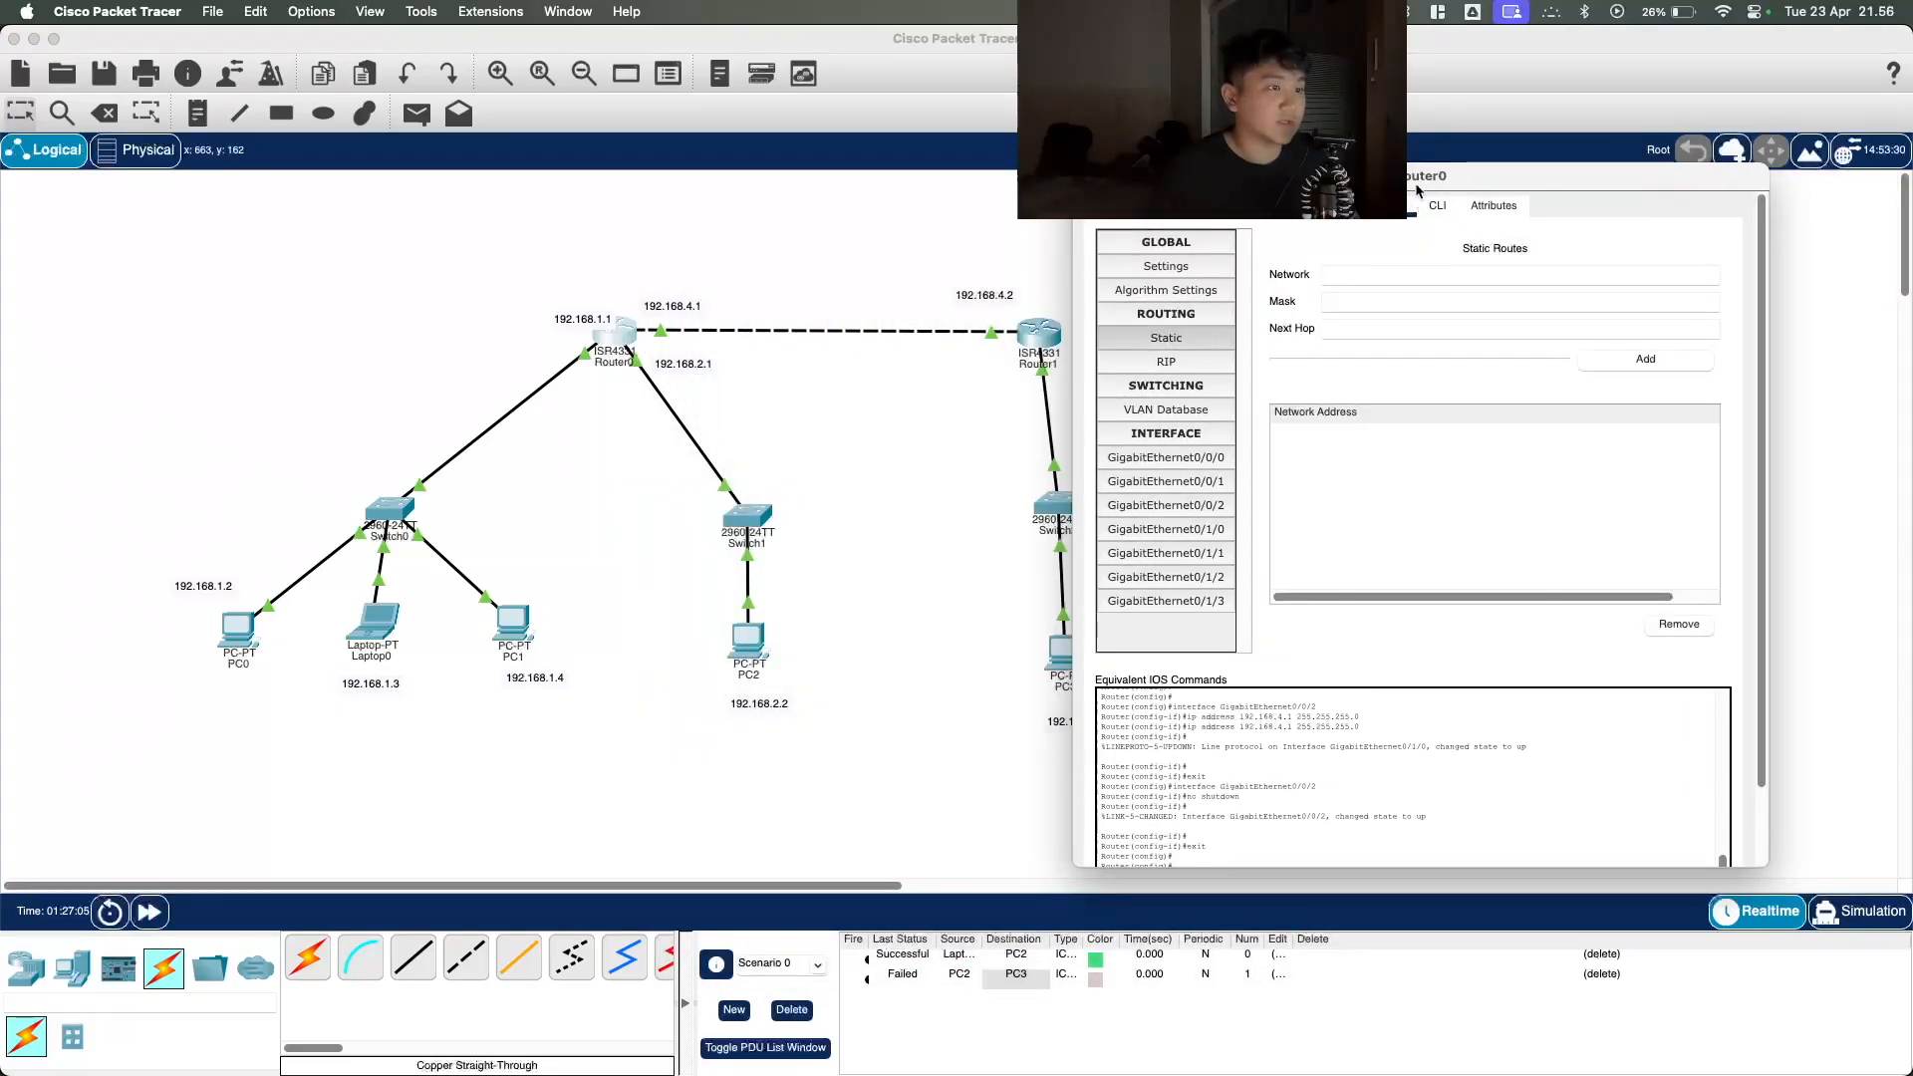
pyautogui.moveTo(1421, 185); pyautogui.dragTo(1539, 265)
pyautogui.write('192.168.3.0')
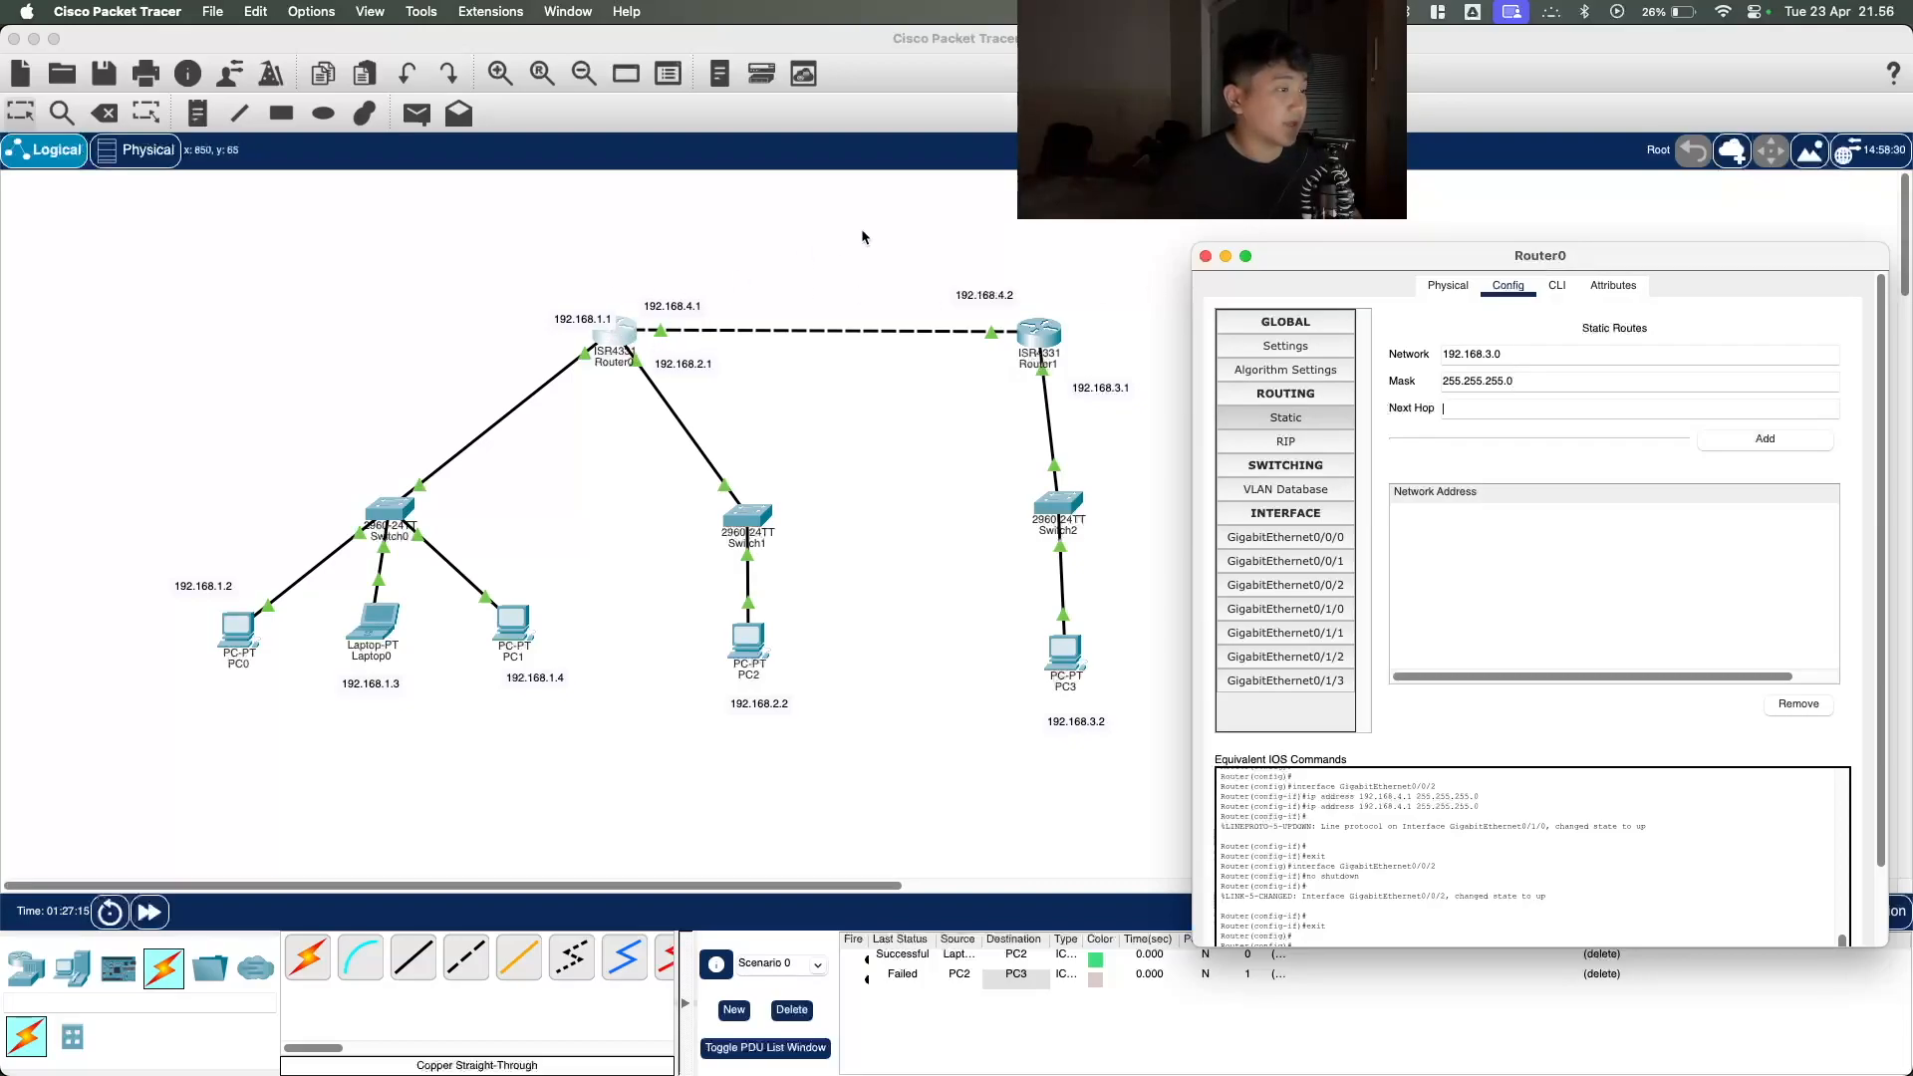
pyautogui.click(1462, 404)
pyautogui.write('192.168.4.2')
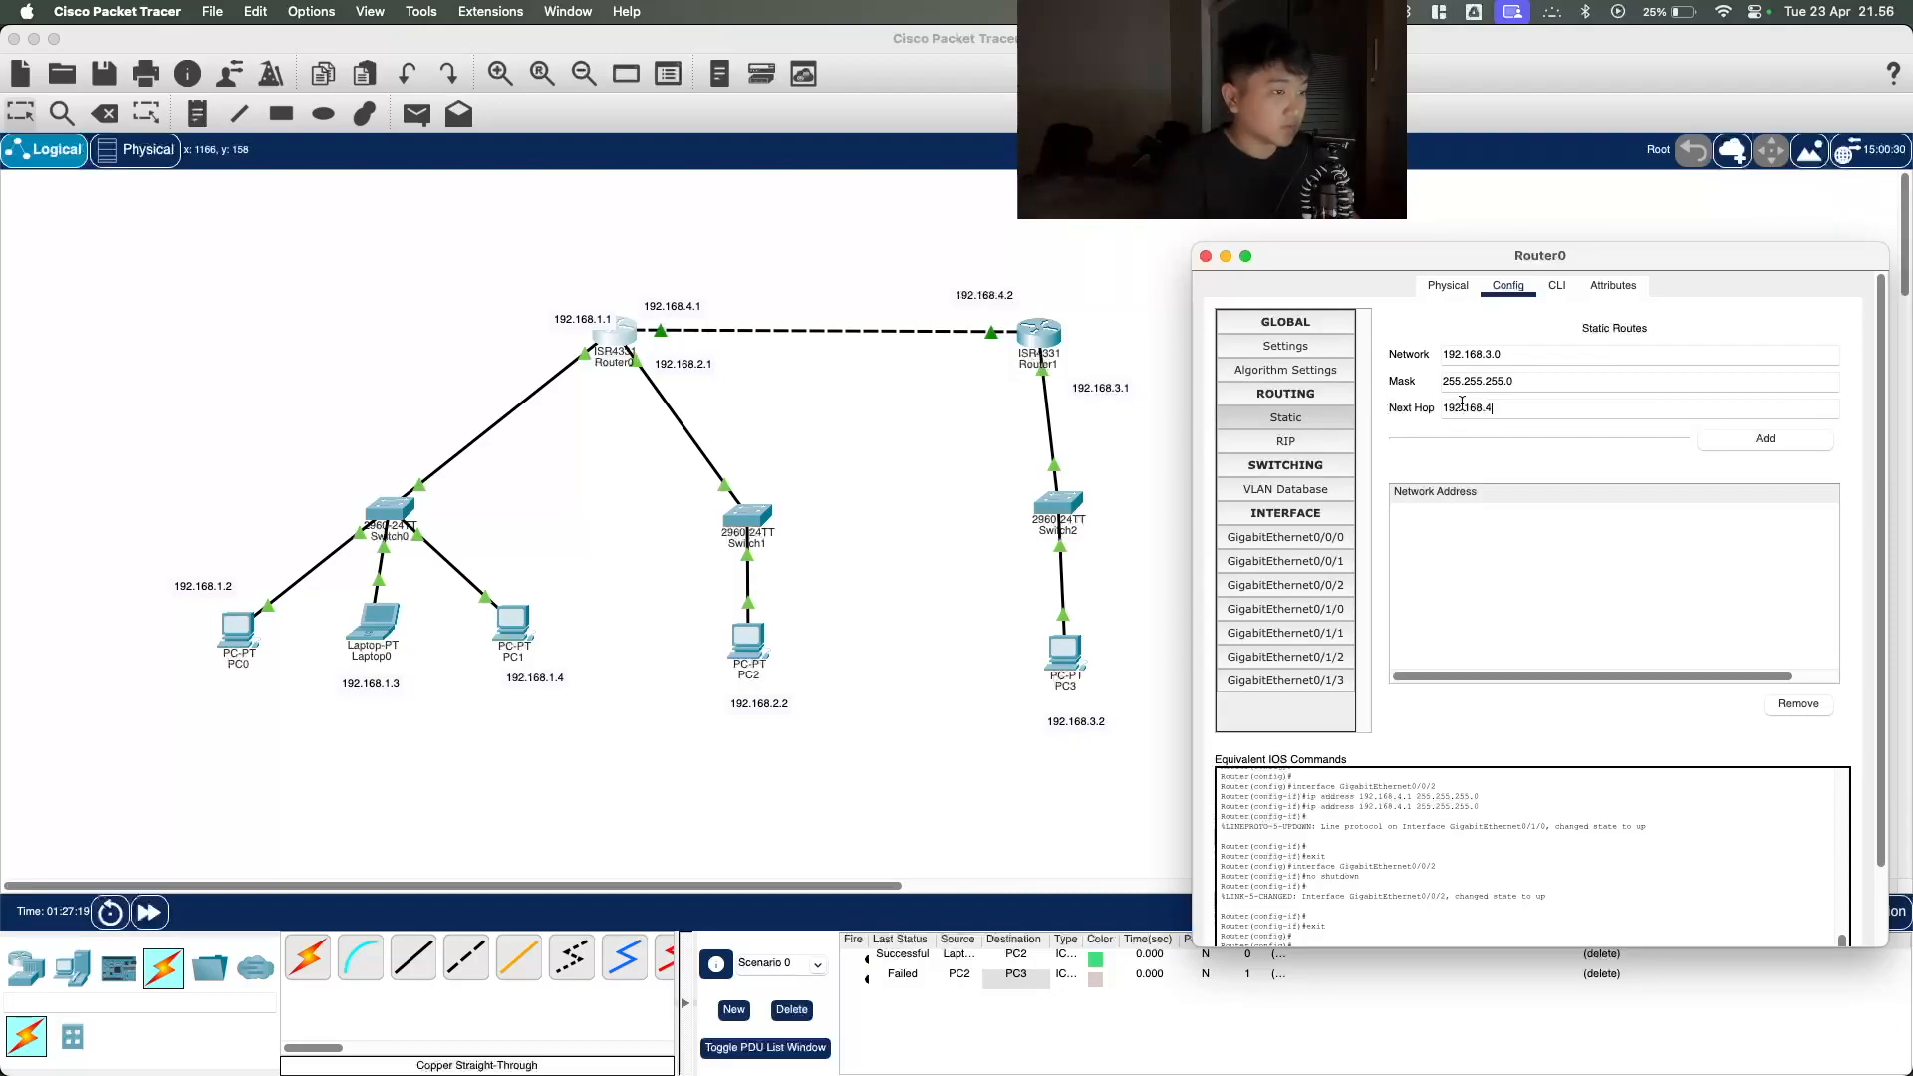
pyautogui.click(1783, 437)
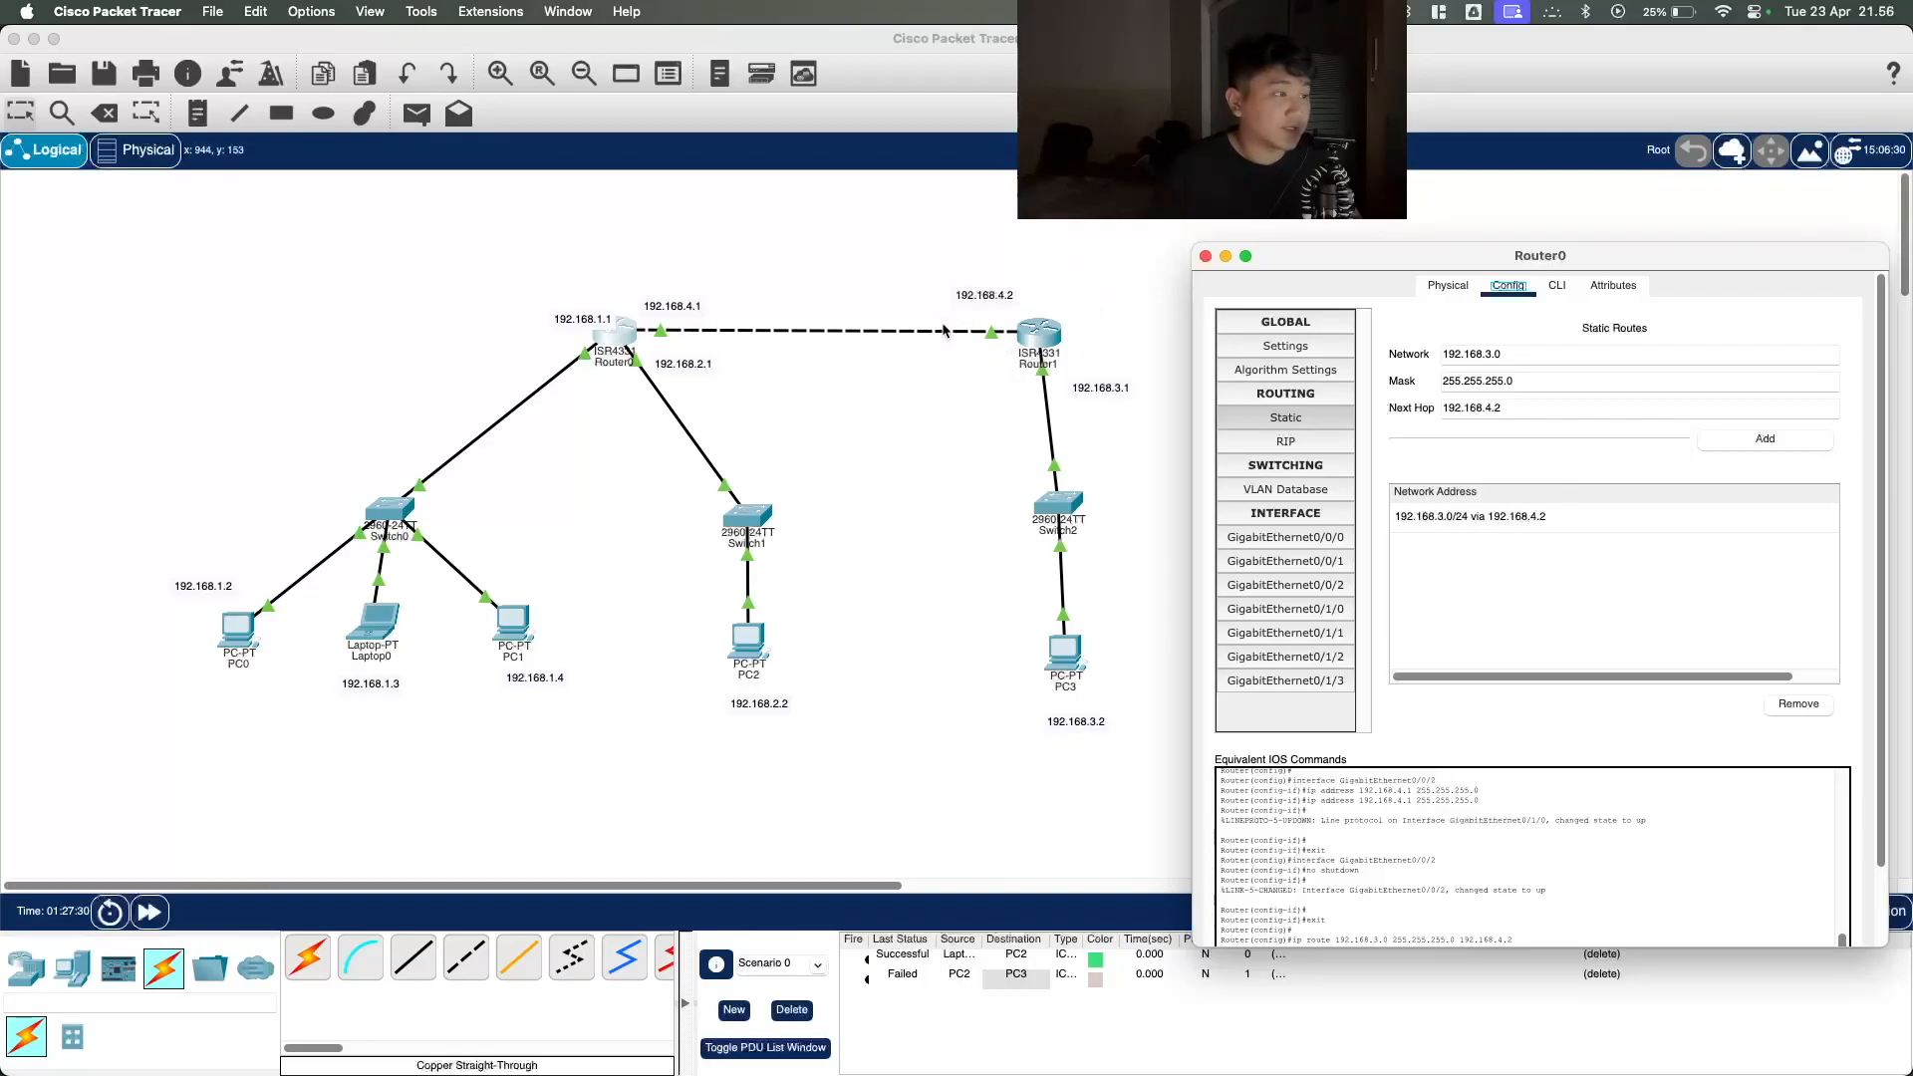
pyautogui.click(1205, 256)
# Step: Add static routes on Router1 to 192.168.1.0 and 192.168.2.0, mask 255.255.255.0, with next hop 192.168.4.1, and close its settings
pyautogui.click(1039, 341)
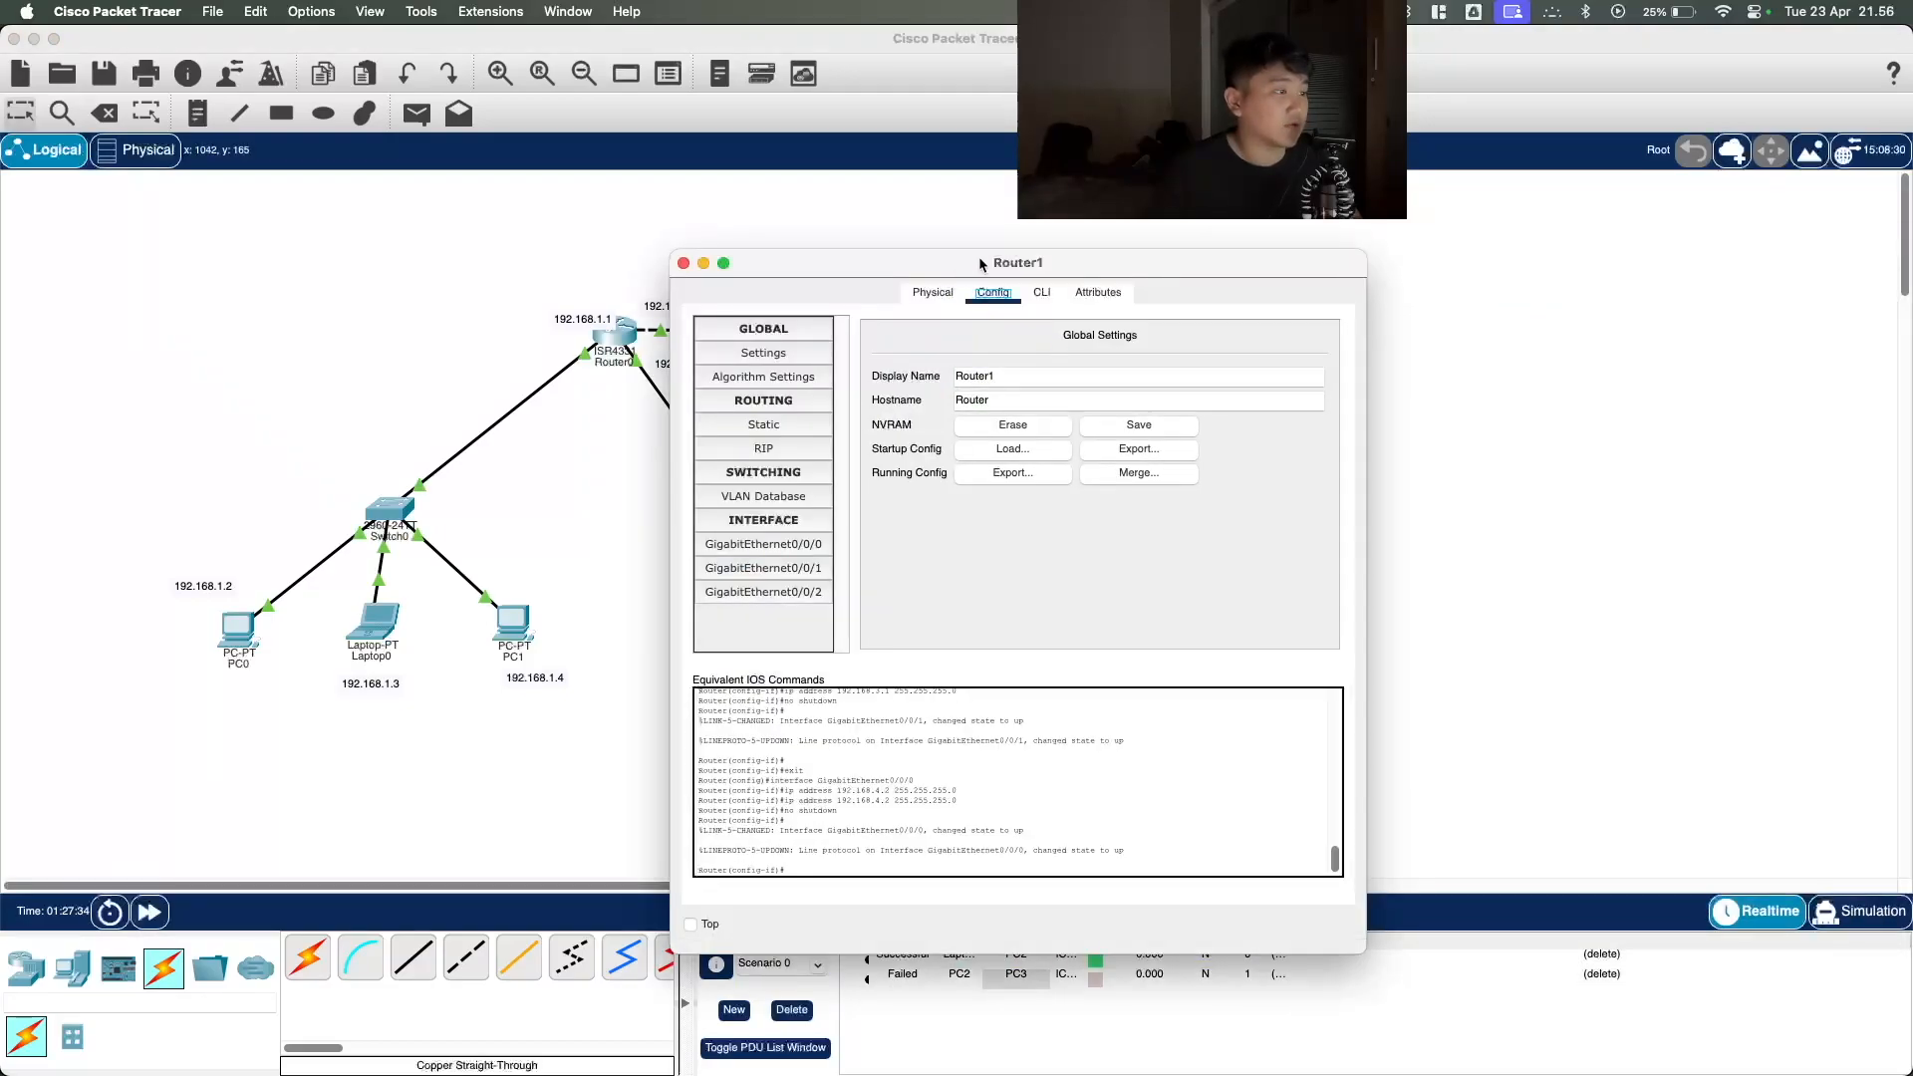
pyautogui.moveTo(978, 255); pyautogui.dragTo(1498, 248)
pyautogui.click(1272, 392)
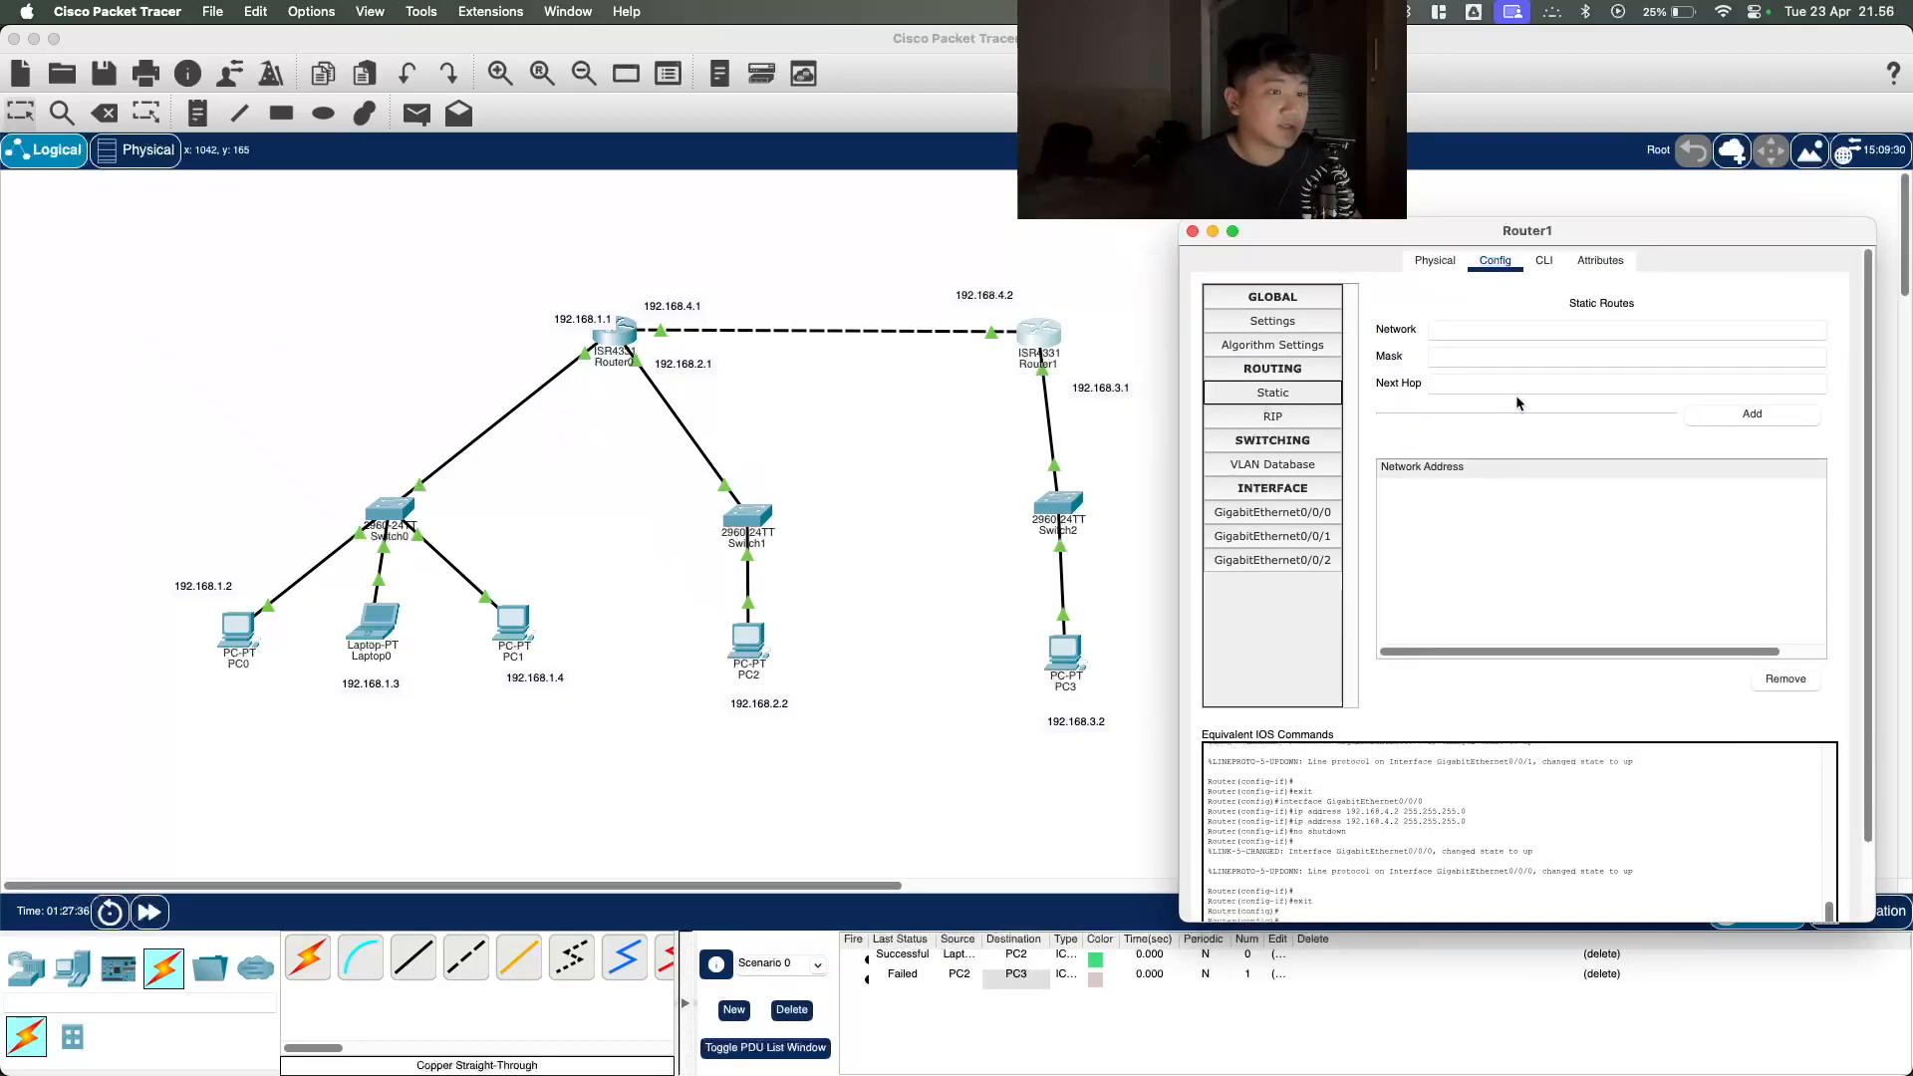
pyautogui.write('192.168.')
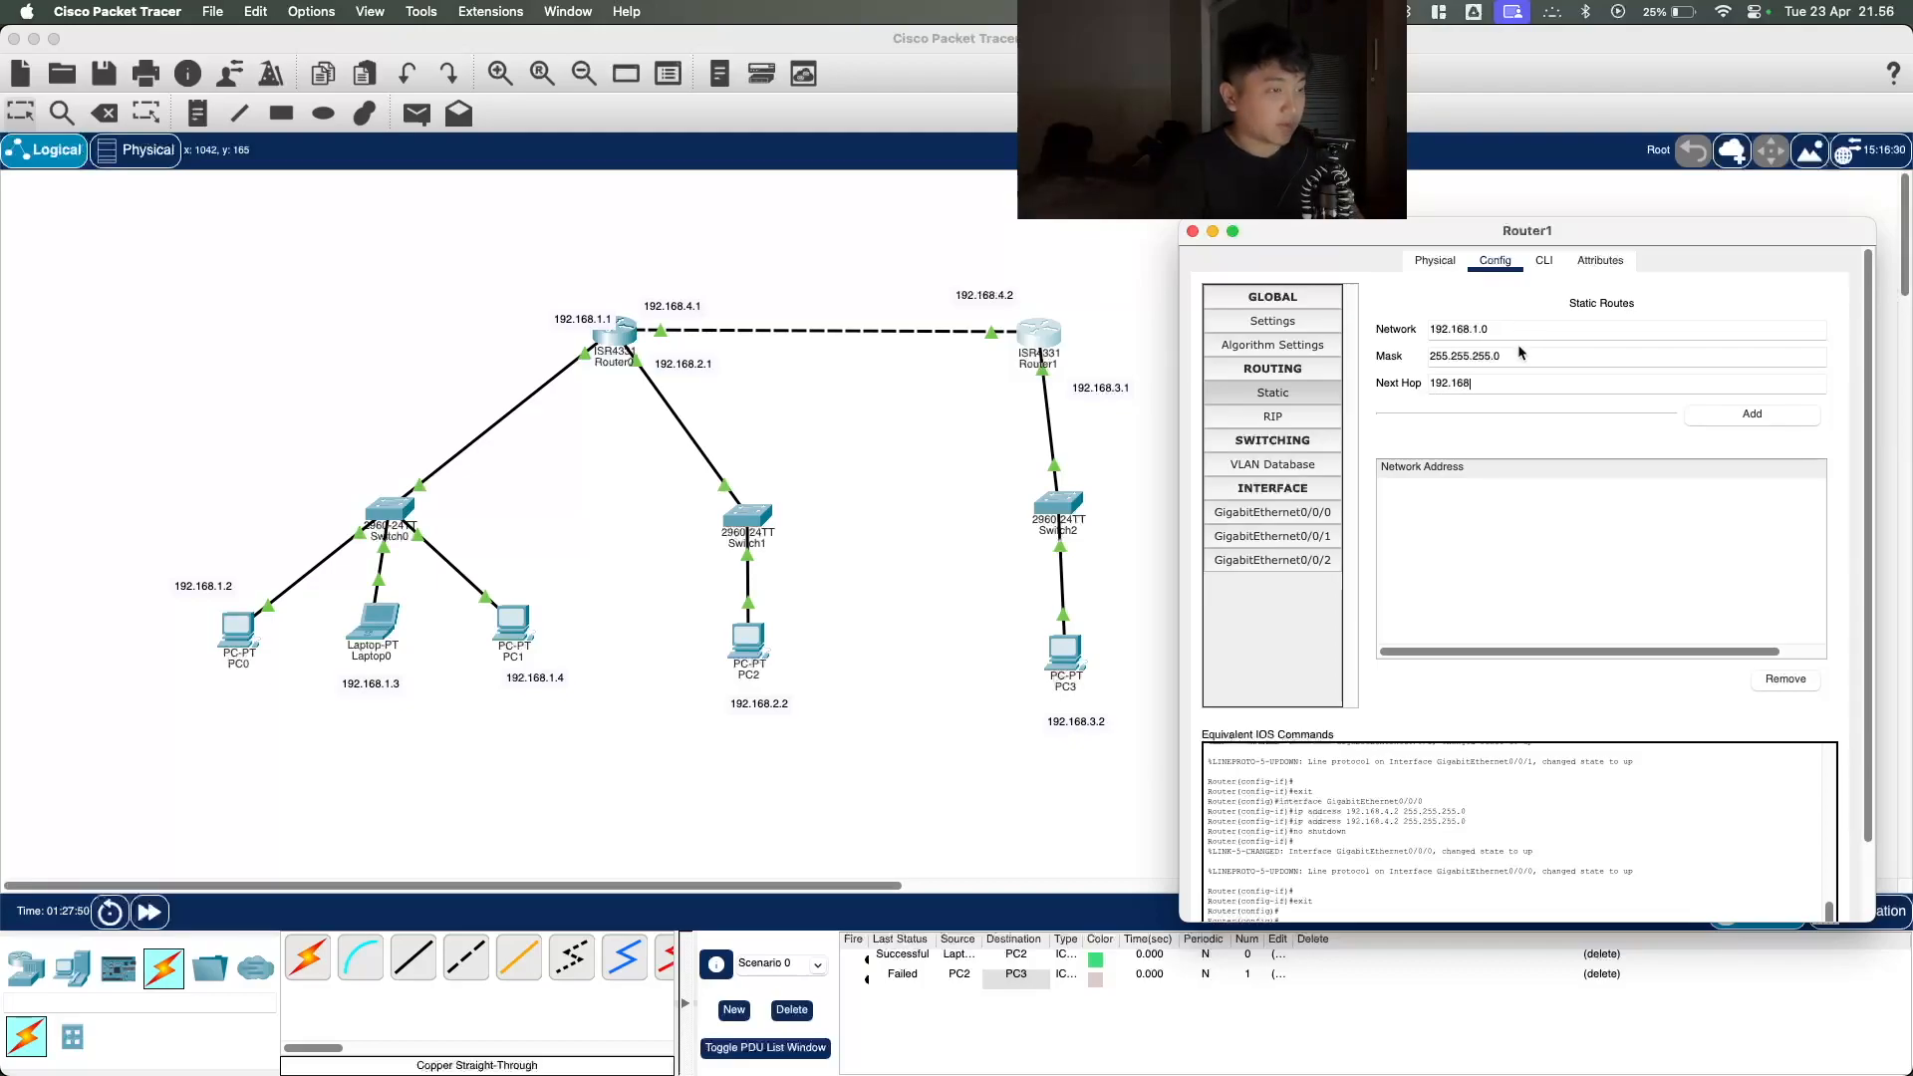
pyautogui.write('.1')
pyautogui.click(1751, 414)
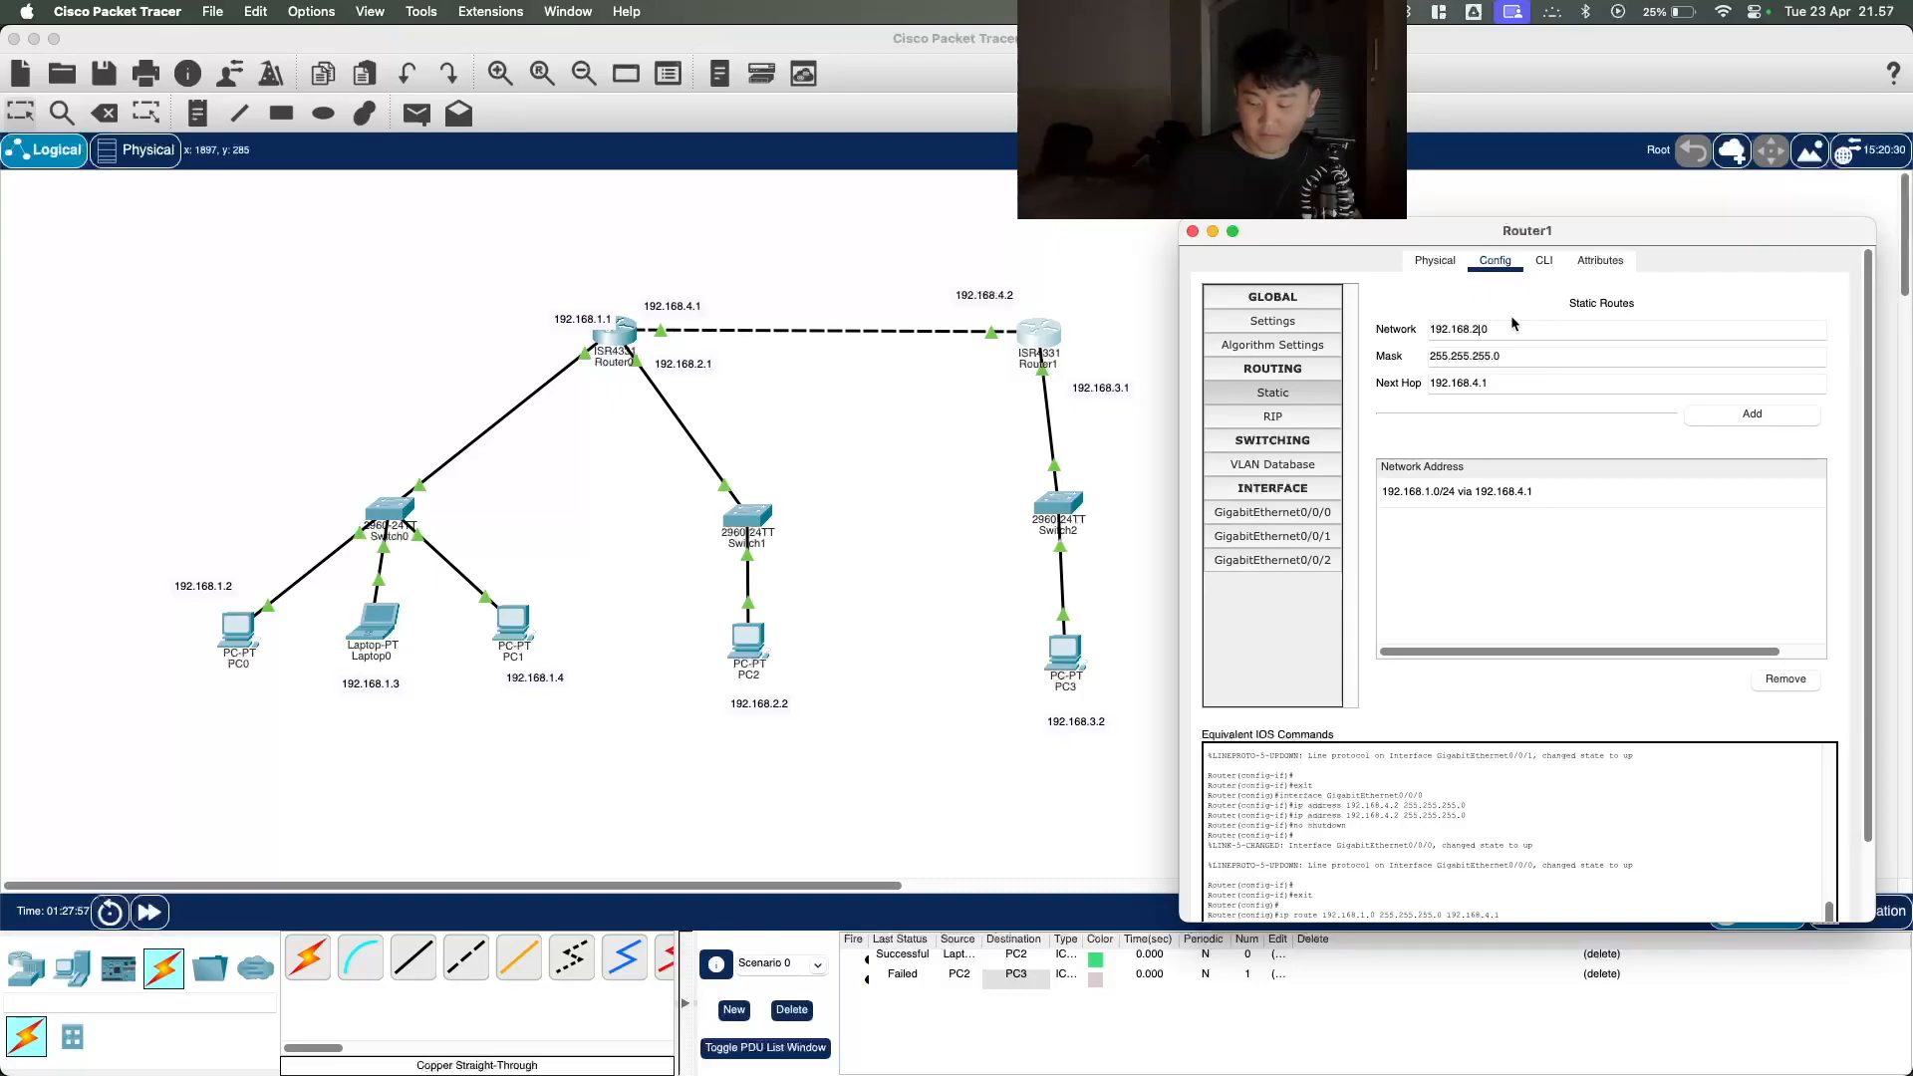
pyautogui.click(1748, 420)
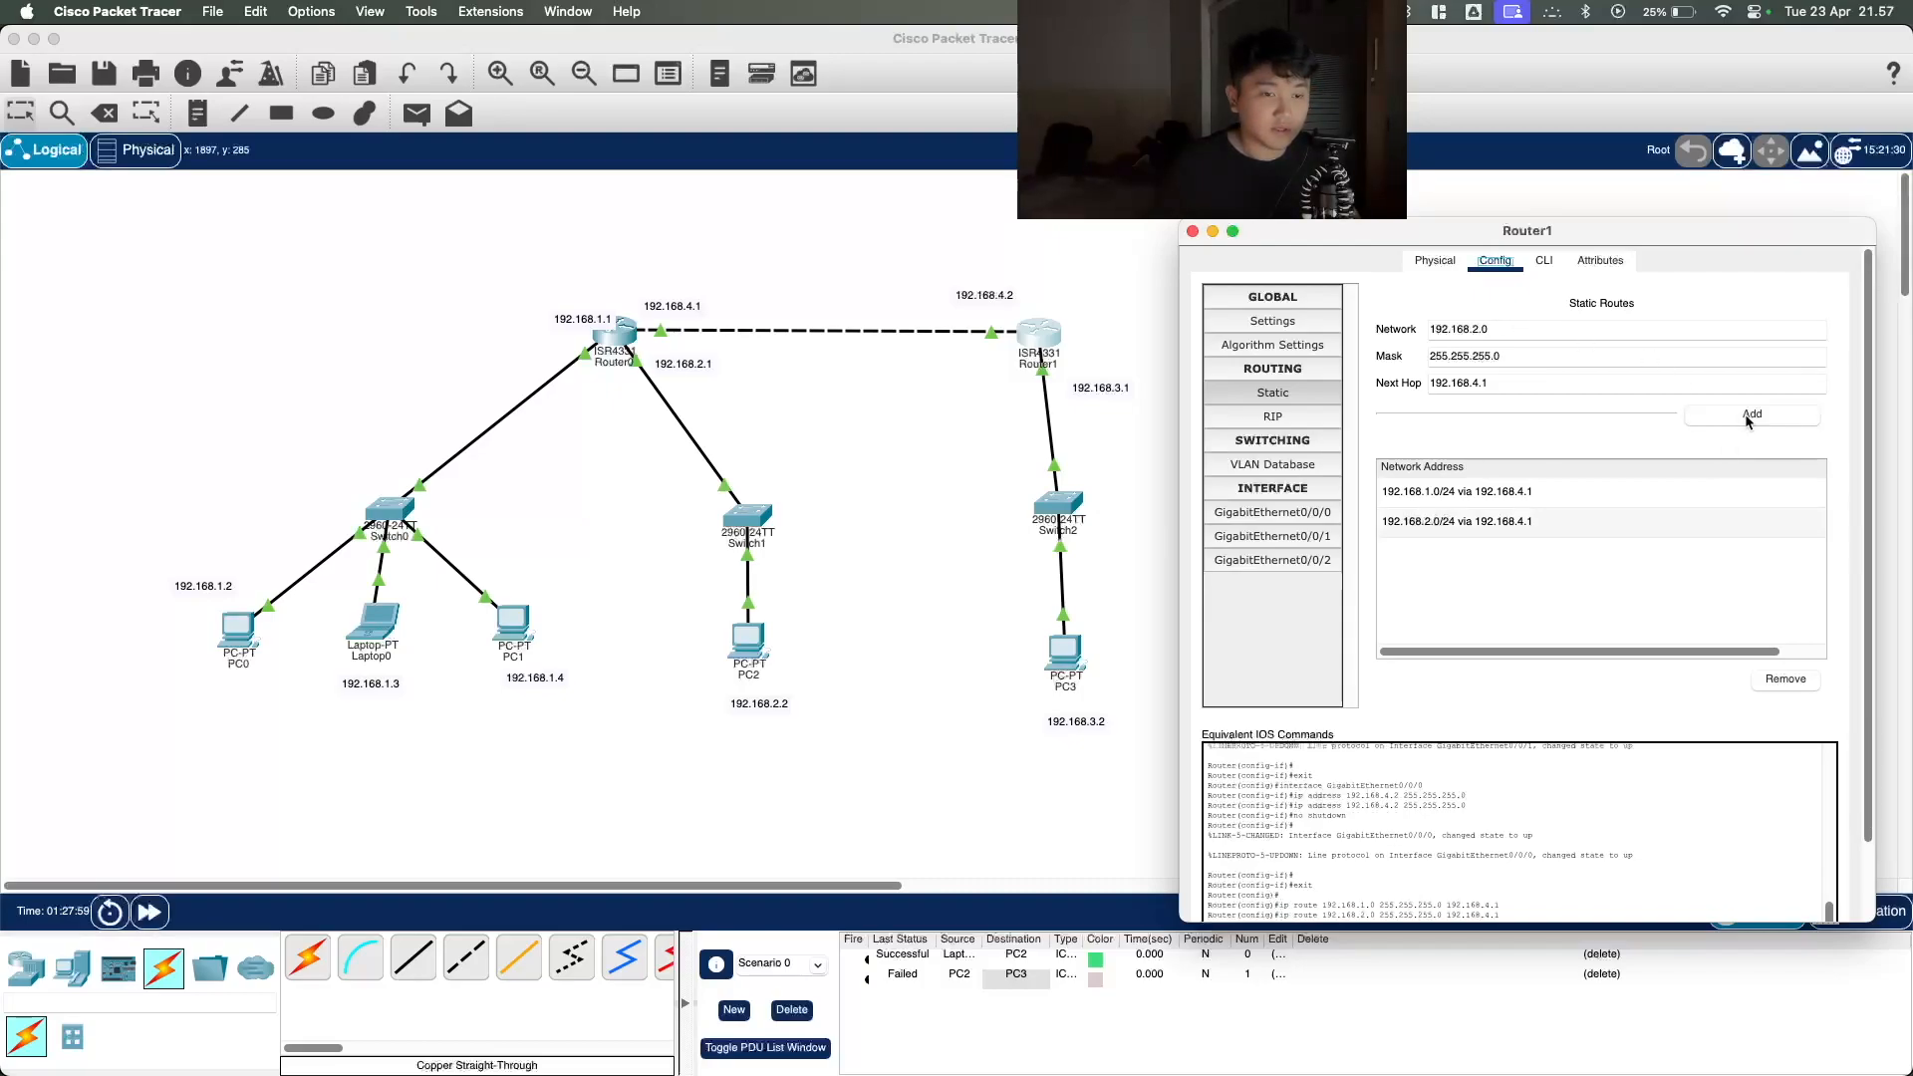
pyautogui.click(1192, 232)
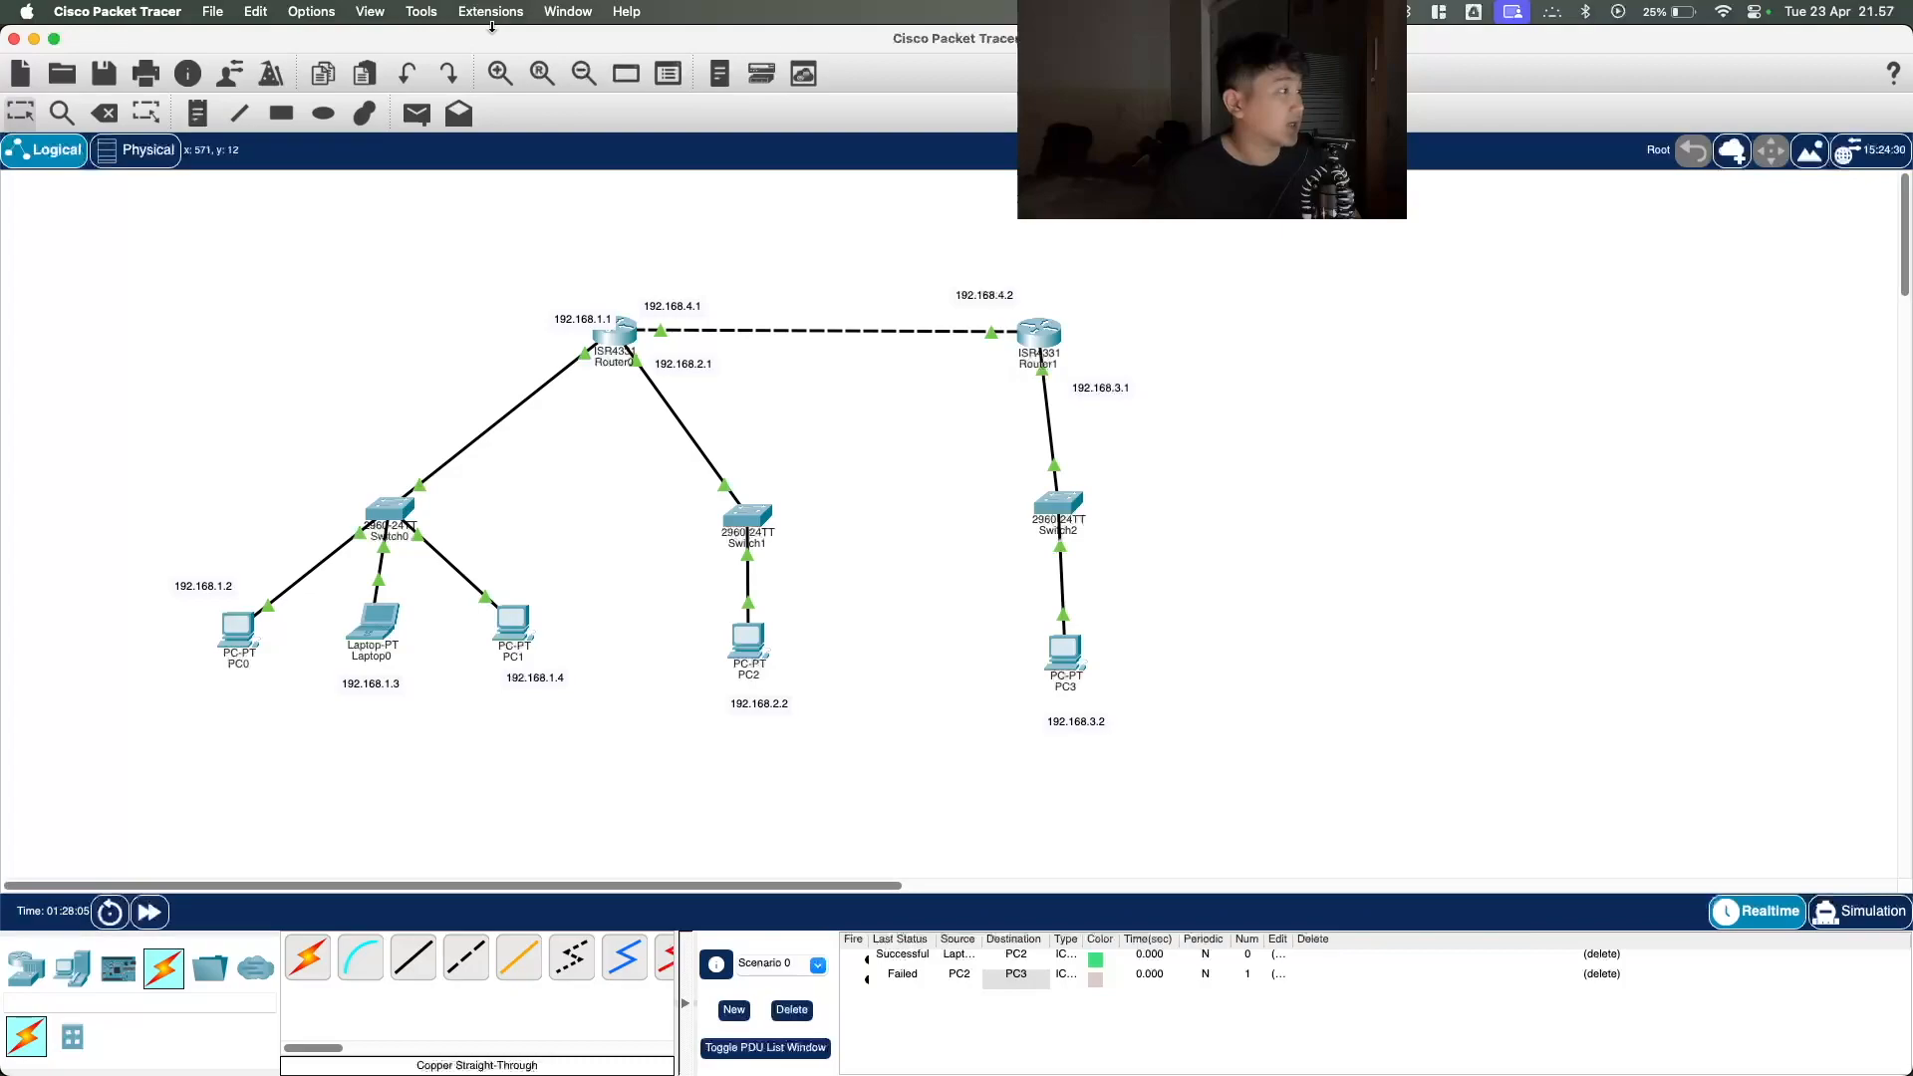
# Step: Test connectivity by sending two simple PDUs from PC2 to PC3, and clear the scenario's PDU list
pyautogui.click(417, 113)
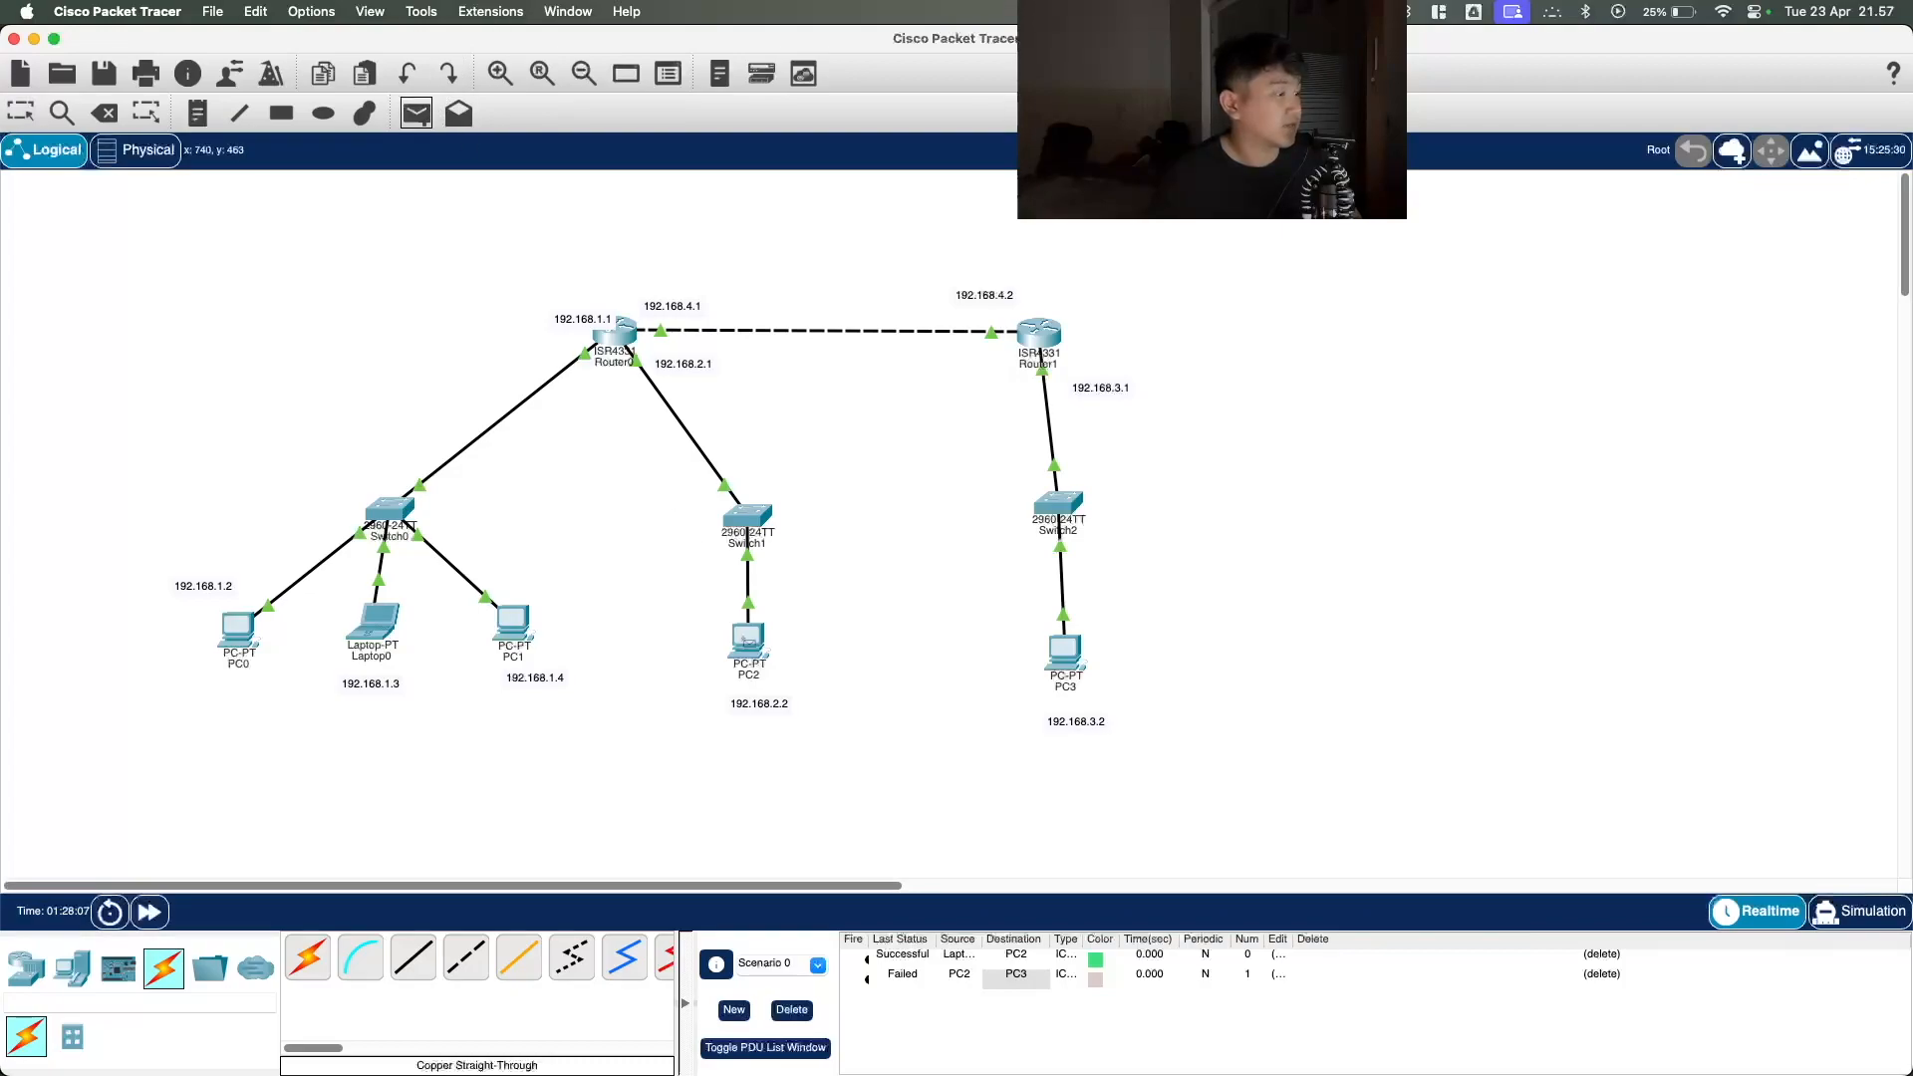
pyautogui.click(749, 643)
pyautogui.click(1068, 654)
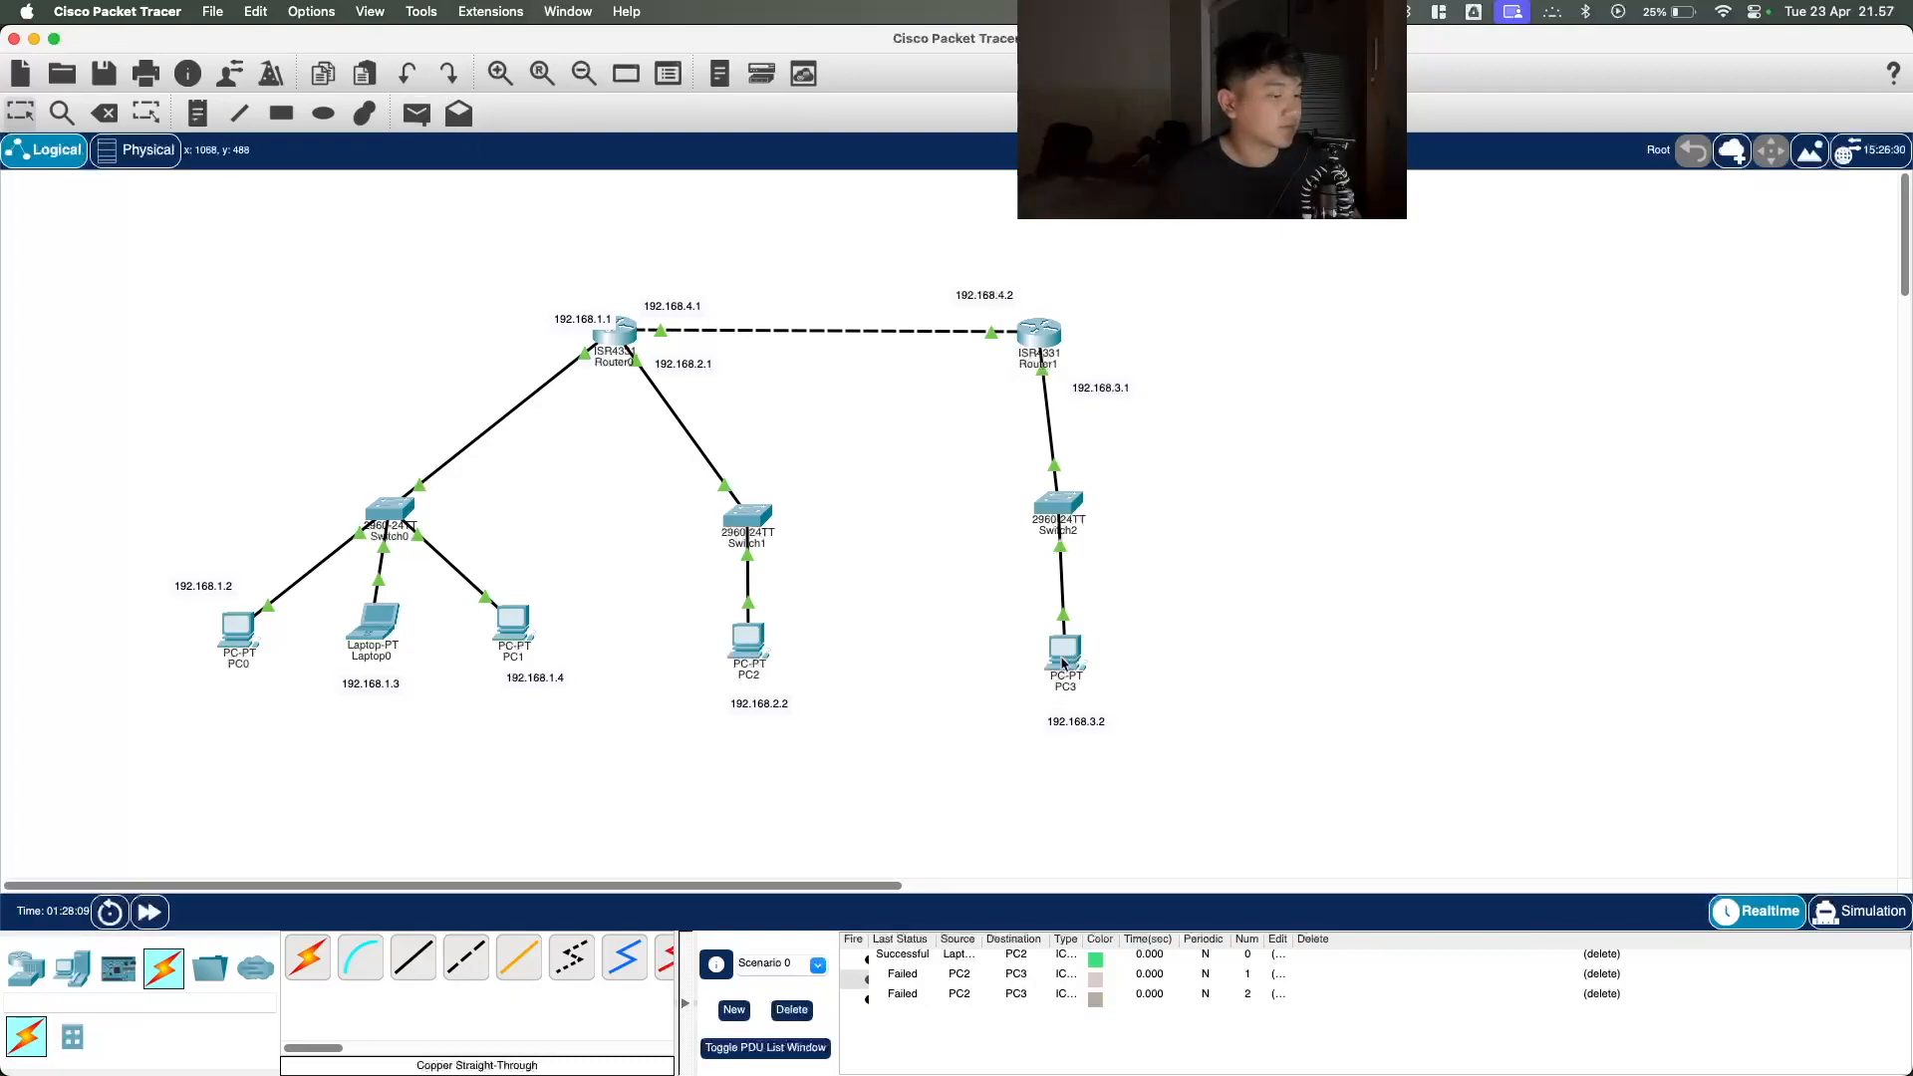
pyautogui.click(416, 112)
pyautogui.click(747, 640)
pyautogui.click(1062, 658)
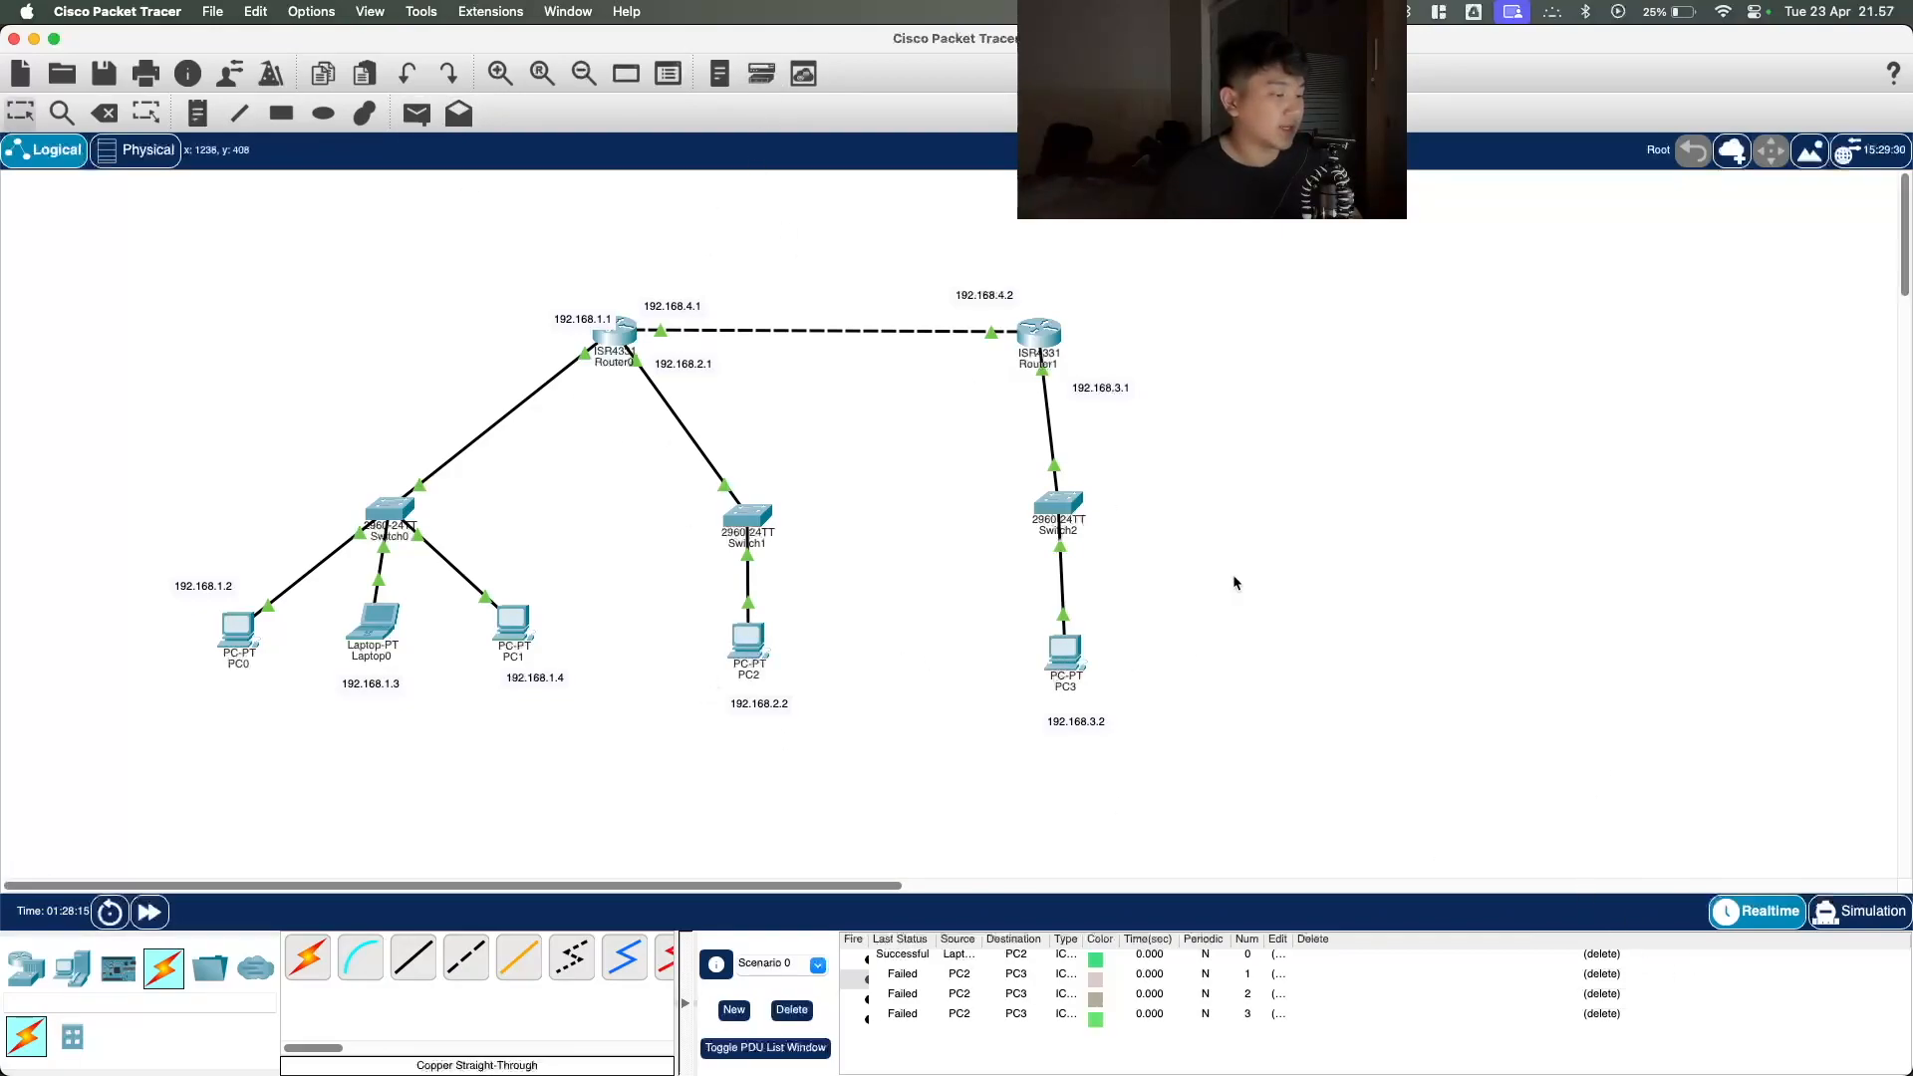
pyautogui.click(792, 1009)
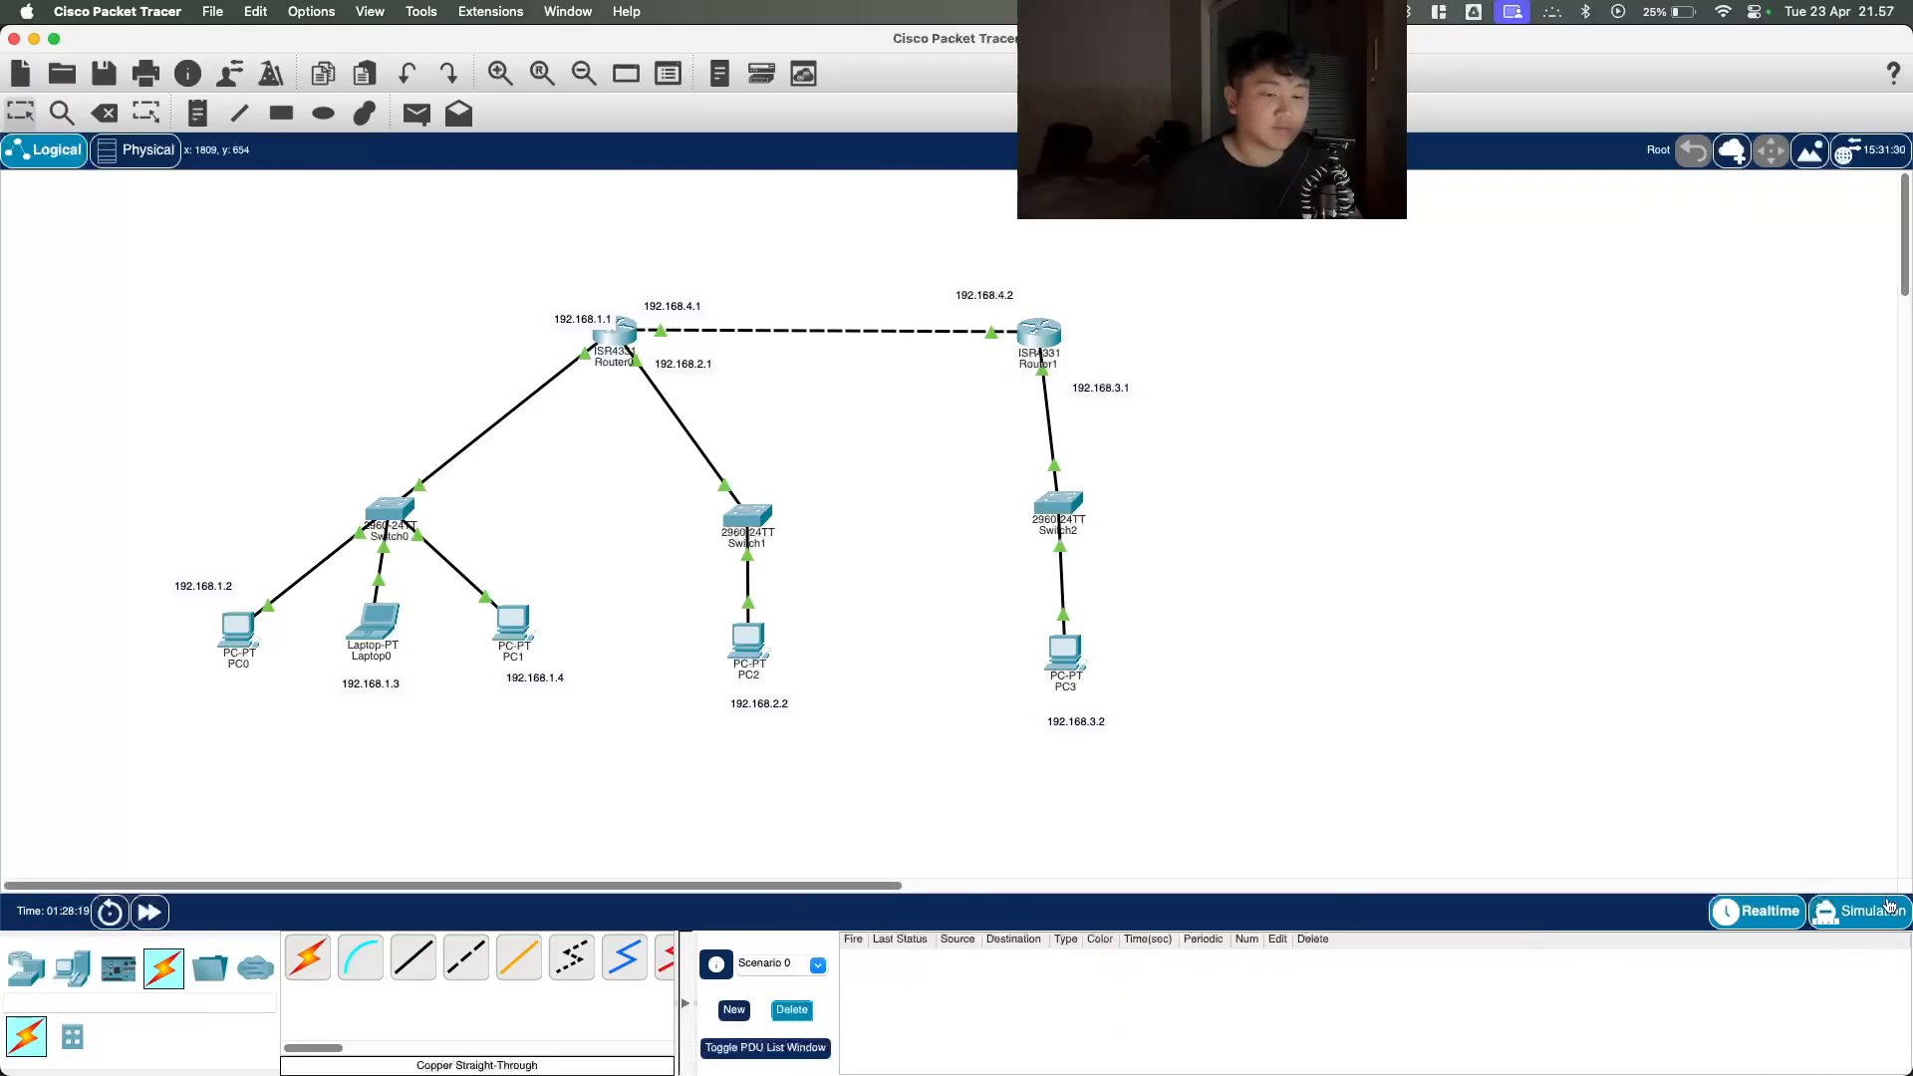
# Step: Switch to Simulation mode and check the configuration of Router0, including its static routes, and of Router1
pyautogui.click(1858, 911)
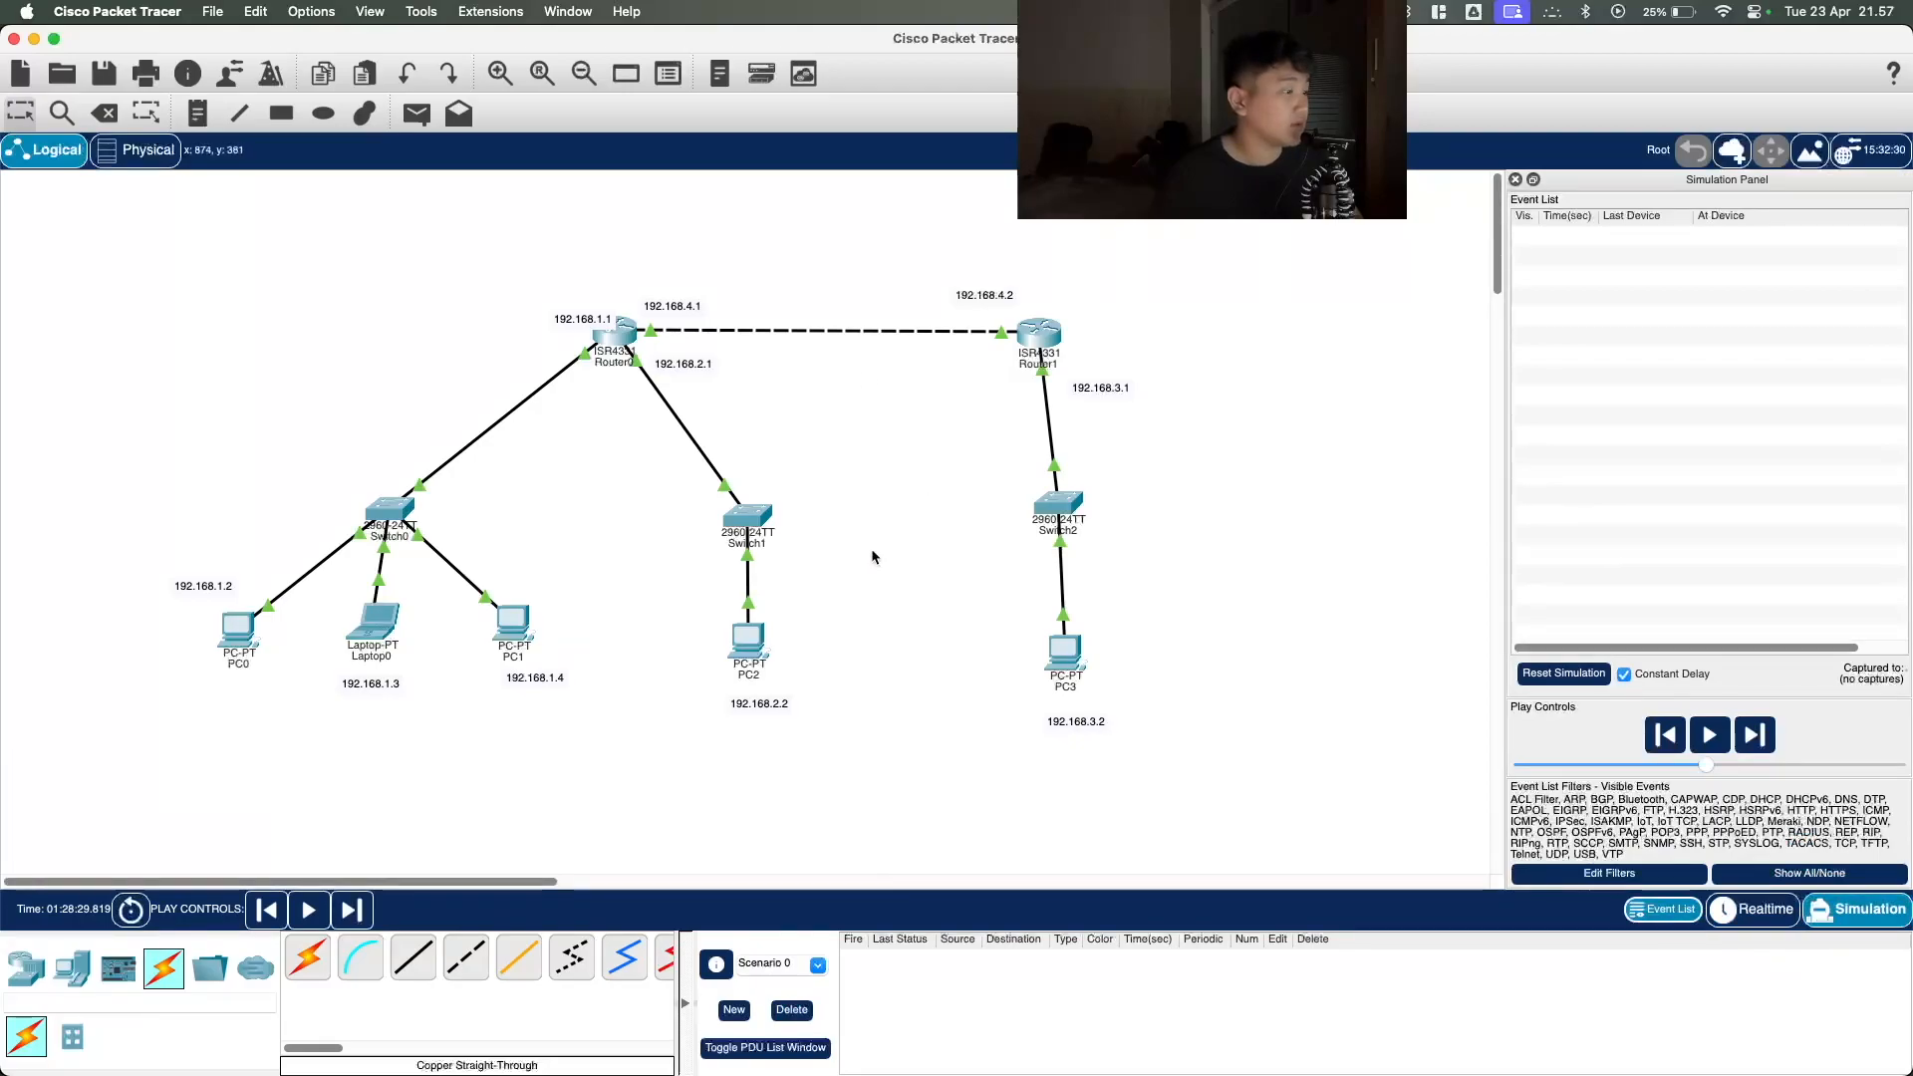
pyautogui.click(615, 335)
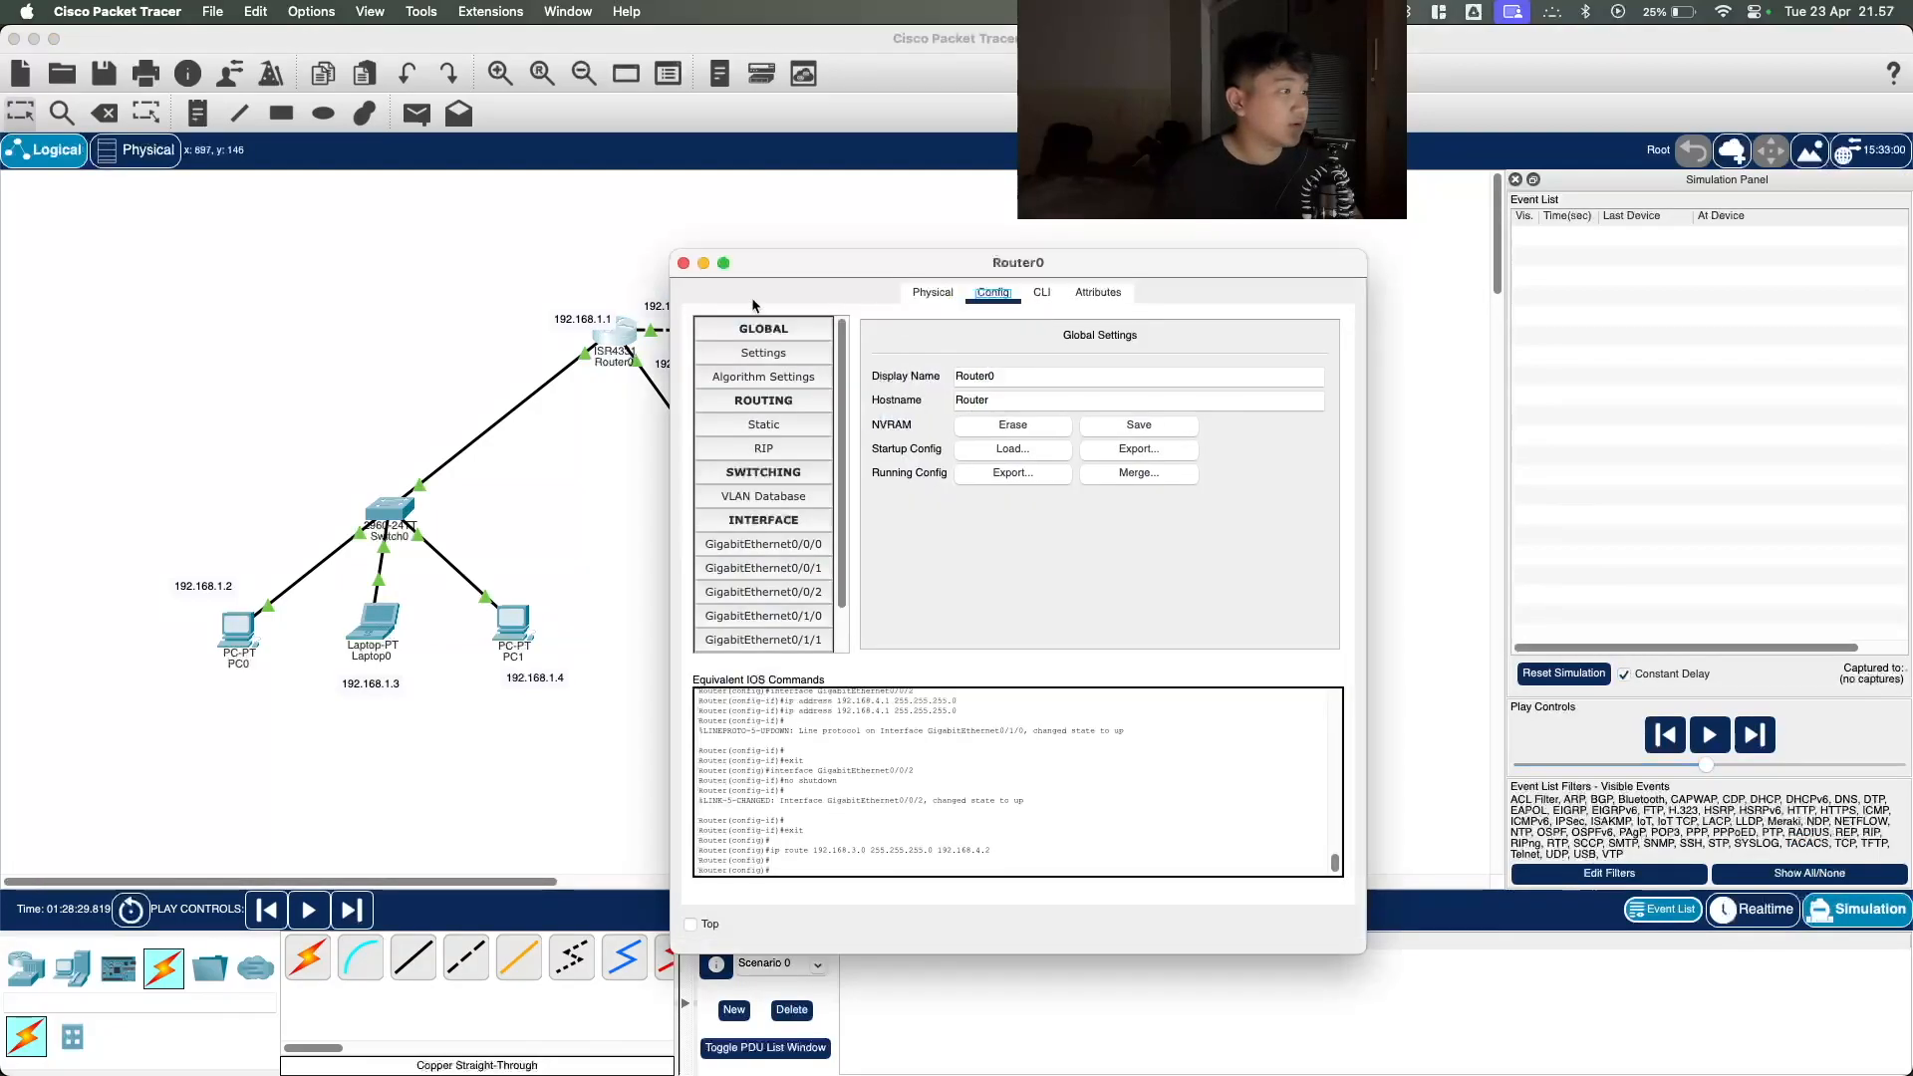
pyautogui.click(817, 431)
pyautogui.click(683, 263)
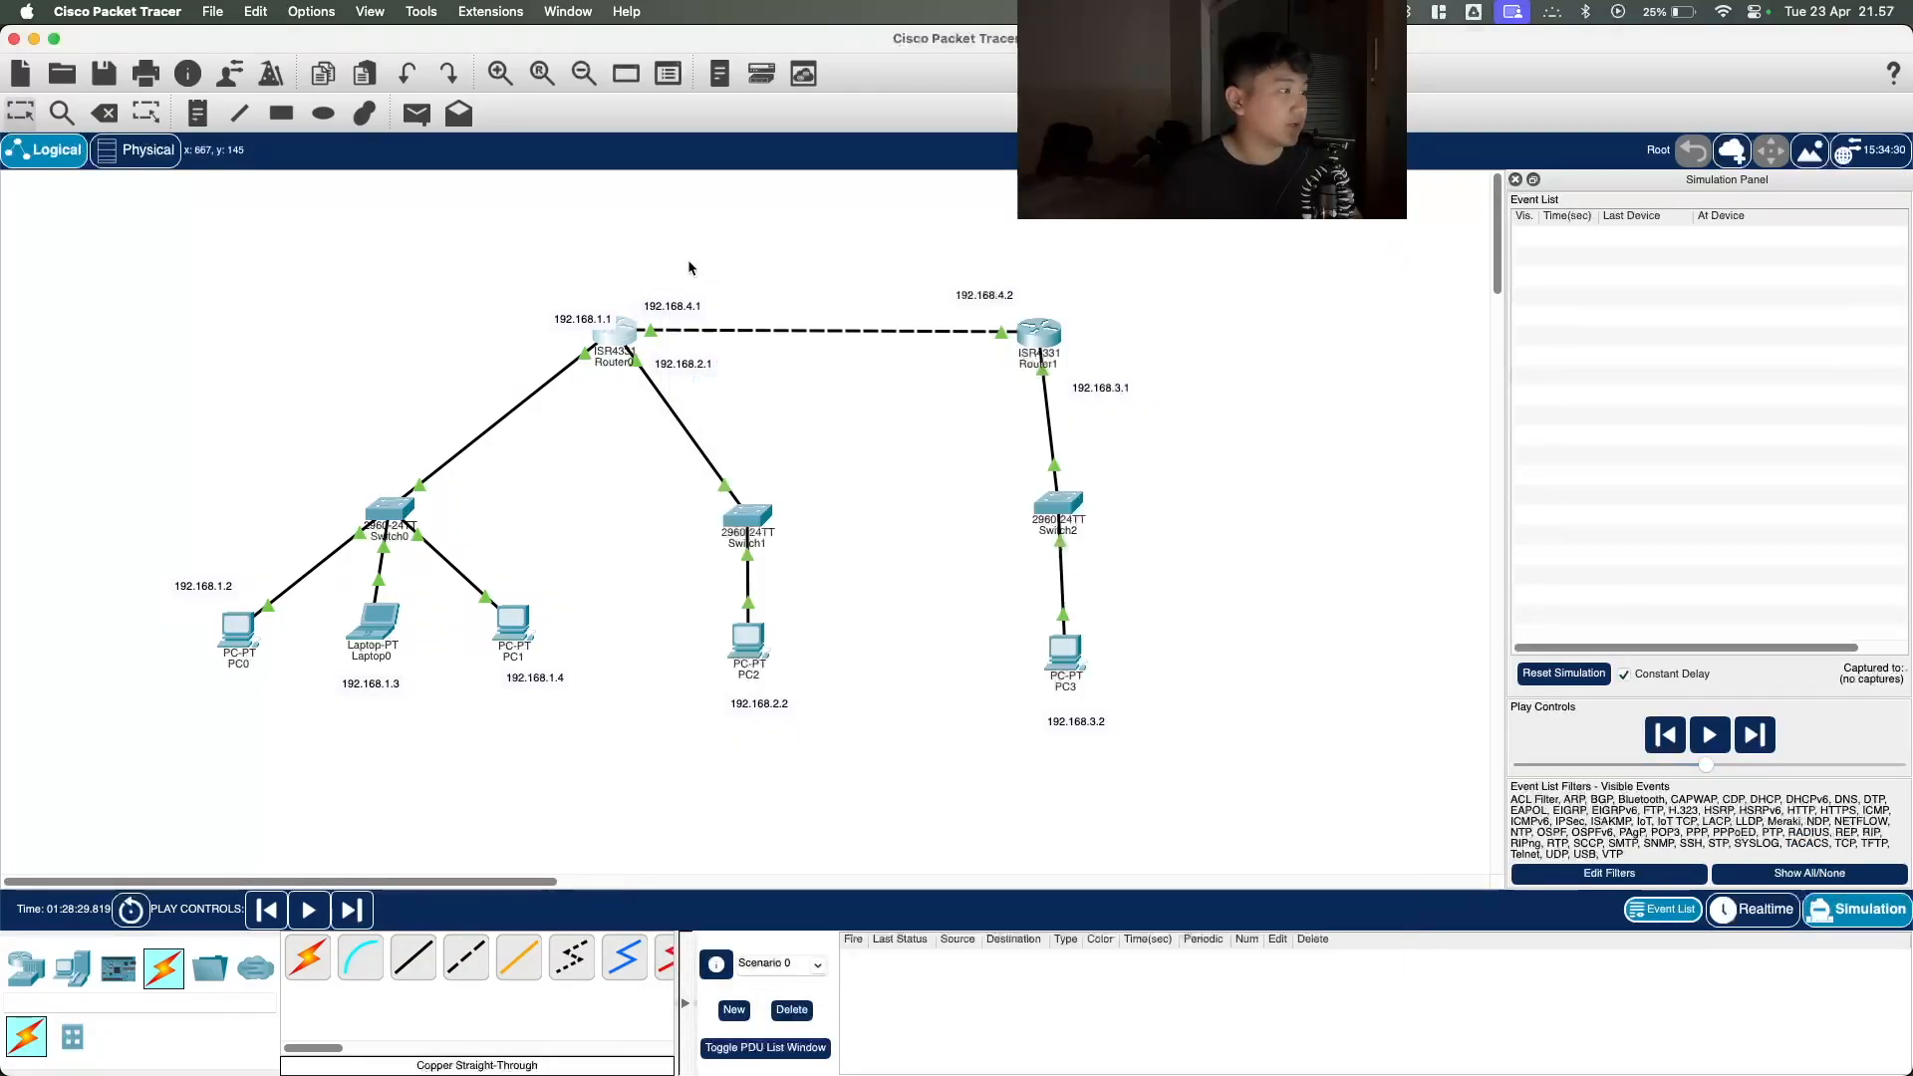
pyautogui.click(1046, 333)
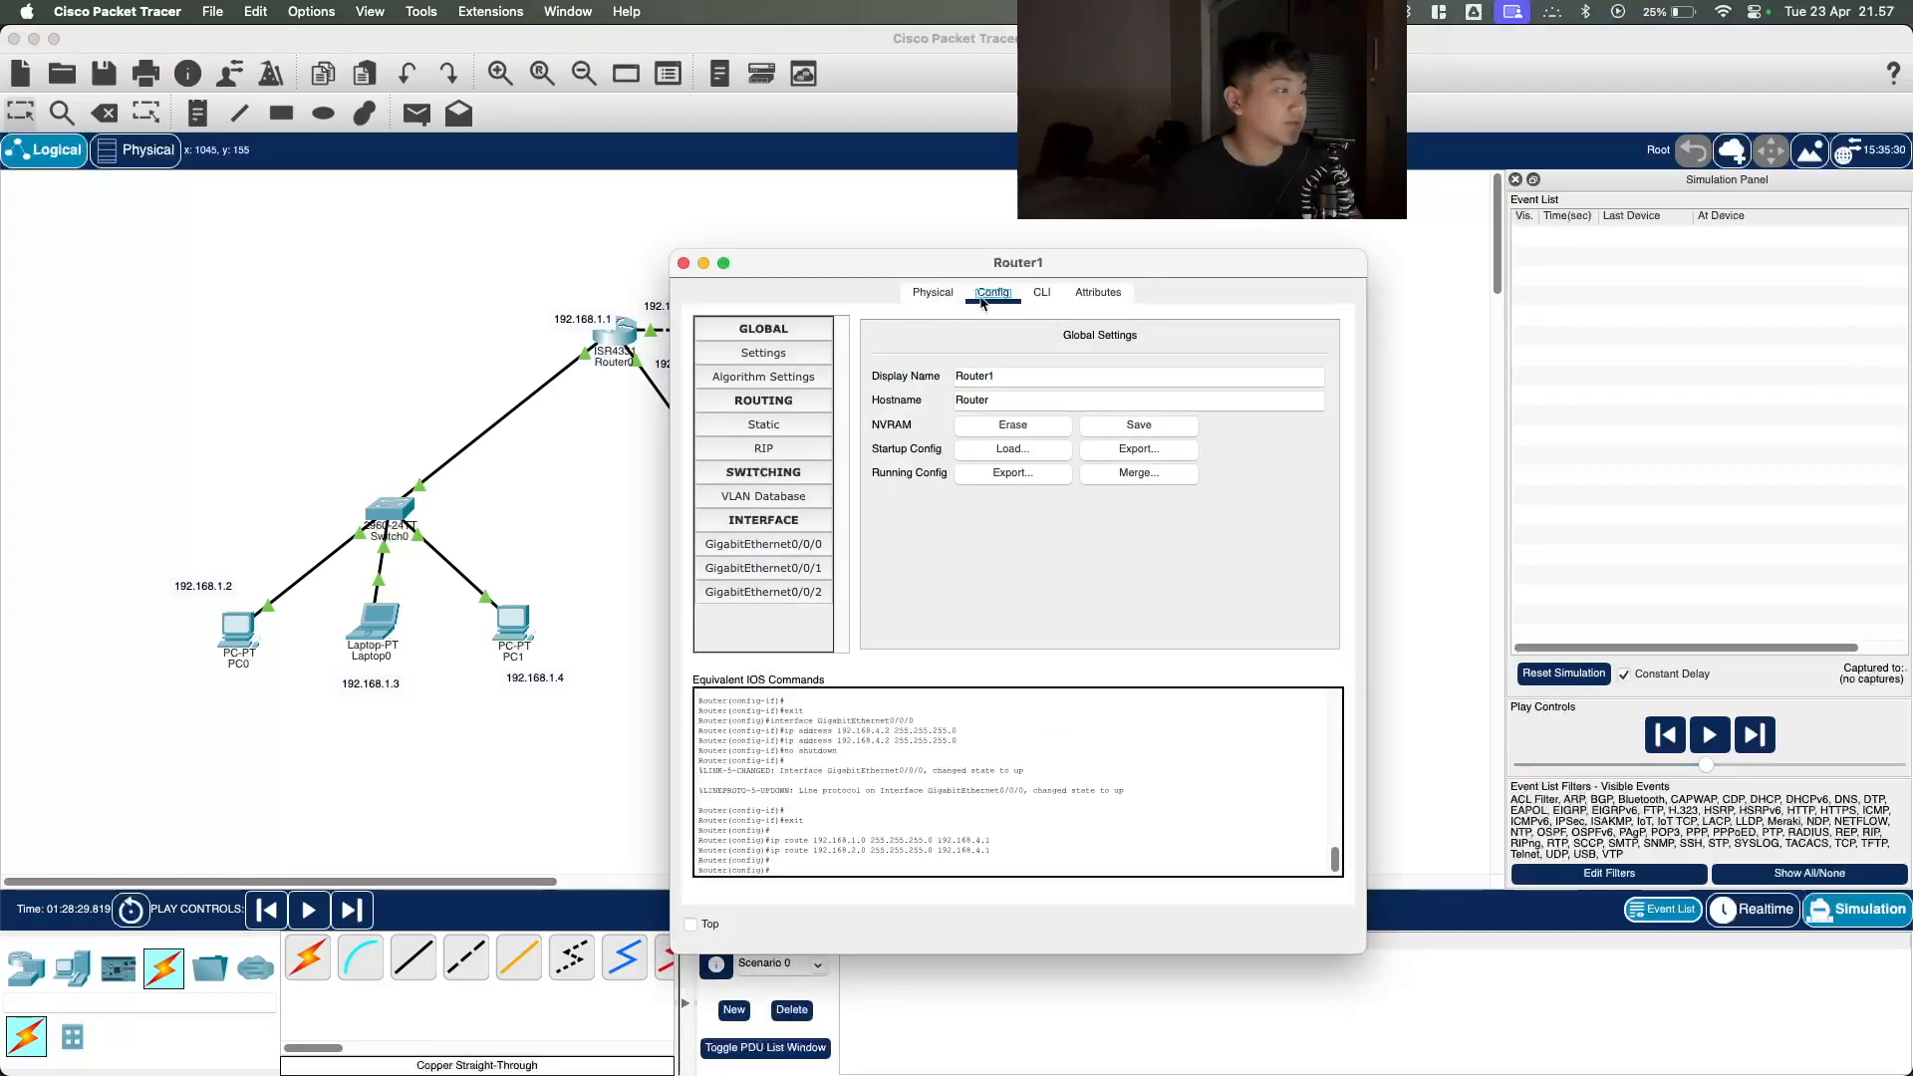
pyautogui.click(683, 263)
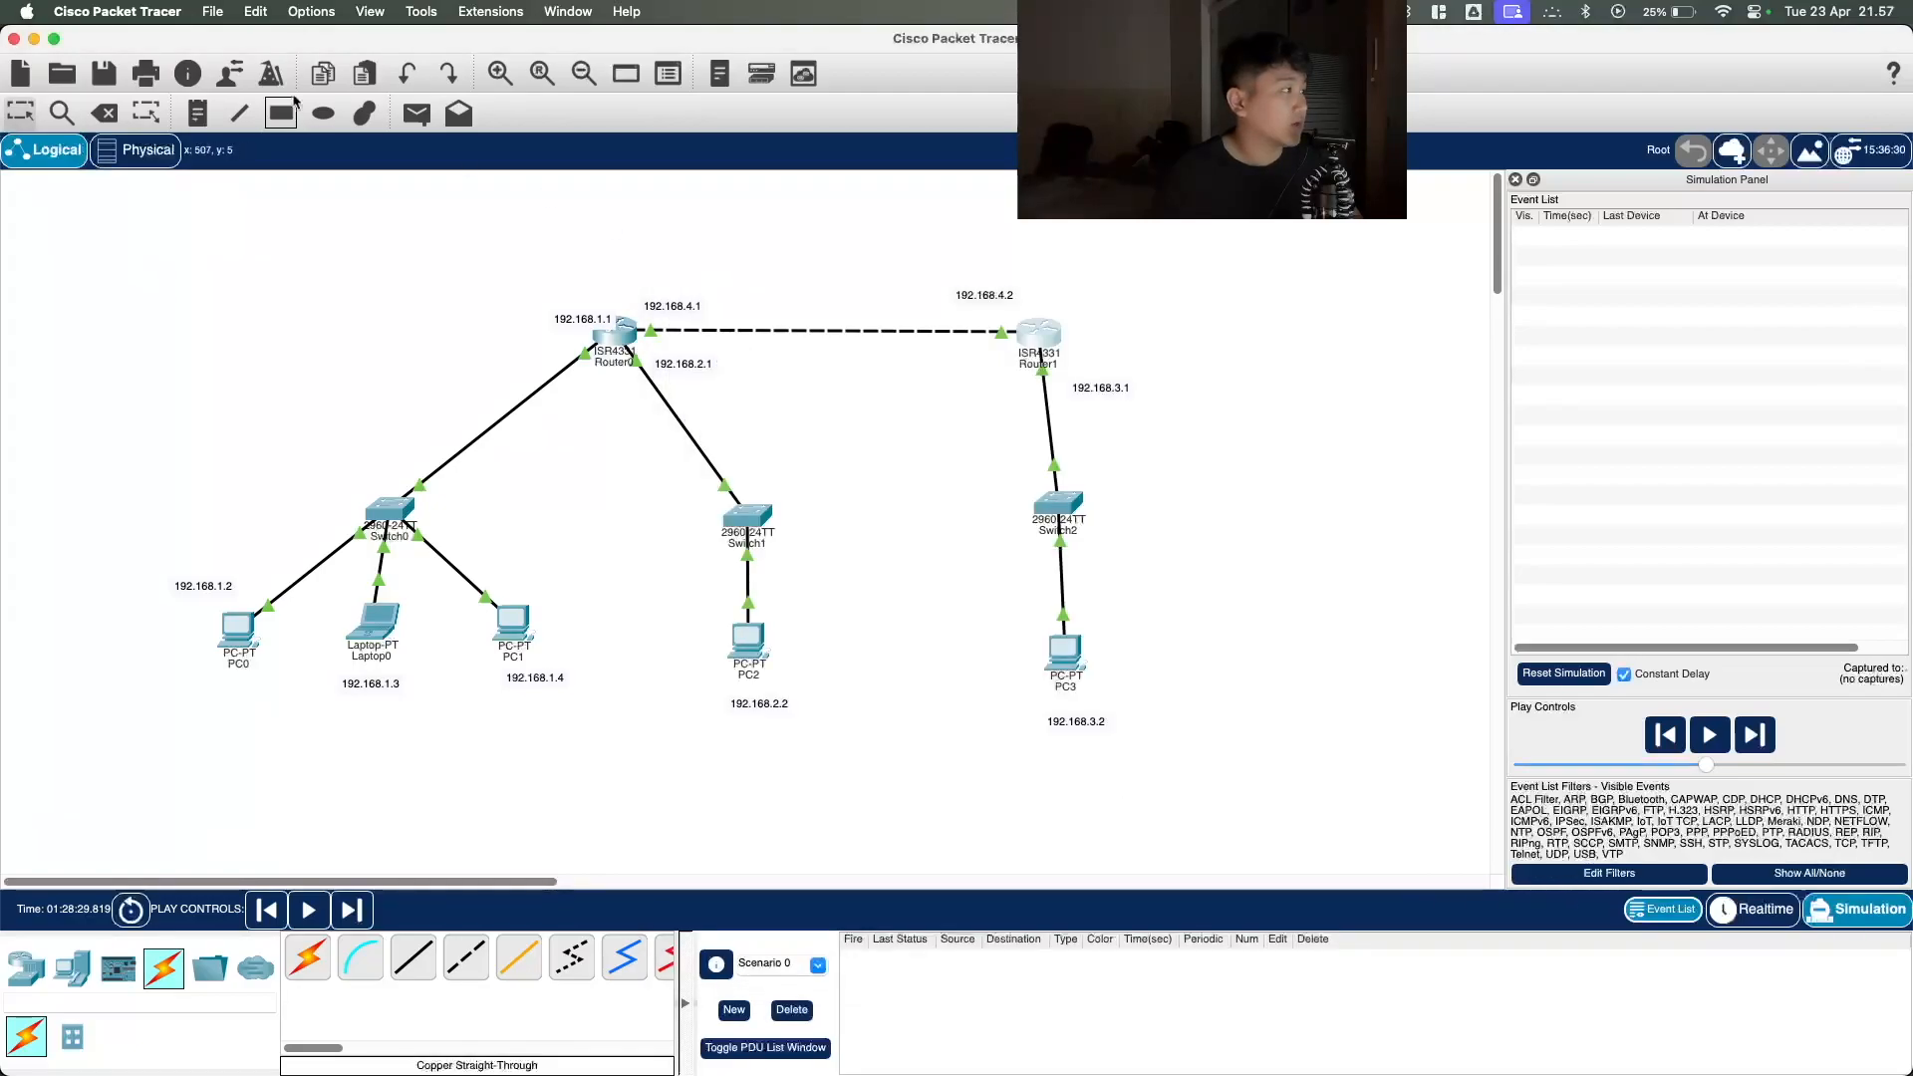
# Step: Send a simple PDU from Router0 to Router1 and play the simulation
pyautogui.click(416, 112)
pyautogui.click(617, 334)
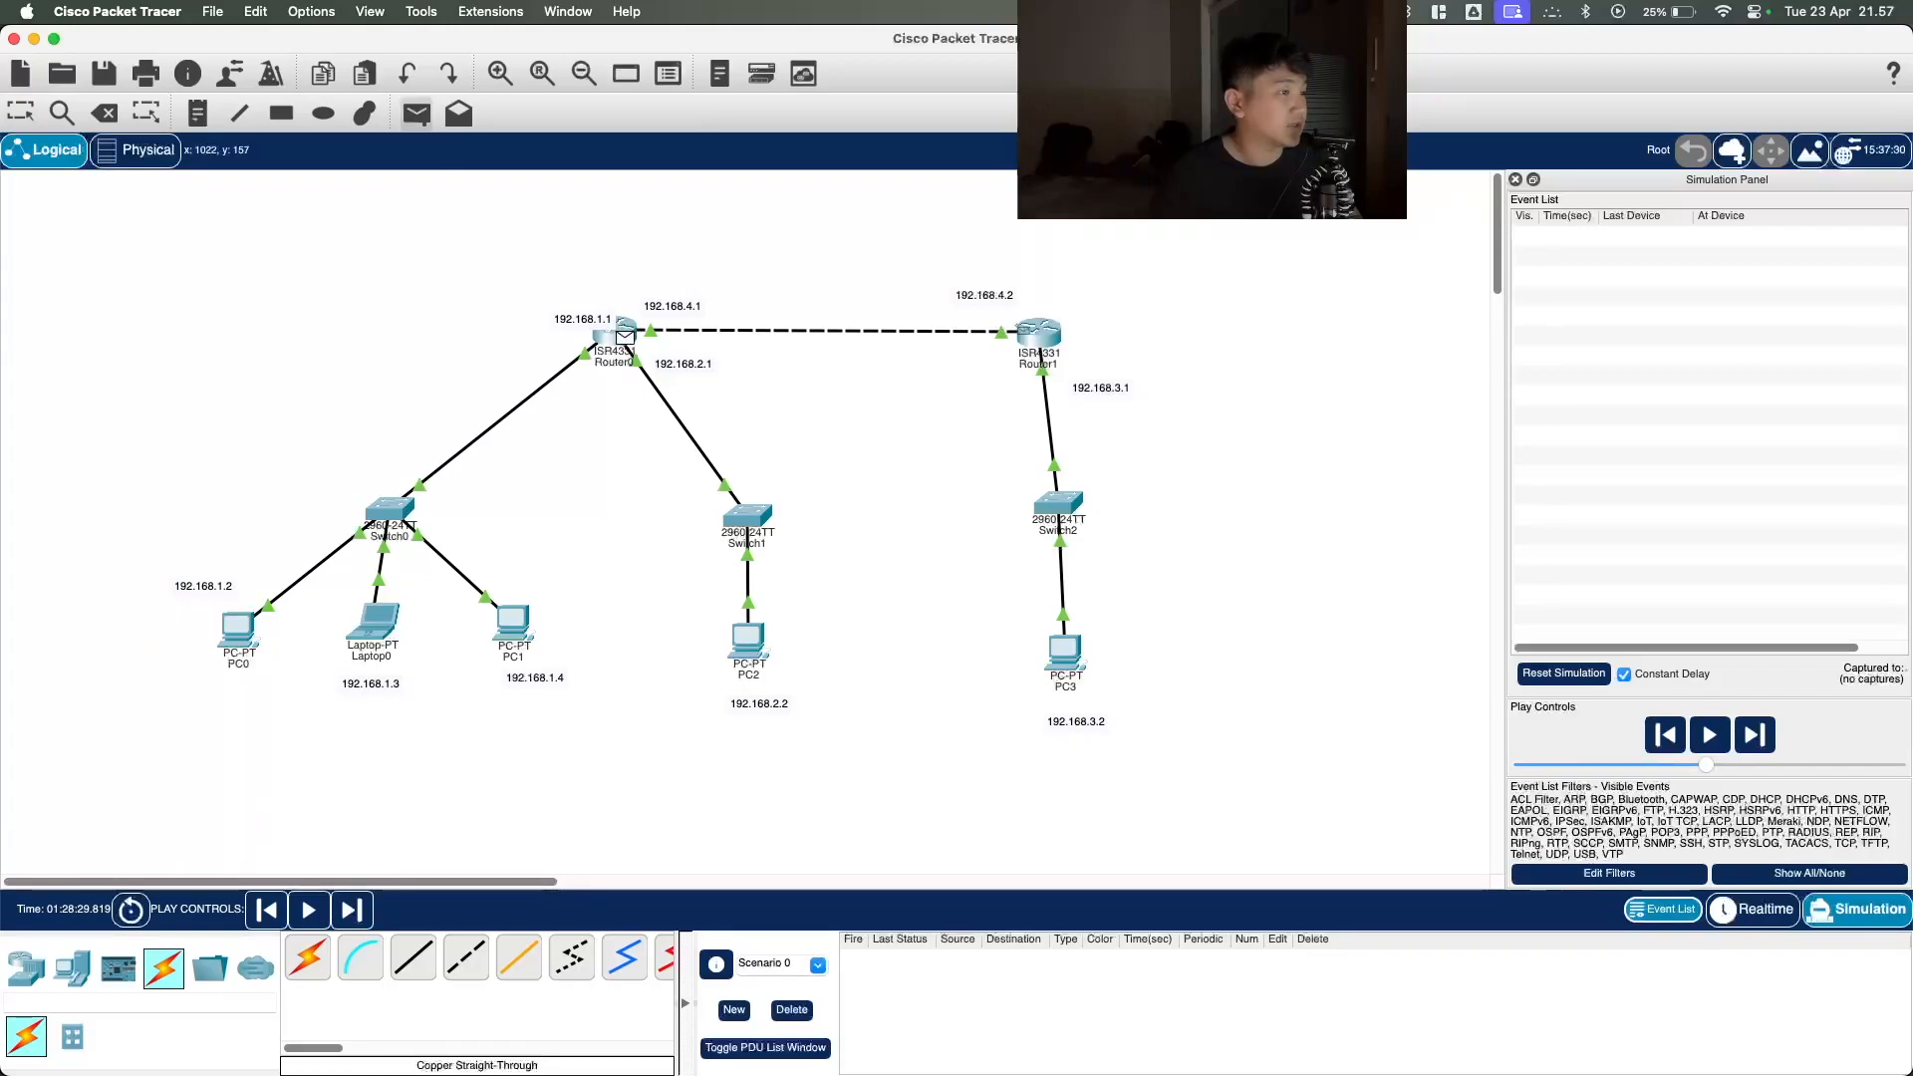
pyautogui.click(1038, 334)
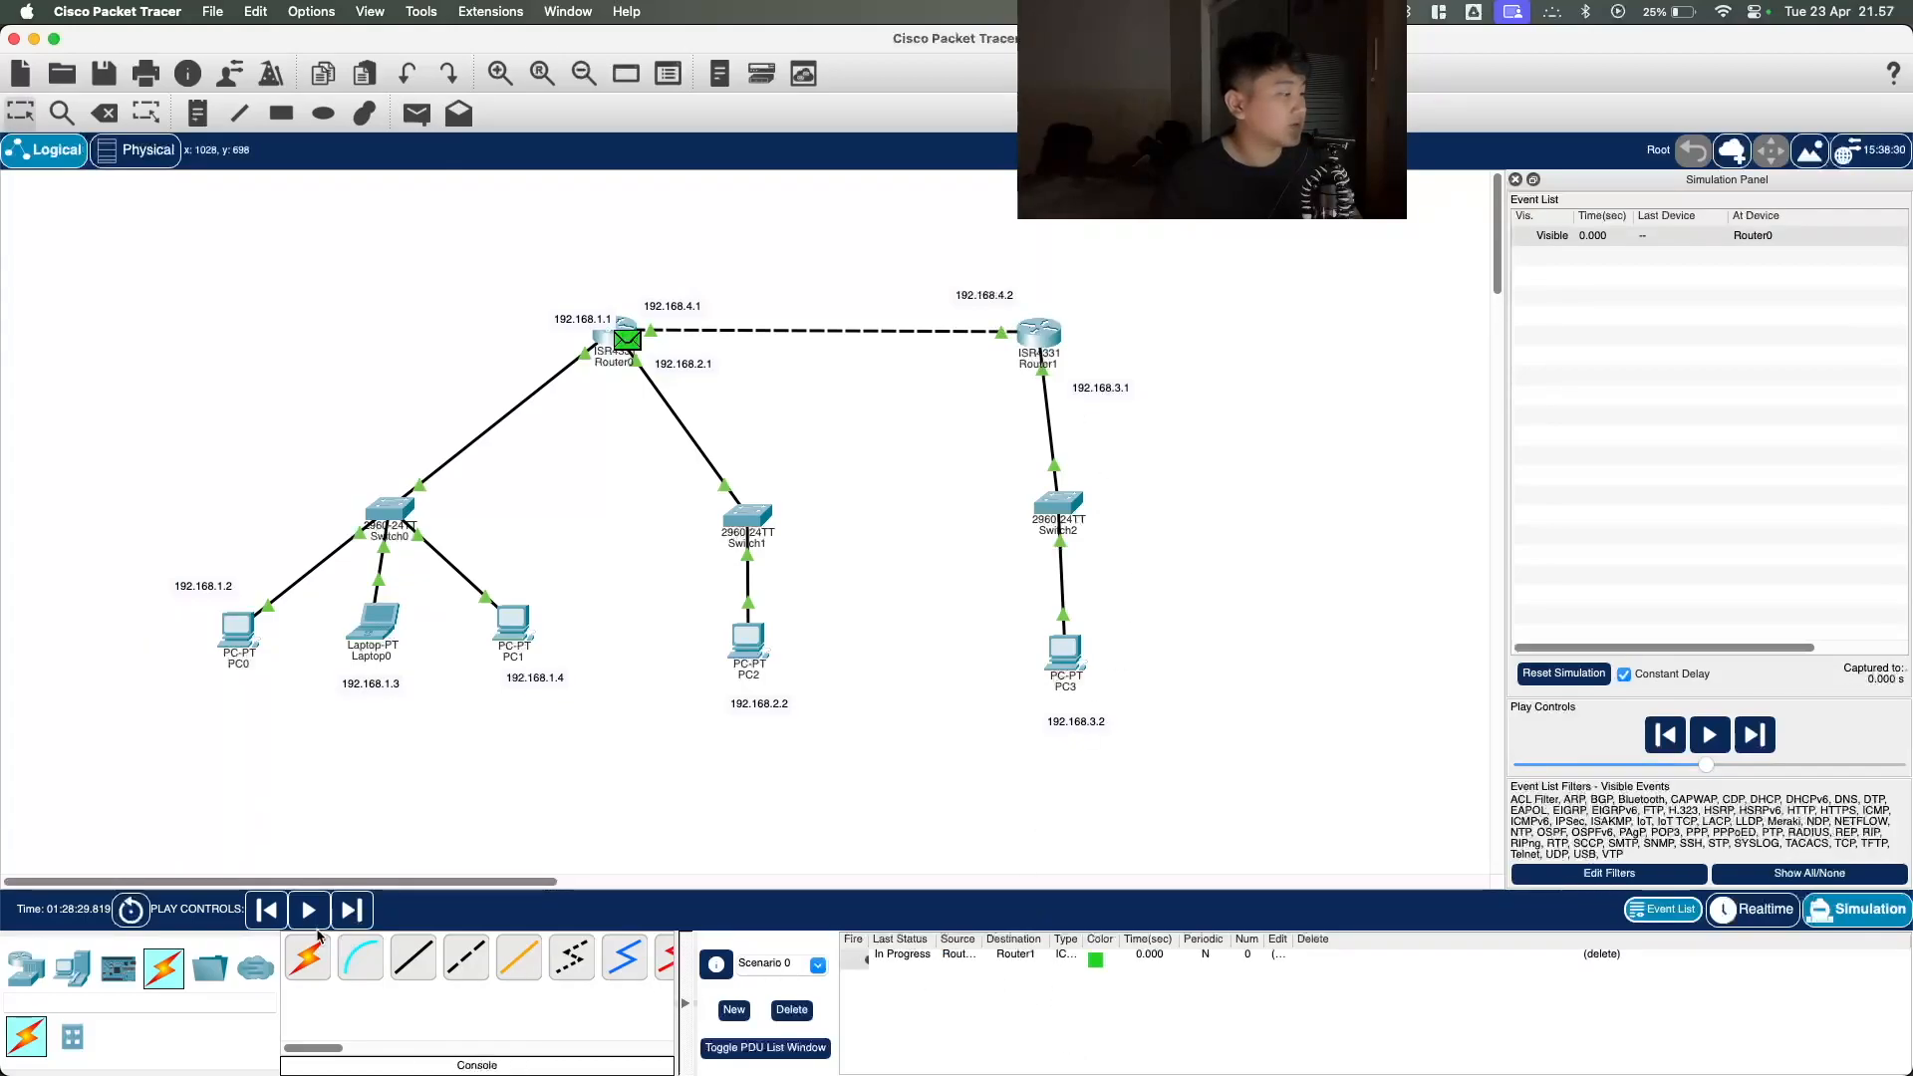
pyautogui.click(1709, 735)
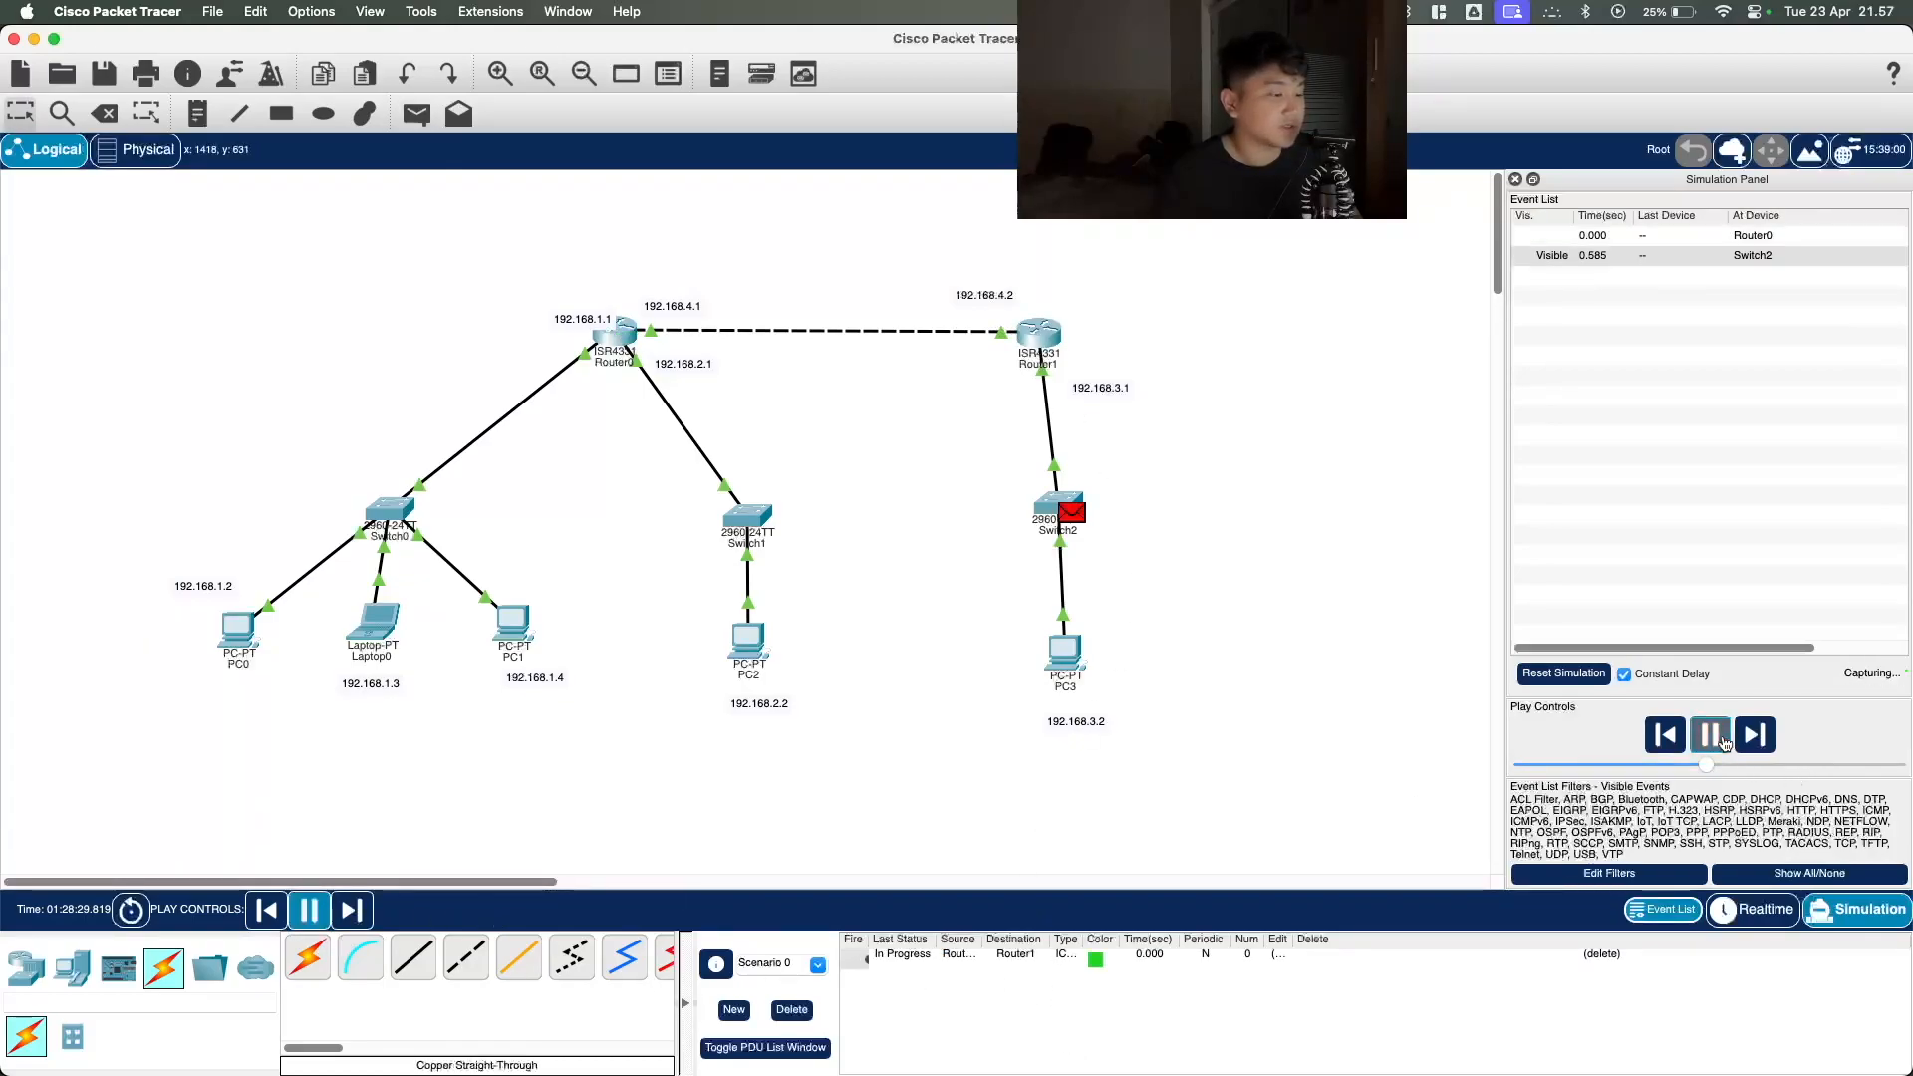
# Step: Return to Realtime mode and check the status of the Router0-to-Router1 PDU
pyautogui.click(1756, 908)
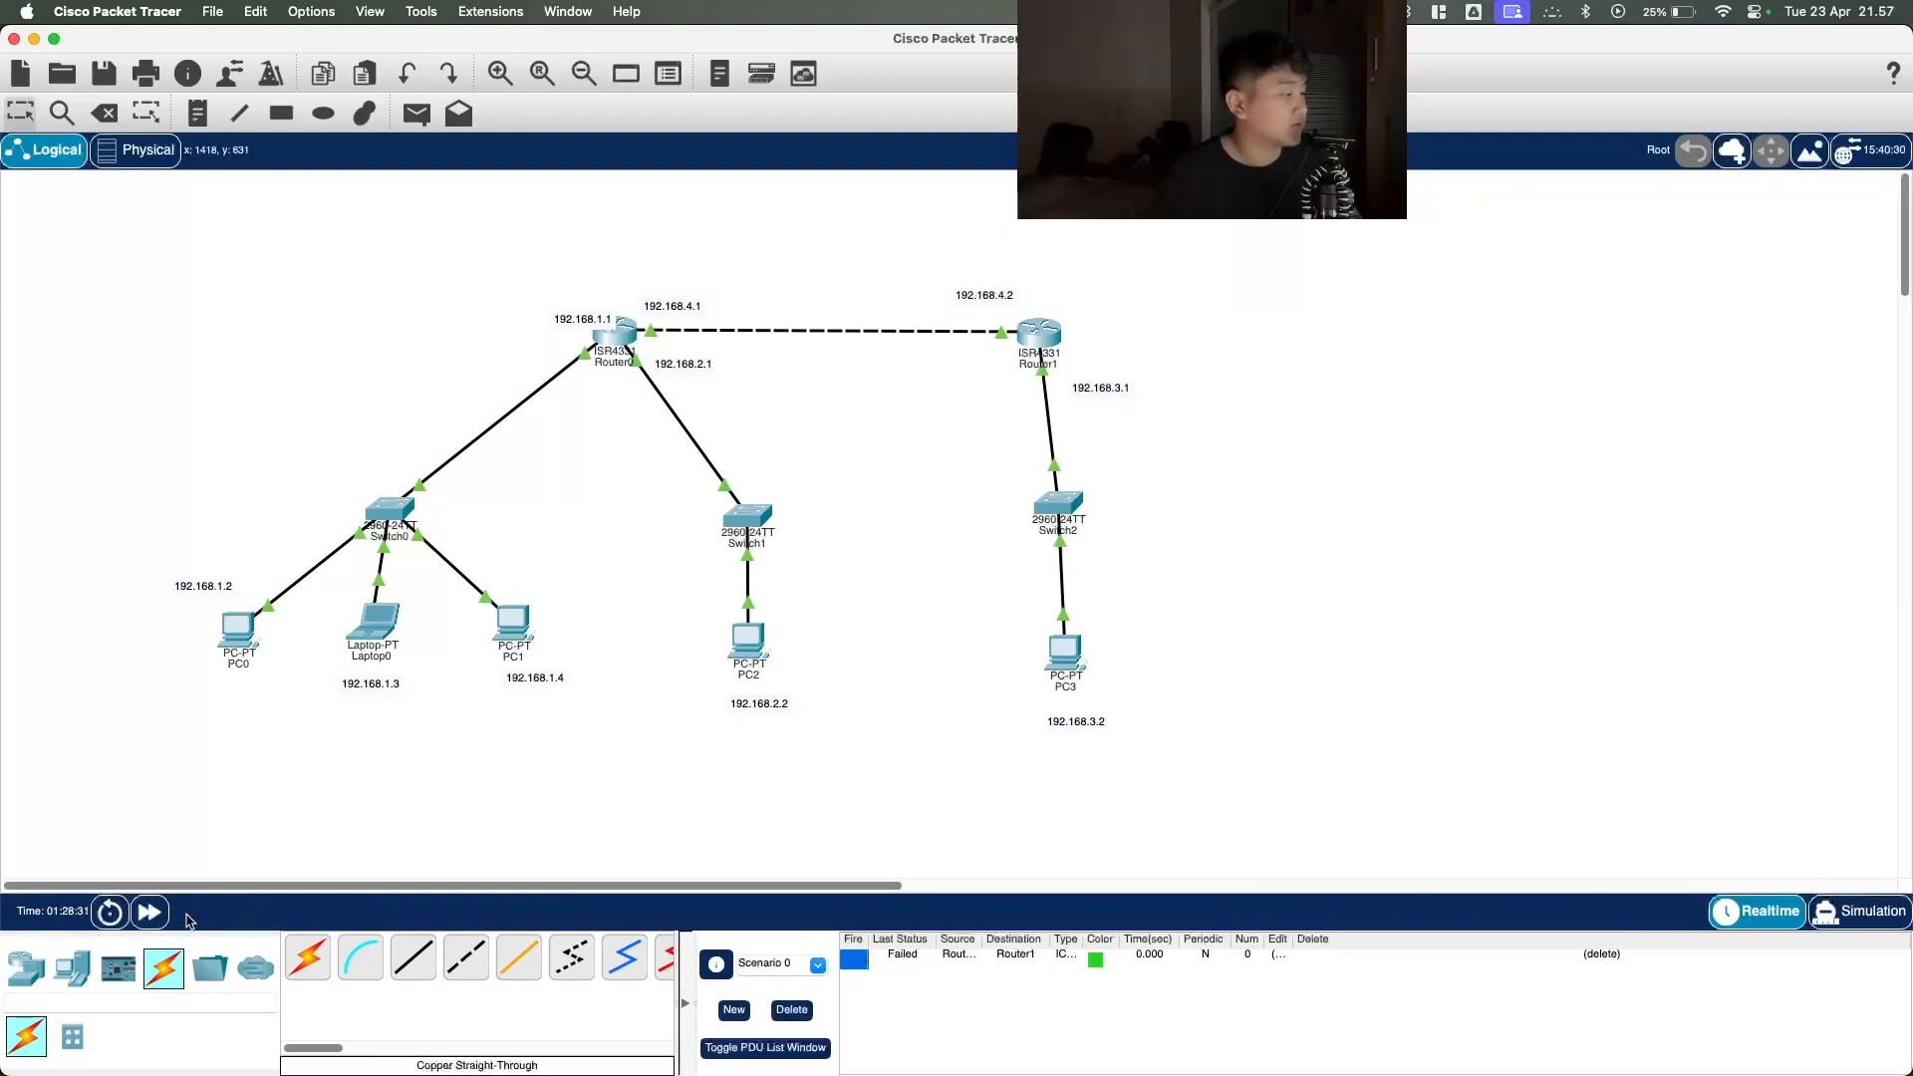
pyautogui.click(1026, 956)
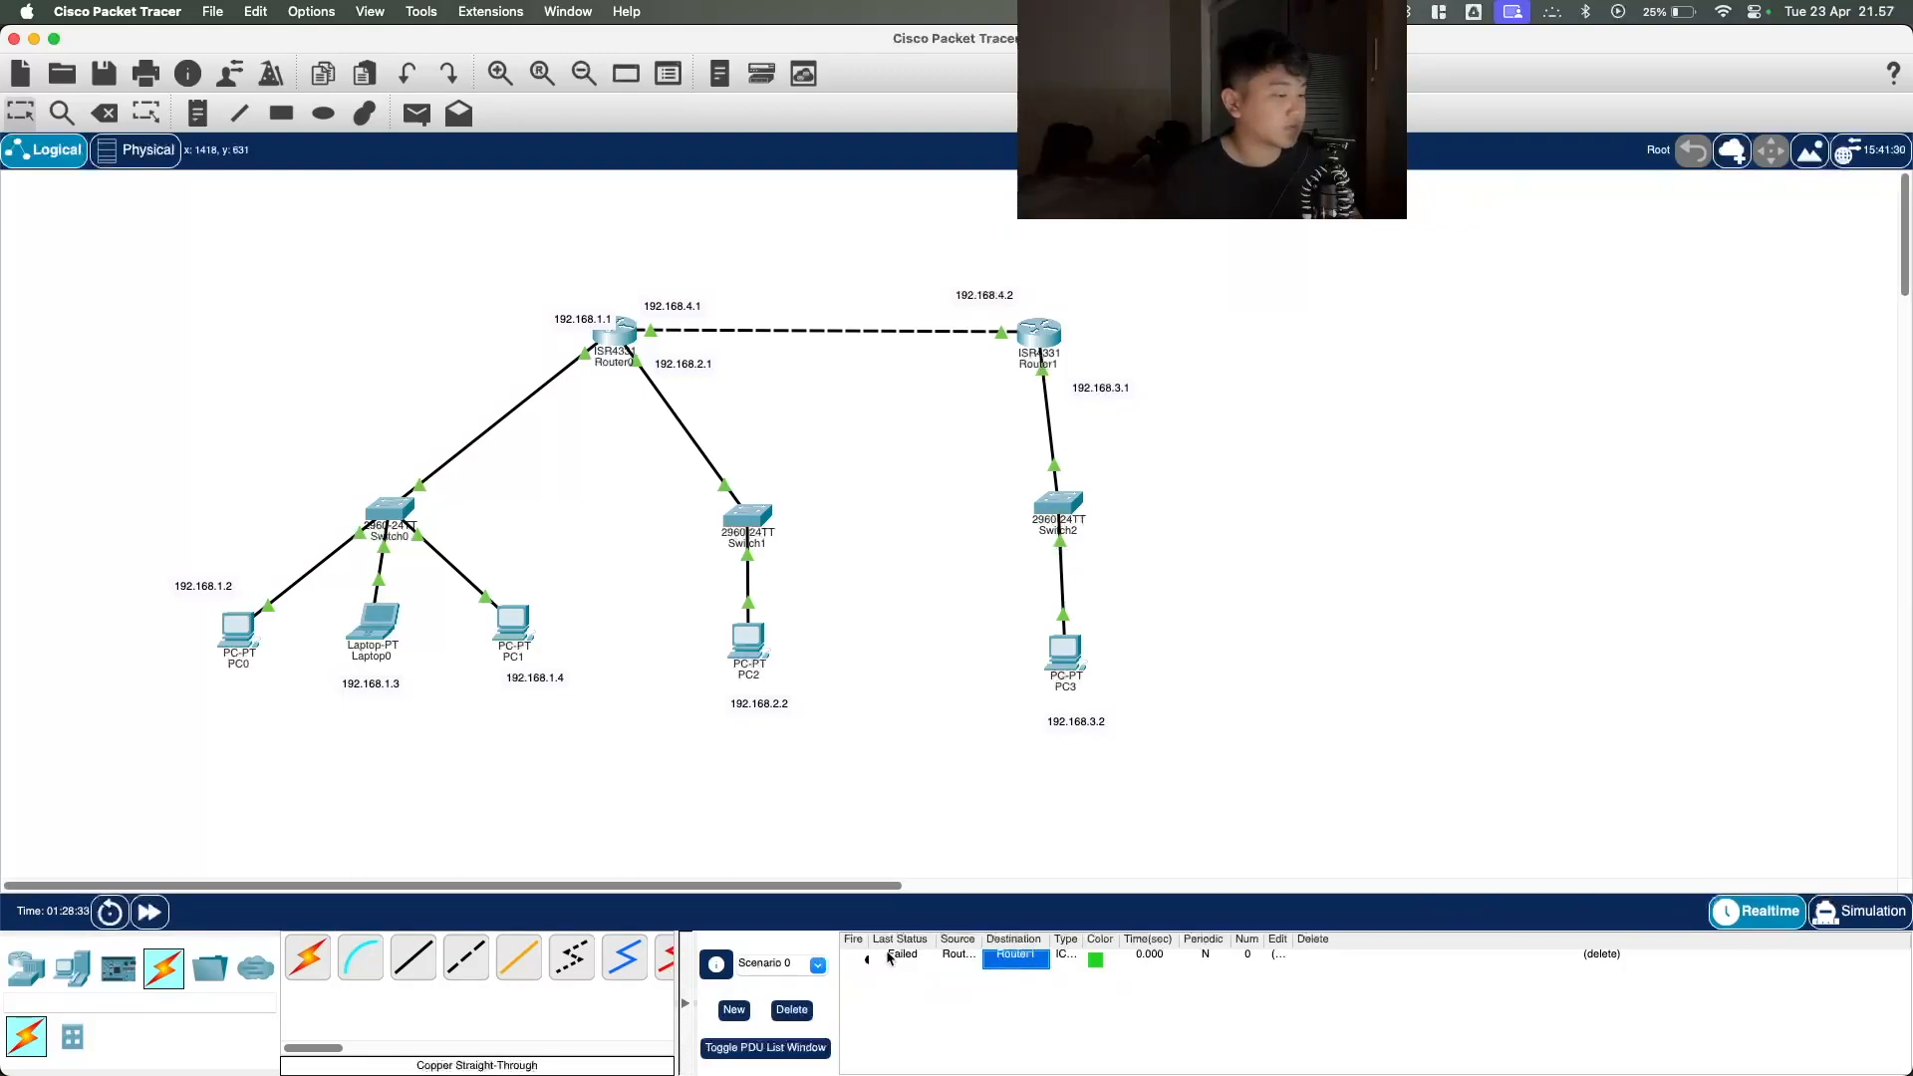
pyautogui.click(887, 957)
pyautogui.click(854, 962)
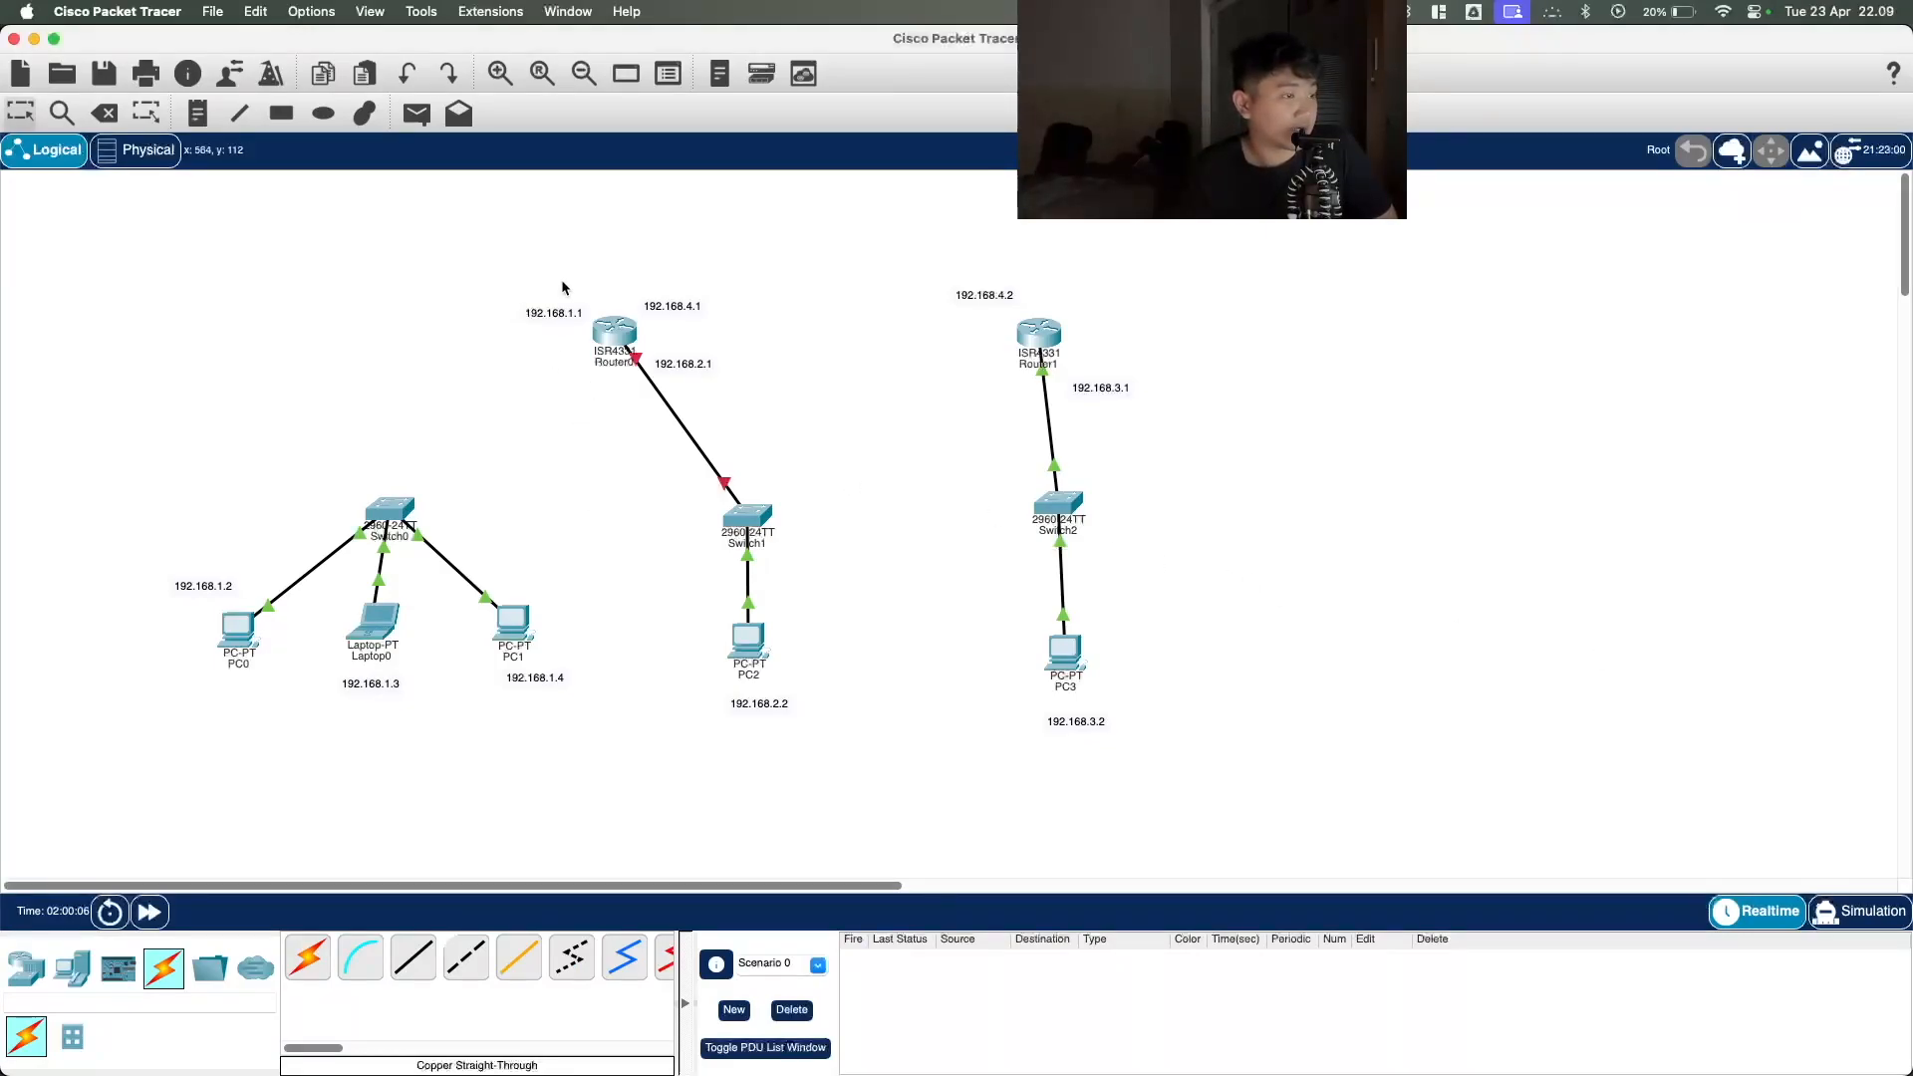
# Step: Examine Router0's configuration, its physical device view and the GLC-T module description, and close its window
pyautogui.click(626, 329)
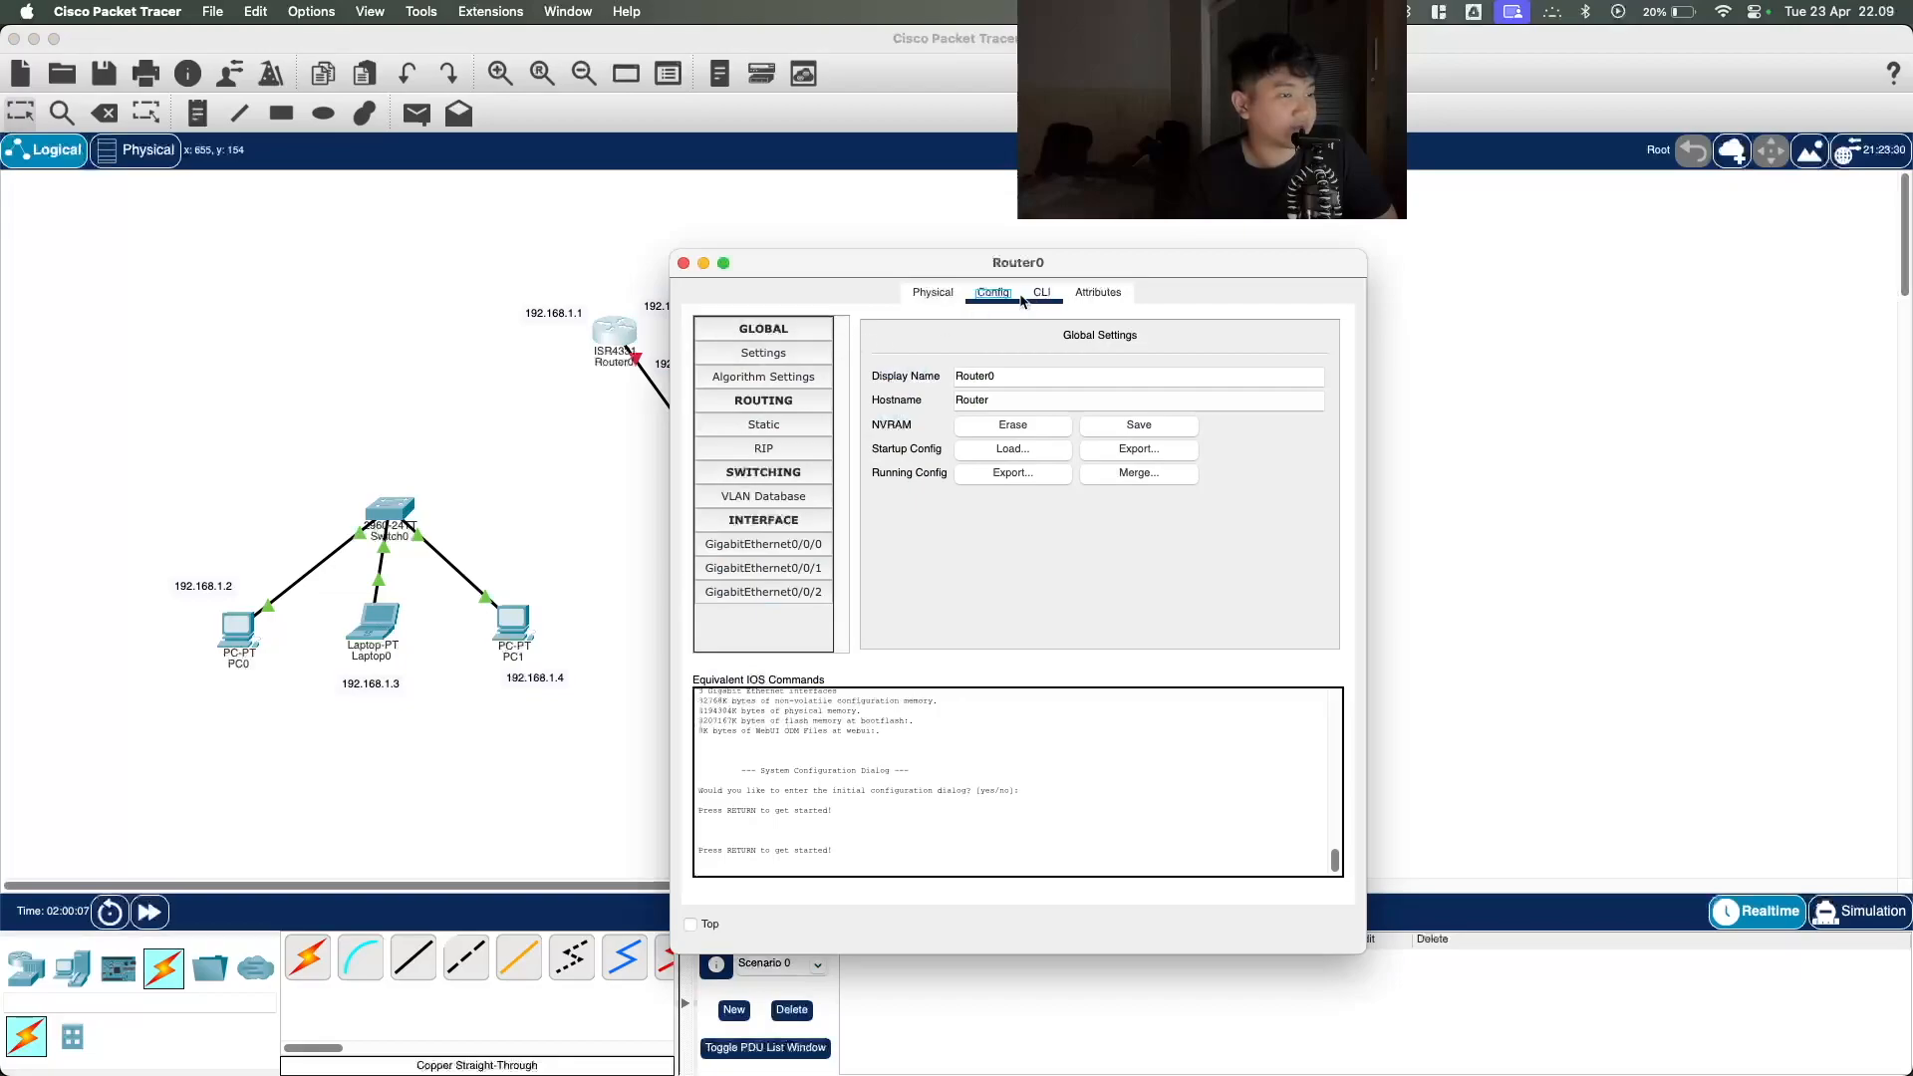
pyautogui.click(1043, 301)
pyautogui.click(995, 303)
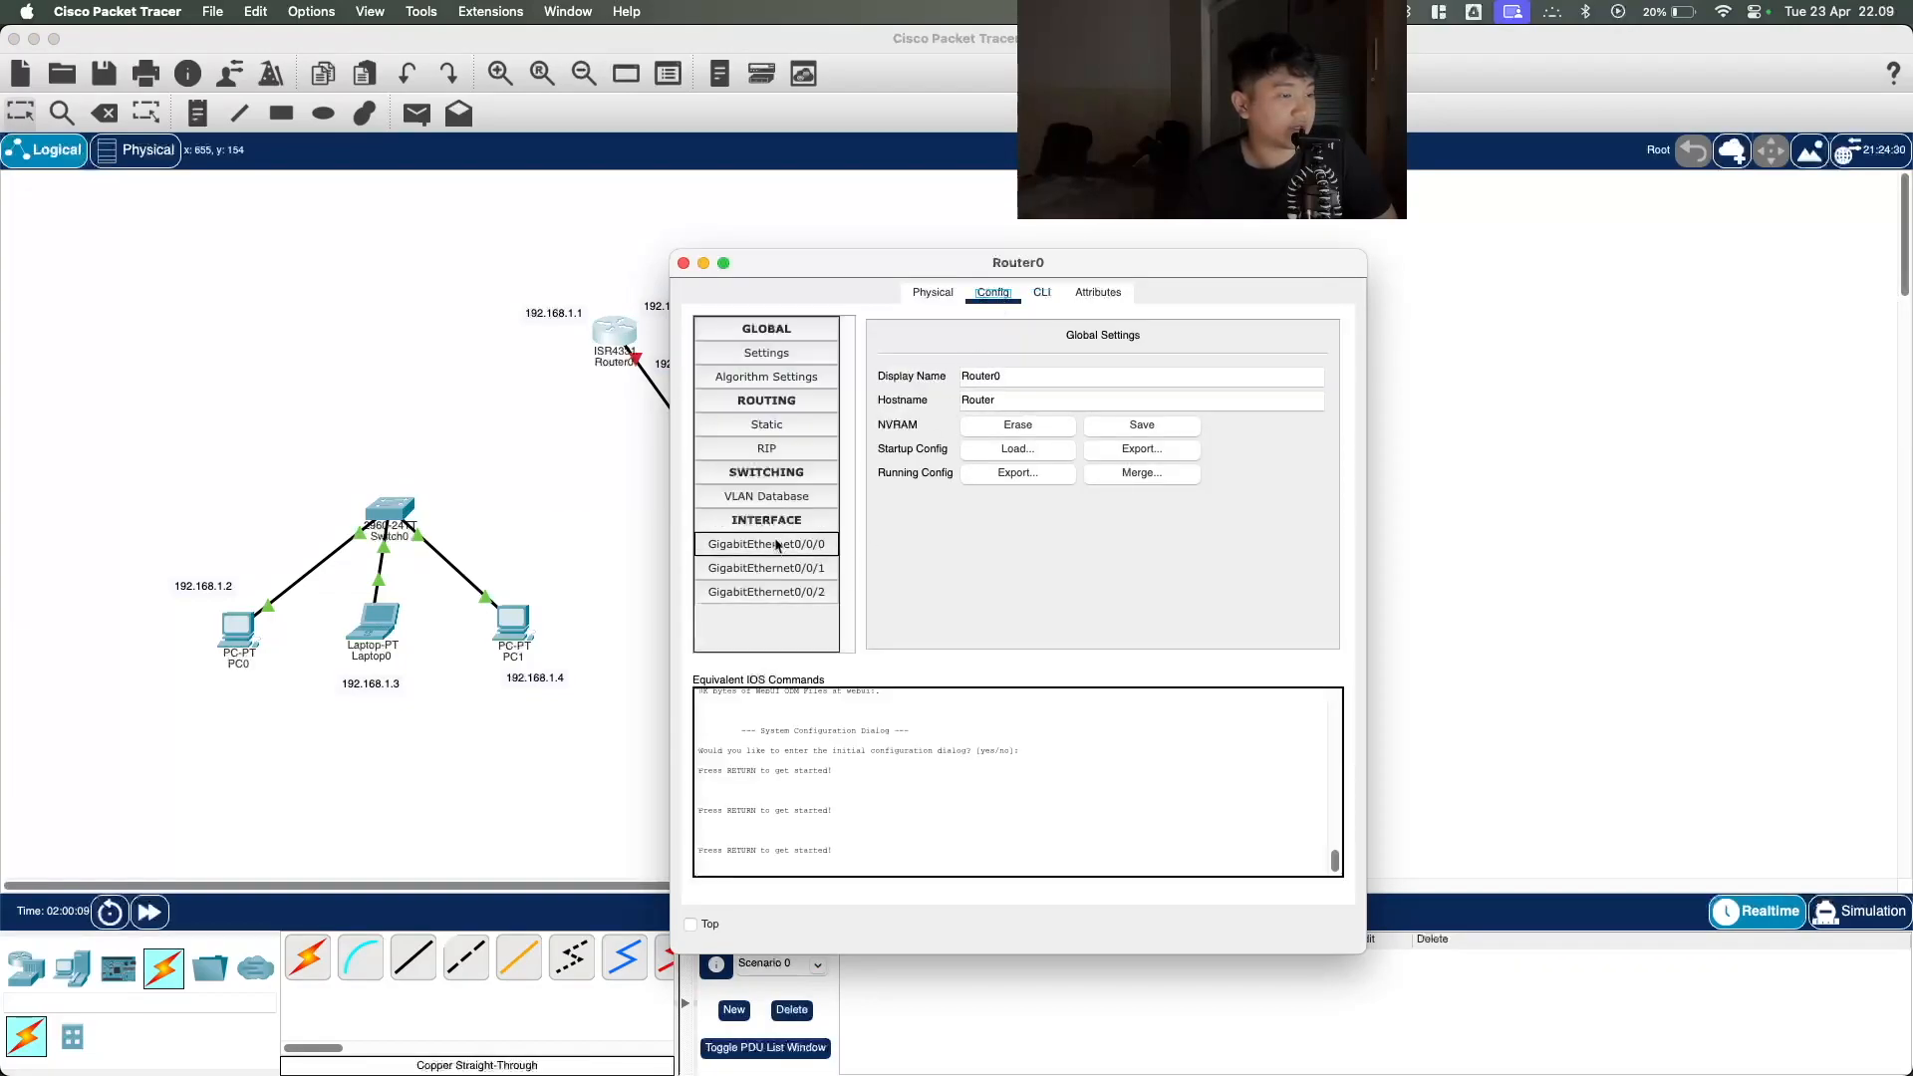
pyautogui.click(931, 292)
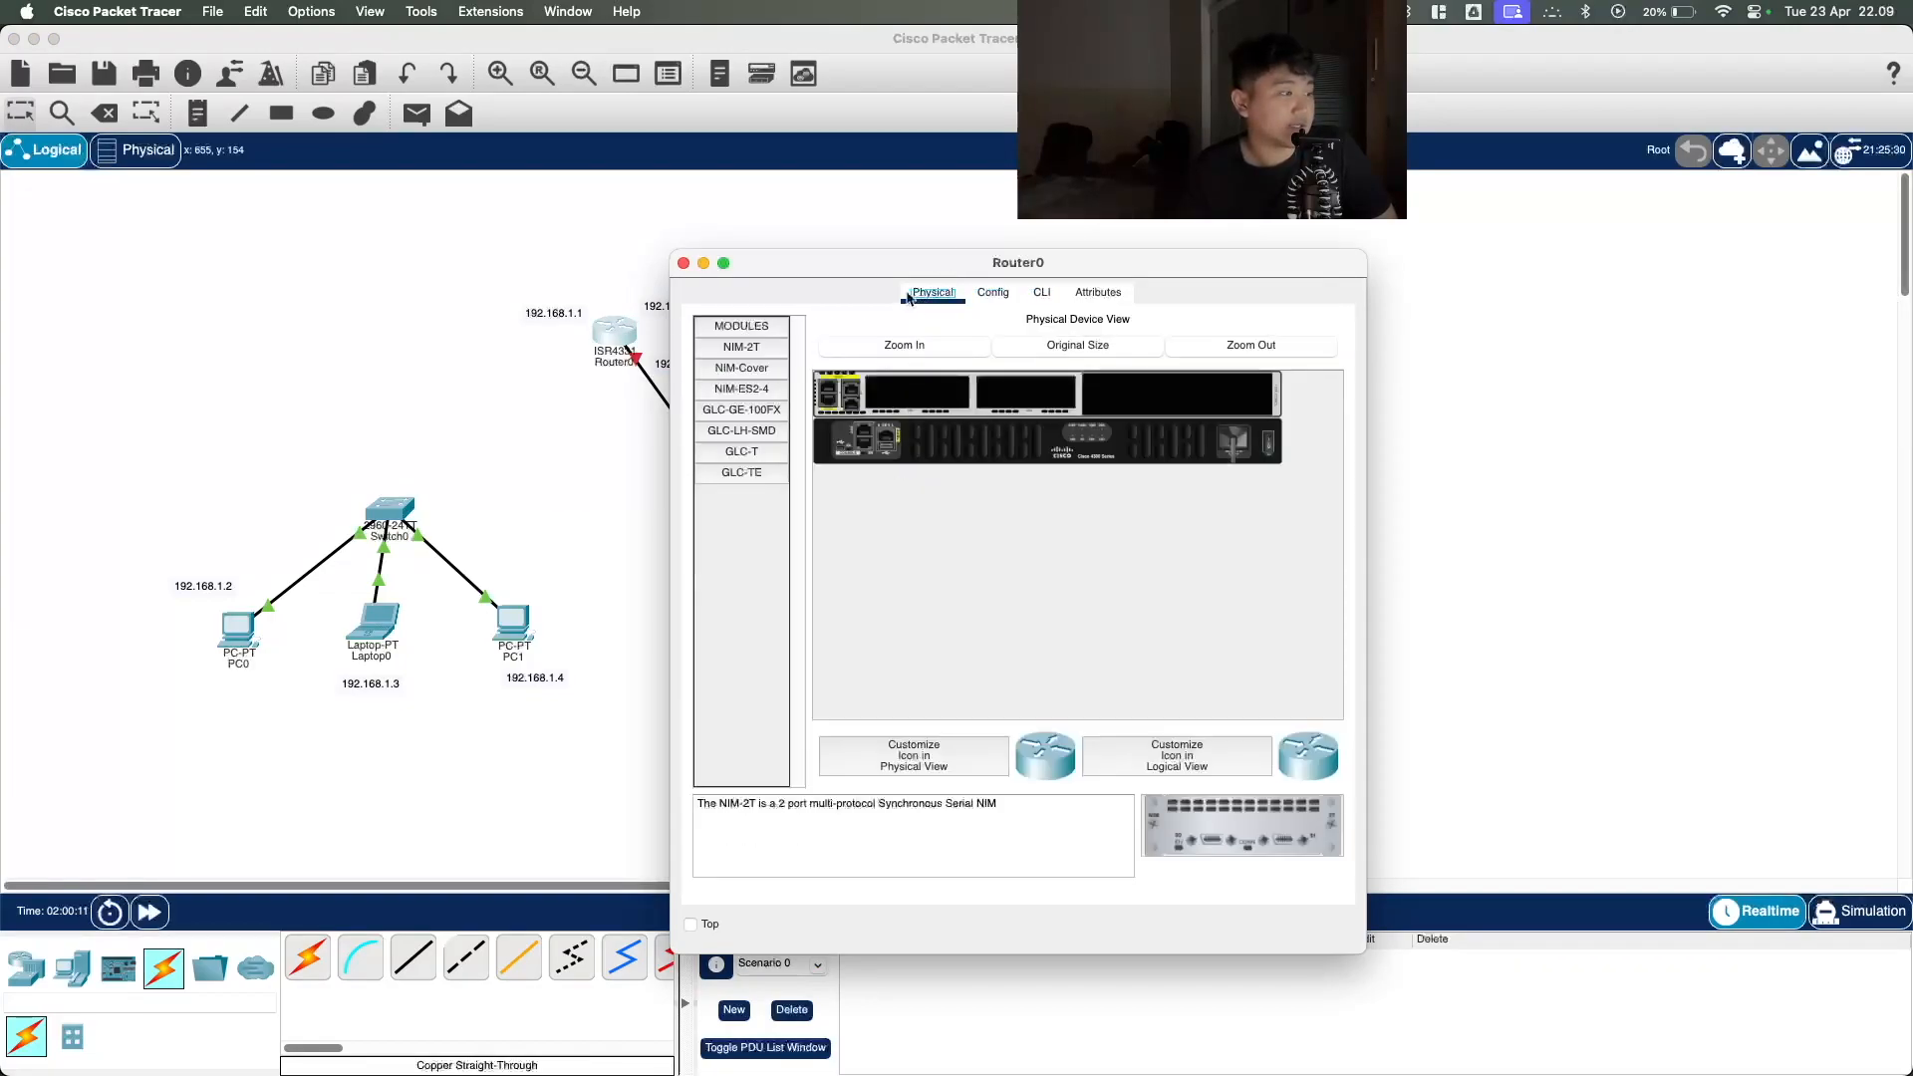
pyautogui.moveTo(804, 271); pyautogui.dragTo(1065, 244)
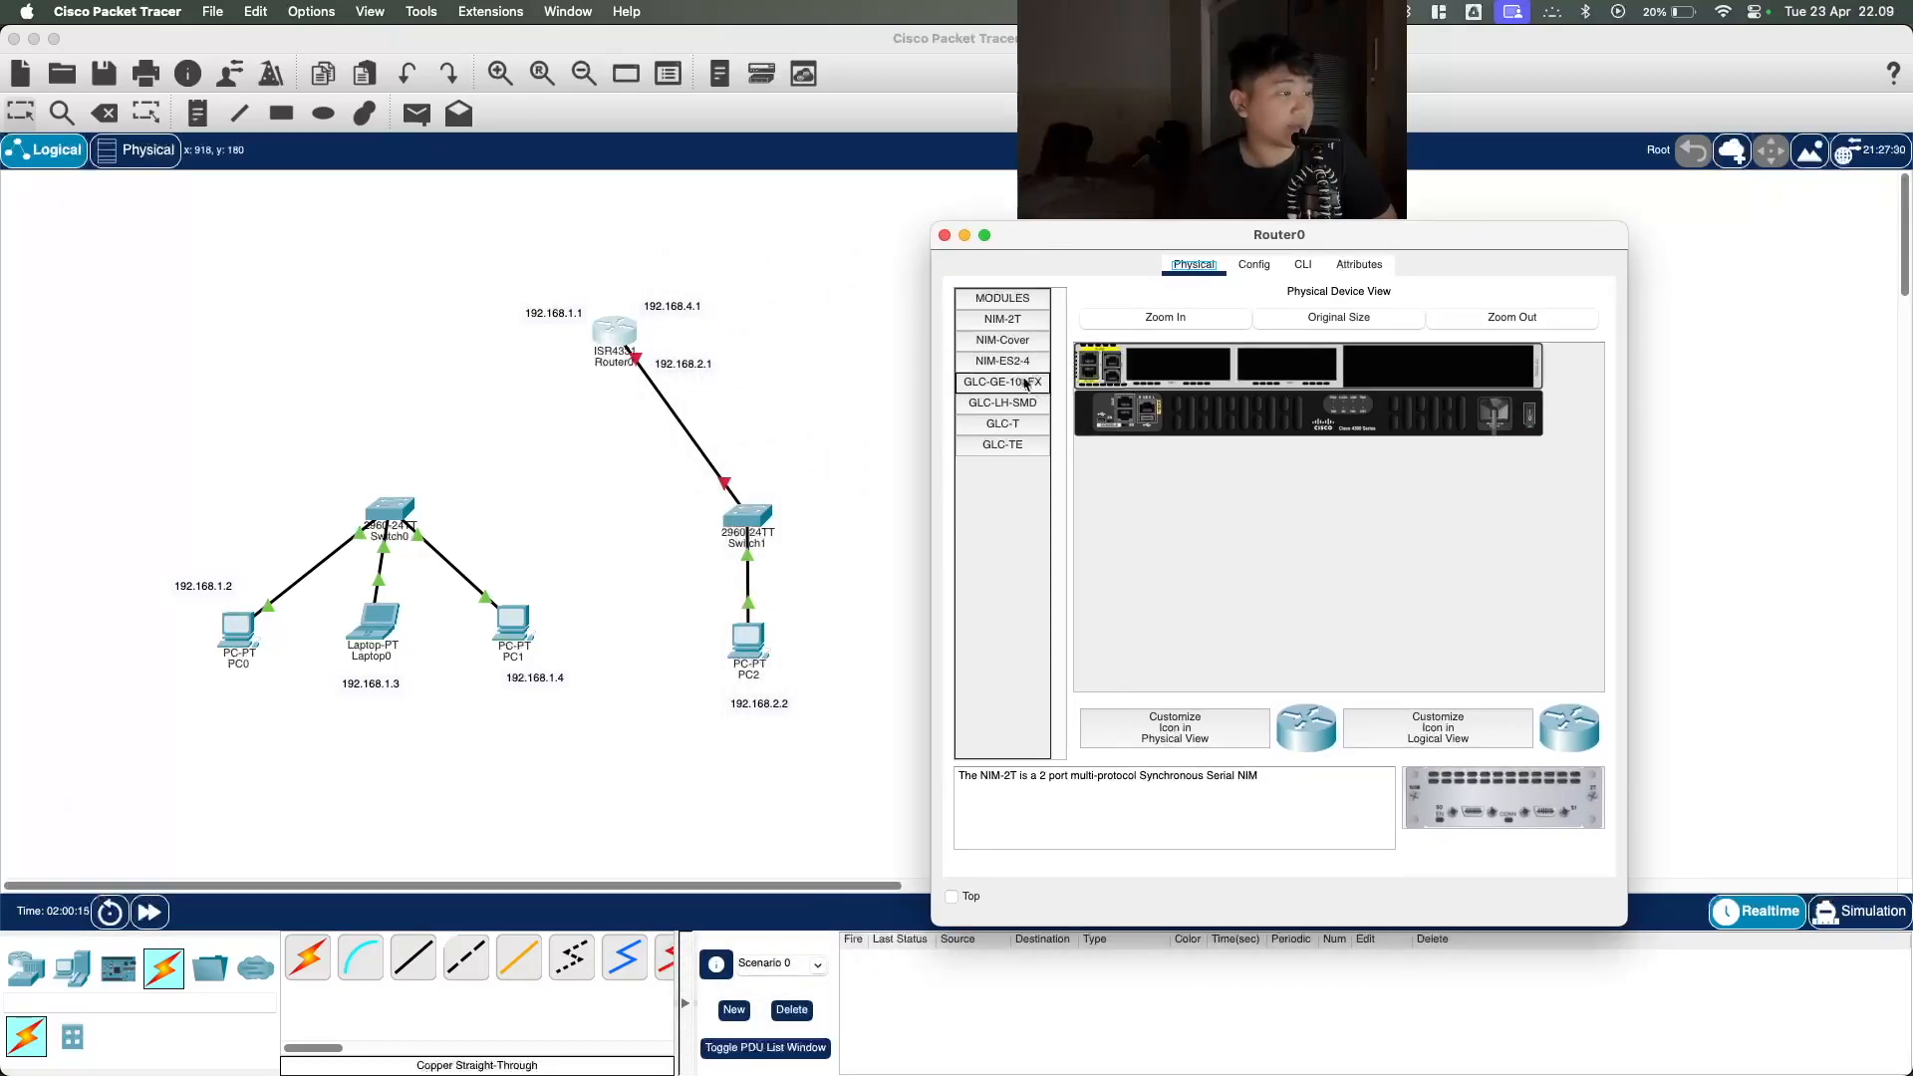
pyautogui.click(1007, 427)
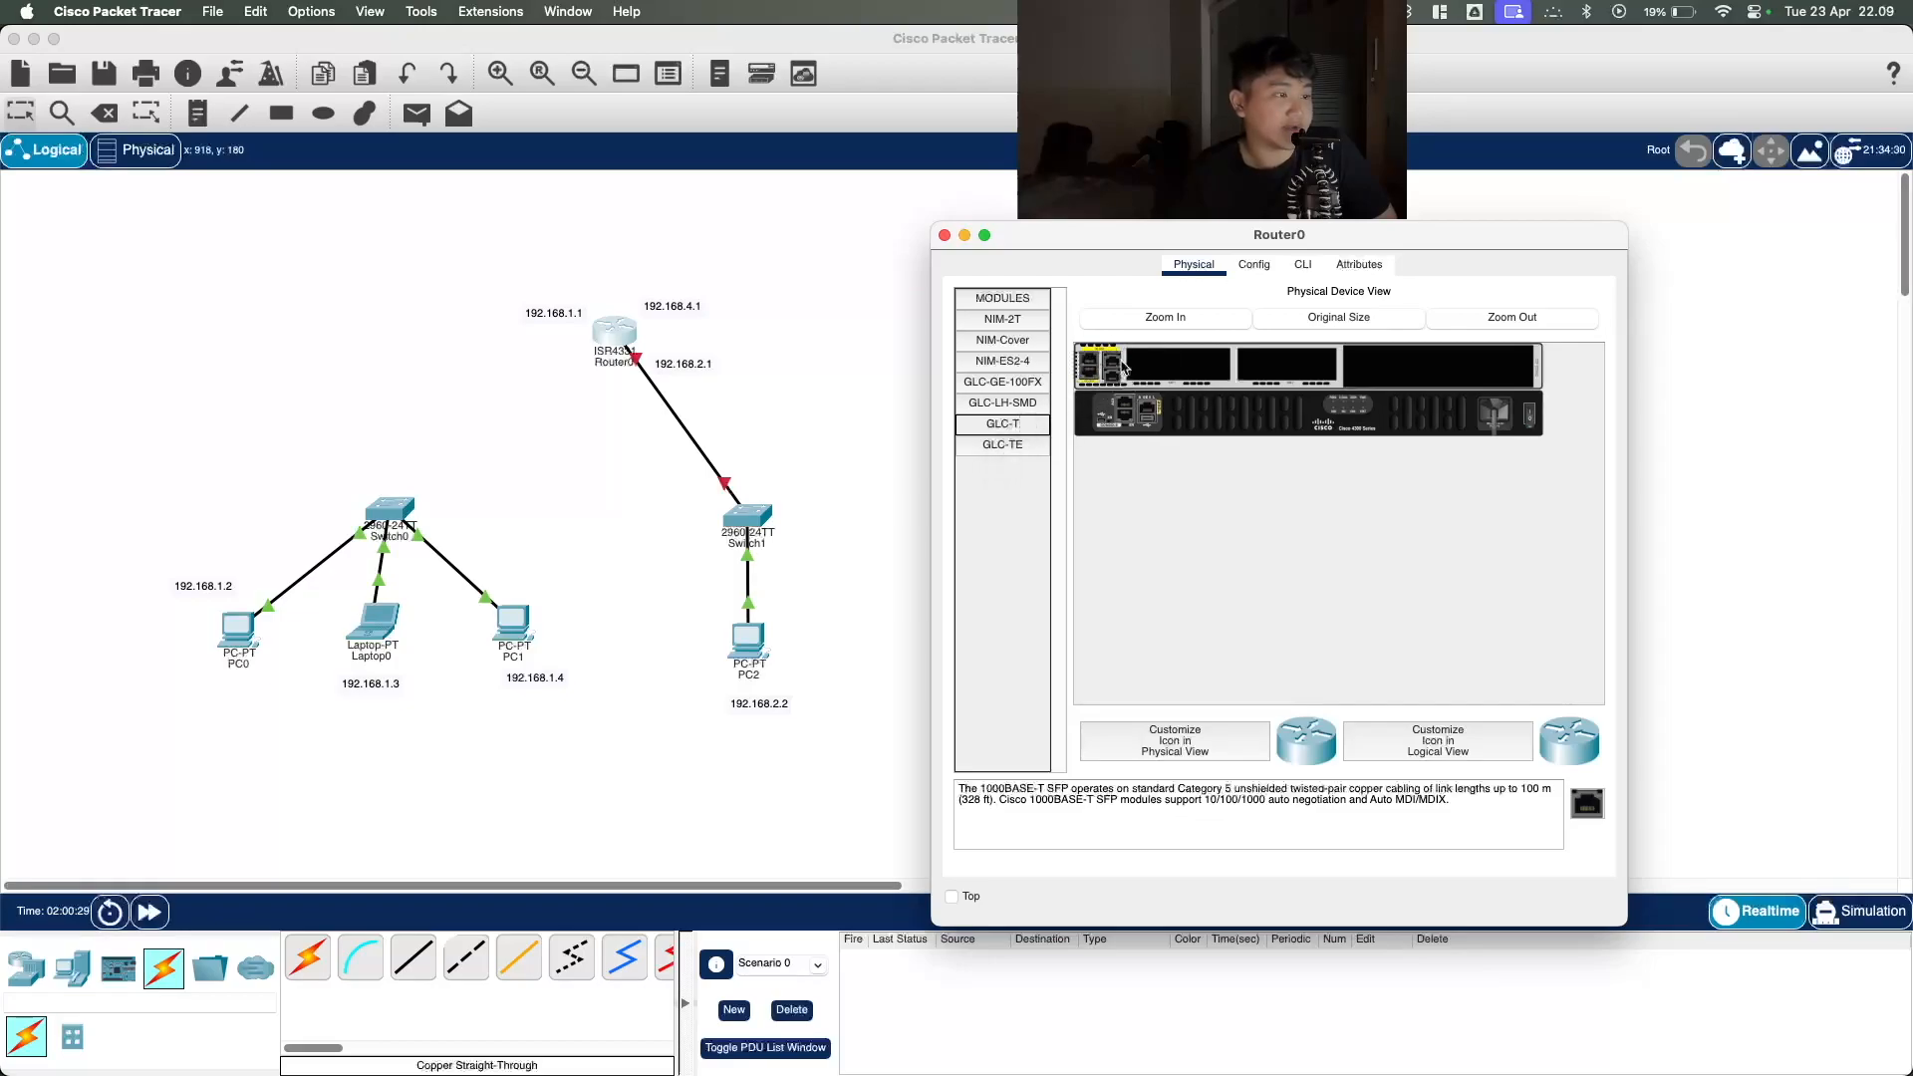
pyautogui.click(944, 235)
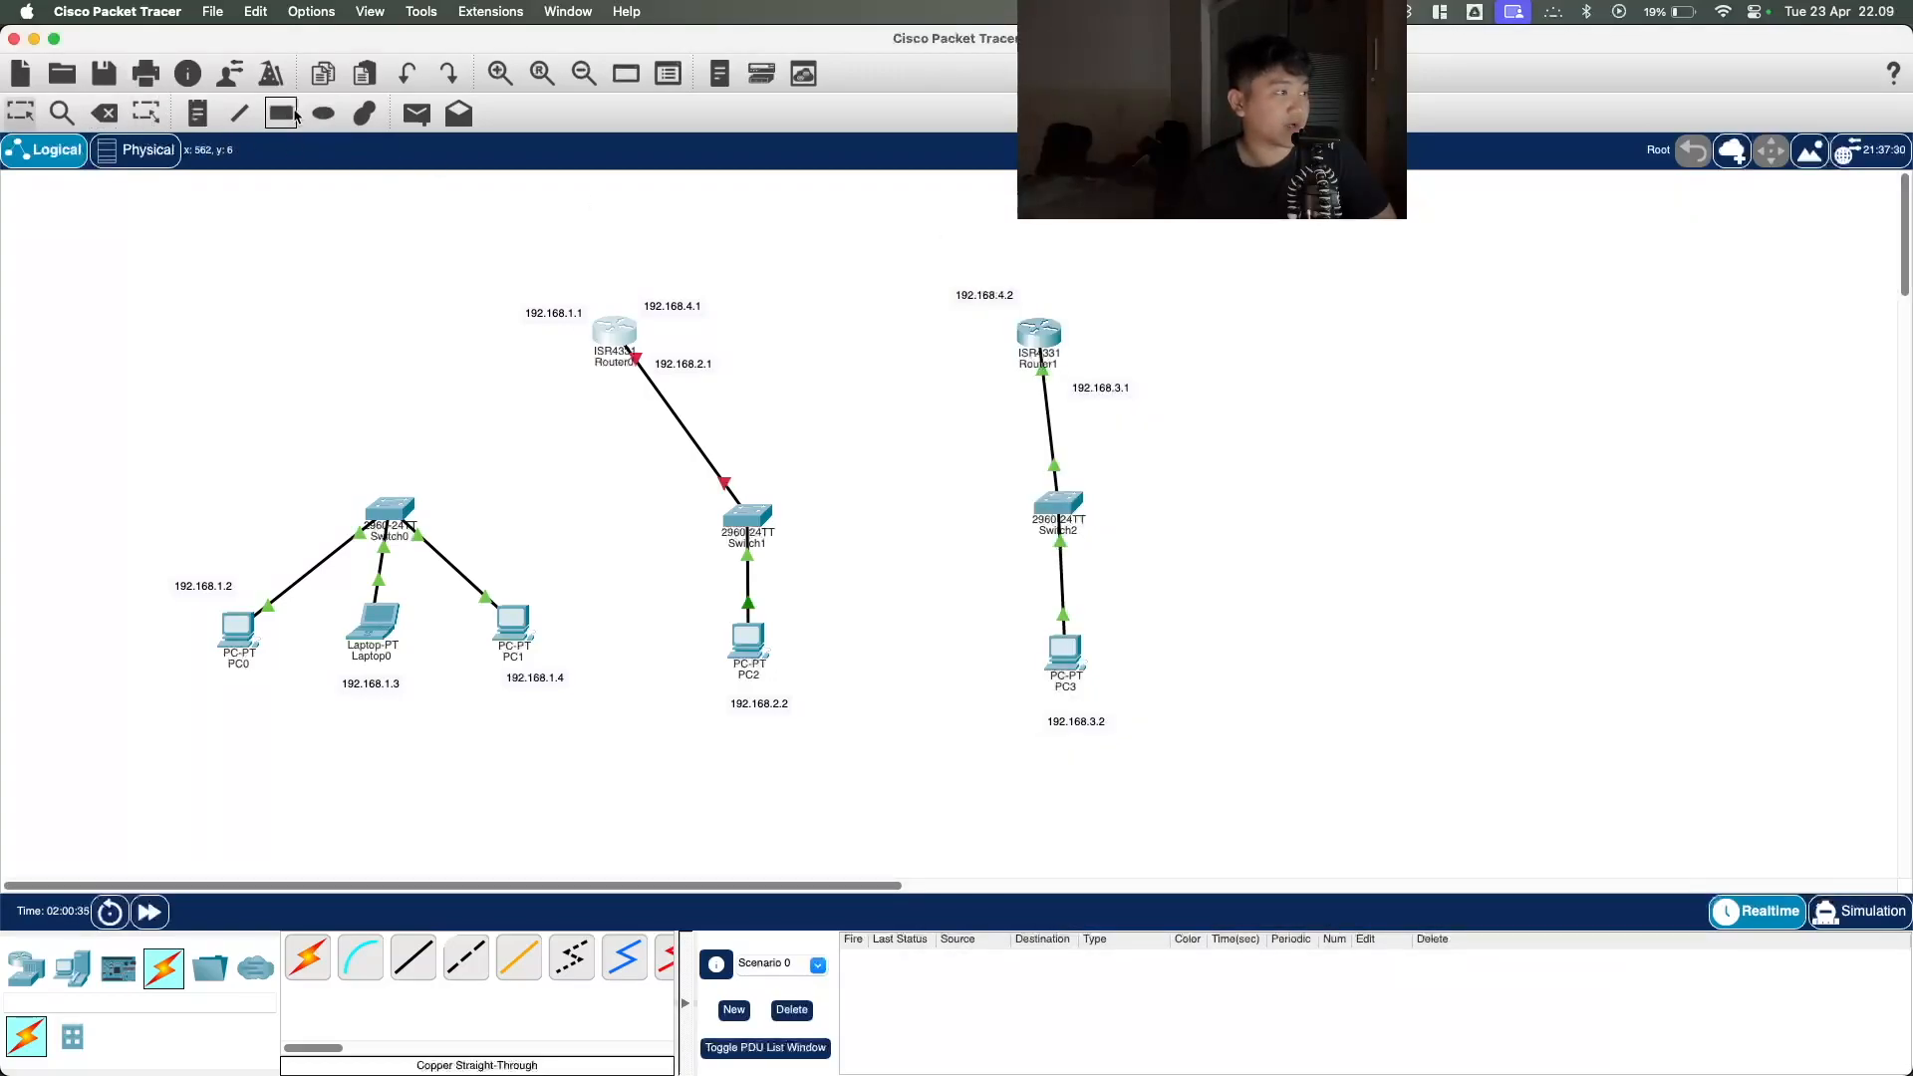
# Step: Connect Switch0's FastEthernet0/4 to Router0's GigabitEthernet0/0/0 with a copper straight-through cable
pyautogui.click(410, 966)
pyautogui.click(407, 503)
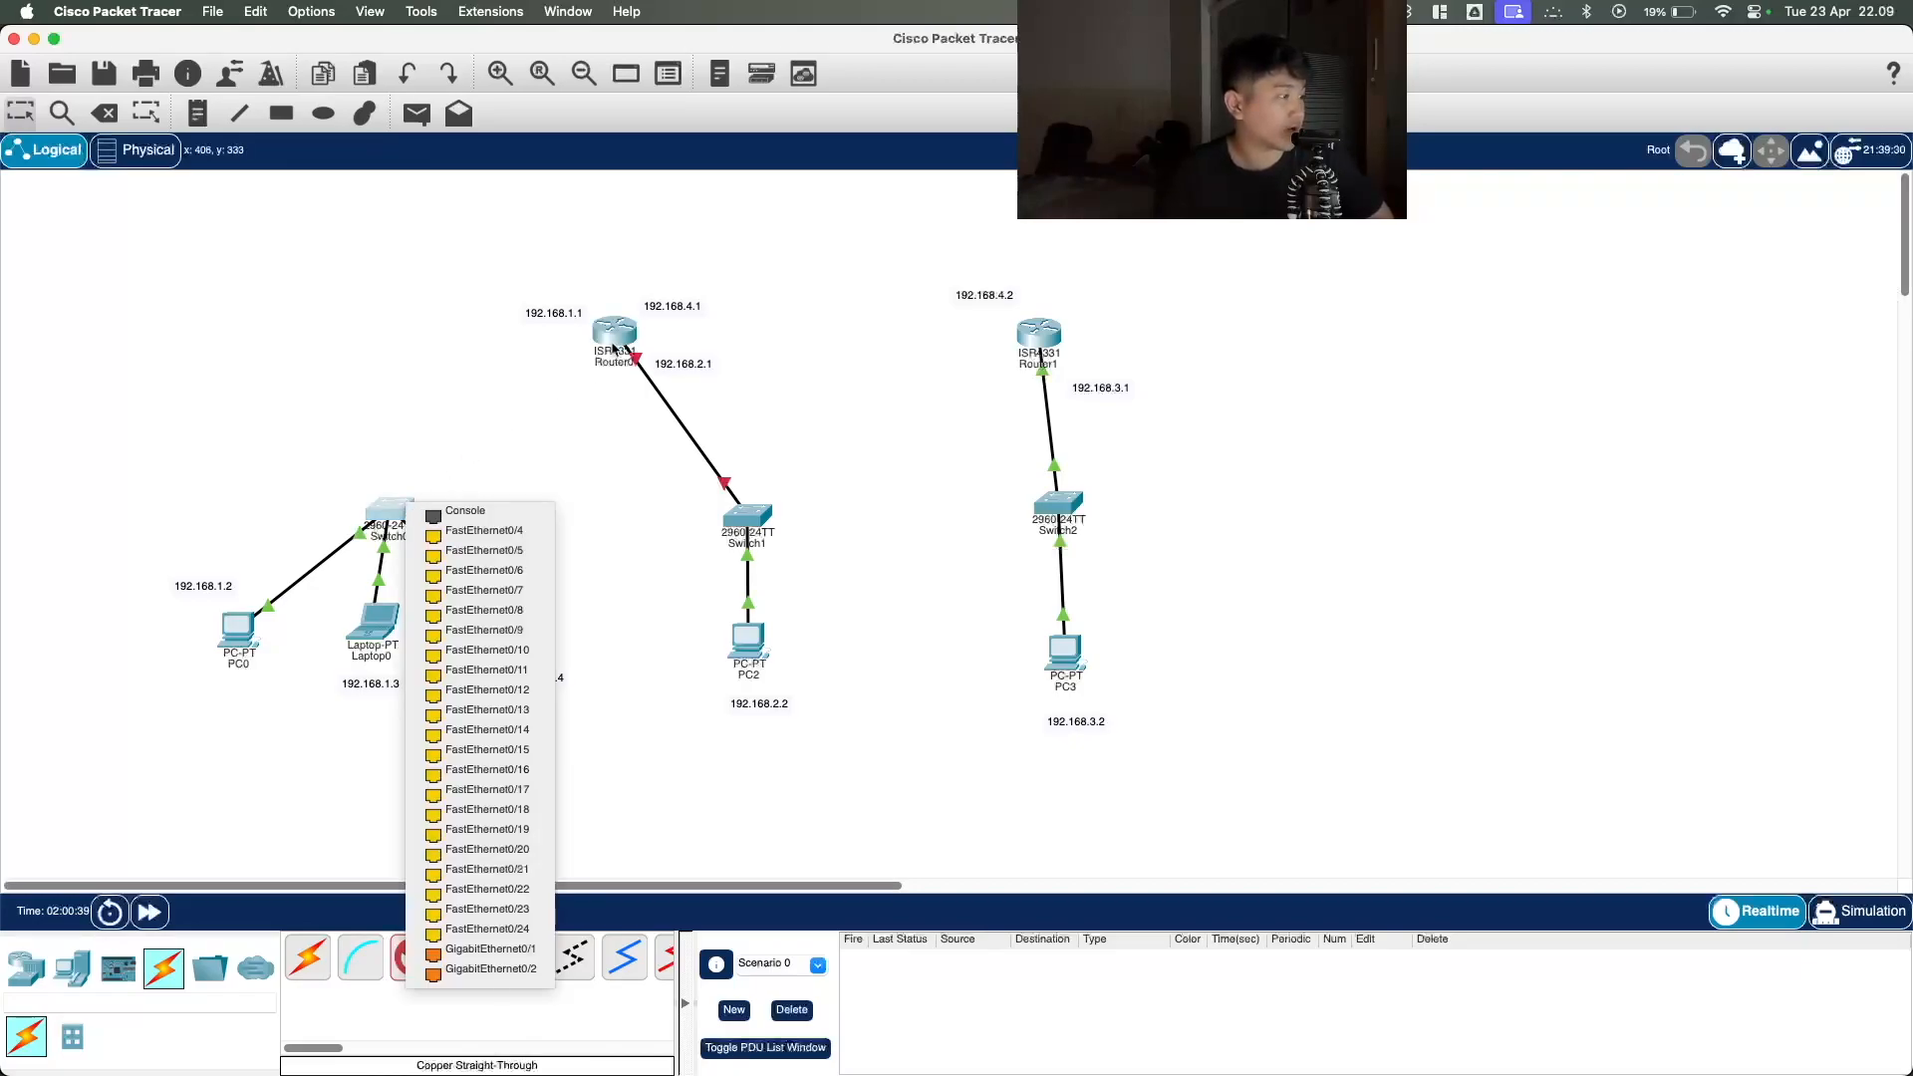
pyautogui.click(483, 530)
pyautogui.click(617, 337)
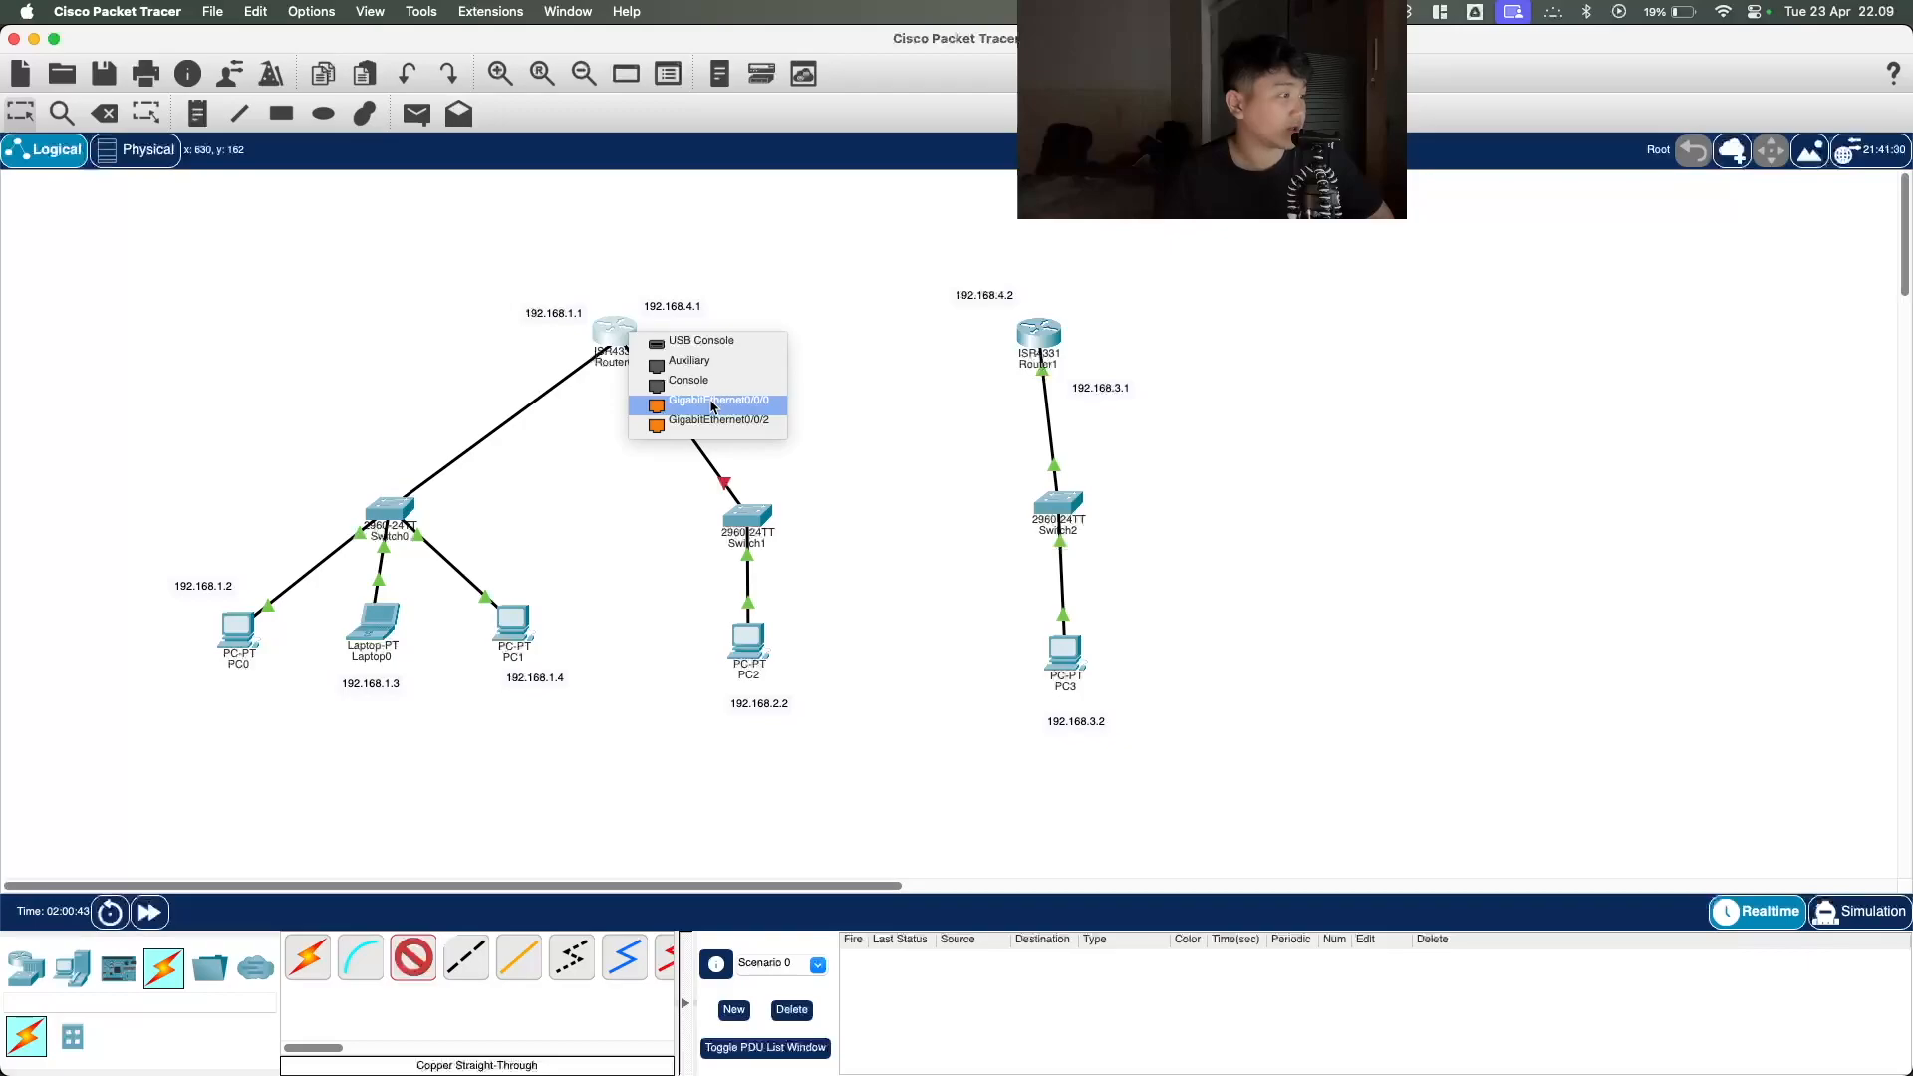
pyautogui.click(712, 402)
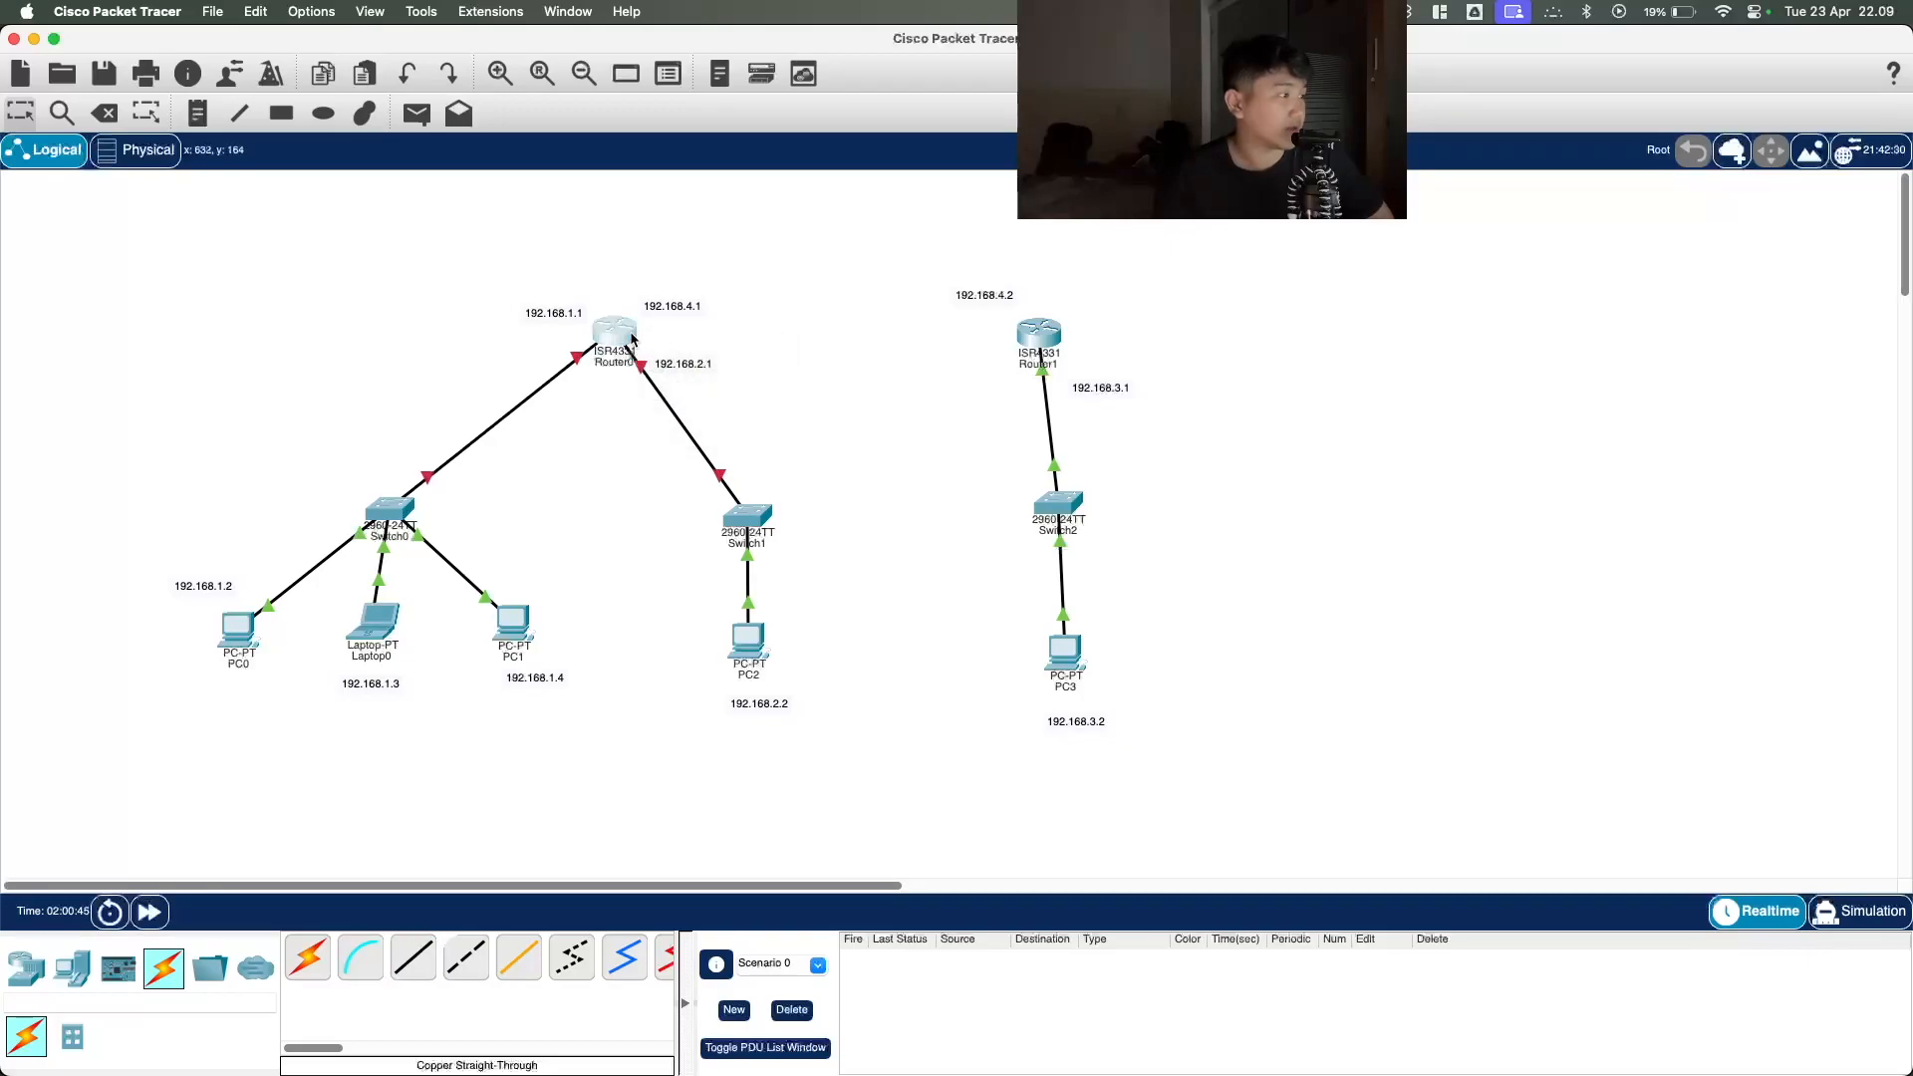
# Step: Configure Router0's GigabitEthernet0/0/0 with IPv4 address 192.168.1.1 and subnet mask 255.255.255.0, and turn the port on
pyautogui.click(646, 329)
pyautogui.click(993, 293)
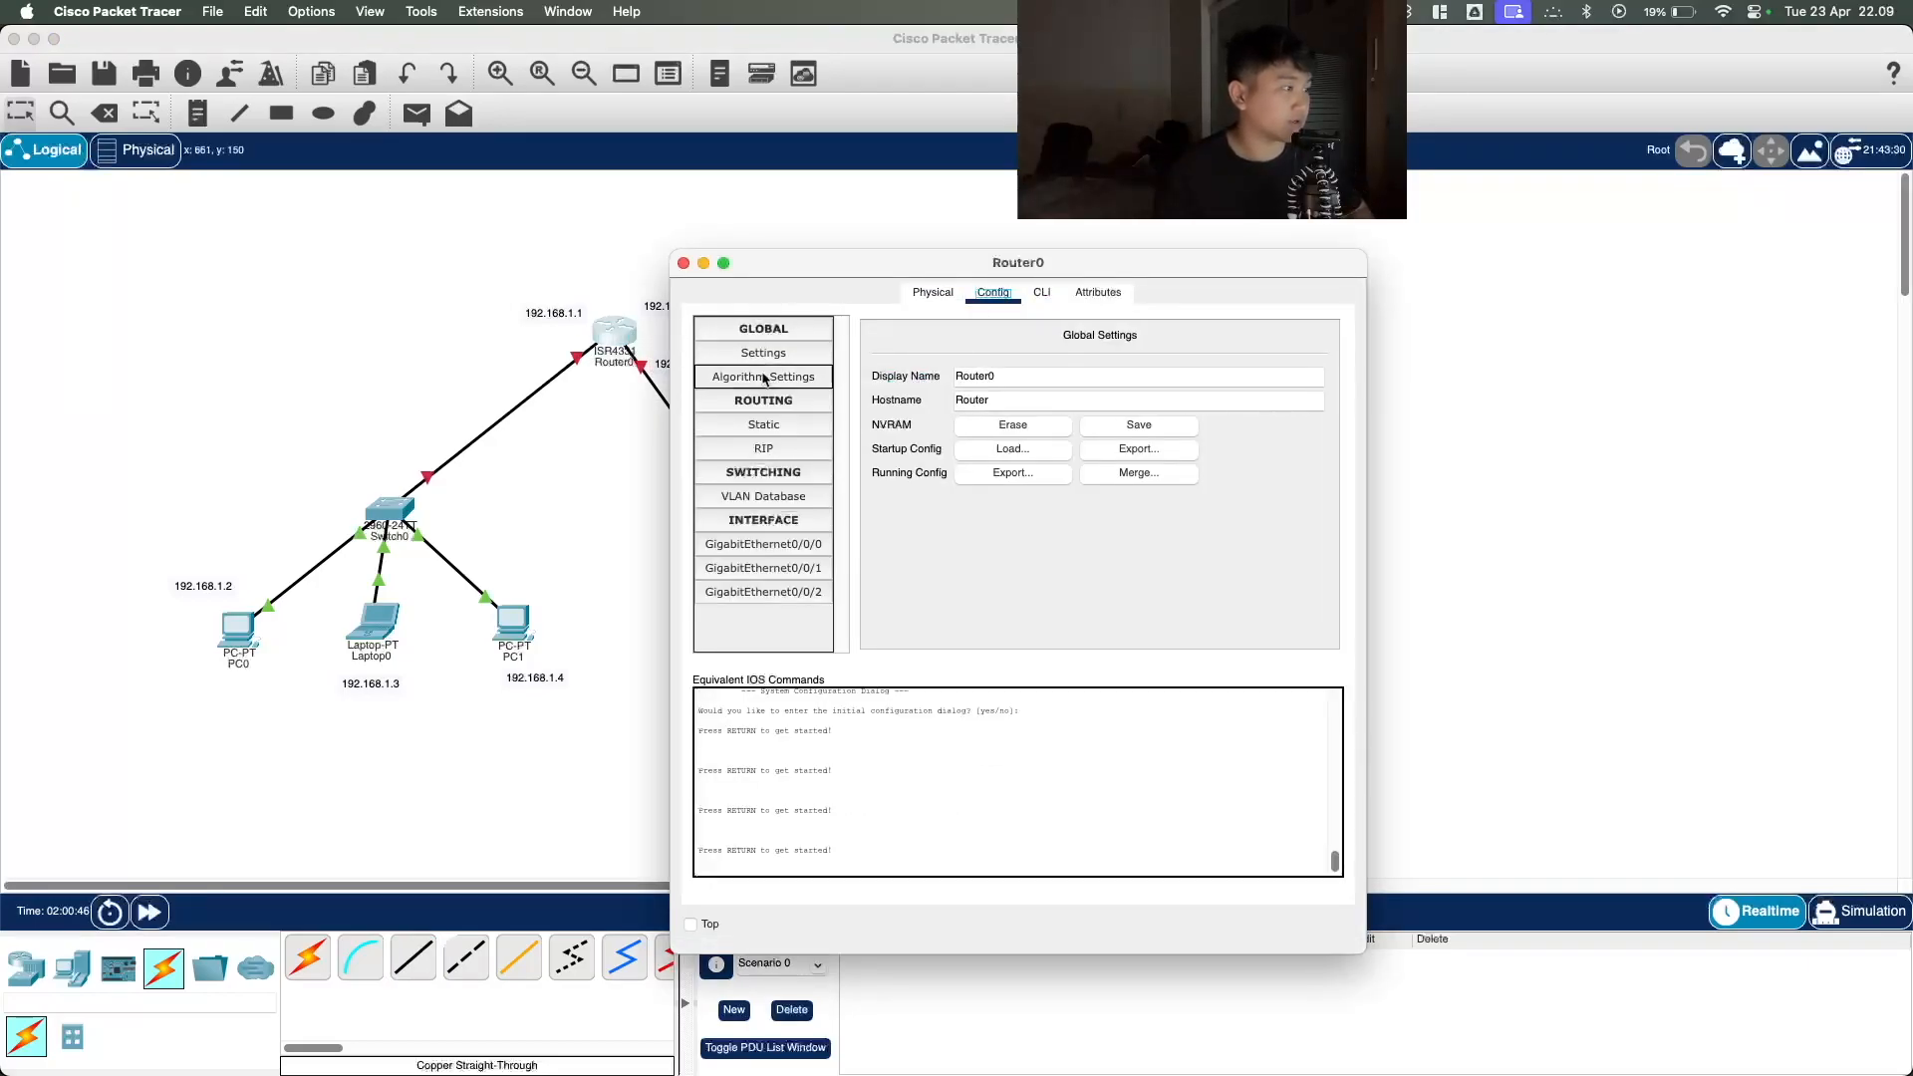
pyautogui.click(787, 543)
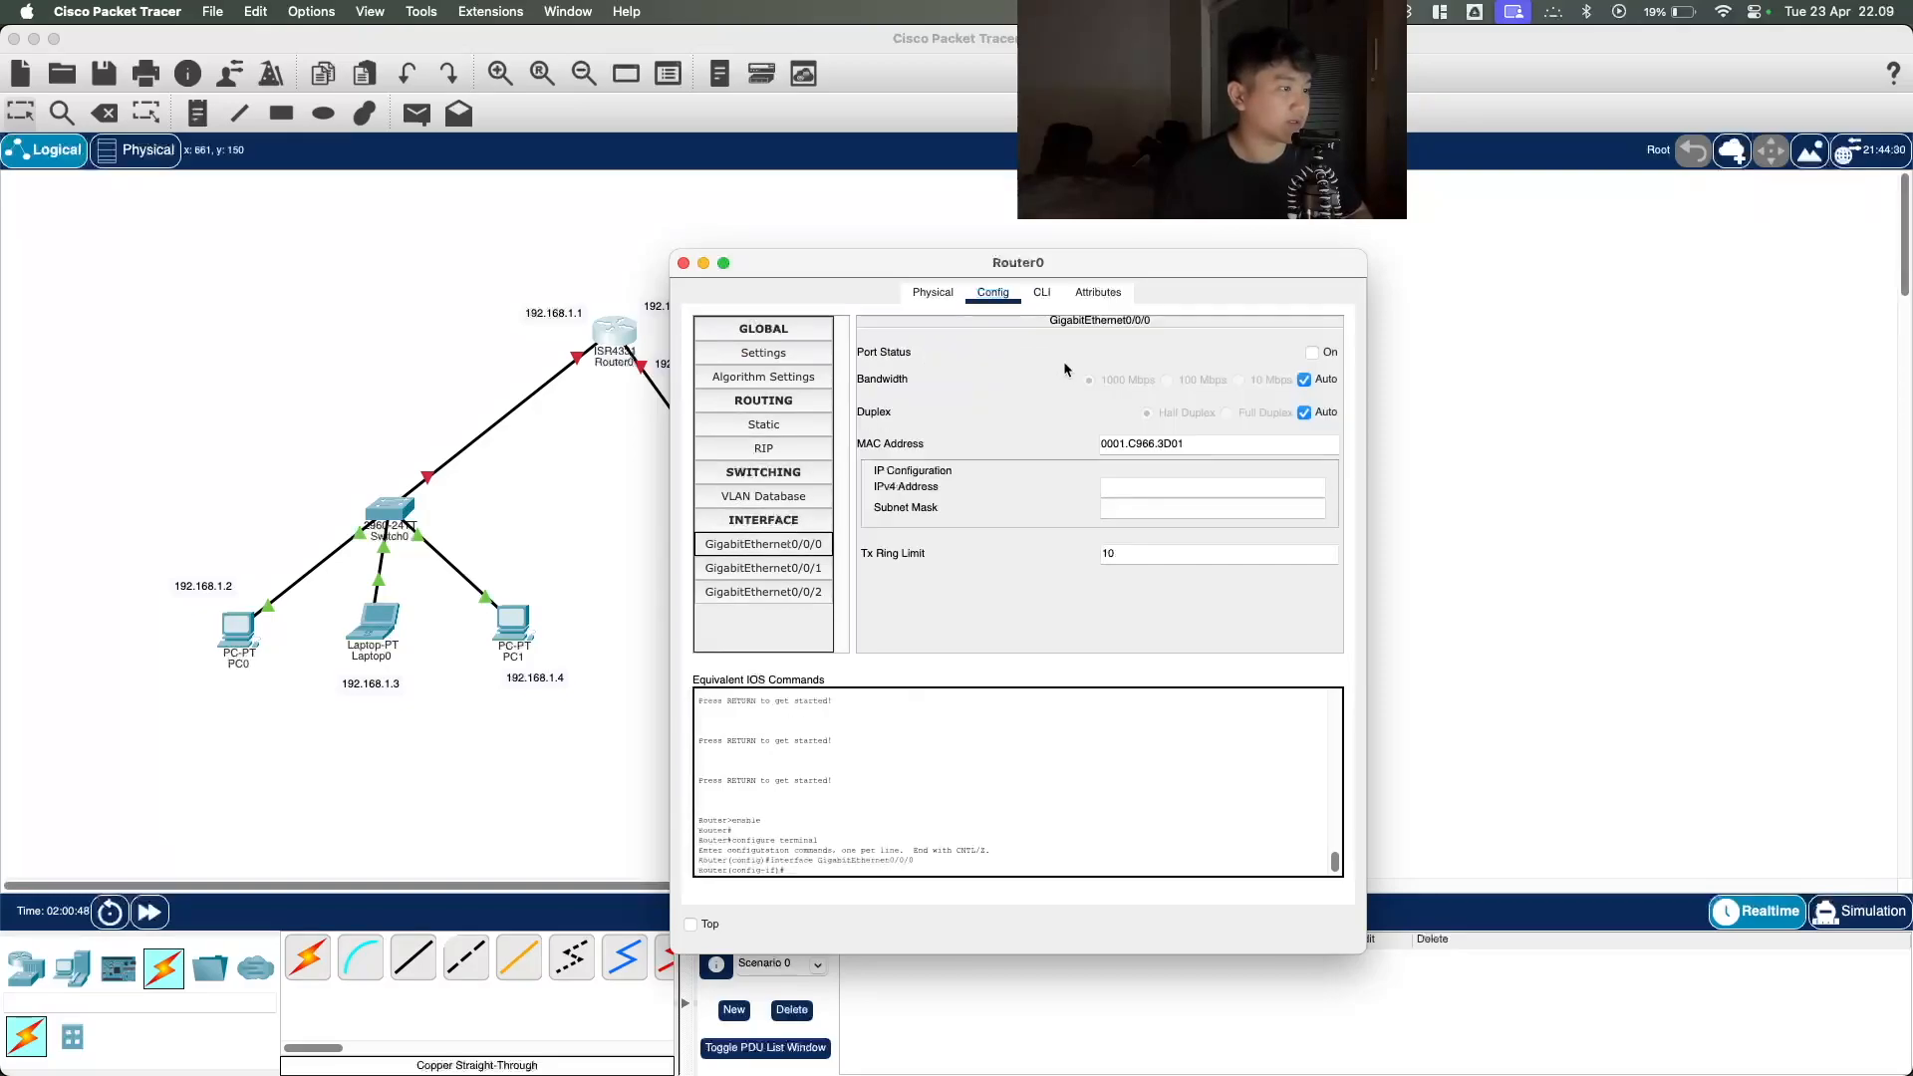
pyautogui.click(1168, 485)
pyautogui.write('192.168.')
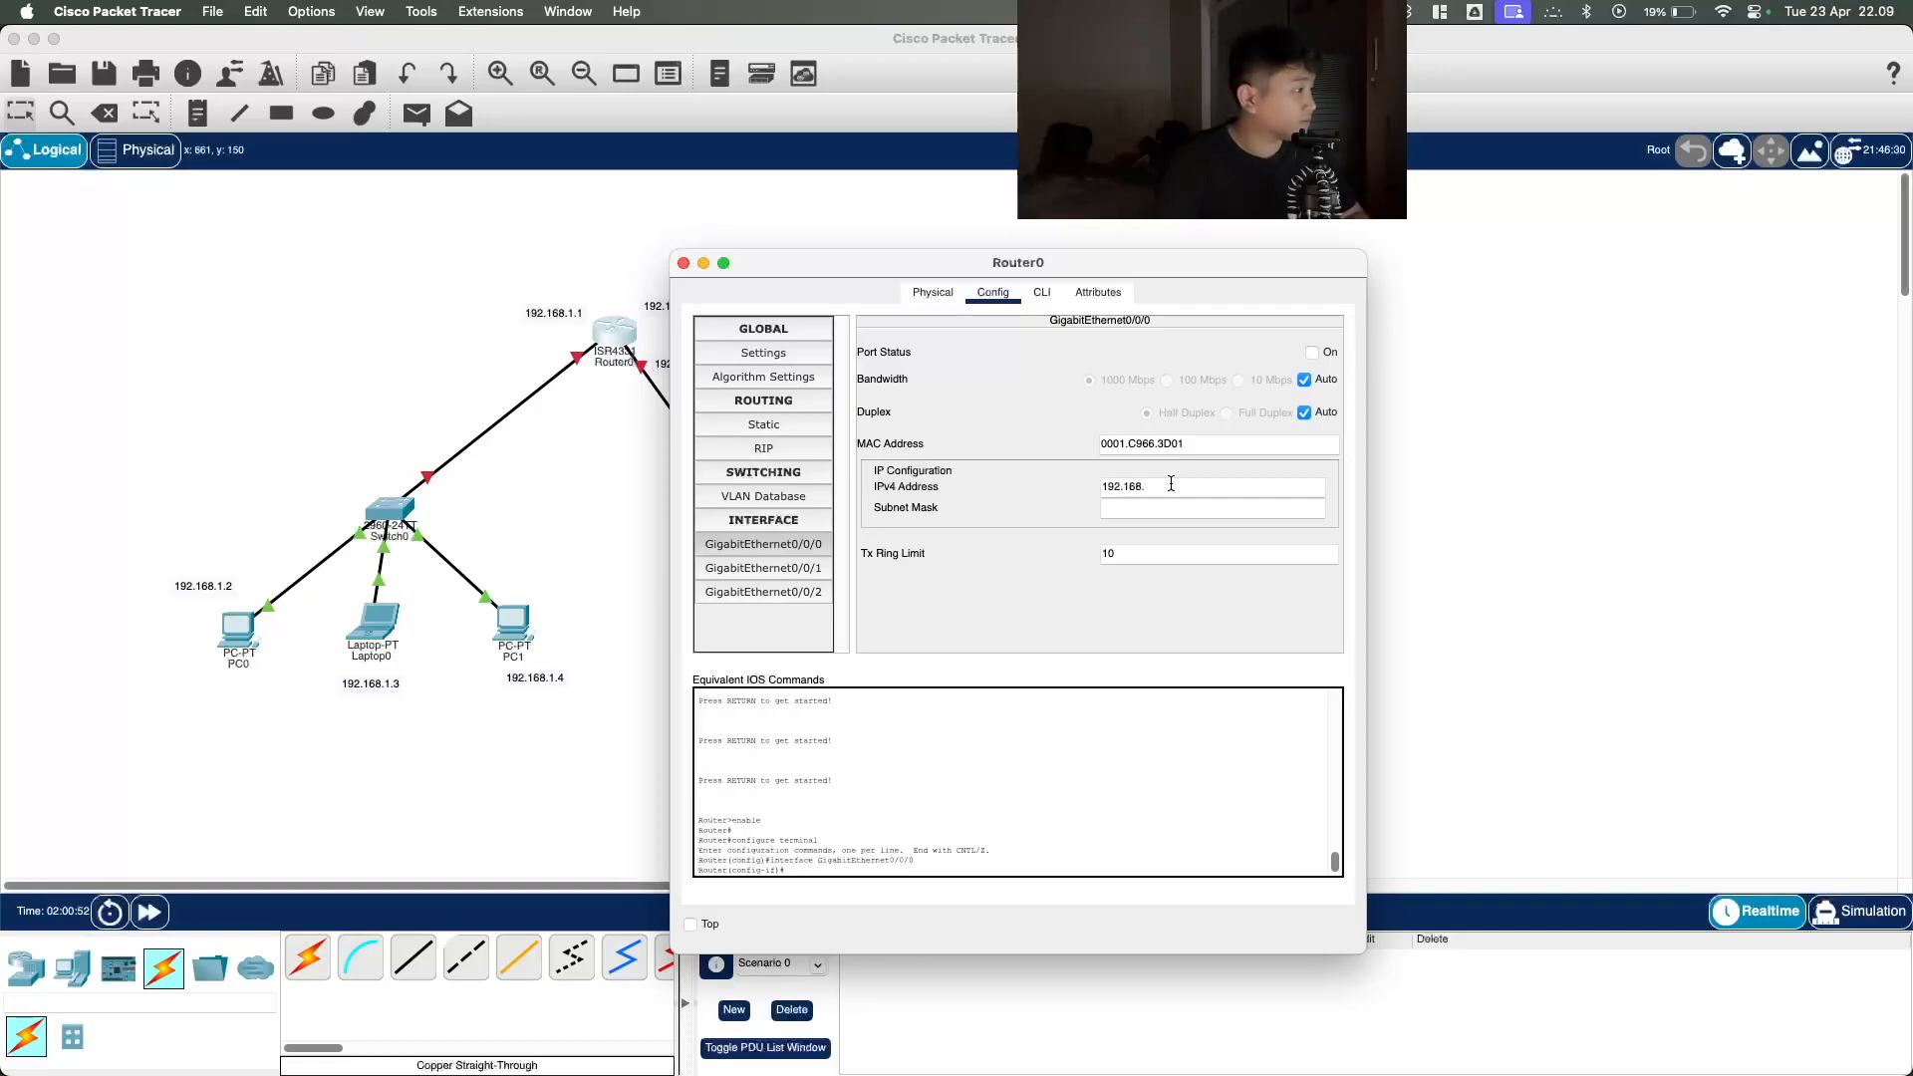
pyautogui.write('1.1')
pyautogui.press('Tab')
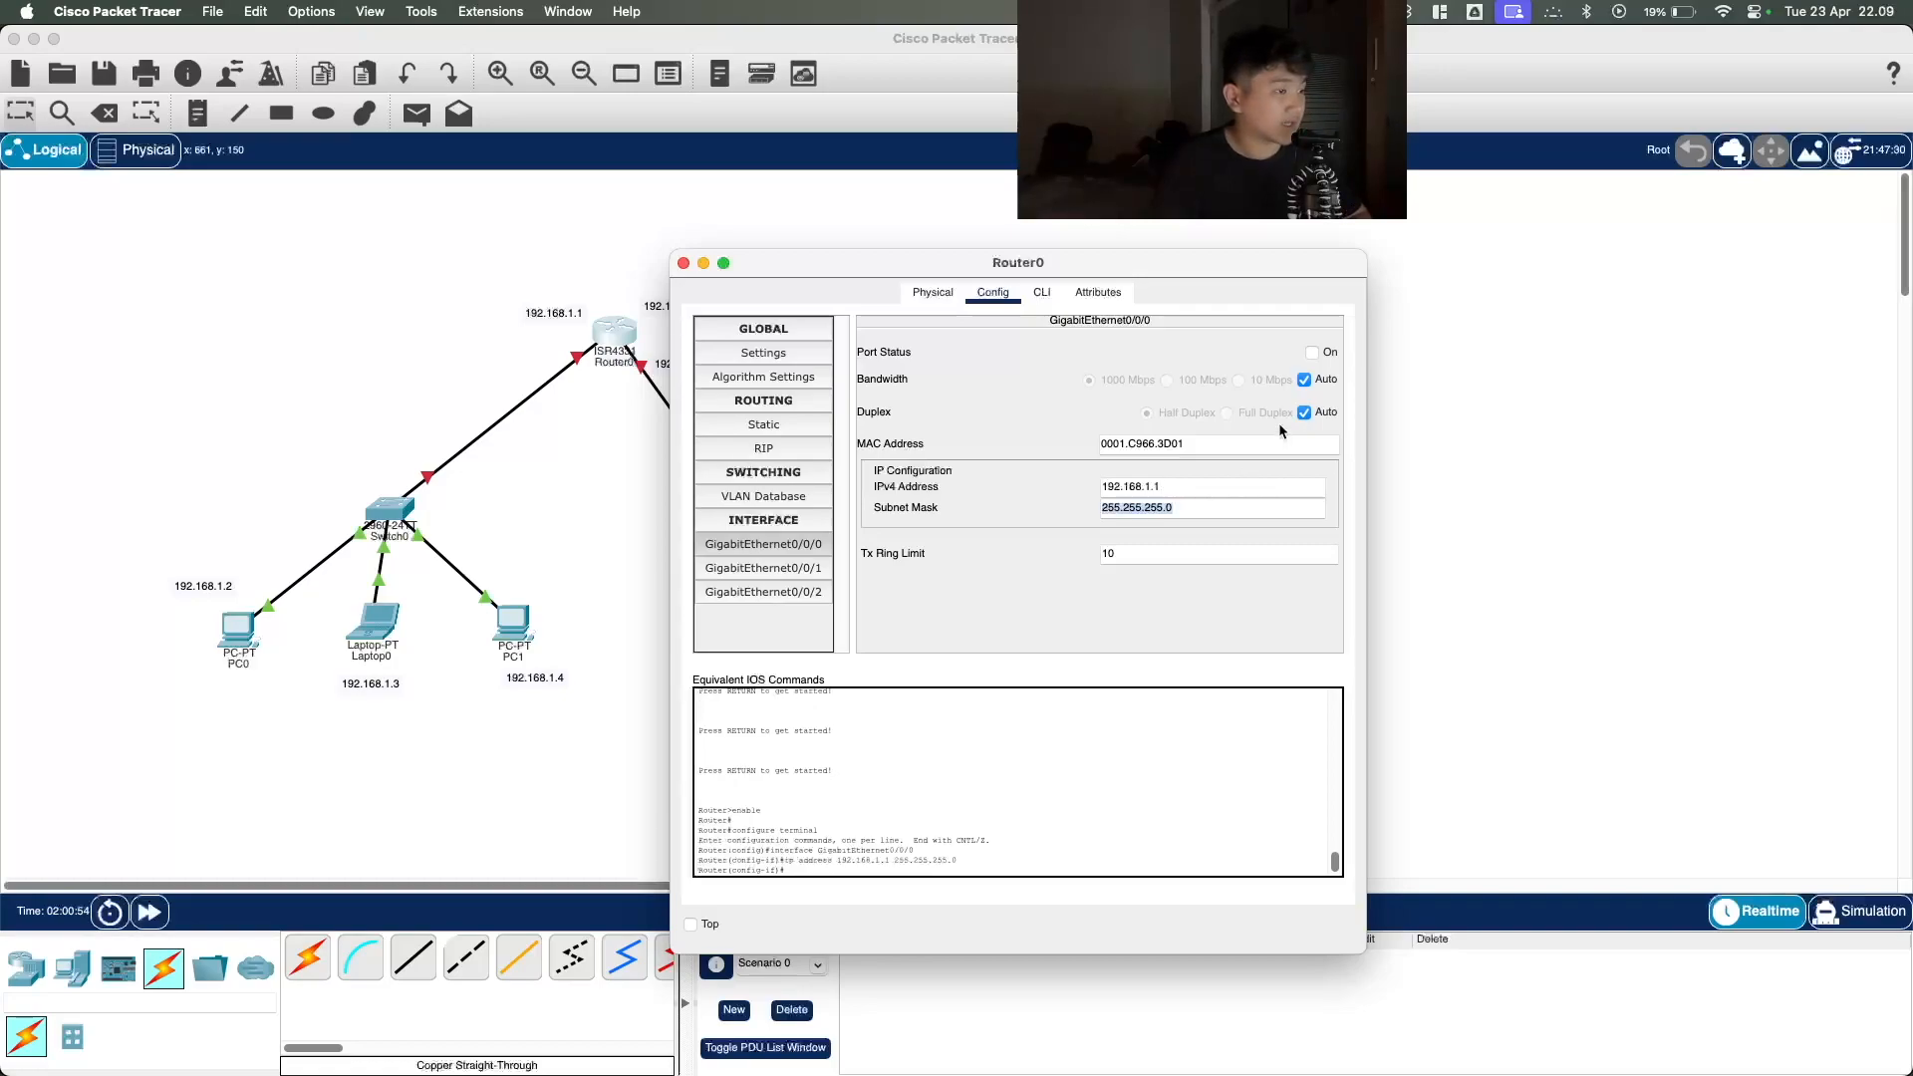
pyautogui.click(1313, 353)
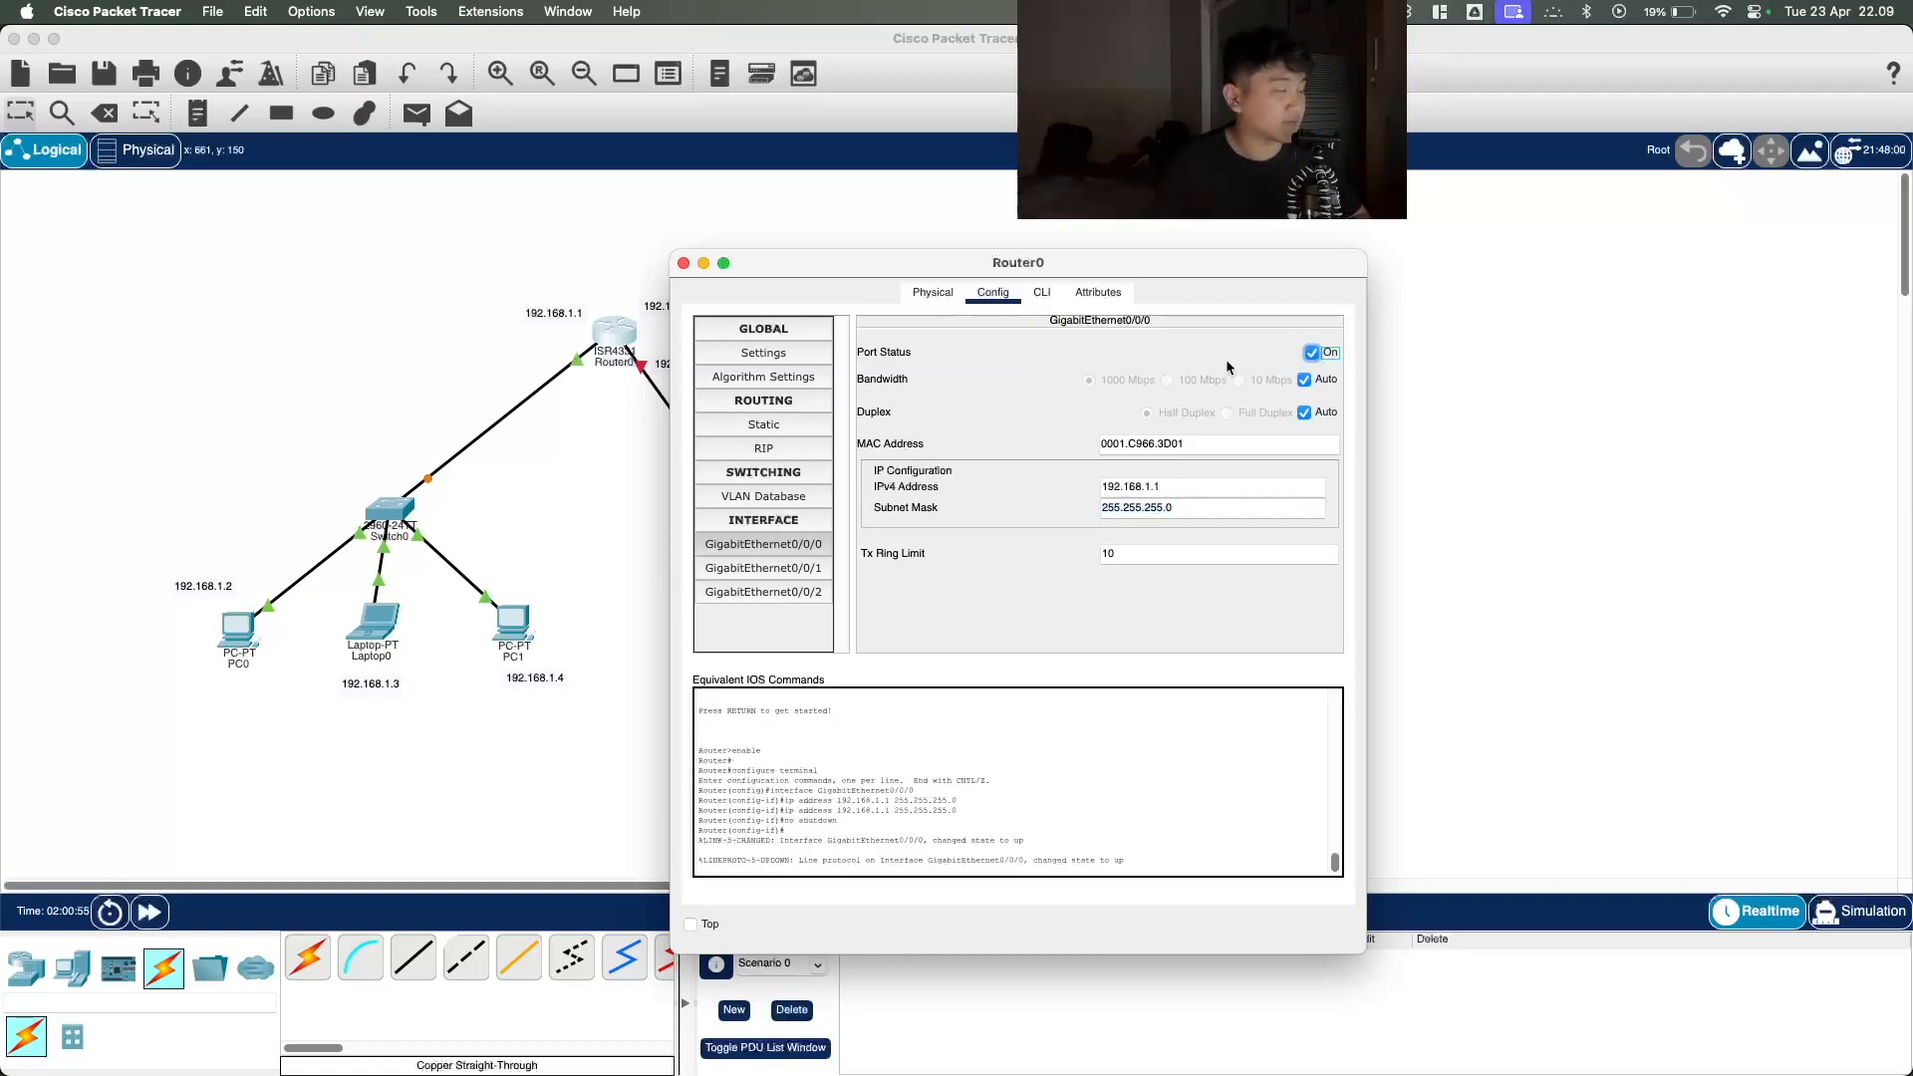
# Step: Fast-forward the network time and send a simple PDU from PC1 to Laptop0
pyautogui.click(683, 262)
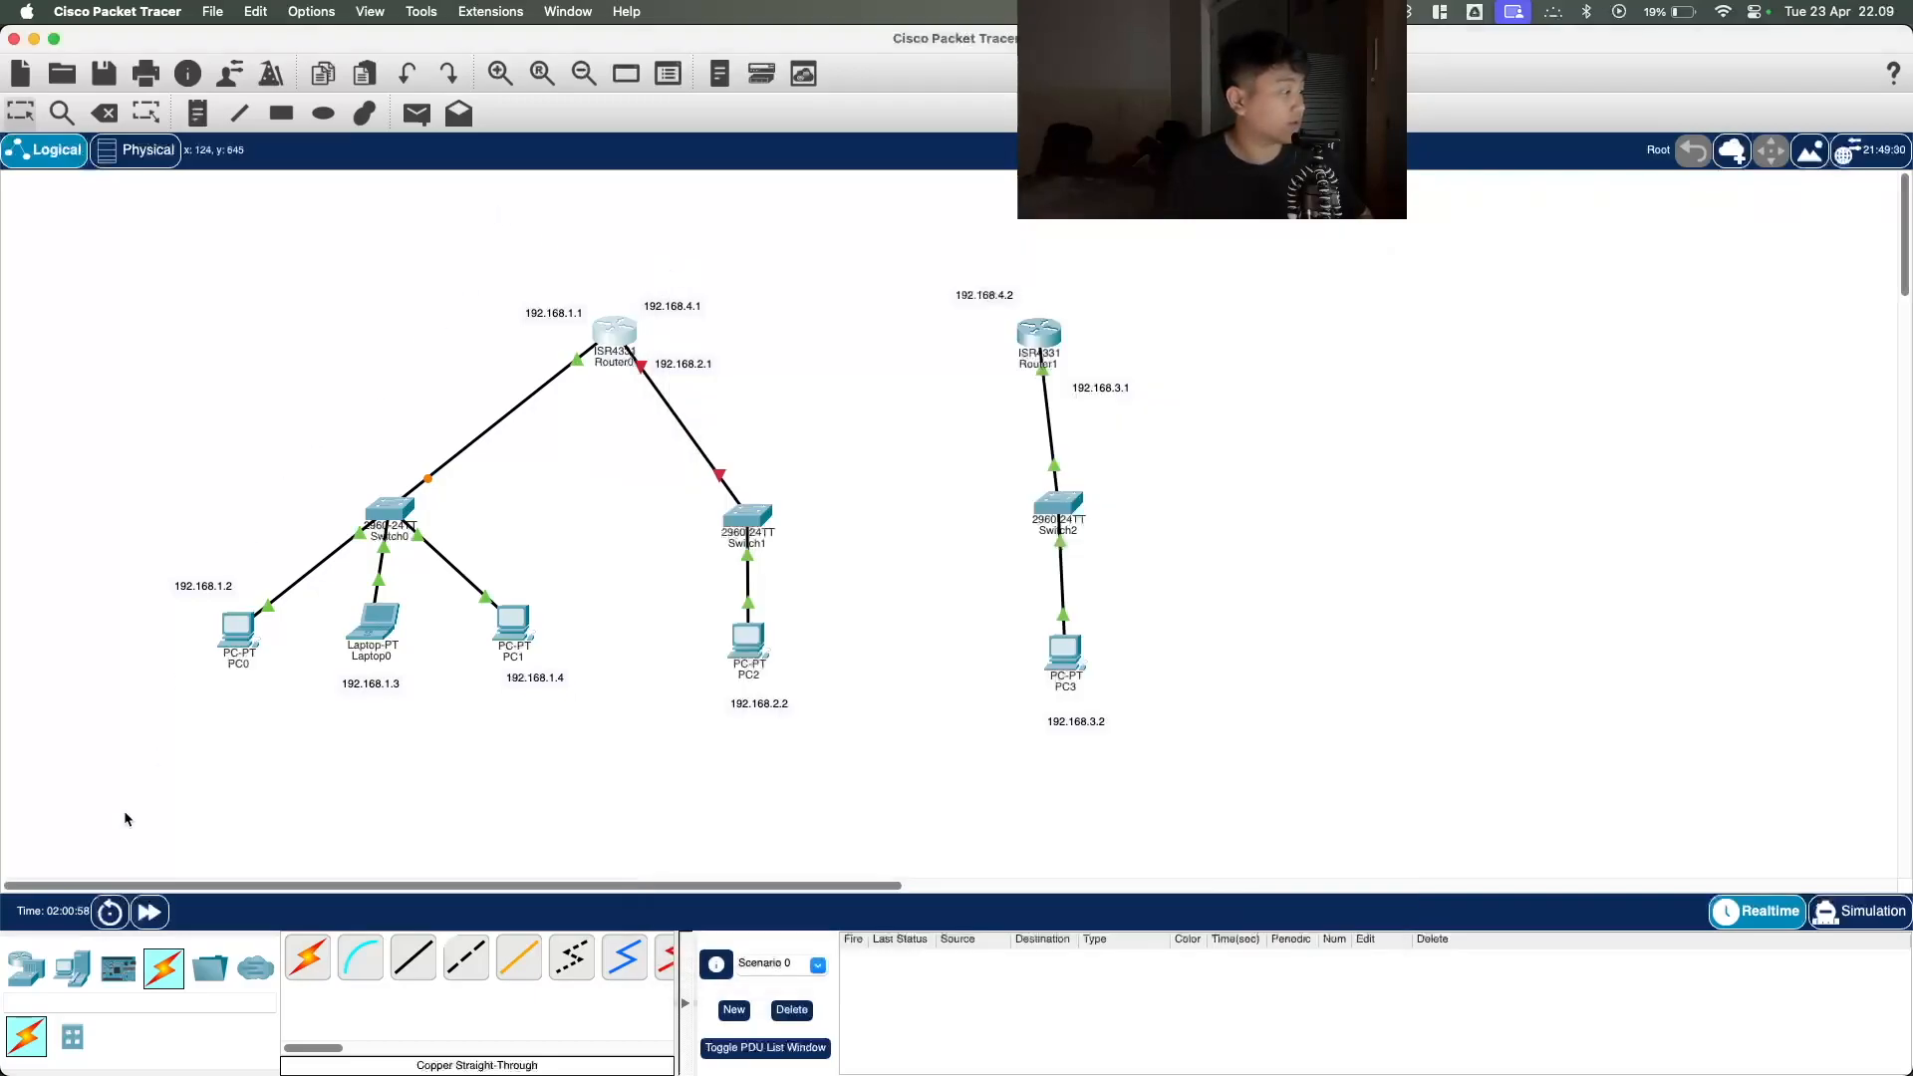
pyautogui.click(149, 912)
pyautogui.click(416, 112)
pyautogui.click(514, 627)
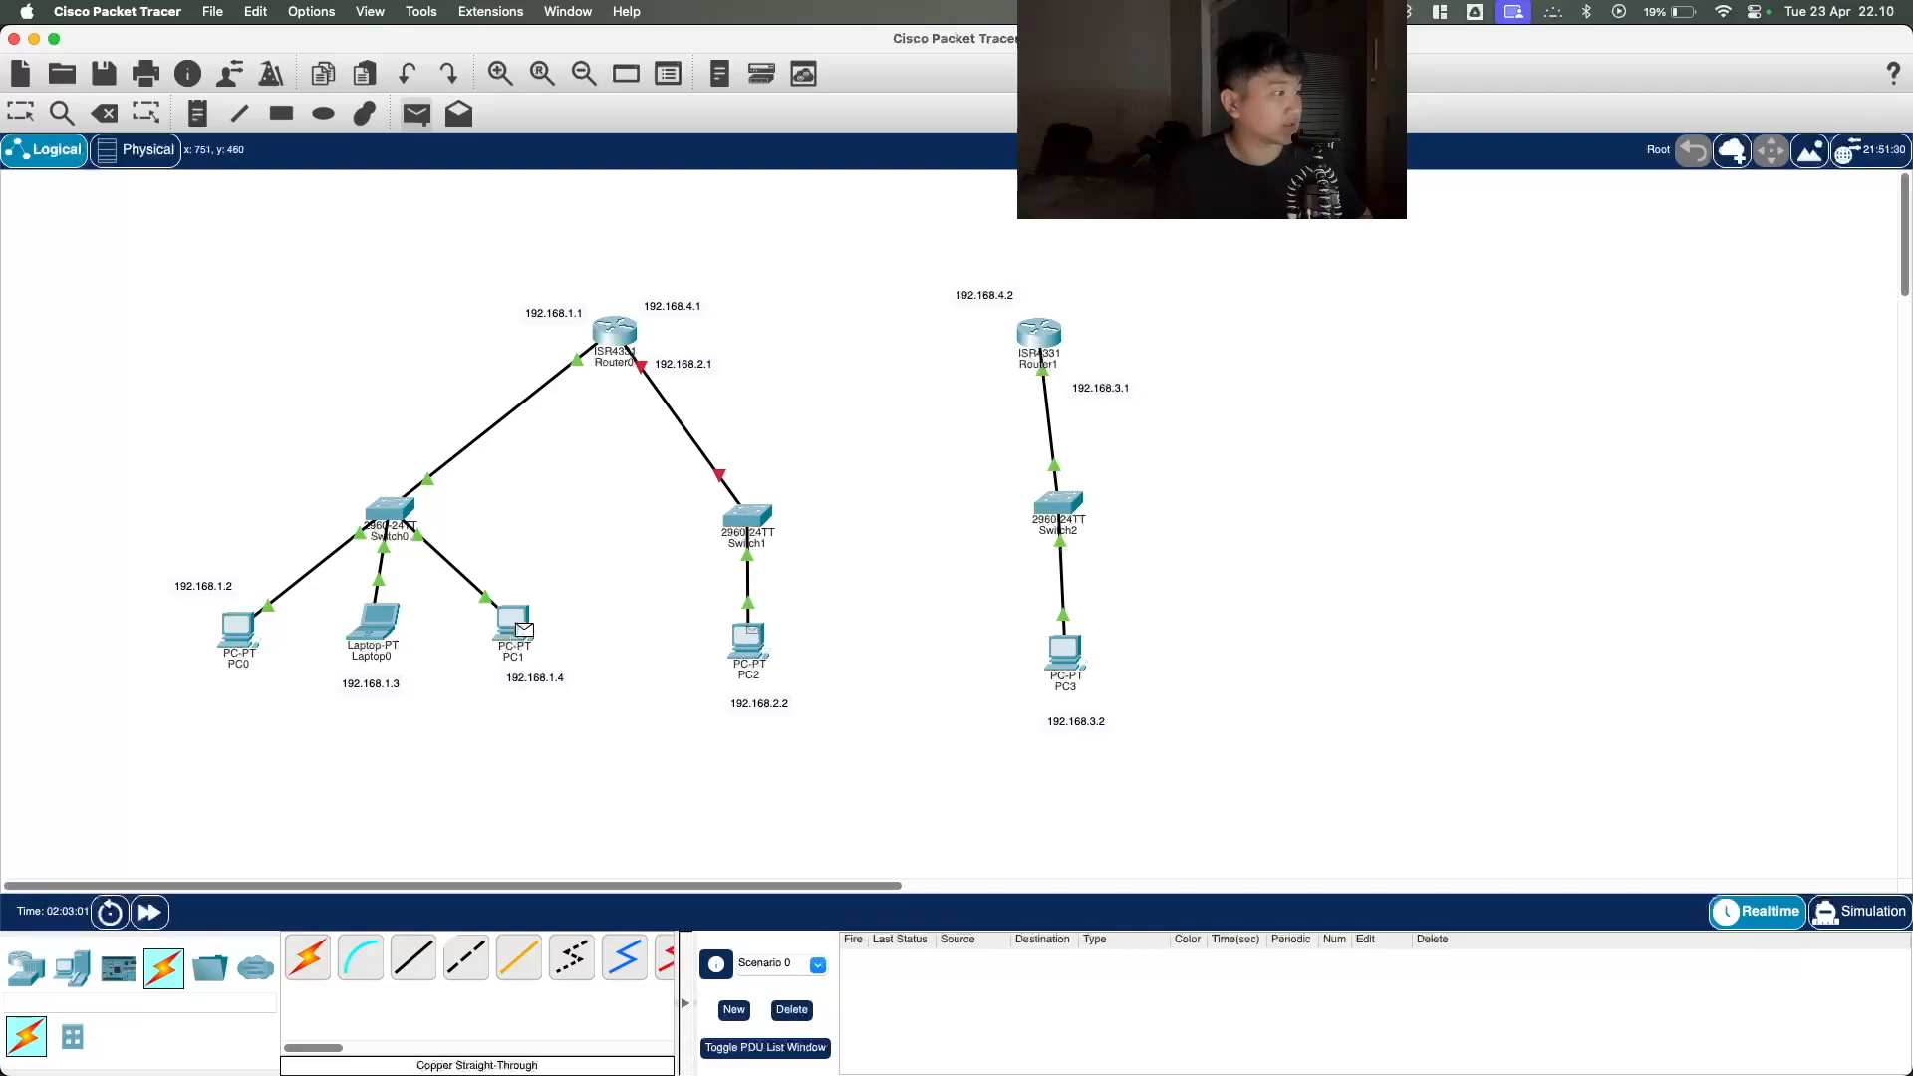
pyautogui.click(371, 638)
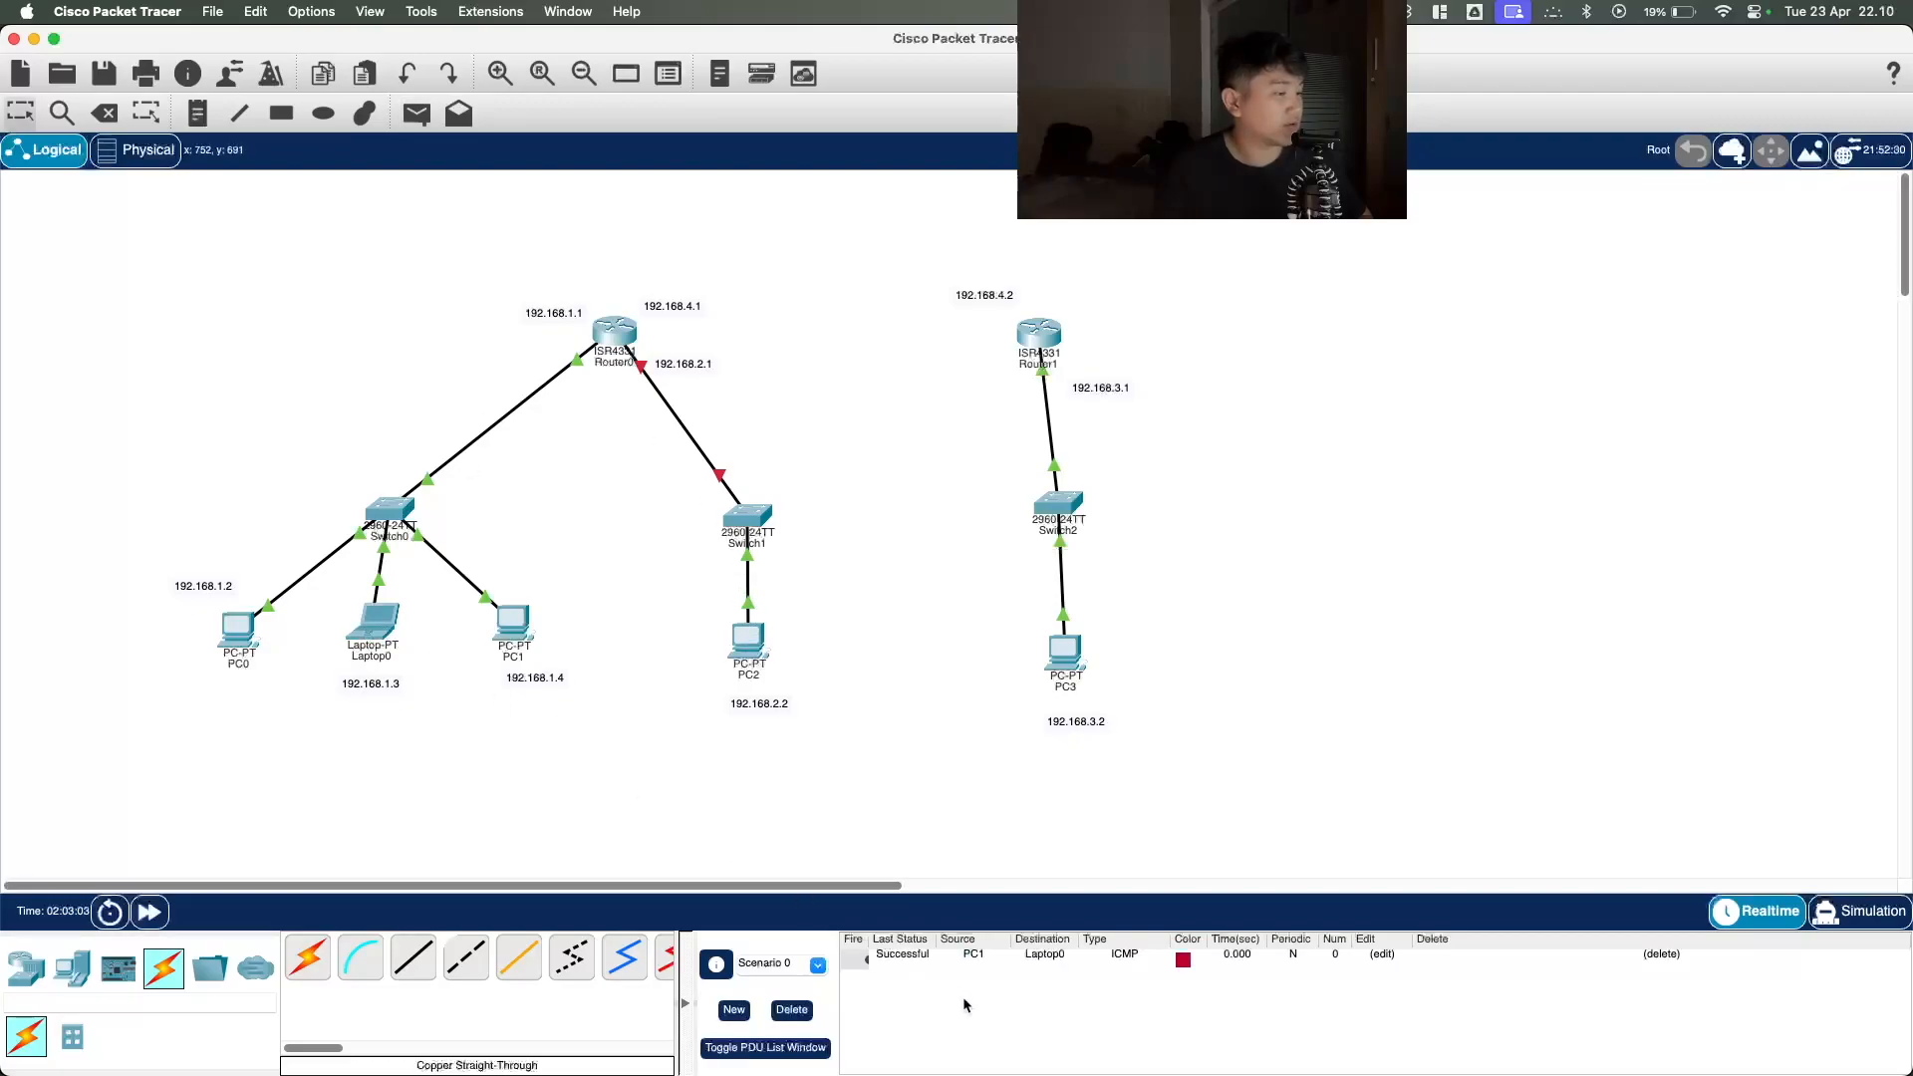
# Step: Configure Router0's GigabitEthernet0/0/1 with IPv4 address 192.168.2.1 and subnet mask 255.255.255.0, and turn the port on
pyautogui.click(627, 336)
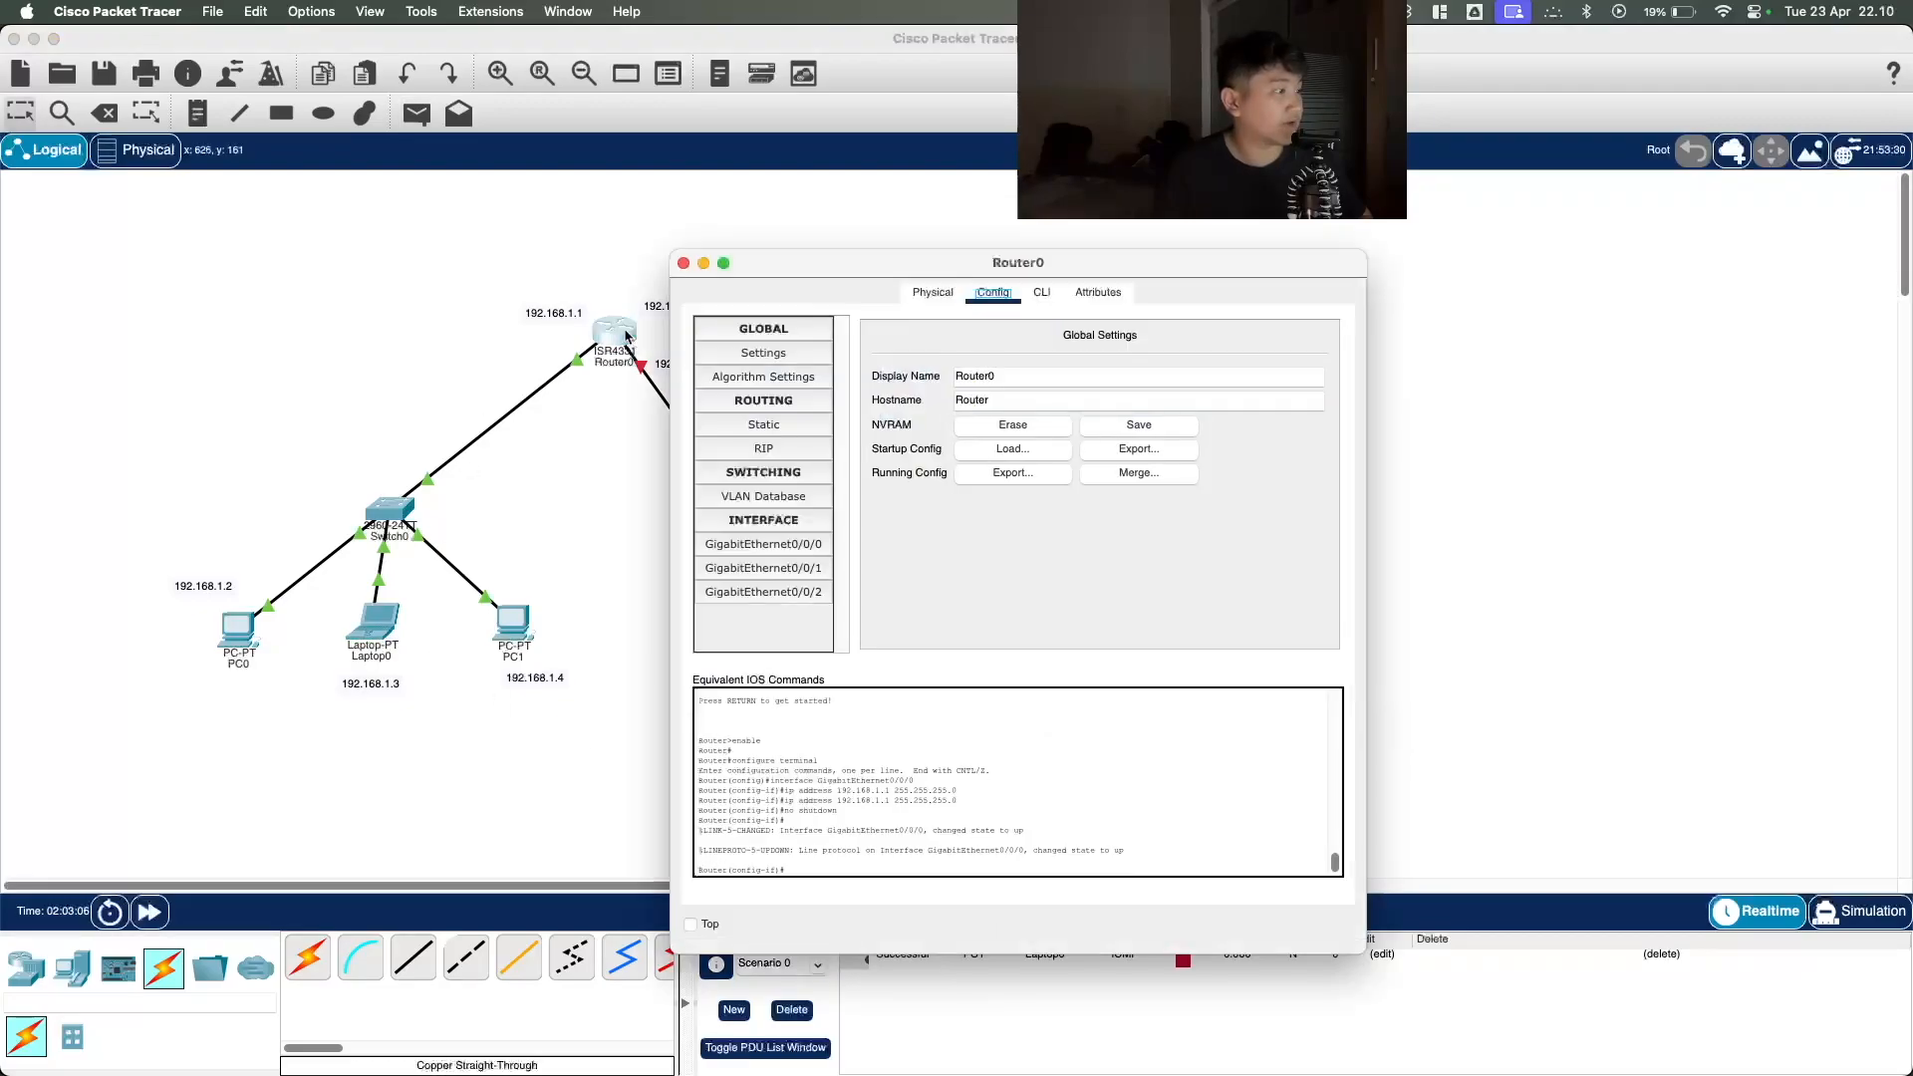
pyautogui.click(783, 569)
pyautogui.click(1190, 485)
pyautogui.write('192.168.2')
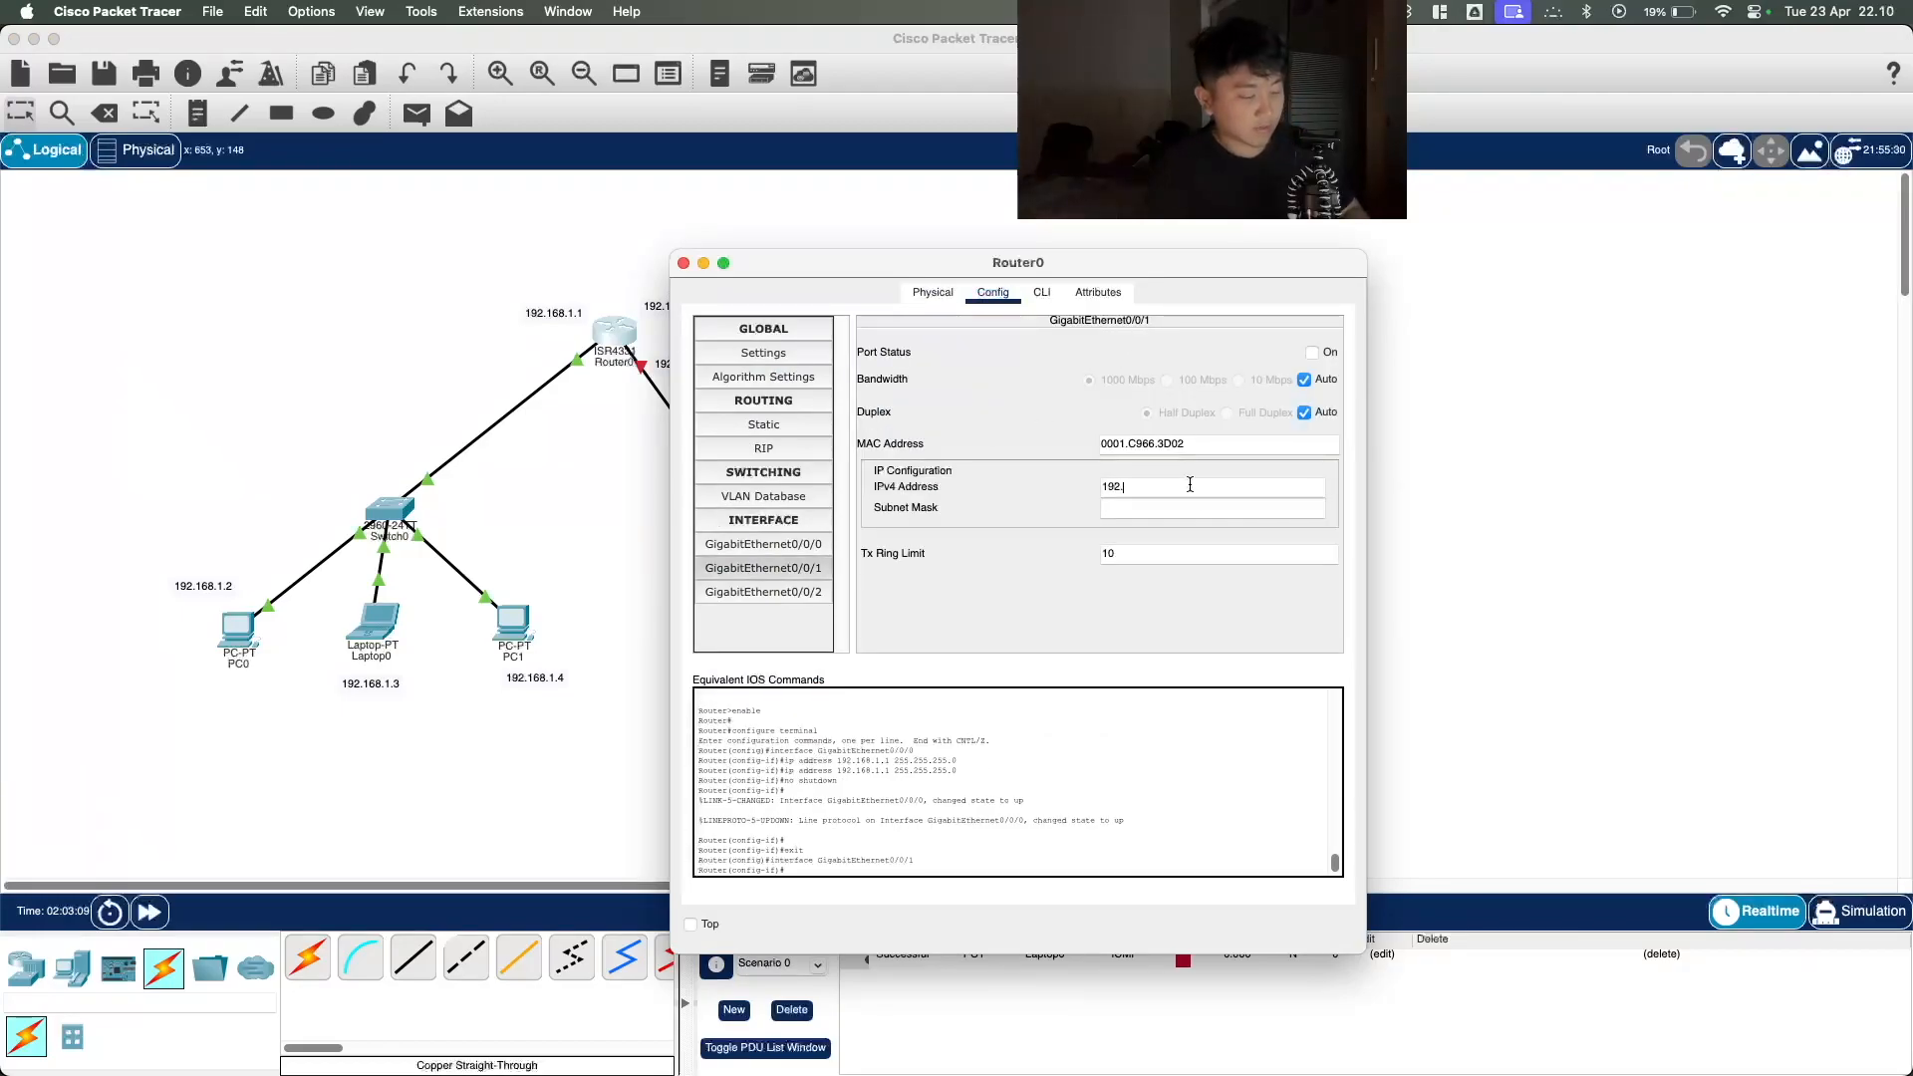
pyautogui.write('.1')
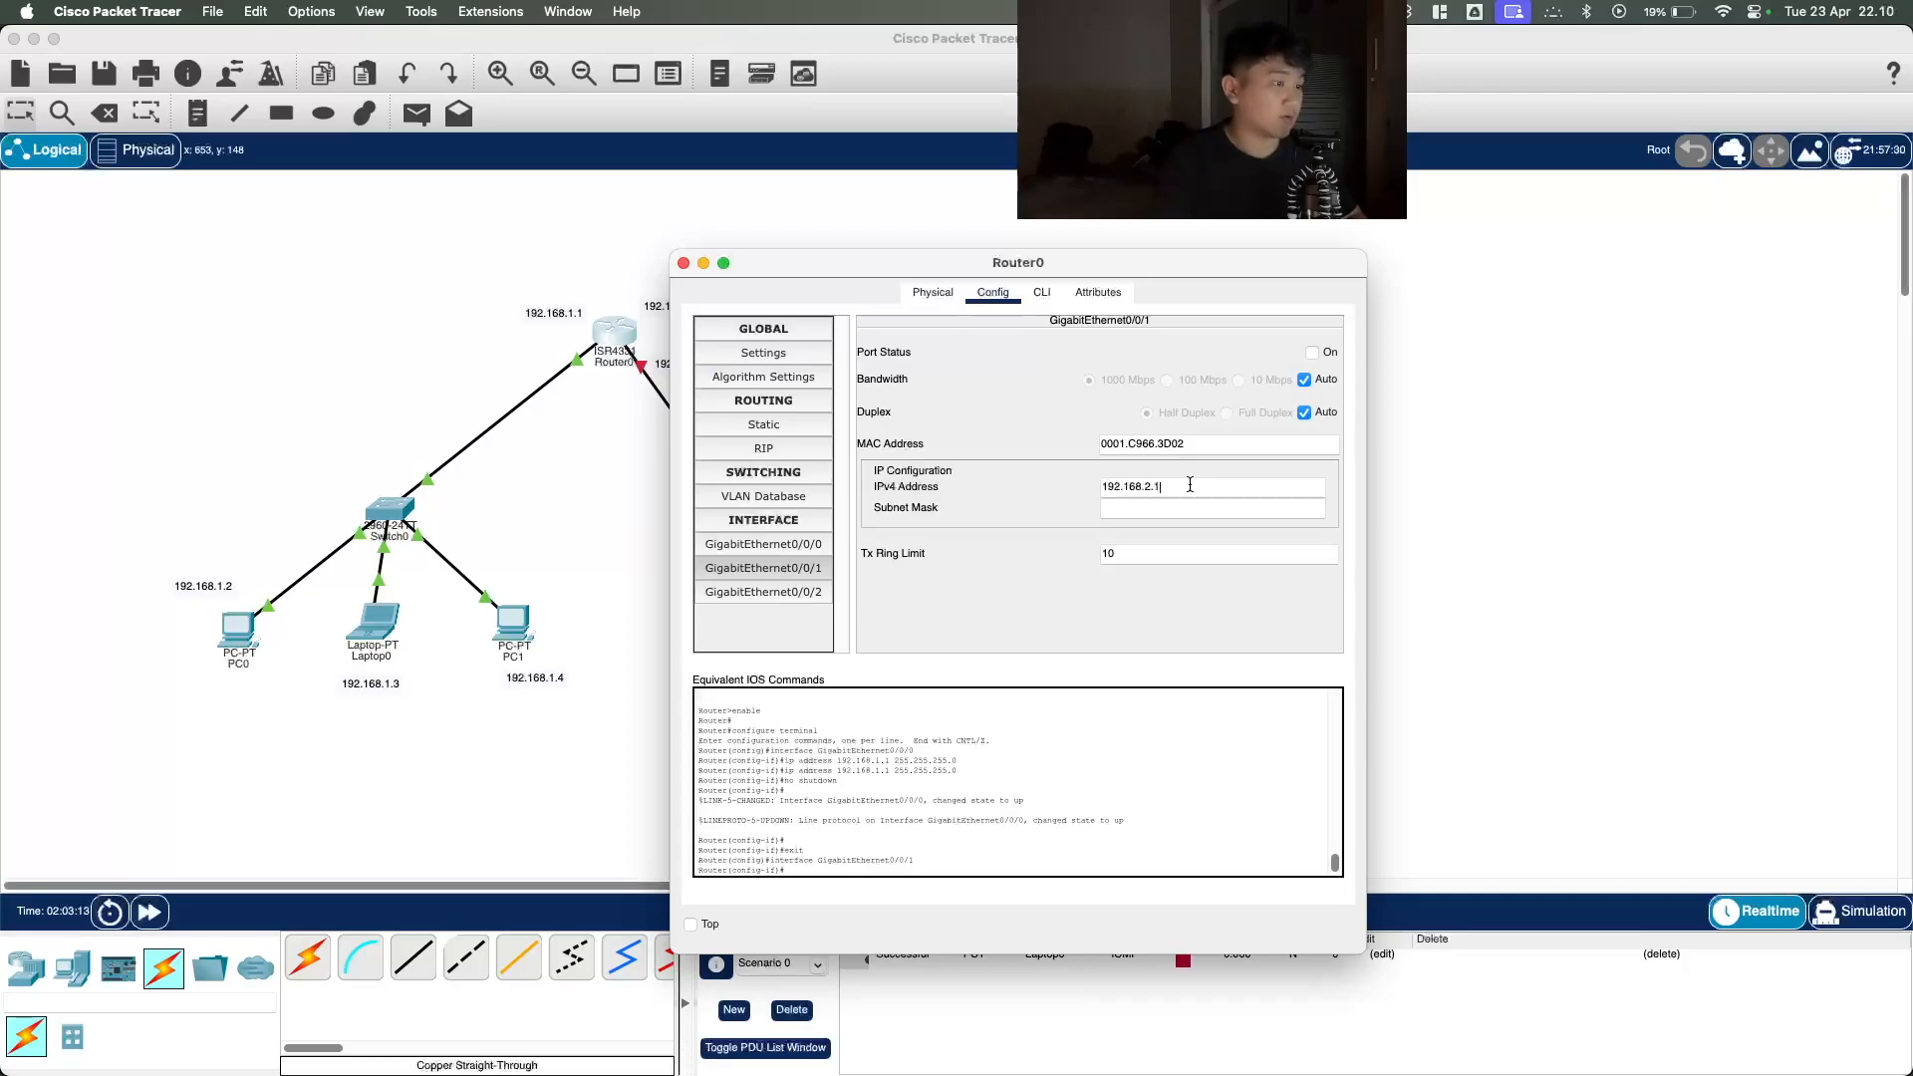
pyautogui.press('Tab')
pyautogui.moveTo(989, 267); pyautogui.dragTo(1101, 233)
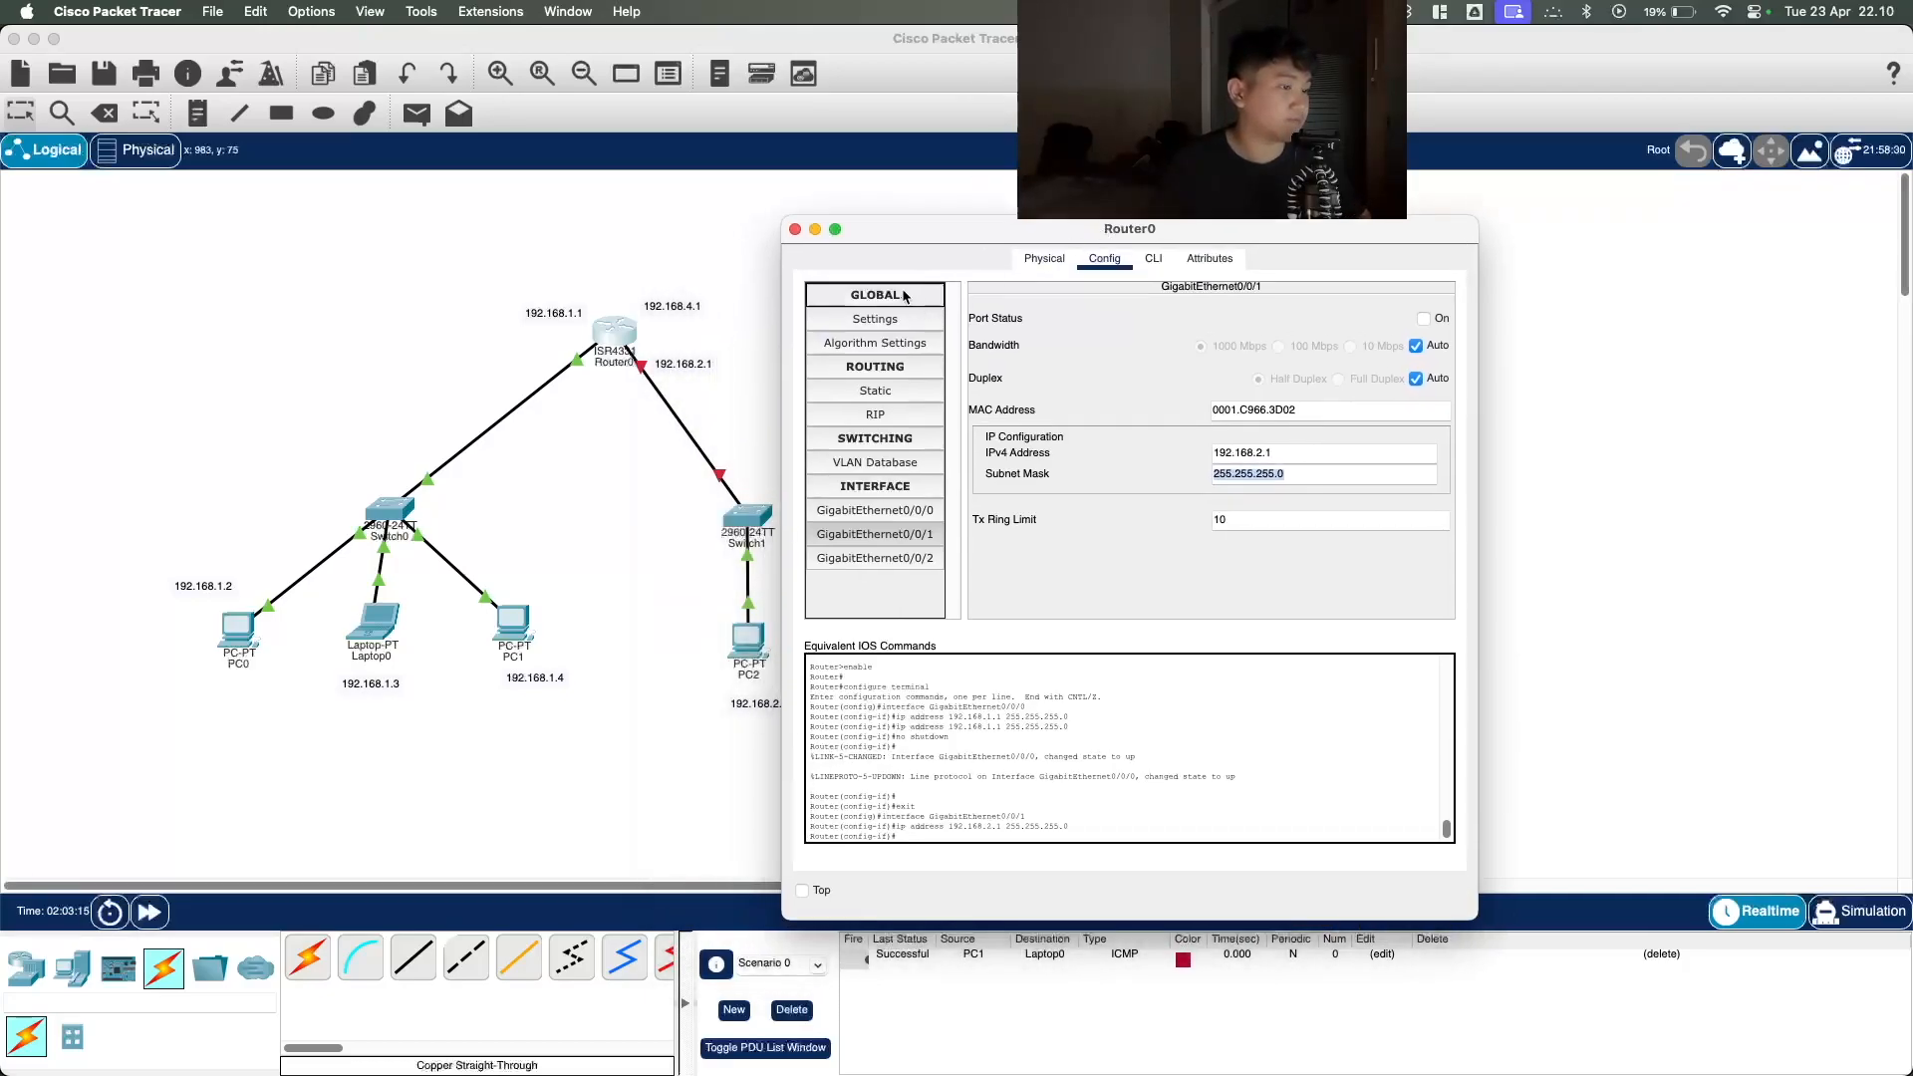
pyautogui.click(1434, 318)
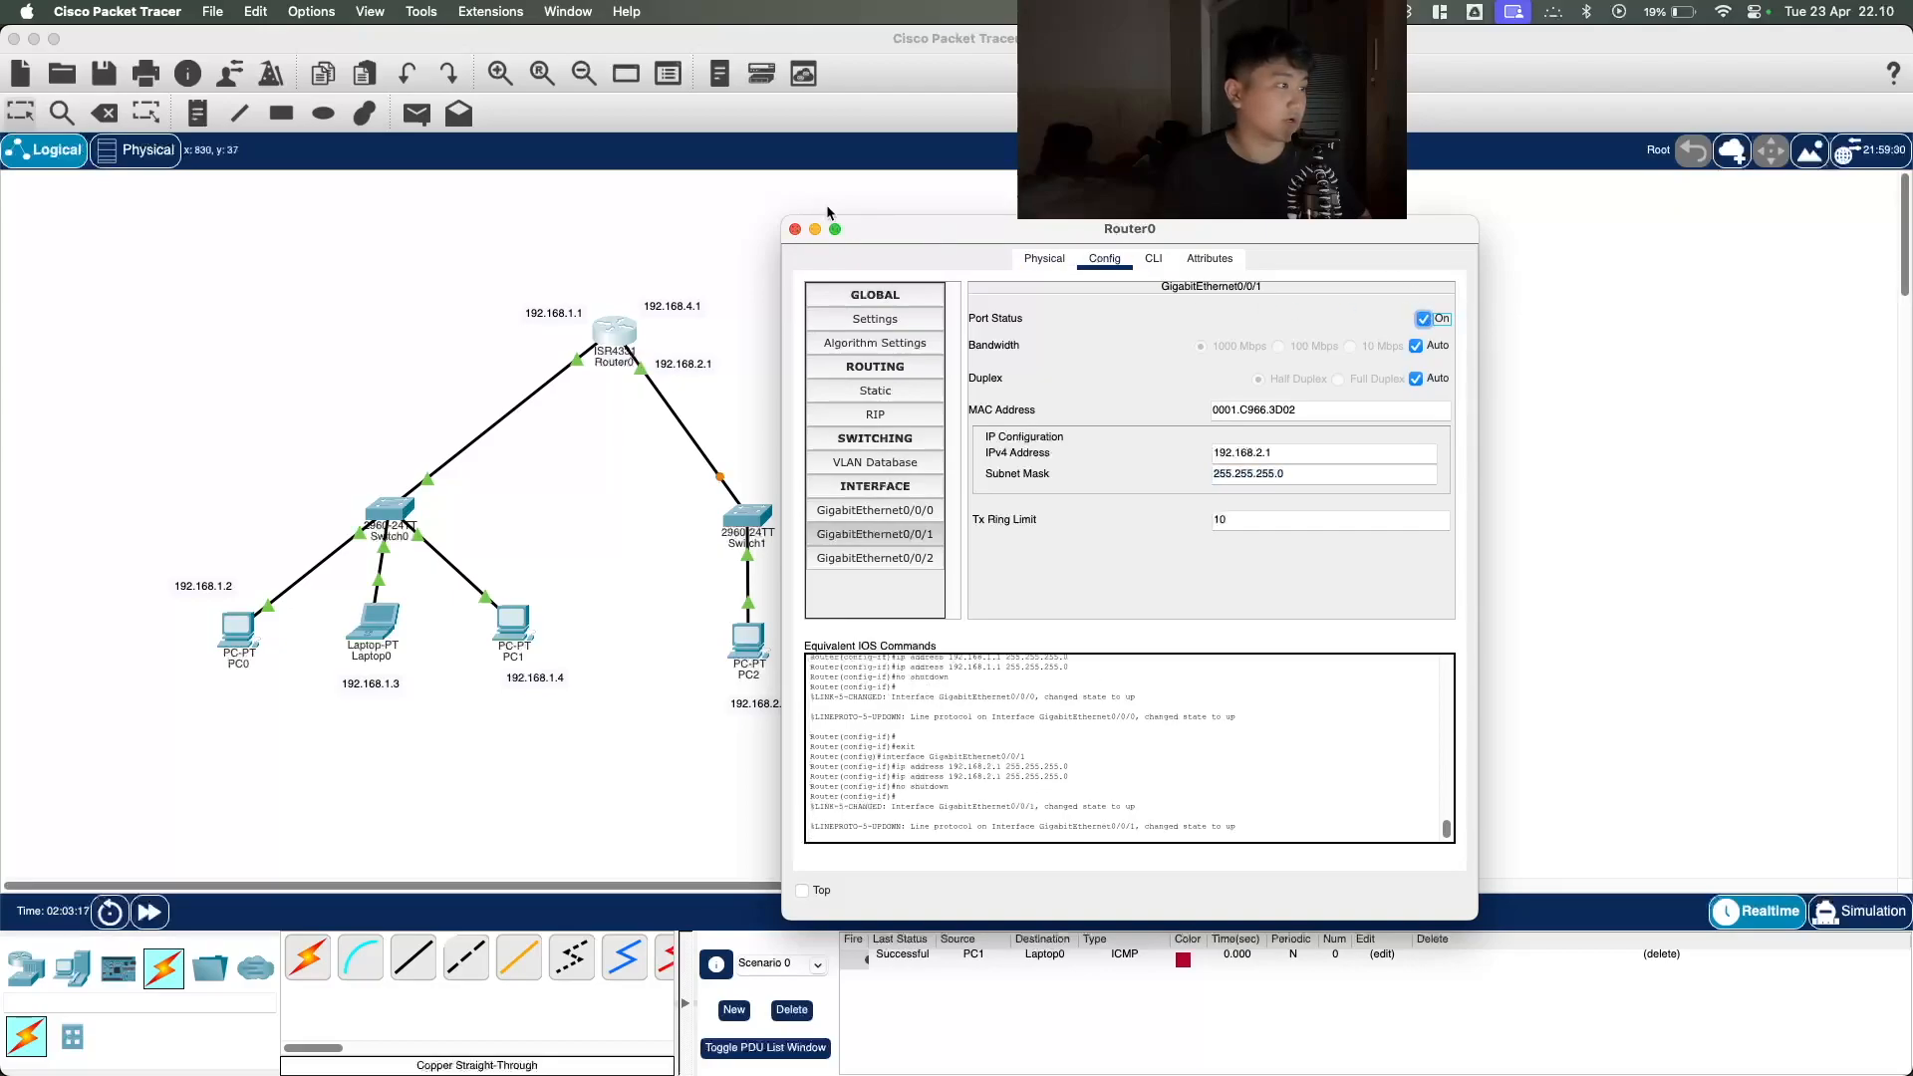
pyautogui.click(794, 229)
# Step: Fast-forward the network time and send two simple PDUs in turn from PC1 to PC2
pyautogui.click(152, 921)
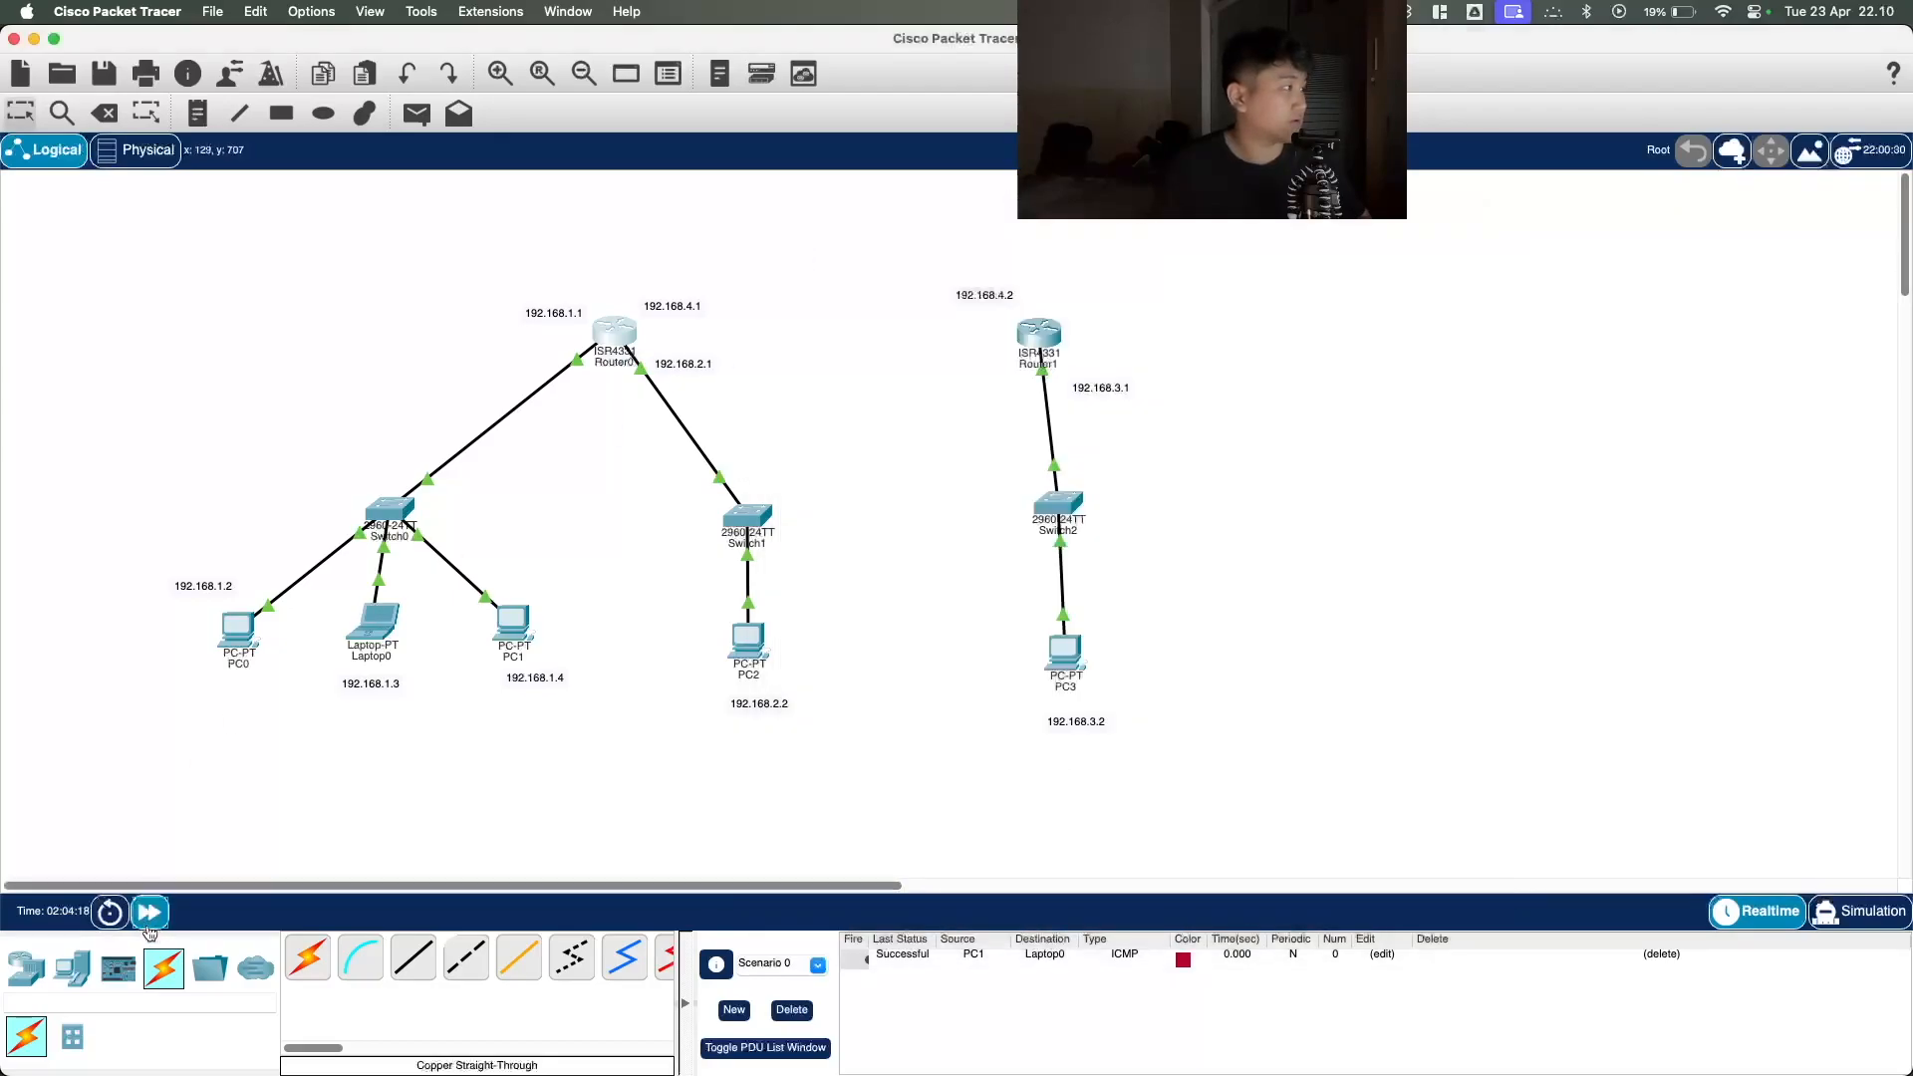
pyautogui.click(417, 112)
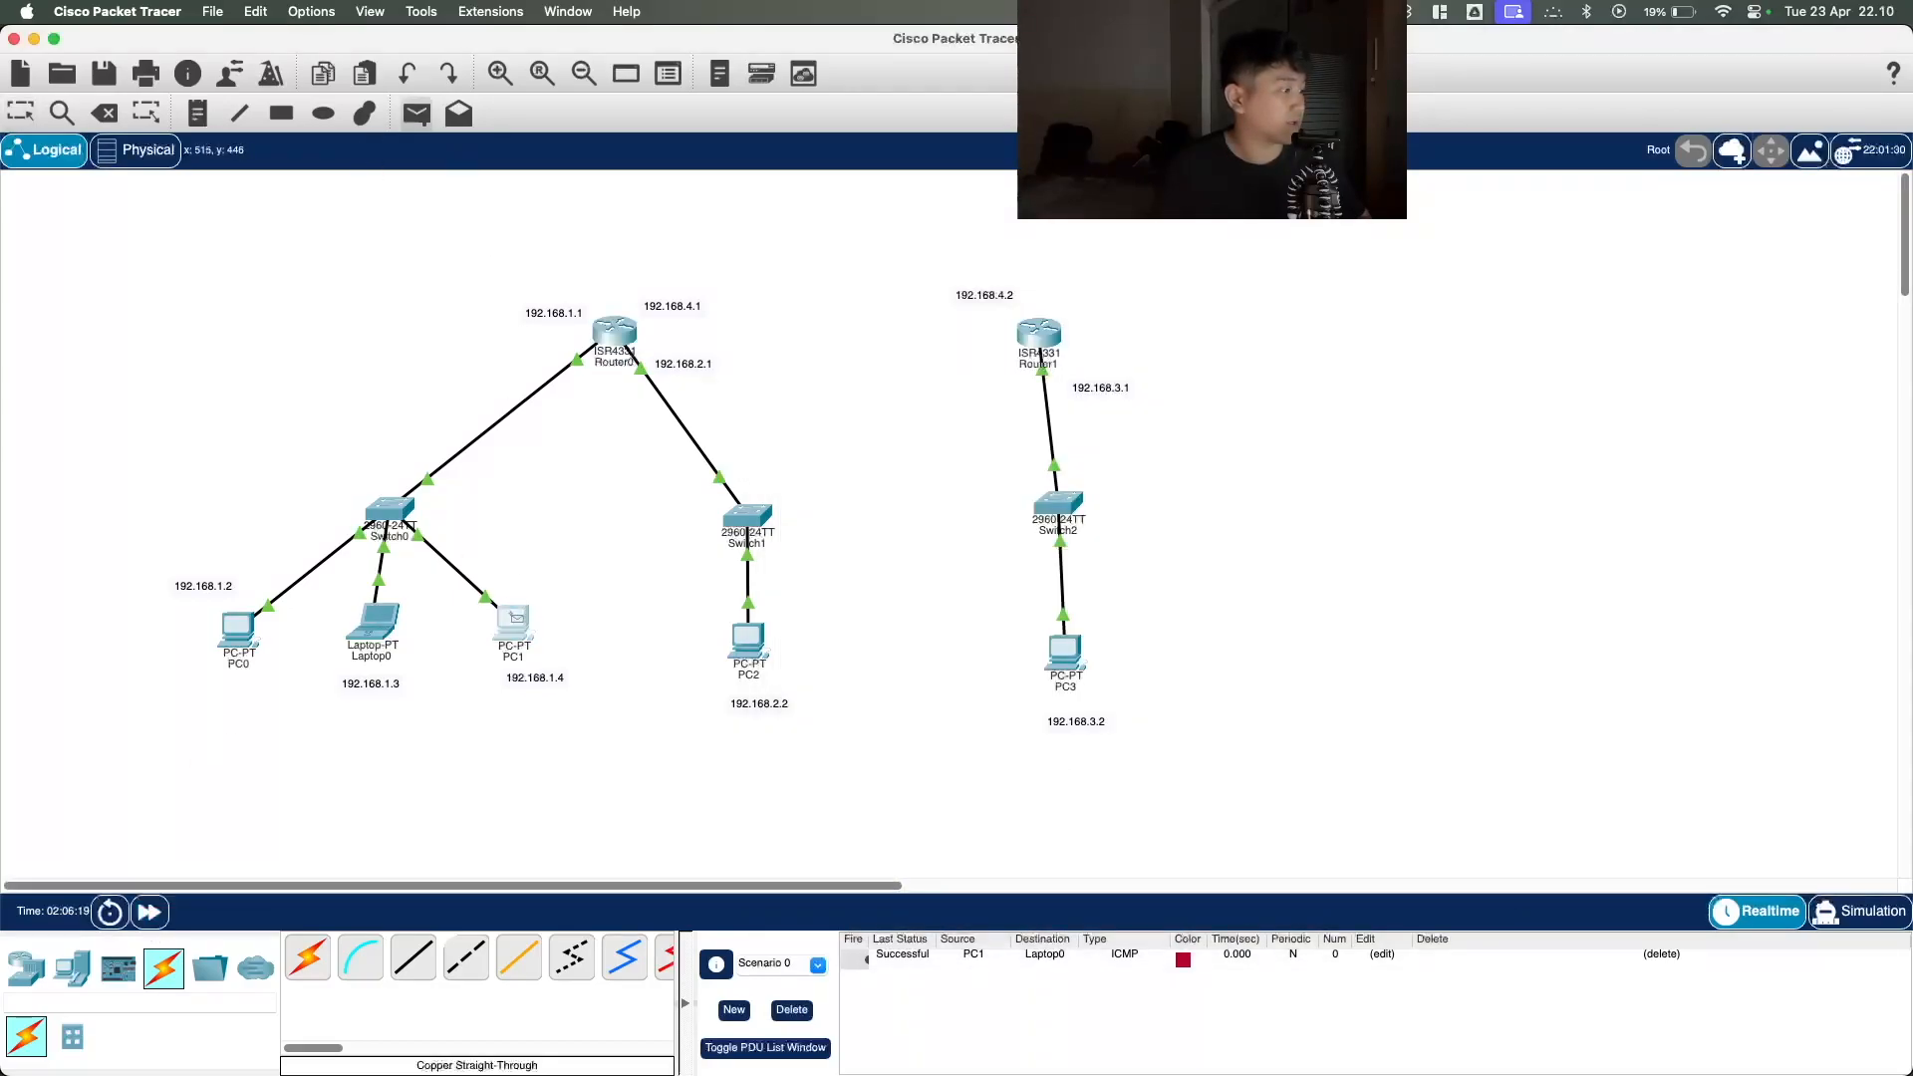
pyautogui.click(514, 621)
pyautogui.click(748, 638)
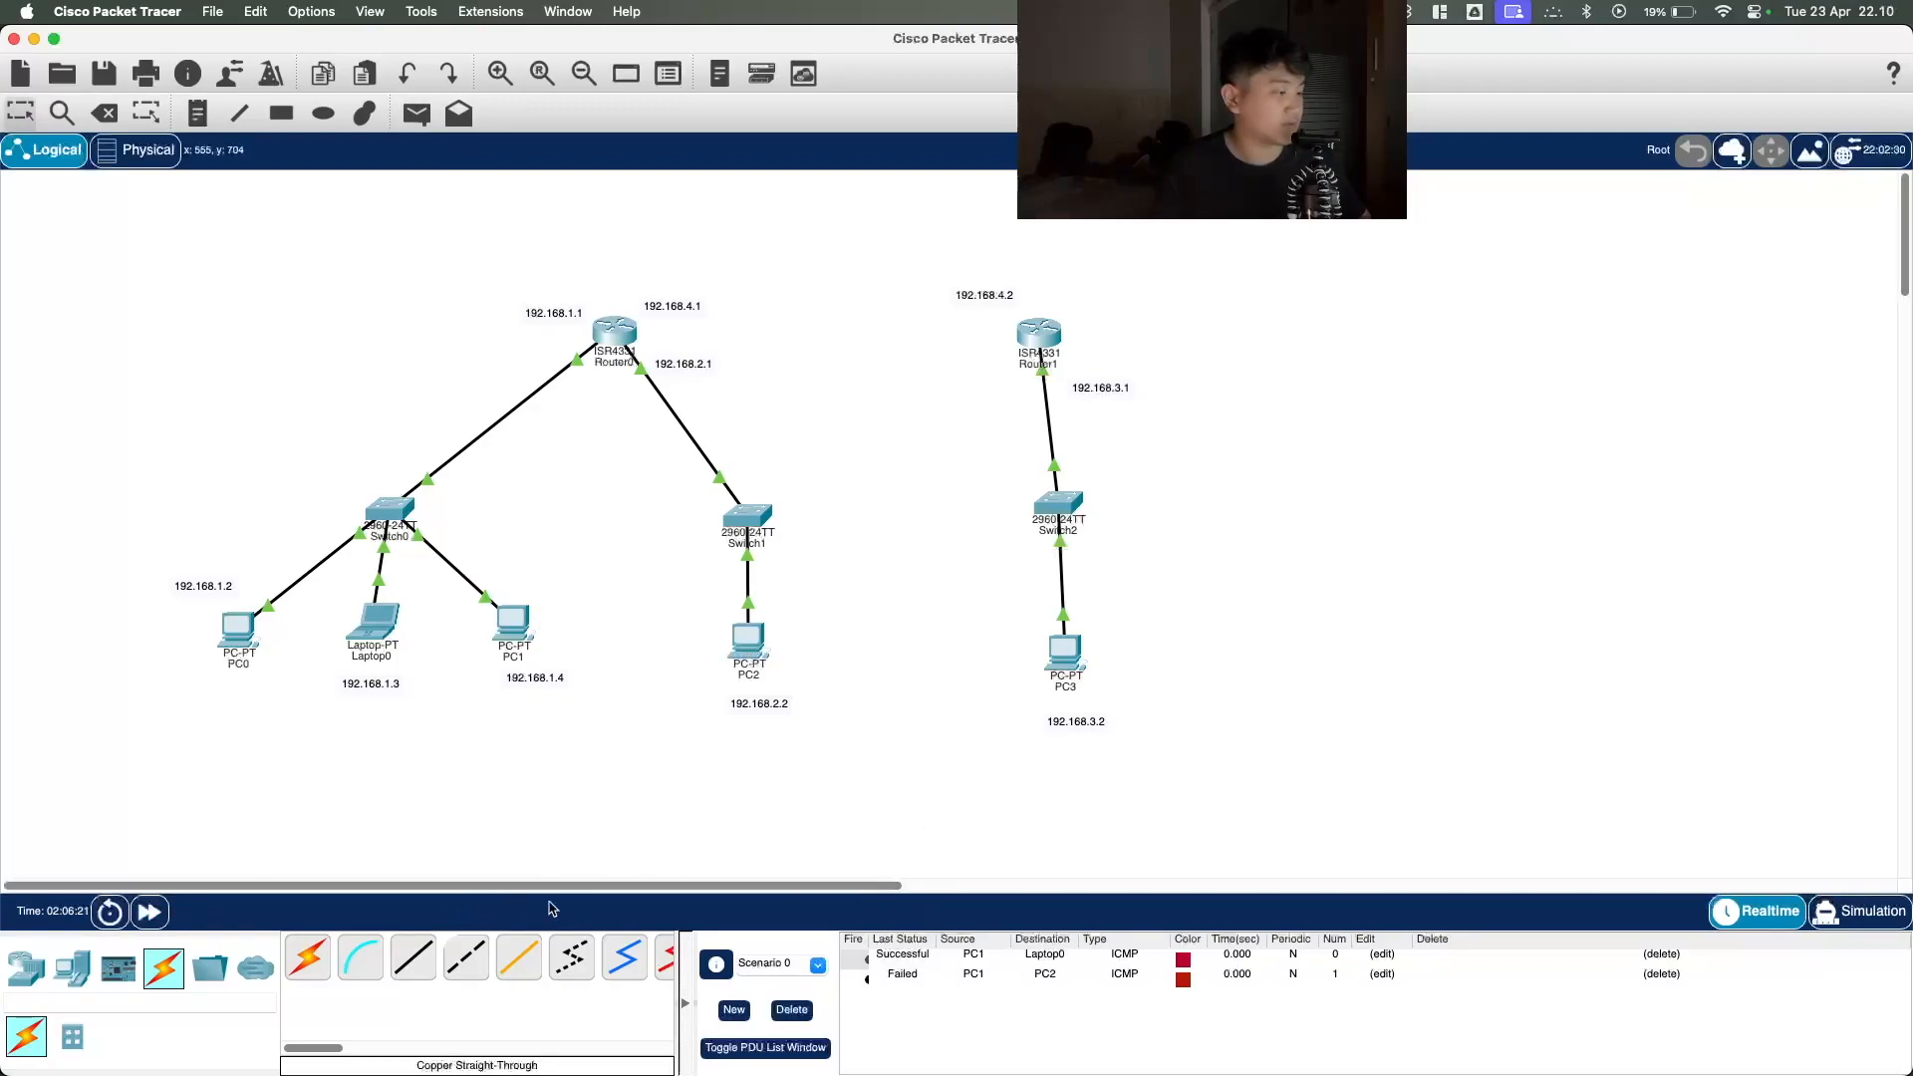
pyautogui.click(416, 113)
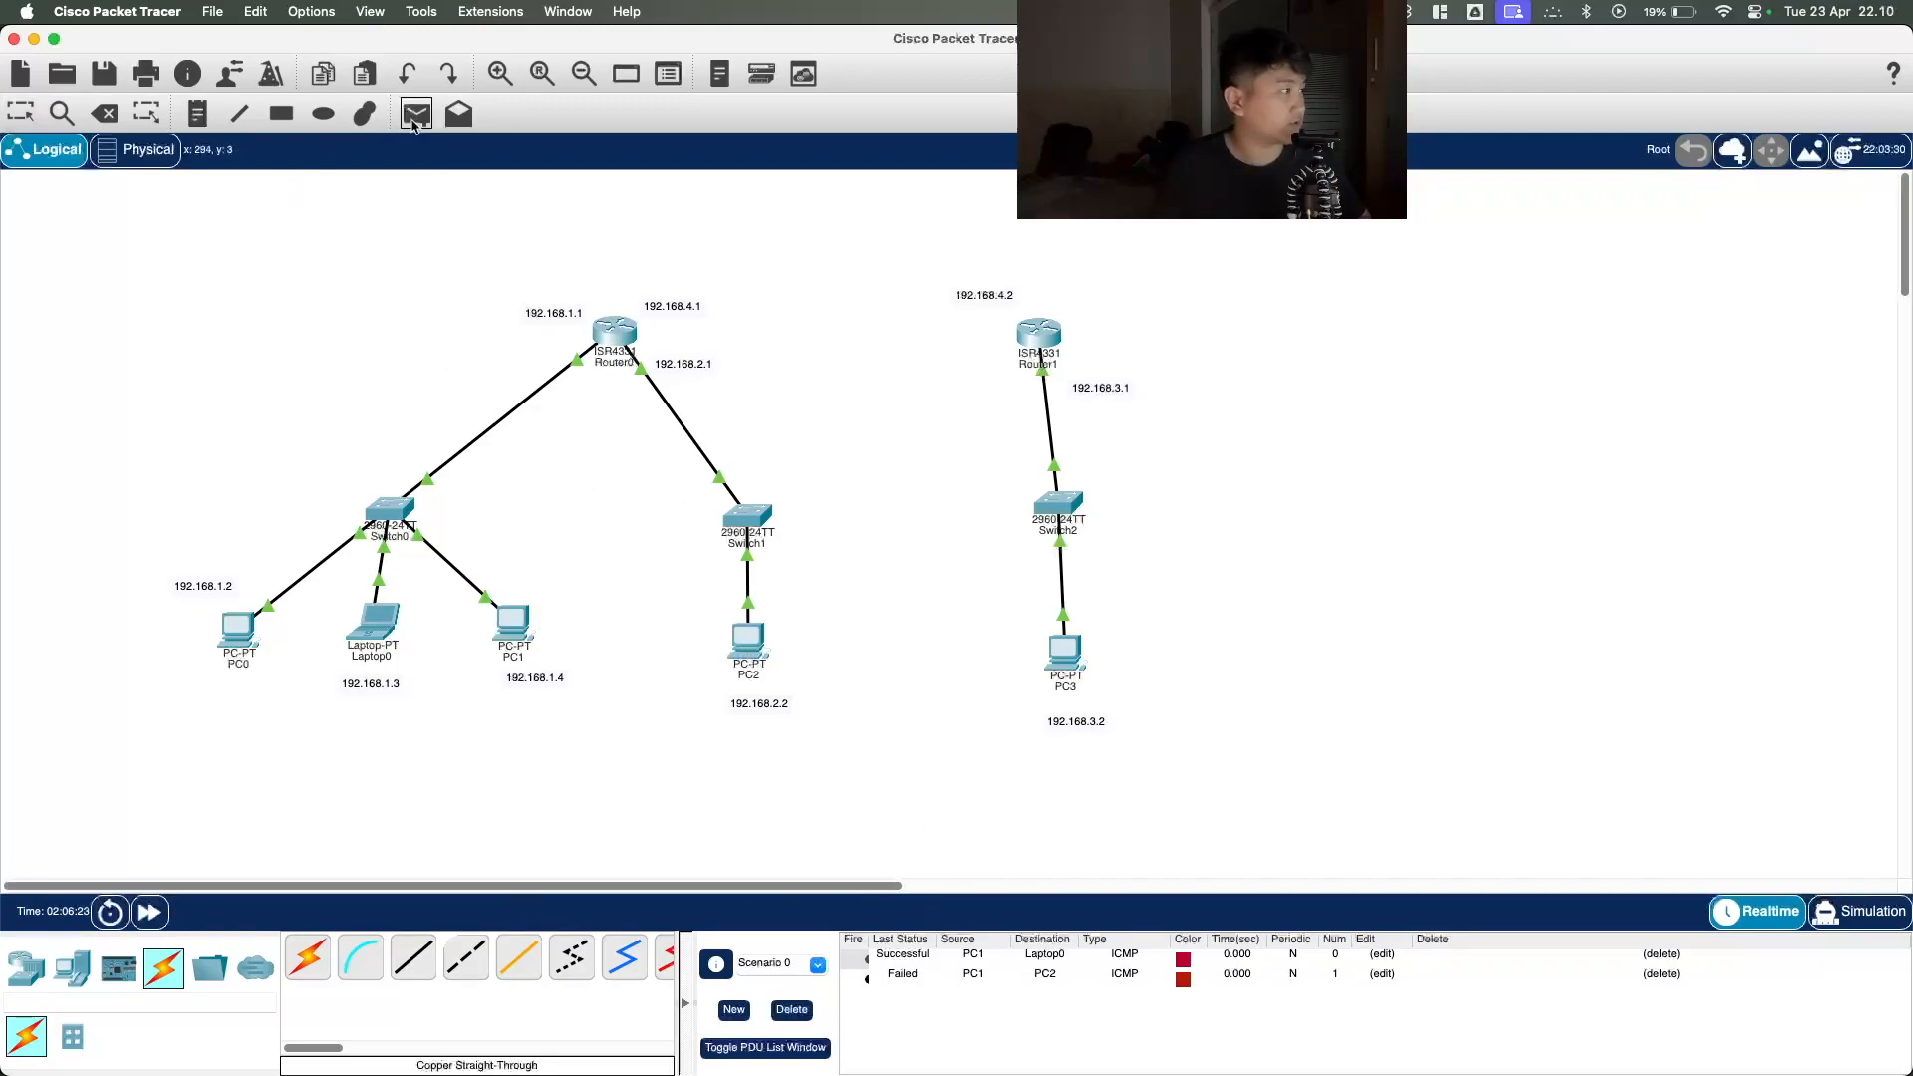
pyautogui.click(516, 624)
pyautogui.click(763, 654)
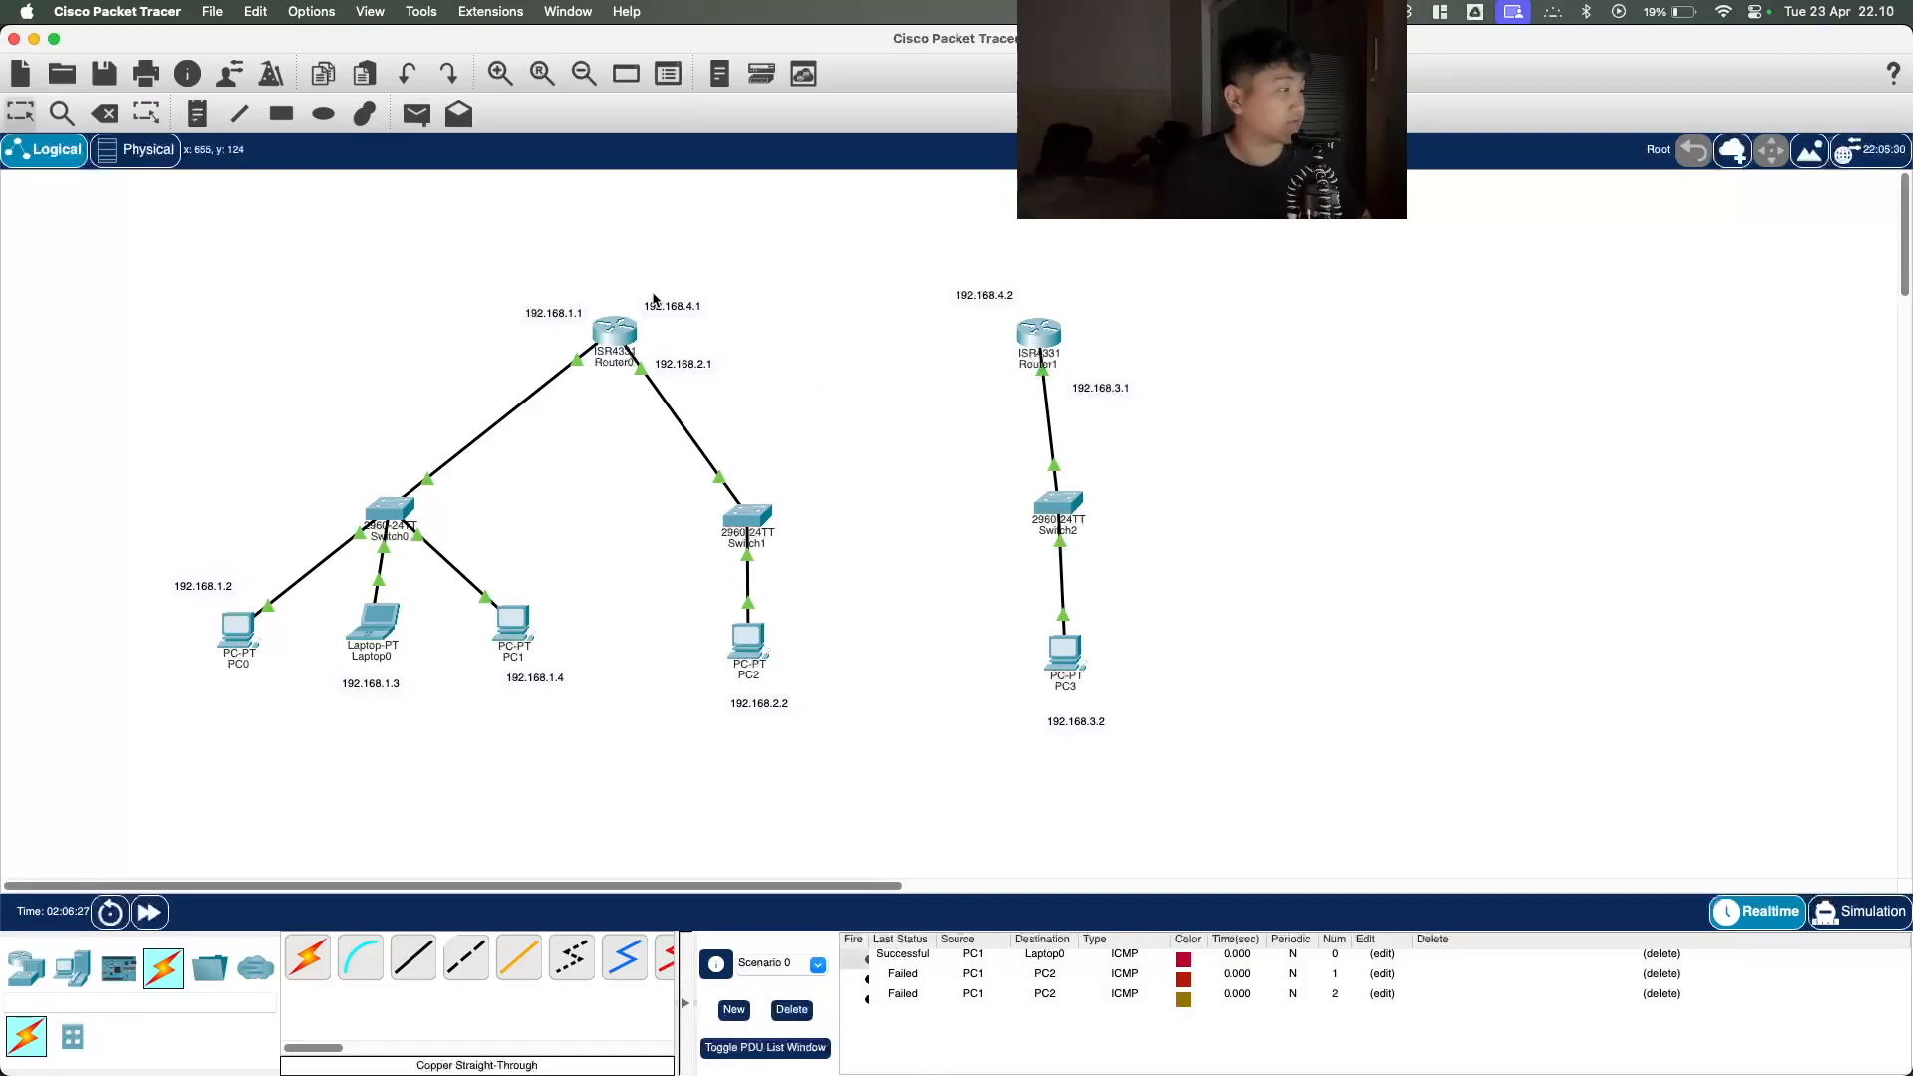
# Step: Check the IP and port settings of Router0's GigabitEthernet0/0/0 and GigabitEthernet0/0/1, and close its window
pyautogui.moveTo(508, 637); pyautogui.dragTo(522, 637)
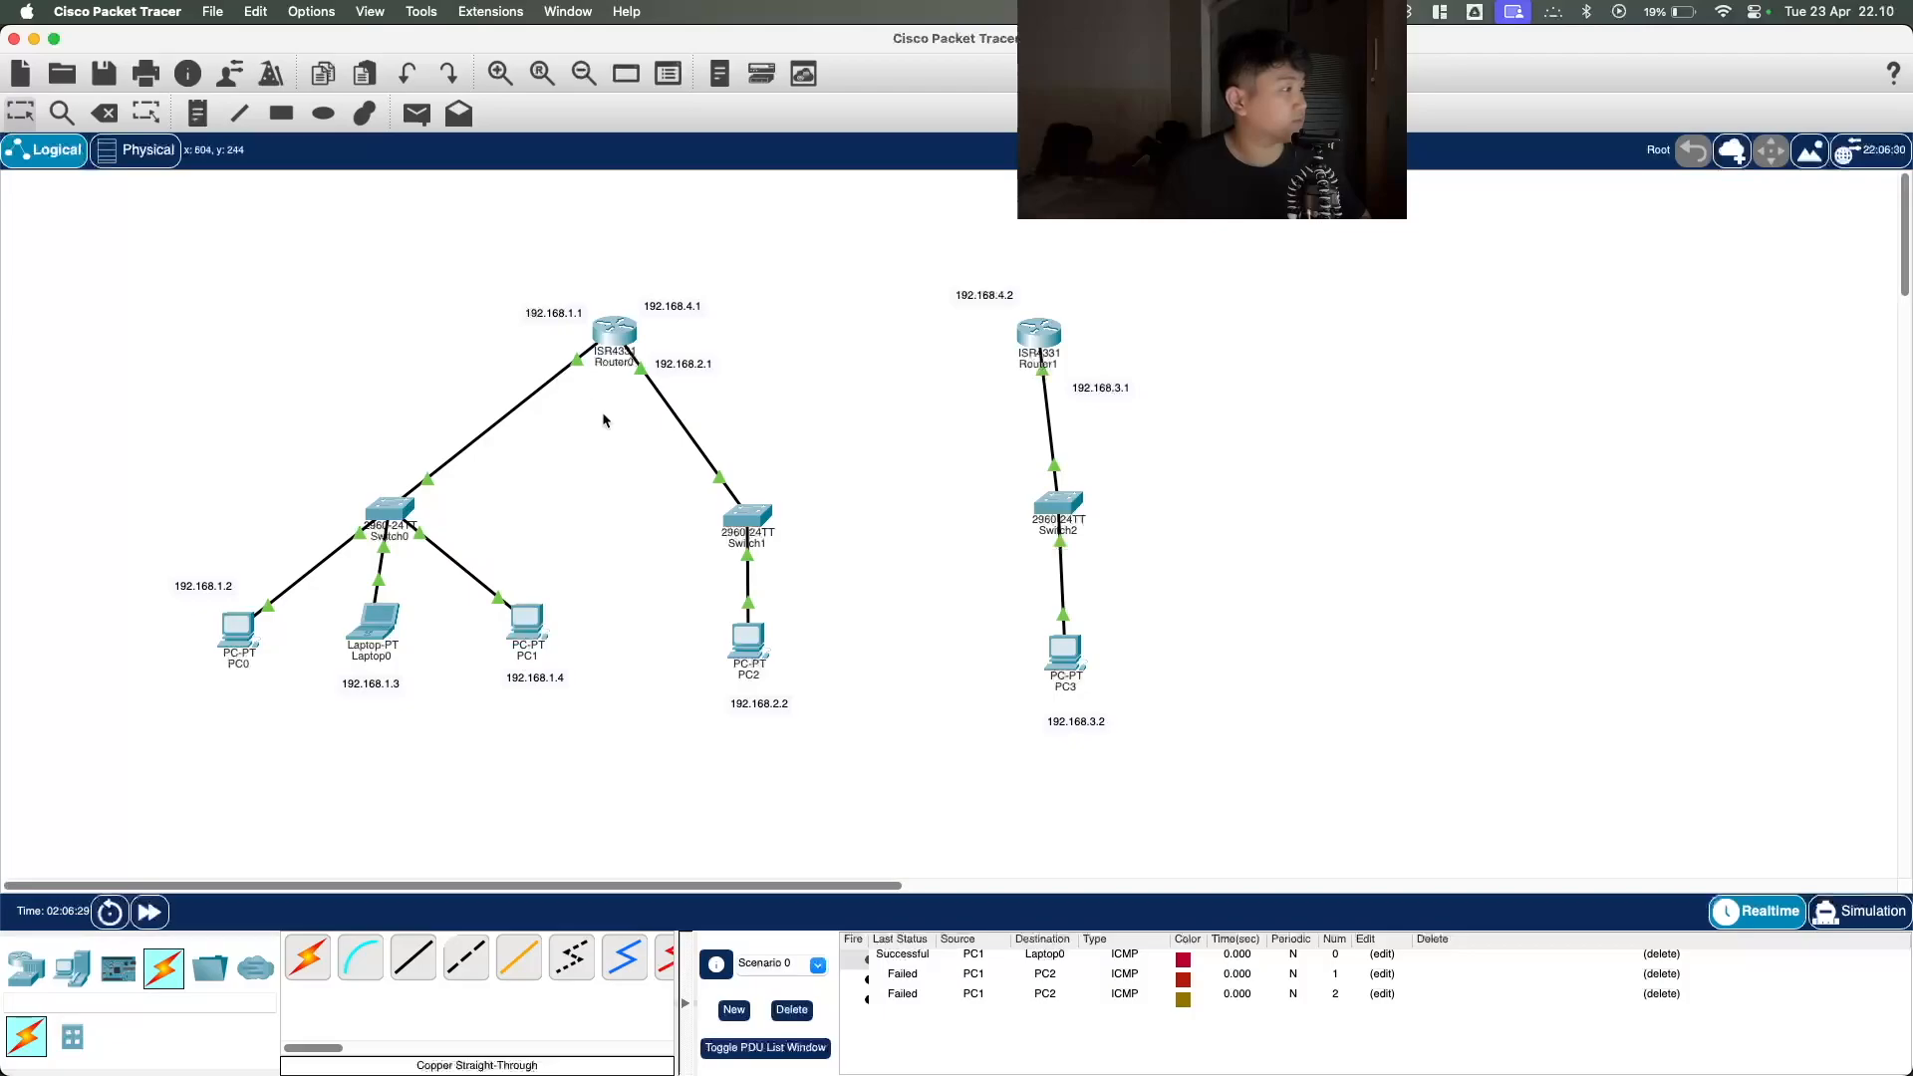
pyautogui.moveTo(759, 647); pyautogui.dragTo(766, 655)
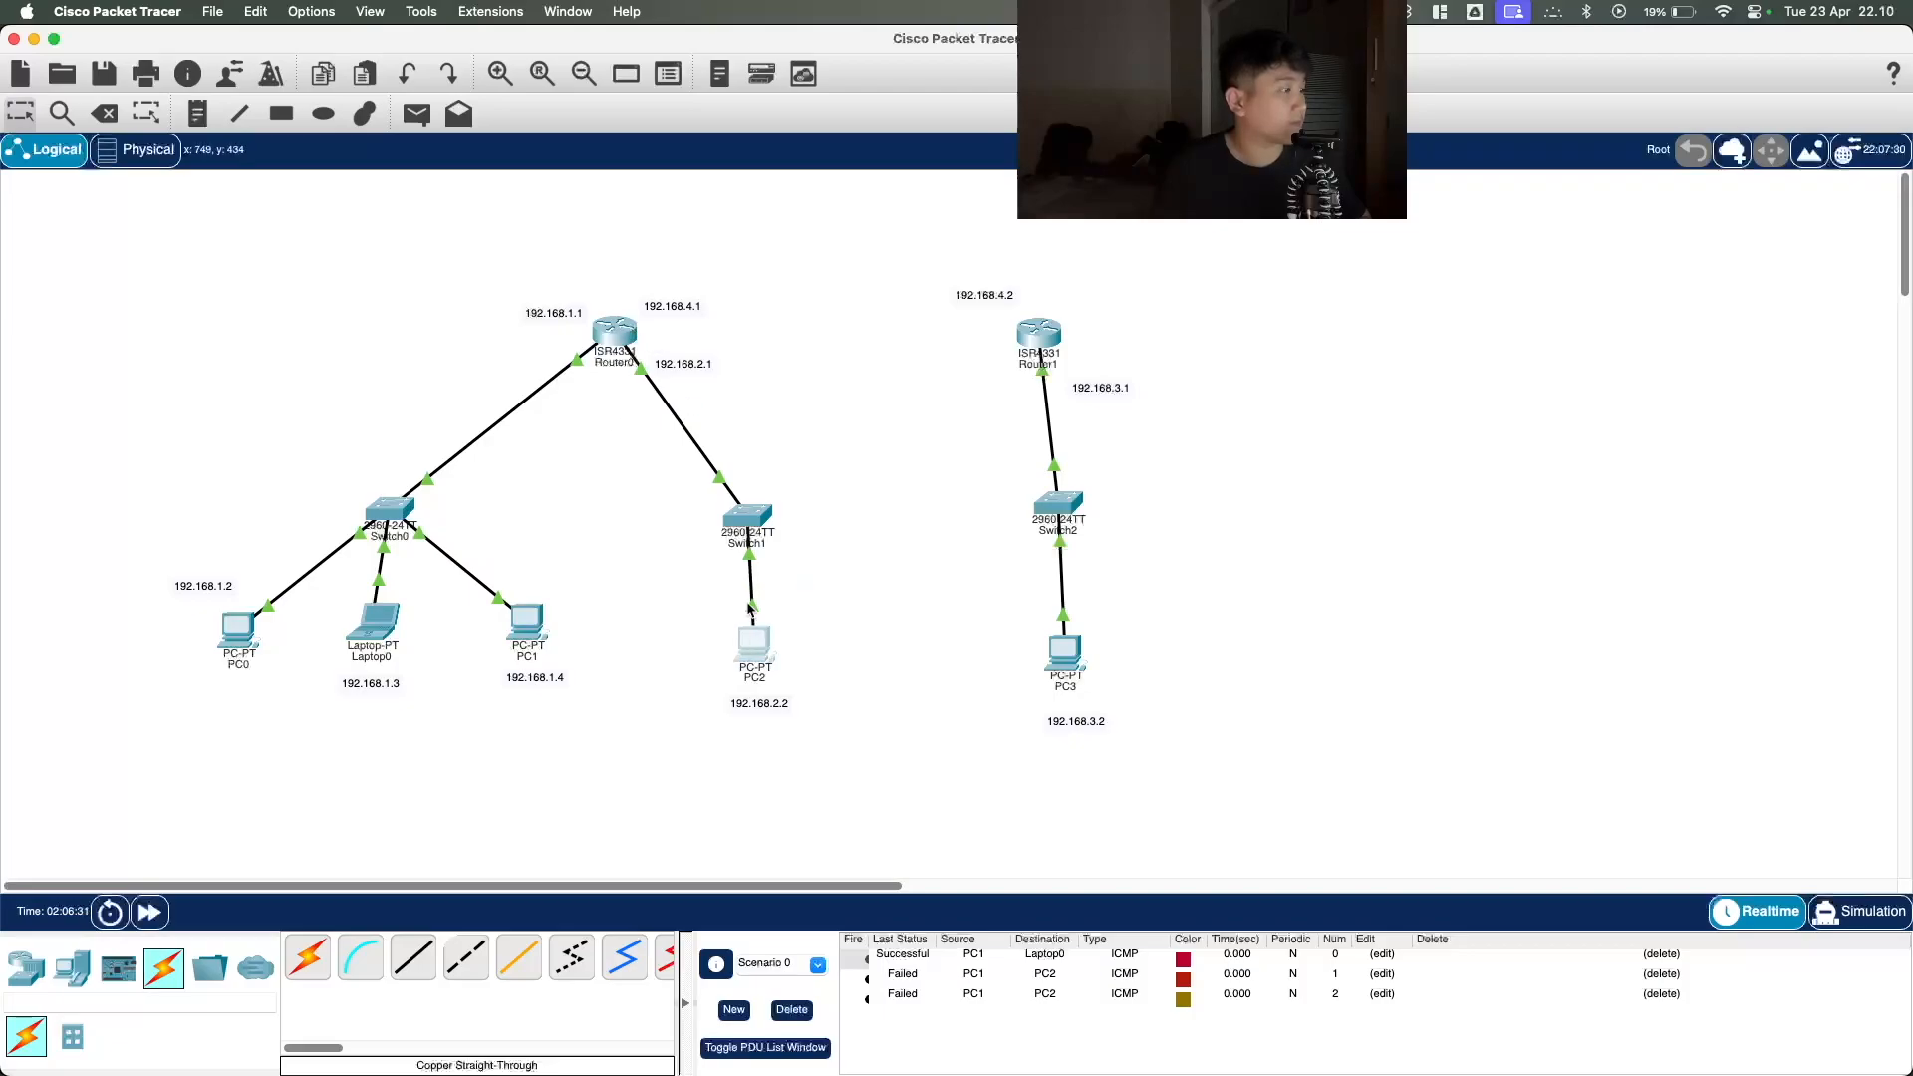
pyautogui.click(614, 337)
pyautogui.moveTo(885, 279); pyautogui.dragTo(1114, 239)
pyautogui.click(1026, 513)
pyautogui.click(1040, 537)
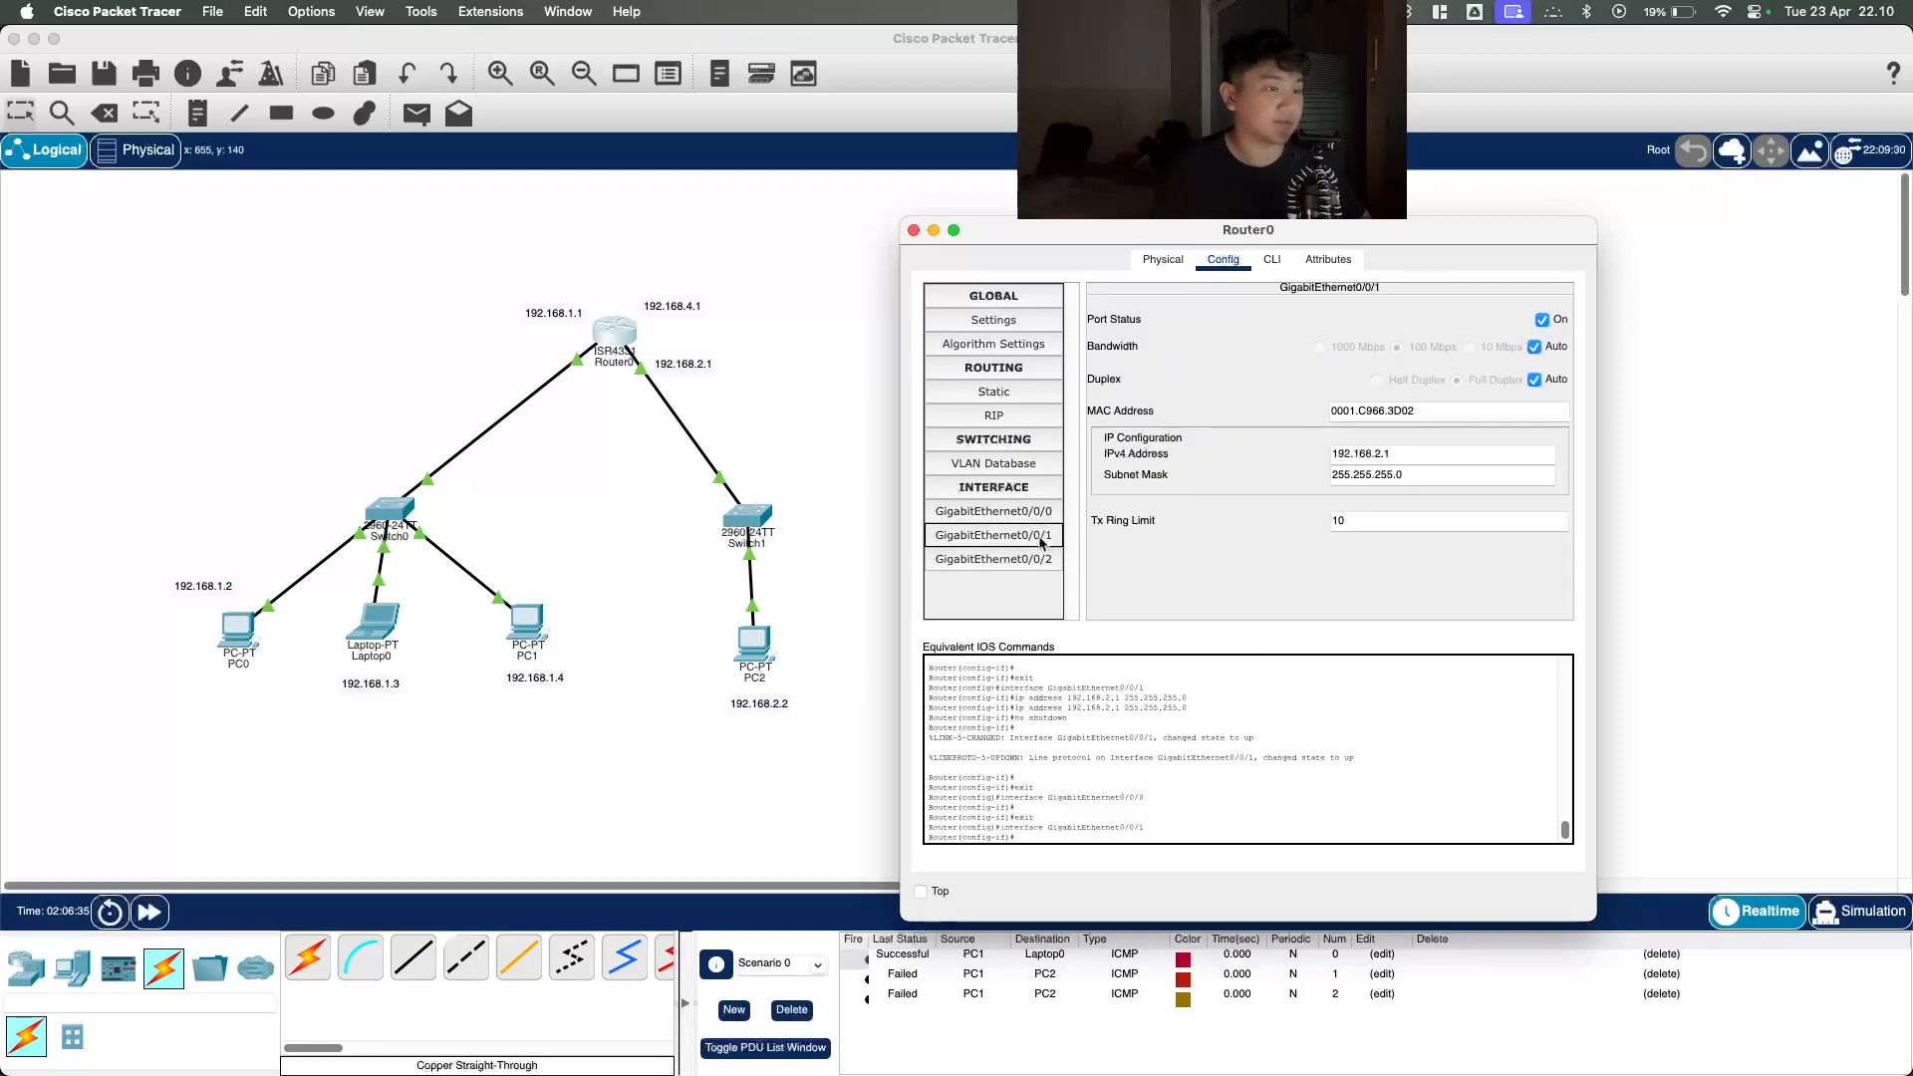
pyautogui.click(913, 230)
# Step: Repeat the connectivity test with another simple PDU from PC1 to PC2
pyautogui.click(416, 113)
pyautogui.click(754, 643)
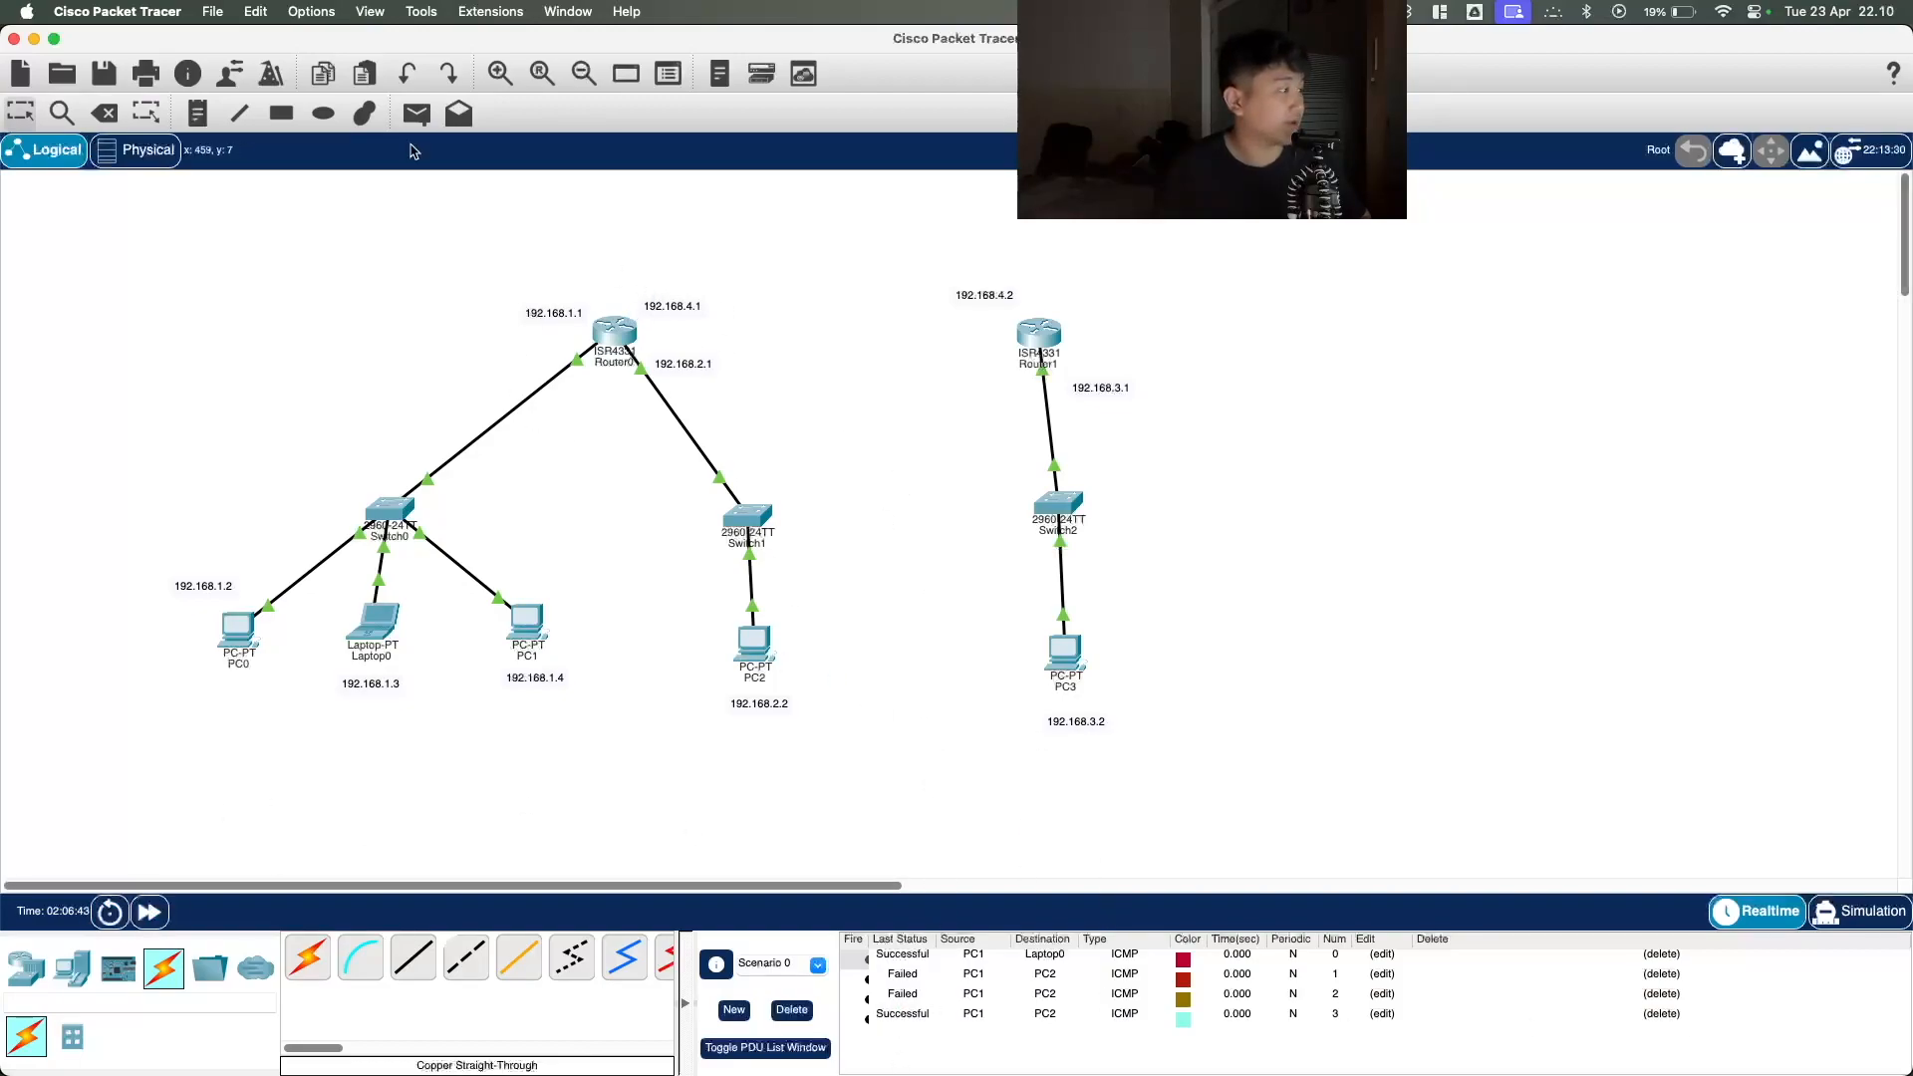
# Step: Connect Router0's GigabitEthernet0/0/2 to Router1's GigabitEthernet0/0/0 with a copper cross-over cable
pyautogui.click(483, 956)
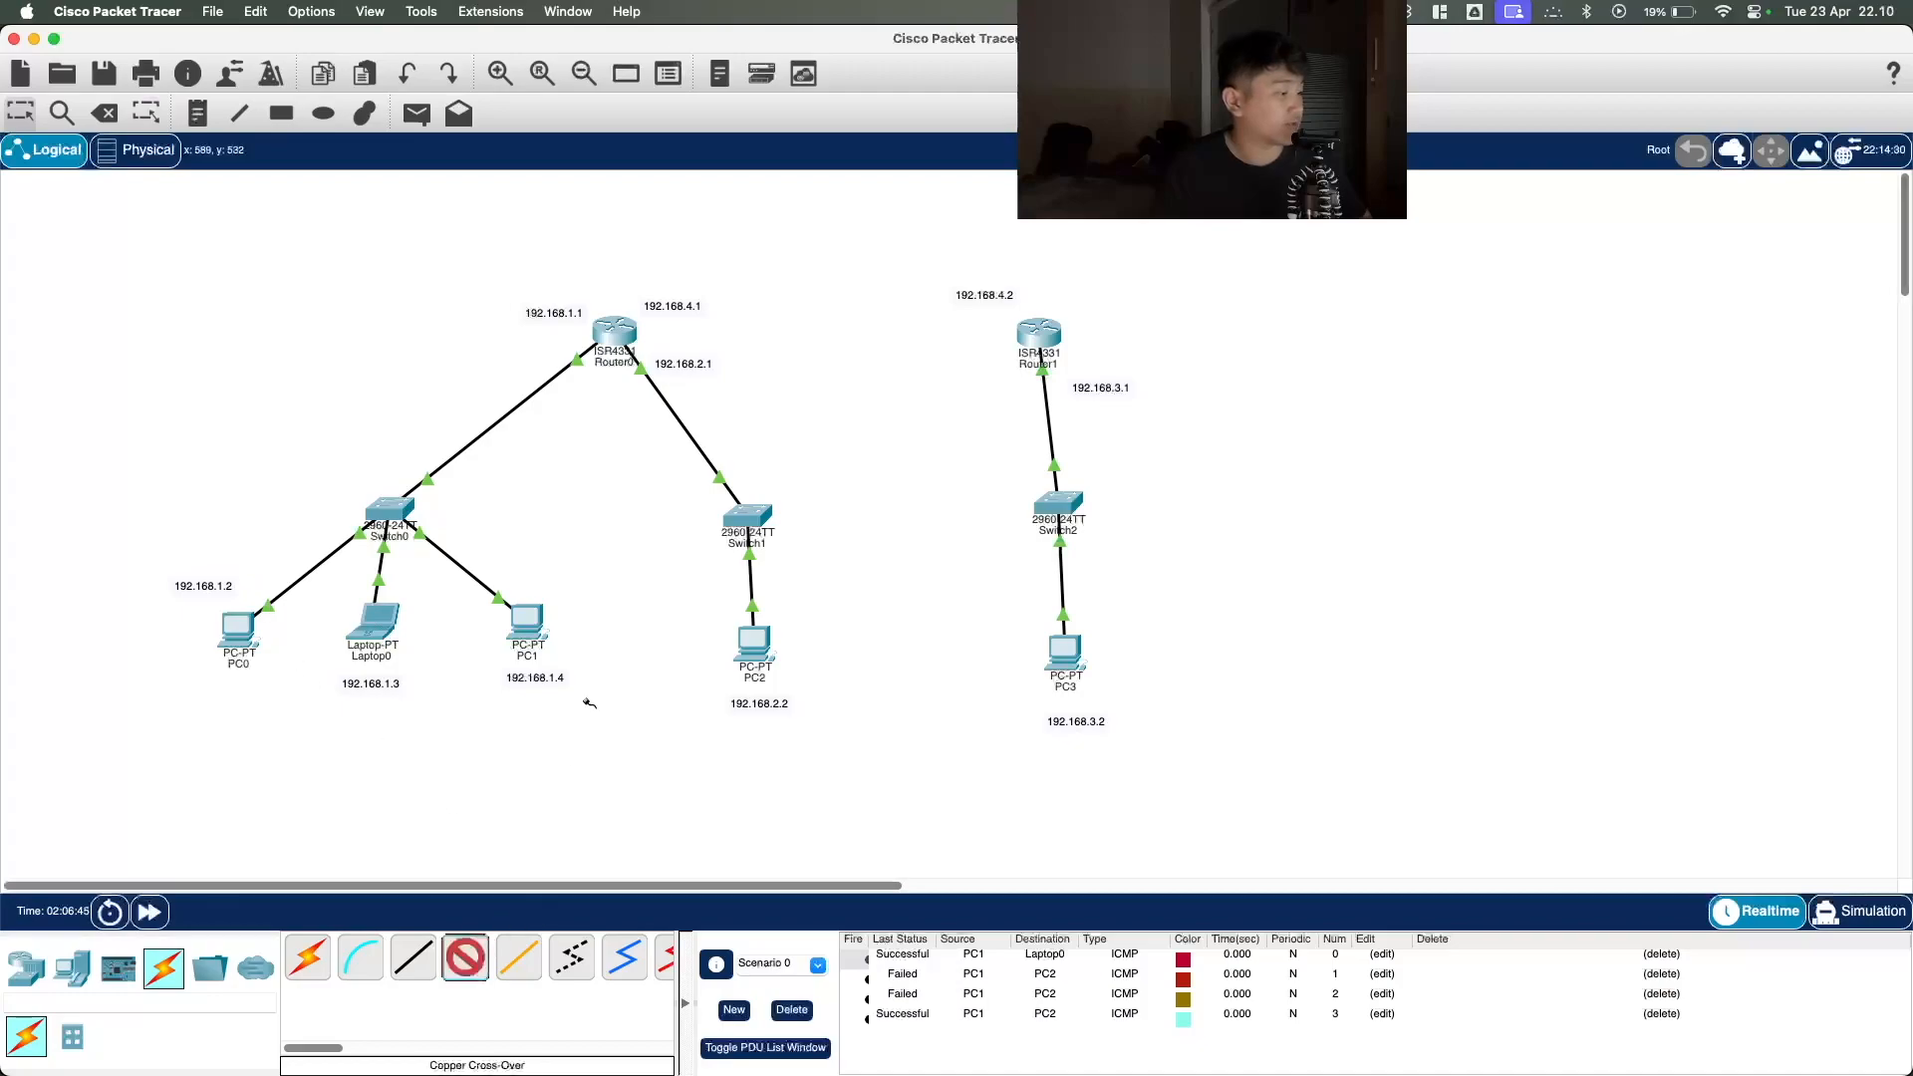
pyautogui.click(626, 323)
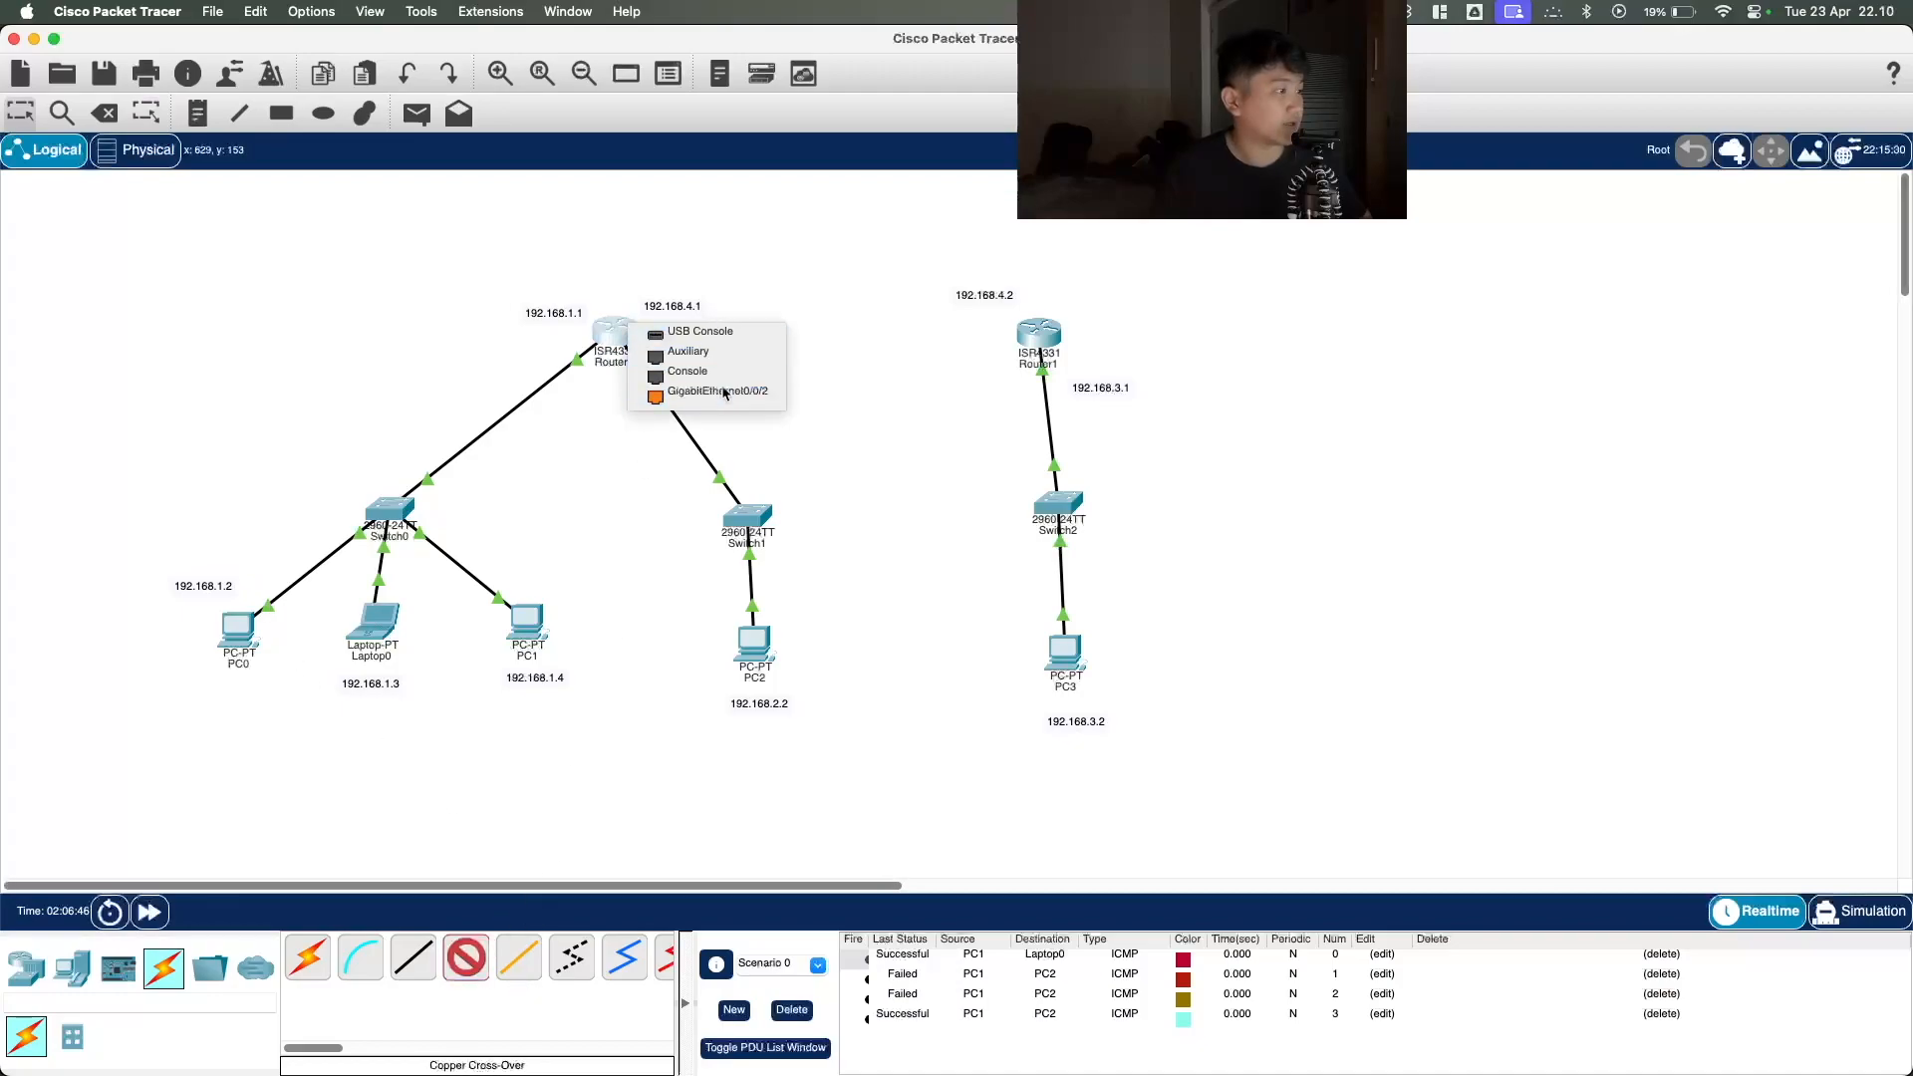
pyautogui.click(727, 390)
pyautogui.click(1036, 329)
pyautogui.click(1126, 398)
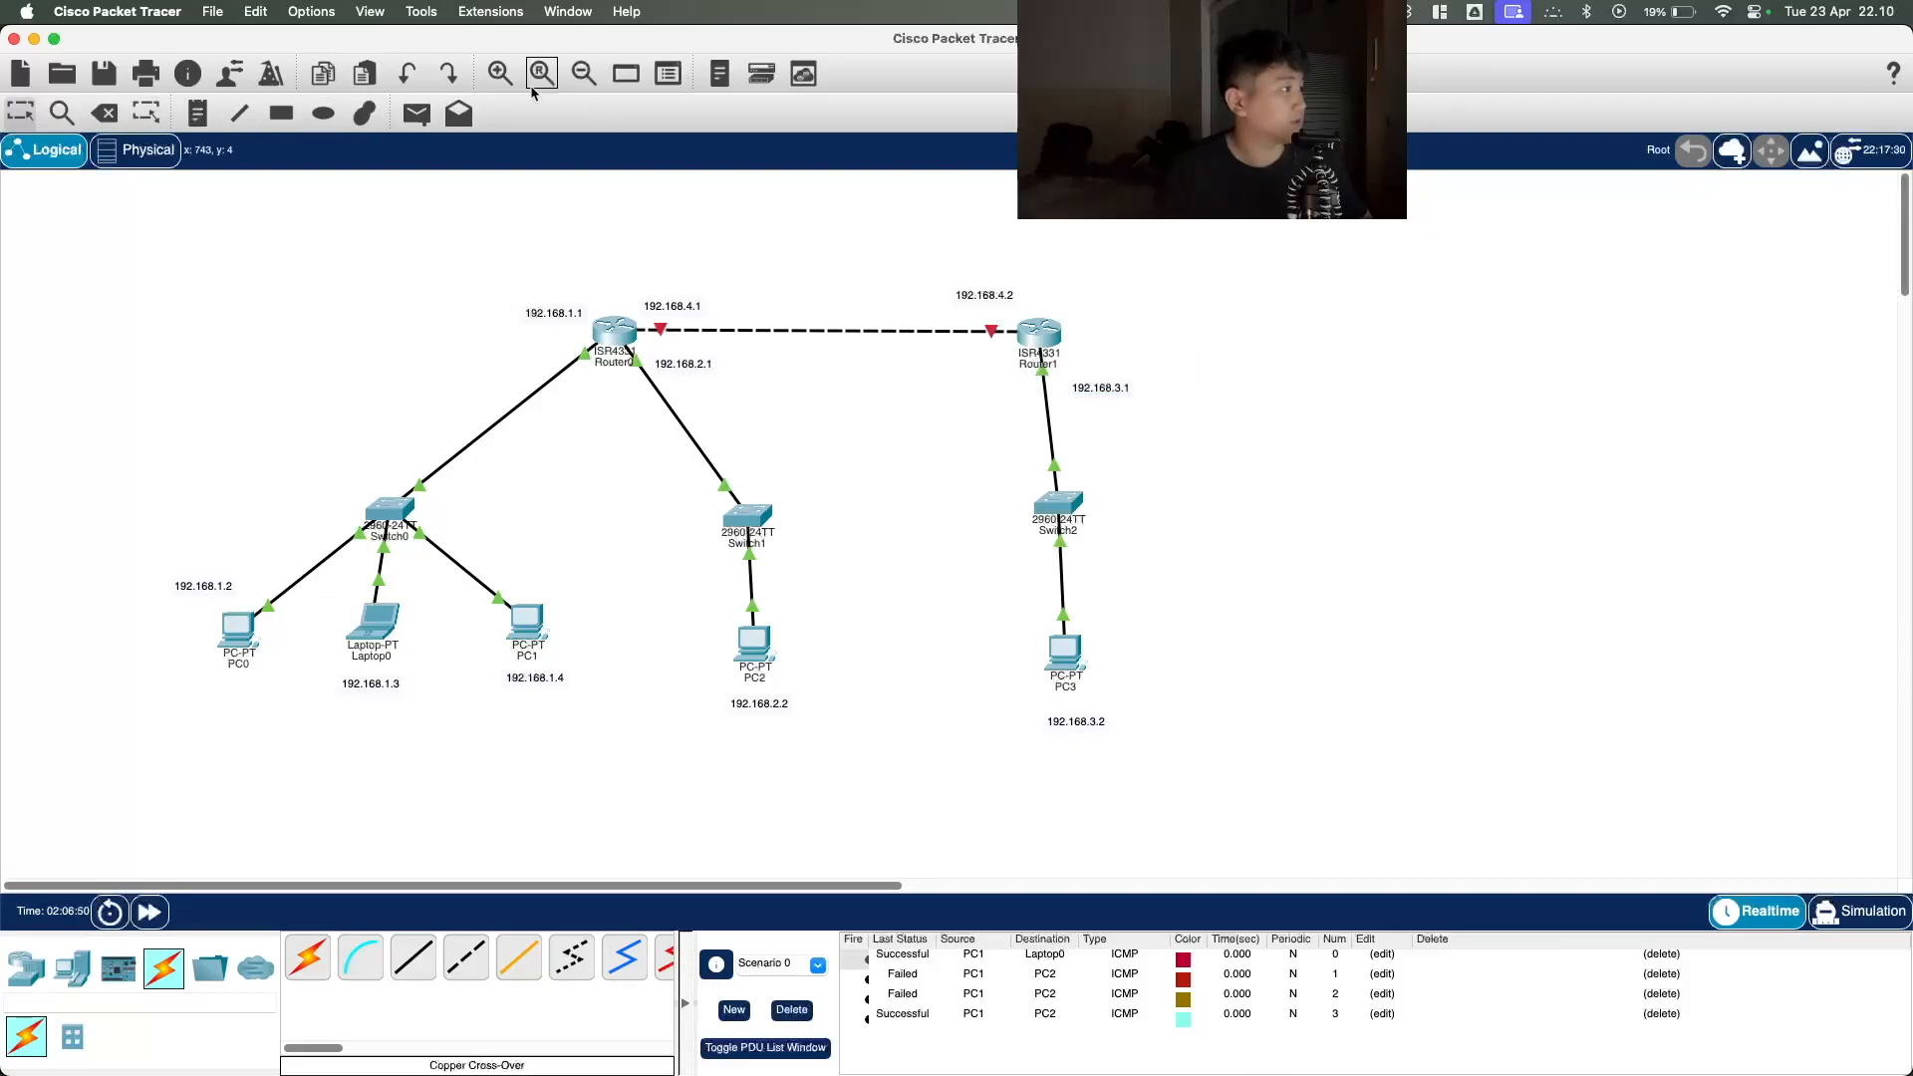
# Step: Set Router0's GigabitEthernet0/0/2 to IPv4 address 192.168.4.1 with subnet mask 255.255.255.0, and close its window
pyautogui.moveTo(14, 113)
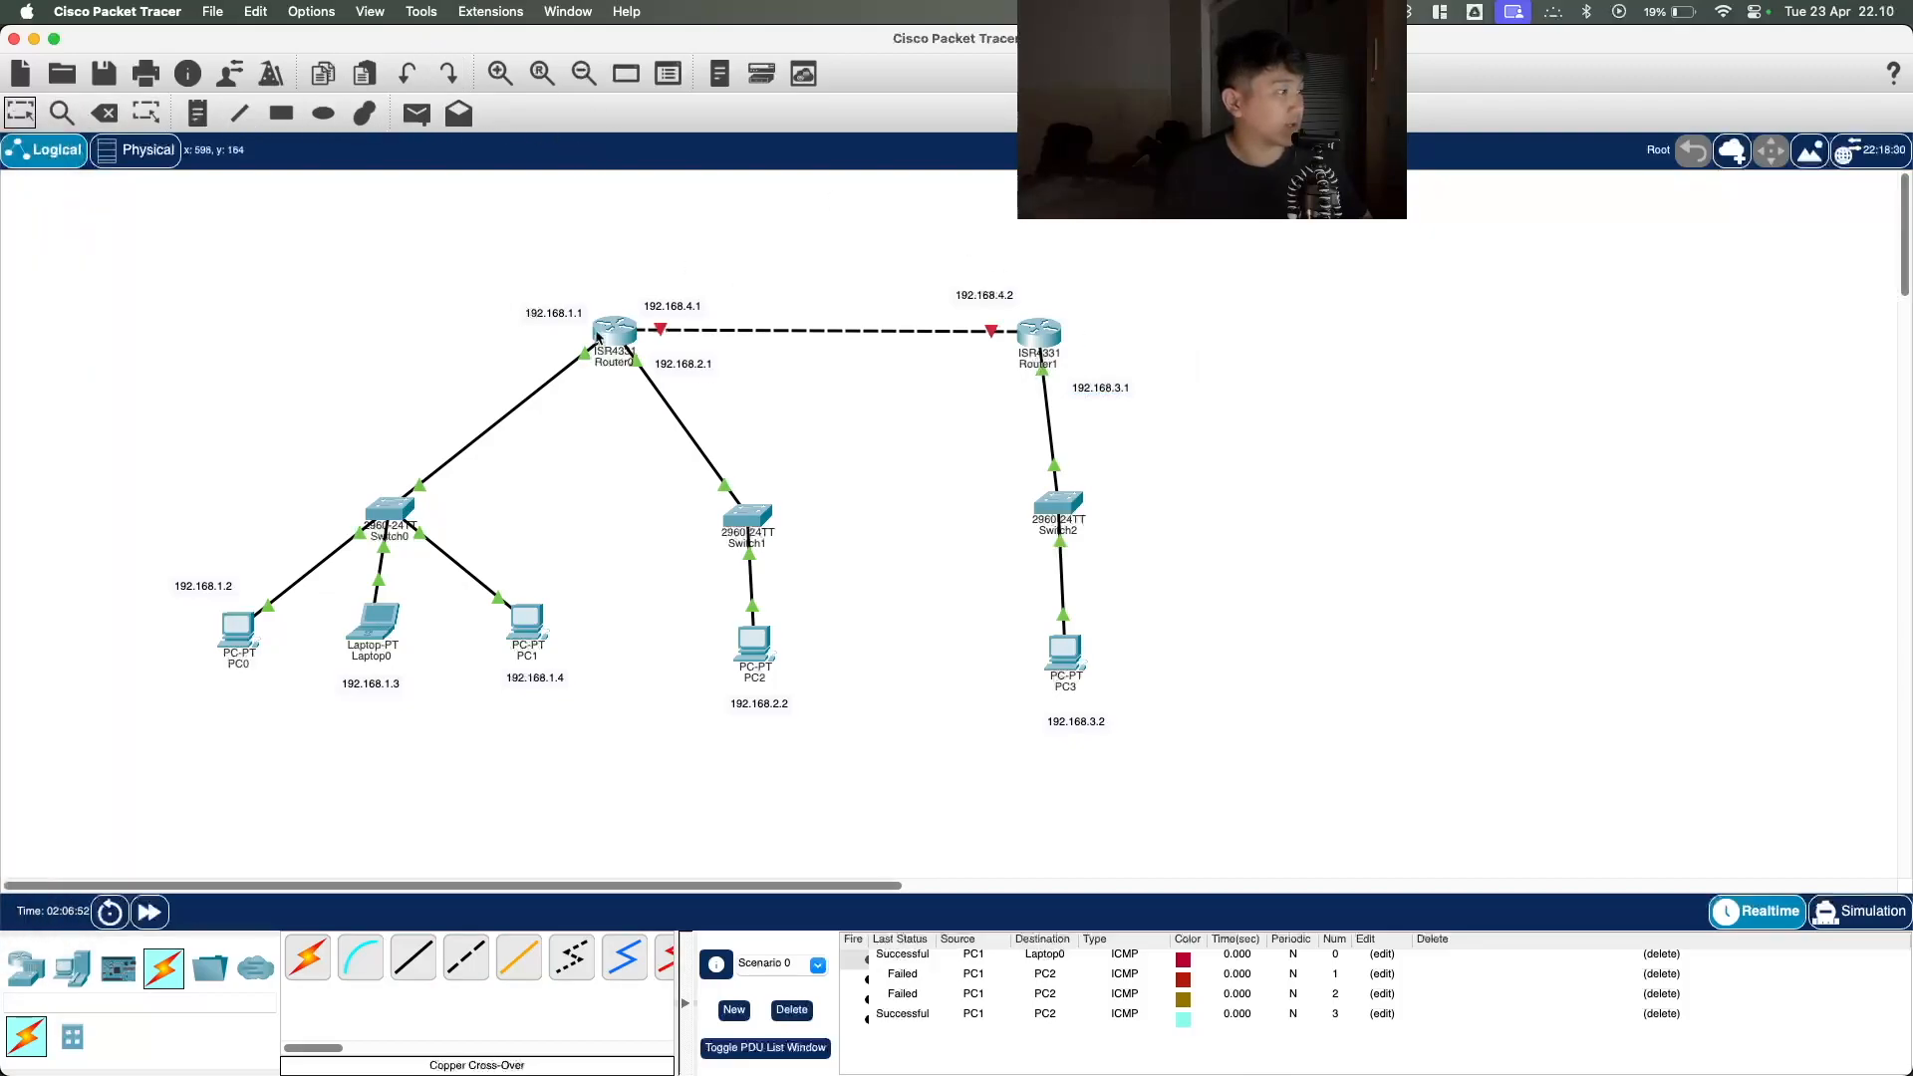
pyautogui.click(613, 334)
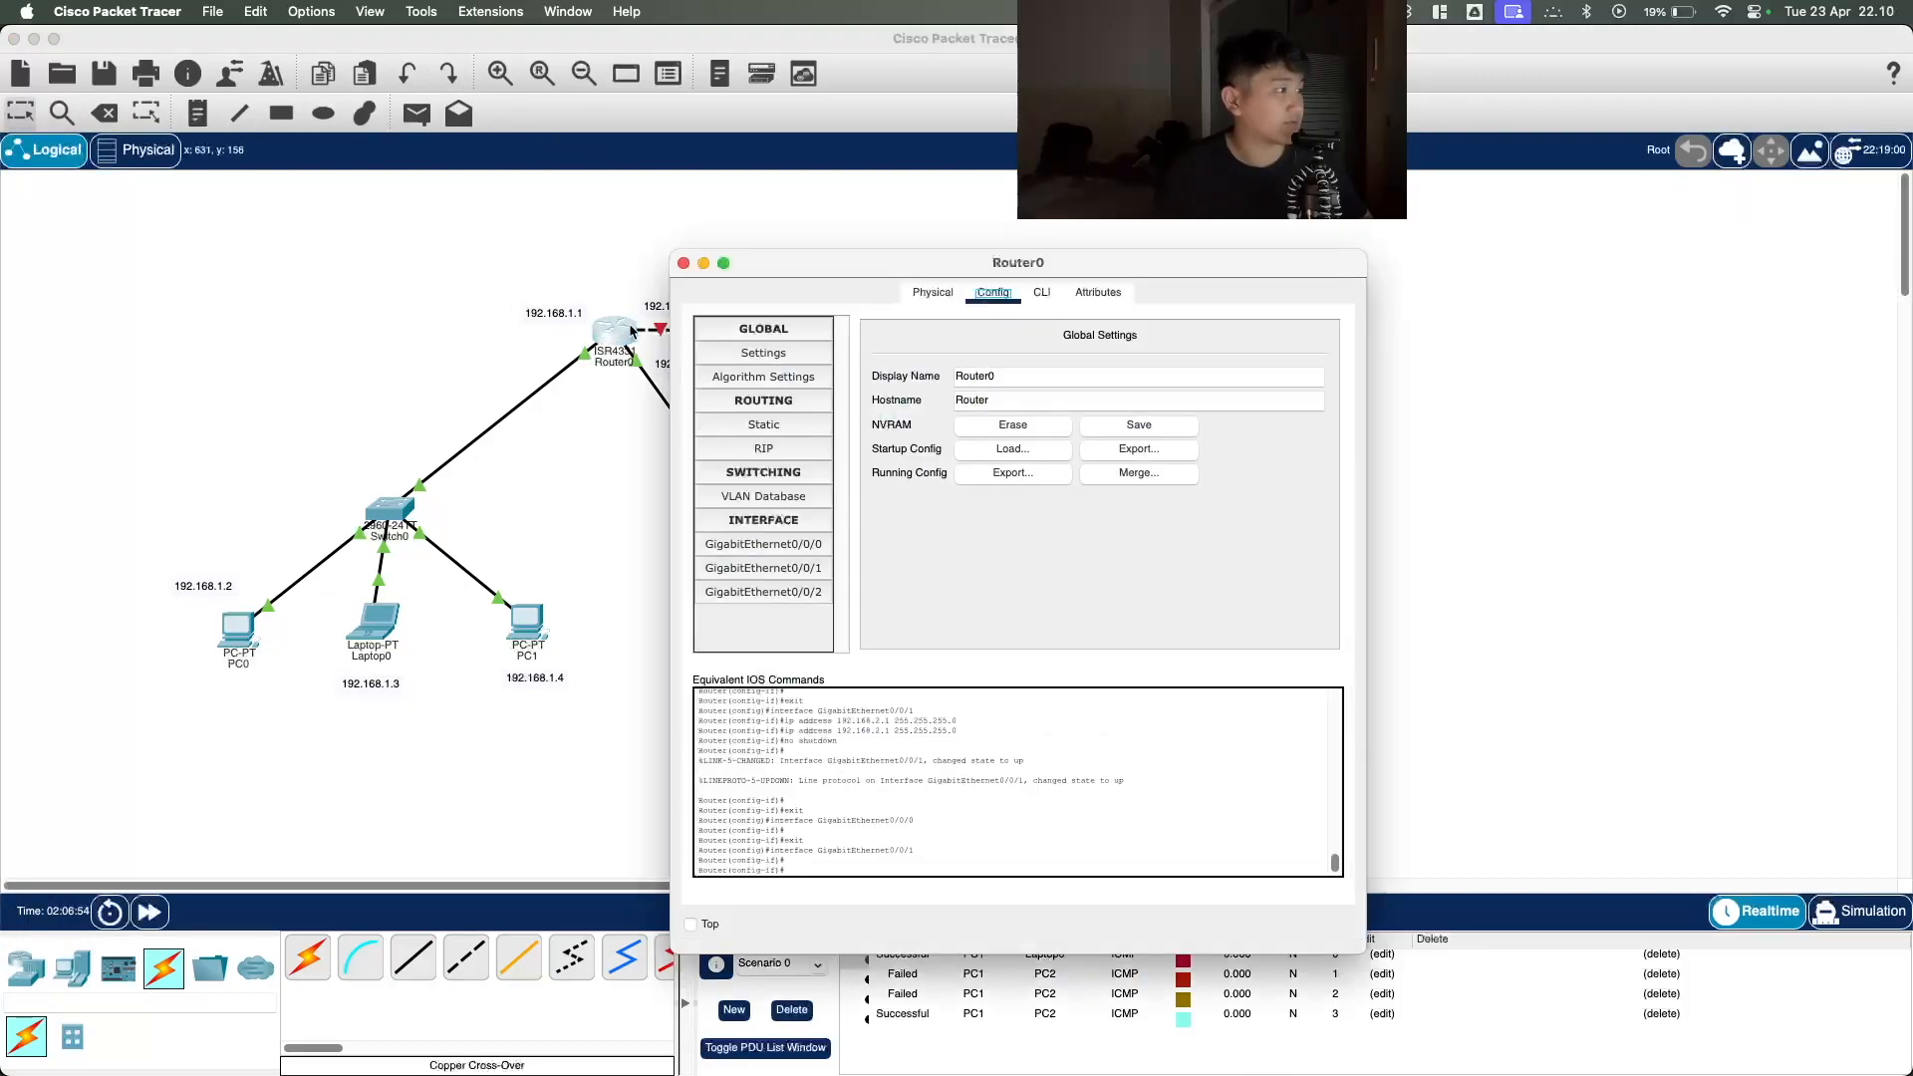
pyautogui.click(798, 590)
pyautogui.click(1201, 486)
pyautogui.write('192.168.3.2')
pyautogui.press('BackSpace')
pyautogui.press('BackSpace')
pyautogui.press('BackSpace')
pyautogui.write('4.1')
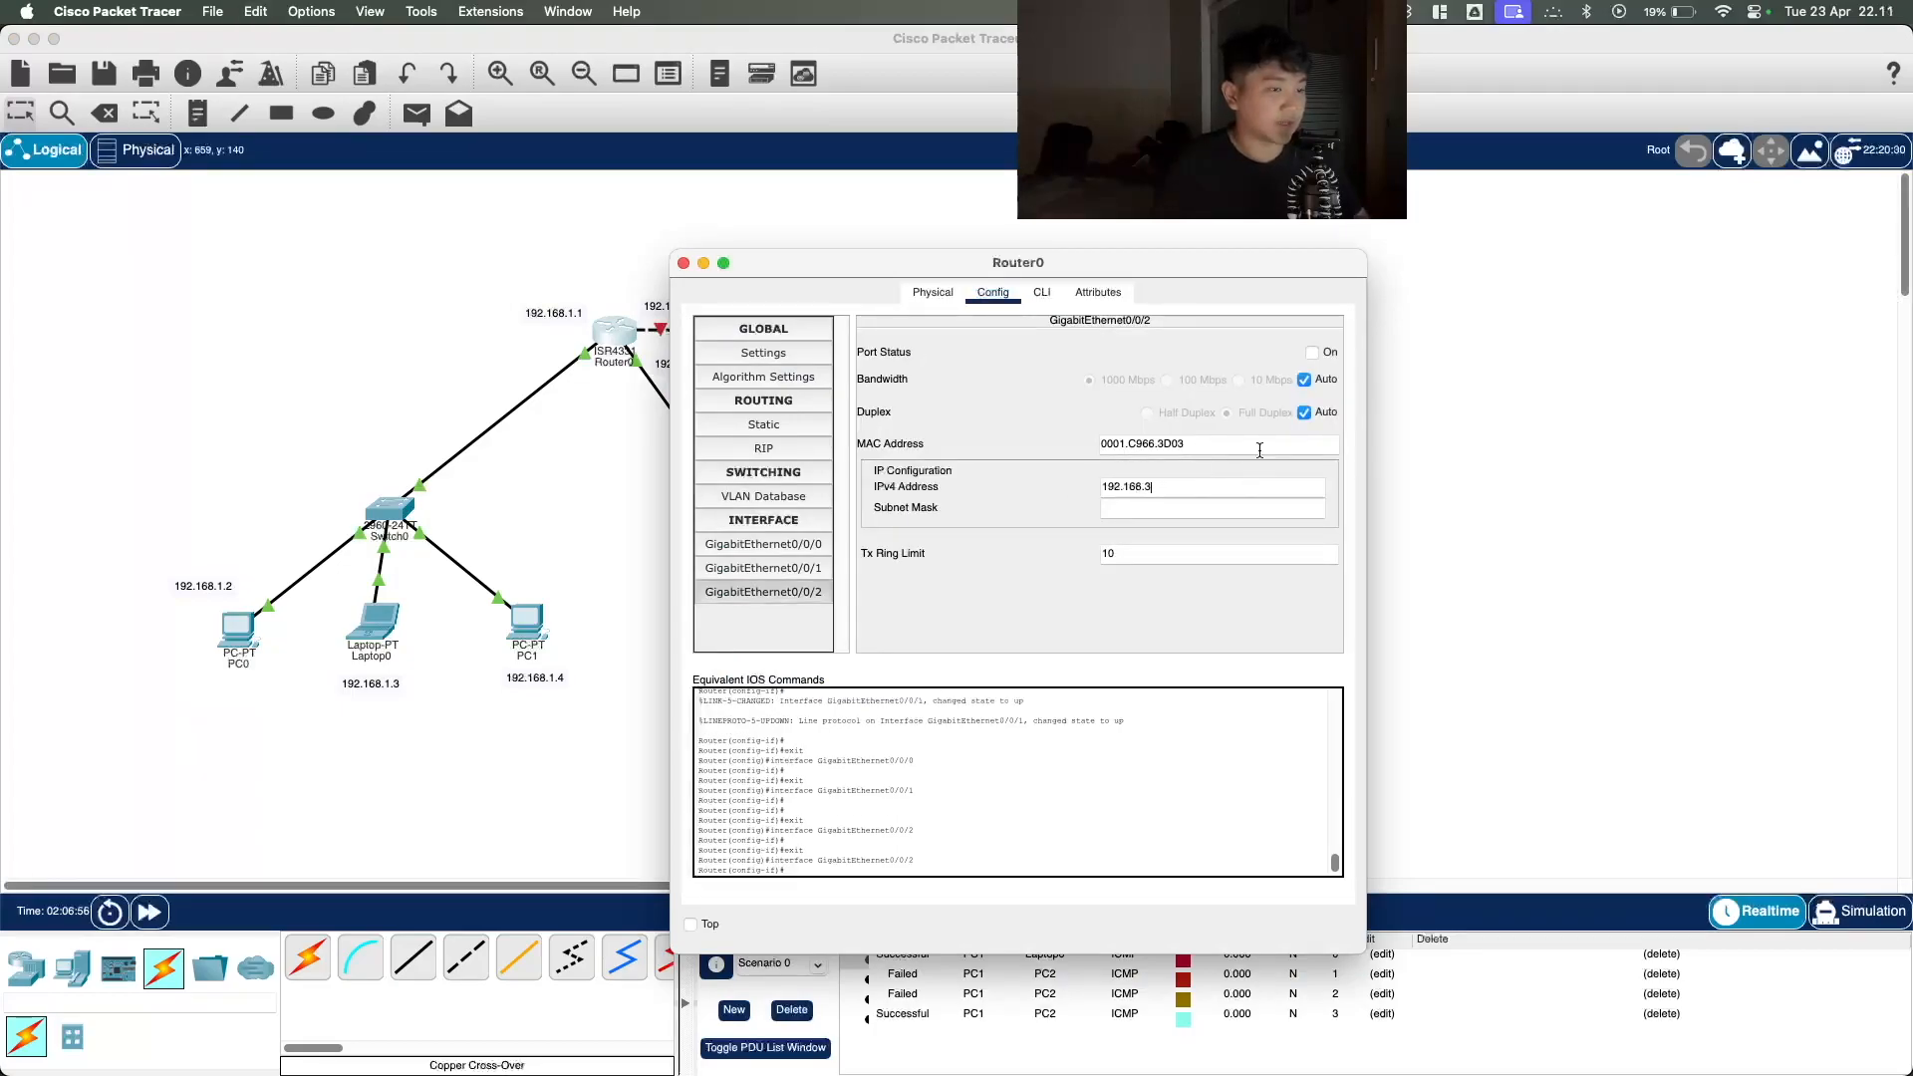
pyautogui.press('Tab')
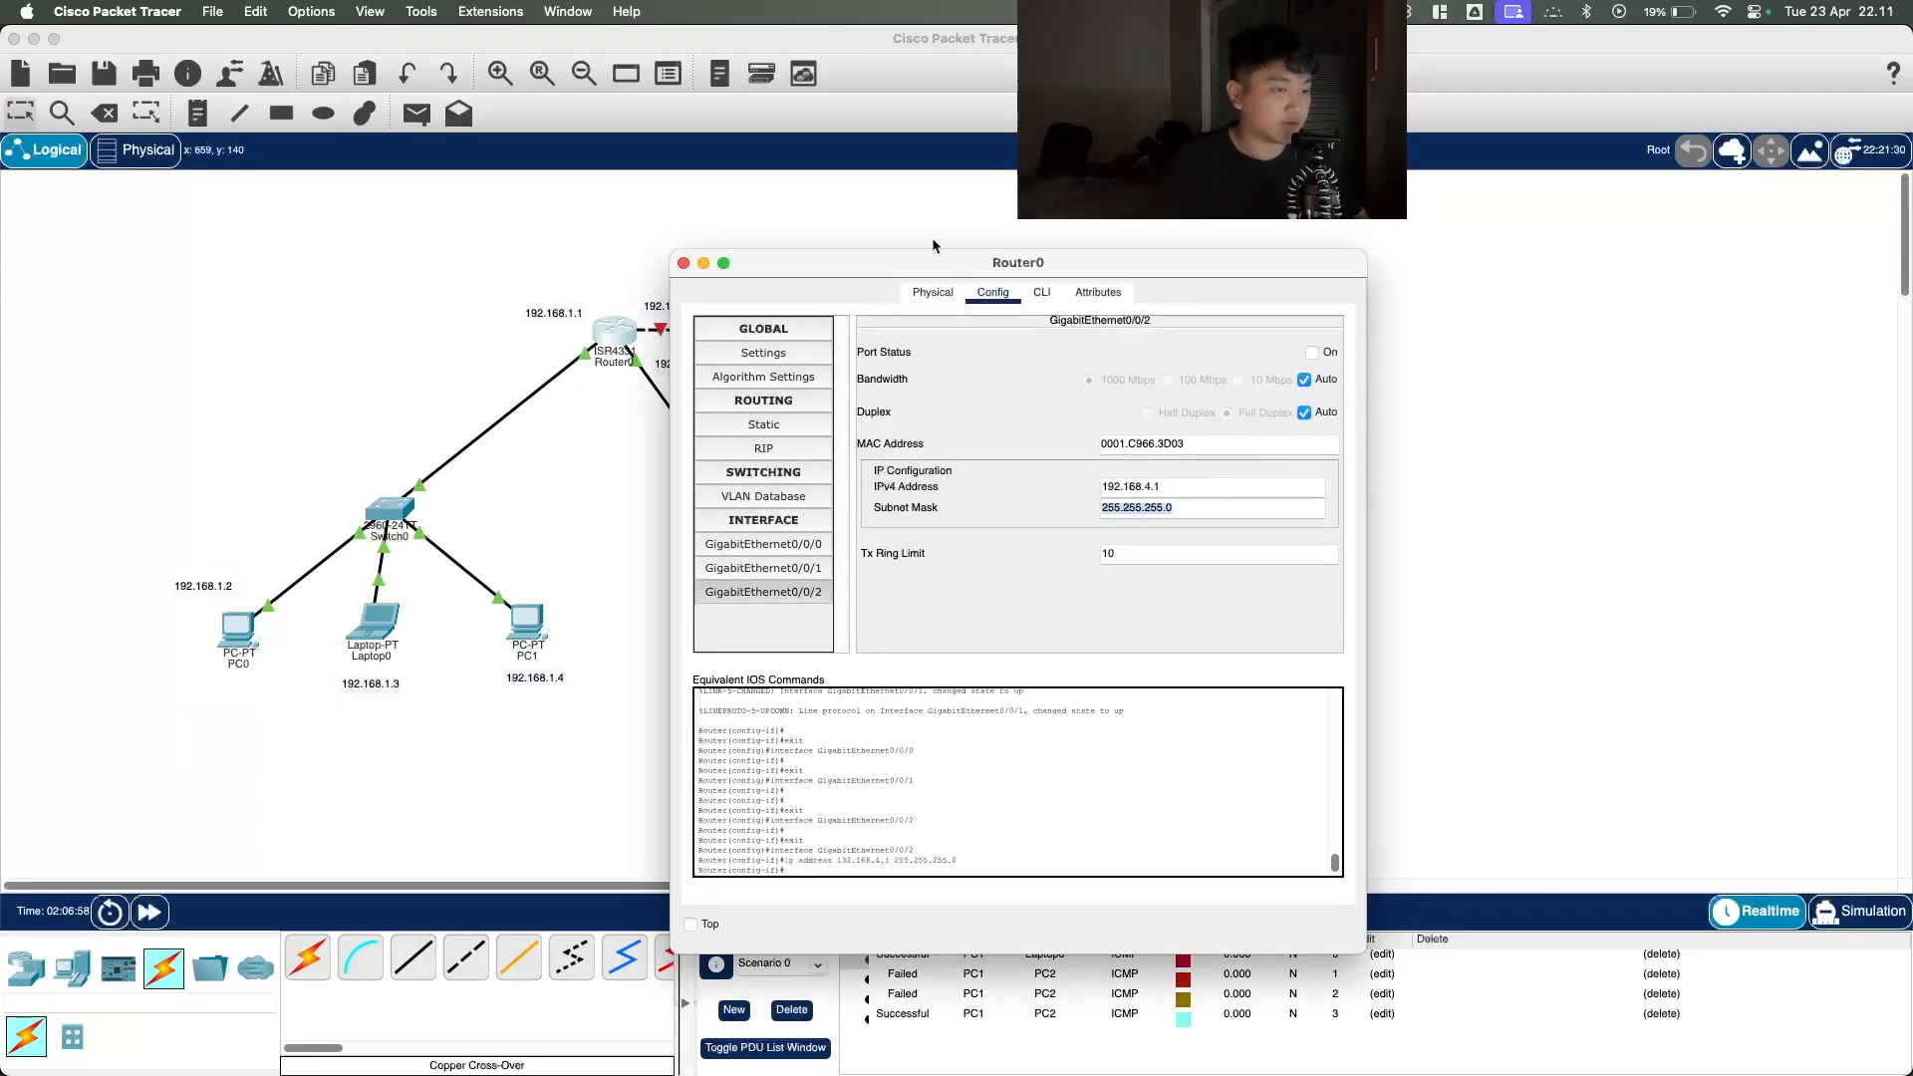
pyautogui.click(683, 264)
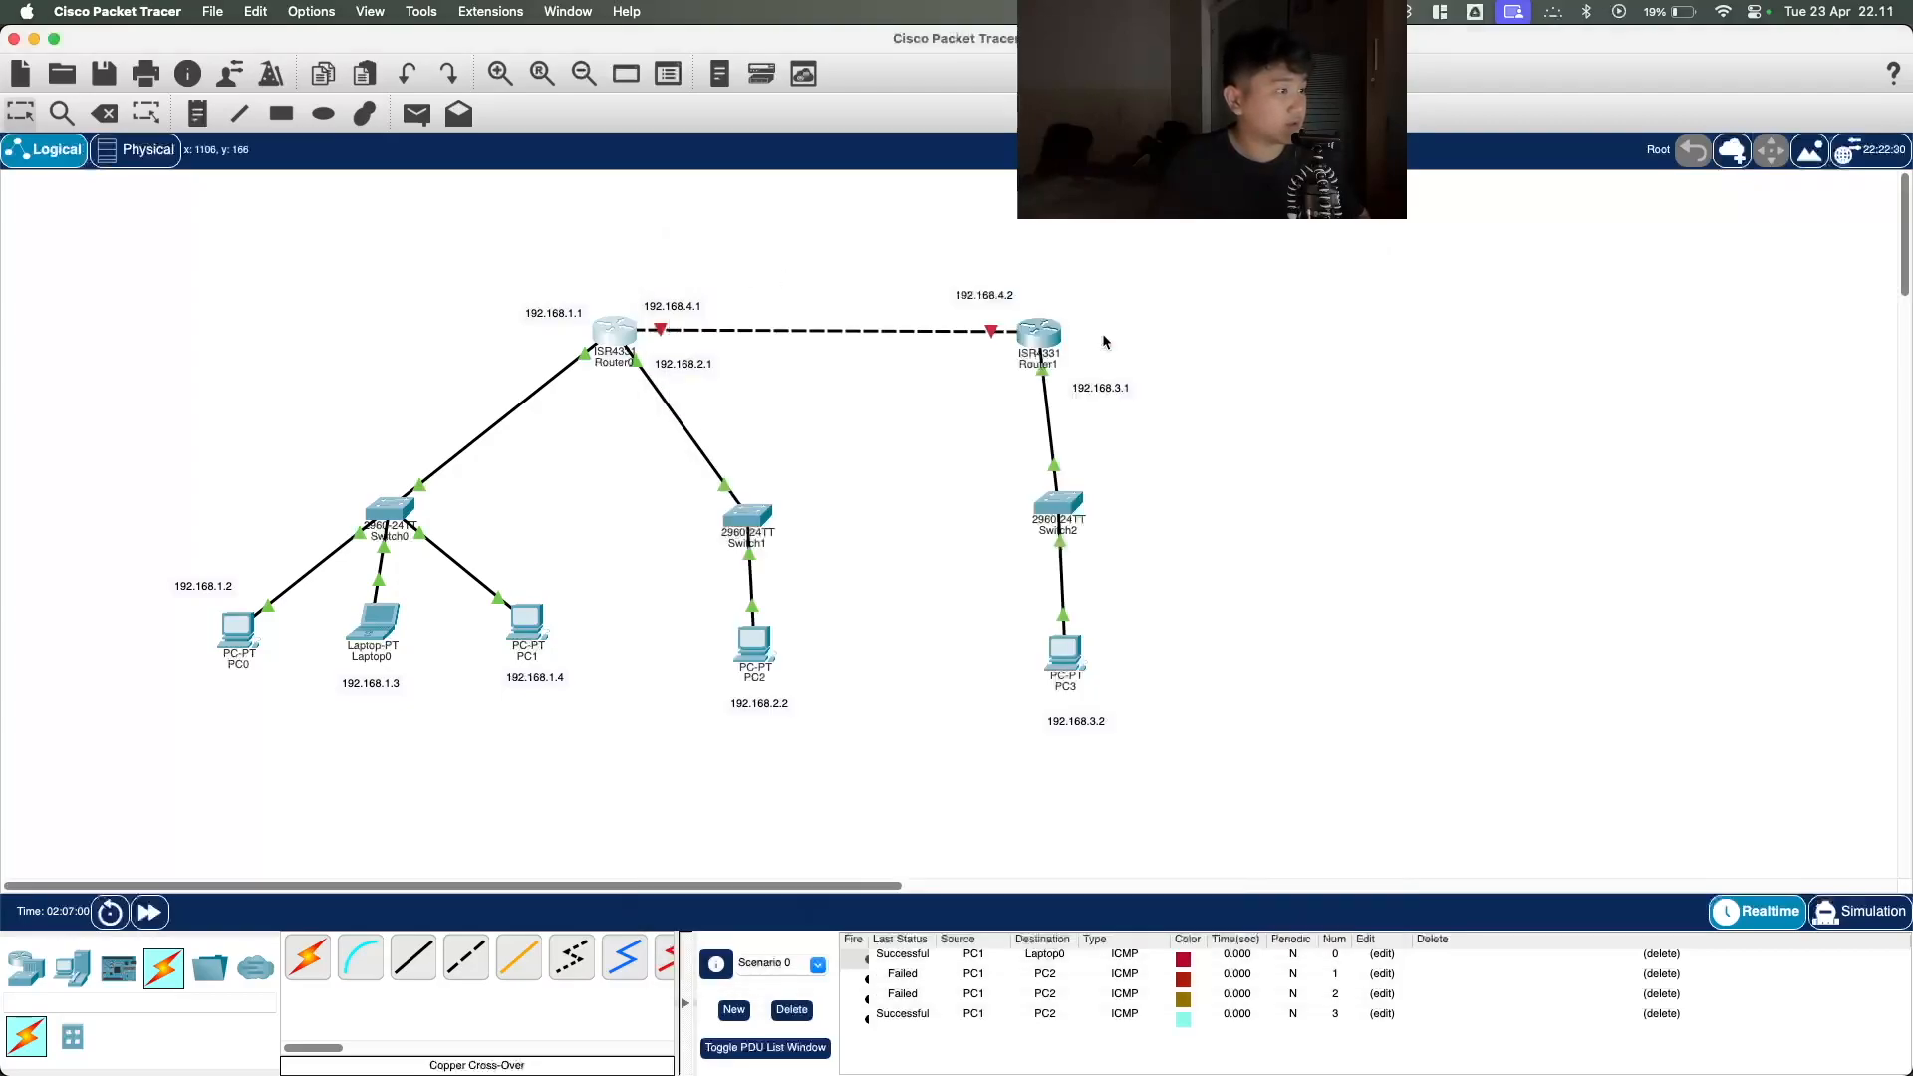
# Step: Check the IP and port settings of Router1's GigabitEthernet0/0/0, and close its window
pyautogui.click(1055, 335)
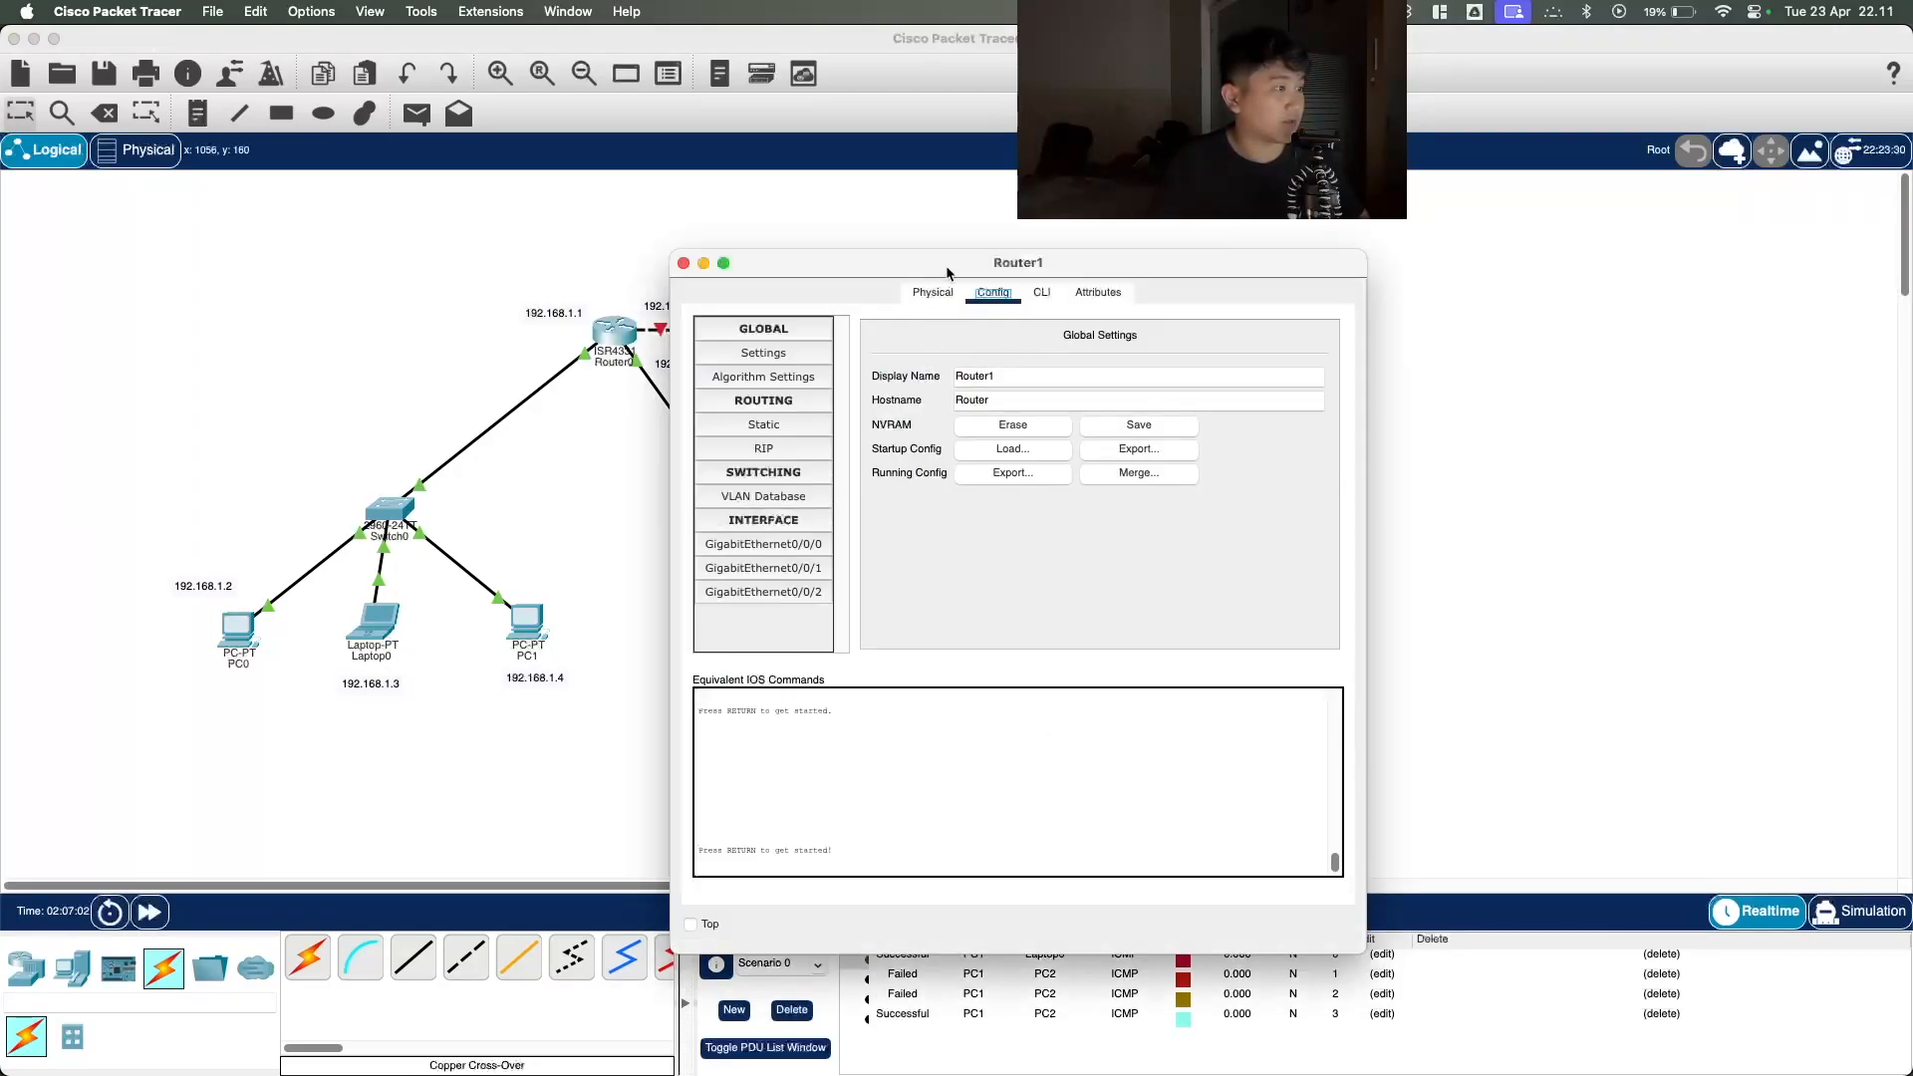
pyautogui.moveTo(946, 265); pyautogui.dragTo(1284, 265)
pyautogui.click(1112, 528)
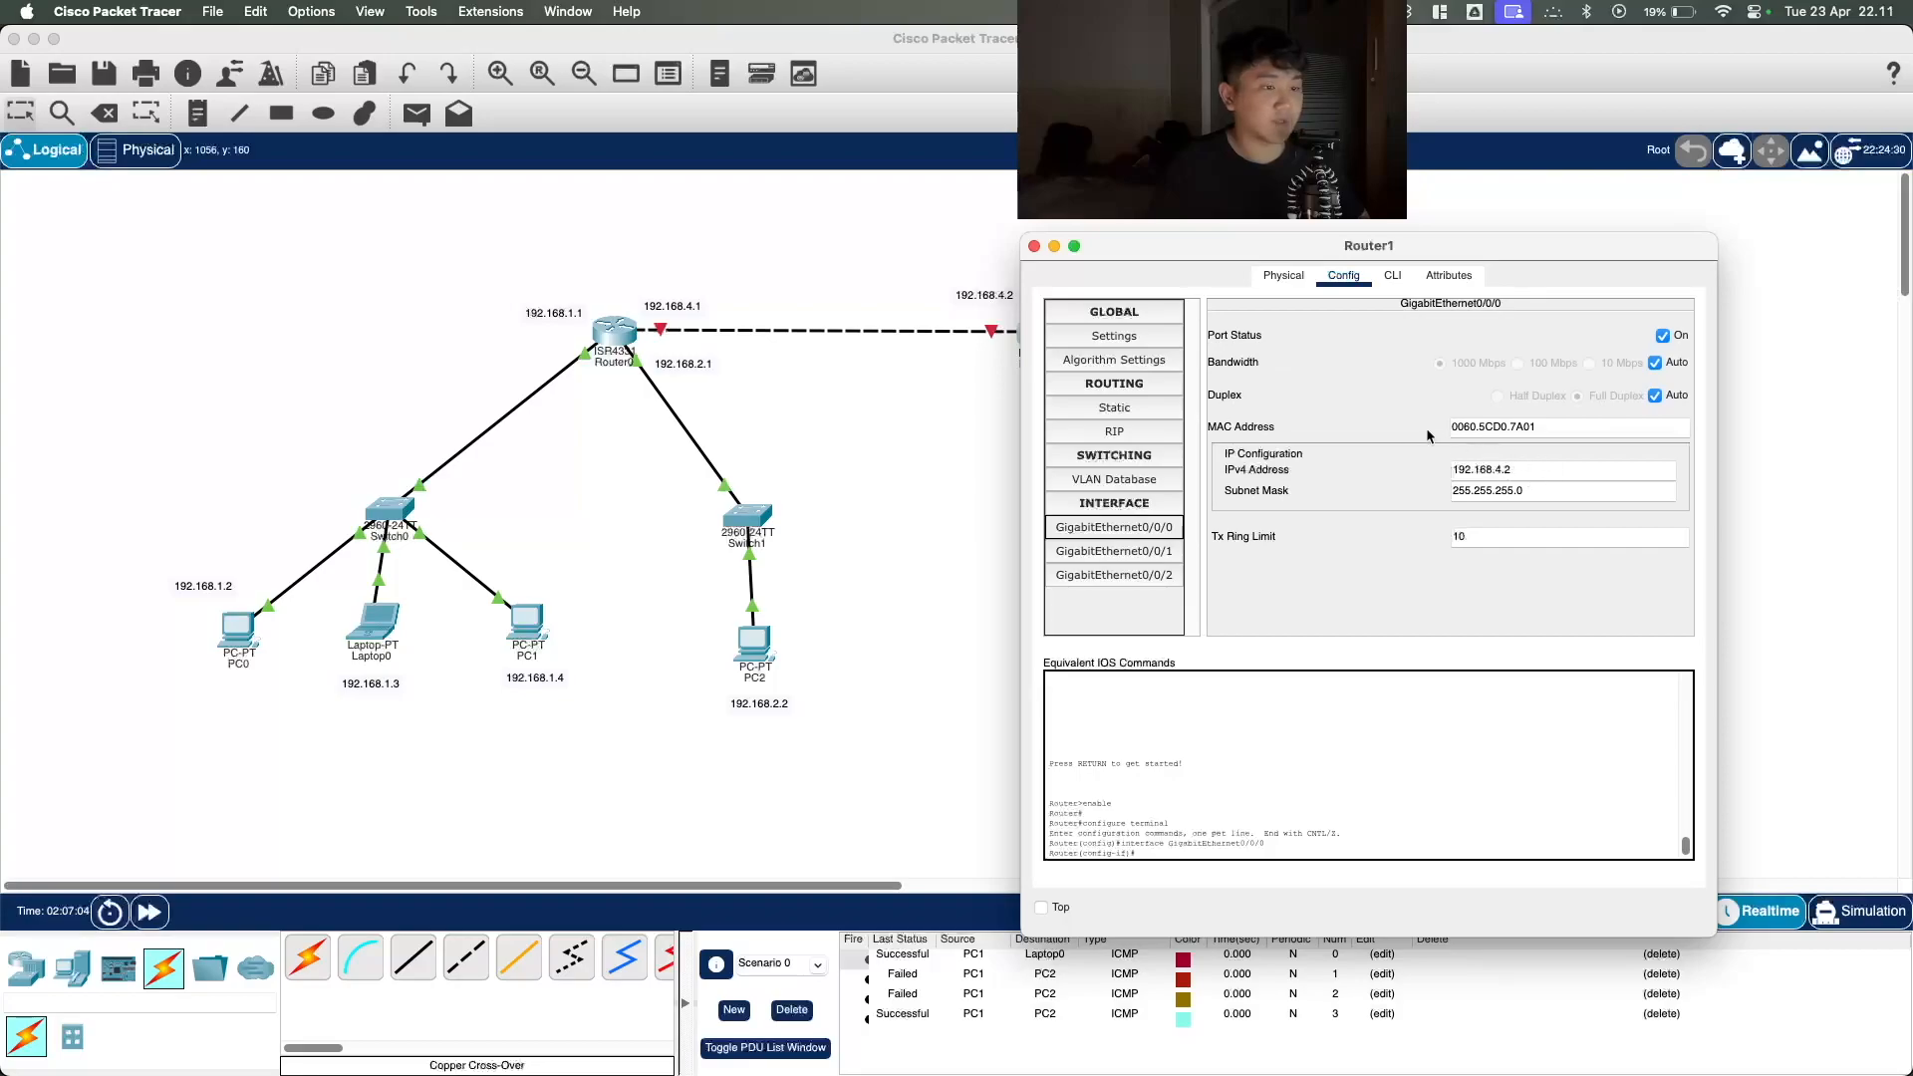
pyautogui.click(1035, 248)
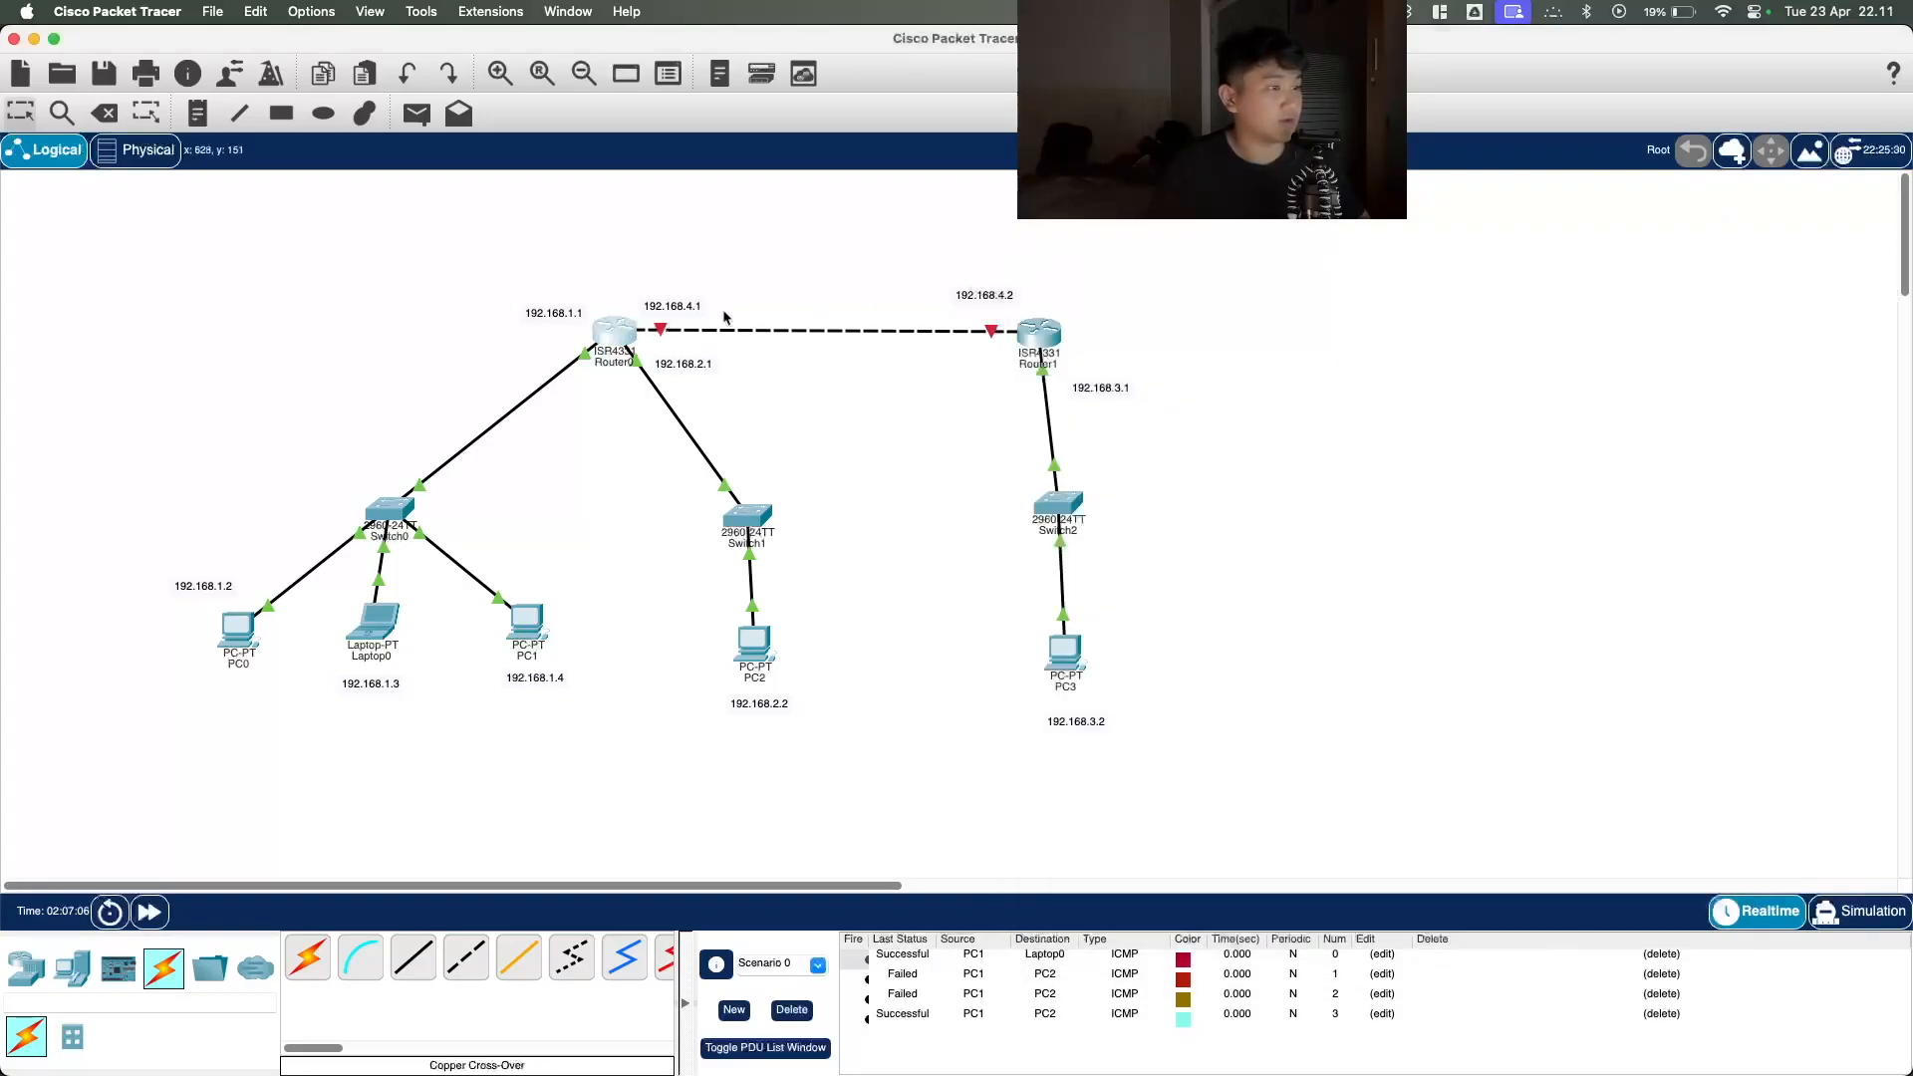
# Step: Turn on the port status of Router0's GigabitEthernet0/0/2, and close the router's window
pyautogui.click(614, 332)
pyautogui.click(763, 544)
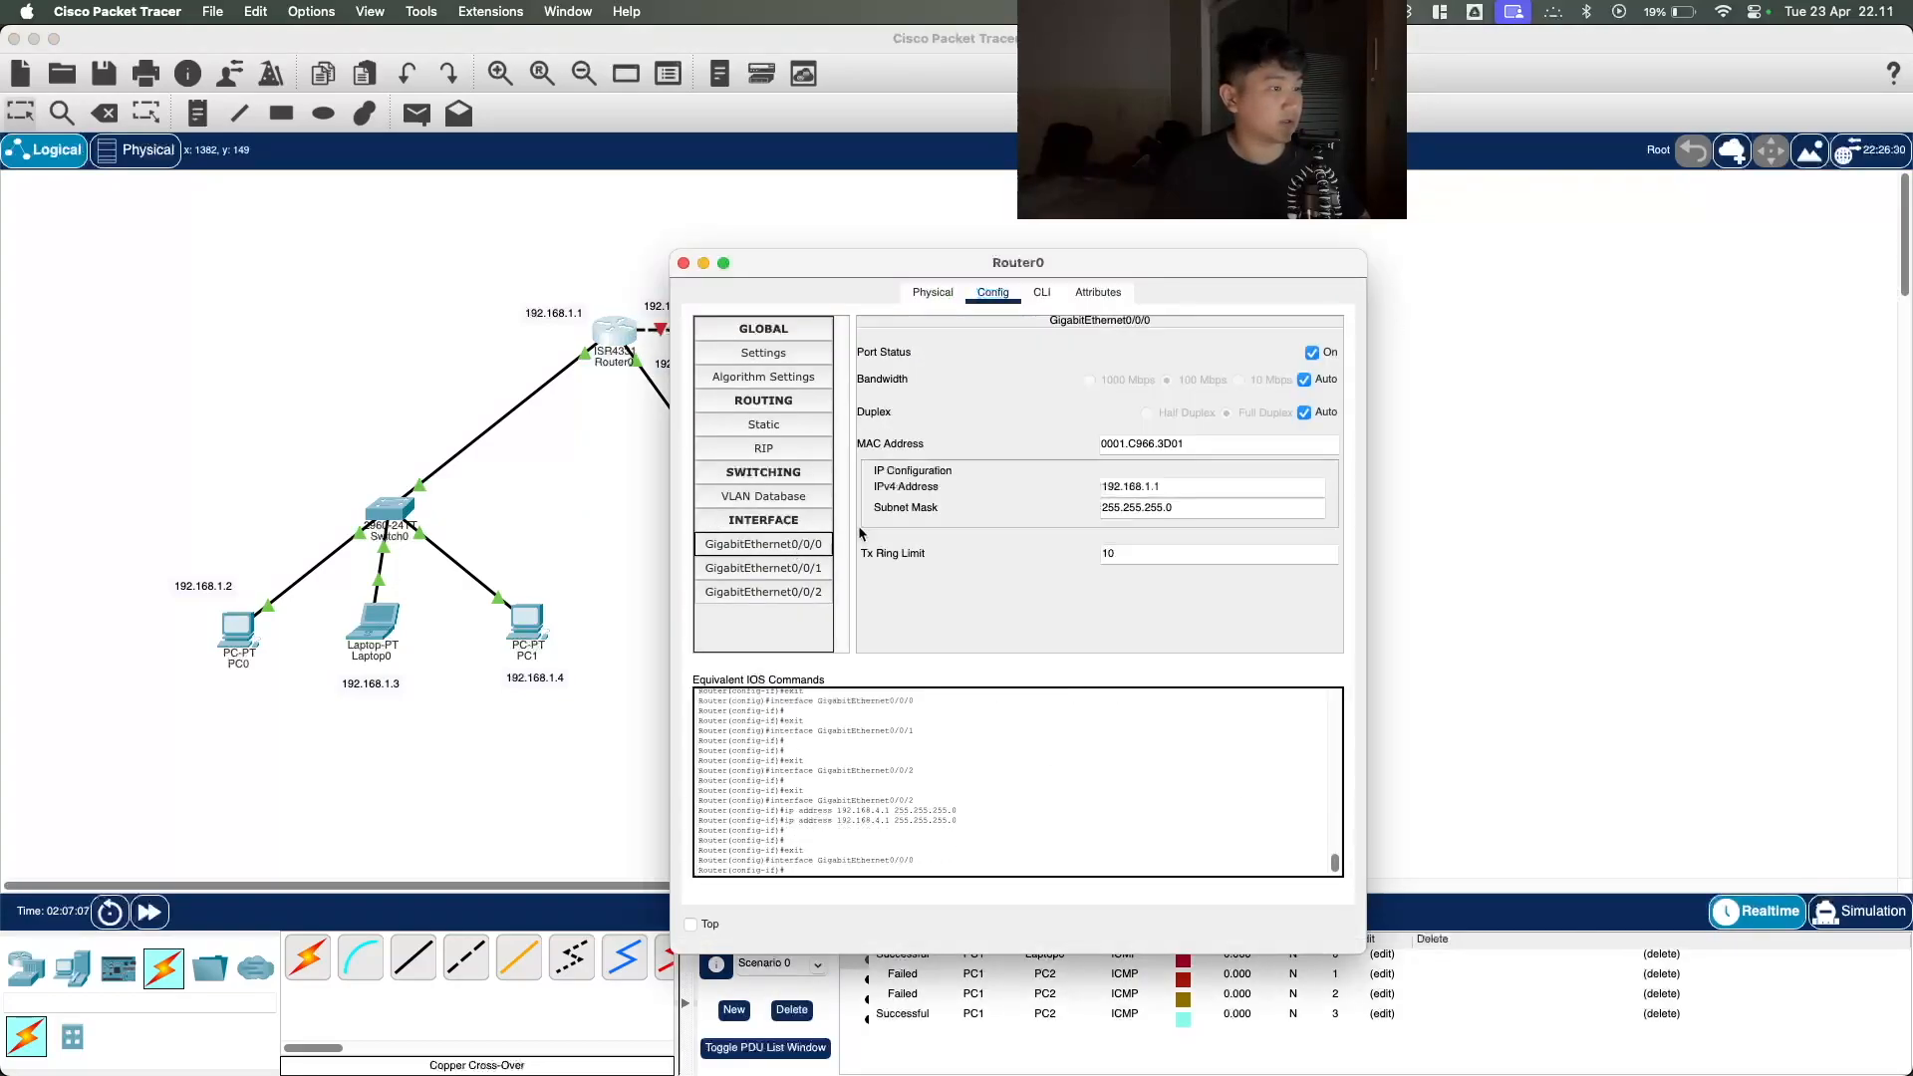
pyautogui.click(803, 570)
pyautogui.click(777, 592)
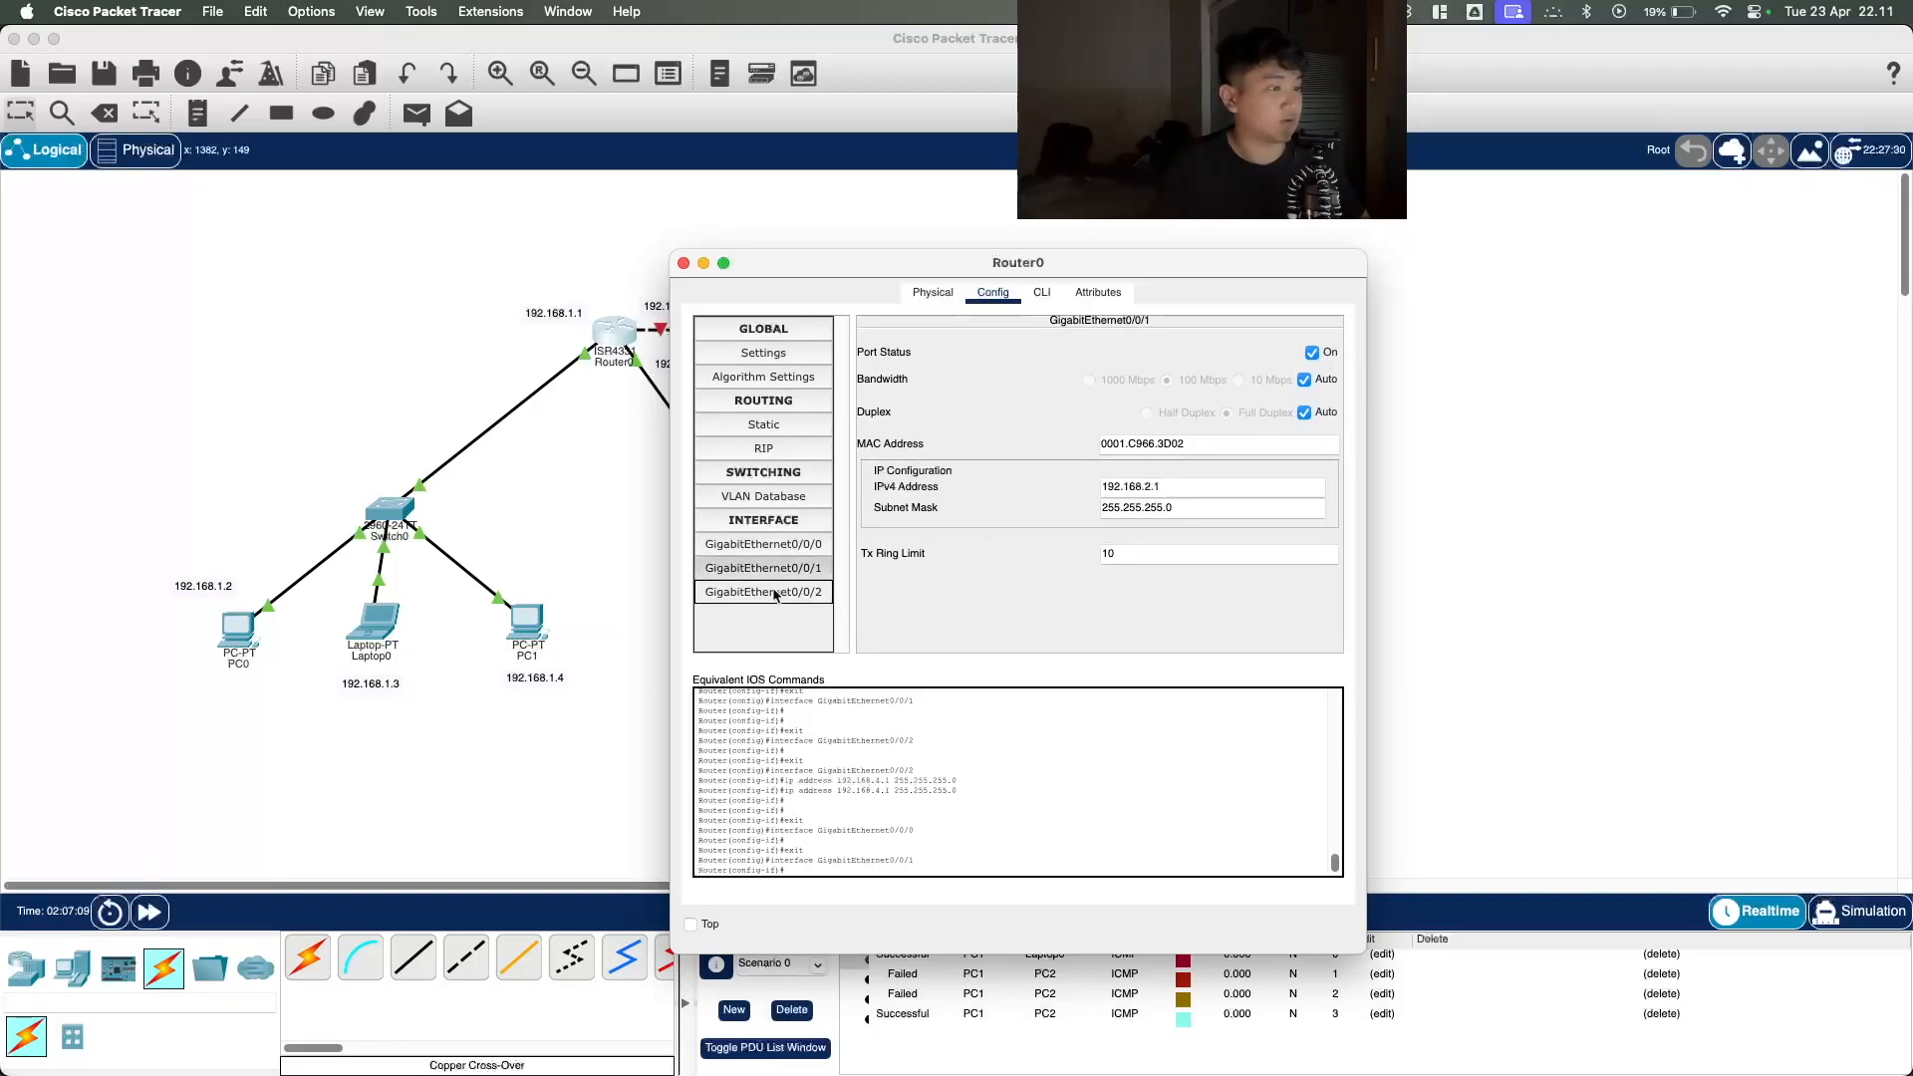
pyautogui.click(1329, 356)
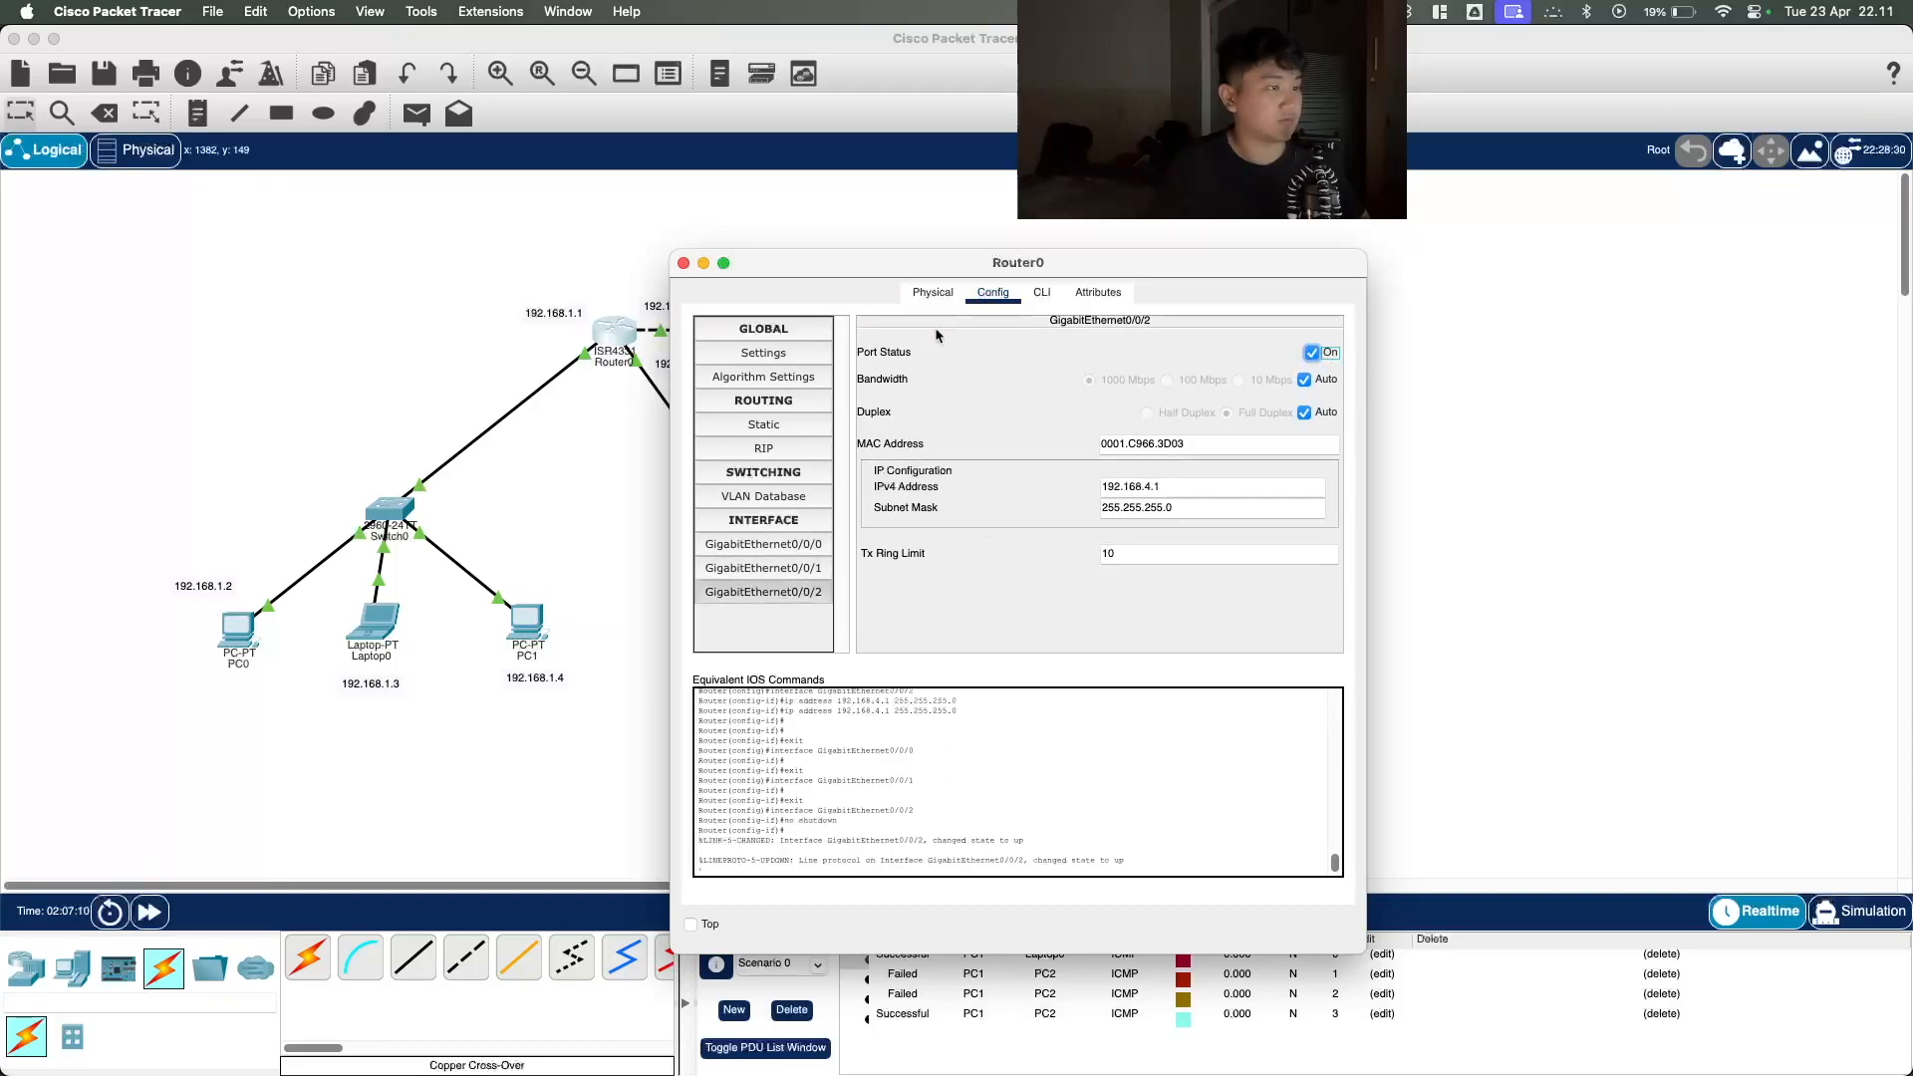
pyautogui.click(684, 263)
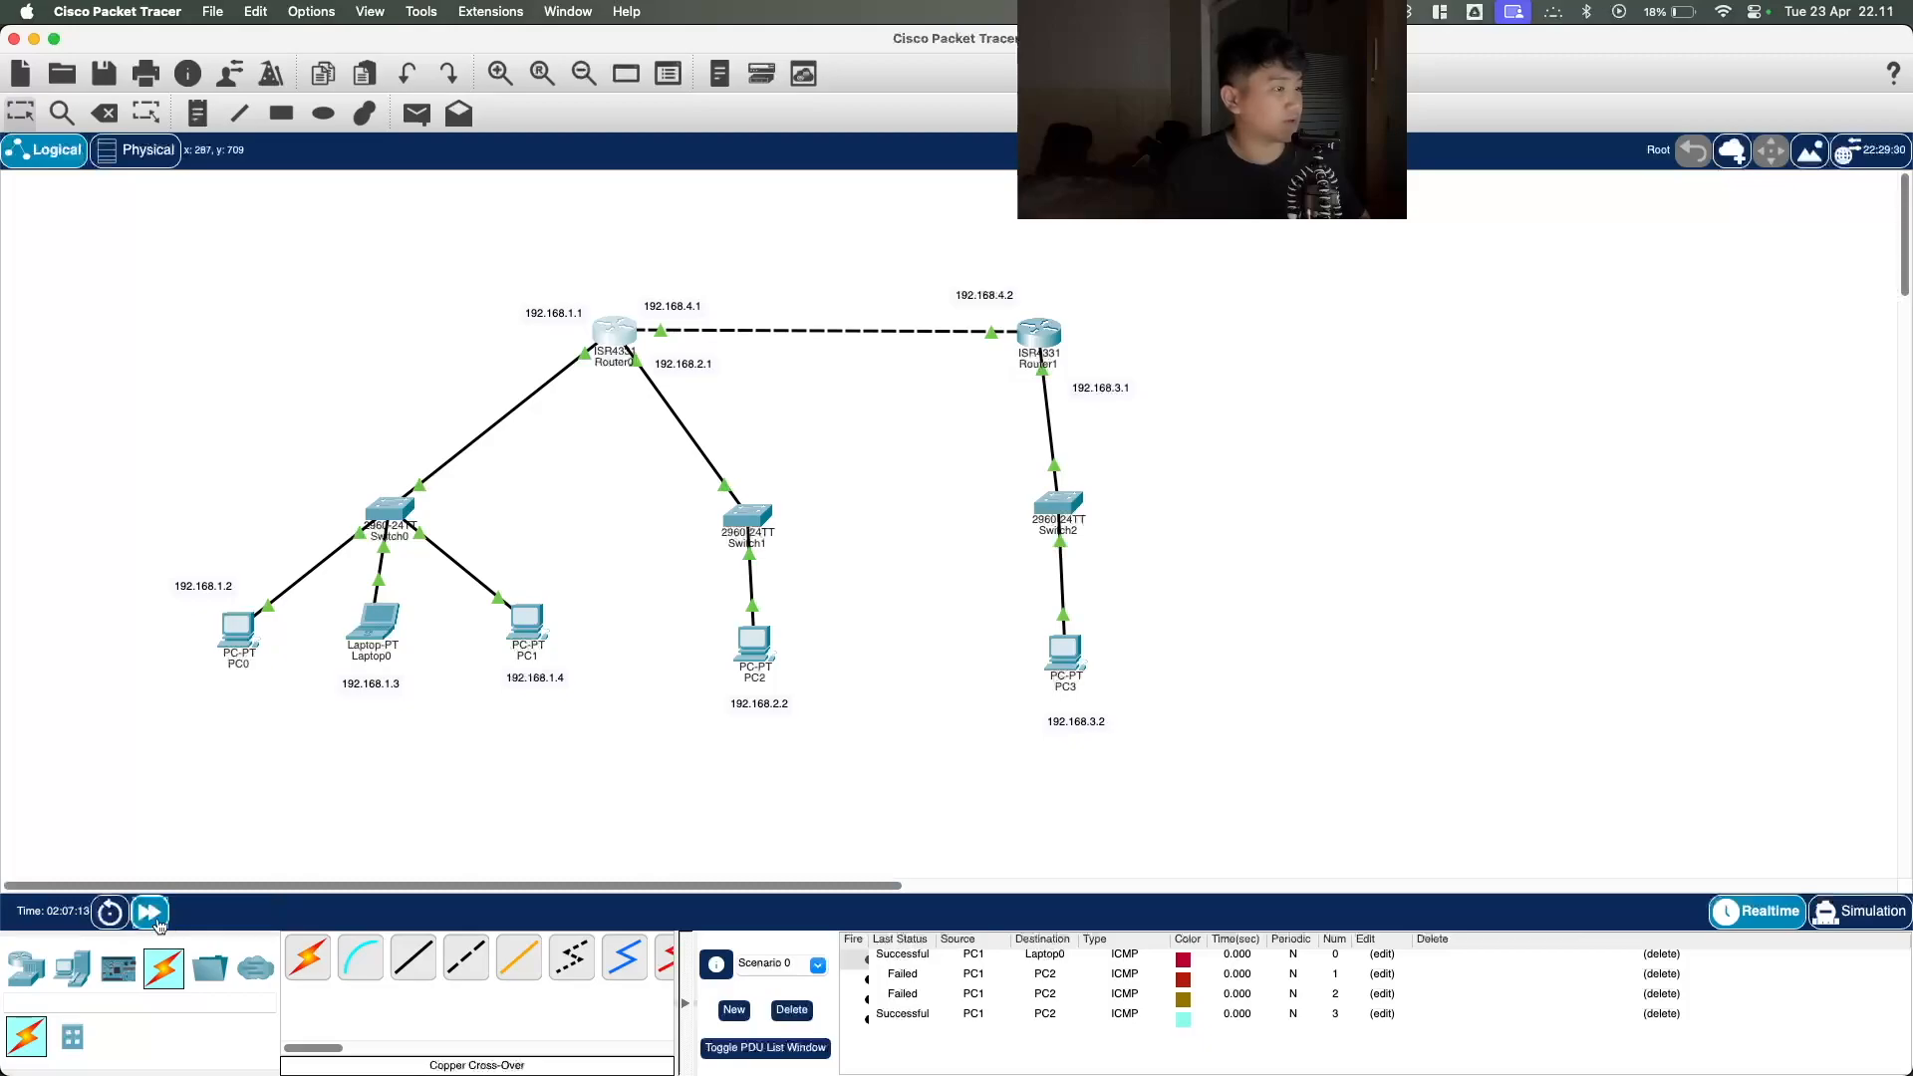
# Step: Review the static routes configured on Router1, and close its window
pyautogui.click(1039, 335)
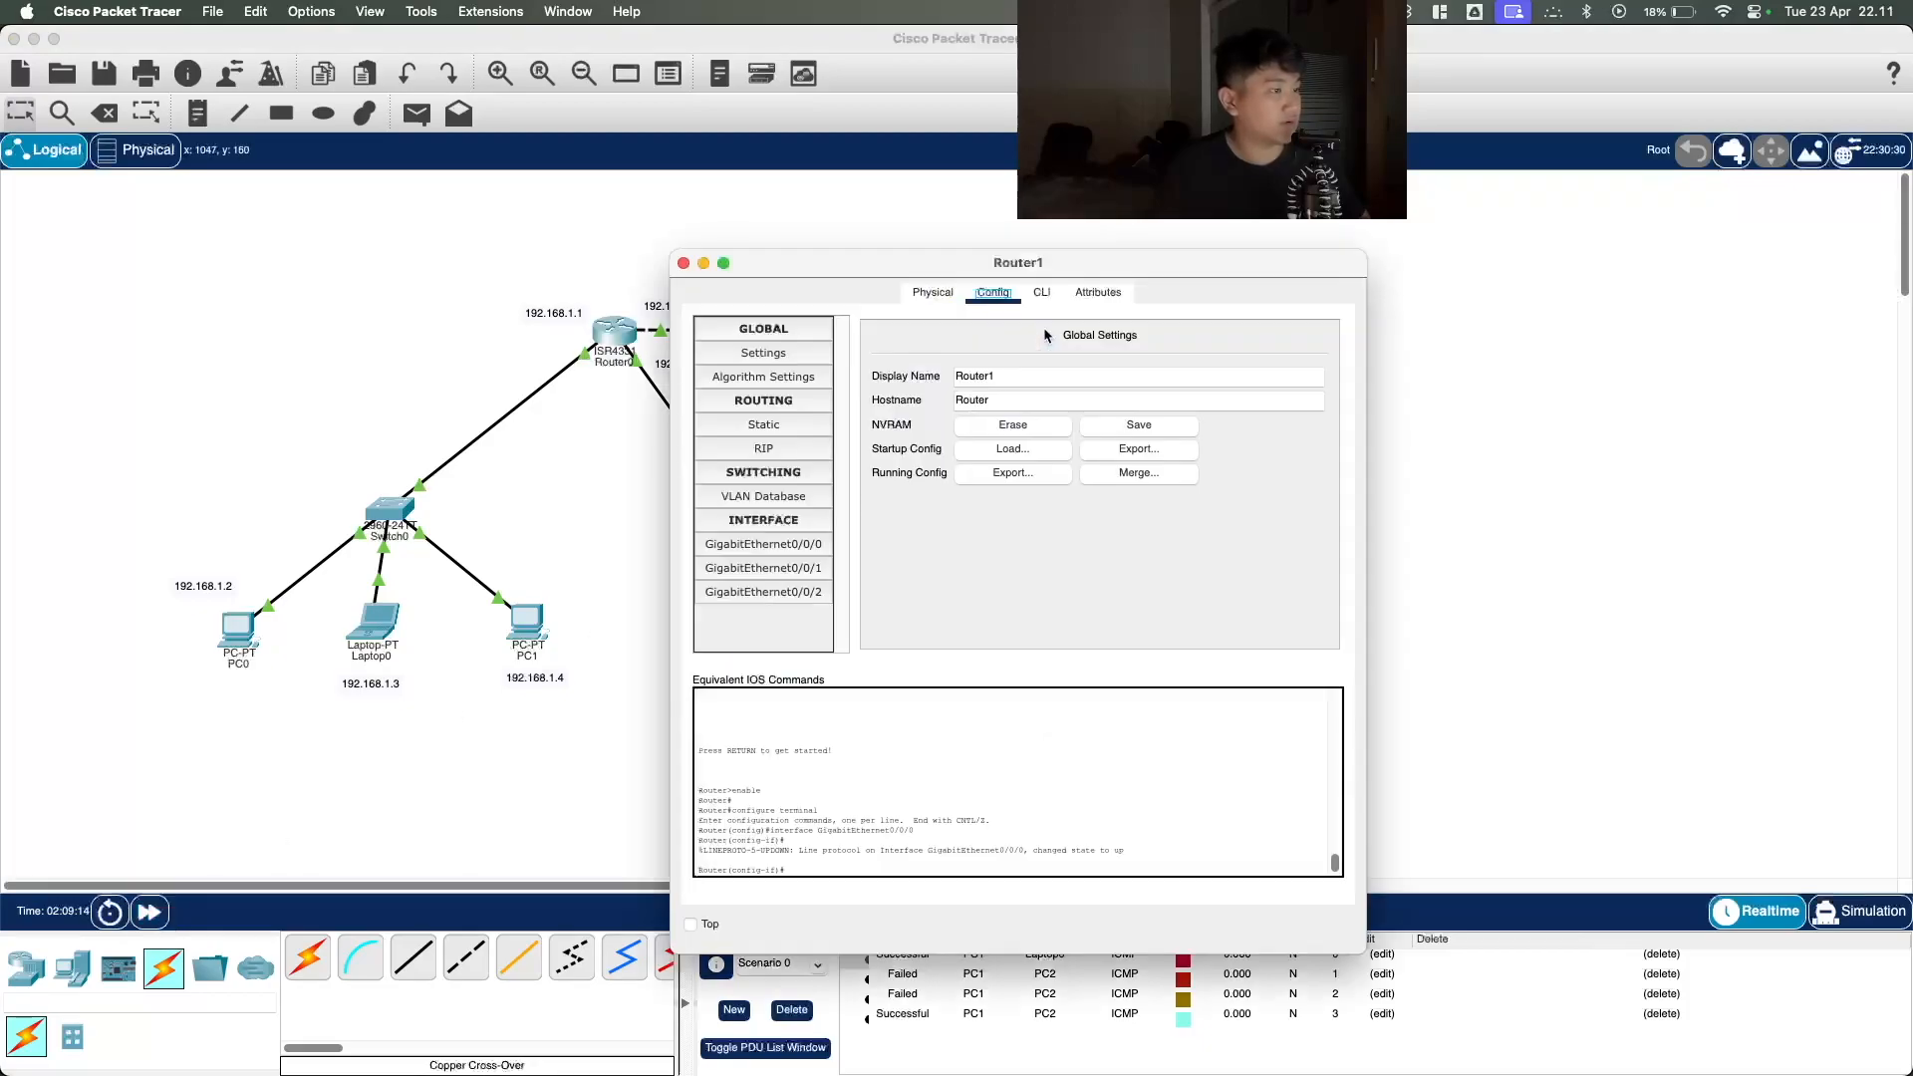
pyautogui.click(763, 426)
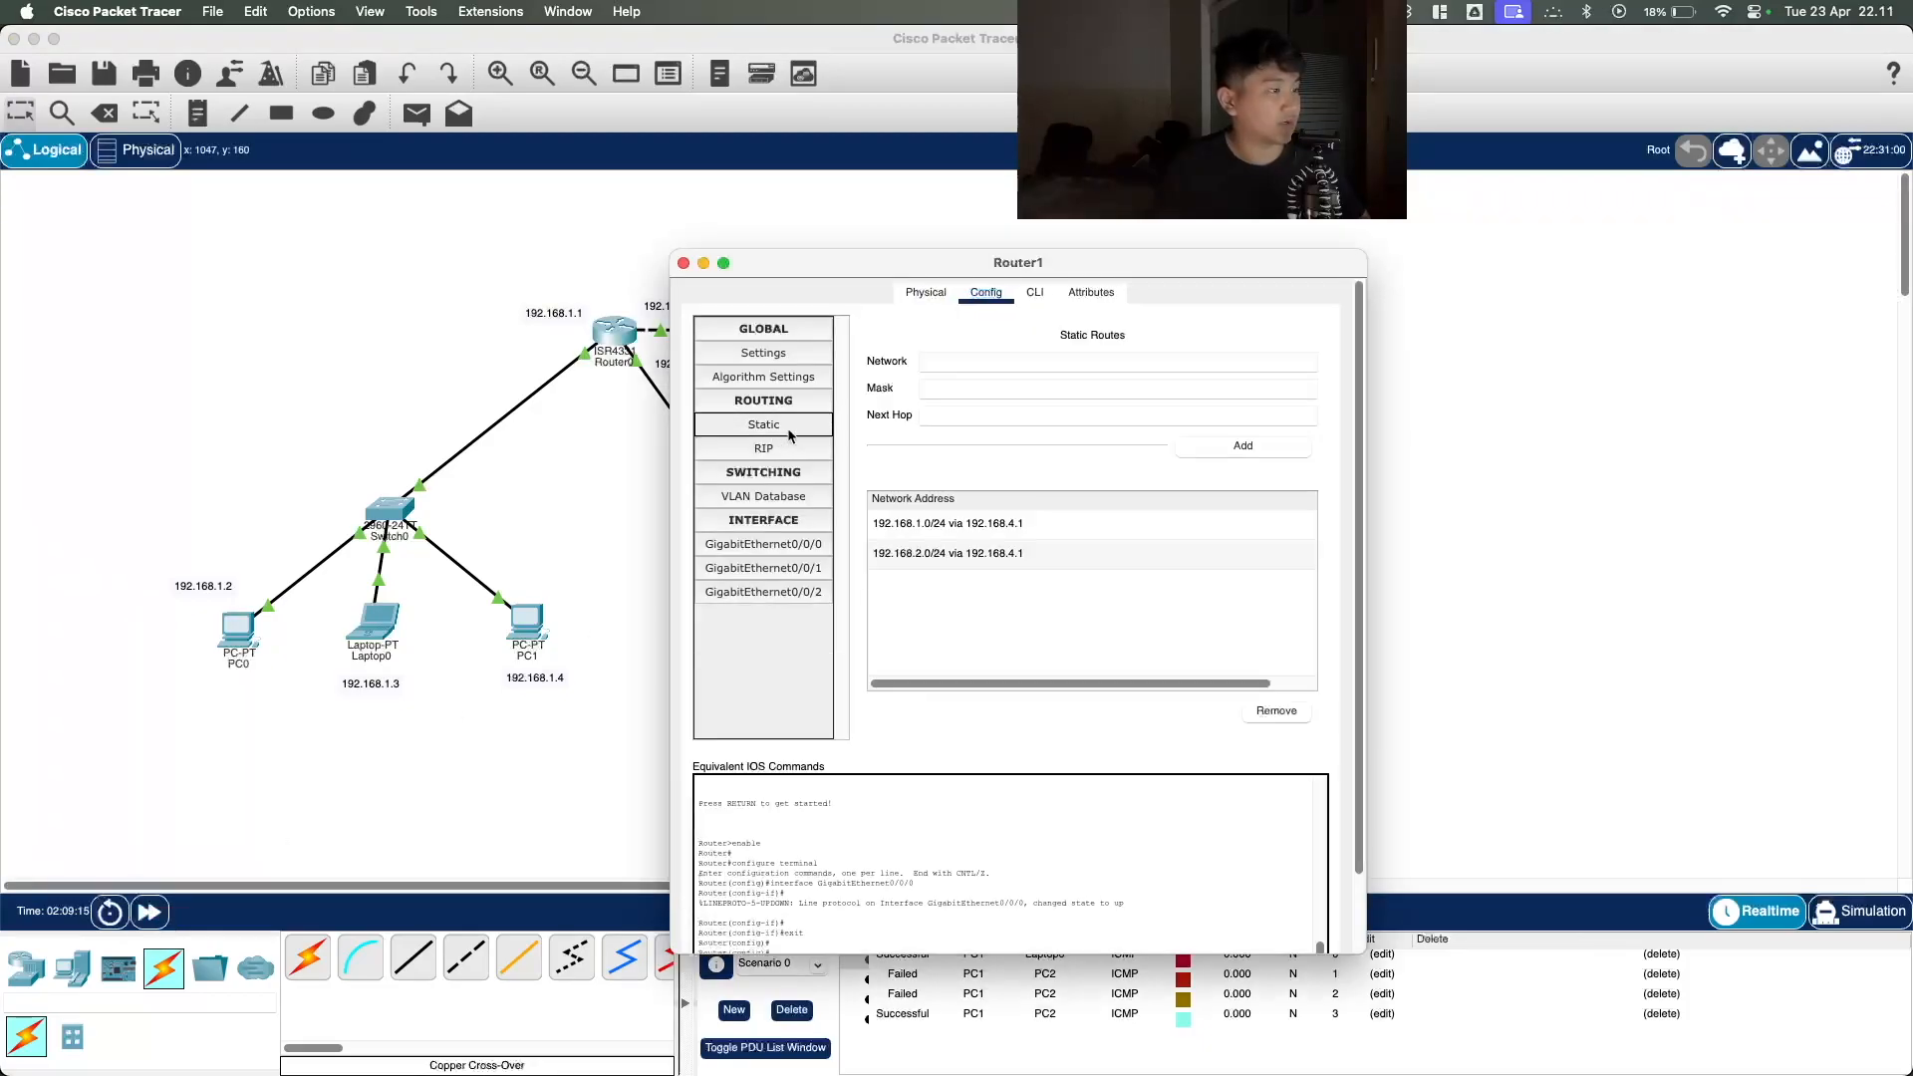
pyautogui.click(685, 264)
# Step: Add a static route on Router0 to network 192.168.3.0, mask 255.255.255.0, via next hop 192.168.4.2, and close its window
pyautogui.click(614, 332)
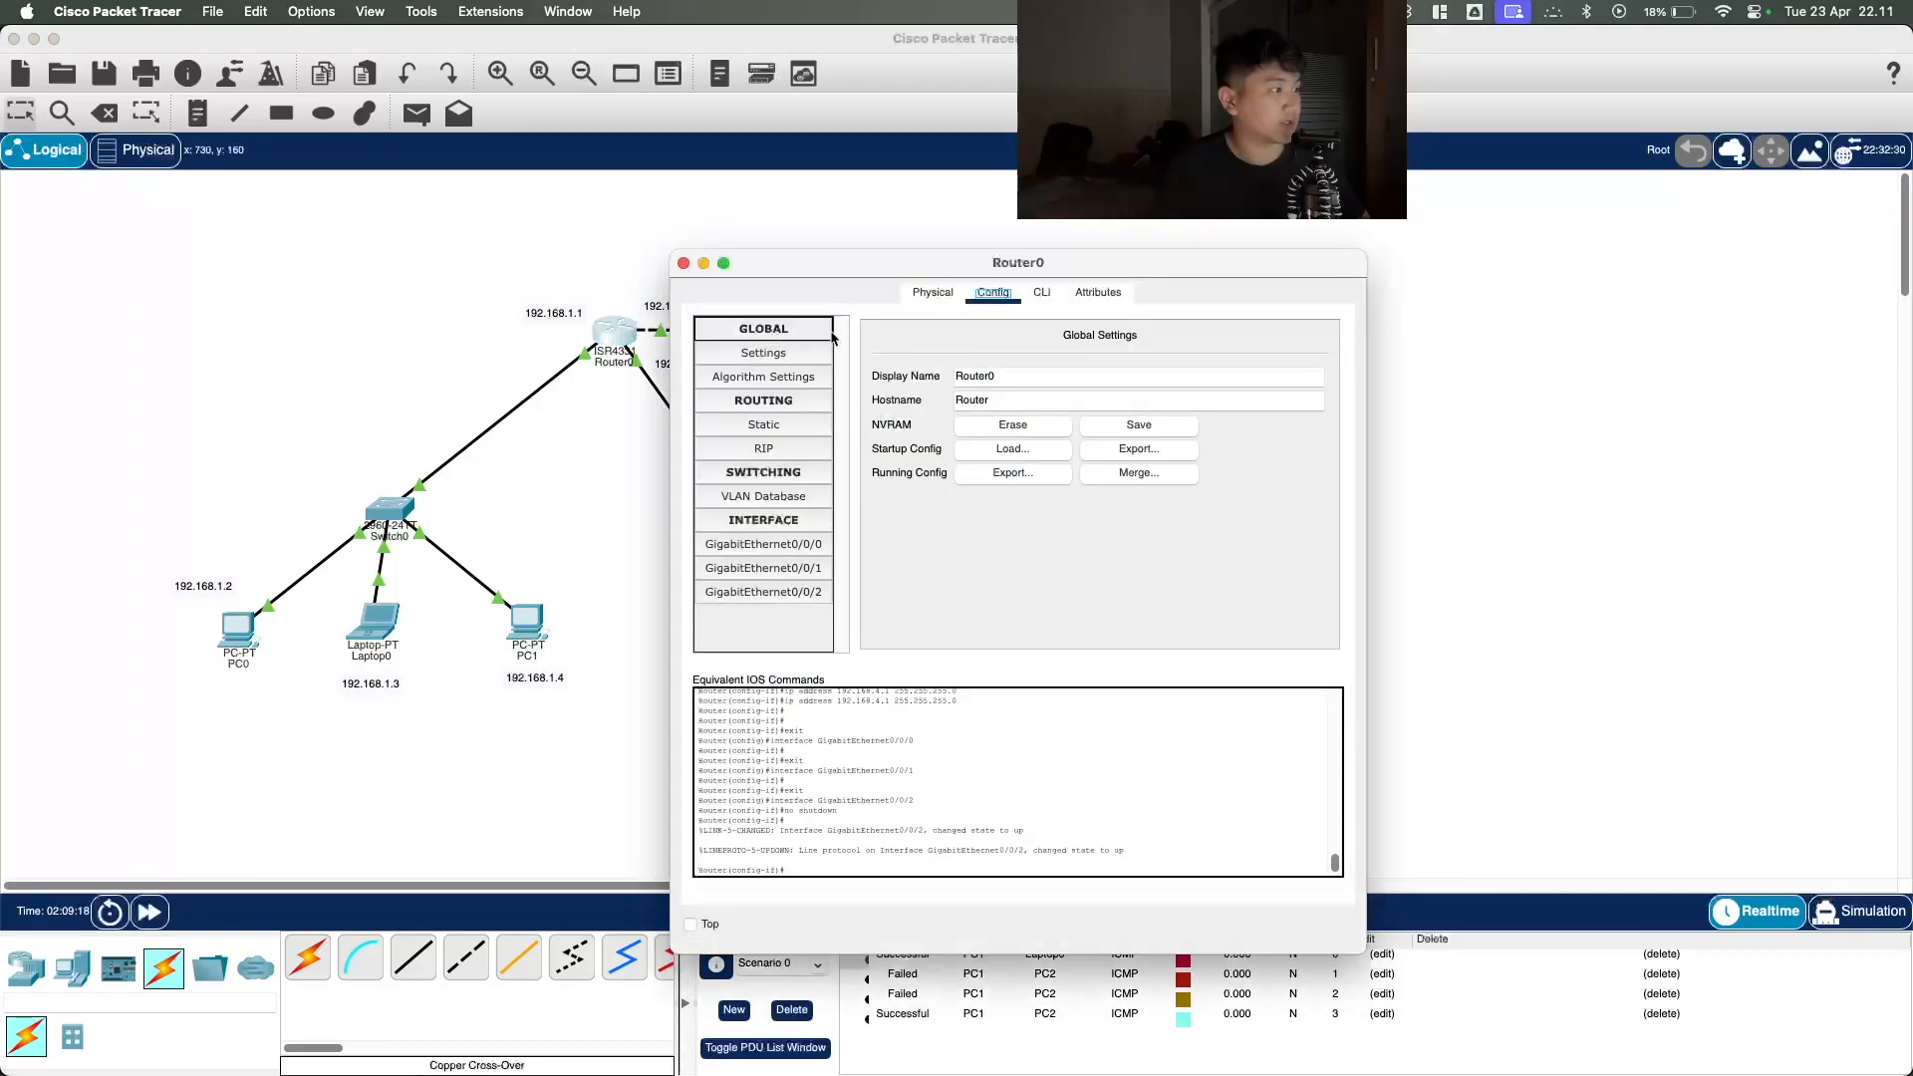
pyautogui.click(792, 427)
pyautogui.moveTo(1031, 263); pyautogui.dragTo(1520, 206)
pyautogui.click(1467, 306)
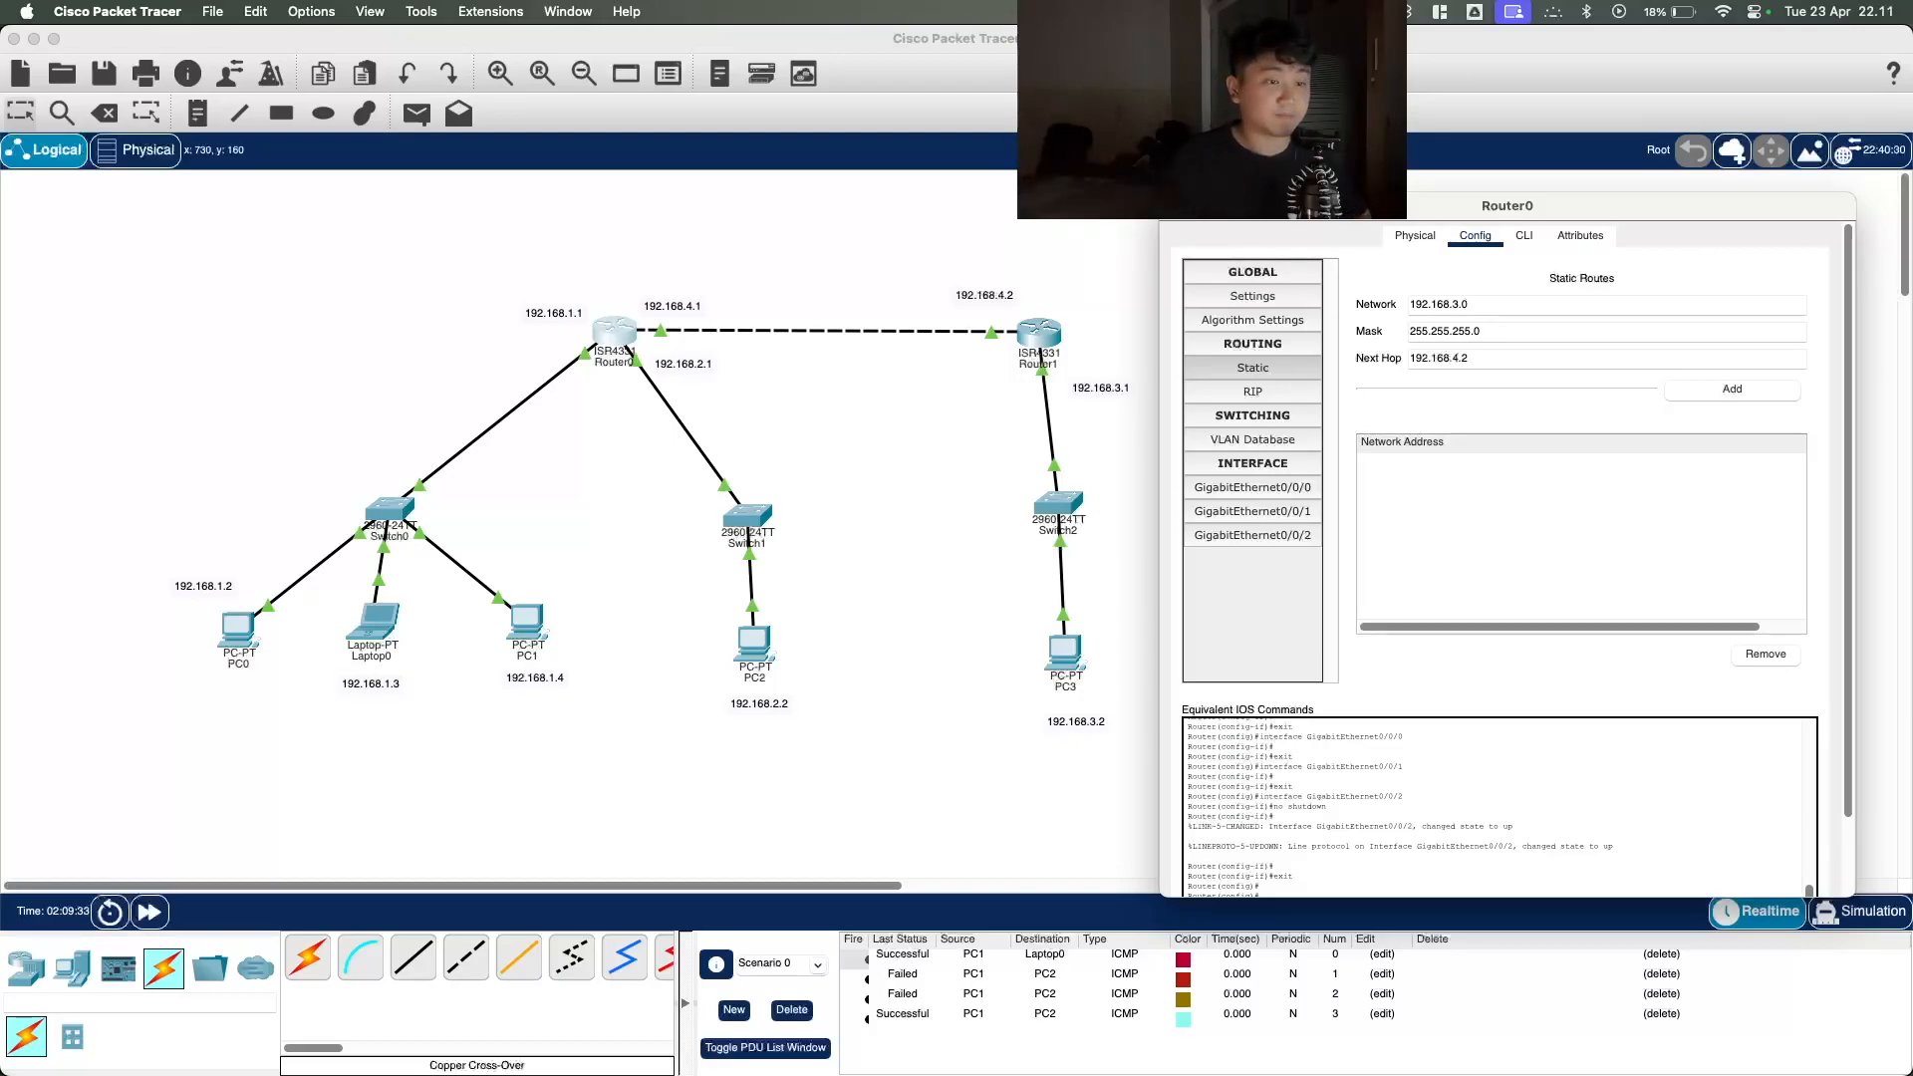
pyautogui.click(1698, 389)
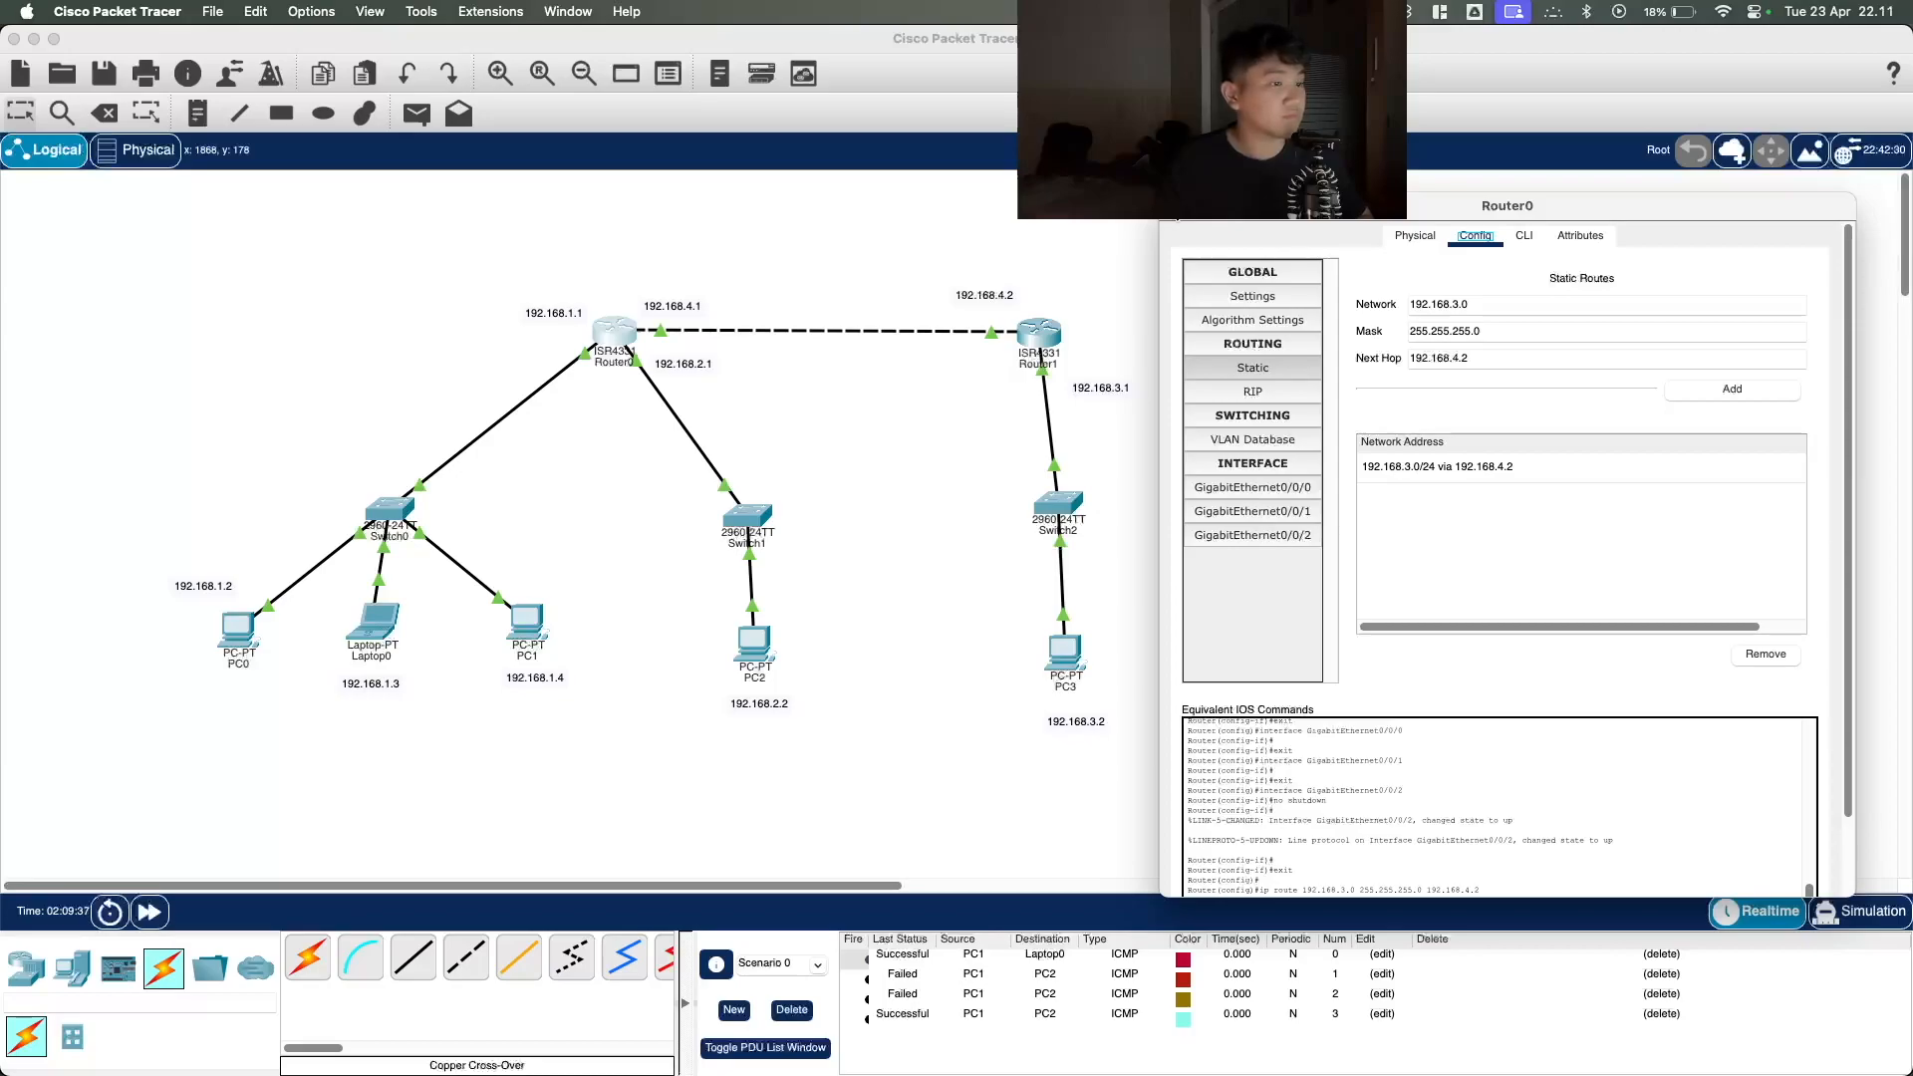
pyautogui.click(1173, 205)
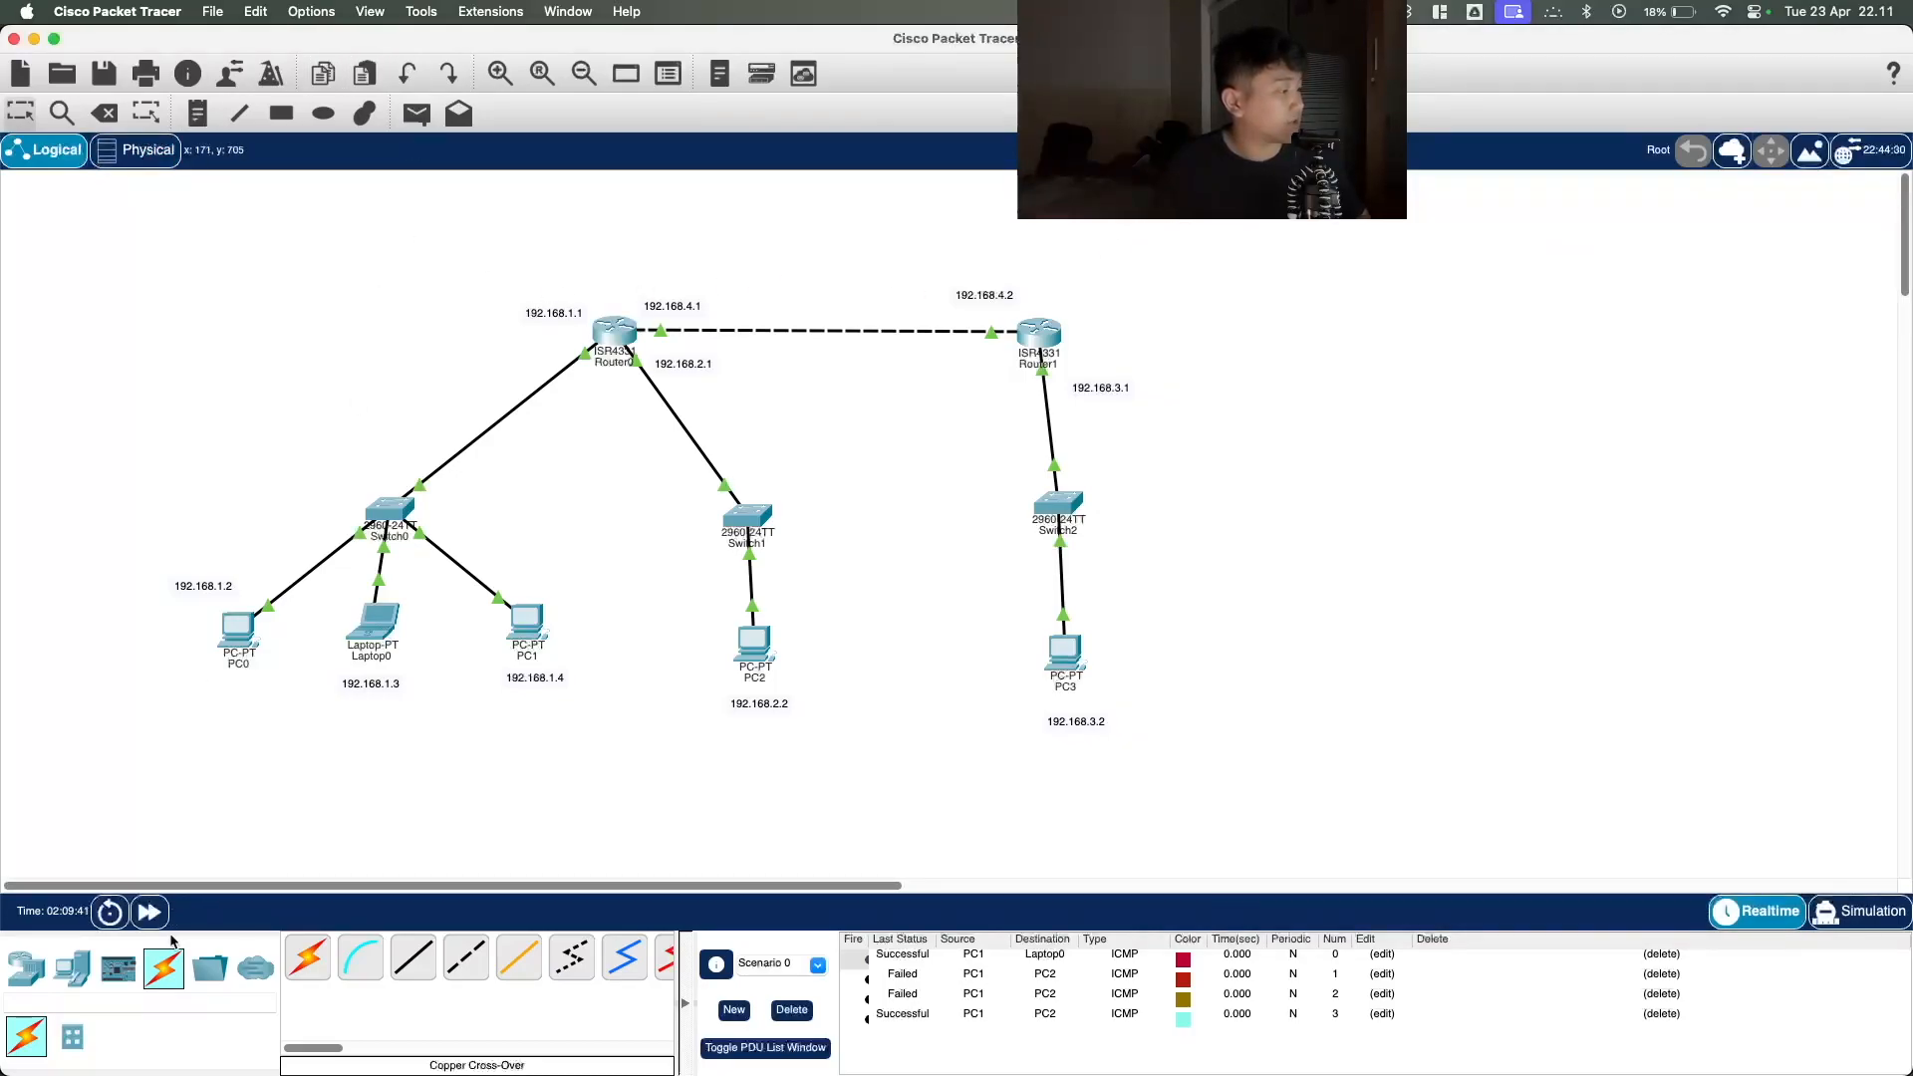
# Step: Fast-forward the simulation time several times and send a simple PDU from PC1 to PC2
pyautogui.click(149, 912)
pyautogui.click(149, 913)
pyautogui.click(149, 912)
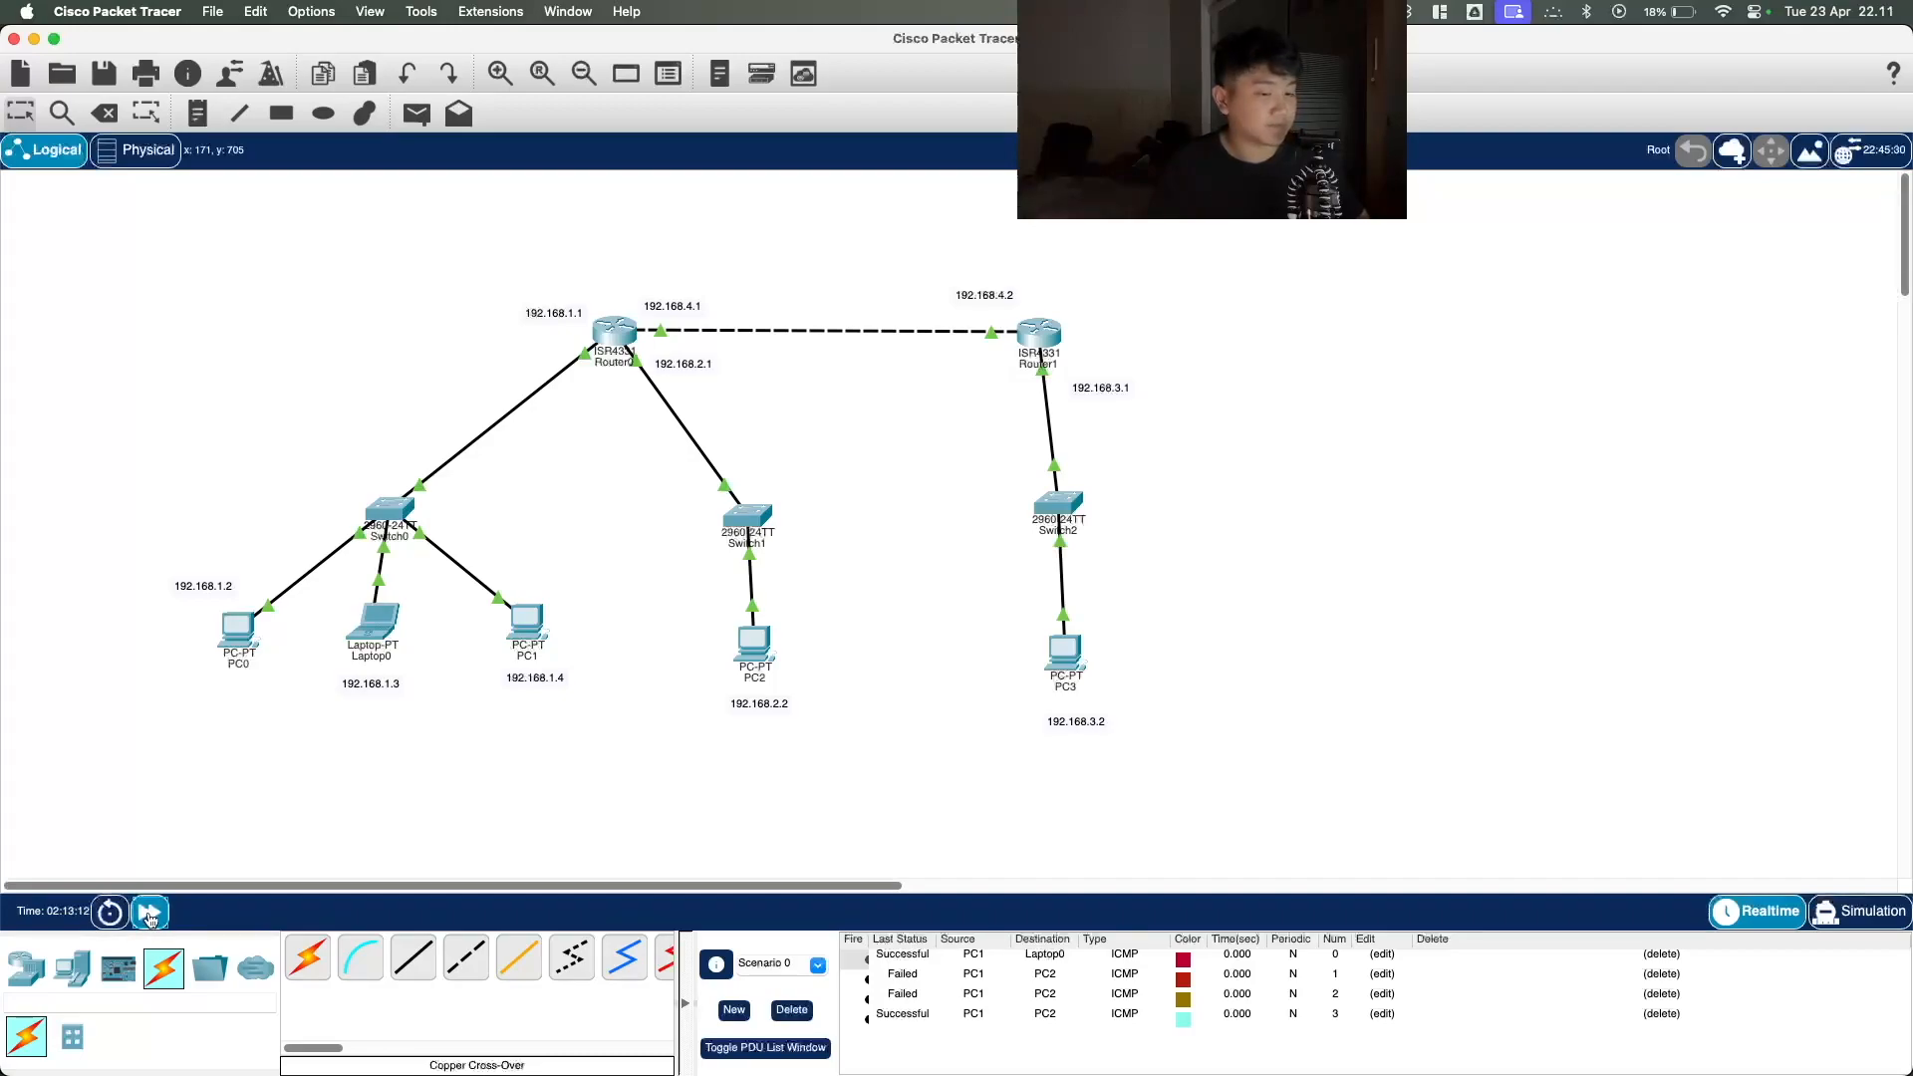
pyautogui.click(149, 913)
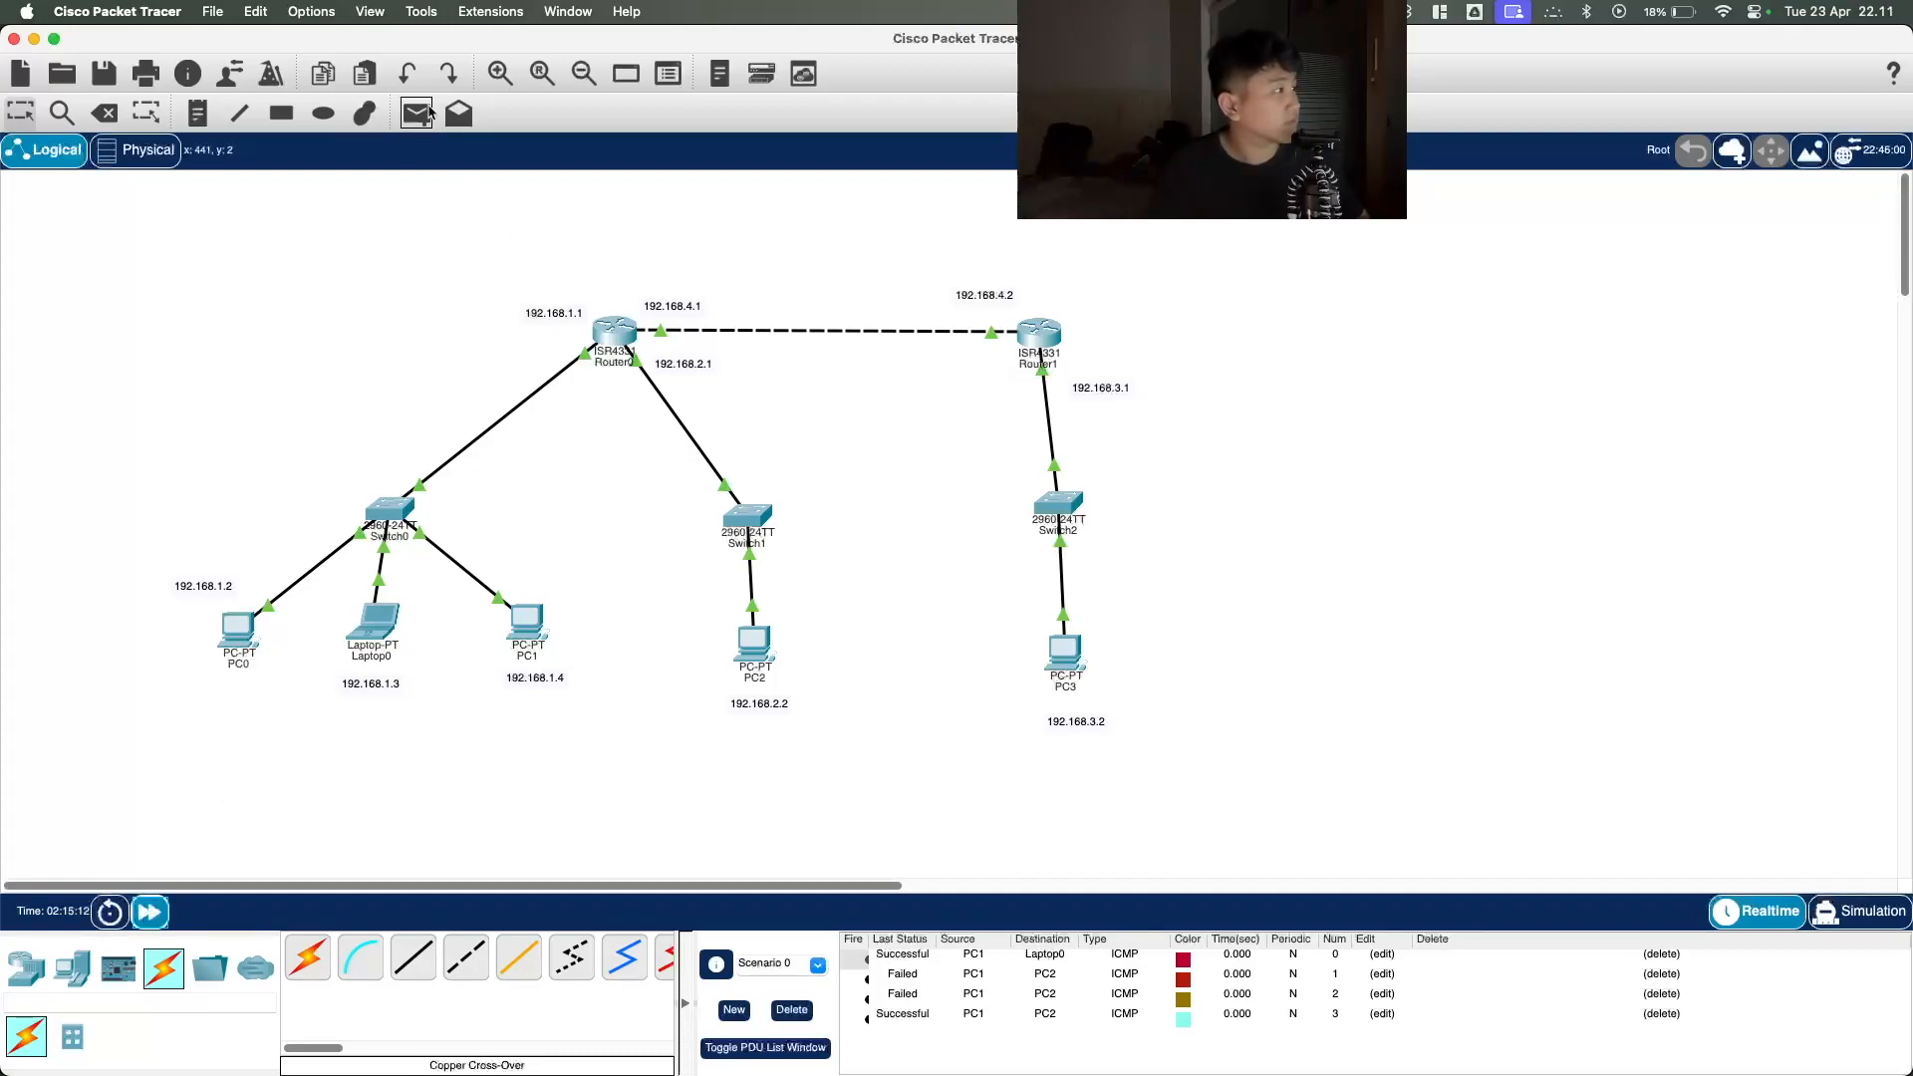
pyautogui.click(417, 113)
pyautogui.click(523, 643)
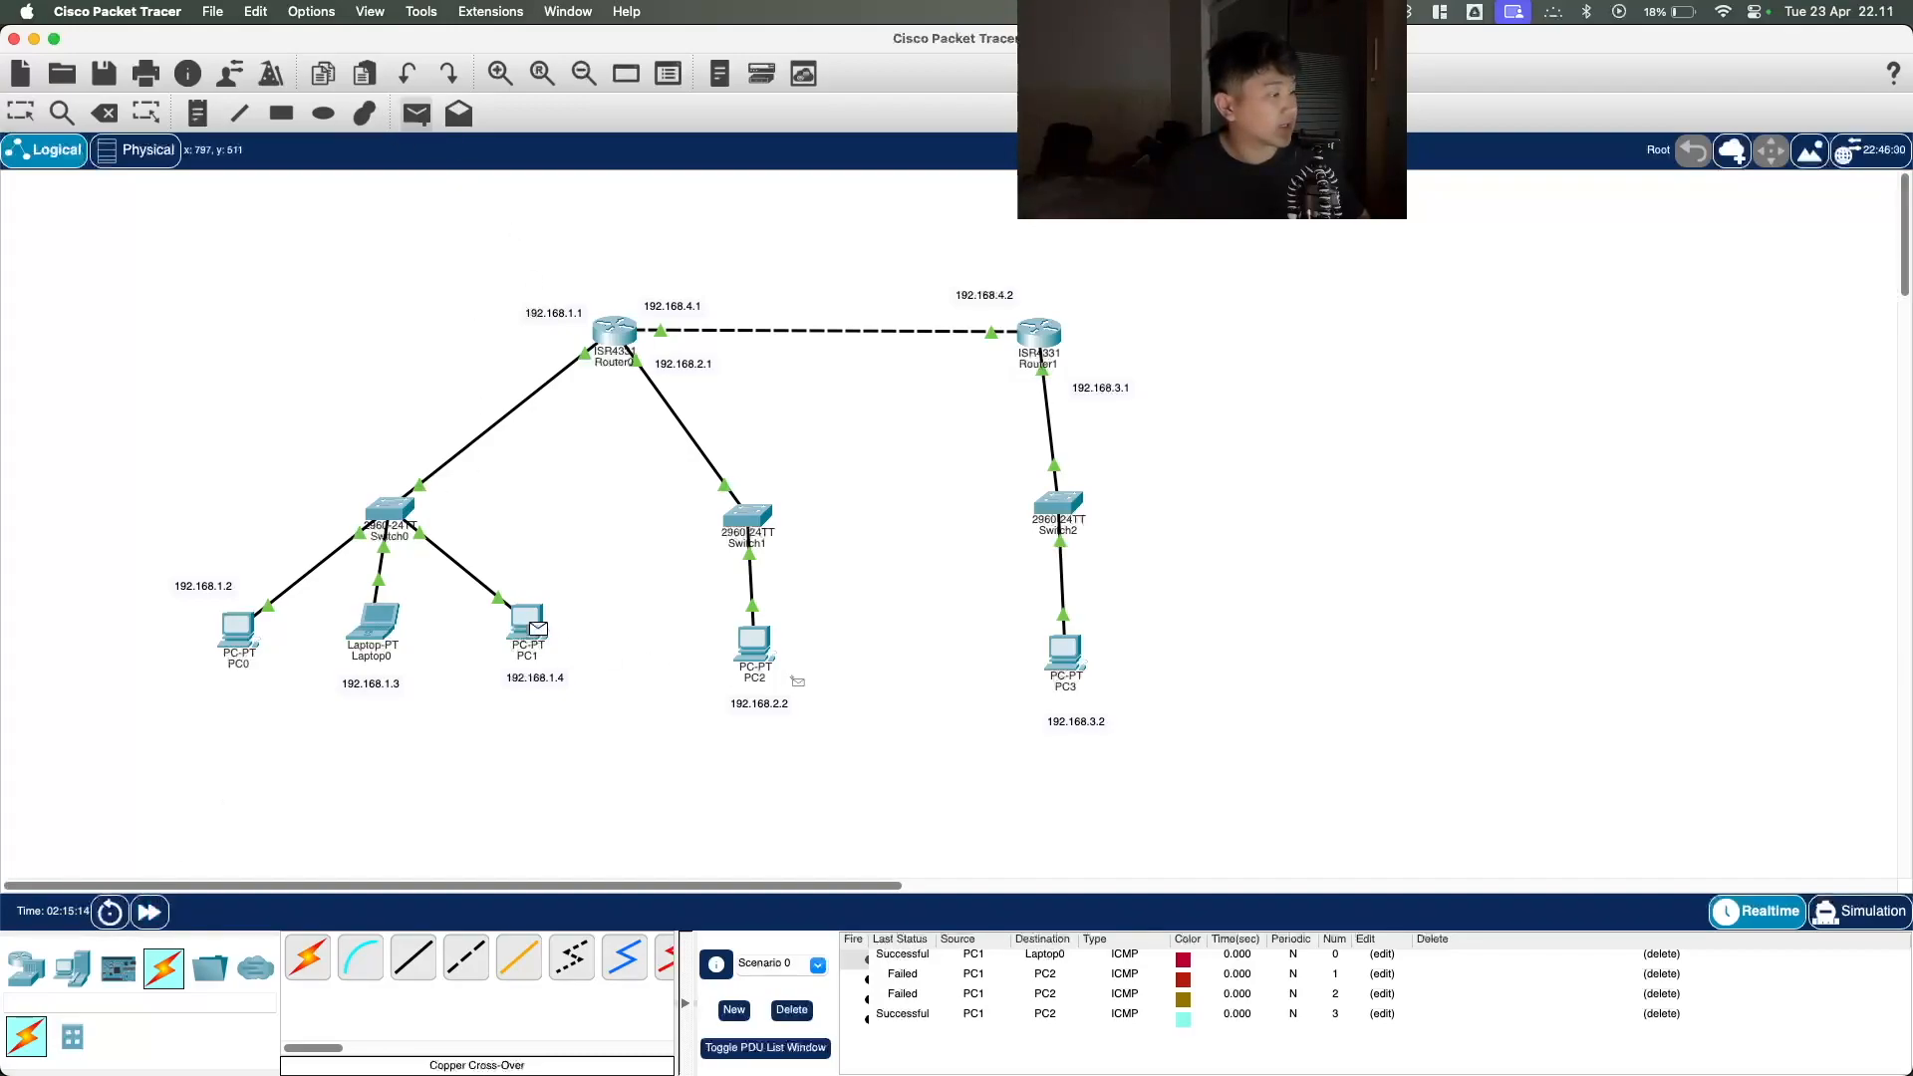
pyautogui.click(755, 645)
# Step: Send a simple PDU from PC2 to PC0 twice and check its status in the PDU list
pyautogui.click(416, 113)
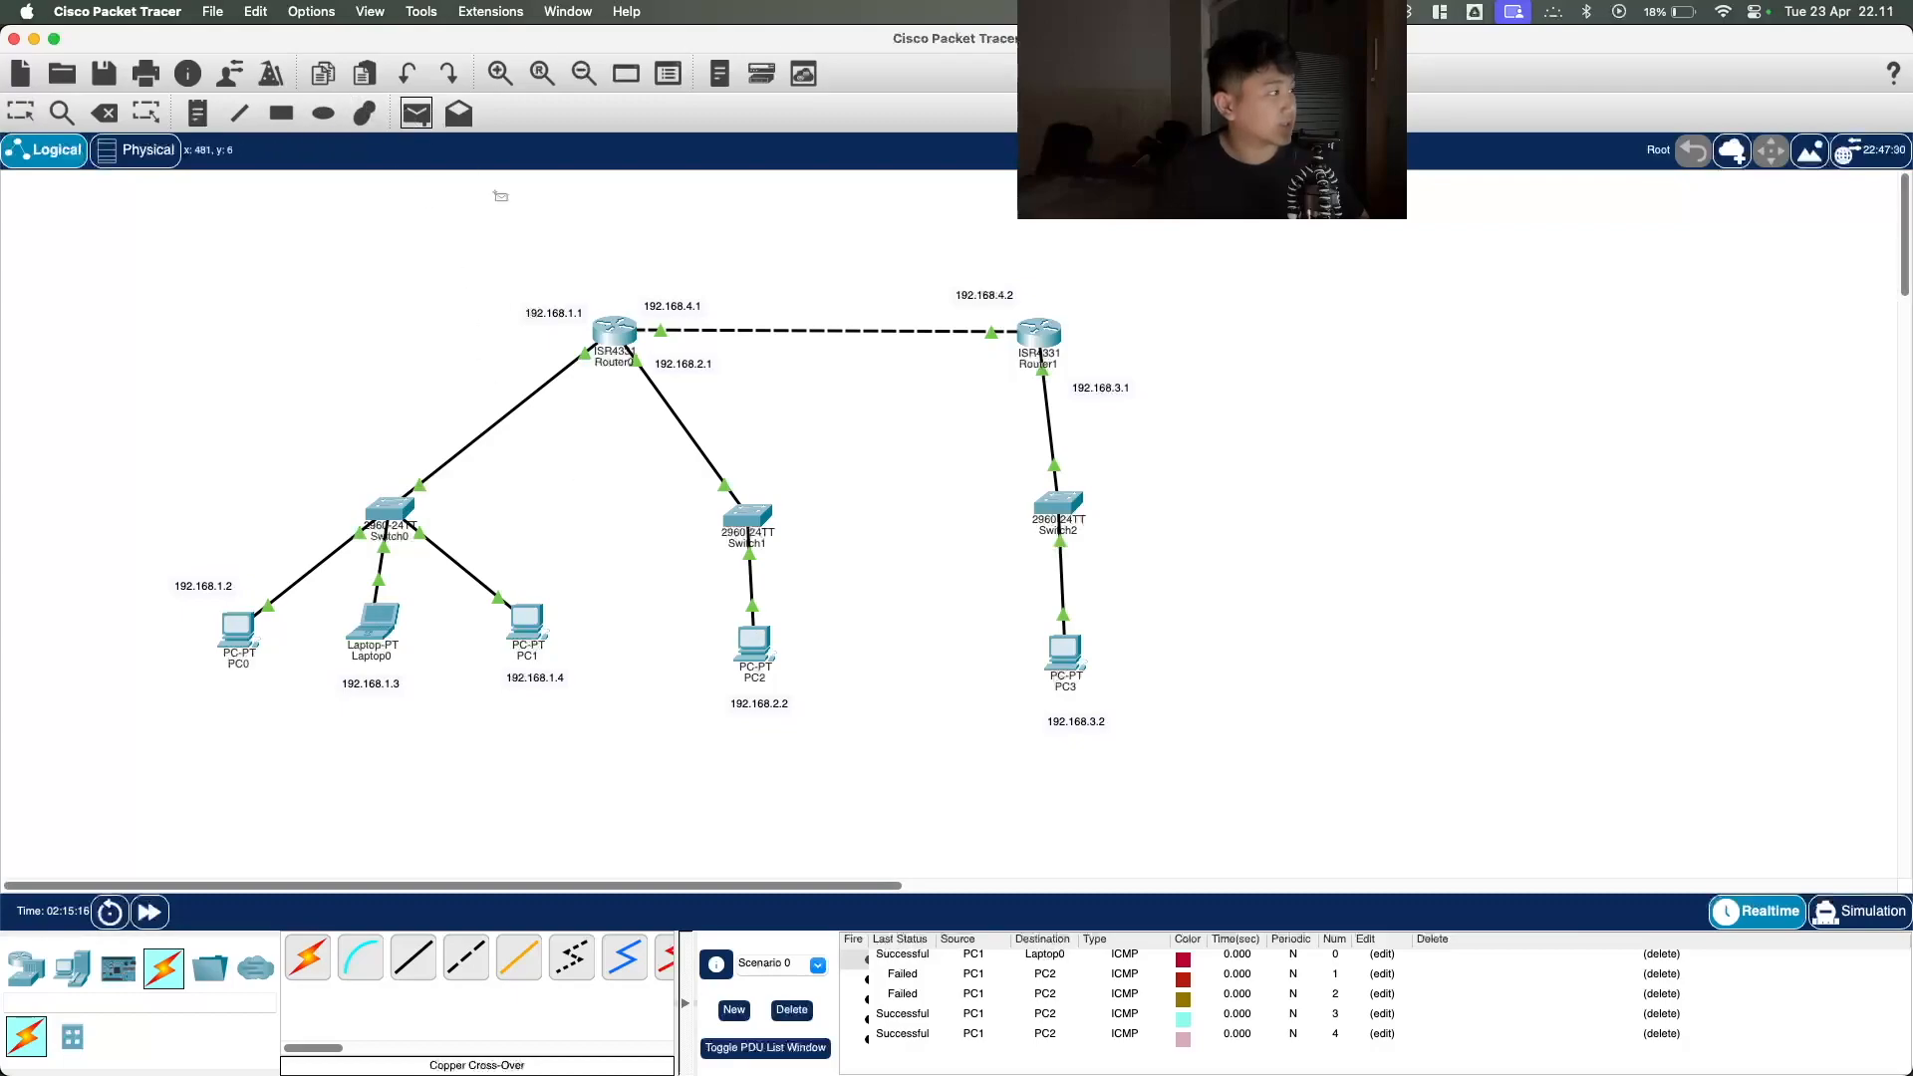
pyautogui.click(754, 642)
pyautogui.click(239, 633)
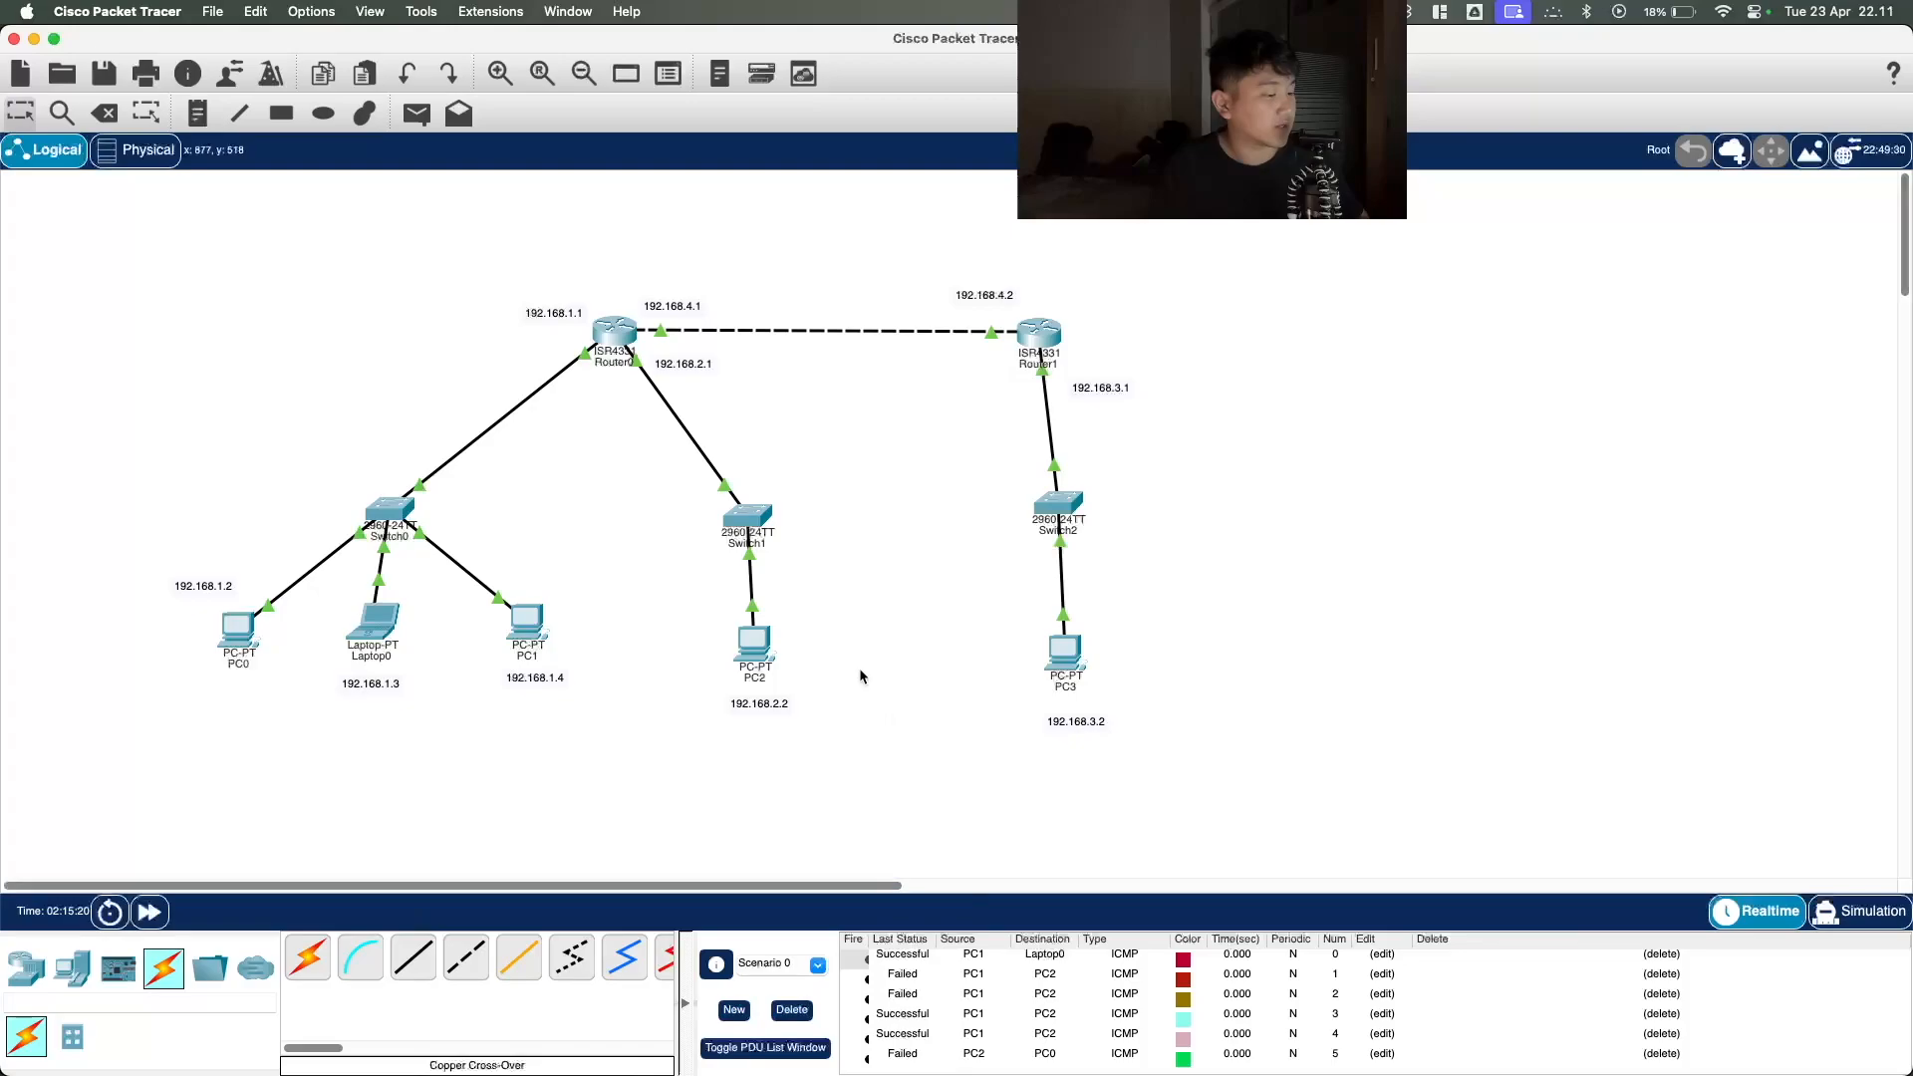
pyautogui.click(416, 113)
pyautogui.click(747, 637)
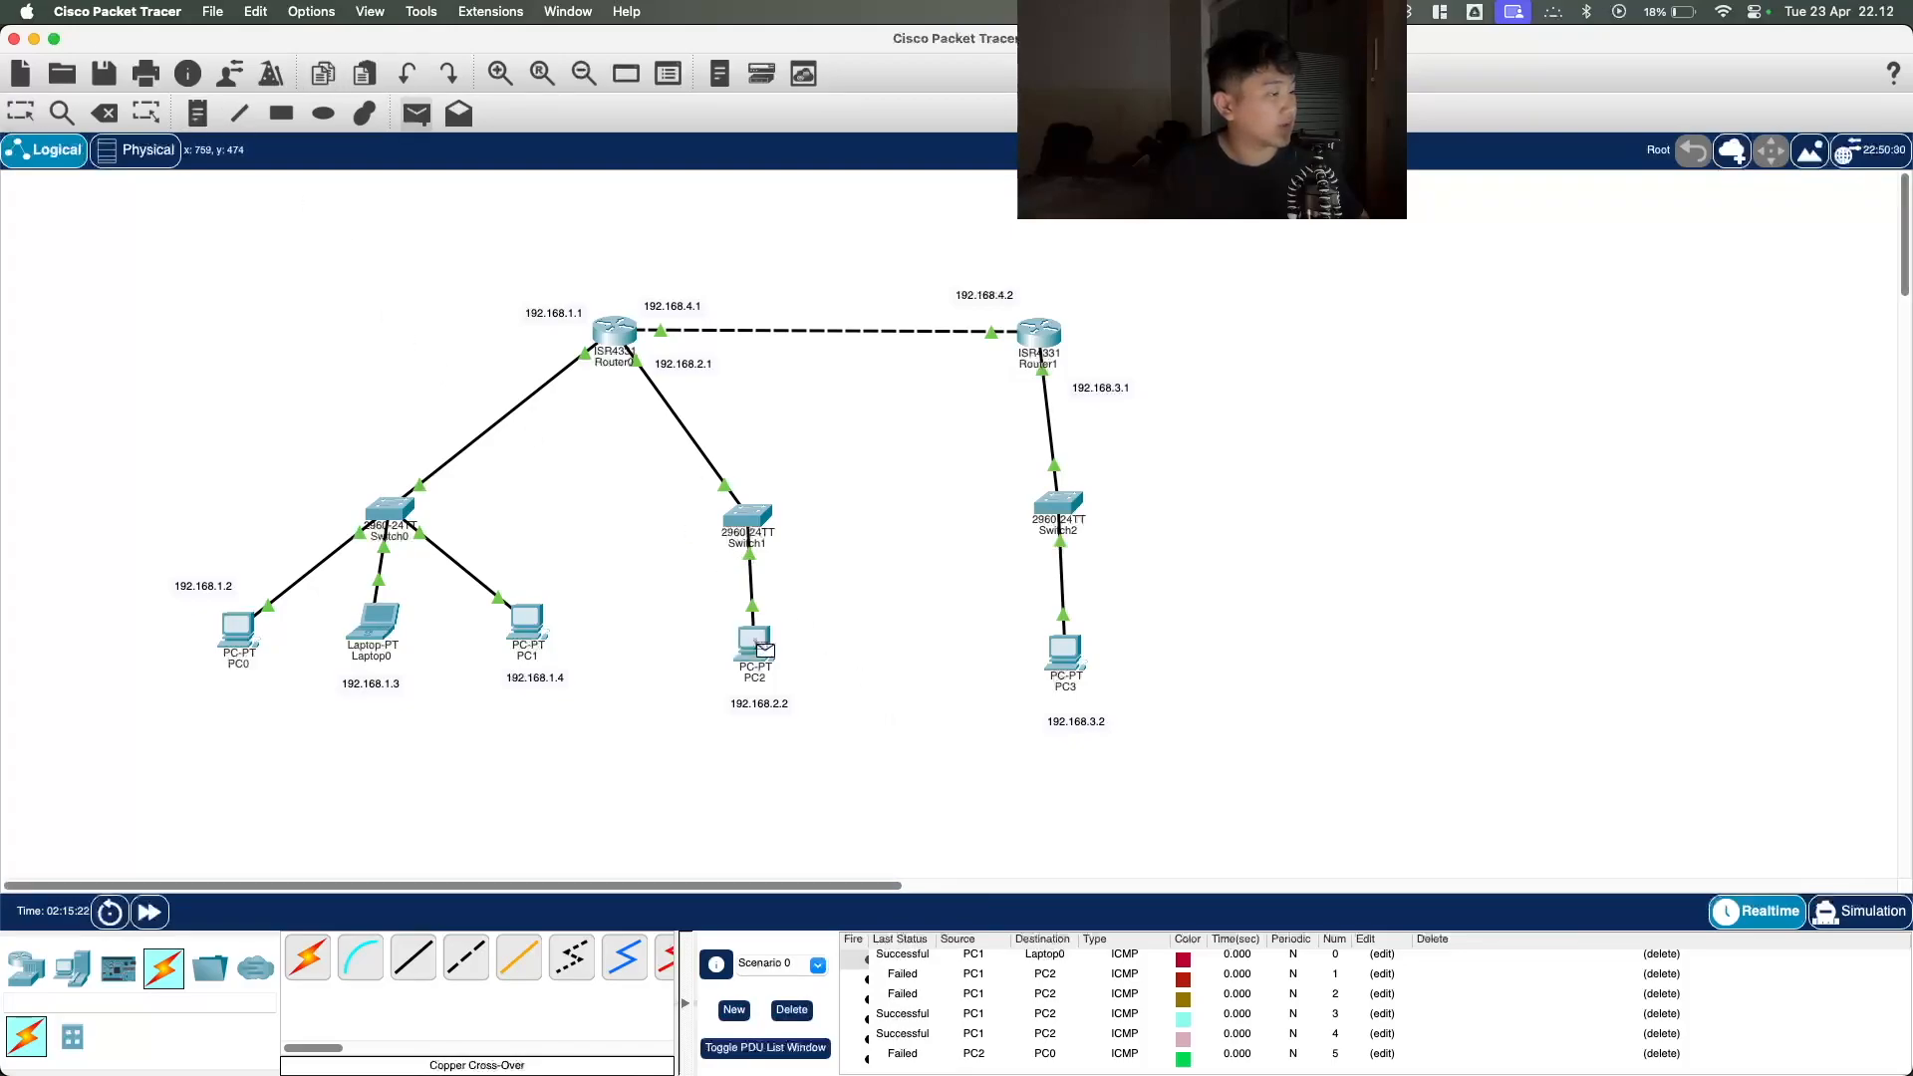
pyautogui.click(237, 639)
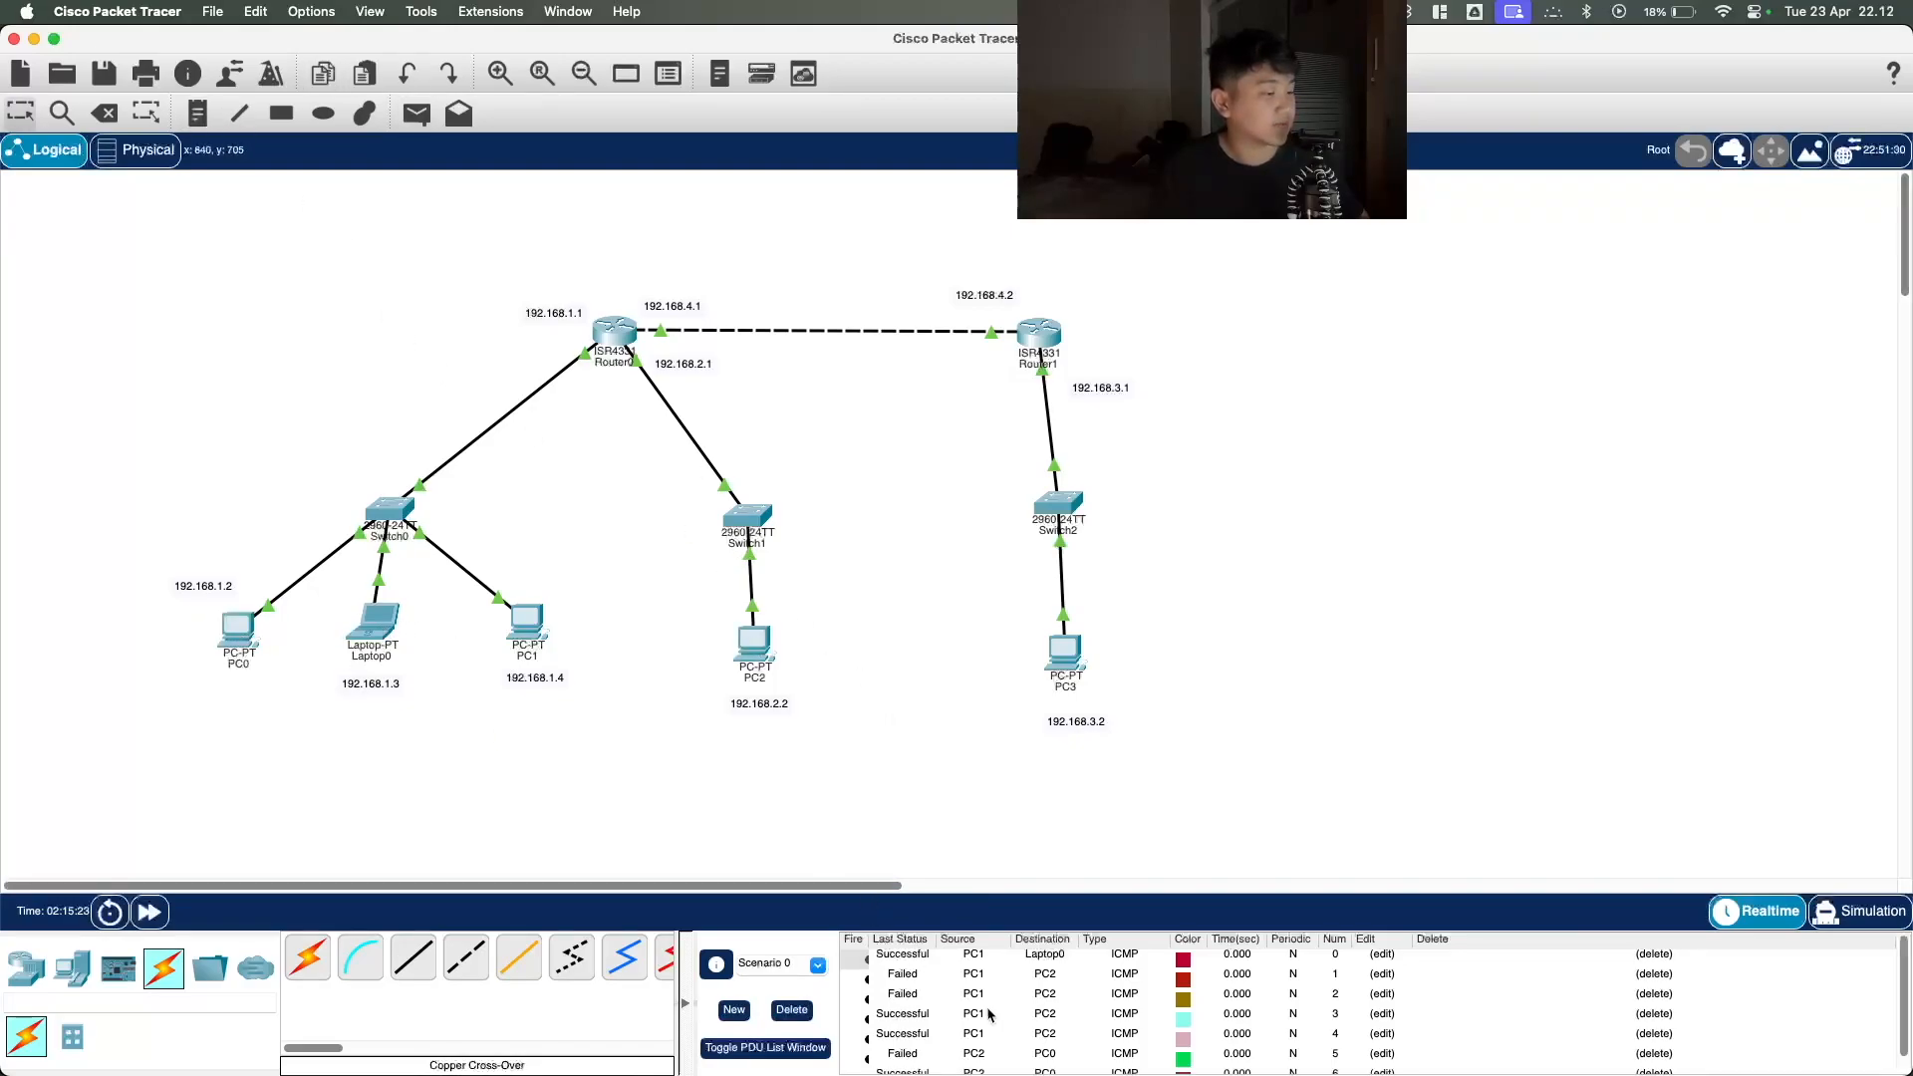
pyautogui.scroll(-1, 936, 978)
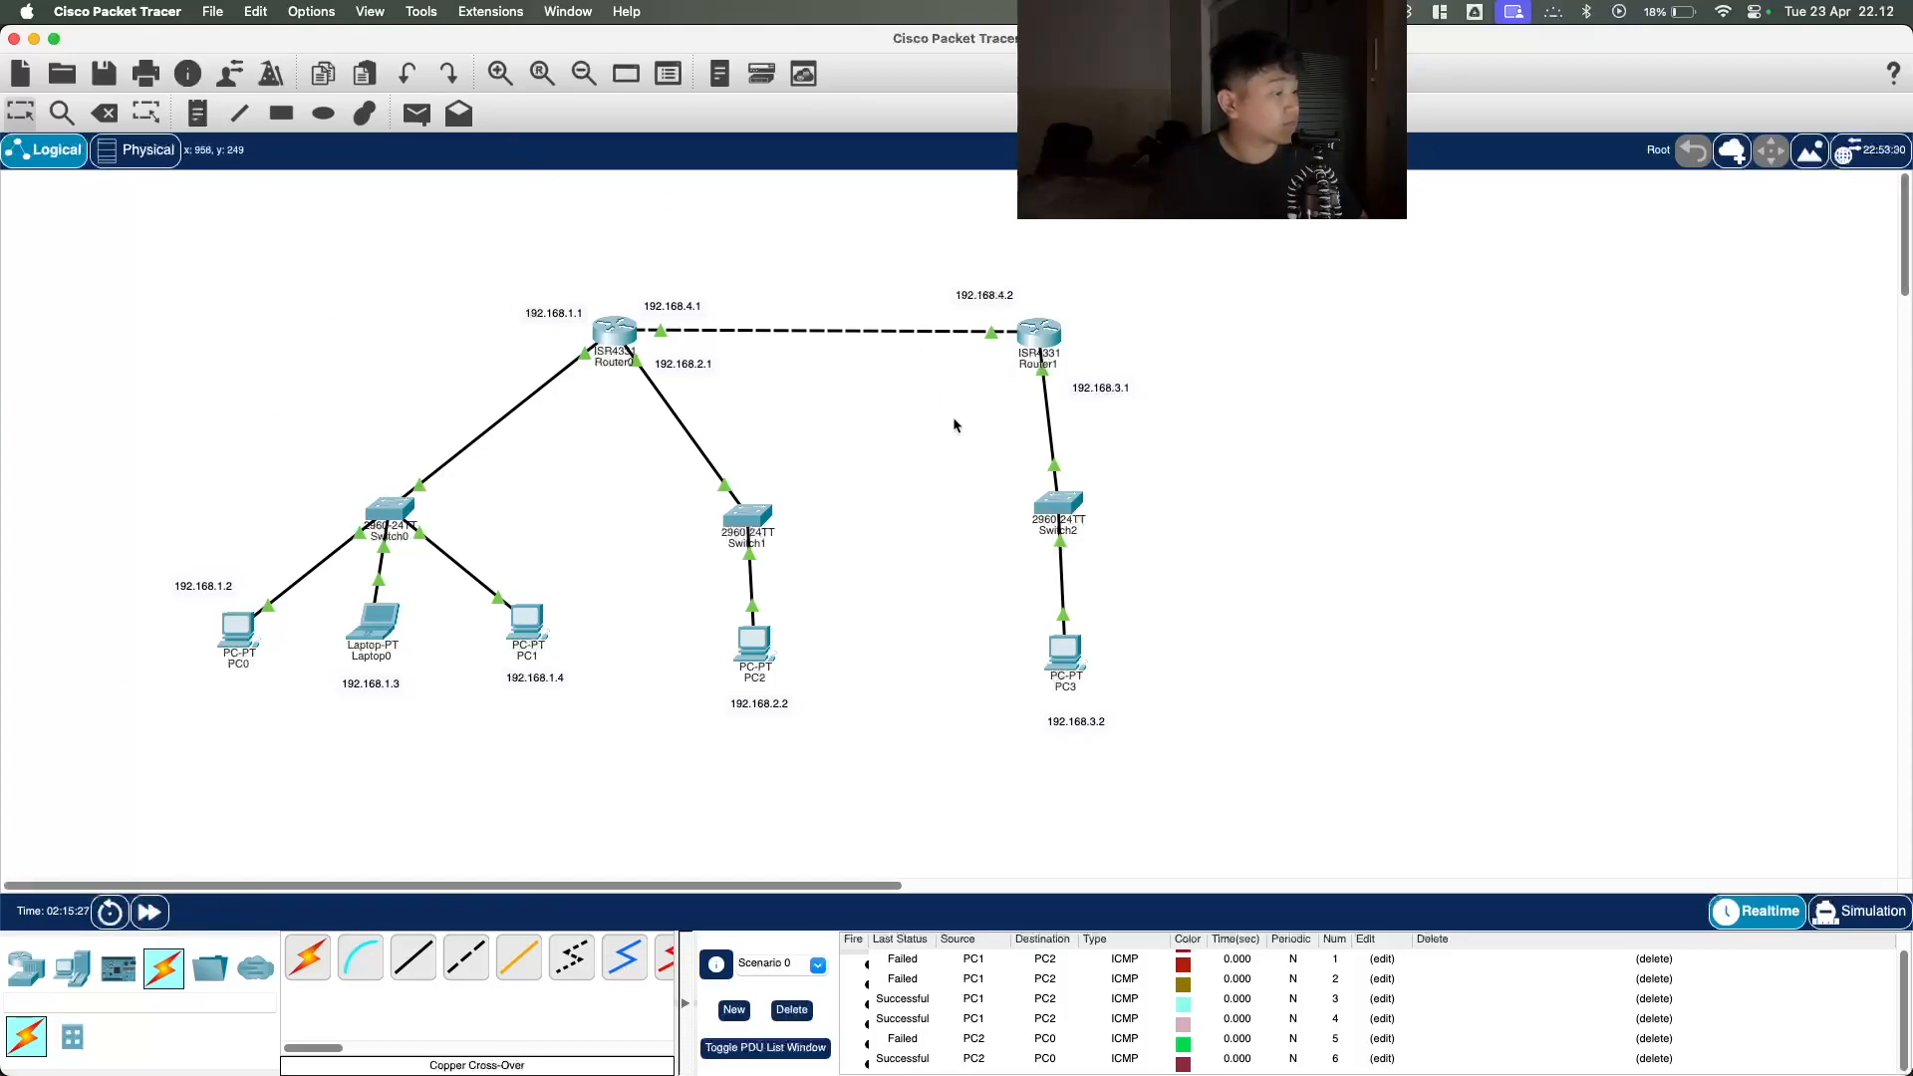
# Step: Delete the current scenario's PDUs and send a simple PDU from PC2 to PC3 twice
pyautogui.click(791, 1009)
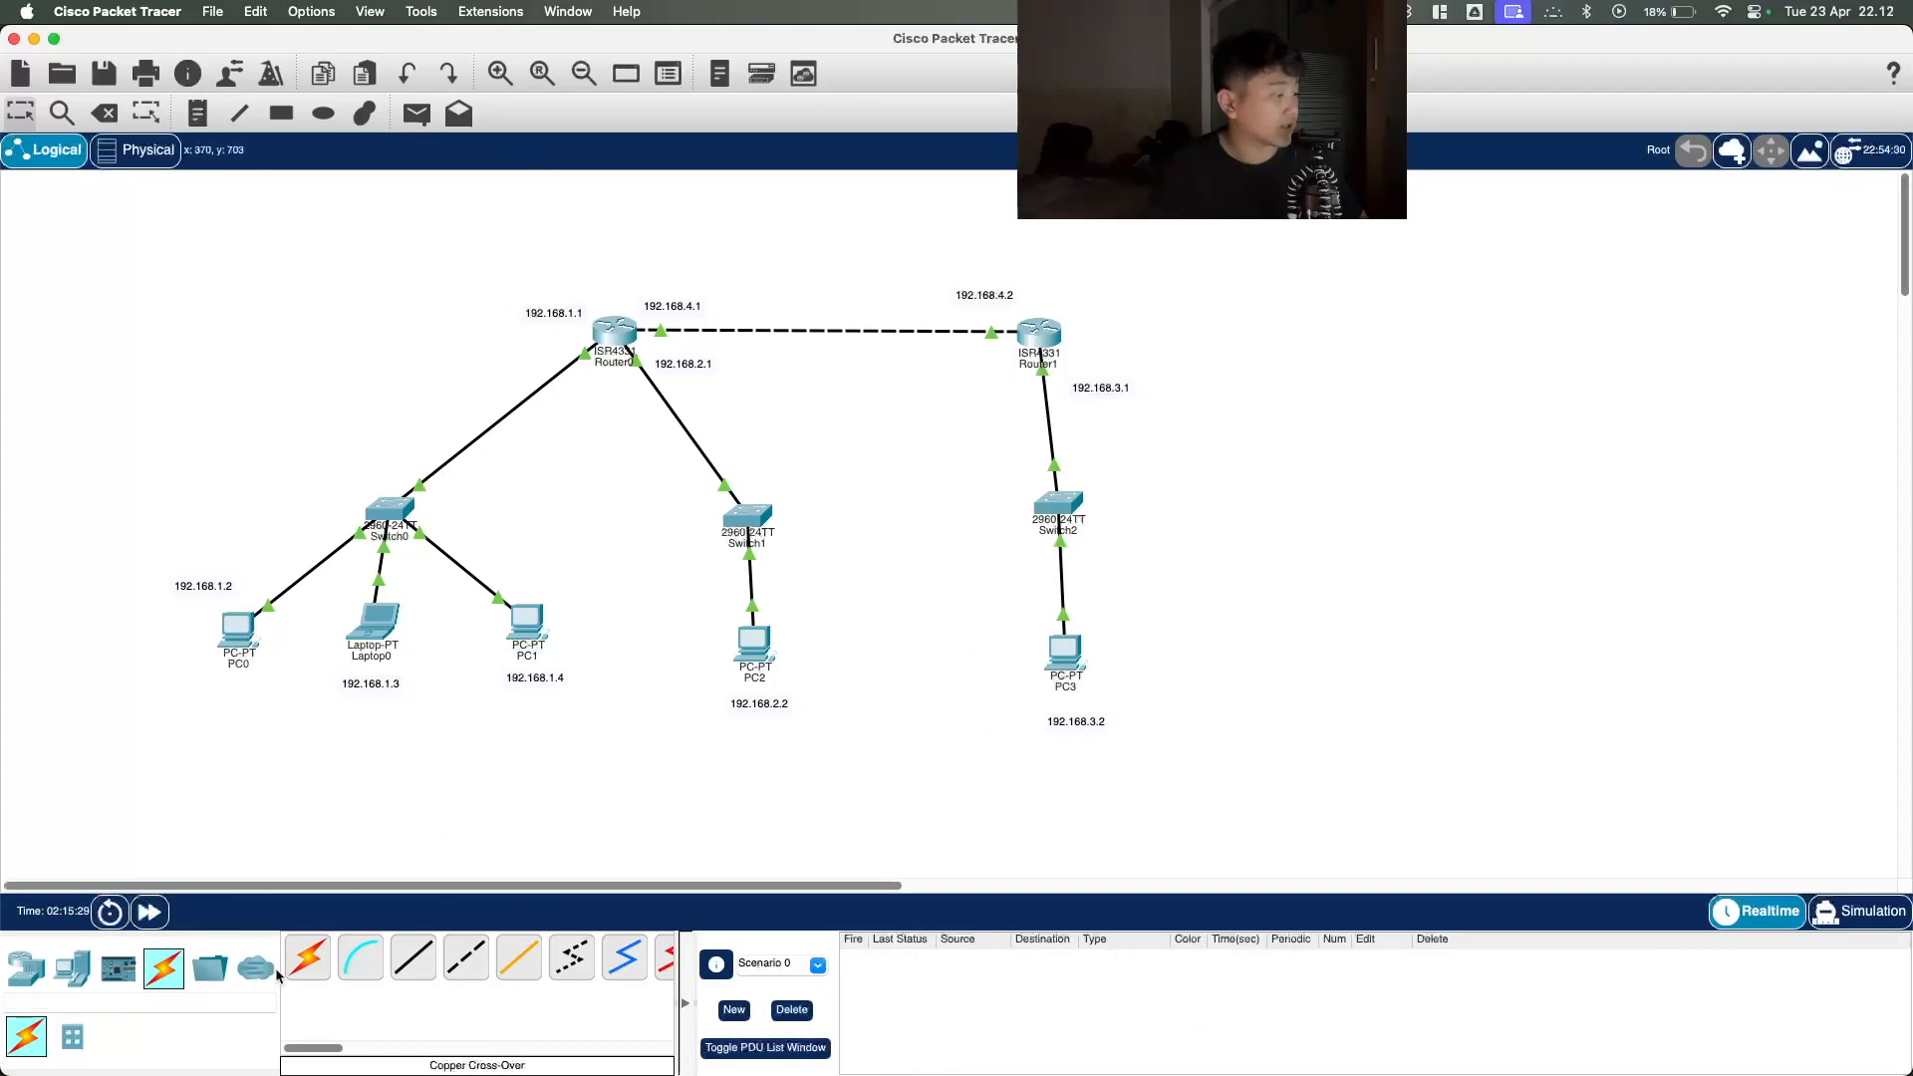
pyautogui.click(416, 114)
pyautogui.click(757, 644)
pyautogui.click(1065, 655)
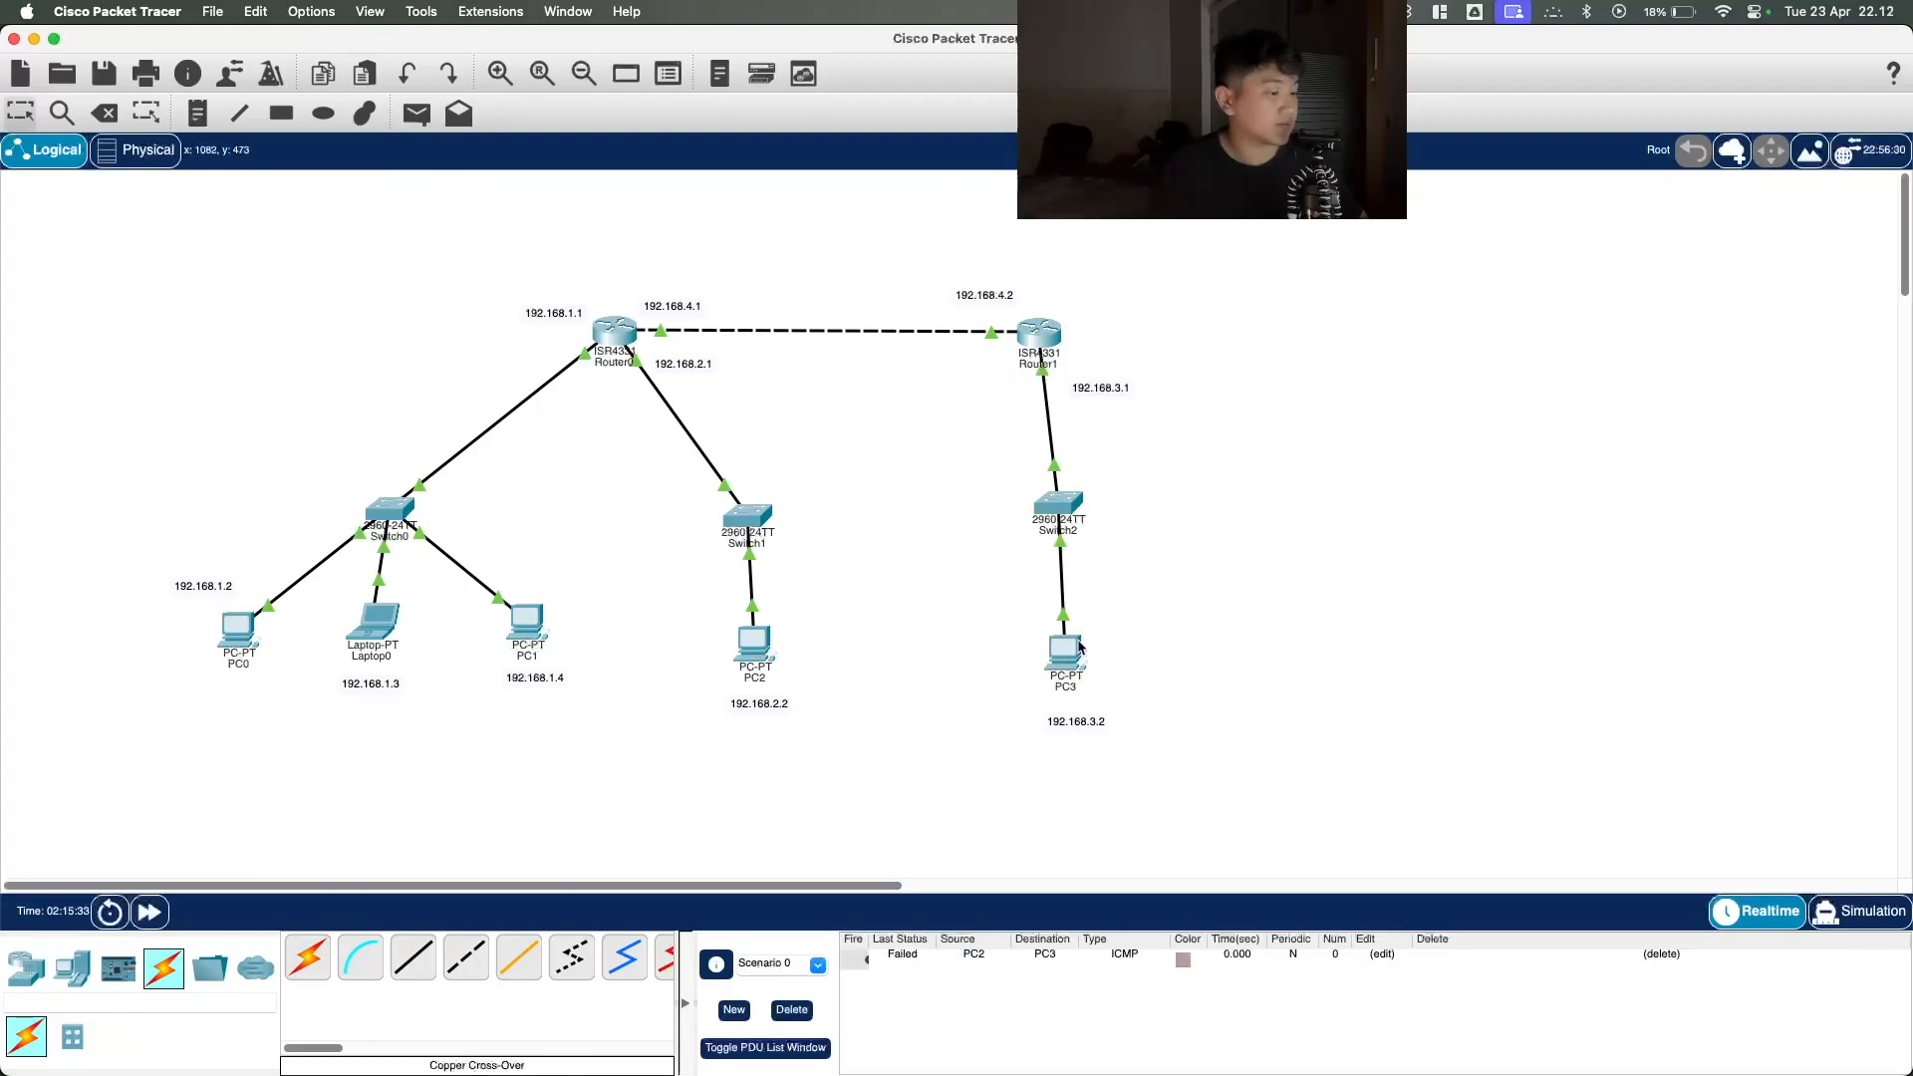
pyautogui.click(416, 114)
pyautogui.click(757, 644)
pyautogui.click(1065, 647)
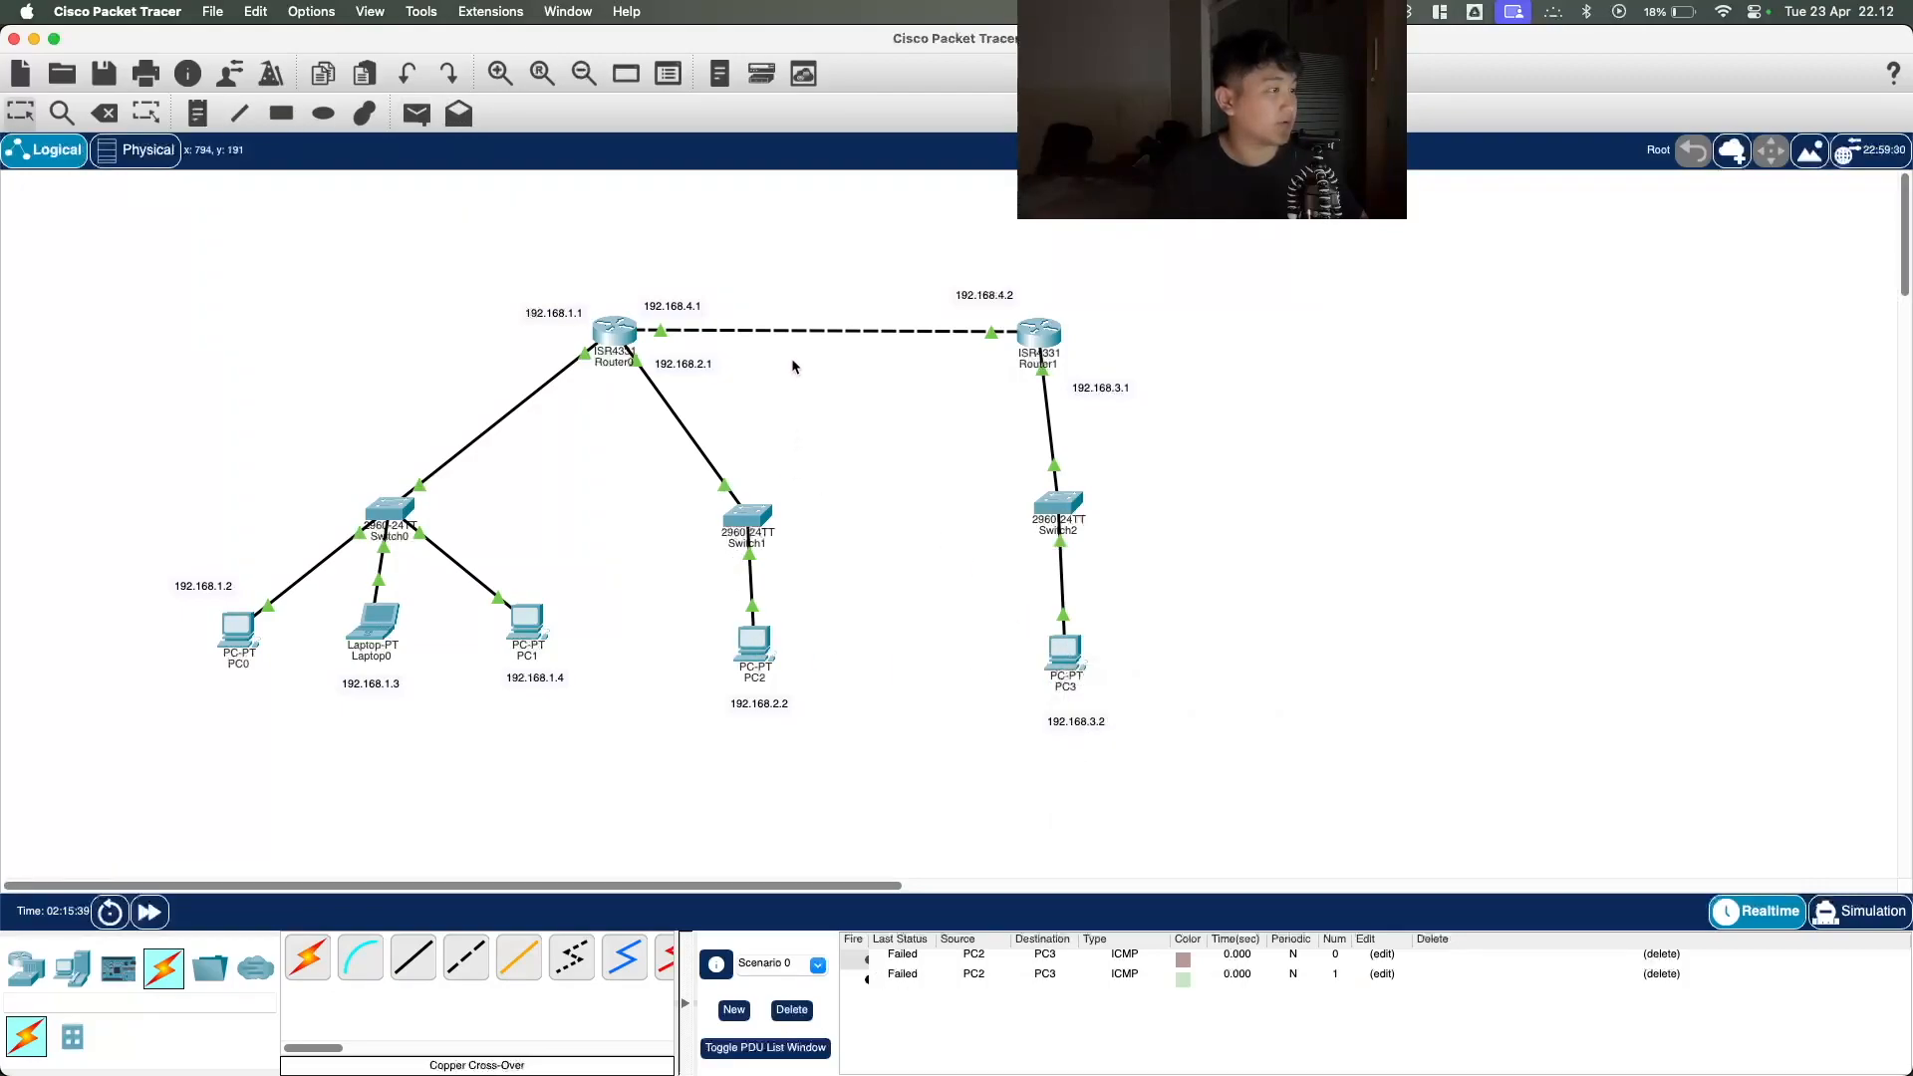
# Step: Test the link between the two routers by sending a simple PDU from Router0 to Router1
pyautogui.click(632, 329)
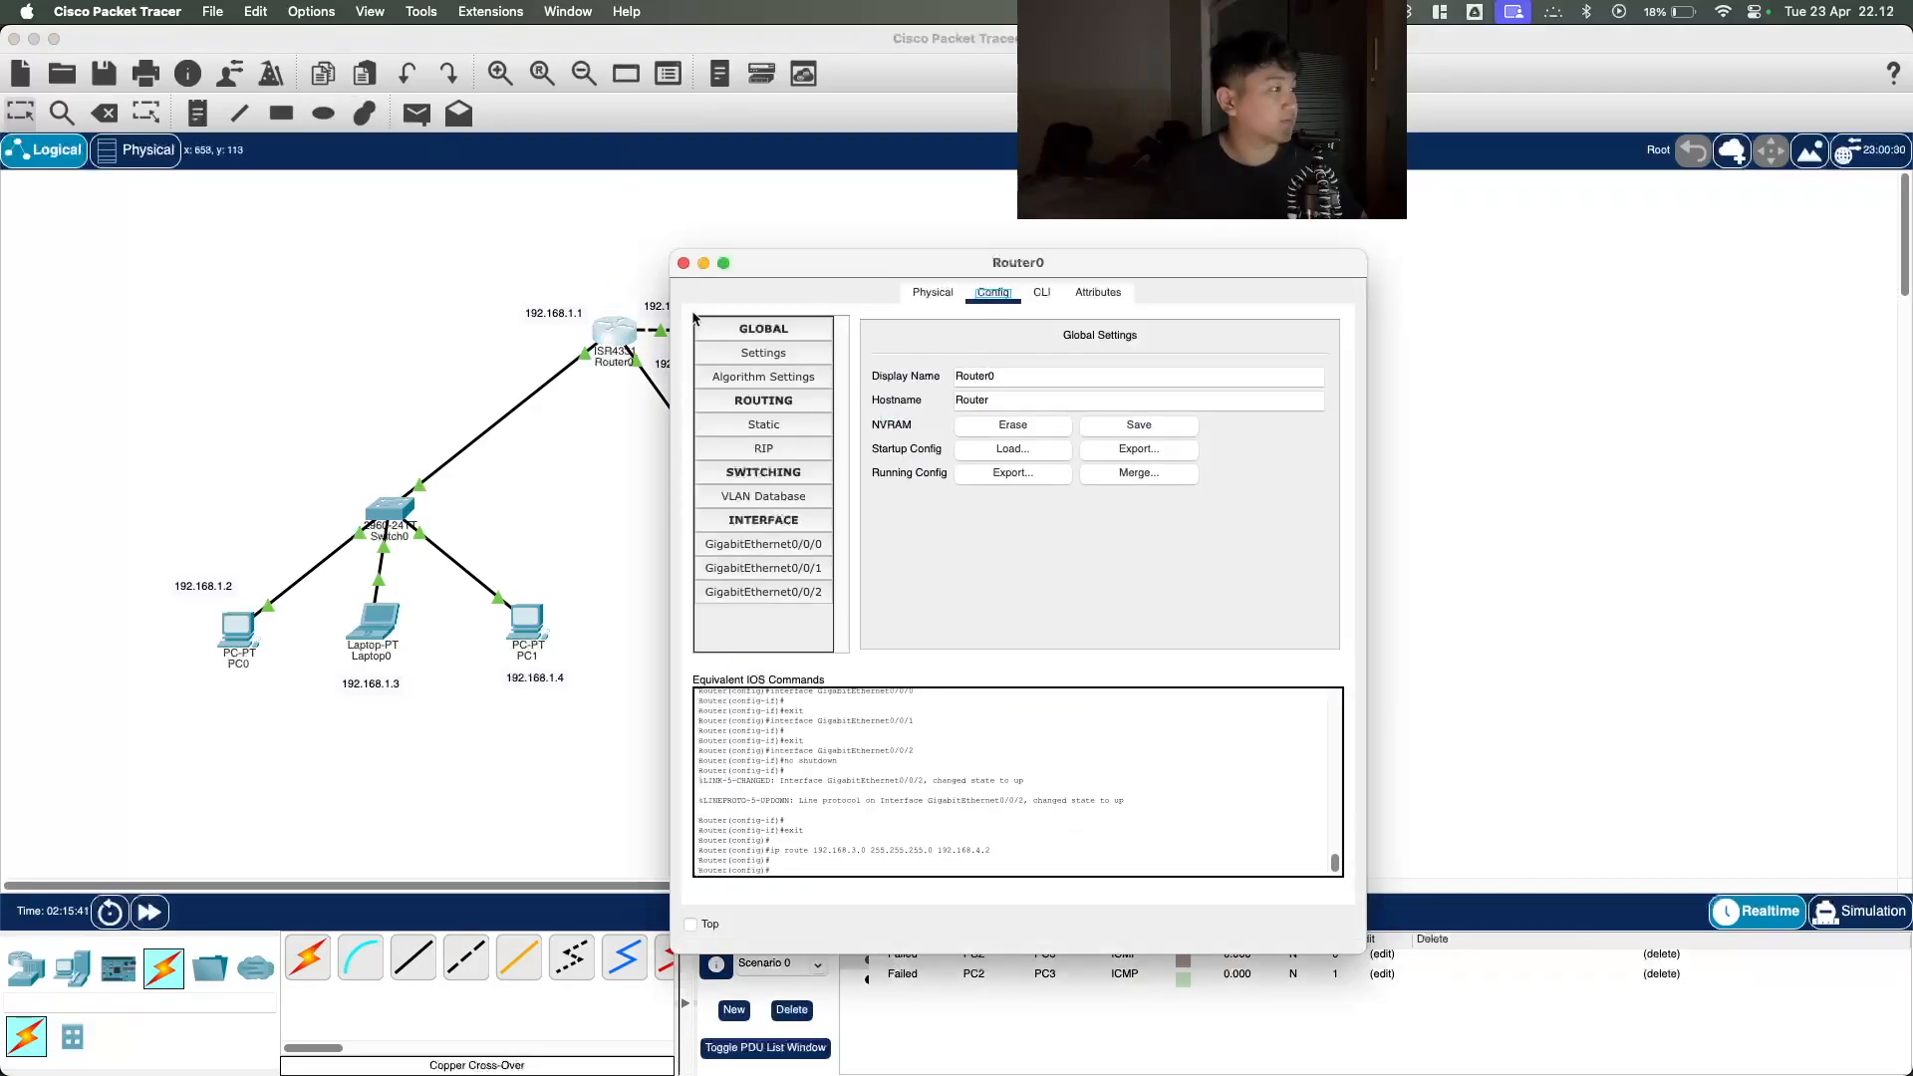
pyautogui.click(683, 263)
pyautogui.click(416, 113)
pyautogui.click(616, 330)
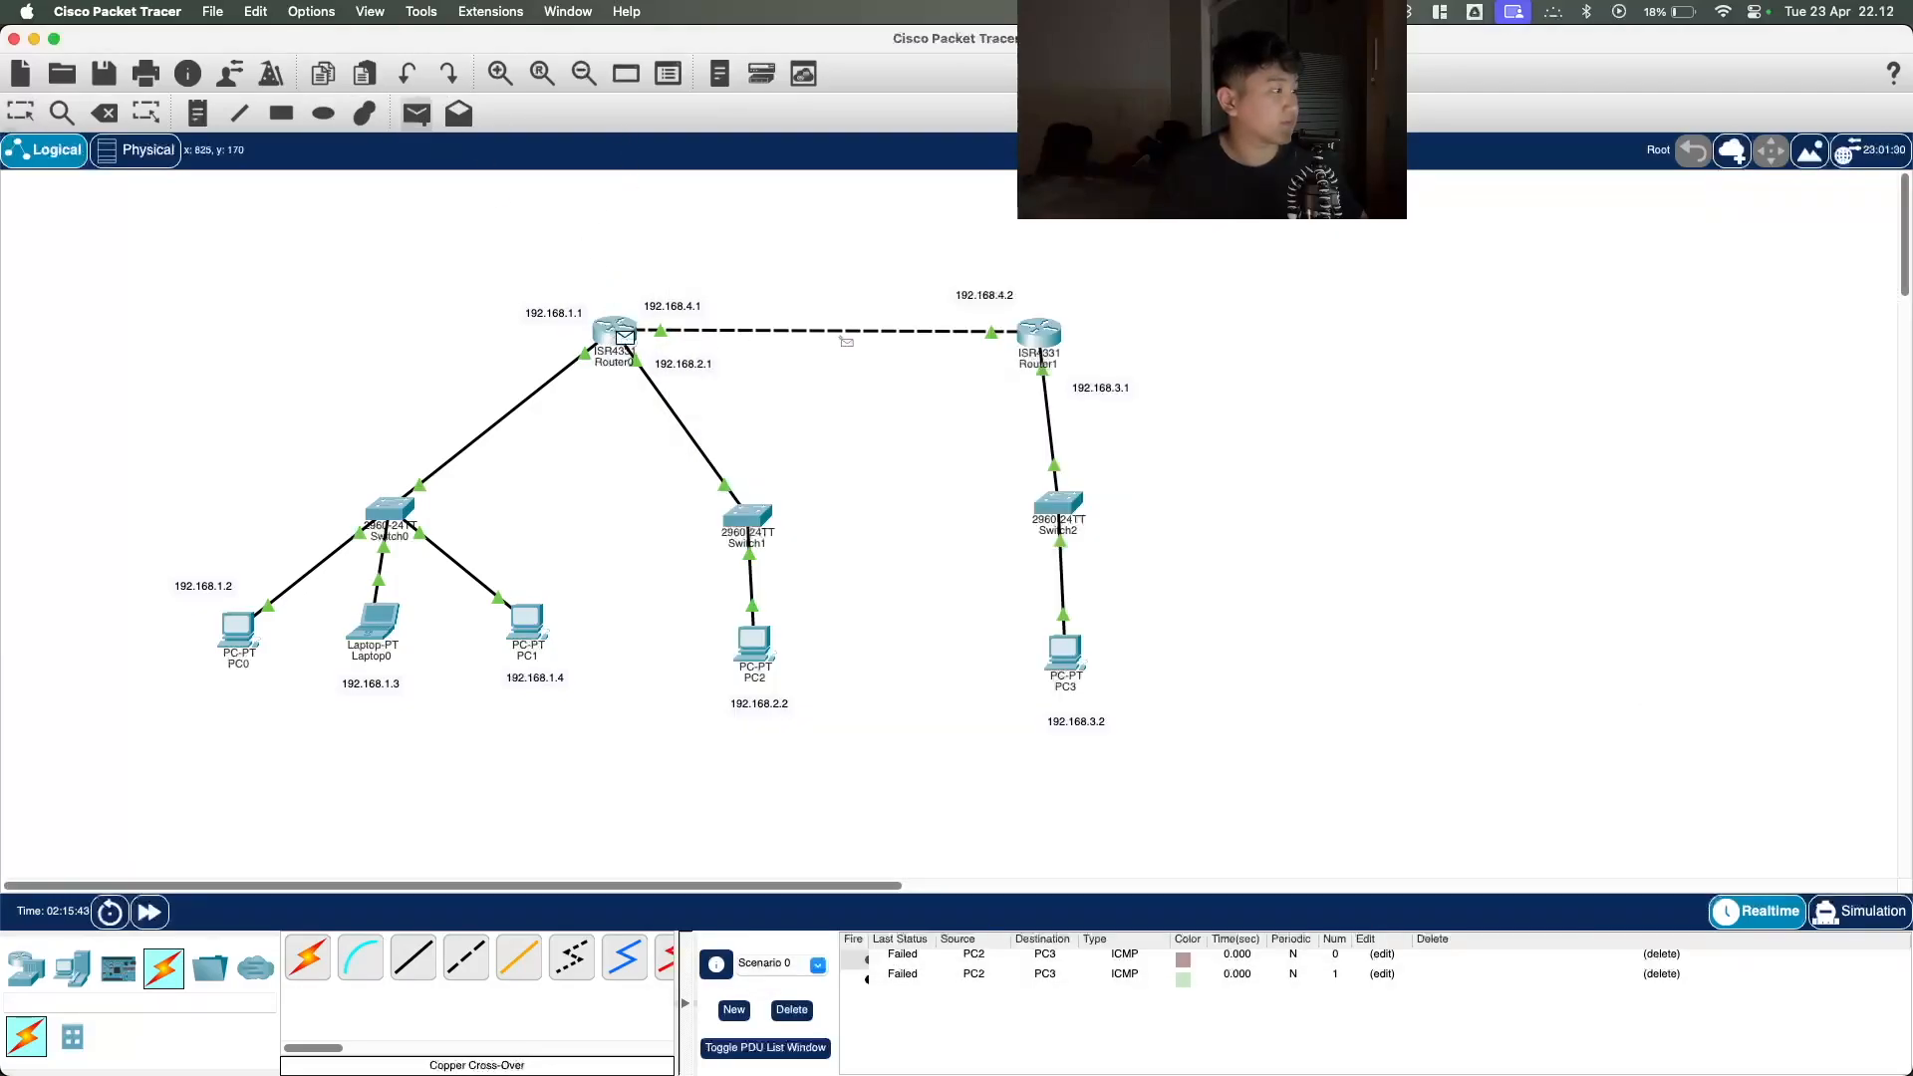
pyautogui.click(1038, 339)
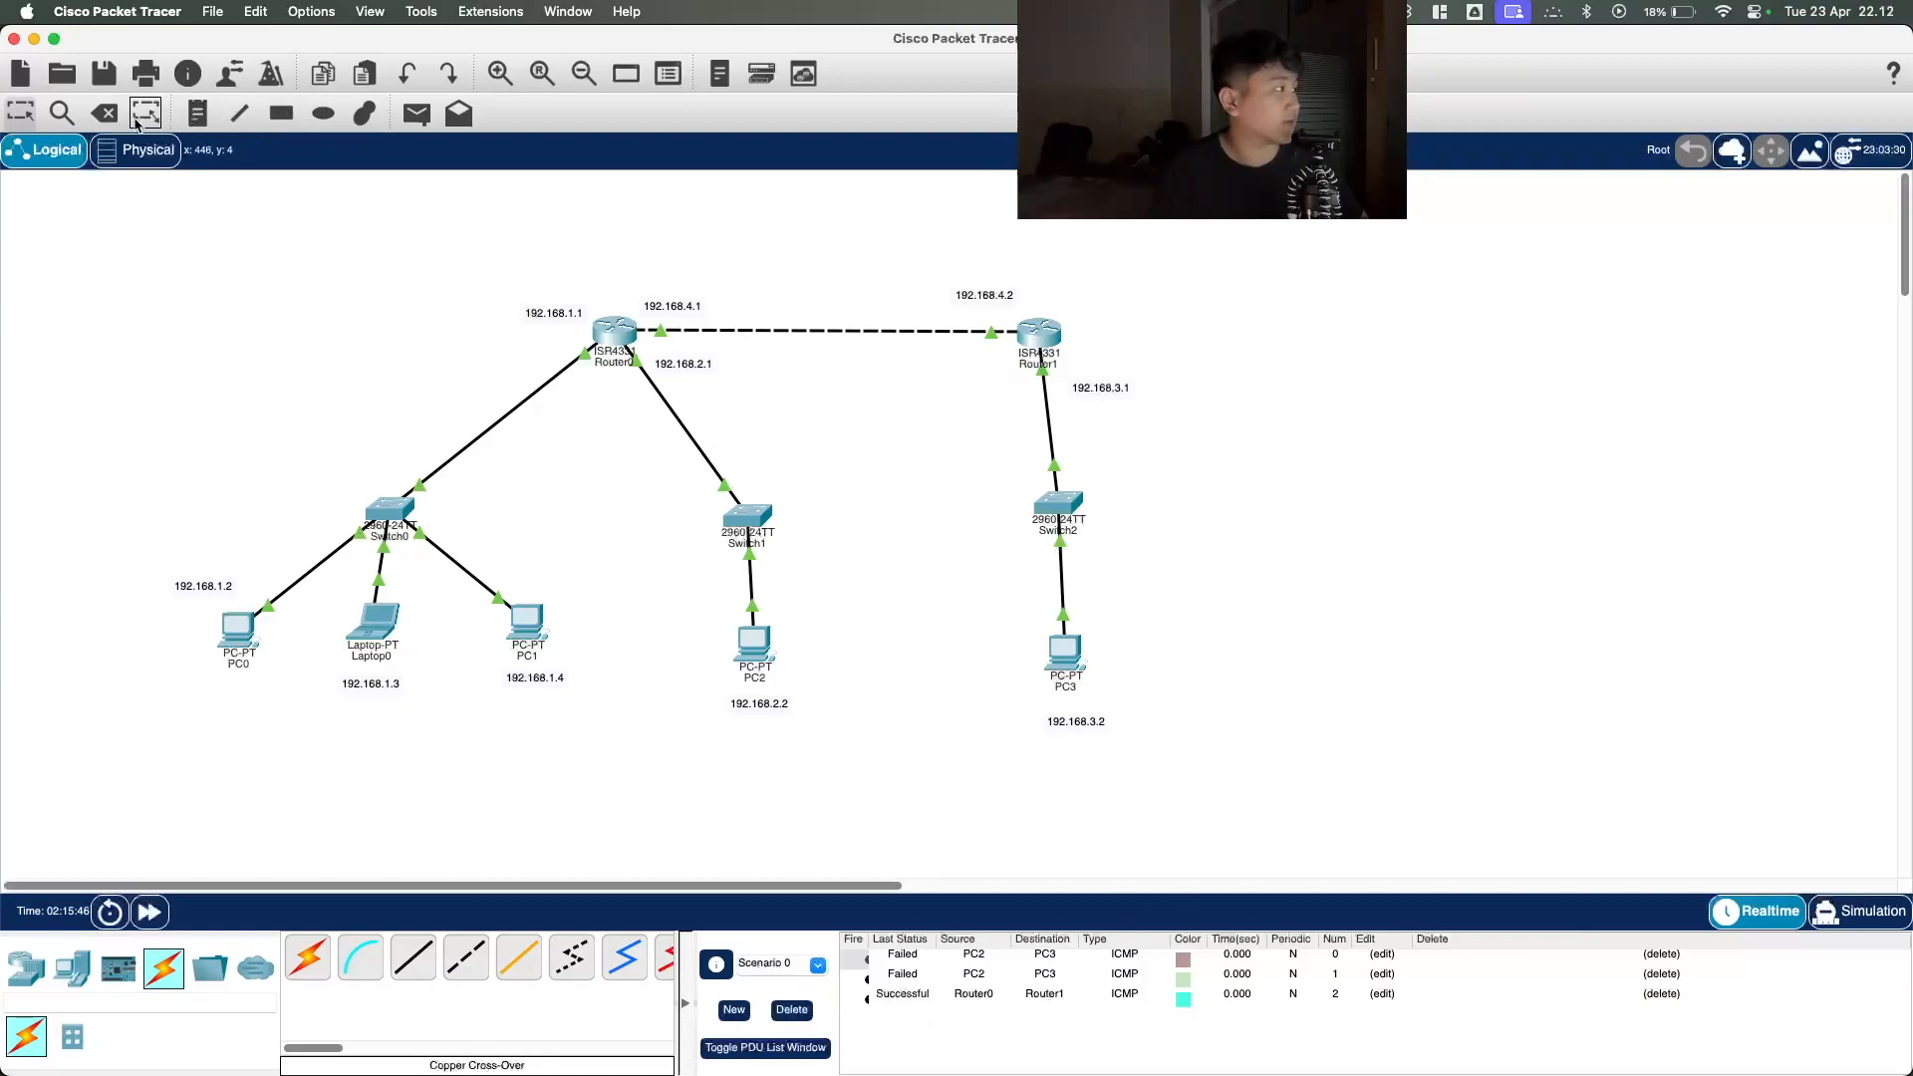
# Step: Send one simple PDU from PC1 to Router1 and another from Router0 to PC3
pyautogui.click(416, 112)
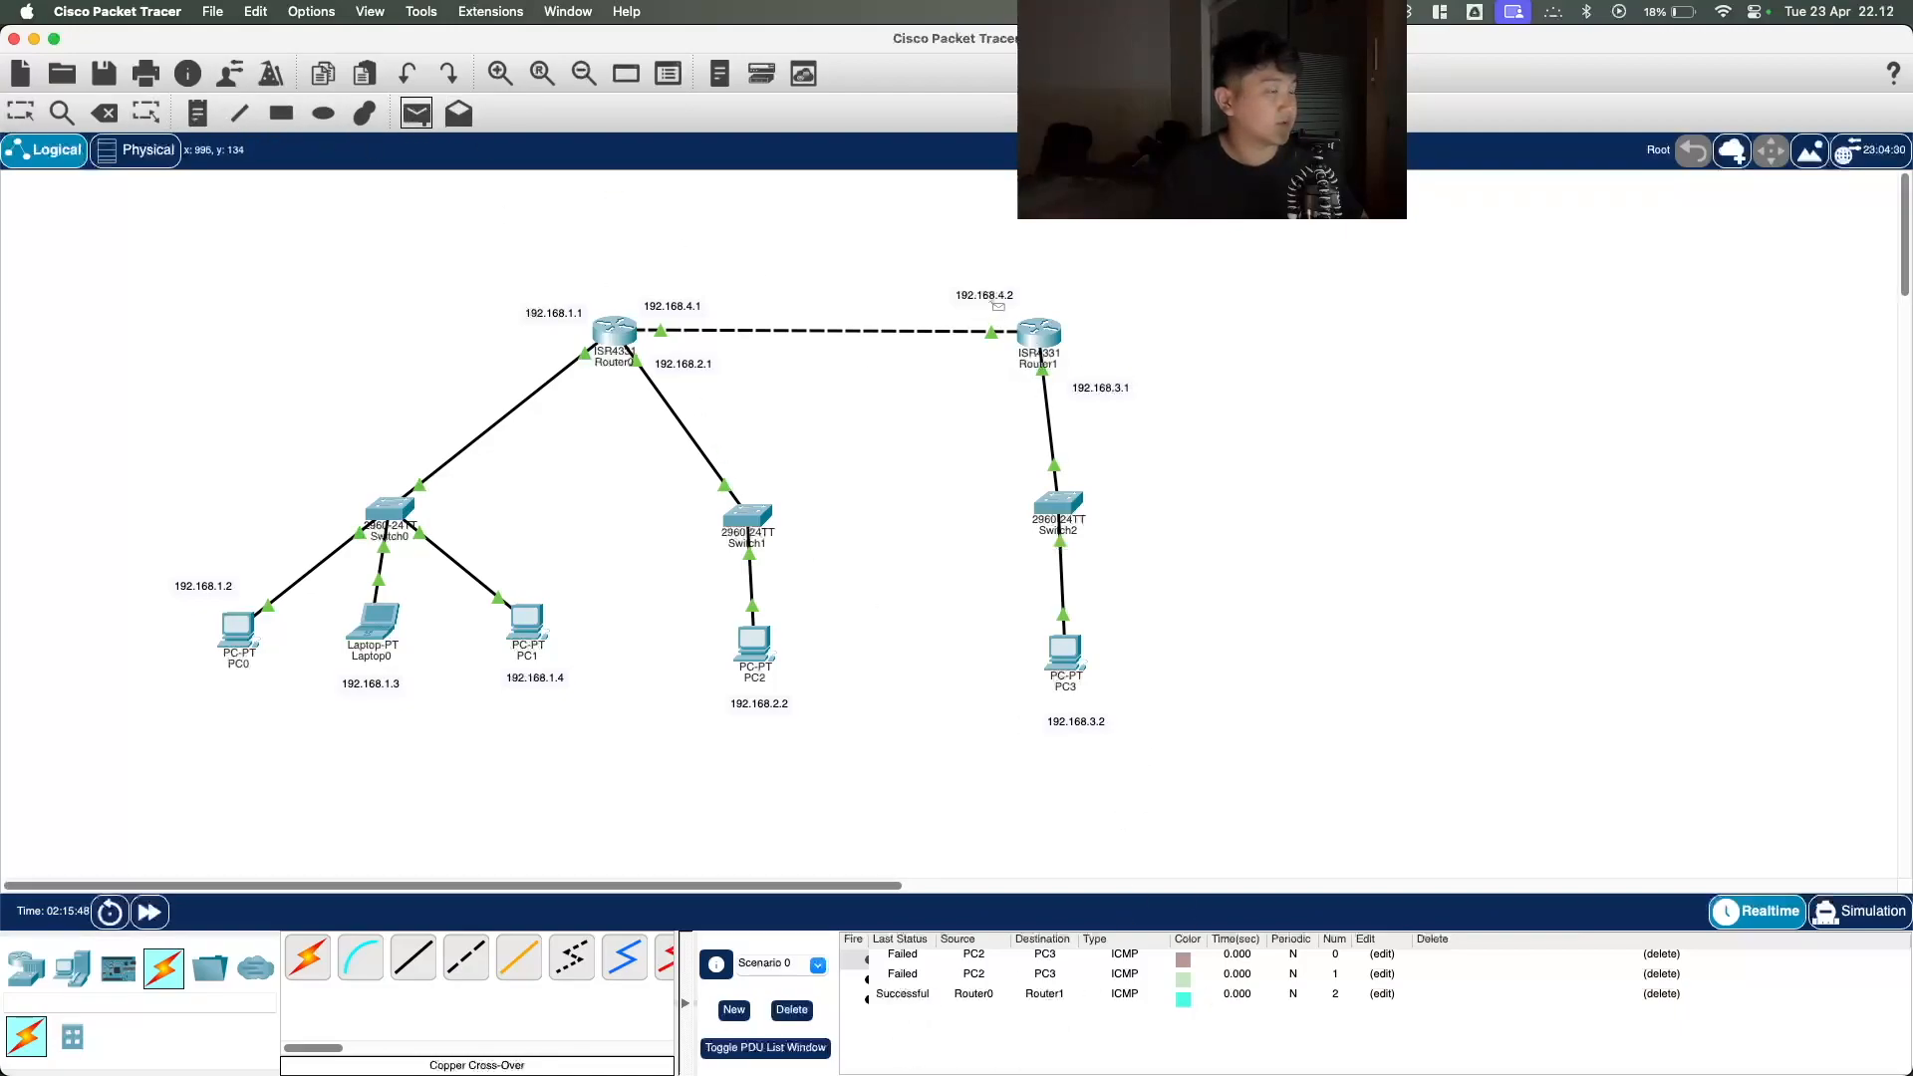
pyautogui.click(525, 635)
pyautogui.click(1039, 341)
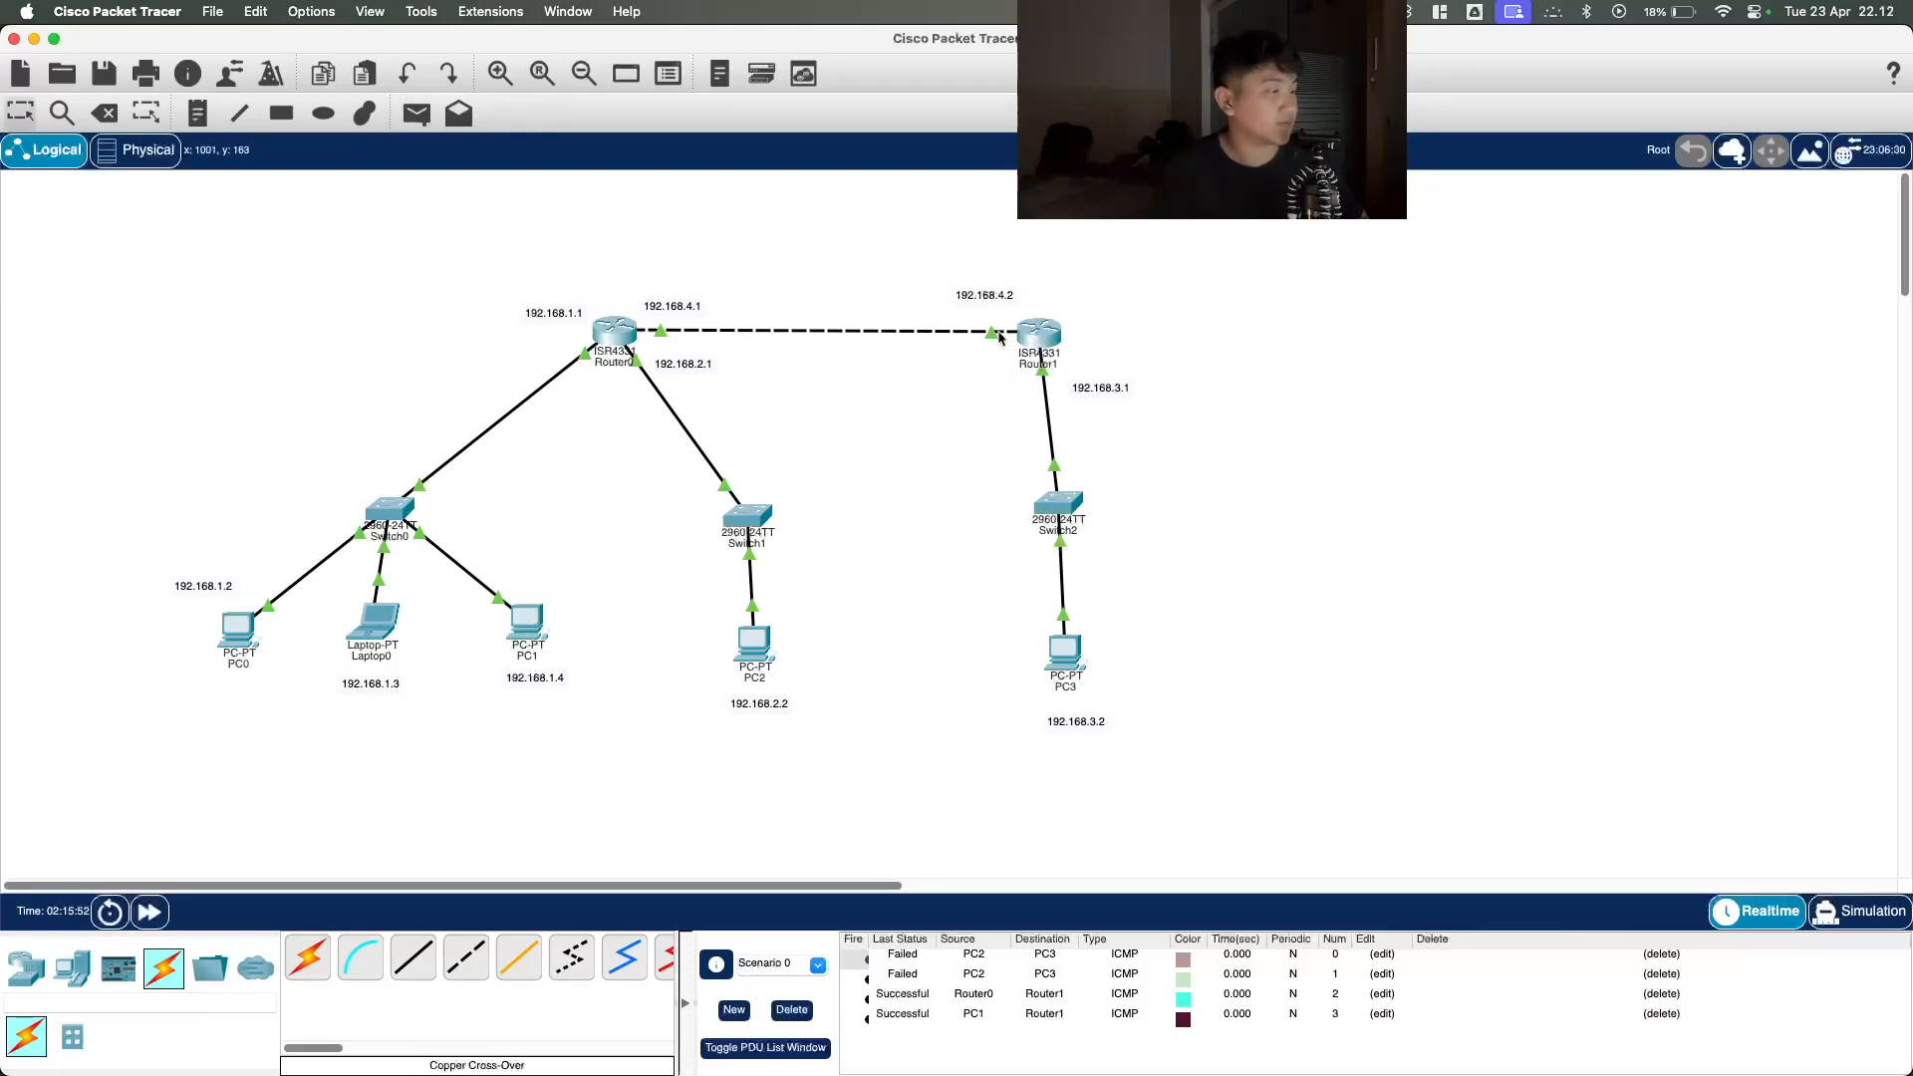
pyautogui.click(416, 119)
pyautogui.click(621, 337)
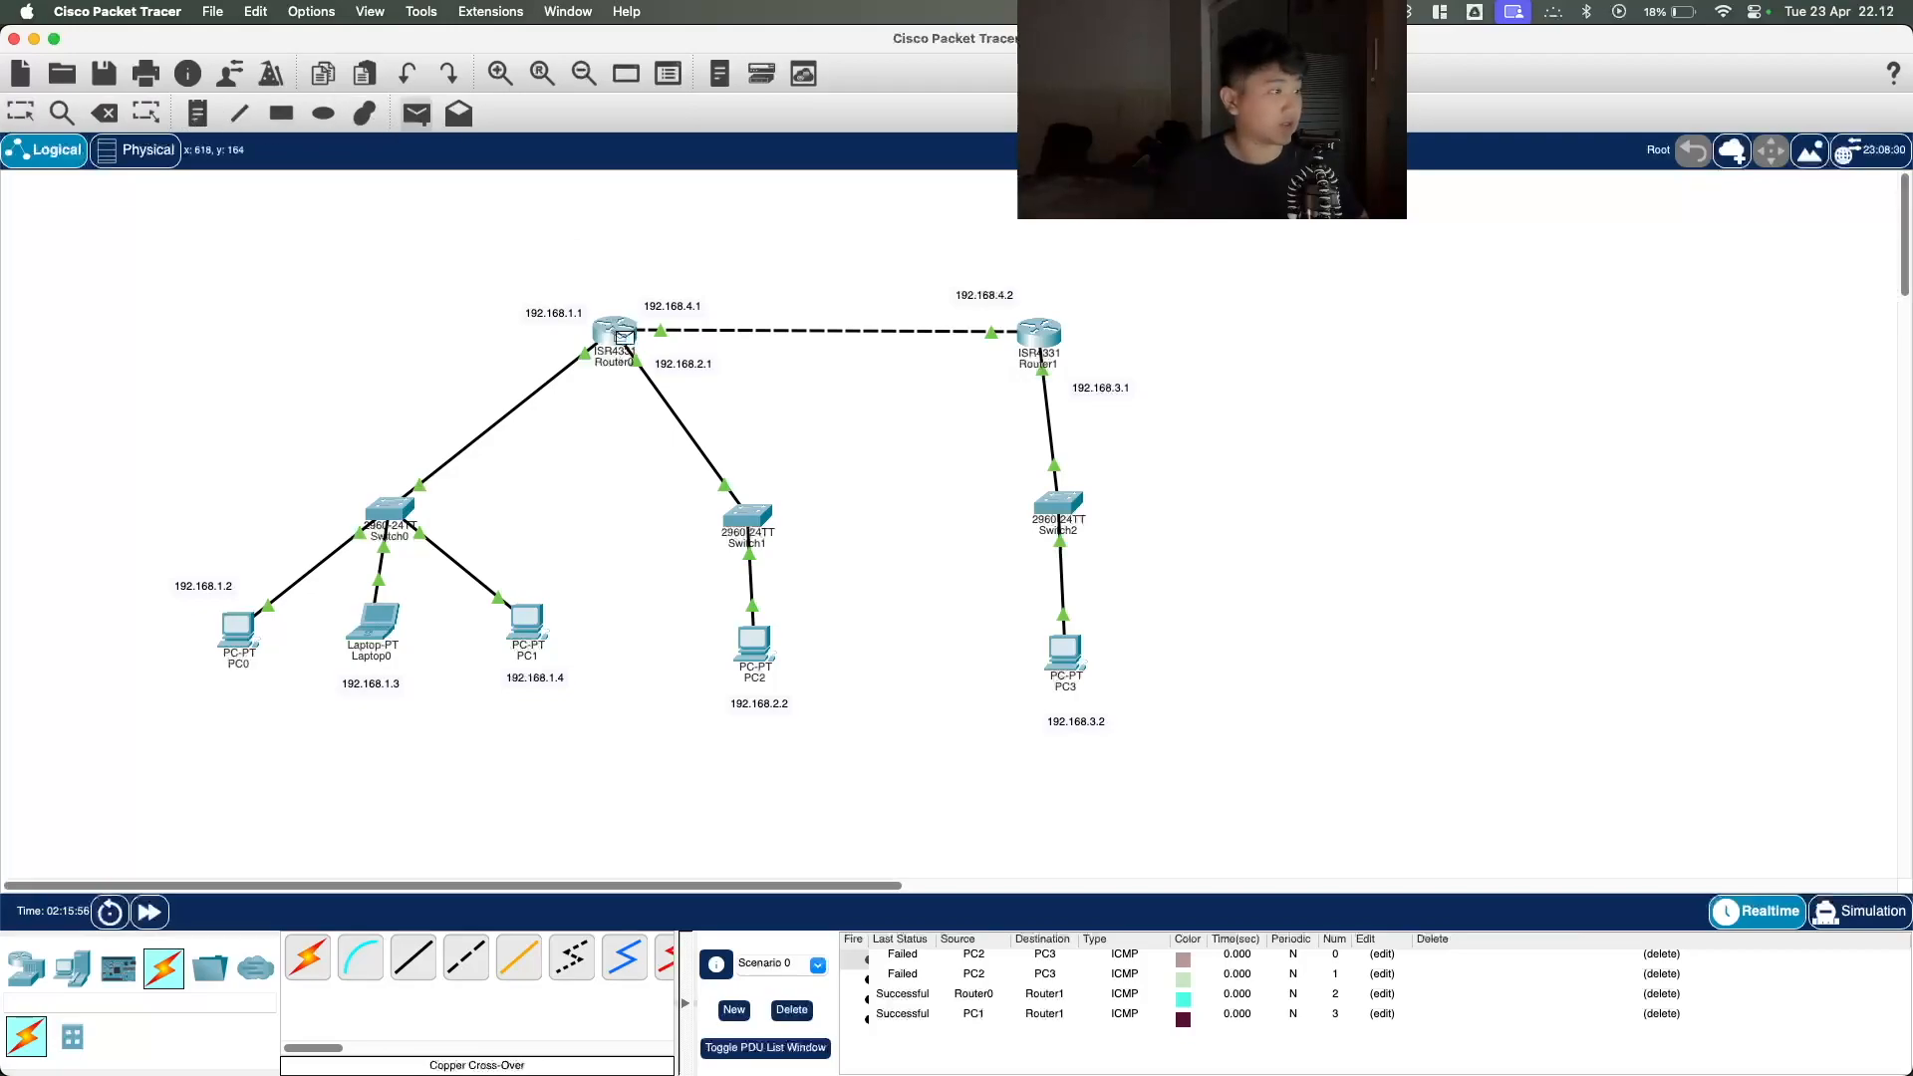
pyautogui.click(1065, 657)
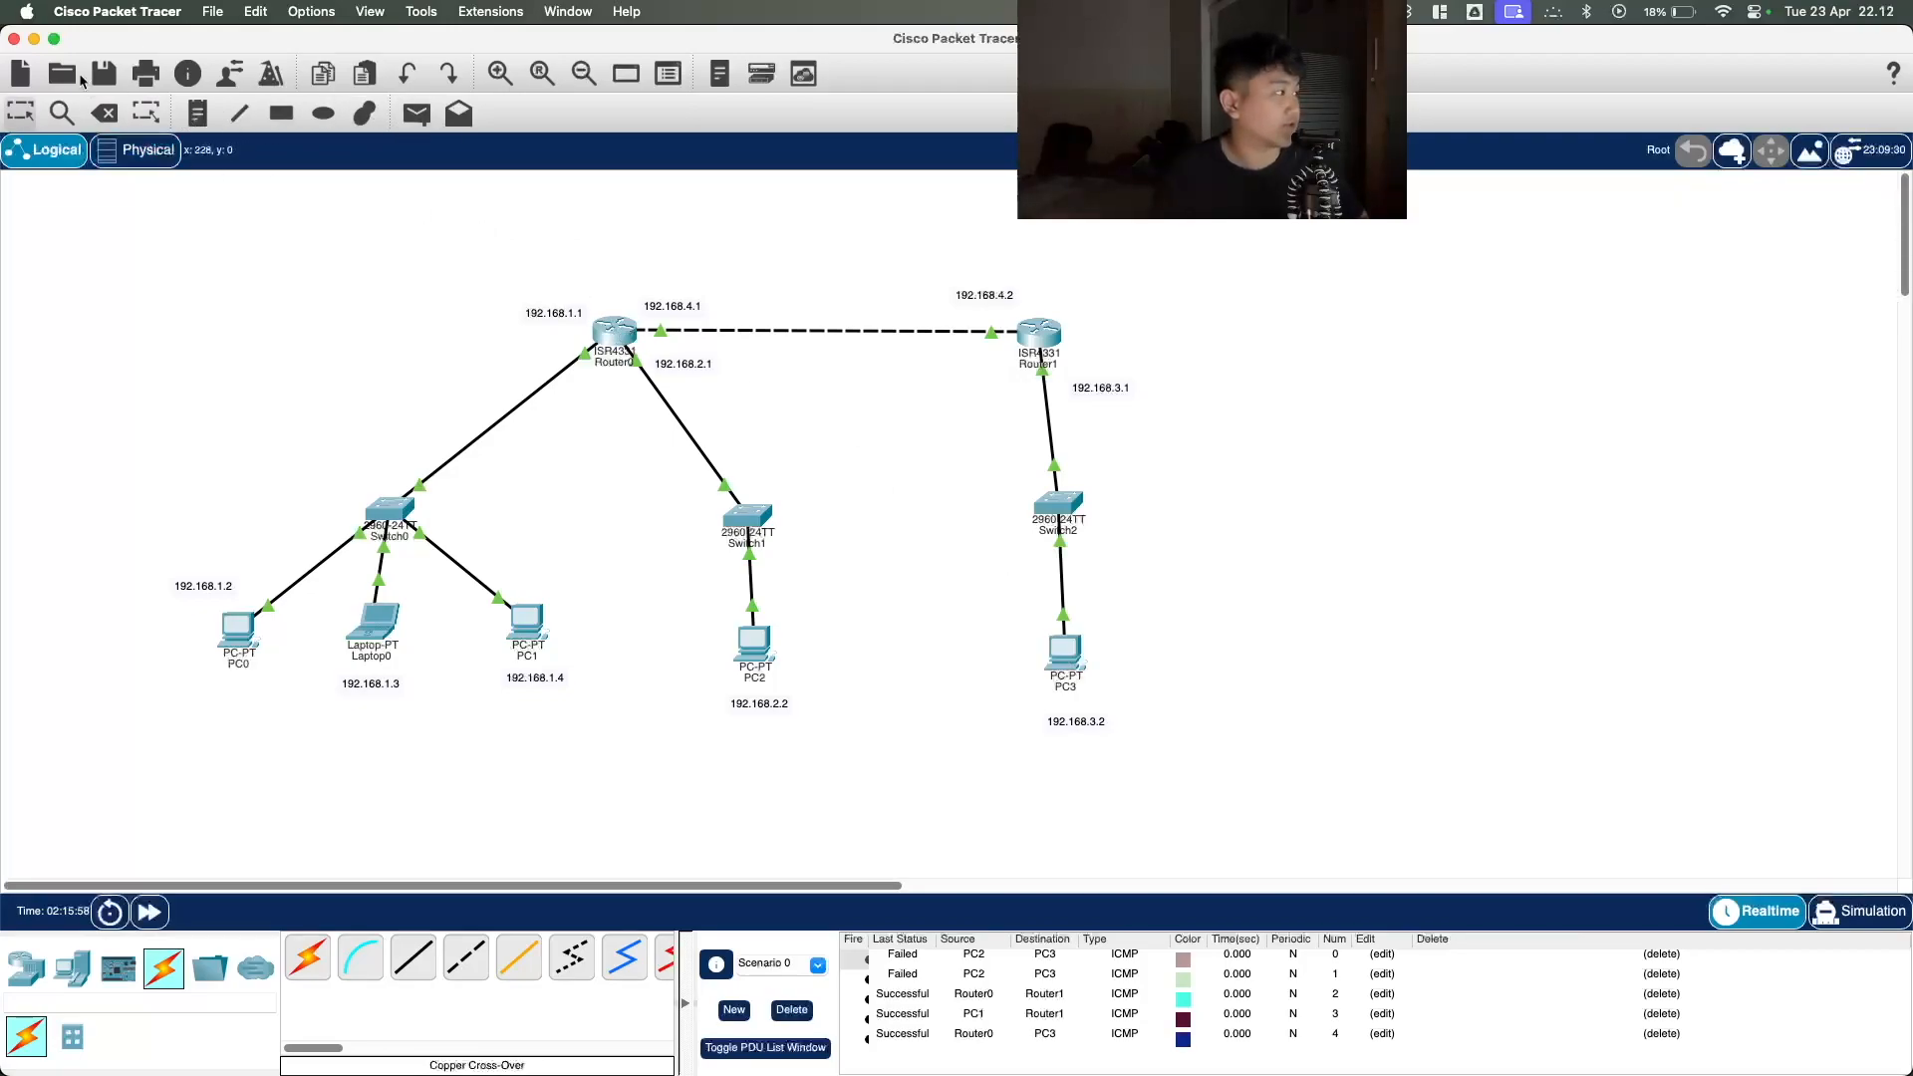
# Step: Send simple PDUs from PC2 to PC3 and from PC1 to PC3, and check their status in the PDU list
pyautogui.click(417, 114)
pyautogui.click(754, 643)
pyautogui.click(1064, 653)
pyautogui.click(417, 114)
pyautogui.click(526, 625)
pyautogui.click(1063, 649)
pyautogui.scroll(-1, 1053, 1018)
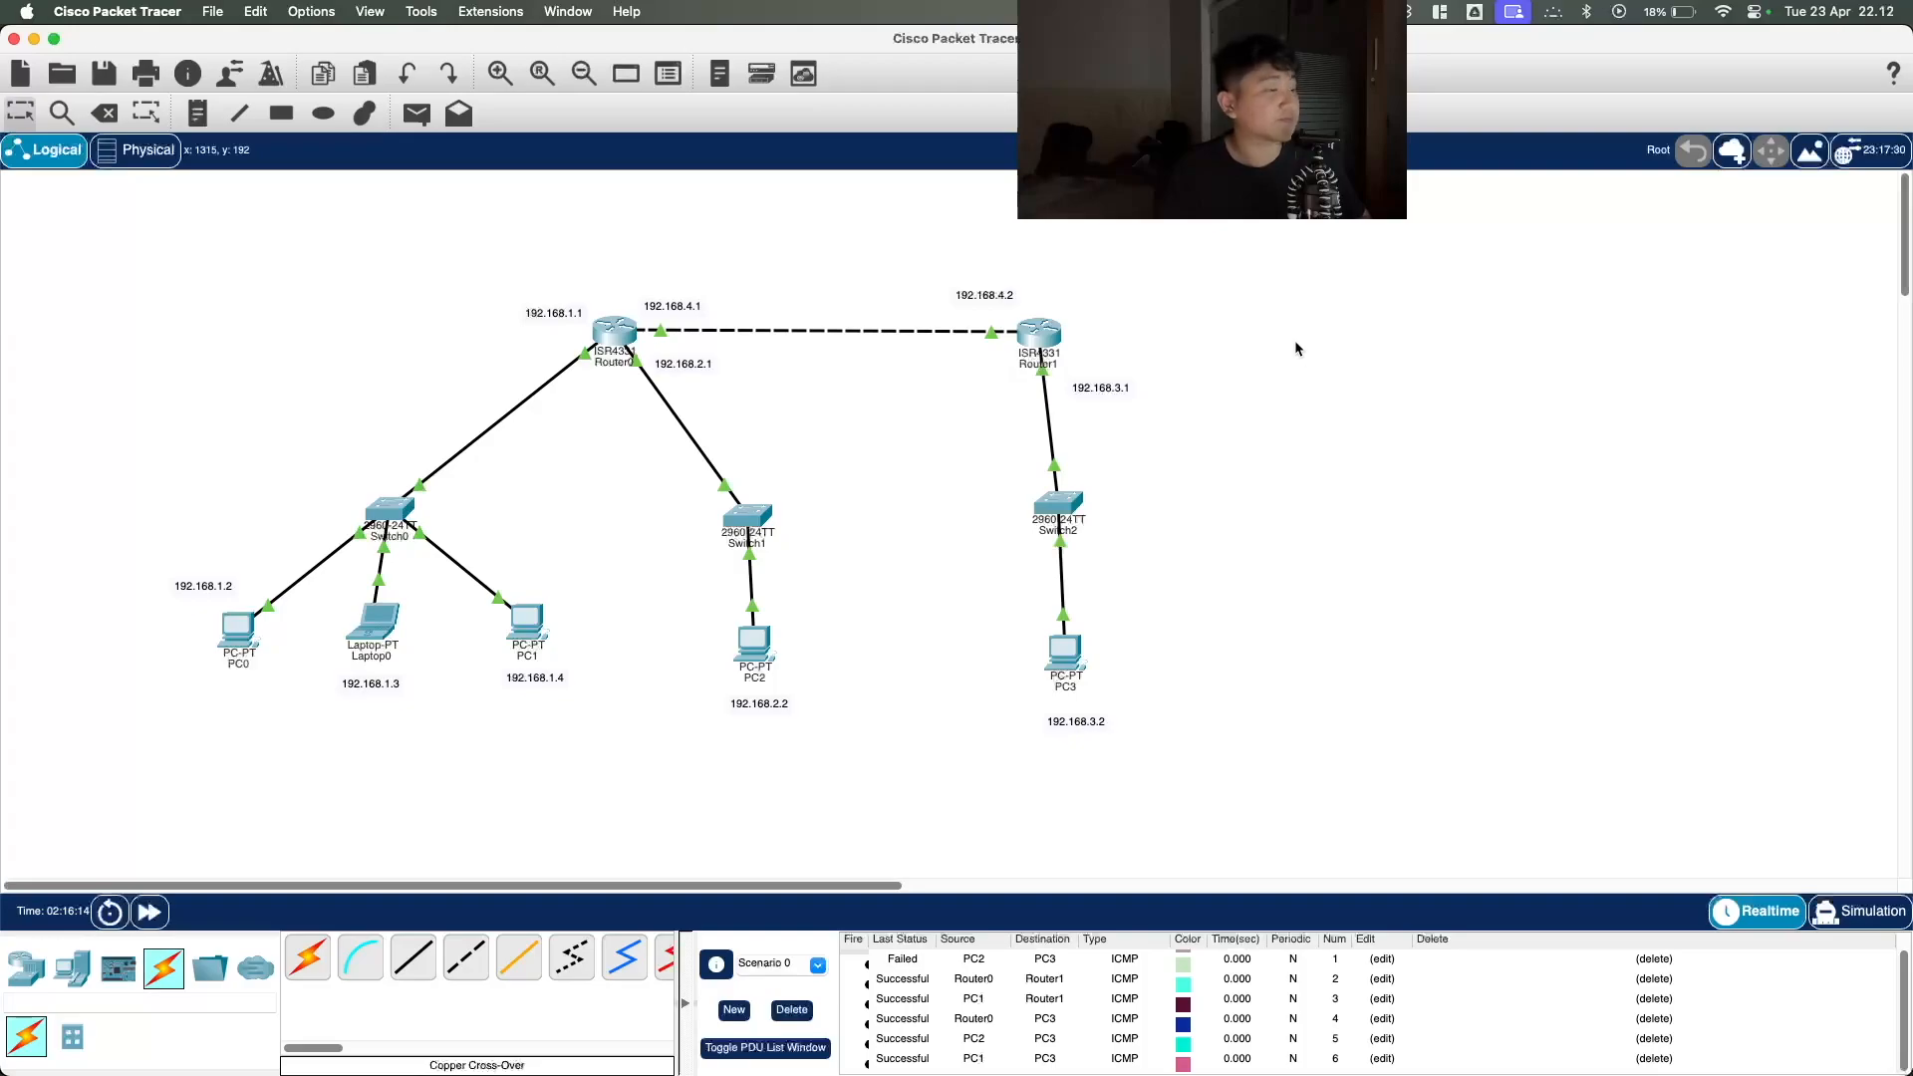
pyautogui.hotkey('alt', 'Tab')
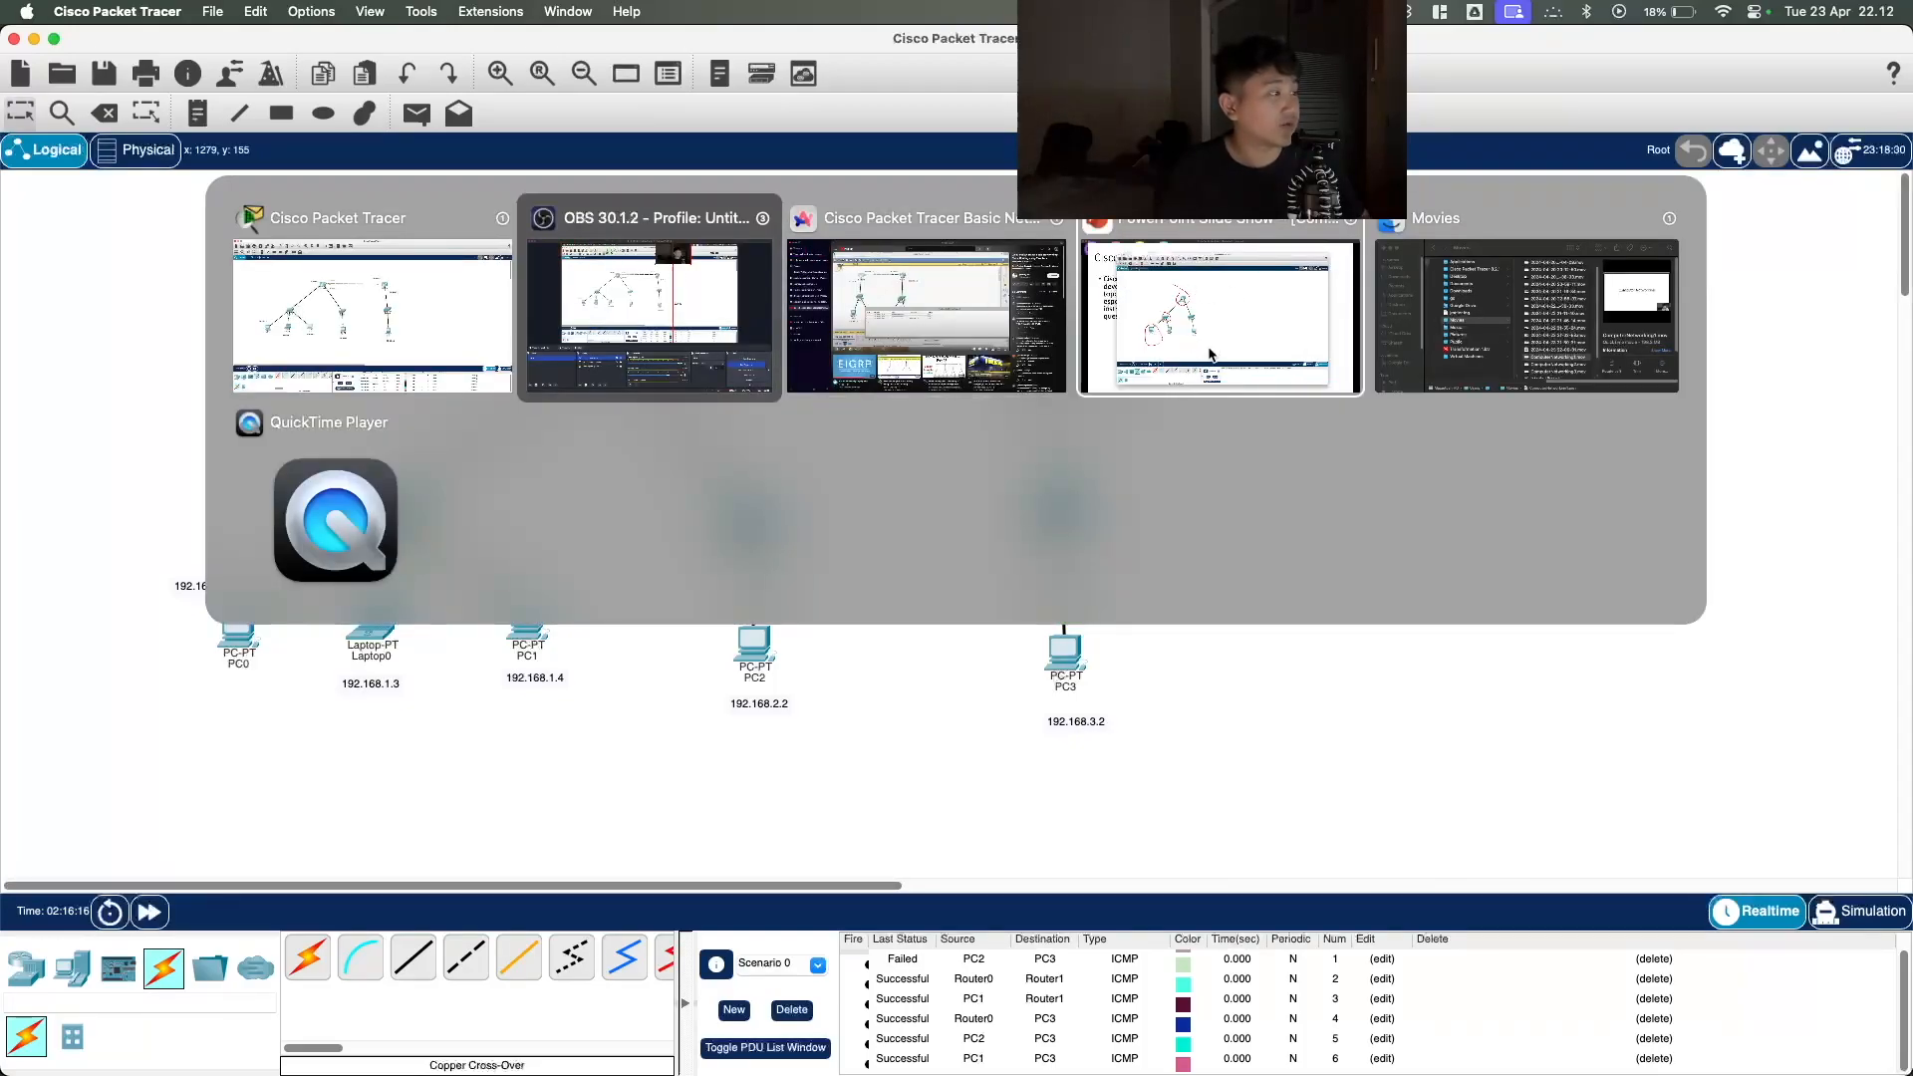
pyautogui.click(301, 297)
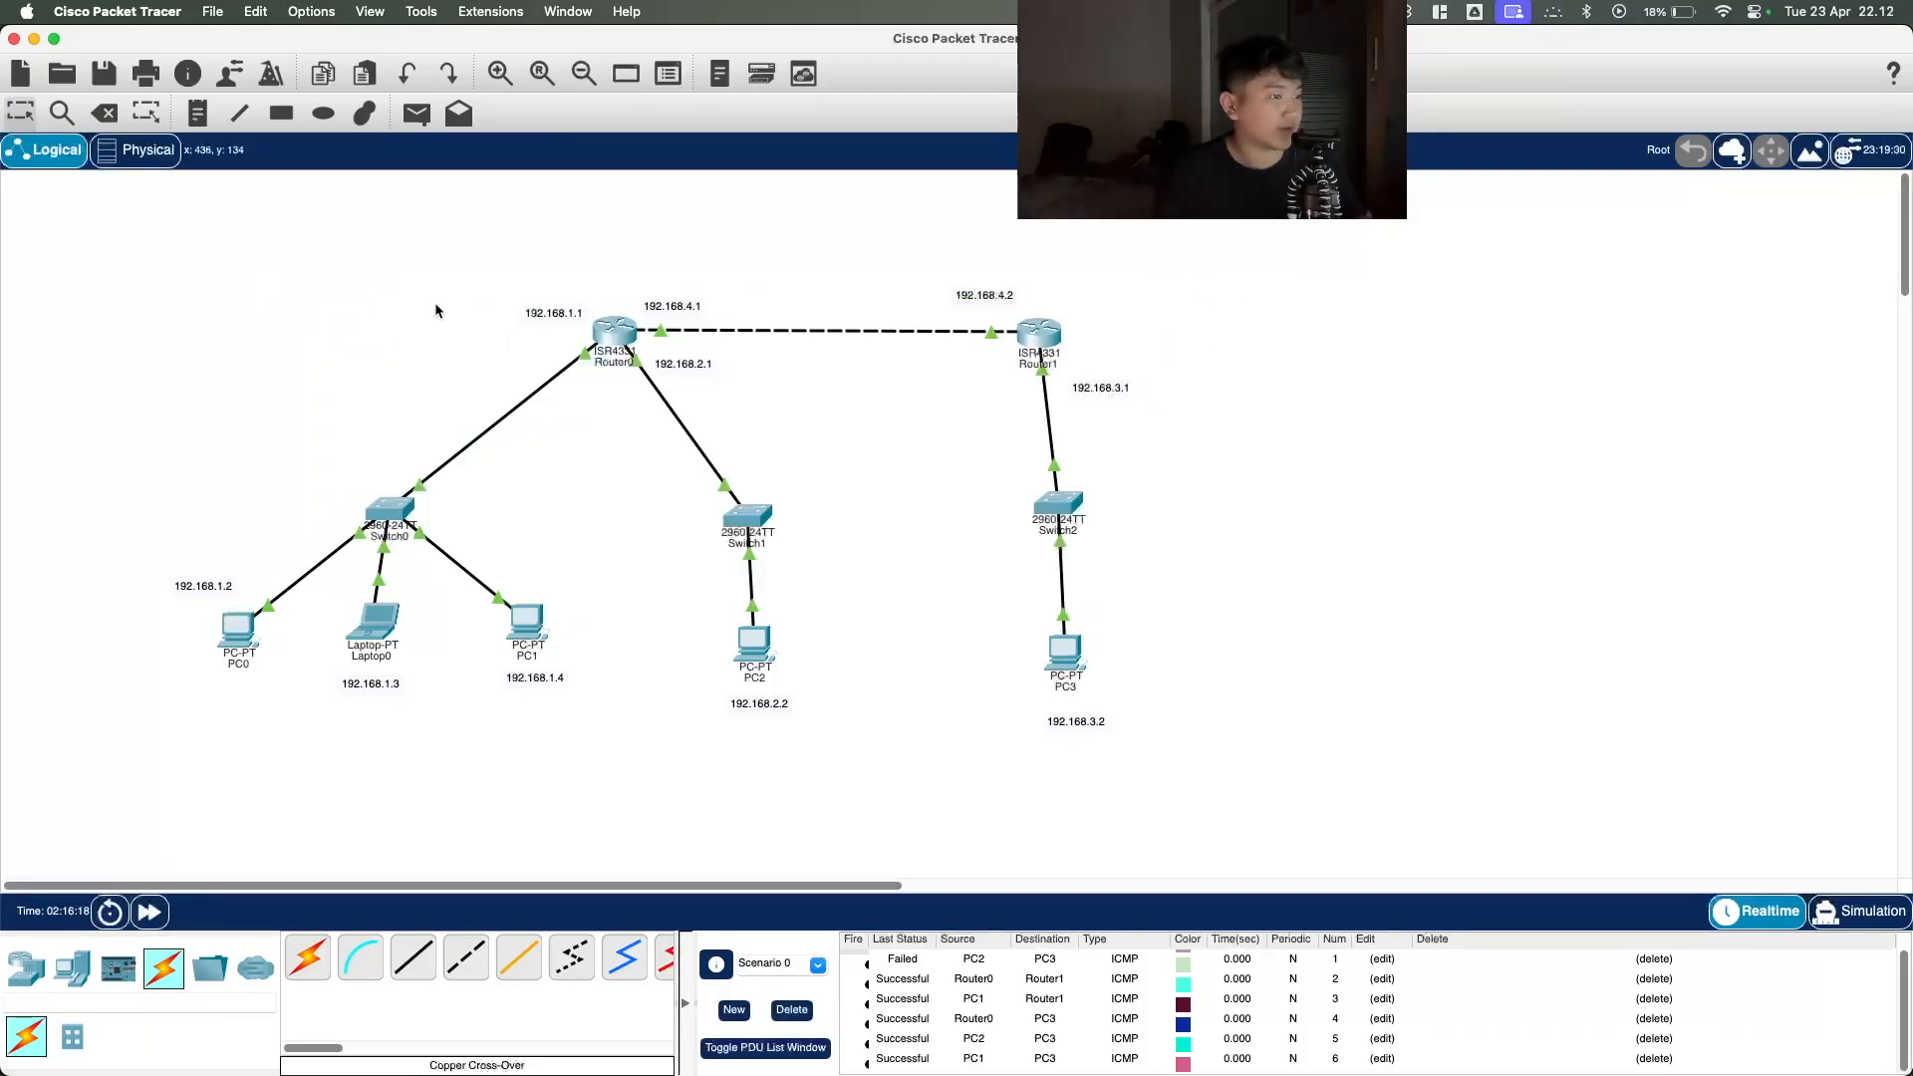
# Step: Save the network file as "latihan" in the Downloads folder
pyautogui.press('super+s')
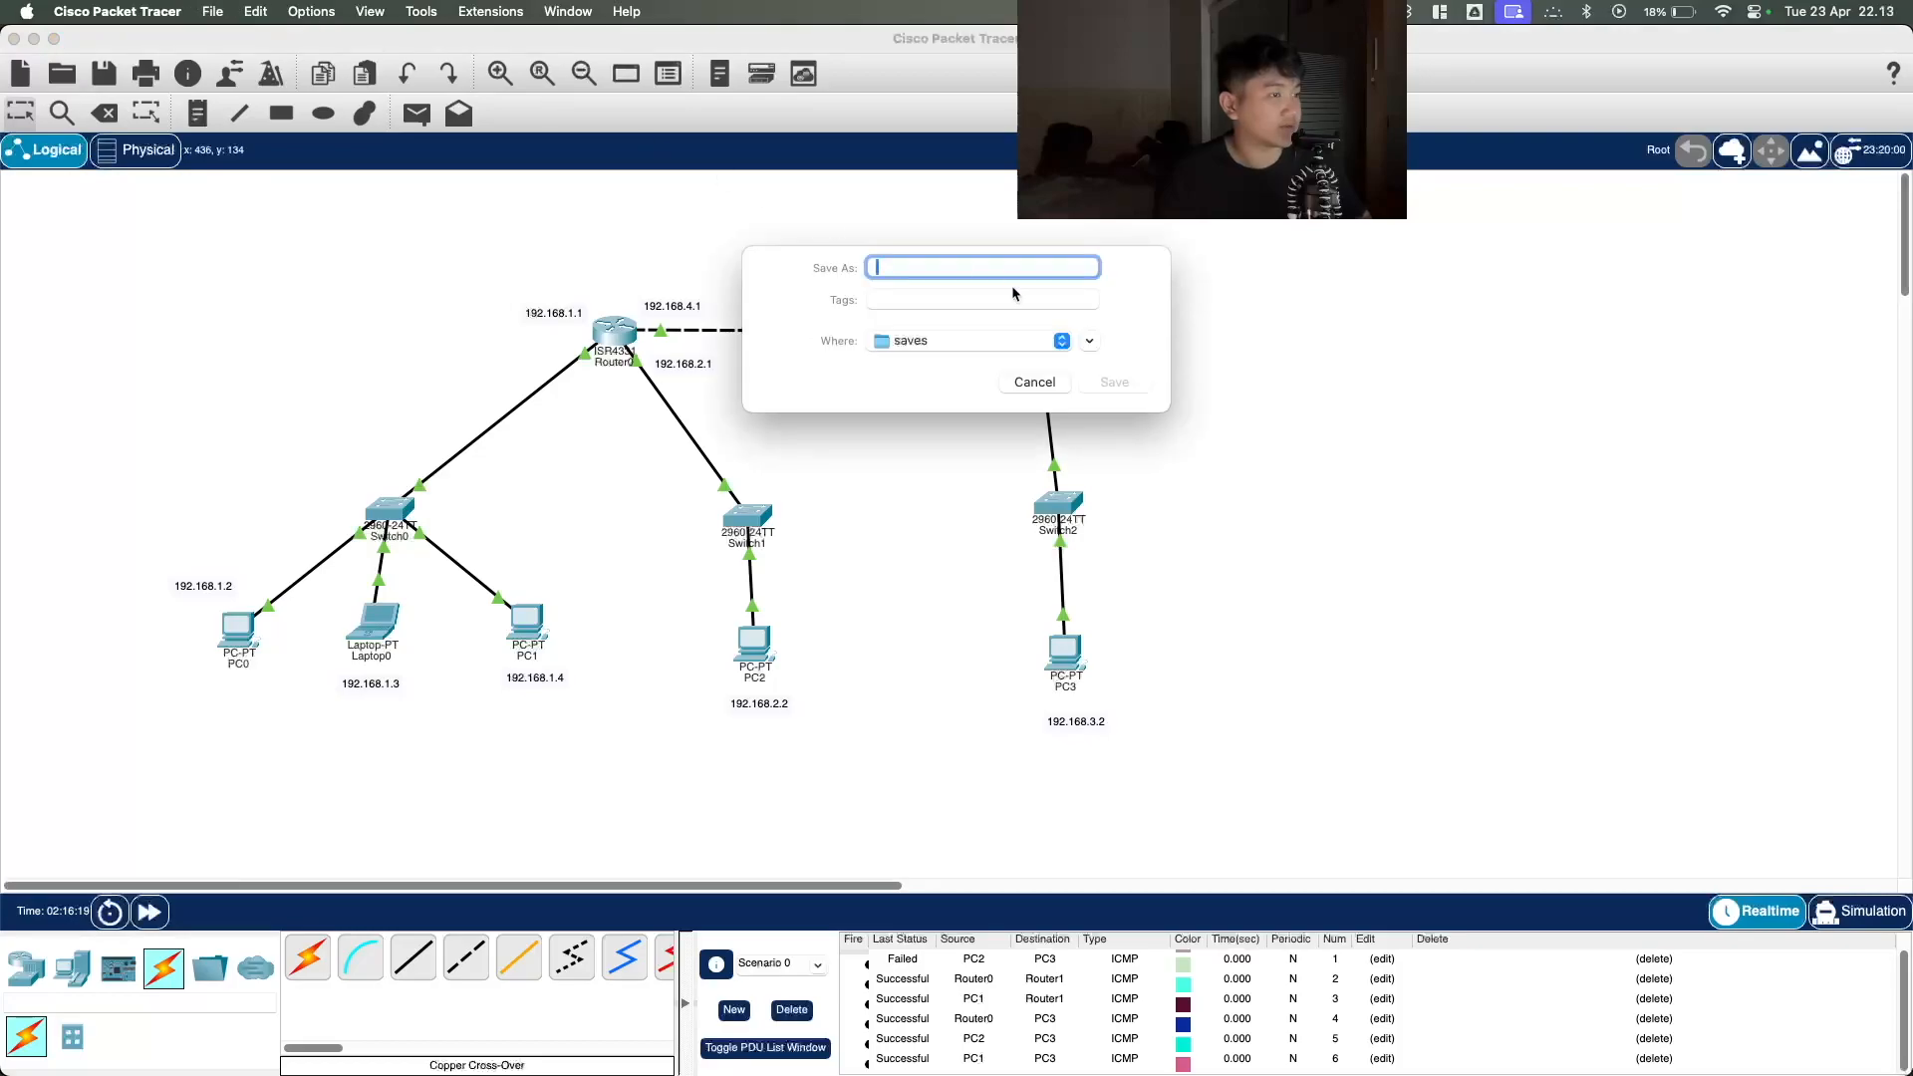
pyautogui.moveTo(791, 267); pyautogui.dragTo(868, 524)
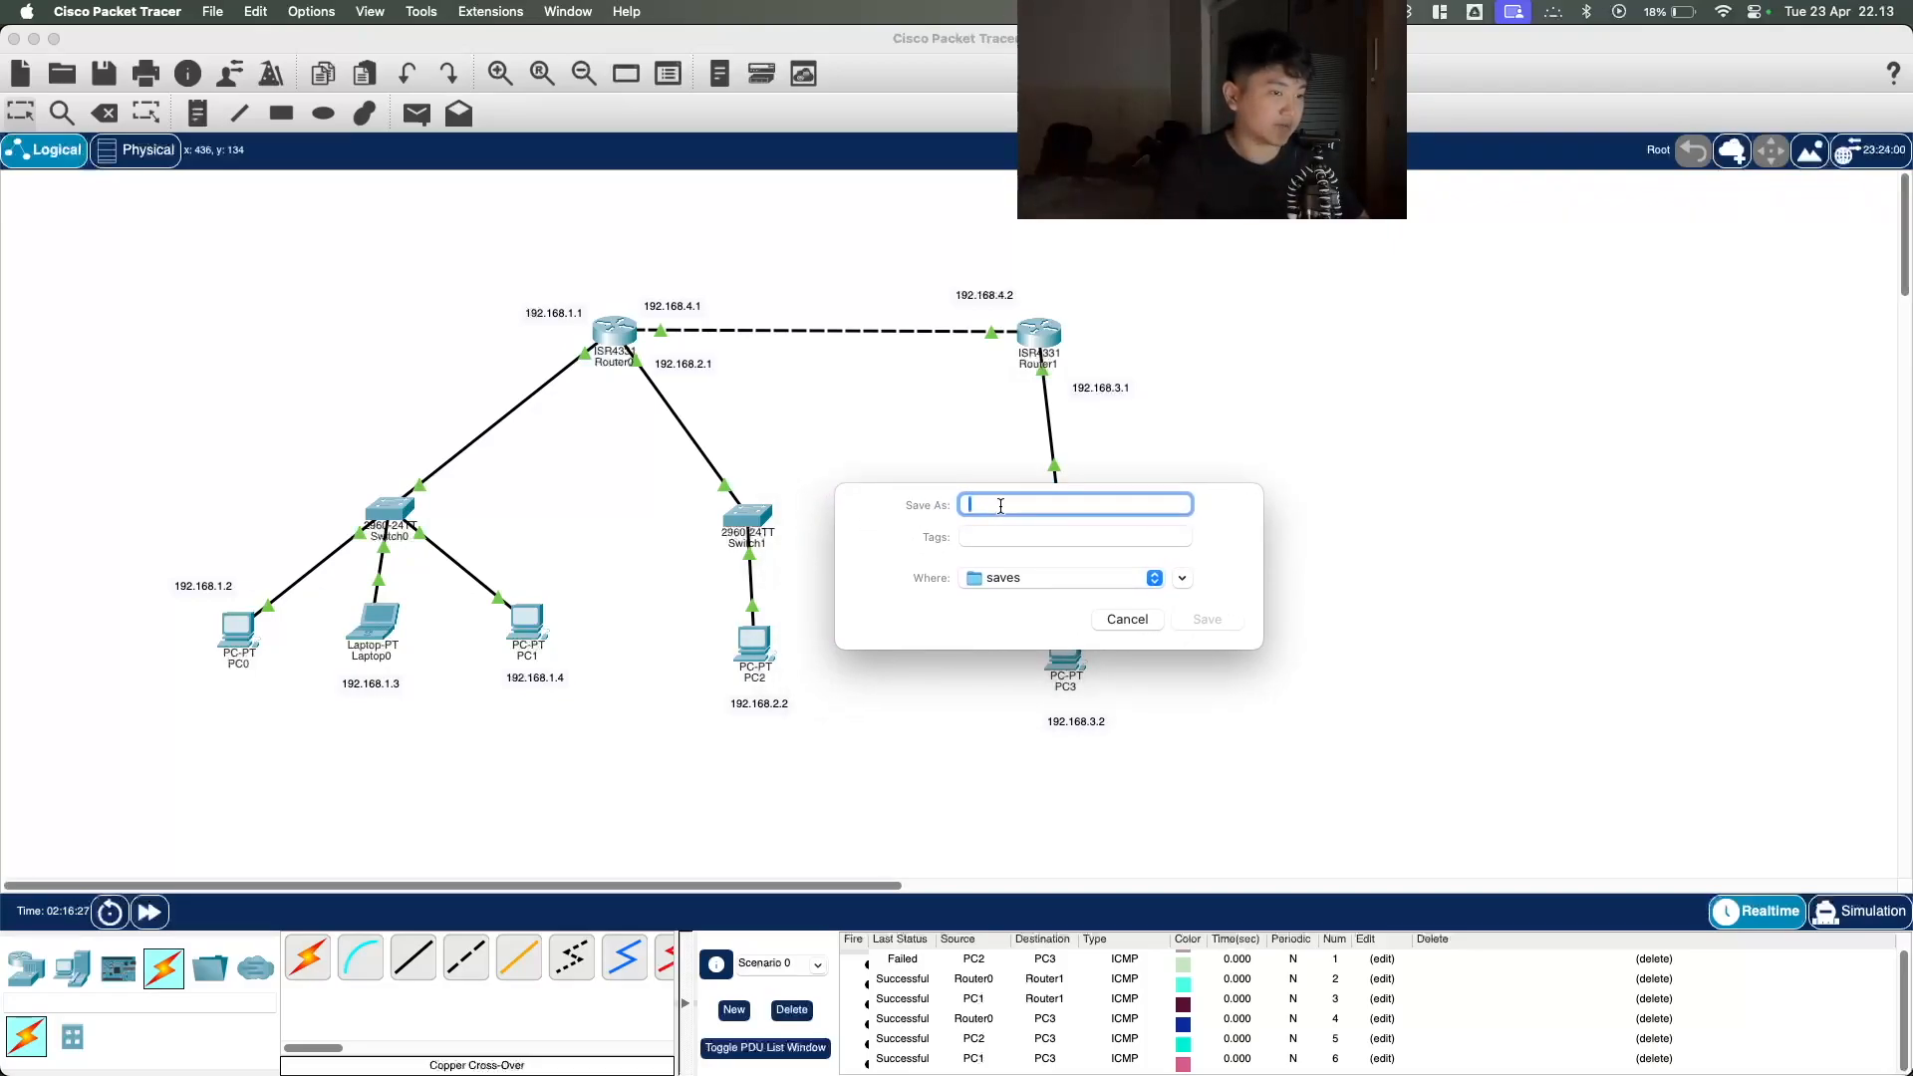
pyautogui.write('latihan')
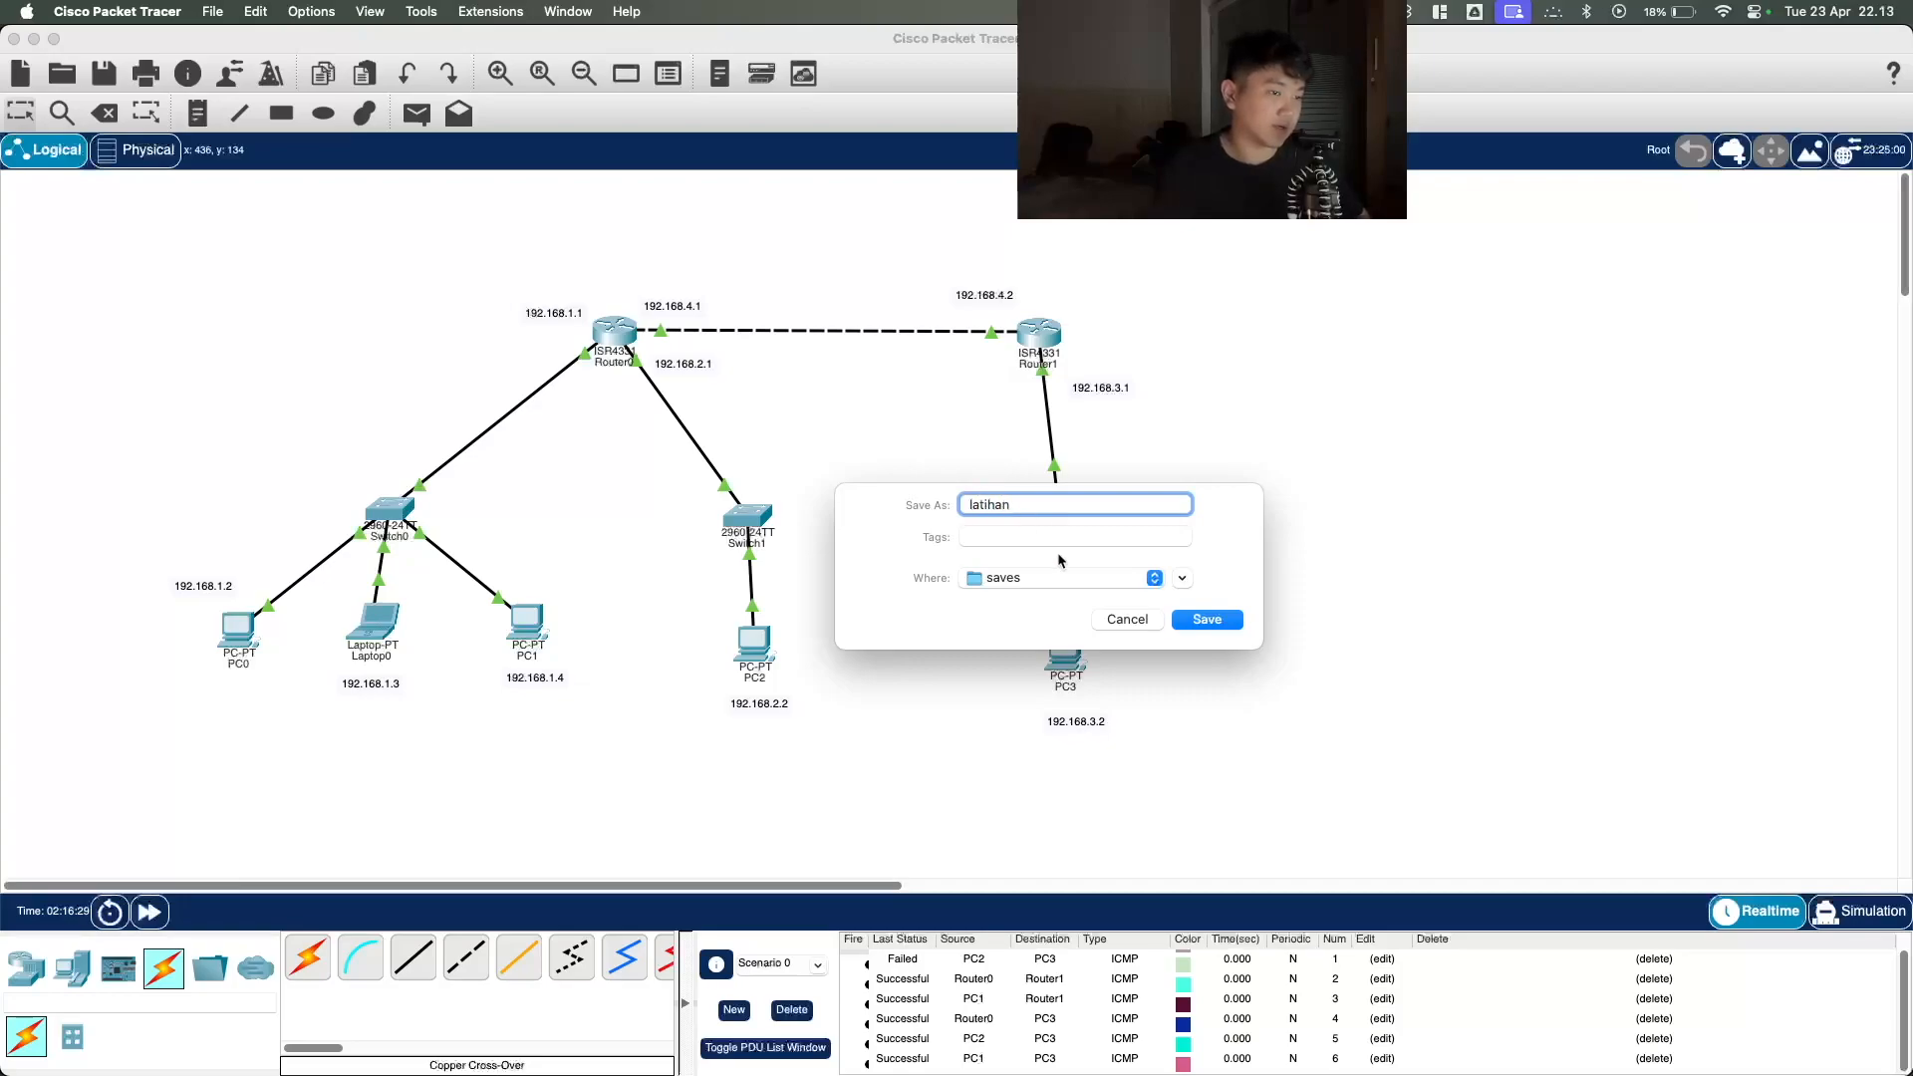
pyautogui.click(1050, 578)
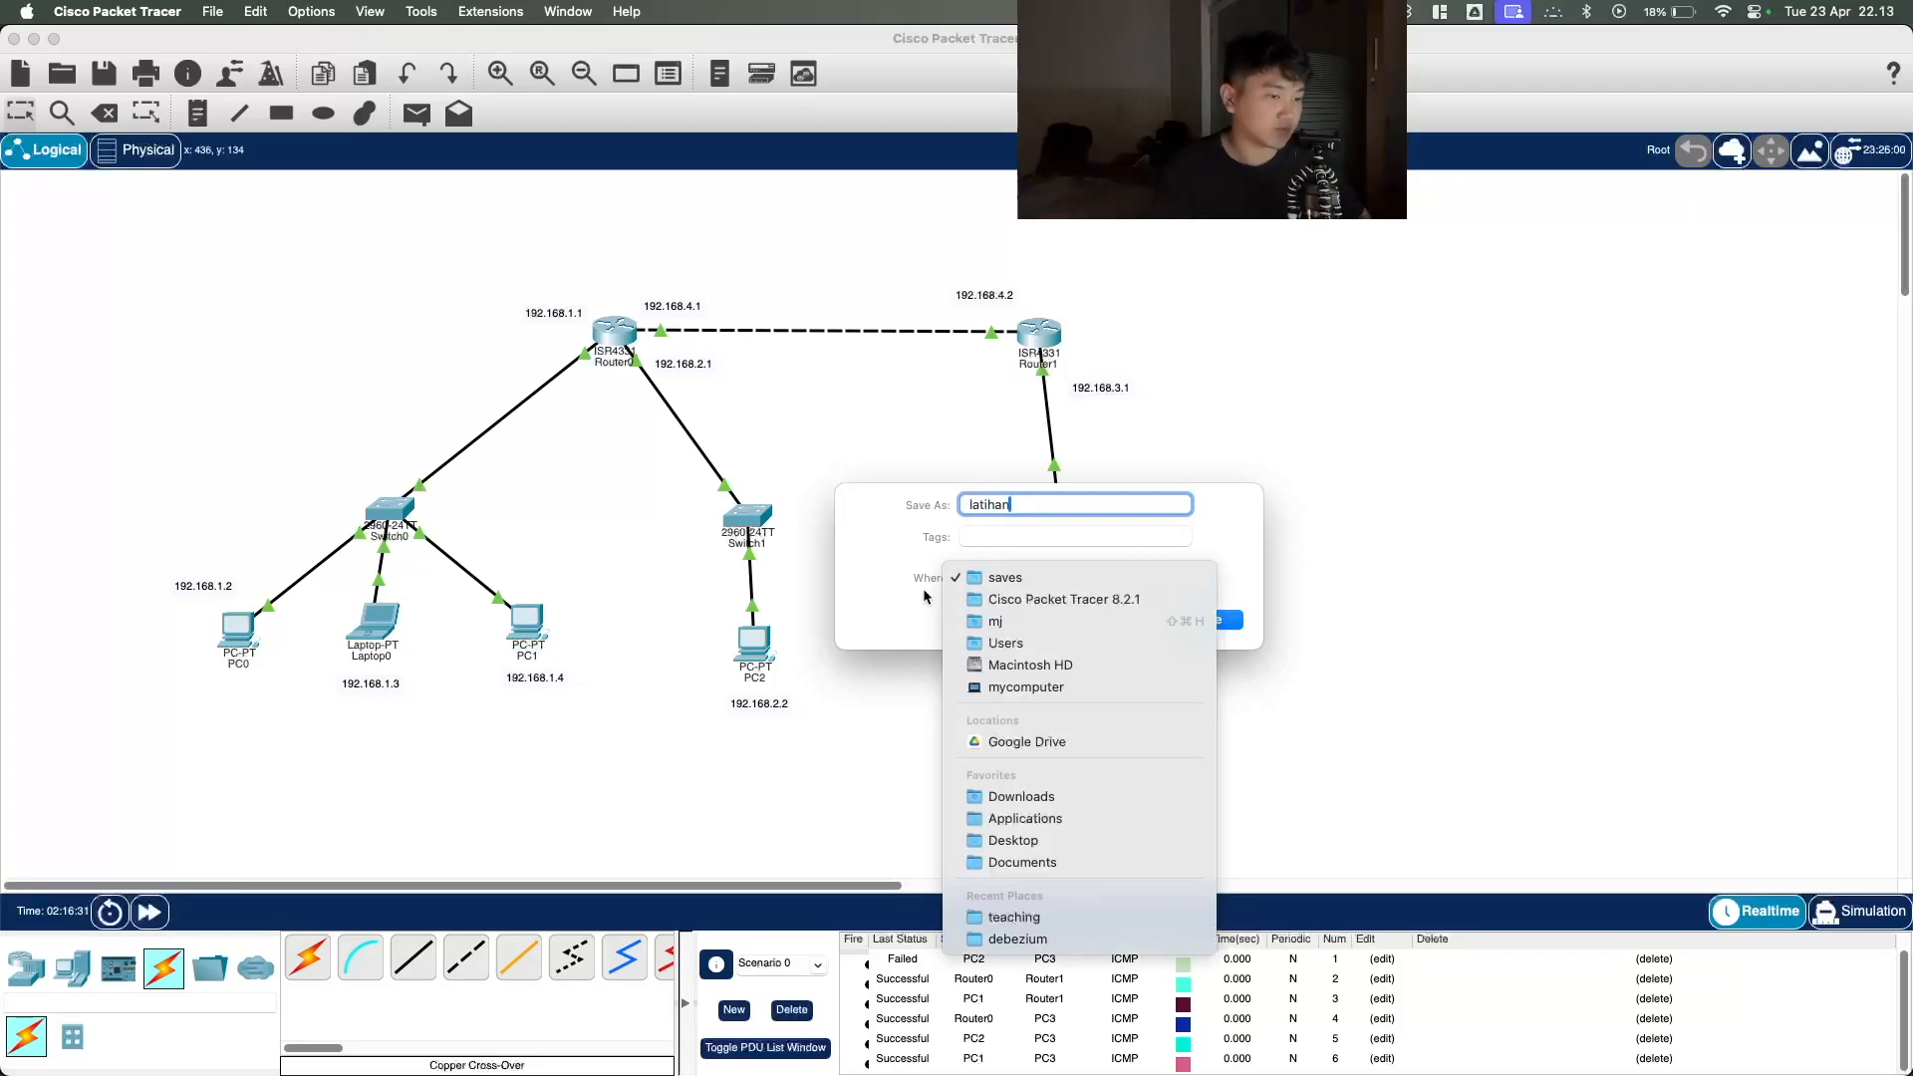
pyautogui.click(1096, 796)
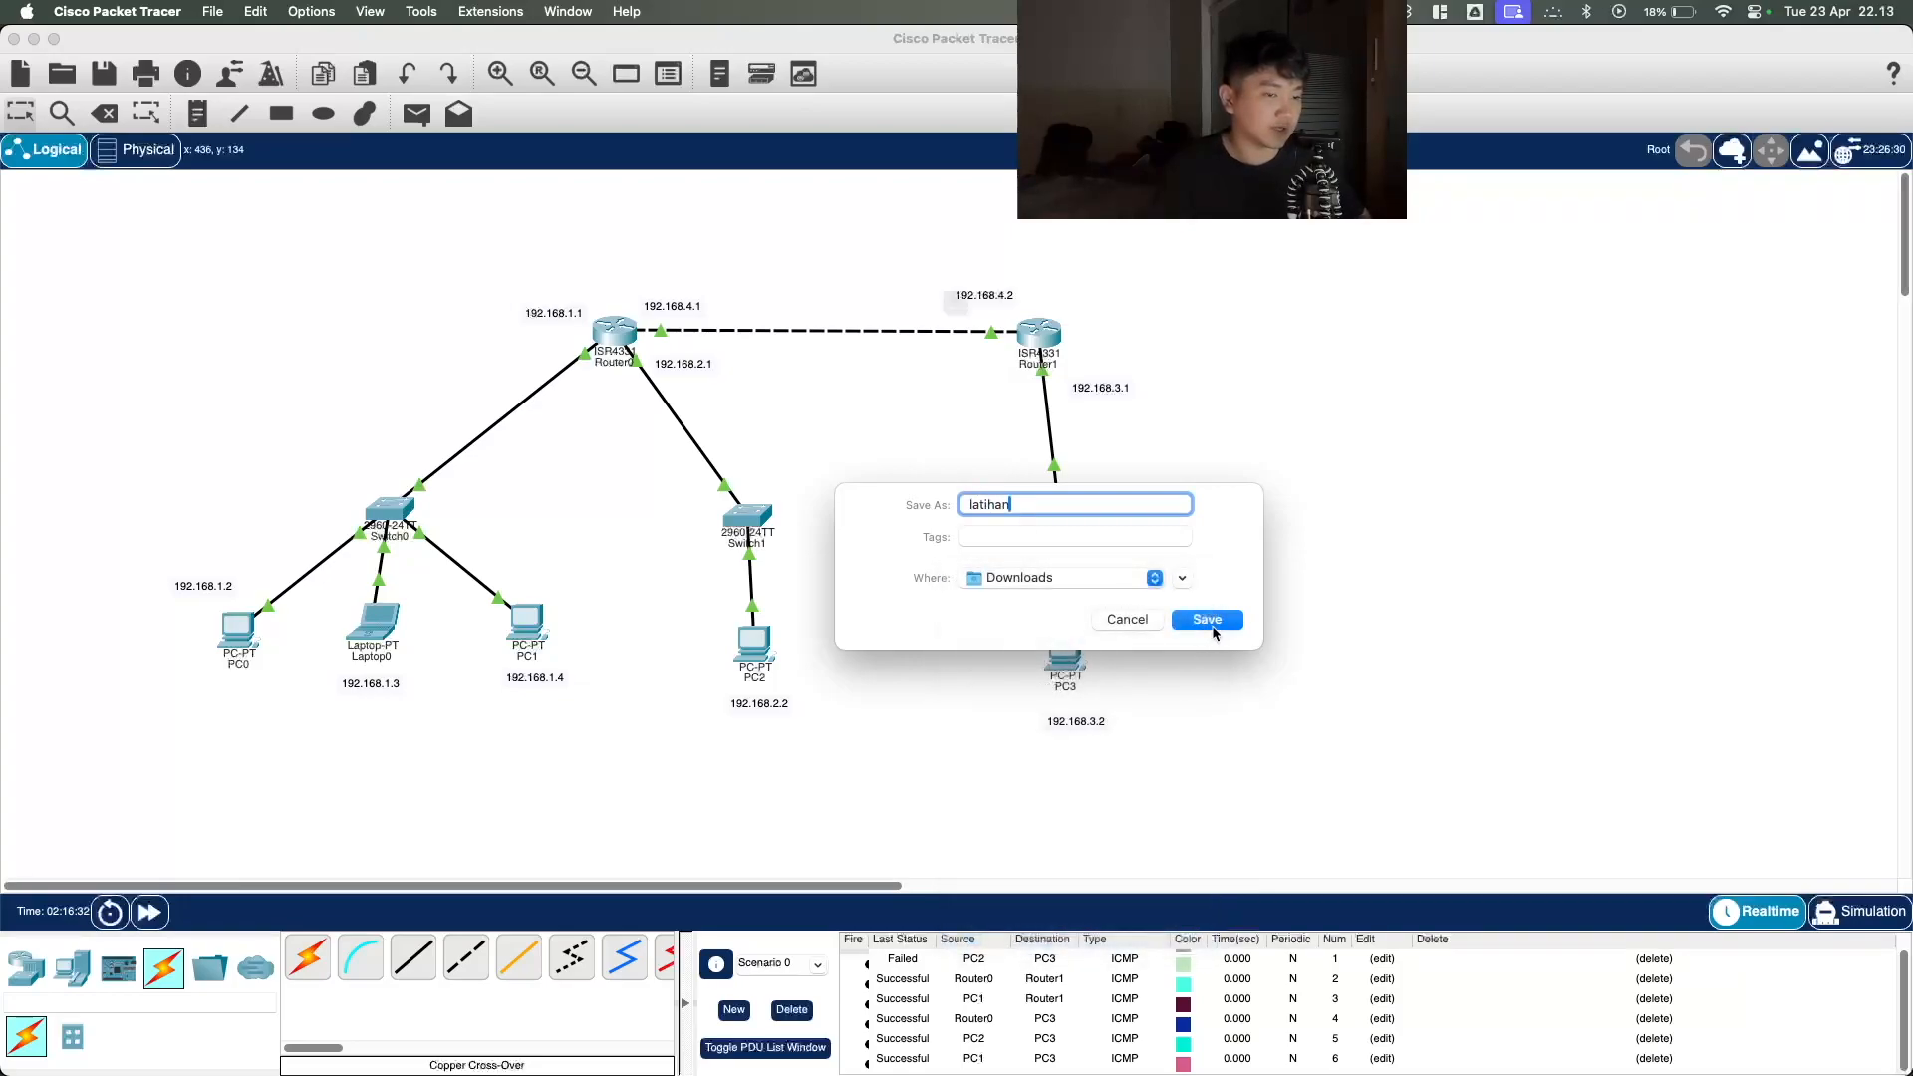
pyautogui.click(1209, 621)
pyautogui.click(1015, 377)
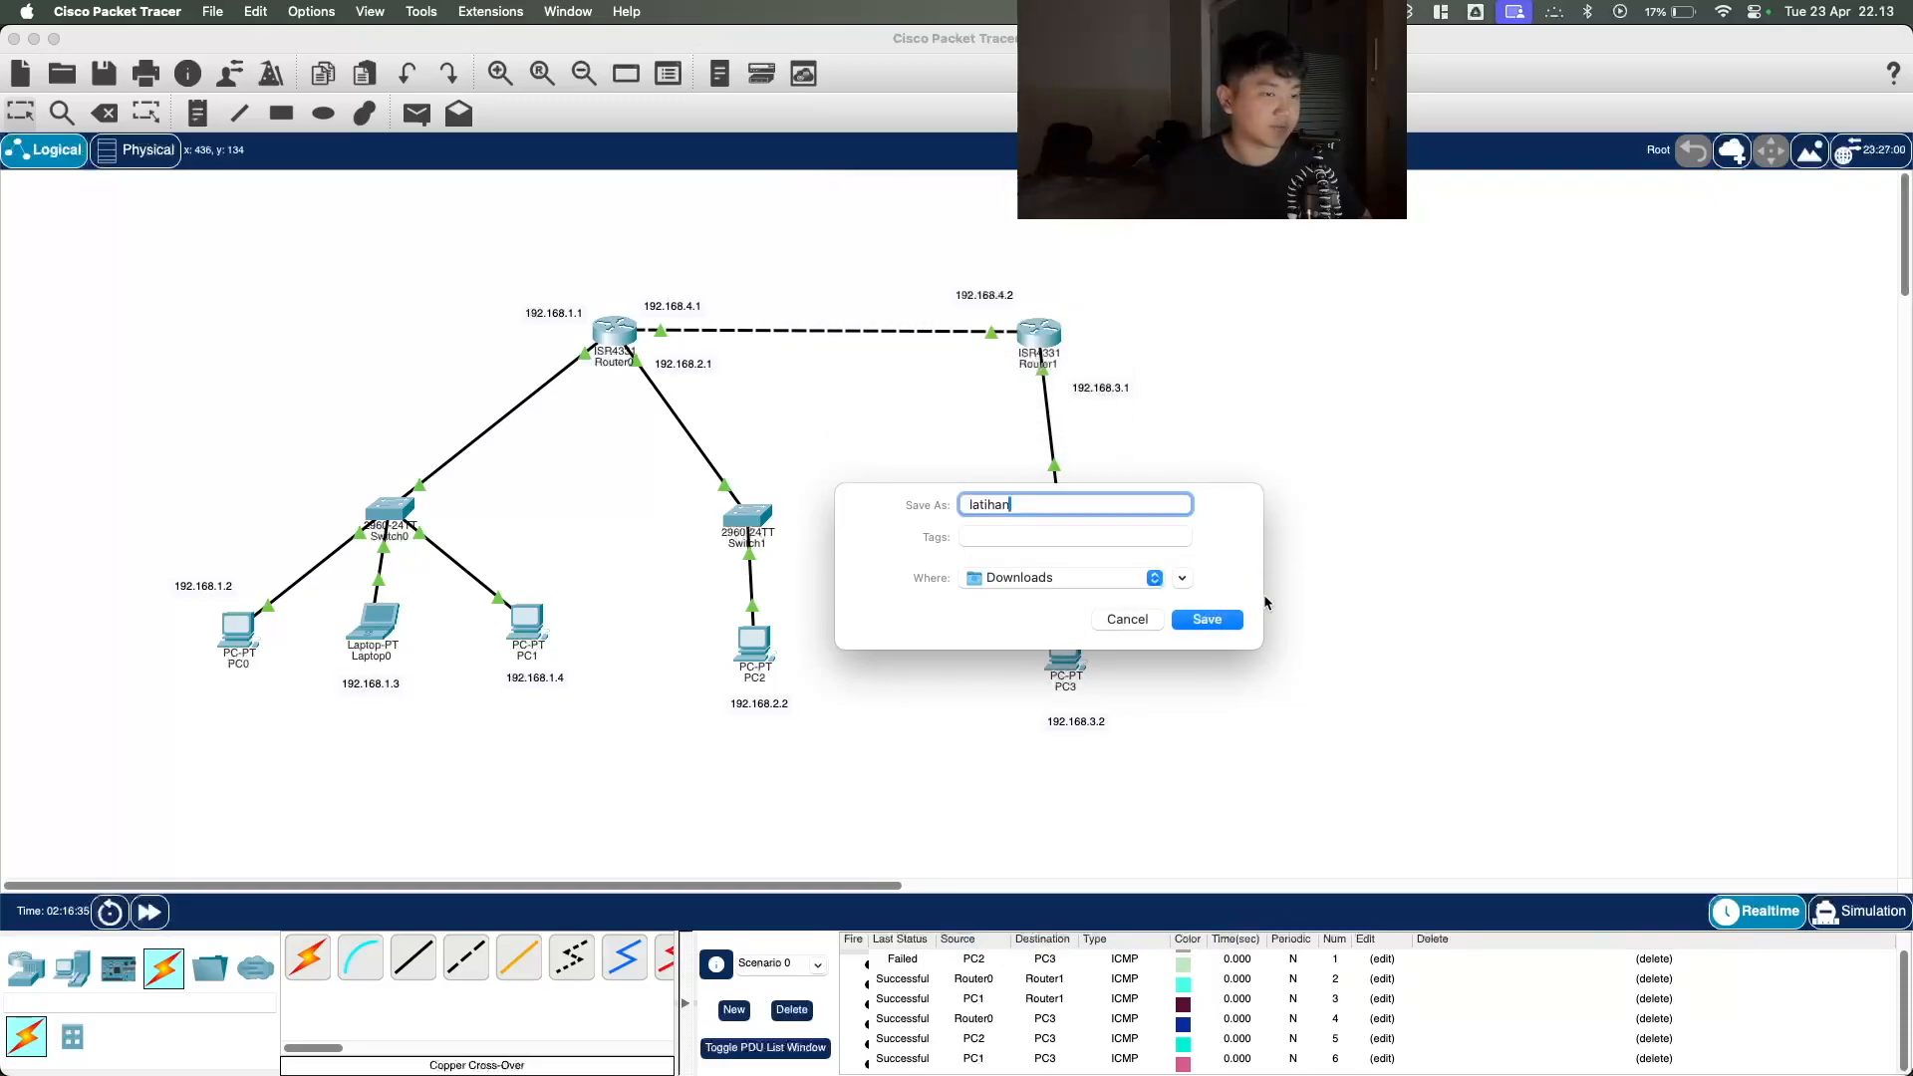
pyautogui.click(1208, 620)
# Step: Switch to the PowerPoint slide show and advance to the "Packet" slide
pyautogui.press('super+Tab')
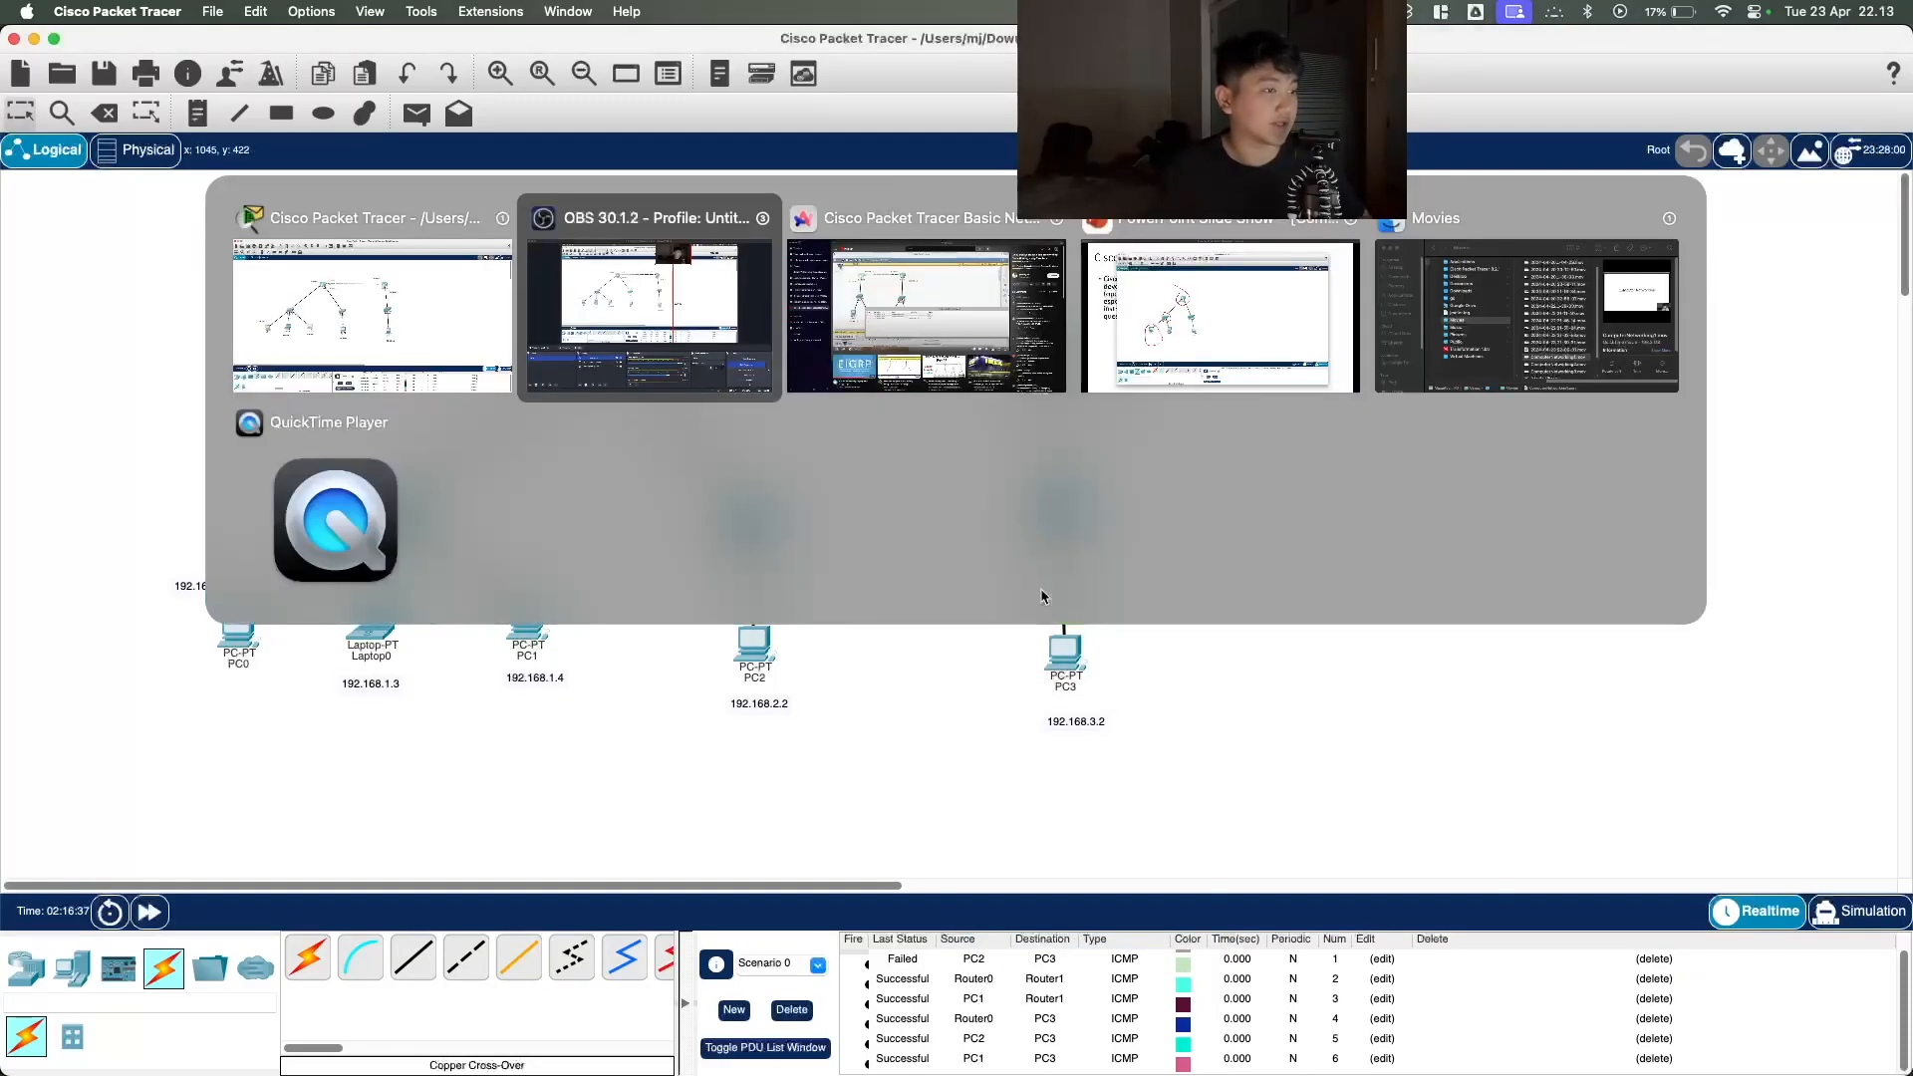
pyautogui.click(1208, 325)
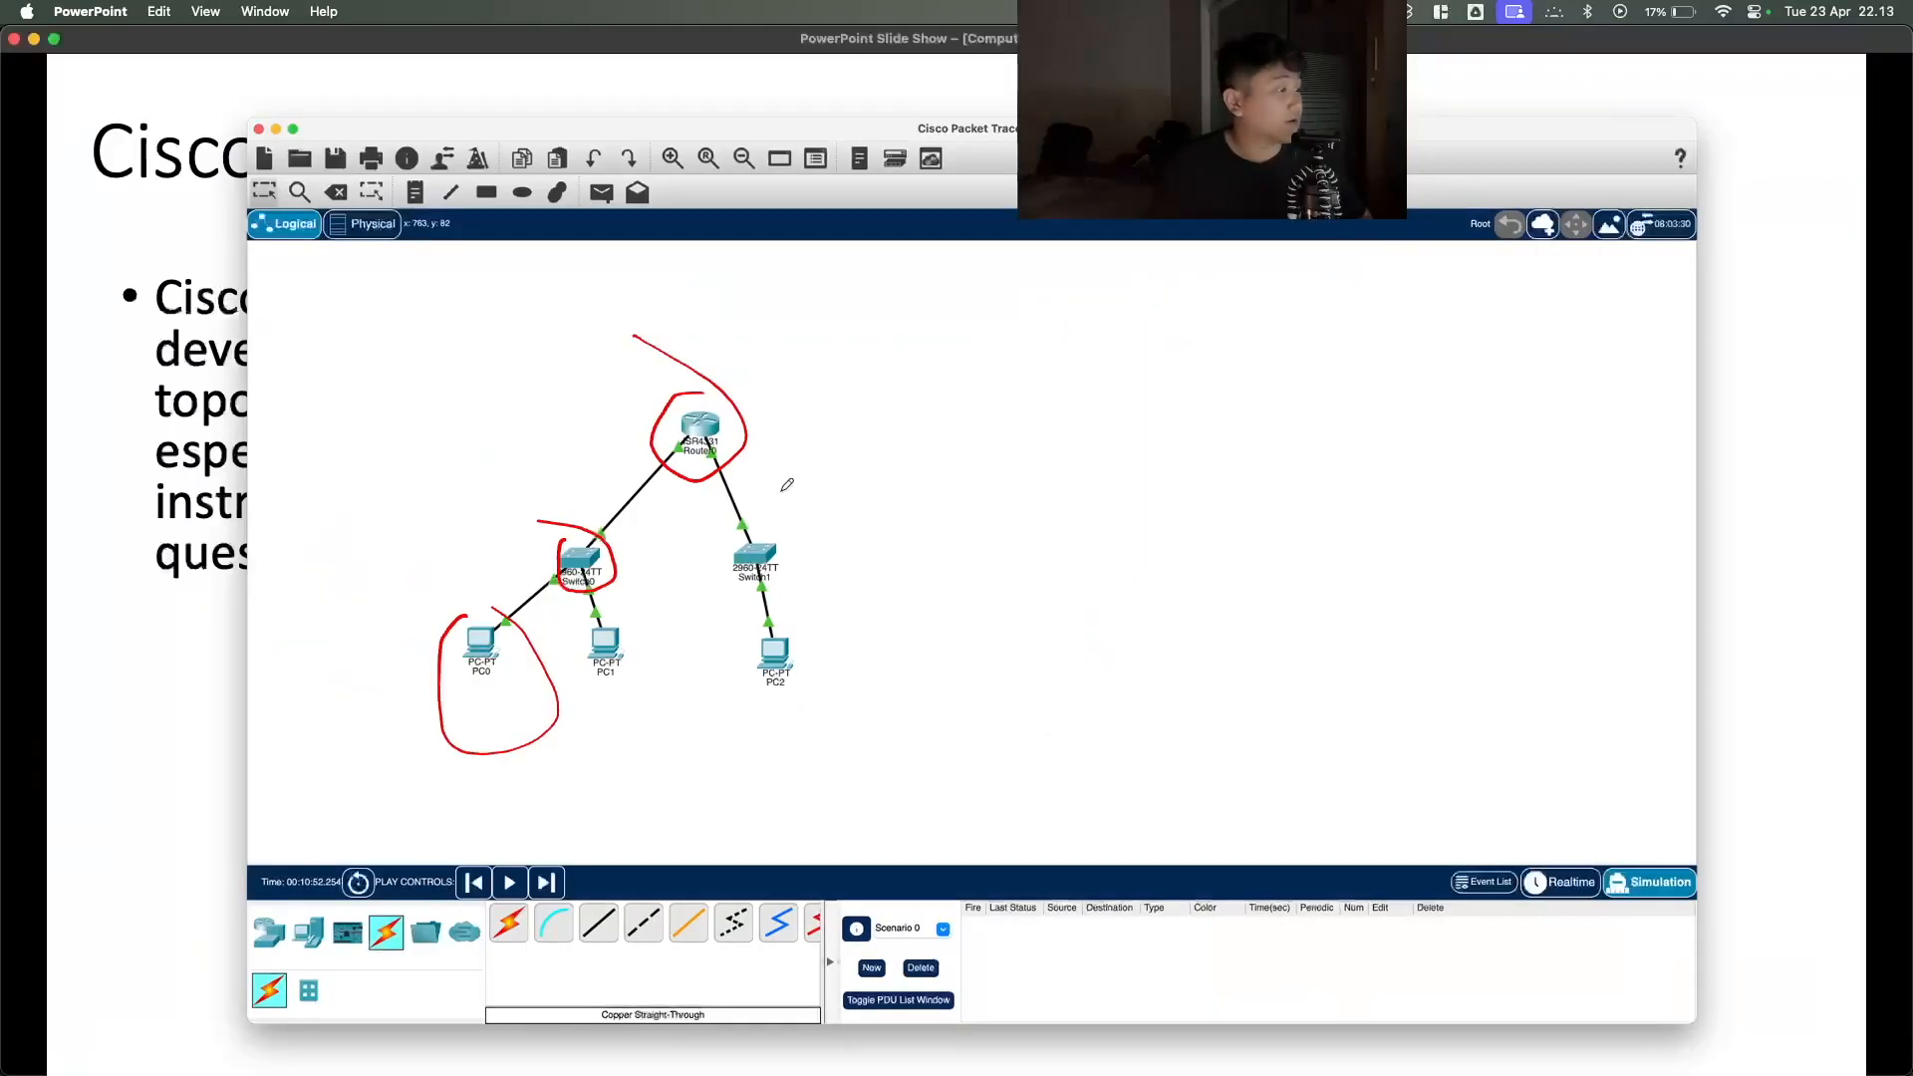
pyautogui.press('Right')
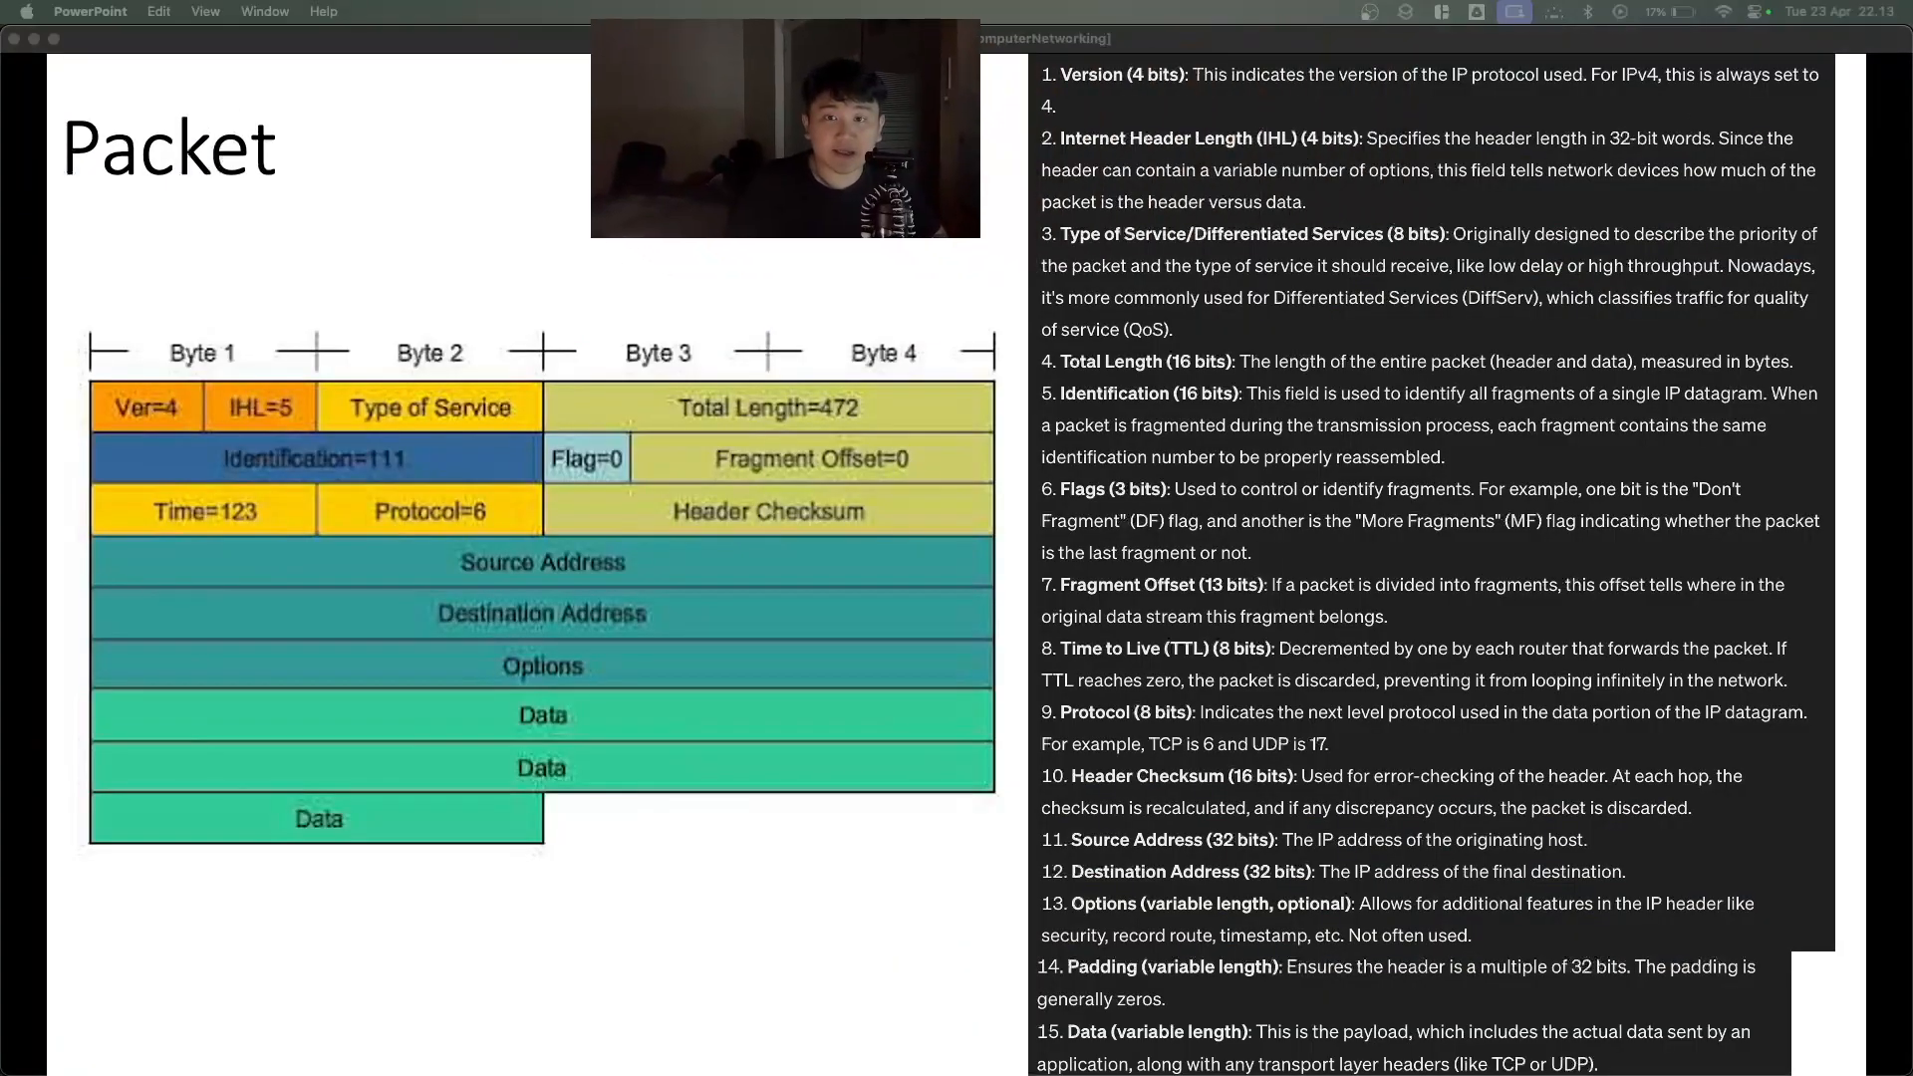
pyautogui.click(292, 270)
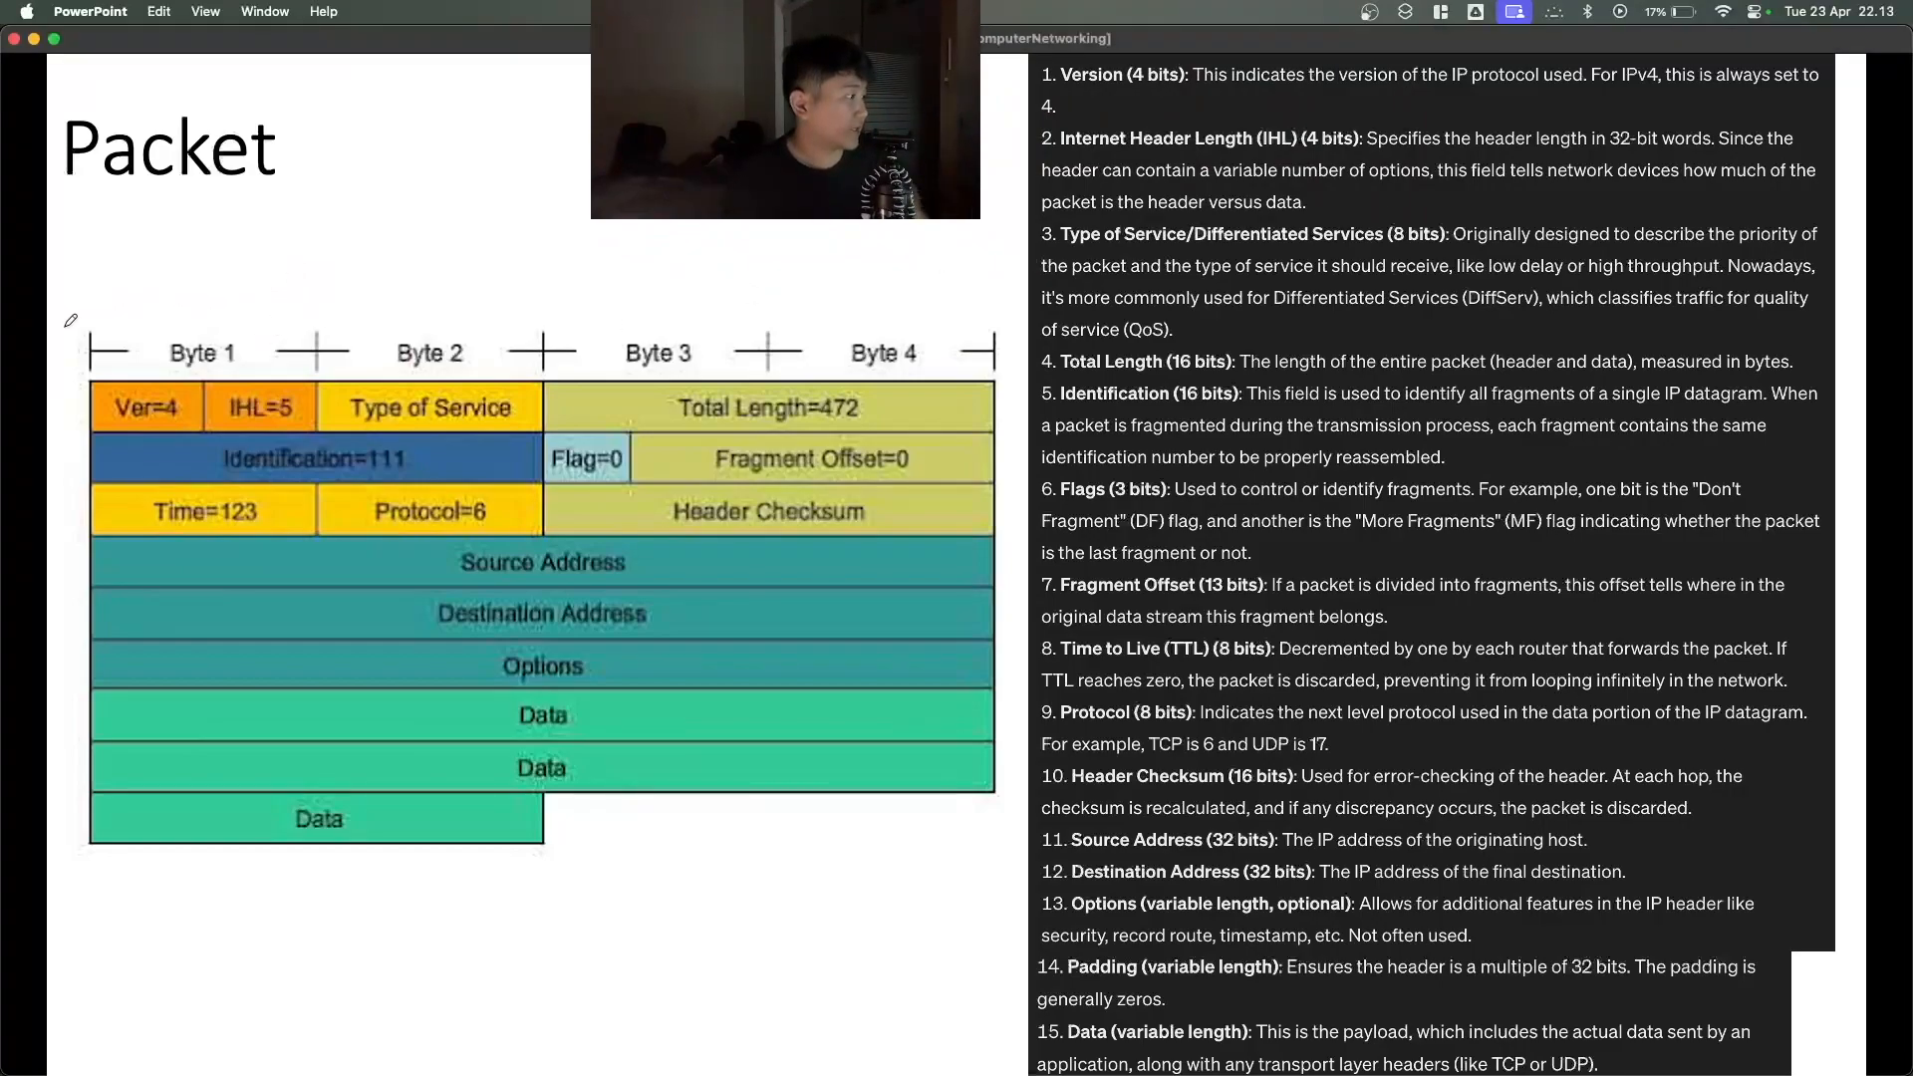
# Step: Outline the Data rows and the header rows in pen, underline Total Length, and draw a small box beside the last Data row
pyautogui.moveTo(67, 687)
pyautogui.mouseDown()
pyautogui.moveTo(78, 881)
pyautogui.moveTo(817, 881)
pyautogui.moveTo(1026, 767)
pyautogui.moveTo(1021, 687)
pyautogui.moveTo(90, 685)
pyautogui.mouseUp()
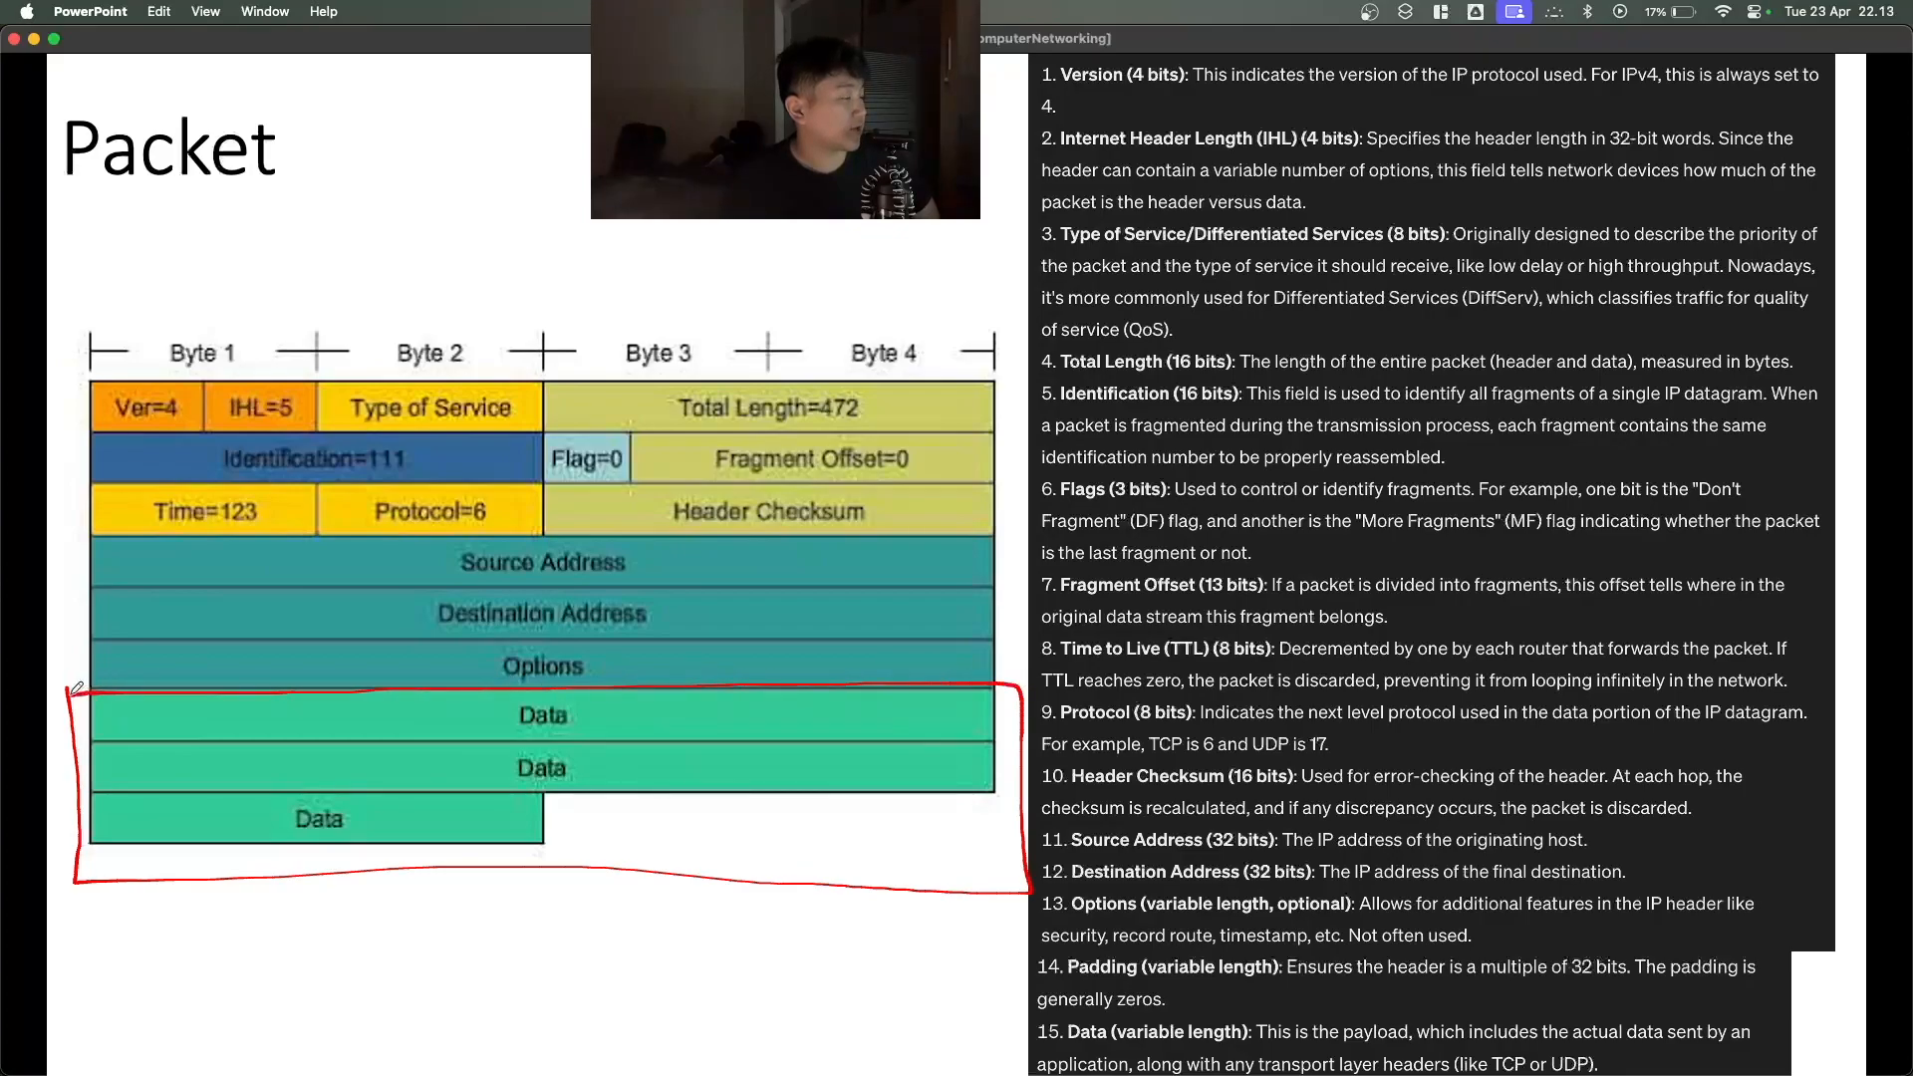
pyautogui.moveTo(76, 687)
pyautogui.mouseDown()
pyautogui.moveTo(60, 349)
pyautogui.moveTo(86, 299)
pyautogui.moveTo(916, 295)
pyautogui.moveTo(1036, 304)
pyautogui.moveTo(1015, 726)
pyautogui.mouseUp()
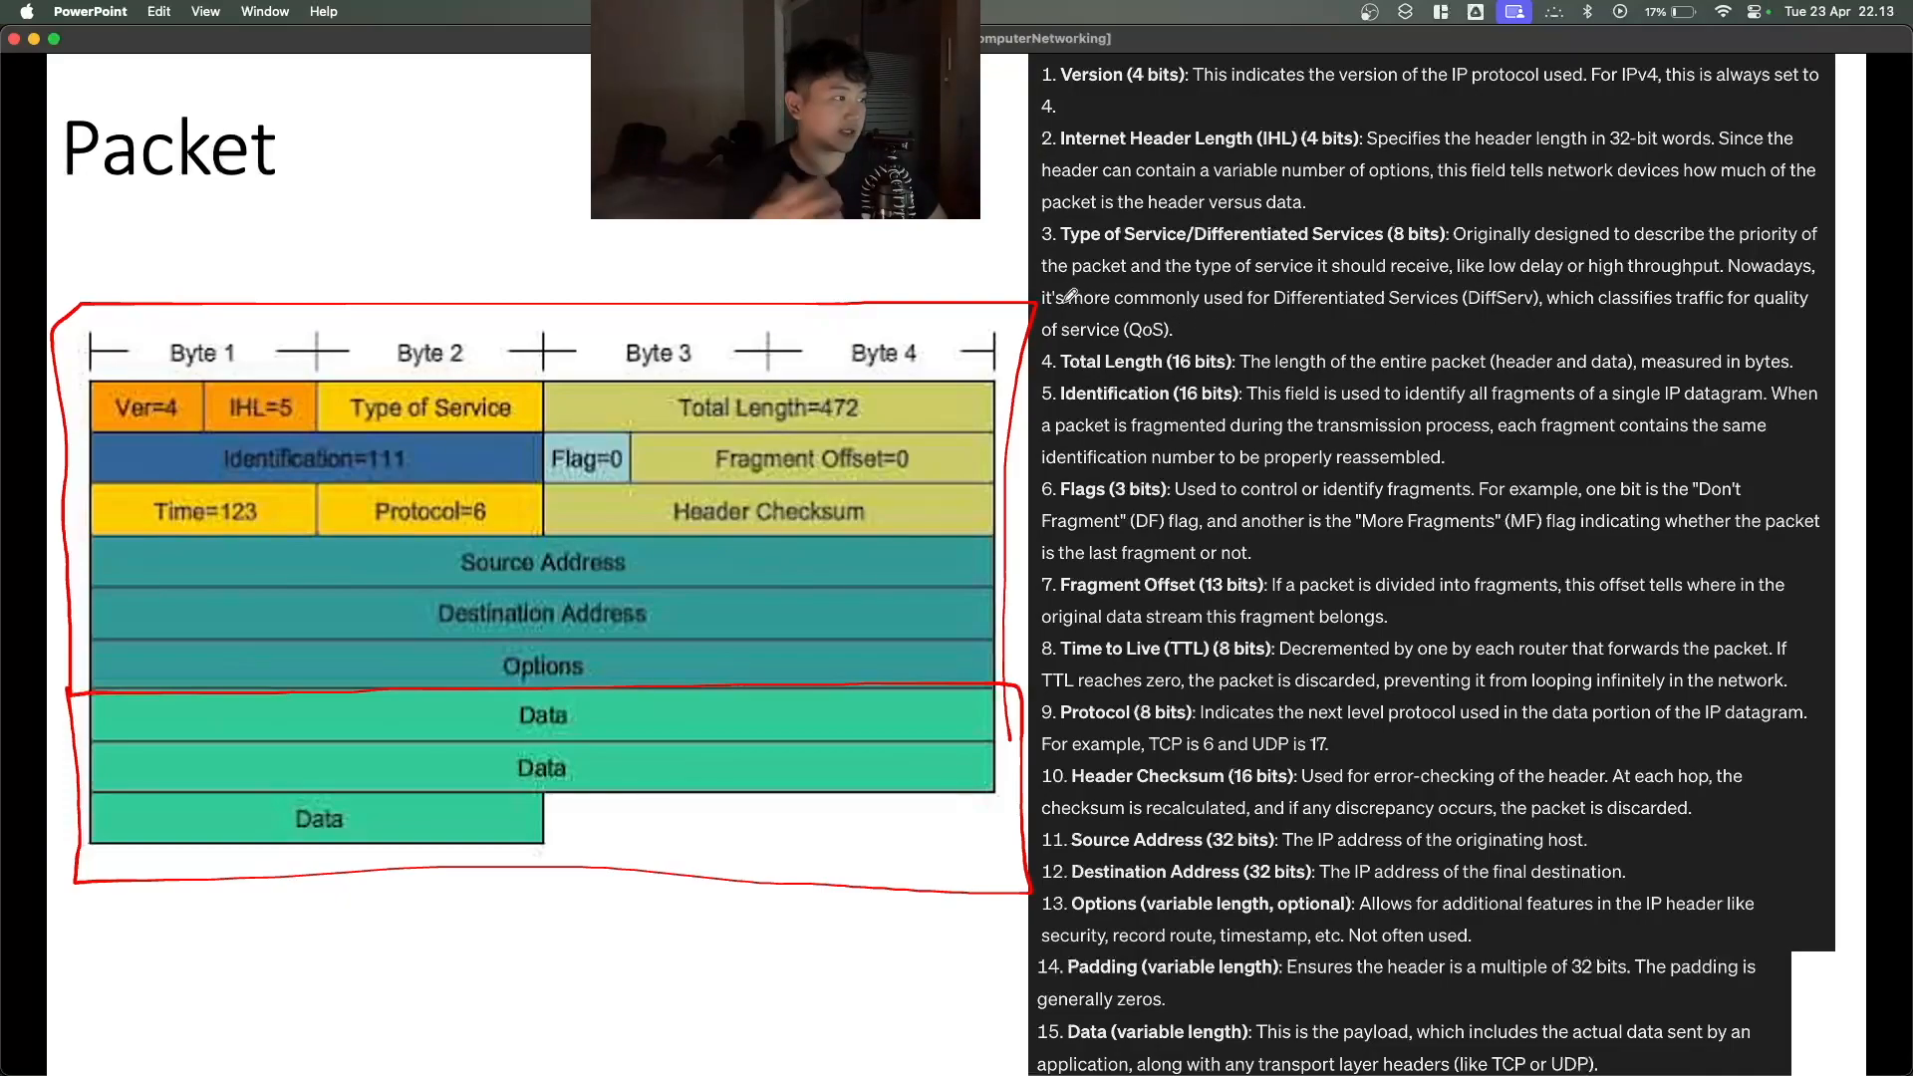
pyautogui.moveTo(699, 426); pyautogui.dragTo(867, 421)
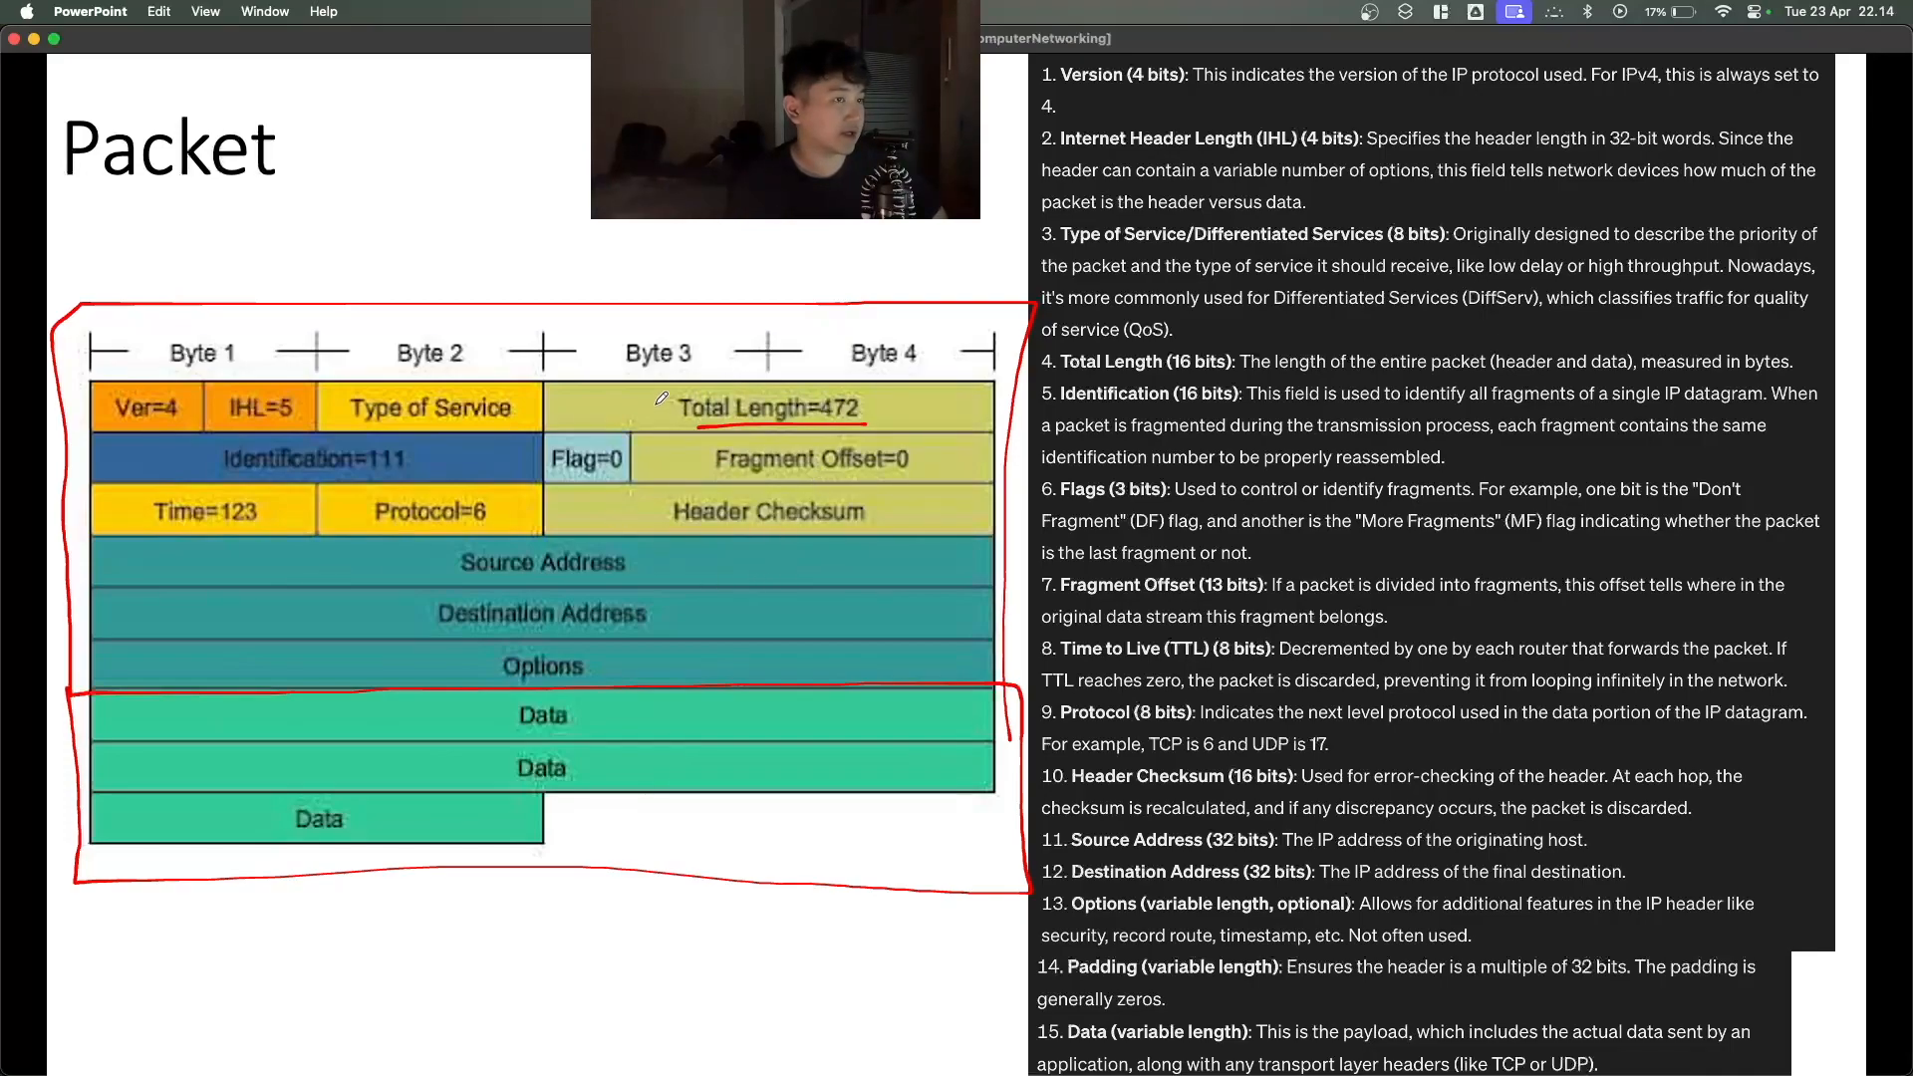
pyautogui.moveTo(731, 807)
pyautogui.mouseDown()
pyautogui.moveTo(726, 847)
pyautogui.moveTo(930, 856)
pyautogui.moveTo(933, 819)
pyautogui.moveTo(730, 806)
pyautogui.mouseUp()
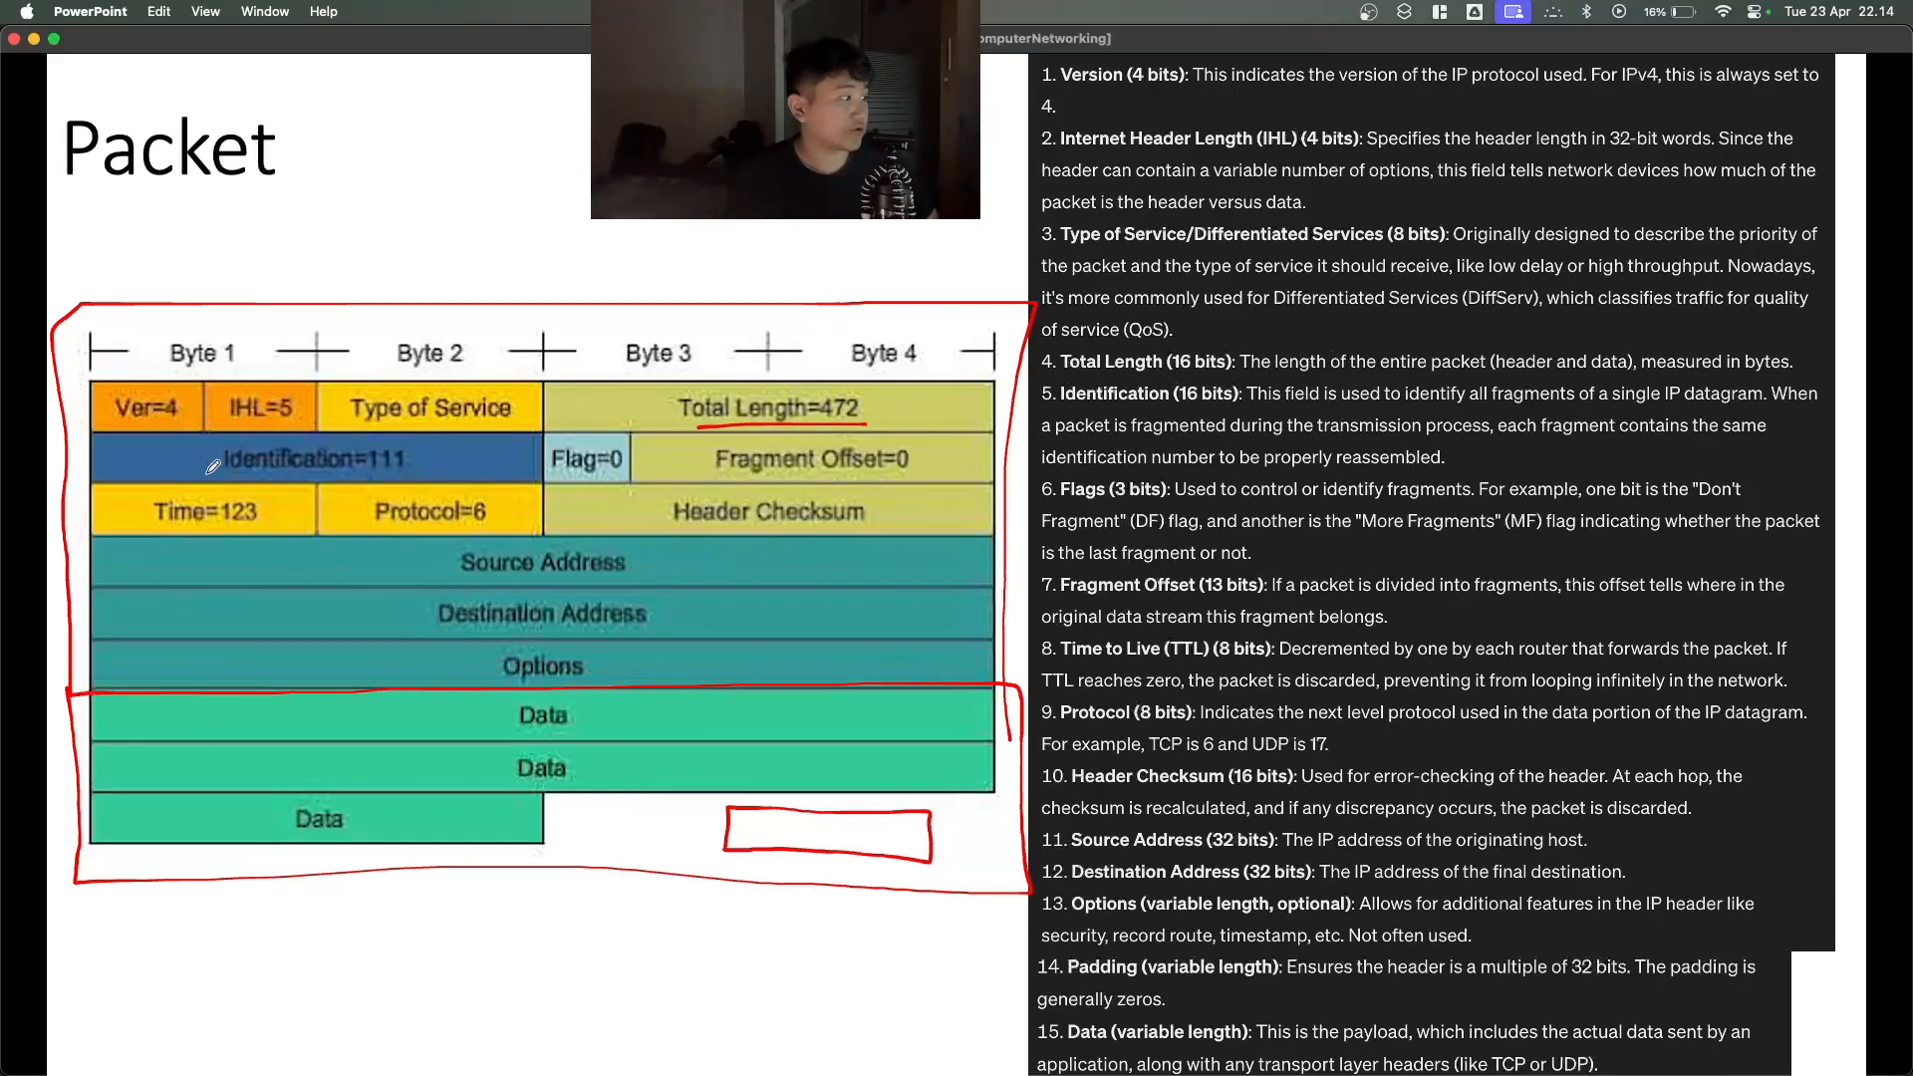
# Step: Underline the row from Identification to Fragment Offset, and sketch a three-node network with loops around it near the slide title
pyautogui.moveTo(933, 466); pyautogui.dragTo(188, 460)
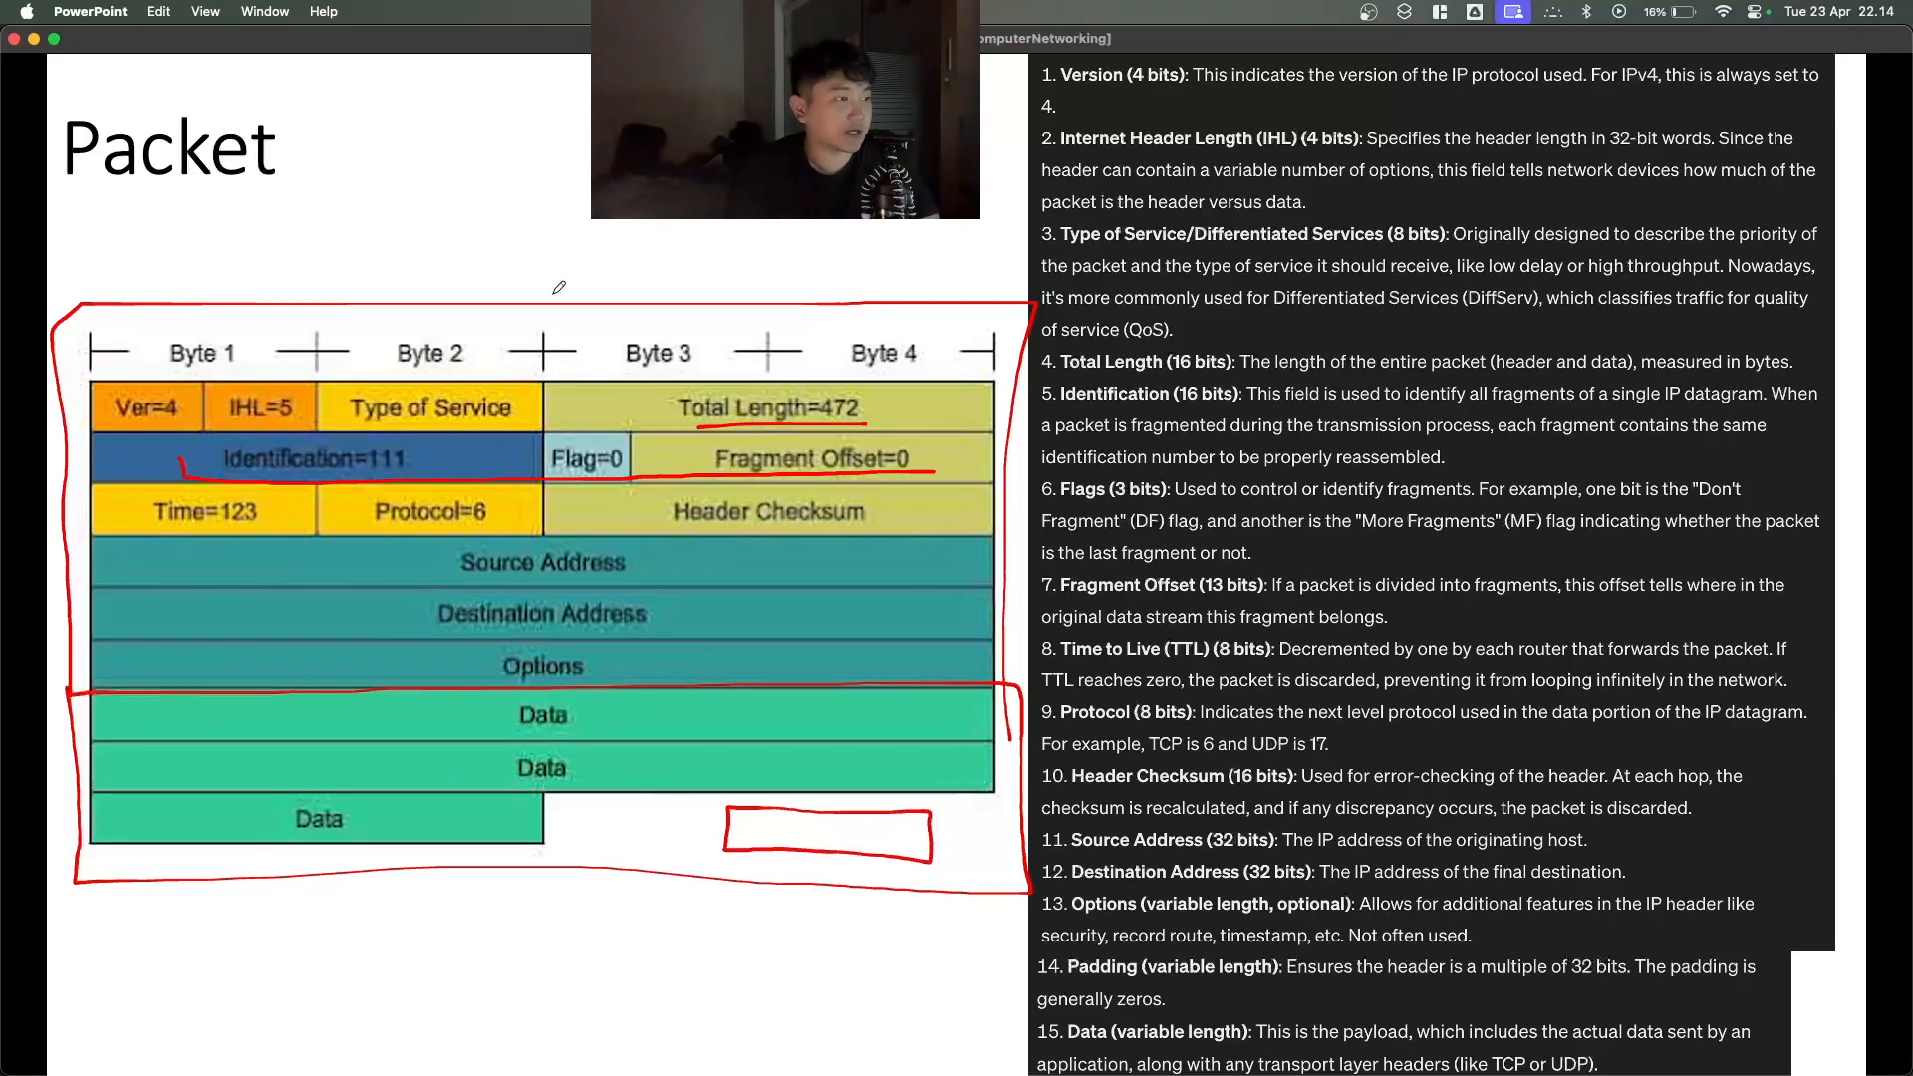
pyautogui.moveTo(309, 230)
pyautogui.mouseDown()
pyautogui.moveTo(283, 241)
pyautogui.moveTo(288, 213)
pyautogui.moveTo(422, 156)
pyautogui.moveTo(492, 223)
pyautogui.moveTo(476, 254)
pyautogui.moveTo(486, 224)
pyautogui.moveTo(308, 244)
pyautogui.mouseUp()
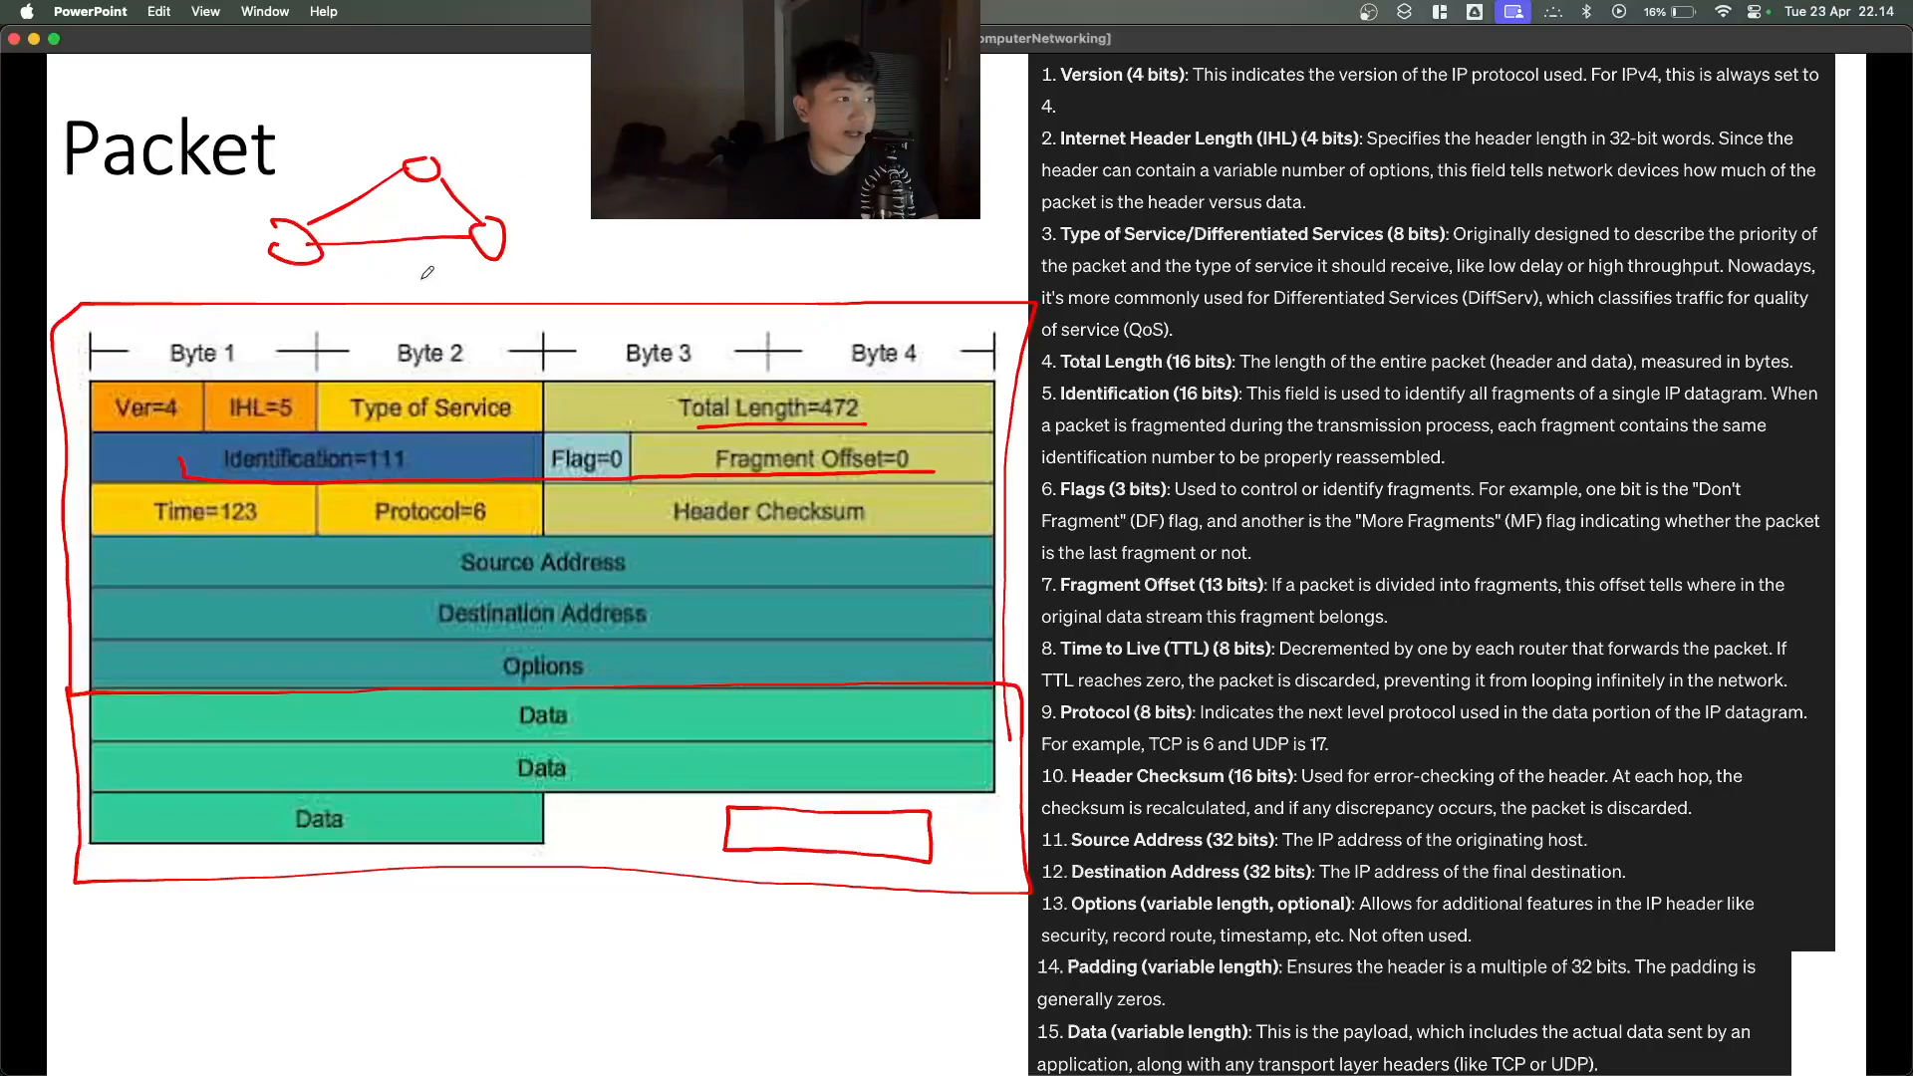
pyautogui.moveTo(277, 225)
pyautogui.mouseDown()
pyautogui.moveTo(292, 240)
pyautogui.moveTo(479, 212)
pyautogui.moveTo(332, 266)
pyautogui.moveTo(317, 140)
pyautogui.moveTo(480, 182)
pyautogui.moveTo(377, 273)
pyautogui.moveTo(347, 174)
pyautogui.moveTo(528, 229)
pyautogui.moveTo(339, 265)
pyautogui.mouseUp()
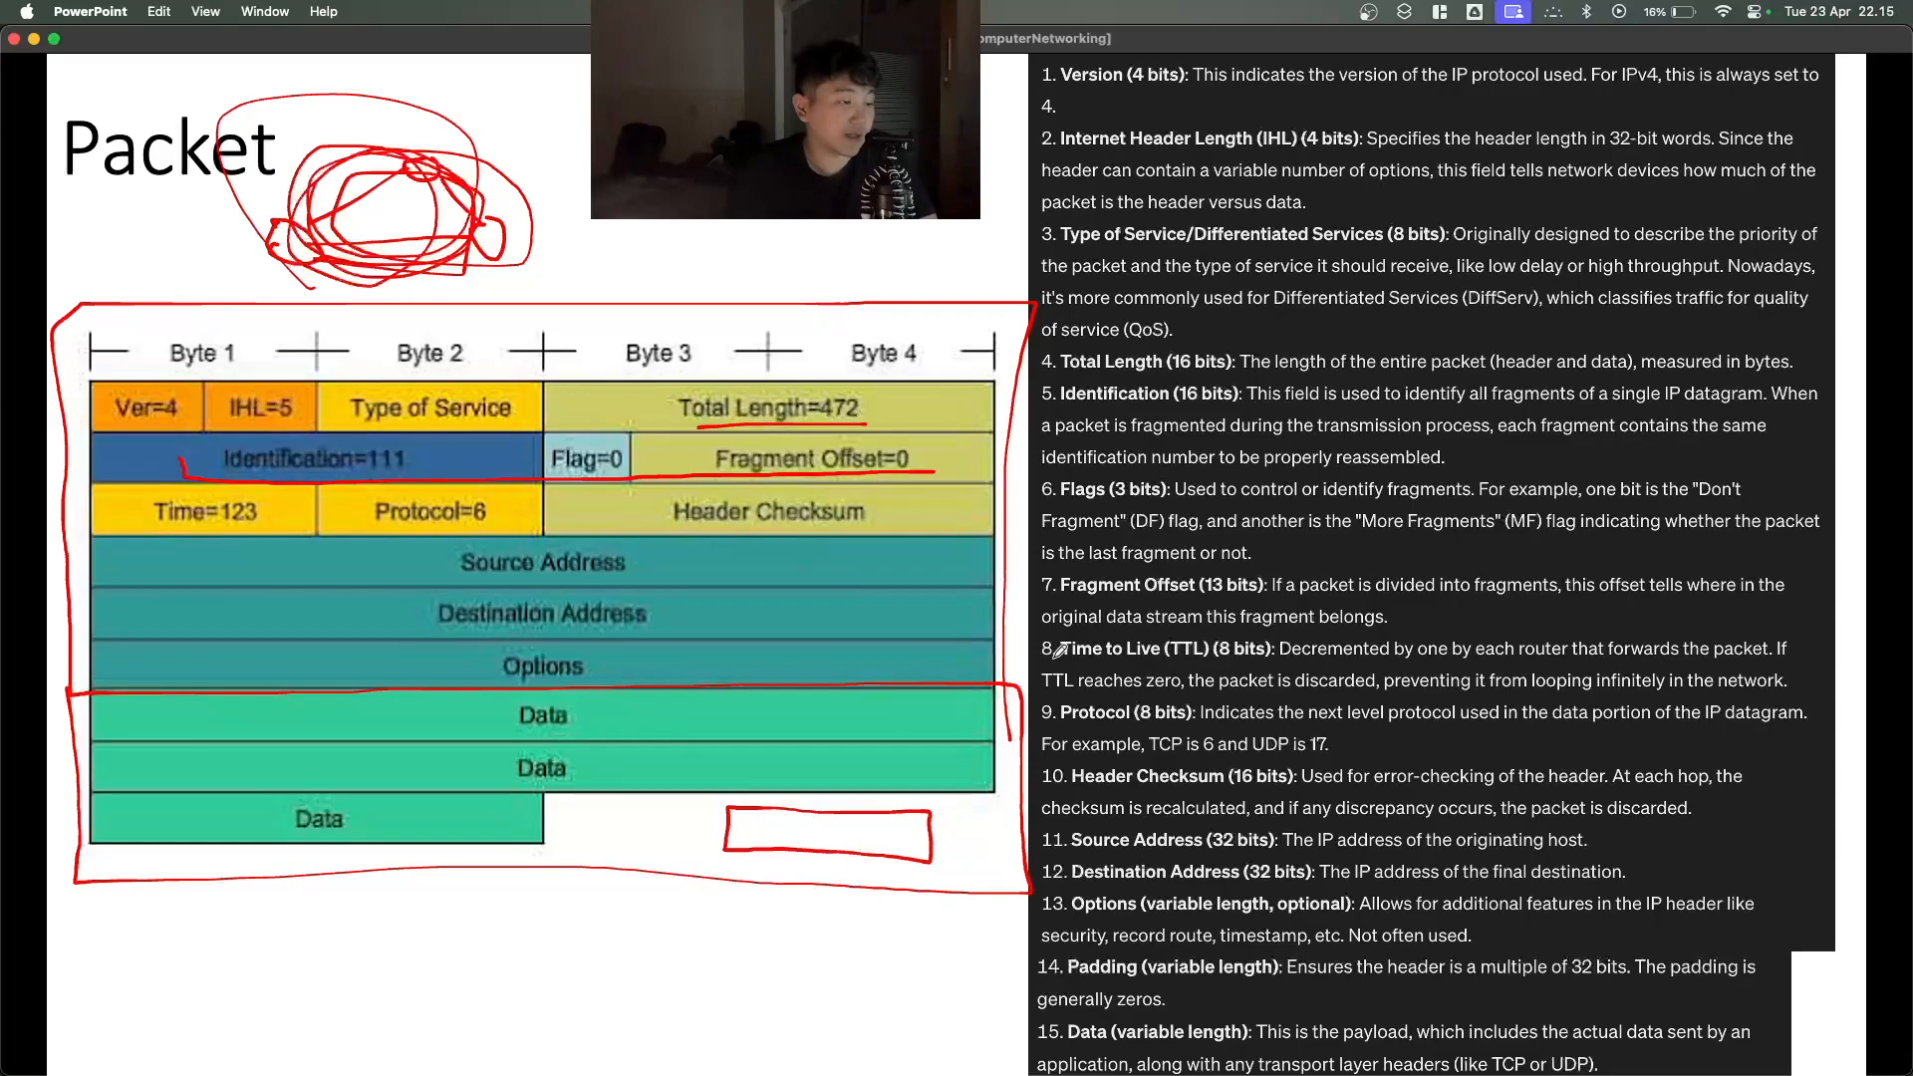
# Step: Underline Time to Live in the notes and Header Checksum in the diagram, and box Source Address and Destination Address
pyautogui.moveTo(1062, 661); pyautogui.dragTo(1151, 662)
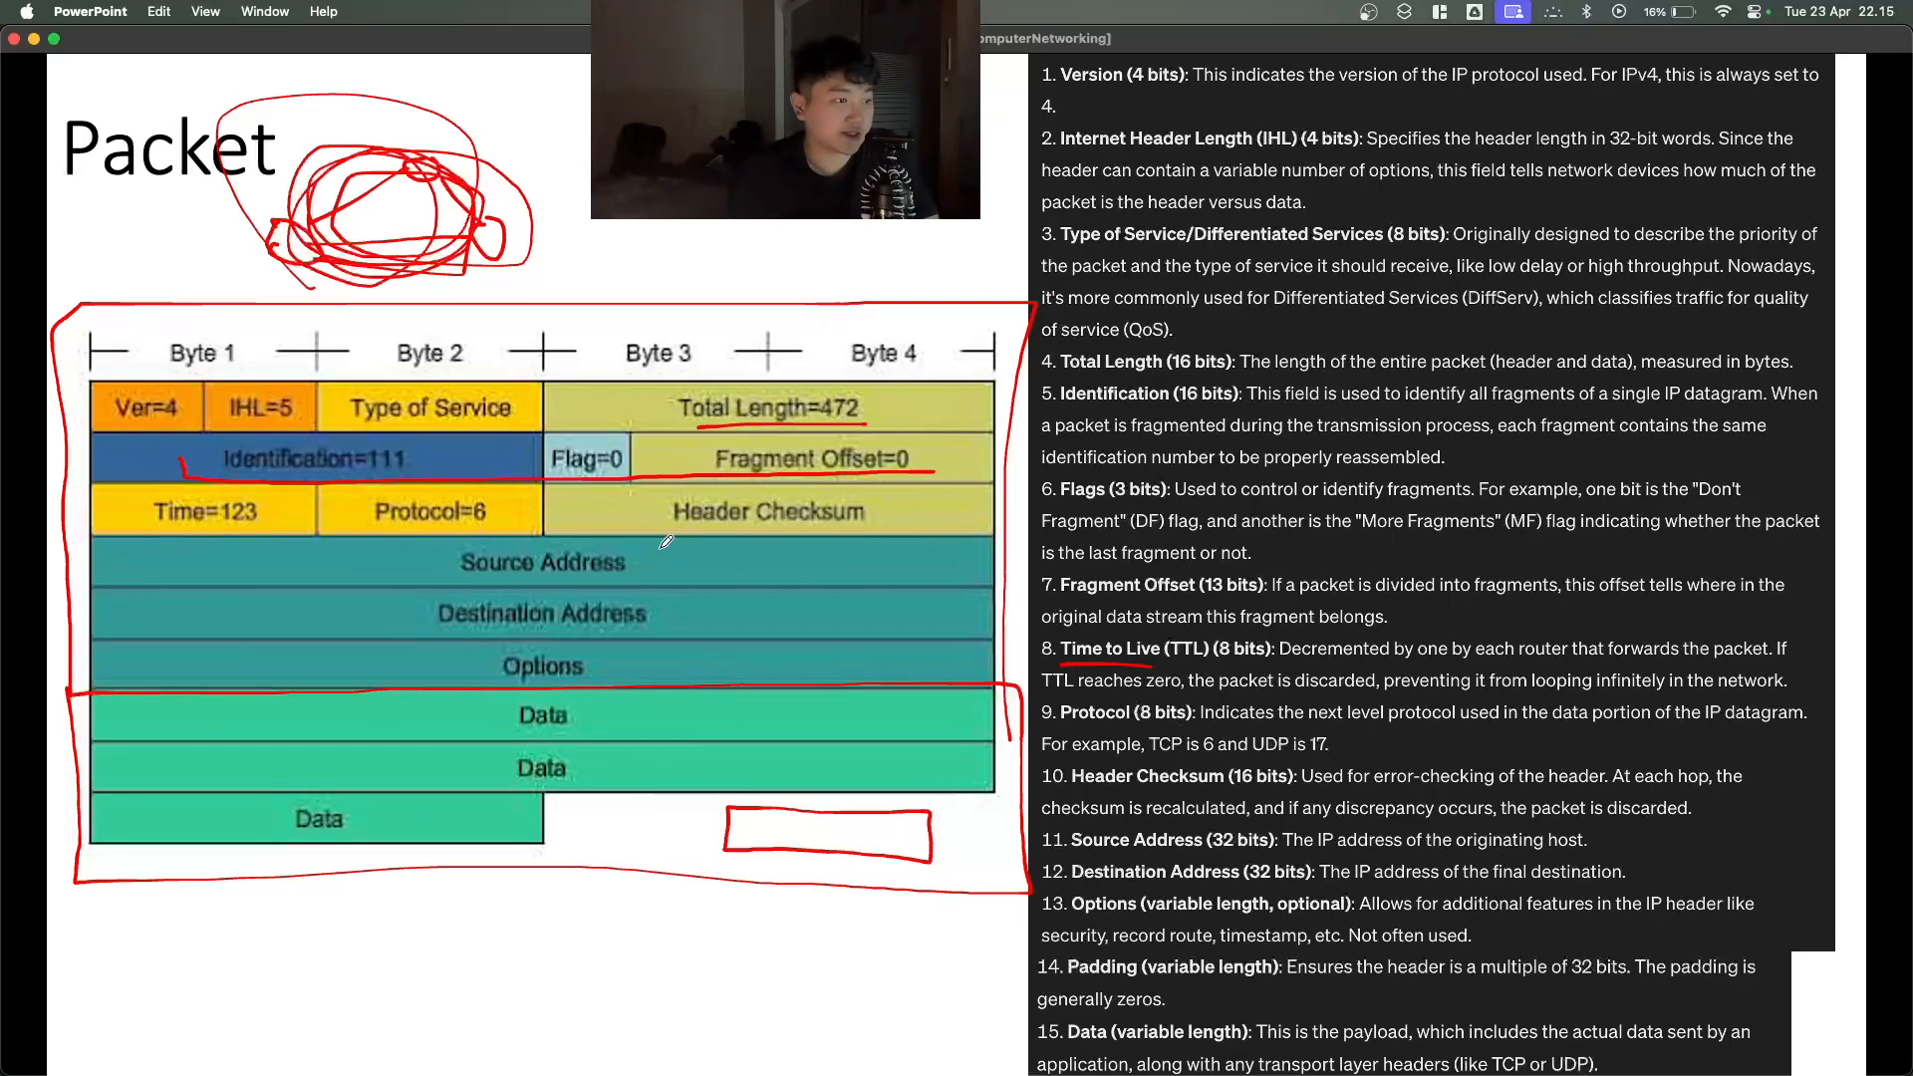
pyautogui.moveTo(673, 530); pyautogui.dragTo(886, 530)
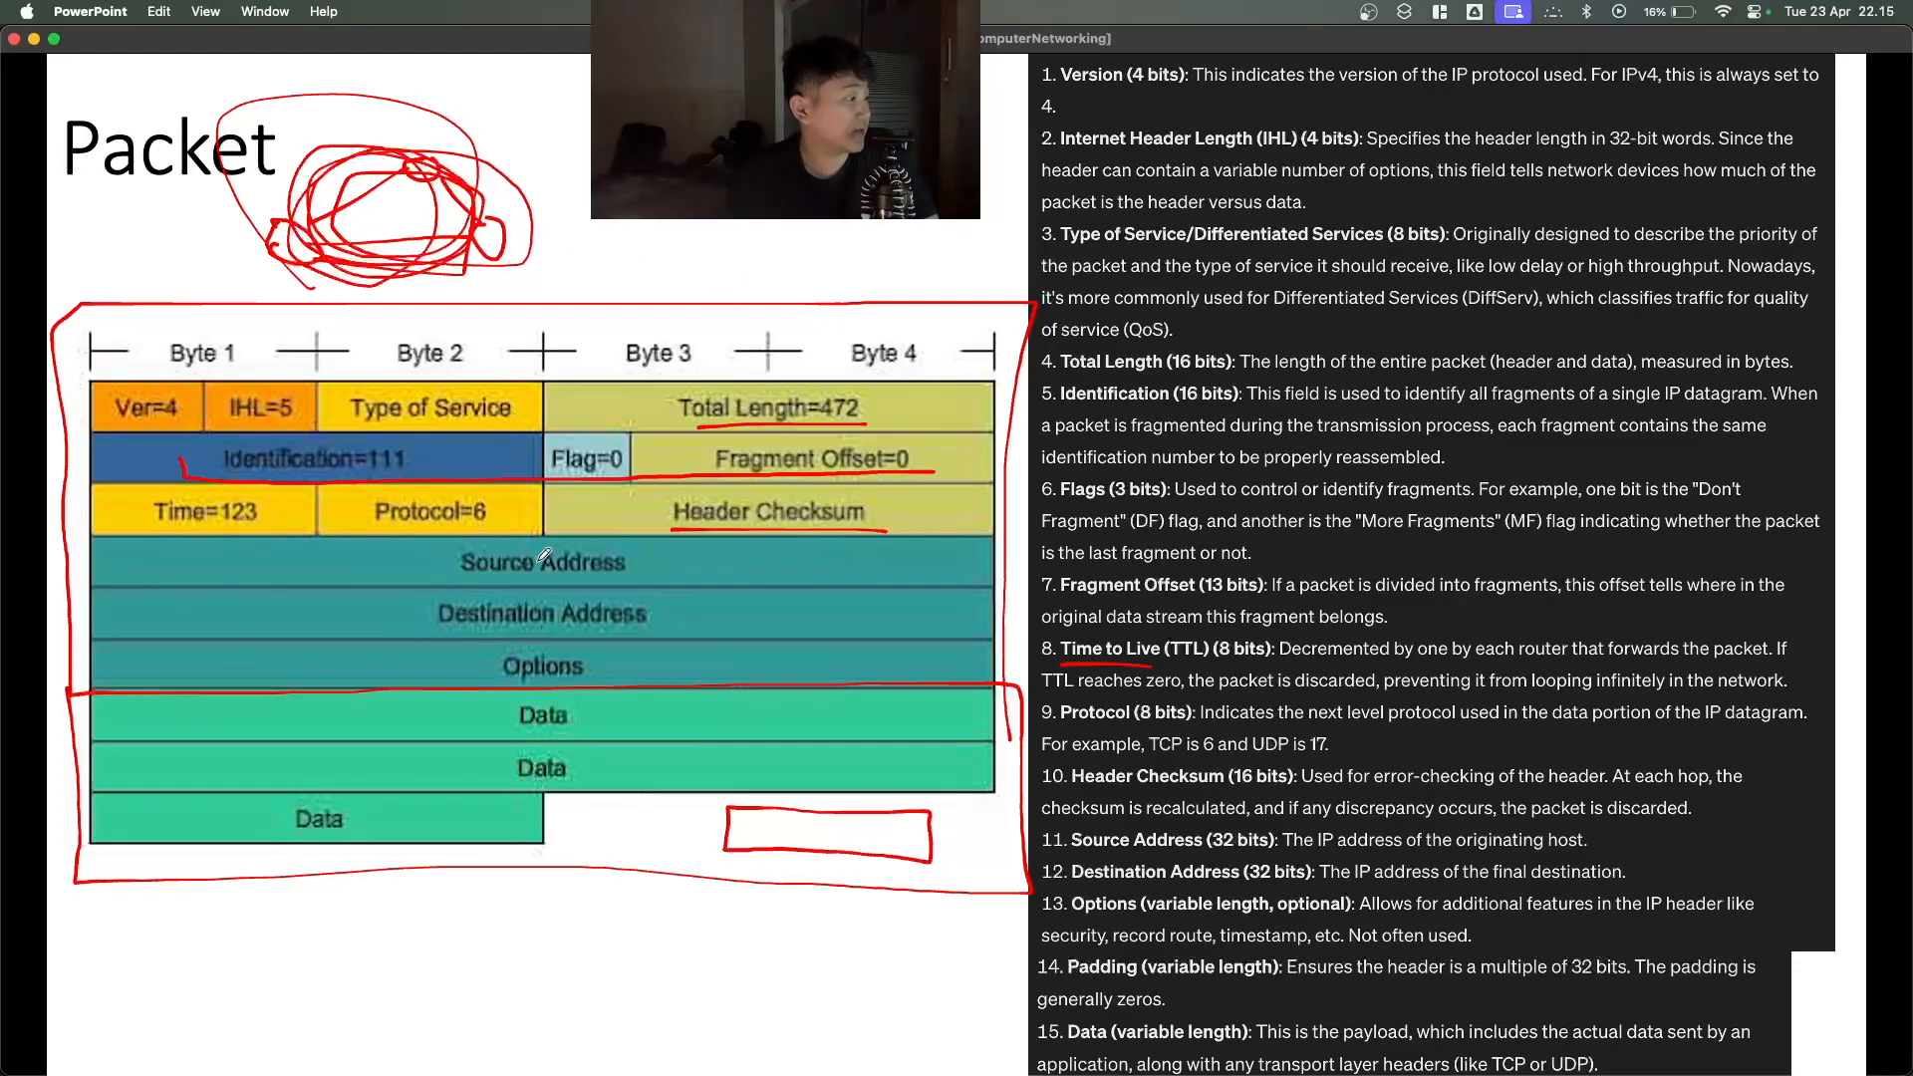
pyautogui.moveTo(470, 576)
pyautogui.mouseDown()
pyautogui.moveTo(626, 575)
pyautogui.moveTo(643, 553)
pyautogui.moveTo(454, 546)
pyautogui.moveTo(490, 577)
pyautogui.moveTo(428, 618)
pyautogui.moveTo(648, 633)
pyautogui.moveTo(678, 592)
pyautogui.moveTo(423, 598)
pyautogui.mouseUp()
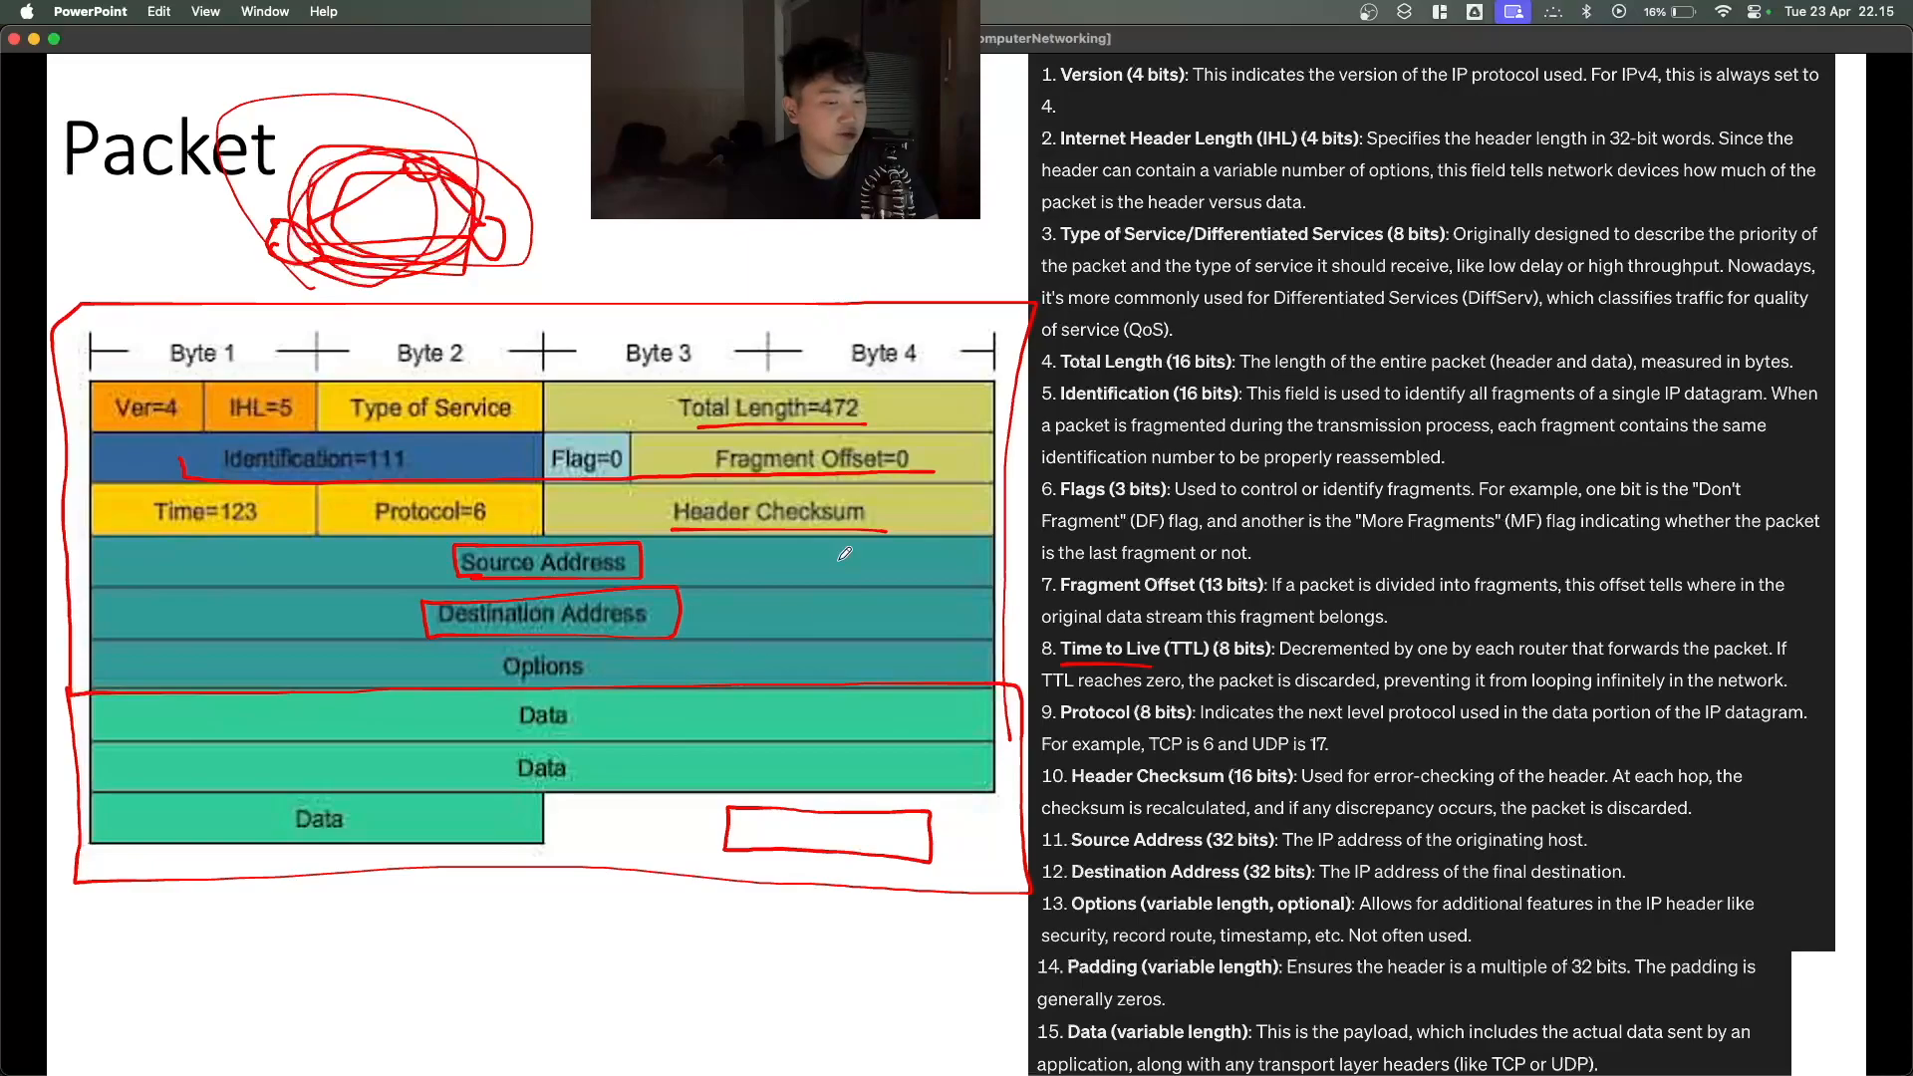
# Step: Underline the Options description in the notes, and mark off and scribble over part of the Options row in the diagram
pyautogui.moveTo(1488, 920); pyautogui.dragTo(1730, 908)
pyautogui.moveTo(1042, 953); pyautogui.dragTo(1378, 942)
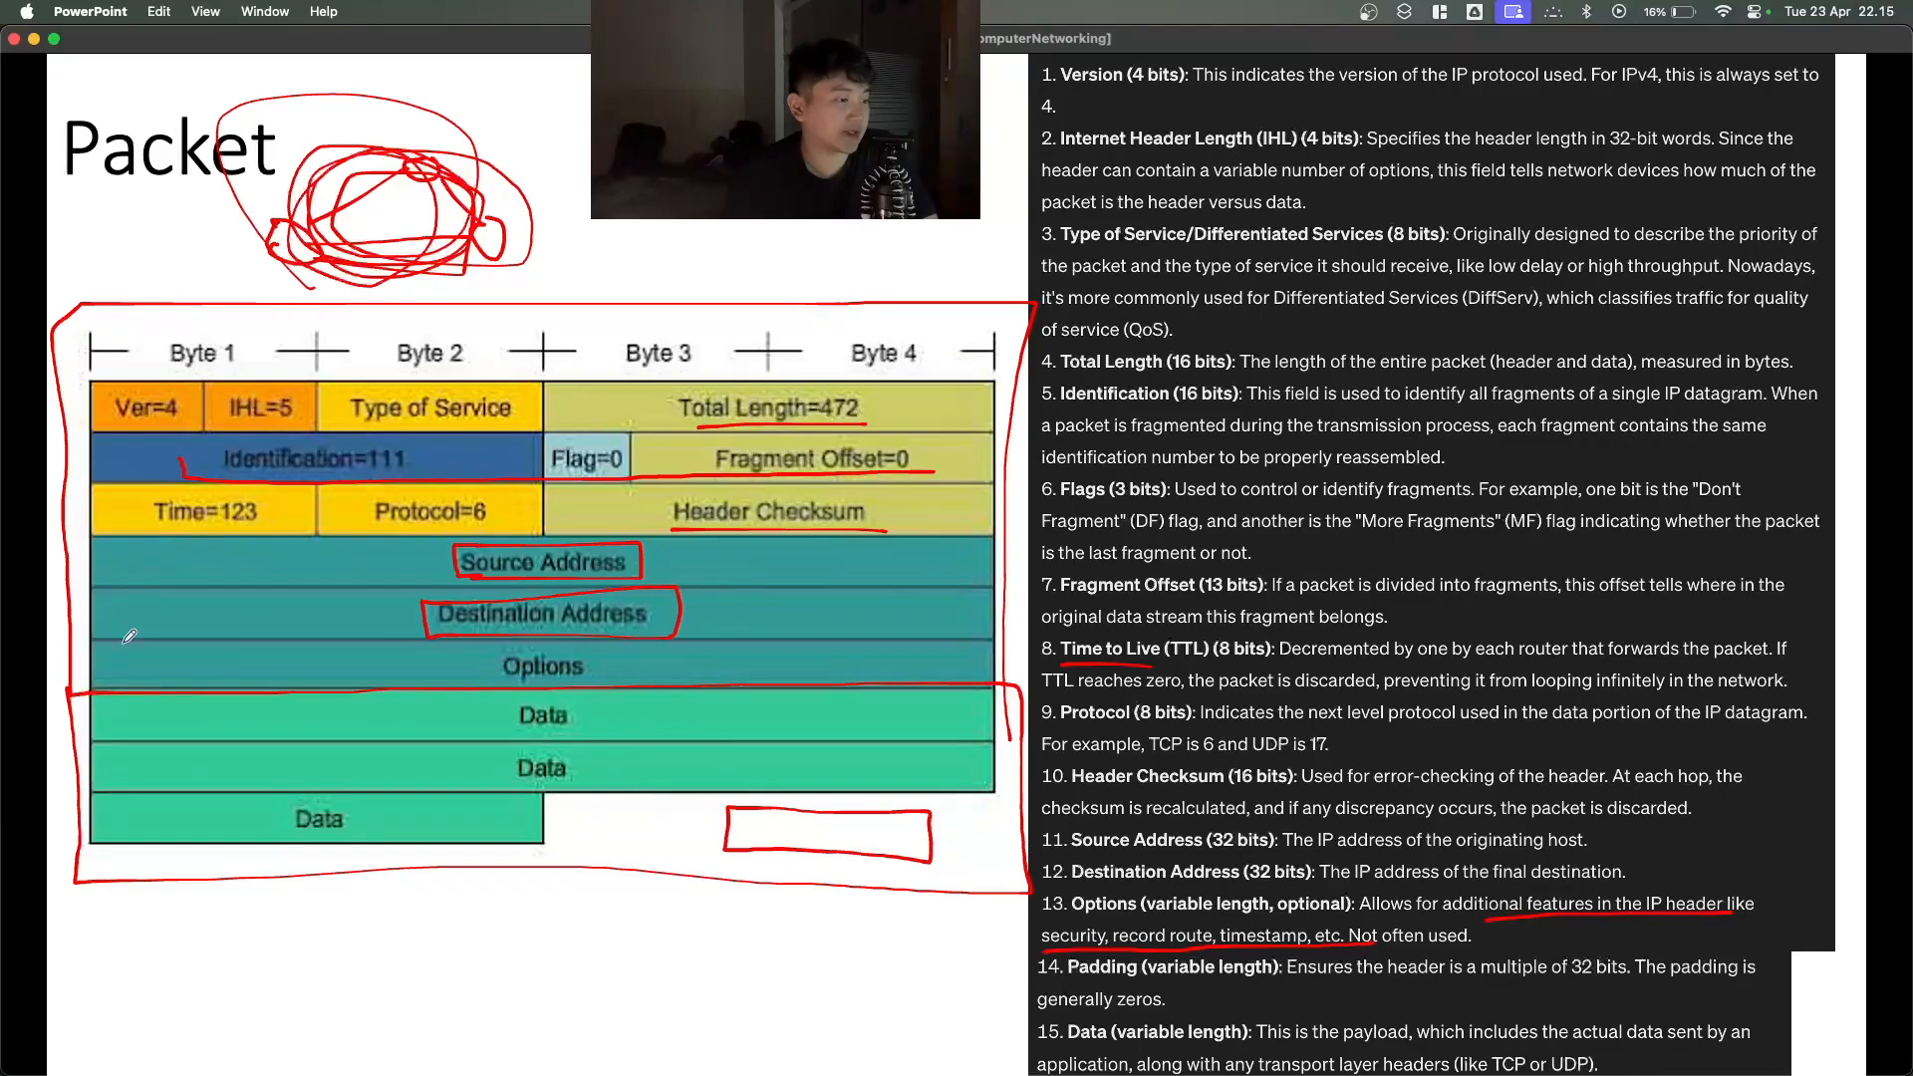
pyautogui.moveTo(357, 641); pyautogui.dragTo(357, 702)
pyautogui.moveTo(619, 642)
pyautogui.mouseDown()
pyautogui.moveTo(616, 683)
pyautogui.moveTo(616, 658)
pyautogui.moveTo(936, 659)
pyautogui.mouseUp()
# Step: Underline "Padding (variable length)" and "32 bits" in the notes, and outline the diagram's header rows again
pyautogui.moveTo(1071, 979); pyautogui.dragTo(1299, 982)
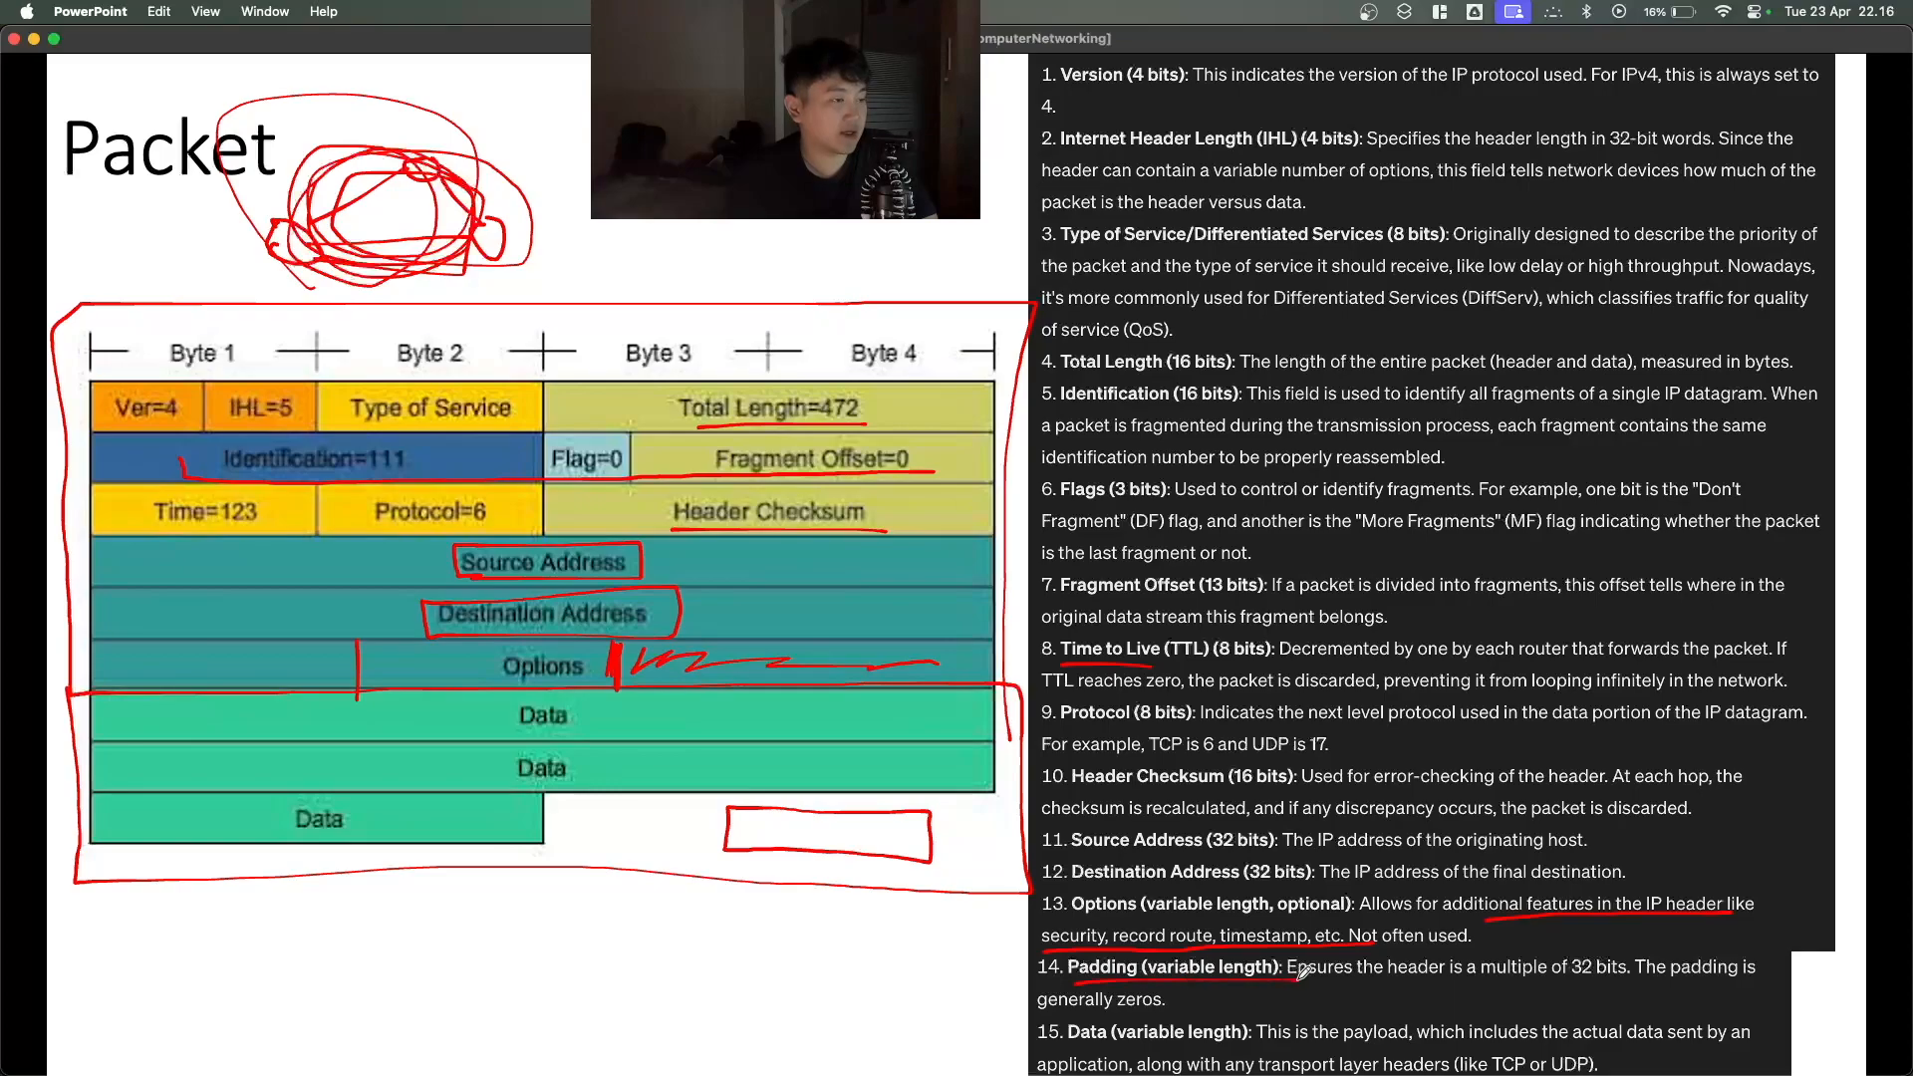
pyautogui.moveTo(111, 367)
pyautogui.mouseDown()
pyautogui.moveTo(80, 371)
pyautogui.moveTo(91, 686)
pyautogui.moveTo(148, 704)
pyautogui.moveTo(932, 701)
pyautogui.moveTo(1017, 648)
pyautogui.moveTo(1020, 289)
pyautogui.moveTo(86, 293)
pyautogui.moveTo(78, 416)
pyautogui.mouseUp()
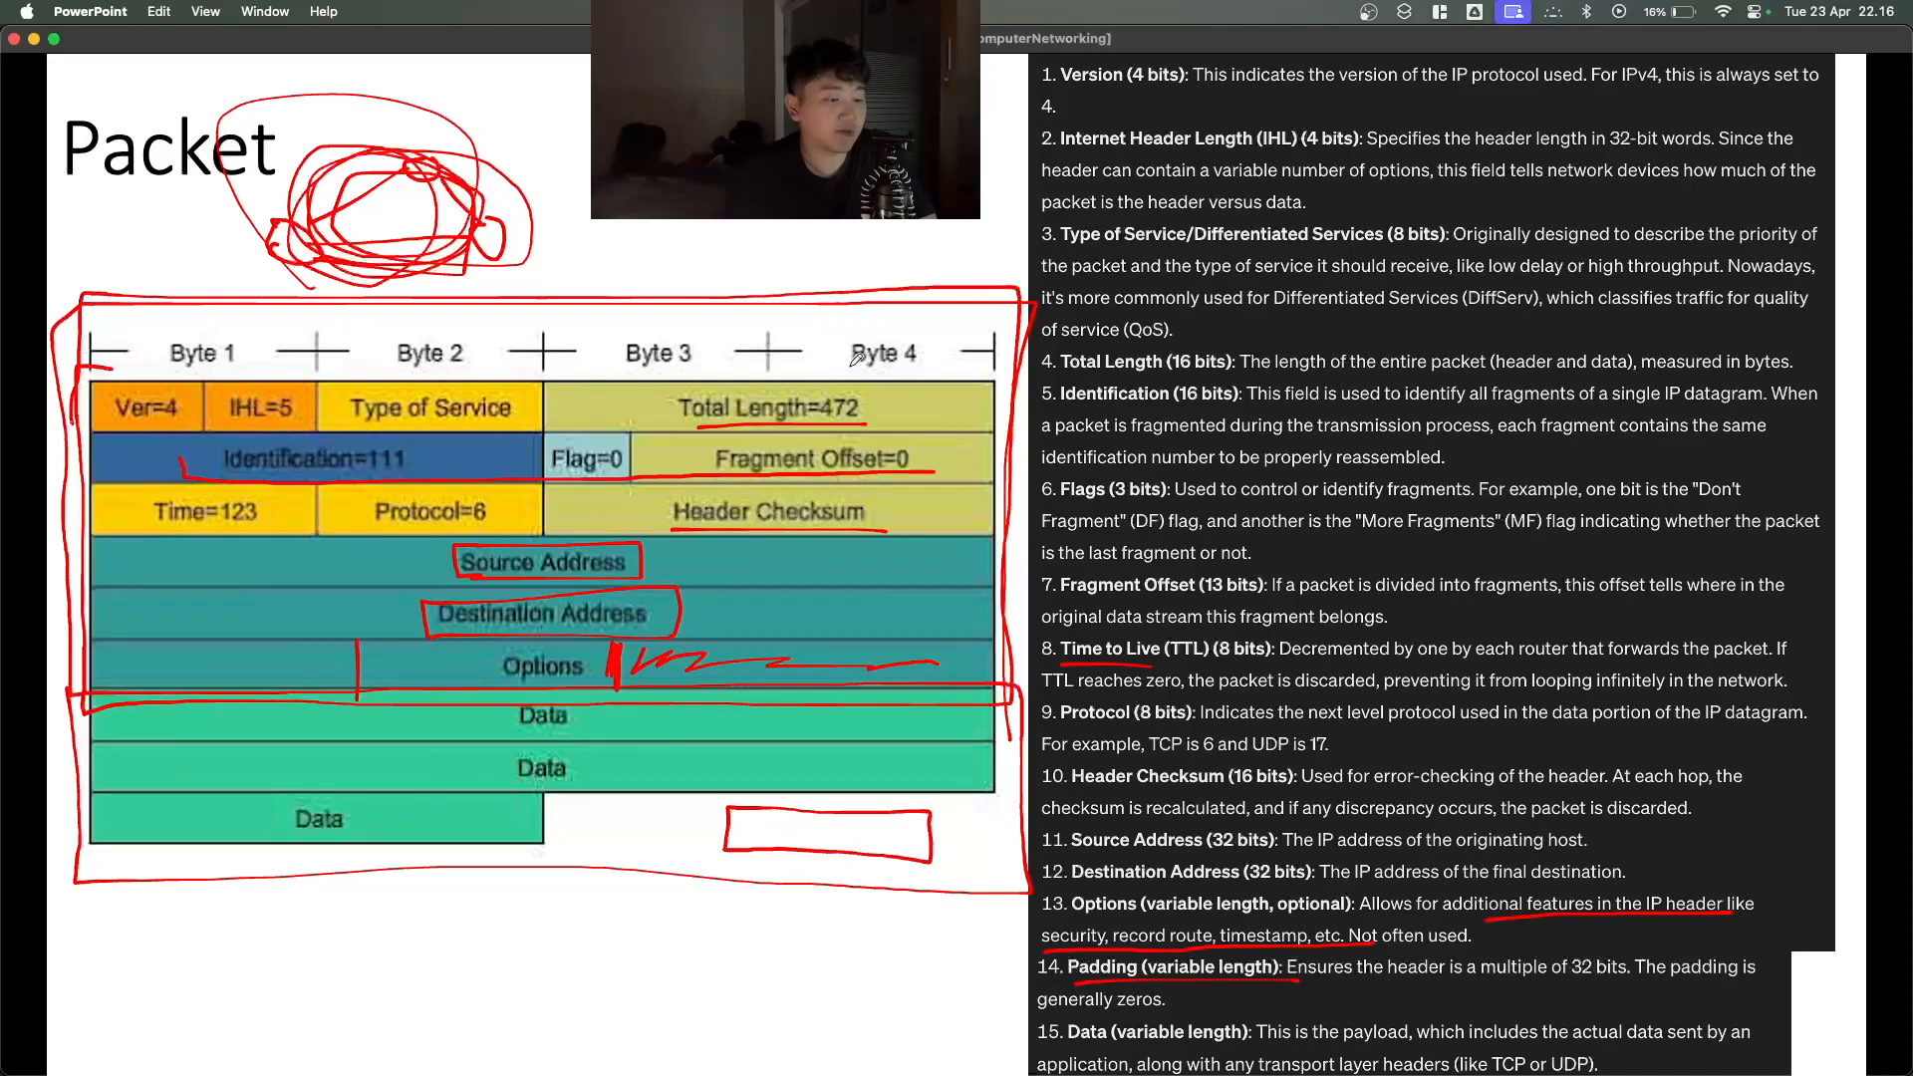
pyautogui.moveTo(1577, 983); pyautogui.dragTo(1641, 980)
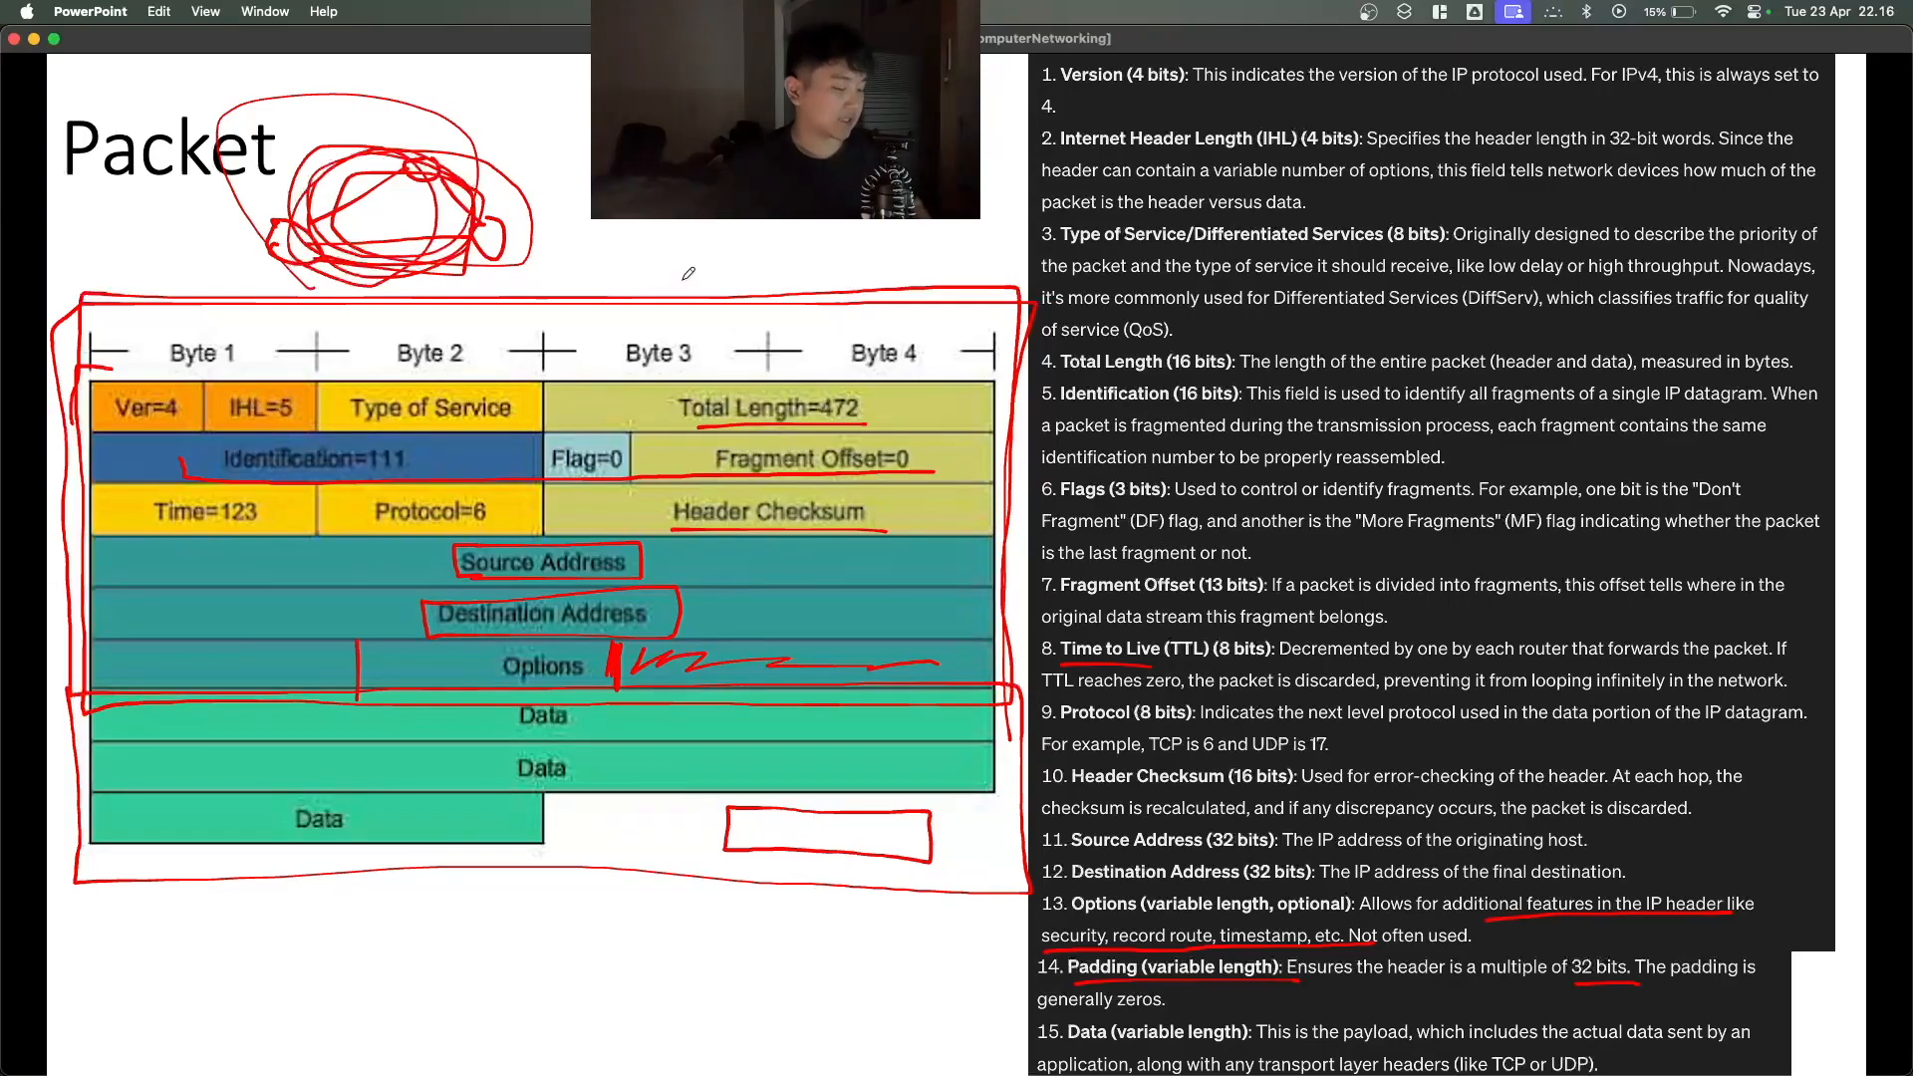
# Step: Reveal the protocol tables, outline Table 20.3, circle values 1, 2 and 6, and return to the packet diagram
pyautogui.press('Right')
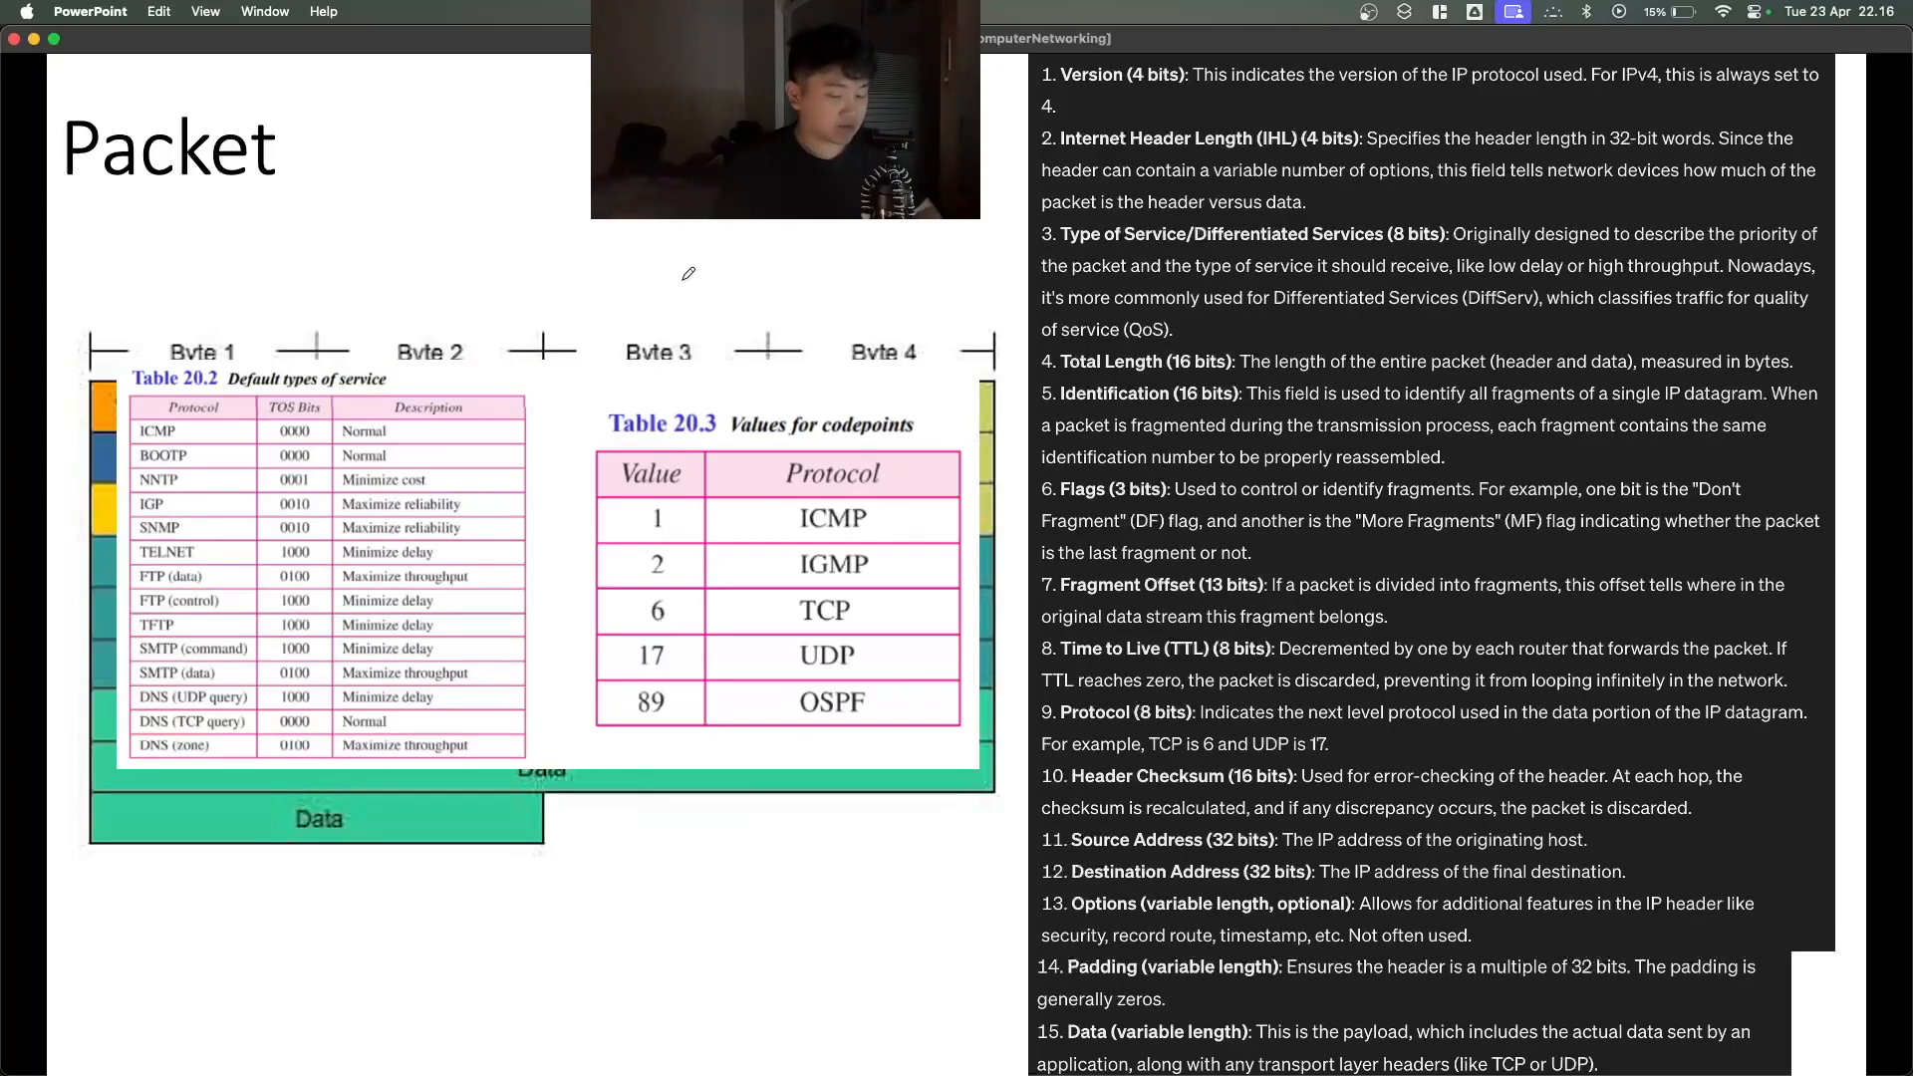
pyautogui.press('Left')
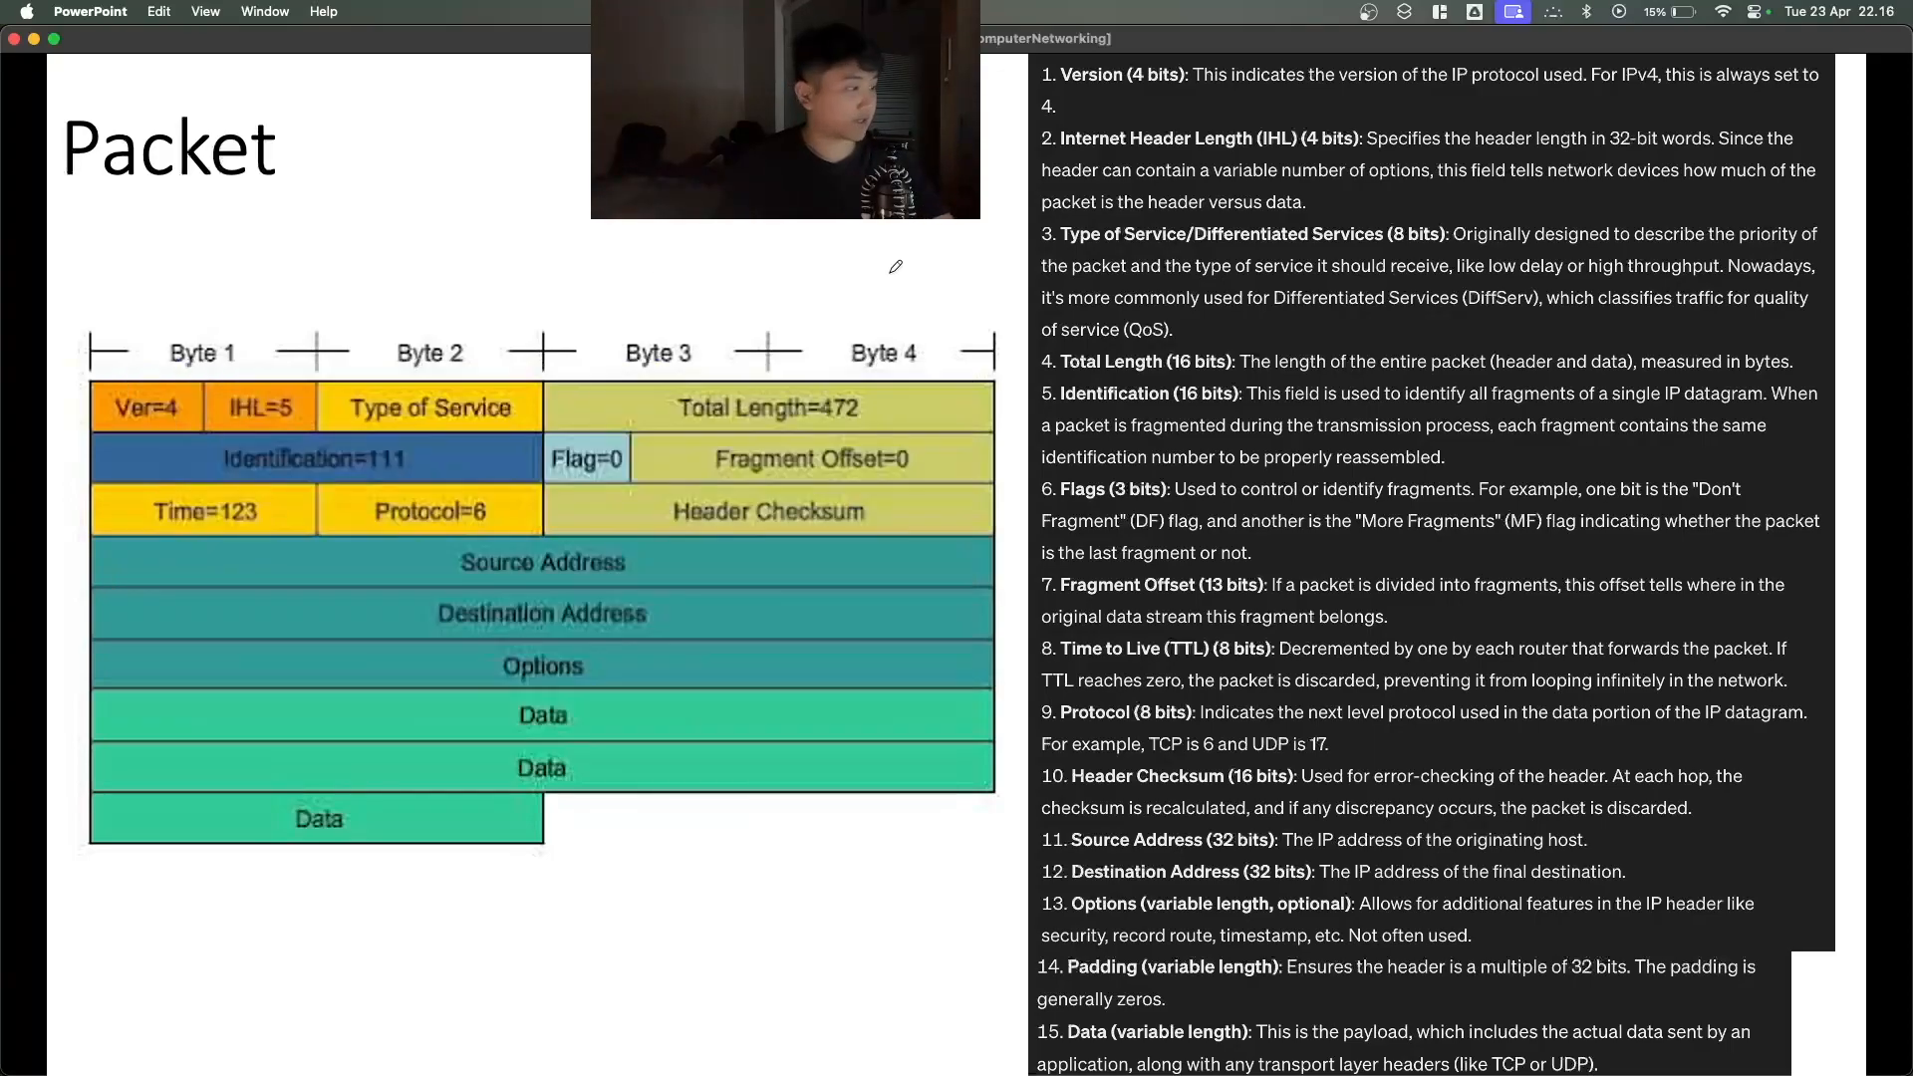
pyautogui.press('Right')
pyautogui.moveTo(595, 394)
pyautogui.mouseDown()
pyautogui.moveTo(596, 696)
pyautogui.moveTo(899, 742)
pyautogui.moveTo(981, 529)
pyautogui.moveTo(704, 374)
pyautogui.moveTo(569, 388)
pyautogui.mouseUp()
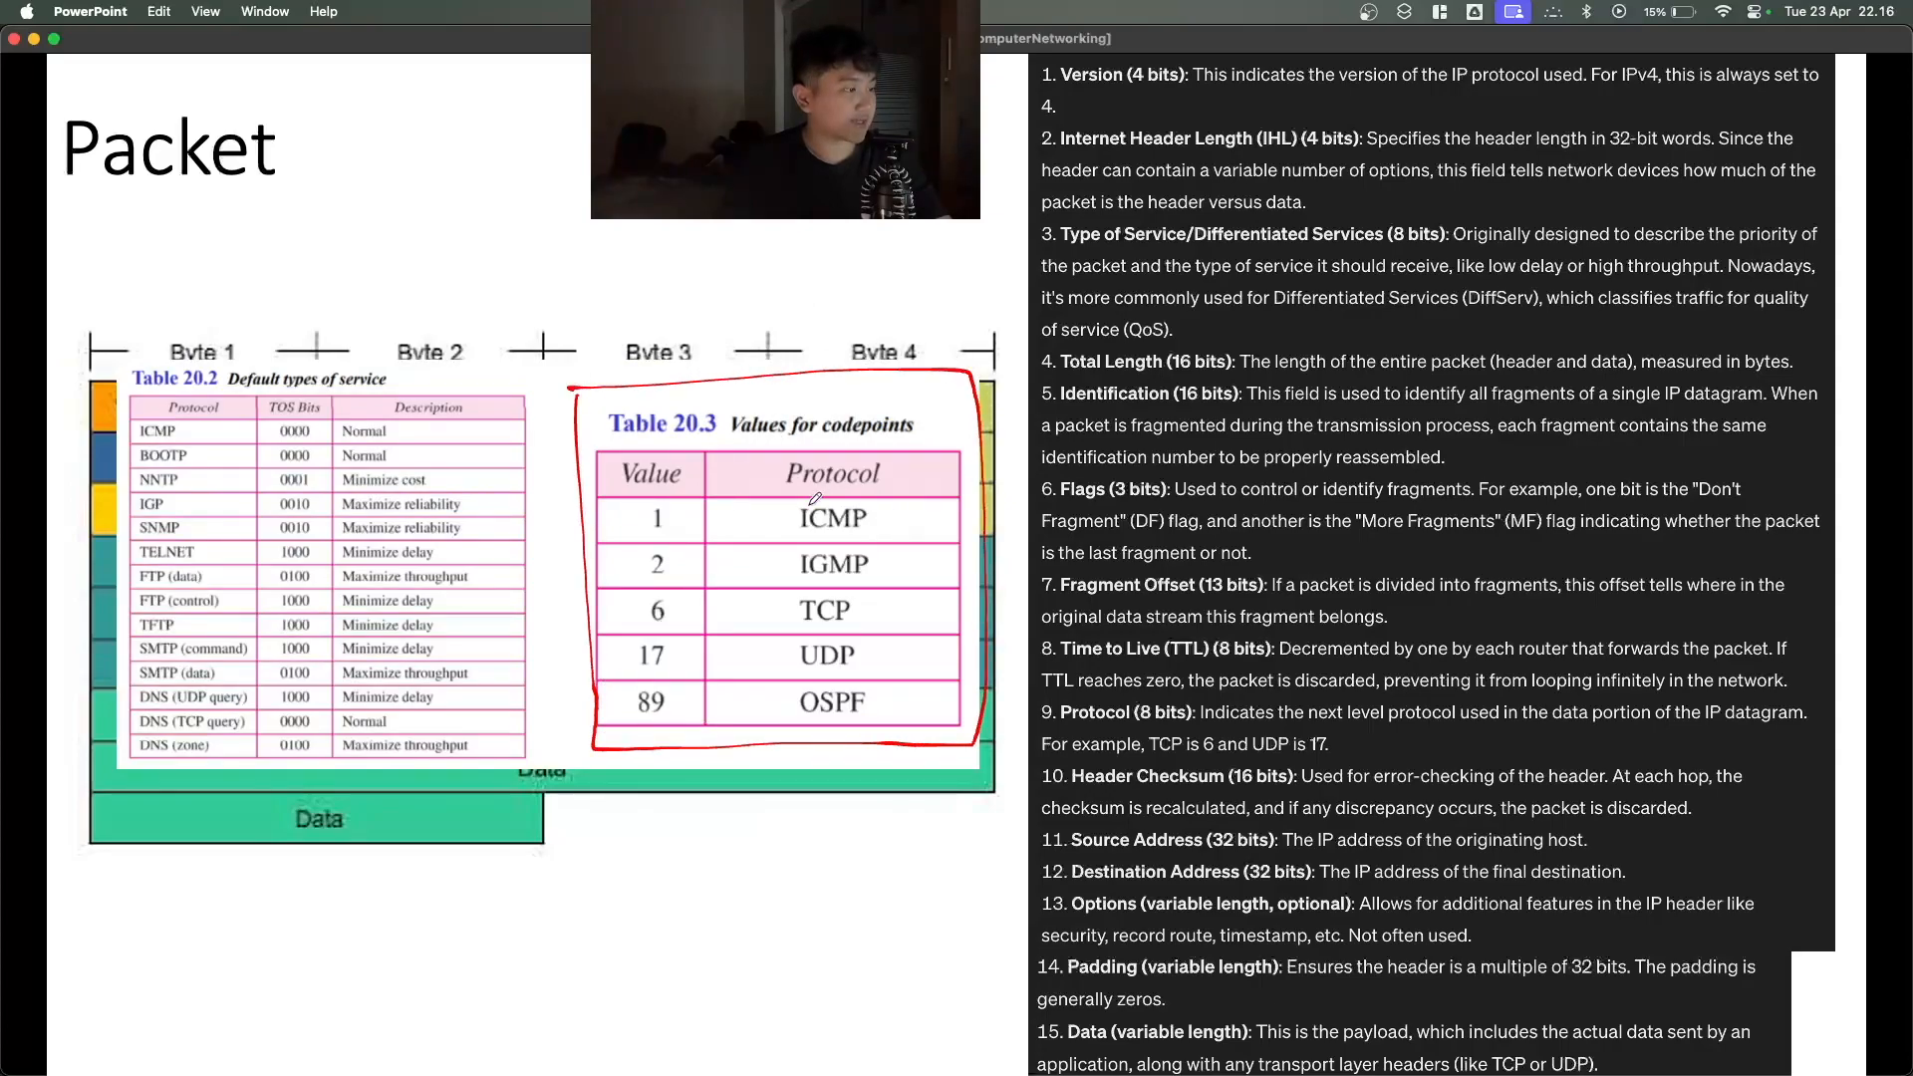
pyautogui.moveTo(656, 495)
pyautogui.mouseDown()
pyautogui.moveTo(649, 533)
pyautogui.moveTo(667, 499)
pyautogui.moveTo(680, 568)
pyautogui.moveTo(653, 546)
pyautogui.moveTo(662, 589)
pyautogui.mouseUp()
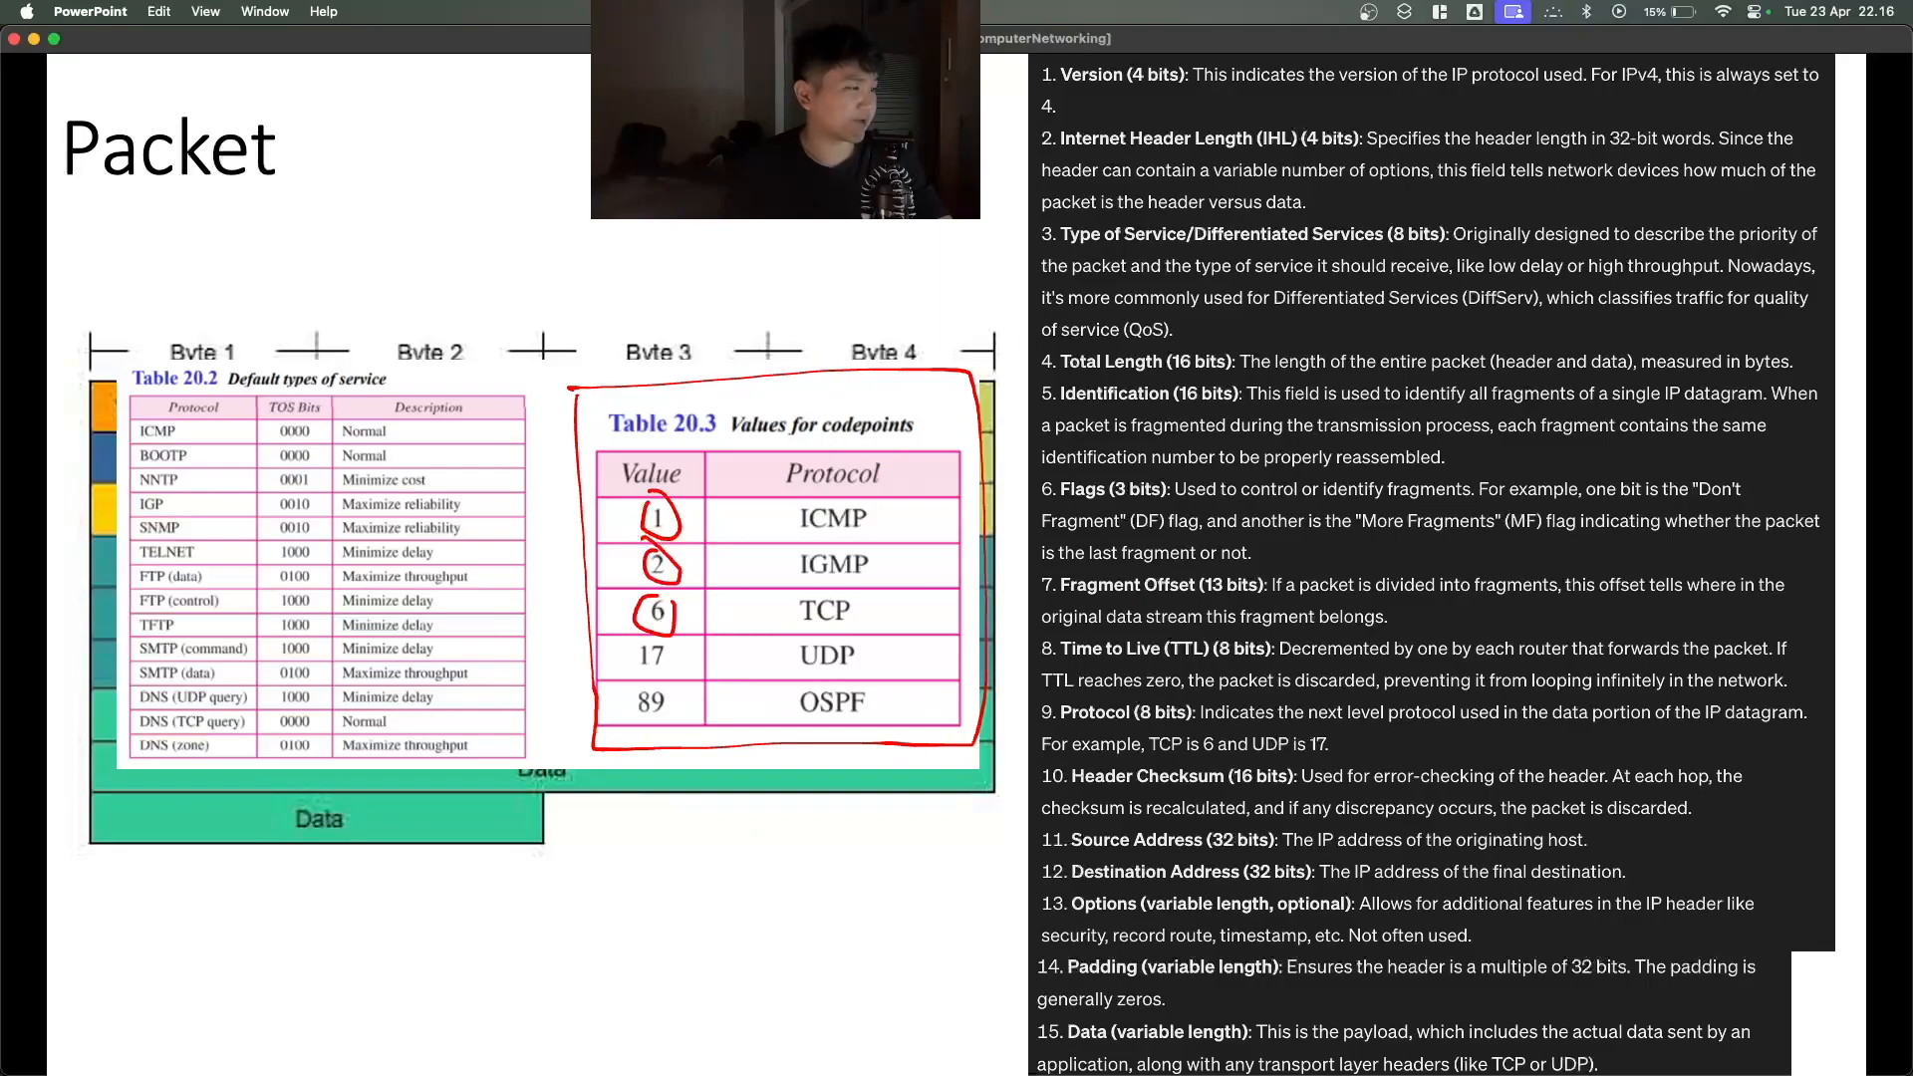
pyautogui.press('Left')
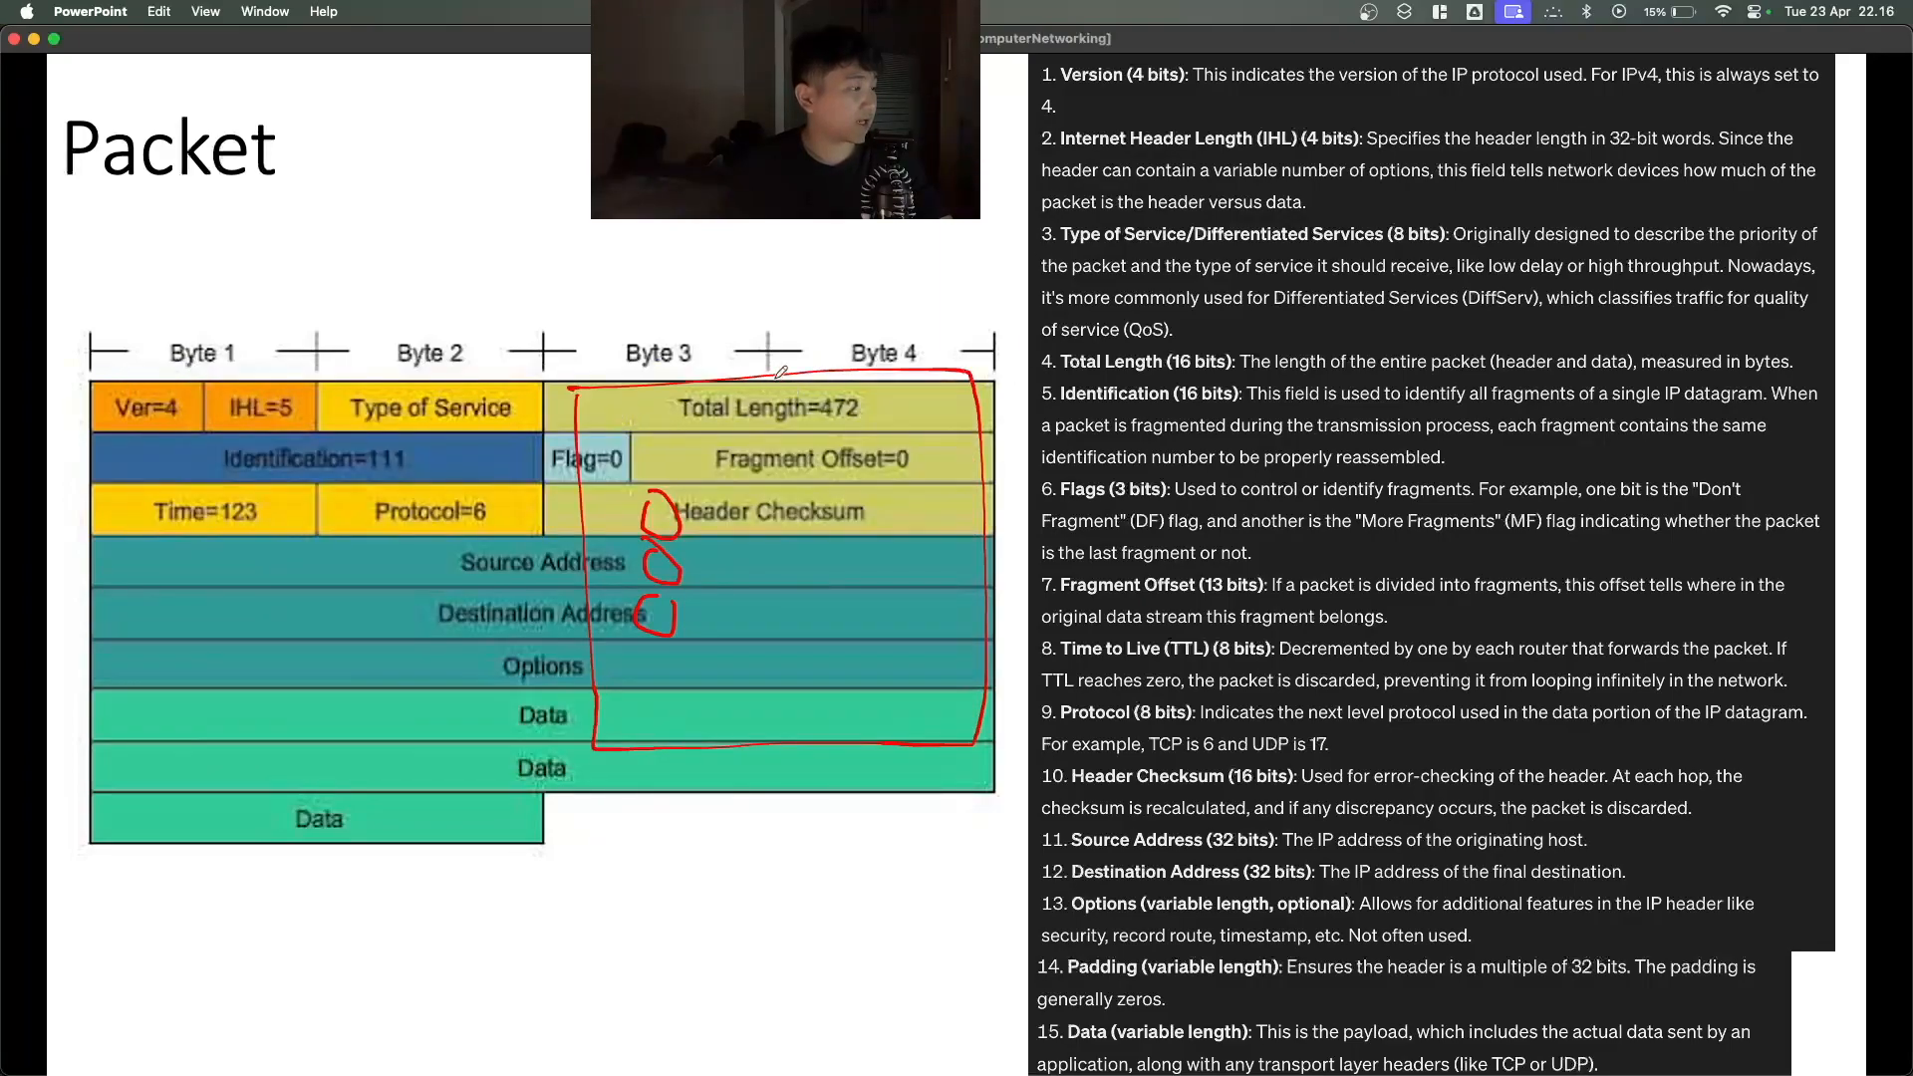
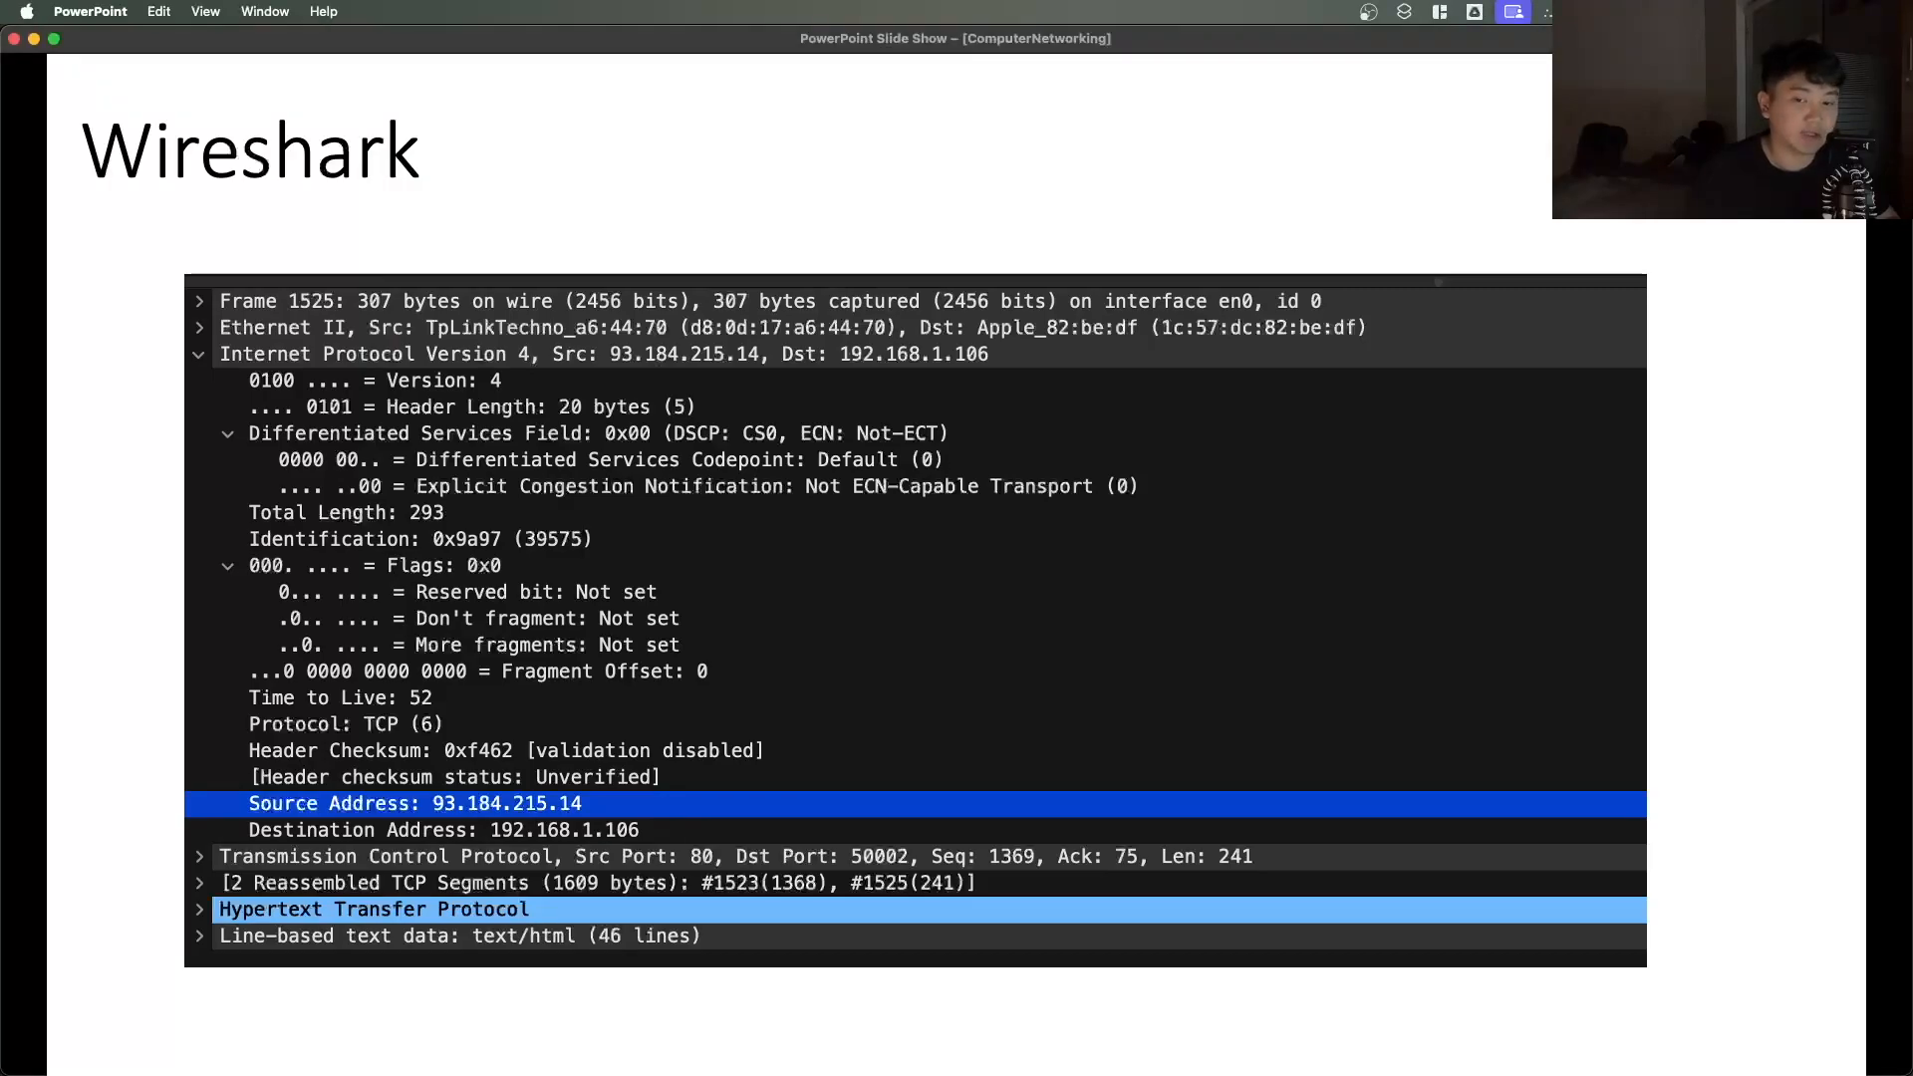
# Step: Open Wireshark and start a live capture on the Wi-Fi: en0 interface
pyautogui.press('super+Tab')
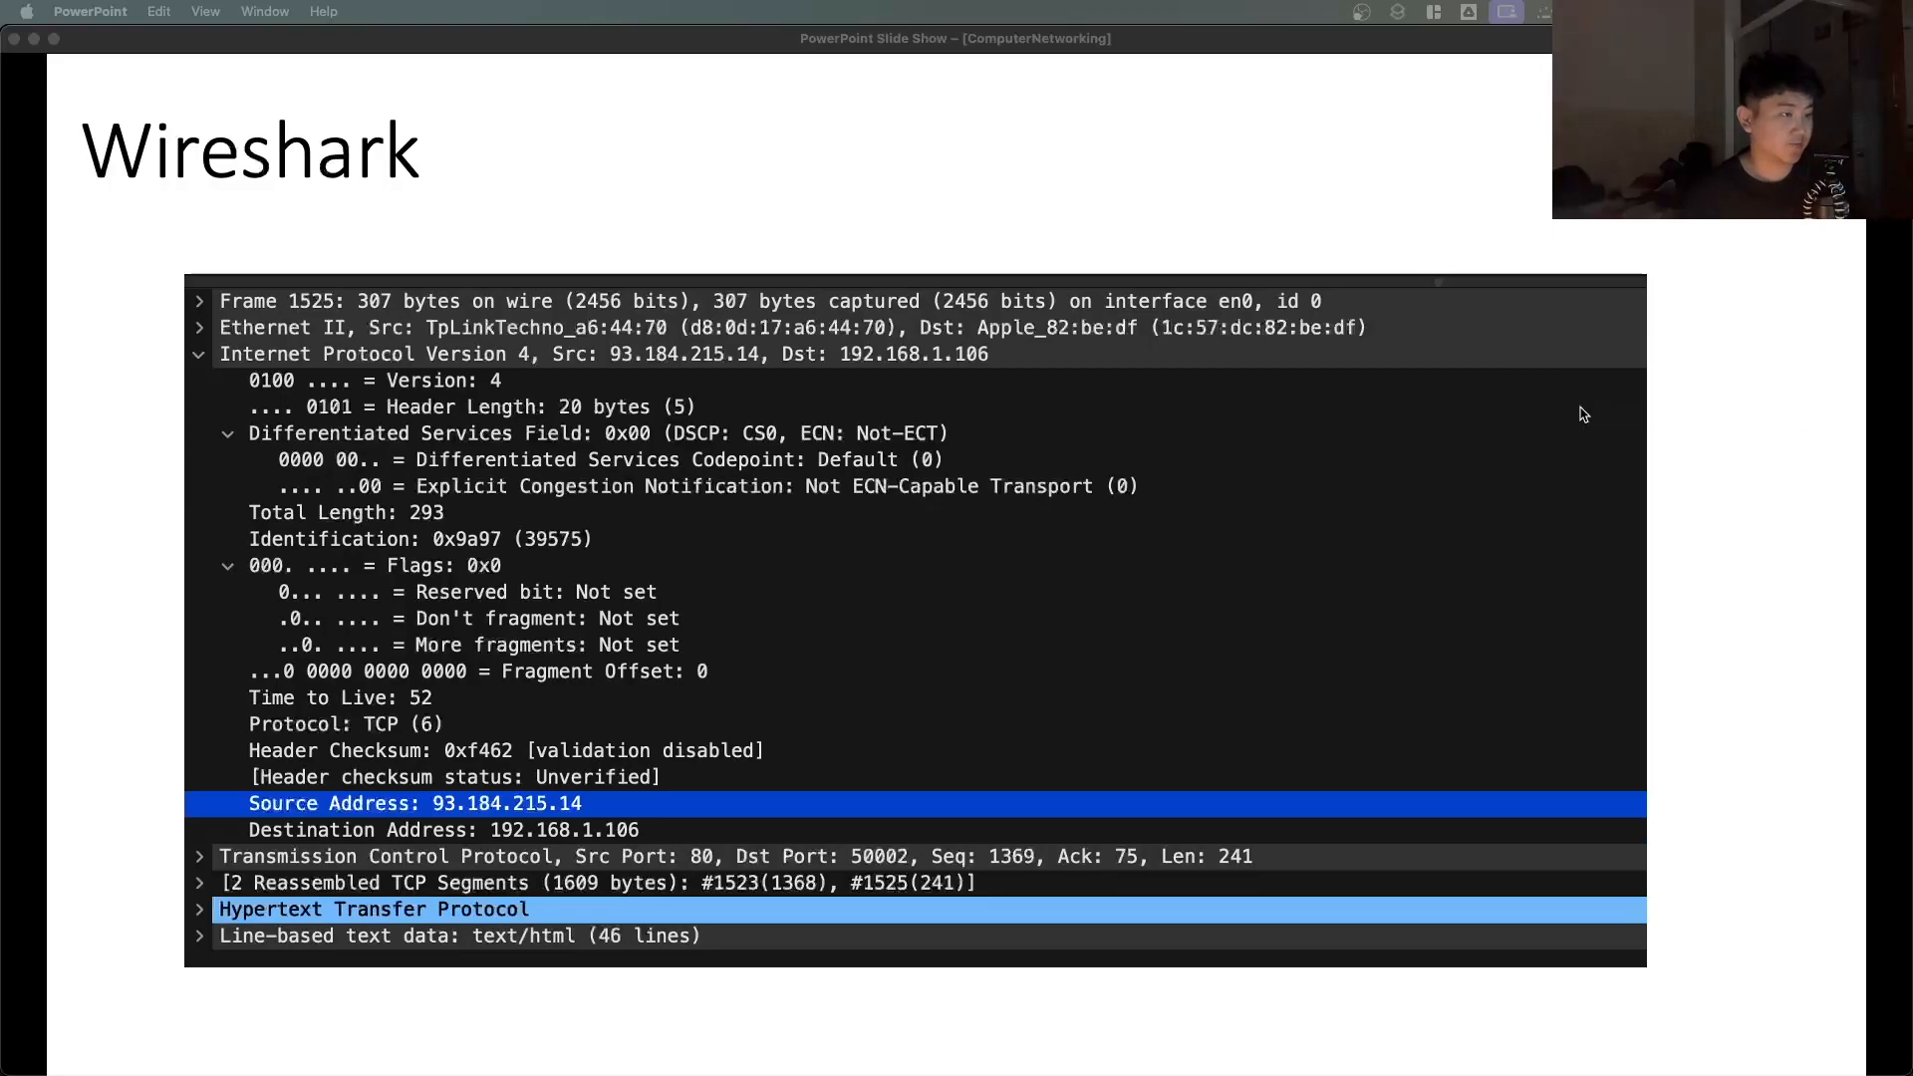
pyautogui.press('super+space')
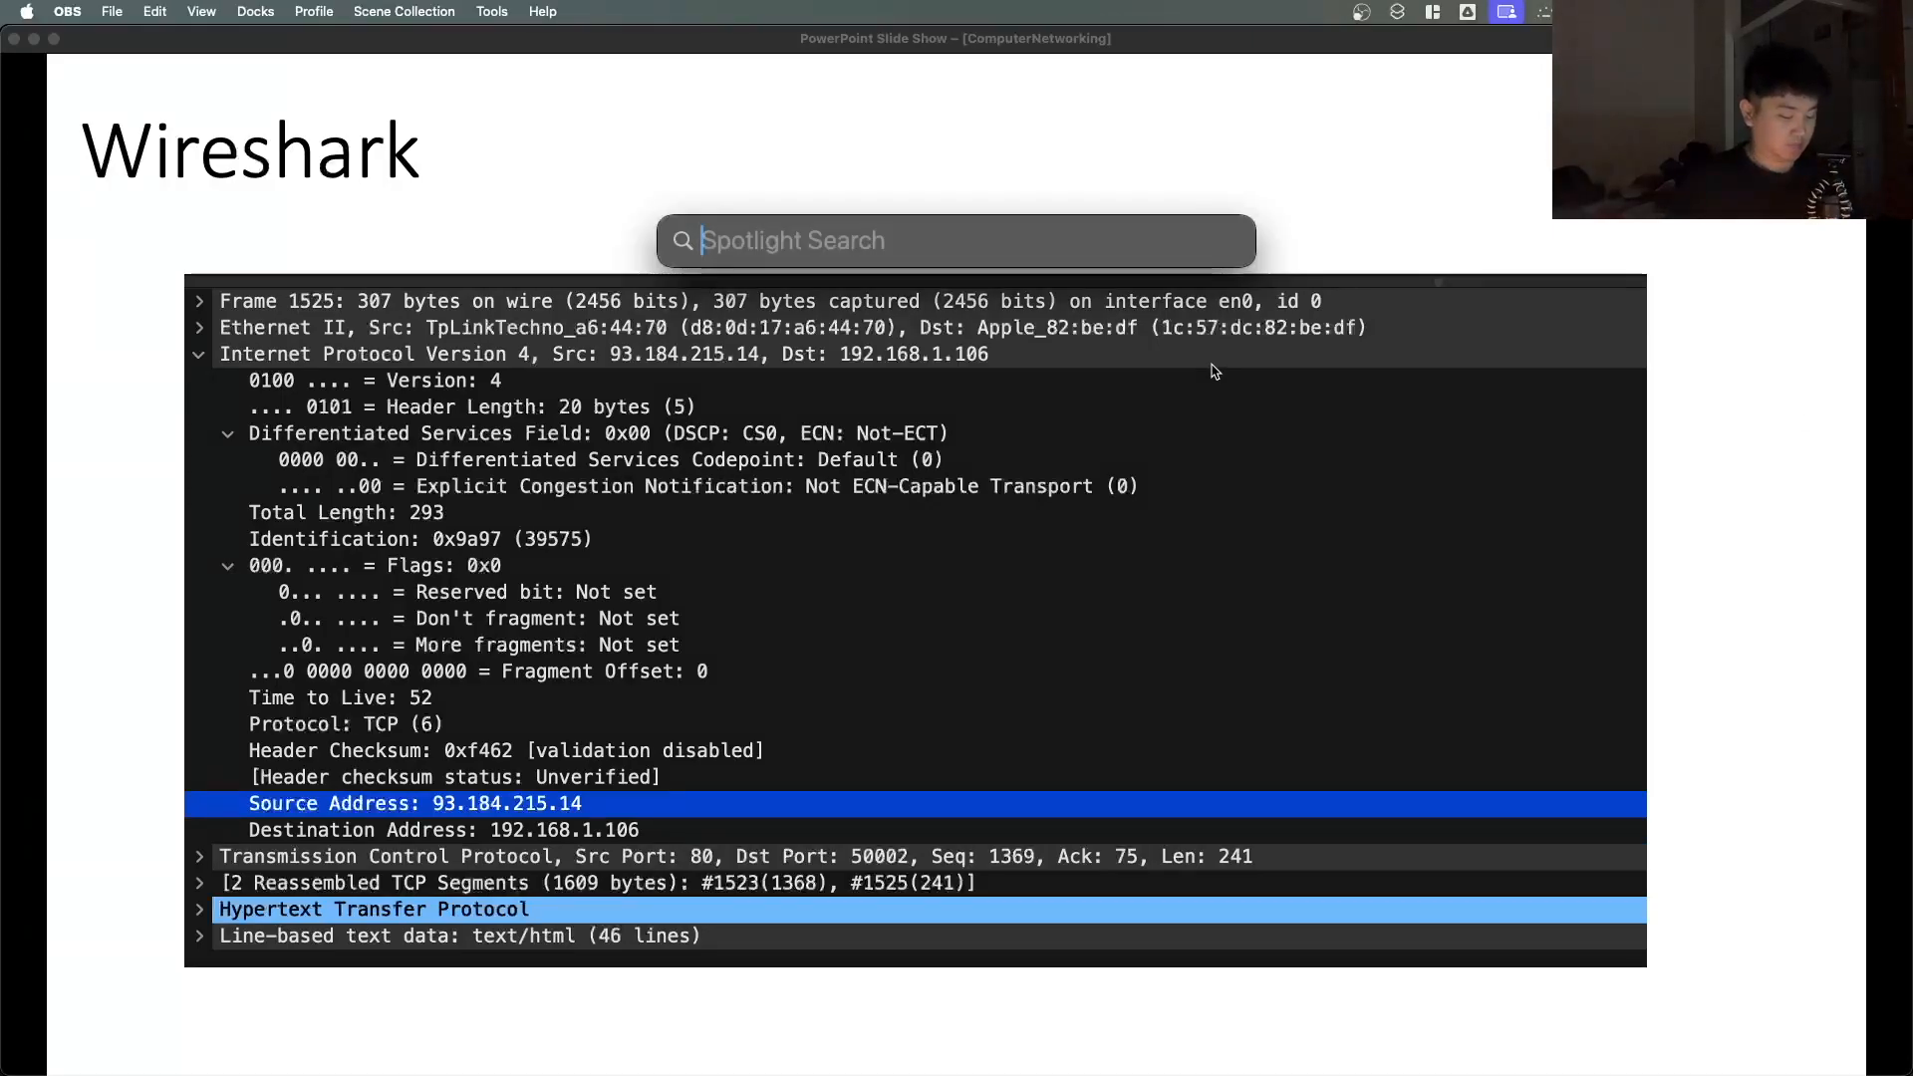
pyautogui.write('wire')
pyautogui.press('Return')
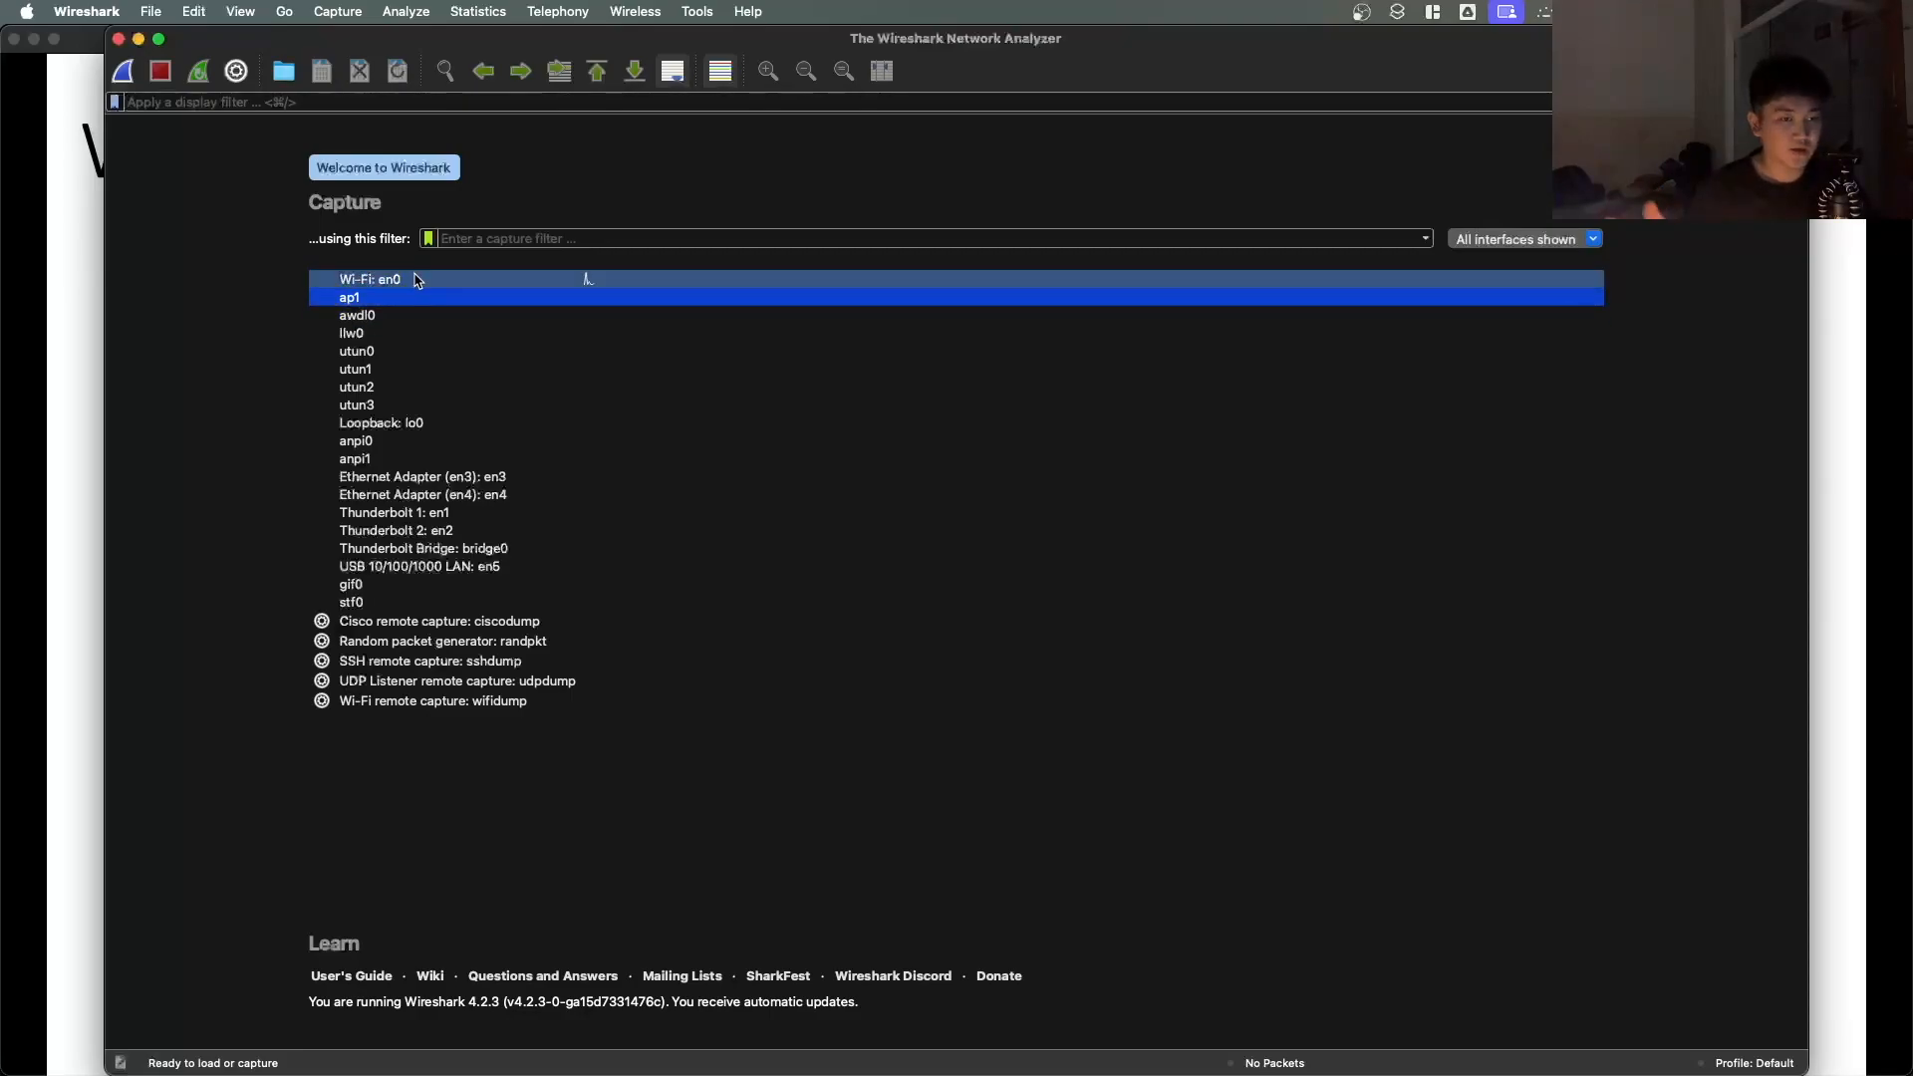
pyautogui.moveTo(417, 280)
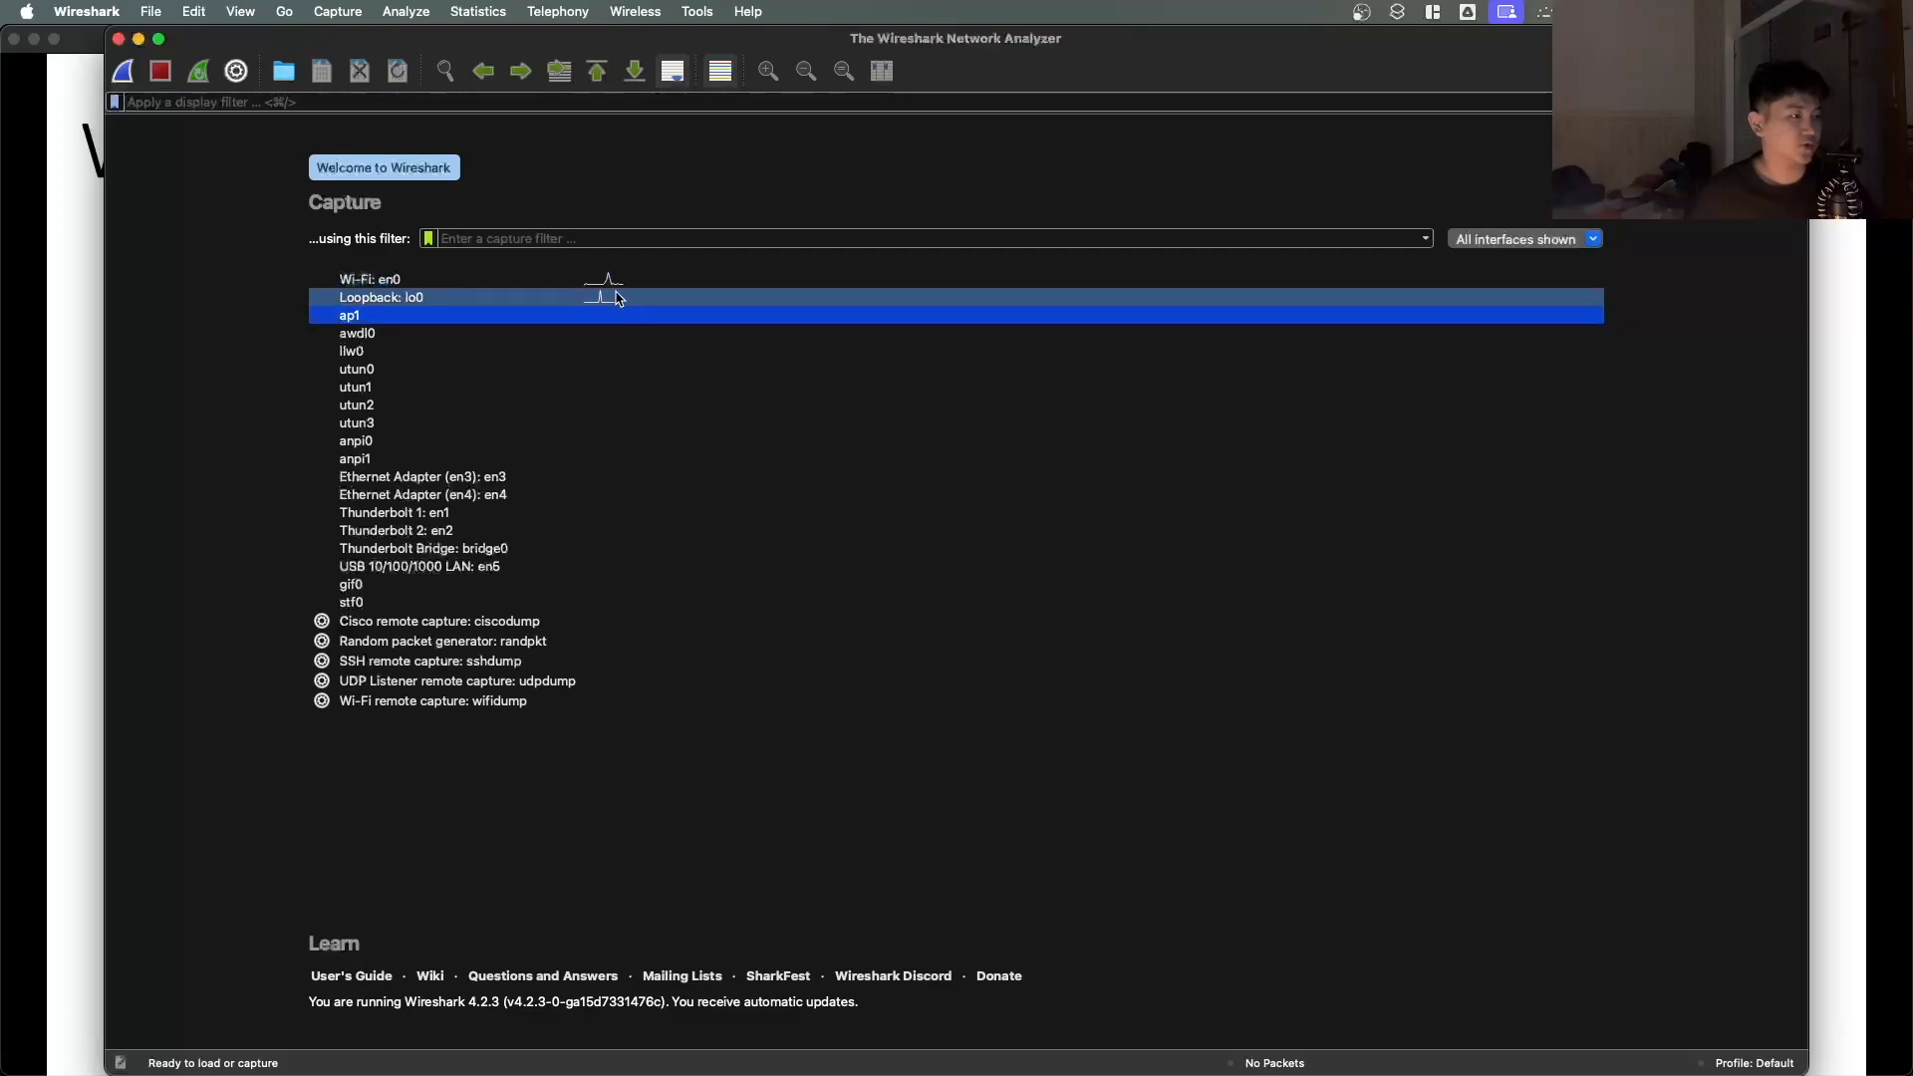
pyautogui.doubleClick(652, 278)
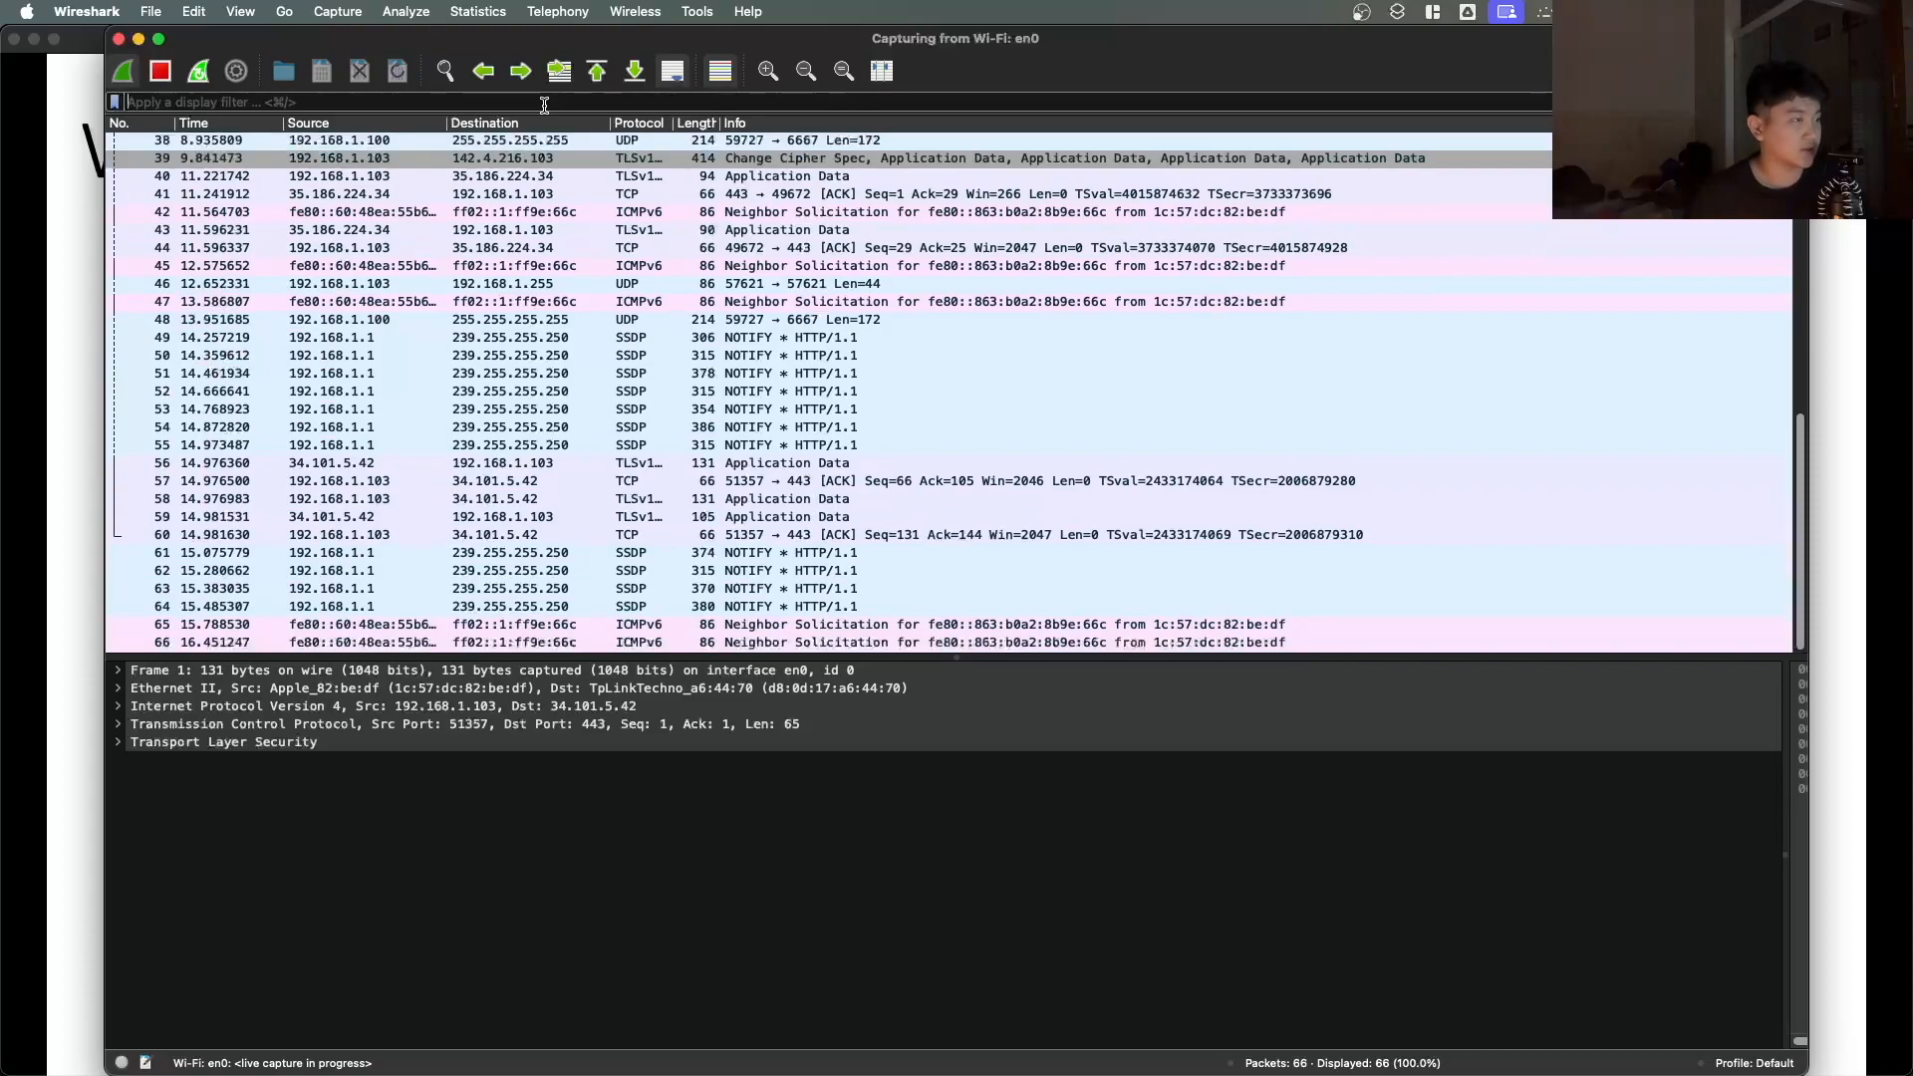
# Step: Switch to the Google page in Chrome and back to the live capture in Wireshark
pyautogui.click(611, 304)
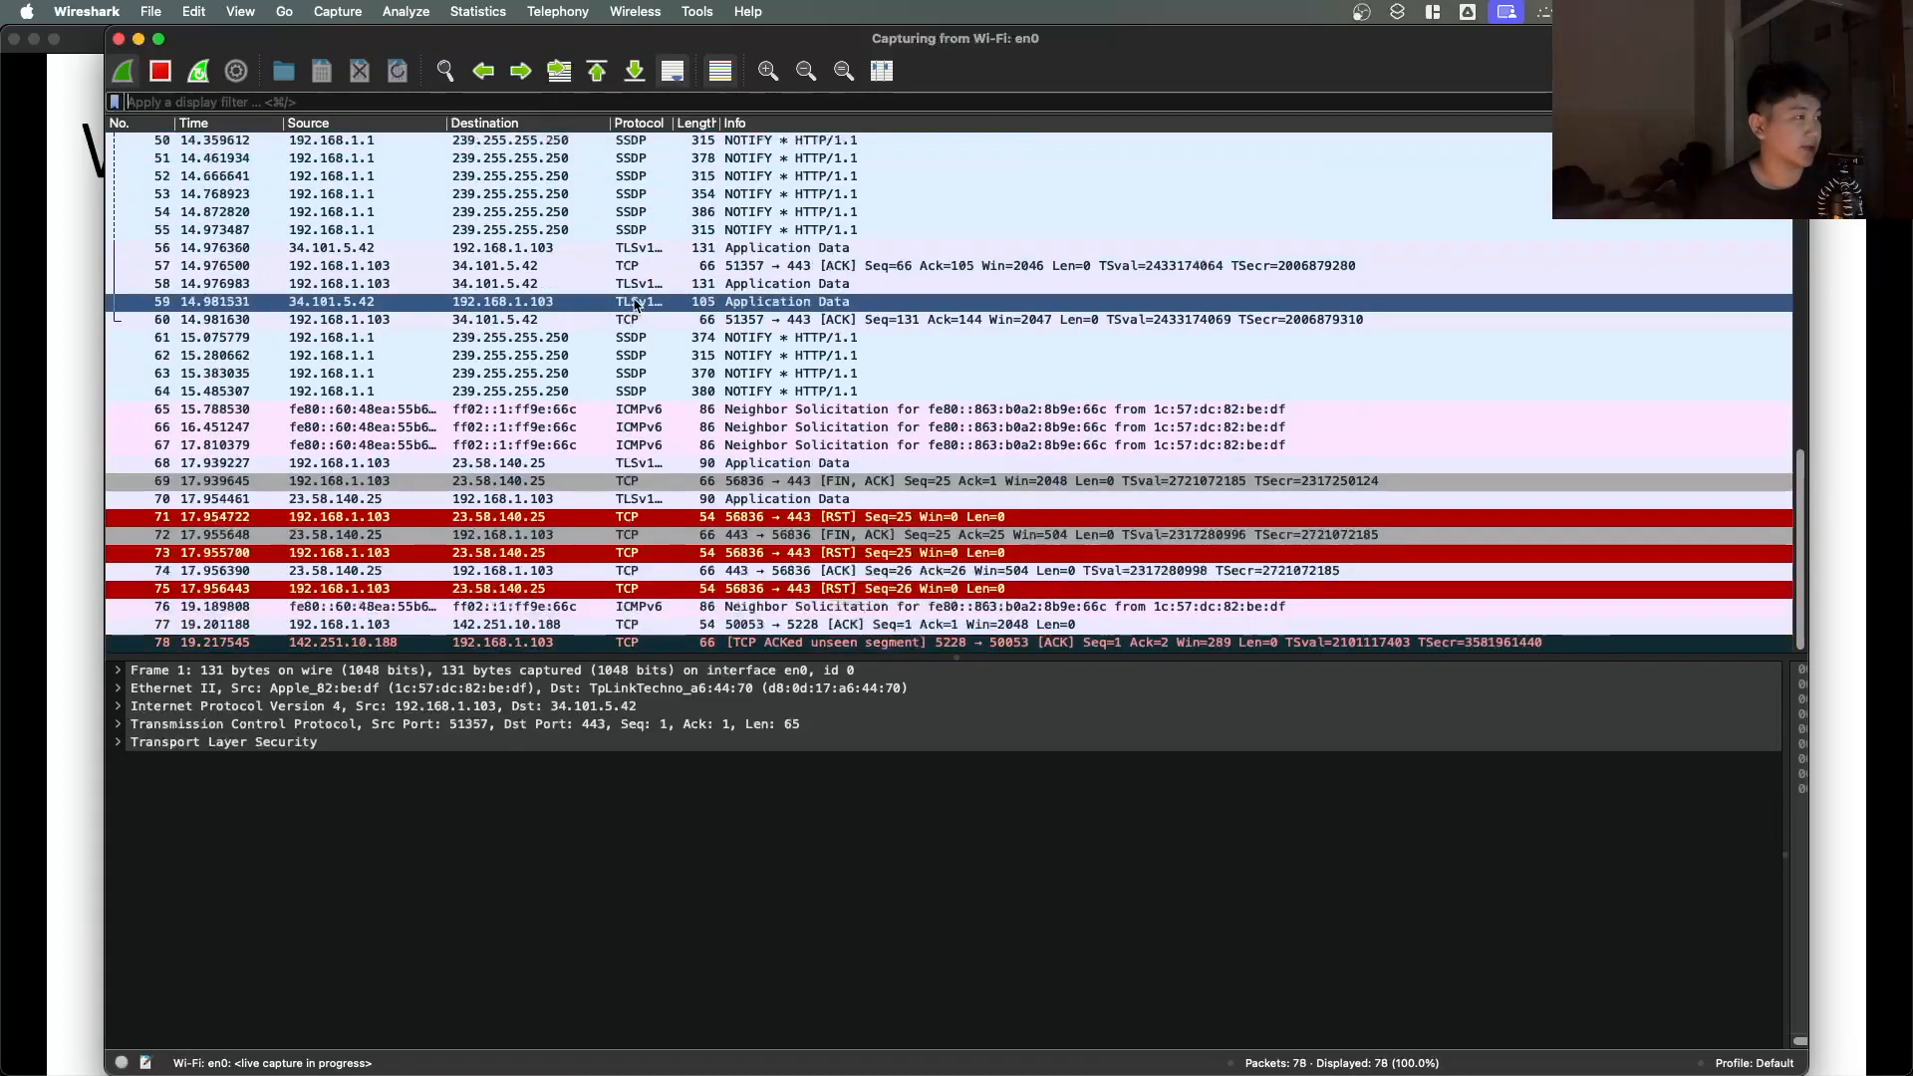
pyautogui.hotkey('alt', 'Tab')
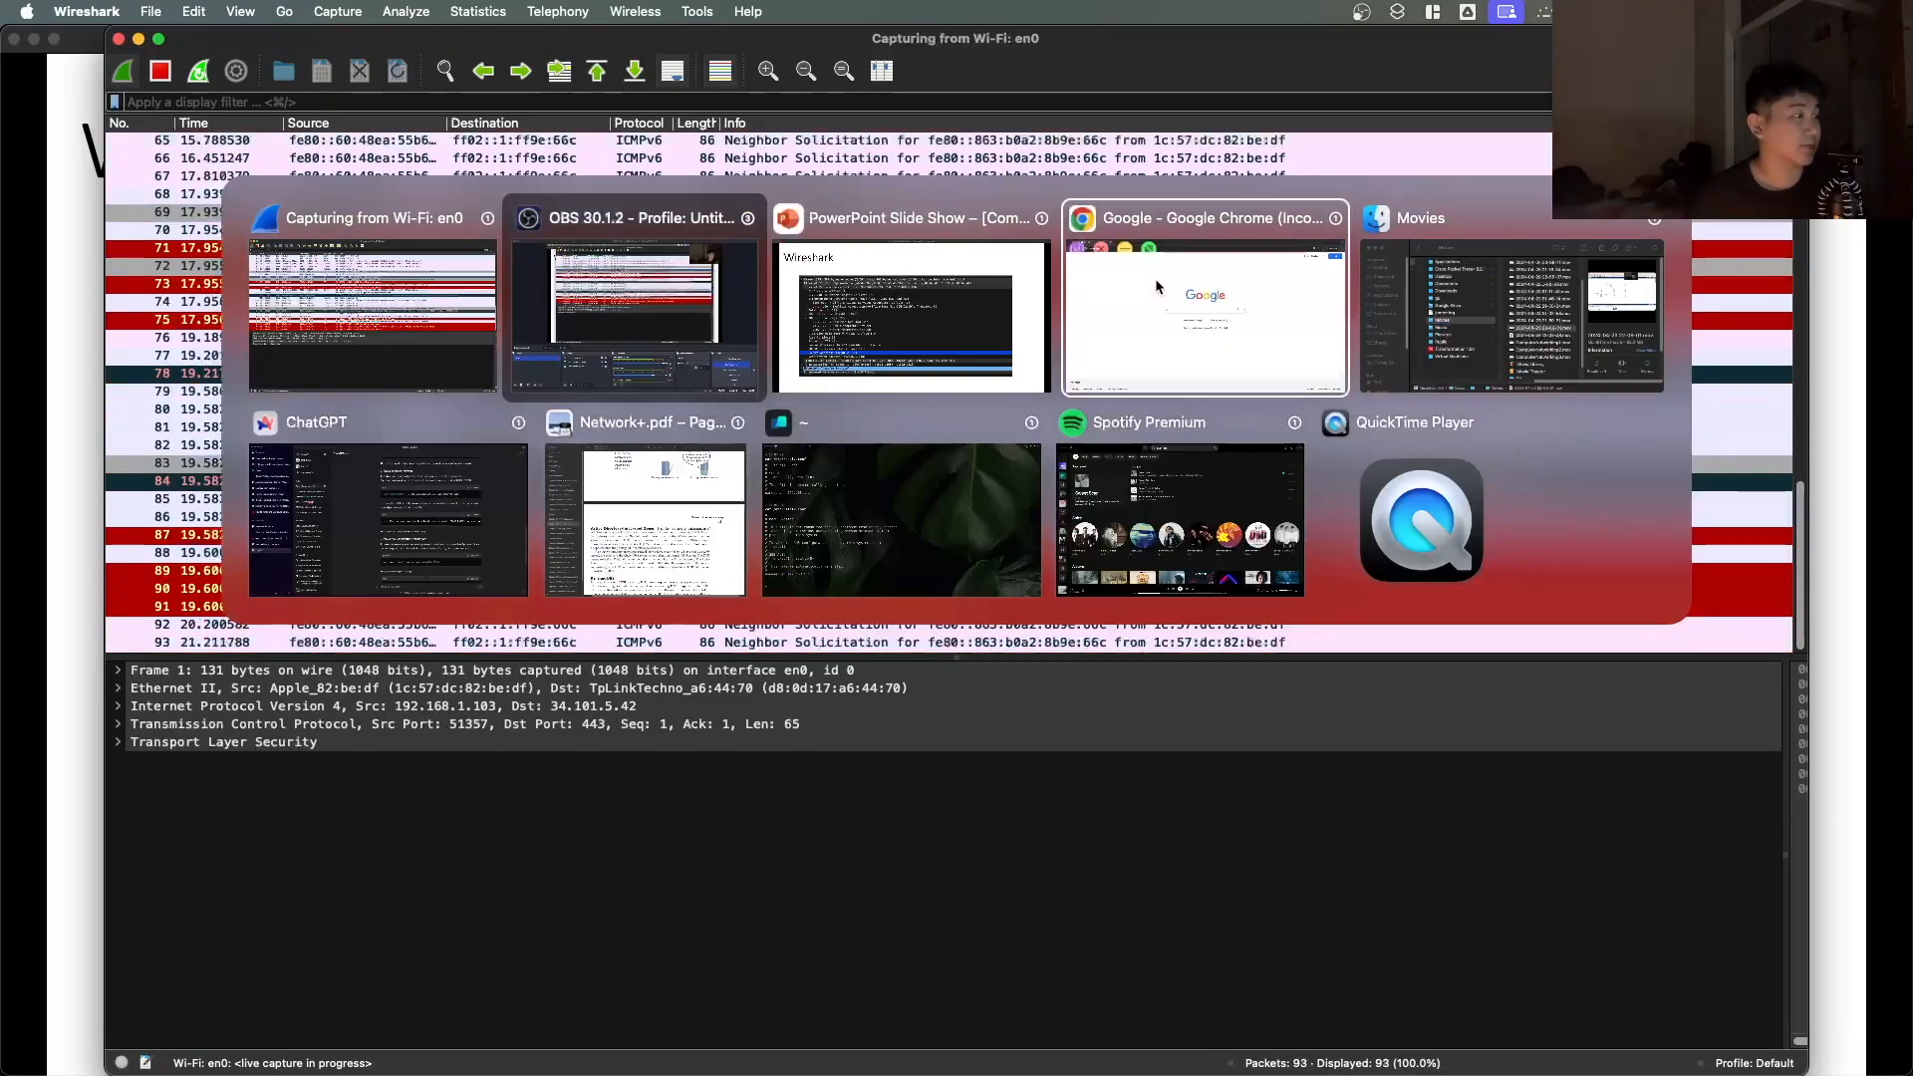
pyautogui.click(1158, 287)
pyautogui.hotkey('alt', 'Tab')
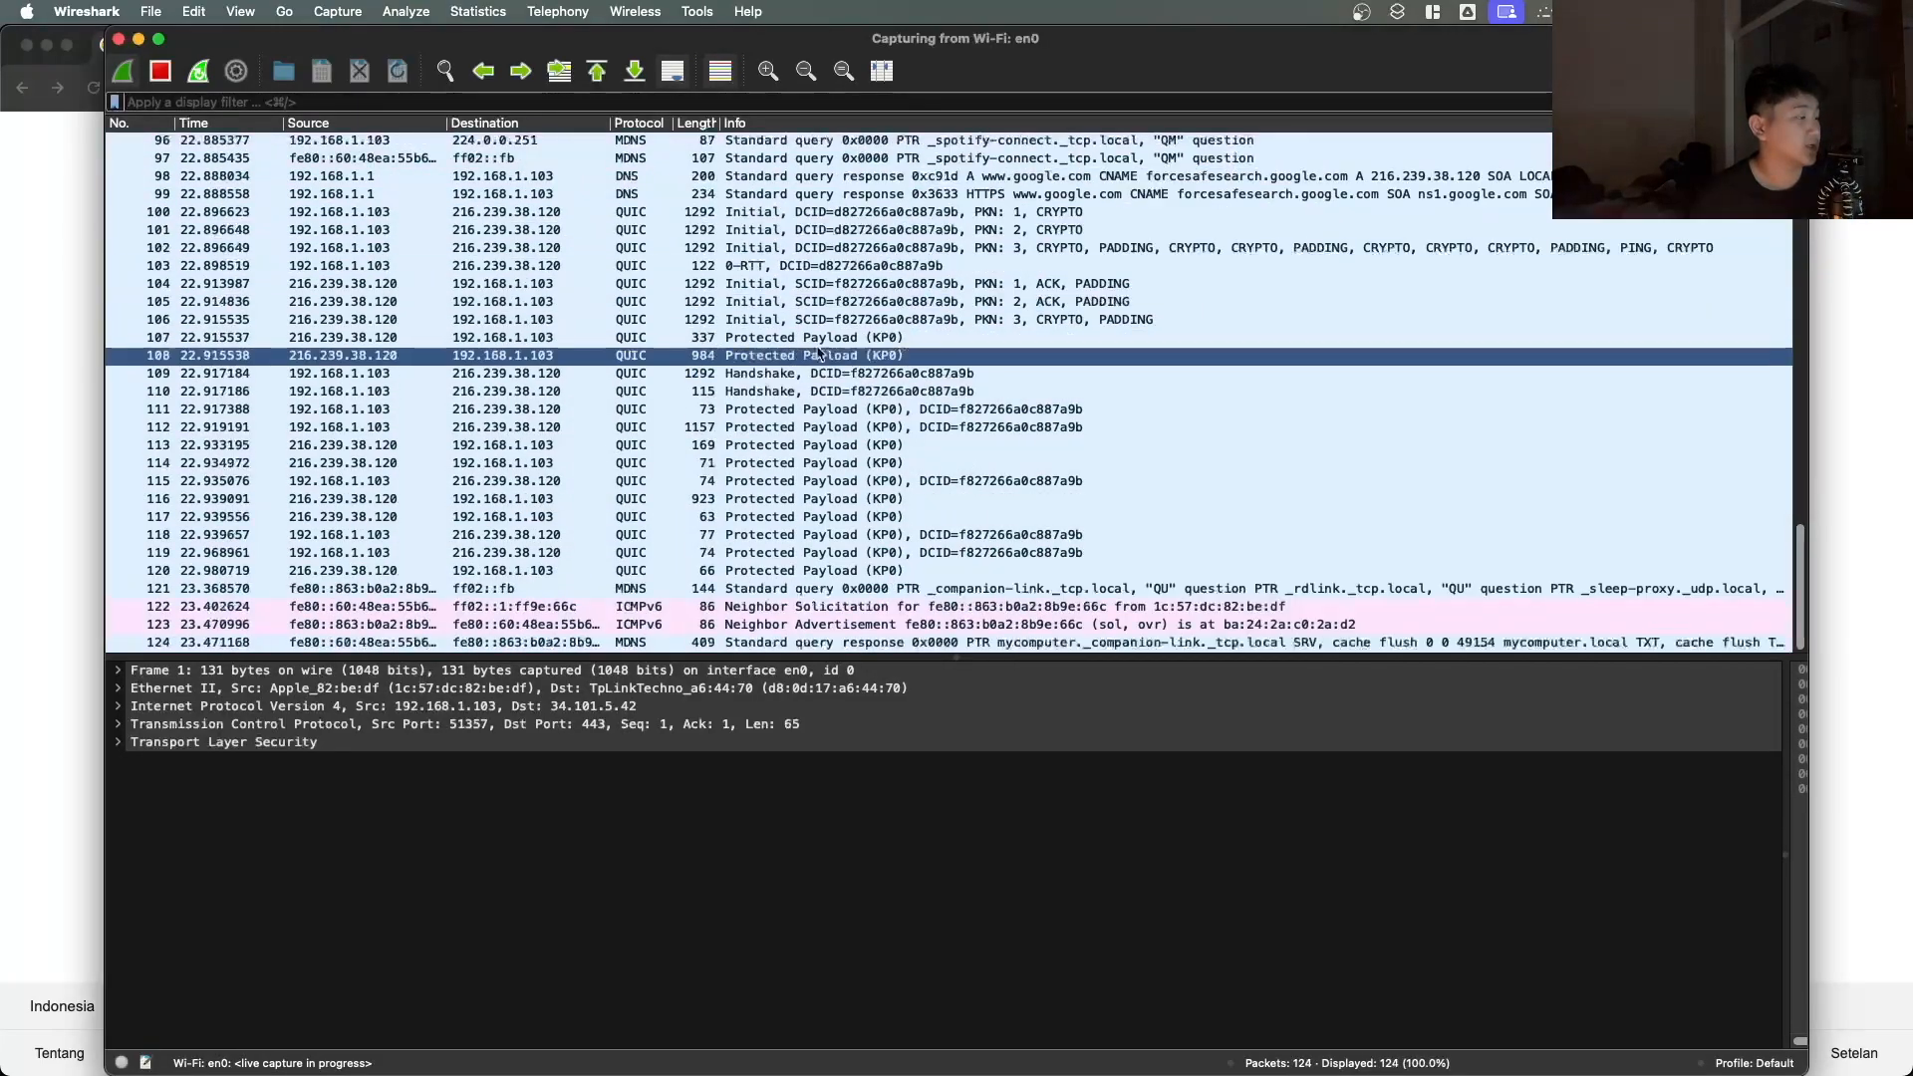
# Step: Switch to the Warp terminal and look up the domain with "dig example.com"
pyautogui.hotkey('alt', 'Tab')
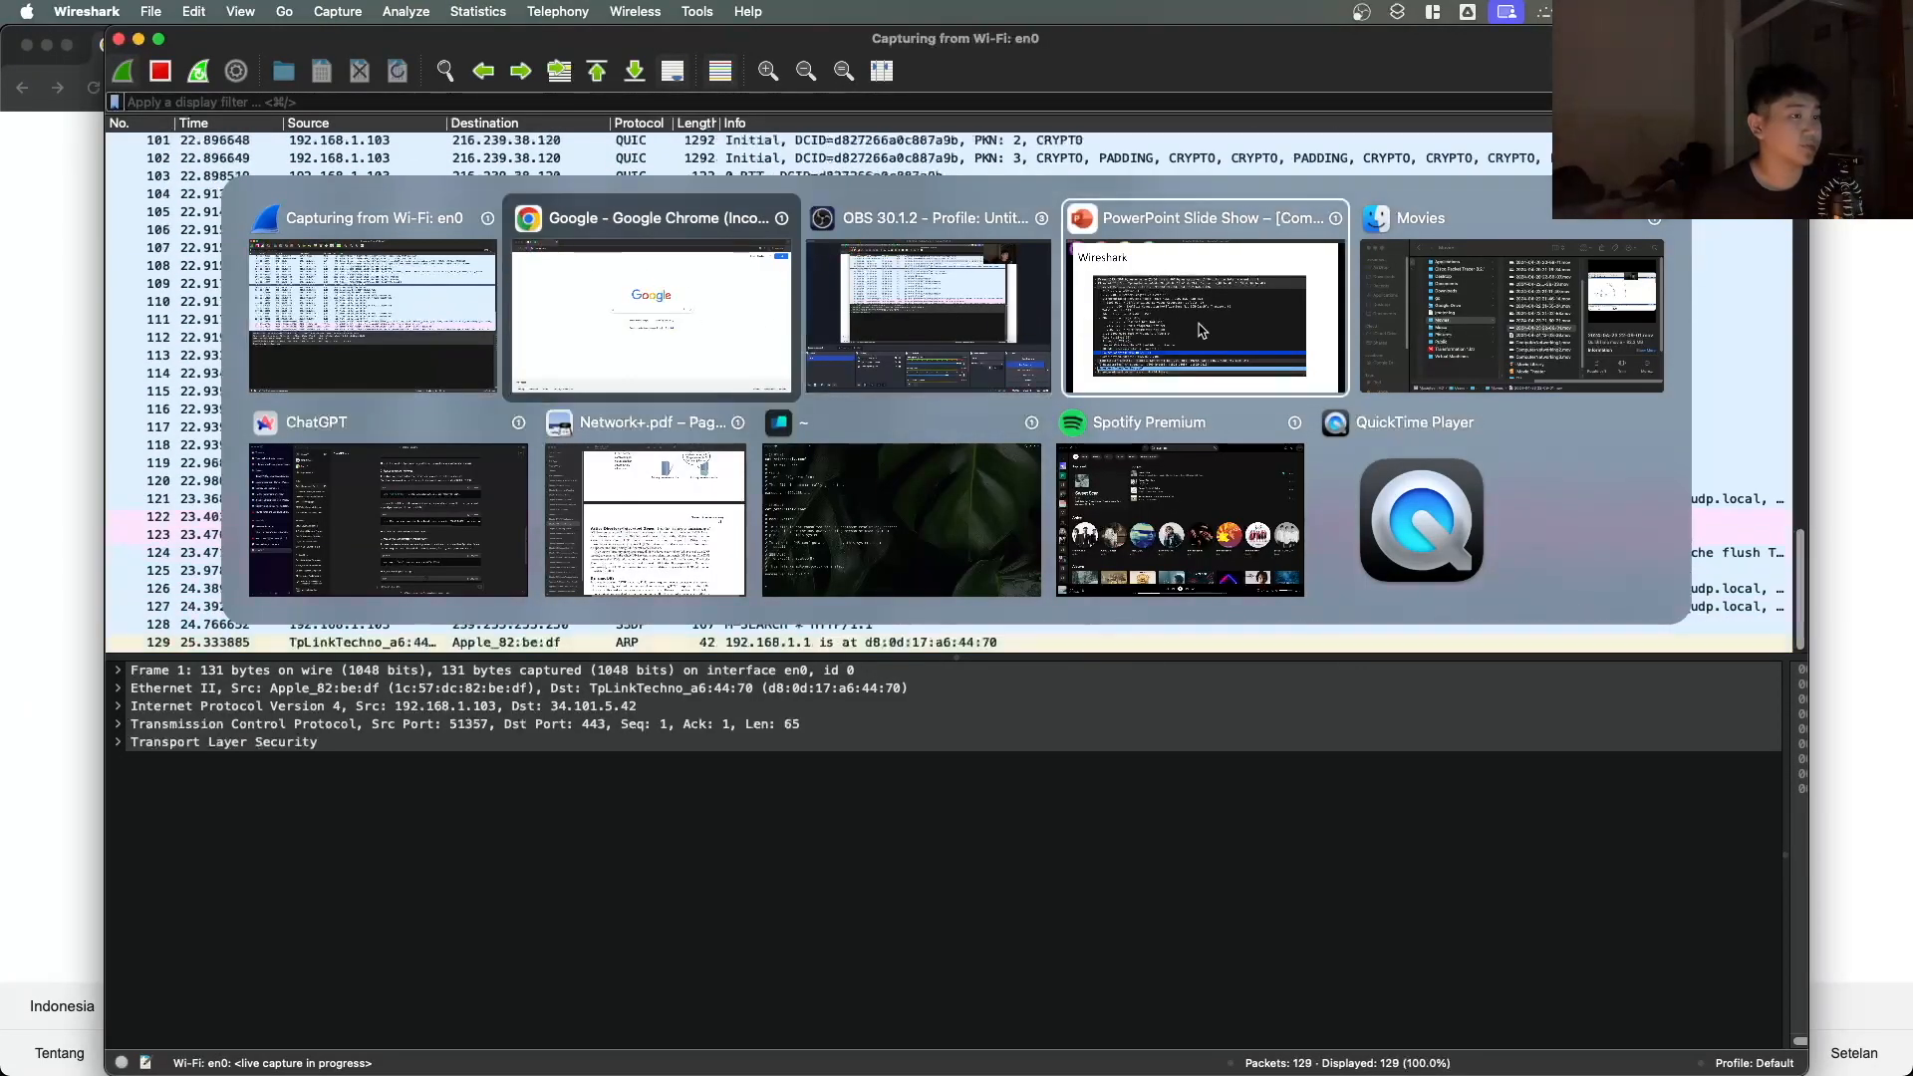
pyautogui.click(893, 510)
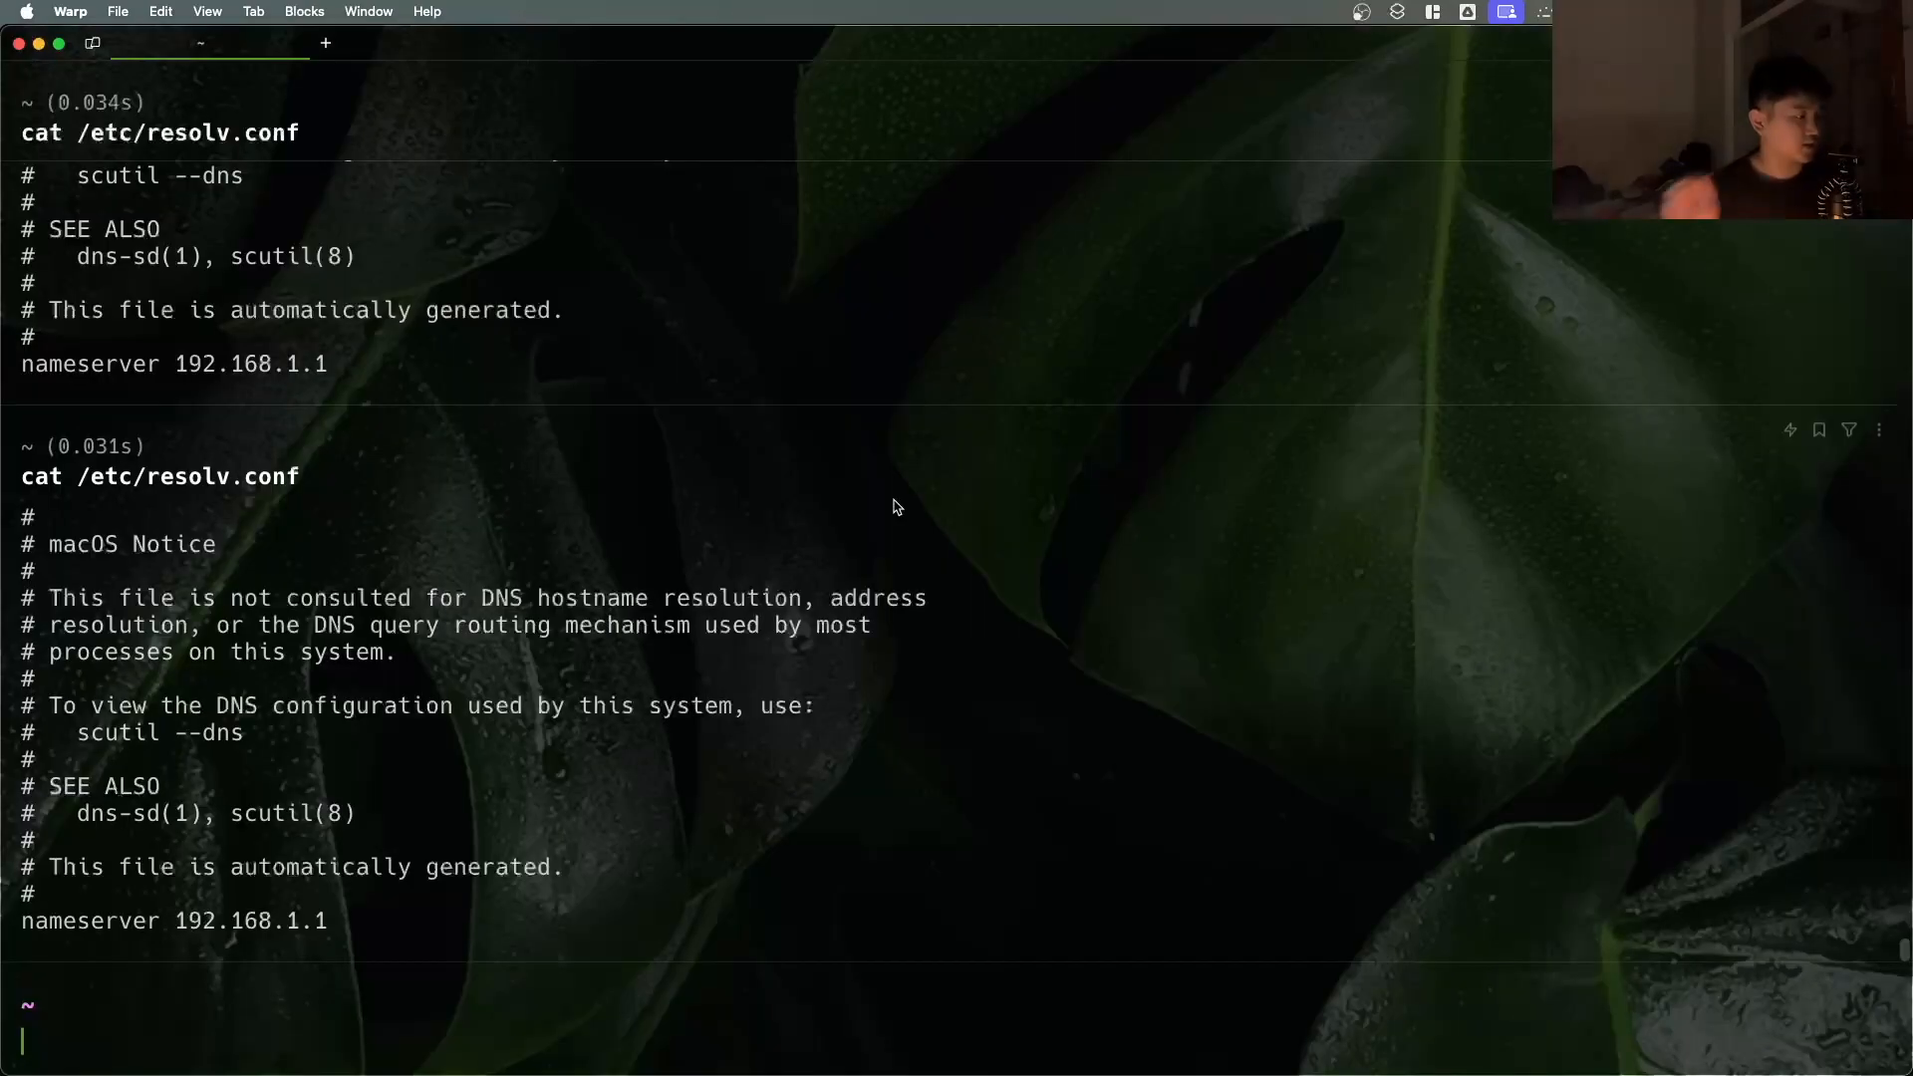
pyautogui.write('dig example.com')
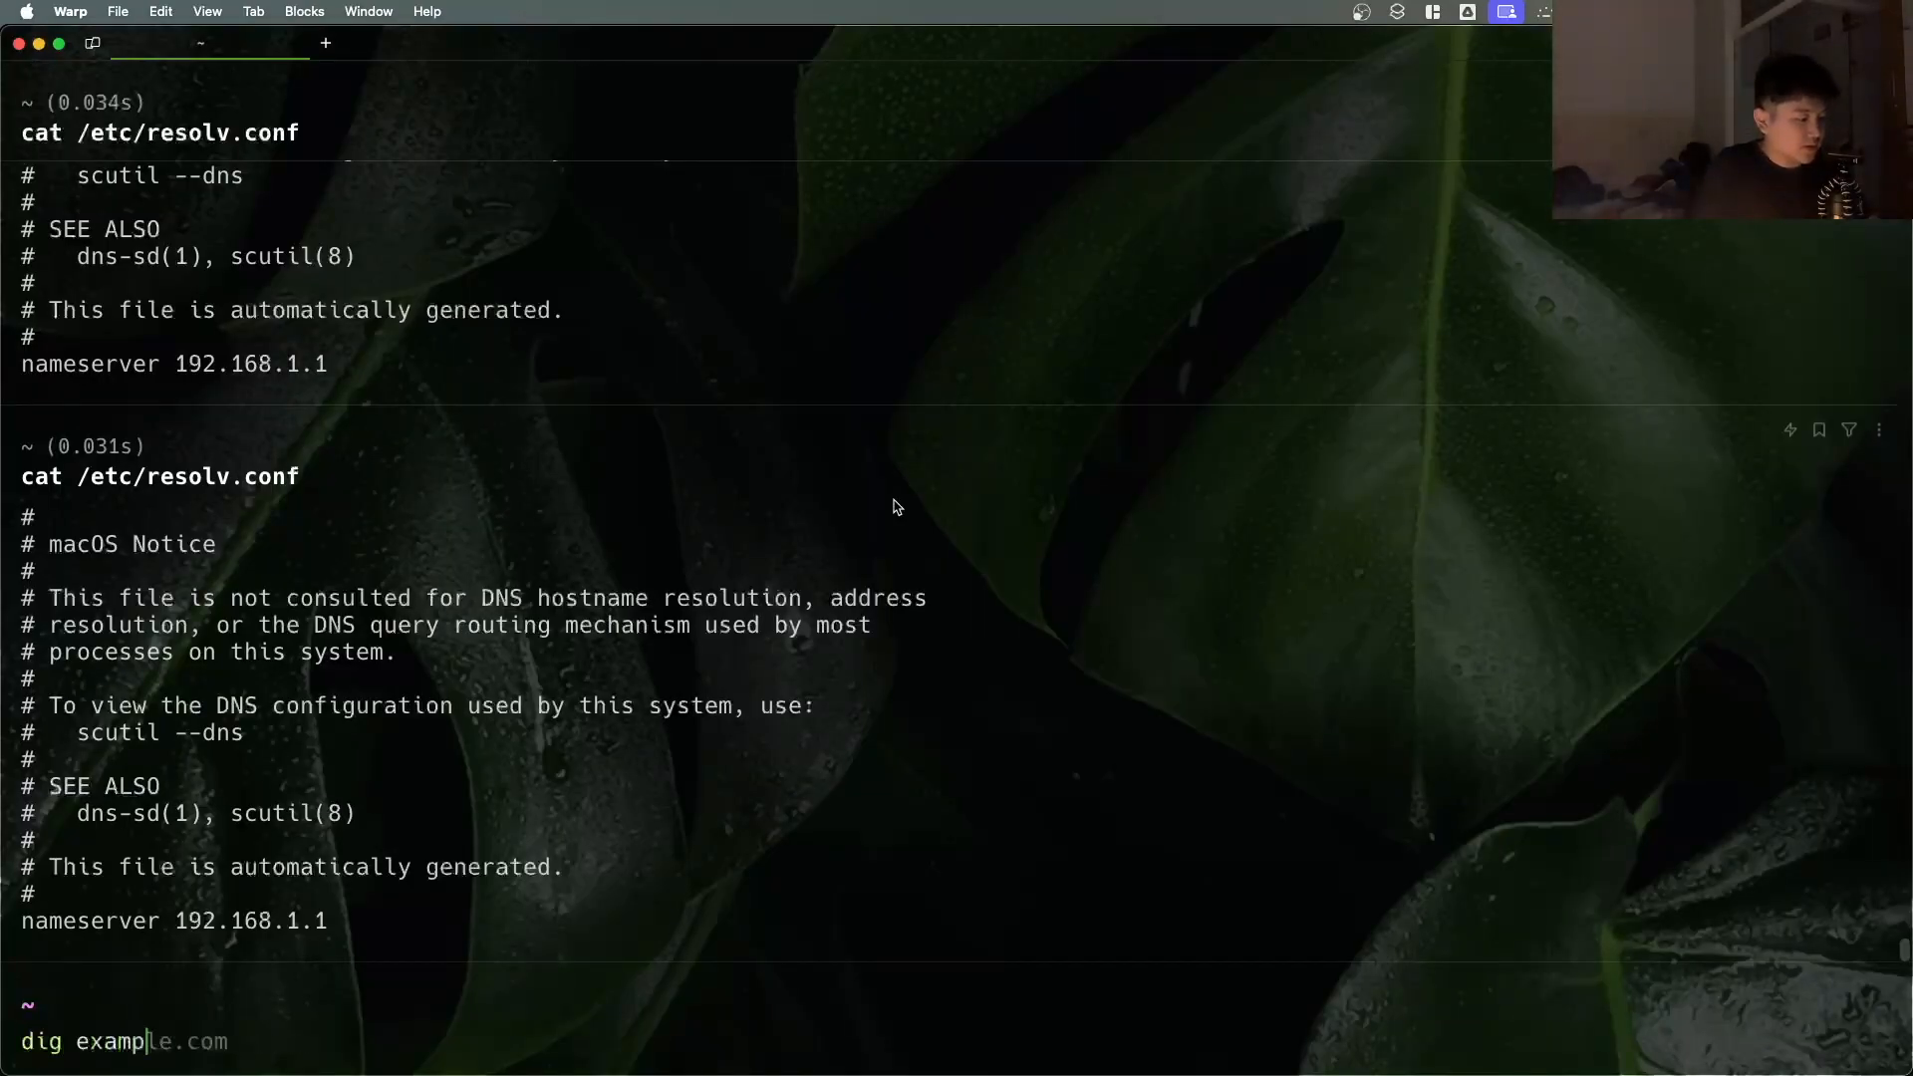
pyautogui.press('Return')
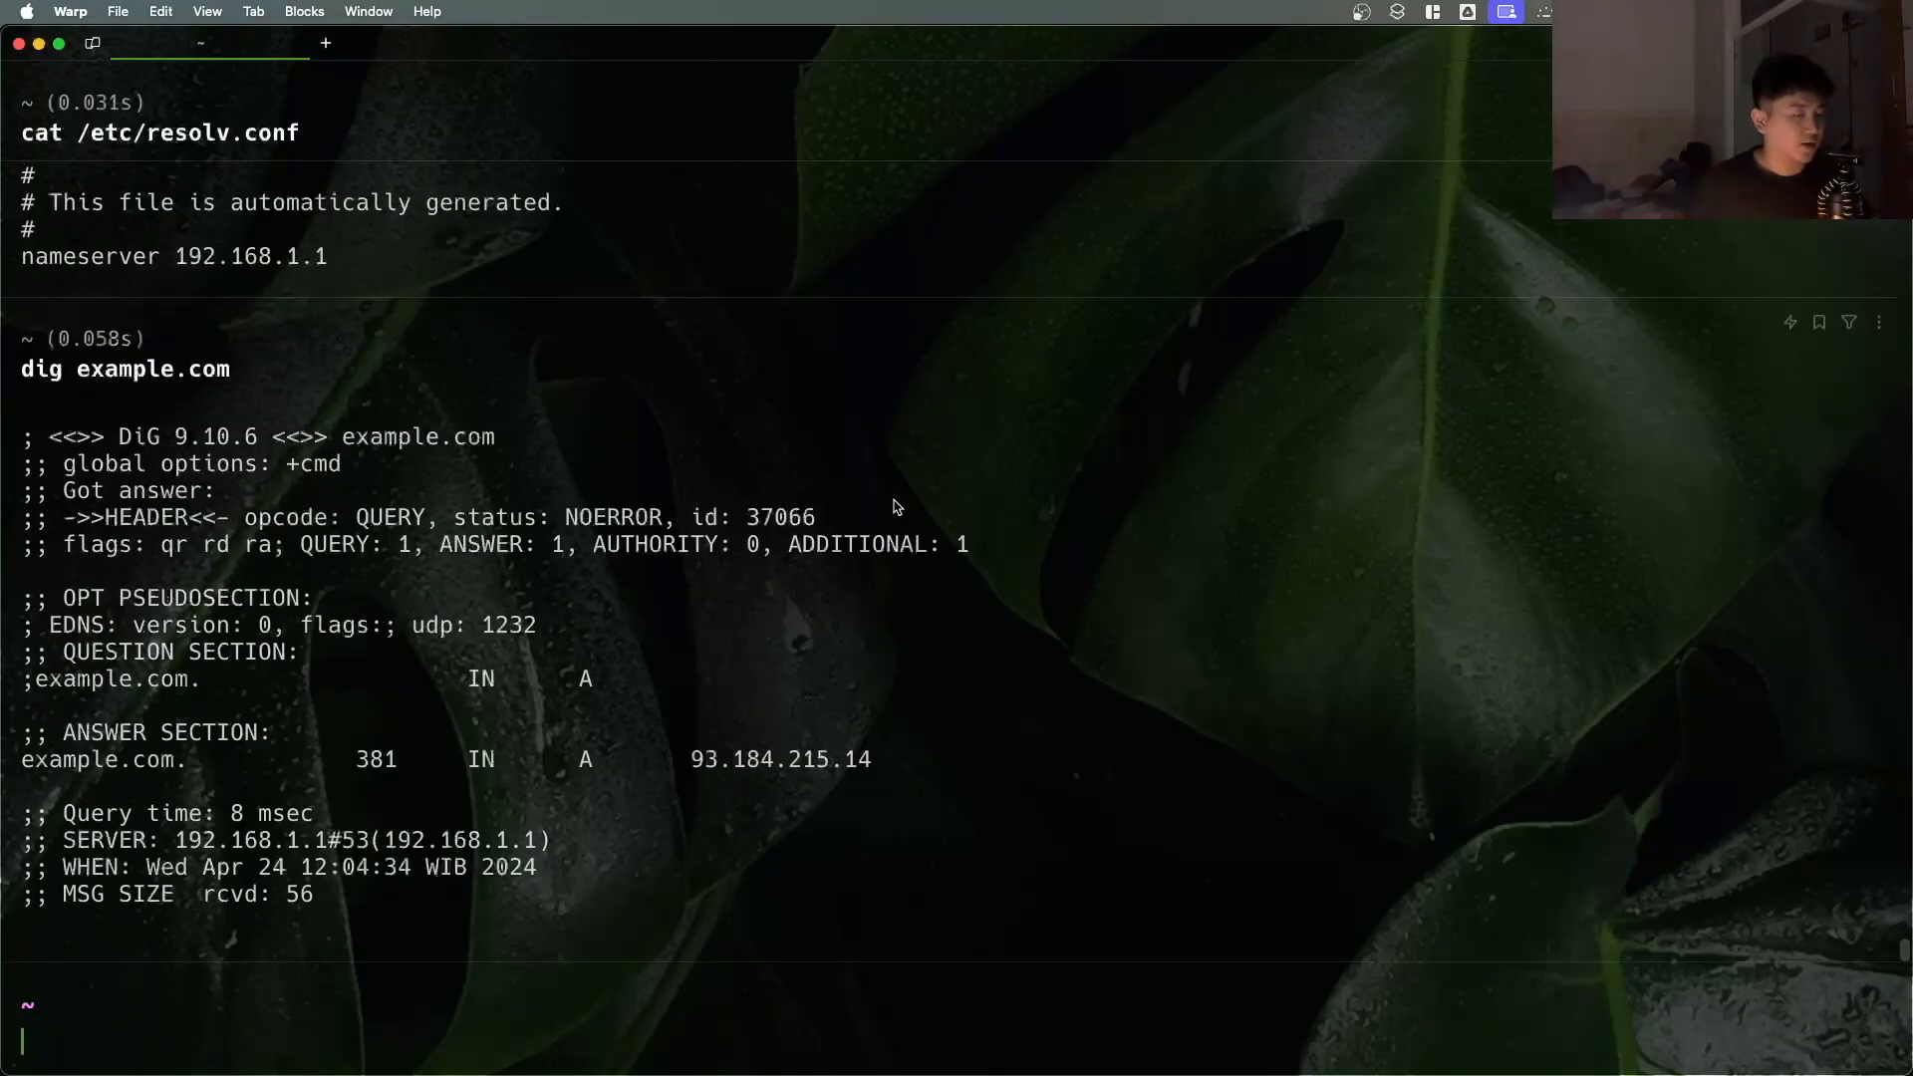
# Step: Copy the IP address 93.184.215.14 from the answer section, and return to the Wireshark capture by way of Chrome
pyautogui.moveTo(702, 761); pyautogui.dragTo(872, 764)
pyautogui.rightClick(765, 765)
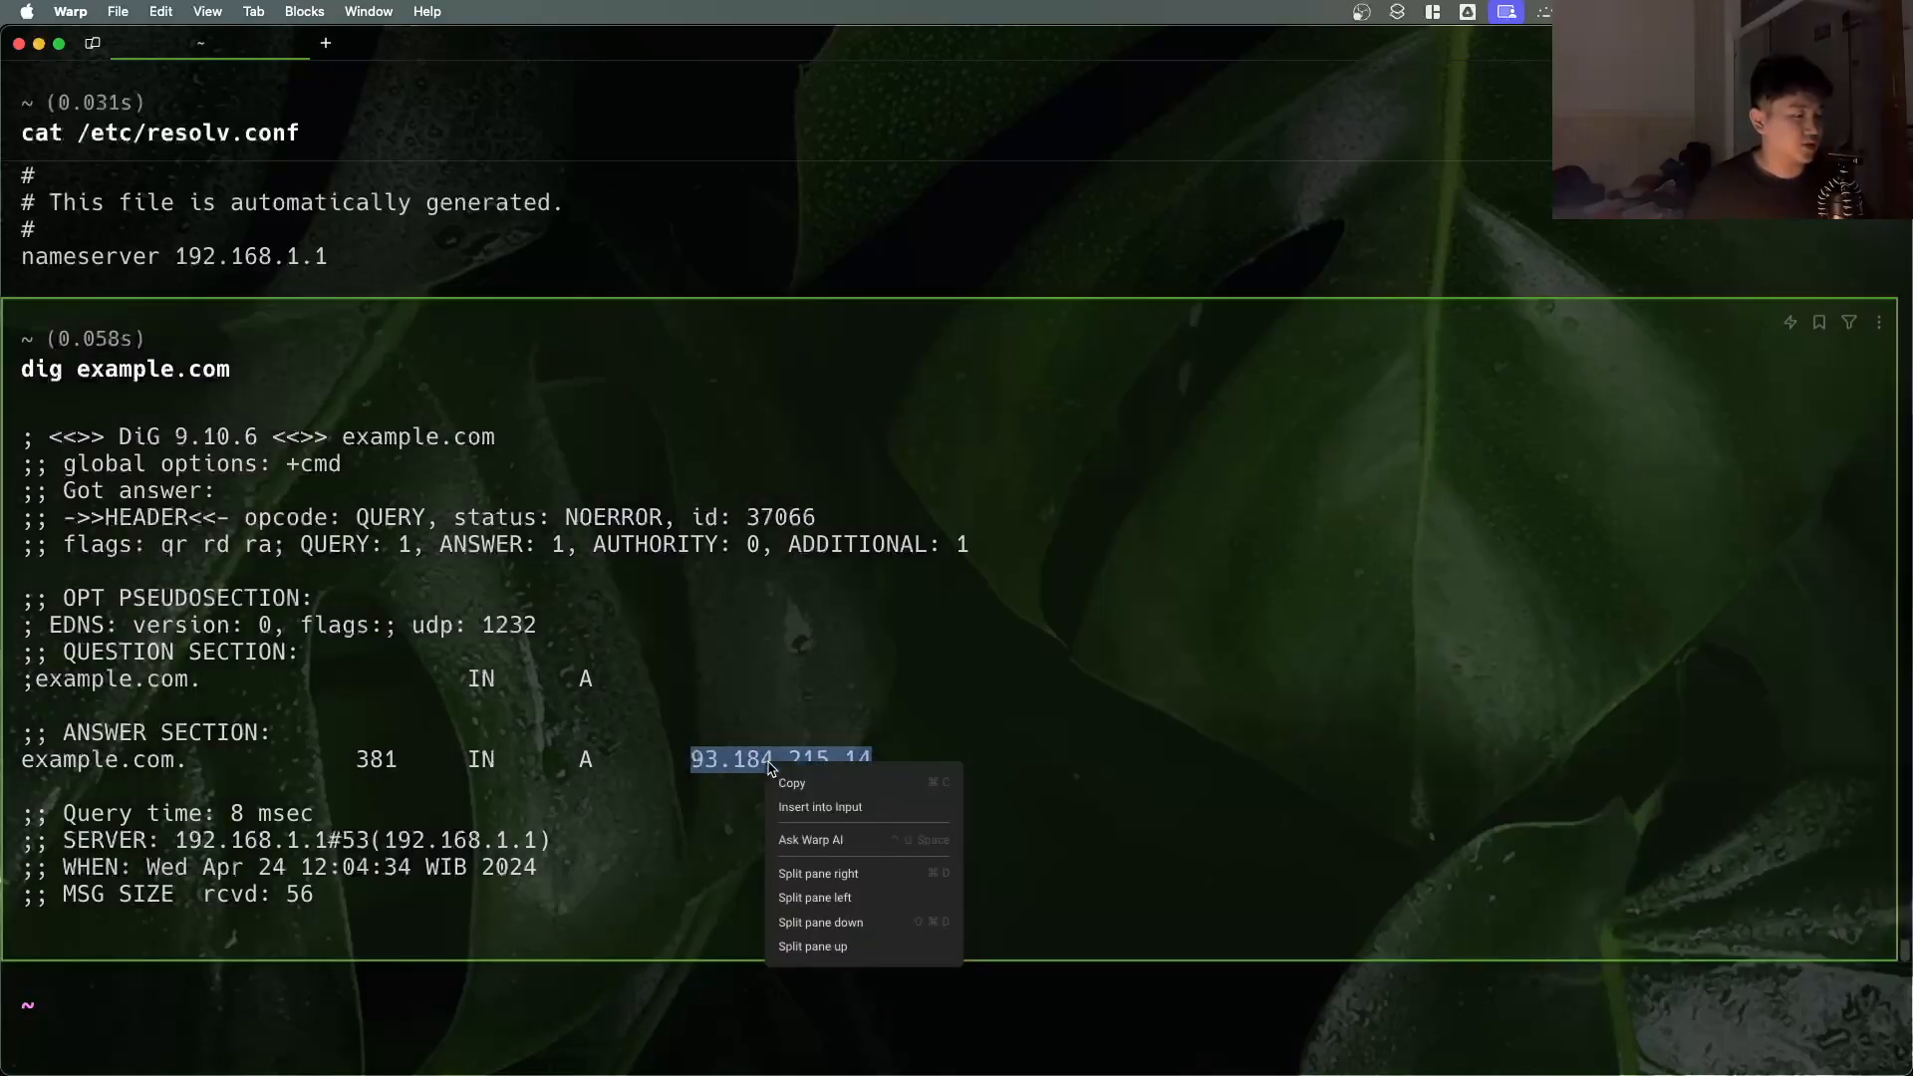
pyautogui.click(792, 785)
pyautogui.press('super+Tab')
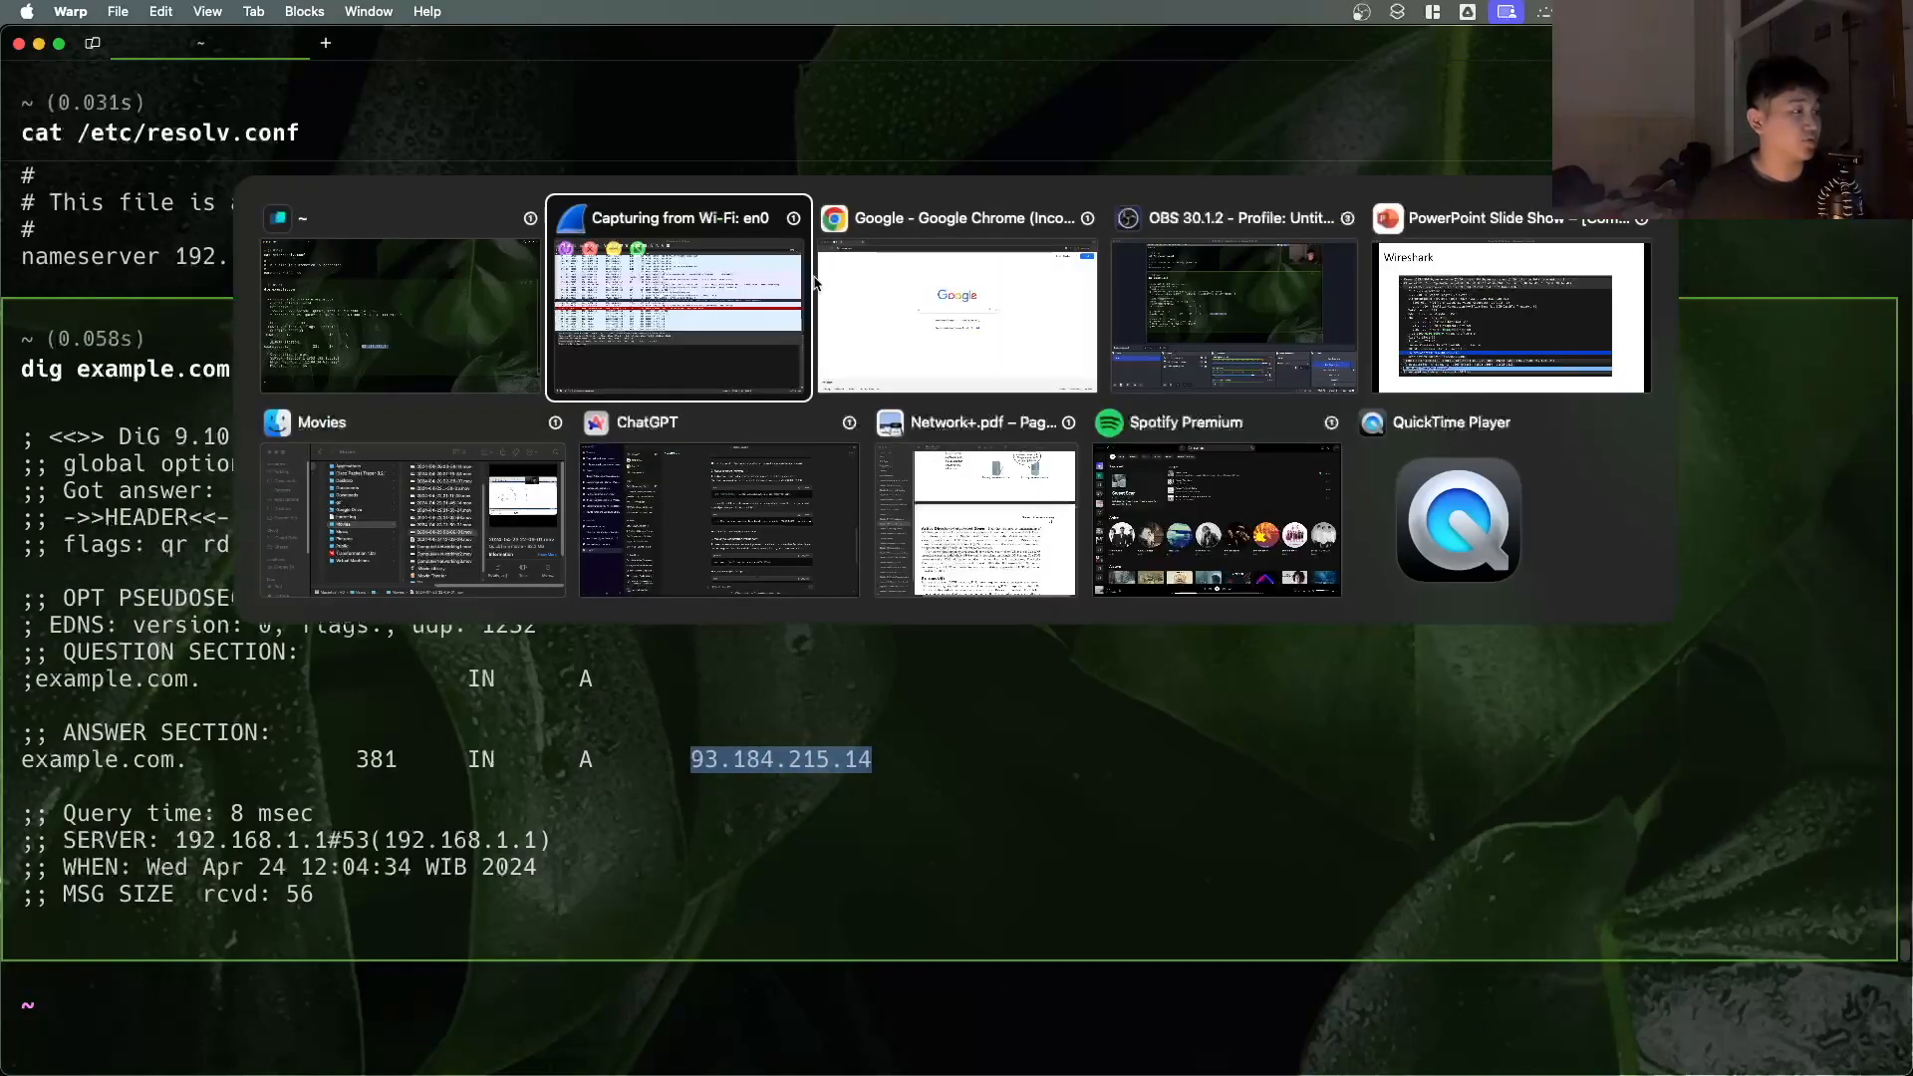
pyautogui.click(970, 271)
pyautogui.press('super+Tab')
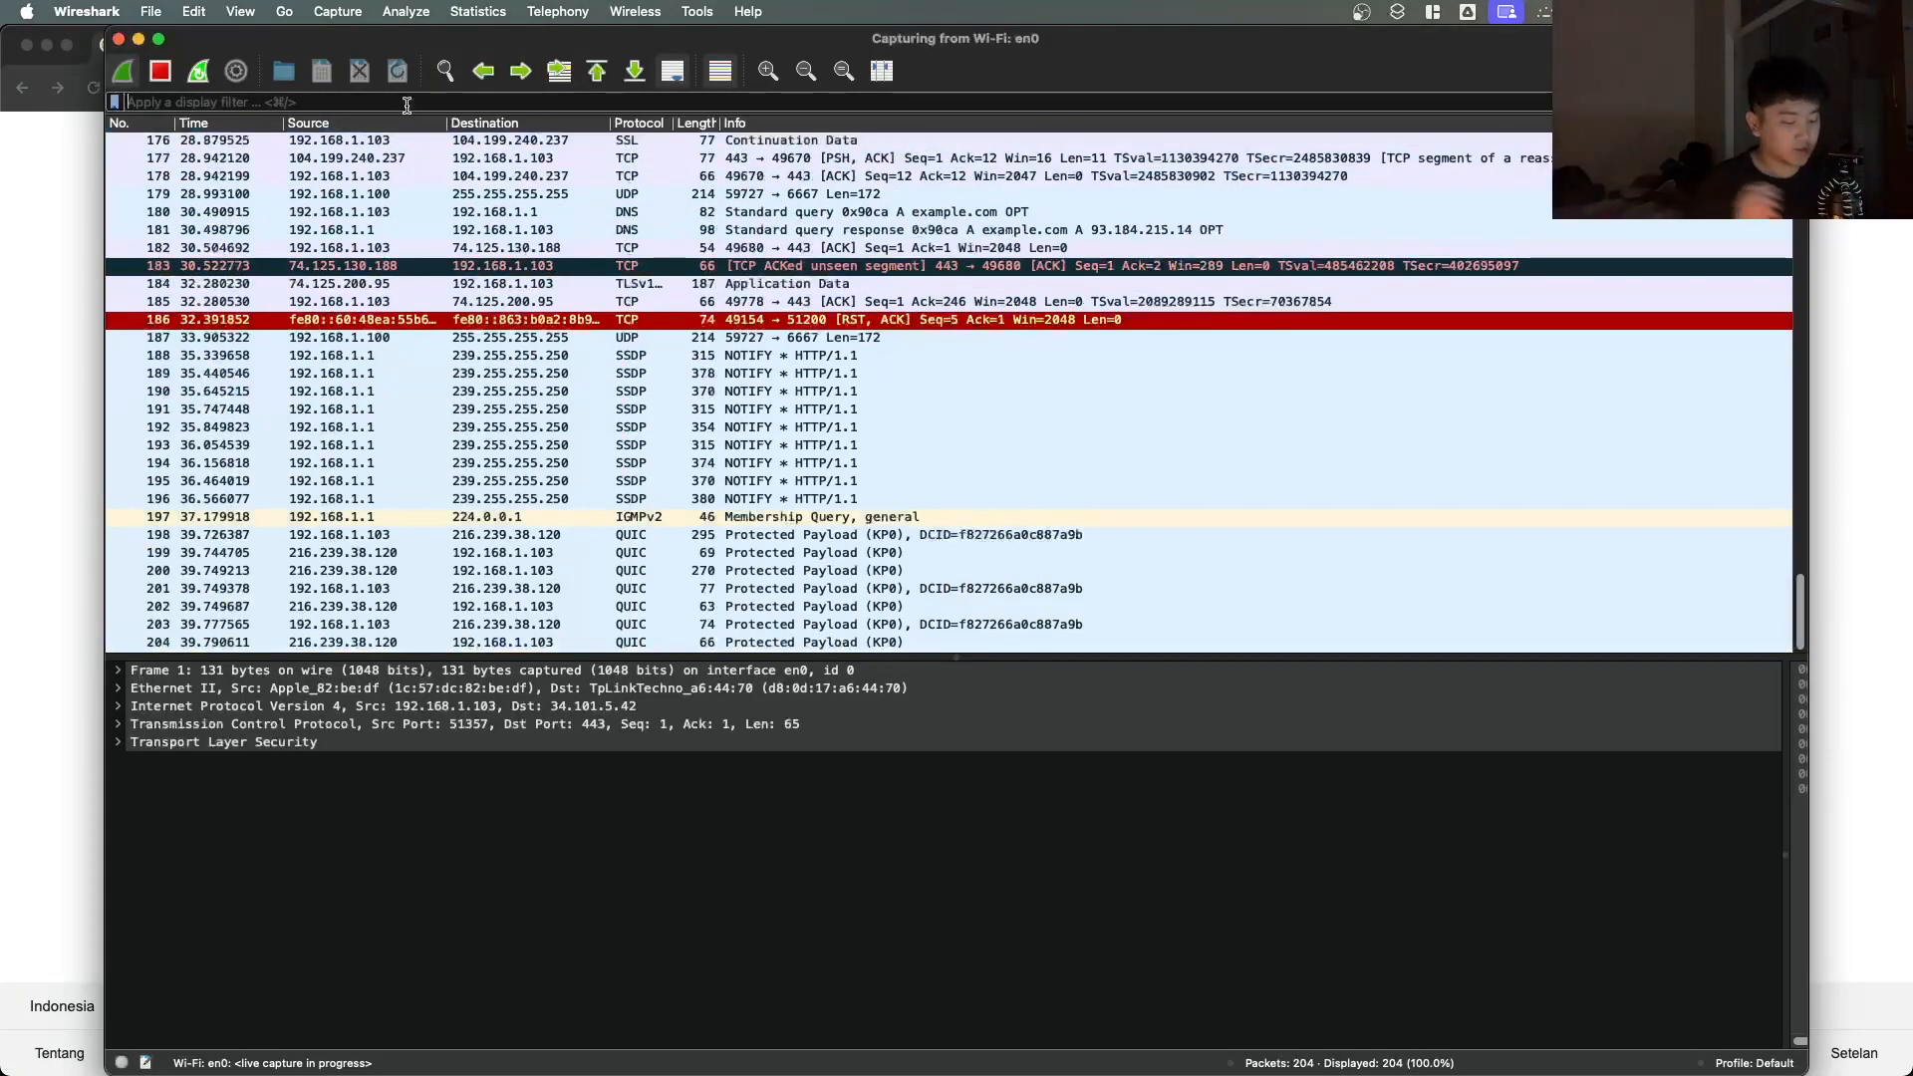
# Step: Filter the live capture with "ip.addr == 93.184.215.14" and highlight the IP address in the filter expression
pyautogui.write('ip.addr')
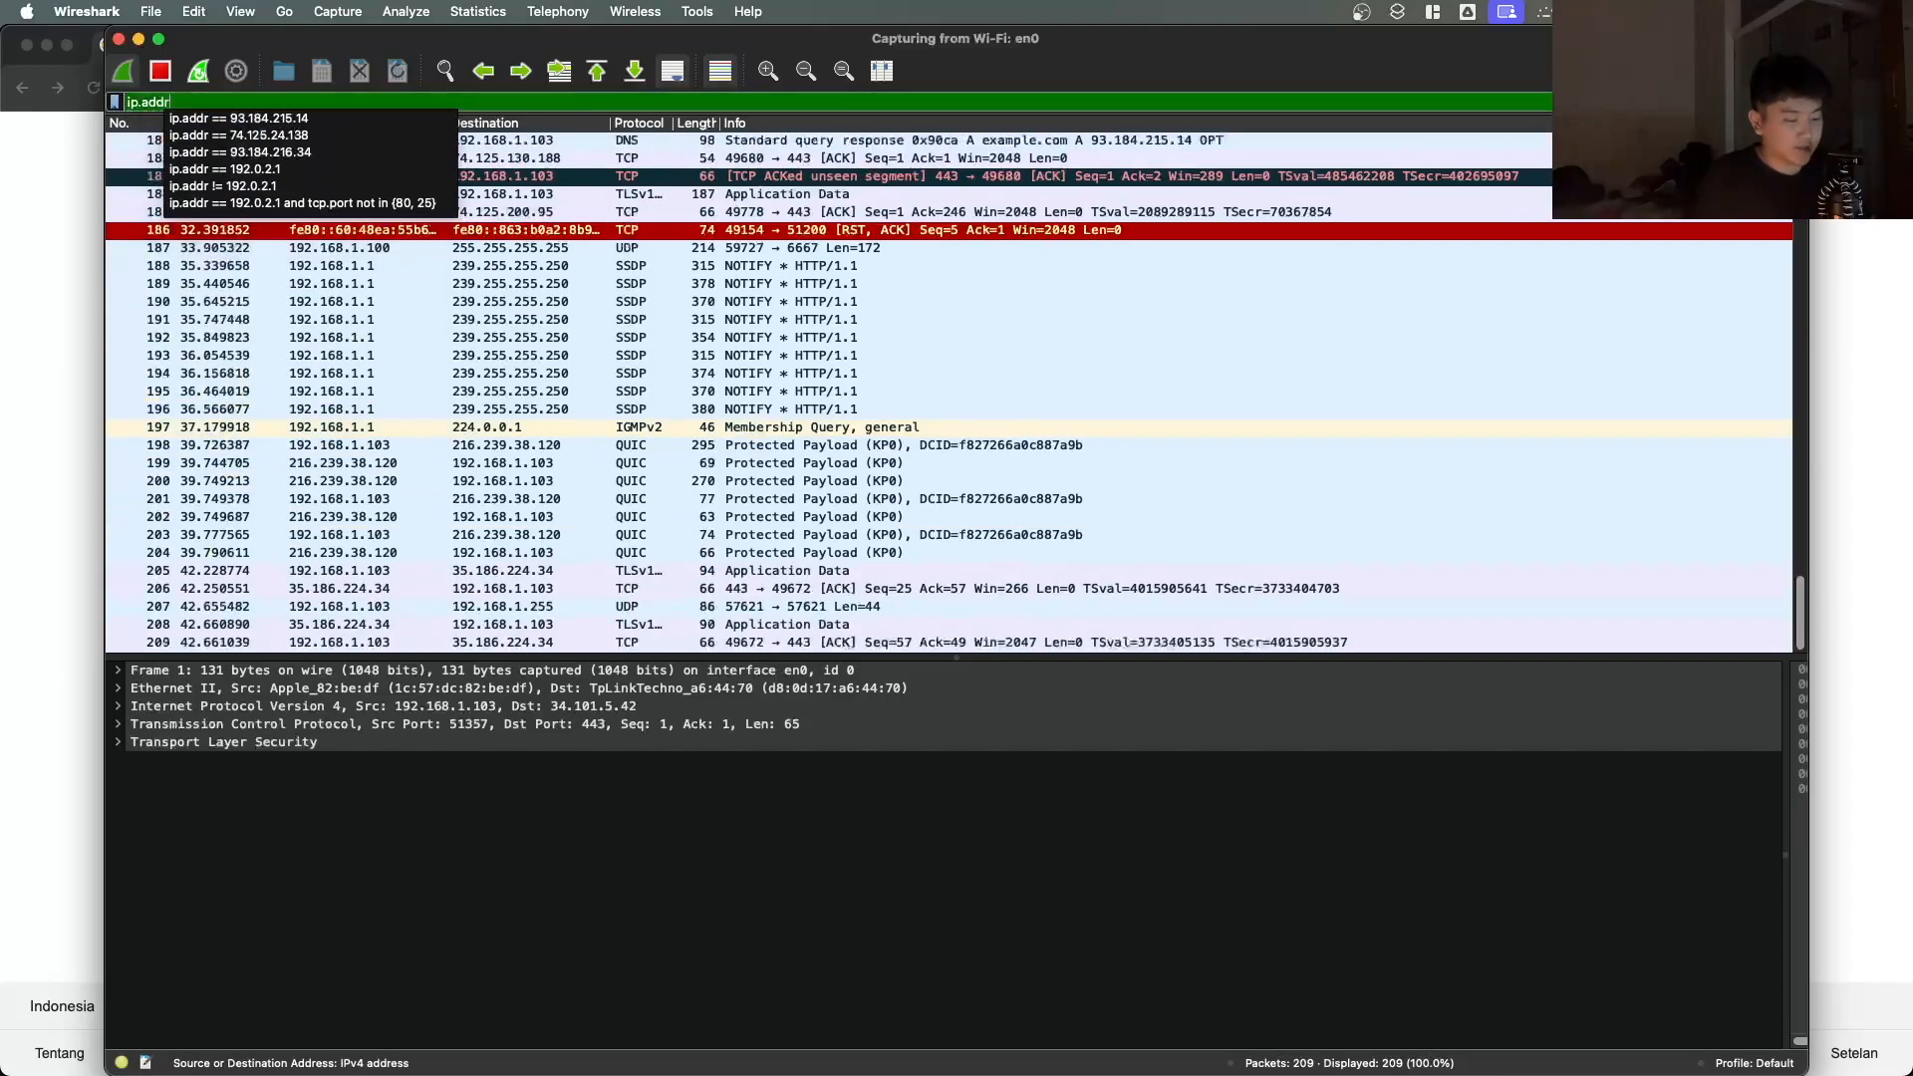
pyautogui.write(' ==')
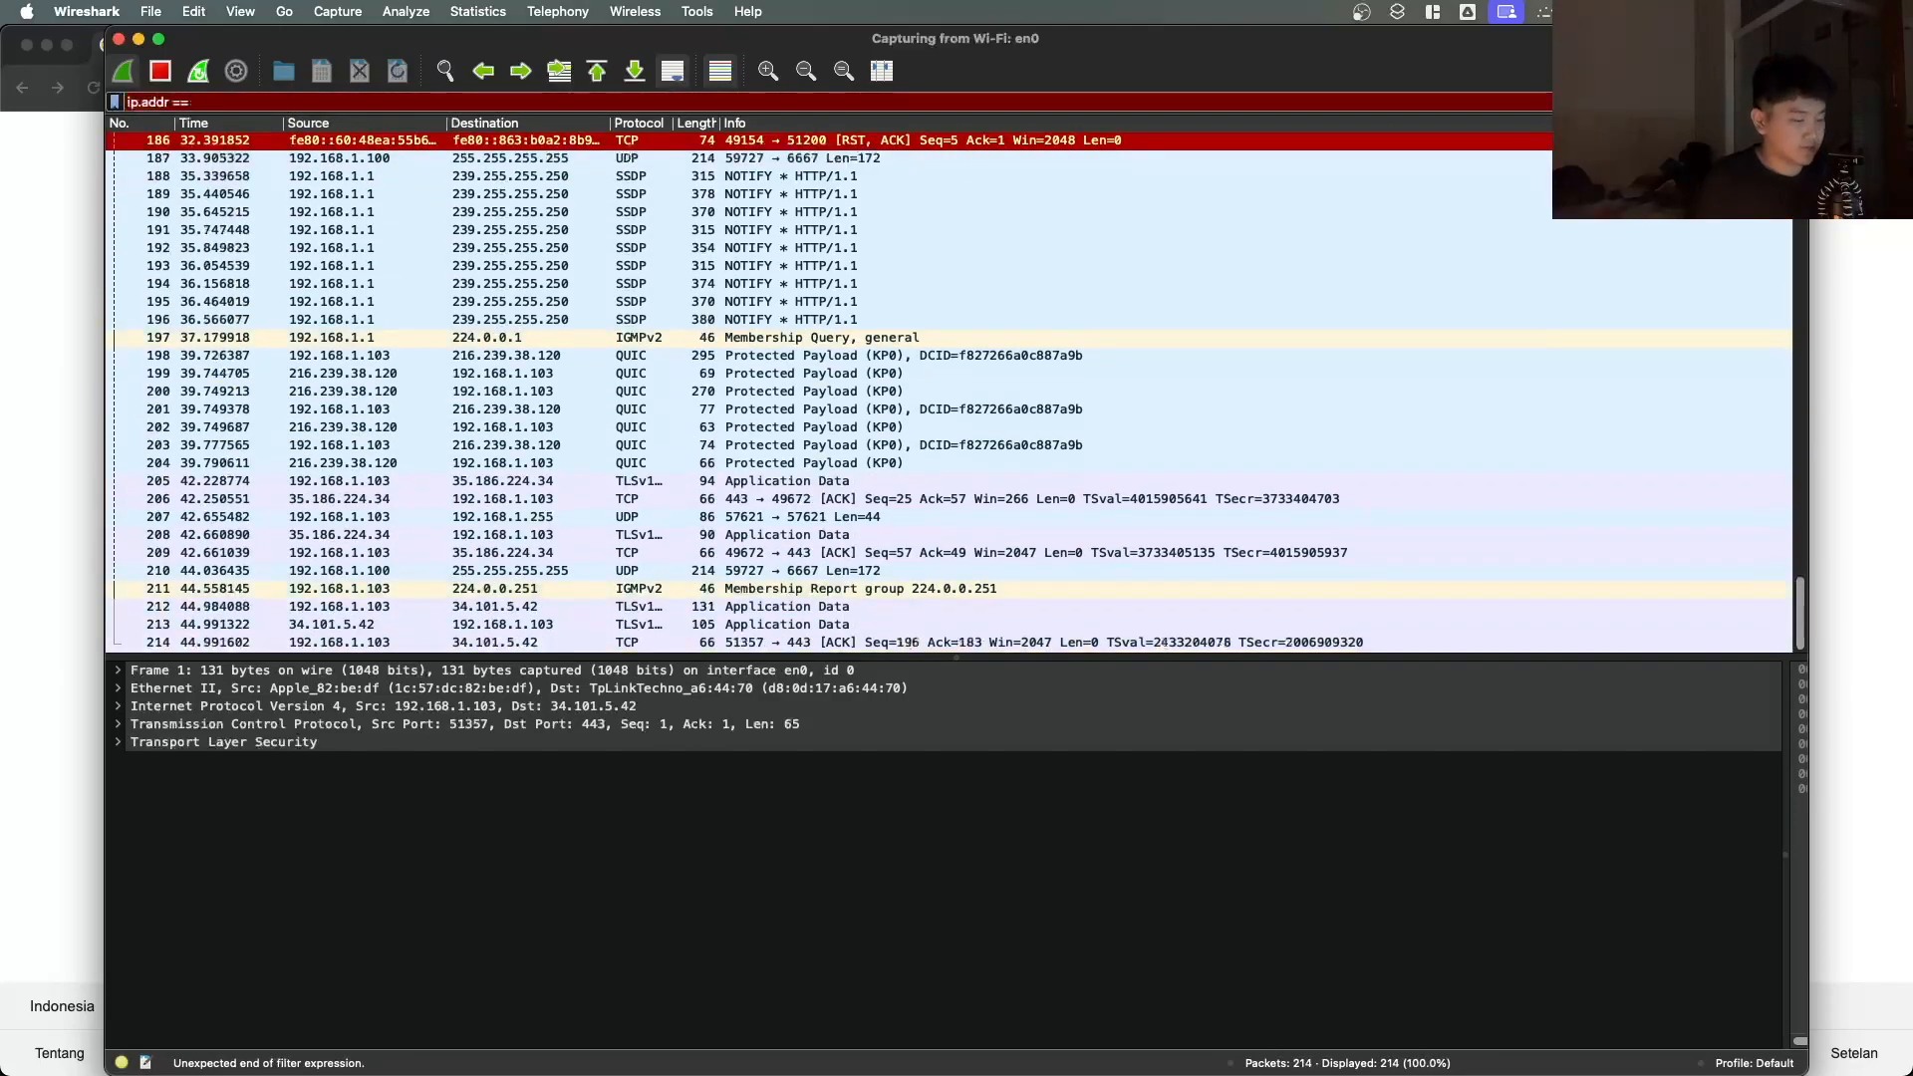
pyautogui.press('super+v')
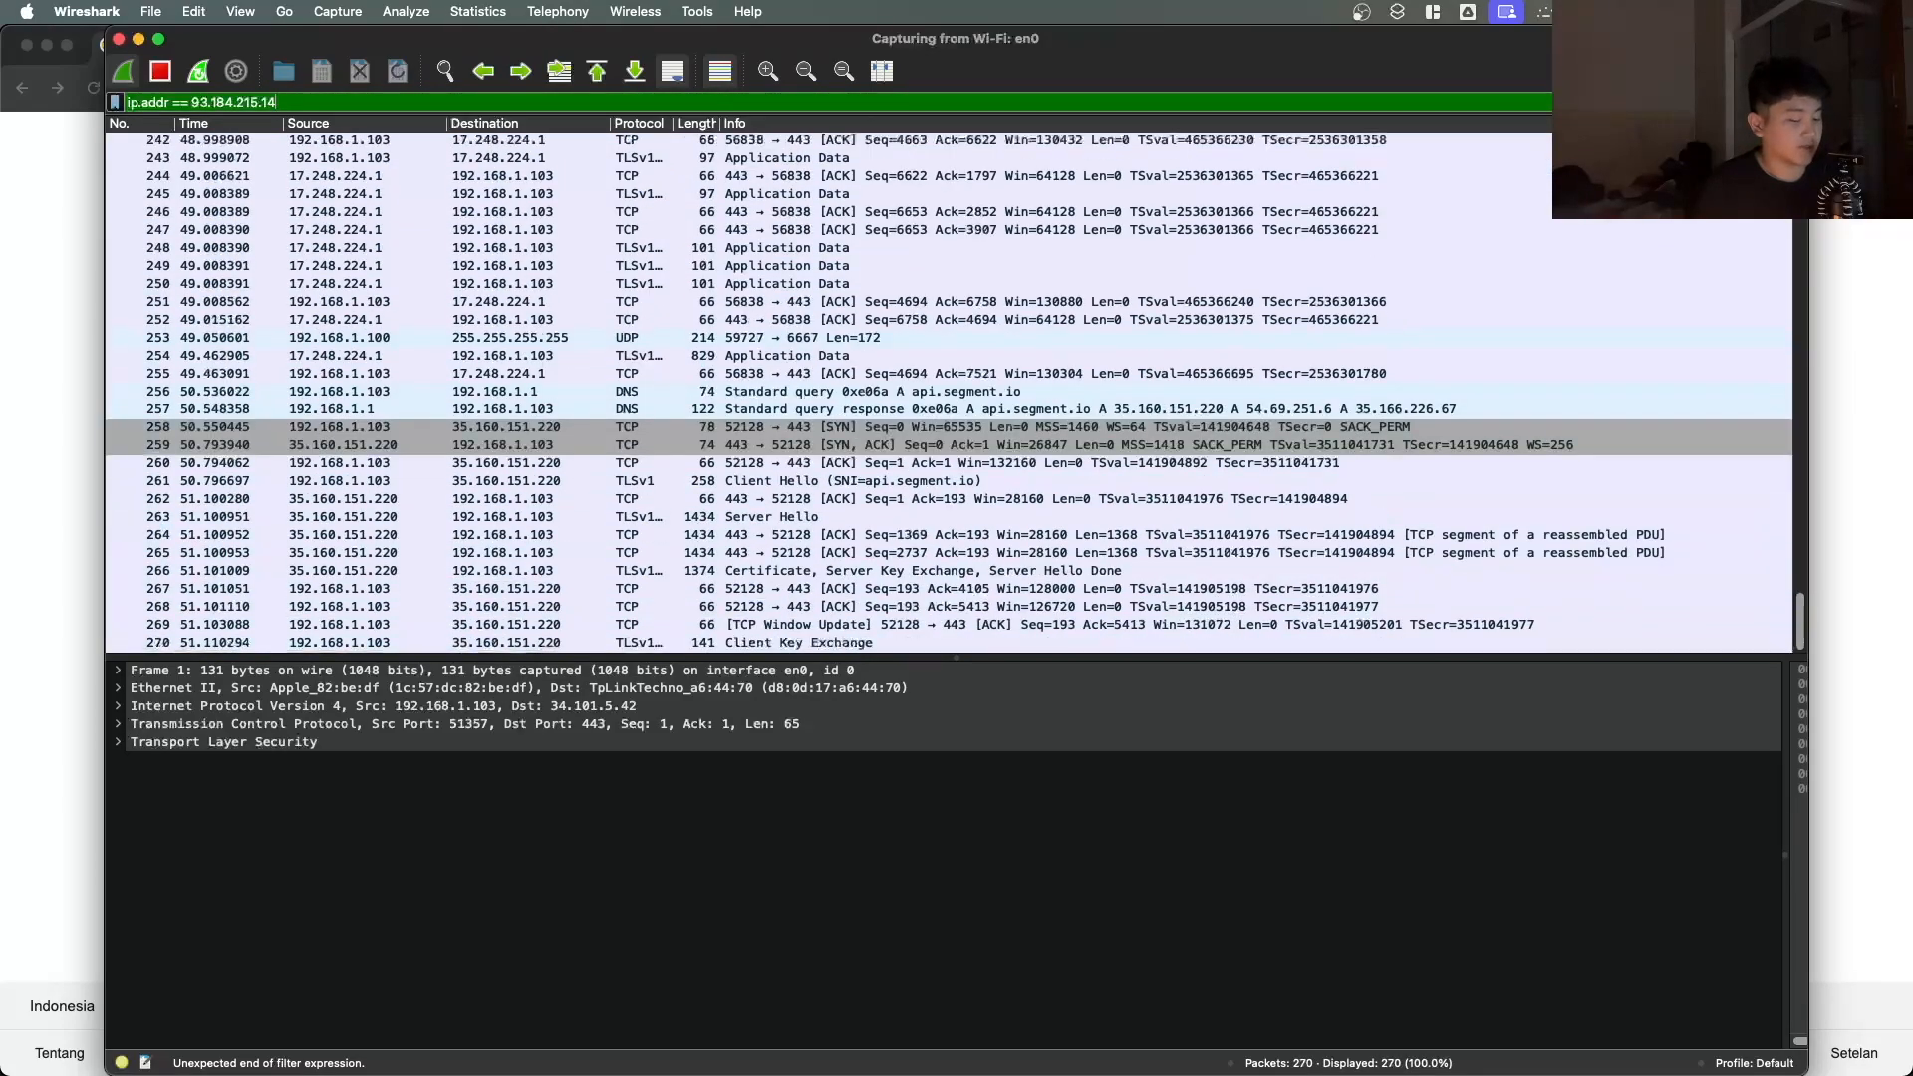
pyautogui.press('Return')
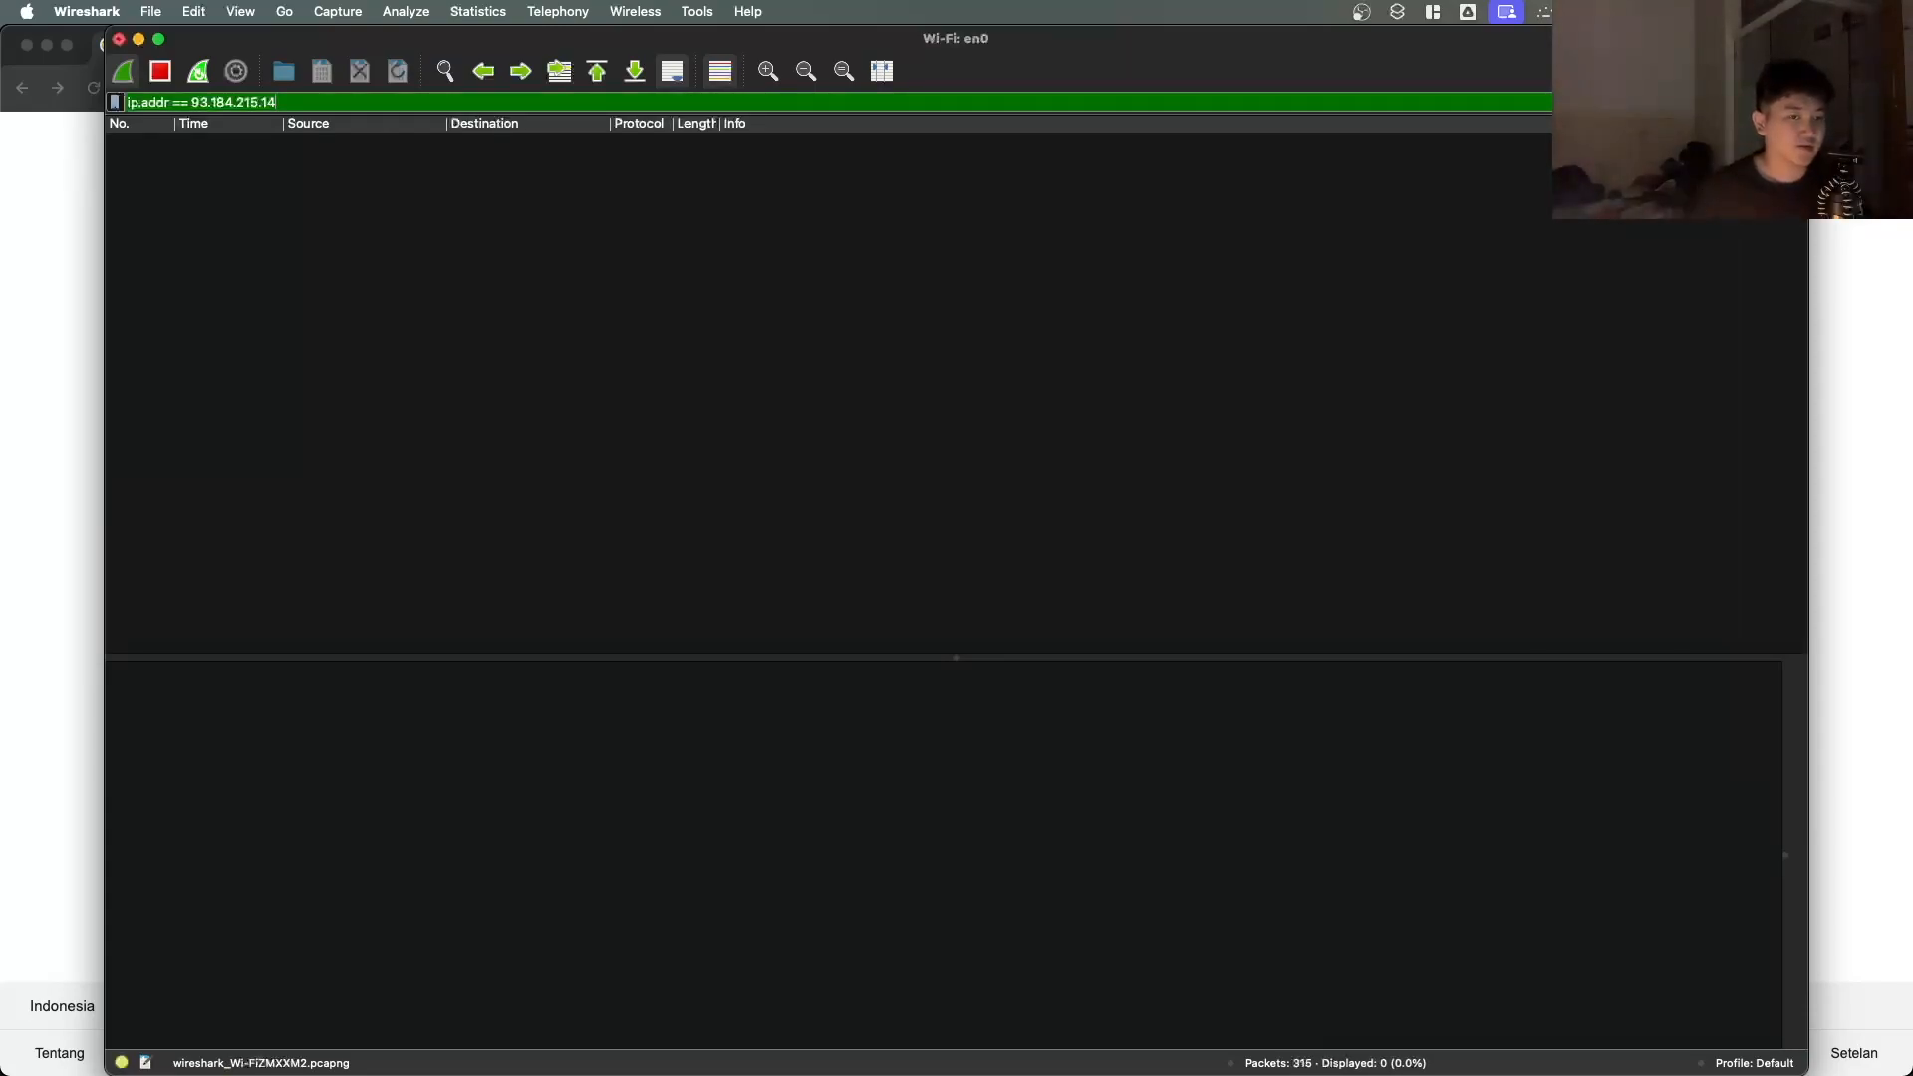
pyautogui.doubleClick(260, 102)
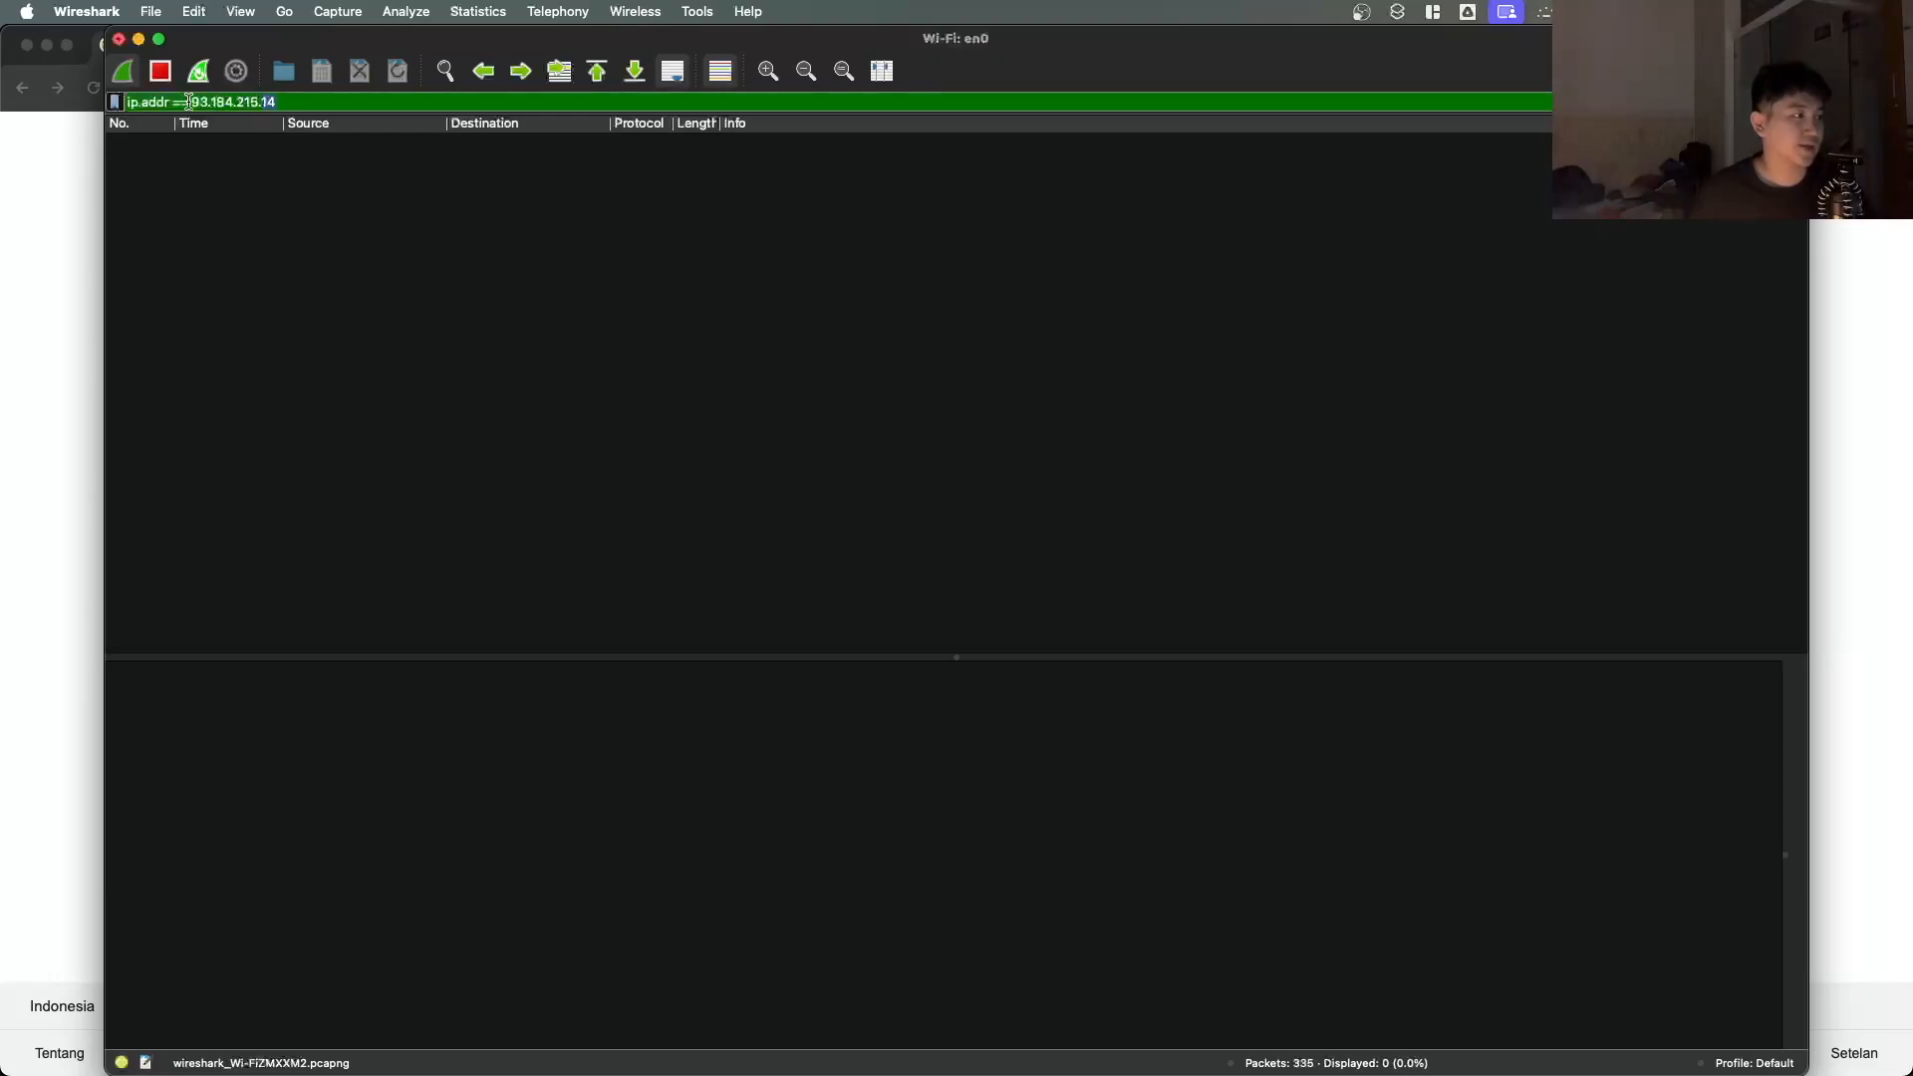
pyautogui.moveTo(199, 103); pyautogui.dragTo(325, 98)
pyautogui.moveTo(194, 102); pyautogui.dragTo(302, 104)
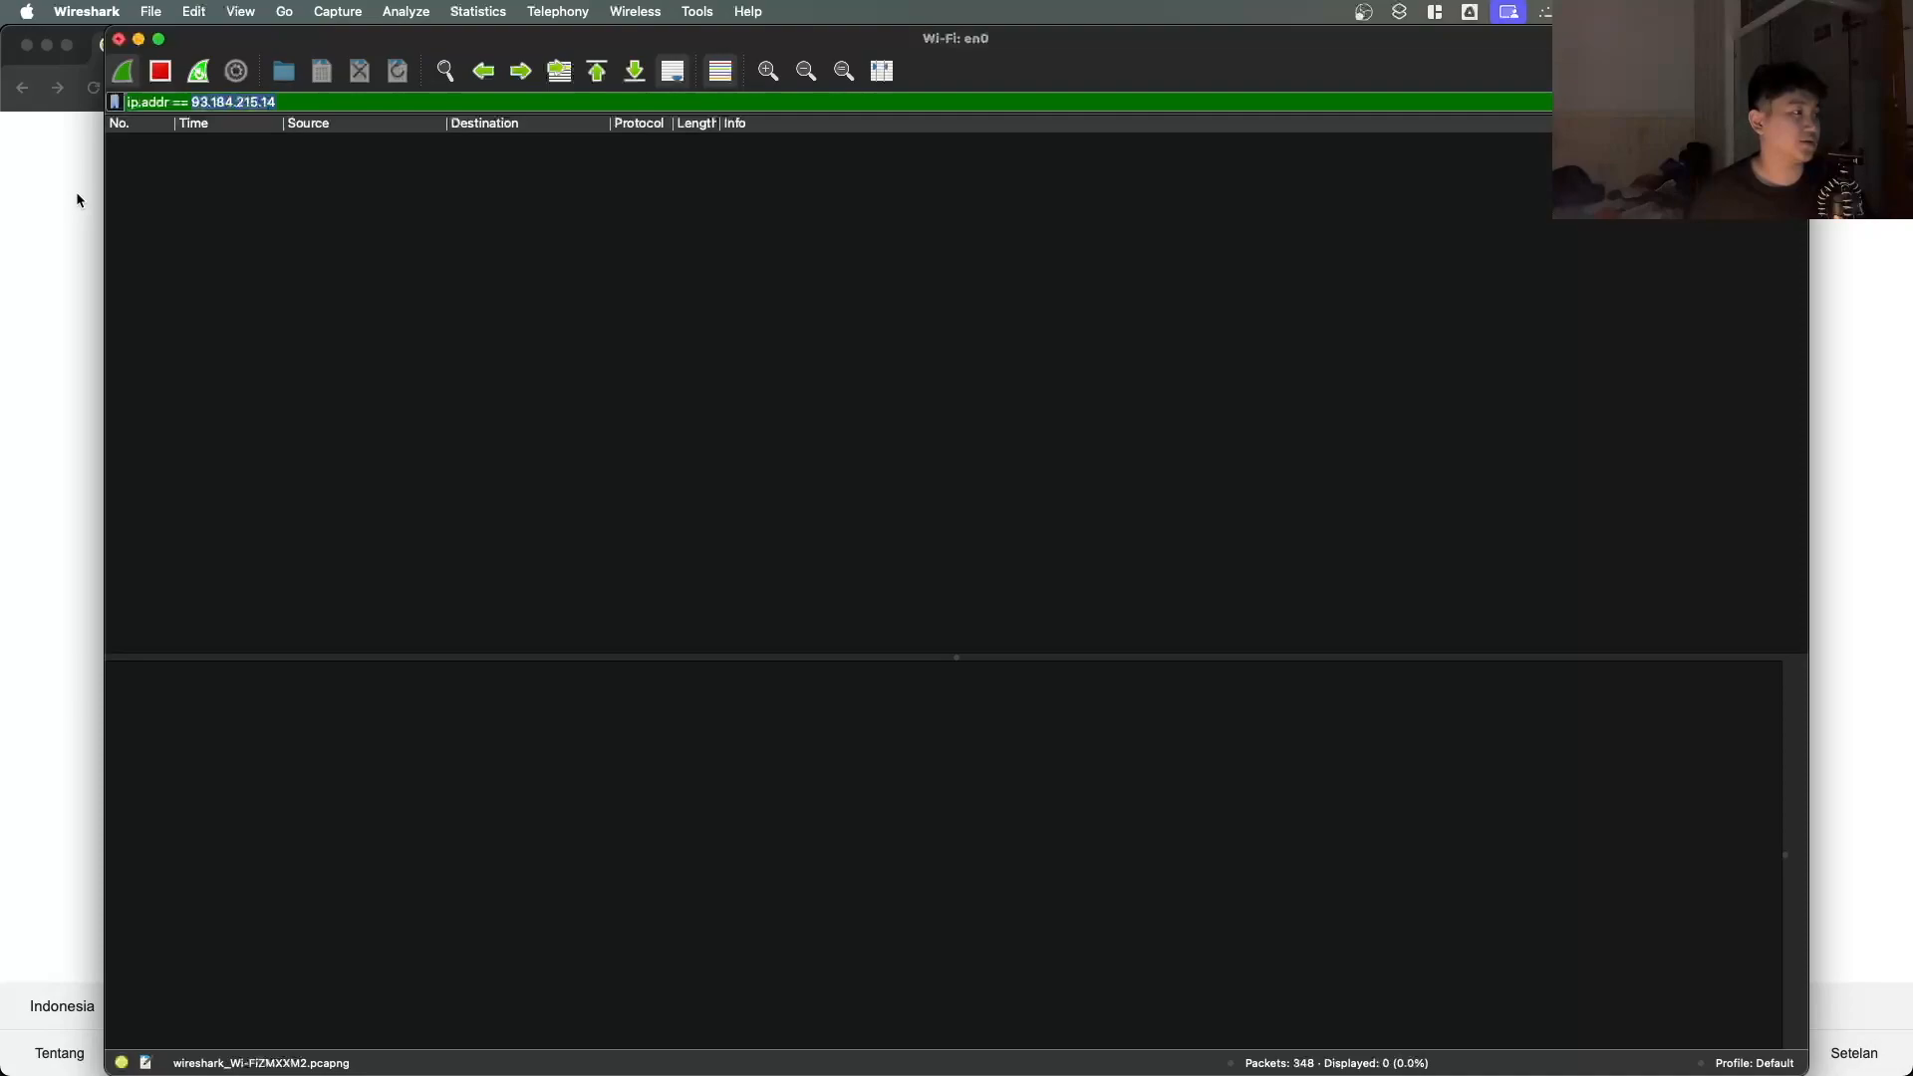
pyautogui.click(72, 213)
pyautogui.click(341, 80)
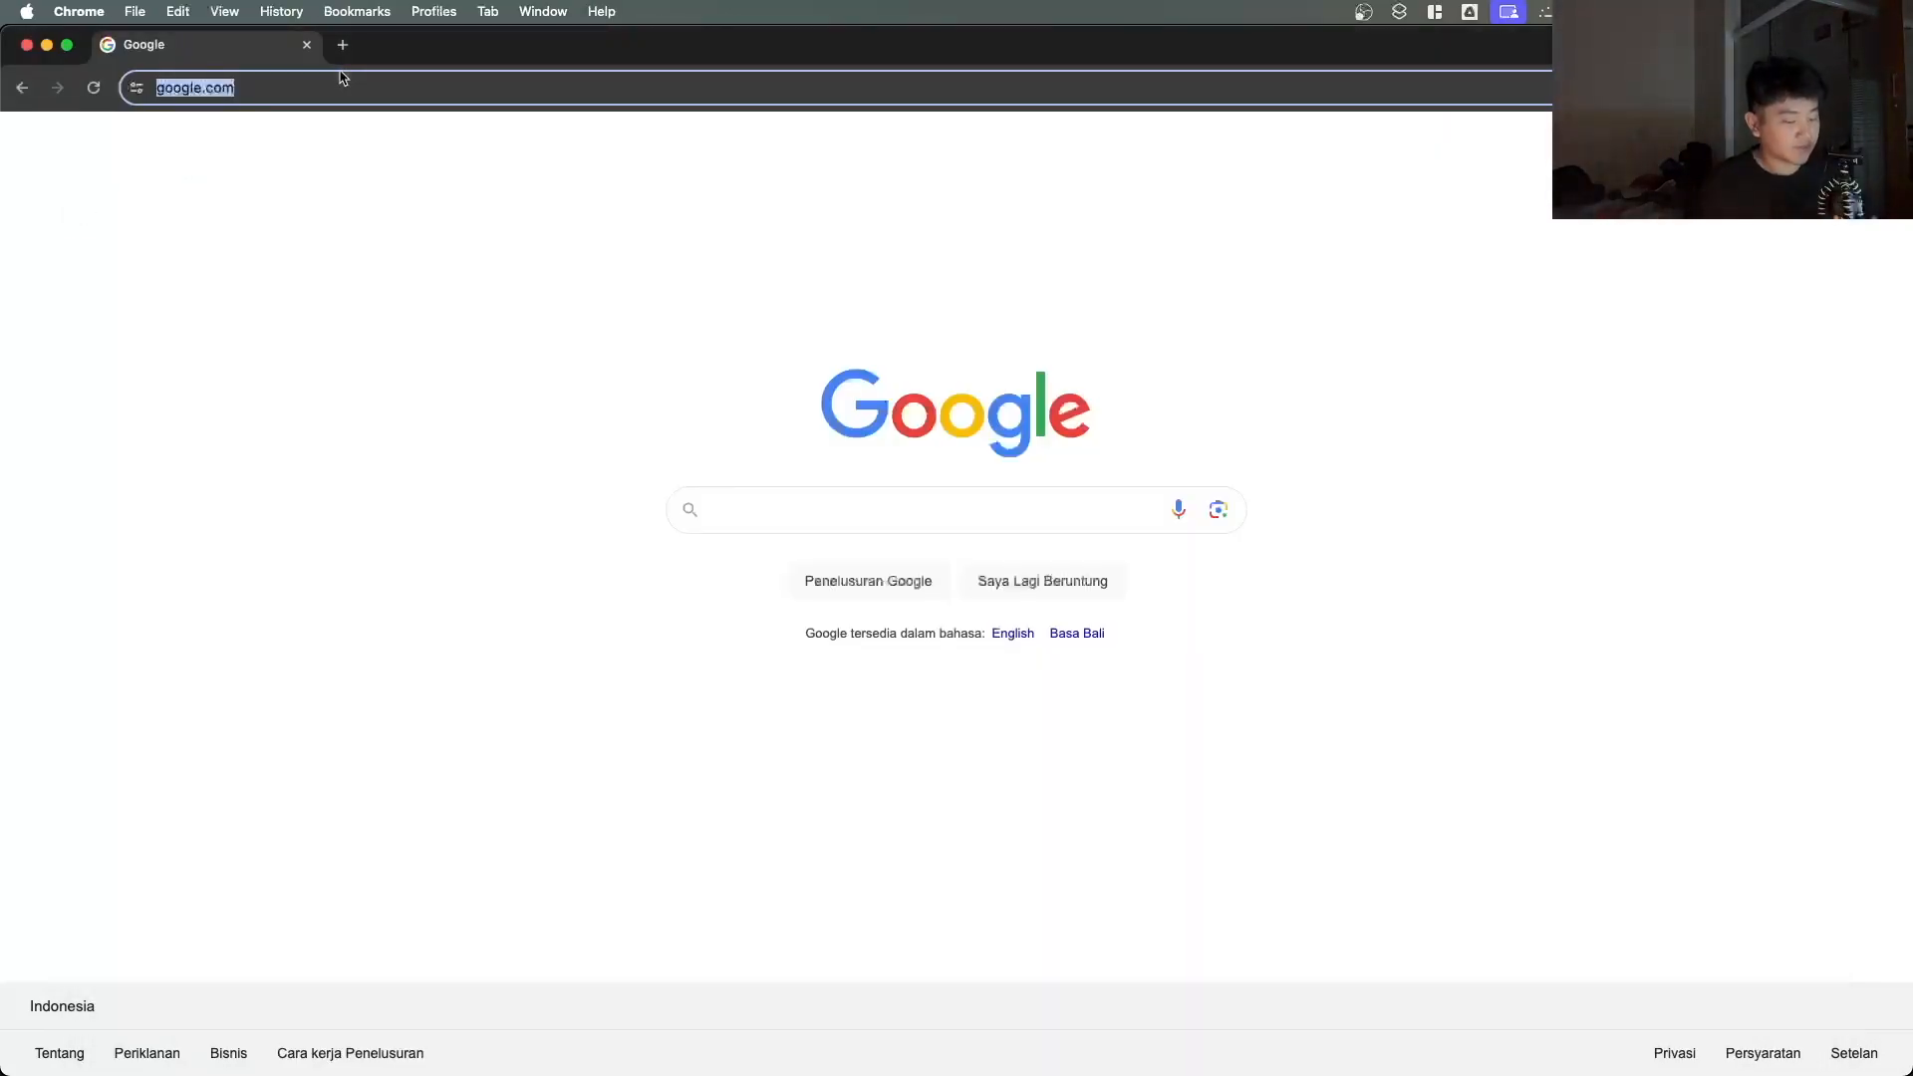
pyautogui.write('http://exa')
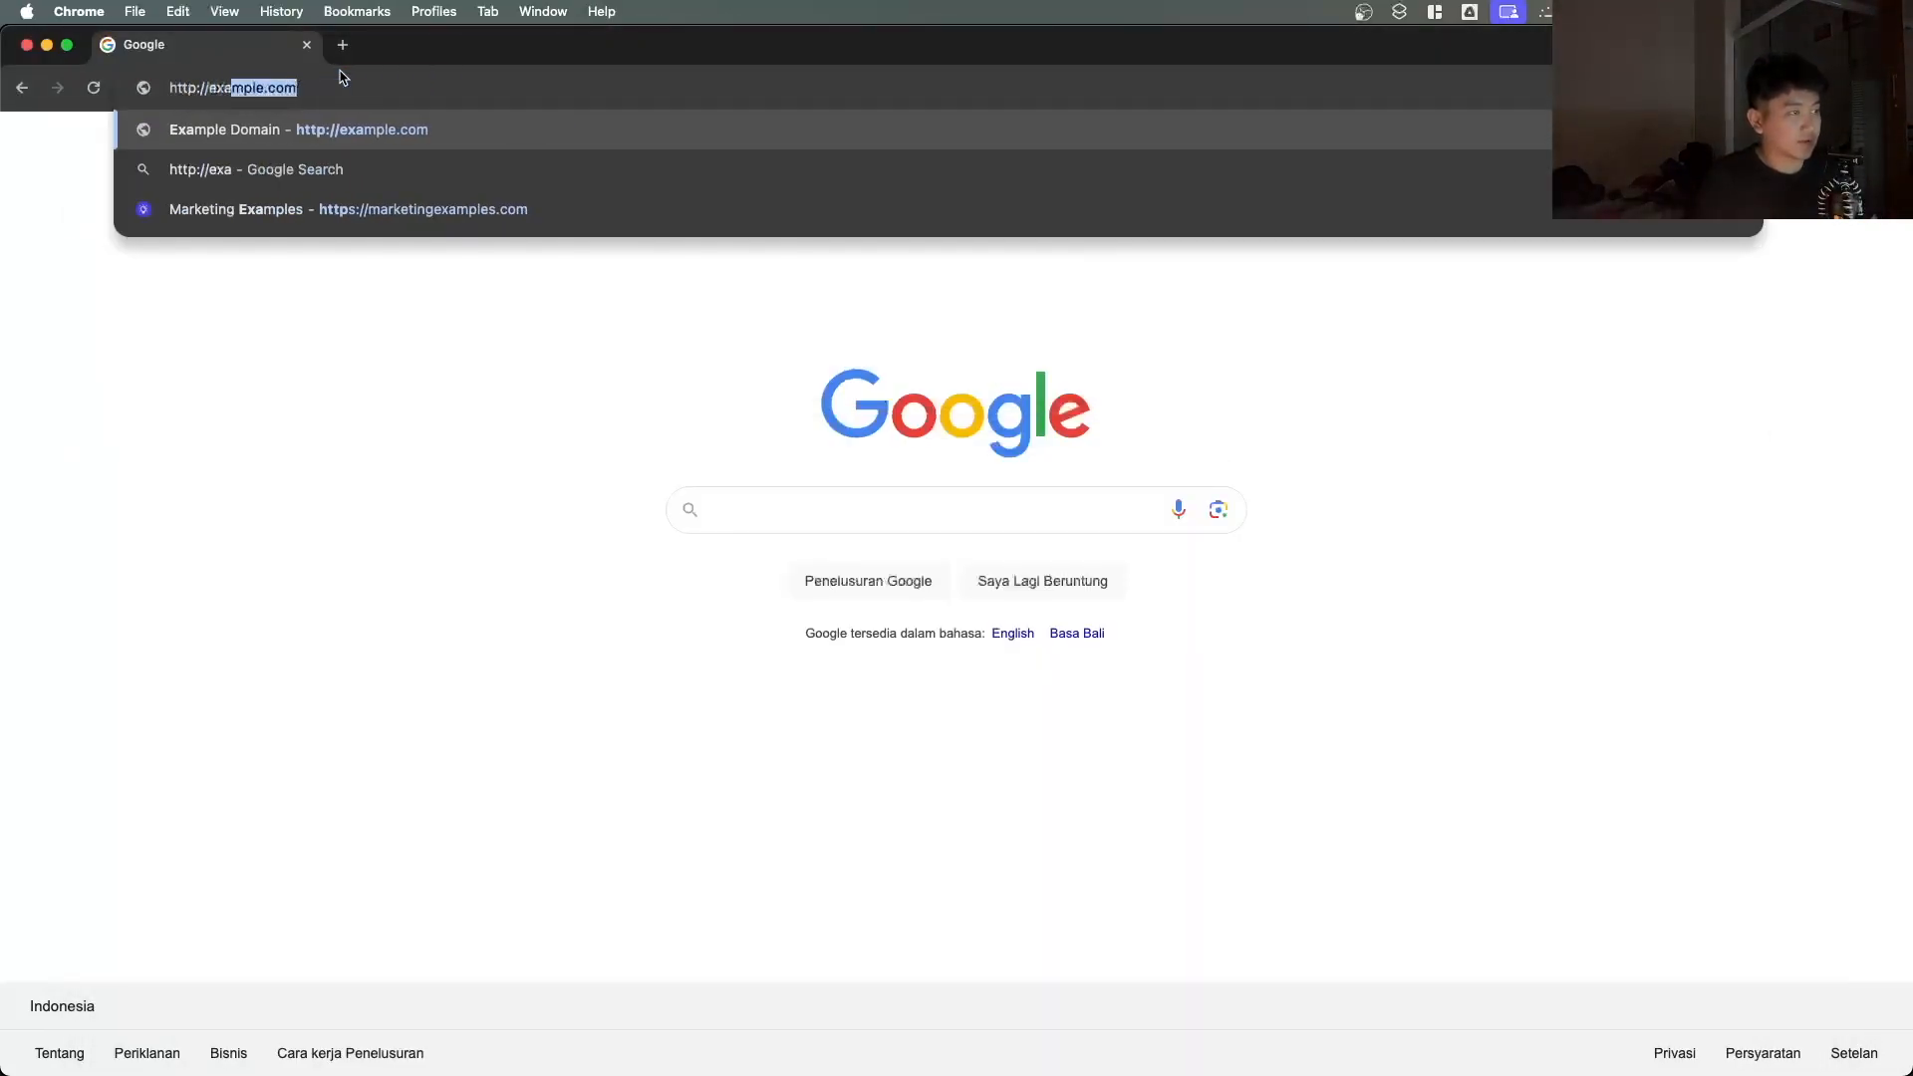
pyautogui.write('m')
pyautogui.press('Return')
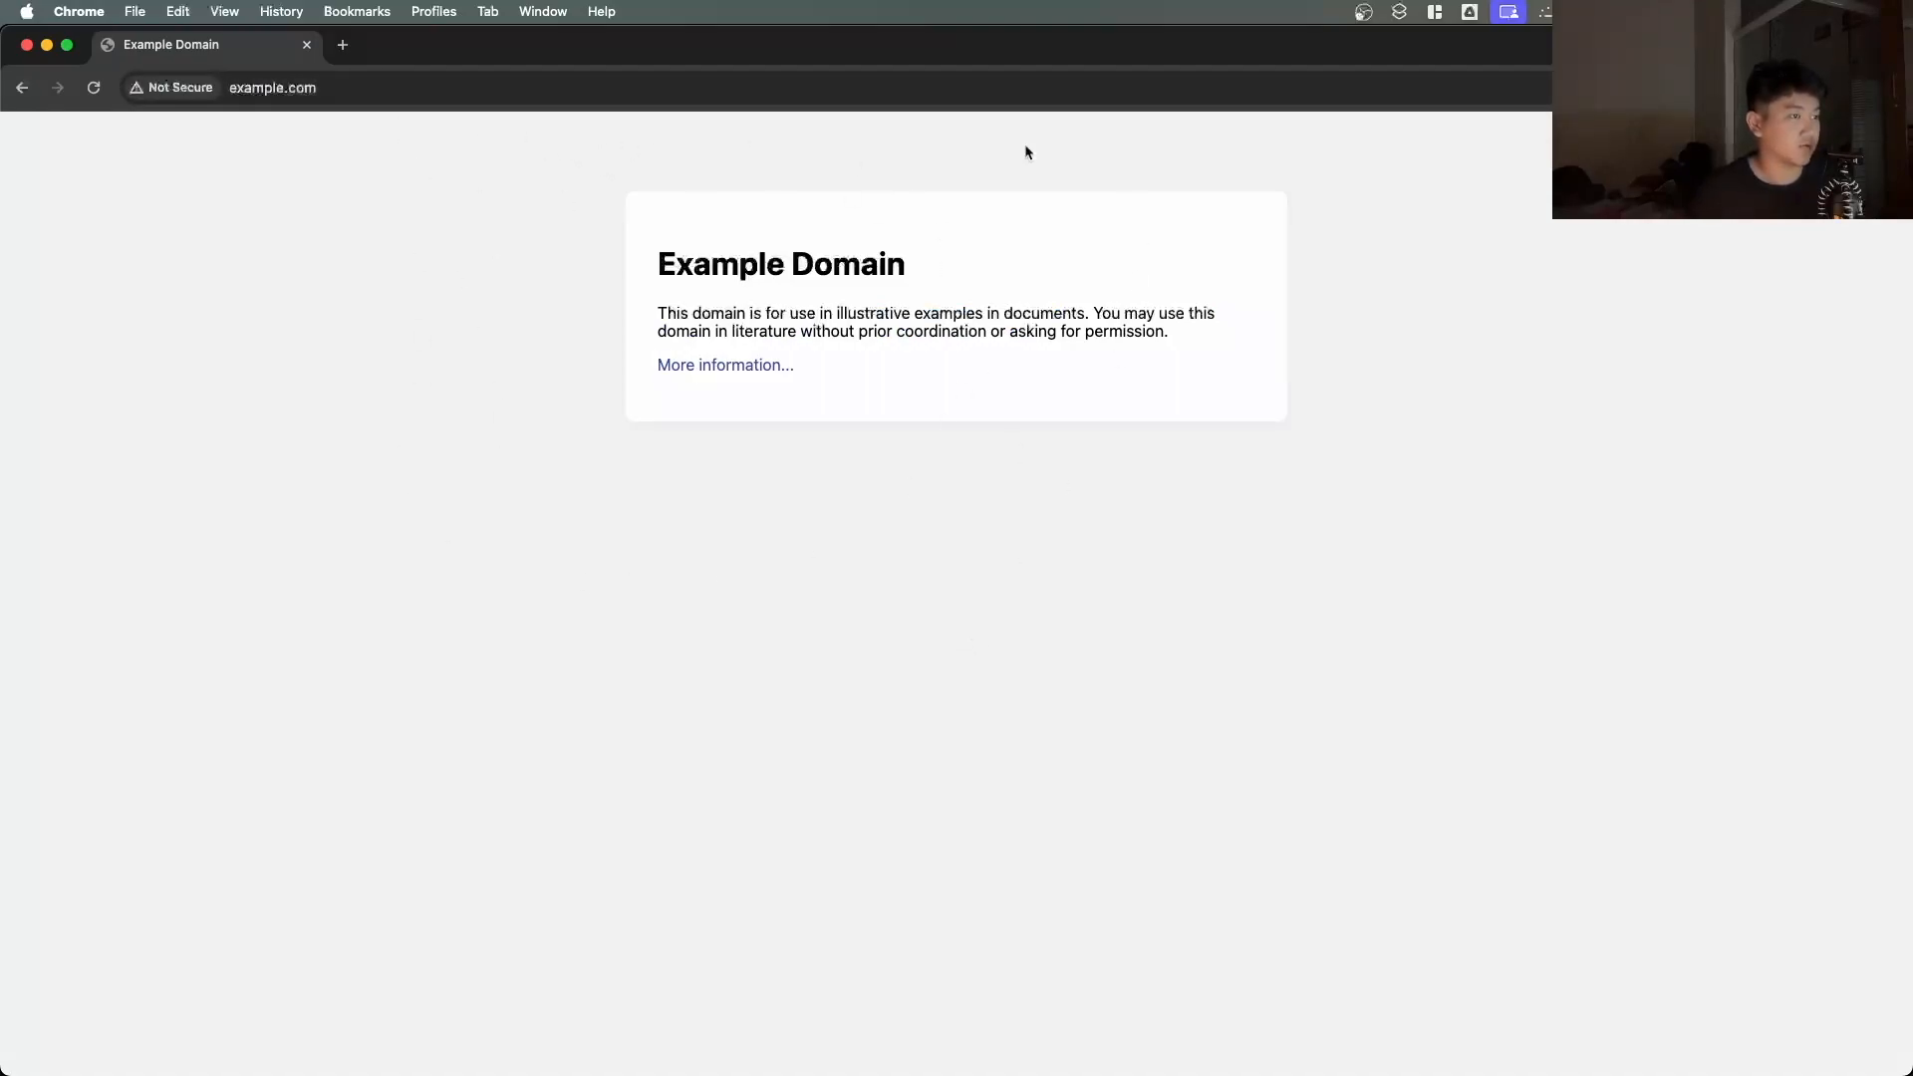
pyautogui.press('super+Tab')
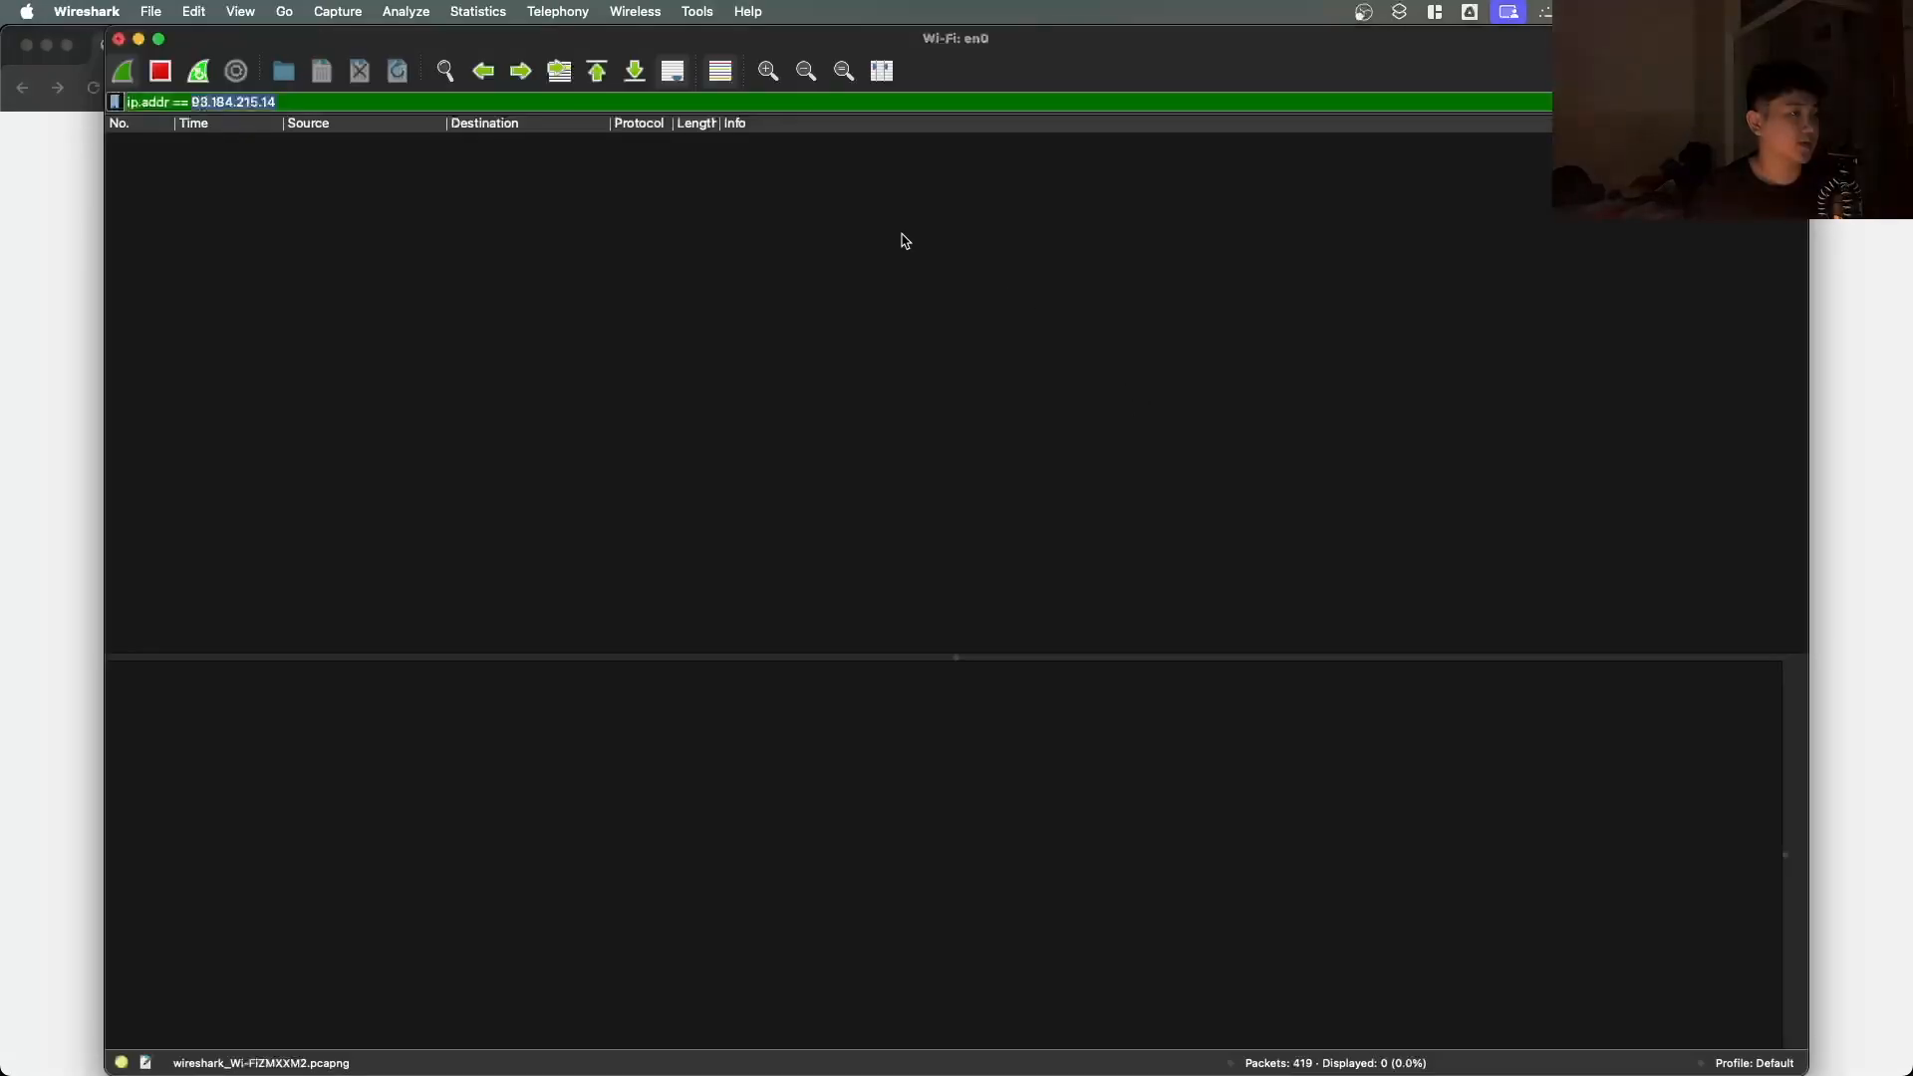
pyautogui.moveTo(406, 39); pyautogui.dragTo(768, 121)
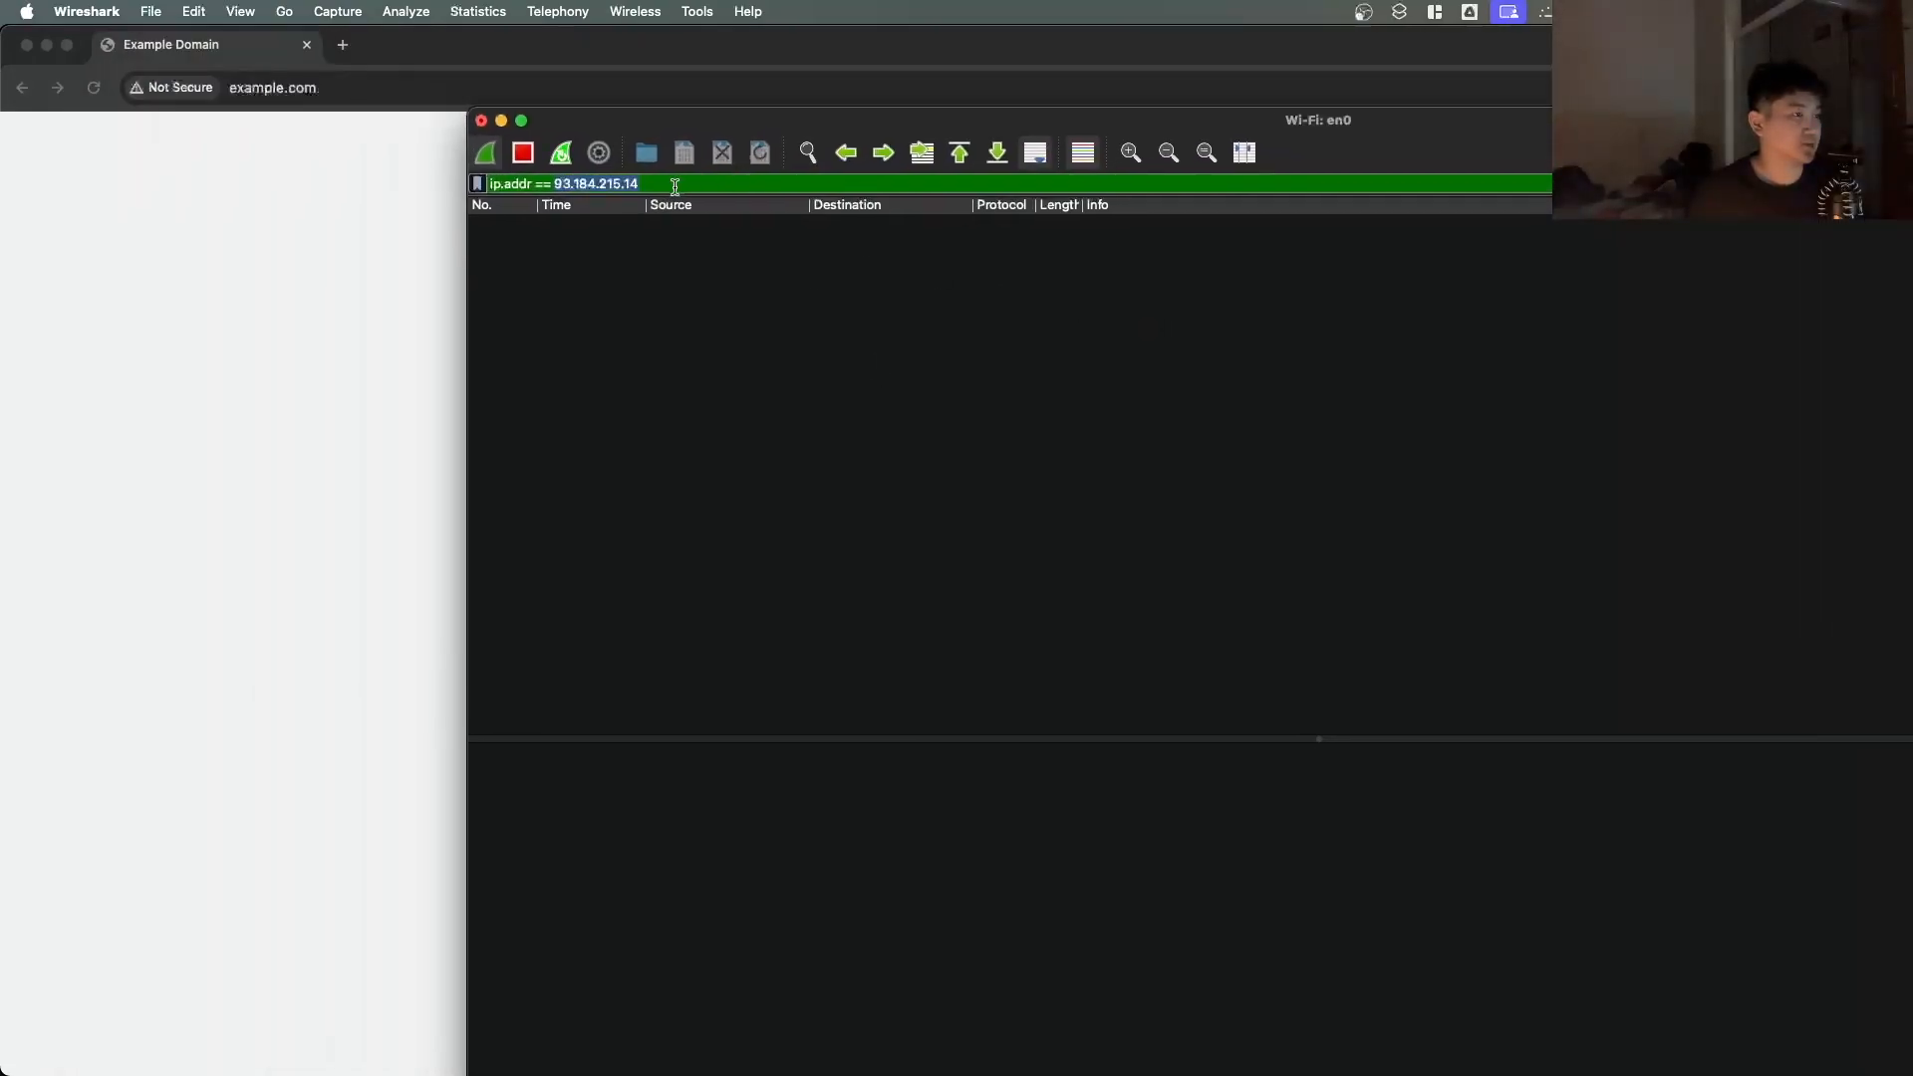
# Step: Reload the example.com page in Chrome and bring the Wireshark window back into view to show the filtered packets
pyautogui.click(435, 248)
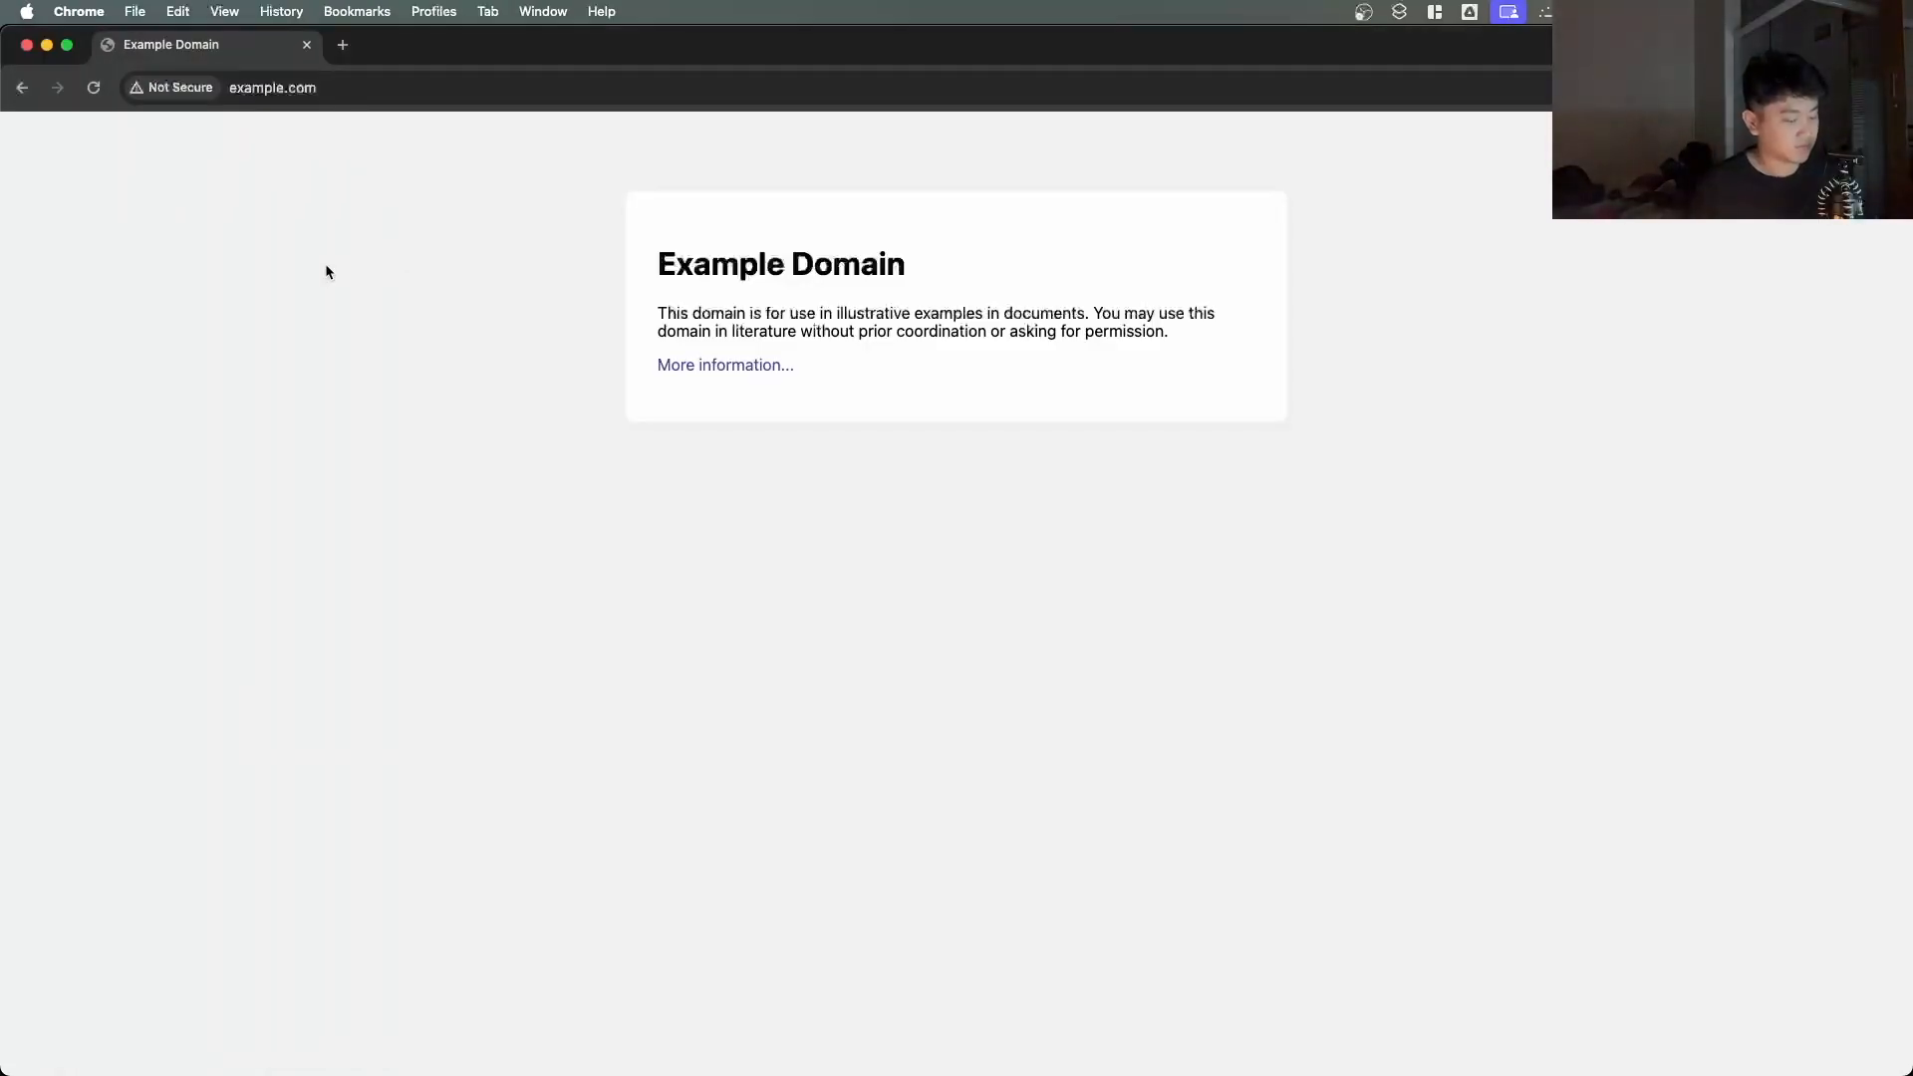
pyautogui.press('super+r')
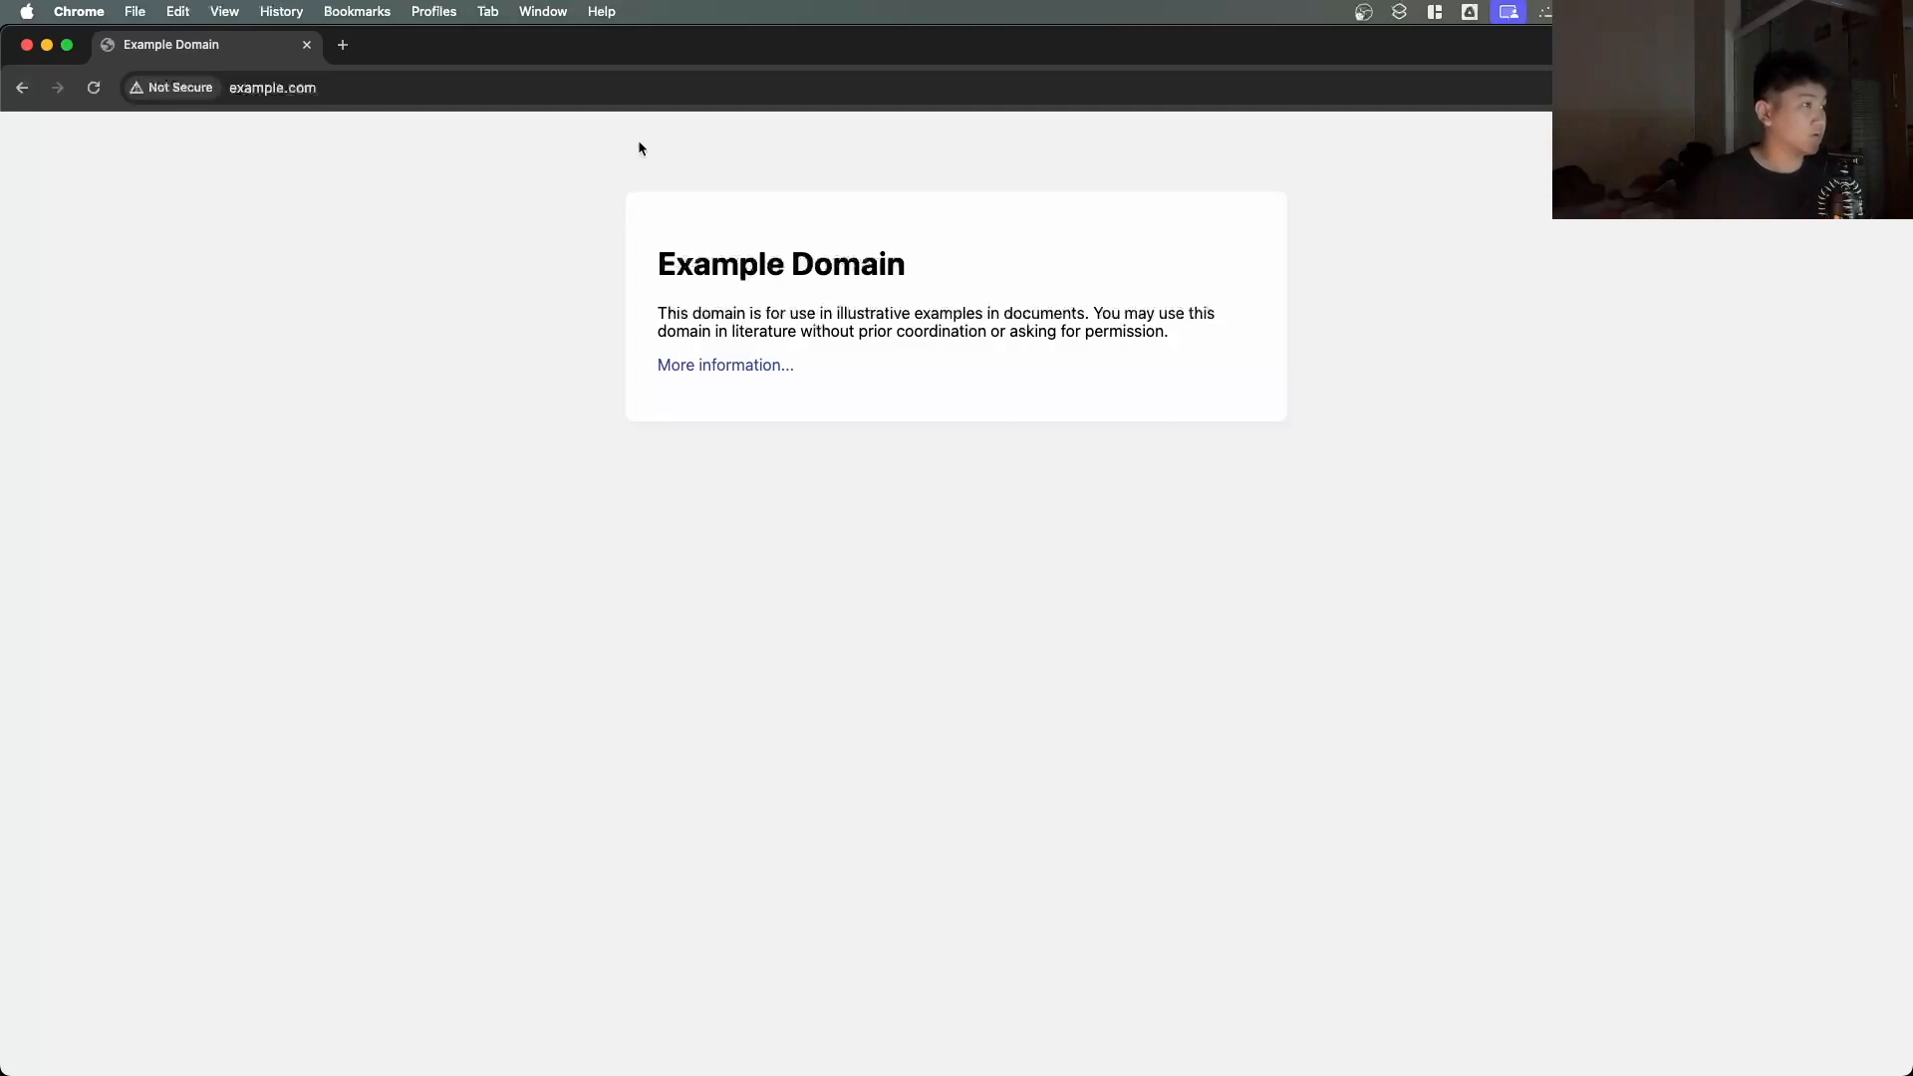
pyautogui.press('super+Tab')
pyautogui.moveTo(1054, 119); pyautogui.dragTo(797, 89)
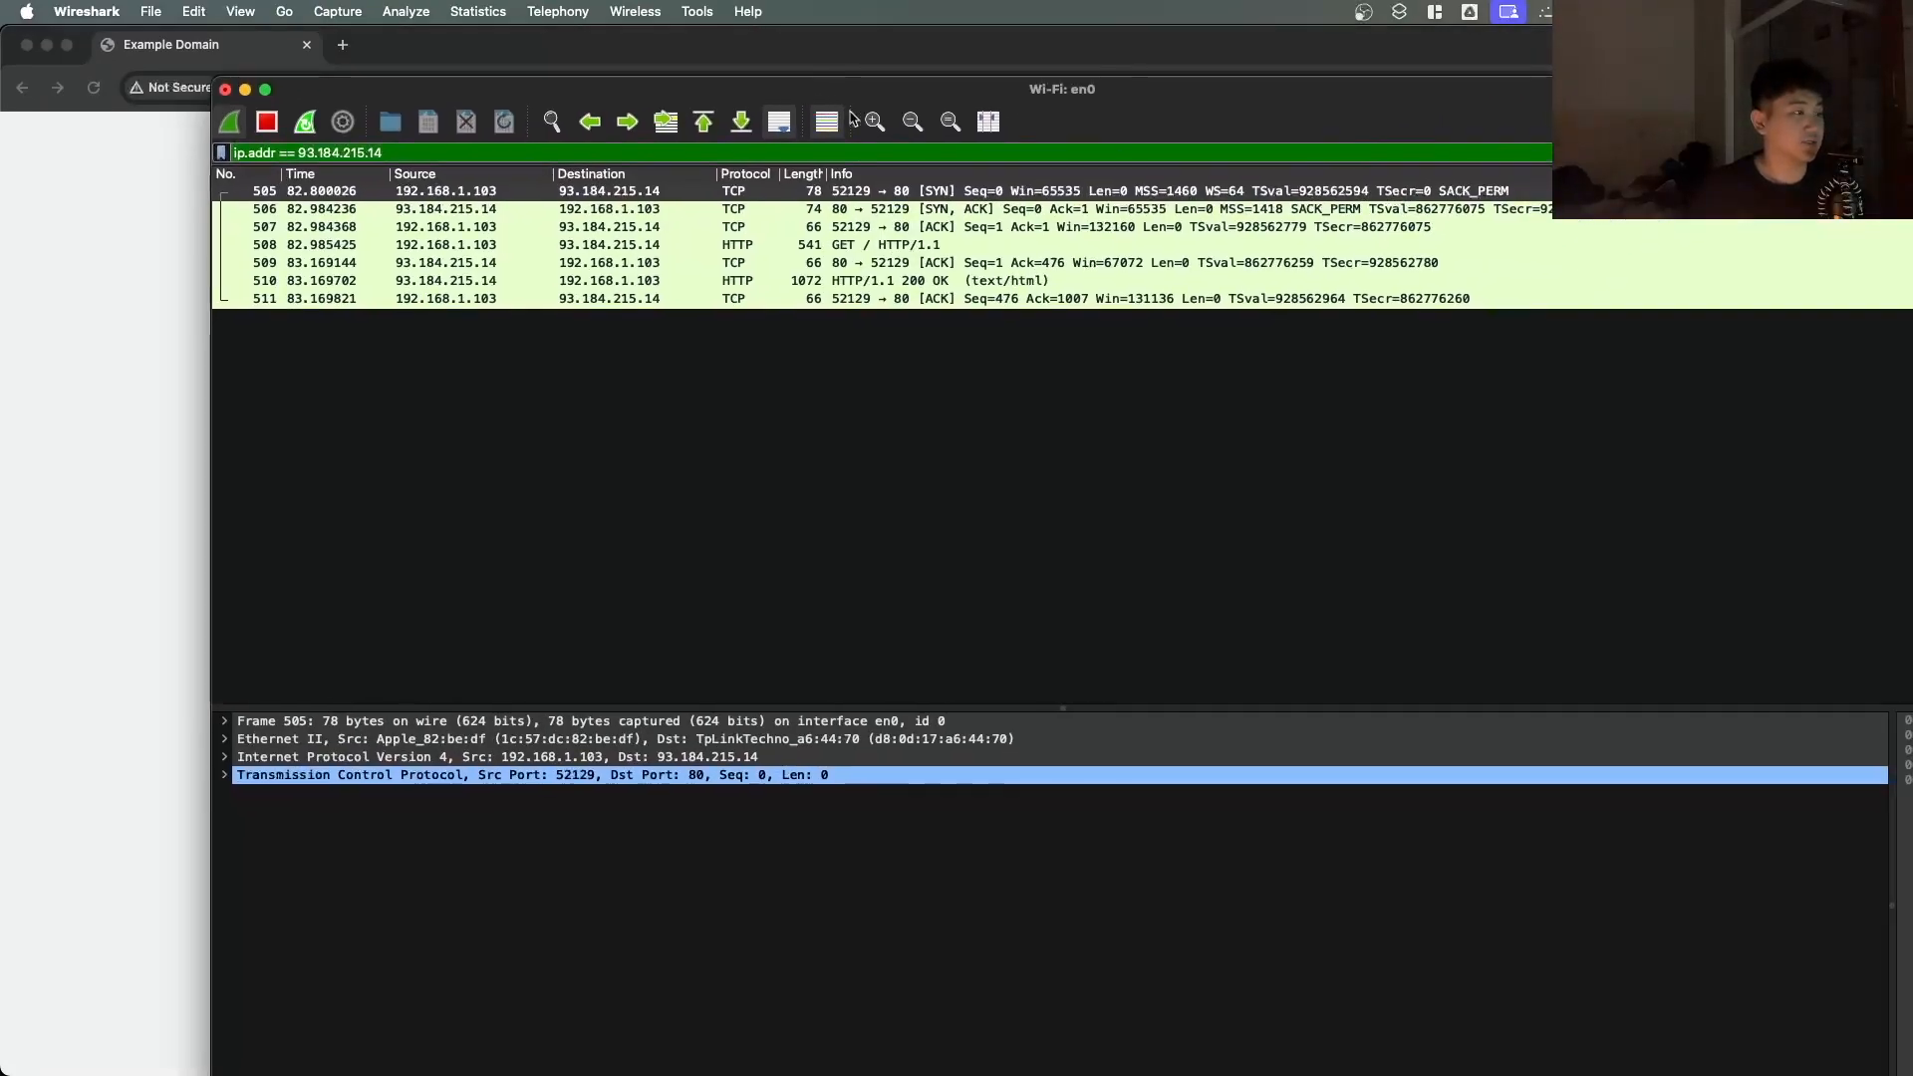
pyautogui.moveTo(1025, 97); pyautogui.dragTo(885, 87)
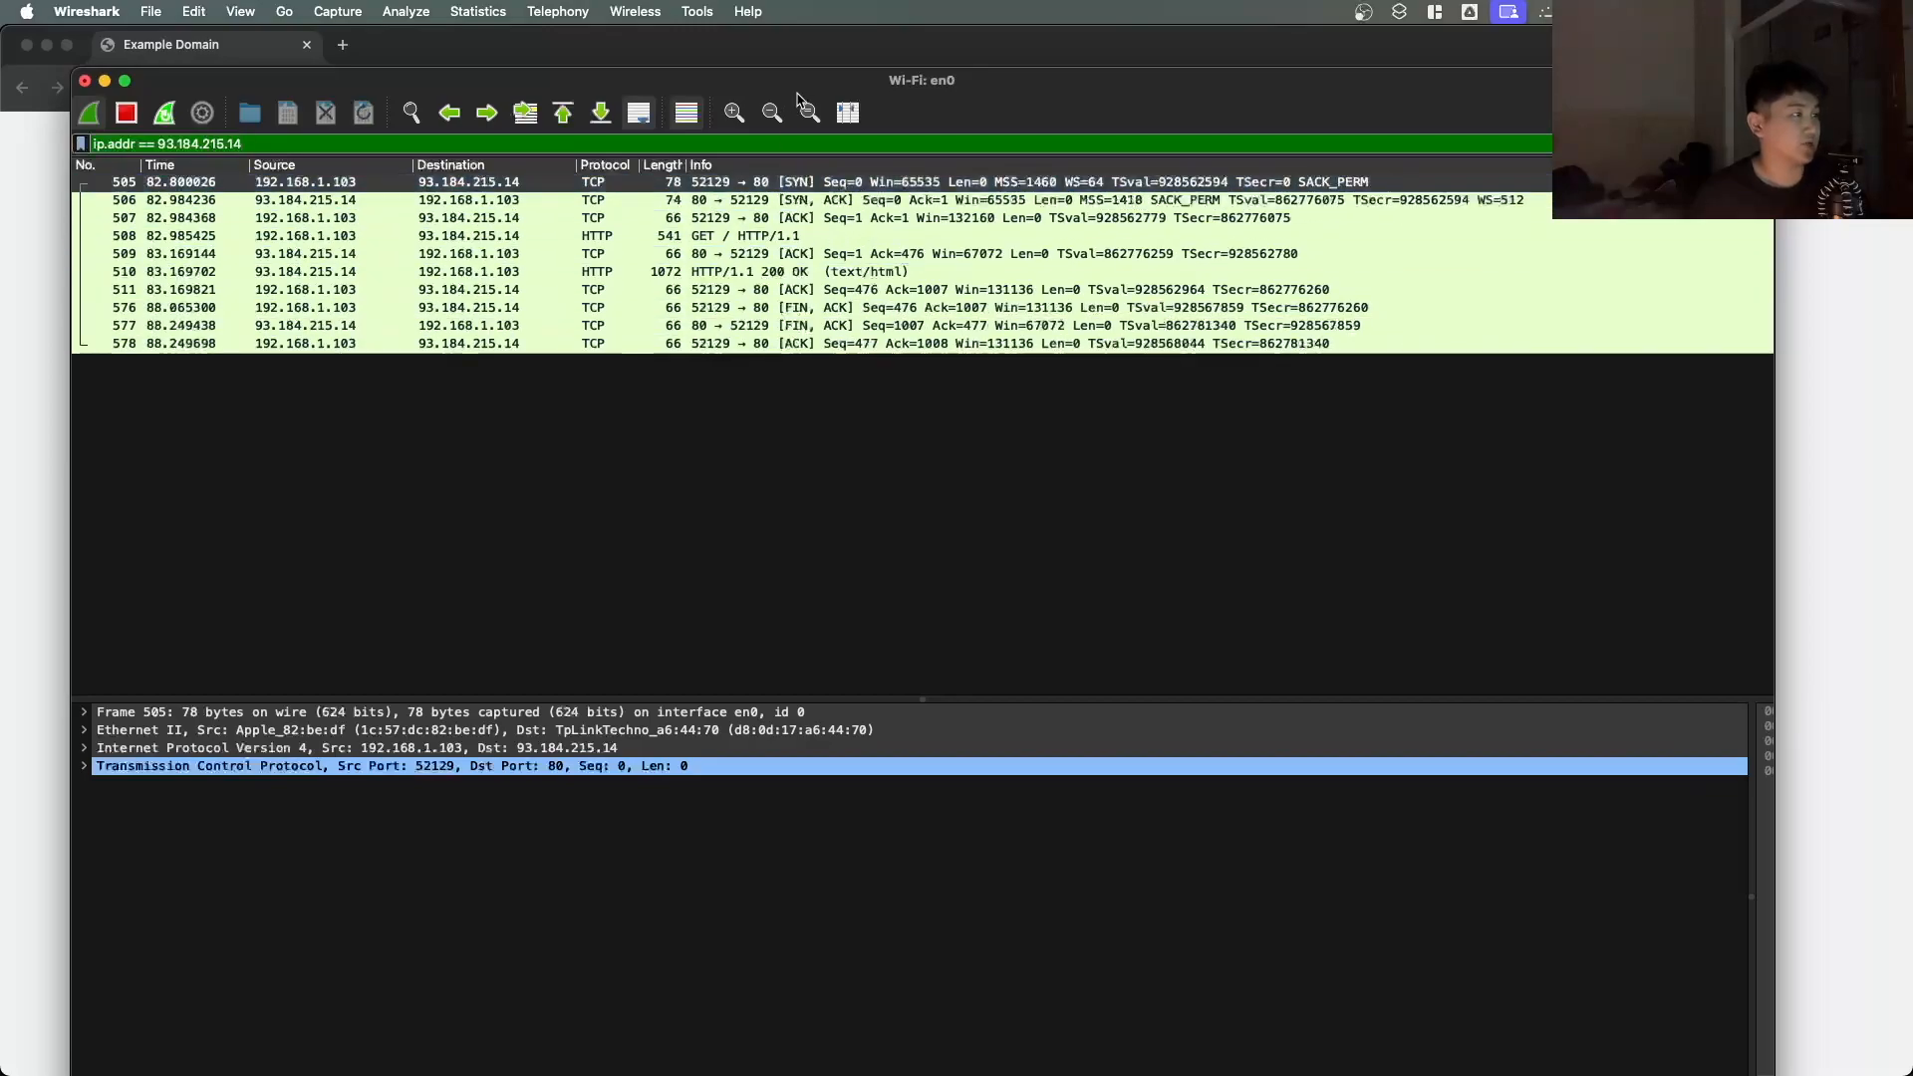
# Step: Examine the source and destination addresses of the first filtered packets, with the window placed below the browser's example.com address
pyautogui.moveTo(802, 84); pyautogui.dragTo(855, 322)
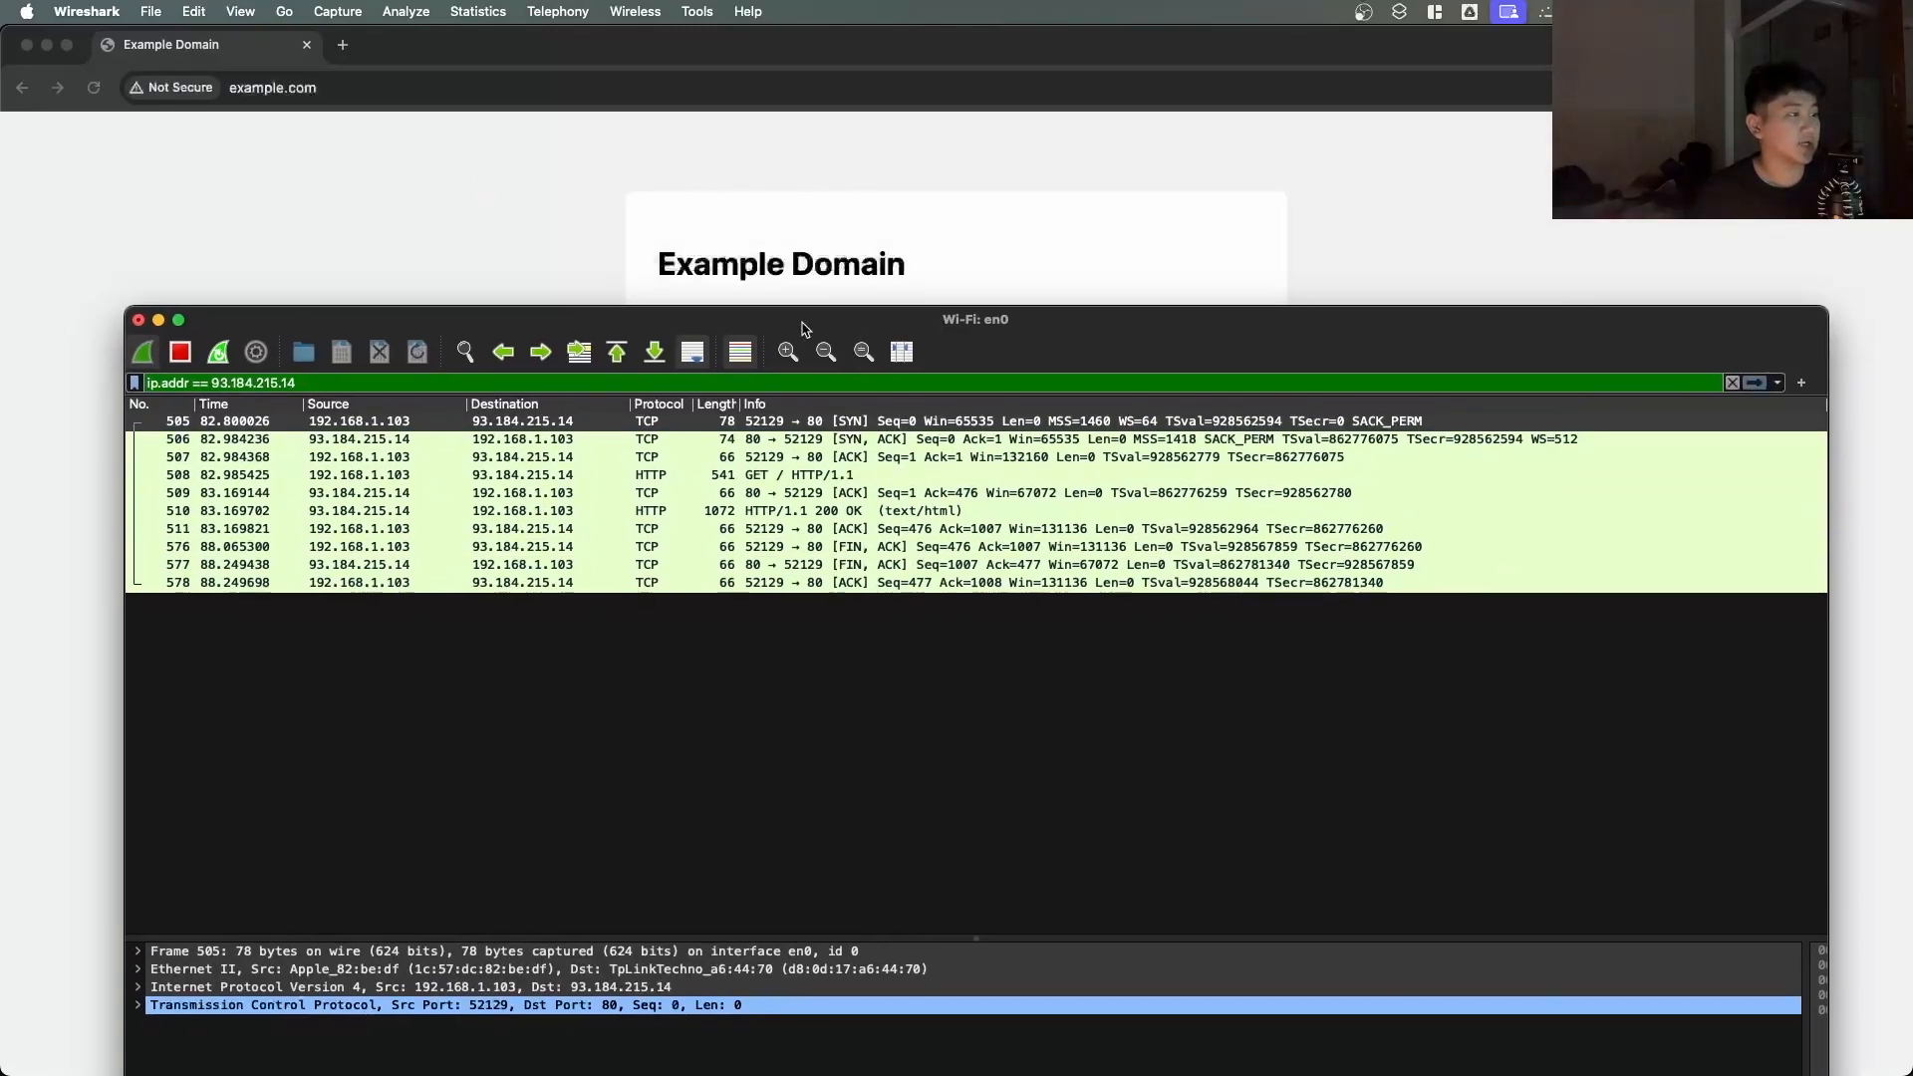
pyautogui.moveTo(805, 329); pyautogui.dragTo(783, 201)
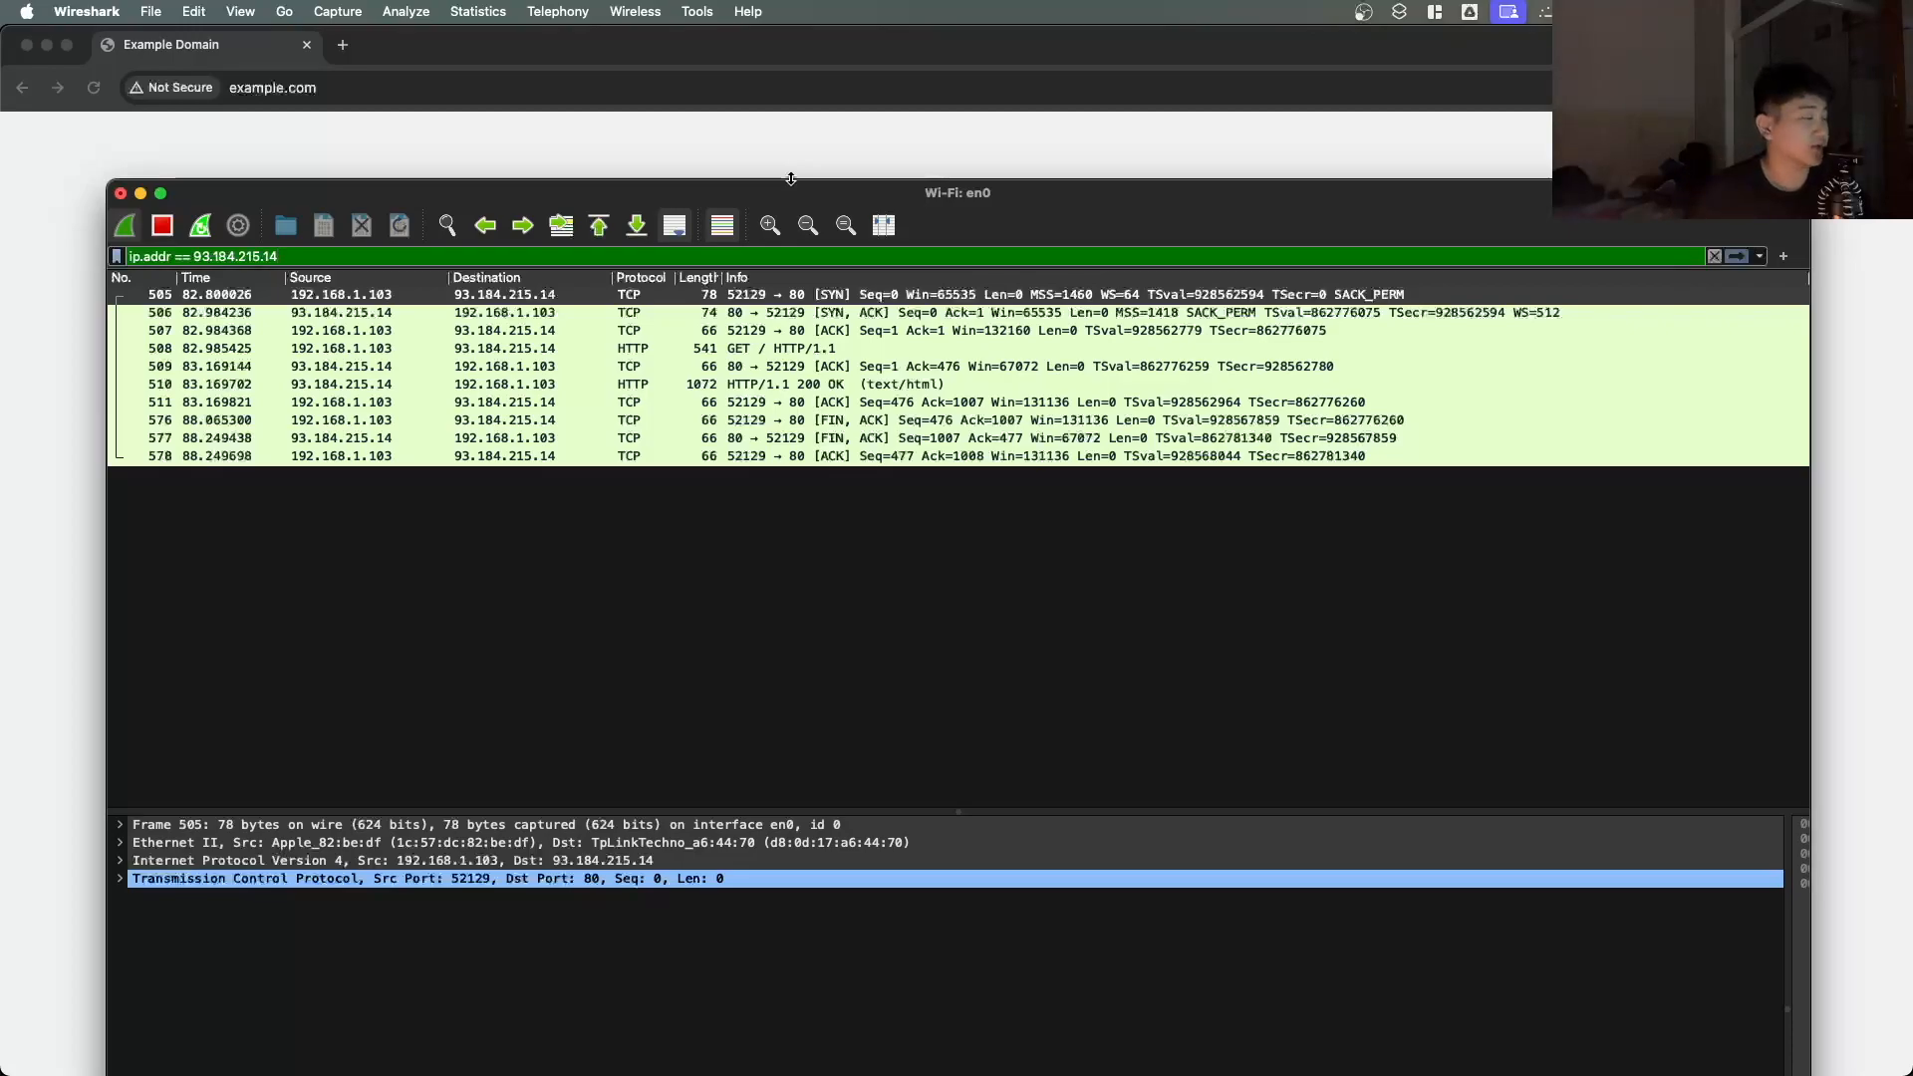
pyautogui.moveTo(797, 193); pyautogui.dragTo(794, 109)
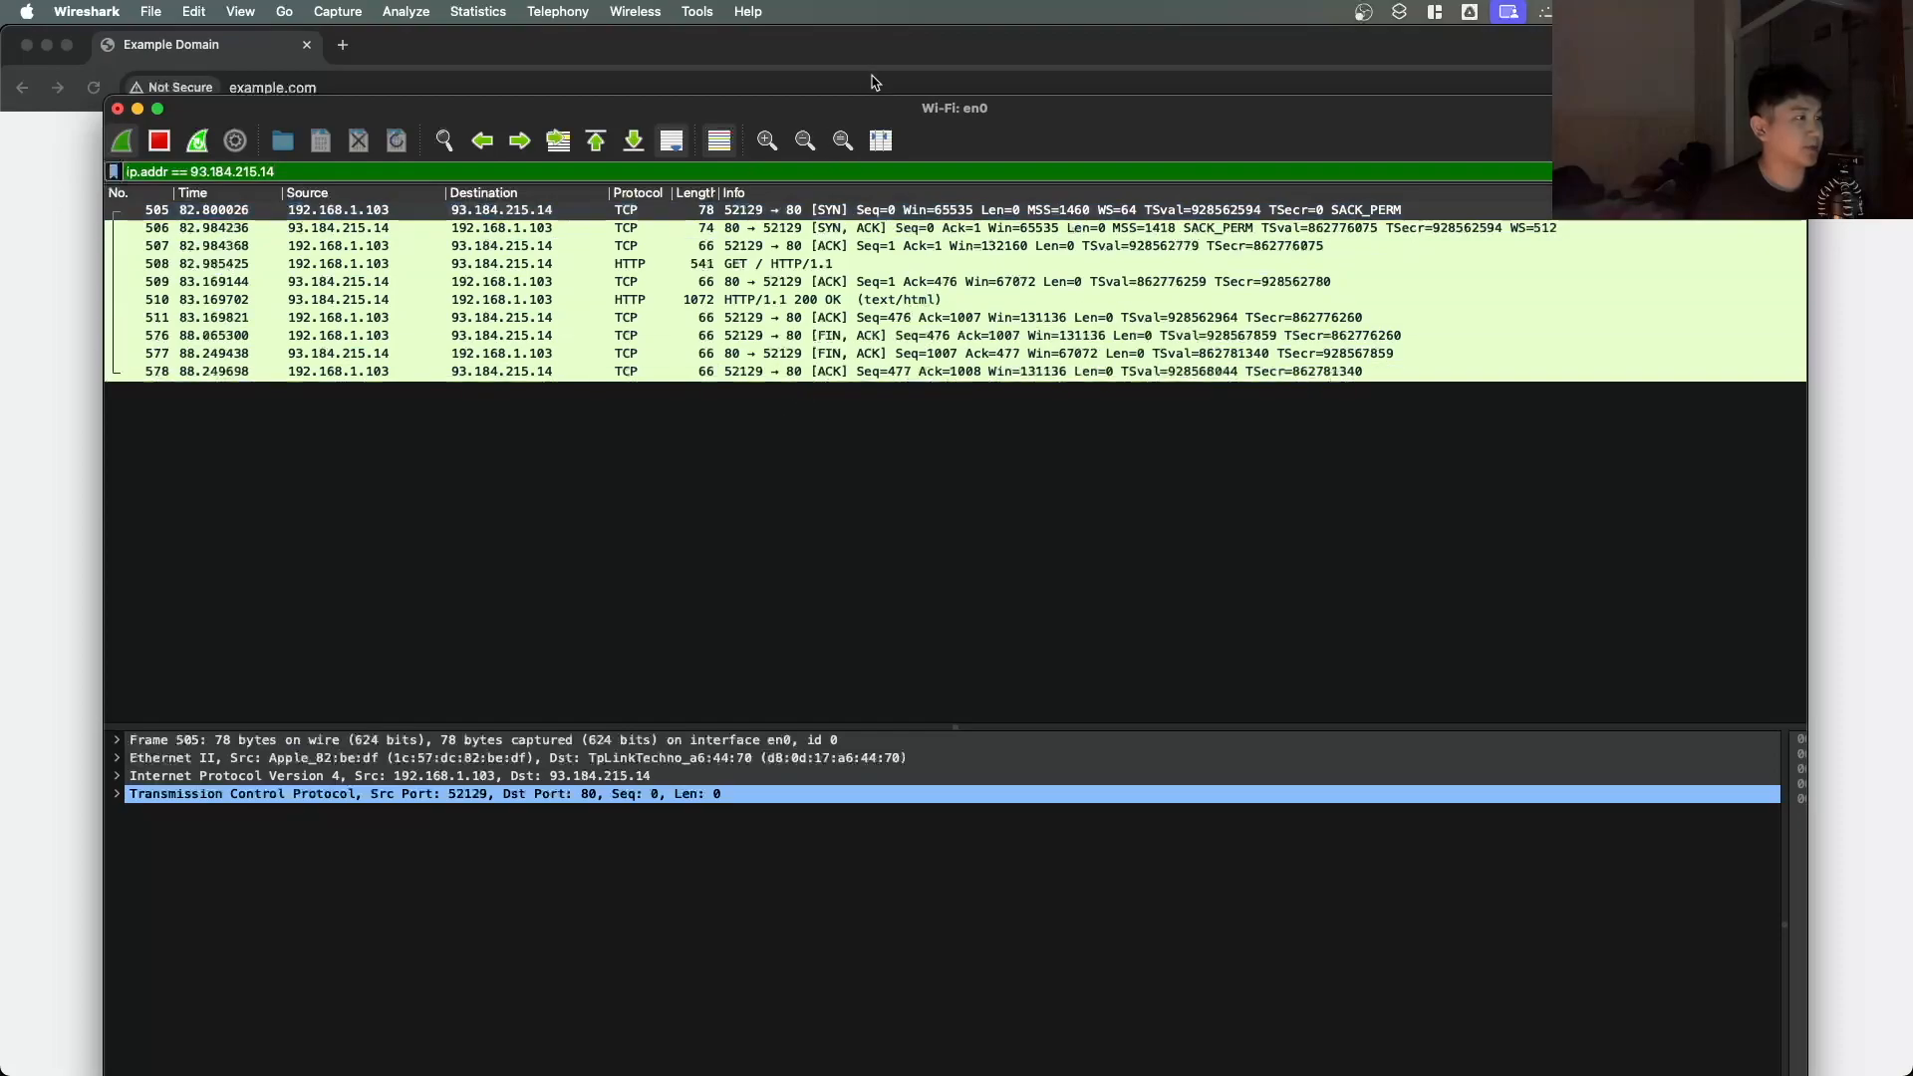
pyautogui.moveTo(882, 97); pyautogui.dragTo(1004, 258)
pyautogui.click(461, 373)
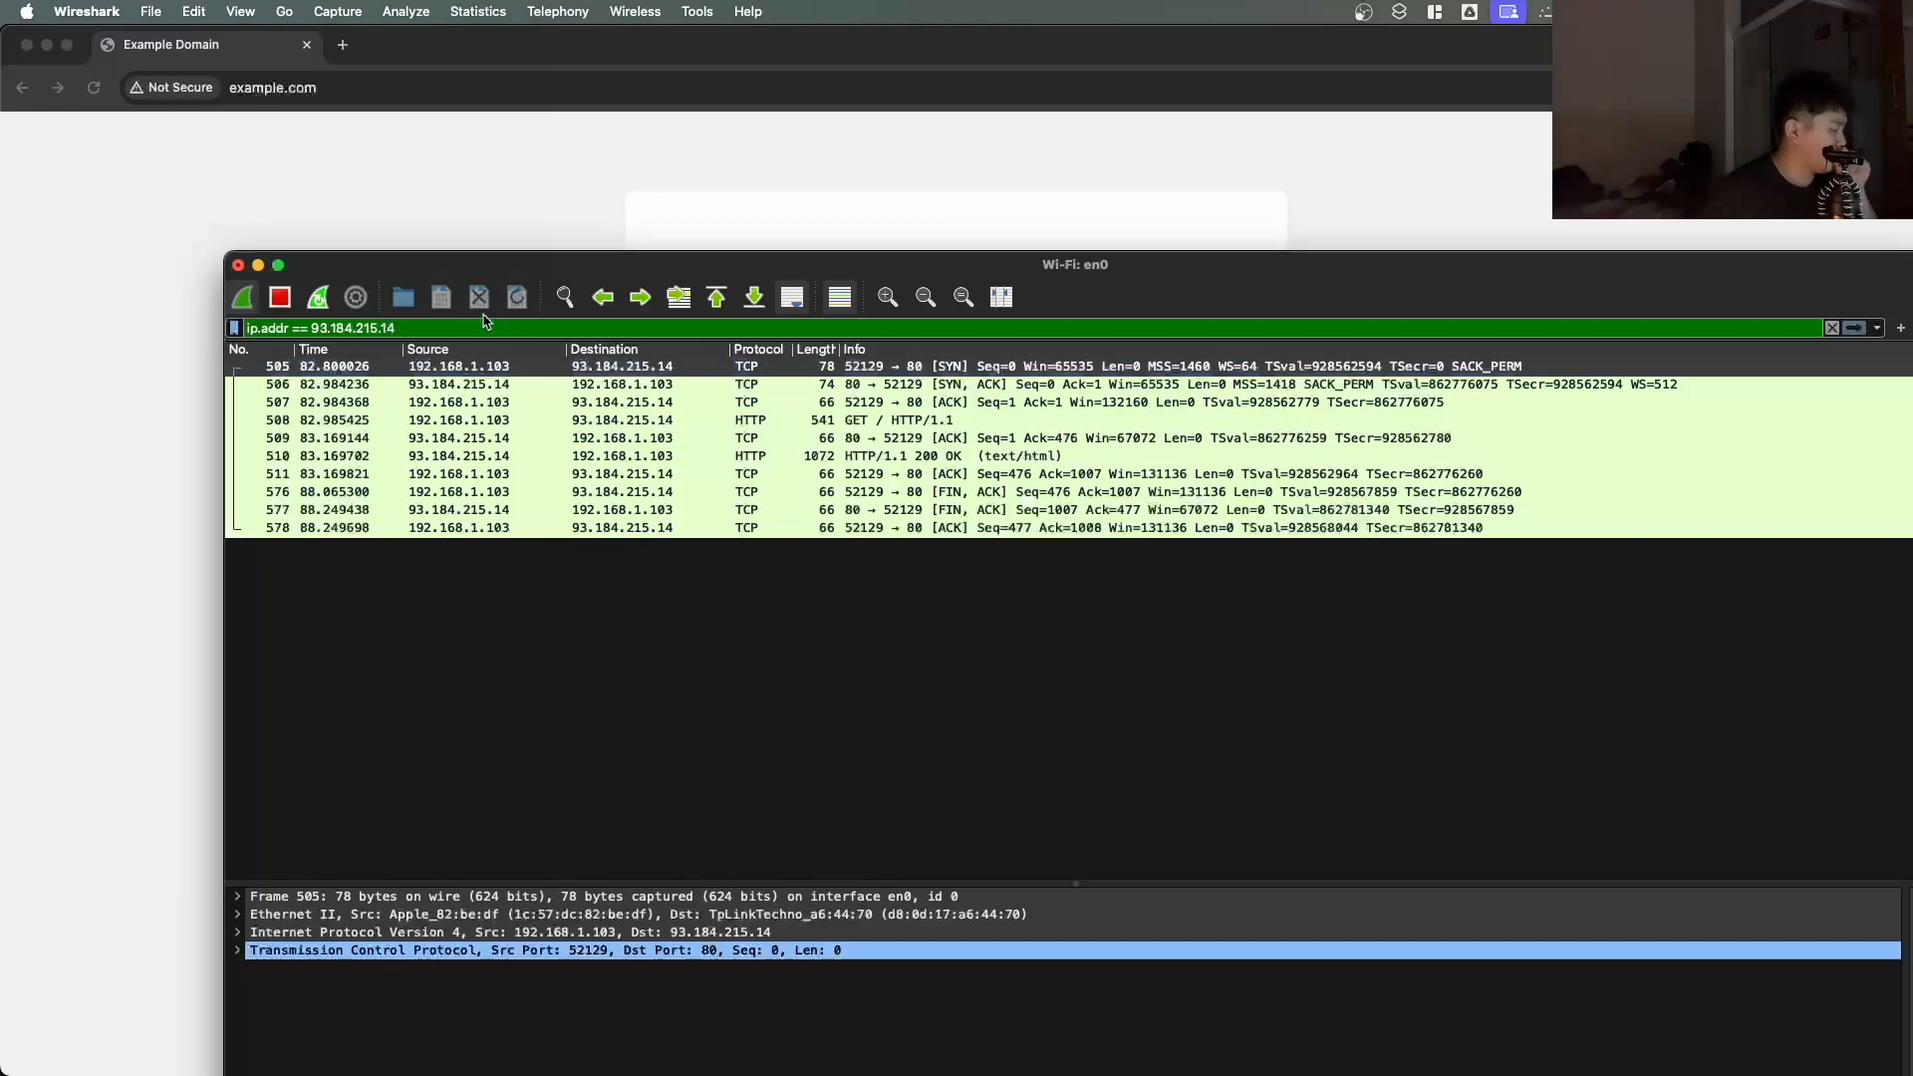
pyautogui.click(649, 368)
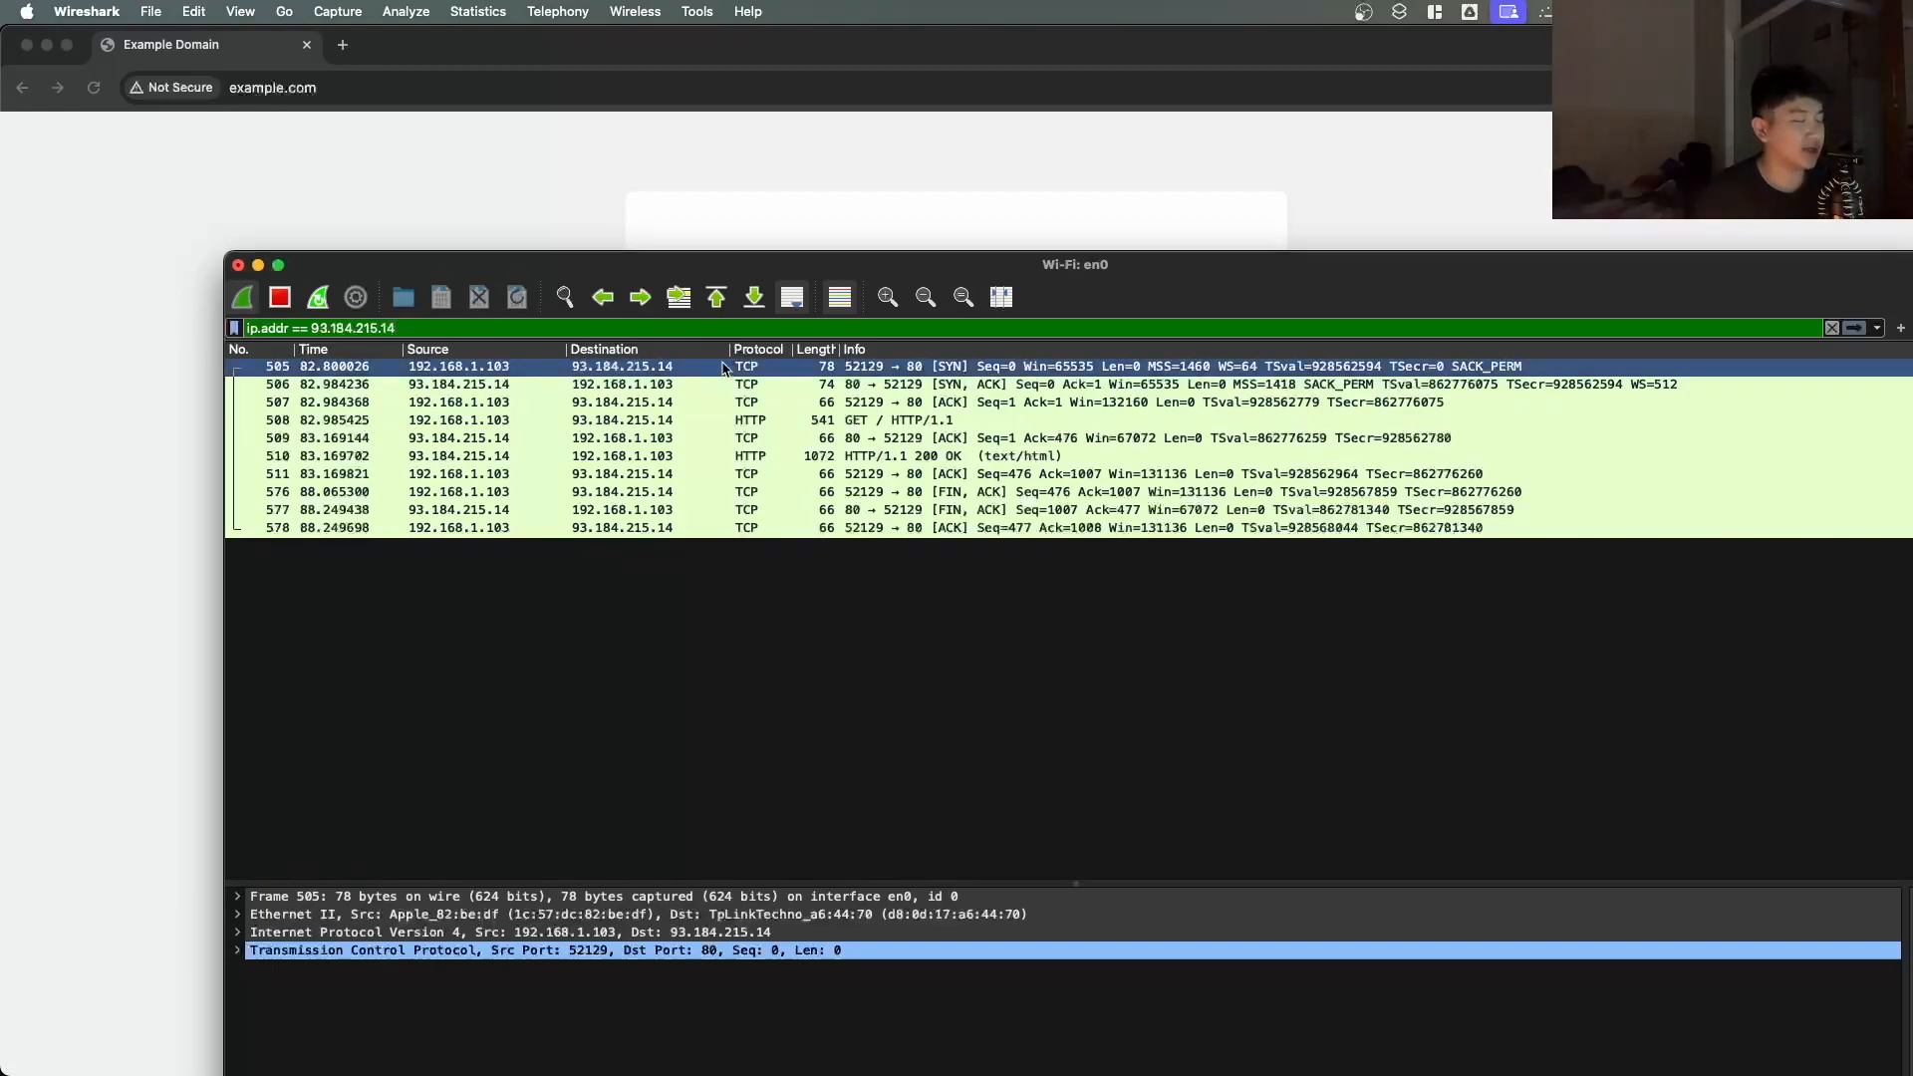
pyautogui.click(787, 387)
pyautogui.click(496, 369)
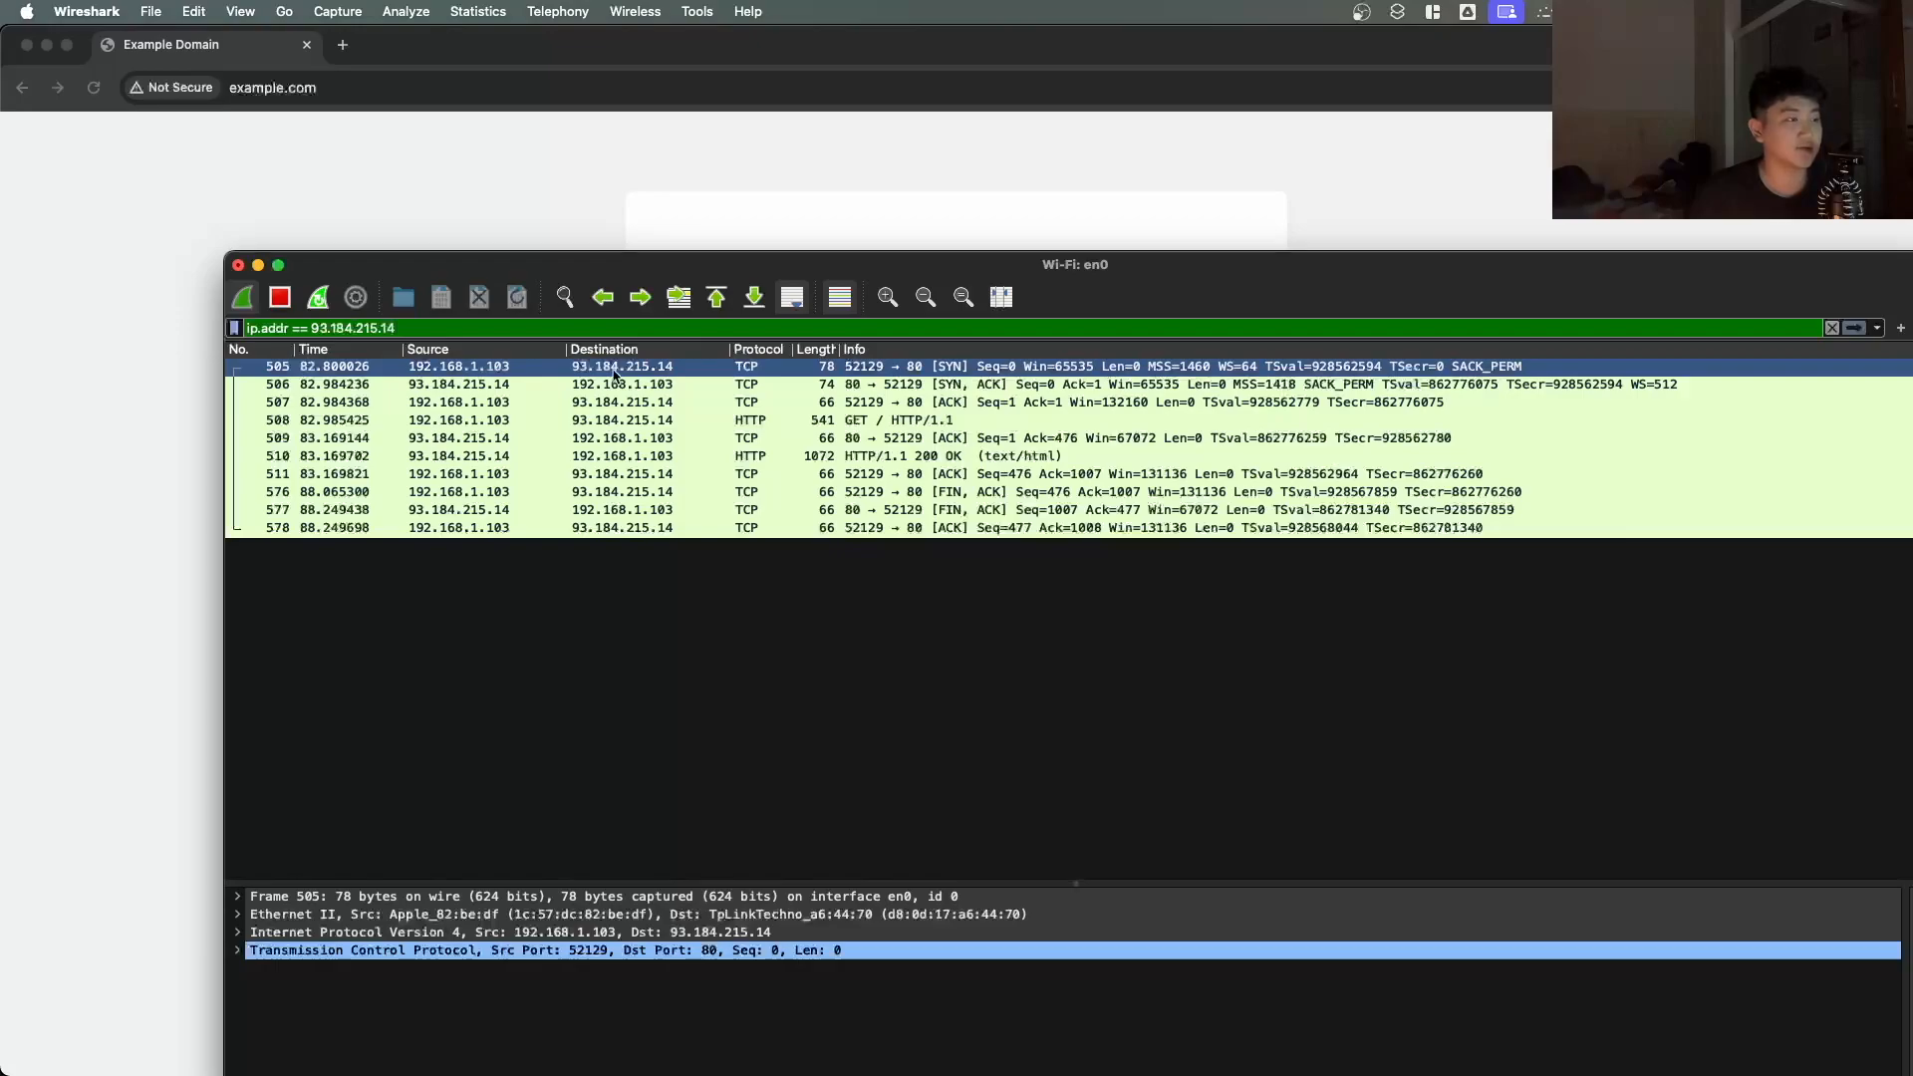
pyautogui.click(1185, 329)
pyautogui.moveTo(1128, 280); pyautogui.dragTo(1107, 290)
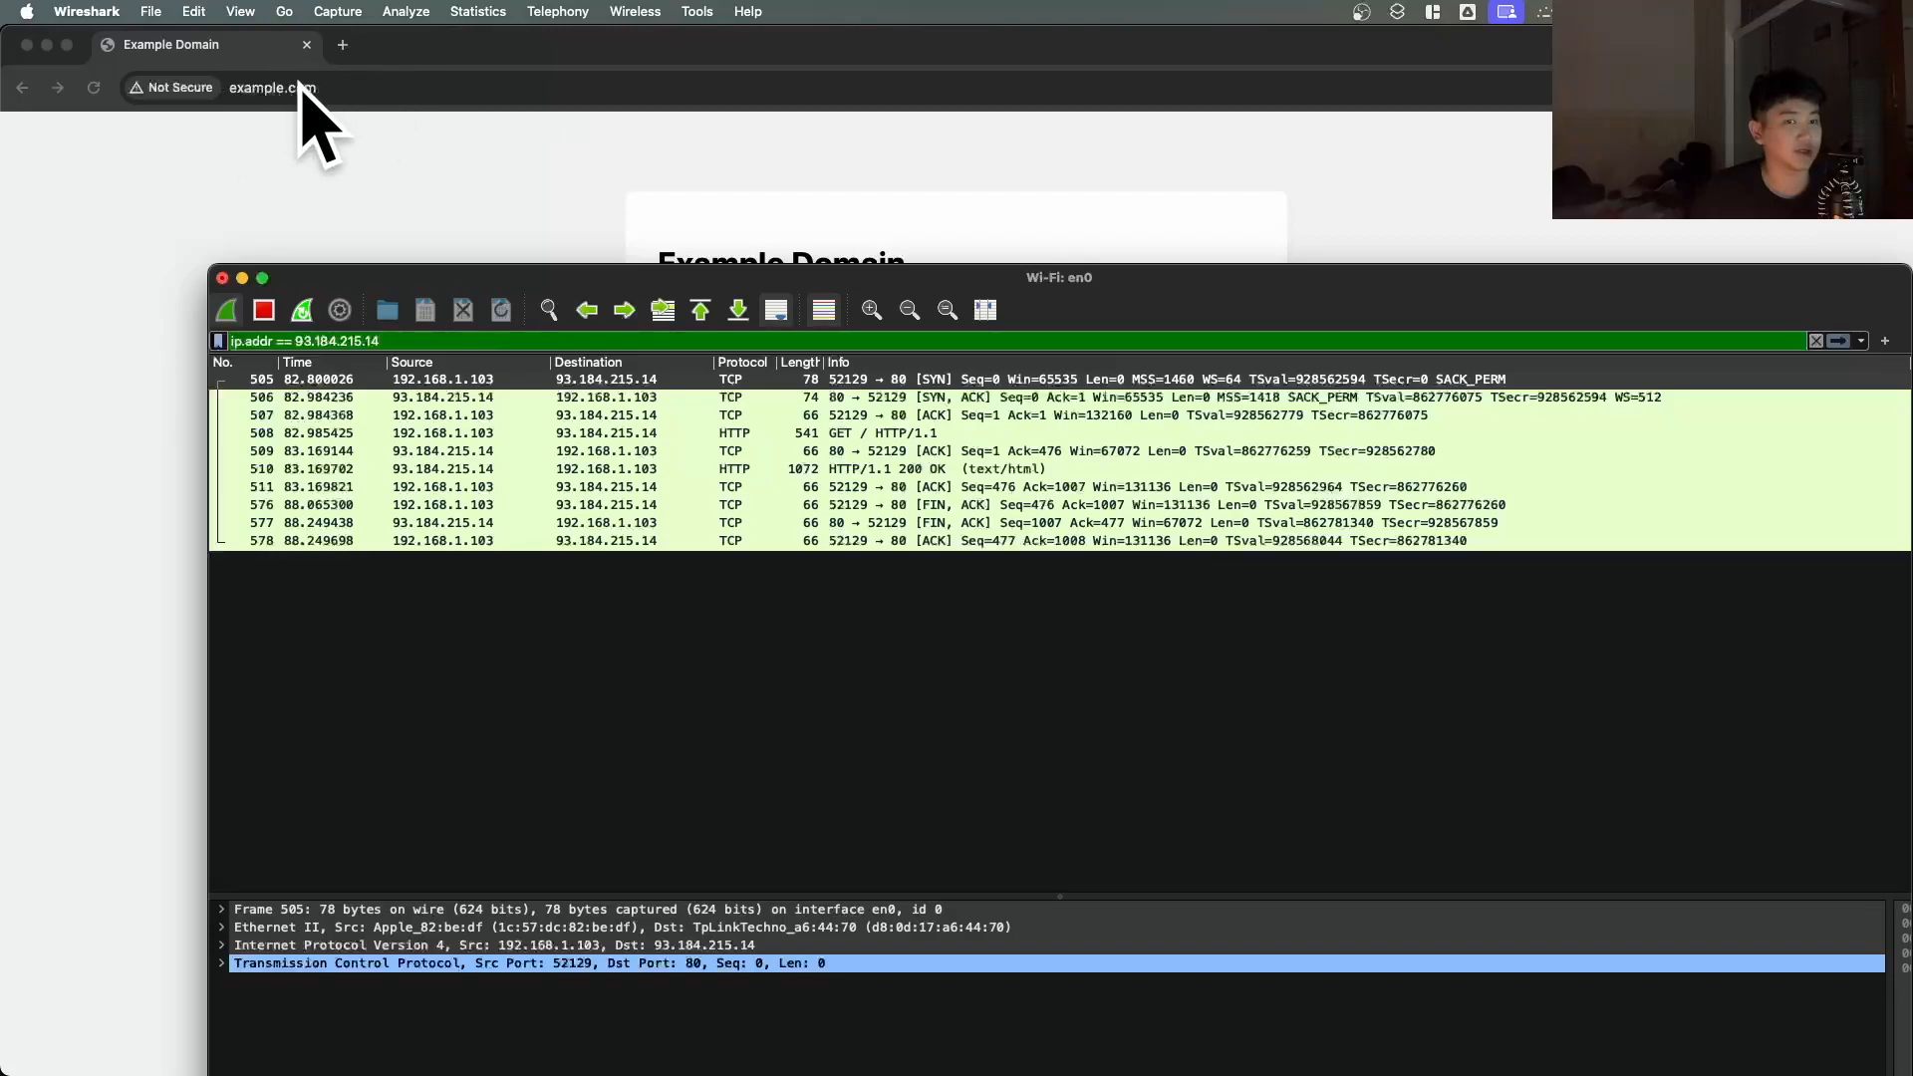
# Step: Select the HTTP GET packet, expand its Hypertext Transfer Protocol section to view the request headers, and collapse it again
pyautogui.click(768, 438)
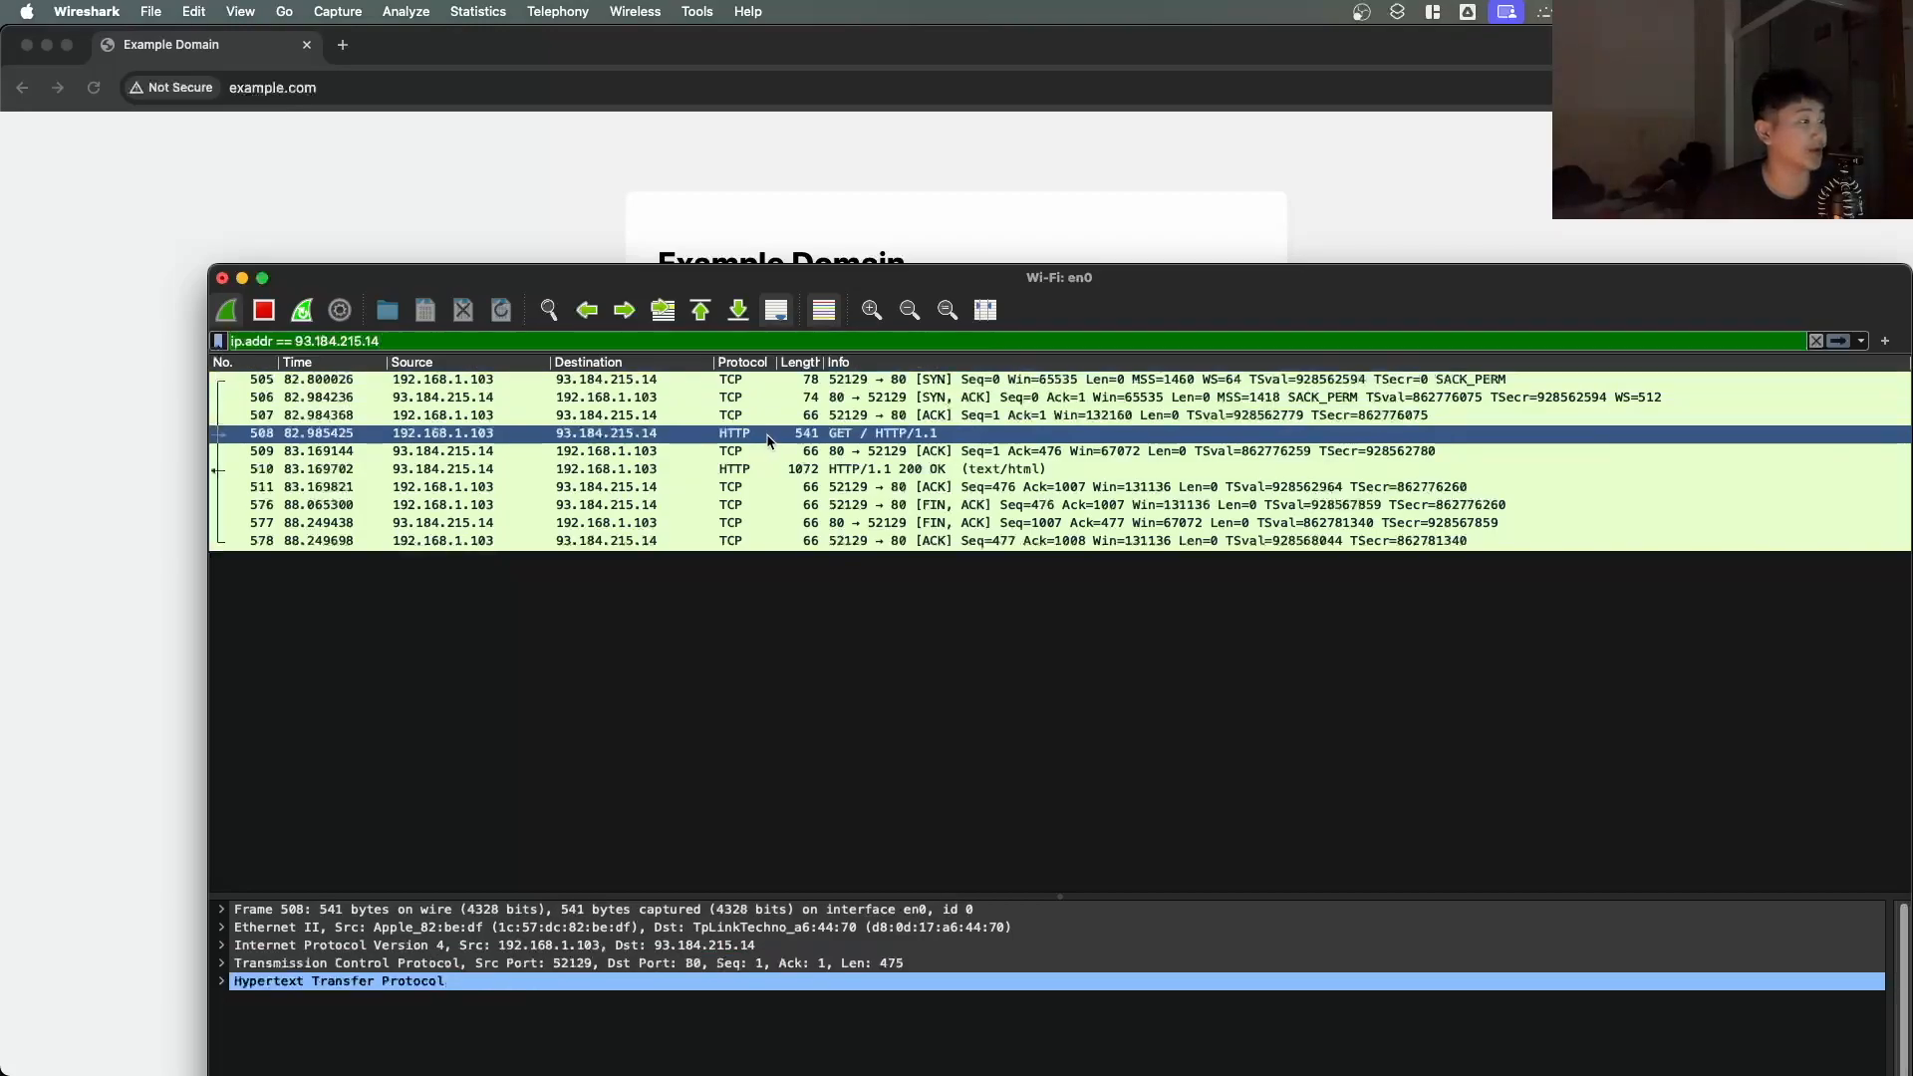
pyautogui.moveTo(983, 285); pyautogui.dragTo(936, 54)
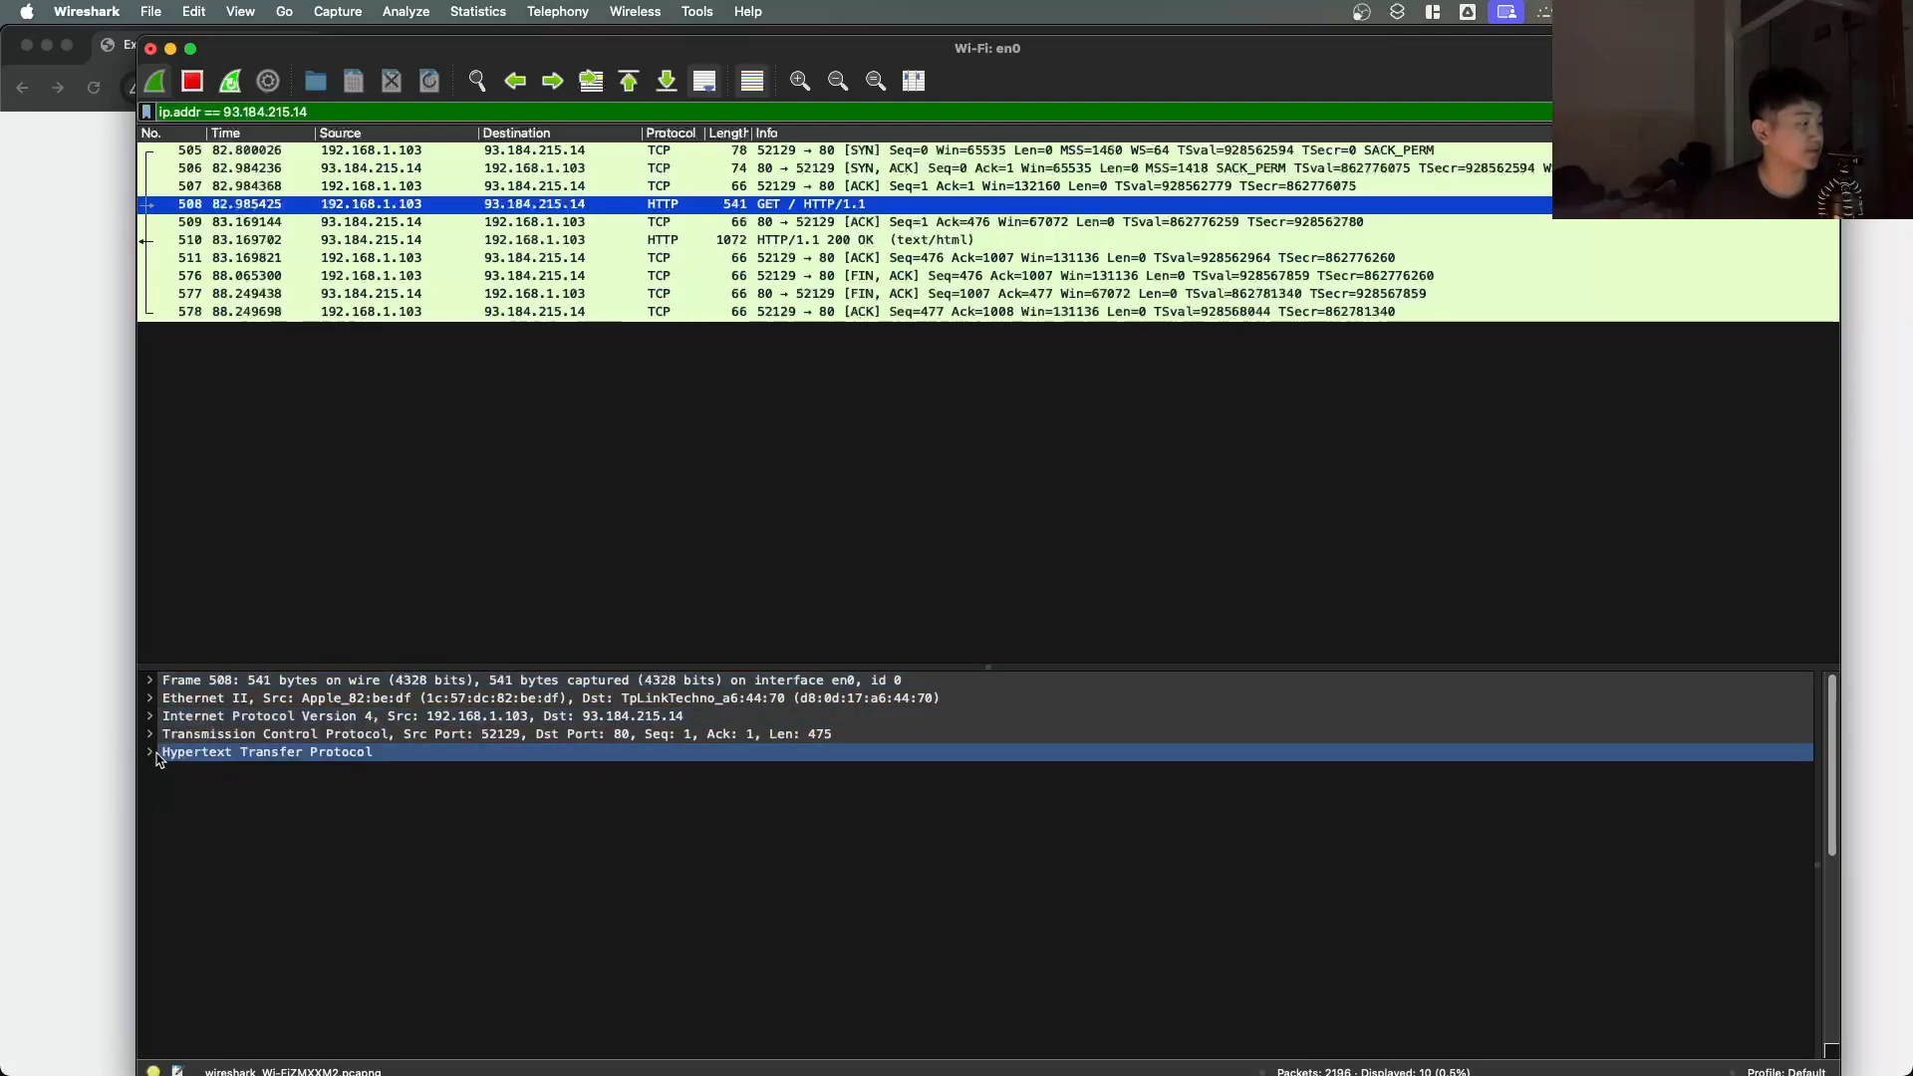
pyautogui.doubleClick(247, 753)
pyautogui.doubleClick(304, 755)
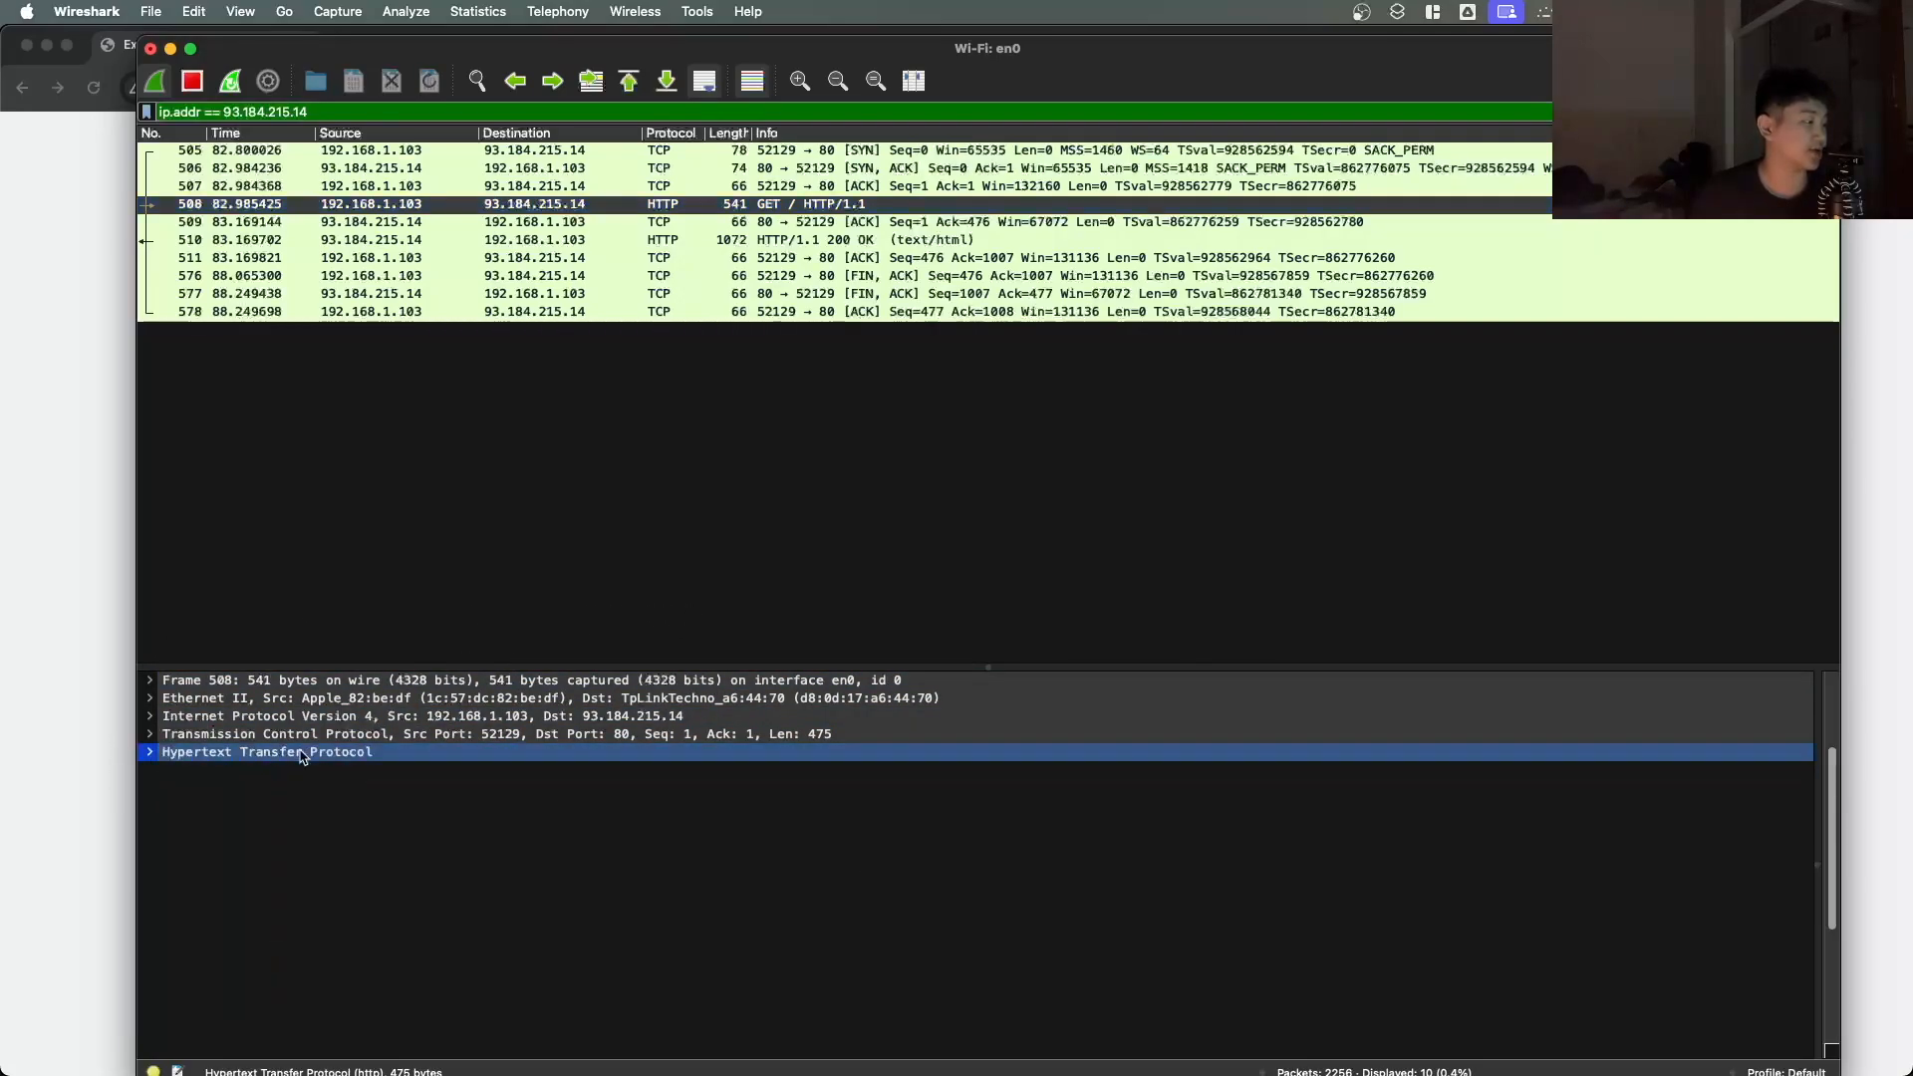
pyautogui.doubleClick(305, 755)
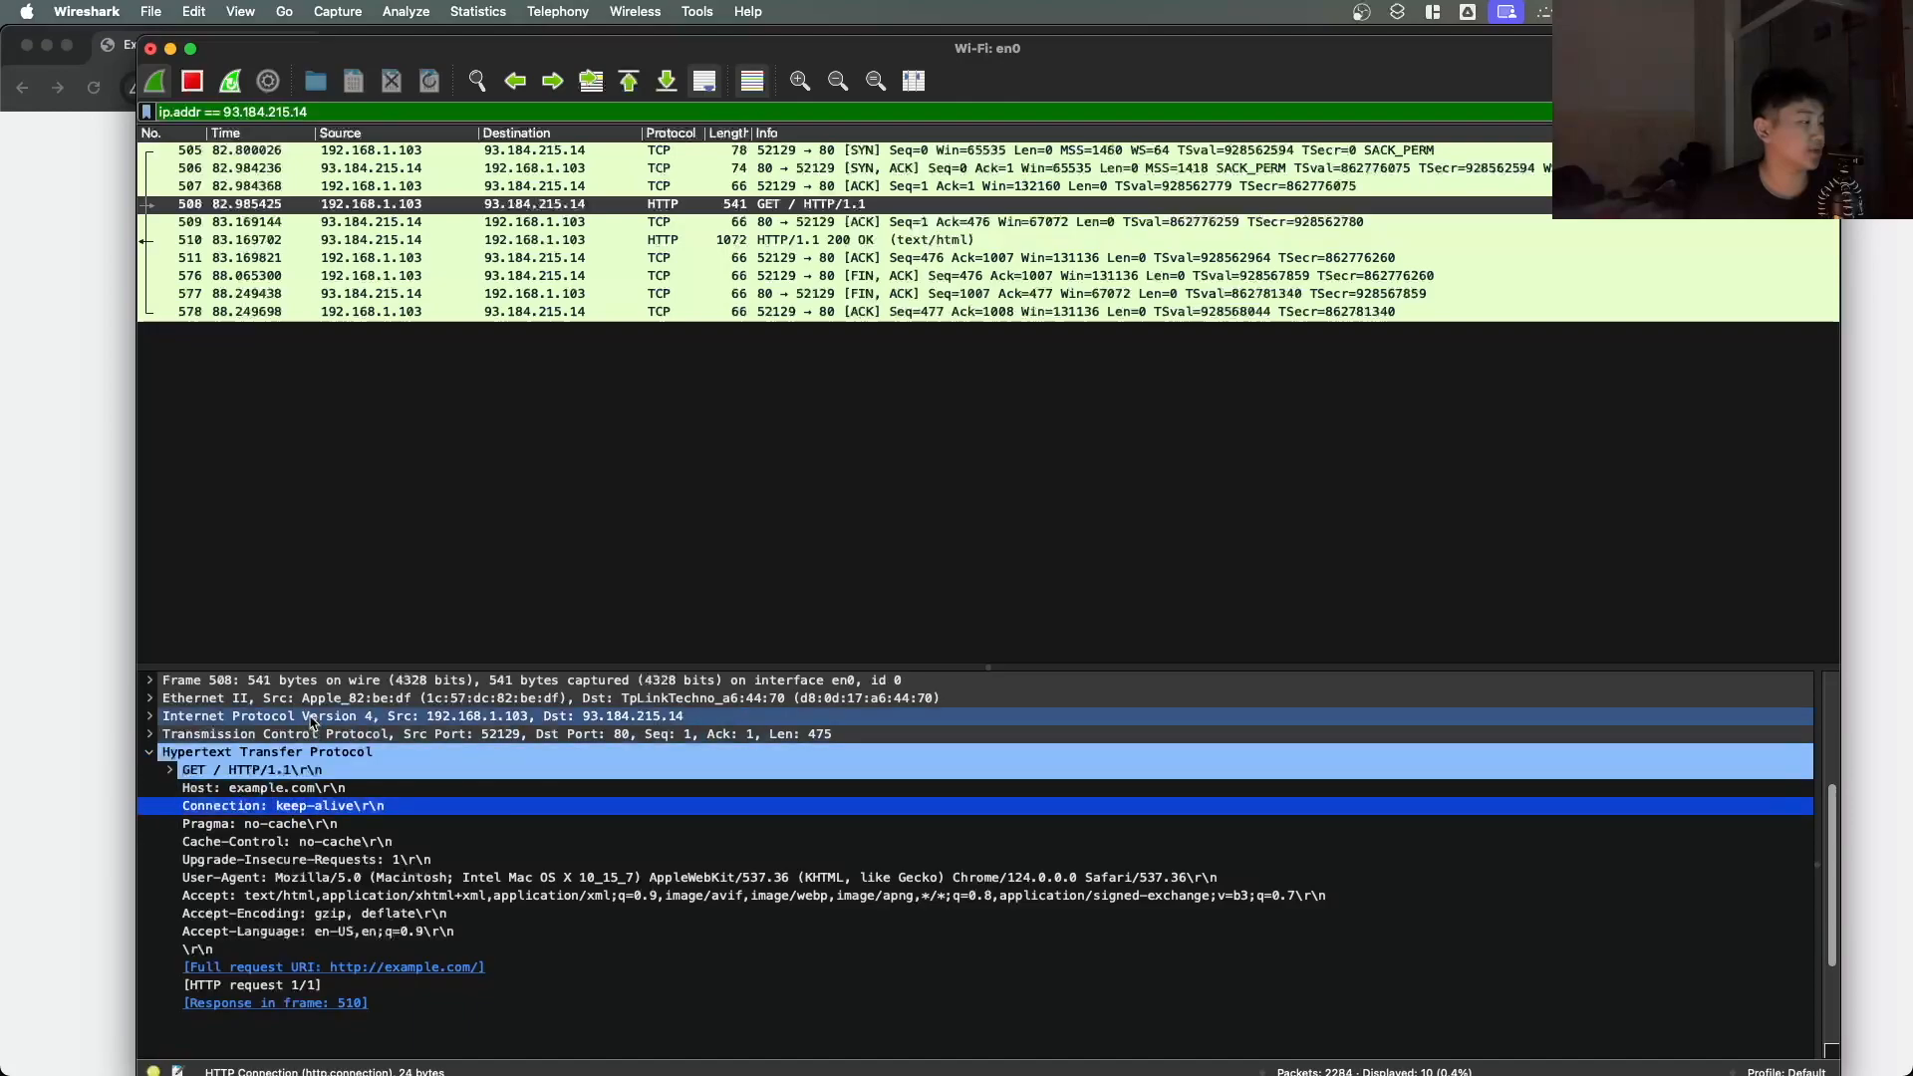
pyautogui.click(152, 751)
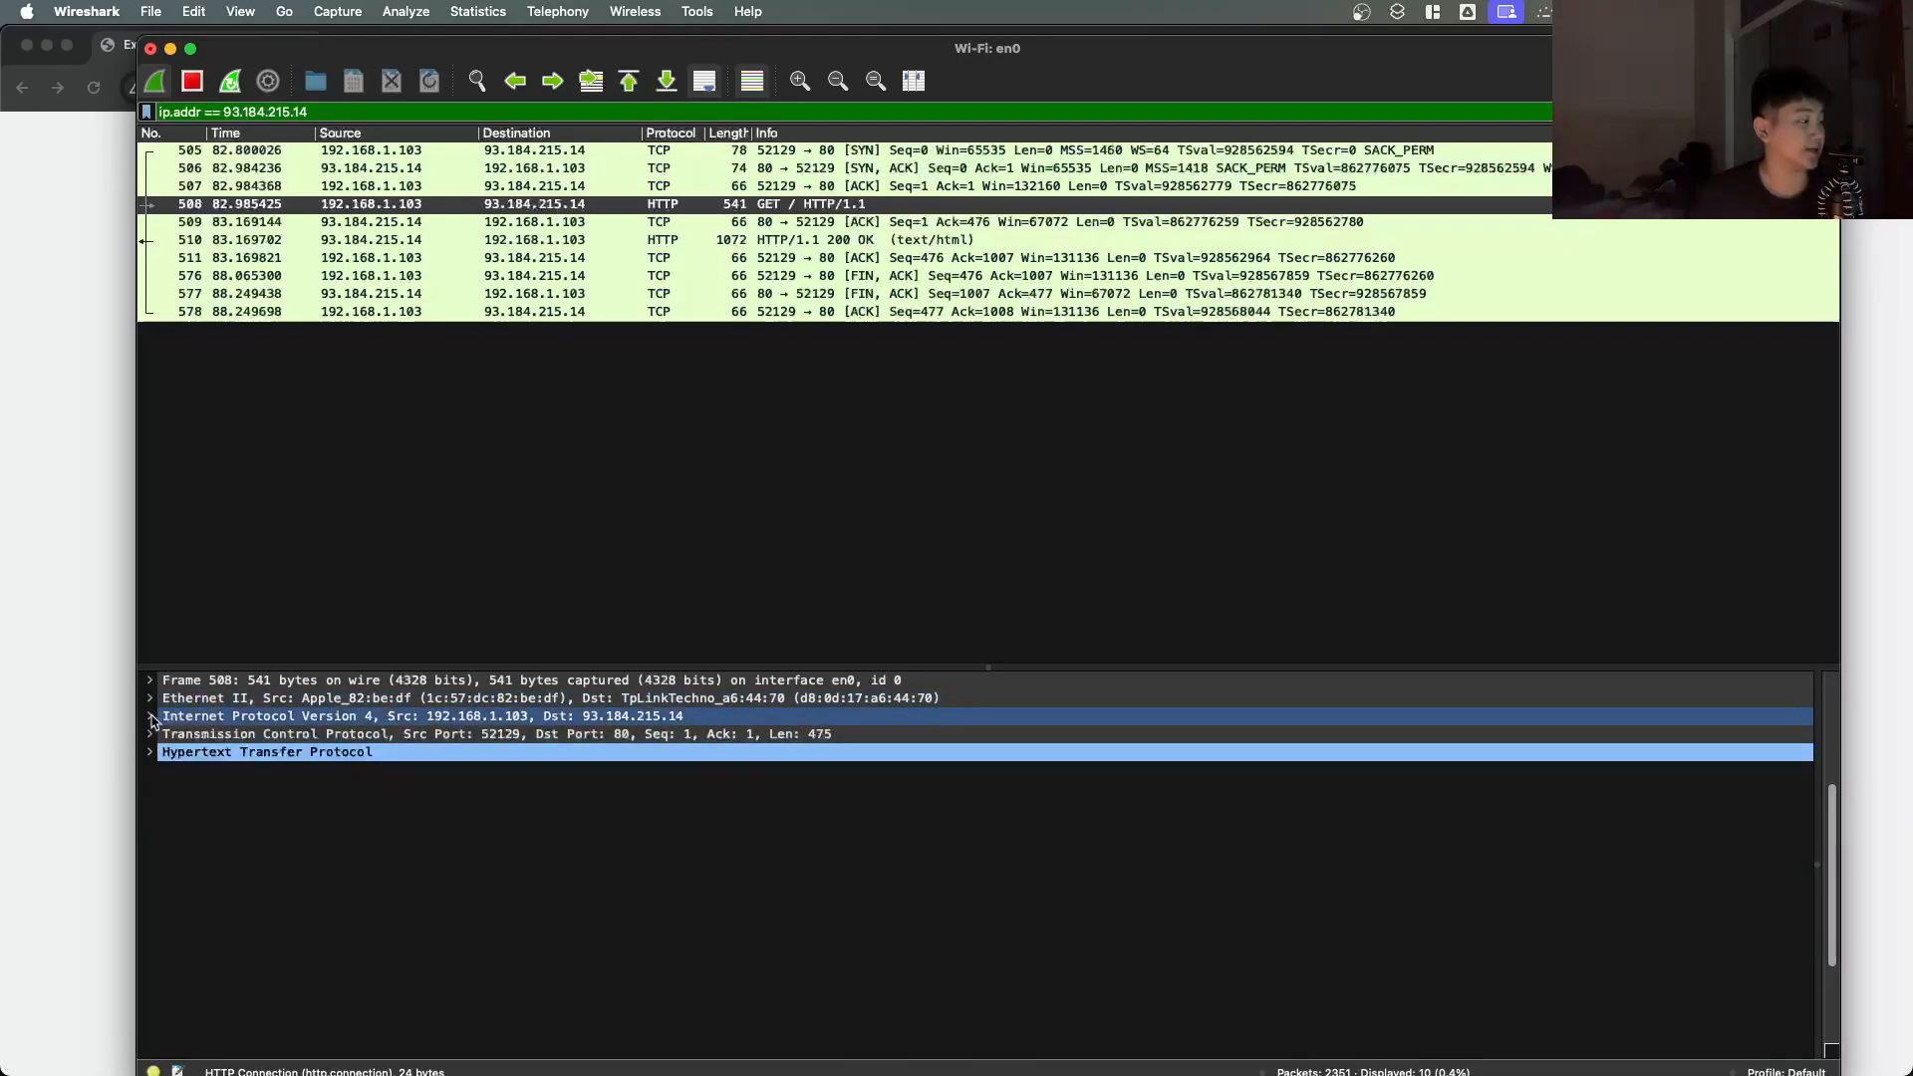
# Step: Examine the GET packet's Internet Protocol Version 4 header, expanding Differentiated Services Field and Flags and reading down to Destination Address
pyautogui.click(152, 717)
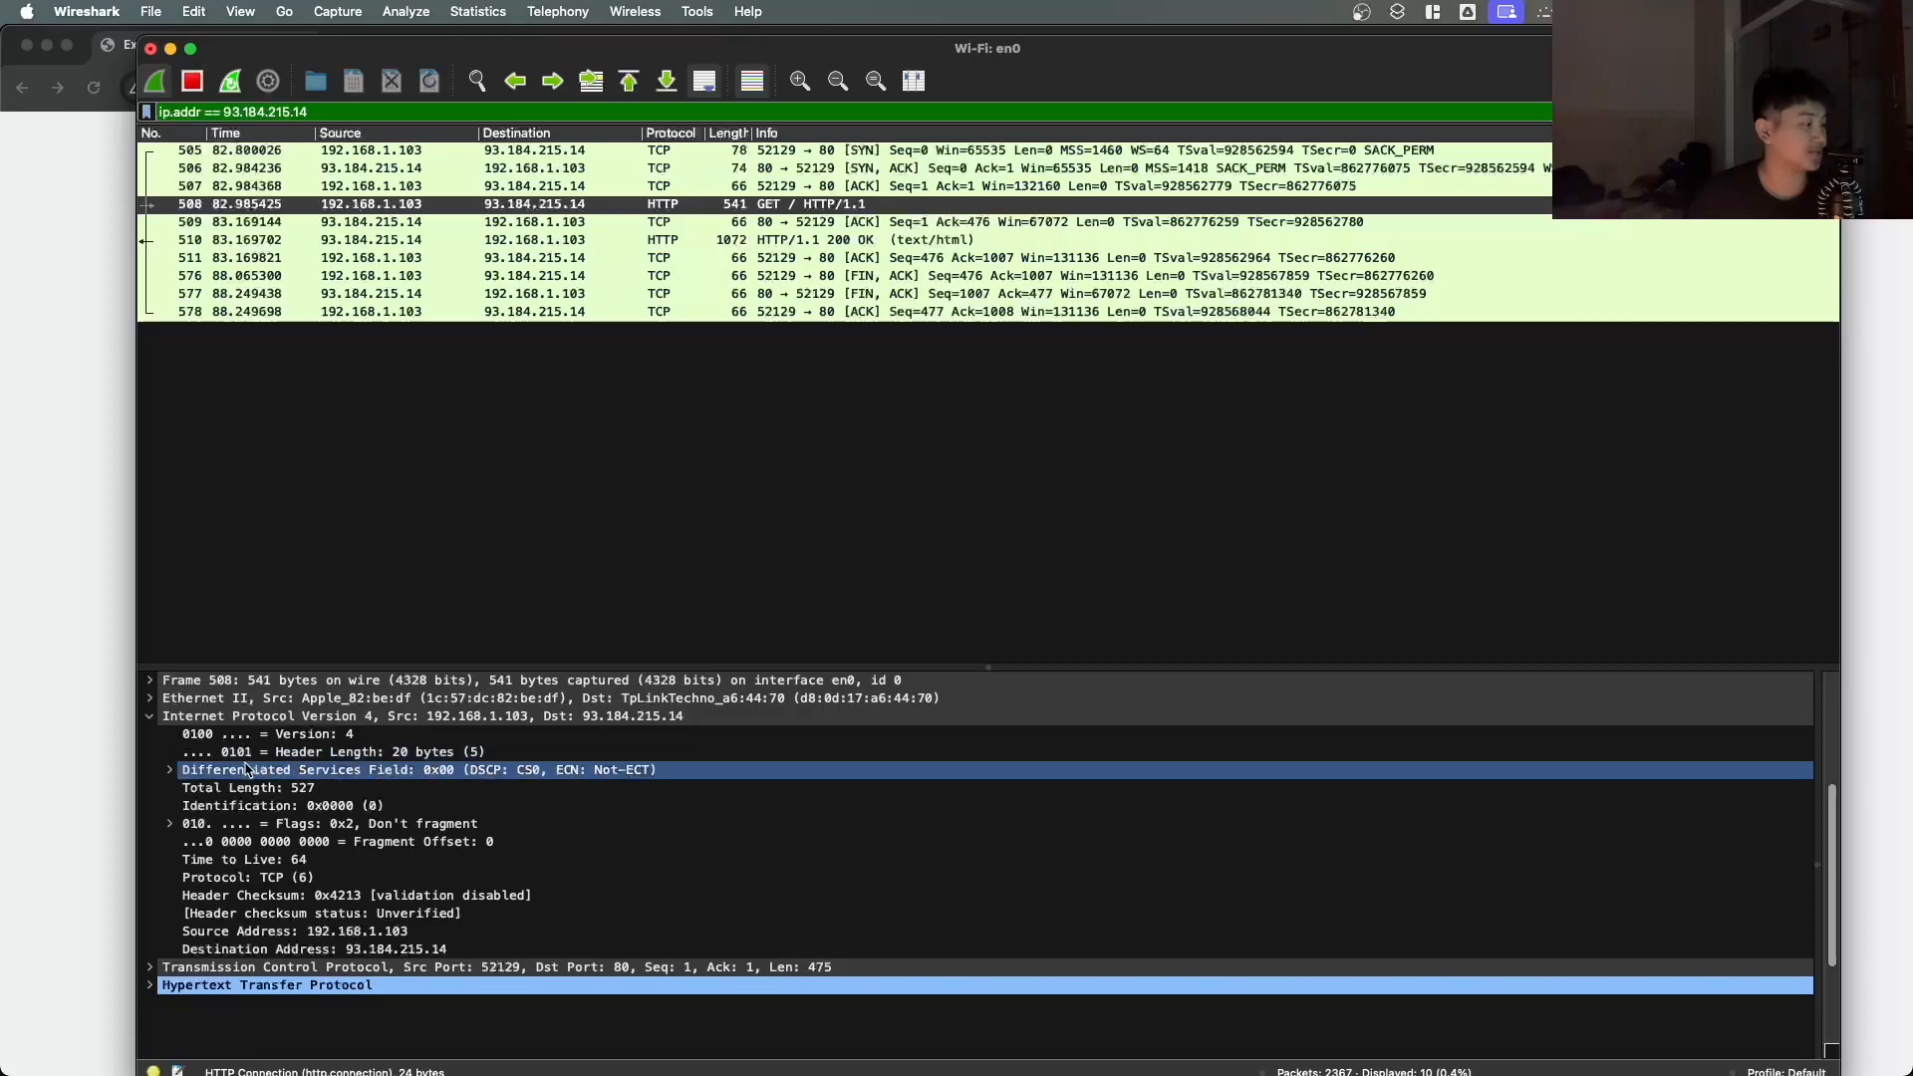
pyautogui.click(170, 770)
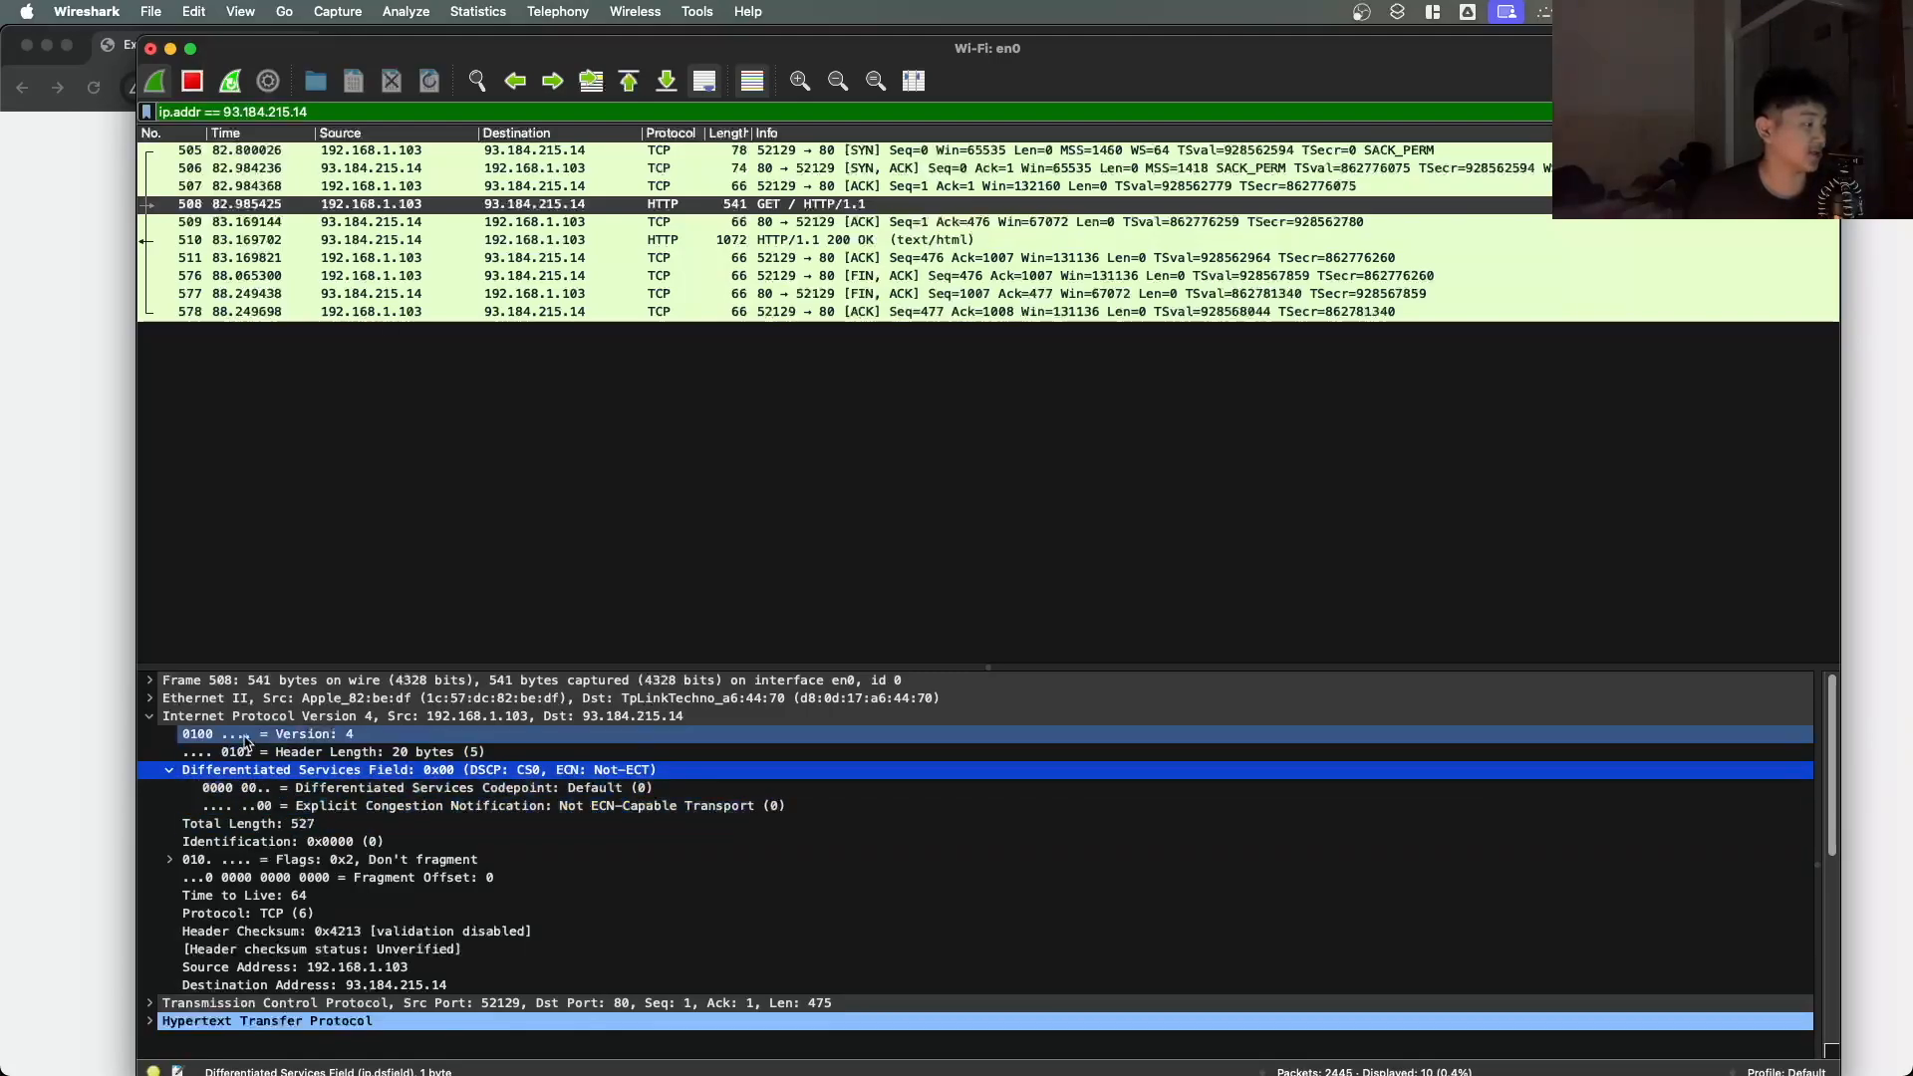
pyautogui.click(387, 844)
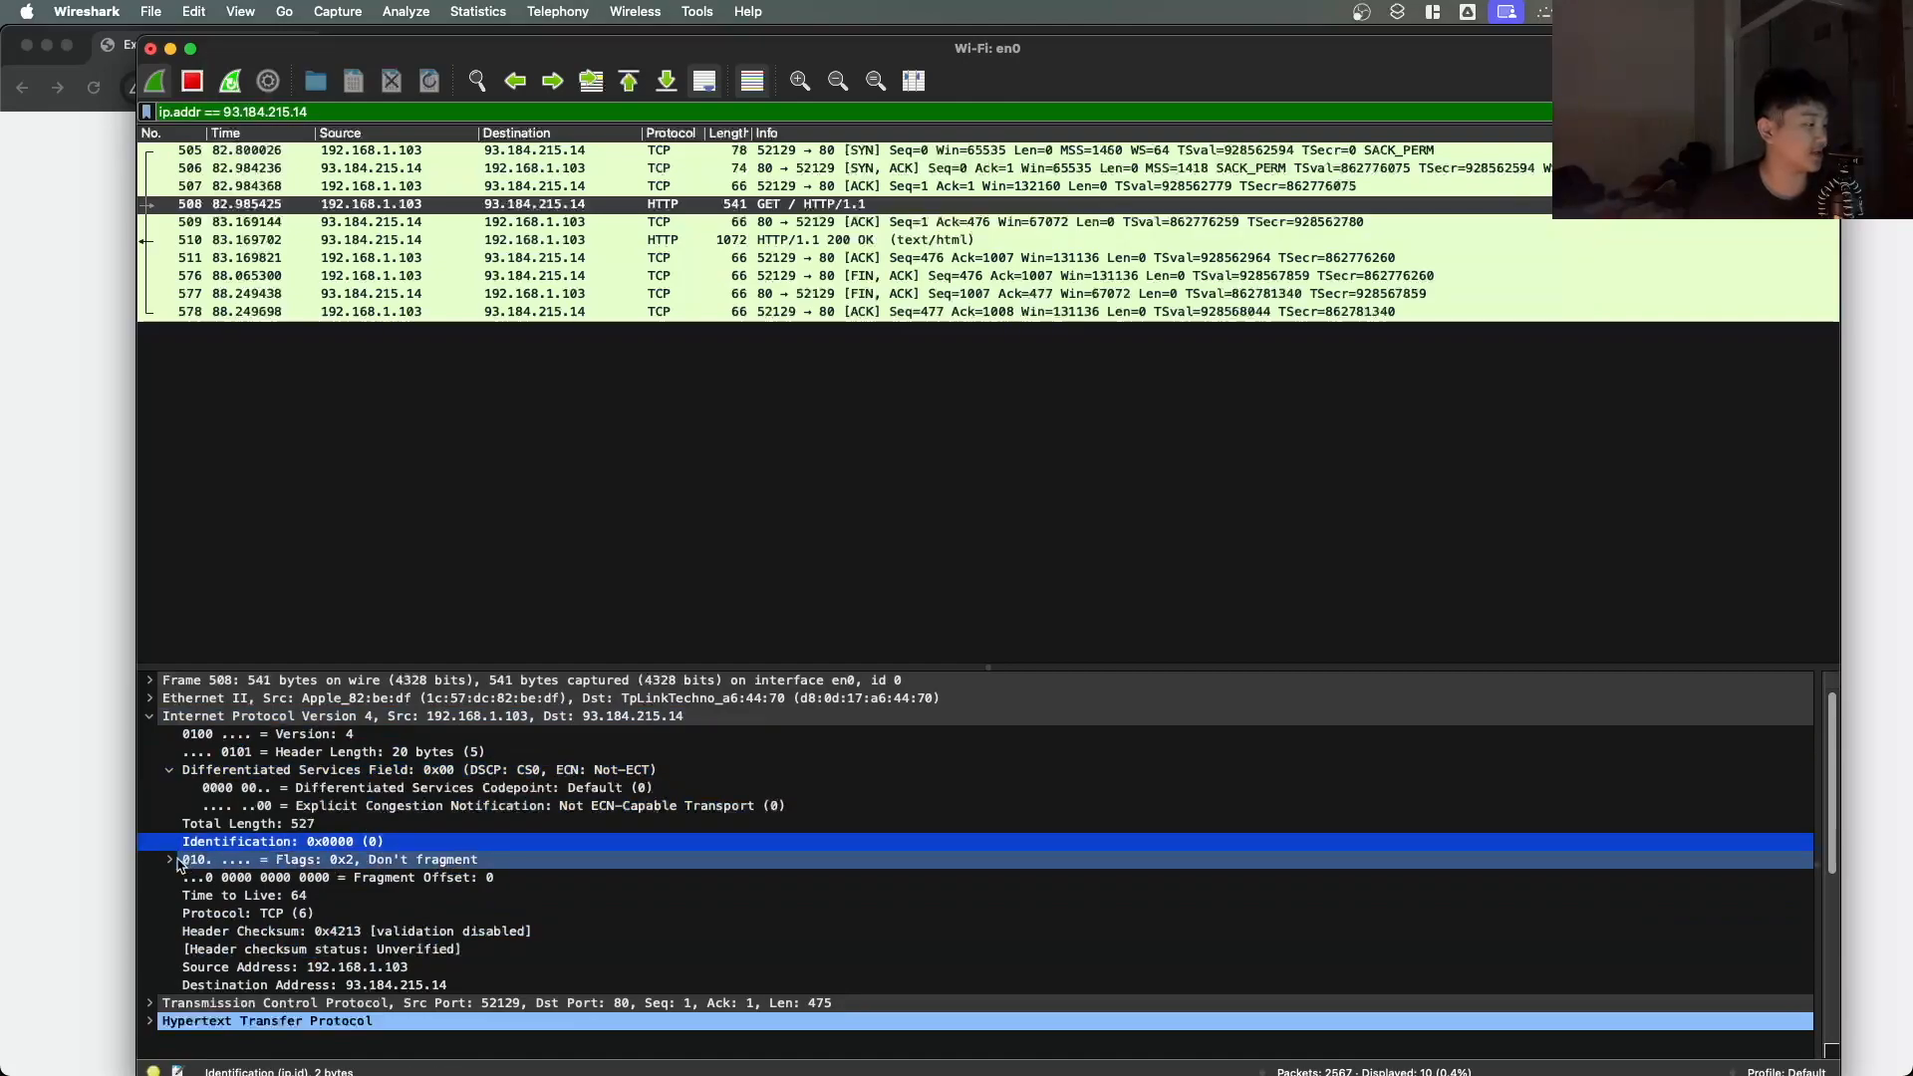
pyautogui.click(170, 860)
pyautogui.click(413, 896)
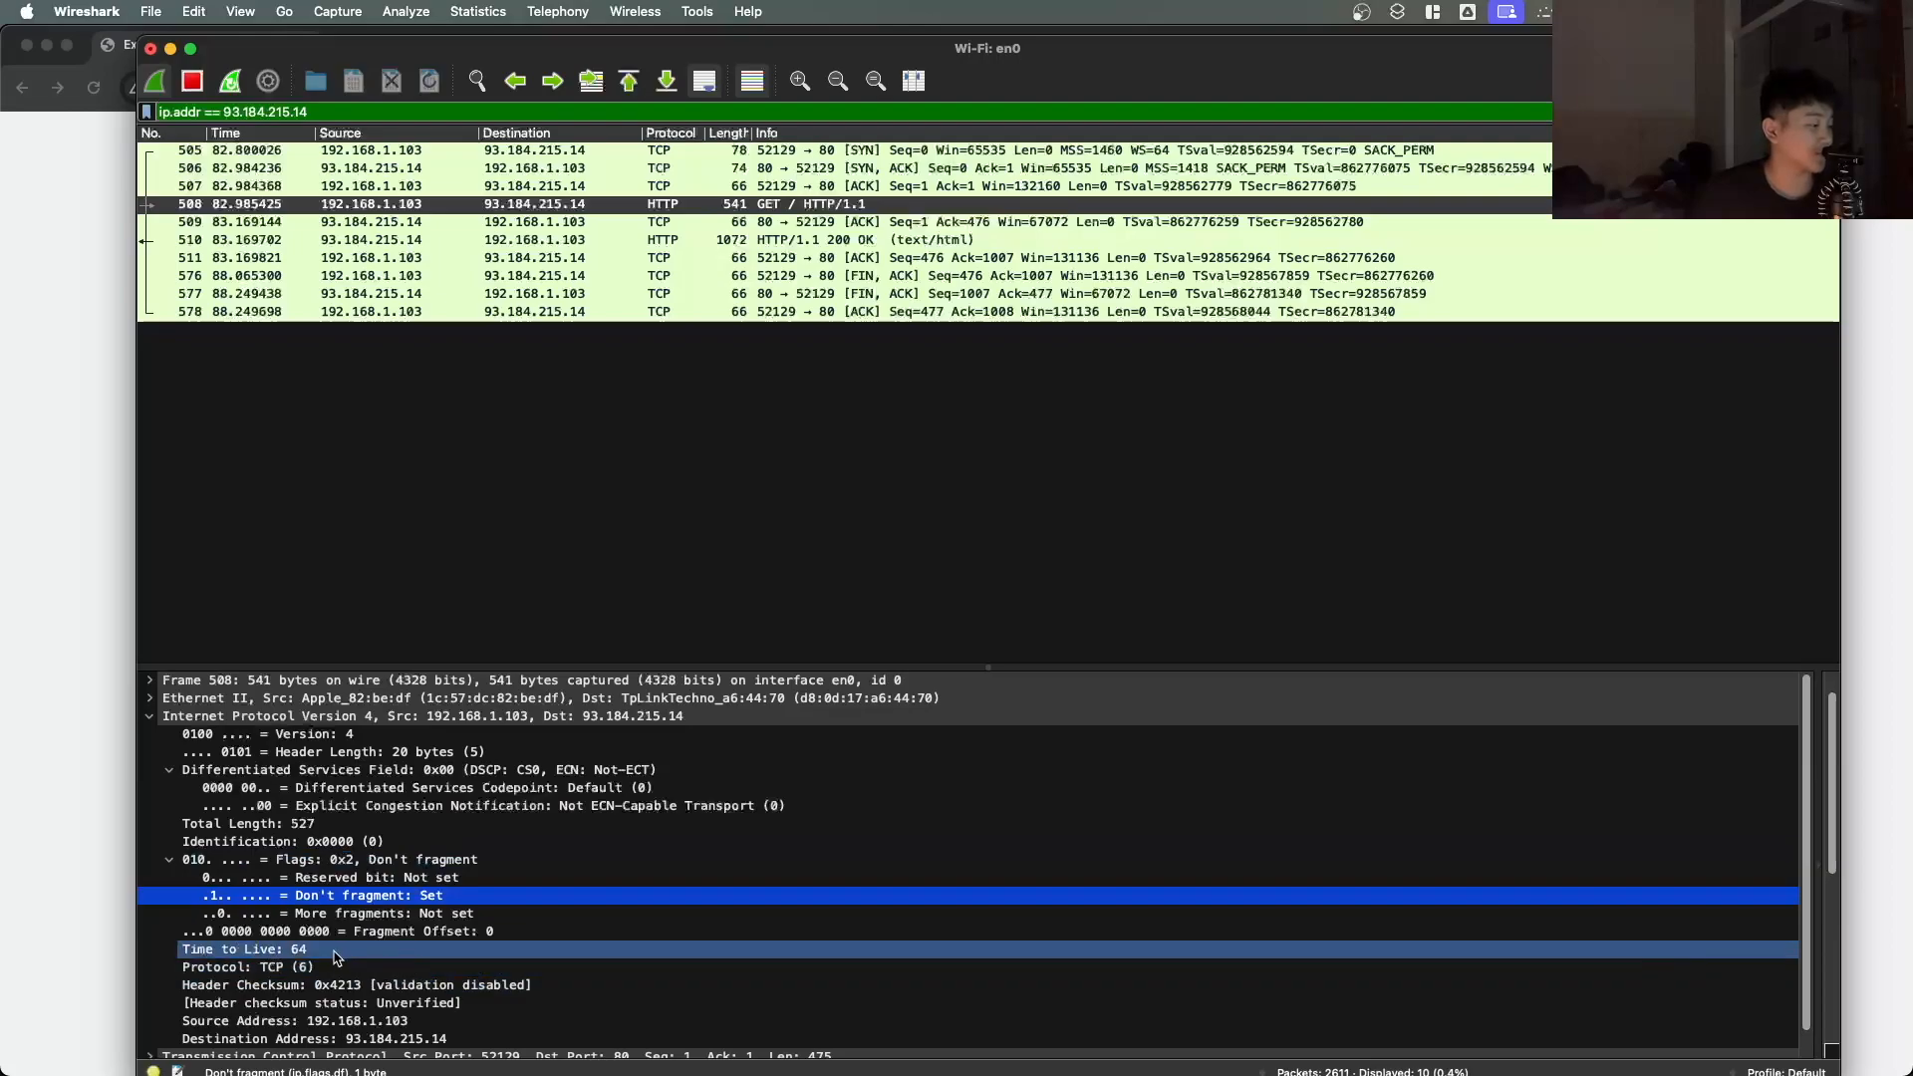
pyautogui.scroll(-1, 324, 958)
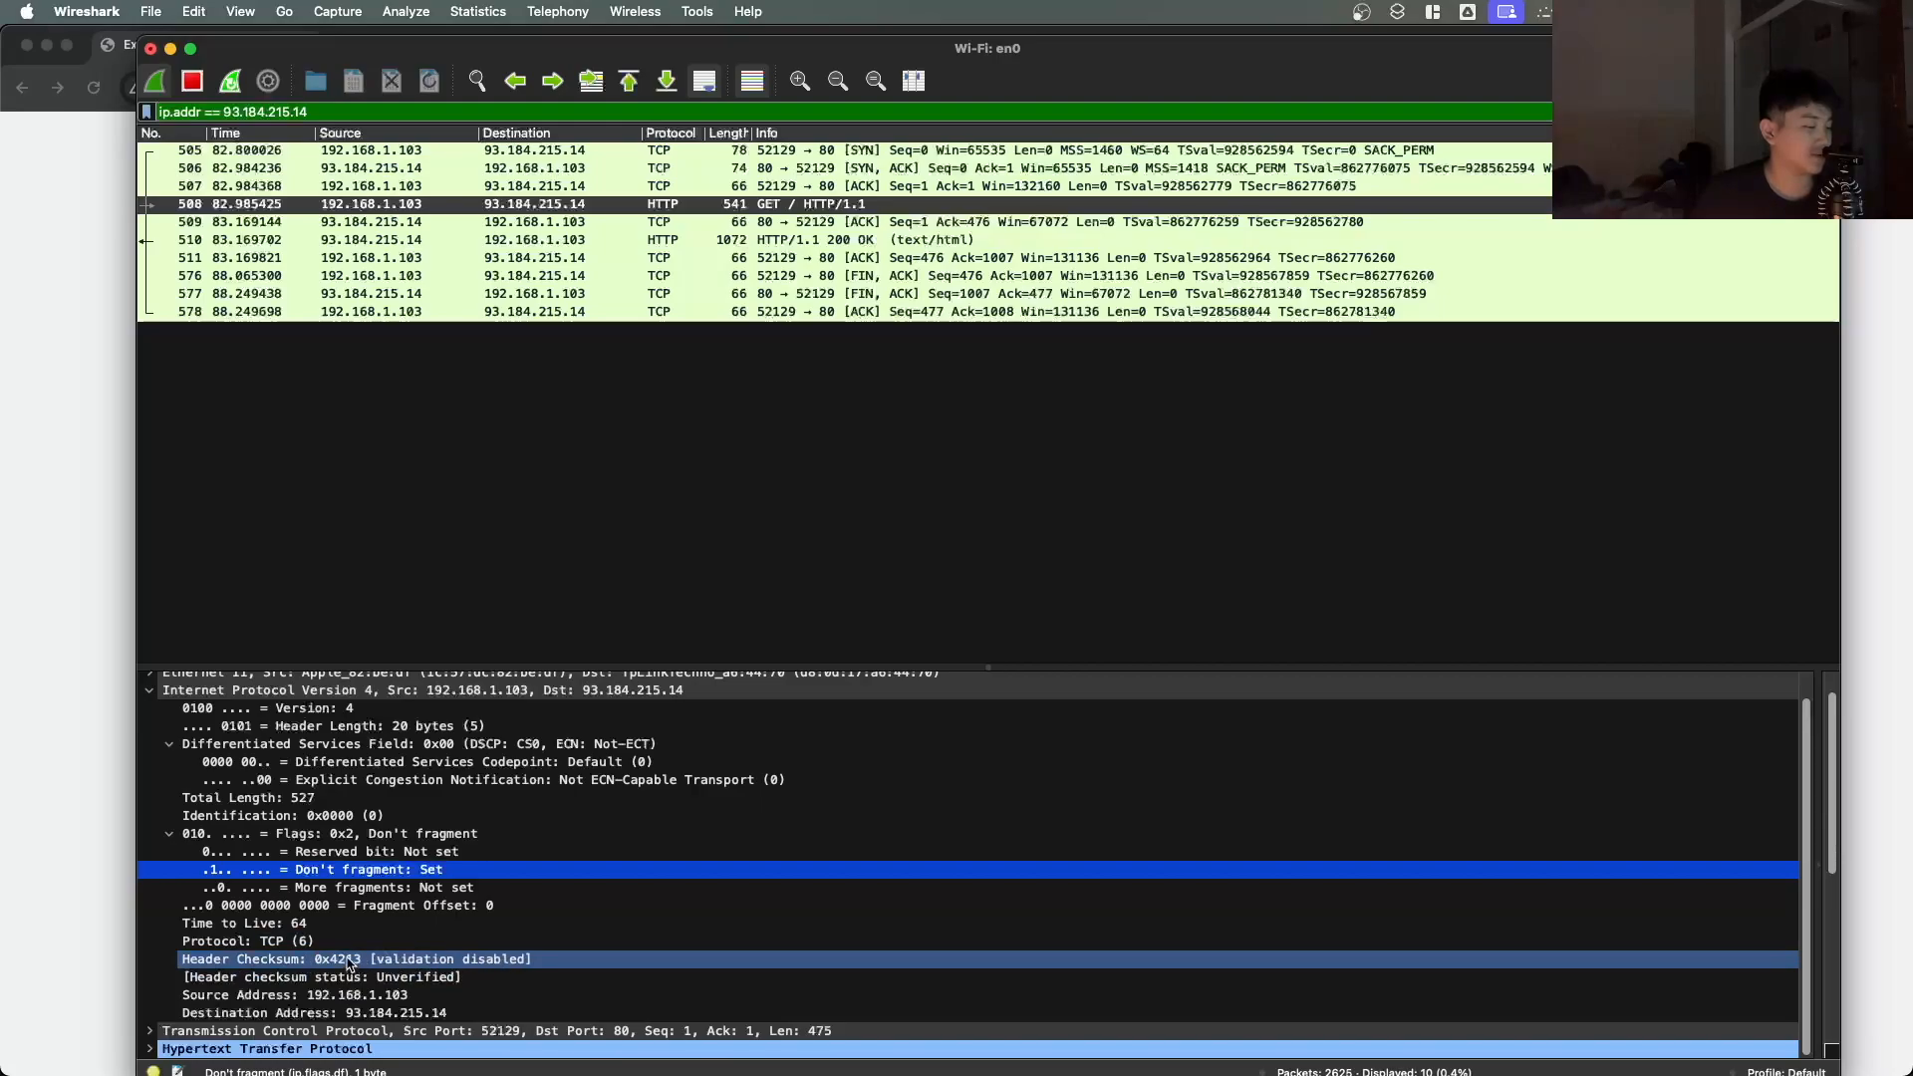
pyautogui.click(377, 1016)
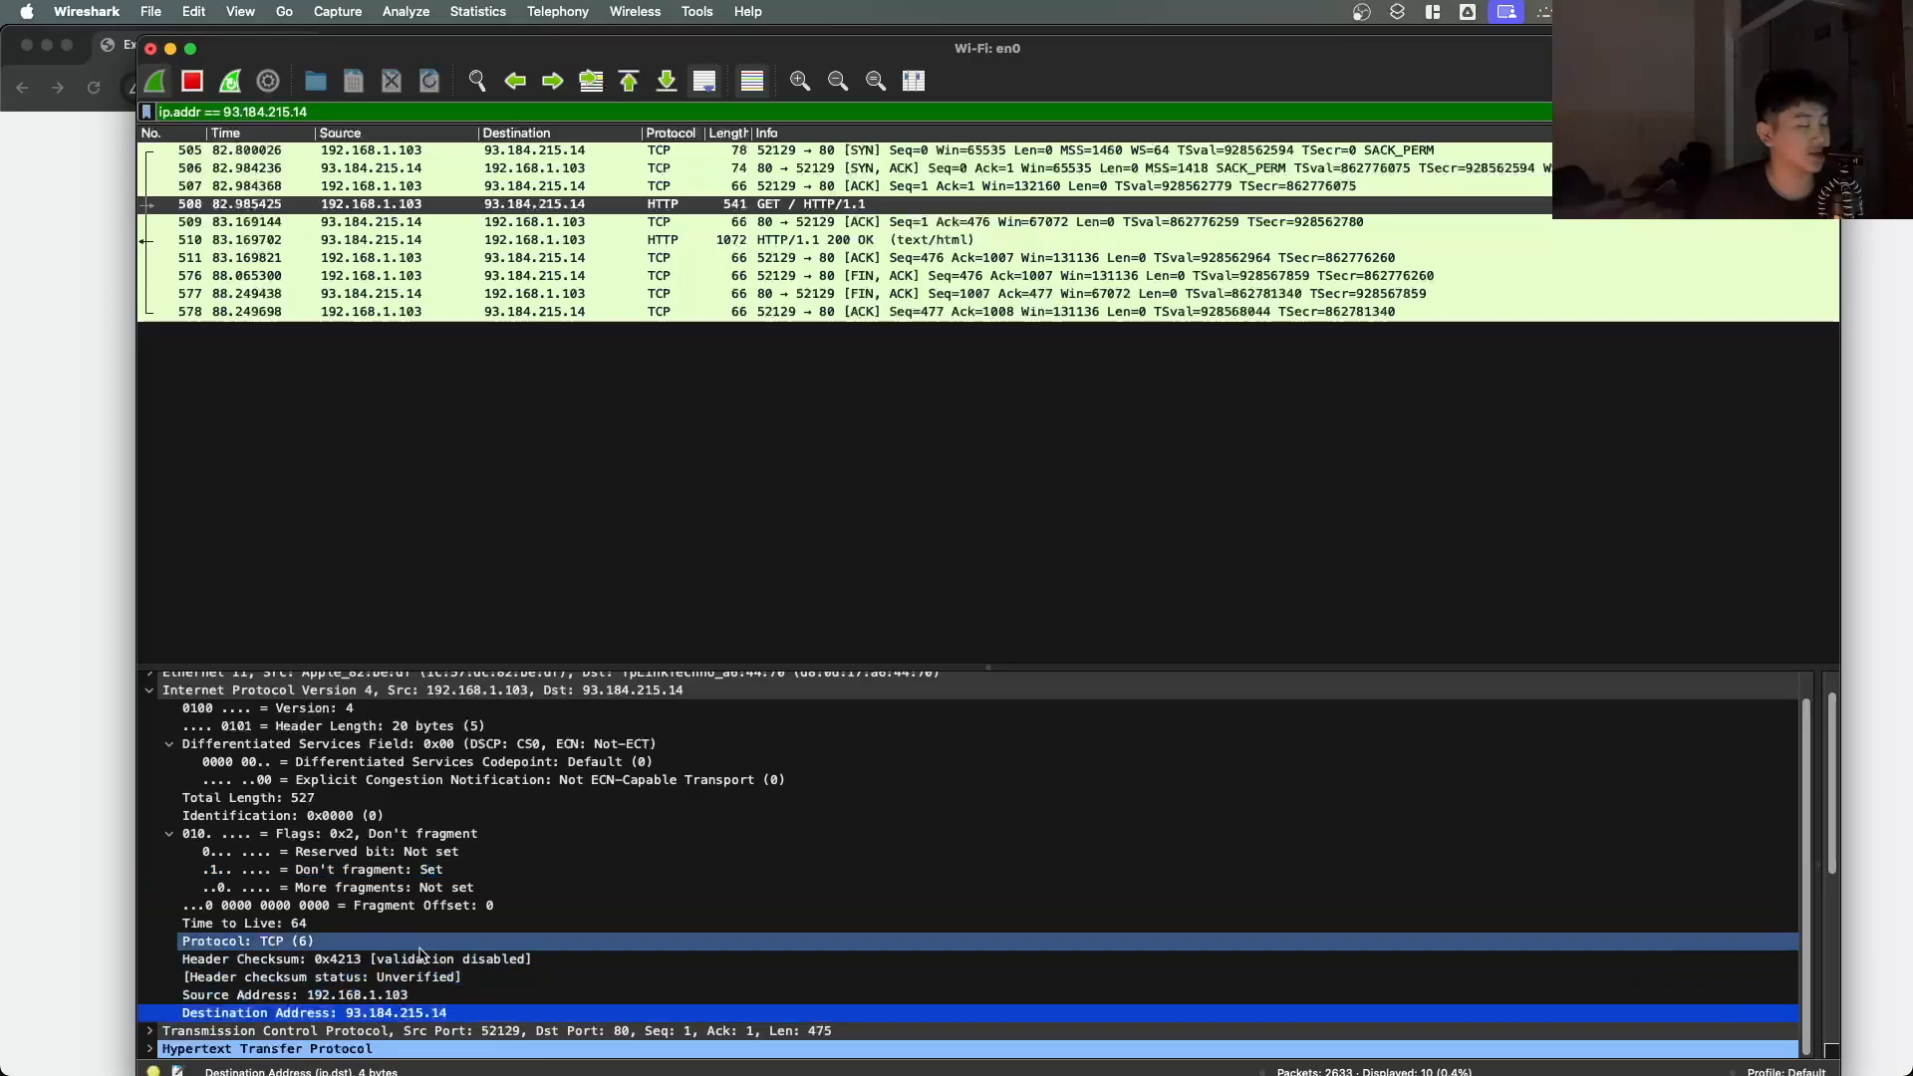
pyautogui.scroll(2, 299, 891)
# Step: Collapse the Internet Protocol Version 4 section and expand the Transmission Control Protocol section of the GET packet
pyautogui.click(149, 716)
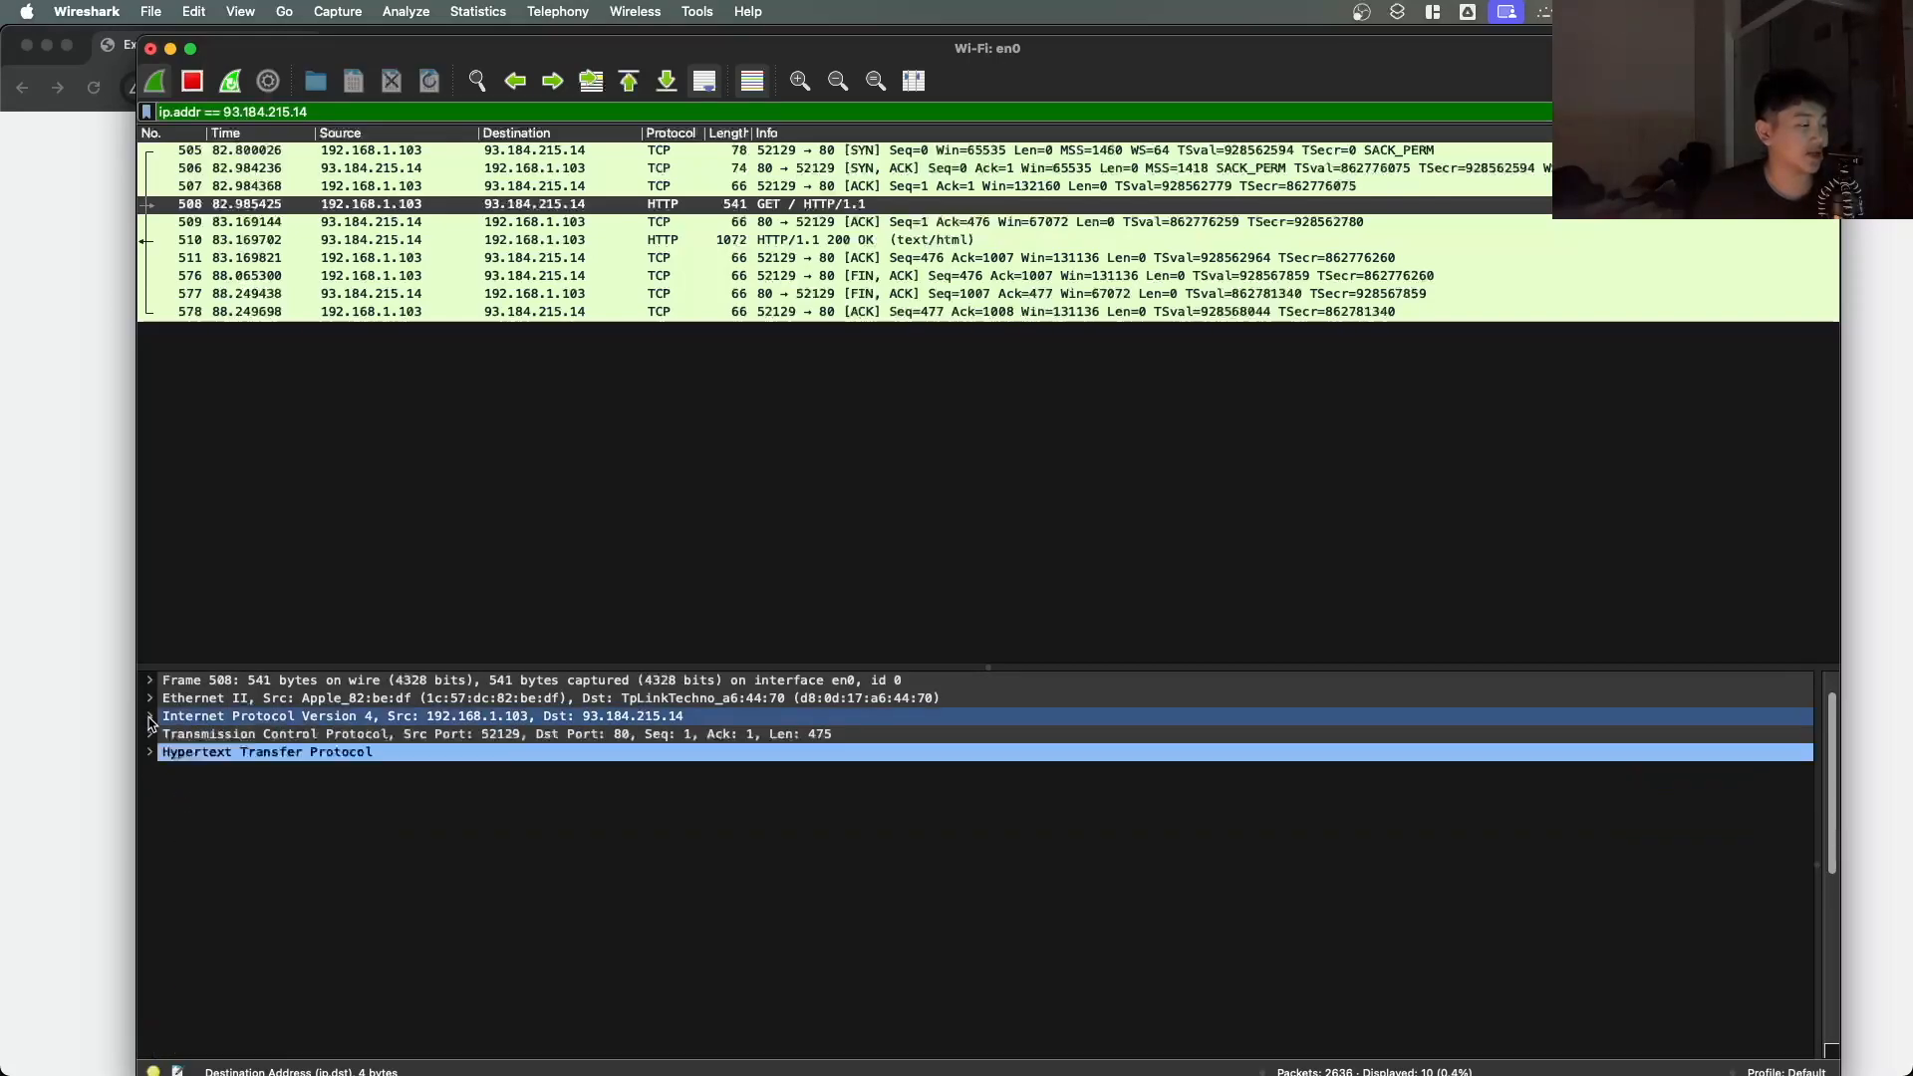
pyautogui.click(149, 734)
pyautogui.click(150, 734)
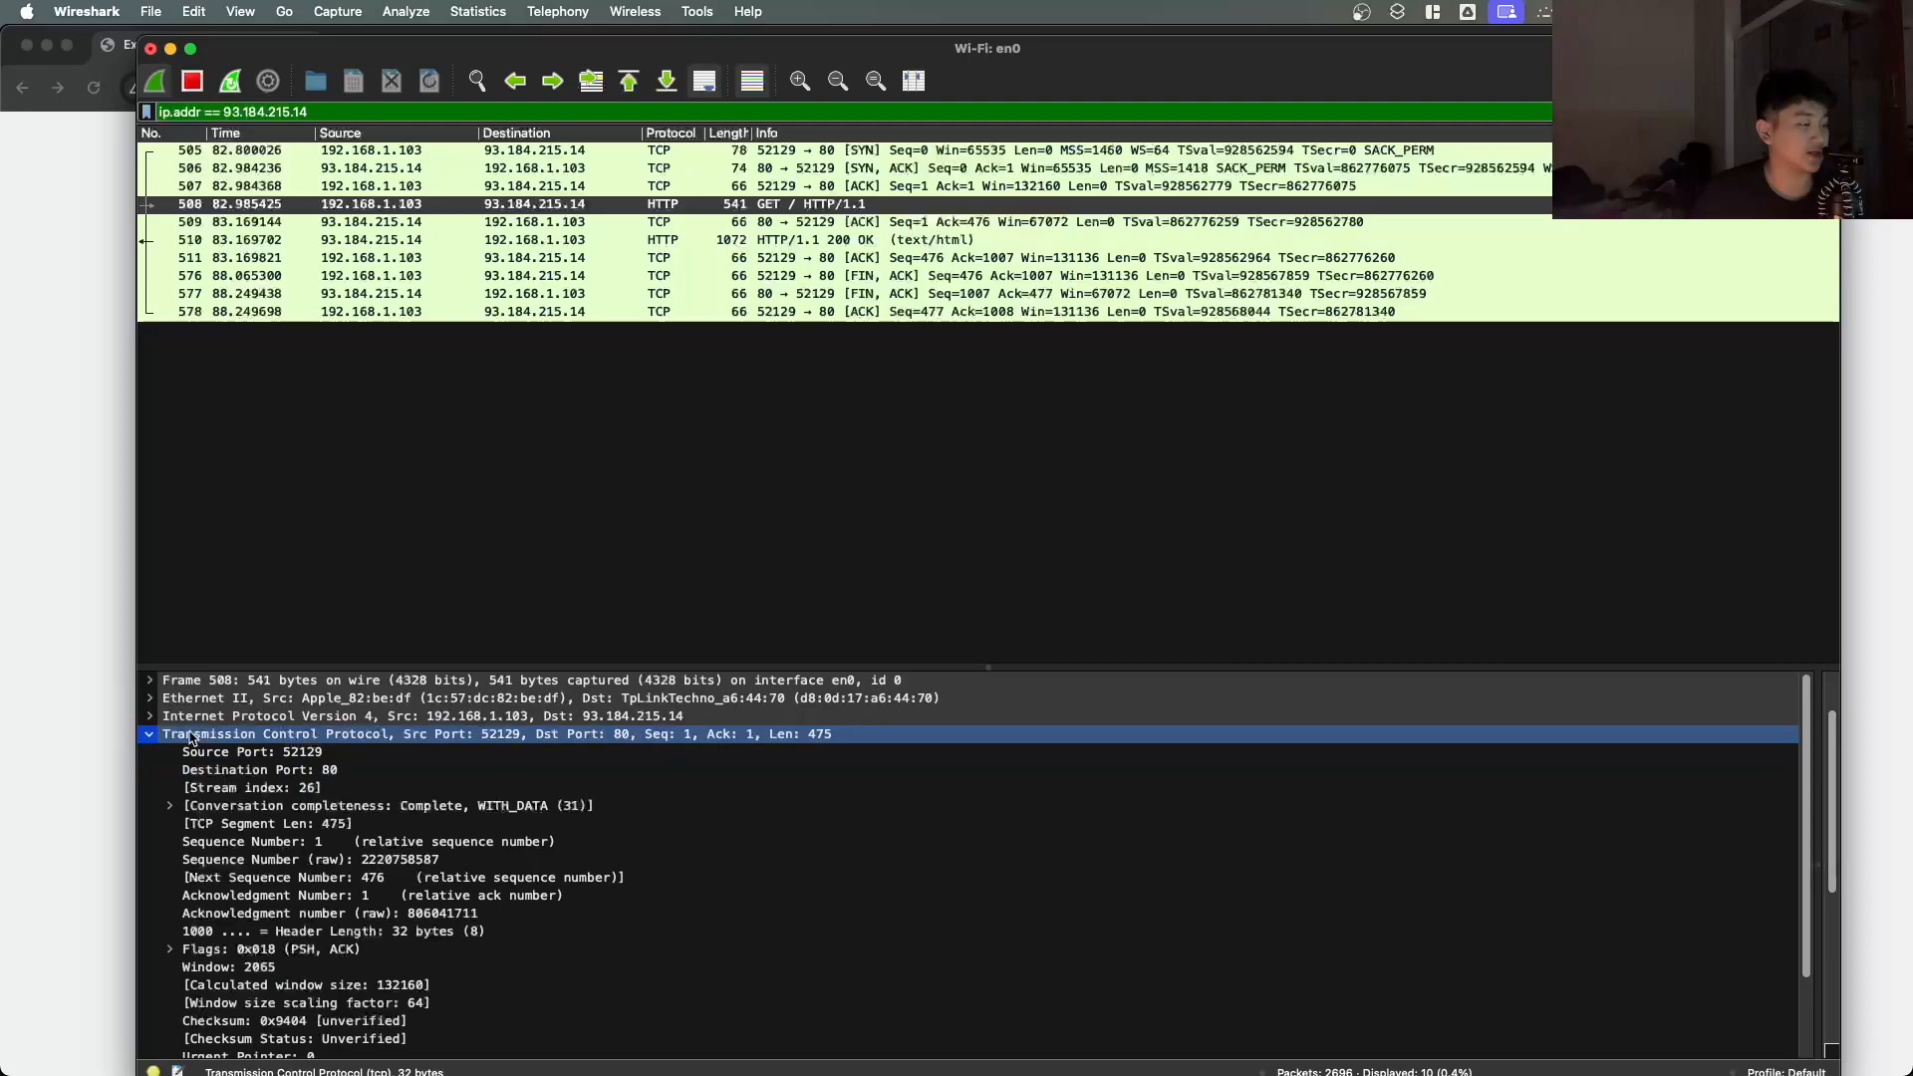
# Step: Collapse the GET packet's Transmission Control Protocol section and stop the live Wi-Fi capture
pyautogui.click(152, 734)
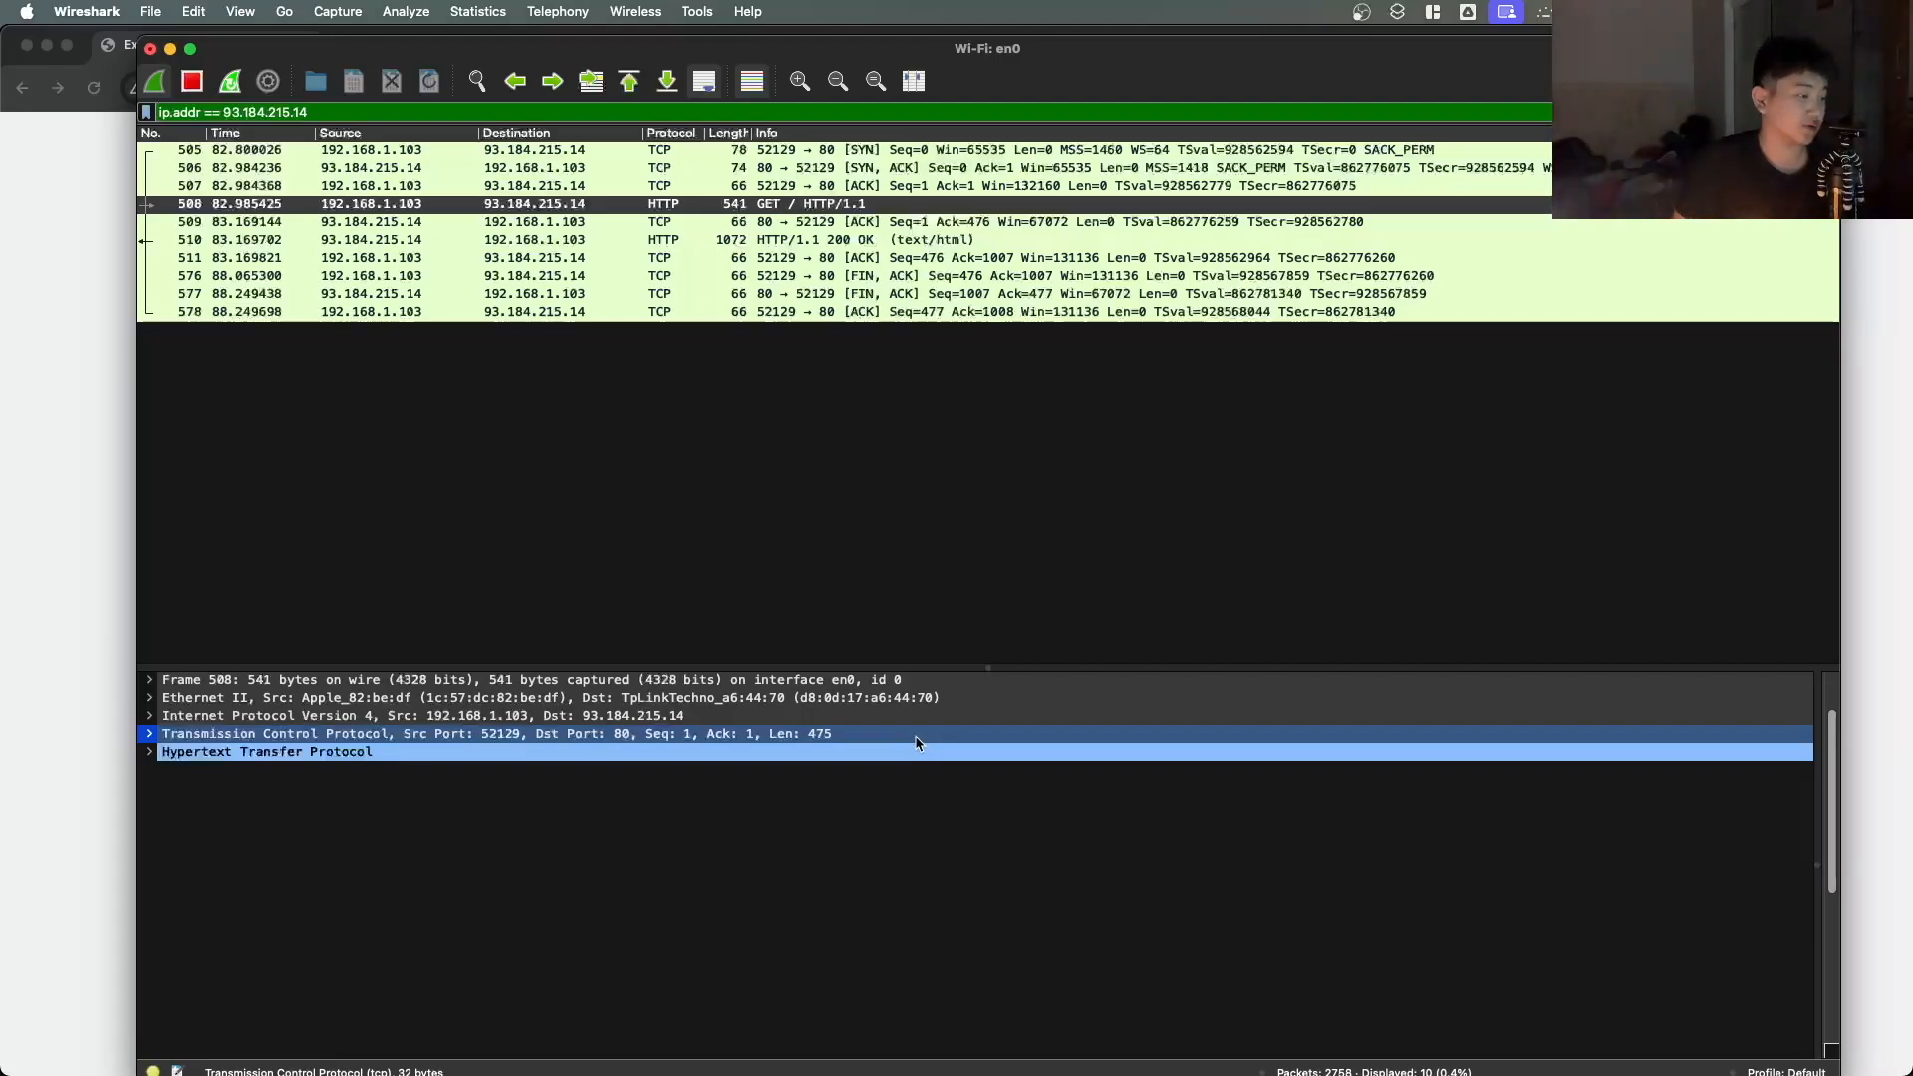
pyautogui.click(349, 753)
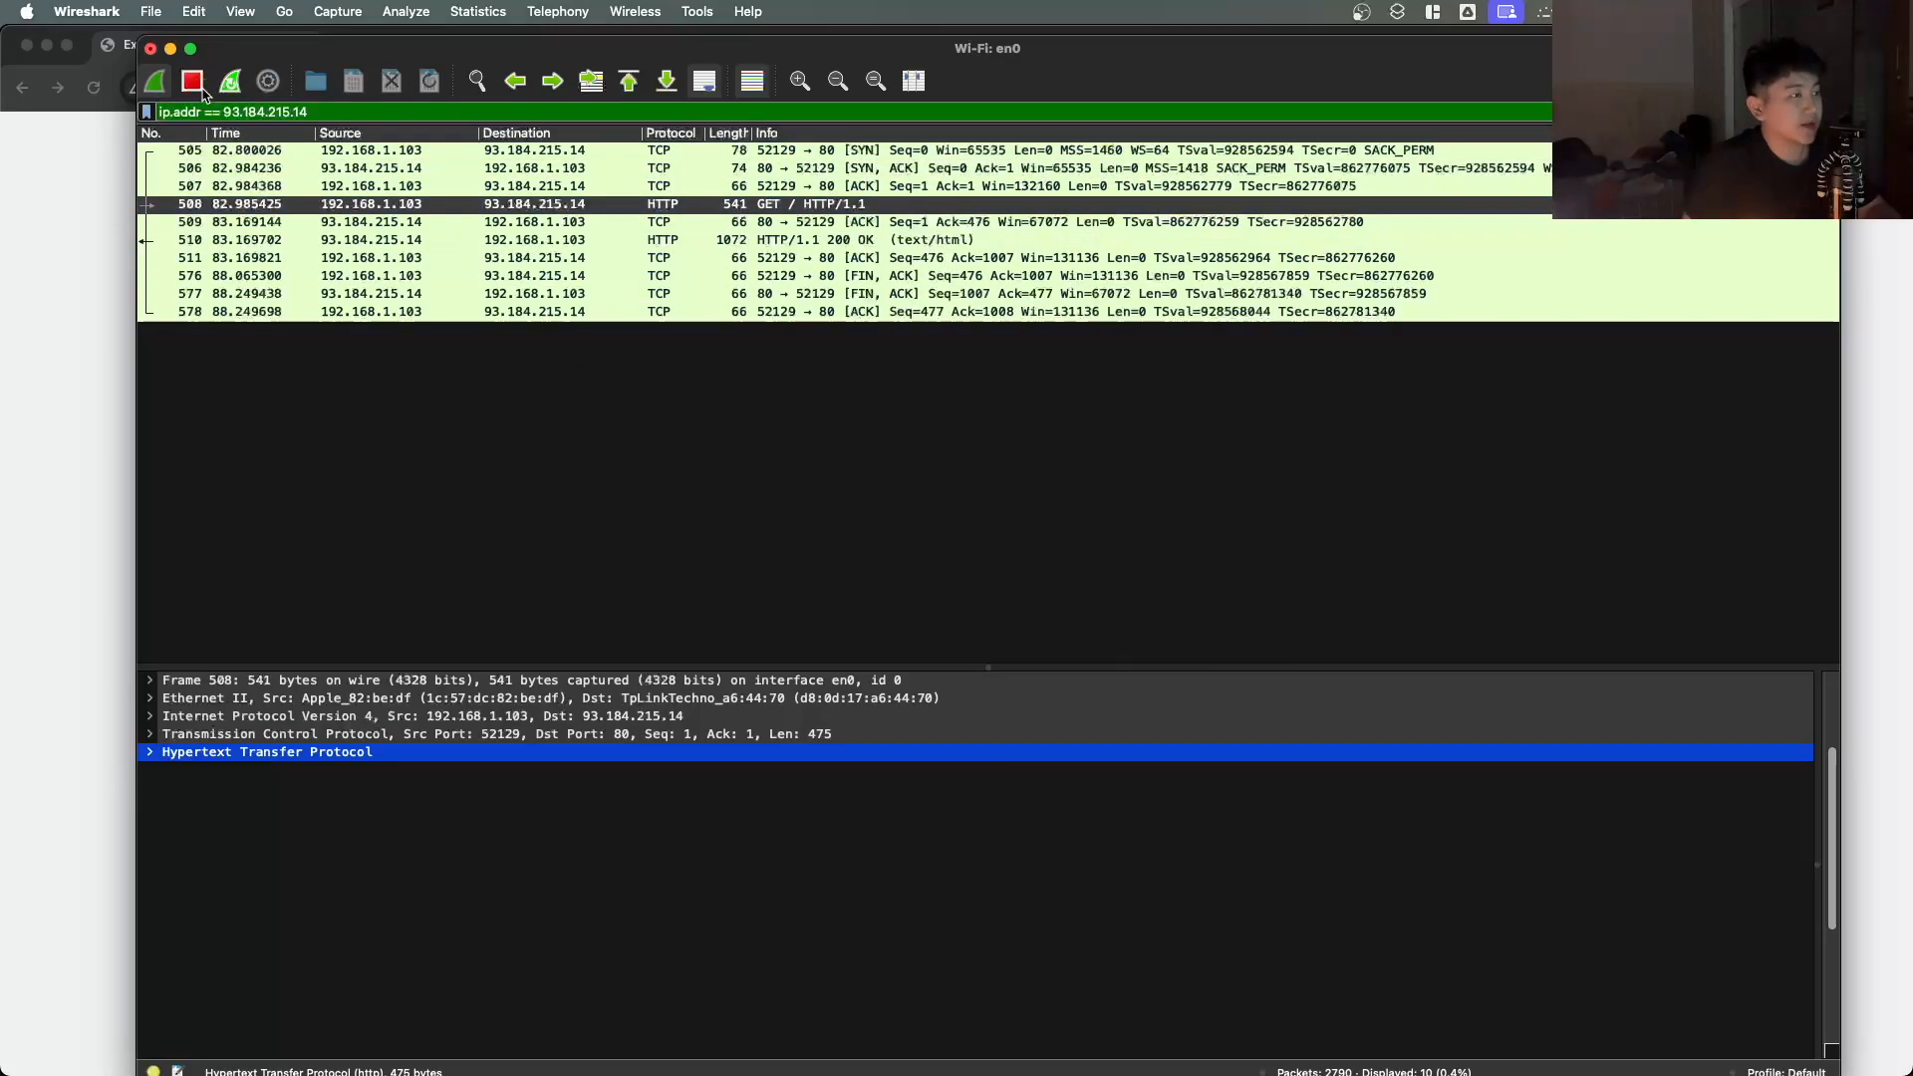
pyautogui.click(193, 83)
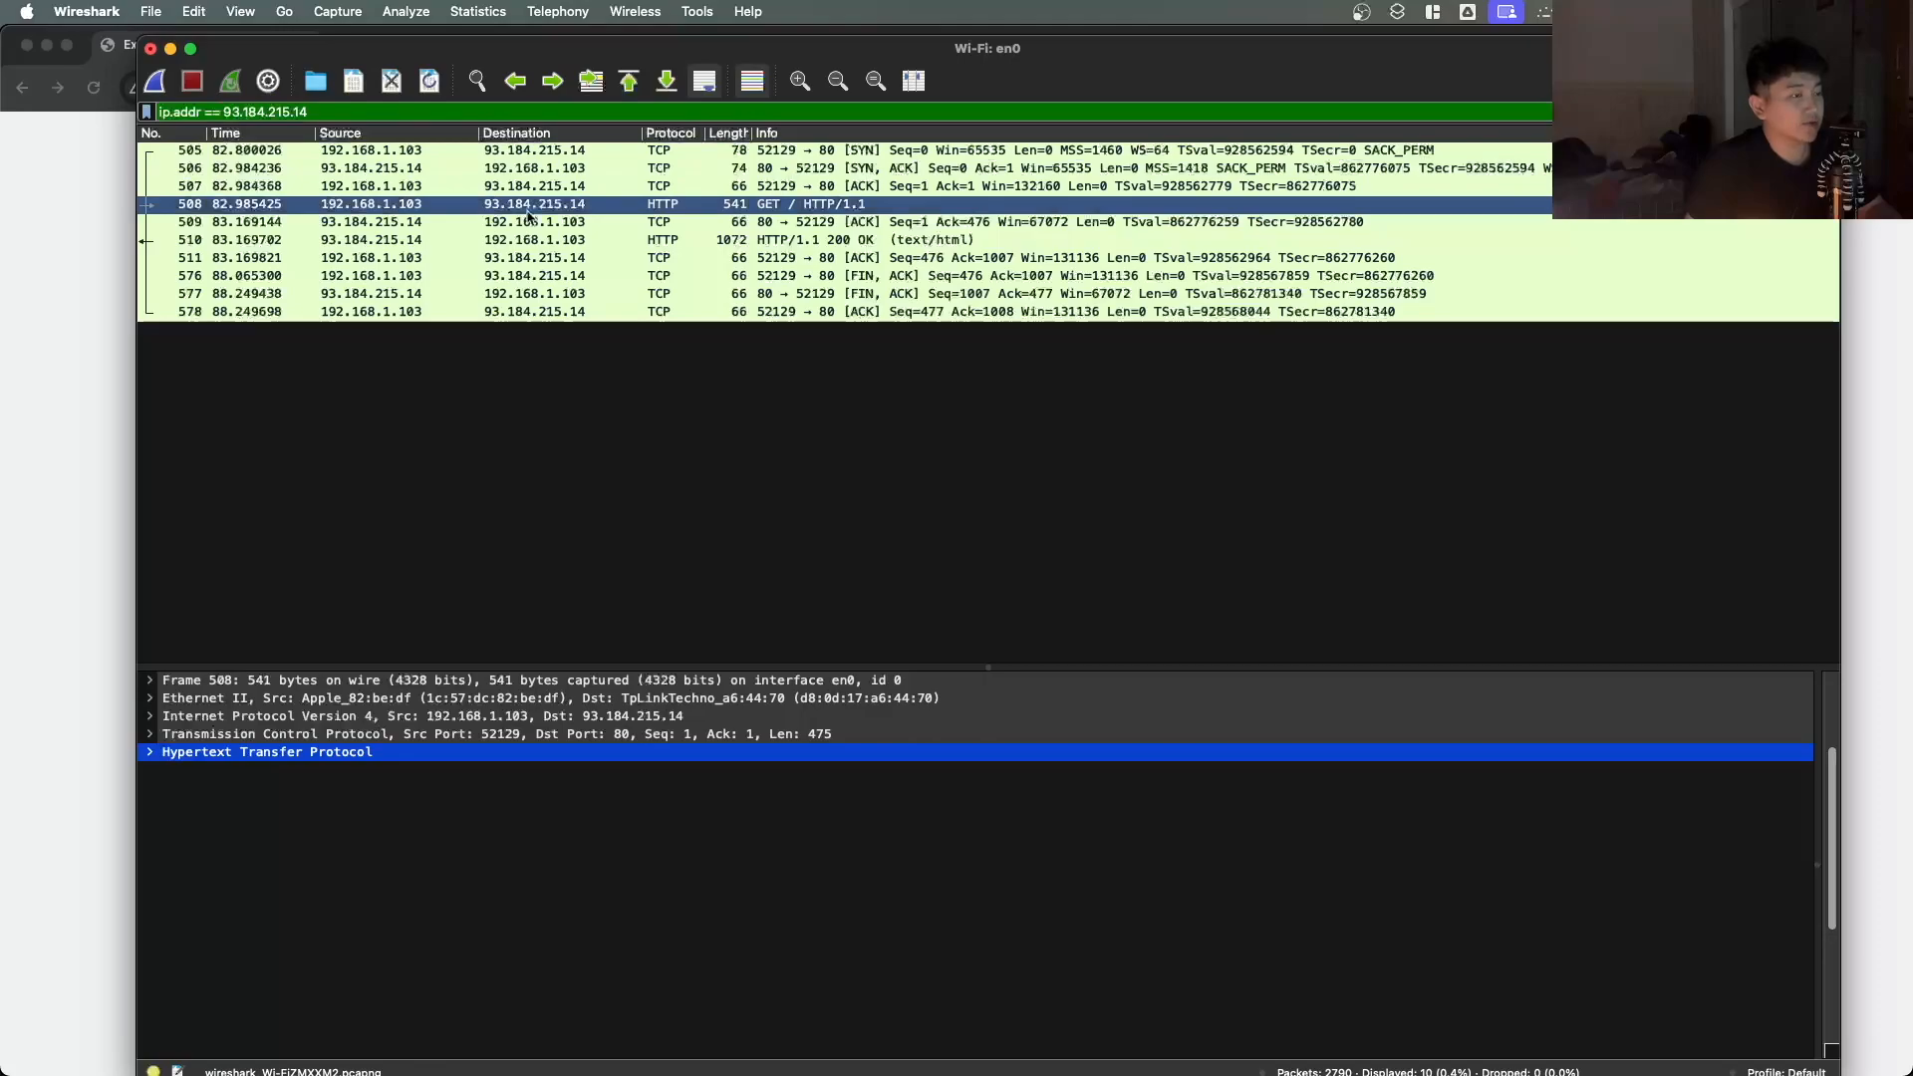
pyautogui.click(555, 169)
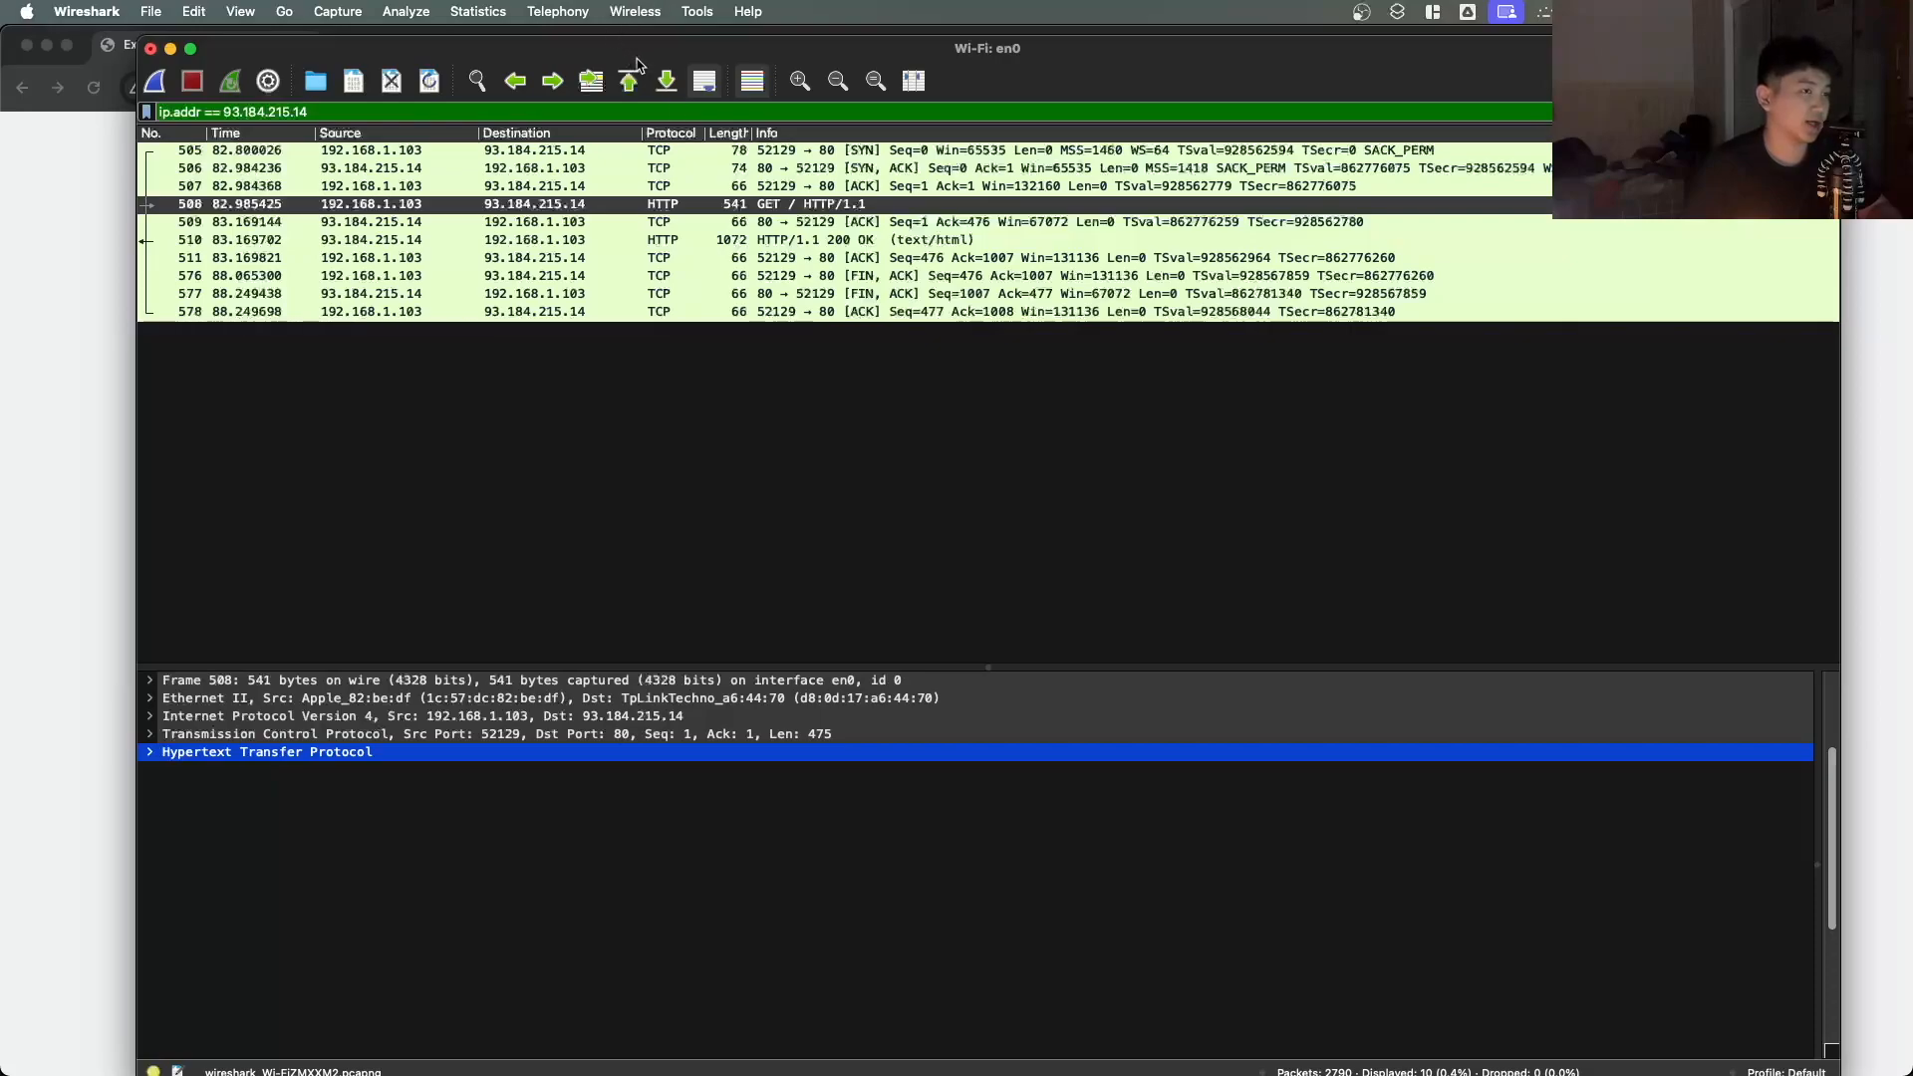
# Step: Move the capture window slightly down to uncover the browser tab, and switch to the ComputerNetworking slide show in PowerPoint
pyautogui.moveTo(705, 52); pyautogui.dragTo(702, 91)
pyautogui.hotkey('alt', 'Tab')
pyautogui.moveTo(915, 326)
pyautogui.click(388, 320)
pyautogui.hotkey('alt', 'Tab')
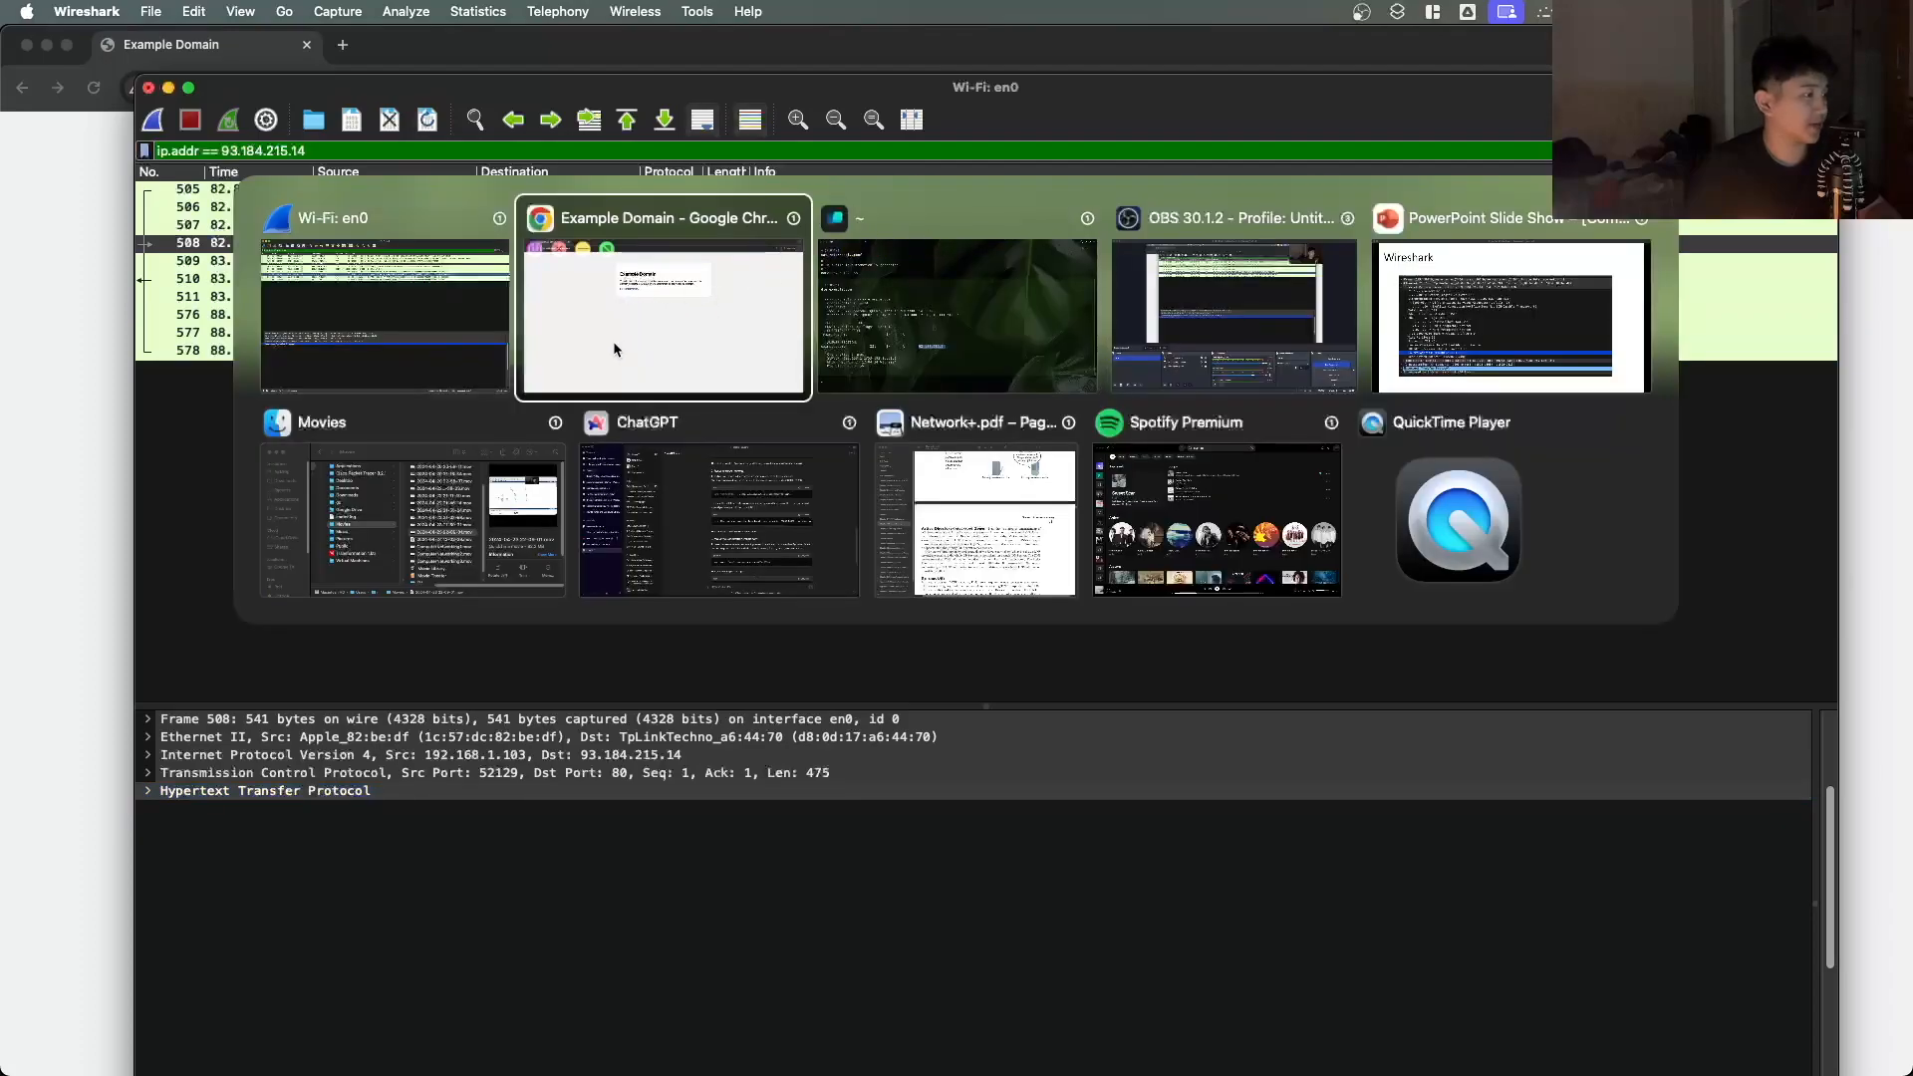
pyautogui.click(1514, 329)
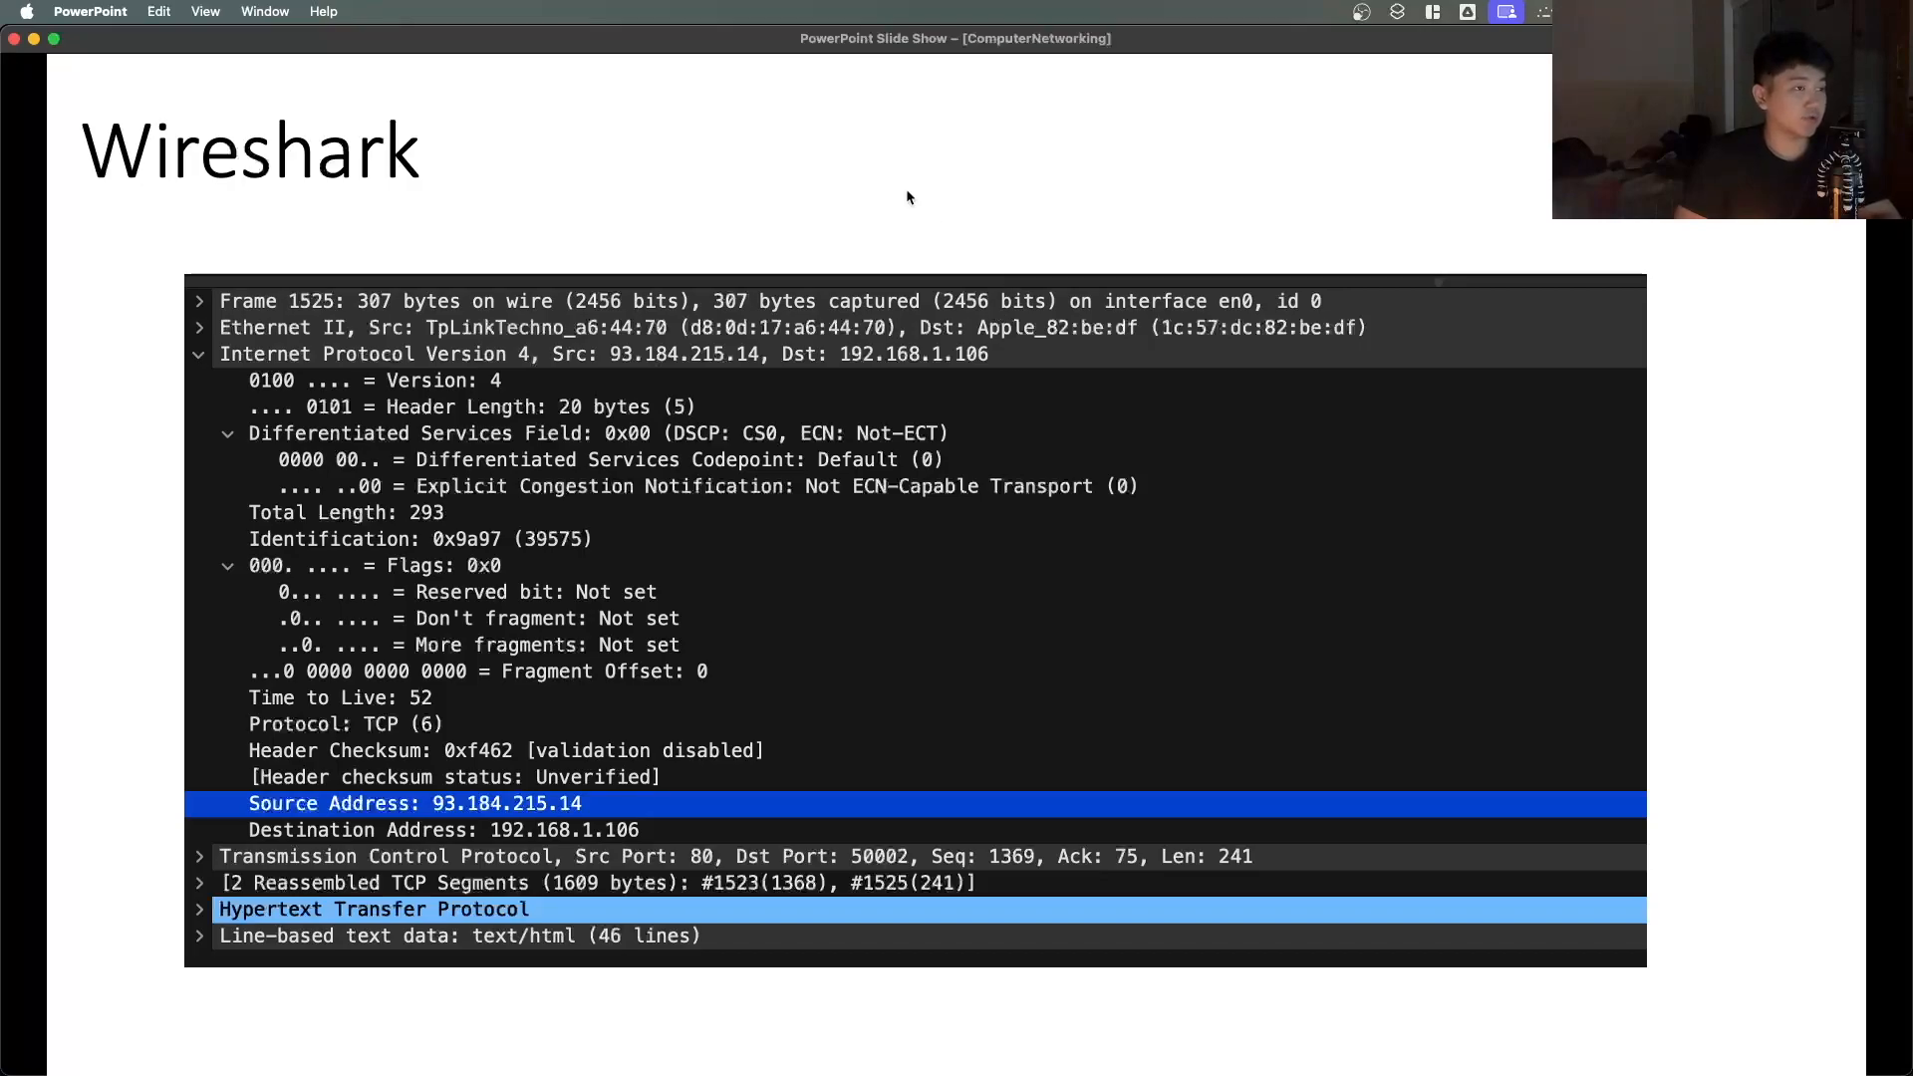
# Step: Look ahead to the Layer 4 title slide and return to the Wireshark slide
pyautogui.press('Right')
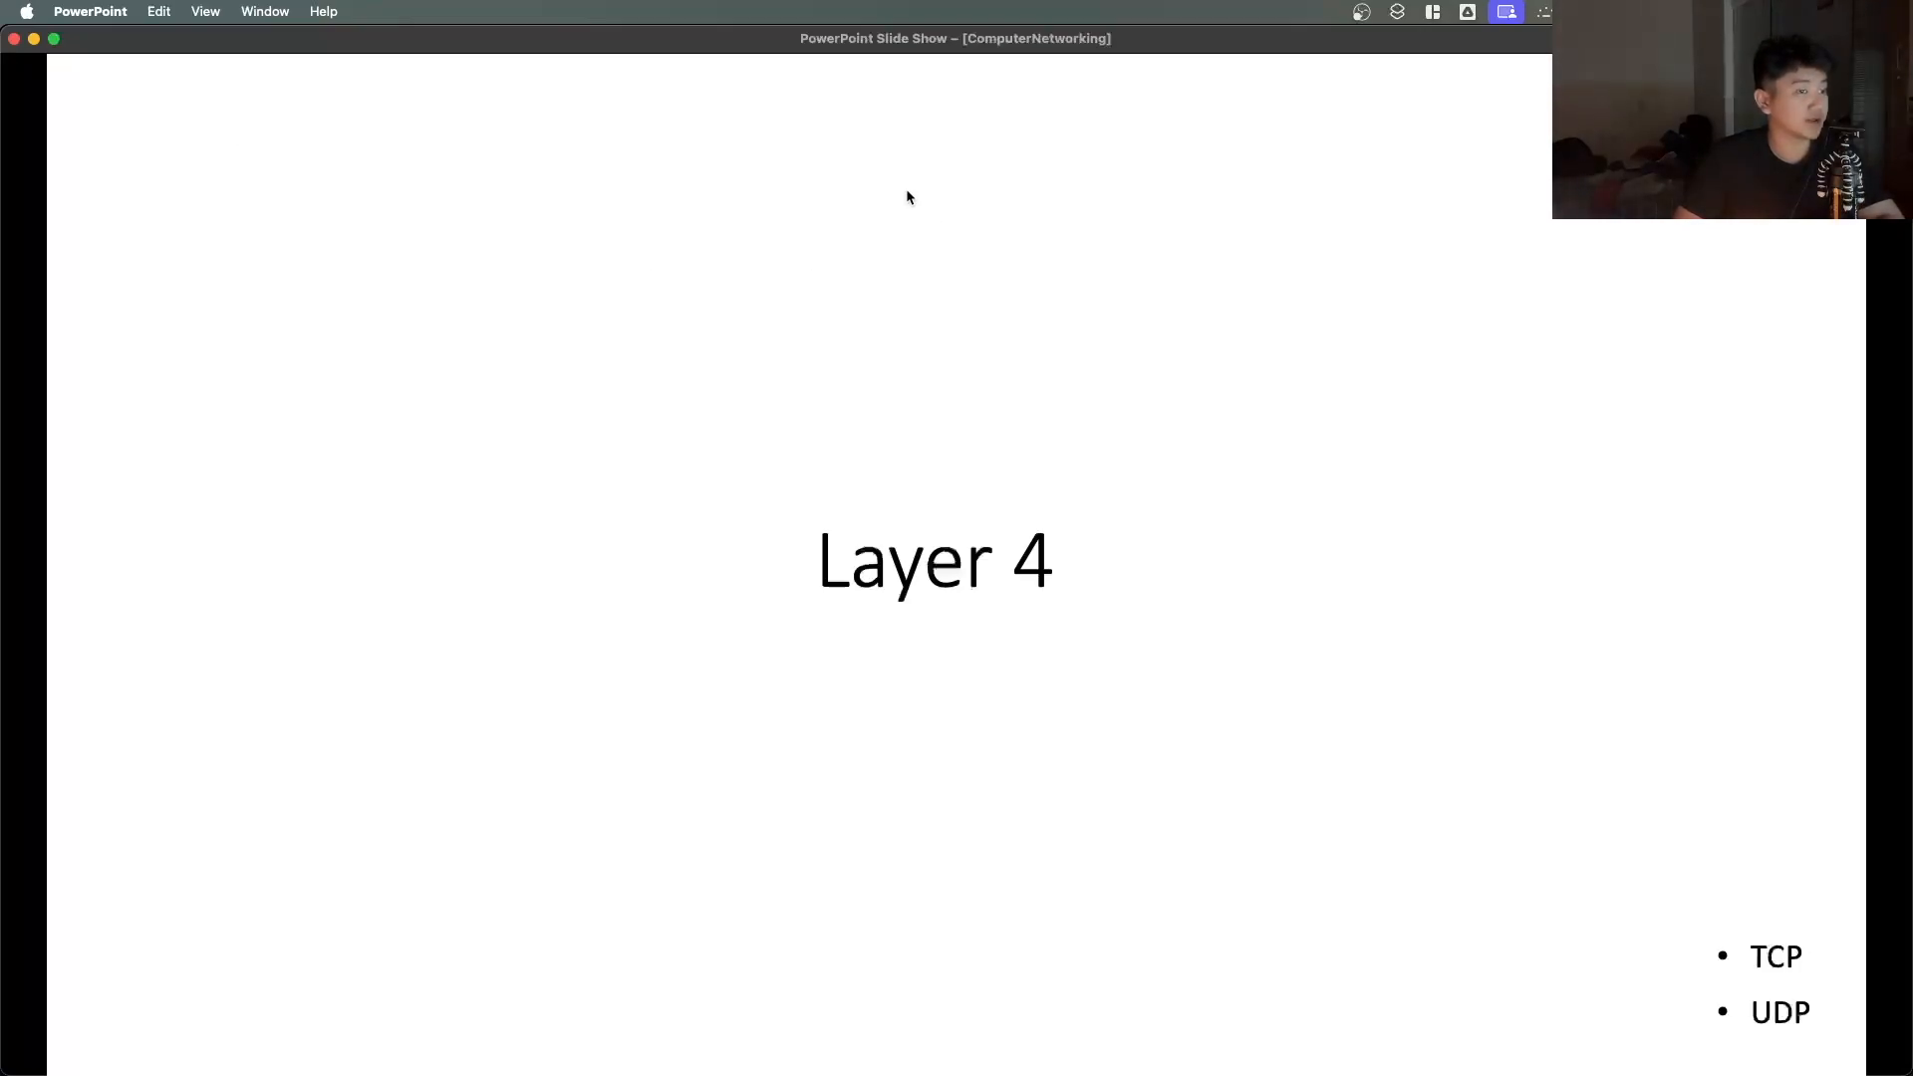
pyautogui.press('Left')
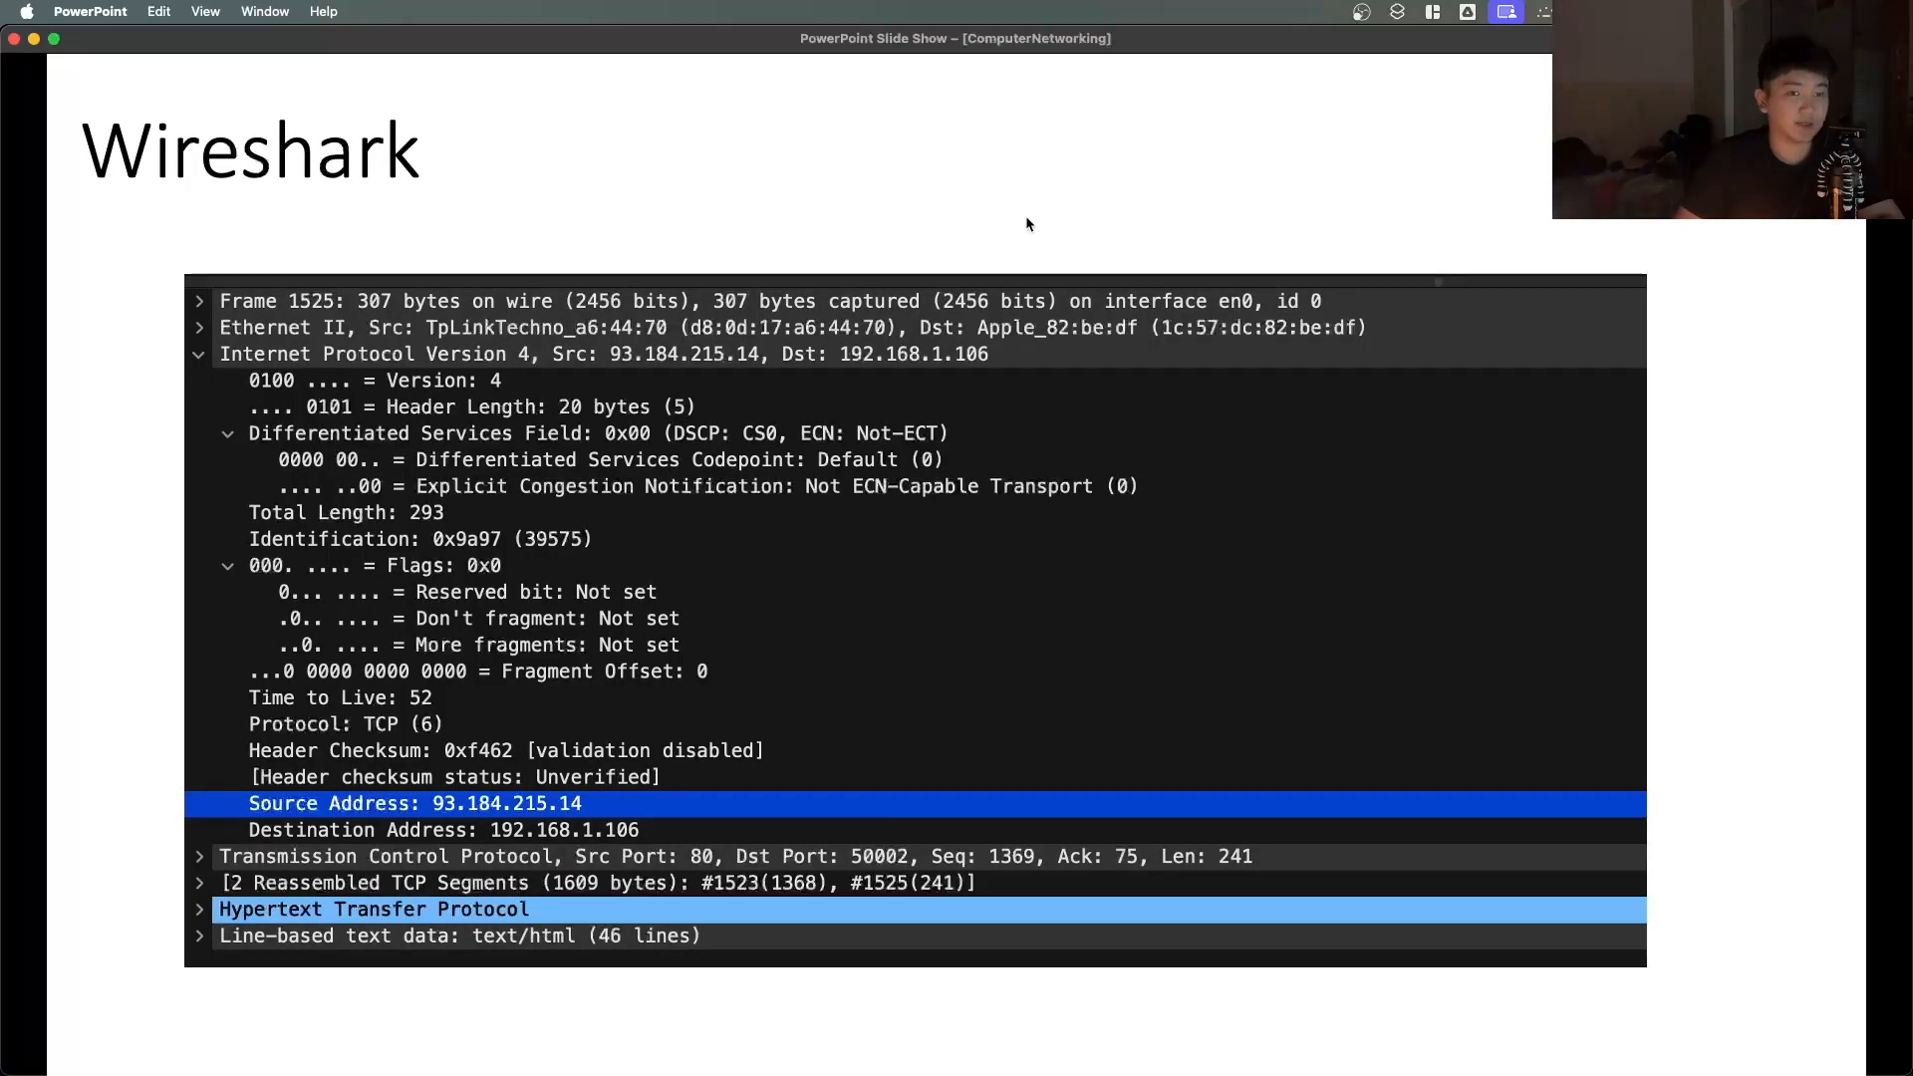
pyautogui.press('Right')
pyautogui.press('Left')
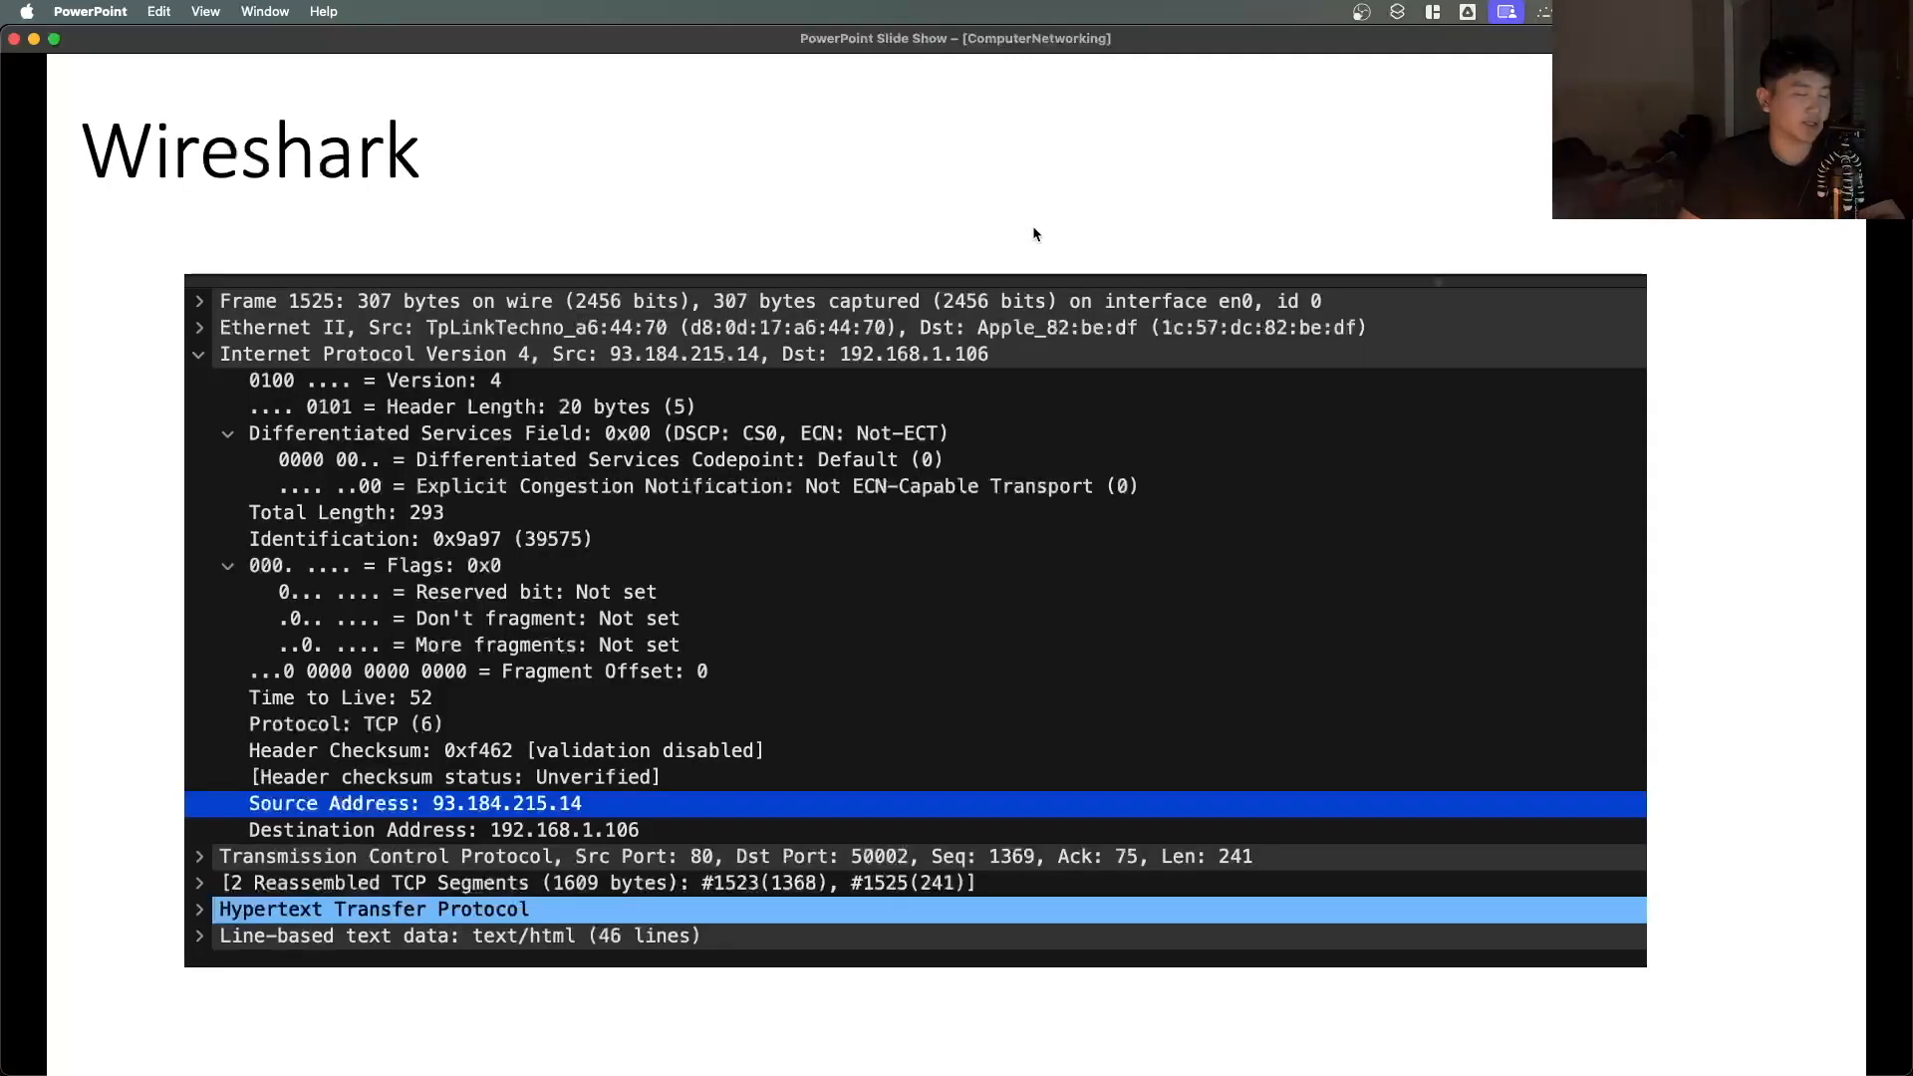